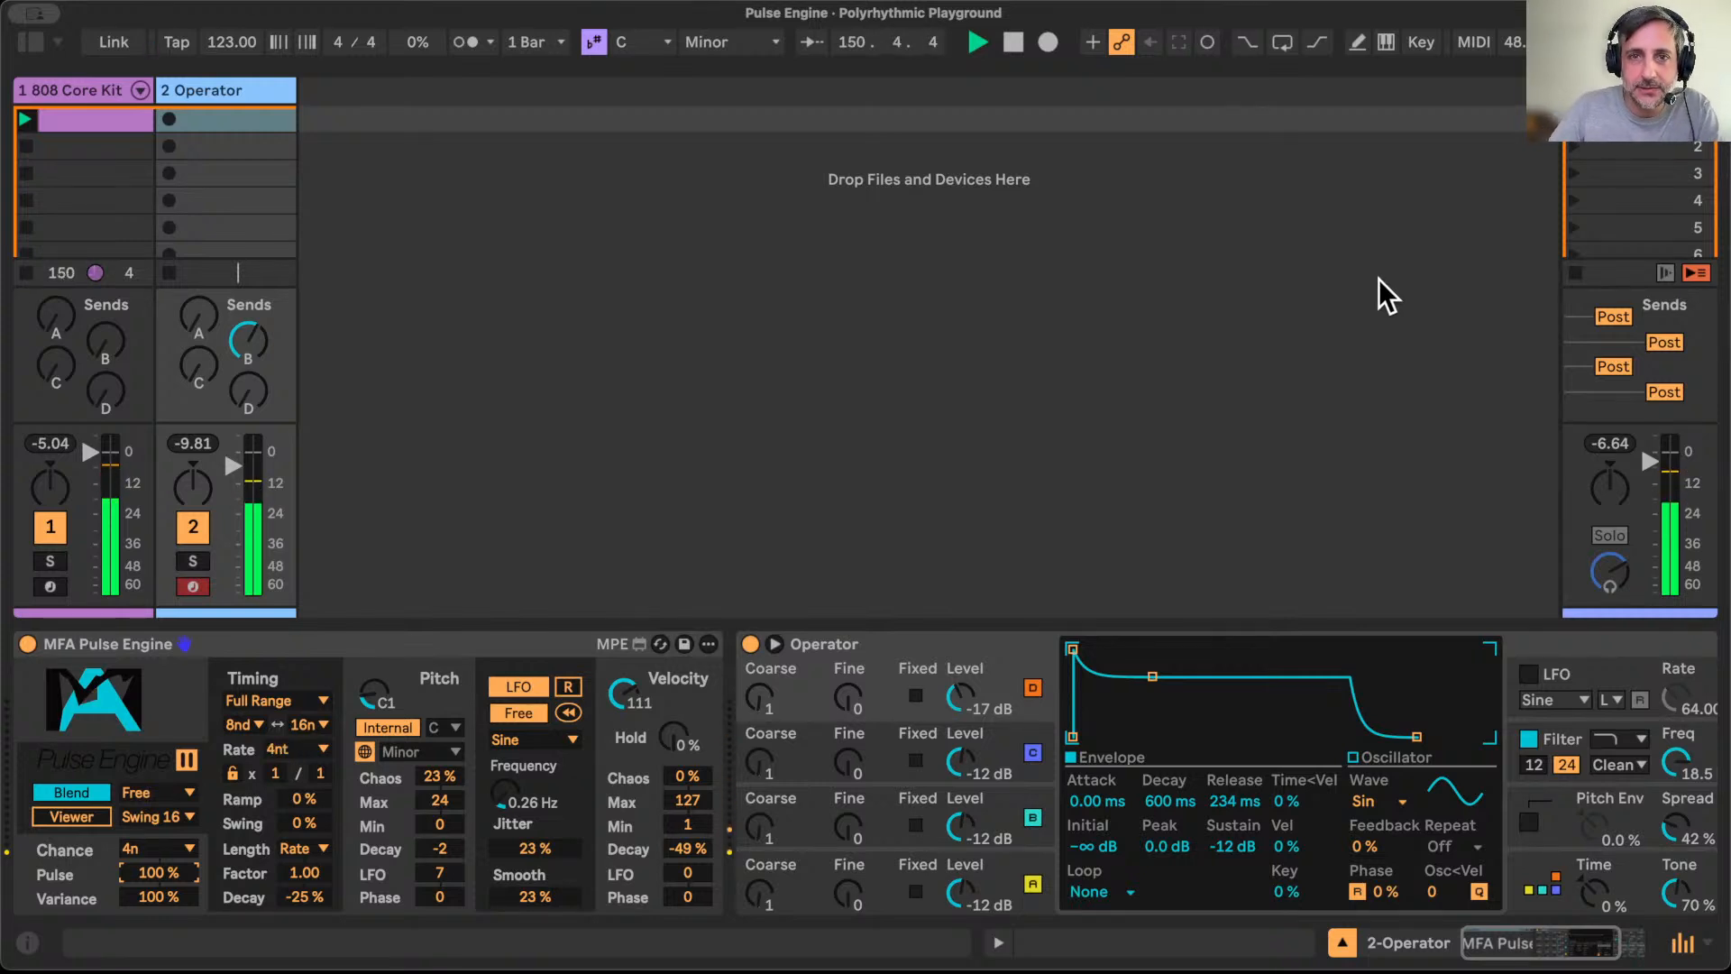
# Step: Stop playback and return the song position to the beginning at 1.1.1
pyautogui.click(1011, 42)
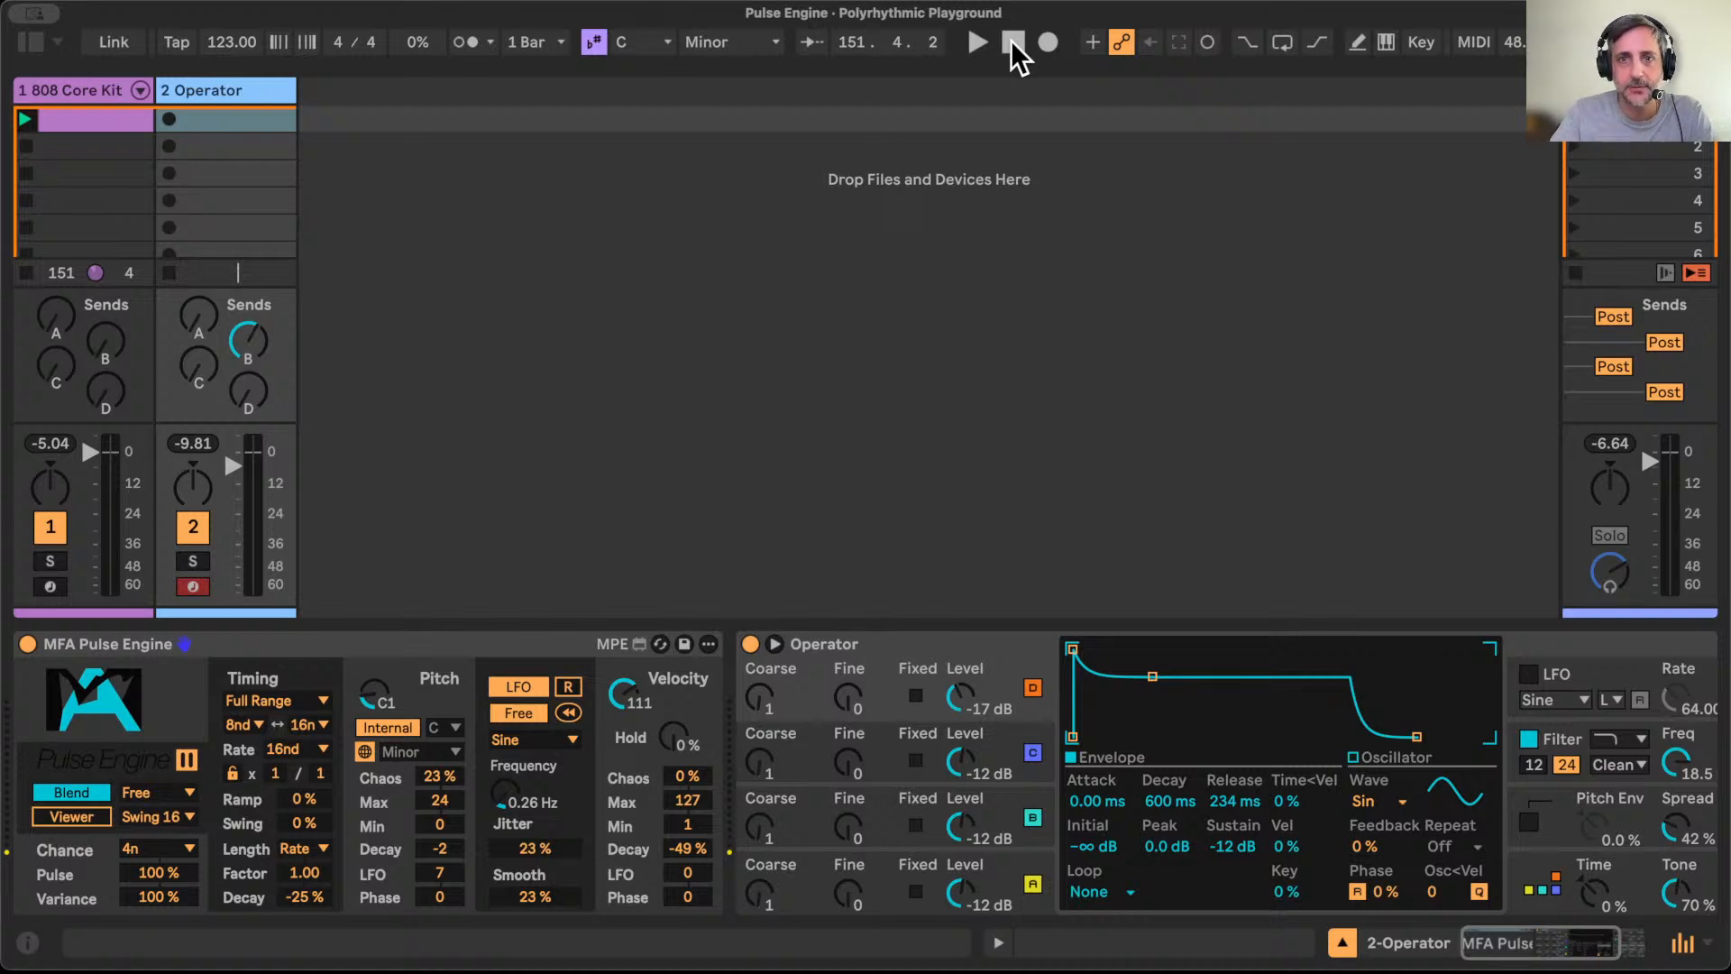
pyautogui.click(1010, 41)
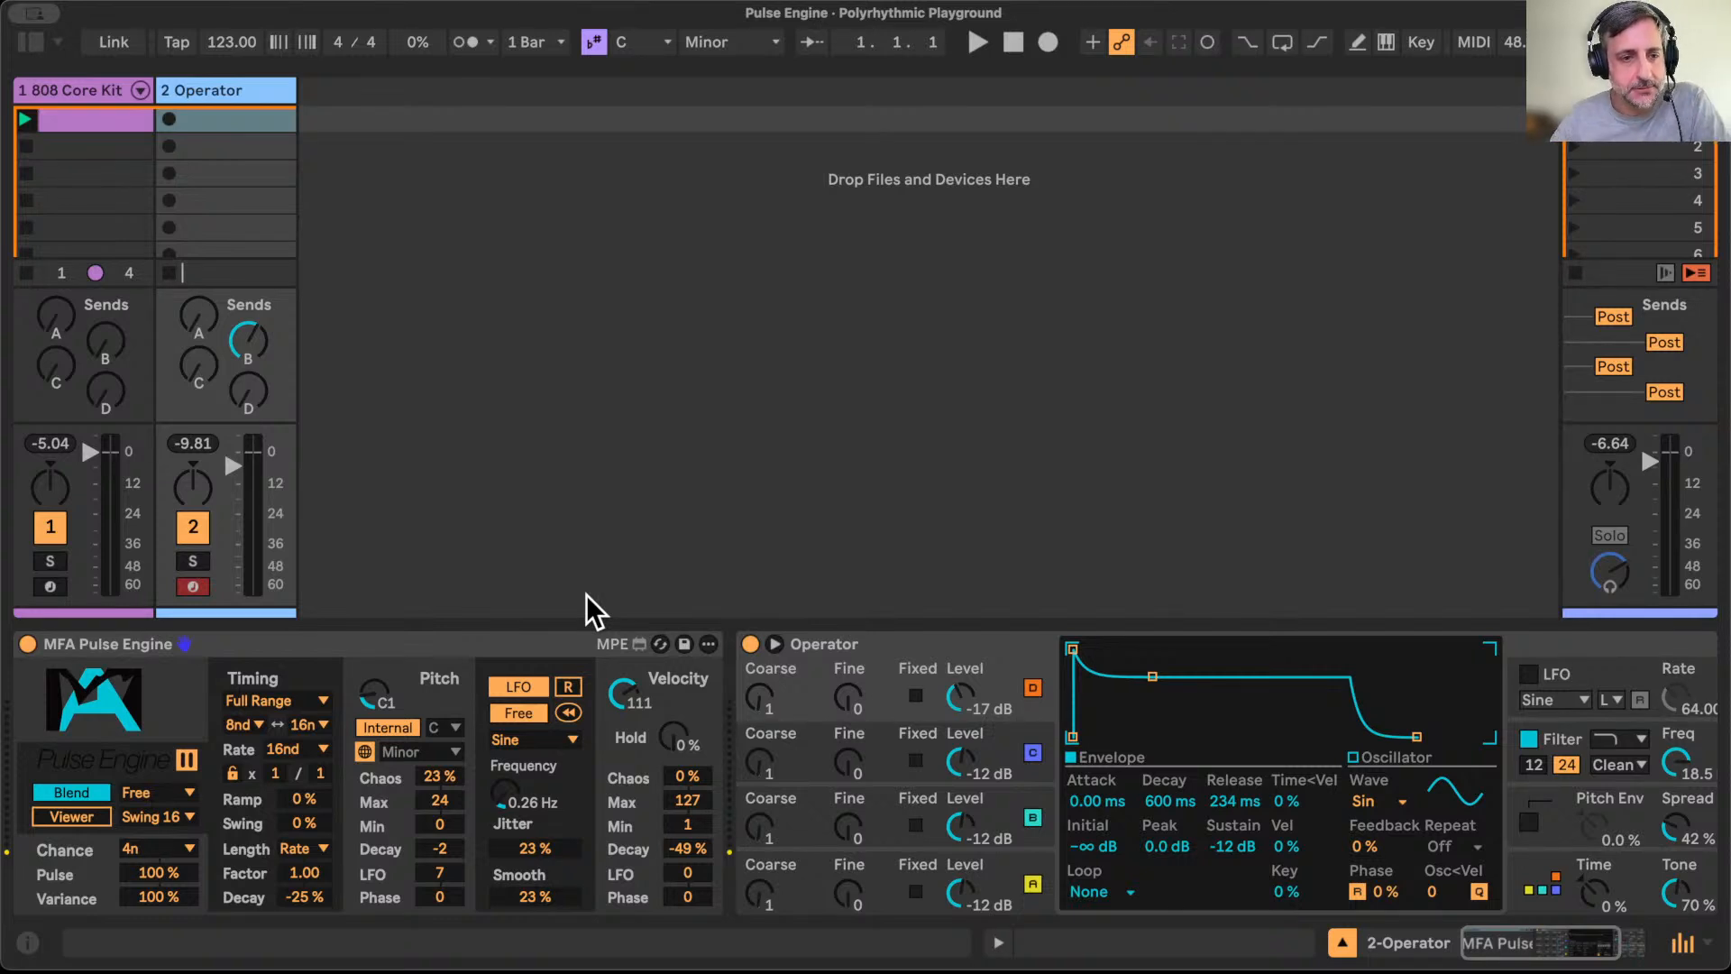
pyautogui.click(538, 637)
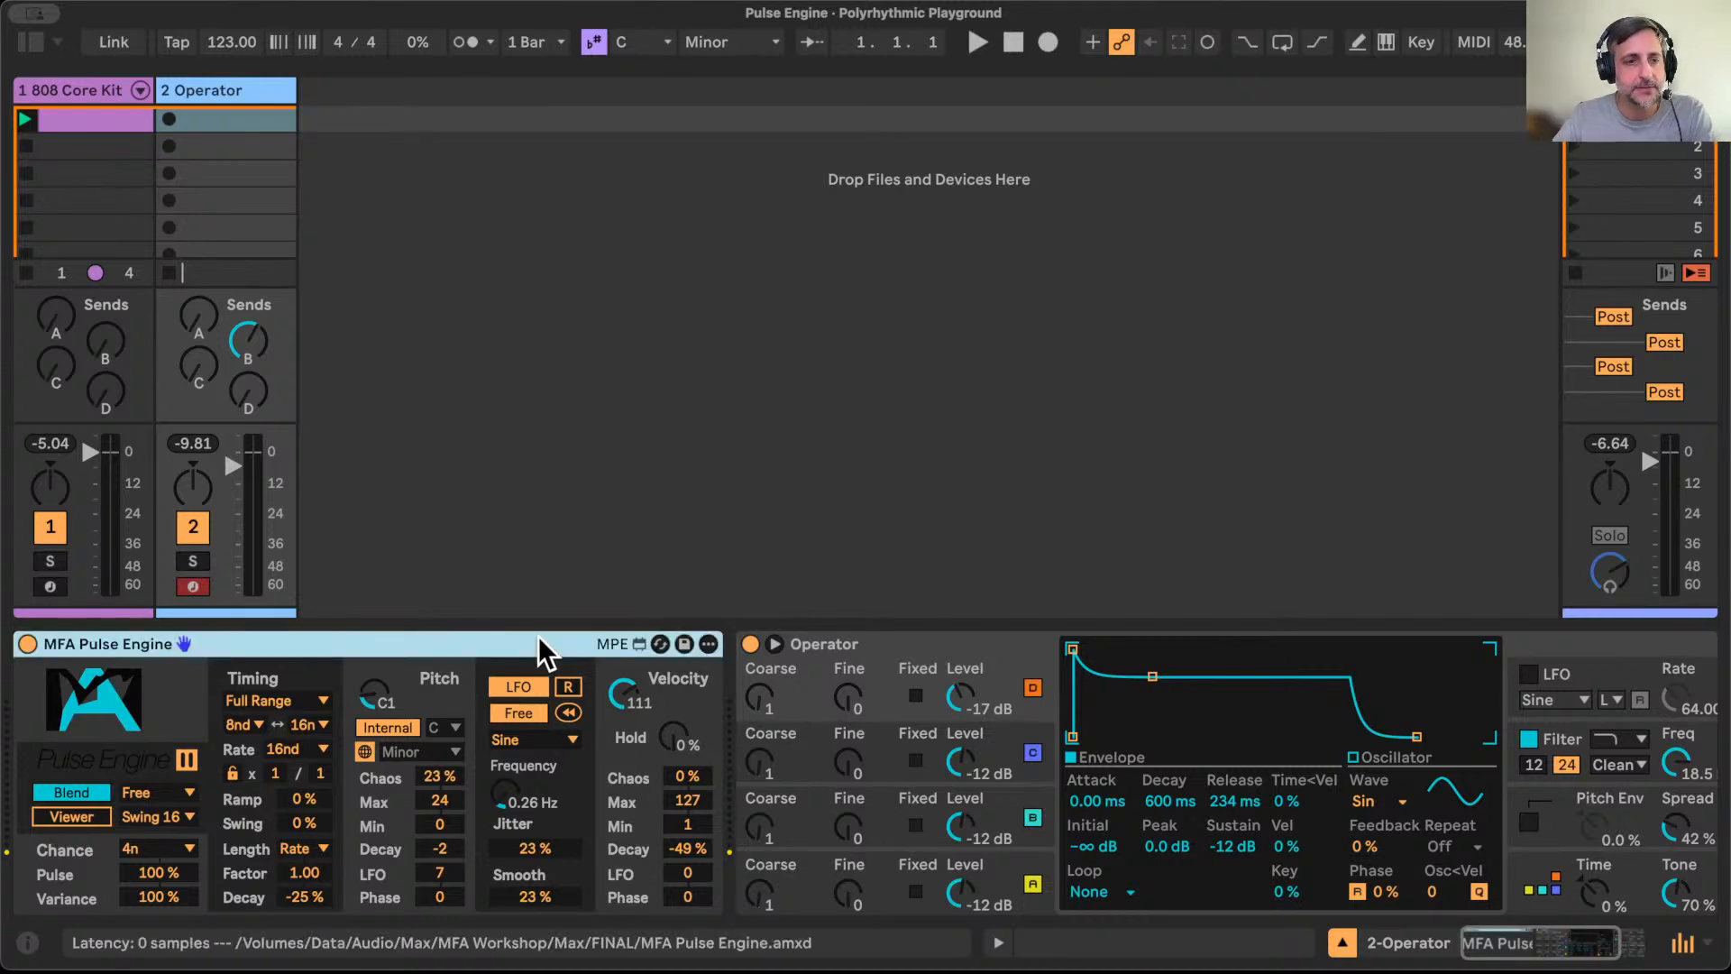
# Step: Show the browser's Generative collection and filter it to devices by the creator Manifest Audio
pyautogui.click(30, 43)
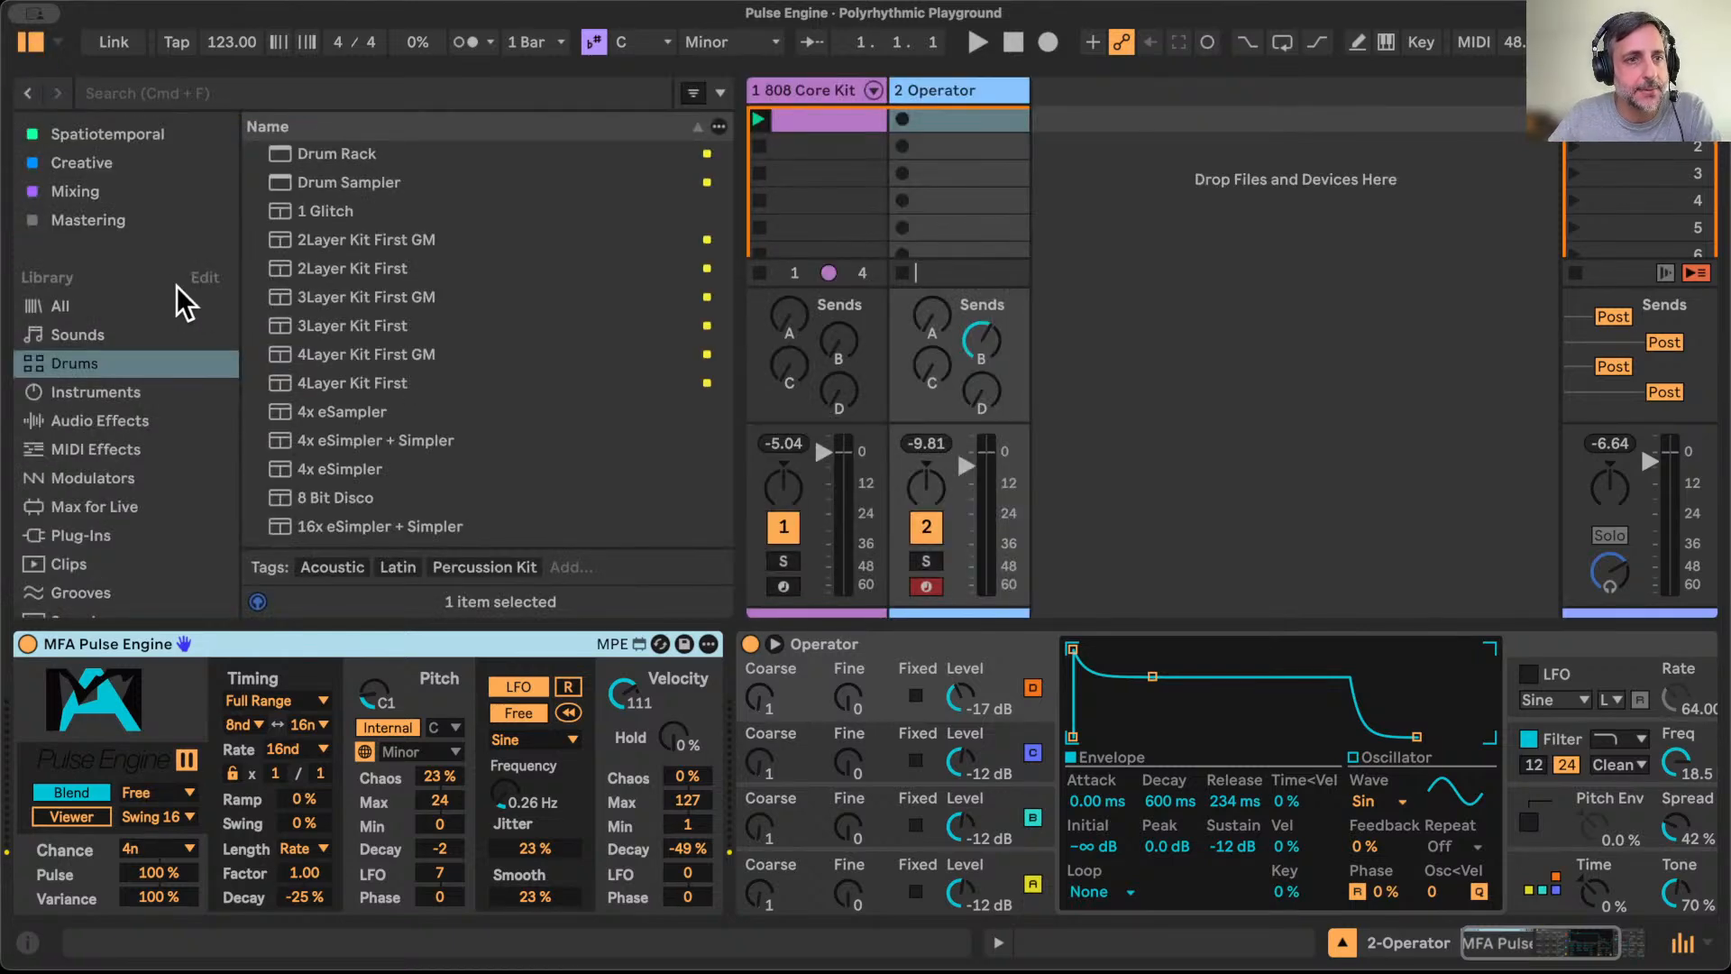
pyautogui.scroll(4, 177, 285)
pyautogui.click(135, 159)
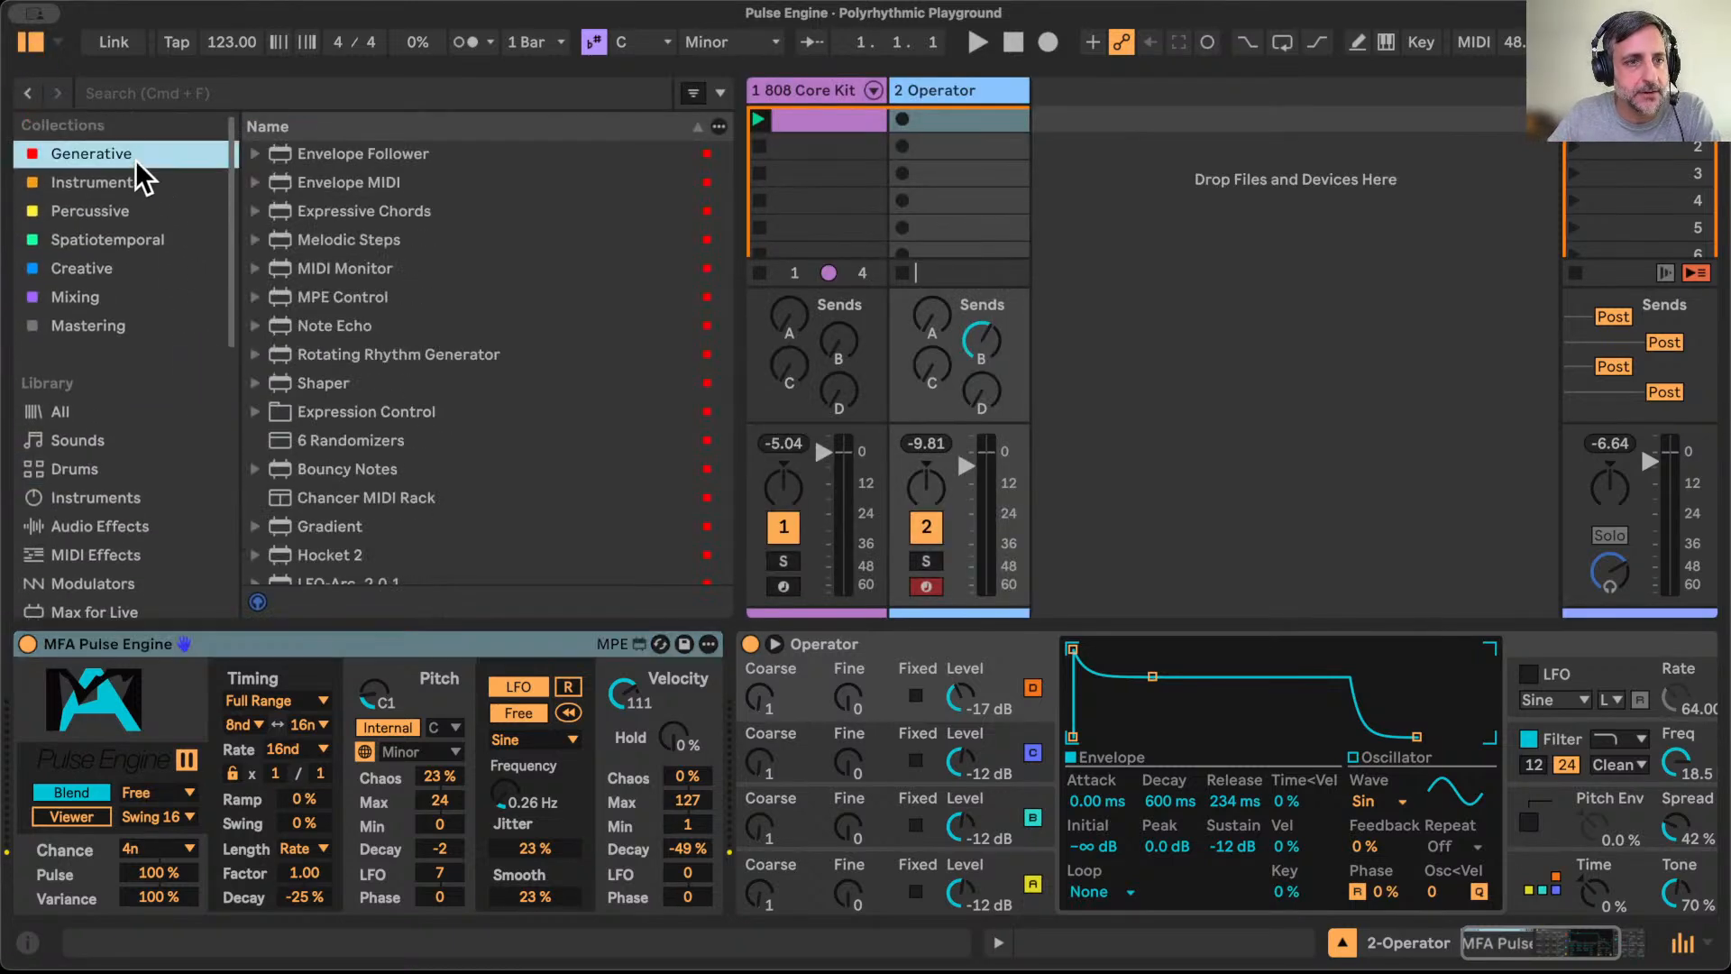
pyautogui.click(692, 93)
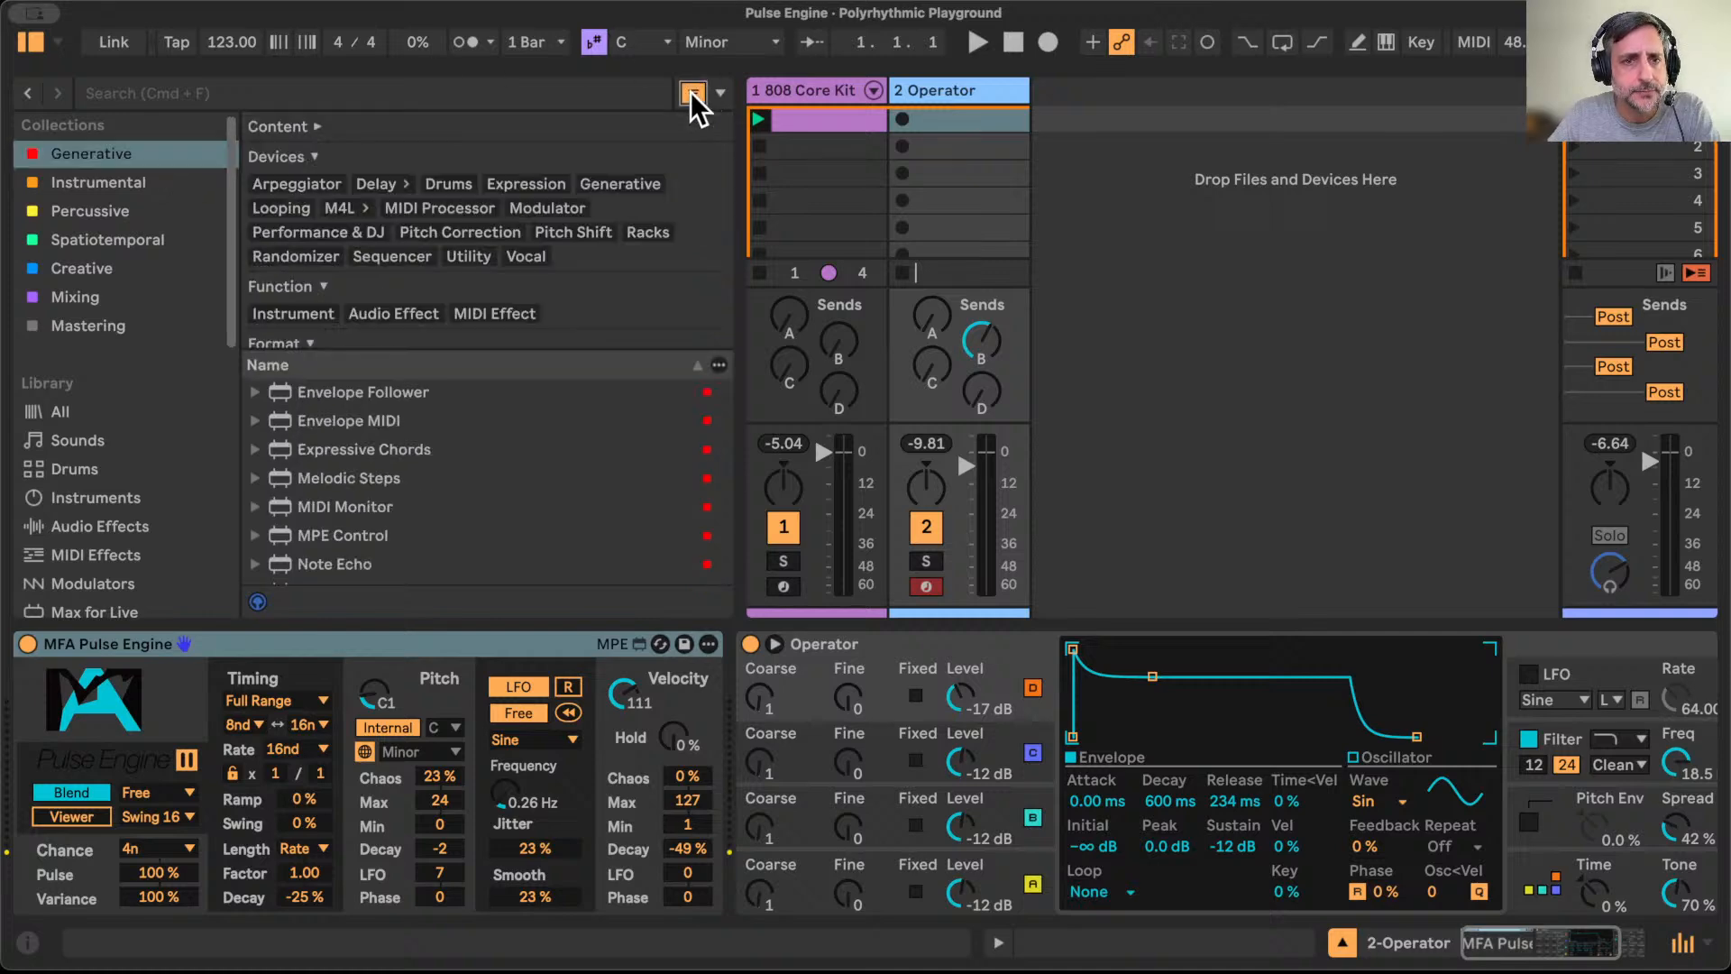
pyautogui.scroll(-5, 620, 231)
pyautogui.click(449, 220)
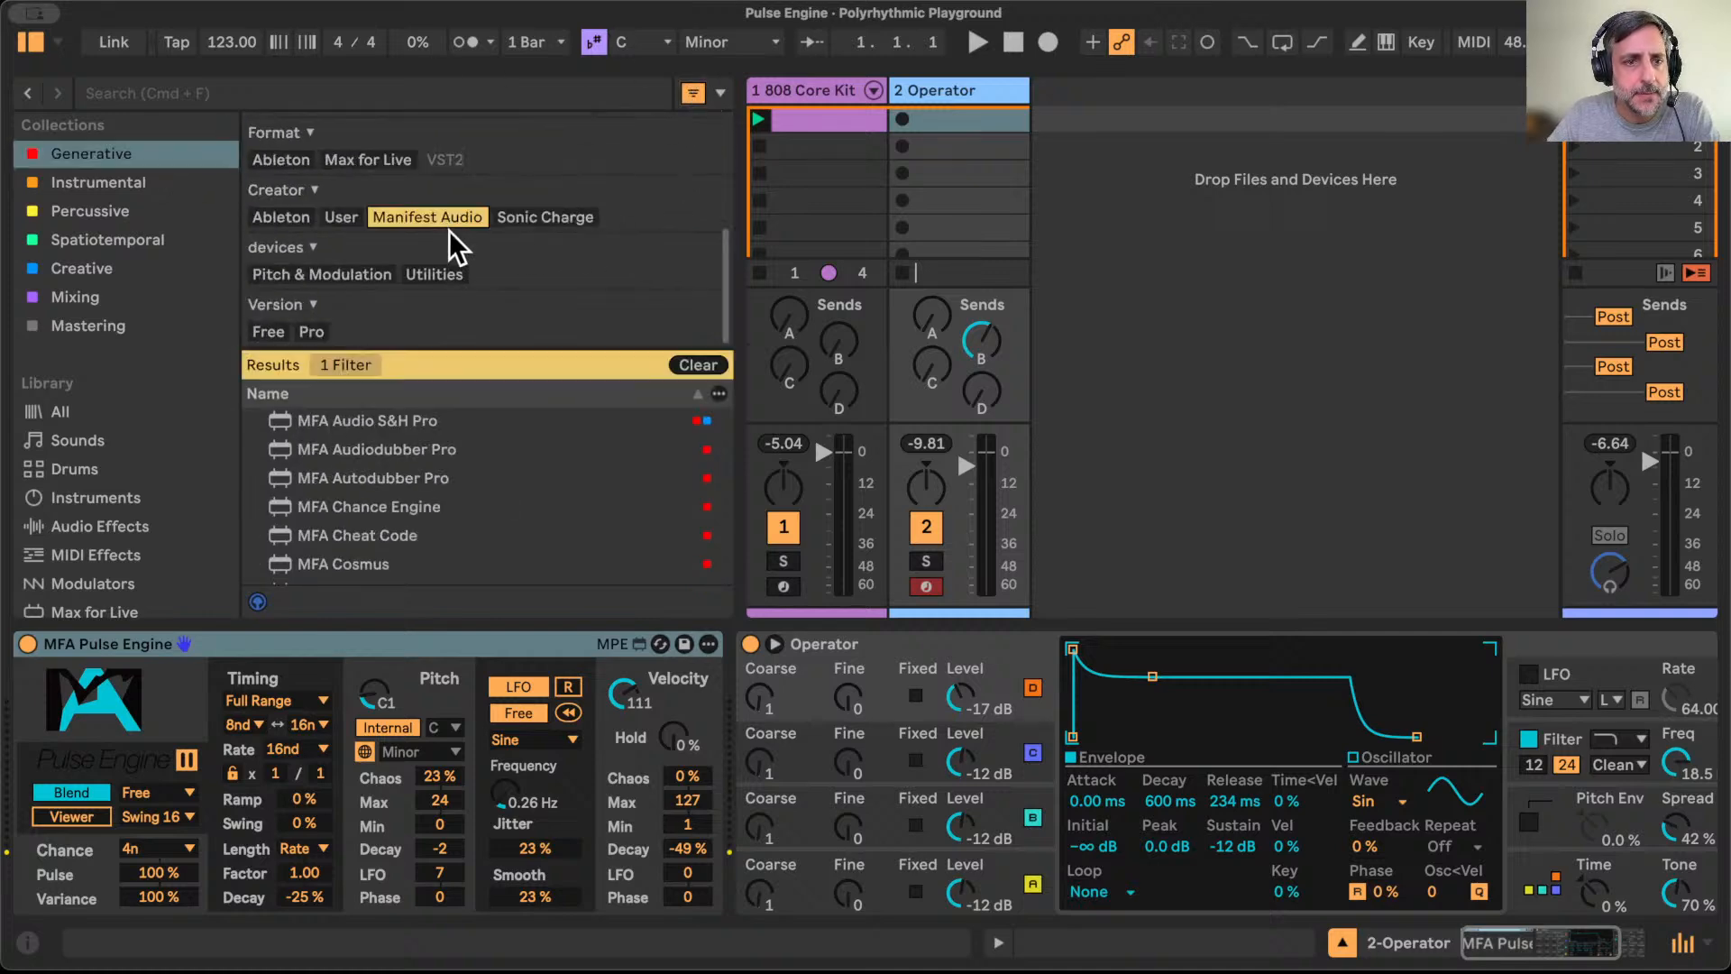
# Step: Replace the MFA Pulse Engine on the Operator track with a fresh default copy from the browser, then hide the browser
pyautogui.scroll(-10, 519, 565)
pyautogui.scroll(2, 519, 564)
pyautogui.click(543, 640)
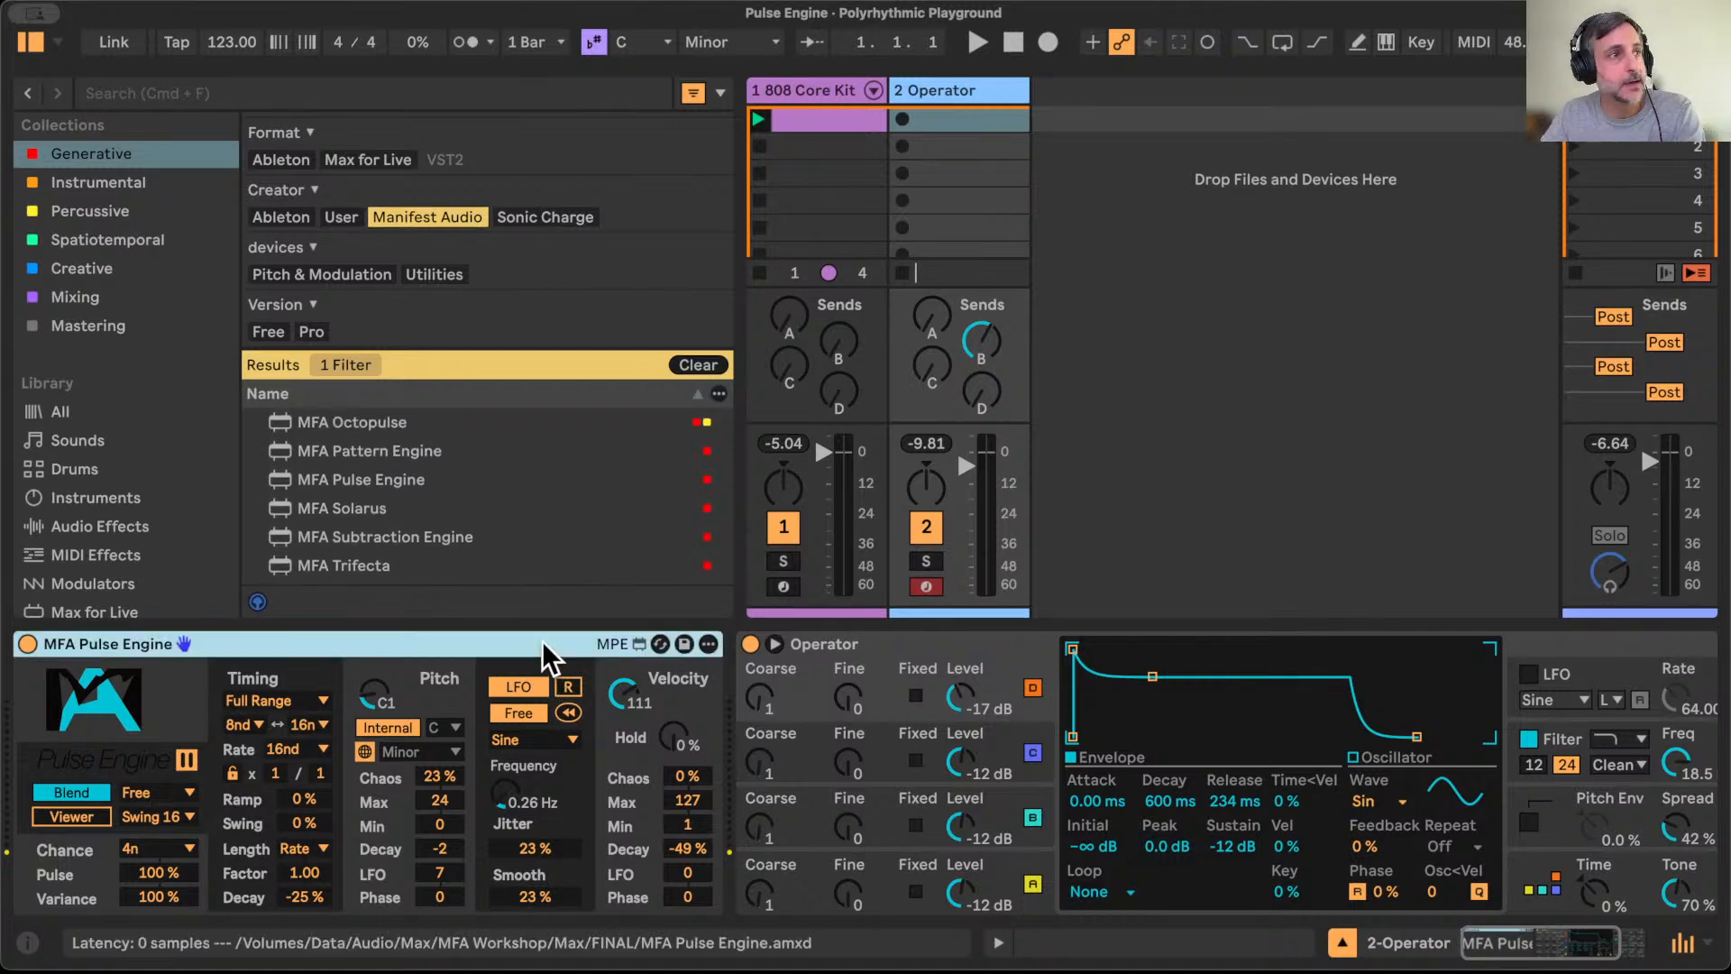
pyautogui.press('Delete')
pyautogui.moveTo(368, 479); pyautogui.dragTo(12, 765)
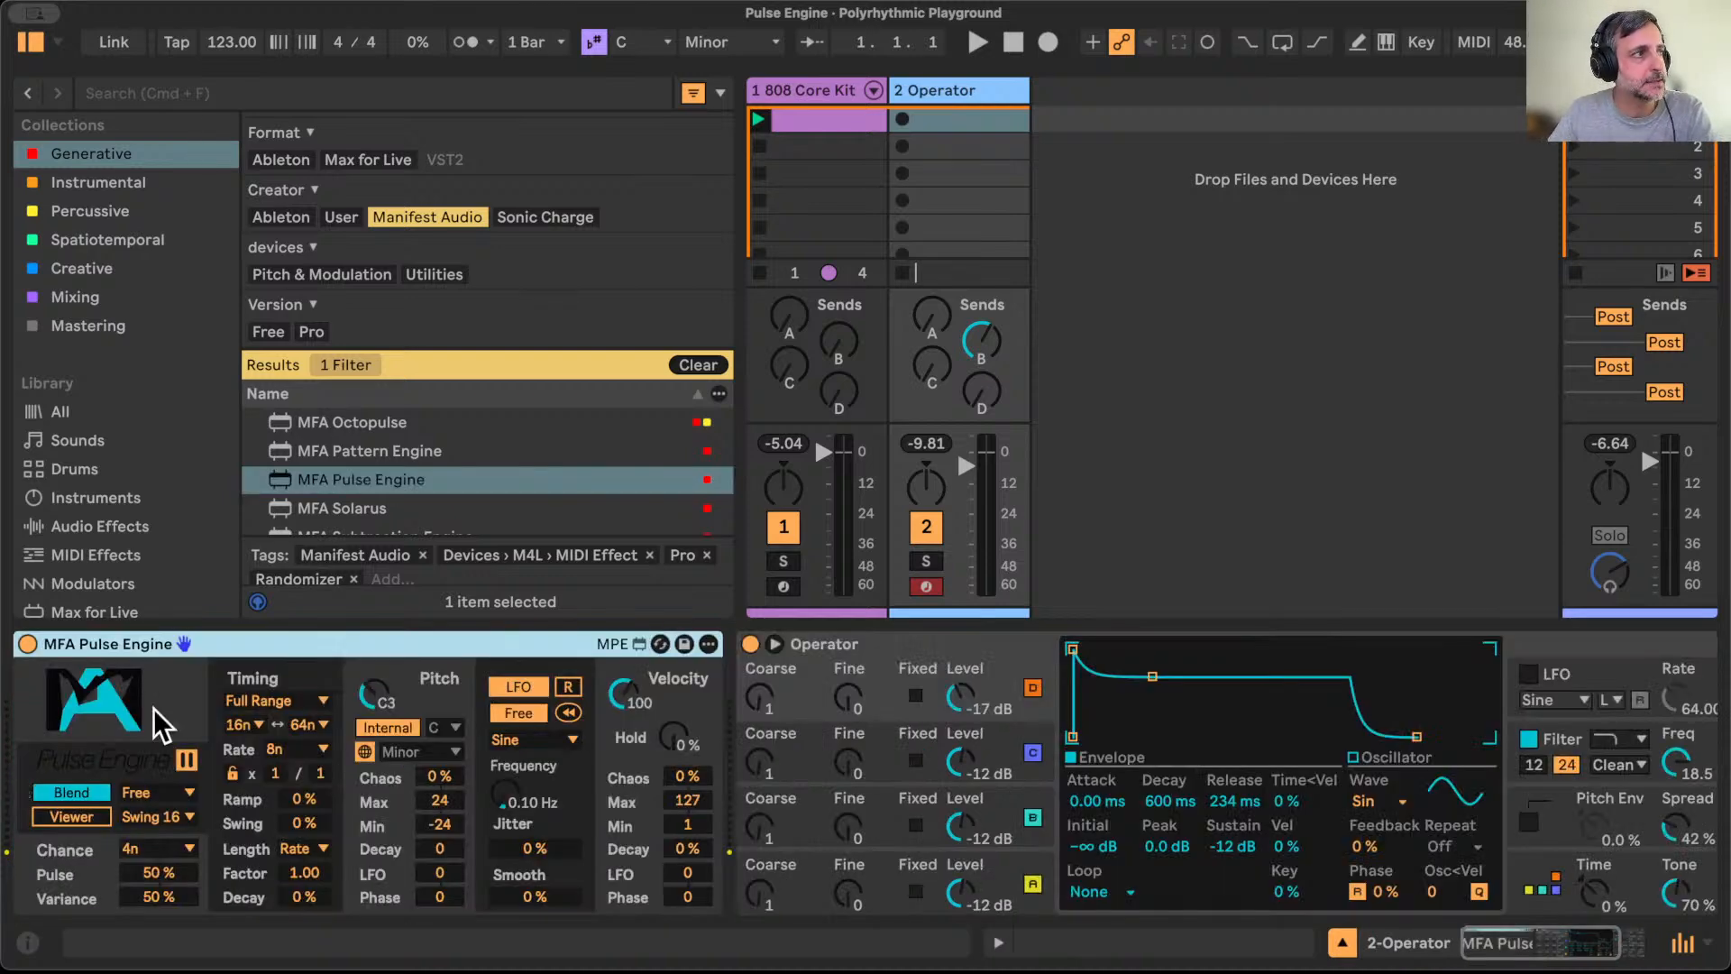
pyautogui.click(25, 46)
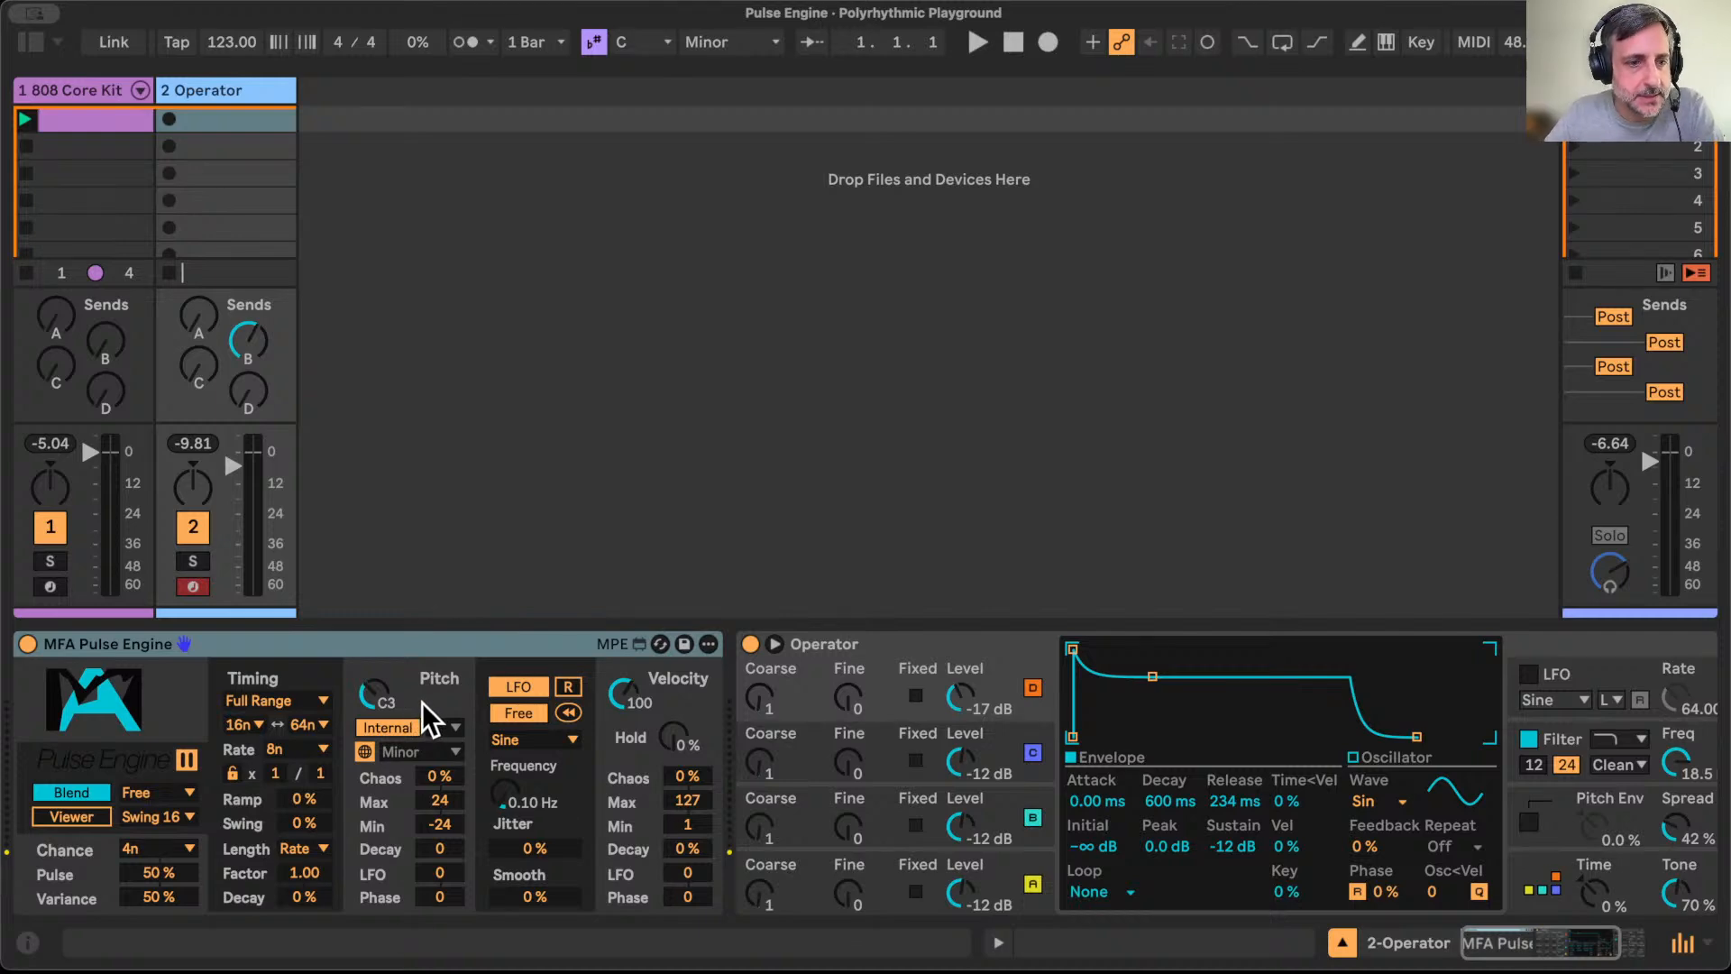
# Step: Turn off the scale setting of the 808 Core Kit clip and return to the Operator track's devices
pyautogui.doubleClick(91, 123)
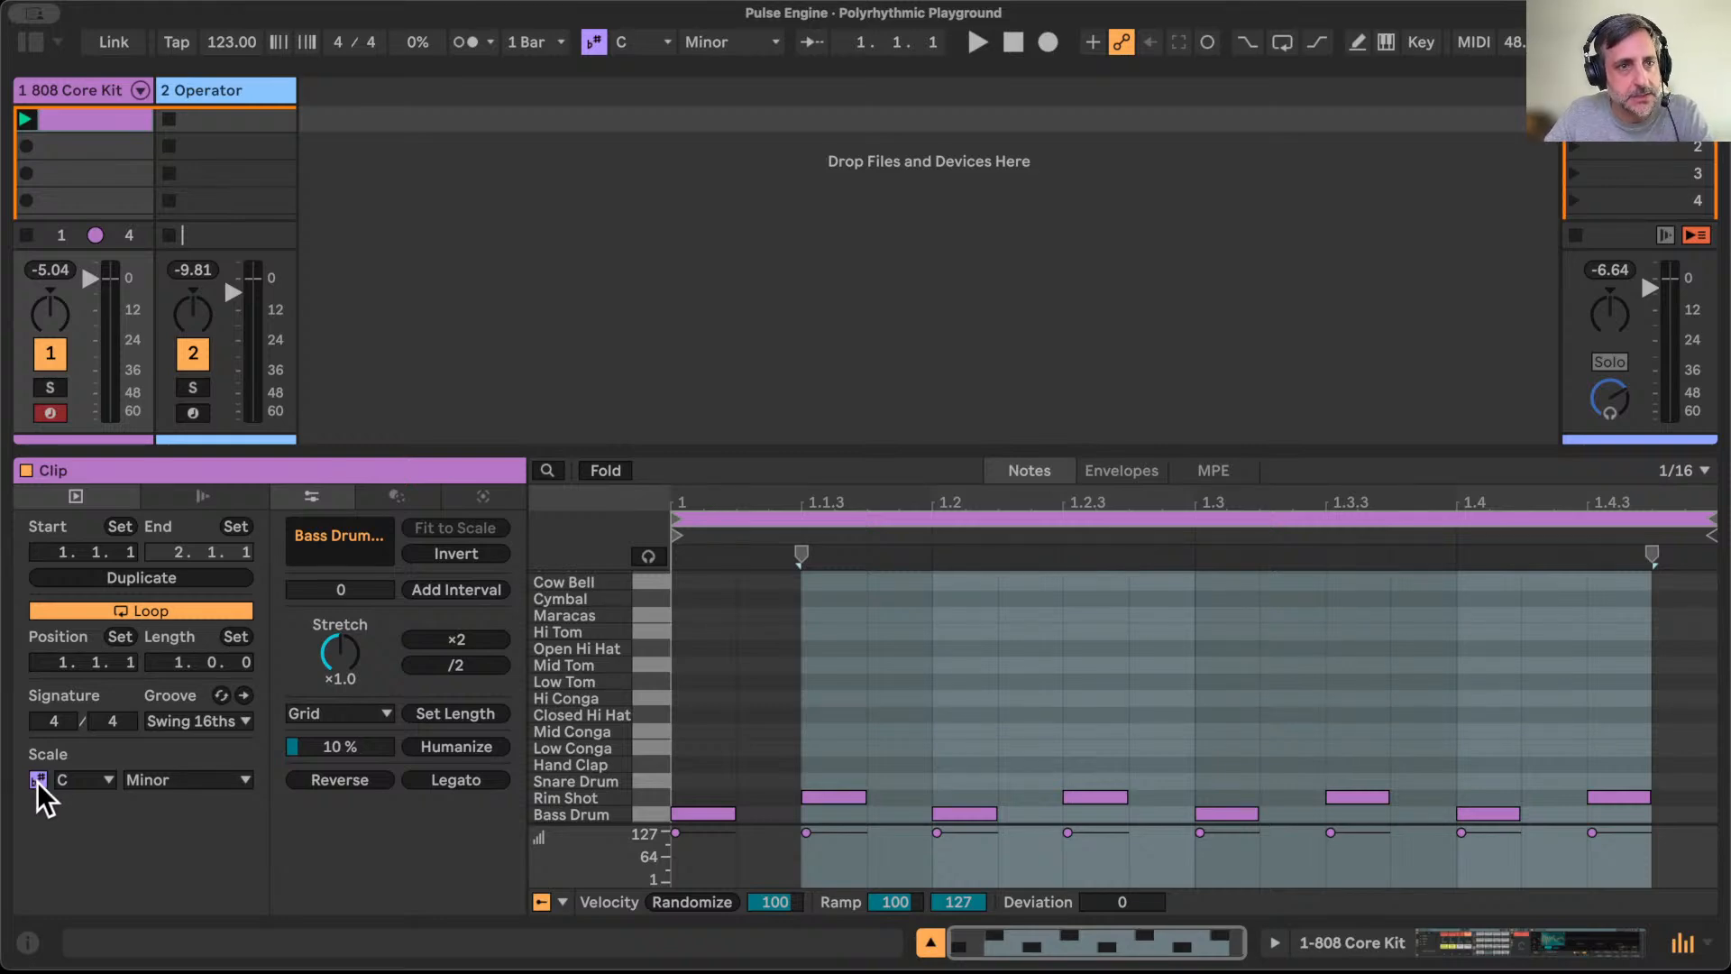
pyautogui.click(37, 780)
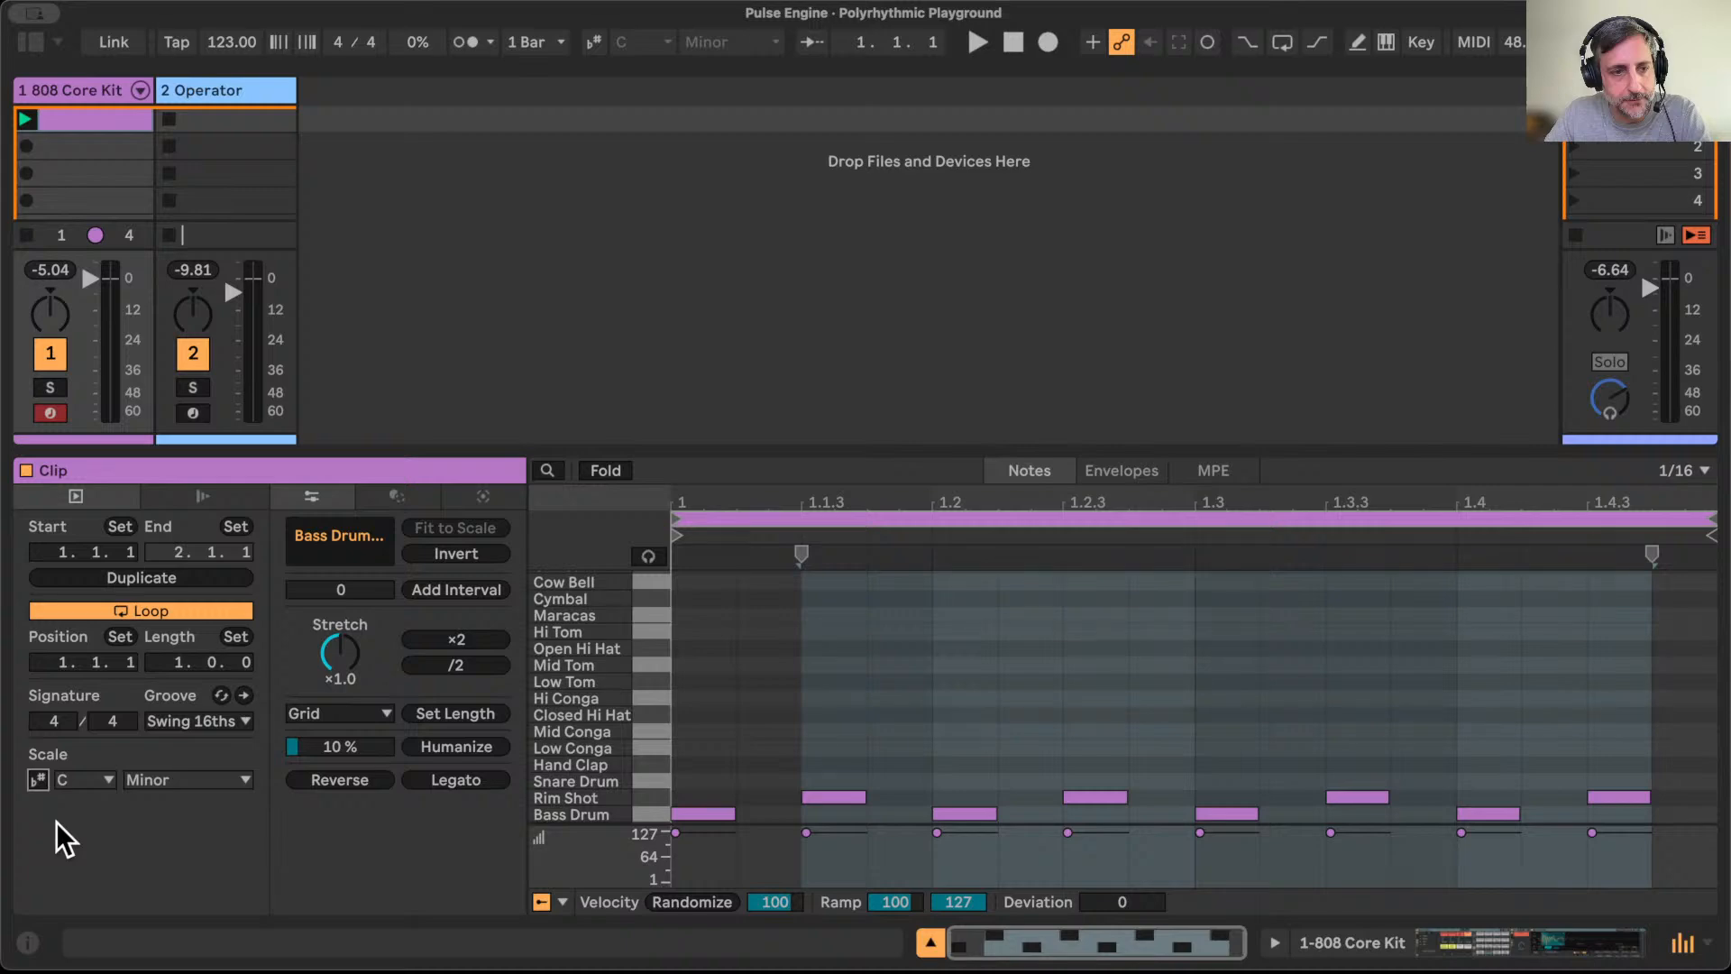
pyautogui.click(252, 90)
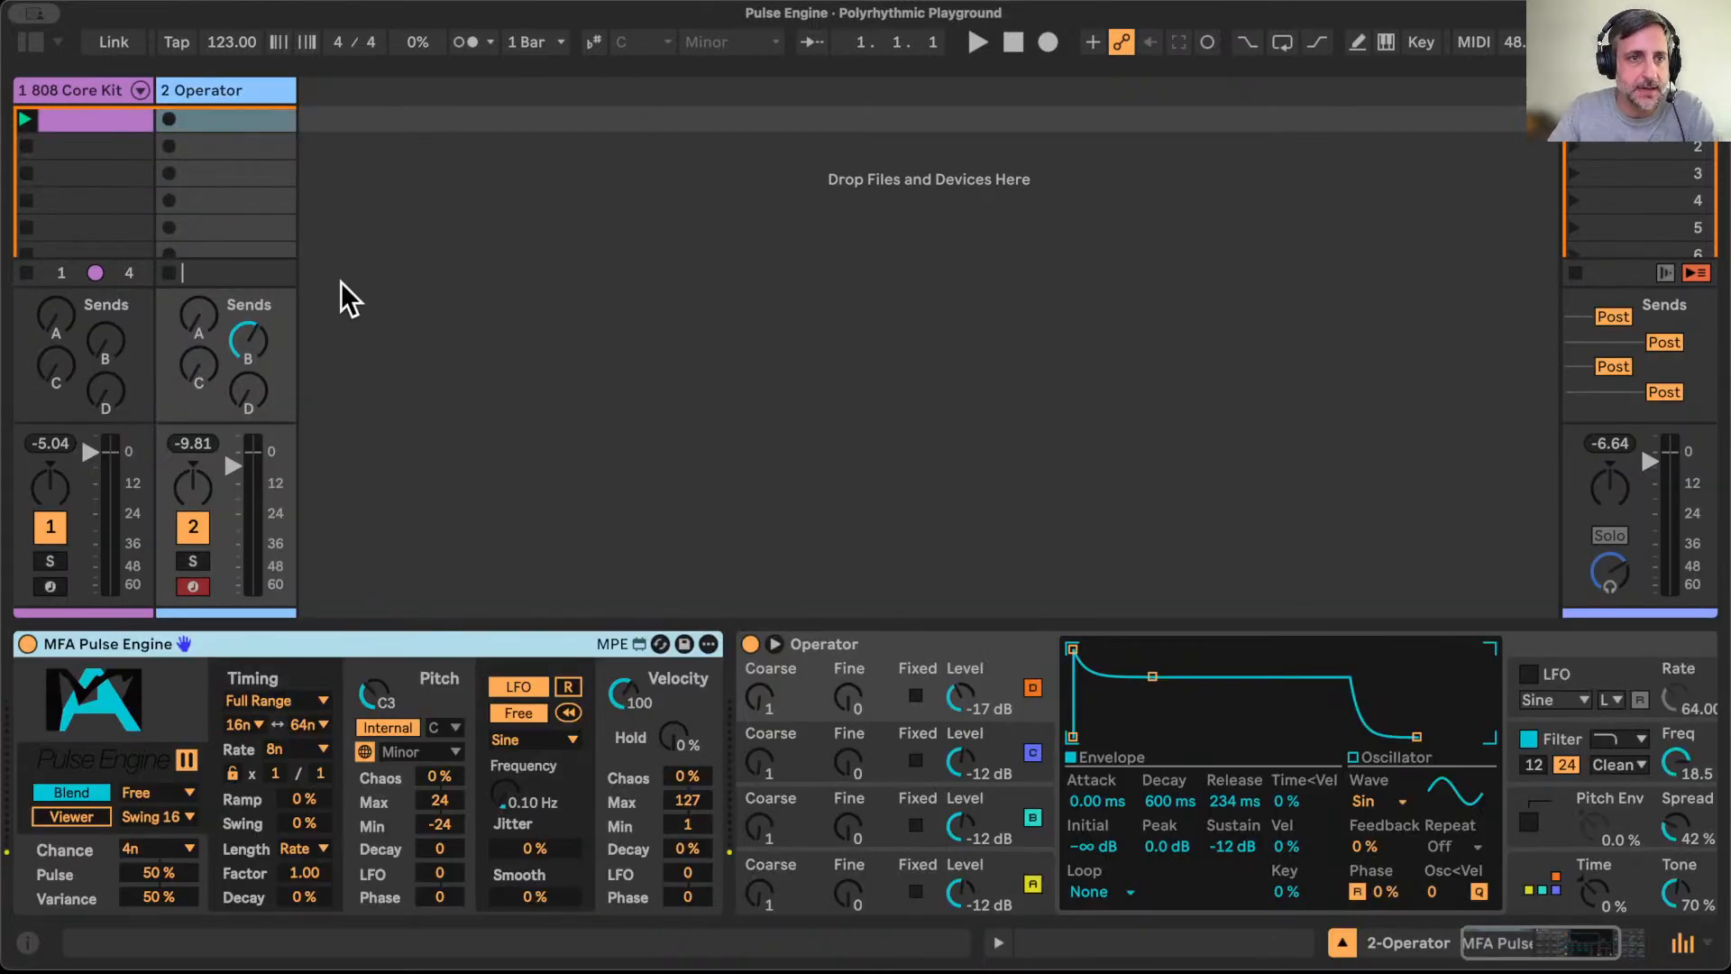
# Step: Turn on the global scale and set it to Minor Blues with root C
pyautogui.click(658, 42)
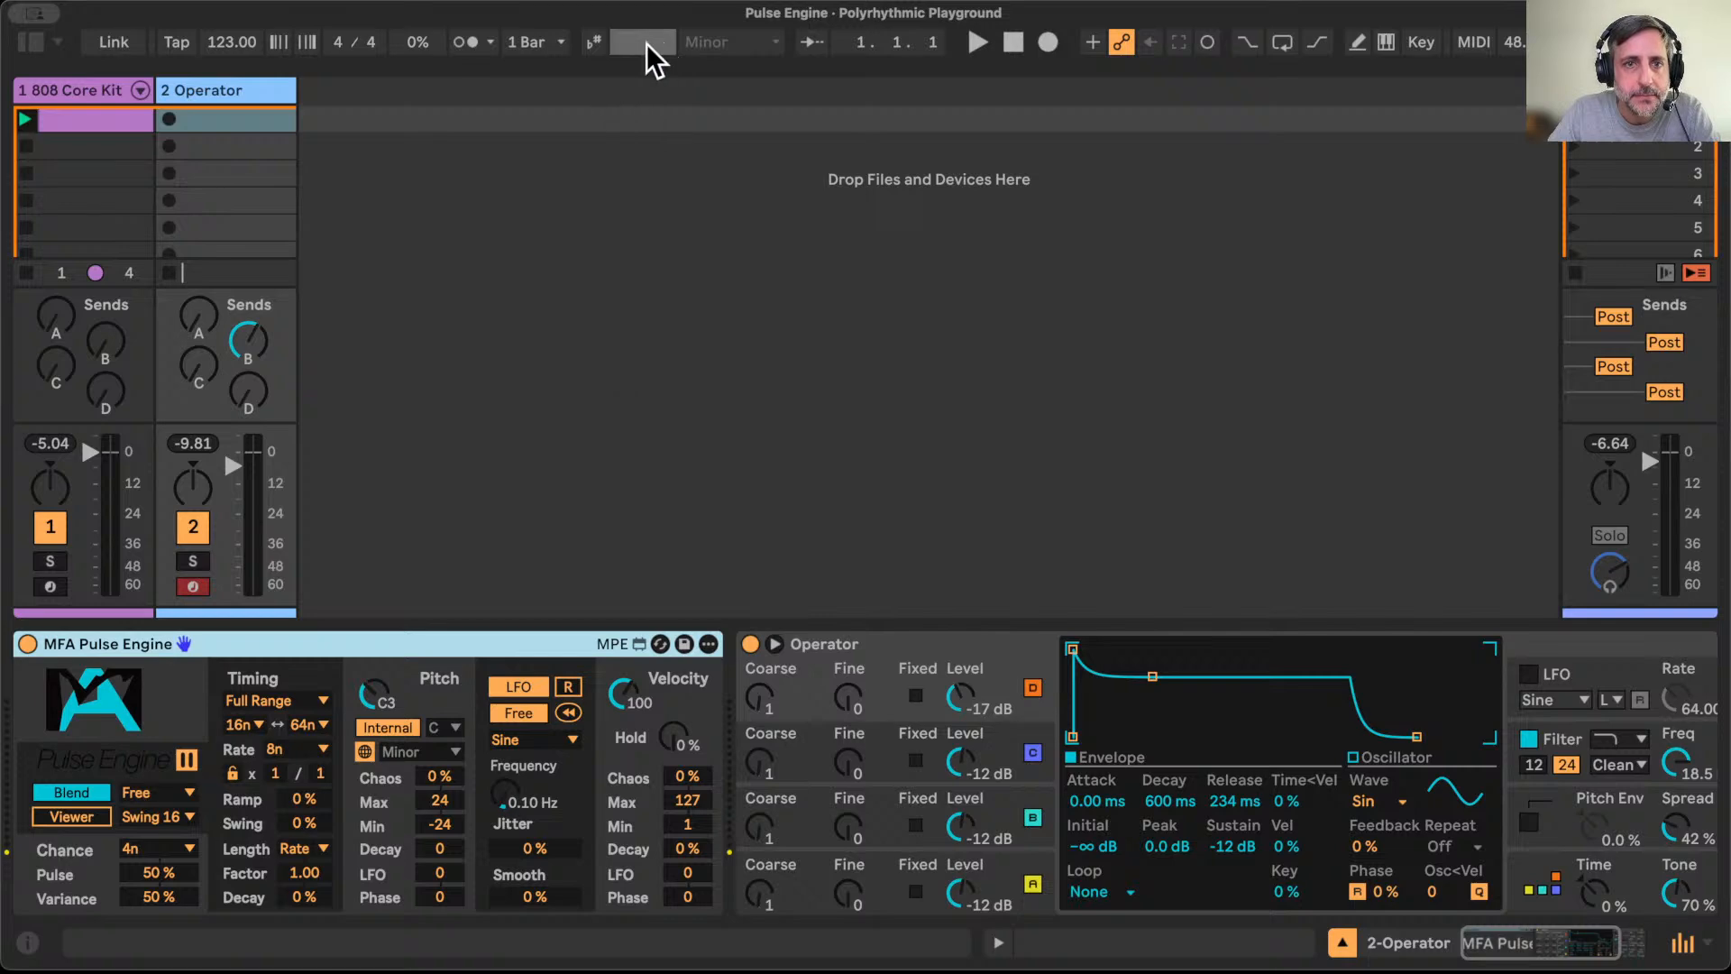
pyautogui.click(594, 43)
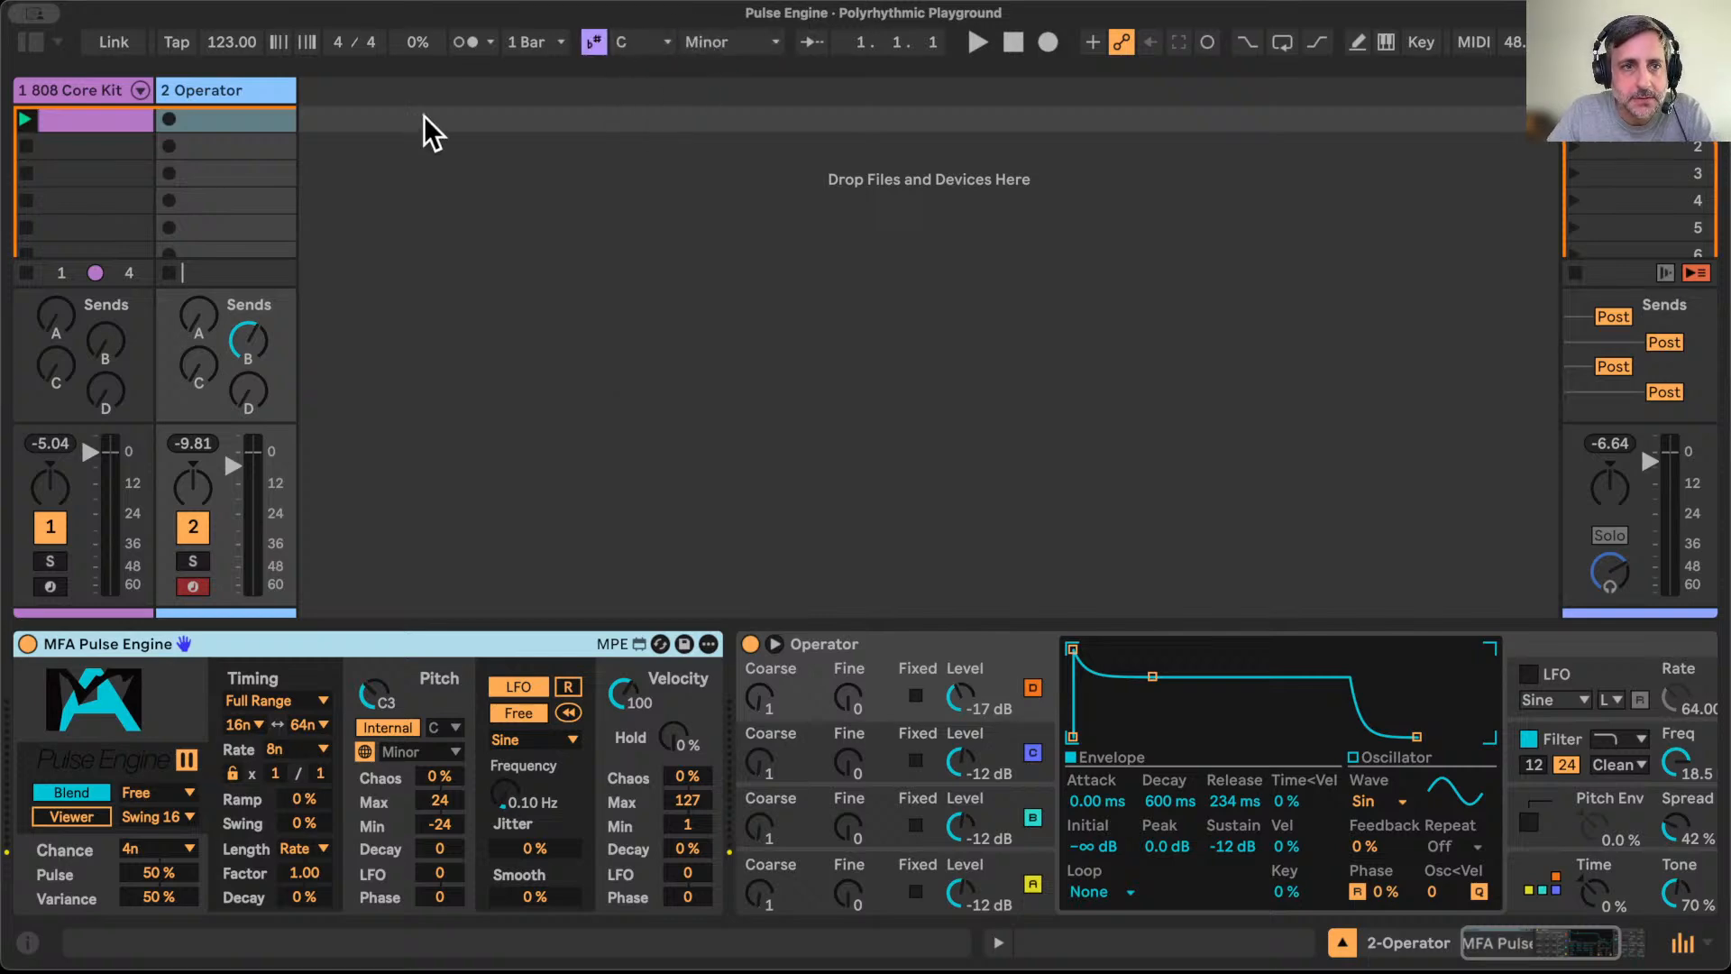
pyautogui.click(739, 41)
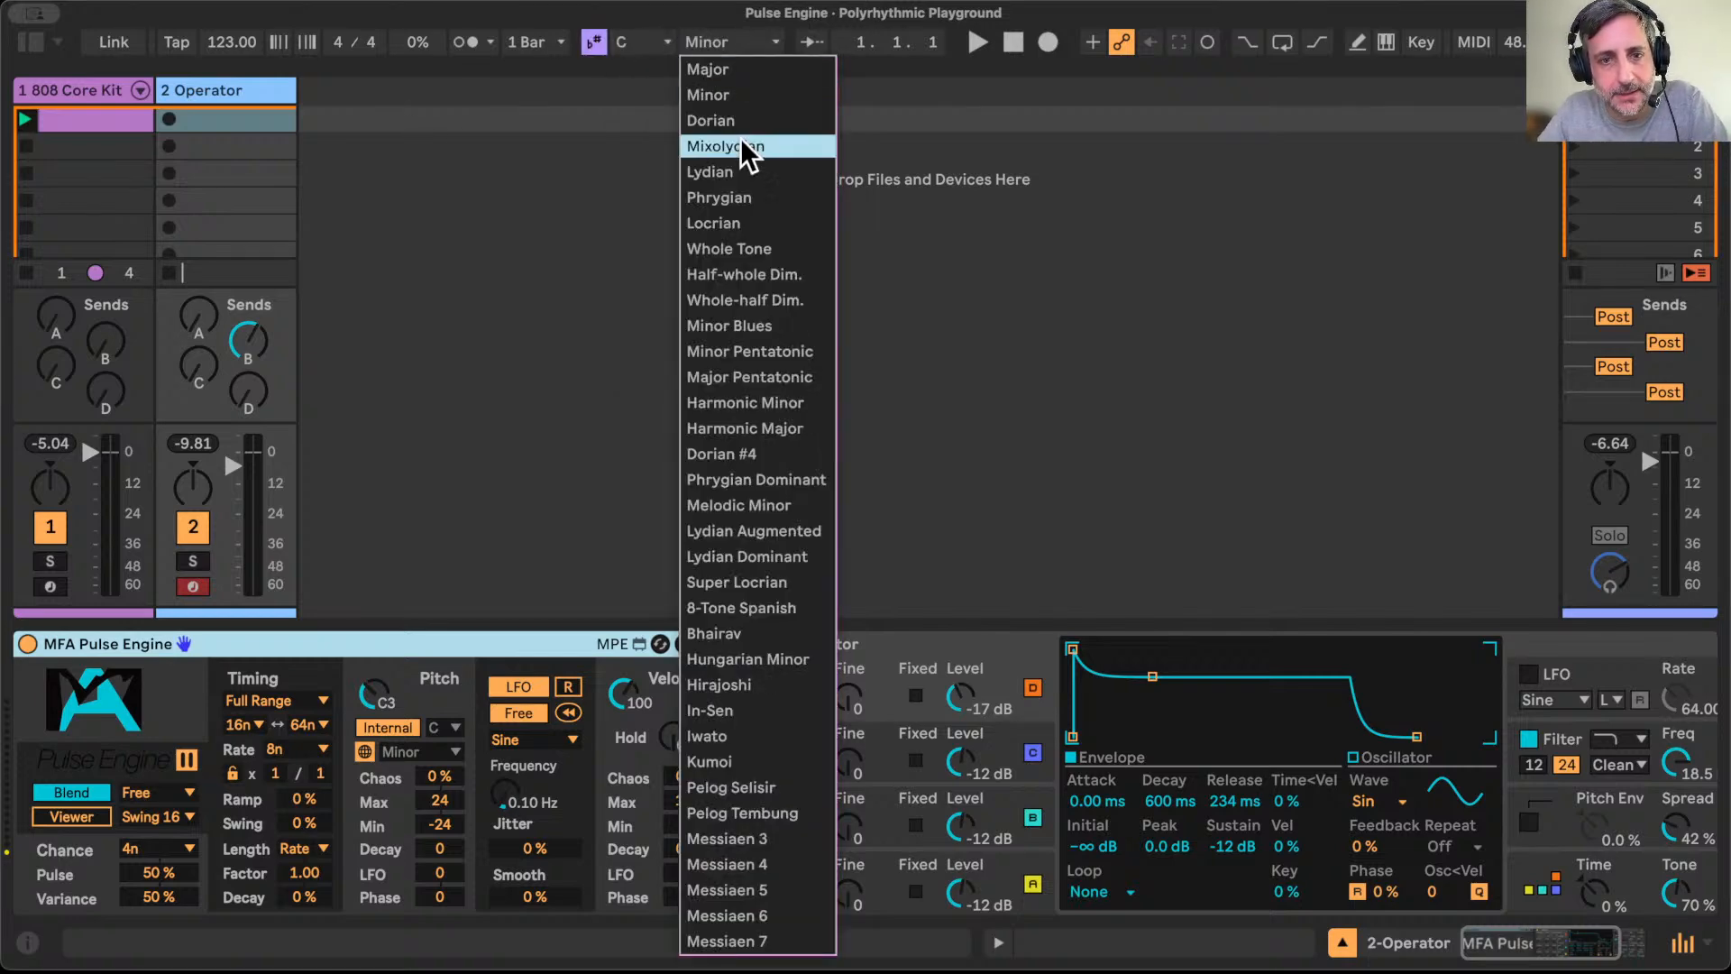
pyautogui.click(762, 324)
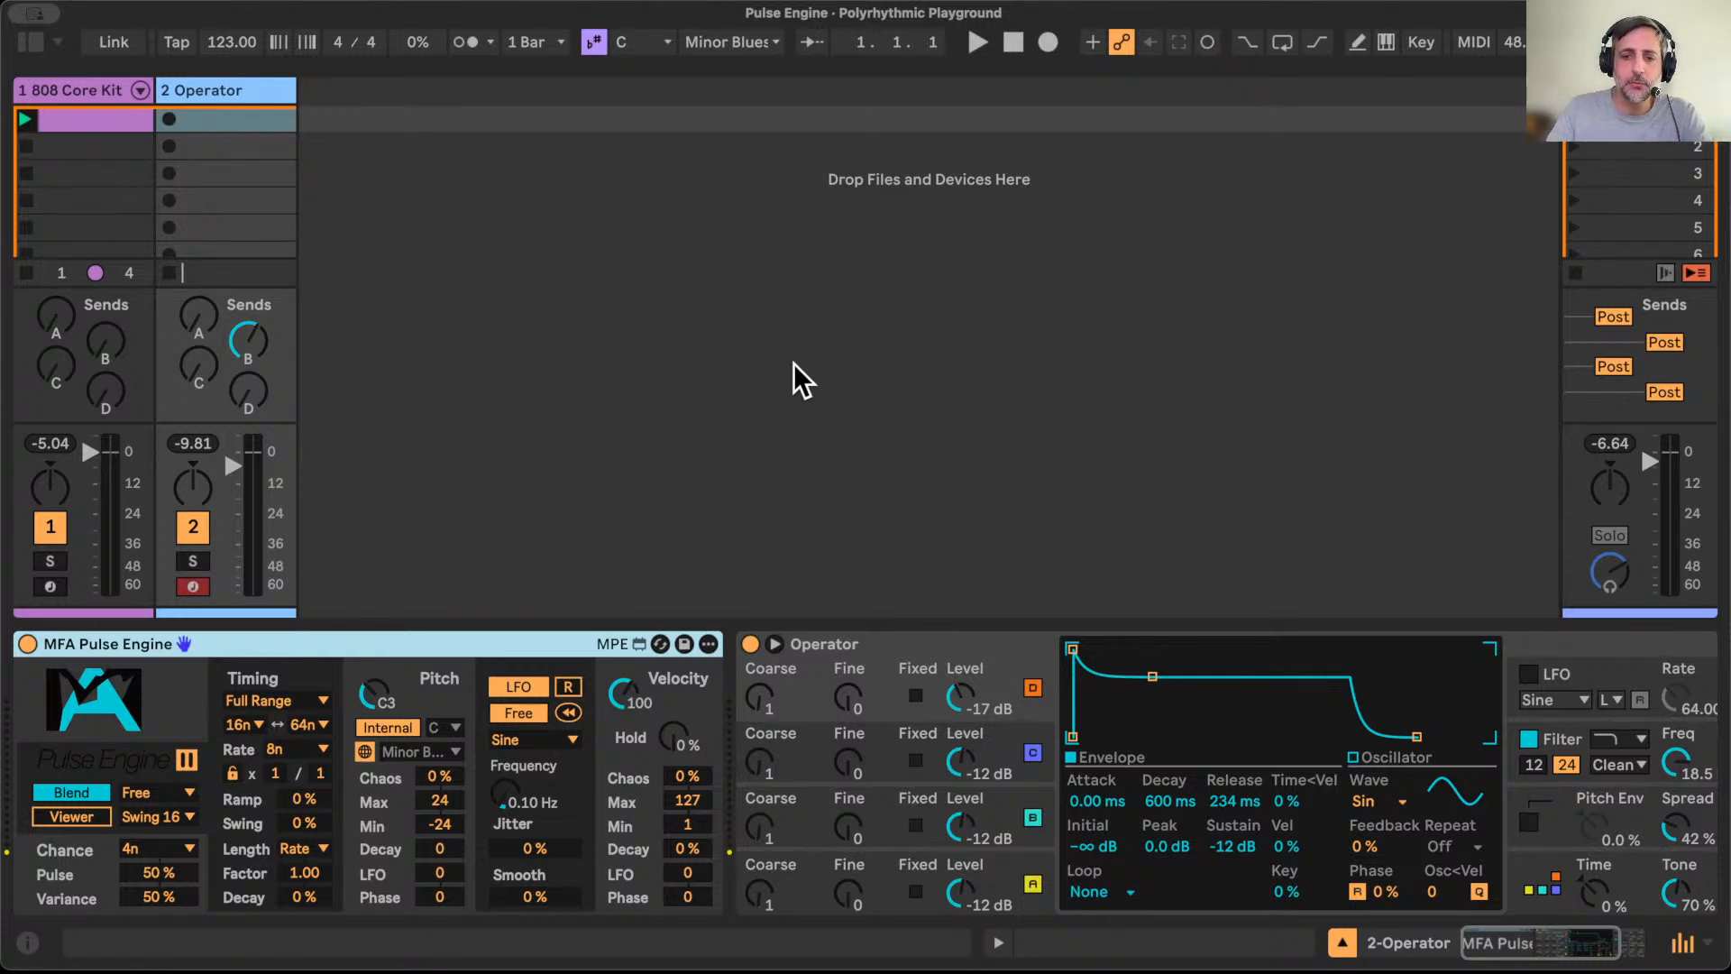
# Step: Check the Voices option in Operator's global settings, then return to oscillator A's envelope view and the Pulse Engine
pyautogui.hscroll(6, 1138, 734)
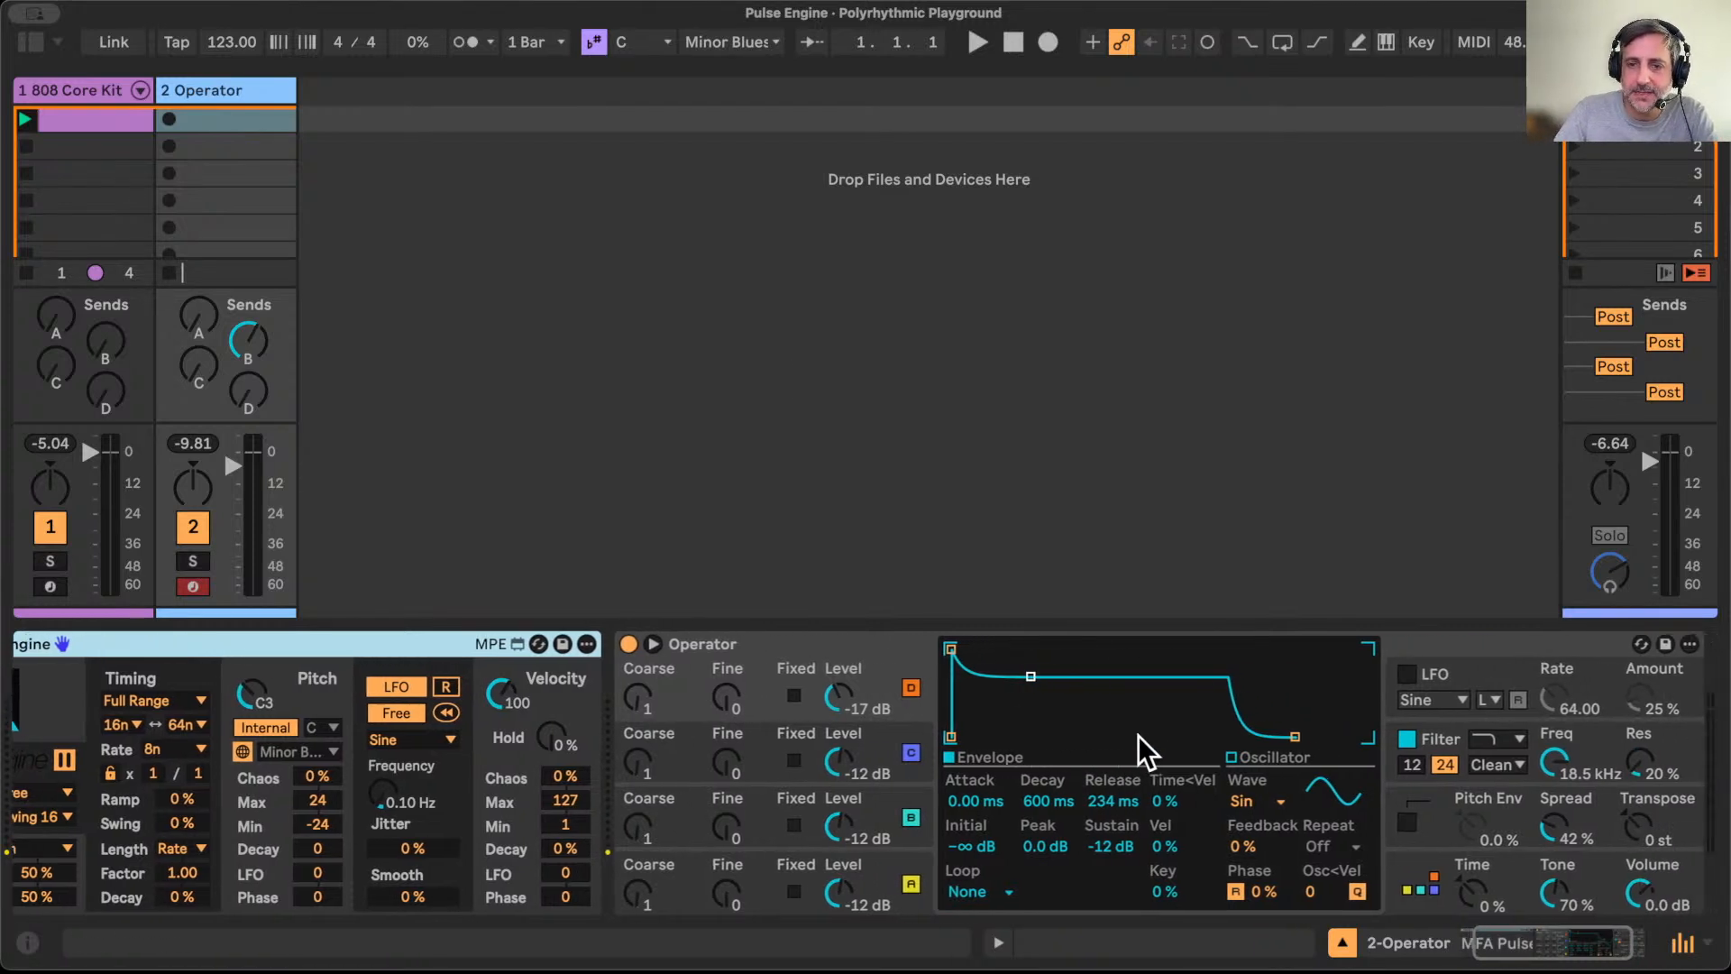
pyautogui.click(1373, 875)
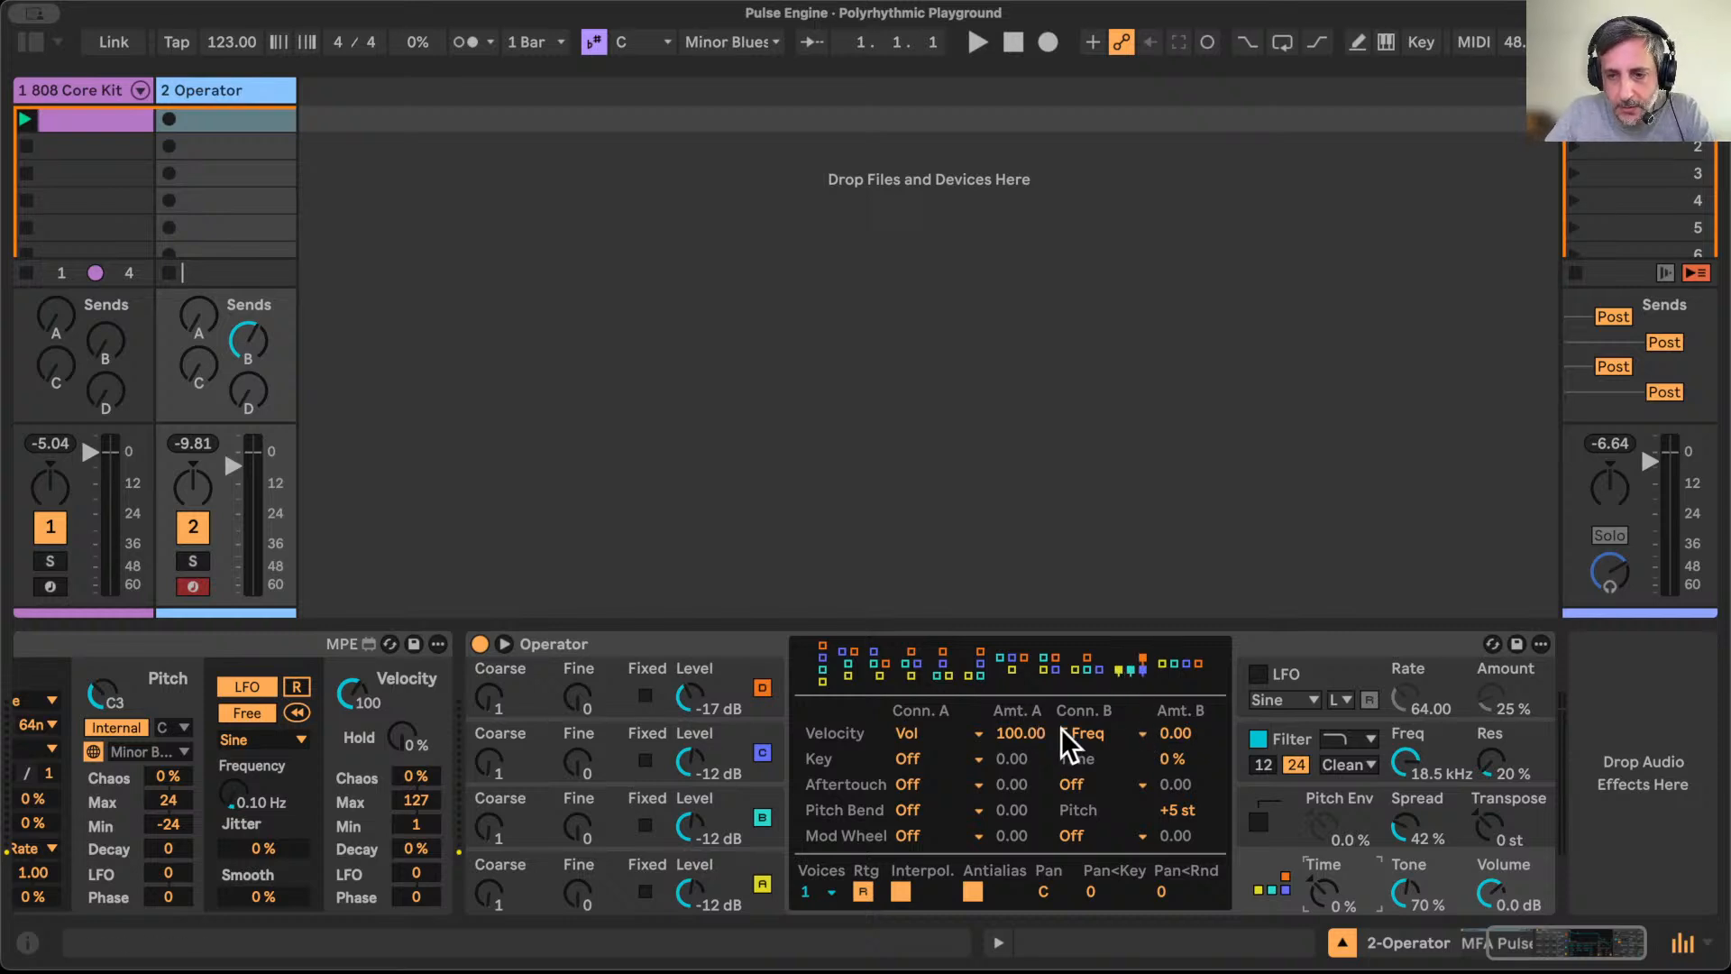
pyautogui.click(826, 889)
pyautogui.click(826, 889)
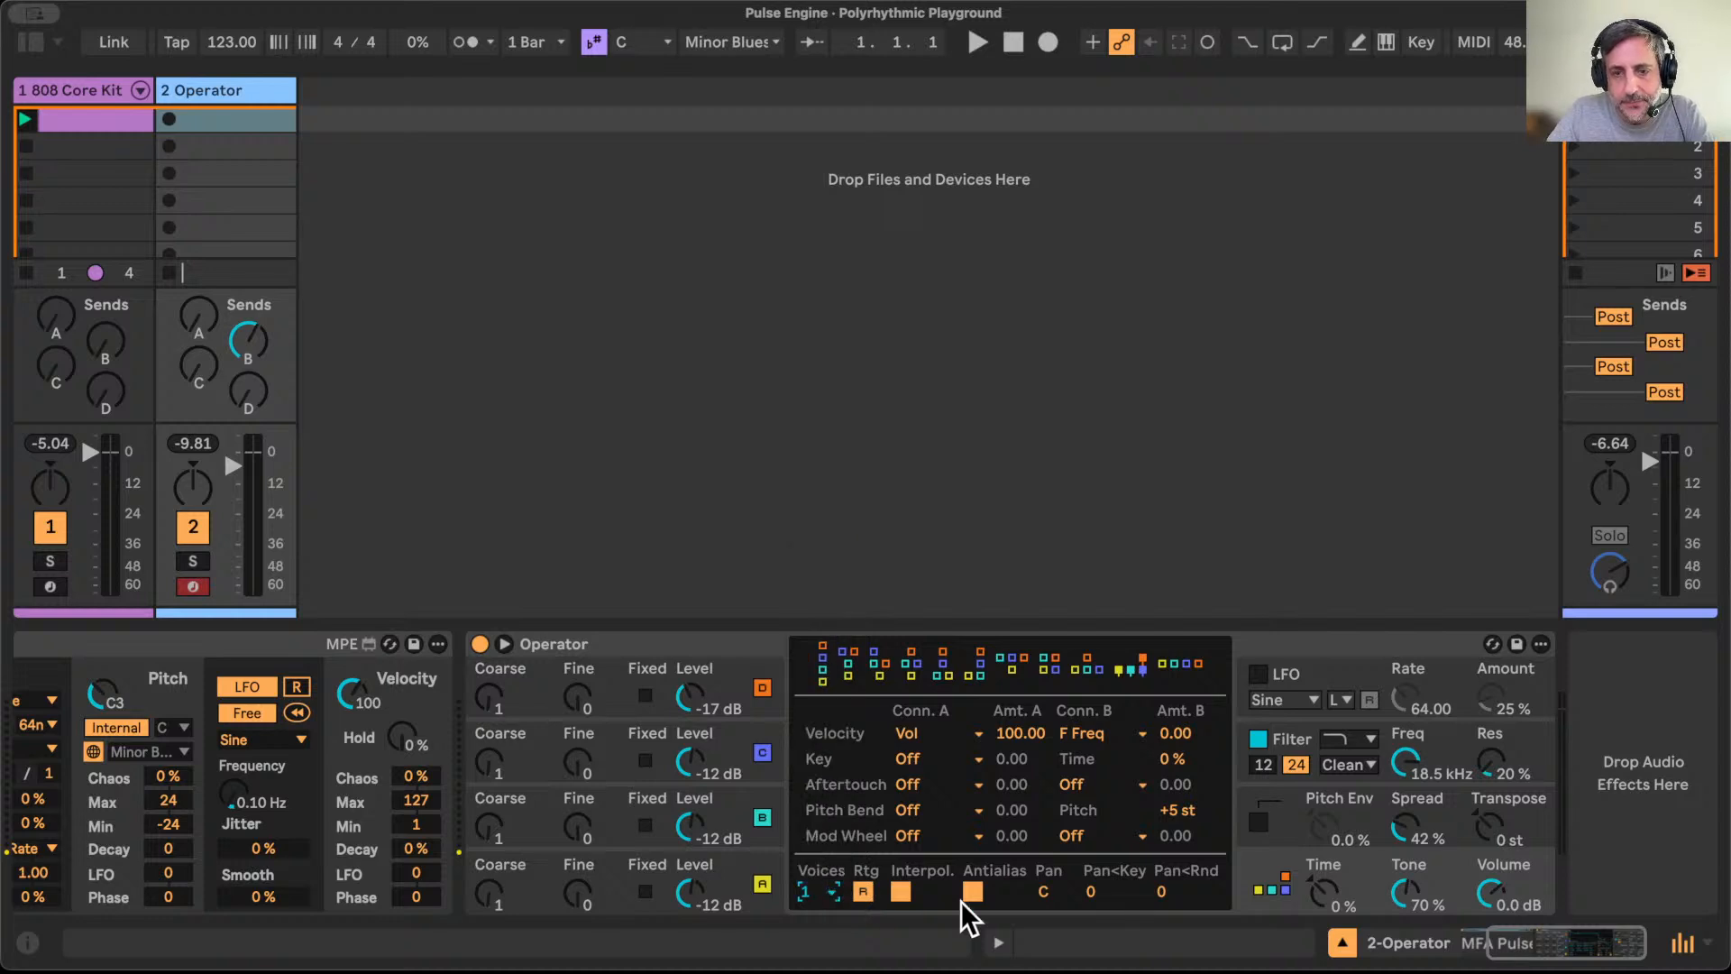
pyautogui.hscroll(-1, 1067, 863)
pyautogui.hscroll(-1, 1068, 864)
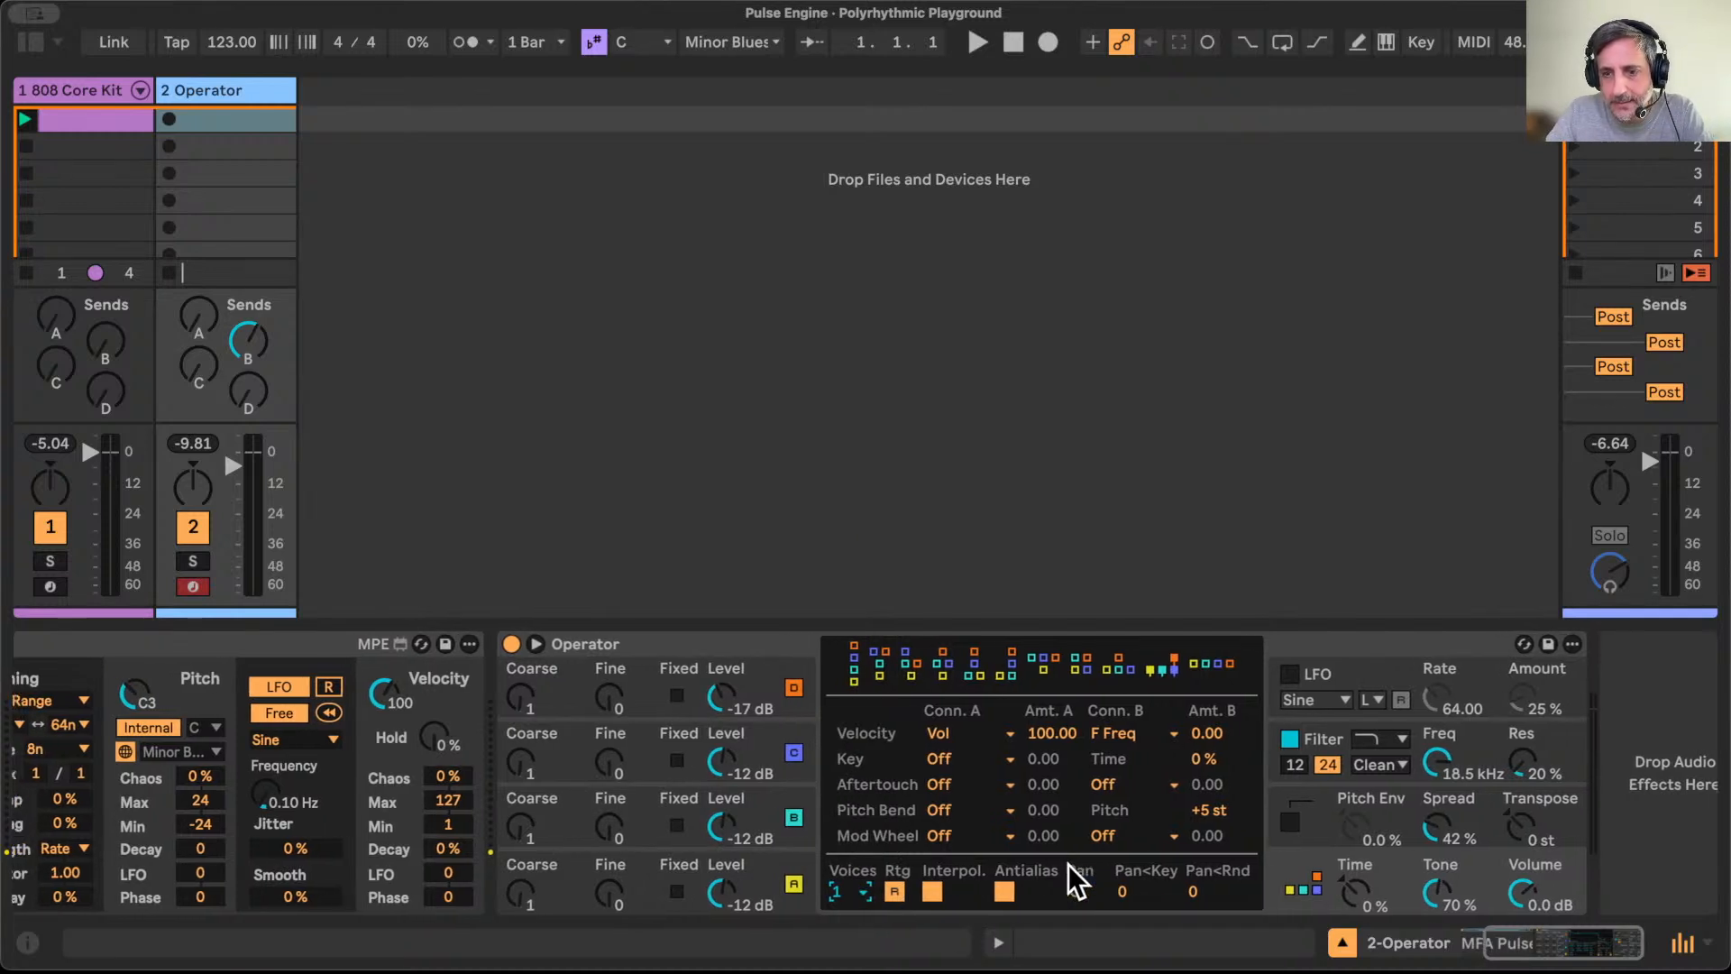
pyautogui.click(773, 857)
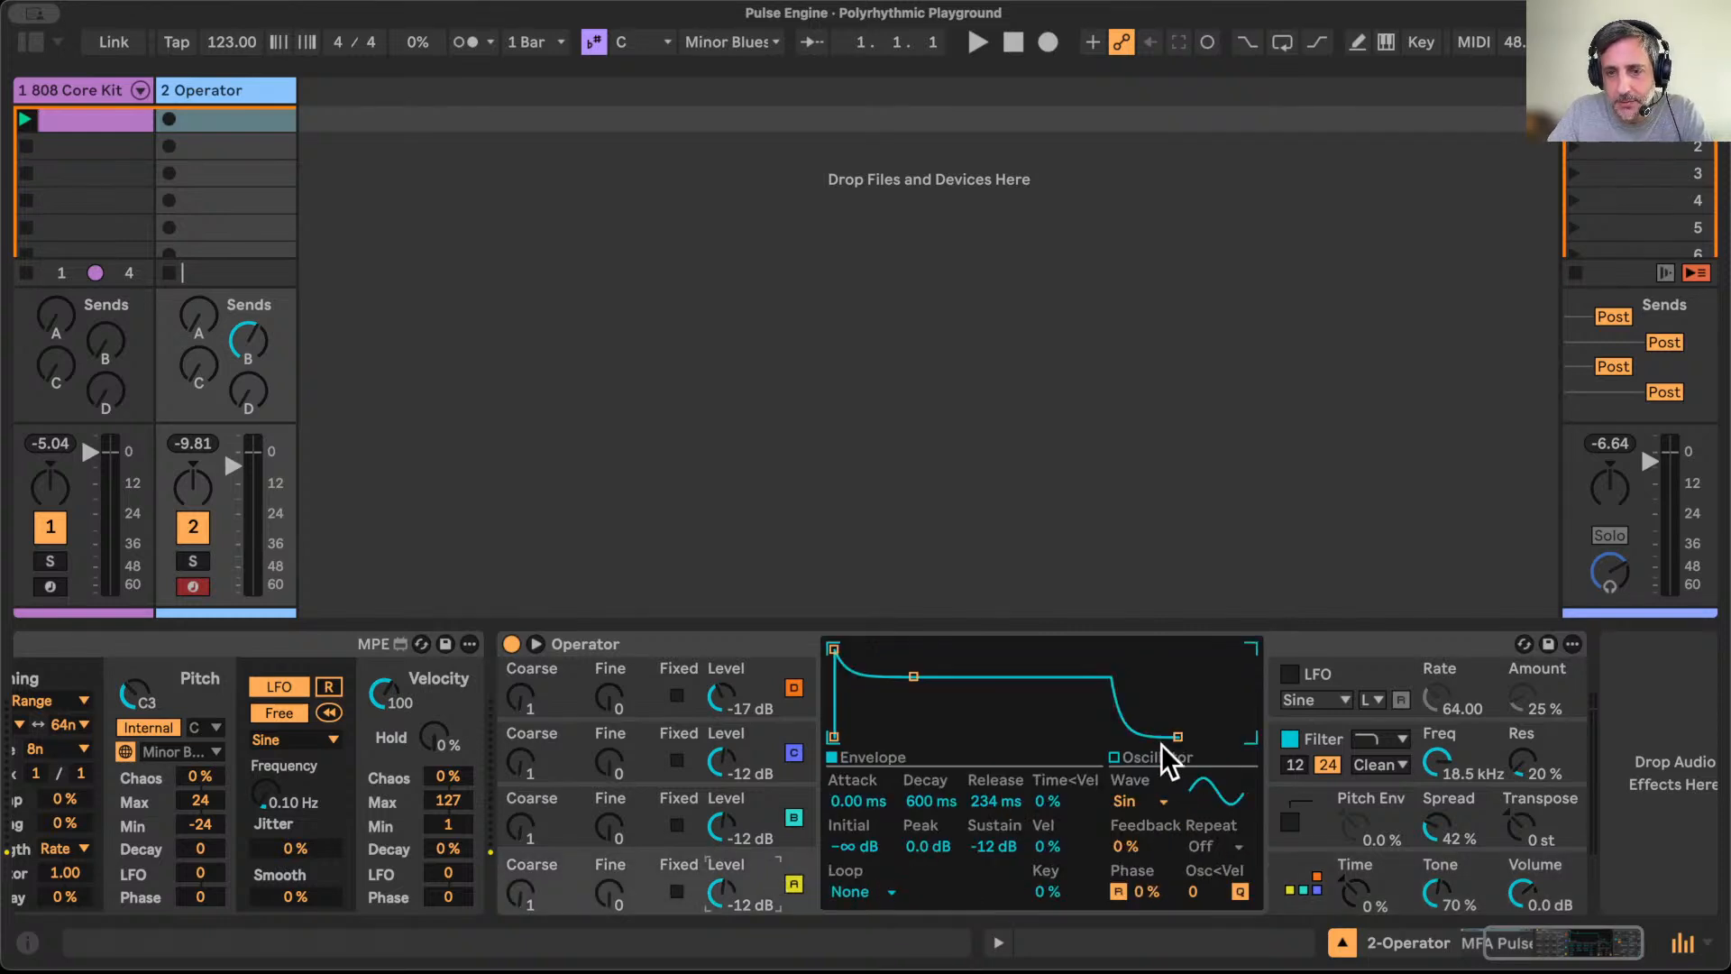
pyautogui.hscroll(-5, 1075, 860)
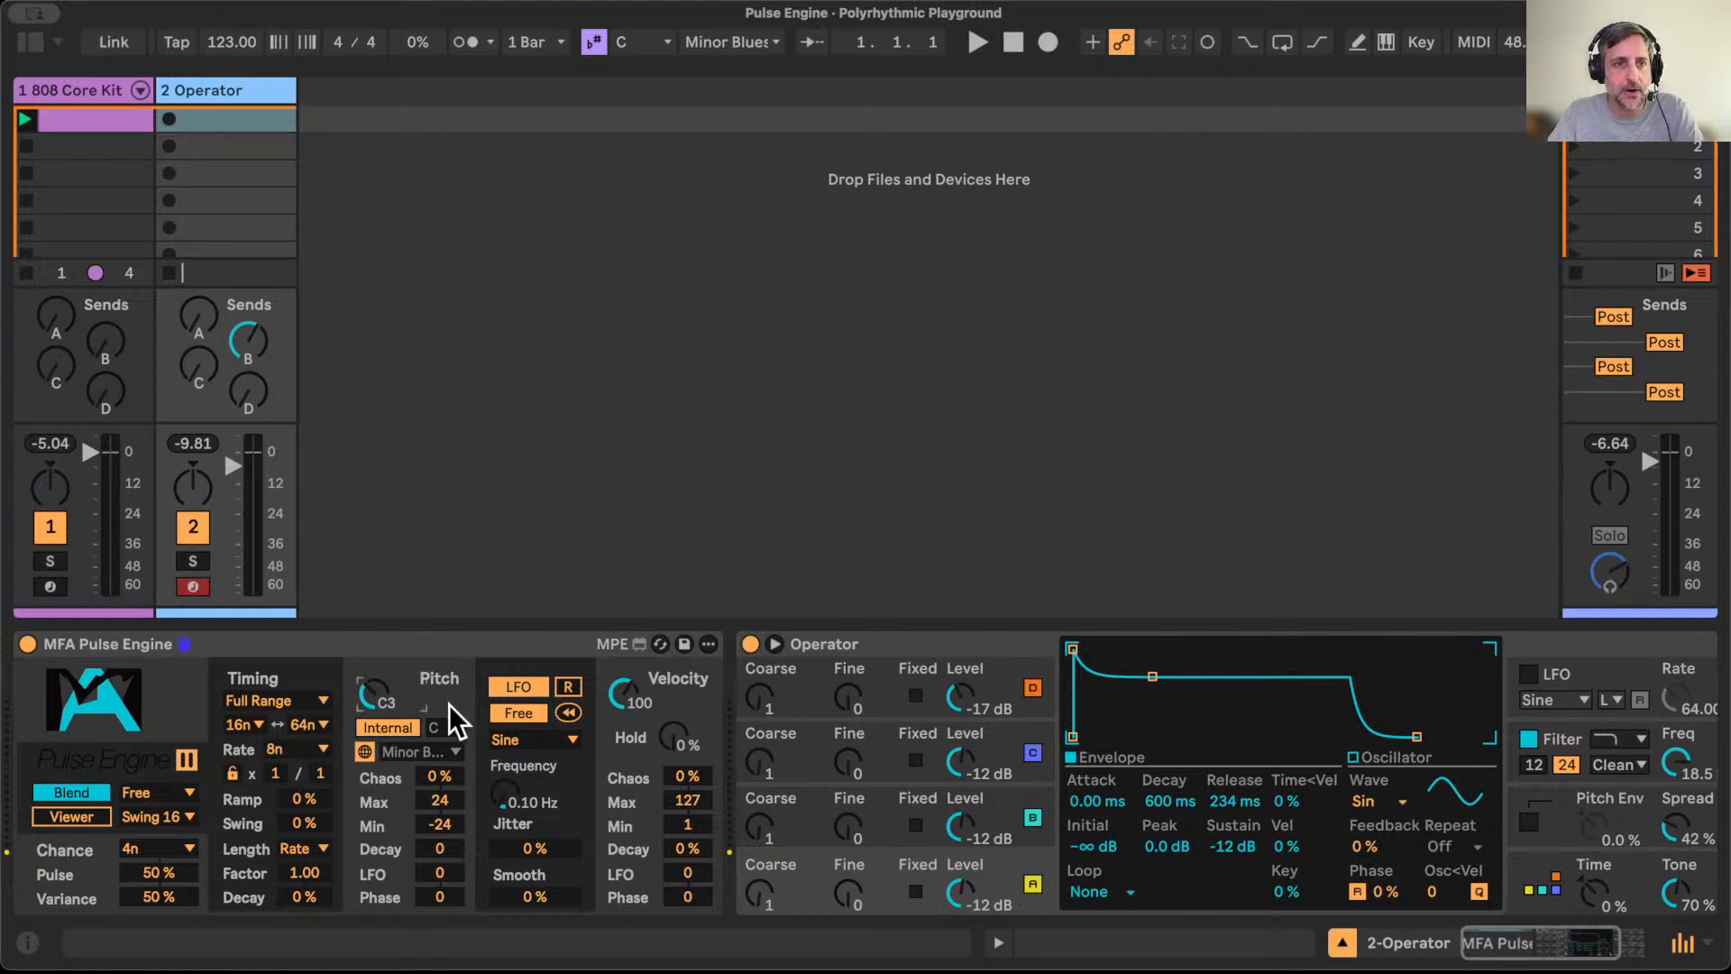
# Step: Start playback and set Pulse Engine's base pitch to C1 and its Variance to 100 %
pyautogui.press('space')
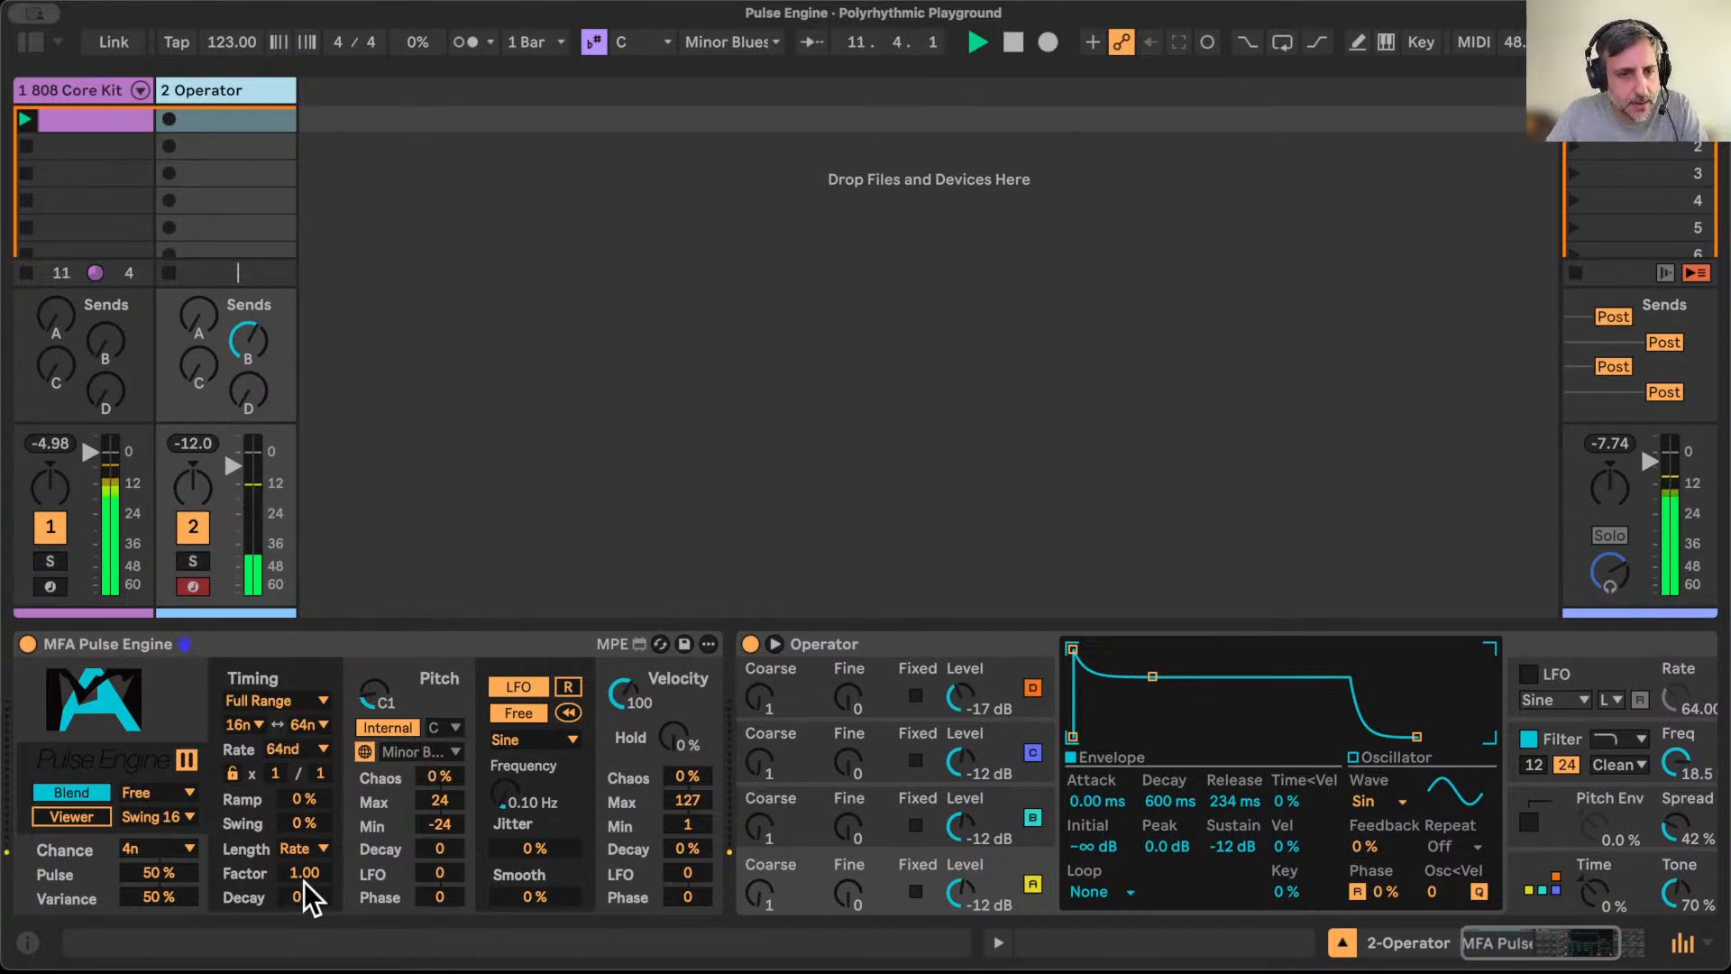
pyautogui.moveTo(171, 896); pyautogui.dragTo(170, 852)
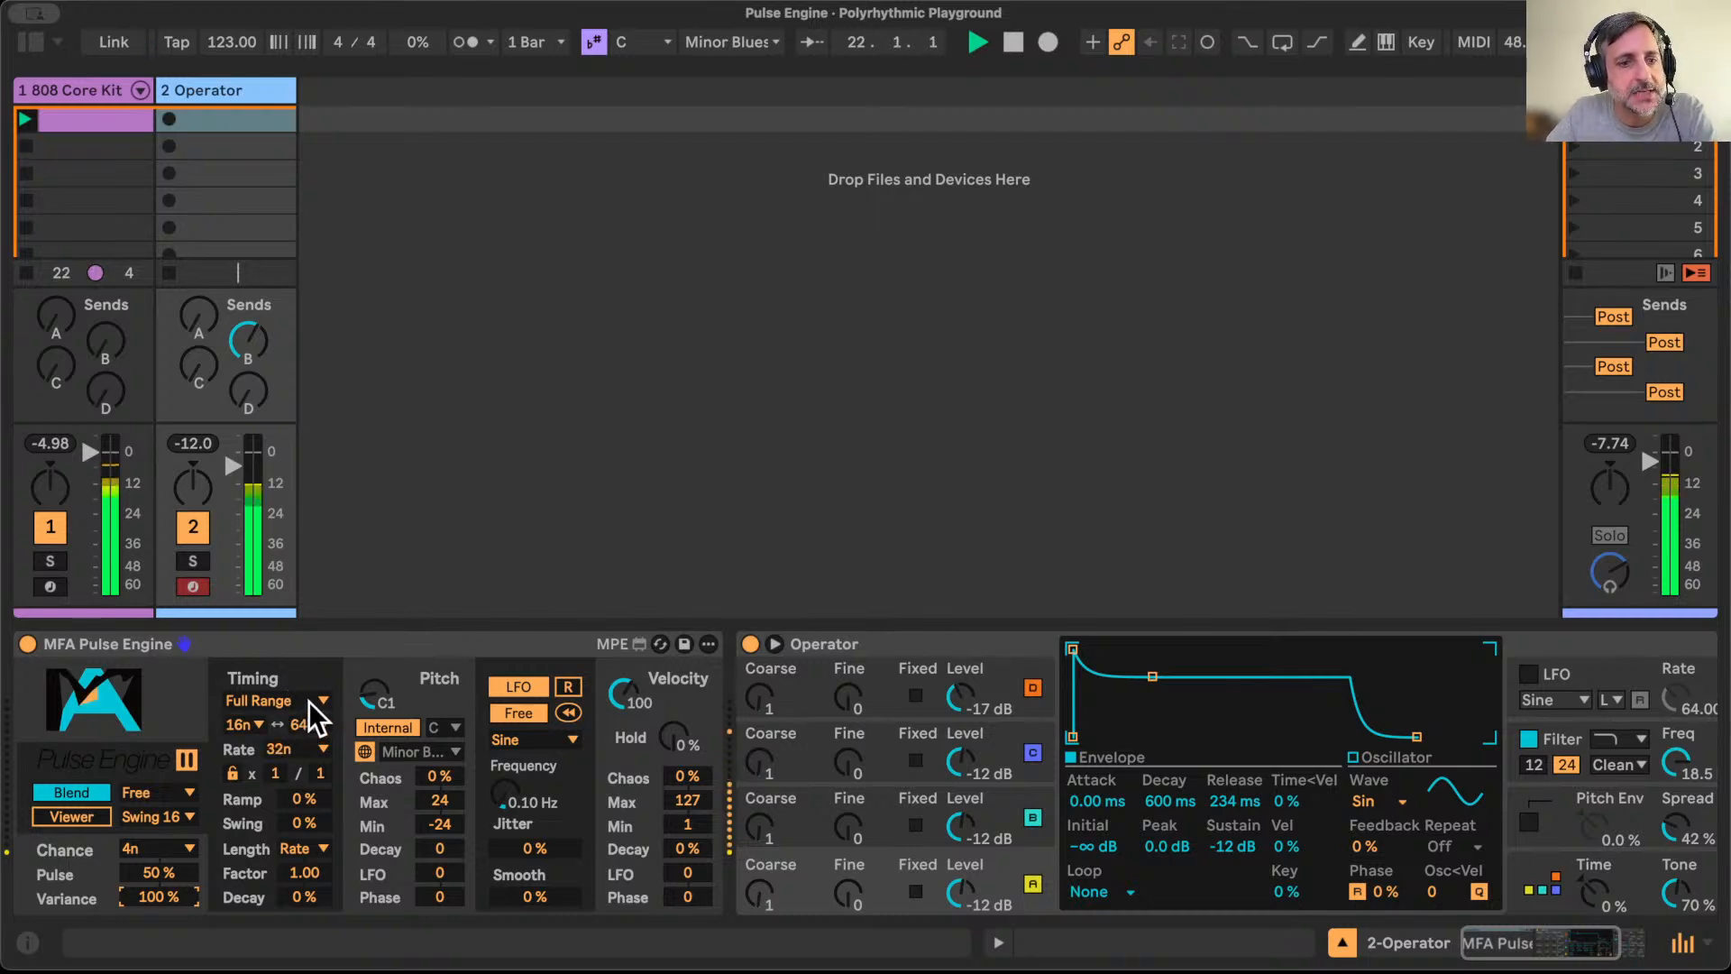
# Step: Set Pulse Engine's timing range to run from 8nd to 32n
pyautogui.click(258, 723)
pyautogui.click(256, 722)
pyautogui.click(325, 723)
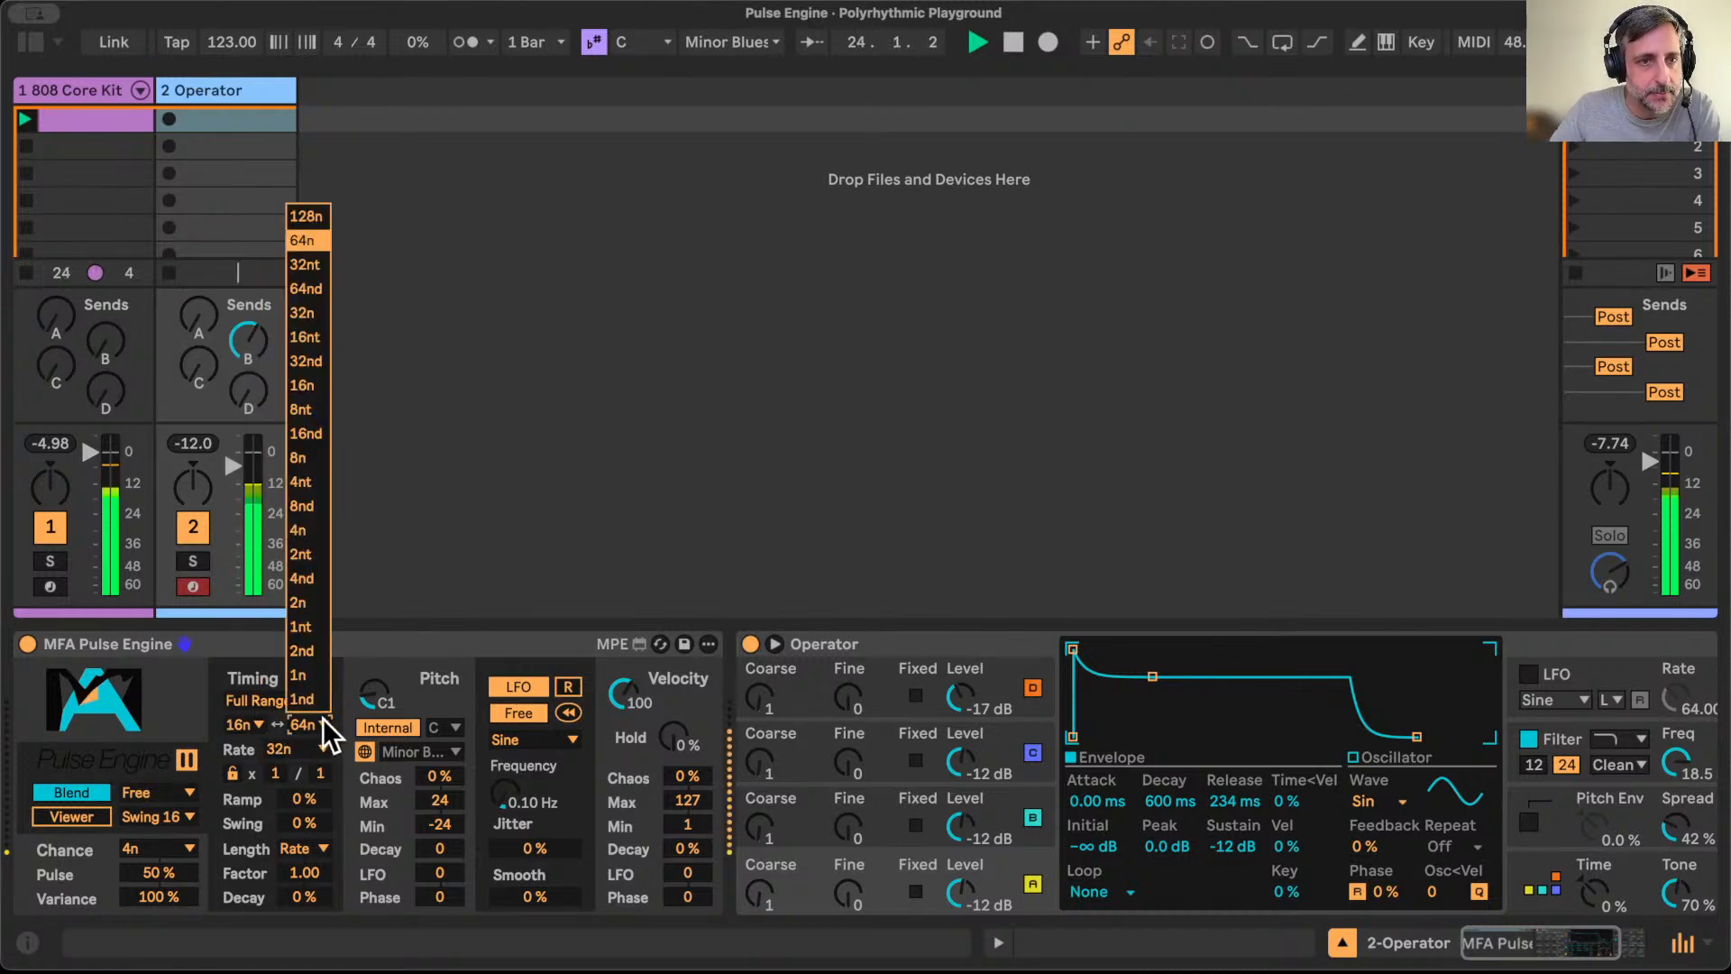
pyautogui.click(323, 719)
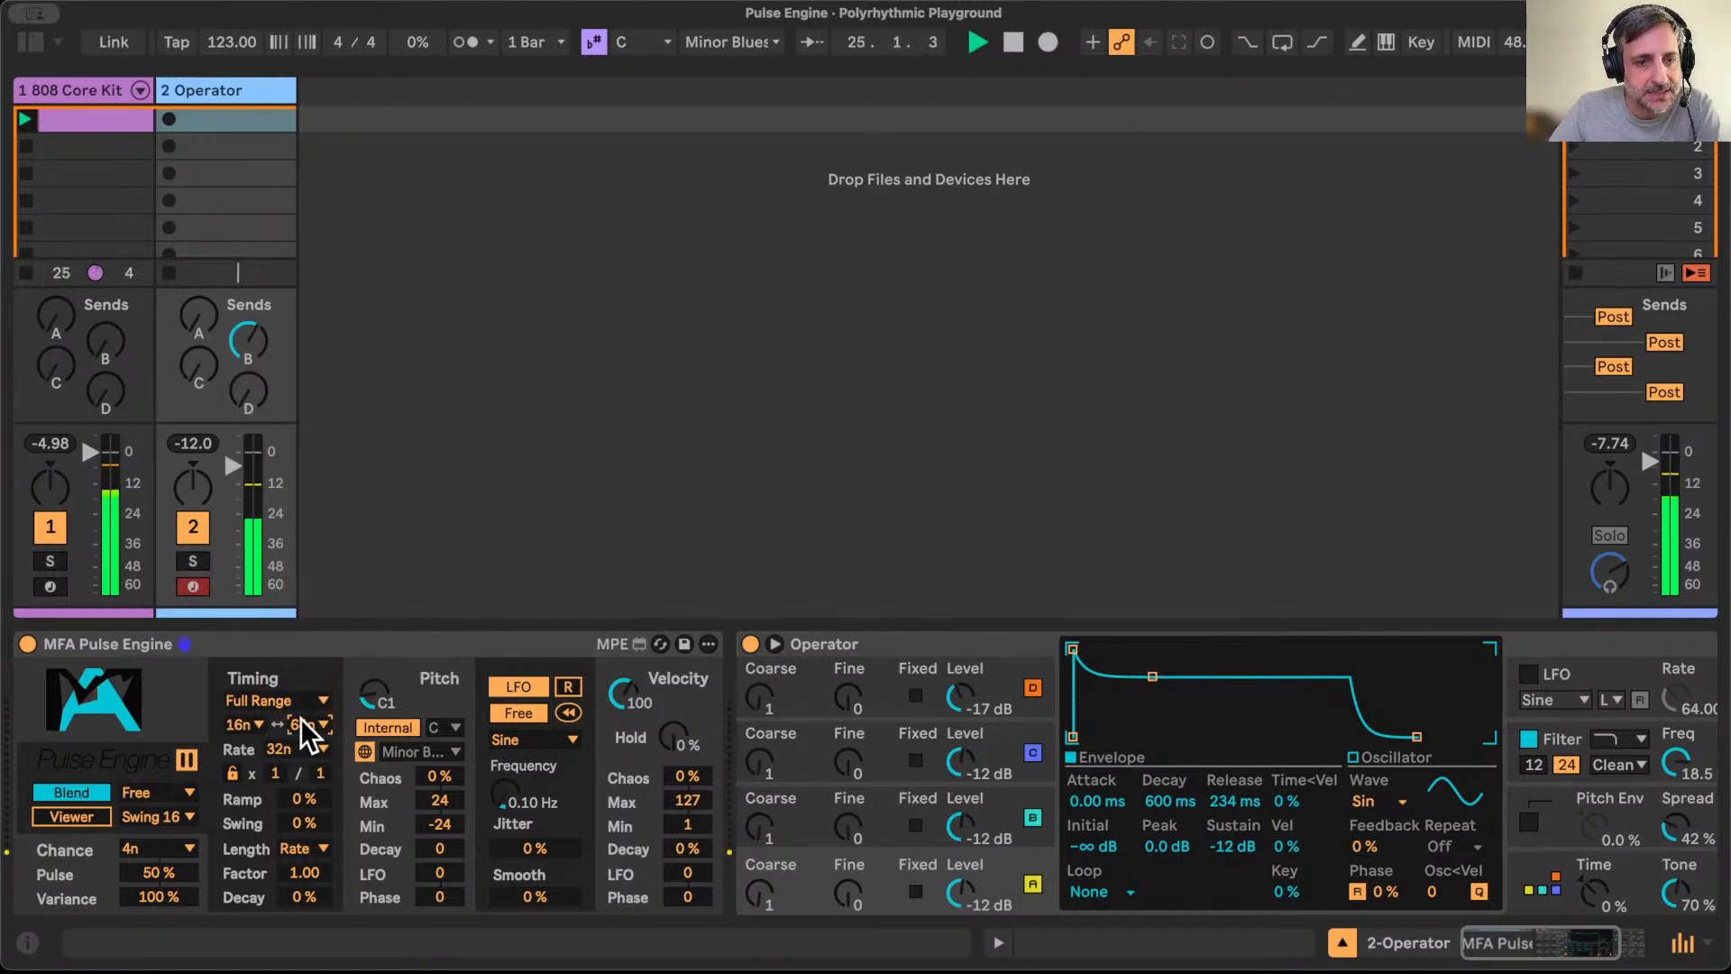
pyautogui.click(306, 719)
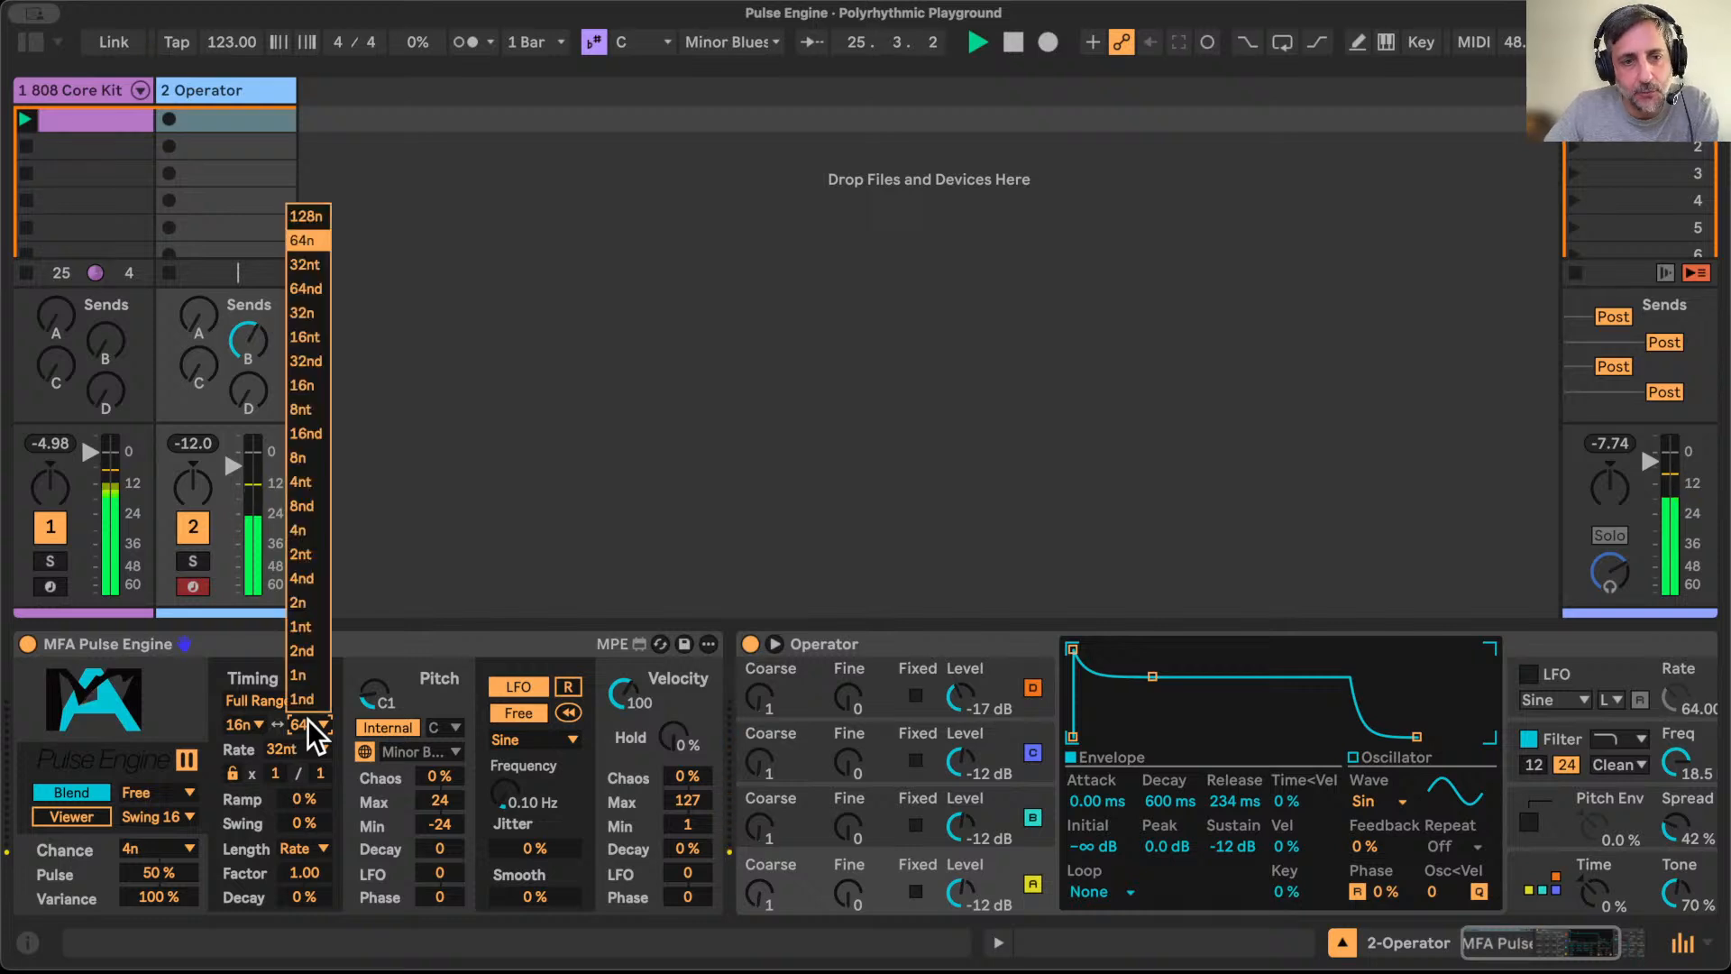
pyautogui.click(319, 312)
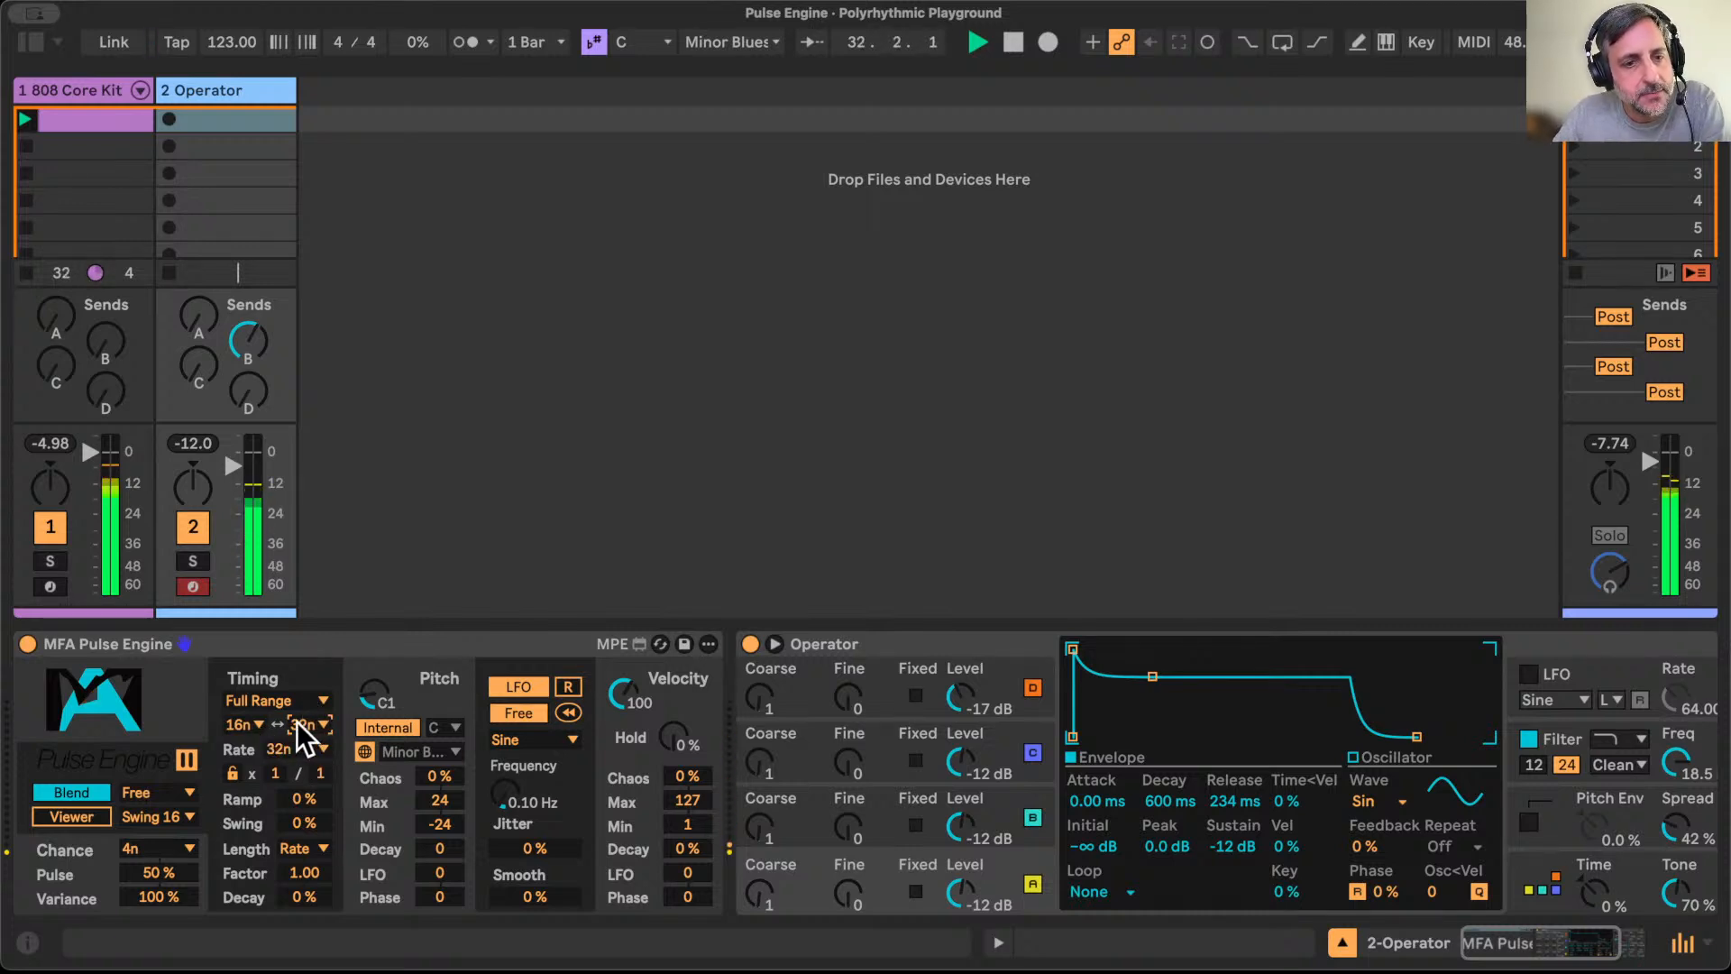
pyautogui.click(252, 724)
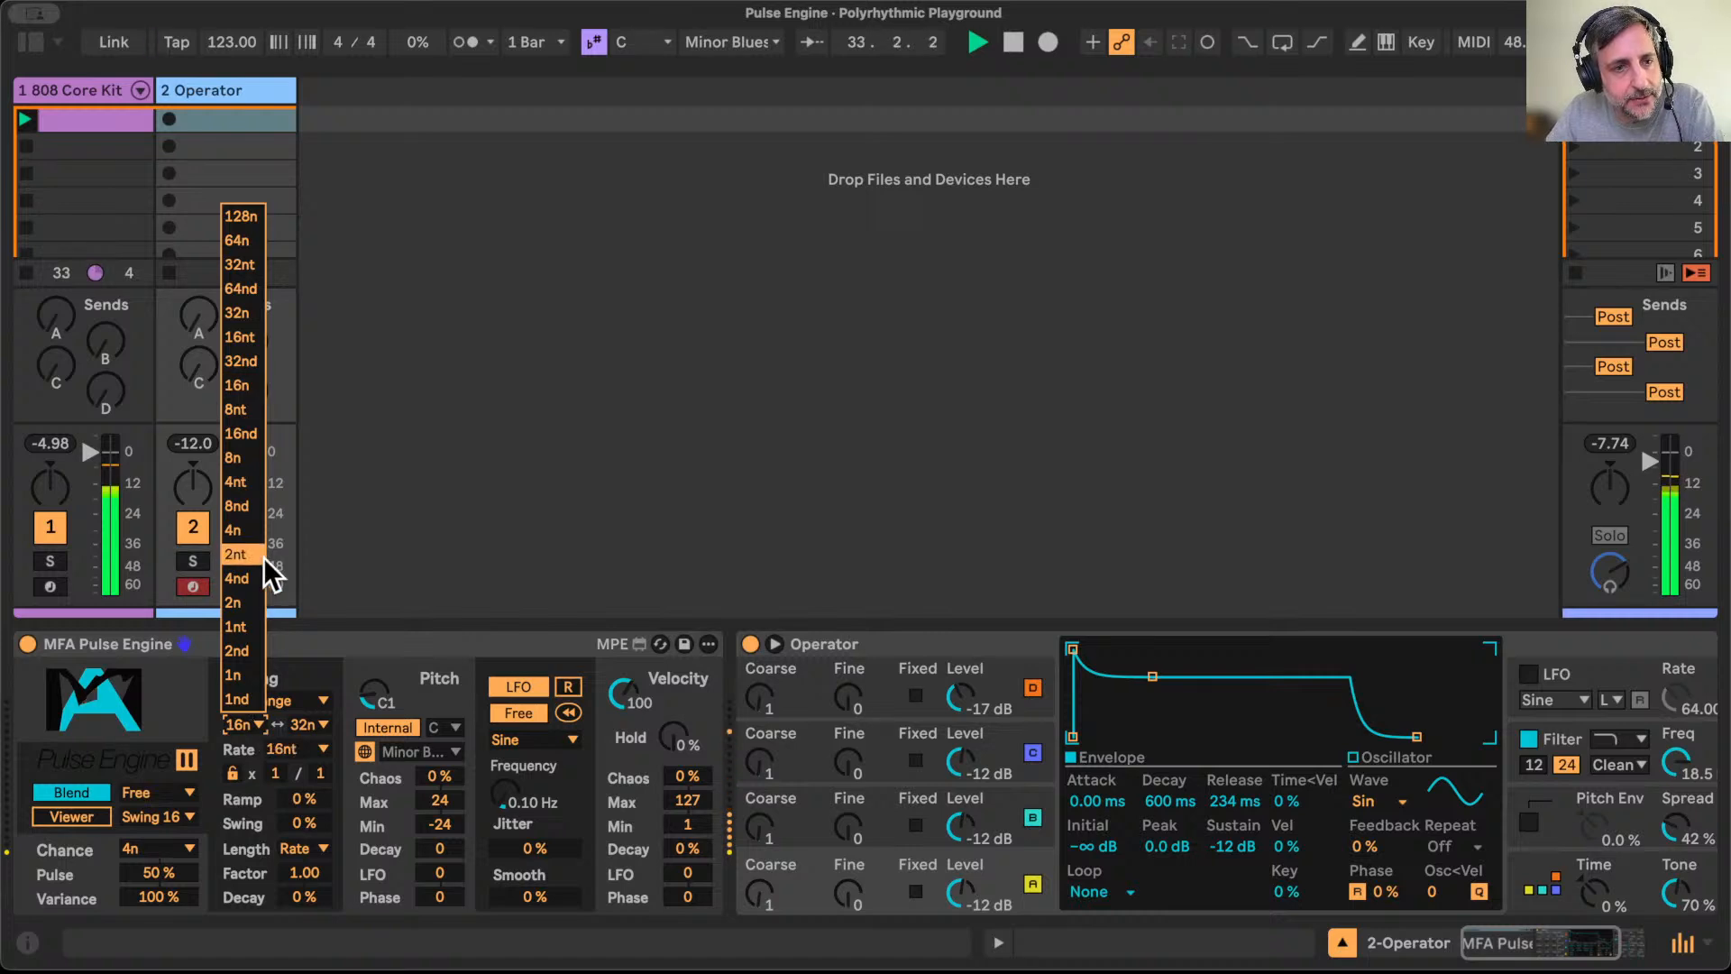
pyautogui.click(251, 505)
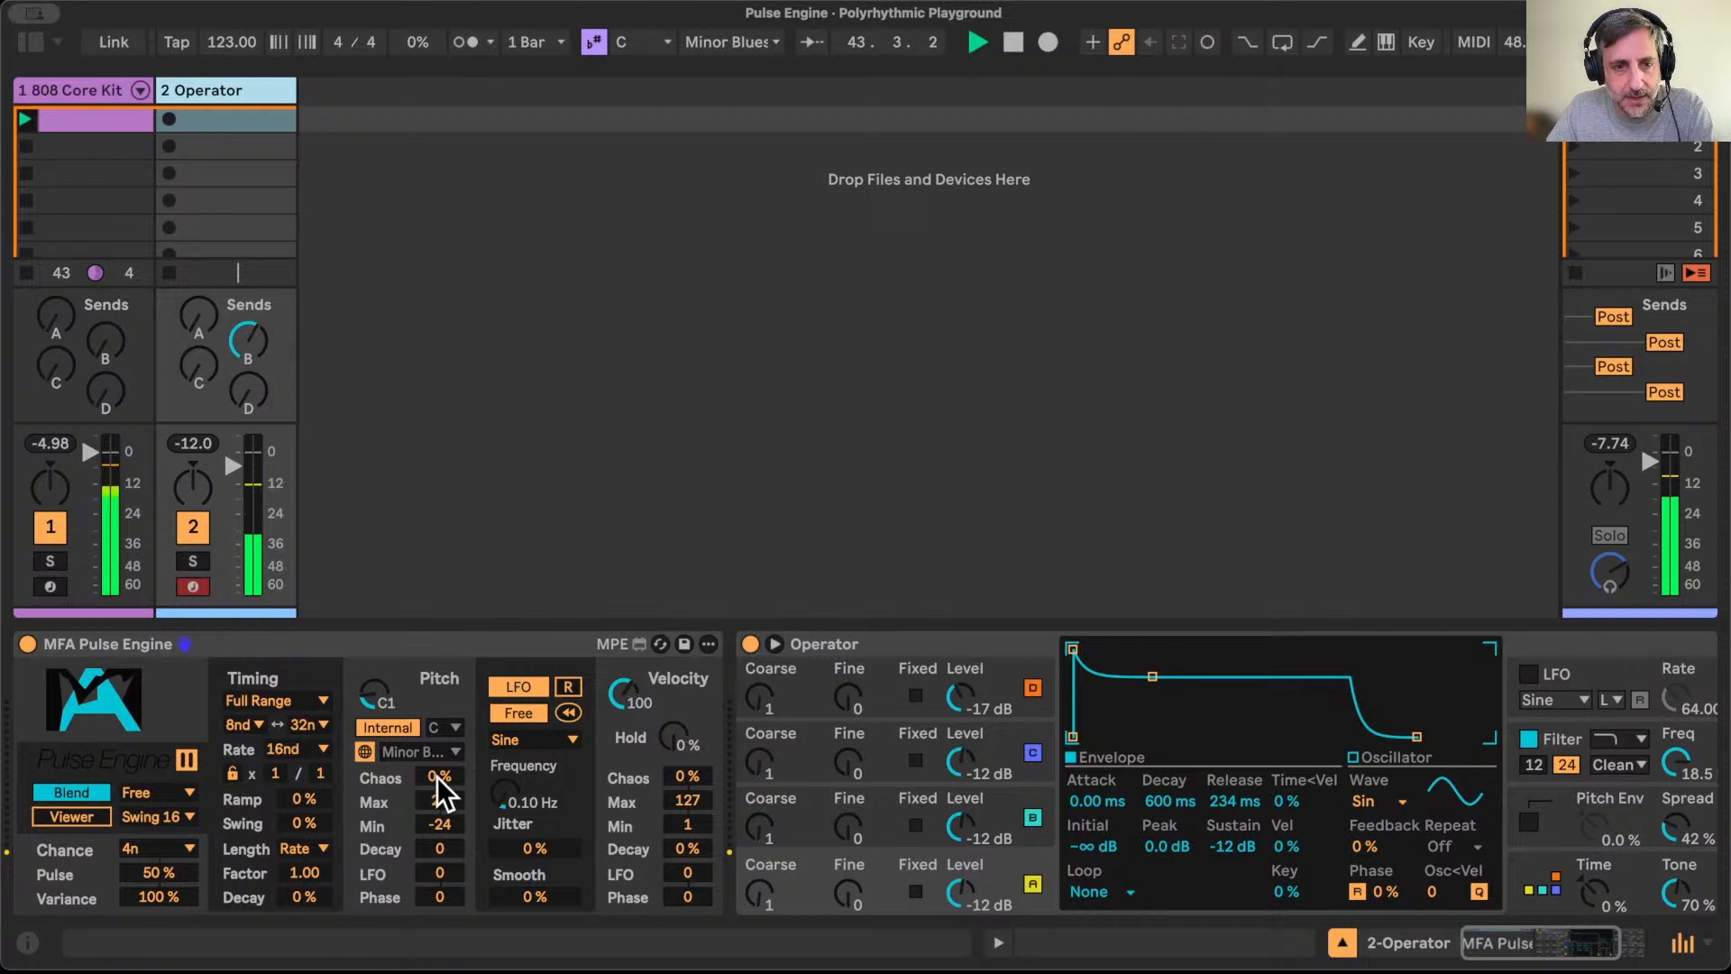
# Step: Set the Pulse Engine's pitch Min to 0 and its pitch Chaos to 31 %
pyautogui.moveTo(445, 771)
pyautogui.mouseDown()
pyautogui.moveTo(445, 747)
pyautogui.moveTo(445, 773)
pyautogui.mouseUp()
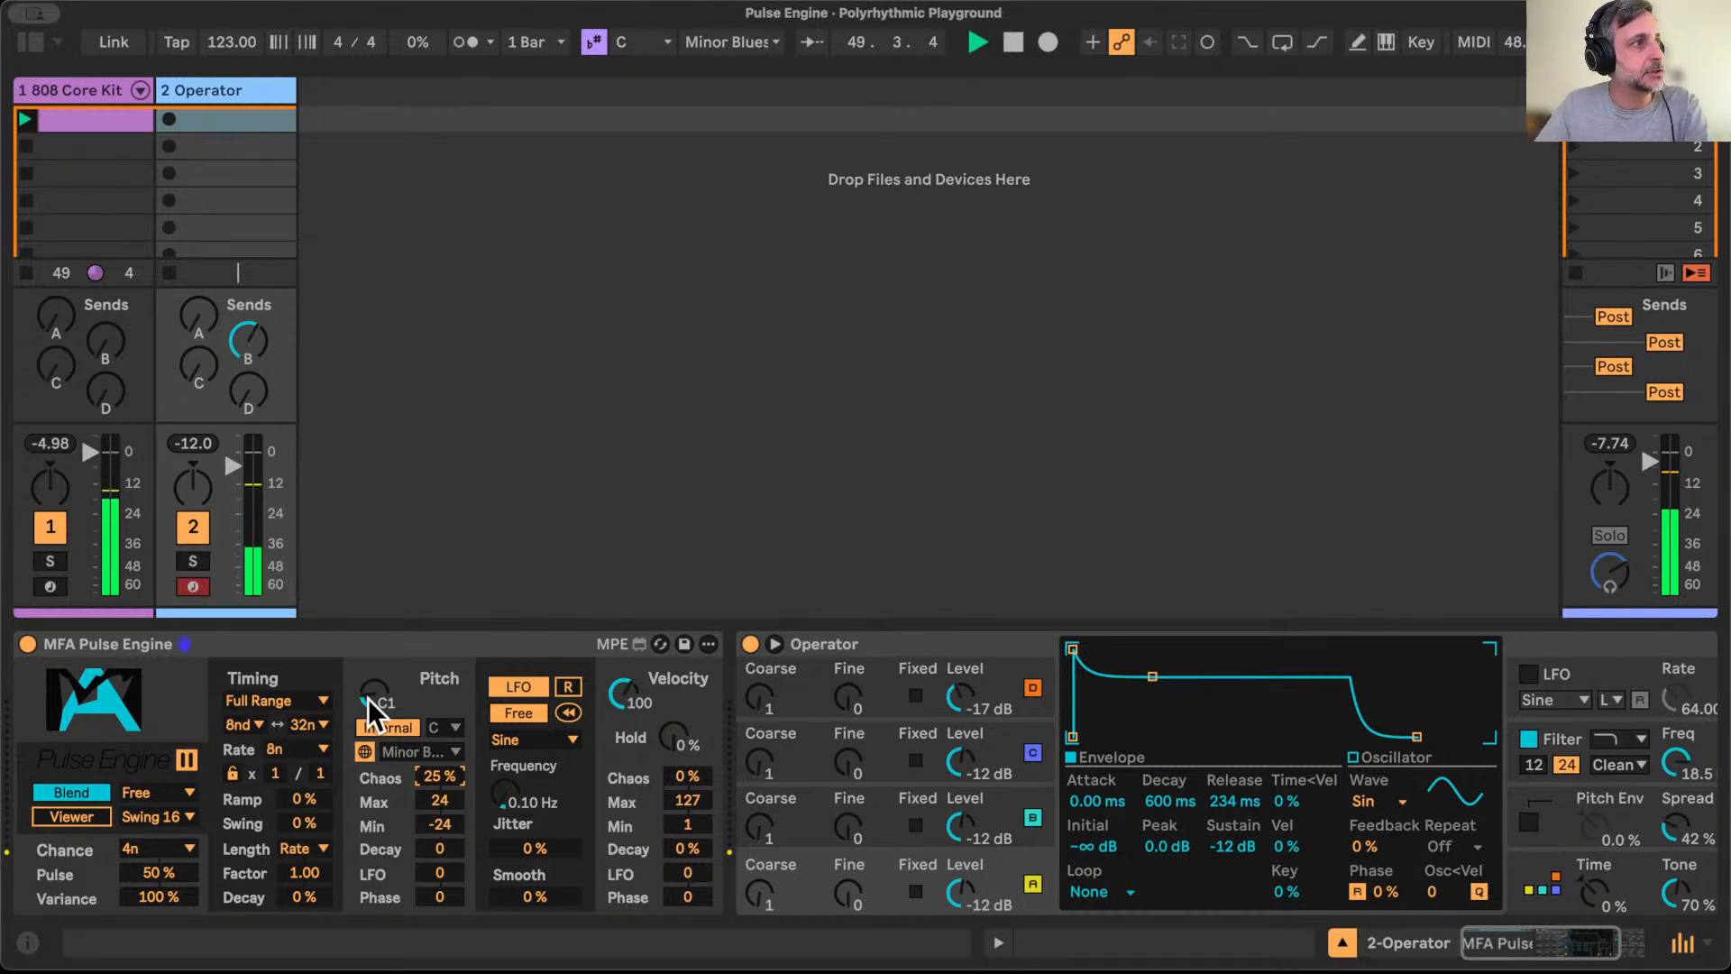
pyautogui.click(440, 824)
pyautogui.hotkey('shift', 'Up')
pyautogui.hotkey('shift', 'Up')
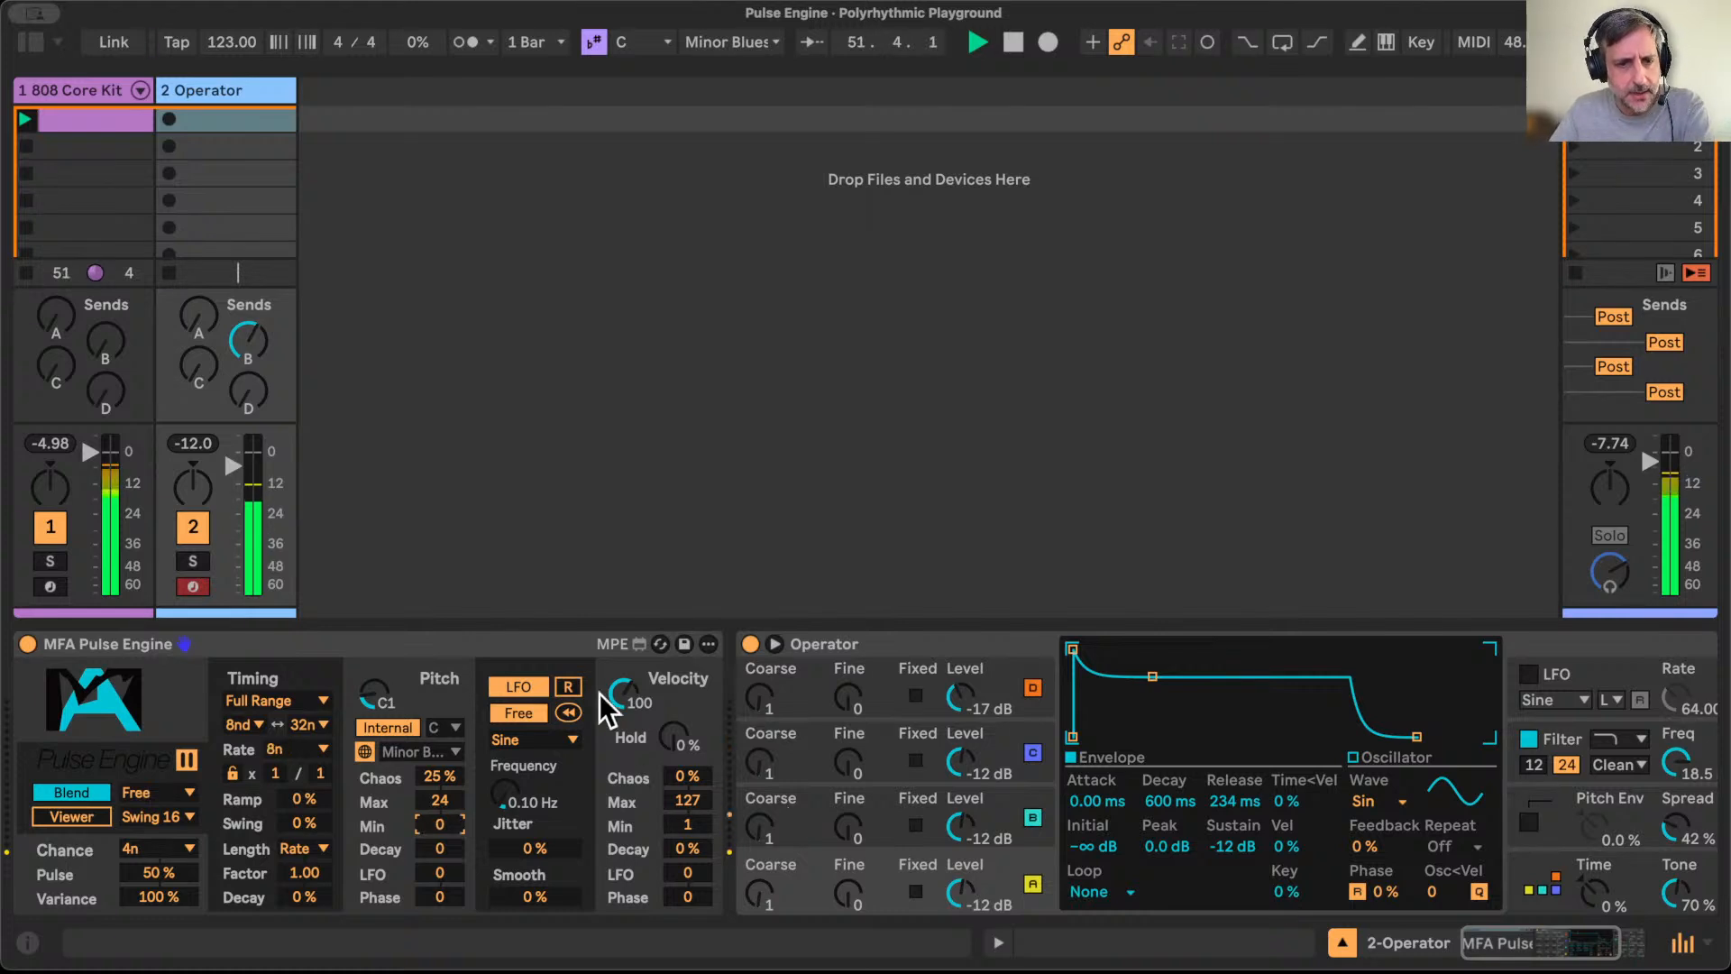
pyautogui.click(568, 572)
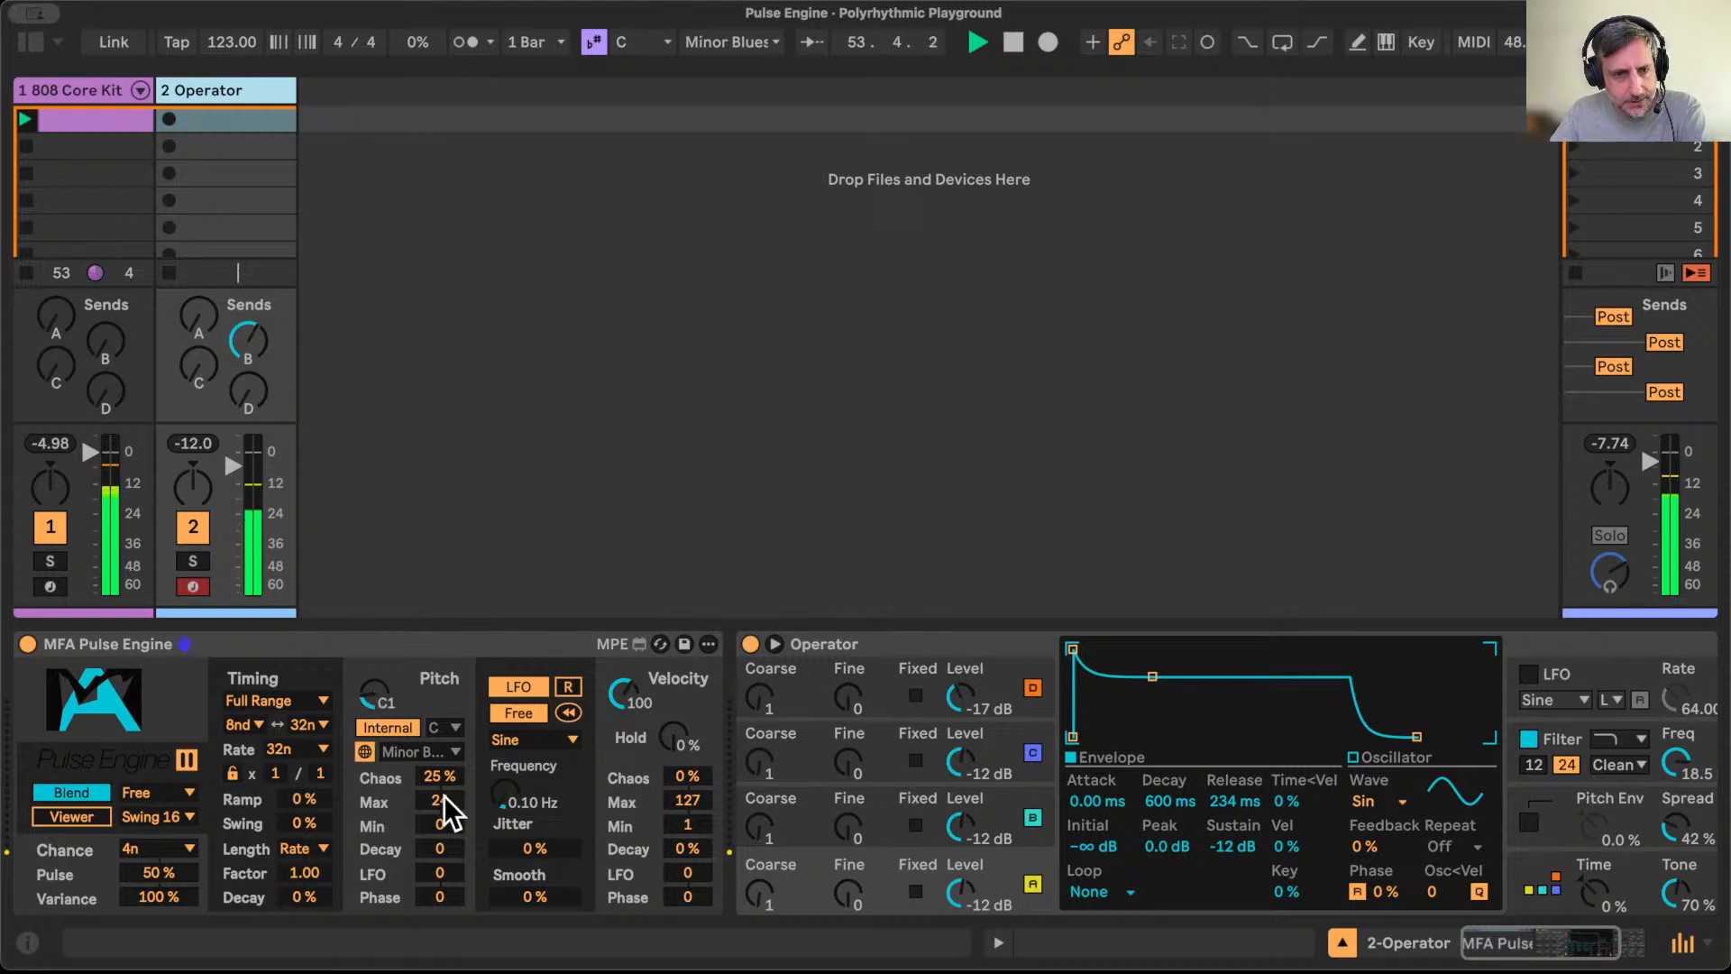
pyautogui.moveTo(451, 776); pyautogui.dragTo(450, 766)
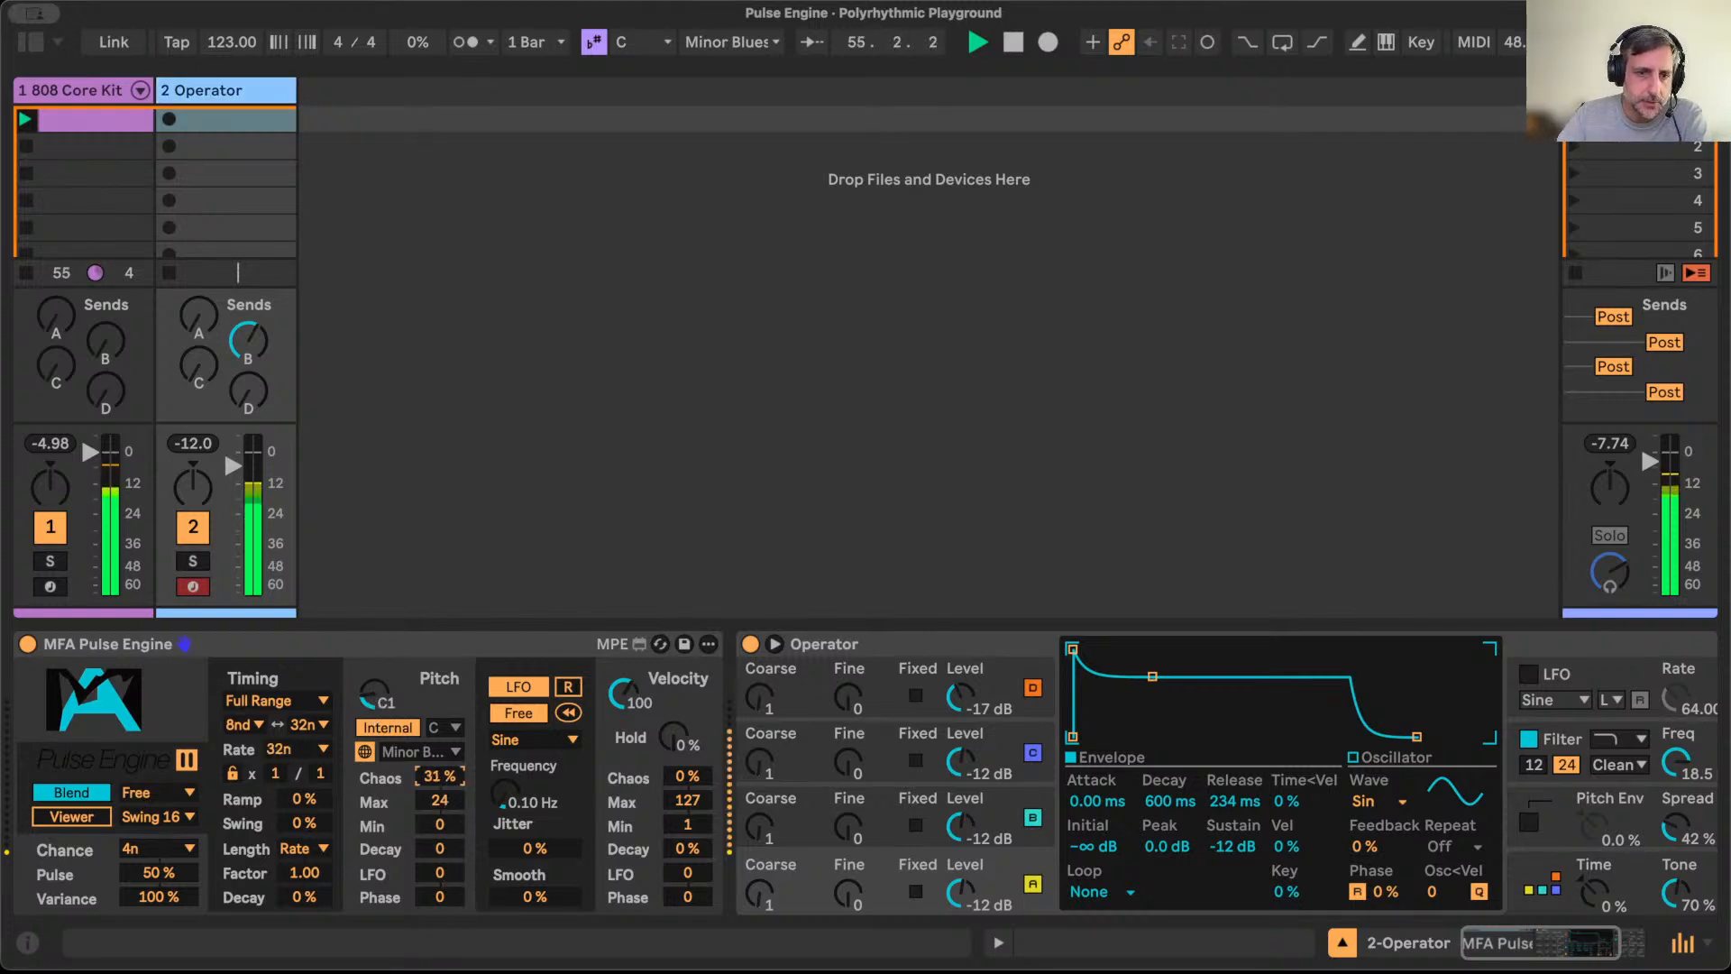
# Step: Set the Pulse Engine's pitch Chaos to 35 %, Decay to 2 and LFO amount to 12, and enable its Sine LFO in BPM mode
pyautogui.click(441, 847)
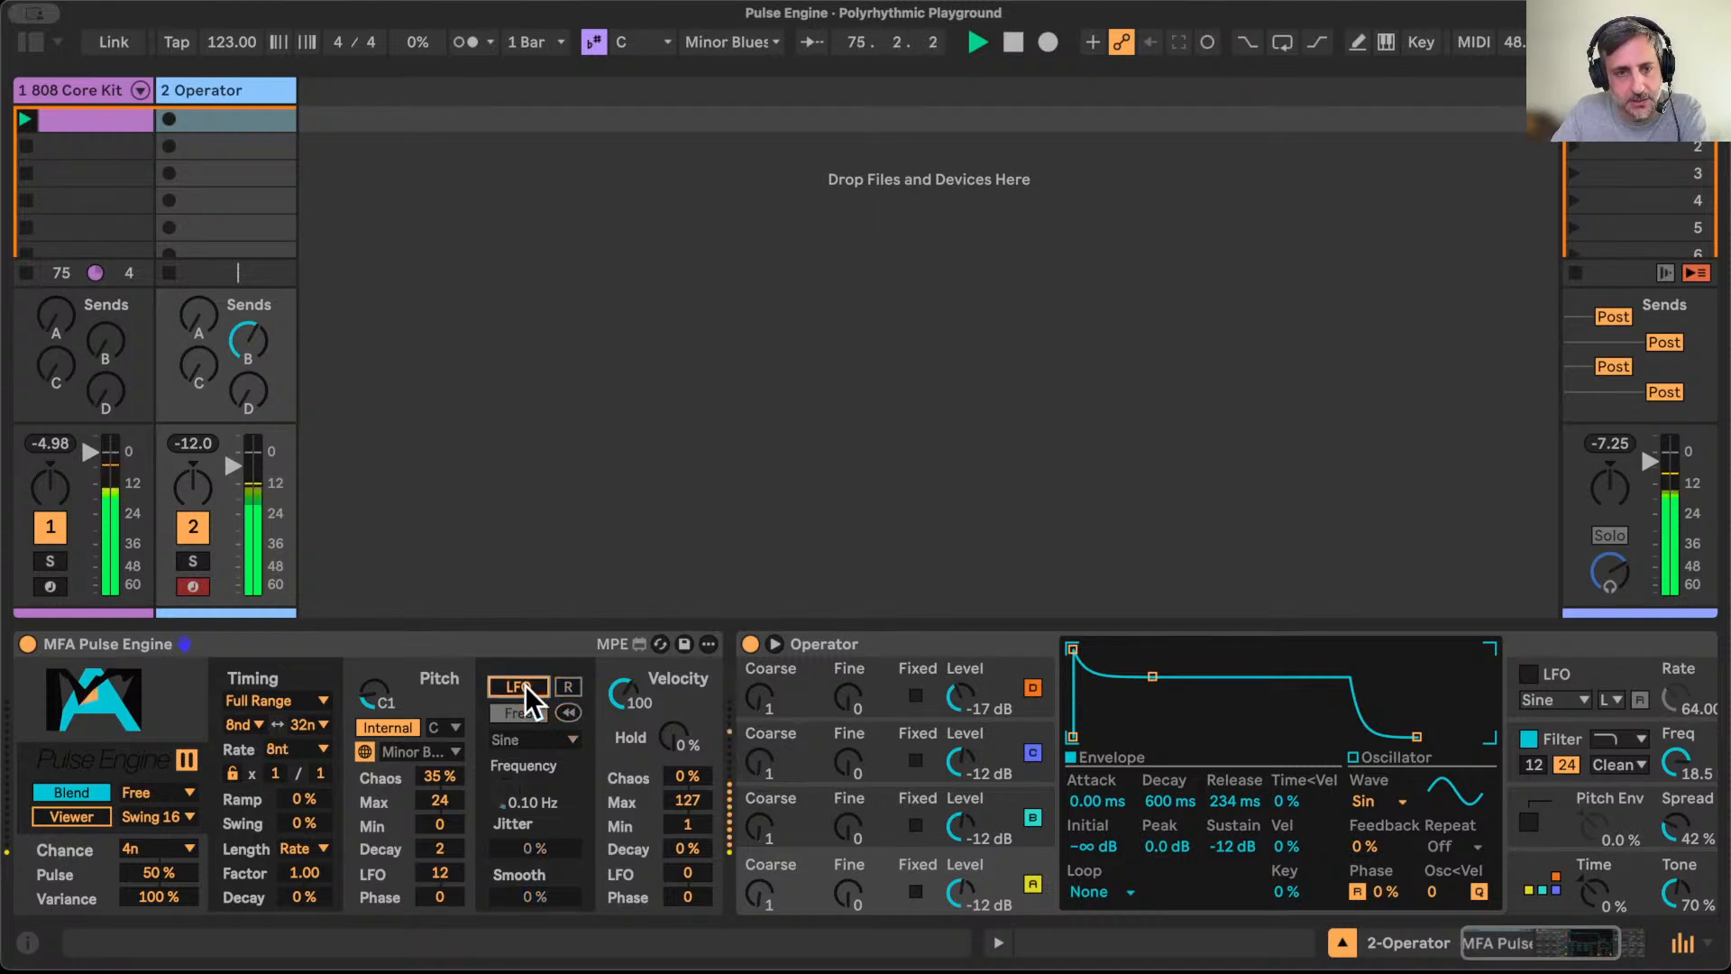
pyautogui.click(538, 739)
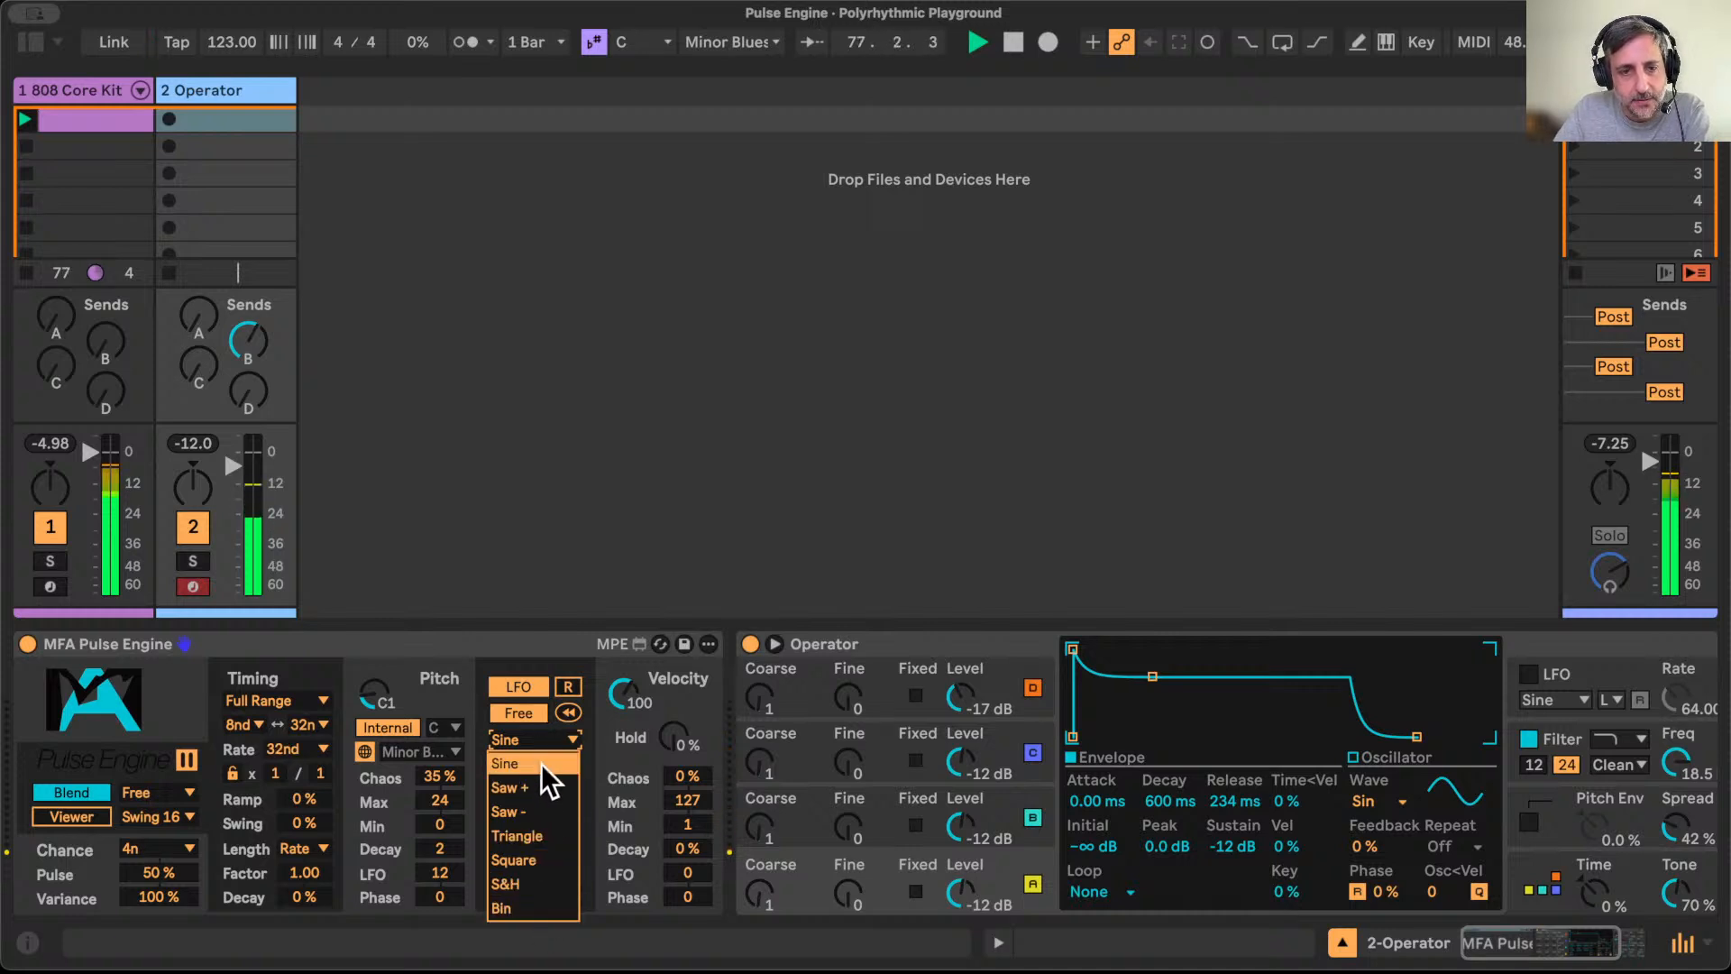
pyautogui.click(550, 734)
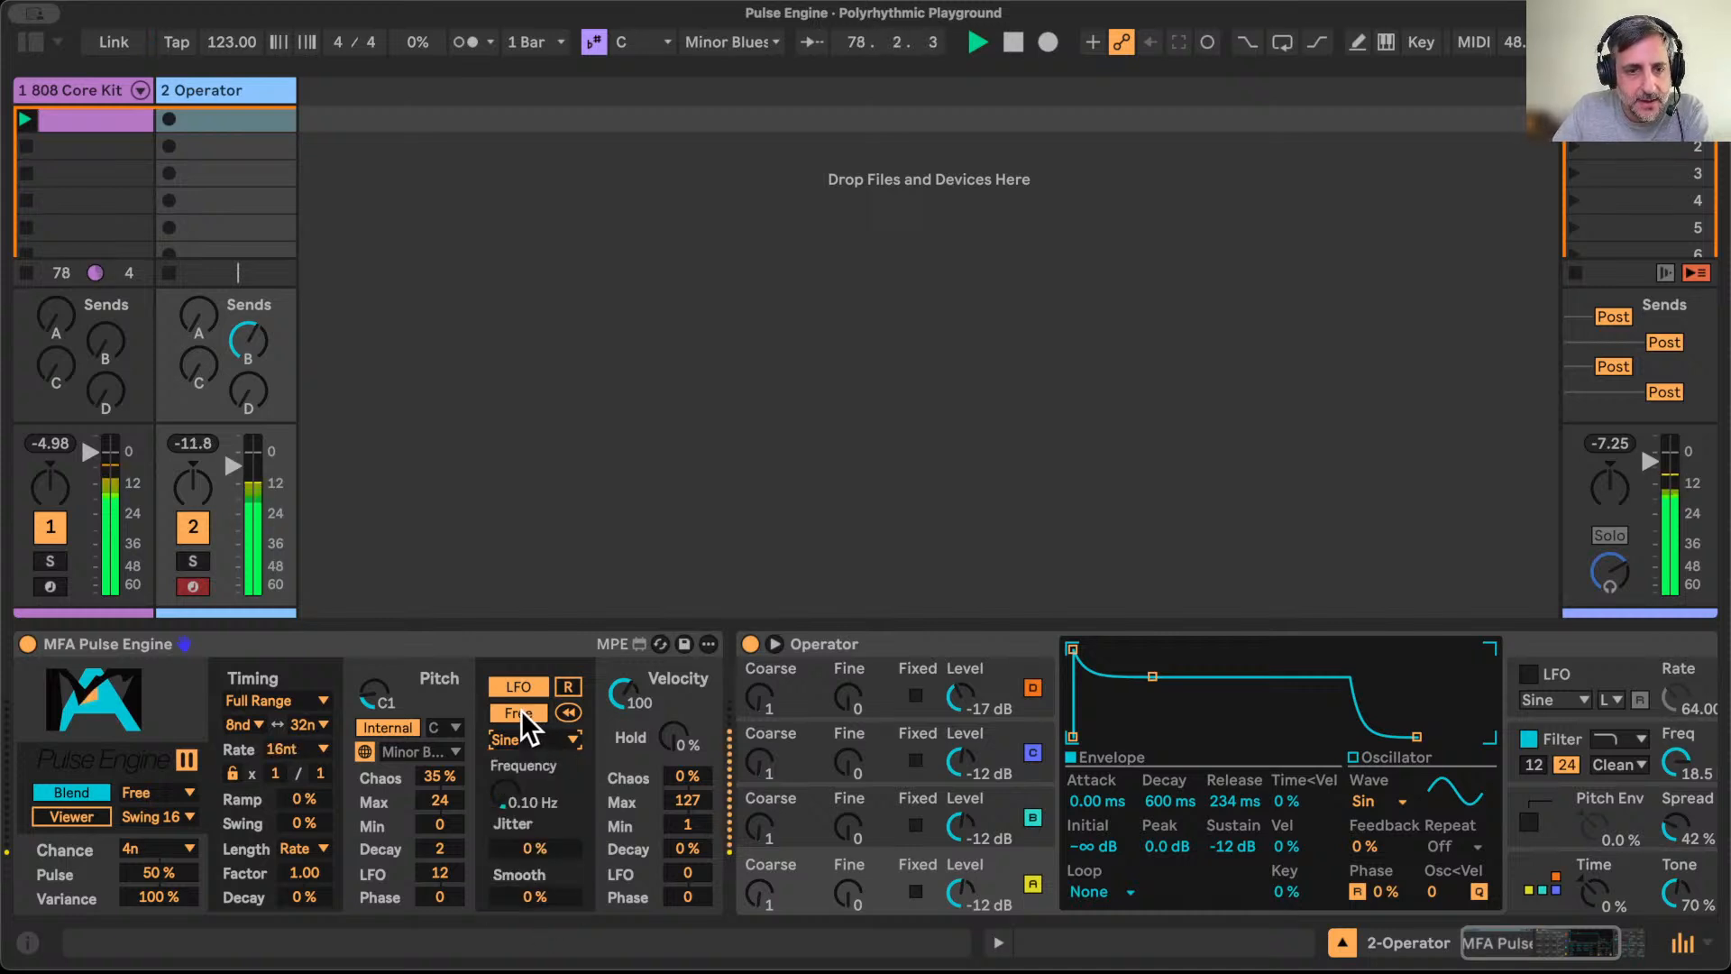
pyautogui.click(521, 711)
# Step: Set the Pulse Engine LFO's rate multiplier to 7 / 1, its Jitter to 23 % and its Smooth to 7 %
pyautogui.click(517, 792)
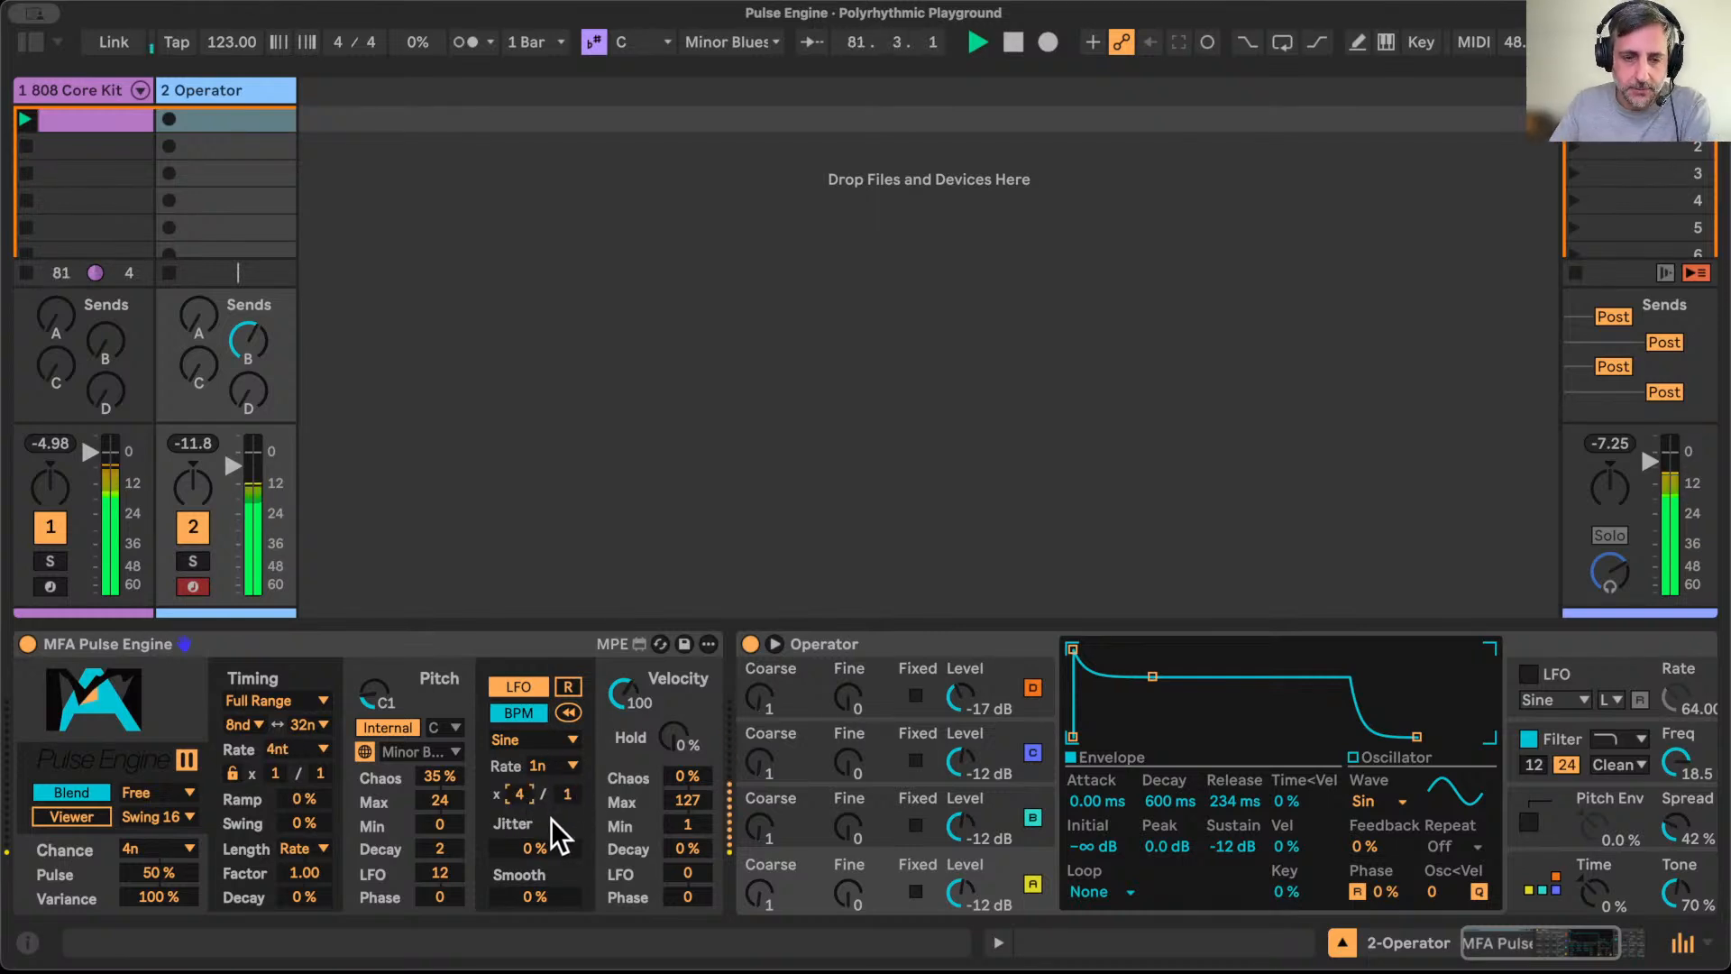
pyautogui.moveTo(532, 850); pyautogui.dragTo(521, 795)
pyautogui.click(523, 793)
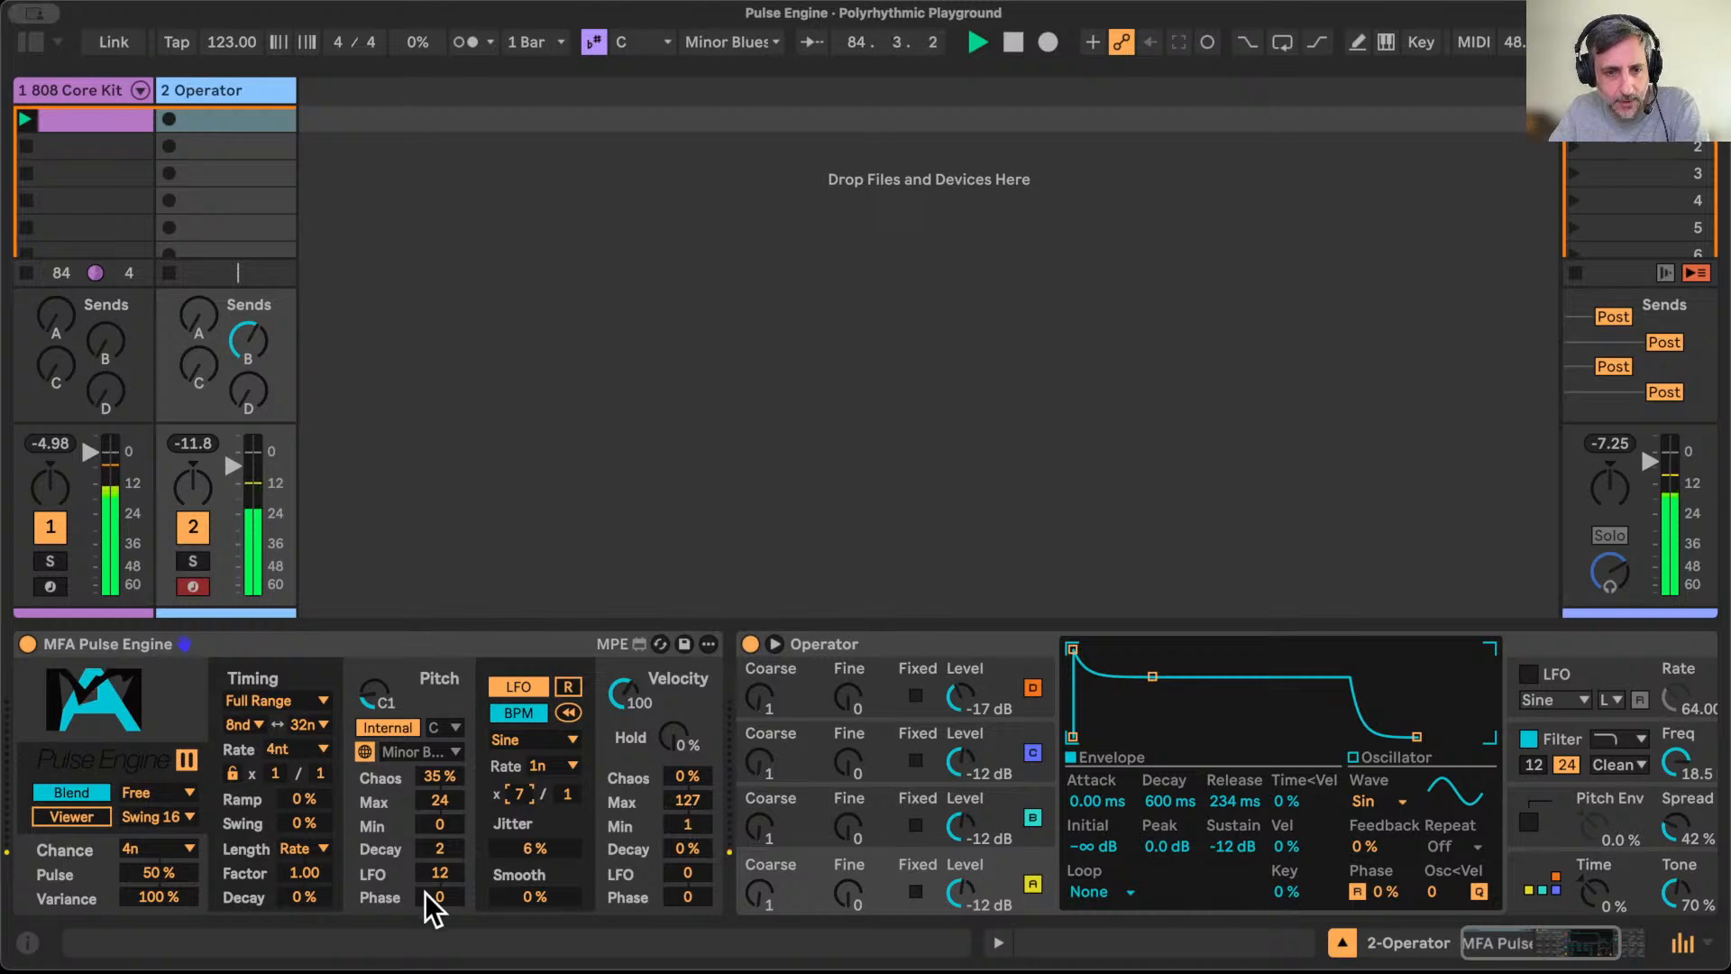
pyautogui.moveTo(536, 852); pyautogui.dragTo(536, 838)
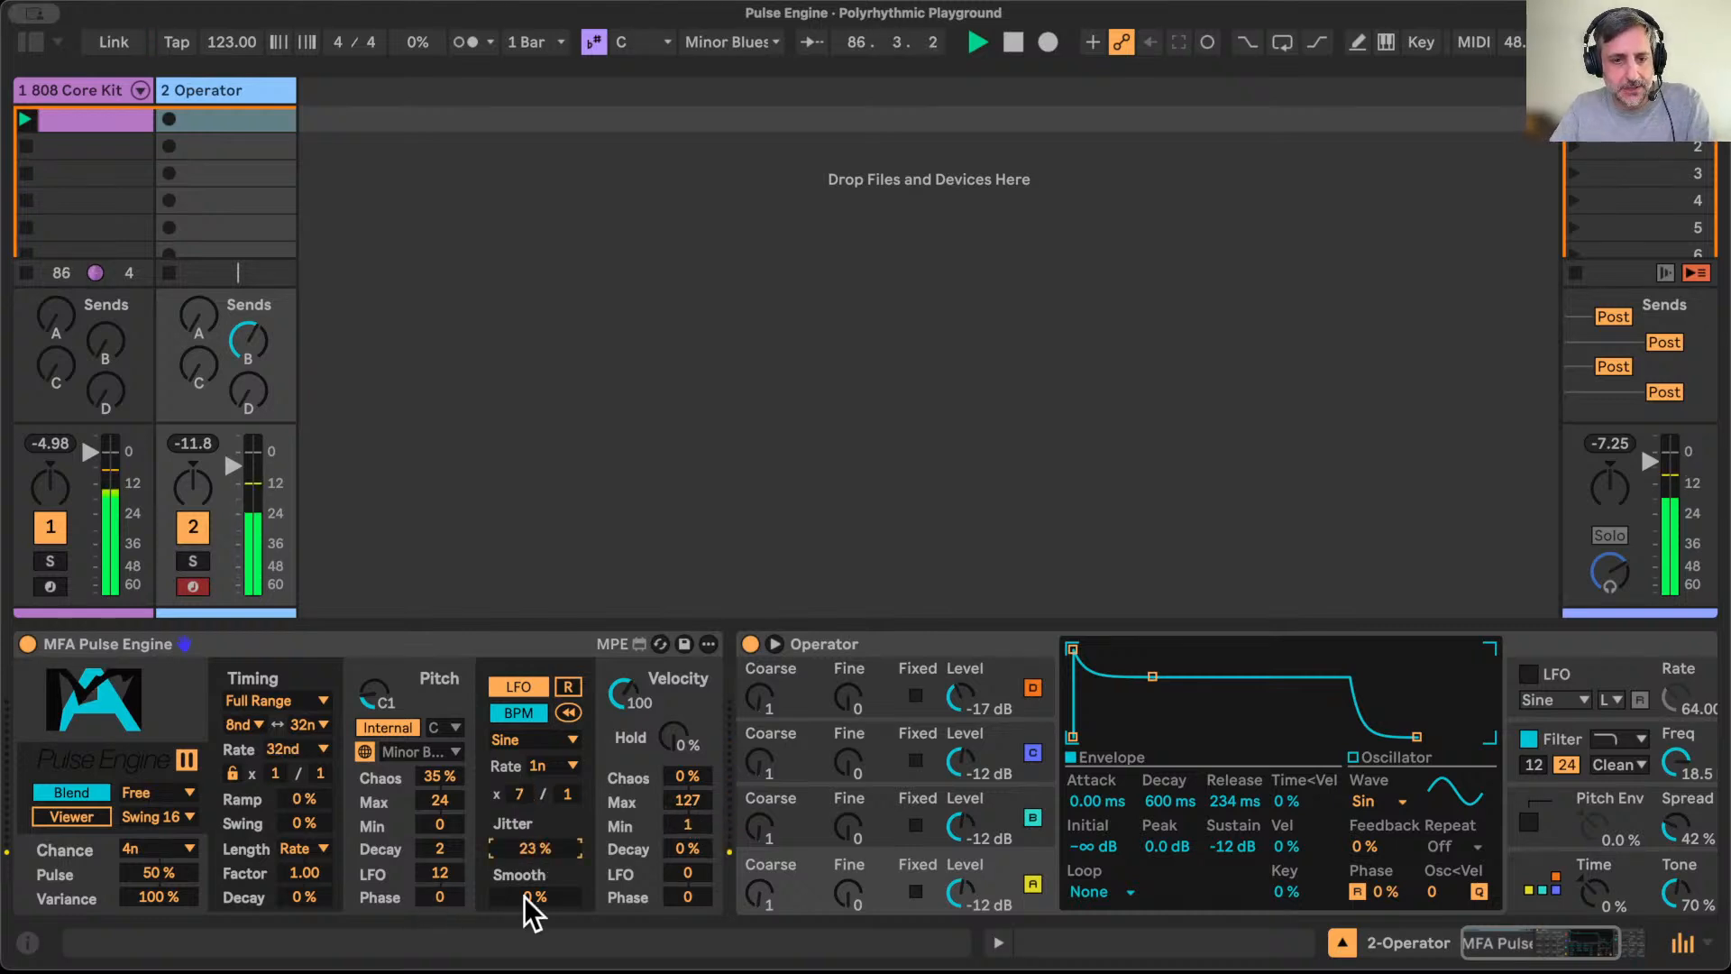
pyautogui.moveTo(549, 902); pyautogui.dragTo(549, 895)
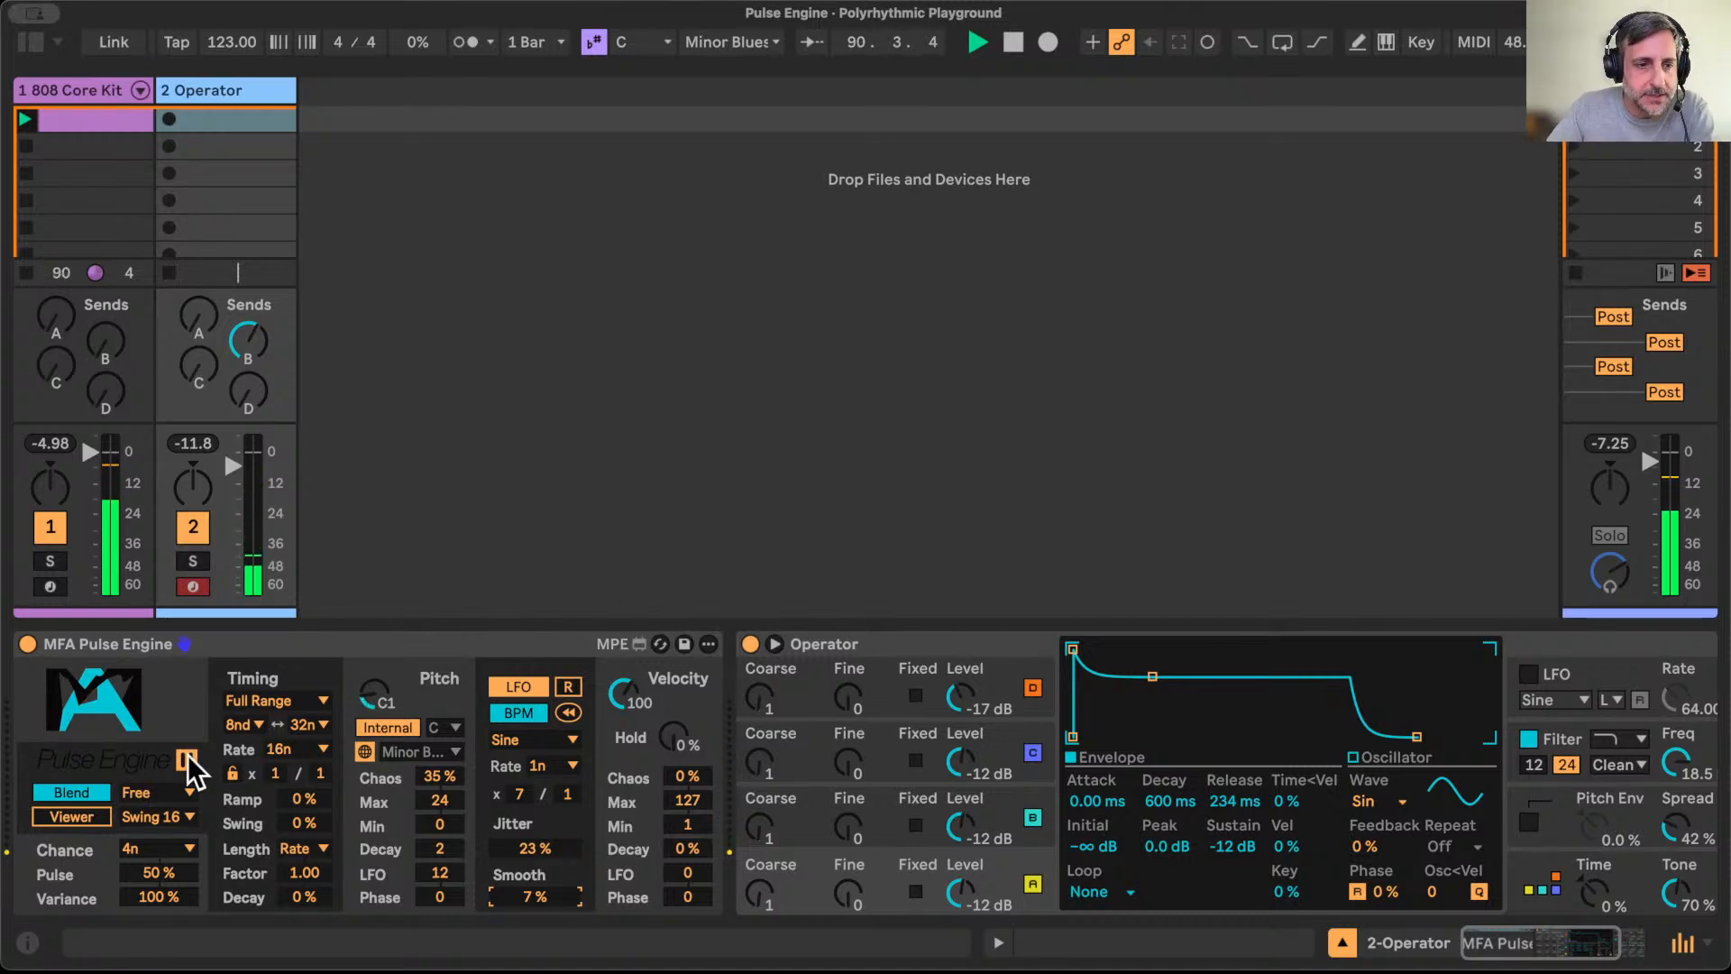
# Step: Show the Pulse Engine's Viewer and set the pitch LFO amount to 20
pyautogui.click(81, 814)
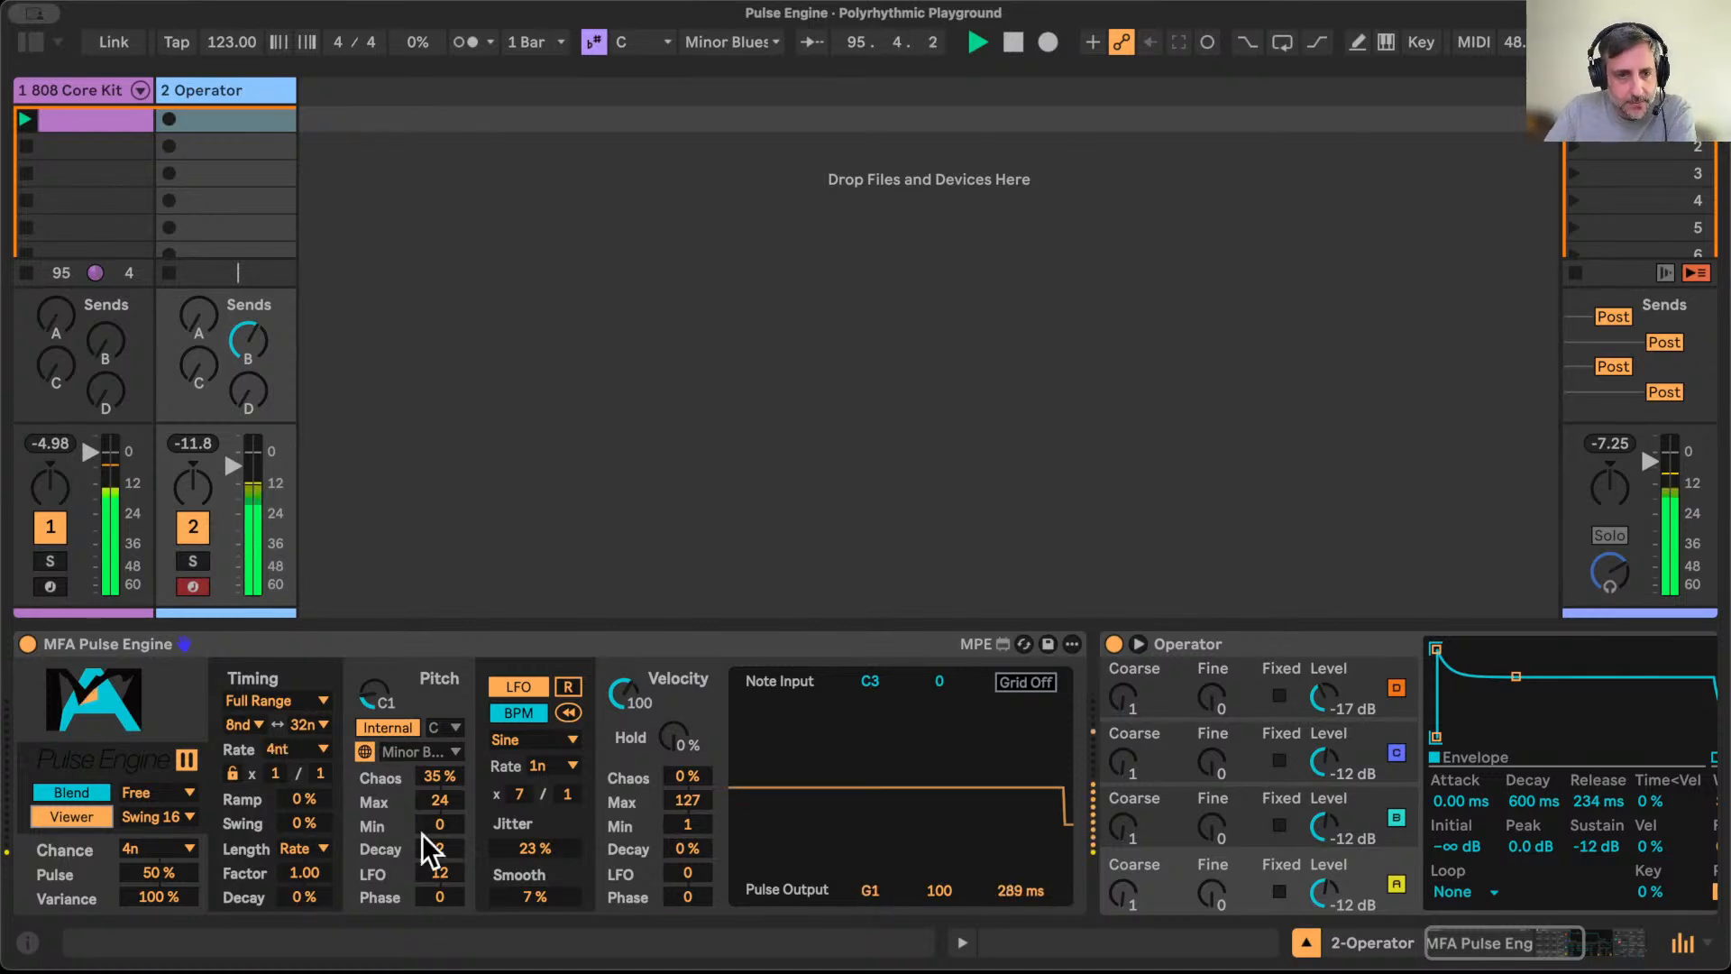
pyautogui.click(442, 872)
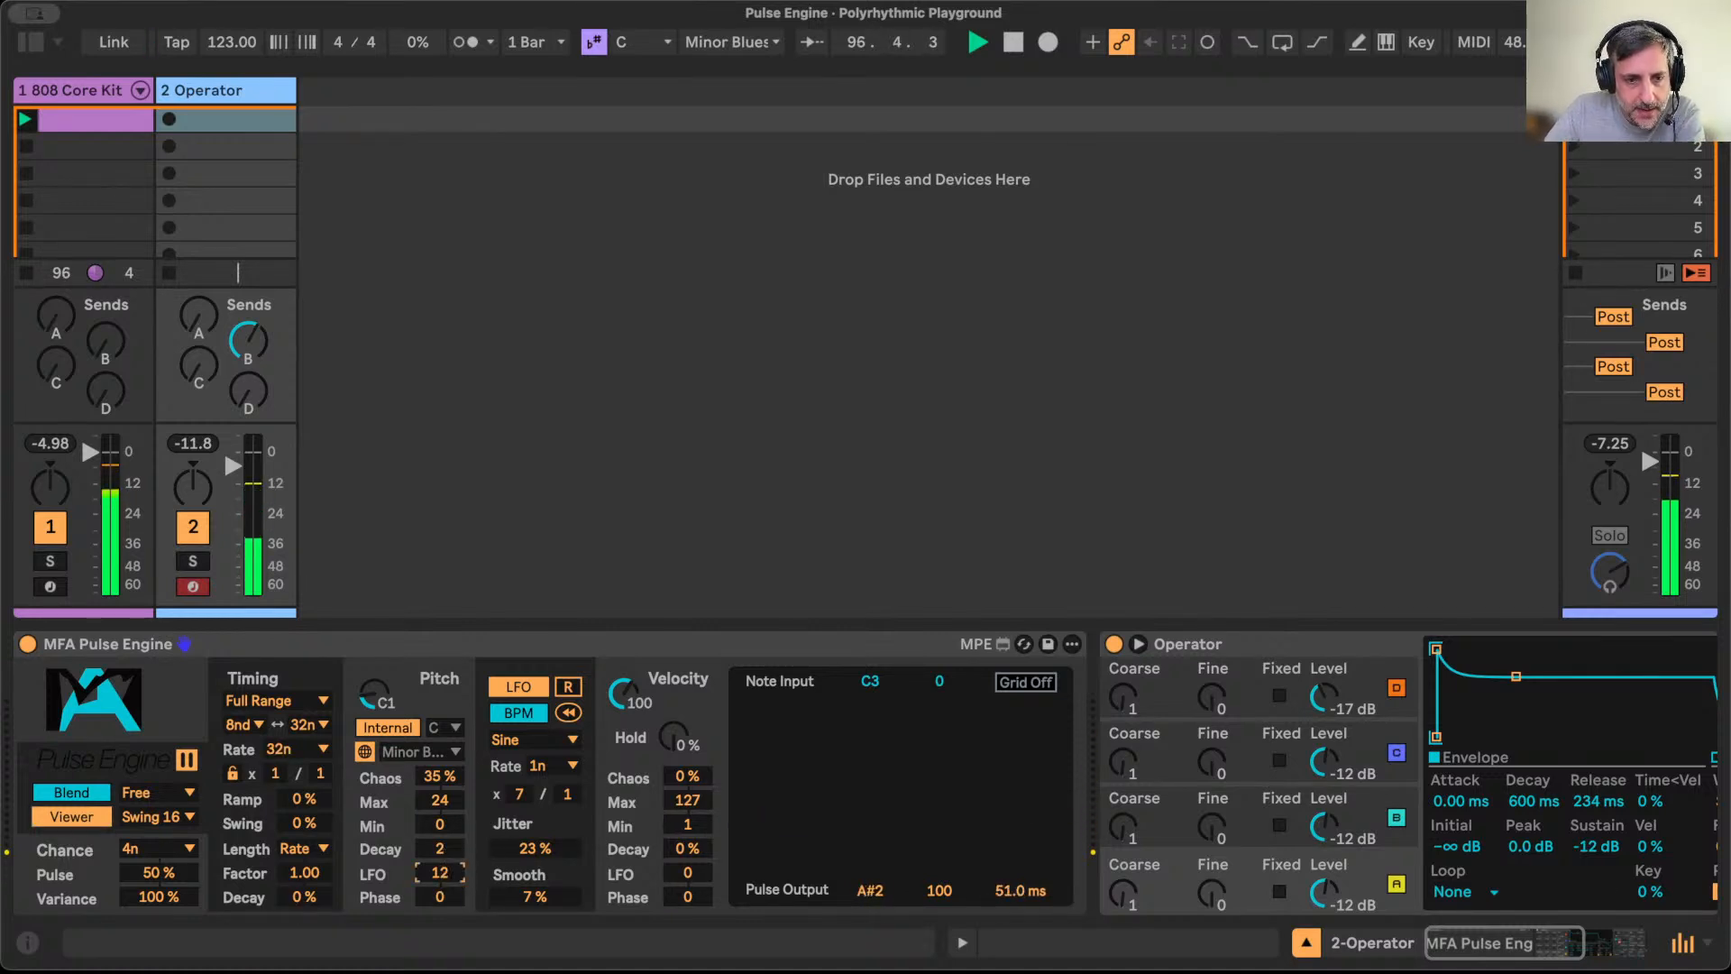
pyautogui.moveTo(442, 872); pyautogui.dragTo(442, 857)
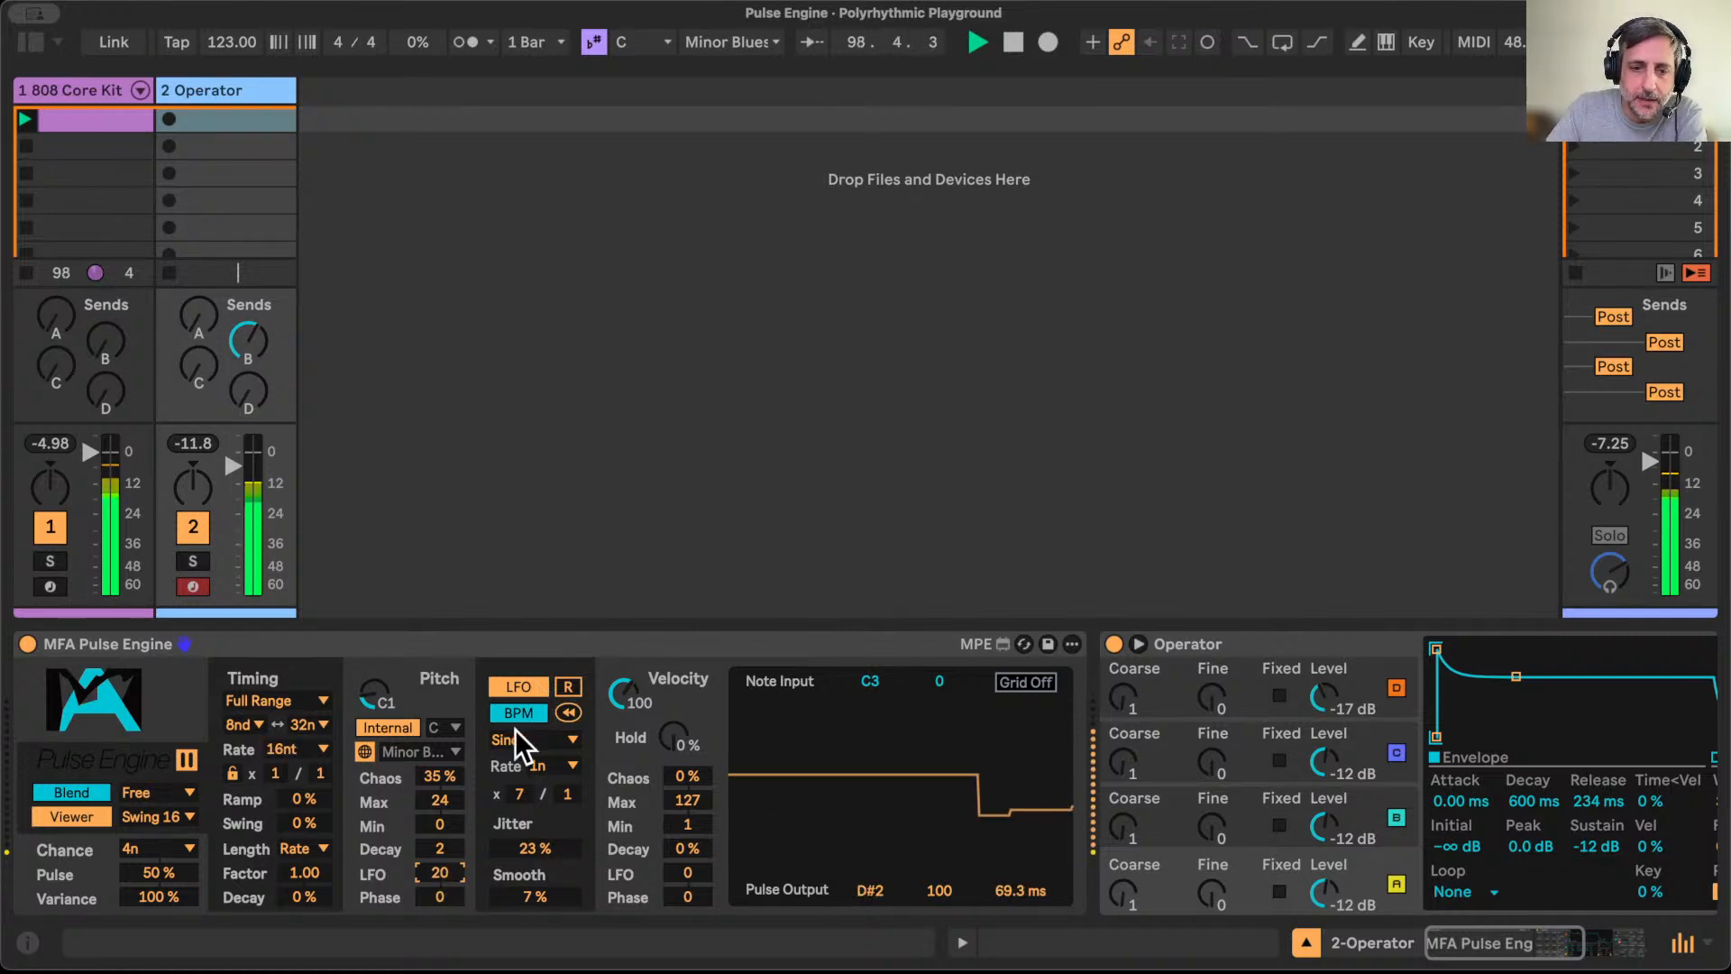
pyautogui.click(431, 896)
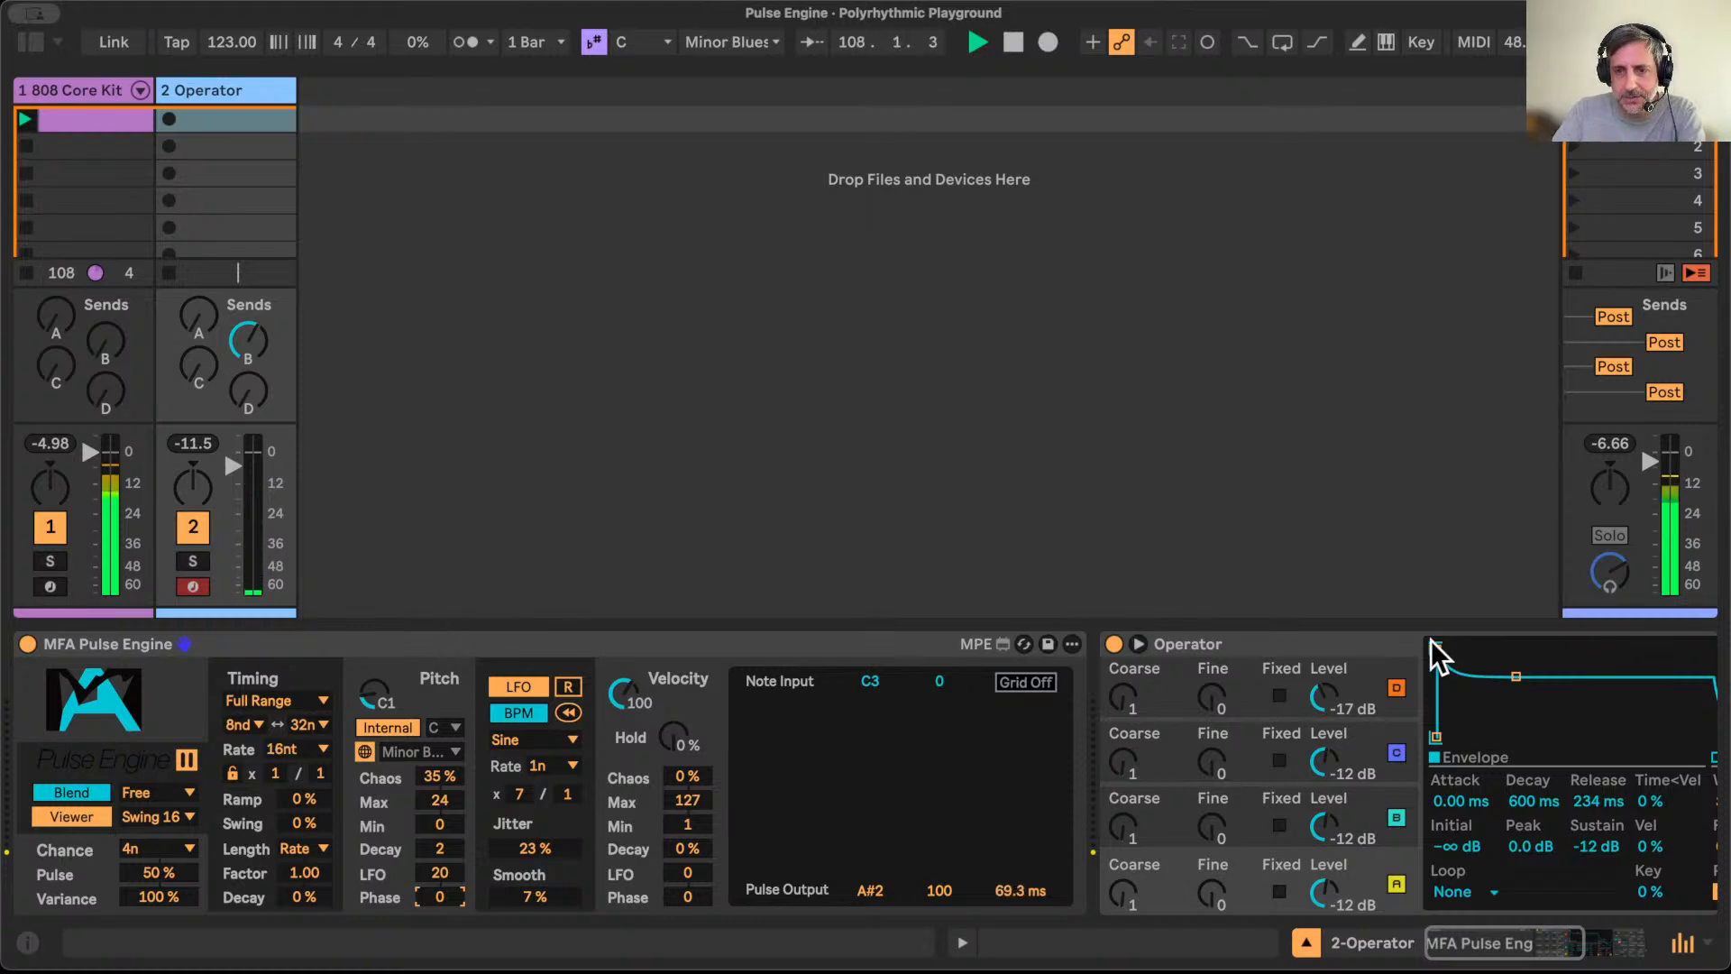
# Step: Collapse the Operator device and bring the whole Pulse Engine back into view
pyautogui.doubleClick(1284, 633)
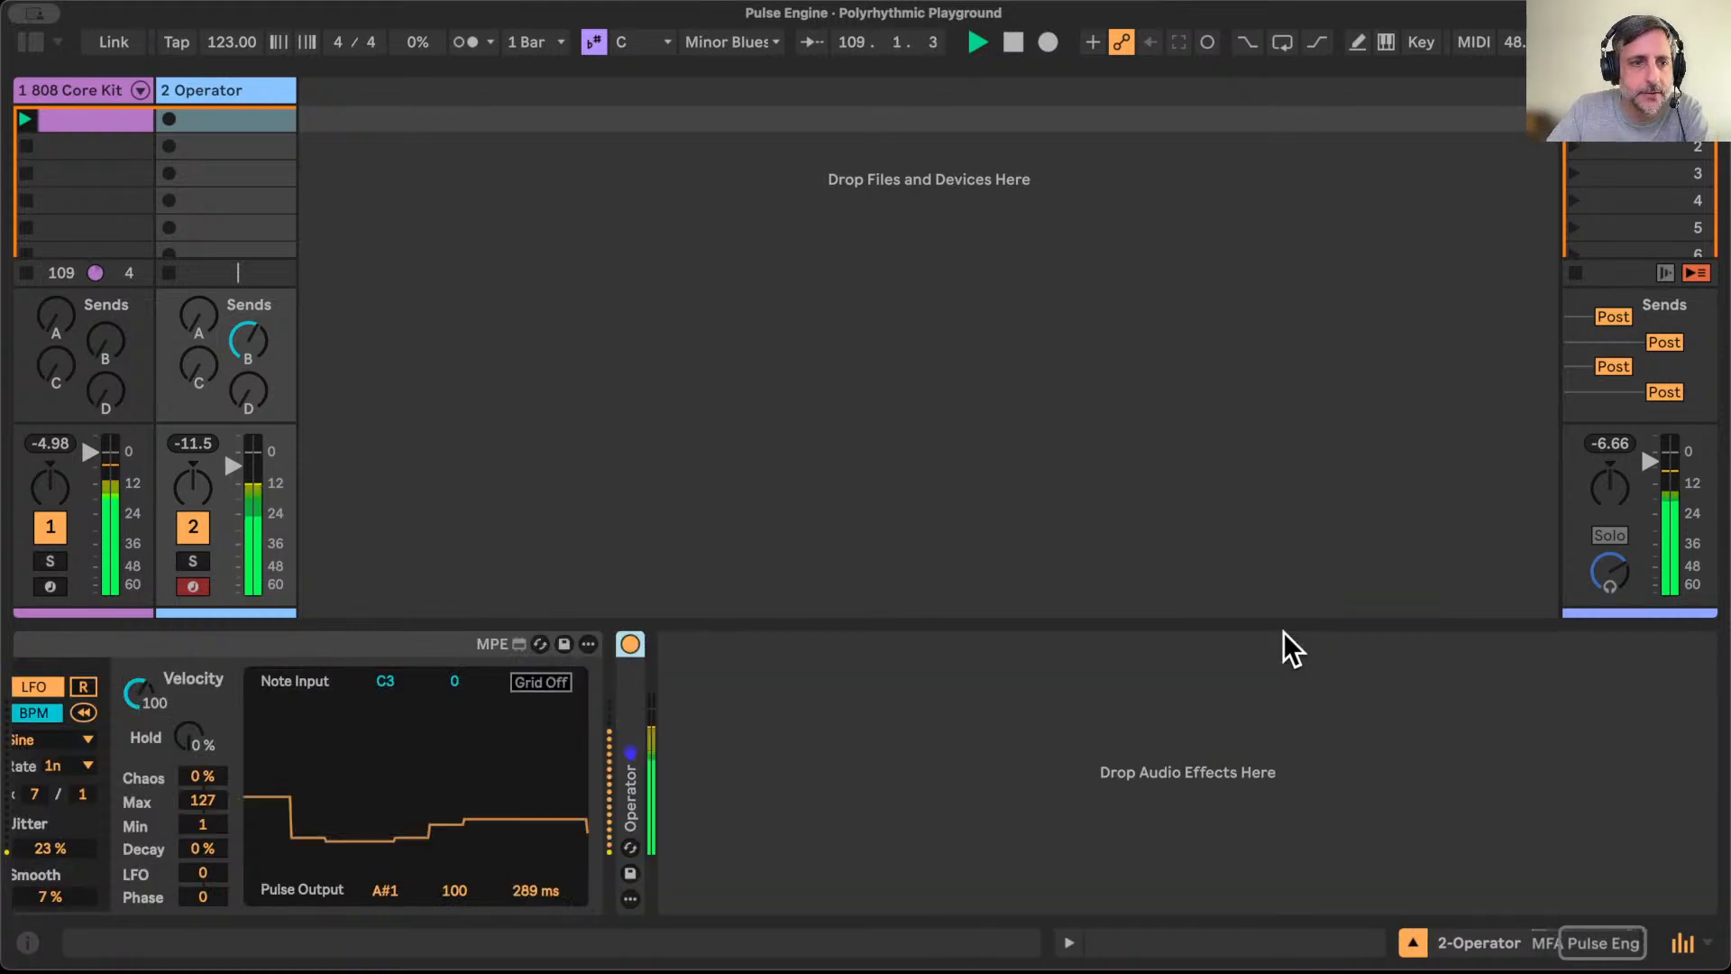
pyautogui.click(250, 337)
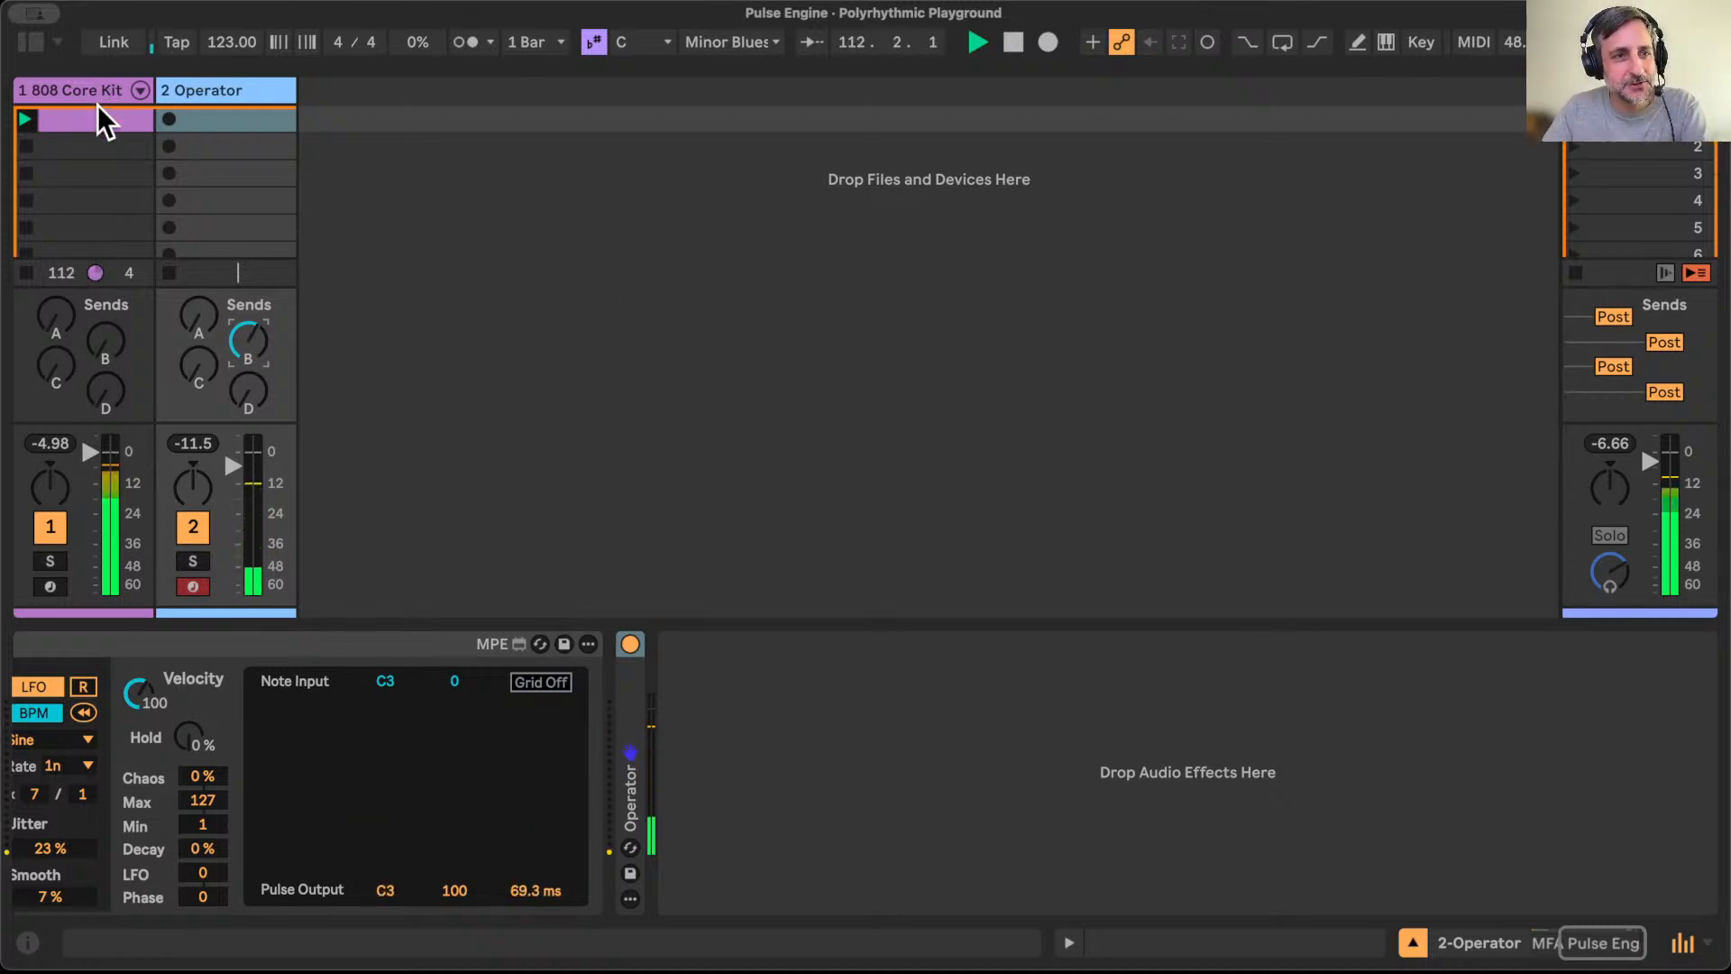
pyautogui.click(236, 84)
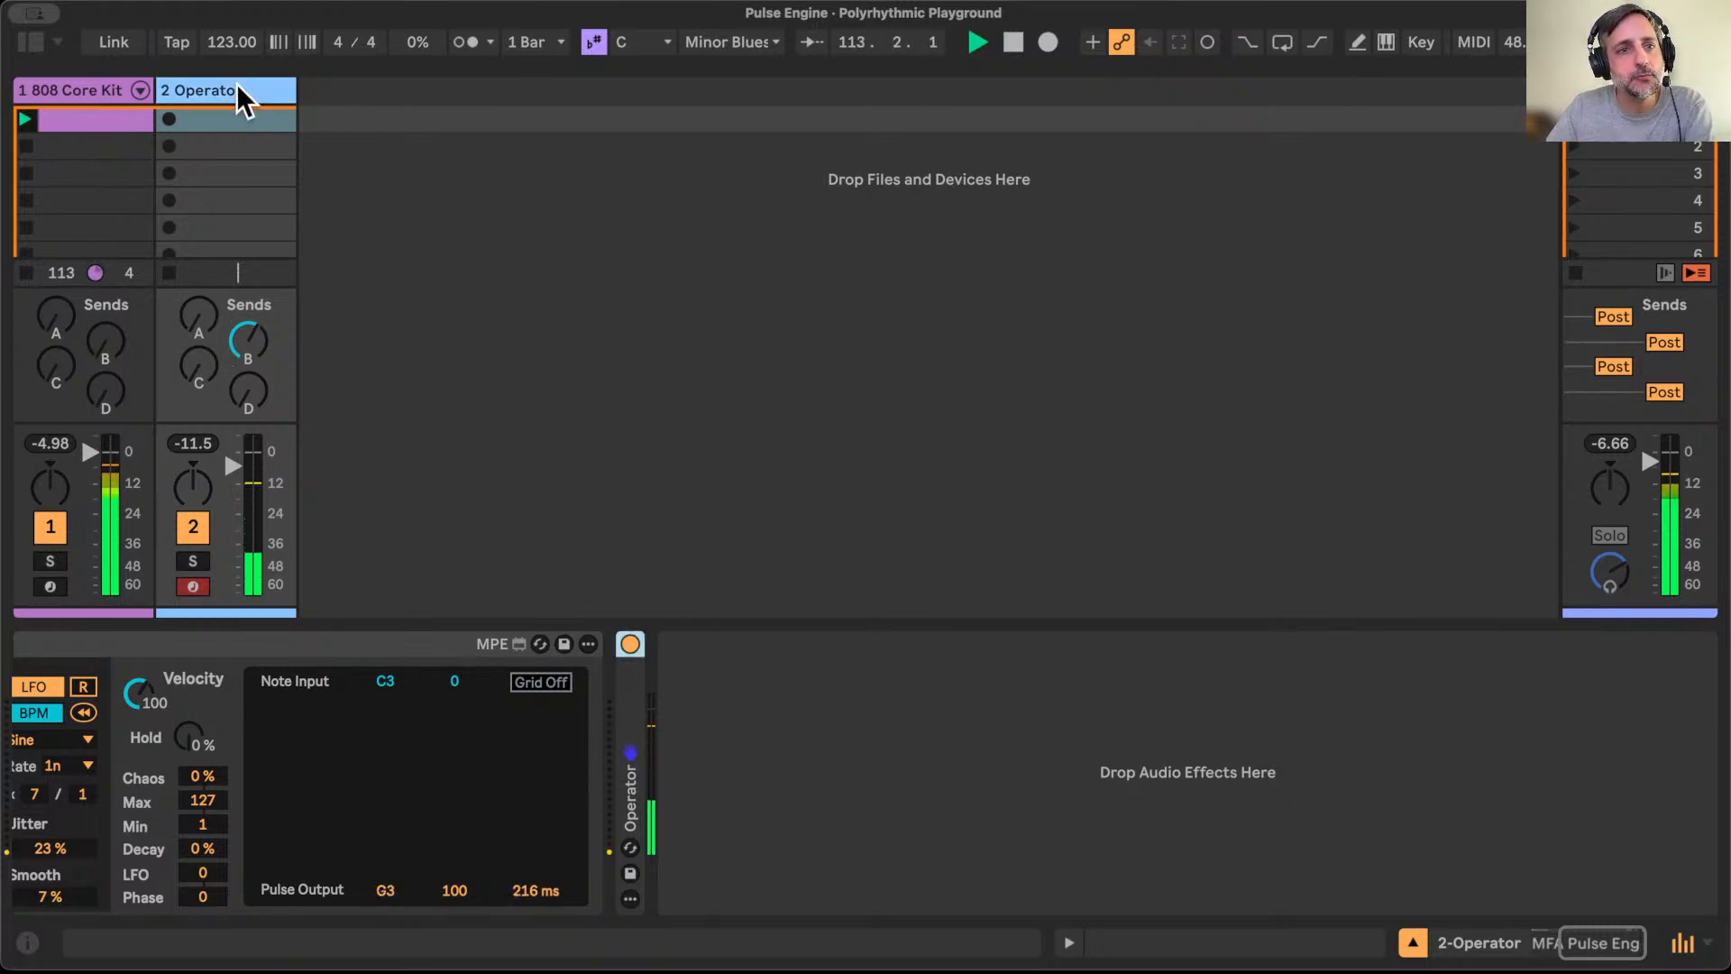
pyautogui.click(243, 643)
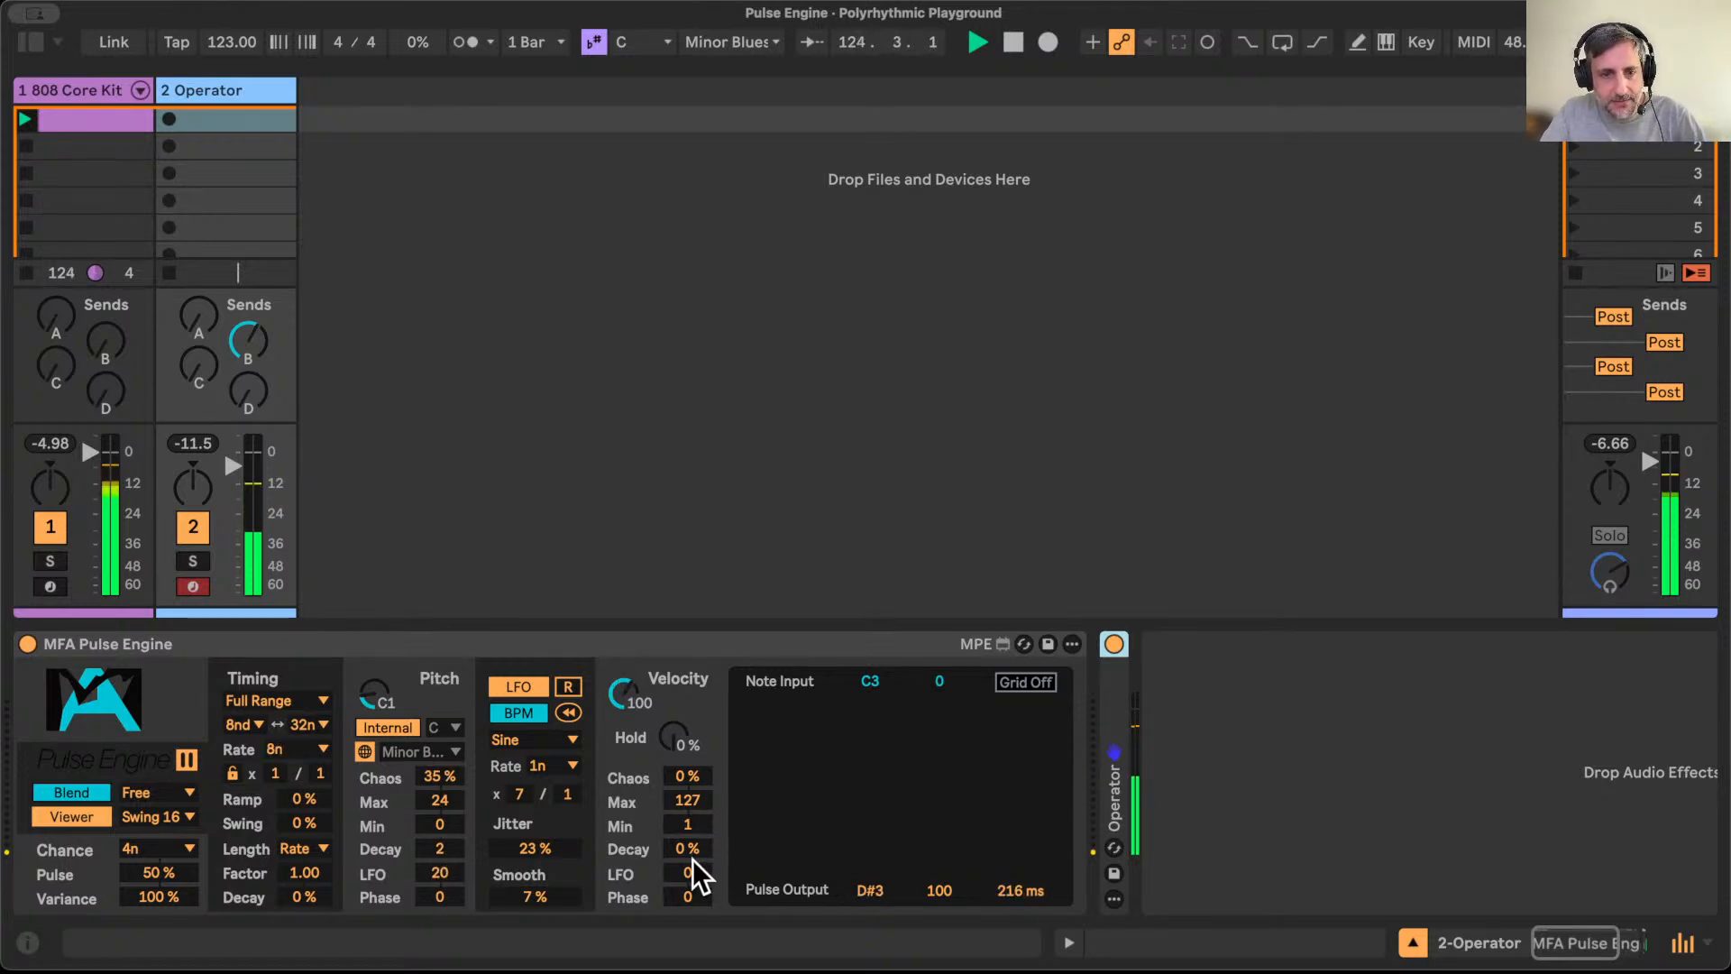
# Step: Try the Pulse Engine's base Velocity at 80 with a velocity Decay of 43 %
pyautogui.moveTo(689, 851); pyautogui.dragTo(689, 879)
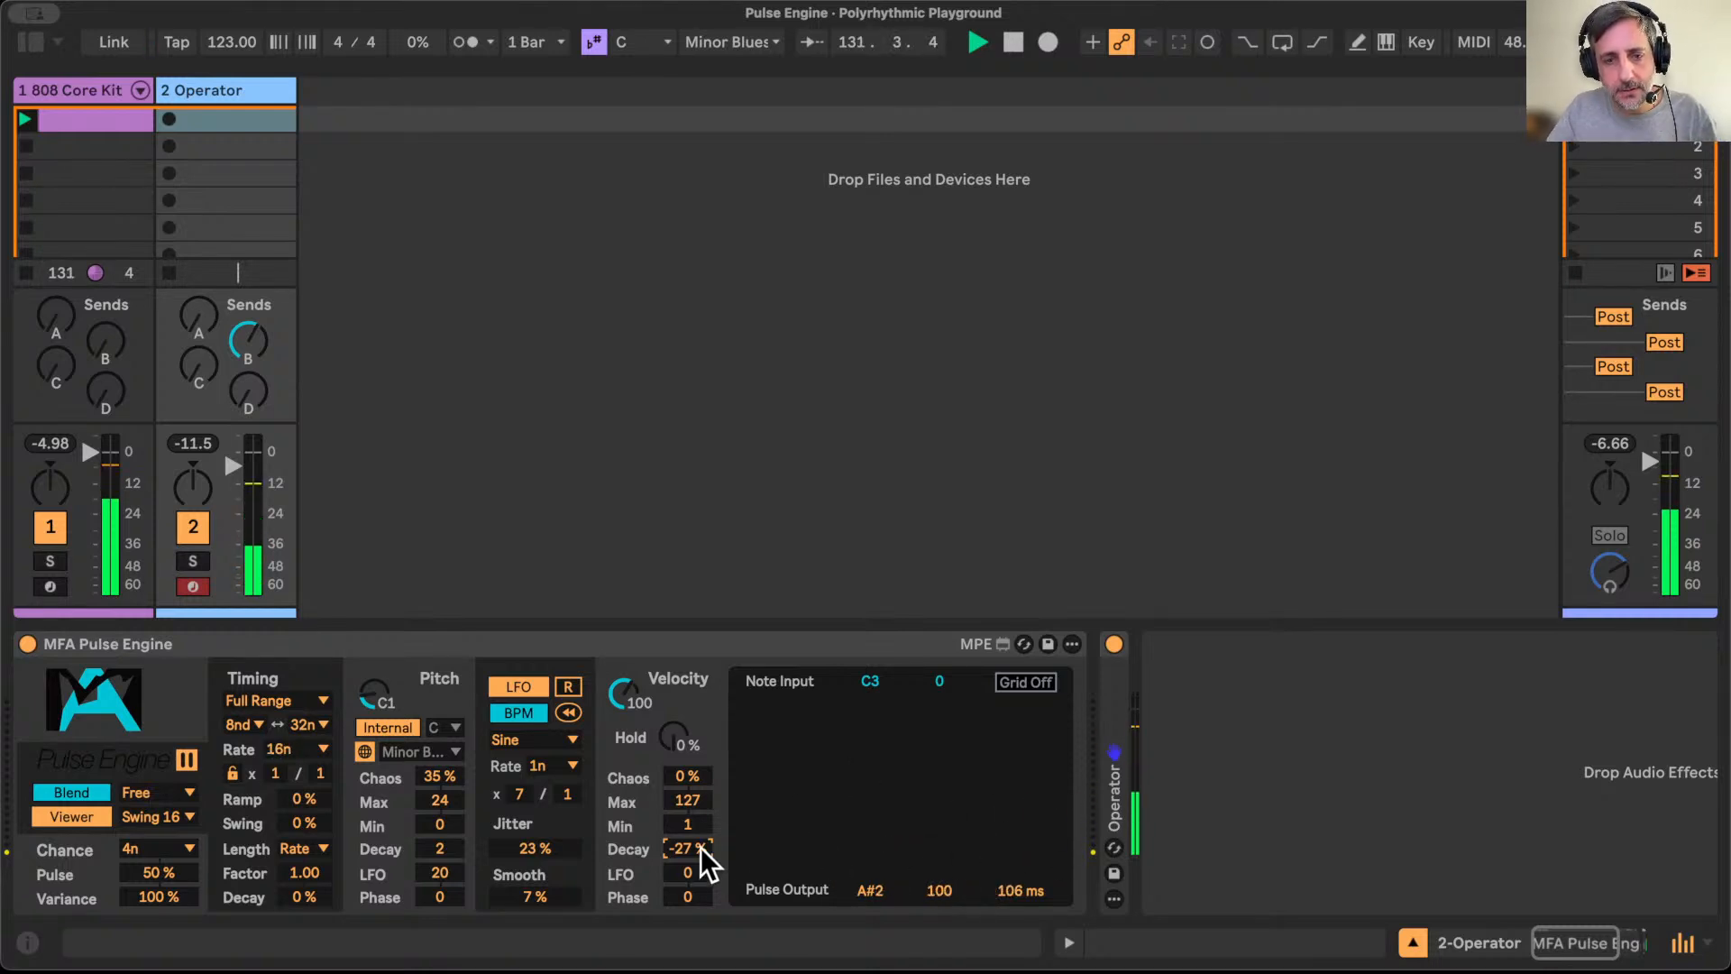
pyautogui.moveTo(623, 692); pyautogui.dragTo(624, 728)
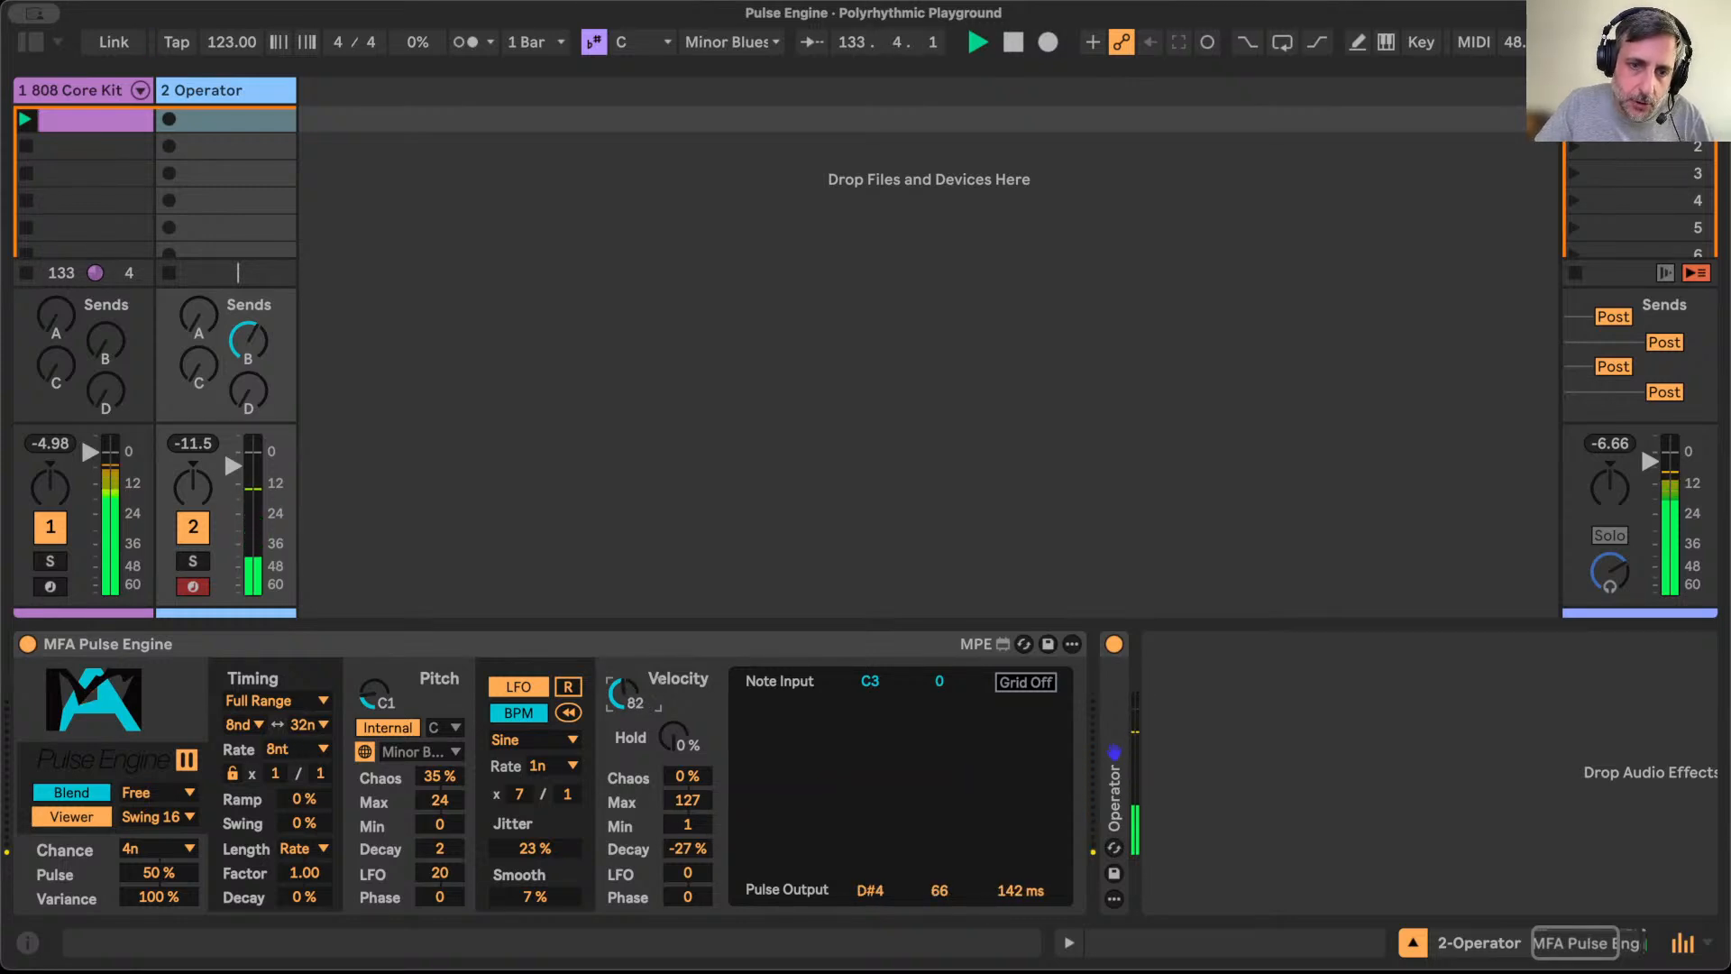
pyautogui.click(686, 848)
pyautogui.moveTo(687, 848); pyautogui.dragTo(685, 812)
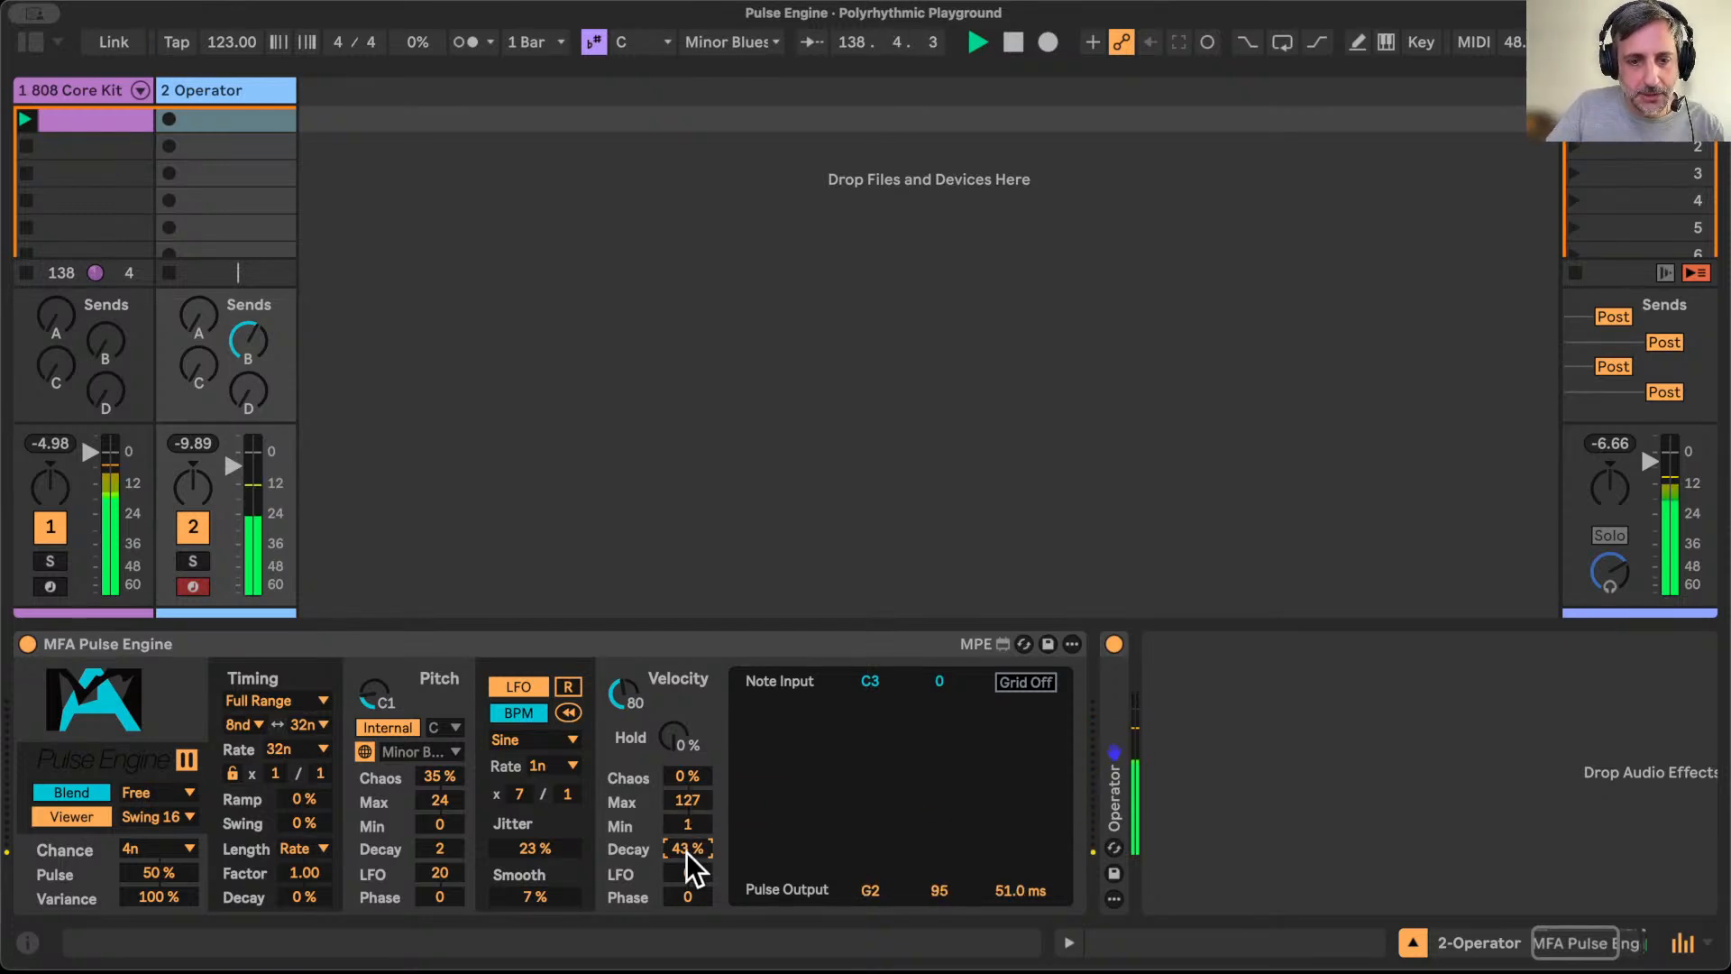
# Step: Set the Pulse Engine's velocity Chaos to 16 %, velocity Decay to -17 % and base Velocity to 90
pyautogui.click(686, 776)
pyautogui.moveTo(687, 775); pyautogui.dragTo(688, 770)
pyautogui.moveTo(682, 847); pyautogui.dragTo(681, 900)
pyautogui.click(627, 683)
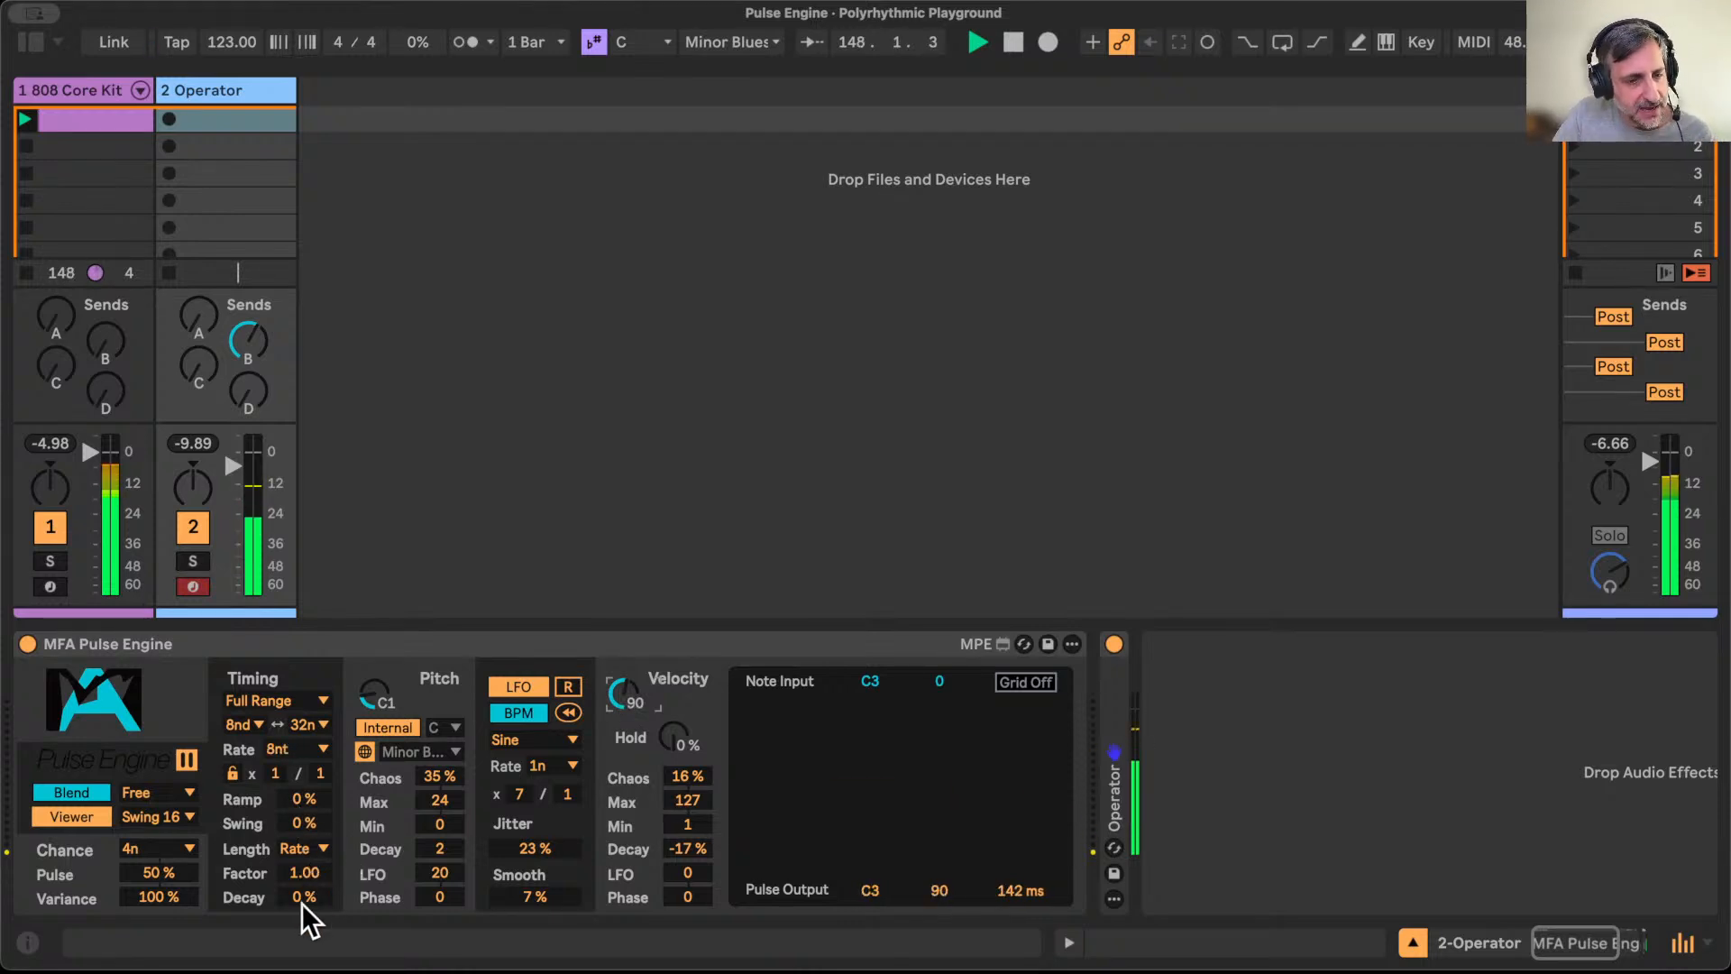
# Step: Set the Decay of the Pulse Engine's note length in the Timing section to -13 %
pyautogui.click(305, 899)
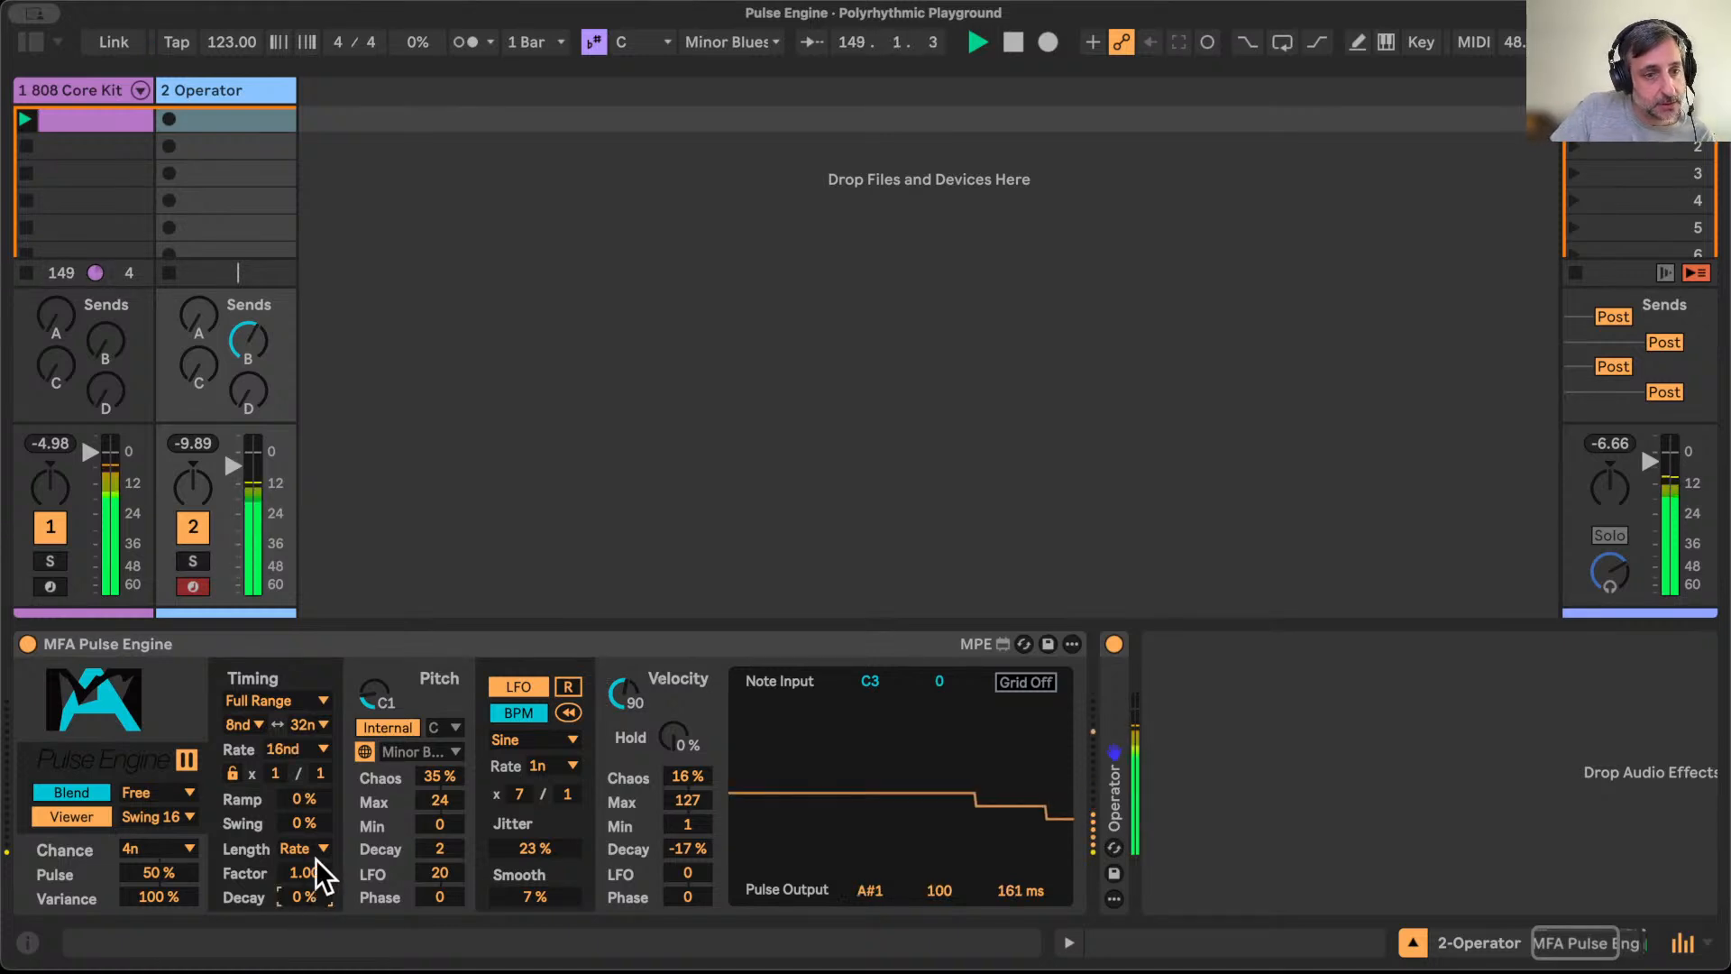
pyautogui.moveTo(323, 900); pyautogui.dragTo(323, 916)
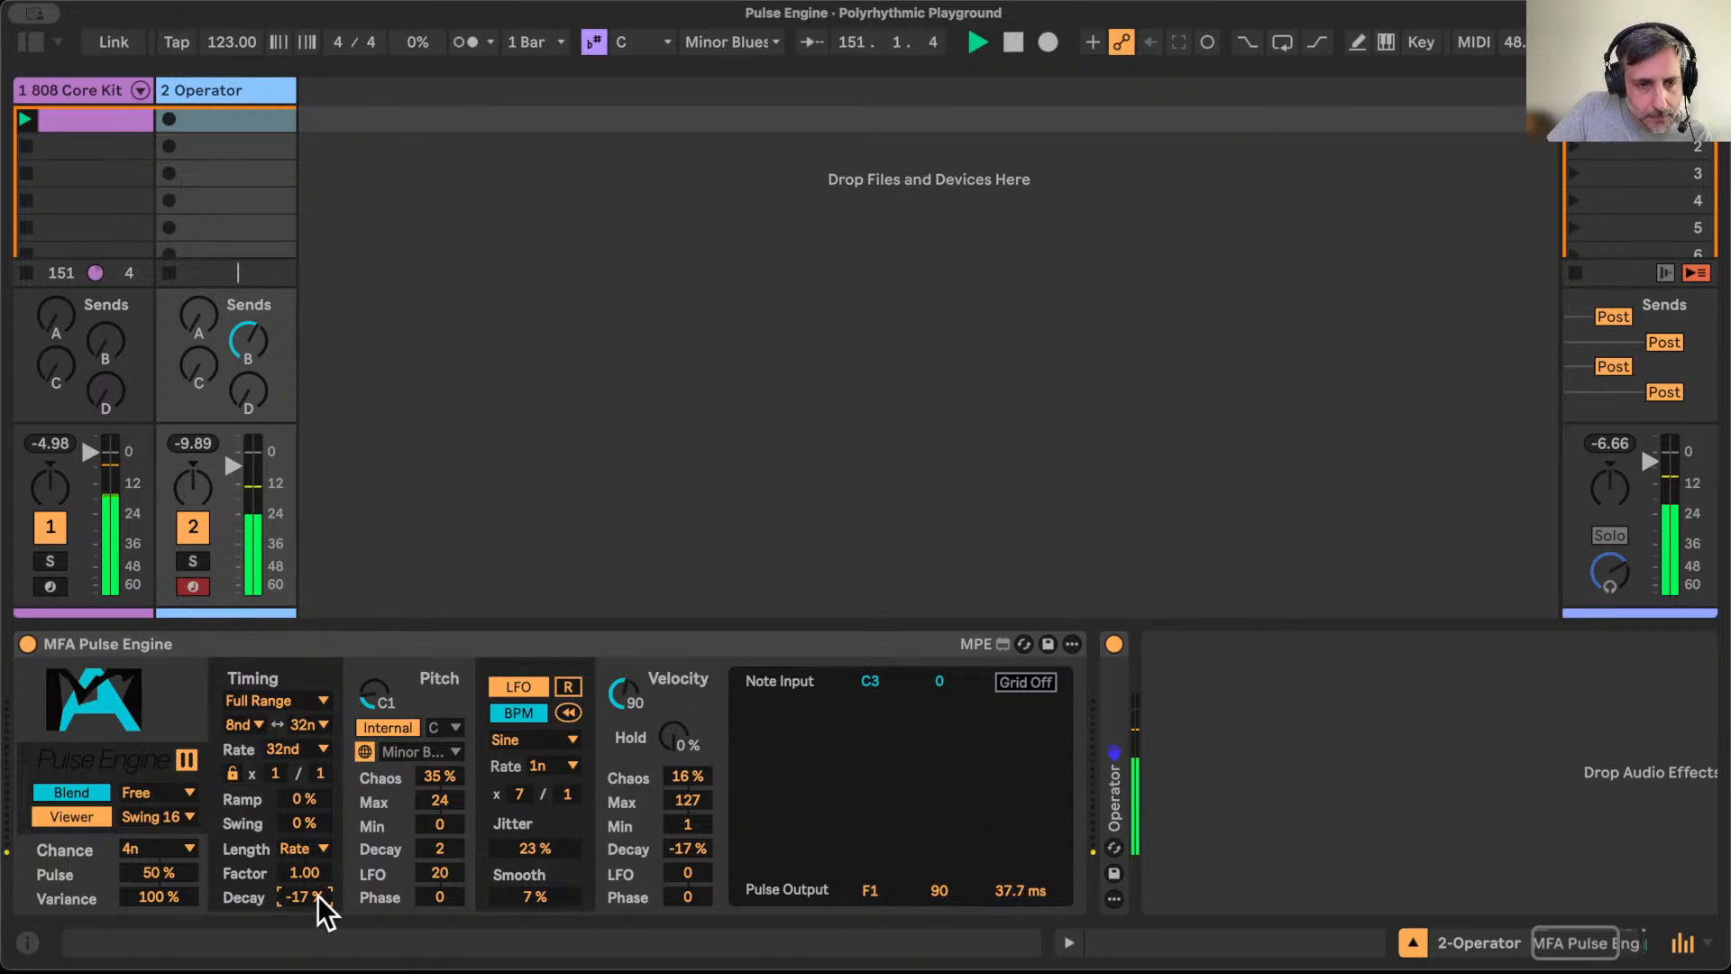
pyautogui.moveTo(317, 895); pyautogui.dragTo(318, 904)
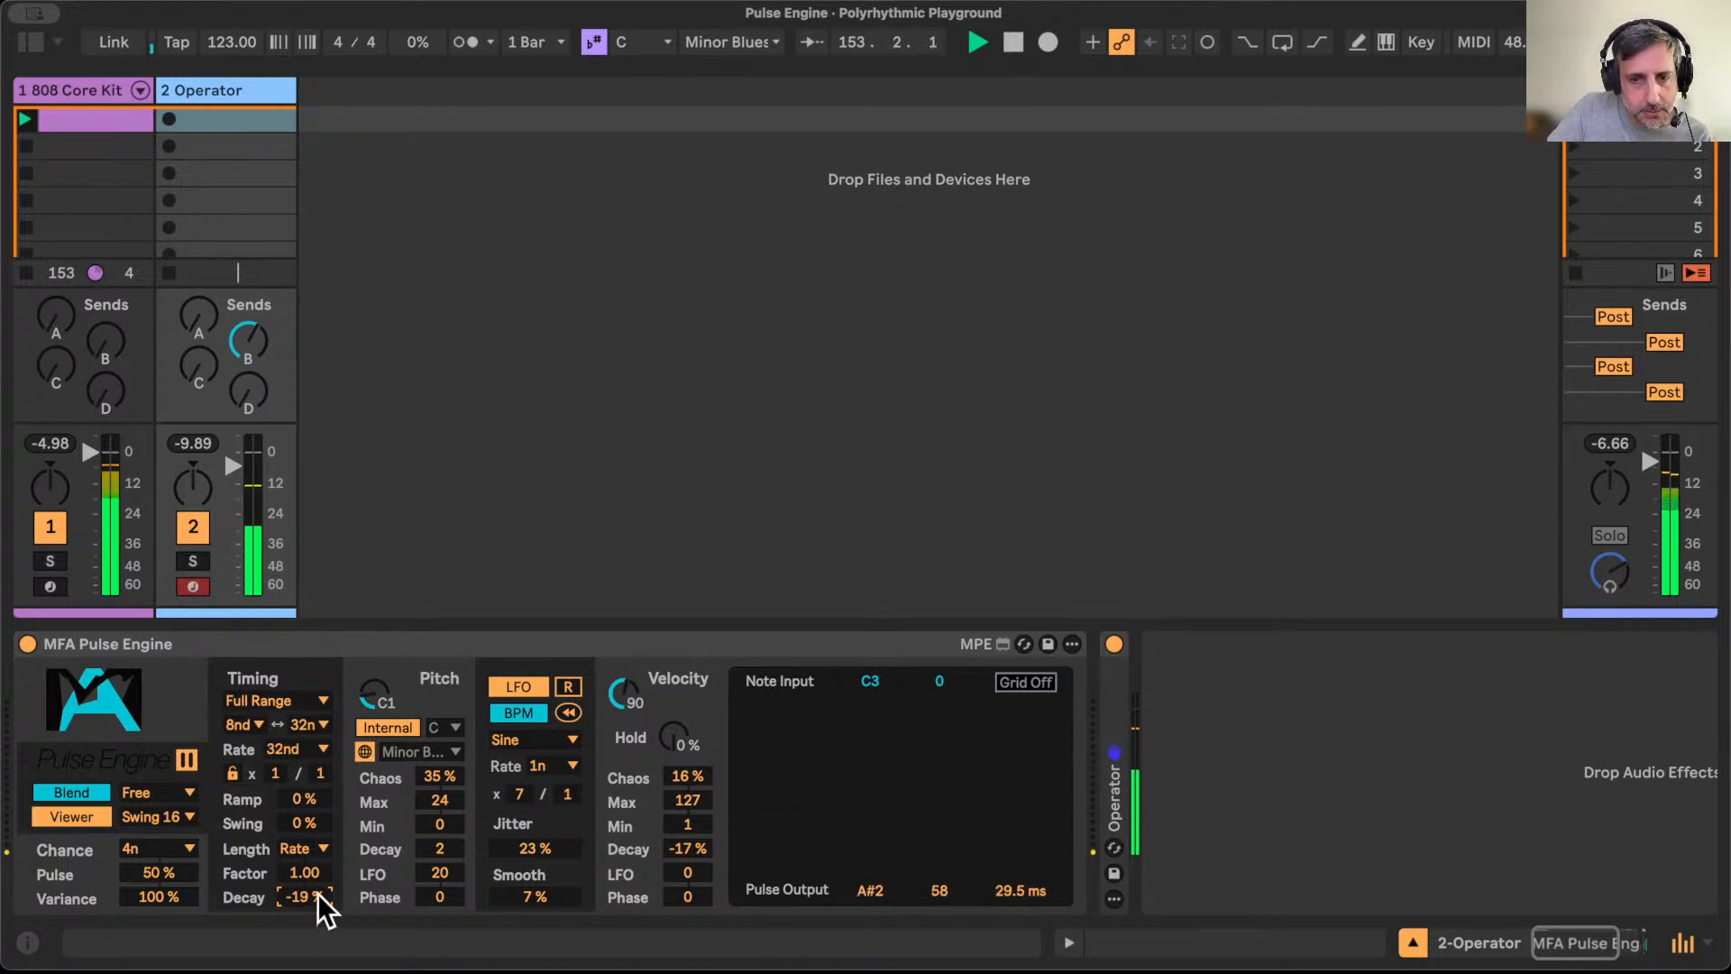
pyautogui.moveTo(317, 892); pyautogui.dragTo(318, 893)
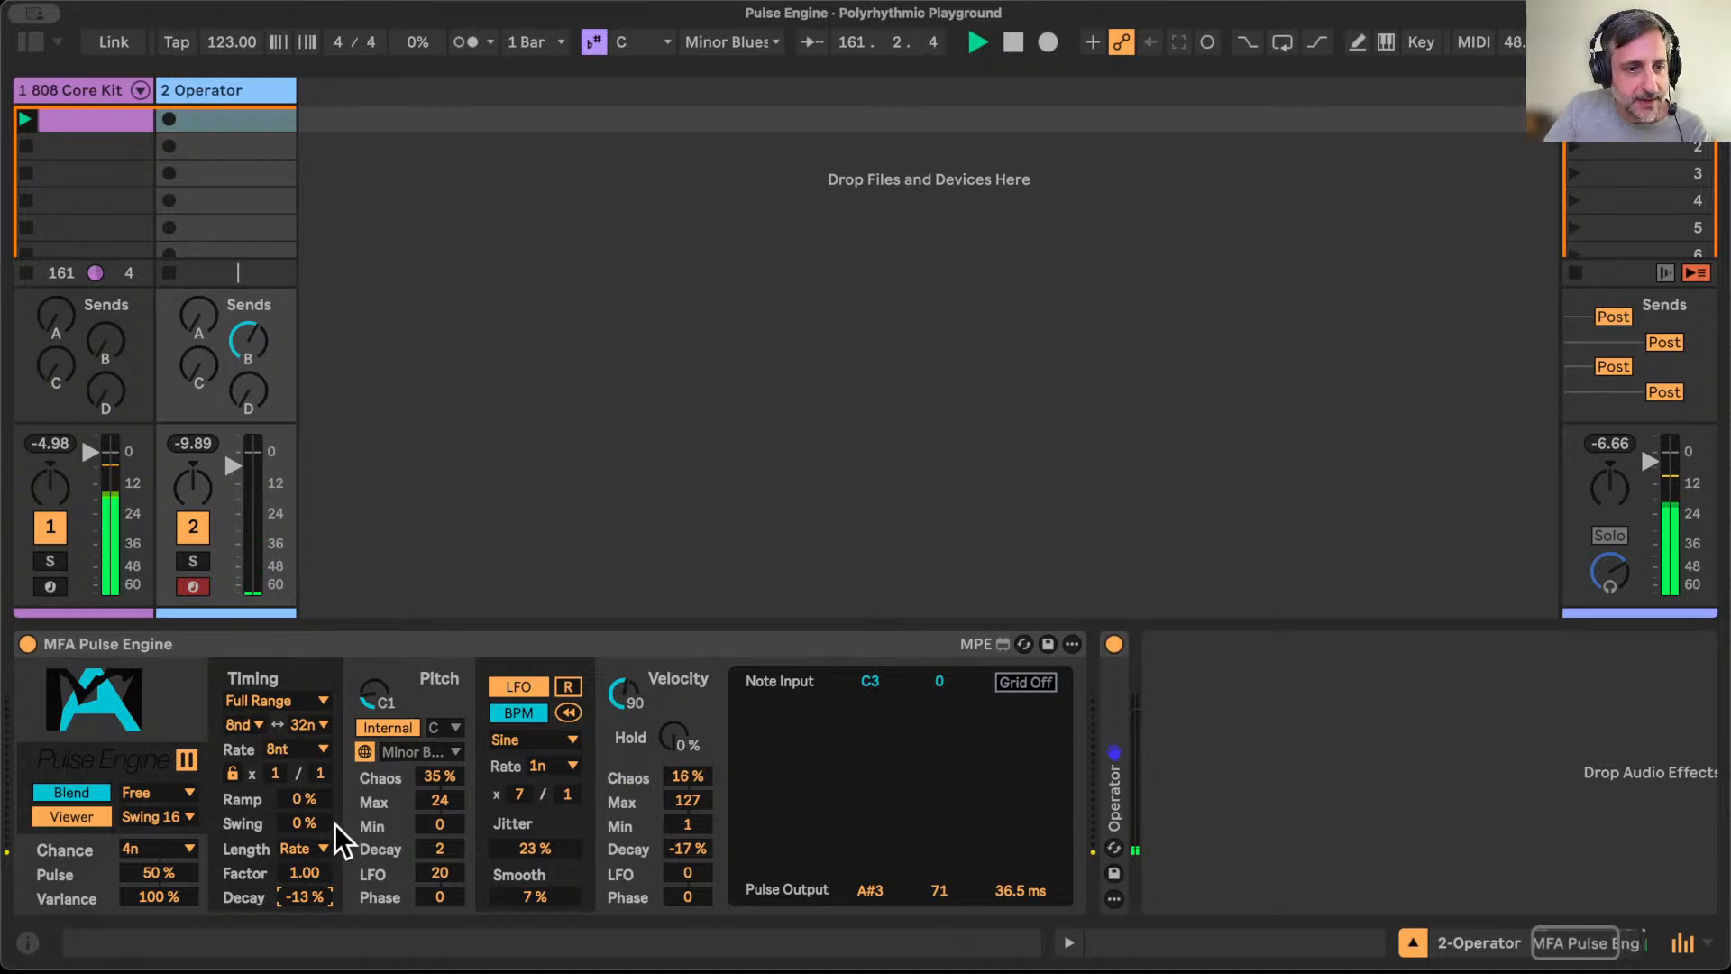
# Step: Try a 3 / 3 rate multiplier in the Pulse Engine's Timing section and restore it to 1 / 1
pyautogui.click(273, 775)
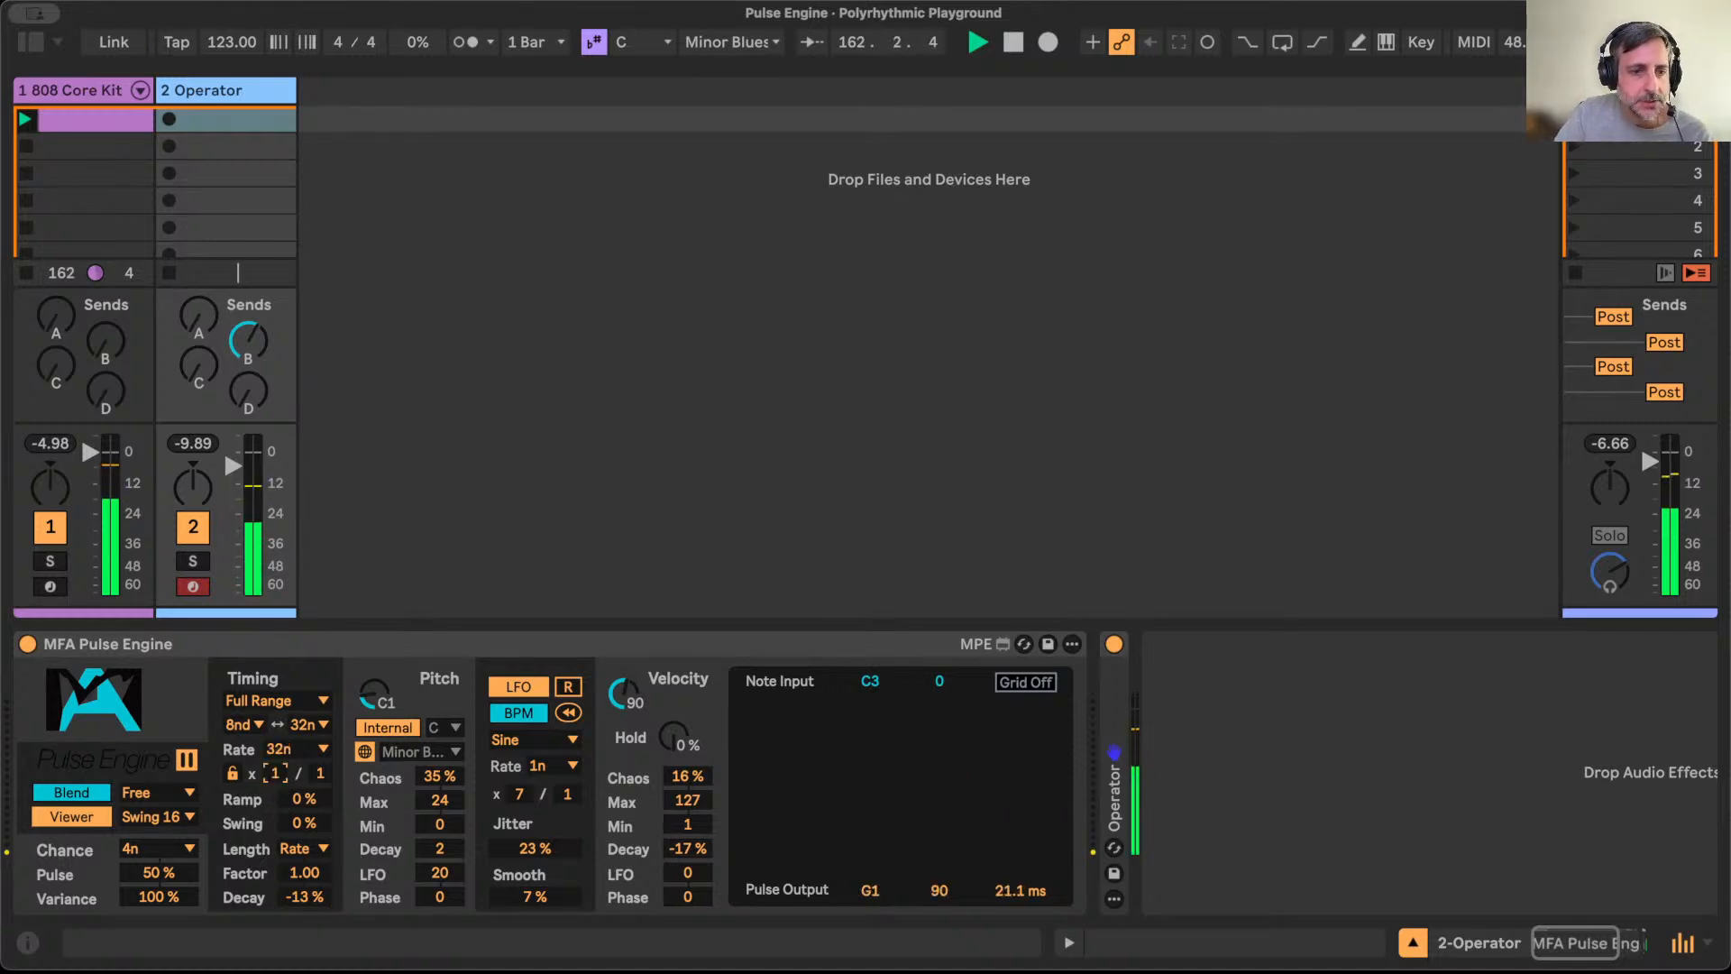
pyautogui.moveTo(275, 775); pyautogui.dragTo(275, 757)
pyautogui.click(320, 774)
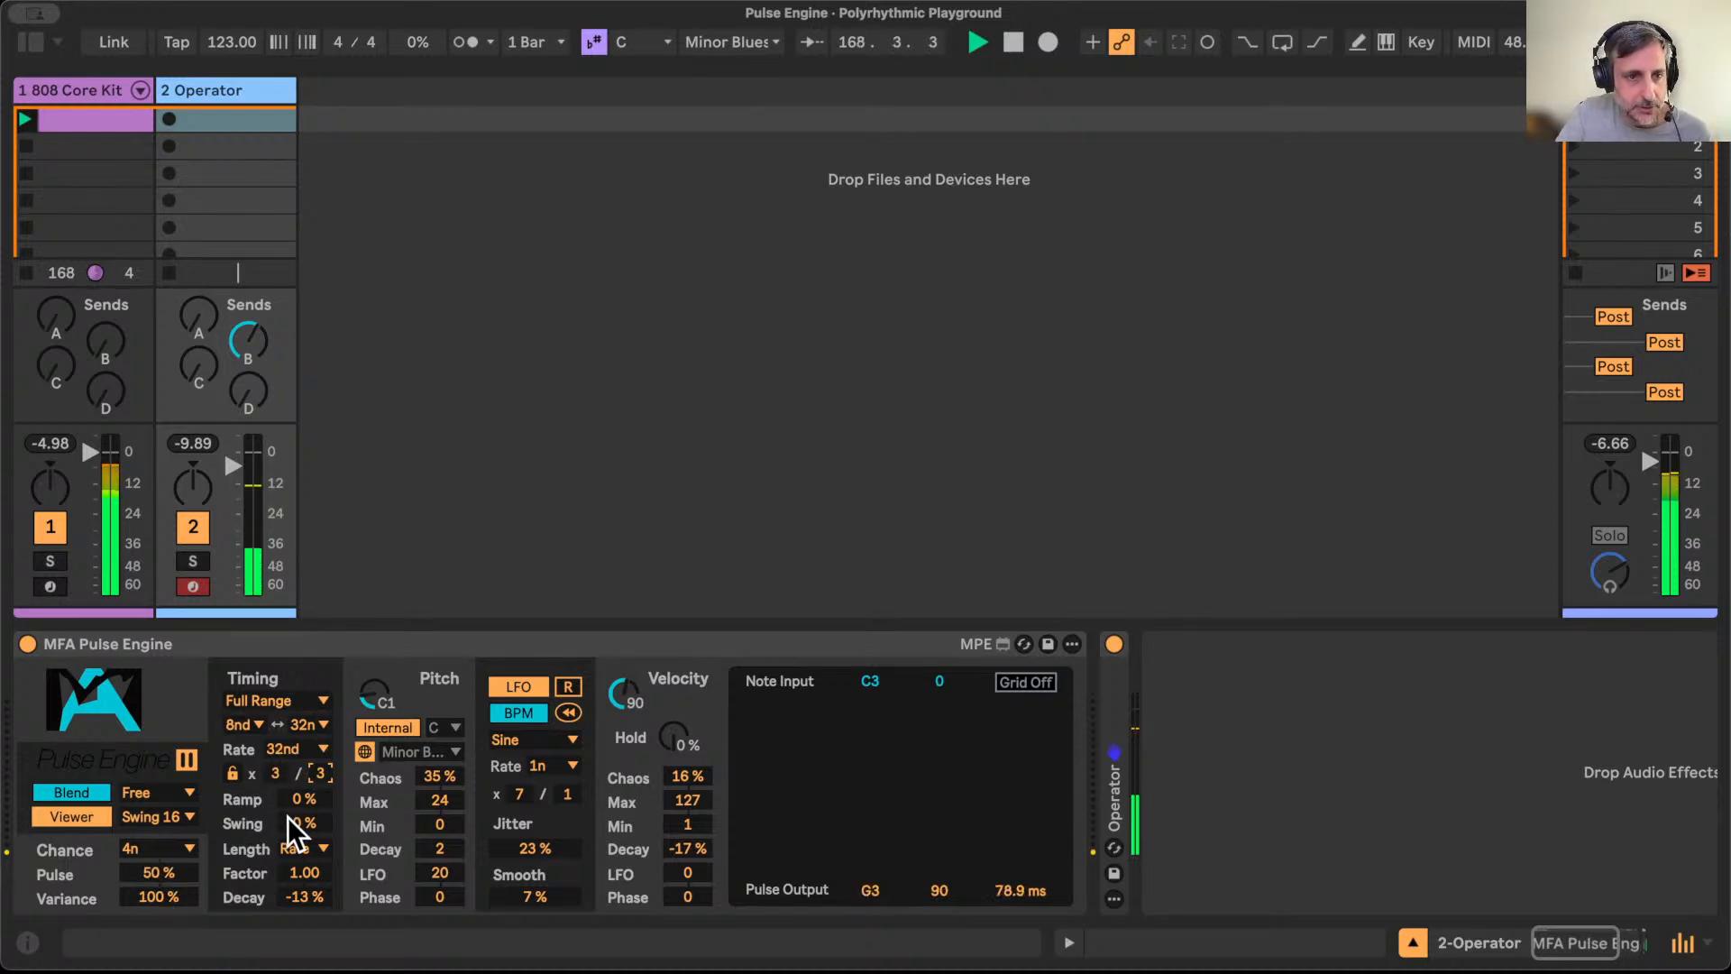
pyautogui.click(148, 872)
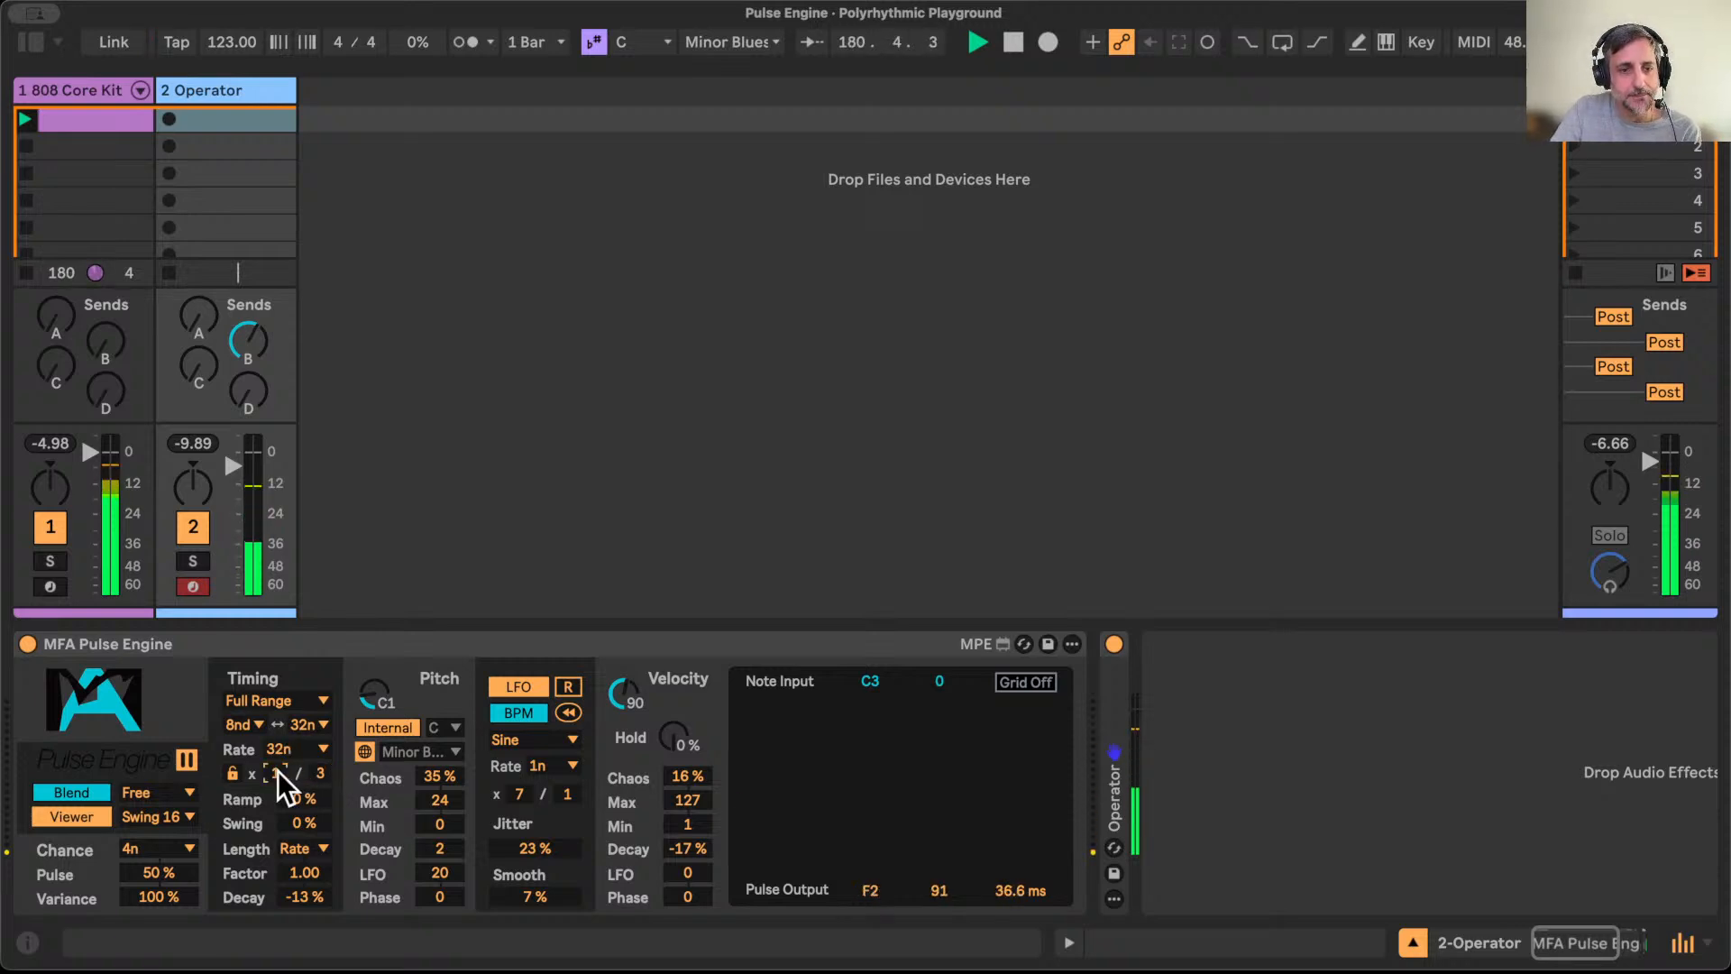
pyautogui.moveTo(318, 773); pyautogui.dragTo(318, 793)
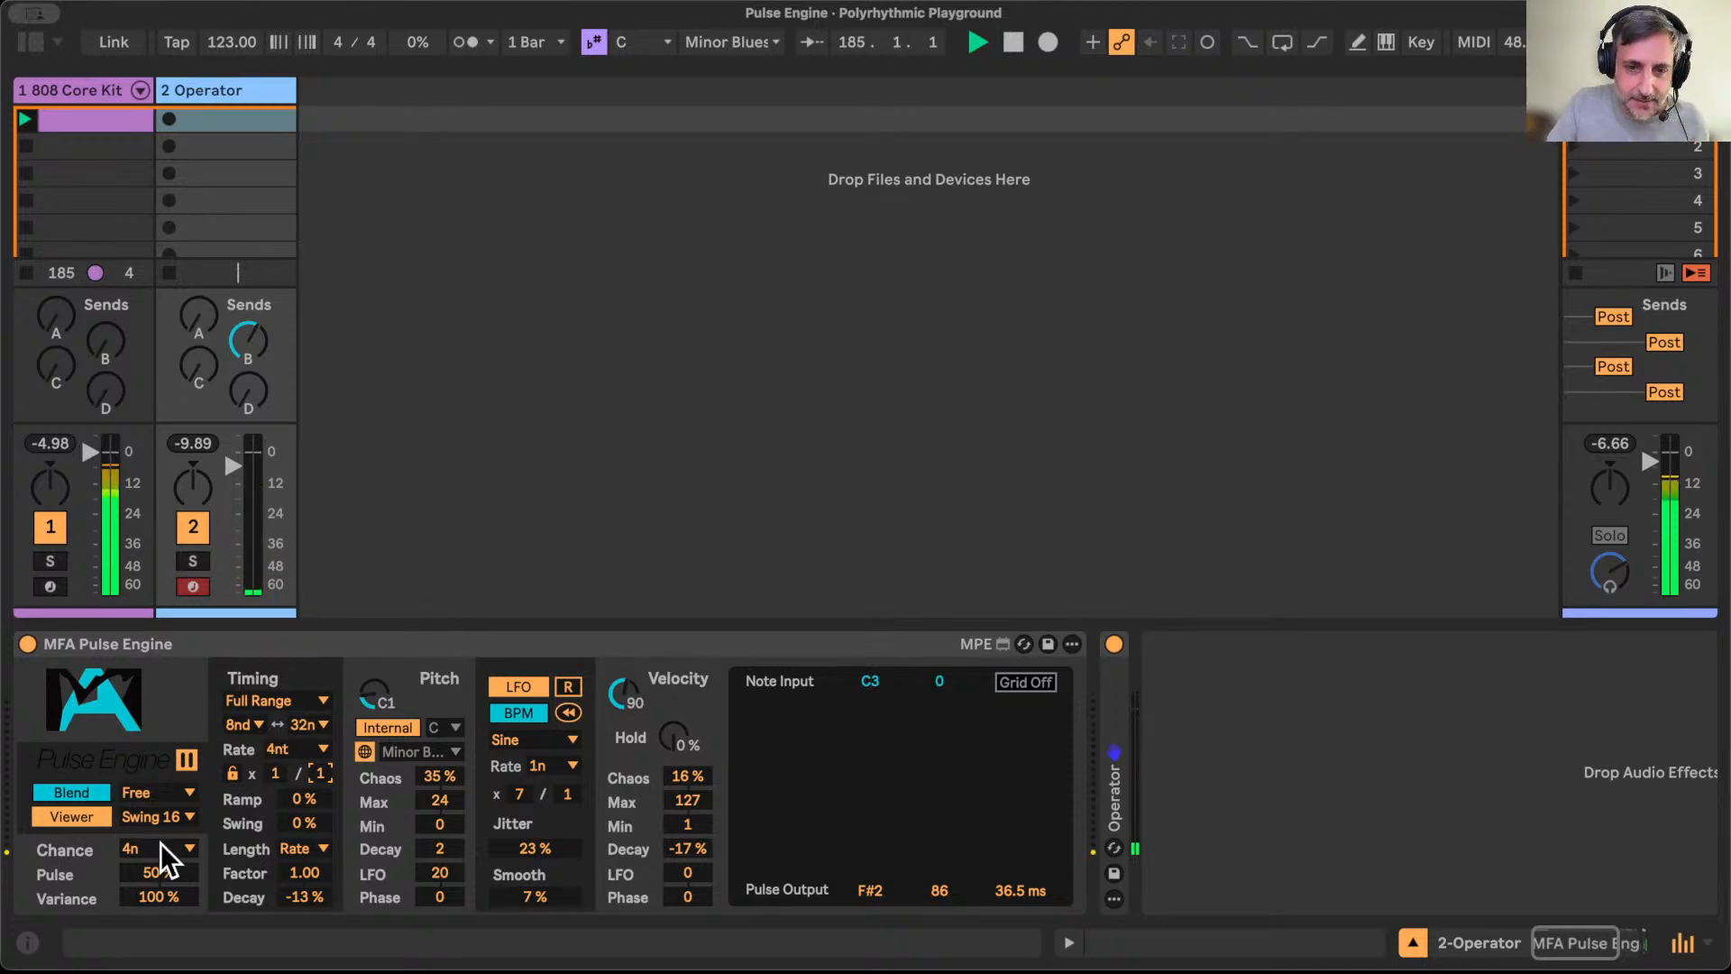
# Step: Set the Pulse Engine's velocity Decay to -20 %
pyautogui.click(686, 848)
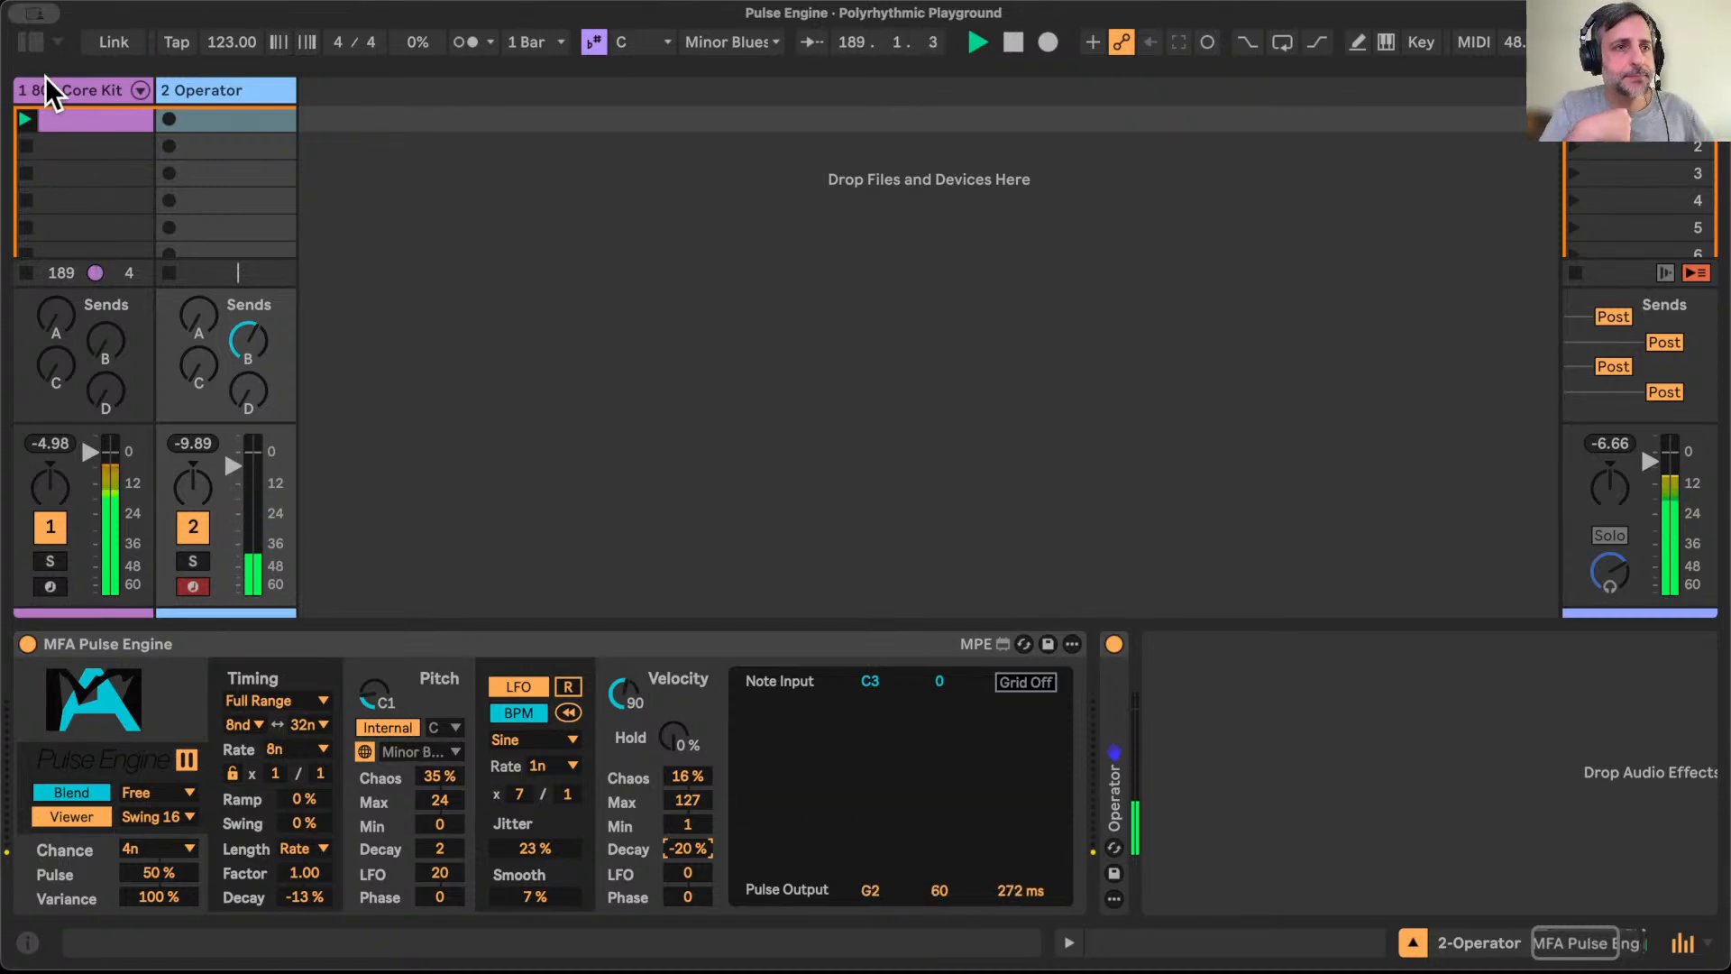
# Step: Open the browser and look through the Manifest Audio devices in the Generative collection and the library categories
pyautogui.click(24, 43)
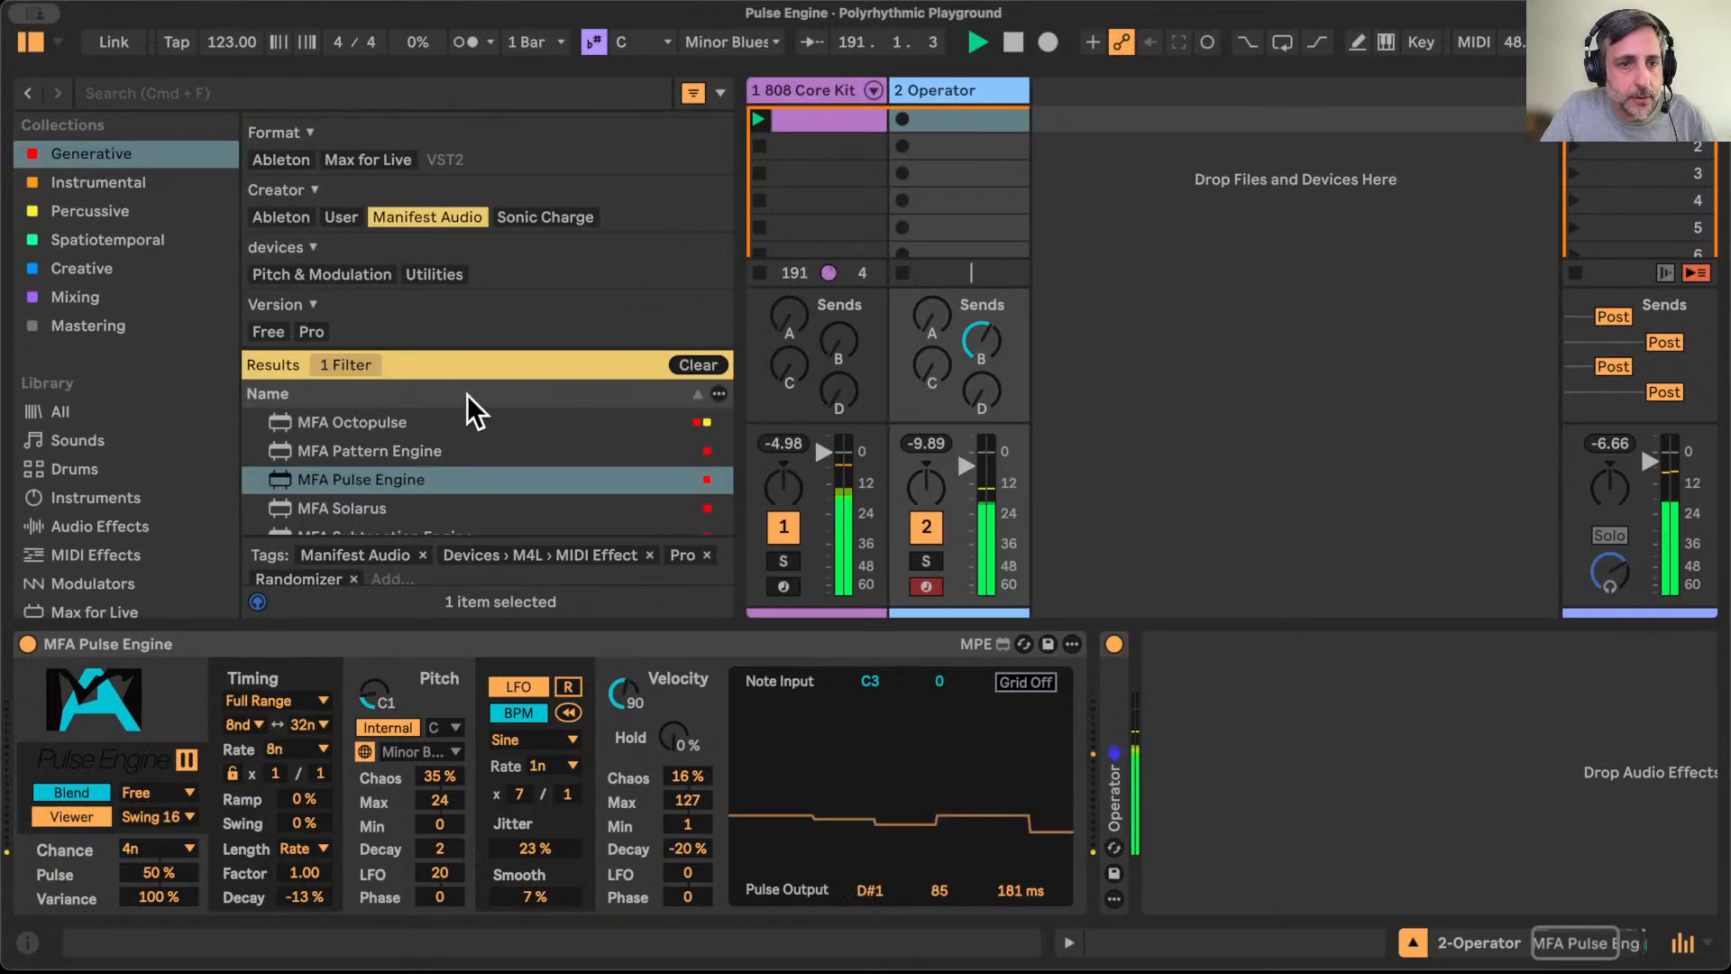
pyautogui.scroll(3, 457, 431)
pyautogui.scroll(5, 457, 430)
pyautogui.scroll(-6, 457, 431)
pyautogui.scroll(6, 457, 431)
pyautogui.scroll(-3, 457, 431)
pyautogui.scroll(-6, 457, 431)
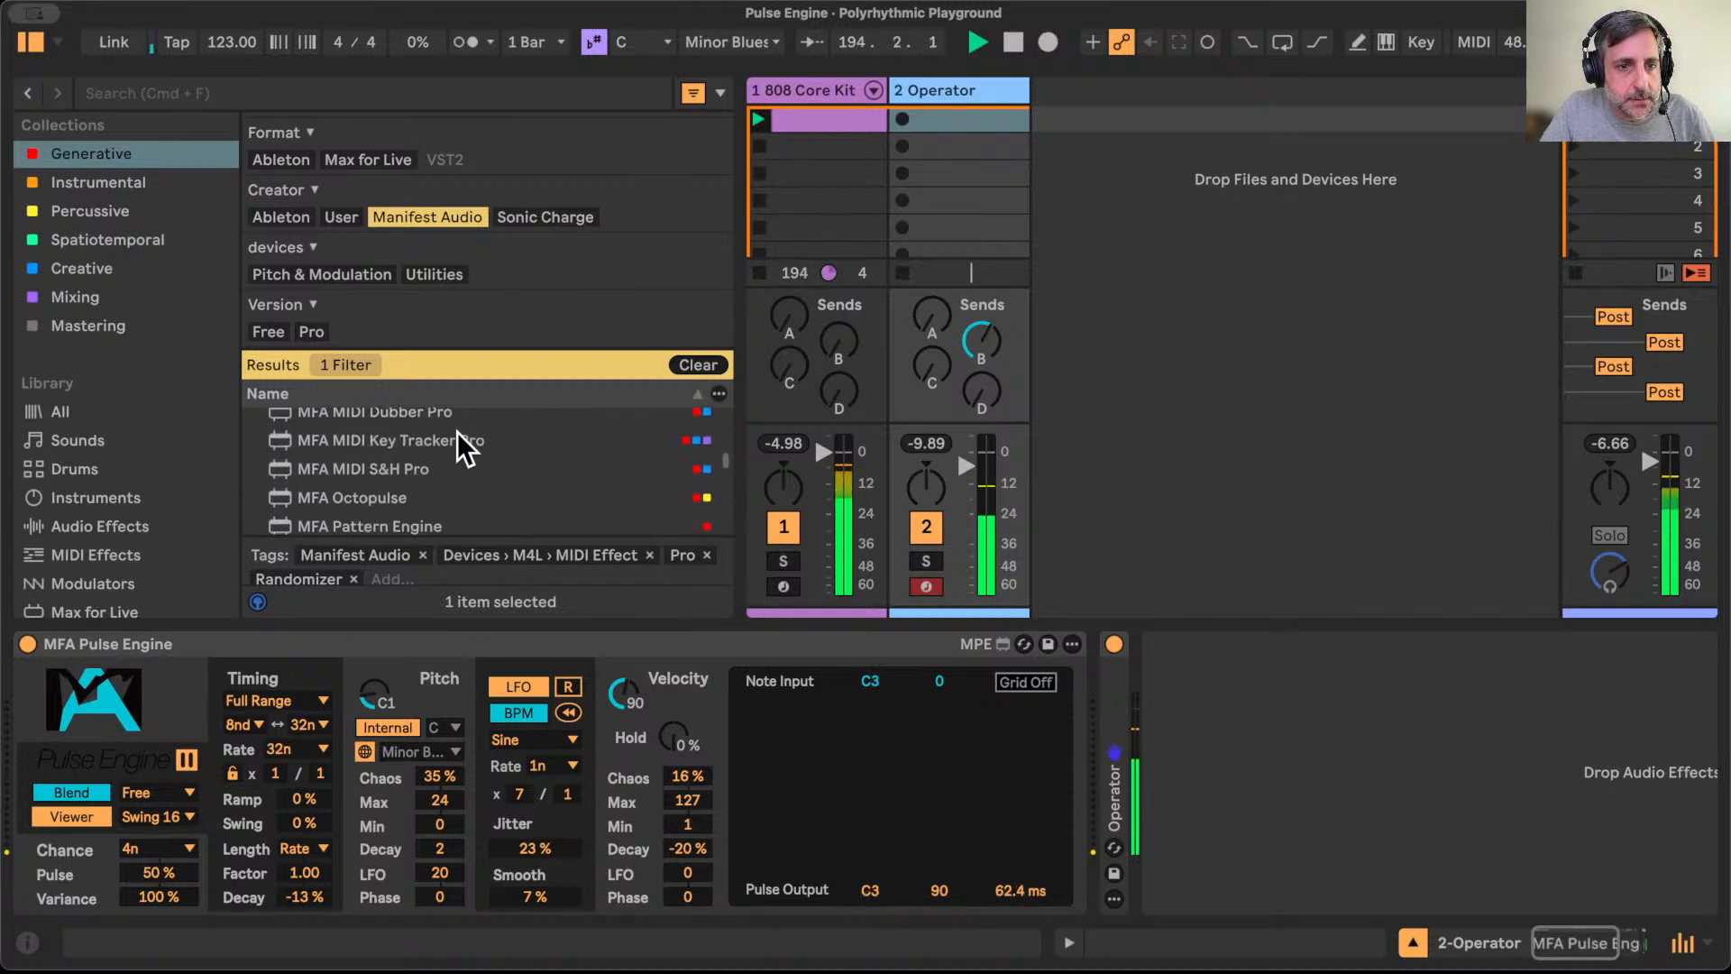
pyautogui.scroll(-8, 457, 431)
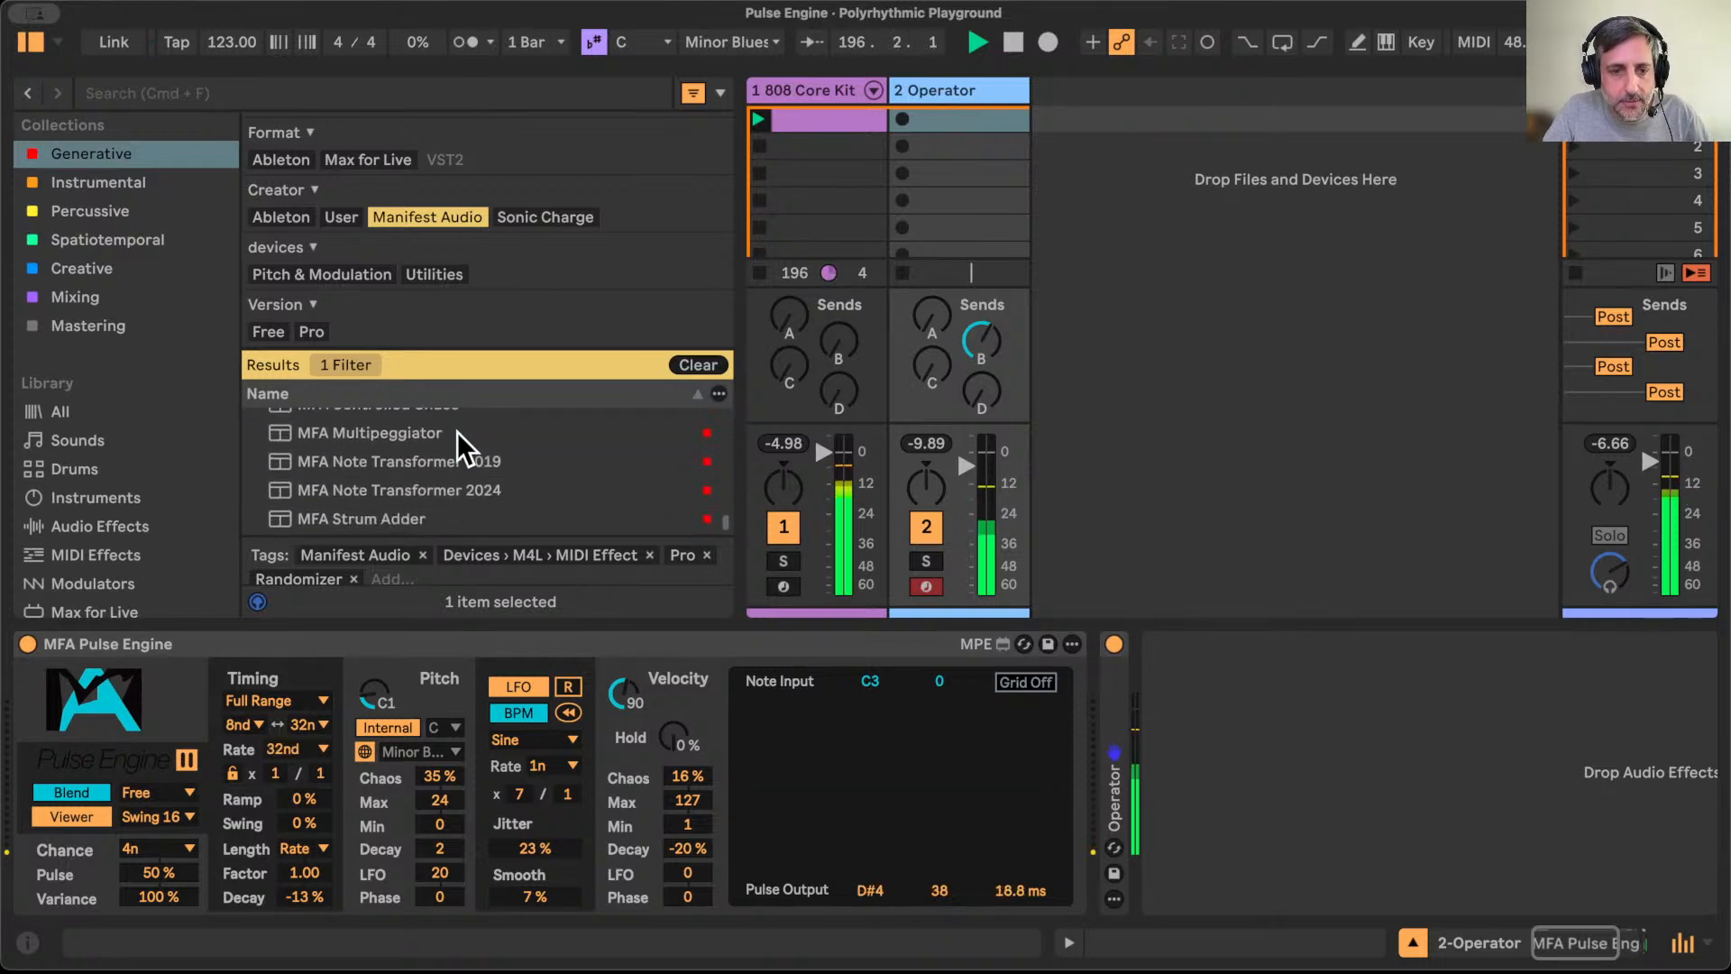
pyautogui.scroll(-8, 130, 521)
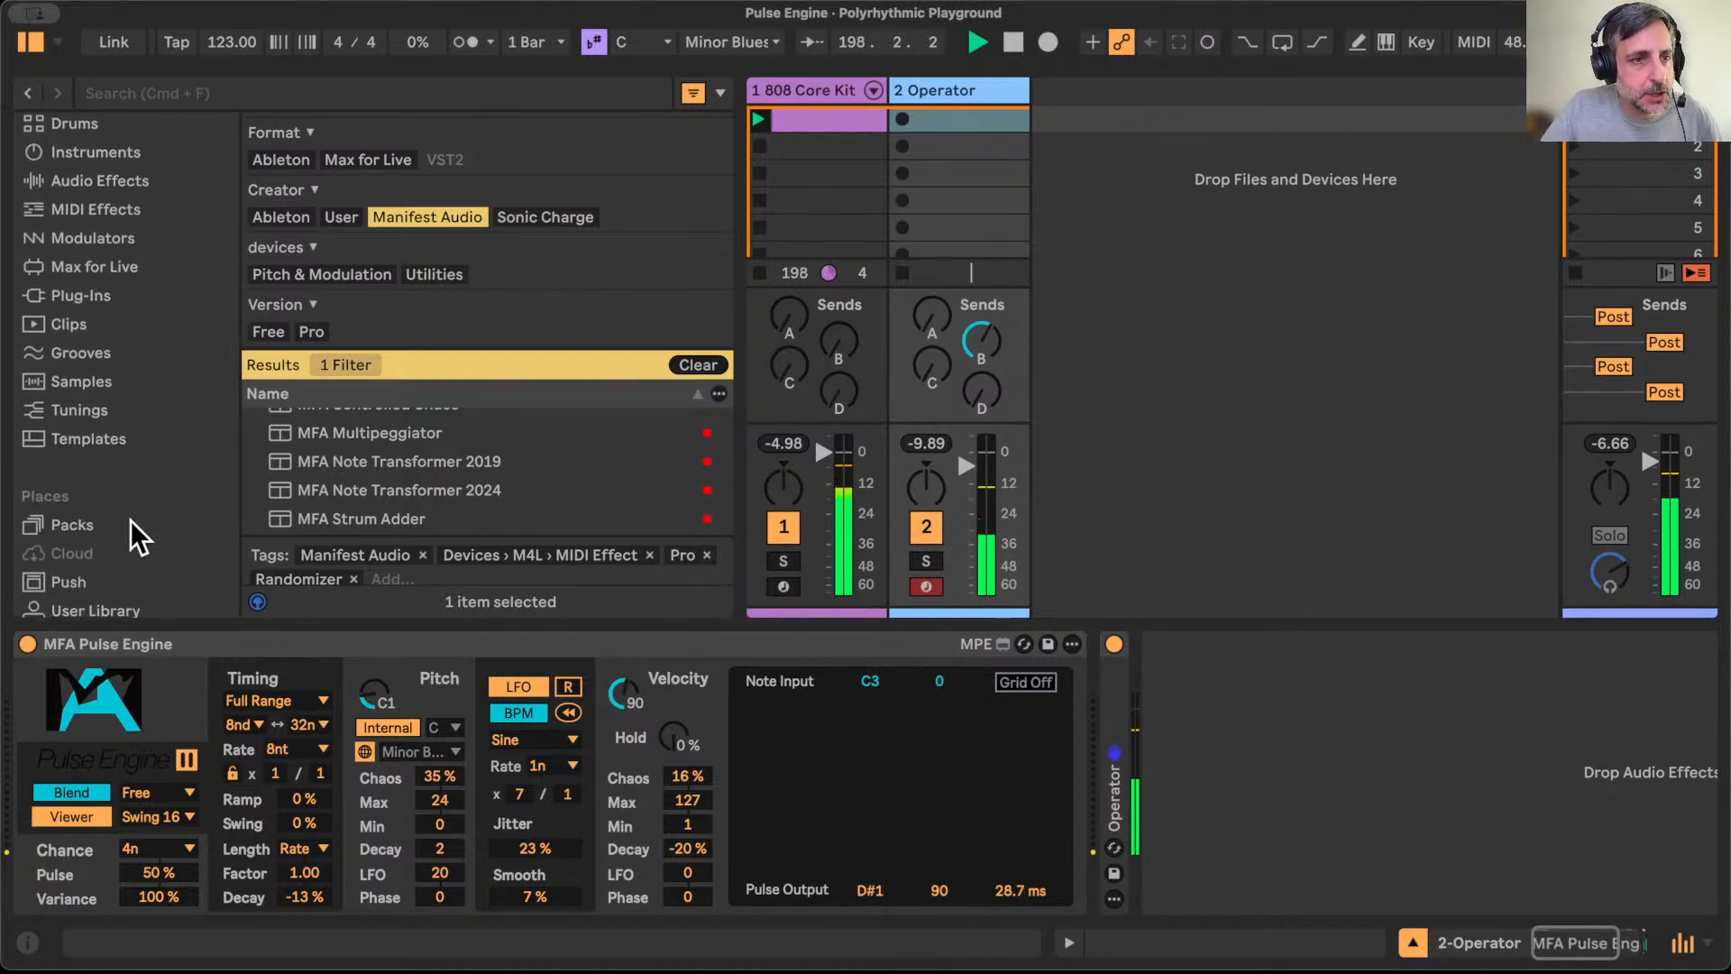
# Step: Add an LFO modulator after Operator and give it a Random waveform with a tempo-synced rate of 2
pyautogui.click(133, 231)
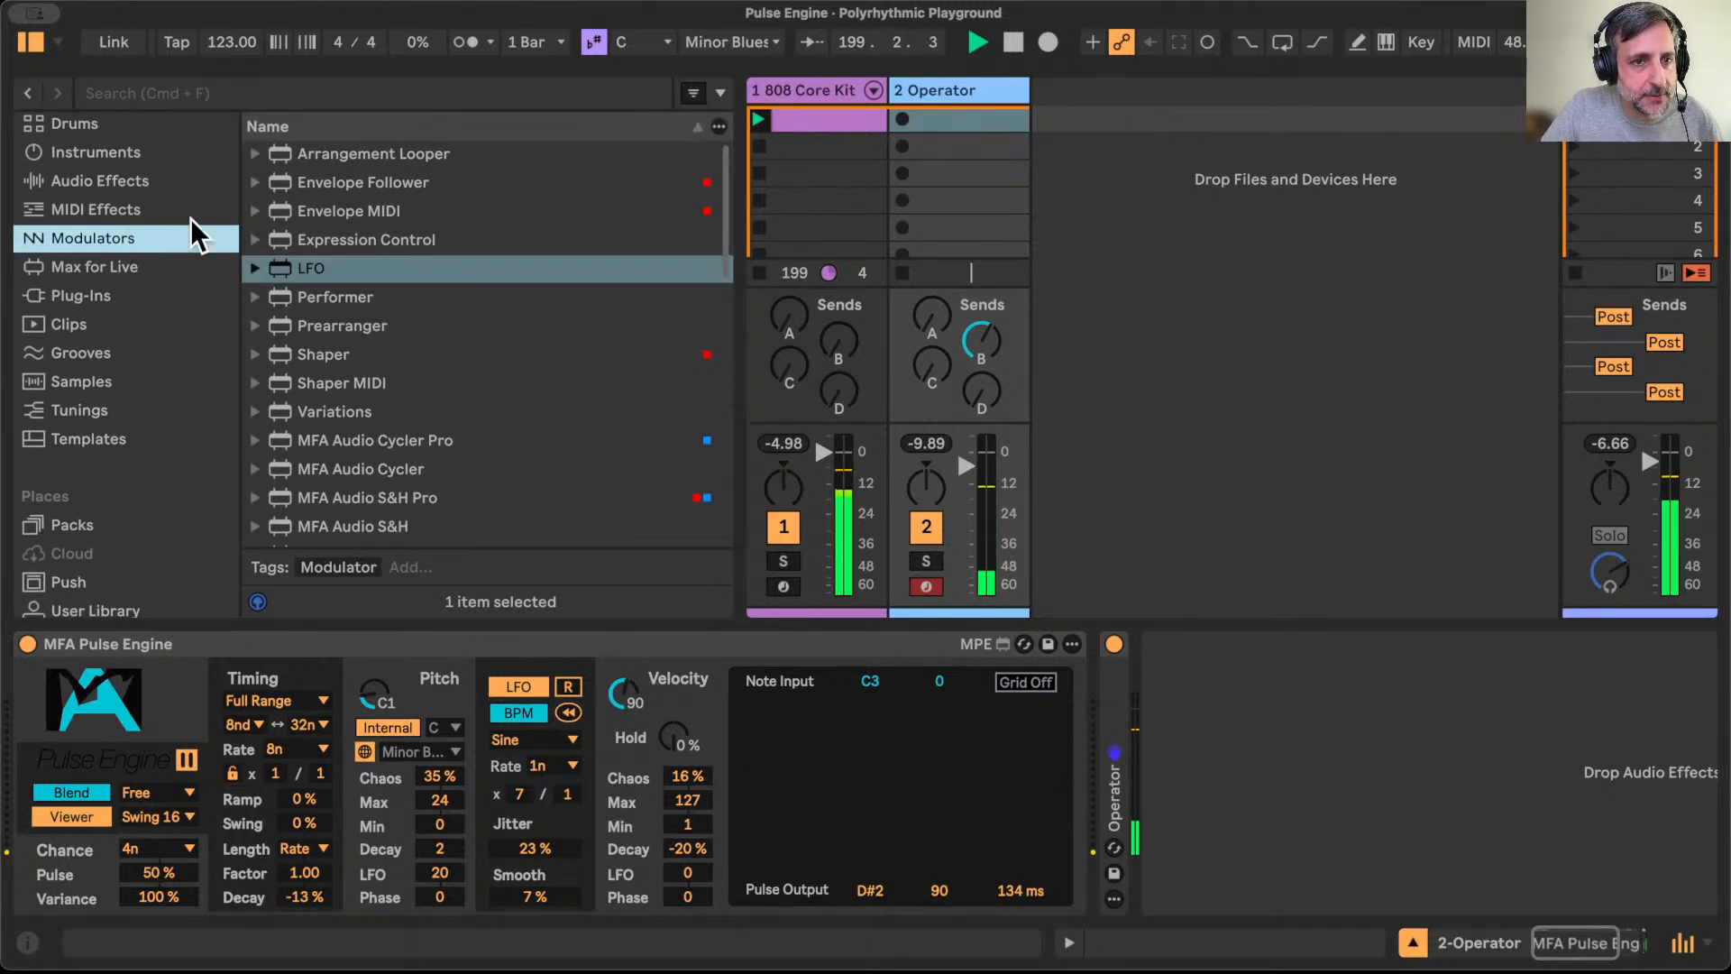
pyautogui.moveTo(257, 267); pyautogui.dragTo(1273, 775)
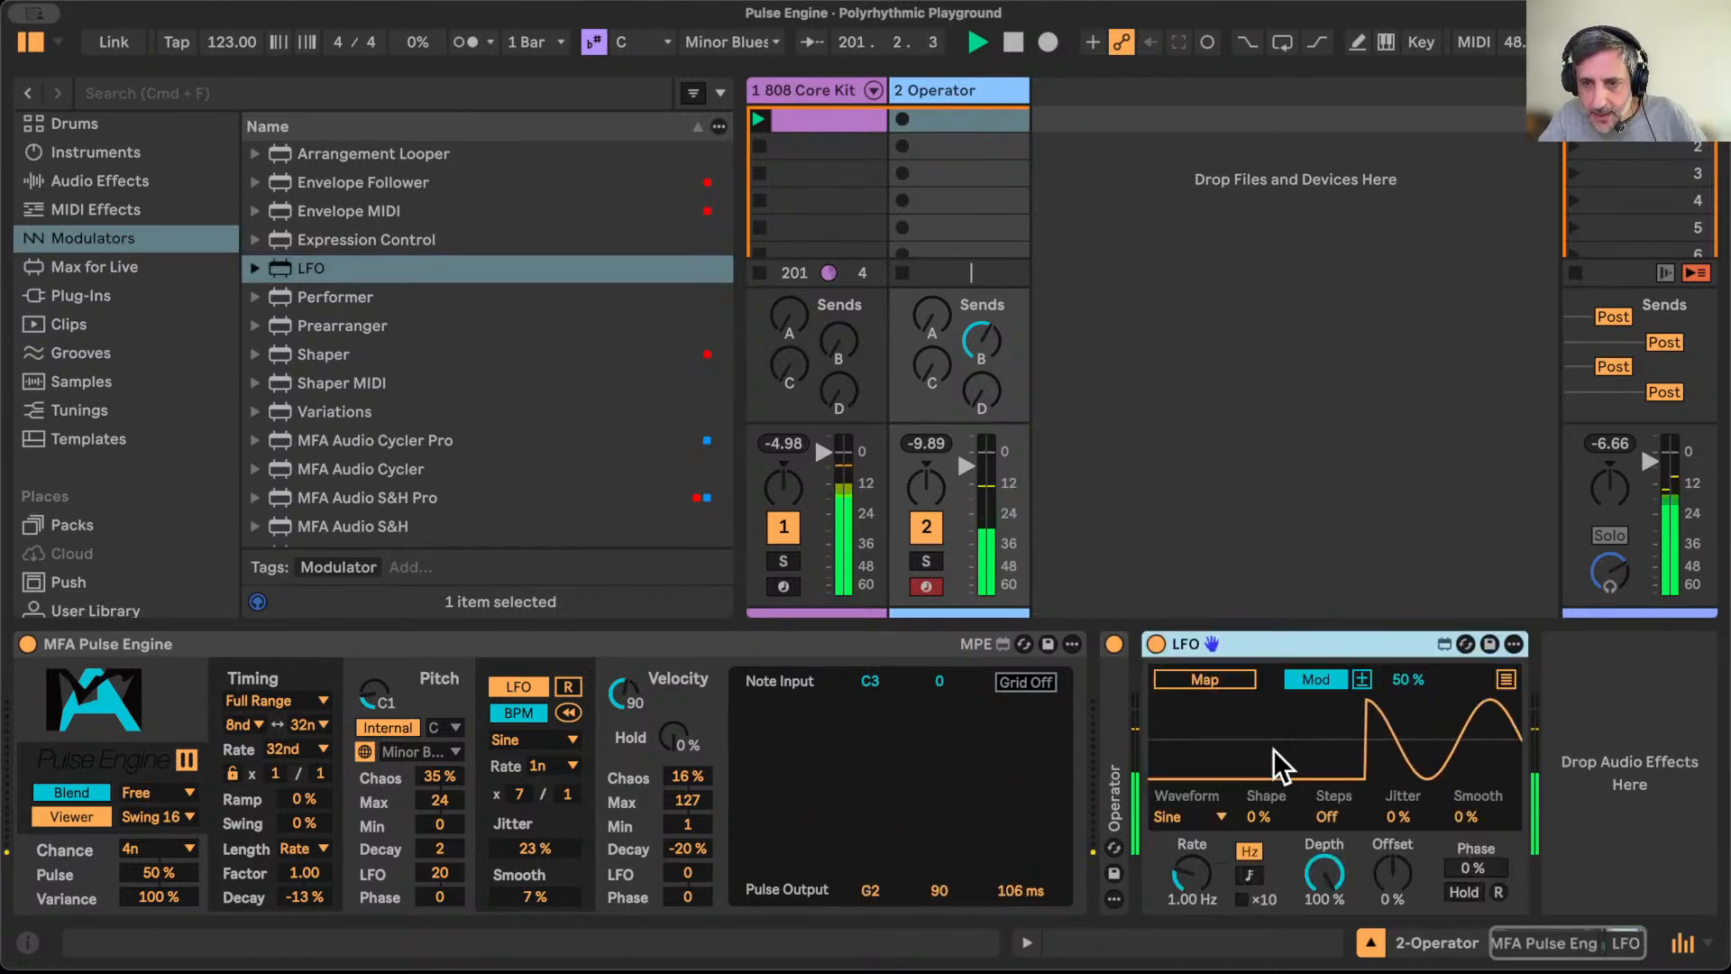
pyautogui.click(1209, 814)
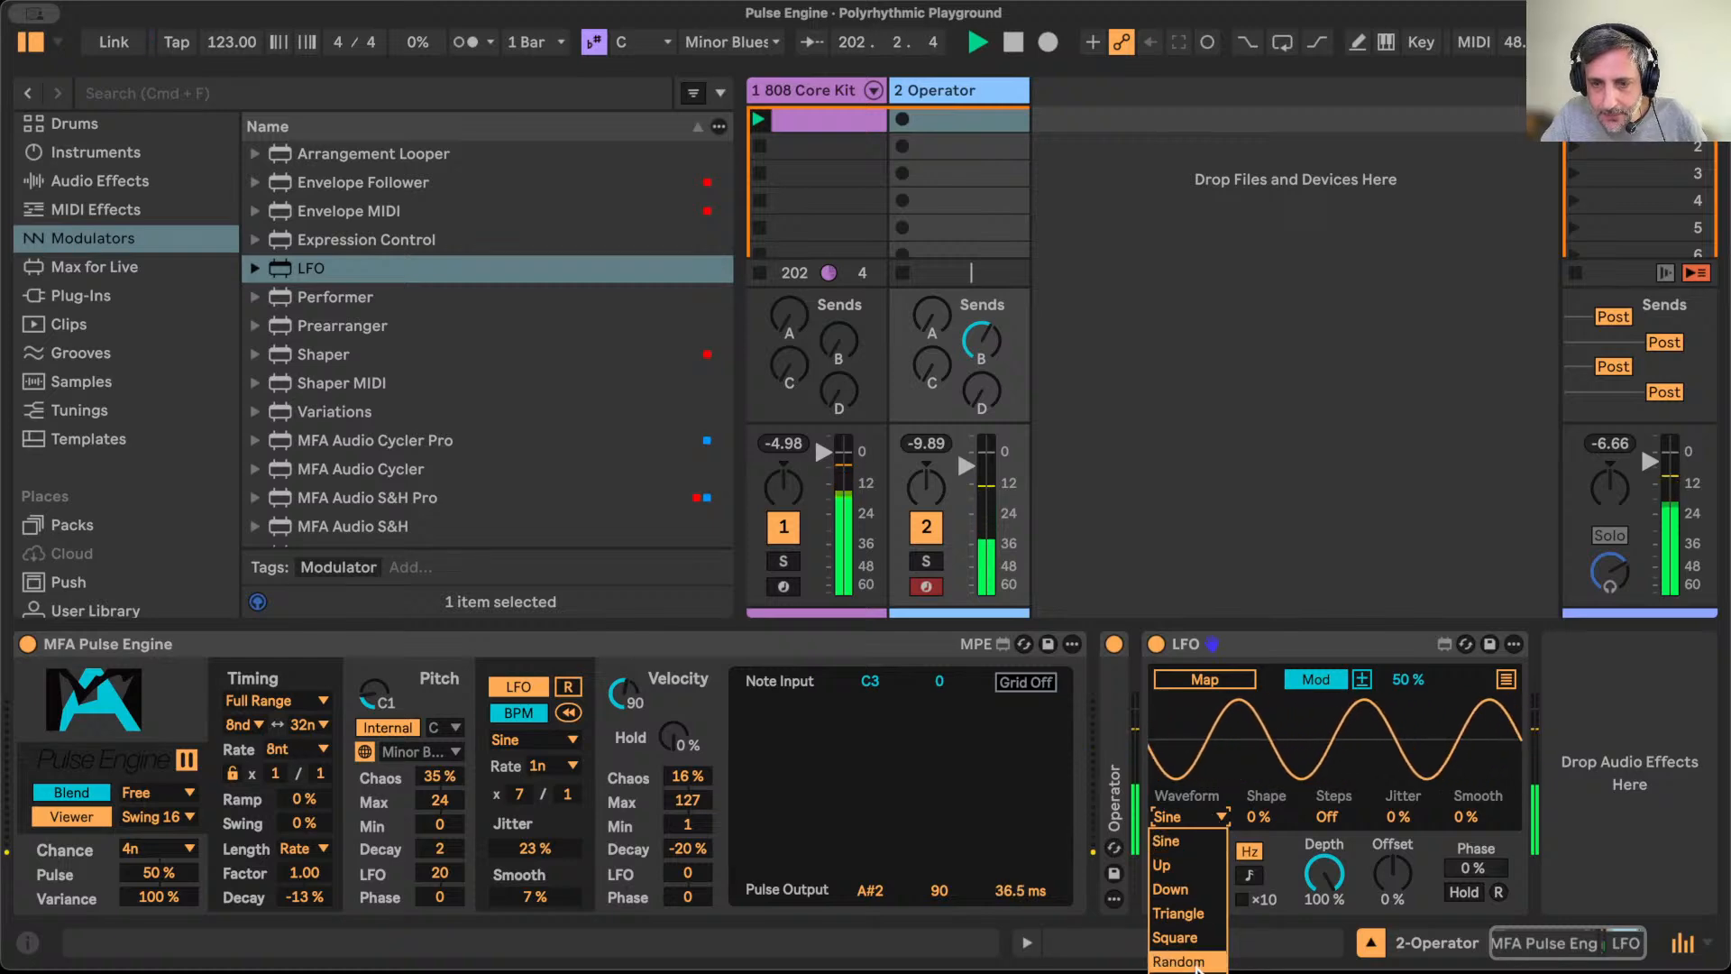
pyautogui.click(1199, 961)
pyautogui.click(1249, 875)
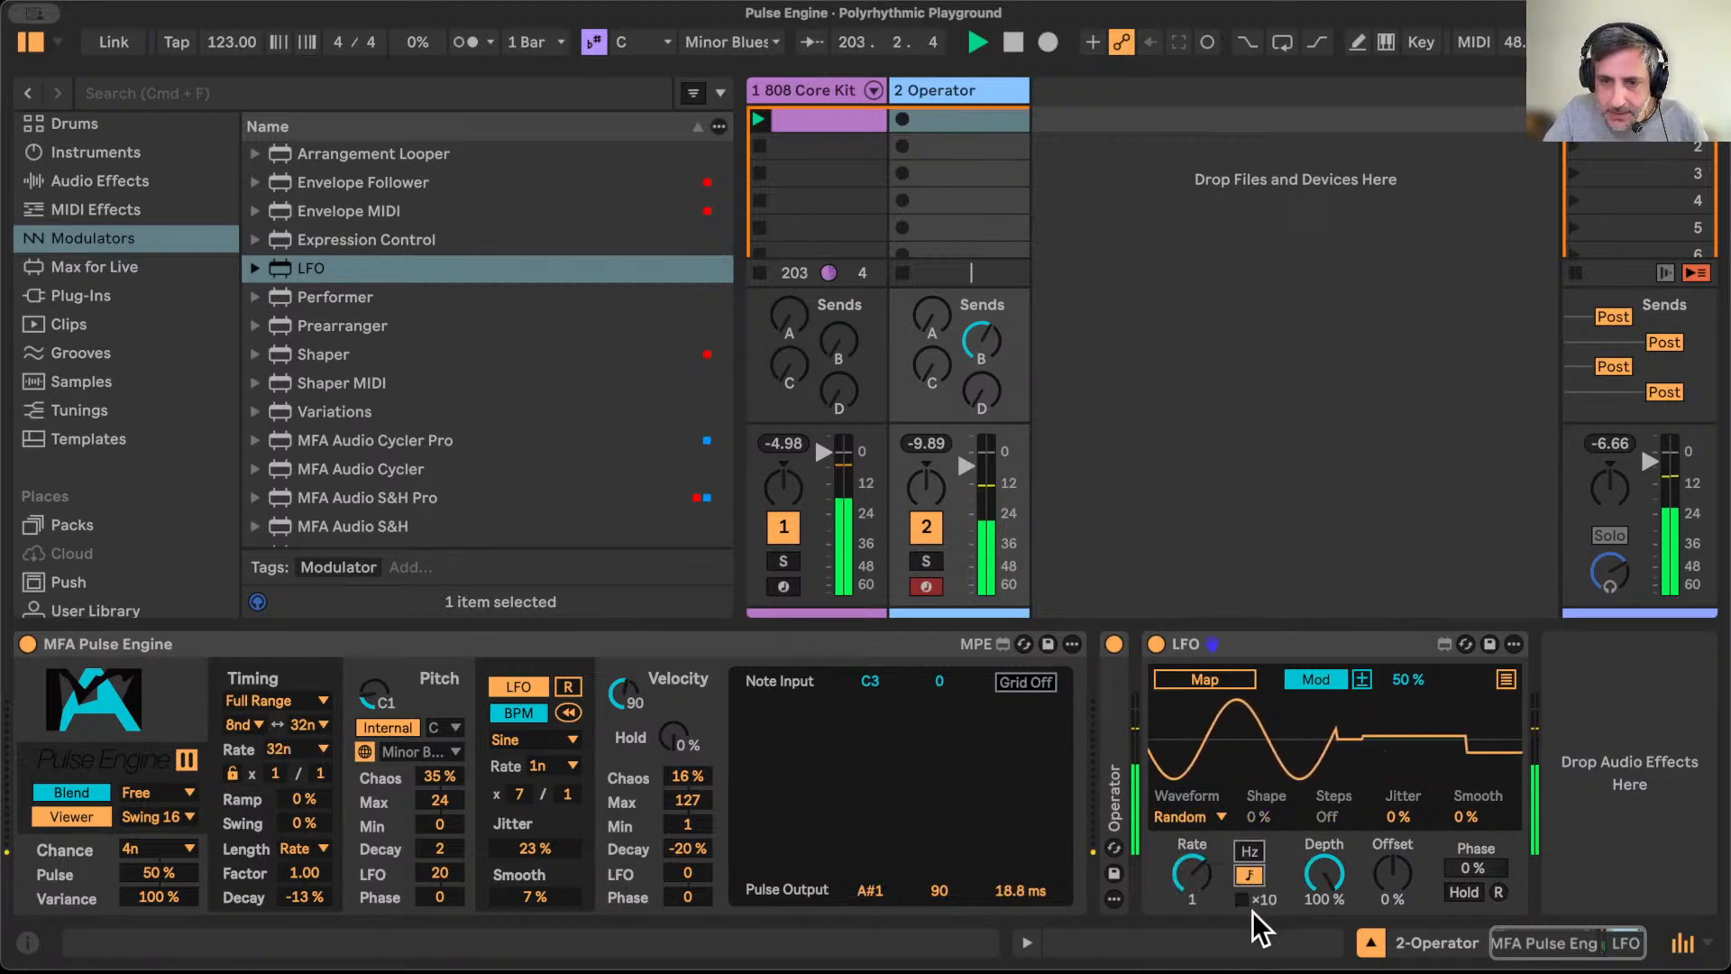
pyautogui.click(1193, 866)
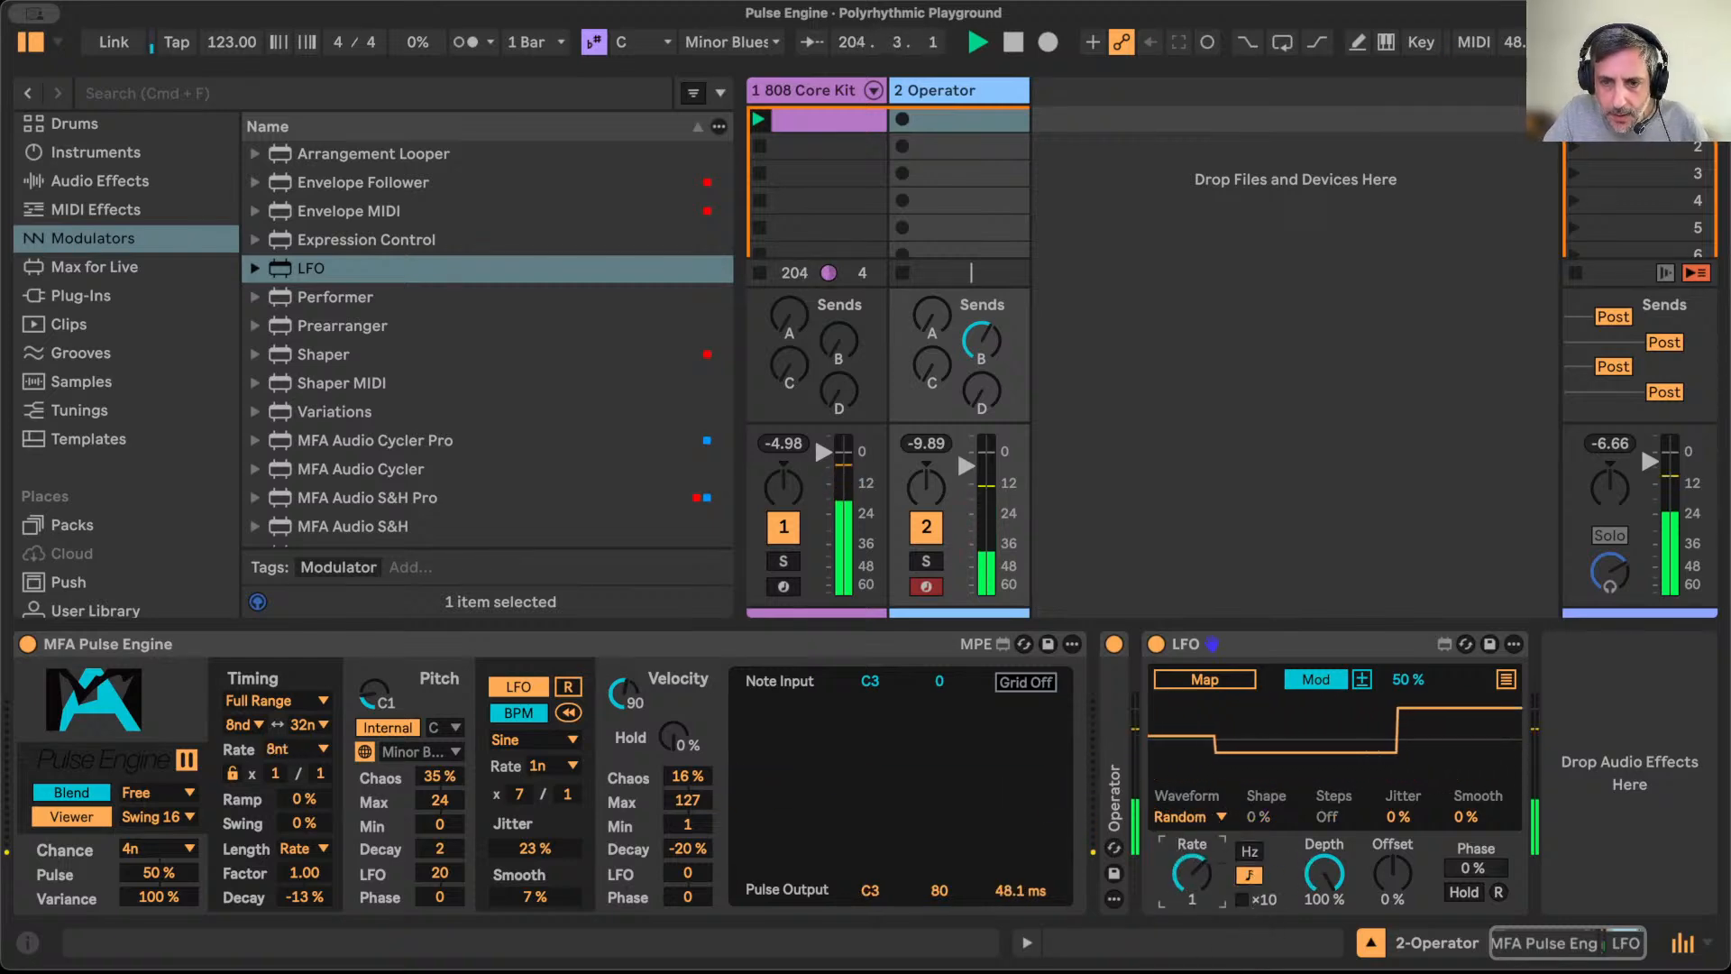
pyautogui.moveTo(1193, 866); pyautogui.dragTo(1192, 847)
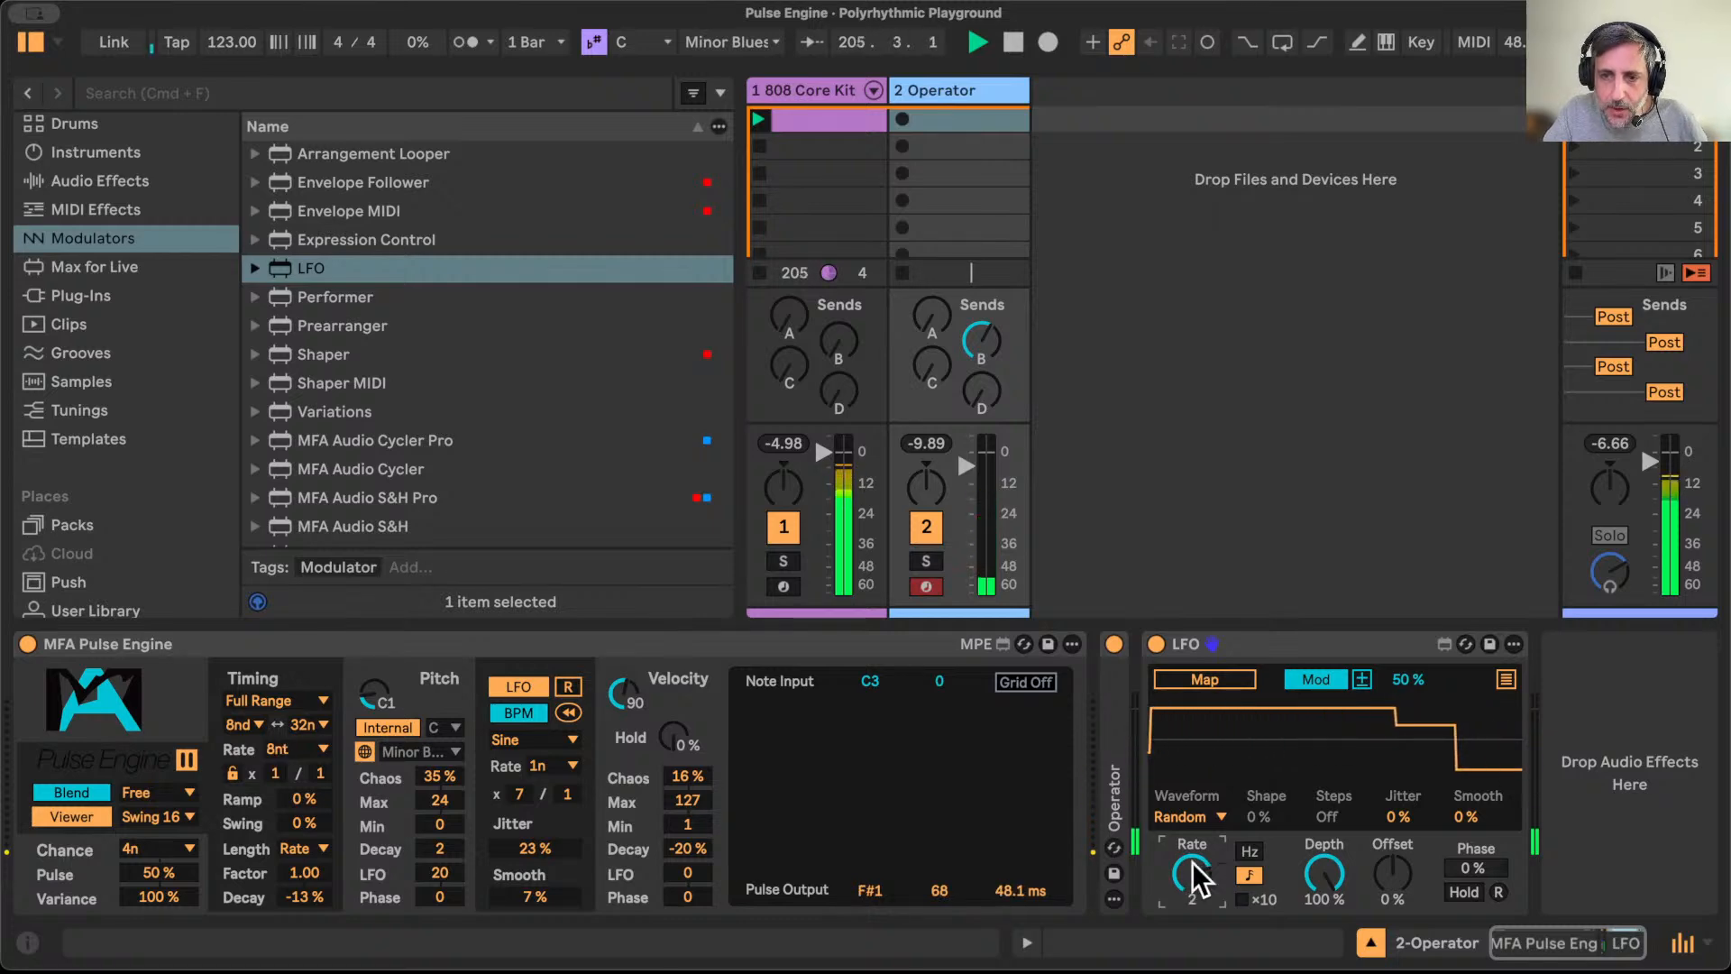
# Step: Map the LFO to the Pulse Engine's pitch Decay with a modulation range of 15 %
pyautogui.click(1224, 682)
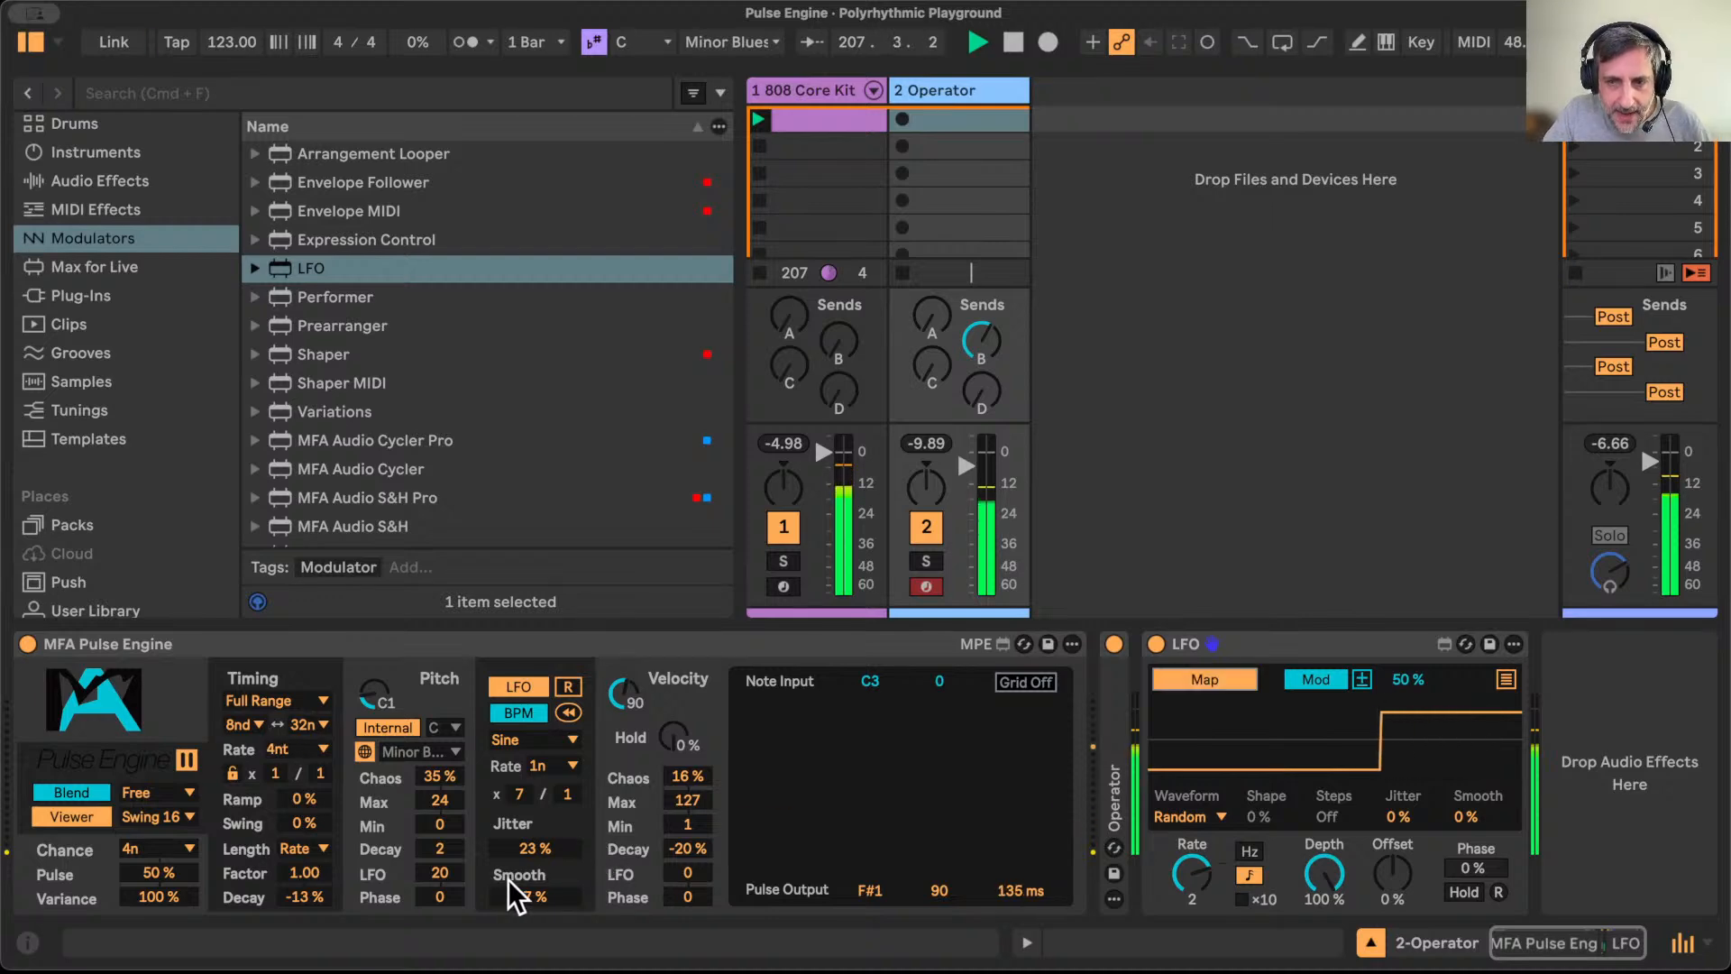
pyautogui.click(446, 849)
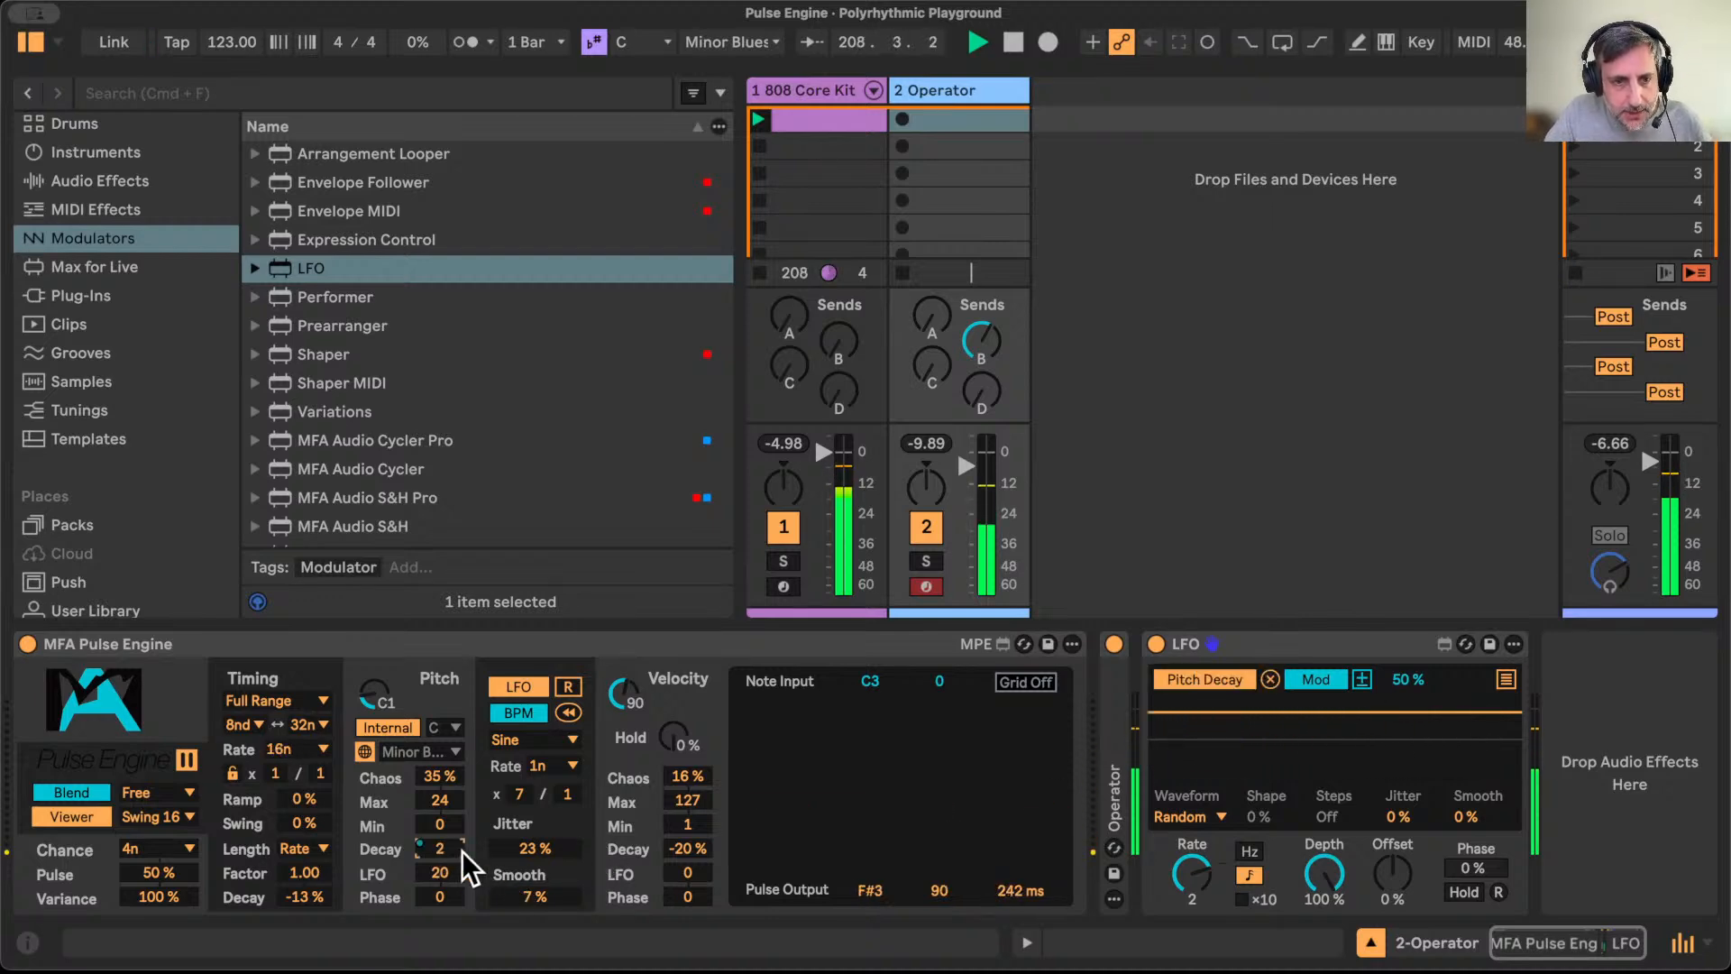
pyautogui.click(1404, 683)
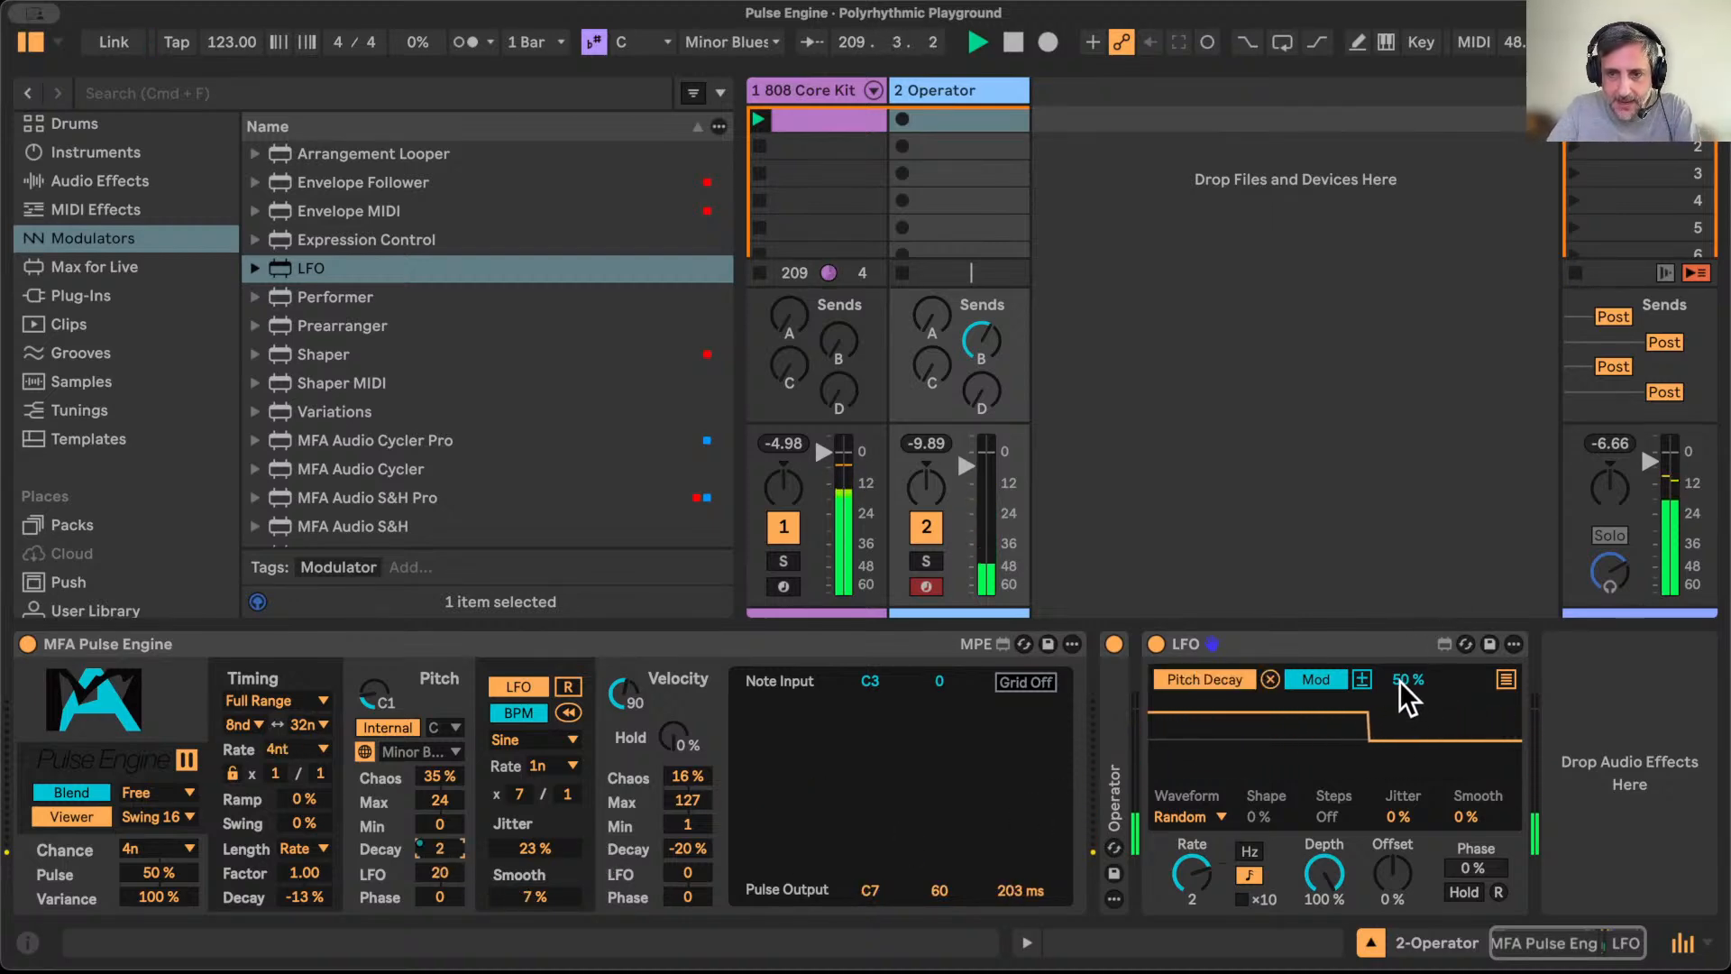
pyautogui.write('1')
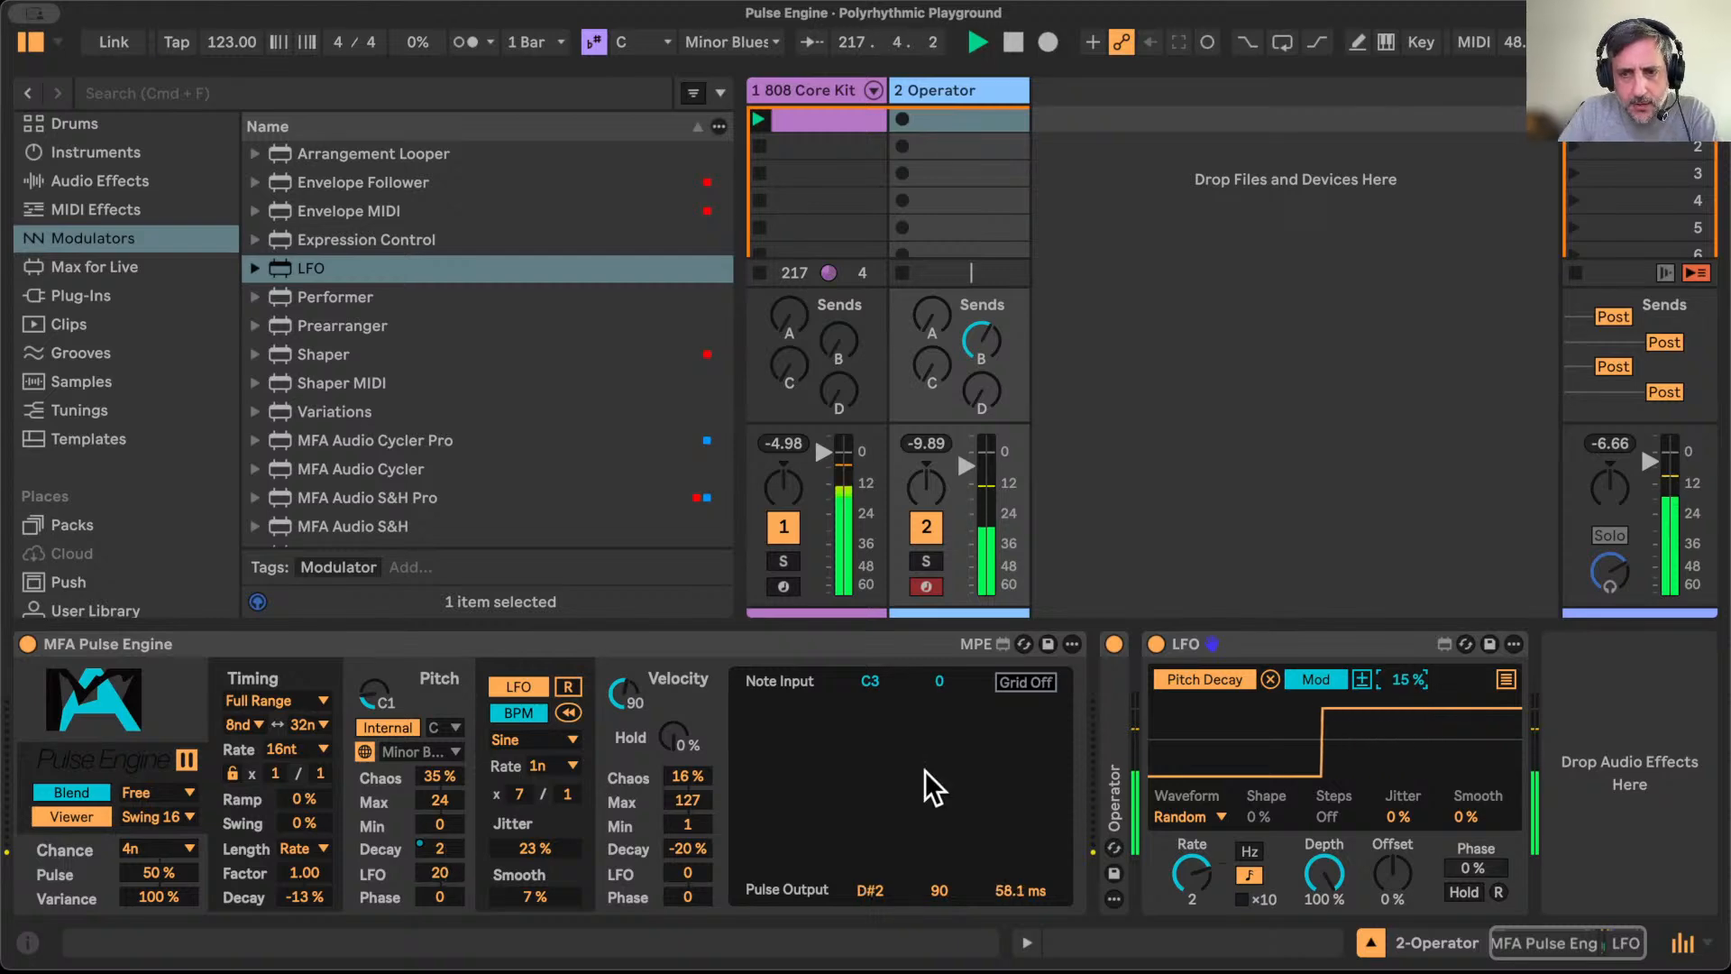
# Step: Map the LFO's second target to the Pulse Engine's note length Decay with a small negative modulation range
pyautogui.click(1505, 679)
pyautogui.click(1190, 703)
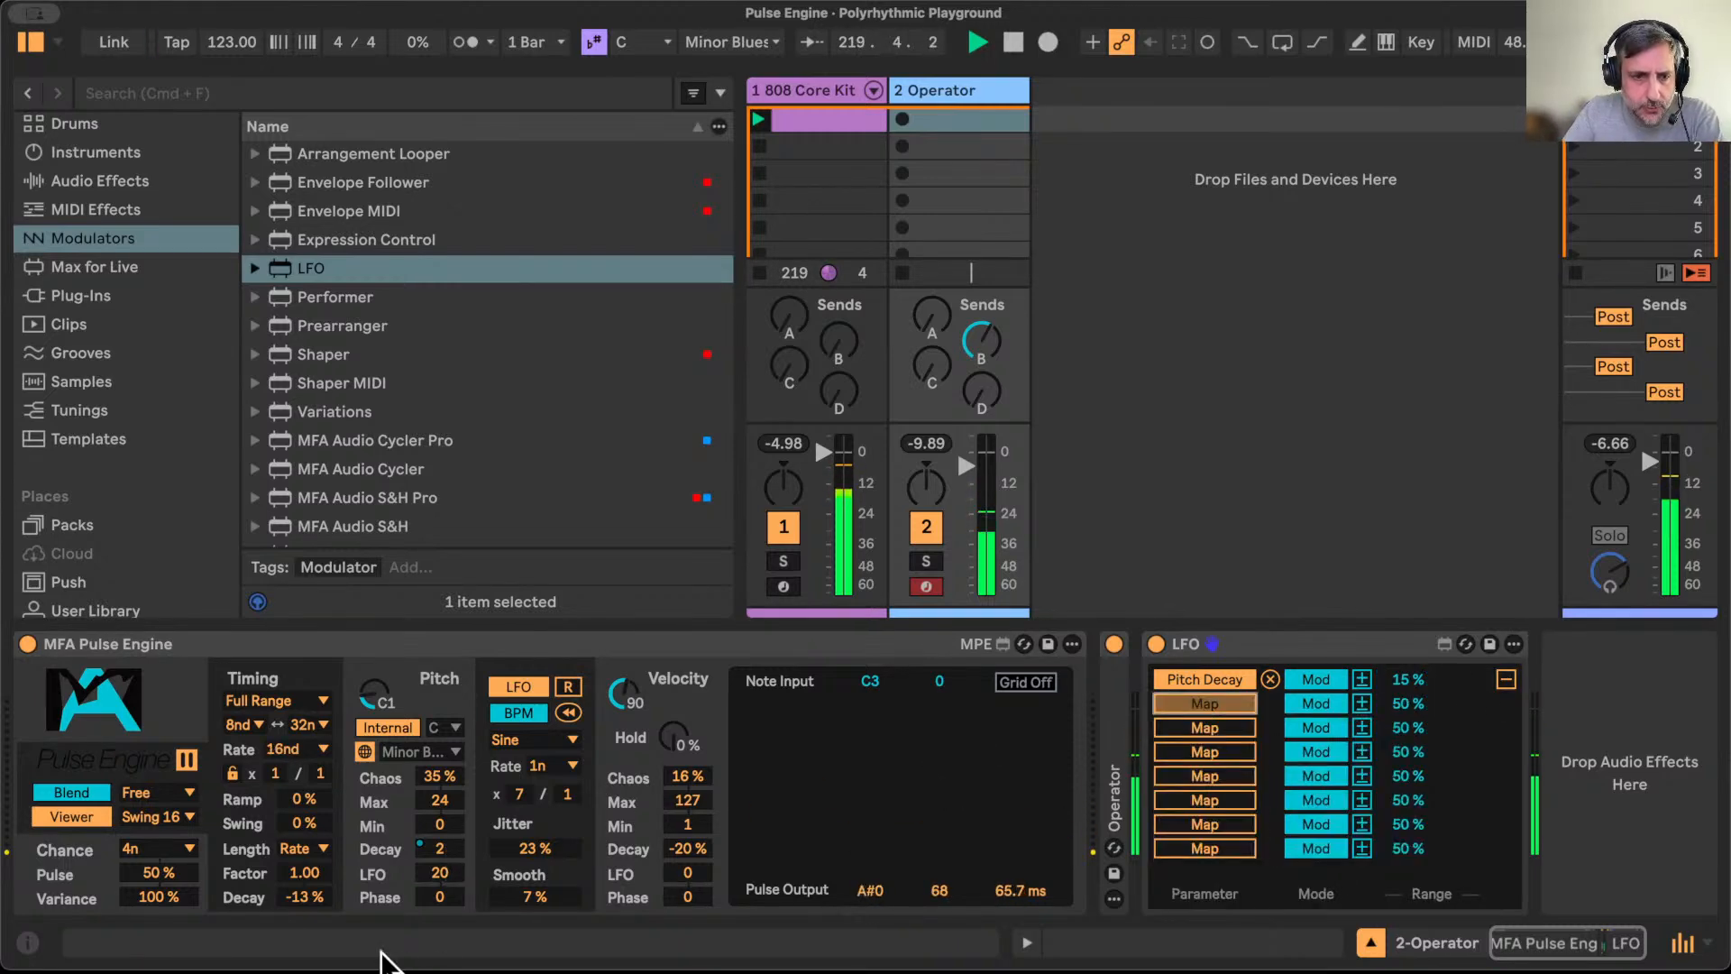
pyautogui.click(302, 897)
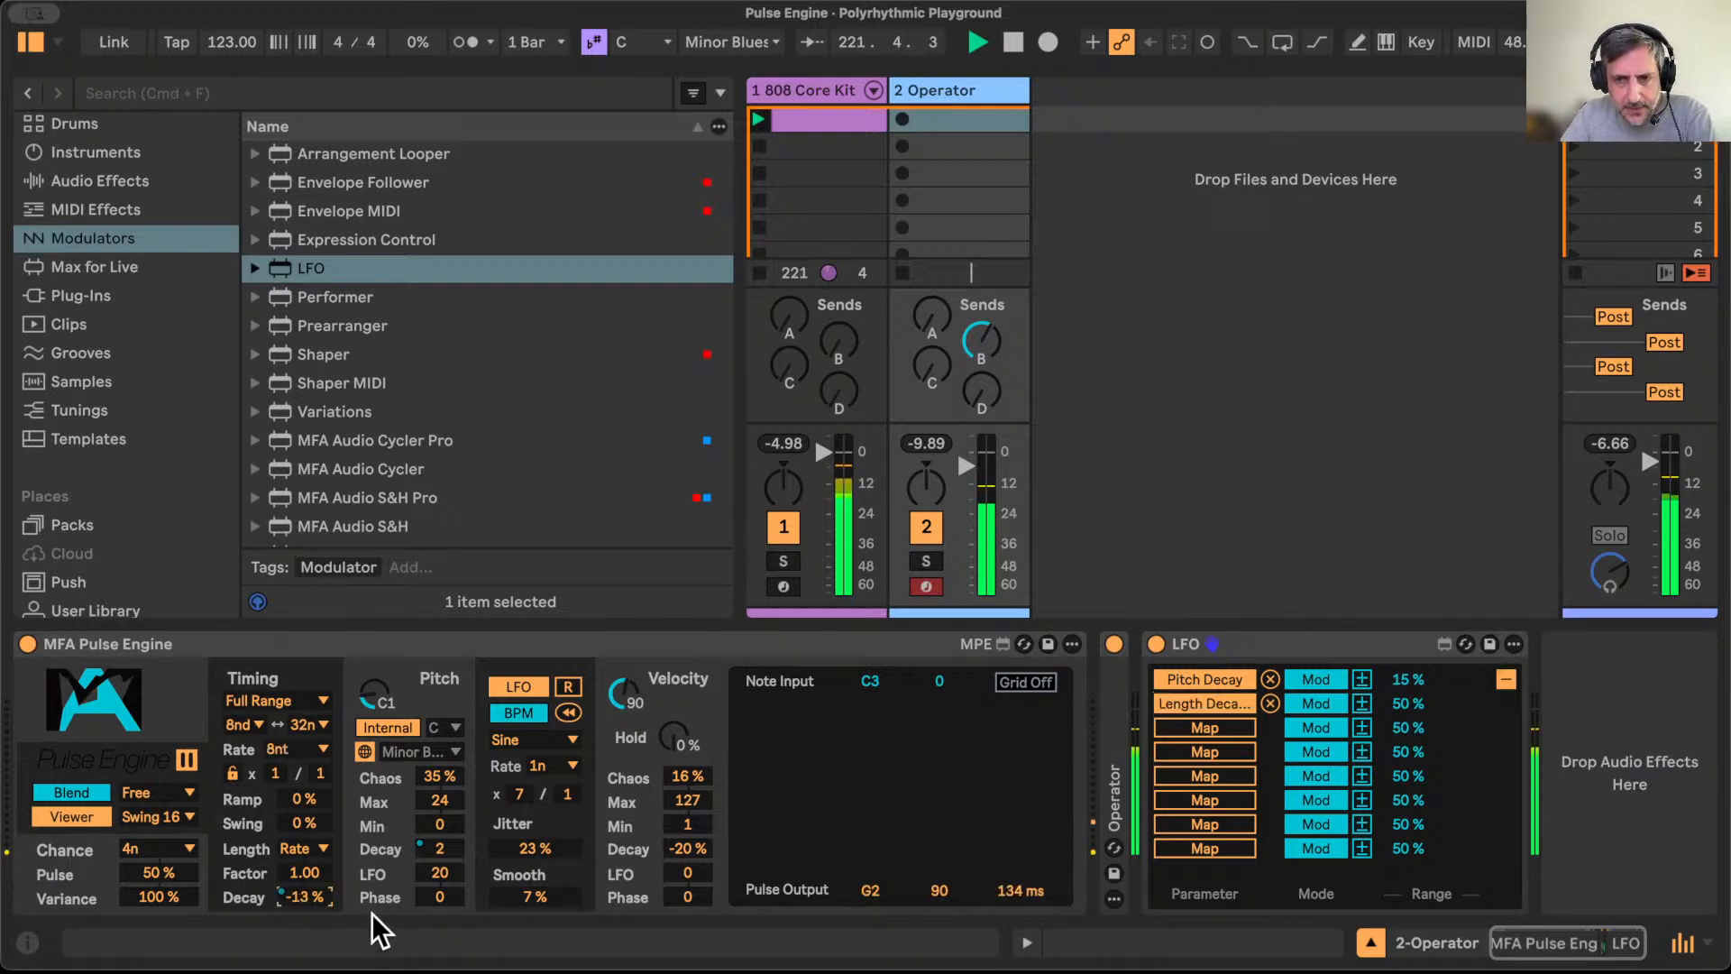
pyautogui.moveTo(1411, 704); pyautogui.dragTo(1410, 750)
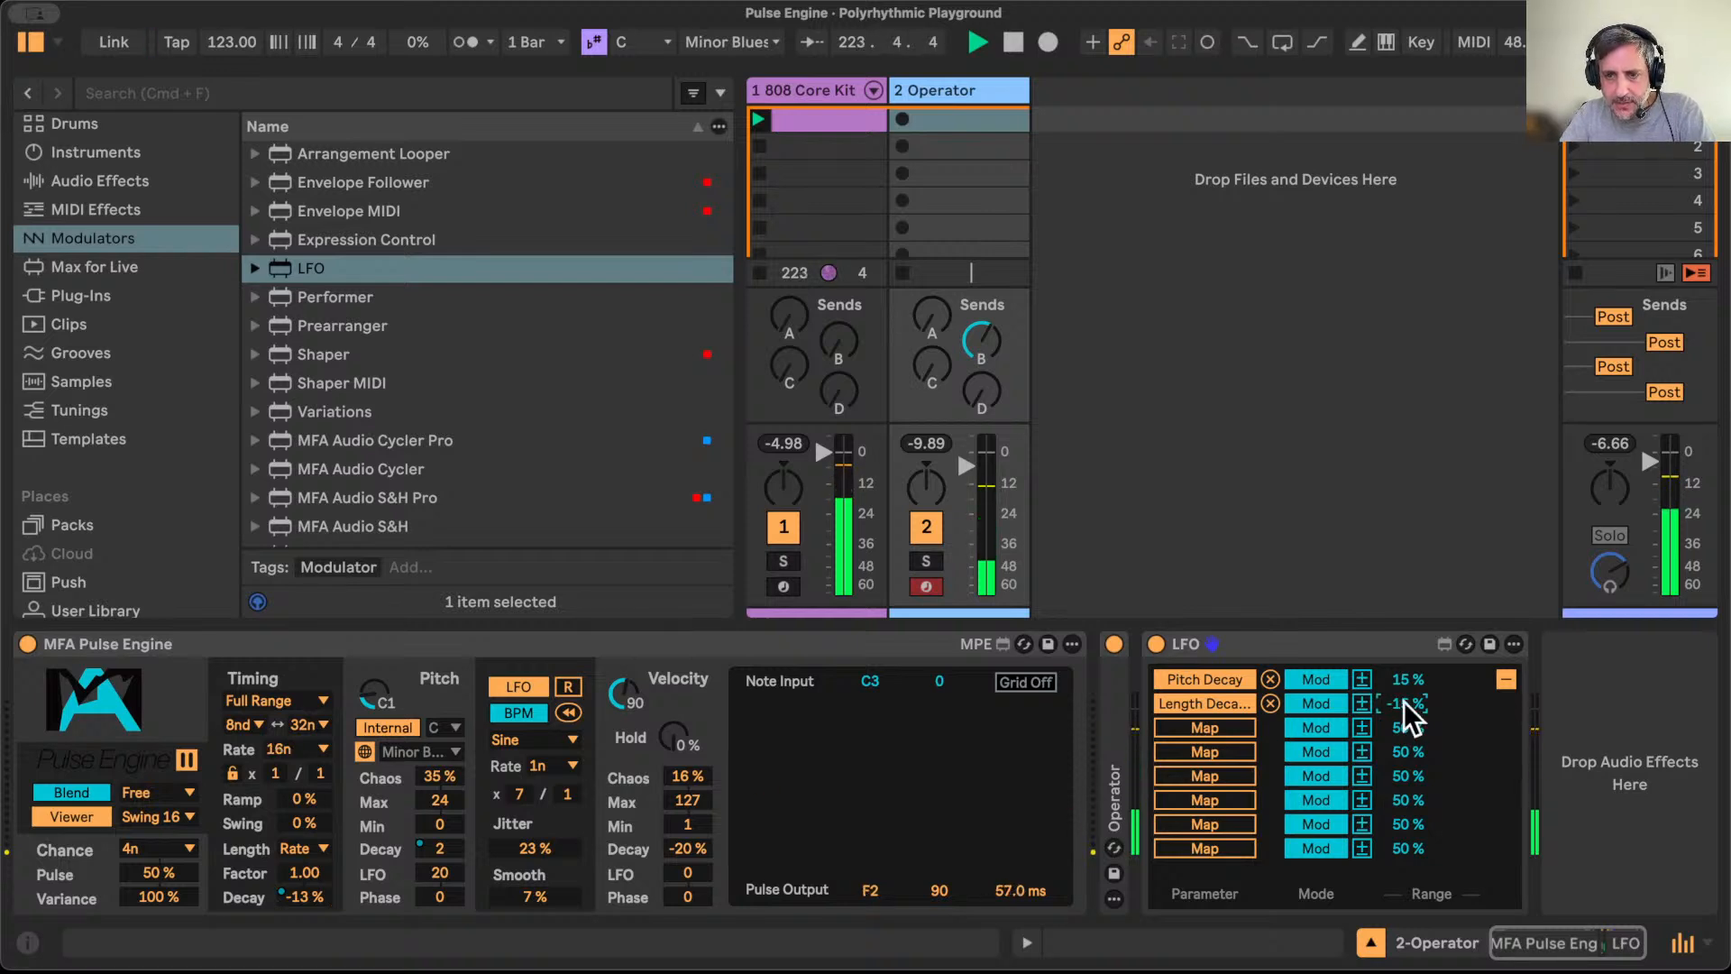
pyautogui.click(1506, 681)
# Step: Hide the browser and collapse the LFO device
pyautogui.click(1334, 653)
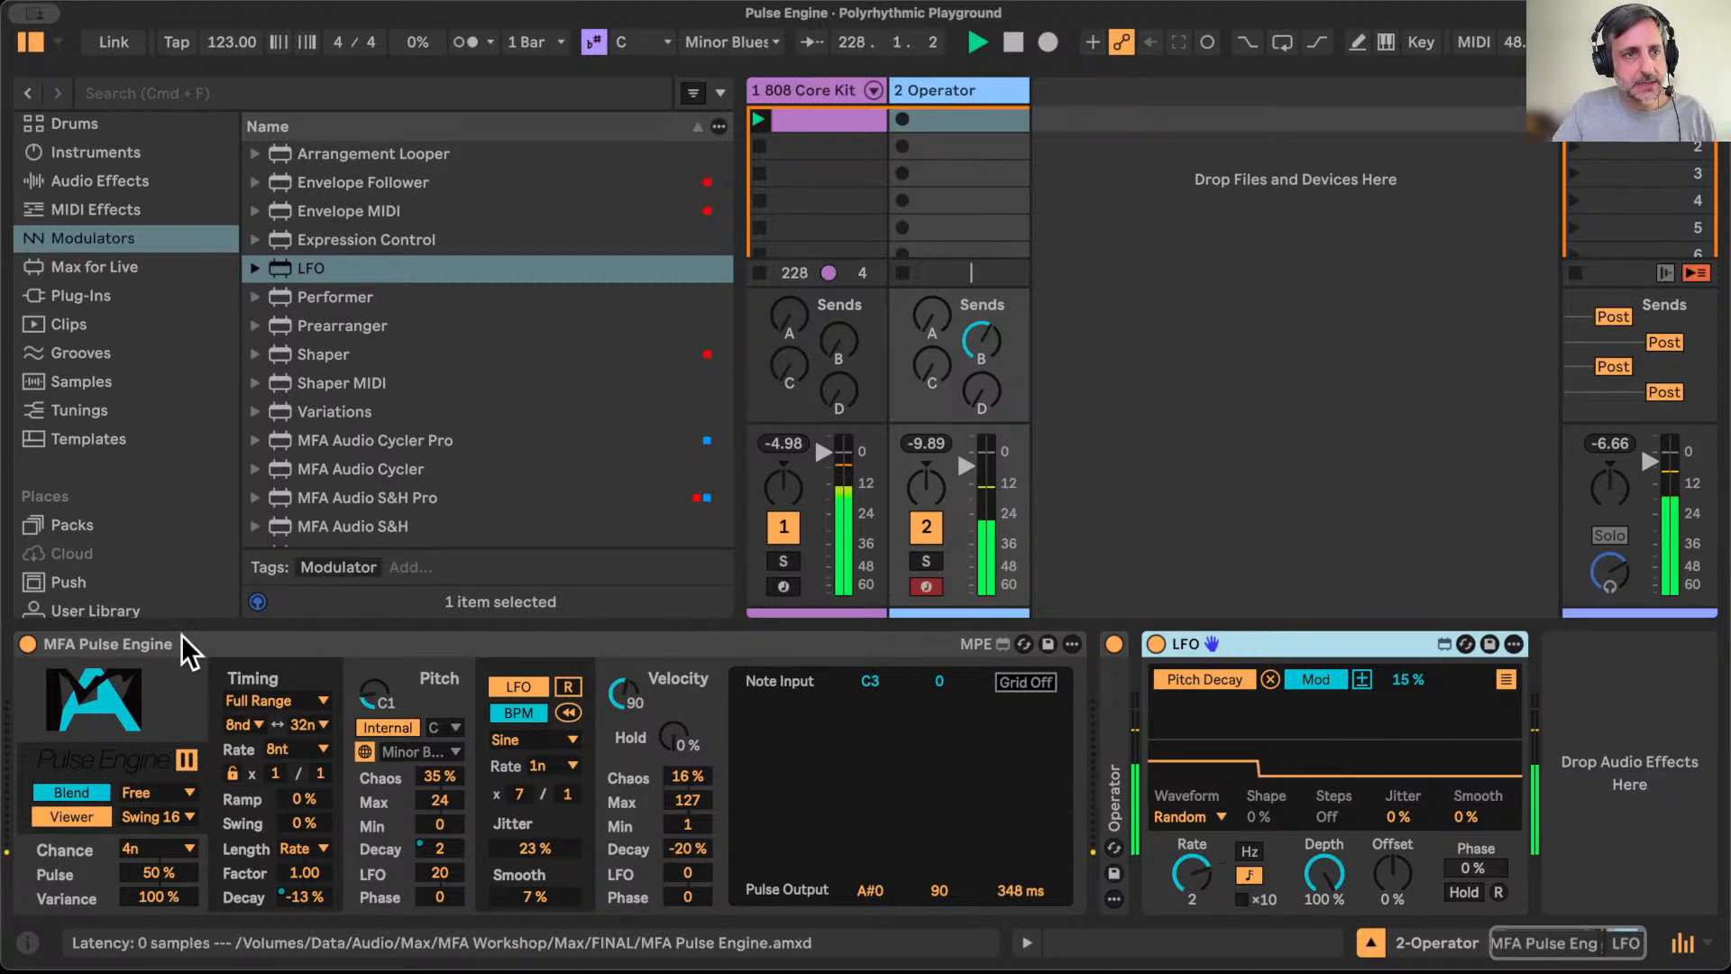
pyautogui.click(29, 41)
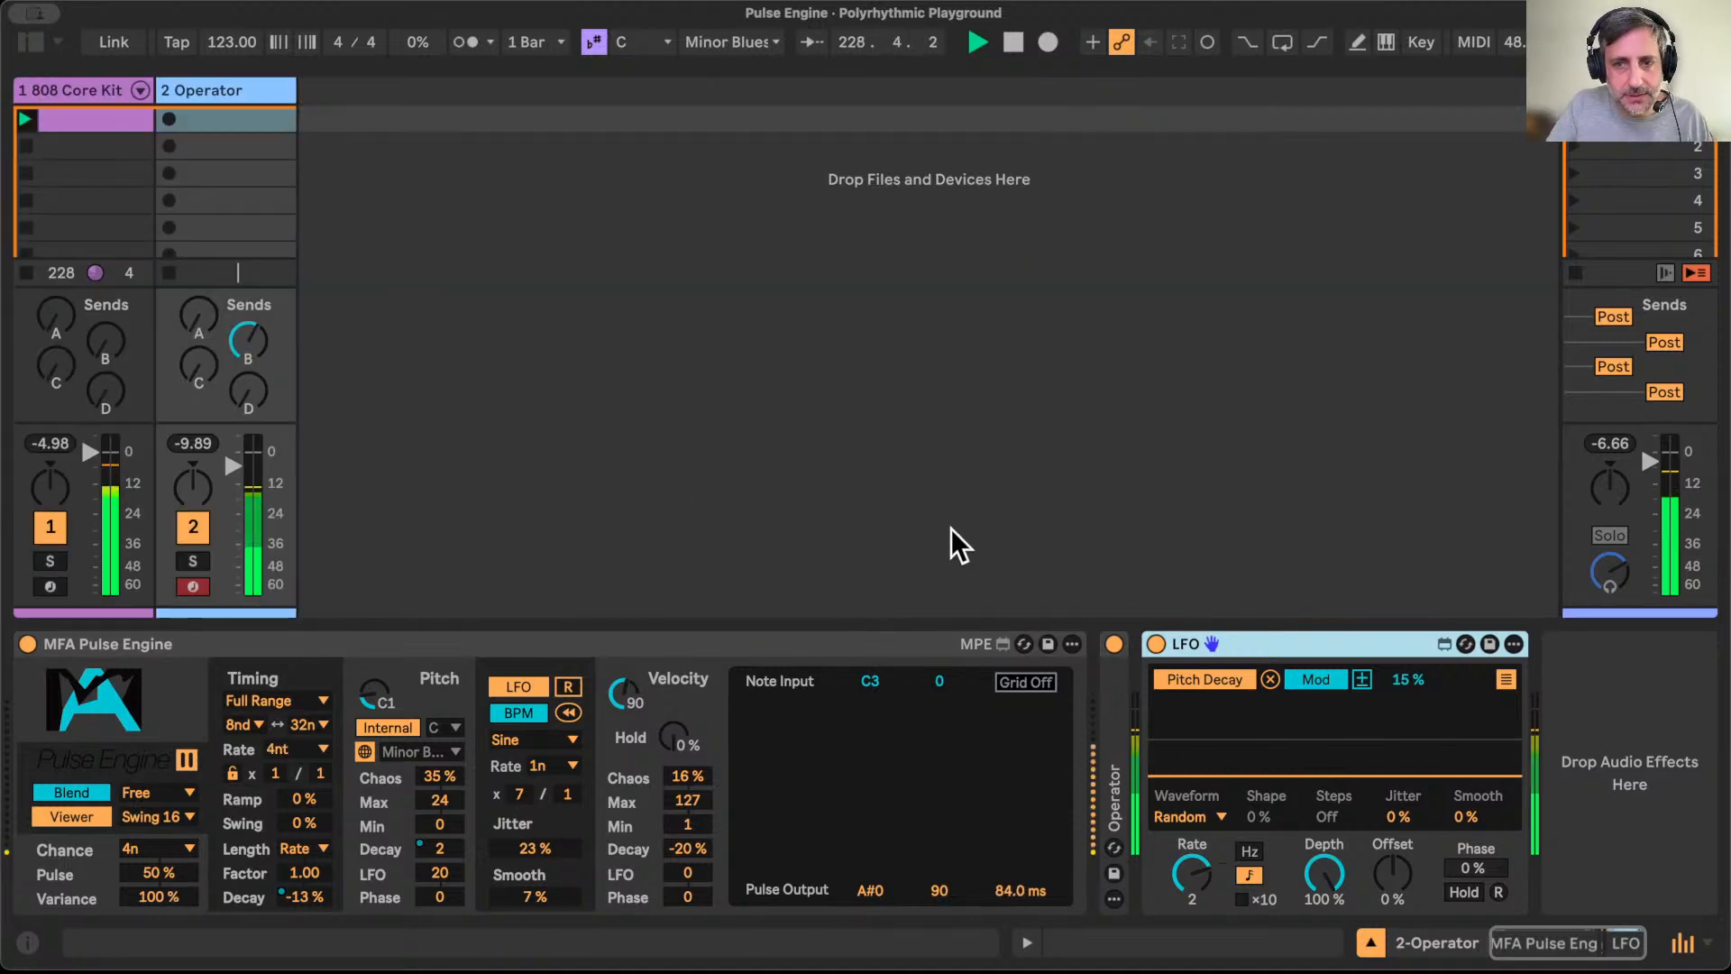
pyautogui.doubleClick(1292, 641)
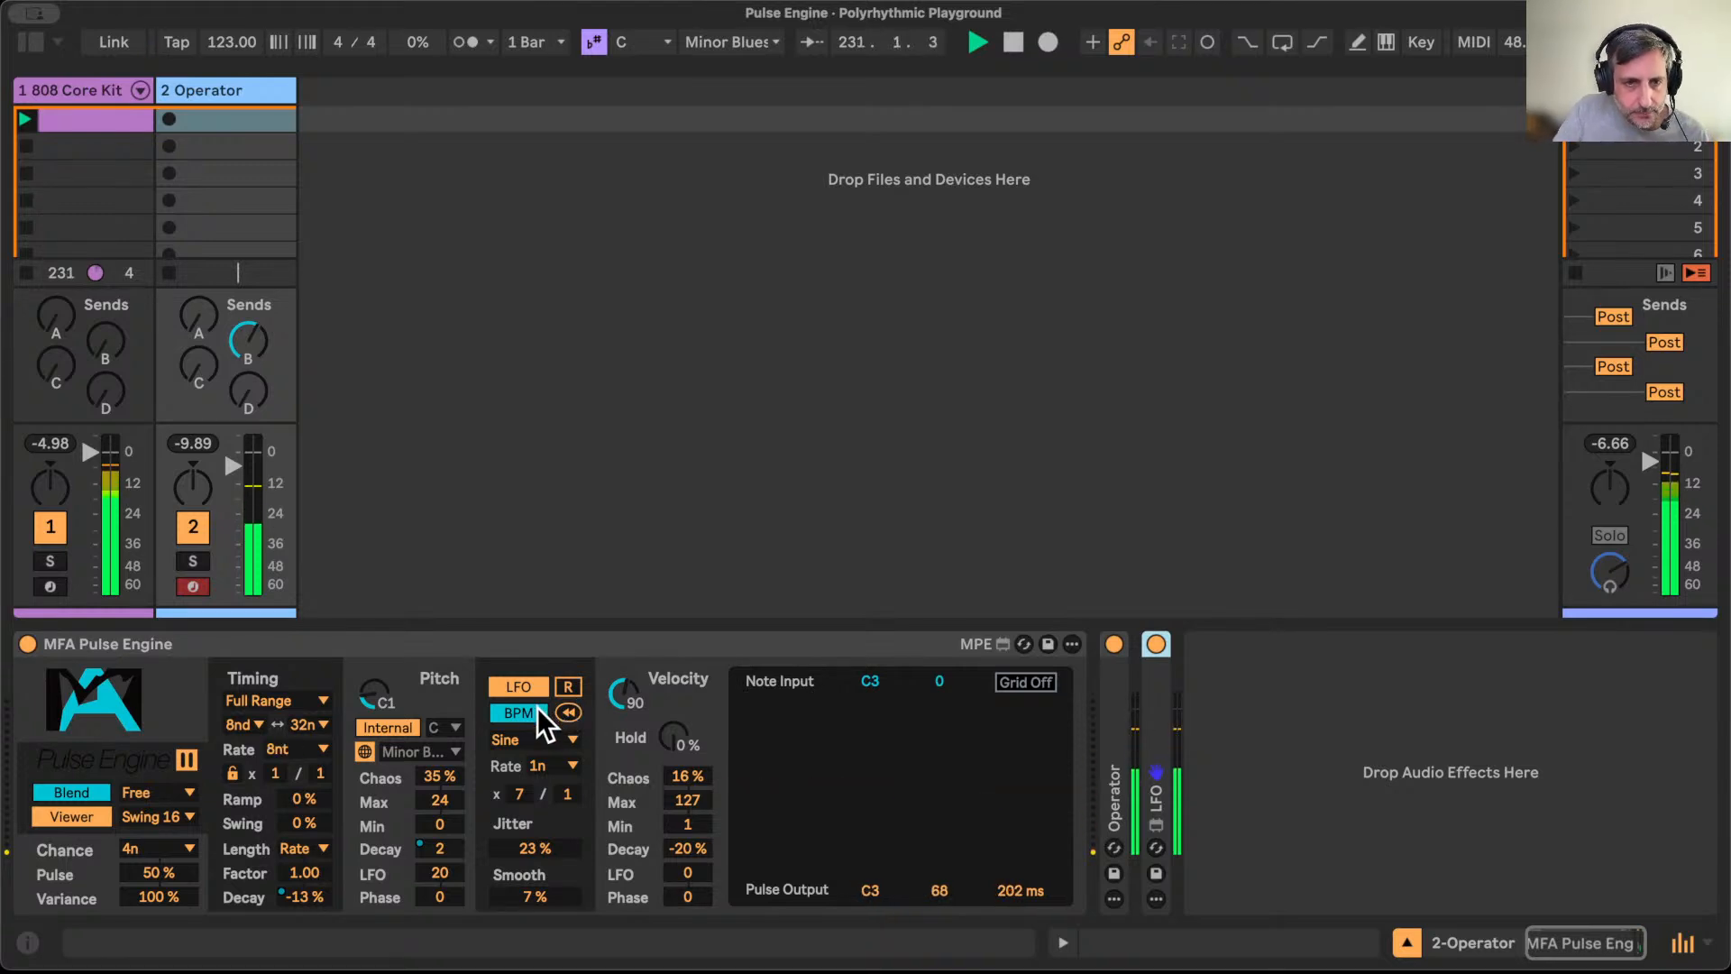
# Step: Set the Pulse Engine's Chance interval to 2n and the LFO modulator's synced rate to 1/2
pyautogui.click(171, 847)
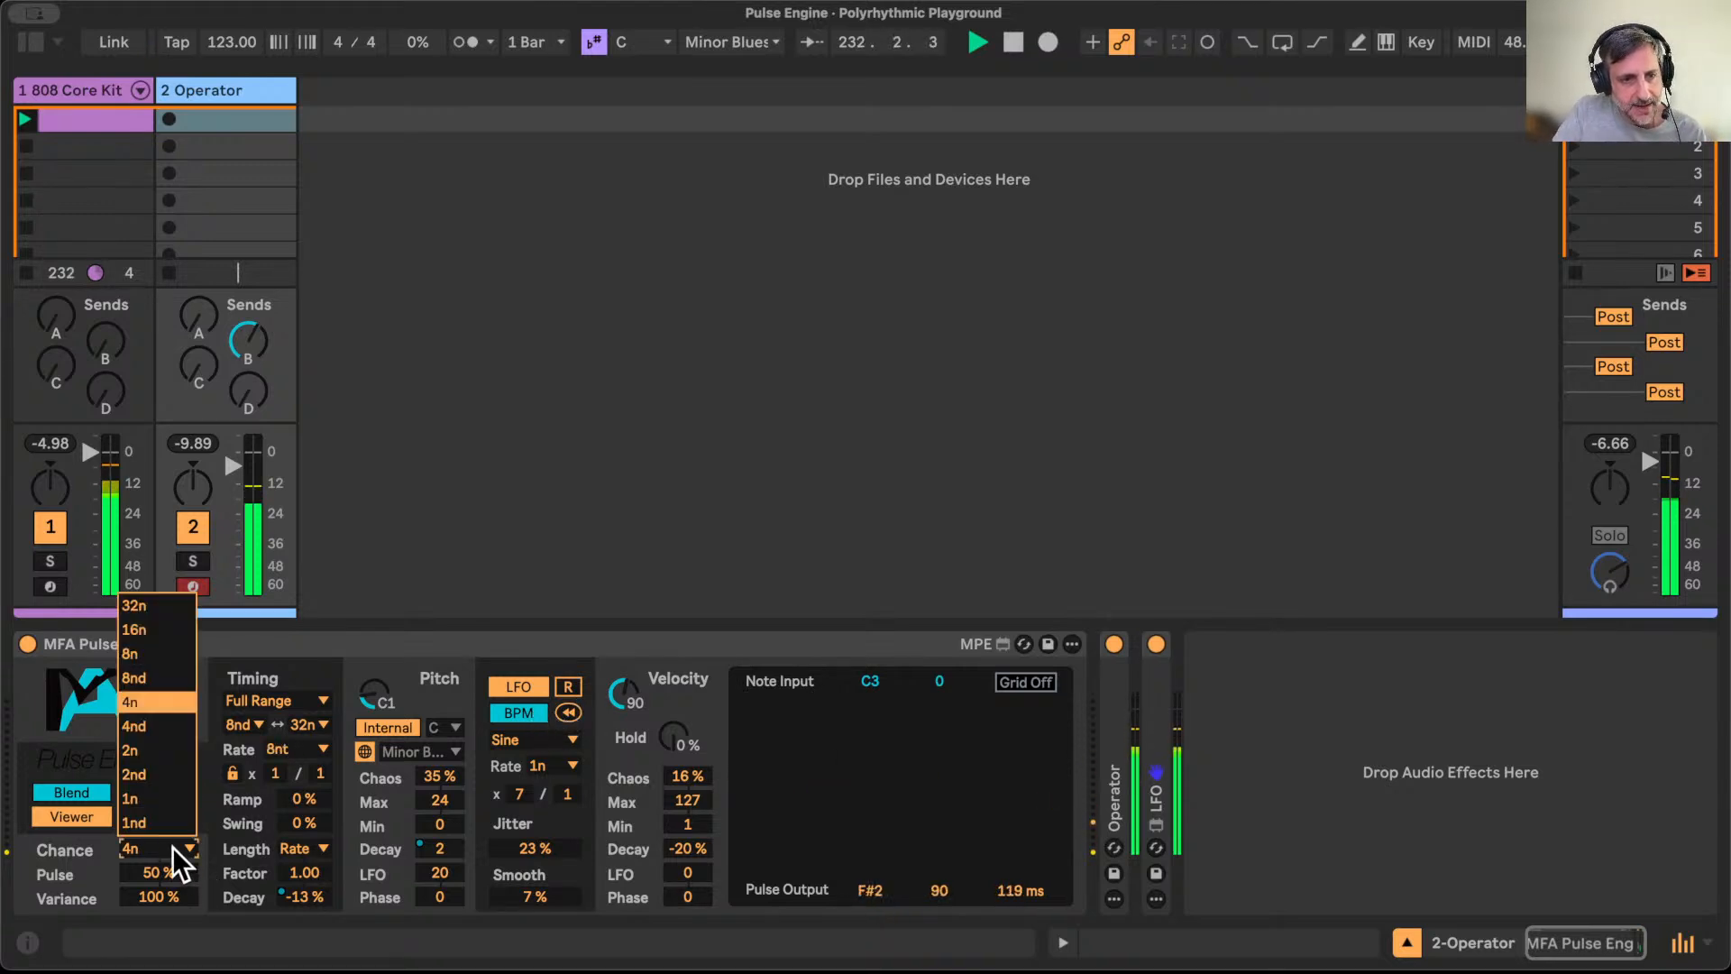
pyautogui.click(164, 749)
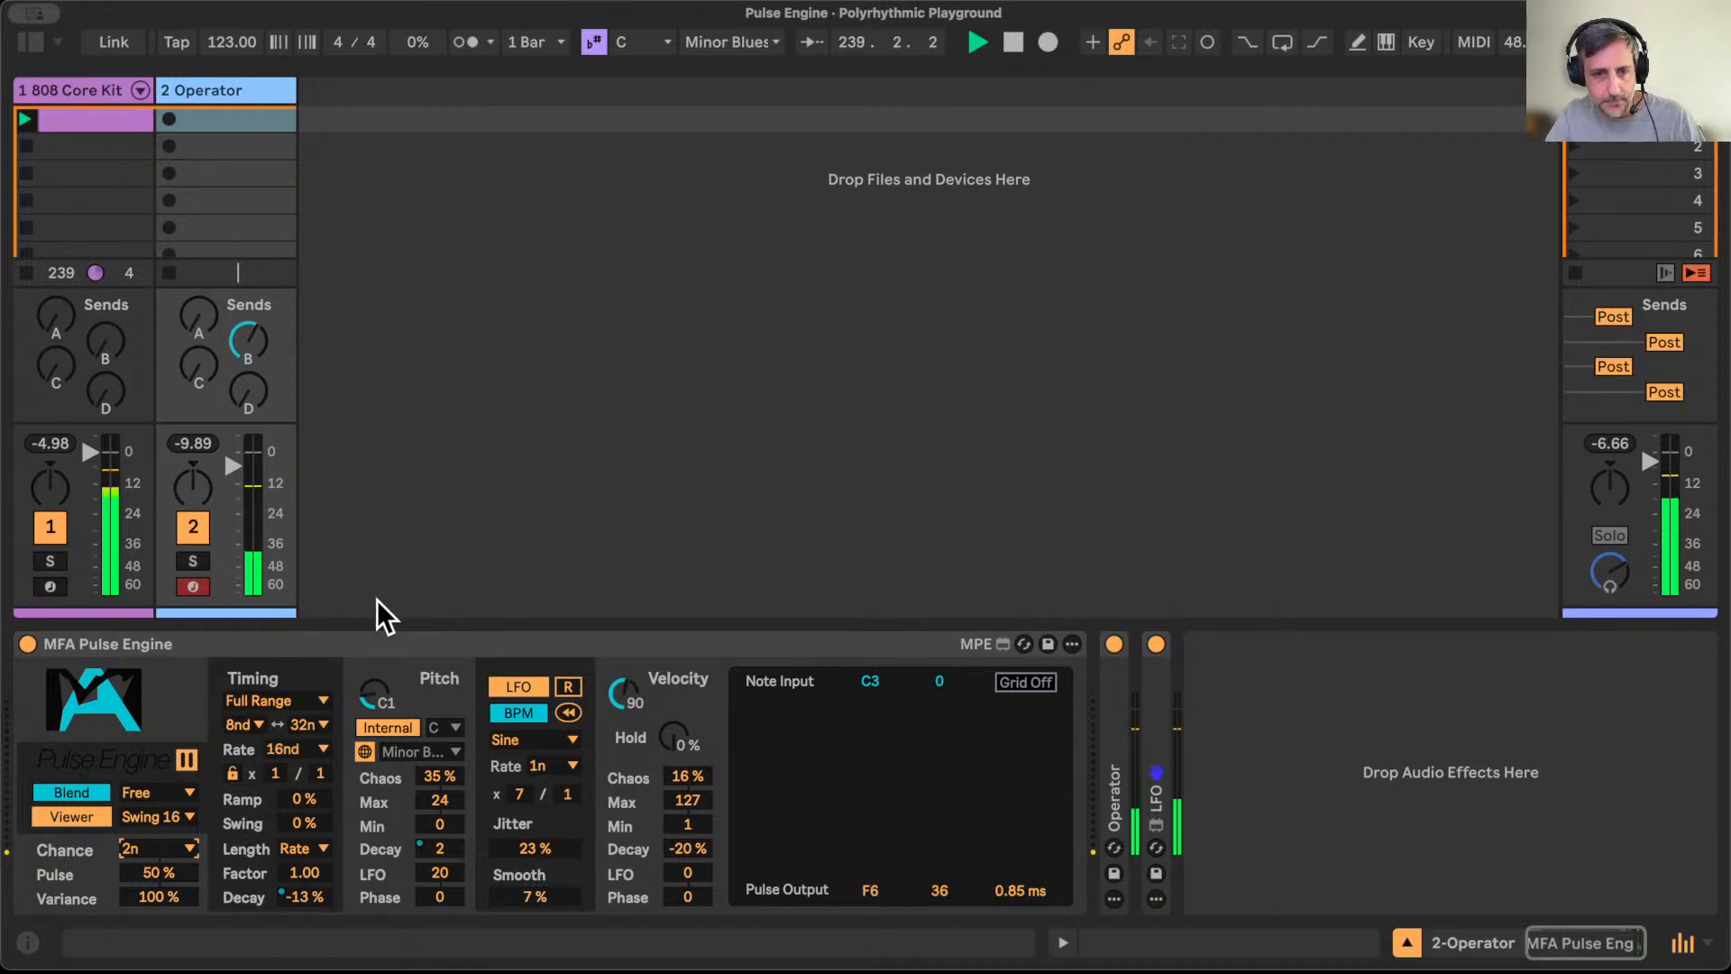
pyautogui.doubleClick(1155, 717)
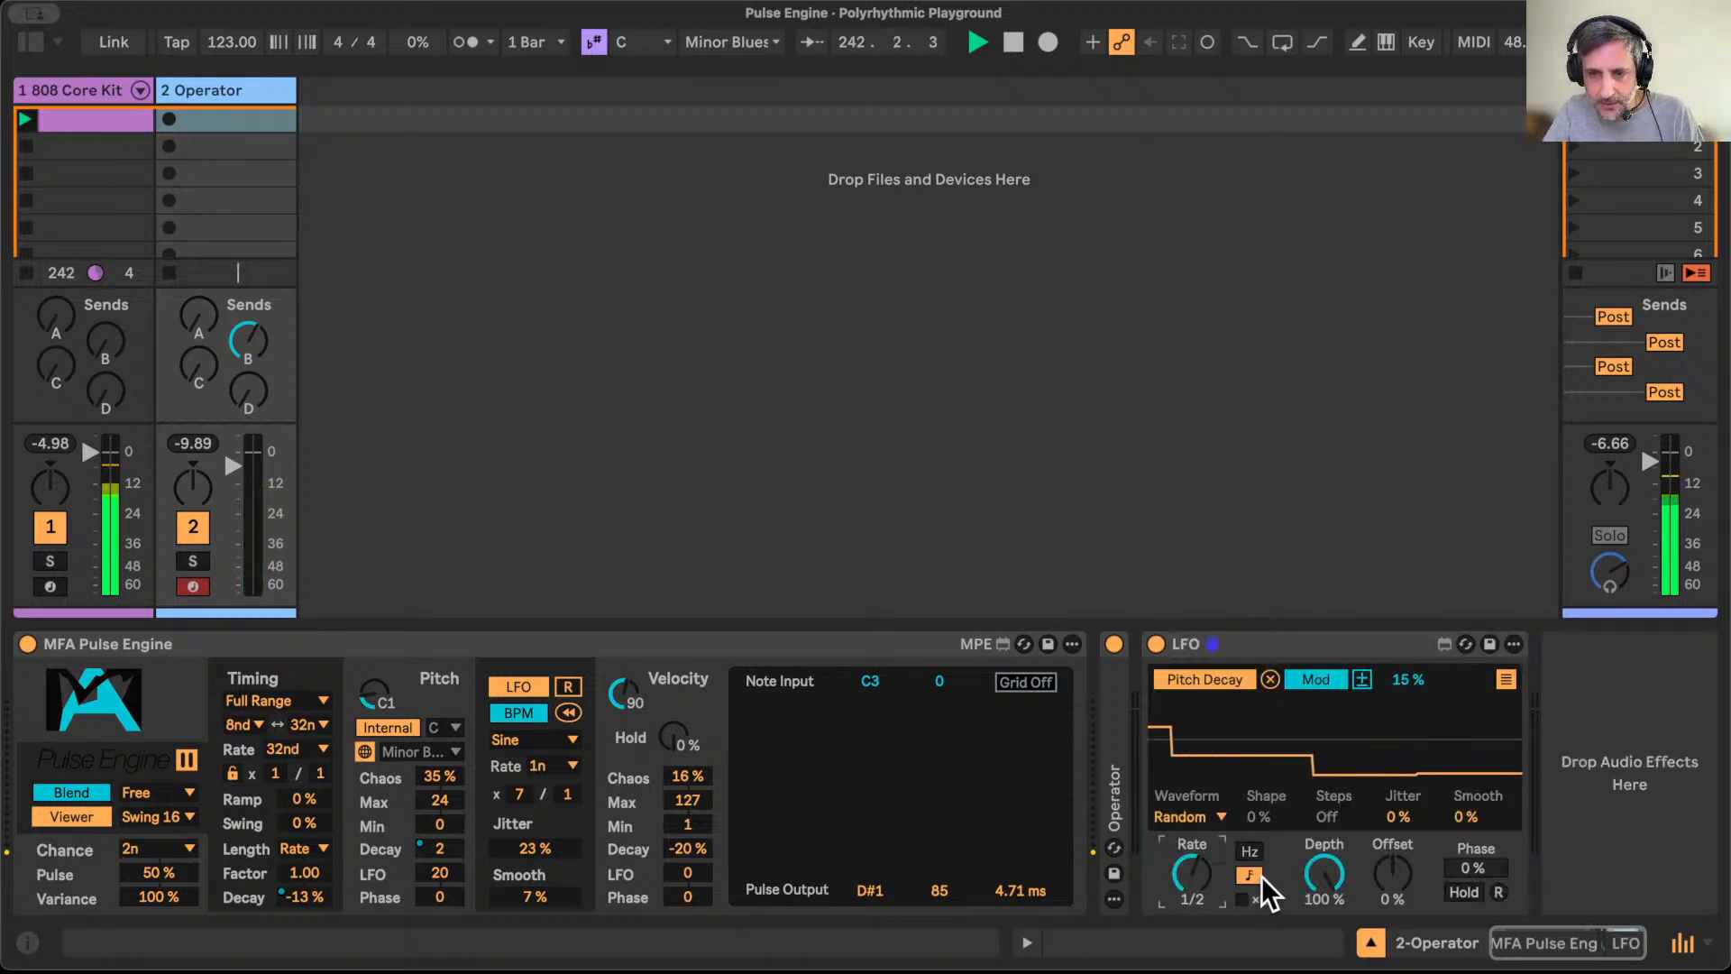
# Step: Set the Pulse Engine's base pitch to C2 and its pitch LFO amount to 12
pyautogui.click(443, 874)
pyautogui.moveTo(442, 873); pyautogui.dragTo(441, 886)
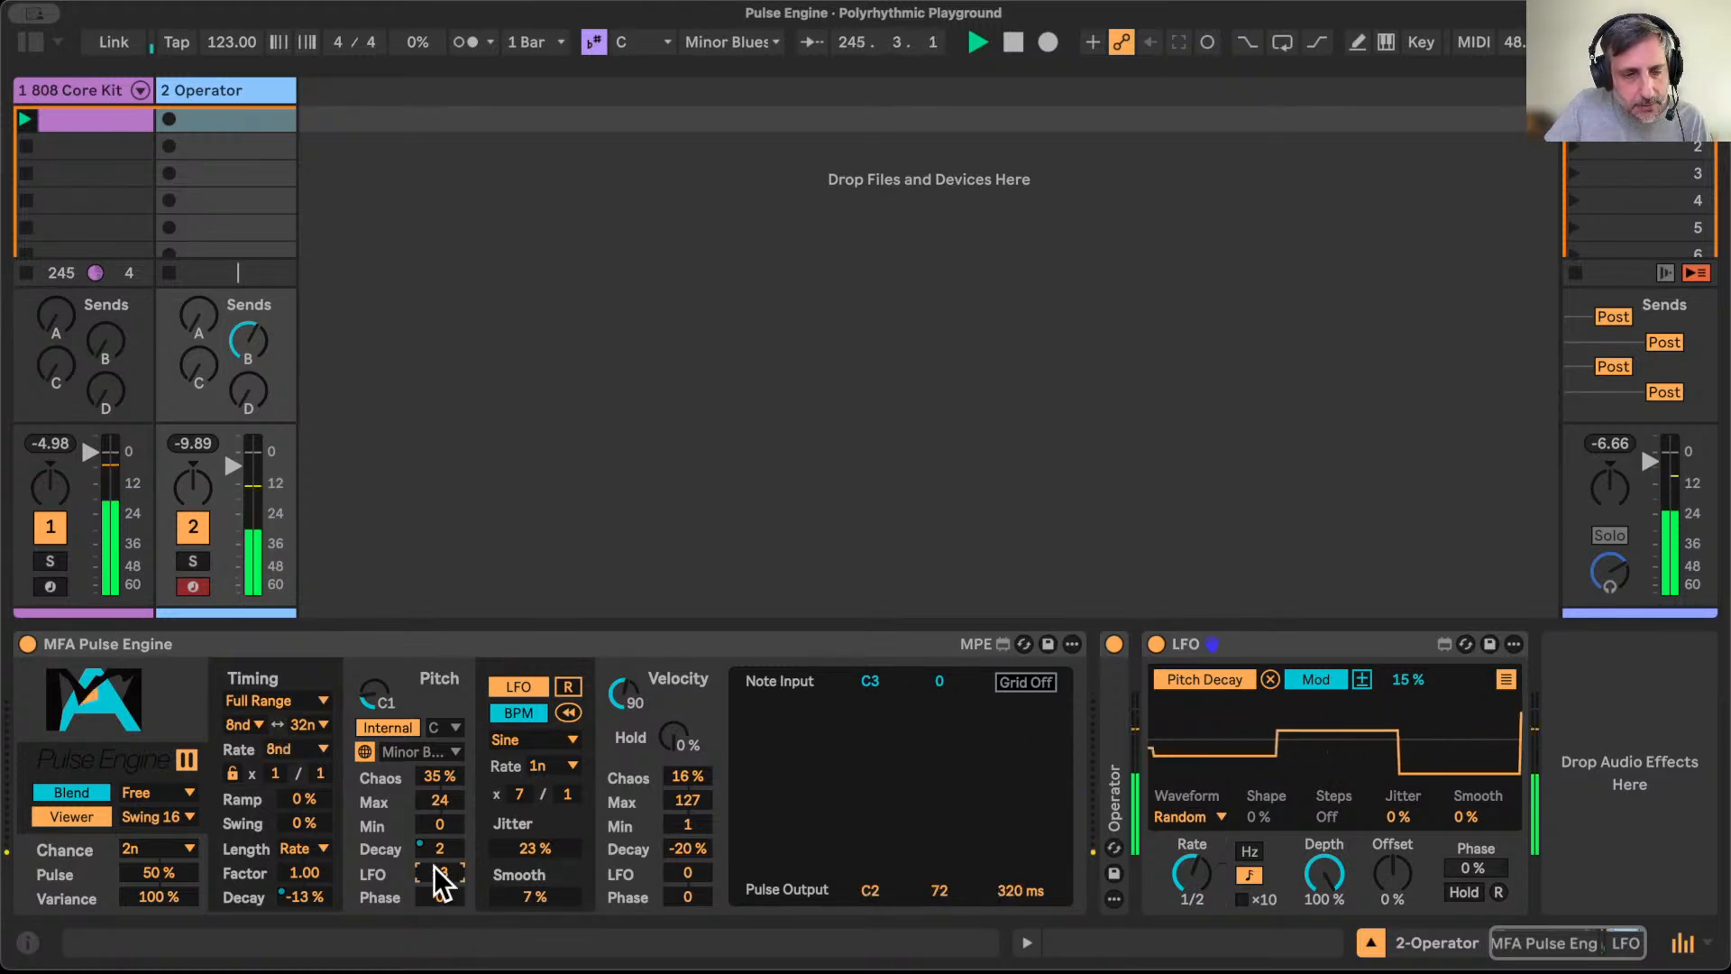
pyautogui.moveTo(372, 691); pyautogui.dragTo(372, 674)
pyautogui.moveTo(441, 874); pyautogui.dragTo(441, 876)
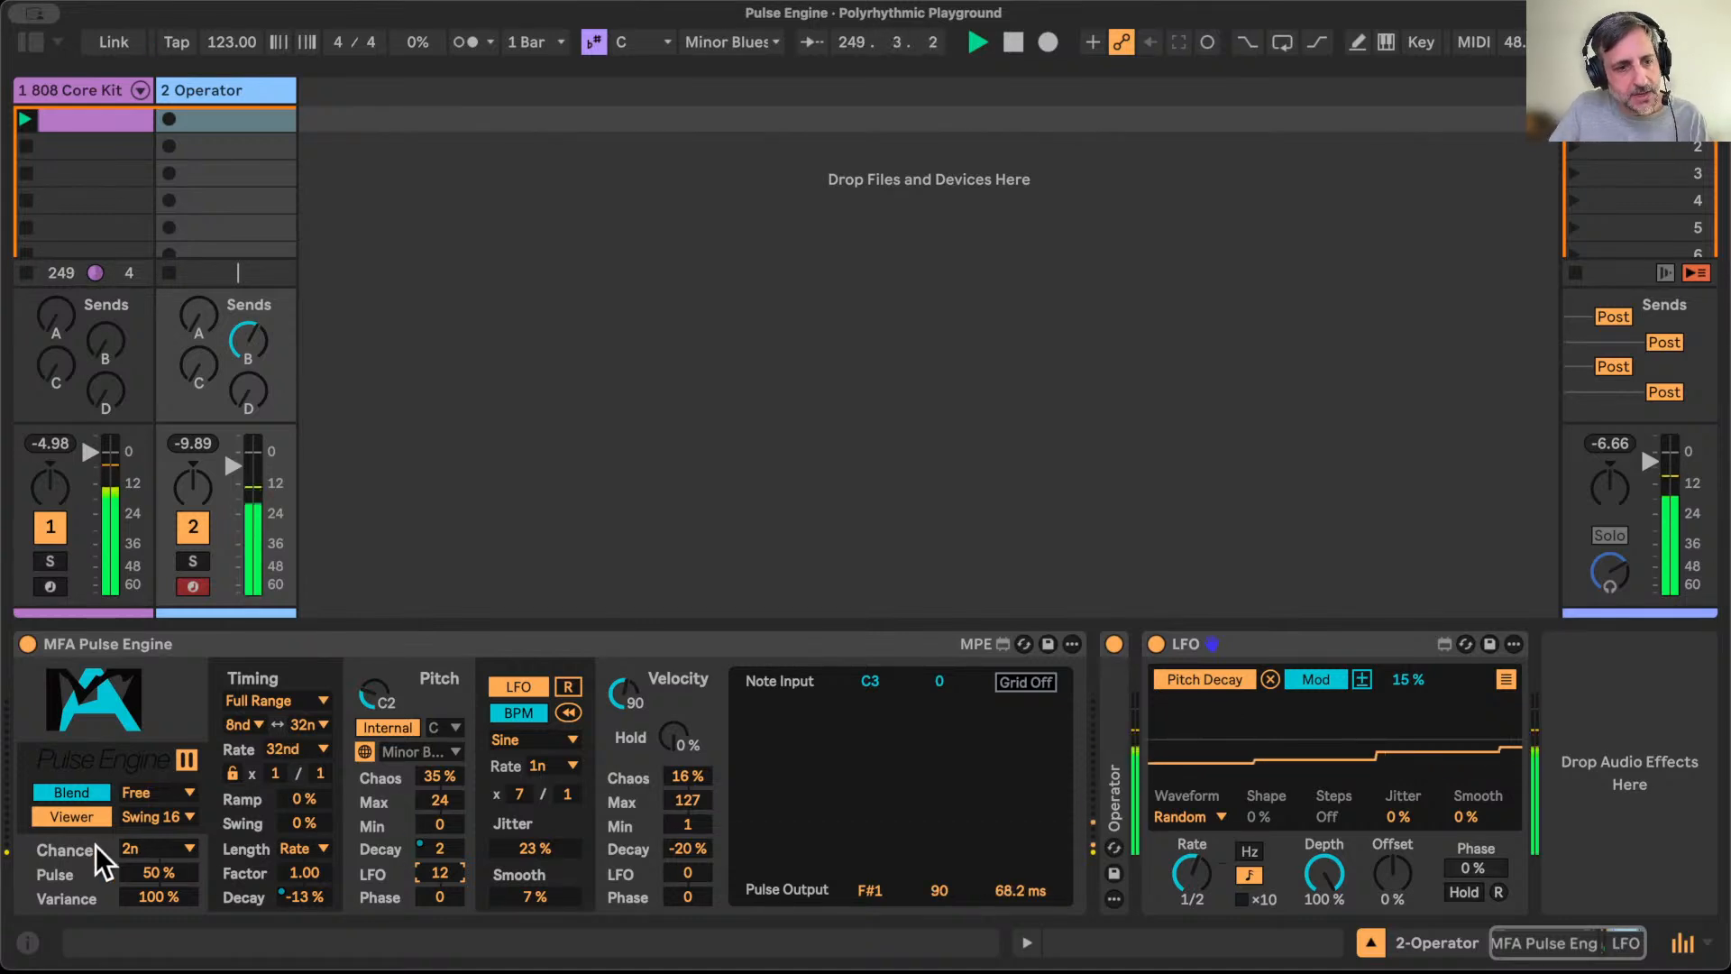
# Step: Set the Pulse Engine's Pulse chance to 77 % and its Hold to 23 %
pyautogui.click(165, 871)
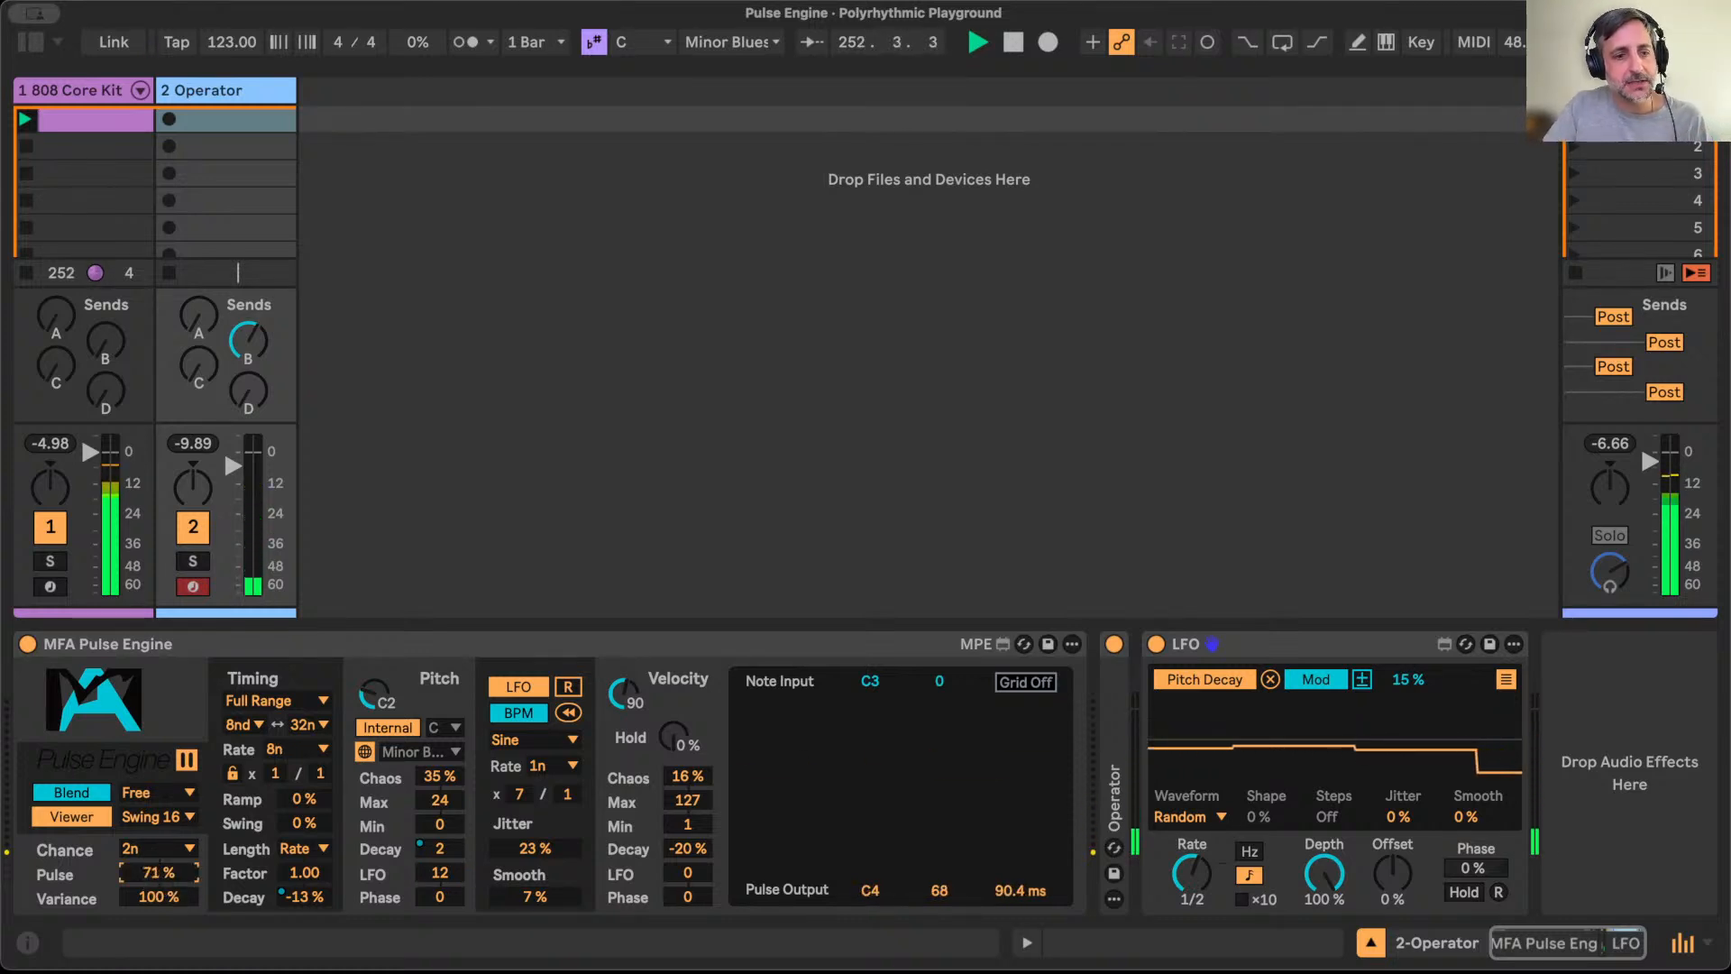
pyautogui.moveTo(165, 870); pyautogui.dragTo(166, 868)
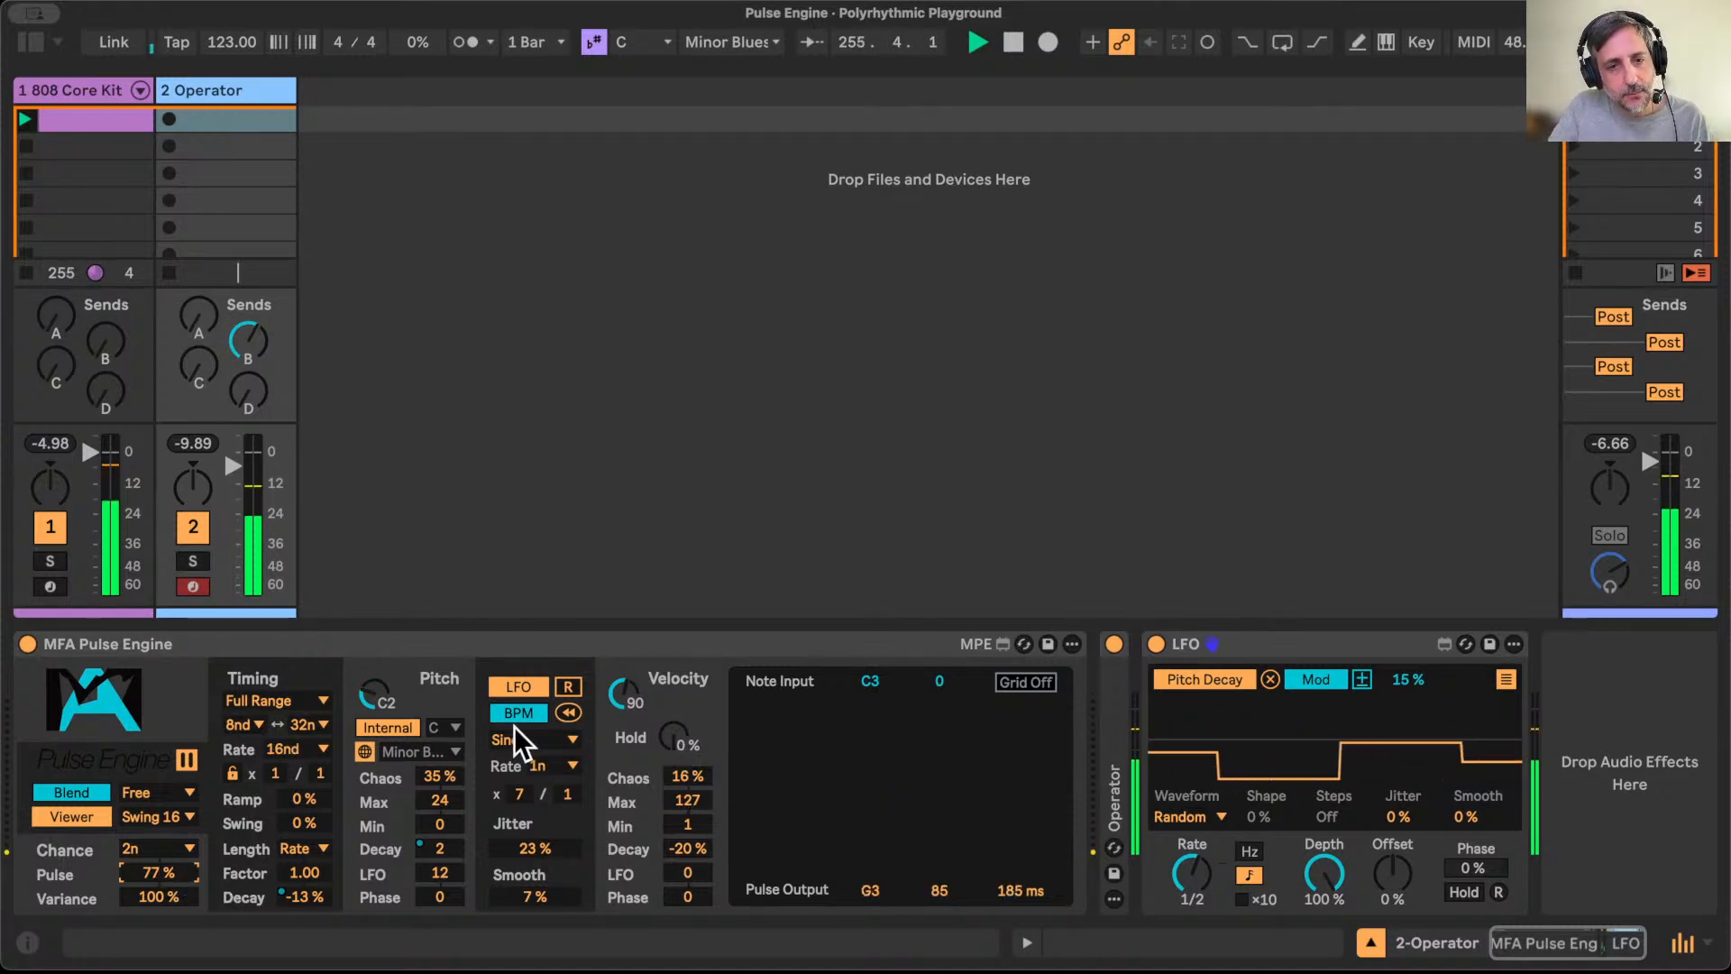
pyautogui.moveTo(683, 743)
pyautogui.mouseDown()
pyautogui.moveTo(683, 722)
pyautogui.moveTo(683, 742)
pyautogui.mouseUp()
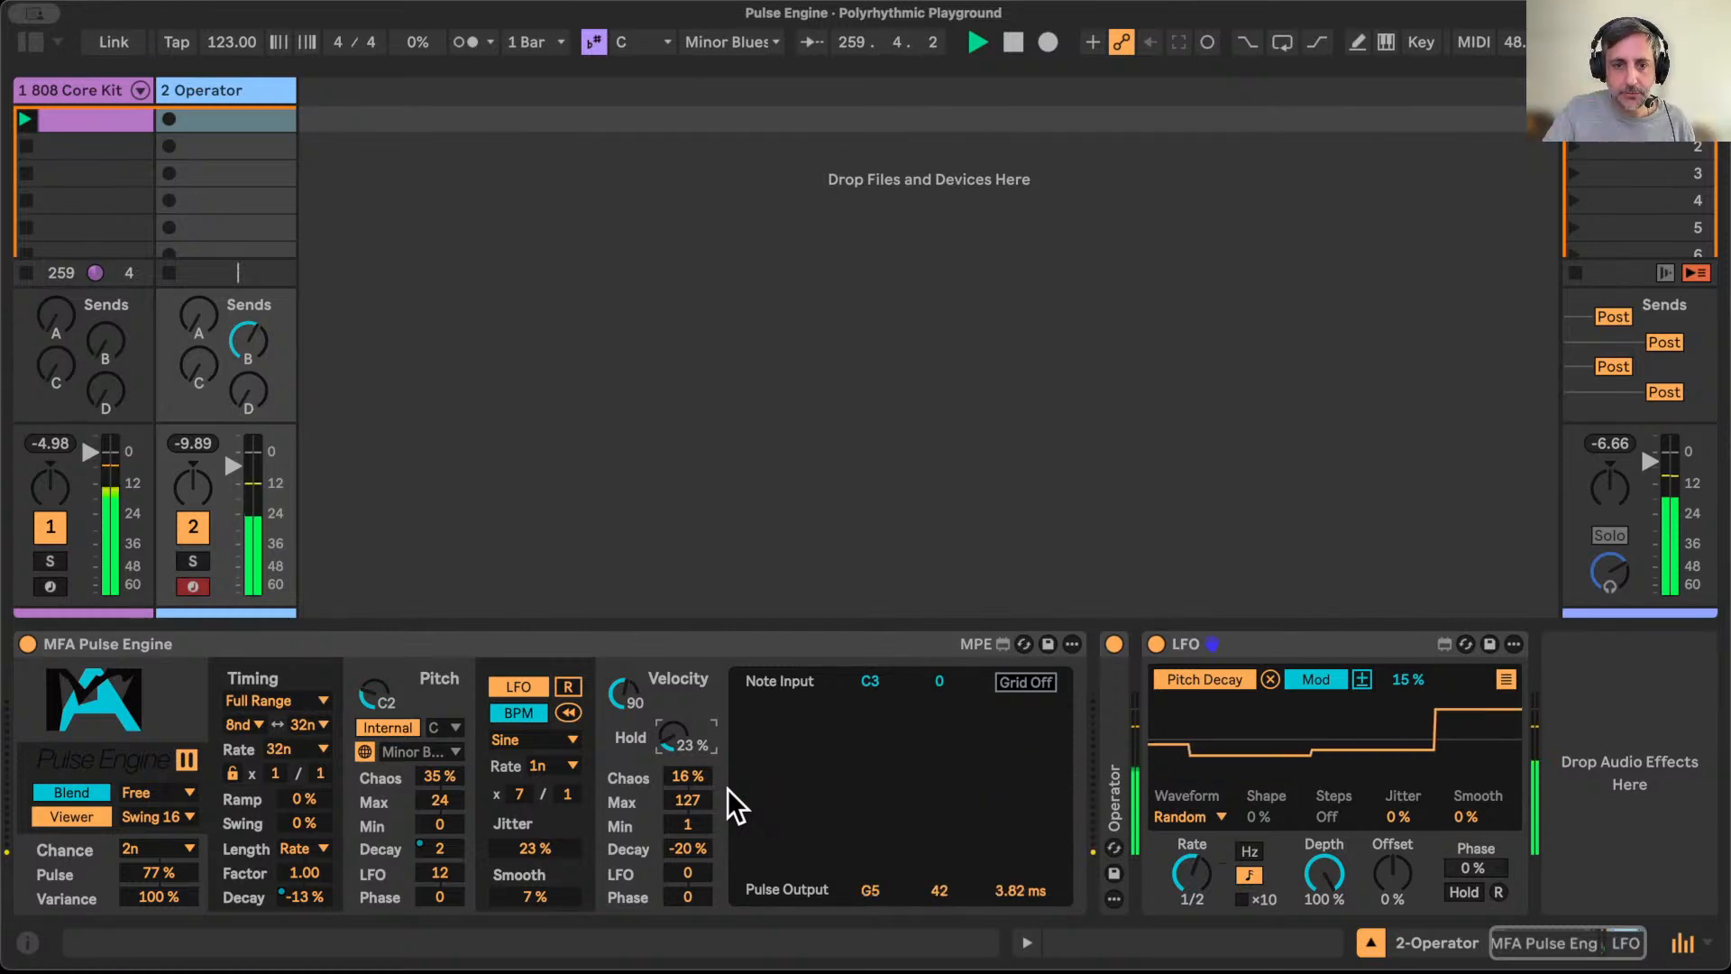
# Step: Unfold Operator and examine its pitch envelope and glide settings
pyautogui.doubleClick(1112, 768)
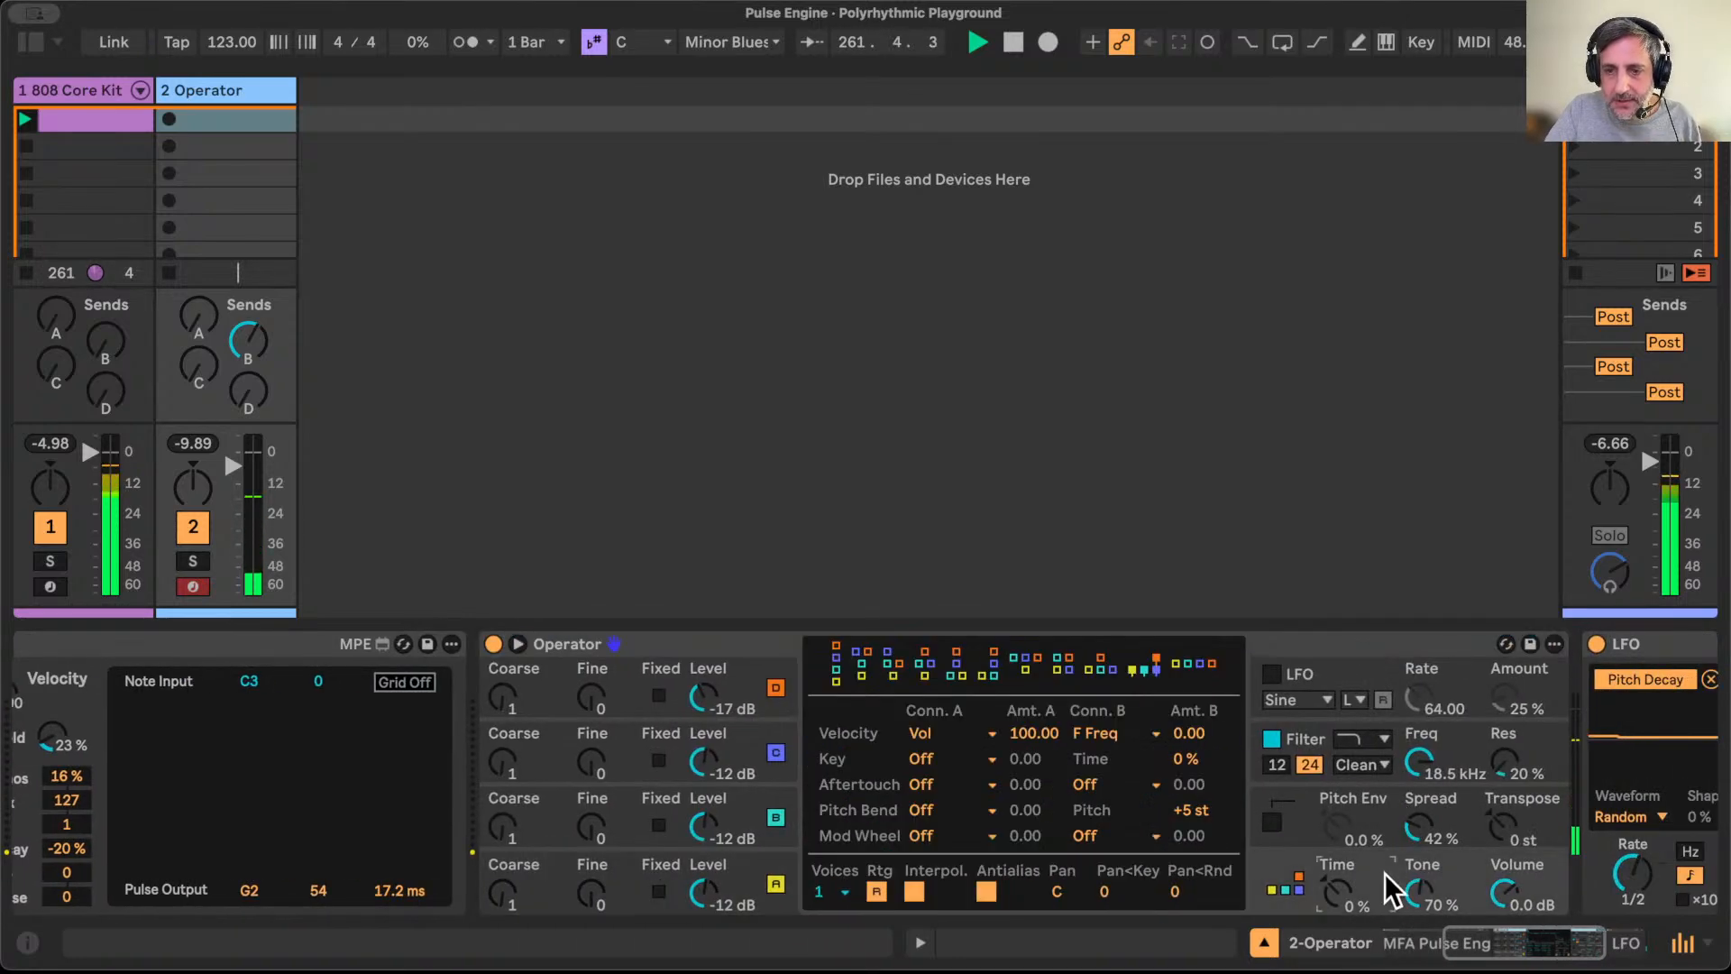
pyautogui.click(1382, 826)
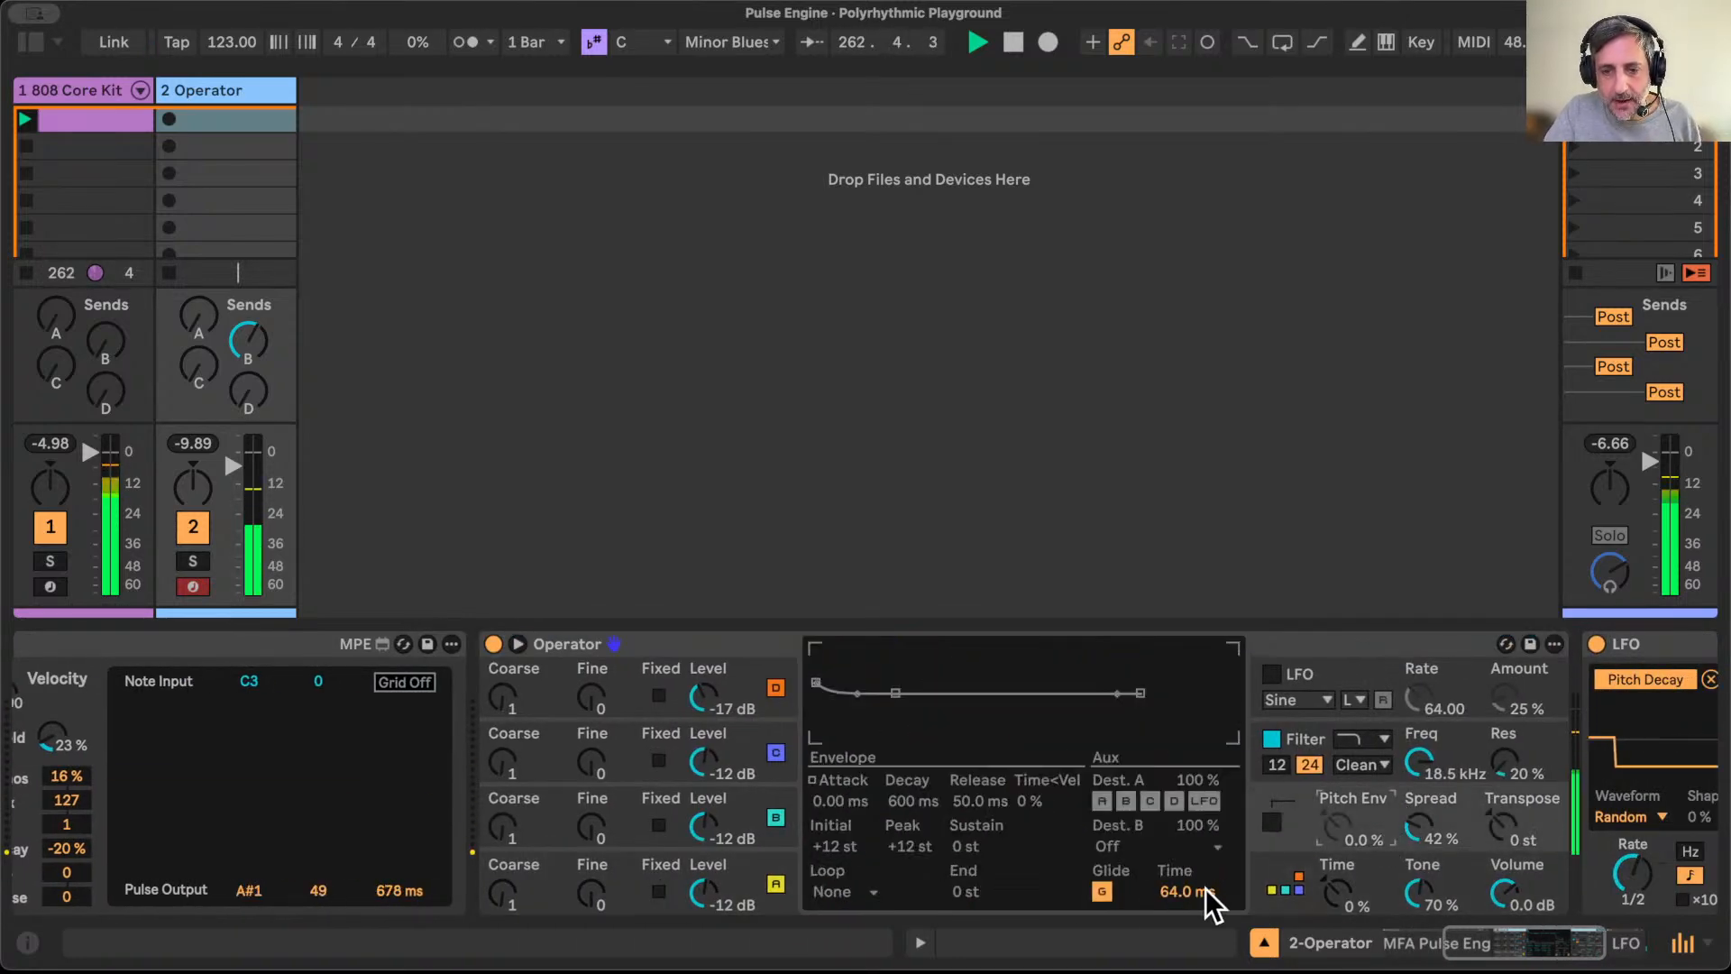
pyautogui.hscroll(-2, 1172, 883)
pyautogui.hscroll(-5, 1165, 878)
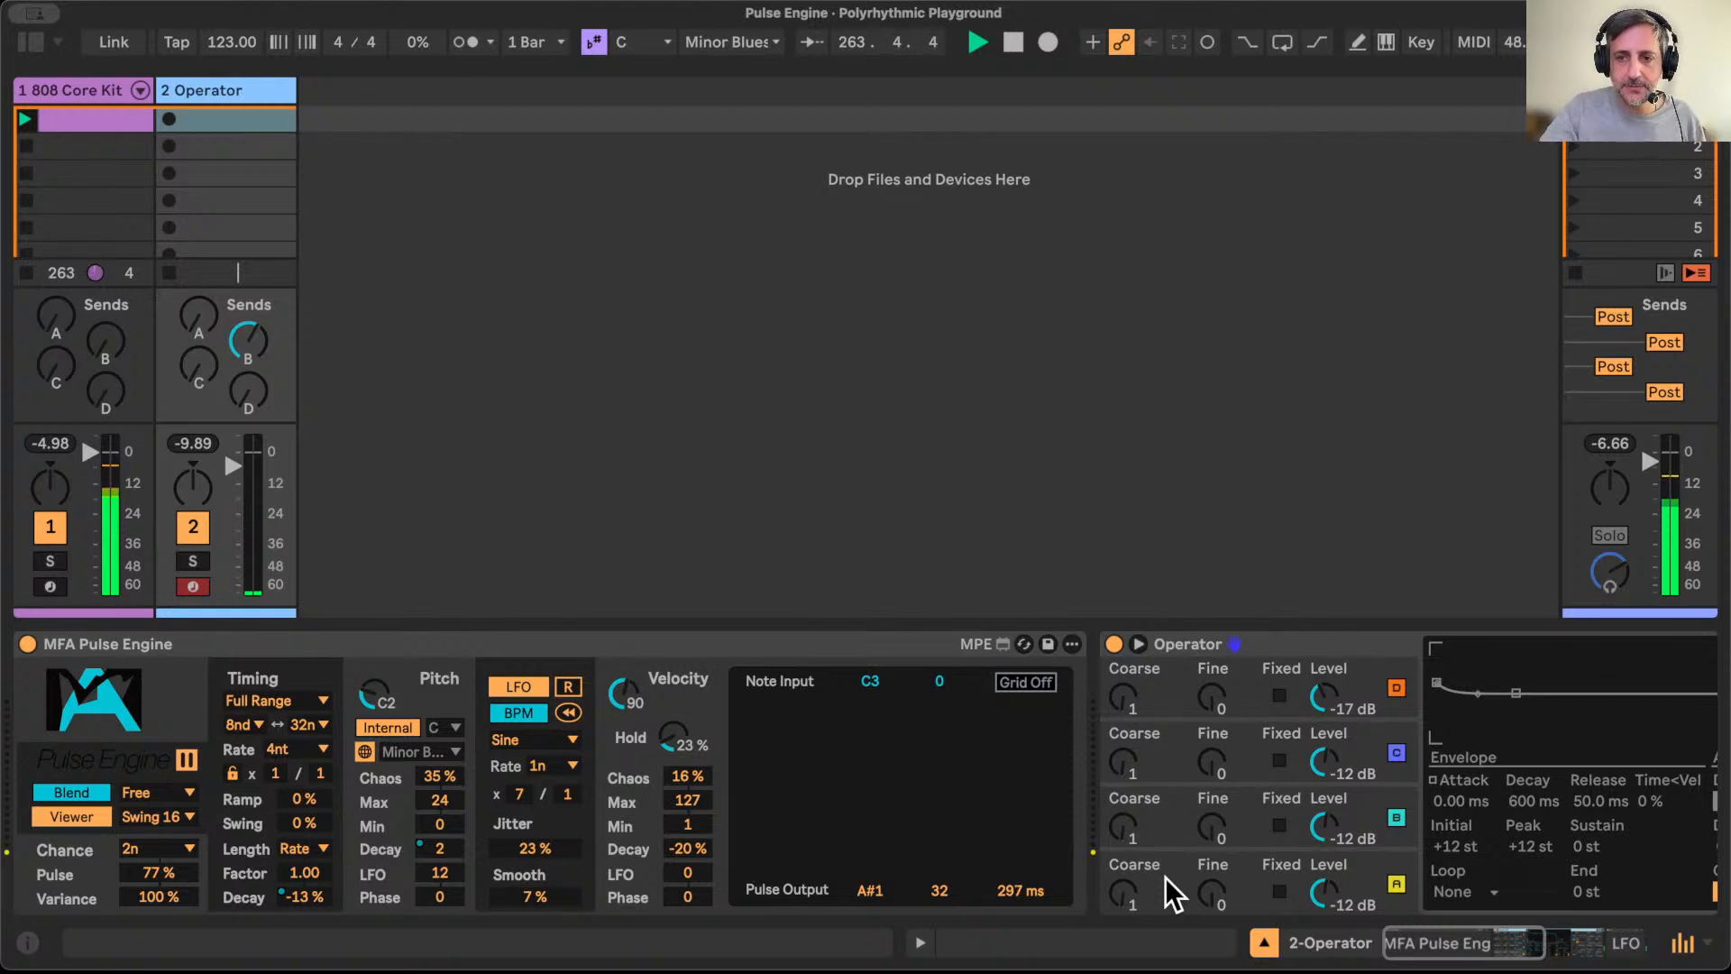
# Step: Collapse the LFO device at the end of the chain and select the MFA Pulse Engine device
pyautogui.hscroll(2, 1165, 877)
pyautogui.hscroll(6, 1164, 878)
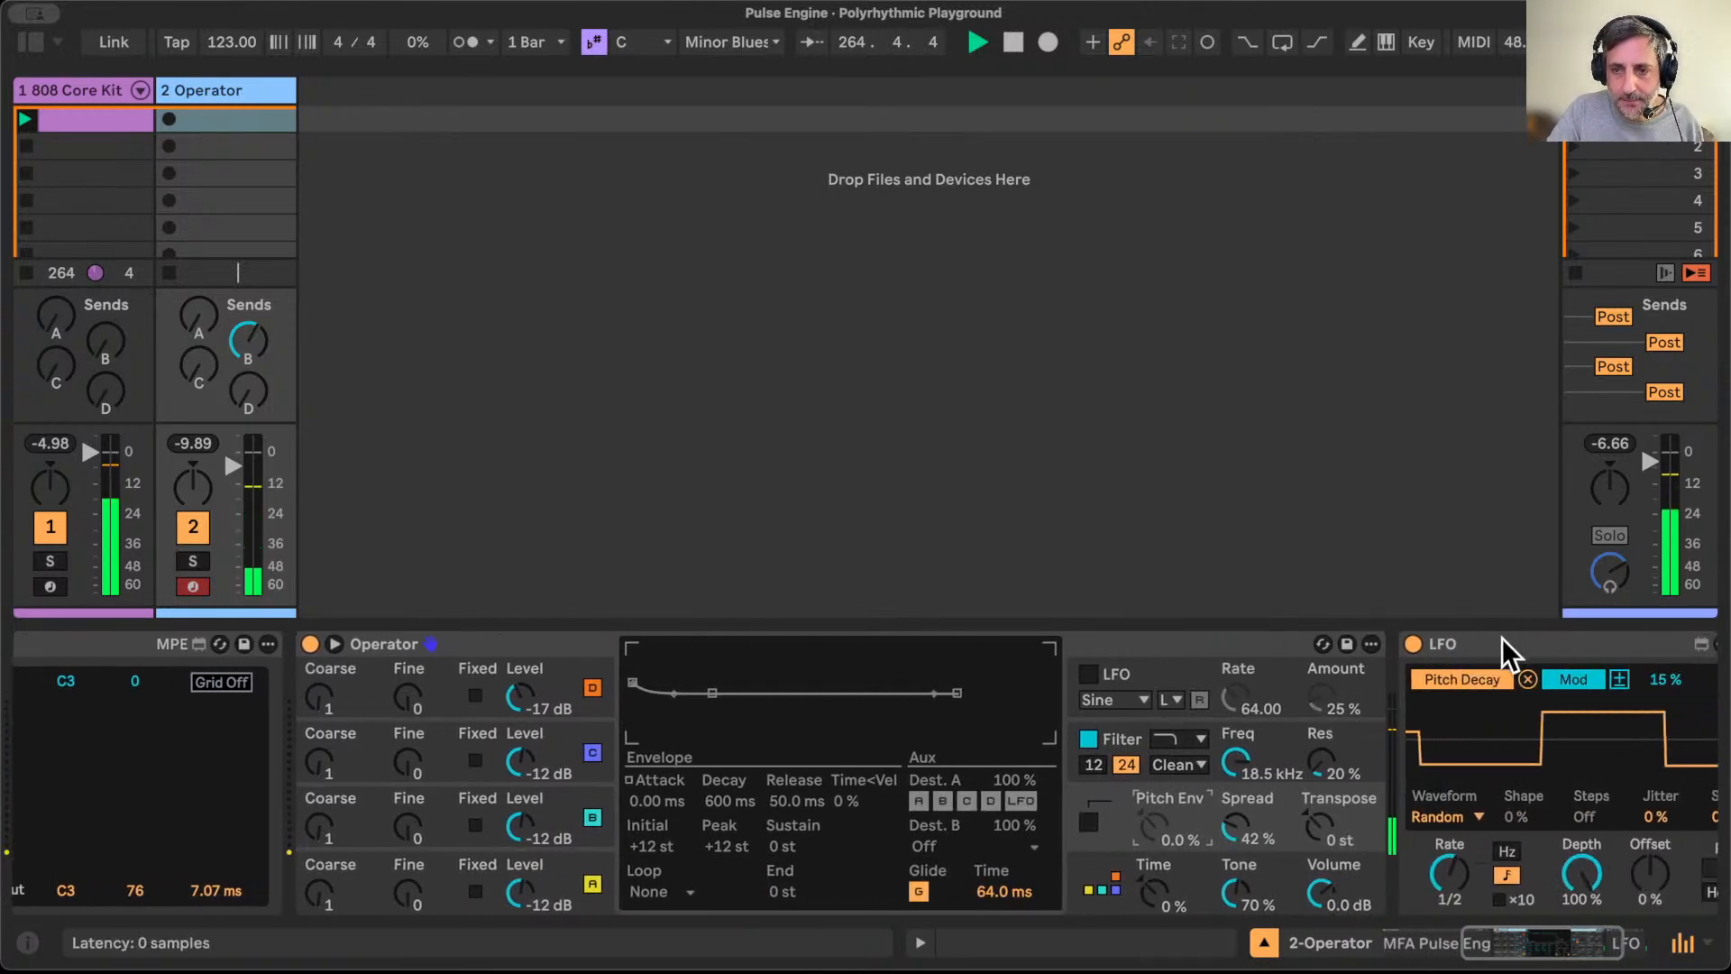
pyautogui.hscroll(3, 1478, 649)
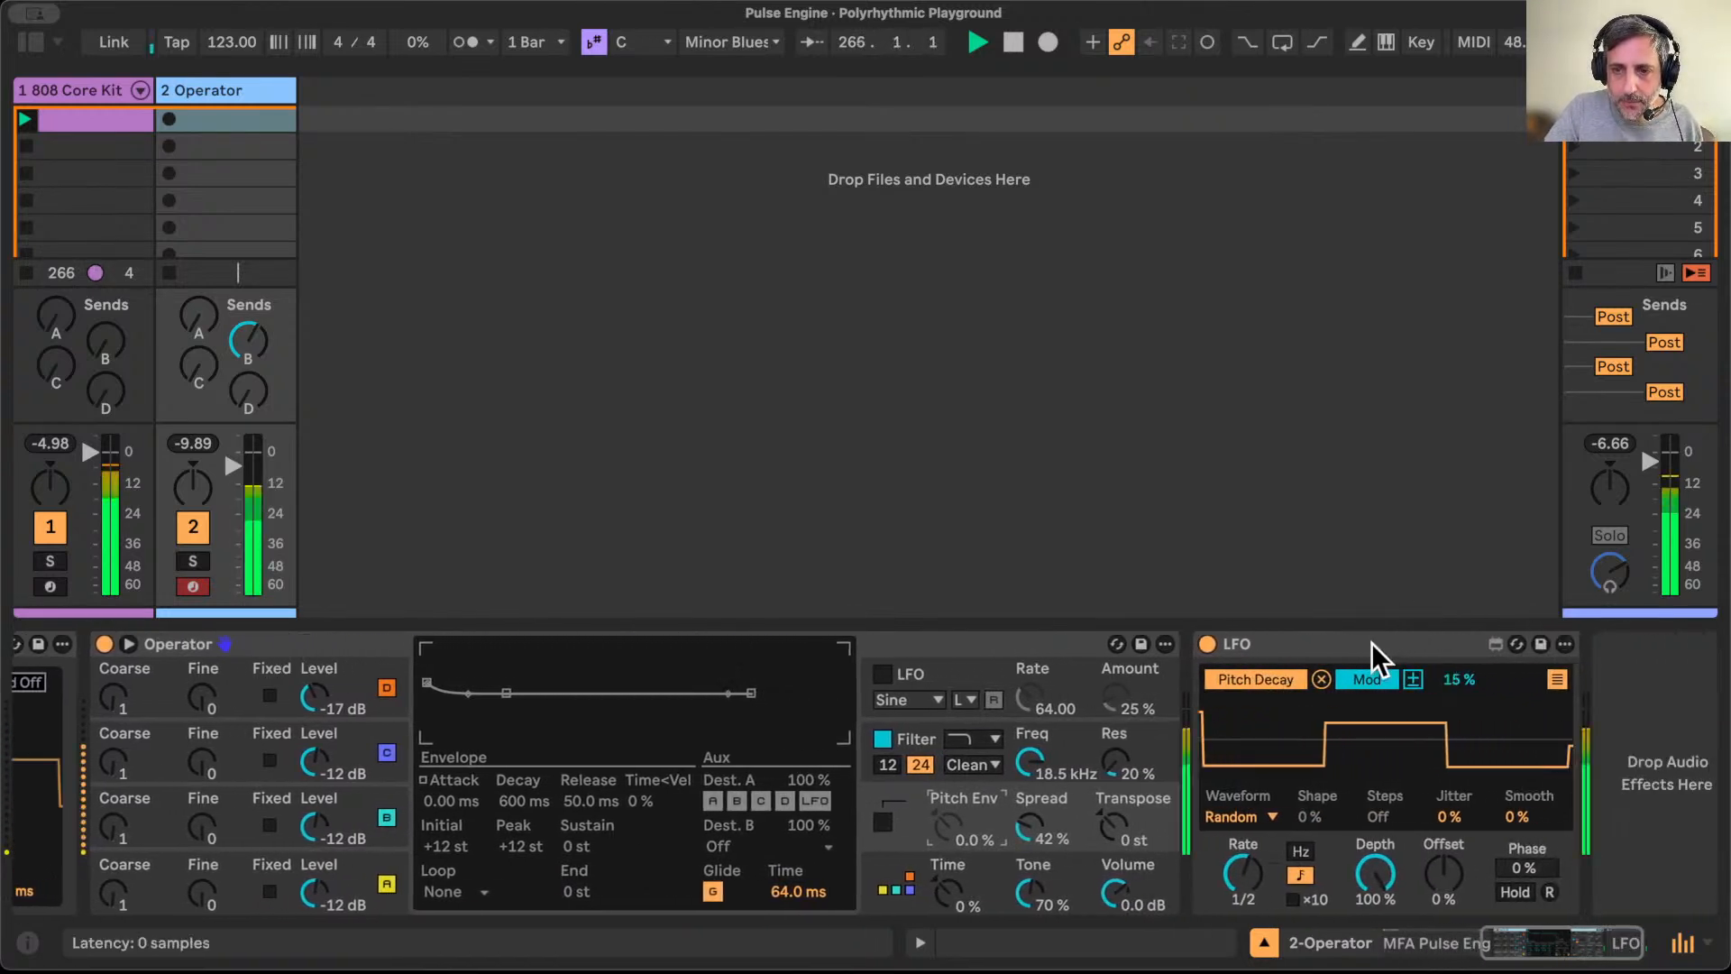
pyautogui.doubleClick(1372, 637)
pyautogui.hscroll(-8, 1231, 772)
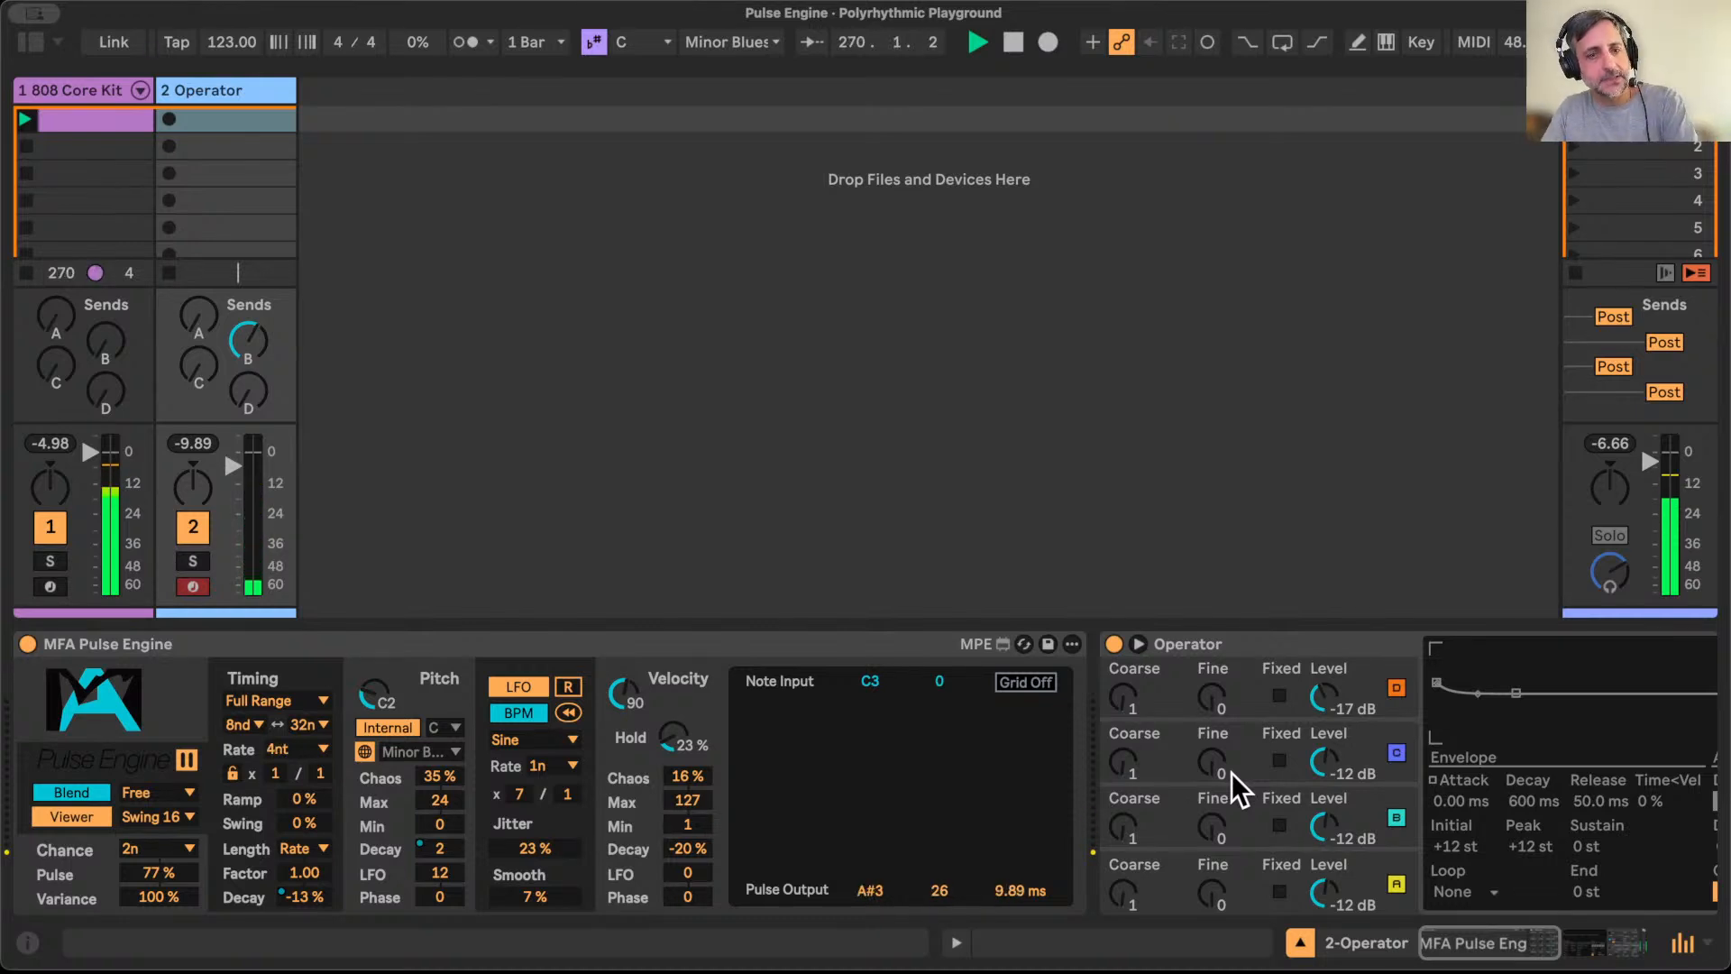
pyautogui.click(842, 641)
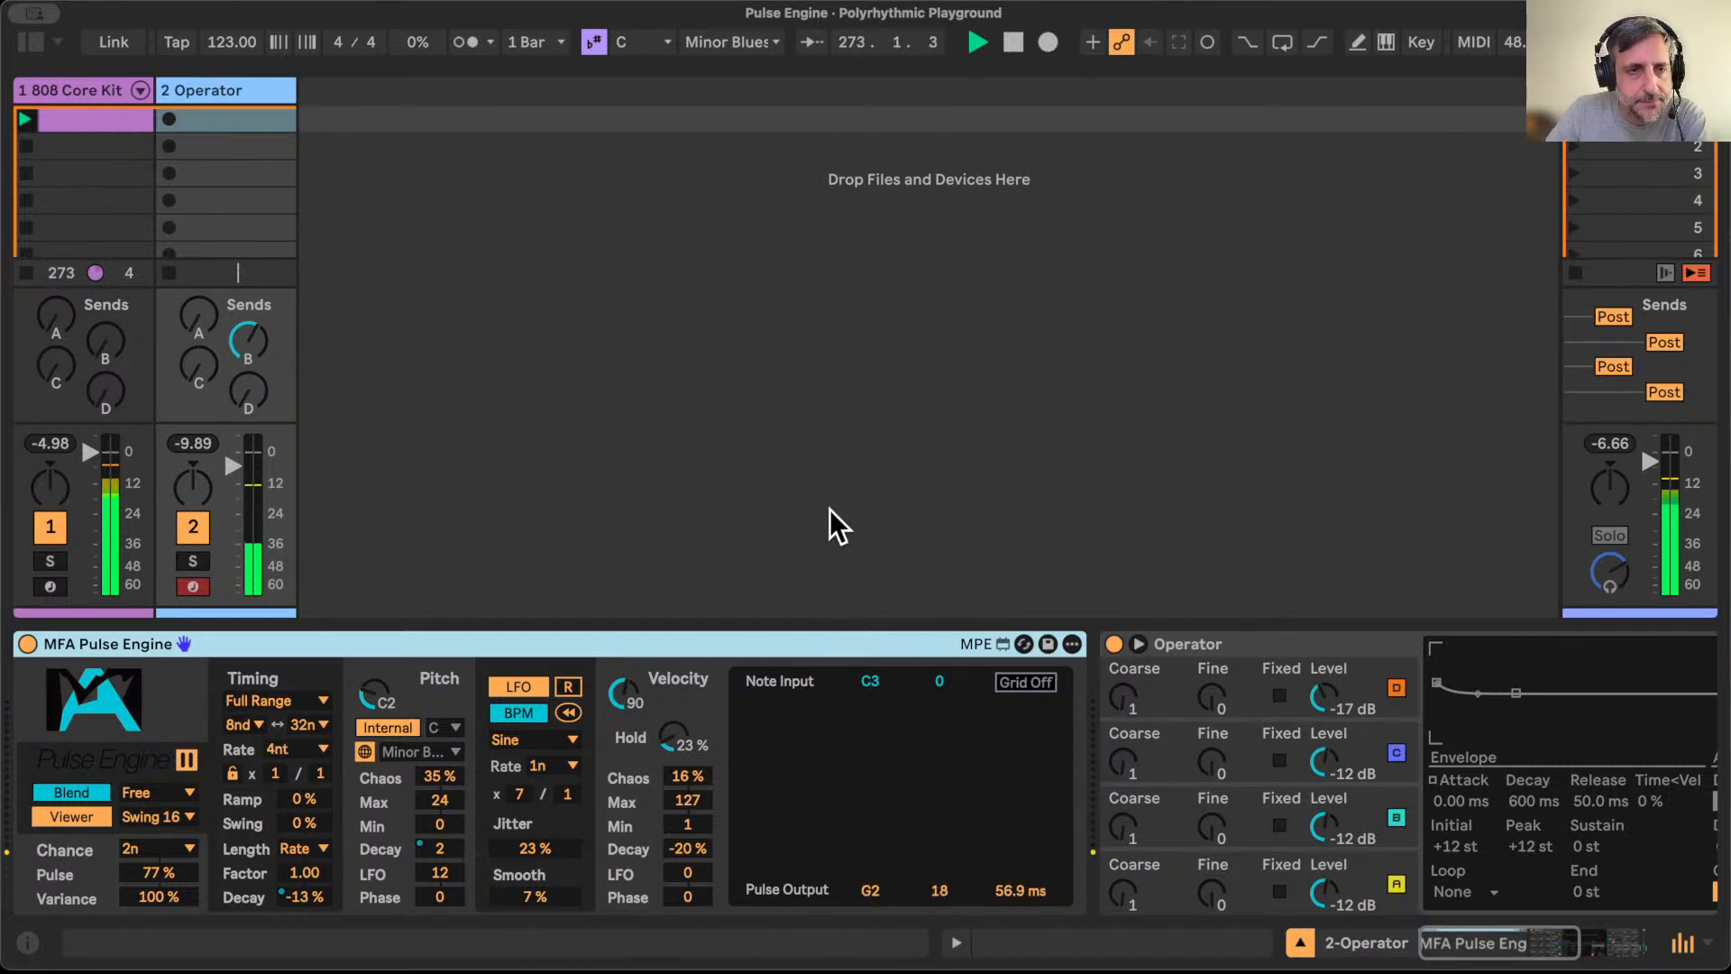
# Step: Insert a new MIDI track after the Operator track and hide the device view to reveal the track routing
pyautogui.click(242, 84)
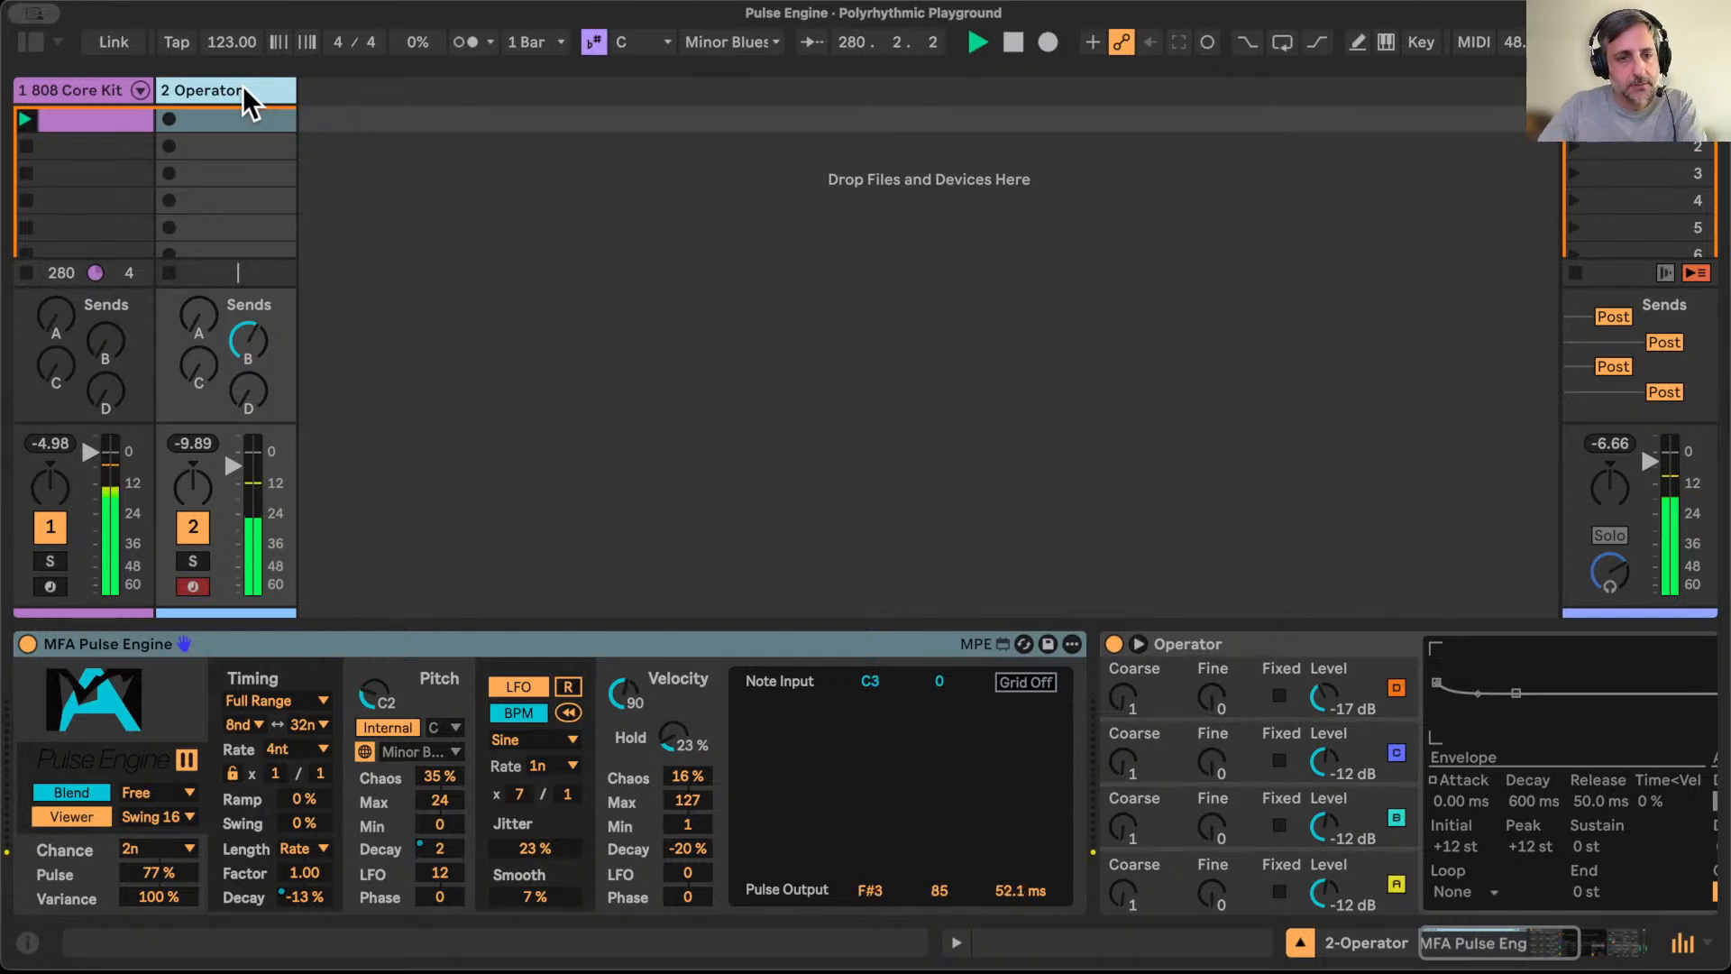
pyautogui.press('super+shift+t')
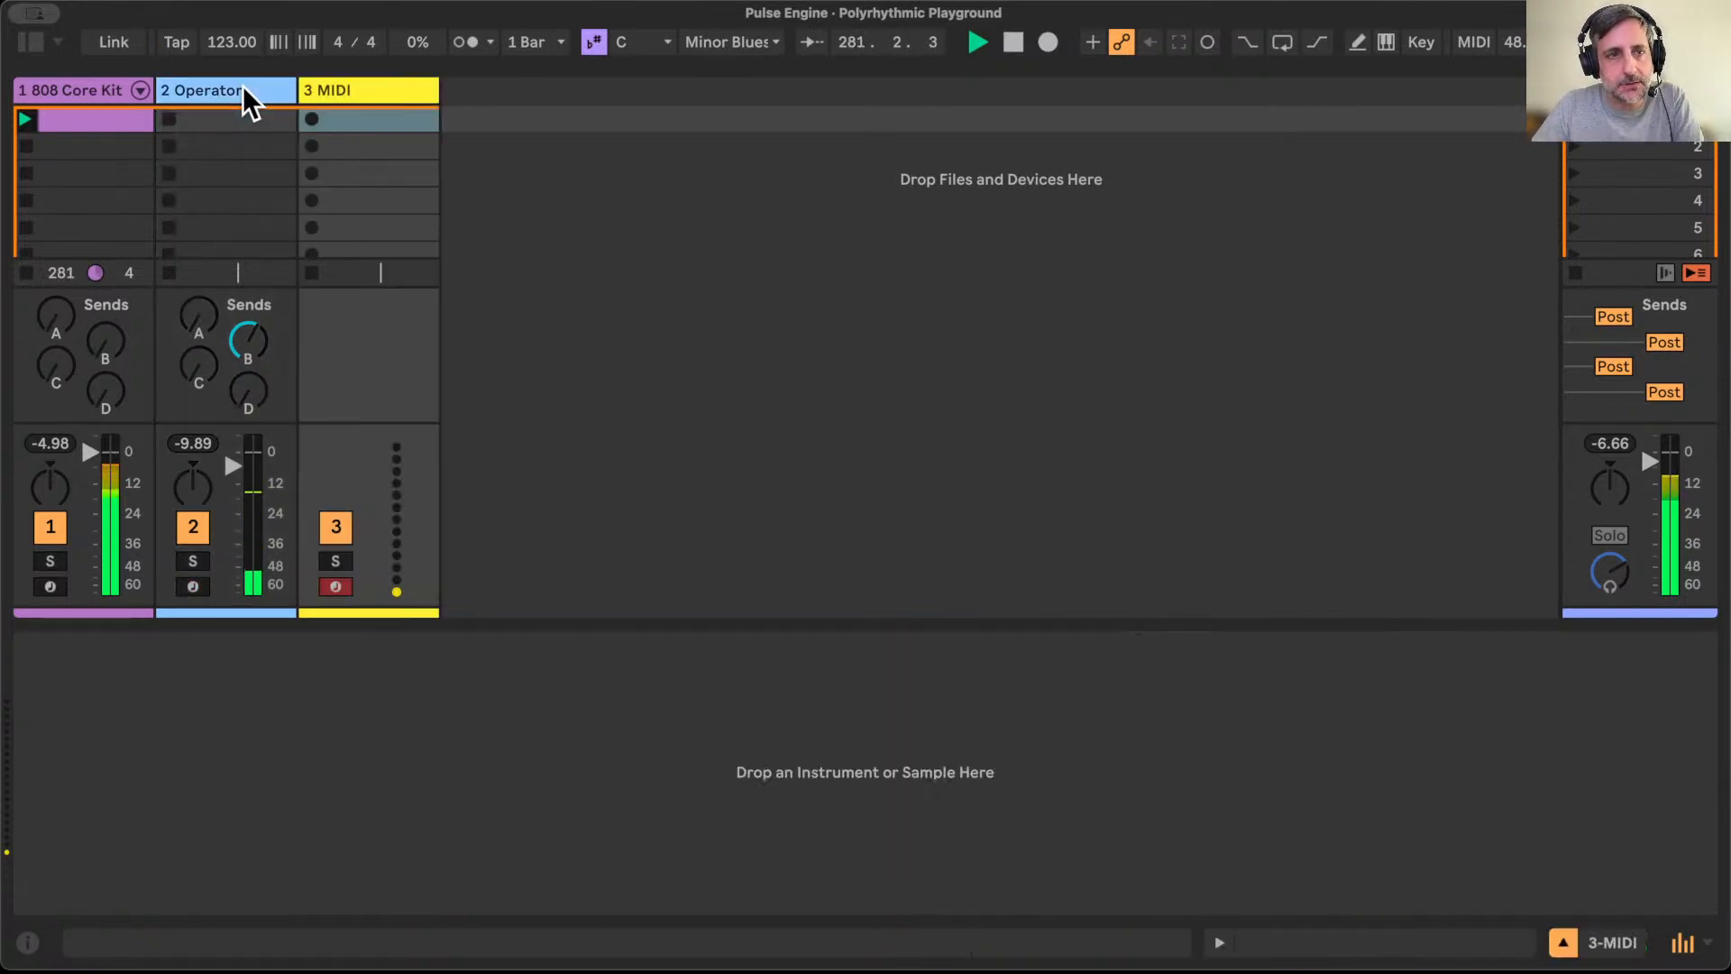
pyautogui.click(1564, 944)
pyautogui.click(1685, 947)
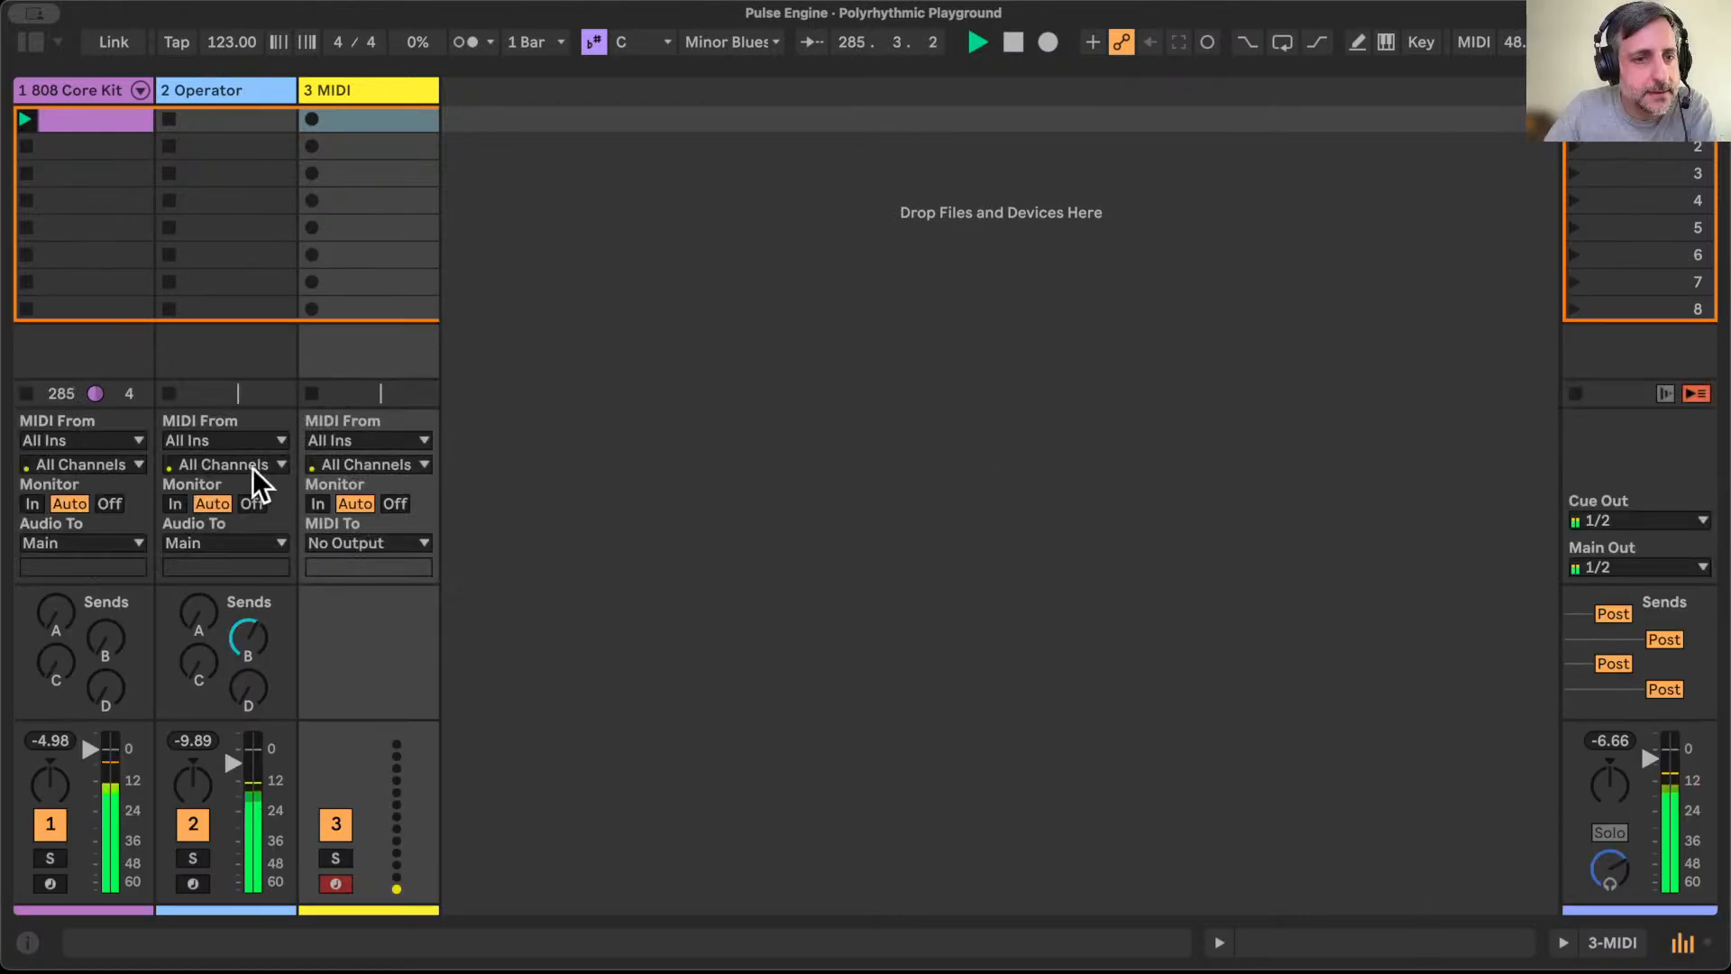
# Step: Set the new MIDI track to receive from 2-Operator with monitoring set to In, and arm it for recording
pyautogui.click(318, 504)
pyautogui.click(377, 441)
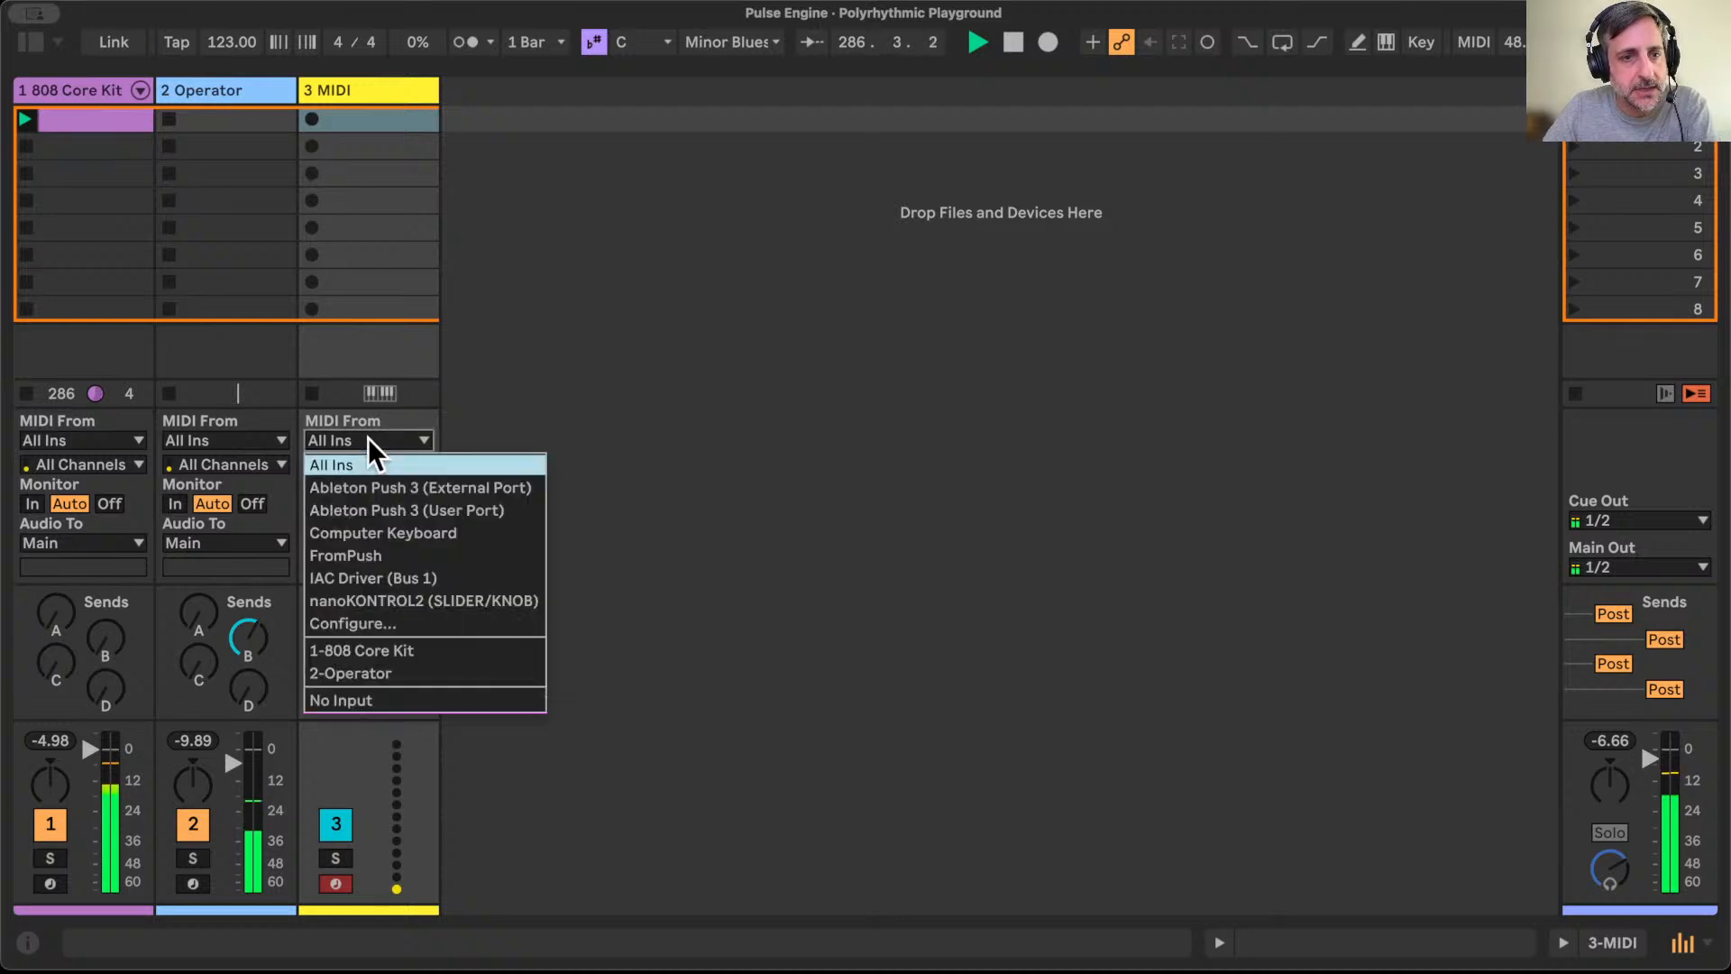
pyautogui.click(371, 669)
pyautogui.click(336, 883)
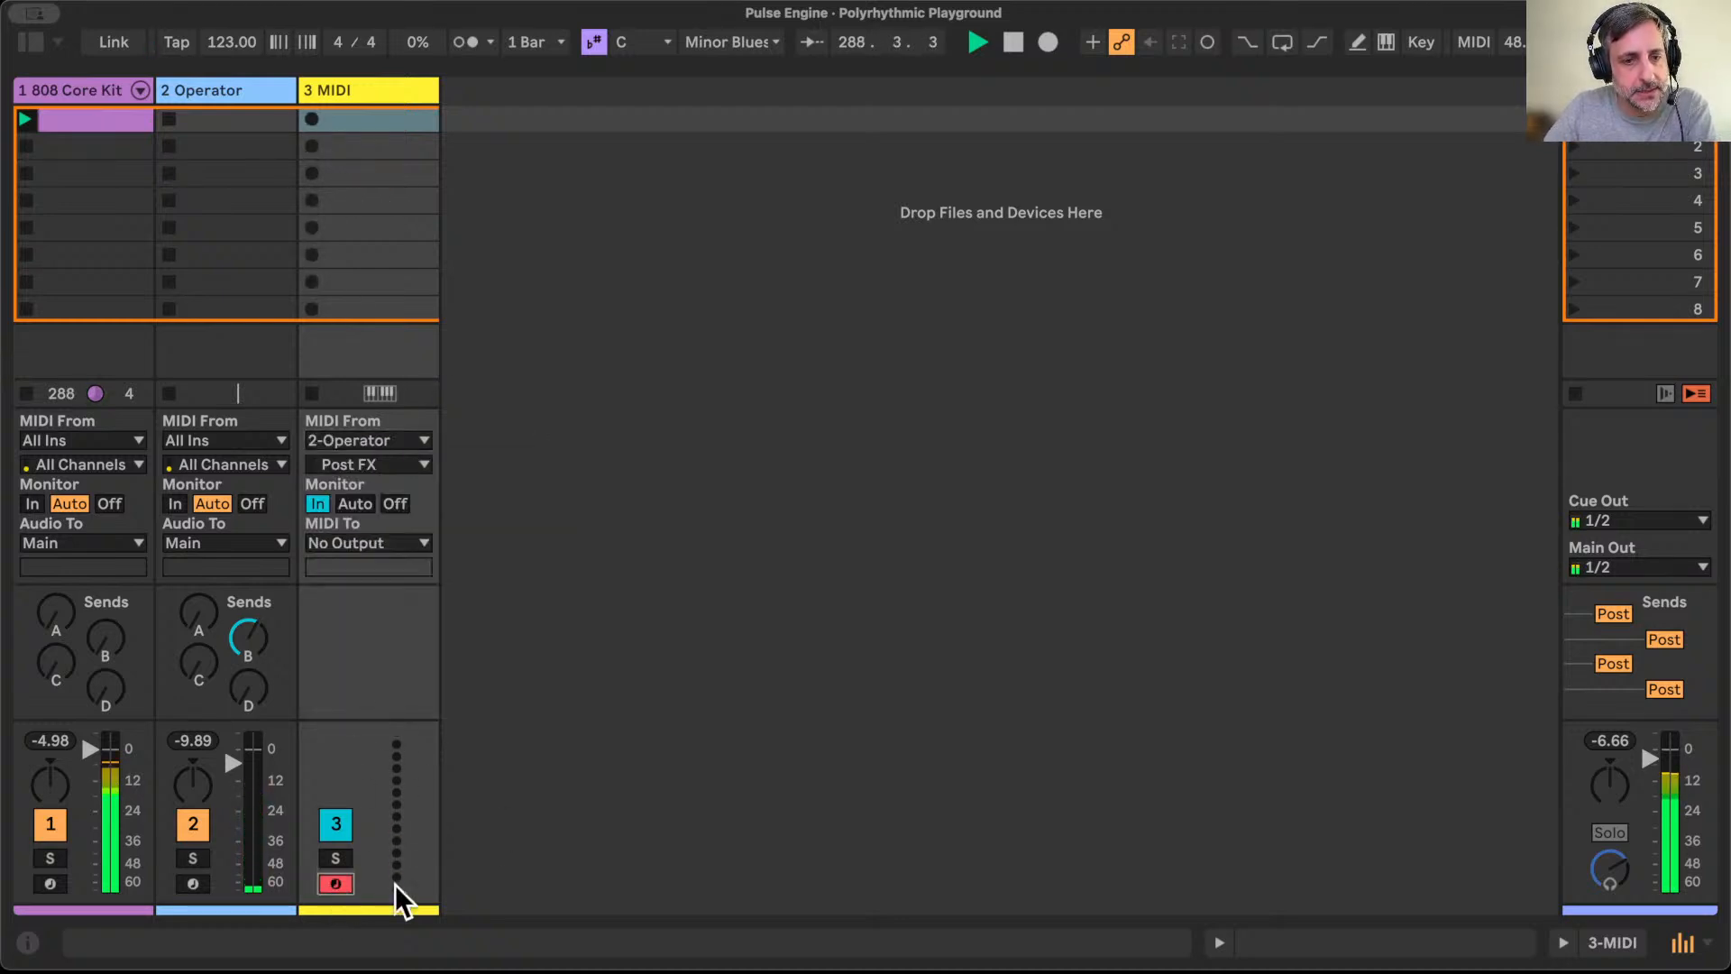
# Step: Record a new clip in the MIDI track's first slot and open its note editor
pyautogui.click(311, 120)
pyautogui.doubleClick(396, 113)
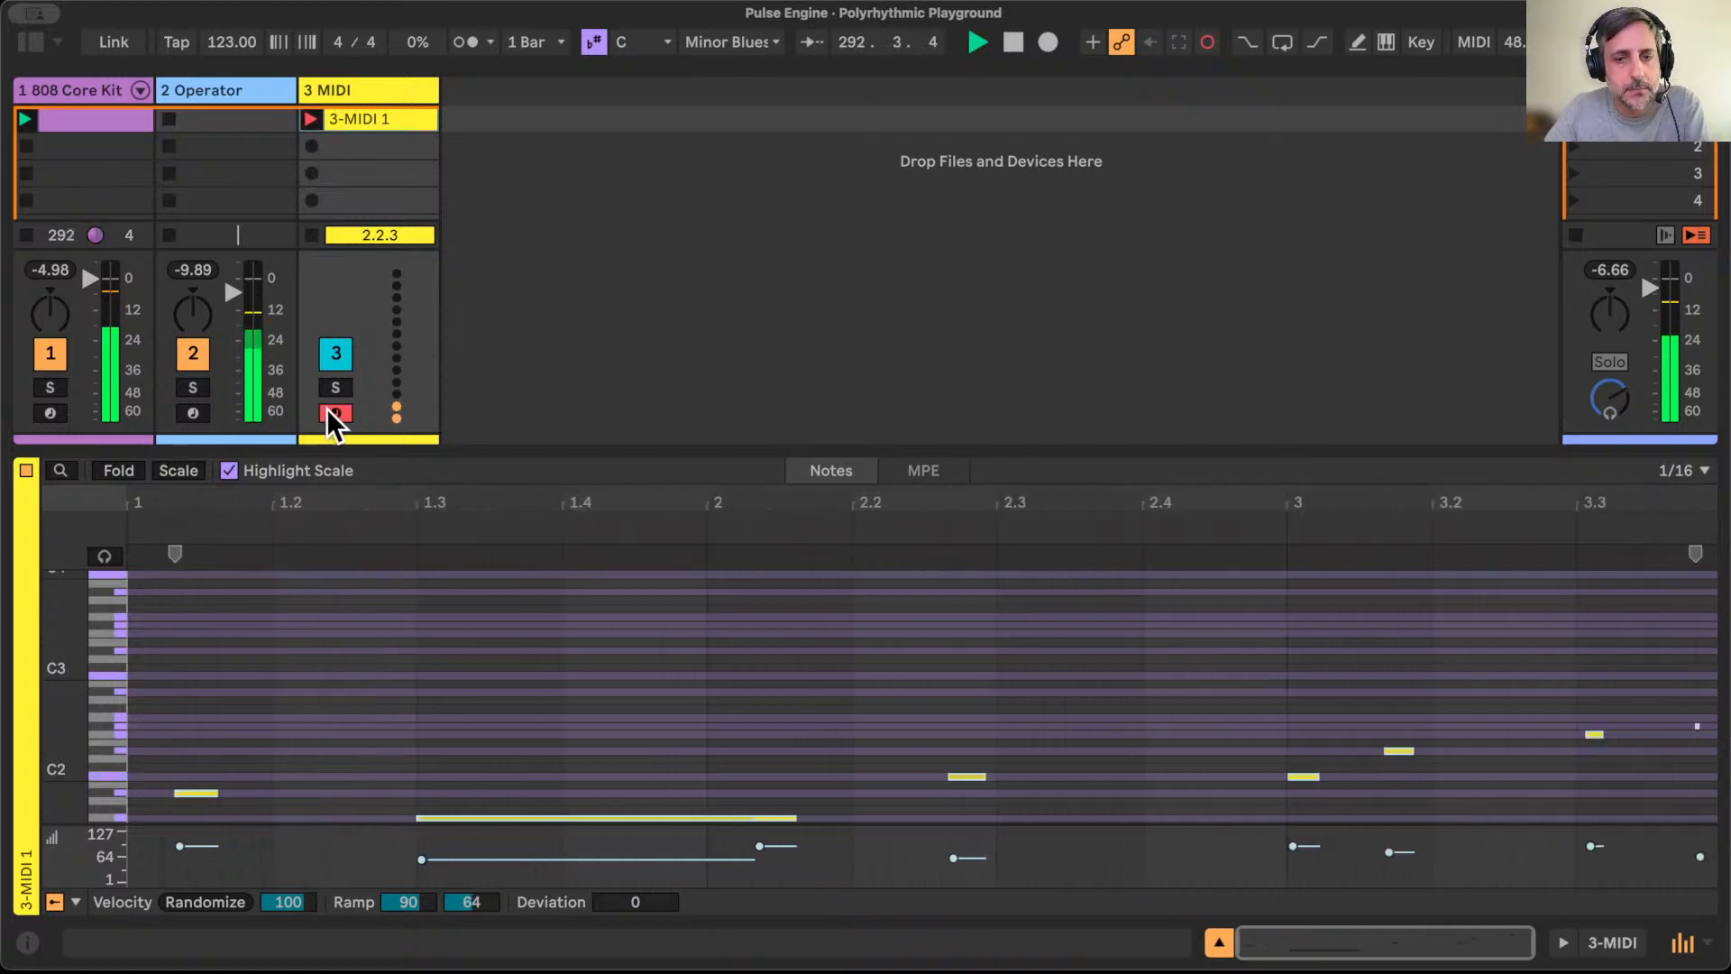
# Step: On the Operator track, set the Pulse Engine's Chance to 8nd and its timing Decay to -5 %
pyautogui.click(244, 94)
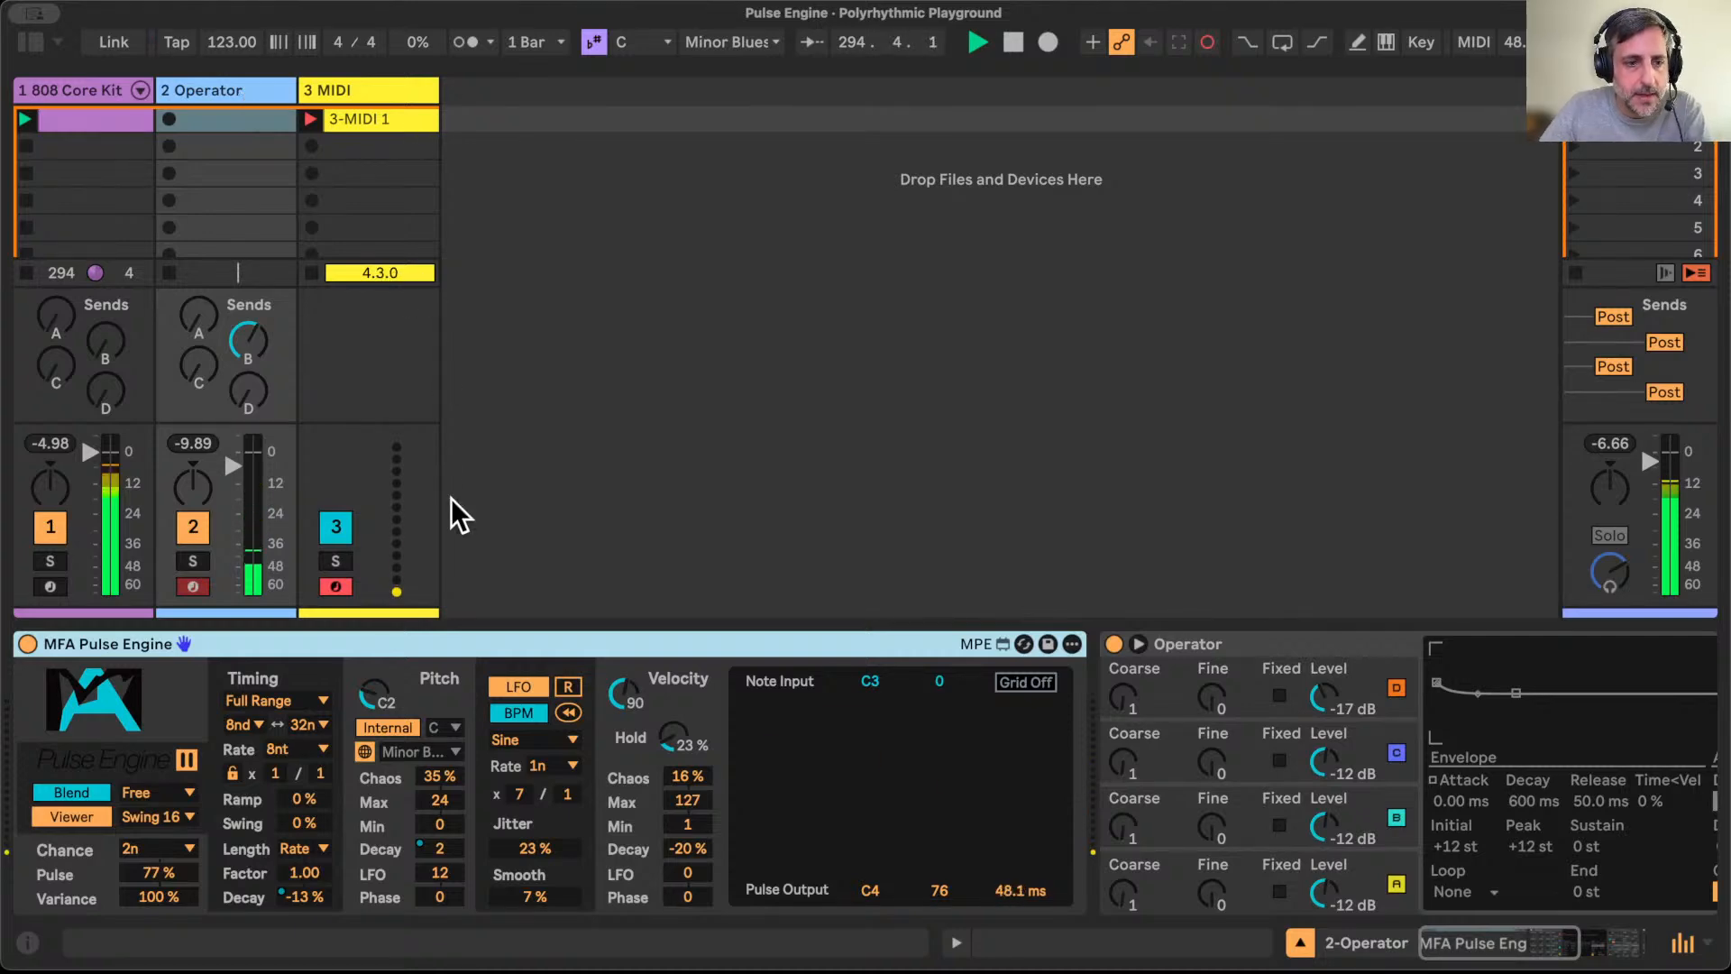
pyautogui.click(171, 847)
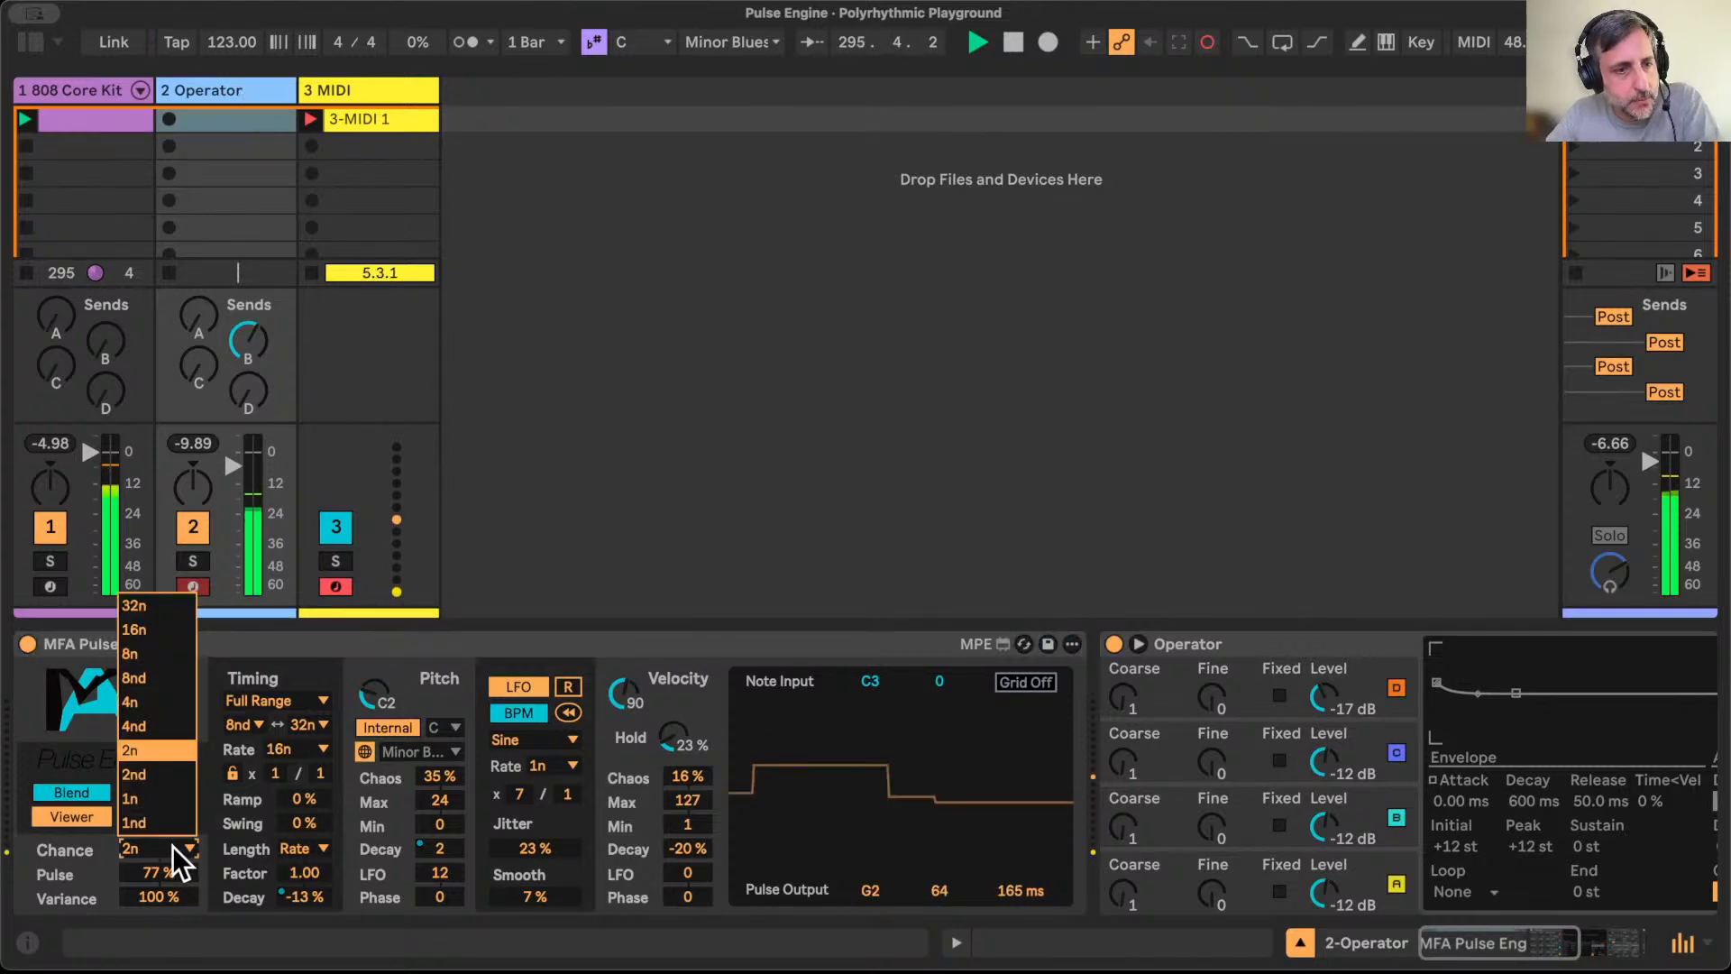
pyautogui.click(161, 676)
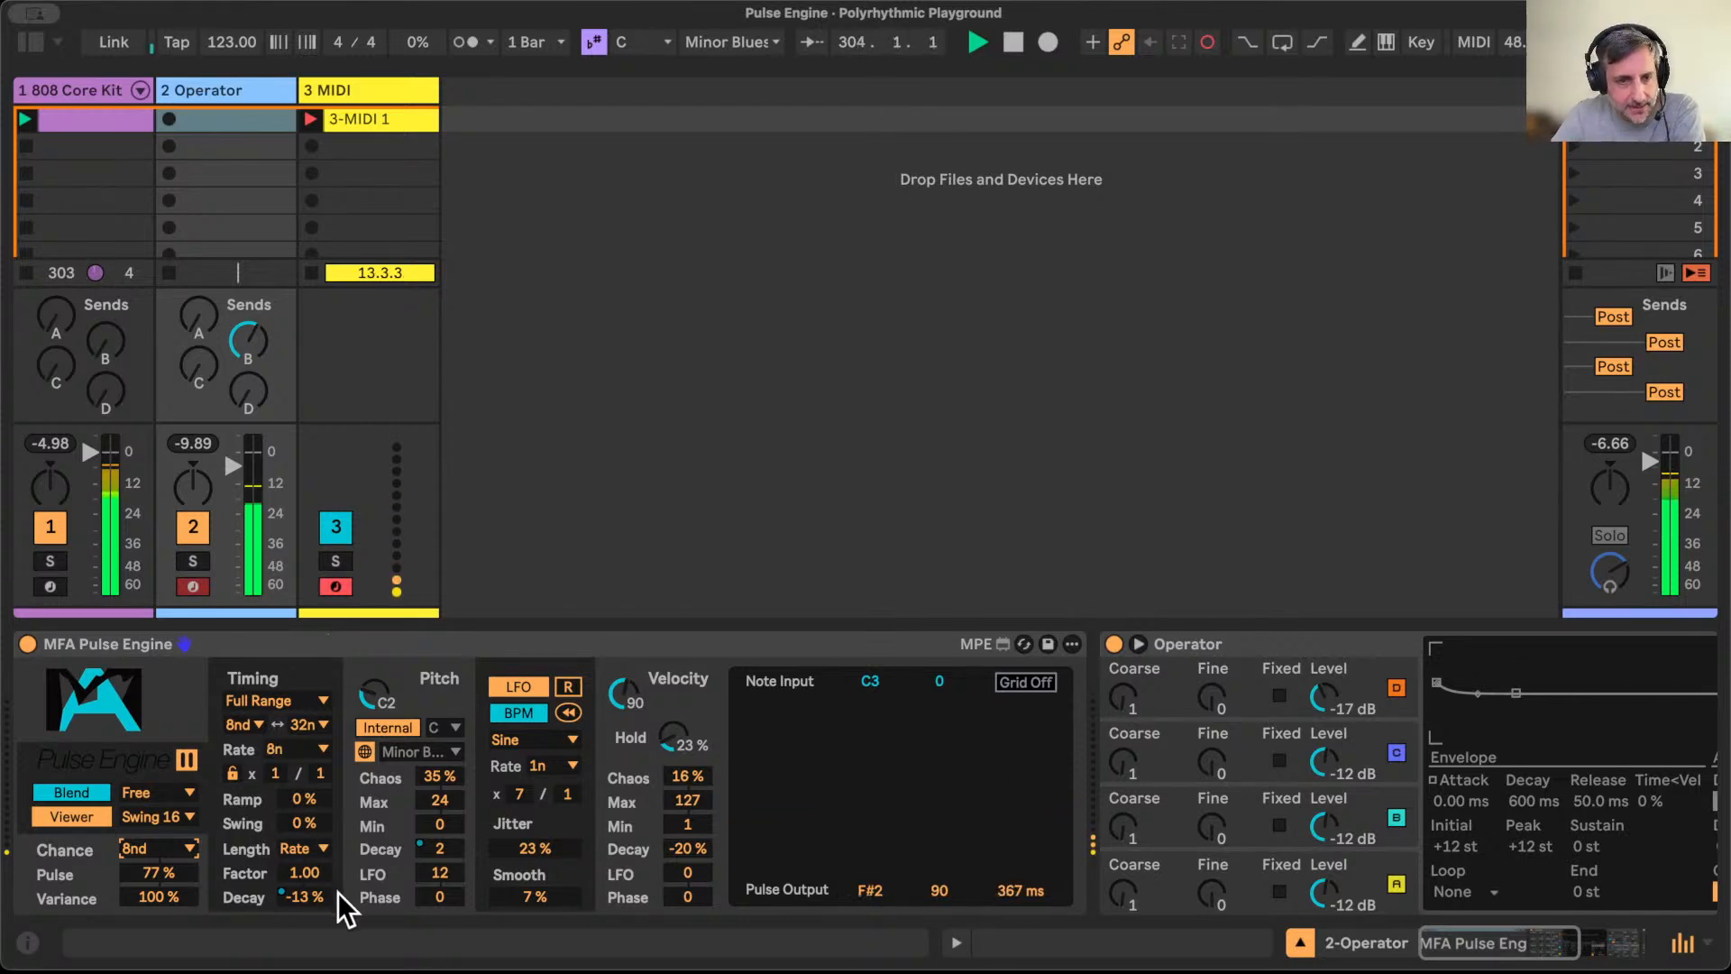
pyautogui.moveTo(309, 898); pyautogui.dragTo(308, 889)
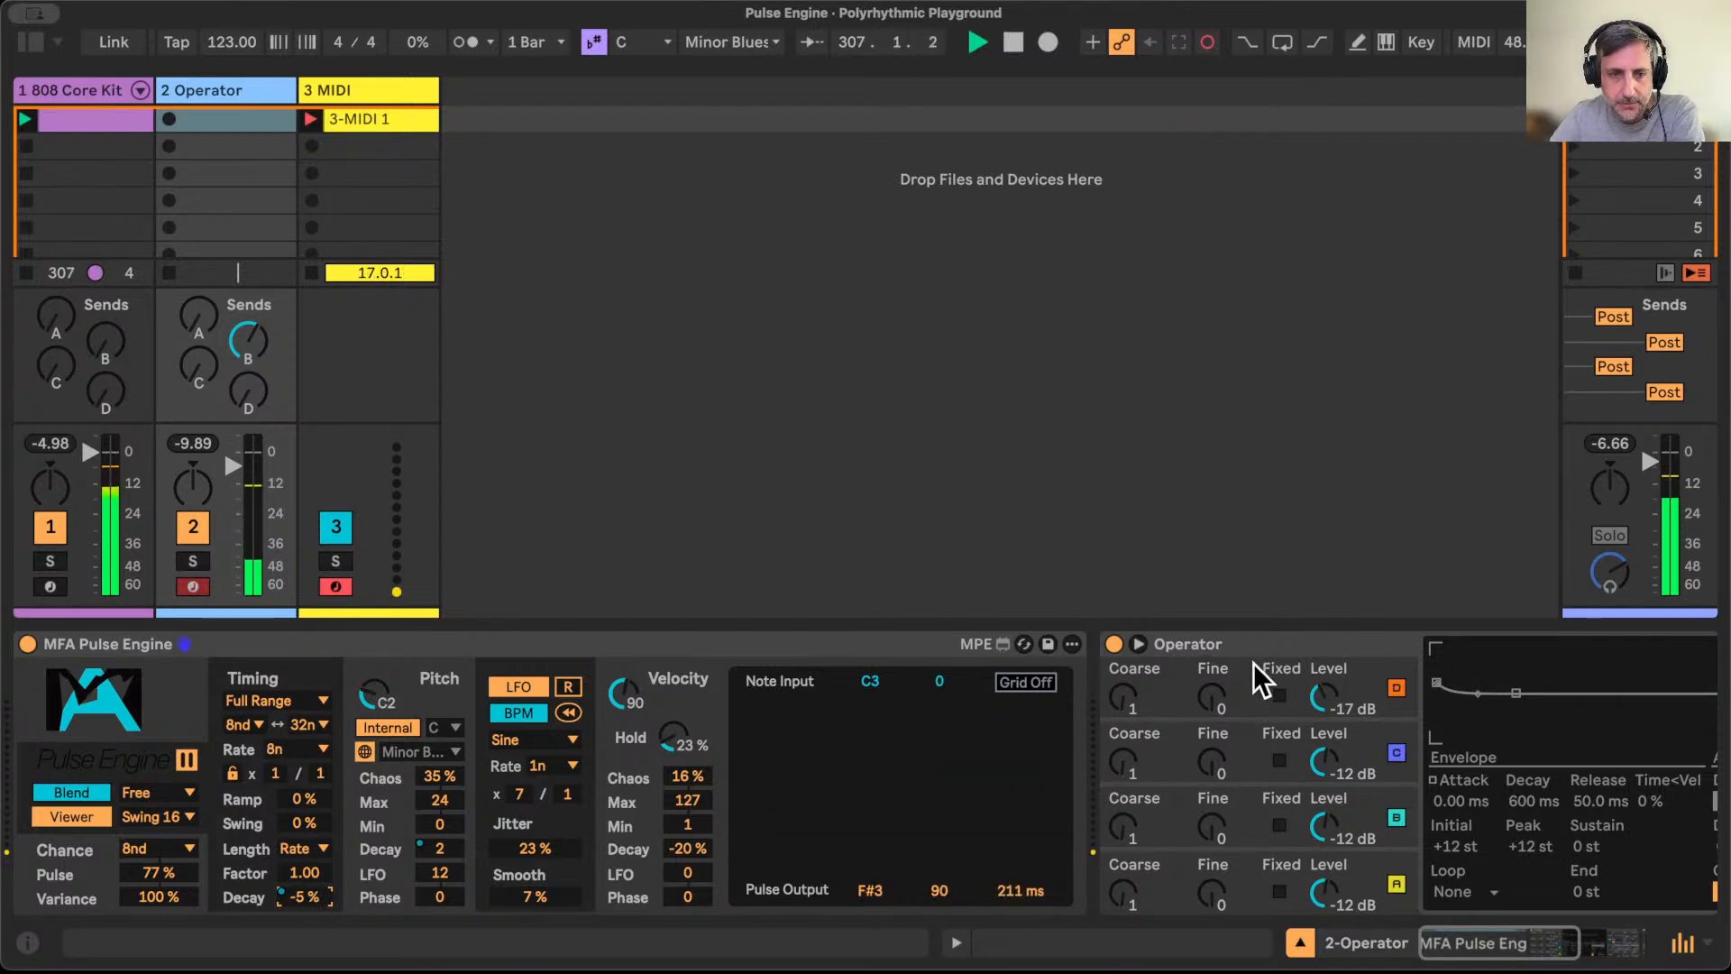
# Step: Fold Operator and toggle the polarity of the Length Decay mapping in the LFO's mapping list
pyautogui.click(1307, 647)
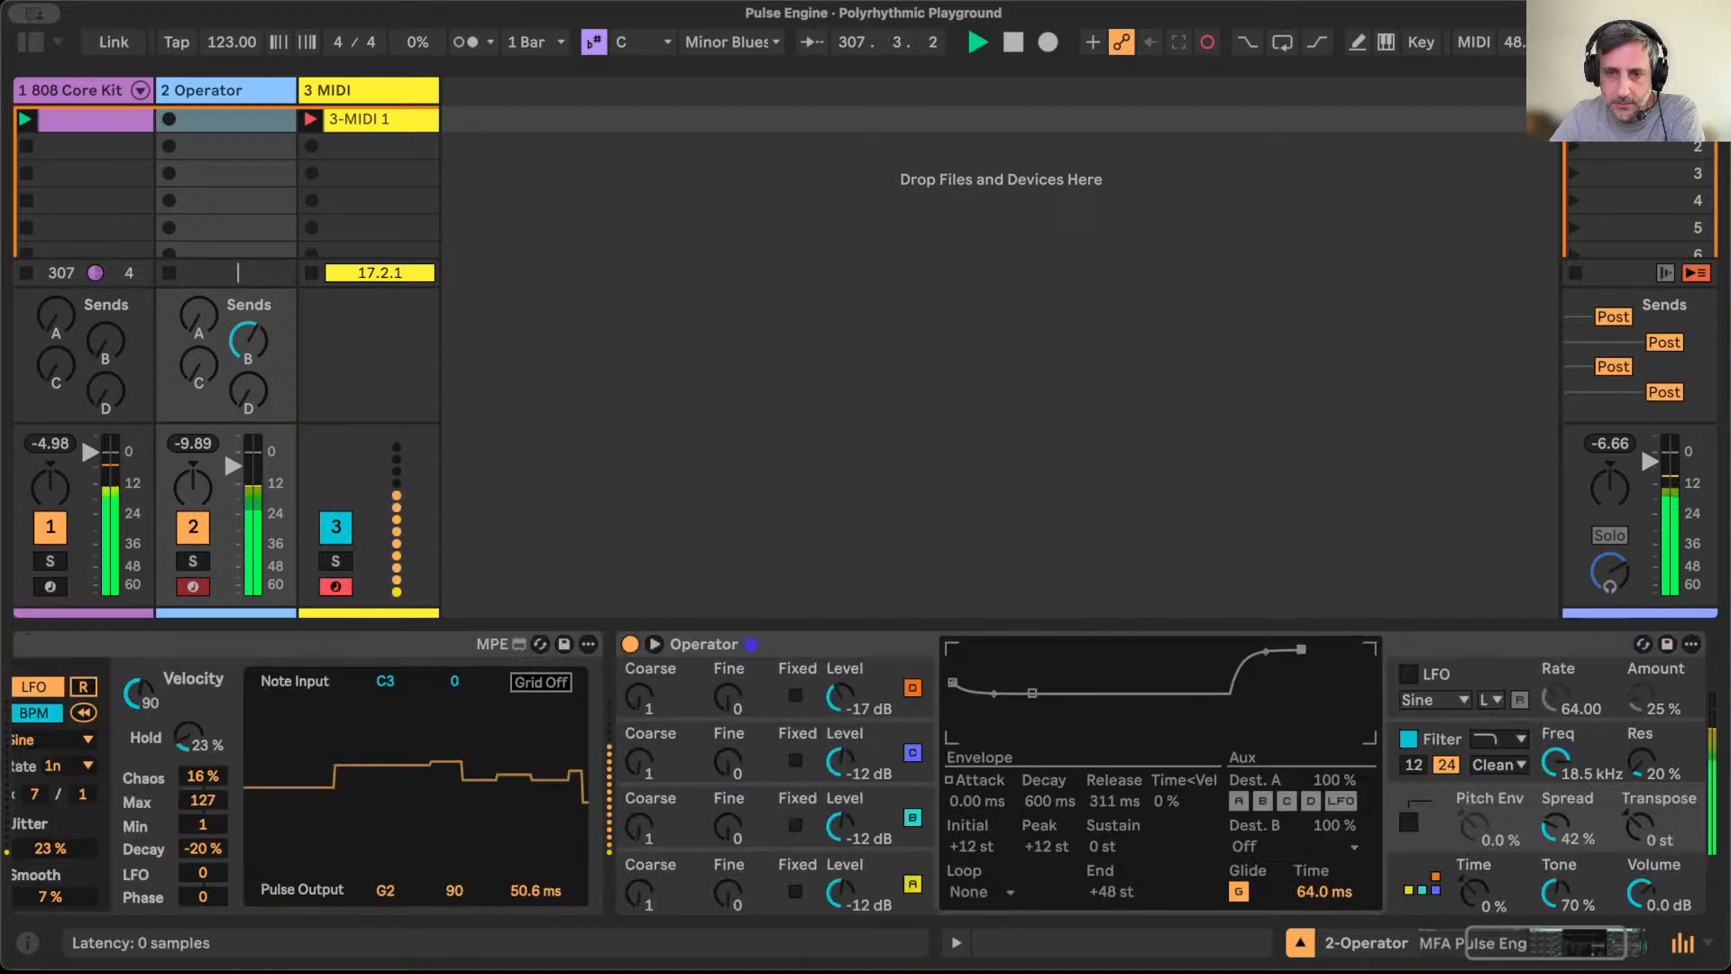
pyautogui.doubleClick(1403, 636)
pyautogui.doubleClick(670, 695)
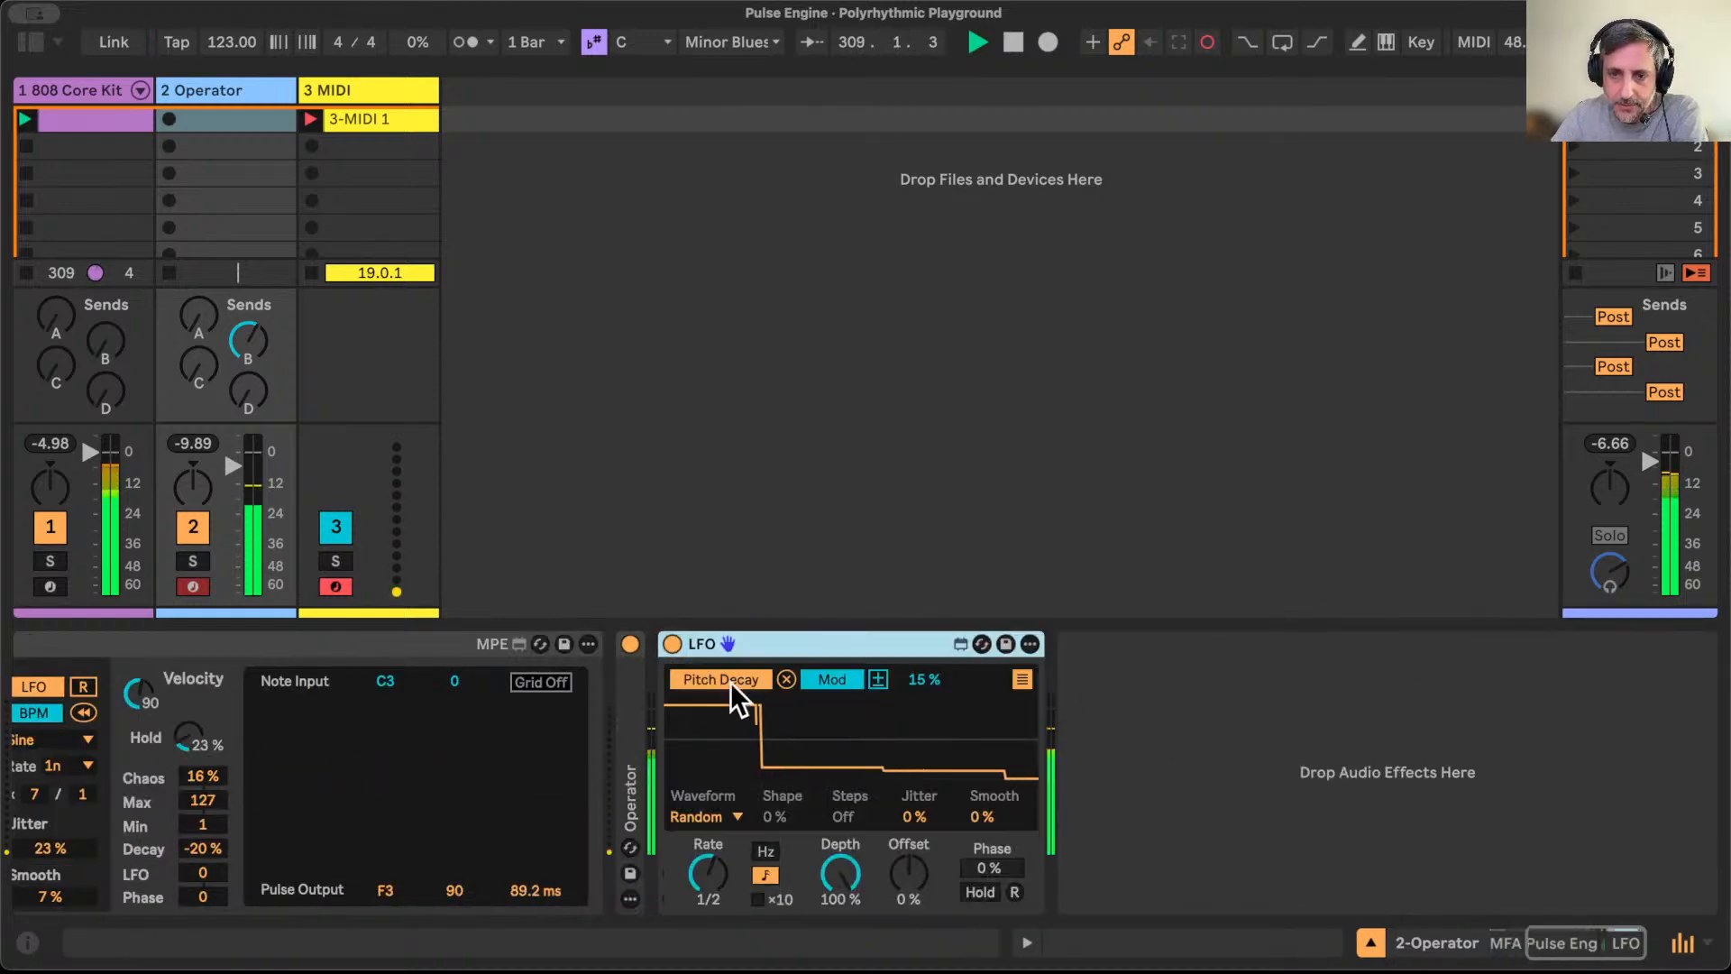
pyautogui.click(1021, 679)
pyautogui.click(876, 702)
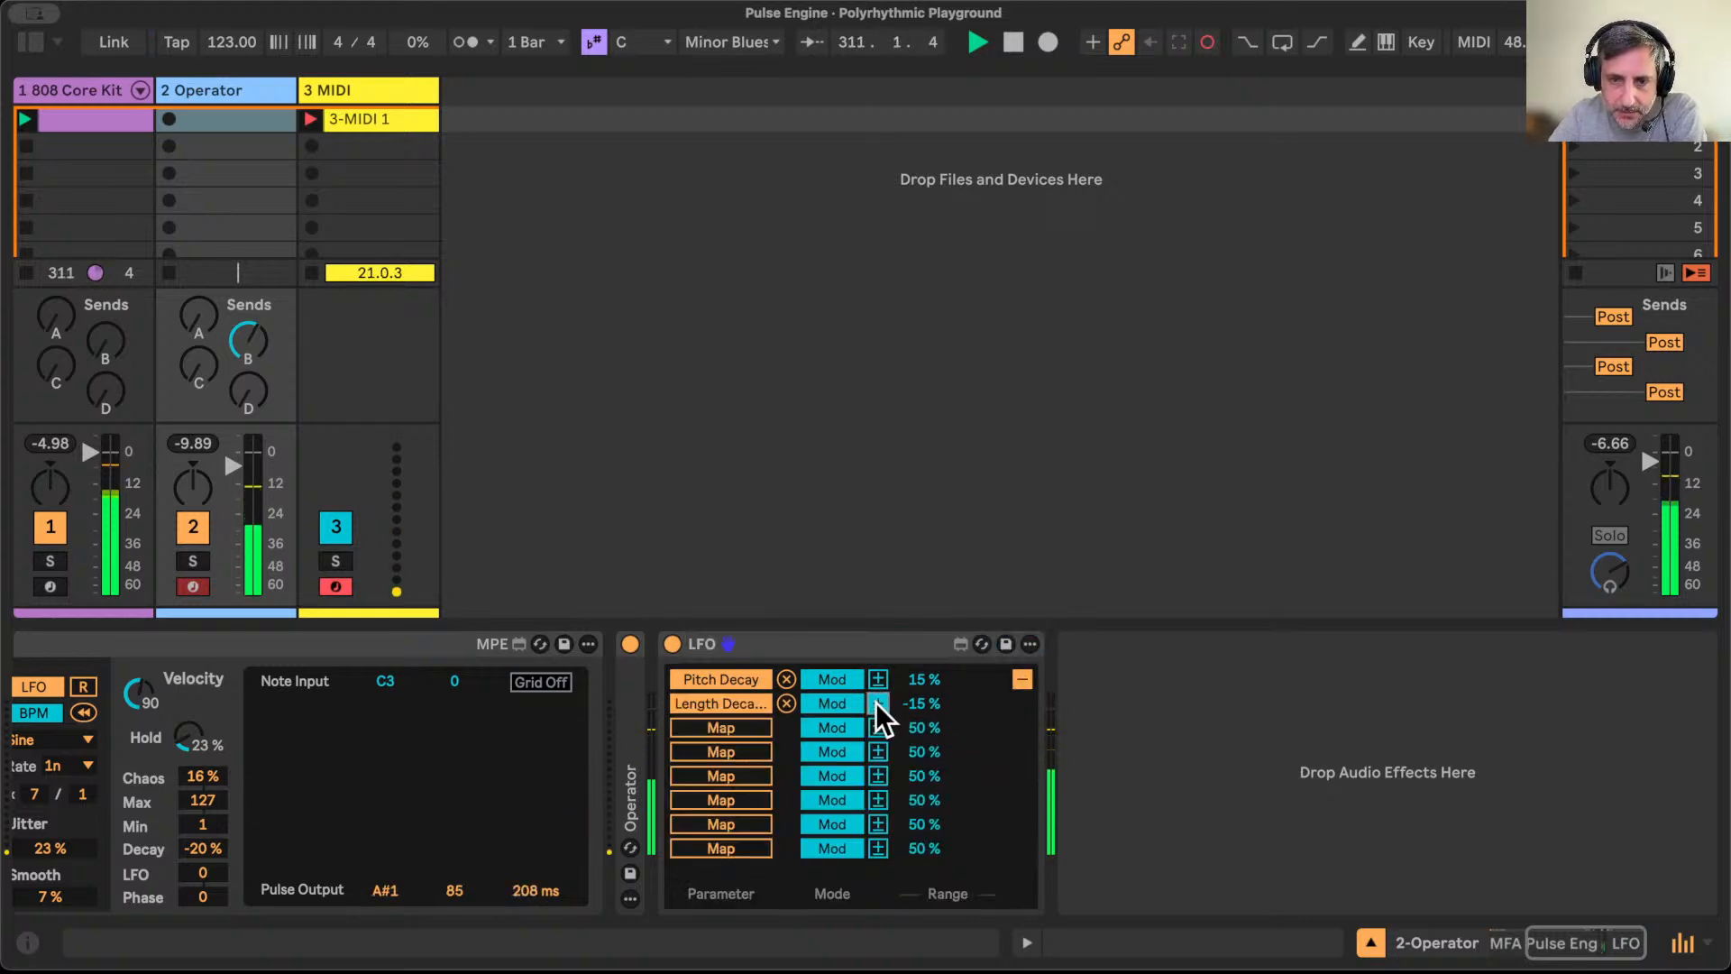
pyautogui.click(1020, 679)
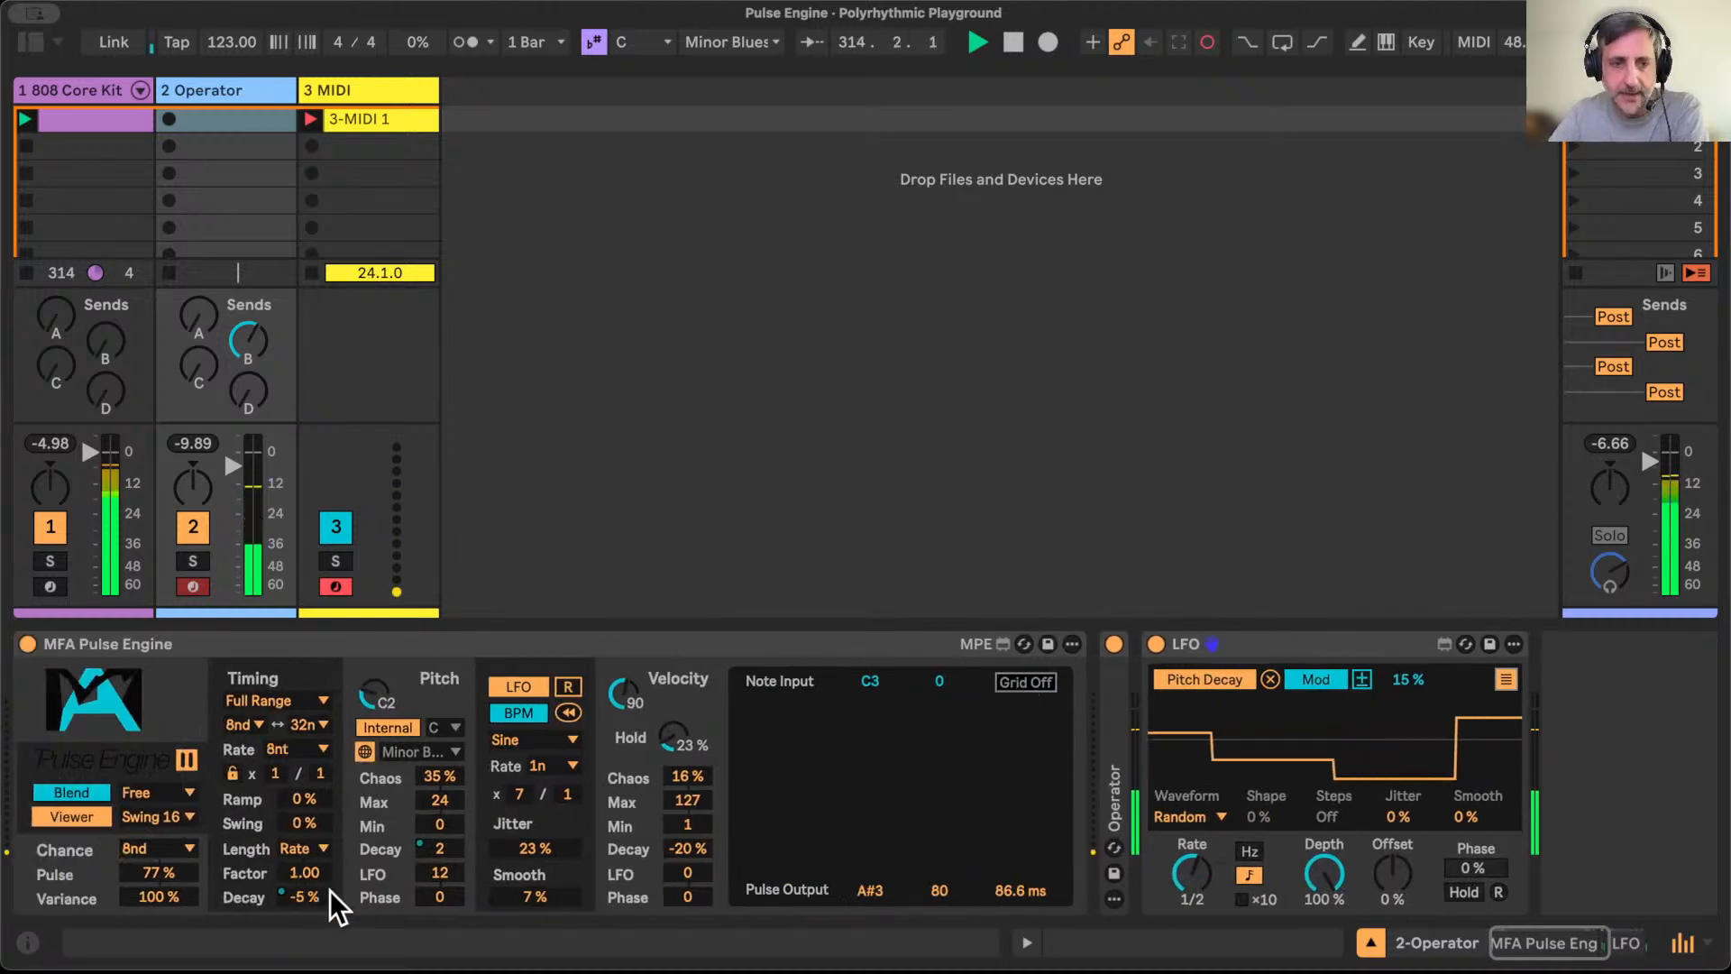
# Step: Set the Pulse Engine's Length mode to ??!? and its Chaos amount to 56 %
pyautogui.click(312, 845)
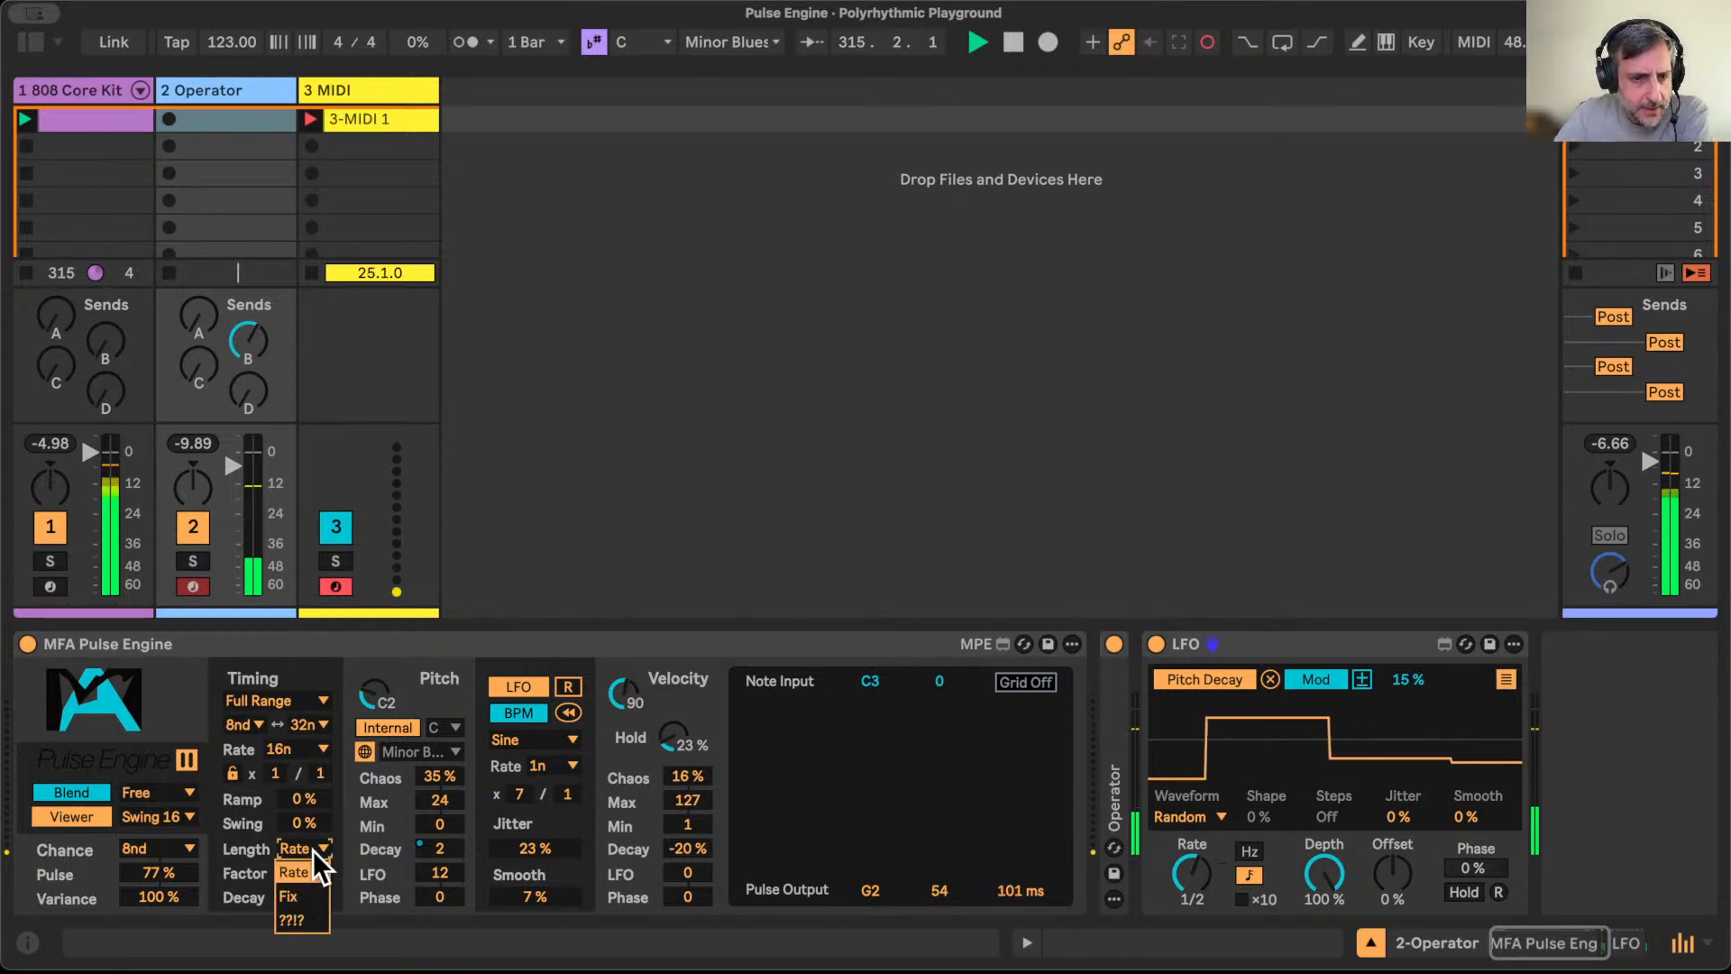
pyautogui.click(293, 920)
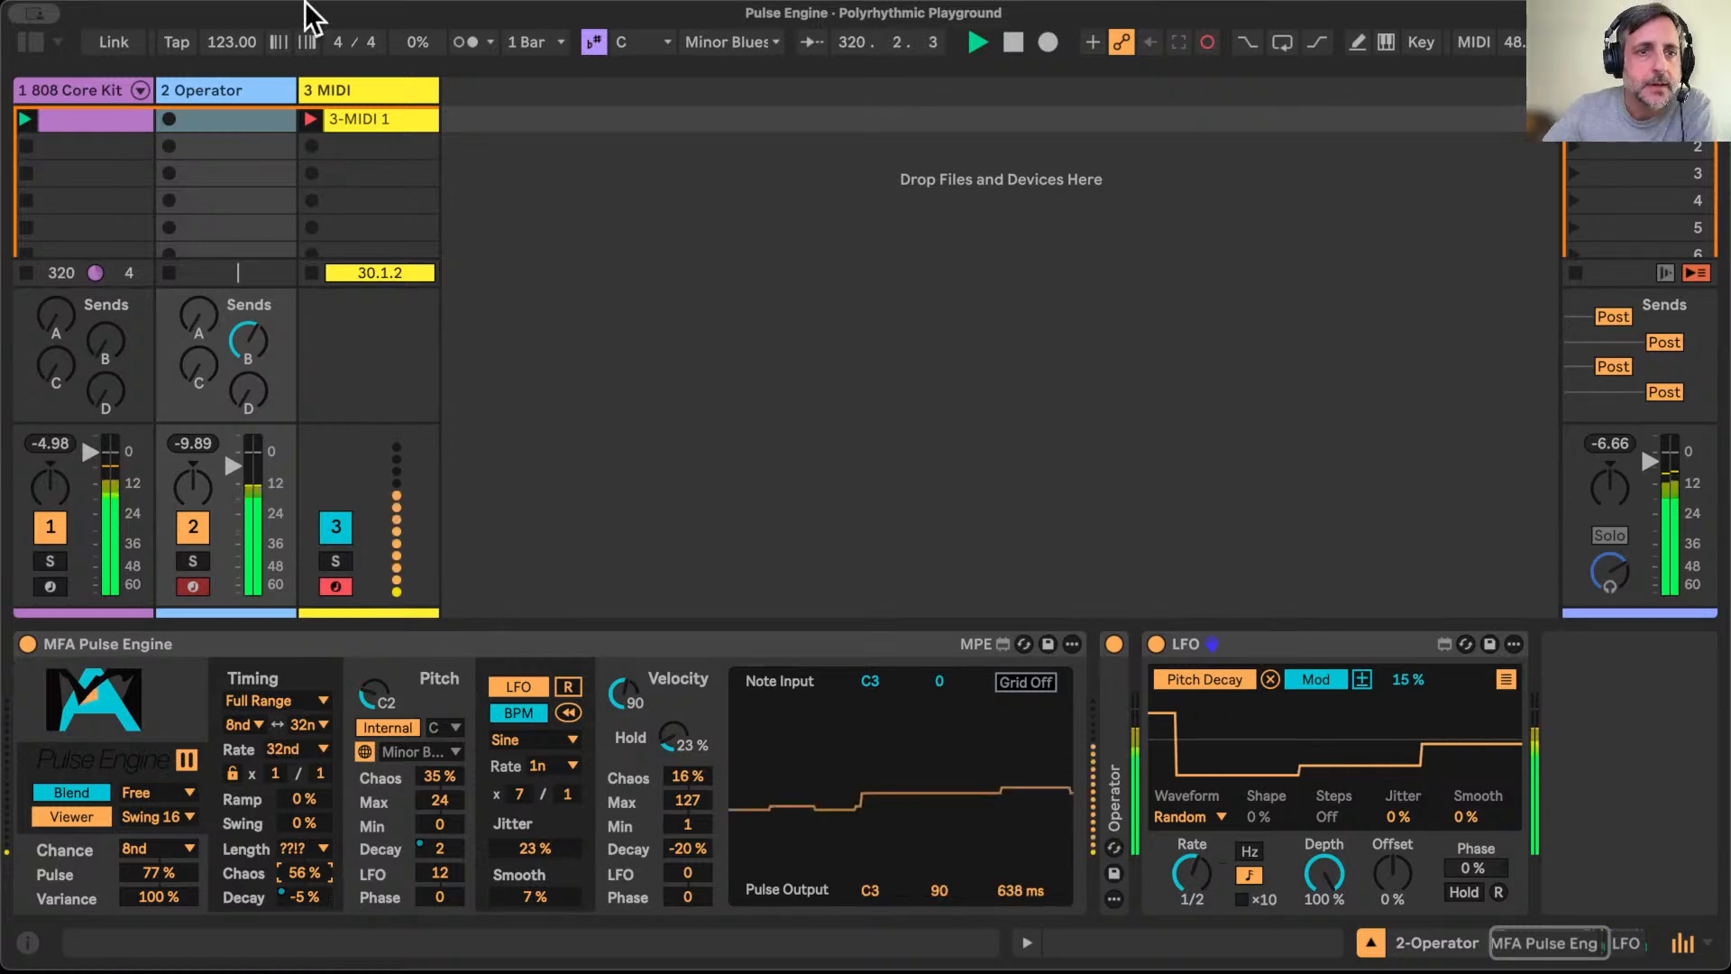
# Step: Examine the notes recorded in the 3-MIDI 1 clip
pyautogui.doubleClick(404, 118)
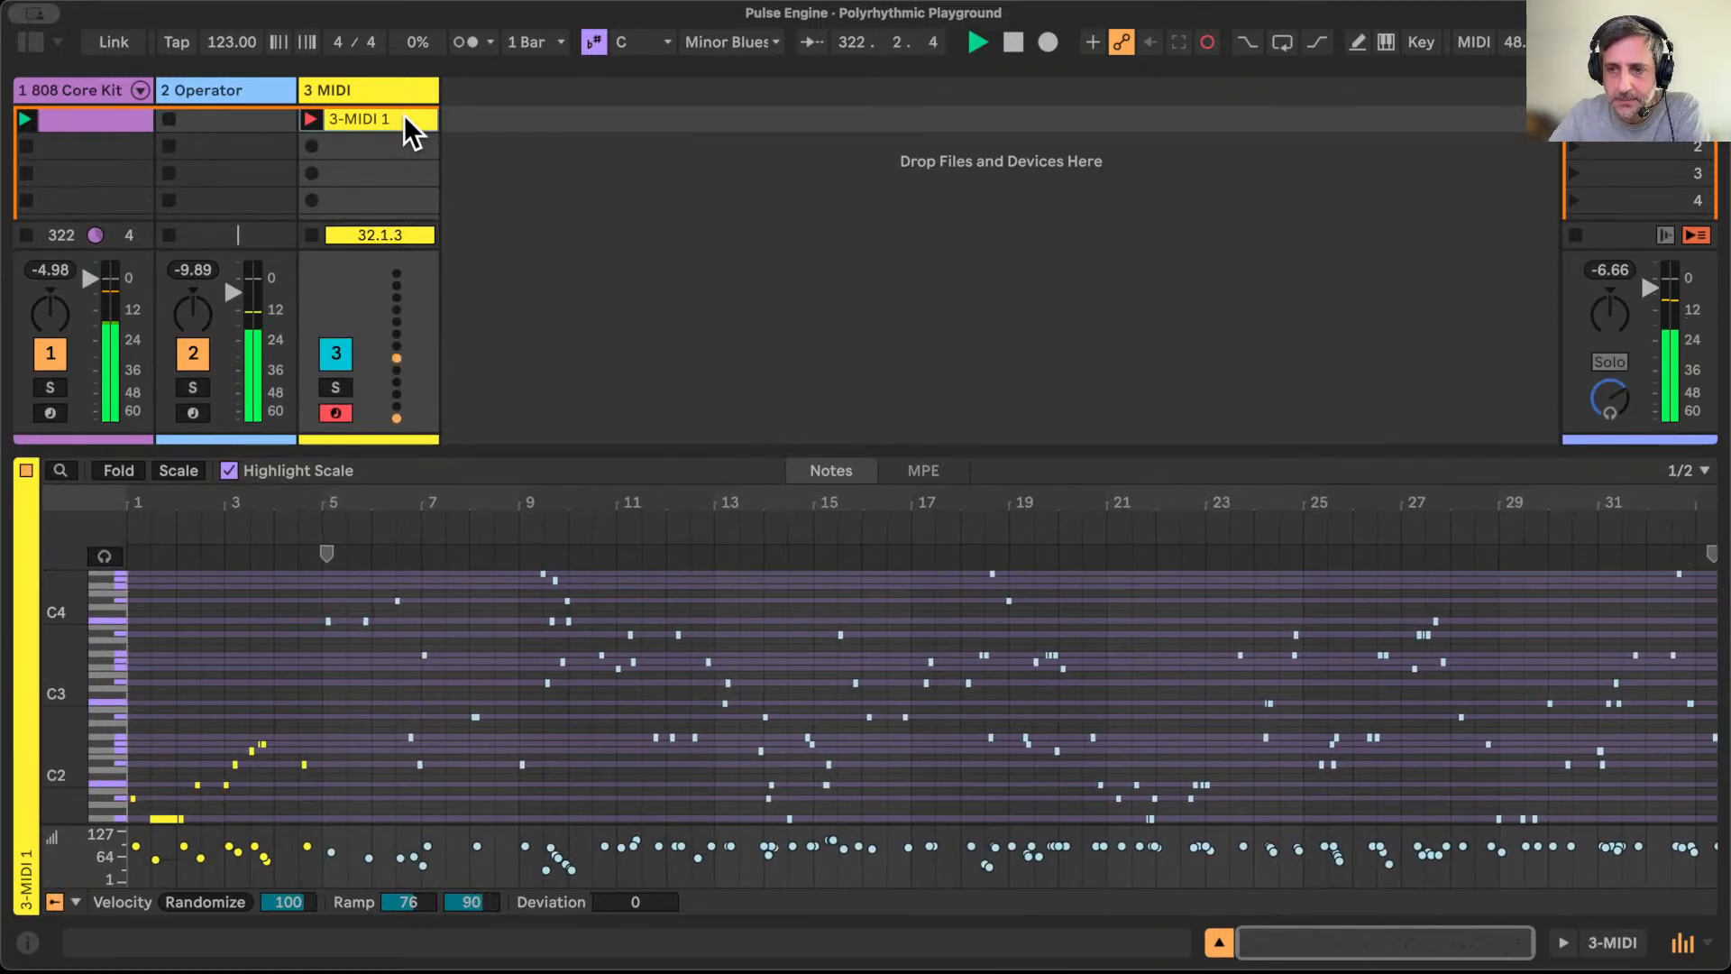
pyautogui.click(404, 85)
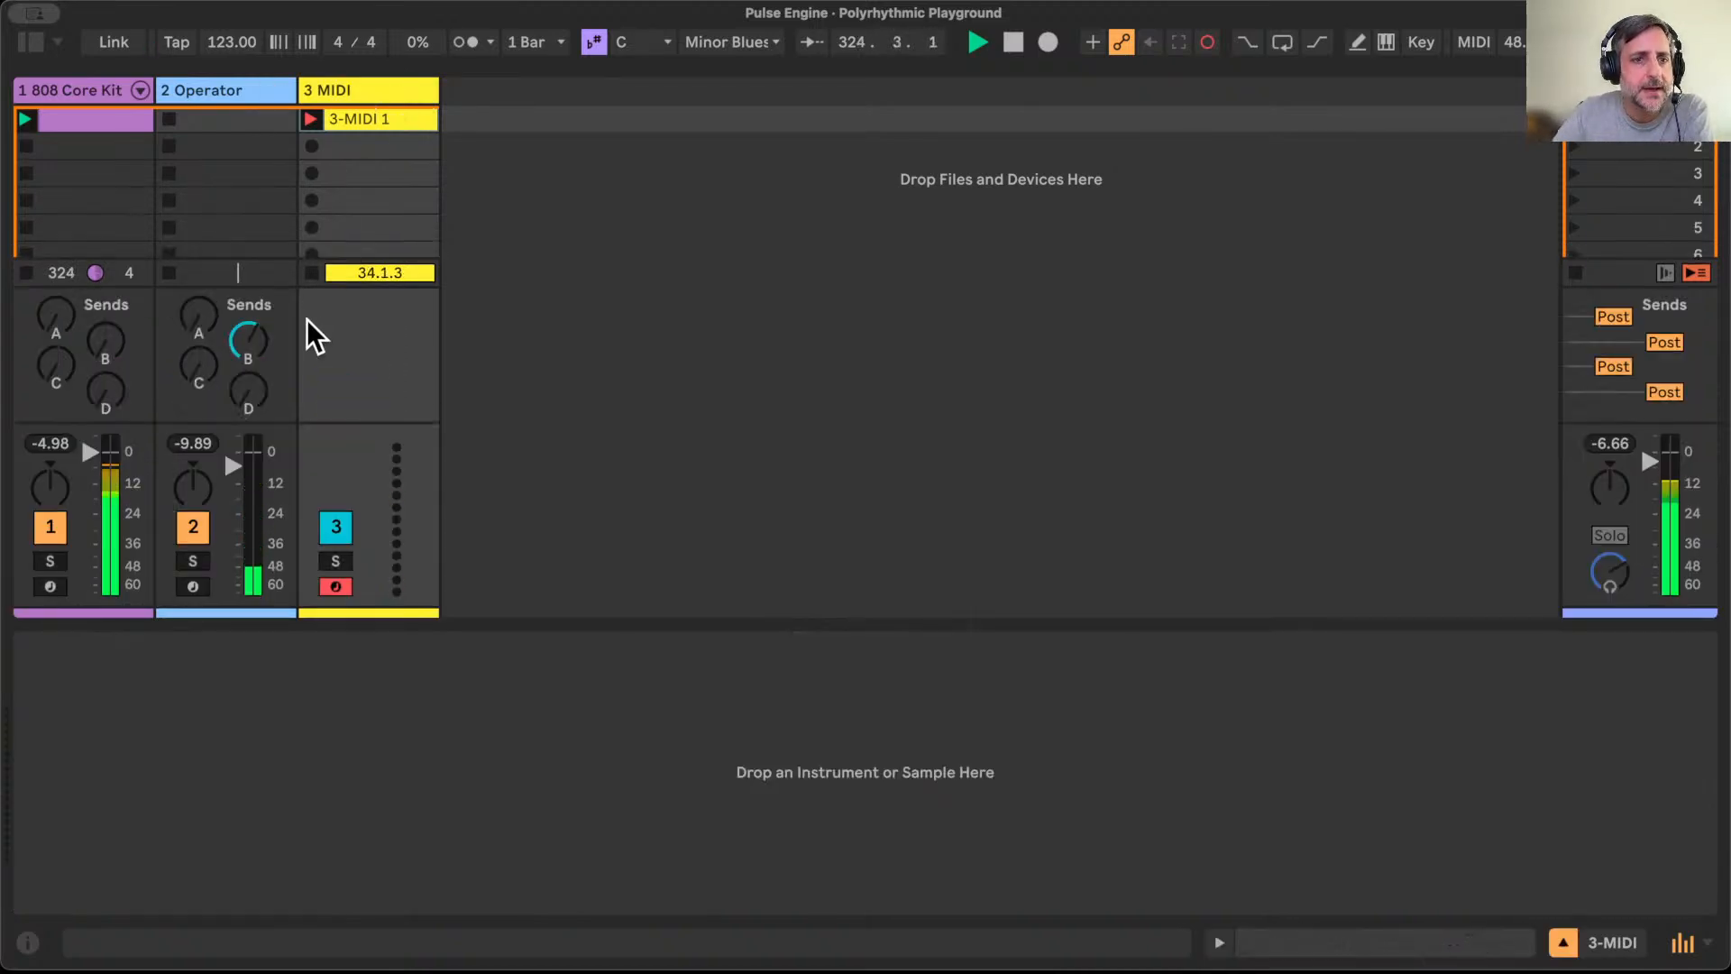
# Step: In Arrangement View, enable the loop, move it to bars 1 to 4 and record the tracks from the start
pyautogui.press('Tab')
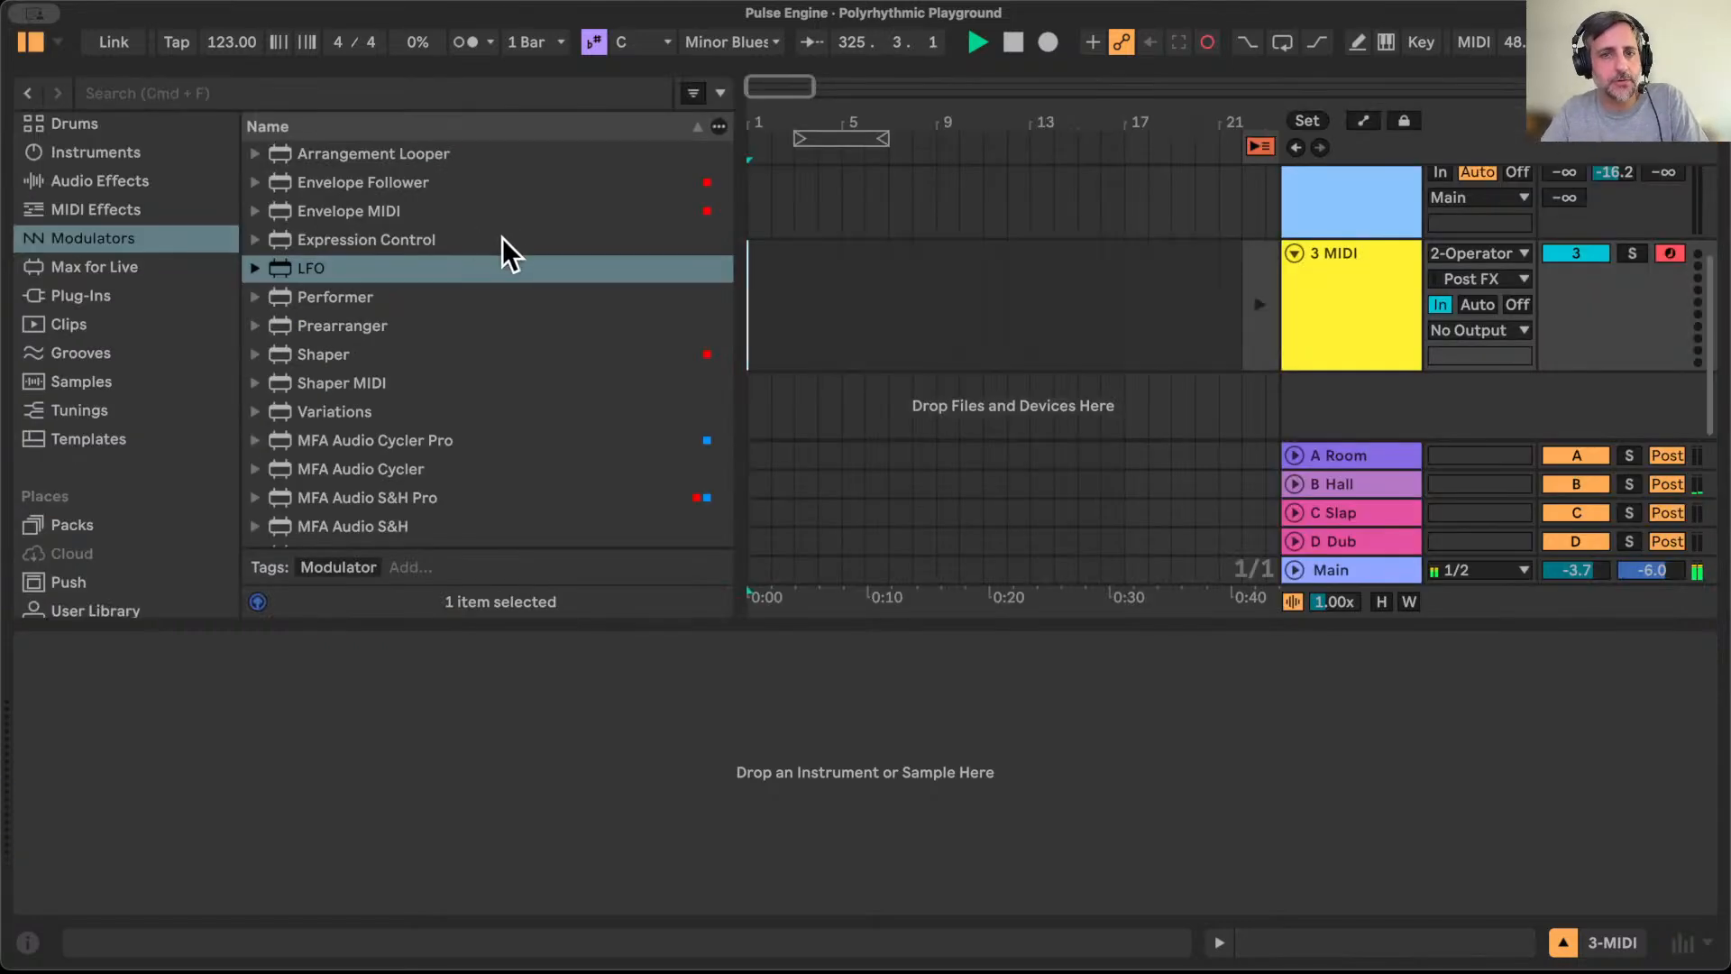
pyautogui.click(1280, 41)
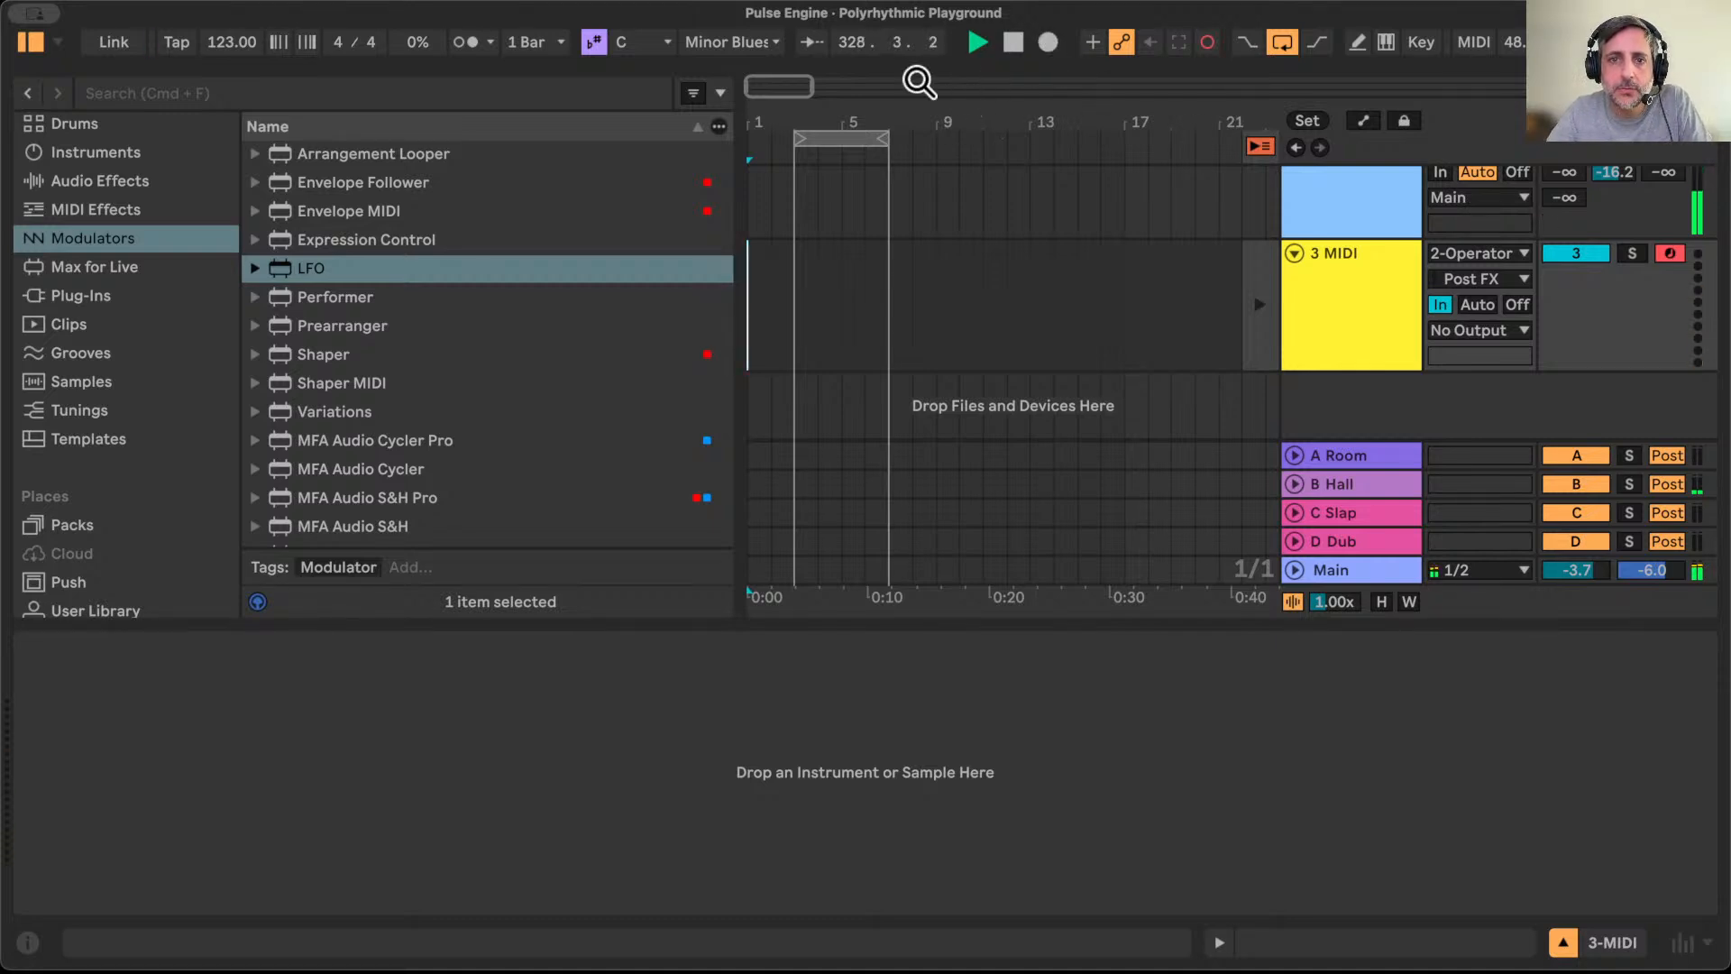
pyautogui.moveTo(838, 137); pyautogui.dragTo(765, 137)
pyautogui.click(1014, 44)
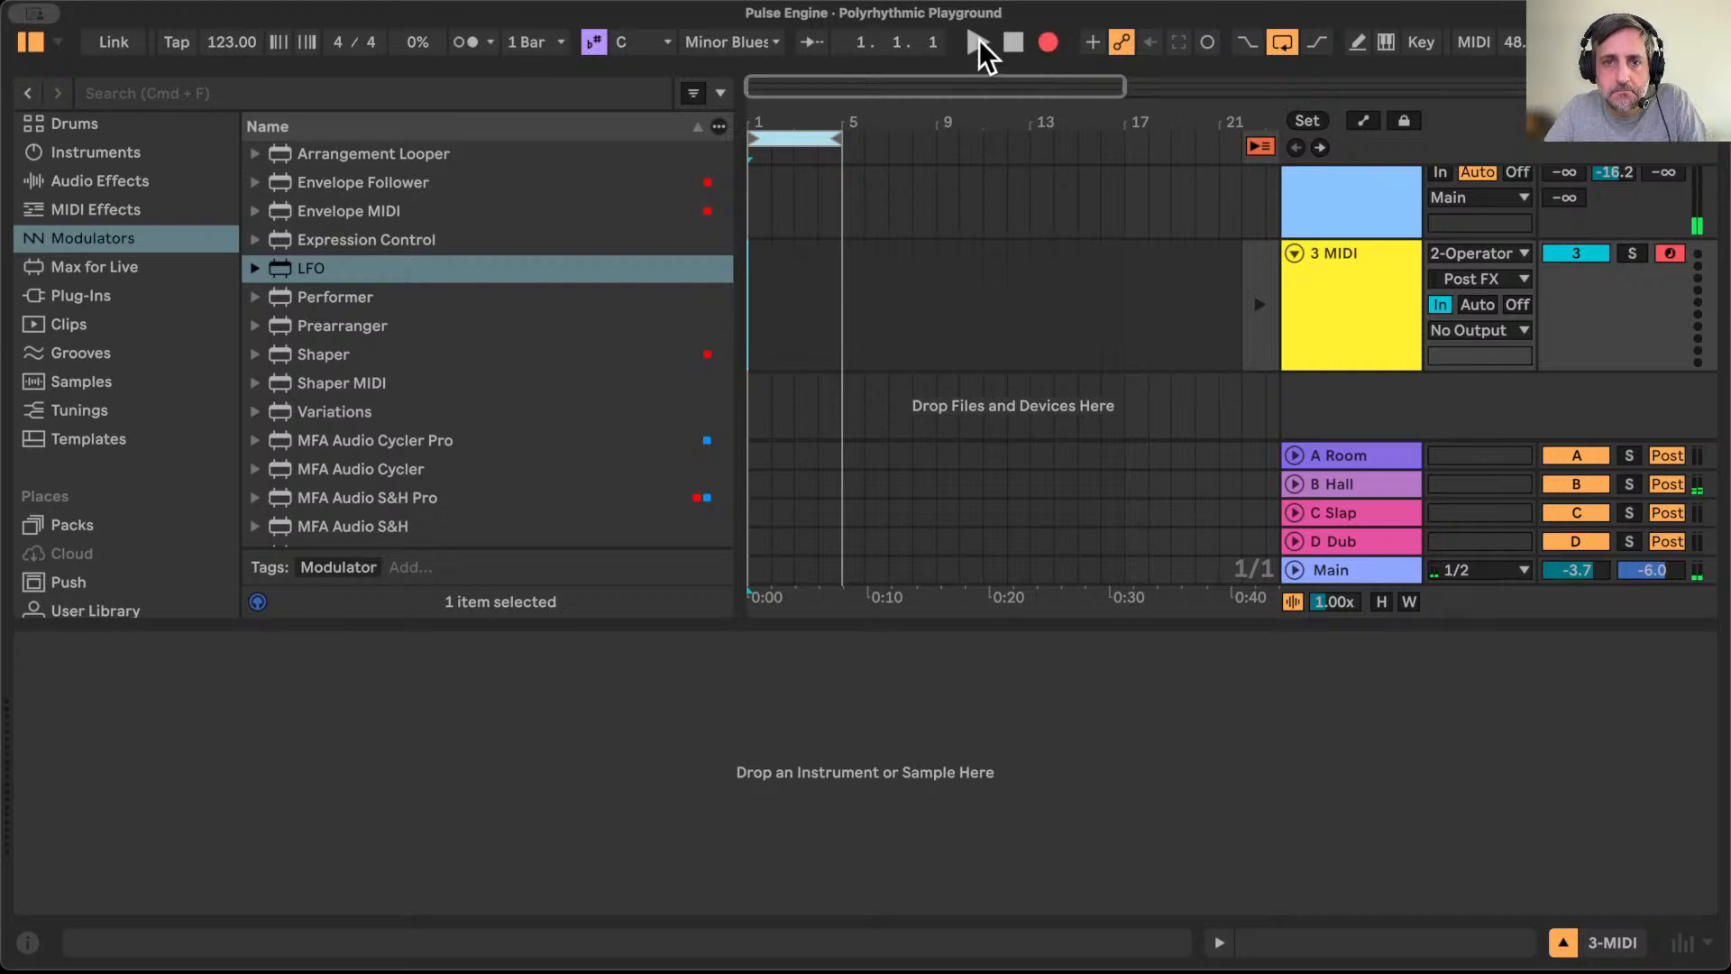
pyautogui.moveTo(773, 118); pyautogui.dragTo(774, 235)
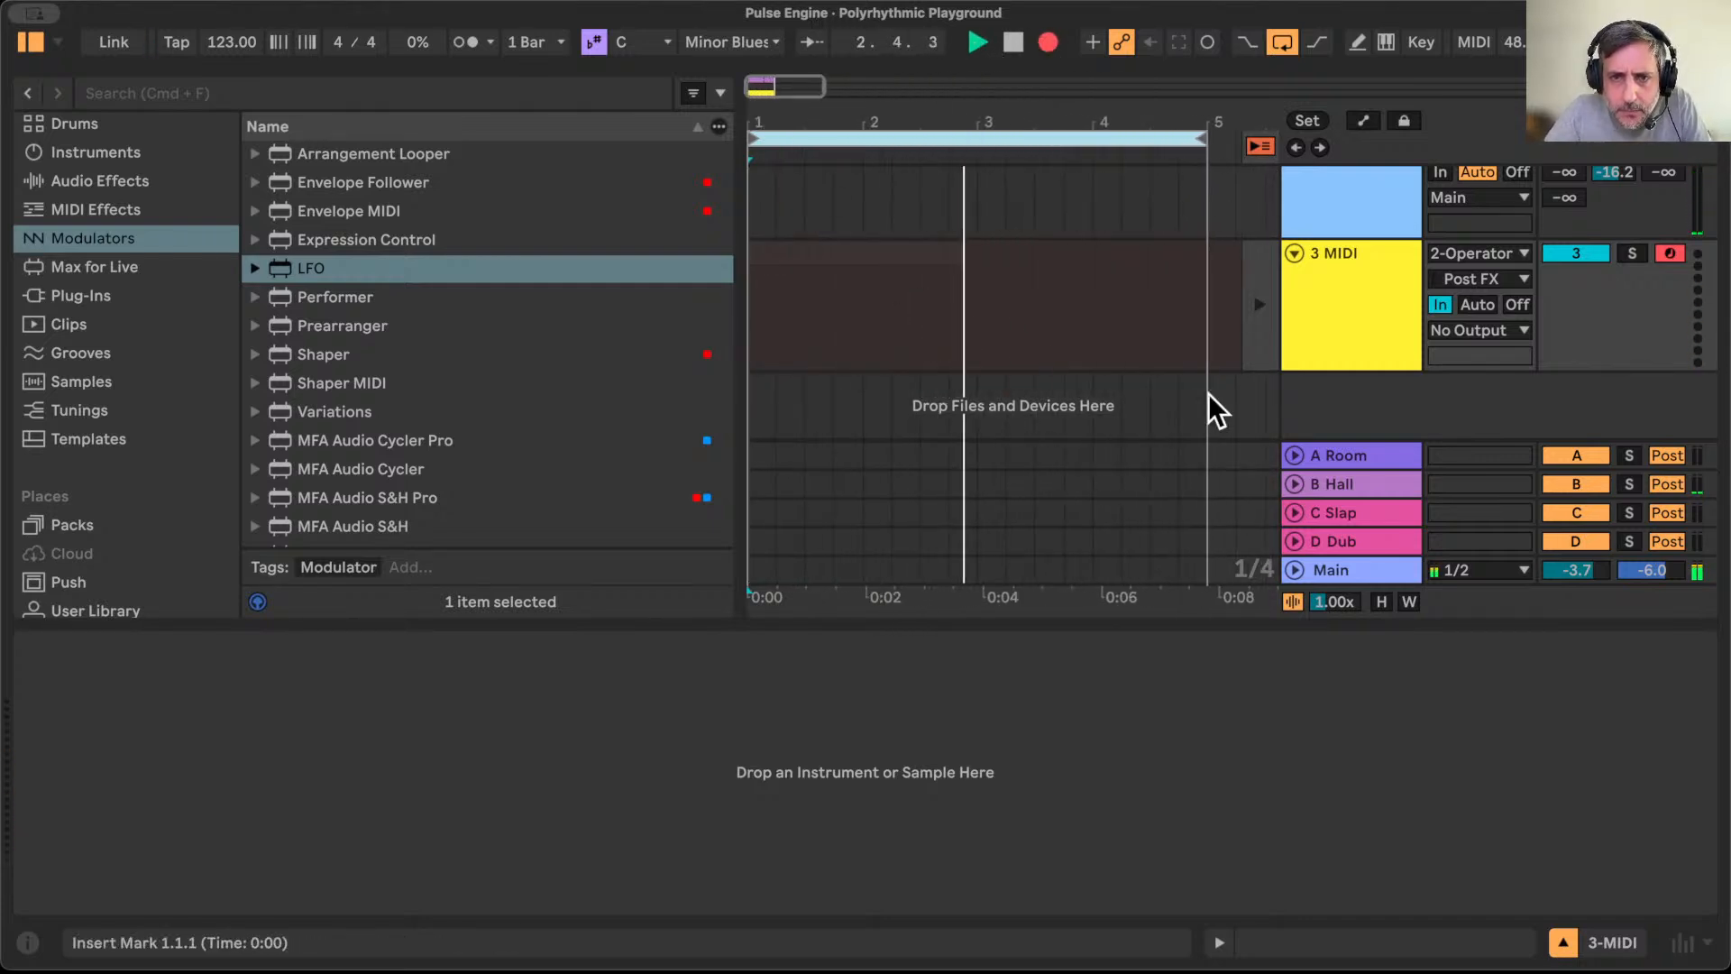
# Step: Show the take lanes of the MIDI track in the Arrangement and compare the recording with Session View
pyautogui.rightClick(1349, 334)
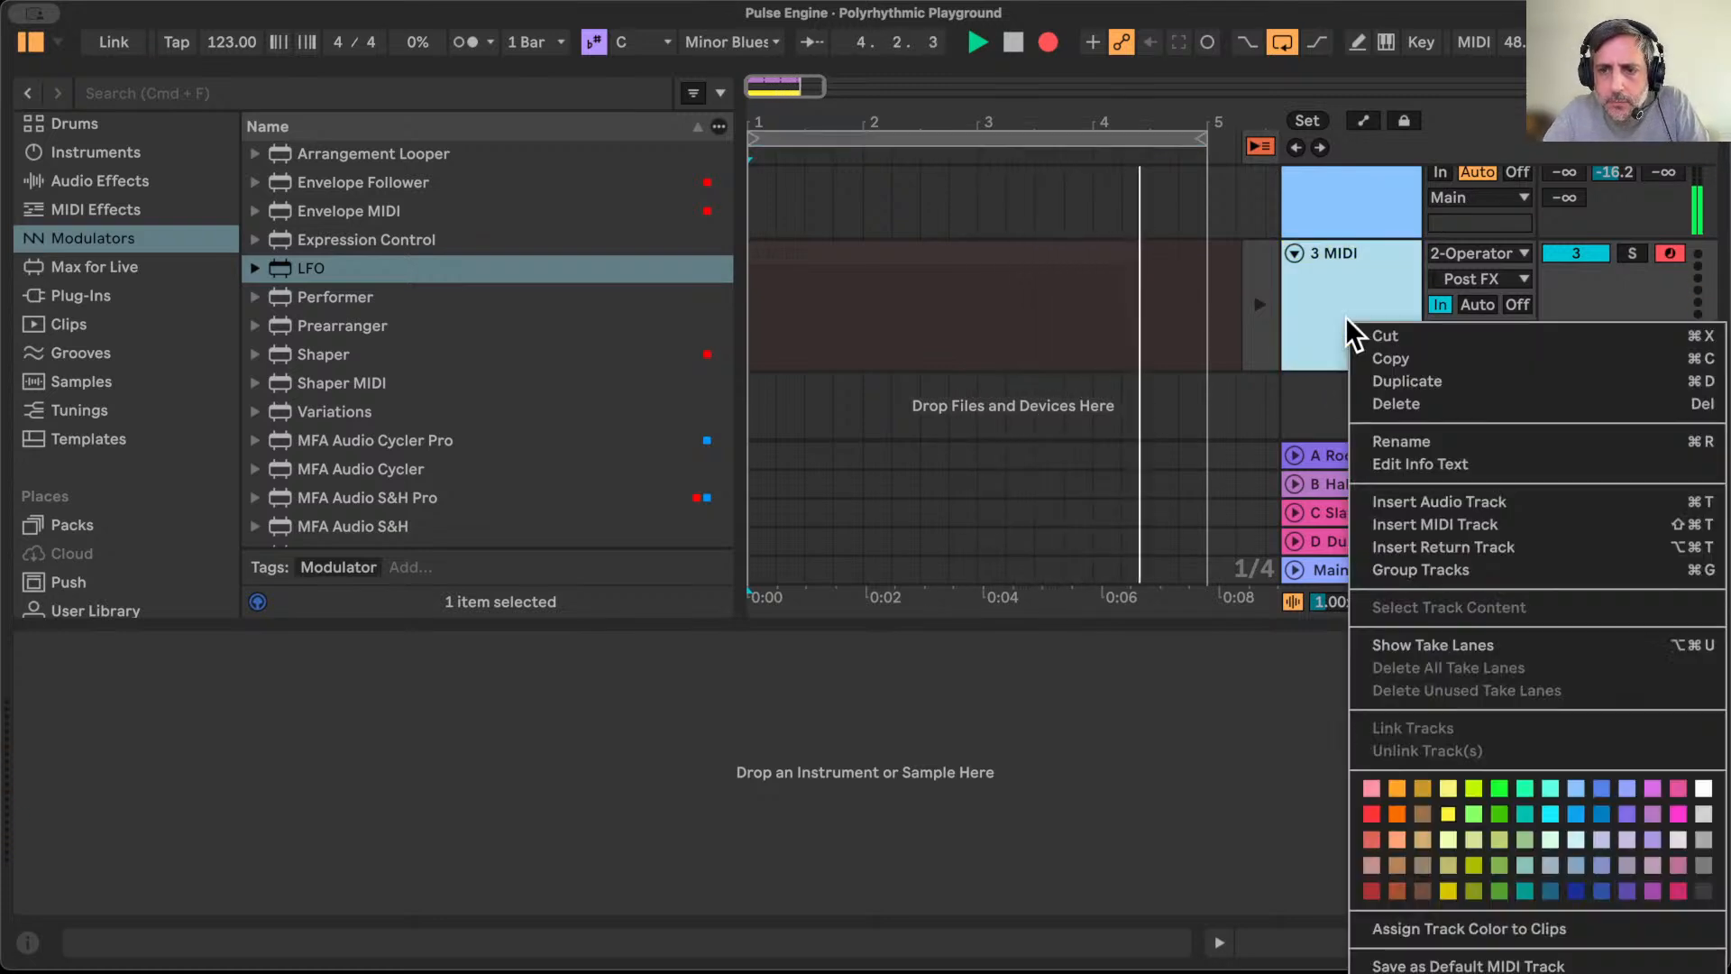
pyautogui.click(1444, 646)
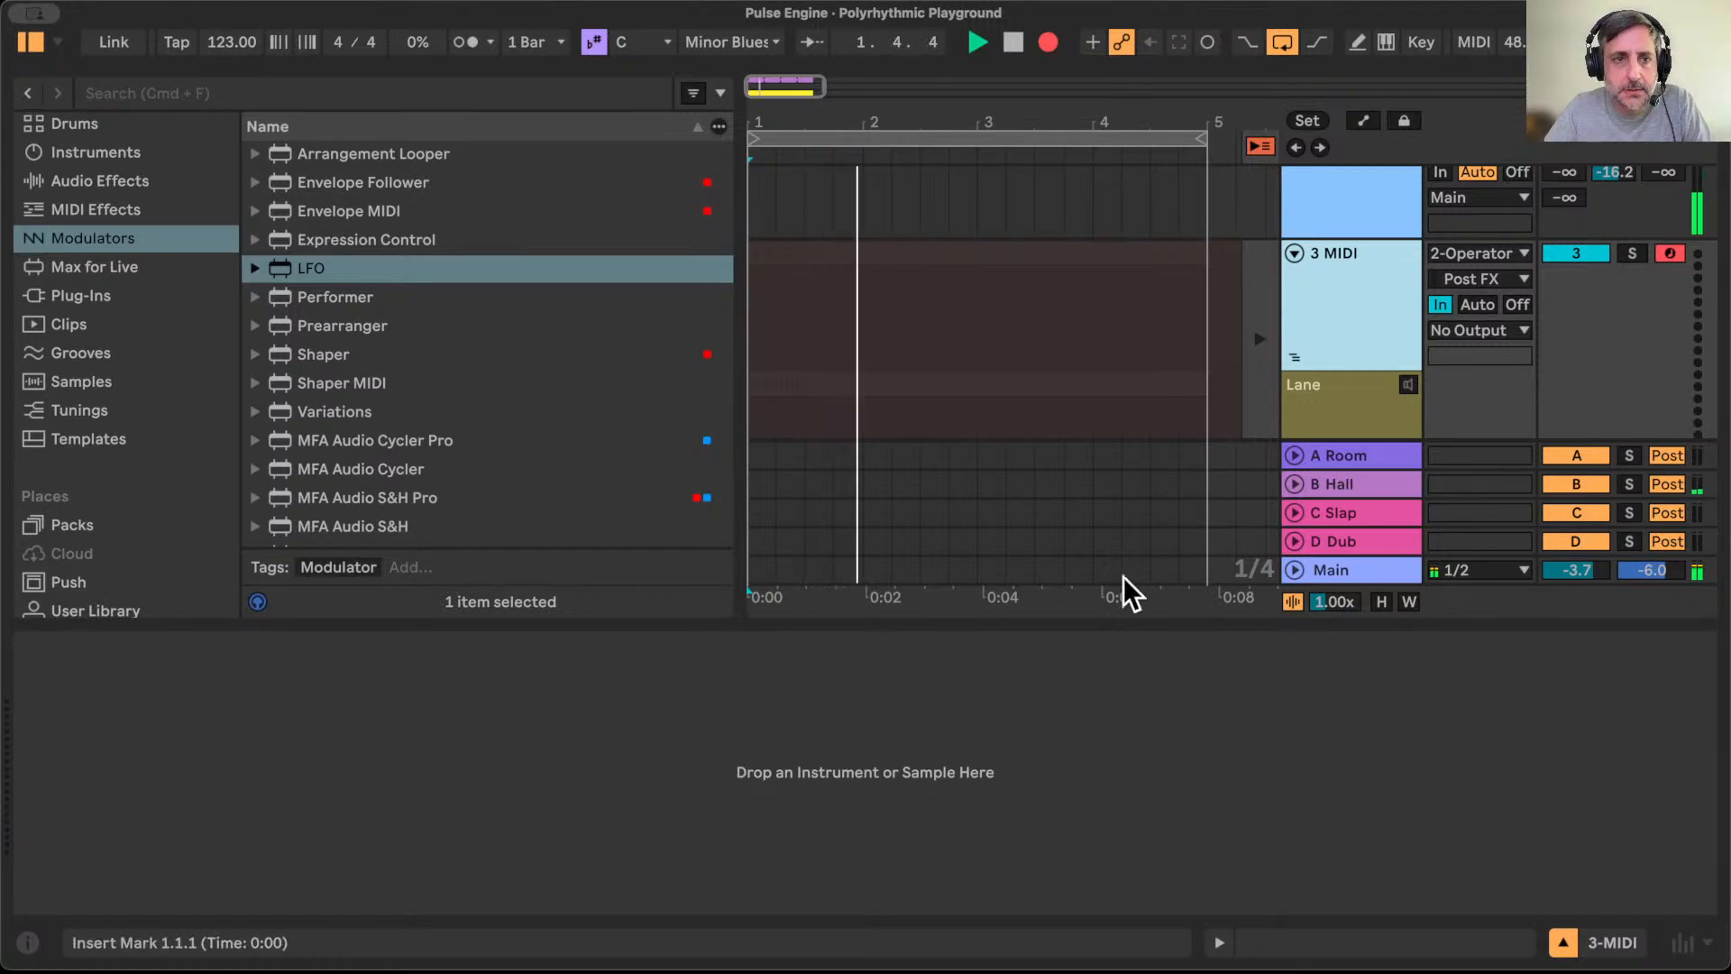
pyautogui.press('Tab')
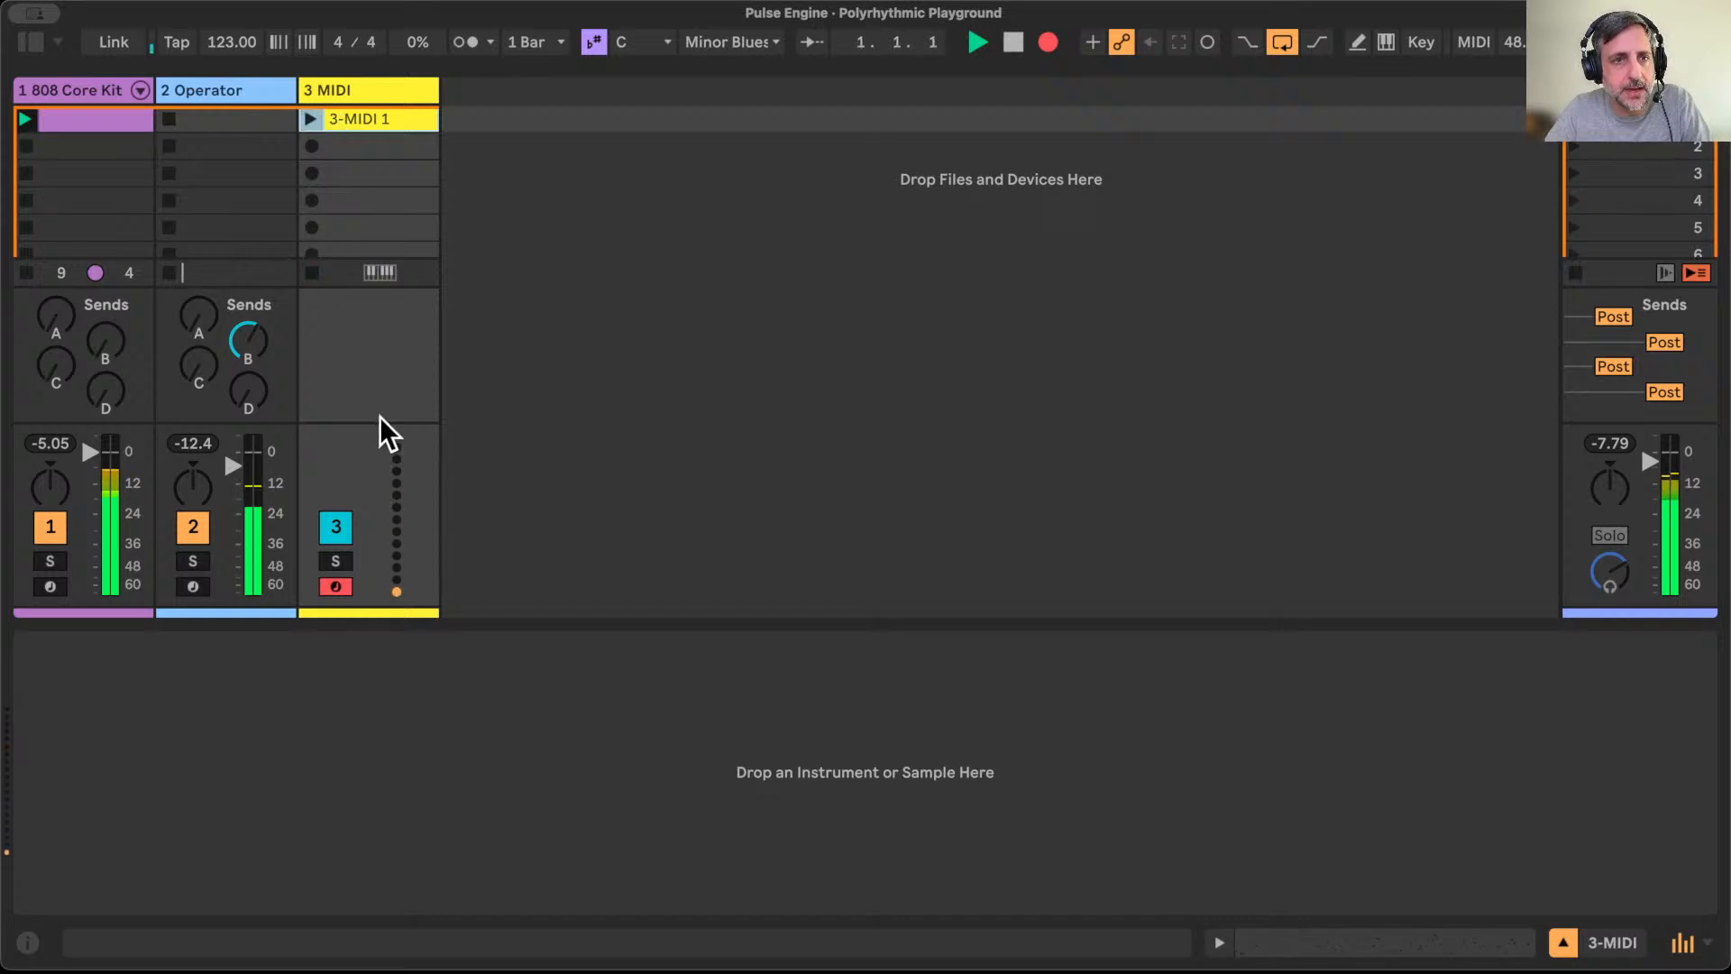
pyautogui.press('Tab')
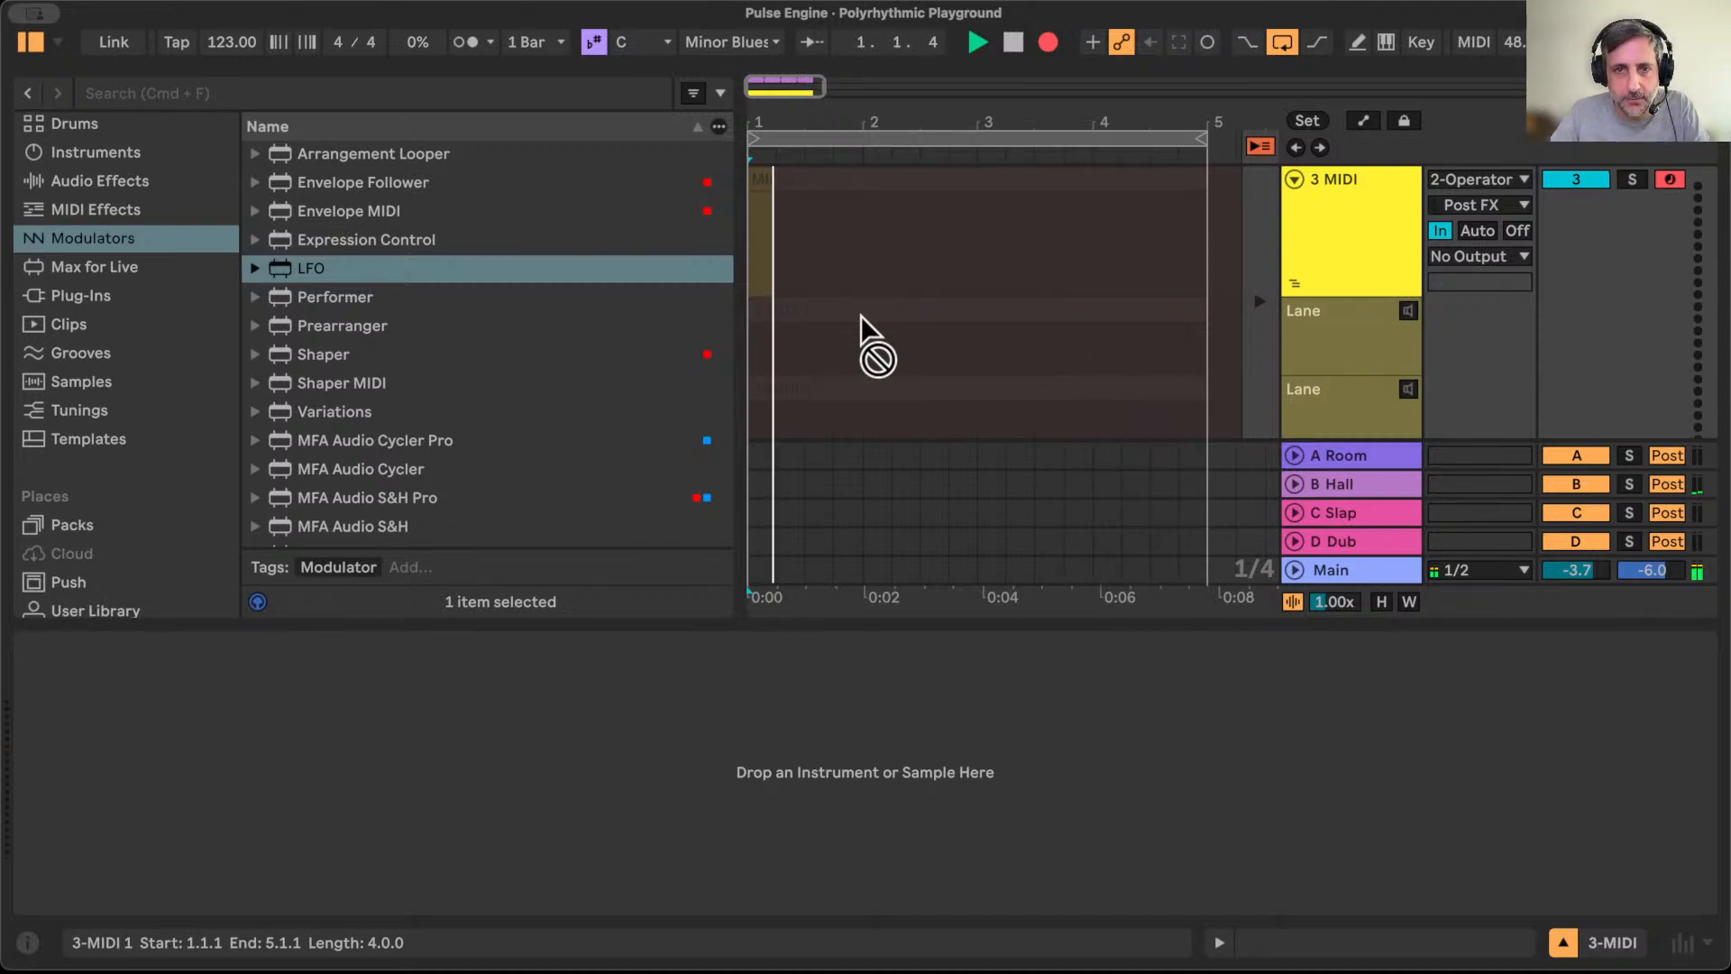
pyautogui.press('Tab')
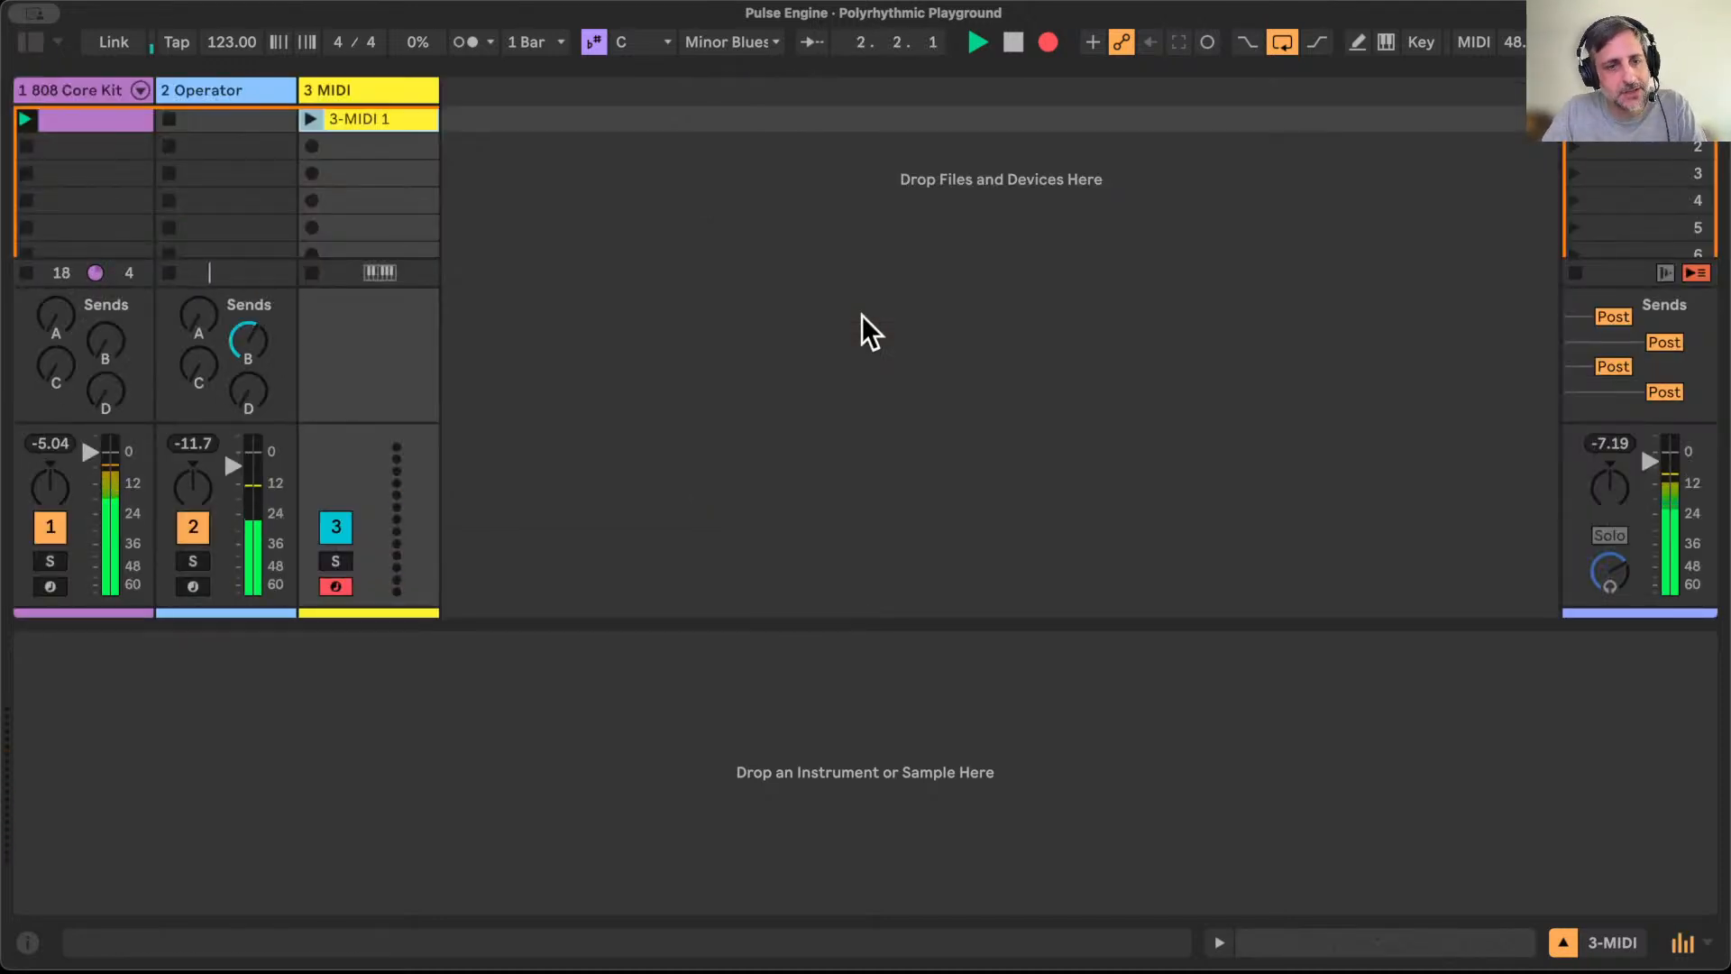
# Step: Record a Hold change to 18 % on the Pulse Engine and show its automation in the Arrangement
pyautogui.click(258, 86)
pyautogui.moveTo(676, 739); pyautogui.dragTo(676, 748)
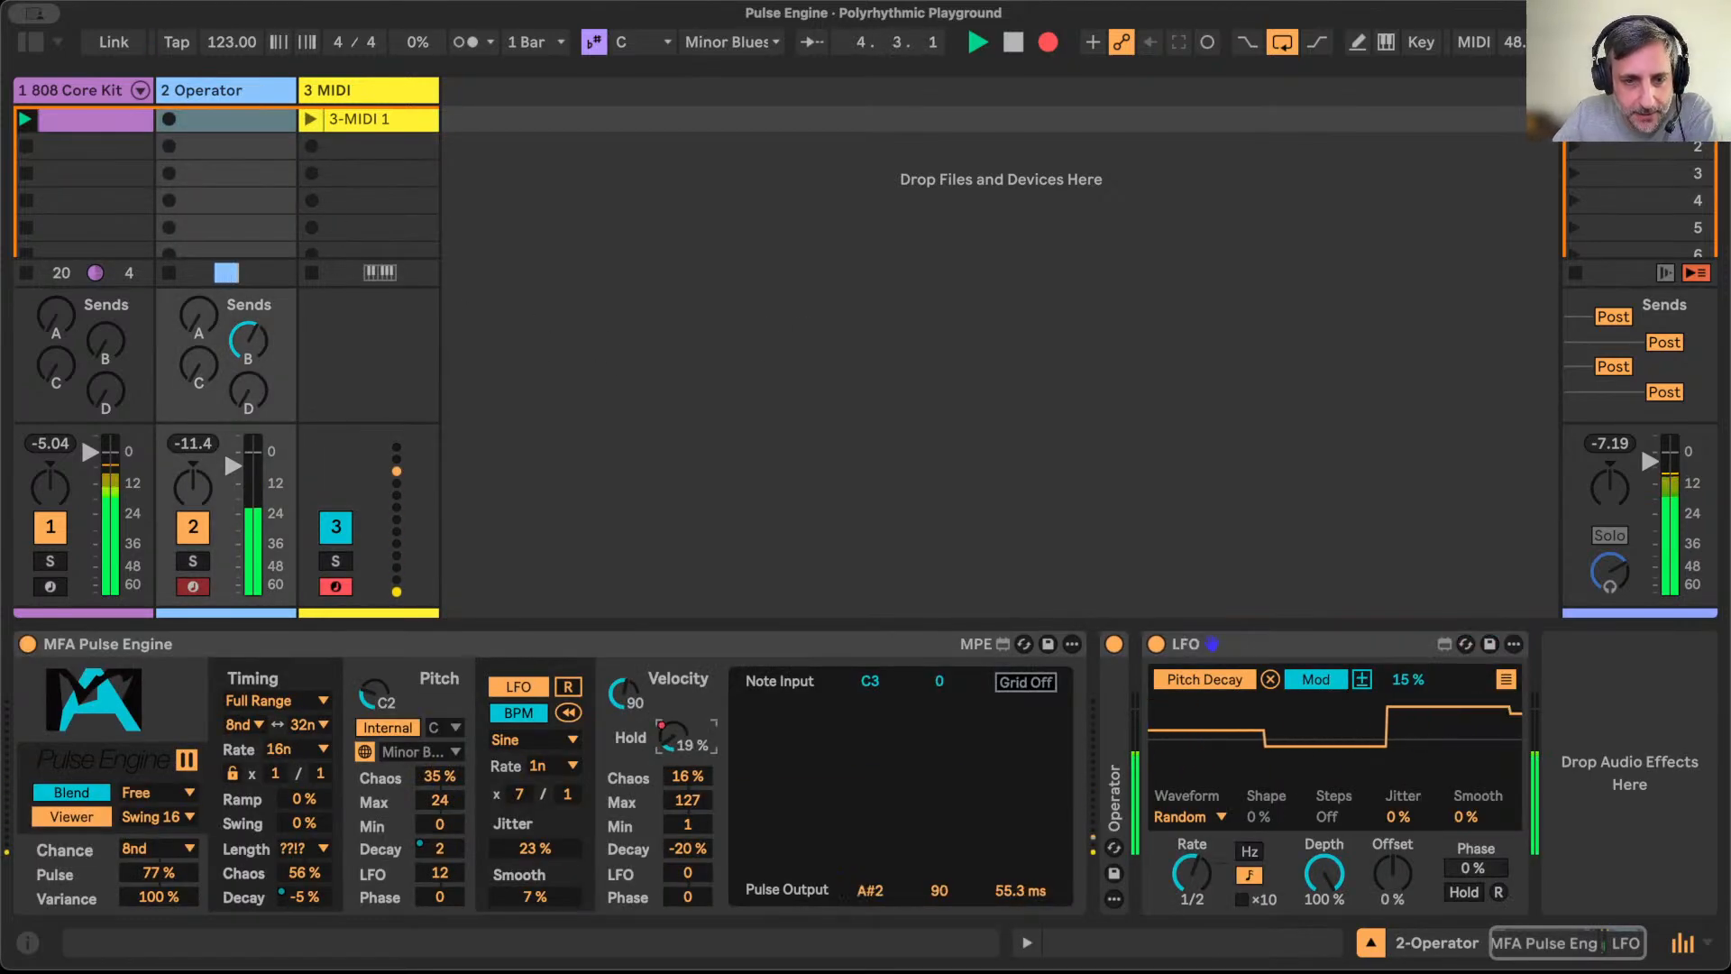
pyautogui.rightClick(677, 743)
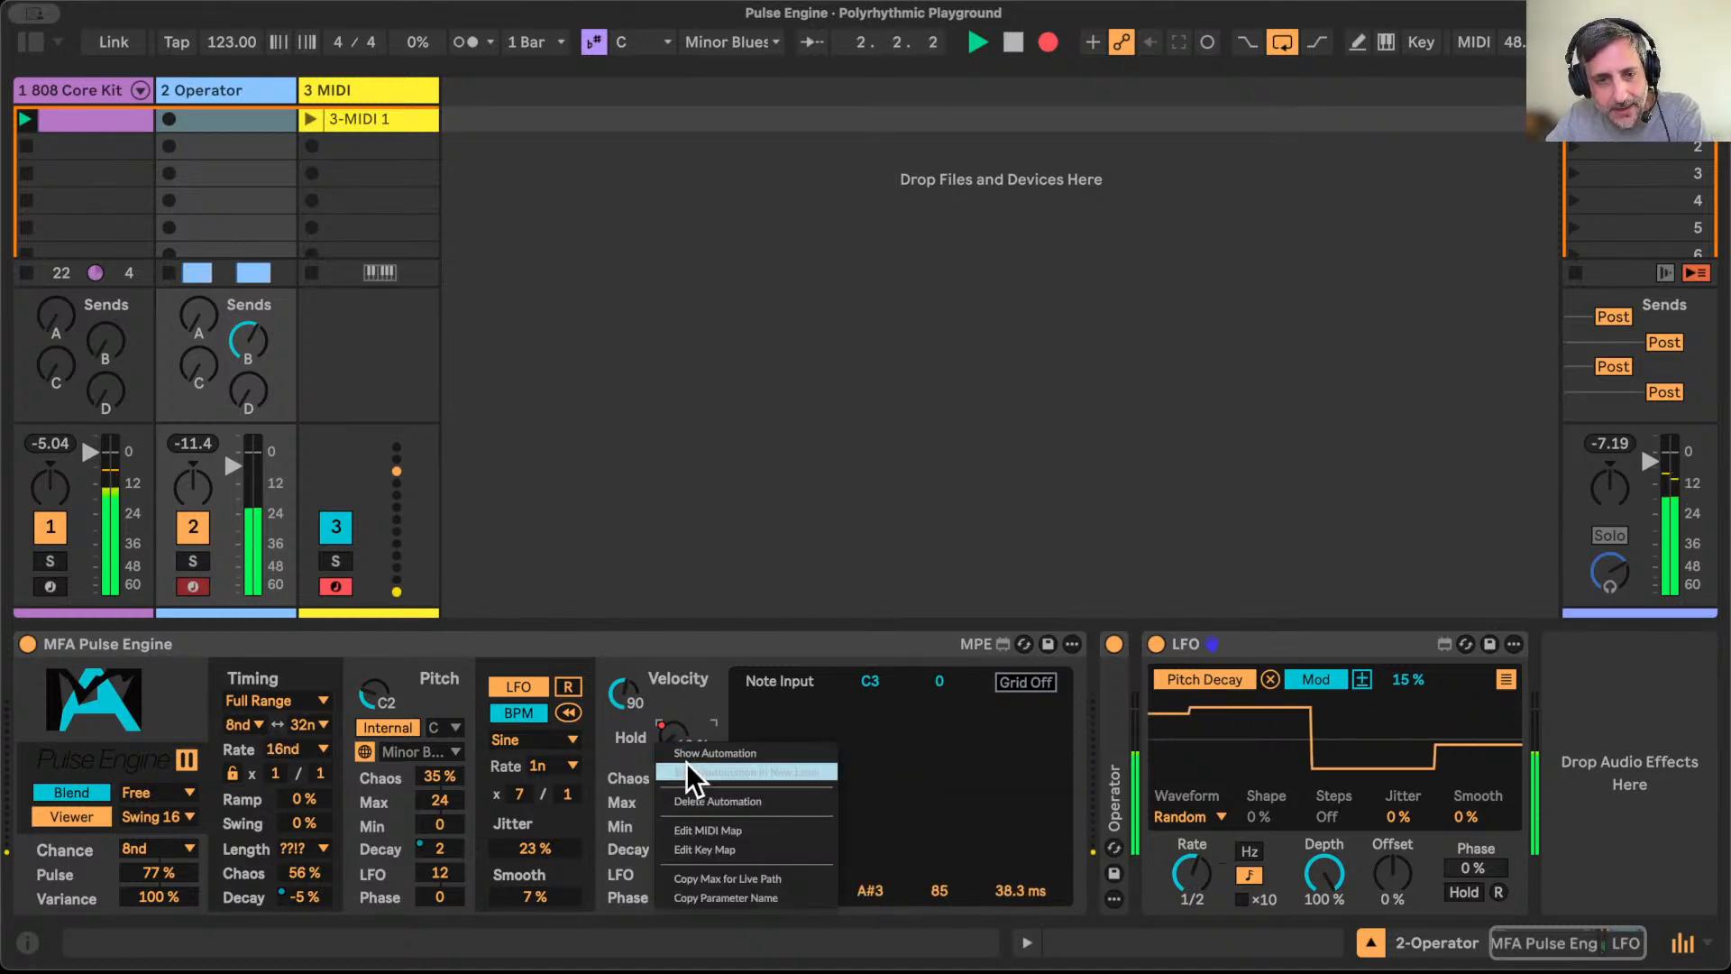
pyautogui.click(703, 754)
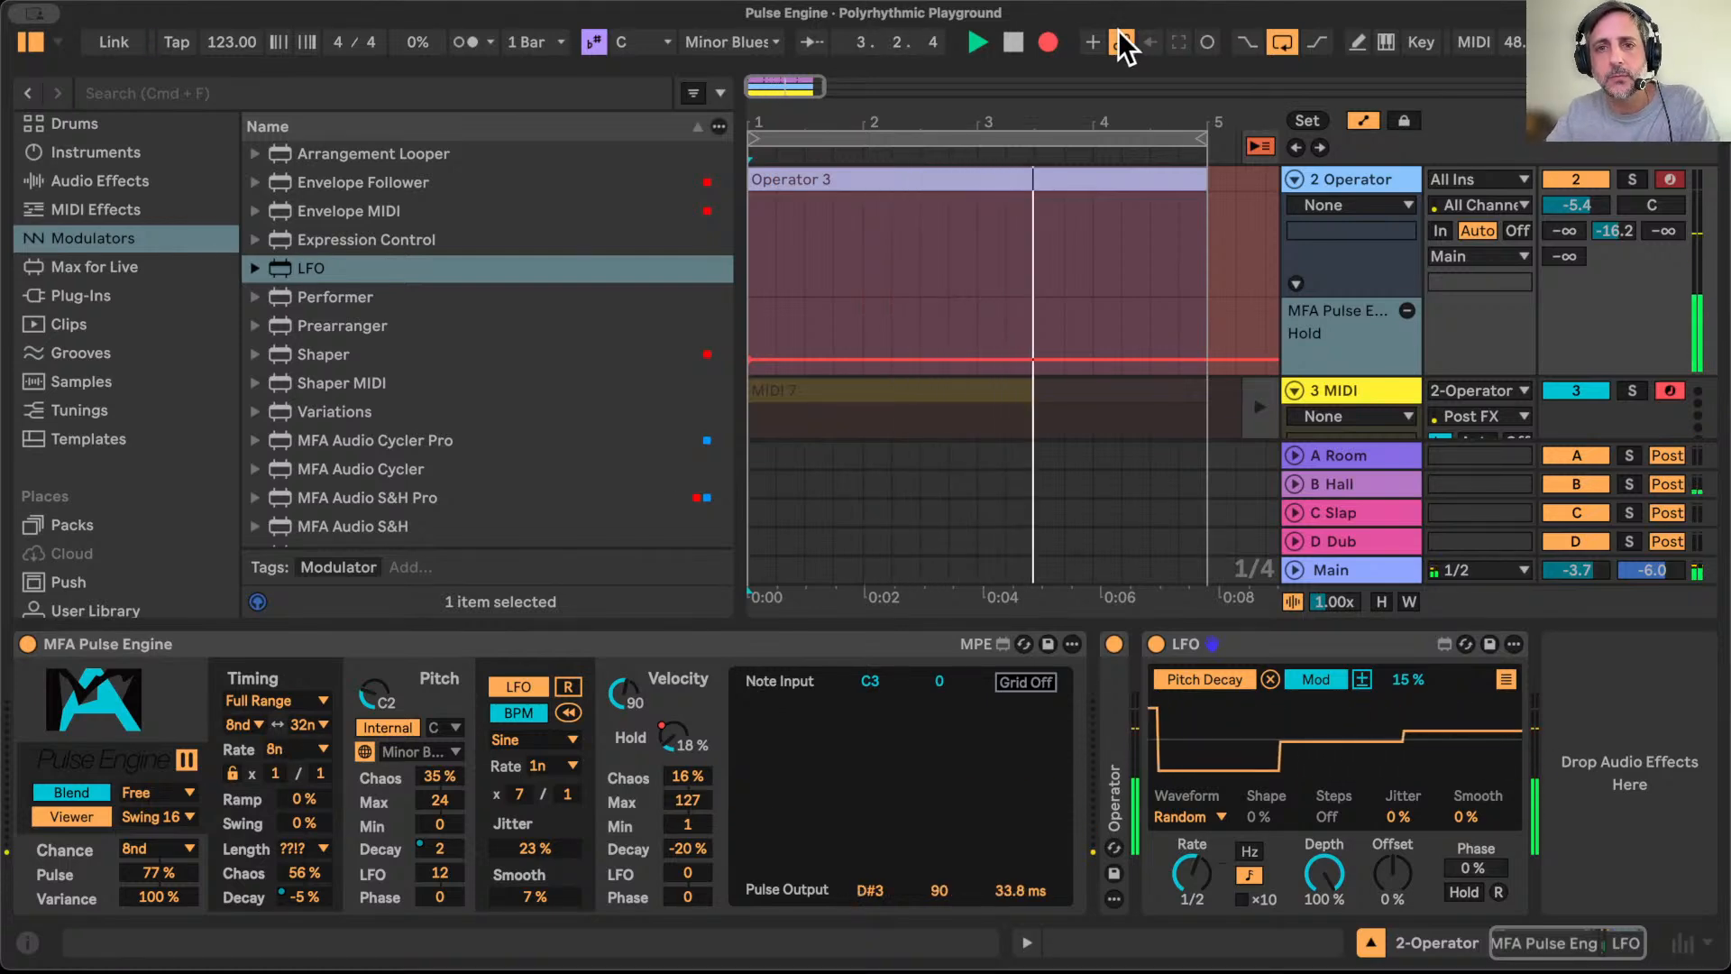
# Step: Stop the Arrangement recording and delete the Pulse Engine's Hold automation
pyautogui.click(1048, 43)
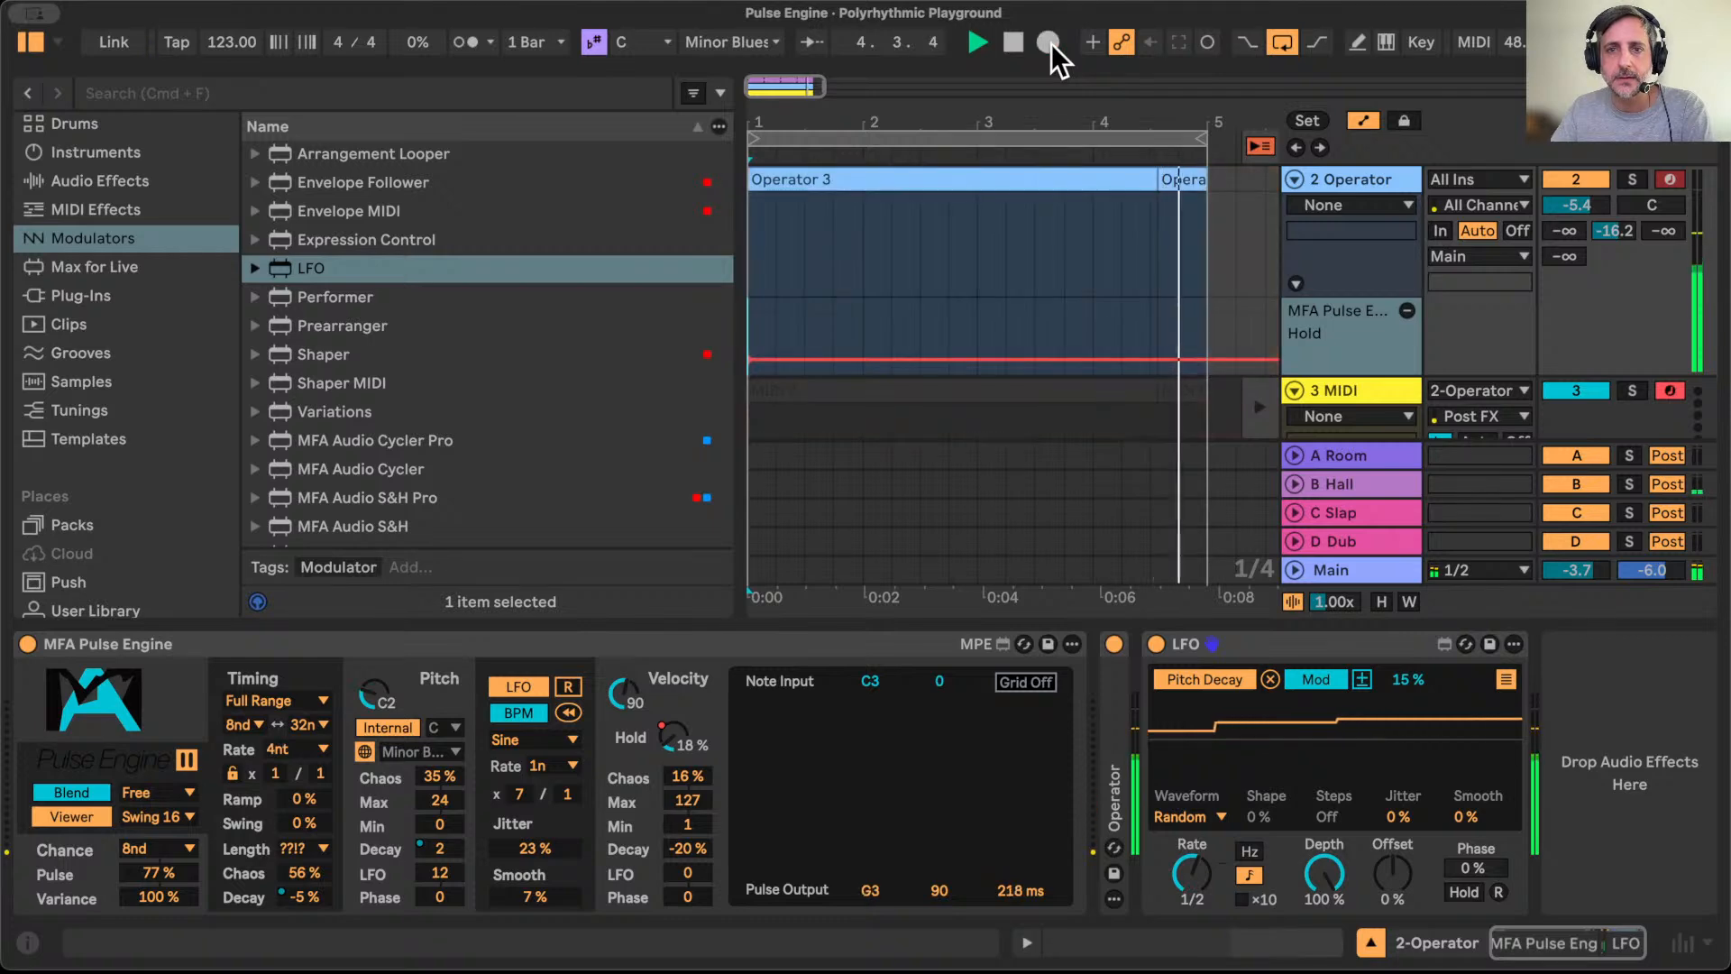
pyautogui.rightClick(671, 736)
pyautogui.click(686, 801)
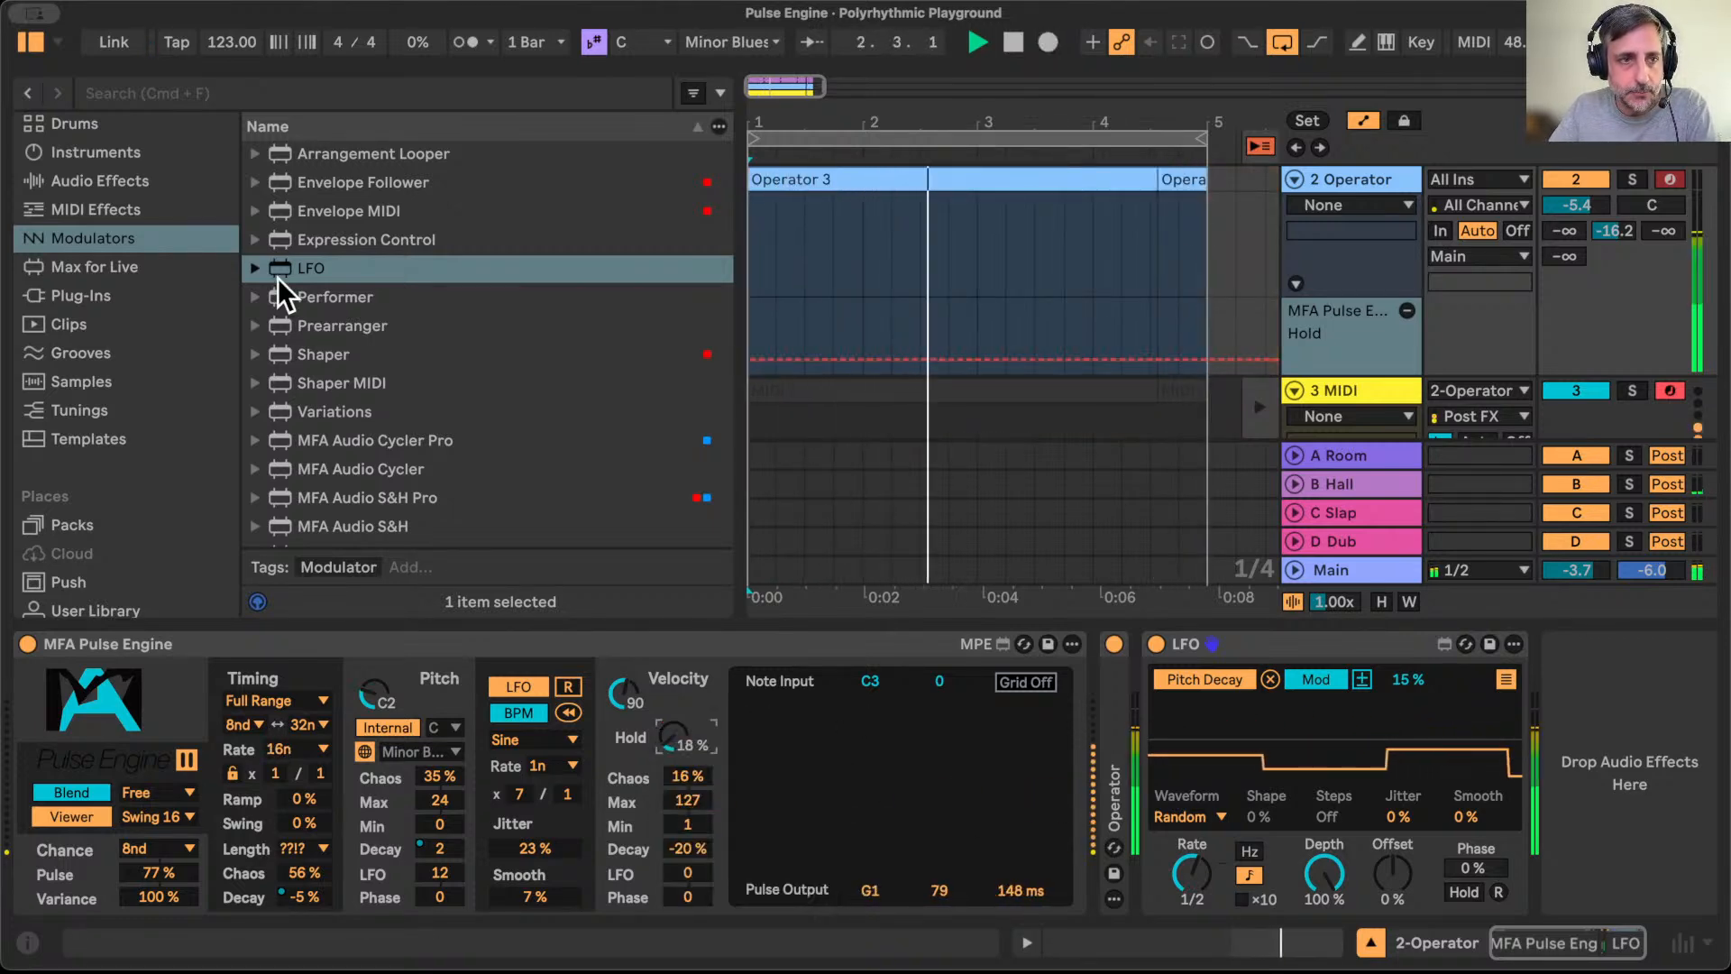
# Step: Hide the browser and the Pulse Engine's Viewer to free up space, with Operator unfolded
pyautogui.click(30, 43)
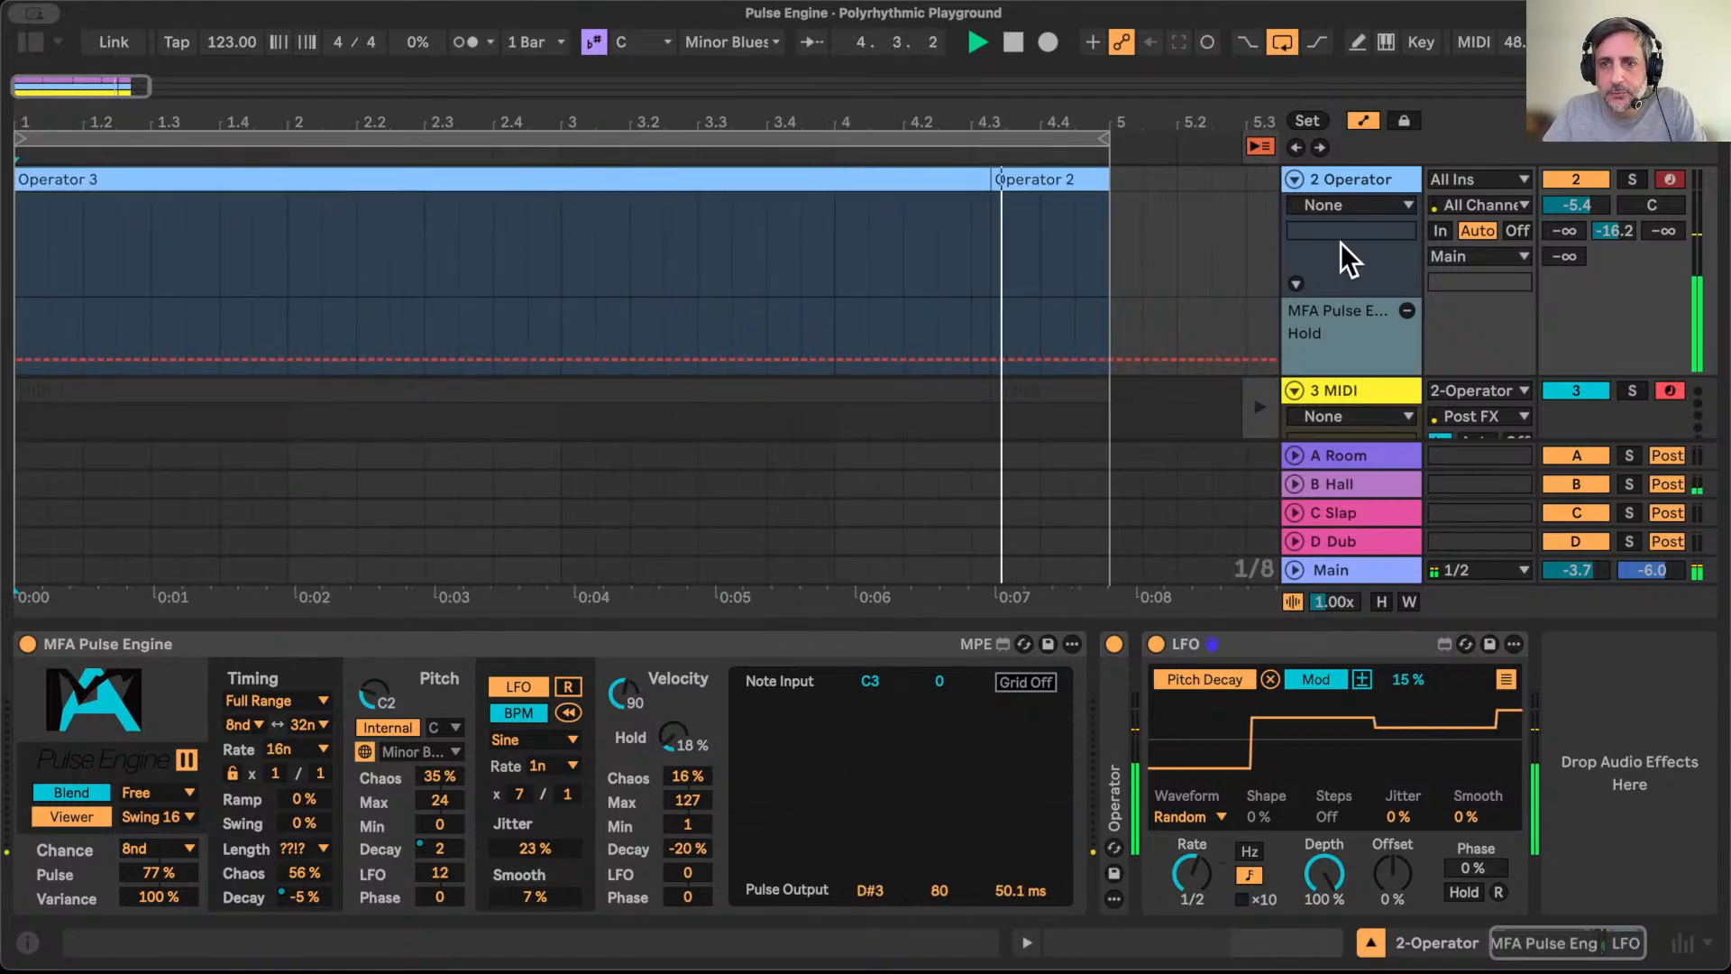
pyautogui.scroll(3, 1340, 241)
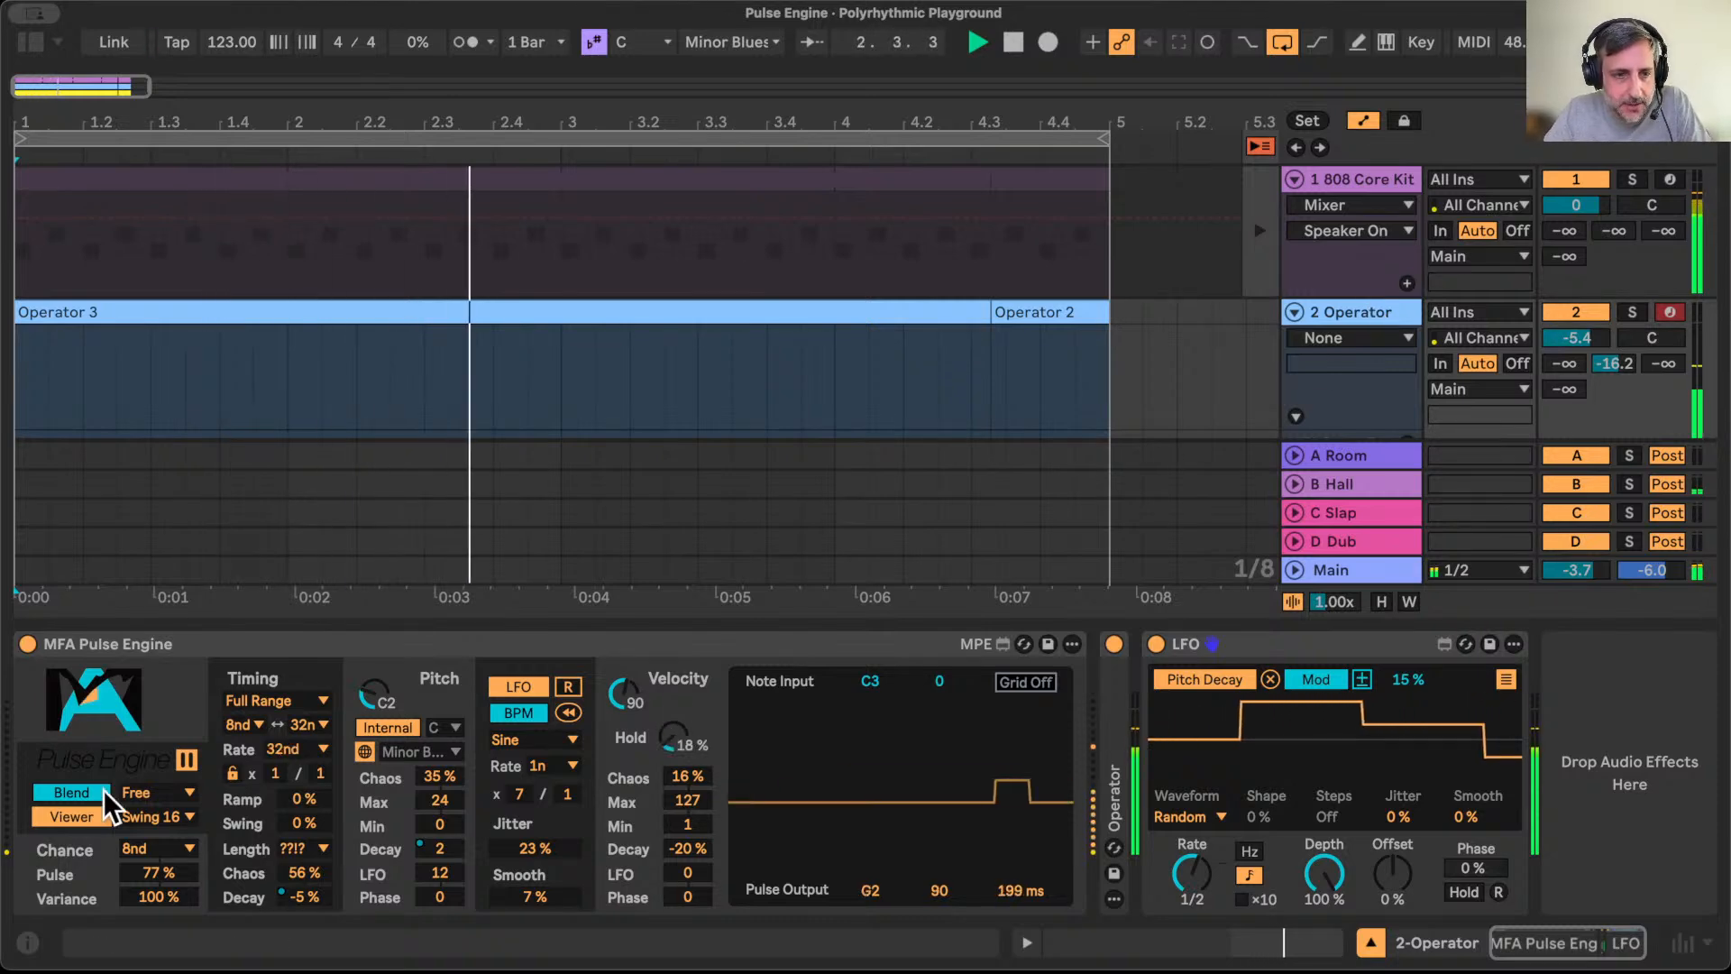
pyautogui.click(61, 815)
pyautogui.doubleClick(755, 757)
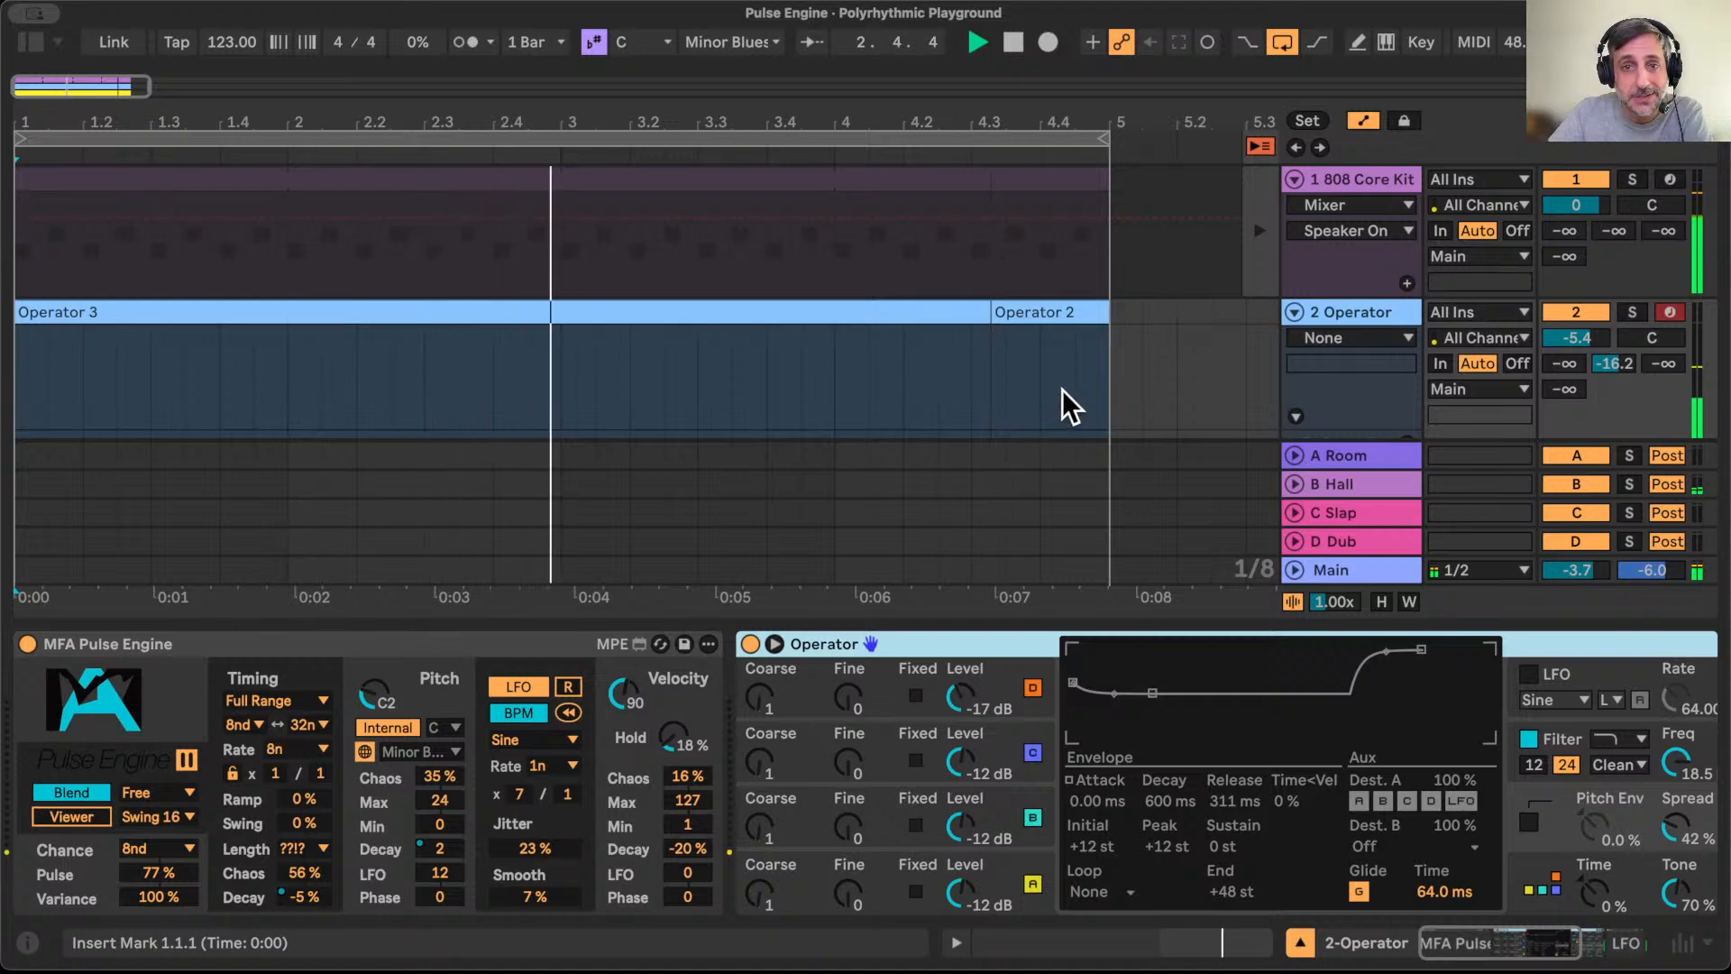
# Step: Delete the recorded 808 Core Kit and Operator clips from the Arrangement and return to Session View
pyautogui.click(1043, 164)
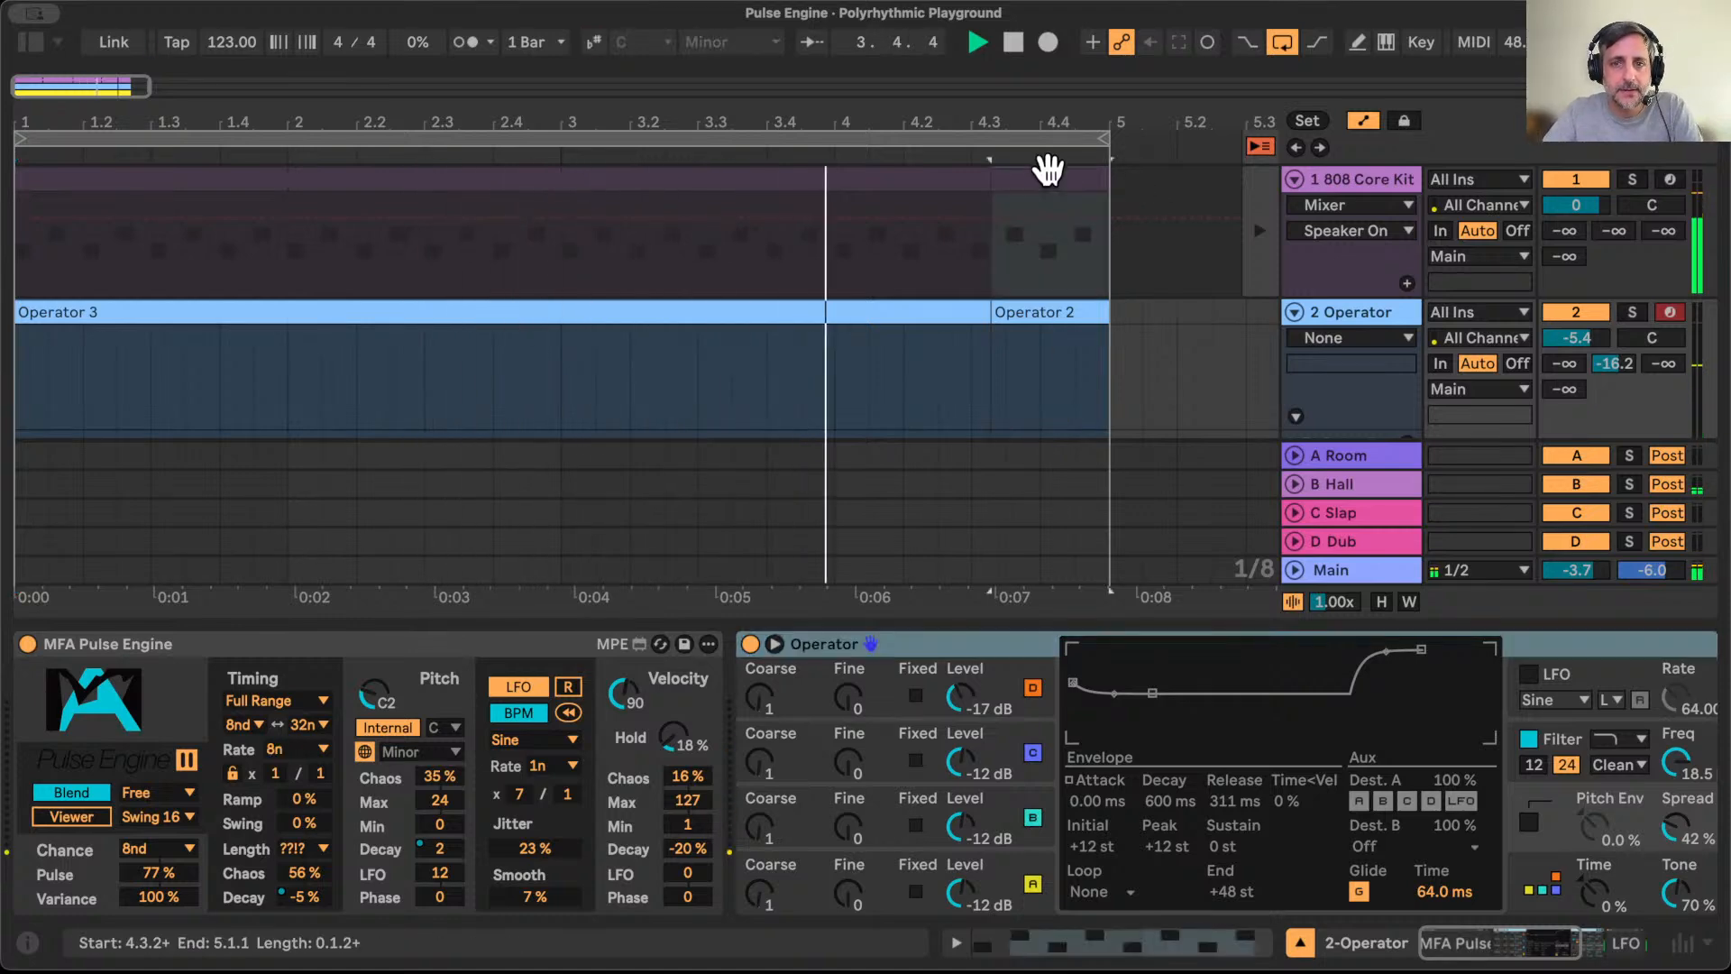
pyautogui.click(1048, 310)
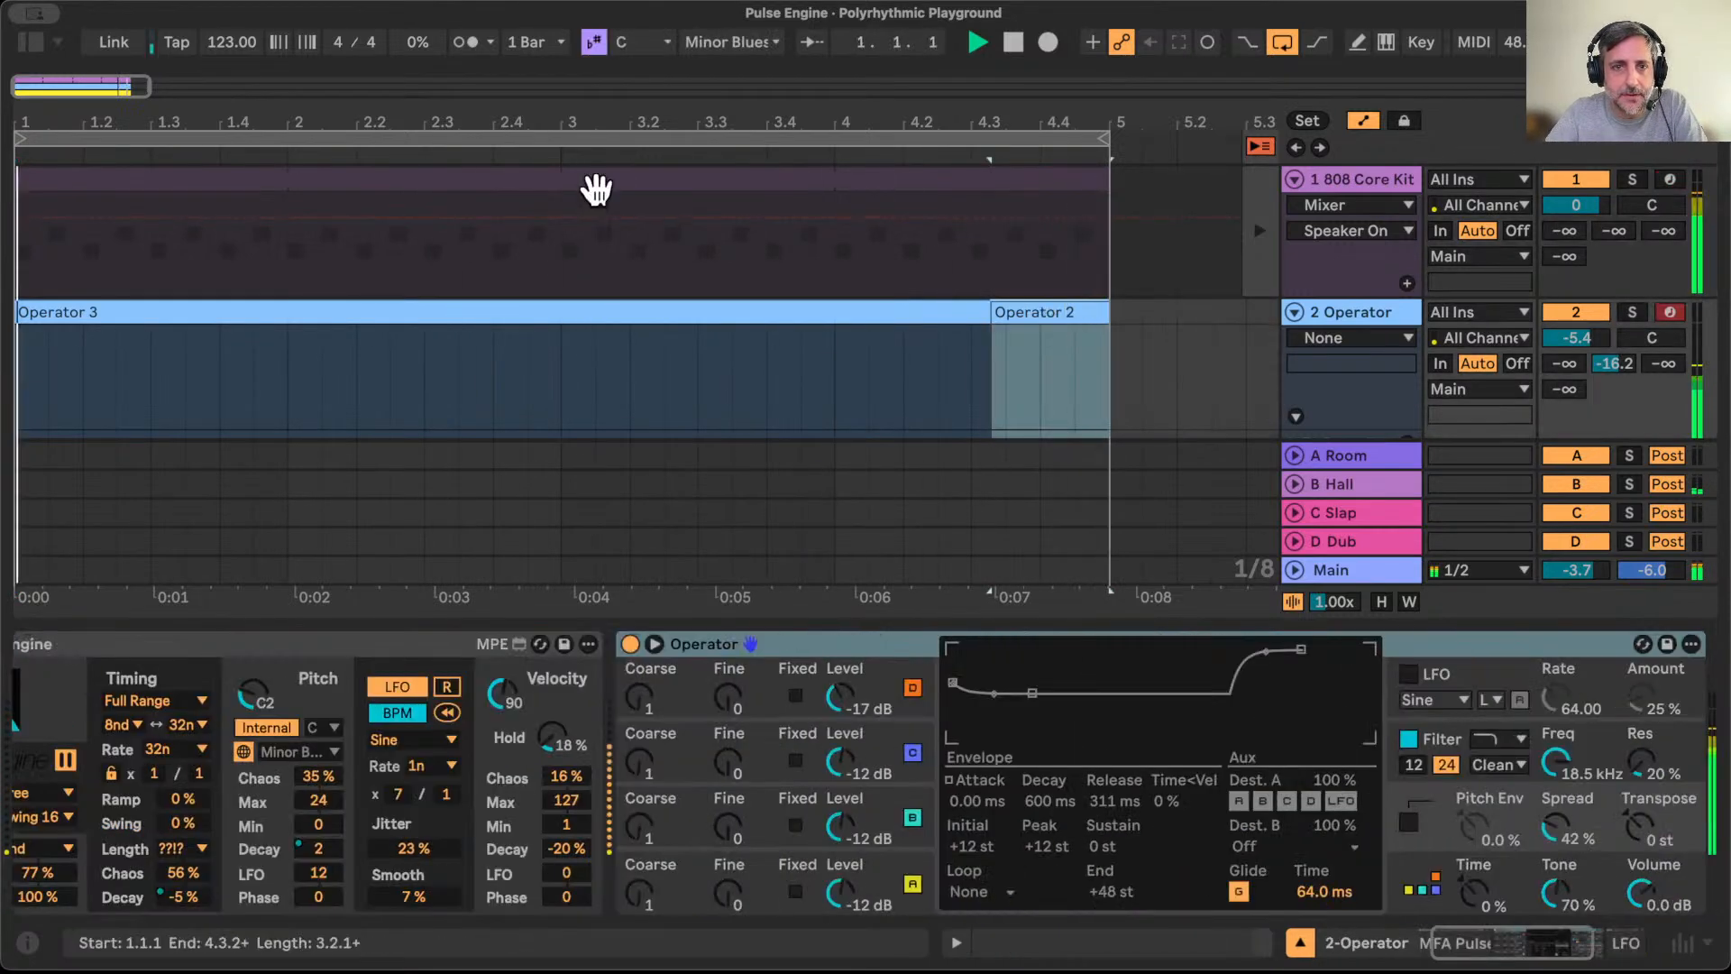
pyautogui.keyDown('shift'); pyautogui.click(595, 178); pyautogui.keyUp('shift')
pyautogui.press('Delete')
pyautogui.press('Tab')
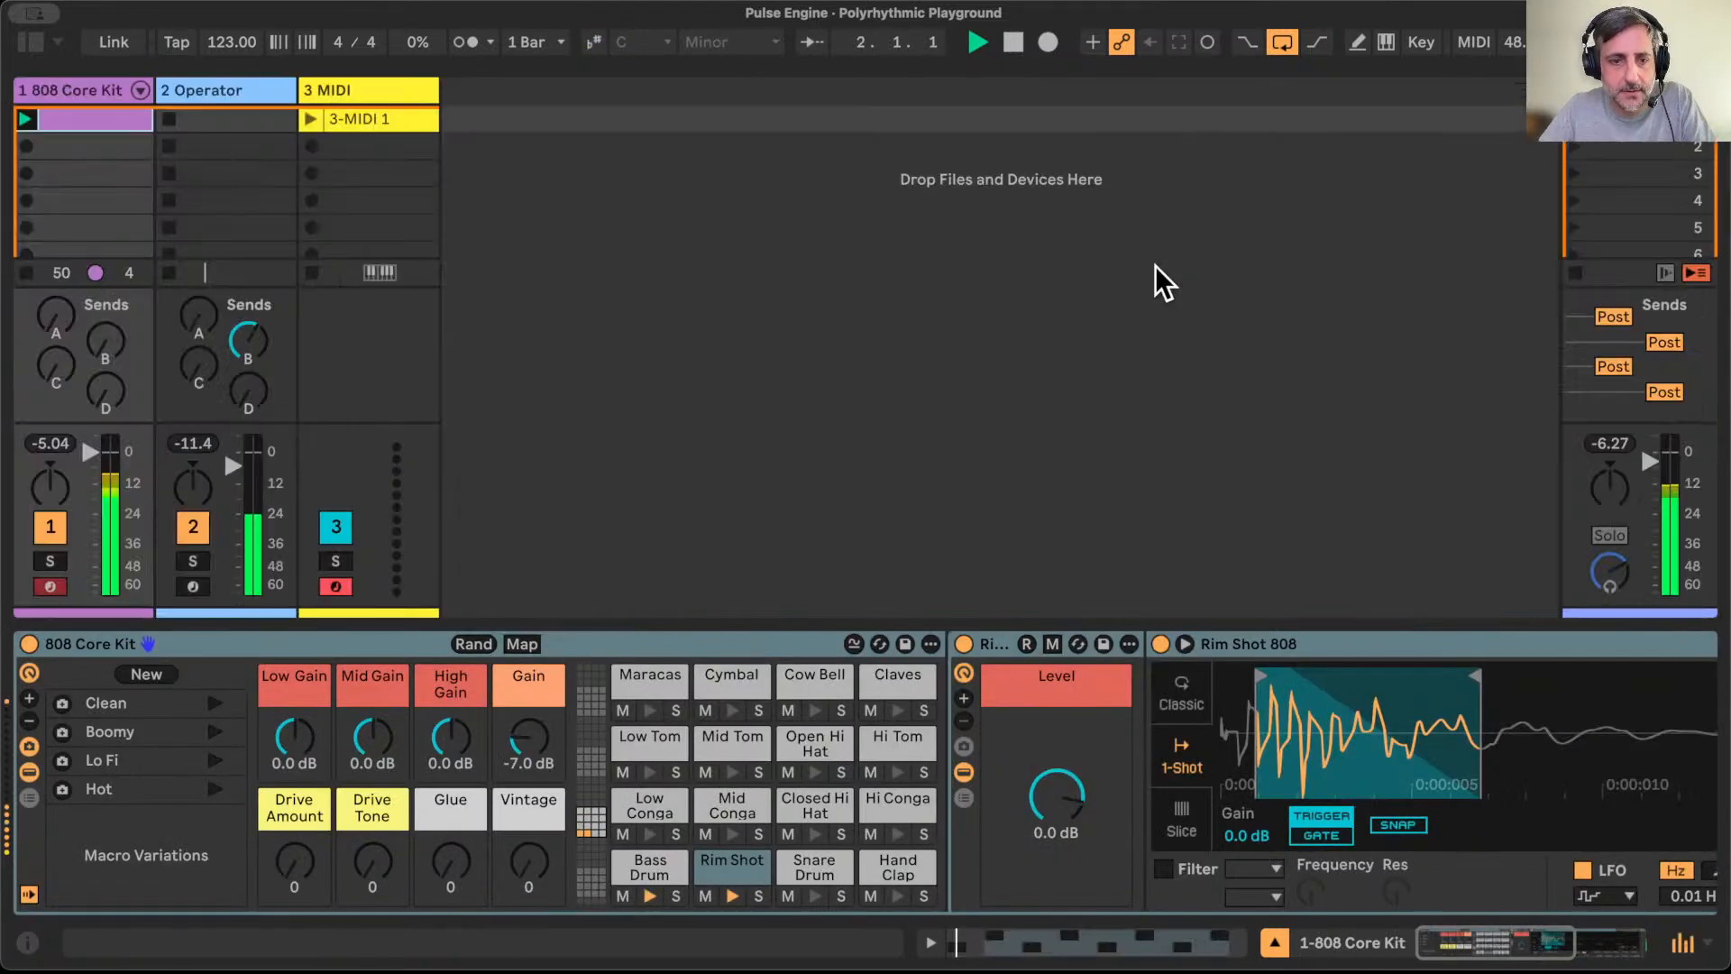
# Step: Delete the recorded clip from the 3 MIDI track and bring up the Operator track's Pulse Engine
pyautogui.click(382, 116)
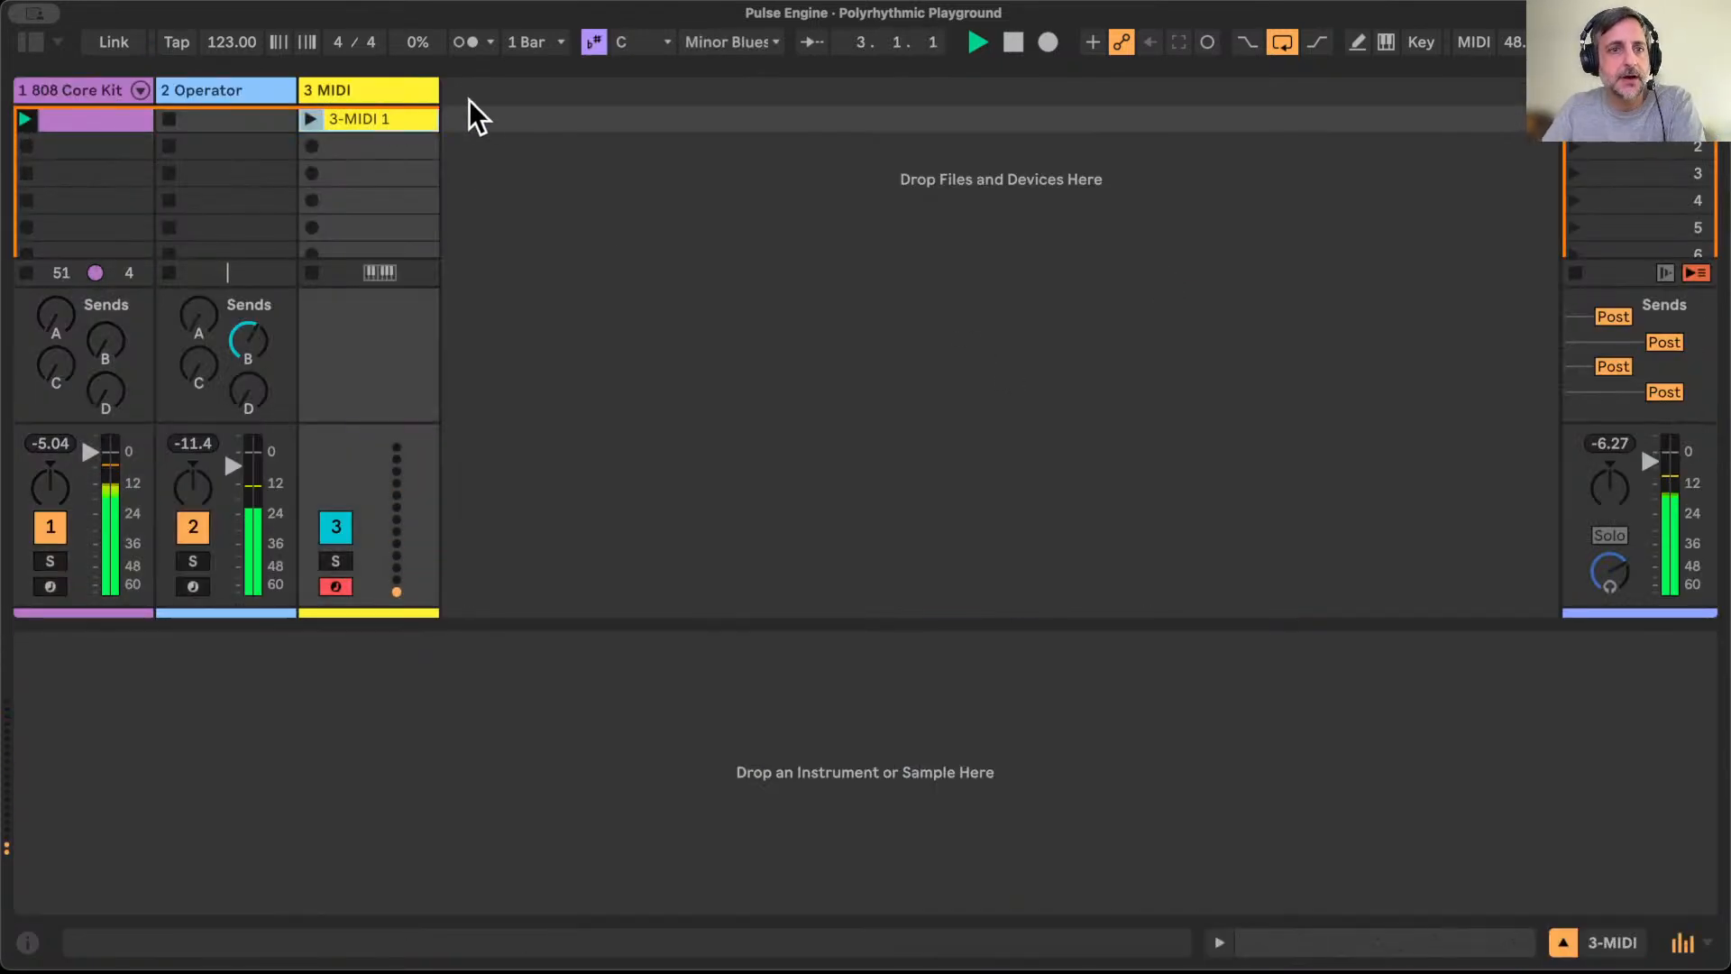
pyautogui.press('Delete')
pyautogui.click(262, 90)
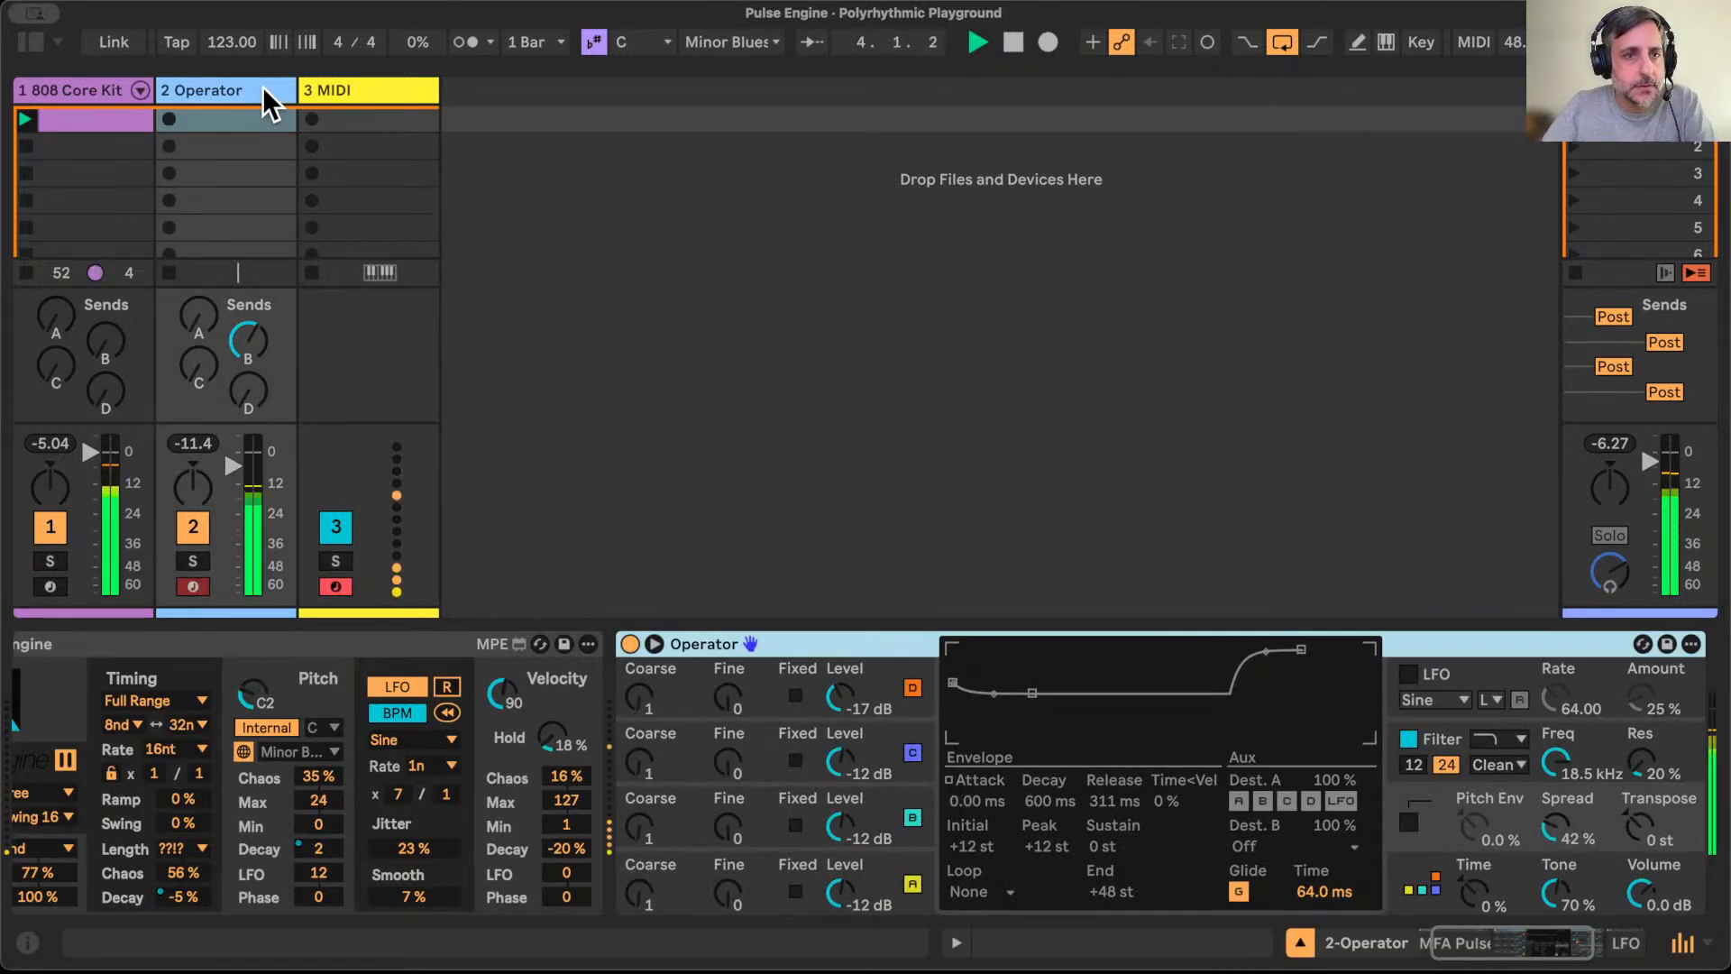
pyautogui.hscroll(-3, 467, 712)
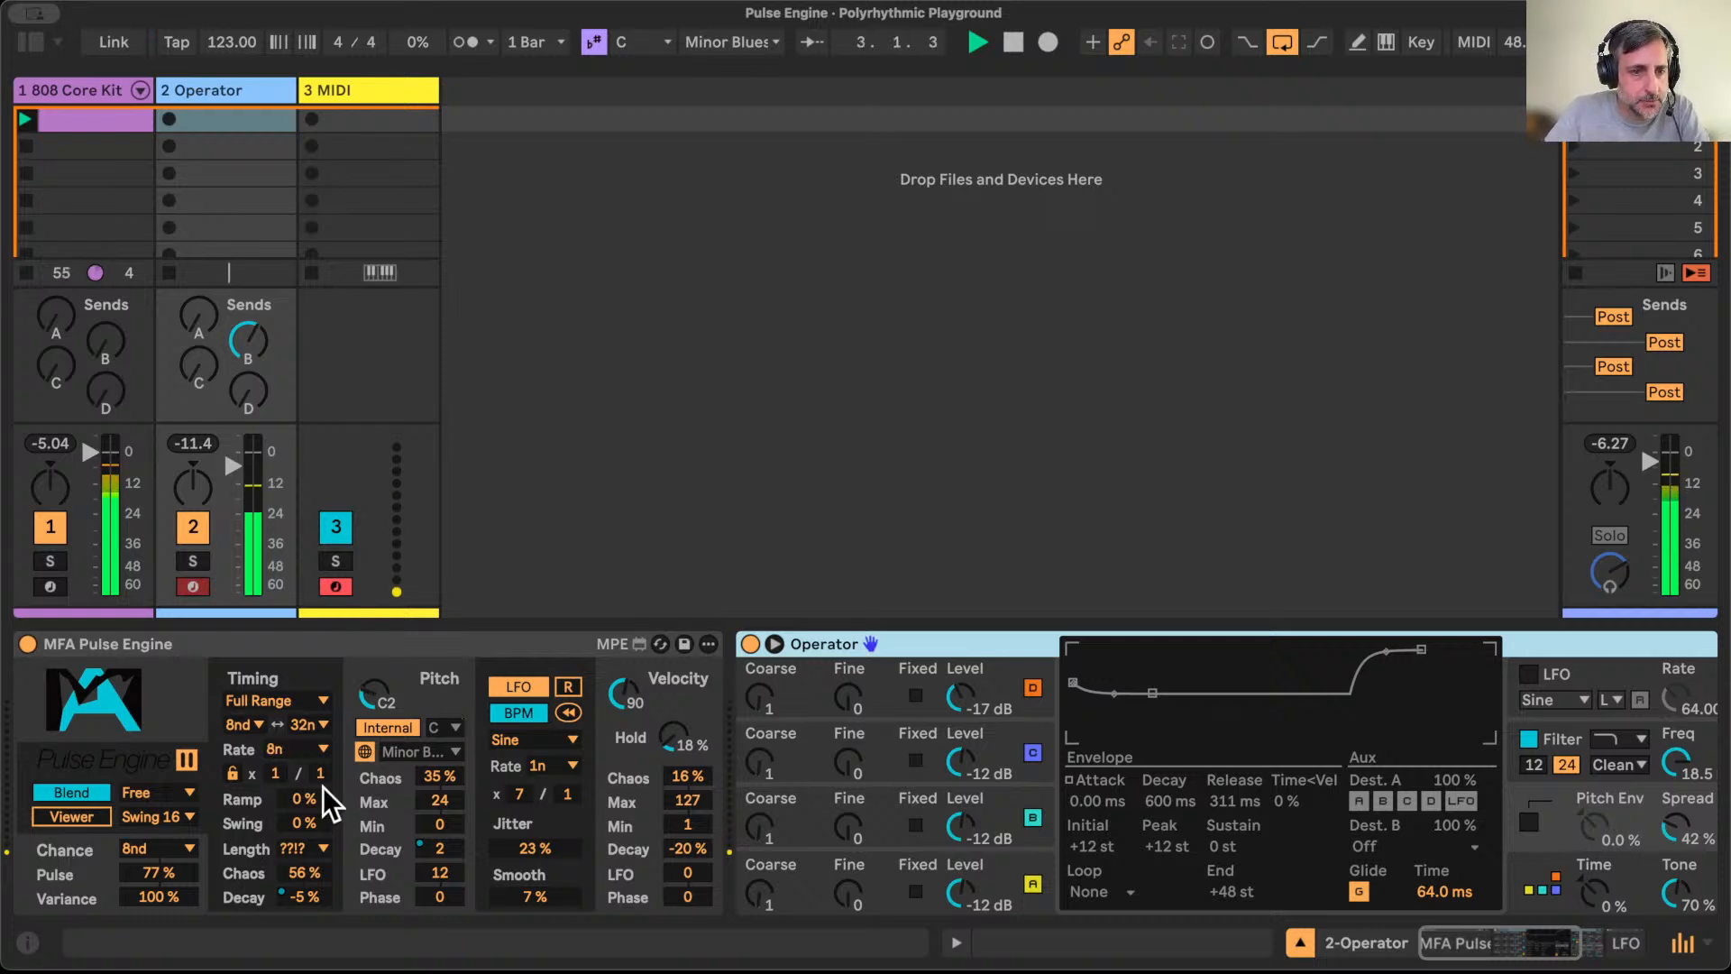
# Step: Set the Pulse Engine's timing to Straight and its Hold to 0 %
pyautogui.click(310, 699)
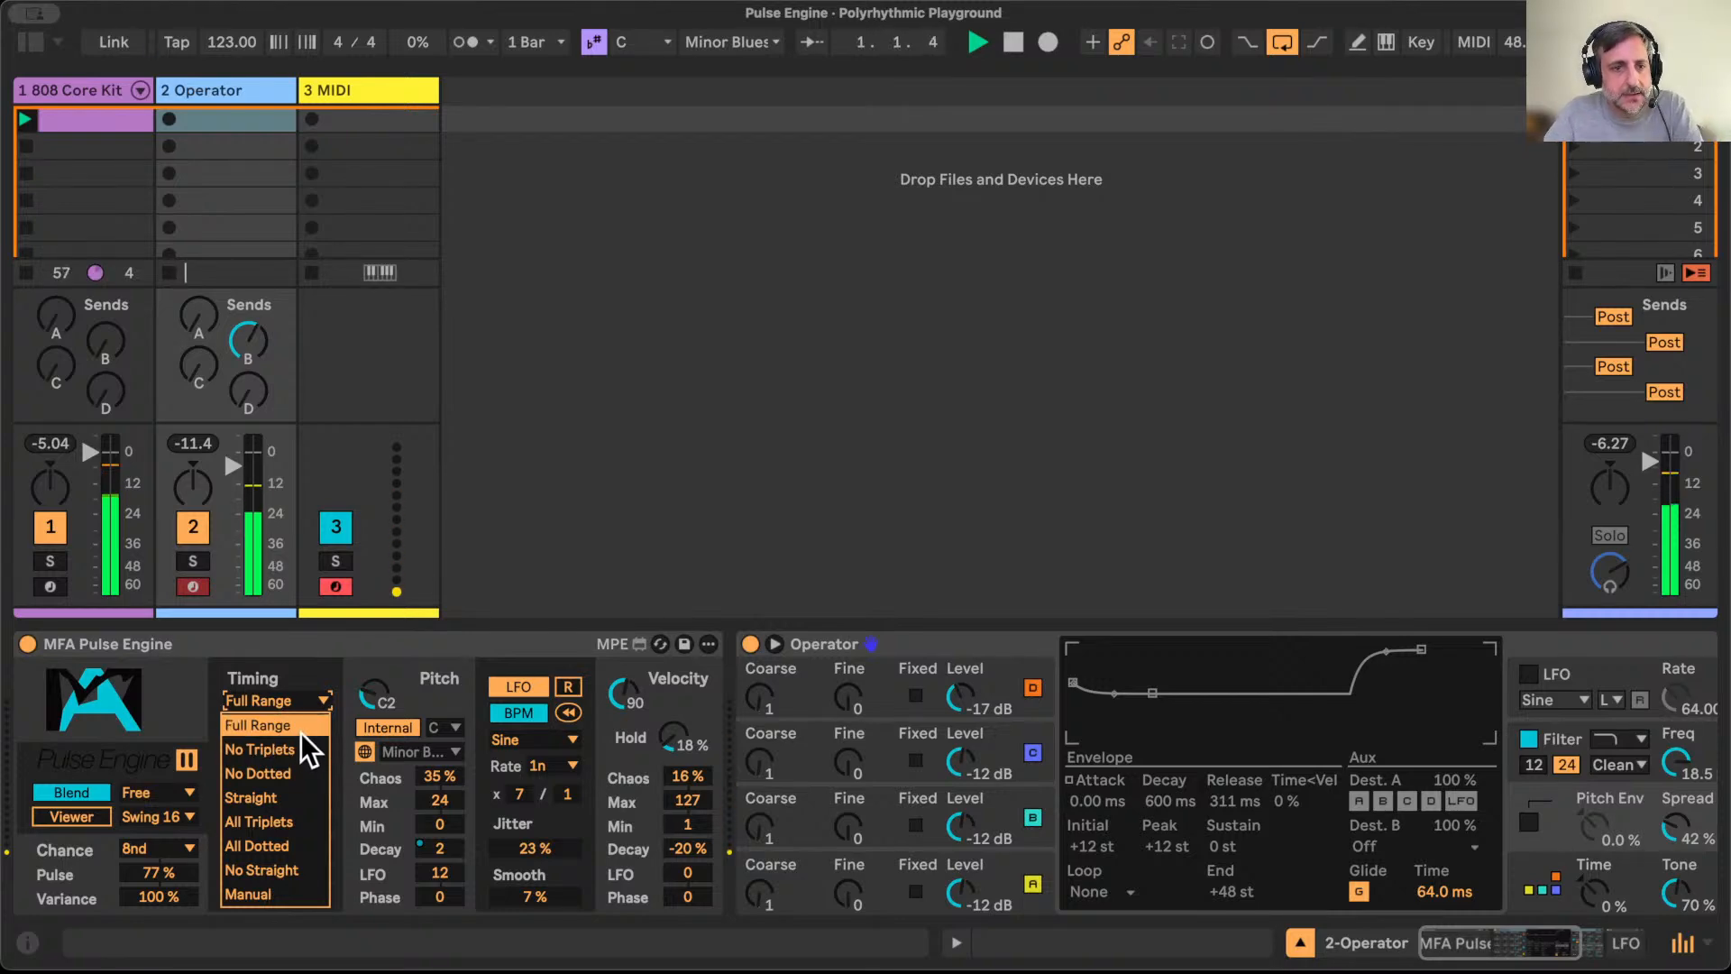
pyautogui.click(288, 795)
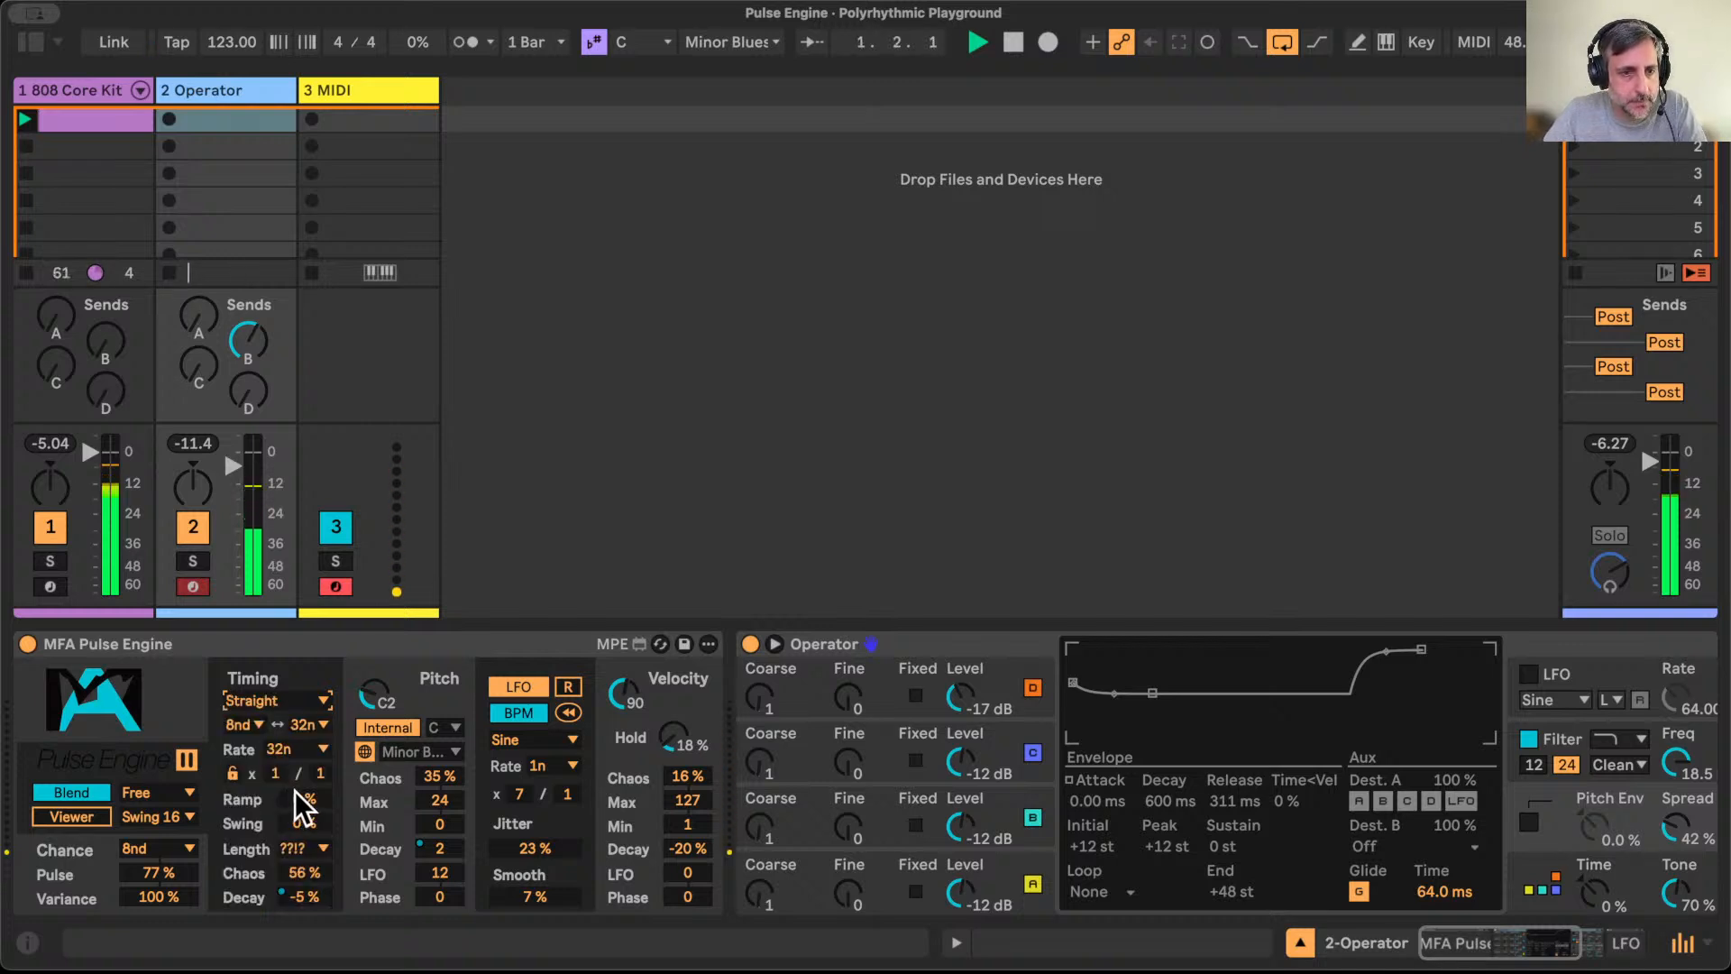
pyautogui.hscroll(4, 1084, 787)
pyautogui.hscroll(7, 1084, 787)
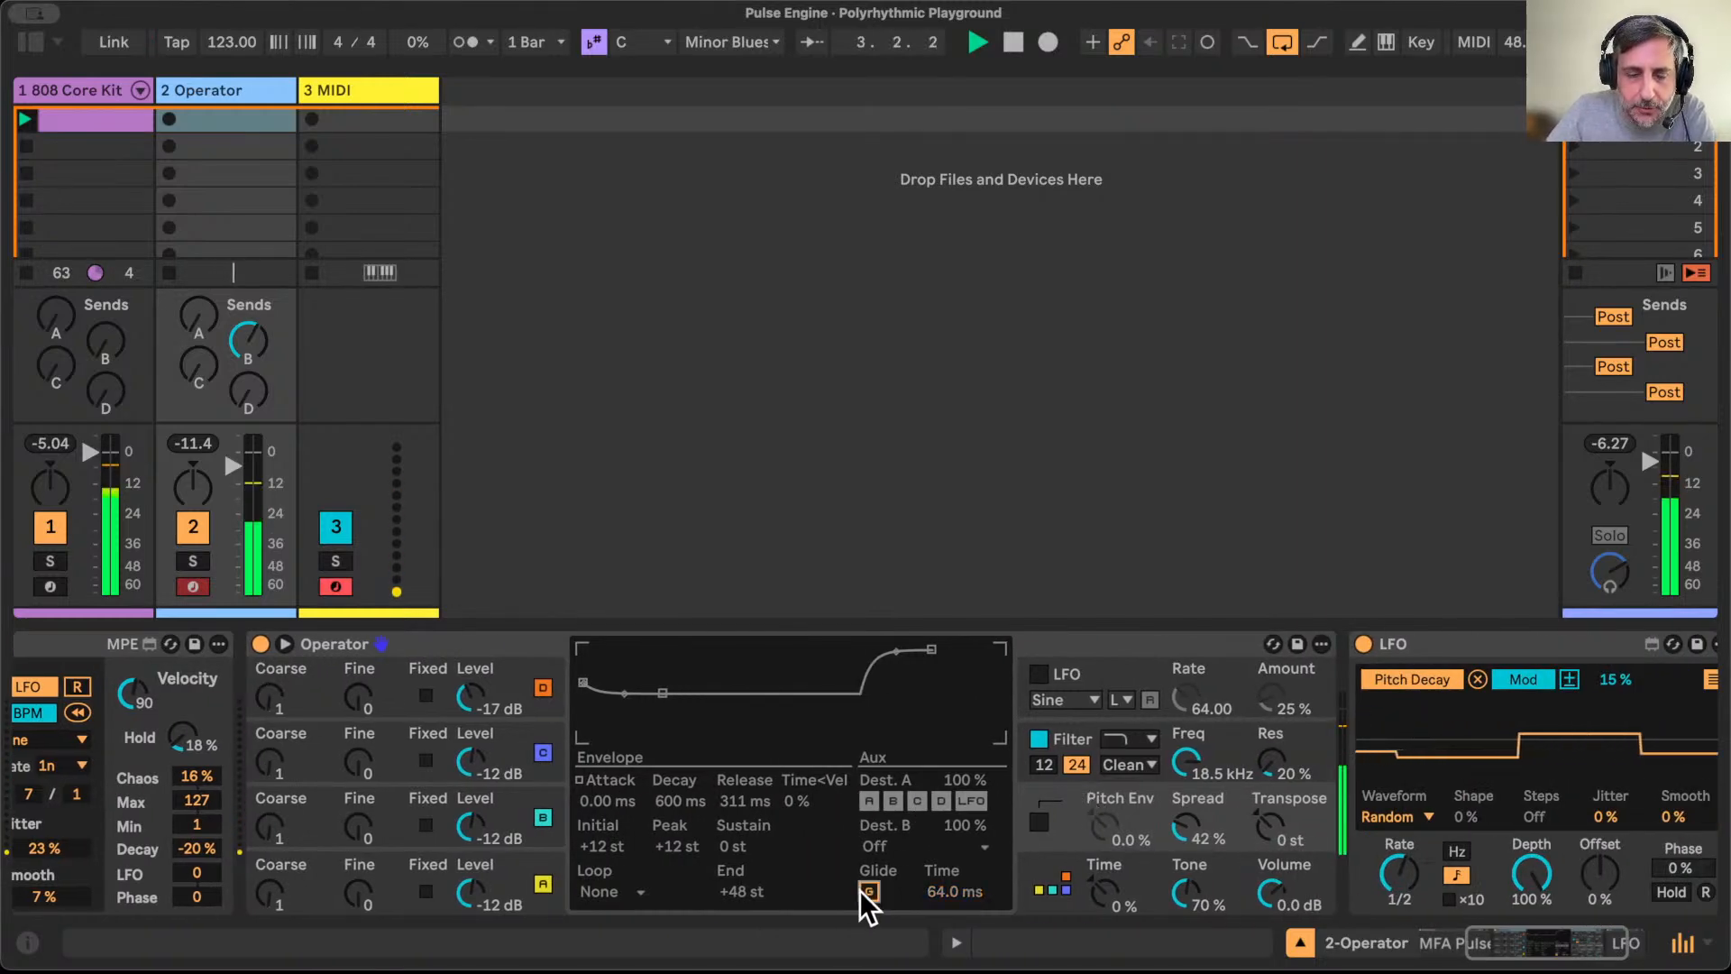
pyautogui.hscroll(-11, 858, 890)
pyautogui.click(678, 739)
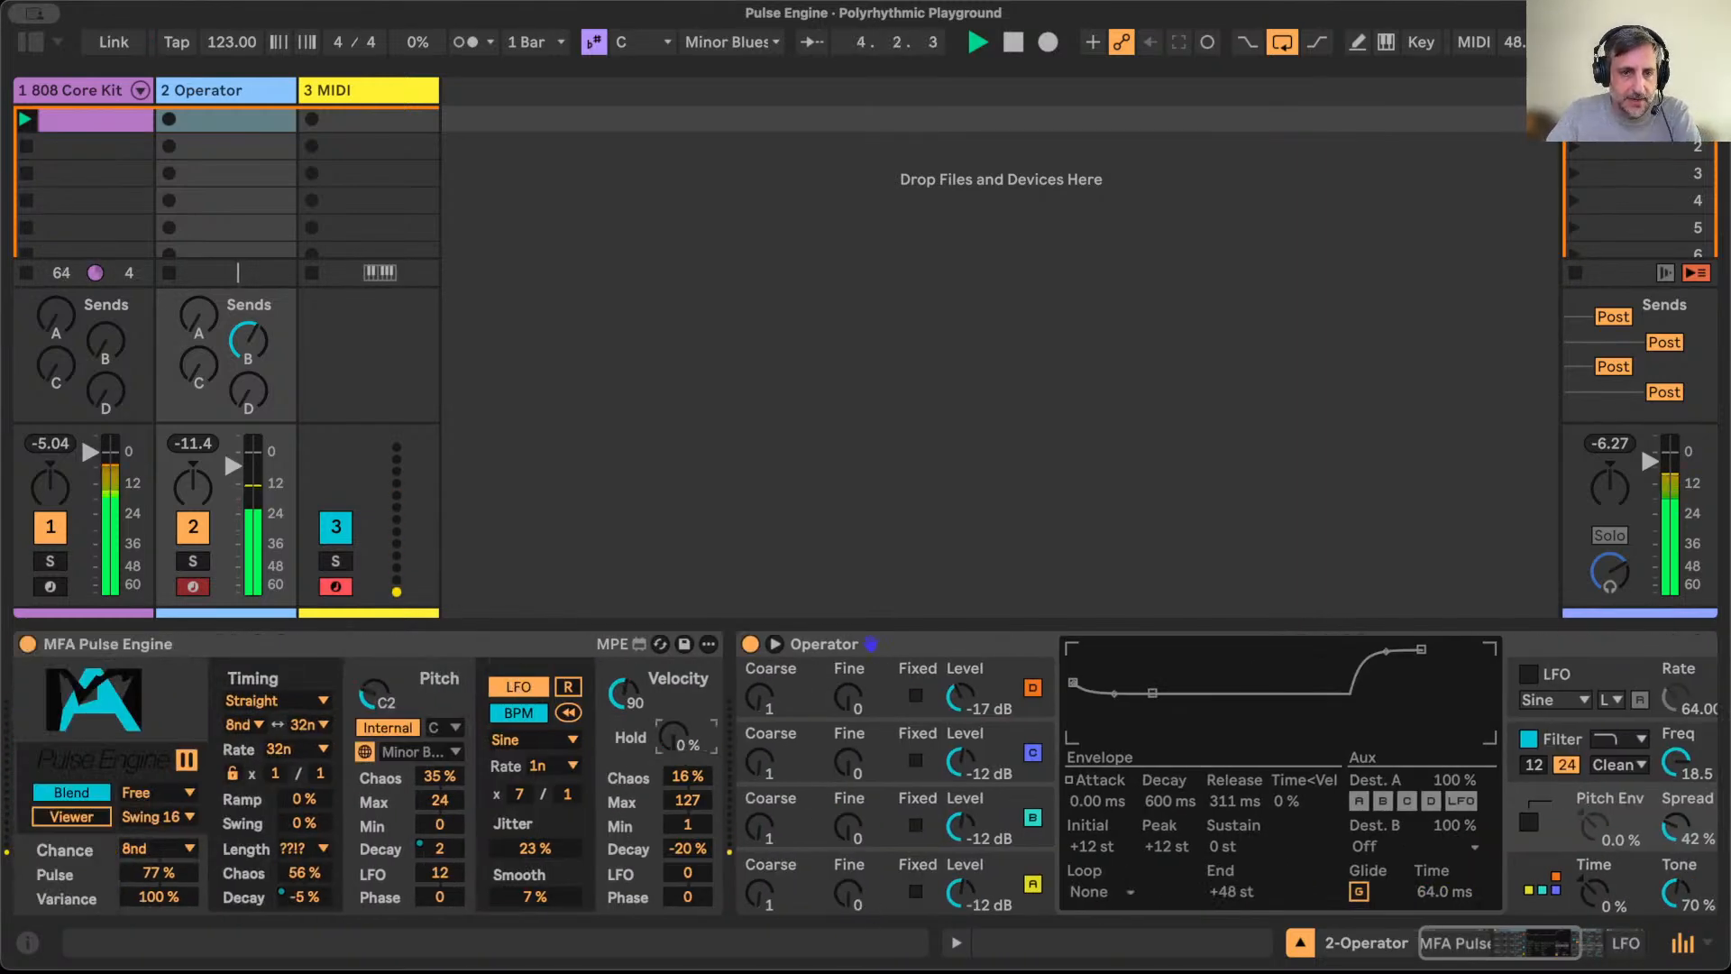
# Step: Extend the Pulse Engine's fastest rate limit to 128n, and set its Chance interval to 4n with Pulse at 100 %
pyautogui.click(316, 724)
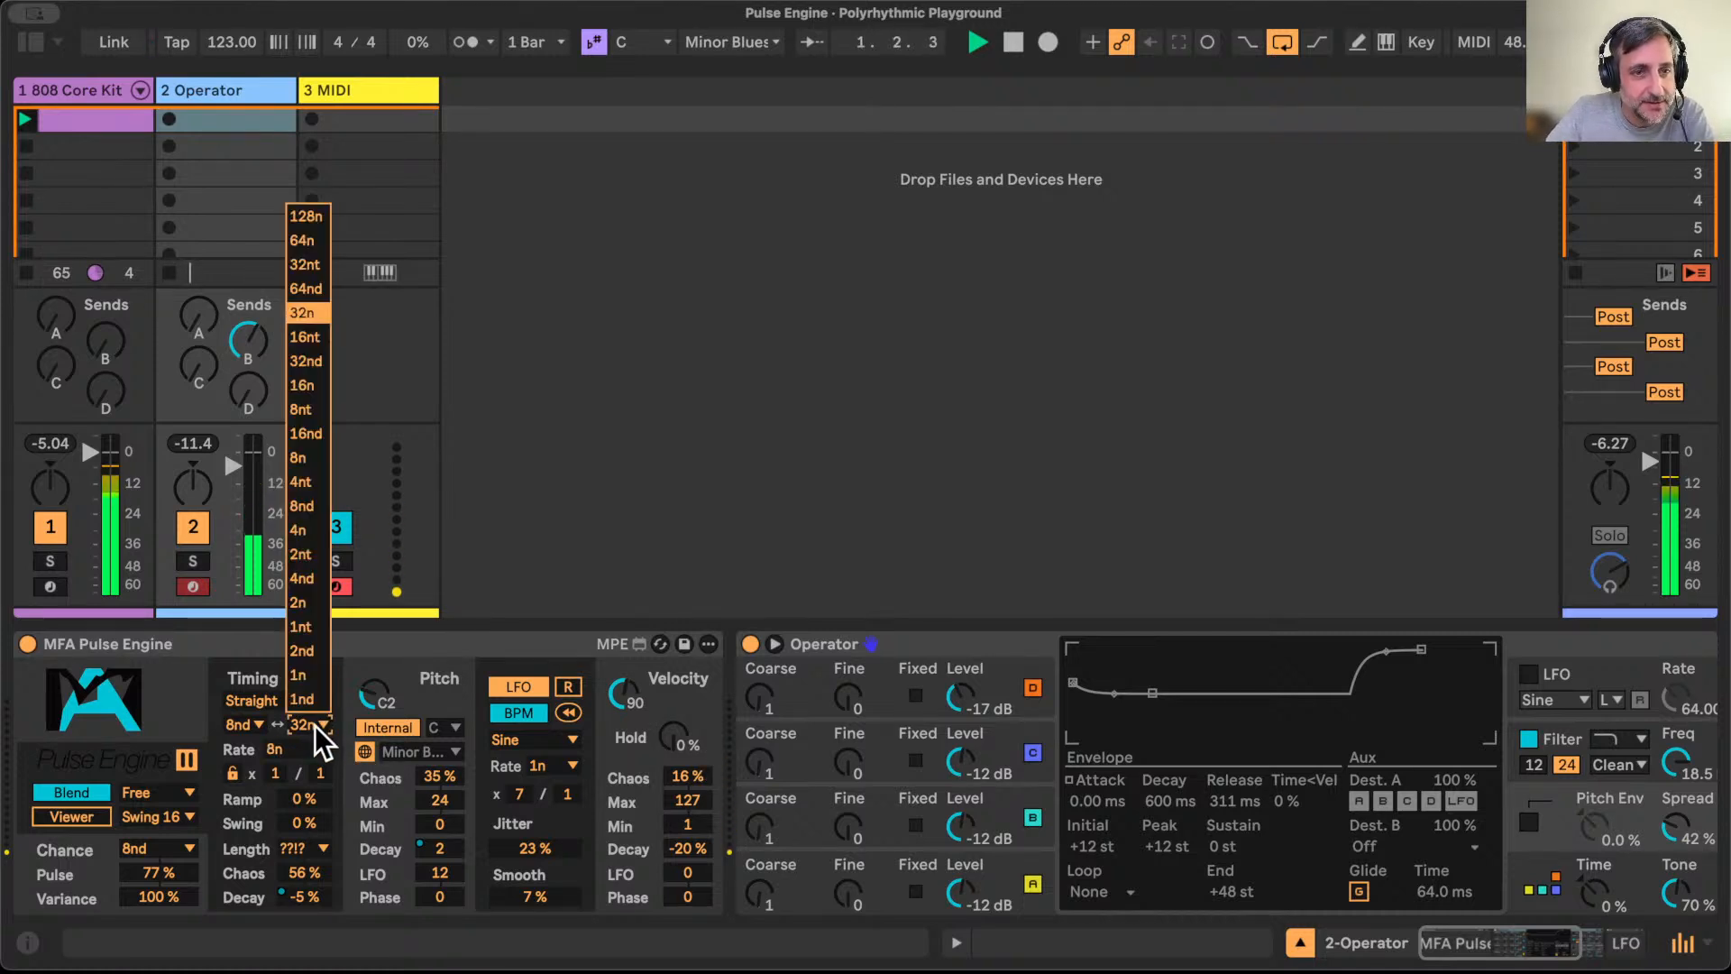
pyautogui.click(304, 214)
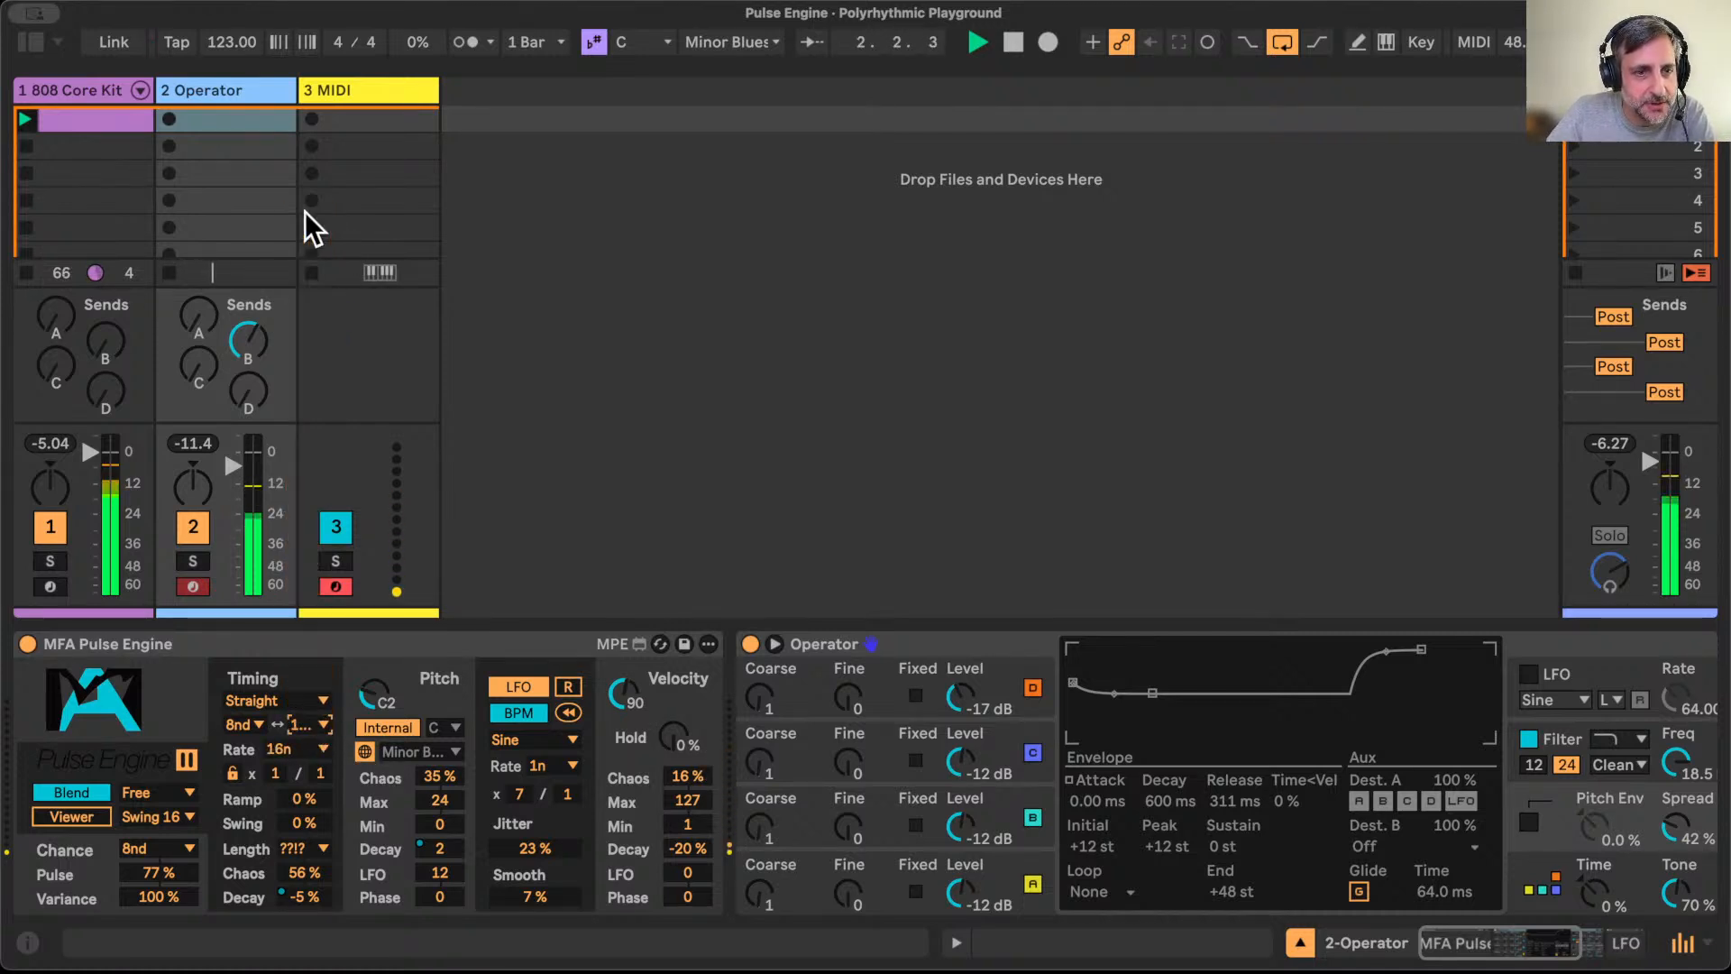
pyautogui.click(191, 847)
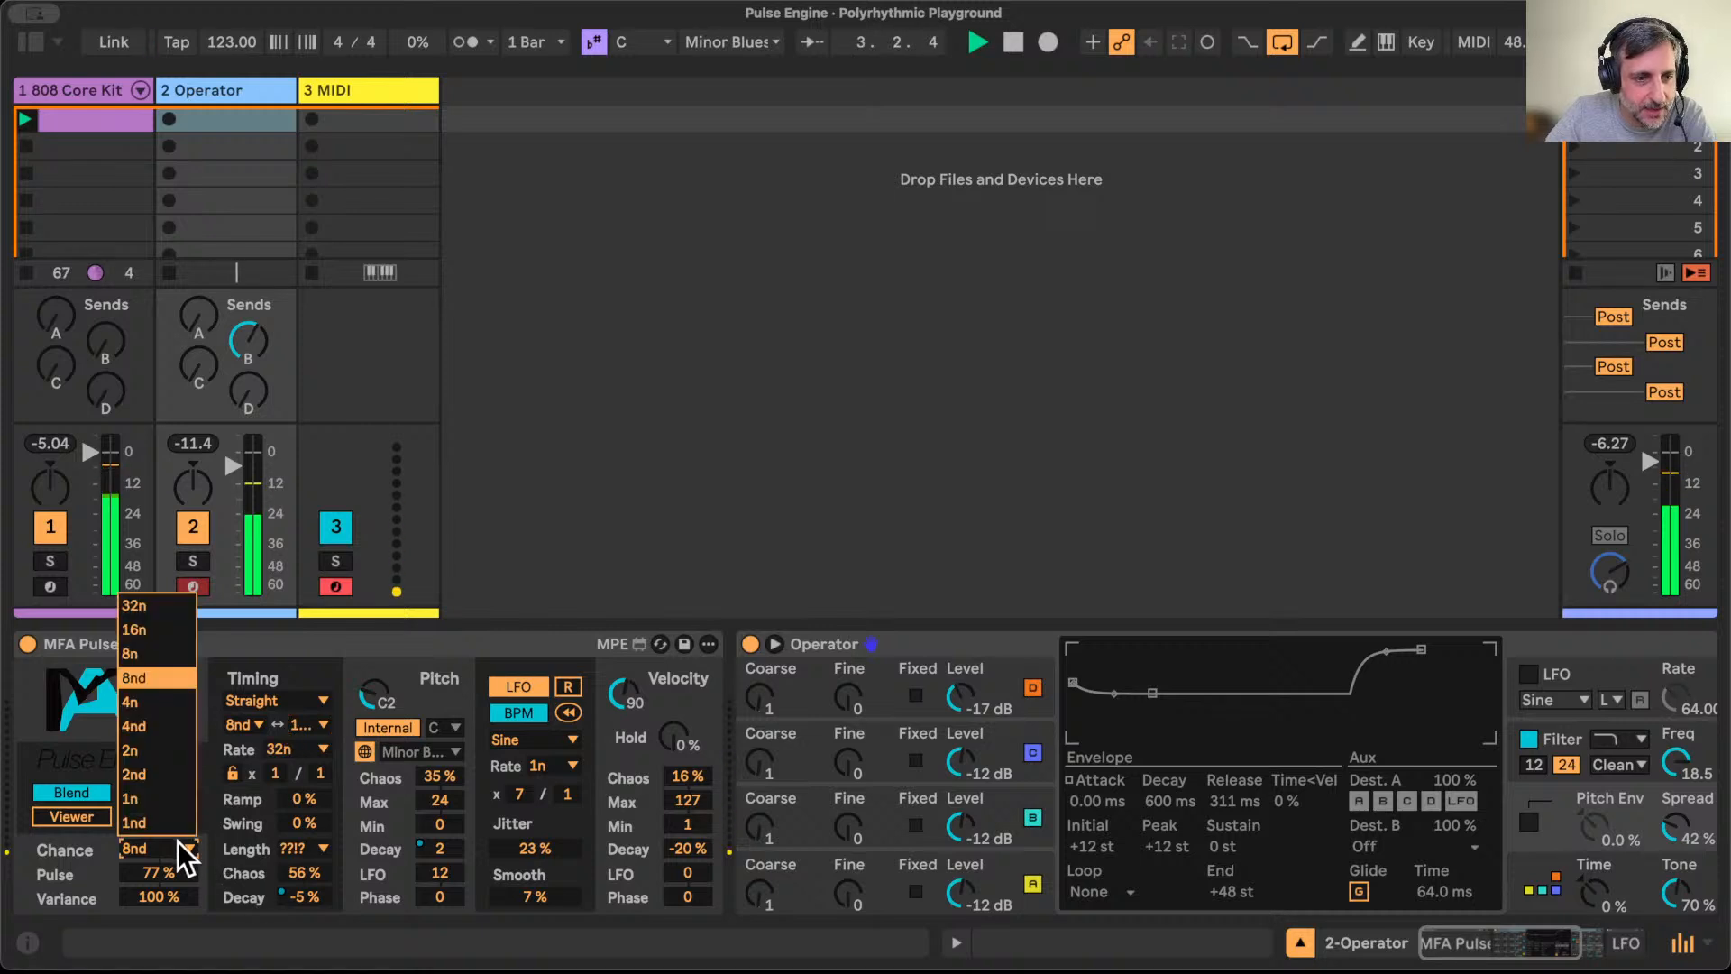
pyautogui.click(160, 705)
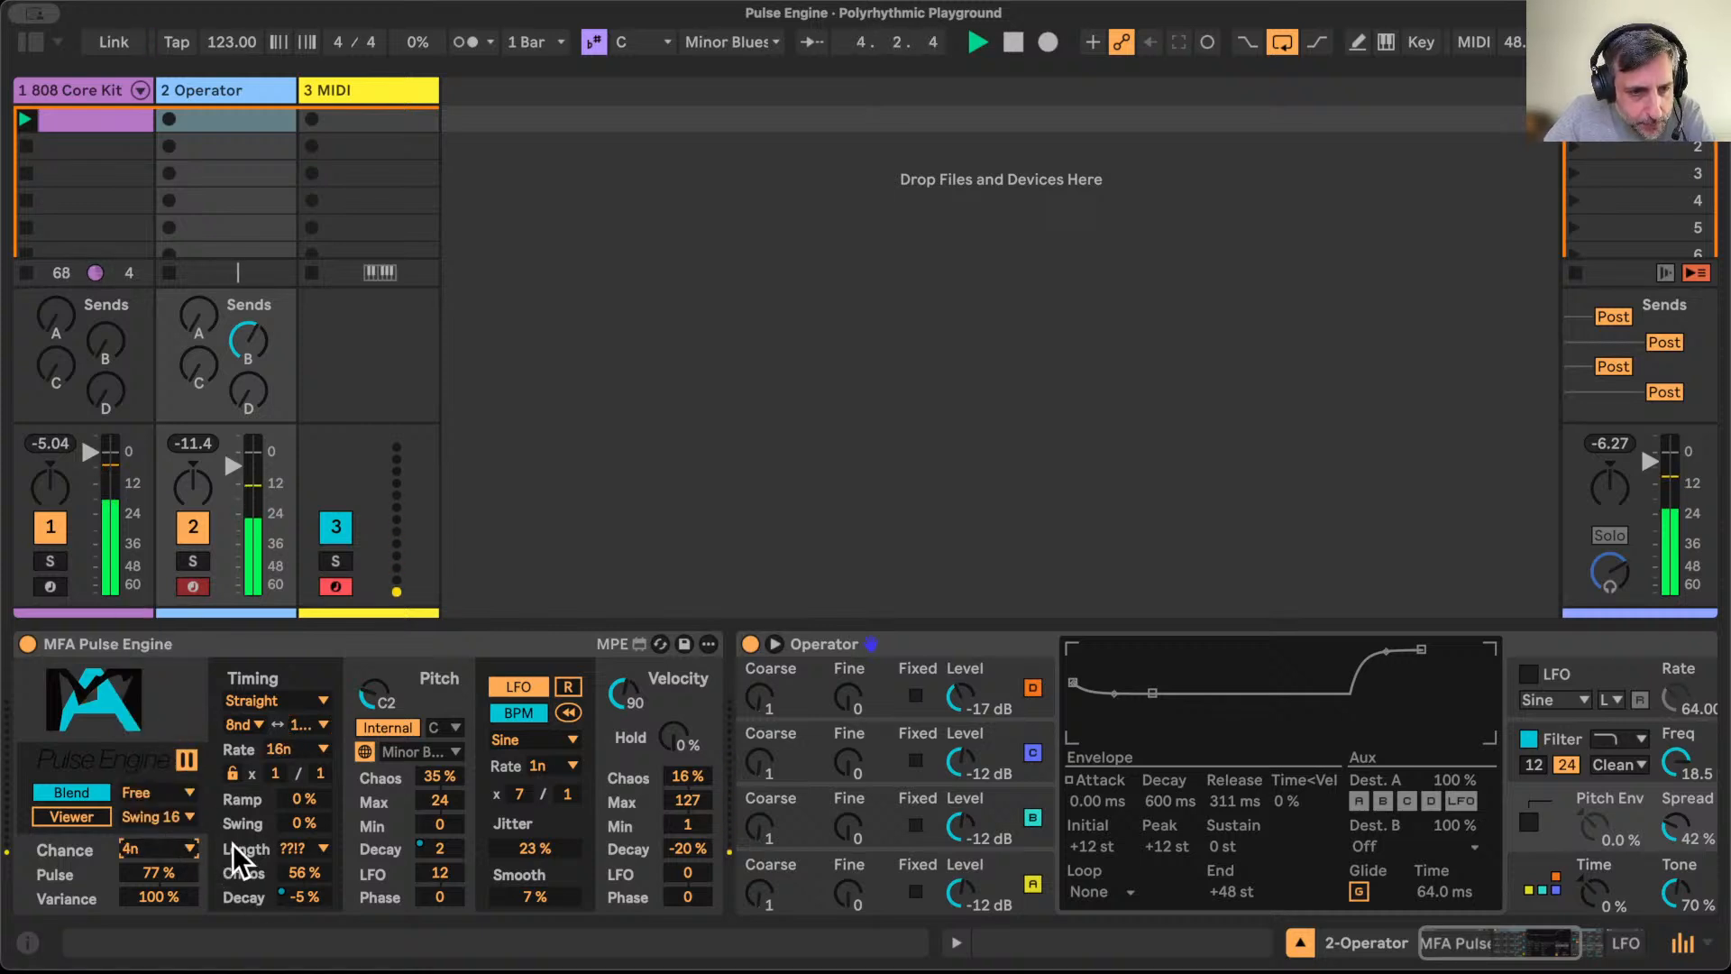
pyautogui.moveTo(149, 872); pyautogui.dragTo(149, 847)
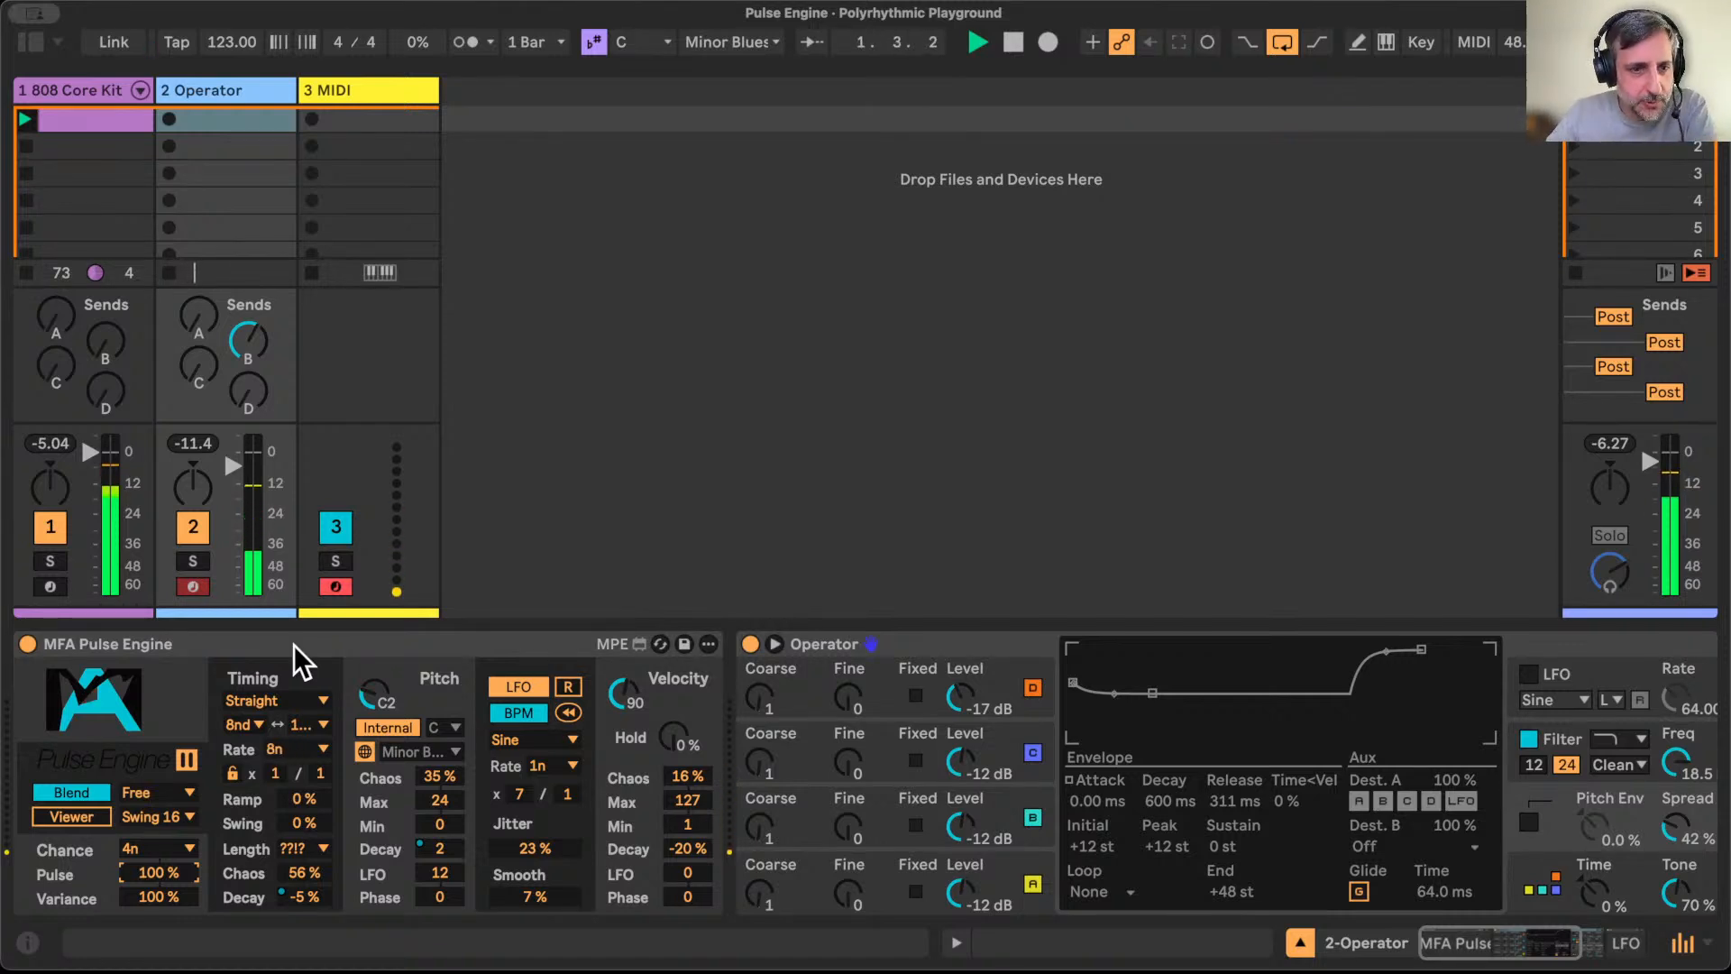
# Step: Set the fastest rate limit to 64n, and the Decay to -3 for Pitch and -28 % for Velocity
pyautogui.click(321, 716)
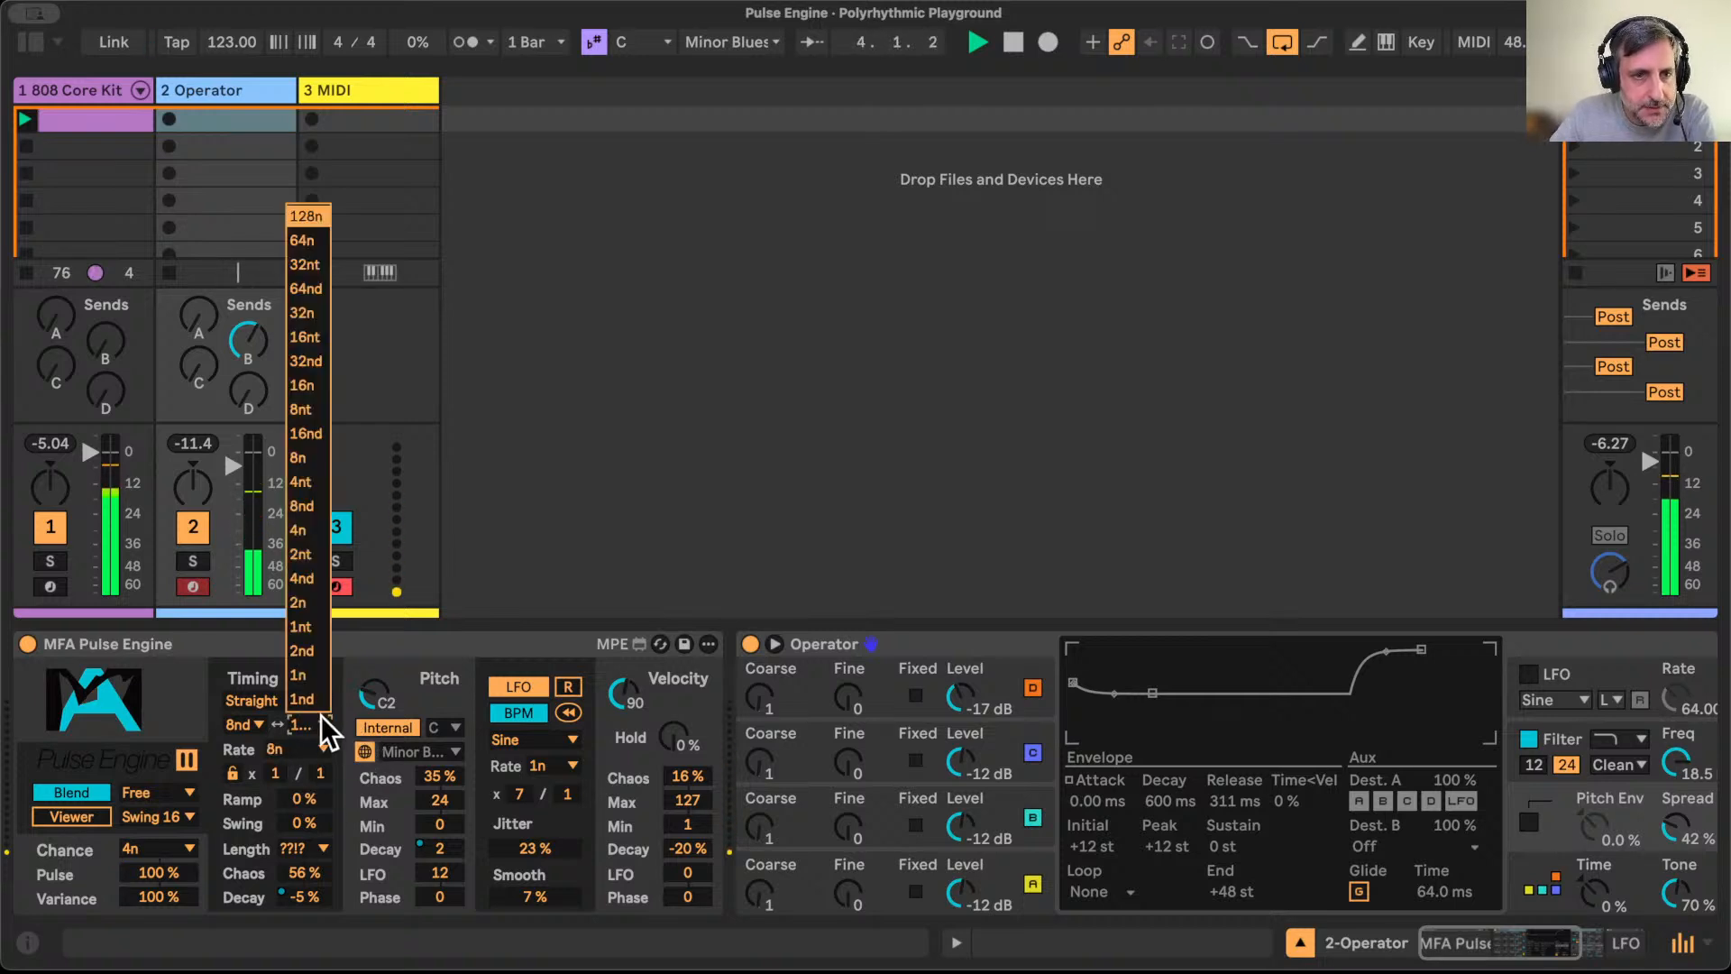
pyautogui.click(298, 238)
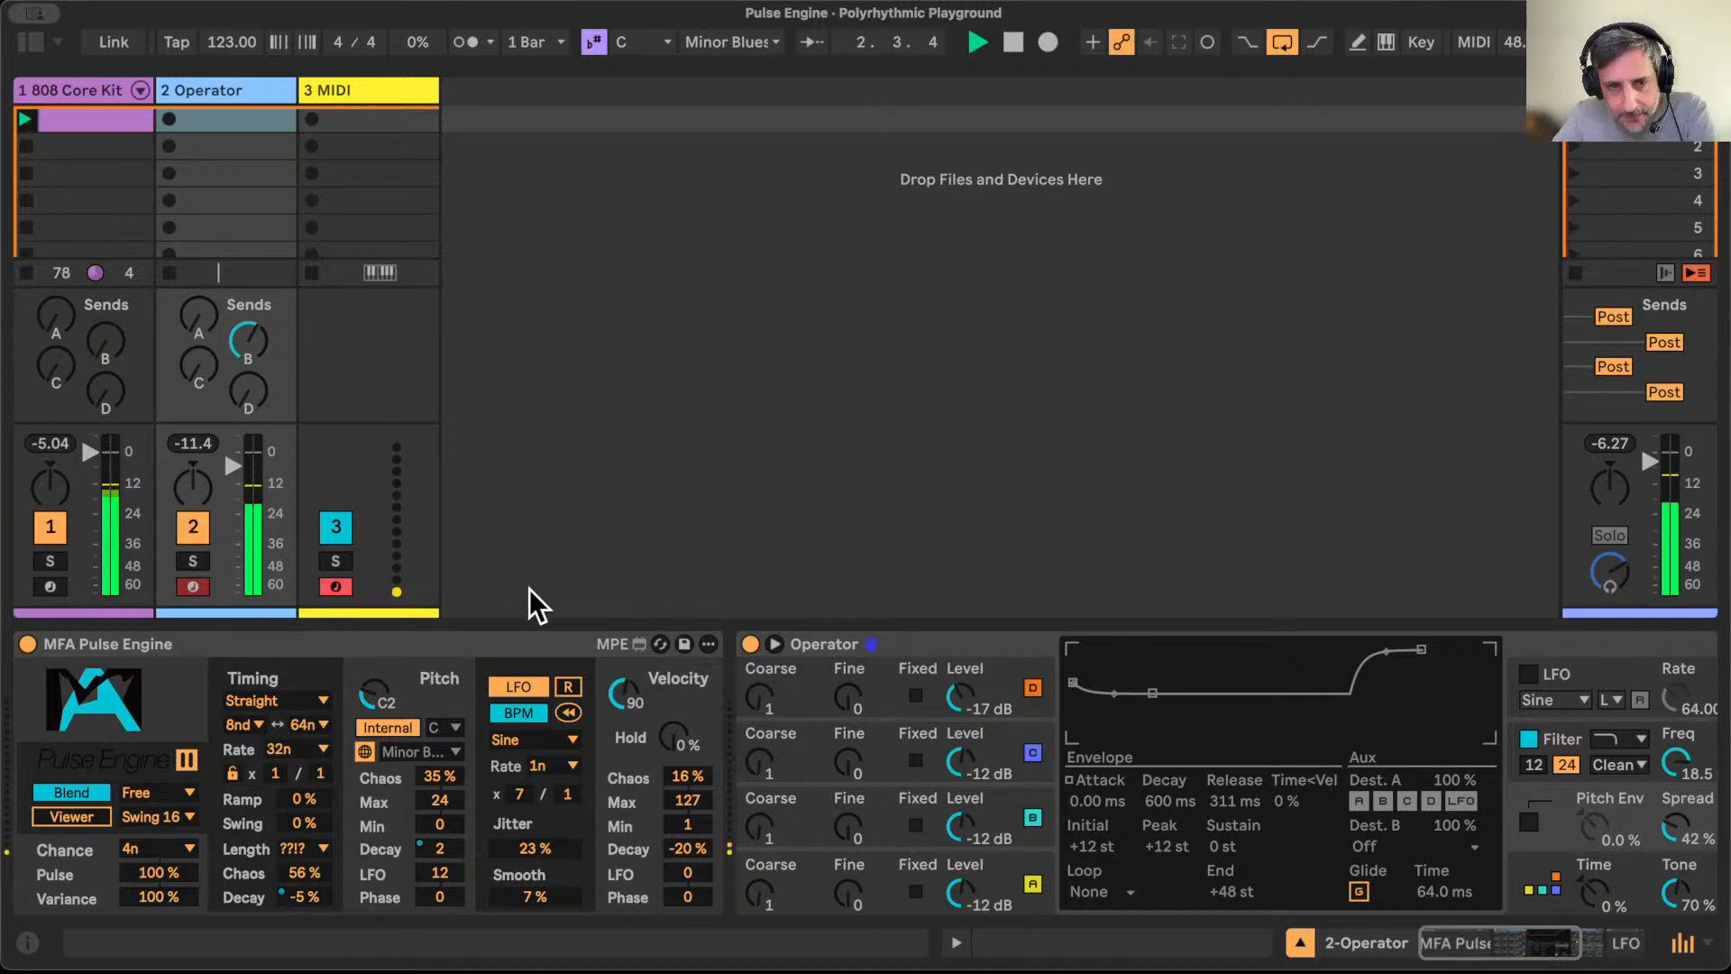
pyautogui.moveTo(441, 862)
pyautogui.mouseDown()
pyautogui.moveTo(442, 836)
pyautogui.moveTo(440, 853)
pyautogui.mouseUp()
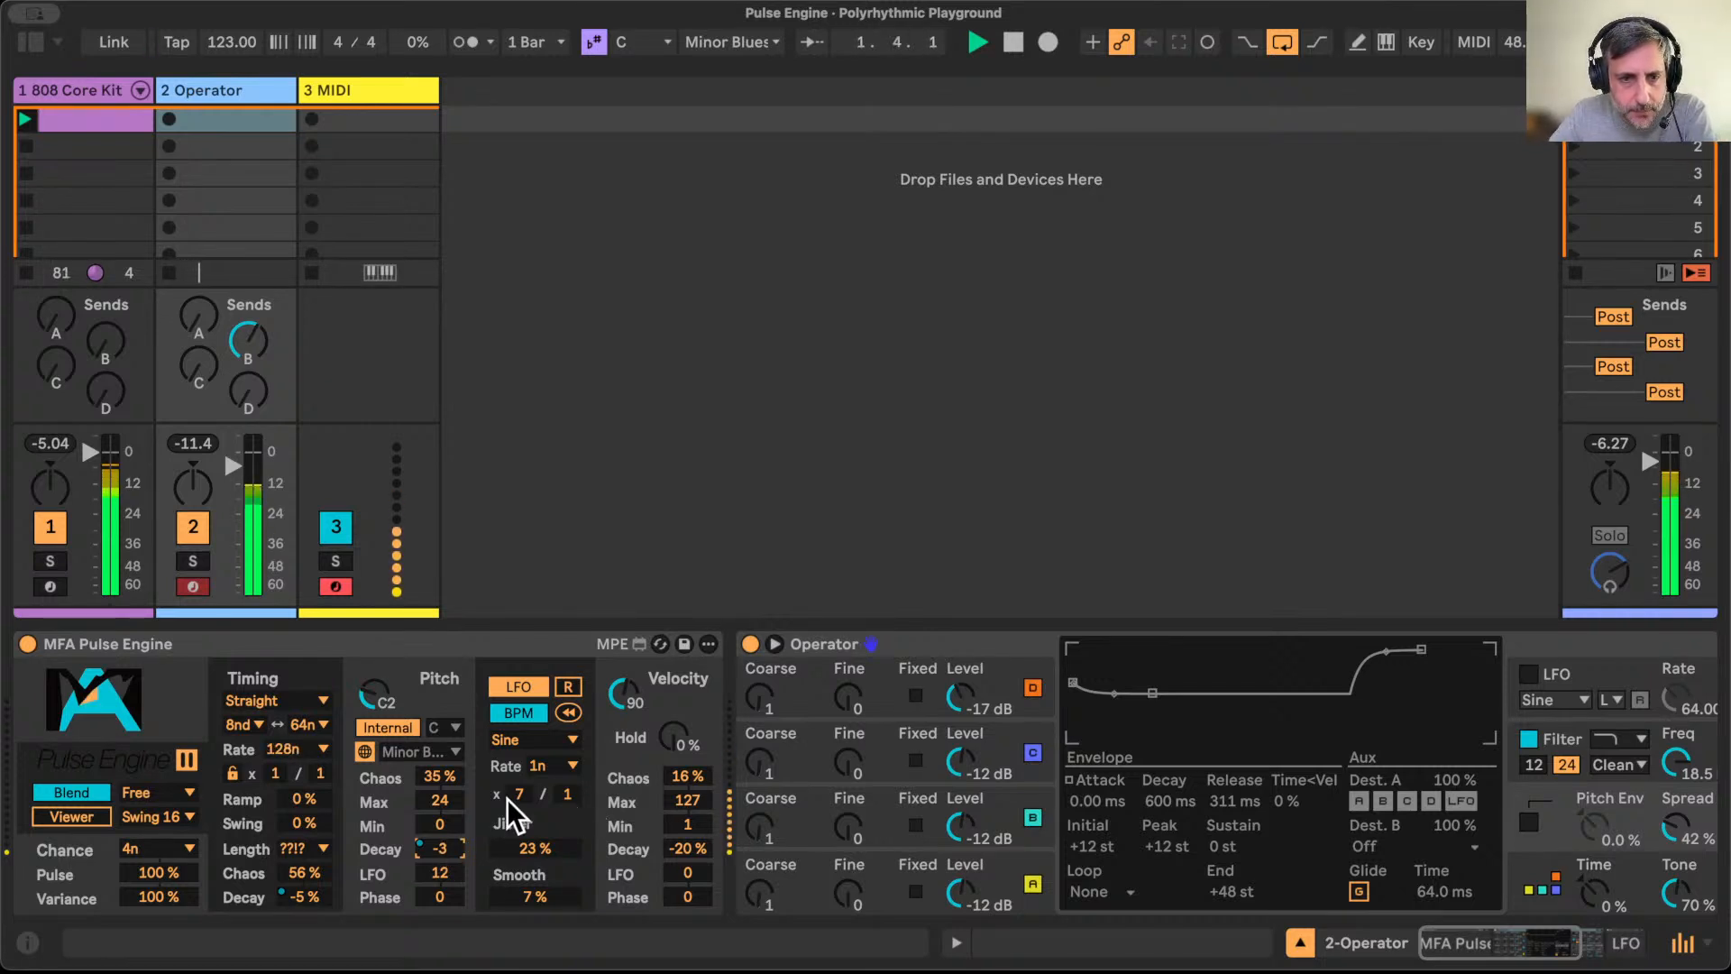
pyautogui.click(686, 848)
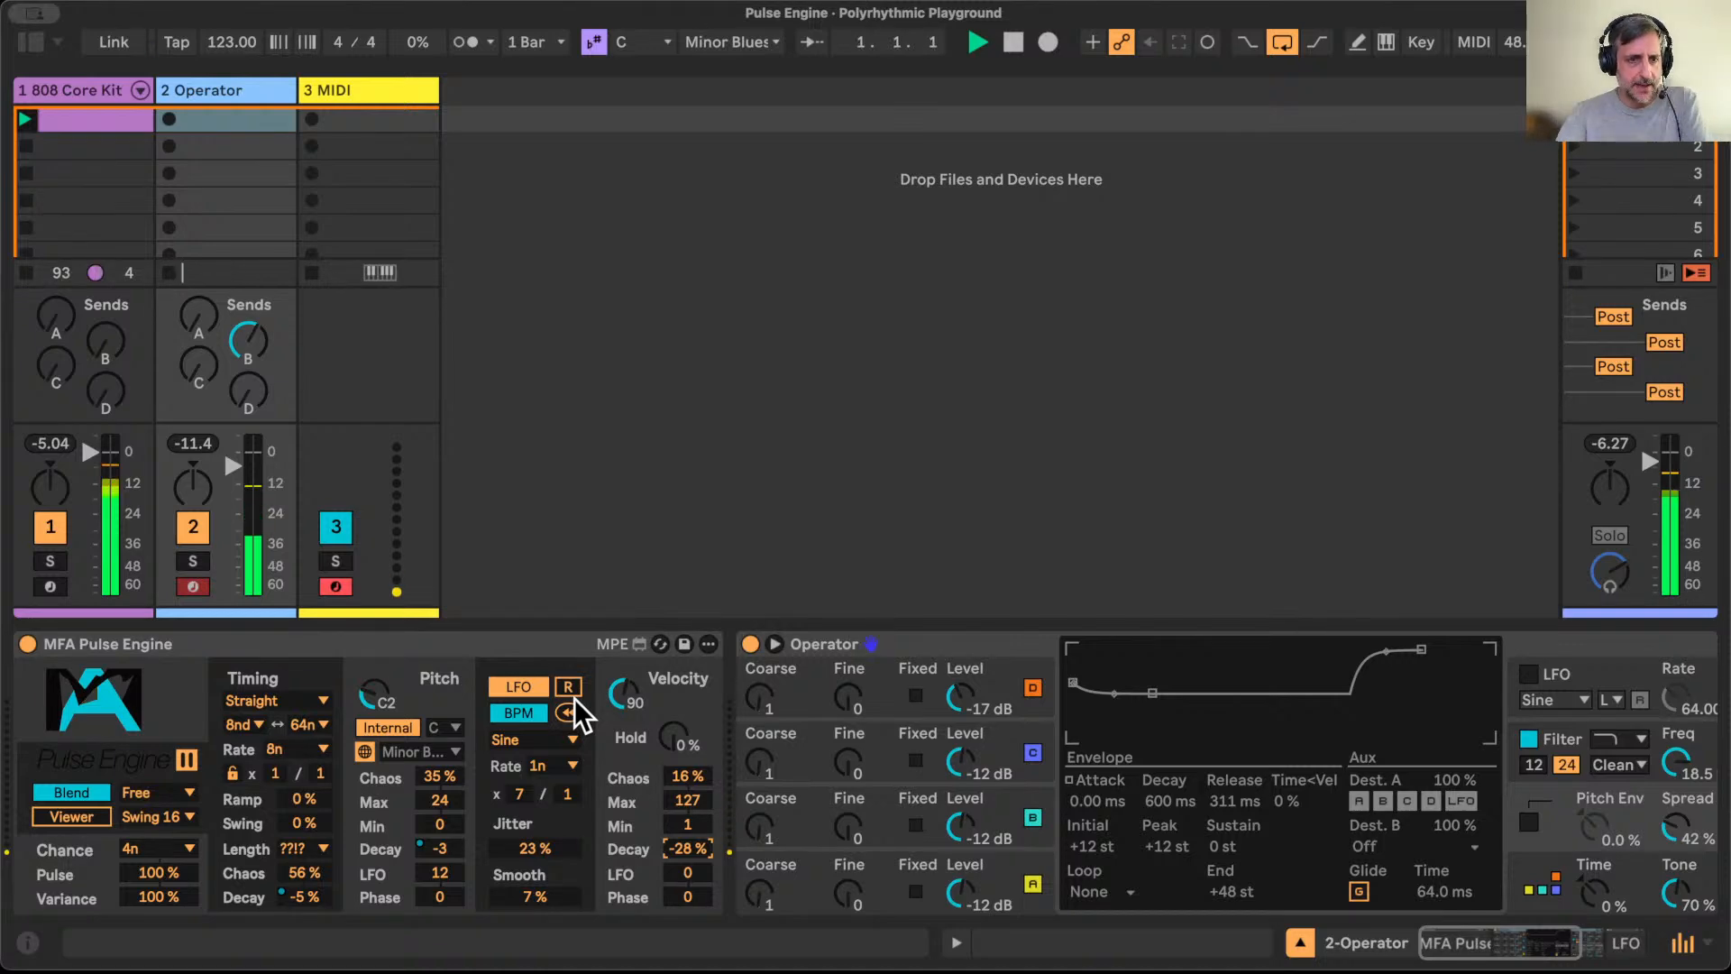
# Step: Switch the Pulse Engine's timing to No Straight
pyautogui.click(307, 700)
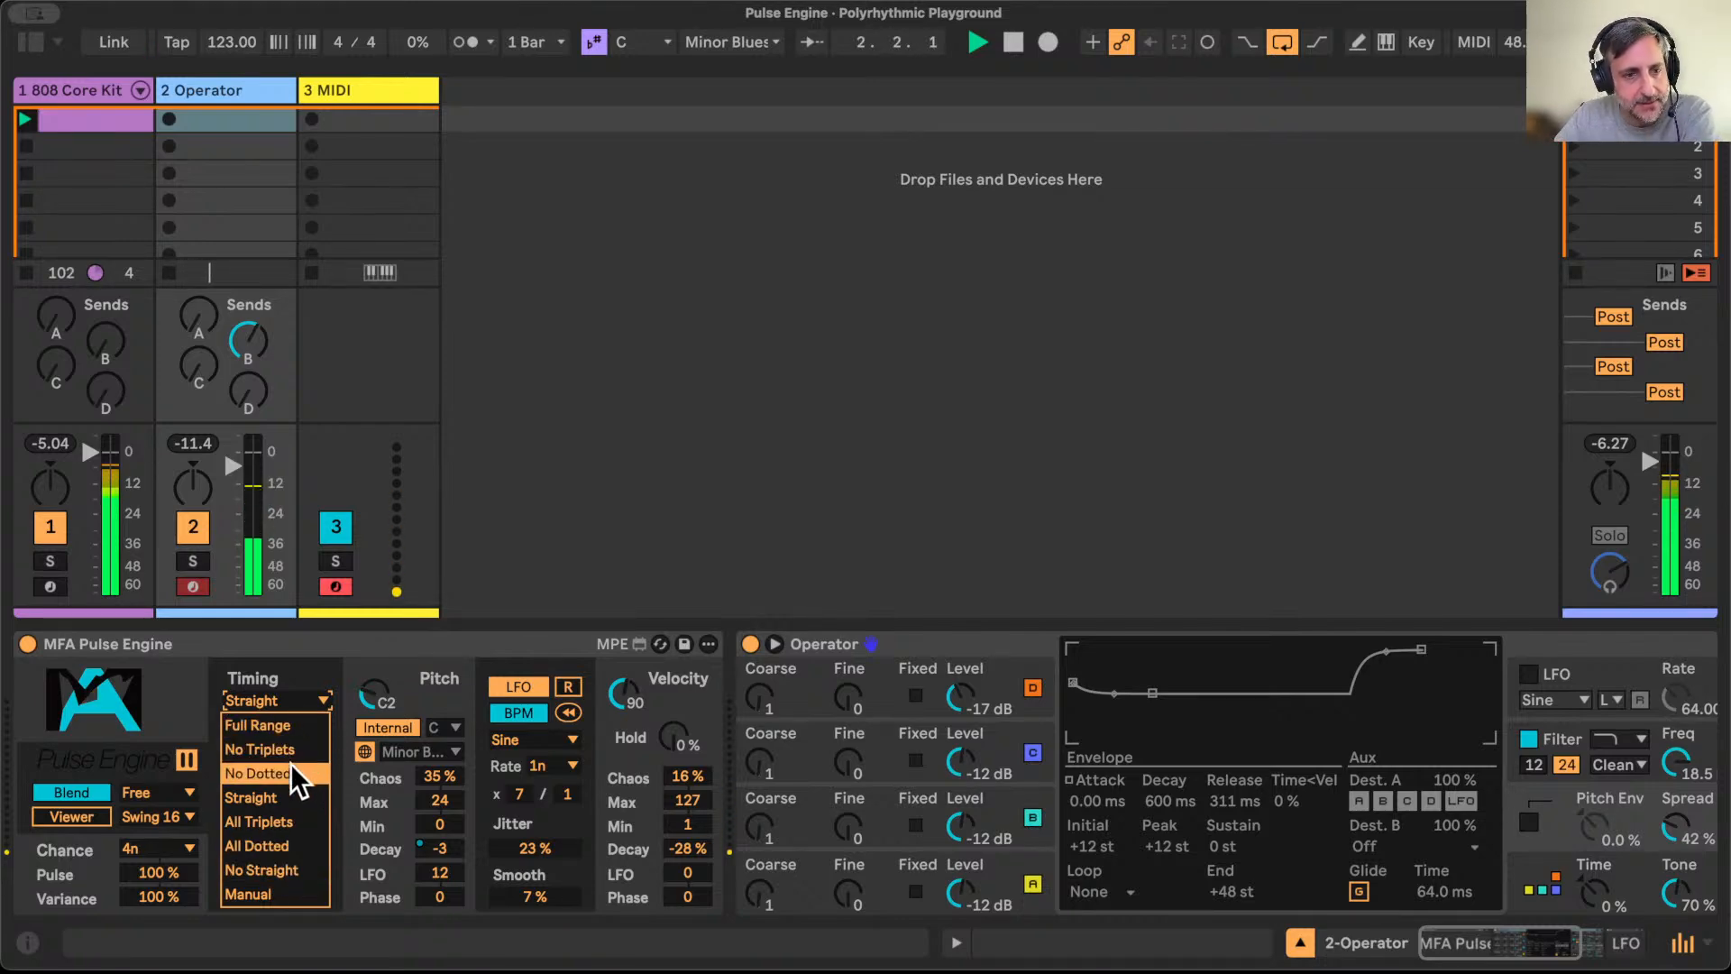
pyautogui.click(288, 868)
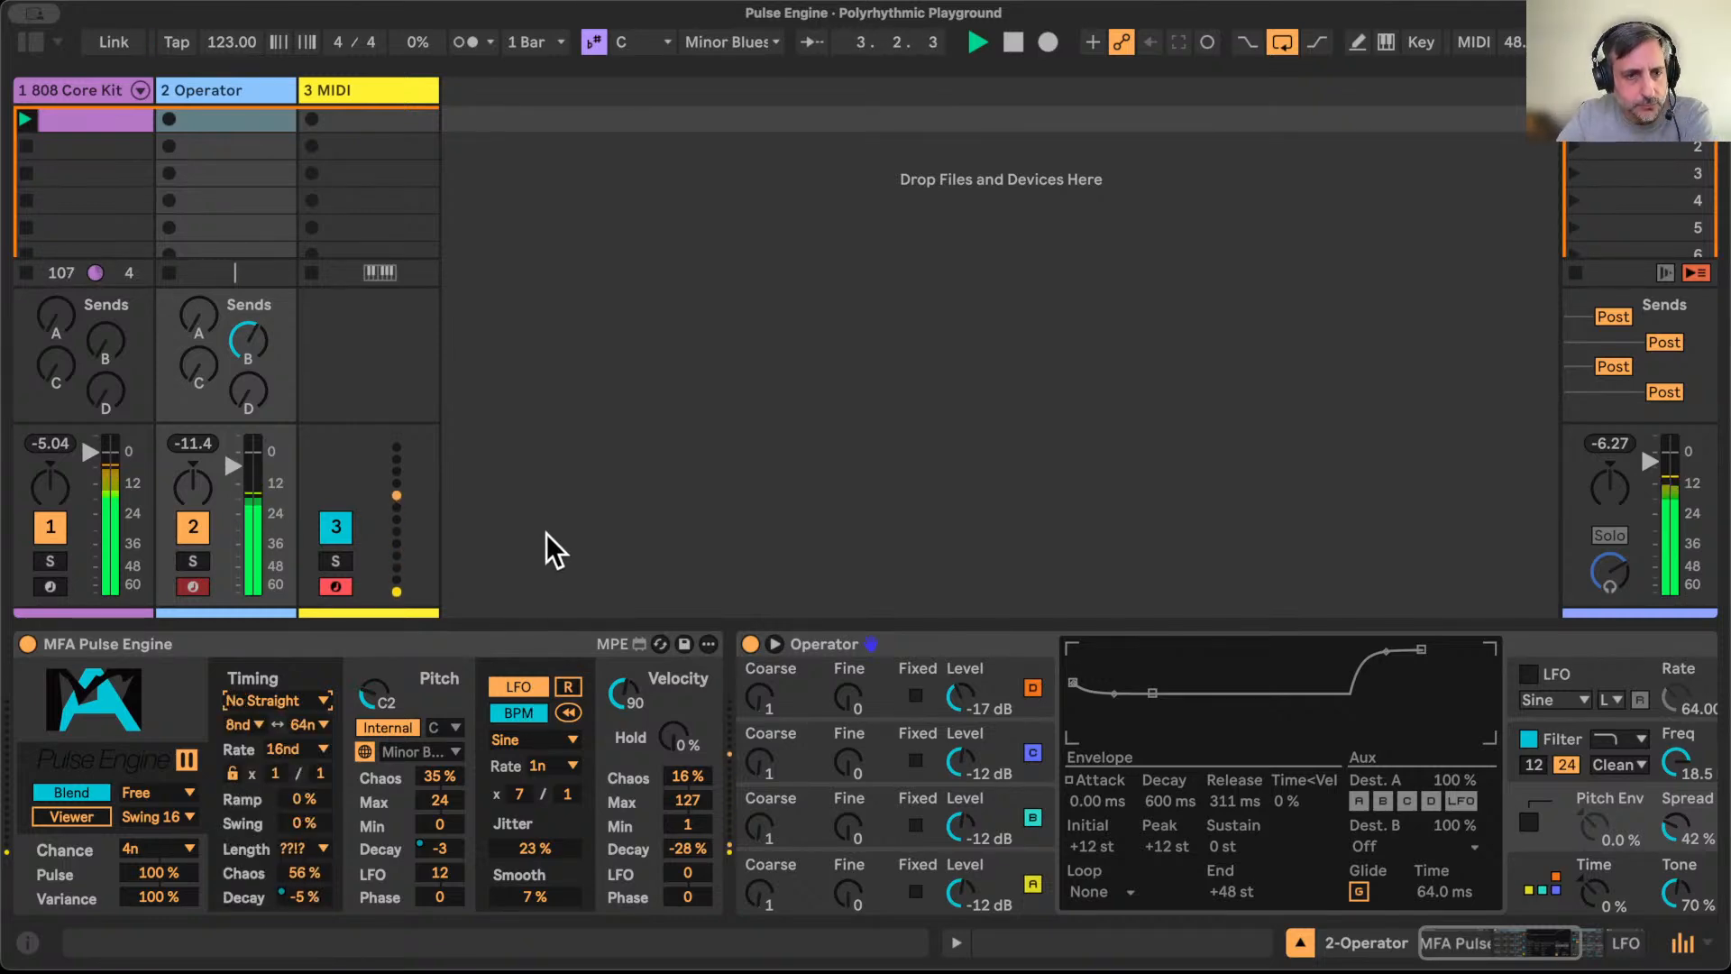
# Step: Try the Pulse Engine's rate divisor at 2 and 3, and return it to 1
pyautogui.click(503, 640)
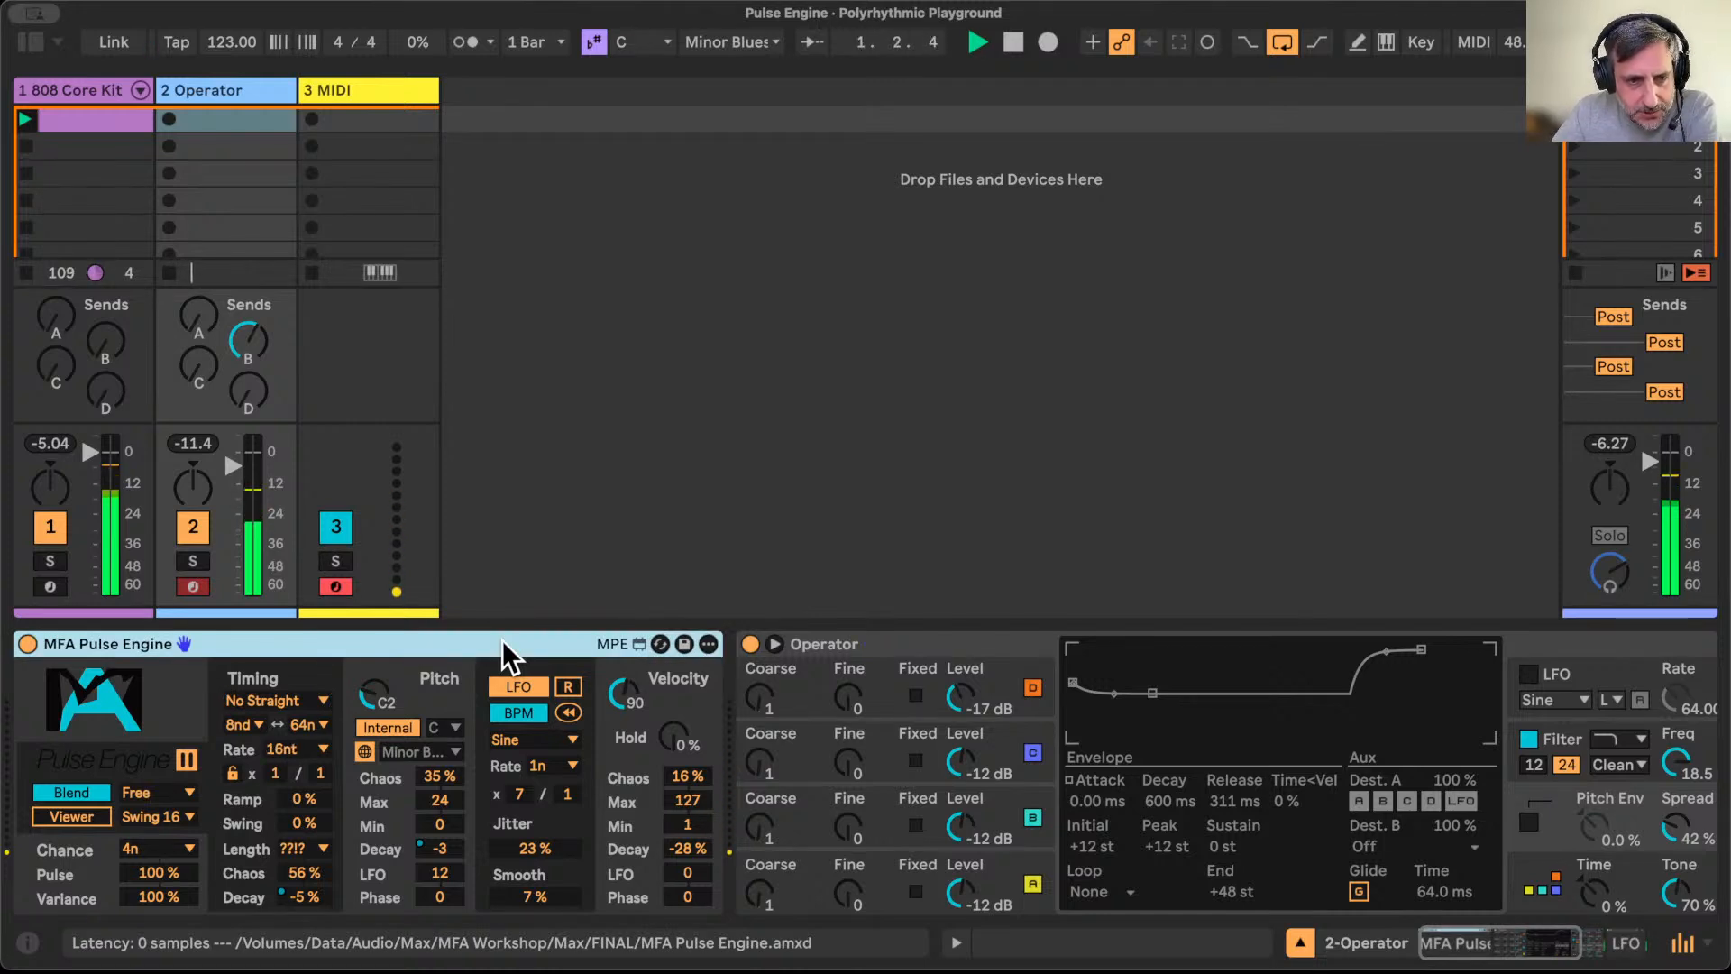
pyautogui.click(317, 771)
pyautogui.press('Up')
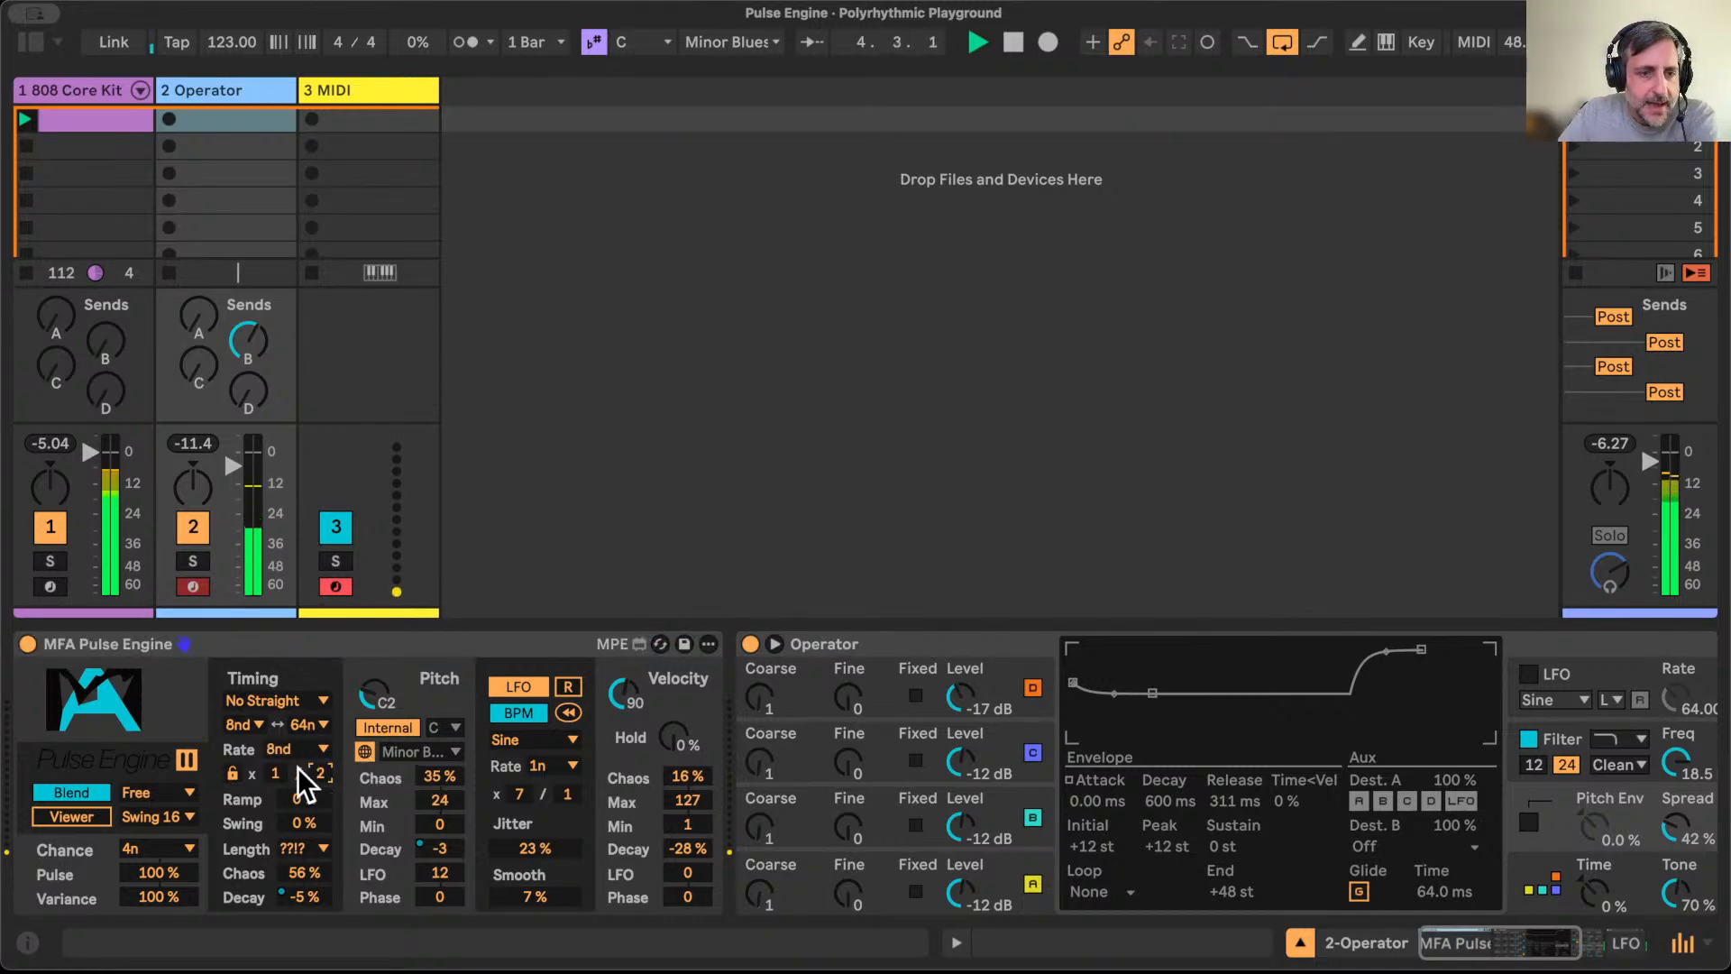
pyautogui.press('Up')
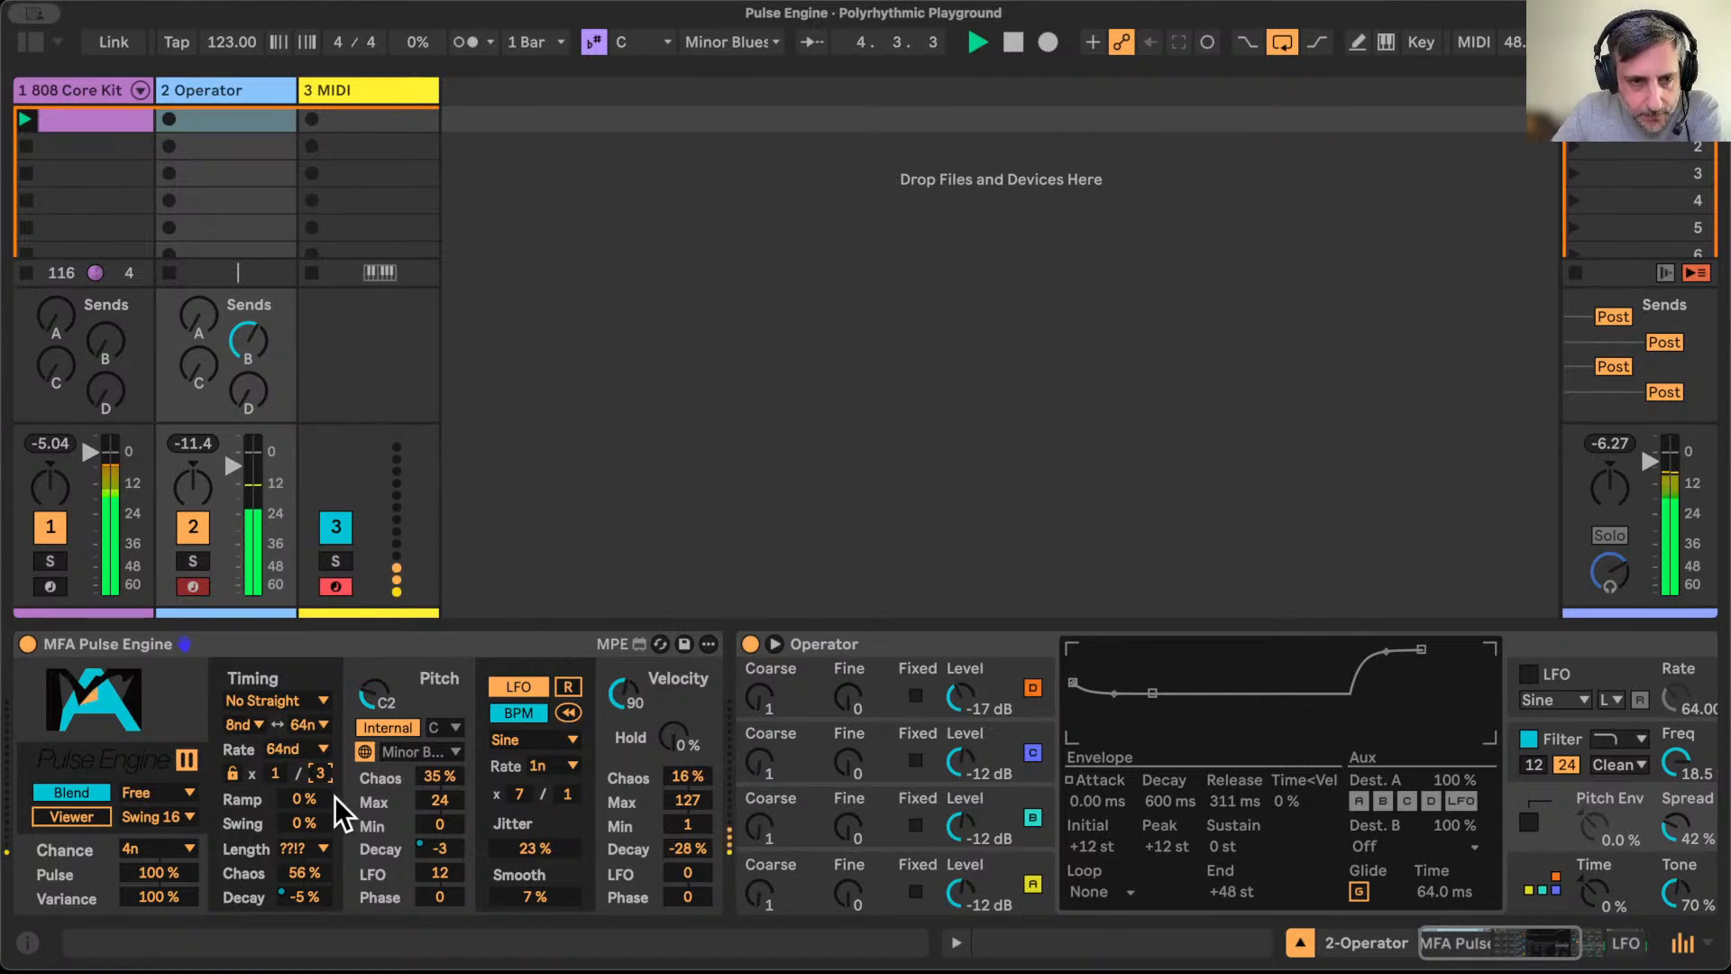
pyautogui.moveTo(322, 774); pyautogui.dragTo(320, 851)
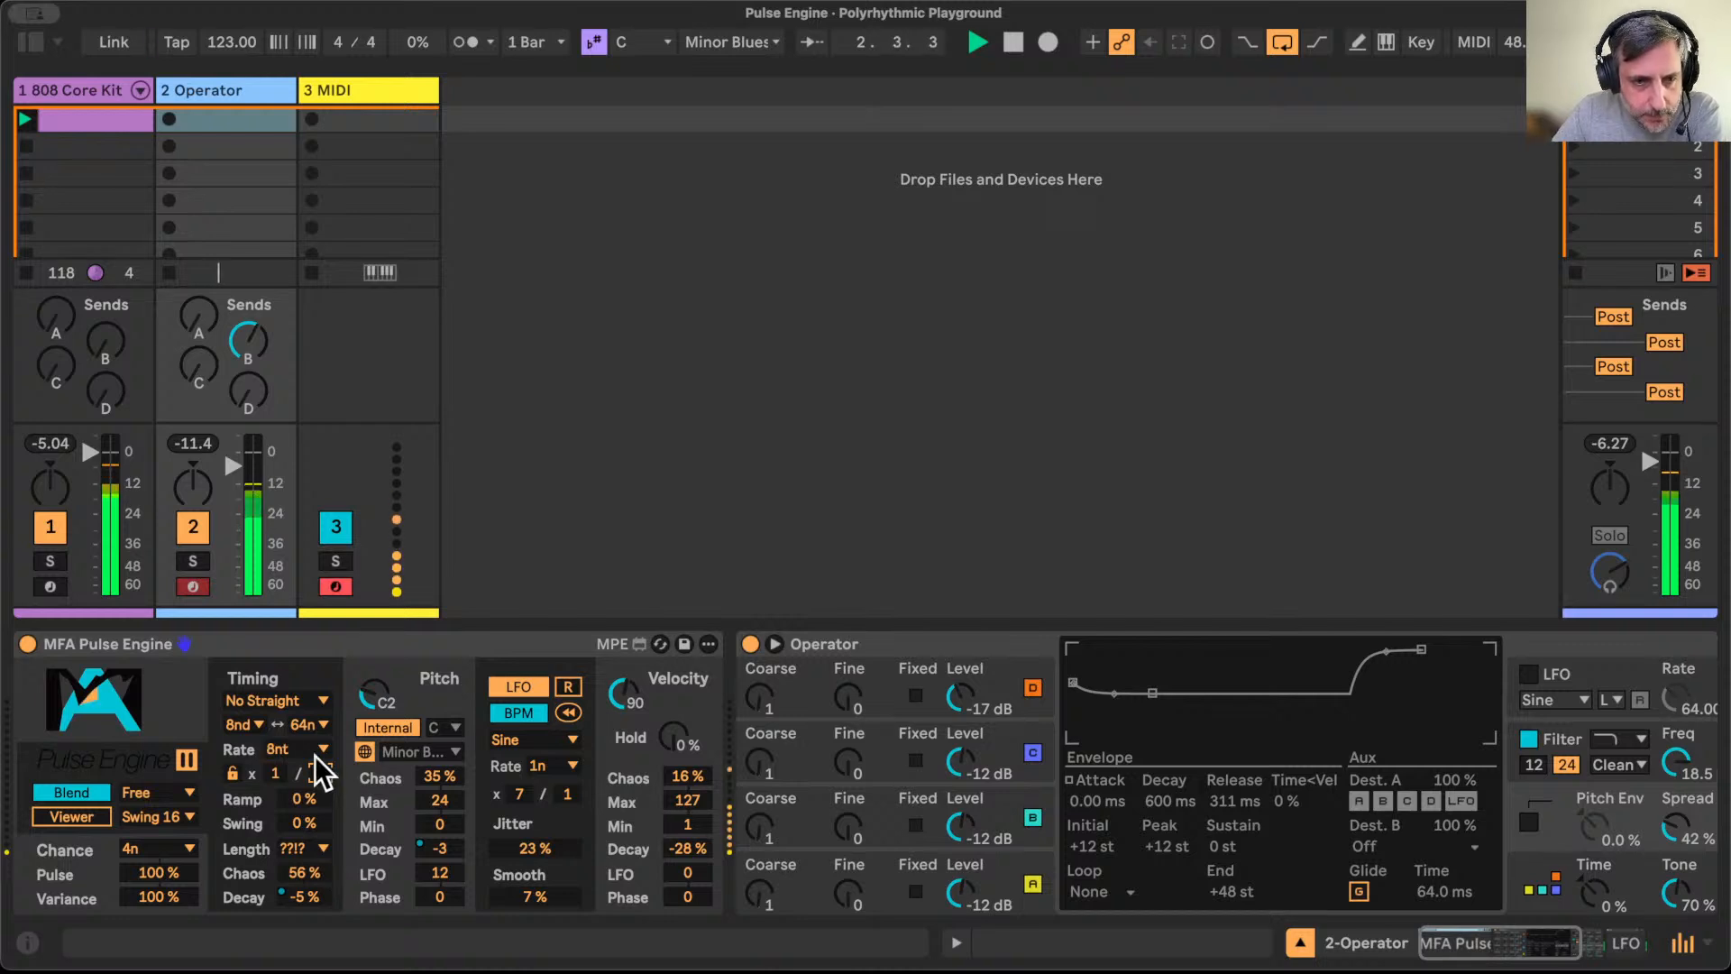
# Step: Set the Pulse Engine's fastest rate limit to 8nt and its base pitch to C1
pyautogui.click(314, 724)
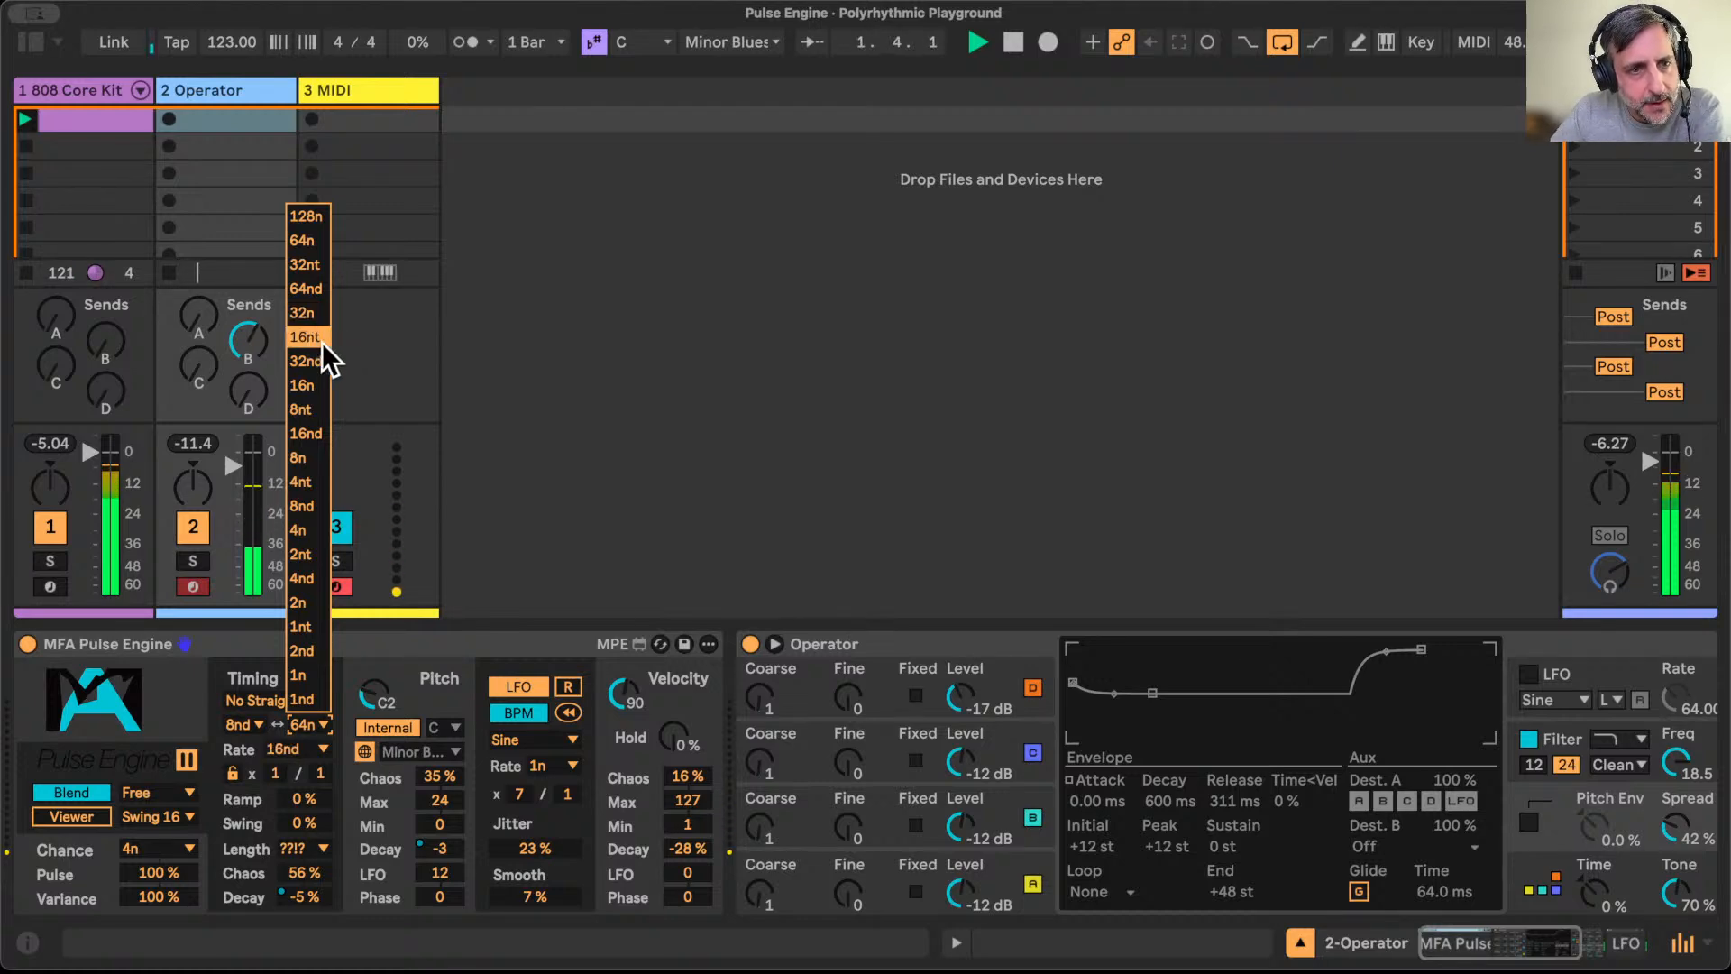
pyautogui.click(315, 409)
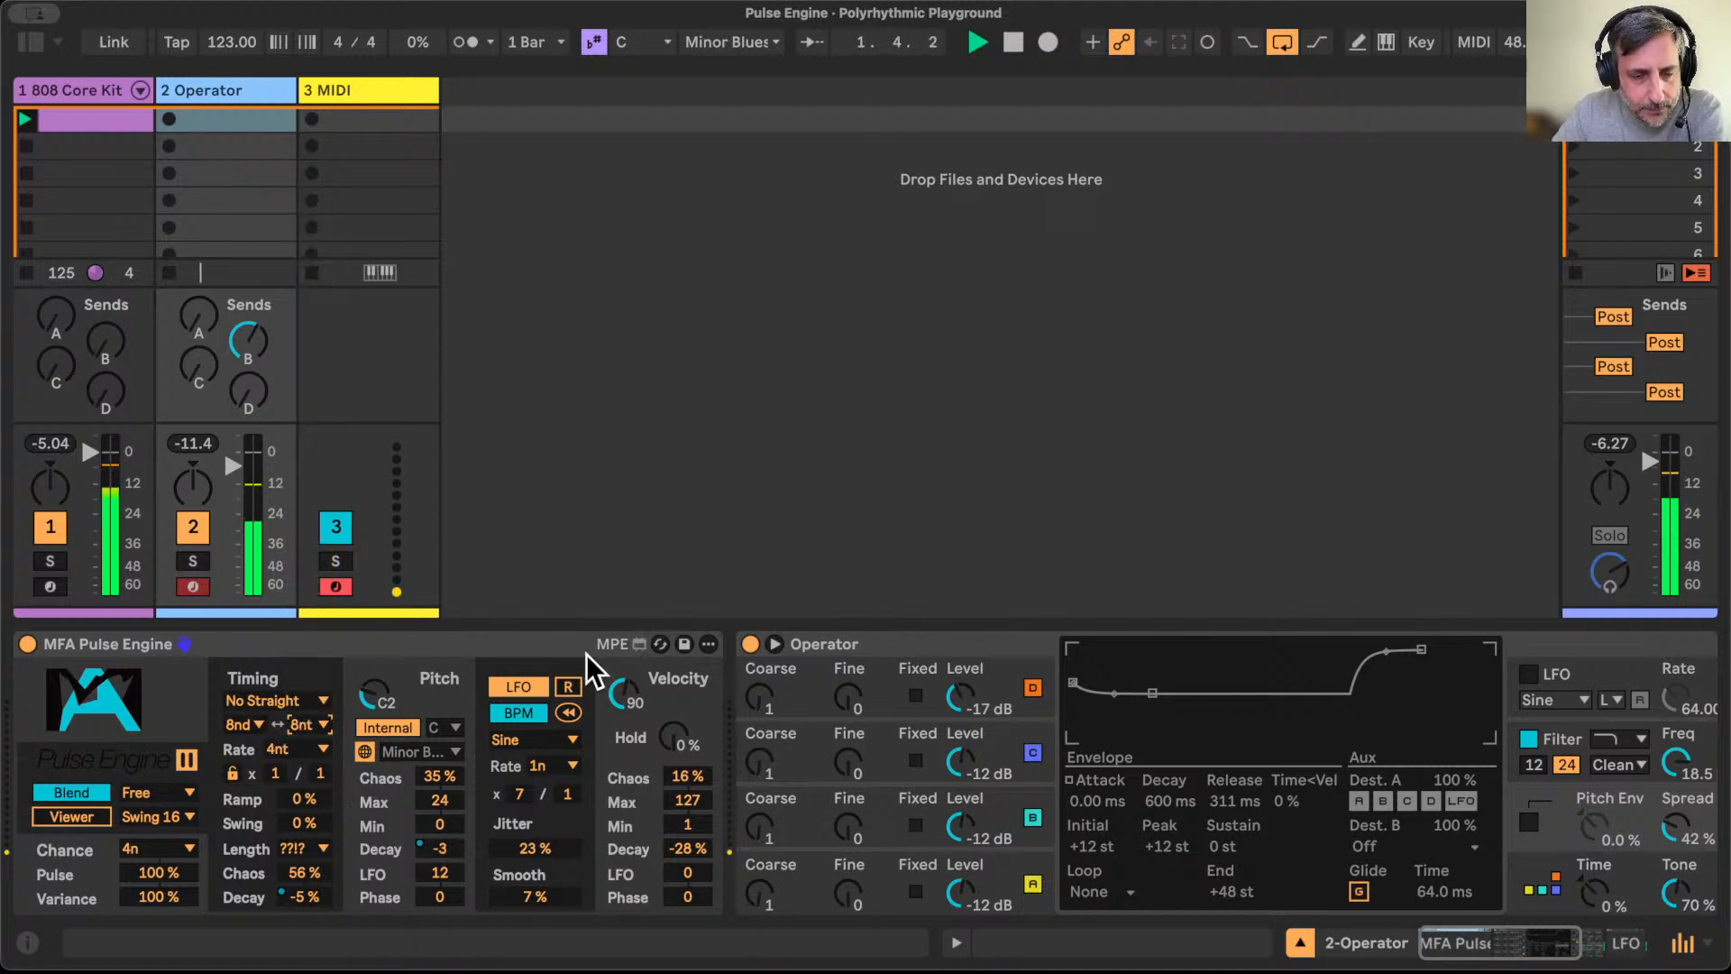
pyautogui.click(374, 694)
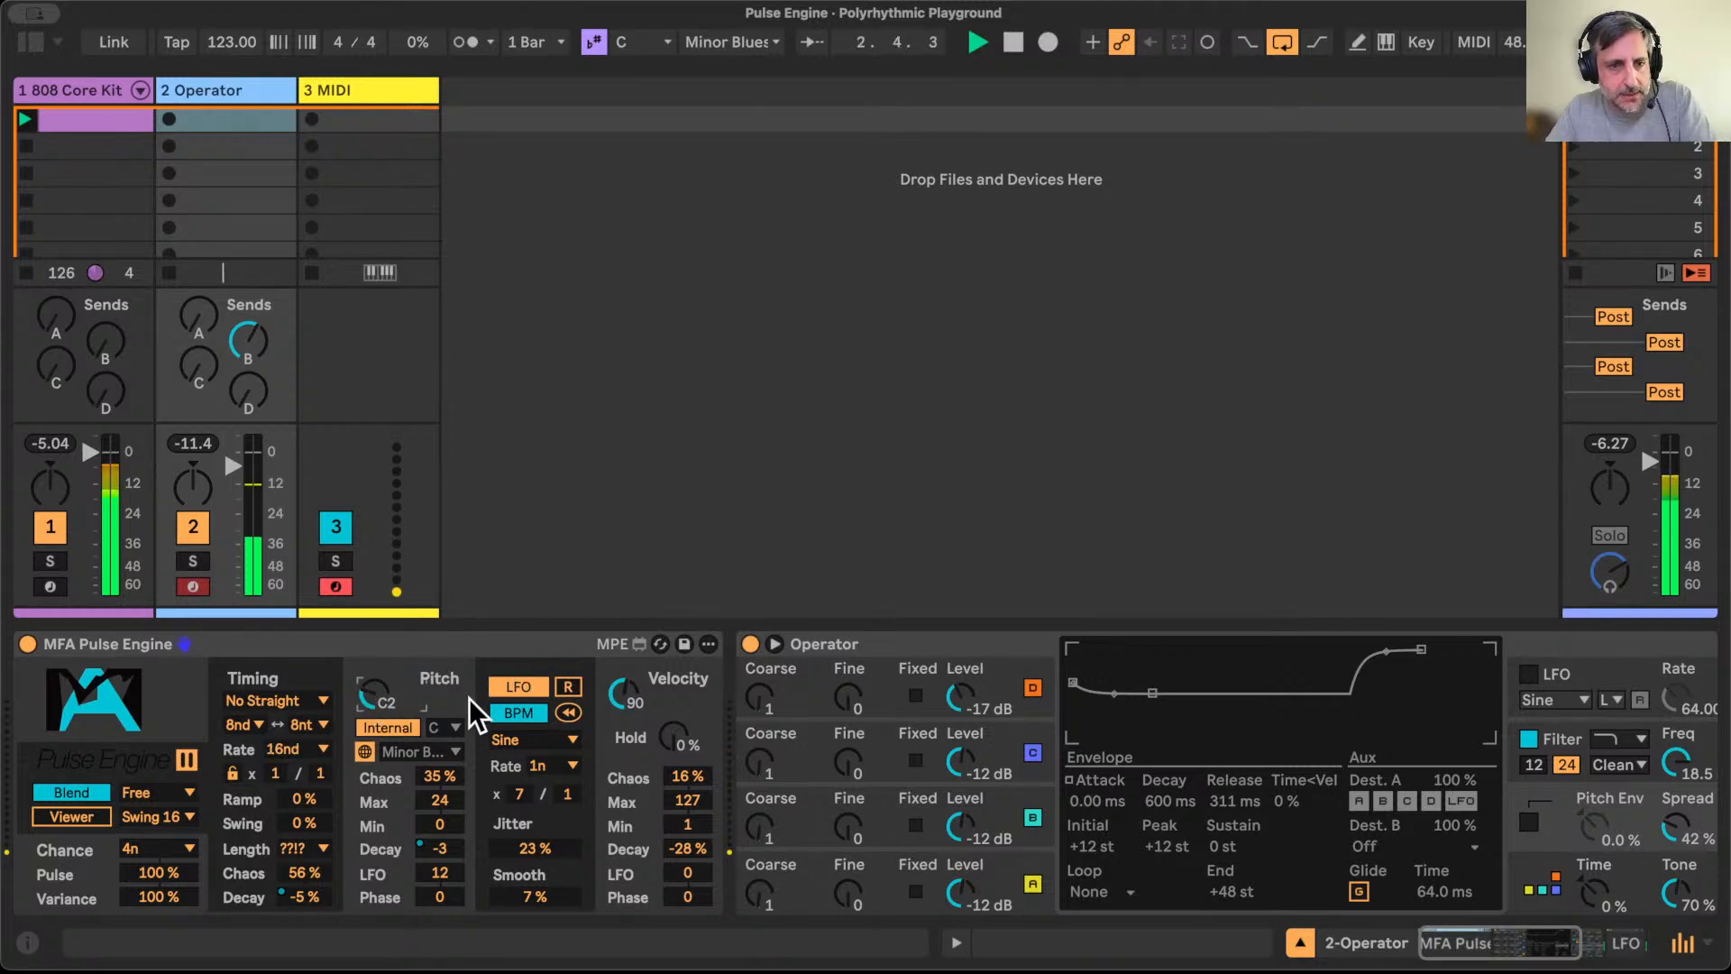
# Step: Raise Operator's Spread to 53 %
pyautogui.hscroll(5, 1409, 749)
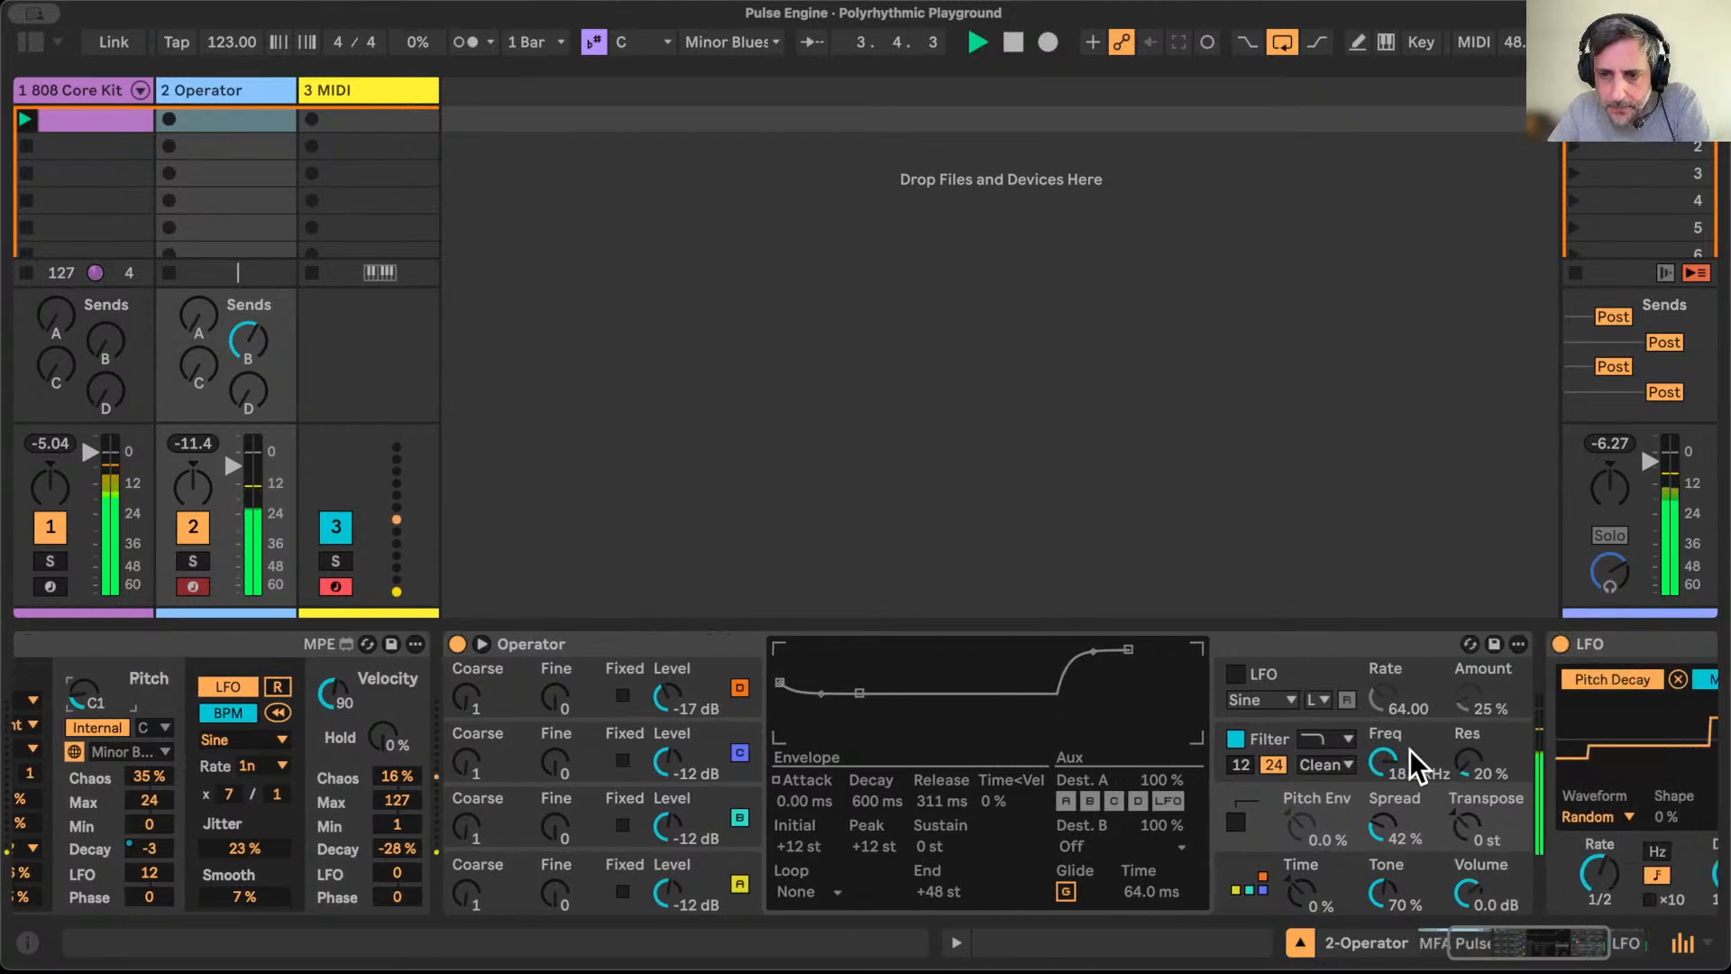
pyautogui.click(1378, 830)
pyautogui.hscroll(-5, 1377, 830)
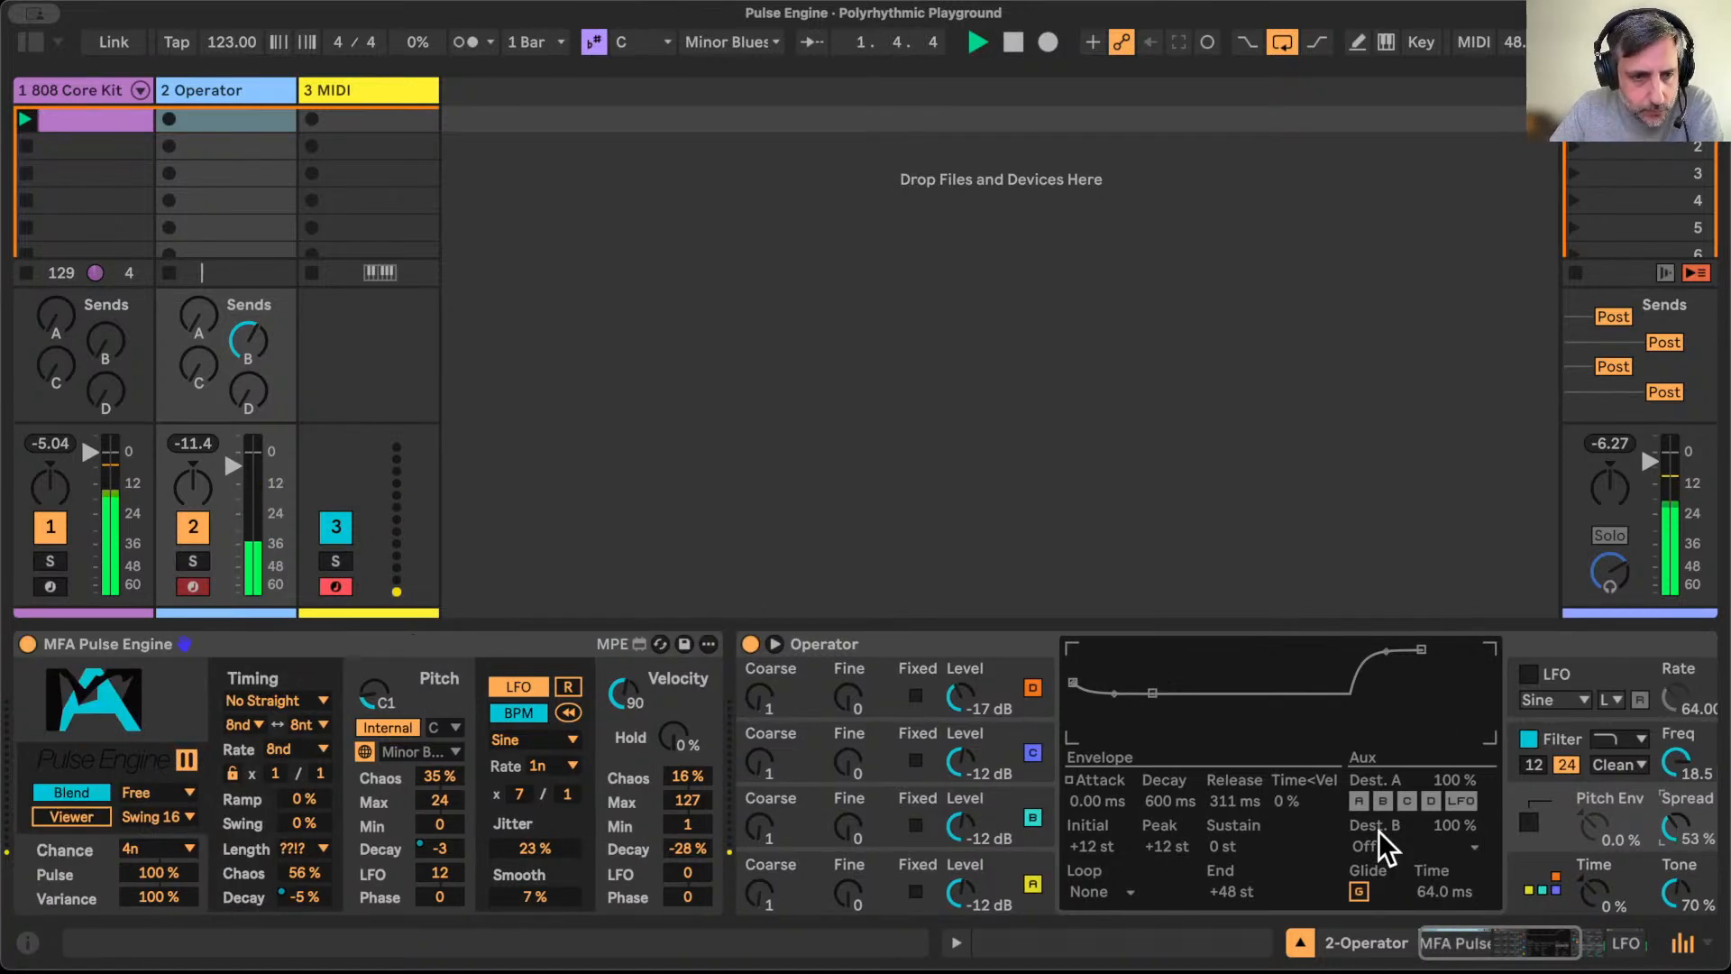
pyautogui.hscroll(6, 1377, 830)
pyautogui.hscroll(-5, 1377, 830)
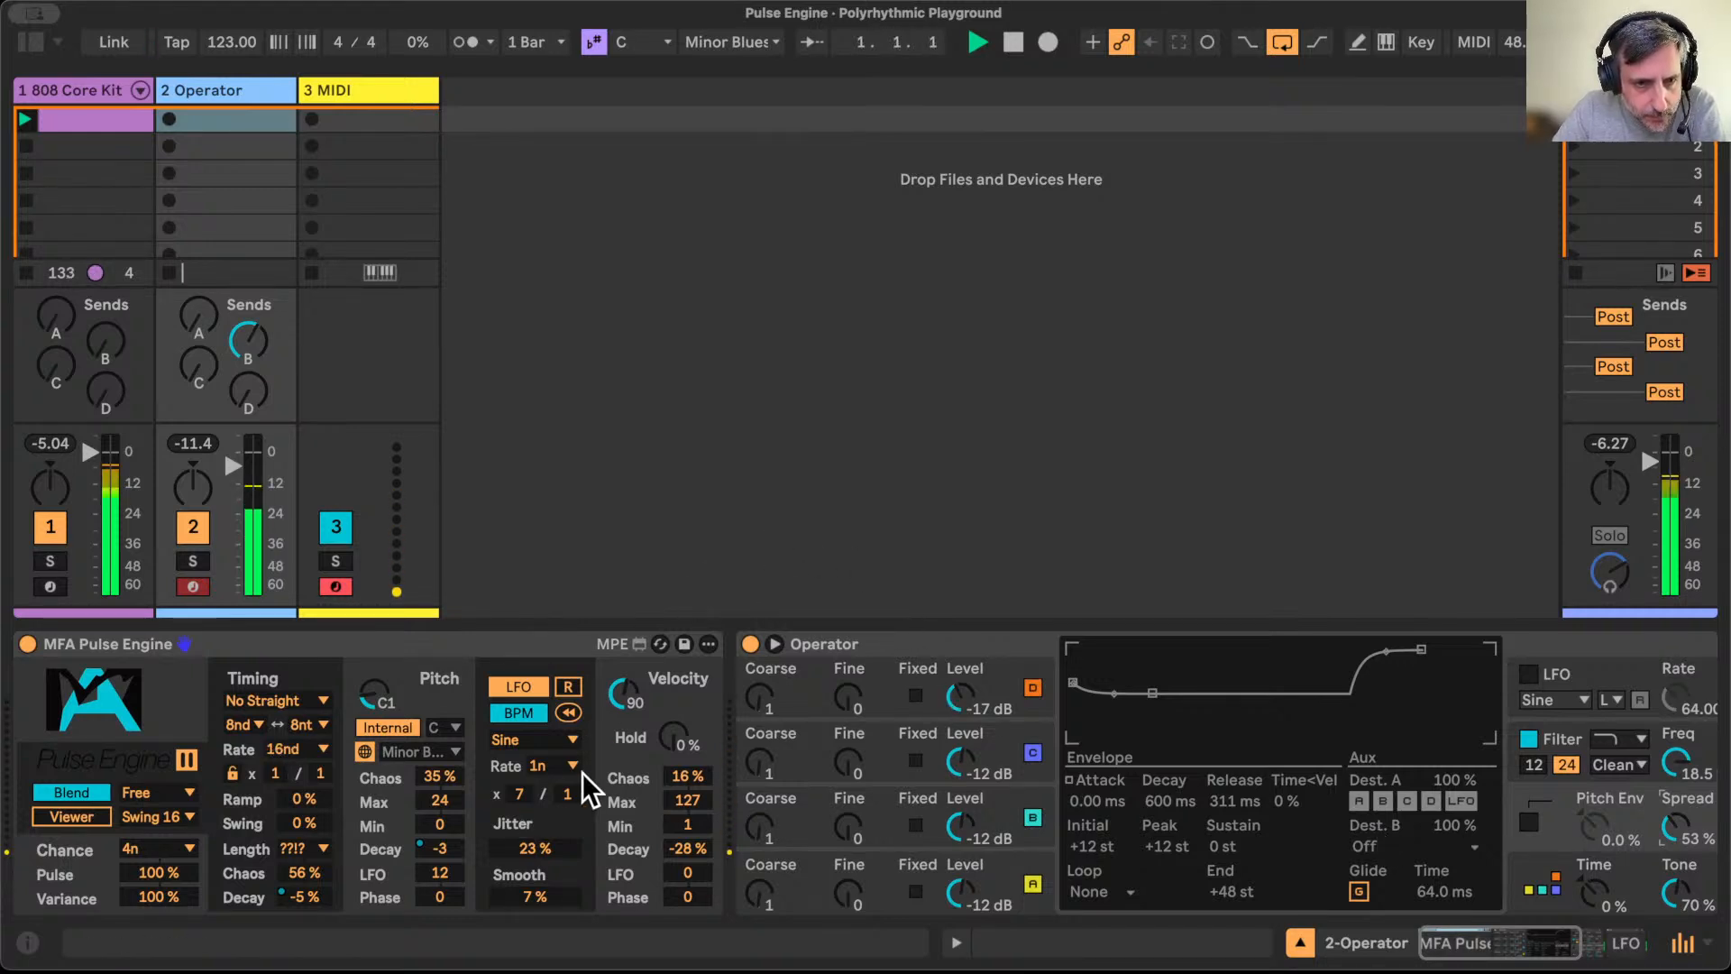
pyautogui.hscroll(6, 582, 771)
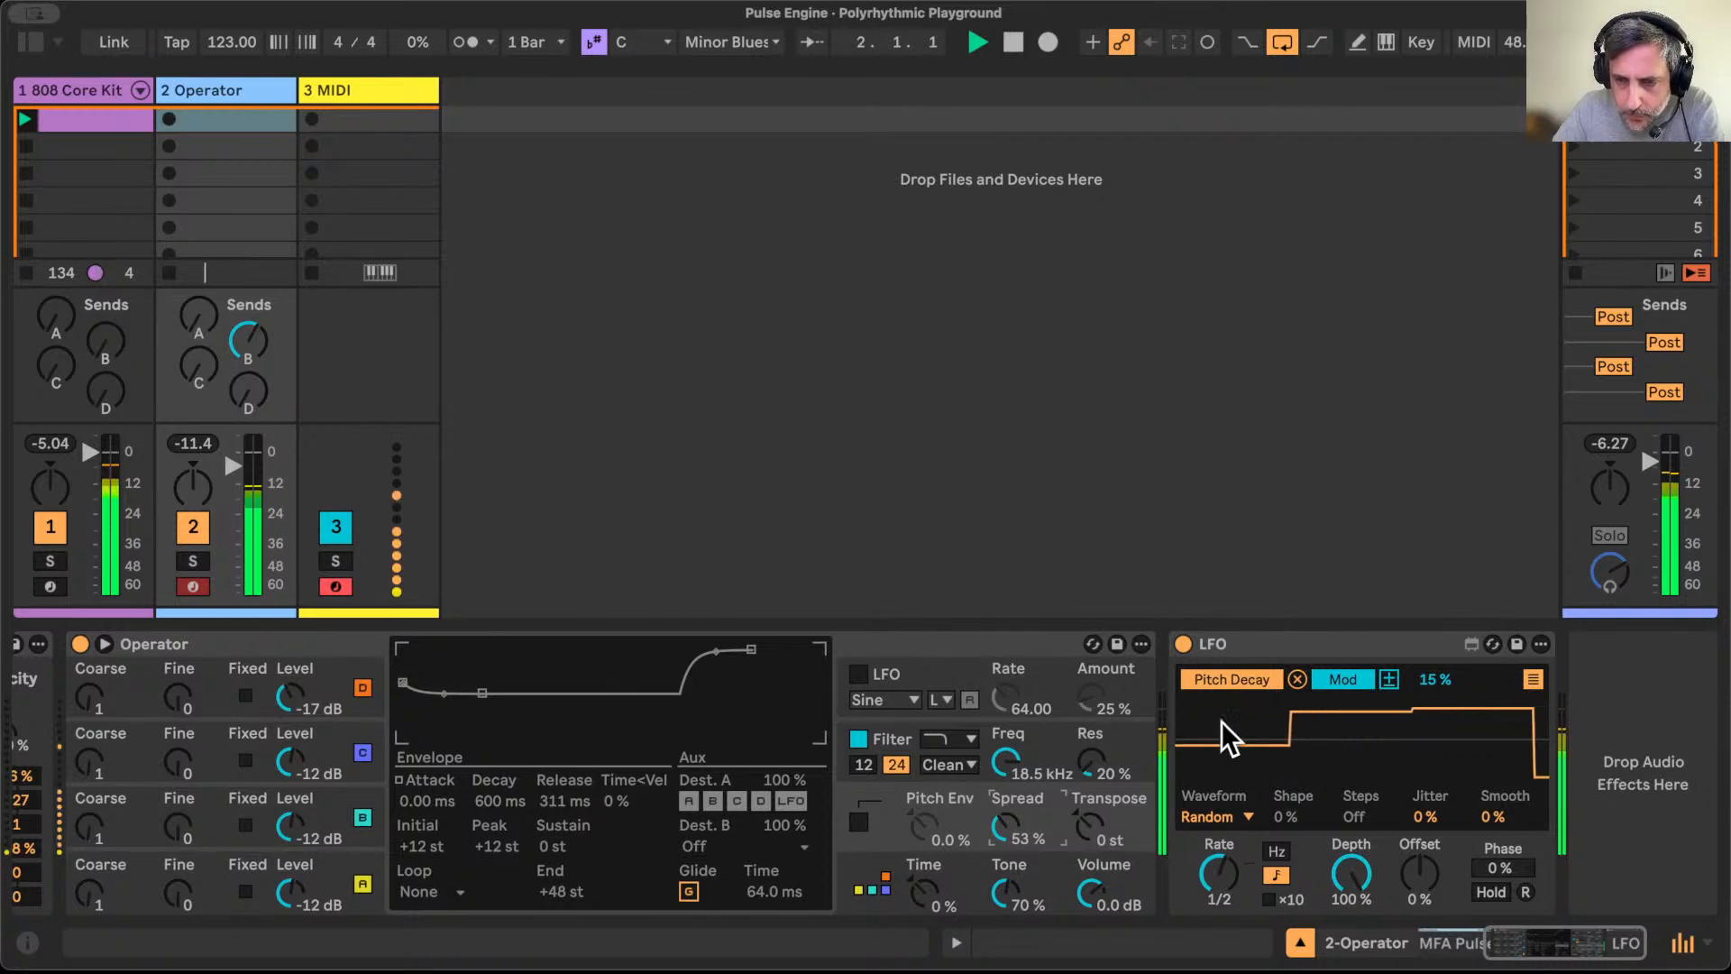
# Step: Set the Pulse Engine's Chance interval to 2n
pyautogui.hscroll(-6, 1316, 837)
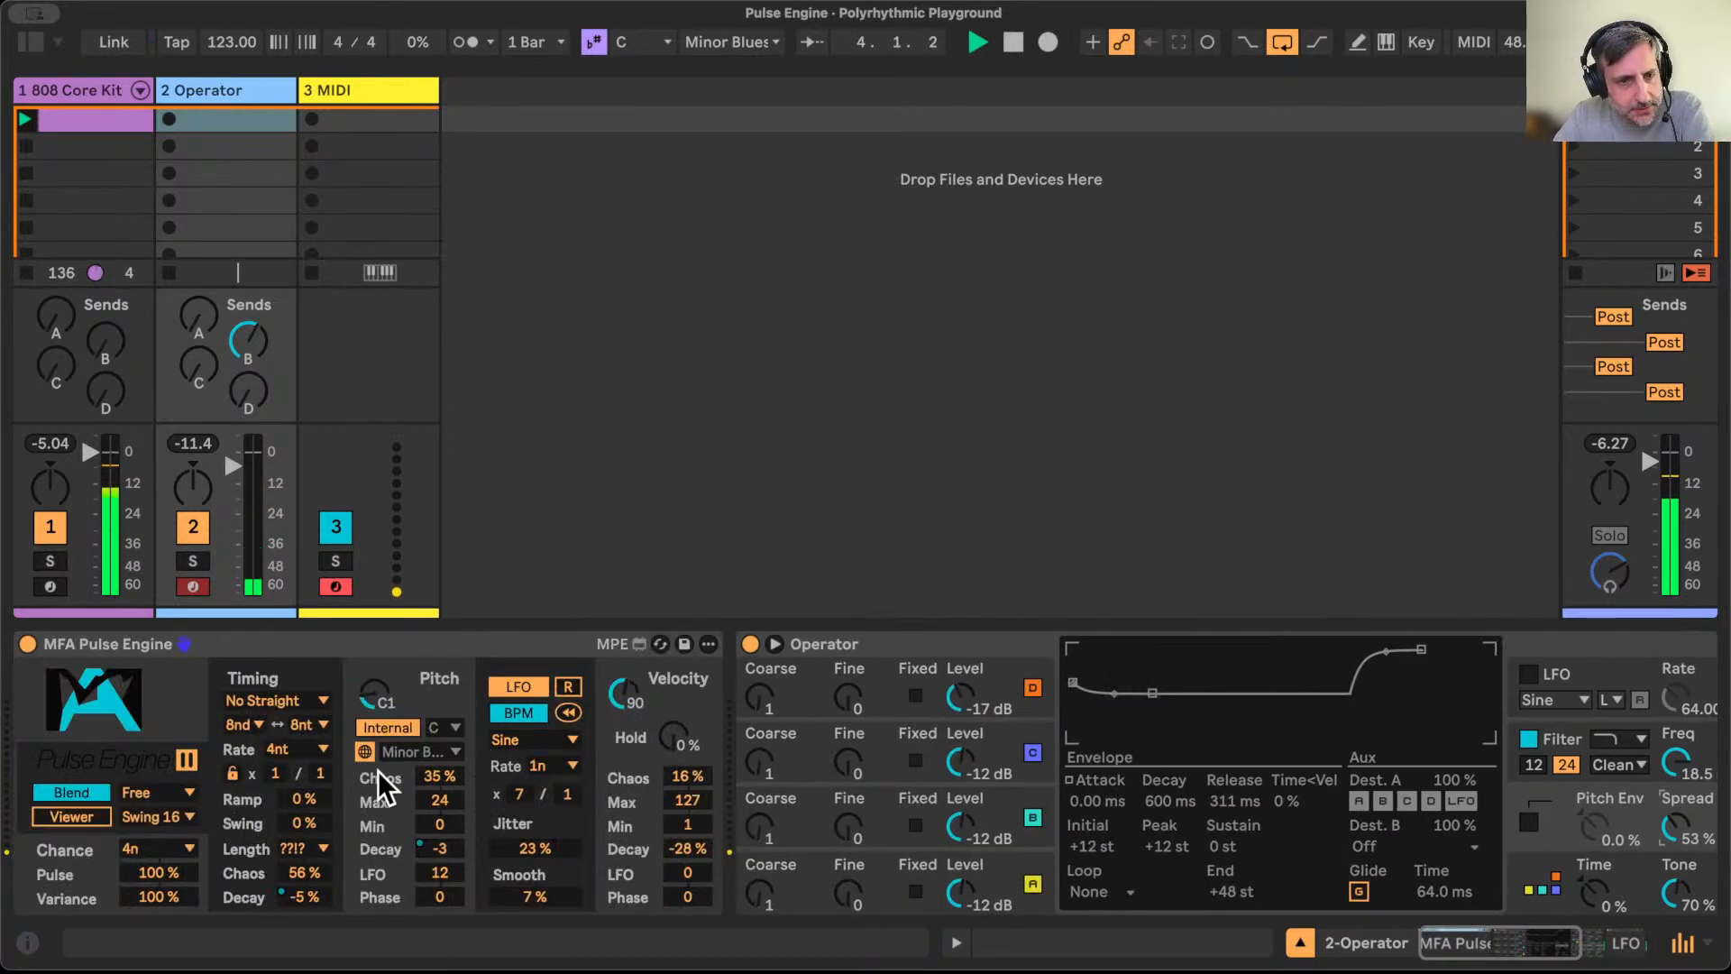
pyautogui.click(178, 846)
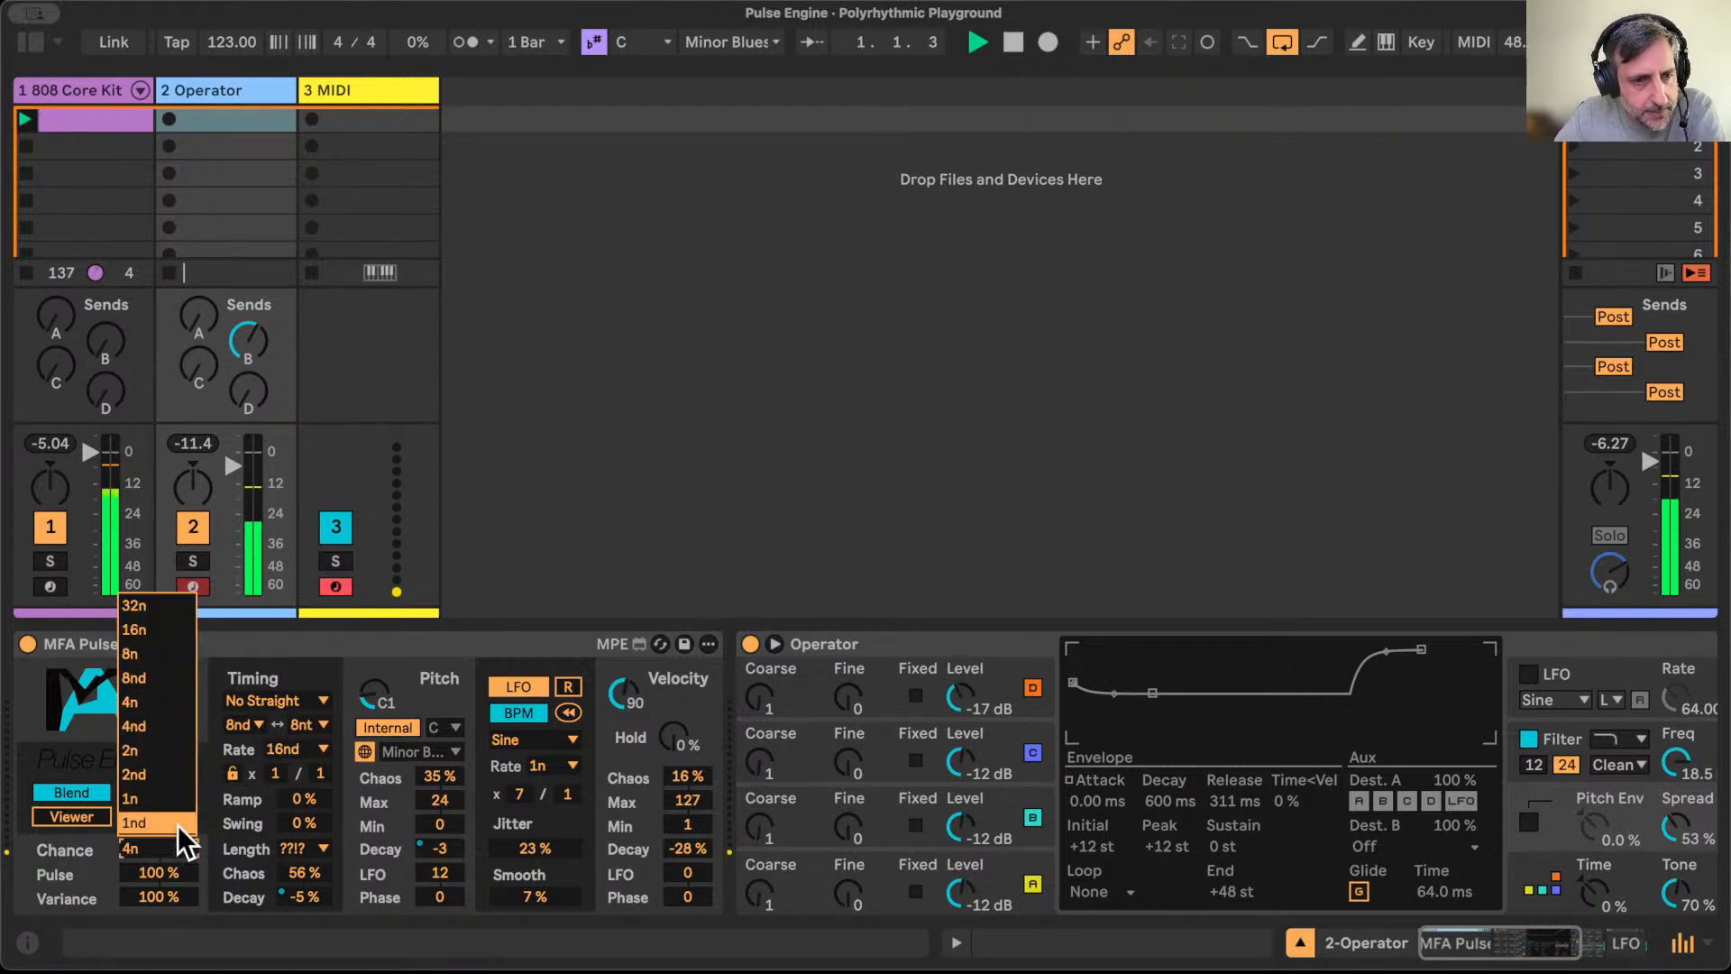
pyautogui.click(161, 750)
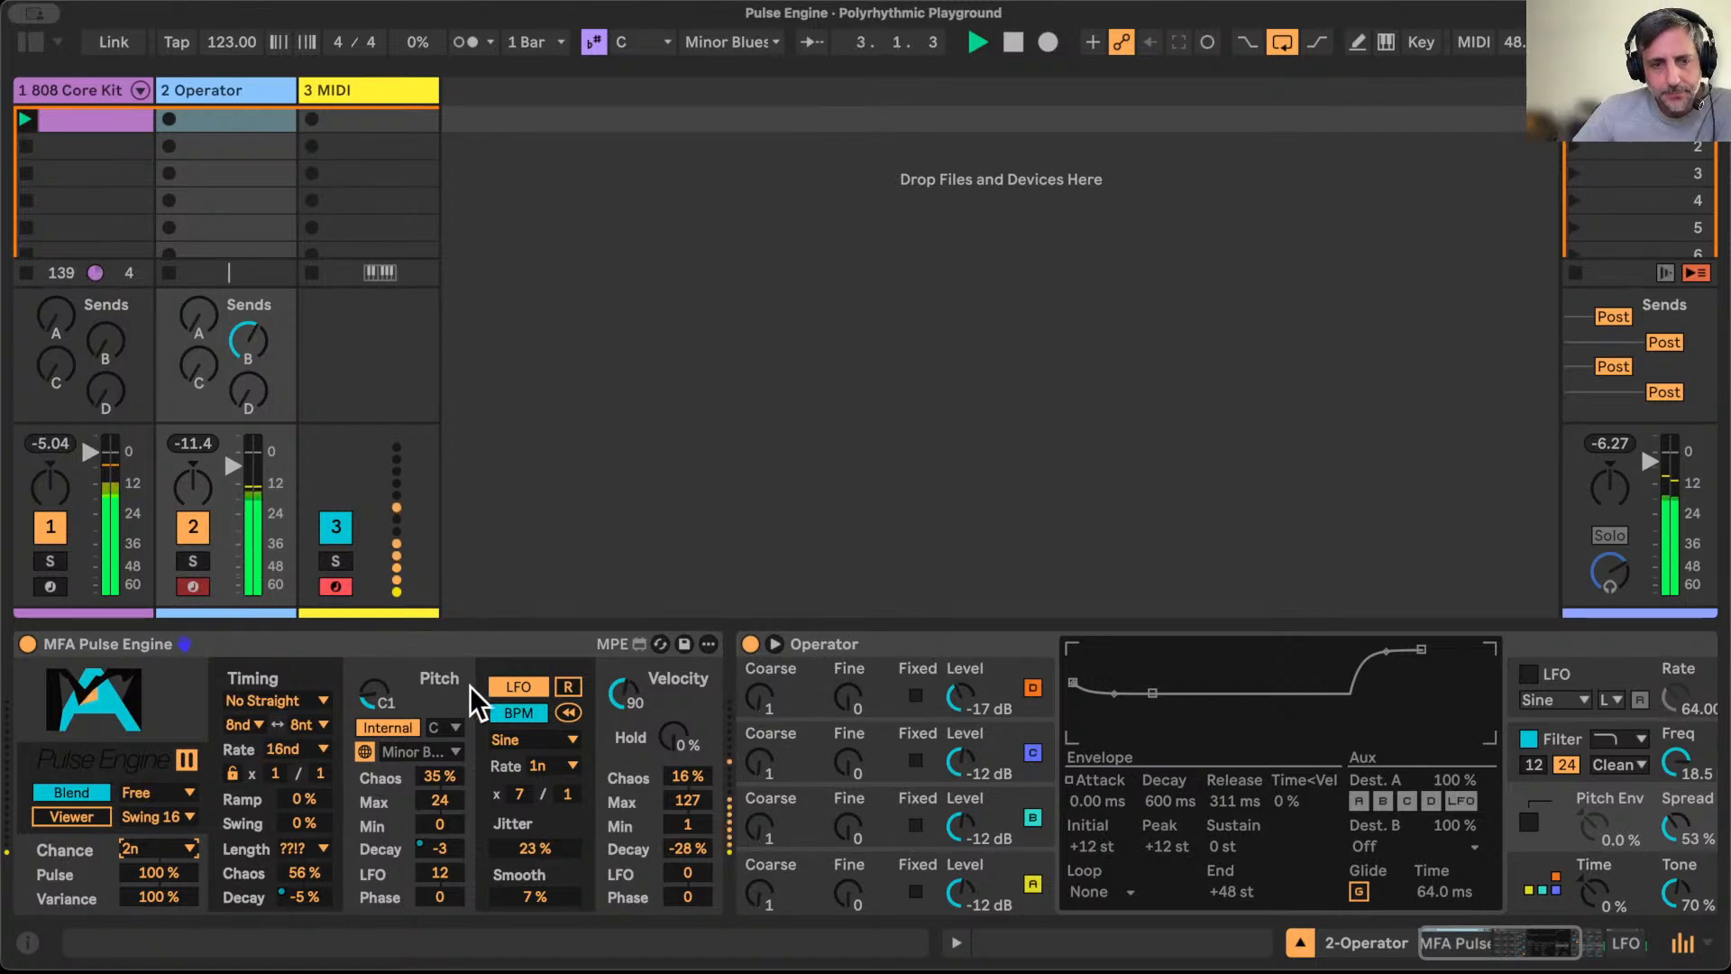
# Step: Set the Pulse Engine's note Length mode to Rate and its base pitch to C2
pyautogui.click(317, 842)
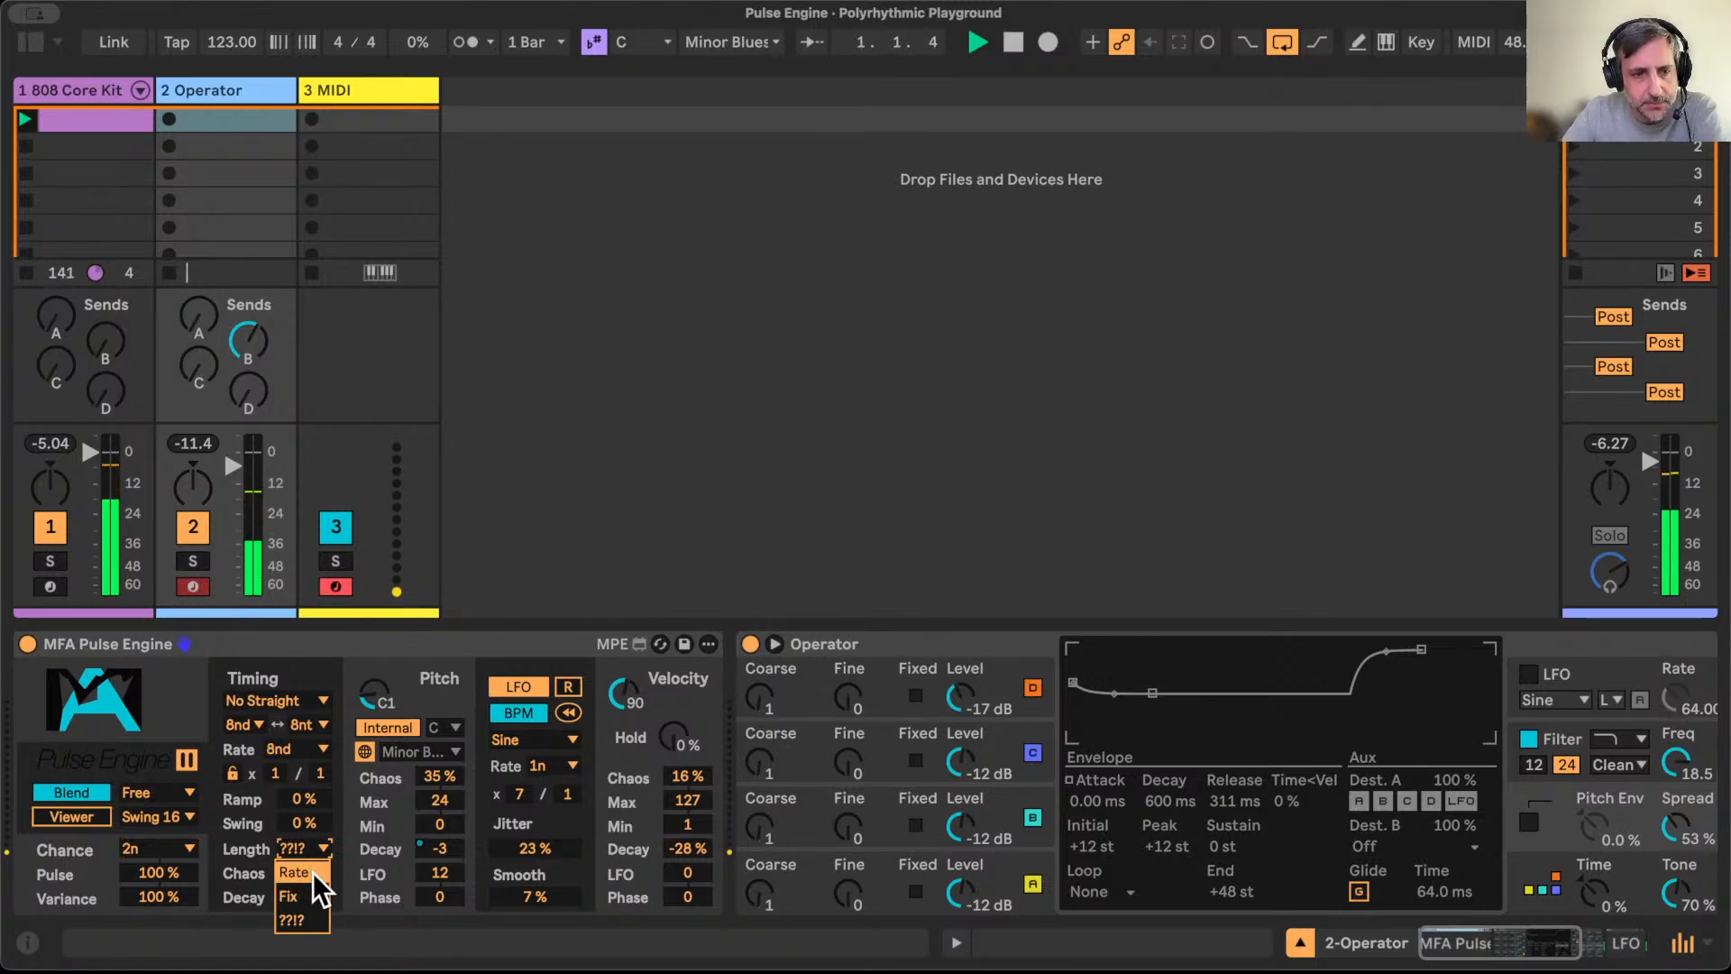
pyautogui.click(312, 872)
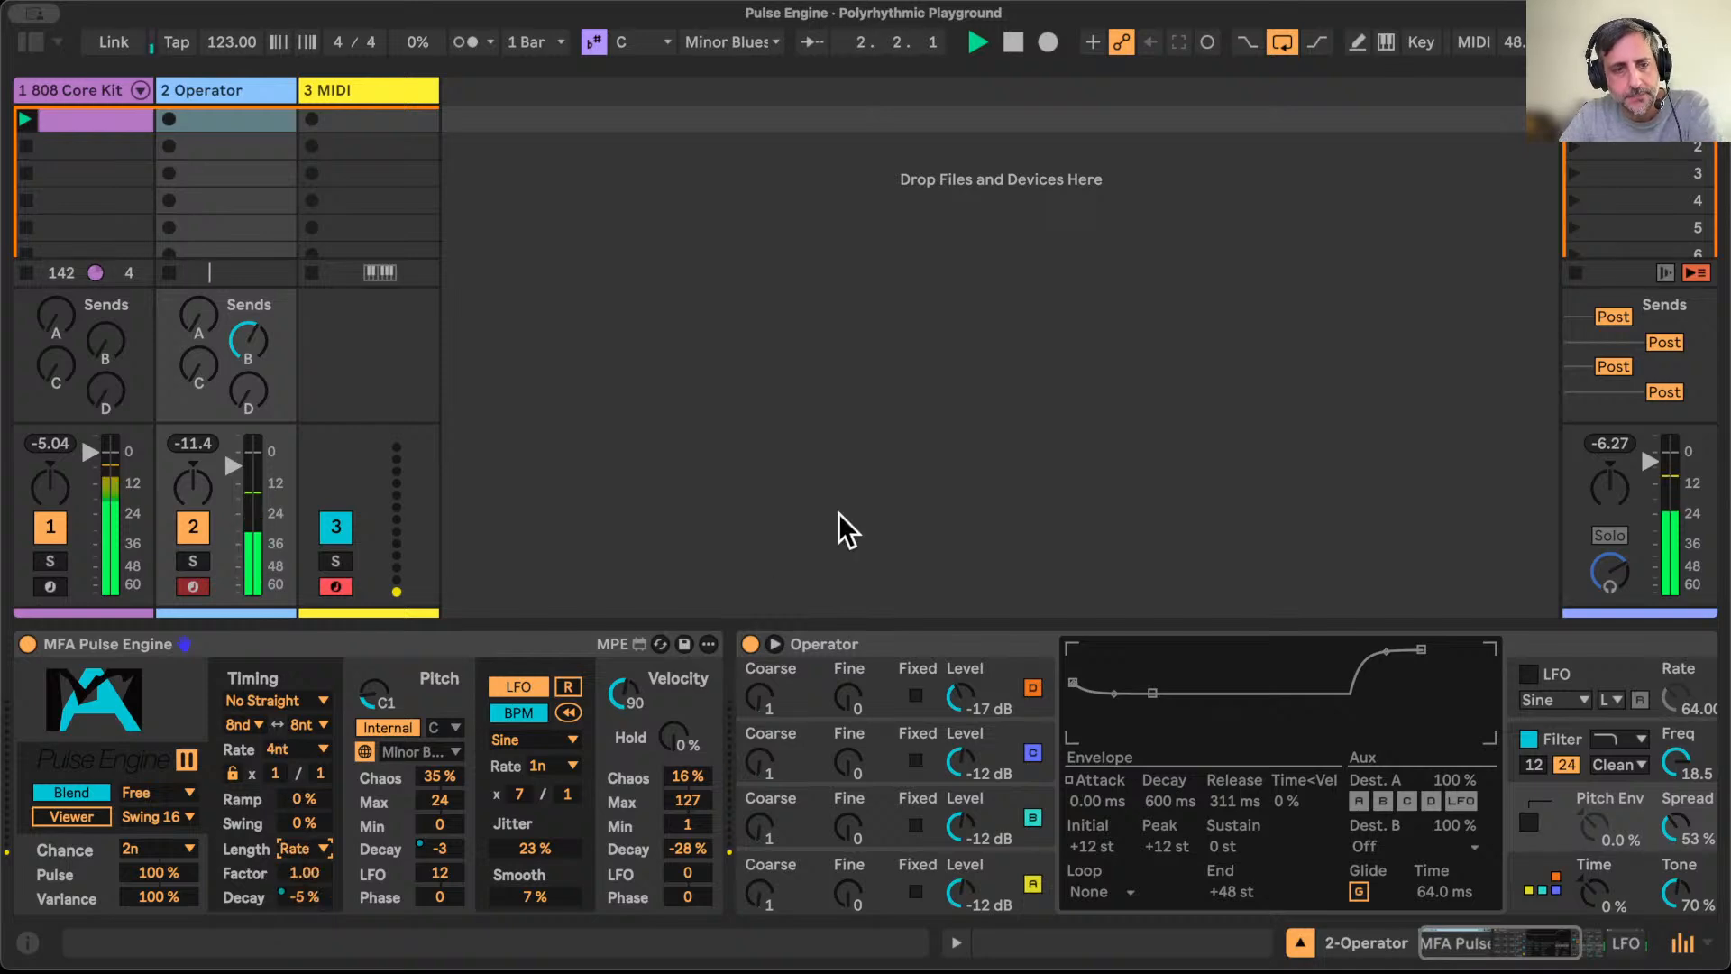
pyautogui.moveTo(398, 695); pyautogui.dragTo(398, 676)
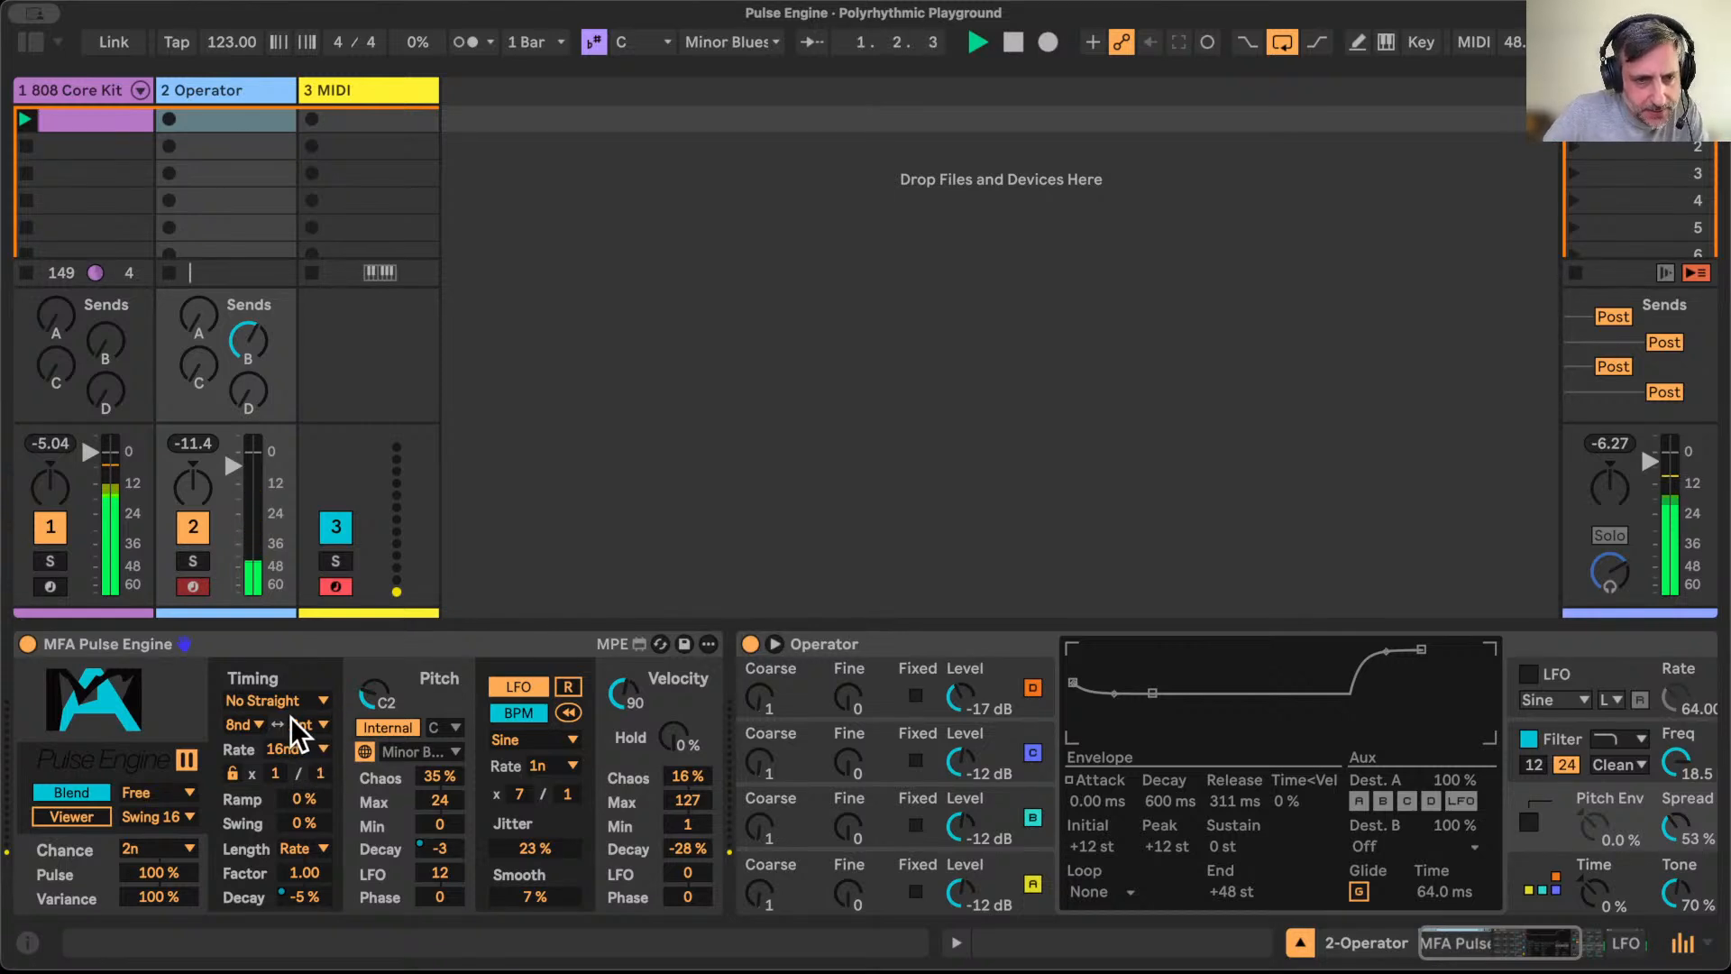
# Step: Set the Pulse Engine's slowest rate limit to 4nt and stop playback
pyautogui.click(247, 723)
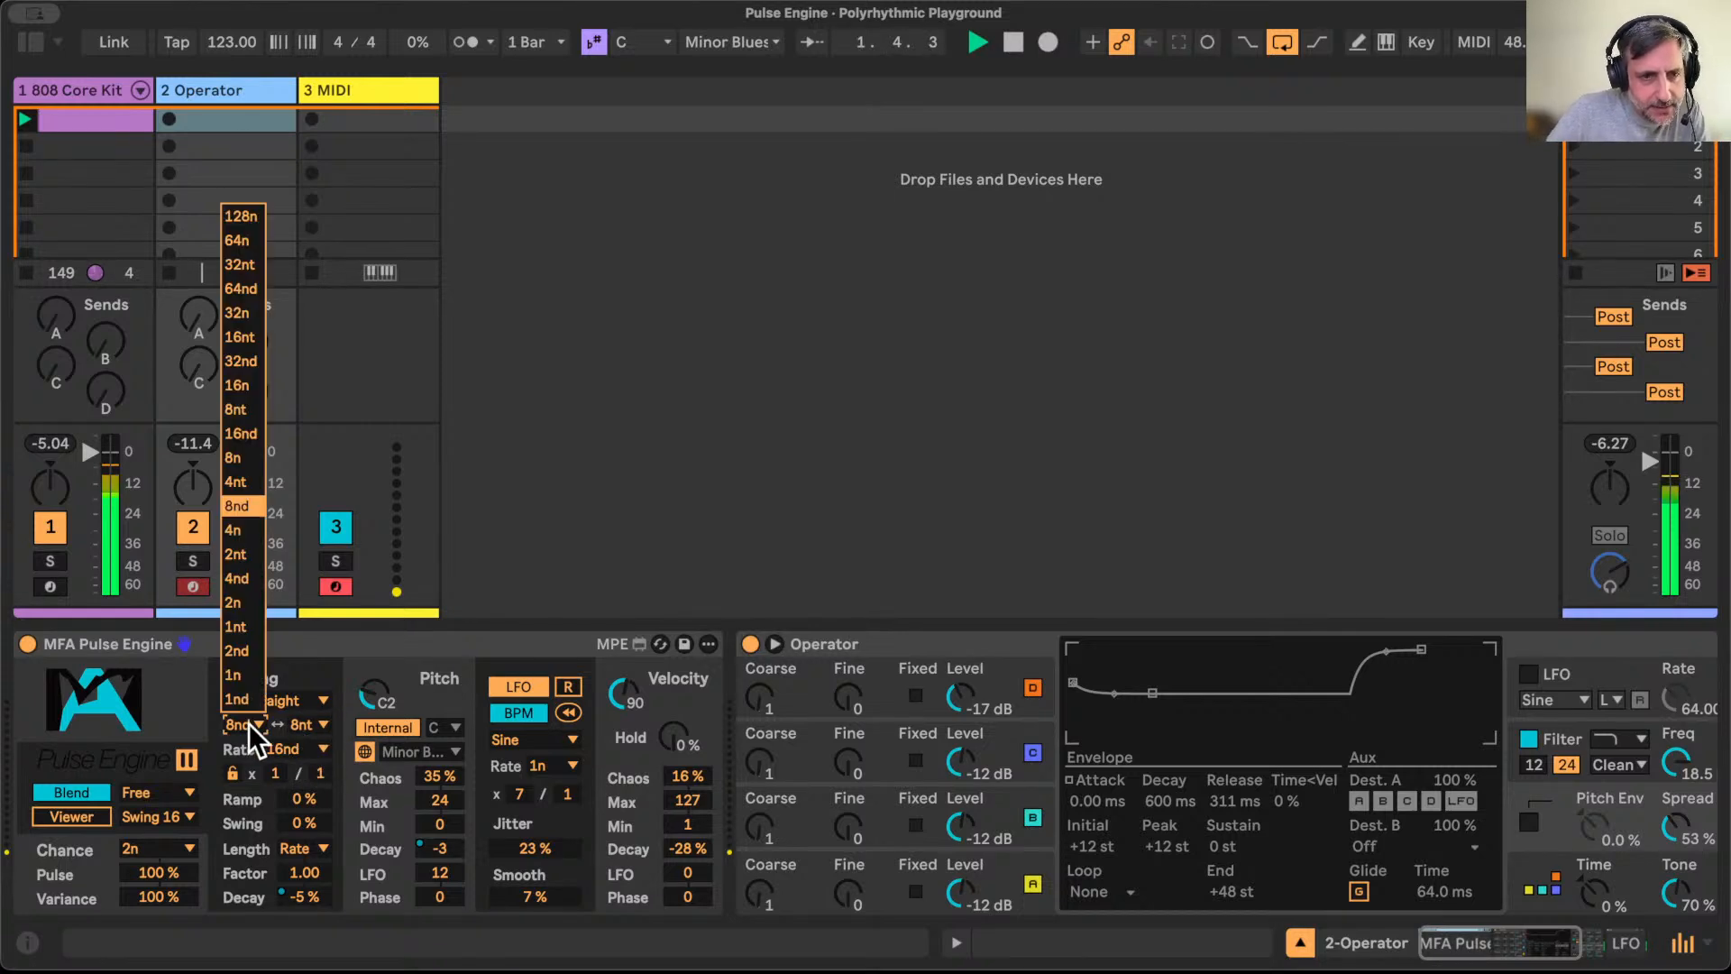
pyautogui.click(244, 480)
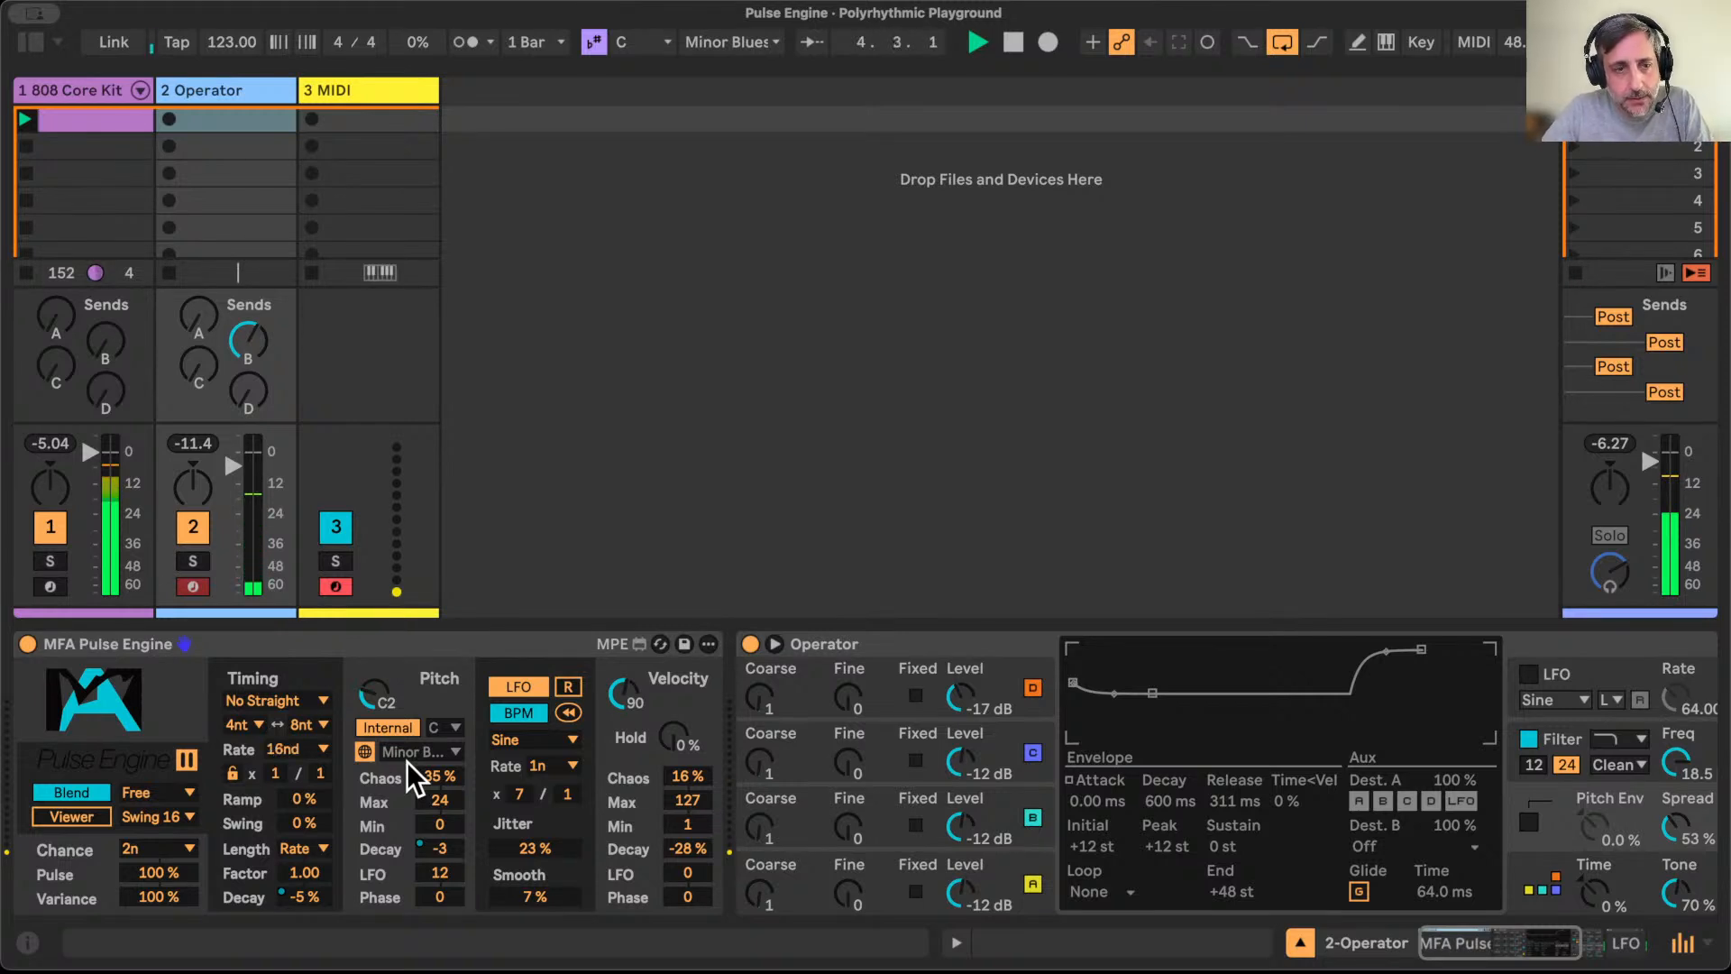
pyautogui.press('space')
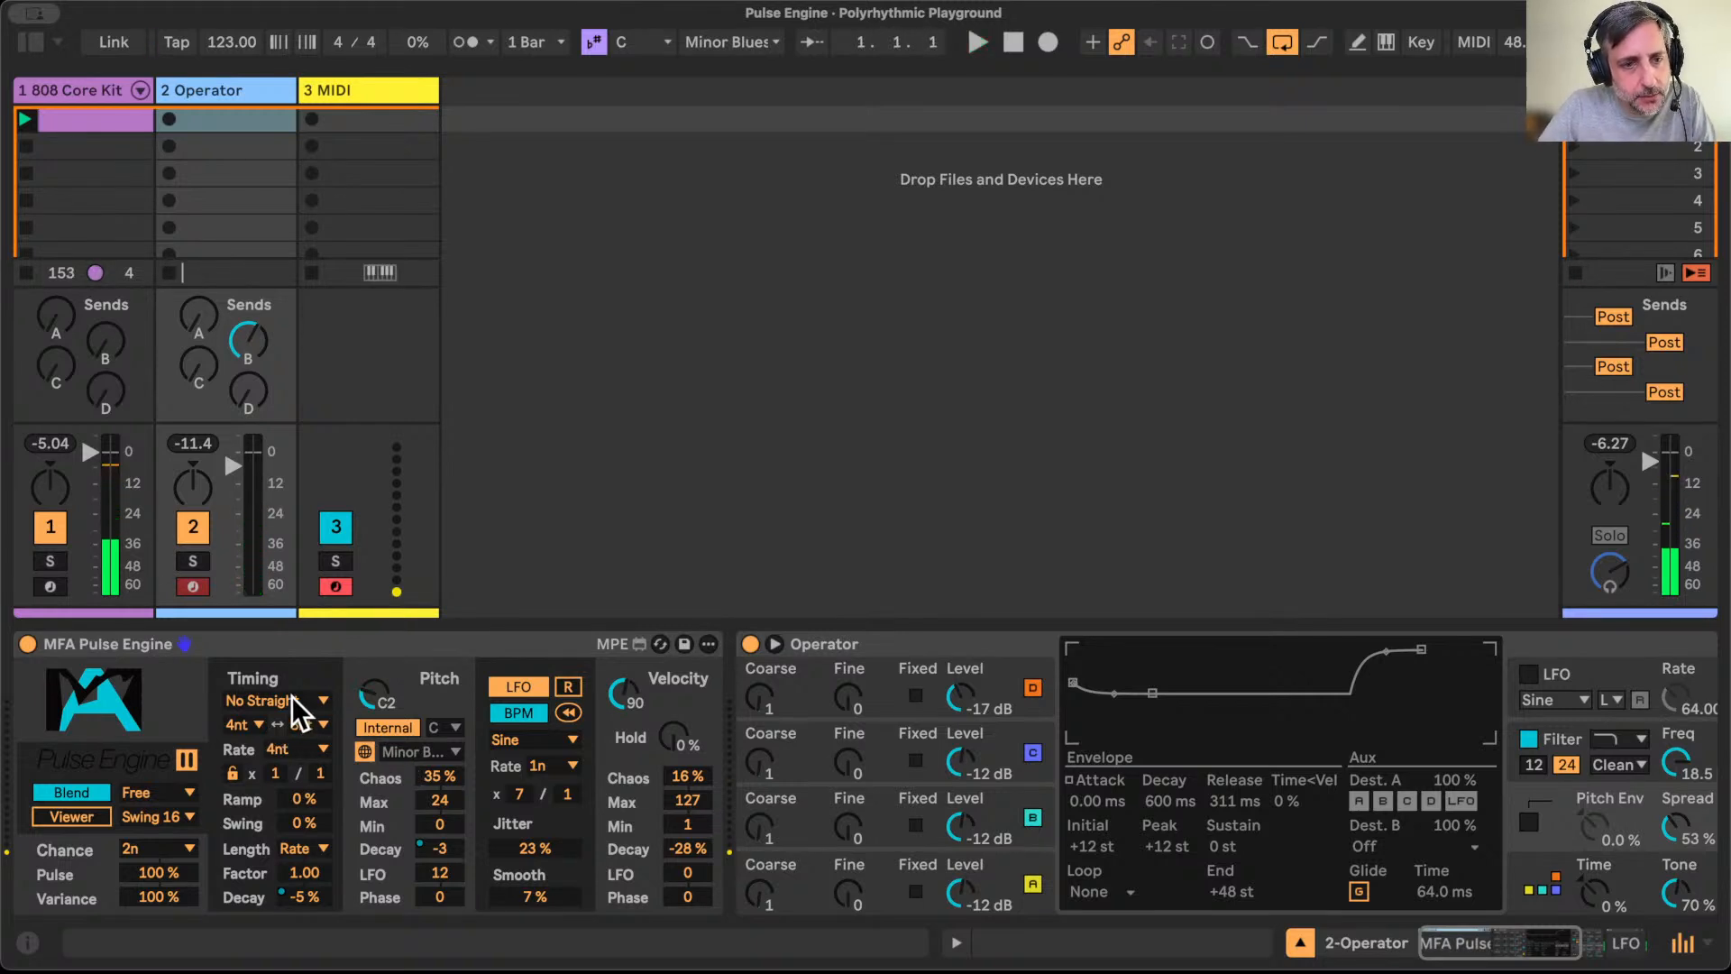
# Step: Switch the Pulse Engine's Timing mode to Manual
pyautogui.click(290, 696)
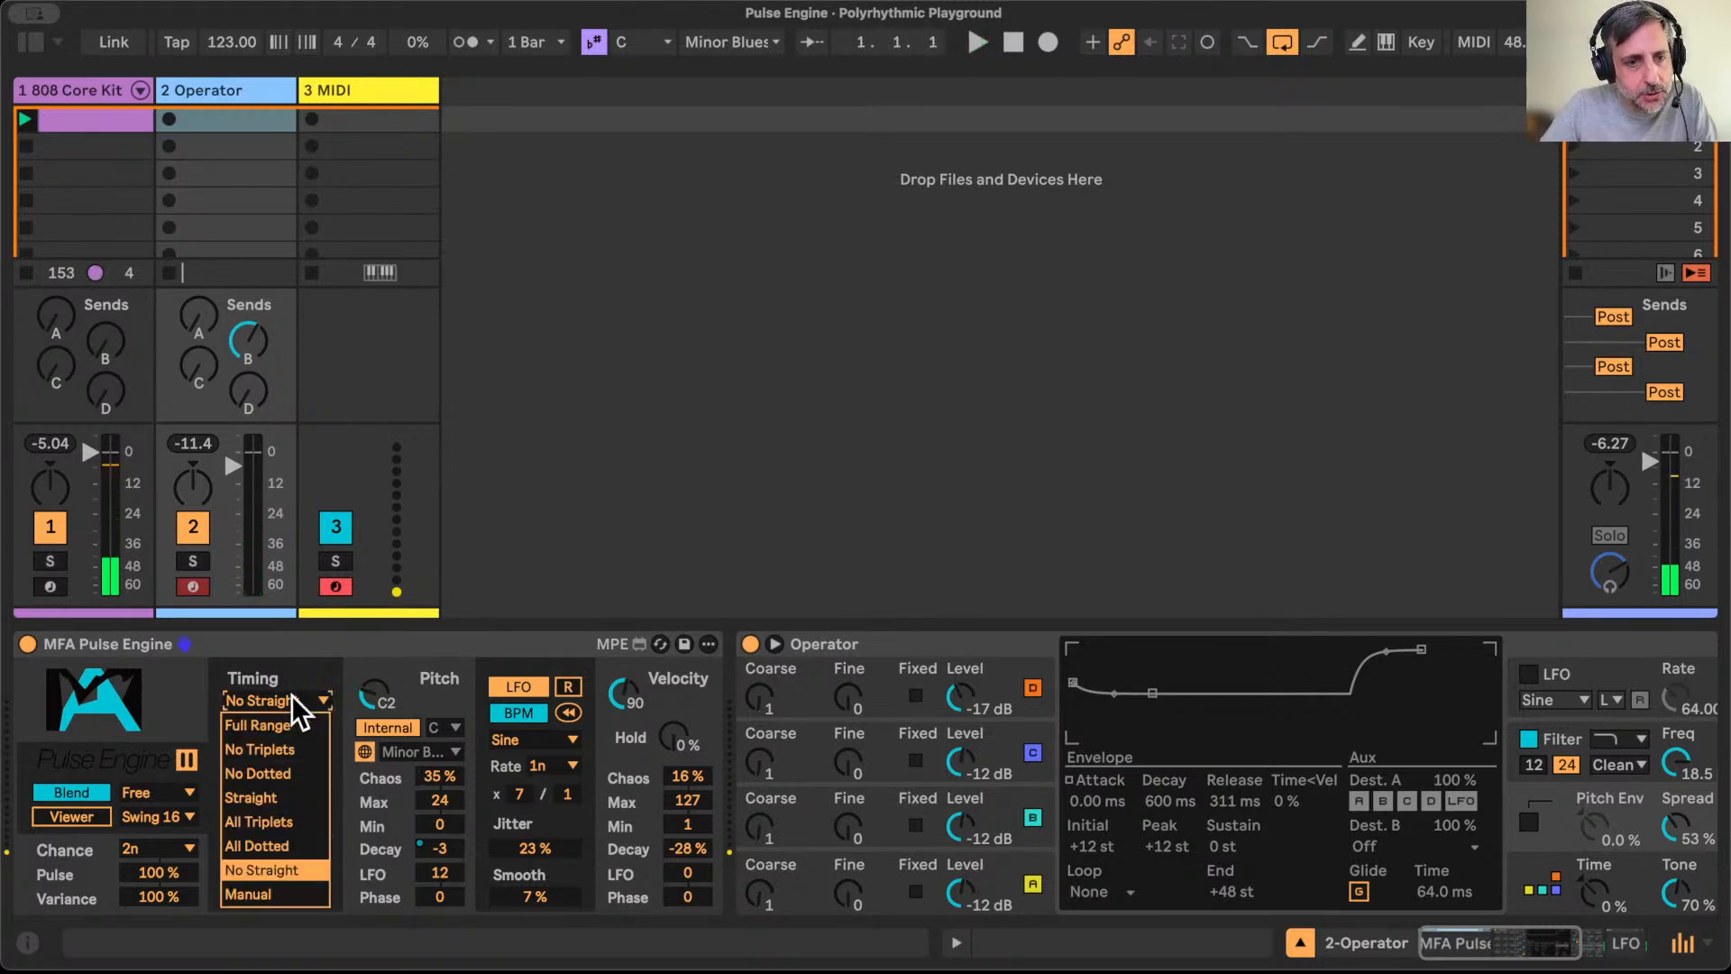
pyautogui.click(269, 895)
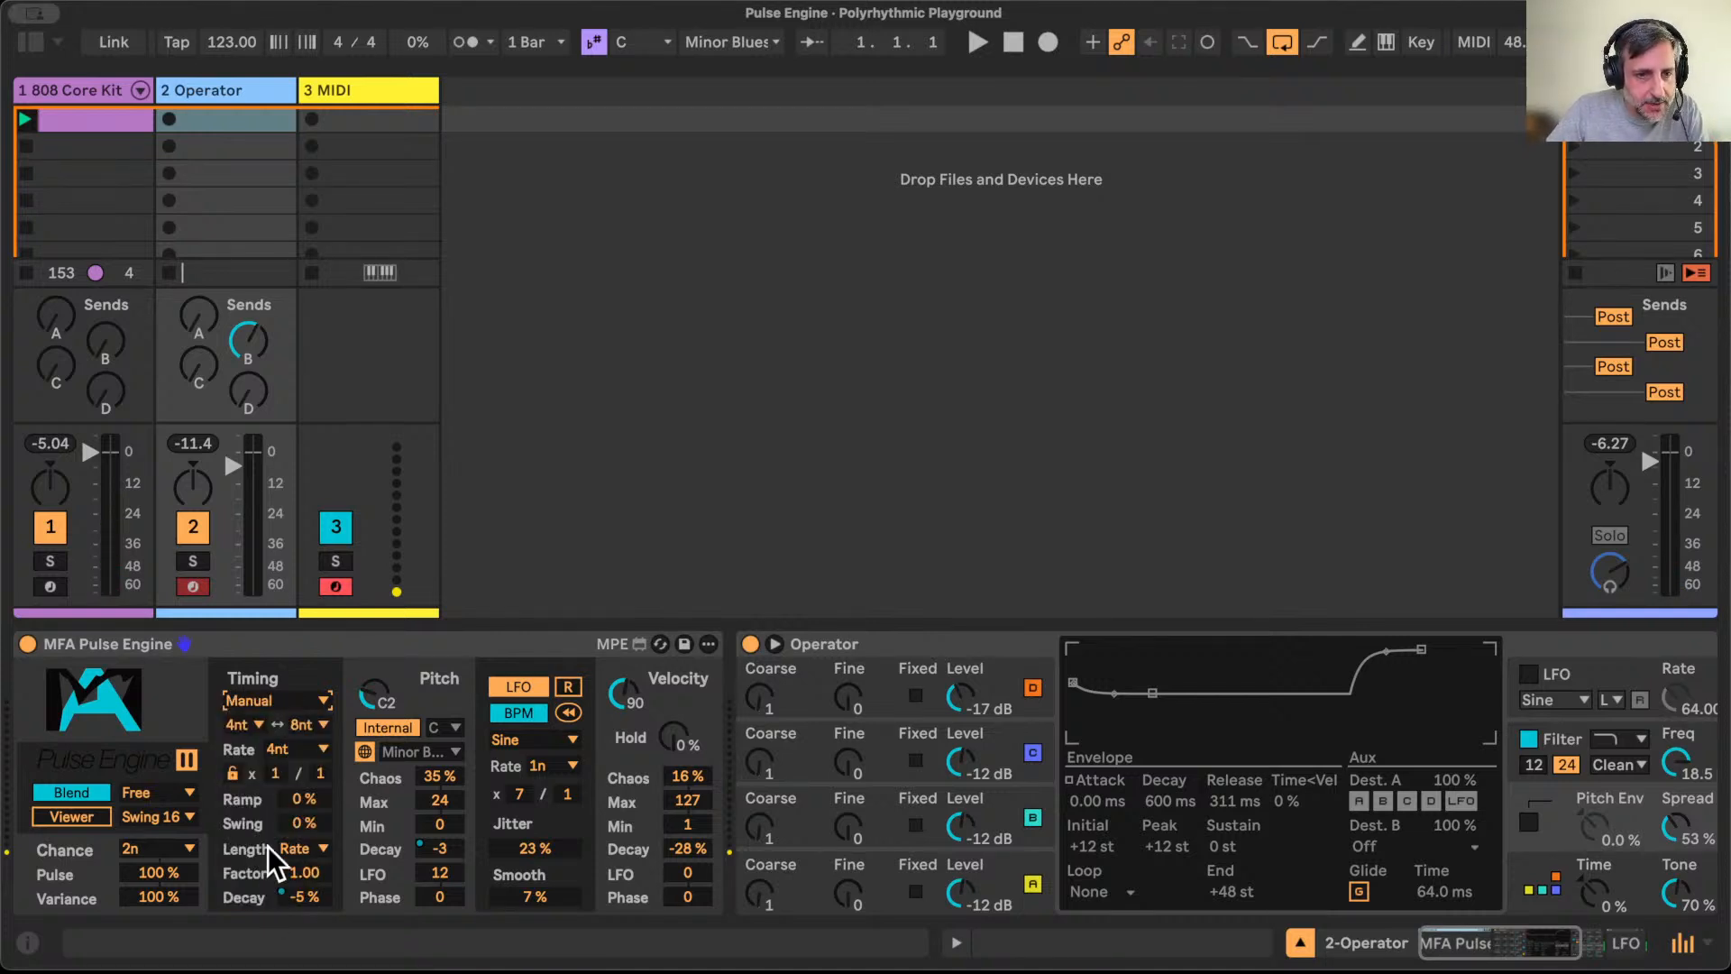
pyautogui.click(295, 752)
pyautogui.click(295, 754)
pyautogui.click(250, 725)
pyautogui.click(251, 723)
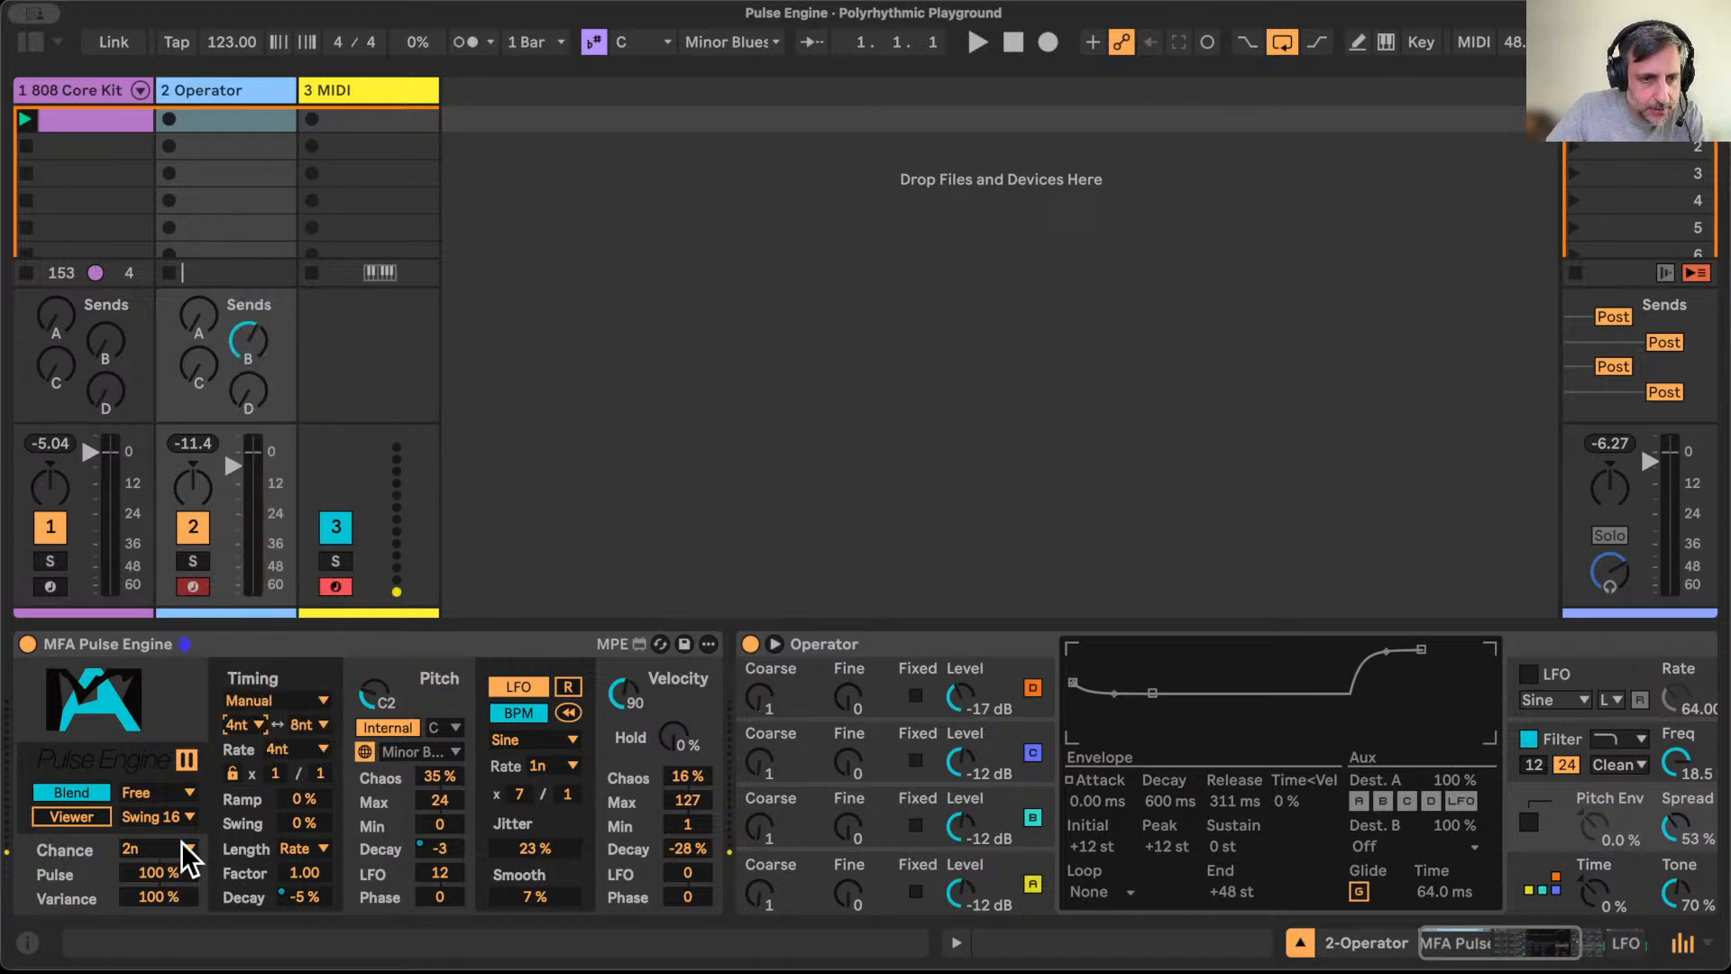
pyautogui.click(361, 656)
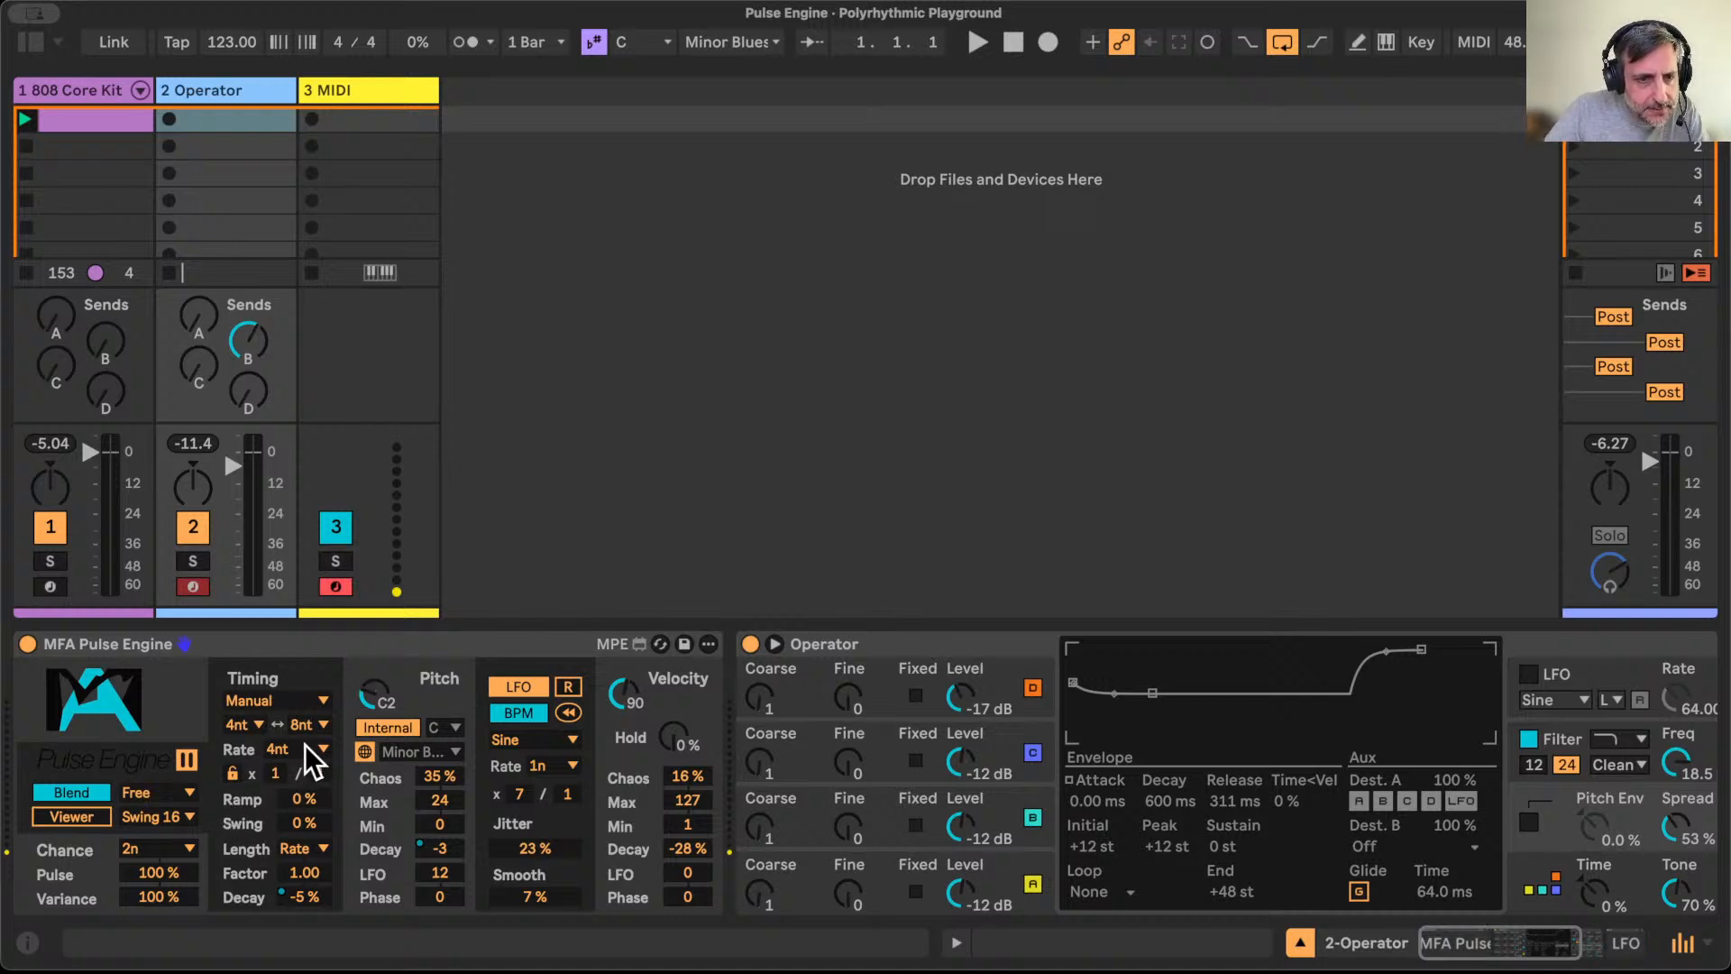
# Step: Group the Pulse Engine into a MIDI Effect Rack and map its timing Rate to Macro 1
pyautogui.click(298, 652)
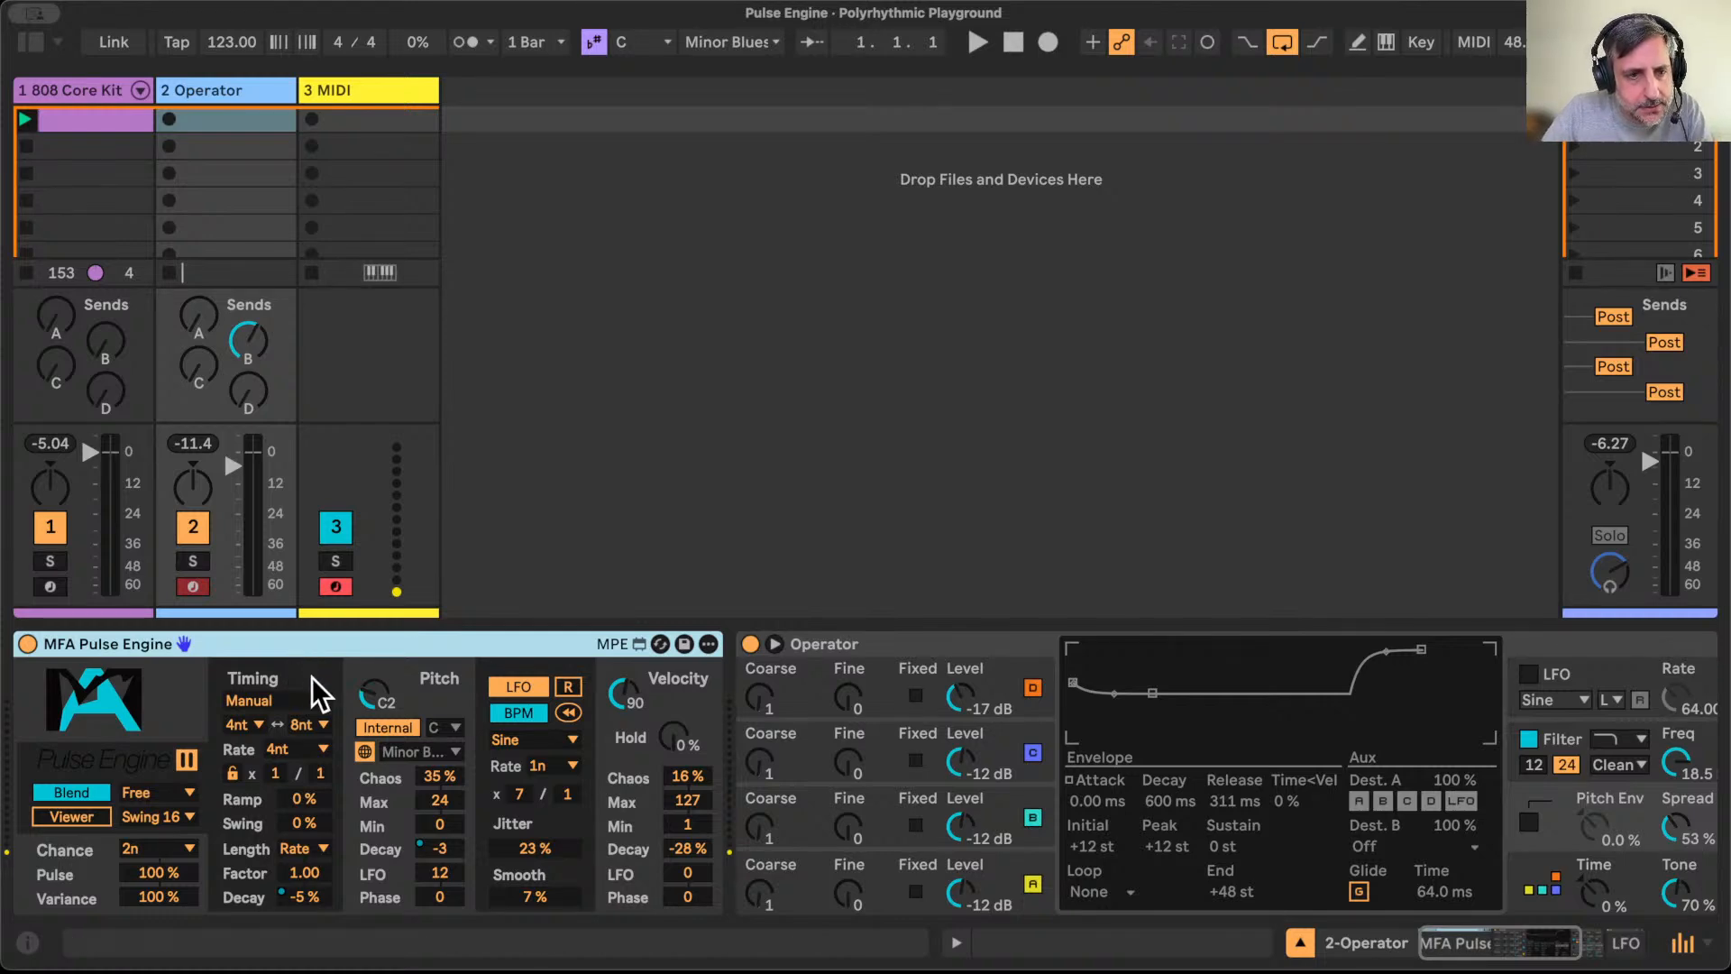
pyautogui.press('super+g')
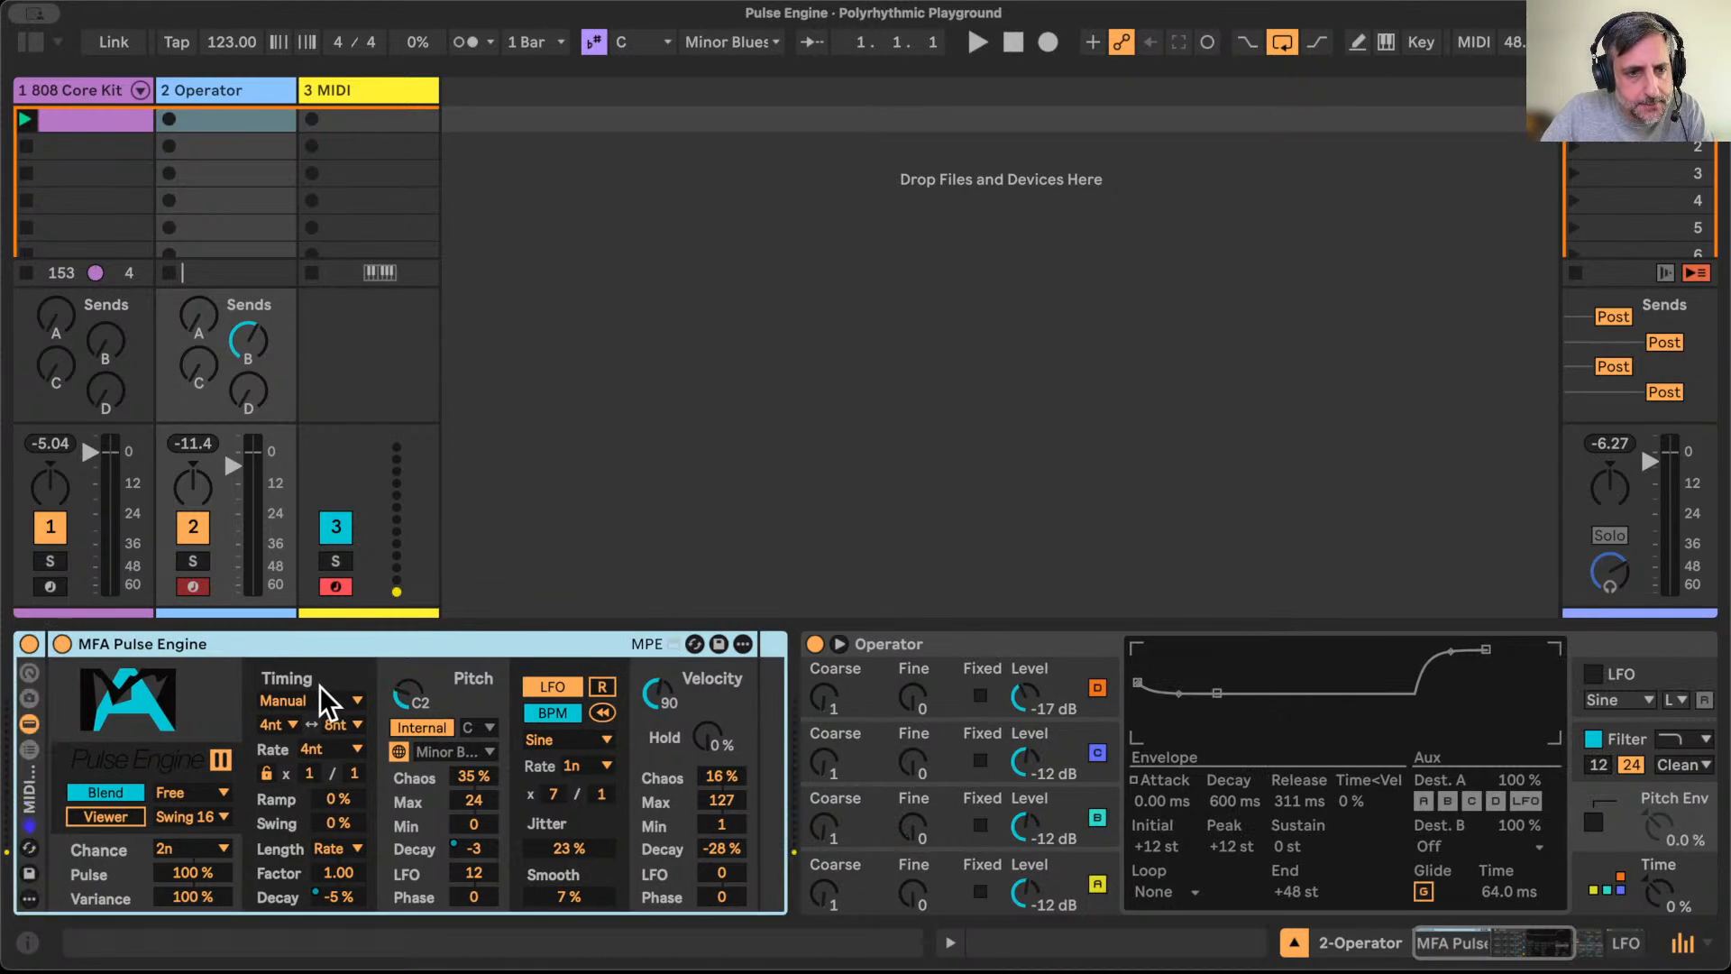
pyautogui.rightClick(317, 750)
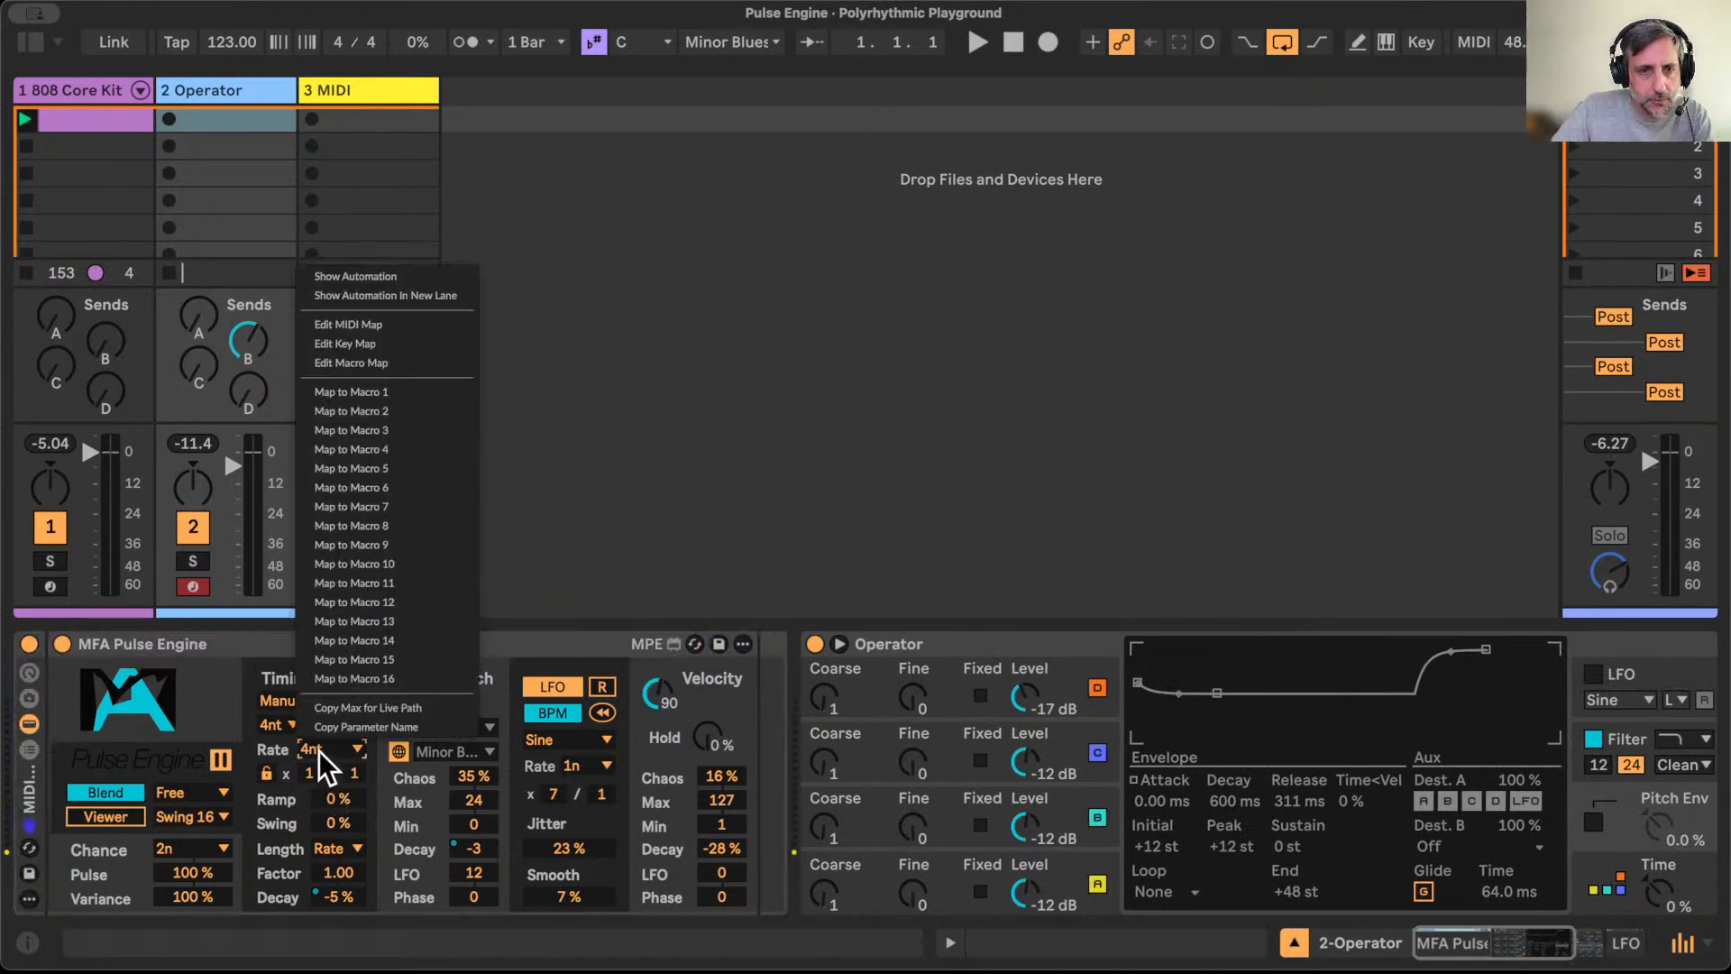
pyautogui.click(389, 391)
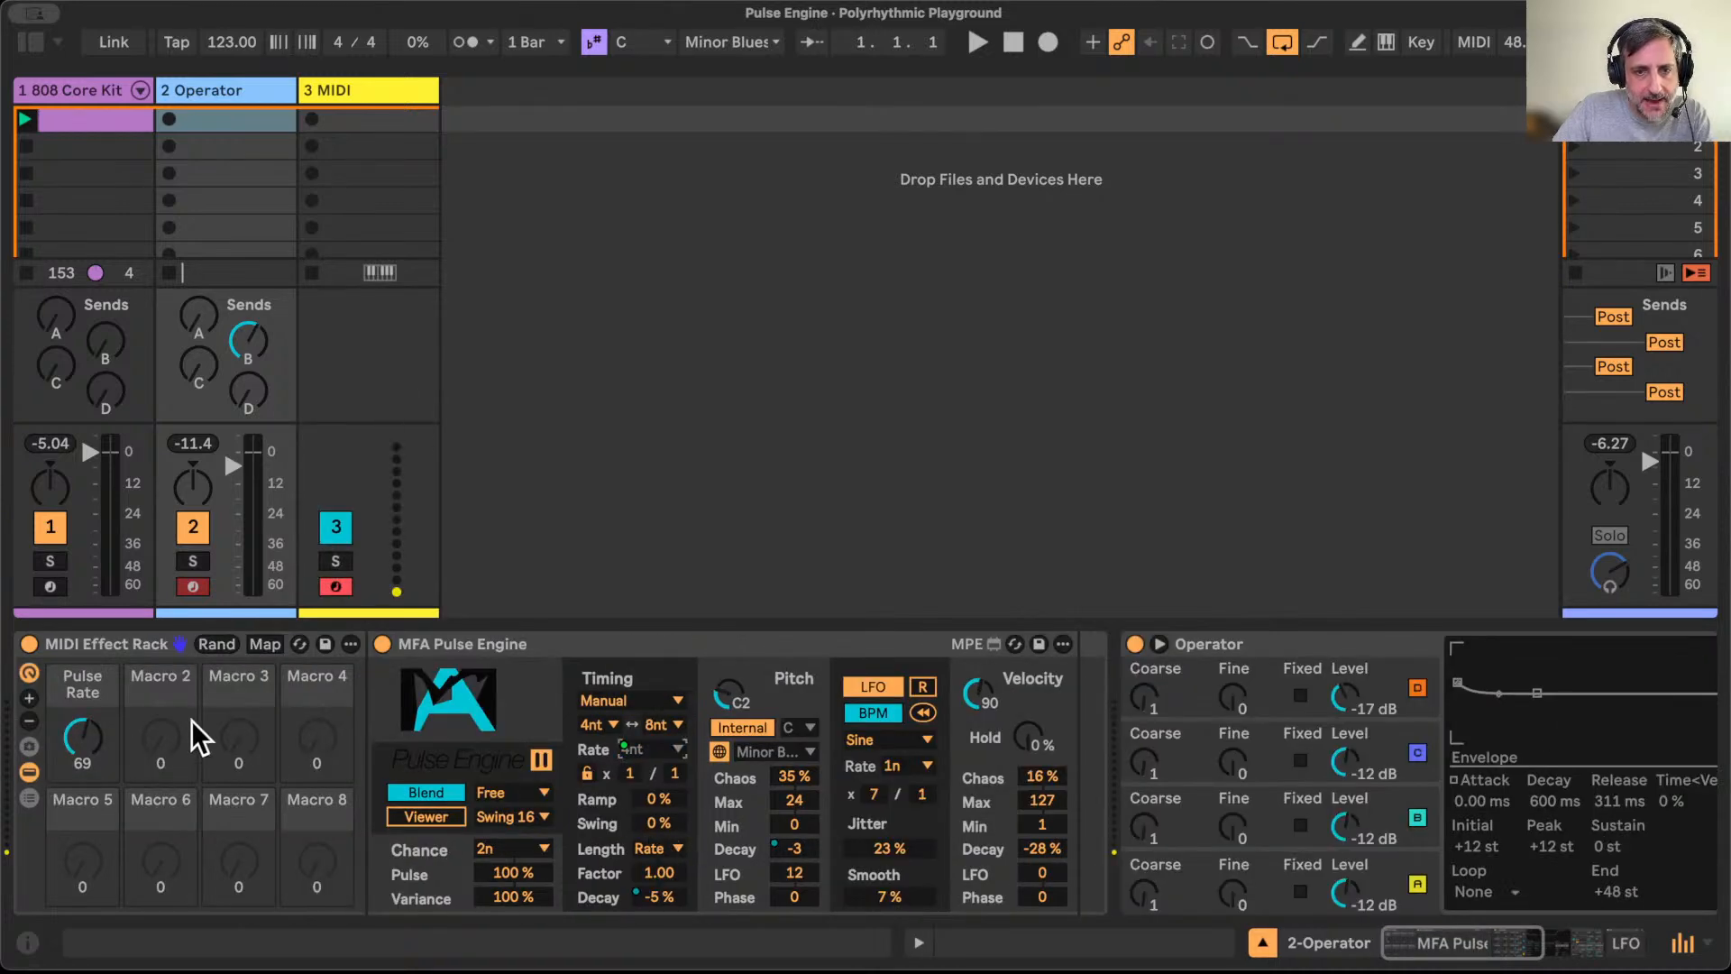
# Step: Try the No Triplets timing mode on the Pulse Engine and return to Manual
pyautogui.click(669, 701)
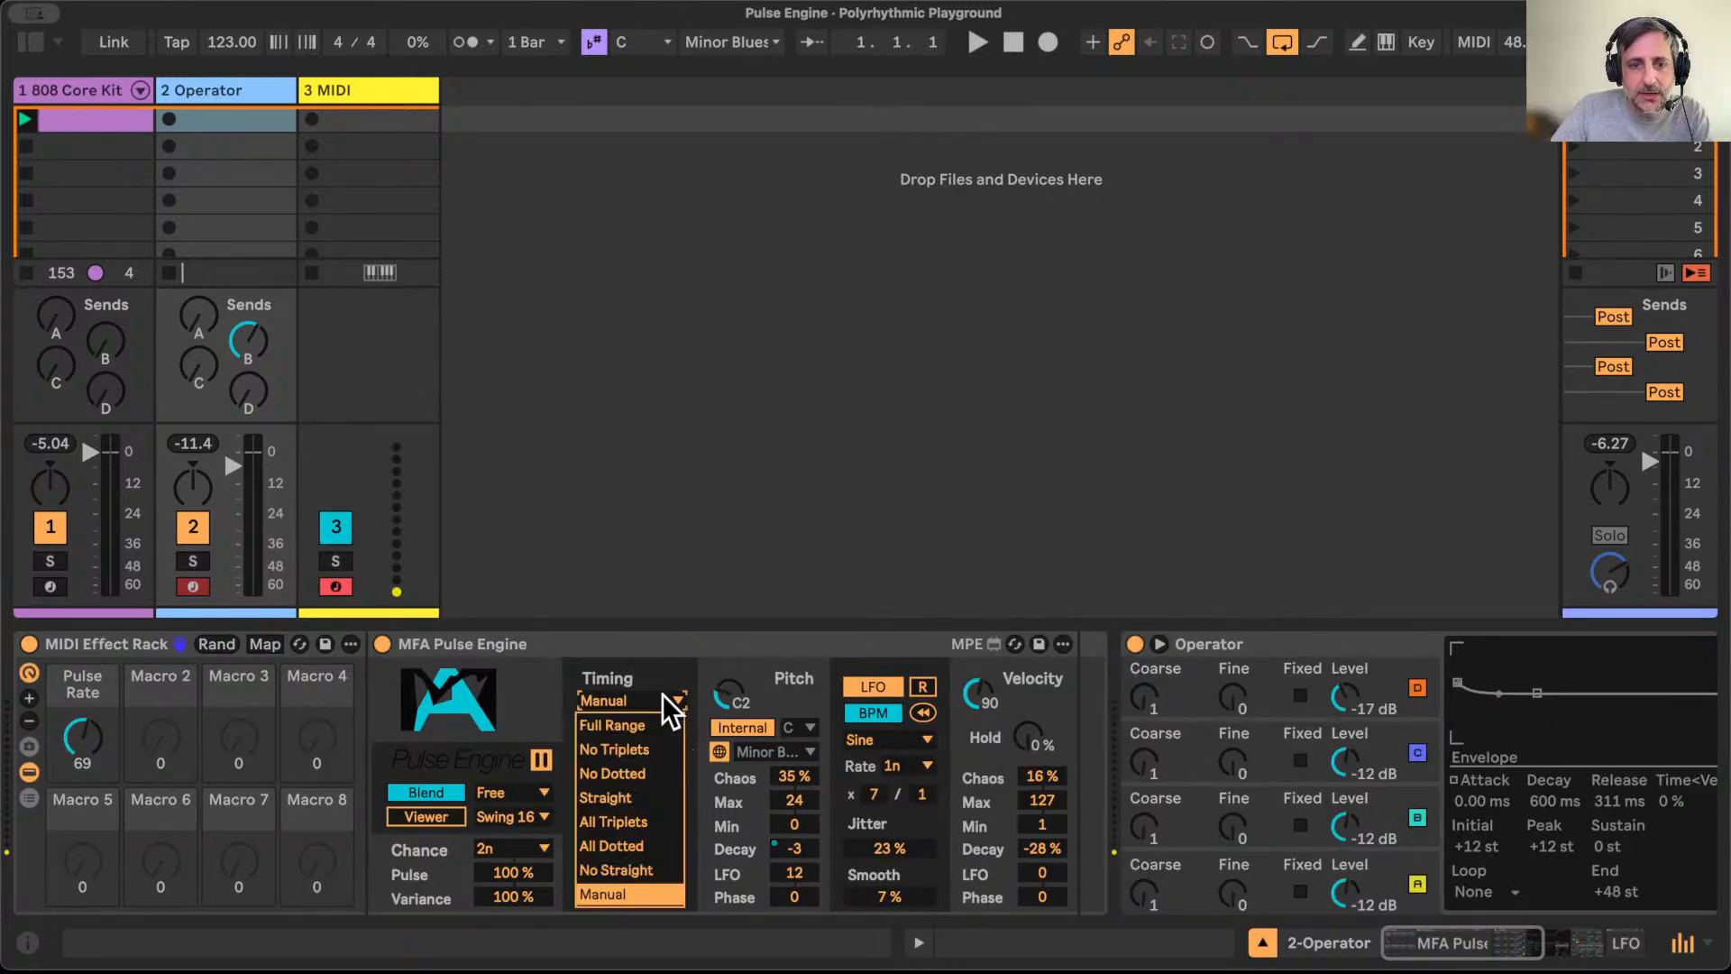
pyautogui.click(647, 755)
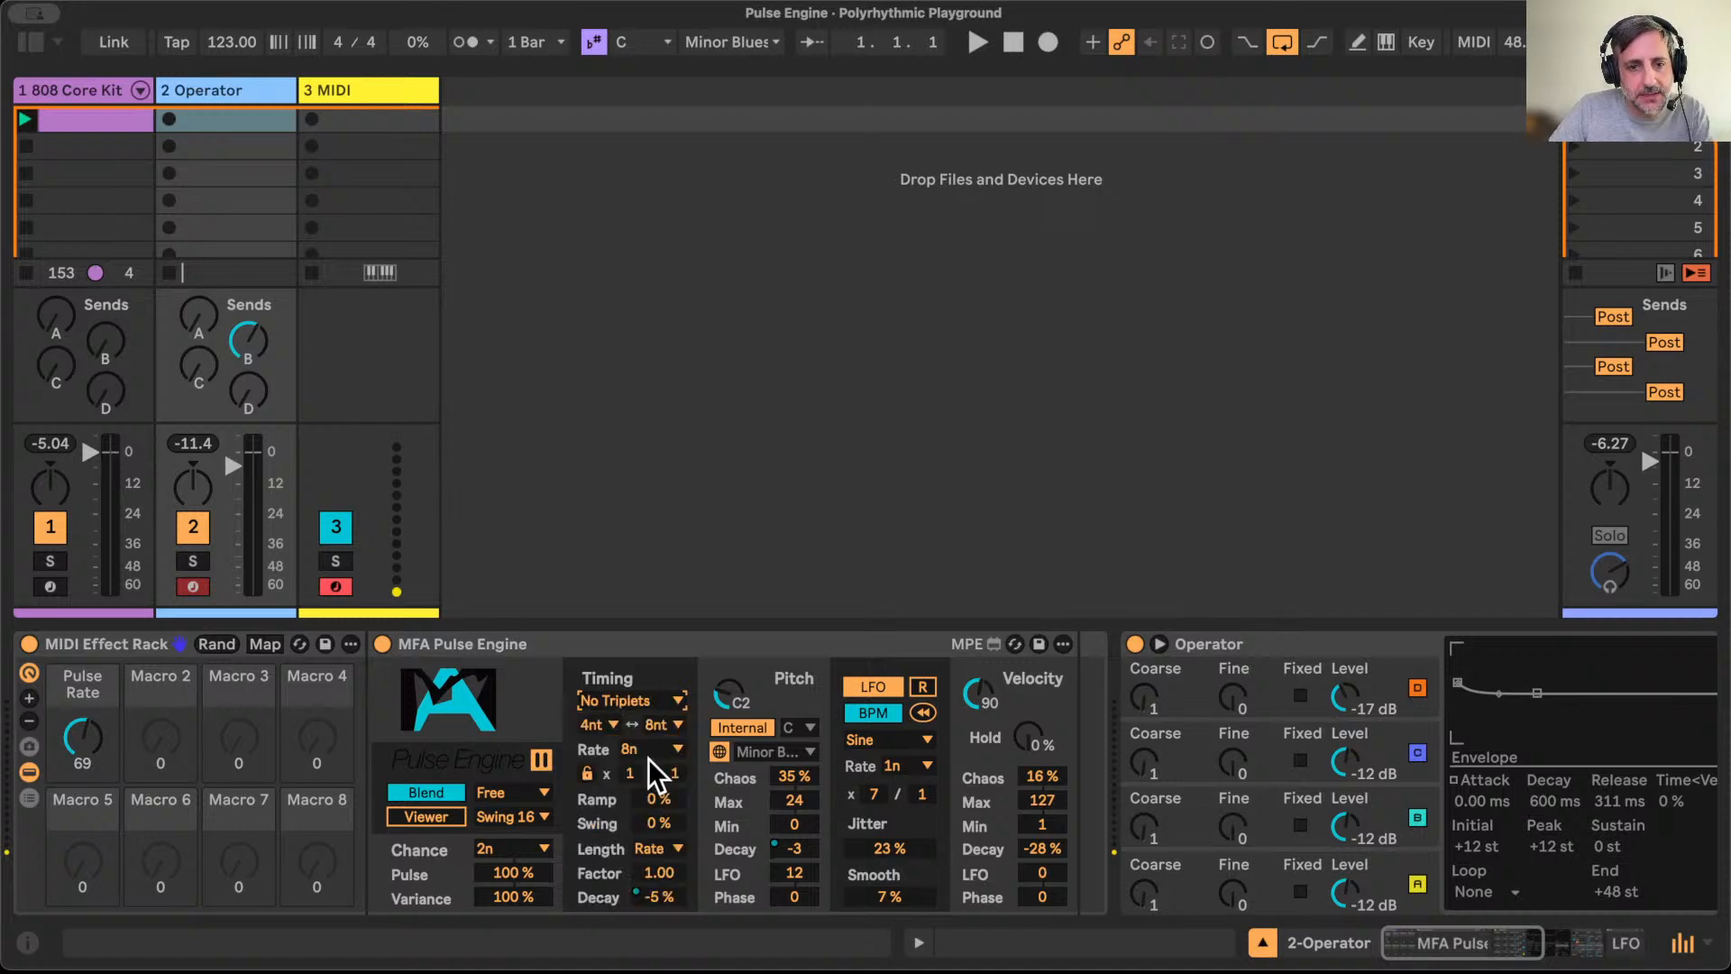
pyautogui.click(676, 701)
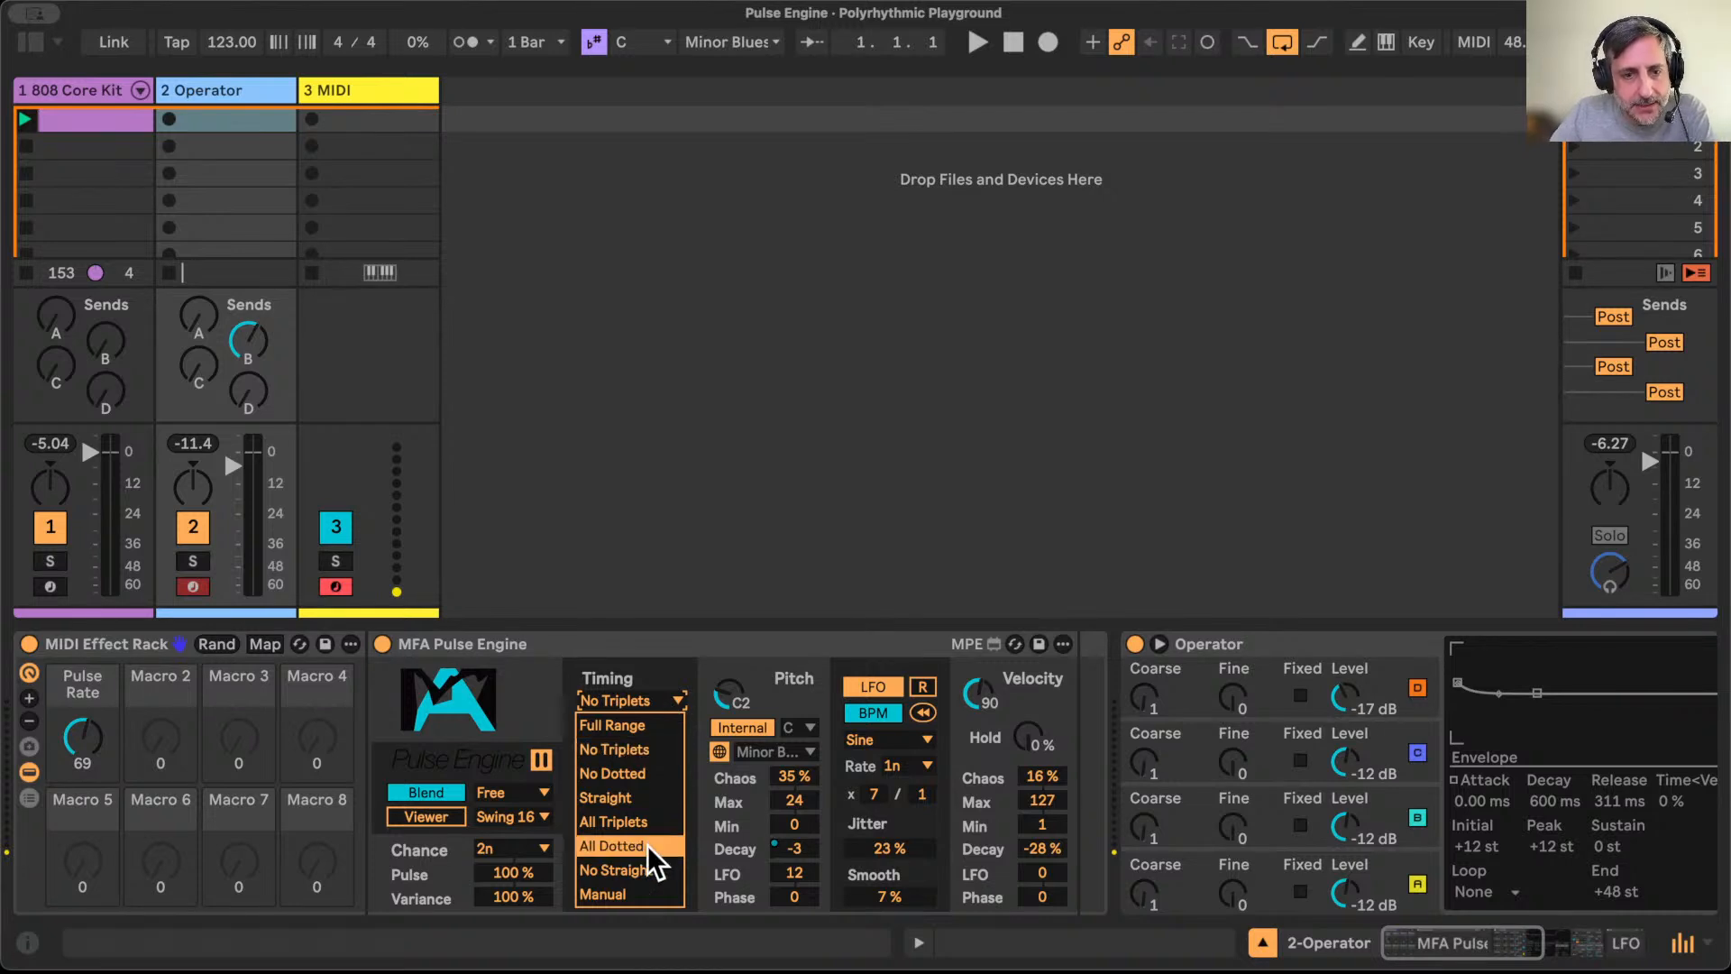
pyautogui.click(636, 895)
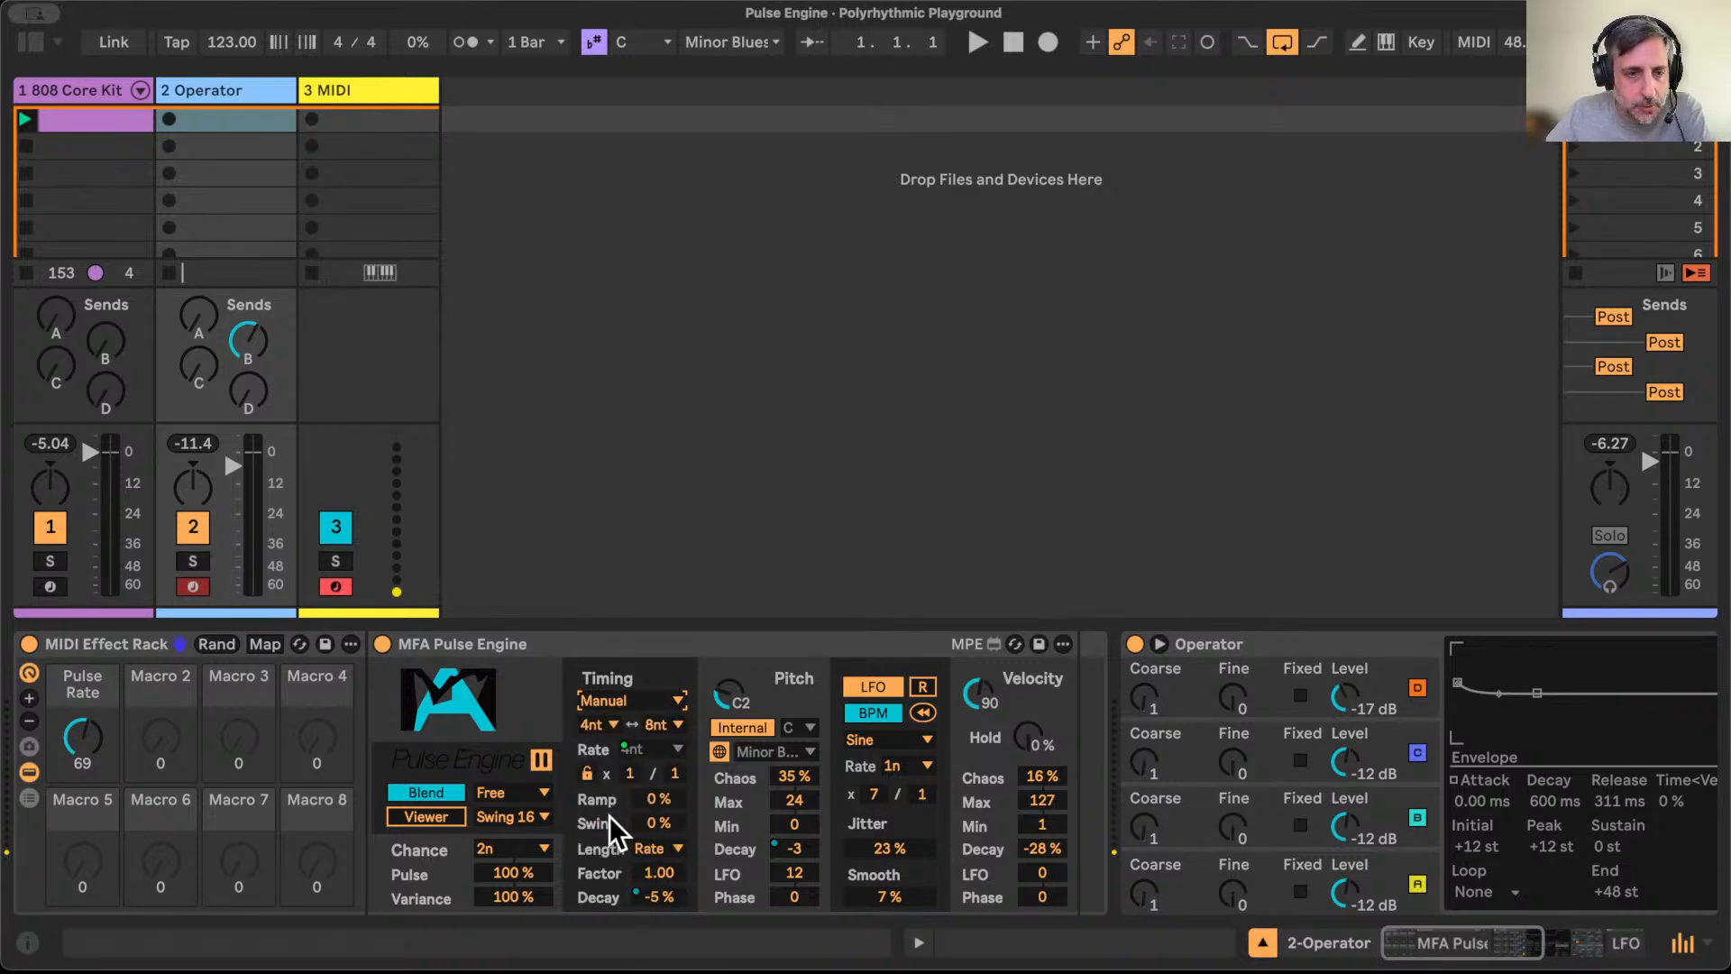
# Step: Map the Pulse Engine's base pitch to the Pulse Rate macro as well and sweep that macro up to 94 during playback
pyautogui.rightClick(731, 694)
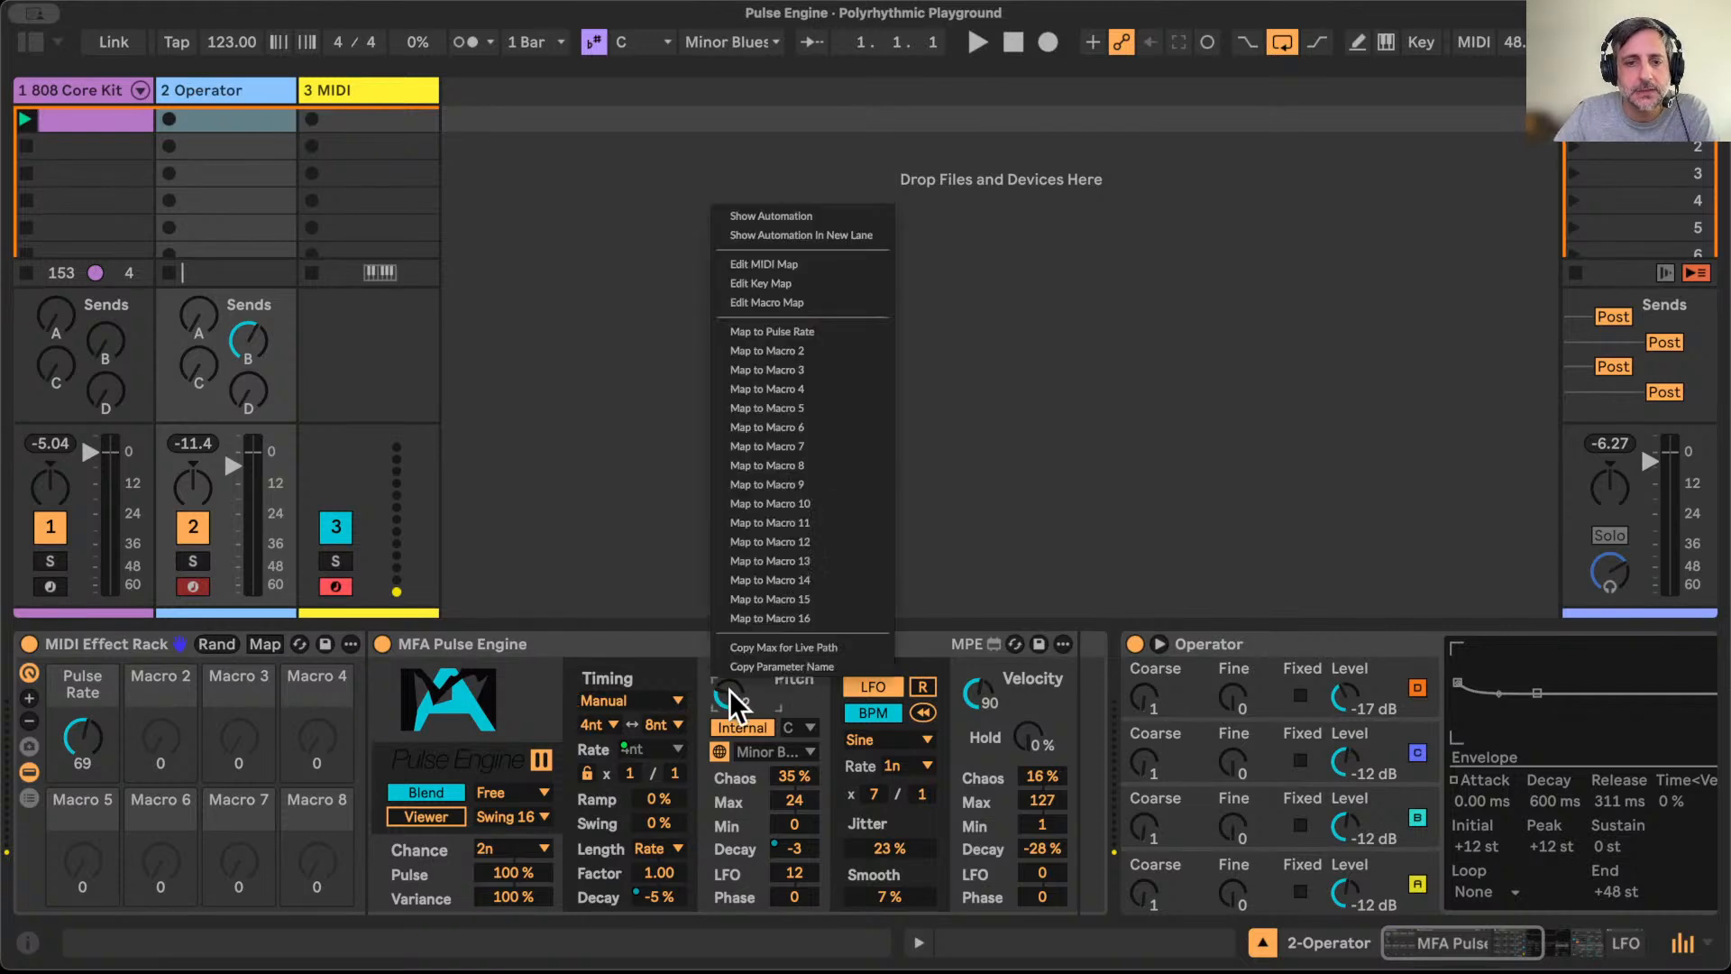
pyautogui.click(805, 330)
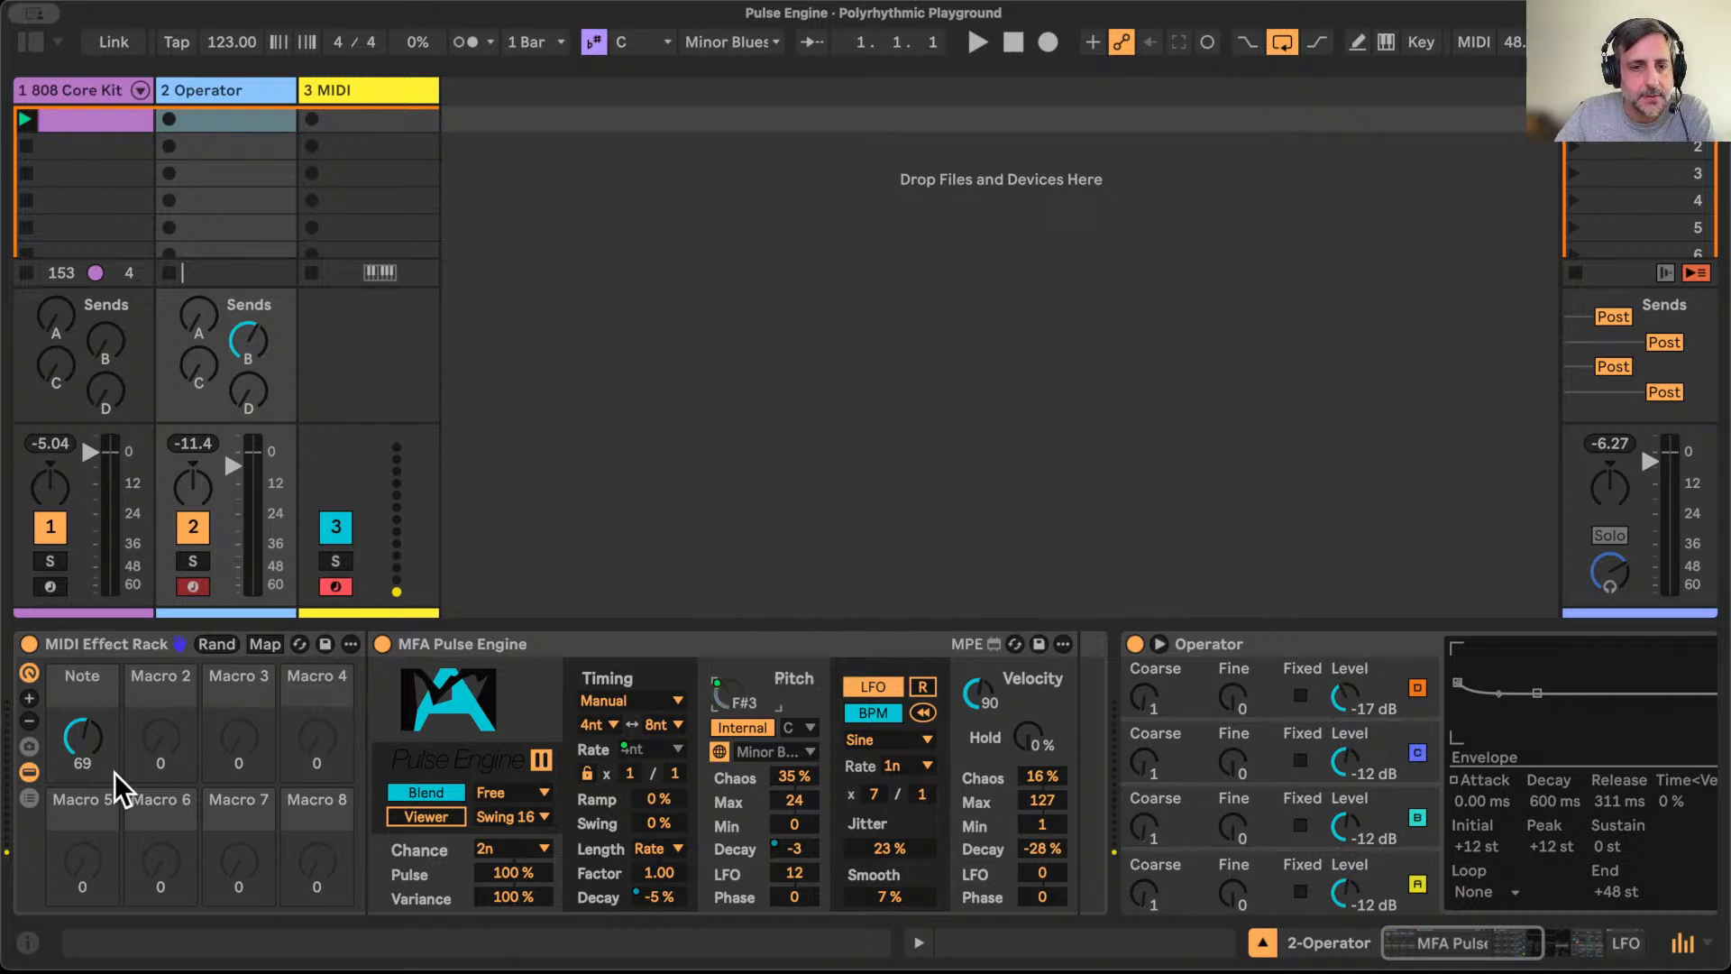
pyautogui.click(86, 741)
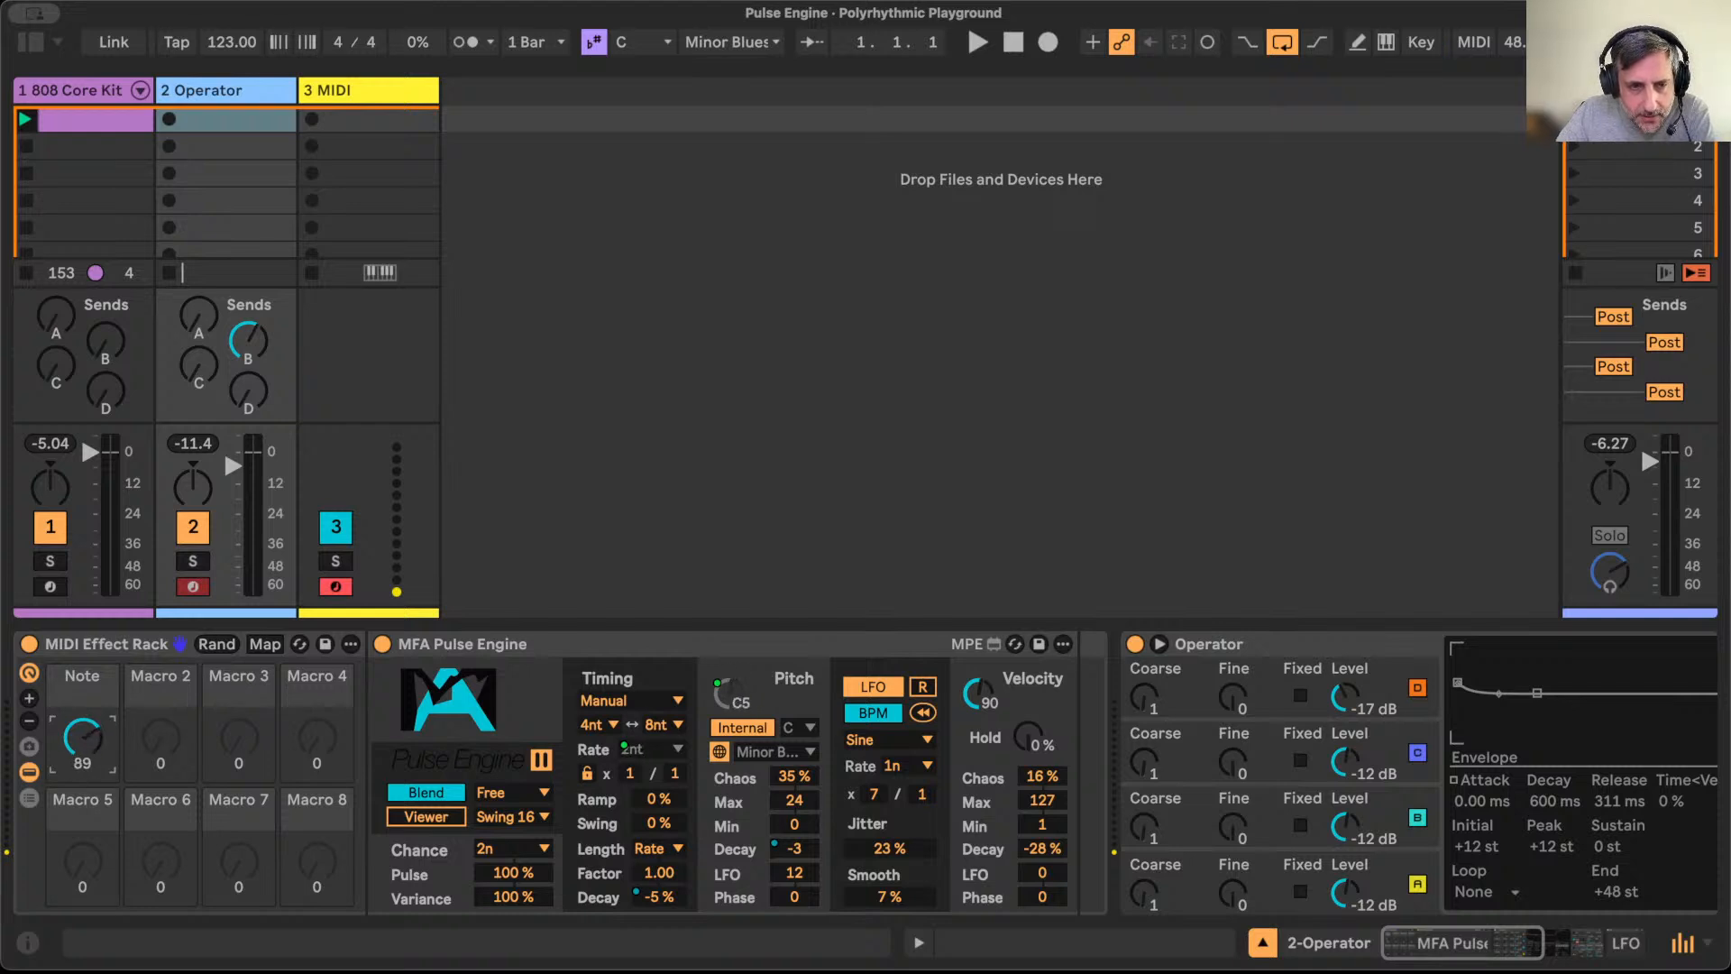
pyautogui.moveTo(86, 741); pyautogui.dragTo(86, 766)
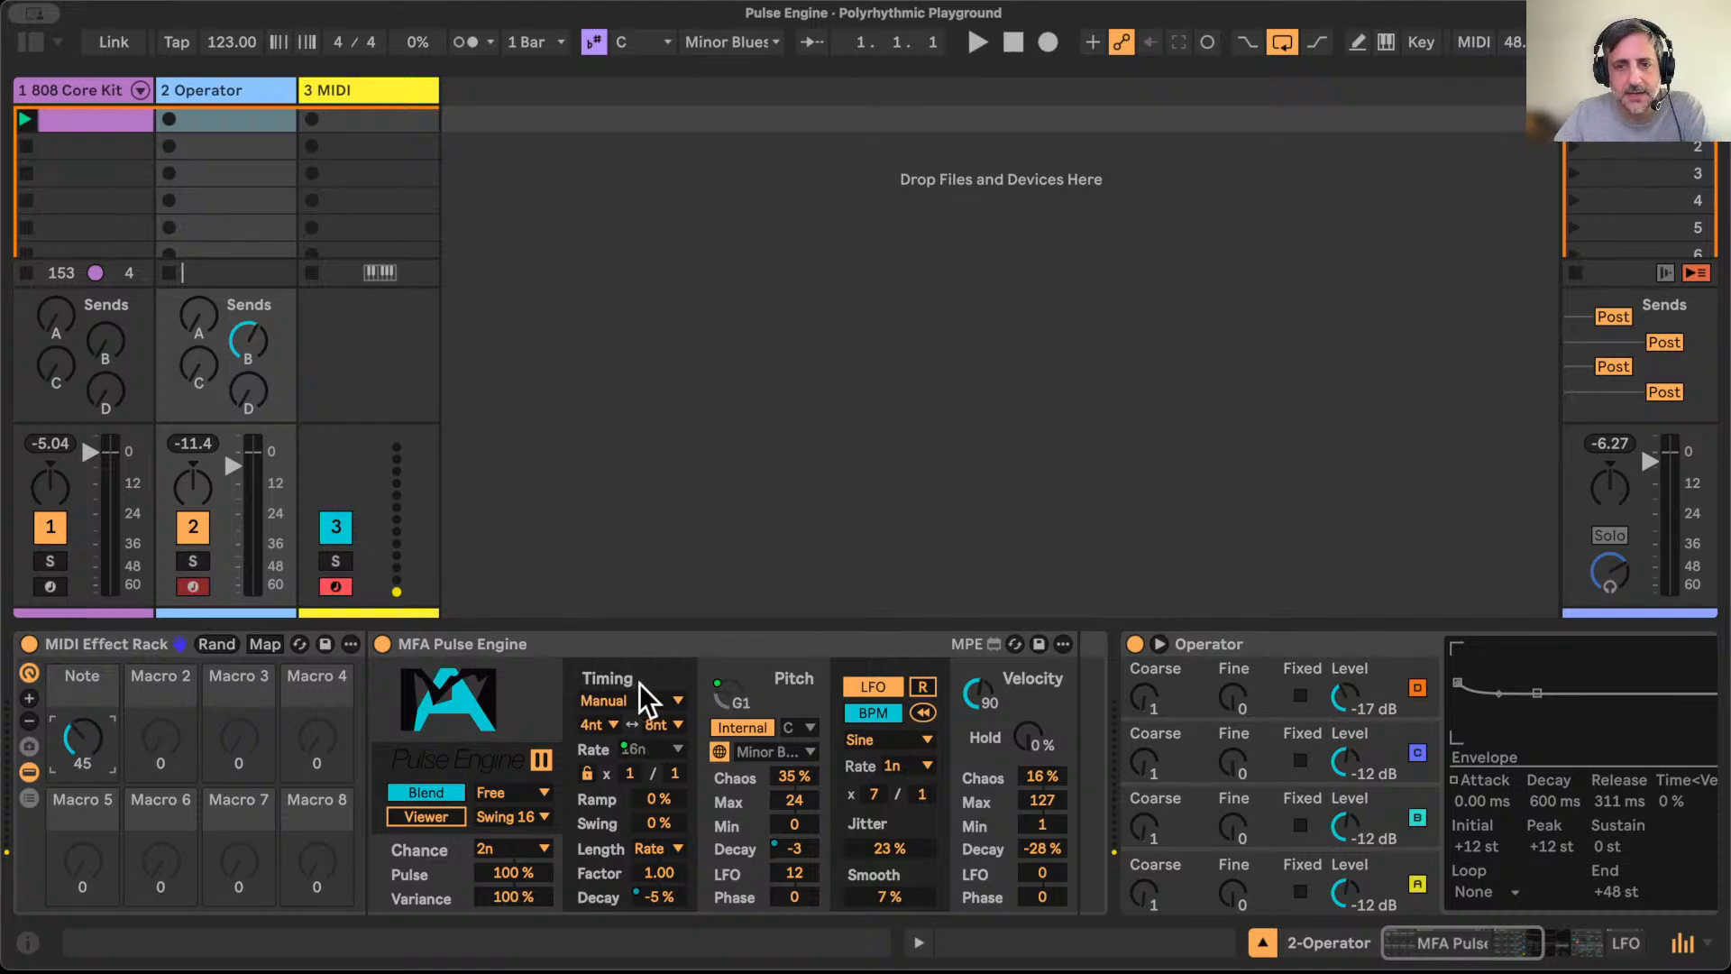
pyautogui.press('space')
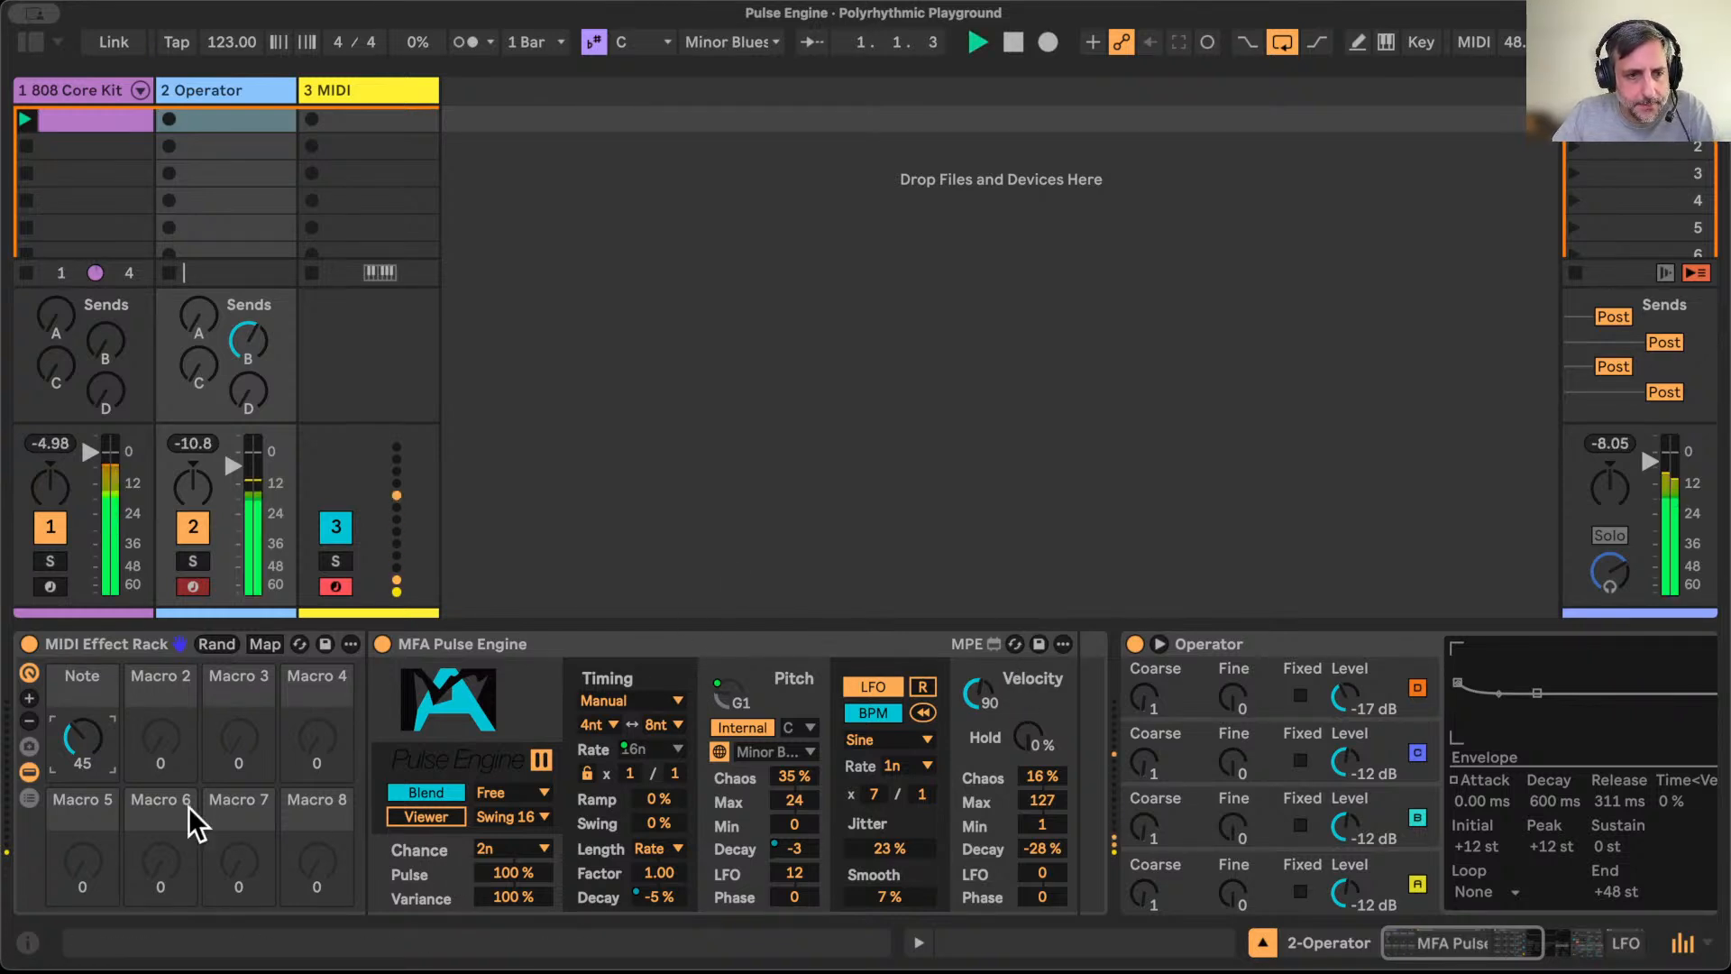
pyautogui.moveTo(81, 740); pyautogui.dragTo(81, 697)
# Step: Invert the macro's Base Pitch mapping range with a minimum of C#6 and a maximum of A-2
pyautogui.click(262, 643)
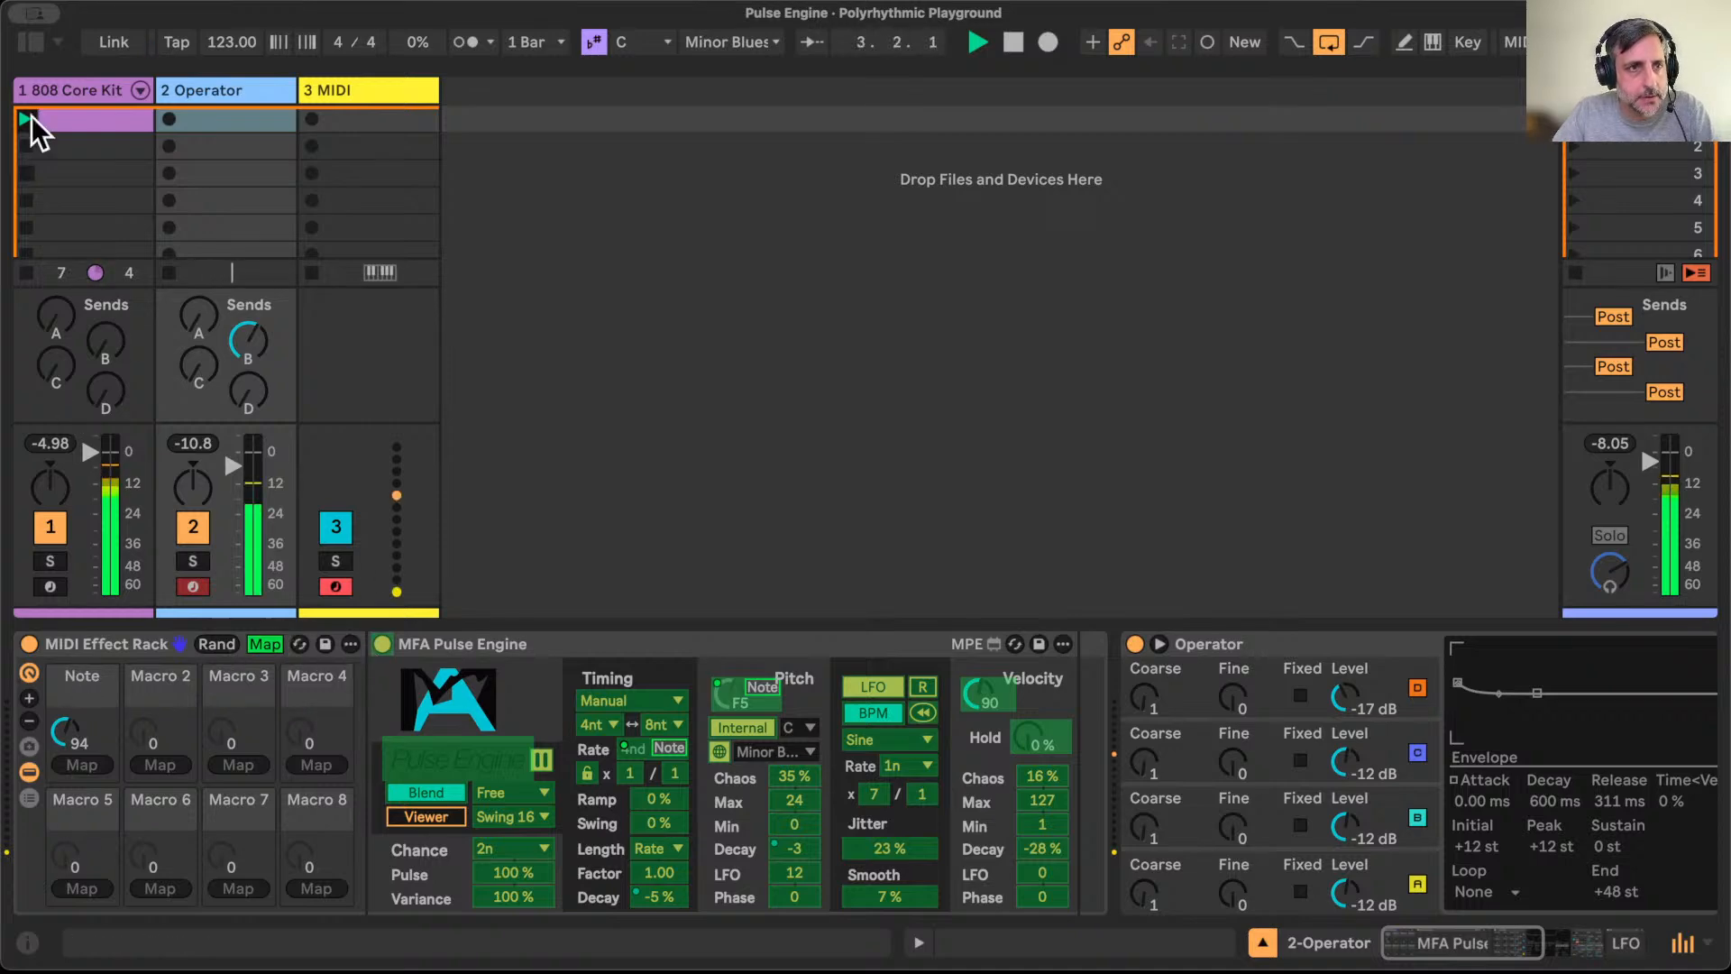
pyautogui.click(30, 42)
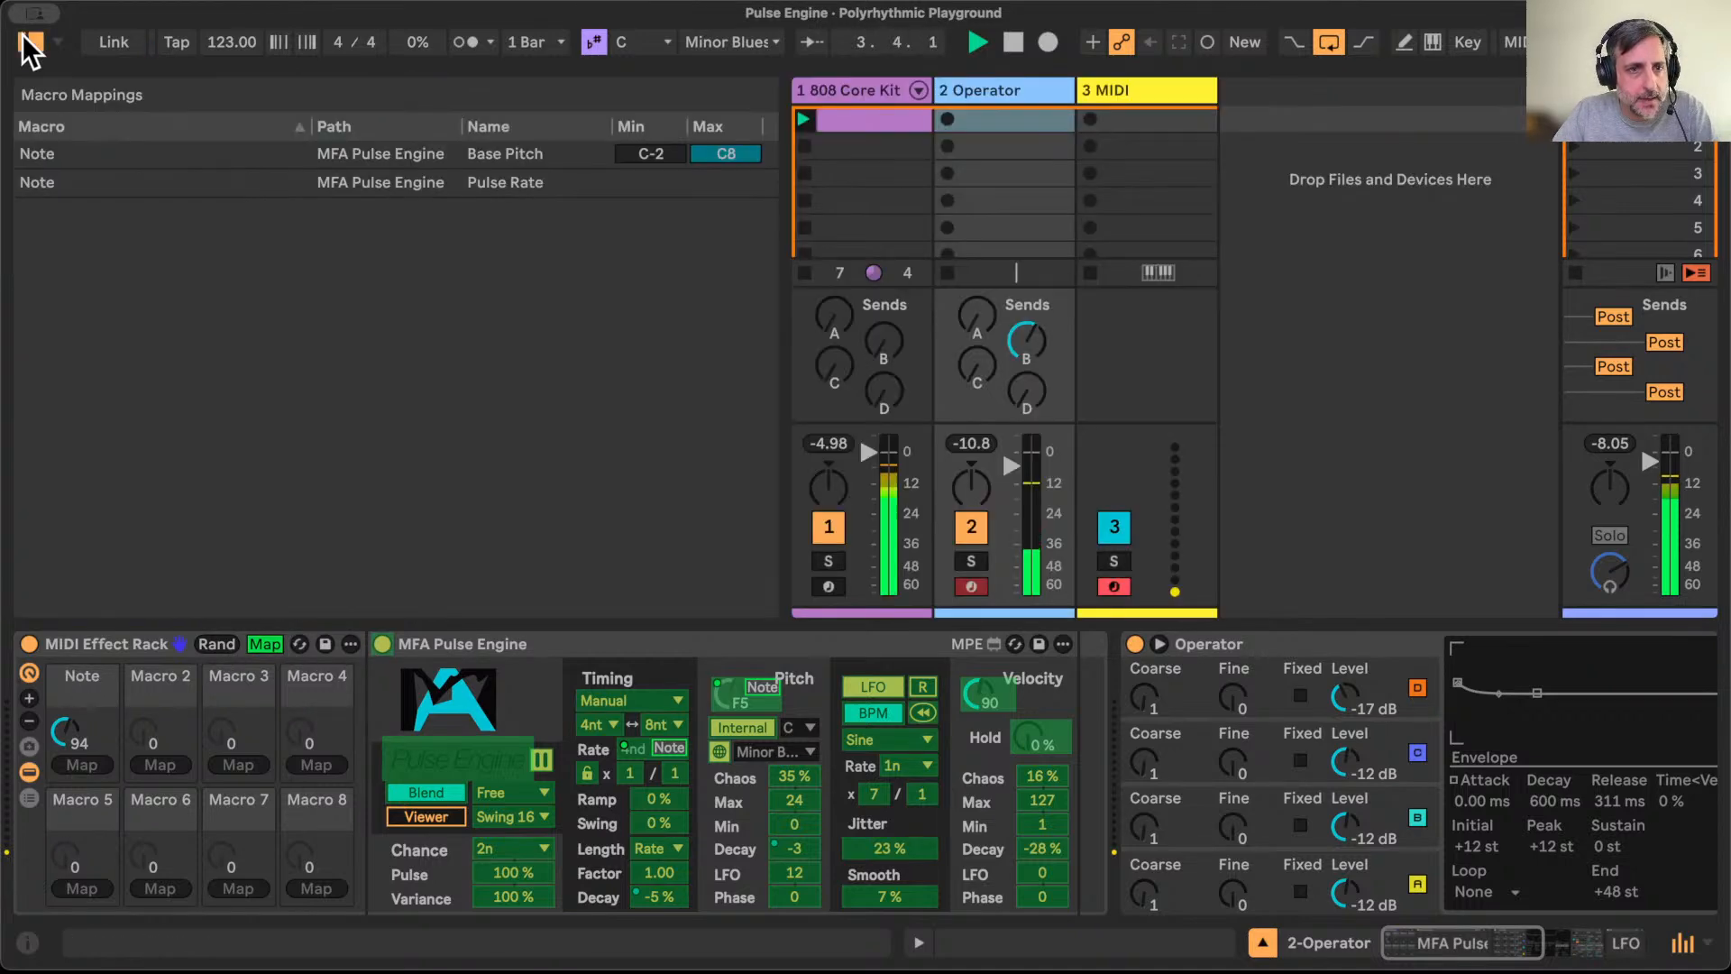
pyautogui.click(658, 148)
pyautogui.moveTo(656, 154); pyautogui.dragTo(656, 84)
pyautogui.moveTo(733, 153); pyautogui.dragTo(733, 250)
pyautogui.moveTo(672, 154); pyautogui.dragTo(732, 157)
pyautogui.click(265, 643)
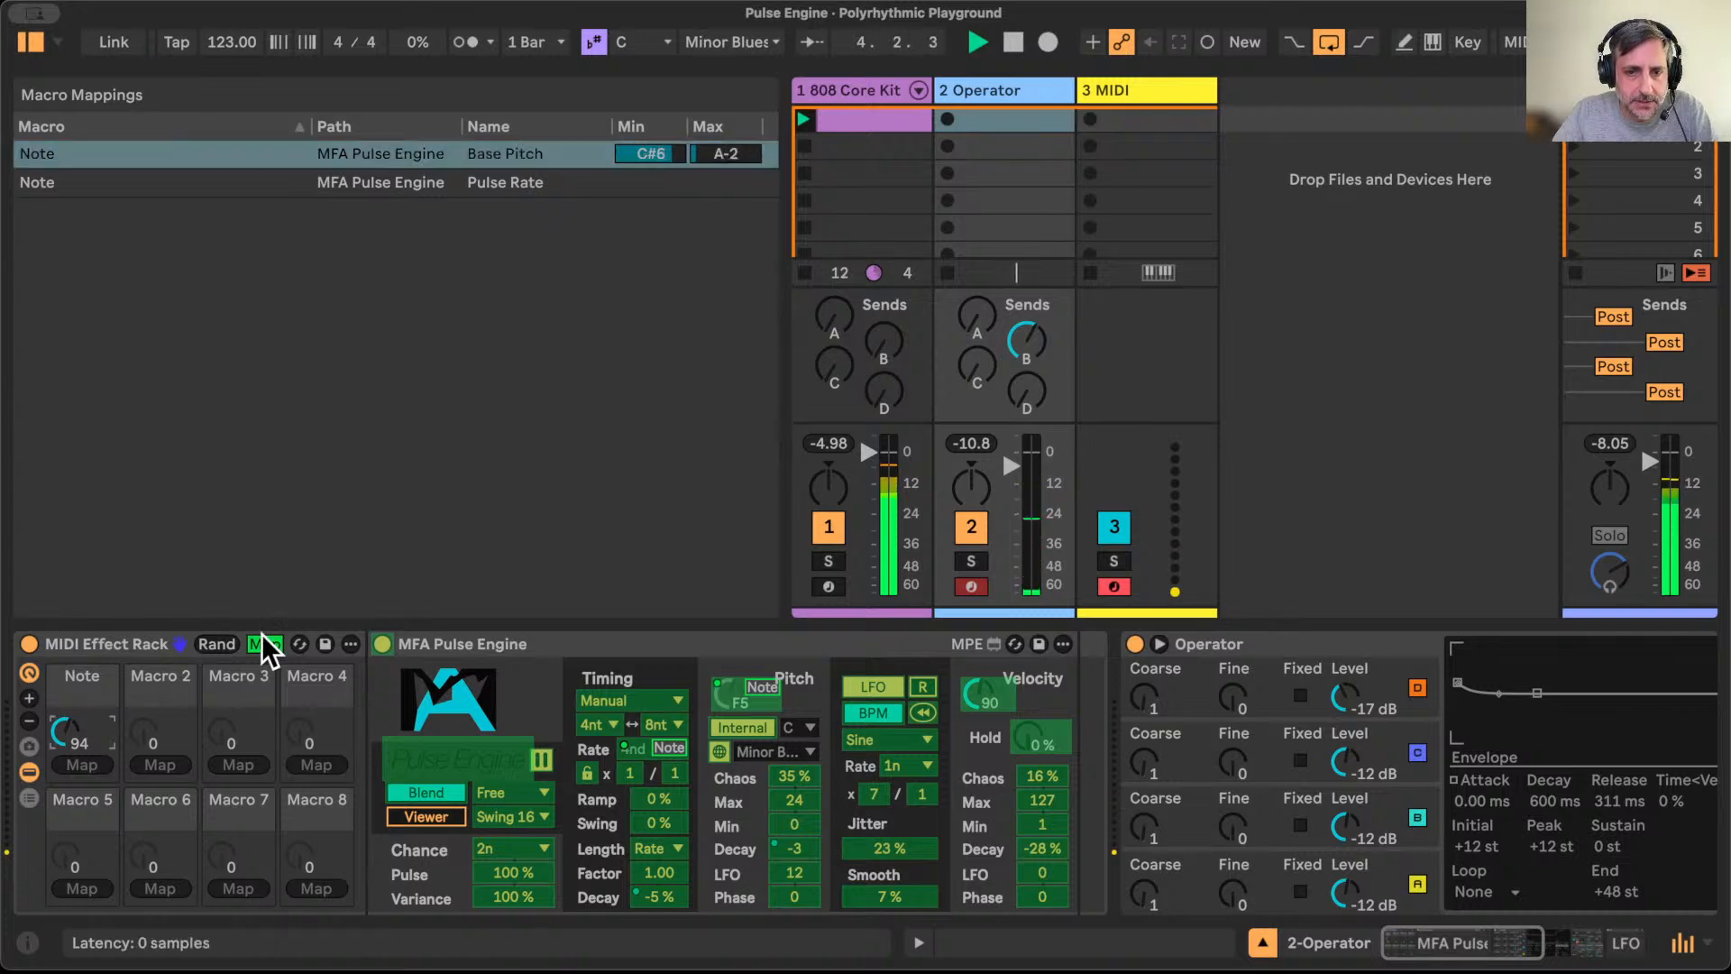
# Step: Unmap the LFO modulator from the Pulse Engine's Pitch Decay
pyautogui.rightClick(794, 848)
pyautogui.click(867, 395)
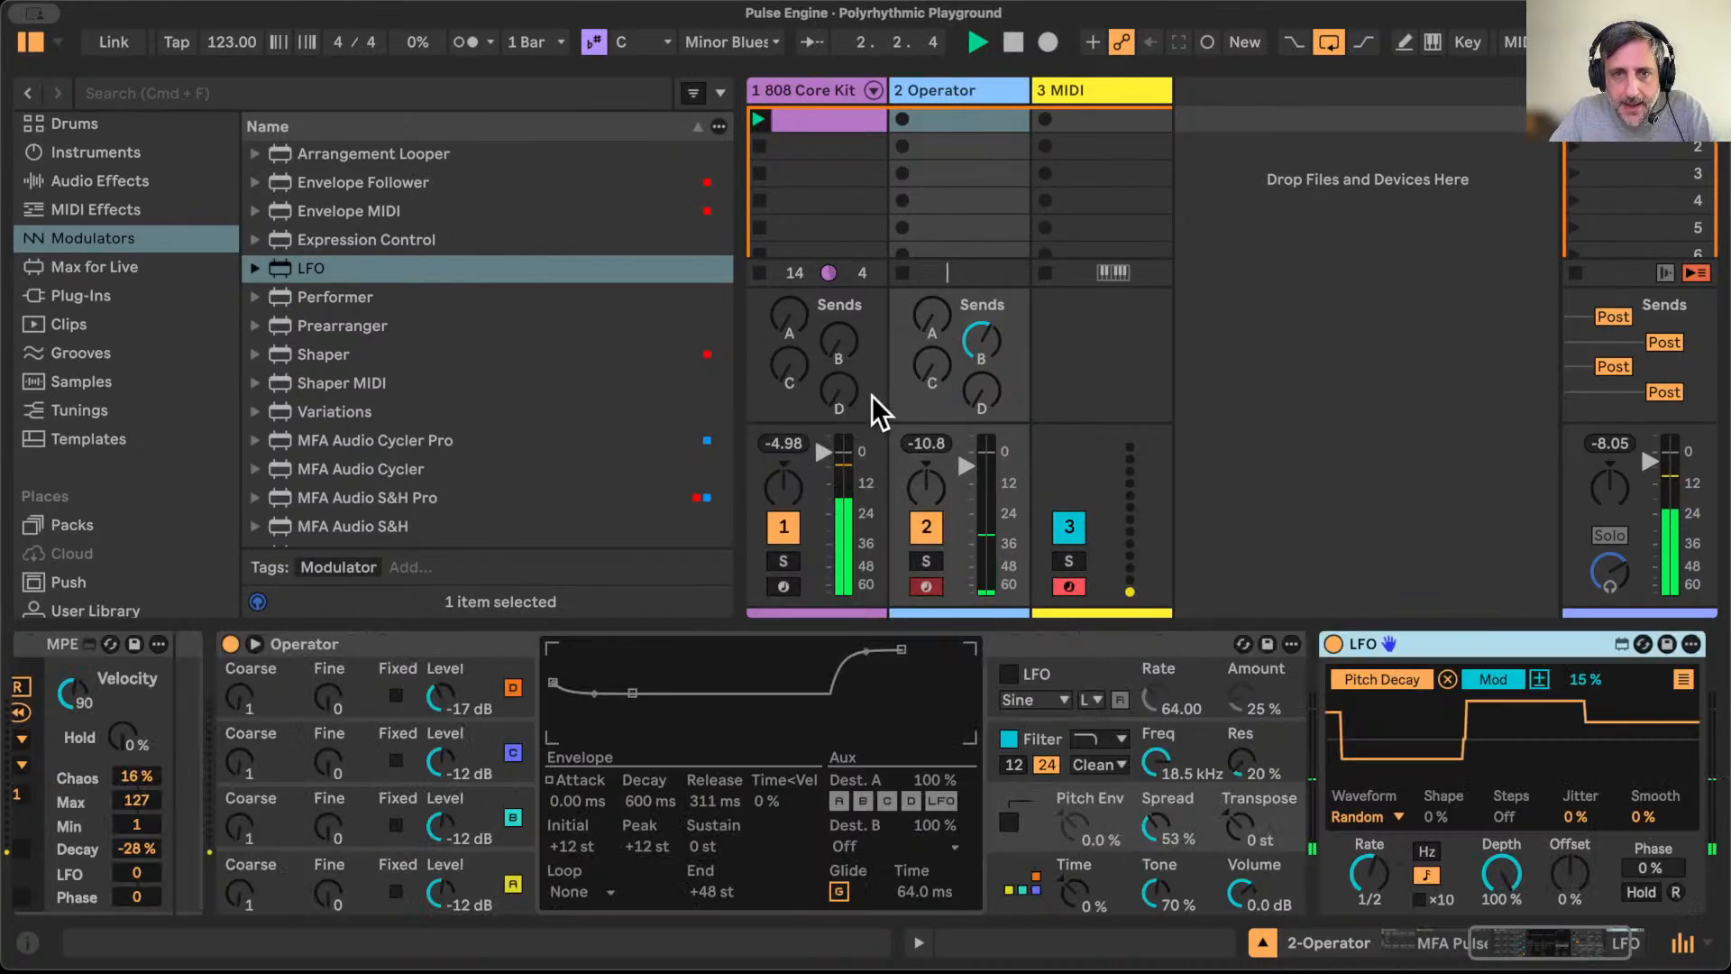
pyautogui.click(1297, 679)
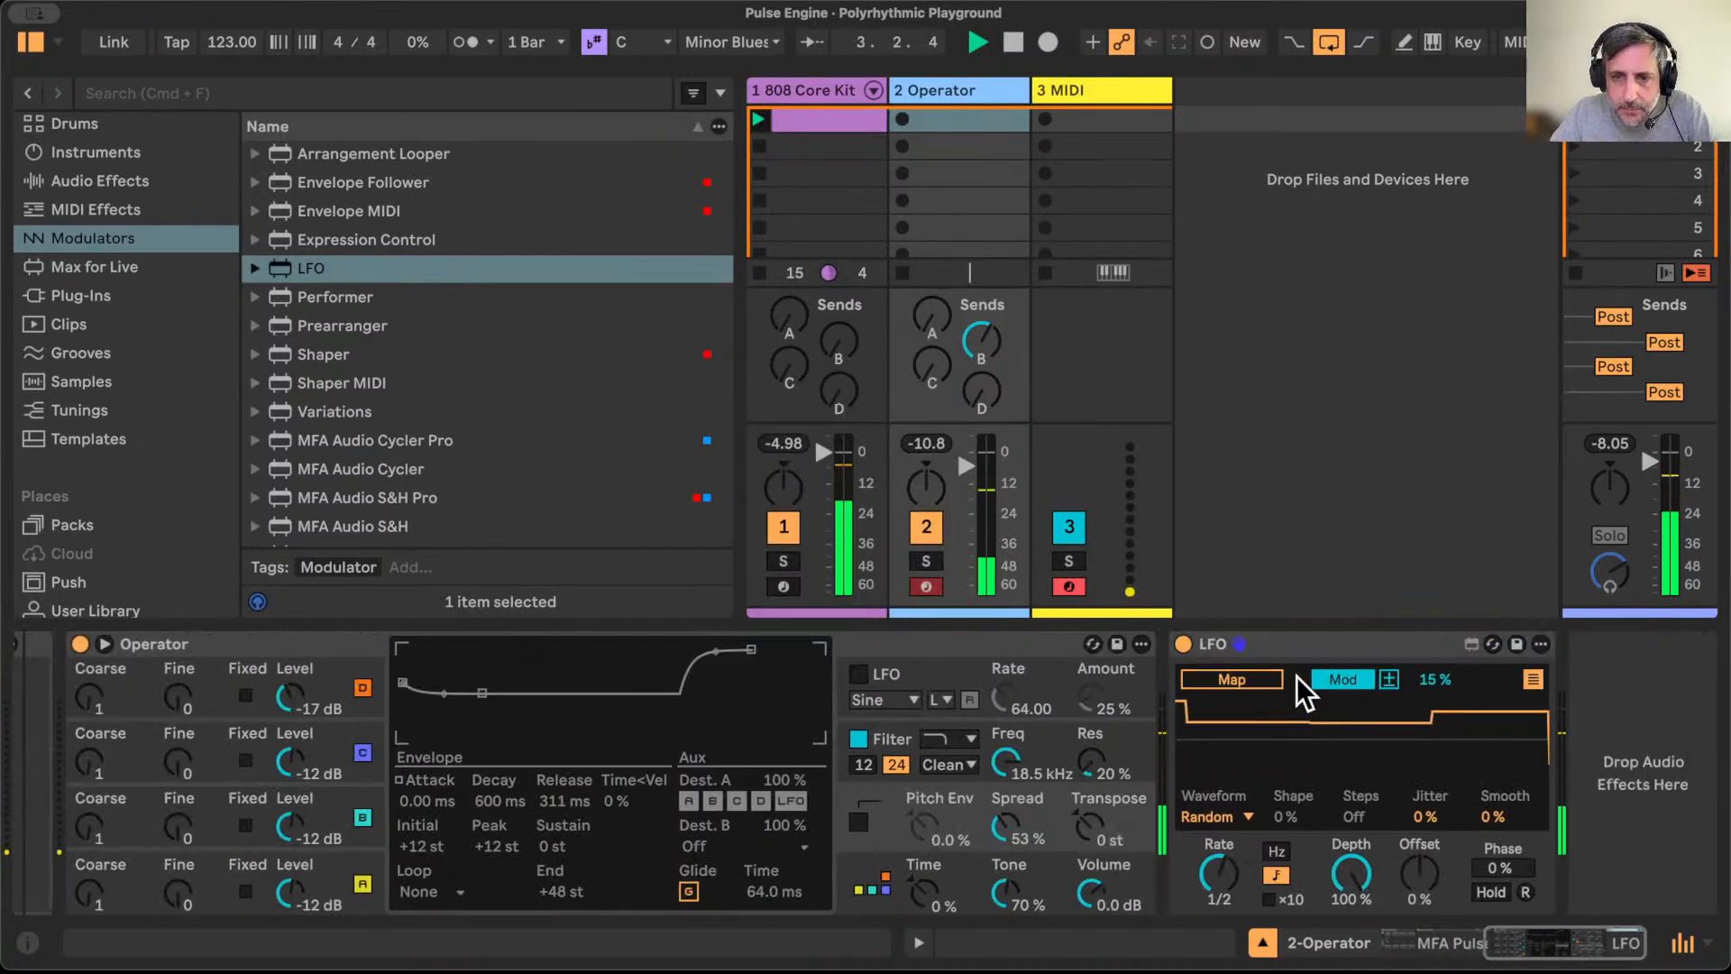
# Step: Set the Pulse Engine's pitch LFO amount to 0 and turn the Note macro to 81
pyautogui.hscroll(-10, 962, 799)
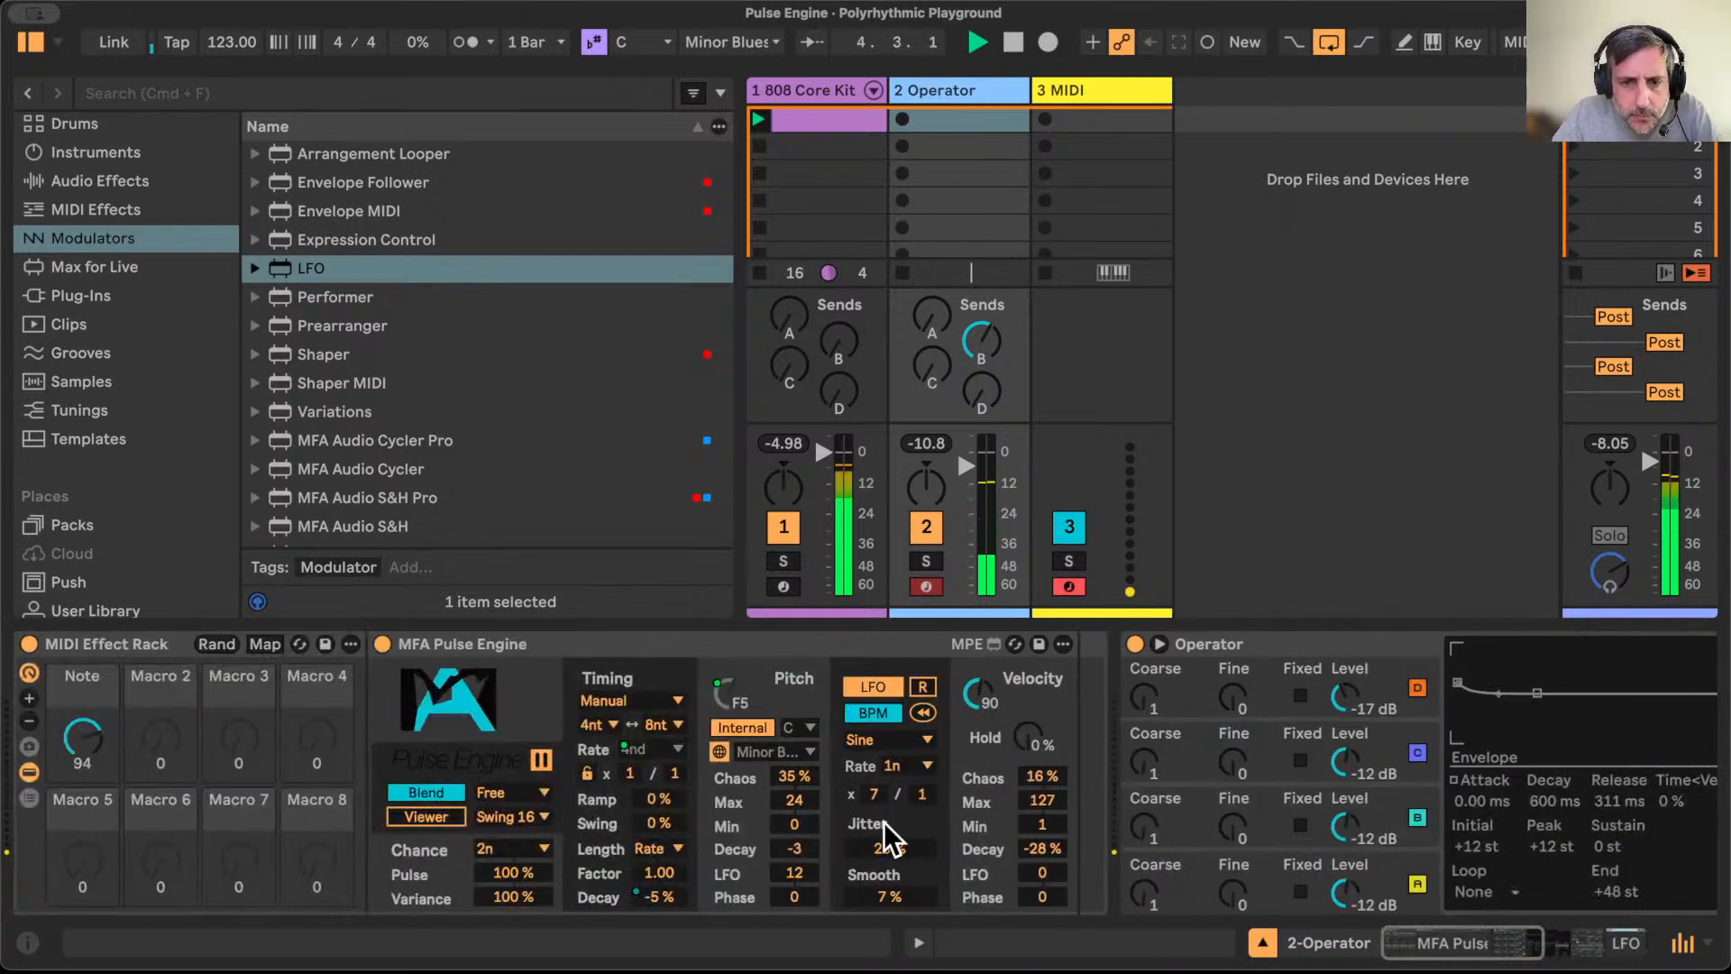
pyautogui.click(795, 873)
pyautogui.press('Delete')
pyautogui.moveTo(86, 757)
pyautogui.mouseDown()
pyautogui.moveTo(85, 916)
pyautogui.moveTo(85, 718)
pyautogui.moveTo(85, 769)
pyautogui.mouseUp()
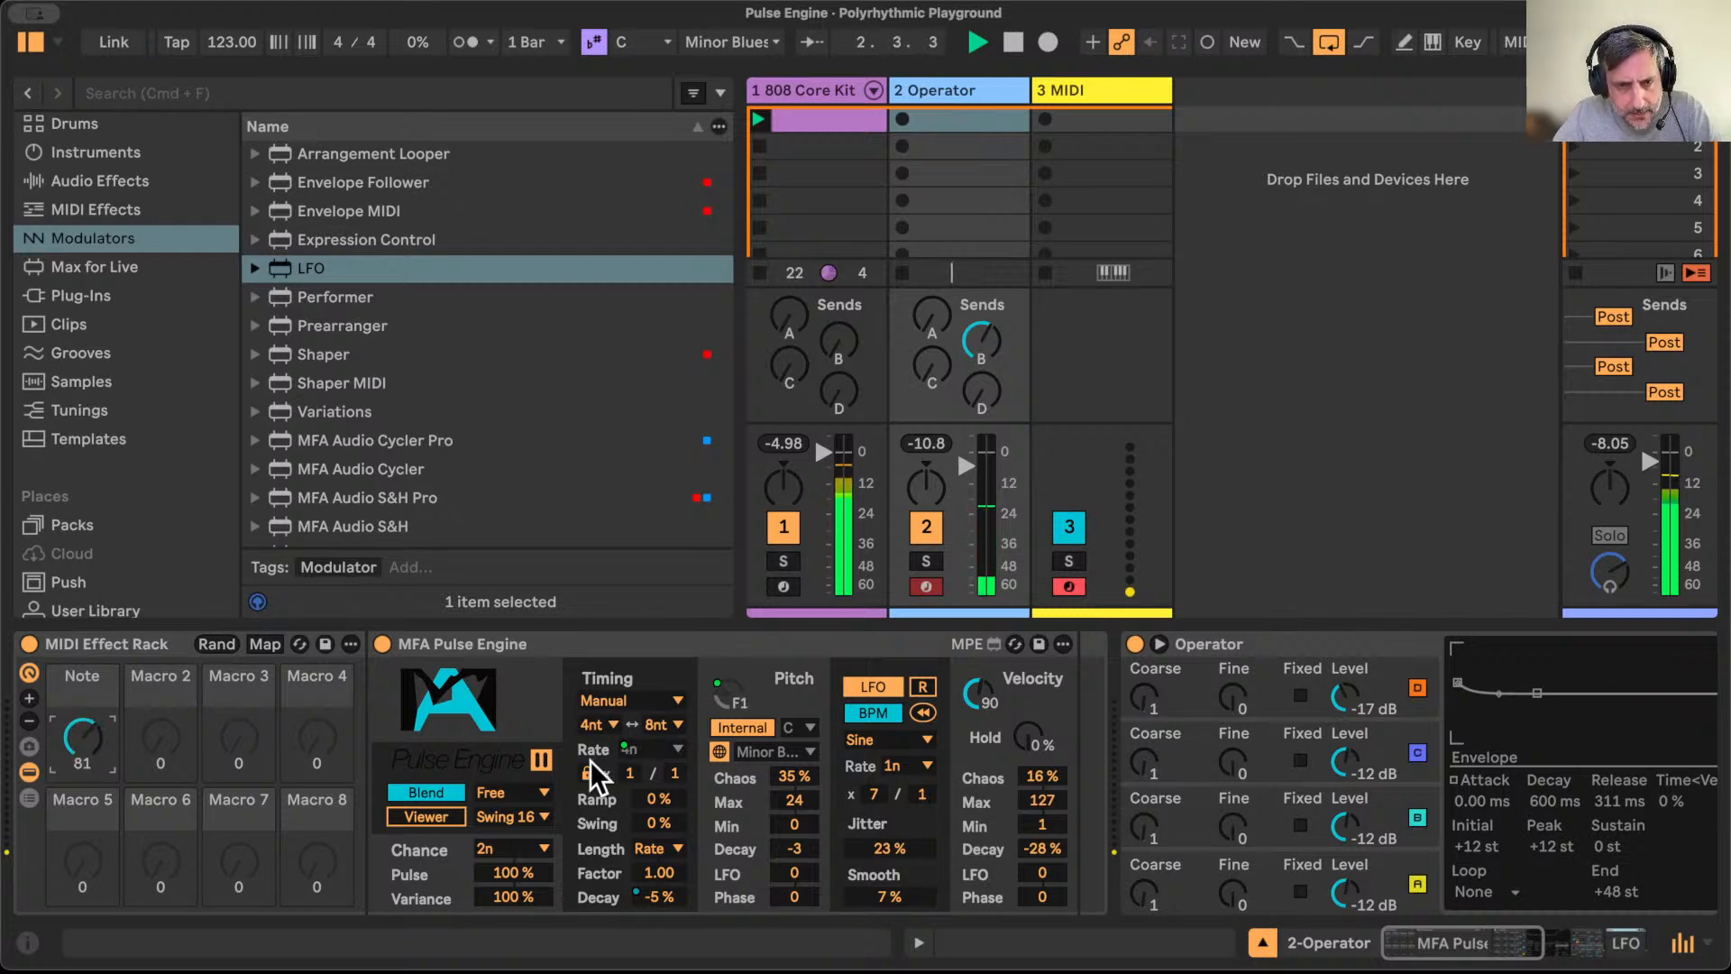
# Step: Widen the Pulse Engine's rate limits to 1nd and 128n and lower the Note macro to 20
pyautogui.click(598, 725)
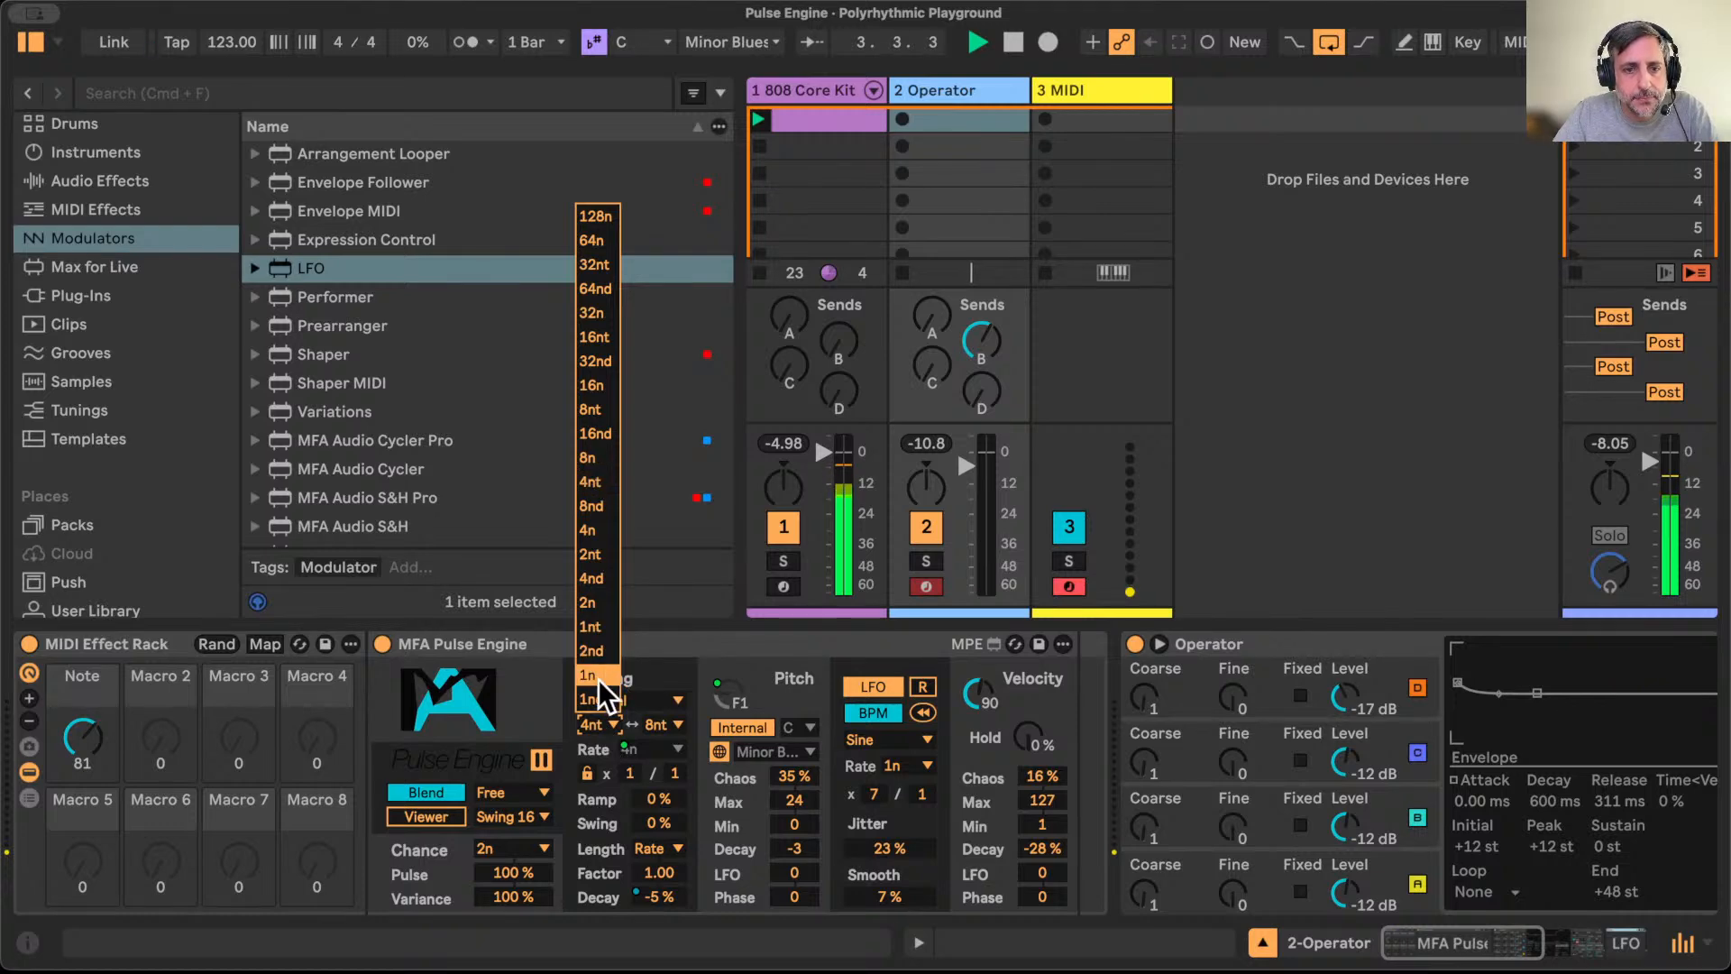
pyautogui.click(602, 699)
pyautogui.click(656, 723)
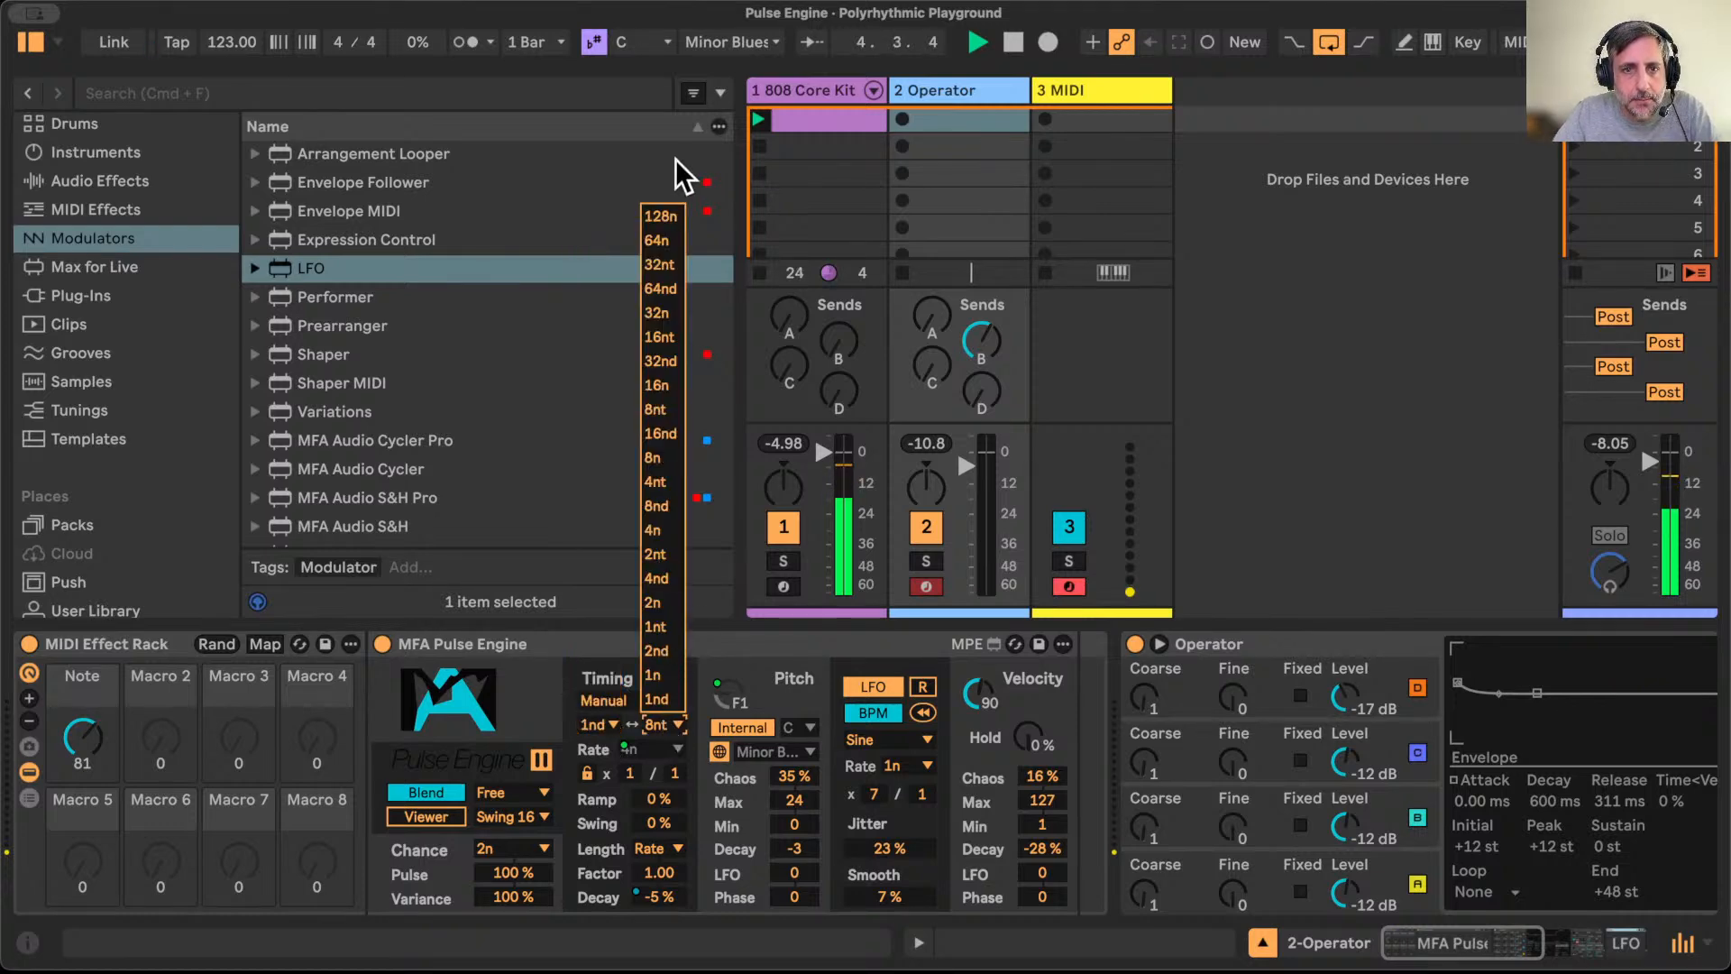
pyautogui.click(658, 218)
pyautogui.moveTo(85, 775); pyautogui.dragTo(84, 839)
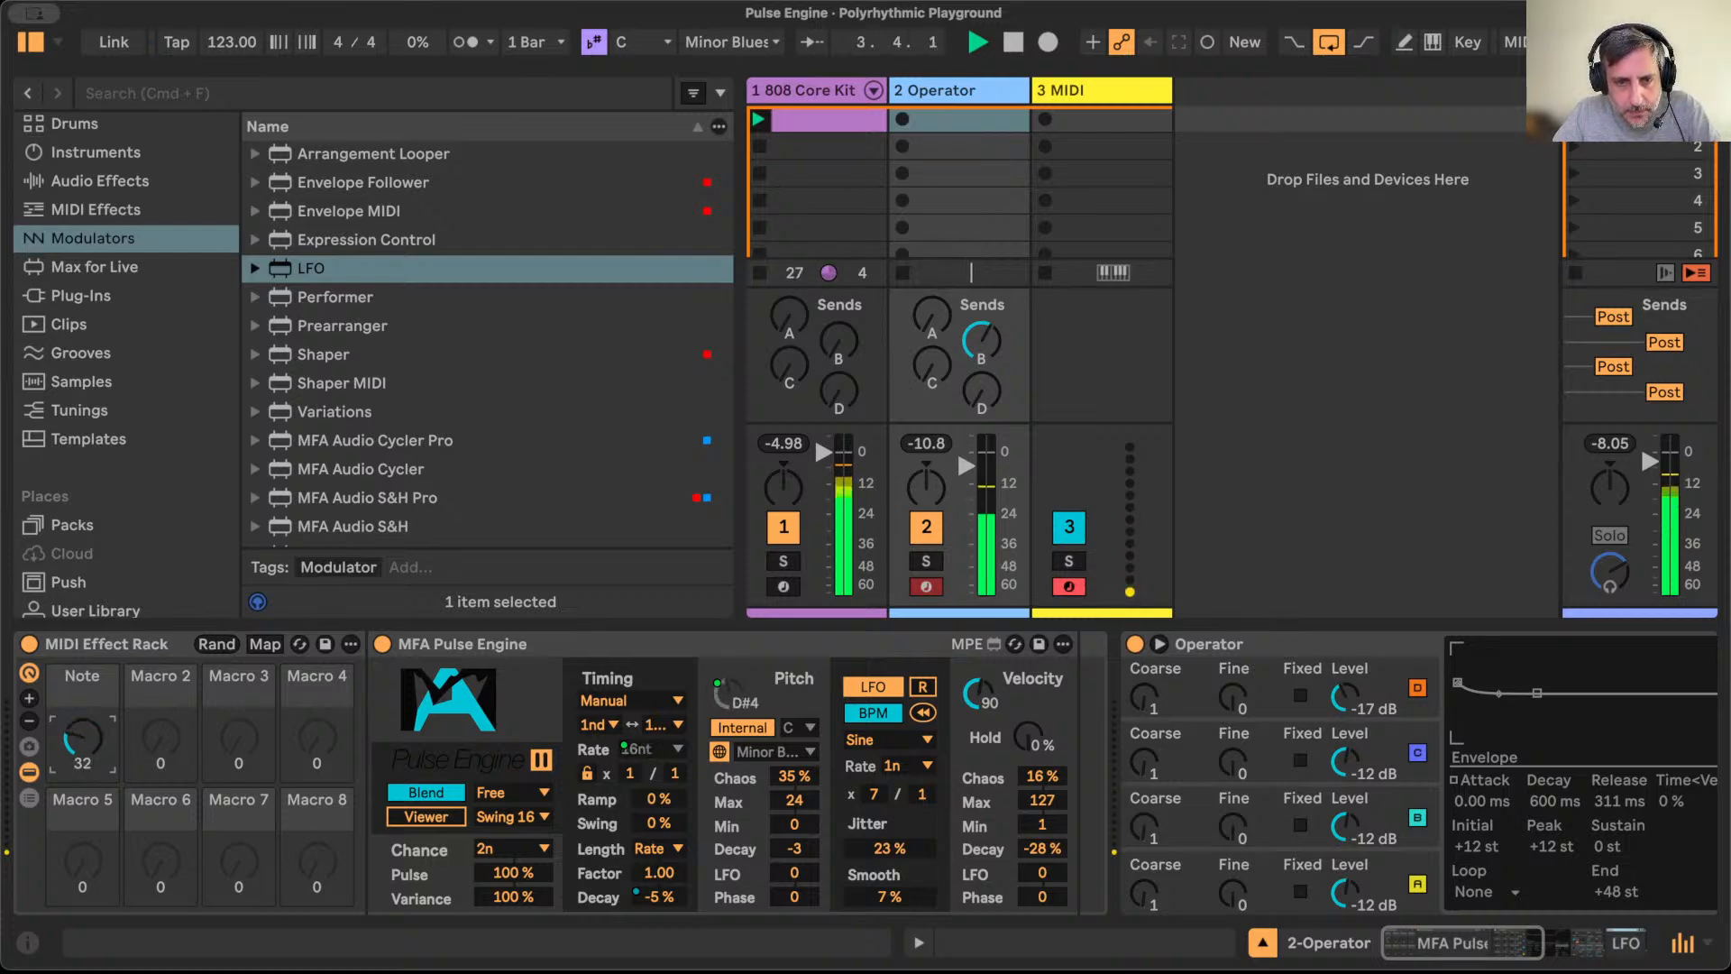
pyautogui.moveTo(83, 737)
pyautogui.mouseDown()
pyautogui.moveTo(83, 764)
pyautogui.moveTo(83, 743)
pyautogui.mouseUp()
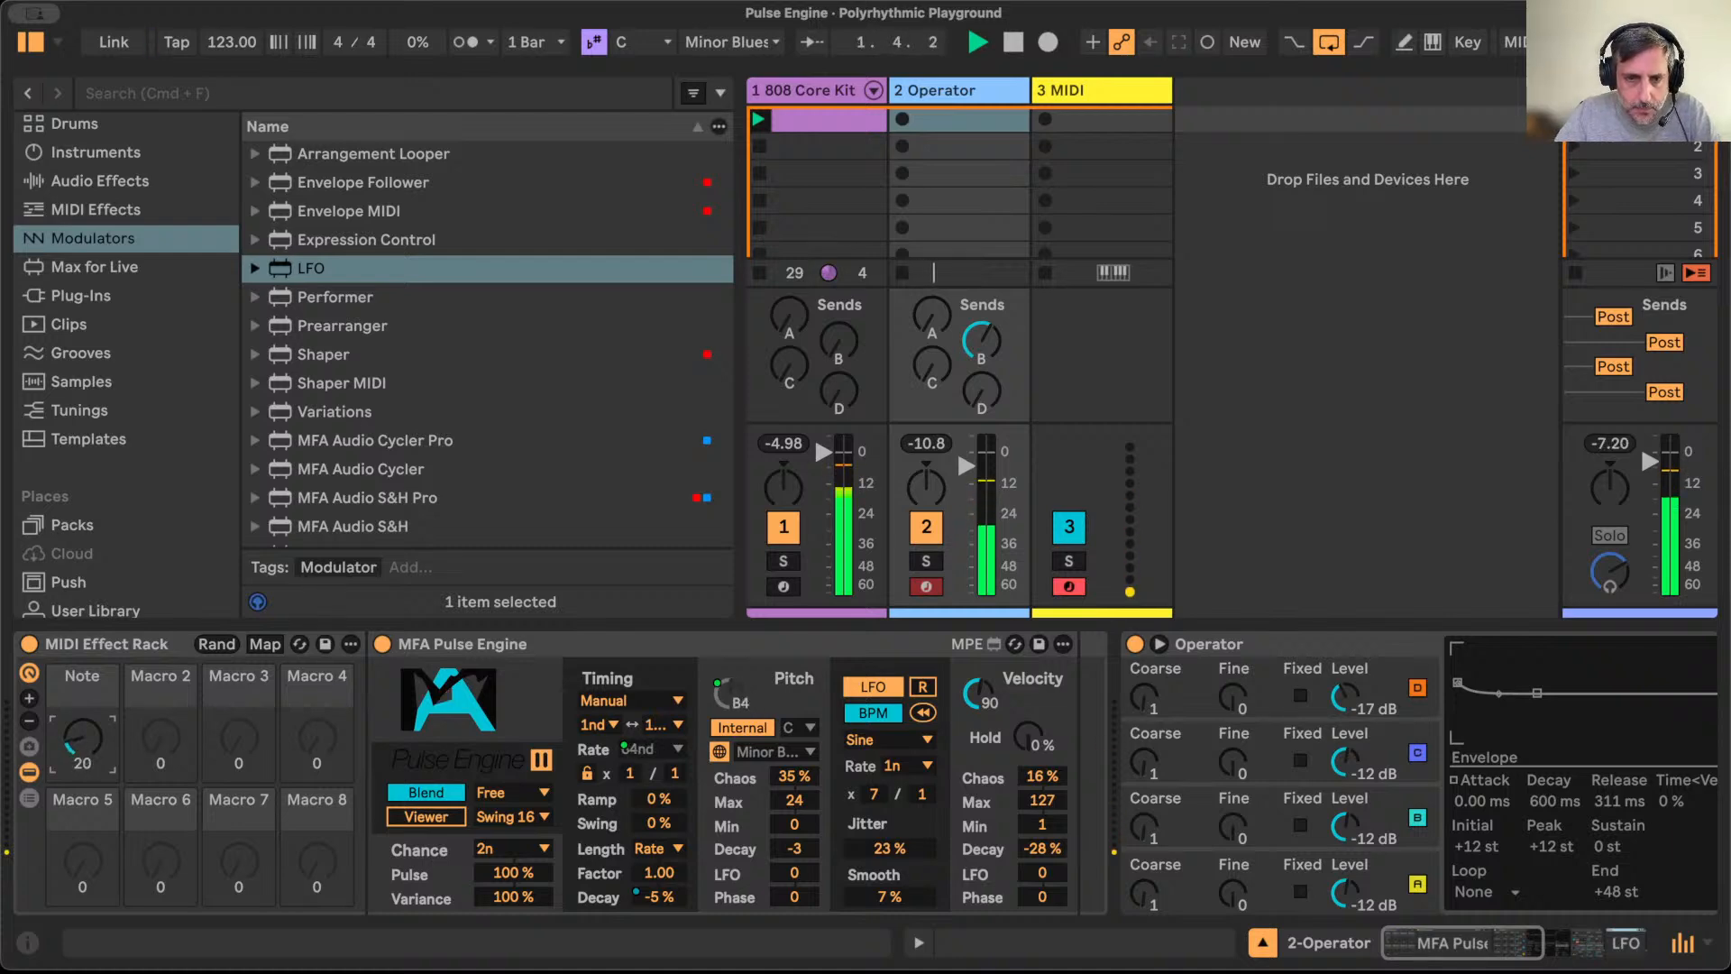
# Step: Reset the Pulse Engine's pitch Chaos to 0 % and pitch Decay to 0, and sweep the Note macro to 23
pyautogui.doubleClick(794, 775)
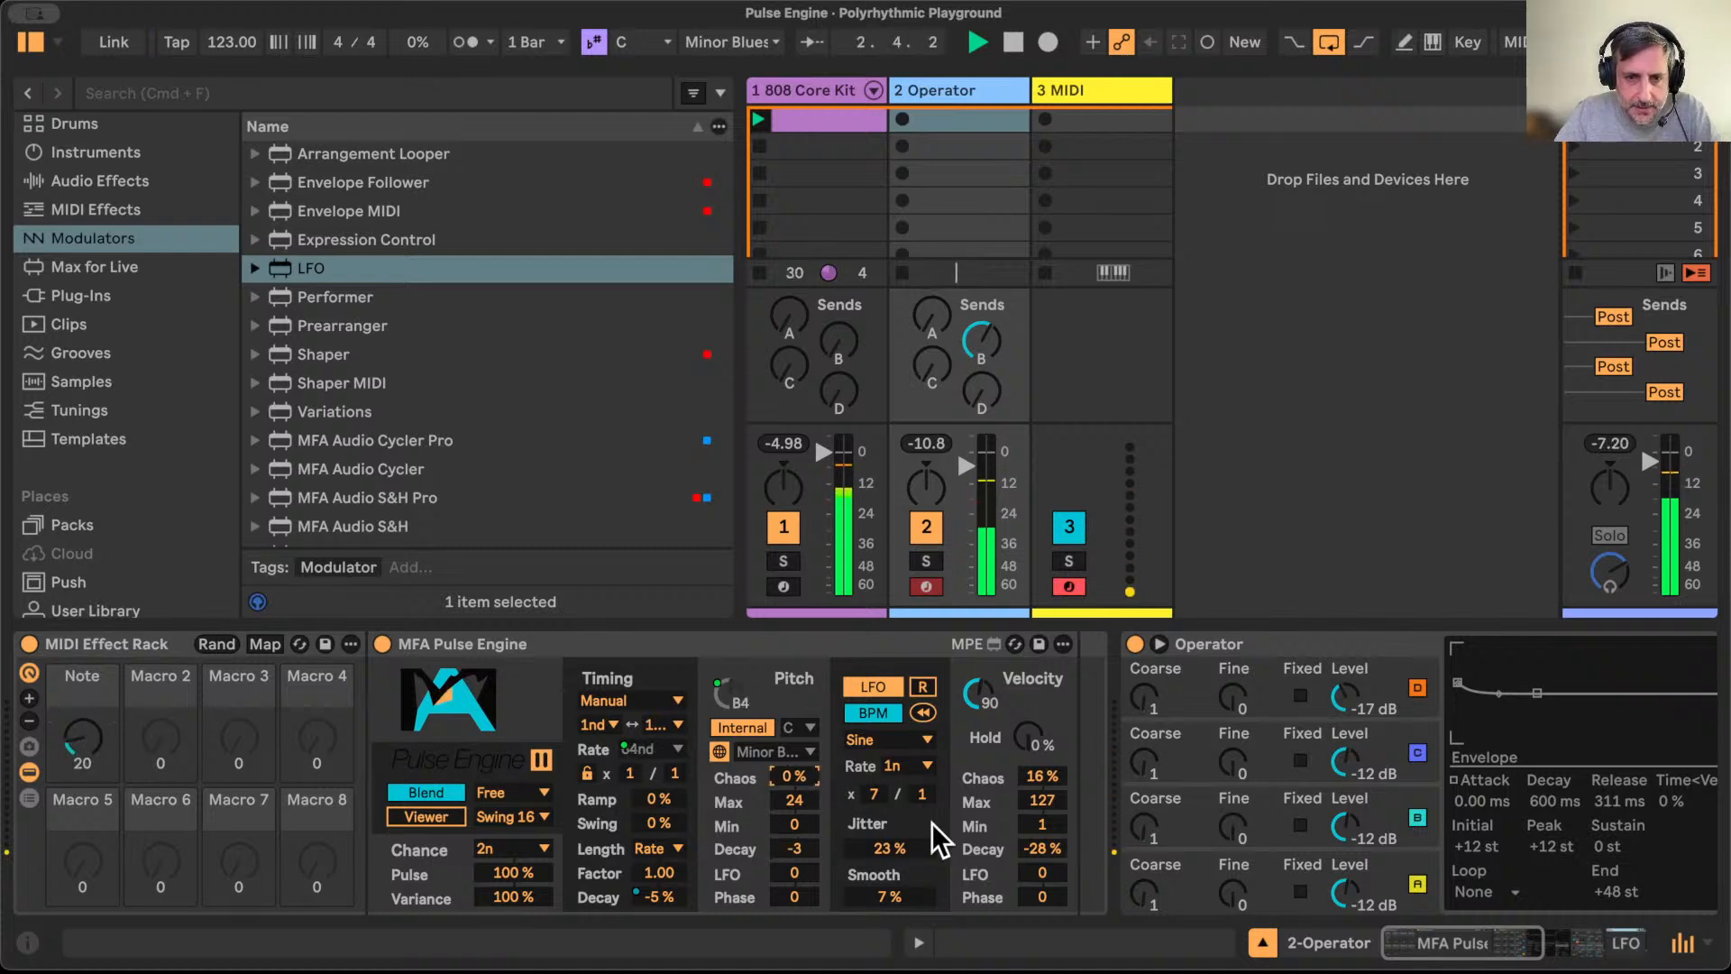
pyautogui.doubleClick(793, 848)
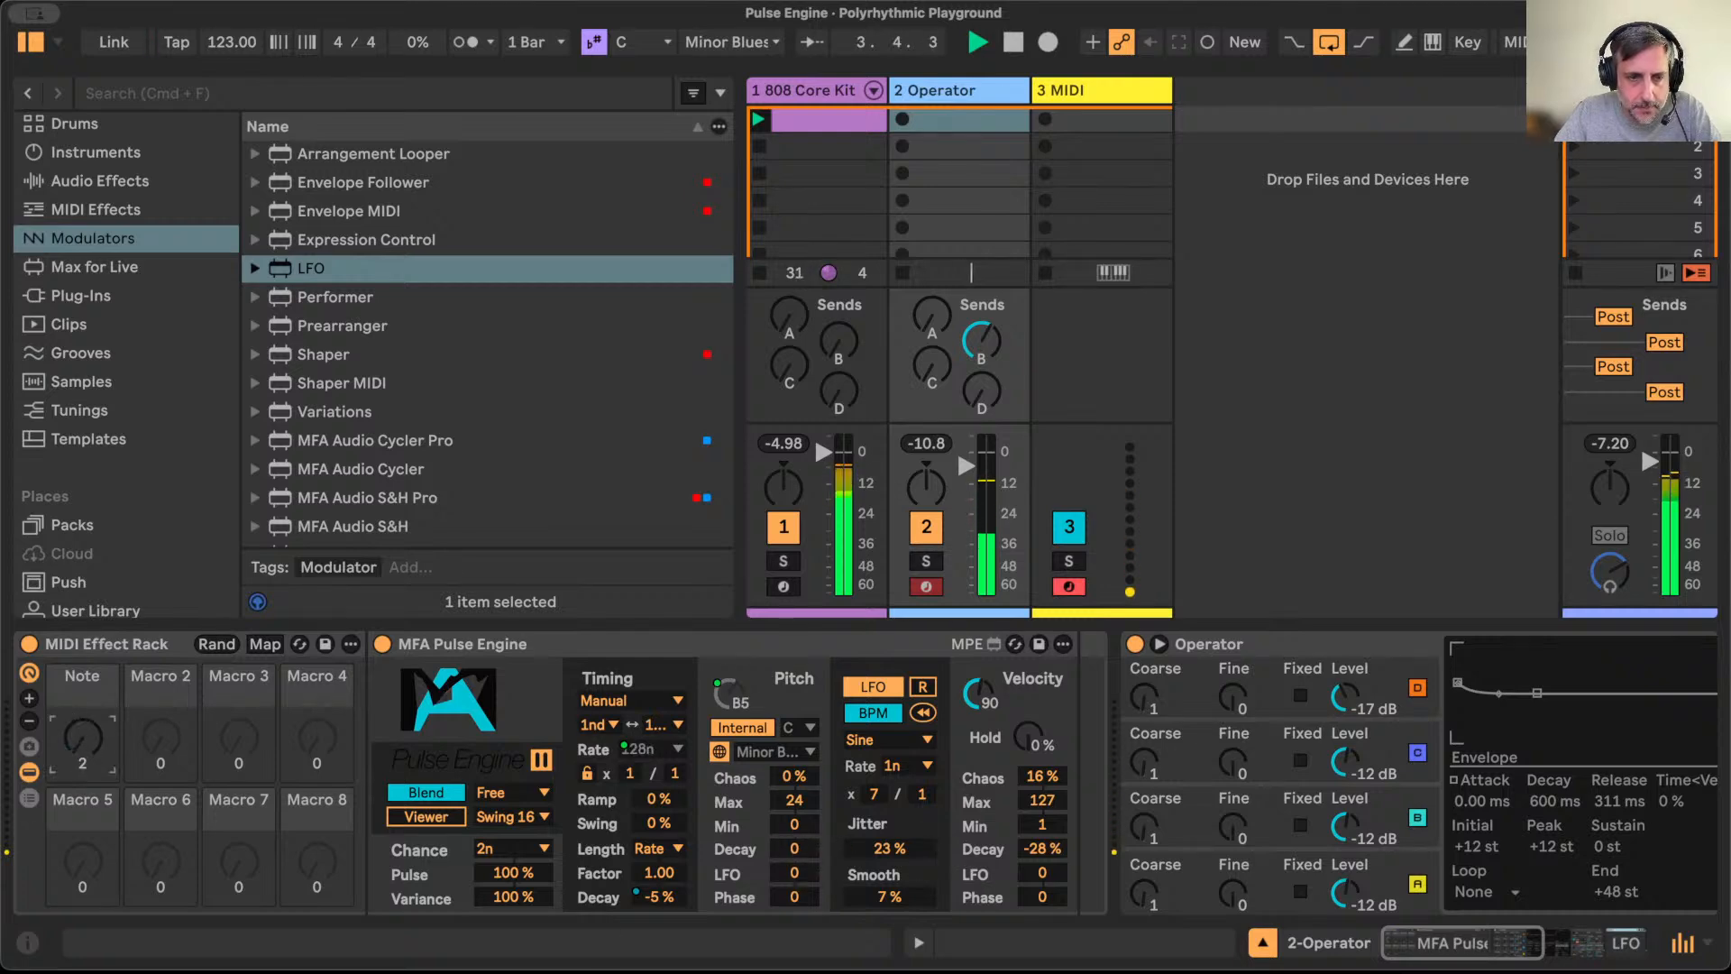
pyautogui.moveTo(83, 748); pyautogui.dragTo(83, 726)
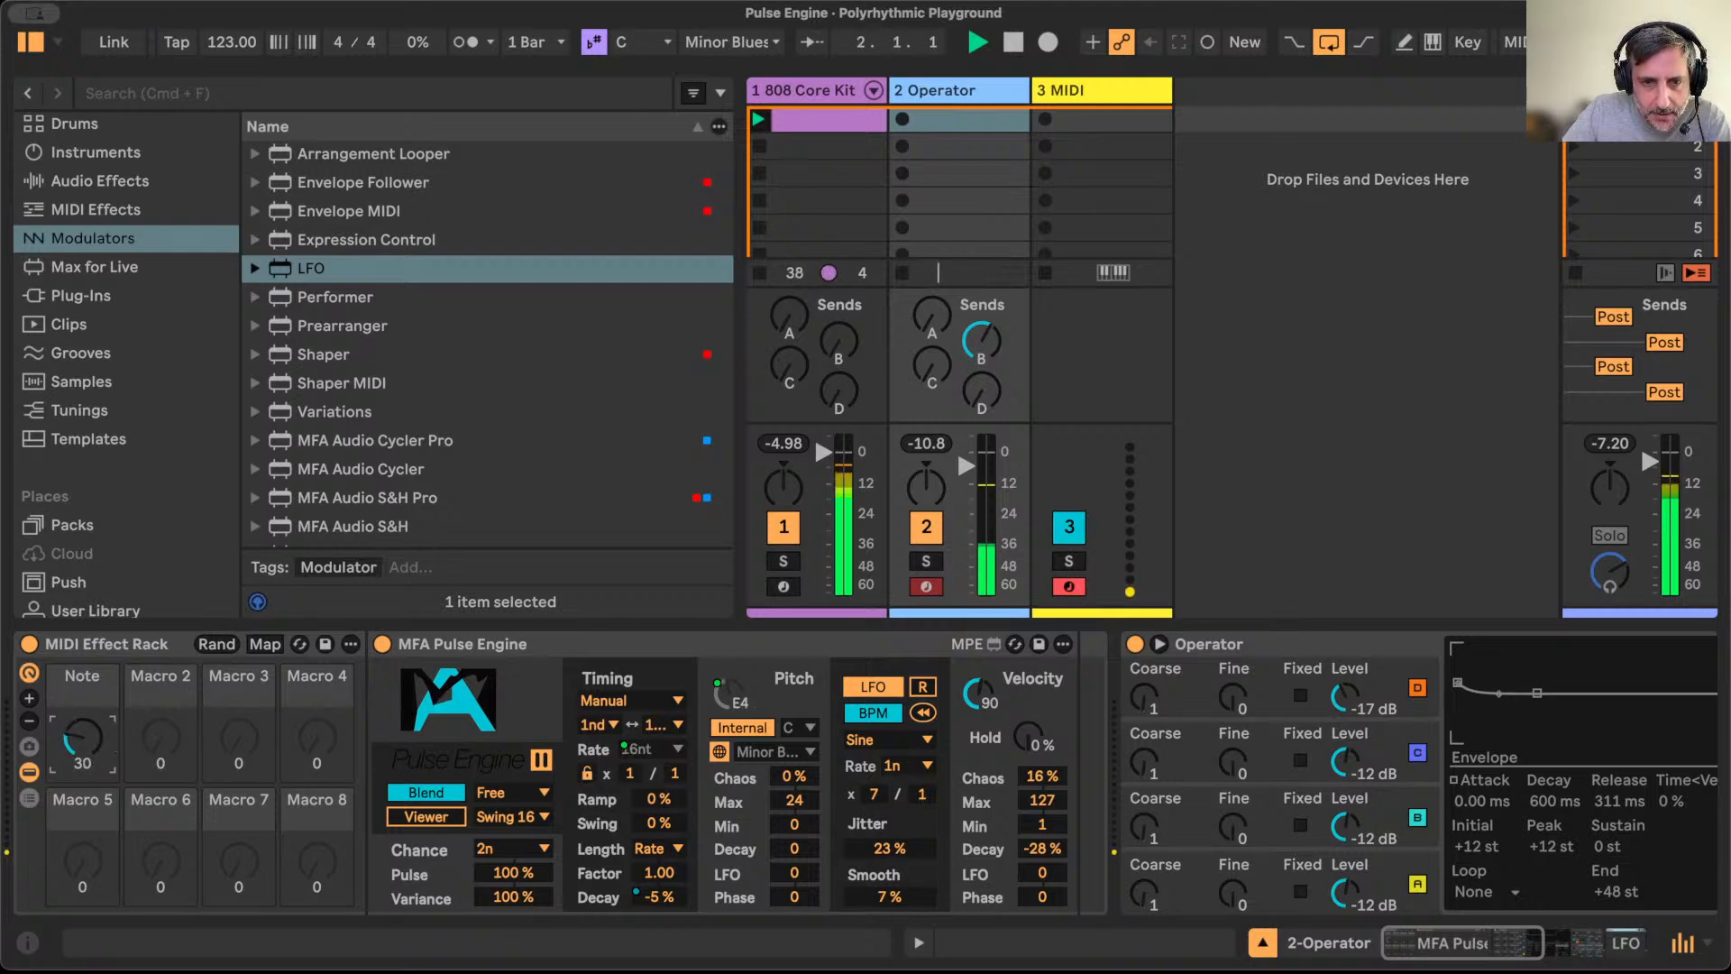
# Step: Set the Pulse Engine's Chance rate to 4n and the rack's Note macro to 26
pyautogui.click(530, 850)
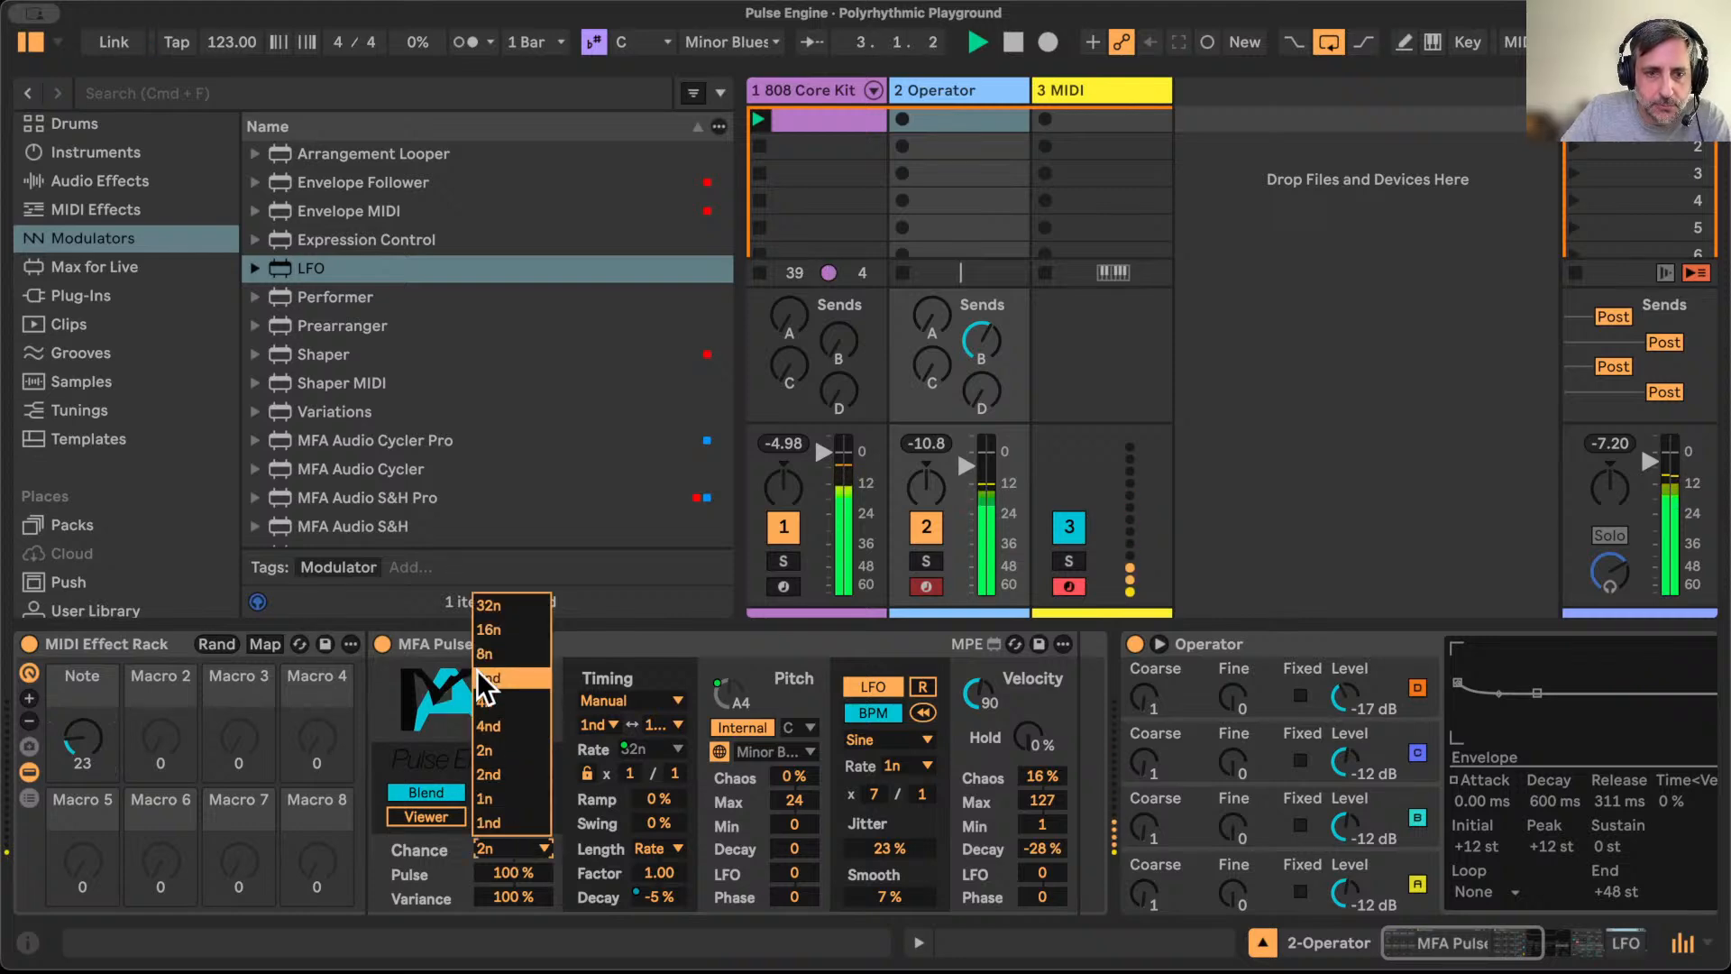
pyautogui.click(484, 701)
pyautogui.moveTo(82, 737)
pyautogui.mouseDown()
pyautogui.moveTo(82, 723)
pyautogui.moveTo(82, 748)
pyautogui.mouseUp()
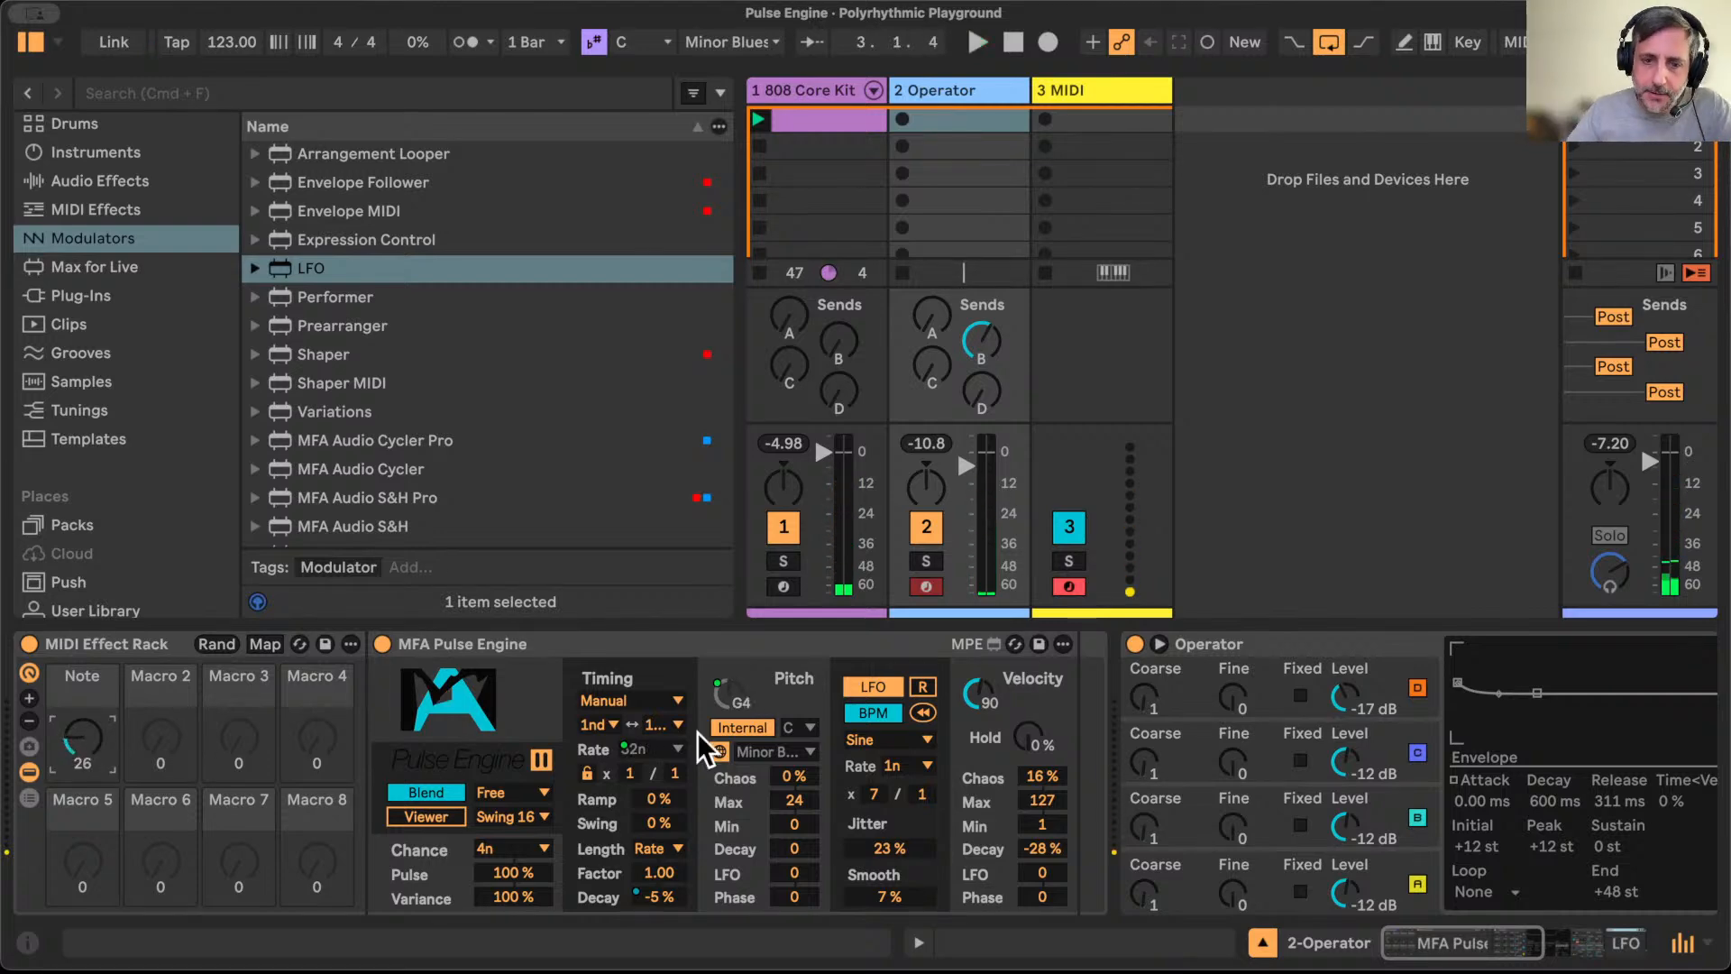
pyautogui.hscroll(5, 1412, 825)
pyautogui.hscroll(2, 1412, 825)
pyautogui.click(1360, 890)
pyautogui.hscroll(-6, 1360, 891)
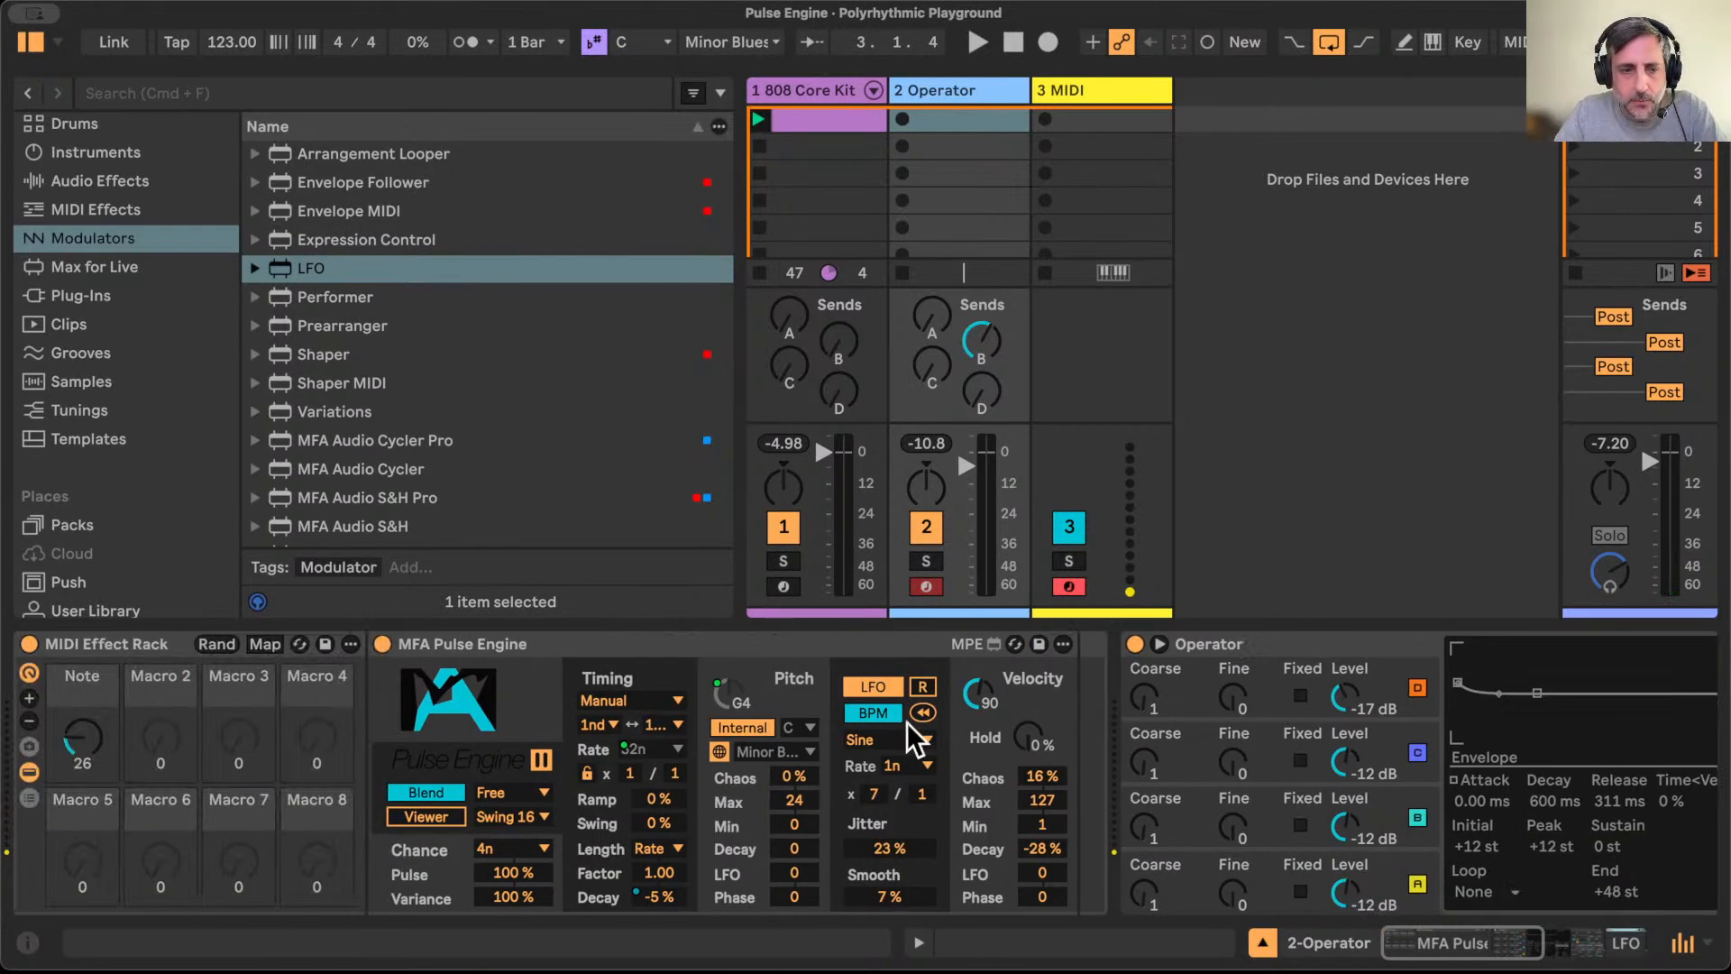
# Step: Start playback and set the Pulse Engine's Hold to 74 %, pitch Chaos to 51 % and pitch Decay to -1
pyautogui.press('space')
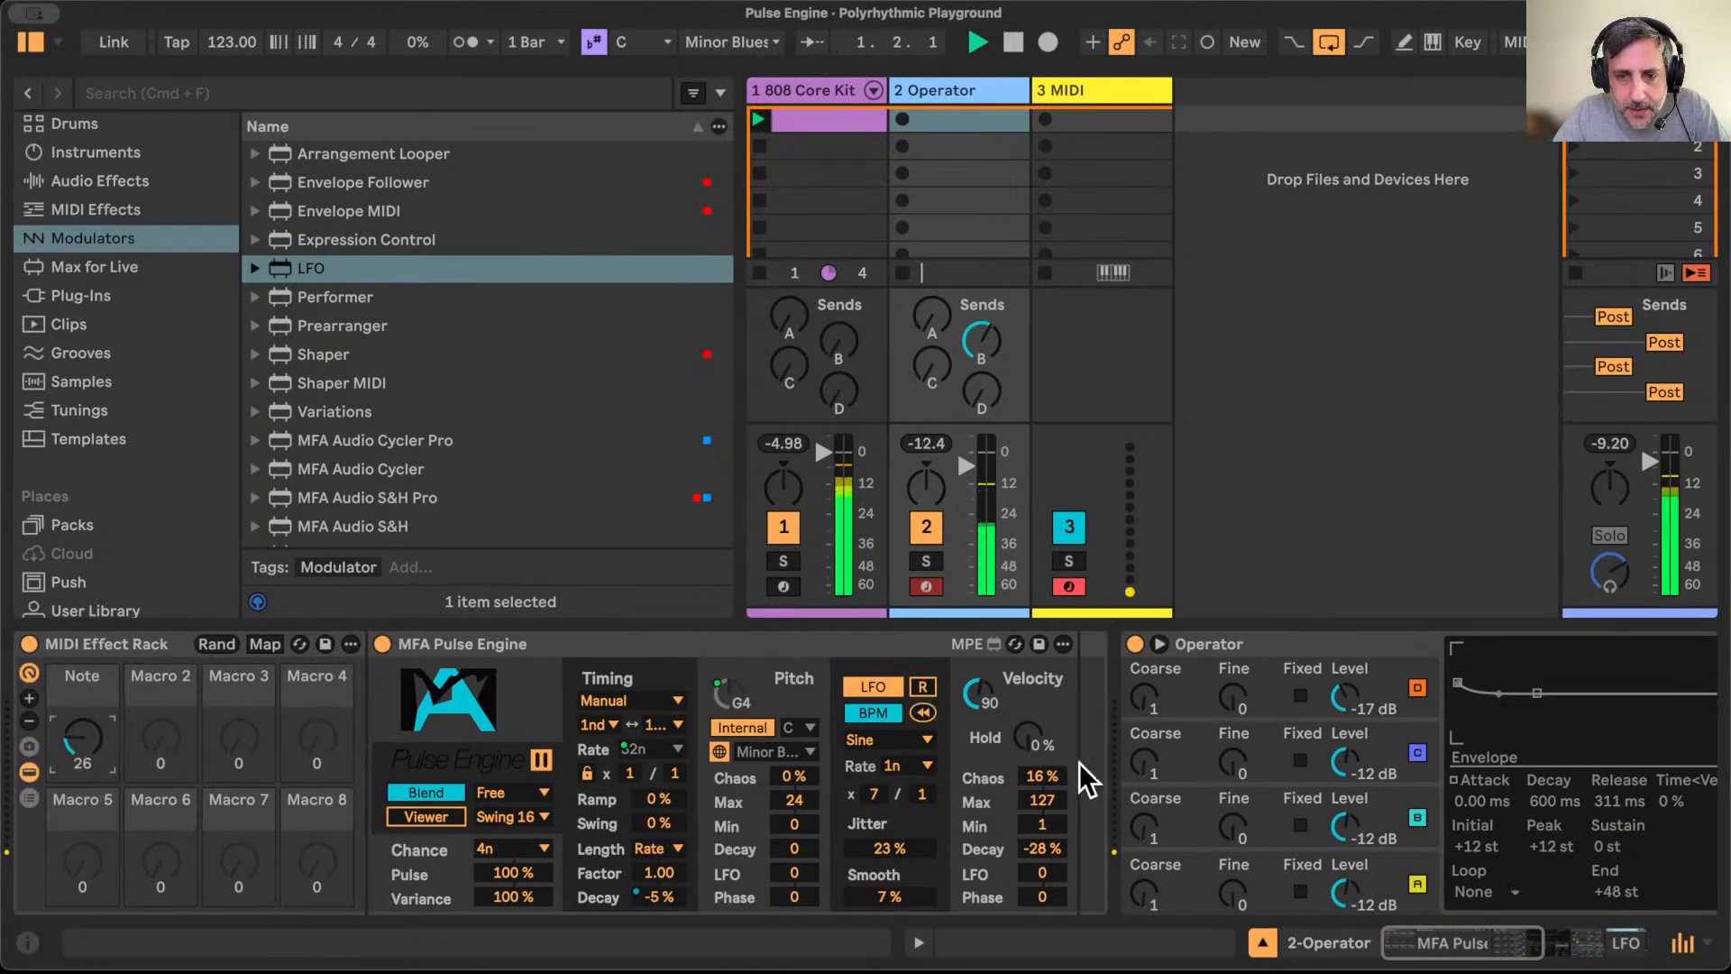
pyautogui.moveTo(1027, 737); pyautogui.dragTo(1027, 671)
pyautogui.click(94, 730)
pyautogui.moveTo(791, 782); pyautogui.dragTo(791, 737)
pyautogui.click(794, 848)
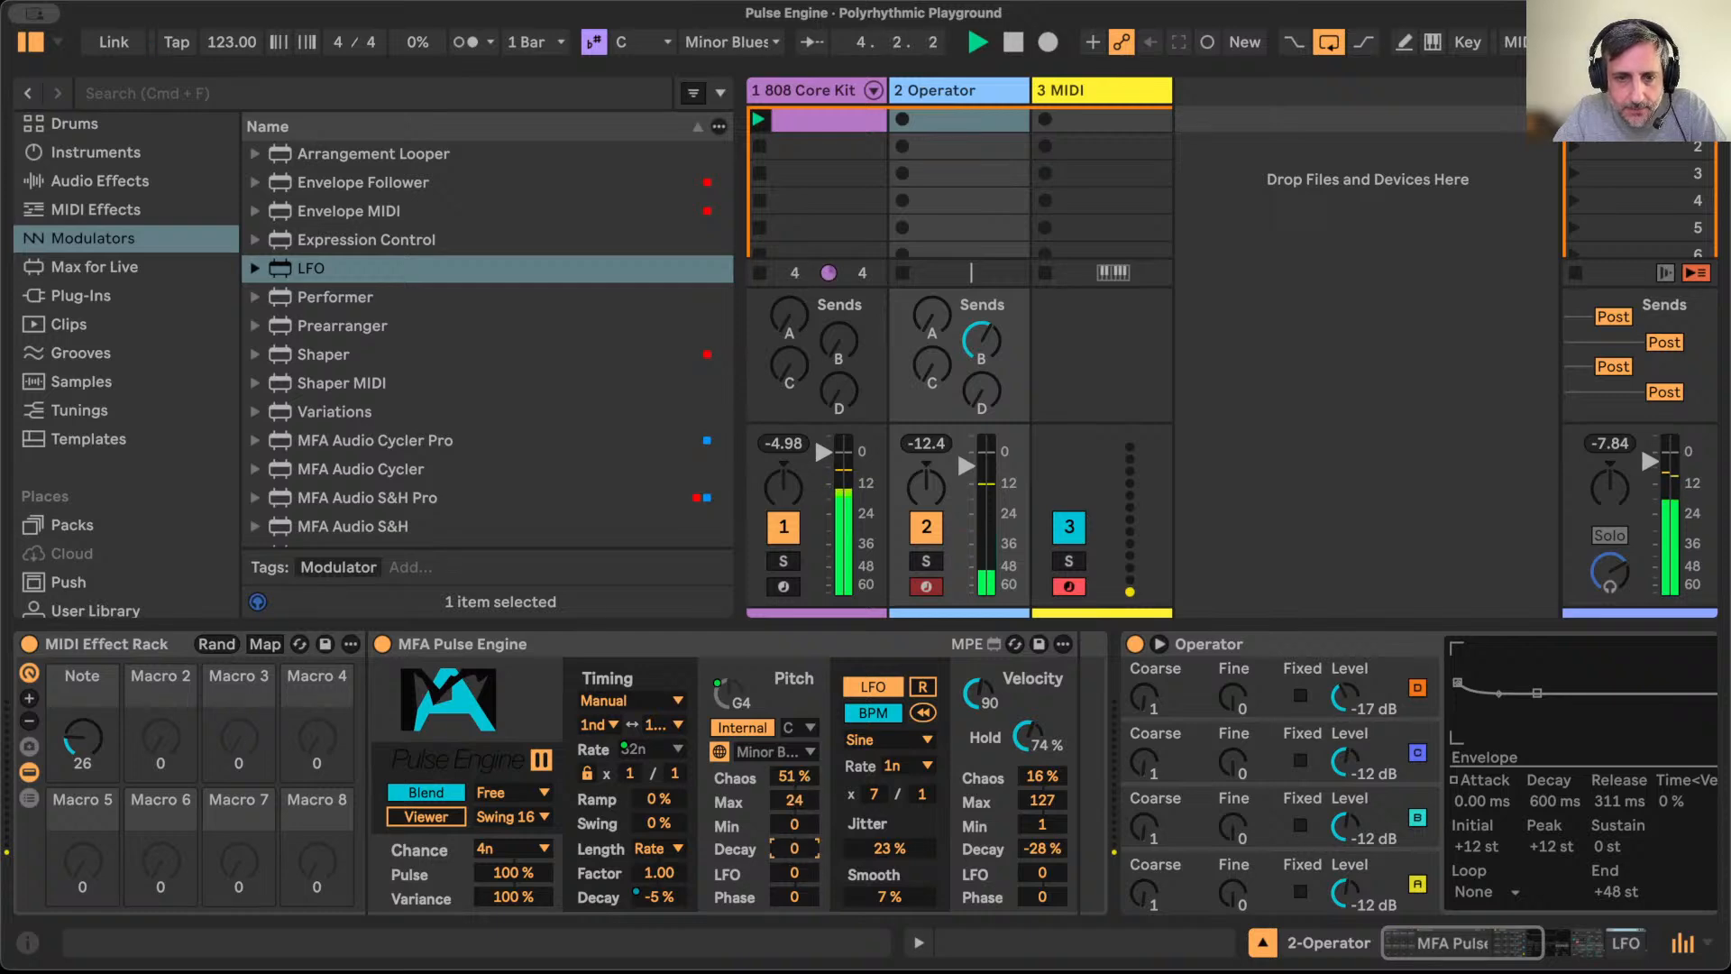
pyautogui.press('Down')
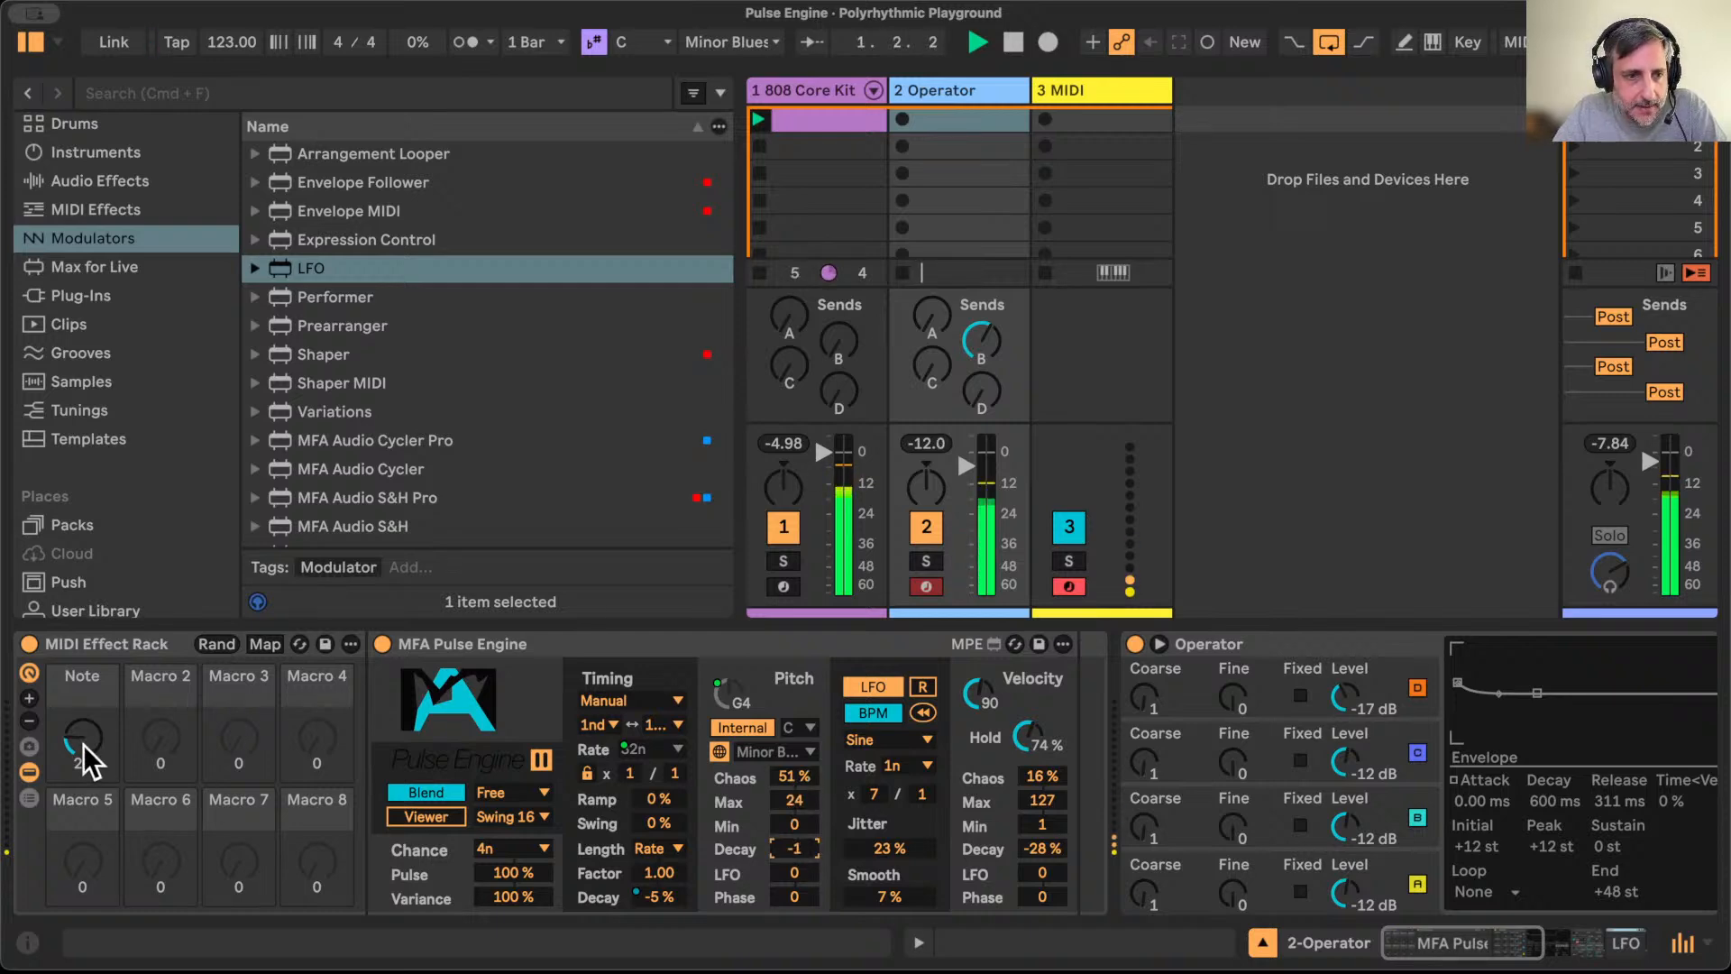
# Step: Raise the Pulse Engine's Hold to 100 % and lower the Note macro to 7
pyautogui.moveTo(83, 742)
pyautogui.mouseDown()
pyautogui.moveTo(83, 703)
pyautogui.moveTo(83, 739)
pyautogui.mouseUp()
pyautogui.click(1044, 721)
pyautogui.click(83, 735)
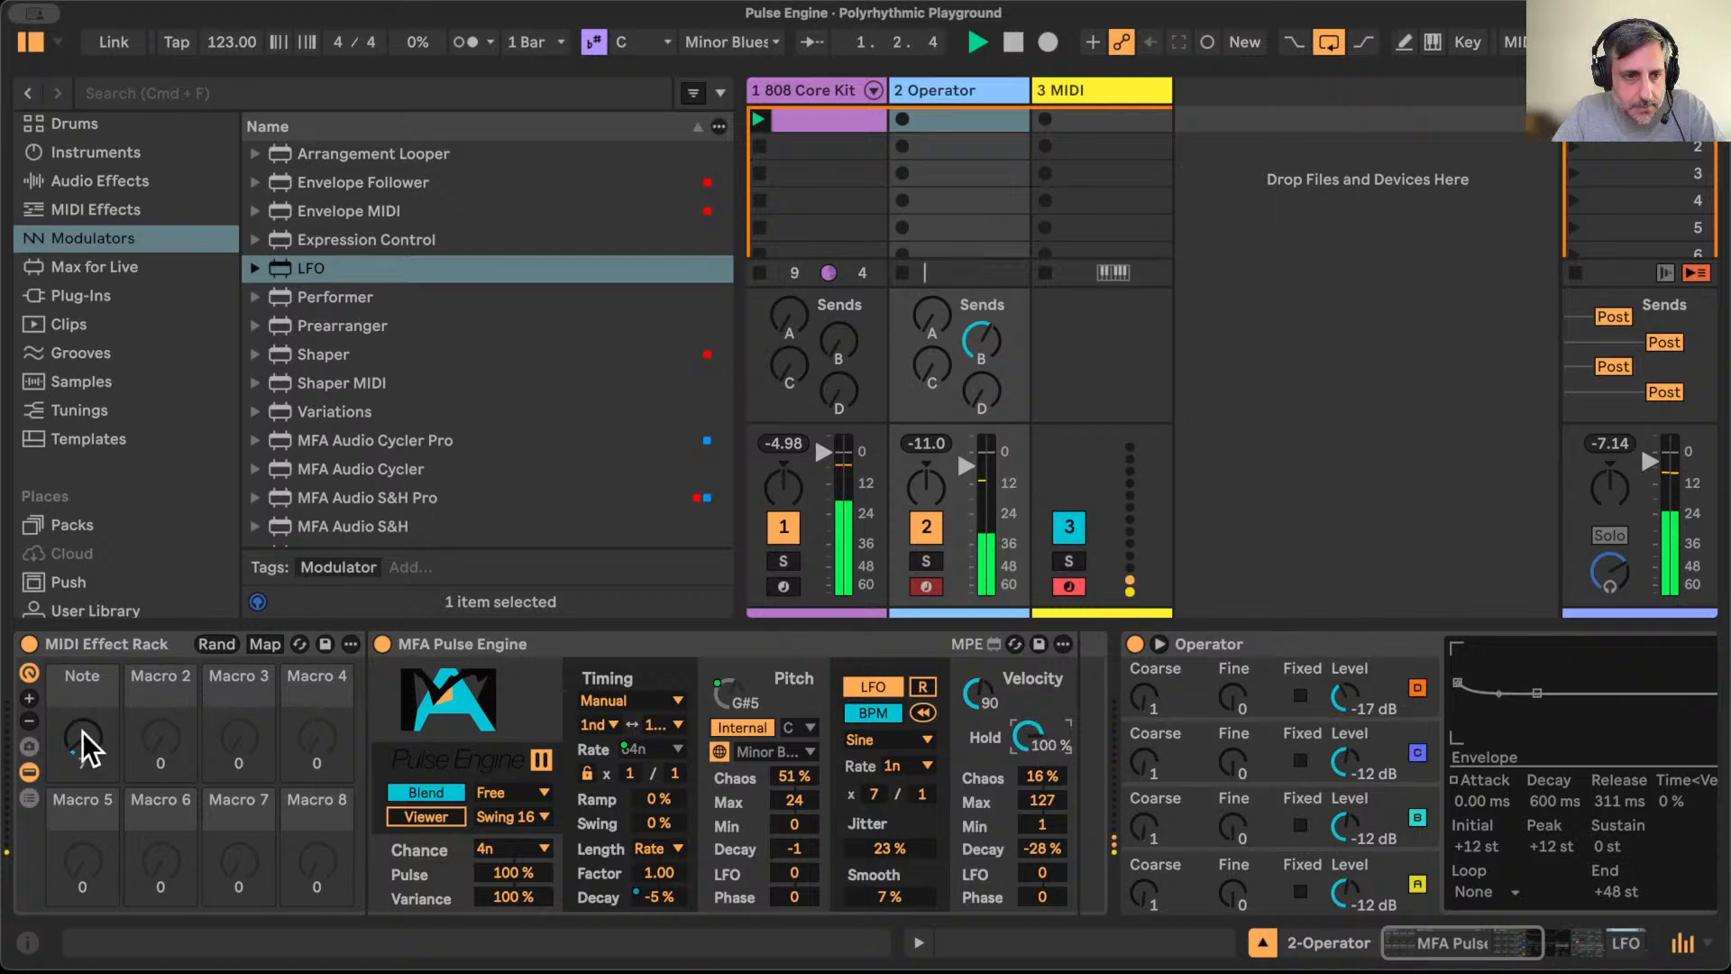
pyautogui.moveTo(72, 739)
pyautogui.mouseDown()
pyautogui.moveTo(72, 714)
pyautogui.moveTo(72, 741)
pyautogui.mouseUp()
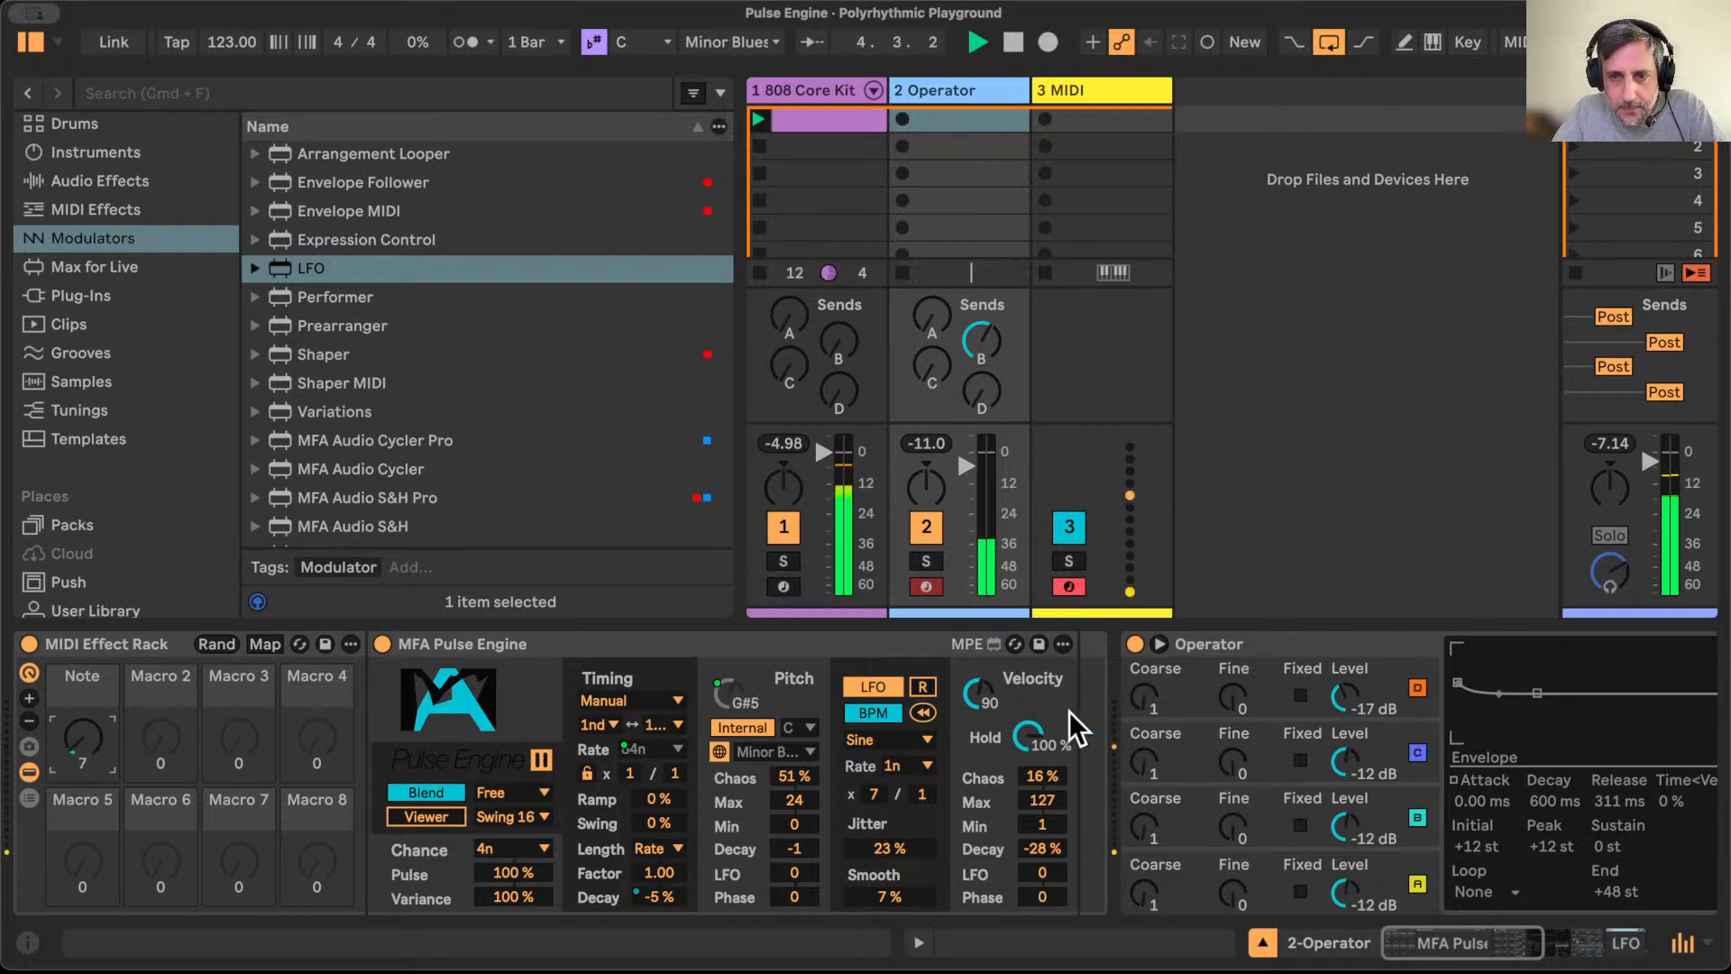
# Step: Reset the Pulse Engine's Hold to 0 %
pyautogui.moveTo(1018, 748); pyautogui.dragTo(981, 777)
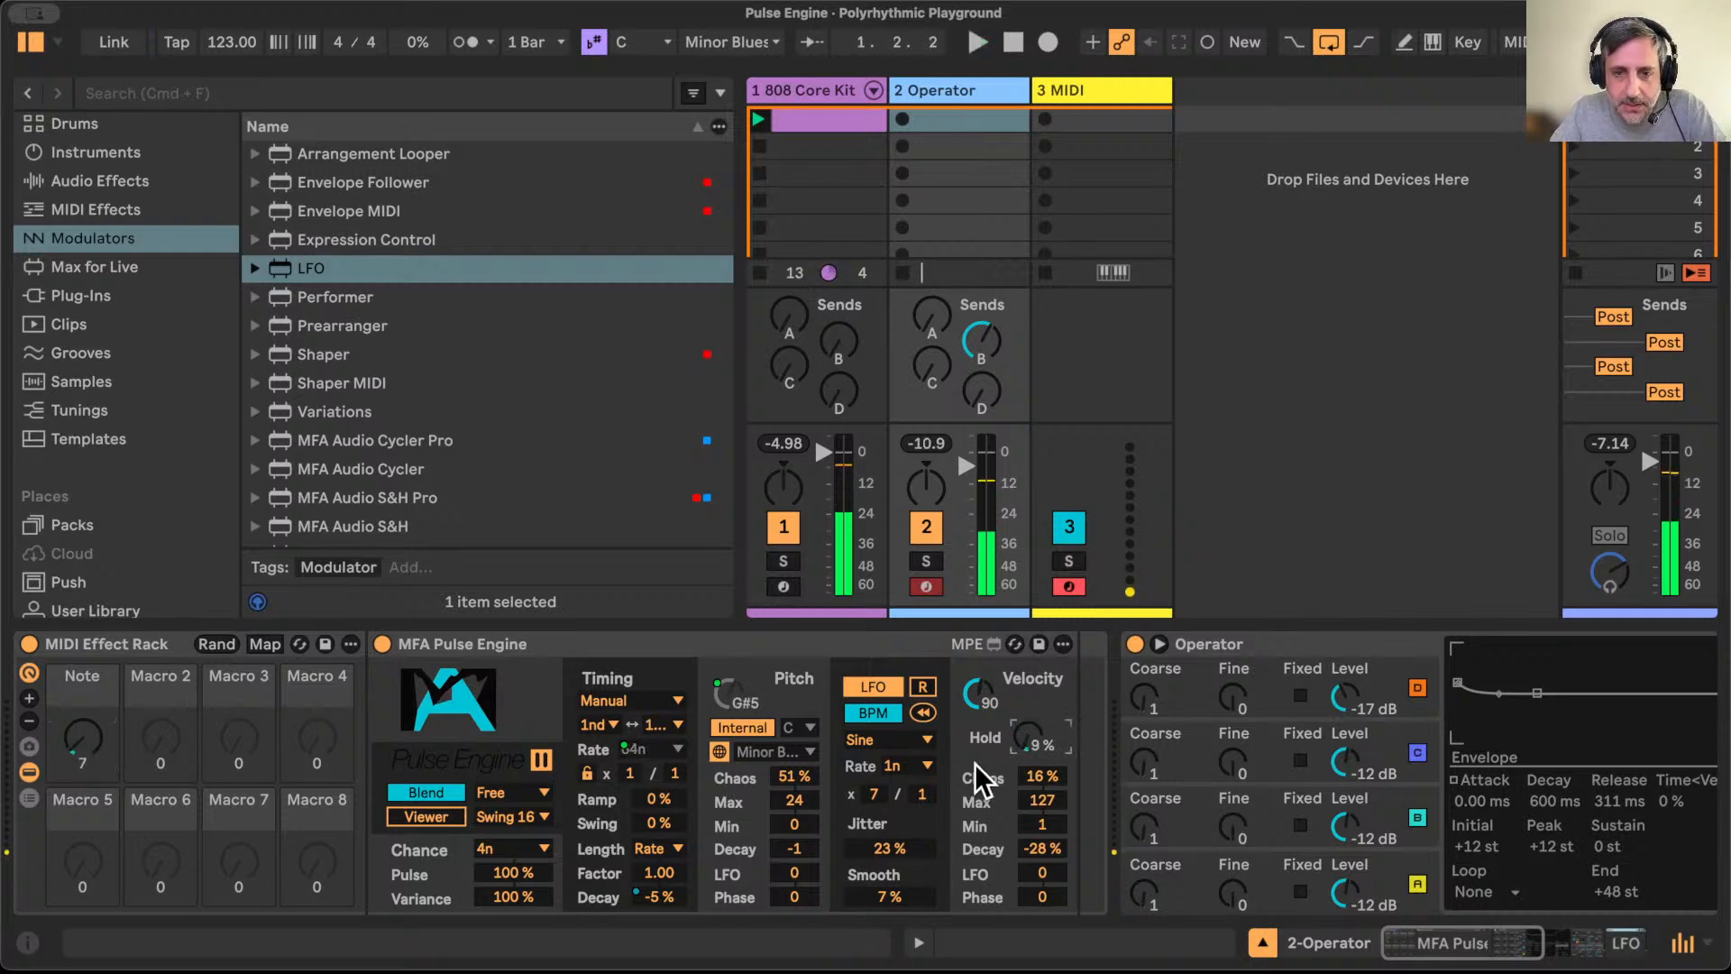
pyautogui.hscroll(3, 981, 777)
pyautogui.hscroll(2, 979, 774)
pyautogui.hscroll(-5, 938, 748)
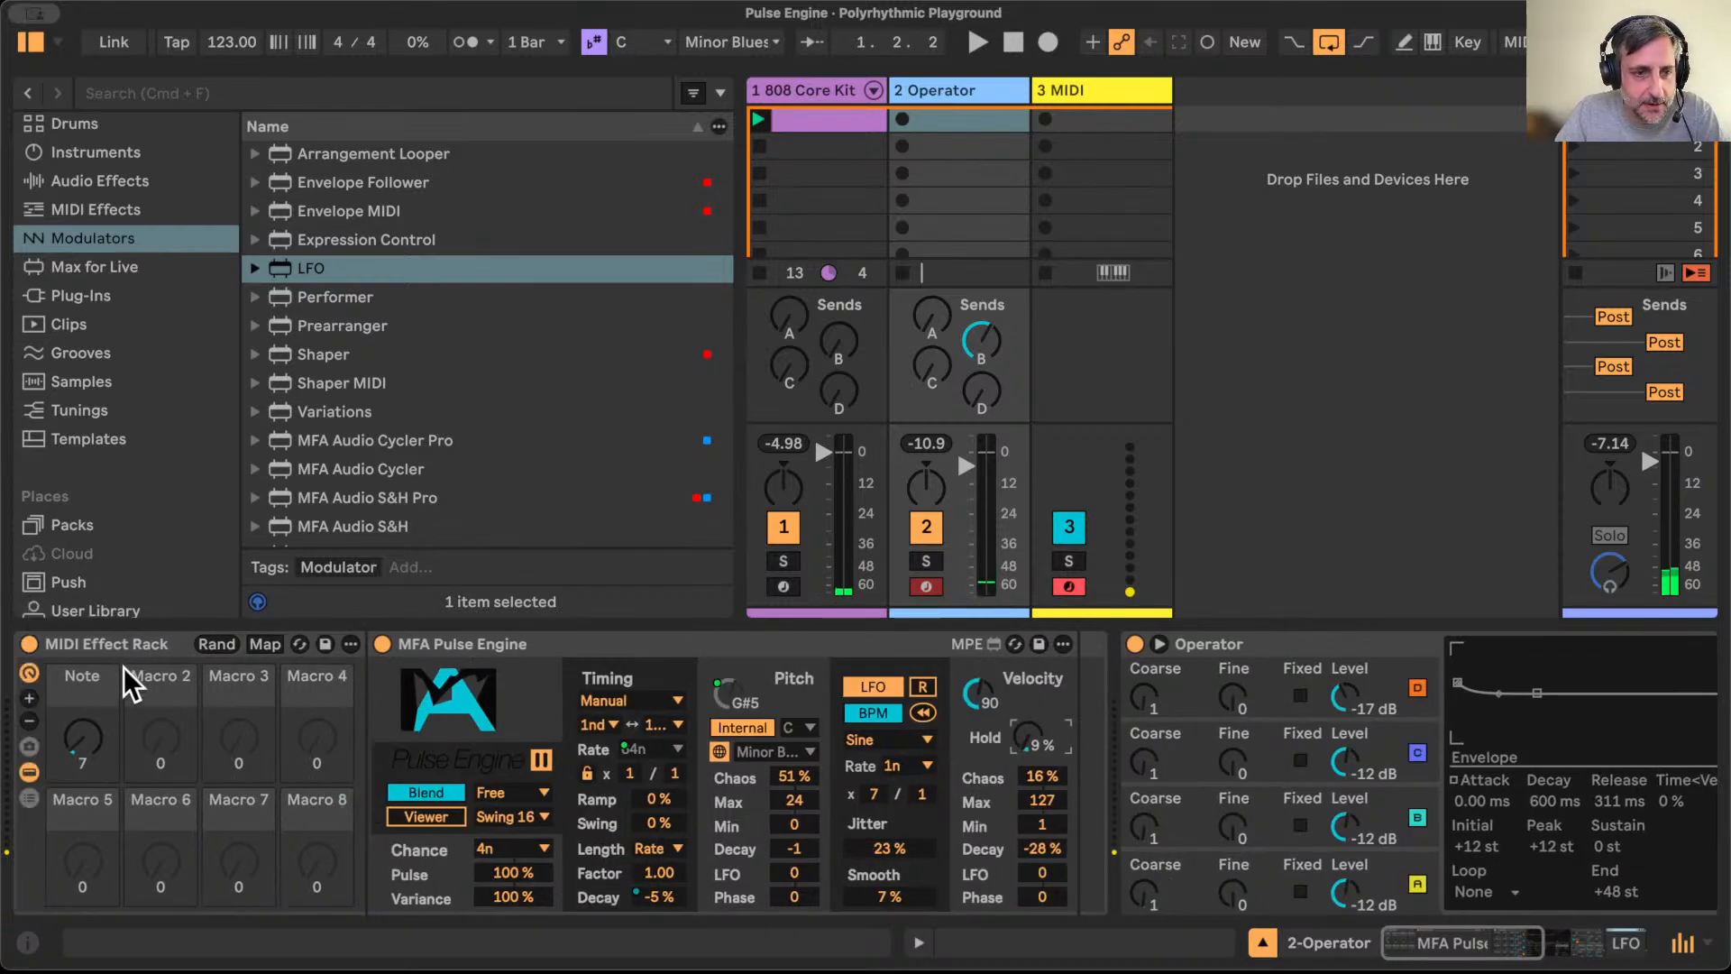
pyautogui.click(95, 642)
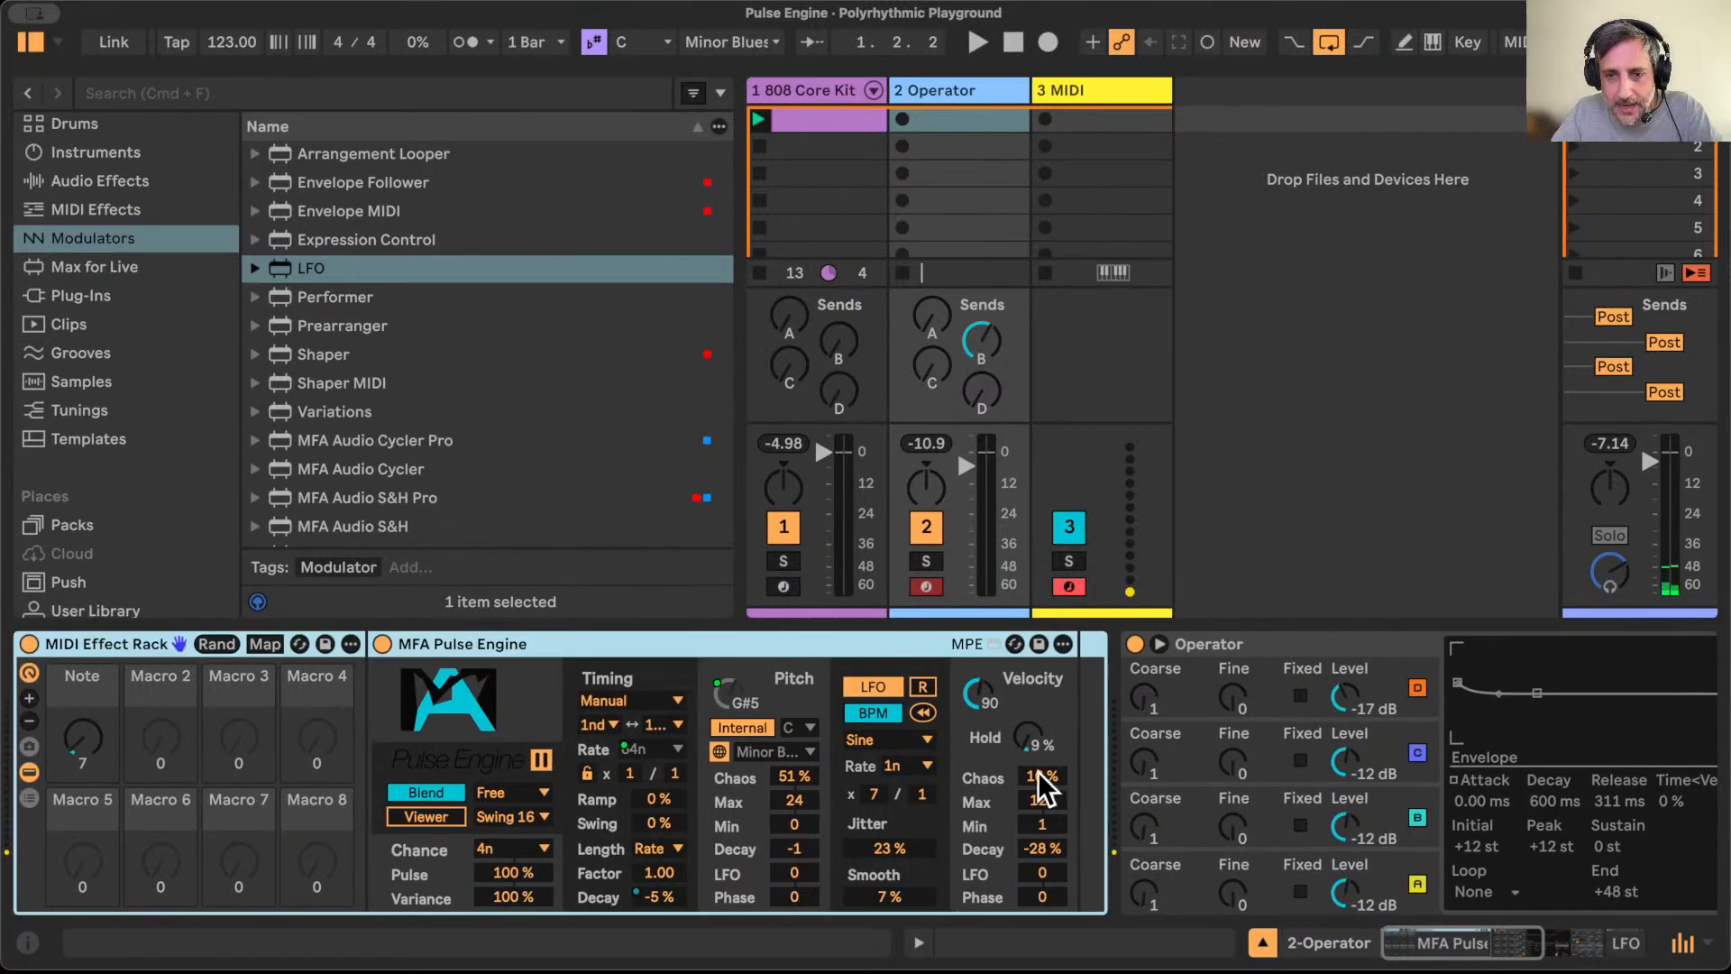
pyautogui.click(1031, 734)
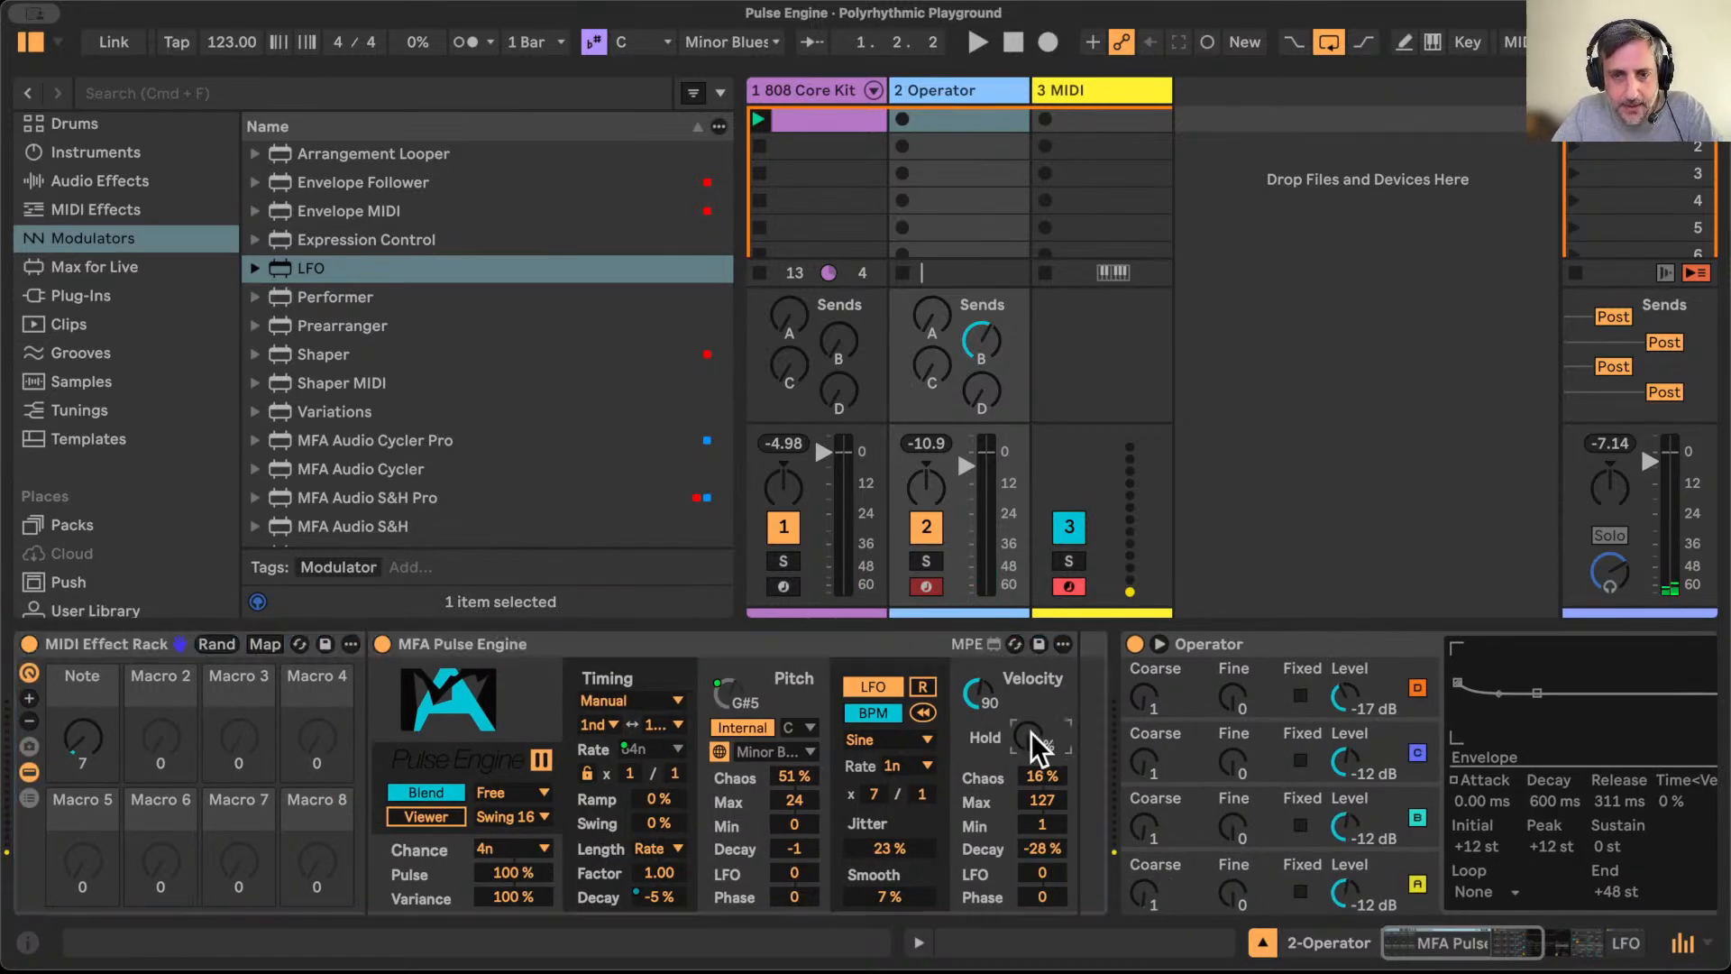
# Step: Set the Pulse Engine's timing mode to Full Range and ungroup the MIDI Effect Rack around it
pyautogui.click(649, 700)
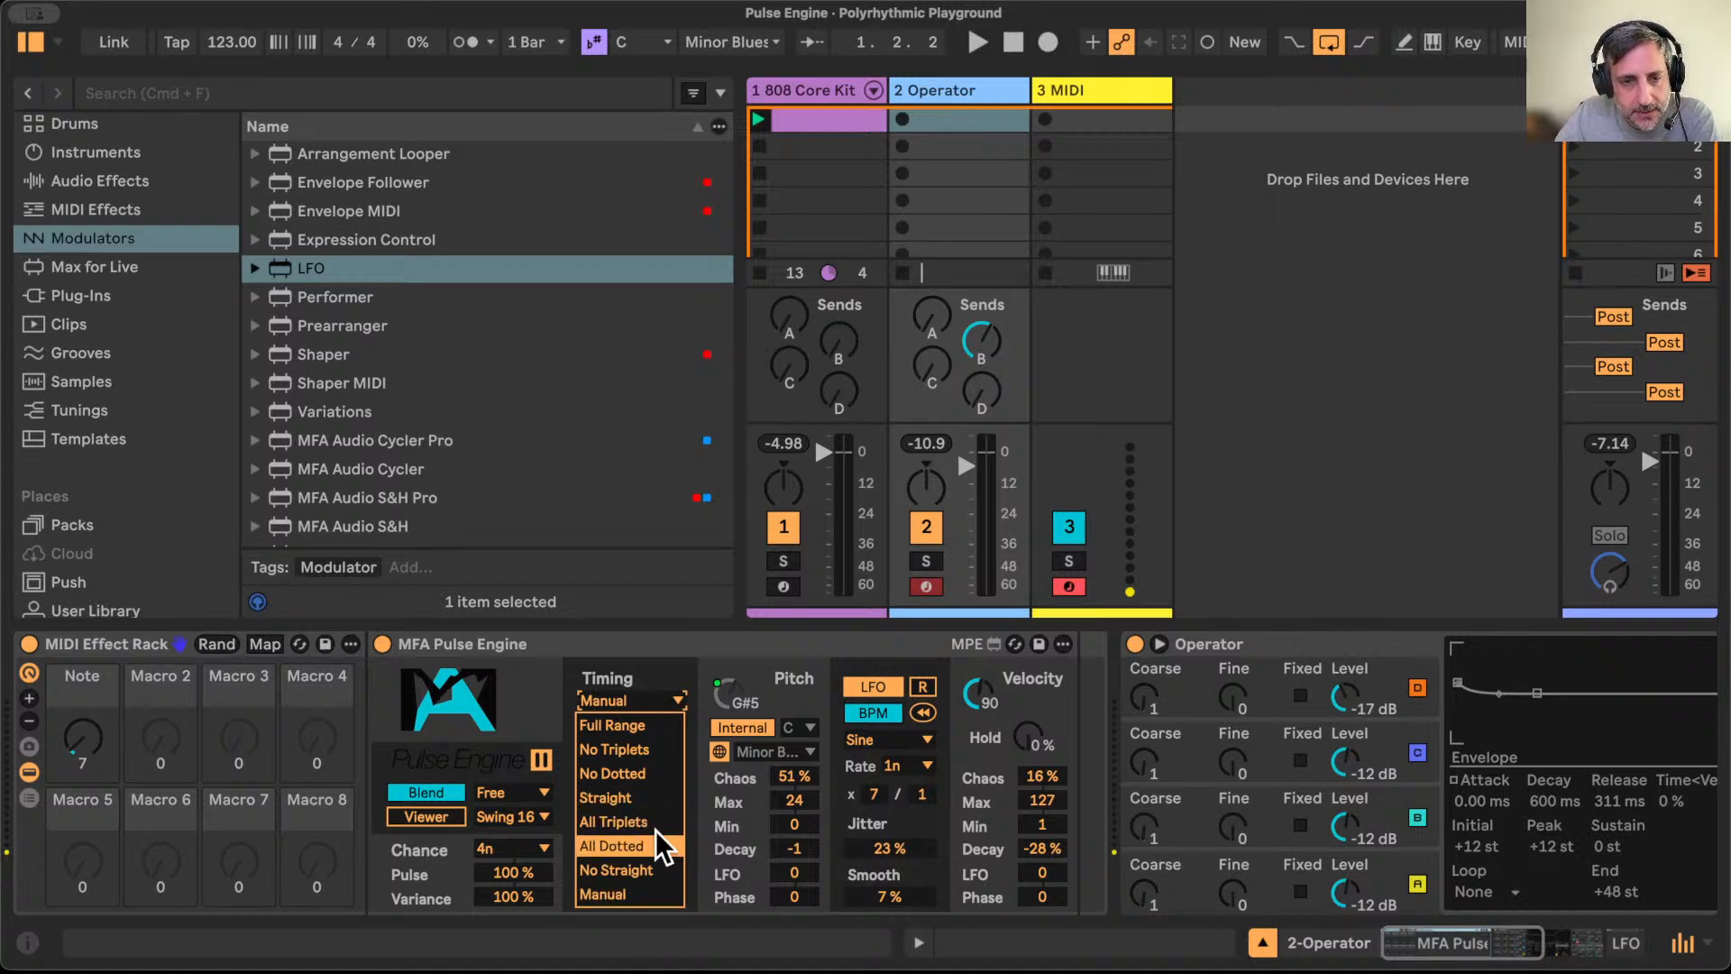
pyautogui.click(622, 725)
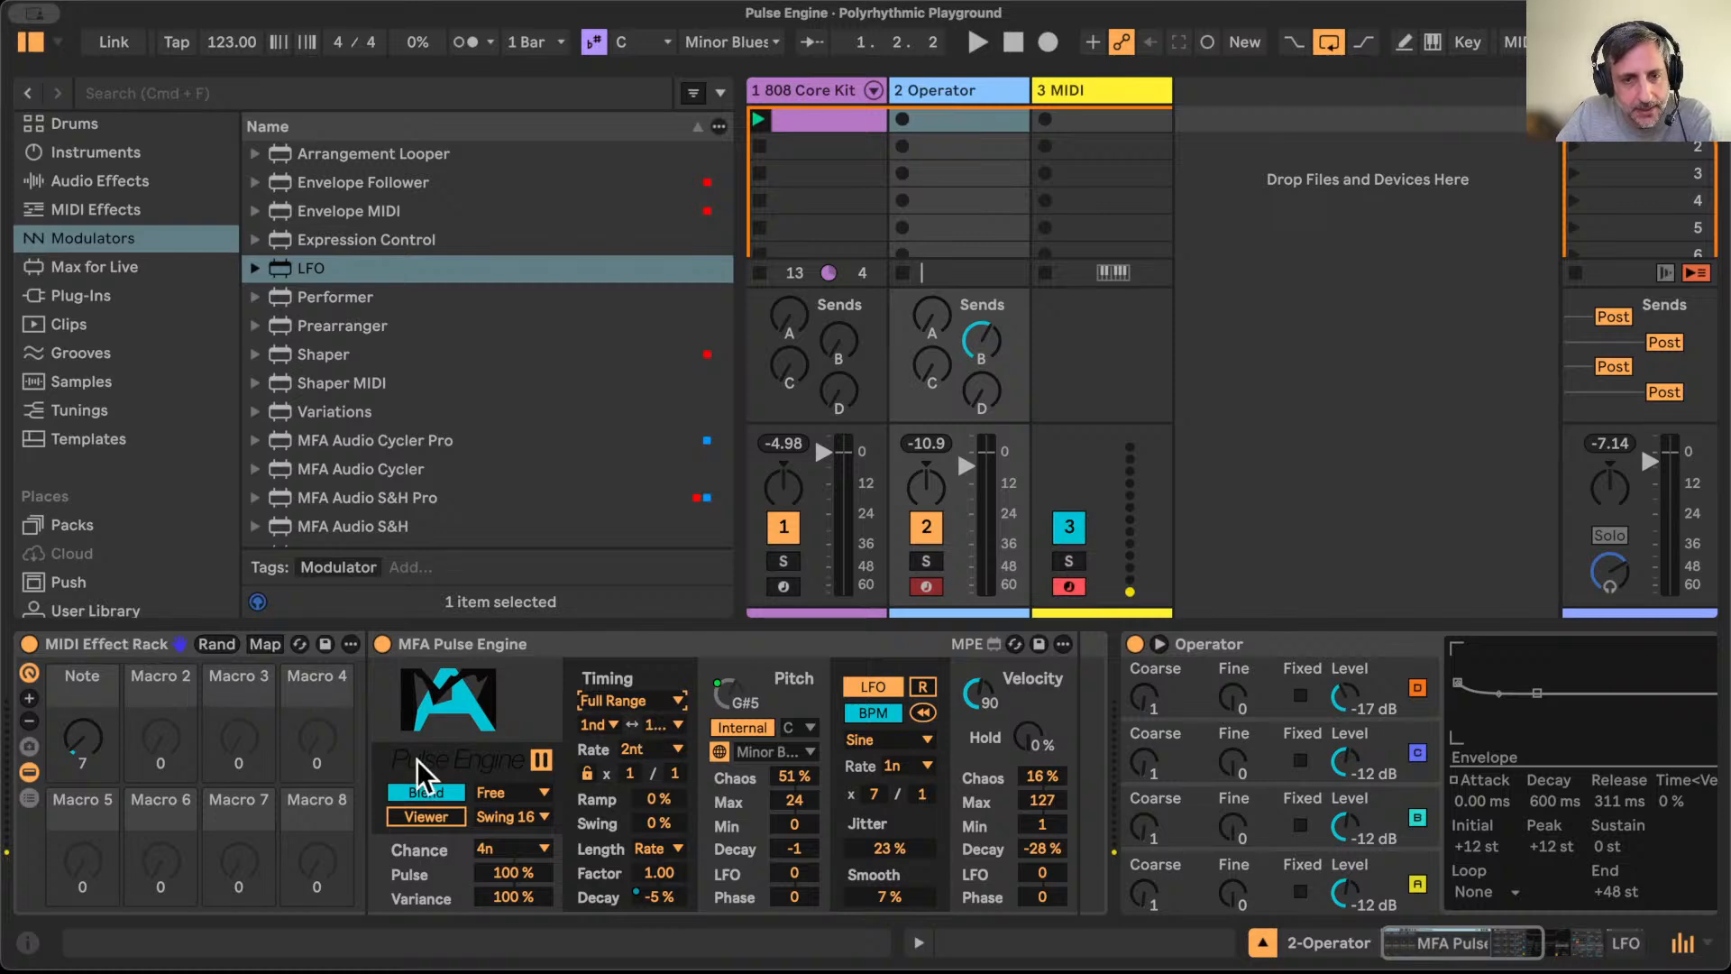
pyautogui.click(113, 647)
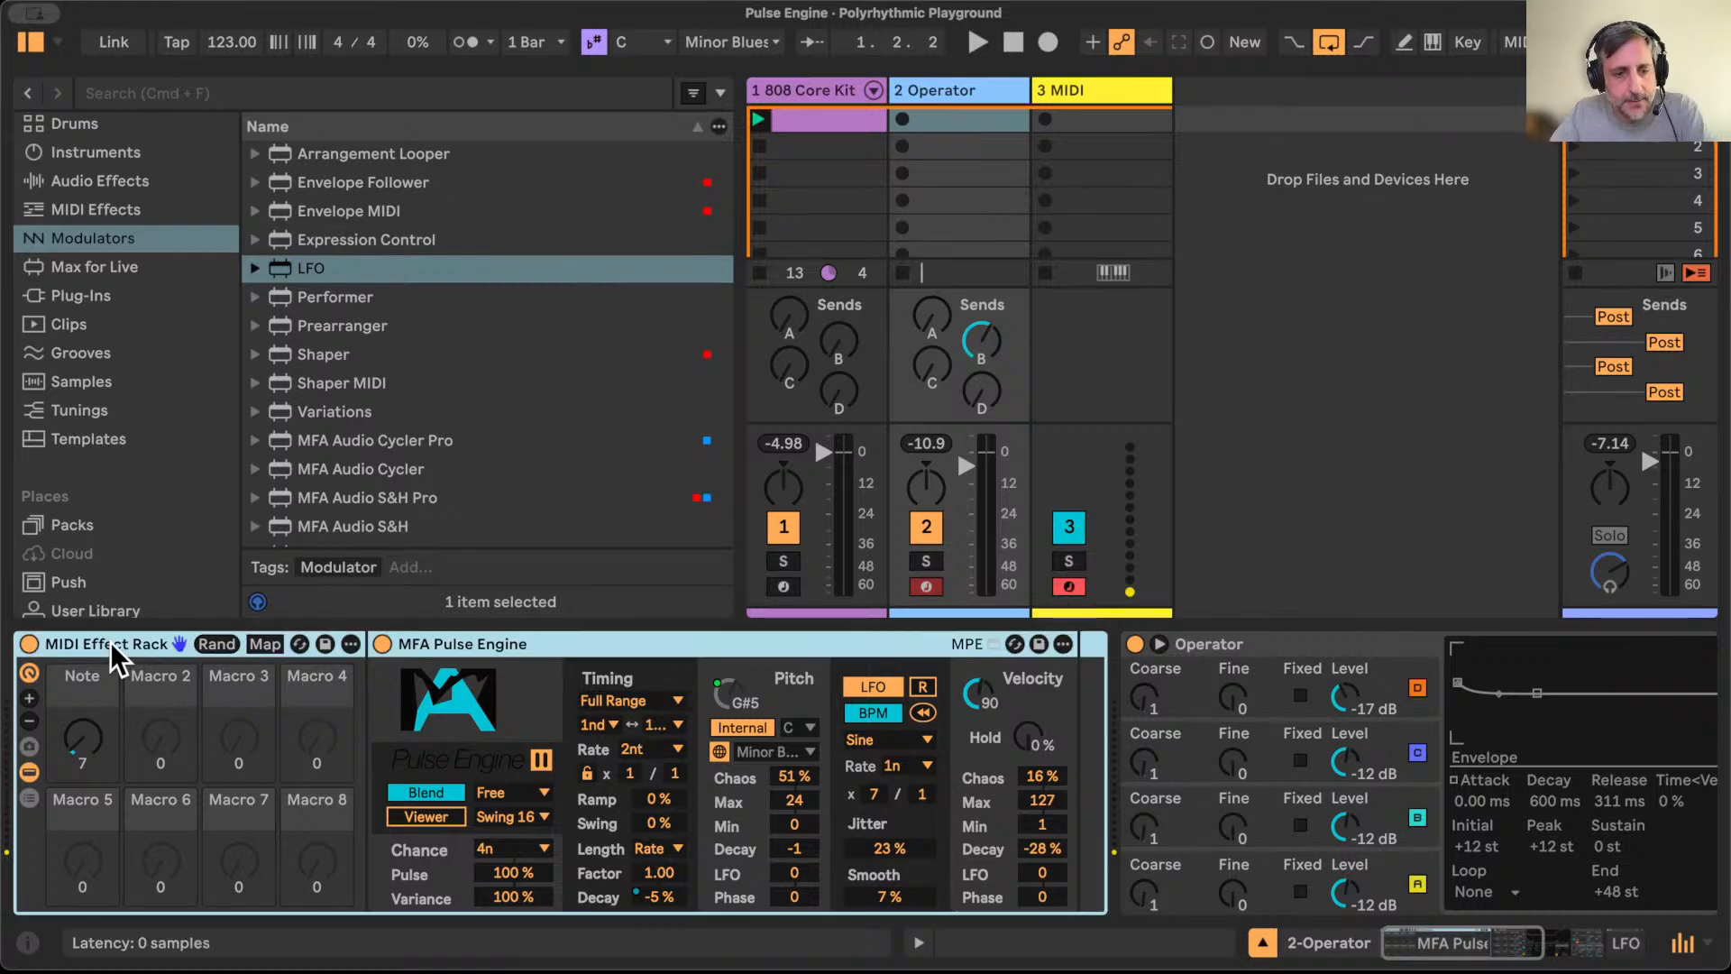
pyautogui.press('super+shift+g')
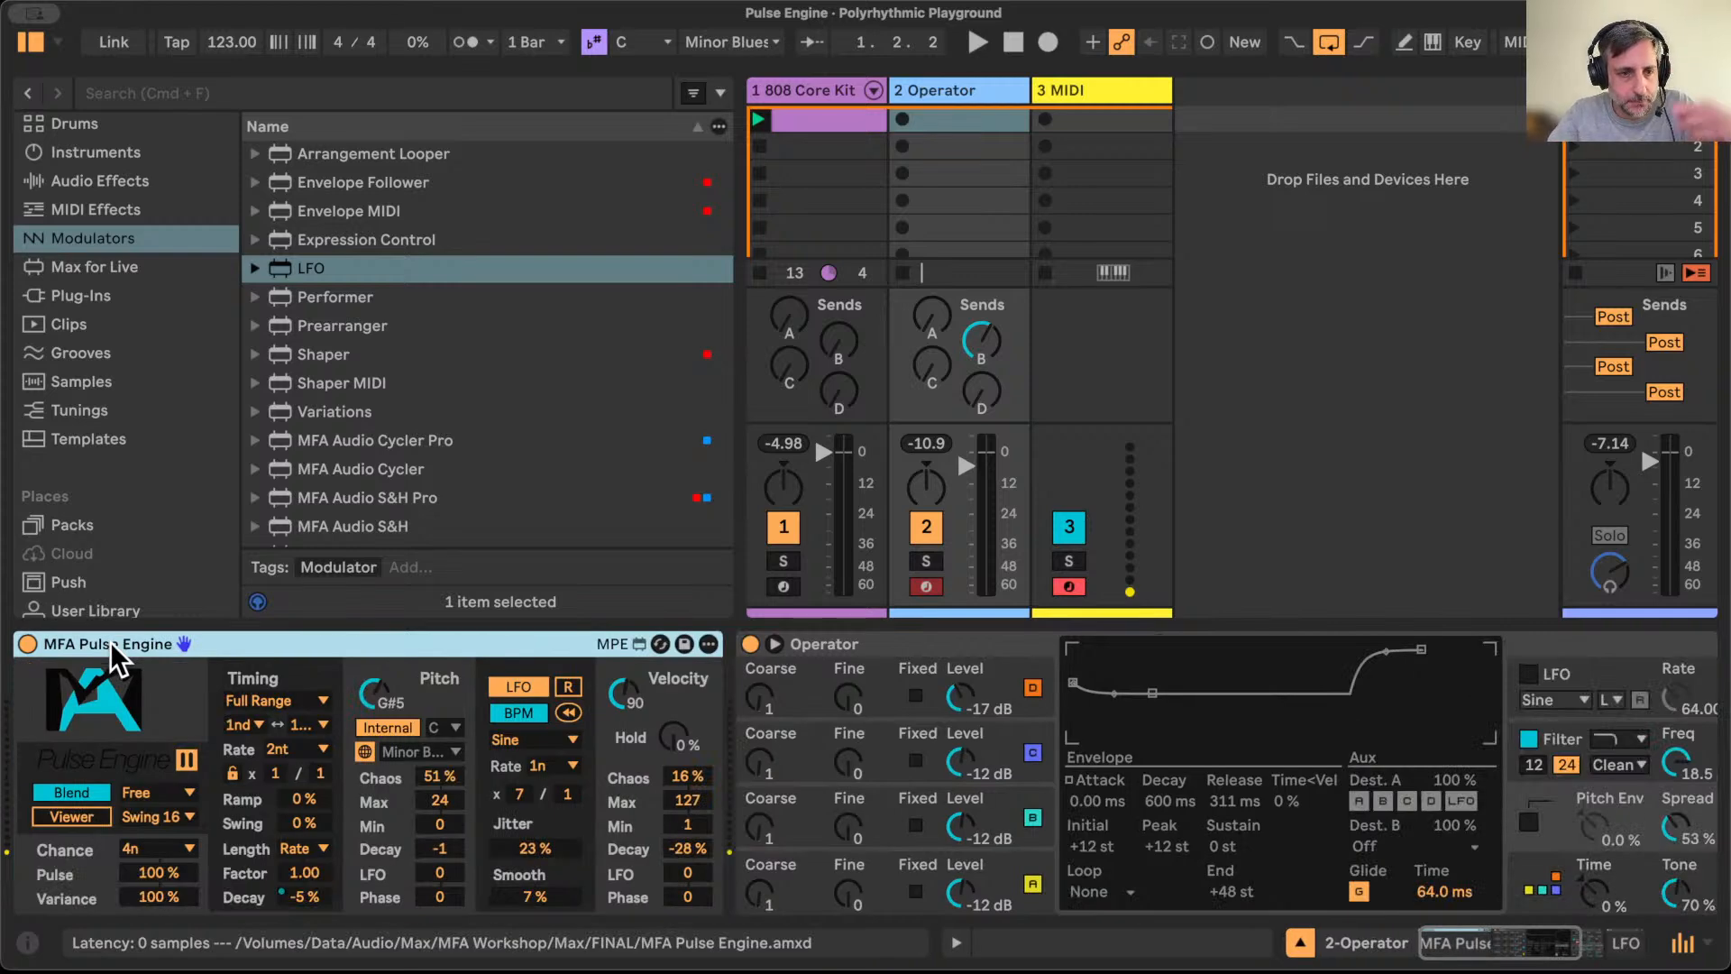
# Step: Limit the Pulse Engine's rates to 8nd through 16n, restart playback and set its base pitch to C2
pyautogui.click(242, 725)
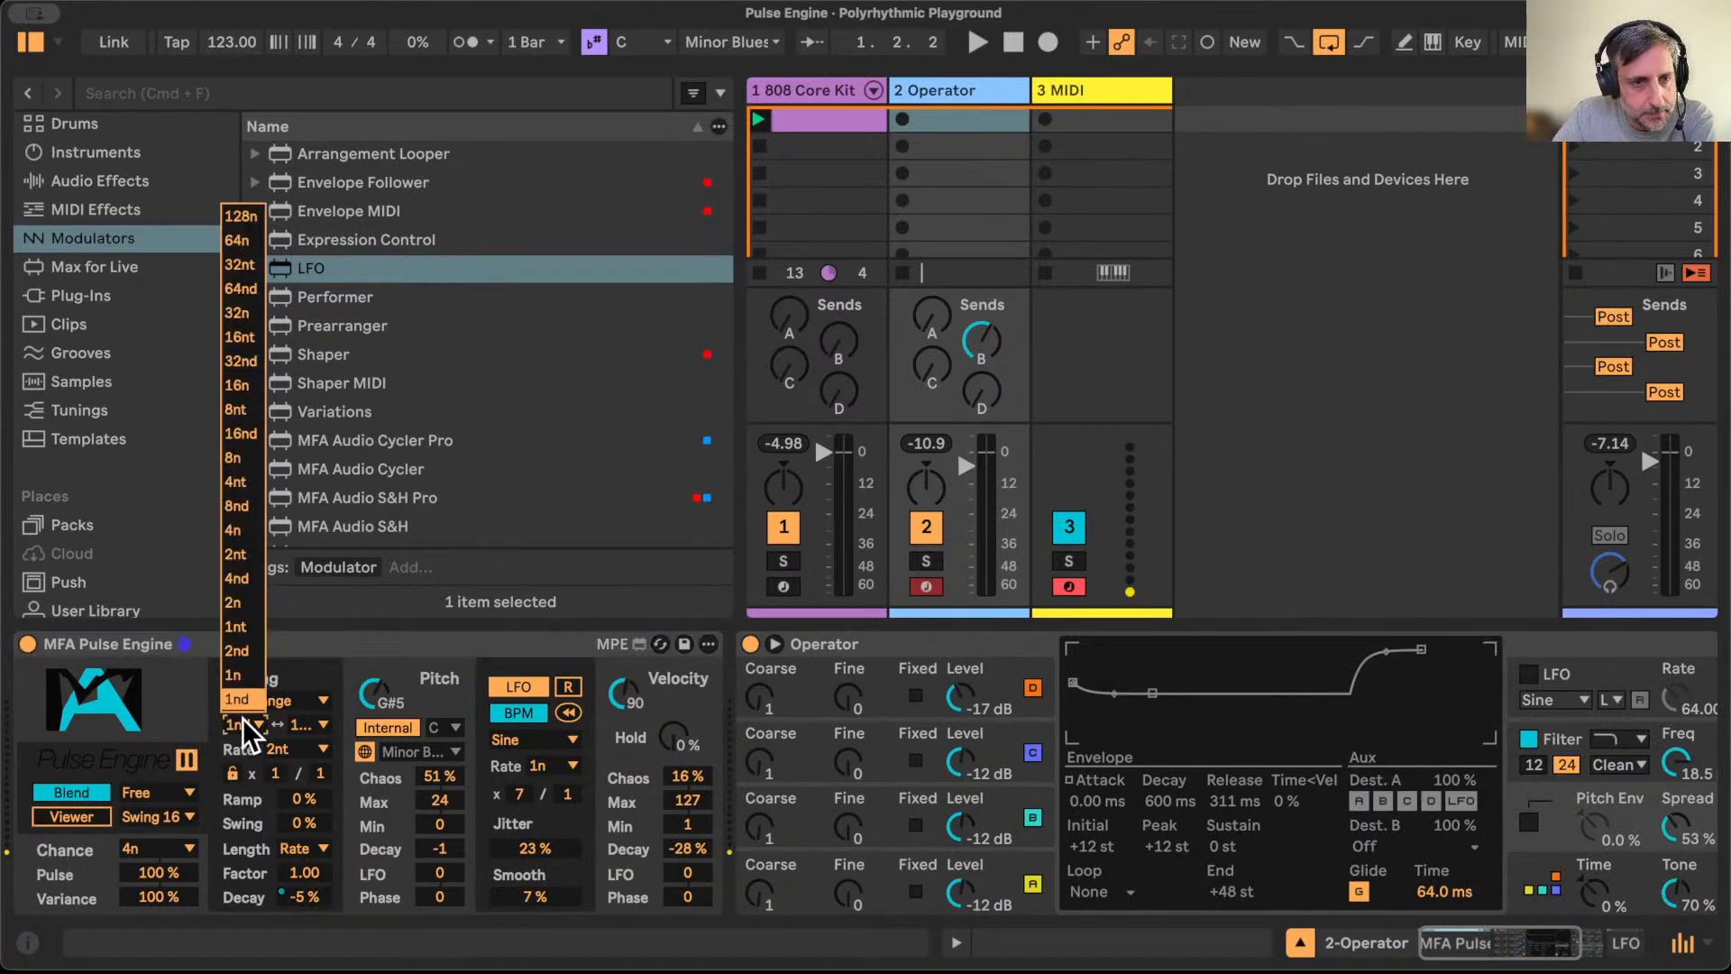
pyautogui.click(225, 506)
pyautogui.click(322, 726)
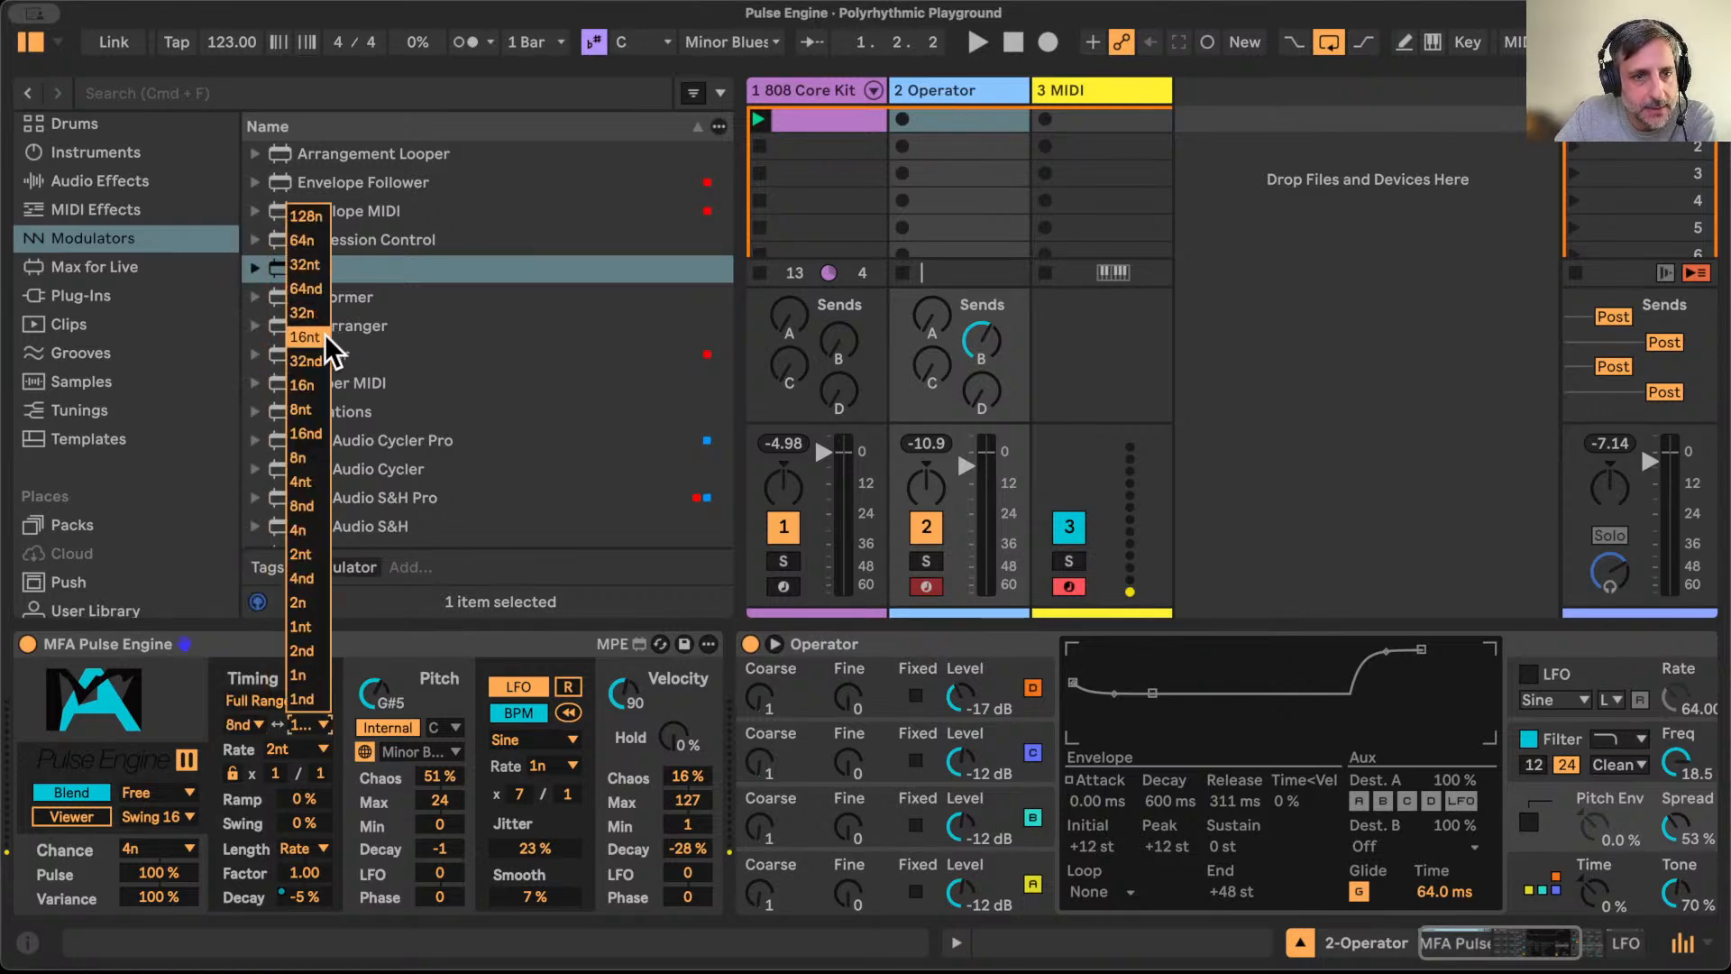
pyautogui.click(300, 386)
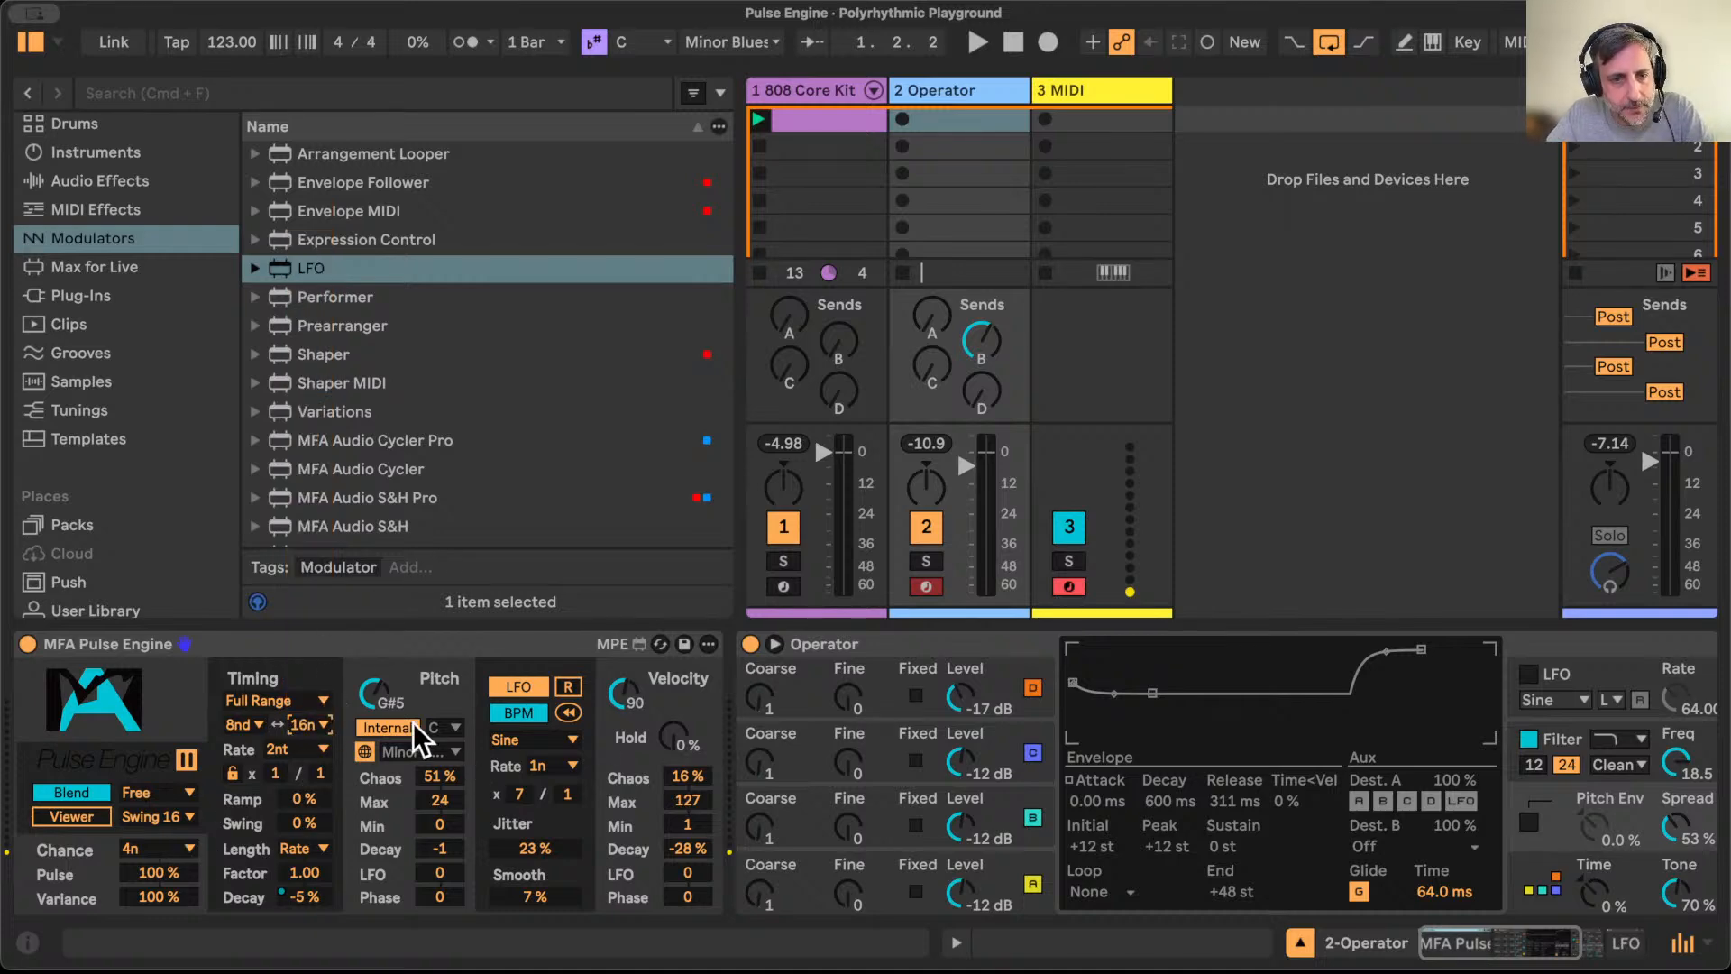
pyautogui.press('space')
pyautogui.moveTo(371, 692); pyautogui.dragTo(371, 688)
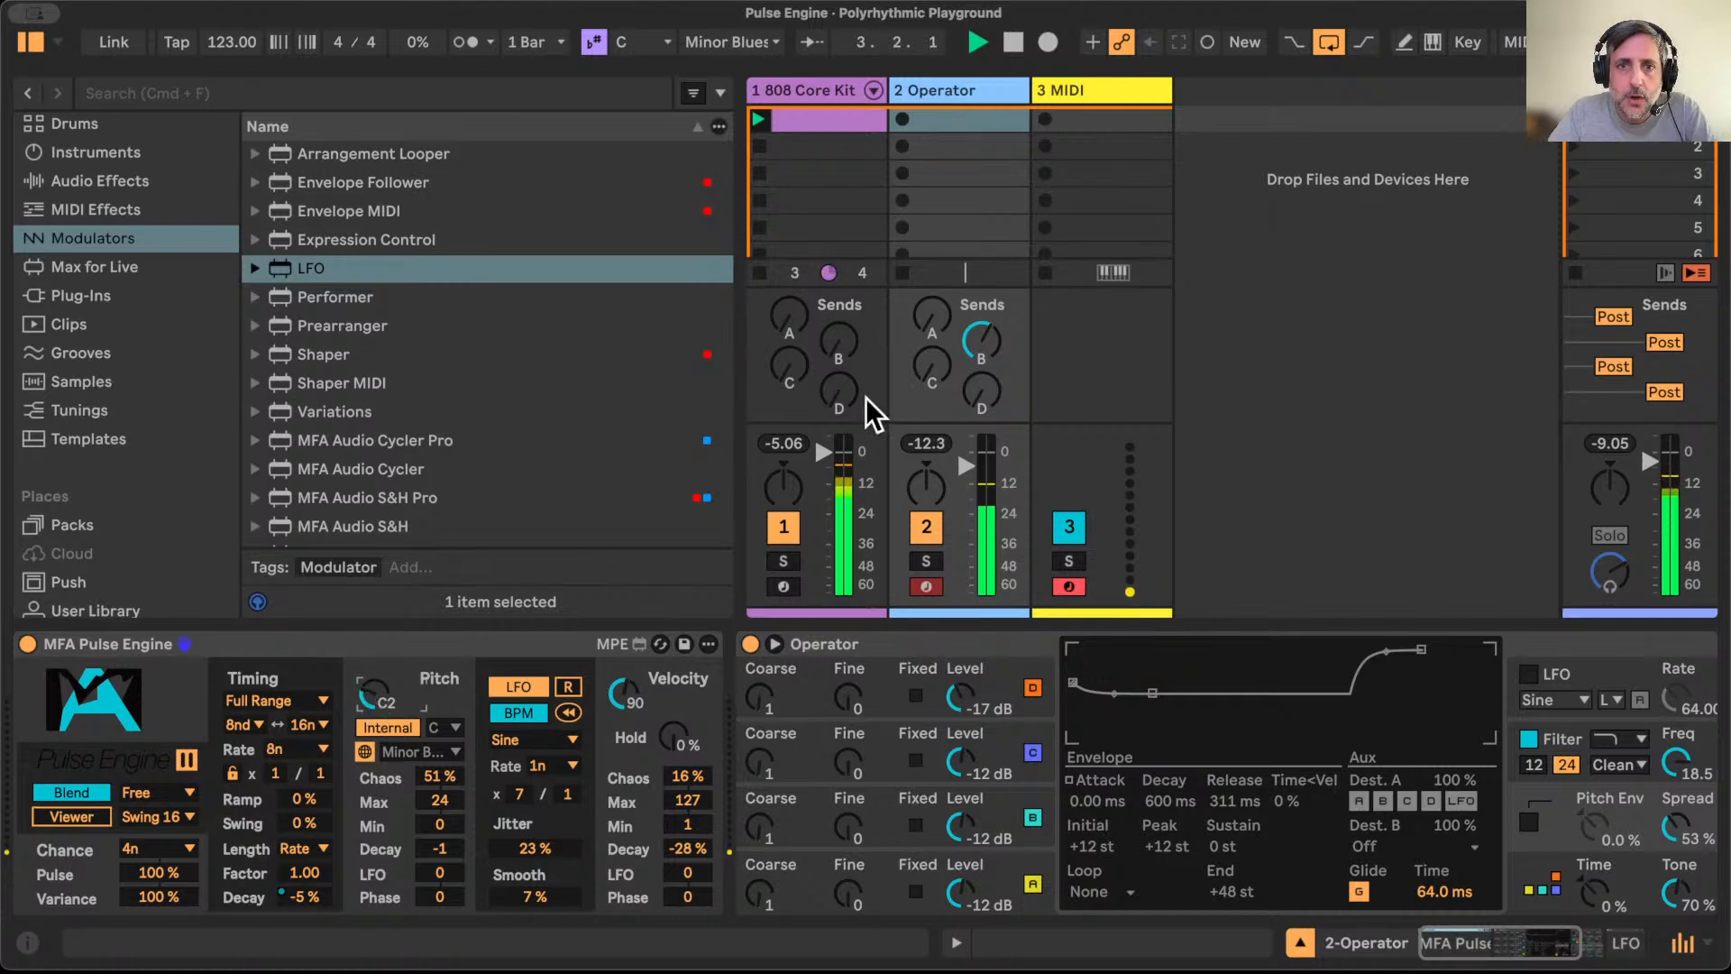
# Step: Delete the empty MIDI track beside the Operator track and return to the Operator track's devices
pyautogui.click(1108, 83)
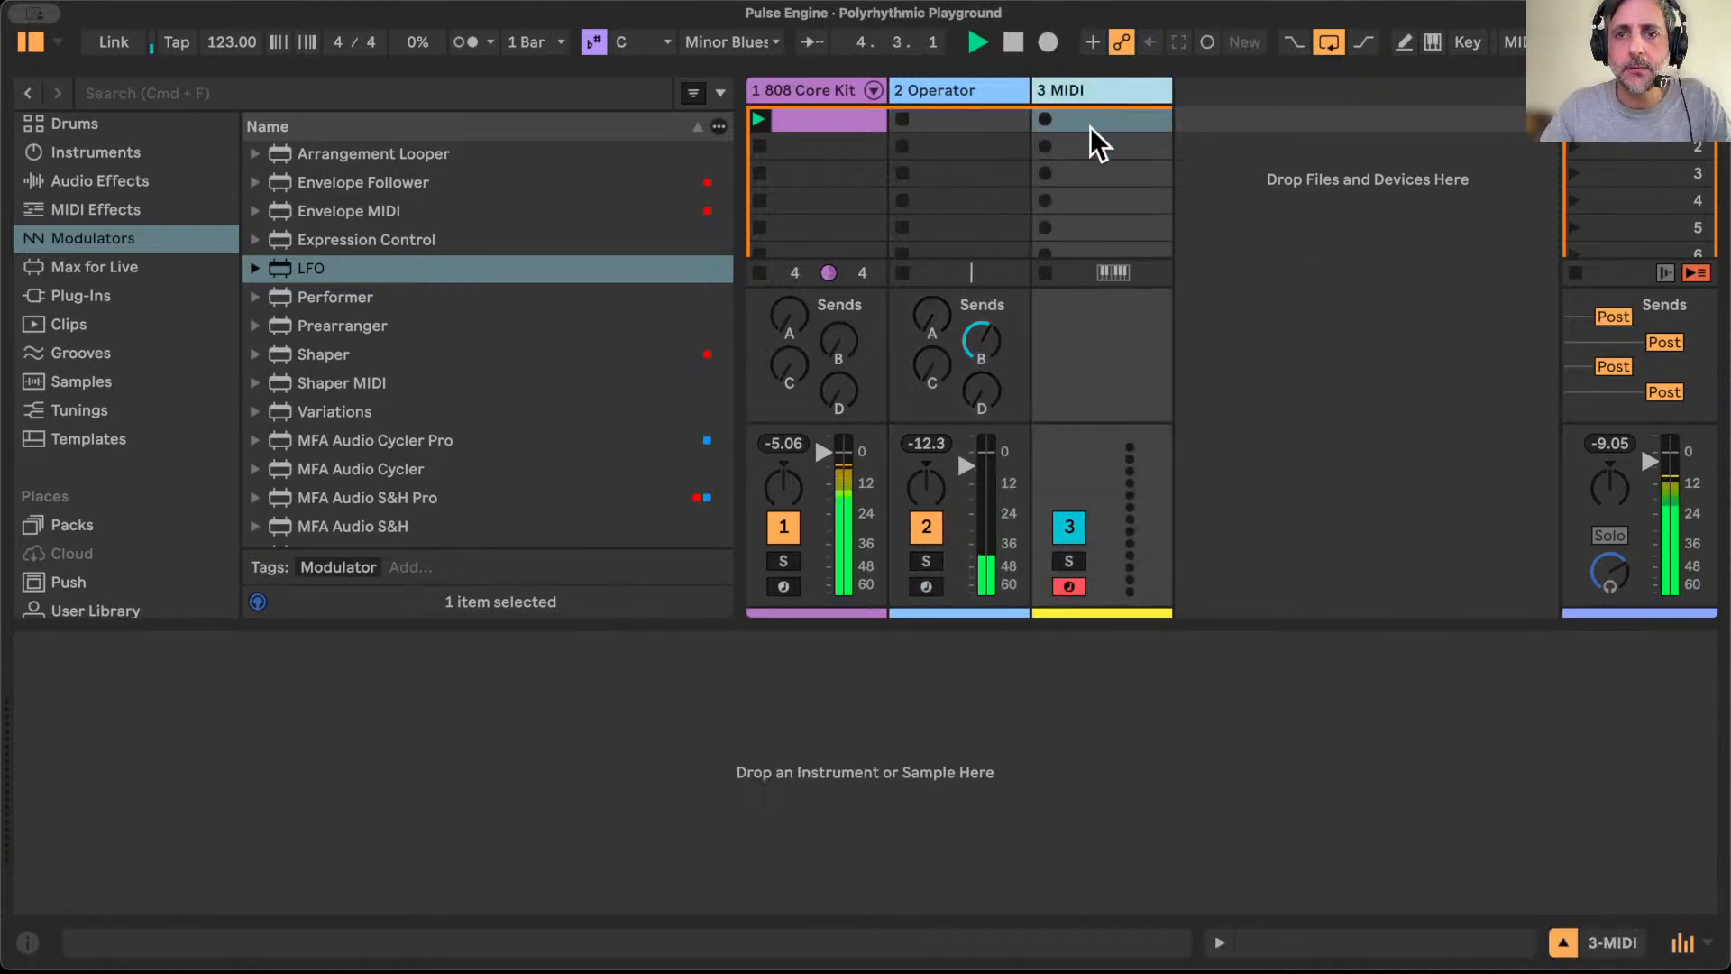
pyautogui.press('Delete')
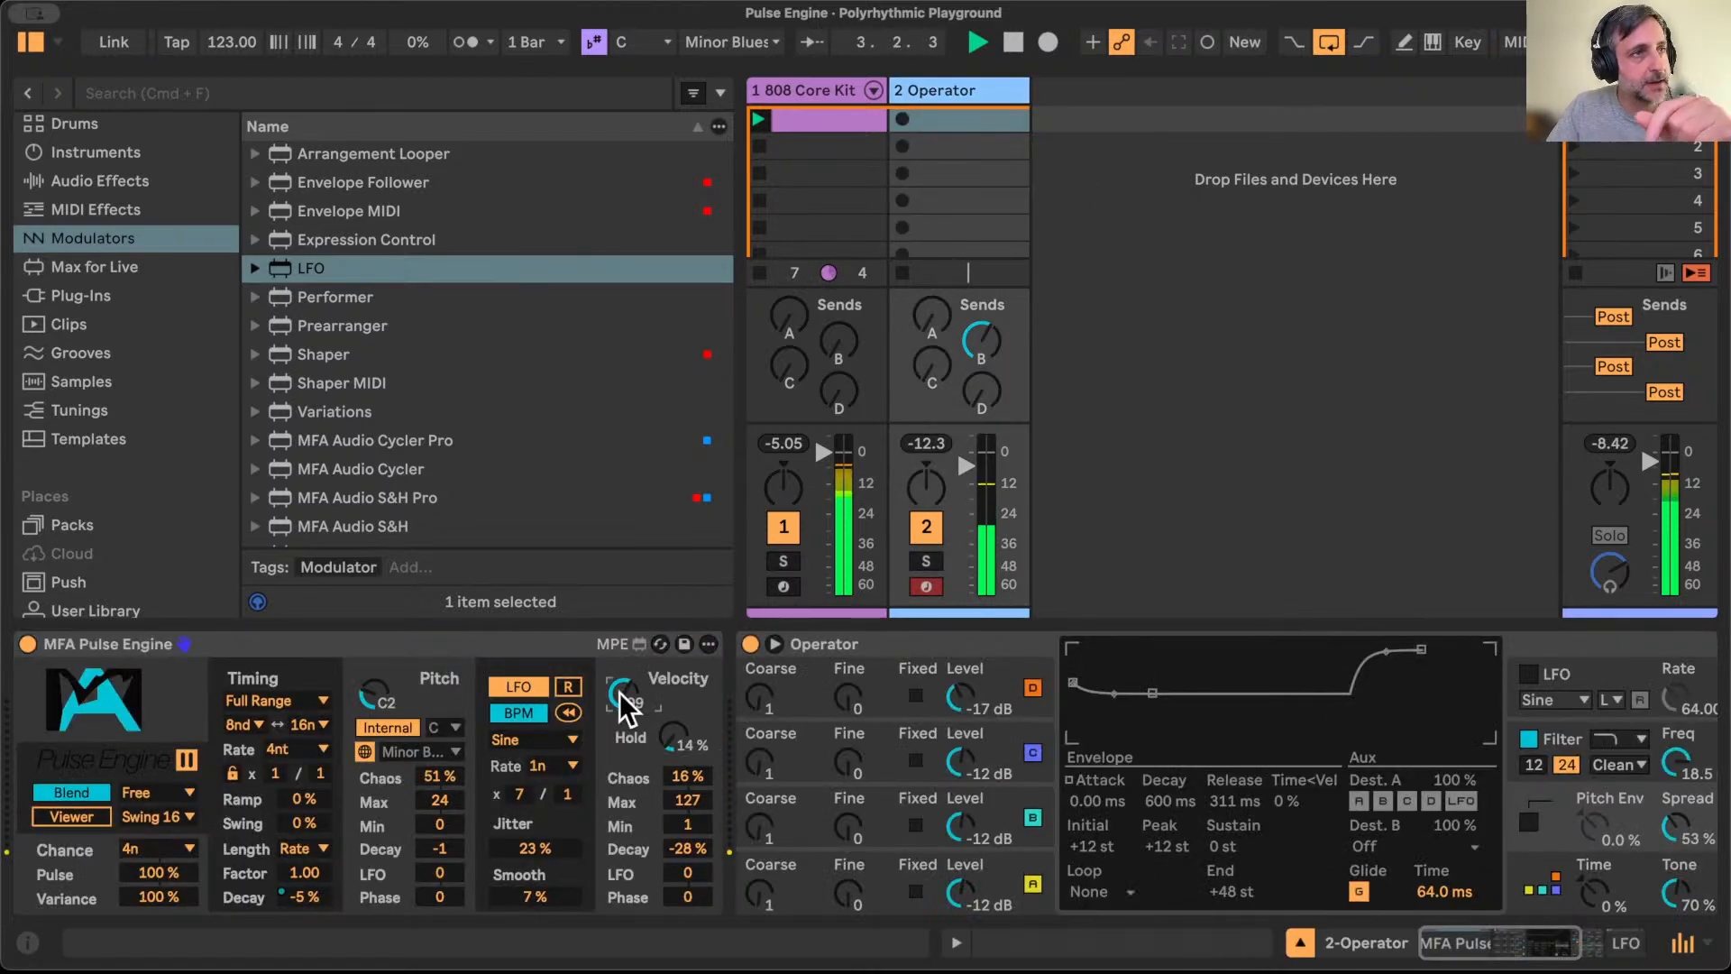
pyautogui.click(807, 89)
pyautogui.click(937, 90)
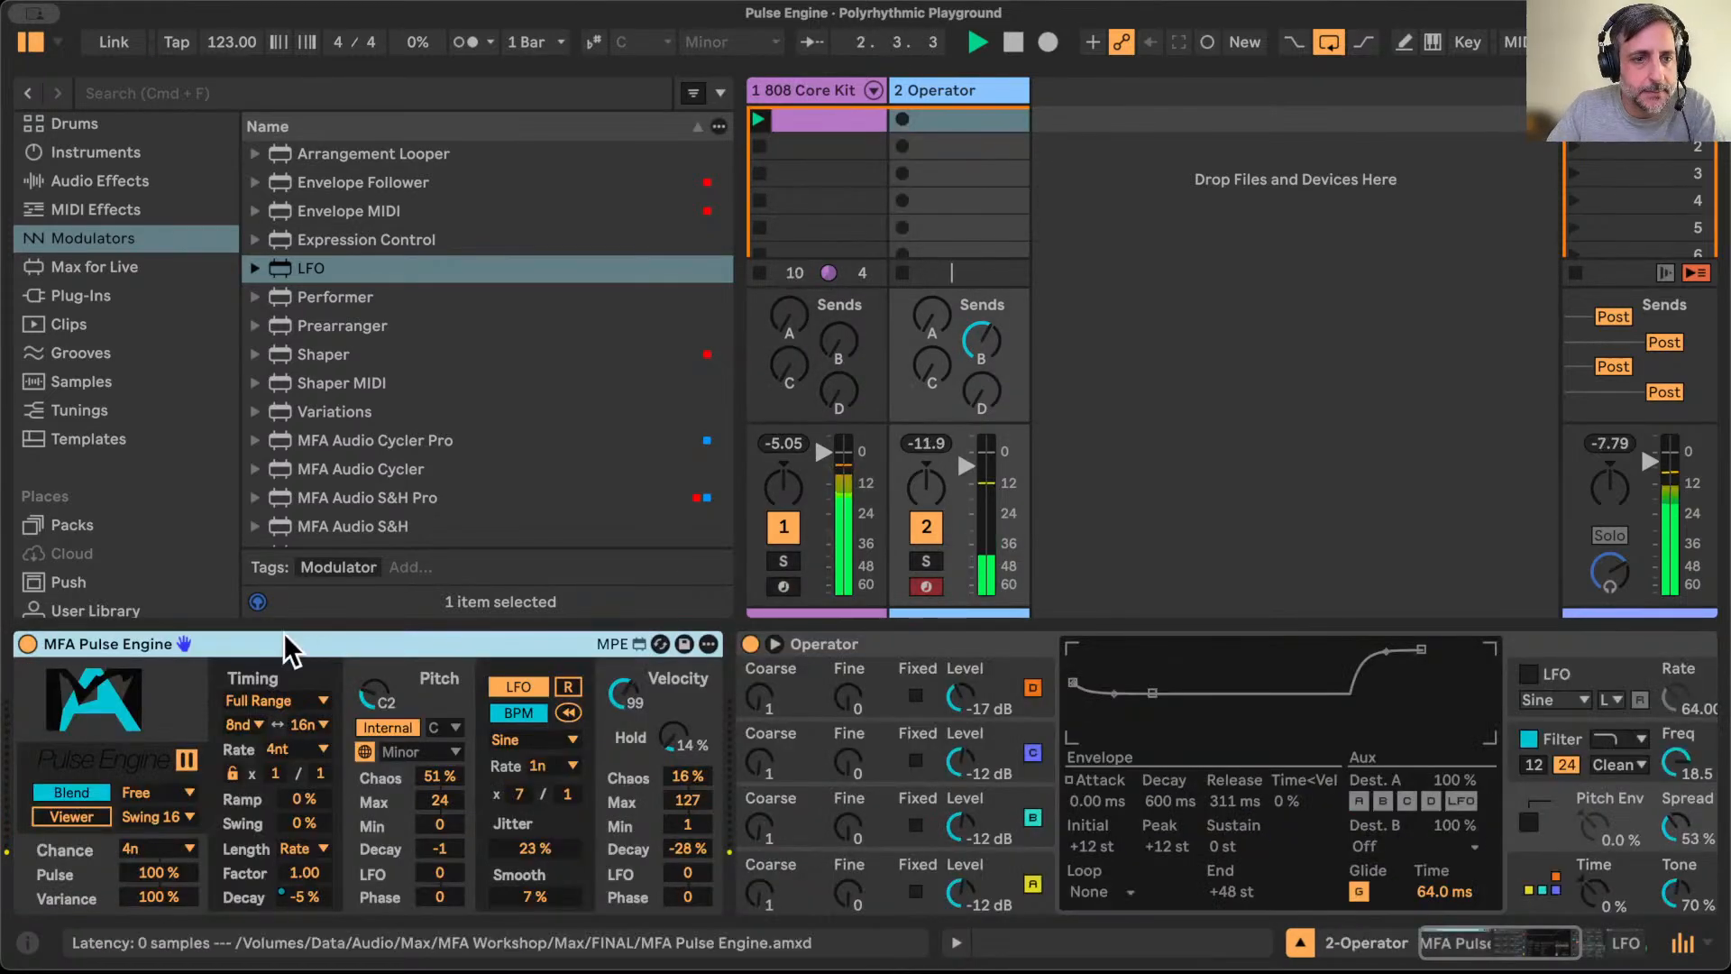
pyautogui.scroll(-5, 485, 335)
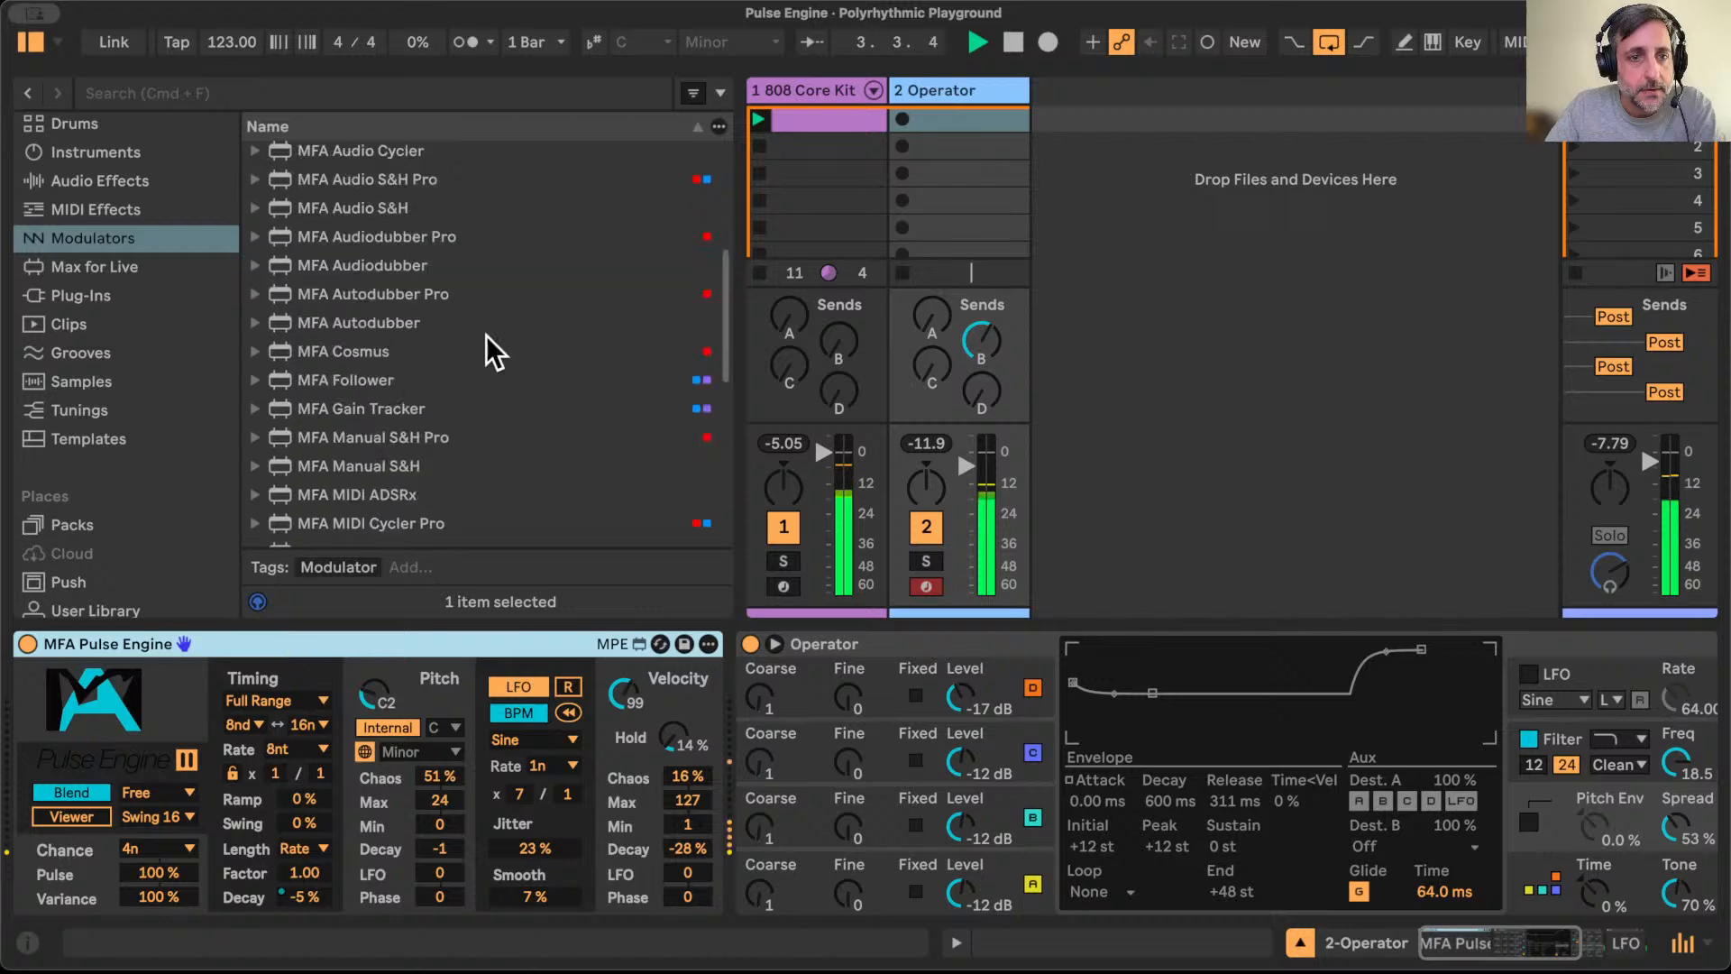
pyautogui.scroll(-6, 485, 335)
# Step: Enable the scale on the 808 Core Kit's drum clip and set it to C Minor Blues
pyautogui.click(803, 89)
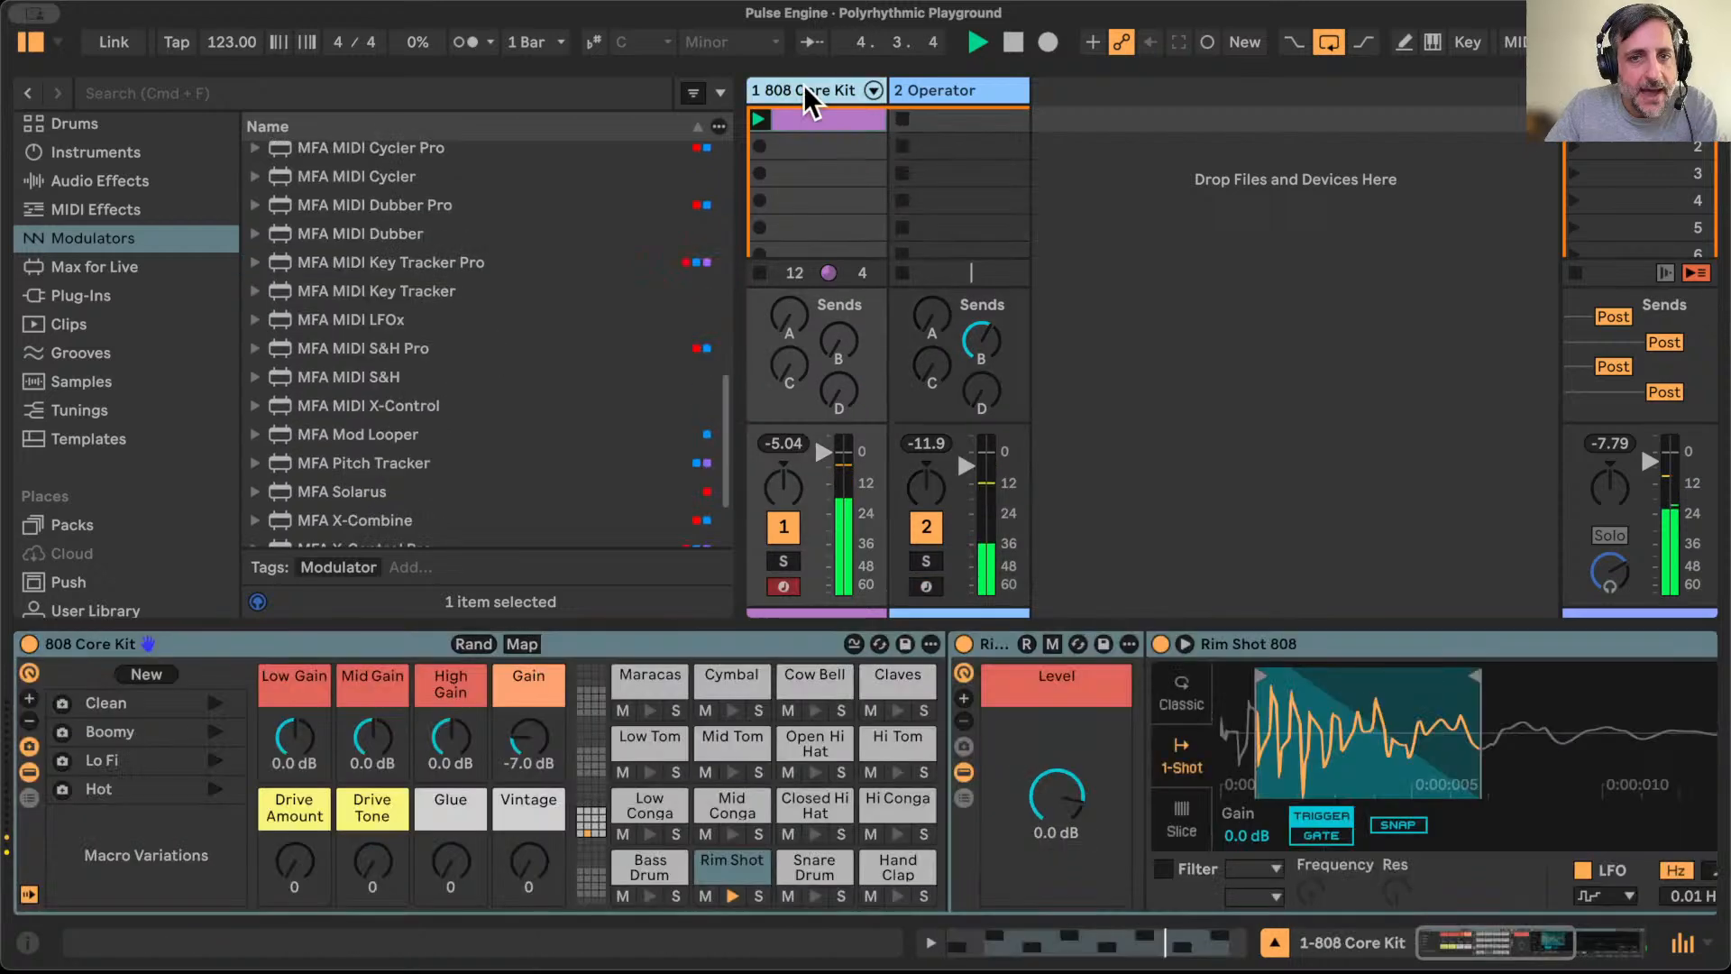
pyautogui.click(793, 738)
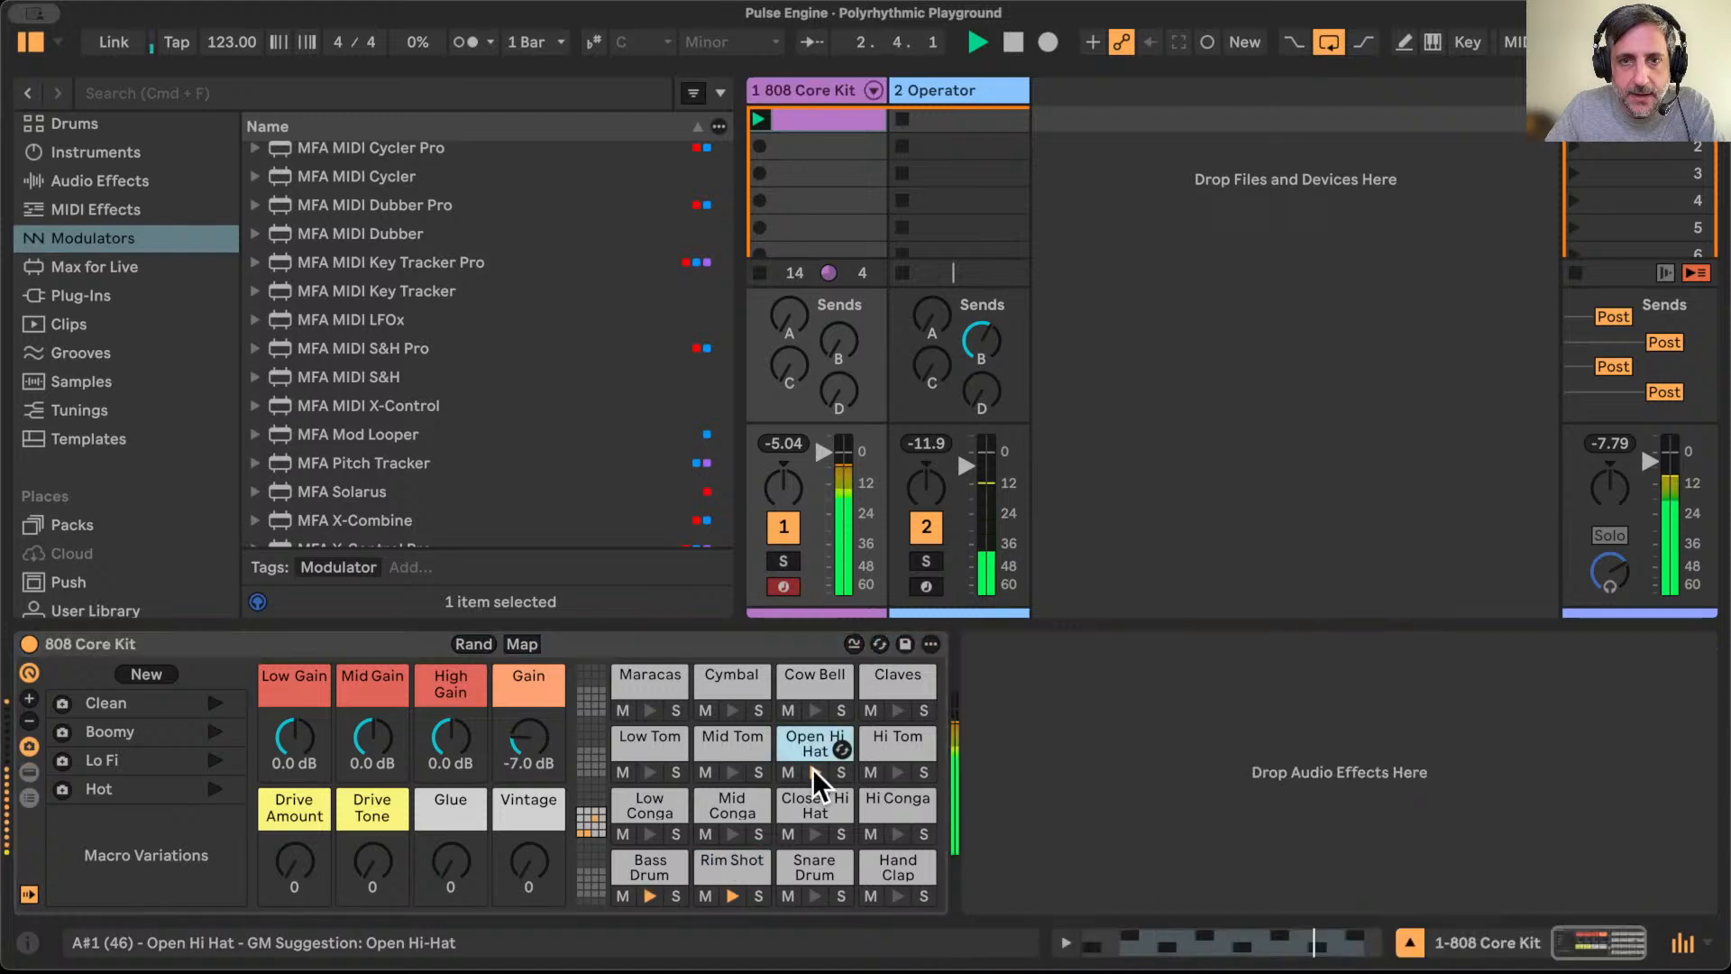
pyautogui.hotkey('shift', 'Tab')
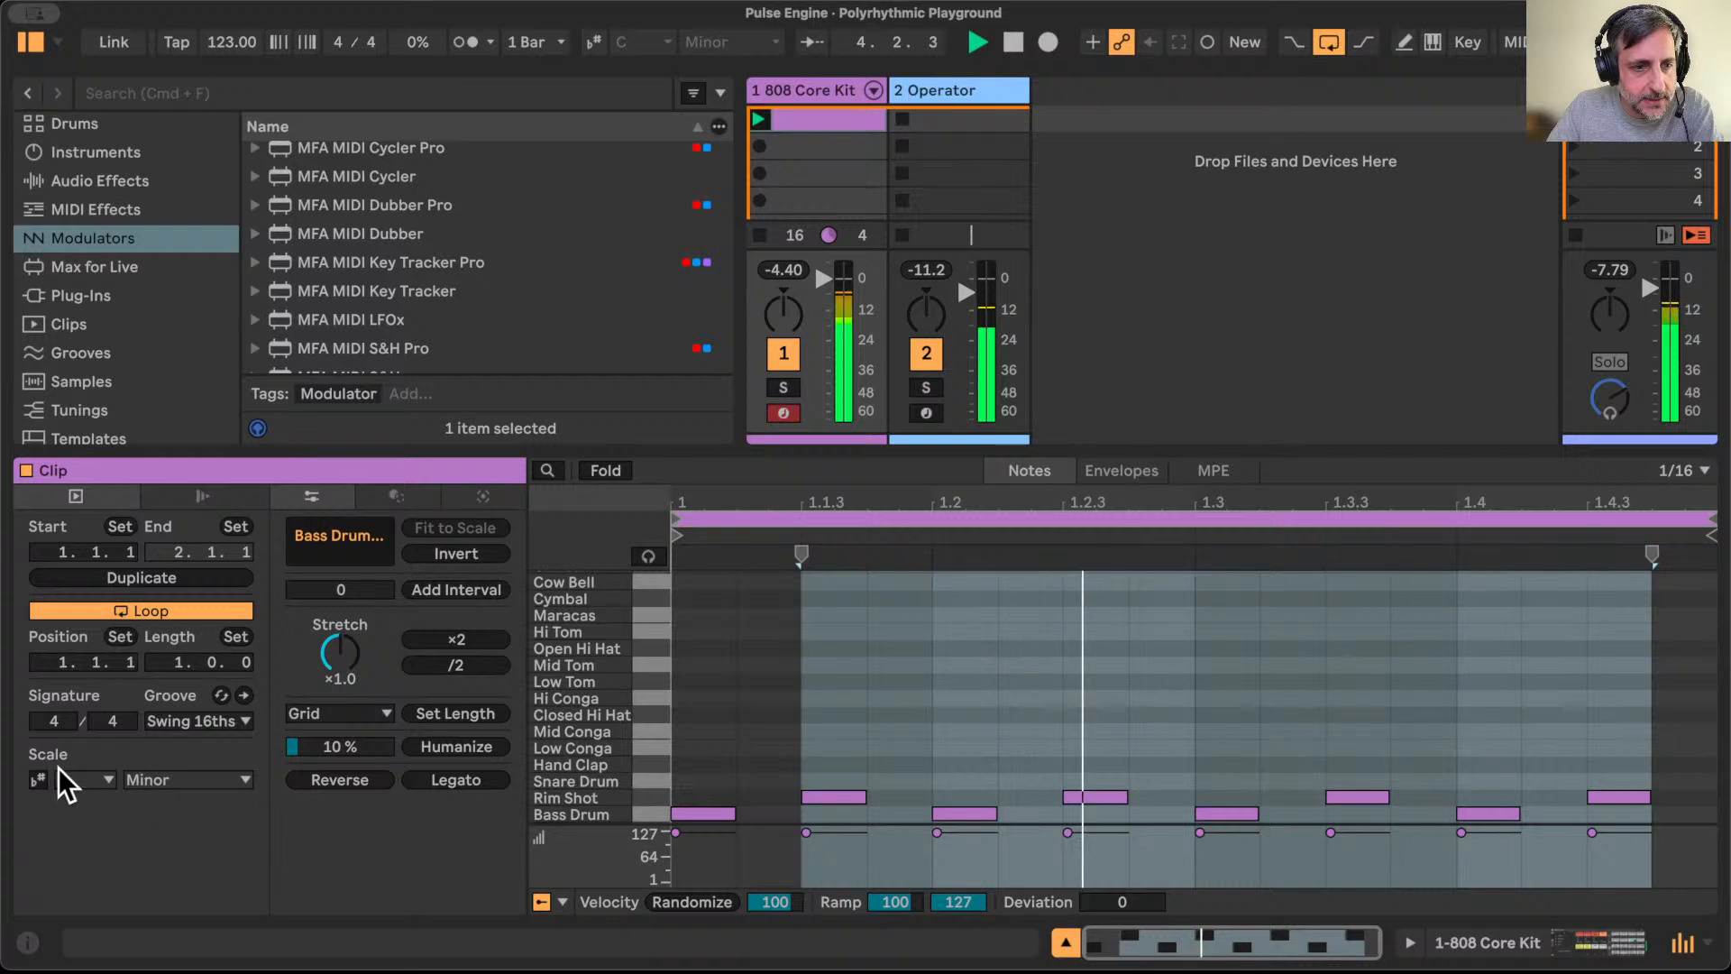
pyautogui.click(34, 779)
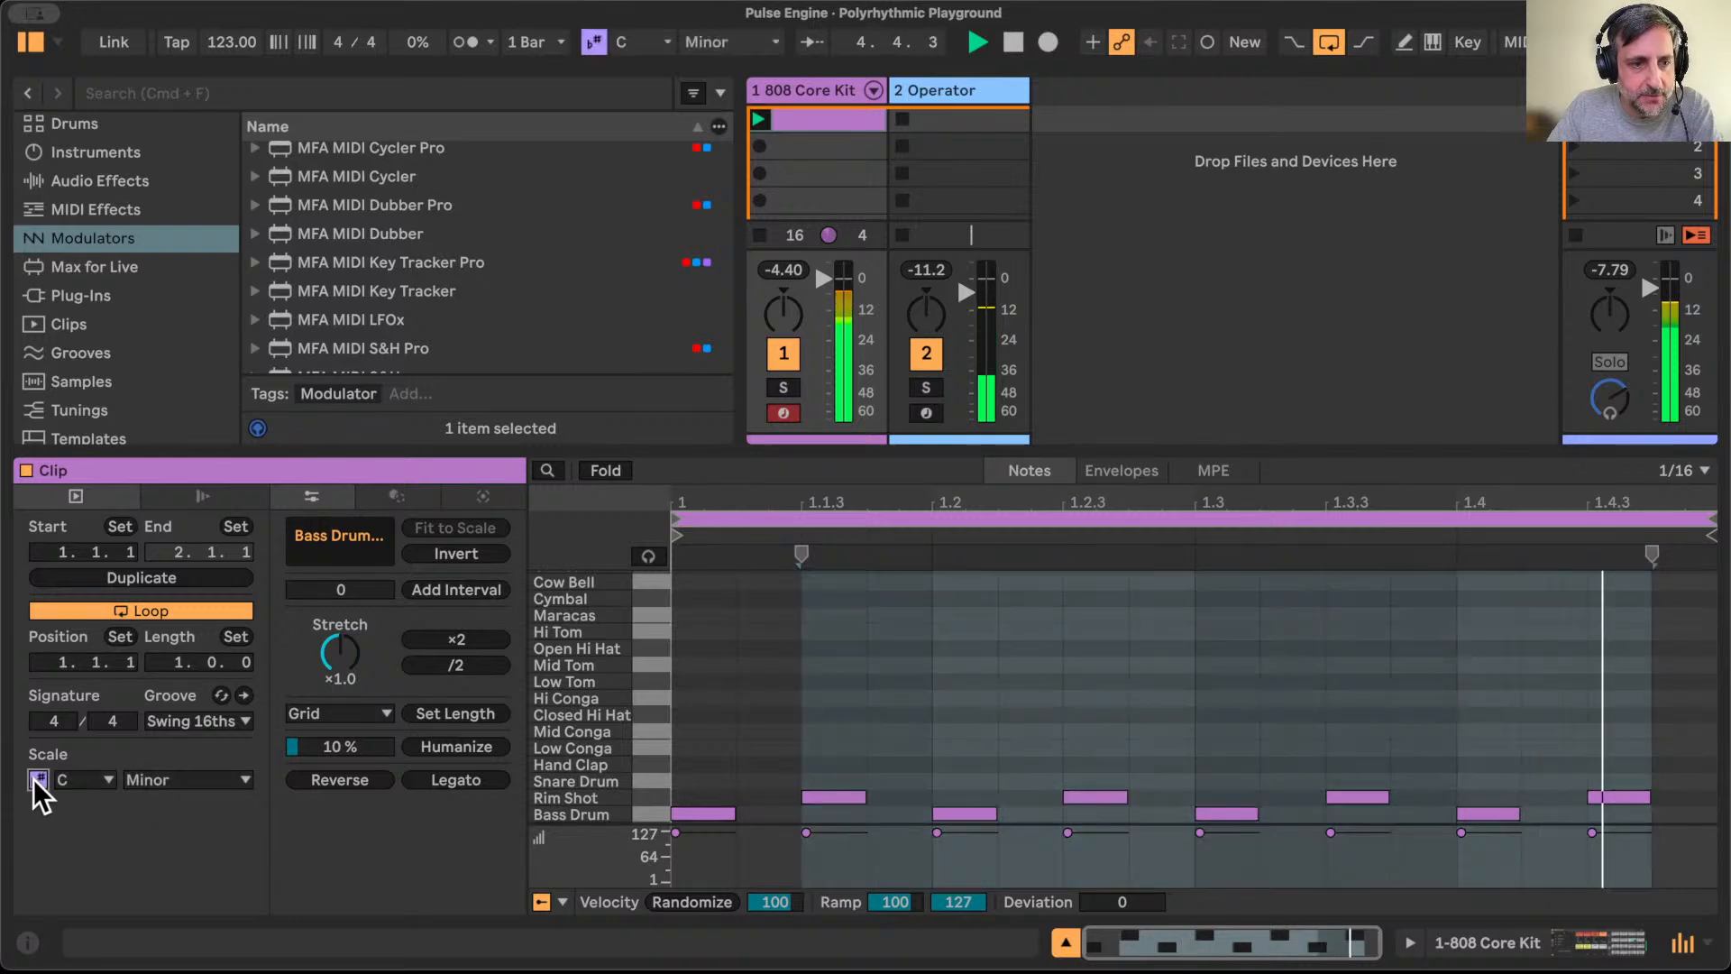
pyautogui.click(195, 777)
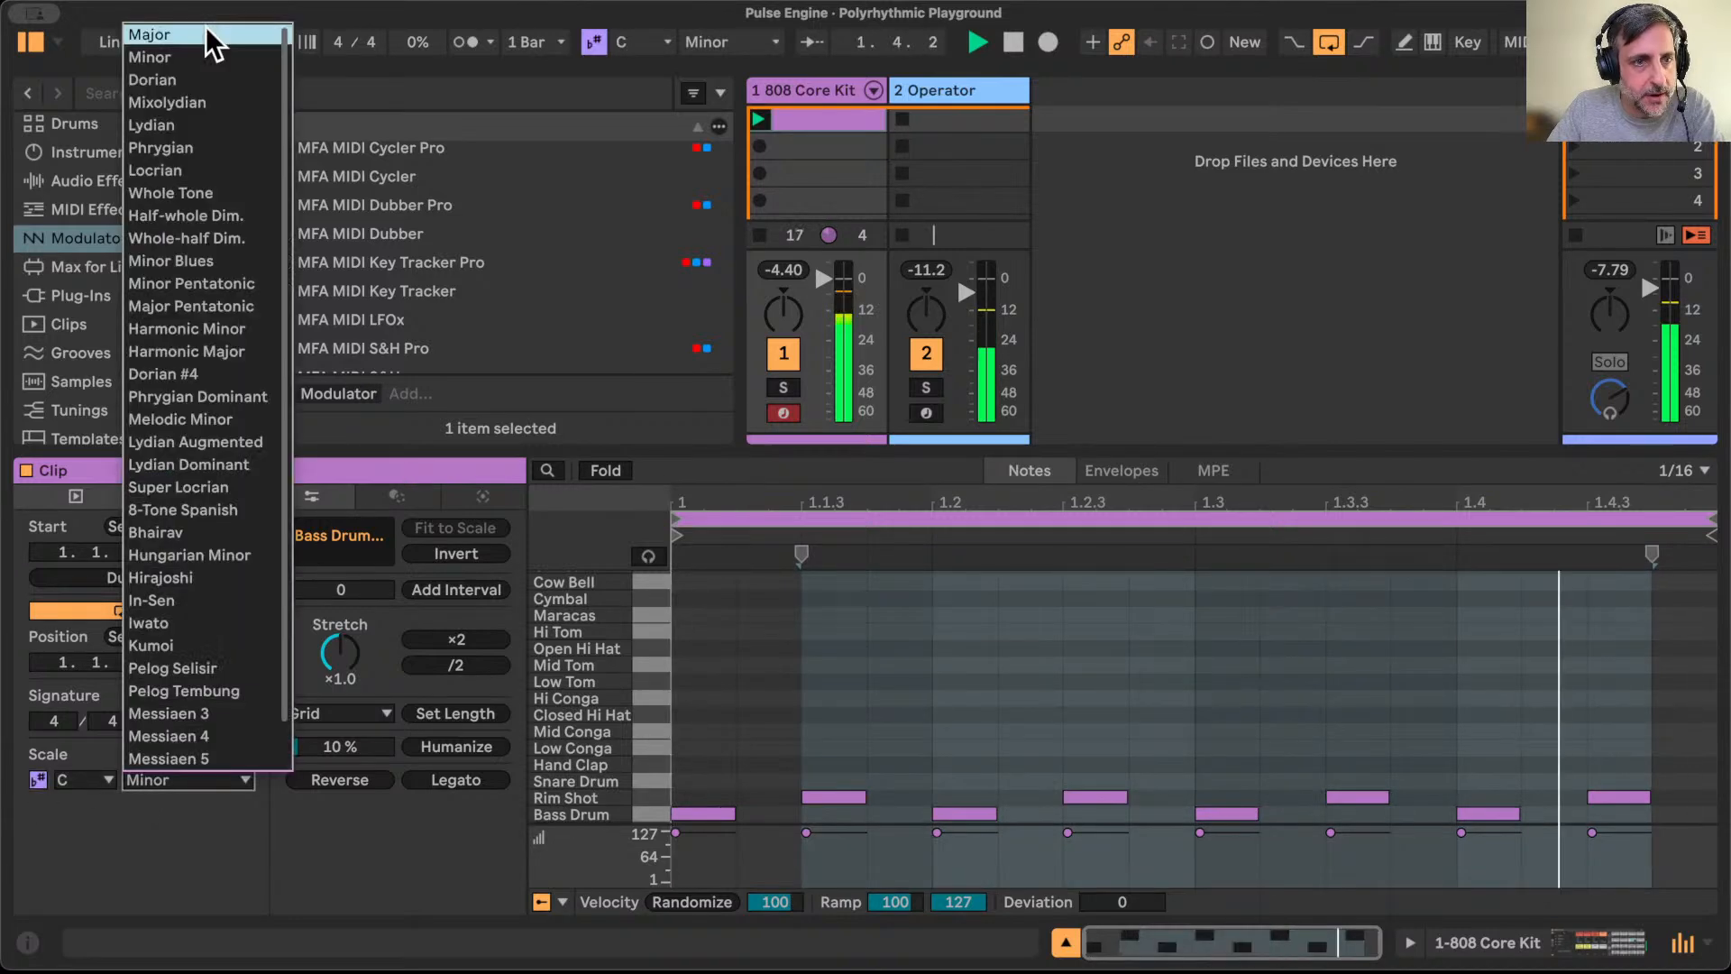
pyautogui.click(212, 260)
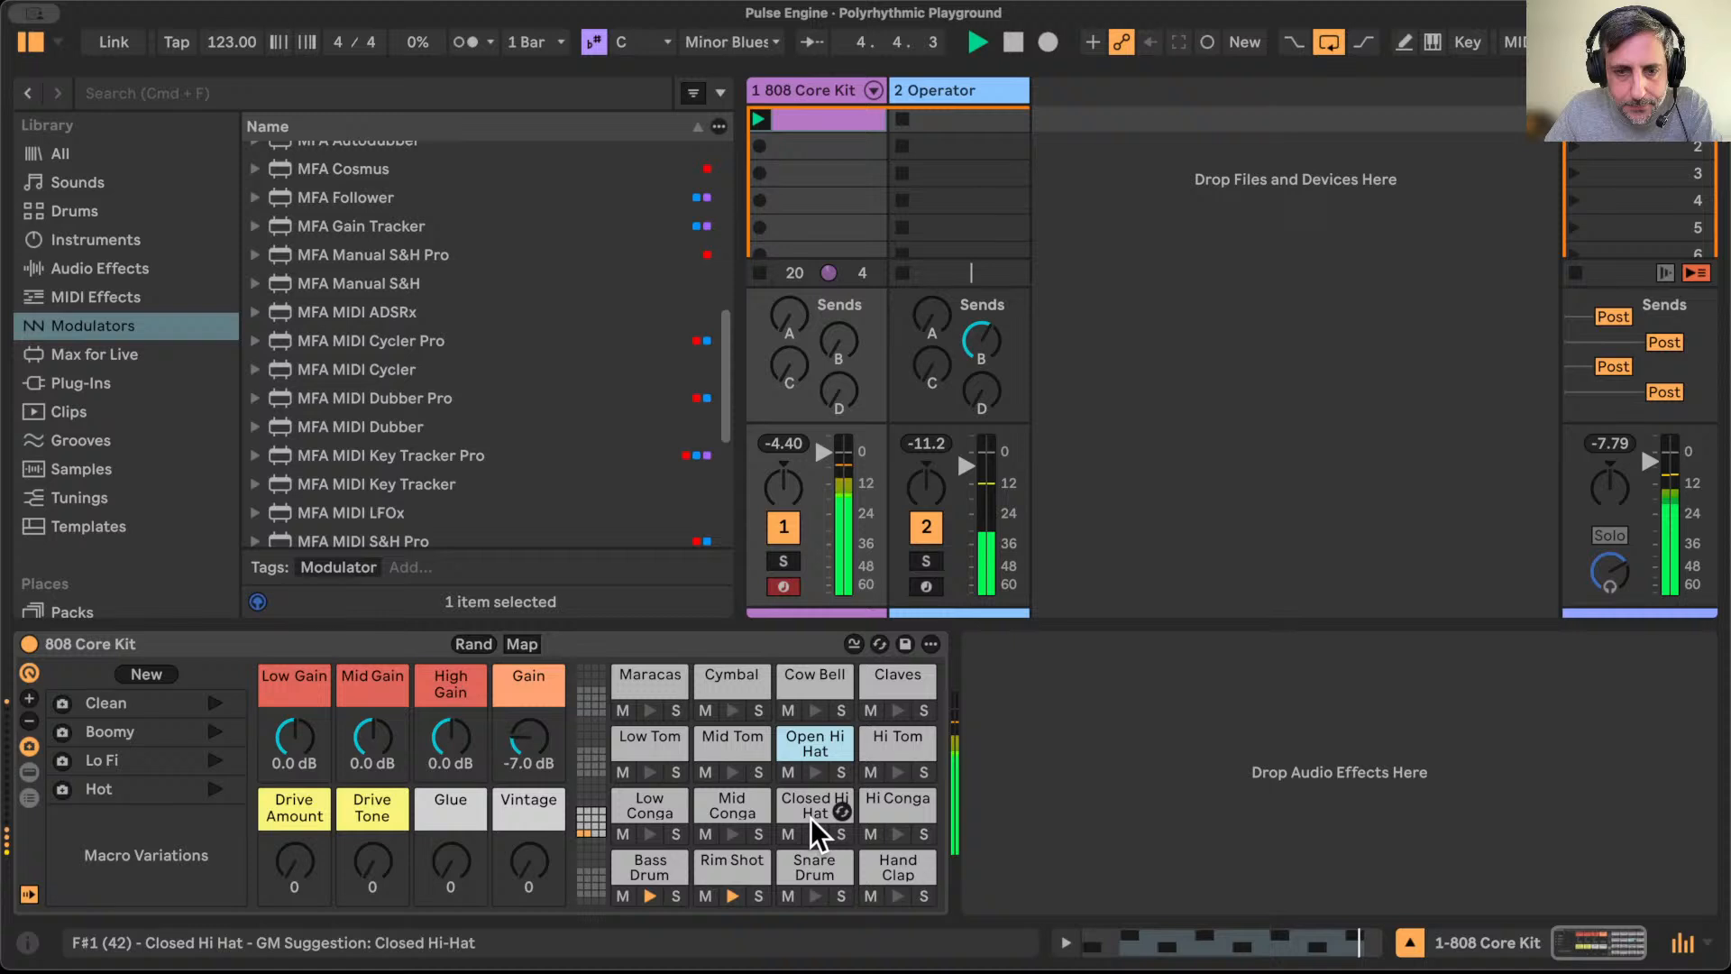
# Step: Find MFA Pulse Engine in the Generative collection and add it to the Open Hi Hat chain before its instrument
pyautogui.scroll(-2, 368, 474)
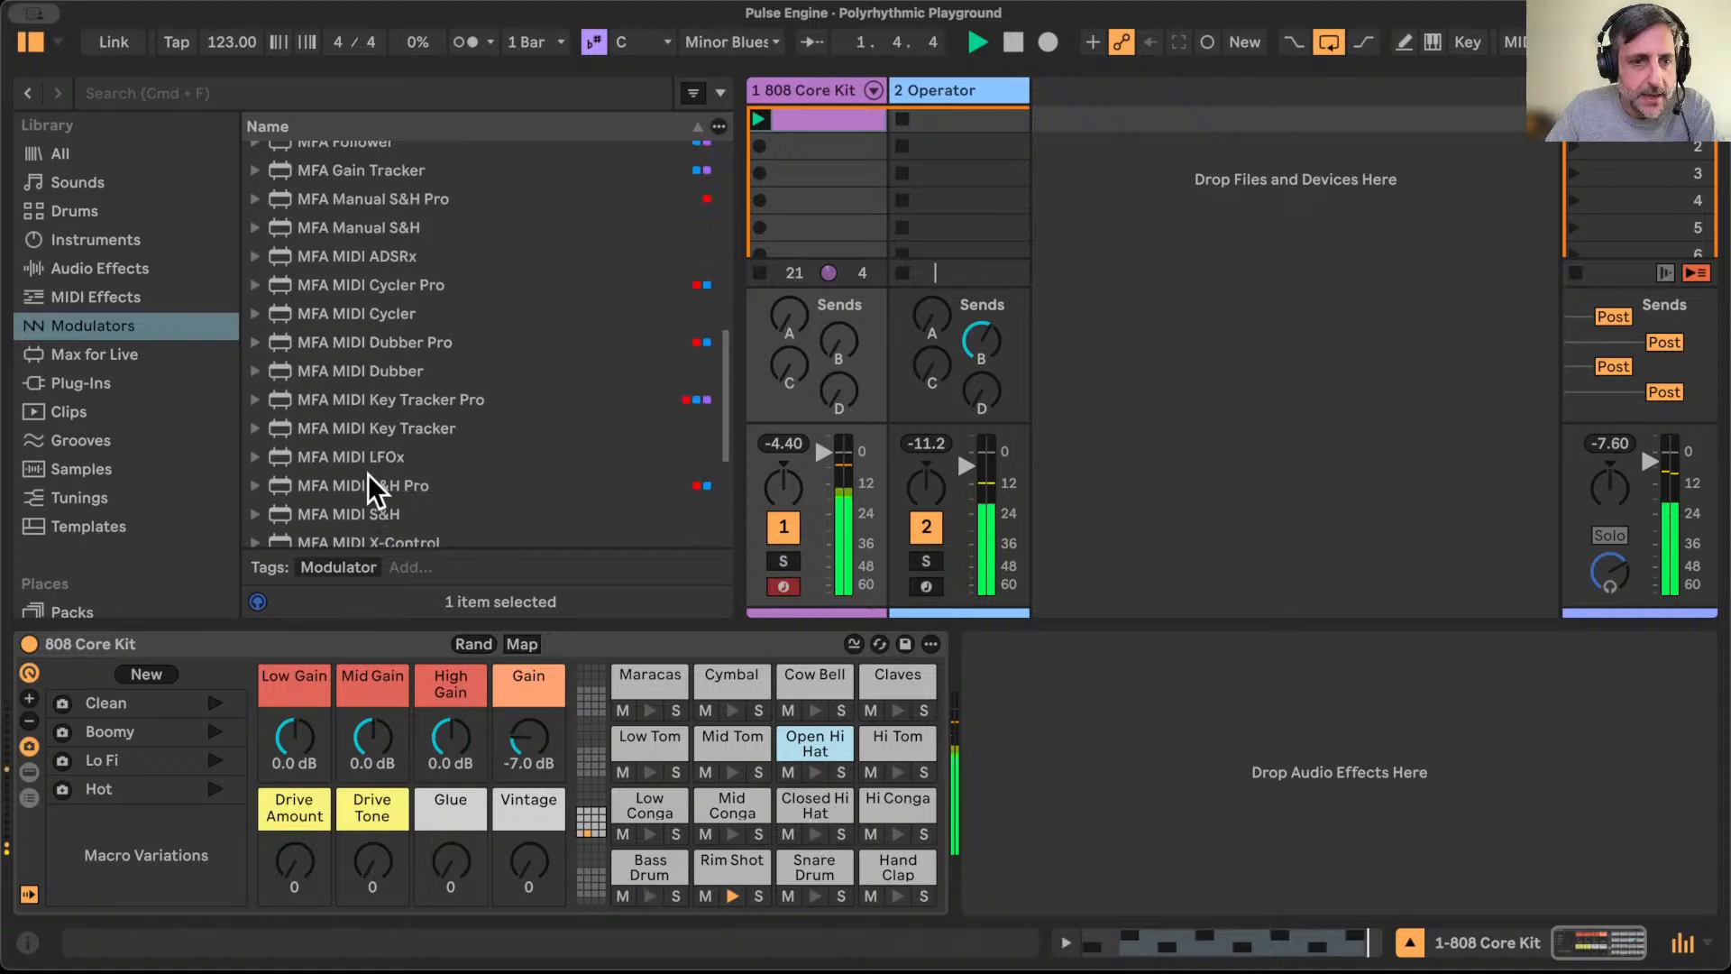
pyautogui.scroll(-8, 367, 474)
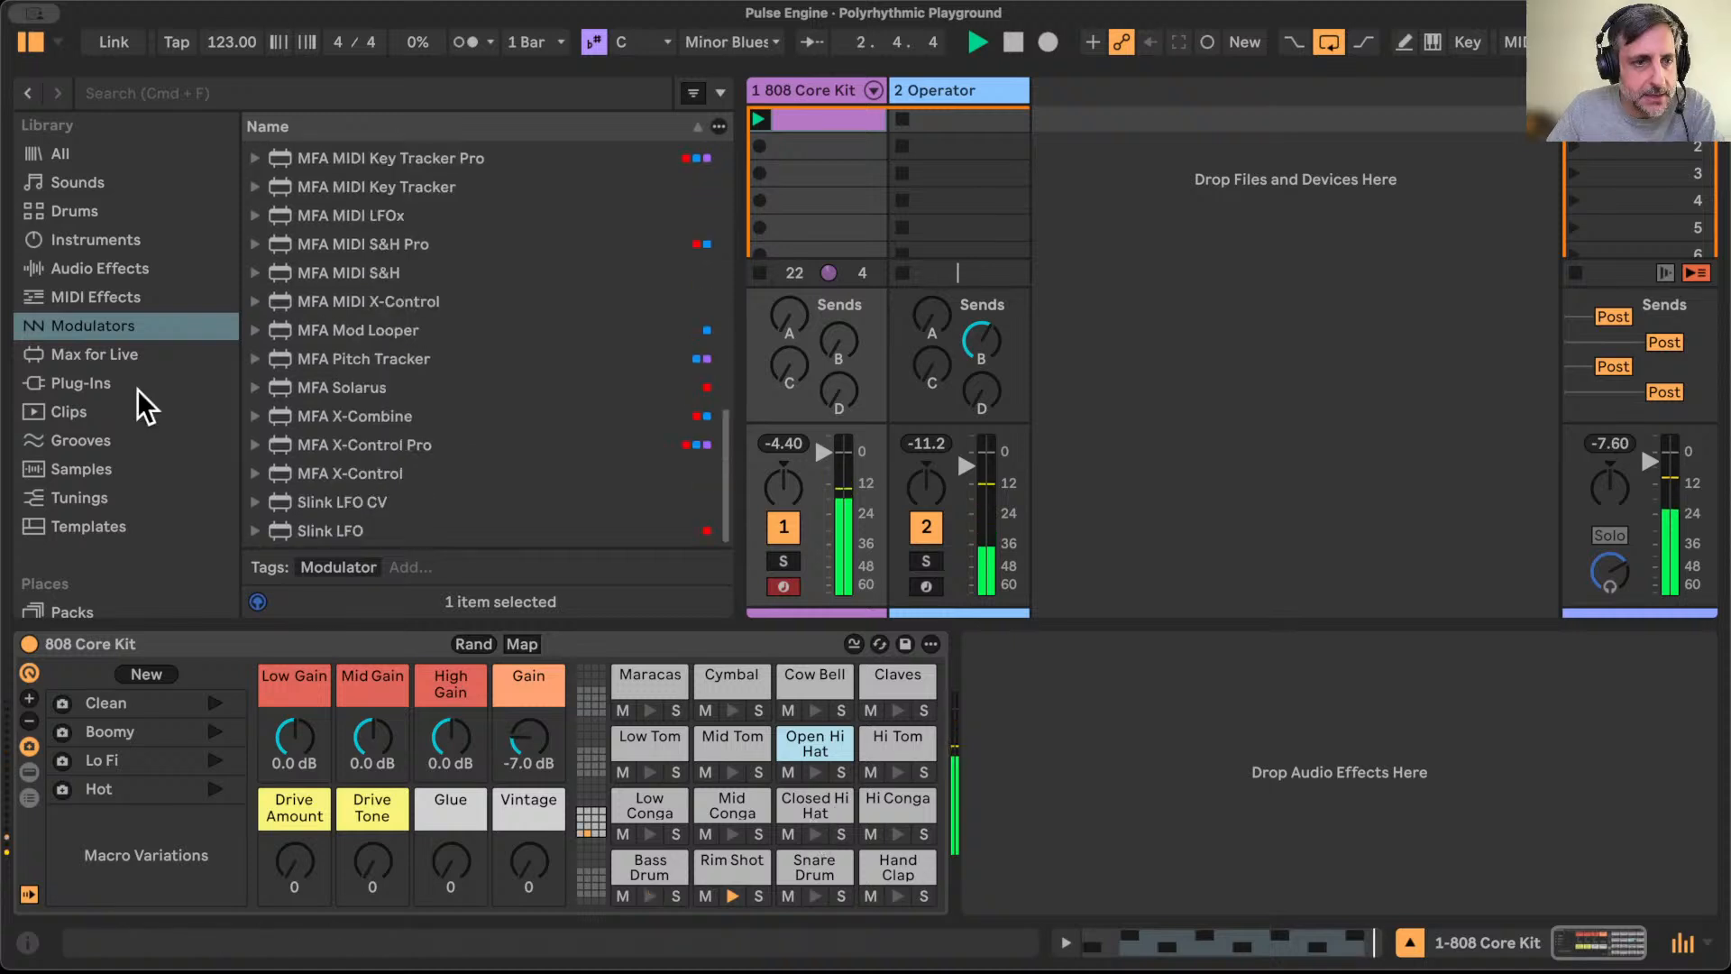
pyautogui.scroll(-10, 137, 390)
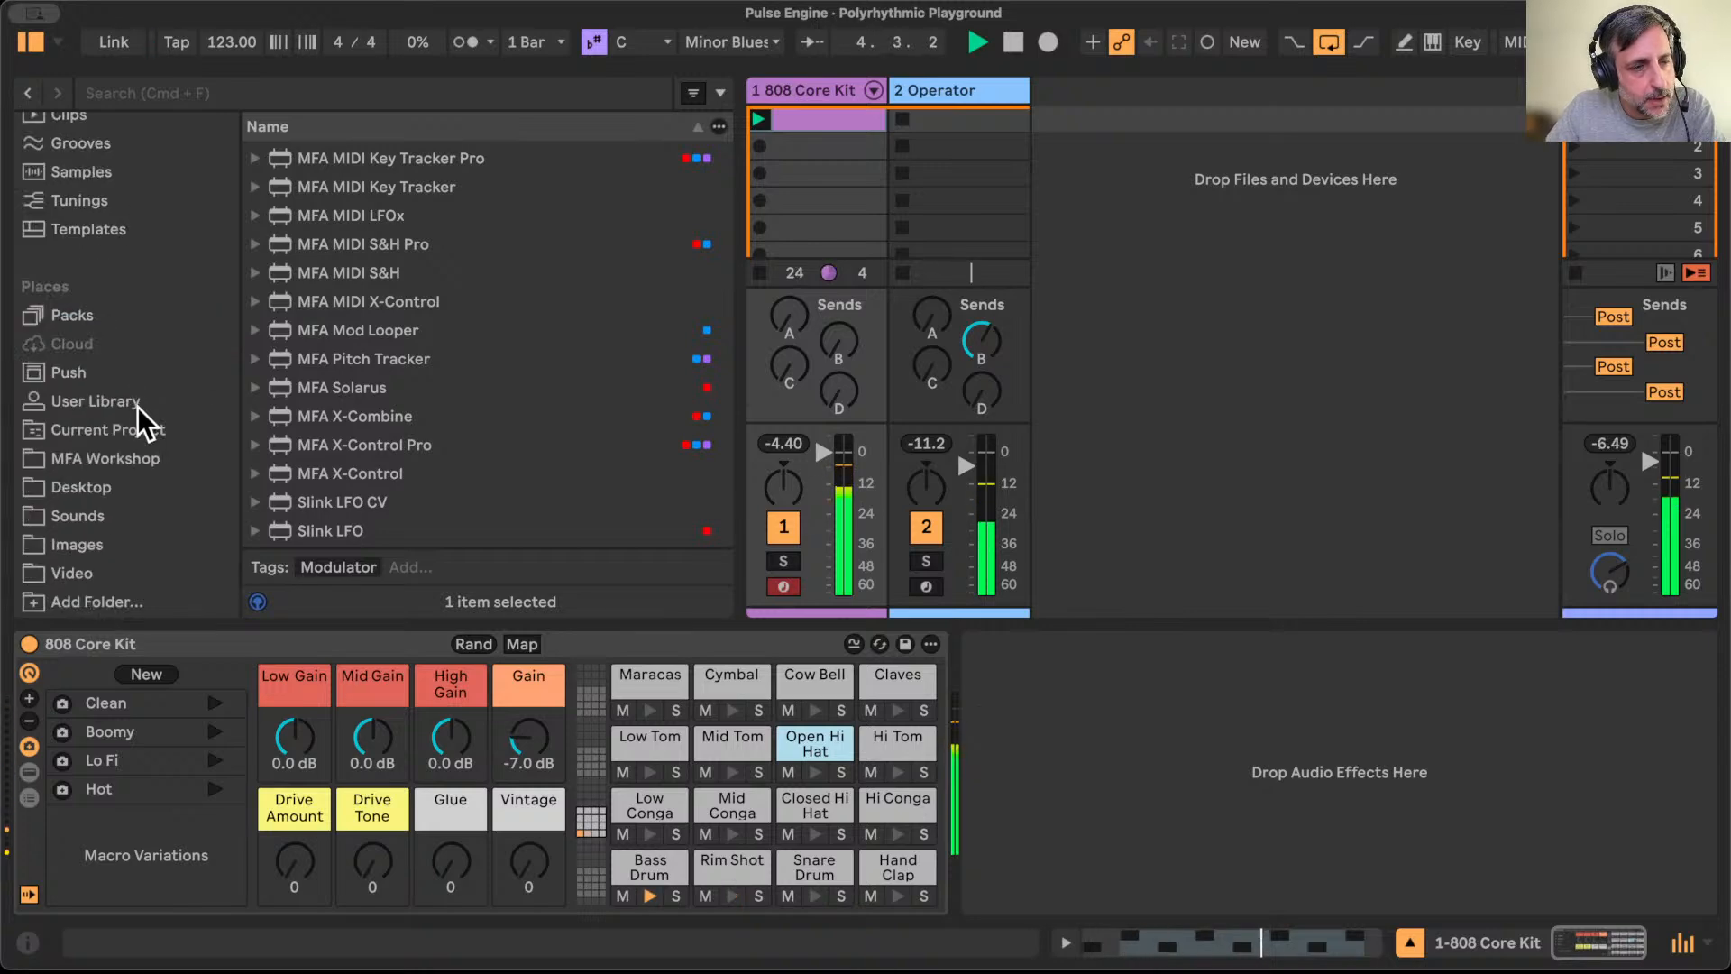
pyautogui.scroll(19, 137, 407)
pyautogui.click(128, 148)
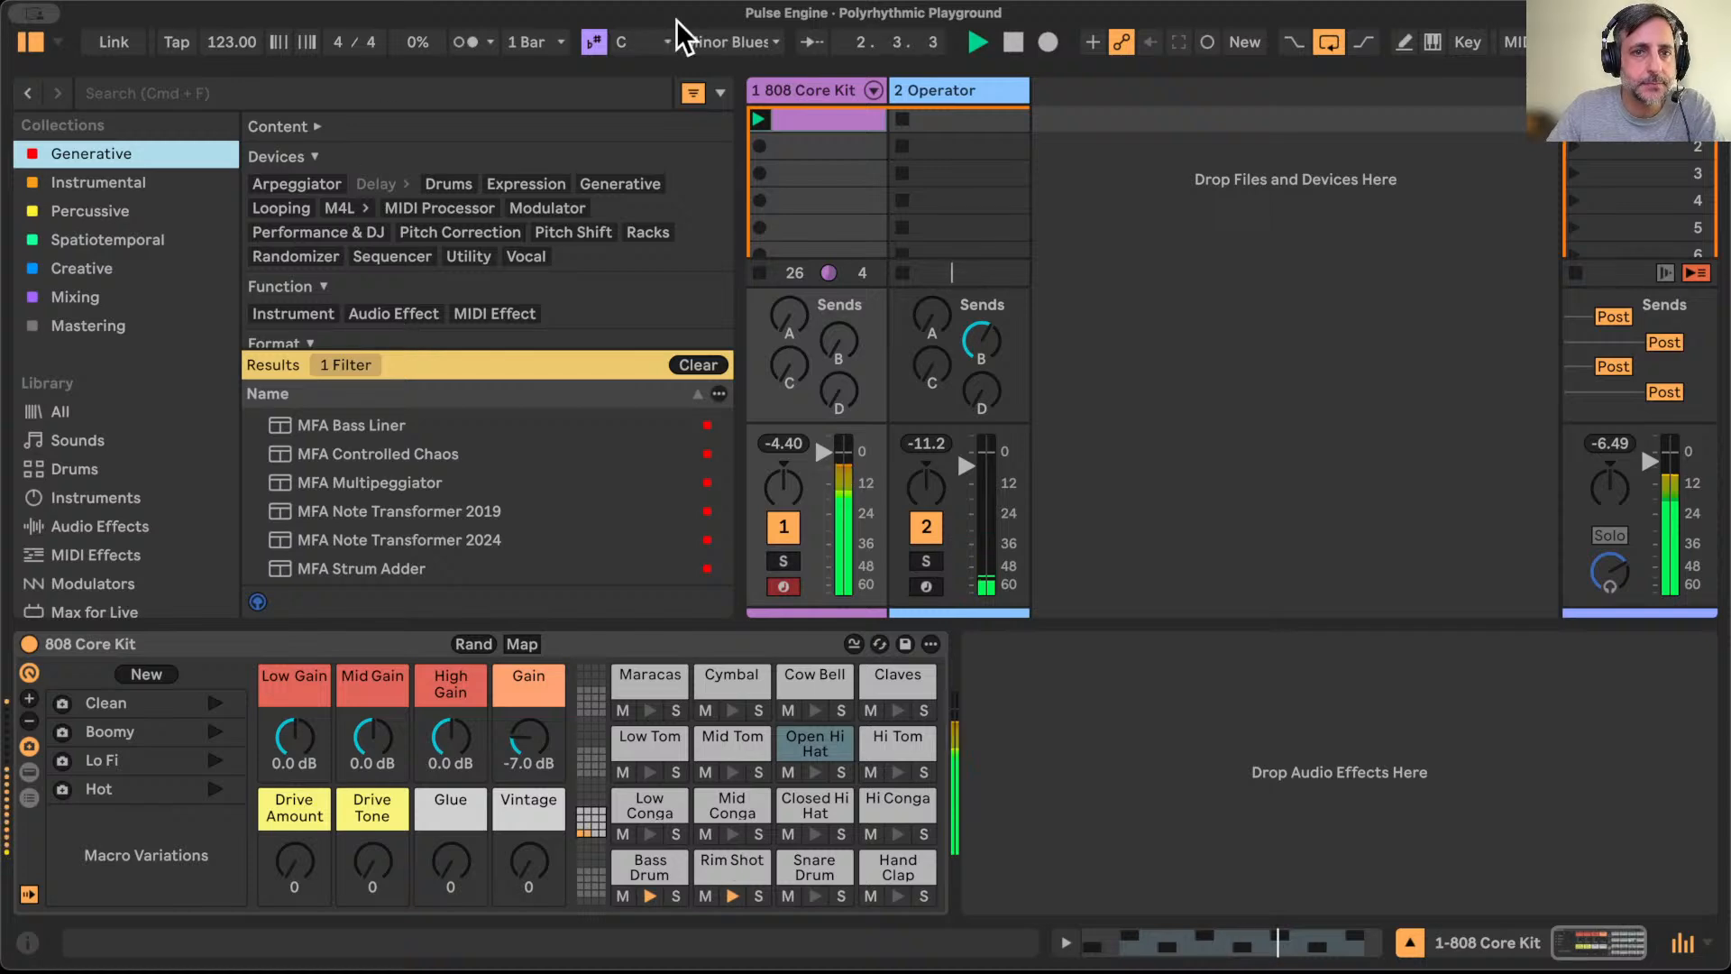
pyautogui.click(554, 504)
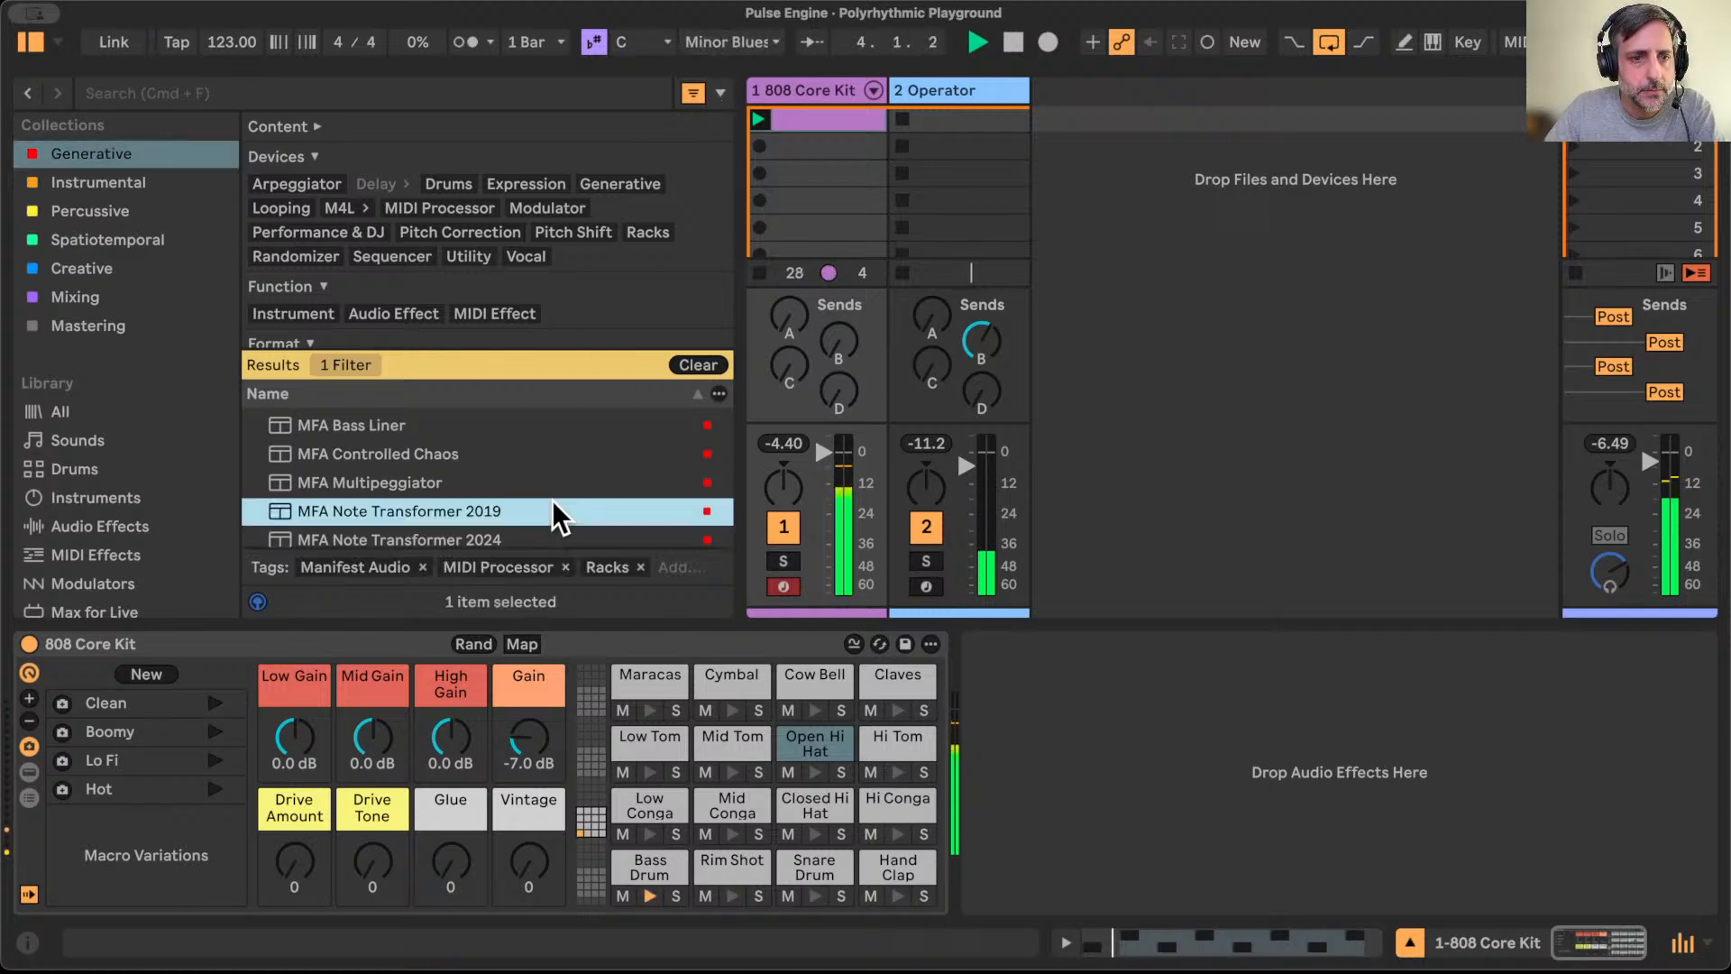
pyautogui.scroll(-10, 553, 505)
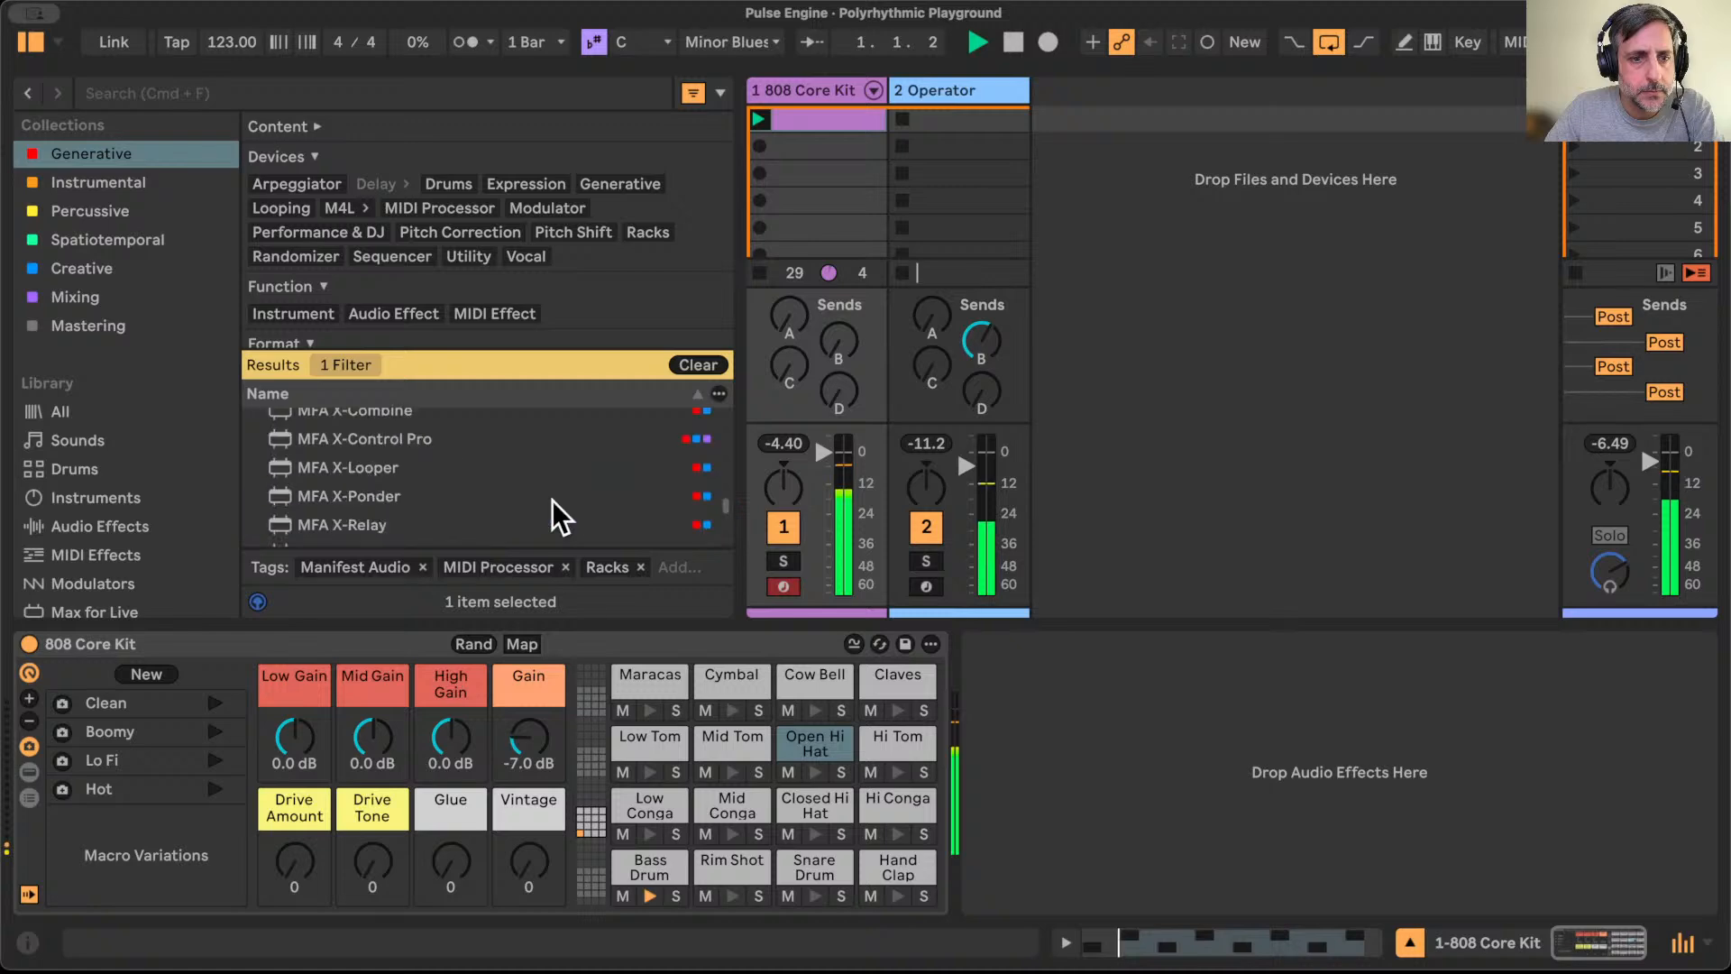
pyautogui.scroll(5, 355, 495)
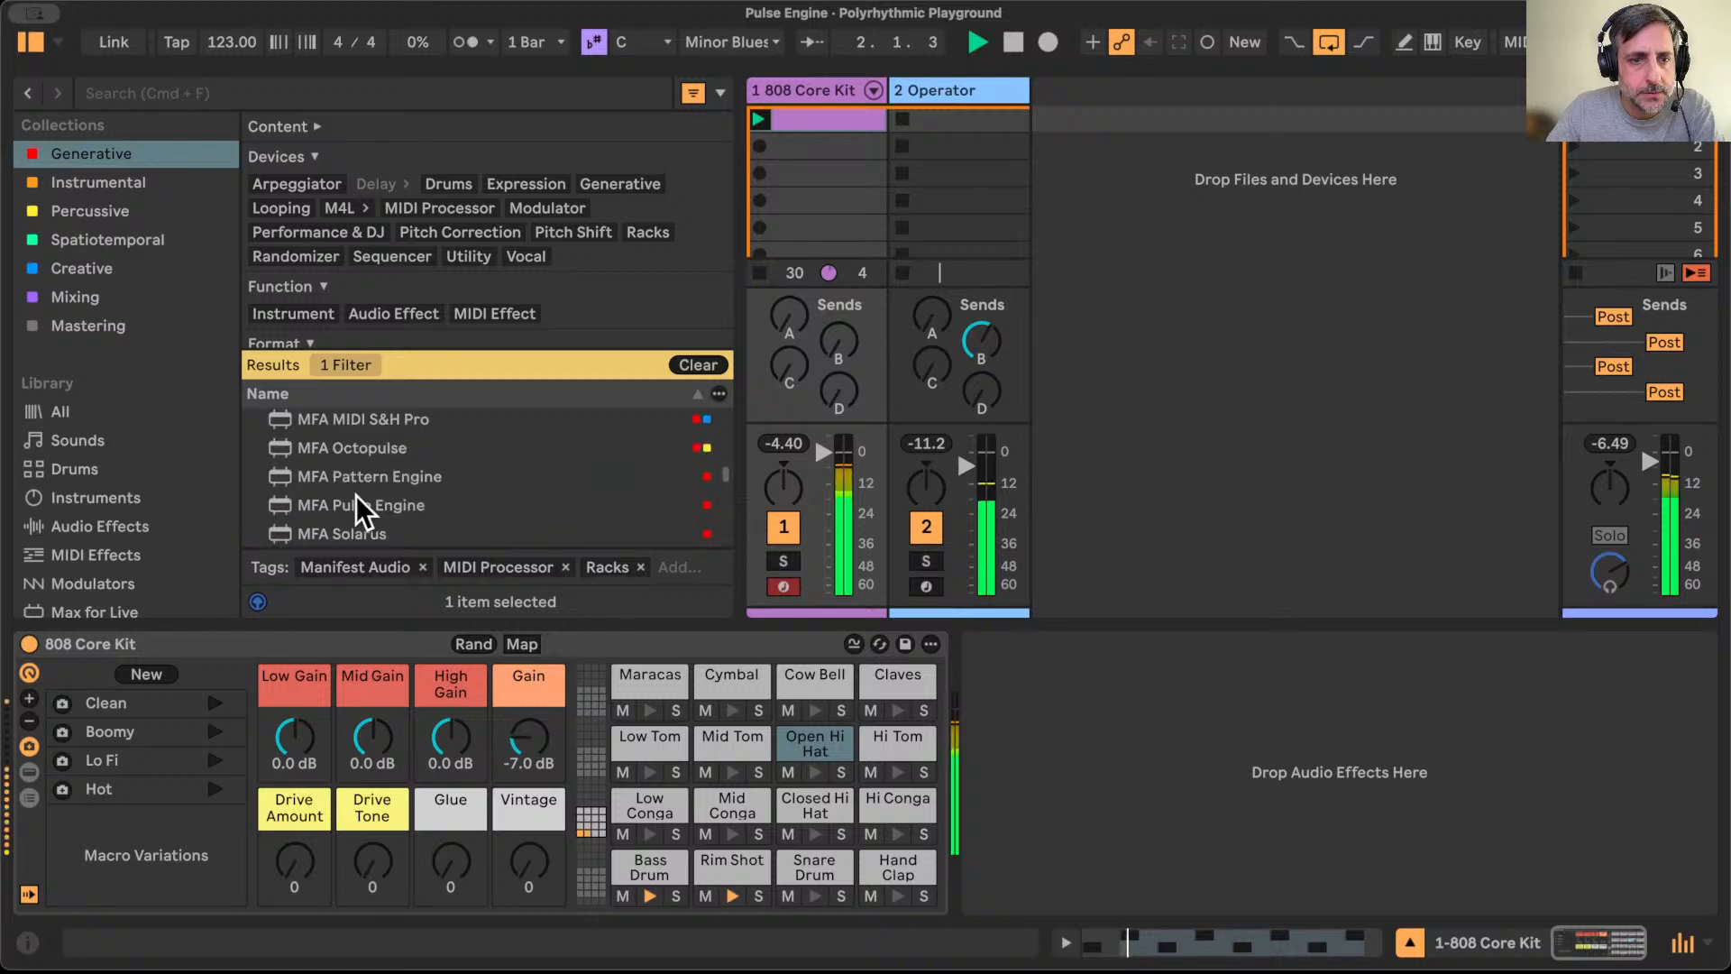
pyautogui.moveTo(356, 495); pyautogui.dragTo(804, 736)
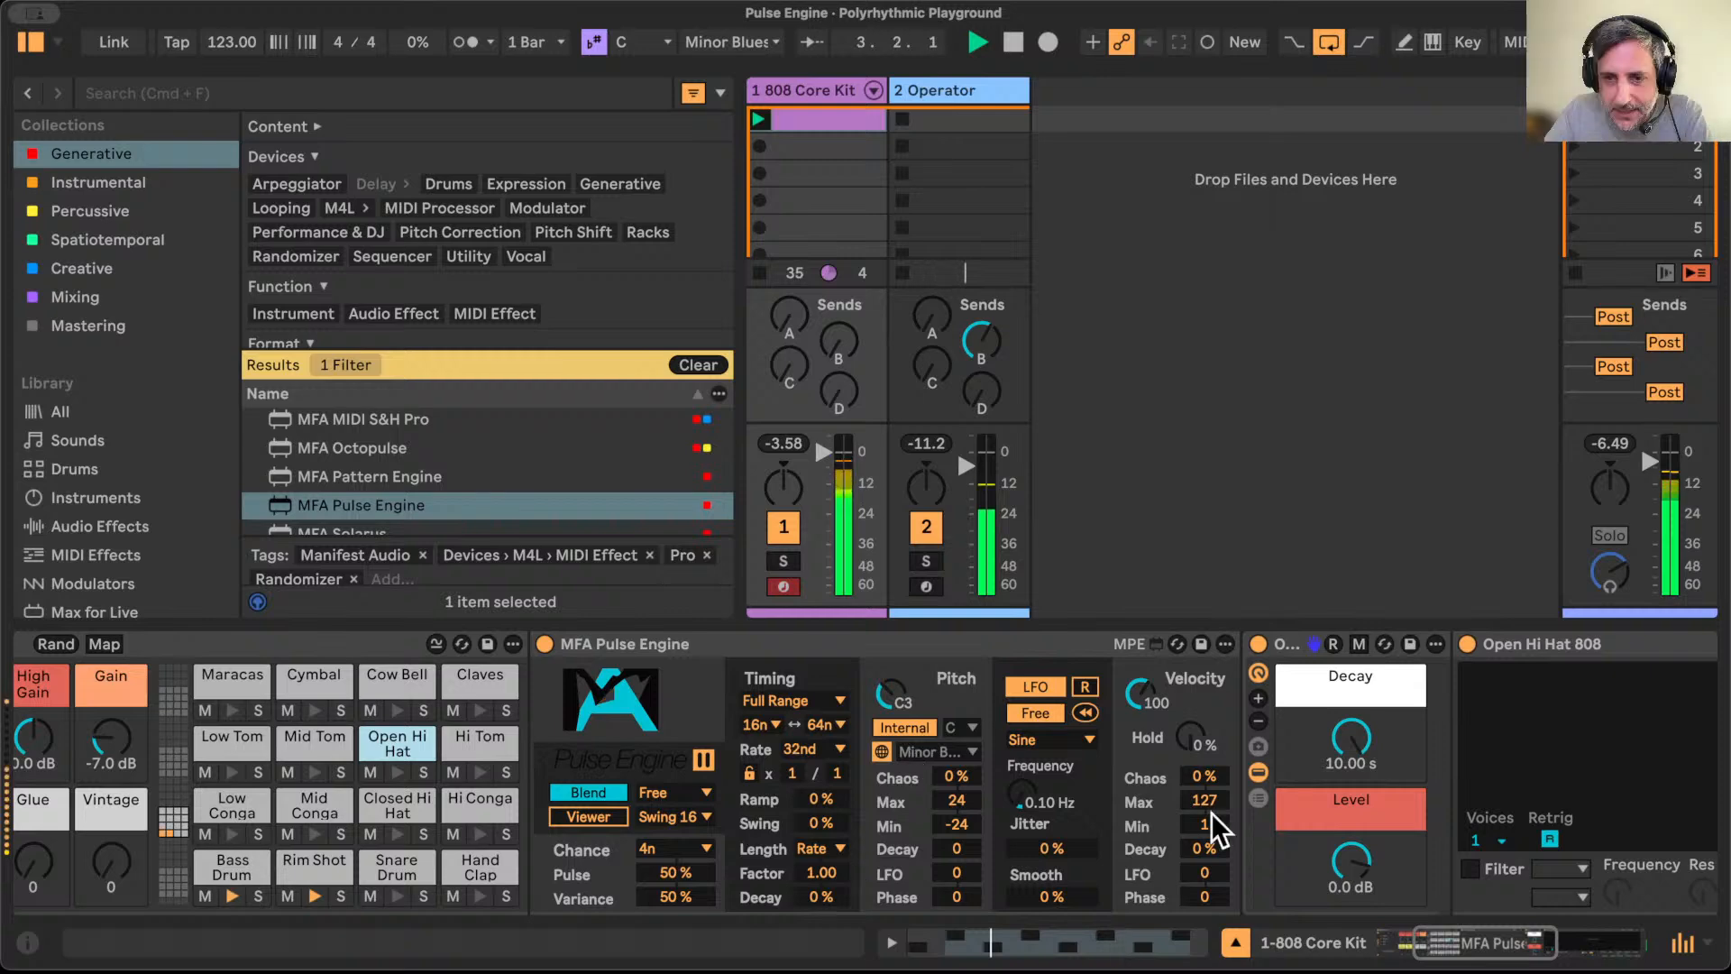
# Step: Set the hi-hat Pulse Engine's Pulse to 37%, timing decay to -17%, velocity decay to -52% and velocity chaos to 30%
pyautogui.hscroll(3, 1210, 813)
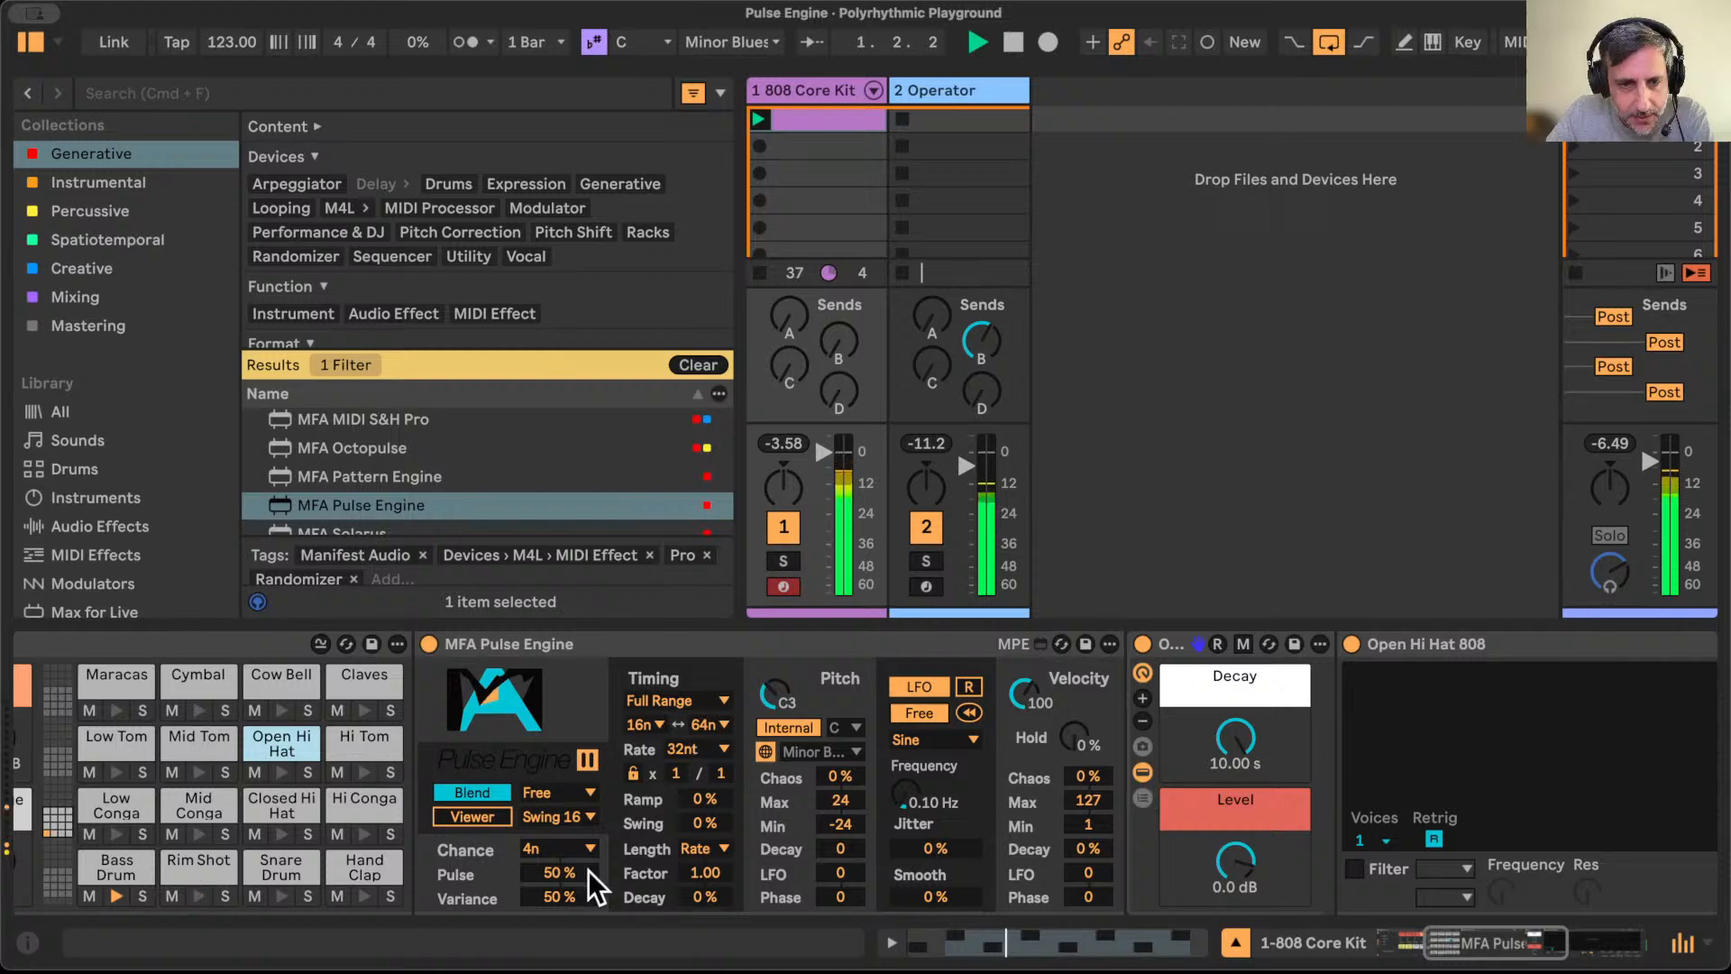
pyautogui.moveTo(587, 869); pyautogui.dragTo(588, 892)
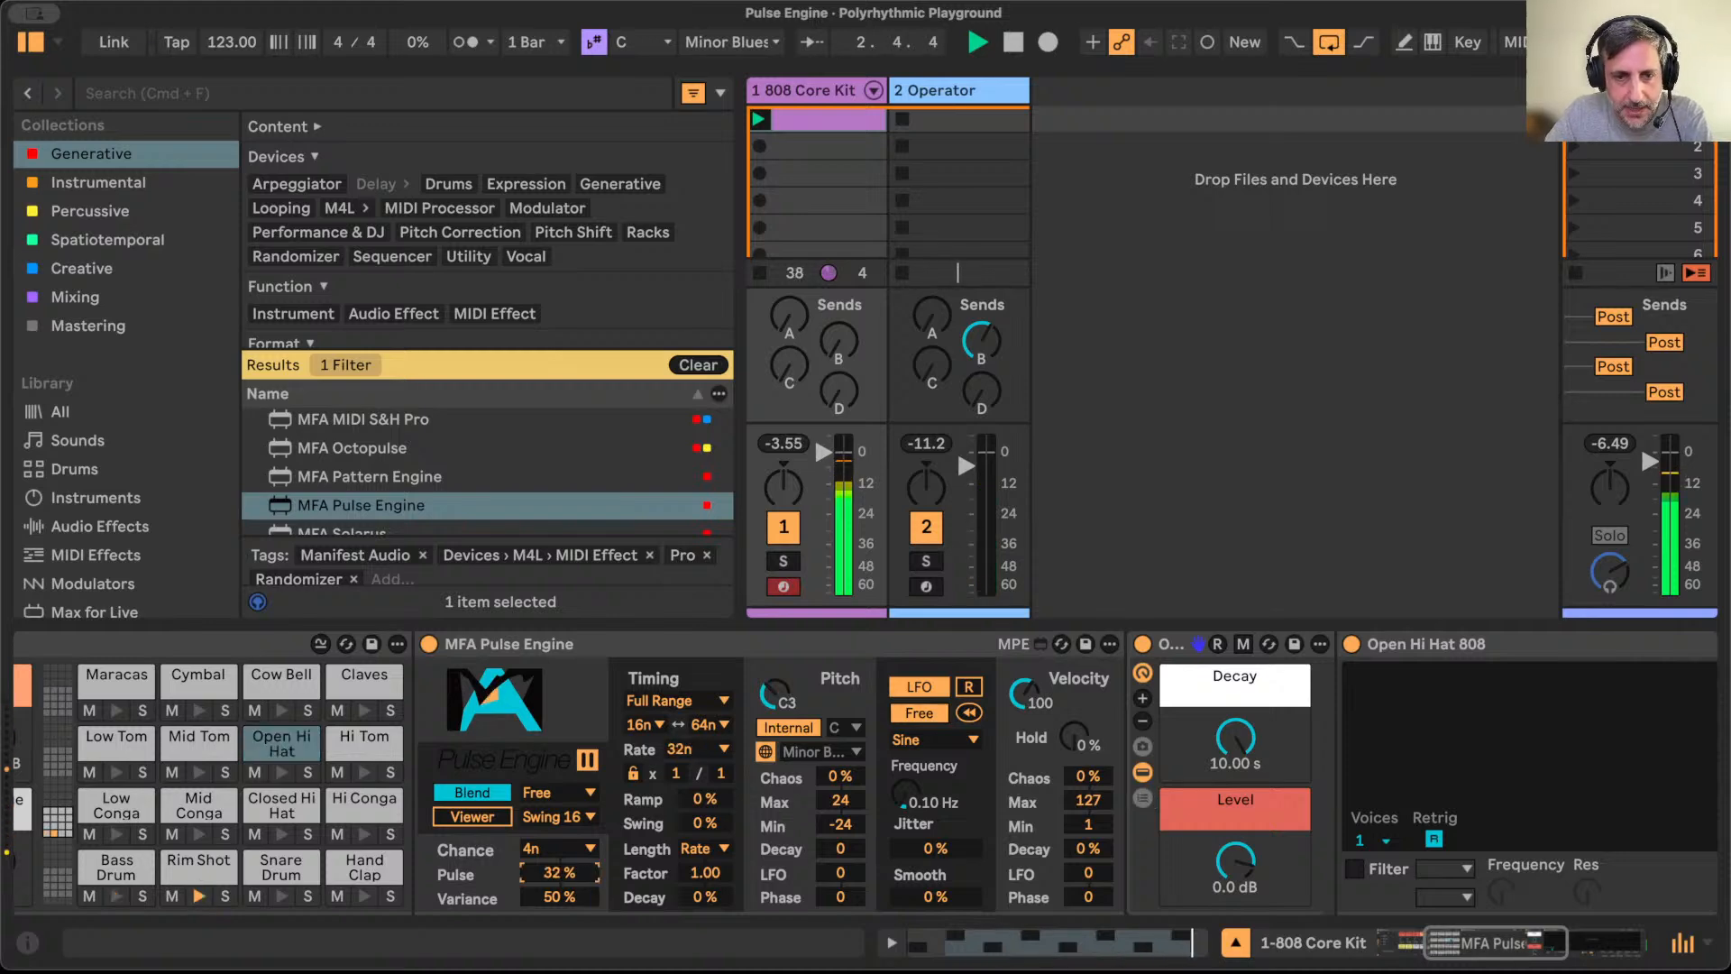
pyautogui.moveTo(705, 896); pyautogui.dragTo(705, 913)
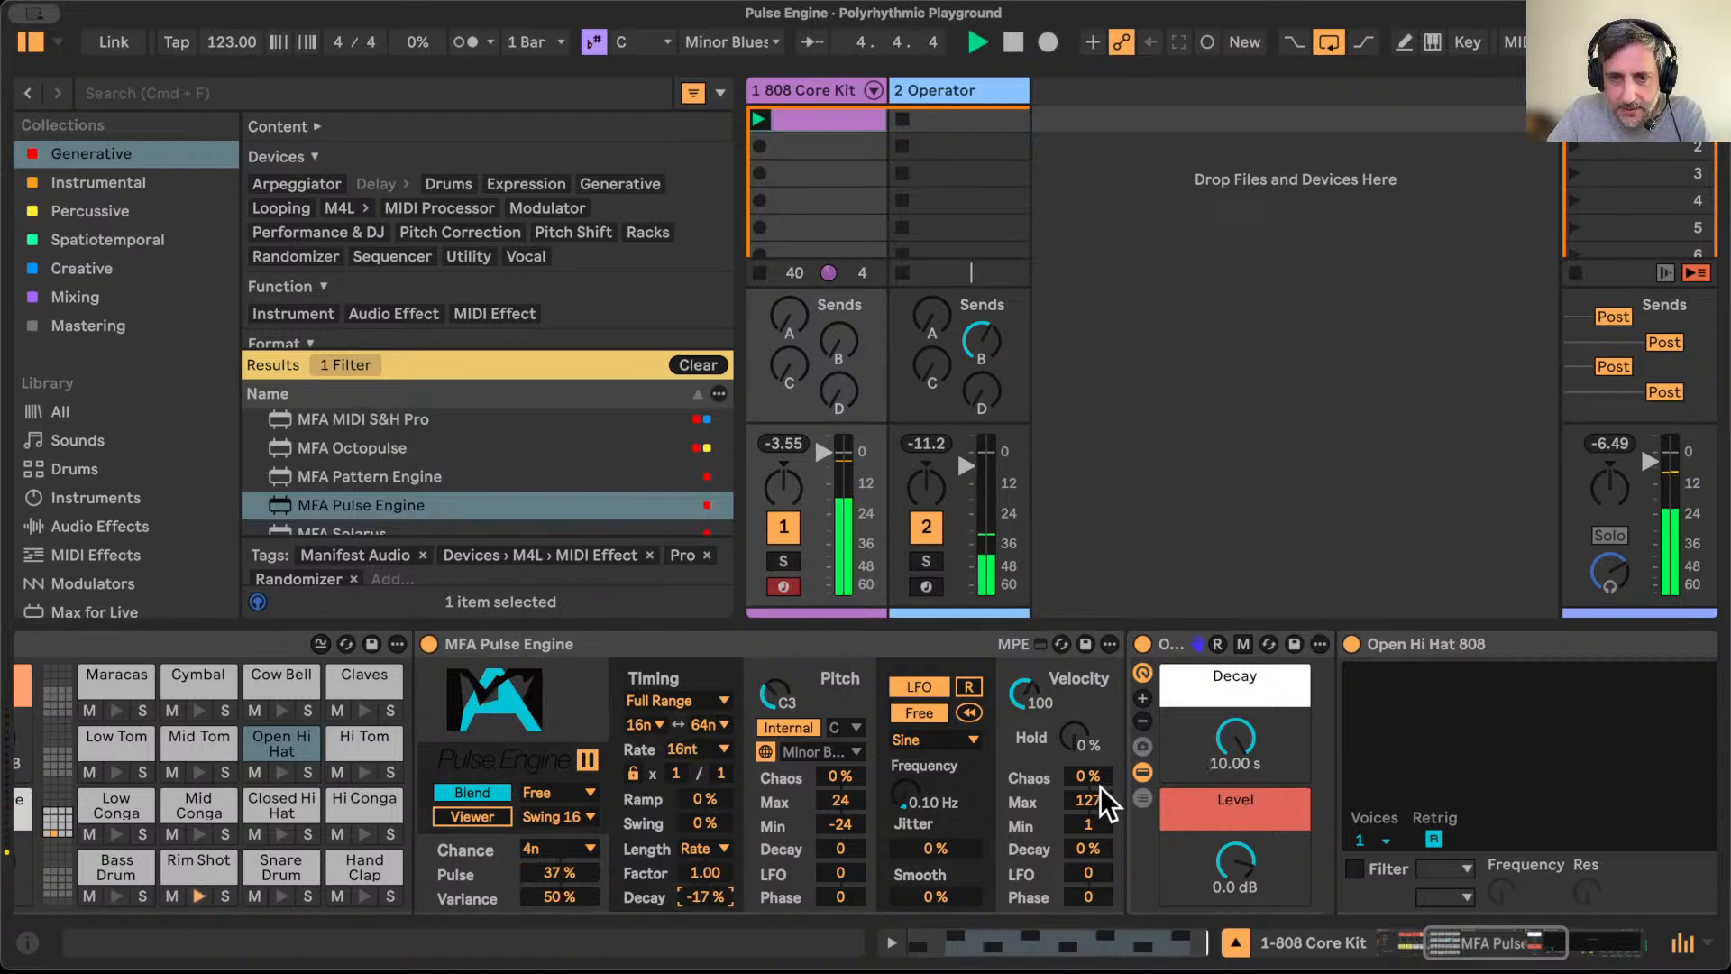
pyautogui.moveTo(1090, 843); pyautogui.dragTo(1089, 878)
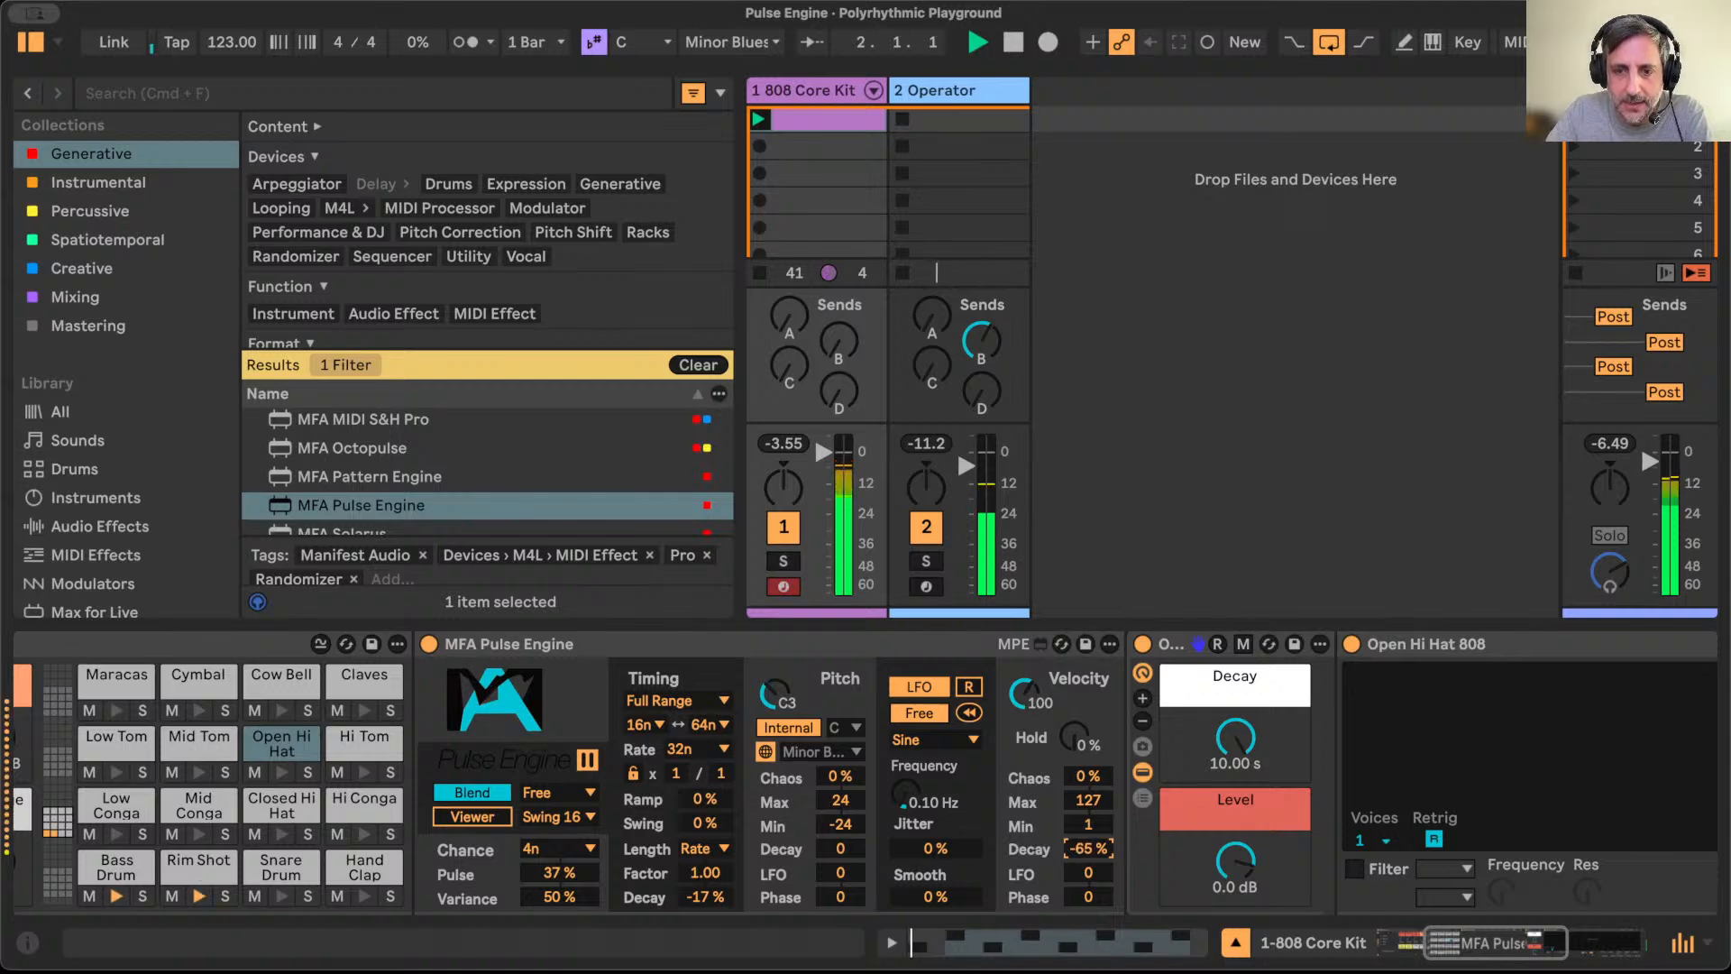
pyautogui.click(1088, 776)
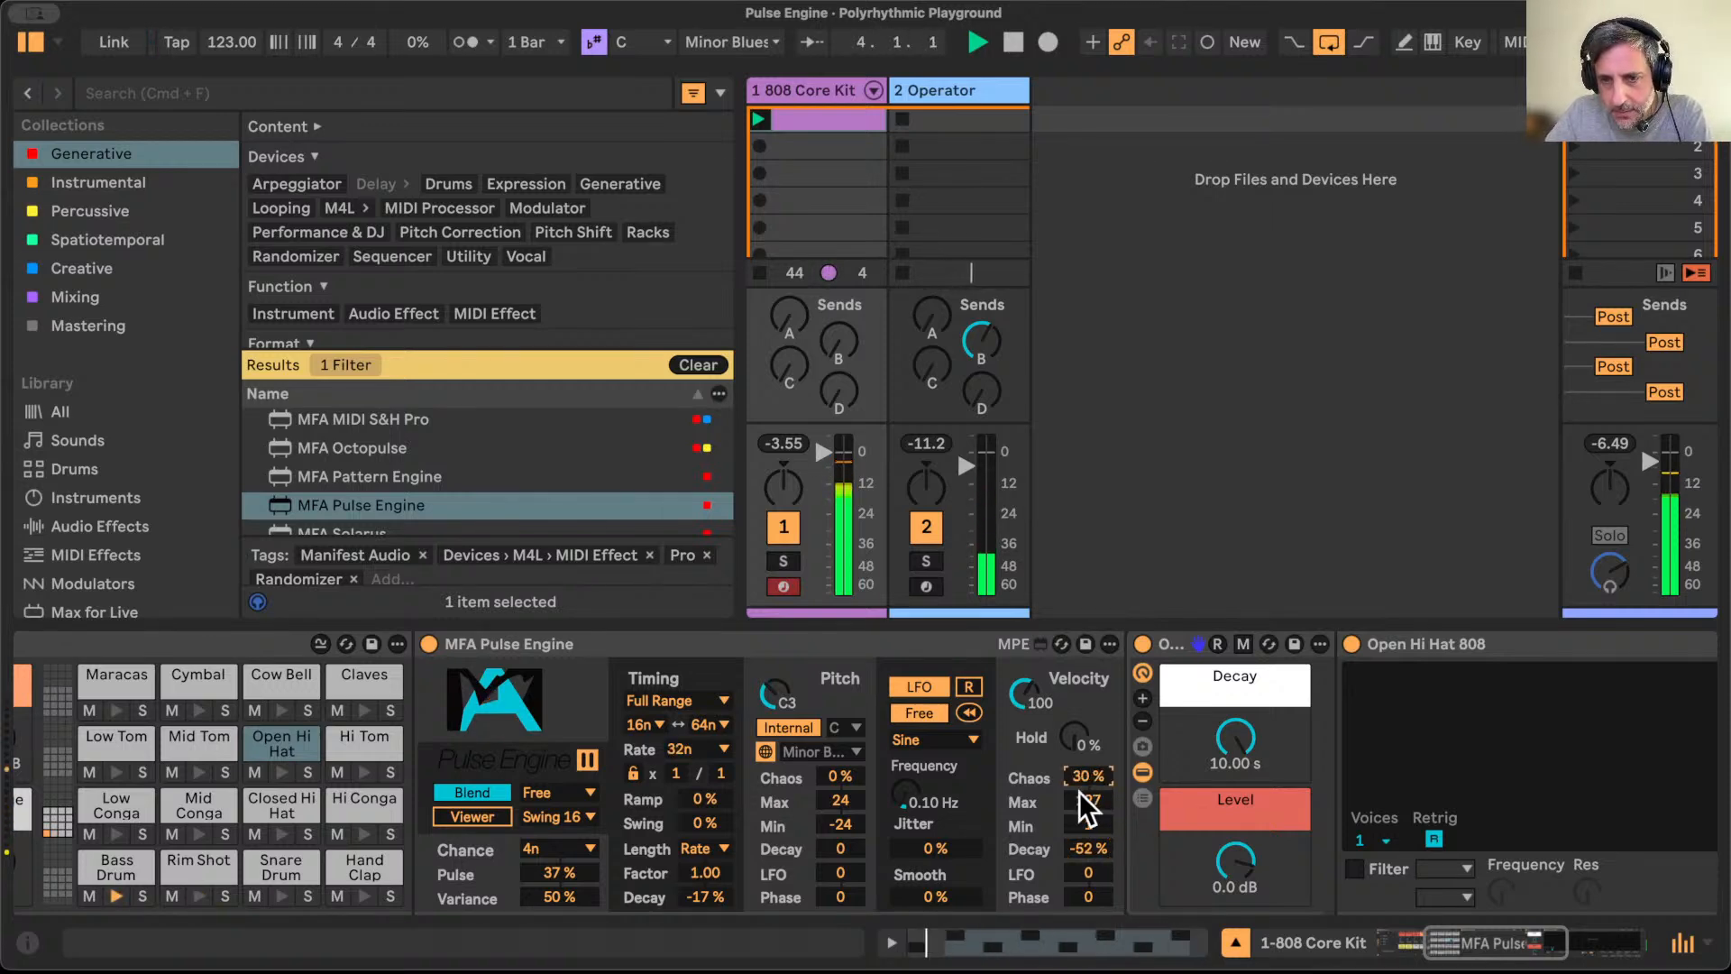
# Step: Add MFA MIDI S&H Pro after the hi-hat's Pulse Engine and map it to the Open Hi Hat's Decay macro
pyautogui.hscroll(4, 1058, 804)
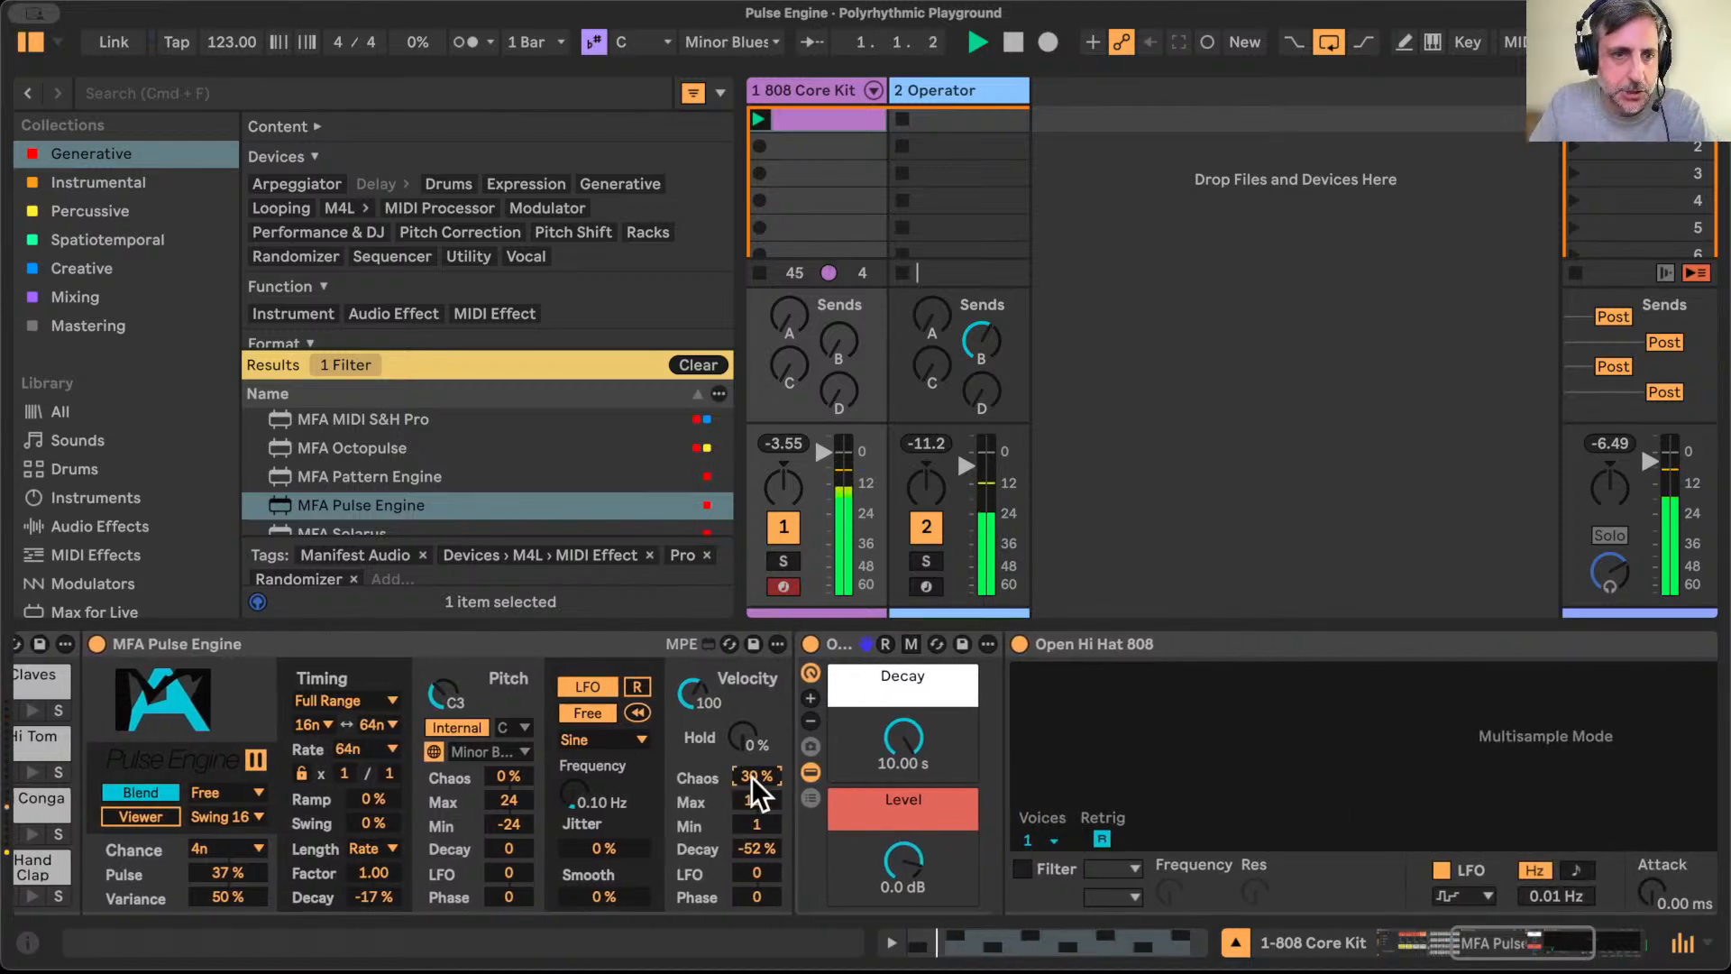
pyautogui.scroll(2, 472, 470)
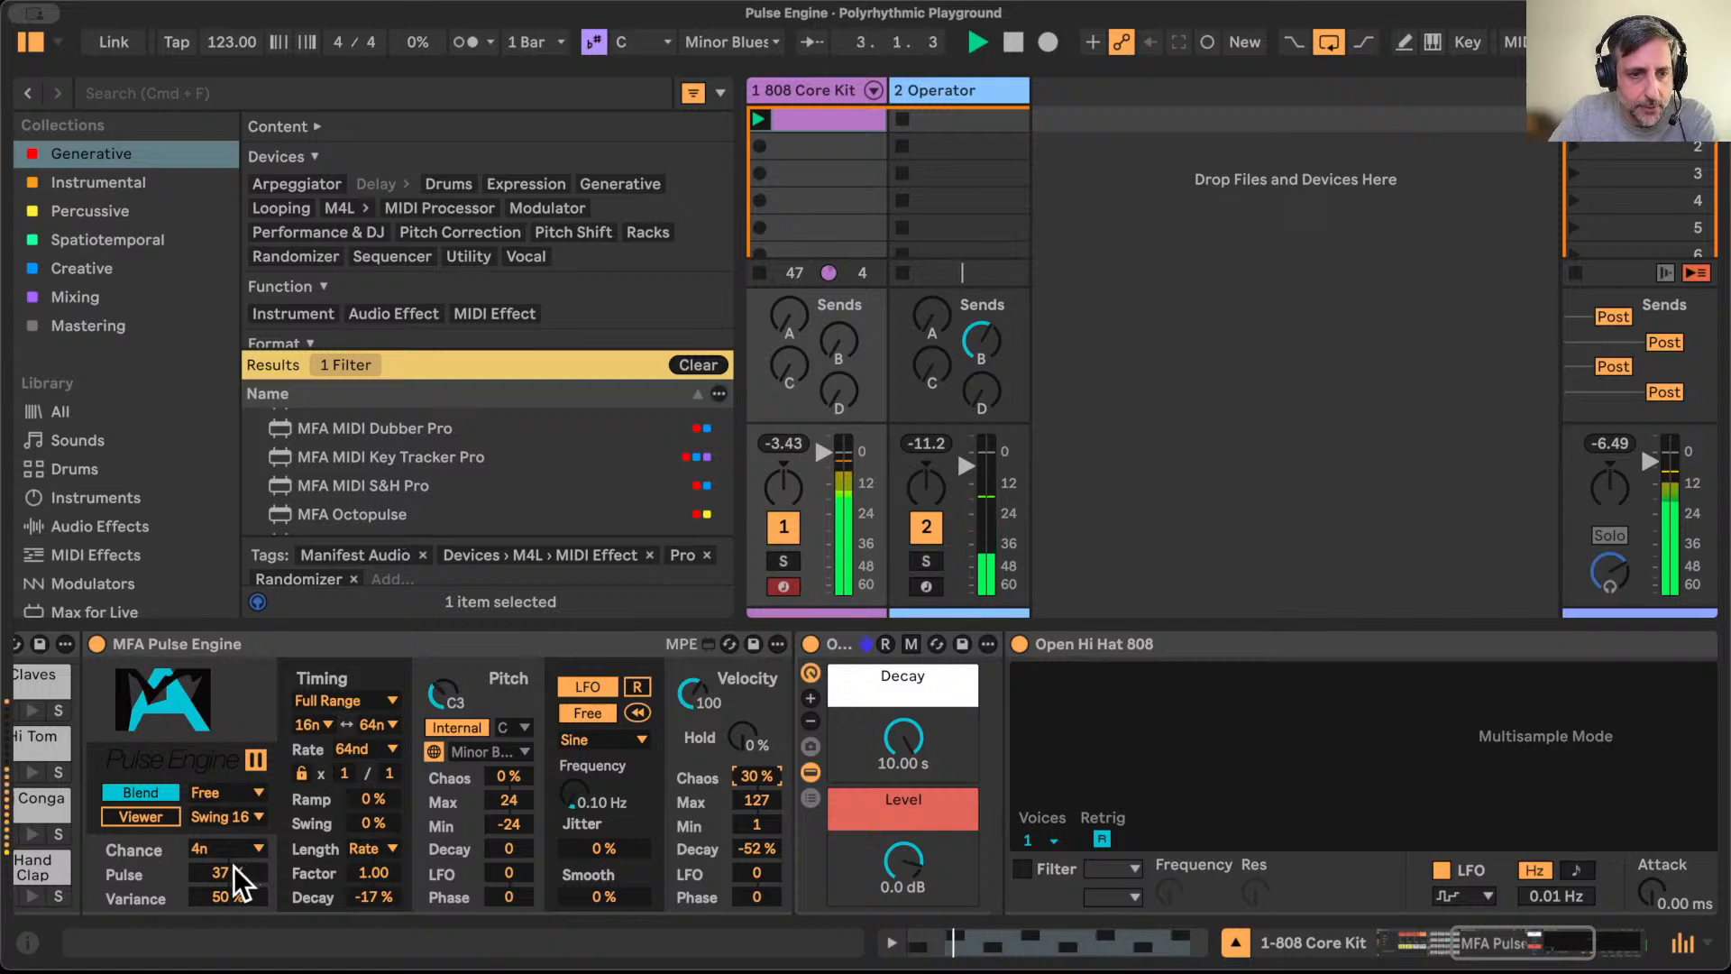
pyautogui.moveTo(370, 483); pyautogui.dragTo(804, 668)
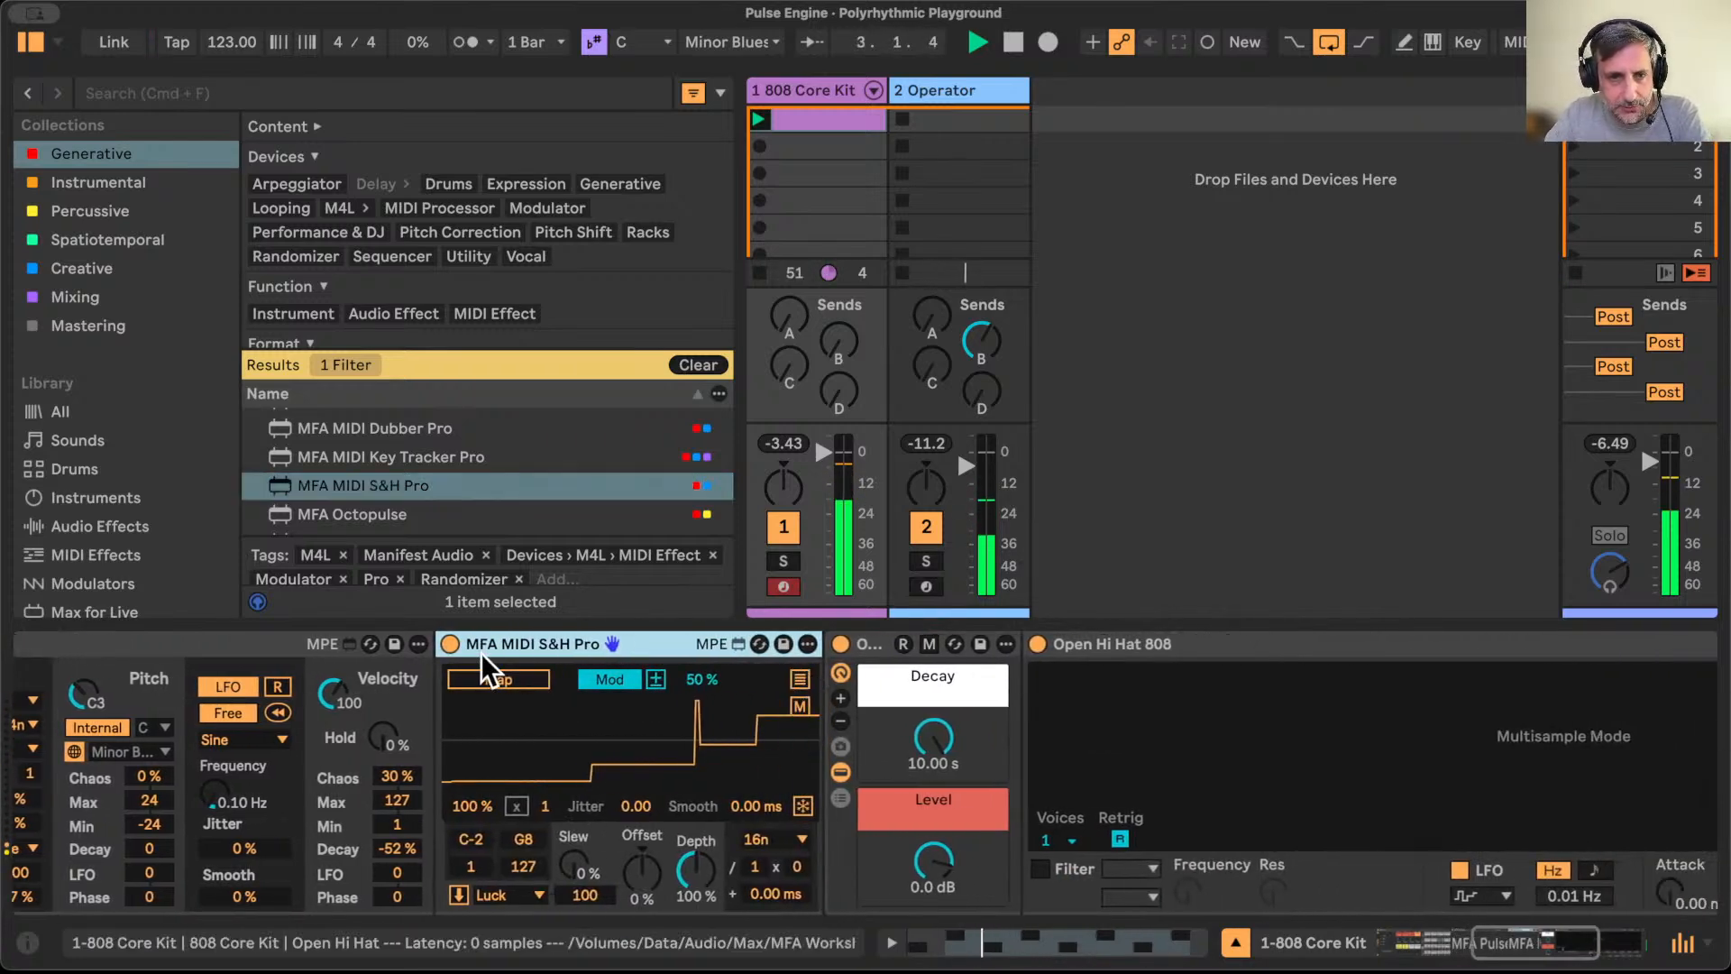
pyautogui.click(480, 675)
pyautogui.click(939, 752)
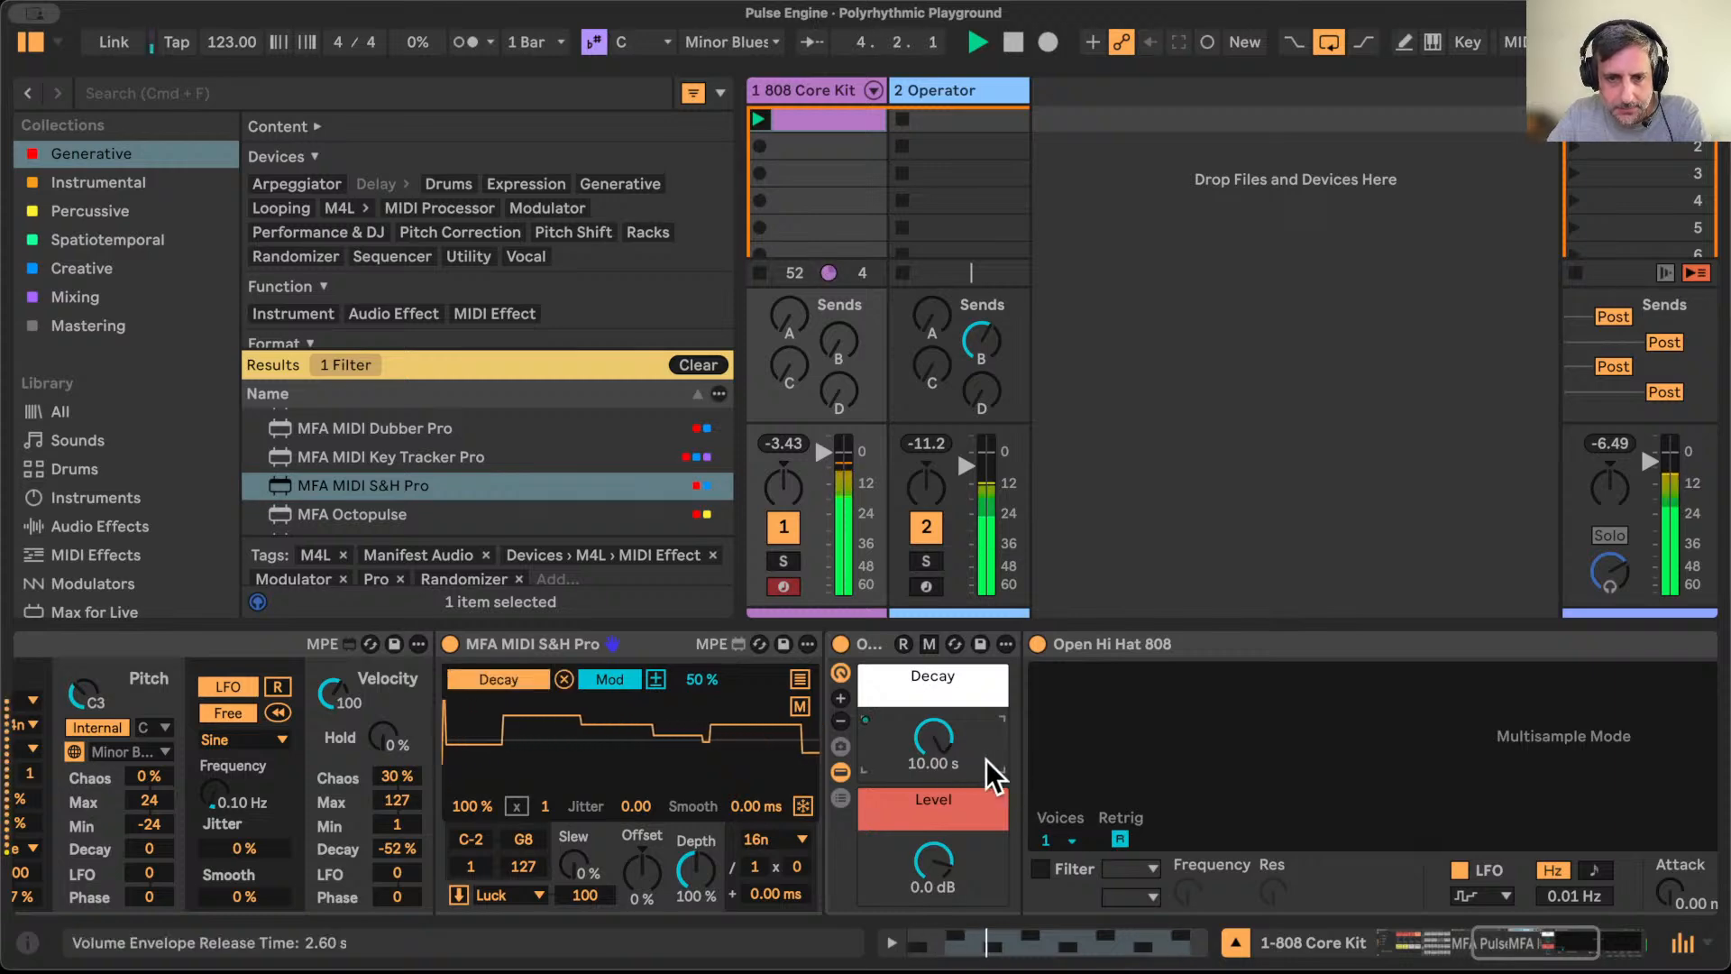
# Step: Shorten the Open Hi Hat's Decay to 11.8 ms and set the S&H Pro's modulation amount to 23%
pyautogui.moveTo(932, 740); pyautogui.dragTo(932, 824)
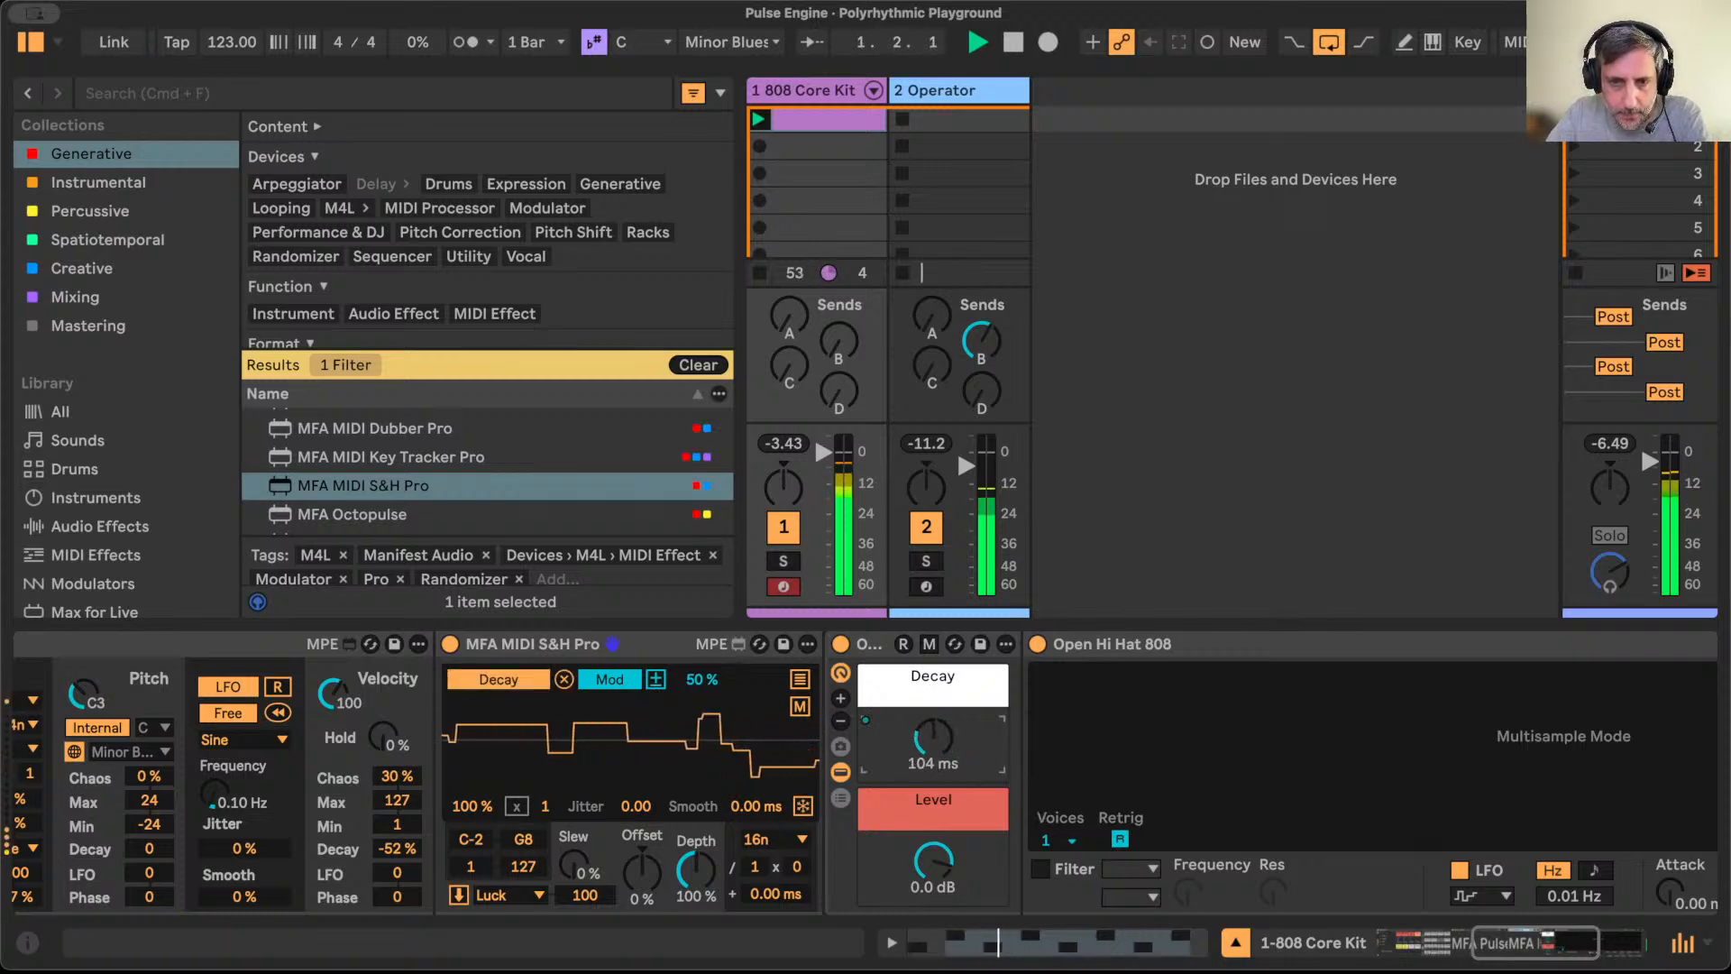
pyautogui.moveTo(697, 678); pyautogui.dragTo(697, 702)
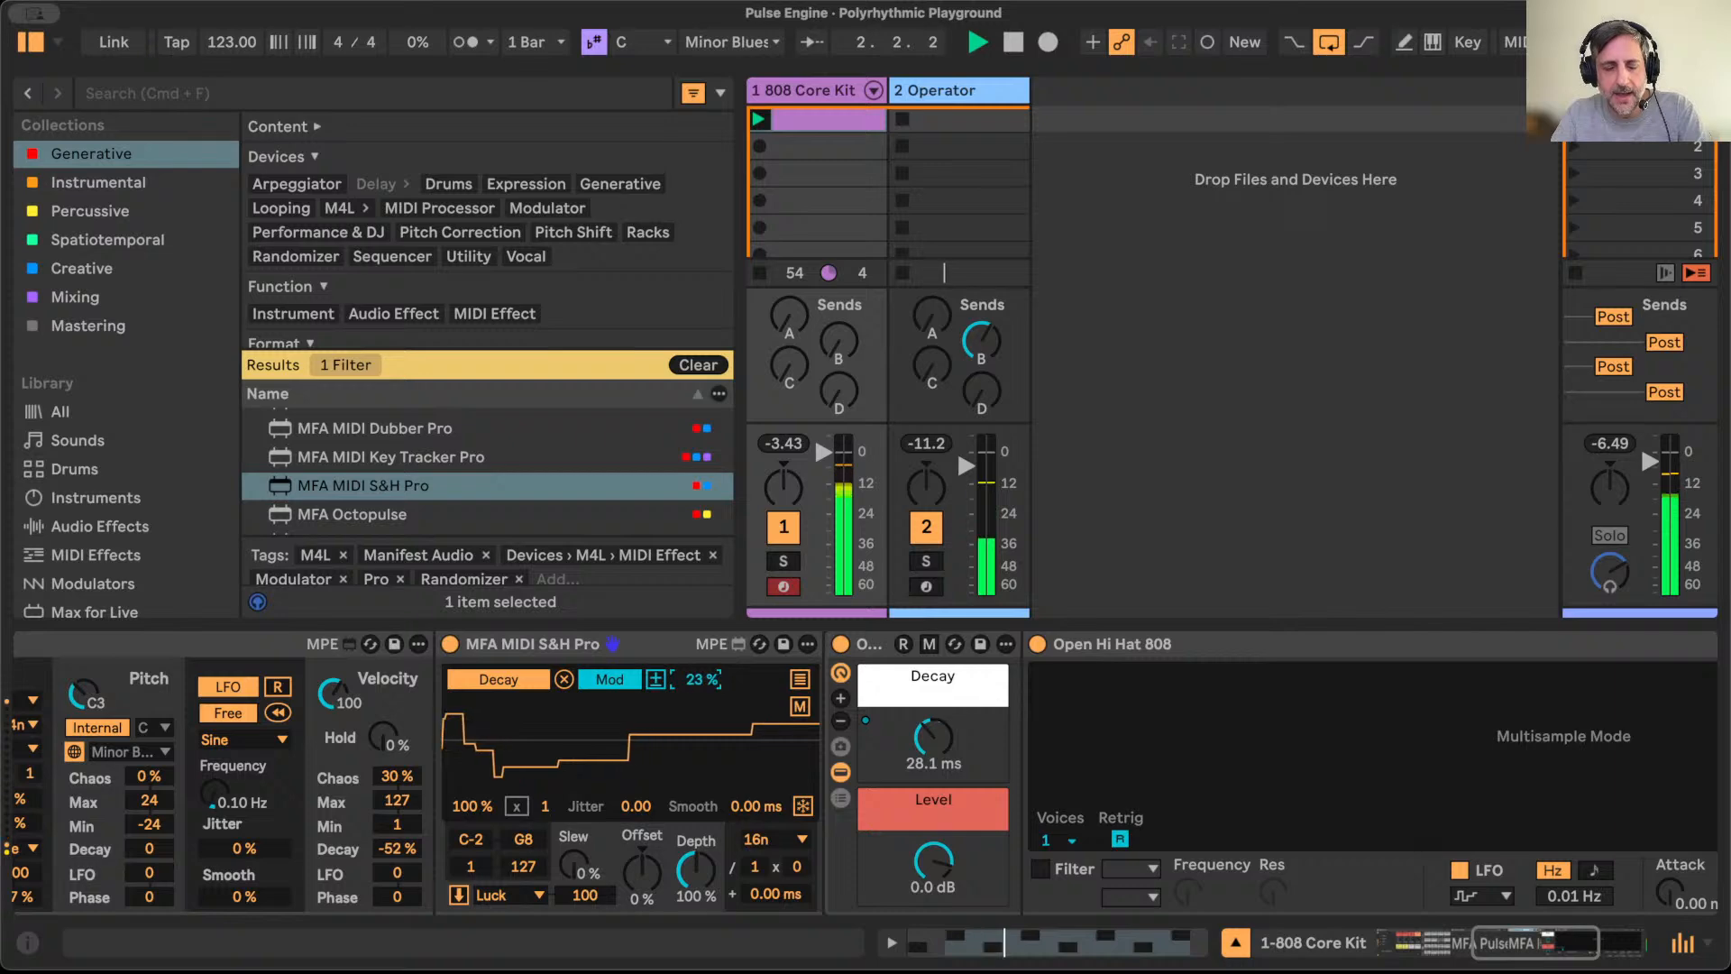
pyautogui.click(927, 739)
pyautogui.moveTo(927, 738)
pyautogui.mouseDown()
pyautogui.moveTo(927, 776)
pyautogui.moveTo(932, 738)
pyautogui.mouseUp()
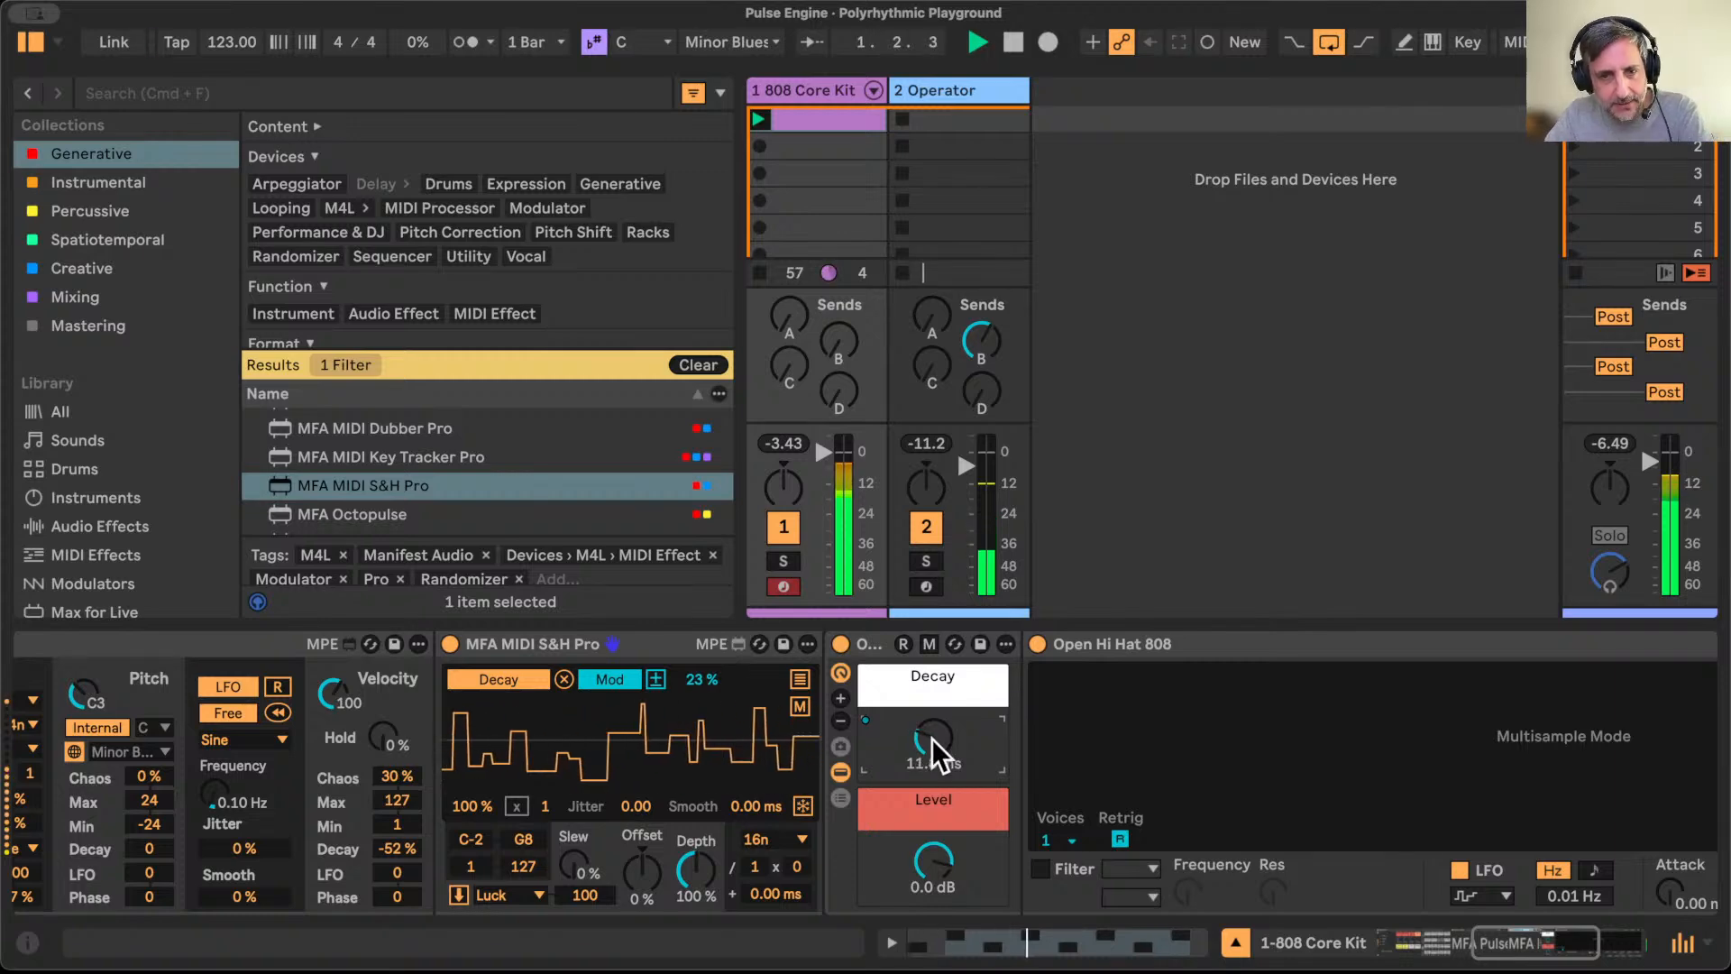
# Step: Limit the hi-hat Pulse Engine's rates to 8n through 32n
pyautogui.hscroll(-5, 662, 814)
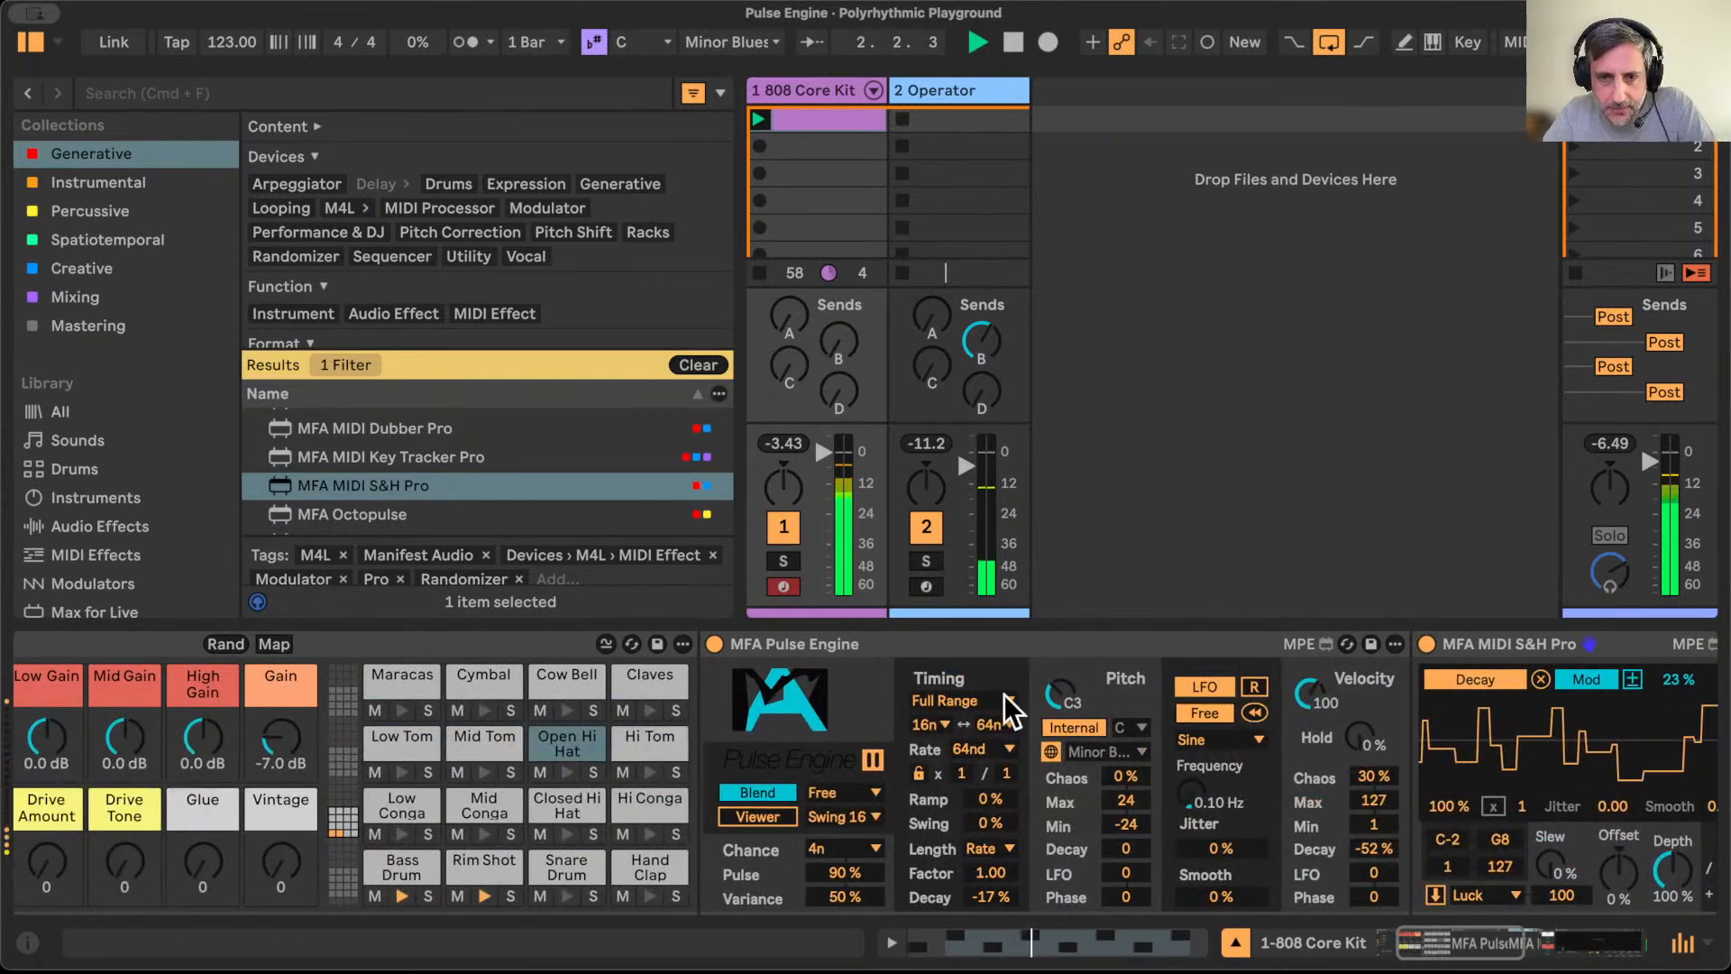
pyautogui.click(997, 723)
pyautogui.click(976, 310)
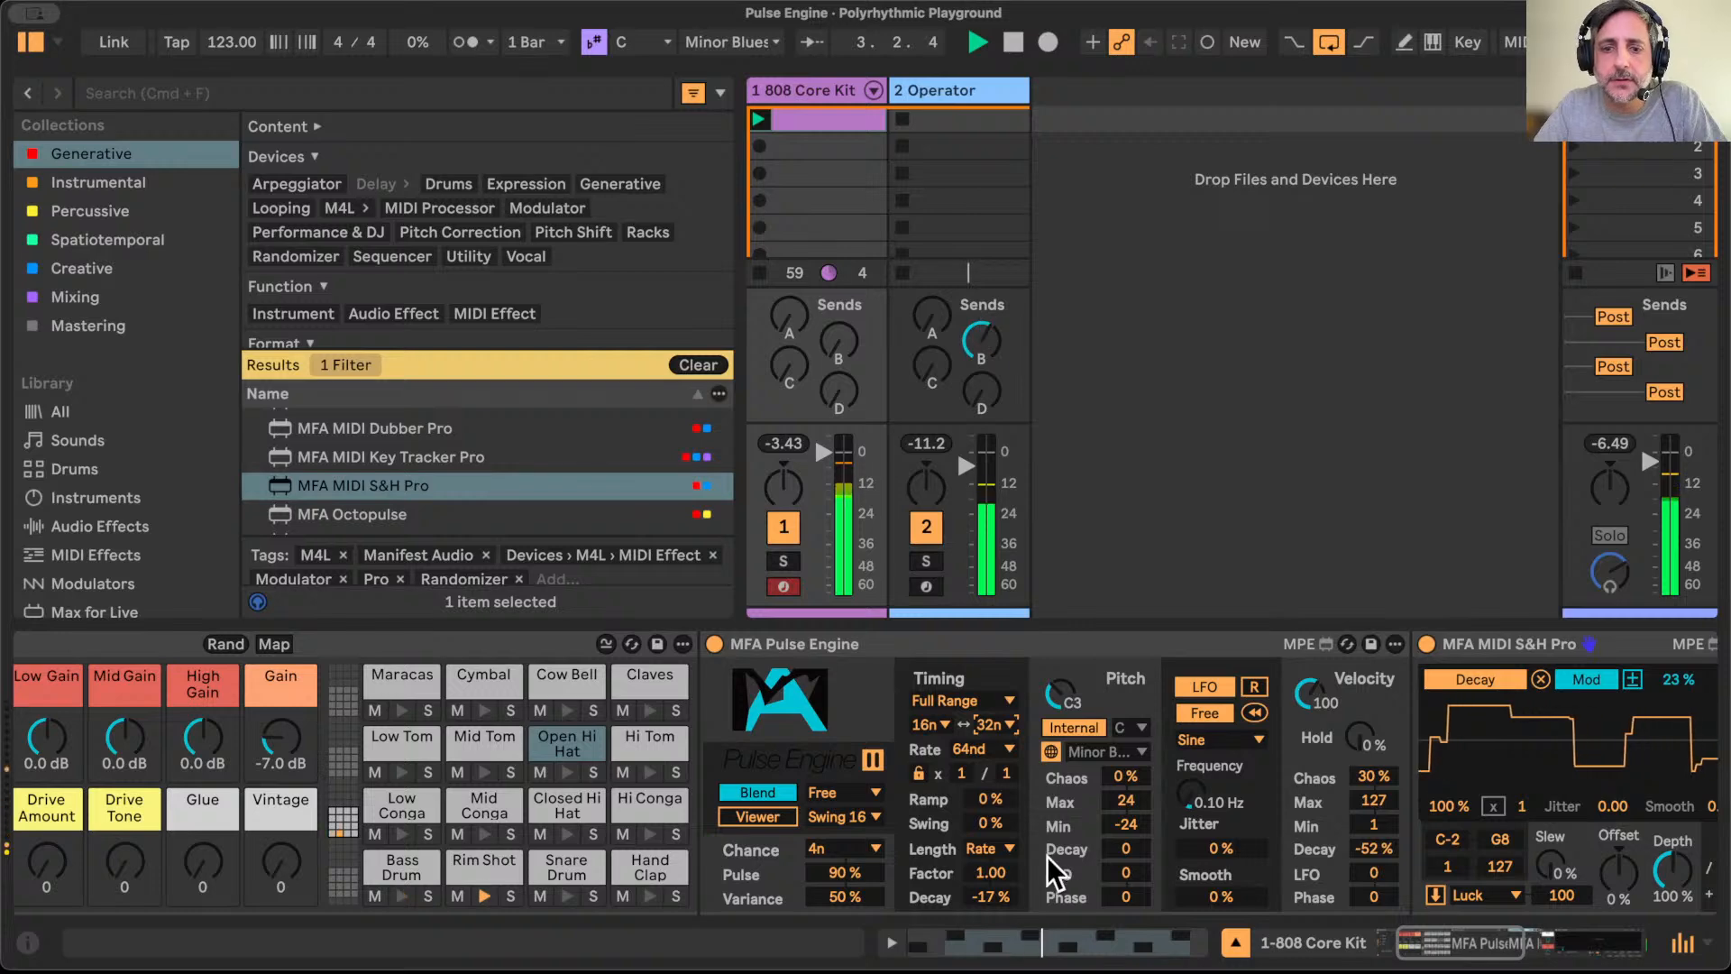
pyautogui.hscroll(5, 1044, 817)
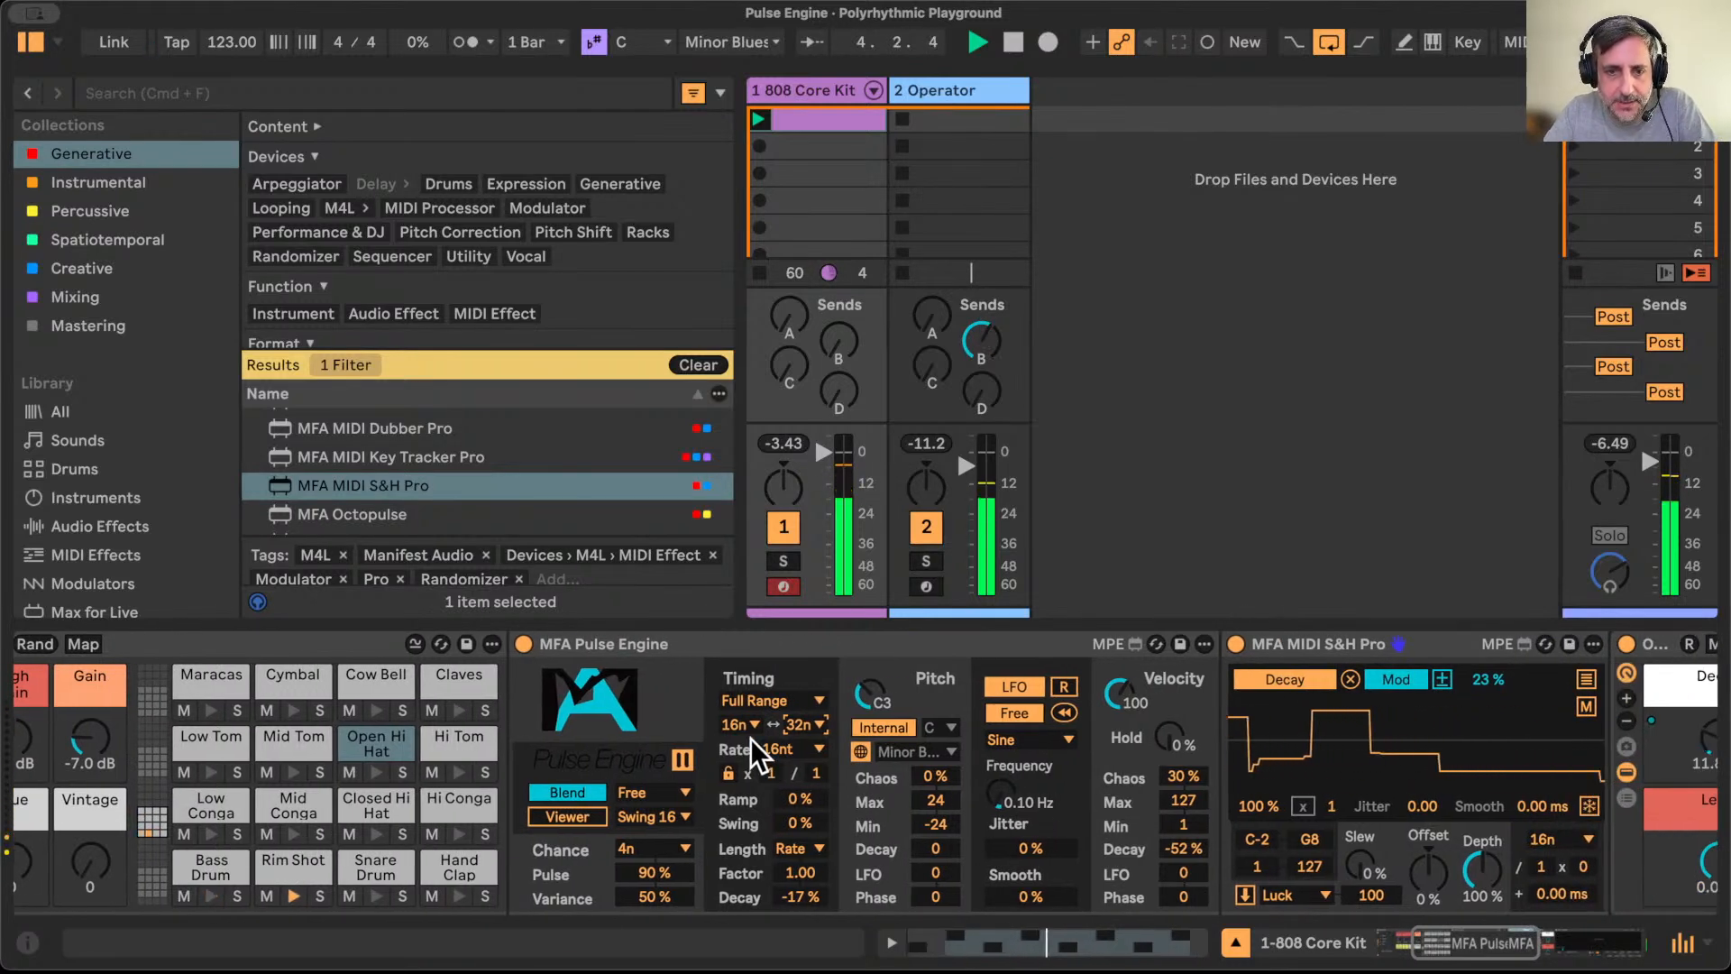
pyautogui.click(748, 721)
pyautogui.click(749, 461)
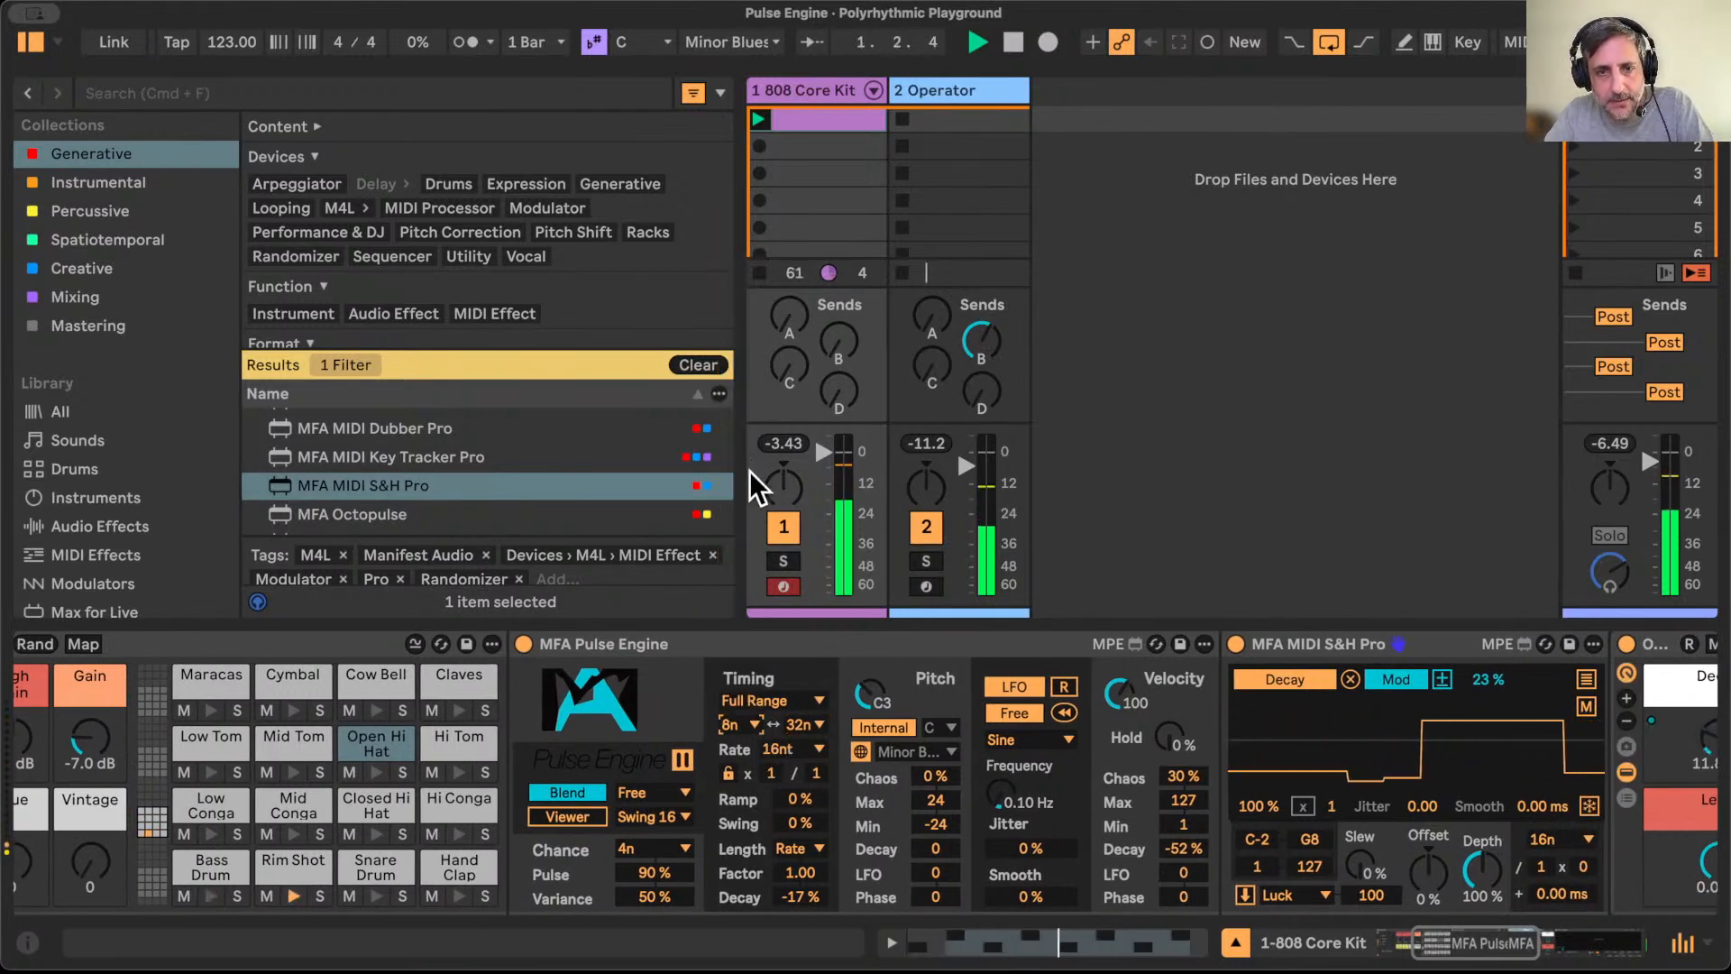
# Step: Set the Open Hi Hat's Decay to 30.2 ms and the S&H Pro's modulation amount to 13%
pyautogui.hscroll(10, 879, 739)
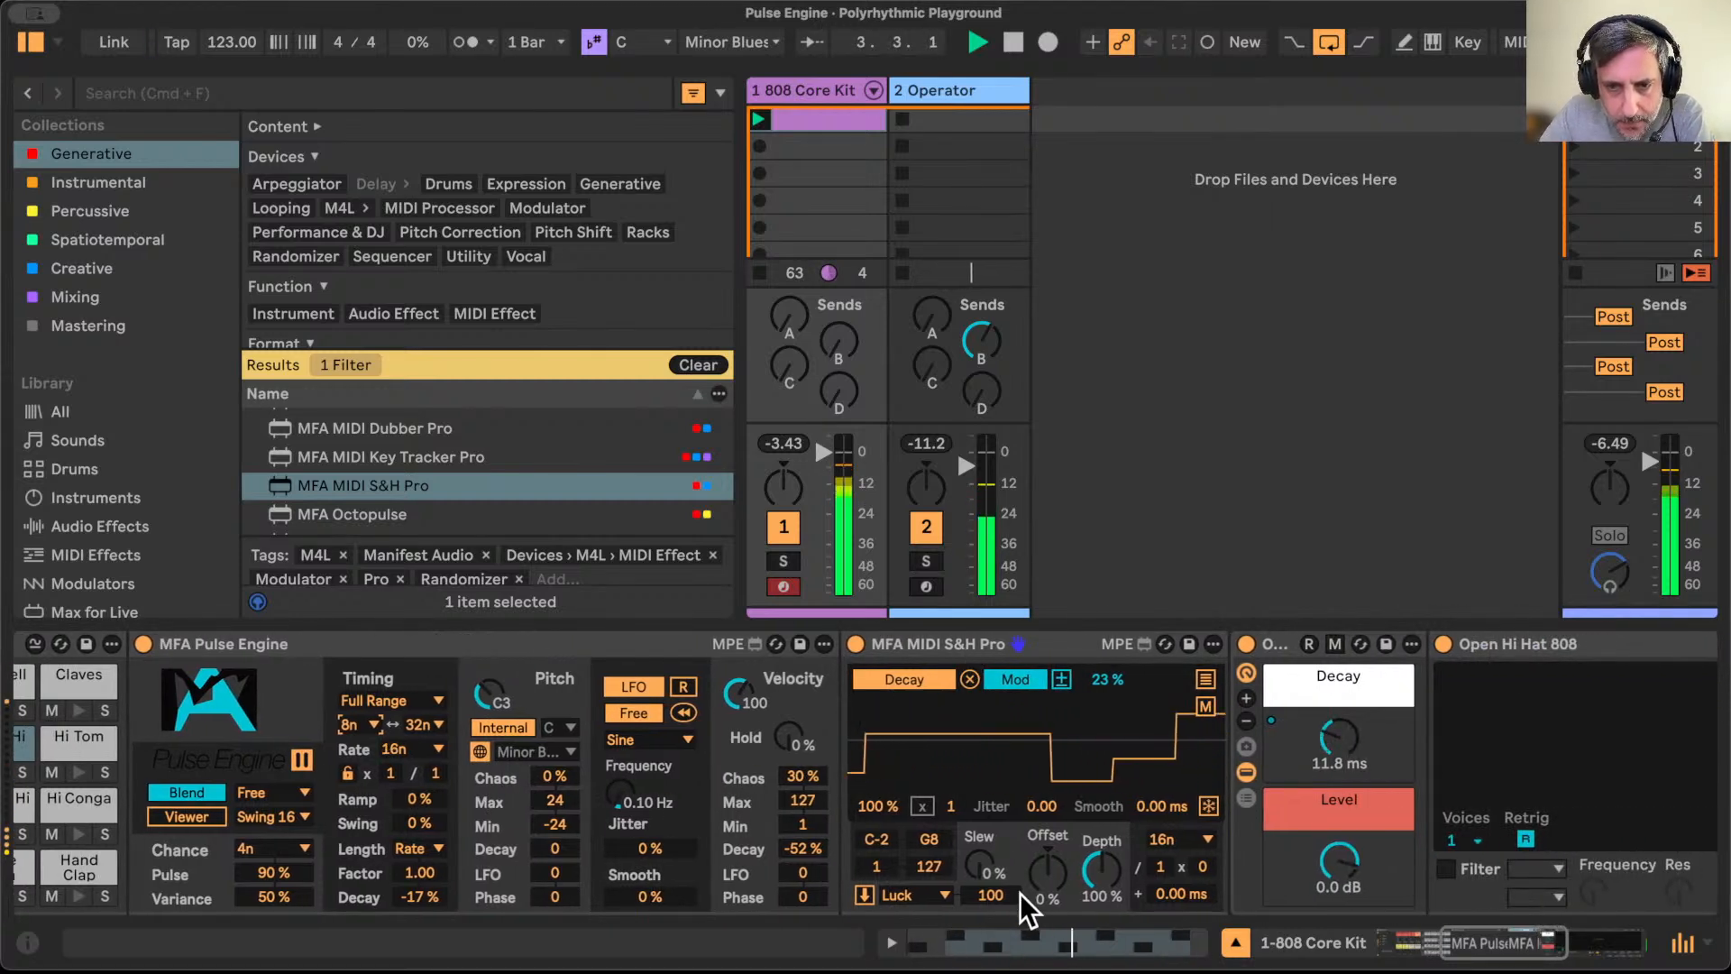
pyautogui.moveTo(1335, 745); pyautogui.dragTo(1336, 722)
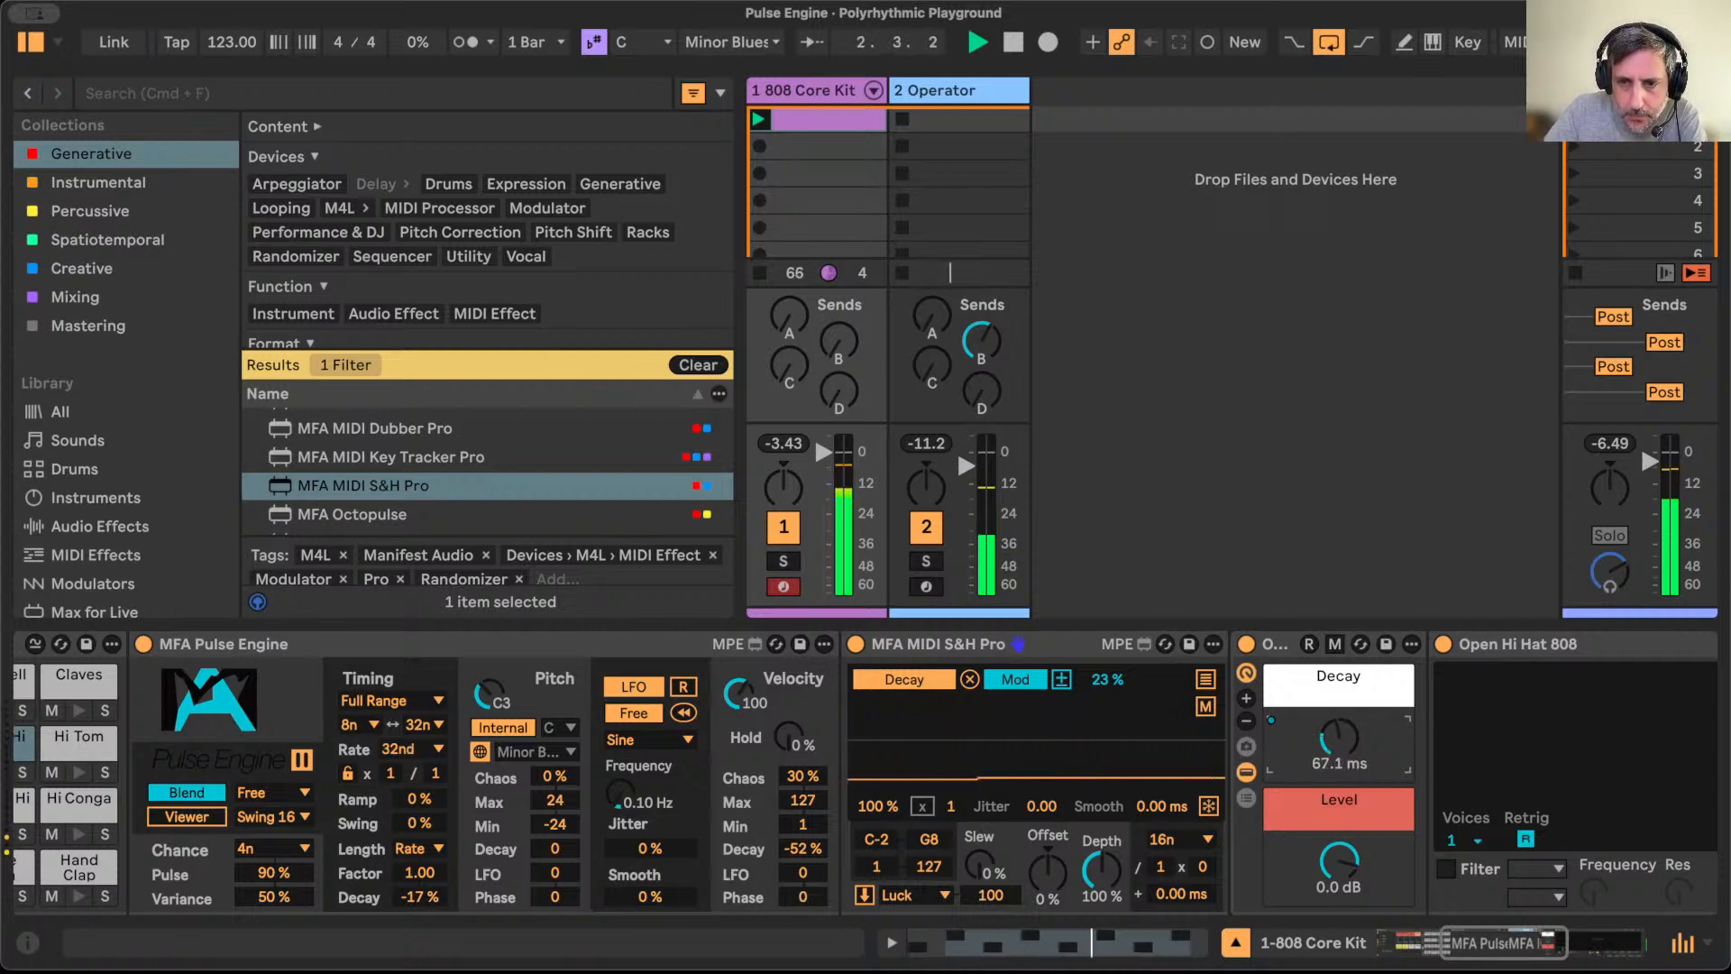
pyautogui.moveTo(1108, 680); pyautogui.dragTo(1107, 690)
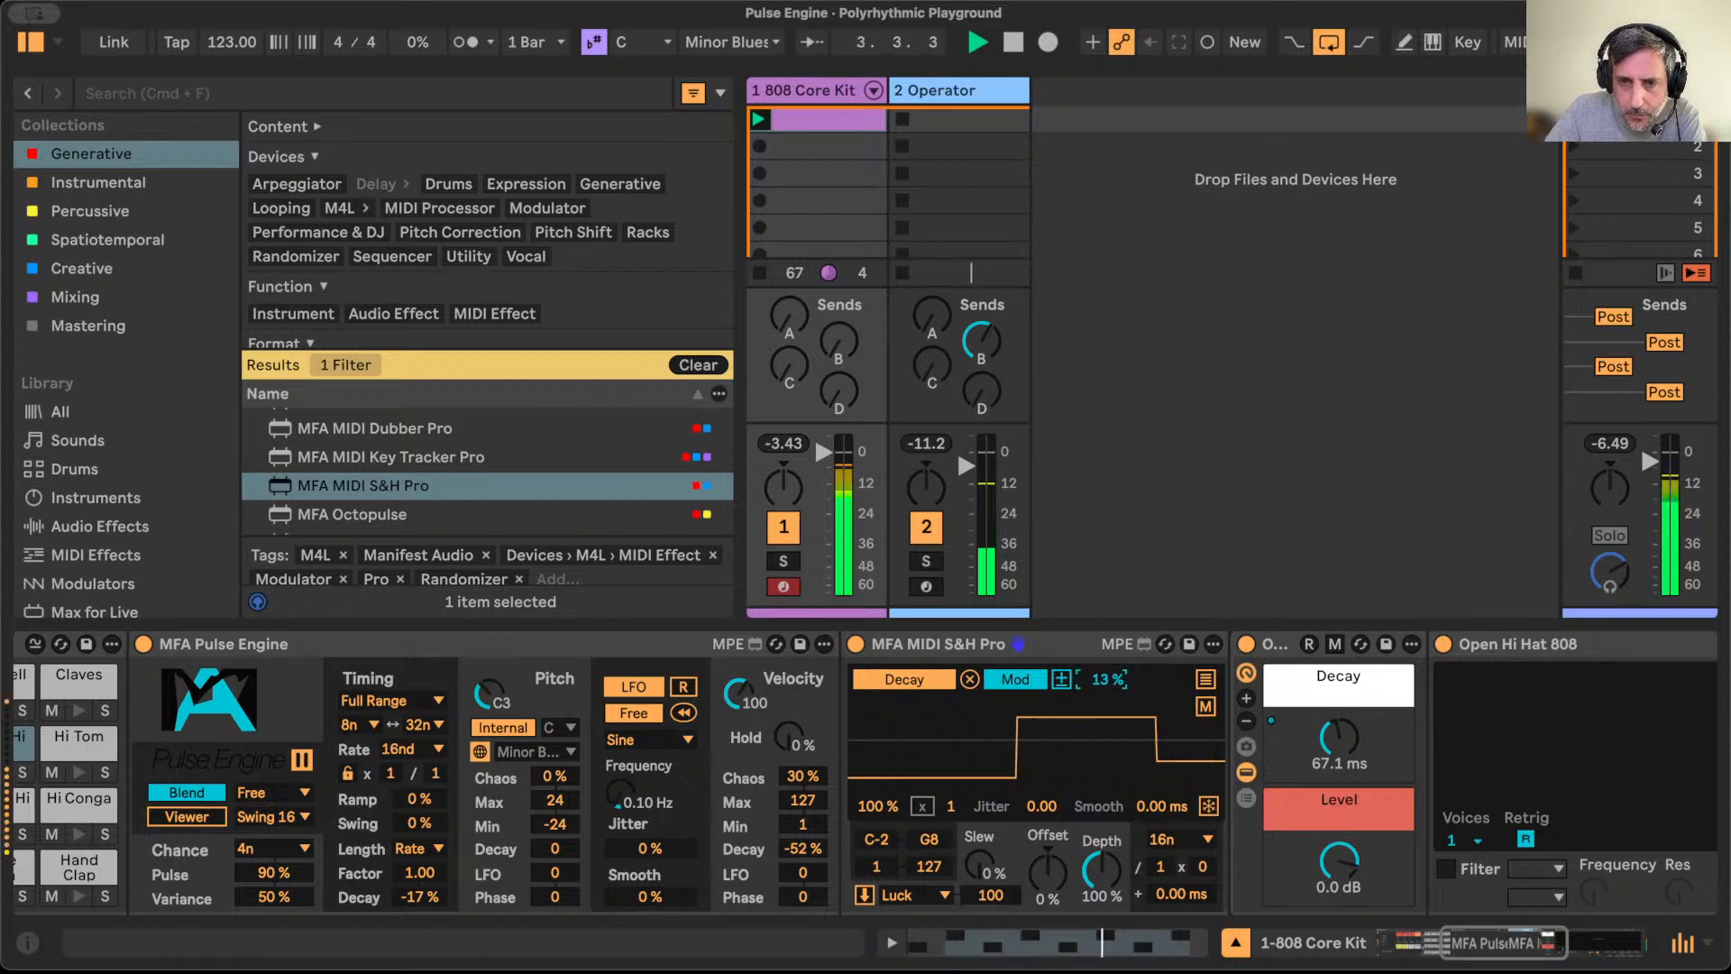
pyautogui.moveTo(1334, 735); pyautogui.dragTo(1334, 763)
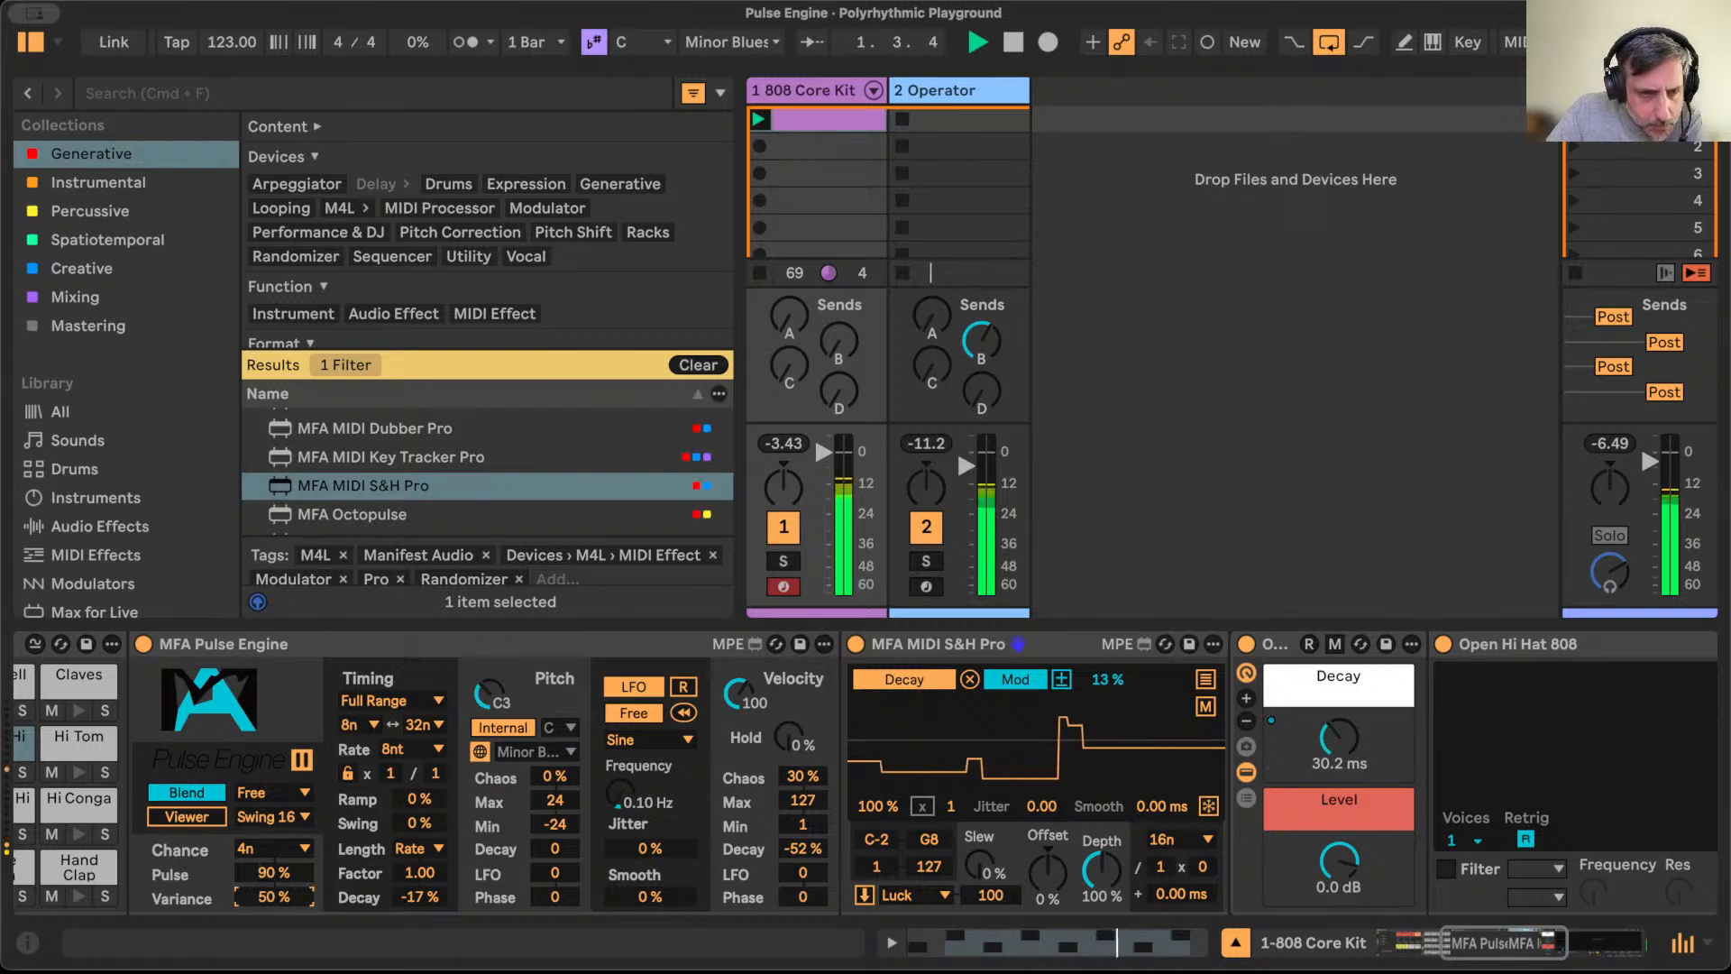
# Step: Set the hi-hat Pulse Engine's Pulse and Variance to 100% and reset its timing decay to 0%
pyautogui.moveTo(292, 880); pyautogui.dragTo(292, 880)
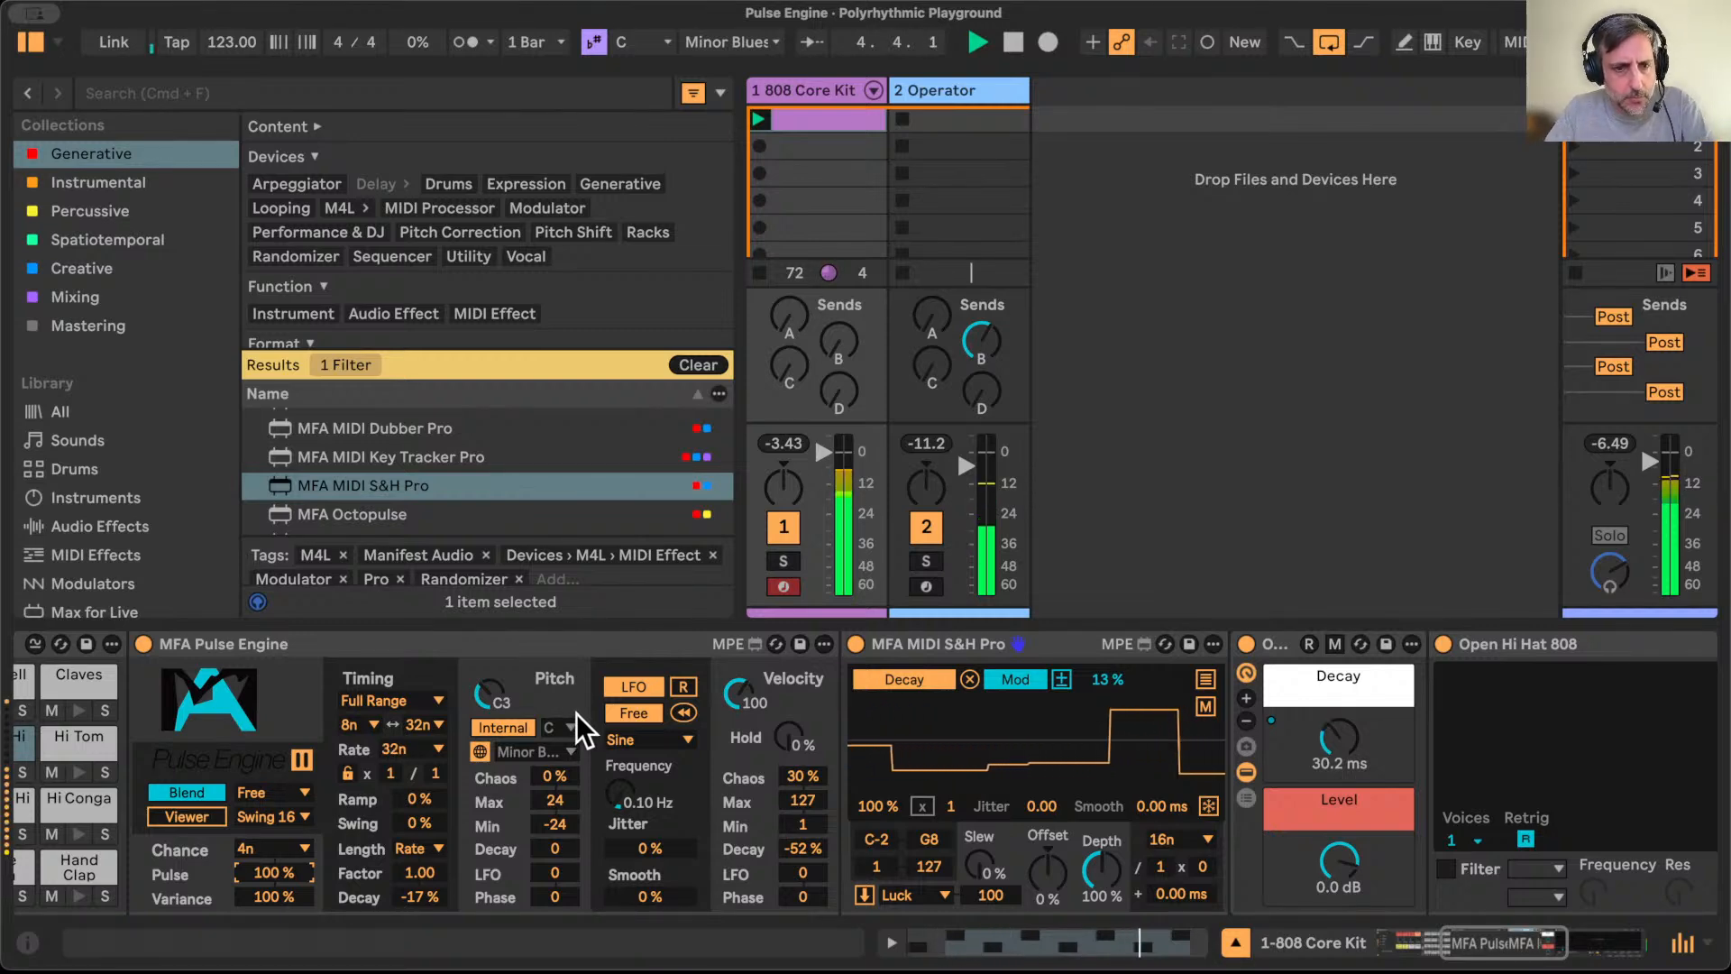
pyautogui.doubleClick(420, 897)
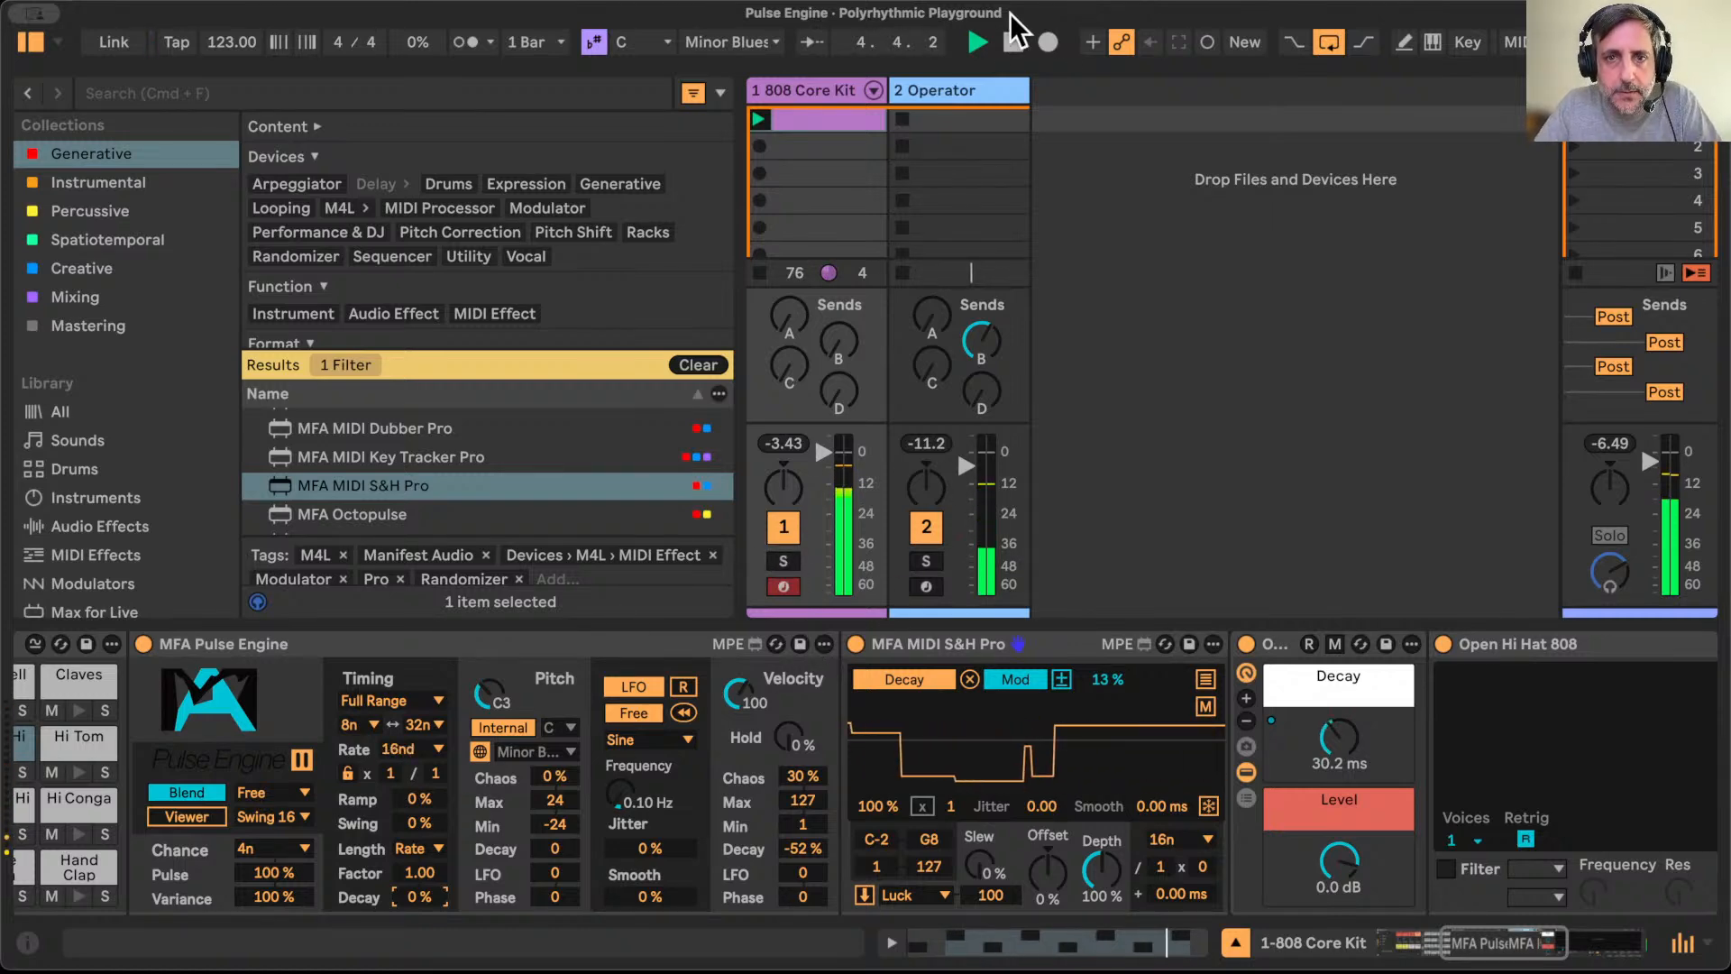
# Step: Pause the Operator track's Pulse Engine and set the hi-hat Pulse Engine's velocity chaos to 20%, minimum to 89 and decay to -27%
pyautogui.click(935, 92)
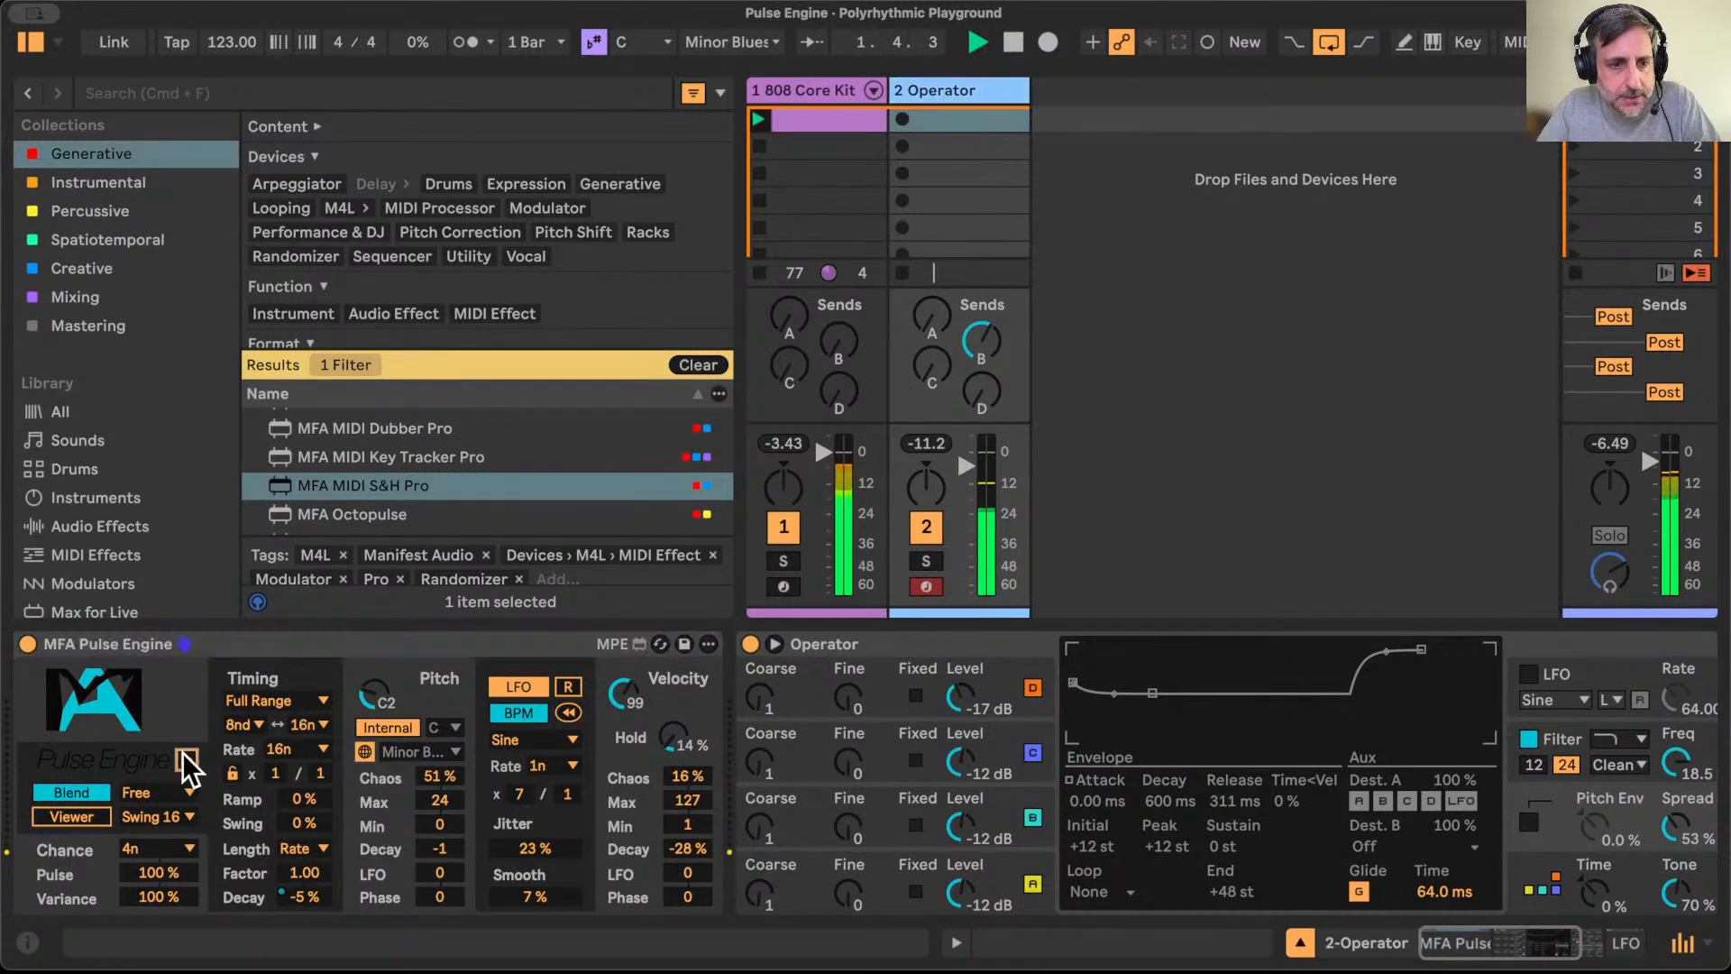
pyautogui.click(822, 80)
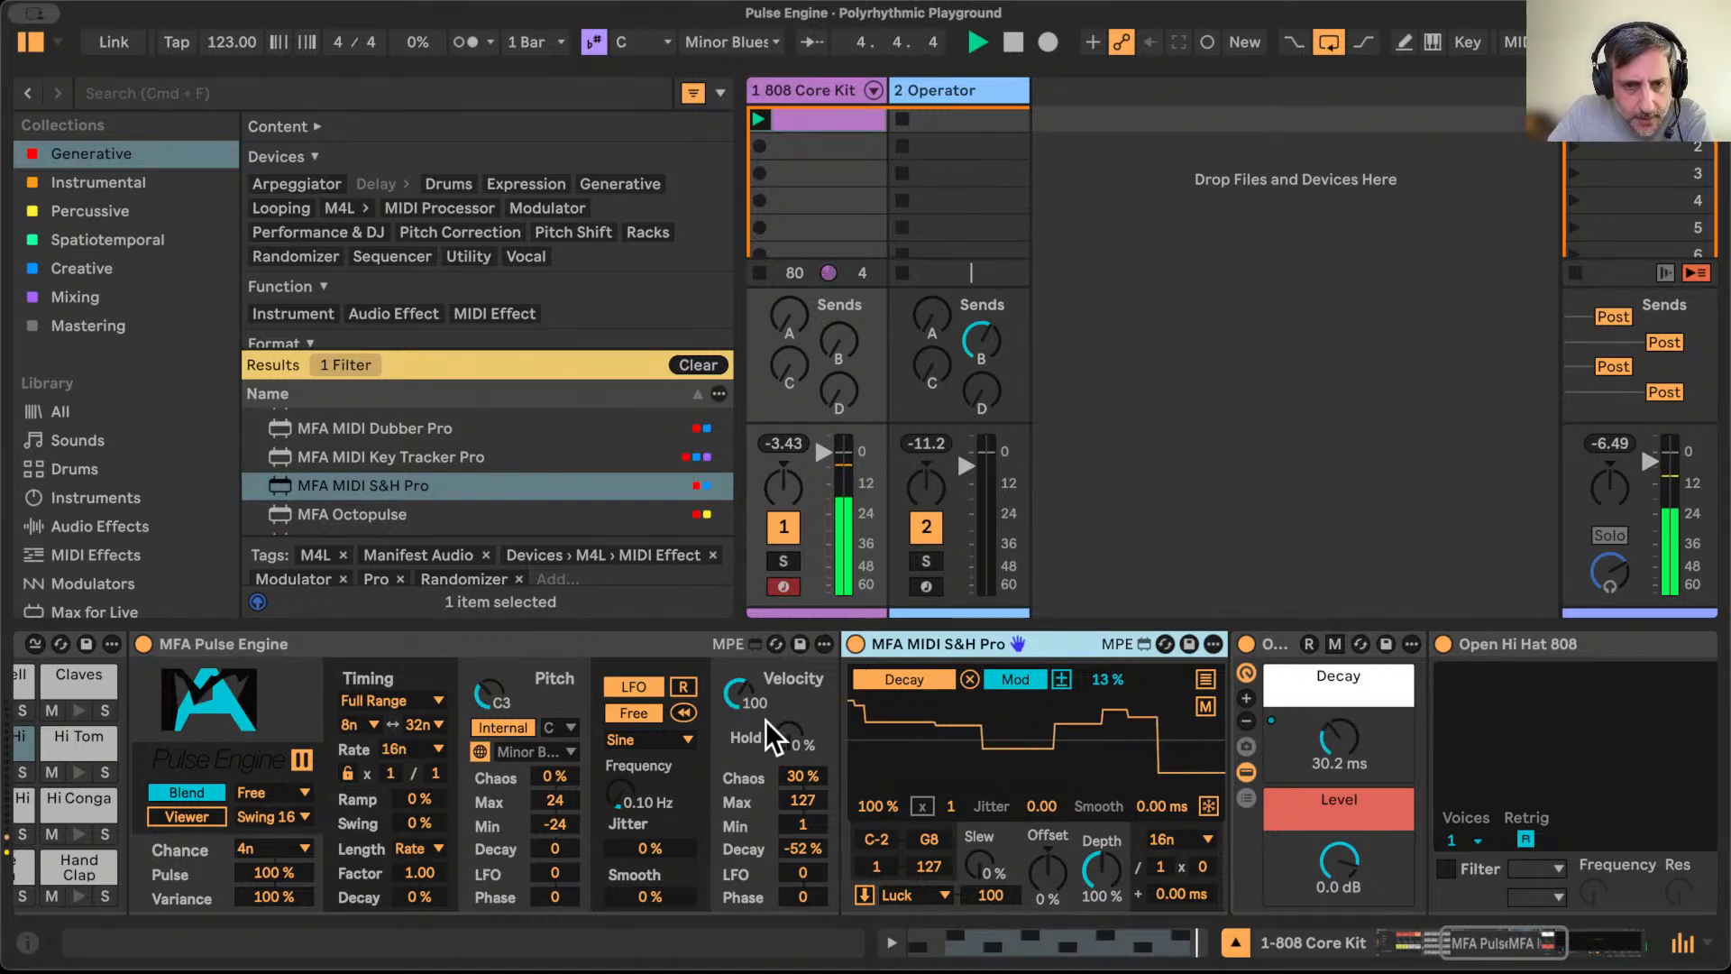
pyautogui.moveTo(800, 773)
pyautogui.mouseDown()
pyautogui.moveTo(803, 804)
pyautogui.moveTo(802, 744)
pyautogui.mouseUp()
pyautogui.moveTo(802, 840); pyautogui.dragTo(803, 818)
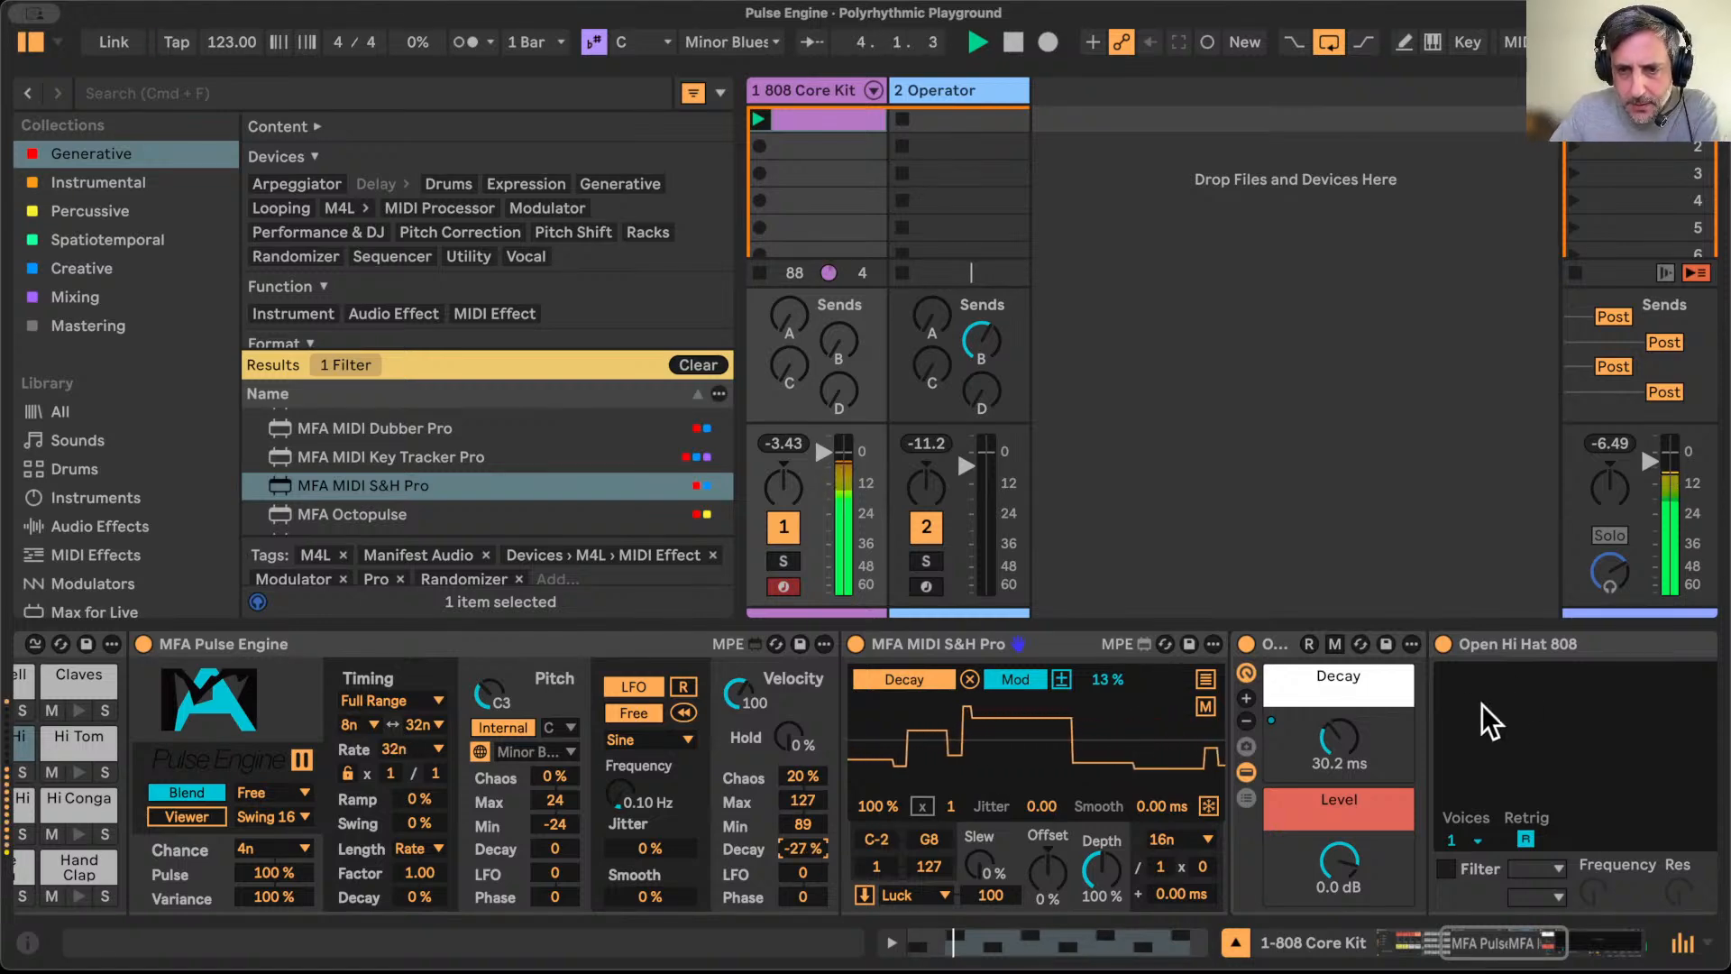
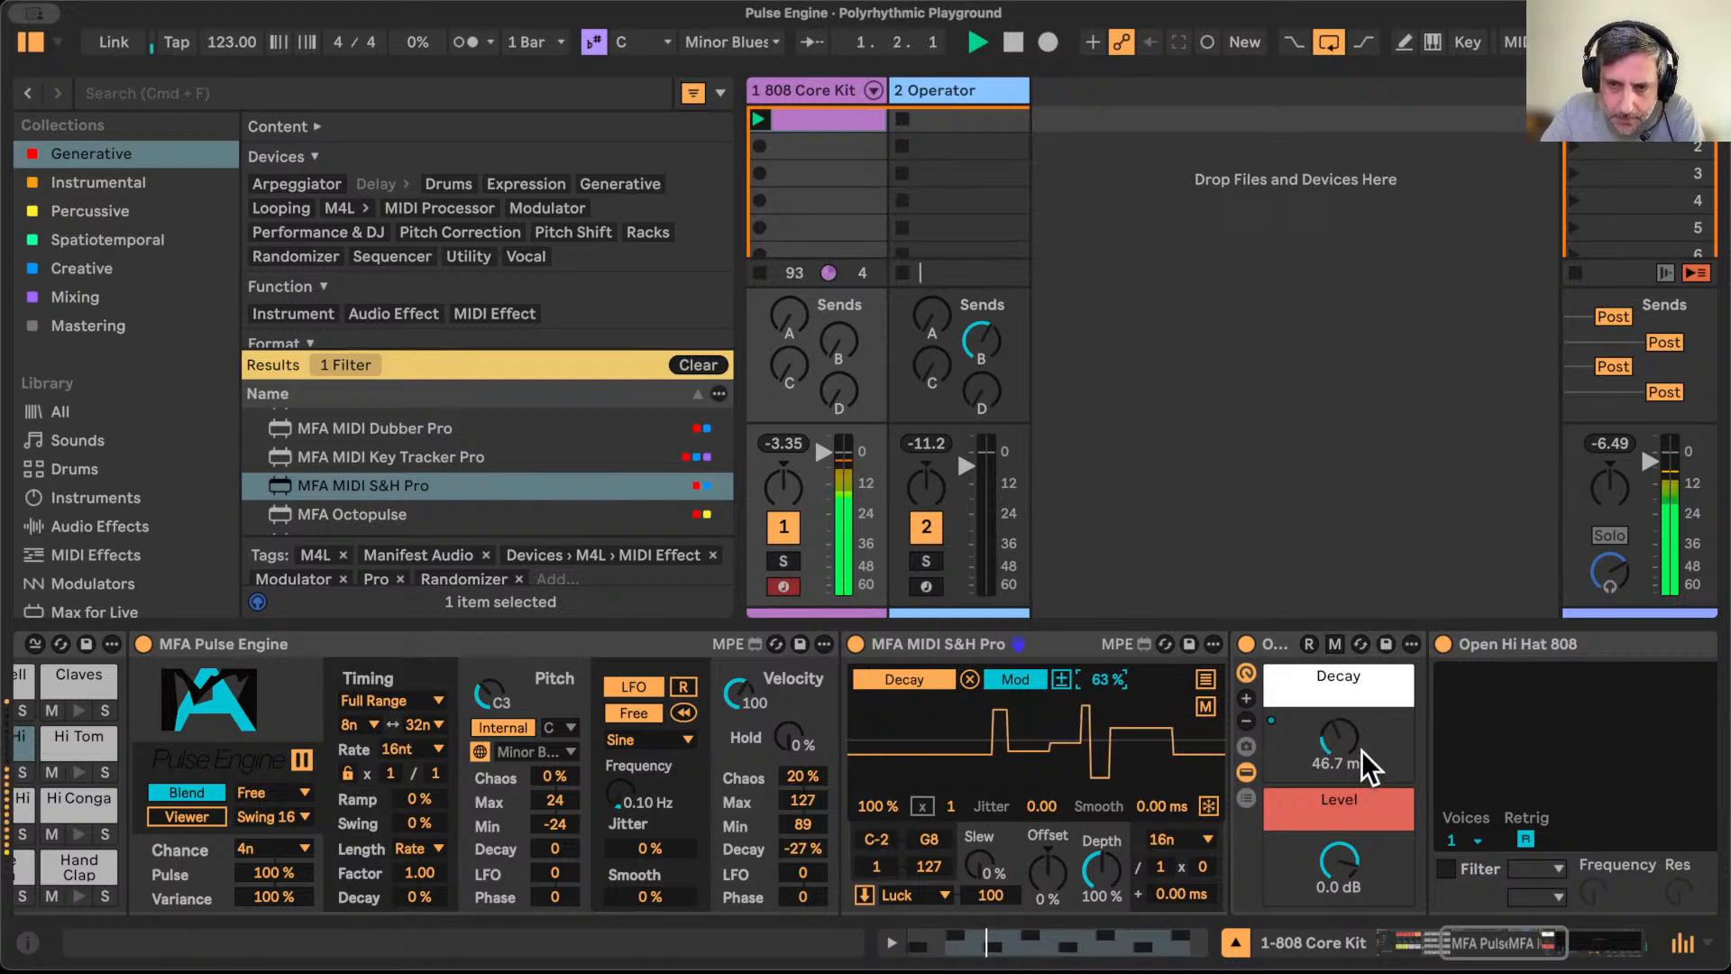
# Step: Set the S&H Pro's Smooth to 5 ms, enable its x multiplier at 3 and set the modulation amount to 27%
pyautogui.click(1154, 806)
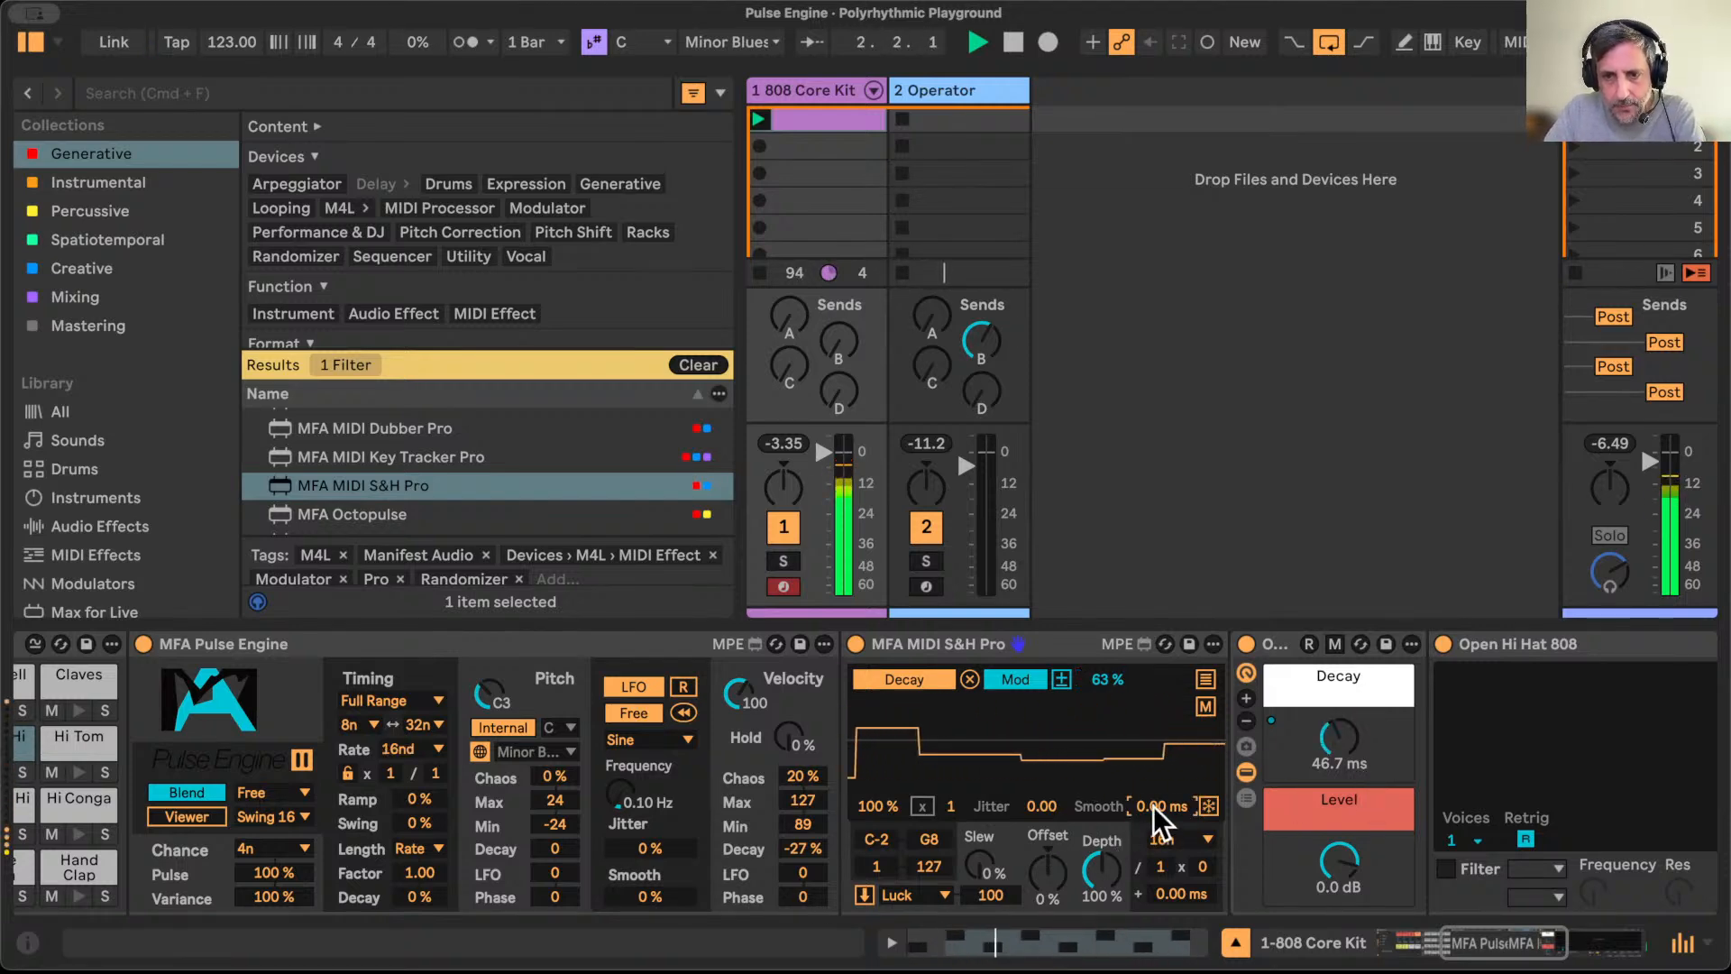
pyautogui.write('5')
pyautogui.press('Return')
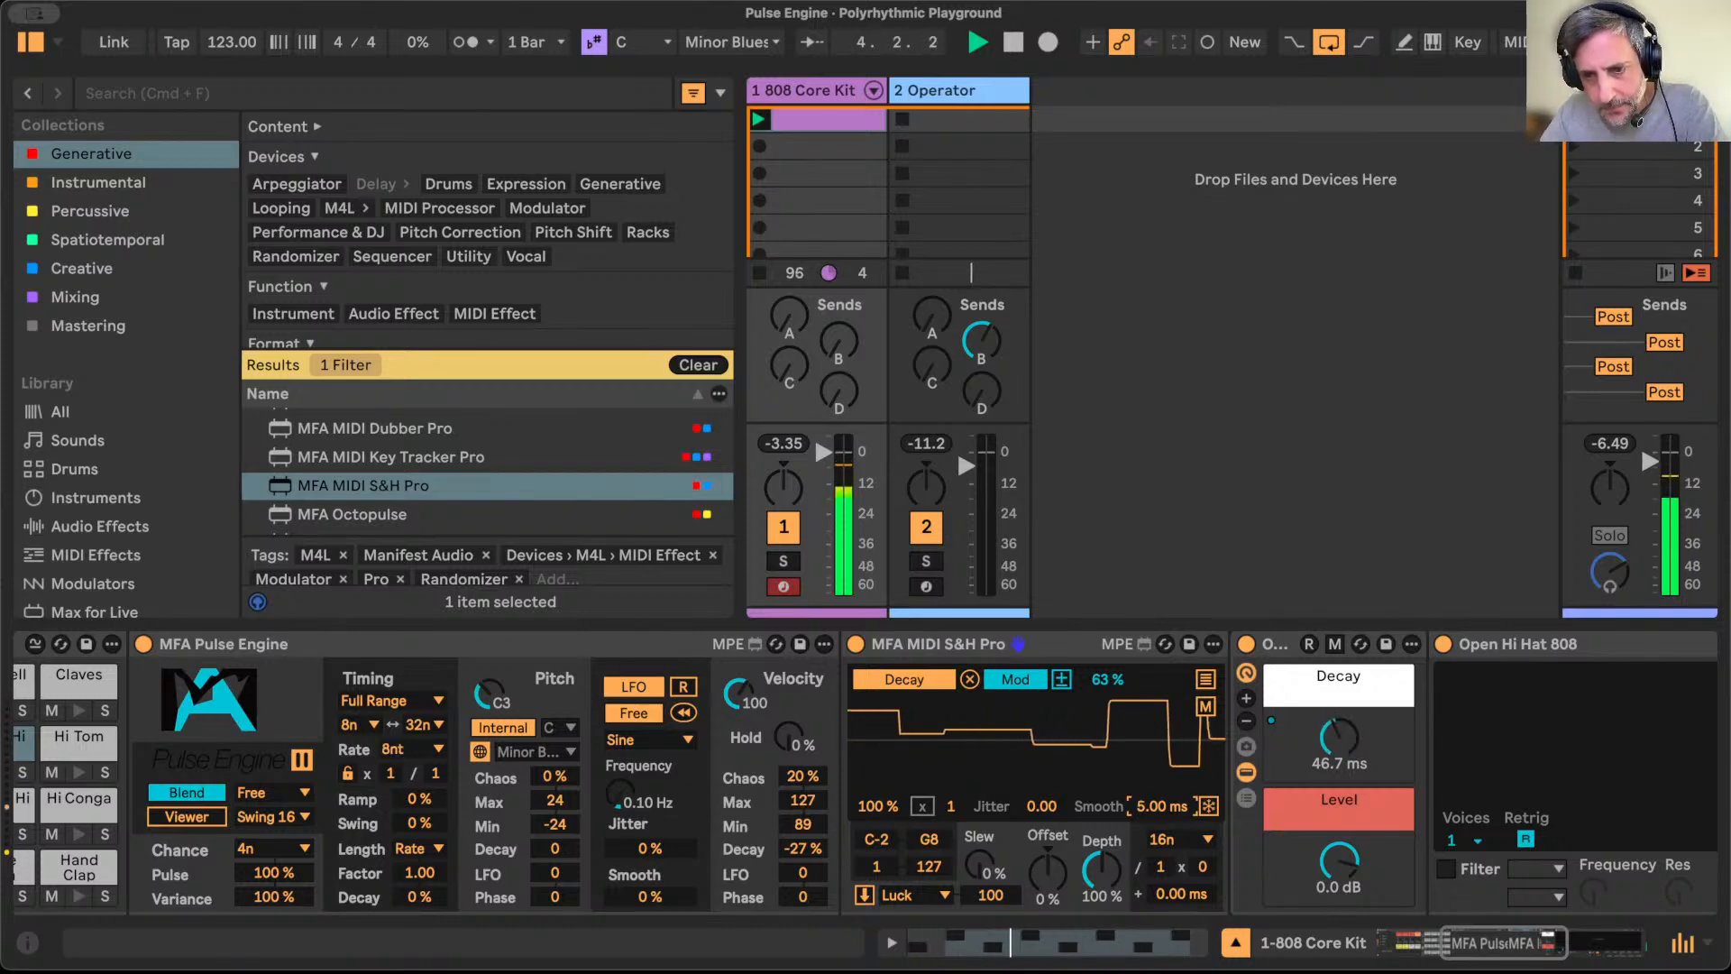
pyautogui.moveTo(947, 805); pyautogui.dragTo(947, 795)
pyautogui.press('Up')
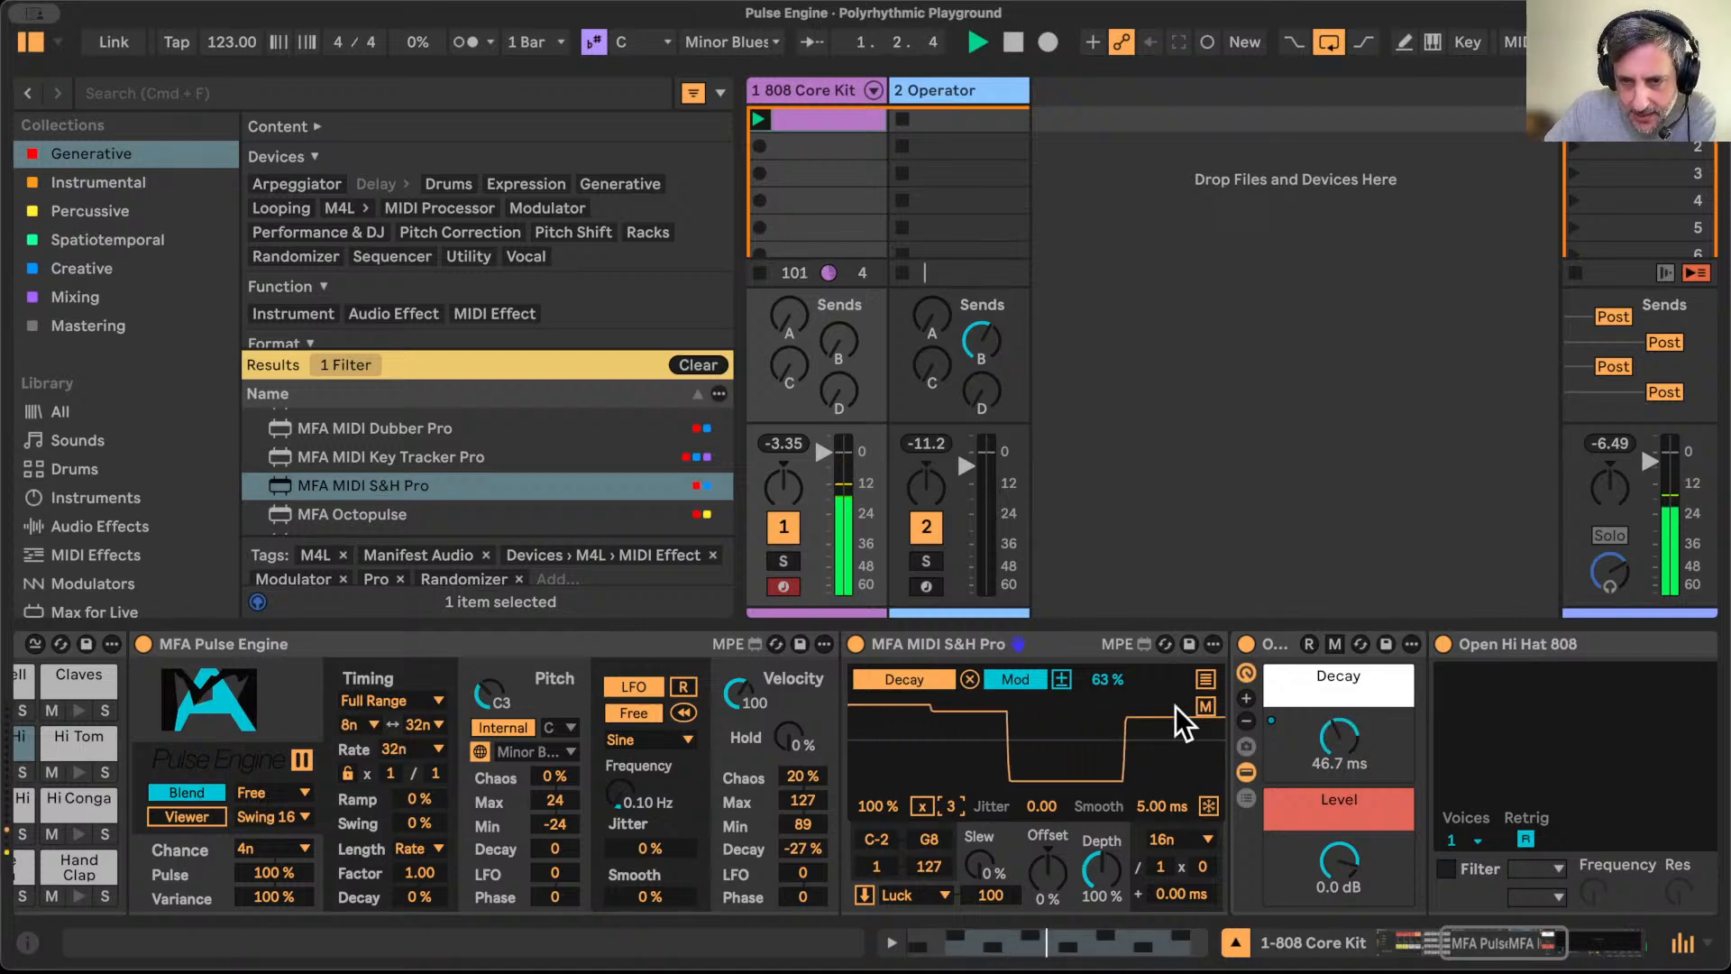
pyautogui.moveTo(1105, 679); pyautogui.dragTo(1105, 715)
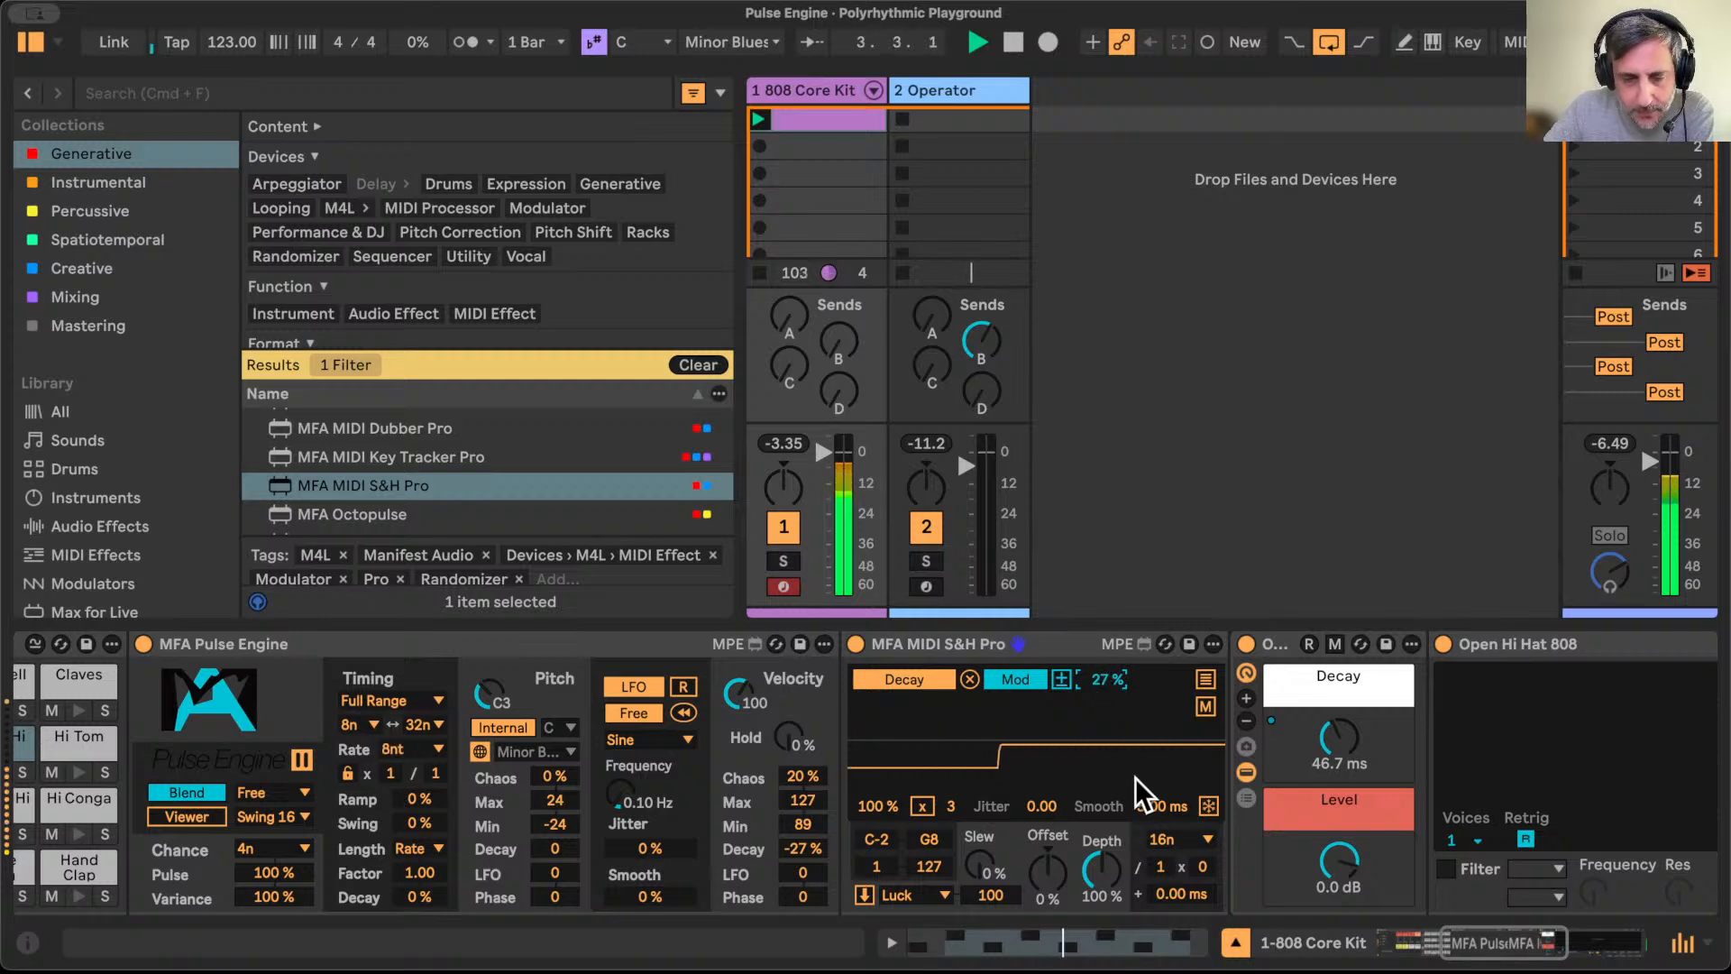
# Step: Resume the Operator track's Pulse Engine and return to the 808 Core Kit track
pyautogui.hscroll(-5, 906, 728)
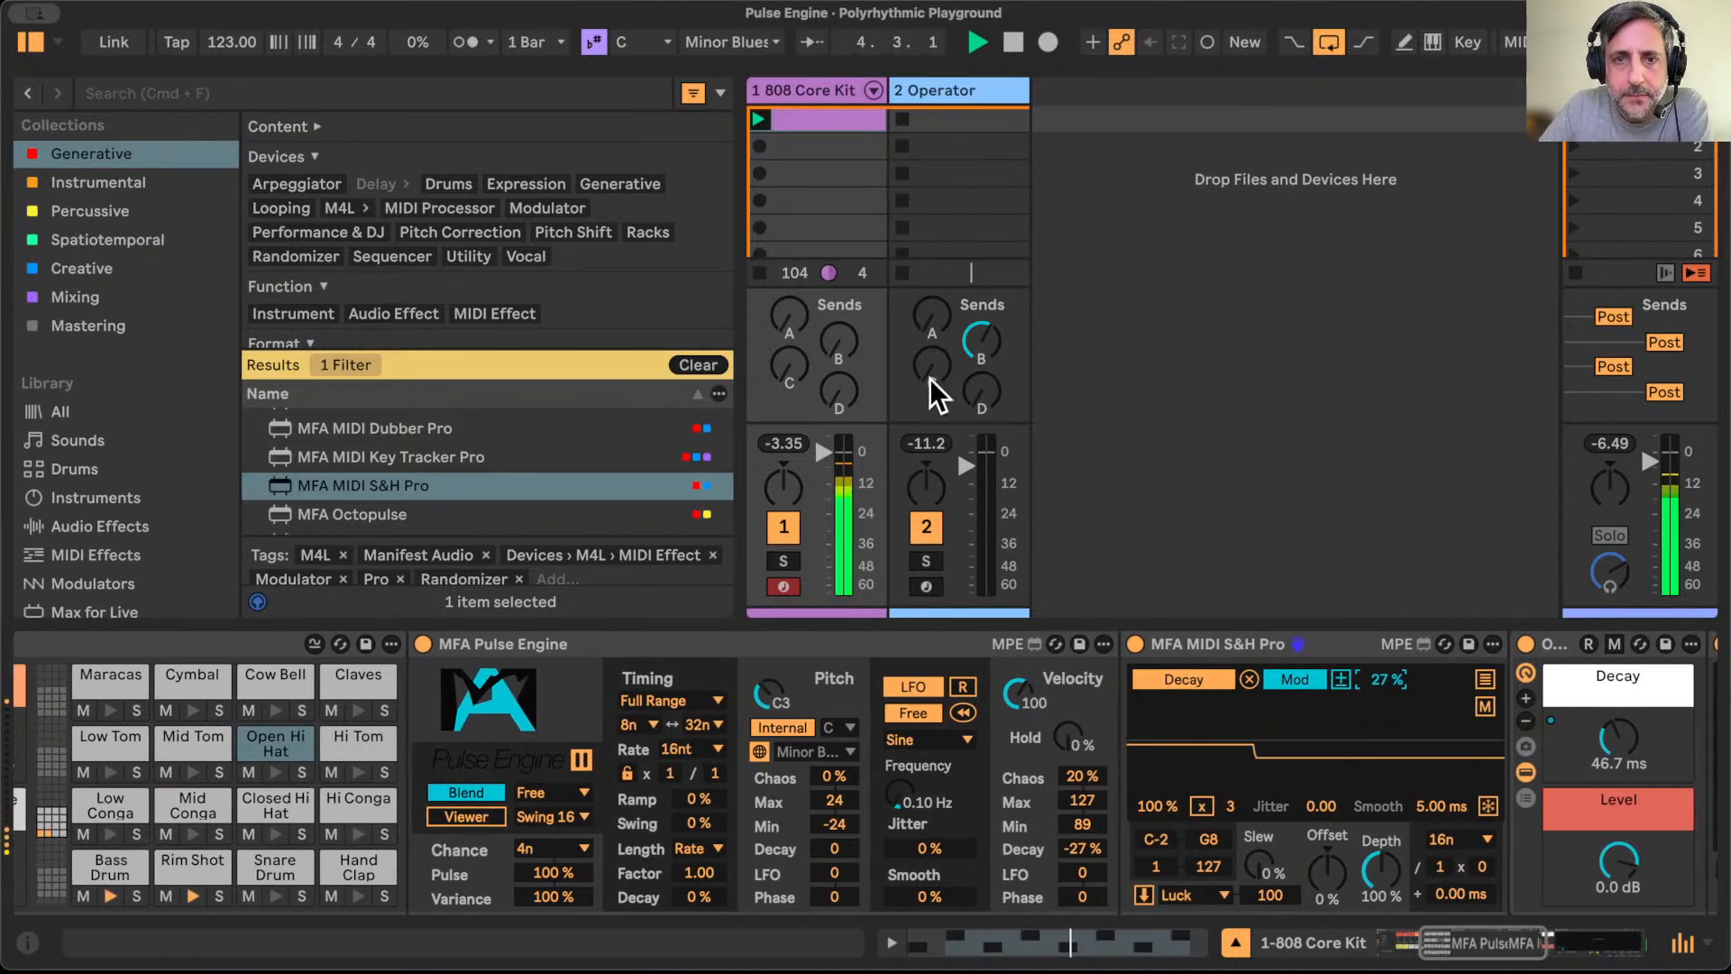
pyautogui.click(957, 86)
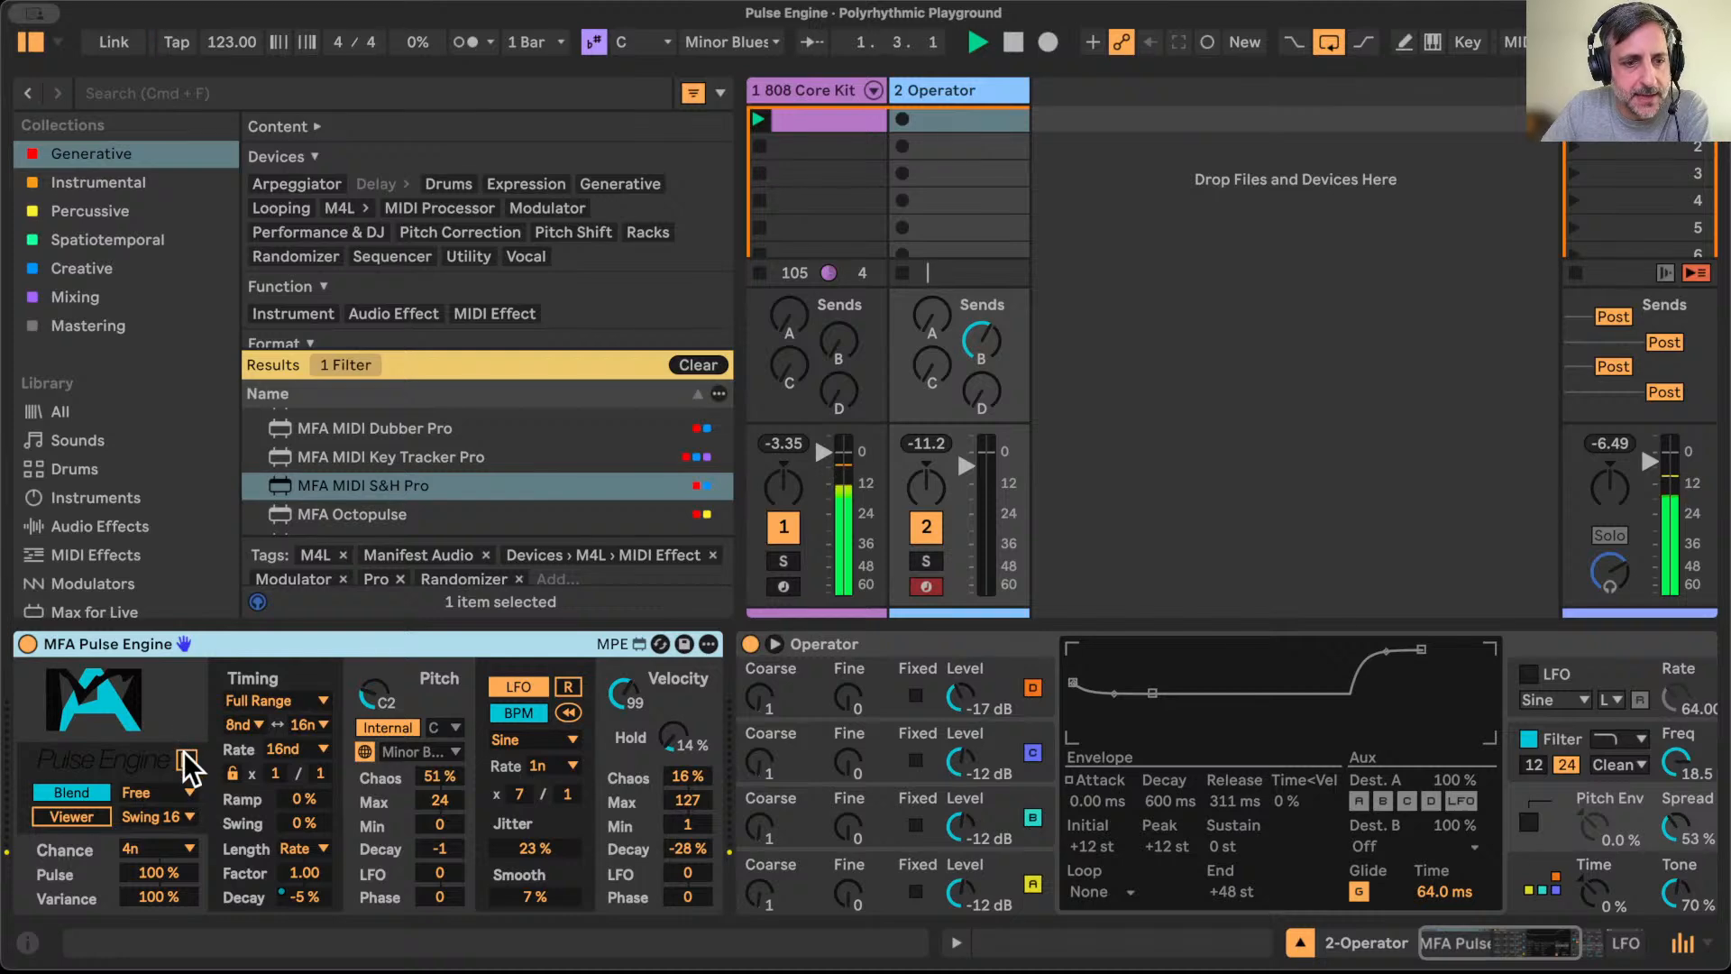
pyautogui.click(822, 90)
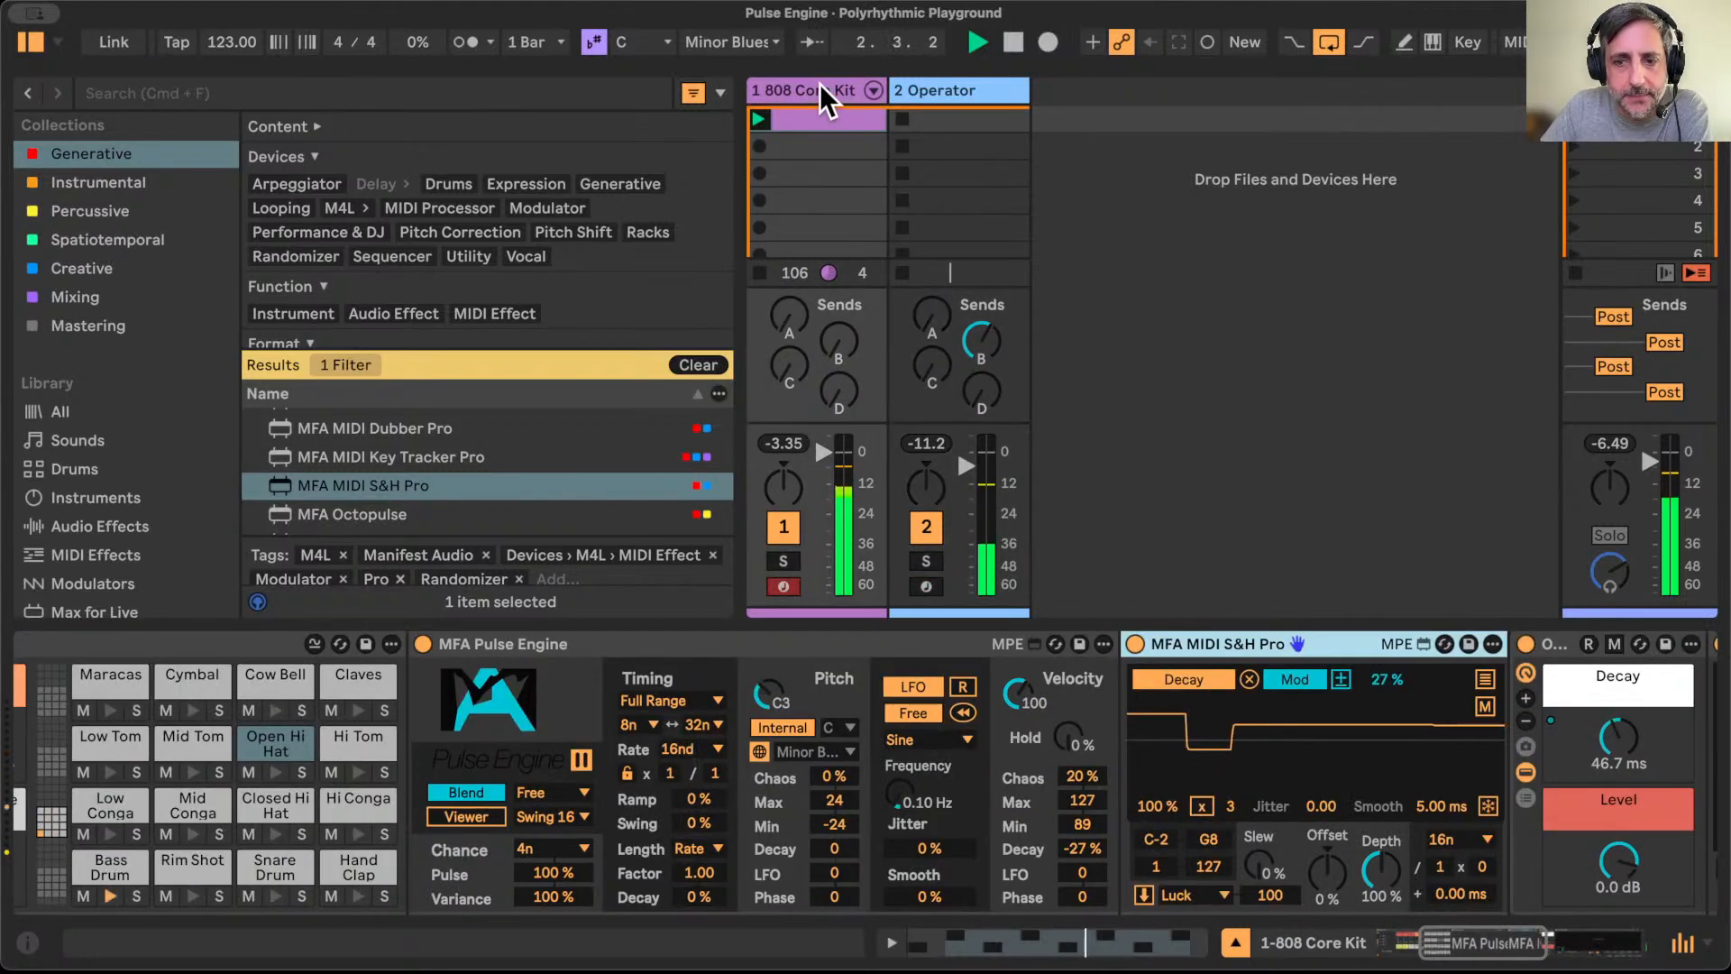
# Step: Lower the Open Hi Hat's Level to -2.187 dB and set its Pulse Engine's timing decay to -9%
pyautogui.hscroll(8, 1154, 825)
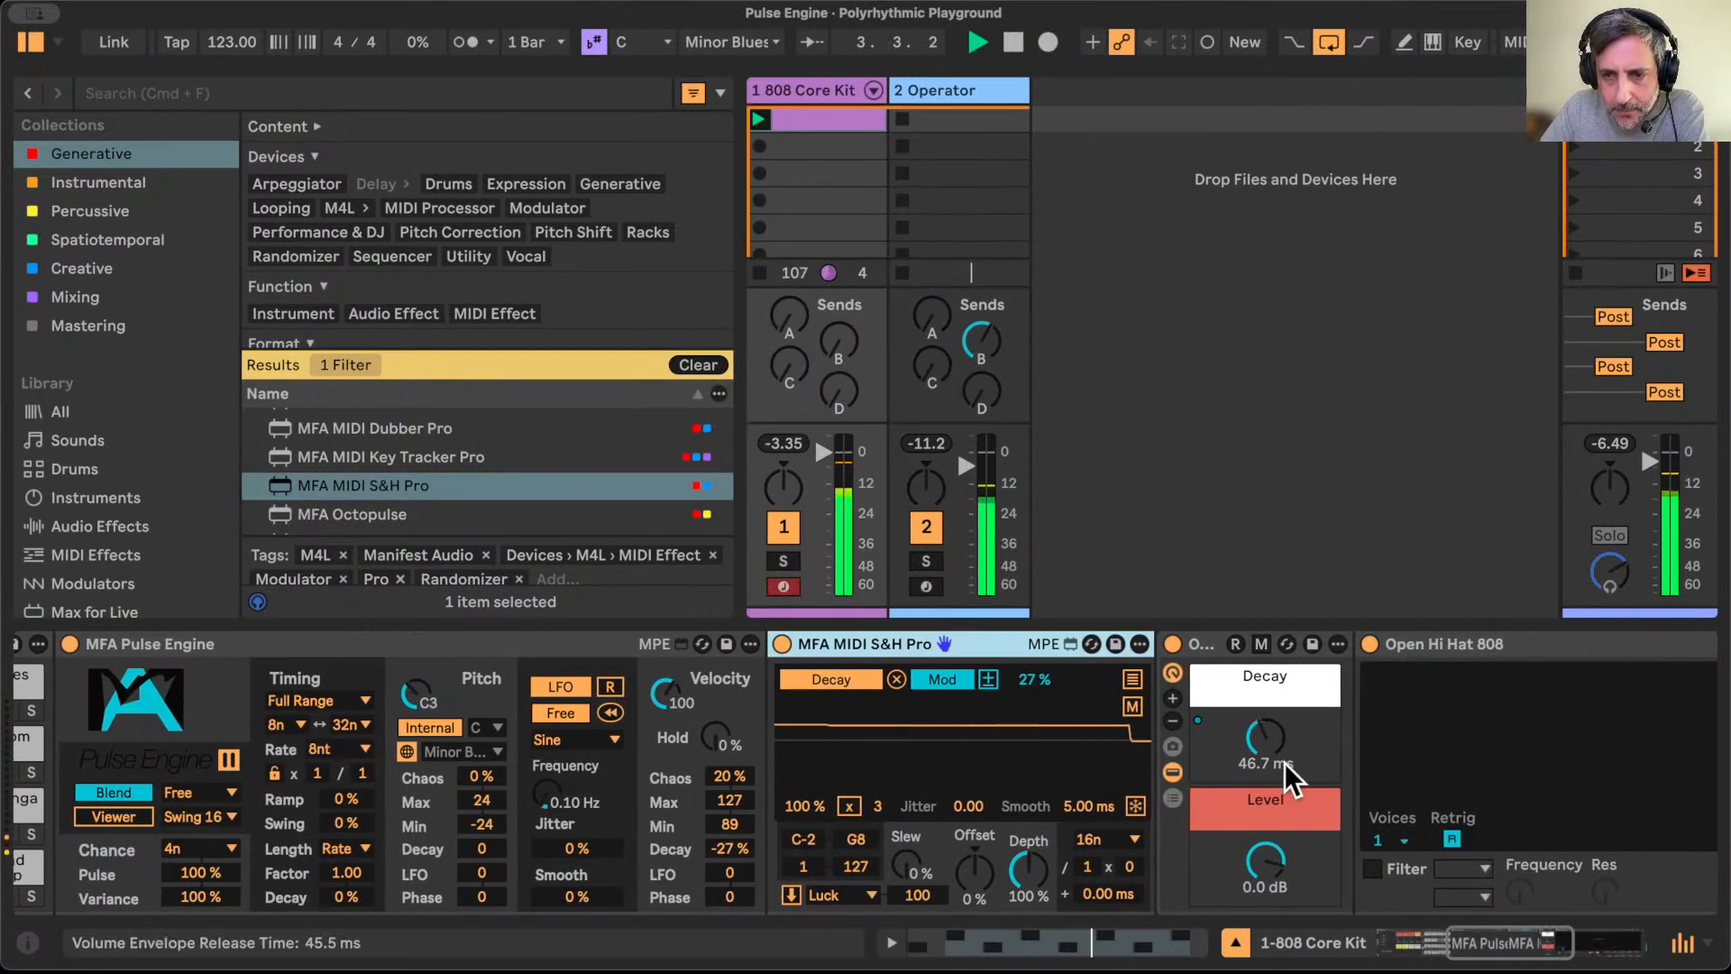
pyautogui.moveTo(1265, 884); pyautogui.dragTo(1265, 907)
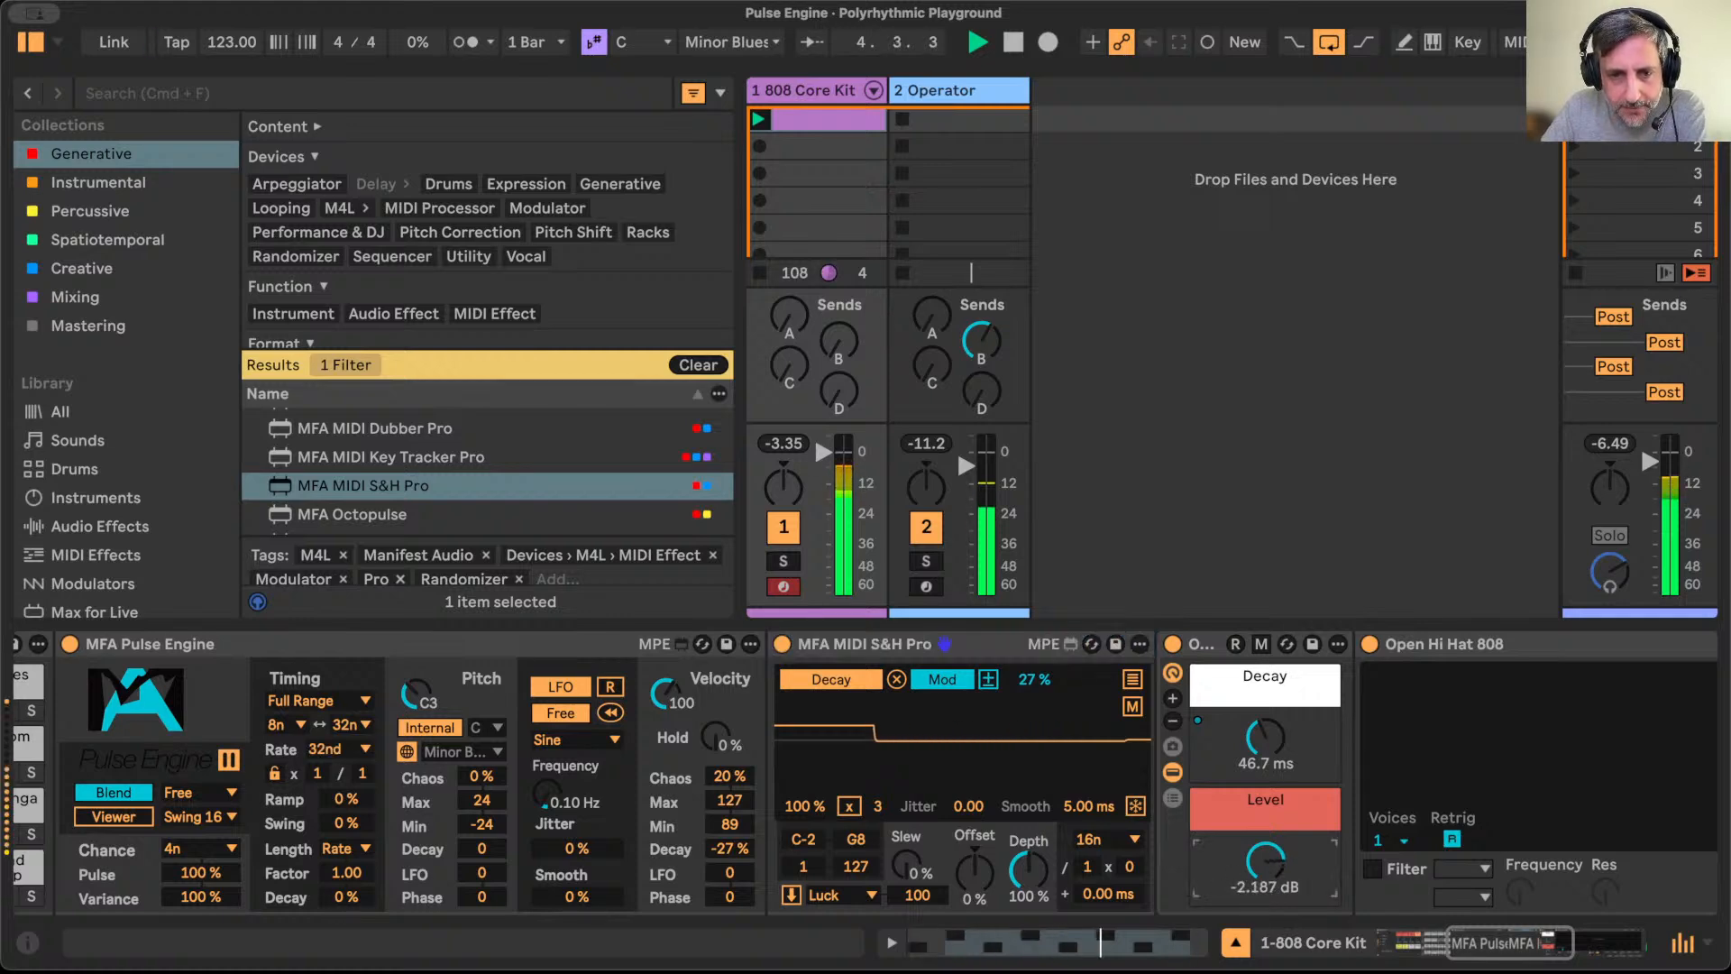
pyautogui.hscroll(-10, 489, 857)
pyautogui.moveTo(779, 897); pyautogui.dragTo(777, 903)
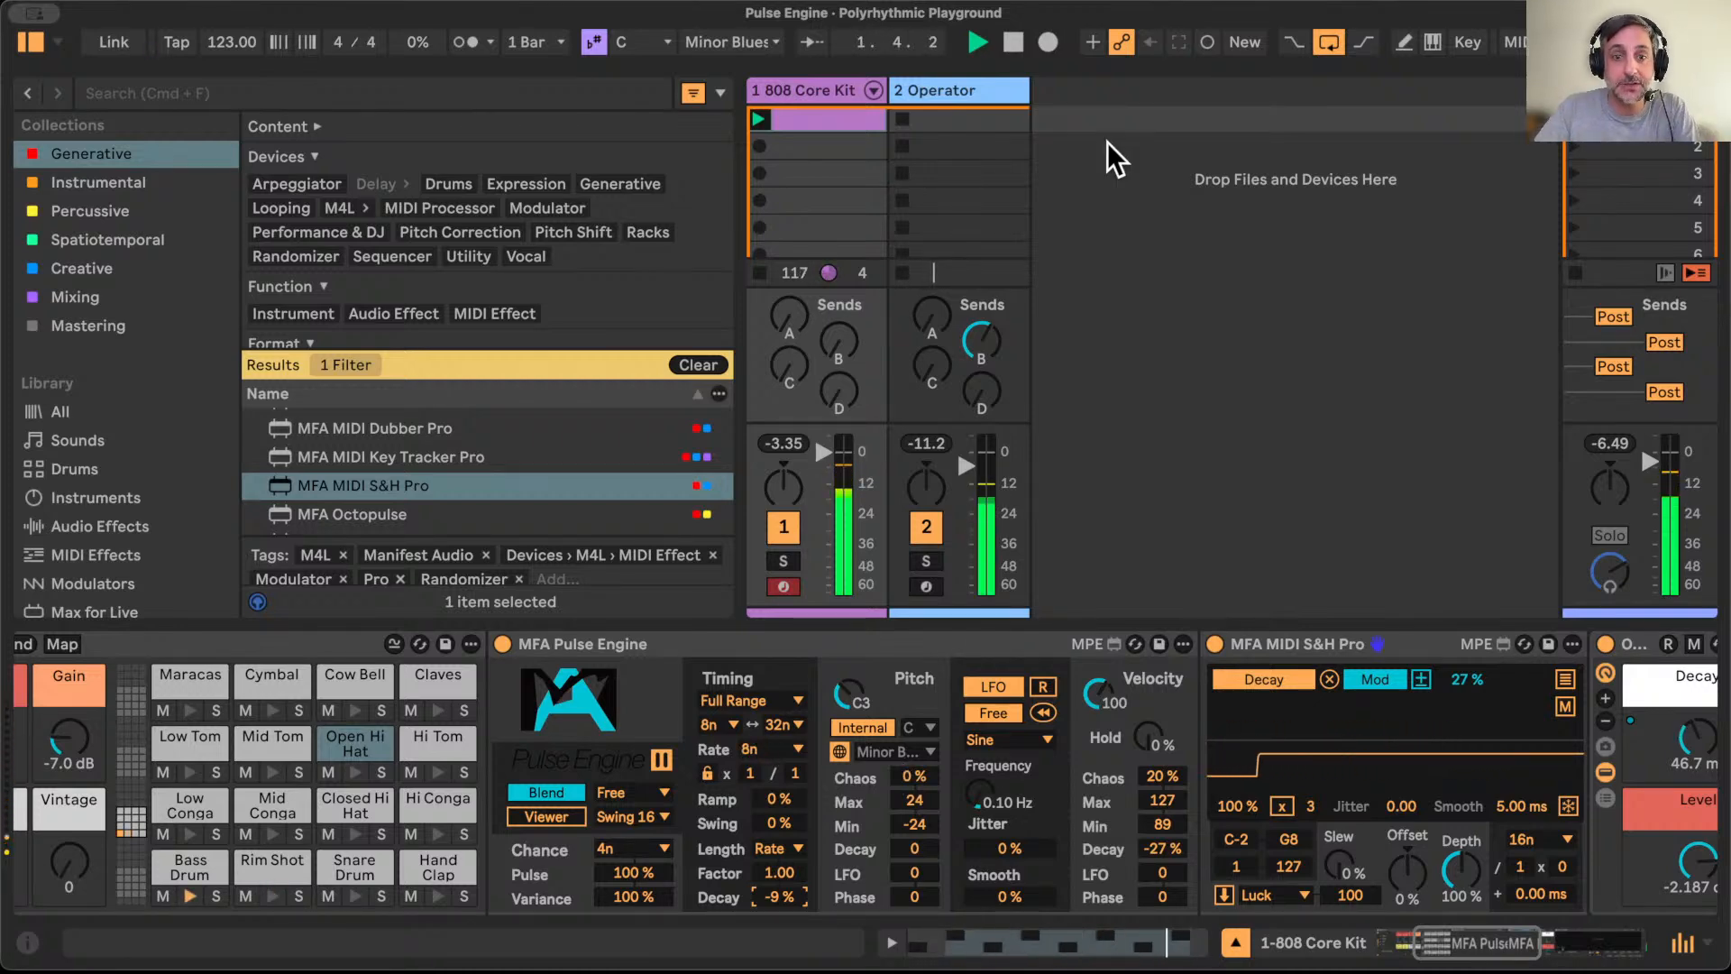
# Step: Add the Electric instrument from the Instrumental collection on a new track after the Operator track
pyautogui.click(998, 83)
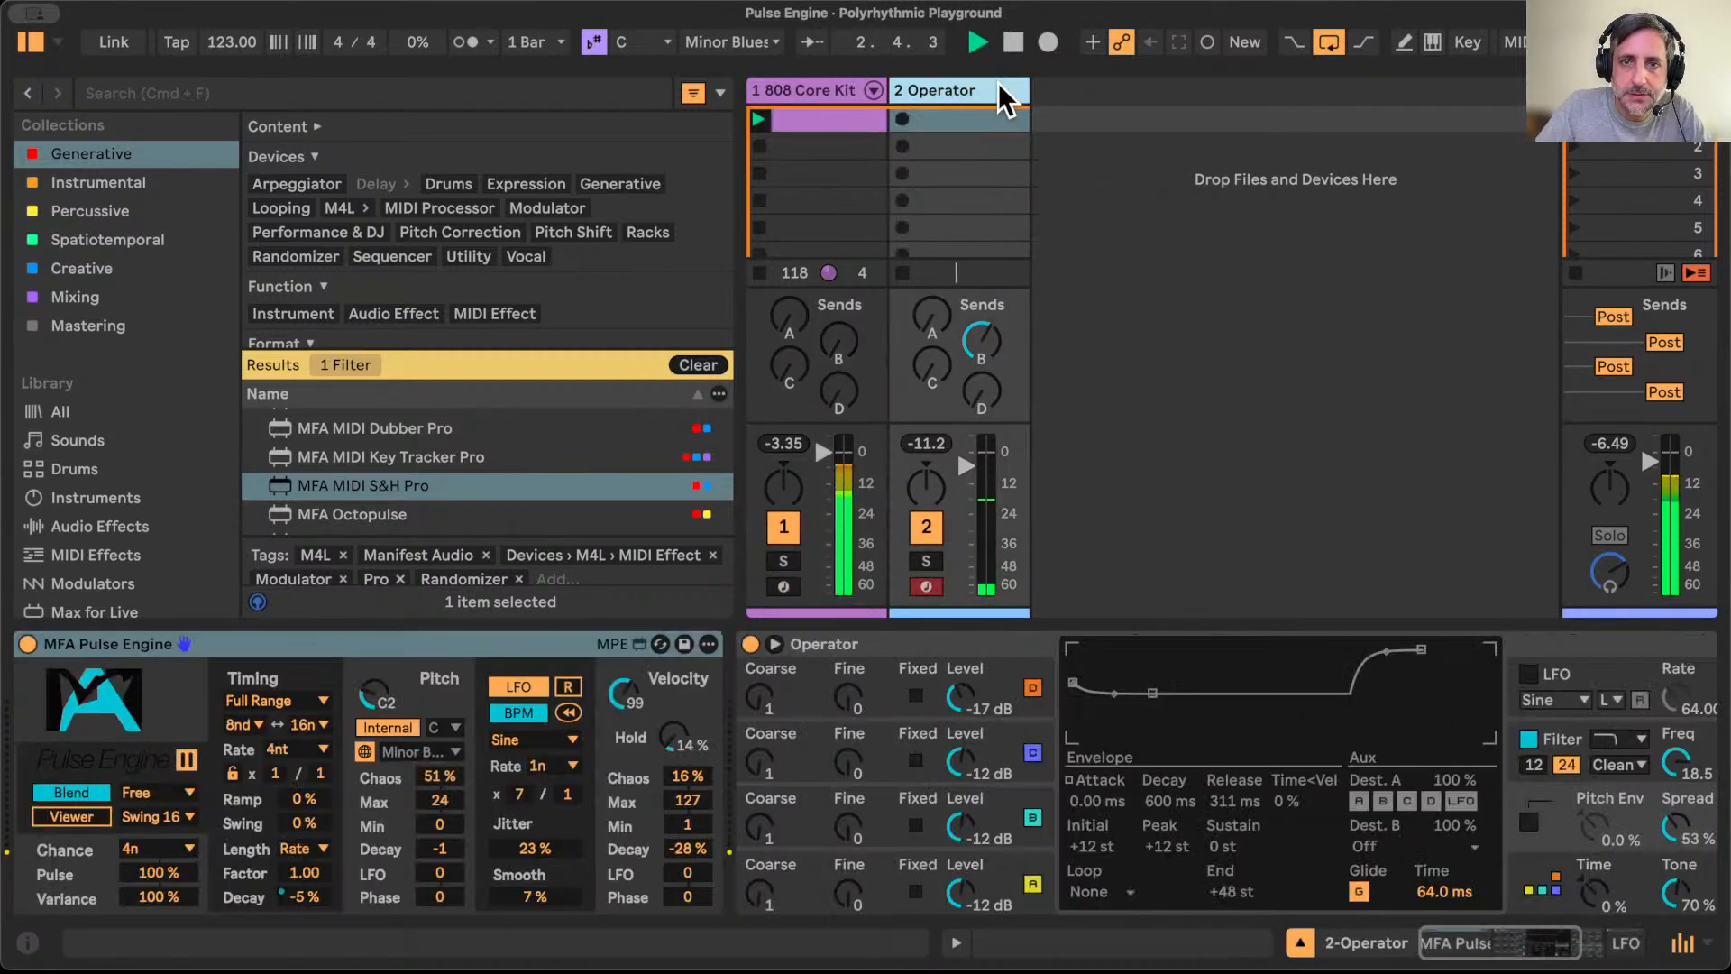
pyautogui.scroll(-2, 127, 522)
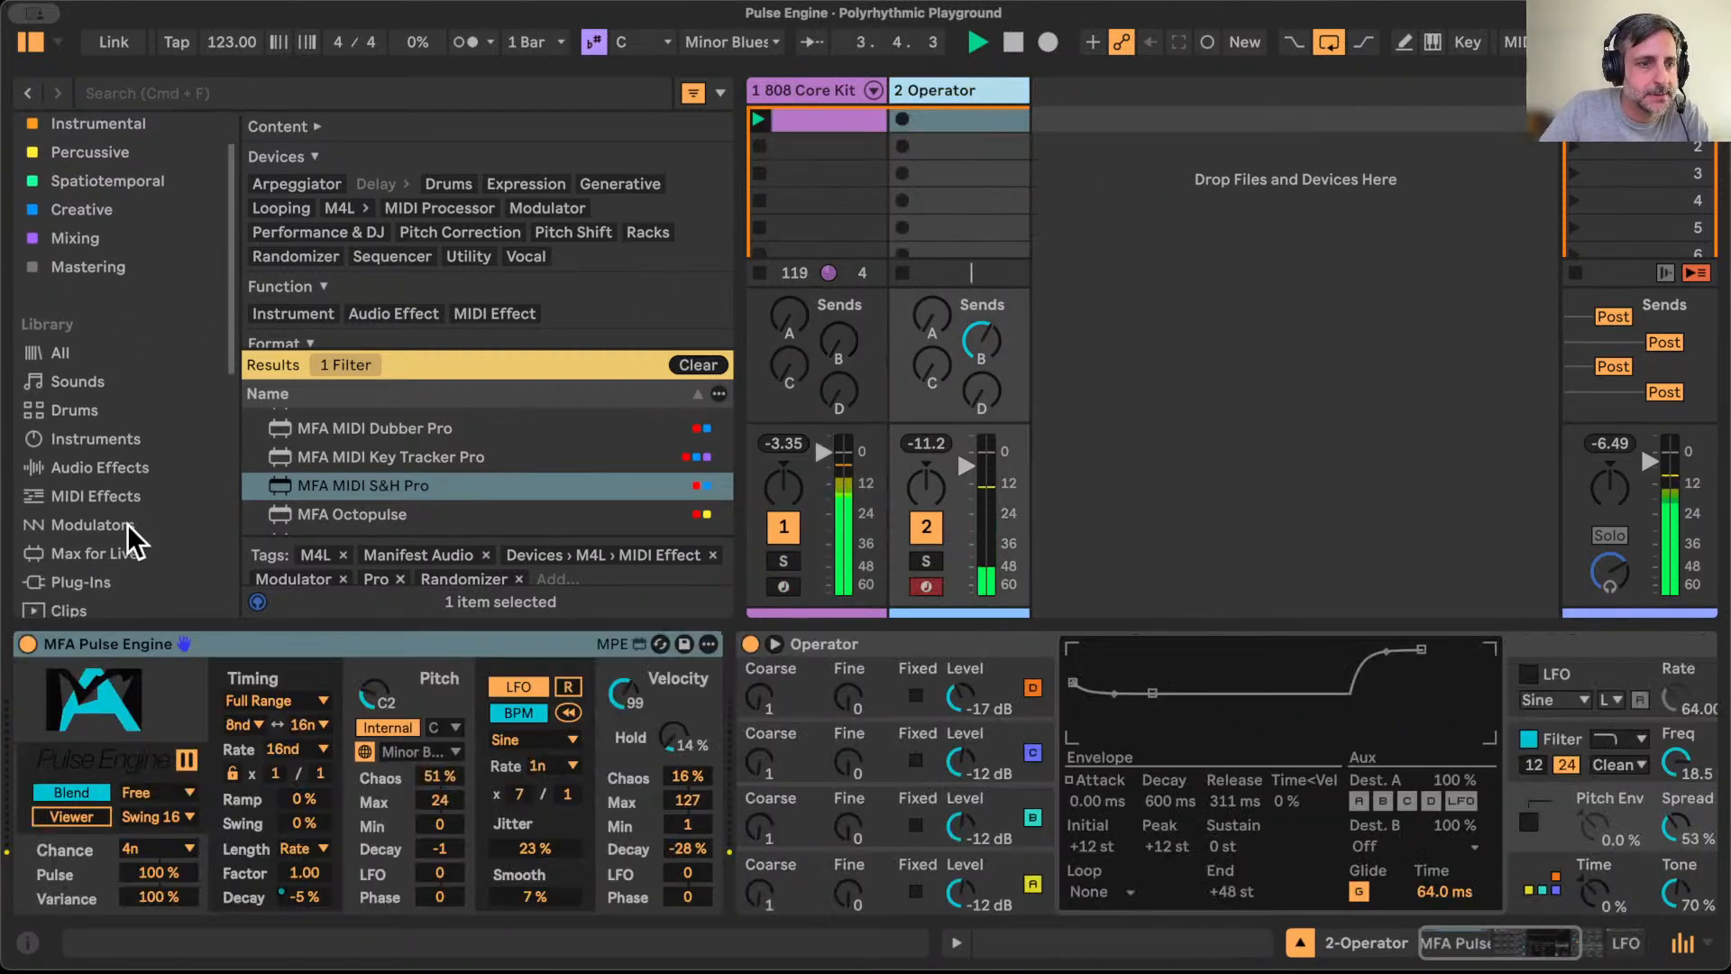
pyautogui.scroll(-10, 123, 403)
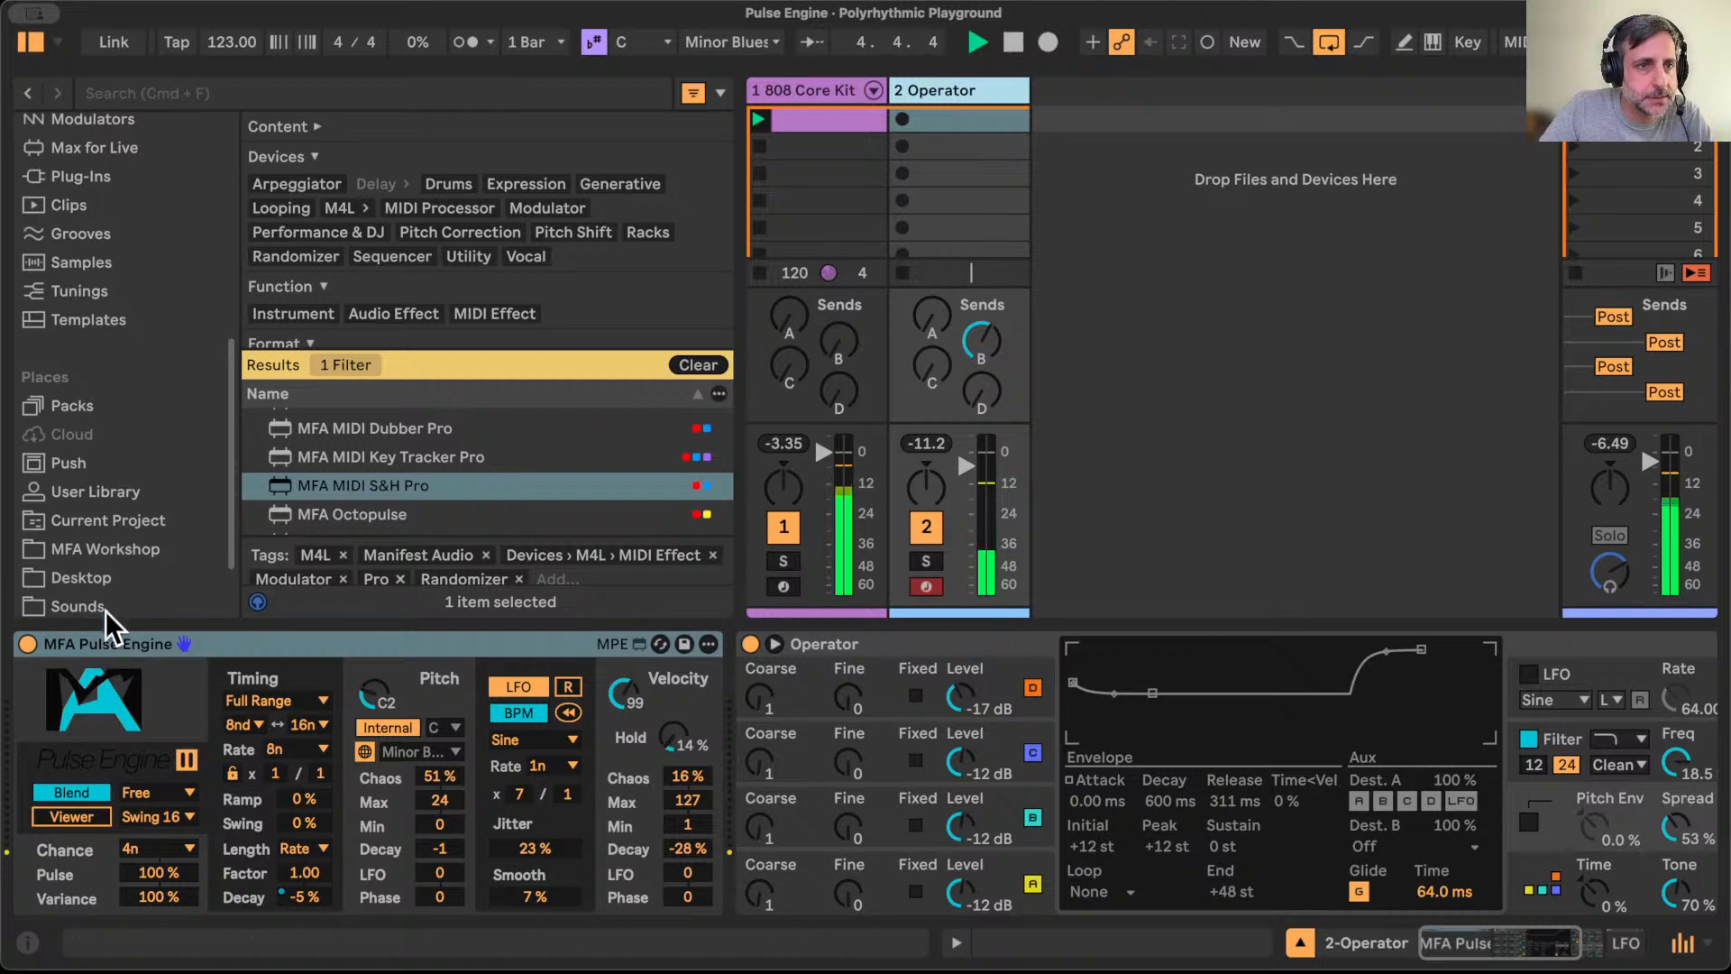
pyautogui.scroll(12, 149, 358)
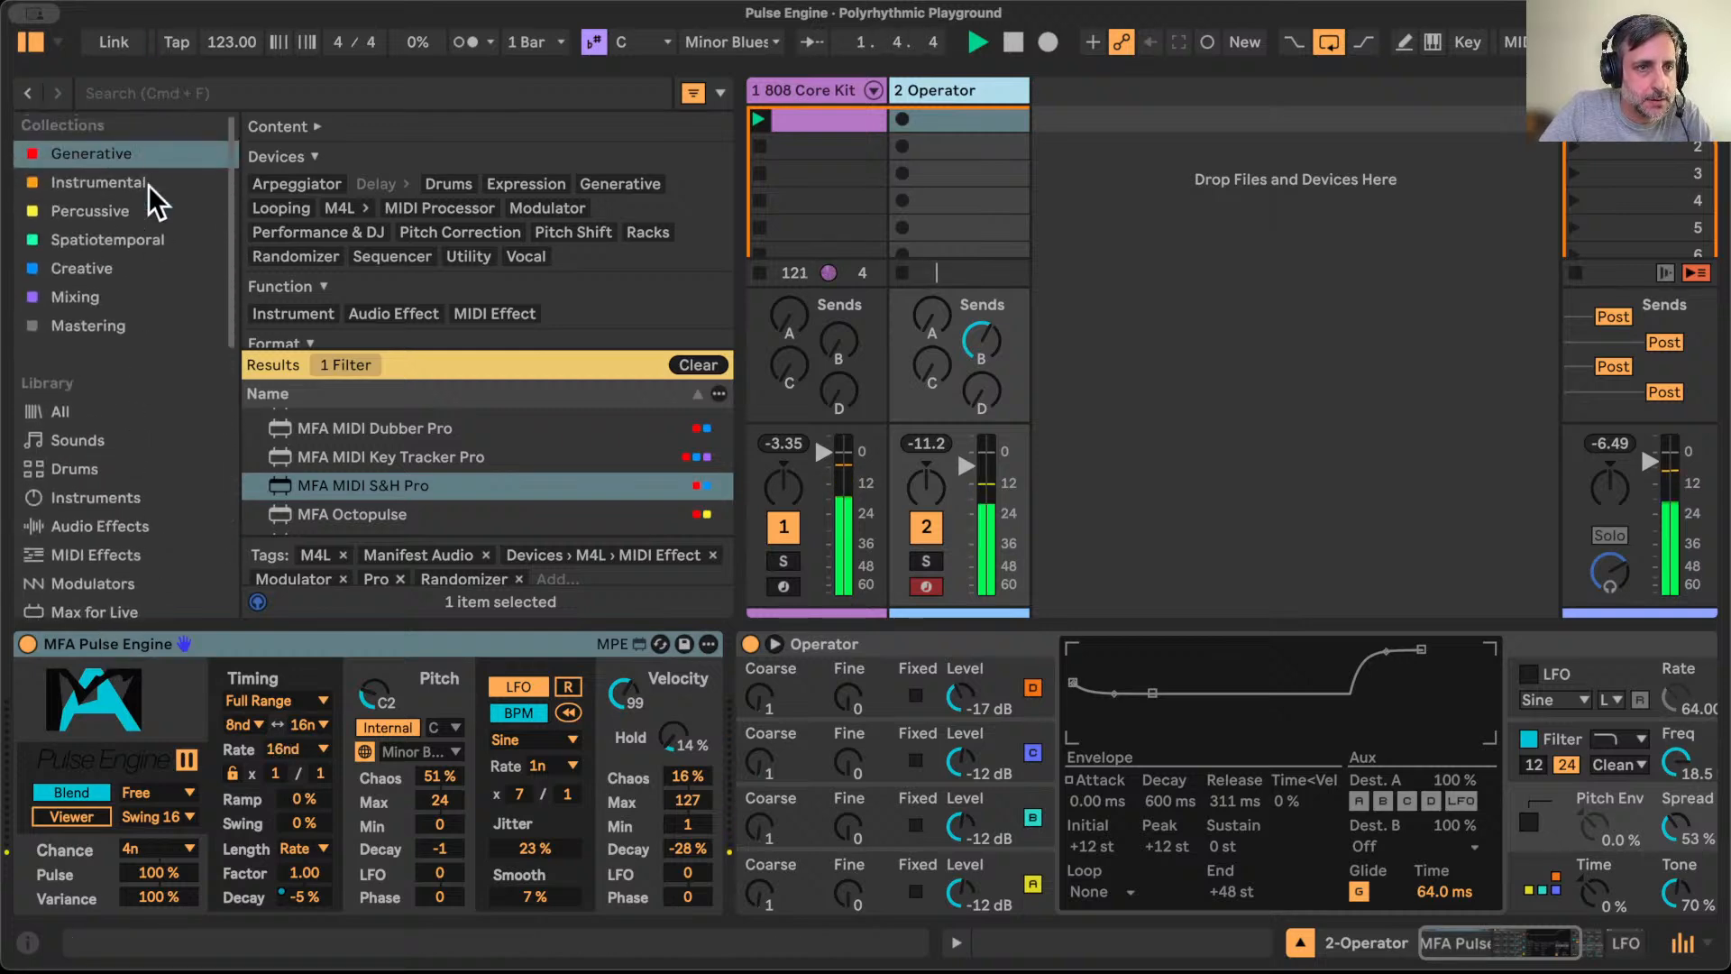
pyautogui.click(144, 182)
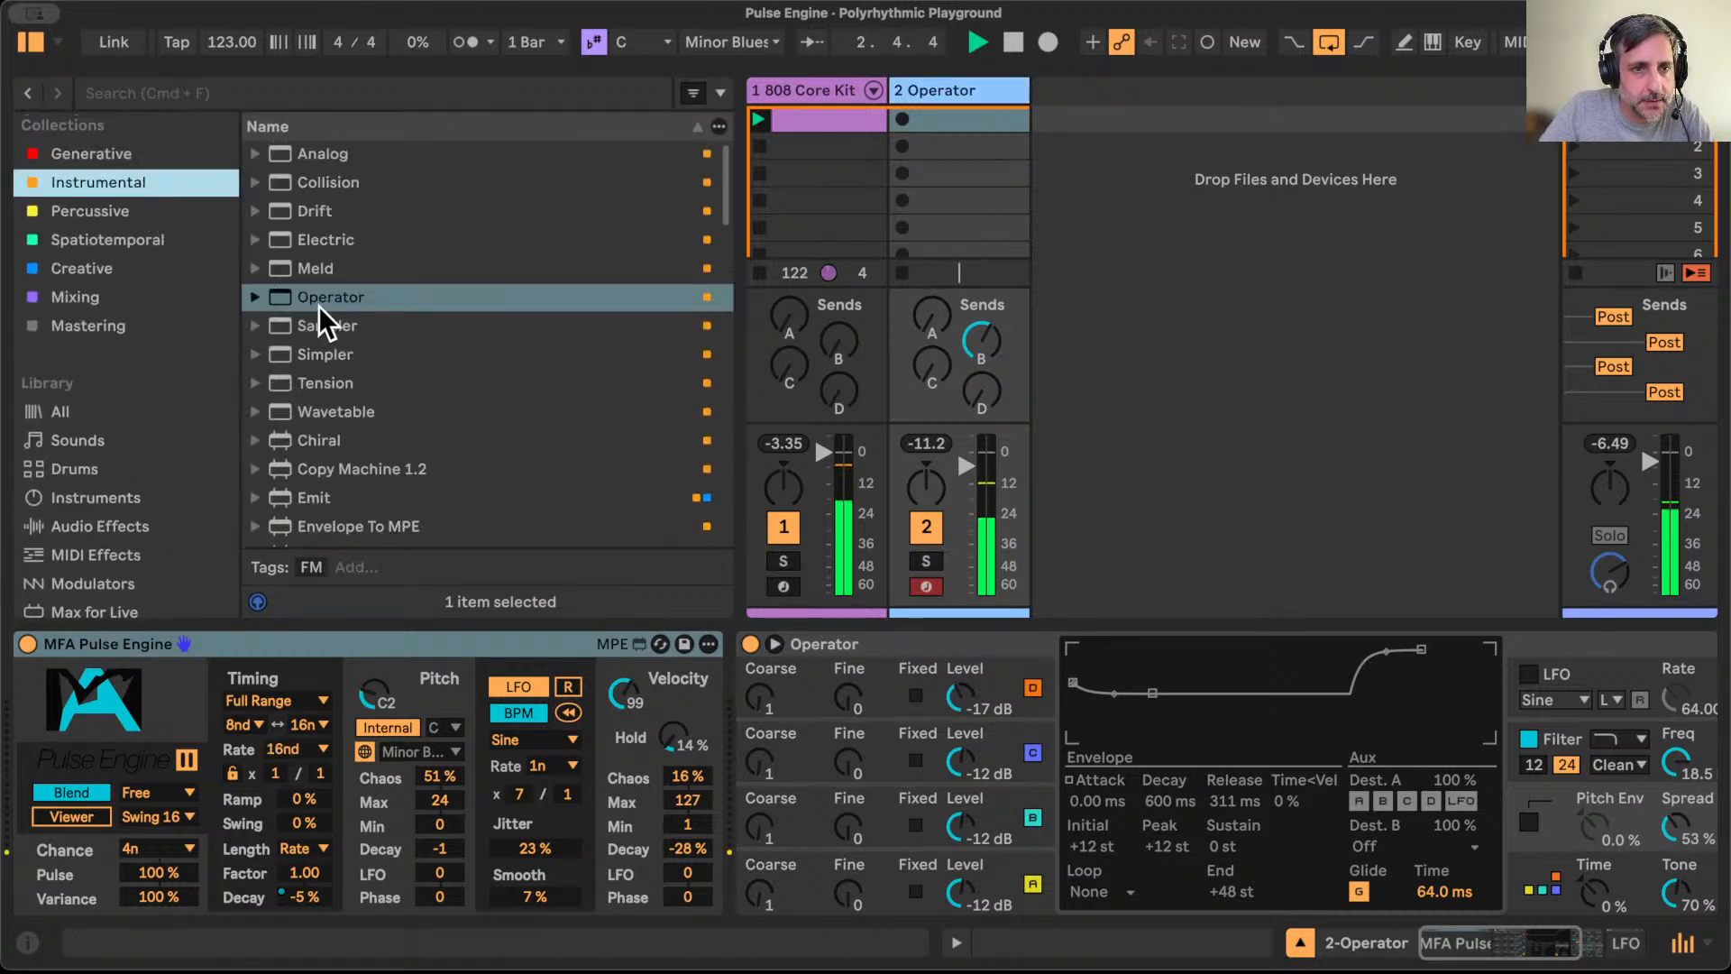
pyautogui.click(320, 242)
pyautogui.moveTo(320, 242); pyautogui.dragTo(1118, 315)
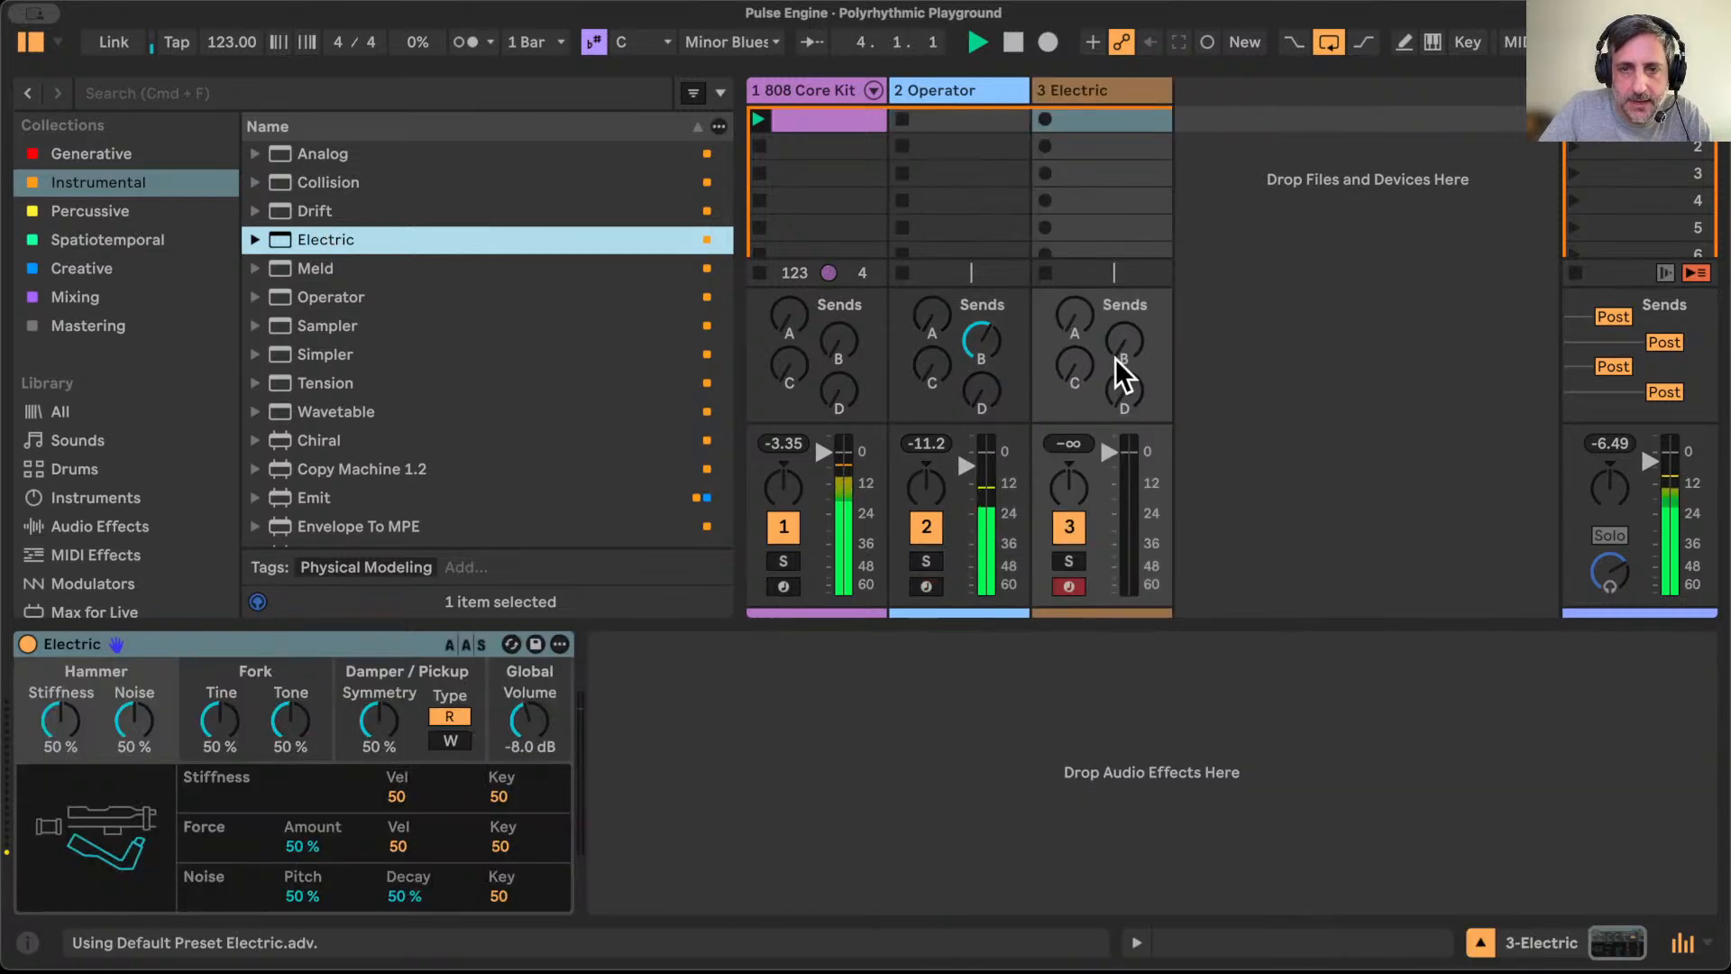
# Step: Turn the Electric track's send B fully up and set its MIDI input to 2-Operator
pyautogui.click(1480, 942)
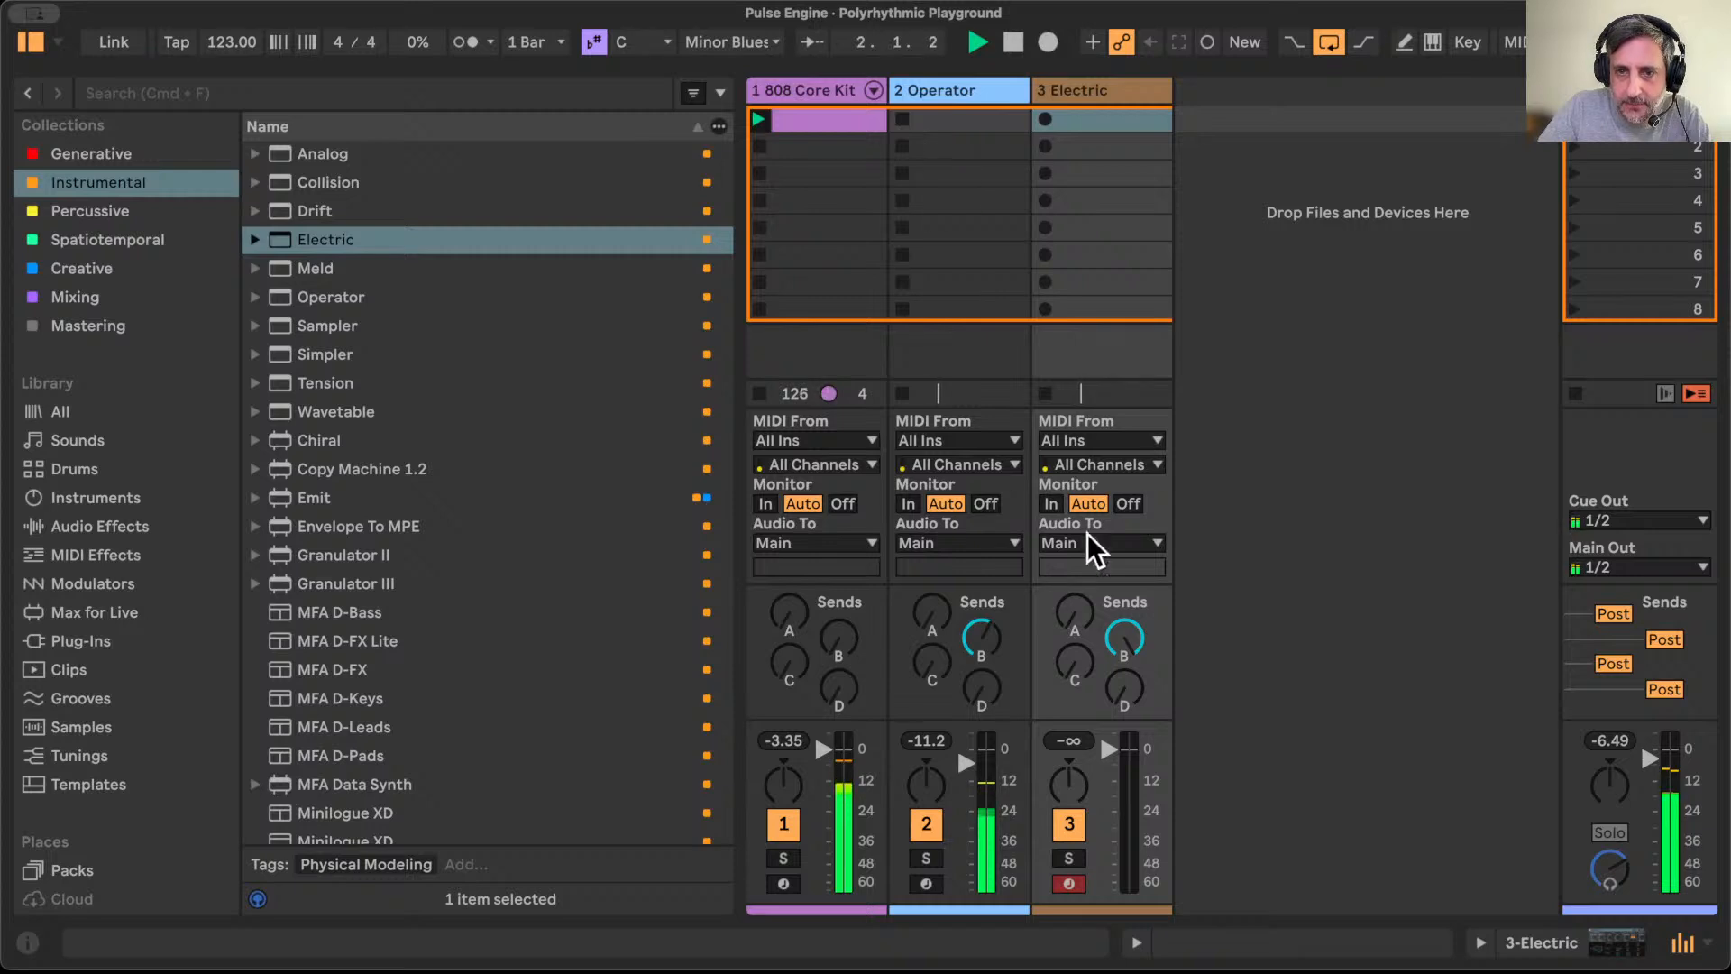
pyautogui.click(1152, 442)
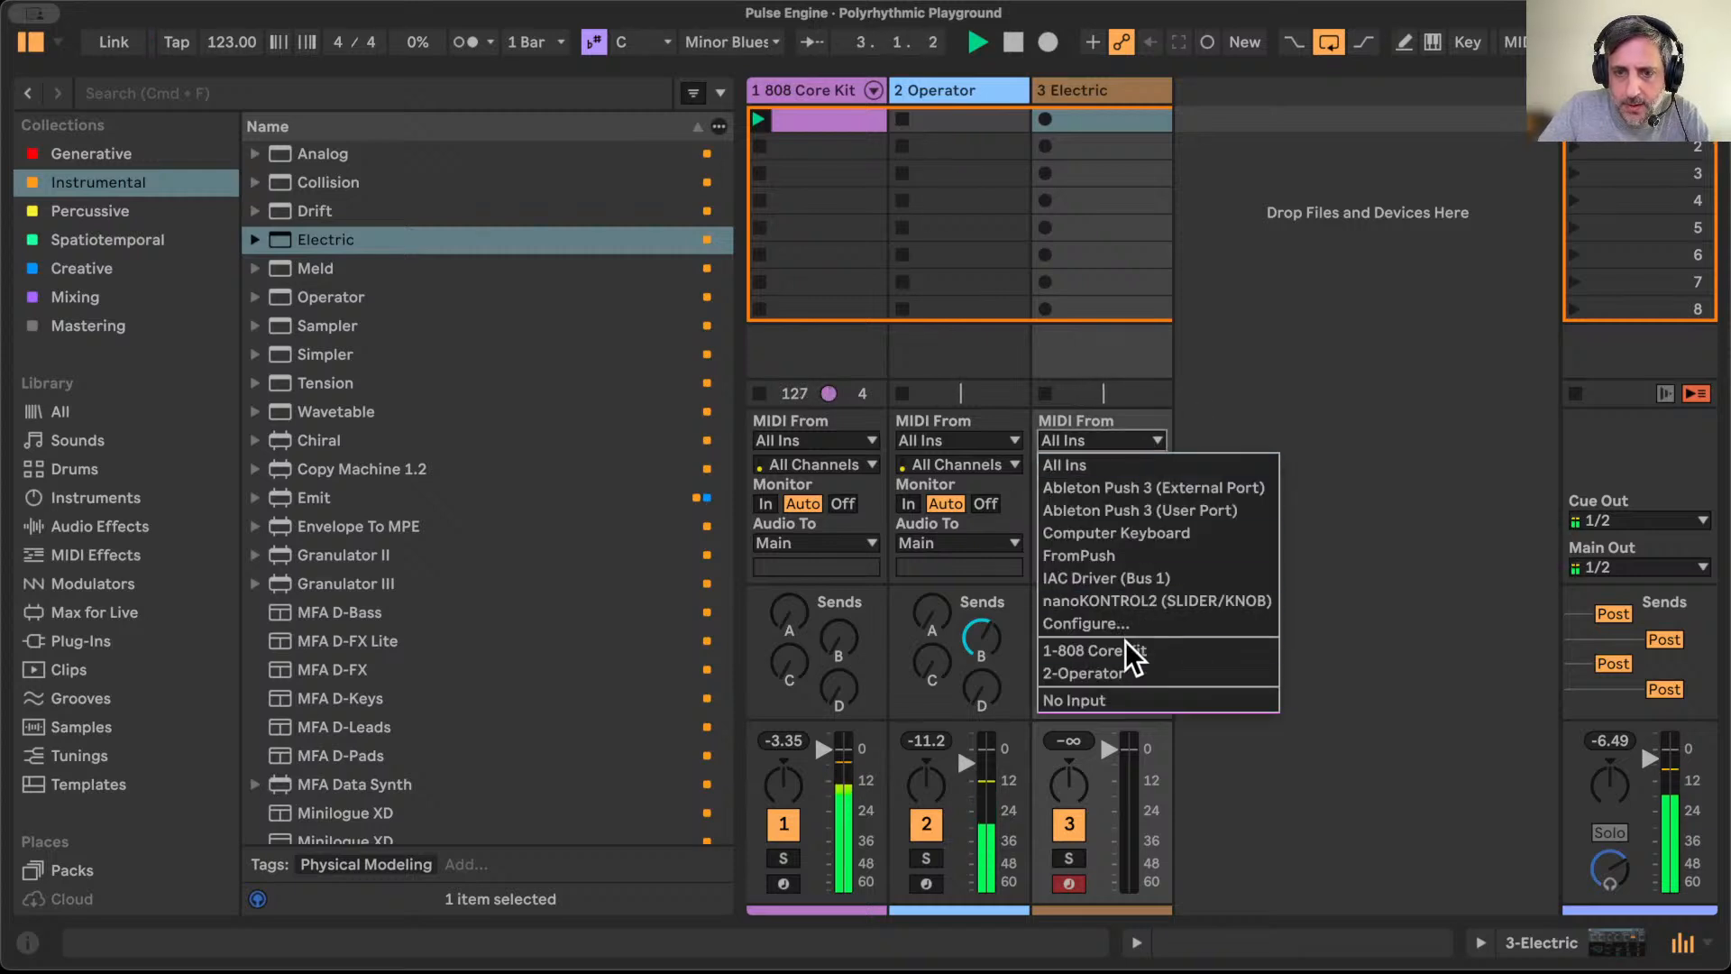
pyautogui.click(1109, 673)
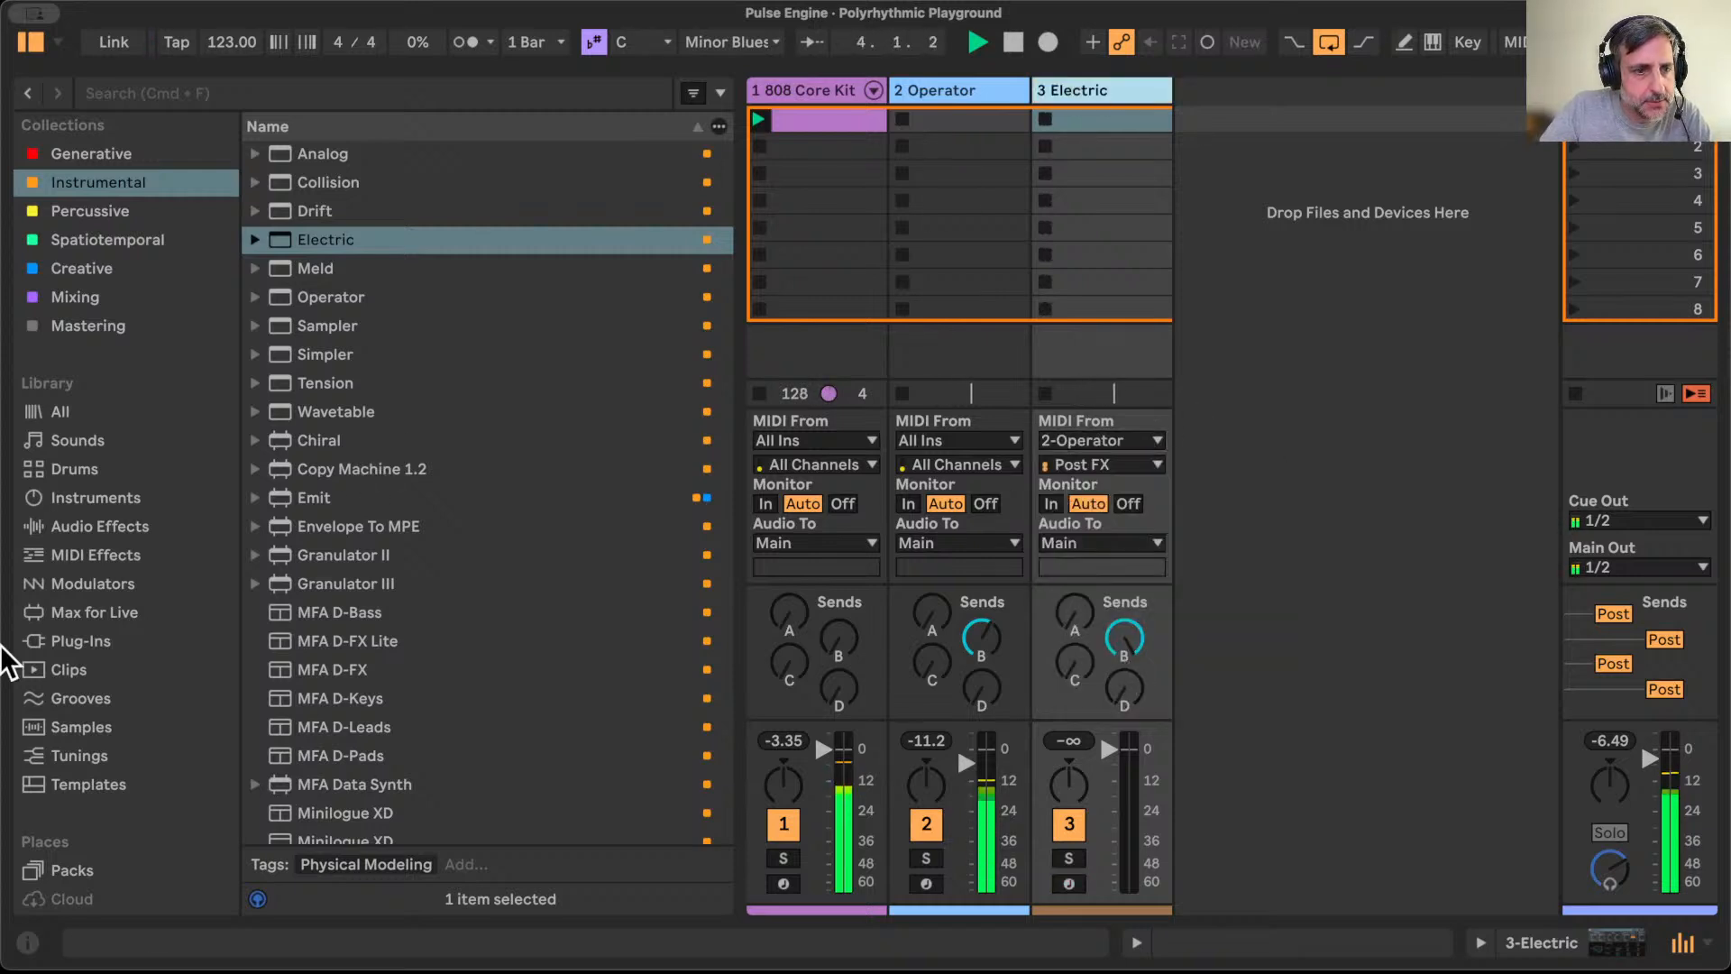
# Step: Insert a Chord MIDI effect before Electric with Shift 1 at +7 sd, Shift 2 at -4 sd and Shift 3 at +3 sd
pyautogui.click(84, 532)
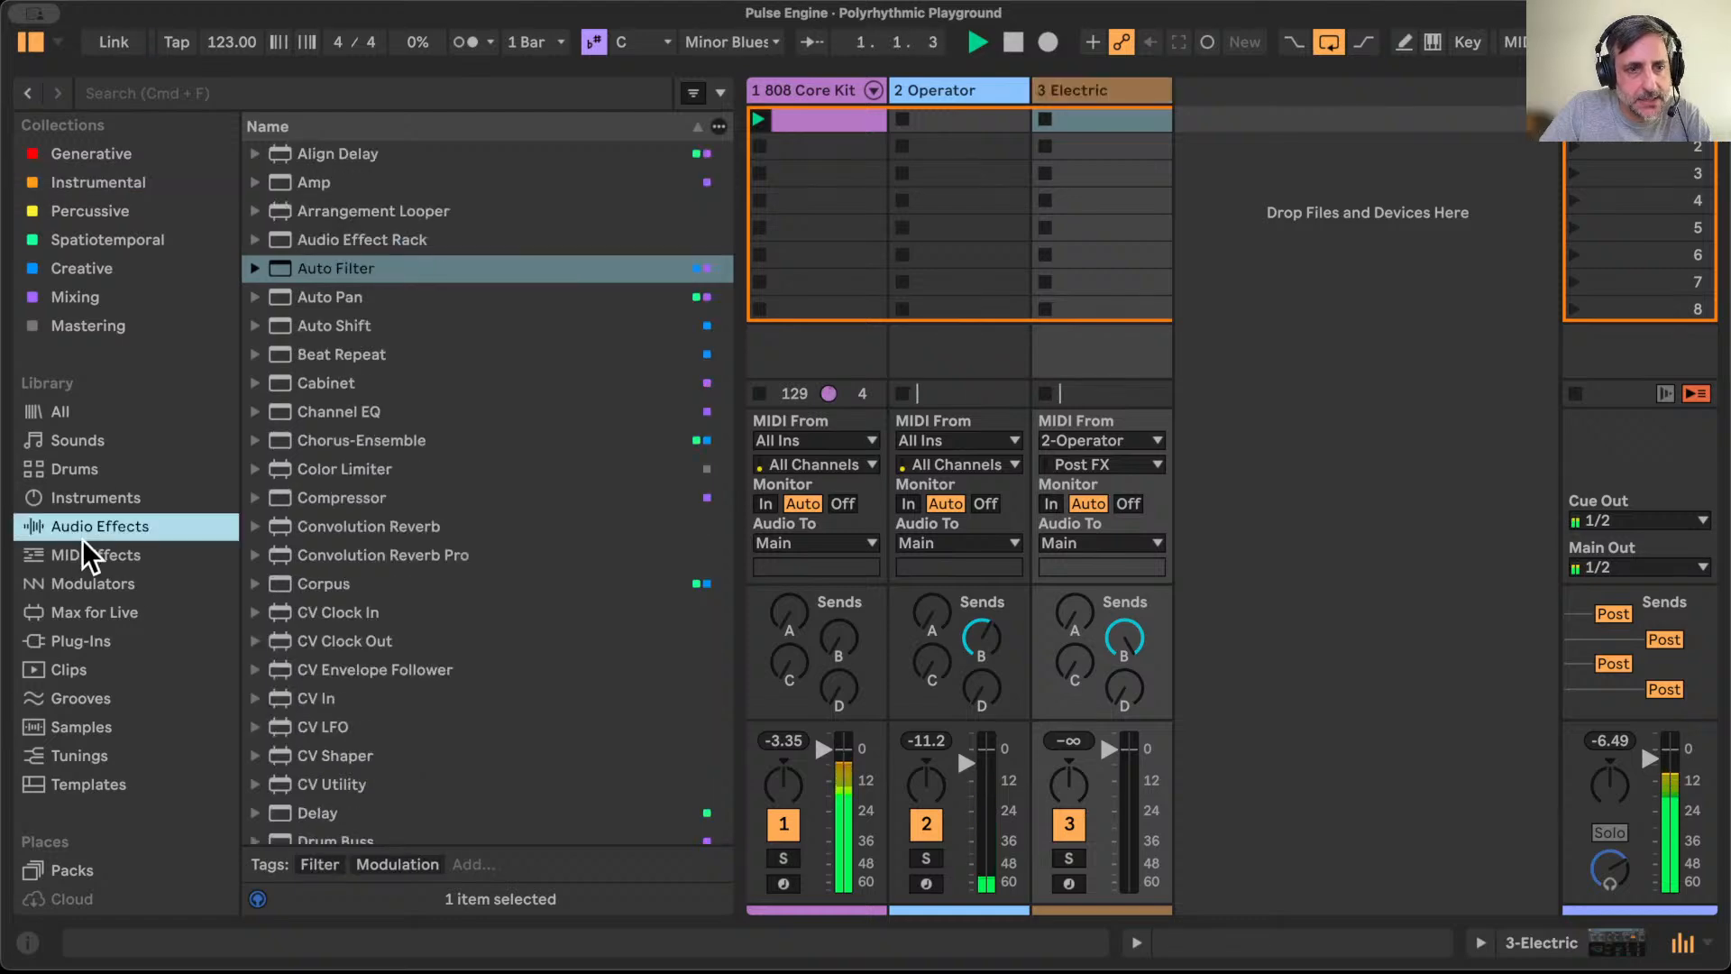
pyautogui.click(88, 556)
pyautogui.doubleClick(1107, 92)
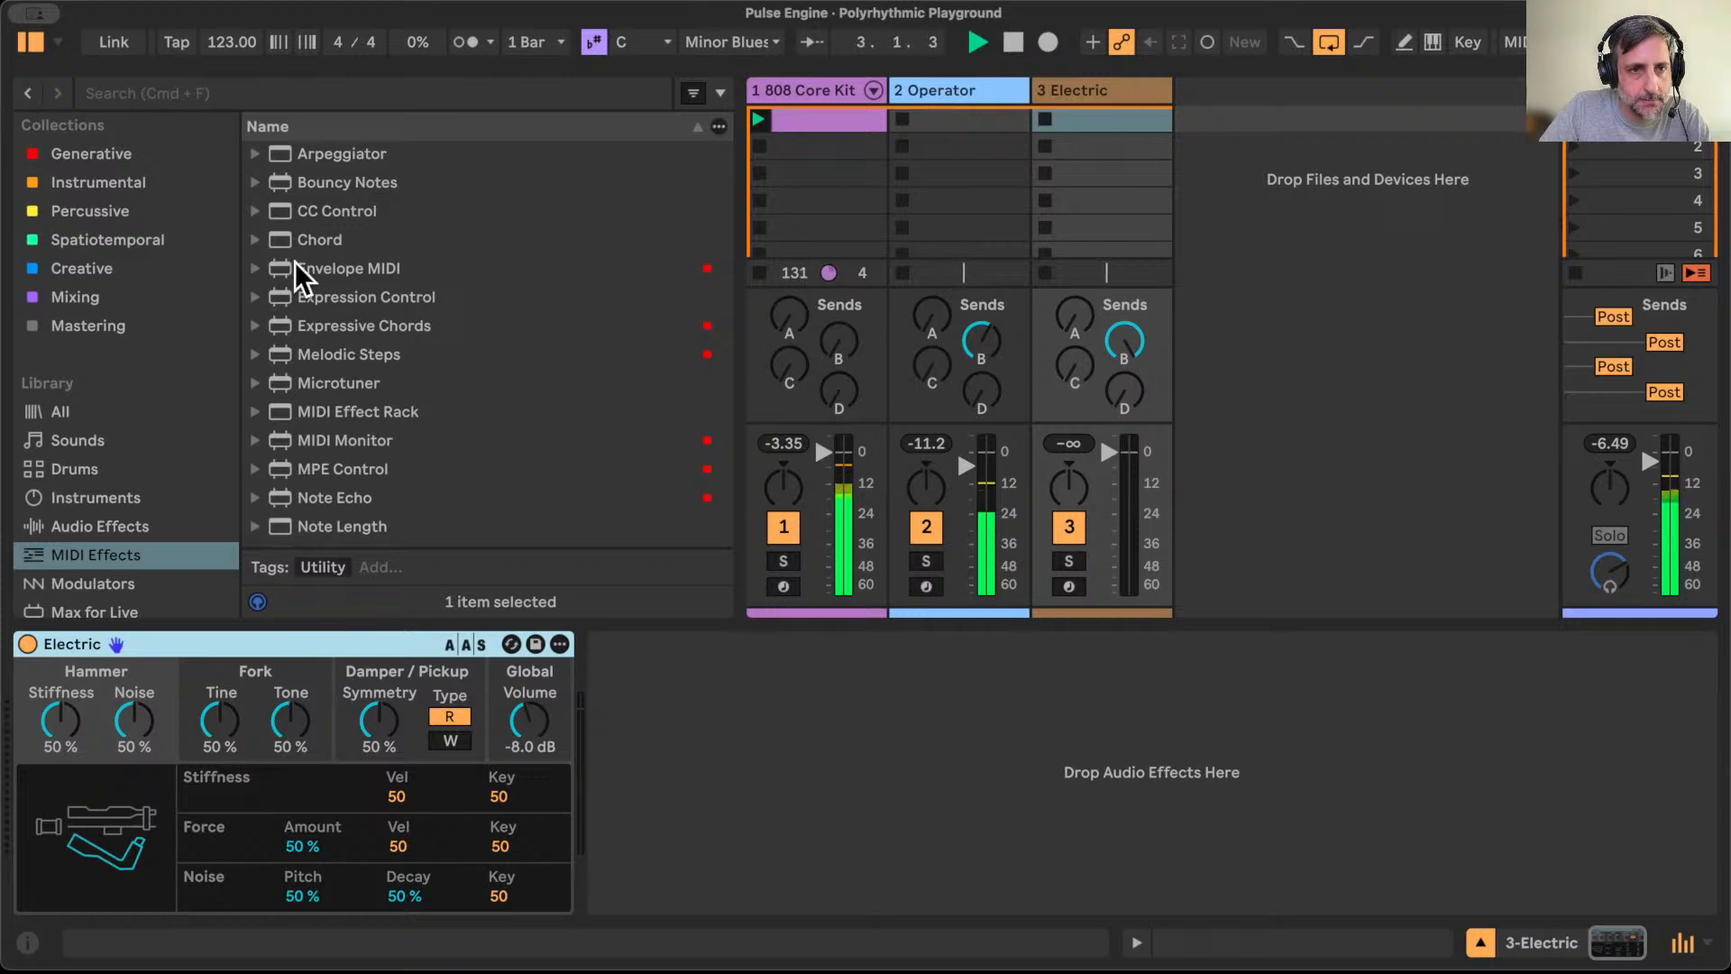
pyautogui.moveTo(302, 248); pyautogui.dragTo(13, 803)
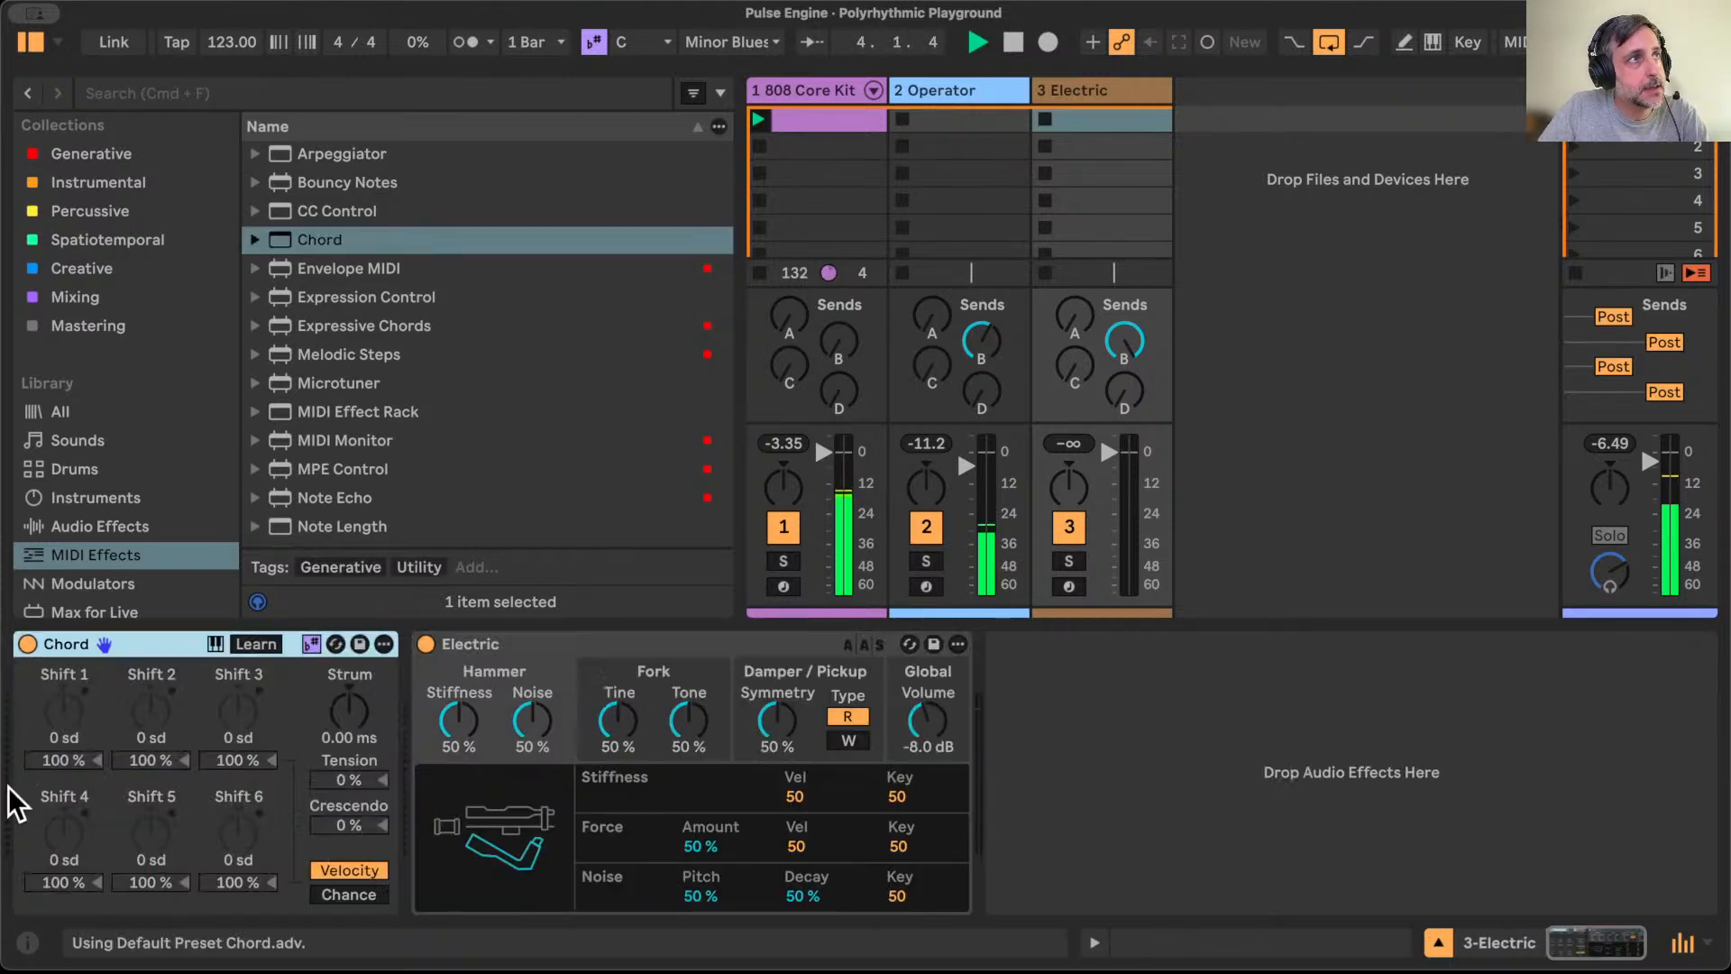
pyautogui.moveTo(64, 712); pyautogui.dragTo(64, 691)
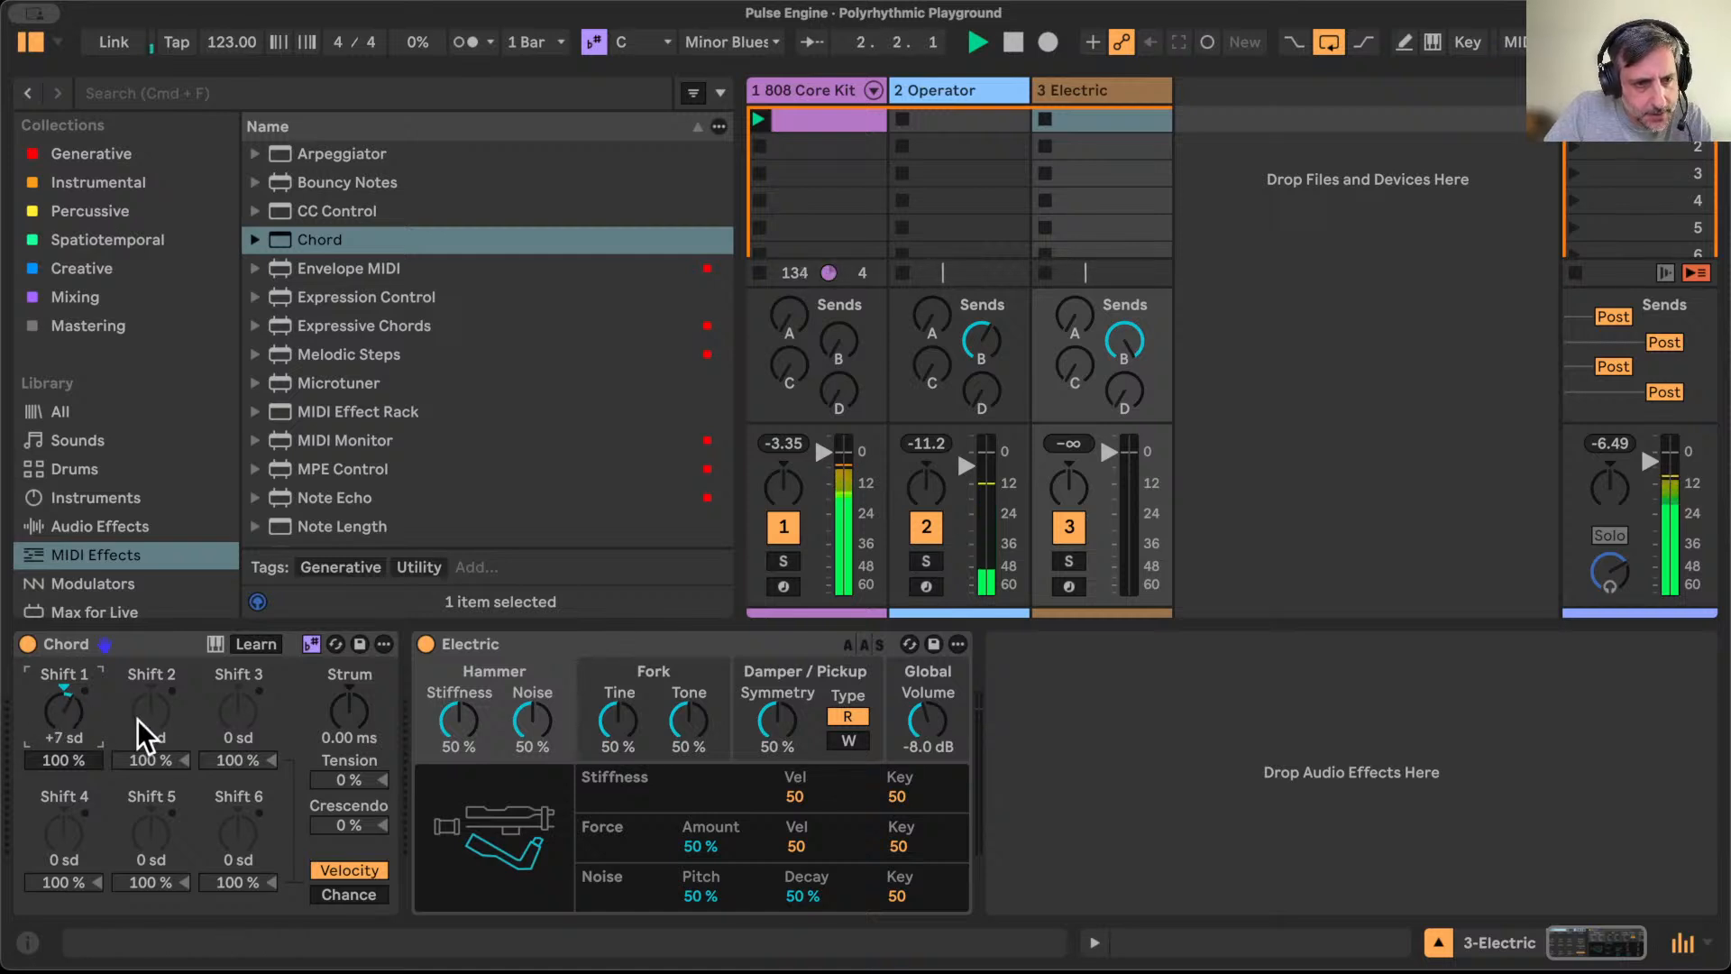
pyautogui.moveTo(162, 722); pyautogui.dragTo(235, 714)
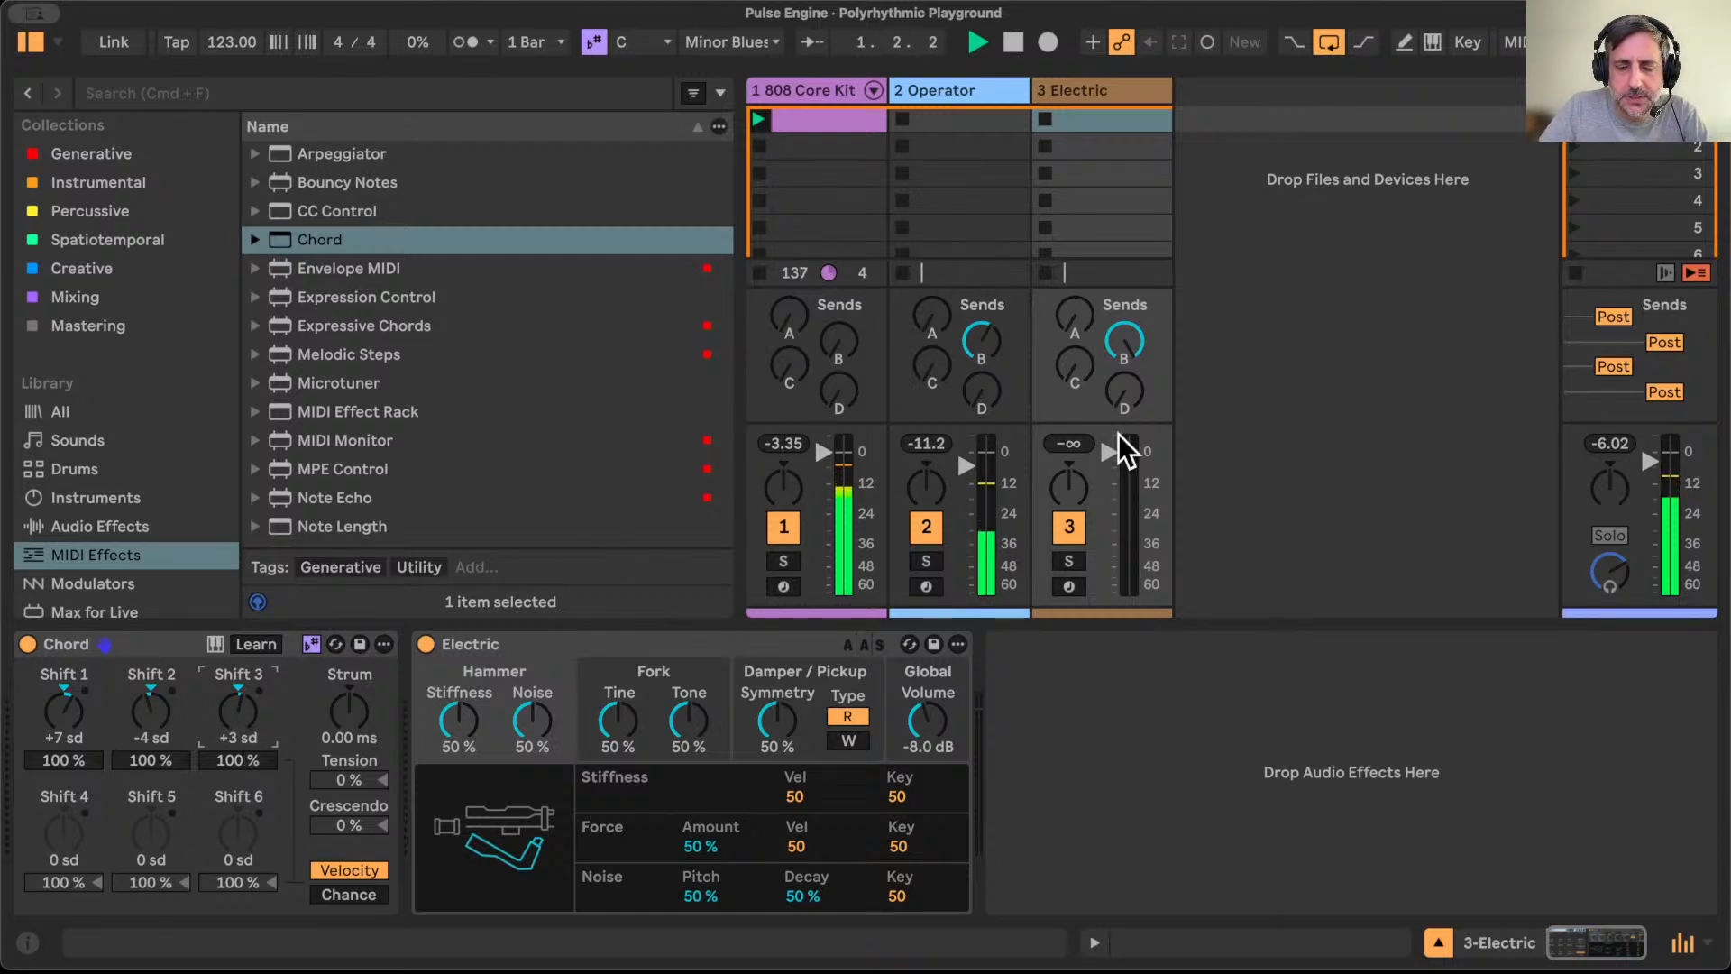
# Step: Set the Electric track's monitoring to In and switch off the Electric instrument
pyautogui.scroll(-10, 127, 463)
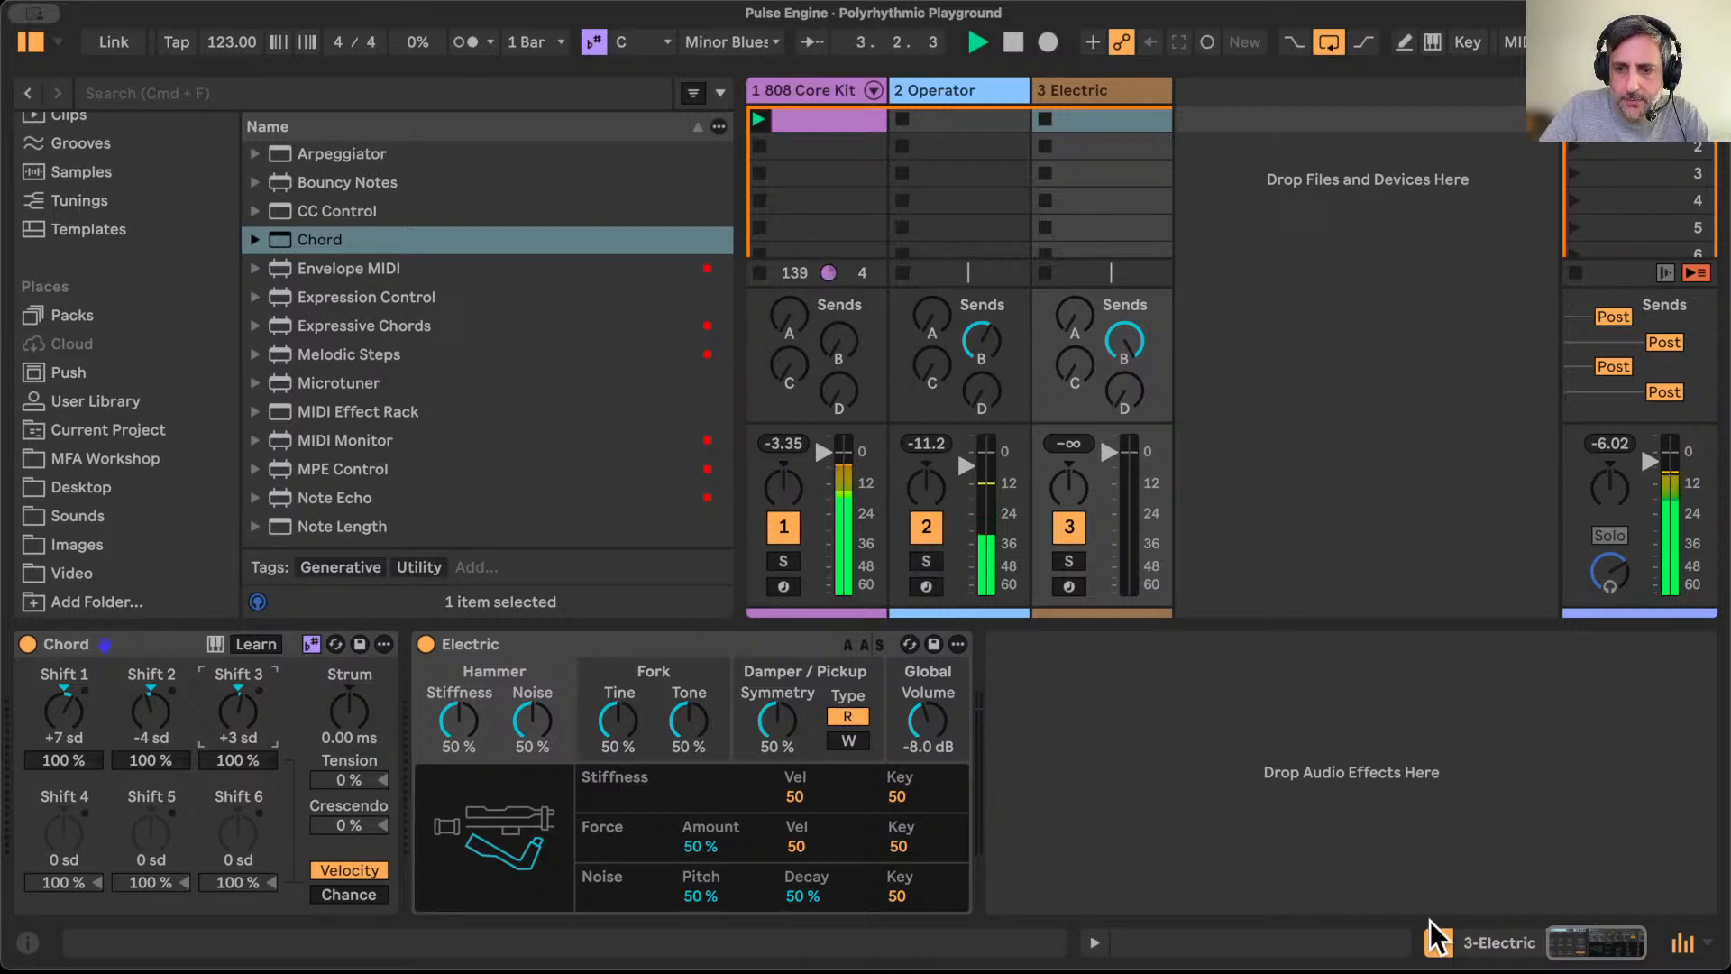
pyautogui.click(1438, 942)
pyautogui.click(1051, 503)
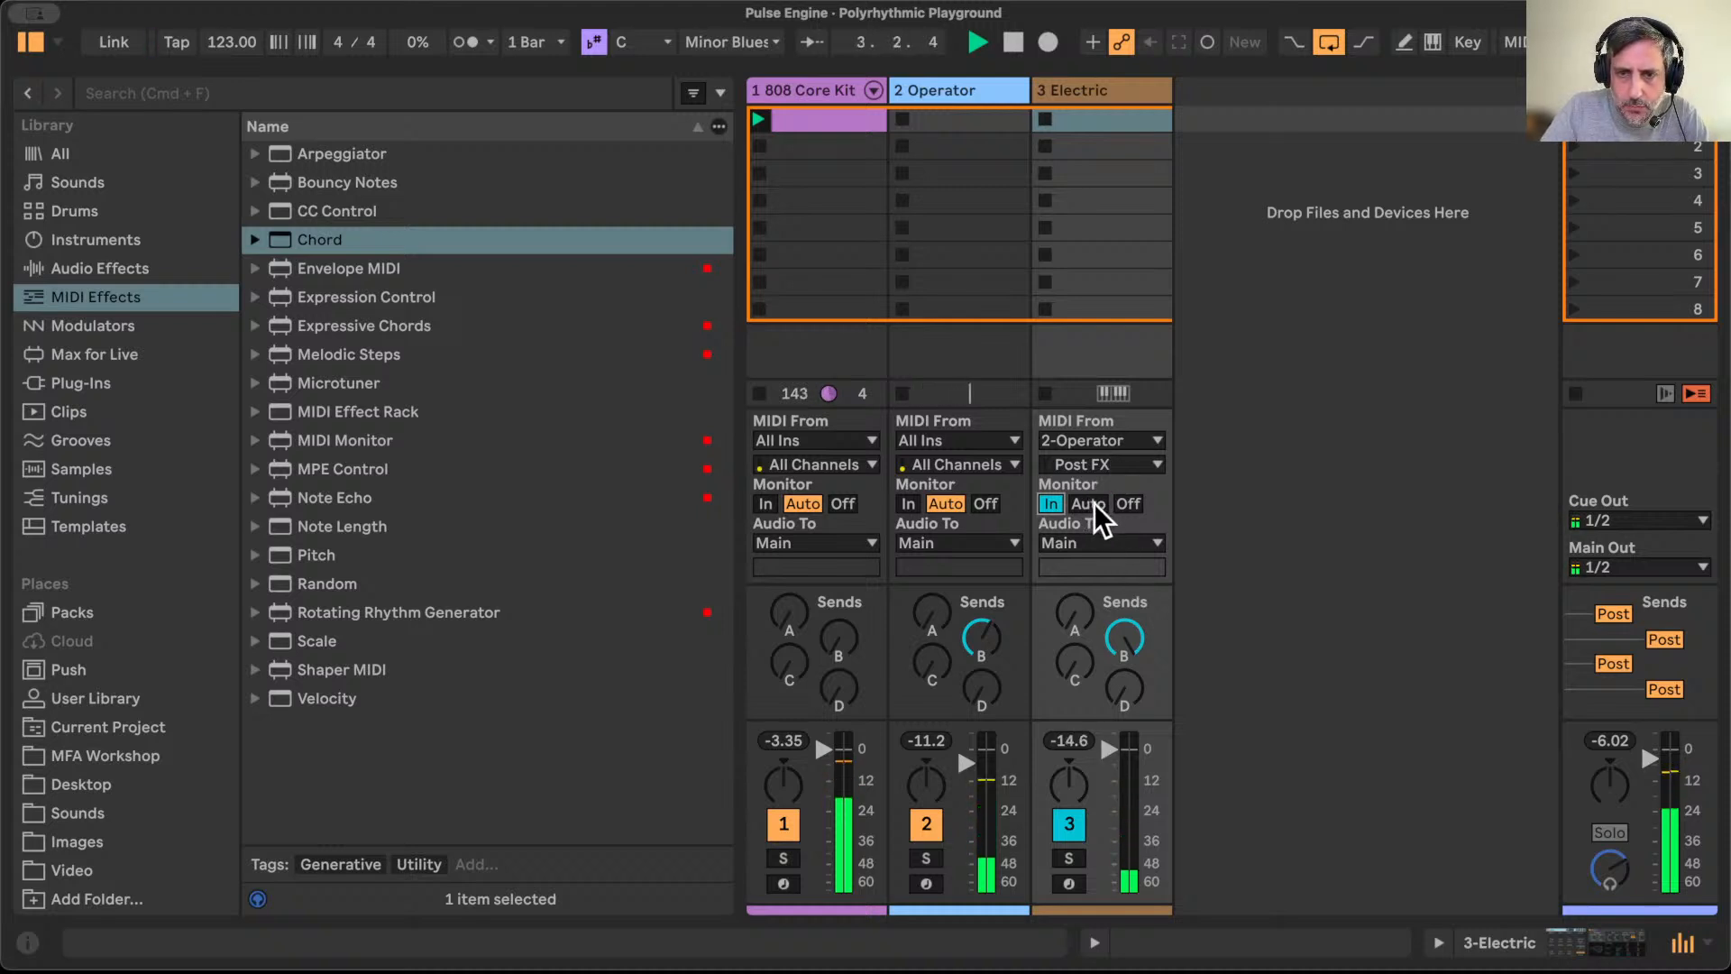
pyautogui.doubleClick(1100, 92)
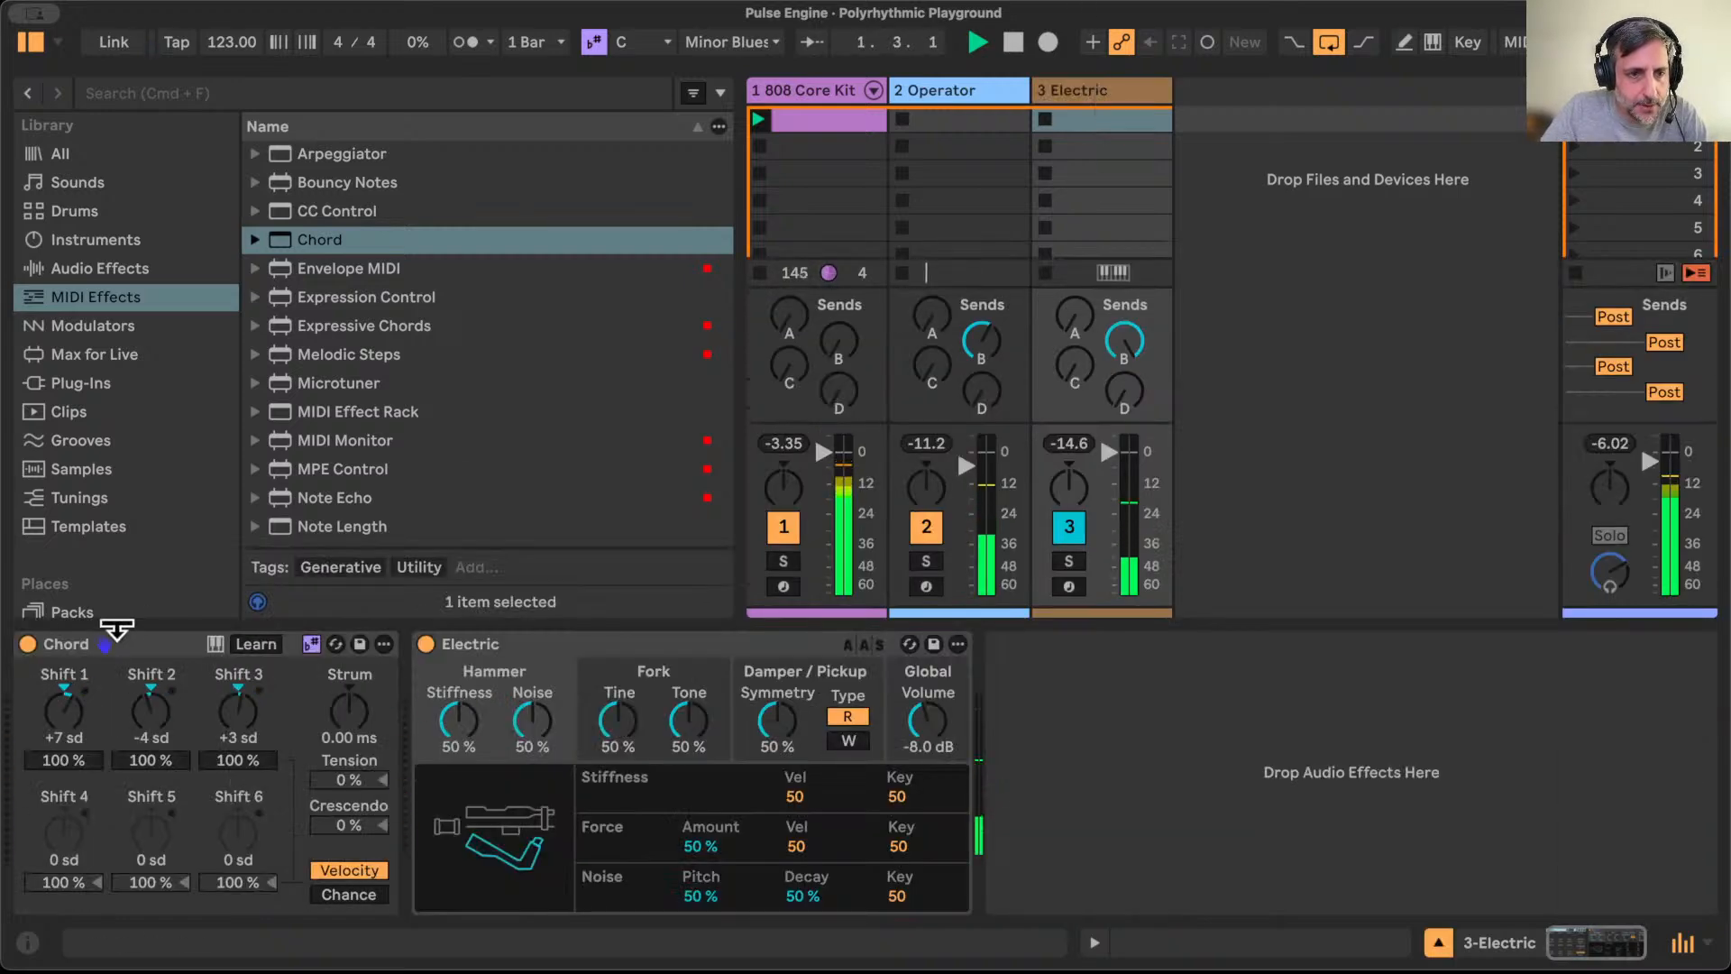
pyautogui.click(427, 642)
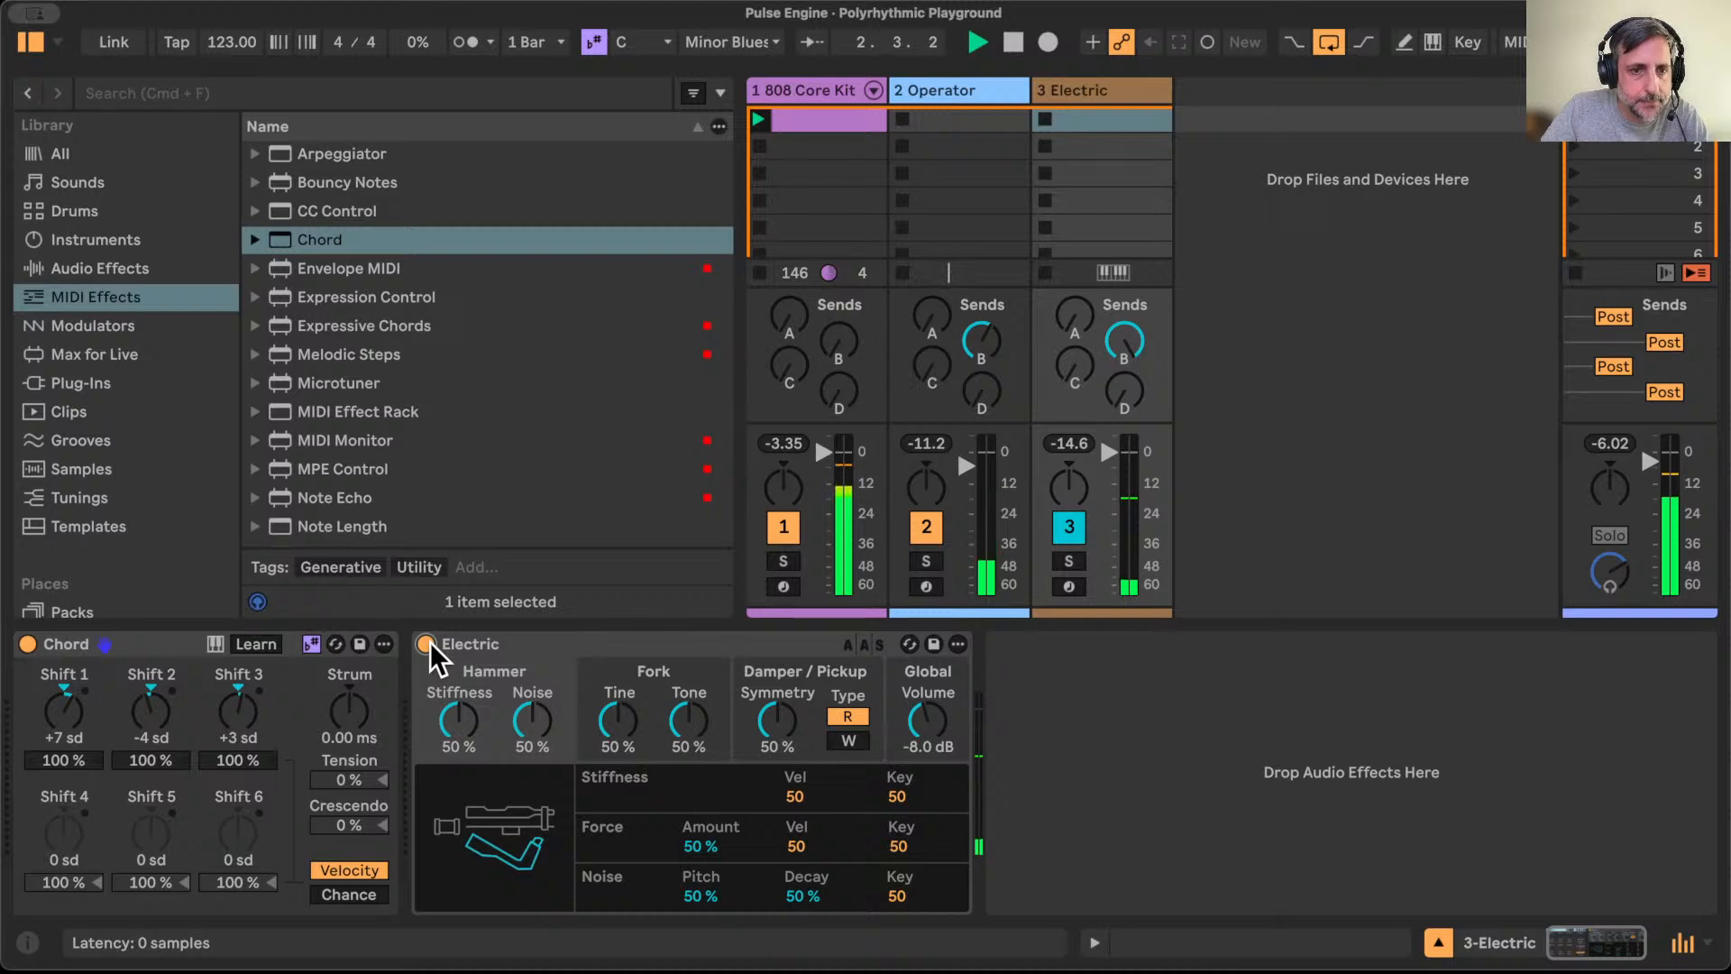
# Step: Insert an MFA Pulse Engine from the Generative collection before Chord on the Electric track
pyautogui.scroll(-6, 139, 464)
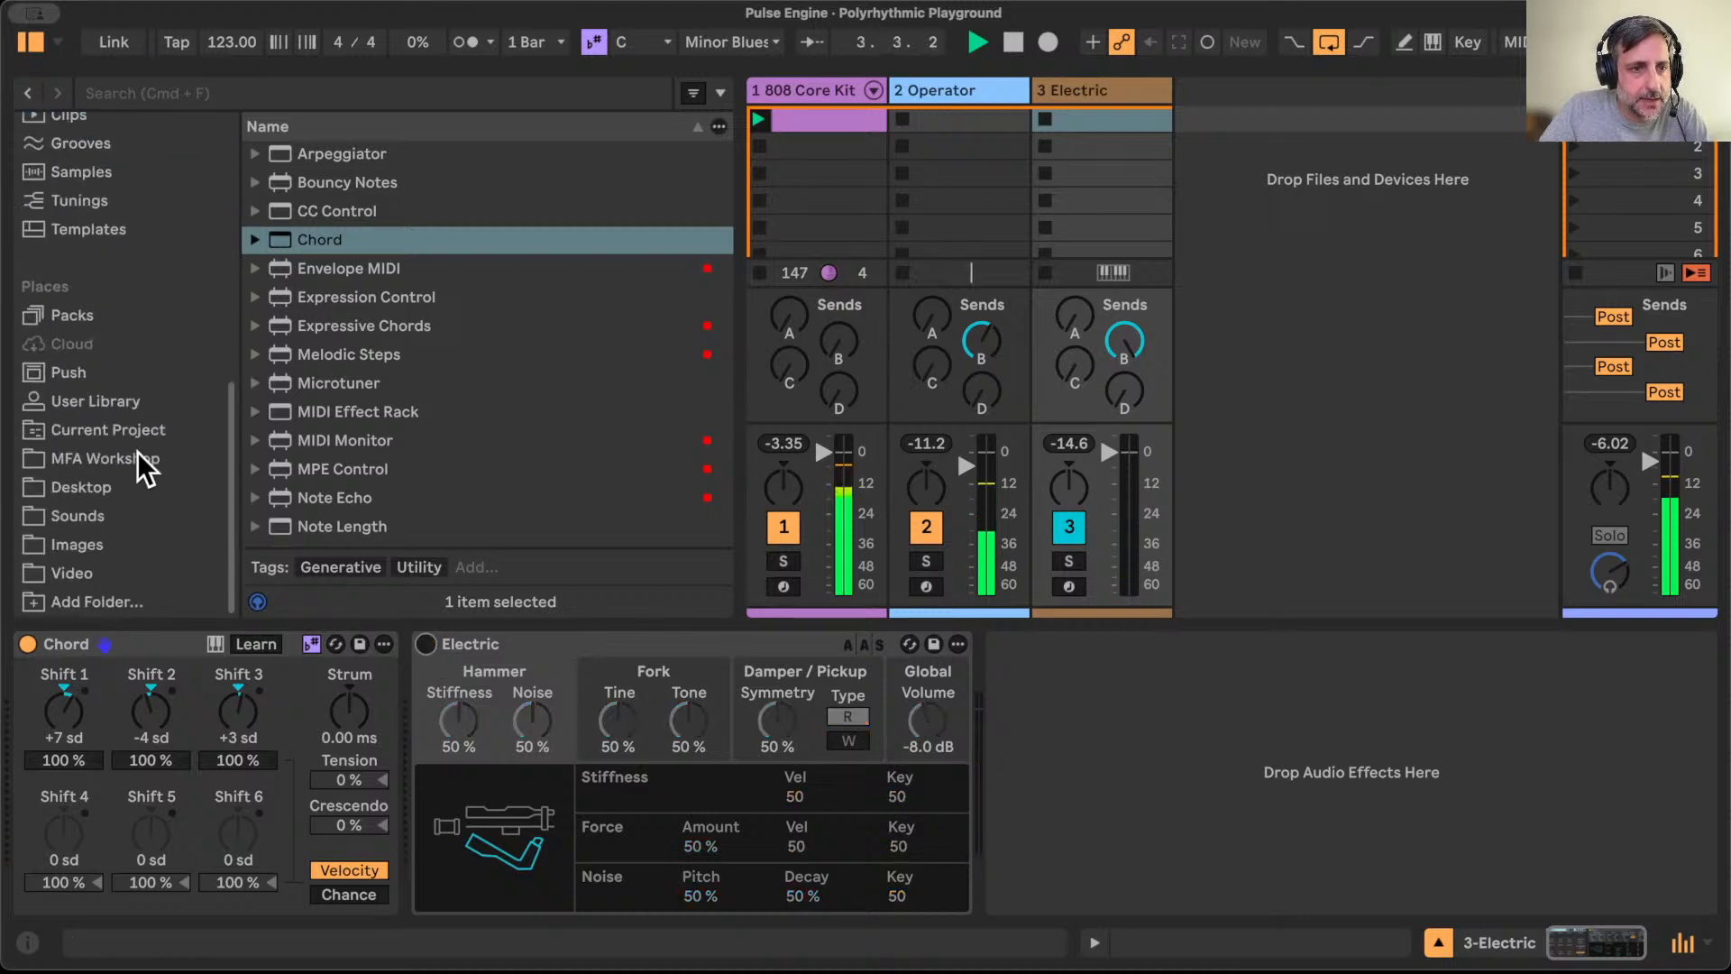
pyautogui.scroll(6, 135, 317)
pyautogui.click(115, 155)
pyautogui.moveTo(424, 491); pyautogui.dragTo(27, 712)
pyautogui.scroll(-2, 328, 519)
pyautogui.moveTo(370, 518); pyautogui.dragTo(25, 704)
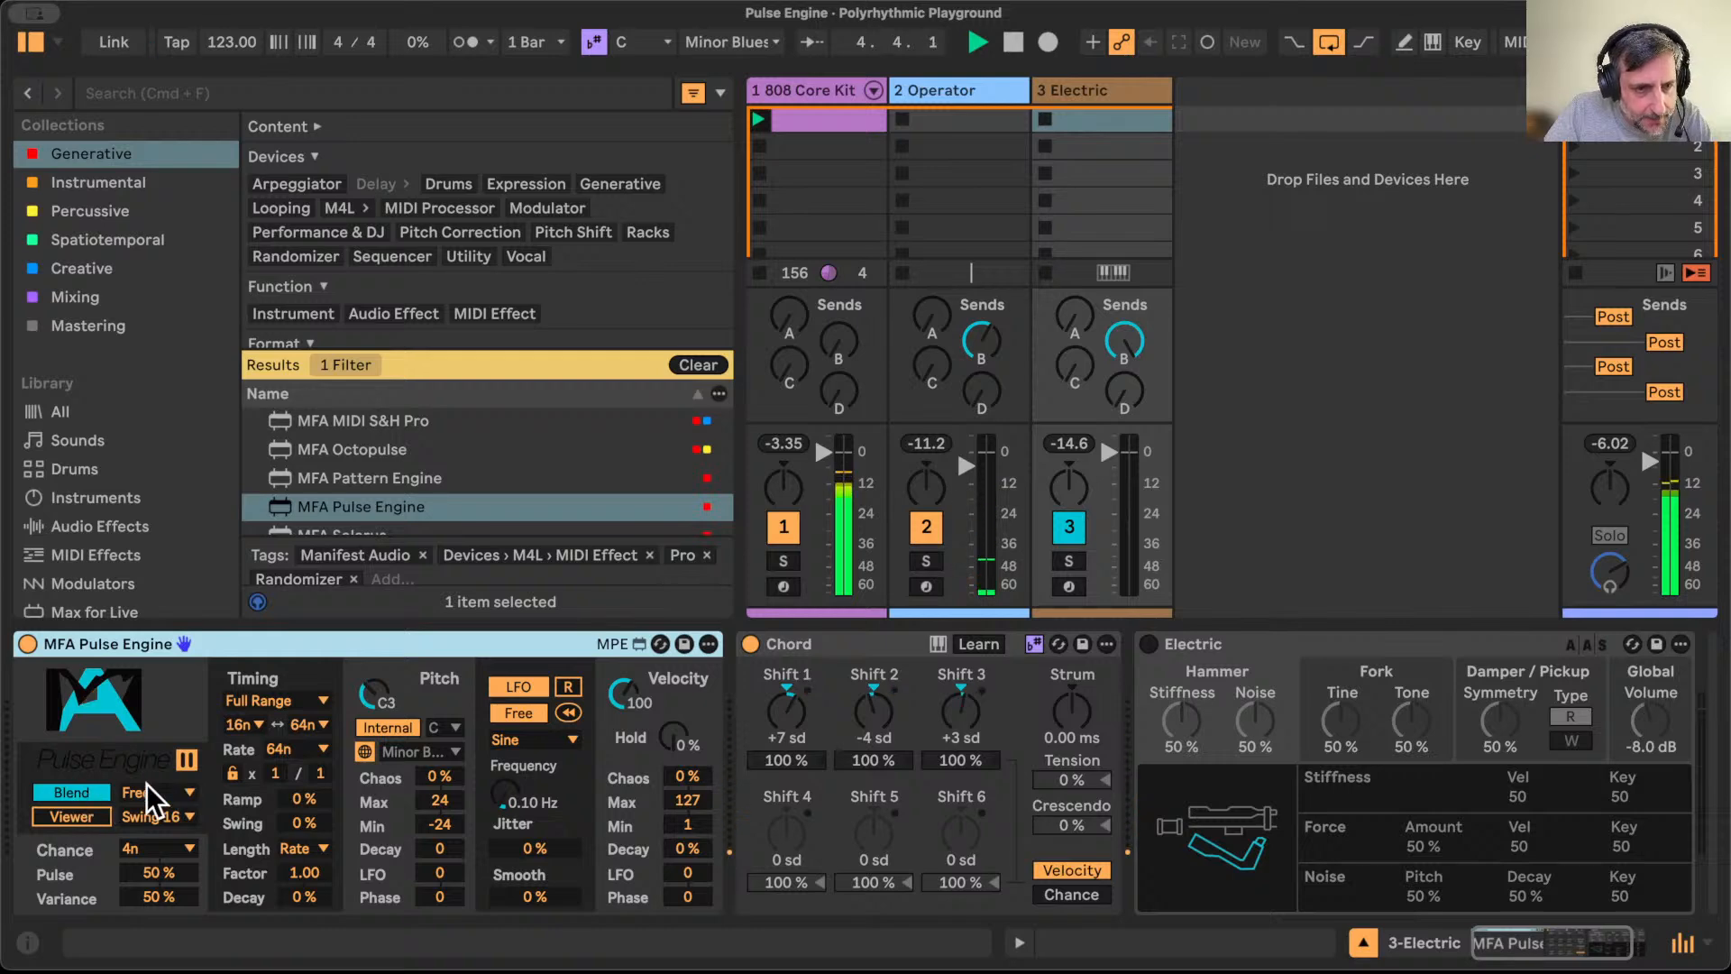
# Step: Switch the Electric track's Pulse Engine from Blend to Solo and set its trigger mode to Fill
pyautogui.click(71, 792)
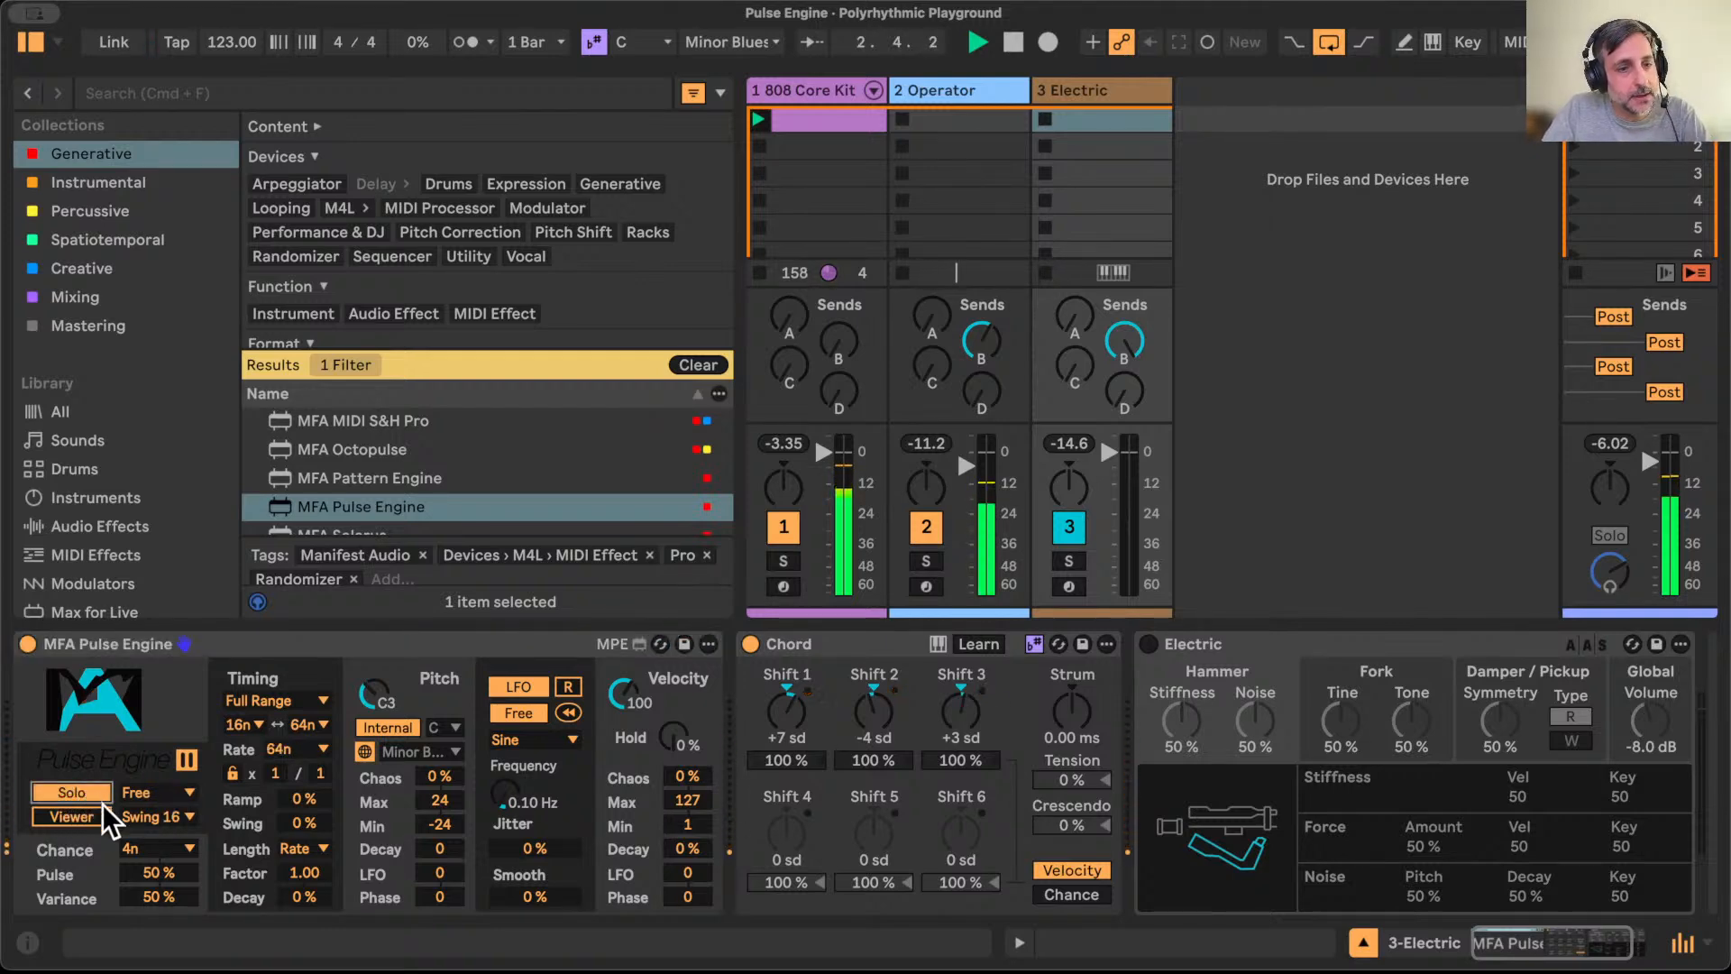
pyautogui.click(186, 794)
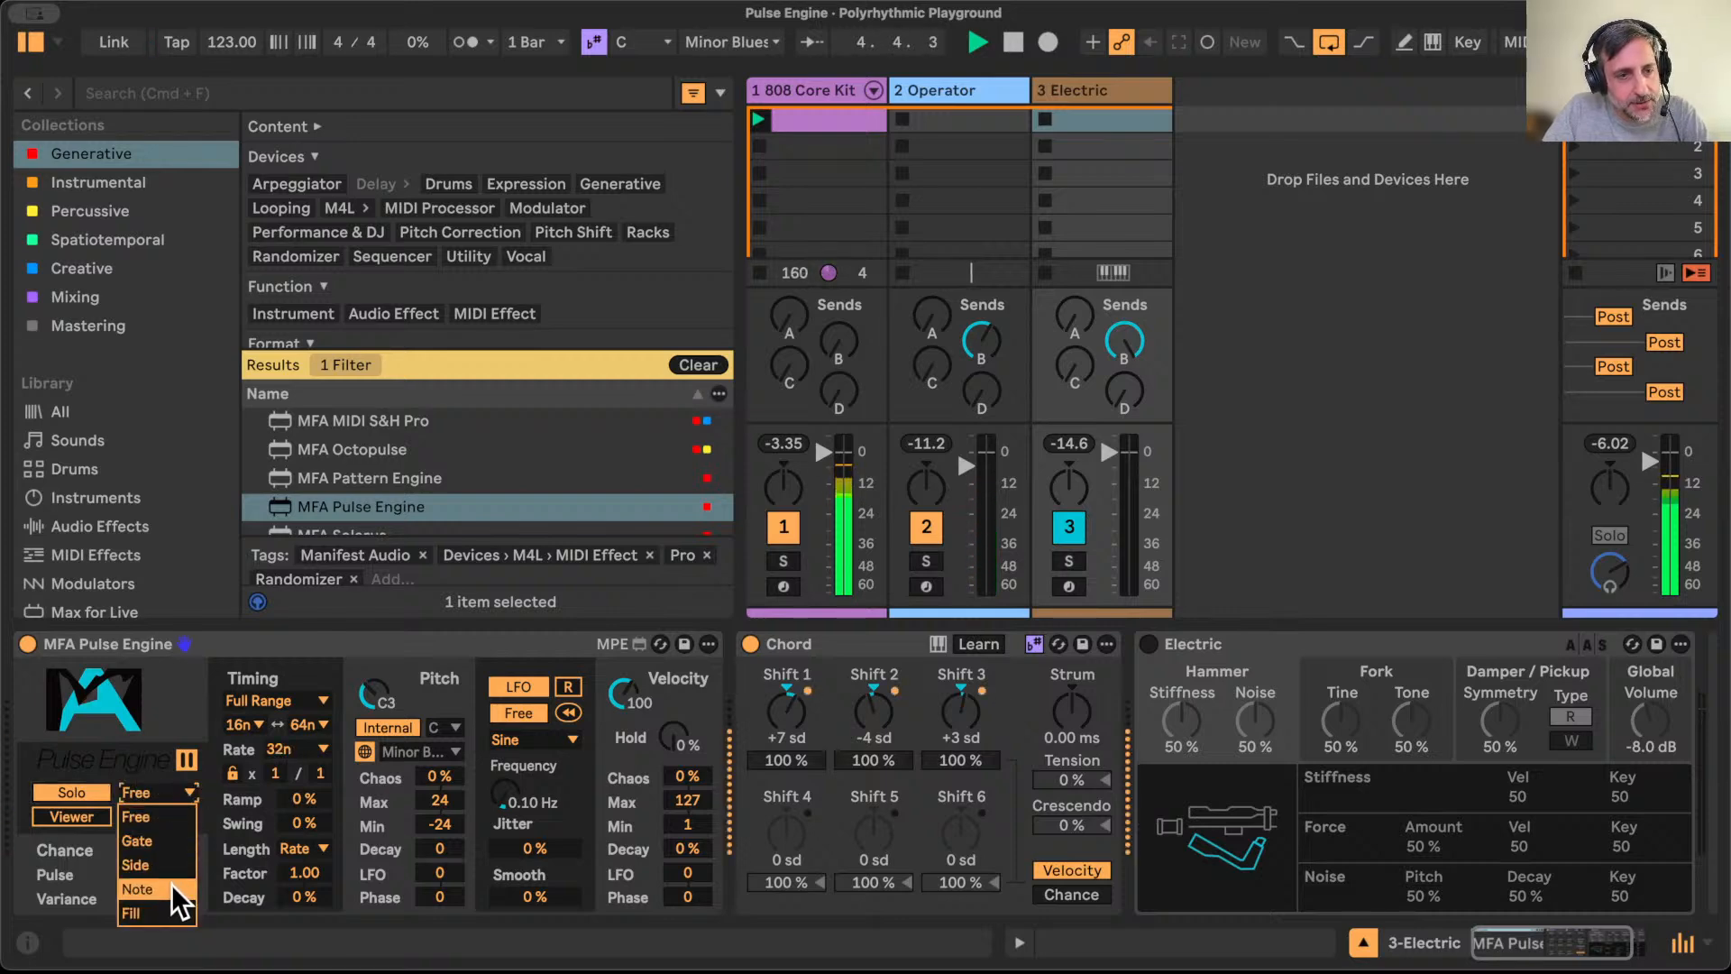
pyautogui.click(171, 910)
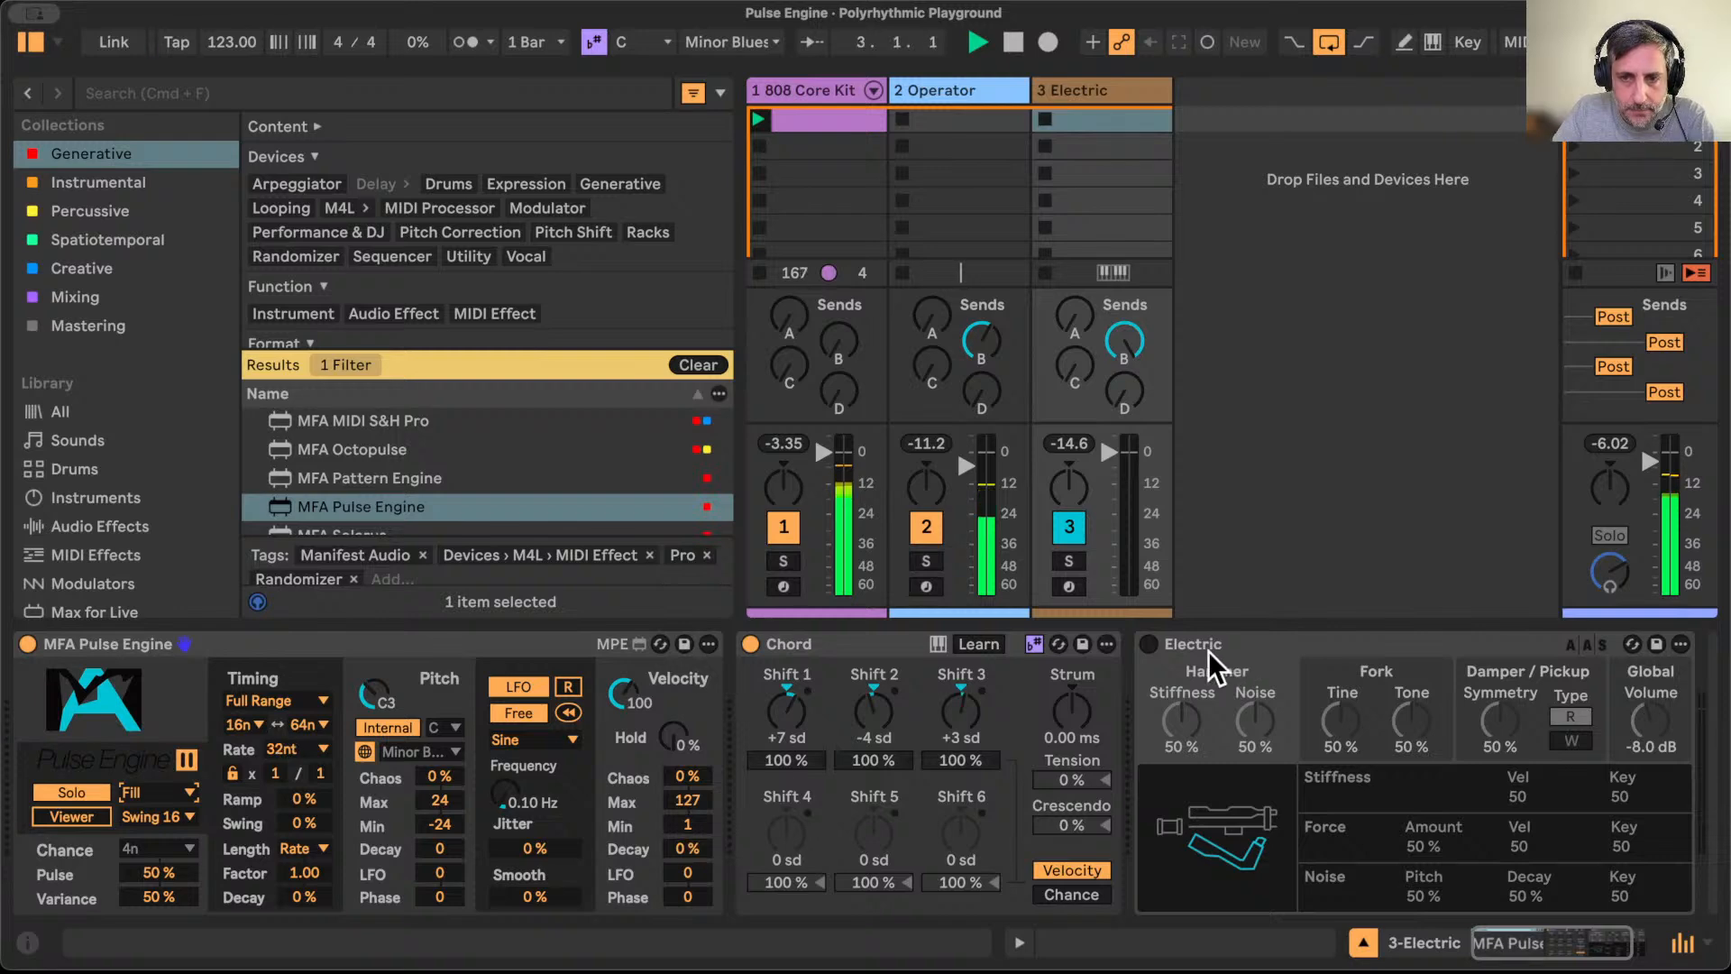
# Step: Switch the Electric instrument back on, listen to the chords and stop playback
pyautogui.hscroll(3, 1244, 663)
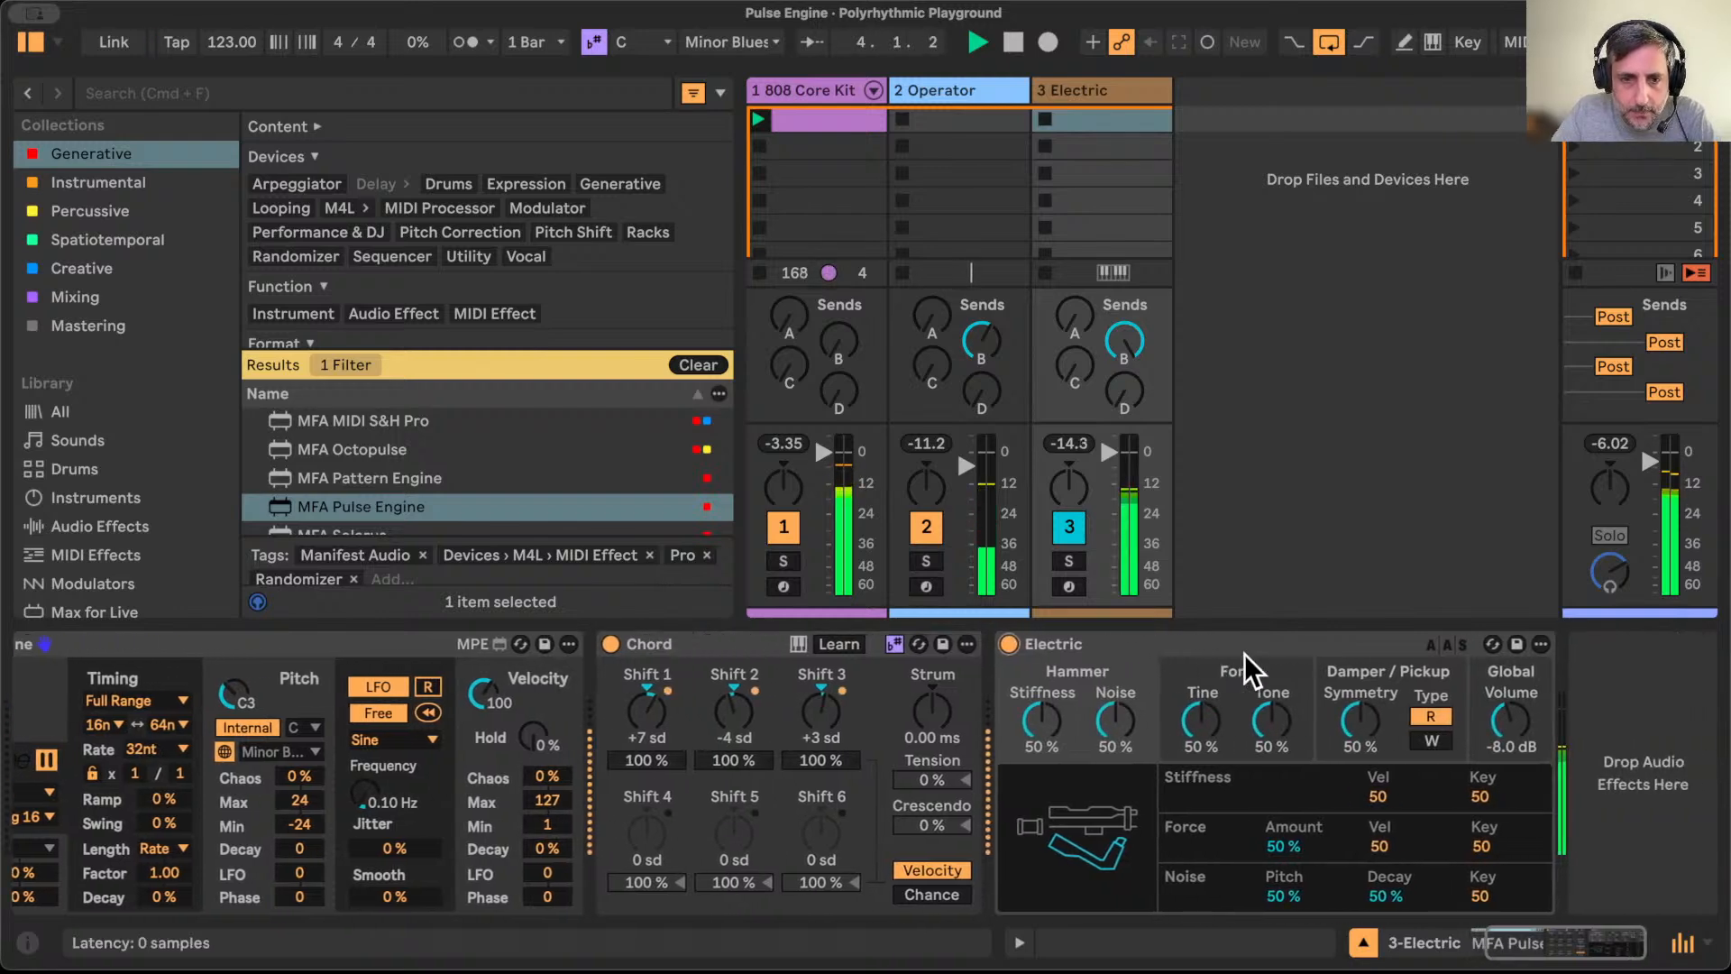
pyautogui.hscroll(-2, 1244, 667)
pyautogui.press('space')
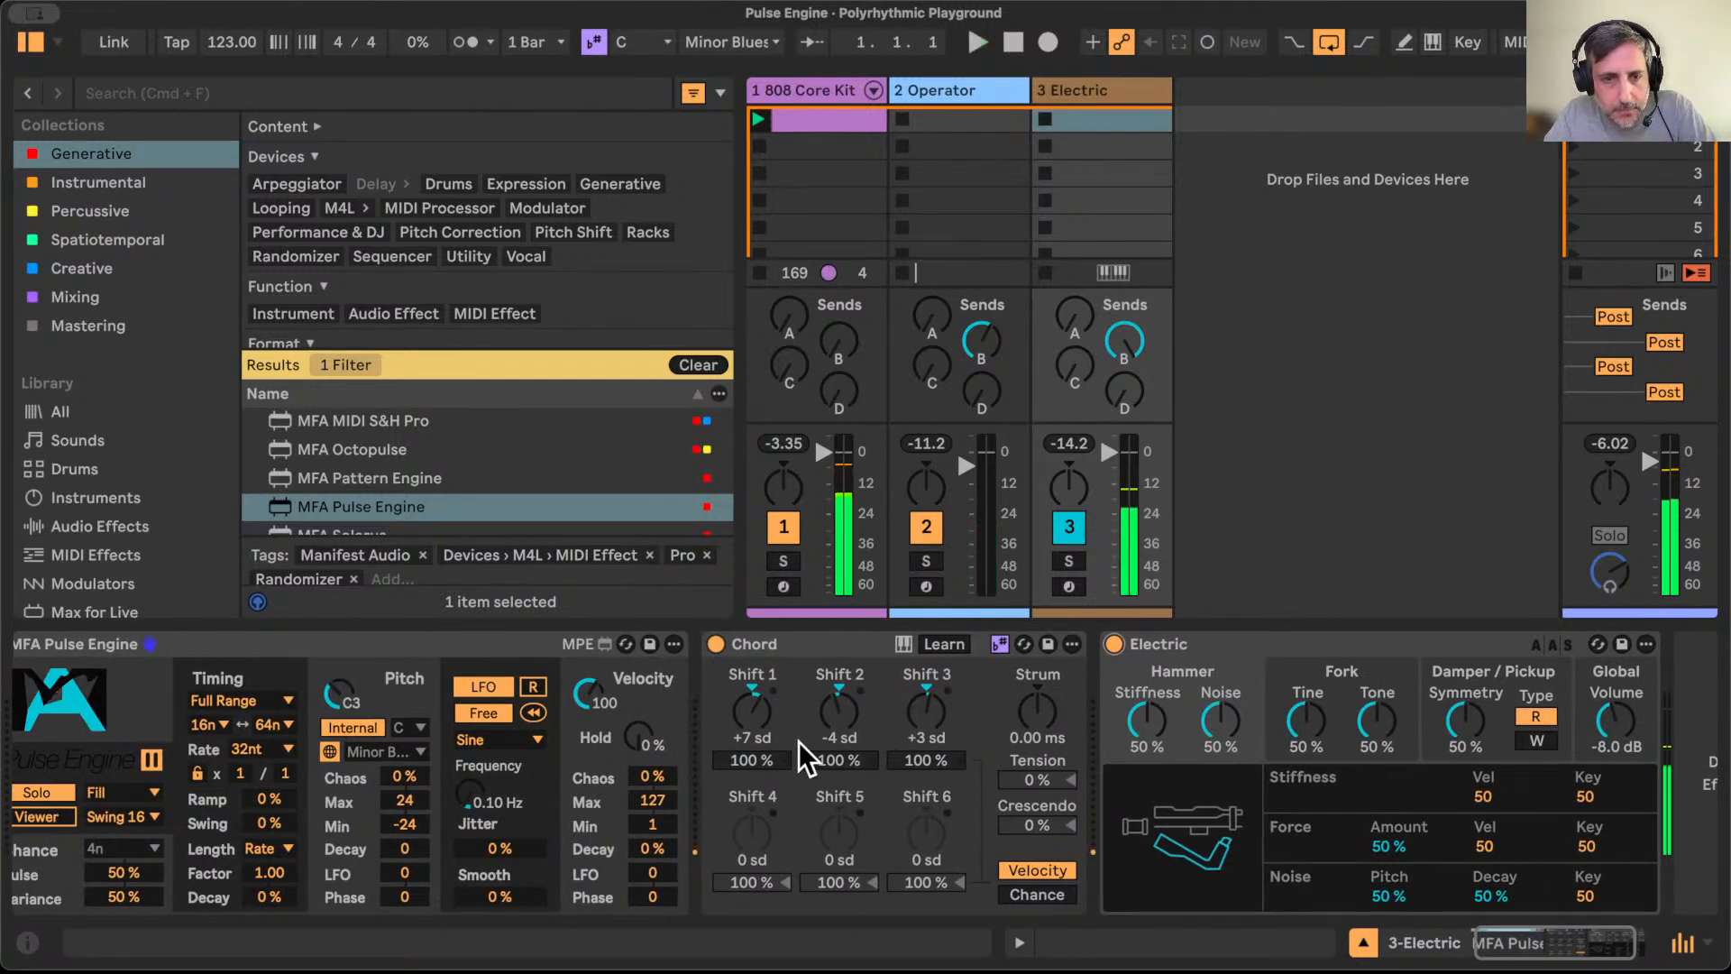
# Step: Set the Electric track's Pulse Engine to Receive pitch, transposed +12 st with 19% chaos, Pulse 36% and Variance 100%, and start playback
pyautogui.click(408, 775)
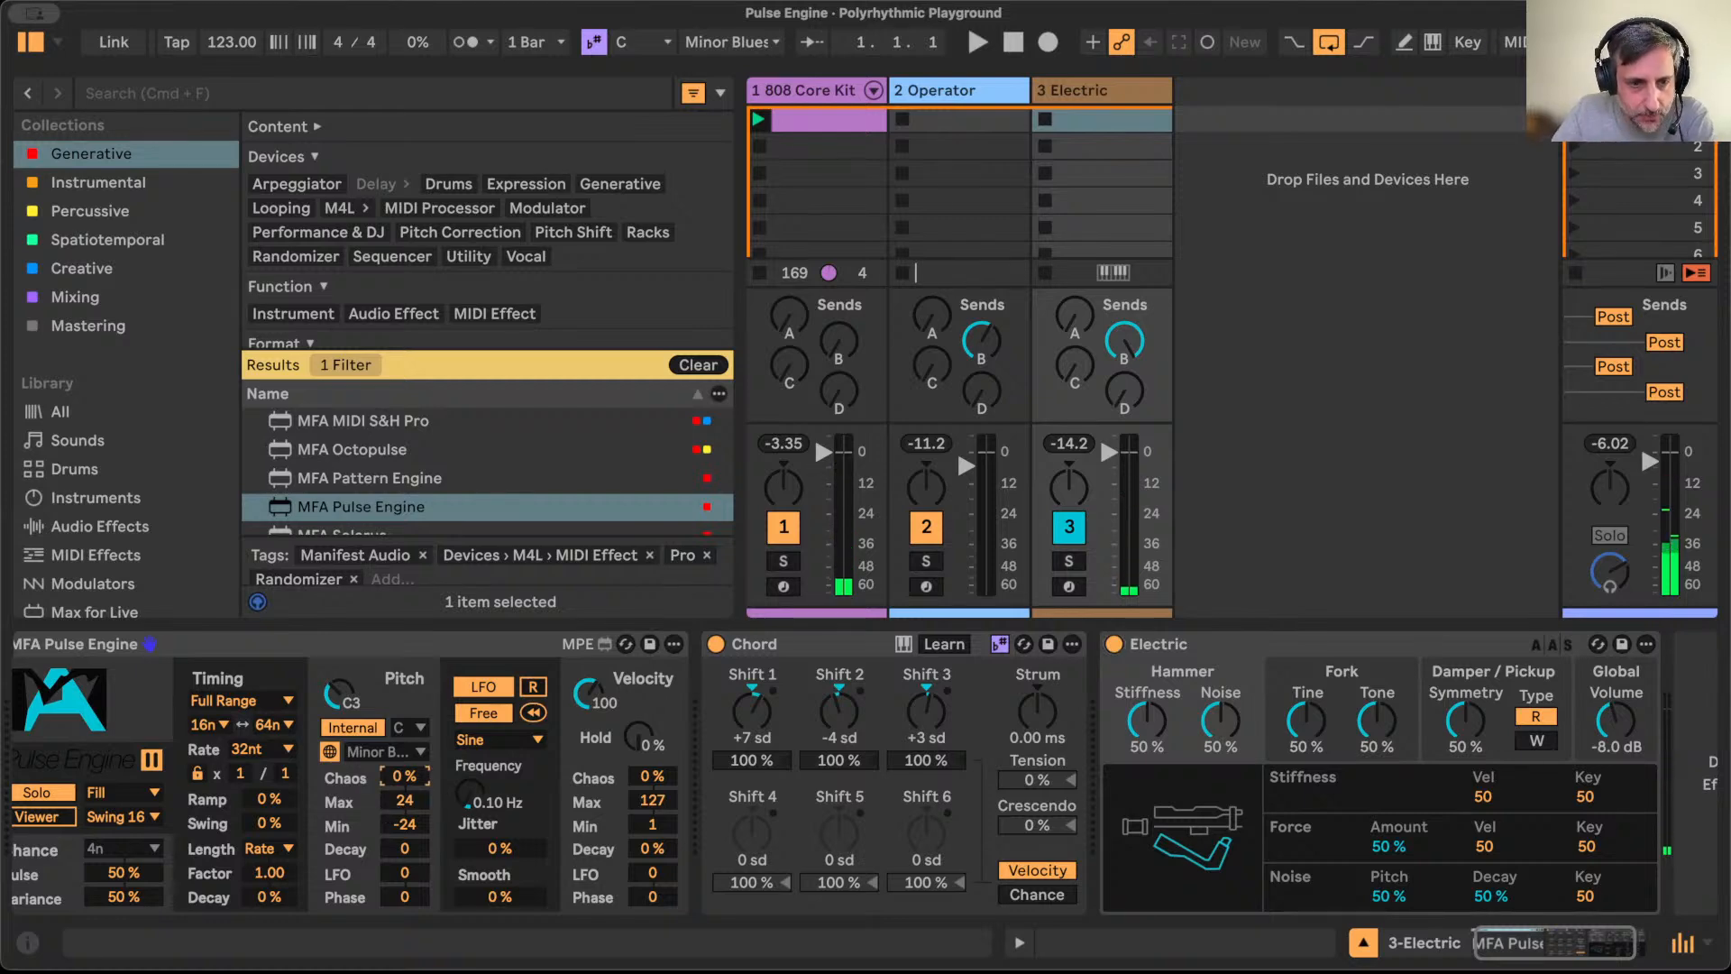
pyautogui.hscroll(-1, 408, 782)
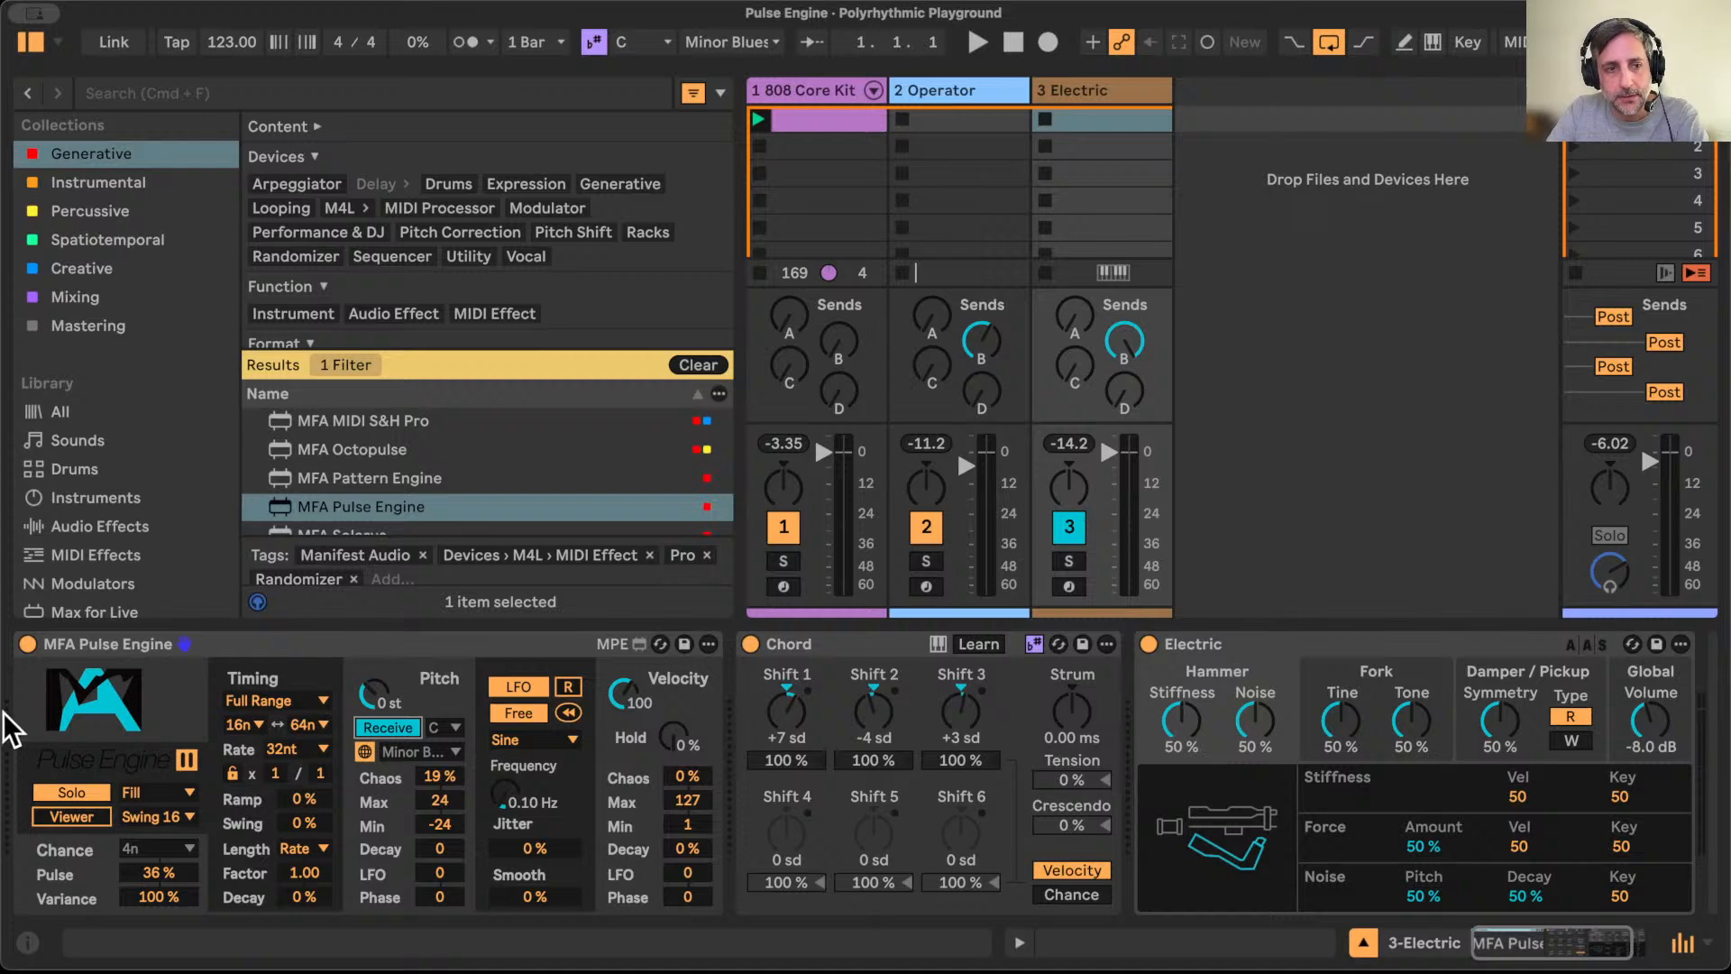
pyautogui.click(390, 702)
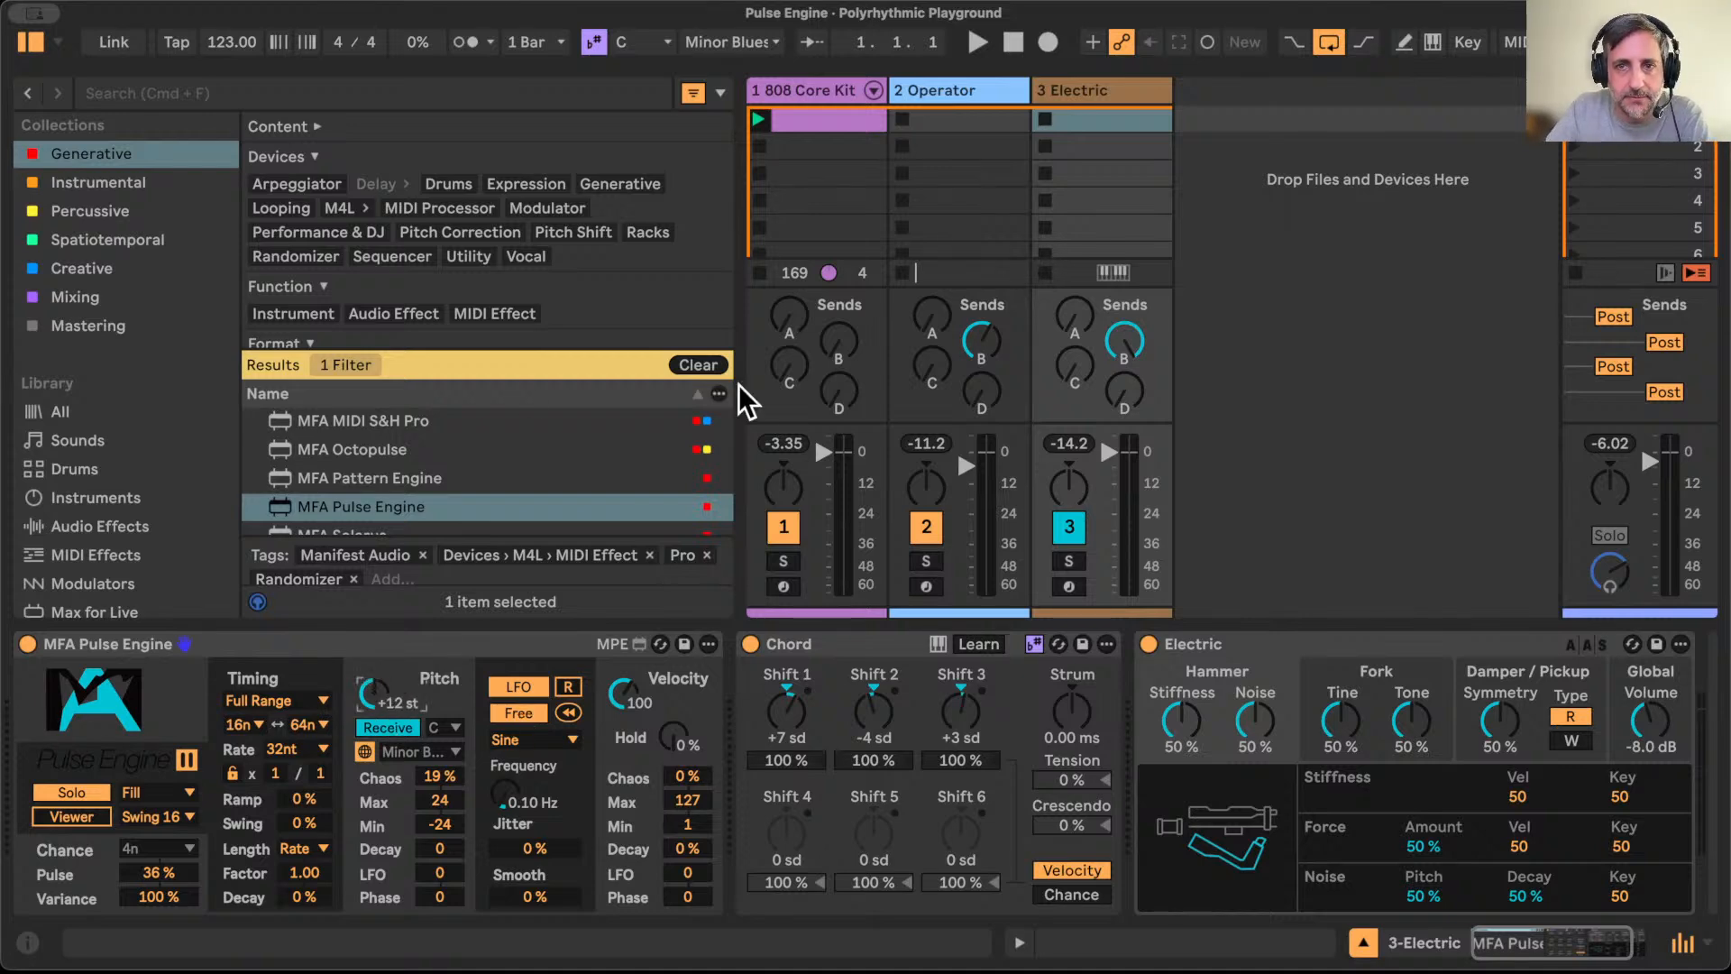
pyautogui.press('space')
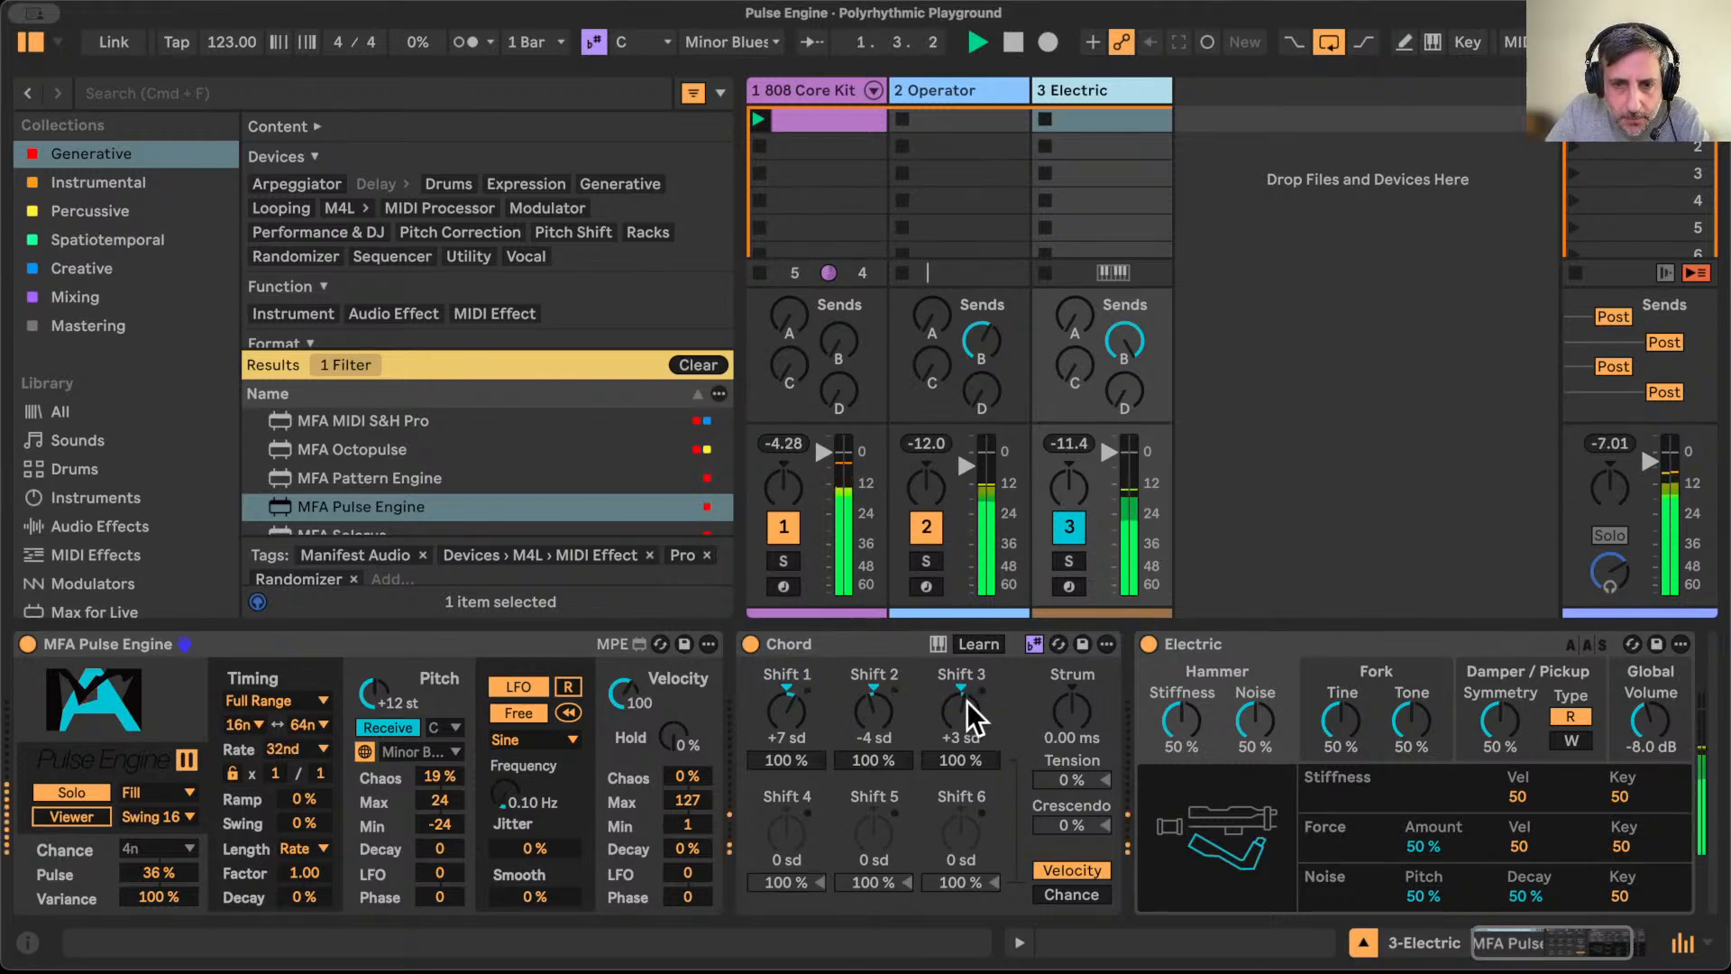
# Step: Set the Pulse Engine's velocity decay to -46%, length decay to -37% and velocity chaos to 19%
pyautogui.hscroll(3, 1162, 732)
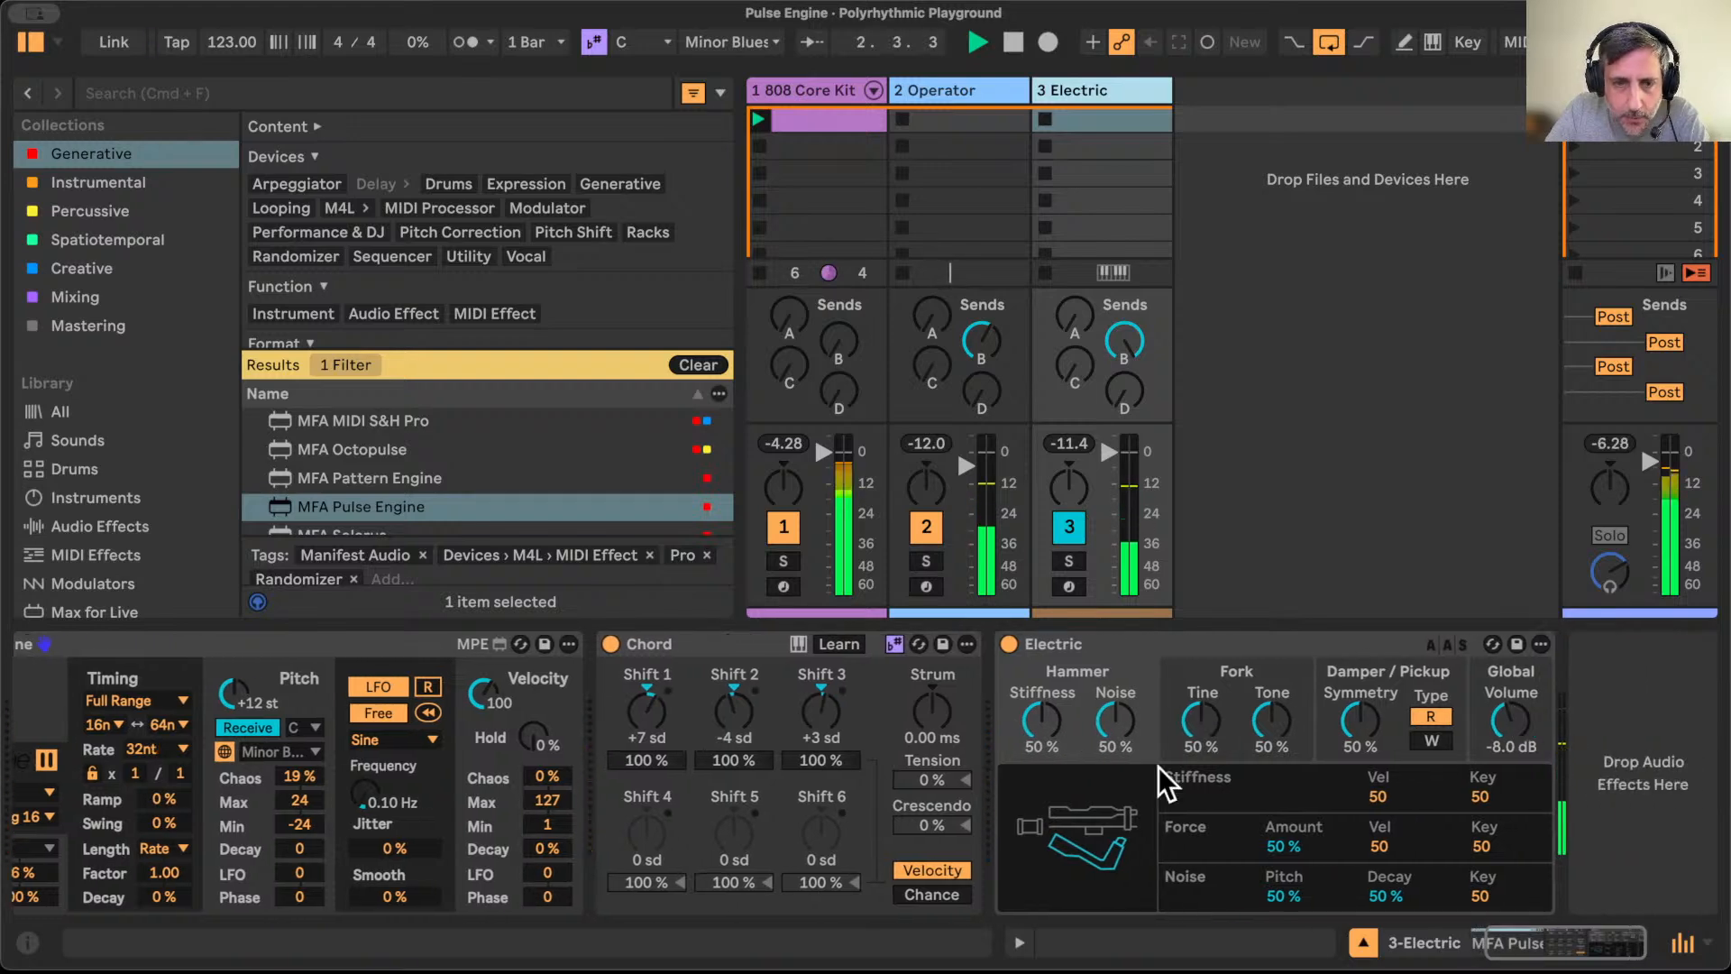
pyautogui.moveTo(550, 842); pyautogui.dragTo(550, 890)
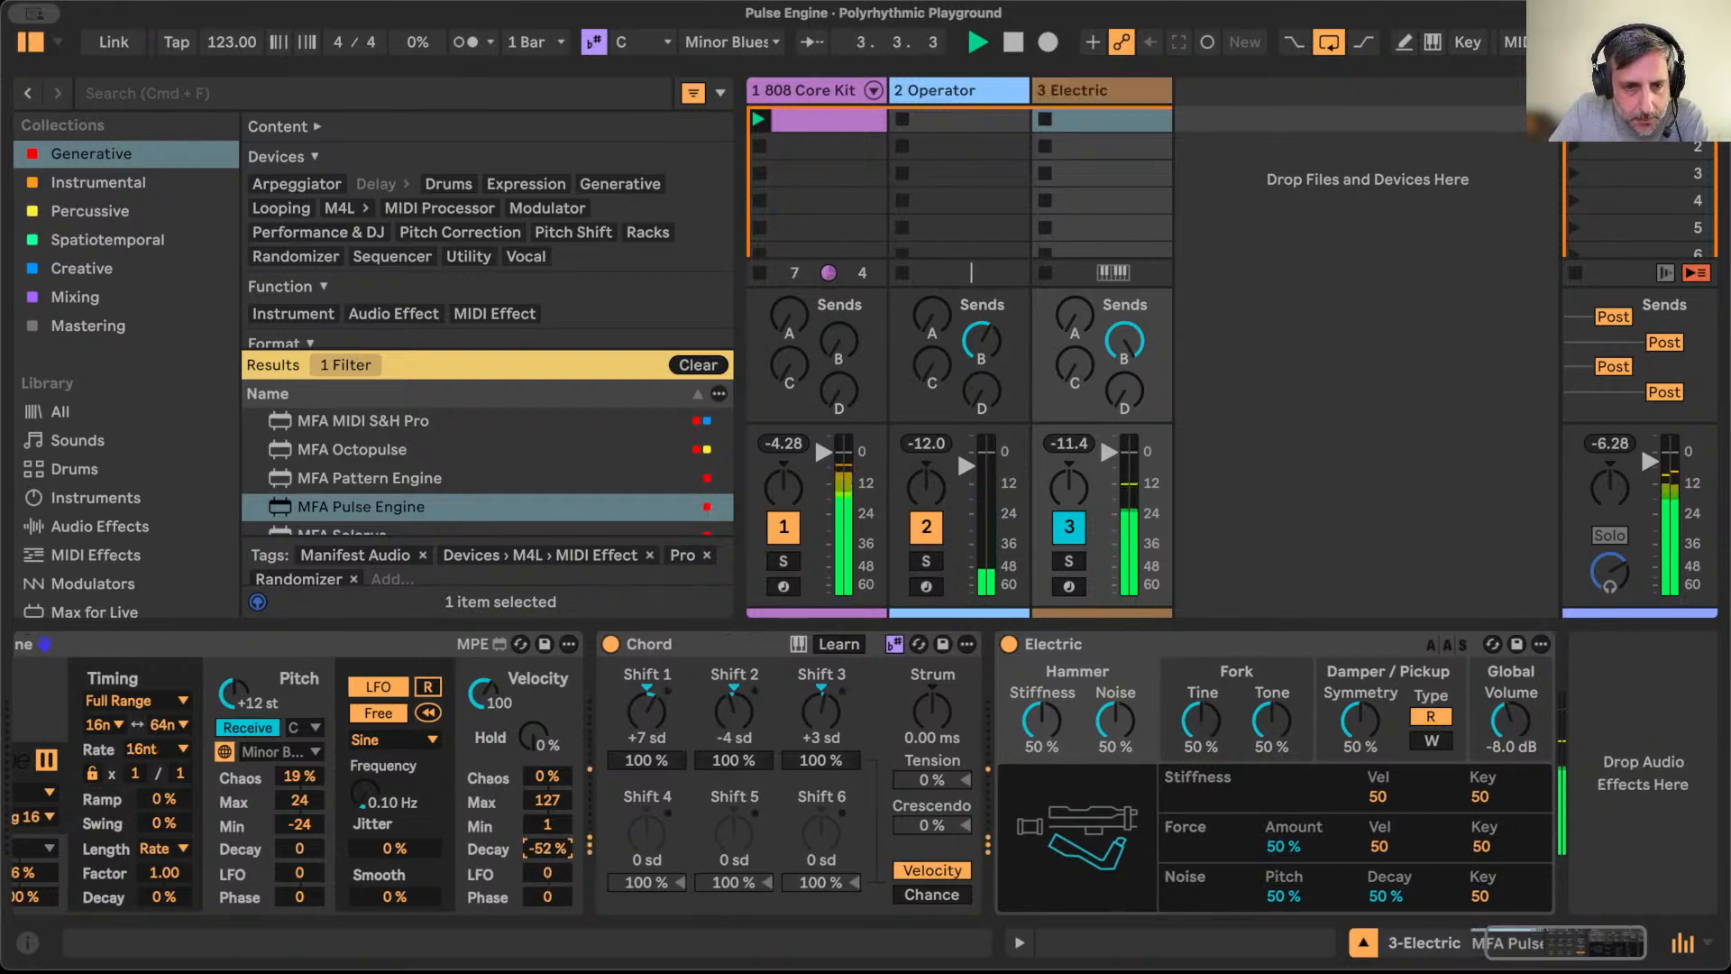
pyautogui.moveTo(165, 896); pyautogui.dragTo(165, 901)
pyautogui.moveTo(547, 843); pyautogui.dragTo(547, 842)
pyautogui.moveTo(552, 774); pyautogui.dragTo(553, 773)
pyautogui.hscroll(-3, 550, 739)
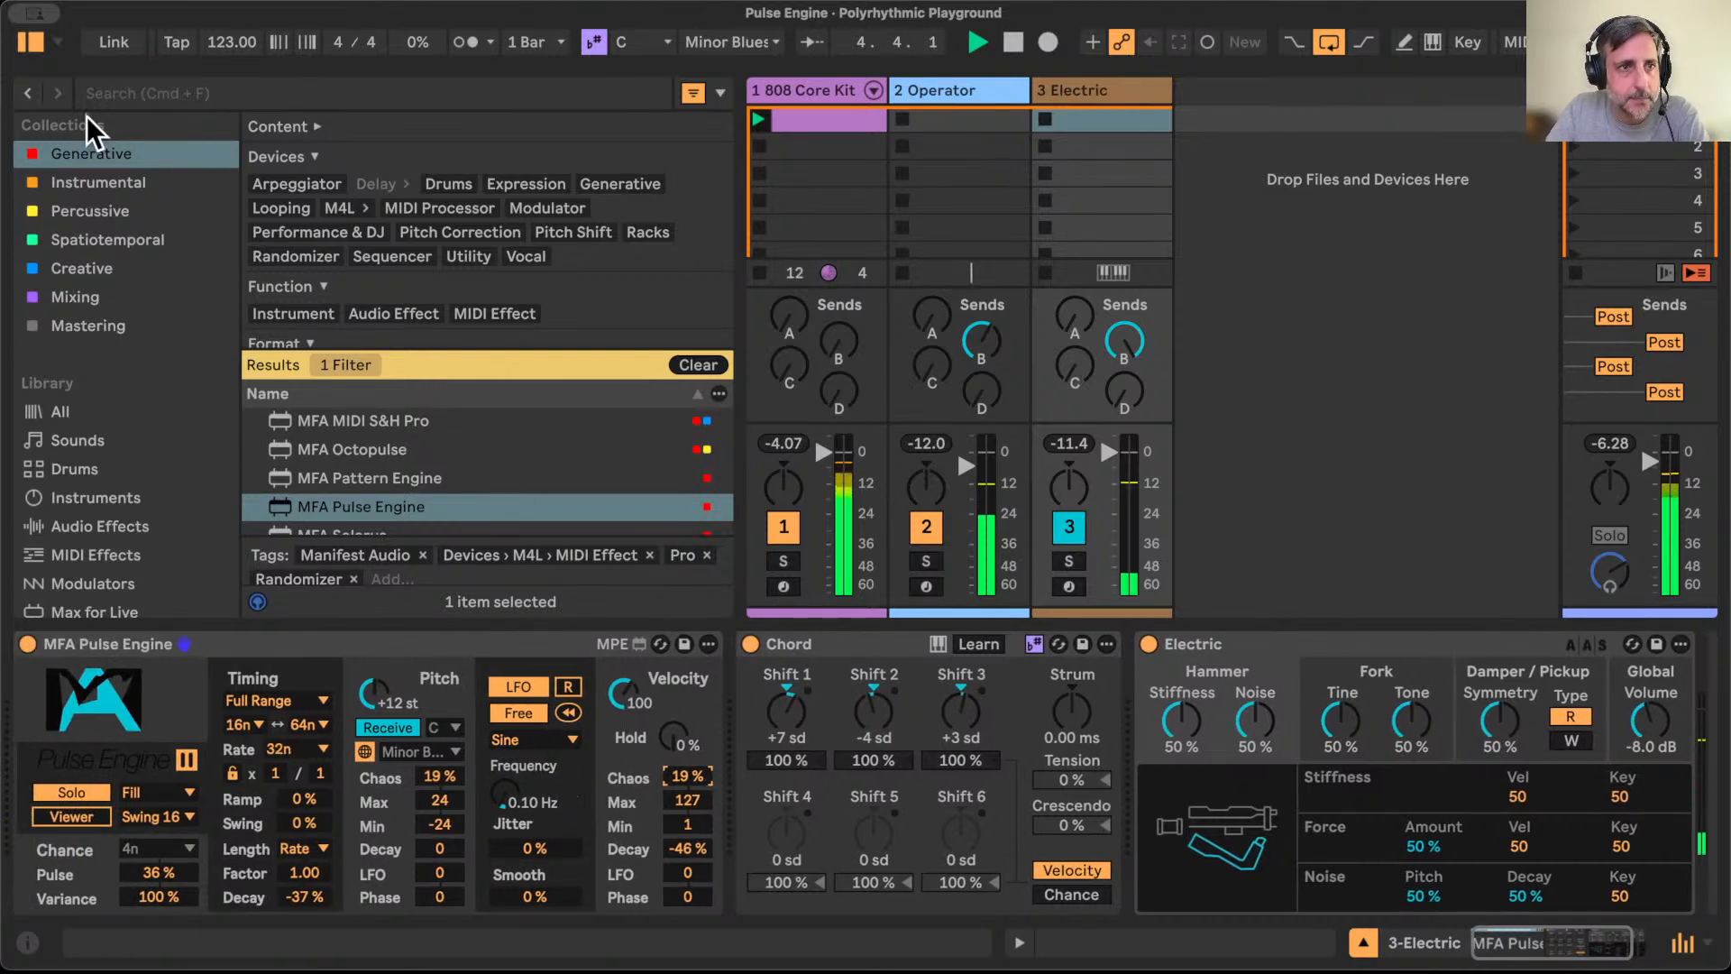
# Step: Hide the browser and set the Pulse Engine's timing range from 16nd to 32nd
pyautogui.click(30, 41)
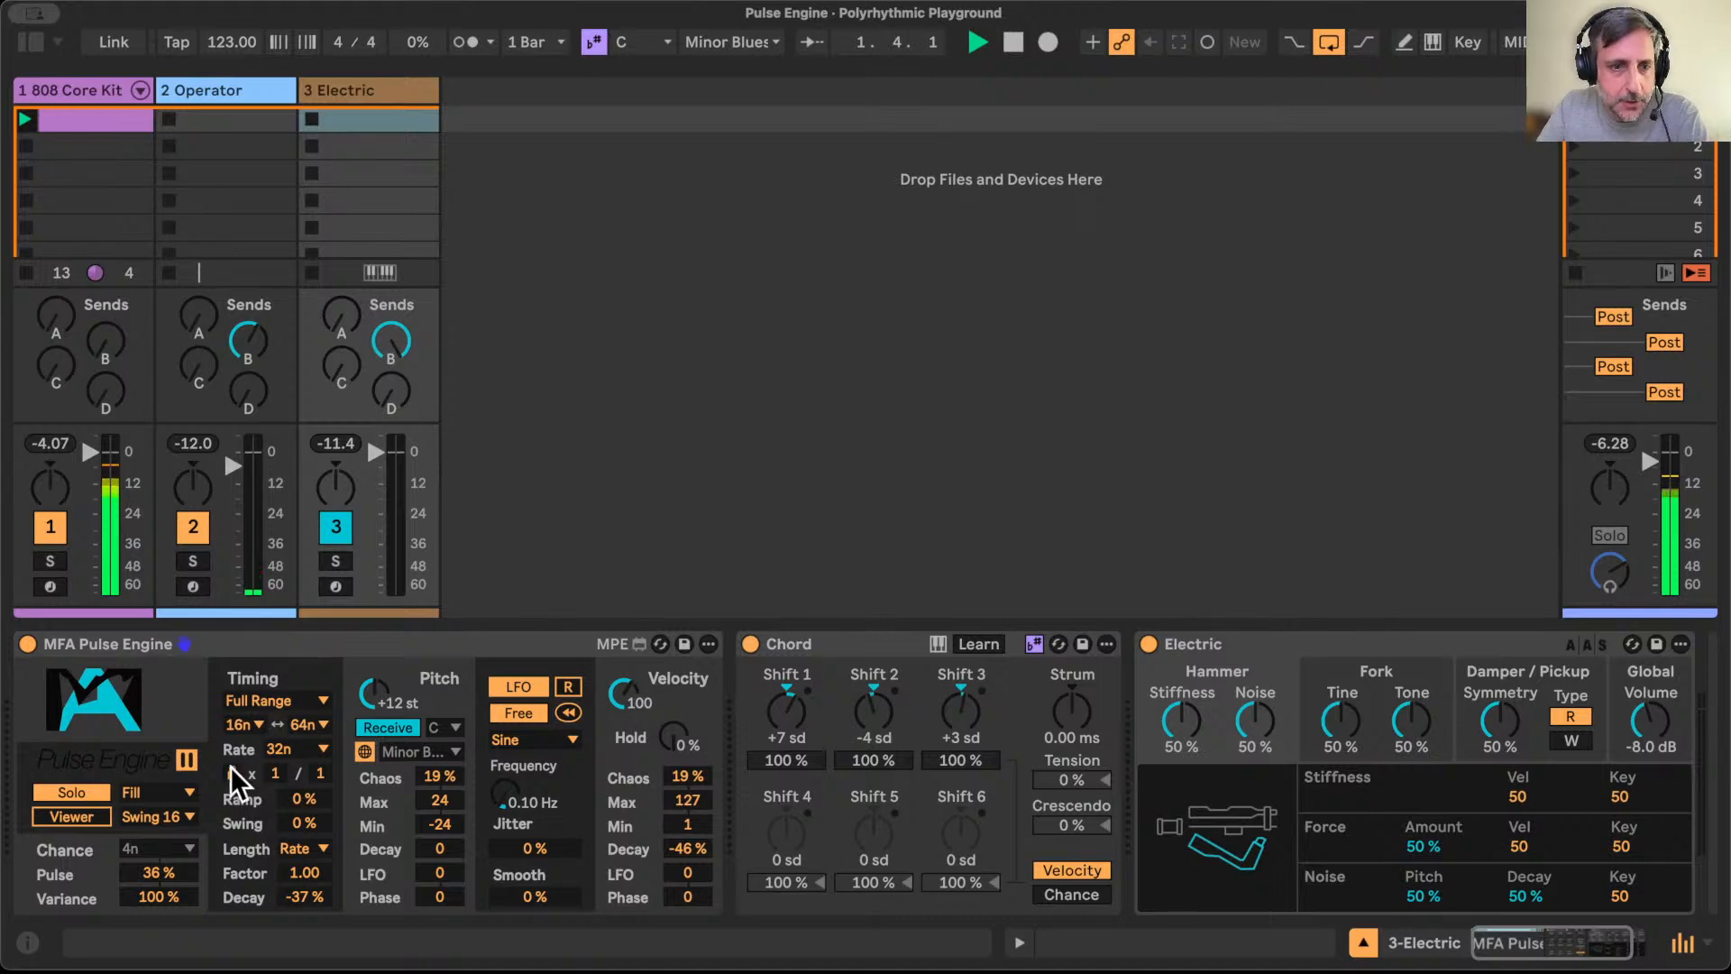
pyautogui.click(308, 723)
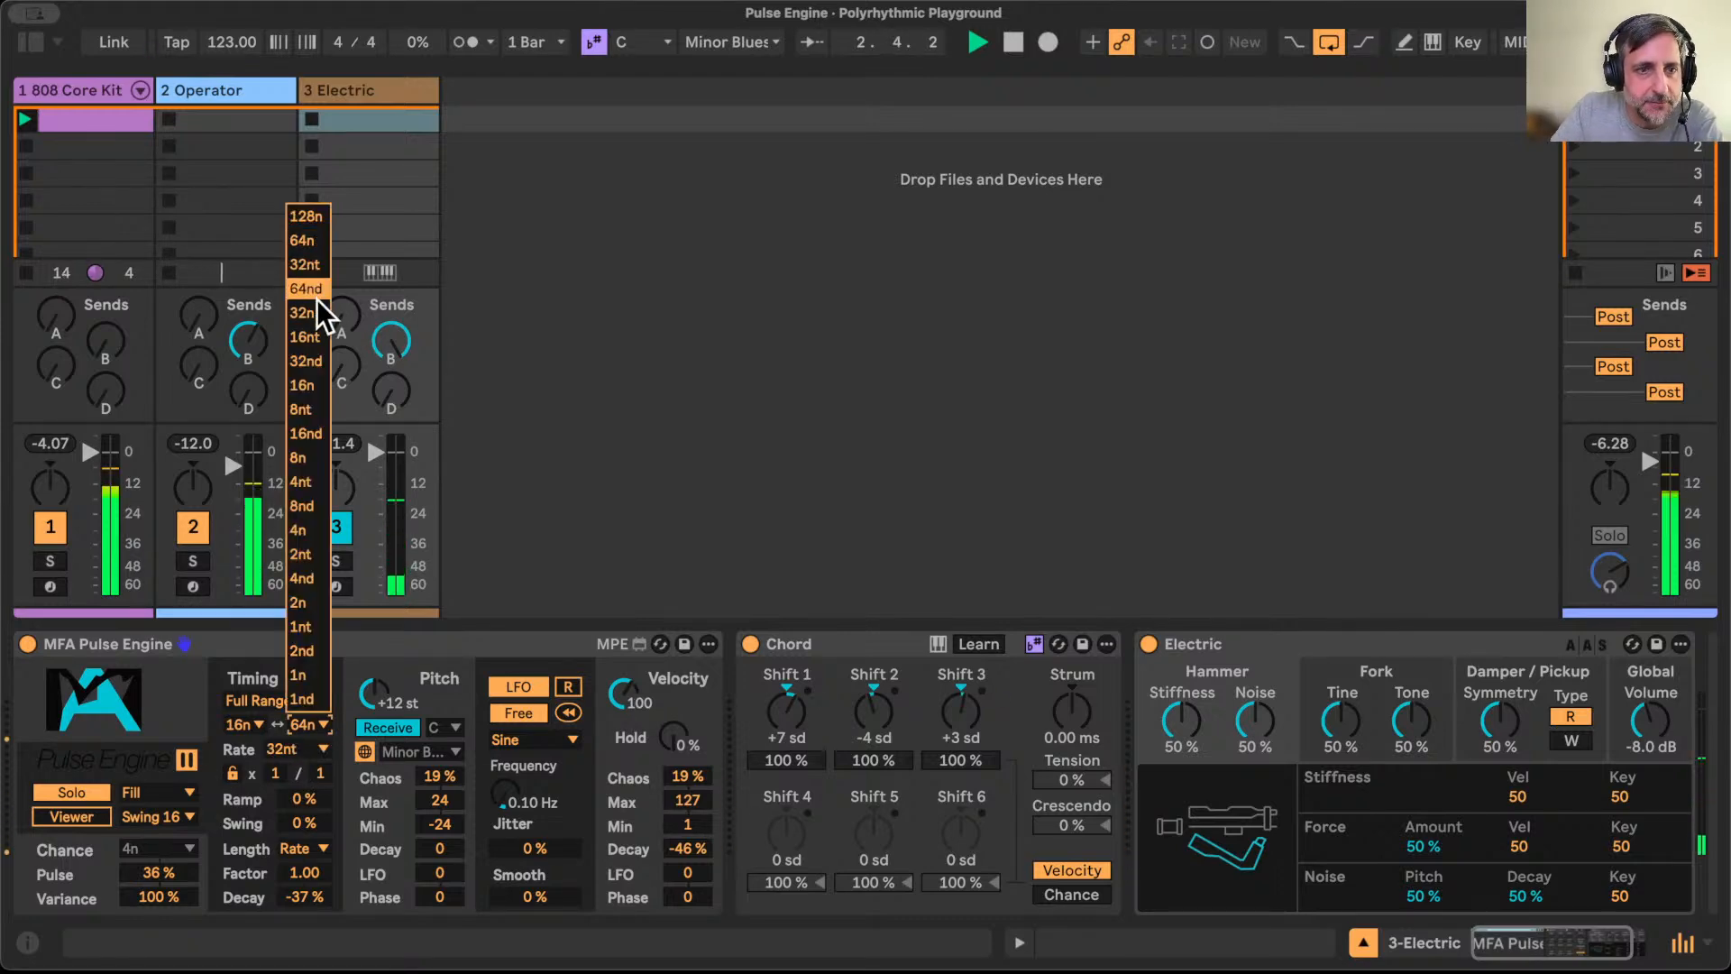
pyautogui.click(315, 358)
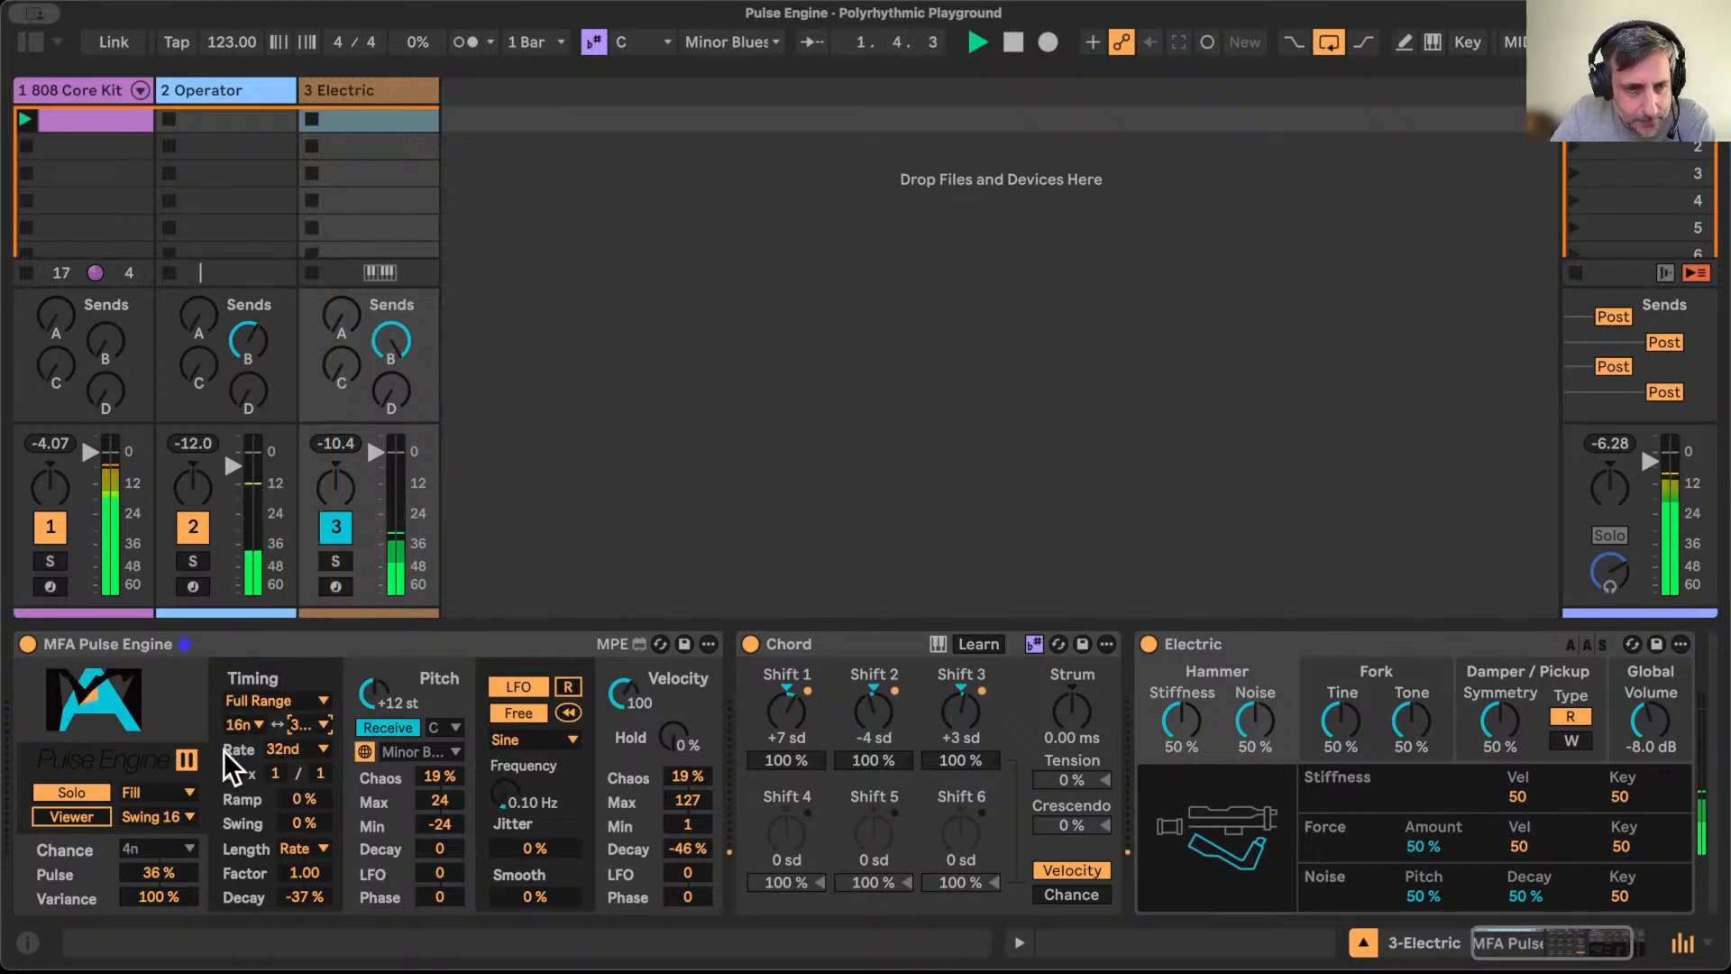
pyautogui.click(245, 723)
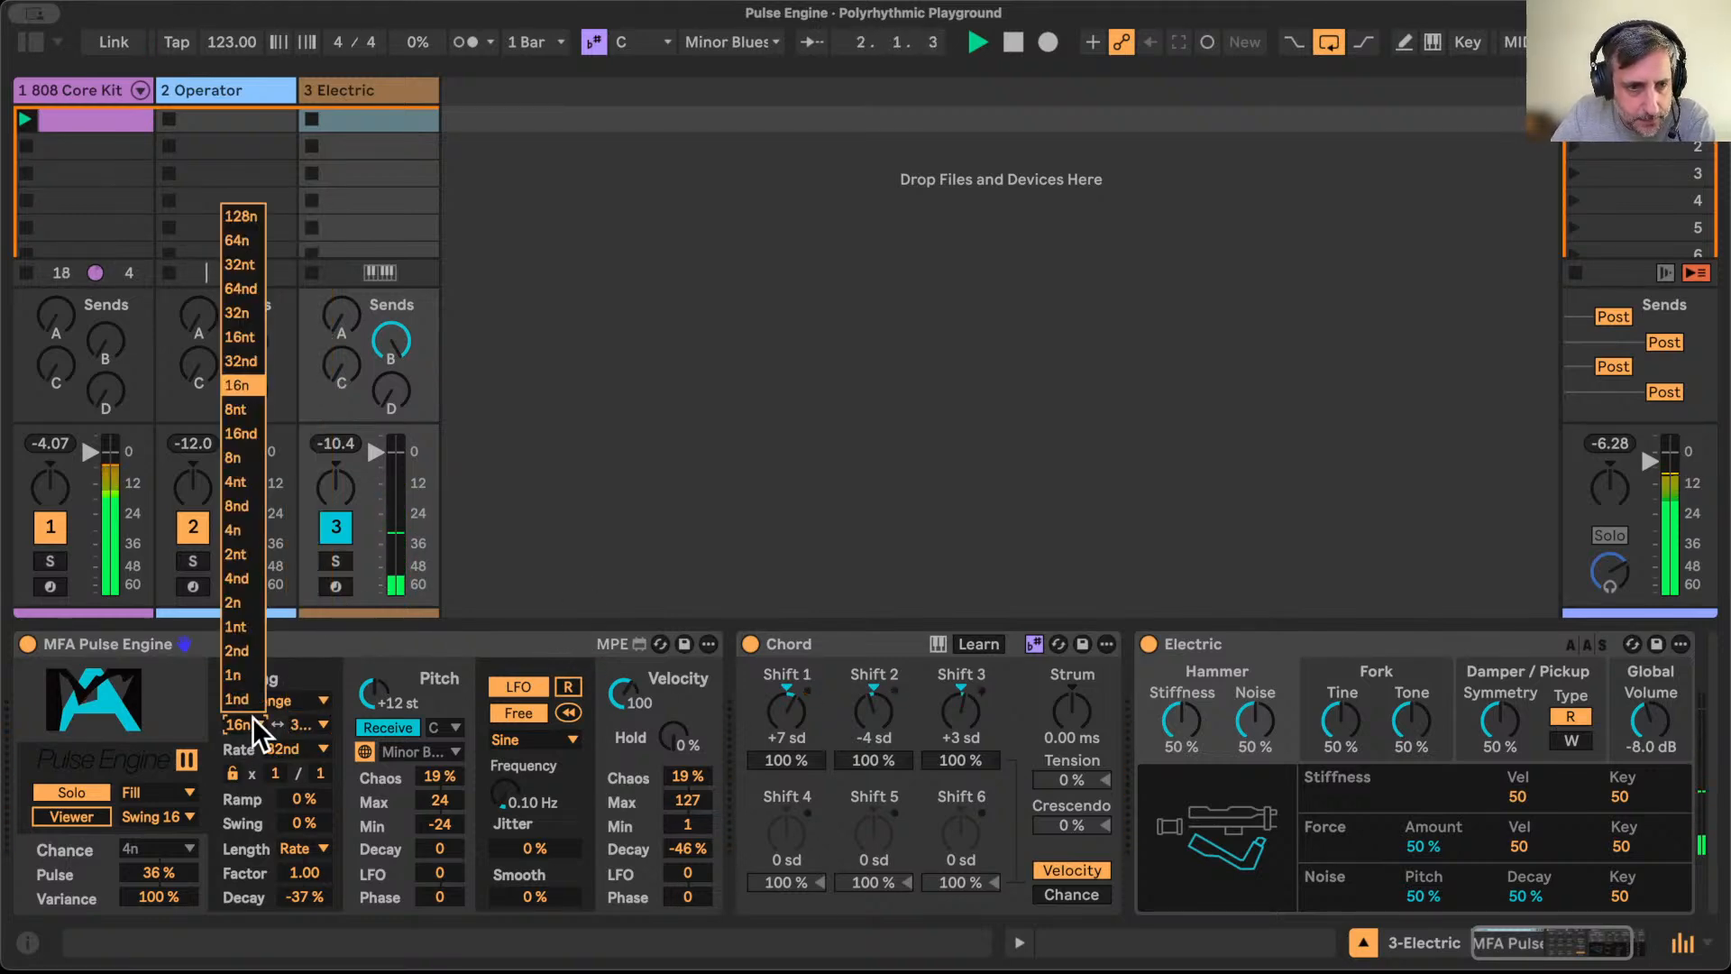
pyautogui.click(253, 425)
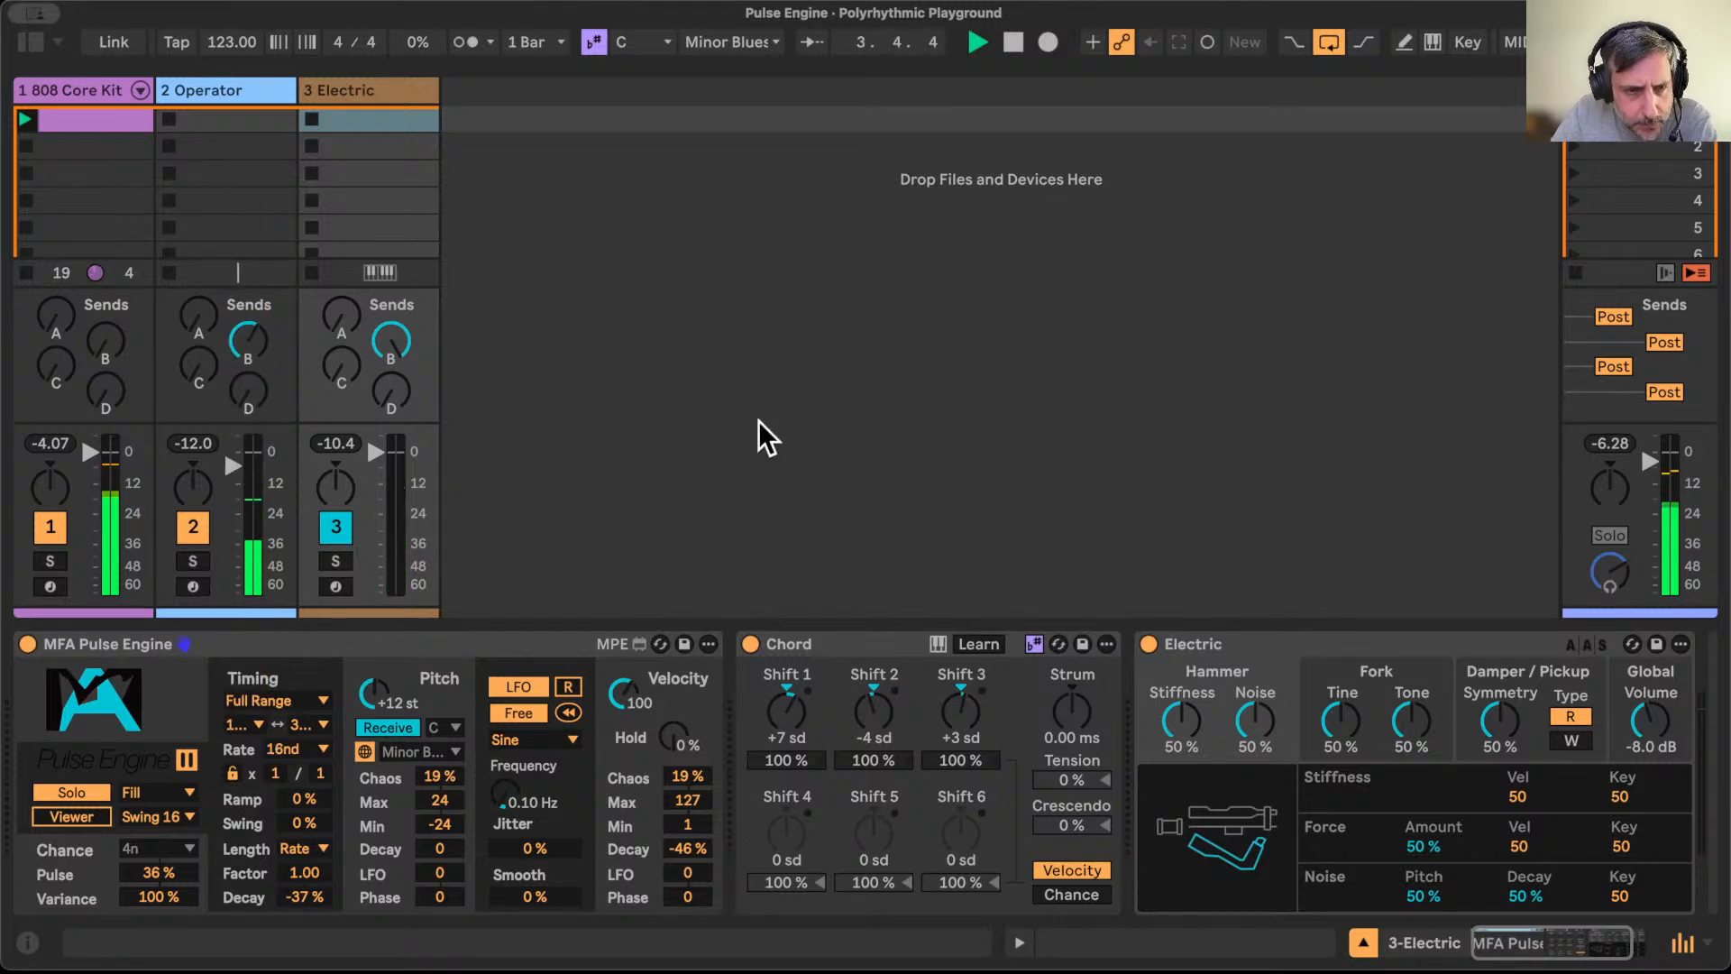
# Step: Adjust the Electric Pulse Engine to Pulse 35%, length factor 0.84, pitch chaos 28%, pitch decay -2 and transposition +16 st
pyautogui.click(158, 873)
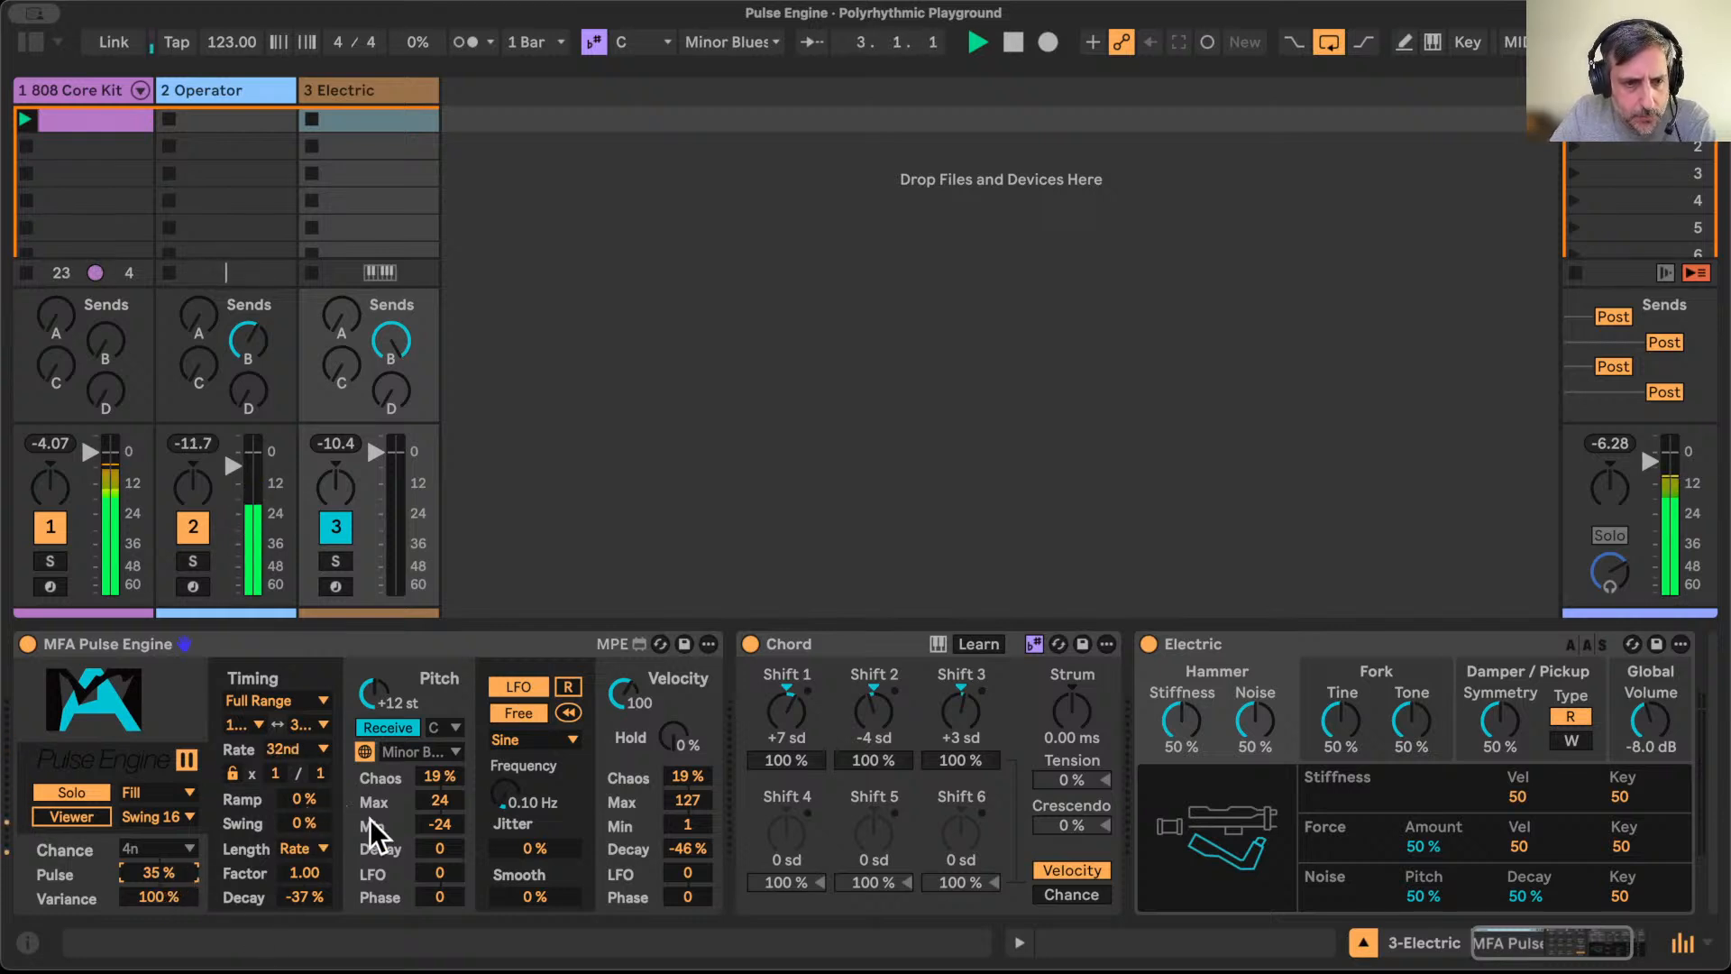
pyautogui.moveTo(306, 871); pyautogui.dragTo(306, 886)
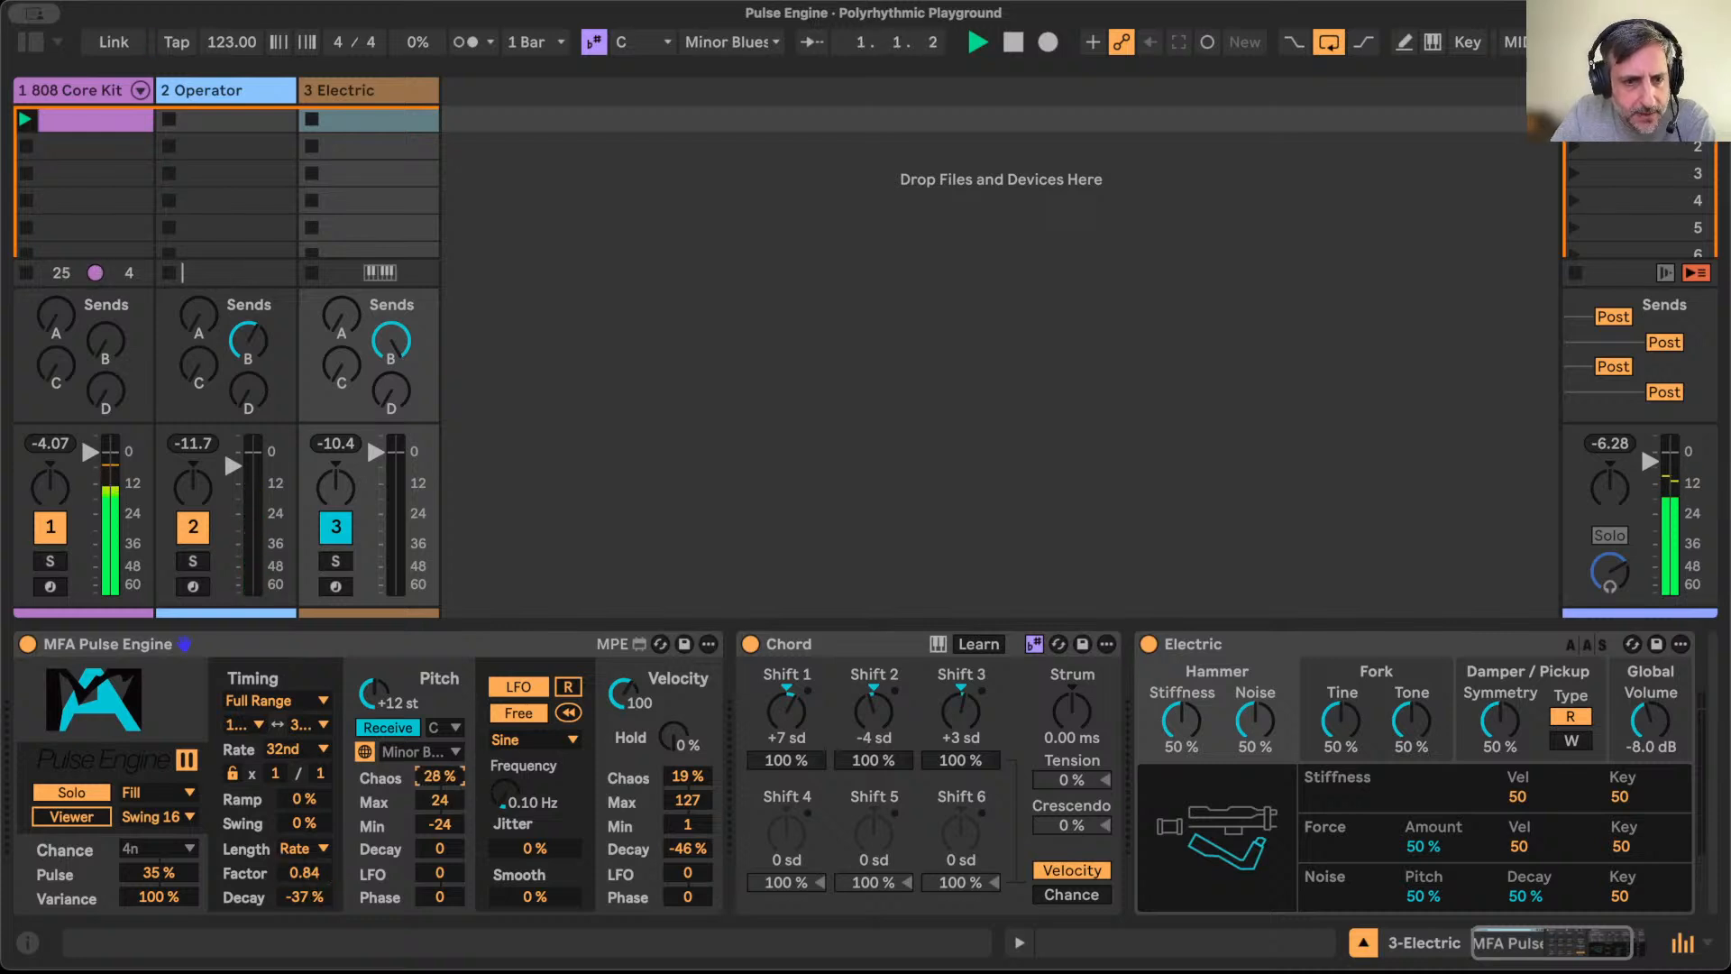
pyautogui.moveTo(451, 843); pyautogui.dragTo(451, 850)
pyautogui.moveTo(377, 688); pyautogui.dragTo(376, 674)
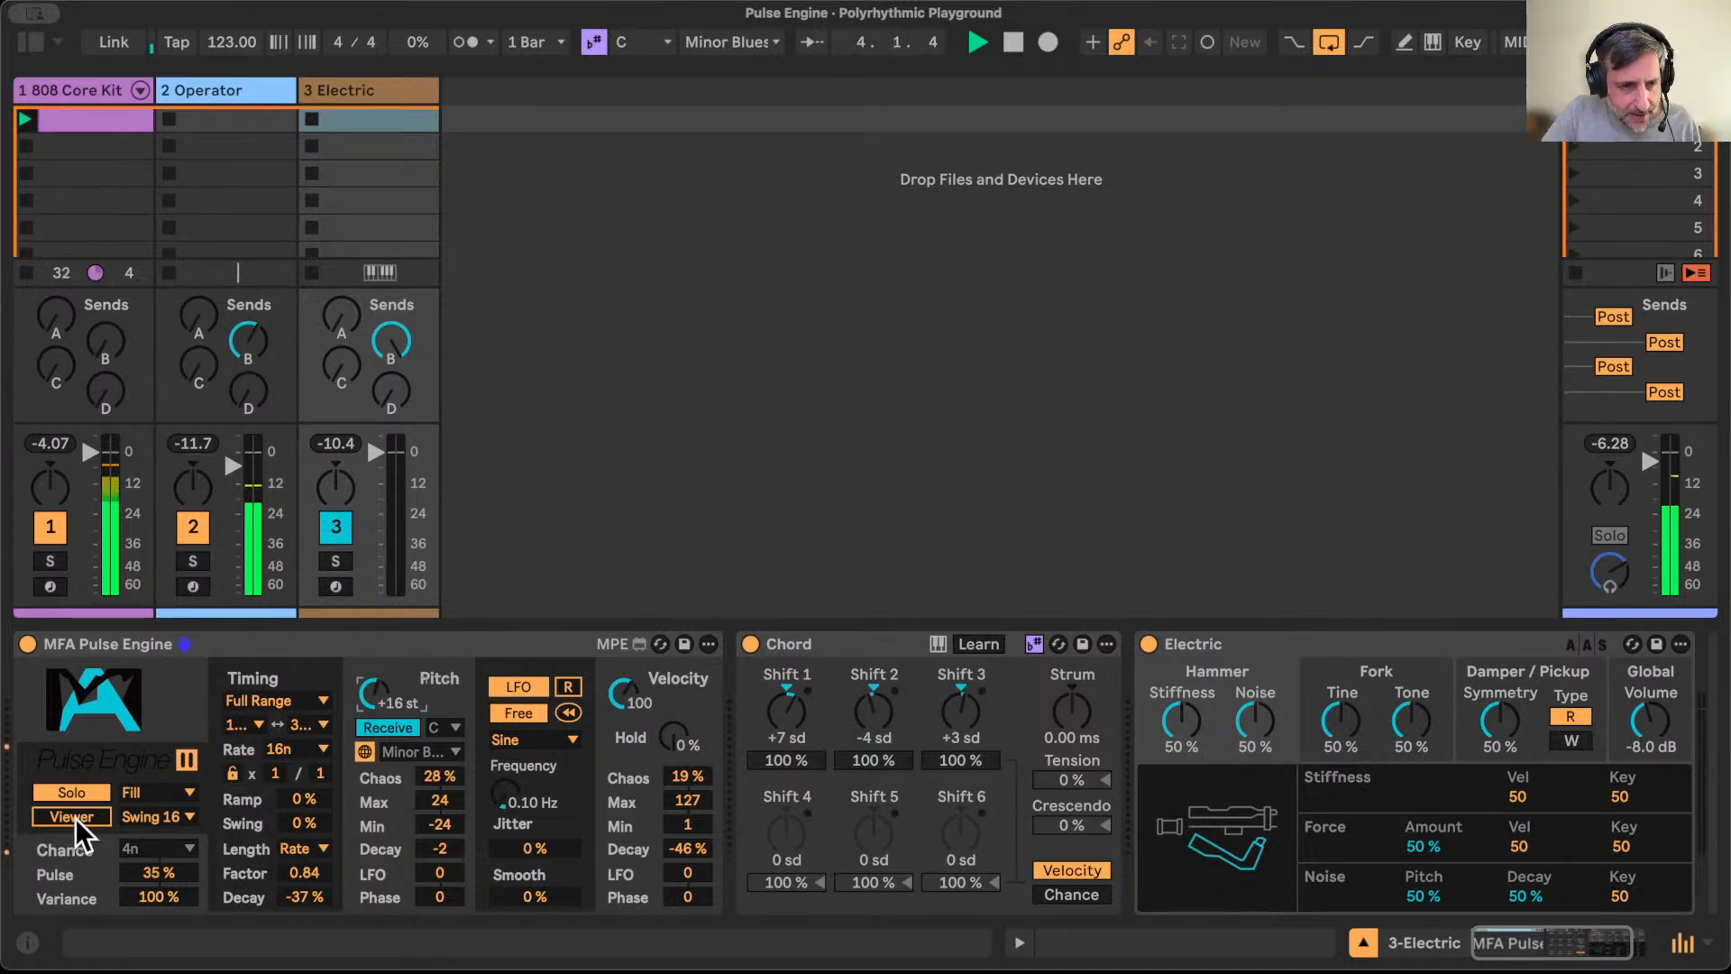
# Step: Set the Pulse Engine's Pulse to 58% and pitch minimum to -5, and restrict its timing to Straight divisions
pyautogui.click(170, 871)
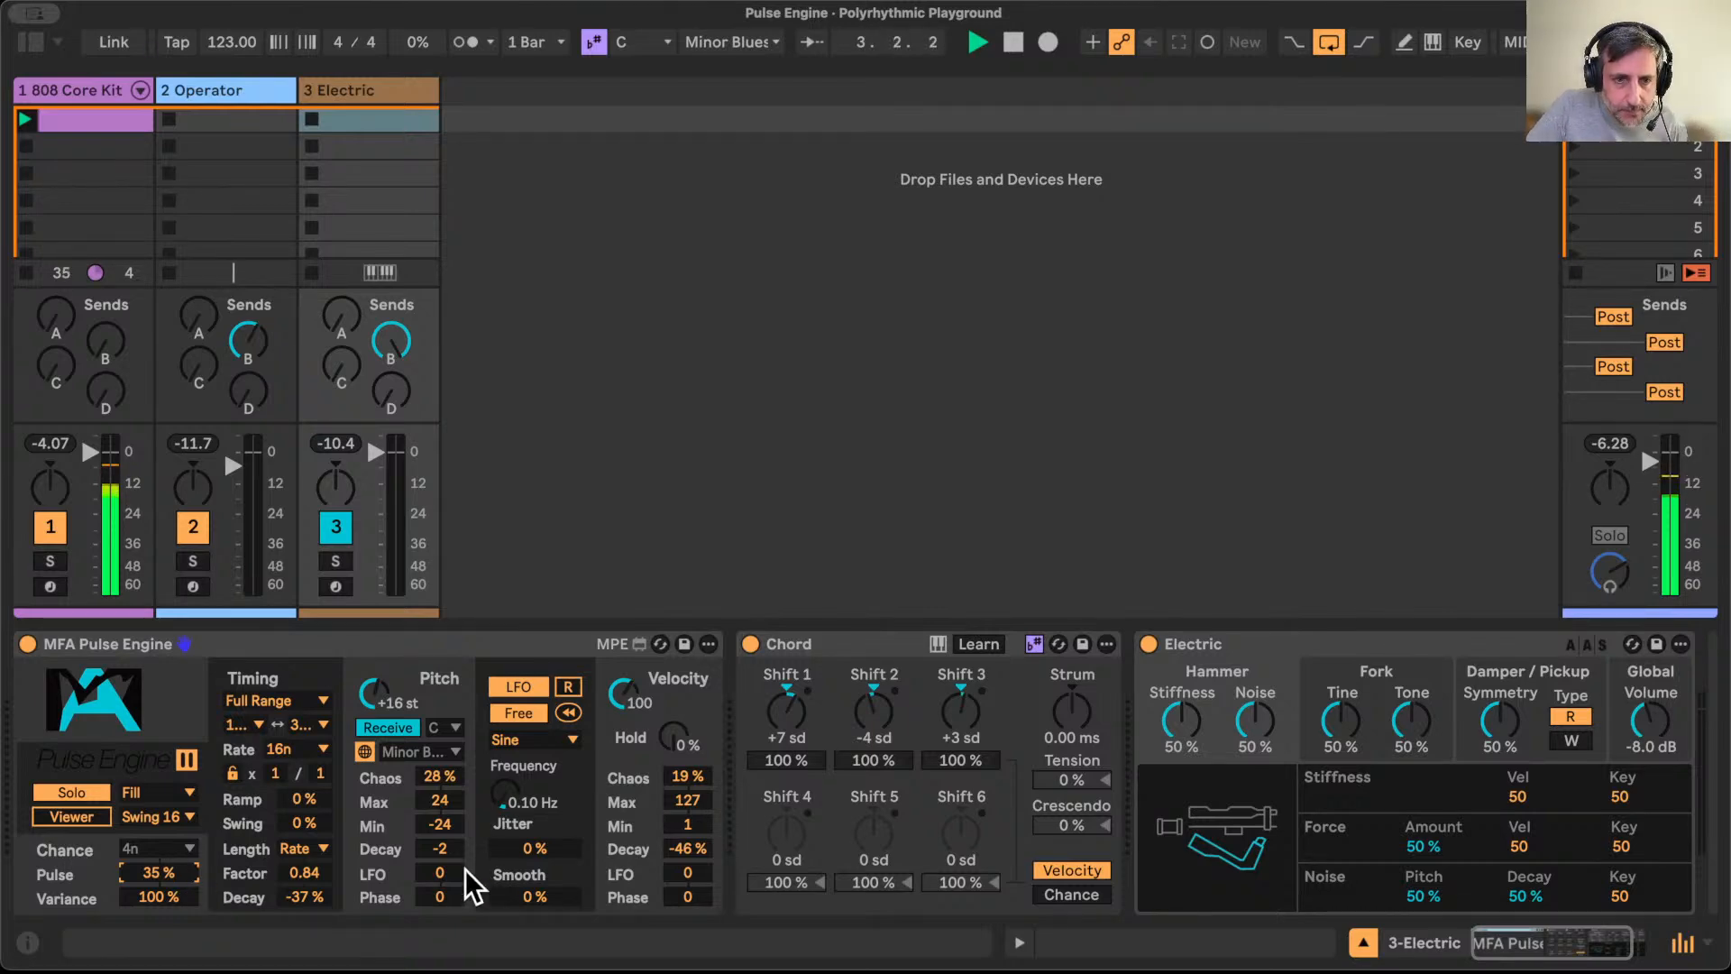
pyautogui.moveTo(170, 869); pyautogui.dragTo(170, 849)
pyautogui.moveTo(431, 824)
pyautogui.mouseDown()
pyautogui.moveTo(431, 805)
pyautogui.moveTo(431, 819)
pyautogui.mouseUp()
pyautogui.click(305, 700)
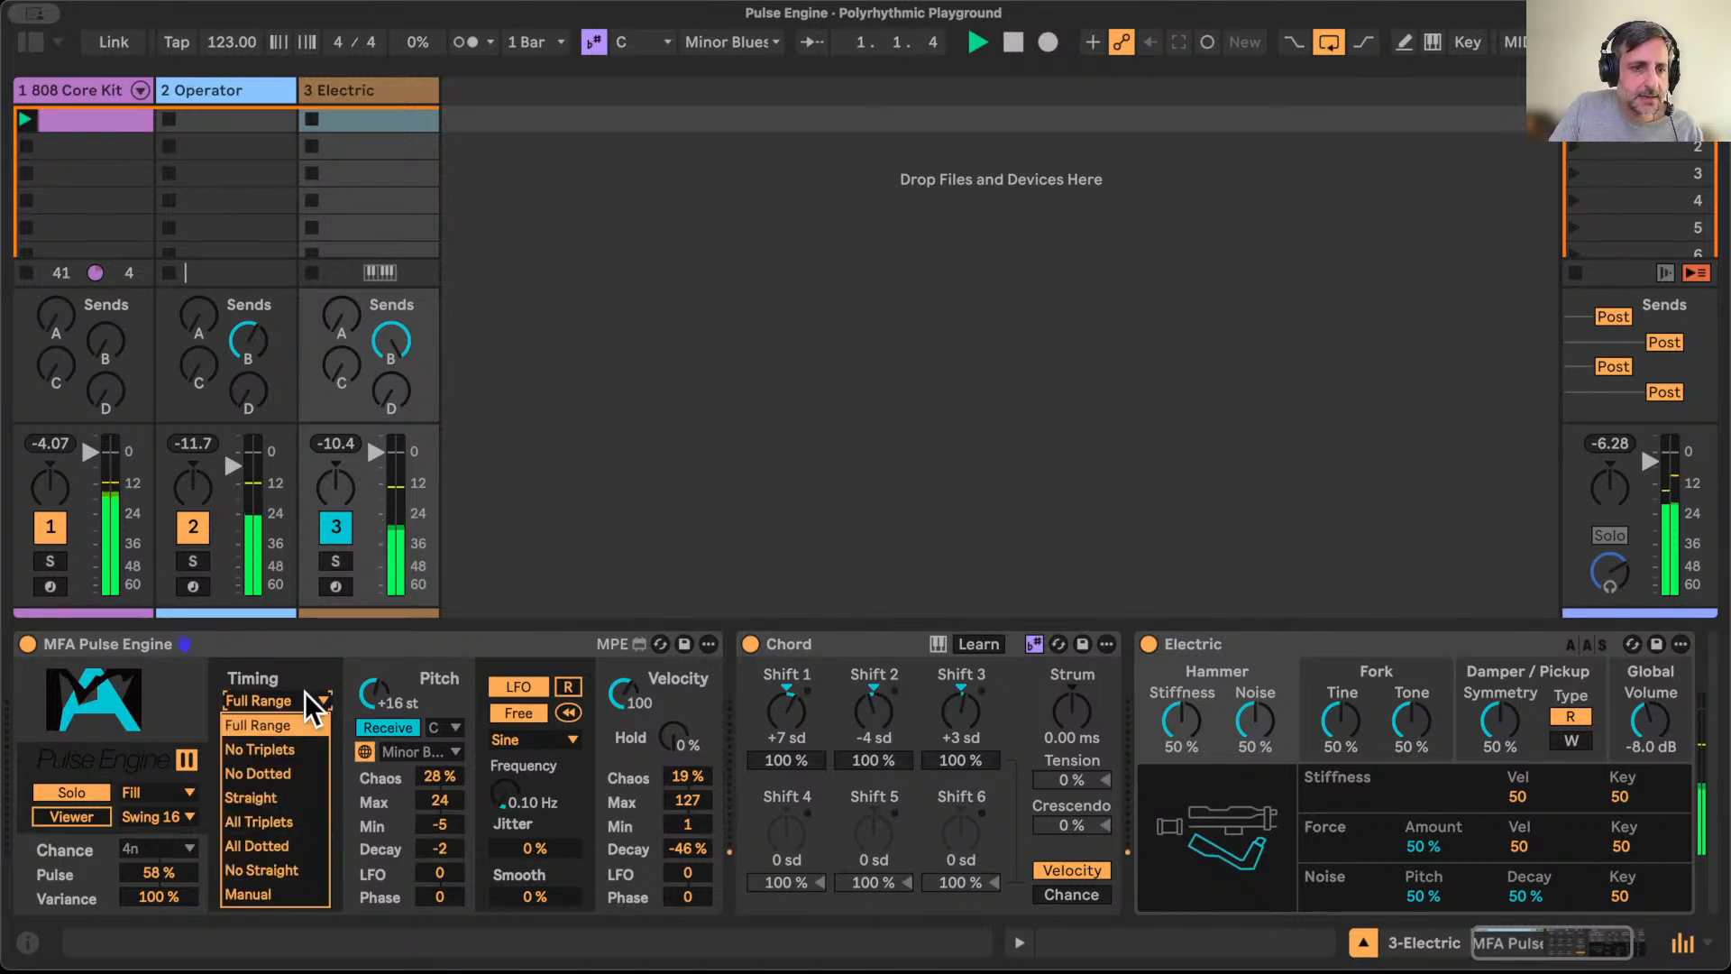
pyautogui.click(292, 797)
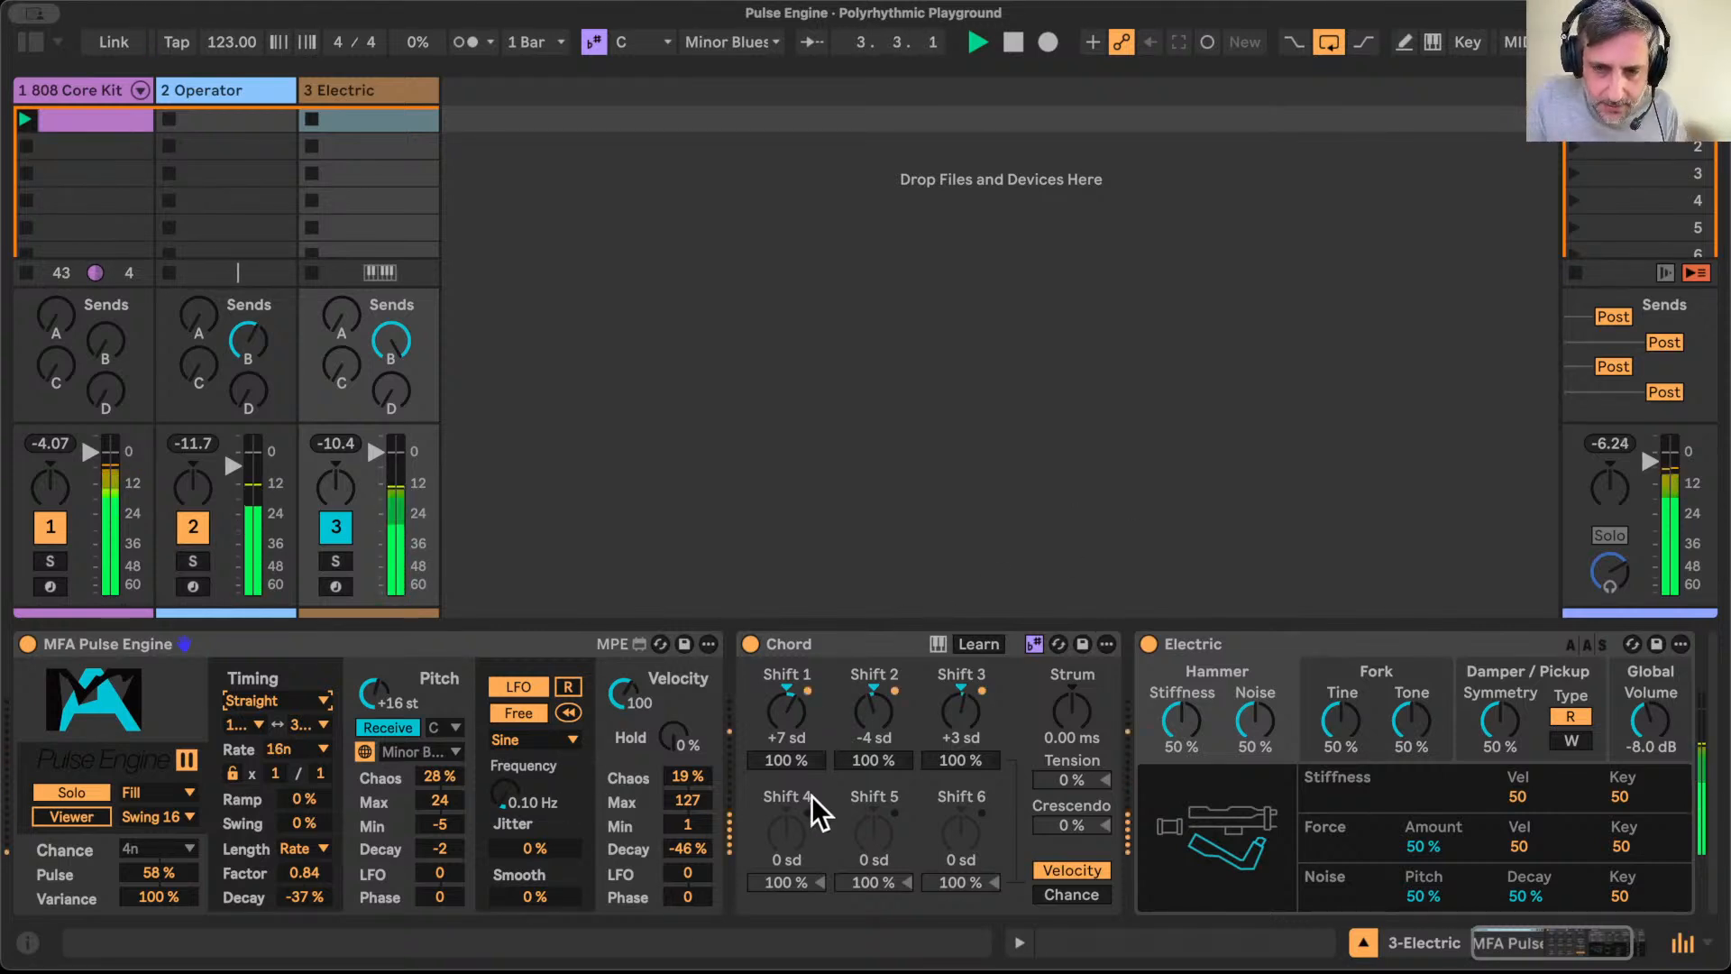
# Step: Set the Chord device's Strum to 6.45 ms and the Pulse Engine's pitch transposition to +8 st
pyautogui.moveTo(1072, 712); pyautogui.dragTo(1072, 694)
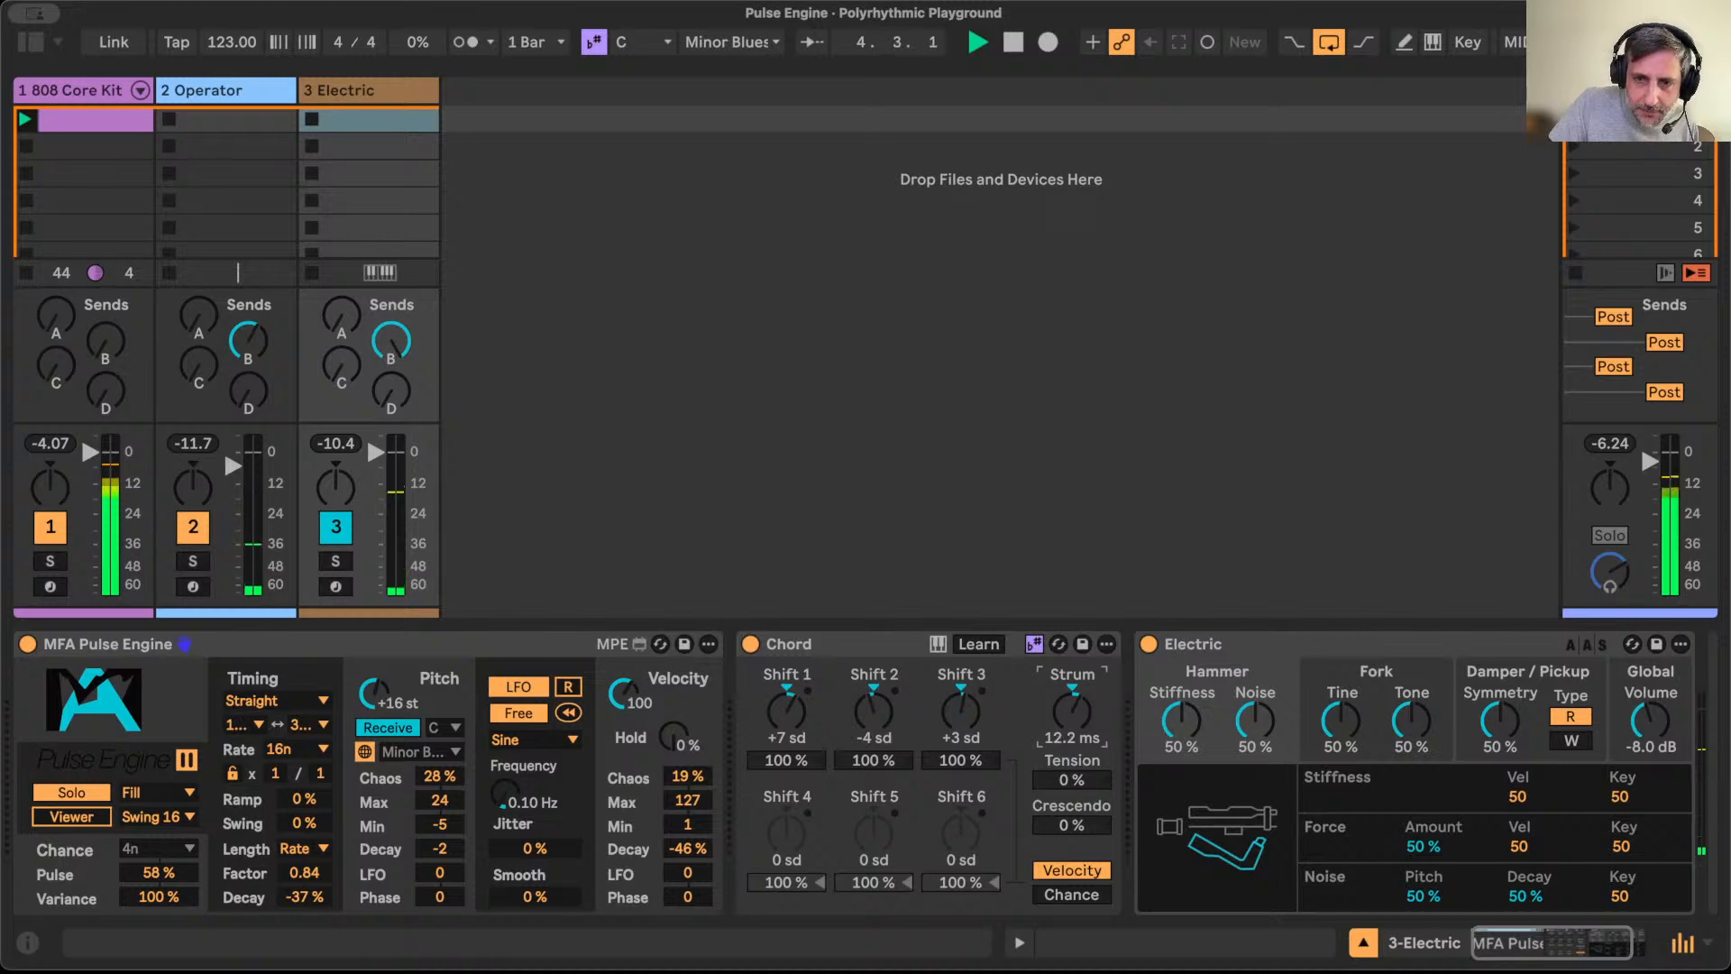
pyautogui.moveTo(369, 690); pyautogui.dragTo(371, 694)
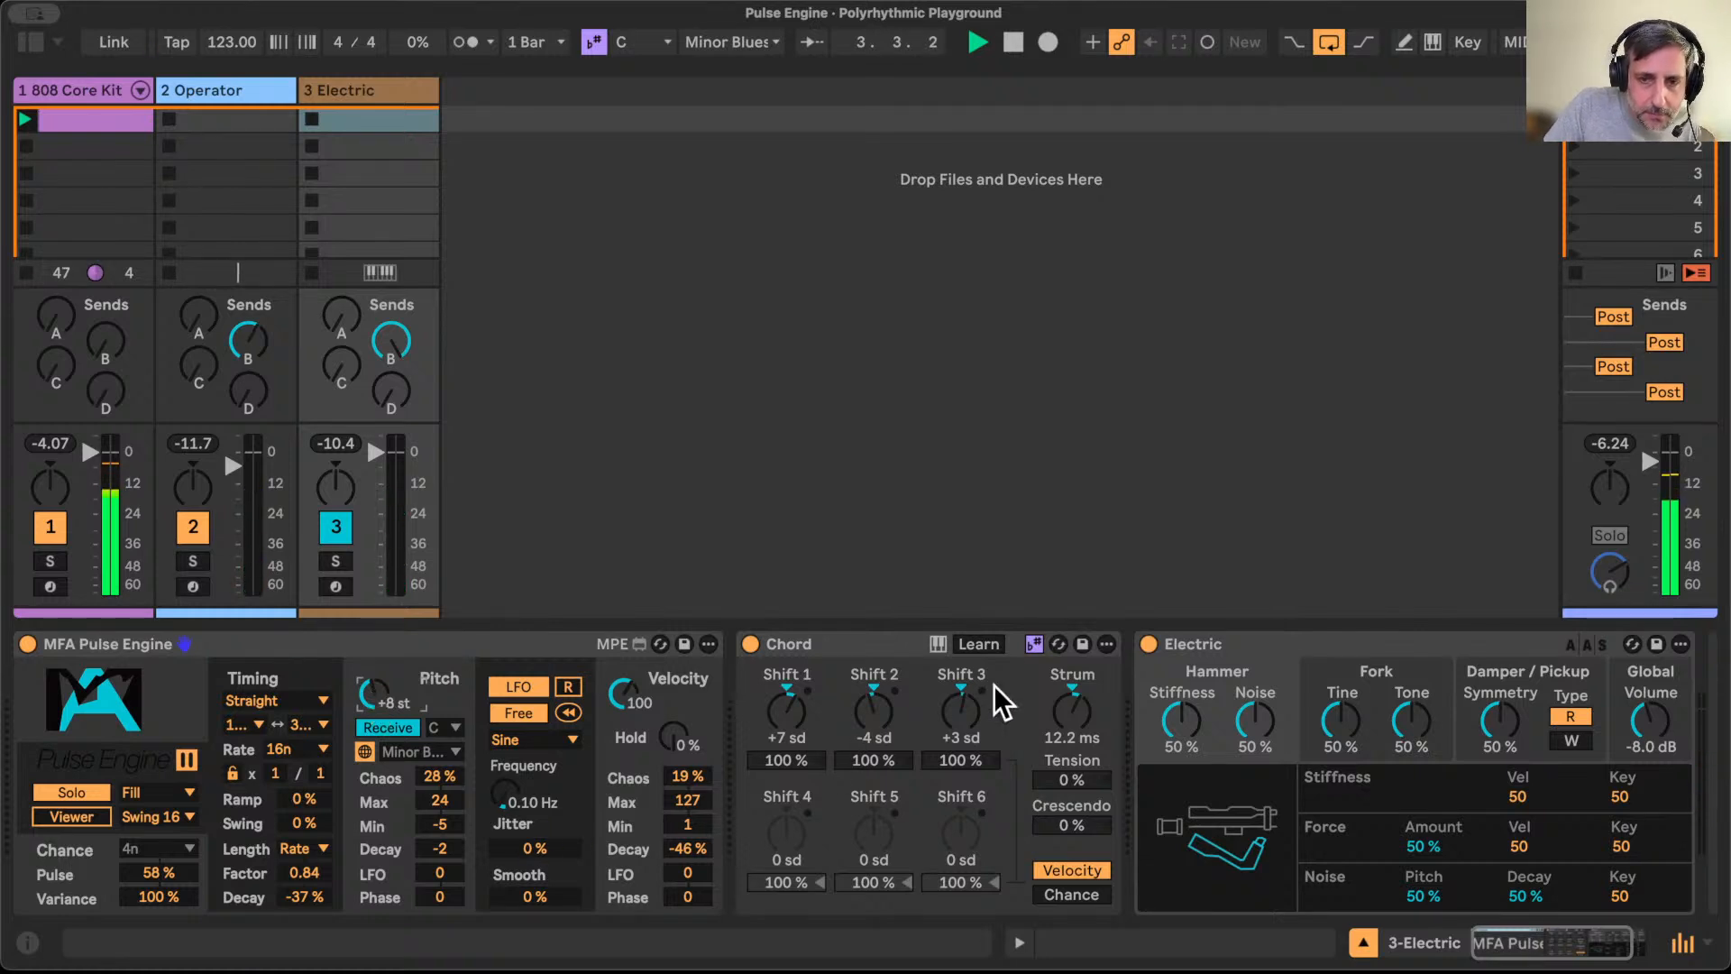
pyautogui.moveTo(1073, 712); pyautogui.dragTo(1073, 710)
# Step: Turn up the Electric track's send D, reduce its send B, and set the Pulse Engine's transposition to +3 st
pyautogui.moveTo(386, 383); pyautogui.dragTo(385, 307)
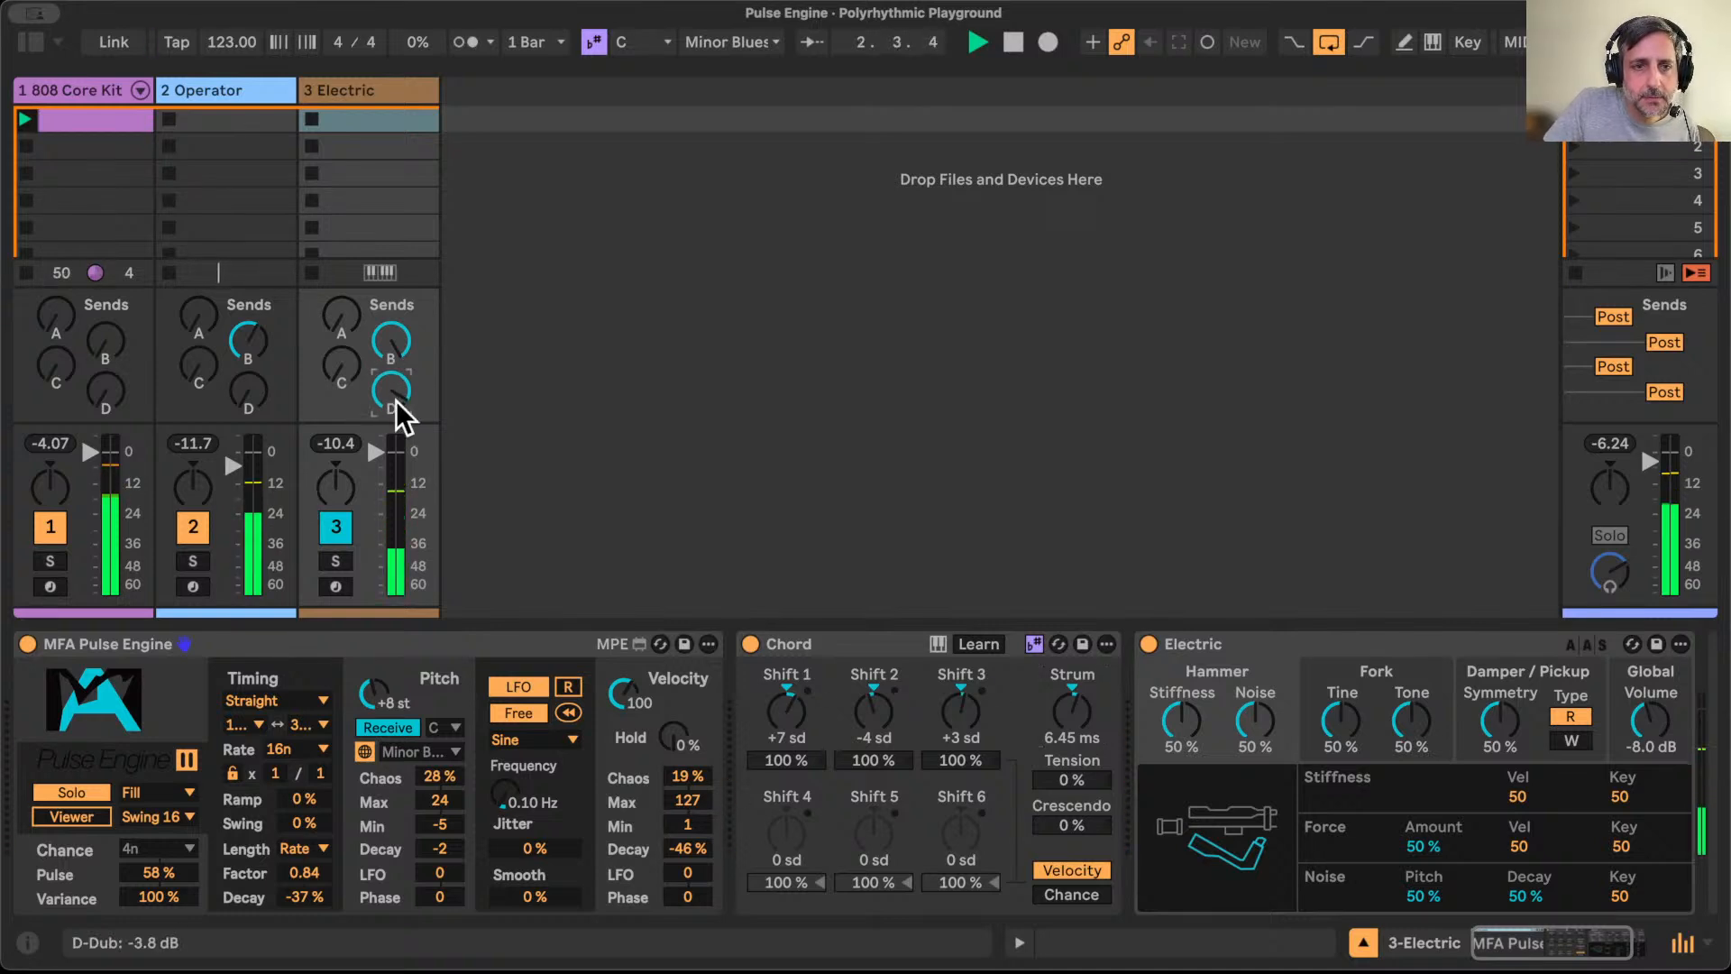
pyautogui.moveTo(398, 330); pyautogui.dragTo(397, 361)
pyautogui.moveTo(374, 694); pyautogui.dragTo(373, 714)
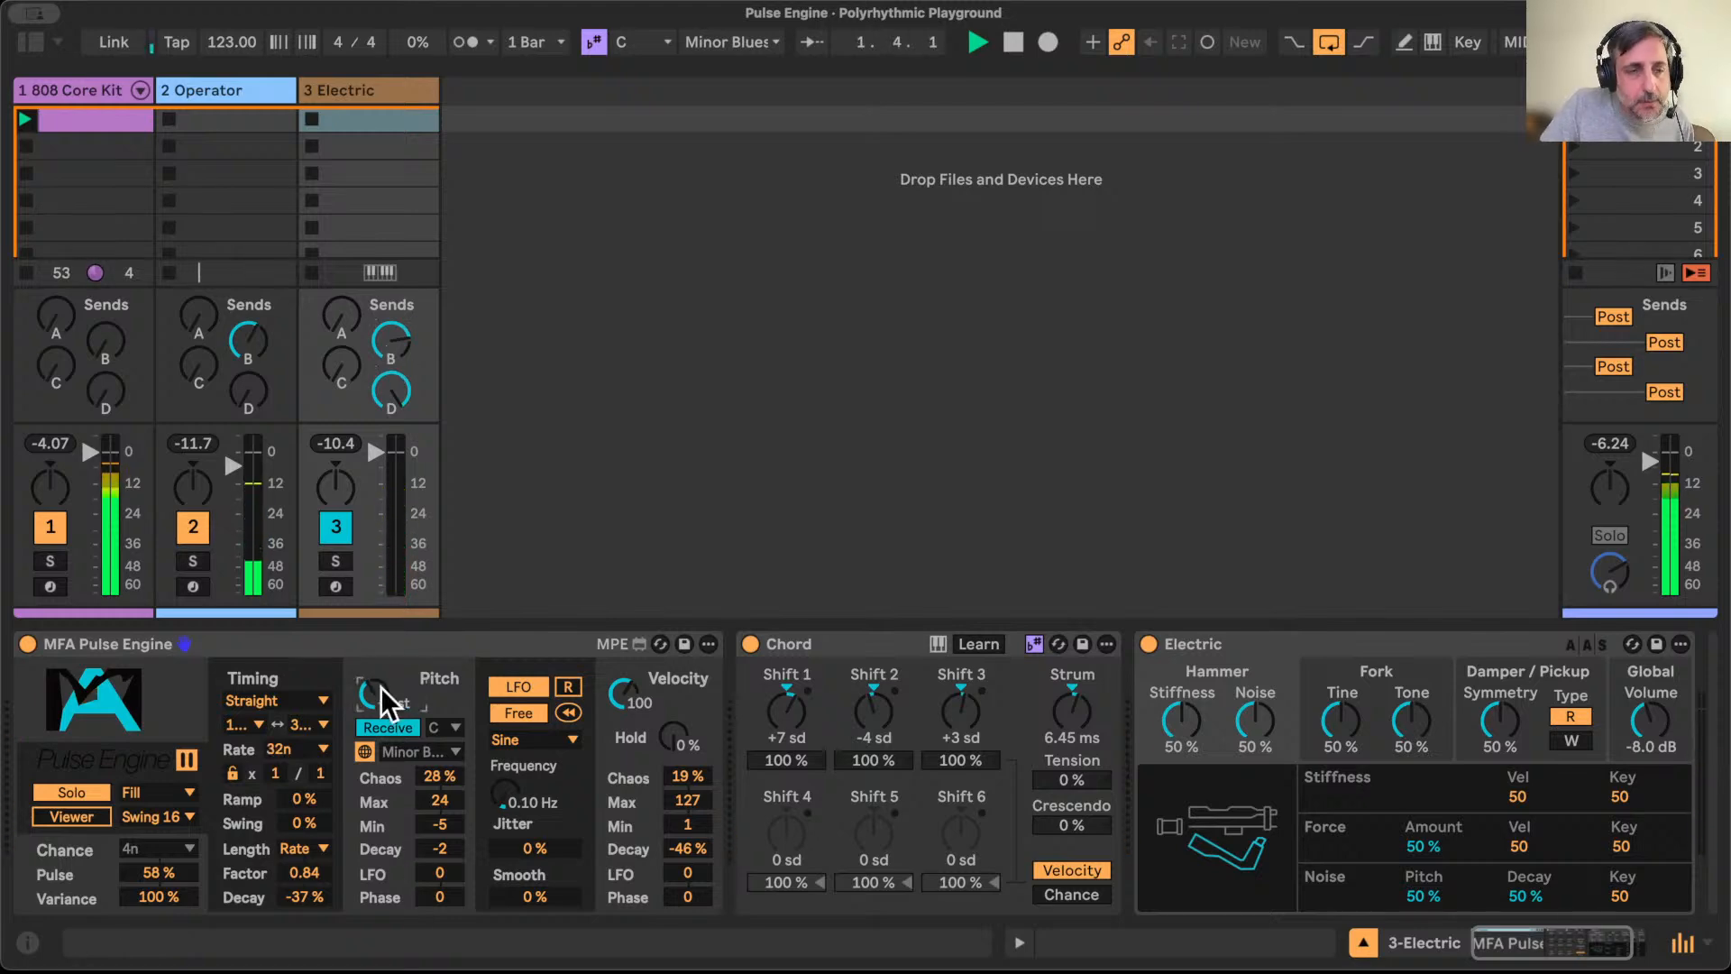
# Step: On the Operator track's Pulse Engine, set the pitch to C1, pitch chaos to 50%, velocity decay to -8% and velocity minimum to 69
pyautogui.click(223, 90)
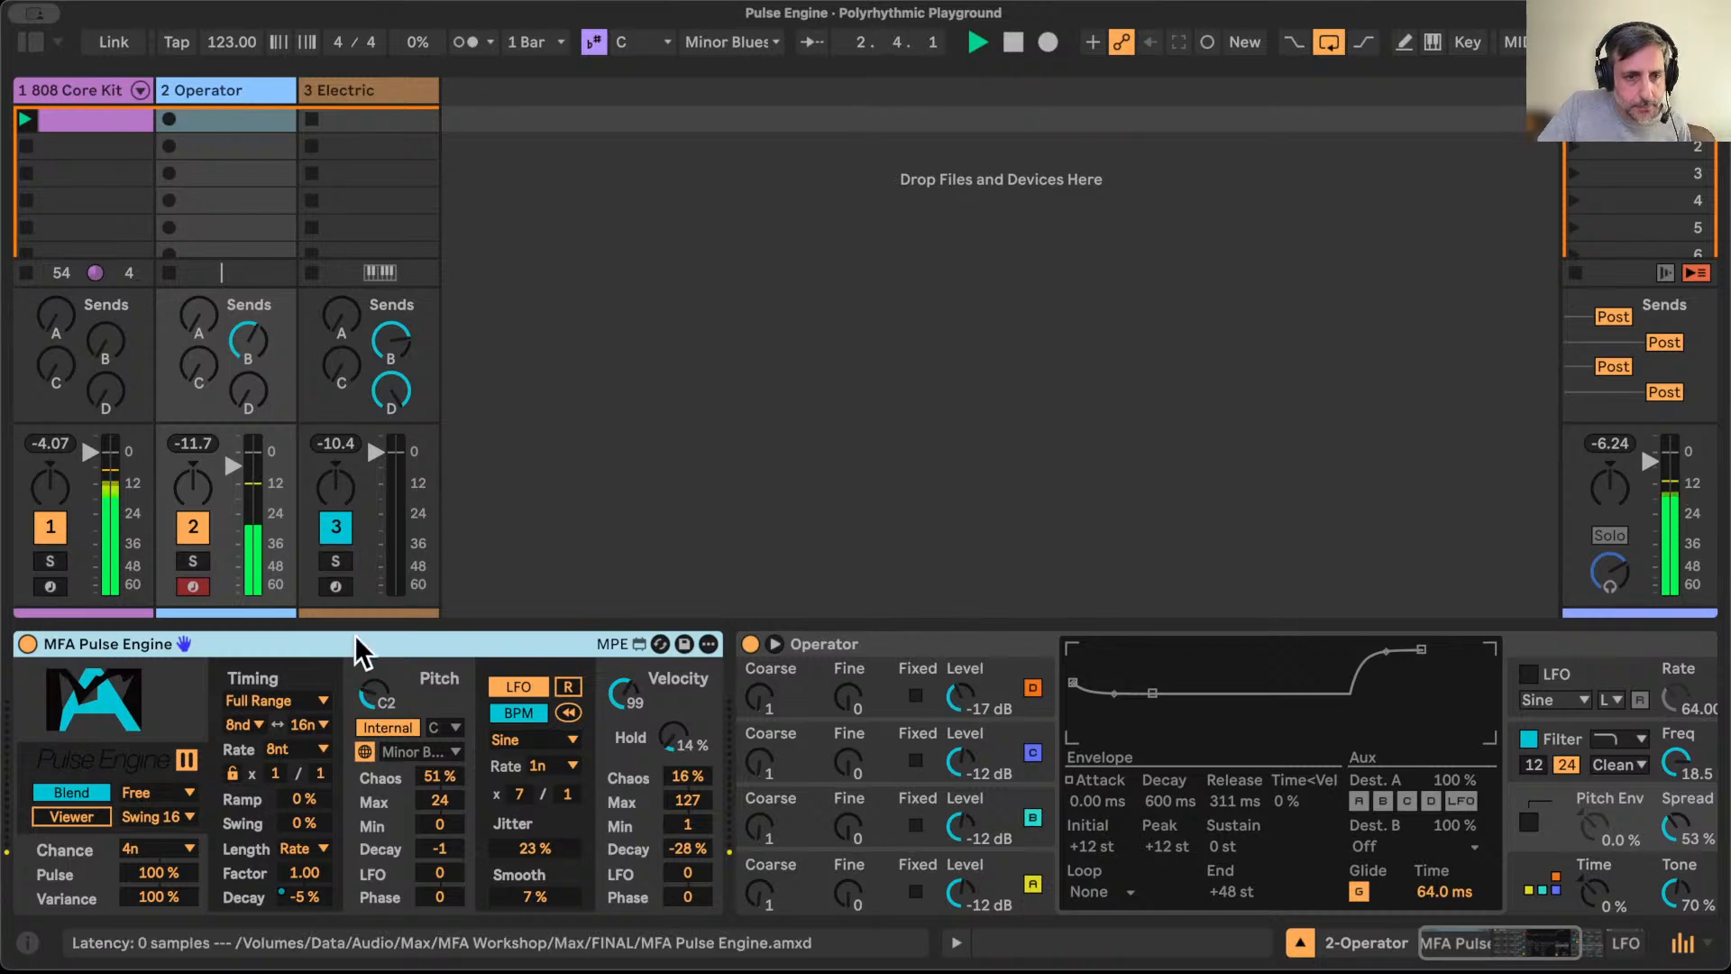
pyautogui.click(372, 684)
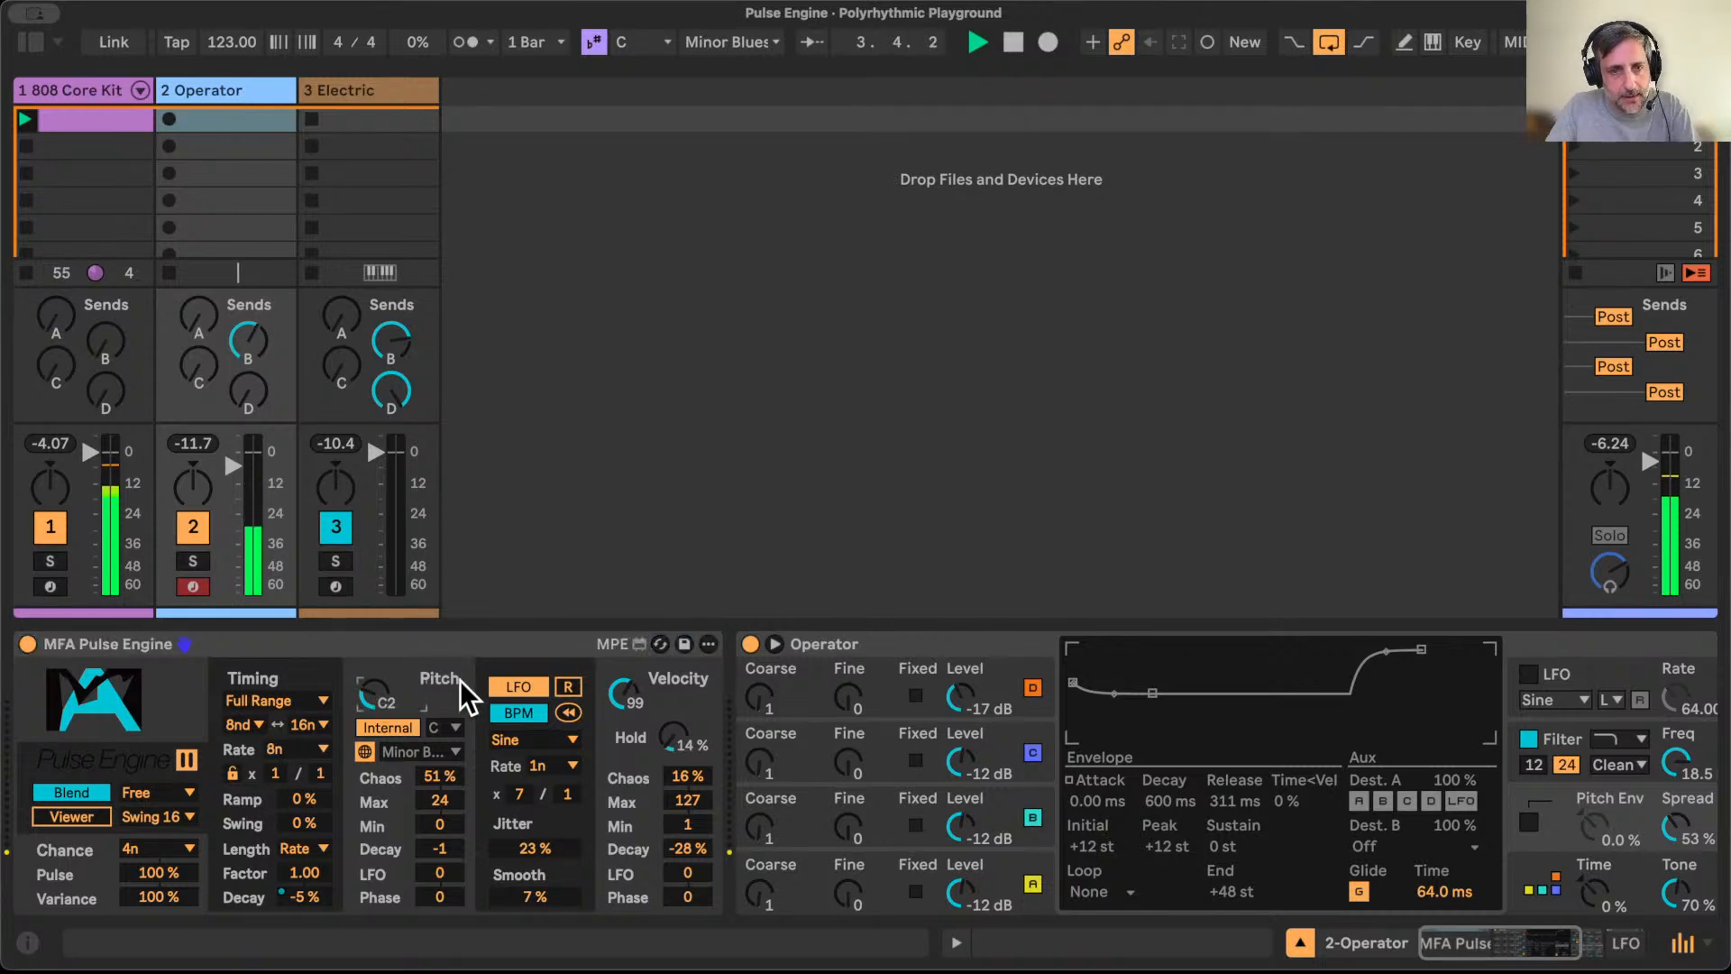
pyautogui.click(442, 773)
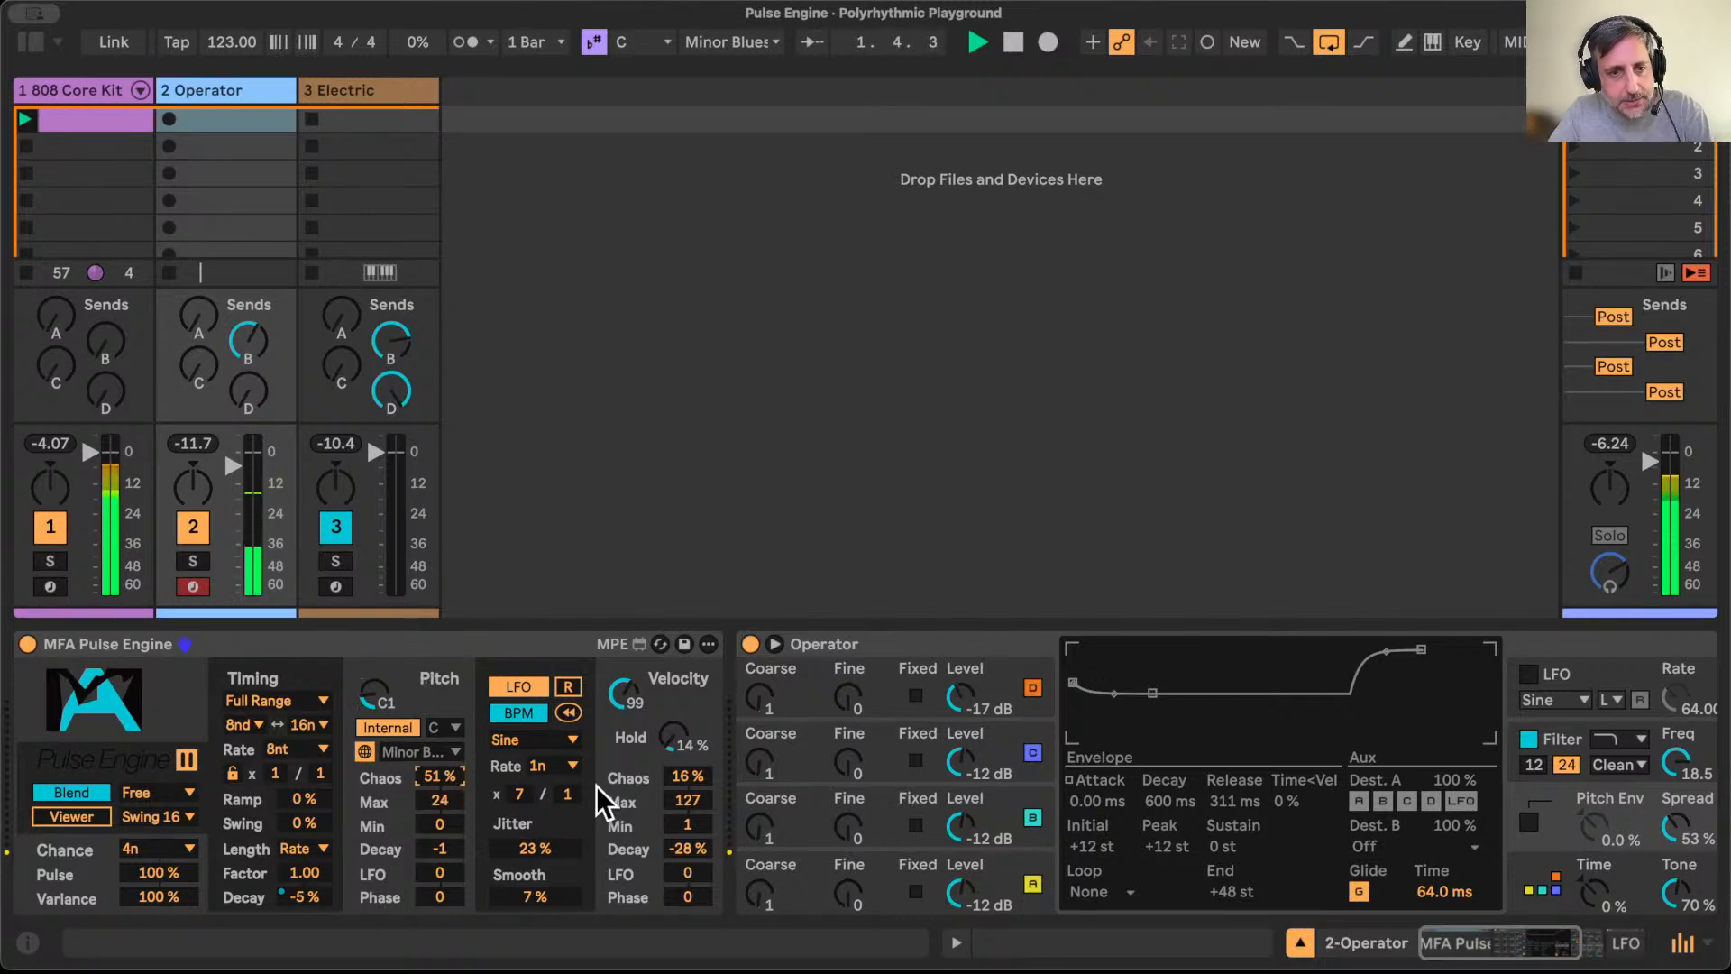
pyautogui.press('Down')
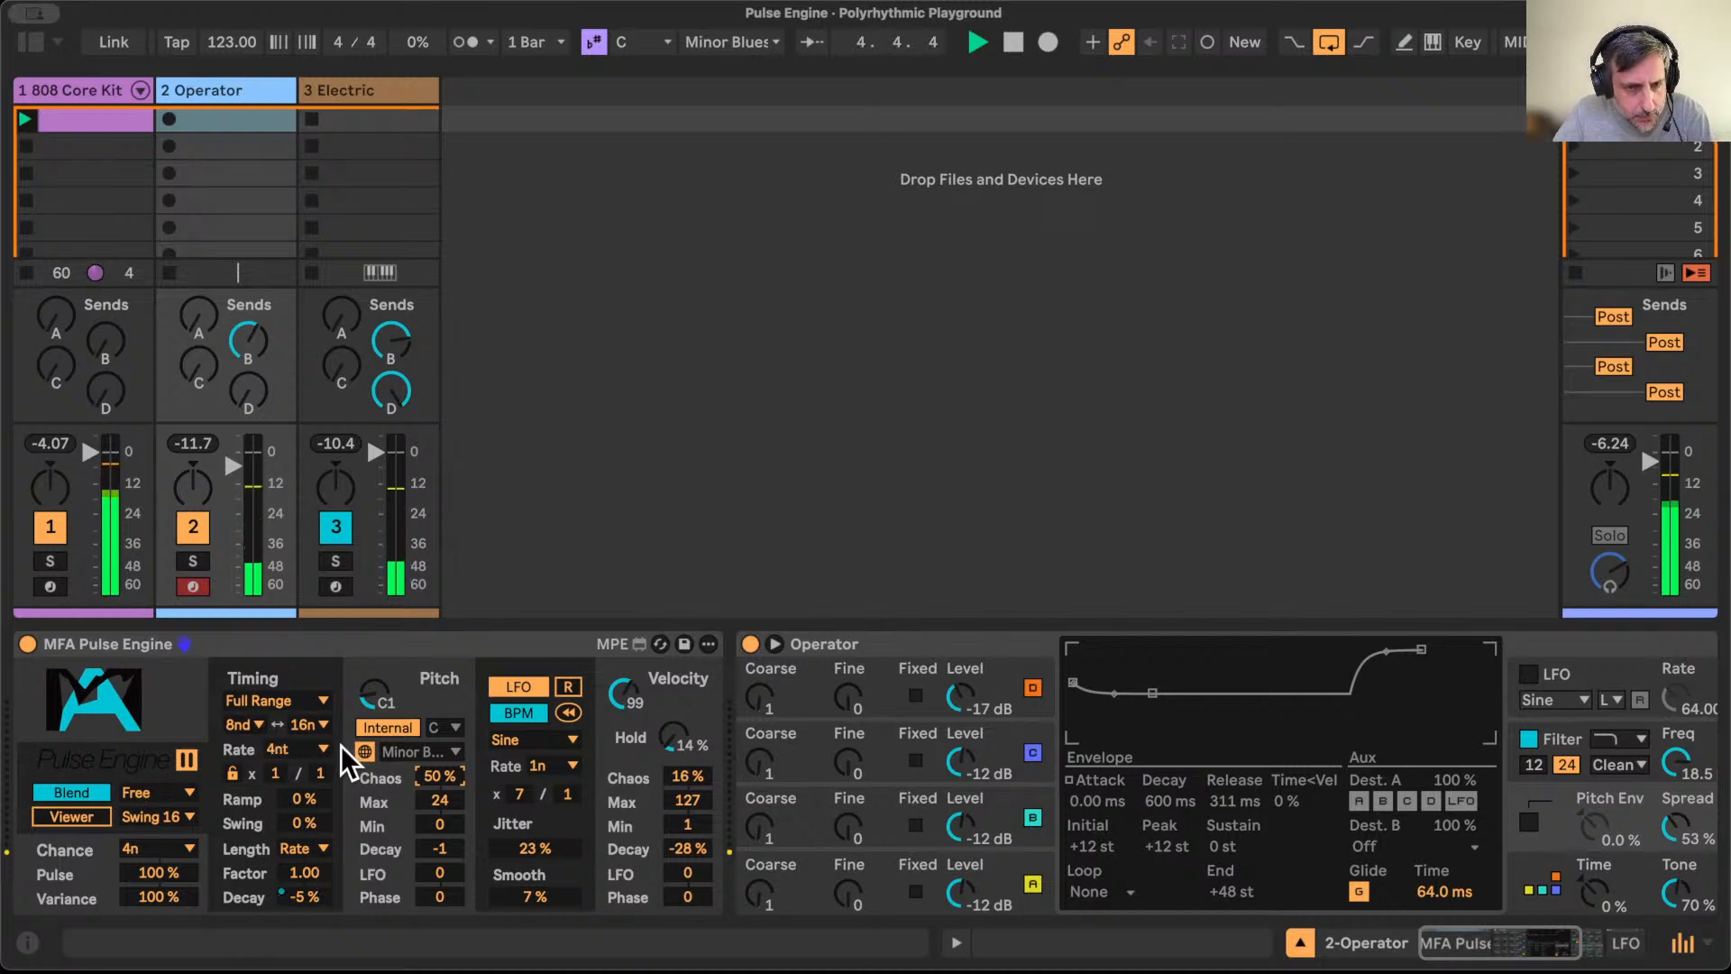
pyautogui.moveTo(694, 848); pyautogui.dragTo(700, 837)
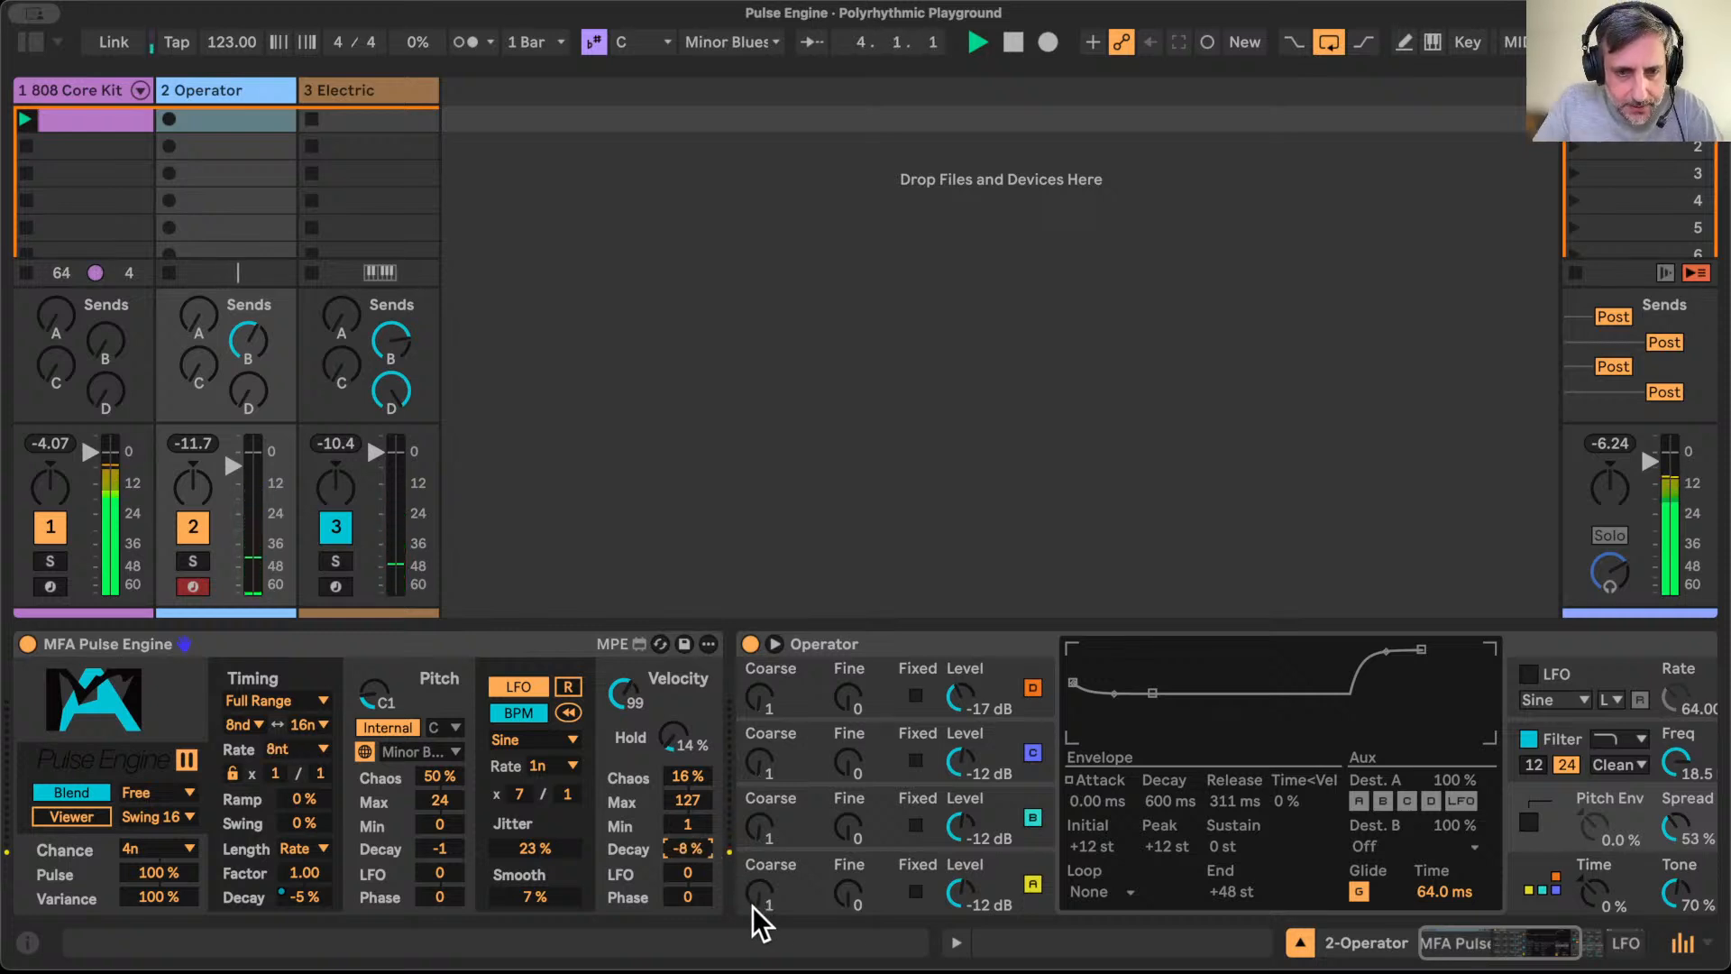
pyautogui.moveTo(665, 831)
pyautogui.mouseDown()
pyautogui.moveTo(665, 775)
pyautogui.moveTo(687, 823)
pyautogui.mouseUp()
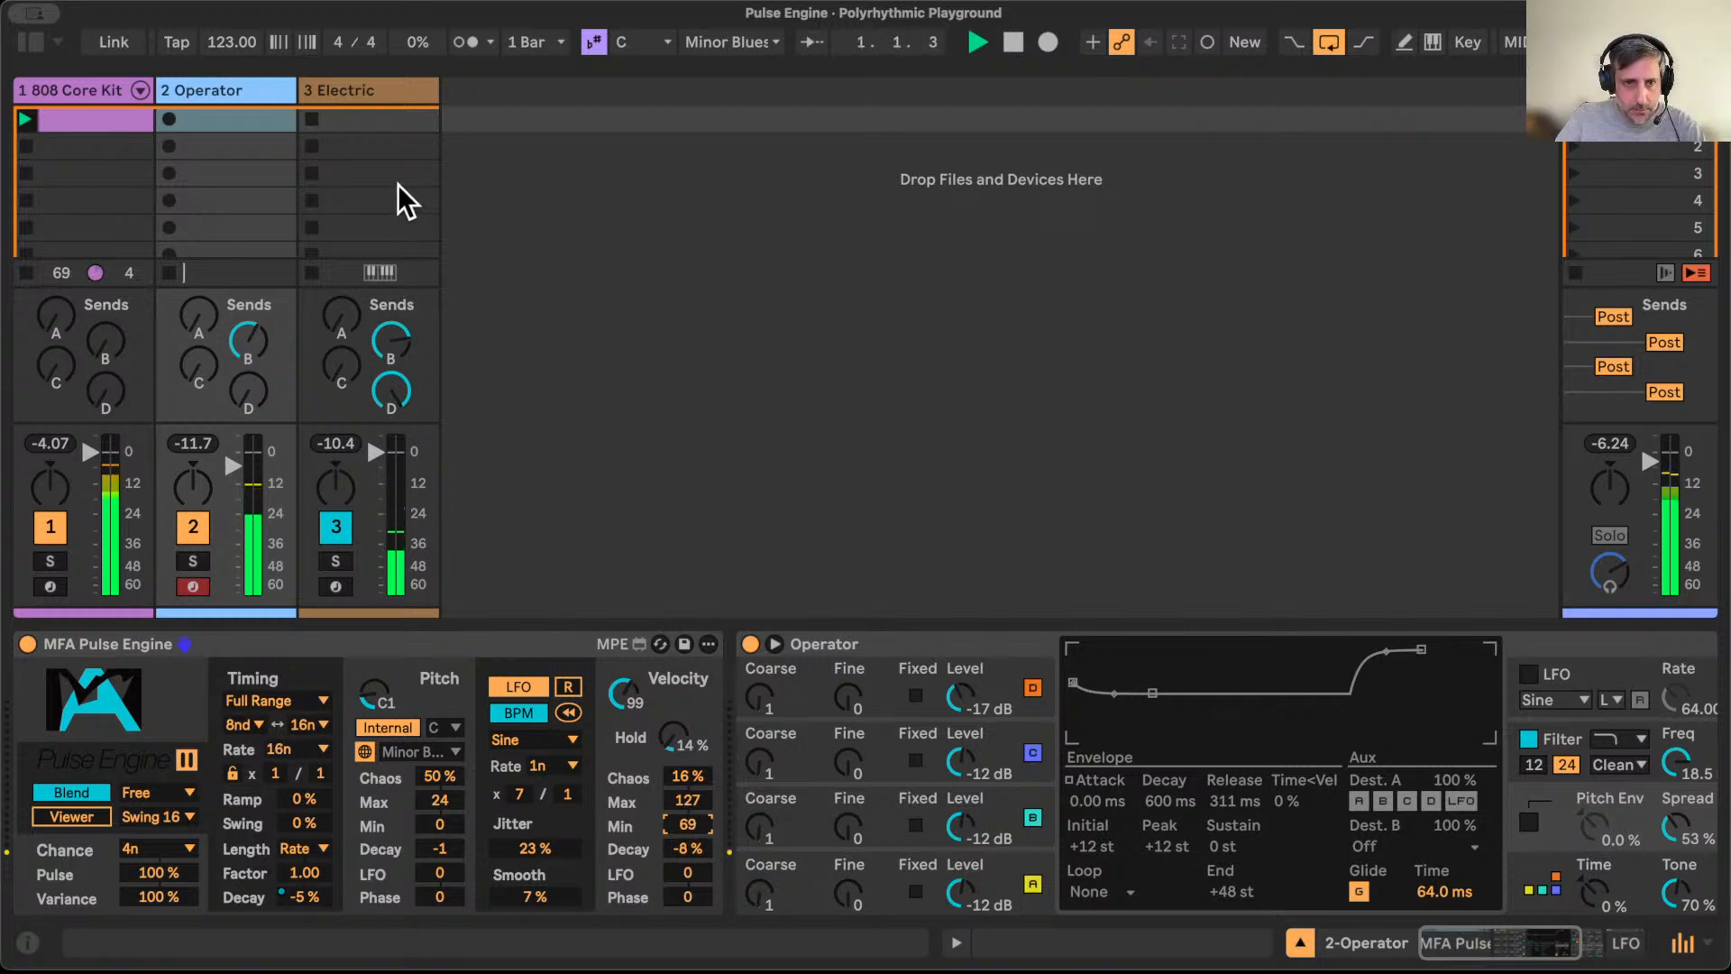
# Step: Set Pulse to 42% on the Electric track's Pulse Engine and switch its trigger mode to Gate
pyautogui.click(375, 90)
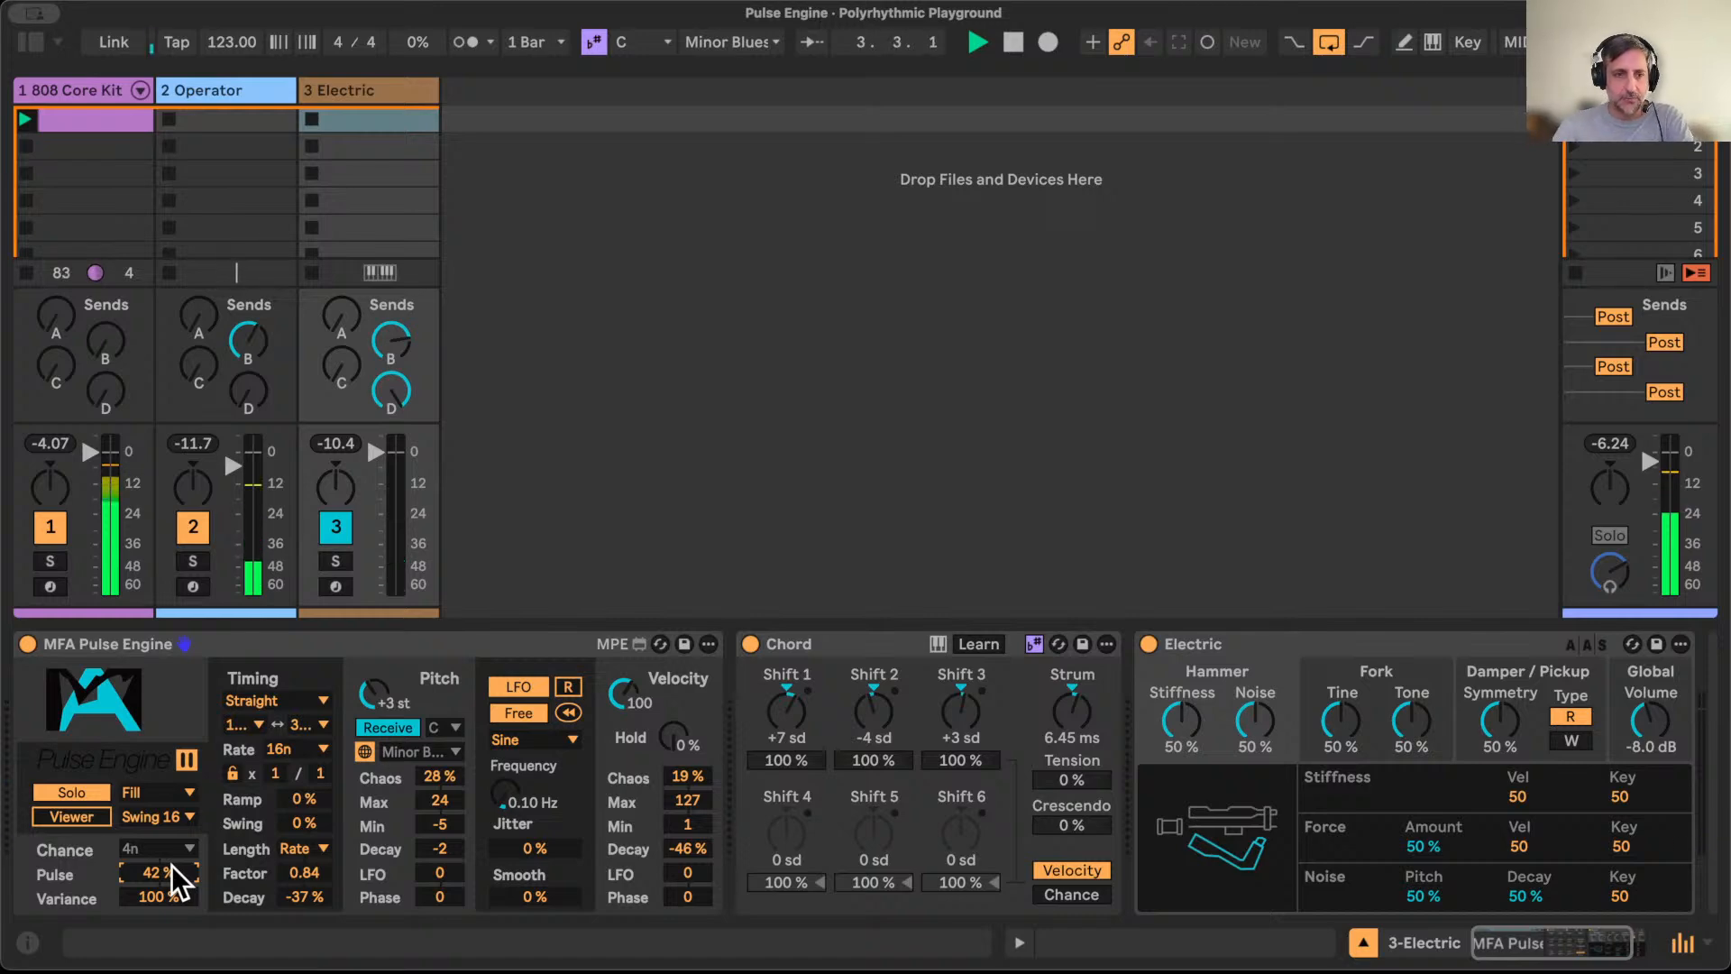
pyautogui.click(182, 788)
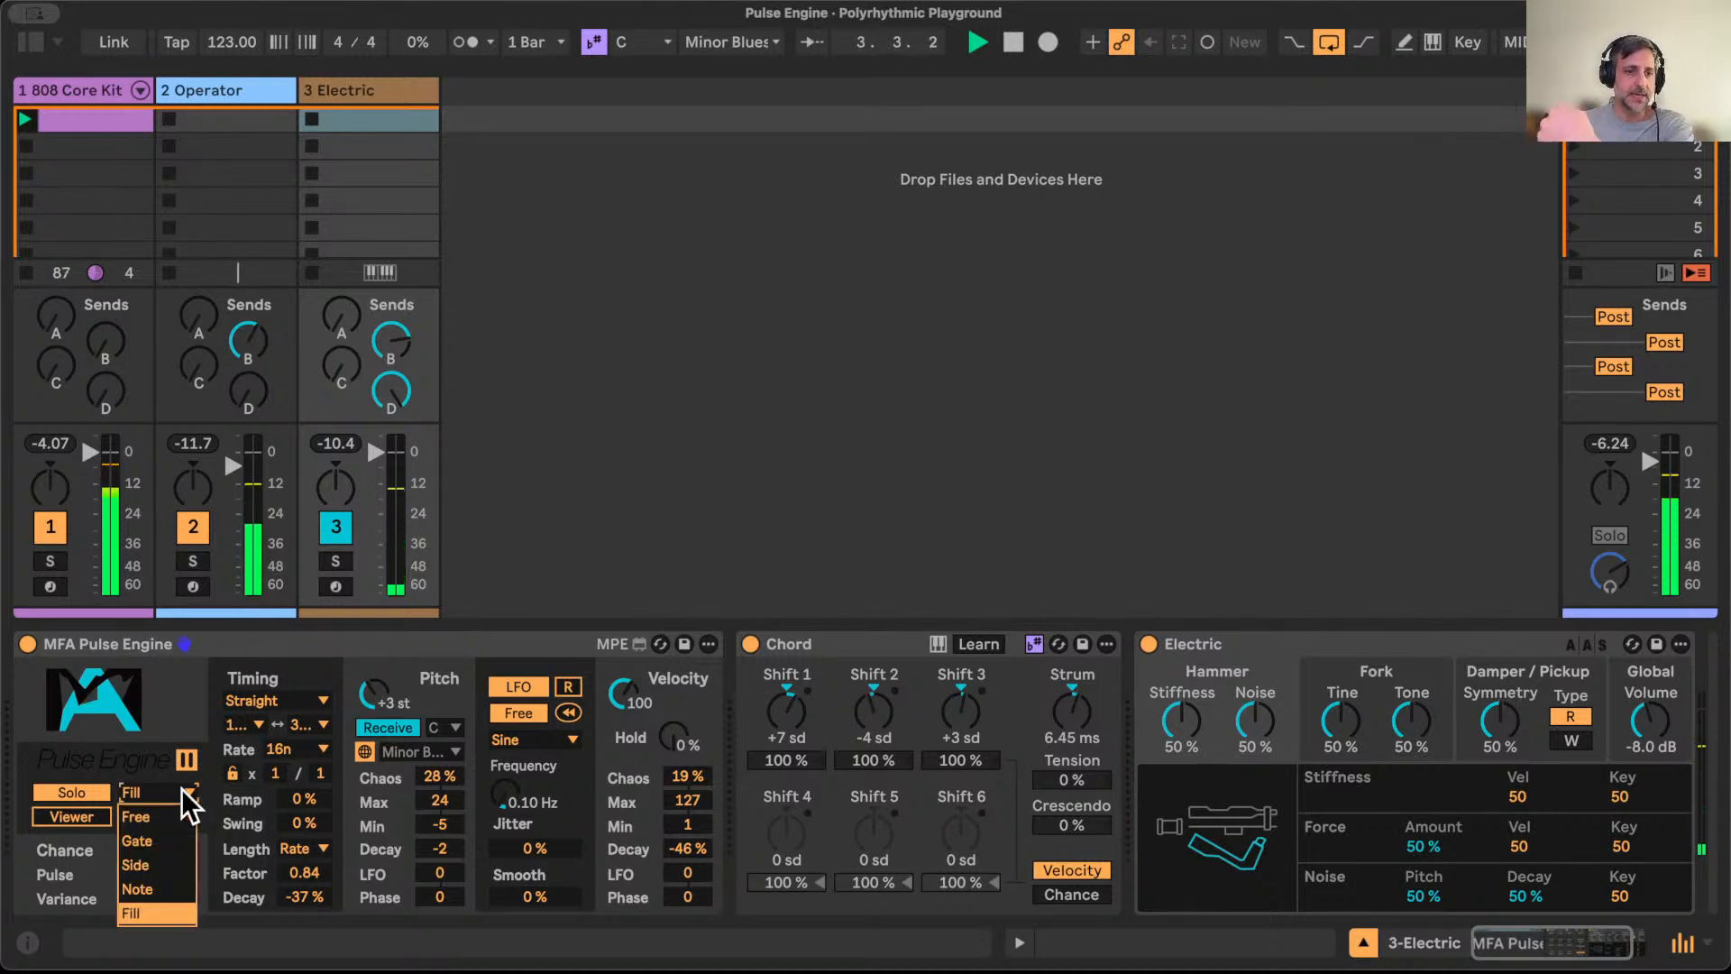
pyautogui.click(181, 788)
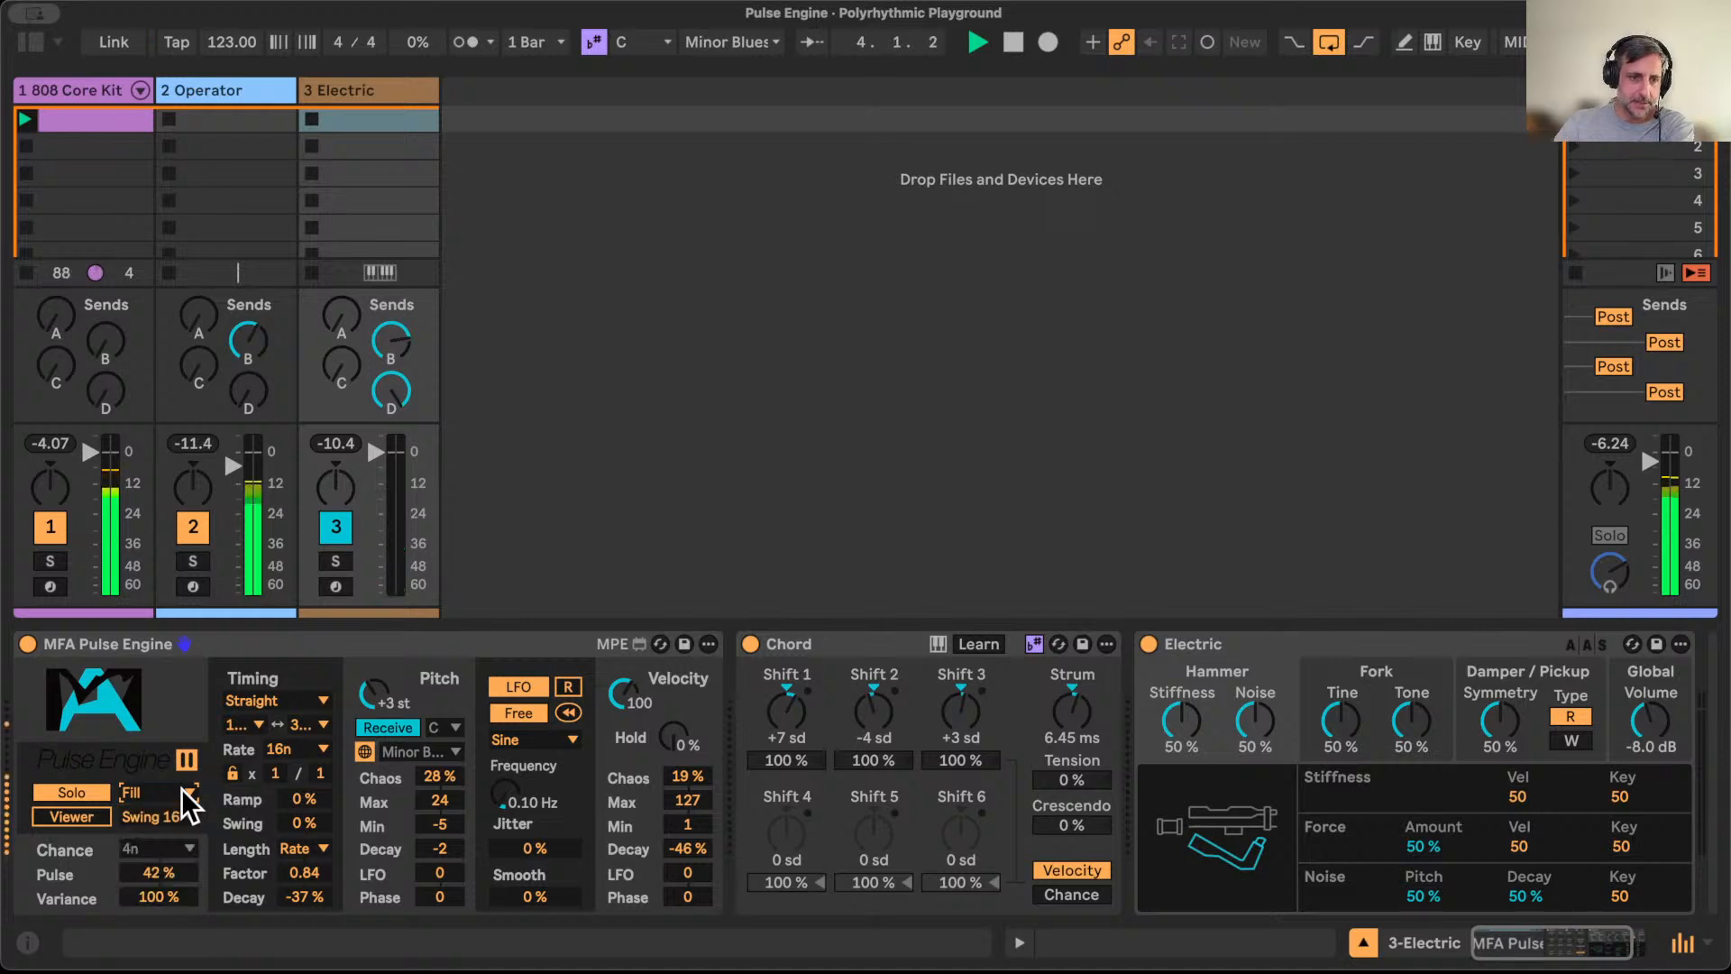
pyautogui.click(160, 847)
pyautogui.click(160, 846)
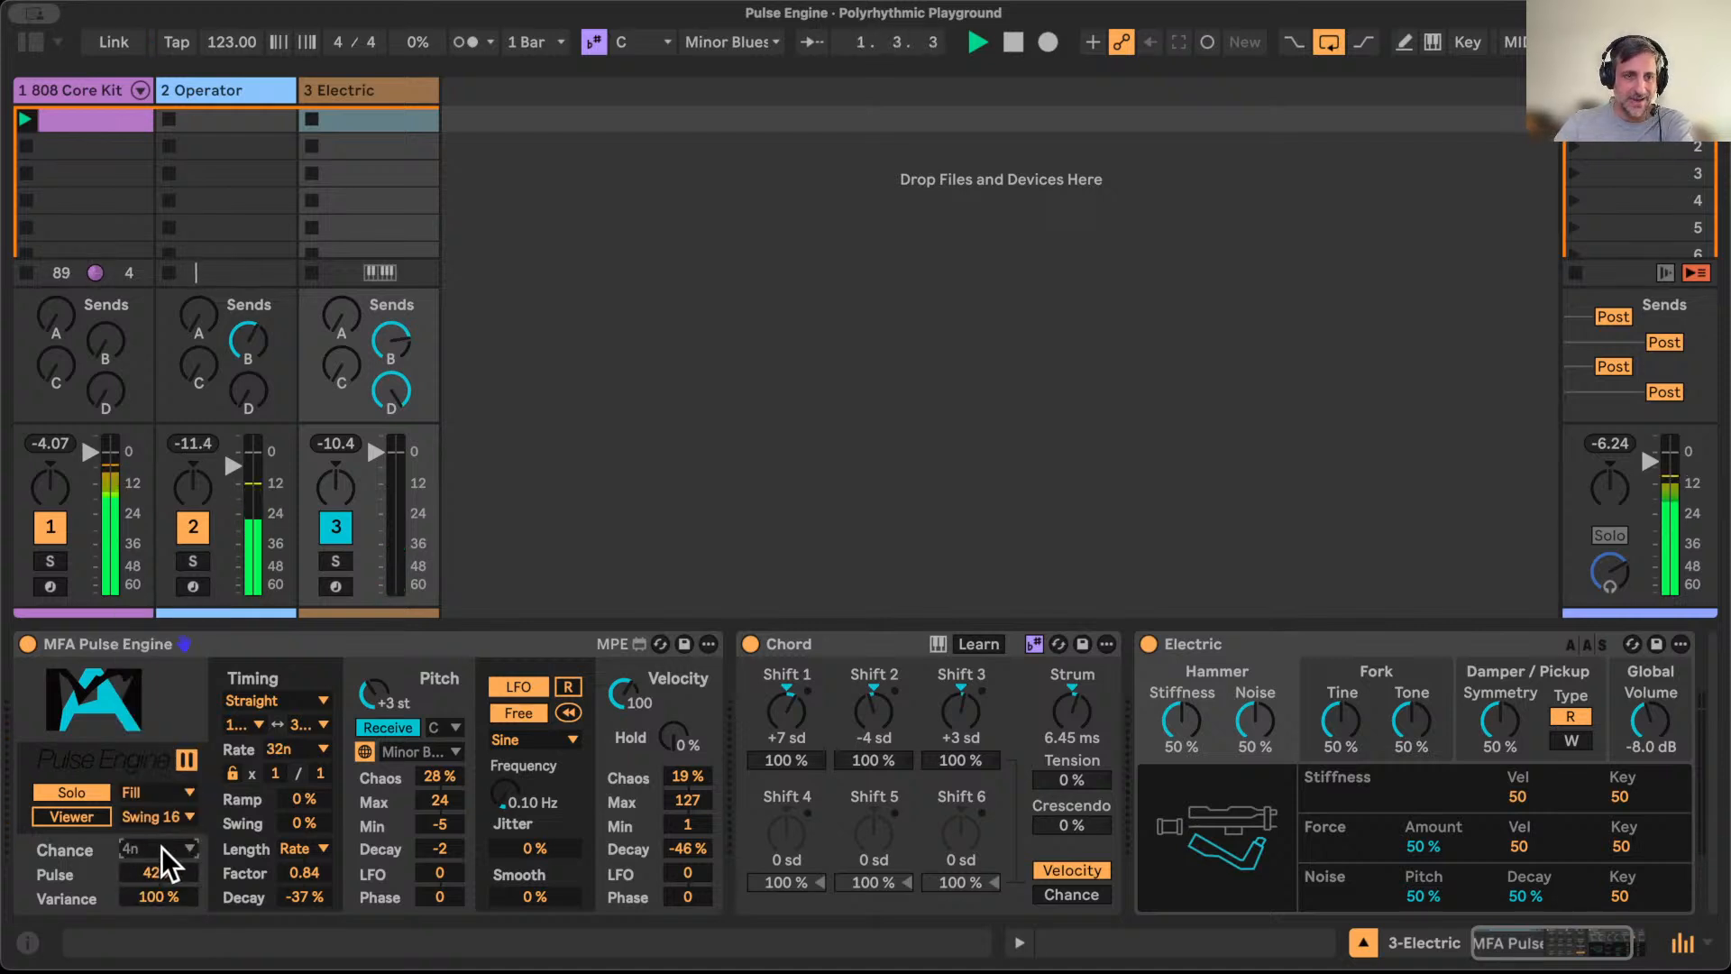
pyautogui.click(175, 793)
pyautogui.click(175, 795)
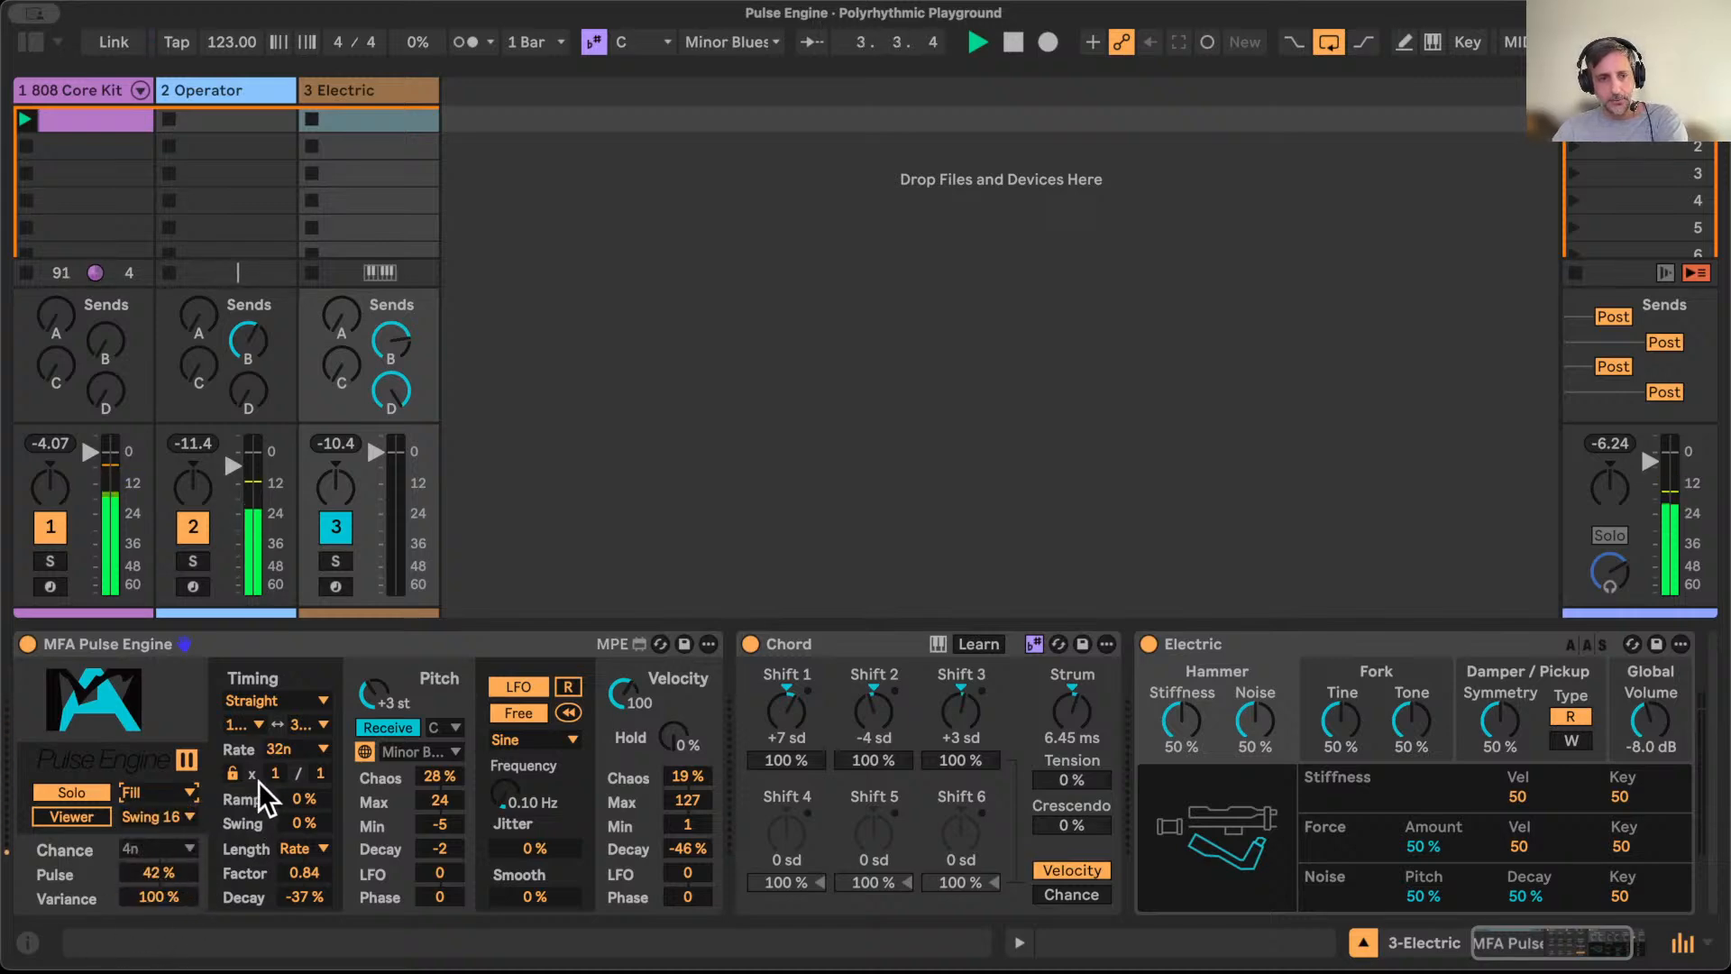
pyautogui.click(175, 793)
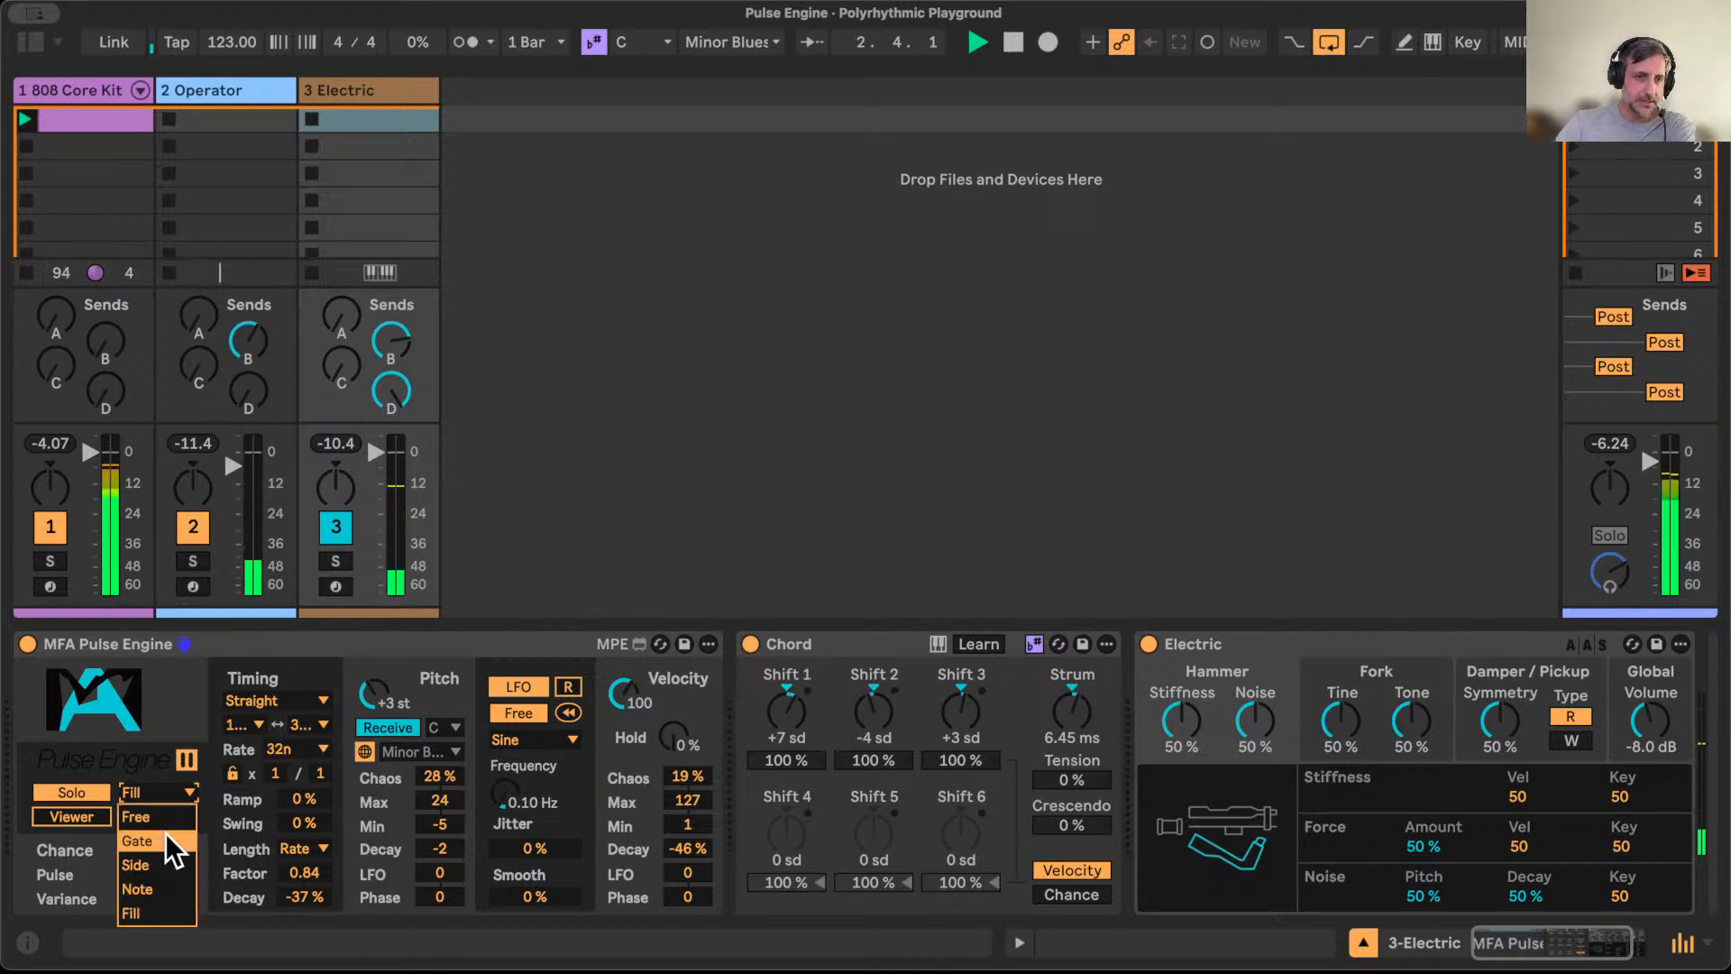
pyautogui.click(165, 833)
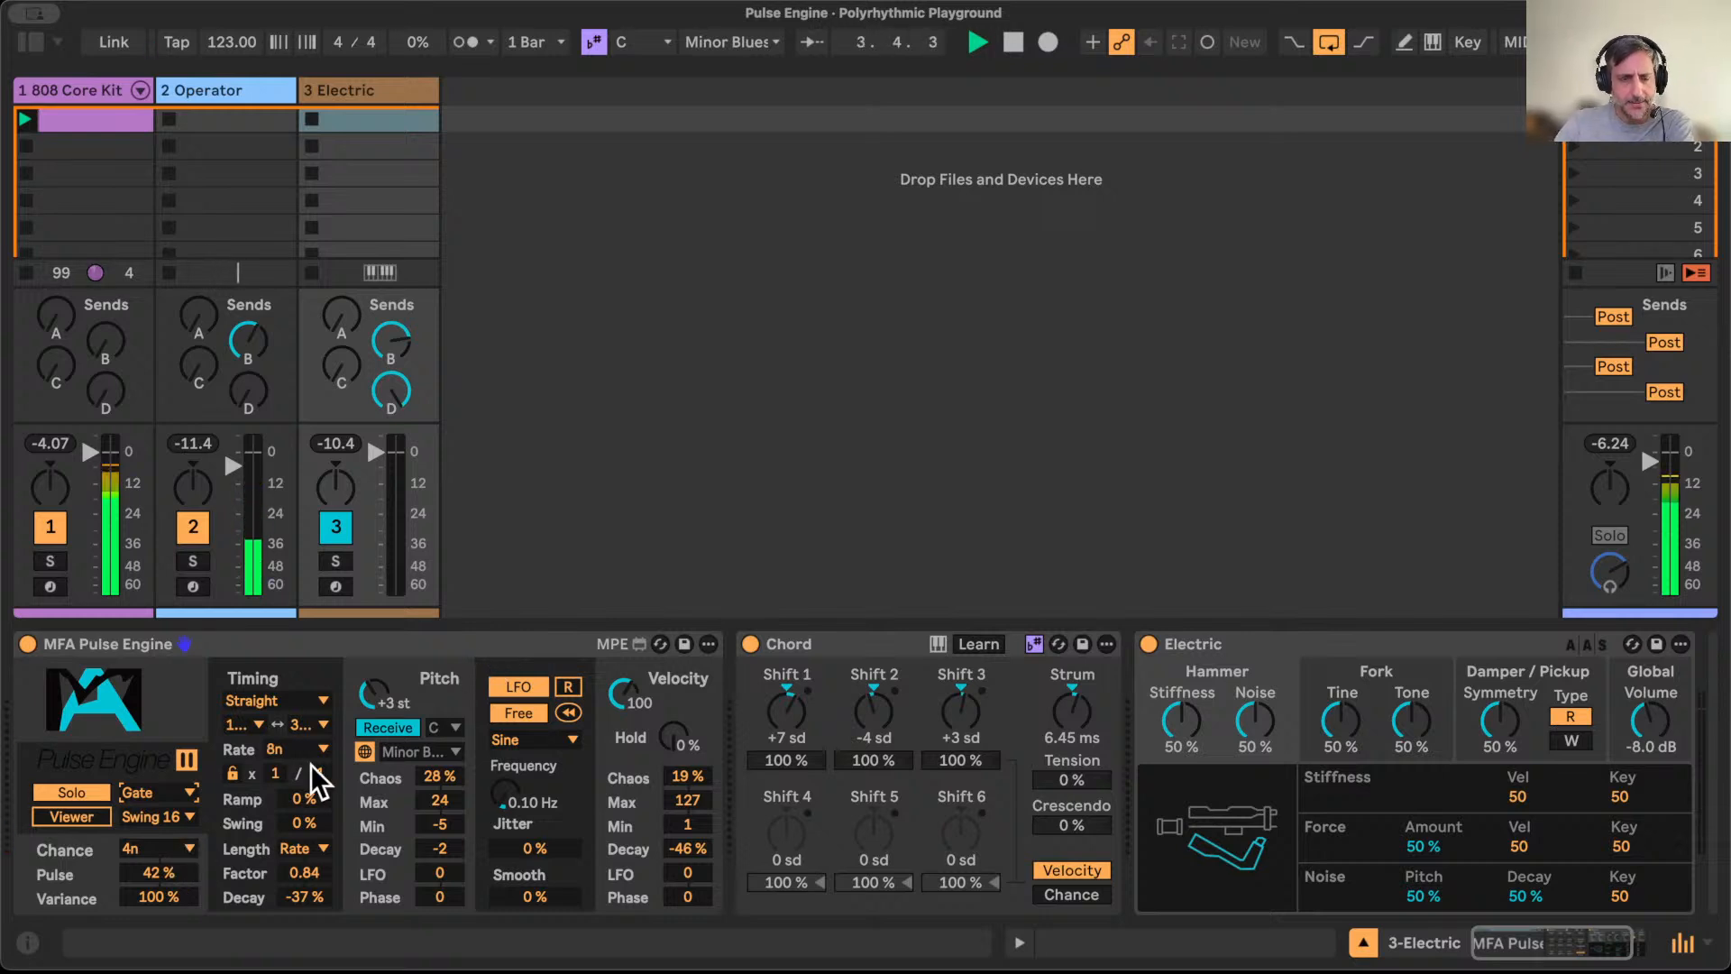
# Step: Switch the trigger mode of the Electric track's Pulse Engine to Side
pyautogui.click(182, 791)
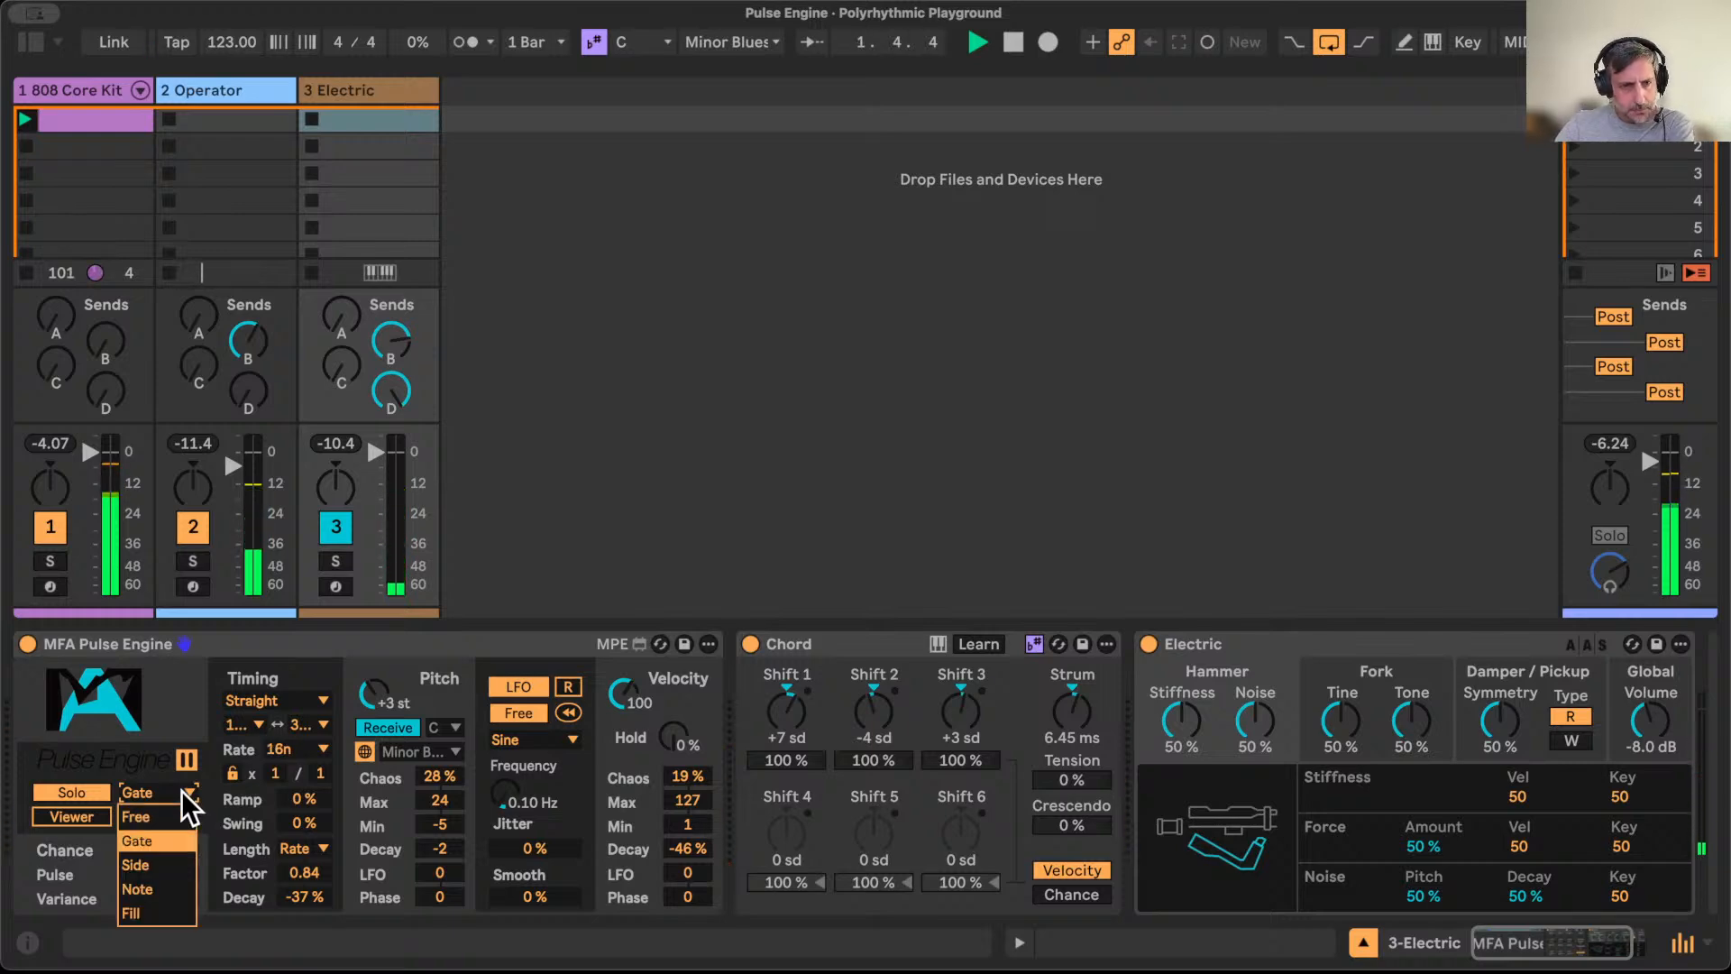
pyautogui.click(182, 792)
pyautogui.click(181, 792)
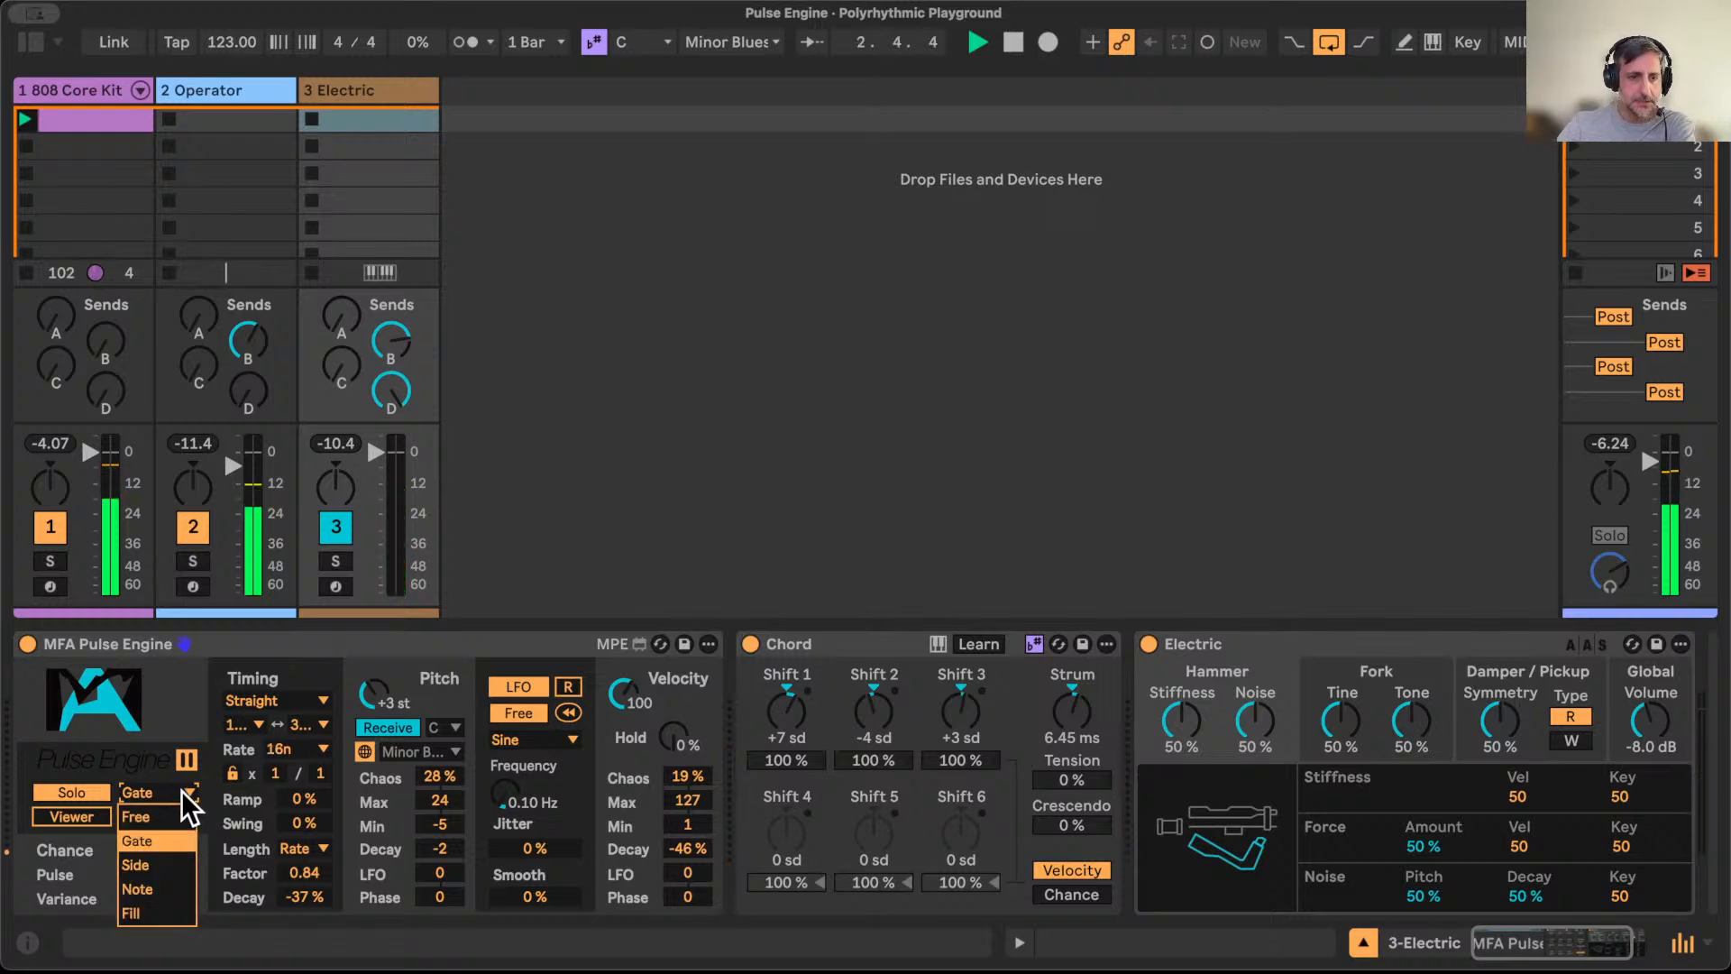
pyautogui.click(181, 792)
pyautogui.click(181, 792)
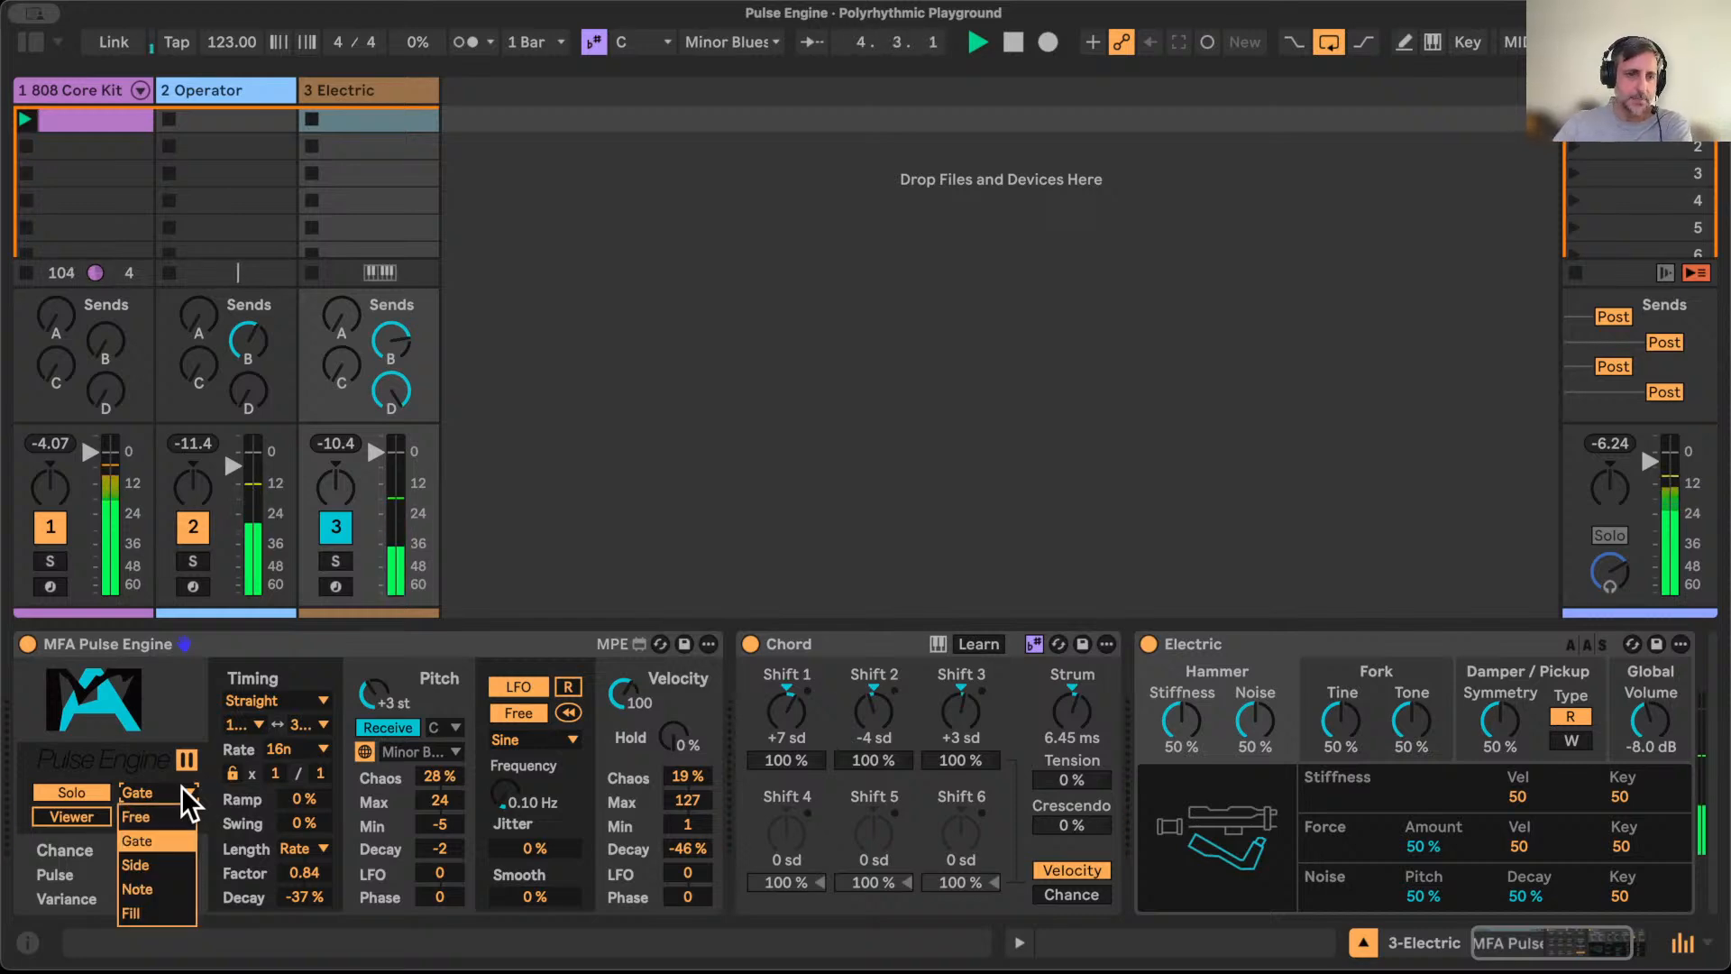
pyautogui.click(160, 865)
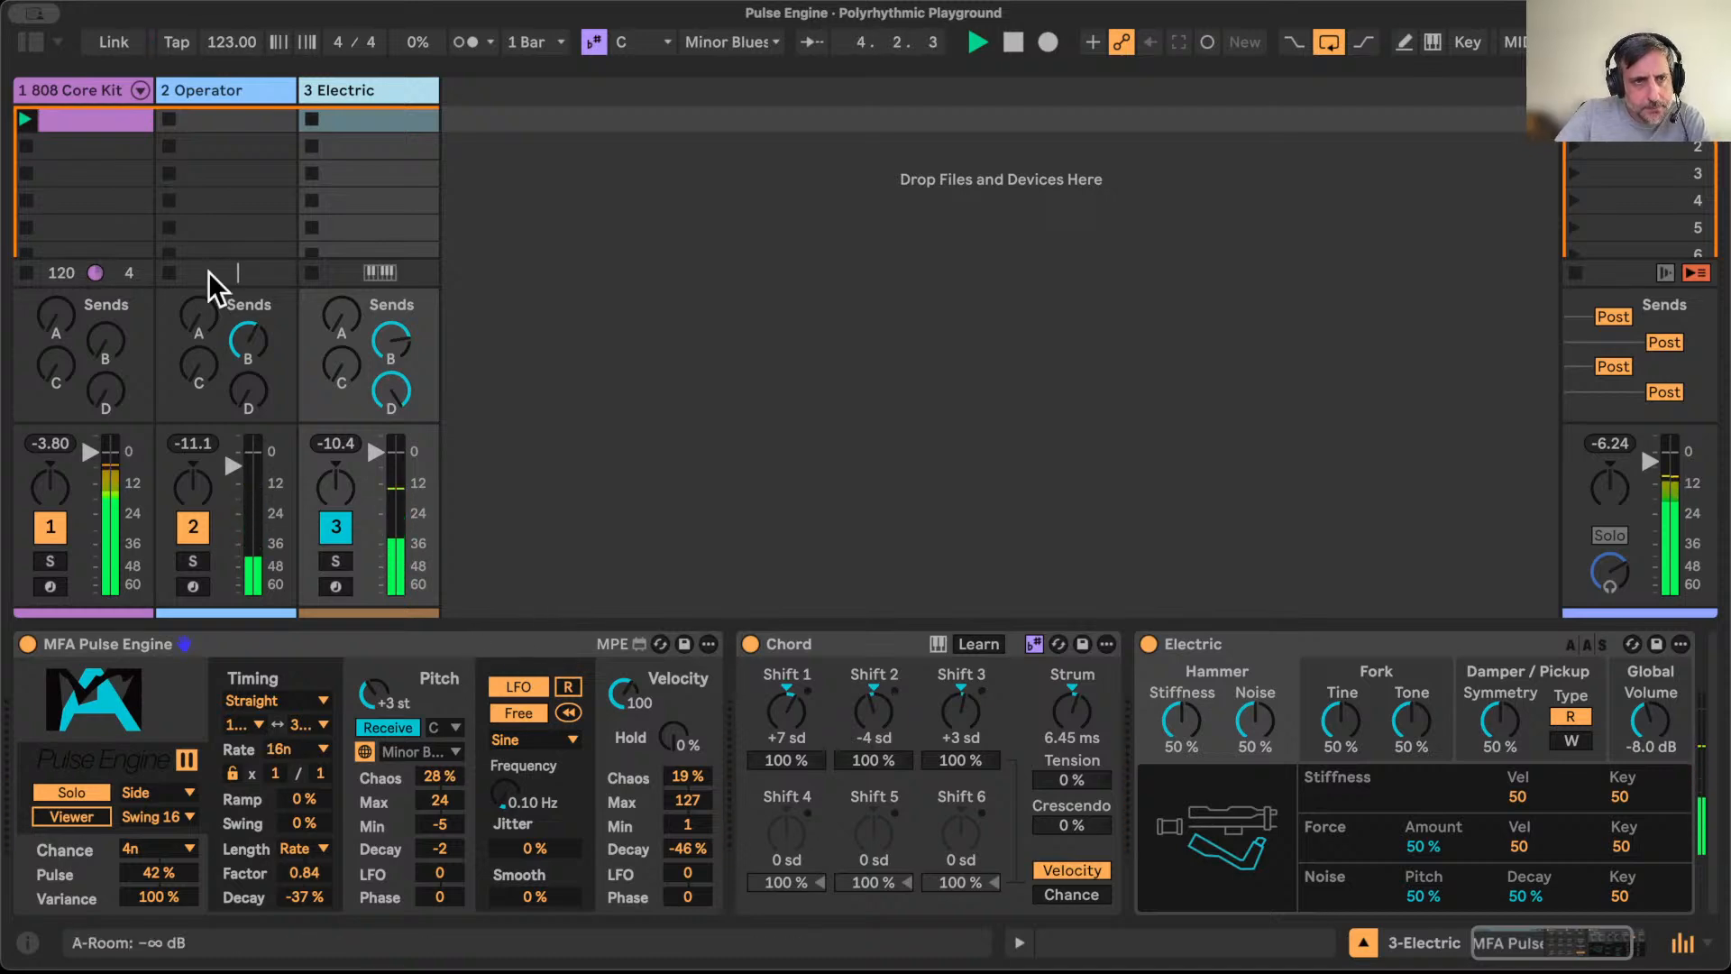
# Step: For the 808 Core Kit's open hi-hat, set the S&H Pro multiplier to 1 and the Pulse Engine's velocity decay to -9%, minimum 79, maximum 113
pyautogui.click(83, 83)
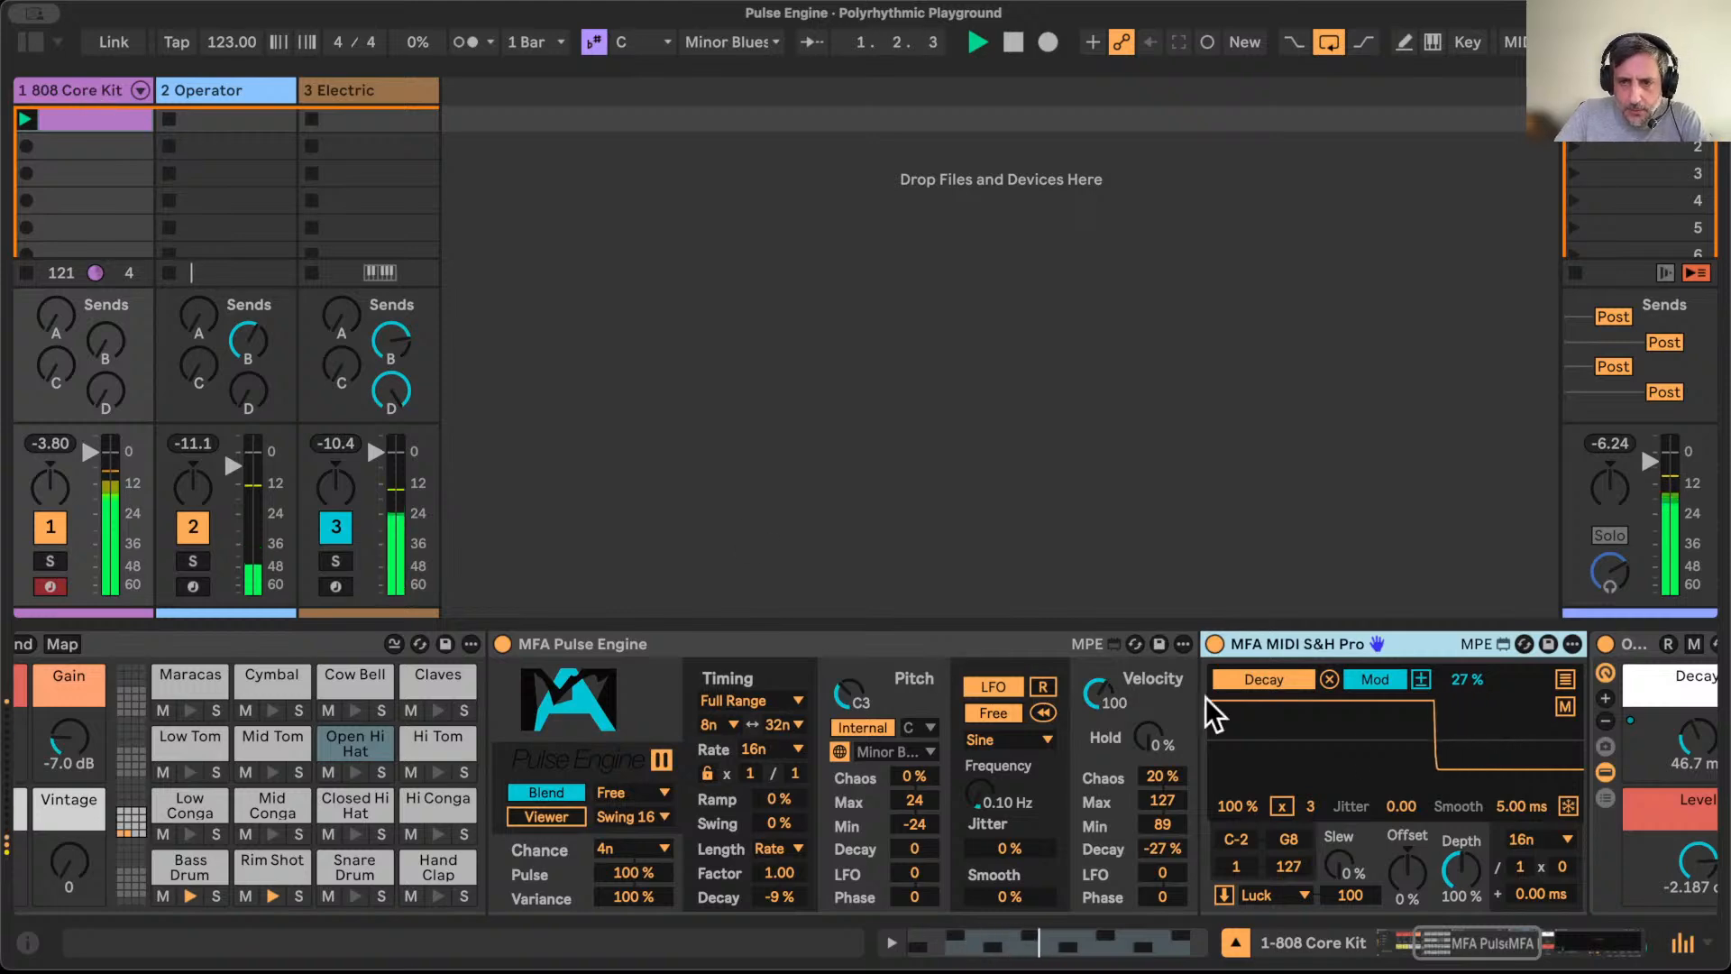
pyautogui.hscroll(5, 1208, 811)
pyautogui.moveTo(1061, 806); pyautogui.dragTo(1061, 822)
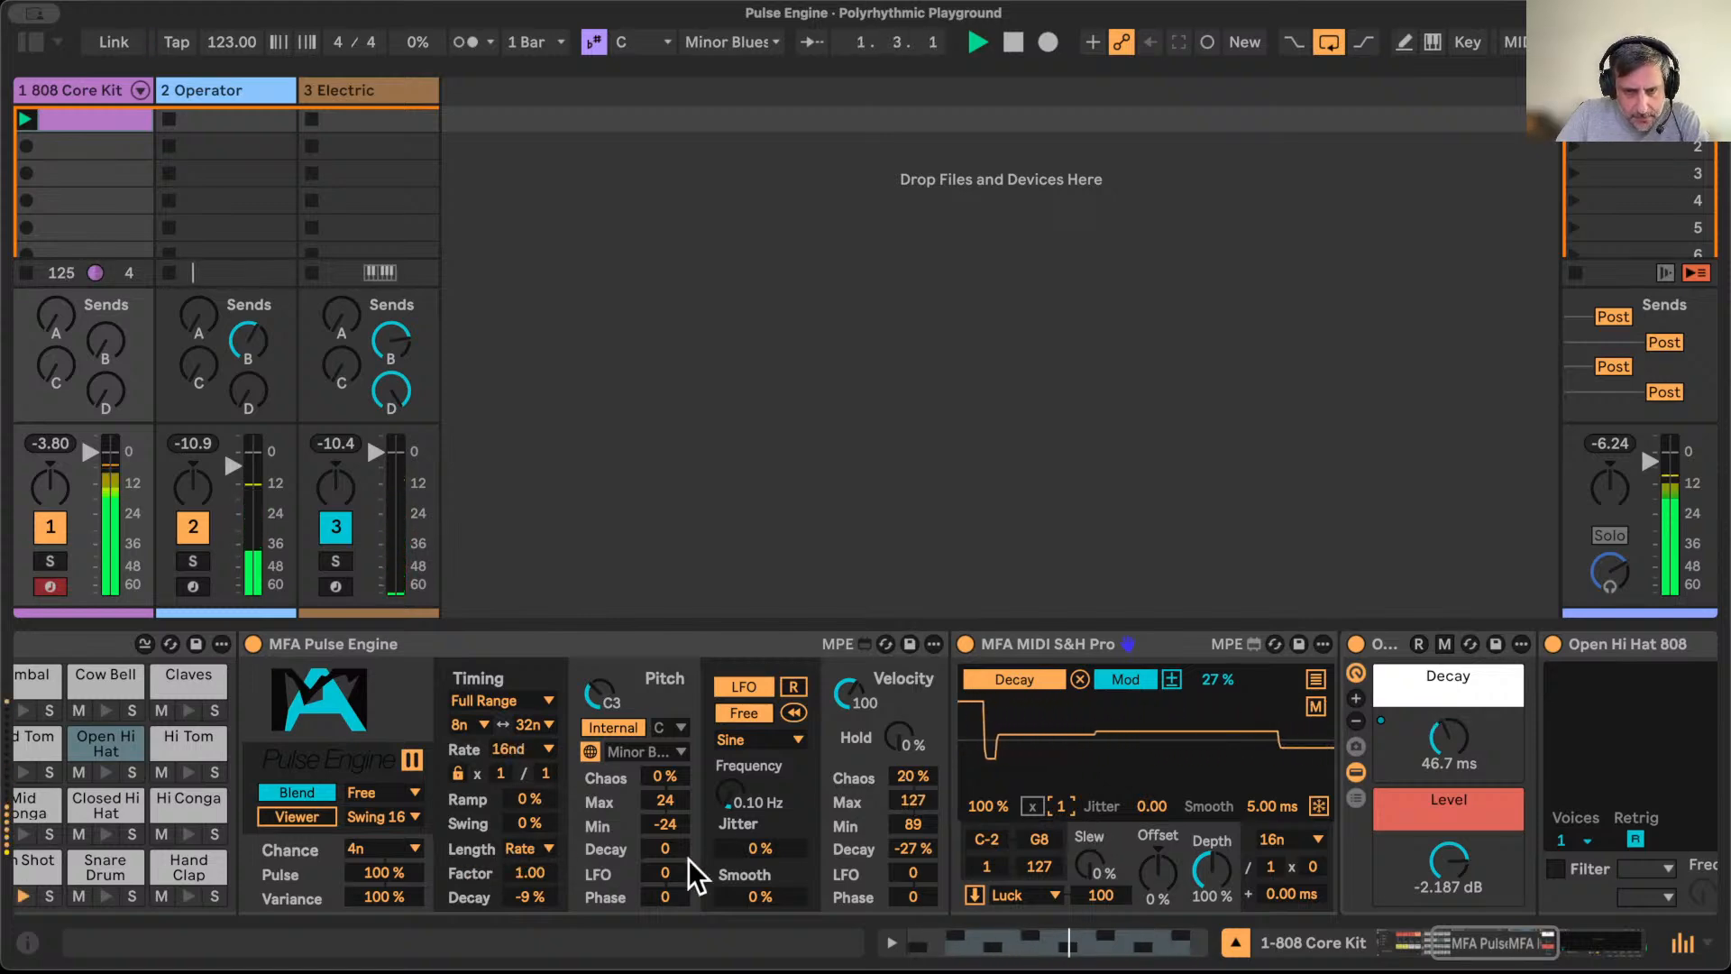
pyautogui.moveTo(925, 849); pyautogui.dragTo(921, 836)
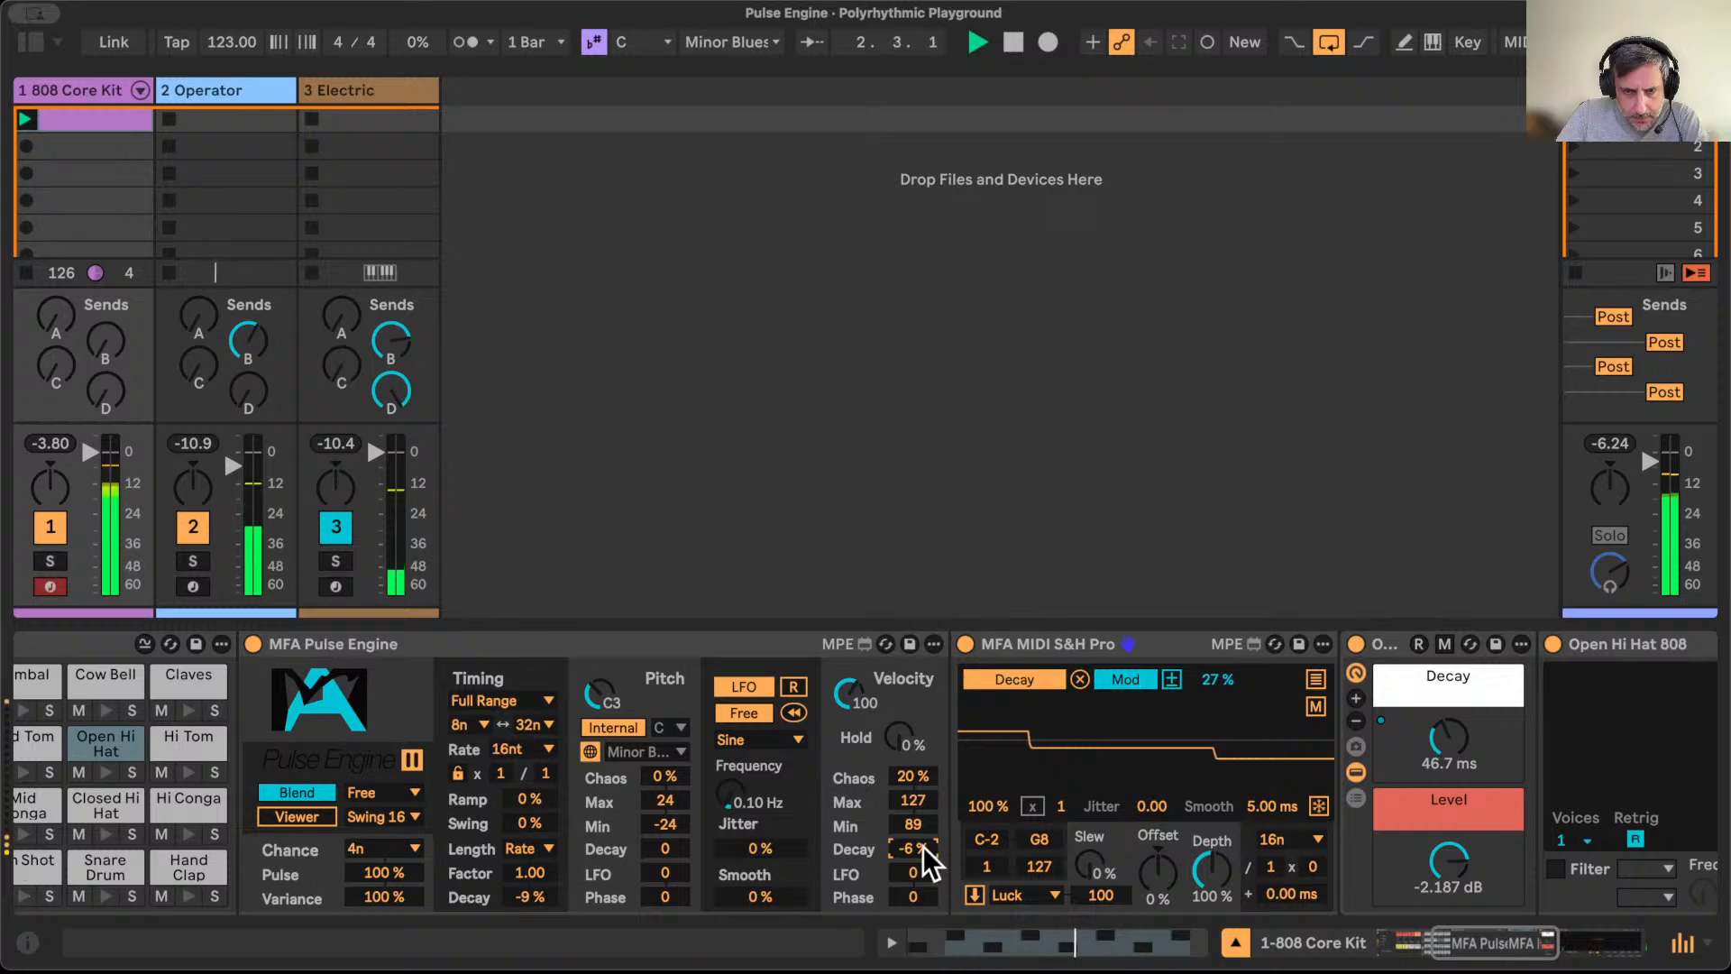
pyautogui.moveTo(925, 840); pyautogui.dragTo(928, 845)
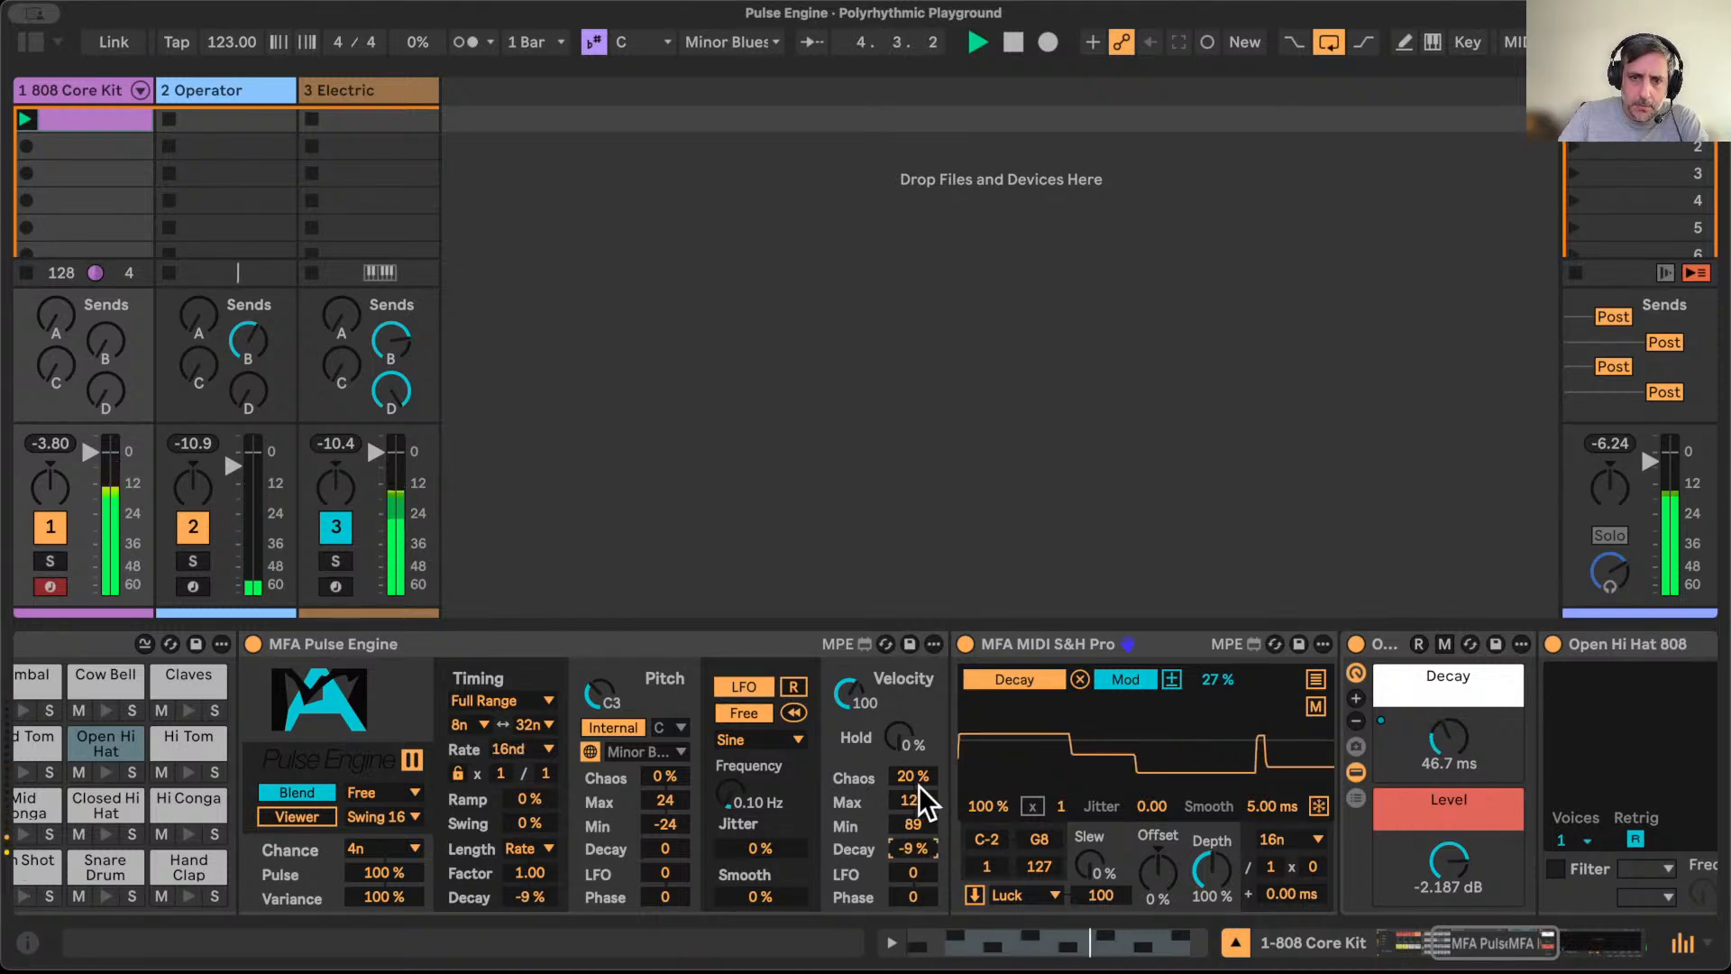
pyautogui.moveTo(917, 817); pyautogui.dragTo(917, 797)
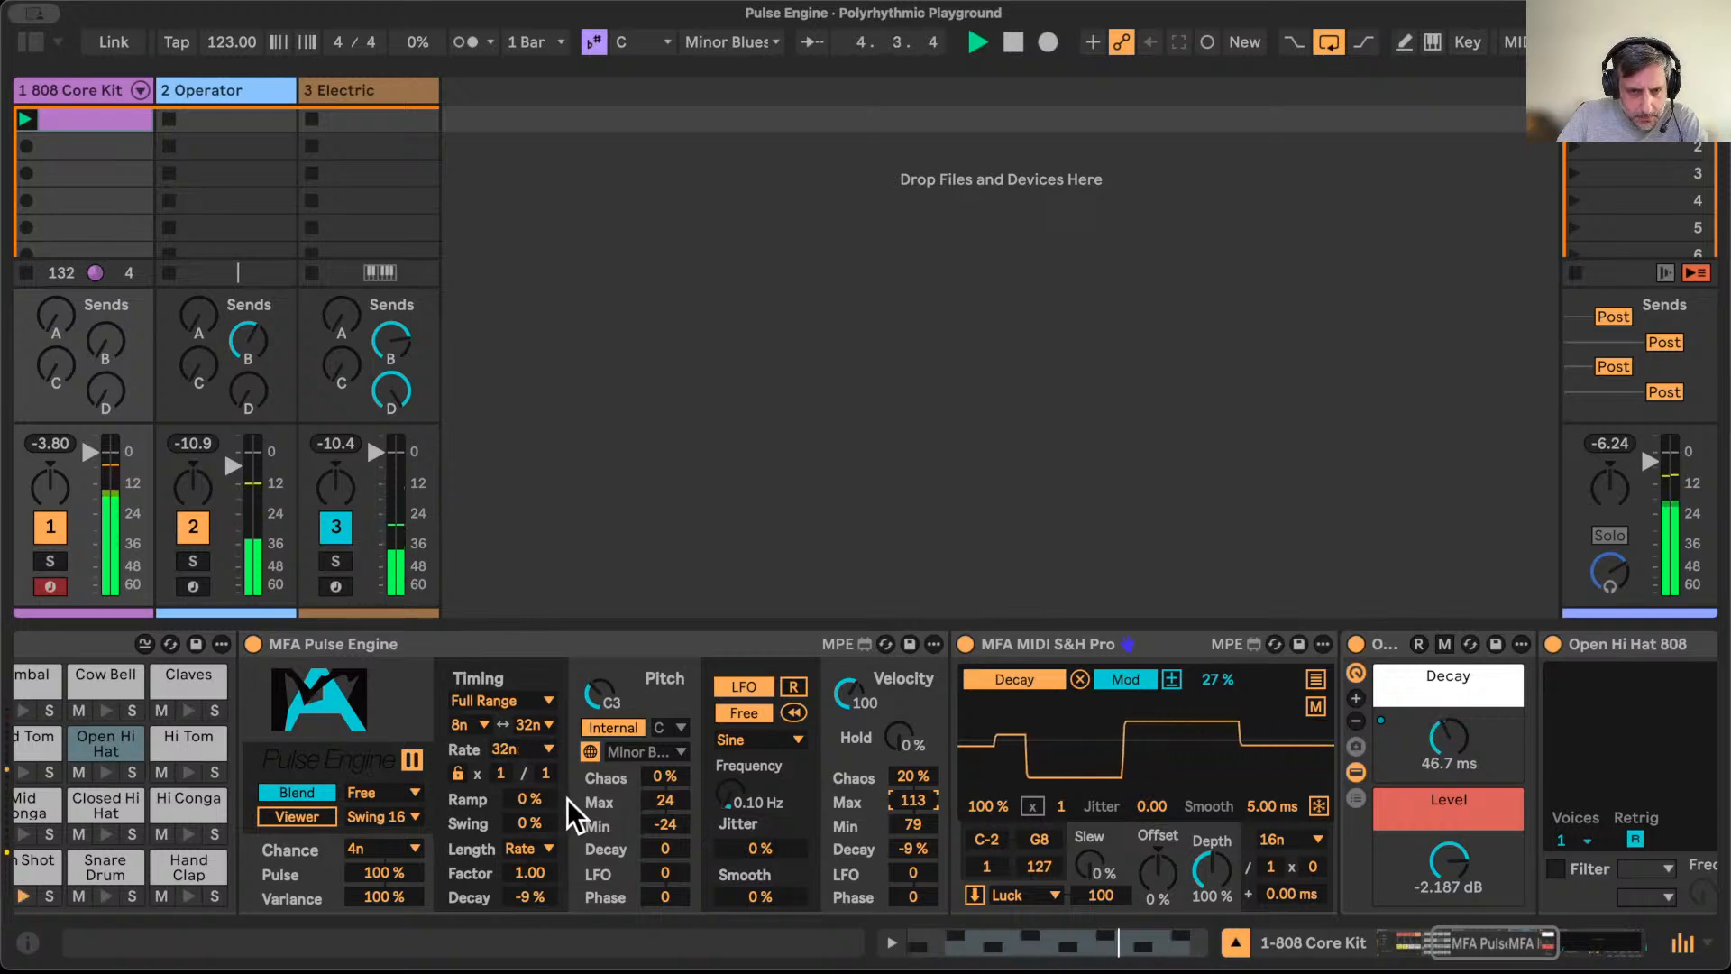
# Step: Set the hi-hat Pulse Engine's timing decay to 0% and rate range to Straight, and the S&H Pro's Decay modulation to 0%
pyautogui.moveTo(541, 896); pyautogui.dragTo(541, 888)
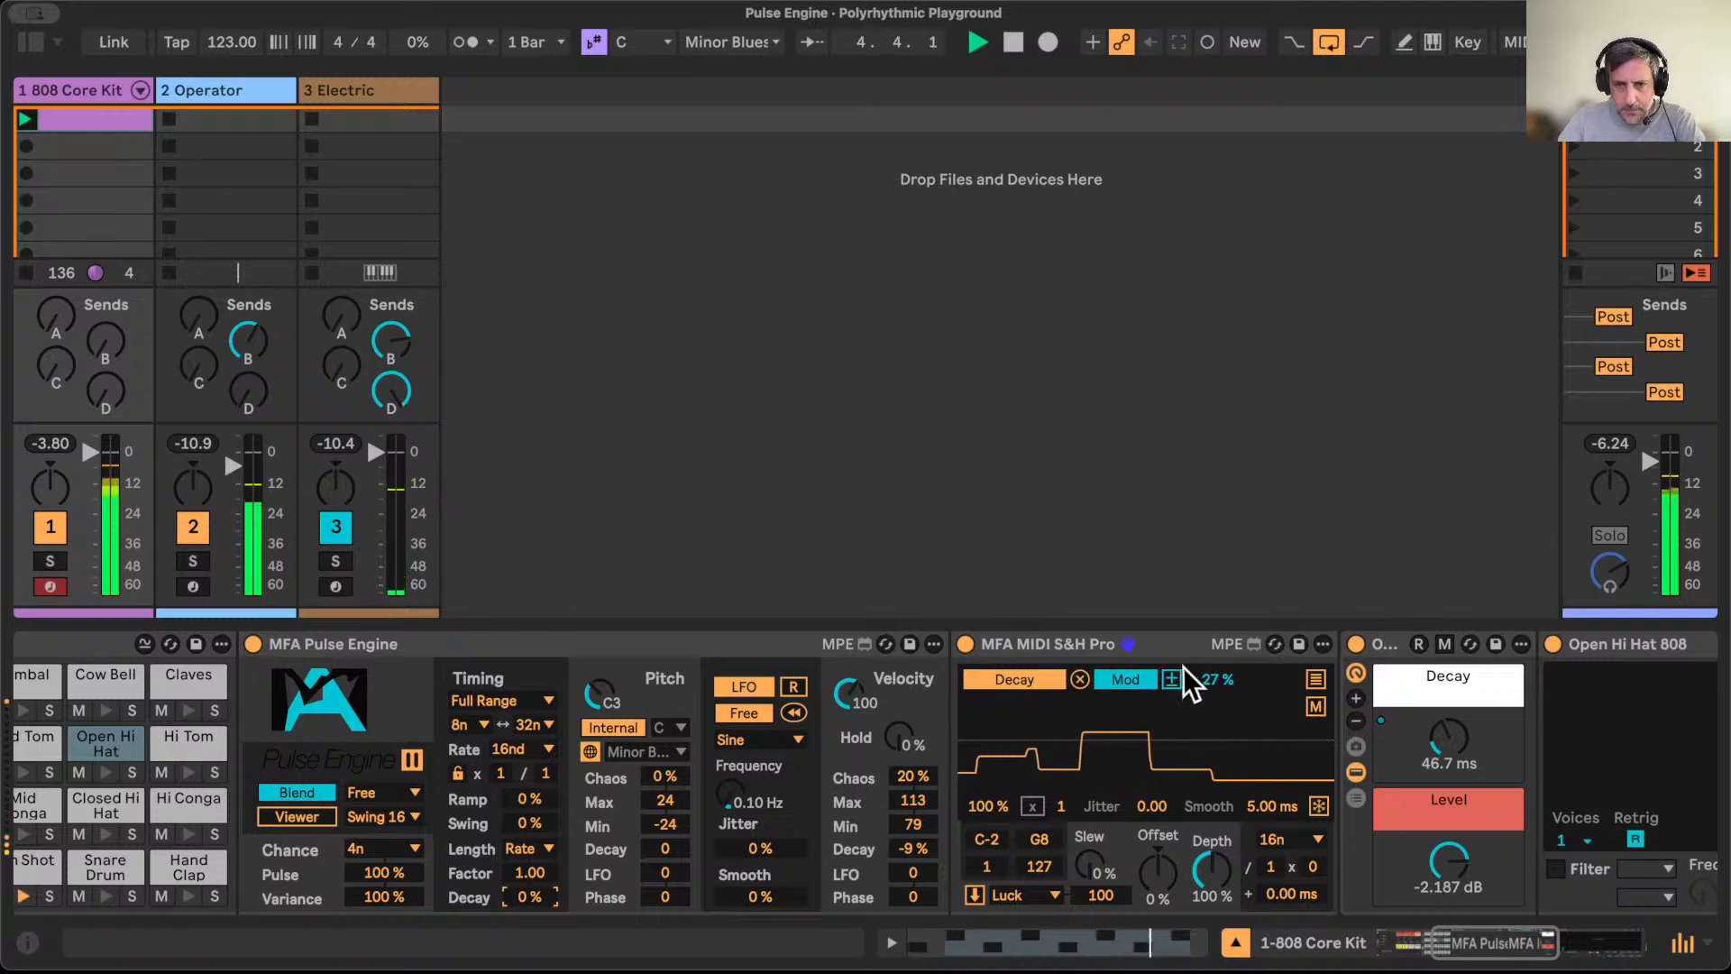
pyautogui.moveTo(1209, 678); pyautogui.dragTo(1215, 726)
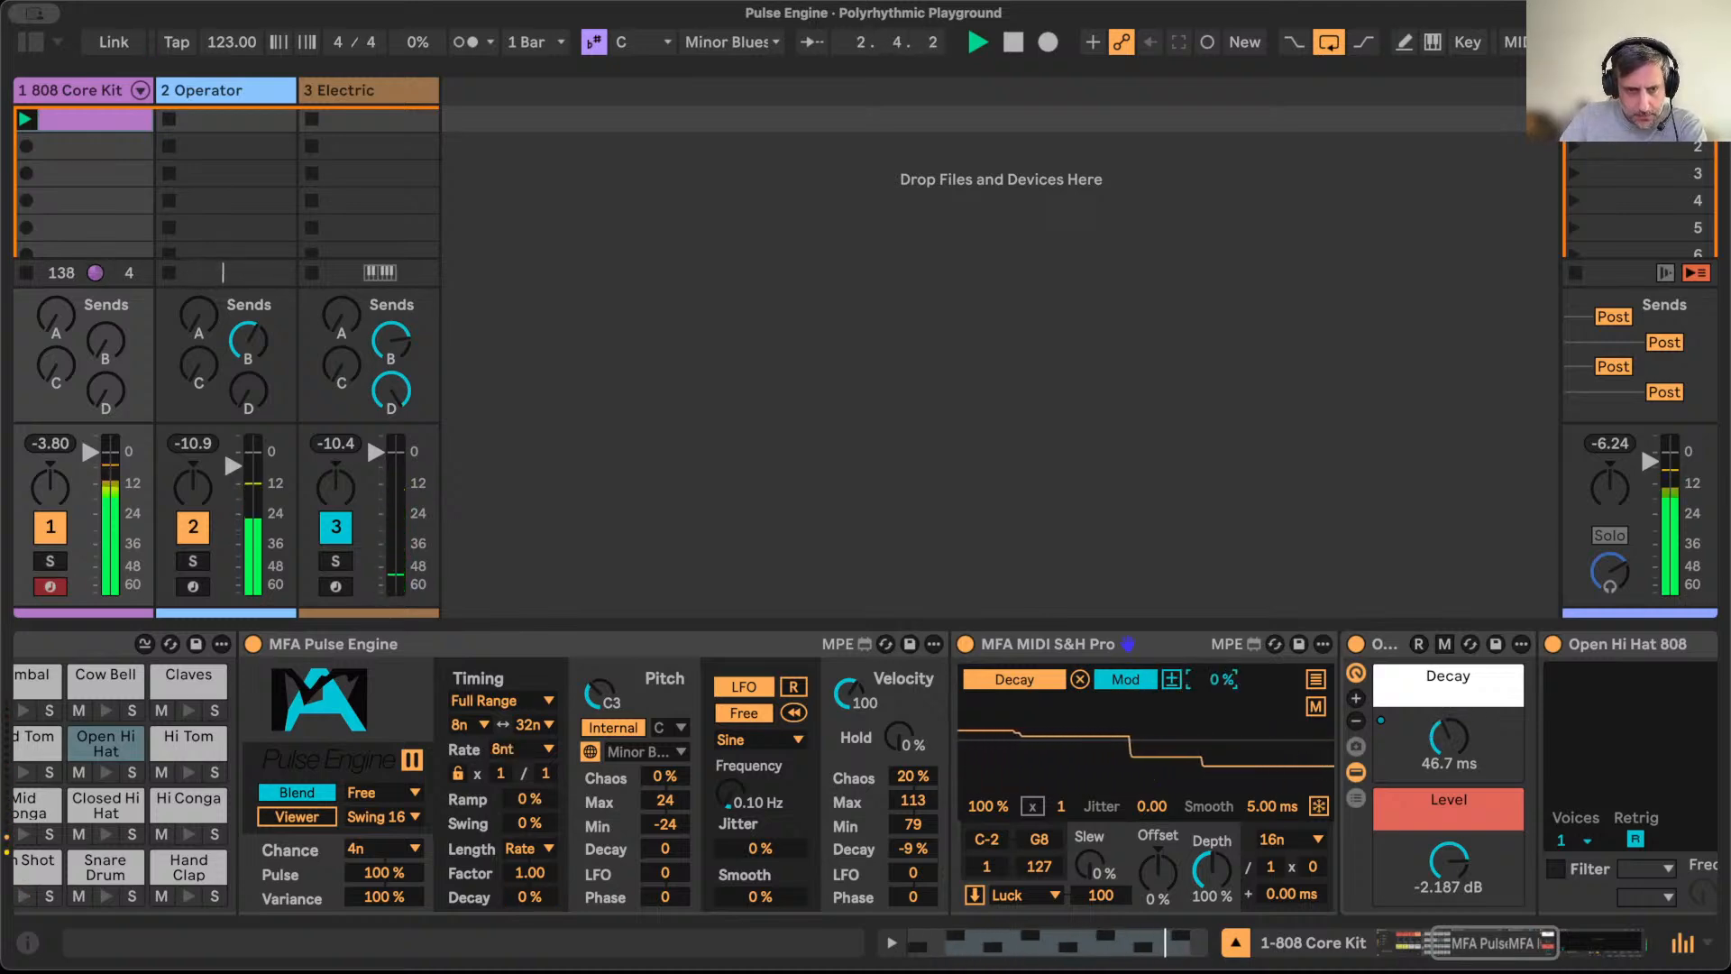
pyautogui.click(521, 700)
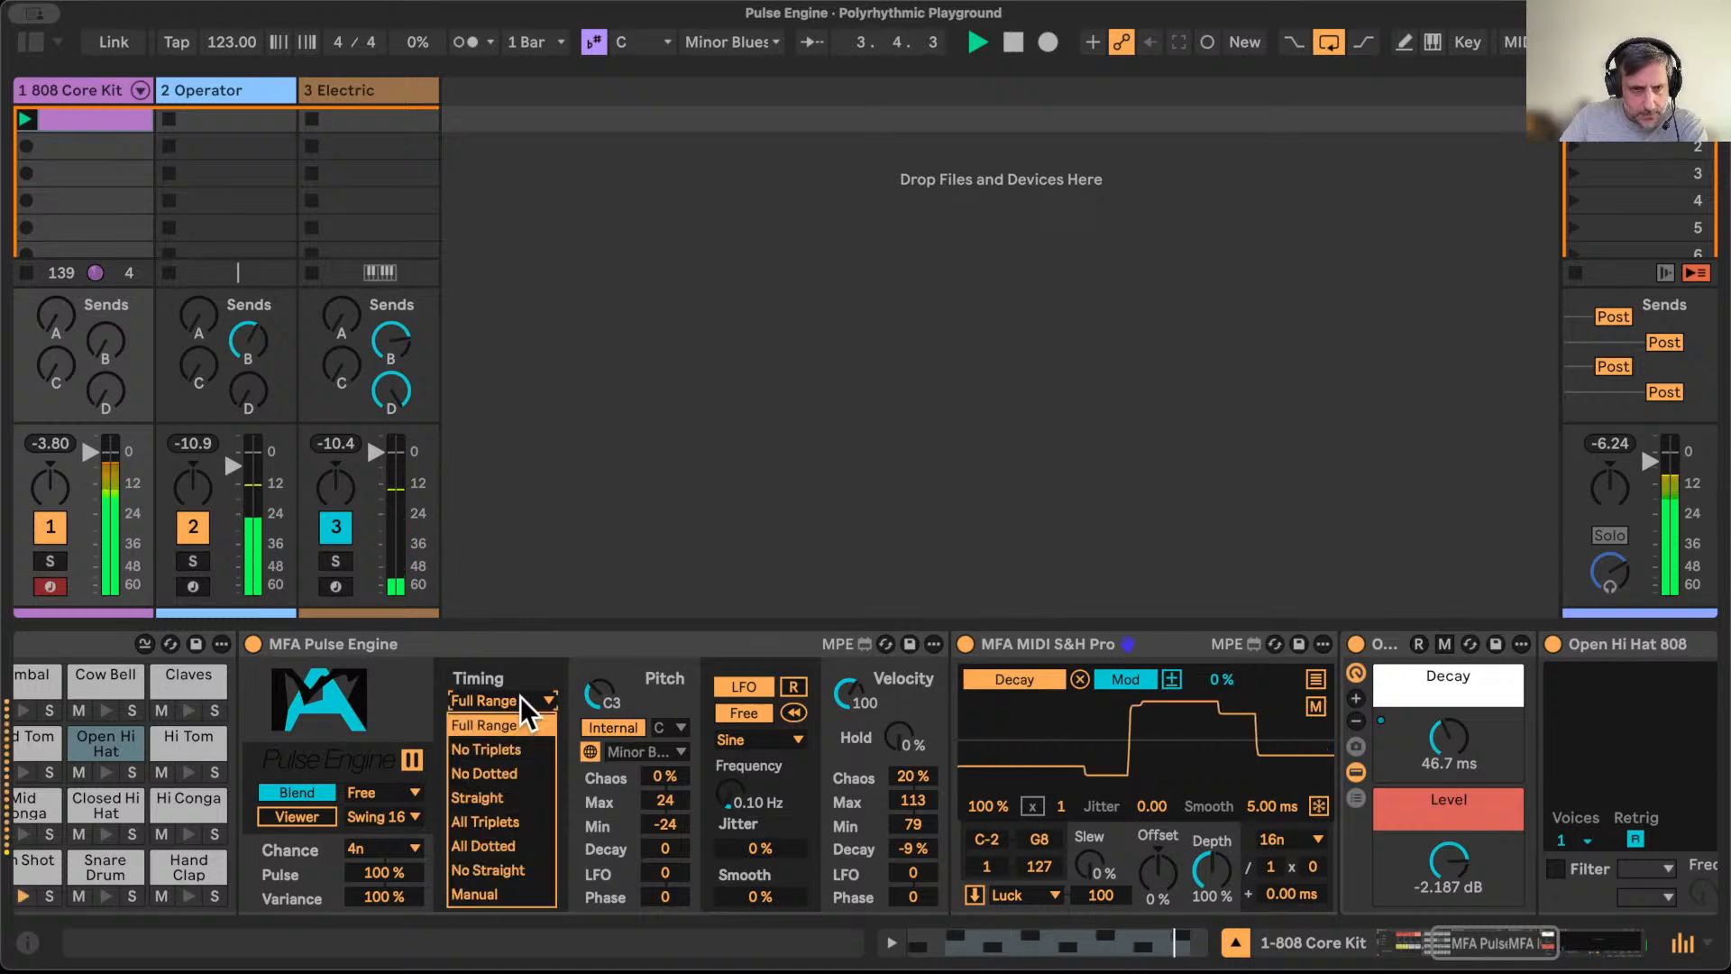
pyautogui.click(501, 797)
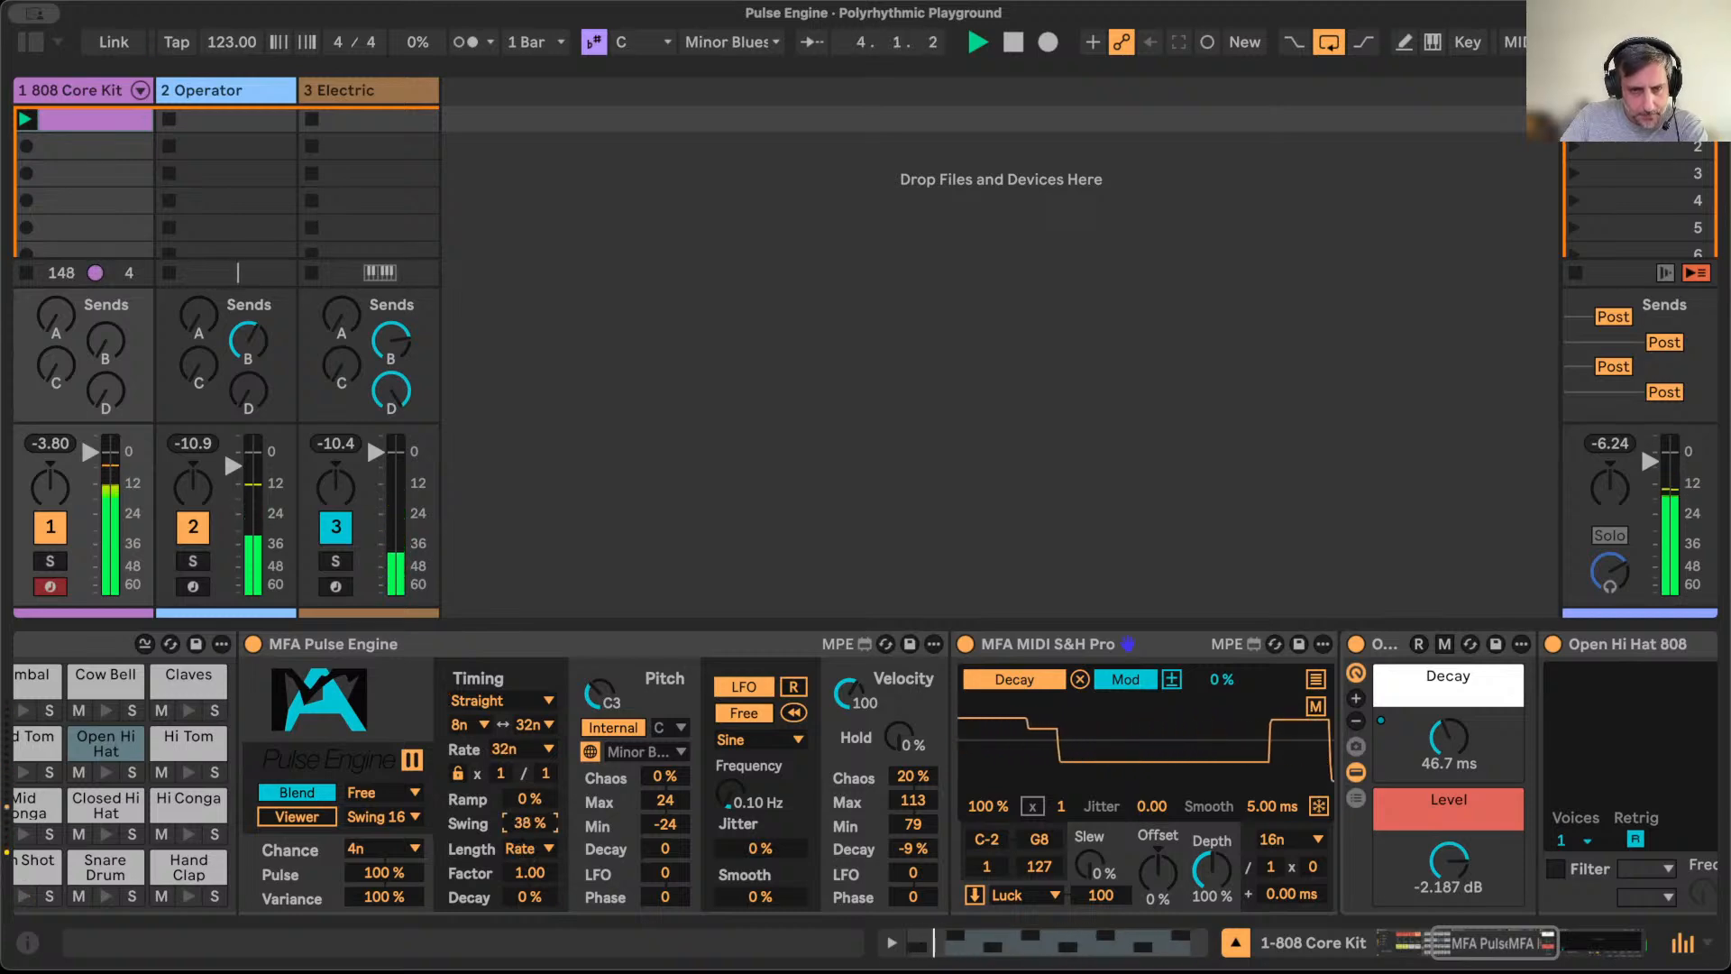
# Step: Check the available rates on the hi-hat's Pulse Engine and set its Swing to 0%
pyautogui.click(537, 745)
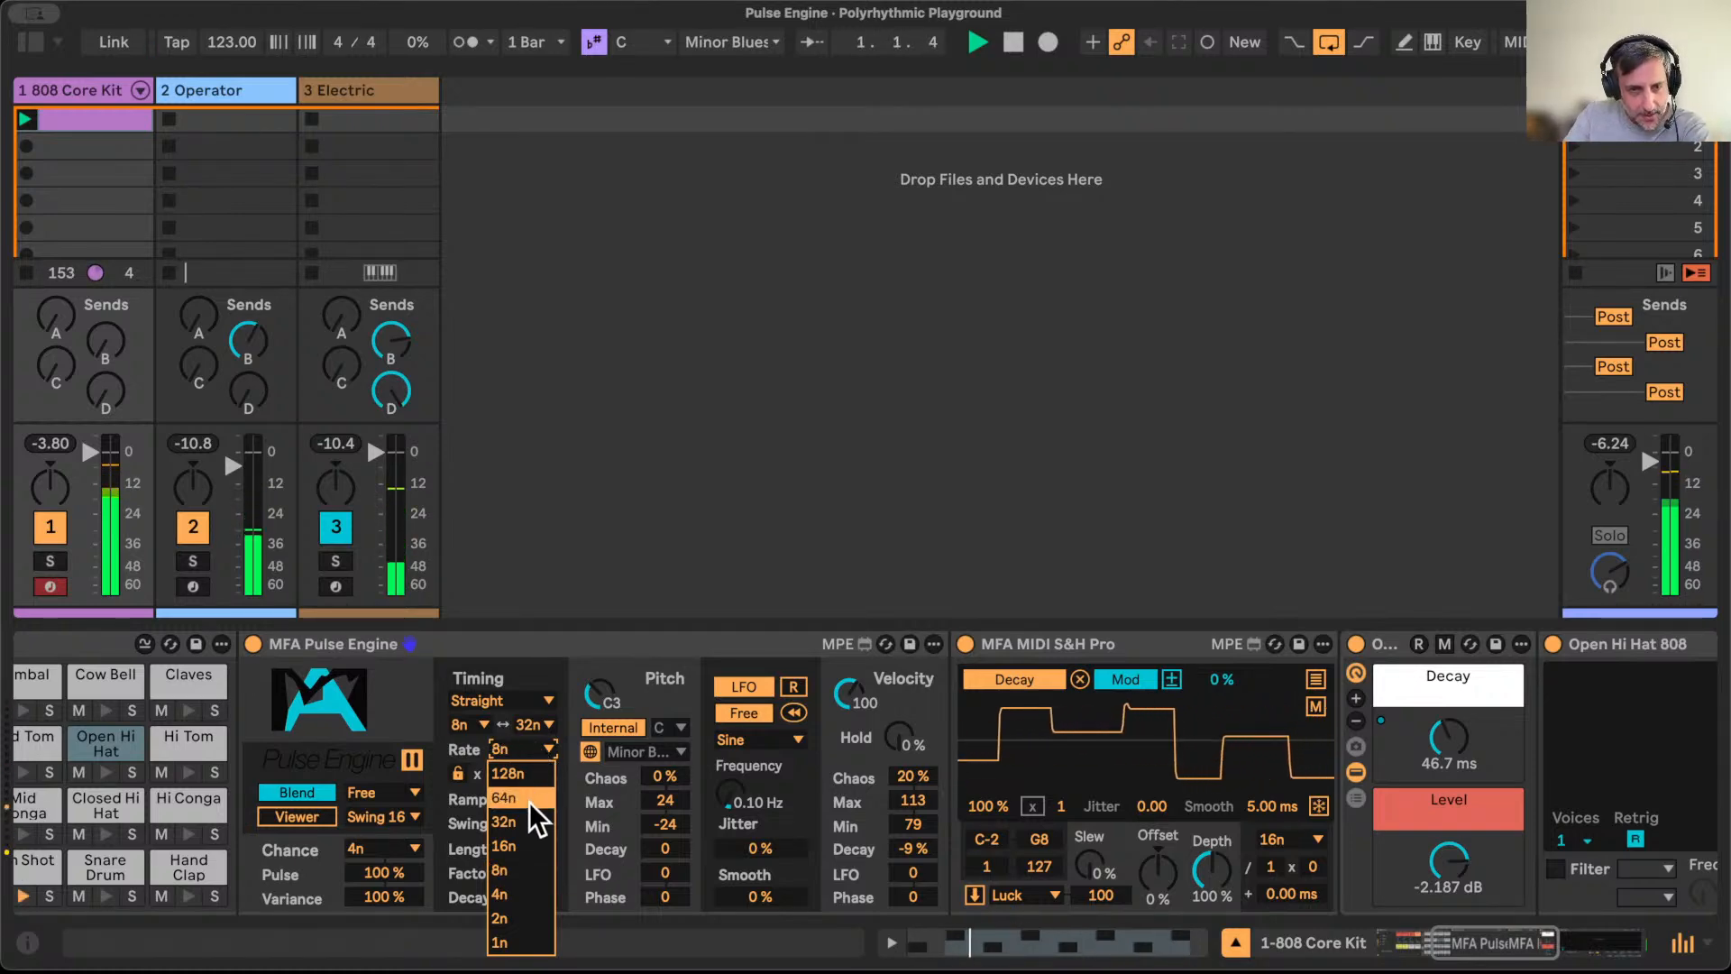
pyautogui.click(638, 555)
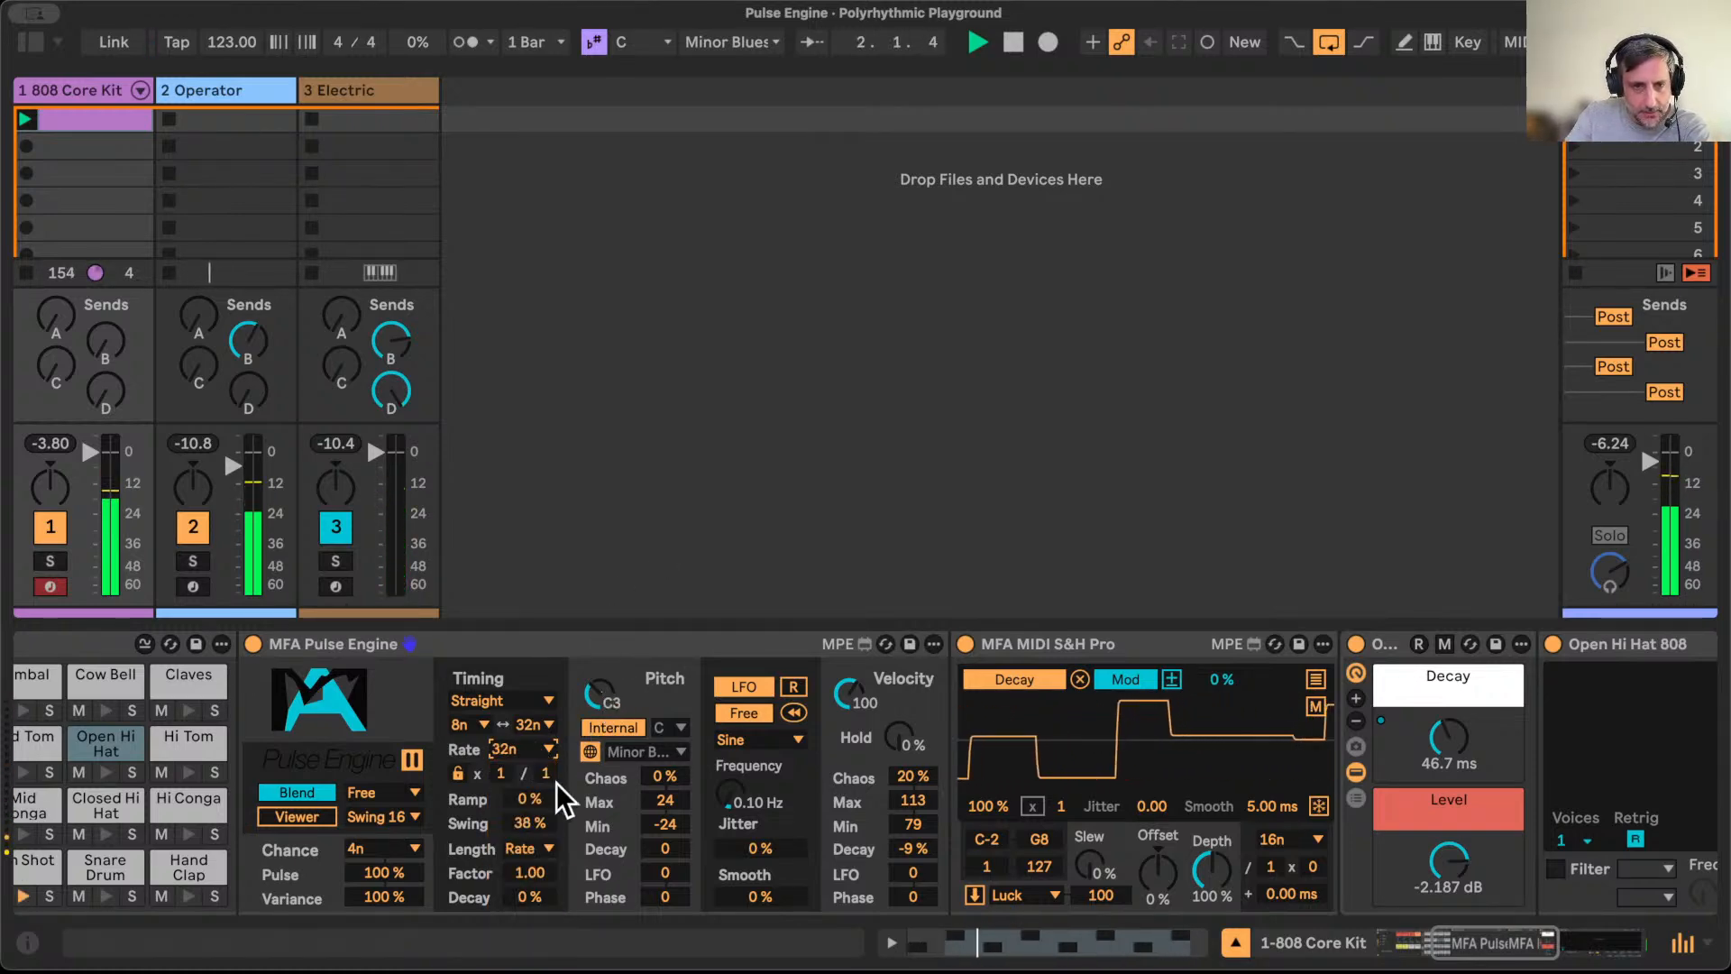
pyautogui.moveTo(538, 824); pyautogui.dragTo(537, 860)
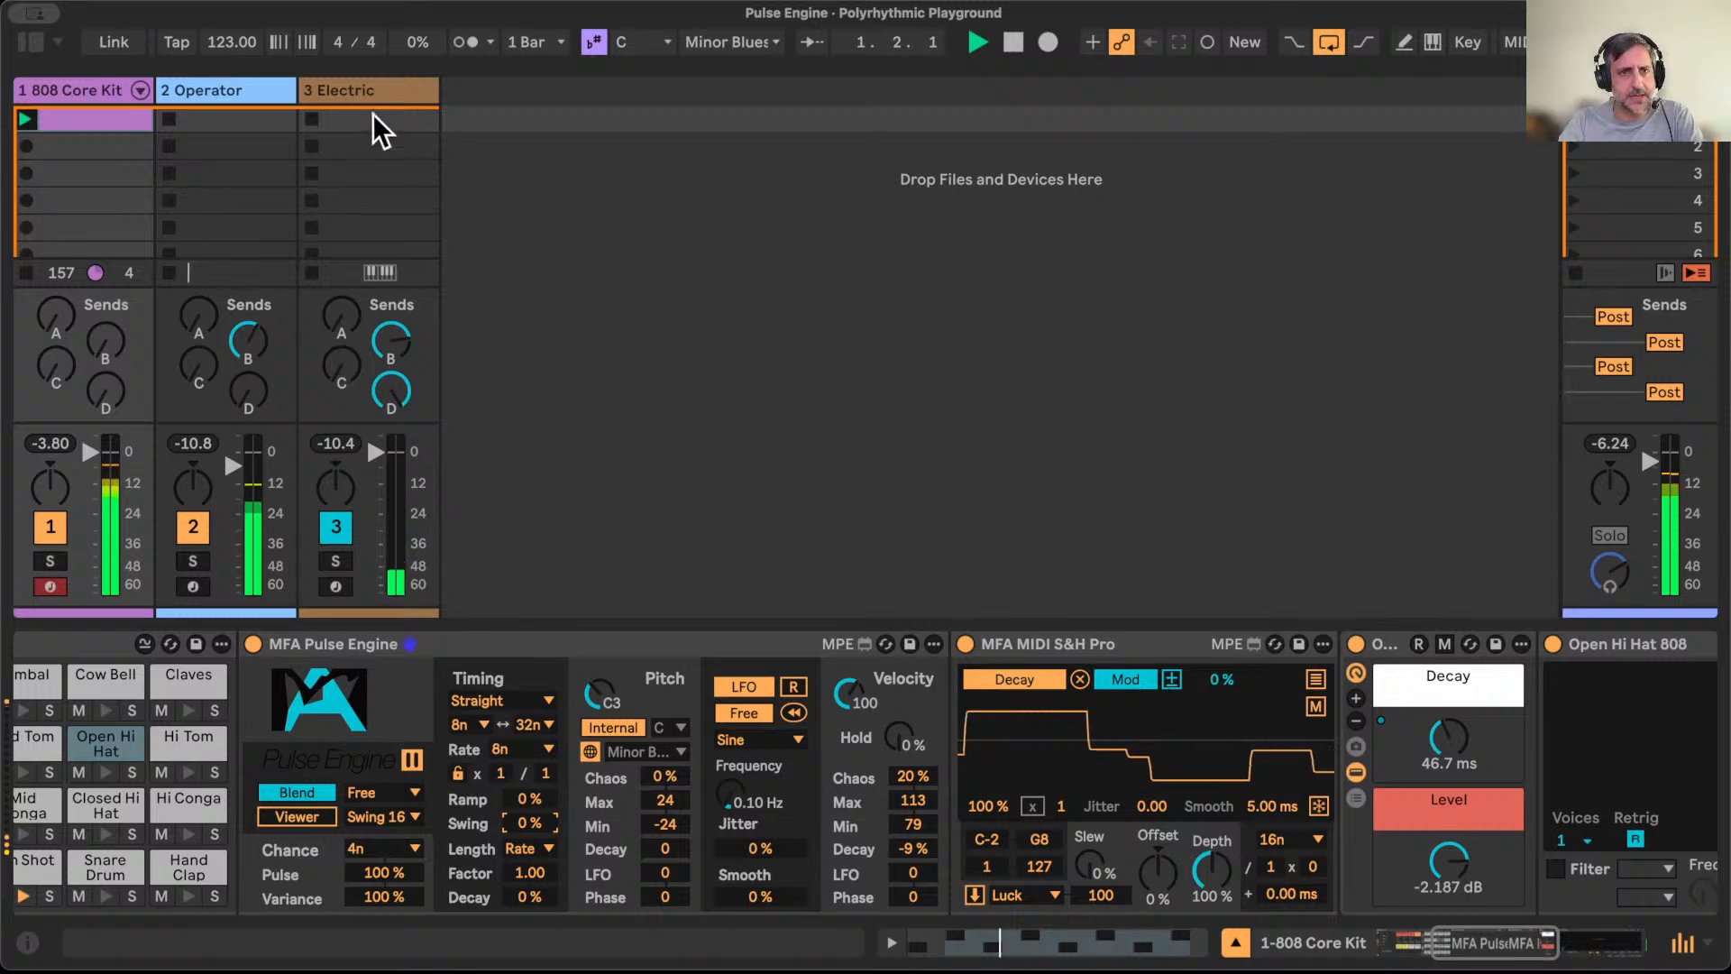
# Step: Show the browser's Generative devices and insert a new MIDI track after the Electric track
pyautogui.hscroll(-8, 492, 663)
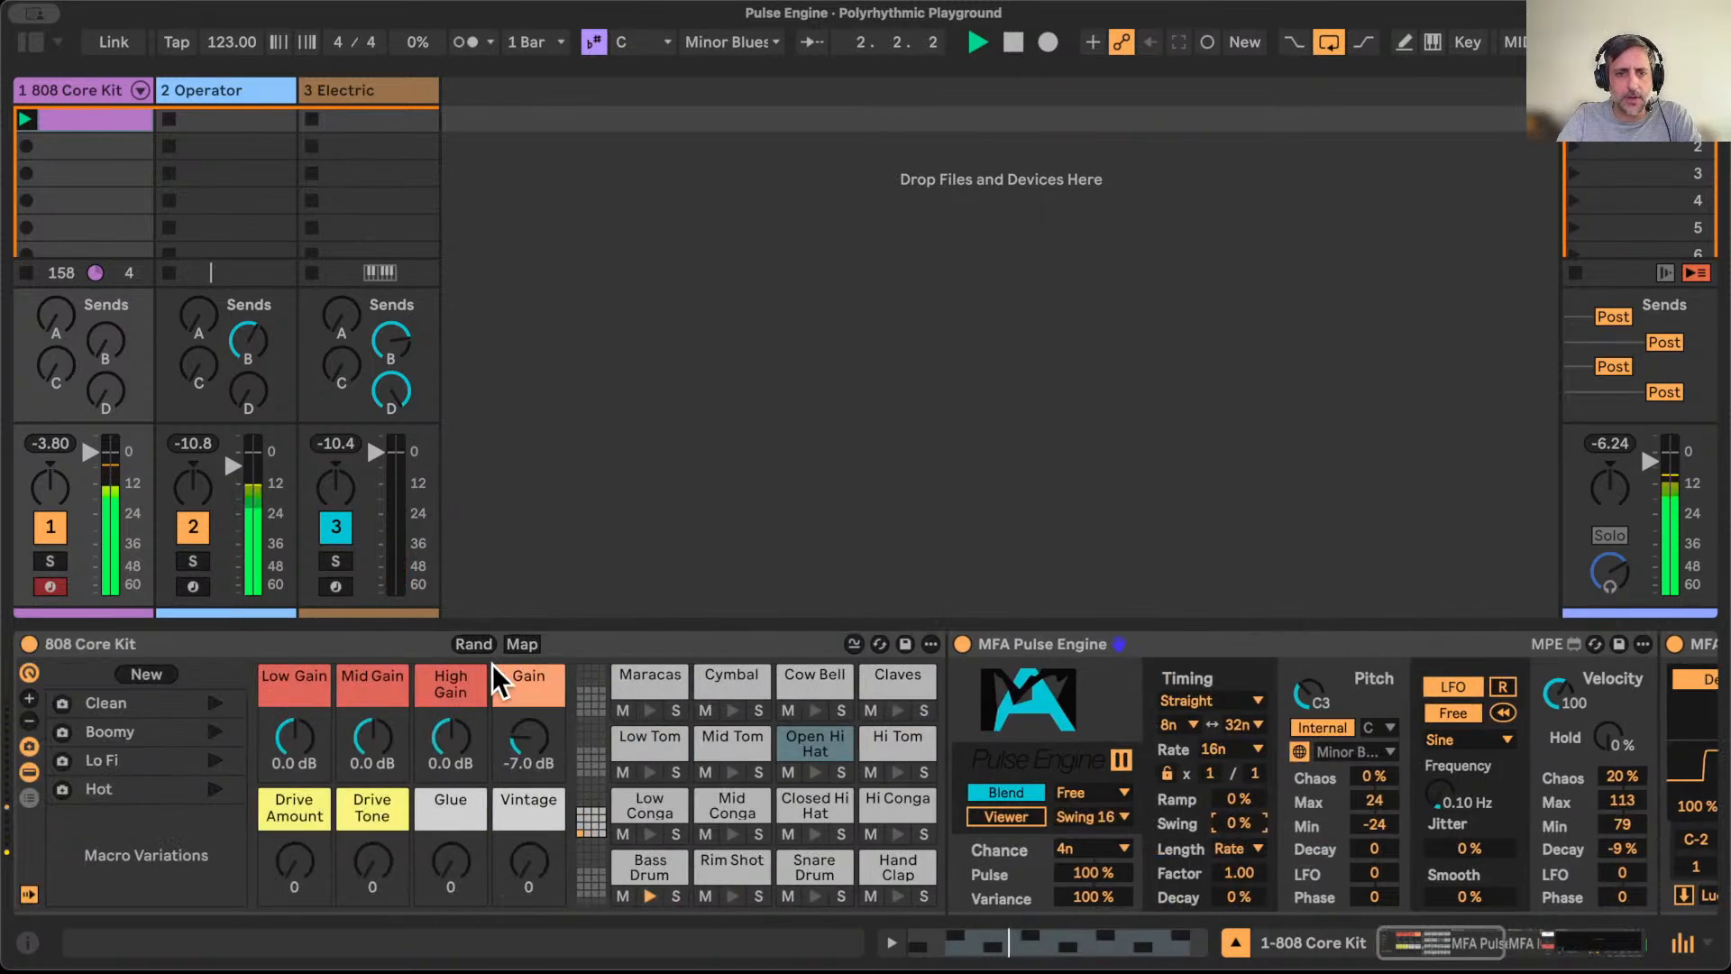
pyautogui.click(237, 94)
pyautogui.click(393, 87)
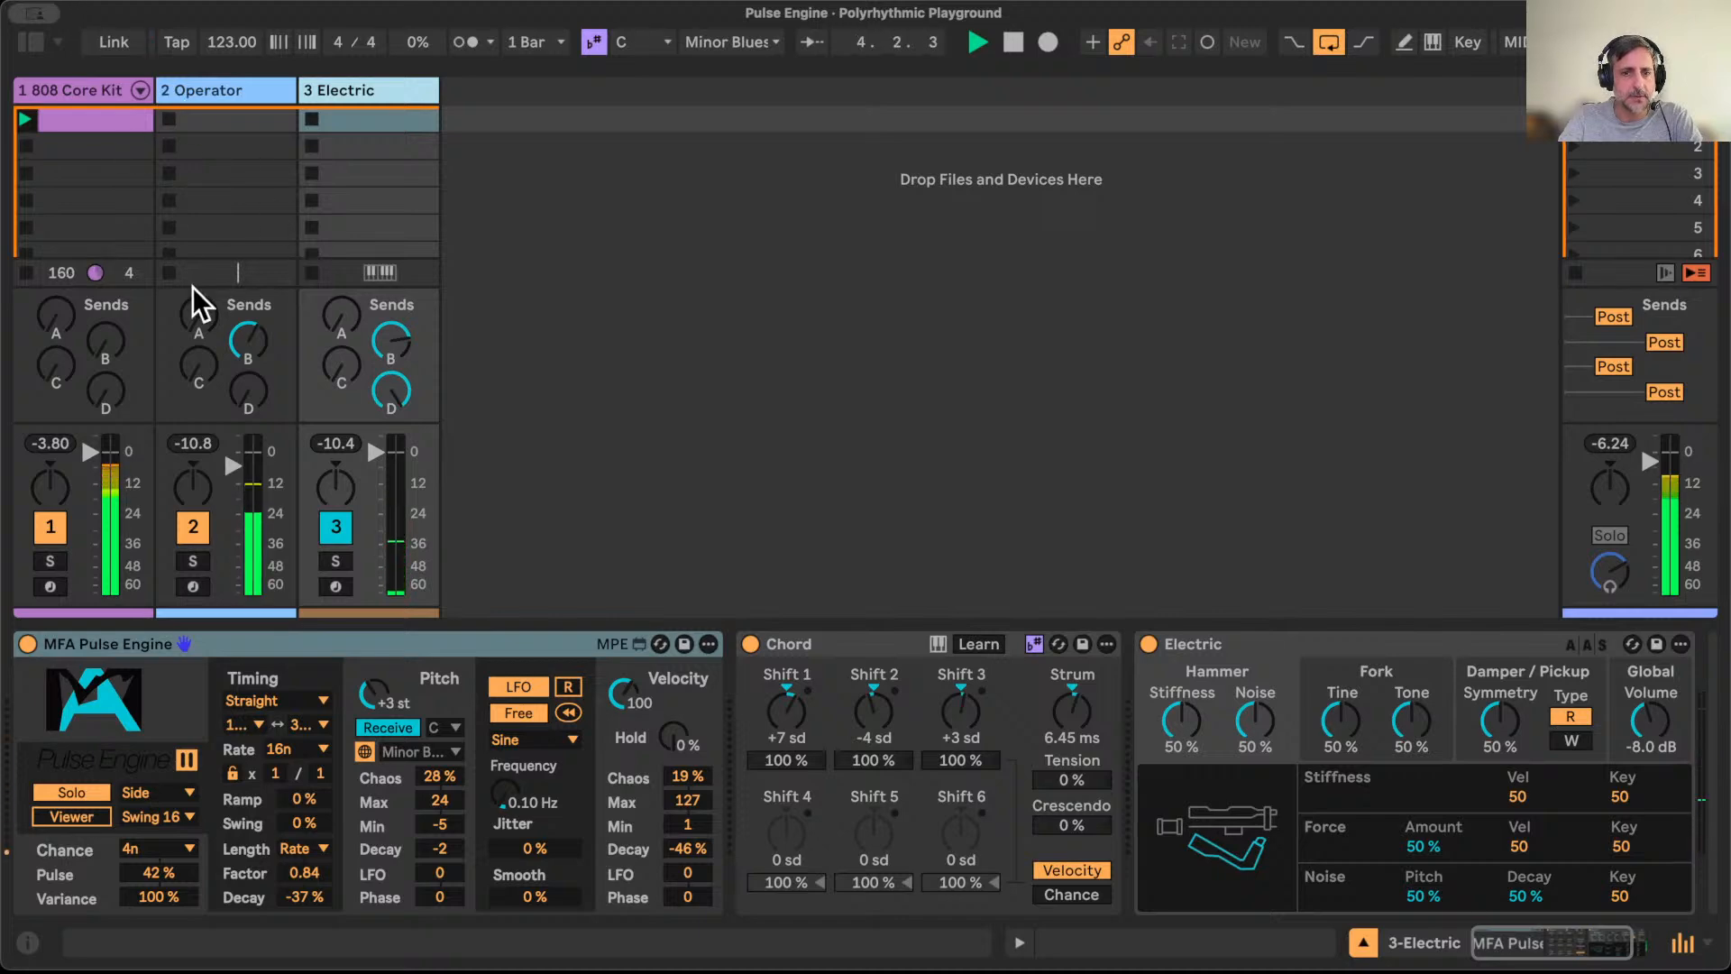
pyautogui.click(34, 38)
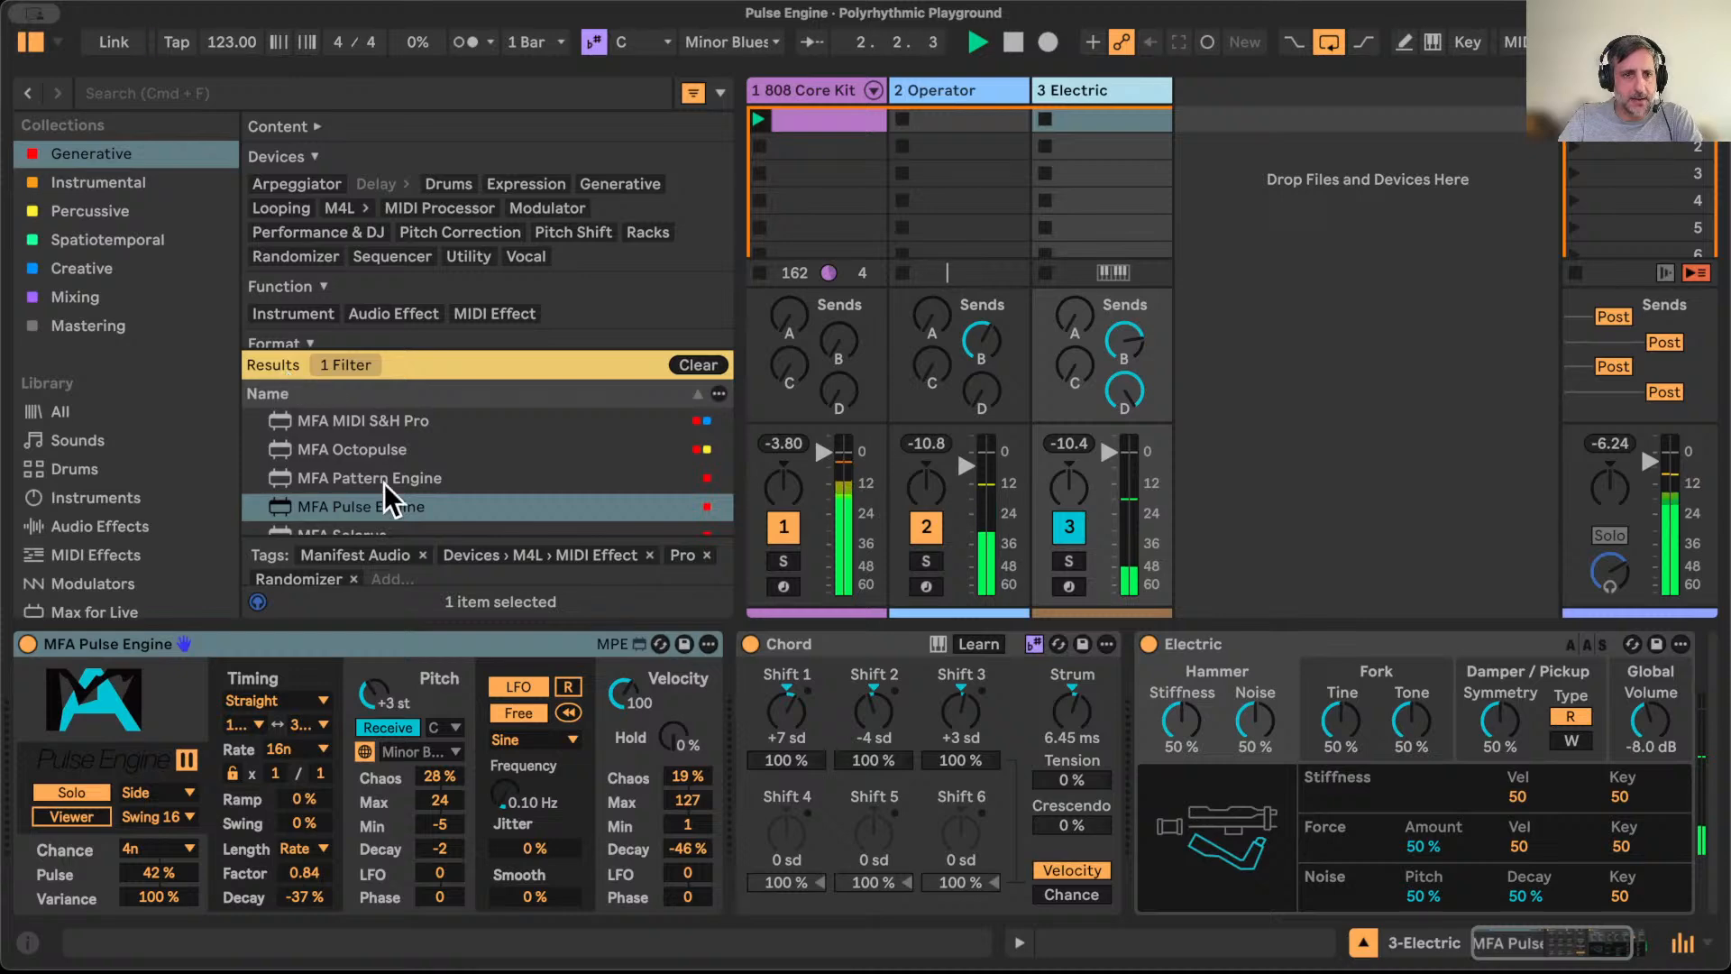
pyautogui.scroll(2, 388, 495)
pyautogui.scroll(5, 387, 495)
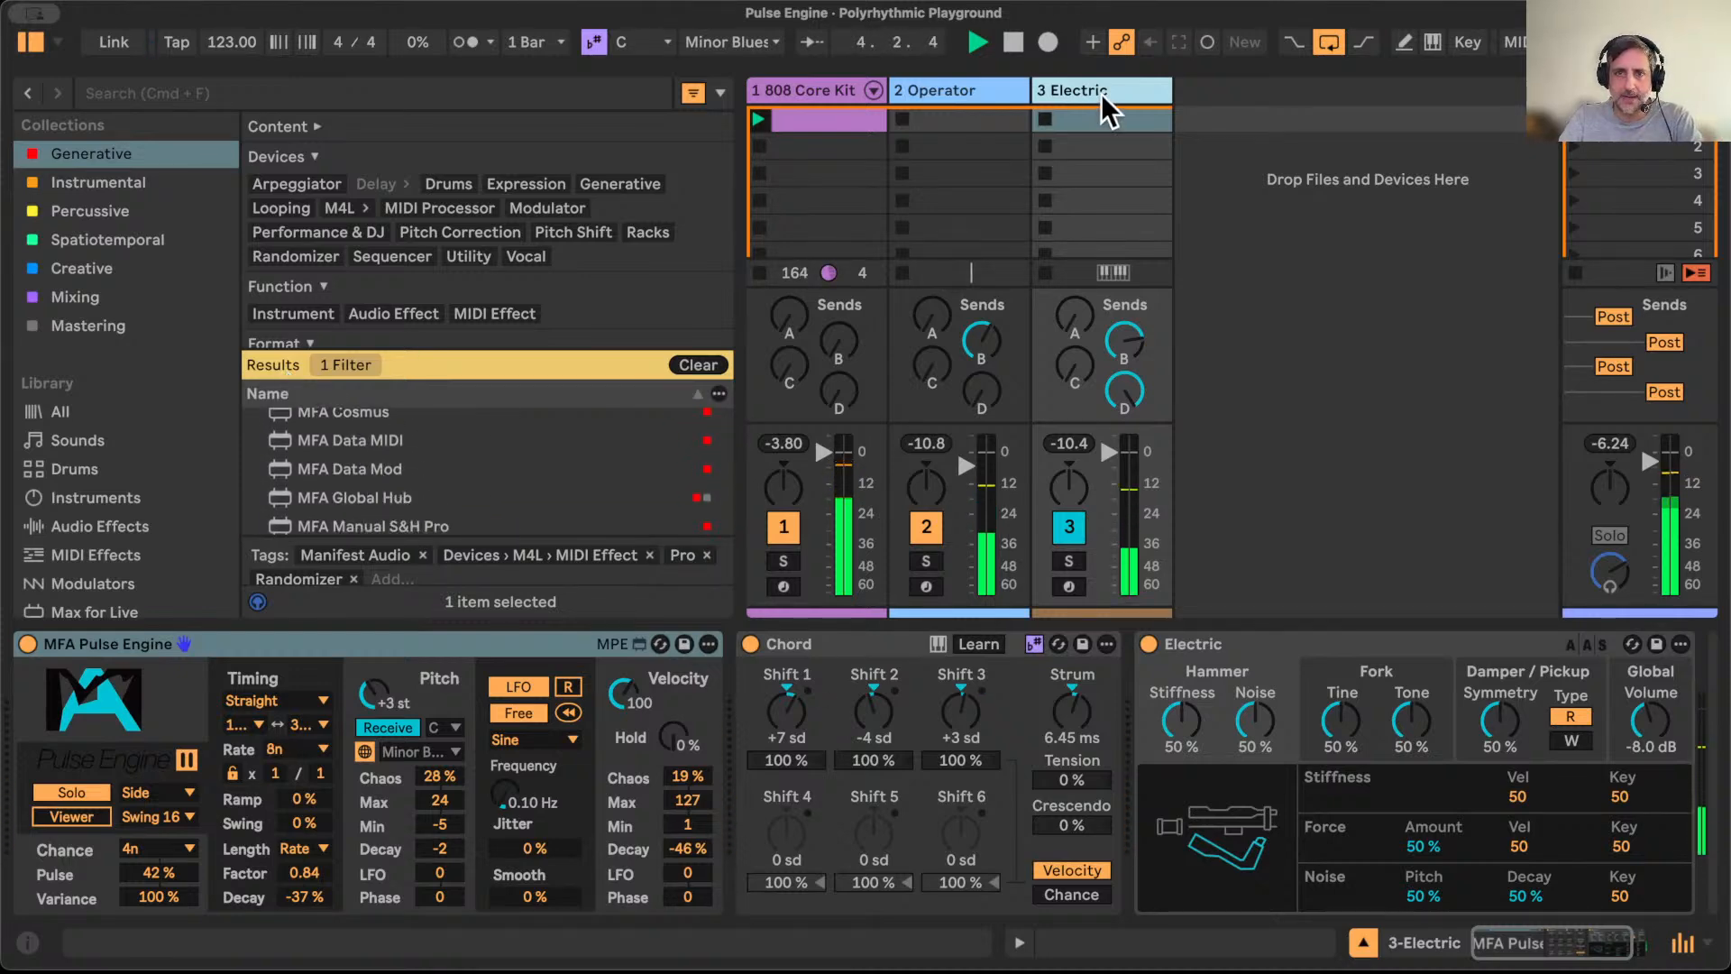
pyautogui.press('super+shift+t')
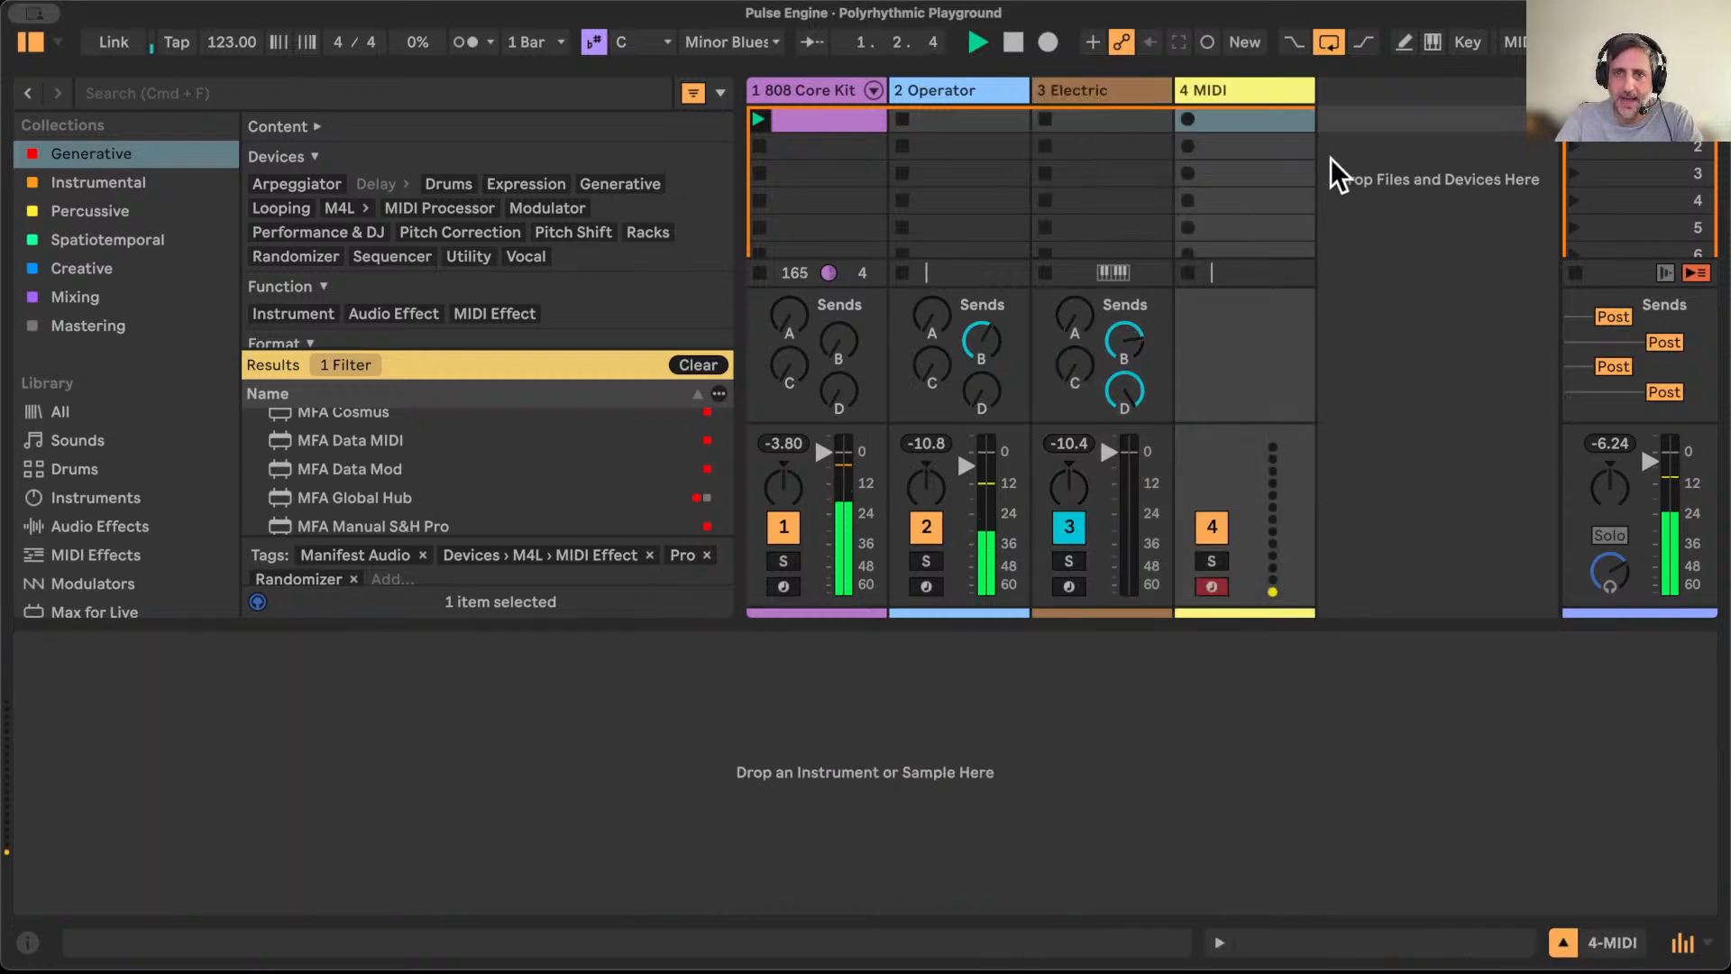
# Step: Create a clip in the new MIDI track's first slot and draw a C3 note from 1.1.1 to 1.2.3
pyautogui.doubleClick(1251, 124)
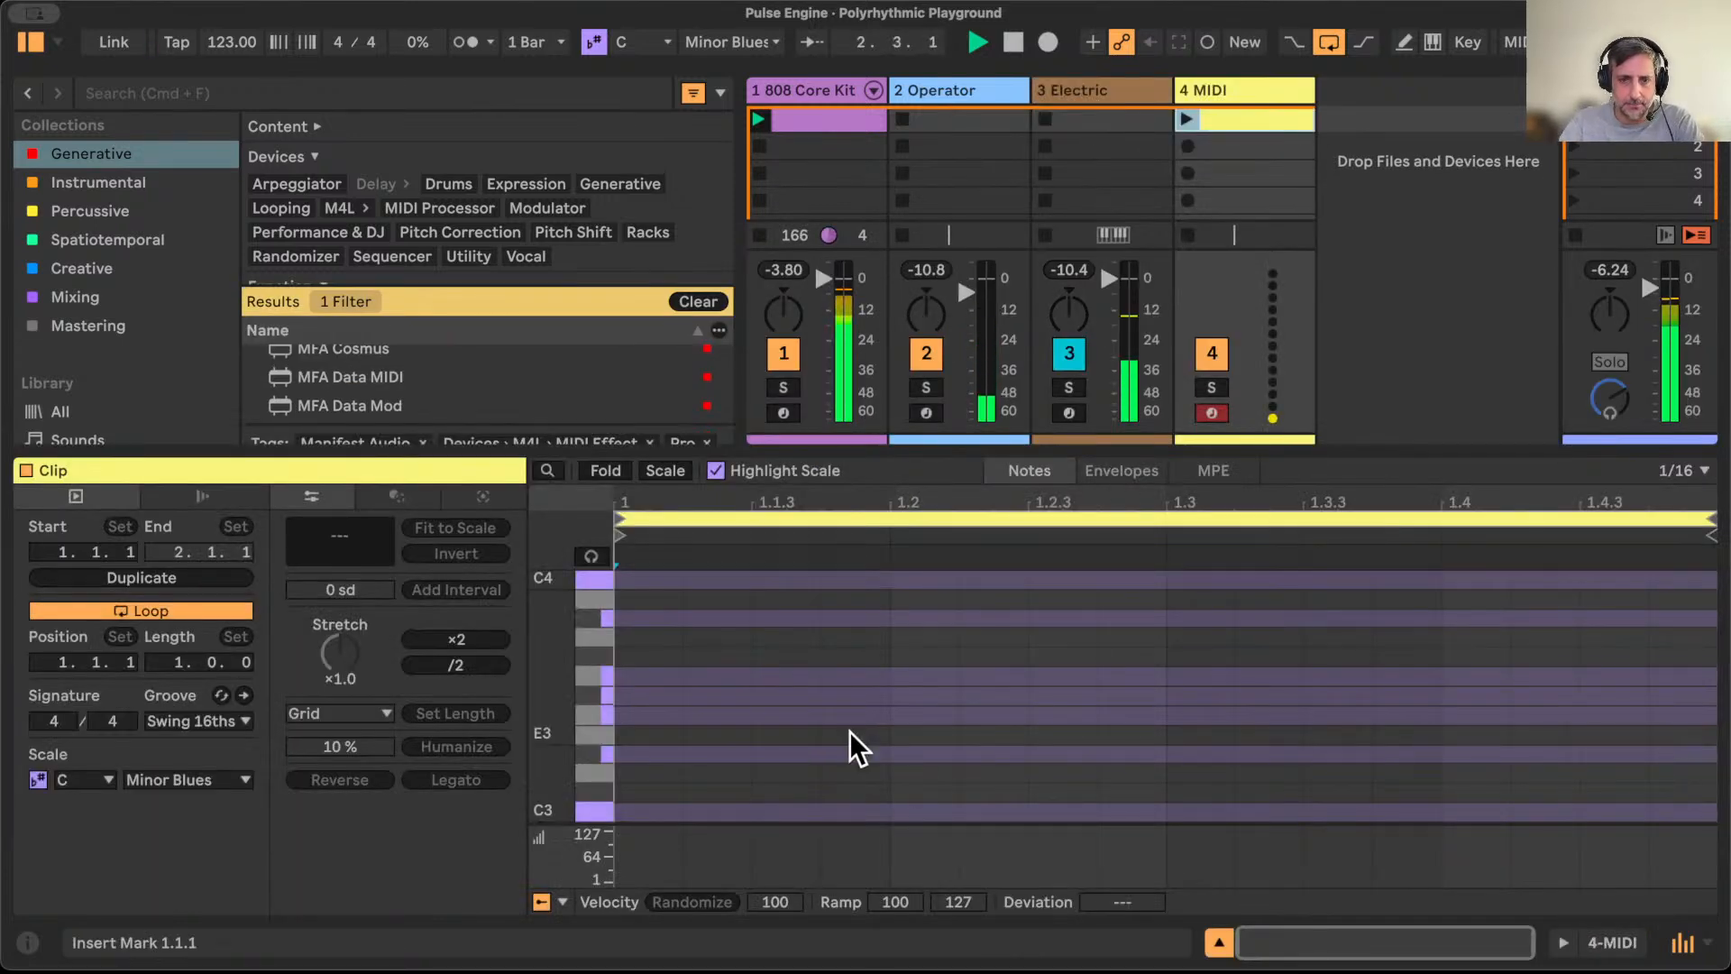
pyautogui.scroll(-2, 853, 745)
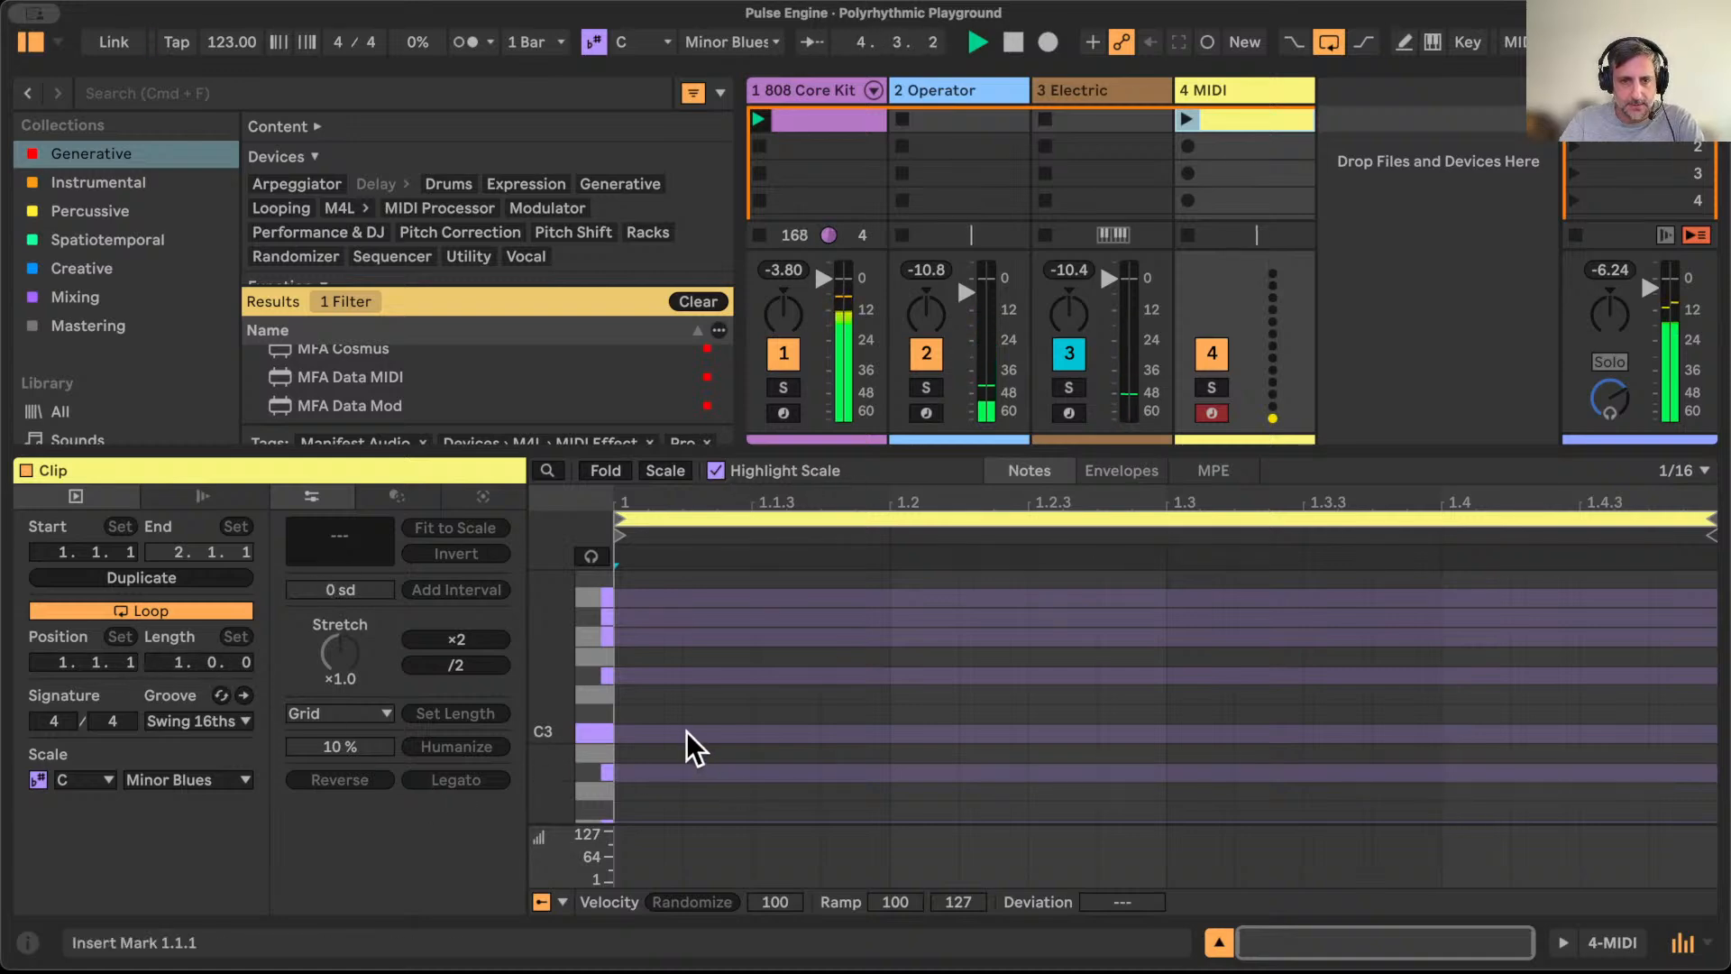
pyautogui.press('b')
pyautogui.click(658, 731)
pyautogui.moveTo(674, 732); pyautogui.dragTo(1014, 765)
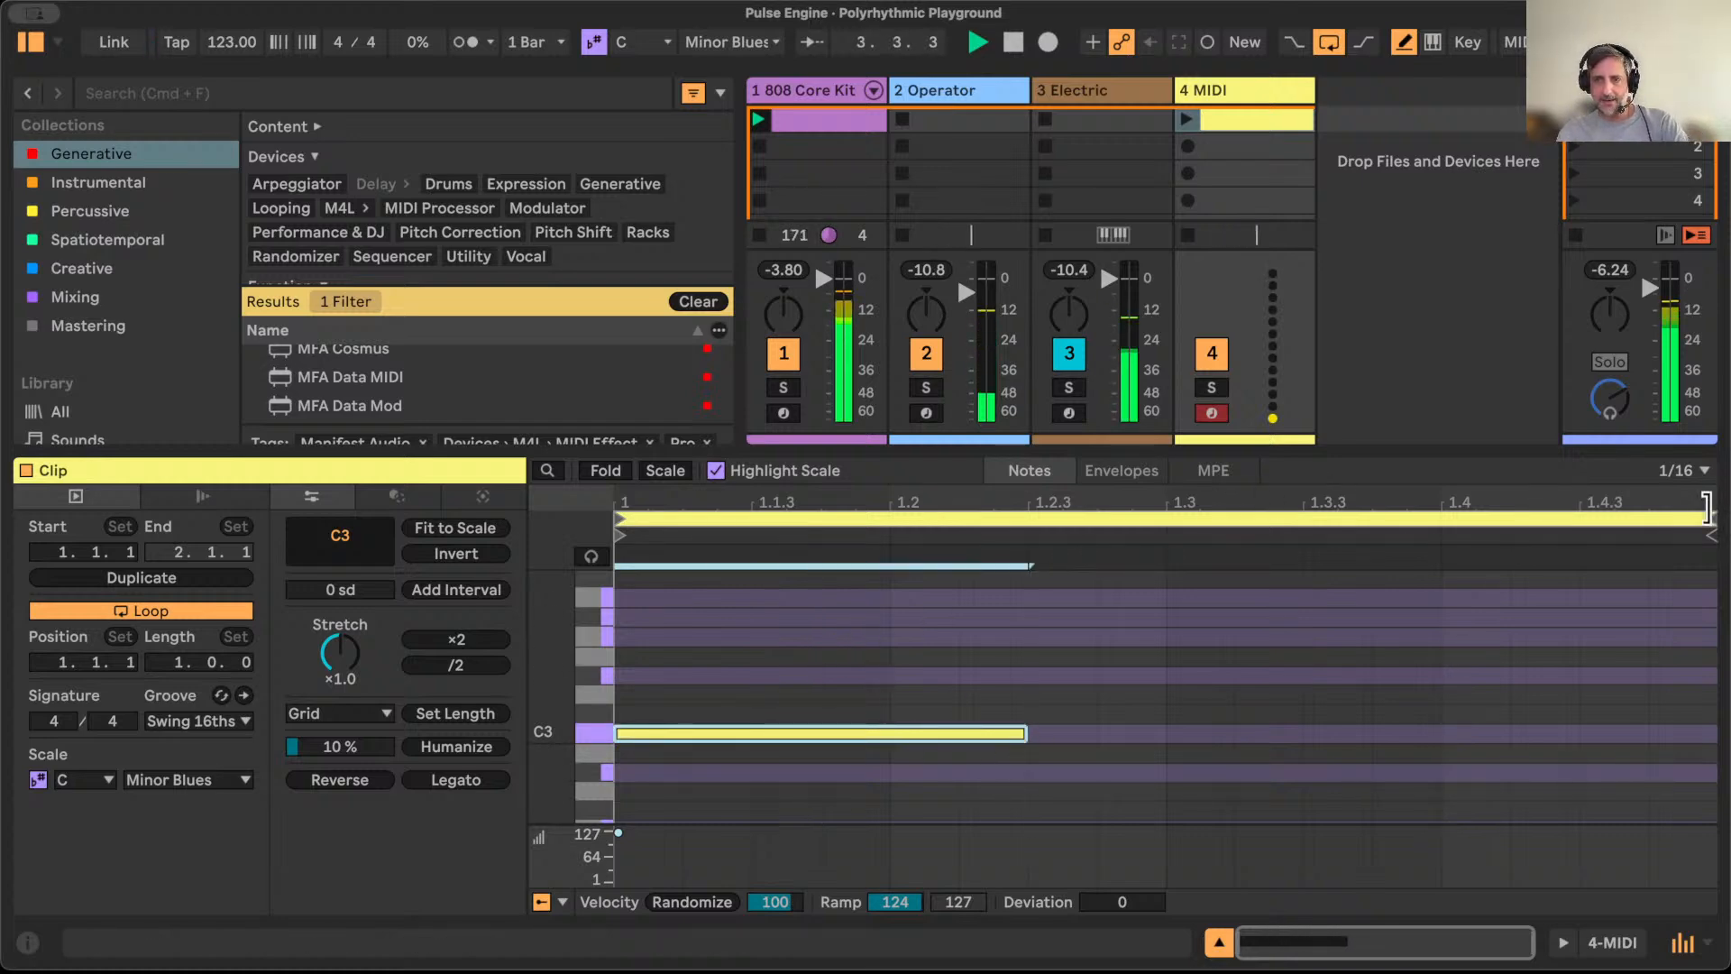
# Step: Shorten the MIDI clip's loop to three beats, ending at 1.4.1
pyautogui.moveTo(1709, 514); pyautogui.dragTo(1440, 518)
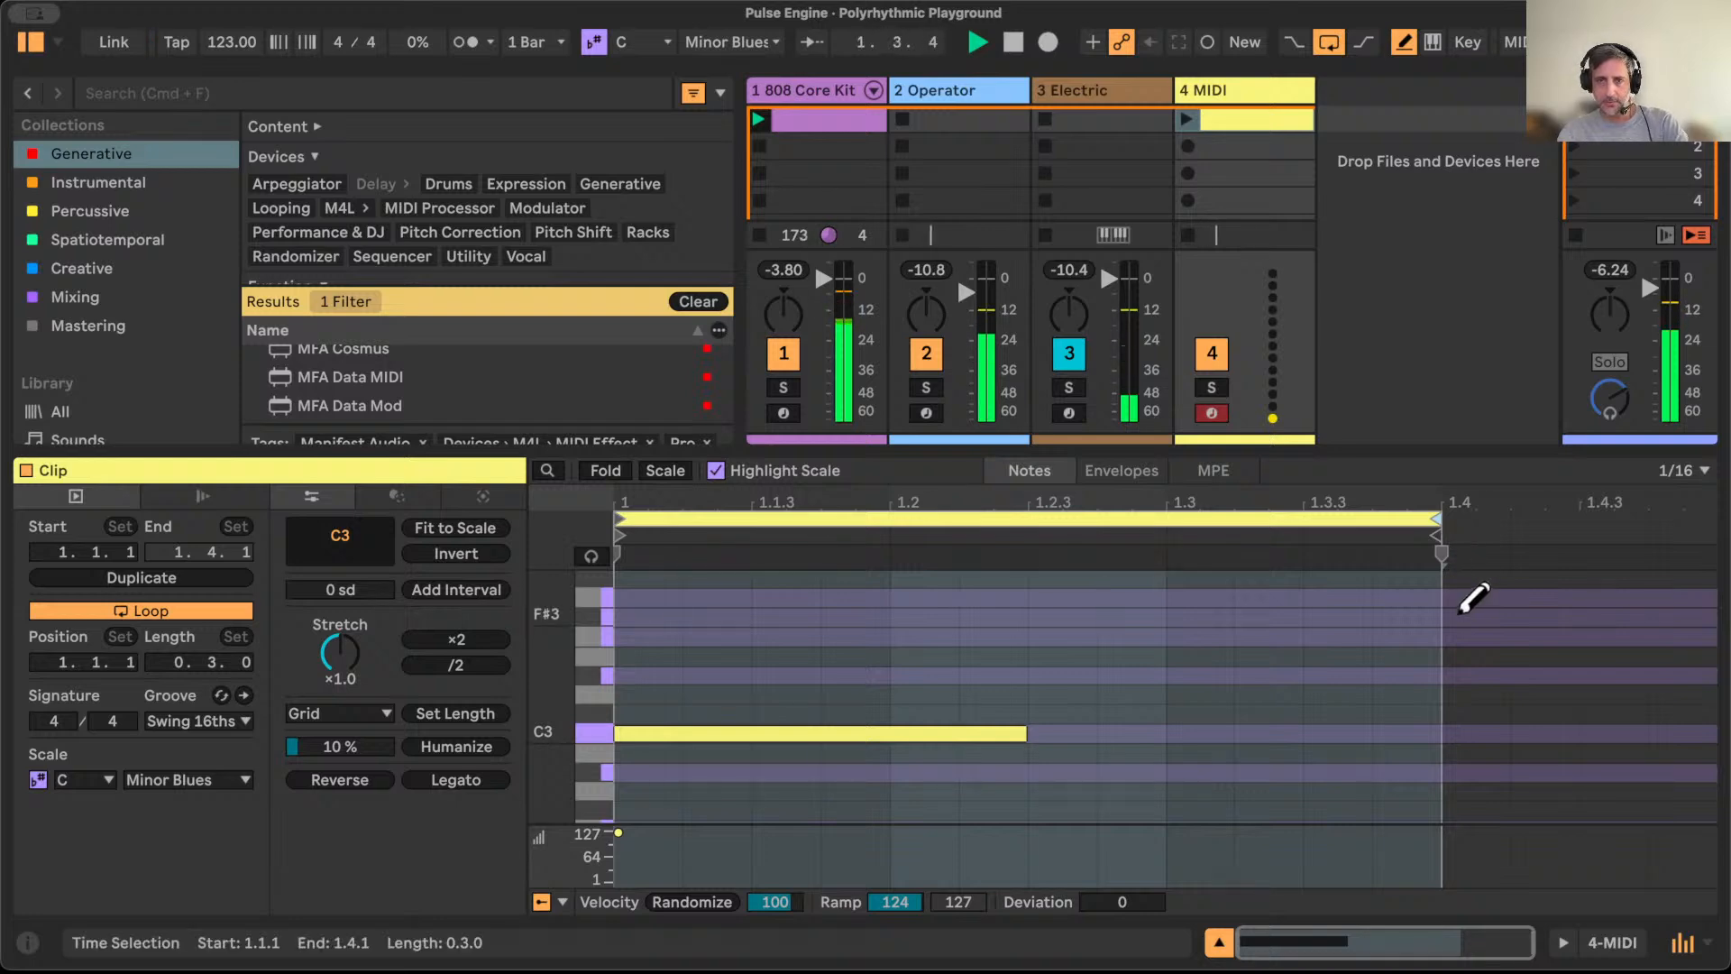
# Step: Load MFA Chance Engine onto the 4 MIDI track and set its Pitch chance to 58%
pyautogui.click(1242, 81)
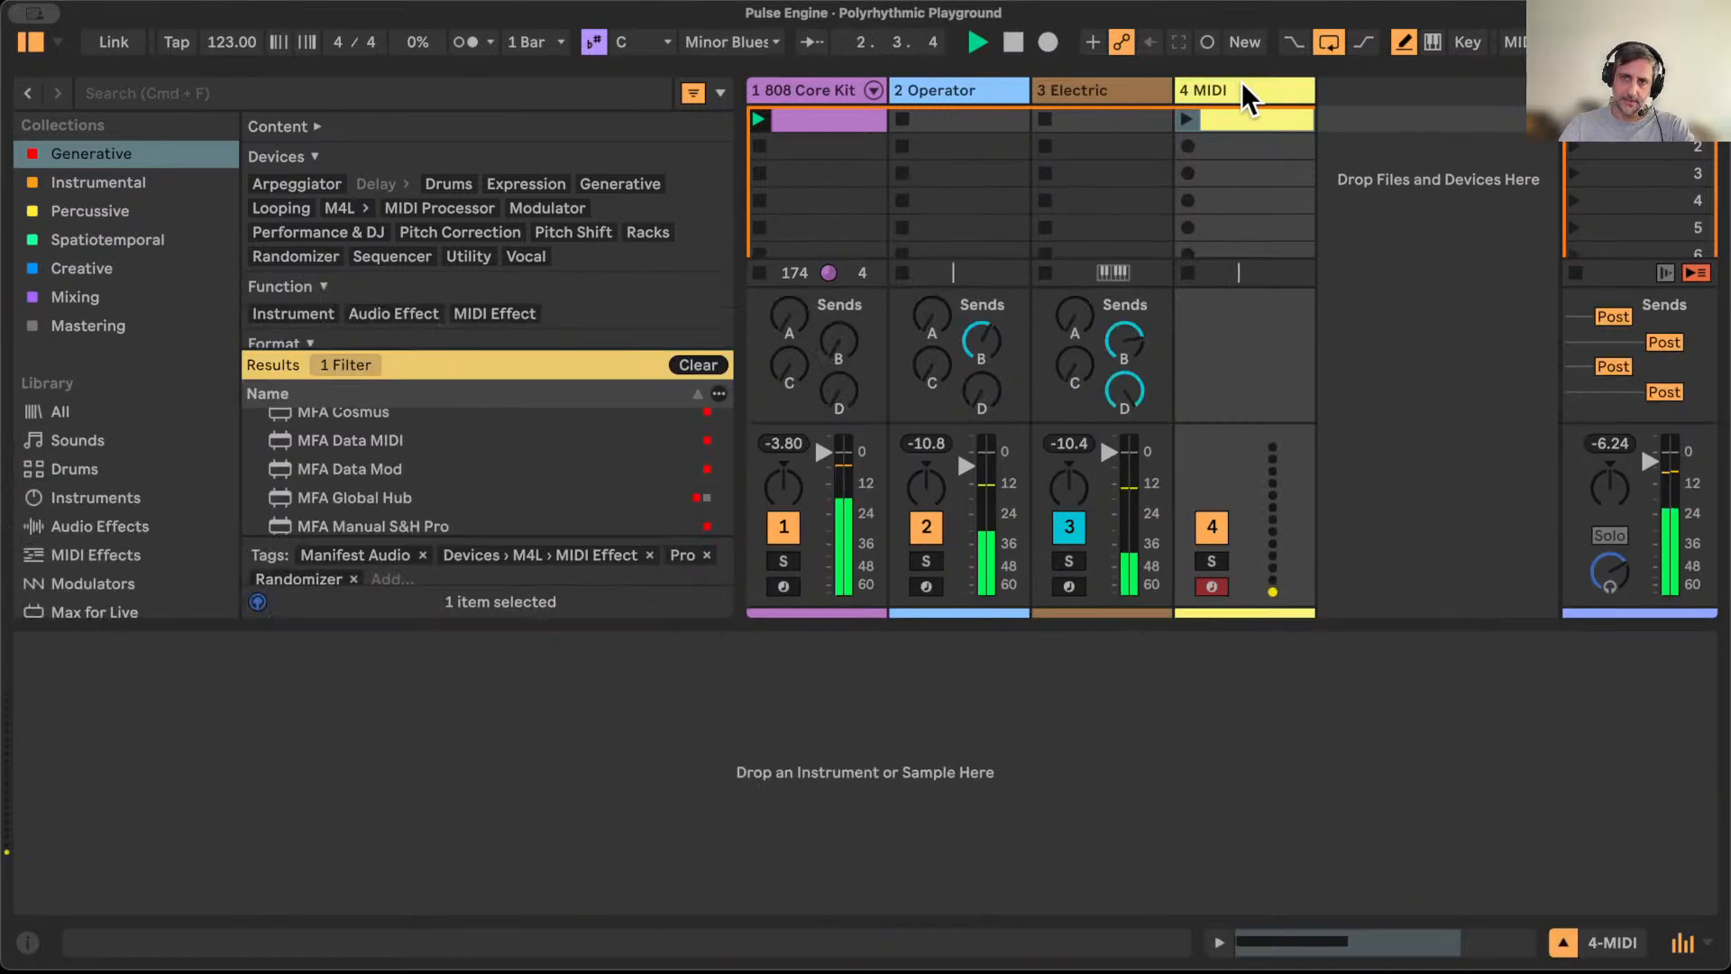
pyautogui.scroll(3, 467, 523)
pyautogui.moveTo(356, 451); pyautogui.dragTo(432, 720)
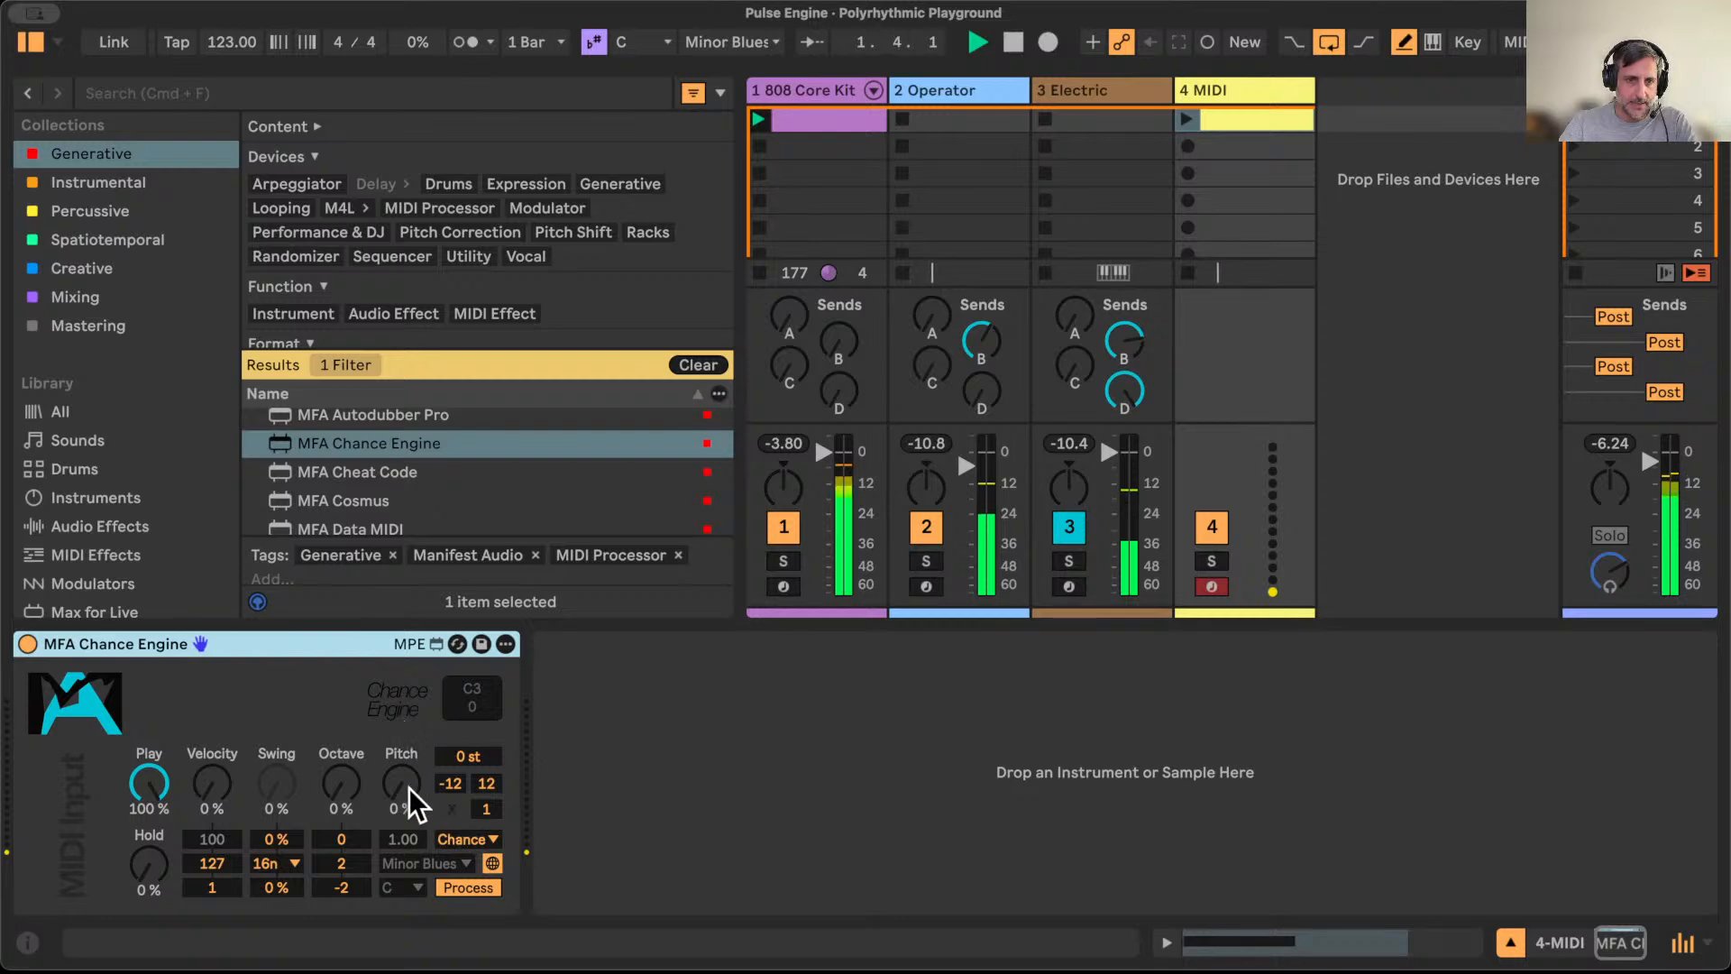
pyautogui.moveTo(414, 794); pyautogui.dragTo(414, 757)
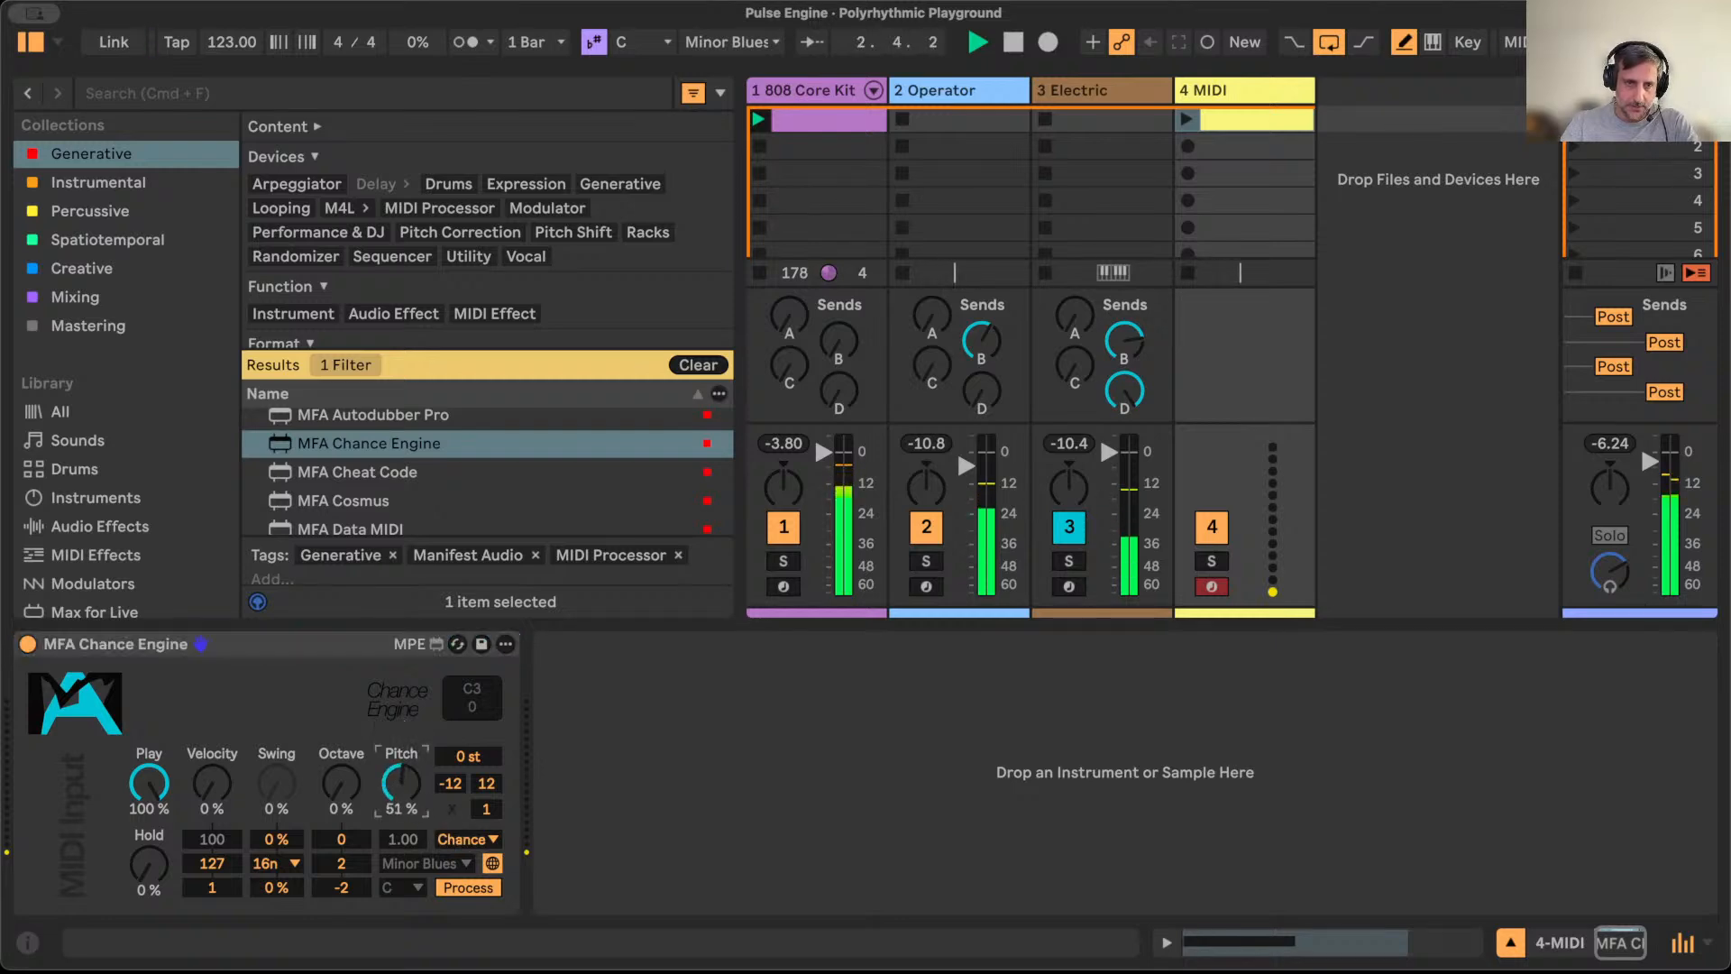
pyautogui.click(766, 890)
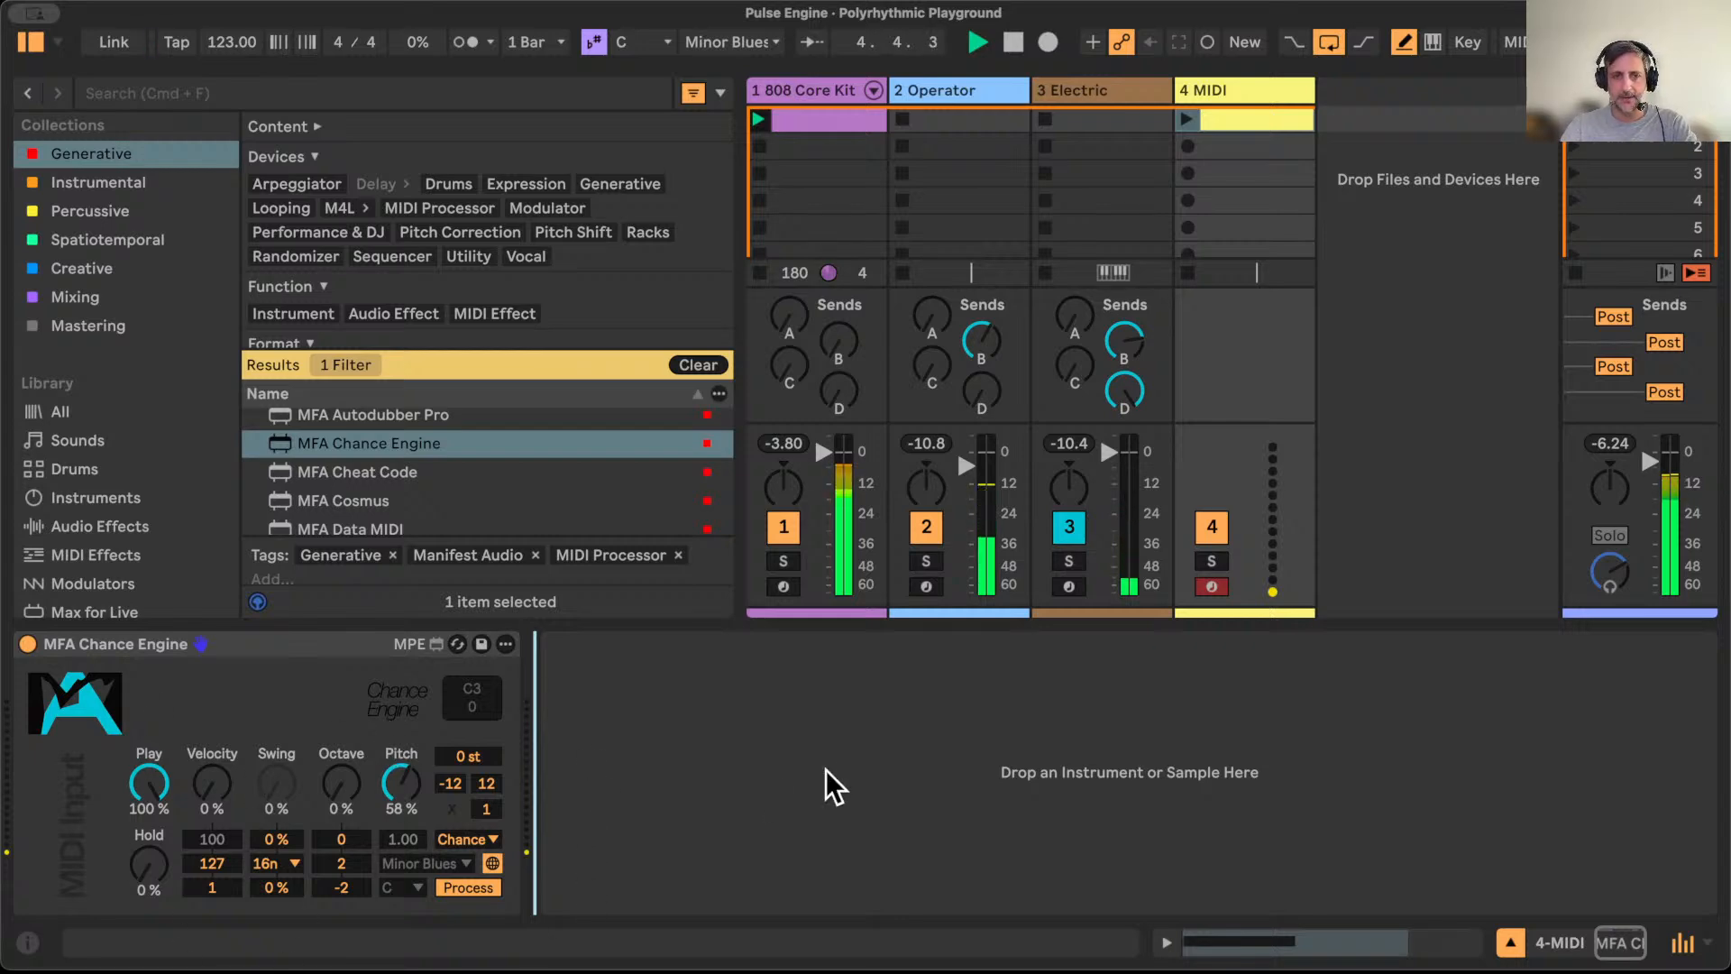
# Step: Rename the MIDI track as Source and place it between the 808 Core Kit and Operator tracks
pyautogui.click(295, 647)
pyautogui.click(1238, 81)
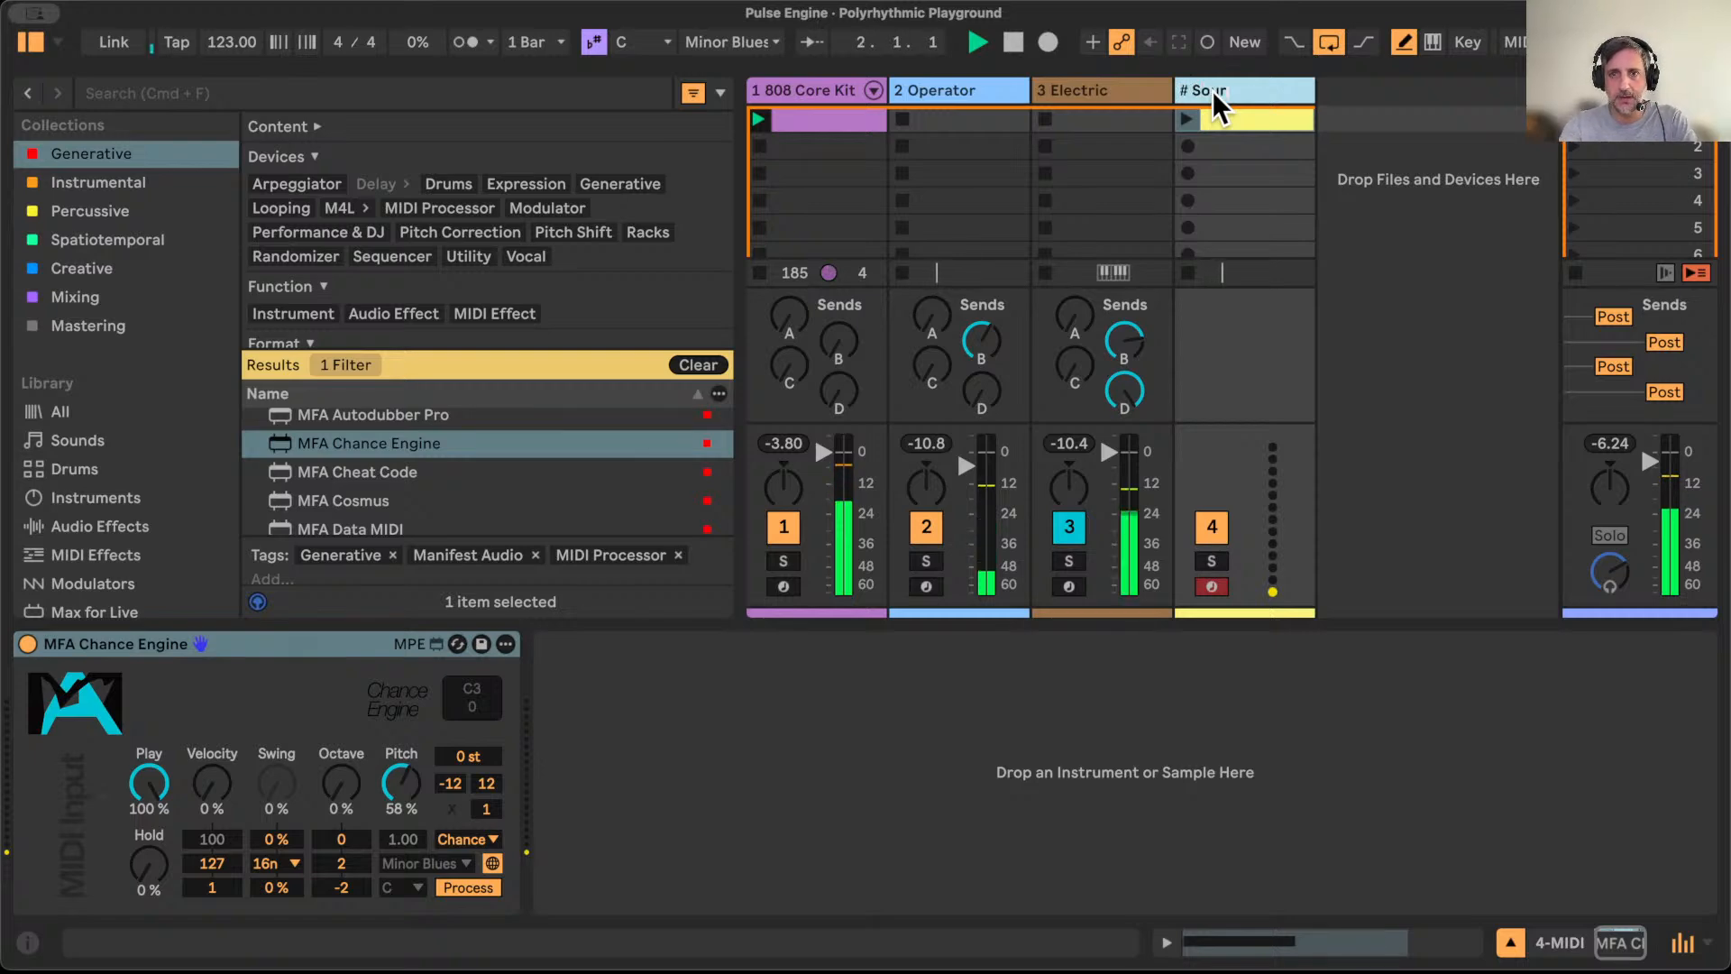
pyautogui.write('ce')
pyautogui.press('Return')
pyautogui.moveTo(1231, 95); pyautogui.dragTo(904, 98)
# Step: On the Operator track's MFA Pulse Engine, change the Free trigger mode to Gate and switch Blend to Solo
pyautogui.click(1137, 95)
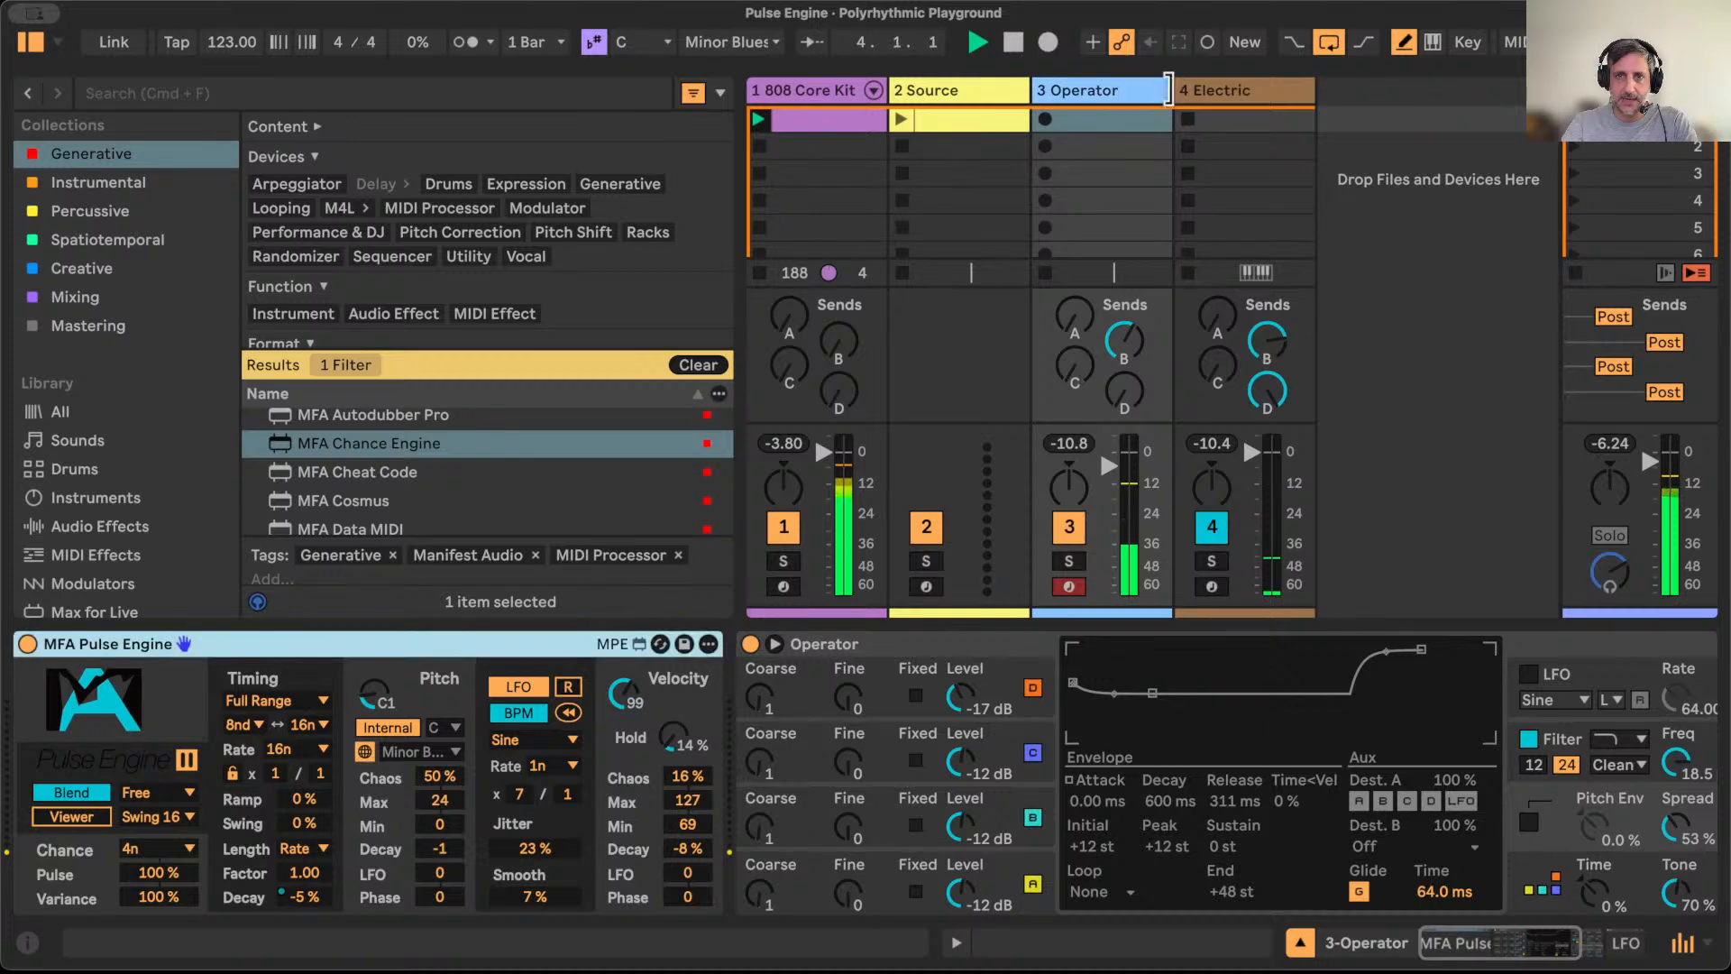
pyautogui.click(1226, 95)
pyautogui.click(1121, 95)
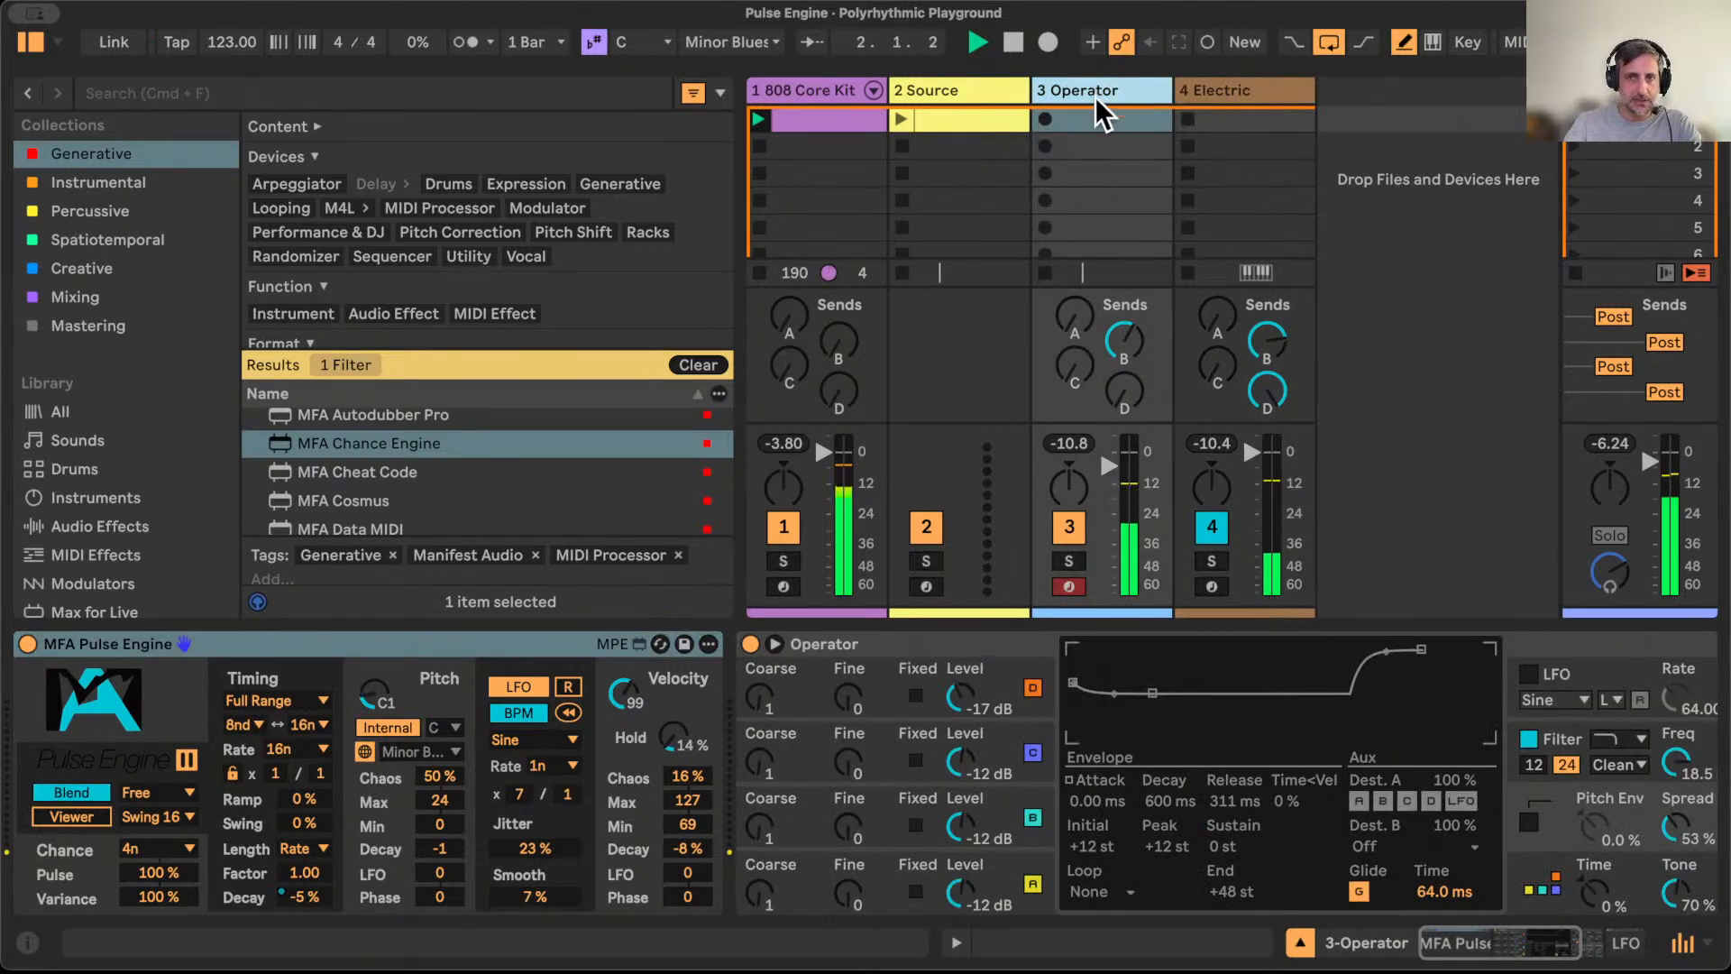
pyautogui.click(174, 793)
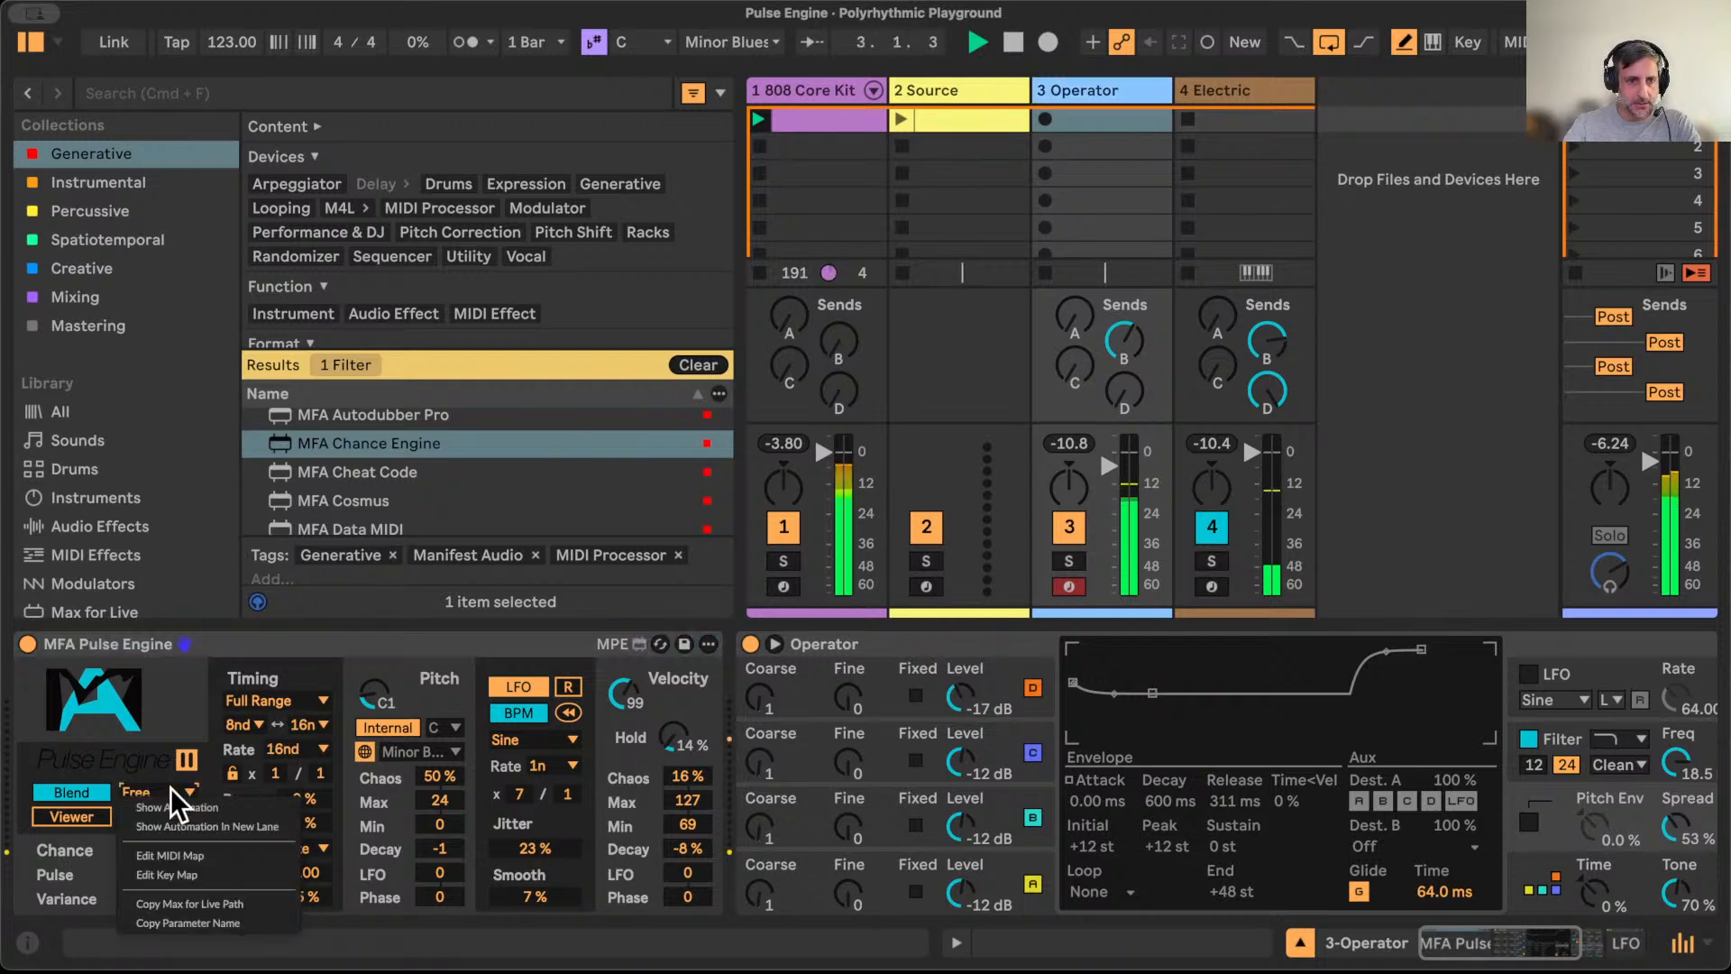
pyautogui.click(172, 793)
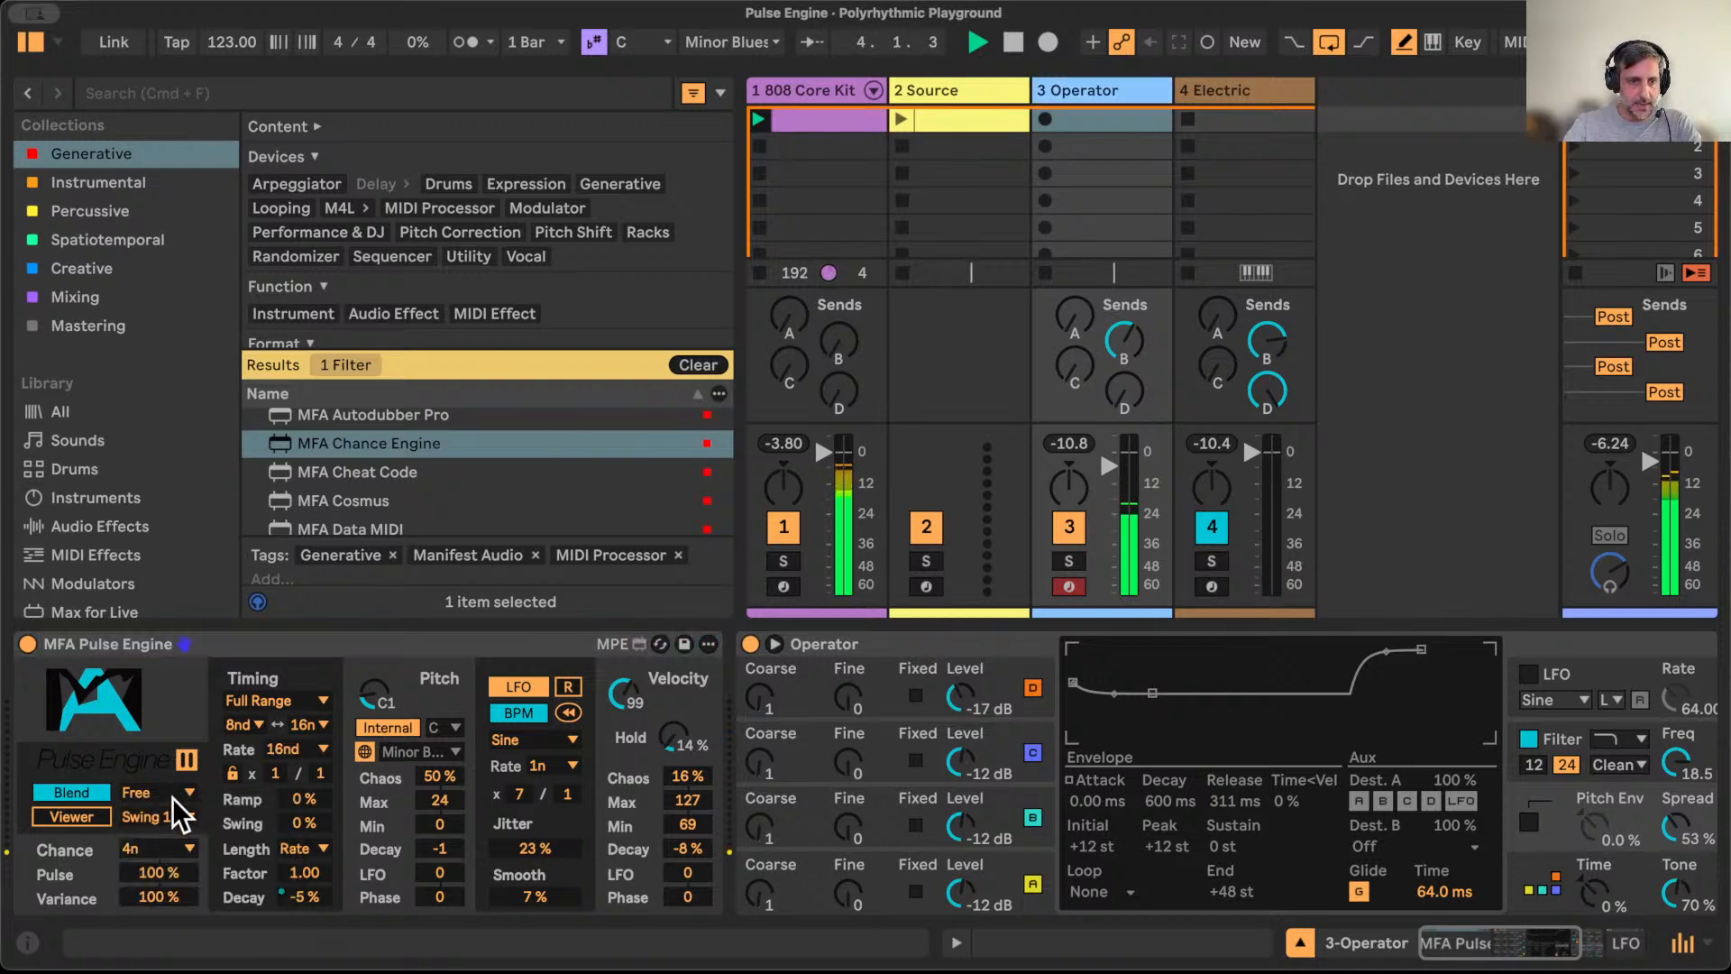
pyautogui.click(171, 793)
pyautogui.click(173, 856)
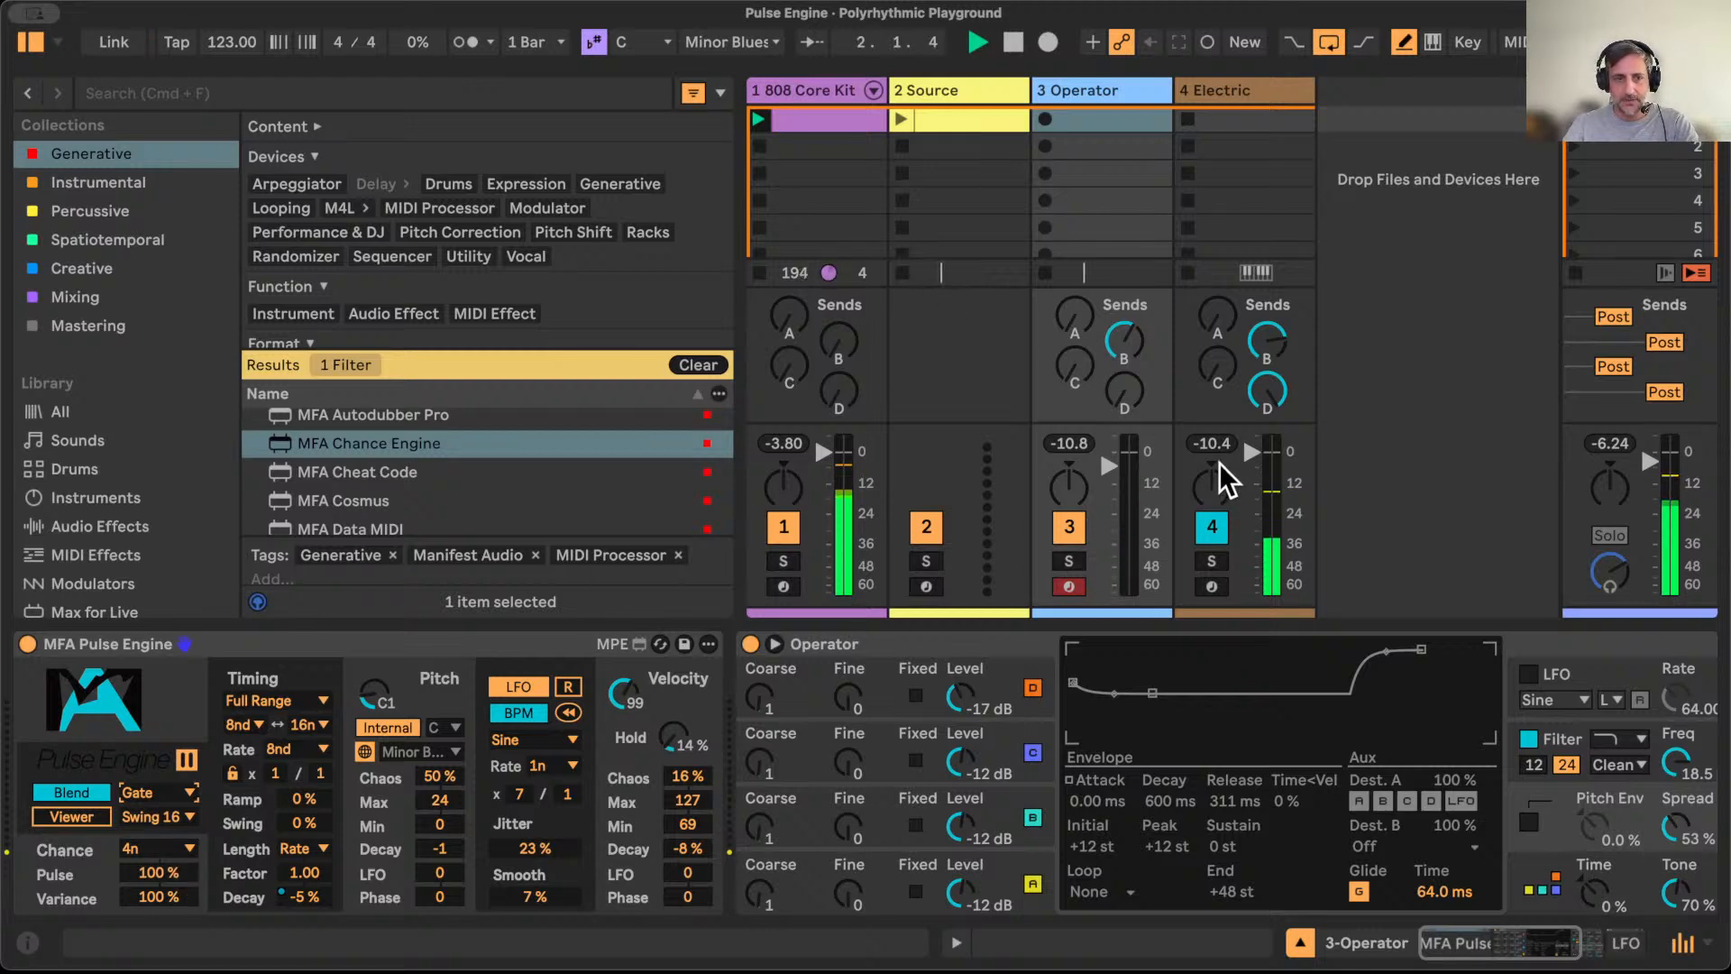
pyautogui.click(1229, 117)
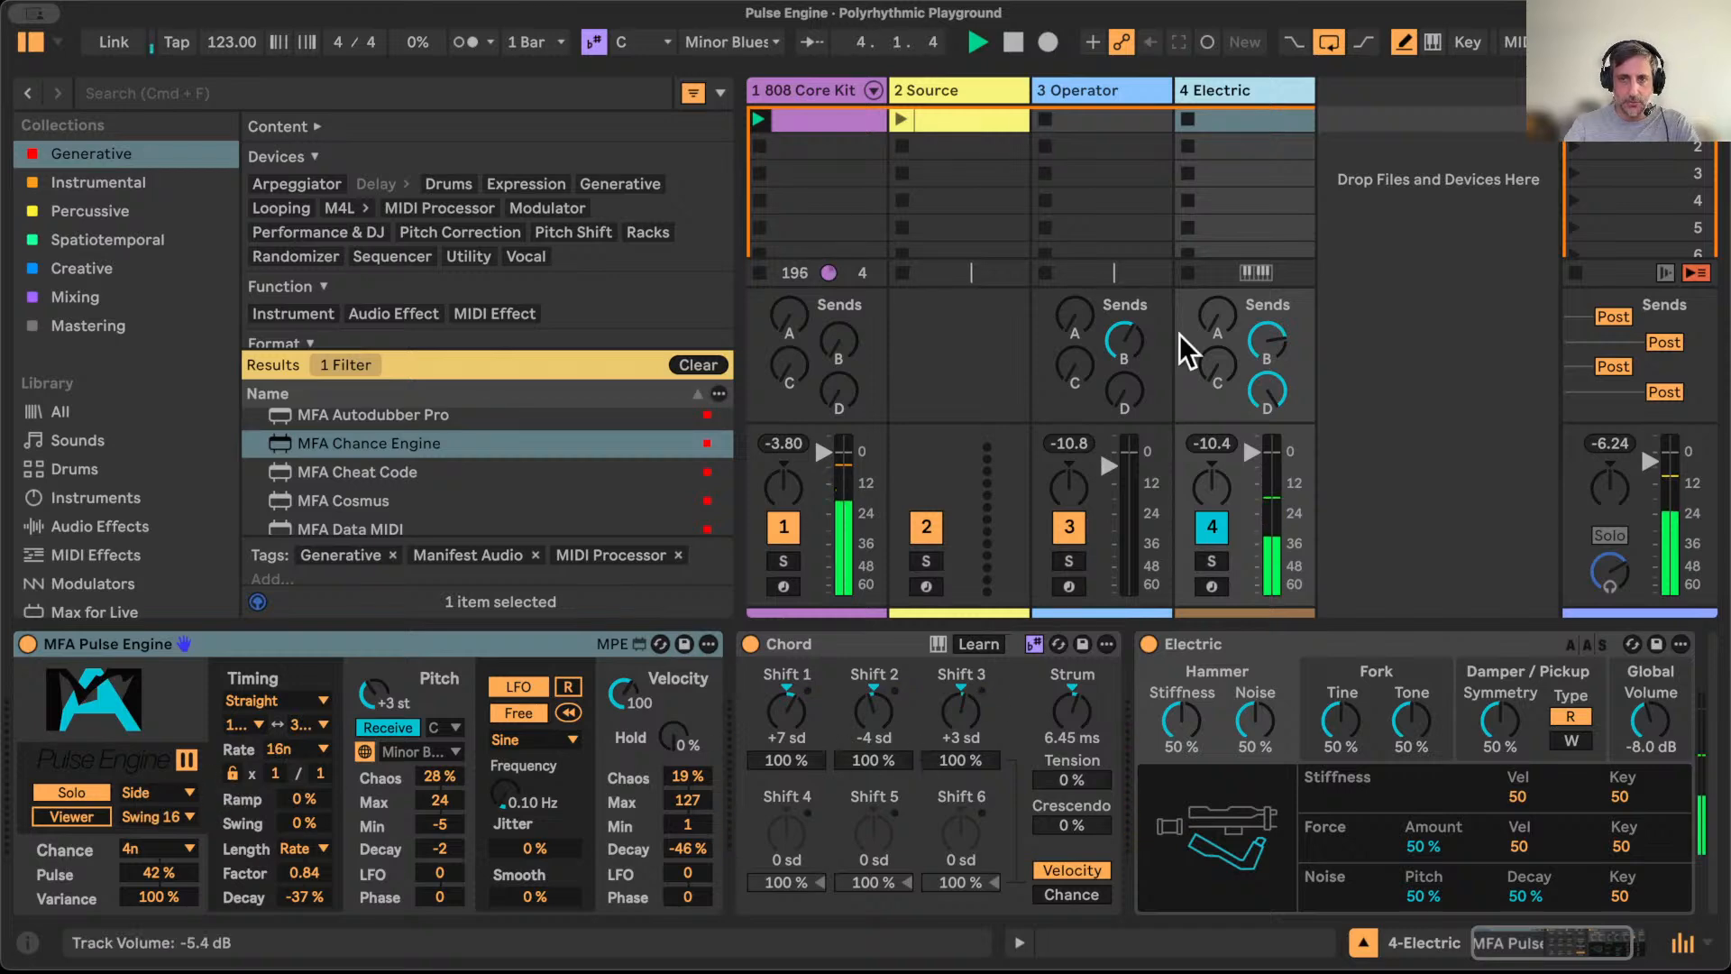
pyautogui.click(1064, 90)
pyautogui.click(79, 793)
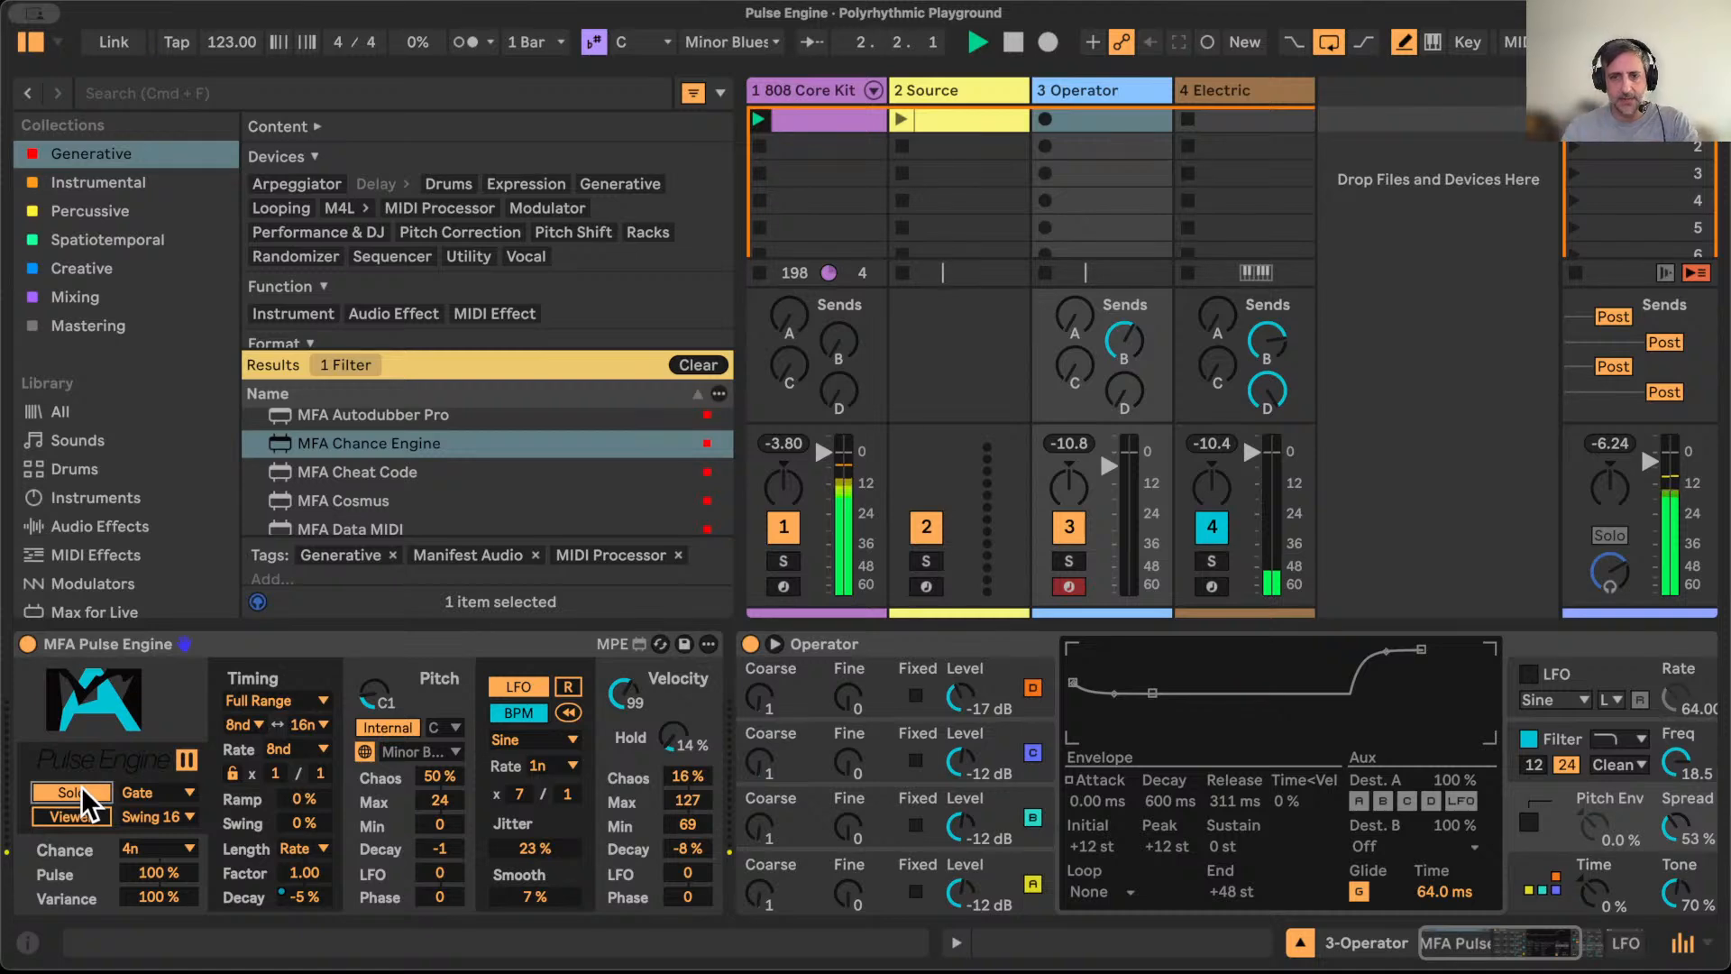
# Step: Set the Operator track's monitoring to In and take its MIDI input from 2 Source
pyautogui.click(1303, 940)
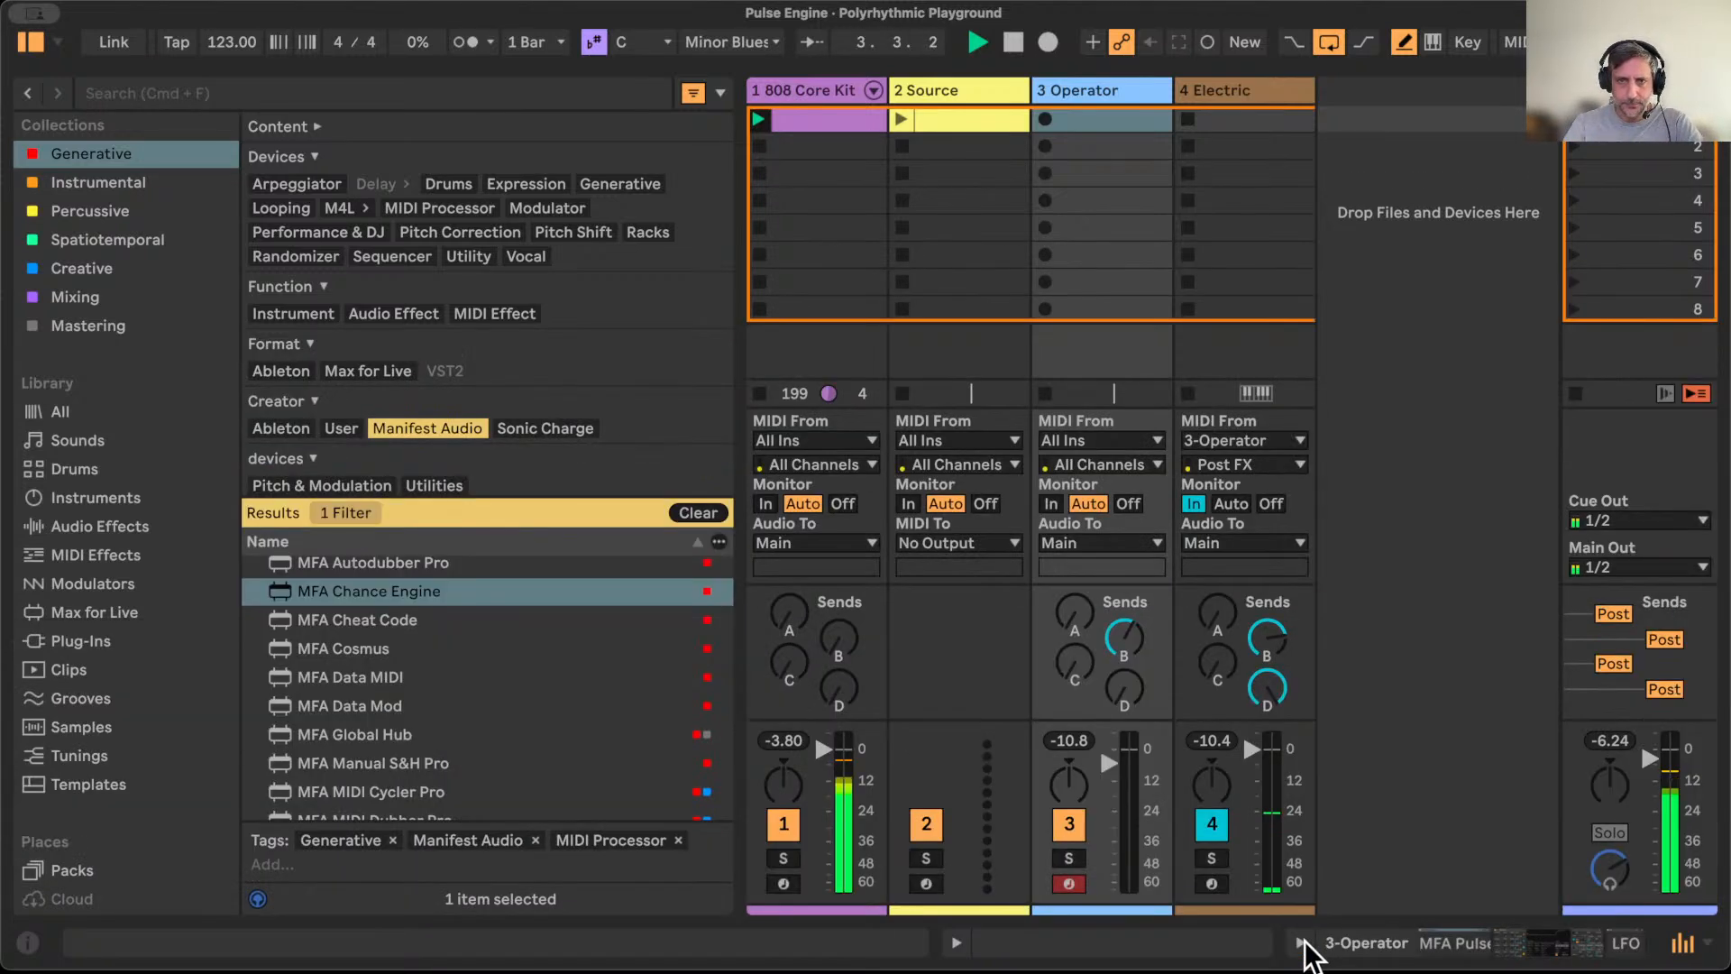
pyautogui.click(1050, 504)
pyautogui.click(1111, 443)
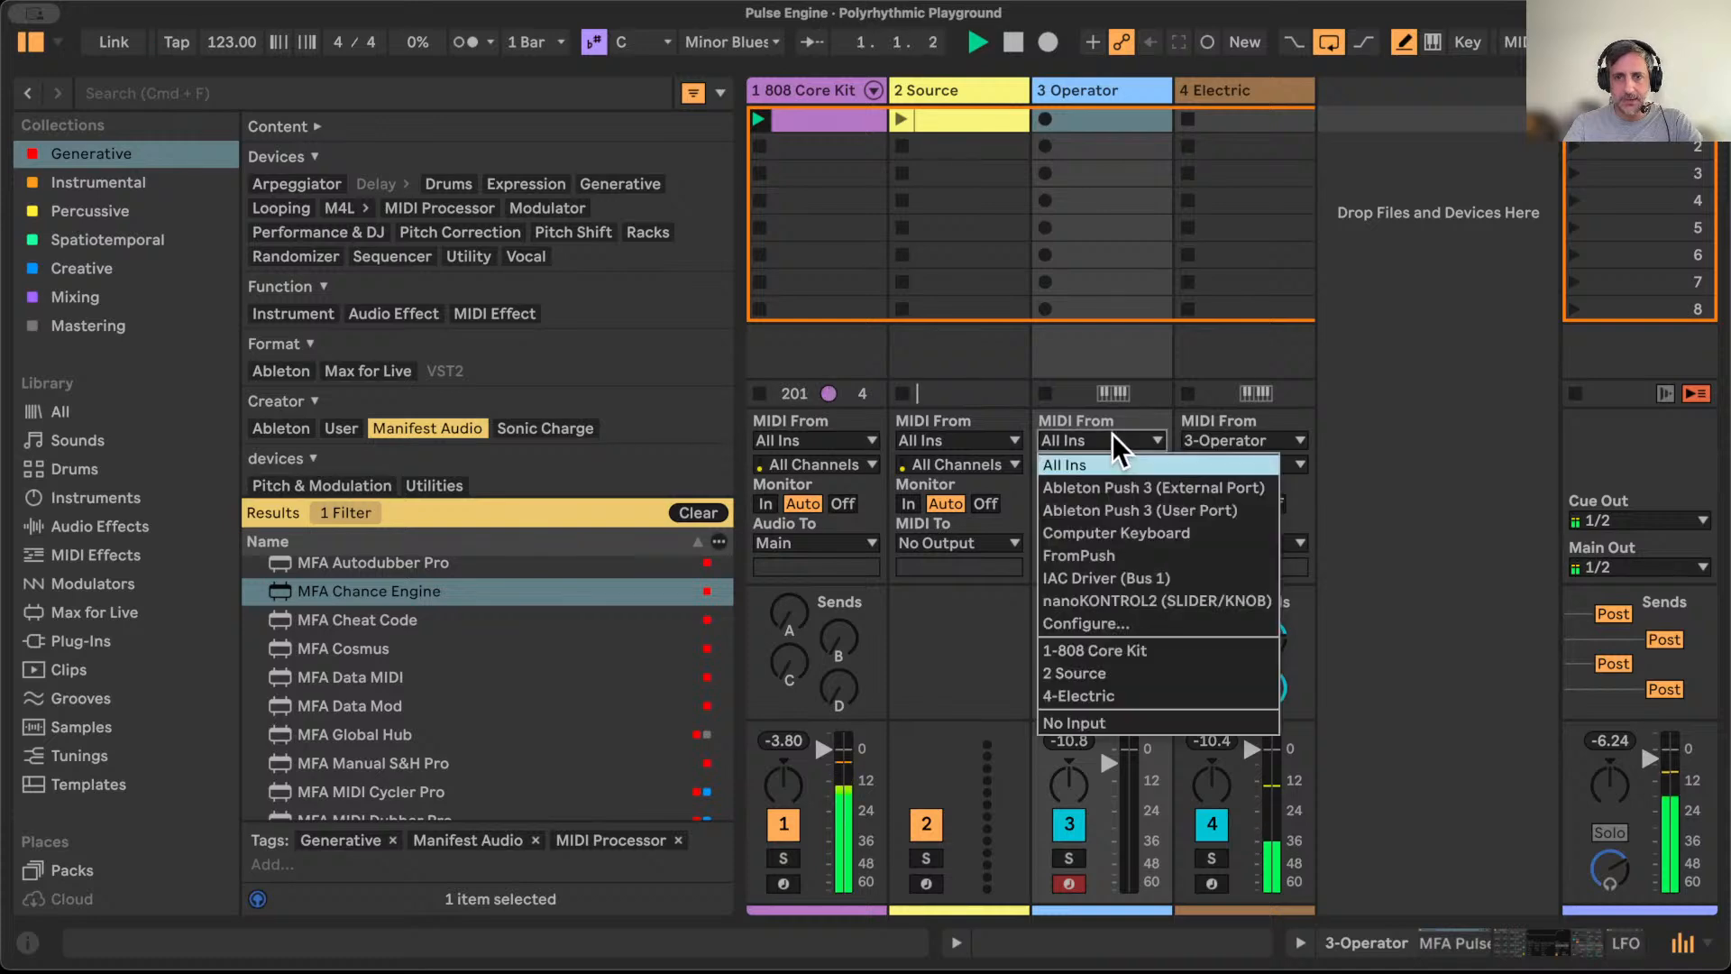
pyautogui.click(1110, 676)
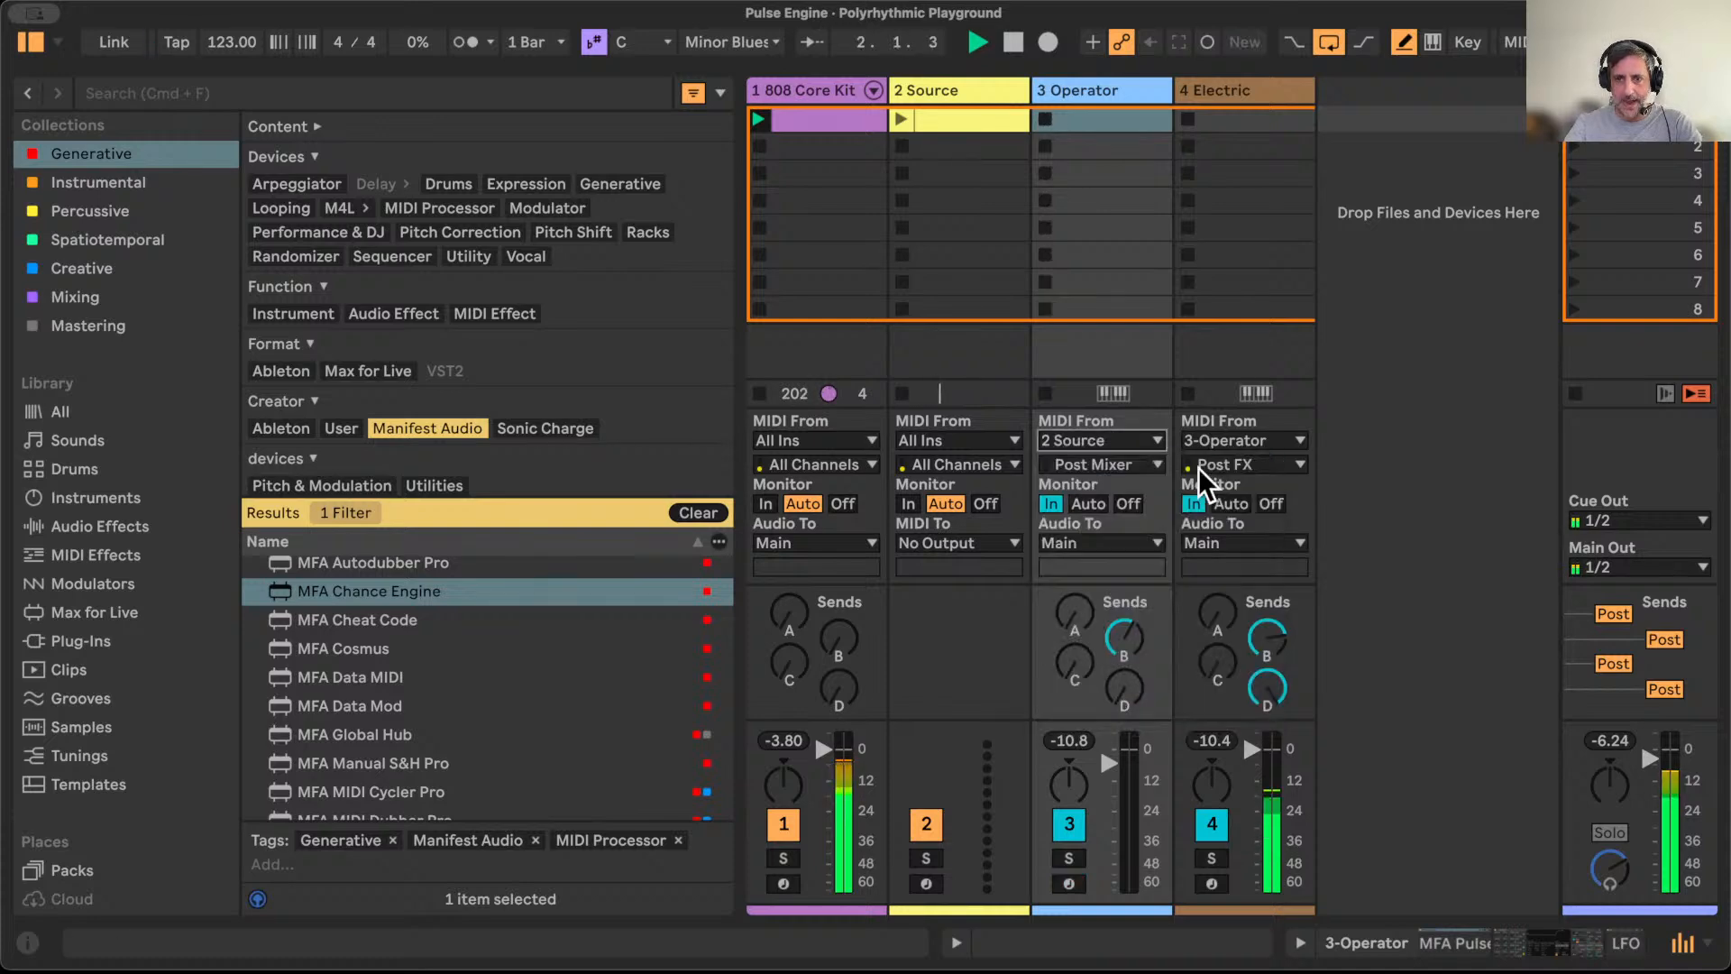
# Step: Take the Electric track's MIDI input from 2 Source and launch the clip on the Source track
pyautogui.click(1242, 441)
pyautogui.click(1221, 674)
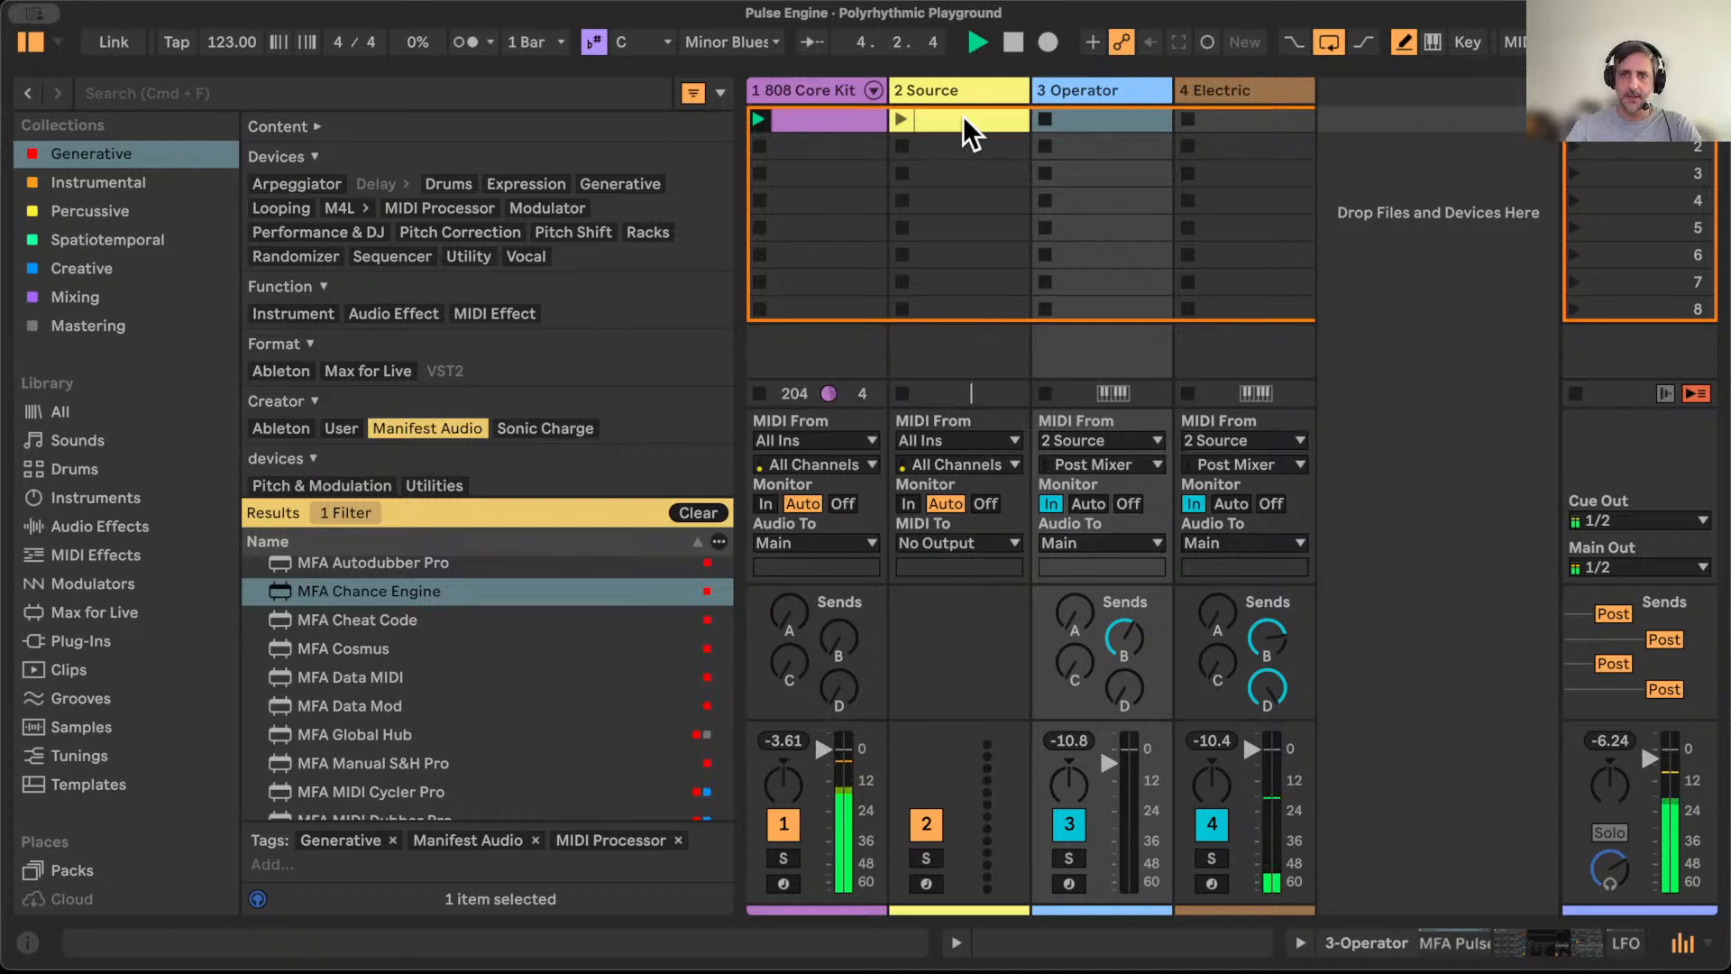
pyautogui.click(901, 119)
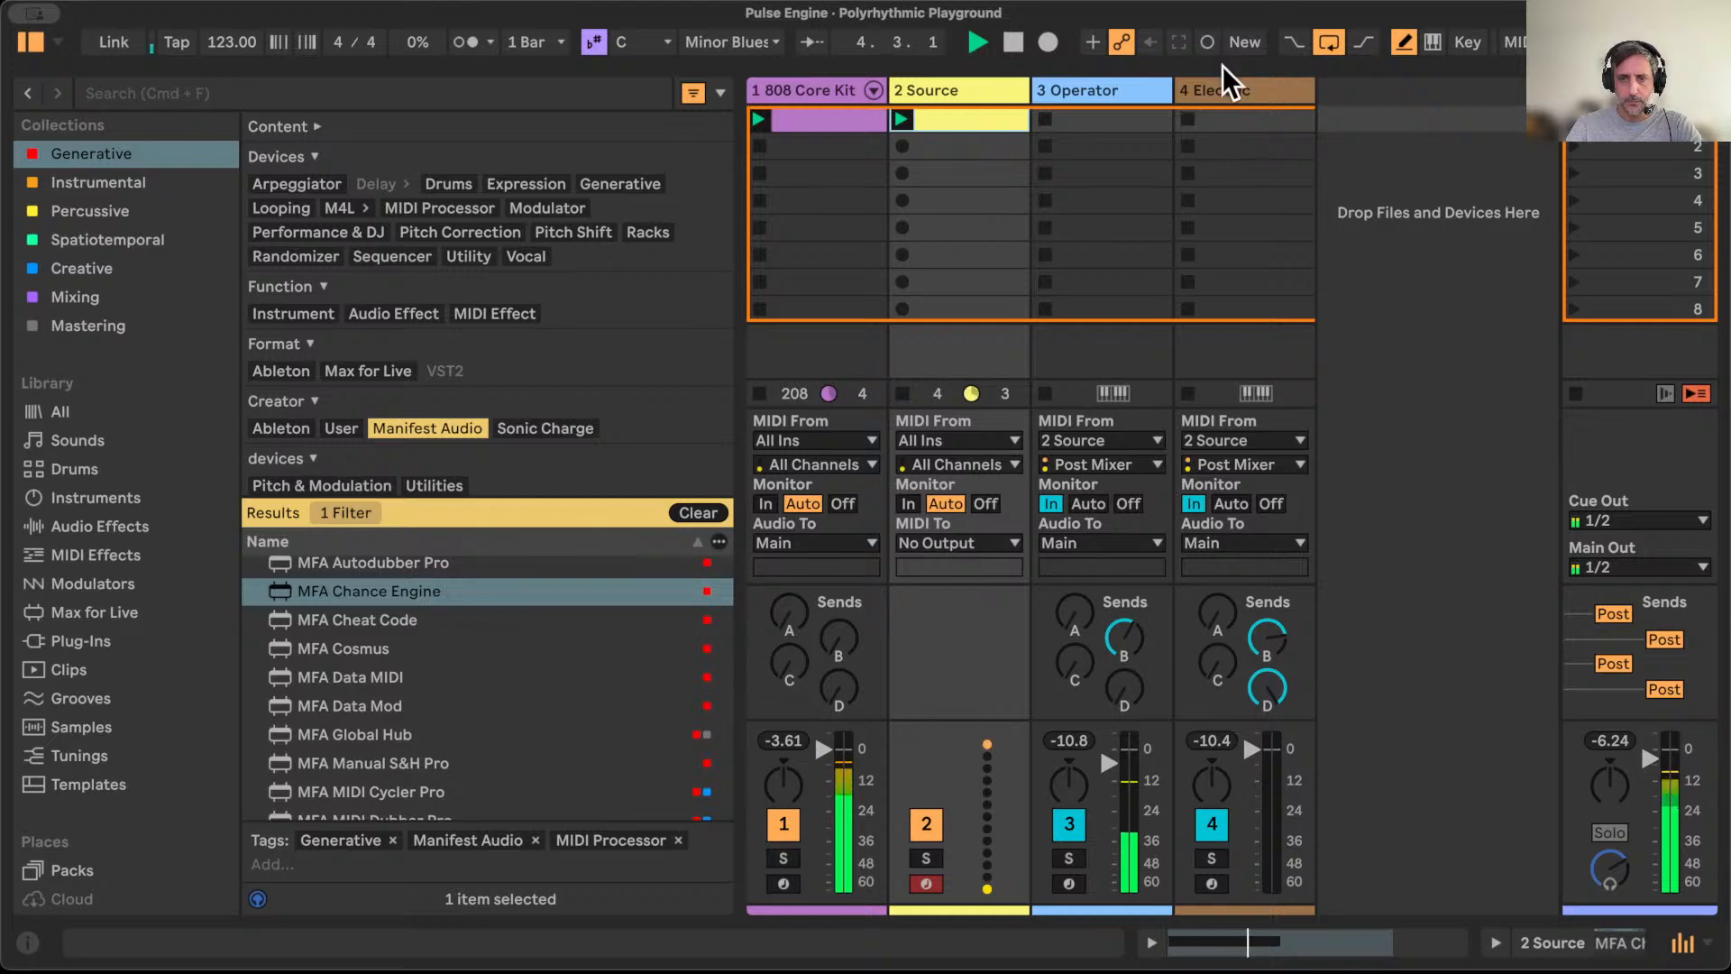
# Step: Set the Pulse chance of the Electric track's MFA Pulse Engine to 100%
pyautogui.click(1121, 87)
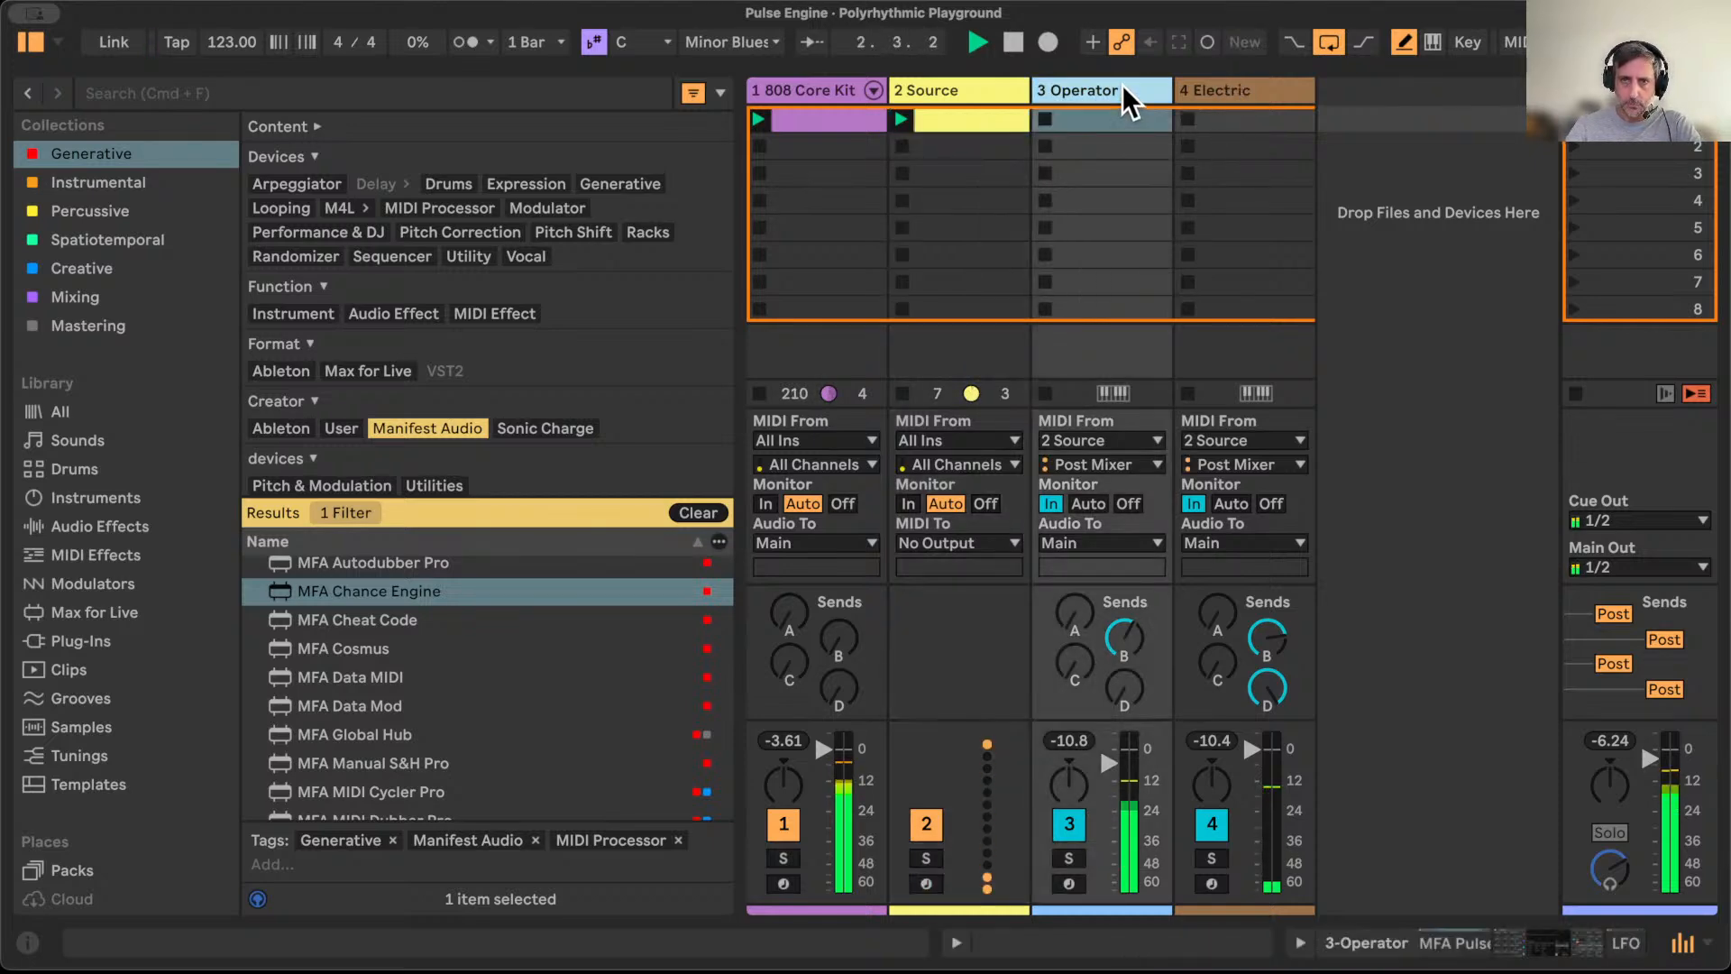
pyautogui.doubleClick(1121, 85)
pyautogui.click(1262, 93)
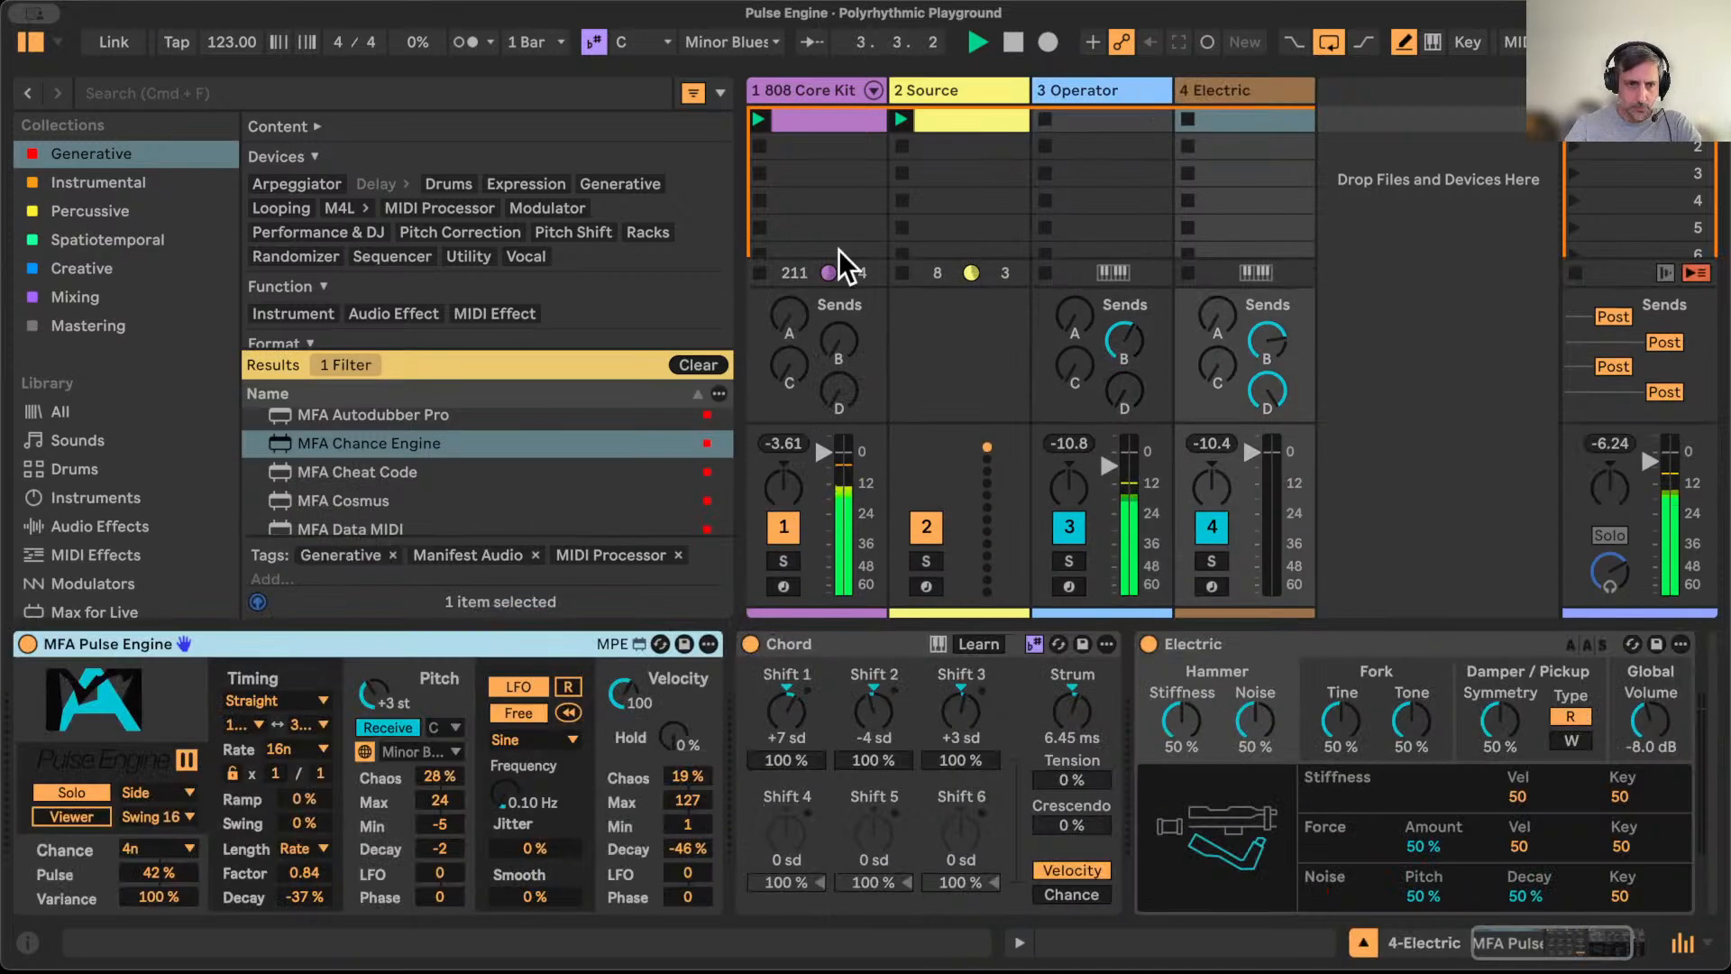
pyautogui.click(159, 871)
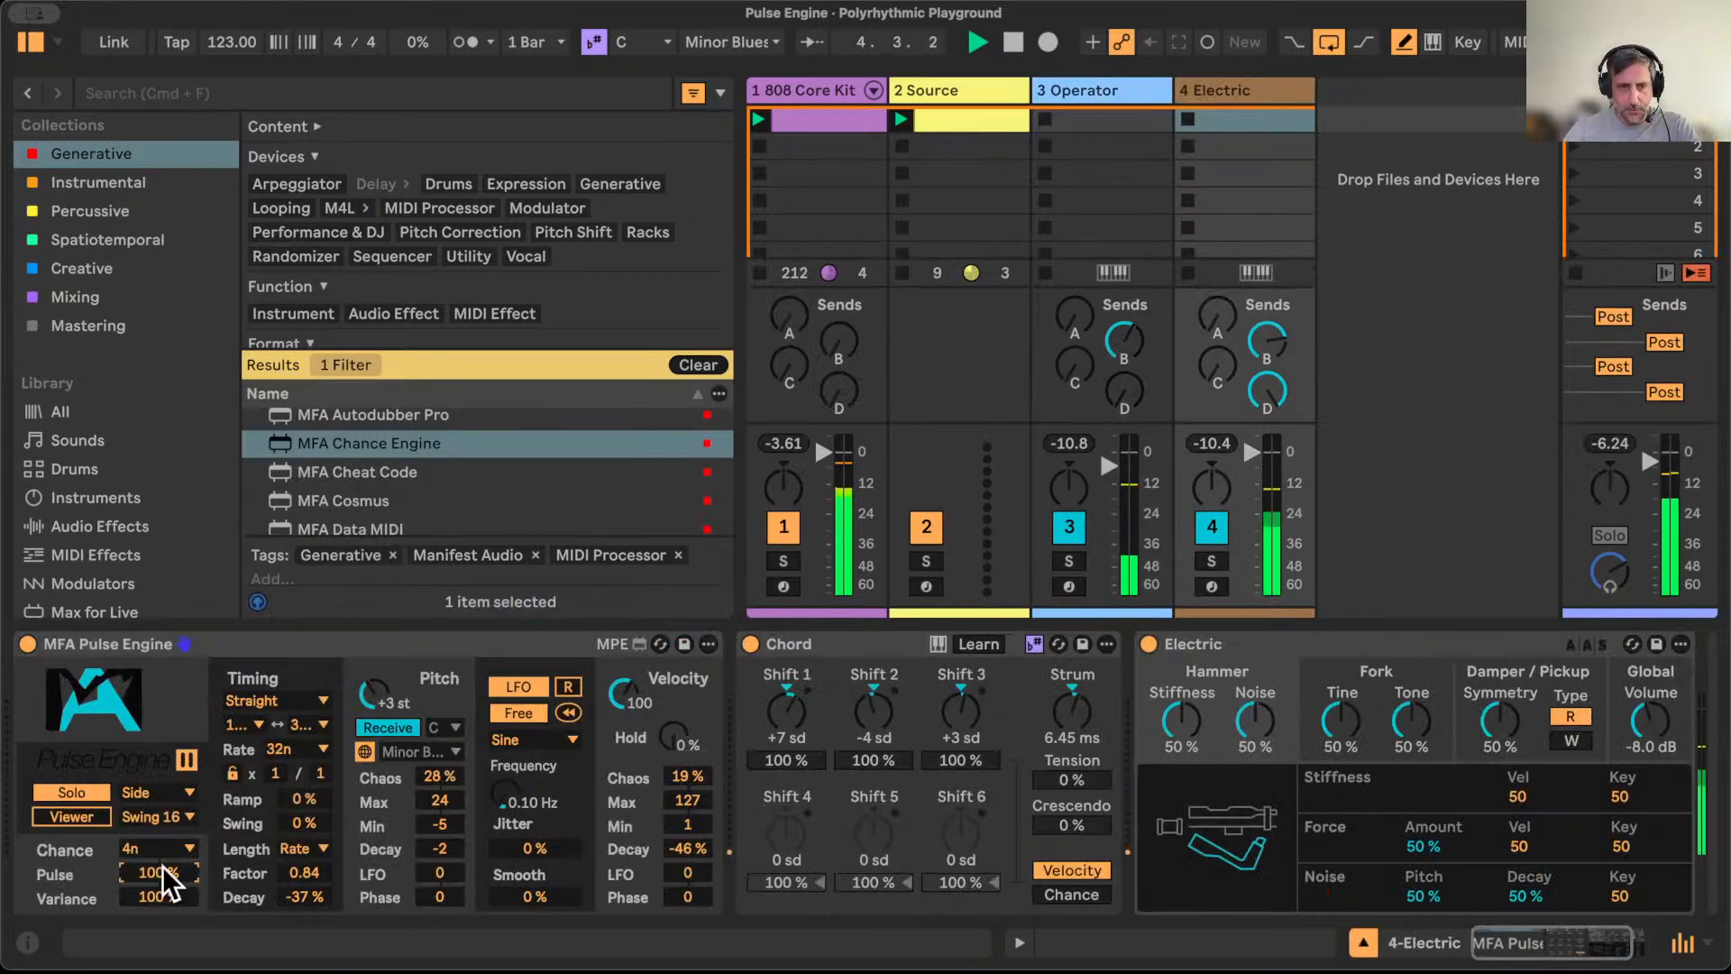
# Step: On the Operator track's Pulse Engine, set velocity Hold and Decay to 0% and pitch Decay to 2, and restart playback
pyautogui.doubleClick(1124, 93)
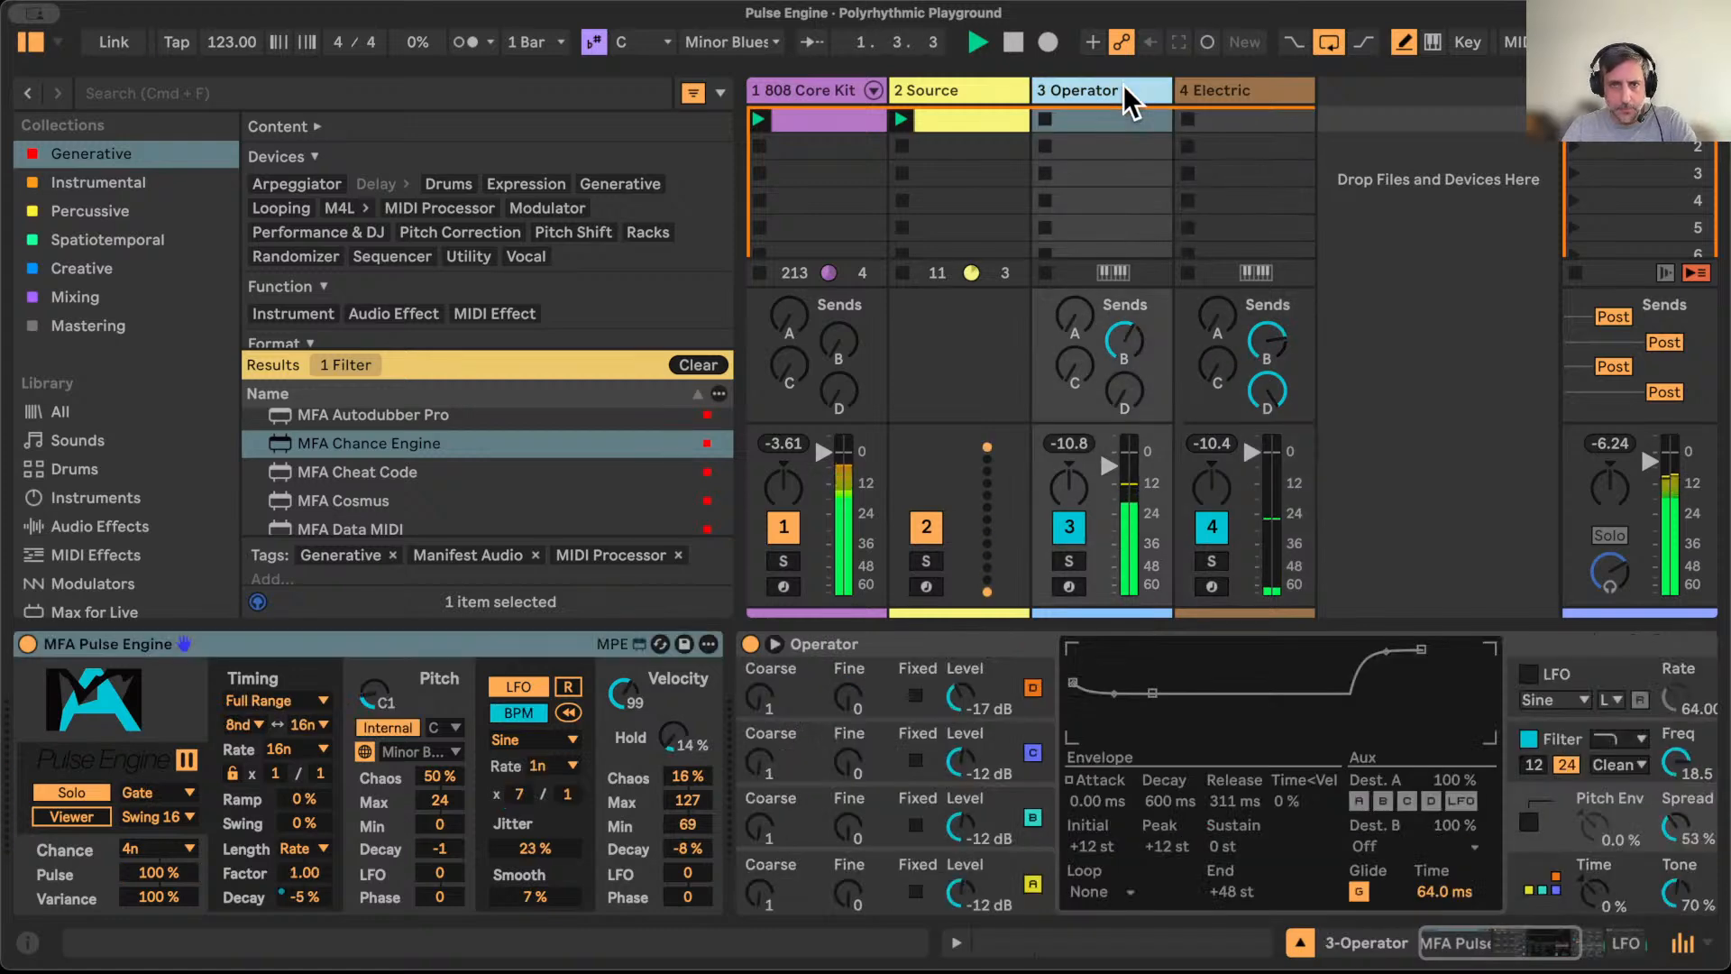
pyautogui.click(683, 738)
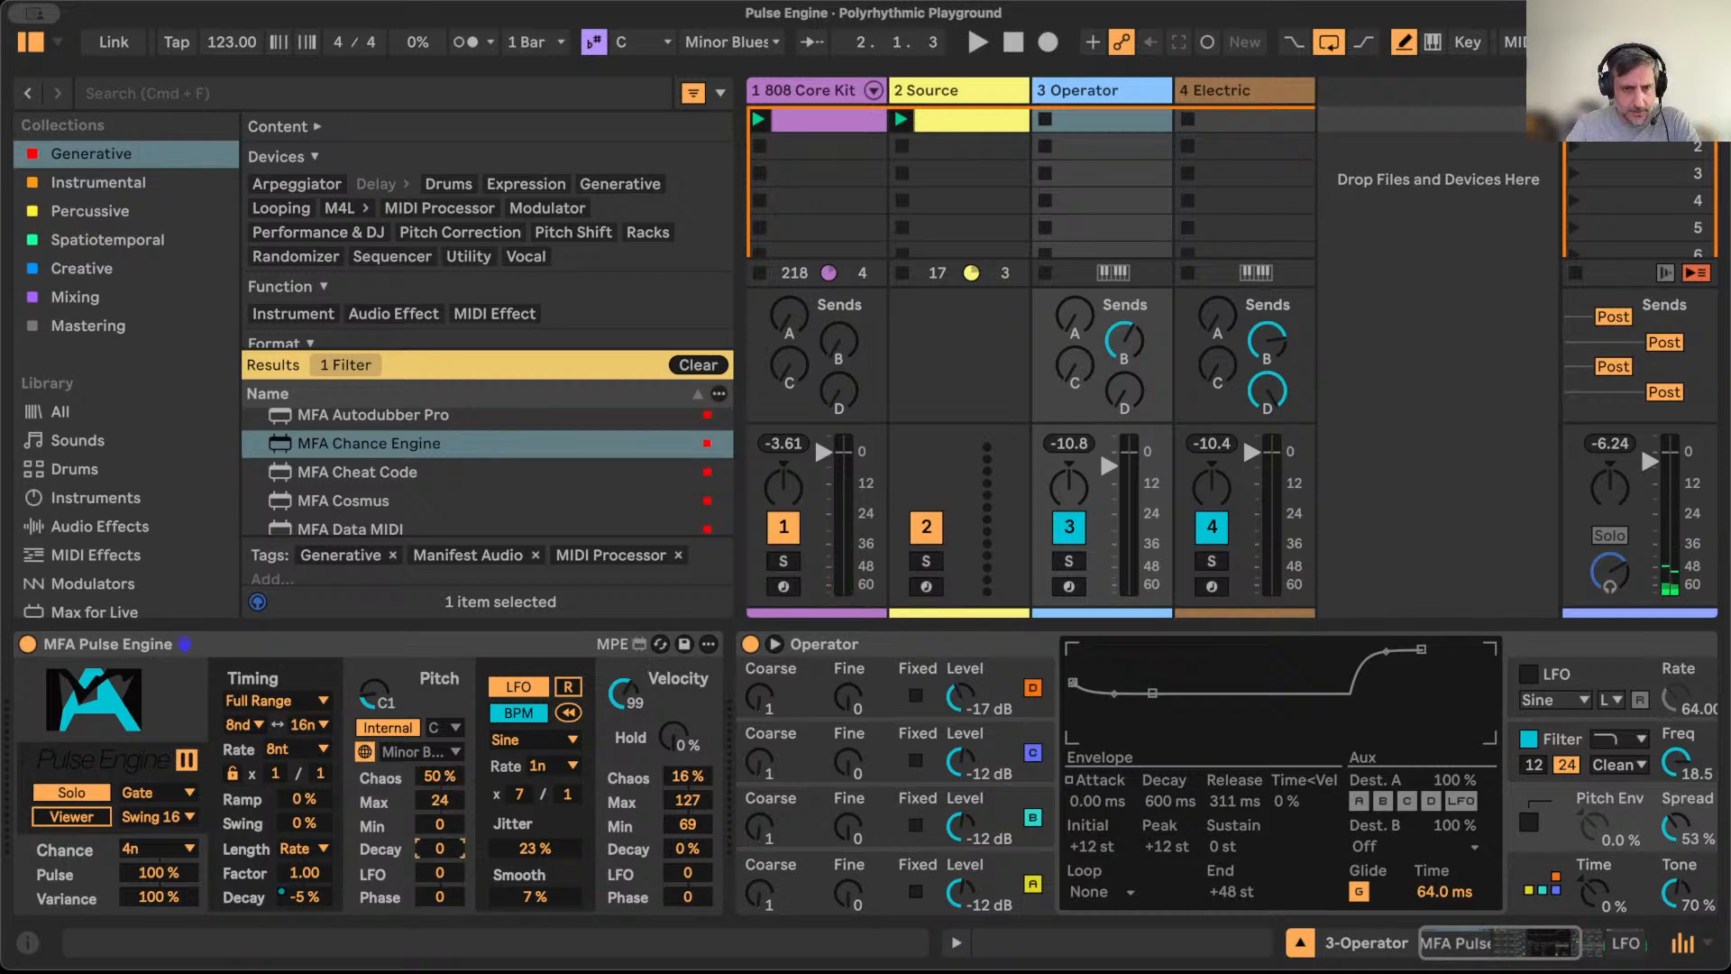
pyautogui.press('space')
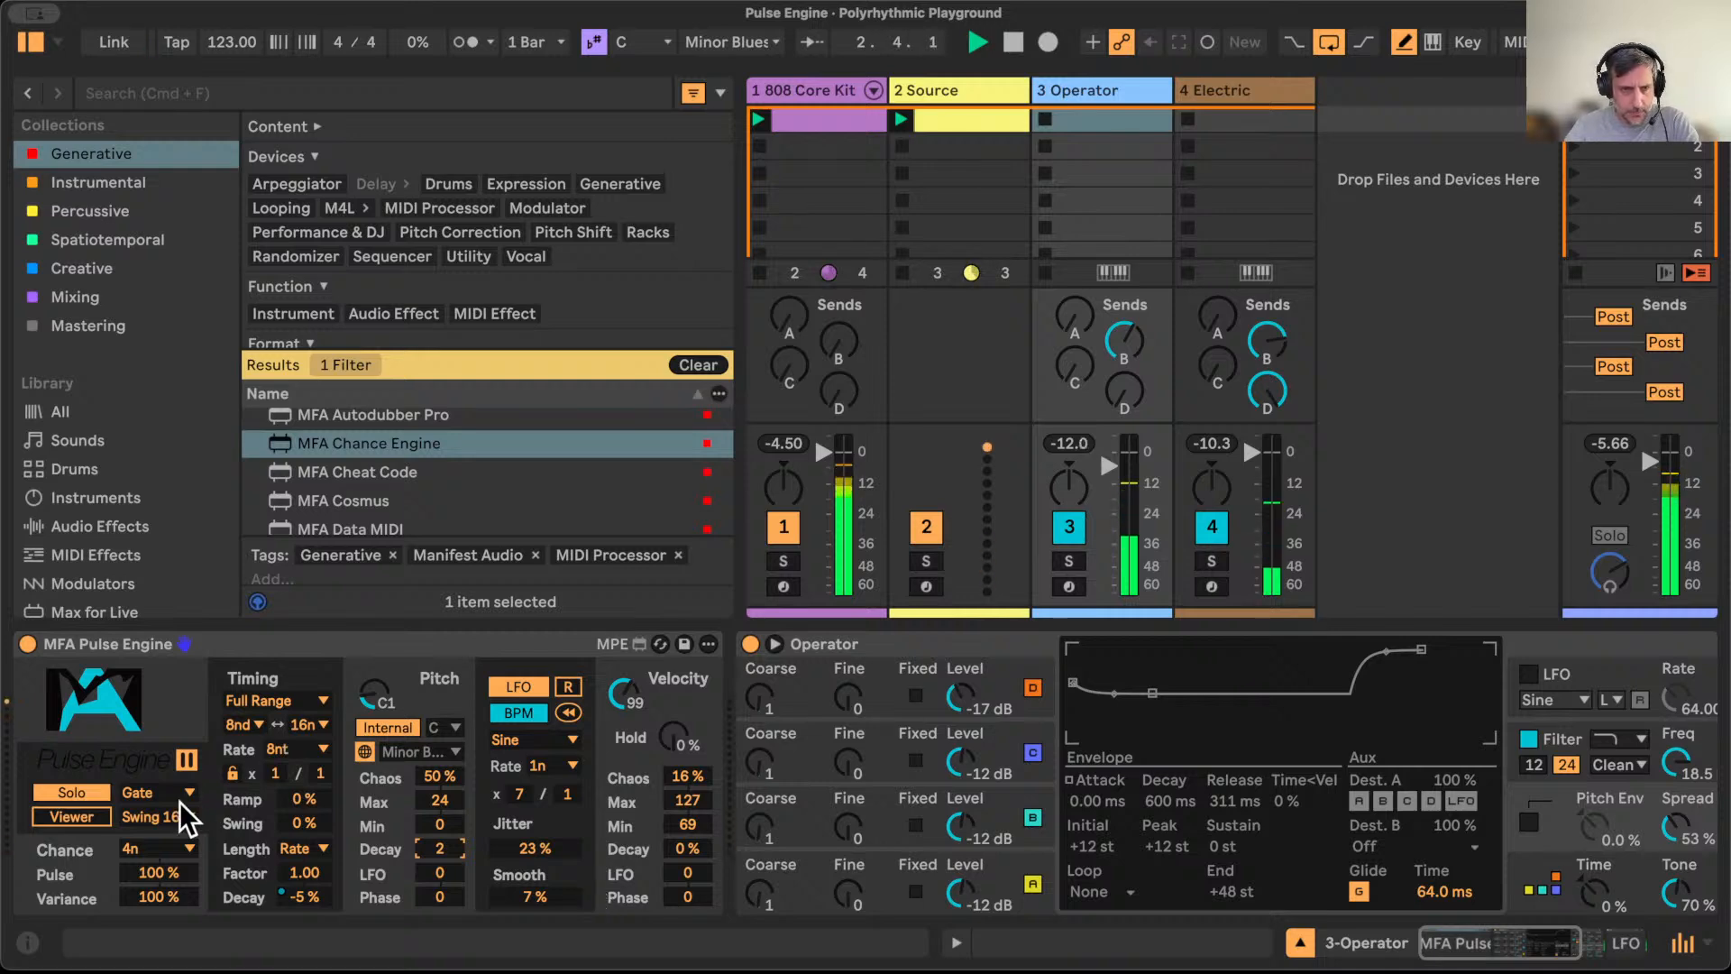
# Step: Set the second value of Pulse Engine's timing rate range to 16nt and hide the browser
pyautogui.click(311, 724)
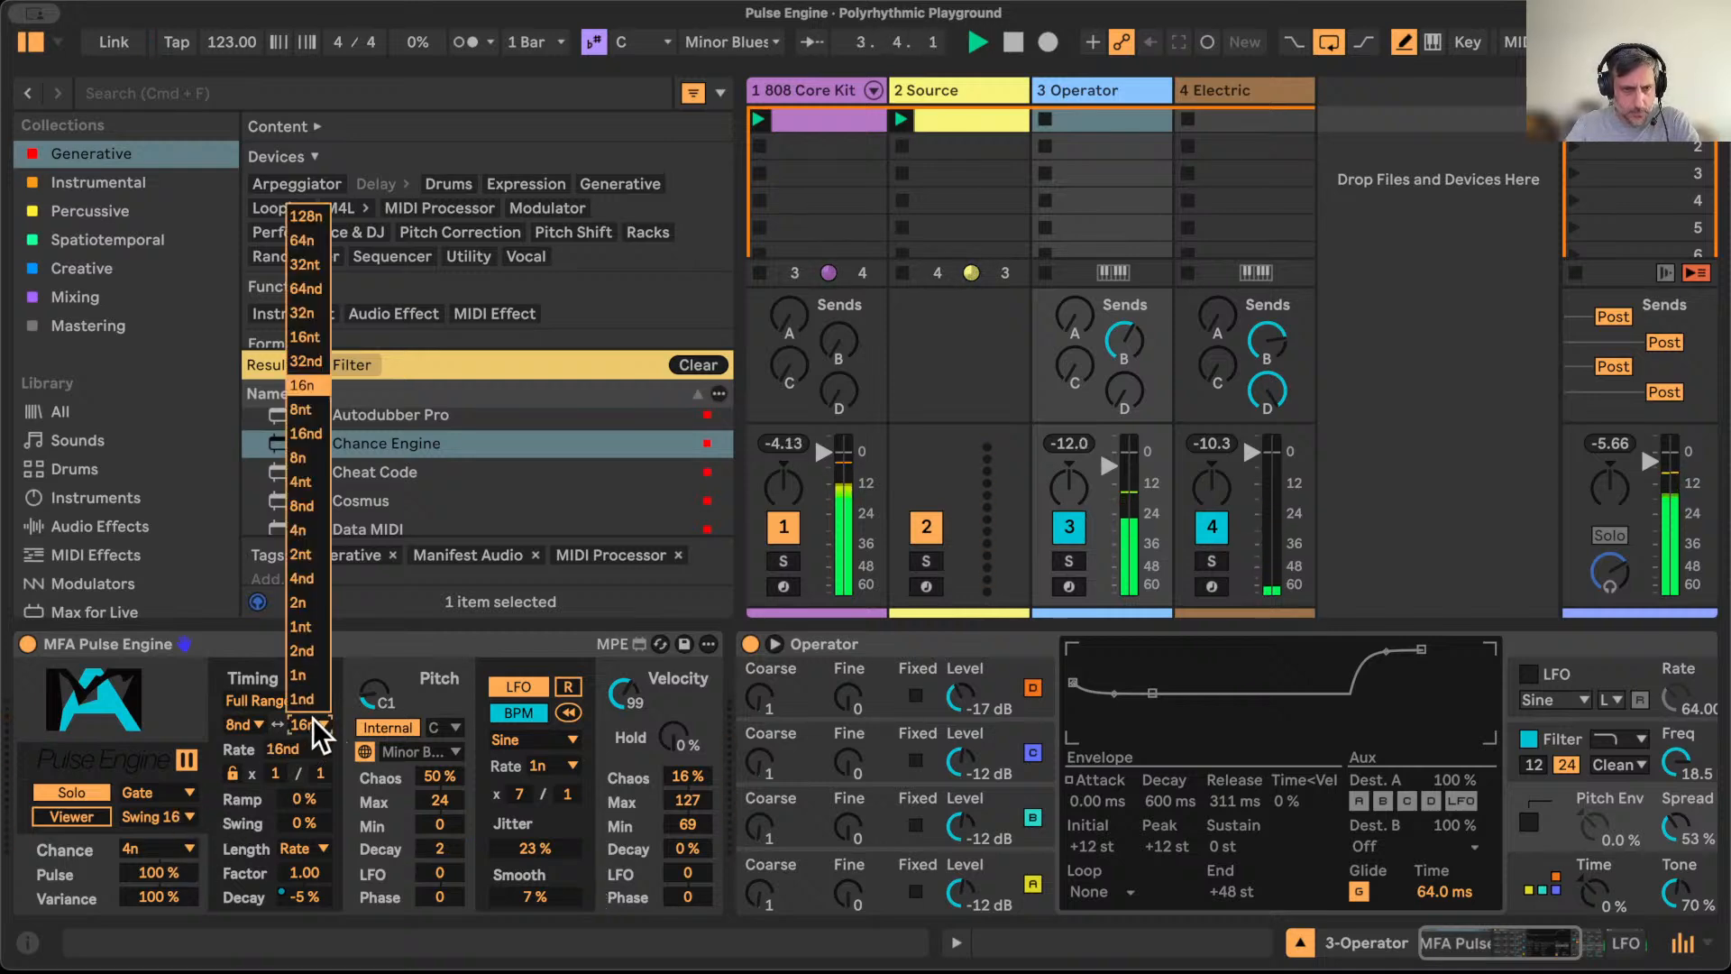
pyautogui.click(311, 337)
pyautogui.click(399, 646)
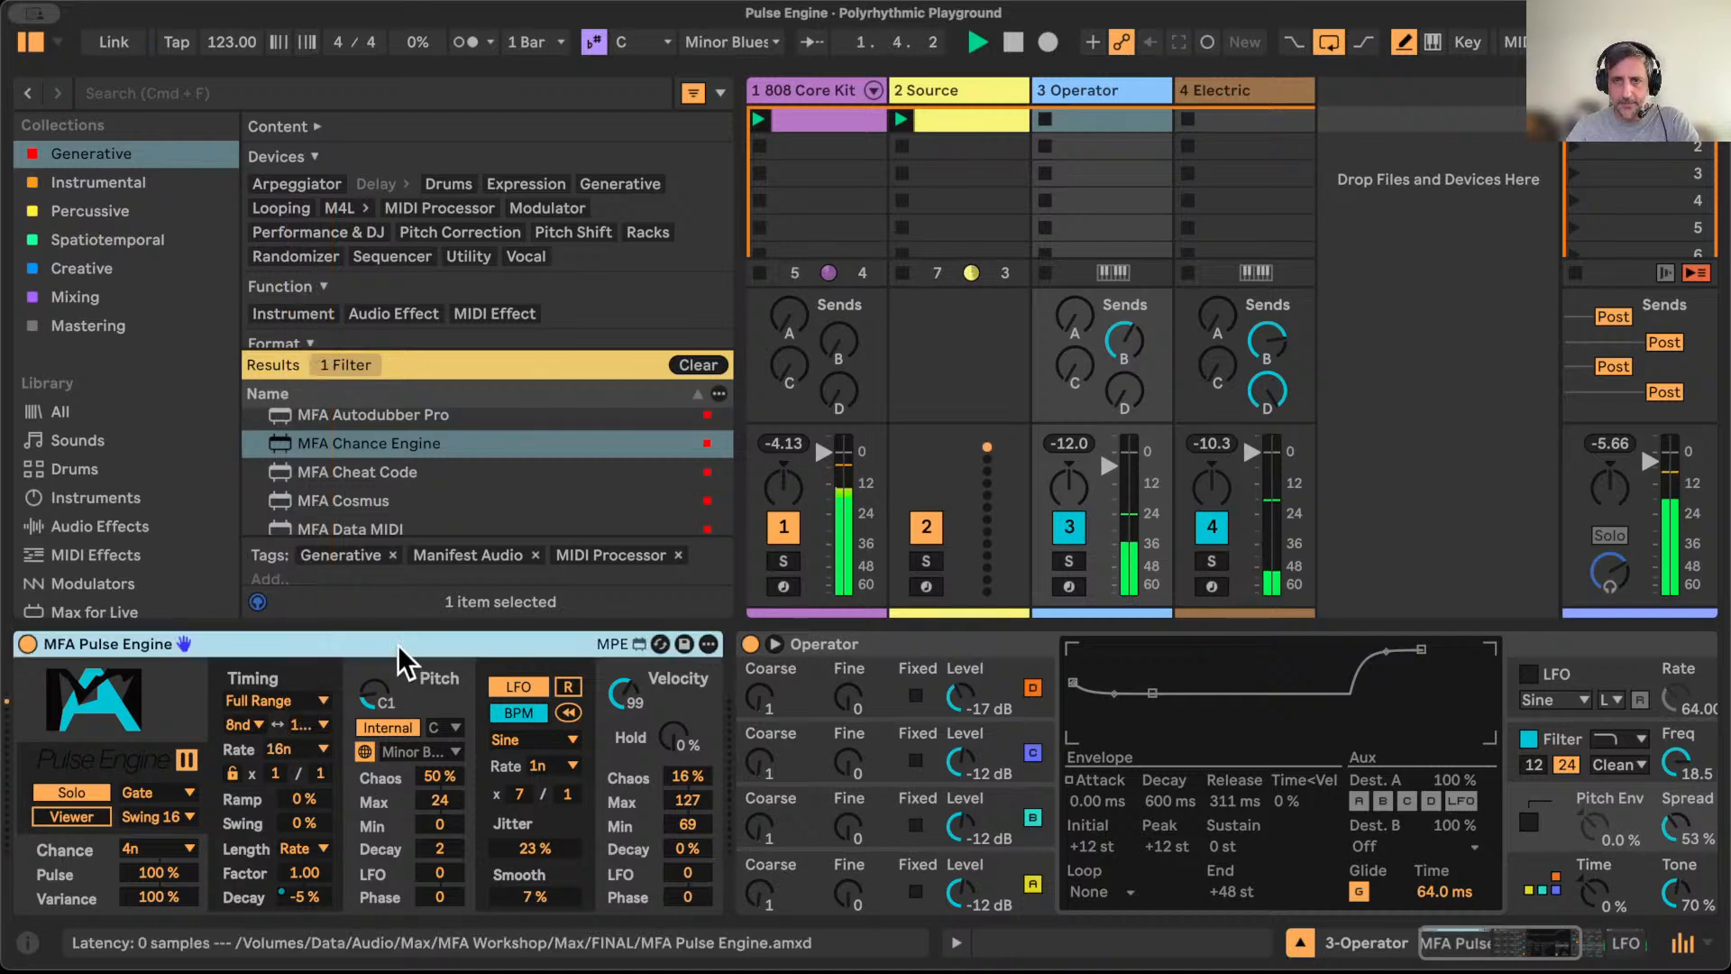
pyautogui.click(29, 43)
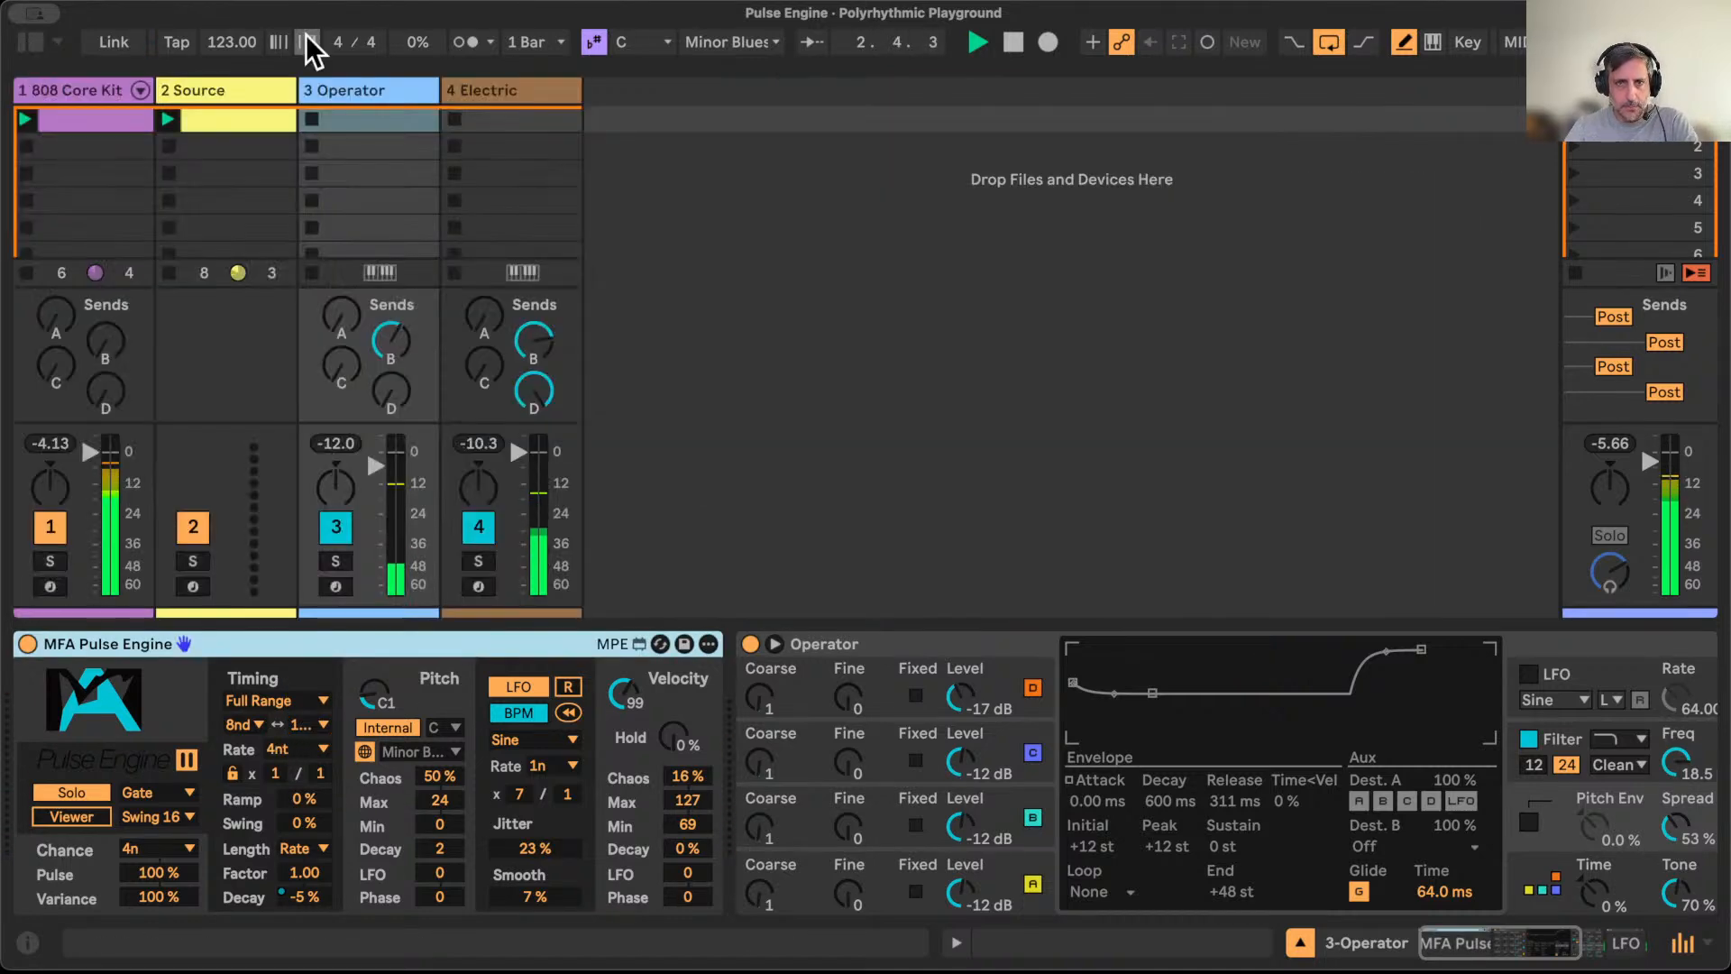
# Step: Check the Electric track's MIDI routing and show the note viewer of its MFA Pulse Engine
pyautogui.click(494, 94)
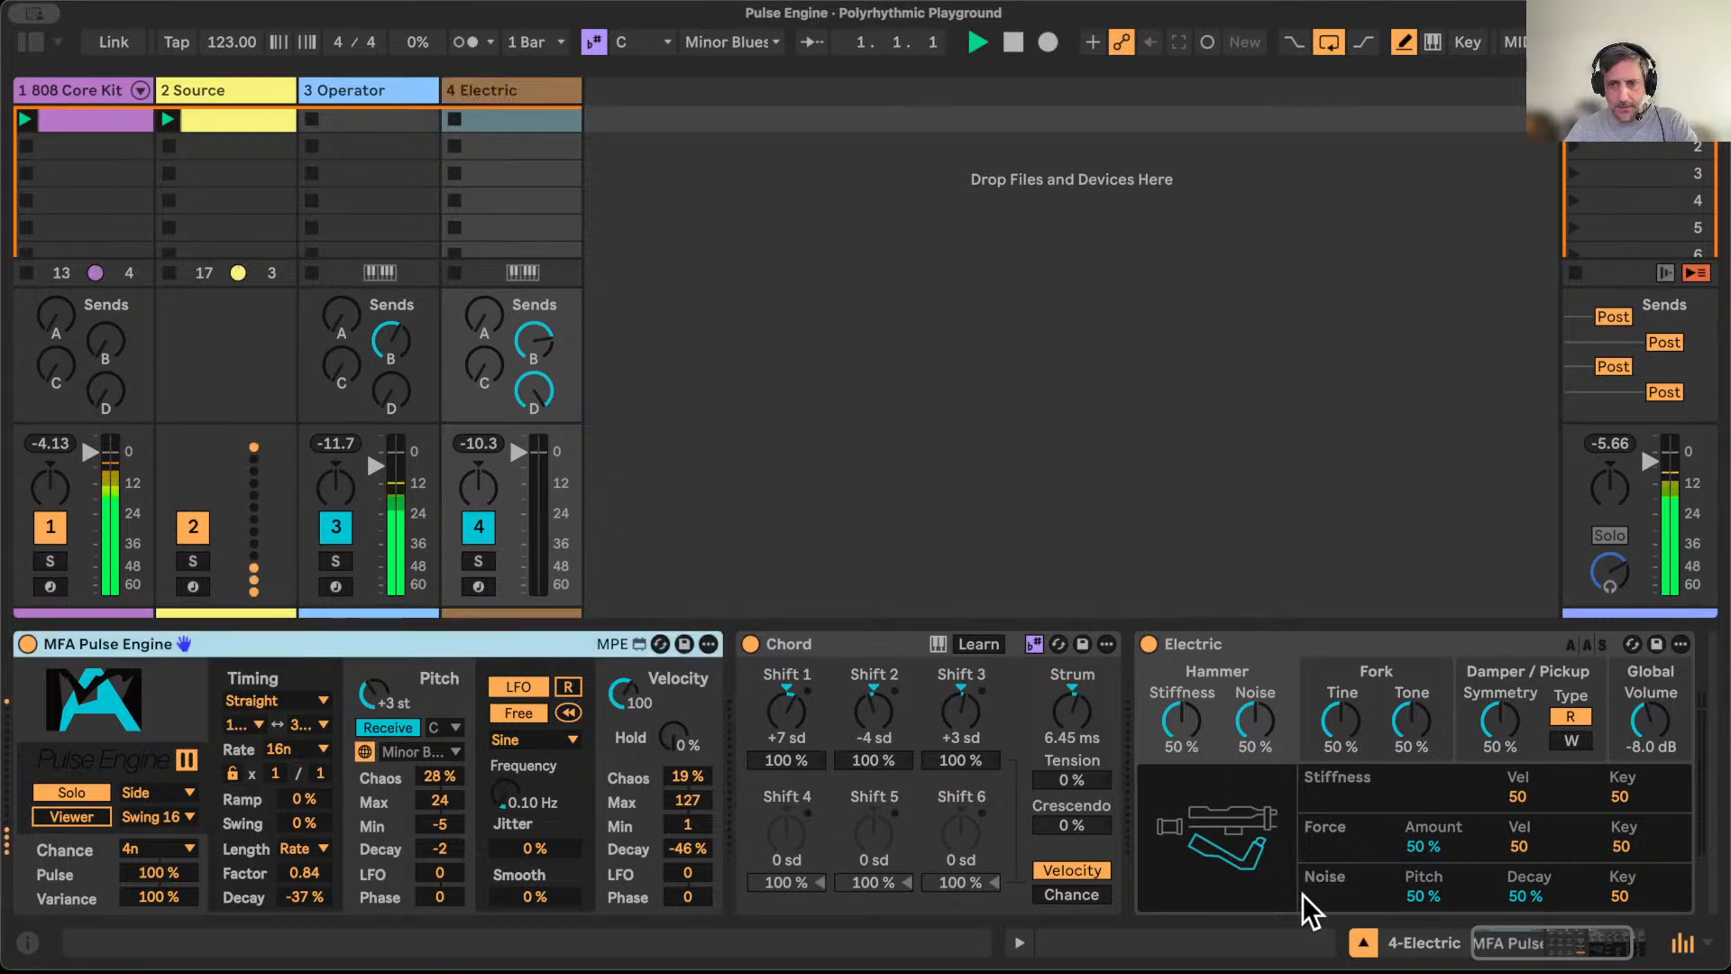
pyautogui.click(1363, 942)
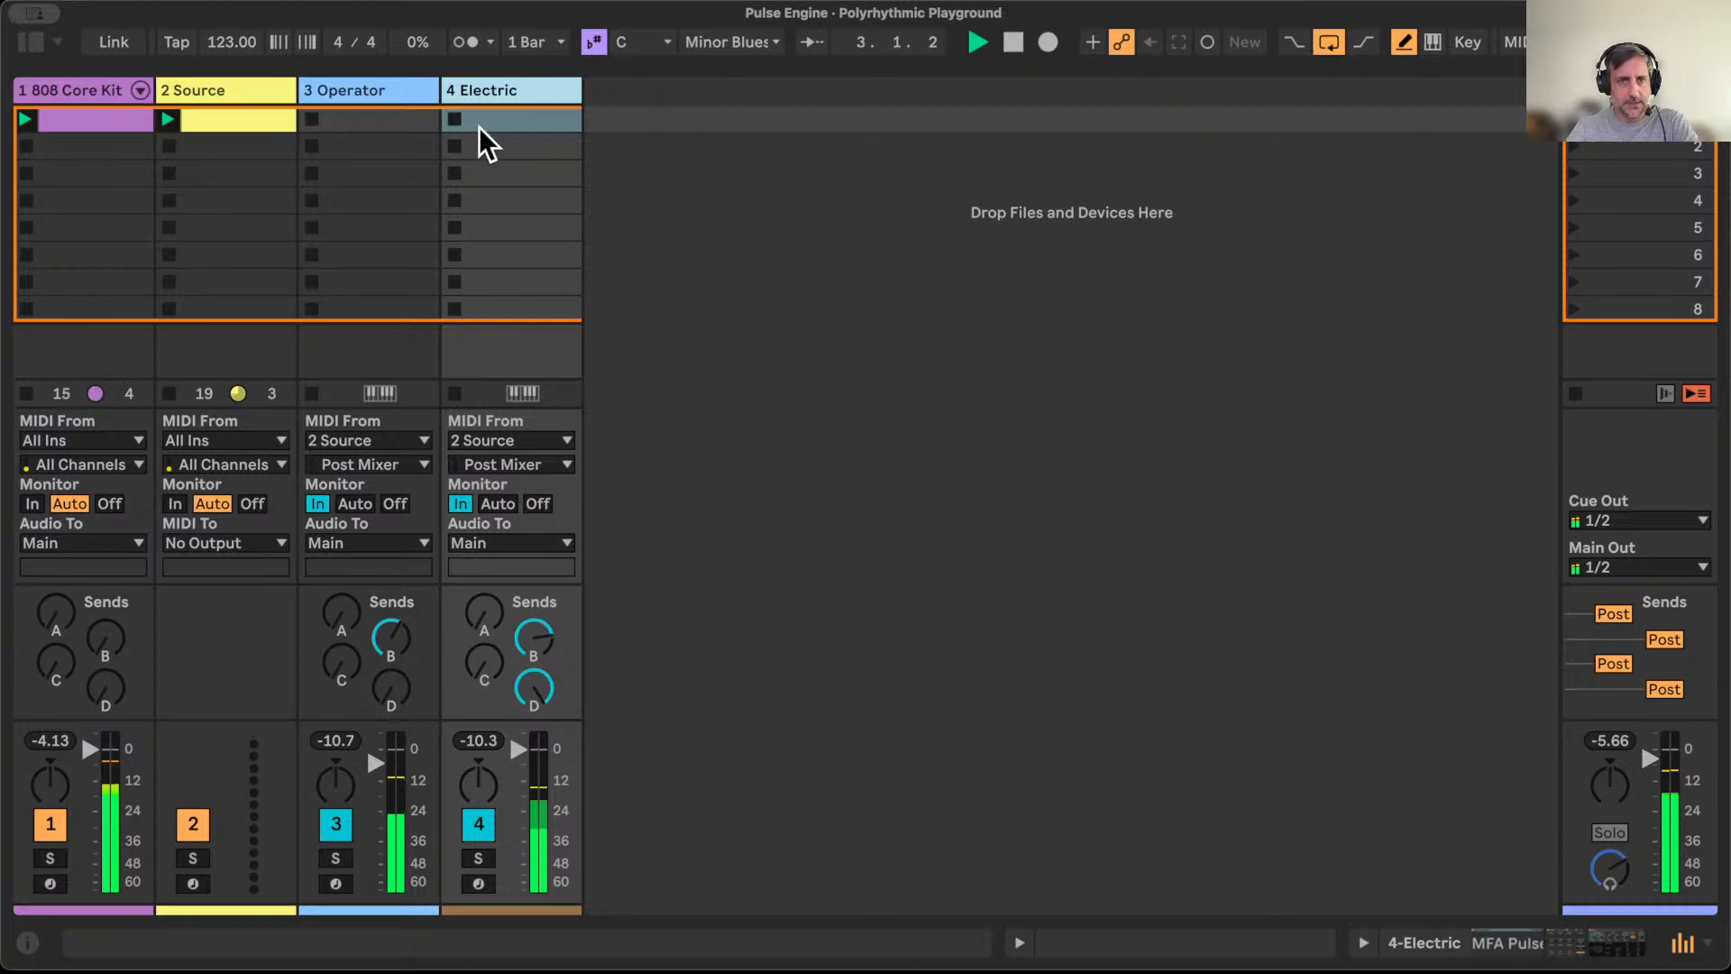
pyautogui.doubleClick(492, 90)
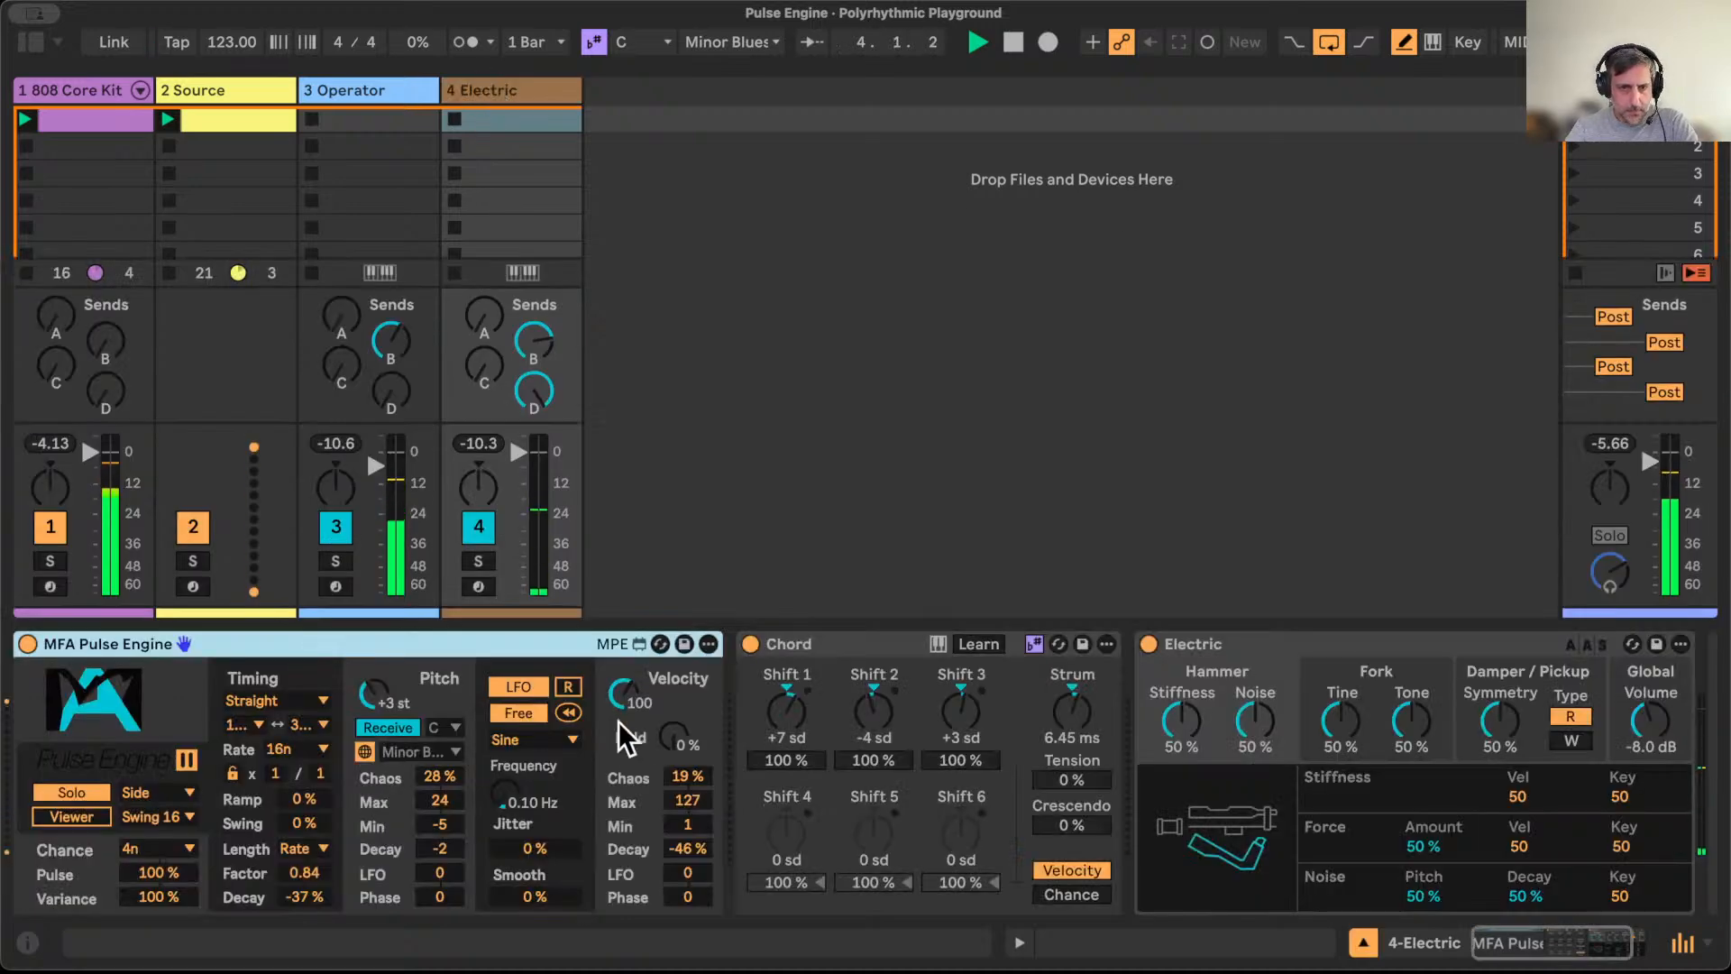
pyautogui.click(59, 815)
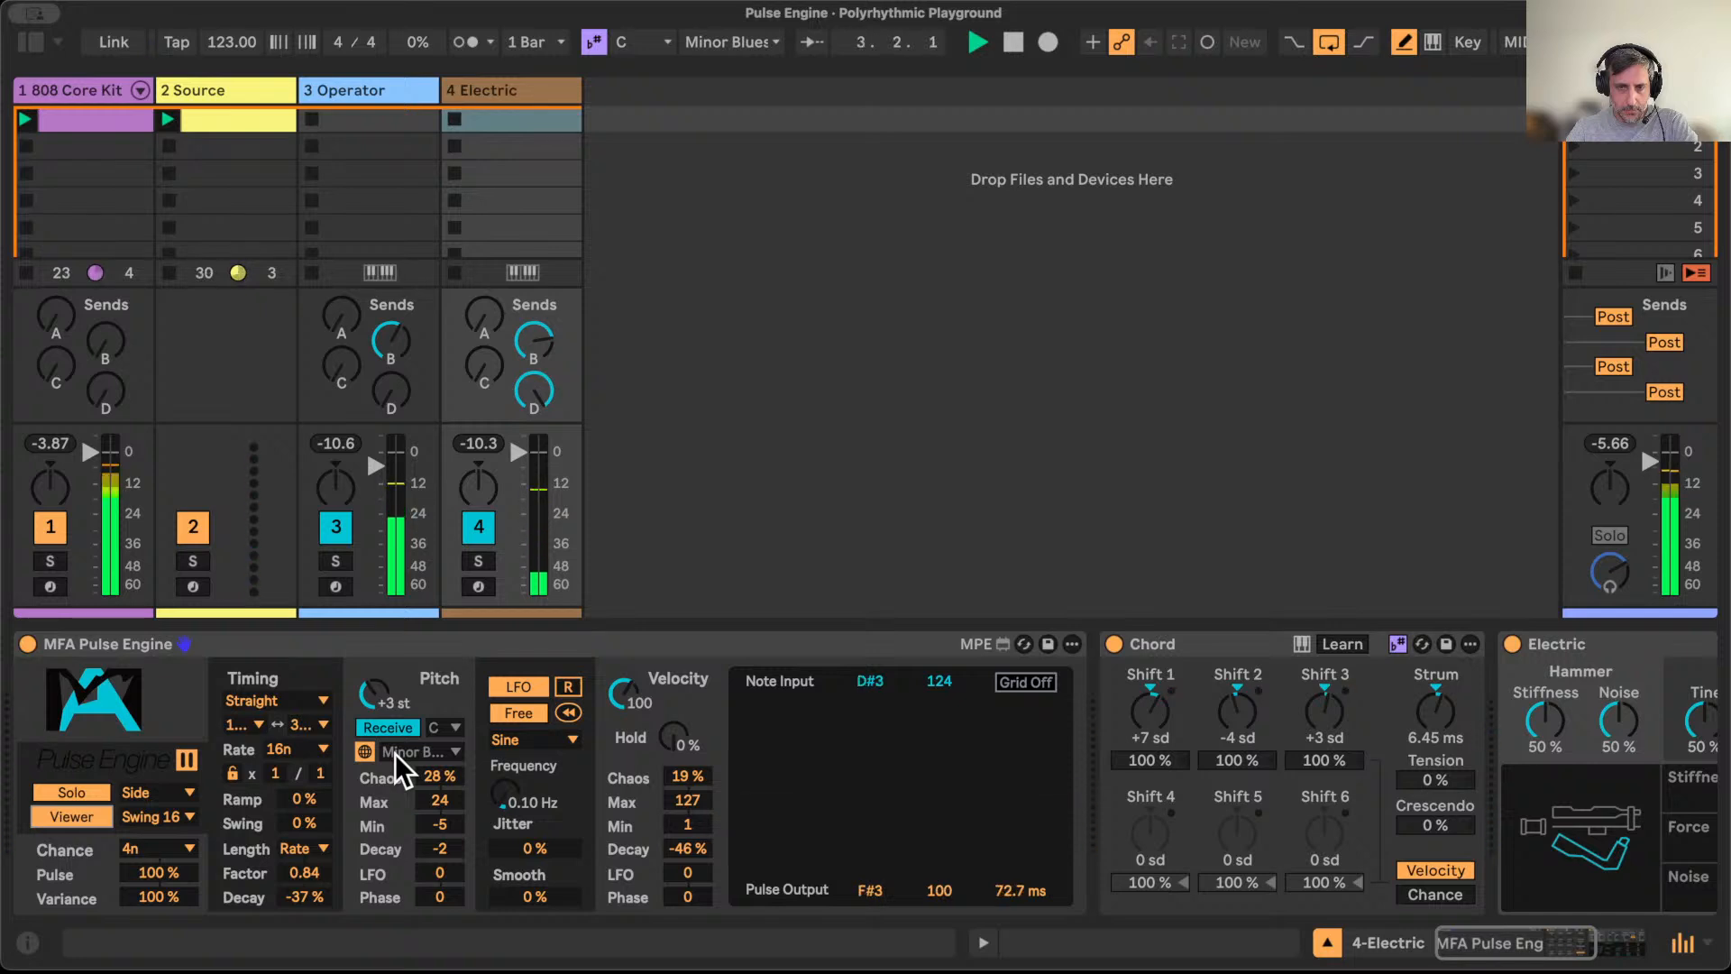
# Step: Reset send D on the Electric track and lower its send B to -15.2 dB
pyautogui.doubleClick(528, 396)
pyautogui.moveTo(530, 344); pyautogui.dragTo(530, 372)
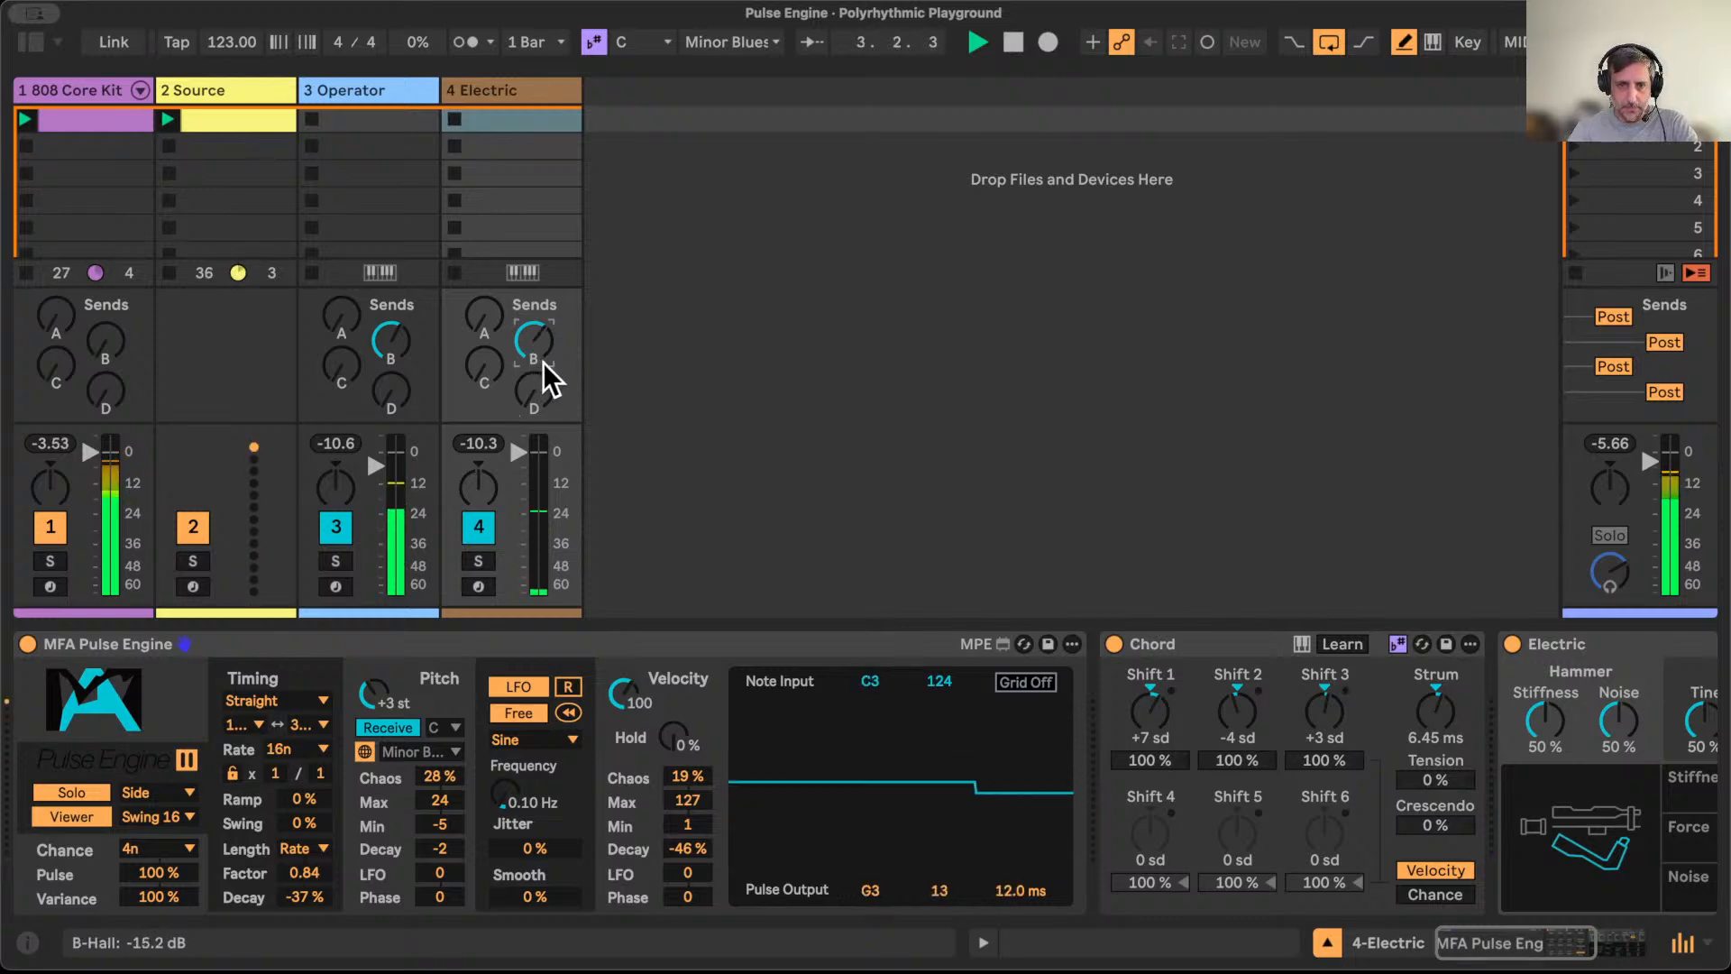
# Step: In the Source clip, shorten the C3 note to one beat and the loop to two beats
pyautogui.click(213, 127)
pyautogui.moveTo(1025, 721); pyautogui.dragTo(888, 721)
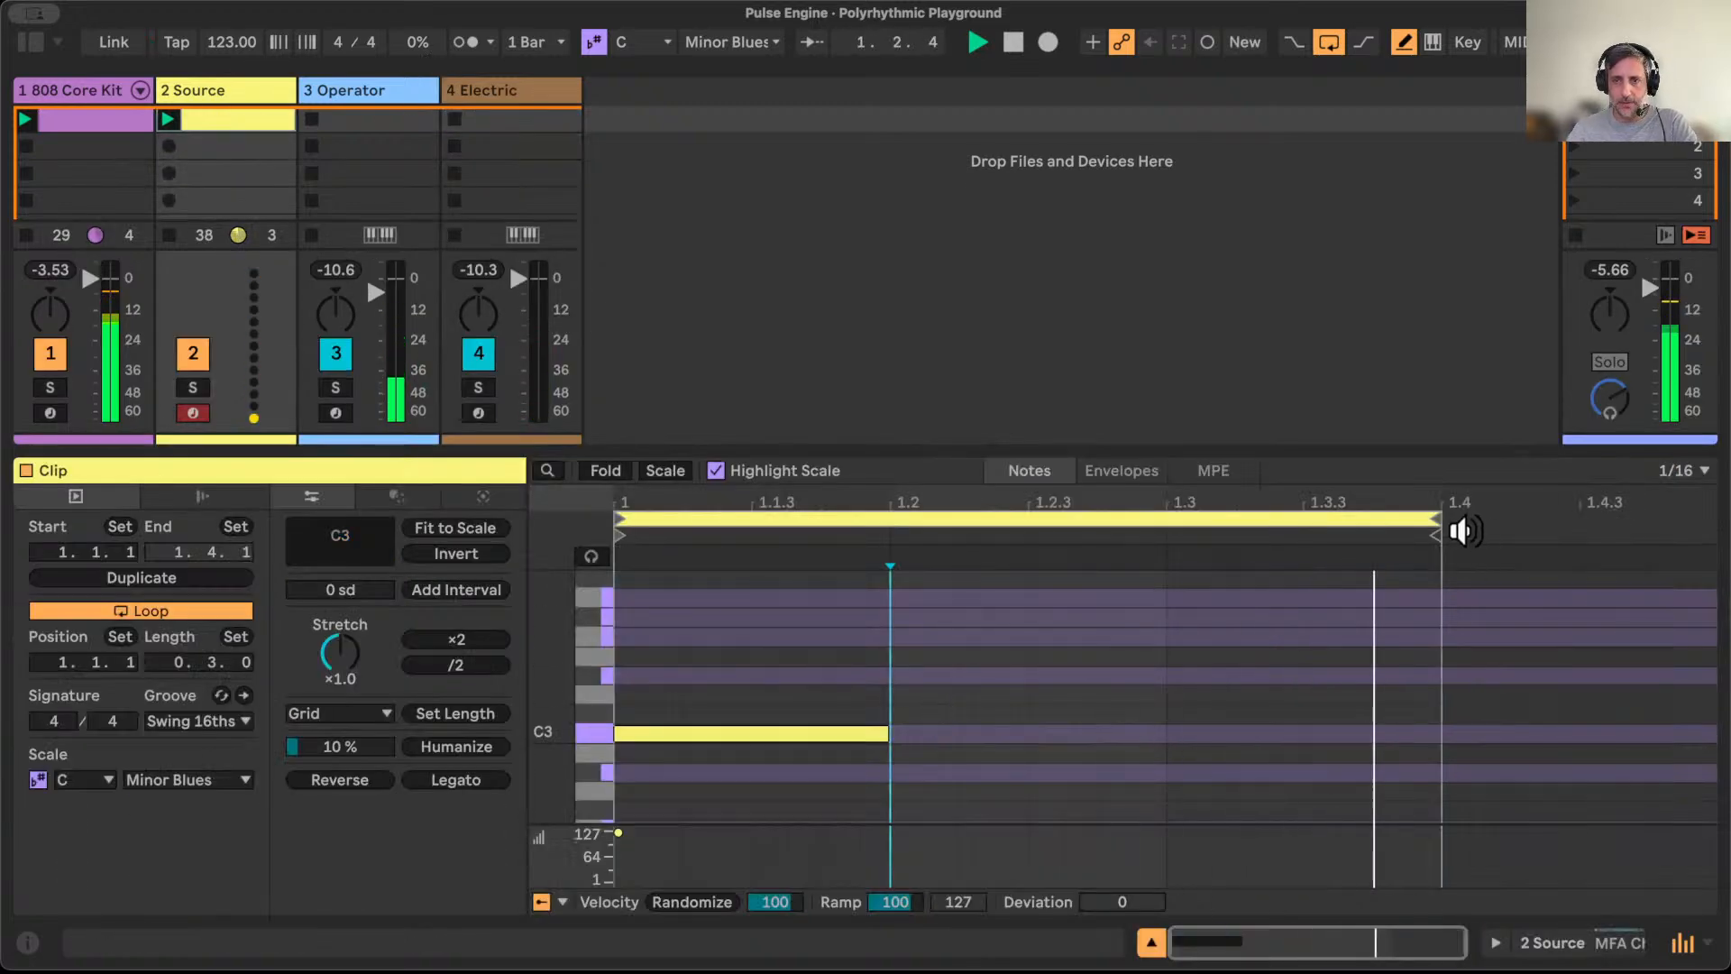
pyautogui.moveTo(1439, 520); pyautogui.dragTo(1129, 522)
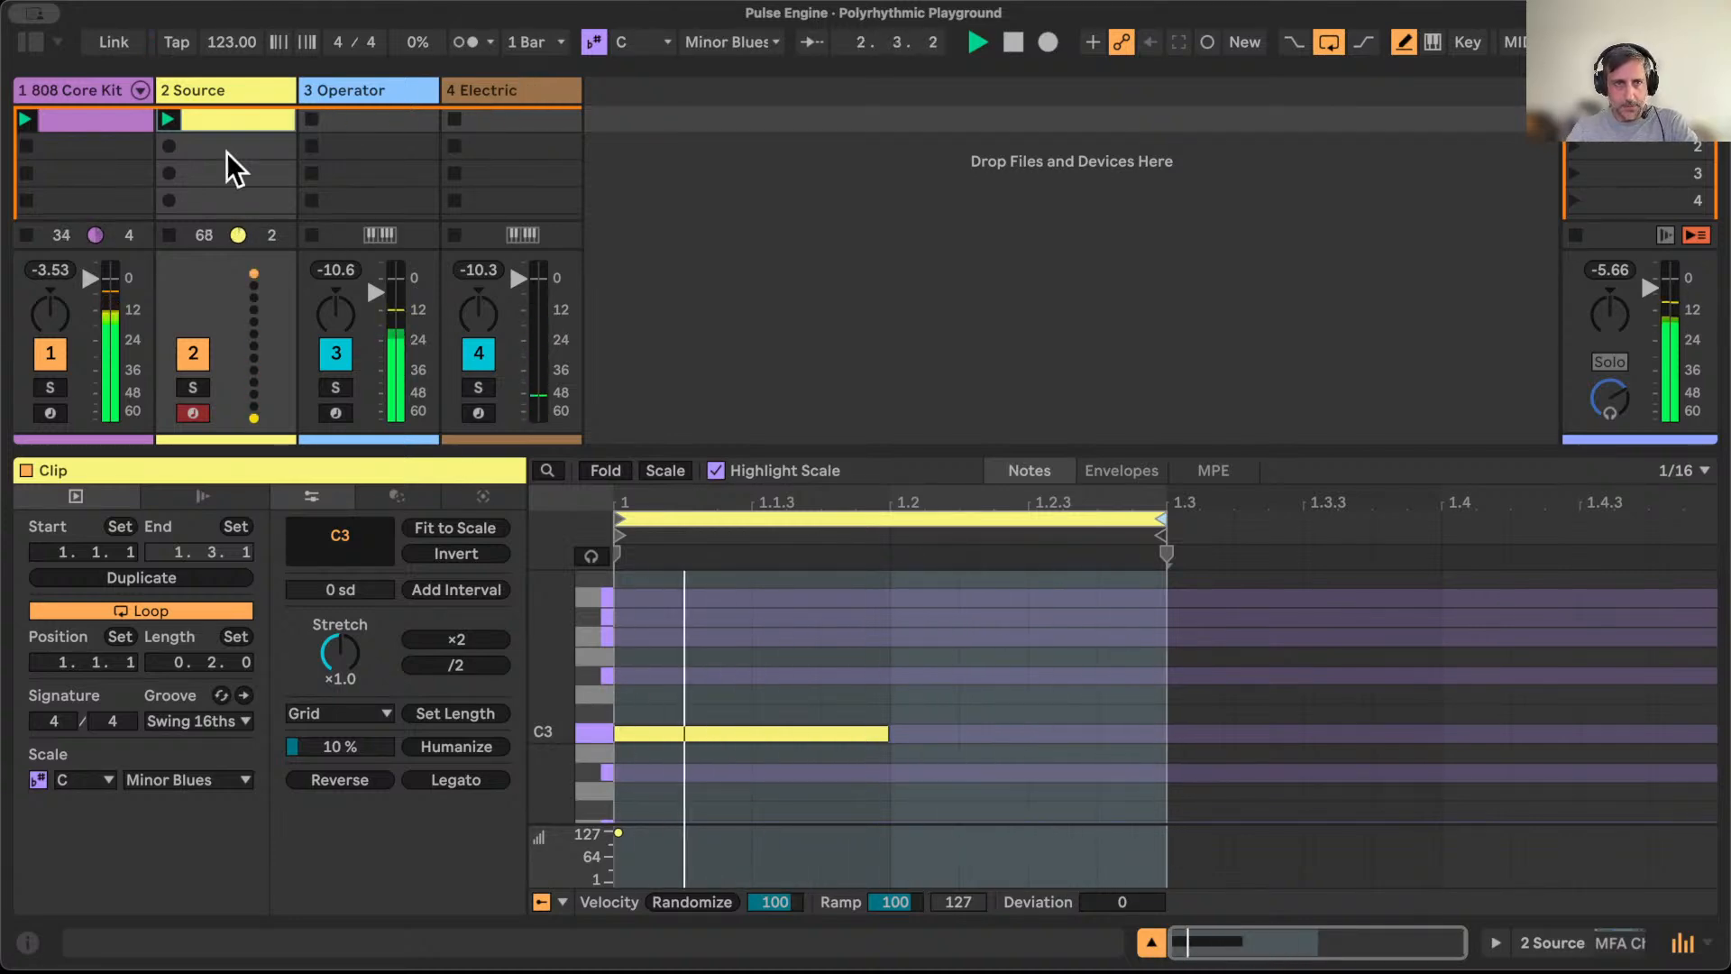
pyautogui.click(928, 518)
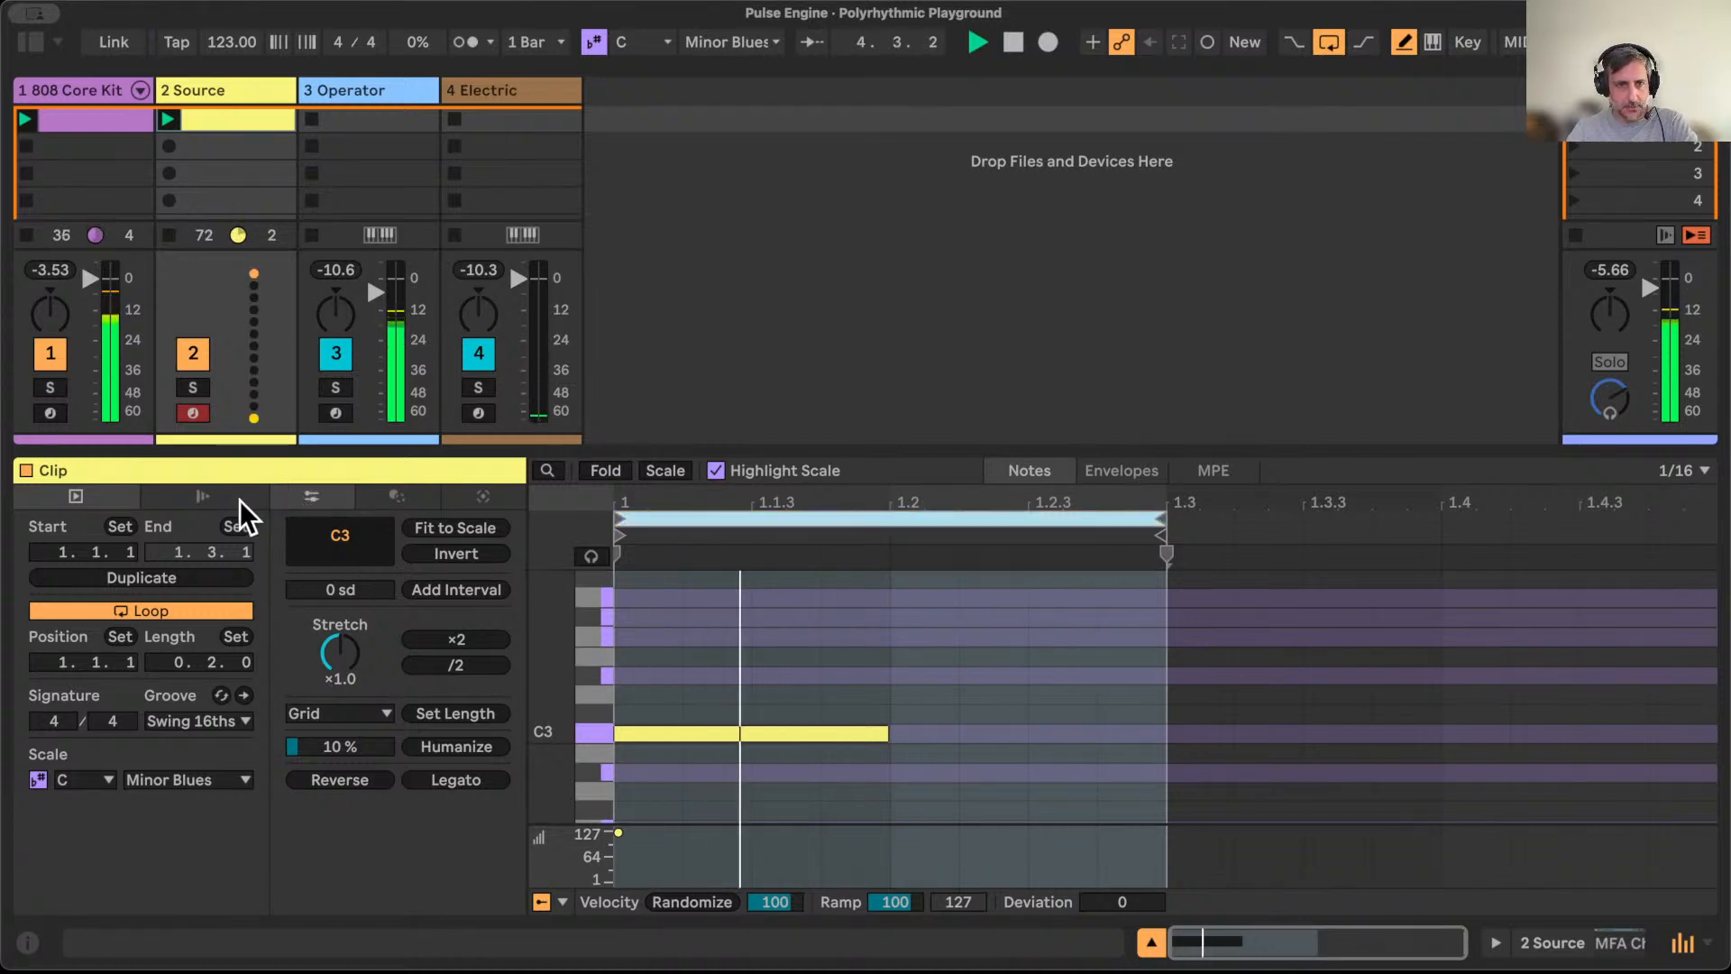
# Step: Double the Source clip's length to one bar and show the Electric track's devices
pyautogui.click(453, 642)
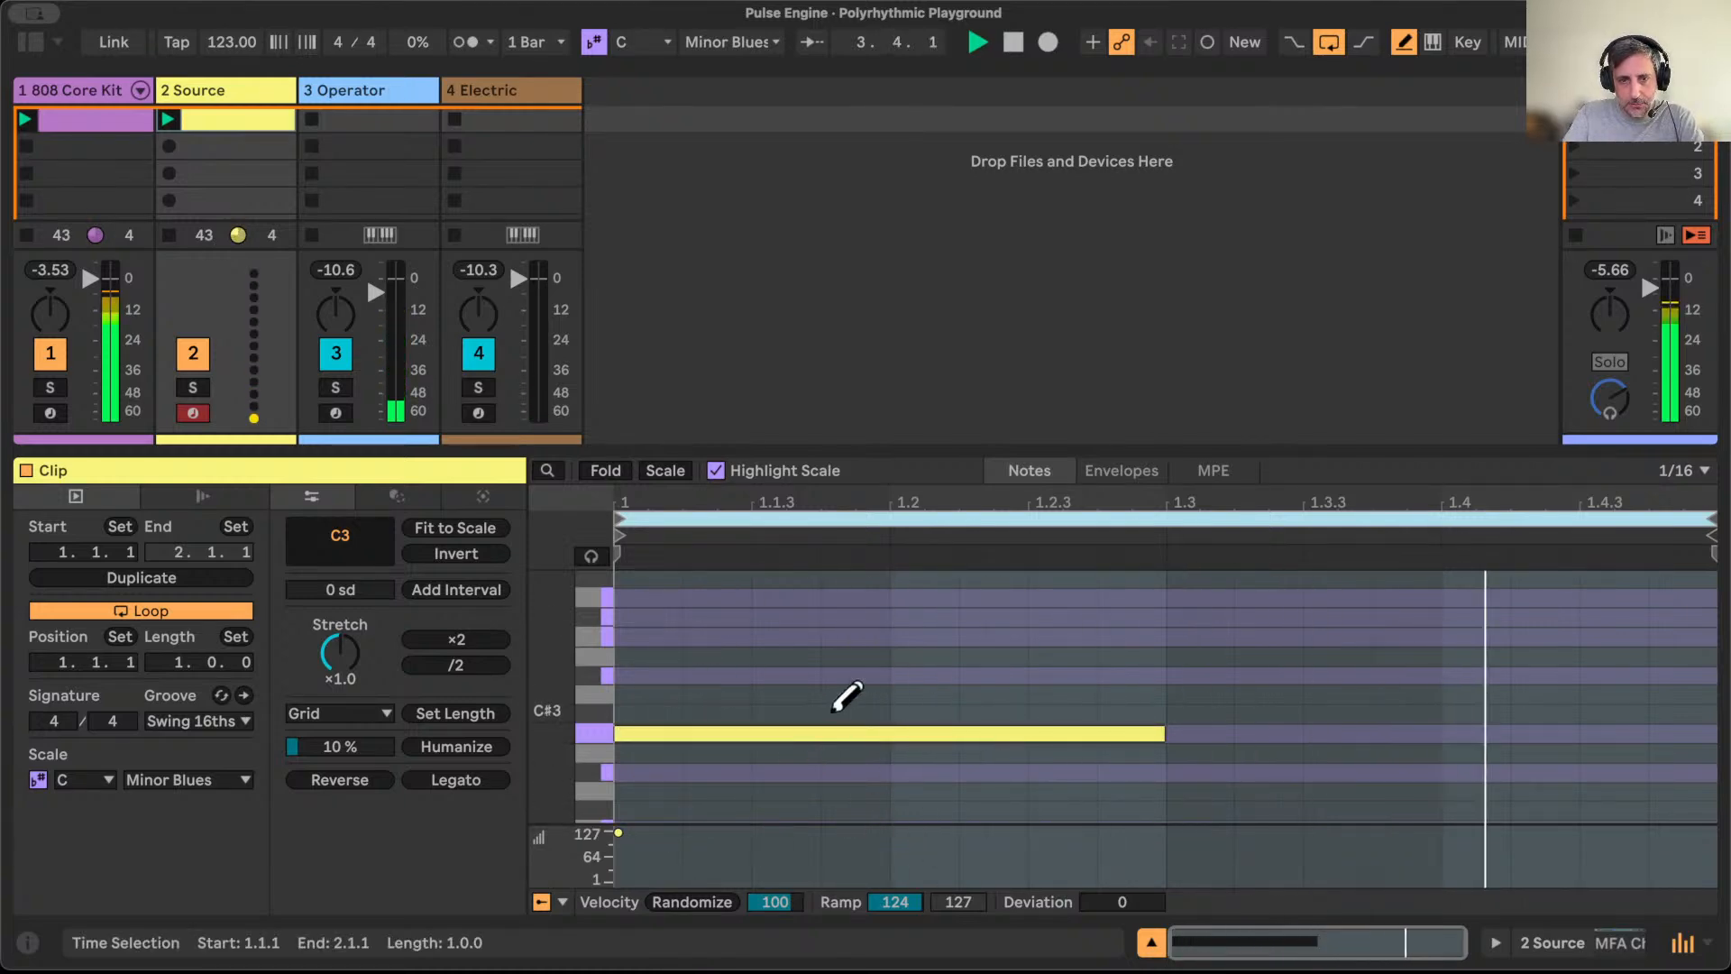
pyautogui.doubleClick(359, 92)
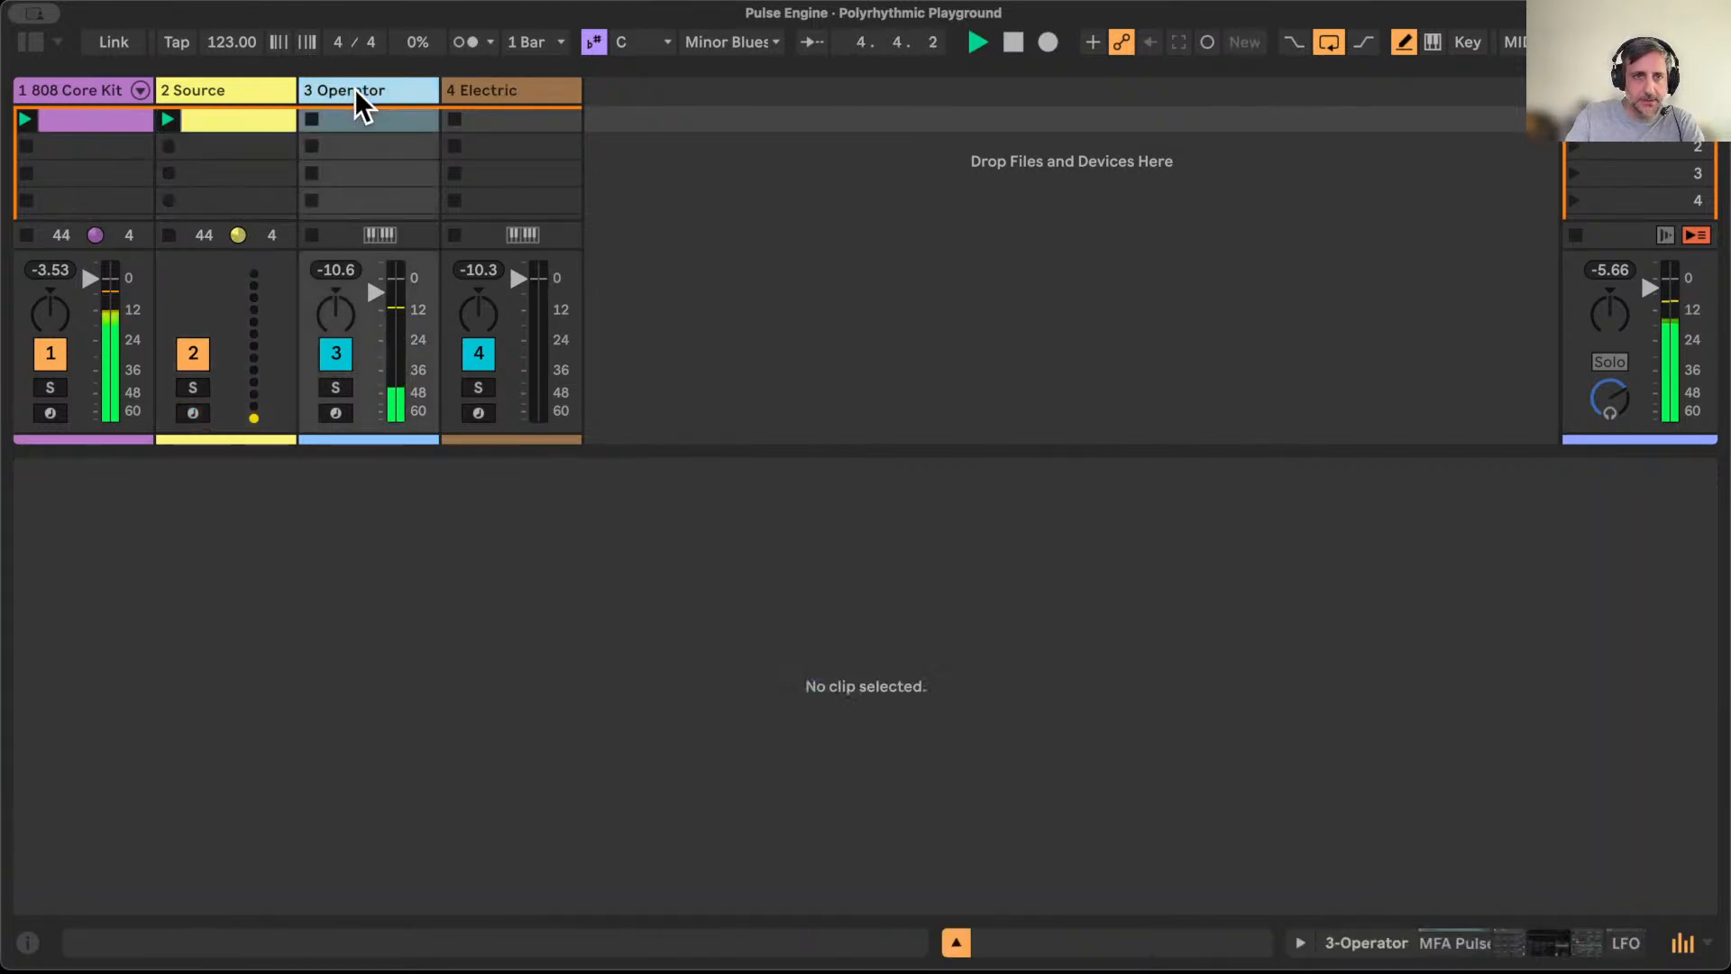
pyautogui.click(506, 91)
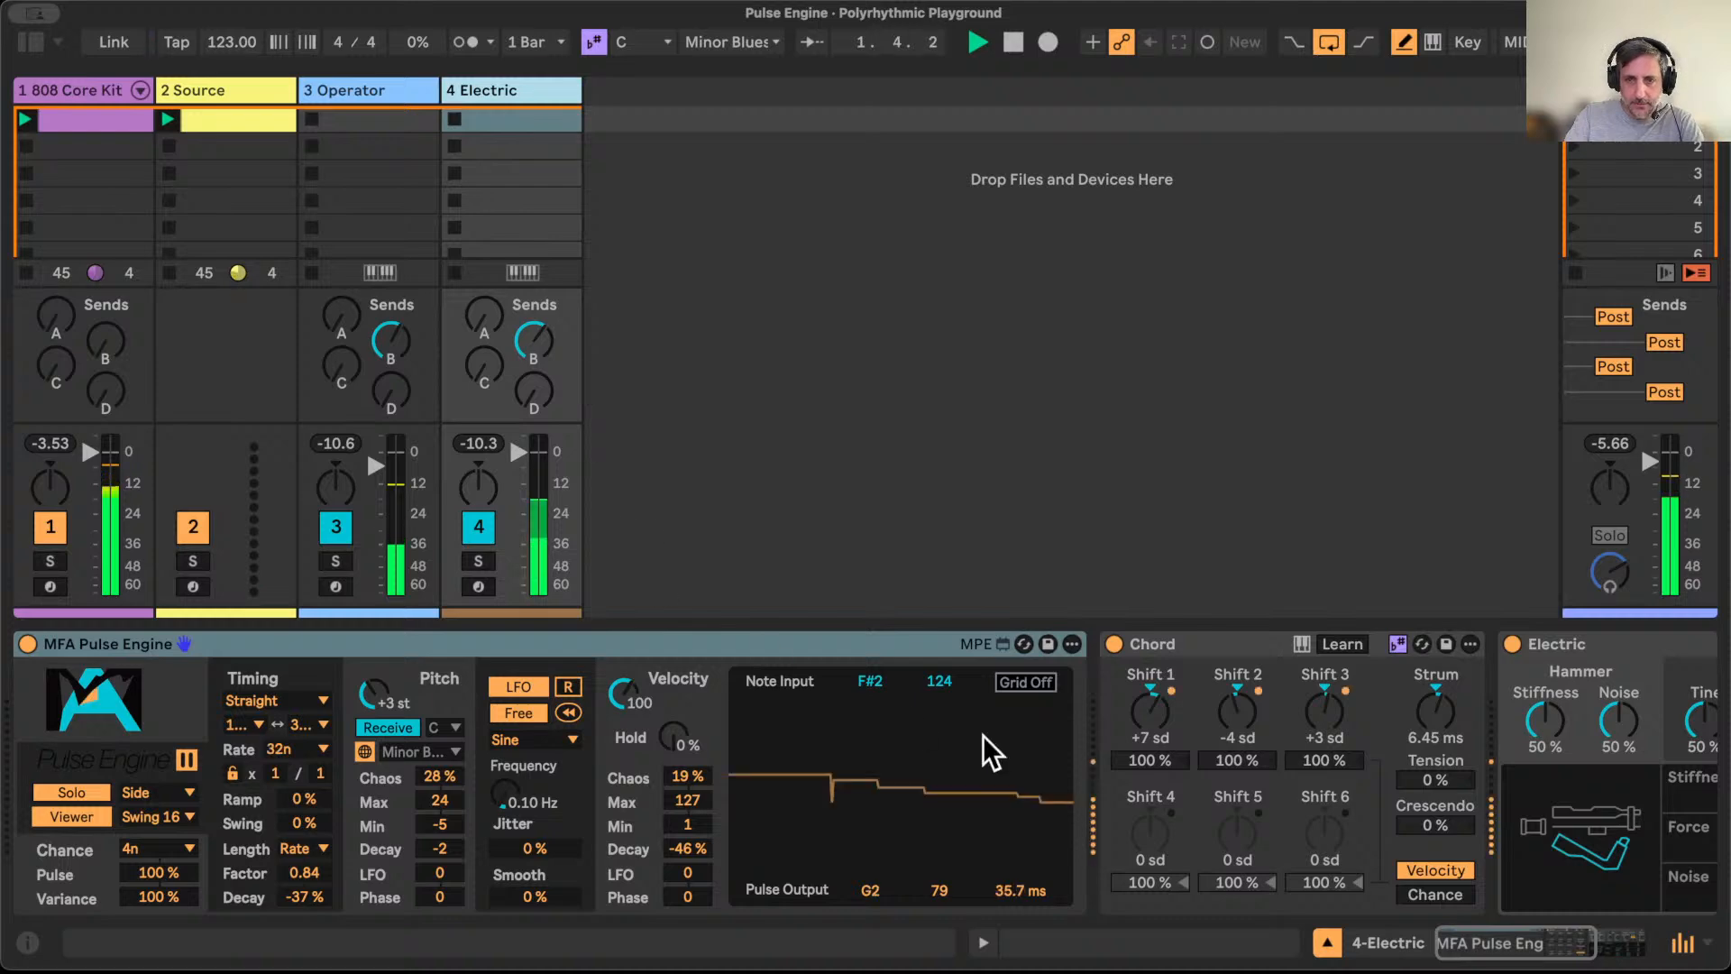
# Step: In the Electric track's Chord device, set Shift 1 to +5 sd, Shift 2 to -1 sd, Shift 3 to +2 sd and Strum to 0 ms
pyautogui.hscroll(5, 987, 747)
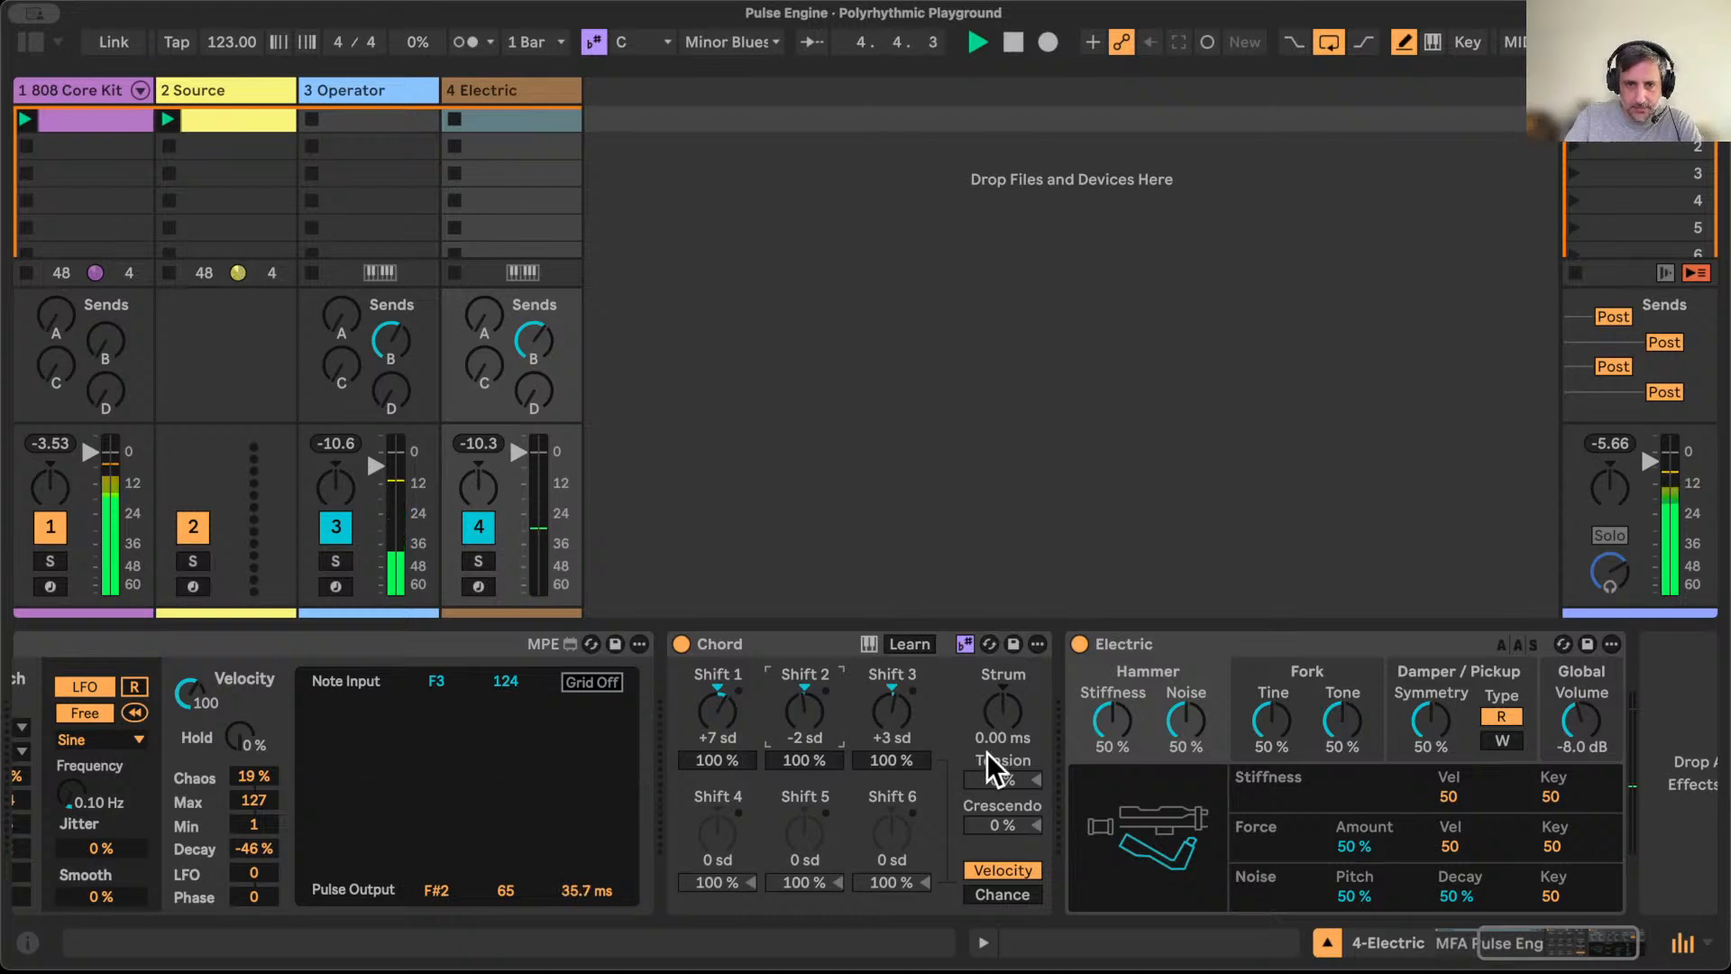
pyautogui.hscroll(-3, 784, 748)
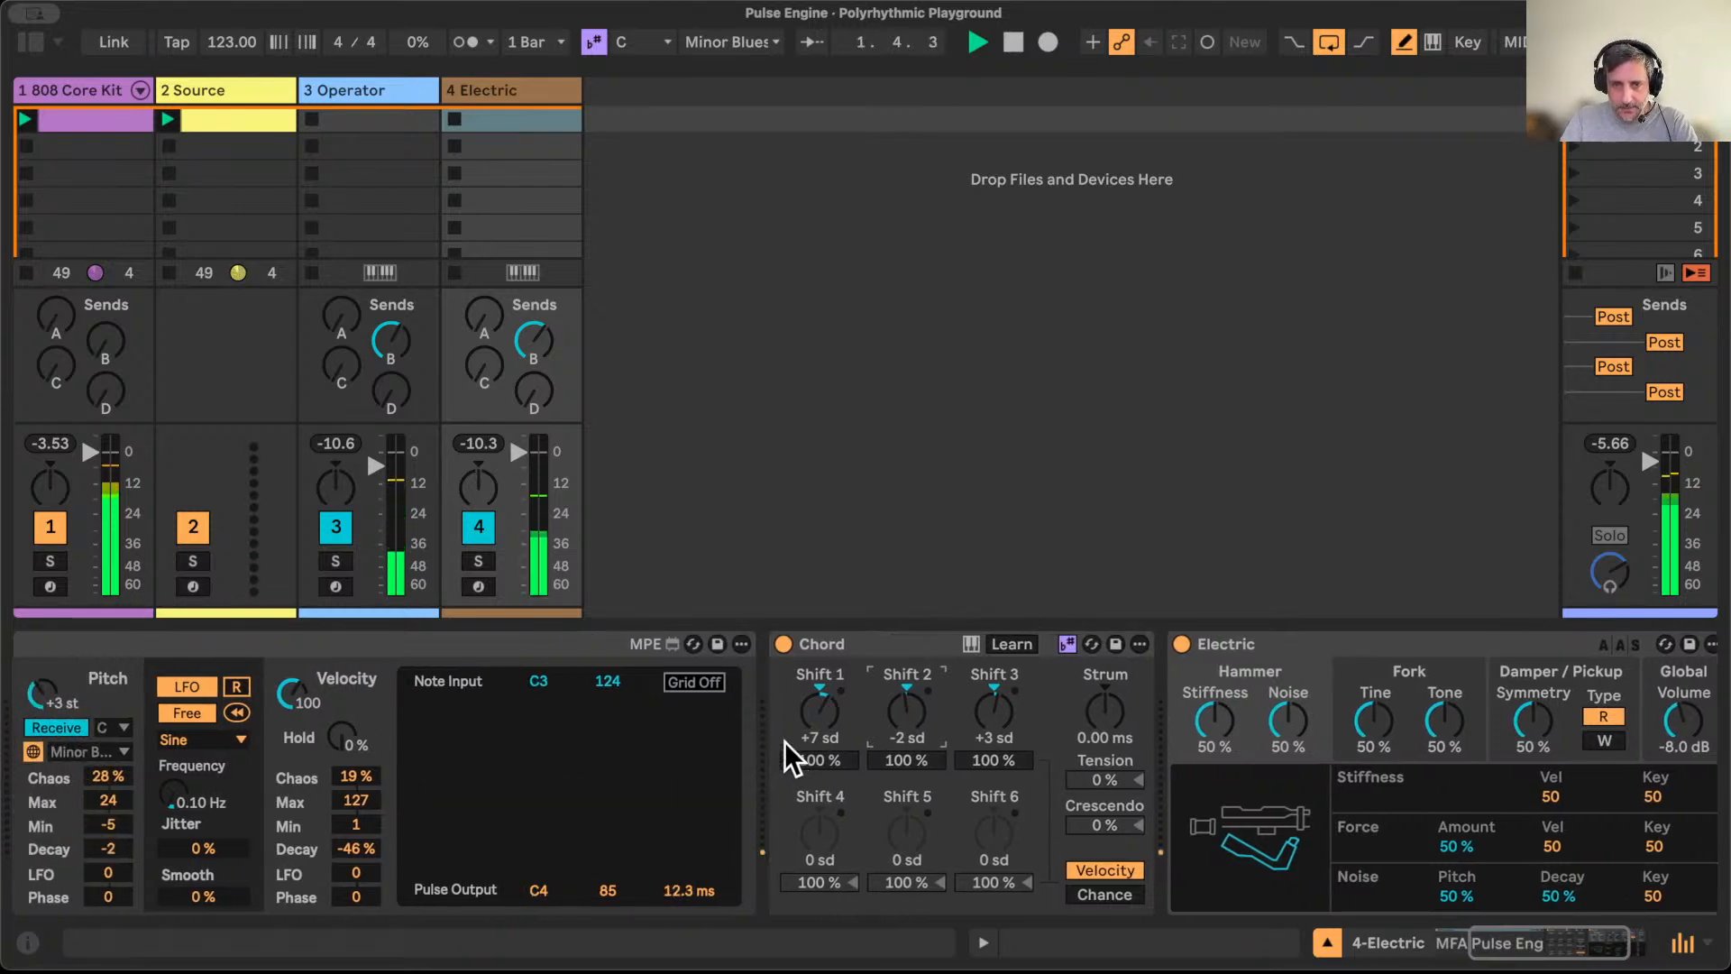
pyautogui.press('Up')
pyautogui.click(818, 709)
pyautogui.press('Down')
pyautogui.press('Down')
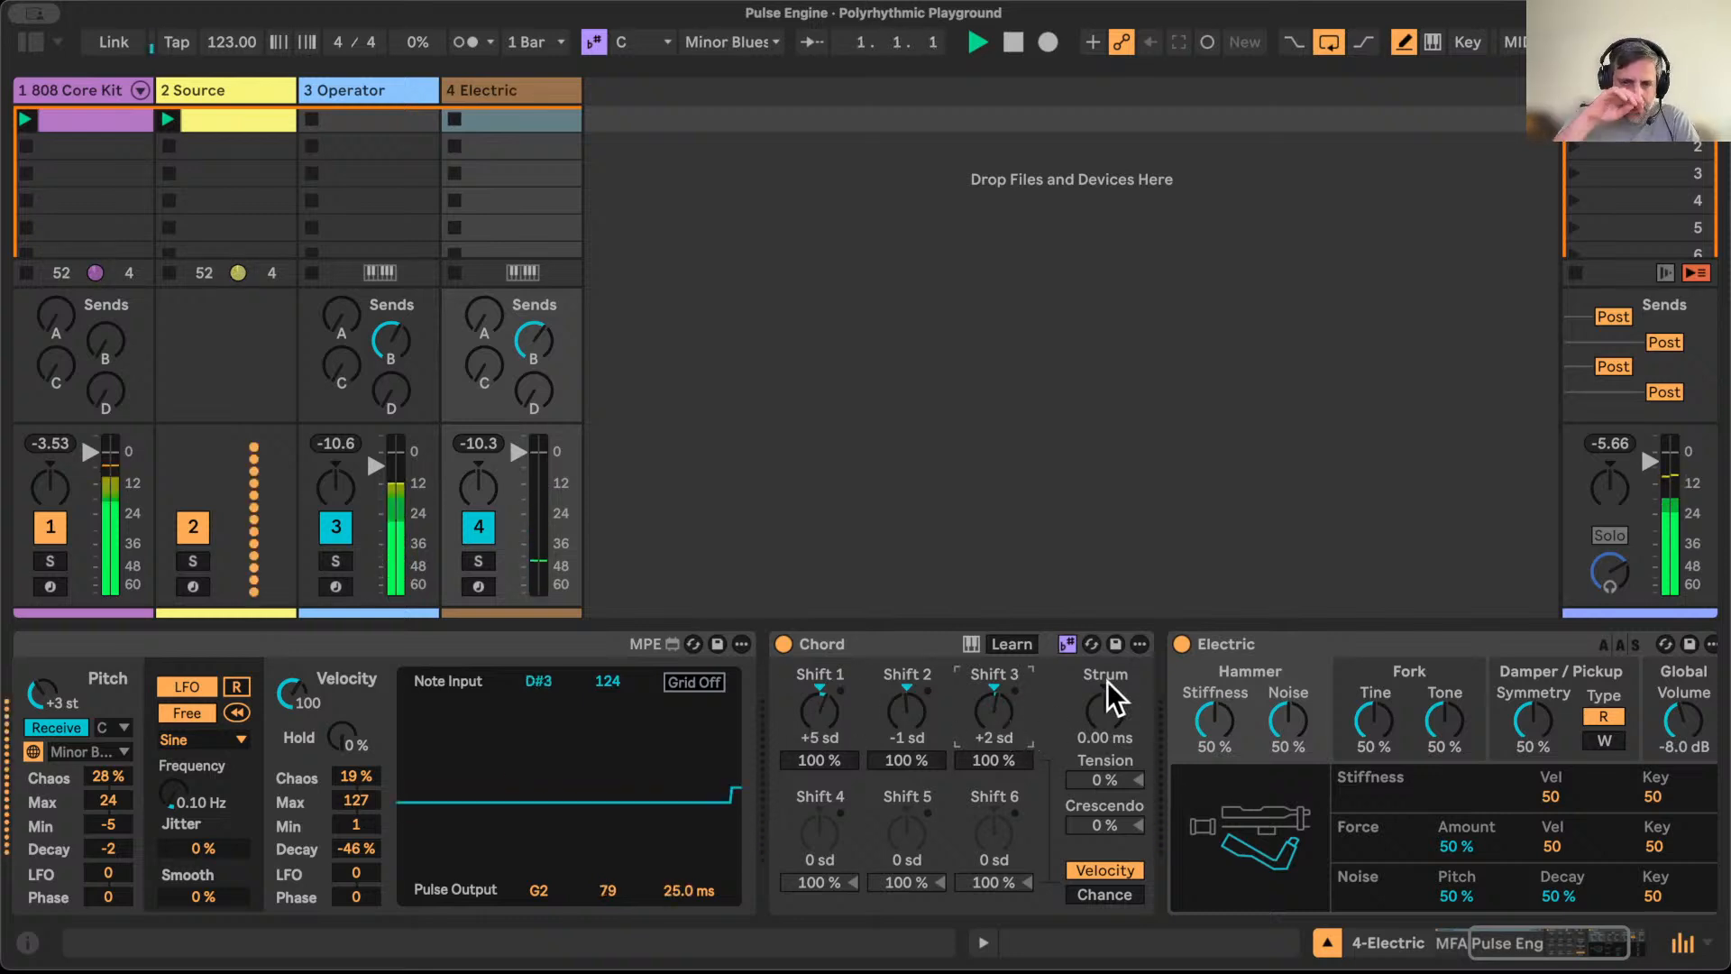
pyautogui.hscroll(-5, 959, 718)
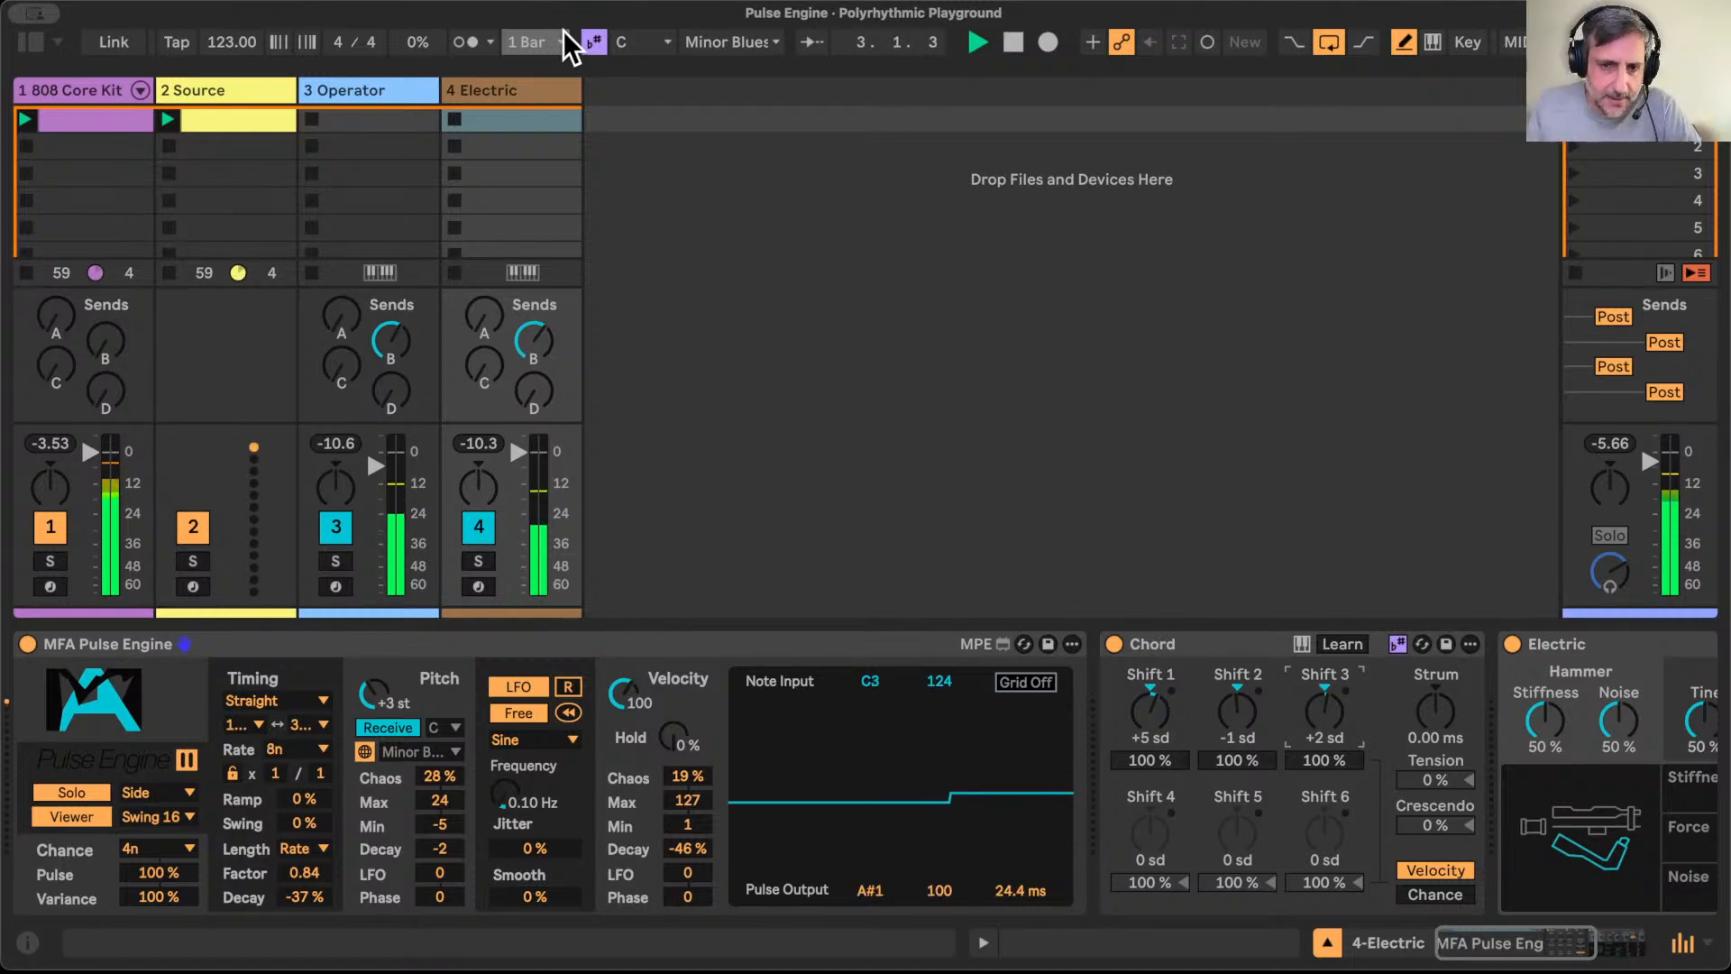
# Step: Stop the 808 Core Kit track's playing clip and delete the clip recorded in its second slot
pyautogui.click(512, 101)
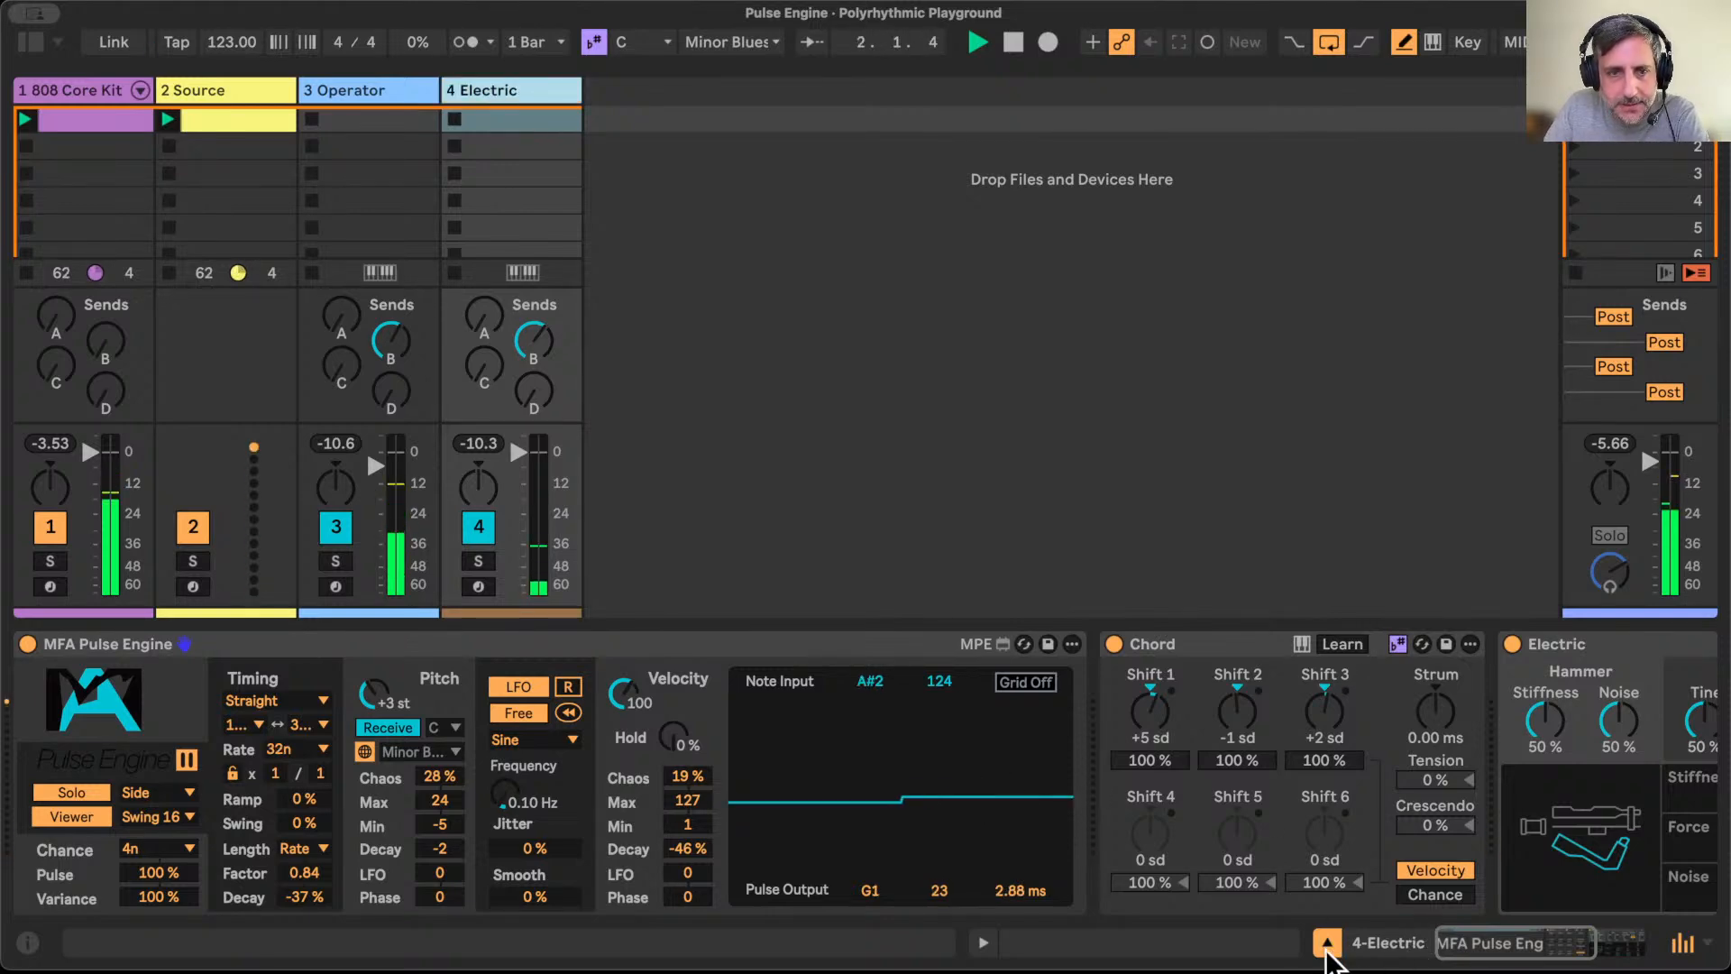
pyautogui.click(1327, 942)
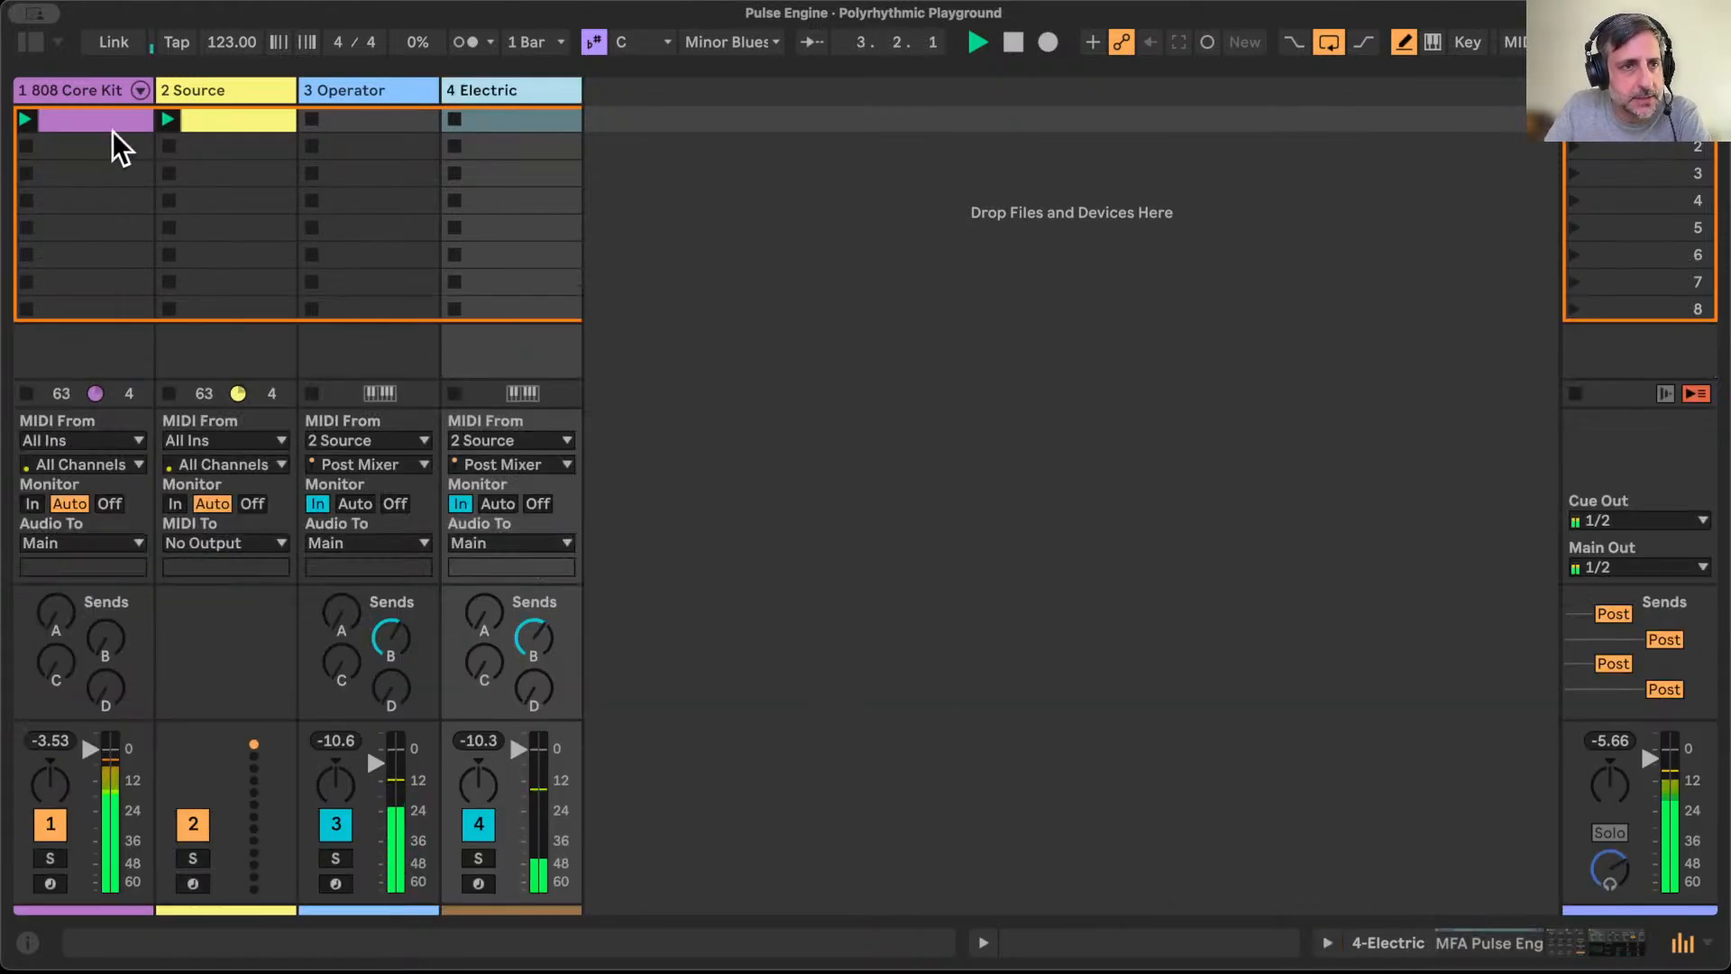
pyautogui.click(26, 145)
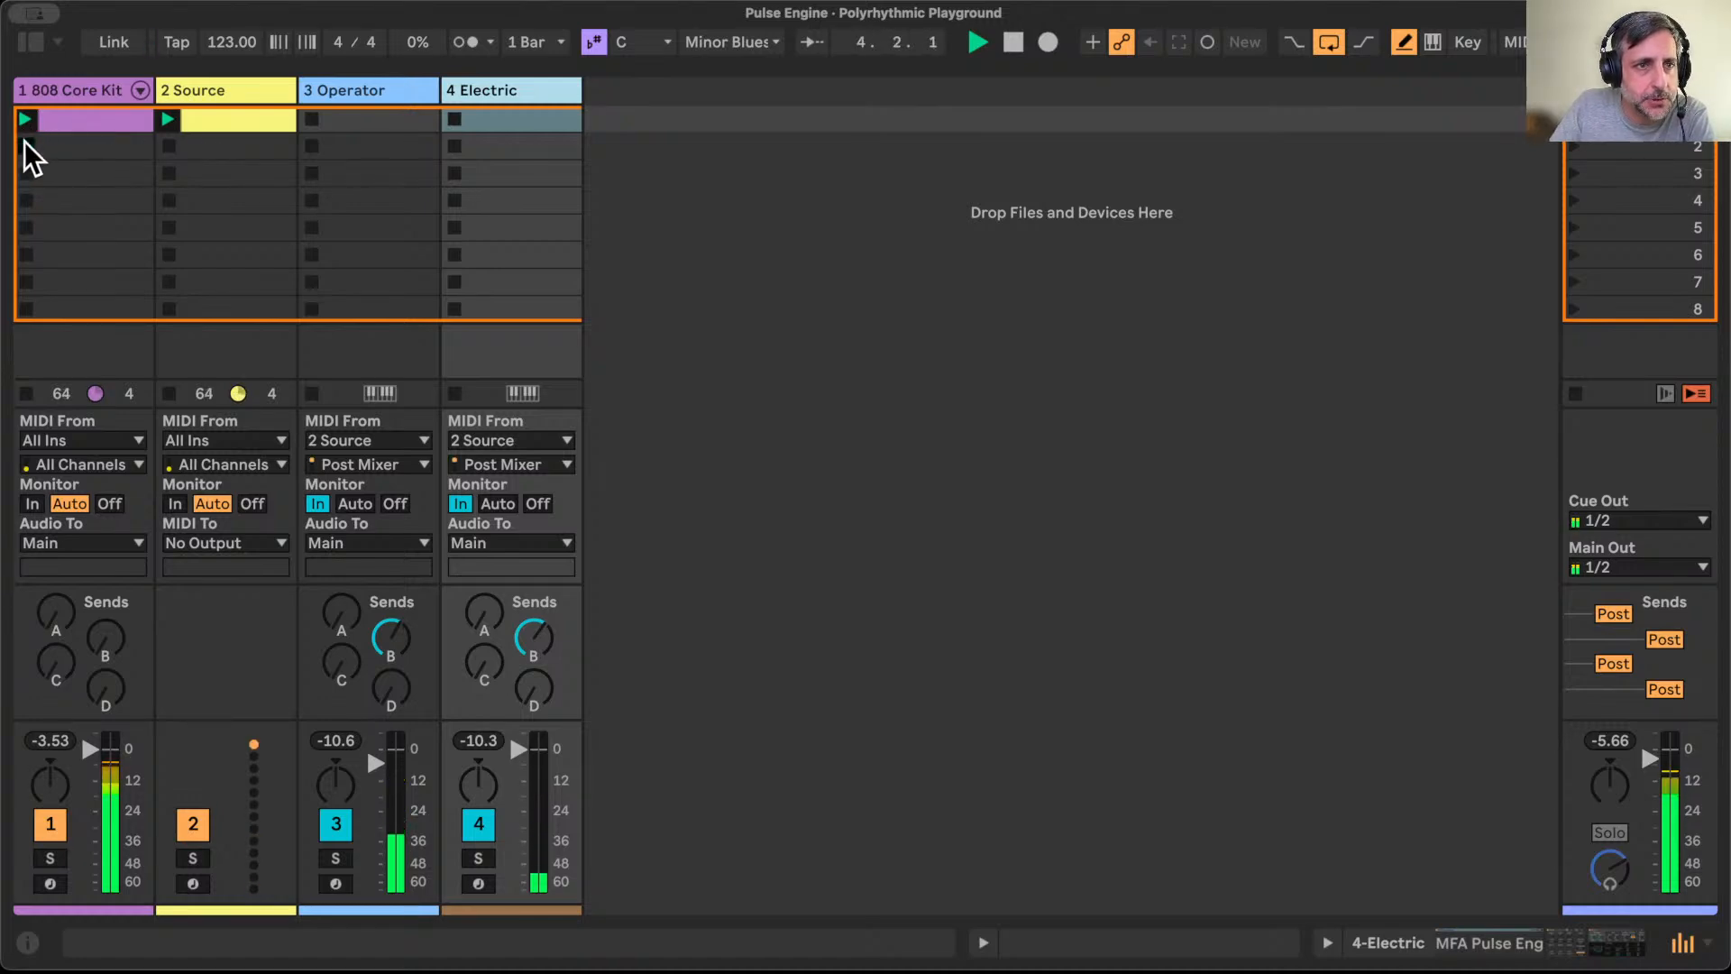
pyautogui.doubleClick(53, 85)
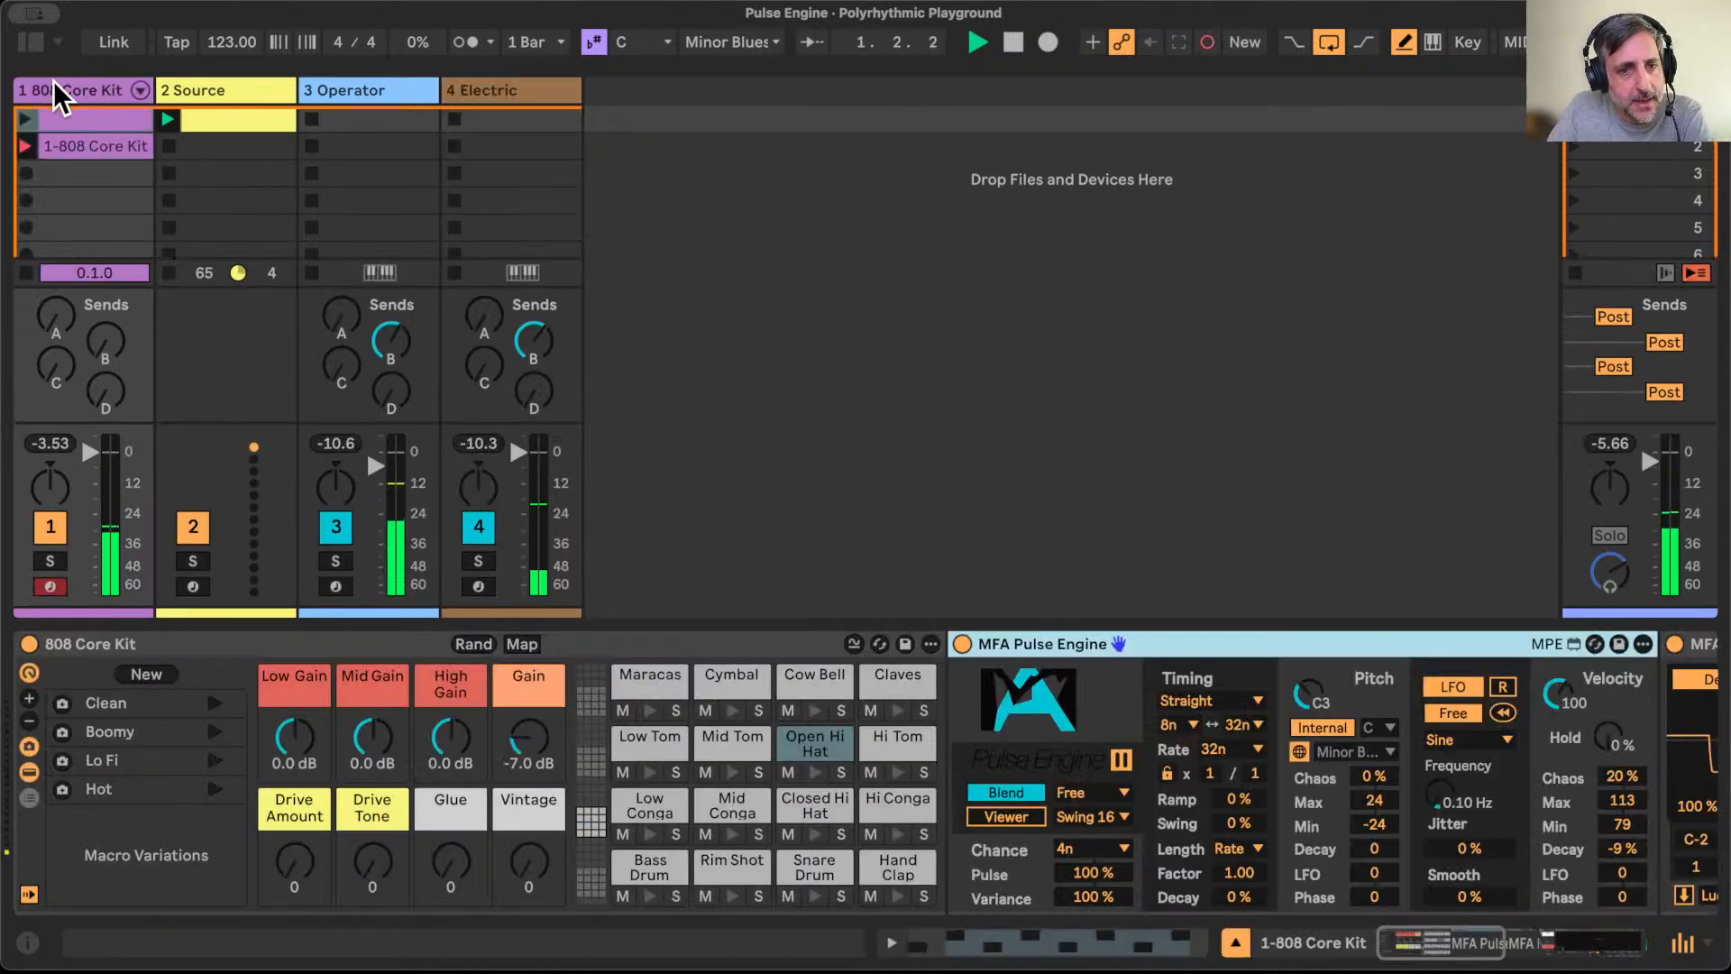
pyautogui.click(73, 141)
pyautogui.press('Delete')
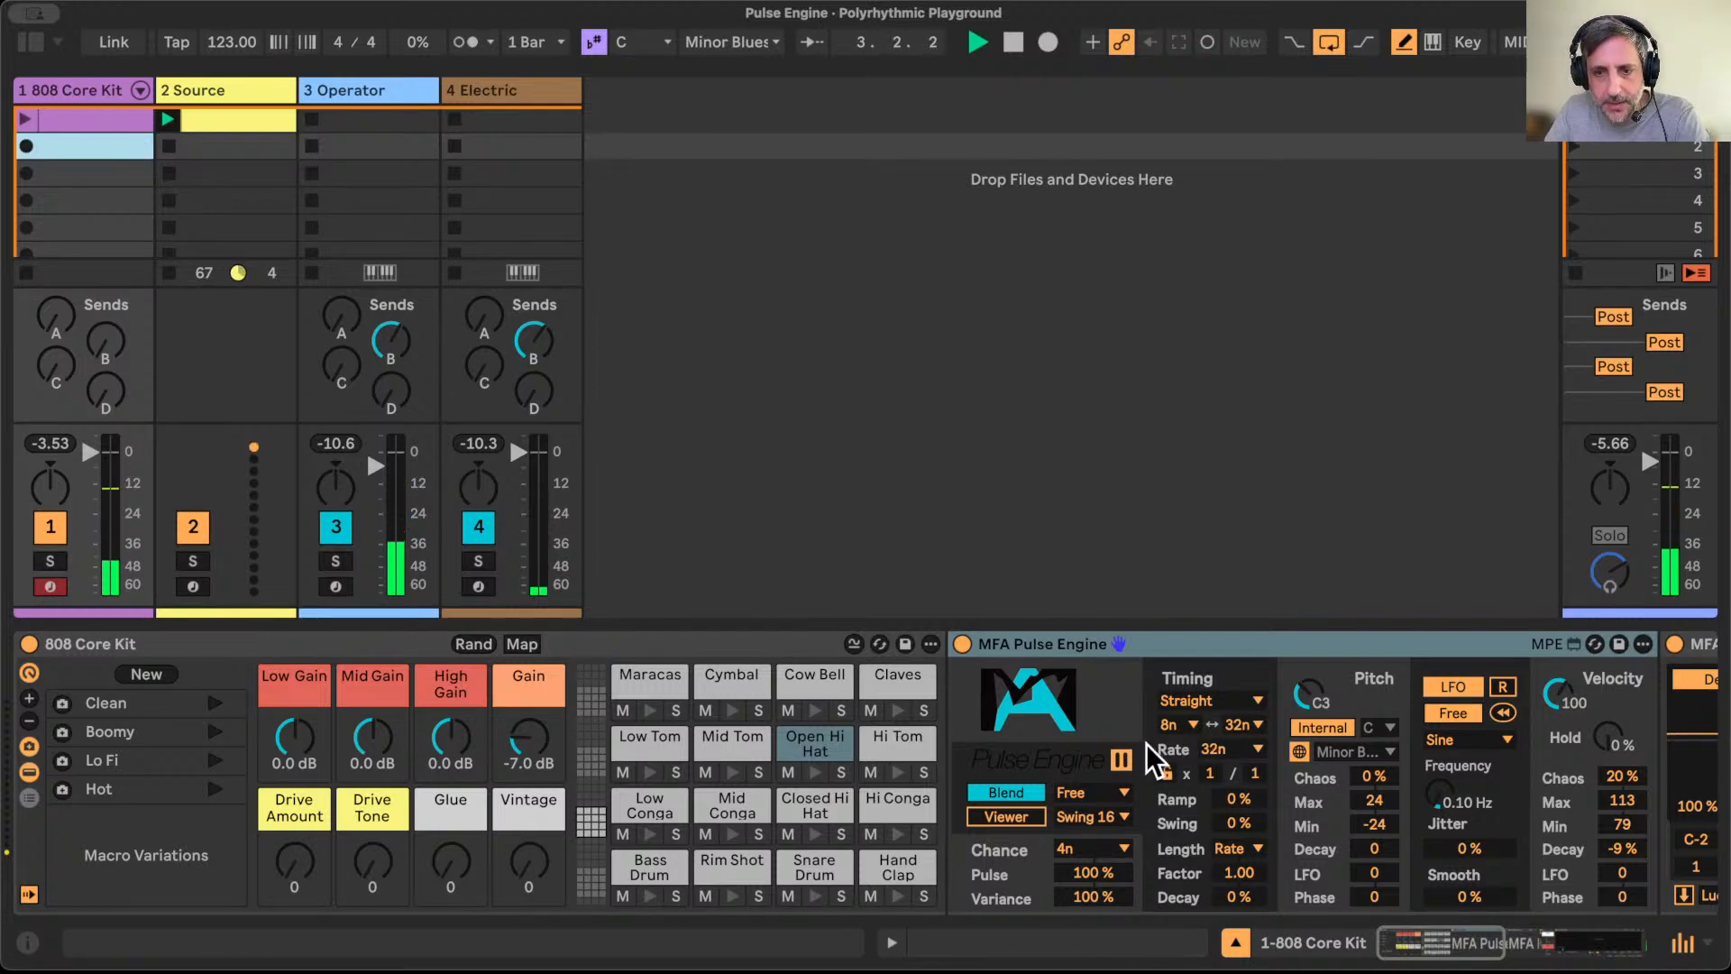
# Step: Pause the MFA Pulse Engine on the 808 Core Kit track
pyautogui.click(1122, 760)
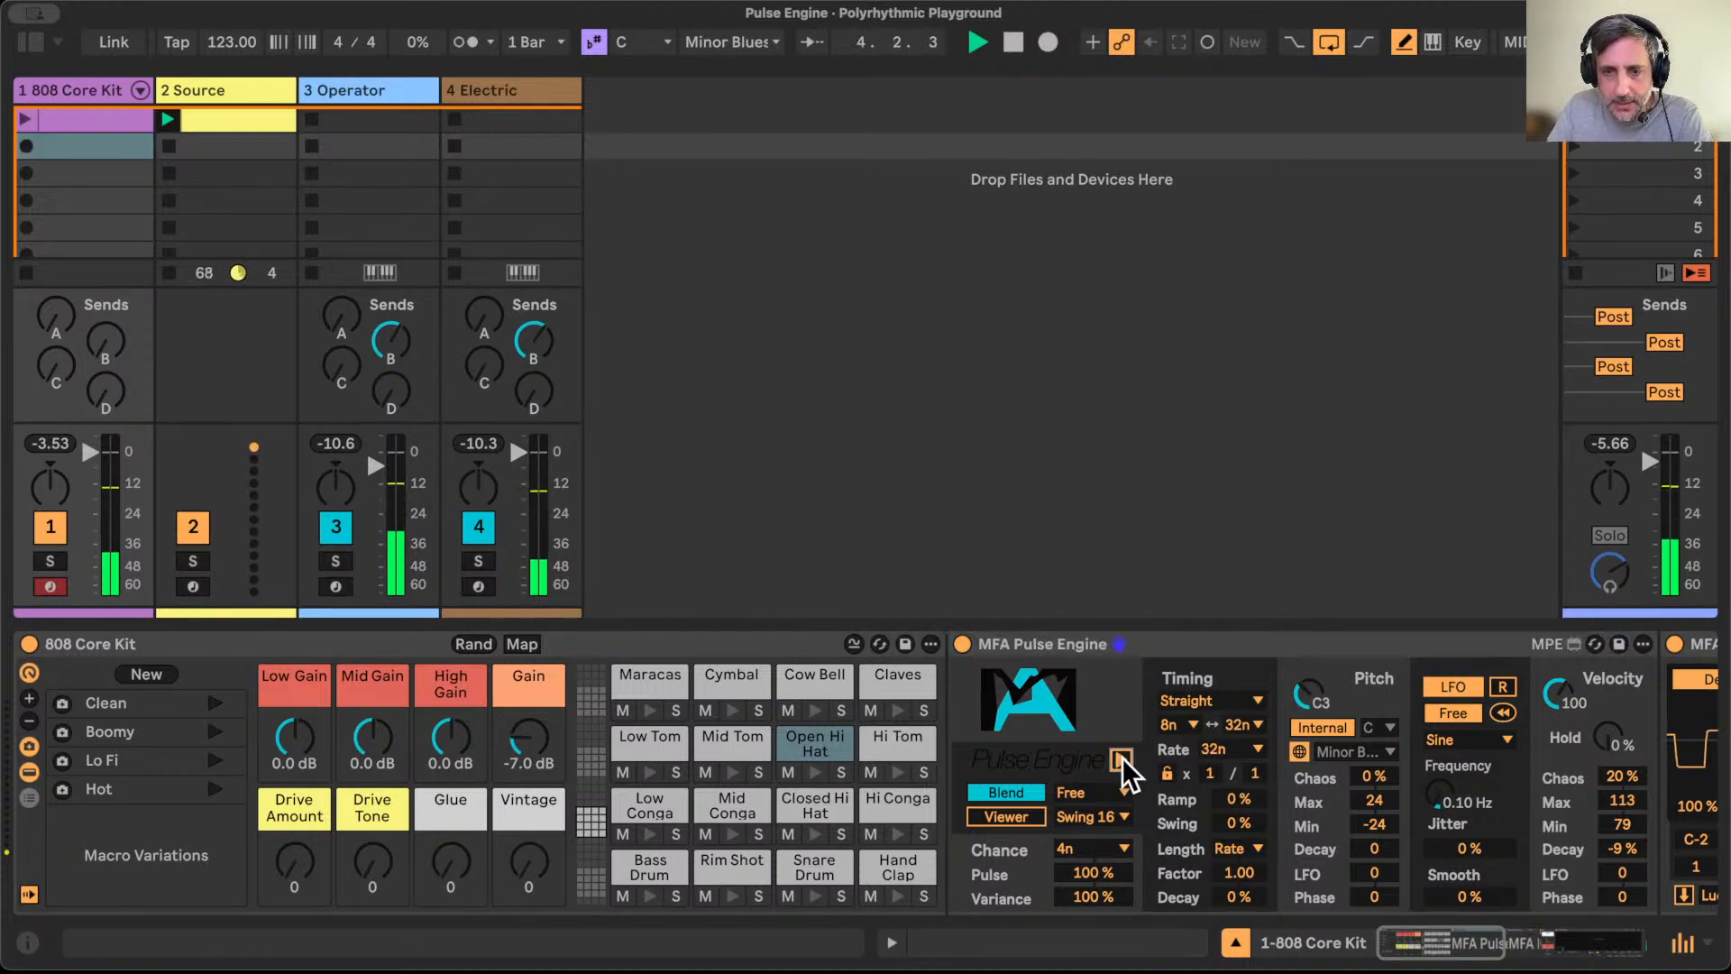
pyautogui.hscroll(5, 1107, 693)
pyautogui.hscroll(3, 1107, 705)
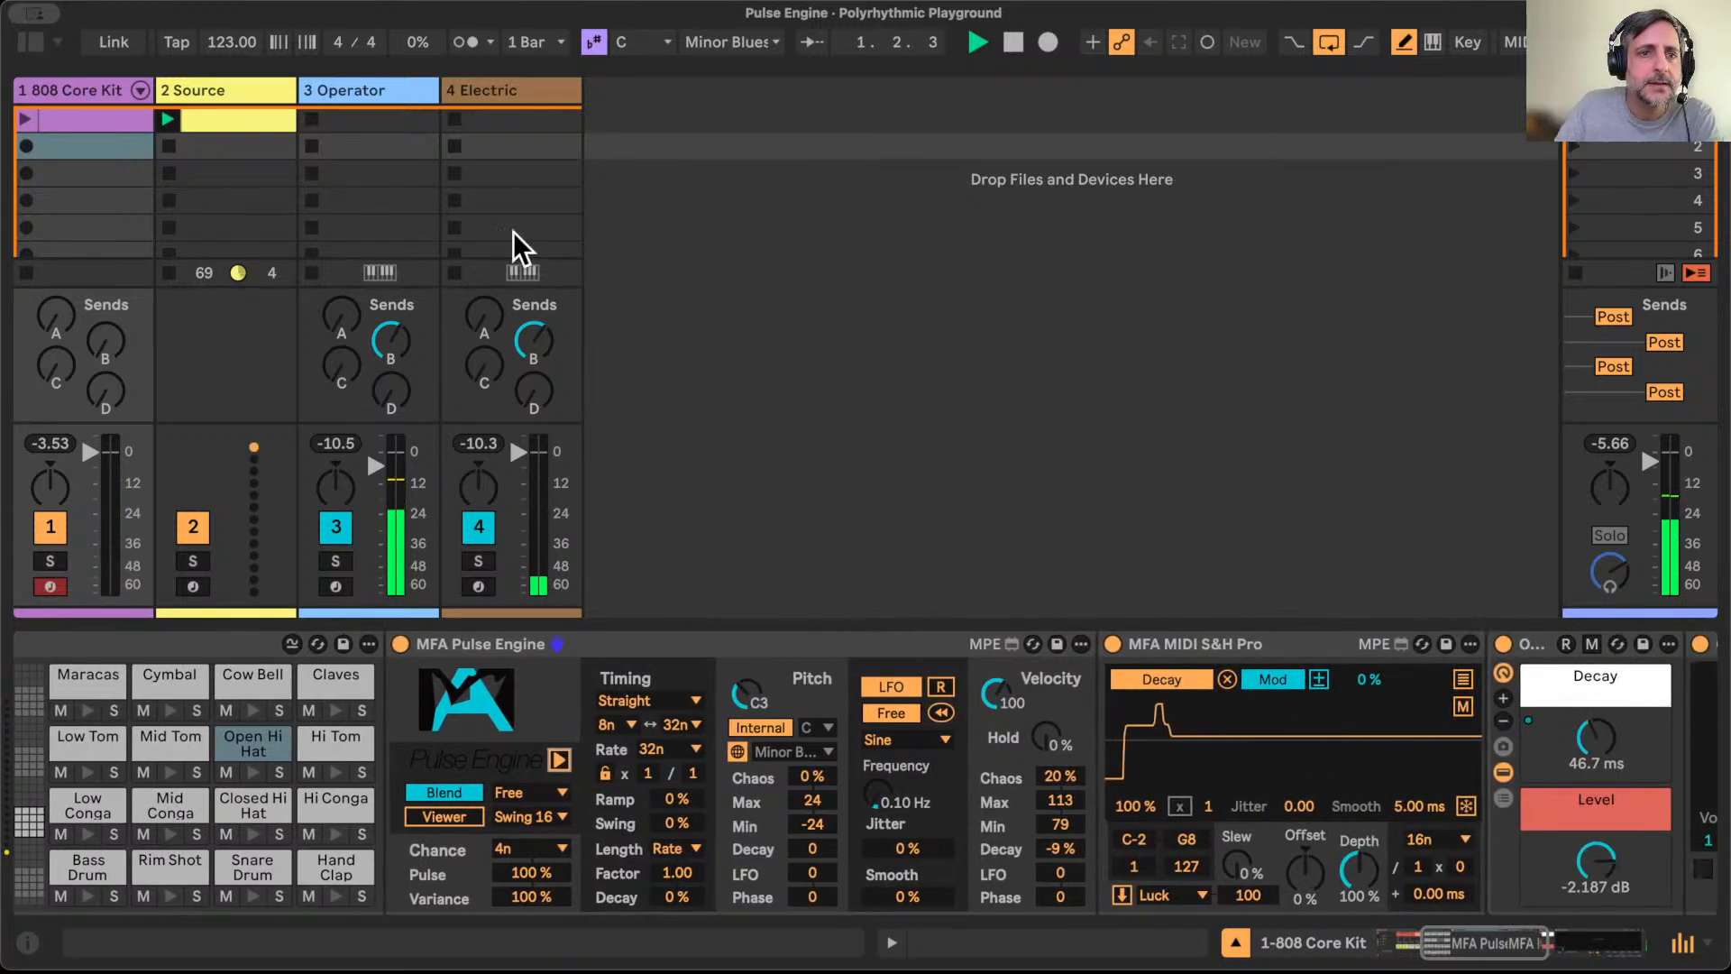
# Step: Add the Wavetable instrument from the browser as a new MIDI track after Electric
pyautogui.click(30, 41)
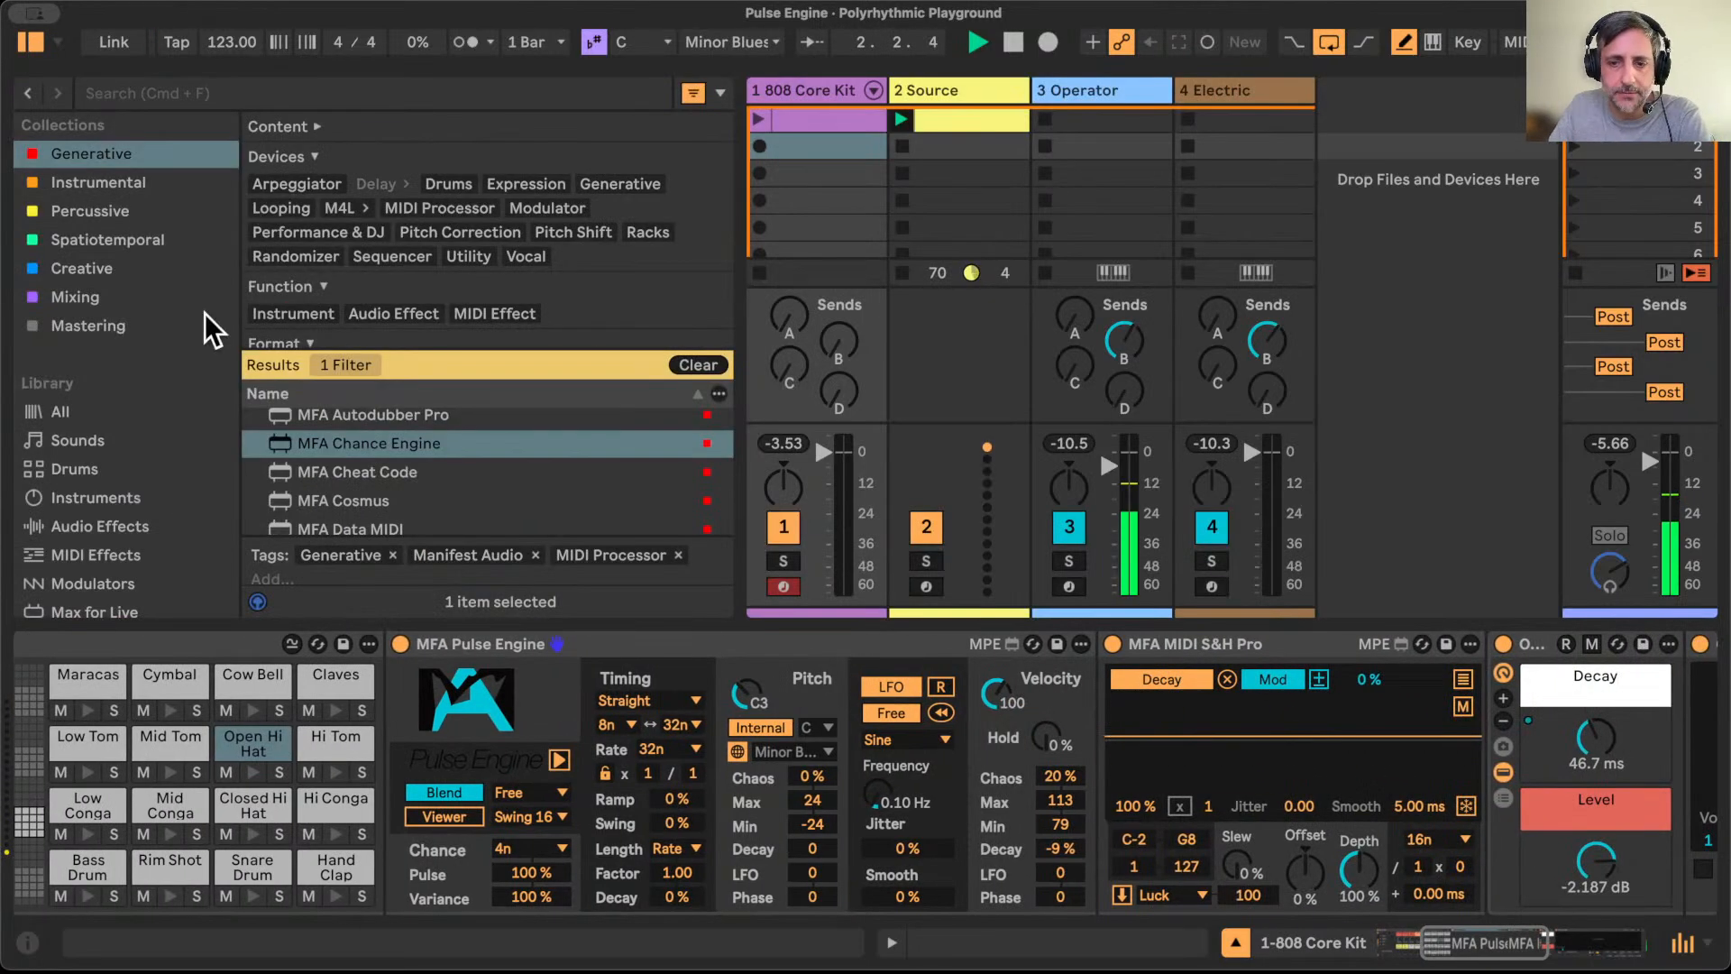
pyautogui.click(1235, 942)
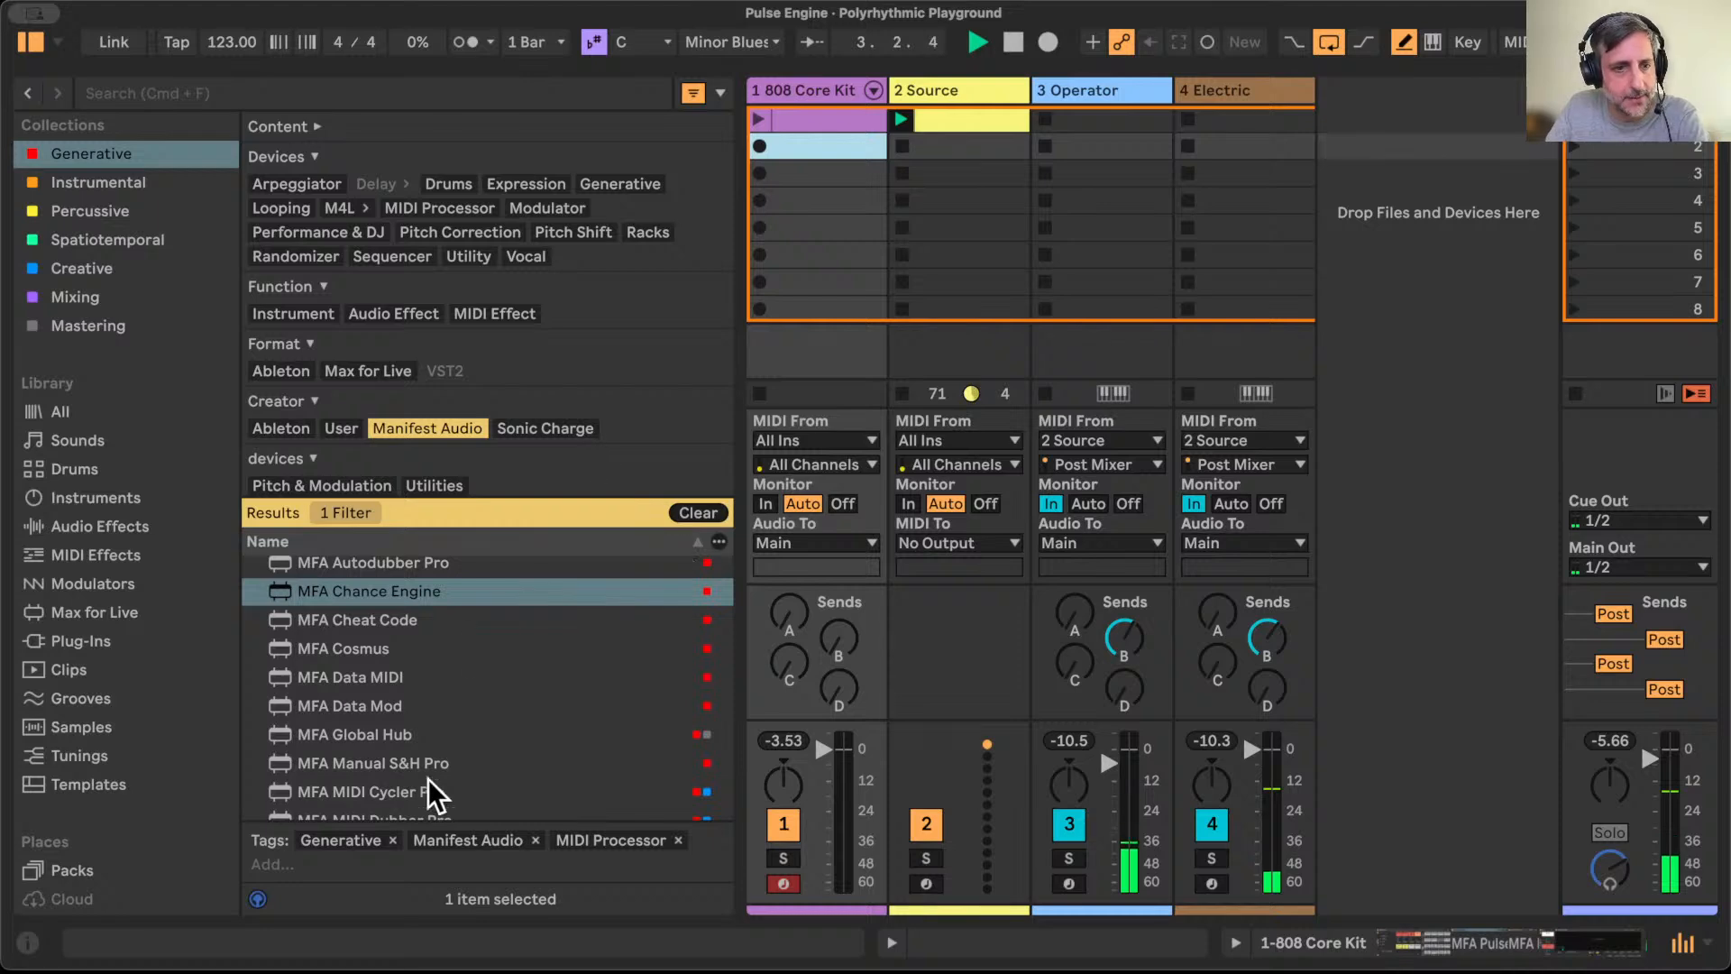
pyautogui.click(106, 497)
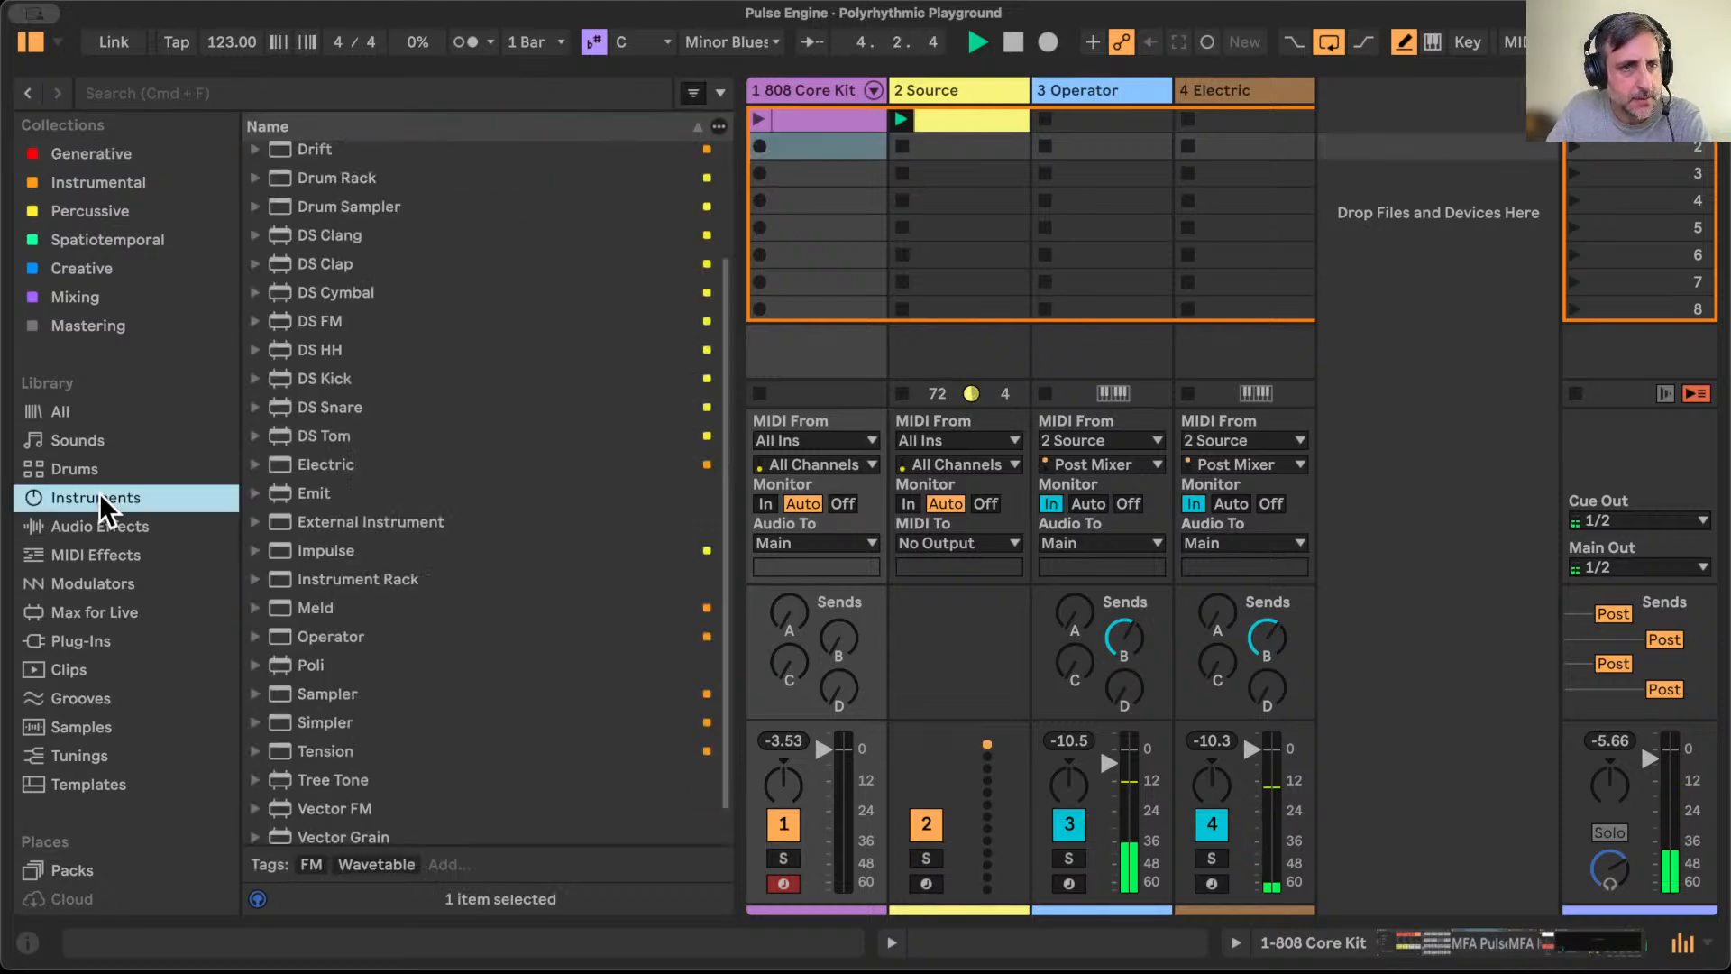
pyautogui.moveTo(298, 827); pyautogui.dragTo(1370, 146)
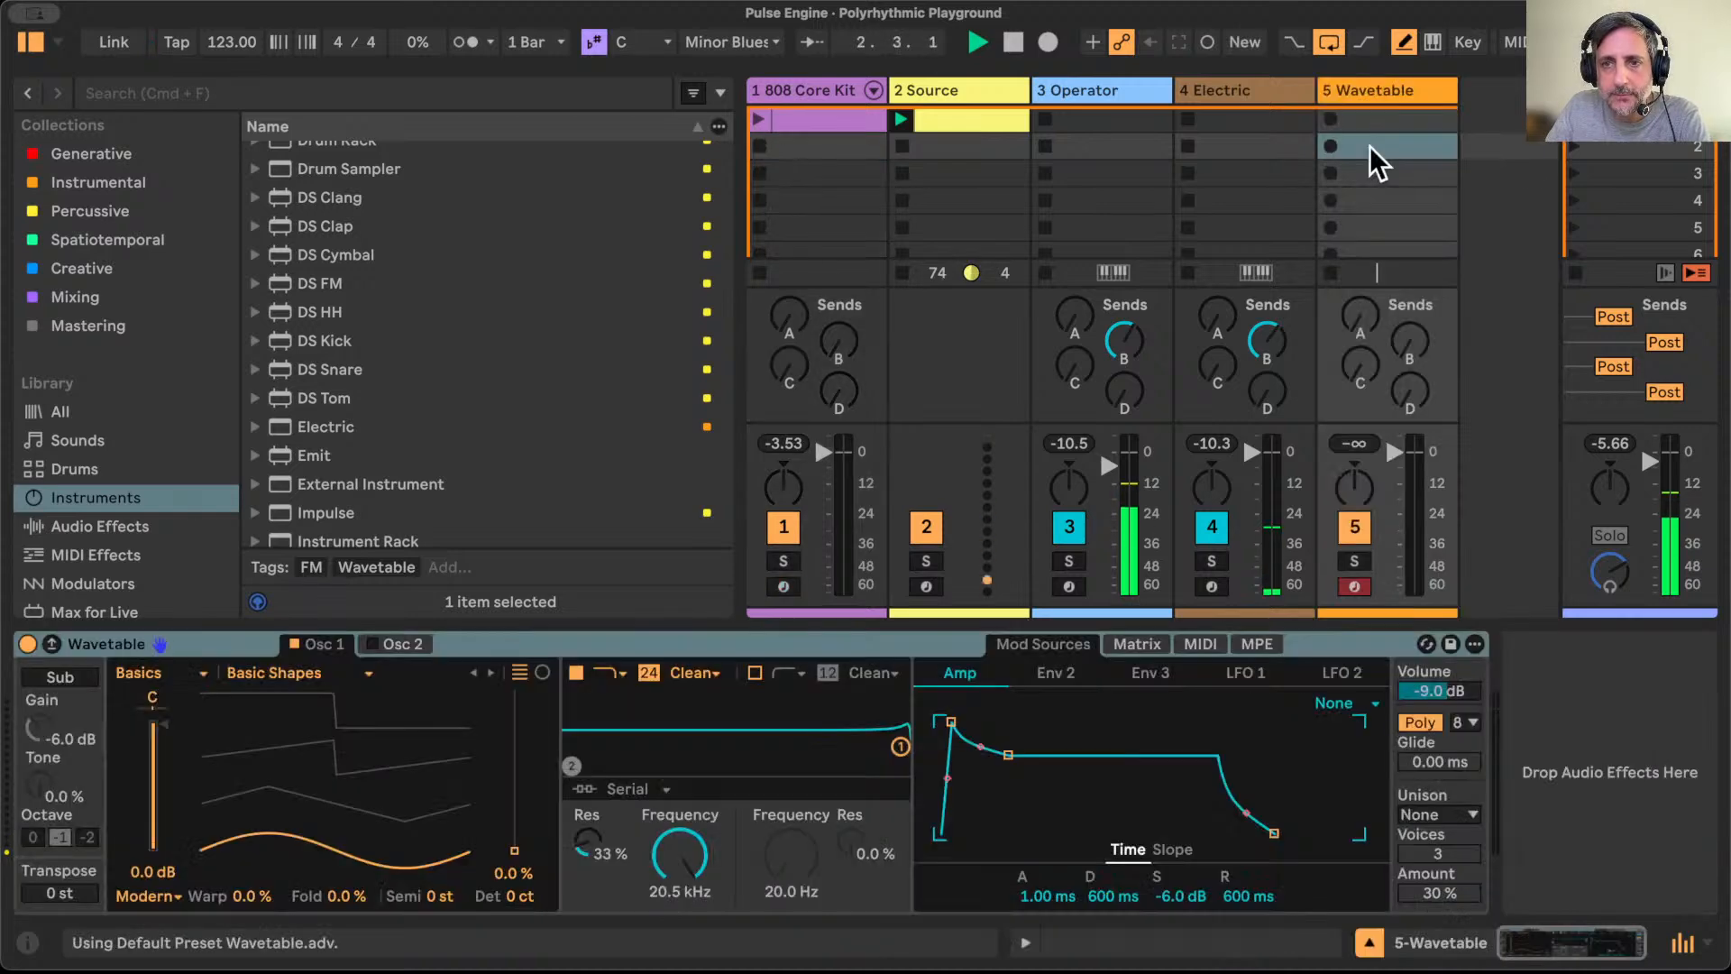
# Step: Create a clip in the Wavetable track's first slot and enter a C3, Eb3, F#3, Bb3 chord at 1.1.1, showing only scale notes
pyautogui.doubleClick(1387, 119)
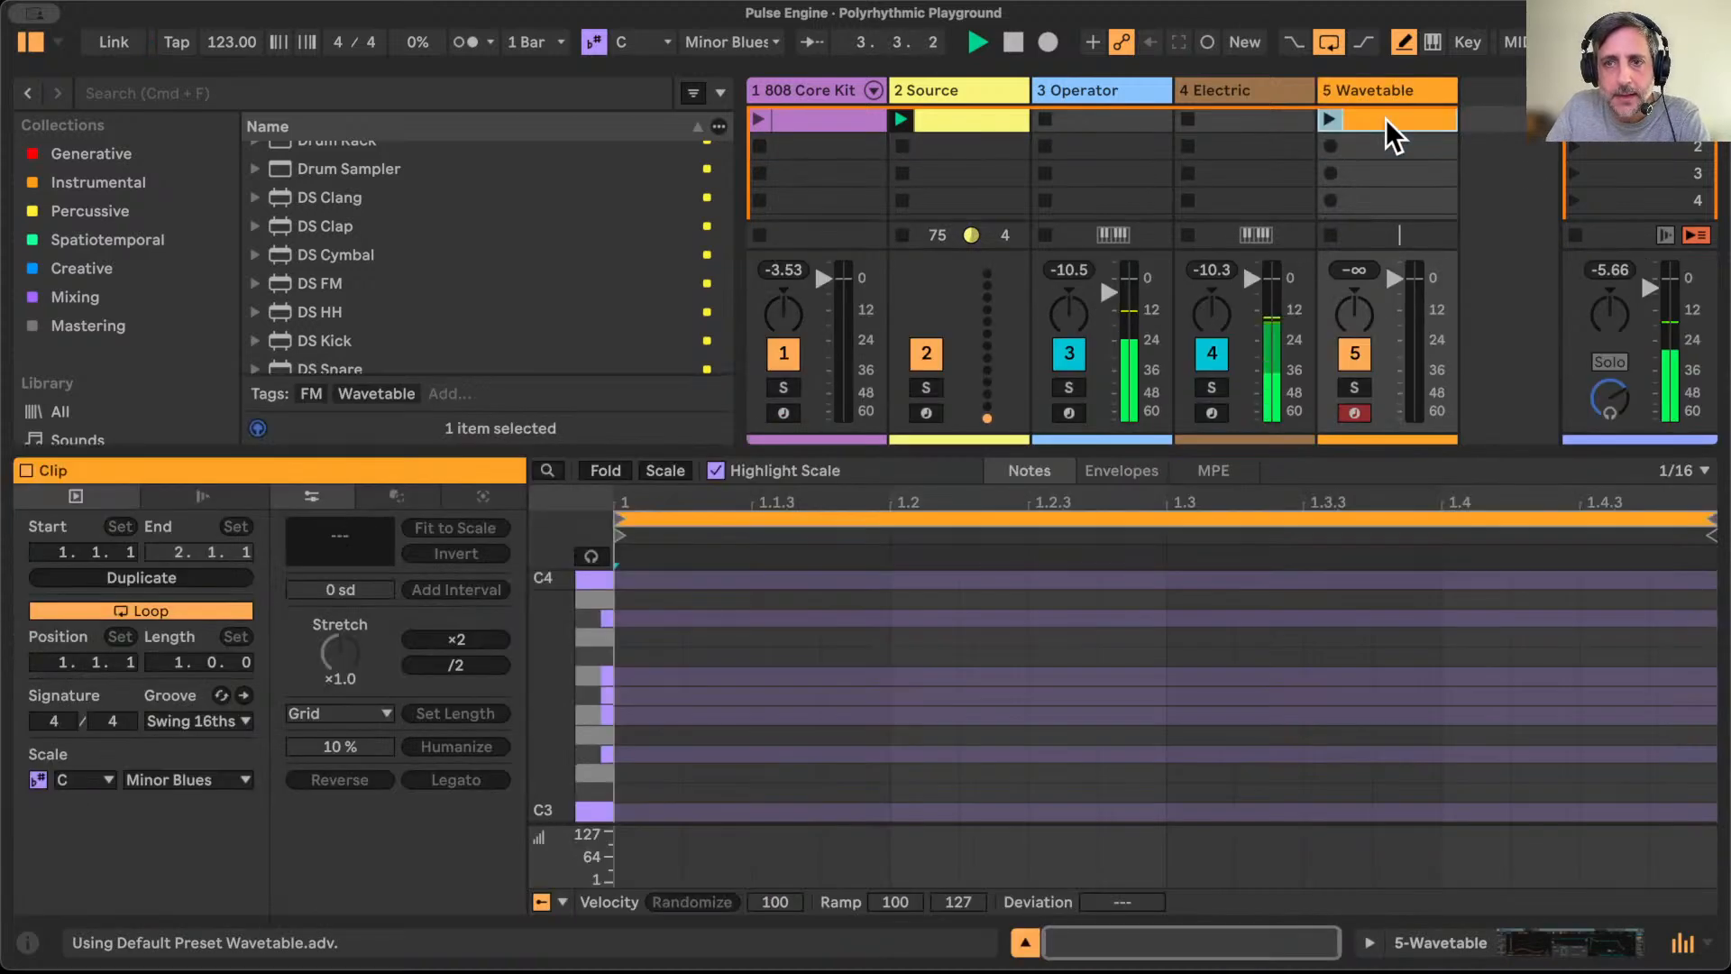
pyautogui.moveTo(952, 448); pyautogui.dragTo(937, 266)
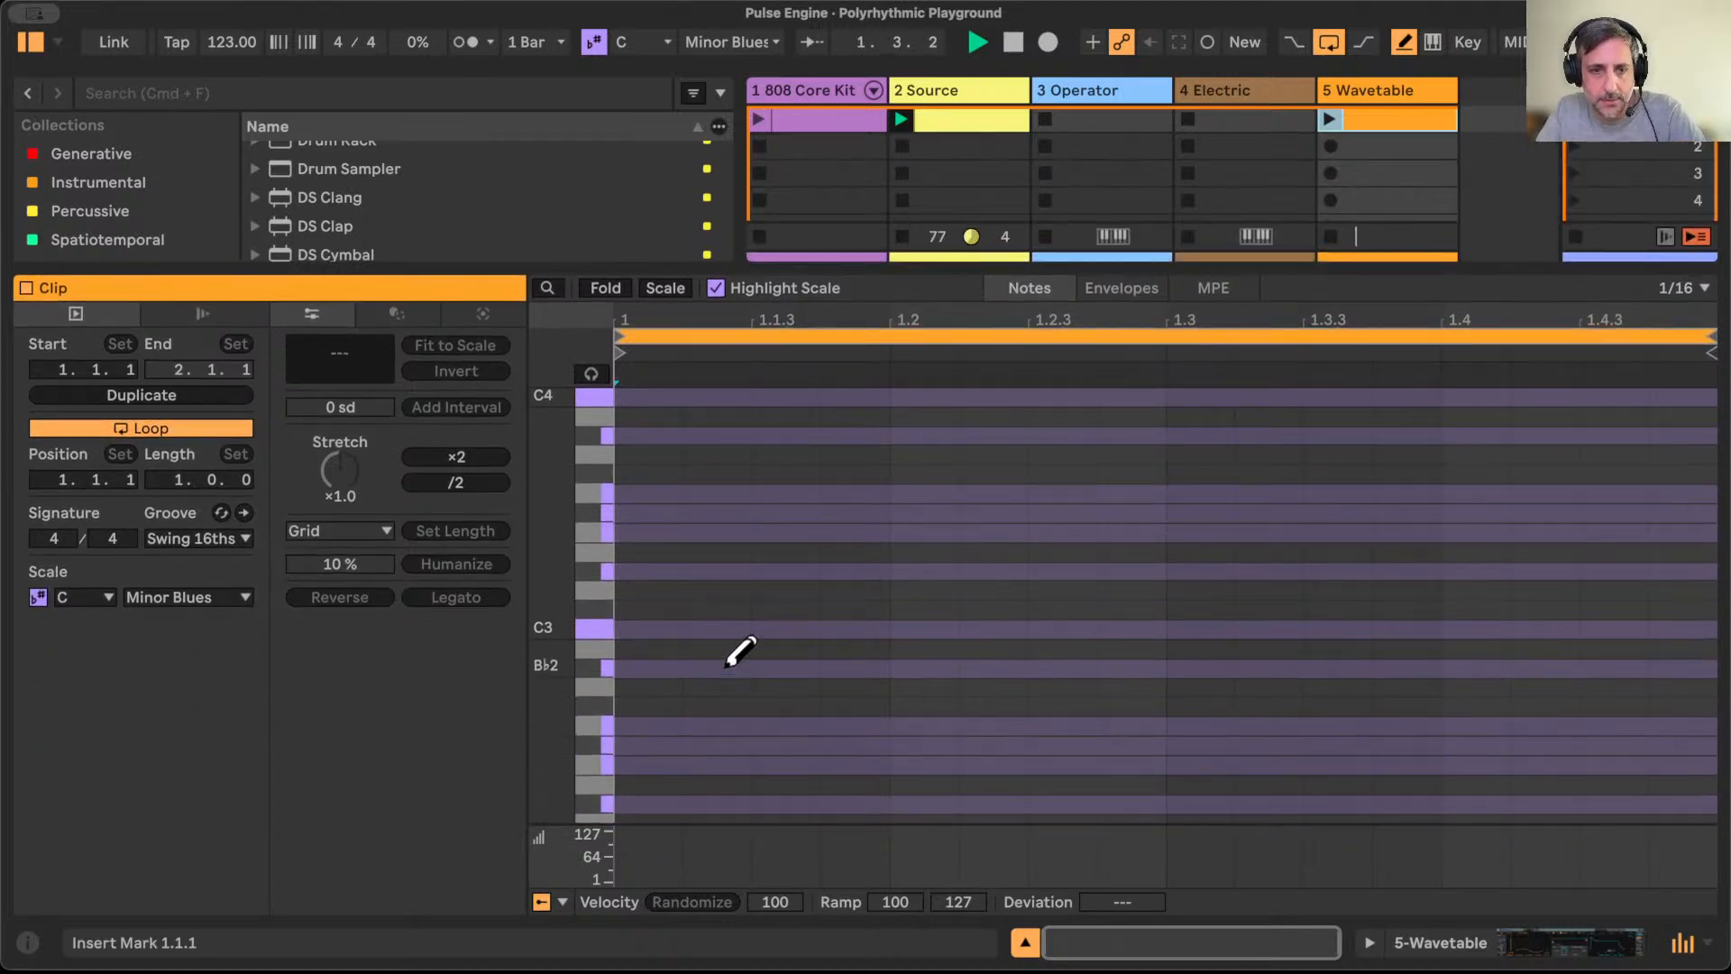
pyautogui.click(655, 287)
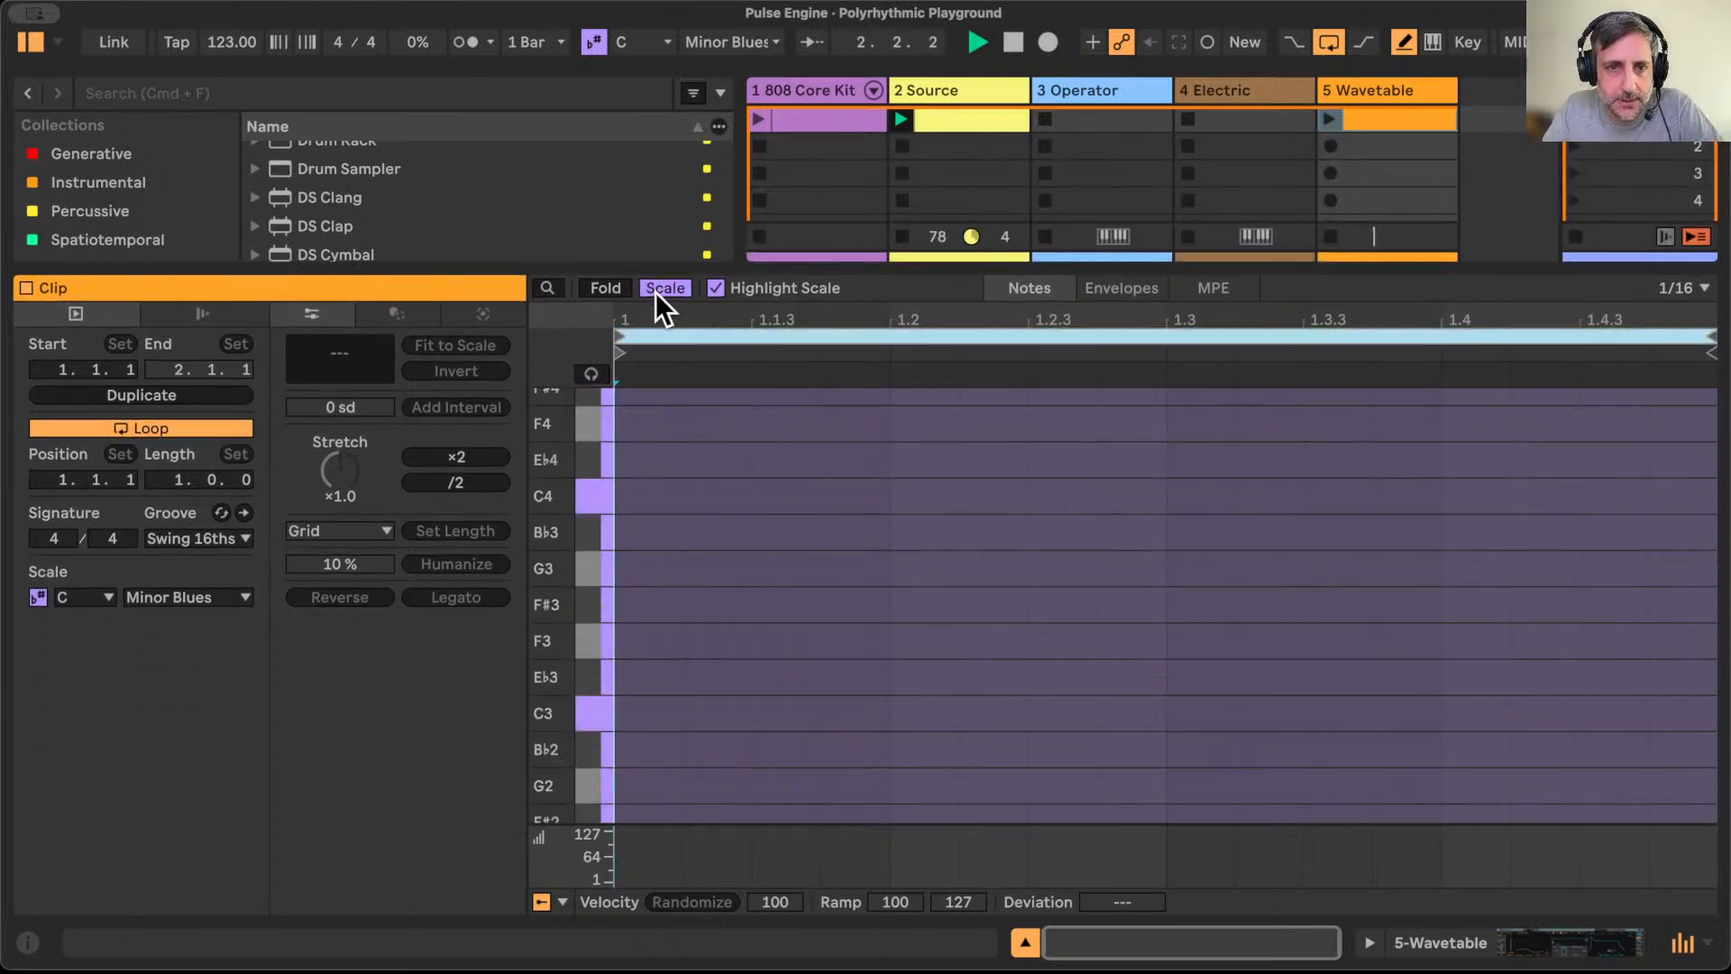
pyautogui.click(643, 711)
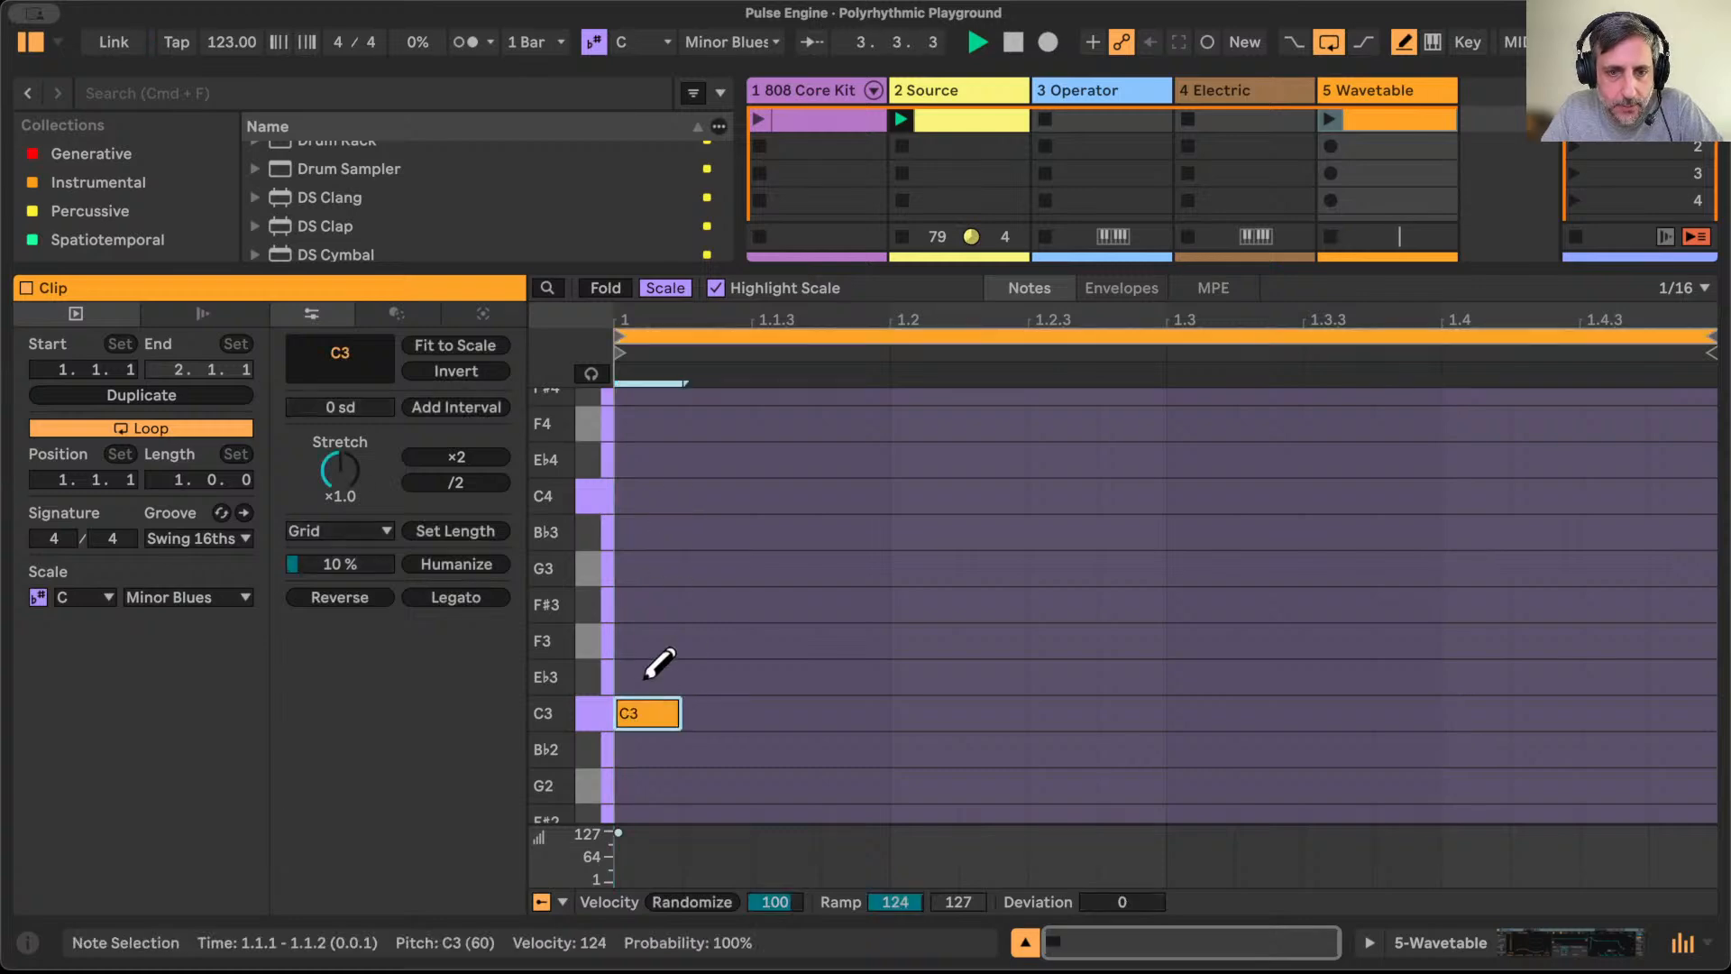
pyautogui.click(645, 676)
pyautogui.click(647, 603)
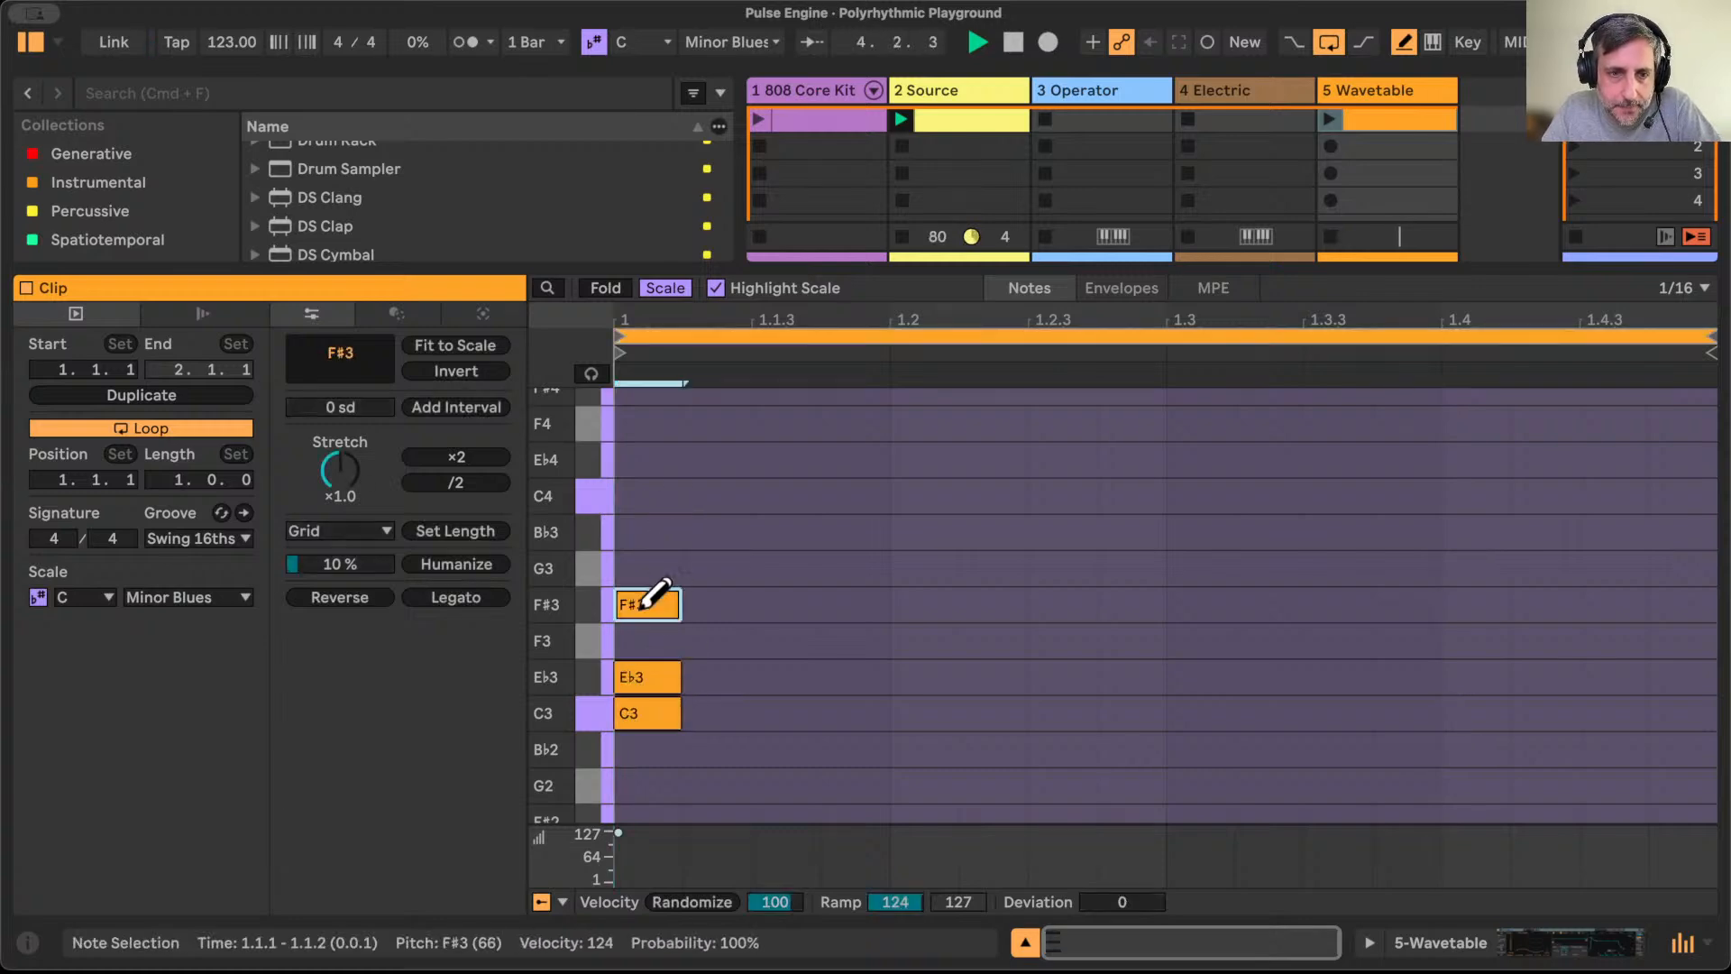
pyautogui.click(649, 531)
# Step: Lengthen all four chord notes in the Wavetable clip to three beats
pyautogui.moveTo(635, 468); pyautogui.dragTo(692, 888)
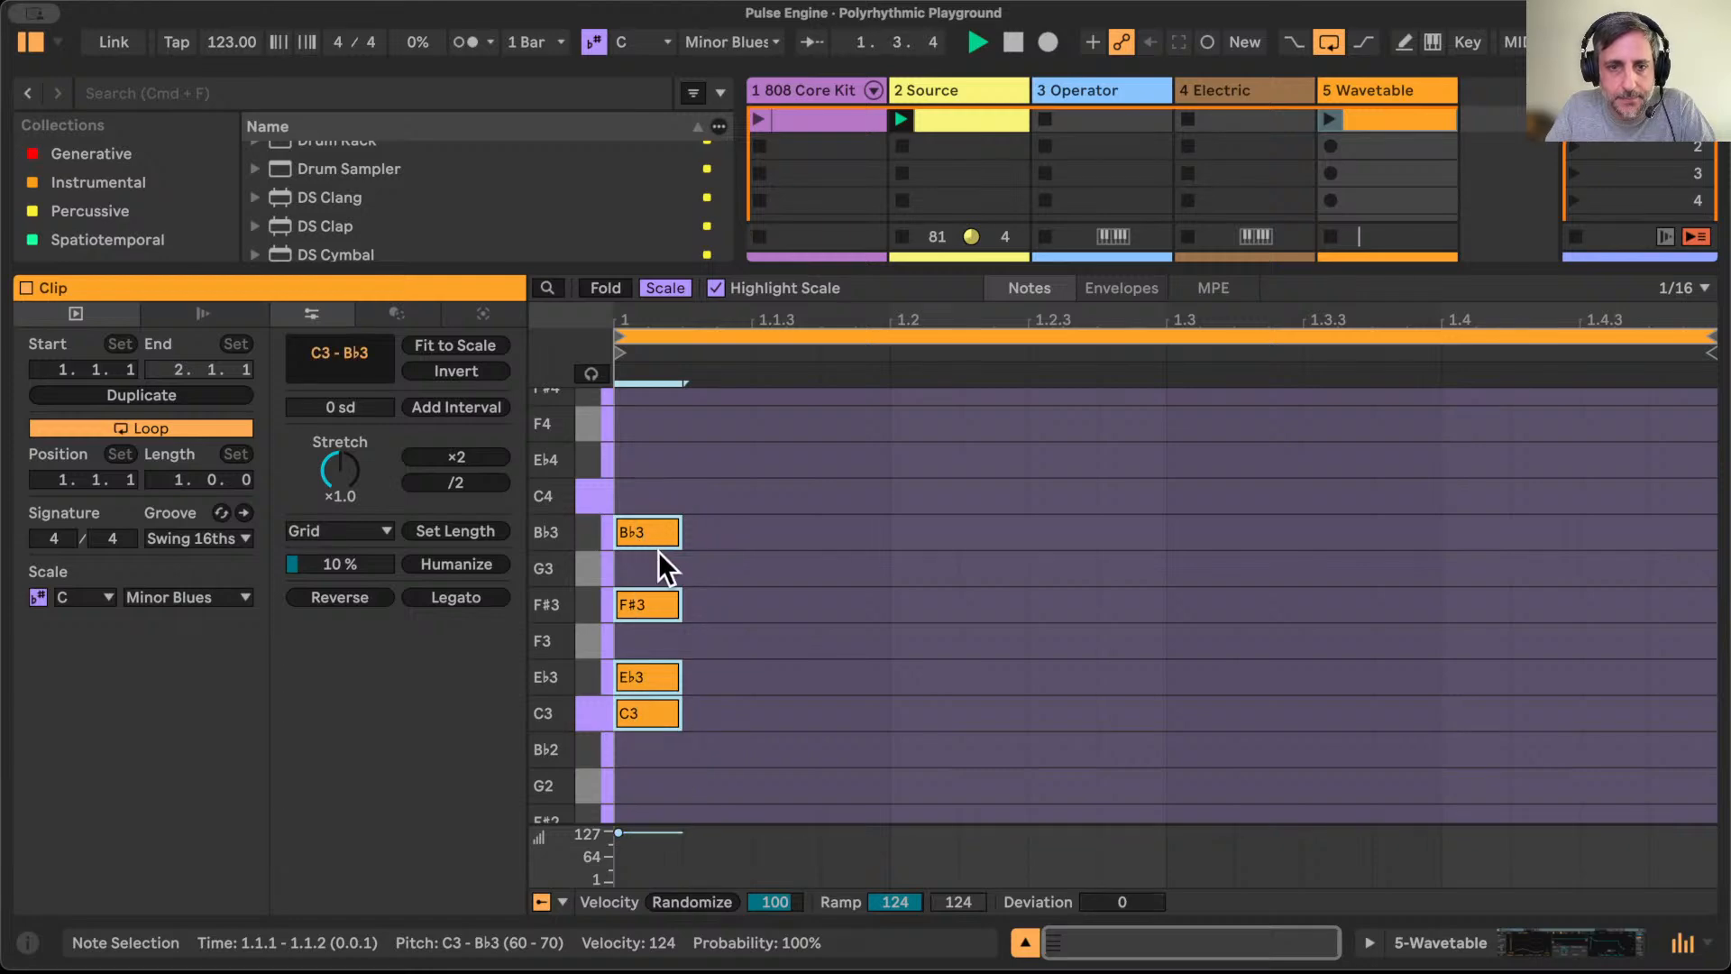
pyautogui.click(674, 518)
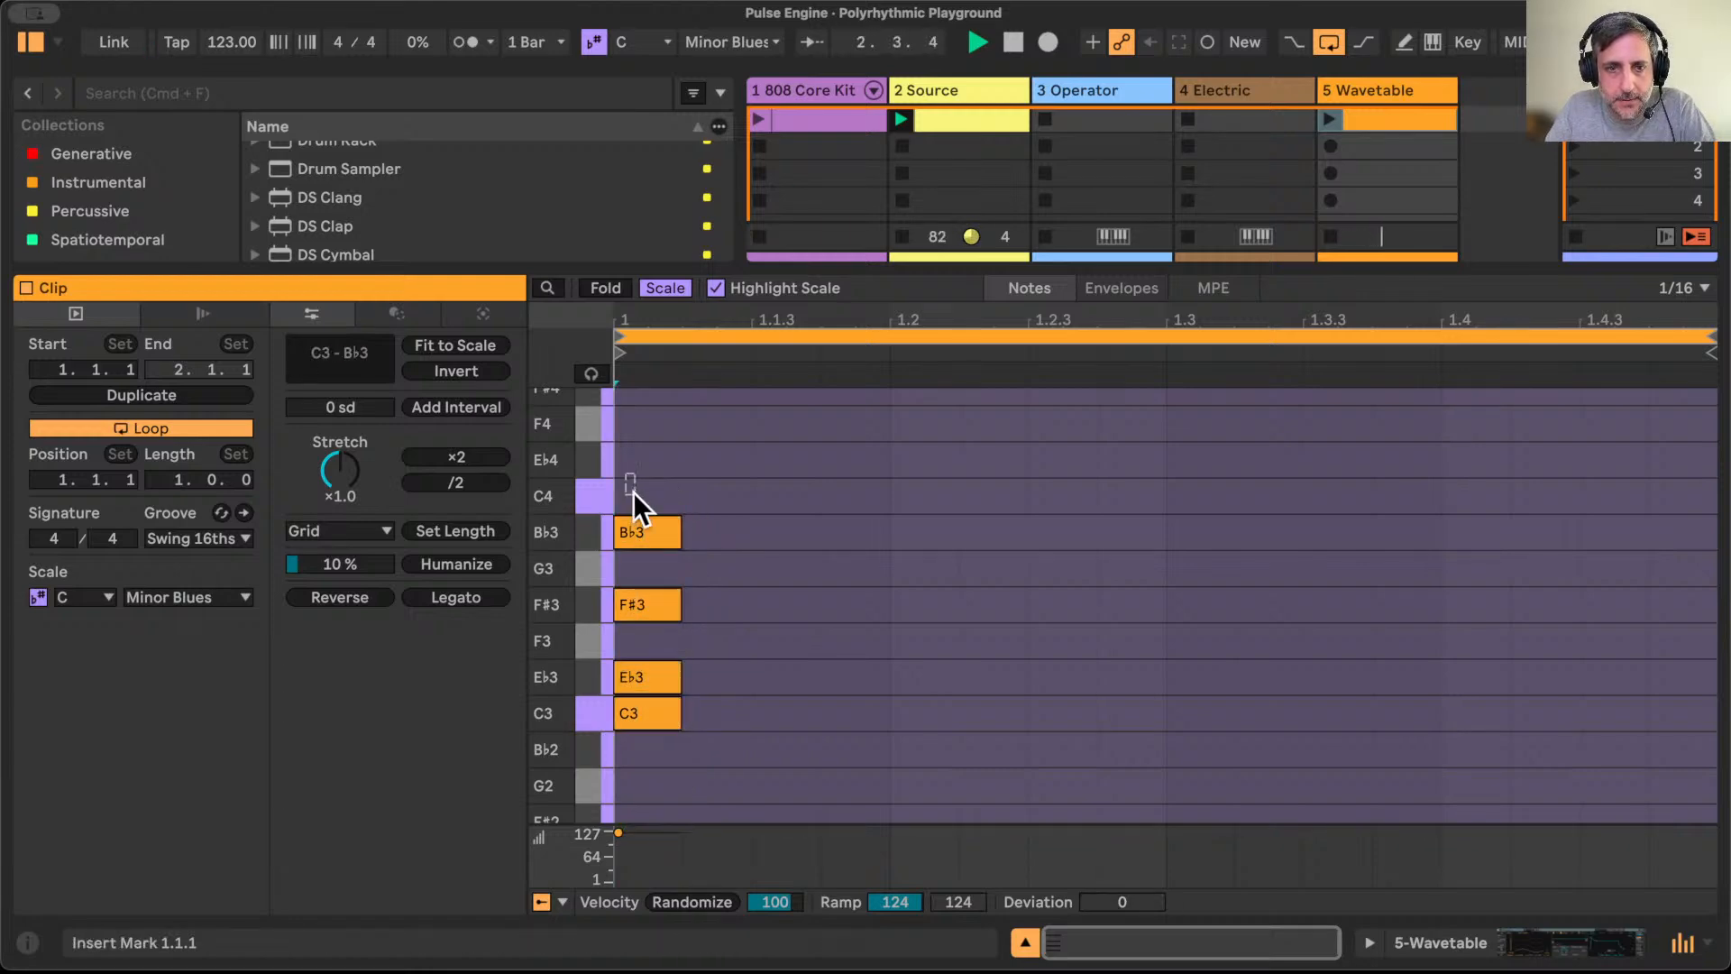
pyautogui.moveTo(627, 478); pyautogui.dragTo(669, 808)
pyautogui.moveTo(678, 534); pyautogui.dragTo(1440, 541)
# Step: Set the Wavetable clip to loop from 1.1.4 to 1.3.4 and launch it
pyautogui.moveTo(1704, 330); pyautogui.dragTo(1372, 335)
pyautogui.moveTo(627, 335); pyautogui.dragTo(822, 336)
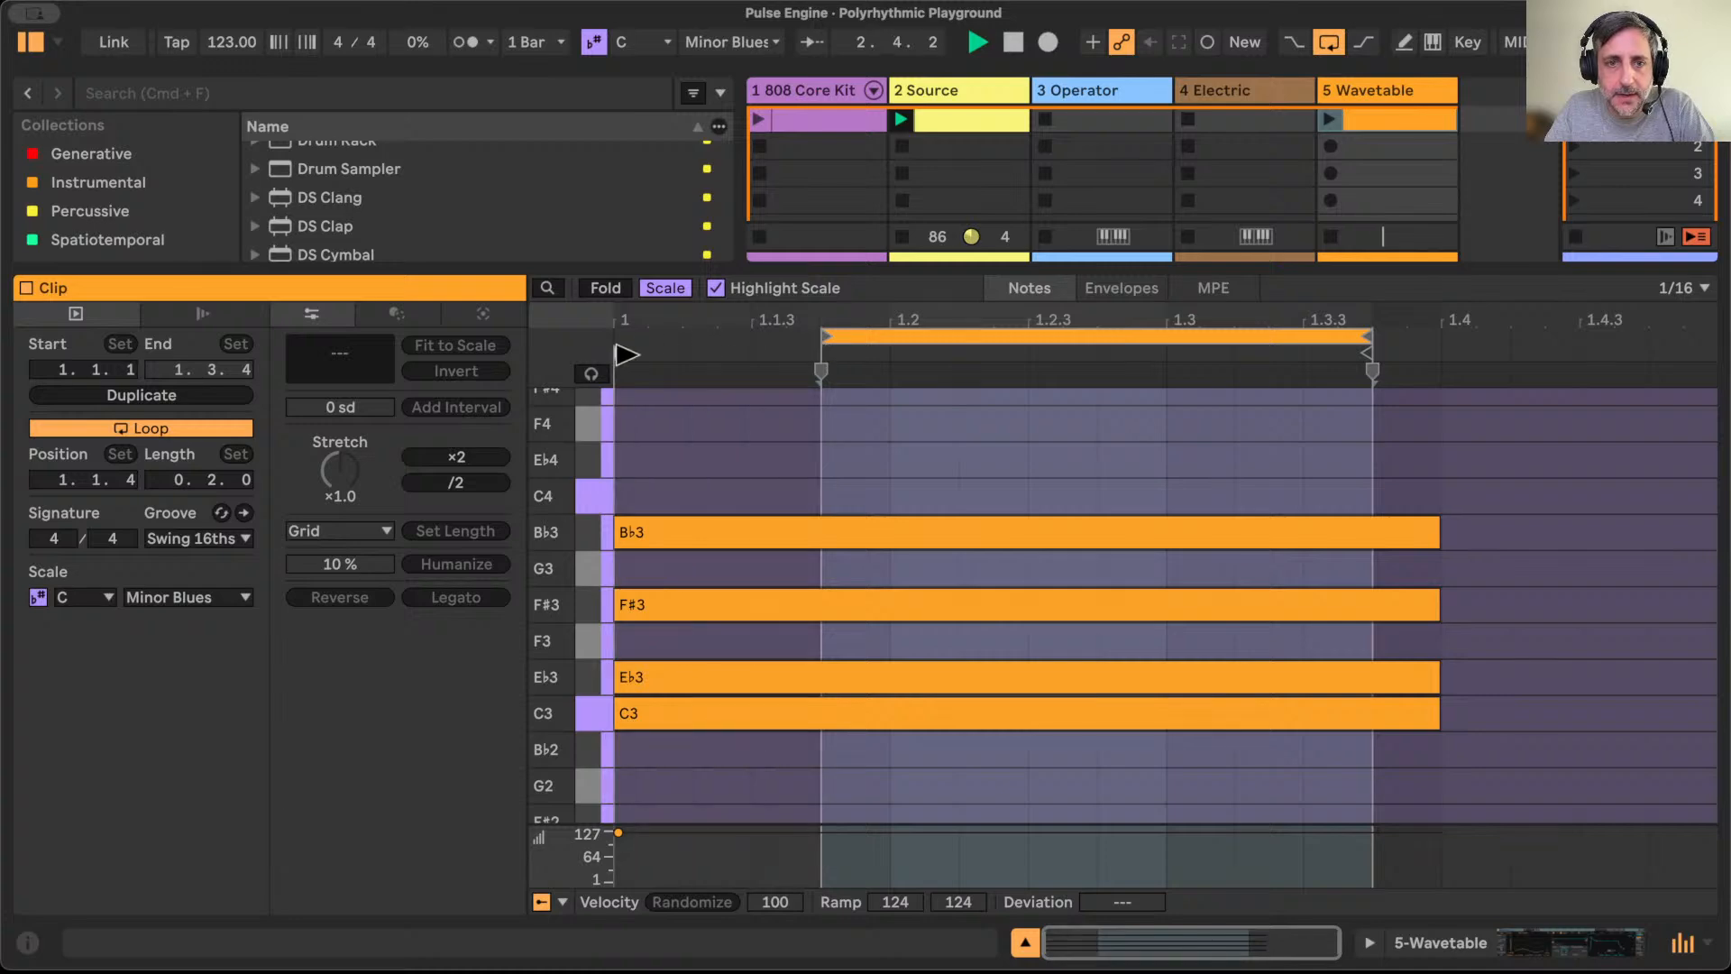
pyautogui.click(1328, 119)
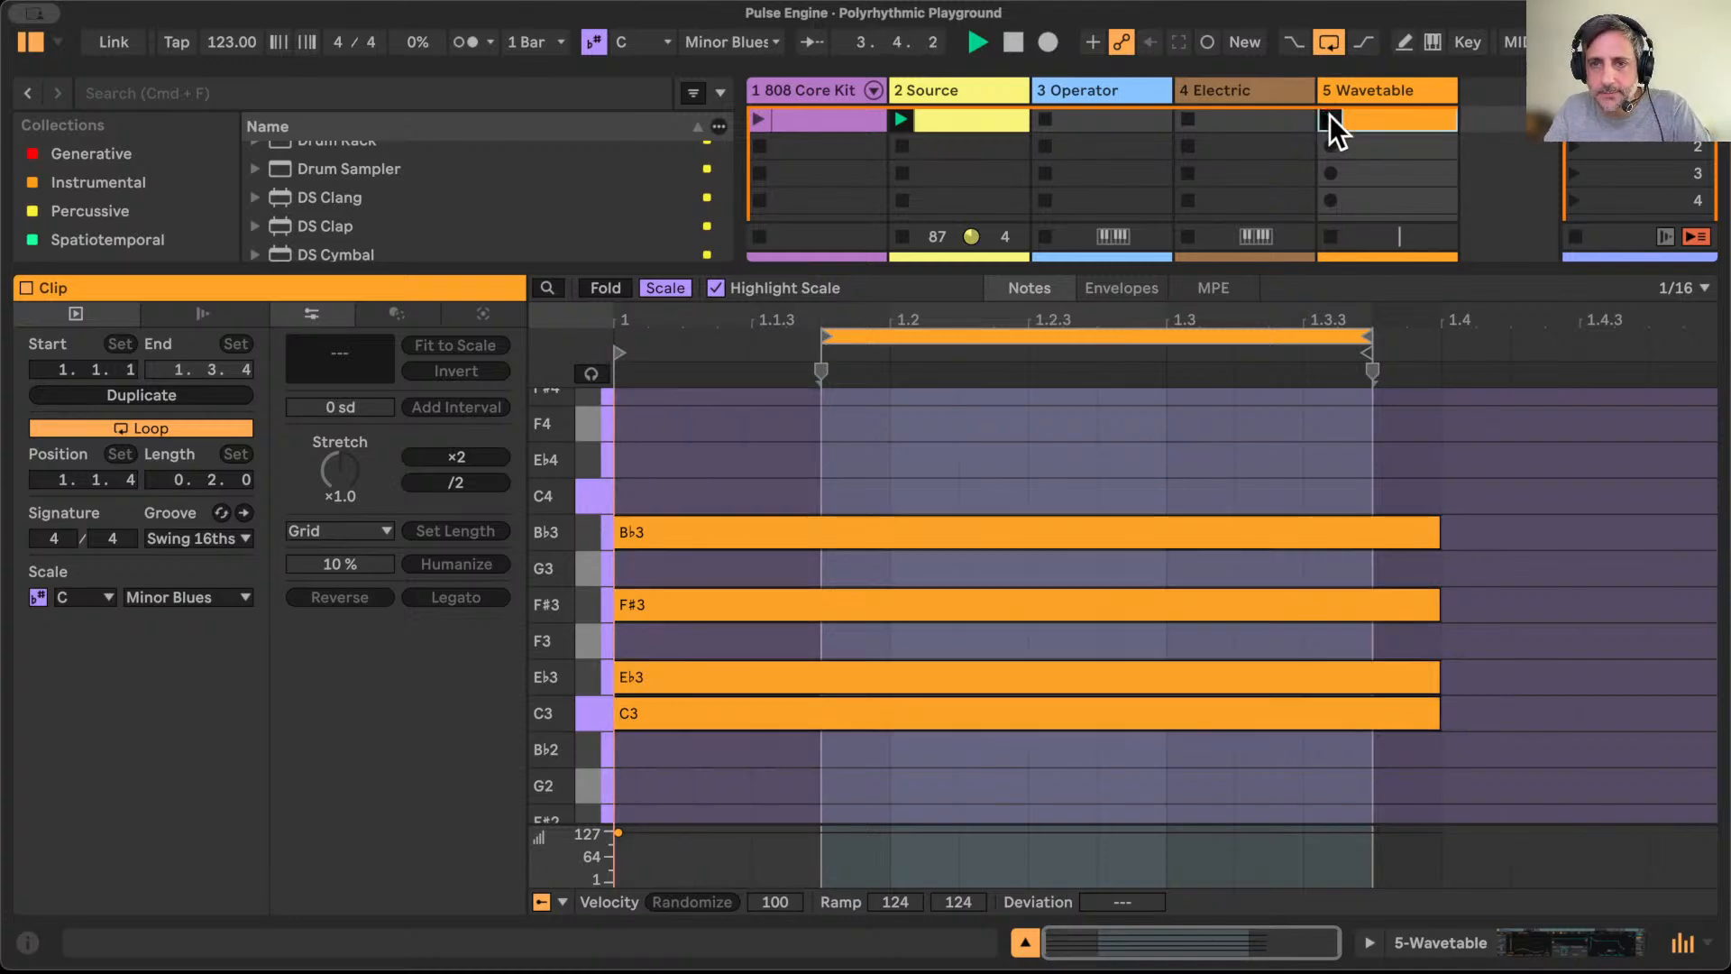
# Step: Set Wavetable's amp attack to 469 ms and its first filter to 1.11 kHz with 31% resonance
pyautogui.click(1347, 94)
pyautogui.moveTo(950, 738); pyautogui.dragTo(766, 761)
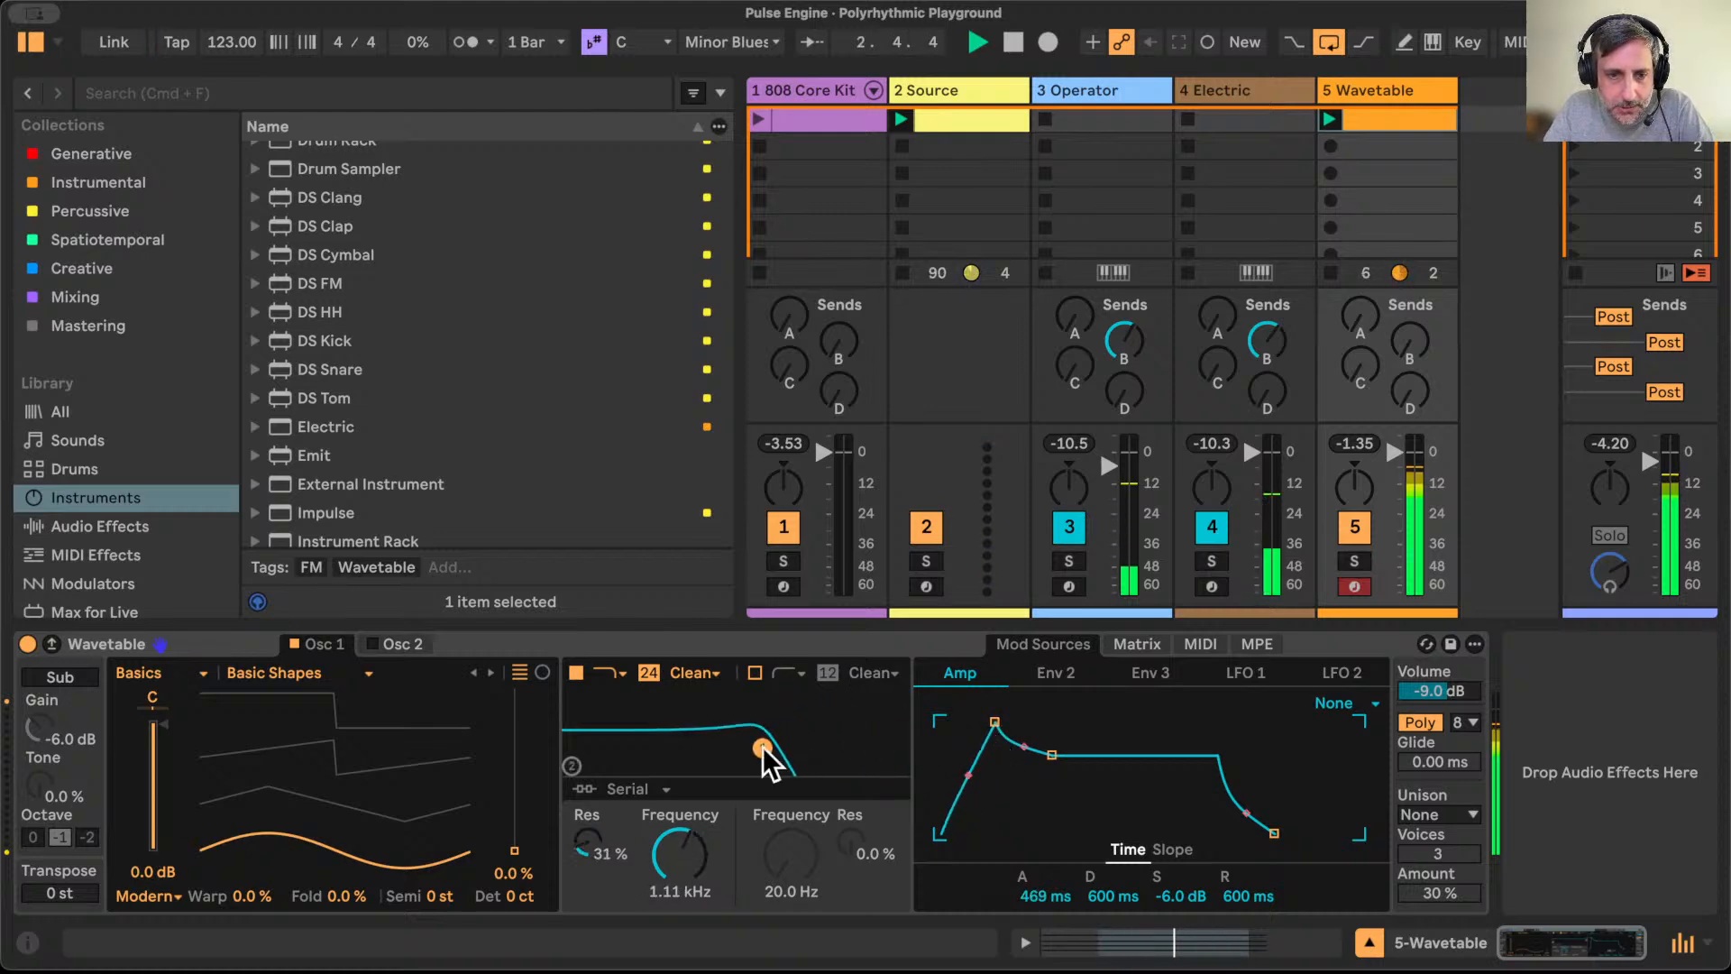
# Step: Set Wavetable's Osc 1 position to 54% and modulate it from LFO 1 by 9.4
pyautogui.moveTo(514, 850); pyautogui.dragTo(514, 763)
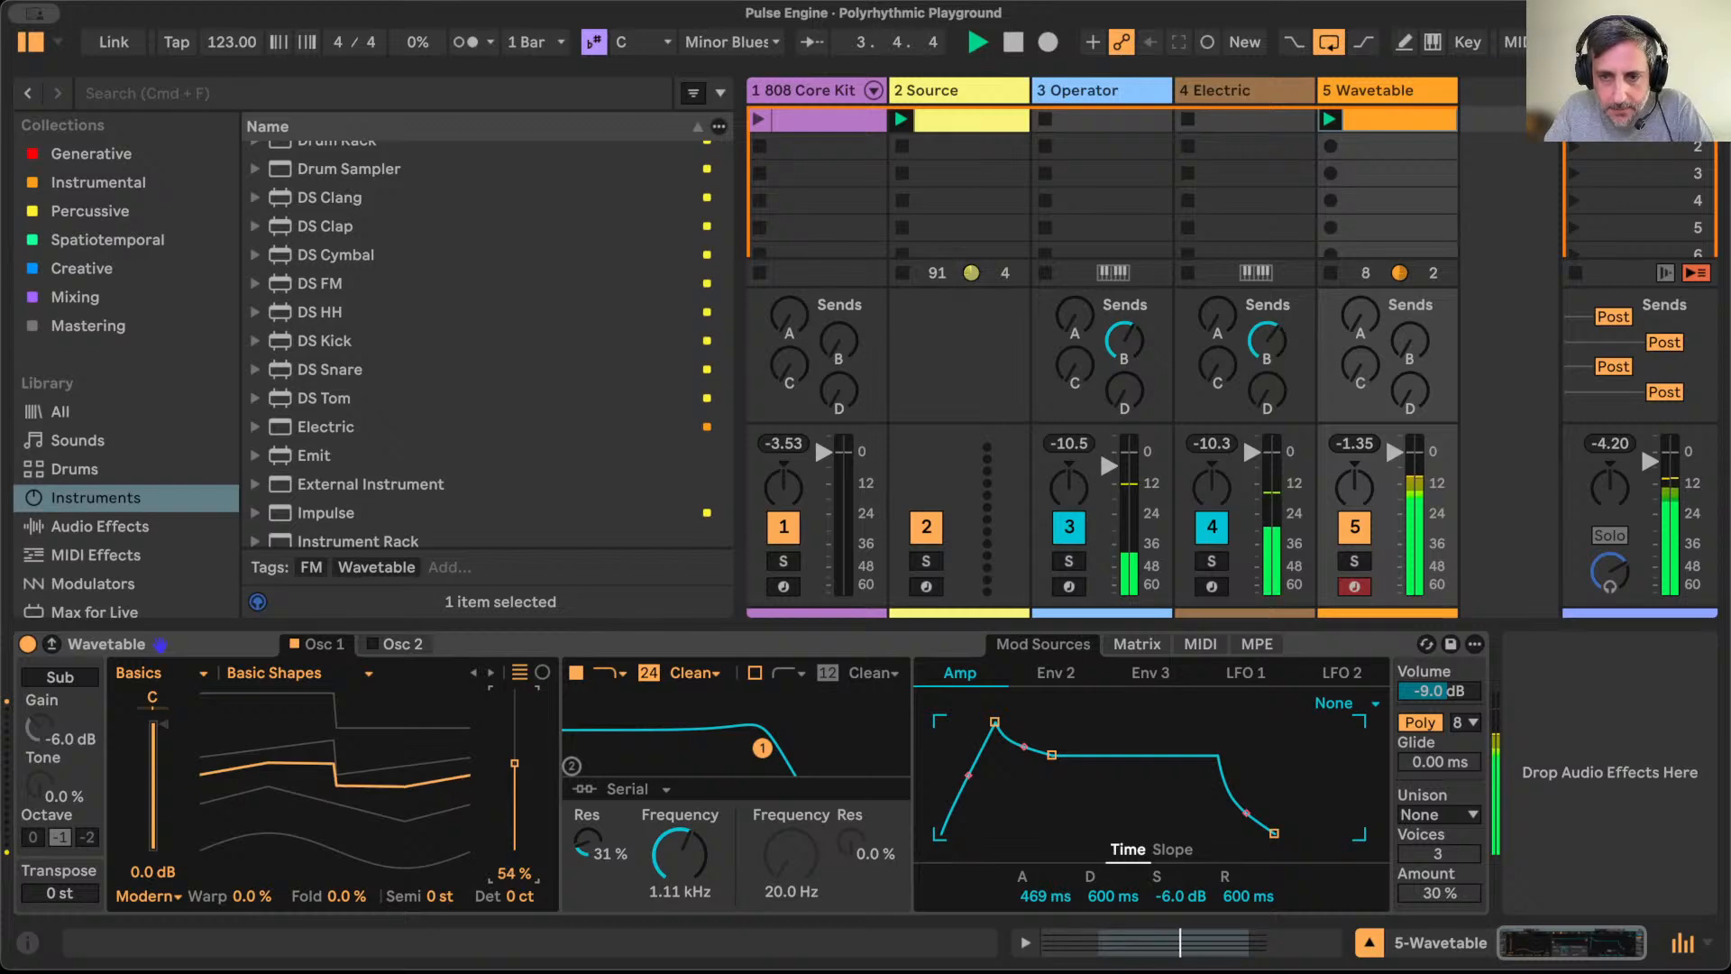
pyautogui.click(1201, 645)
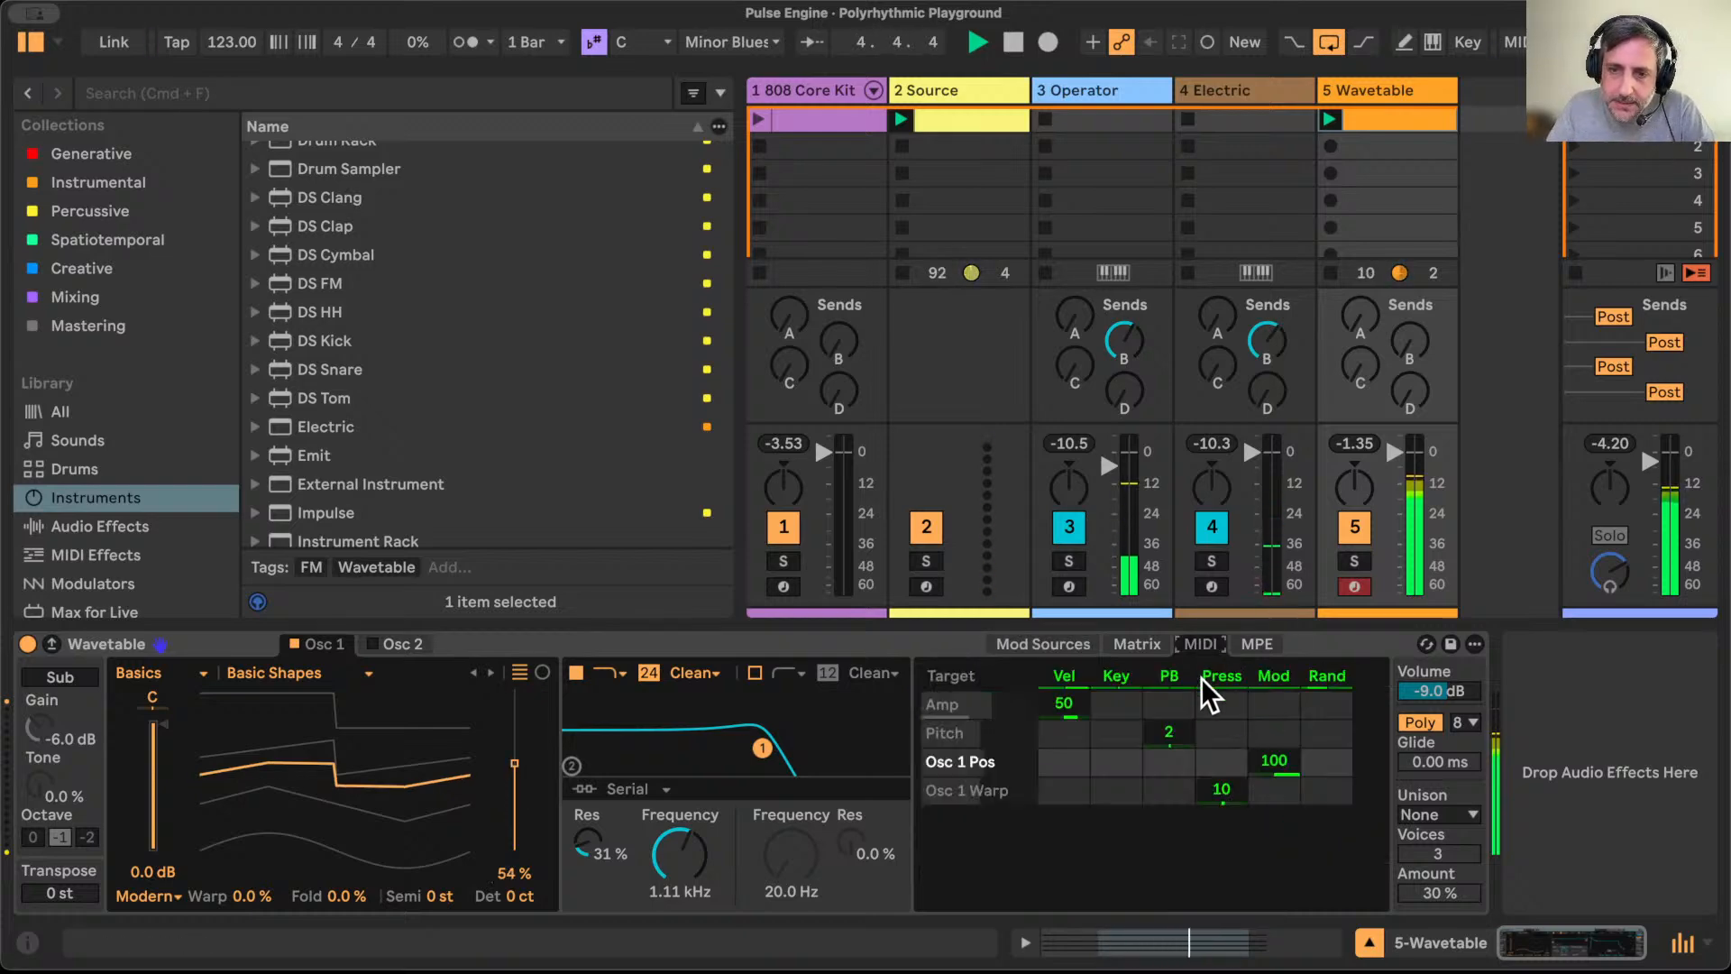
pyautogui.click(1137, 646)
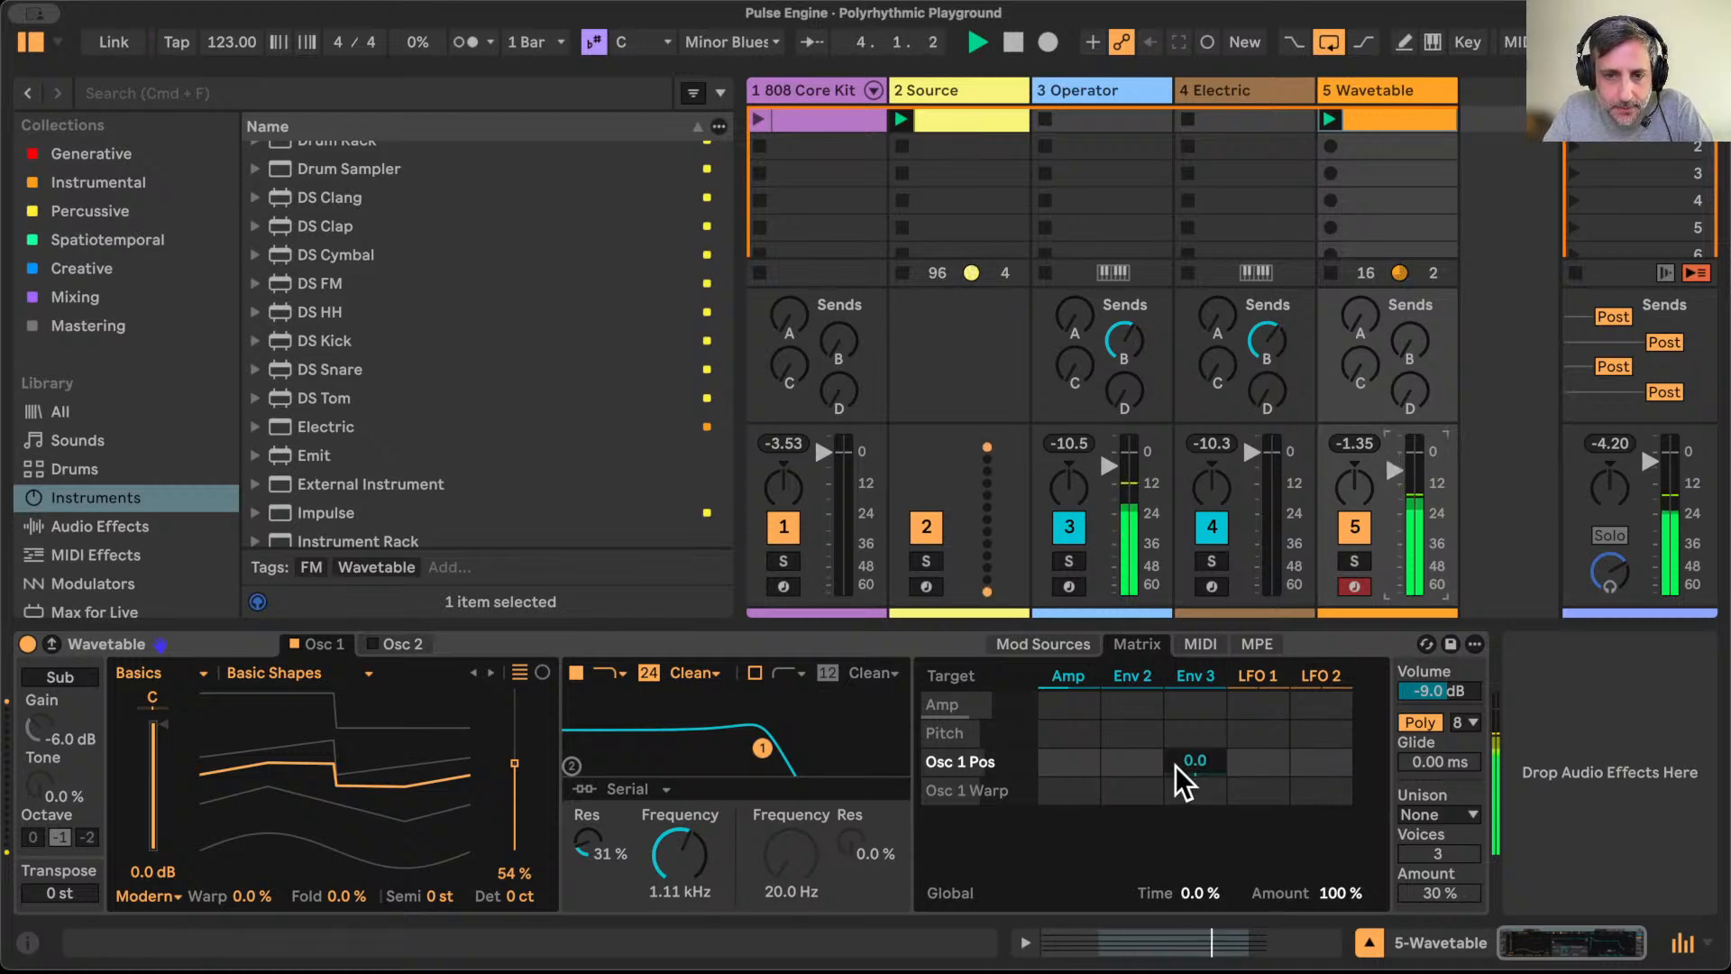
pyautogui.moveTo(1260, 762); pyautogui.dragTo(1261, 747)
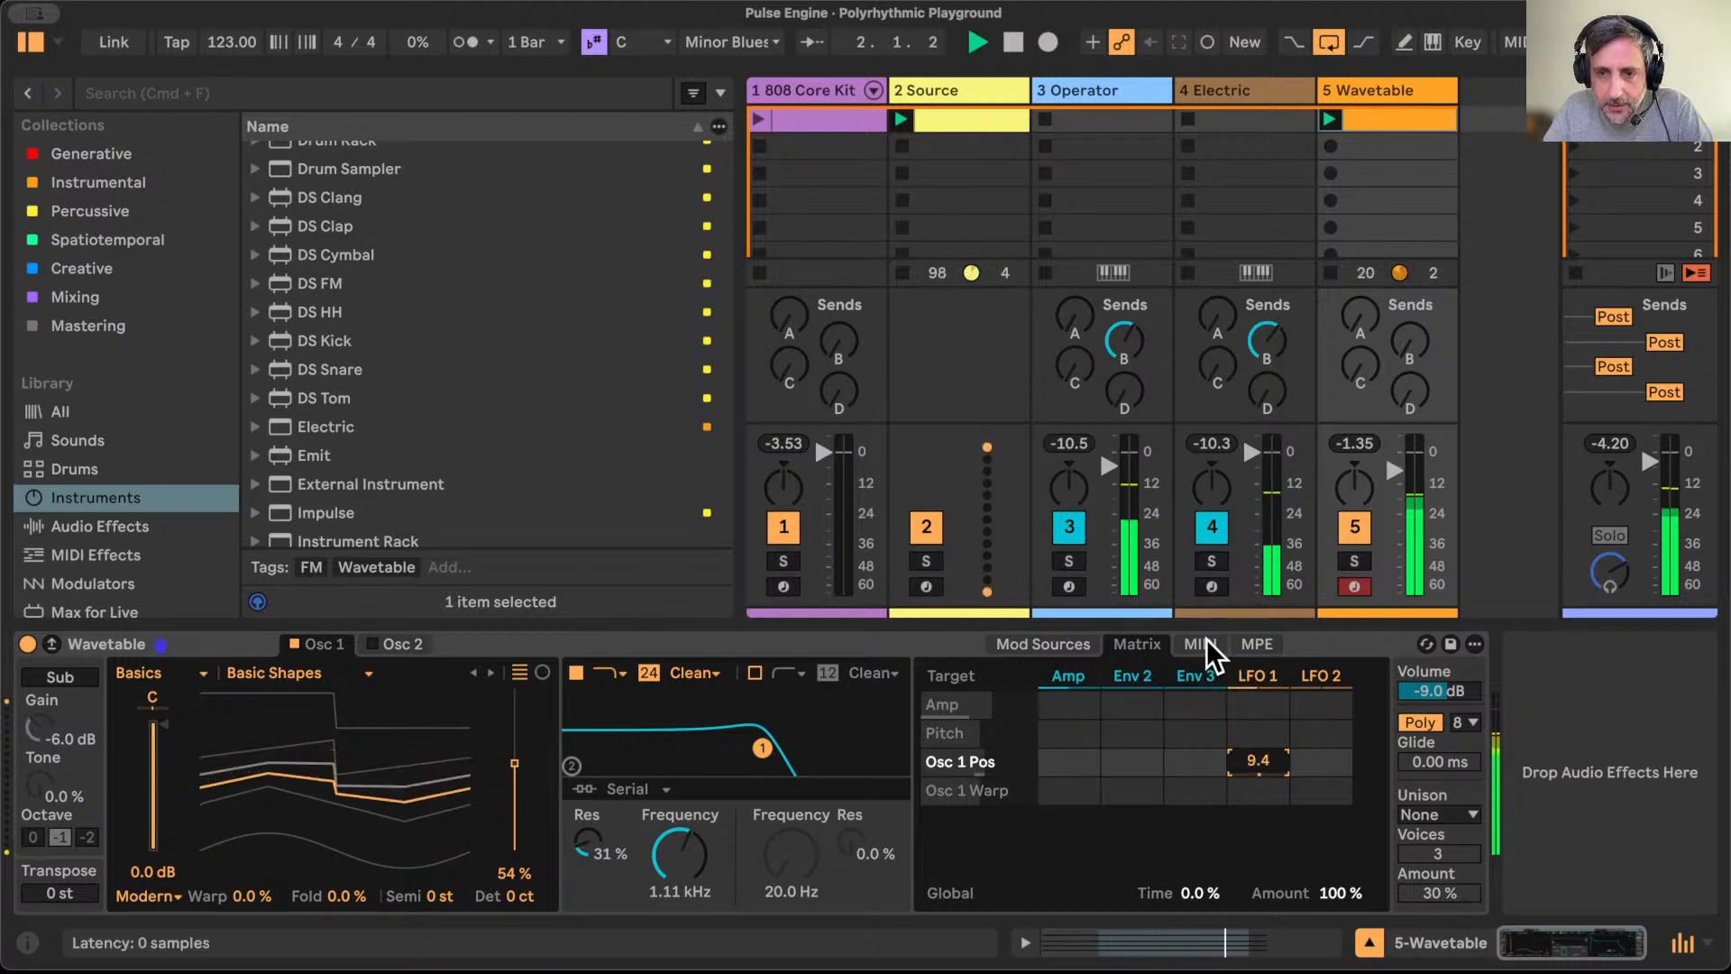
# Step: Set the rate of Wavetable's LFO 1 to 0.18 Hz
pyautogui.click(1029, 647)
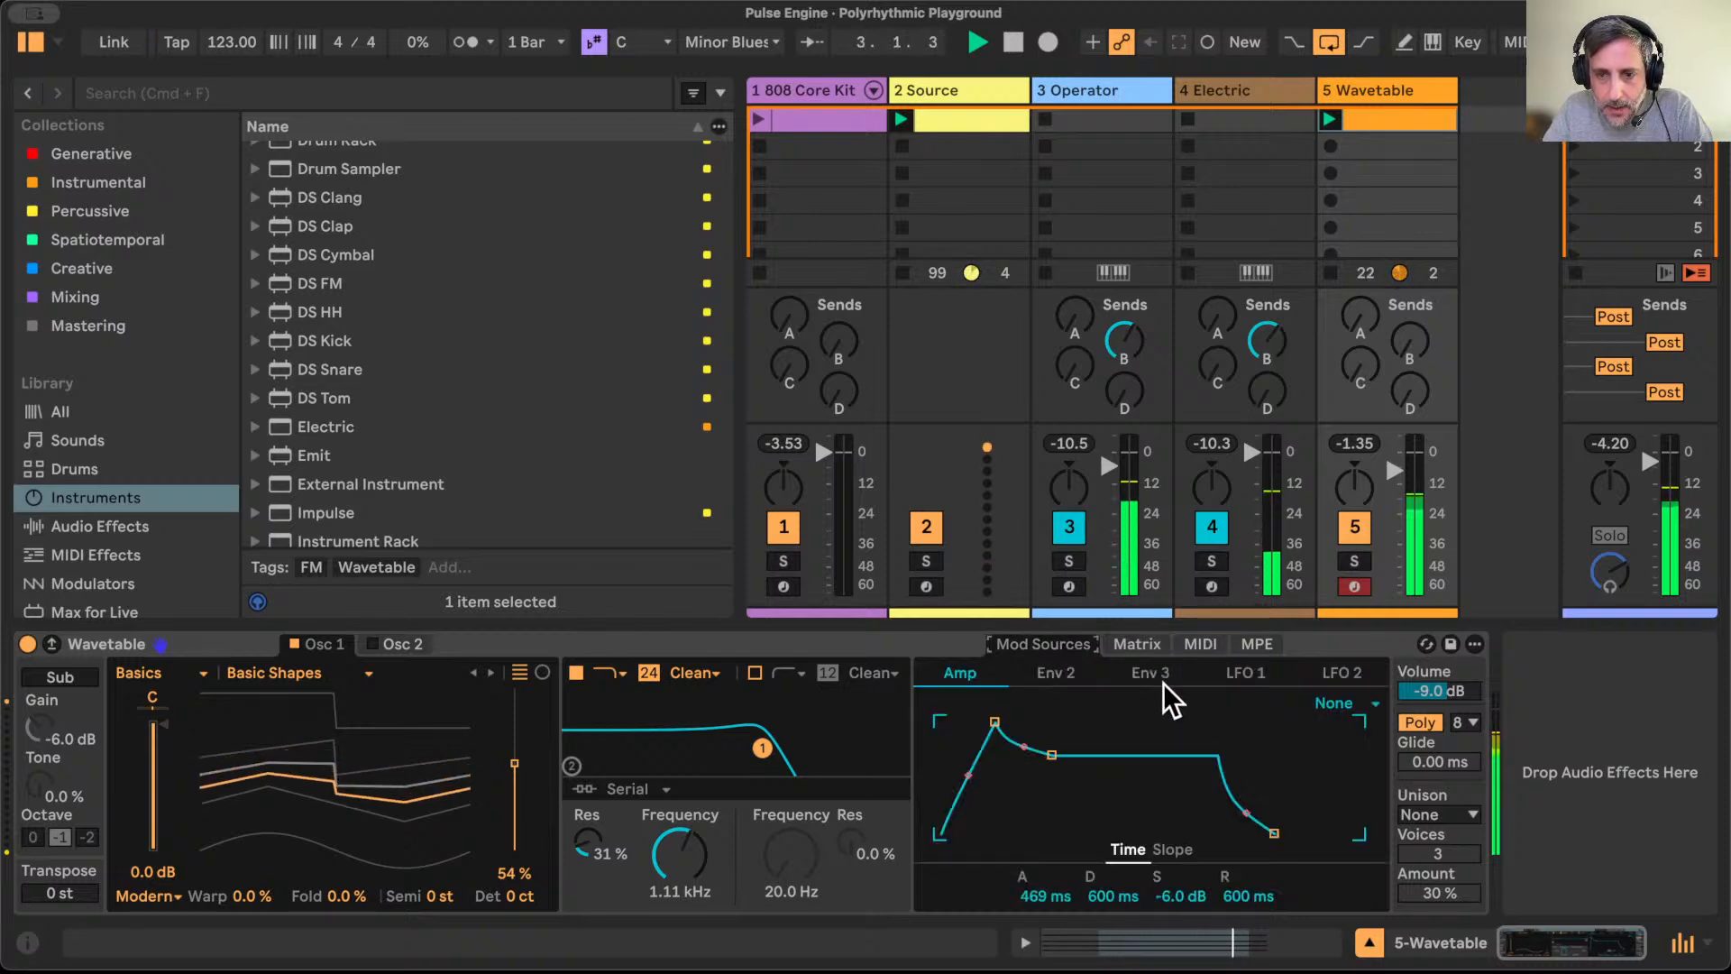
pyautogui.click(1245, 675)
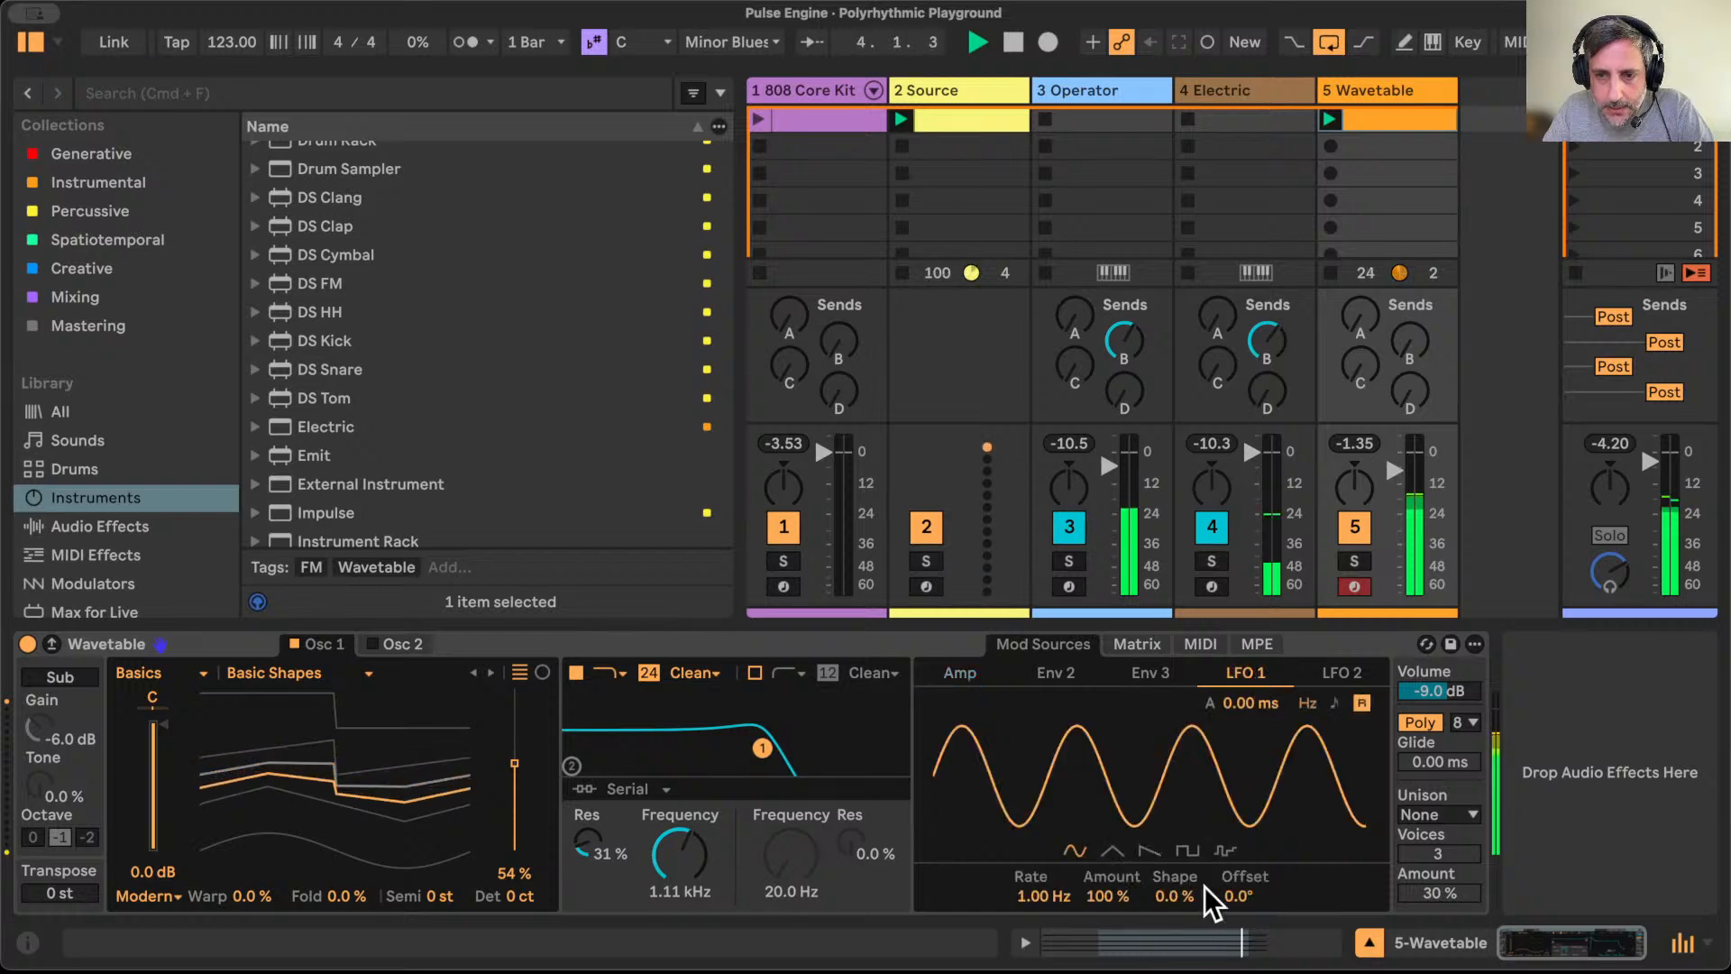
pyautogui.moveTo(1044, 896); pyautogui.dragTo(1044, 932)
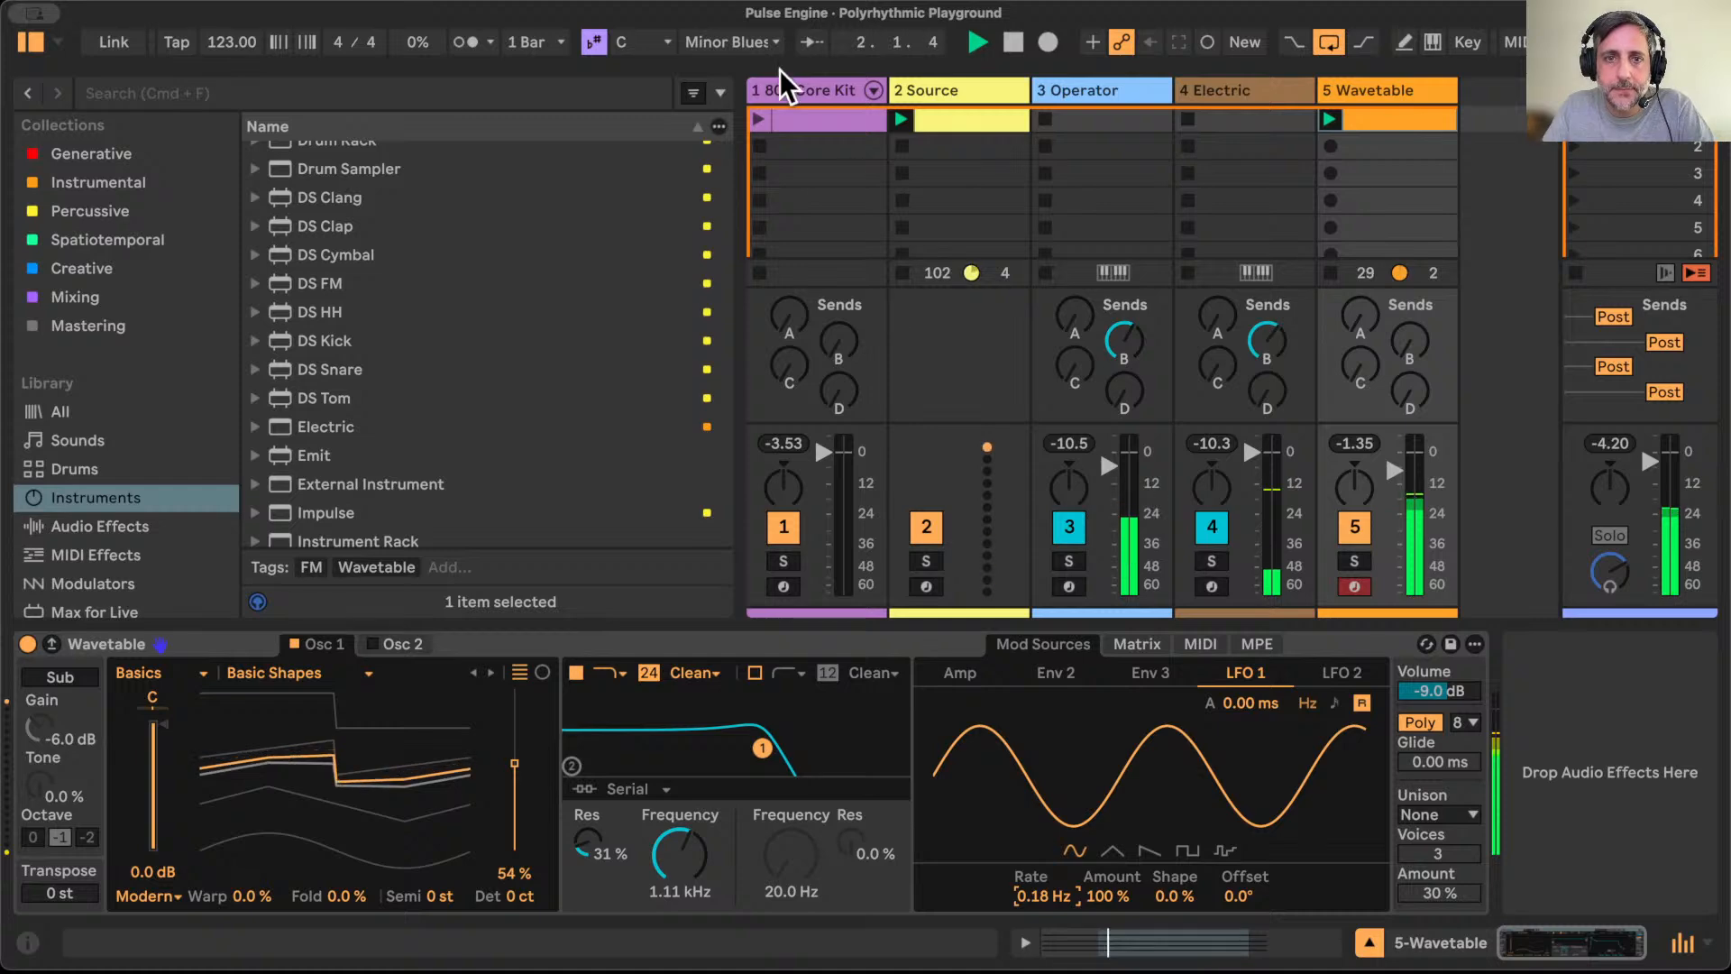
# Step: Launch the 808 Core Kit clip and raise send B on the Wavetable track
pyautogui.click(760, 126)
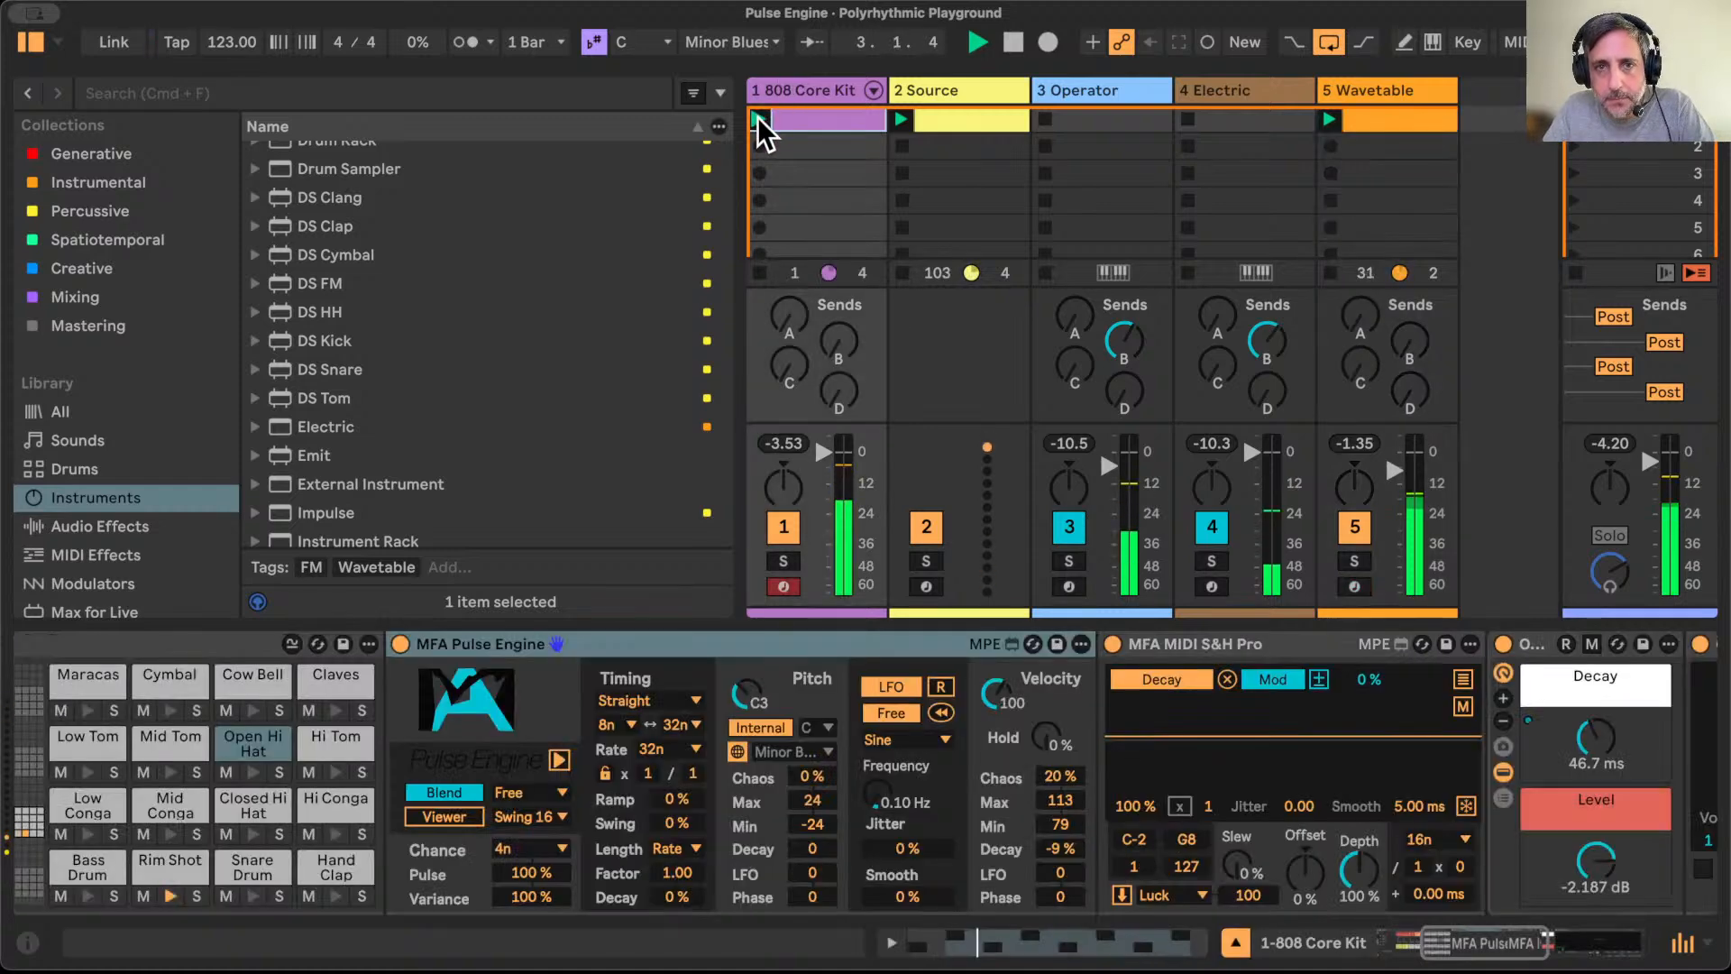
pyautogui.moveTo(1409, 341); pyautogui.dragTo(1409, 307)
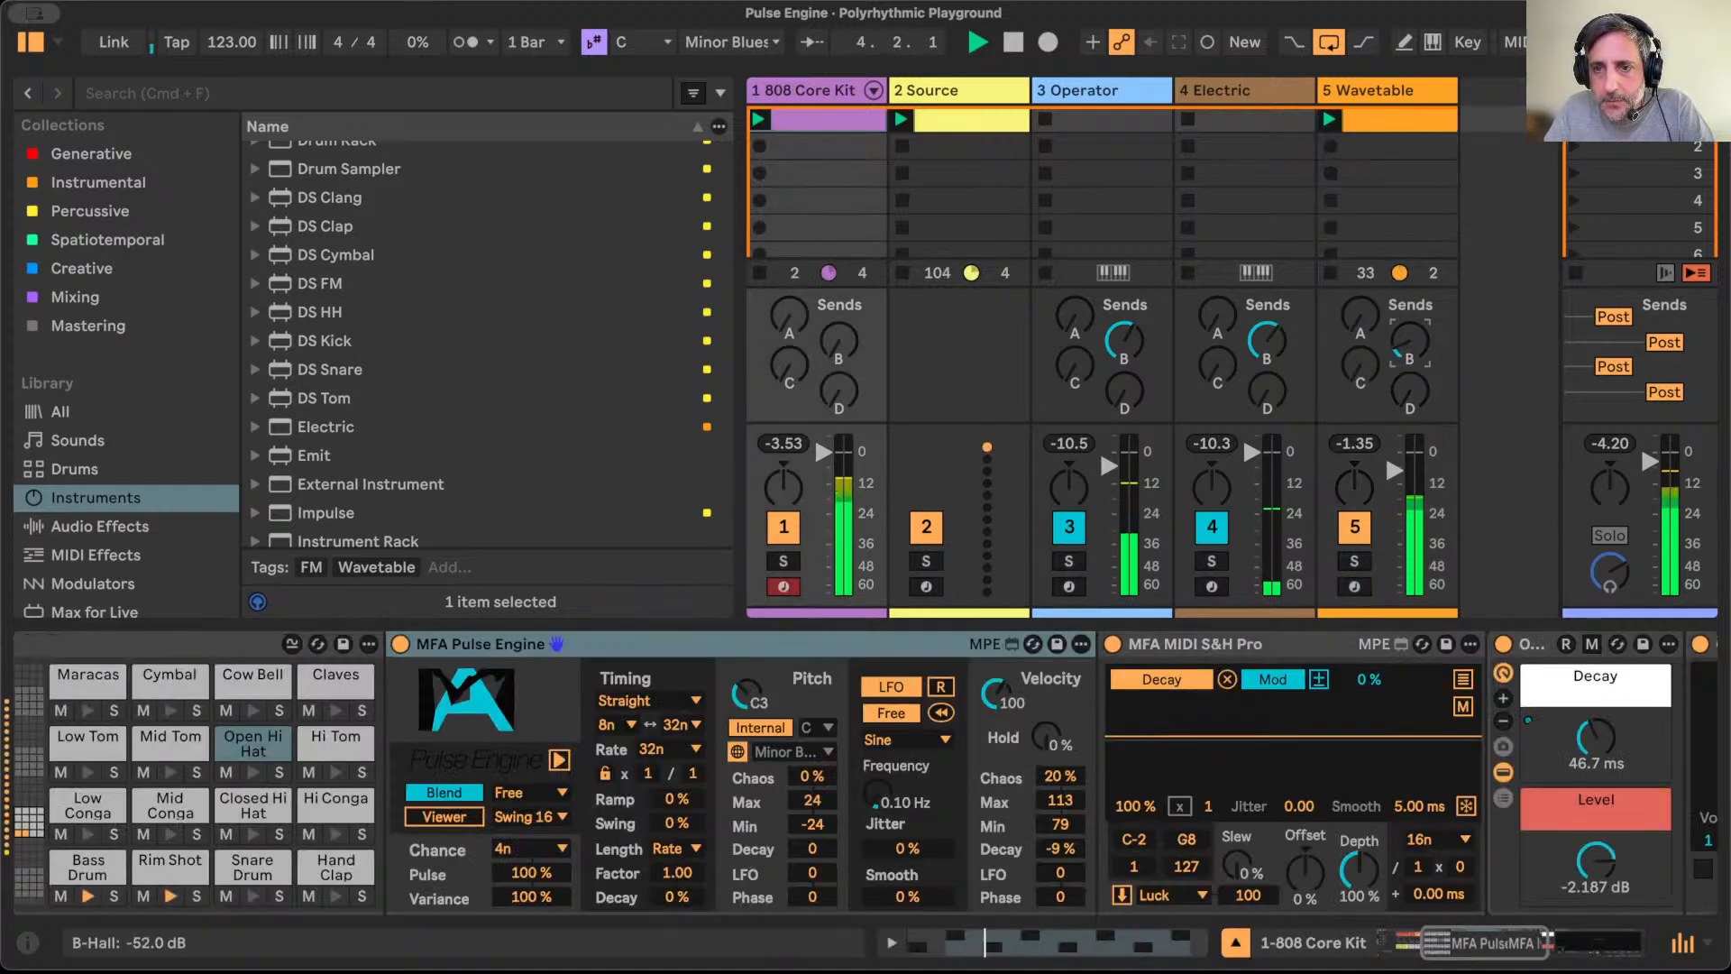
# Step: Set Wavetable's unison mode to Noise
pyautogui.click(1407, 93)
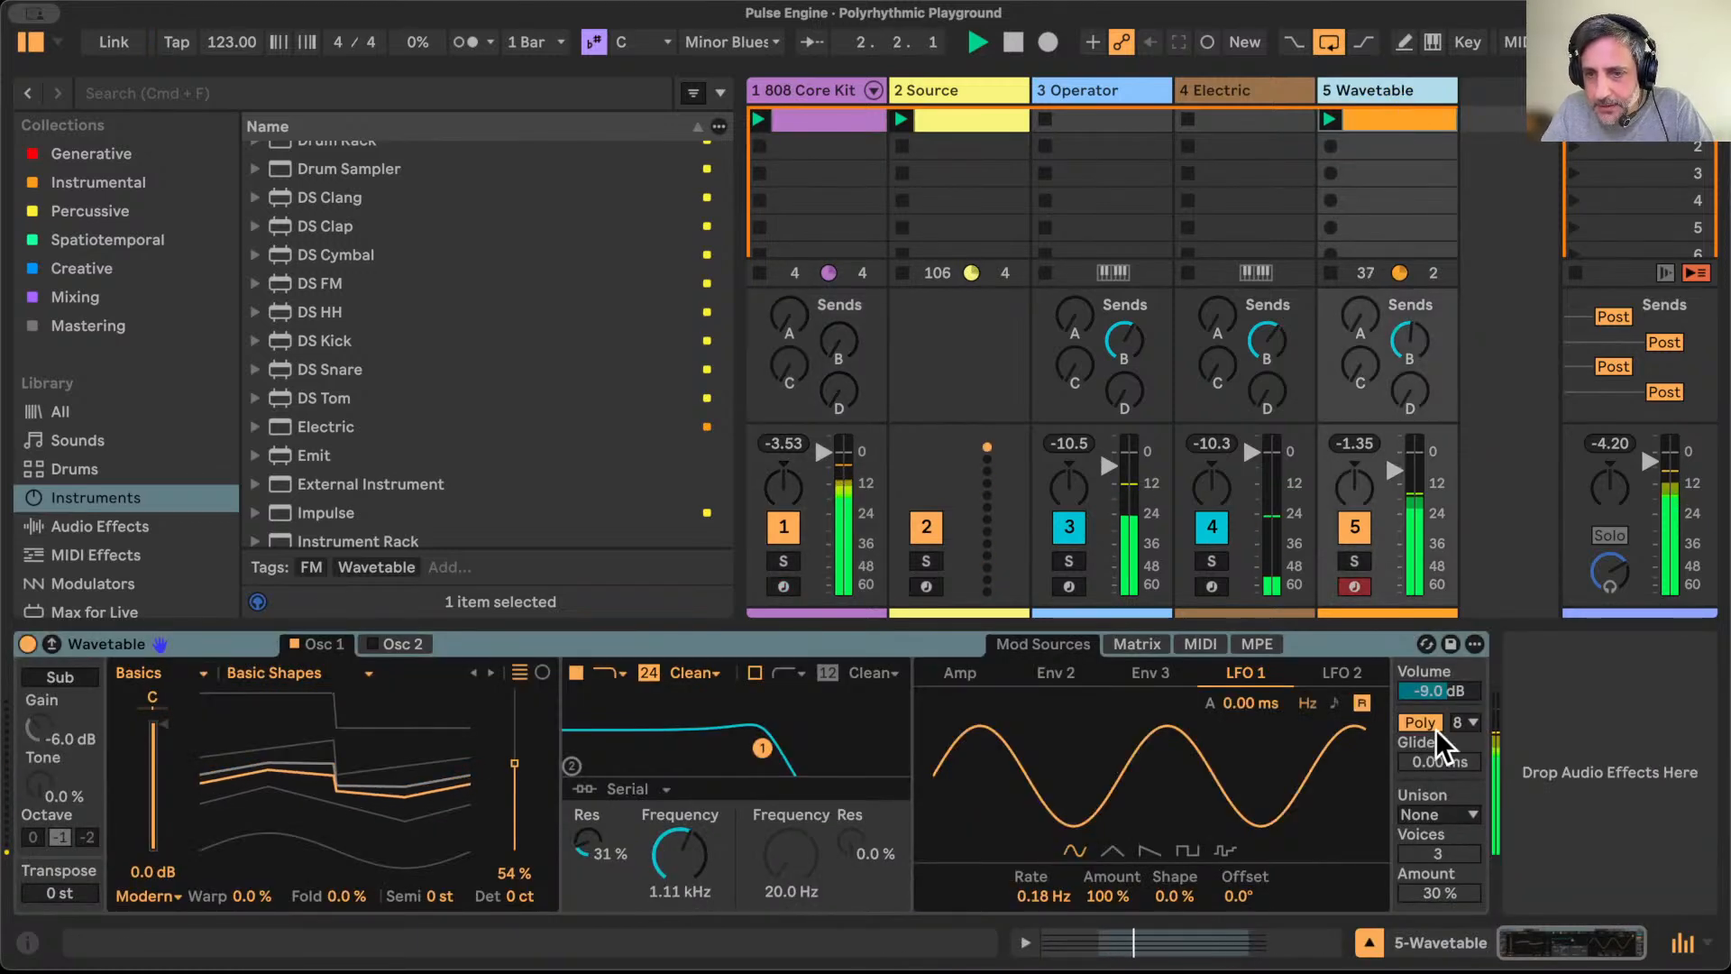
pyautogui.click(1462, 815)
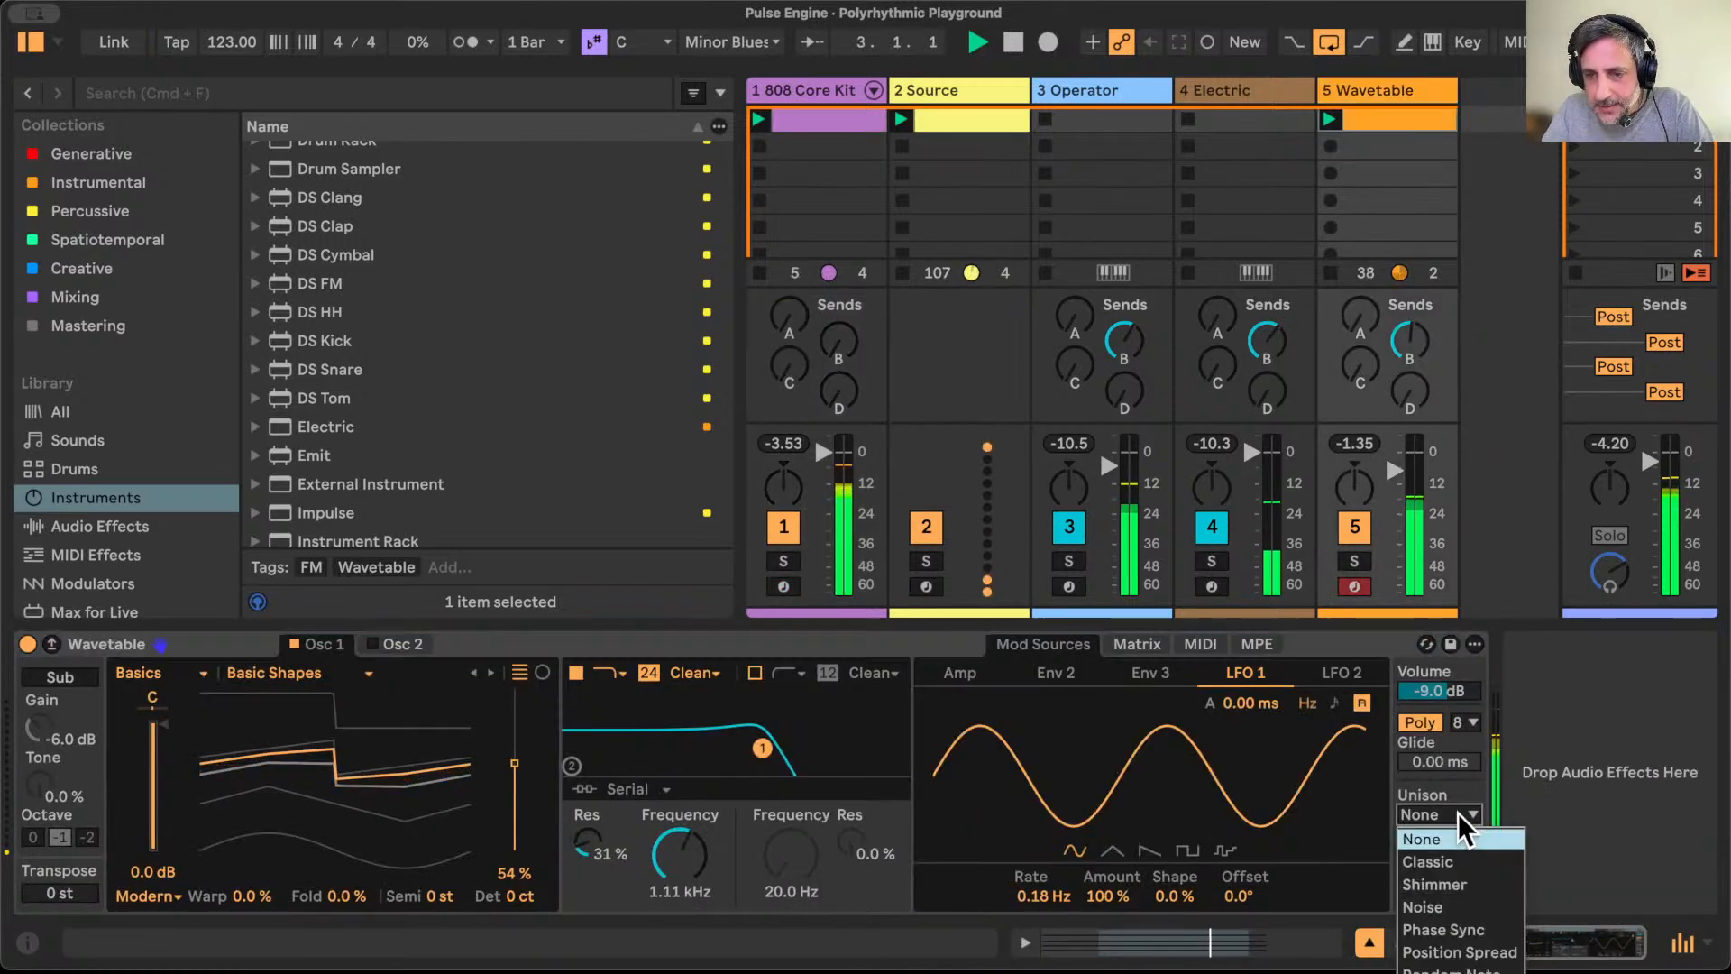
pyautogui.click(1442, 898)
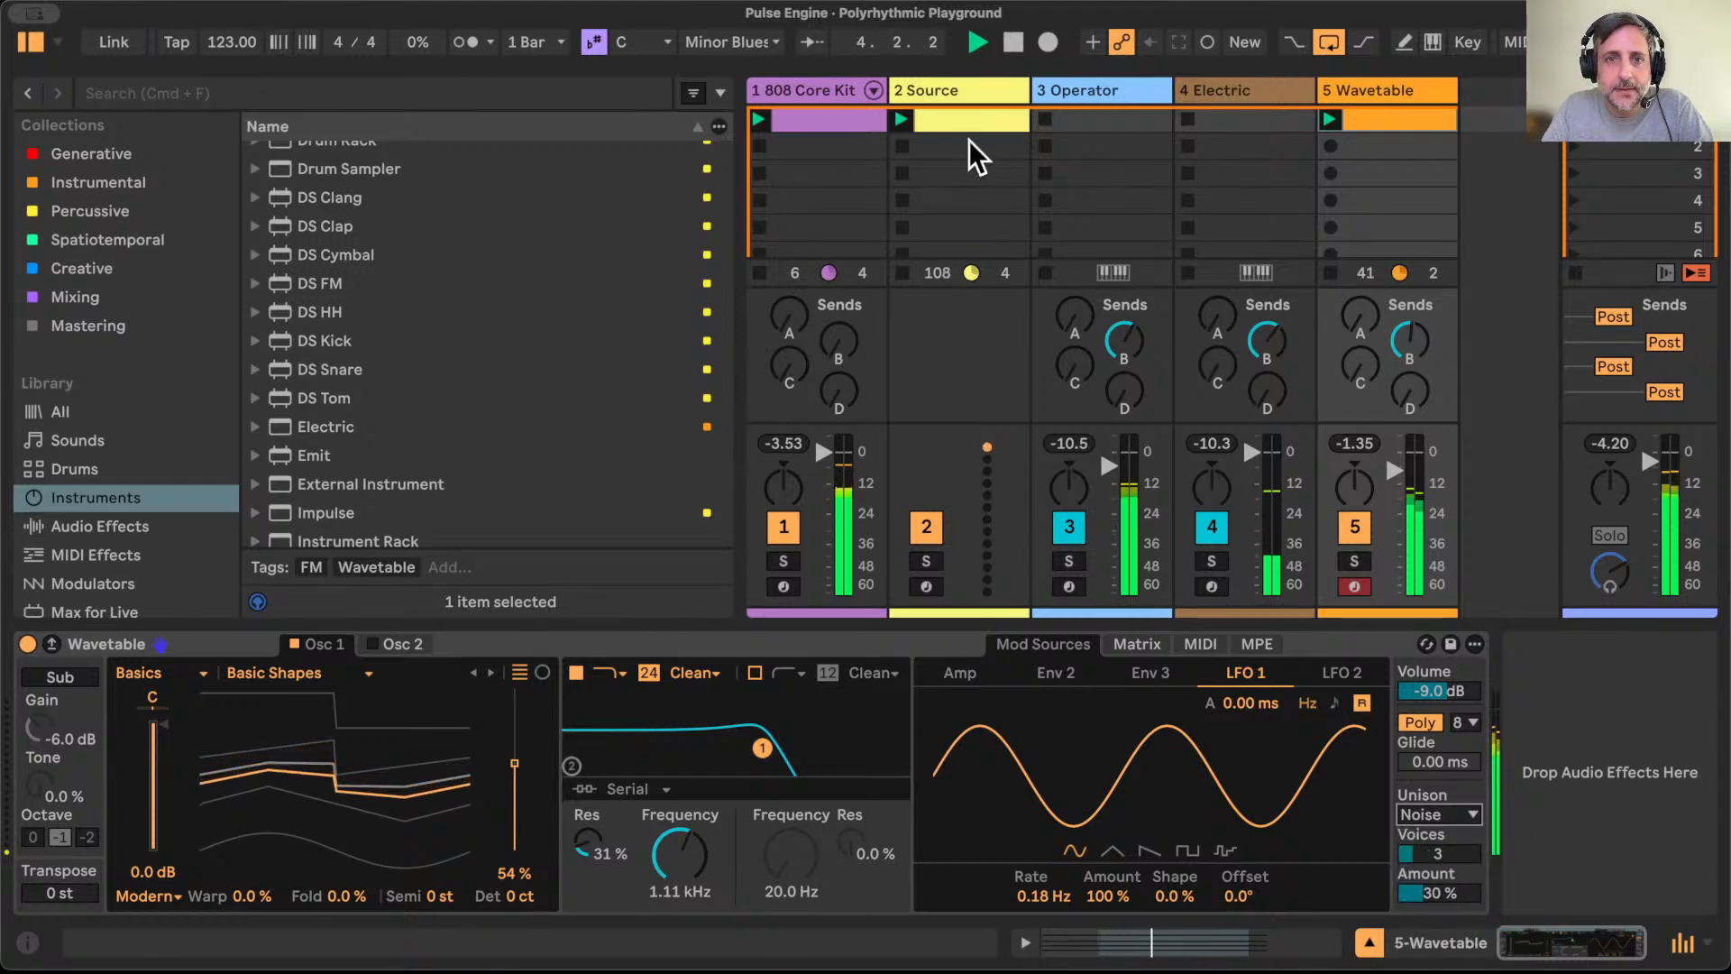
# Step: Switch on Wavetable's Osc 2, detune Osc 1 to -12 ct and lower the track's volume slightly
pyautogui.moveTo(742, 147); pyautogui.dragTo(548, 174)
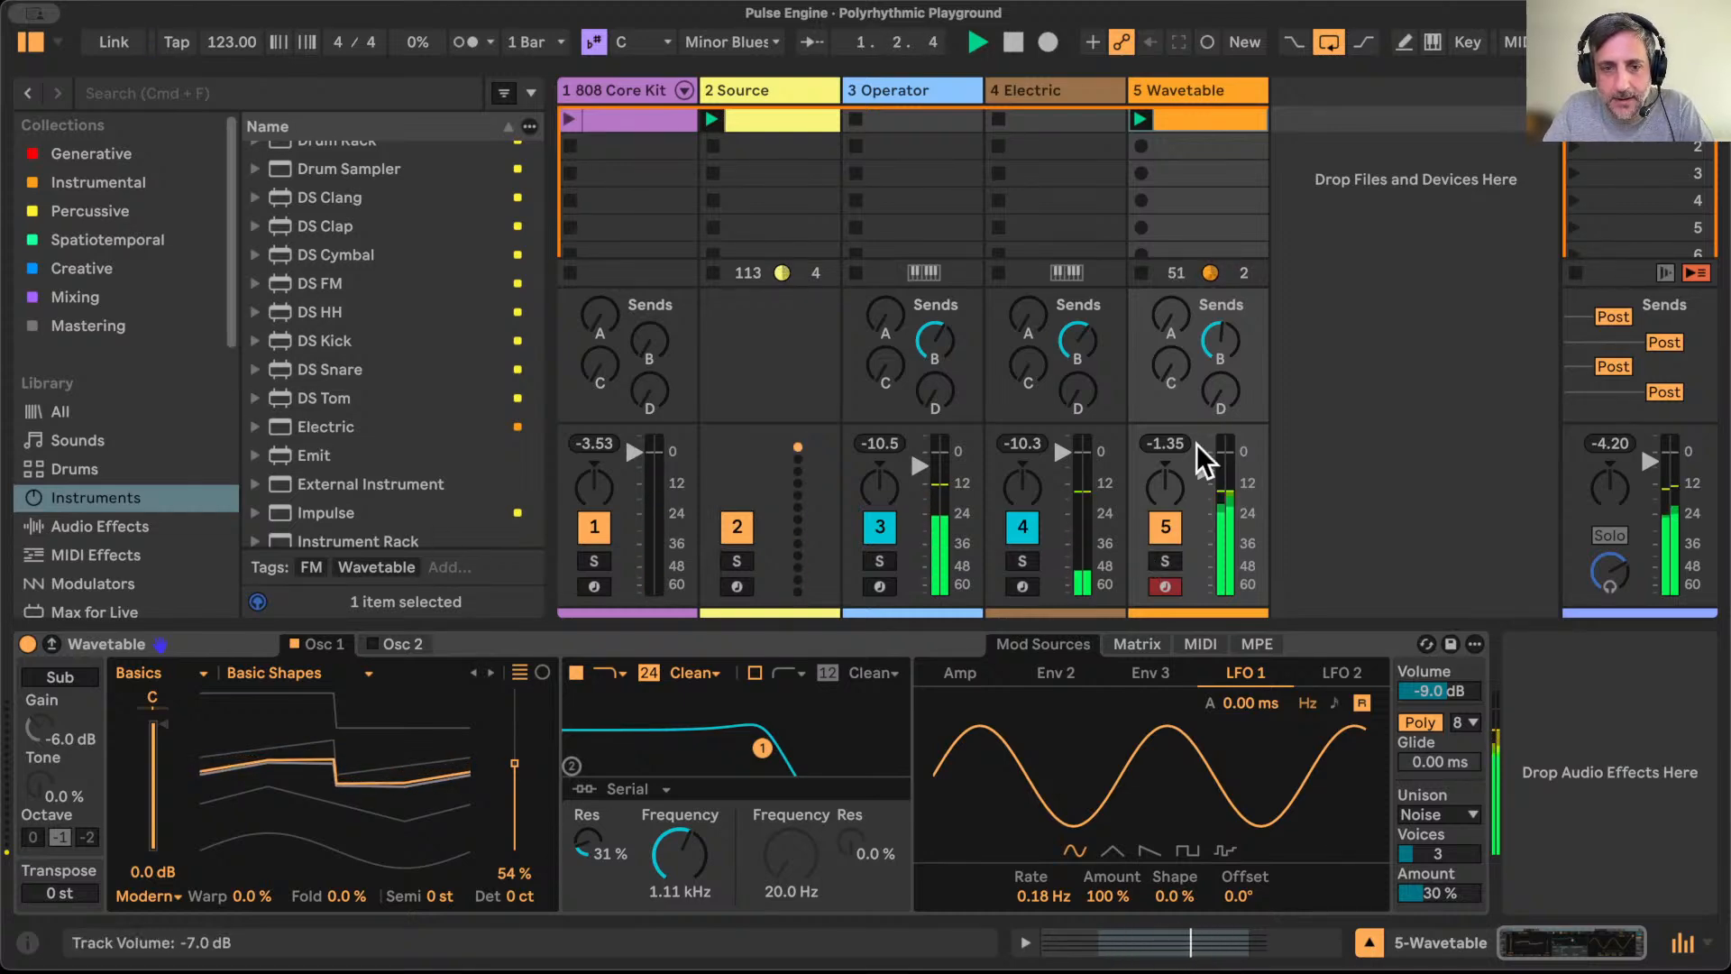
pyautogui.click(961, 675)
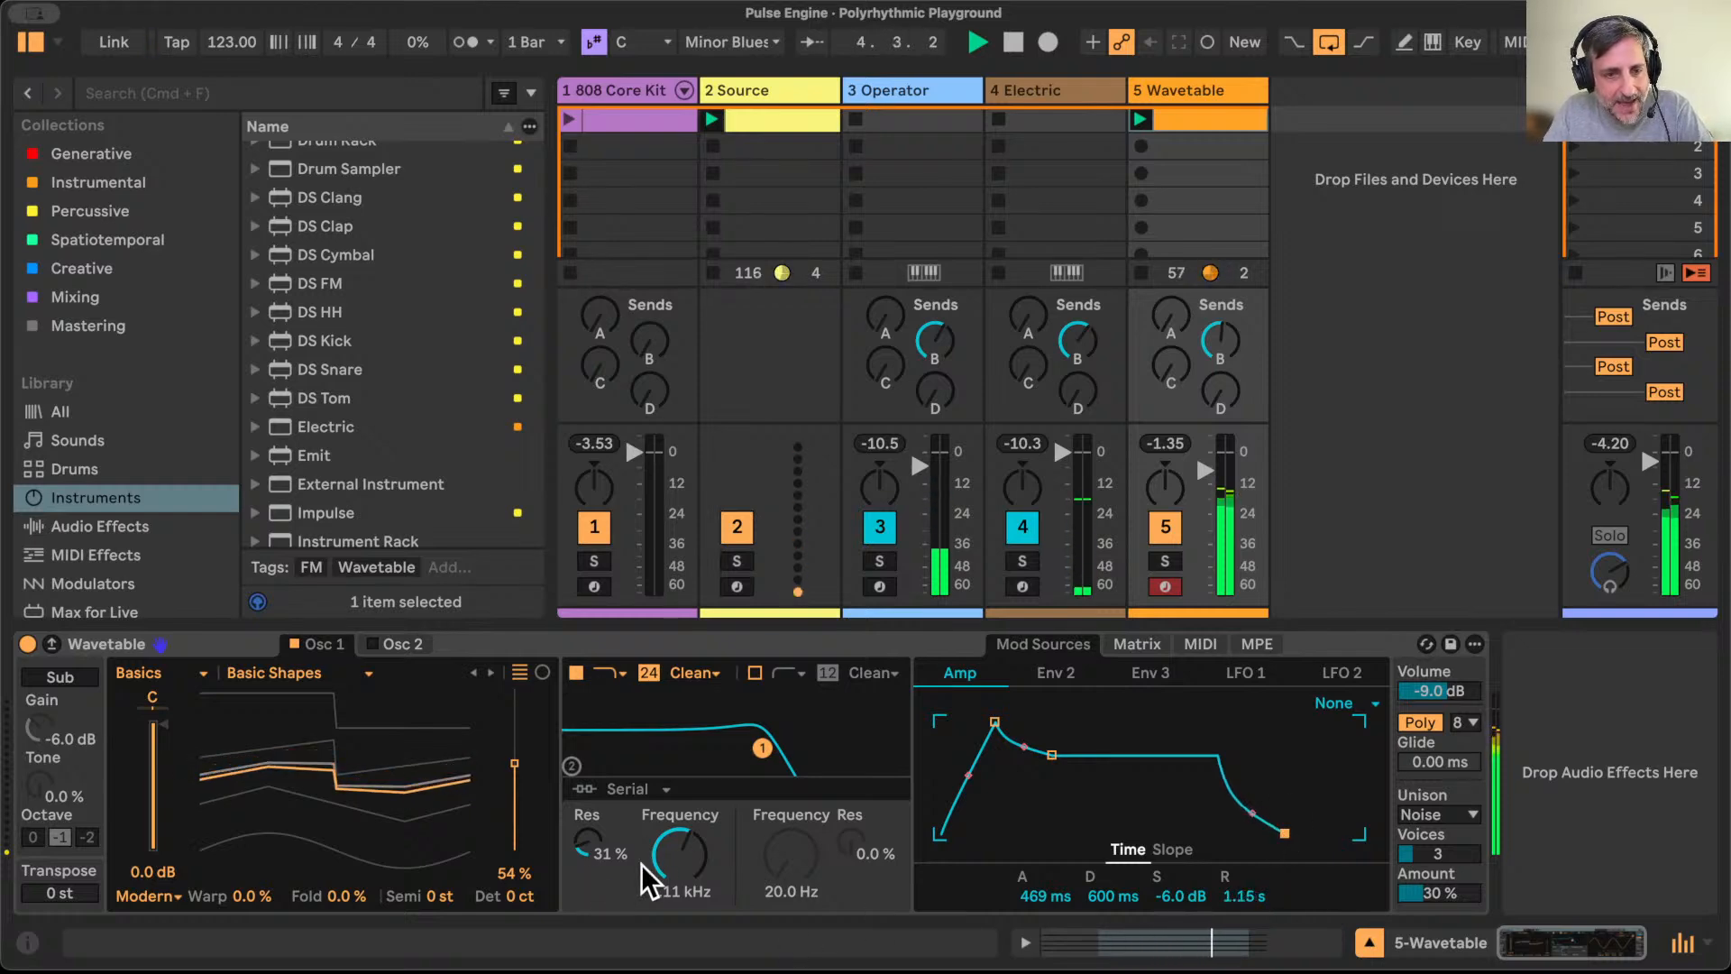
pyautogui.click(371, 642)
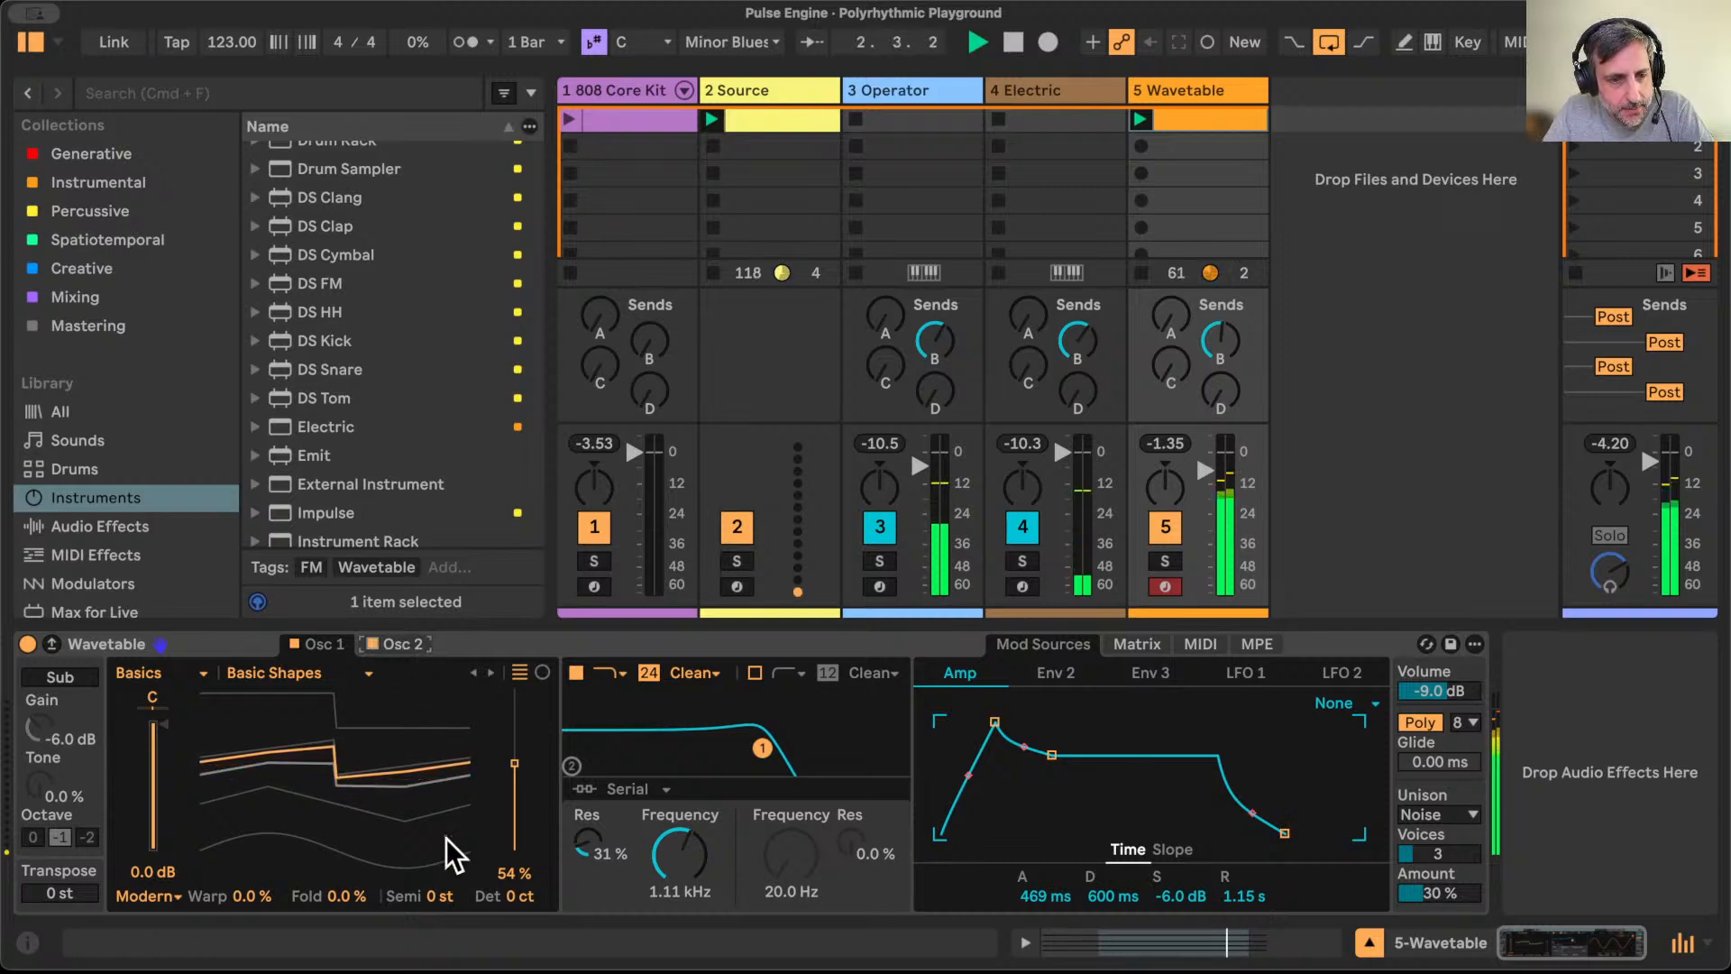
pyautogui.moveTo(520, 900); pyautogui.dragTo(520, 908)
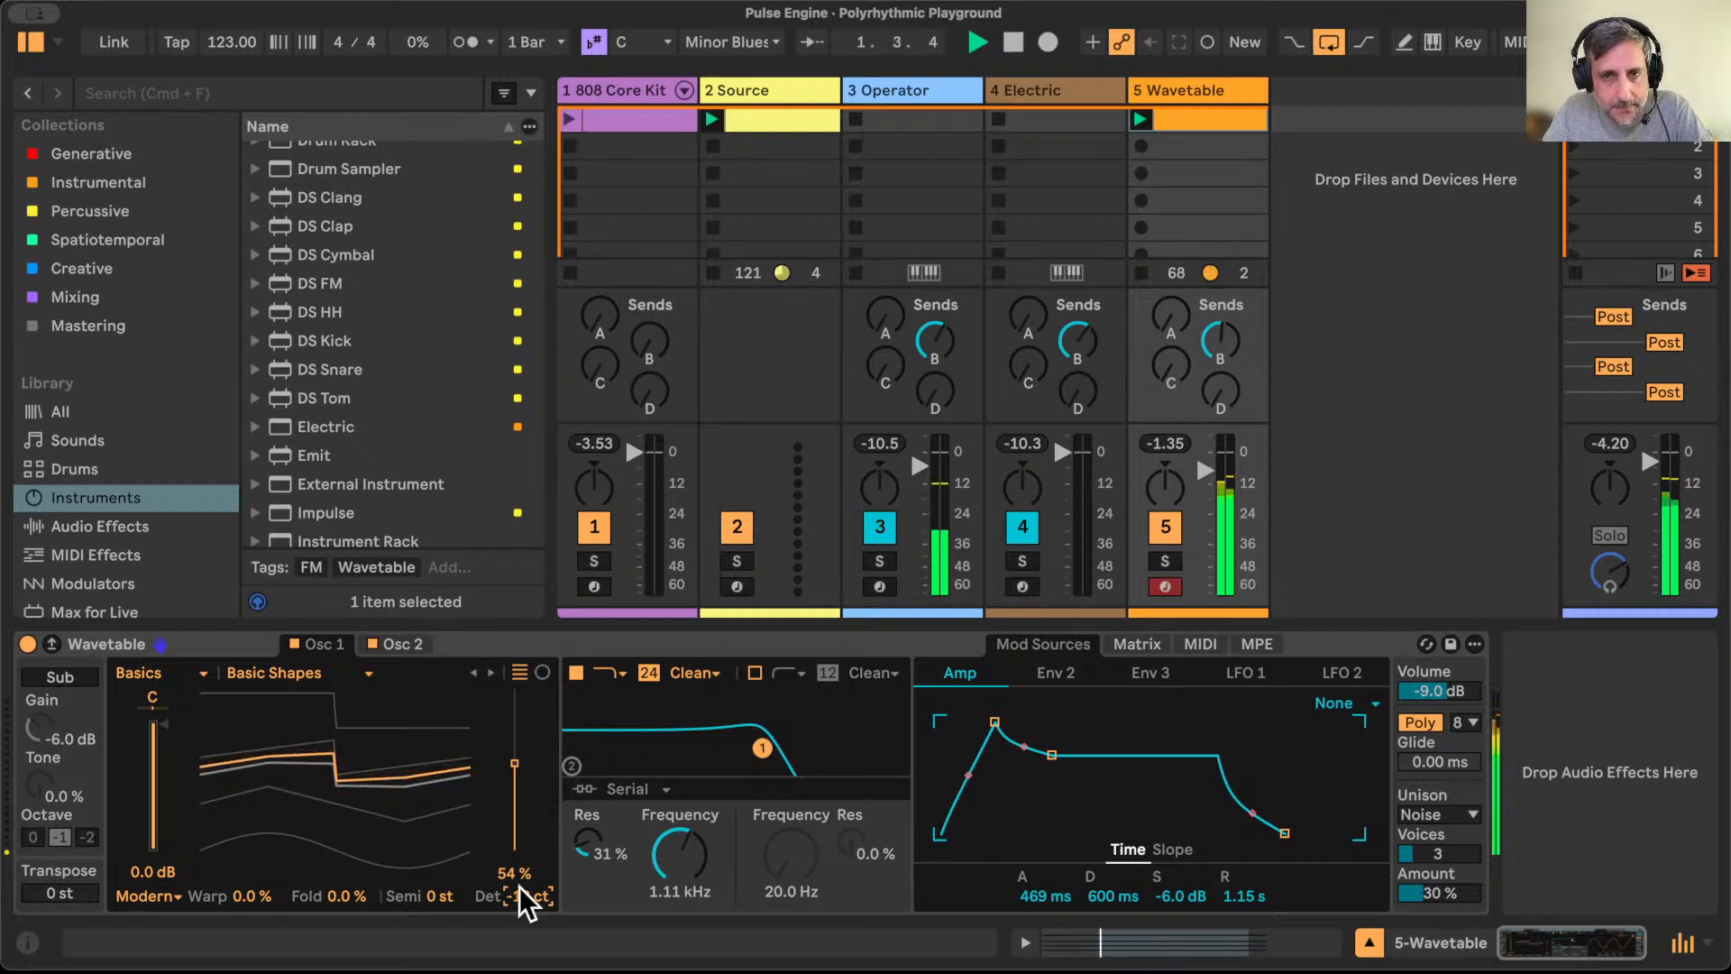
pyautogui.moveTo(1224, 474); pyautogui.dragTo(1224, 474)
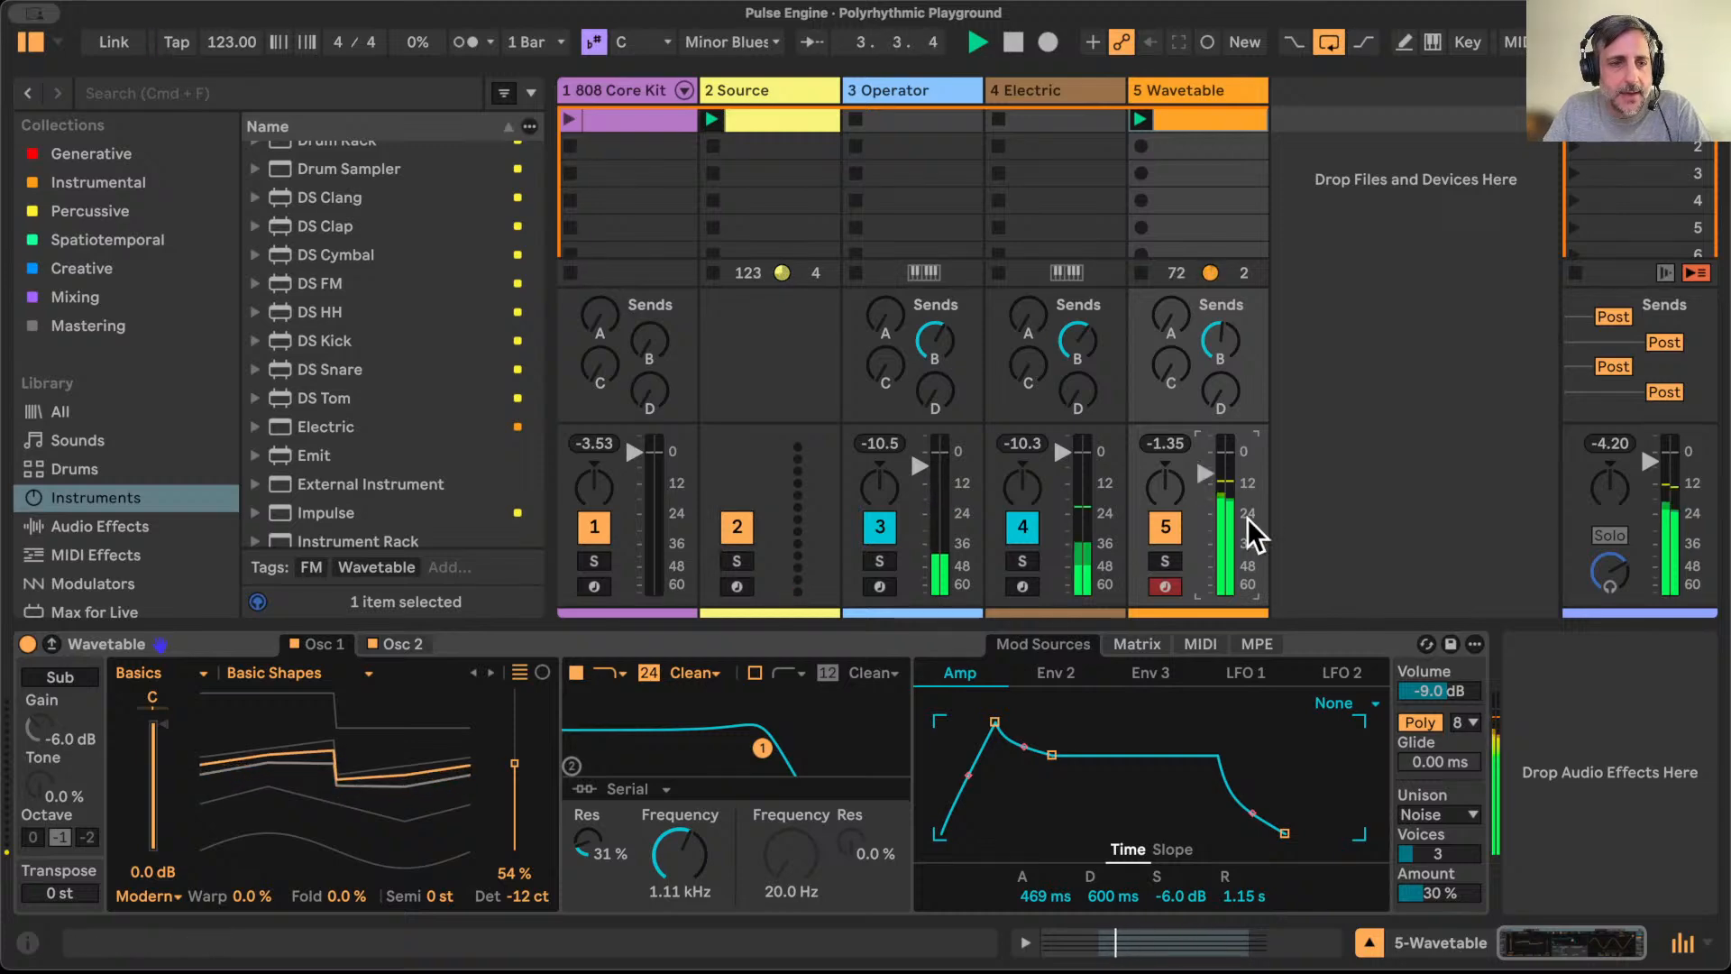
# Step: Add an audio track after the Wavetable track
pyautogui.click(1367, 941)
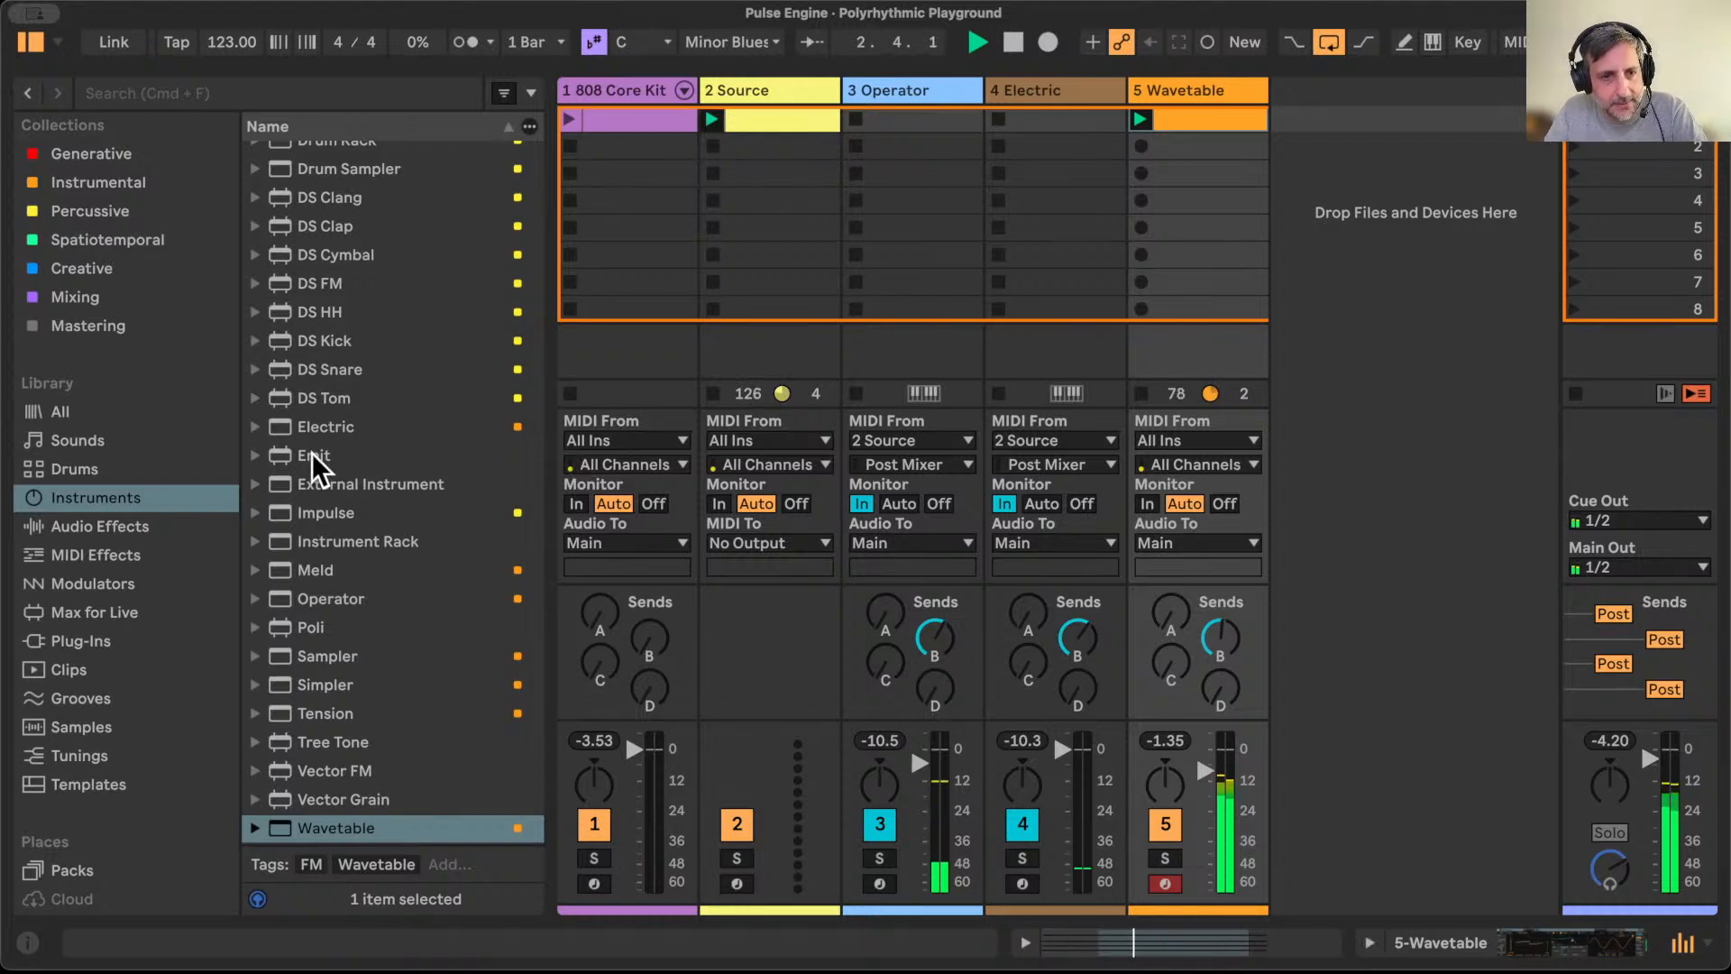
pyautogui.scroll(5, 354, 662)
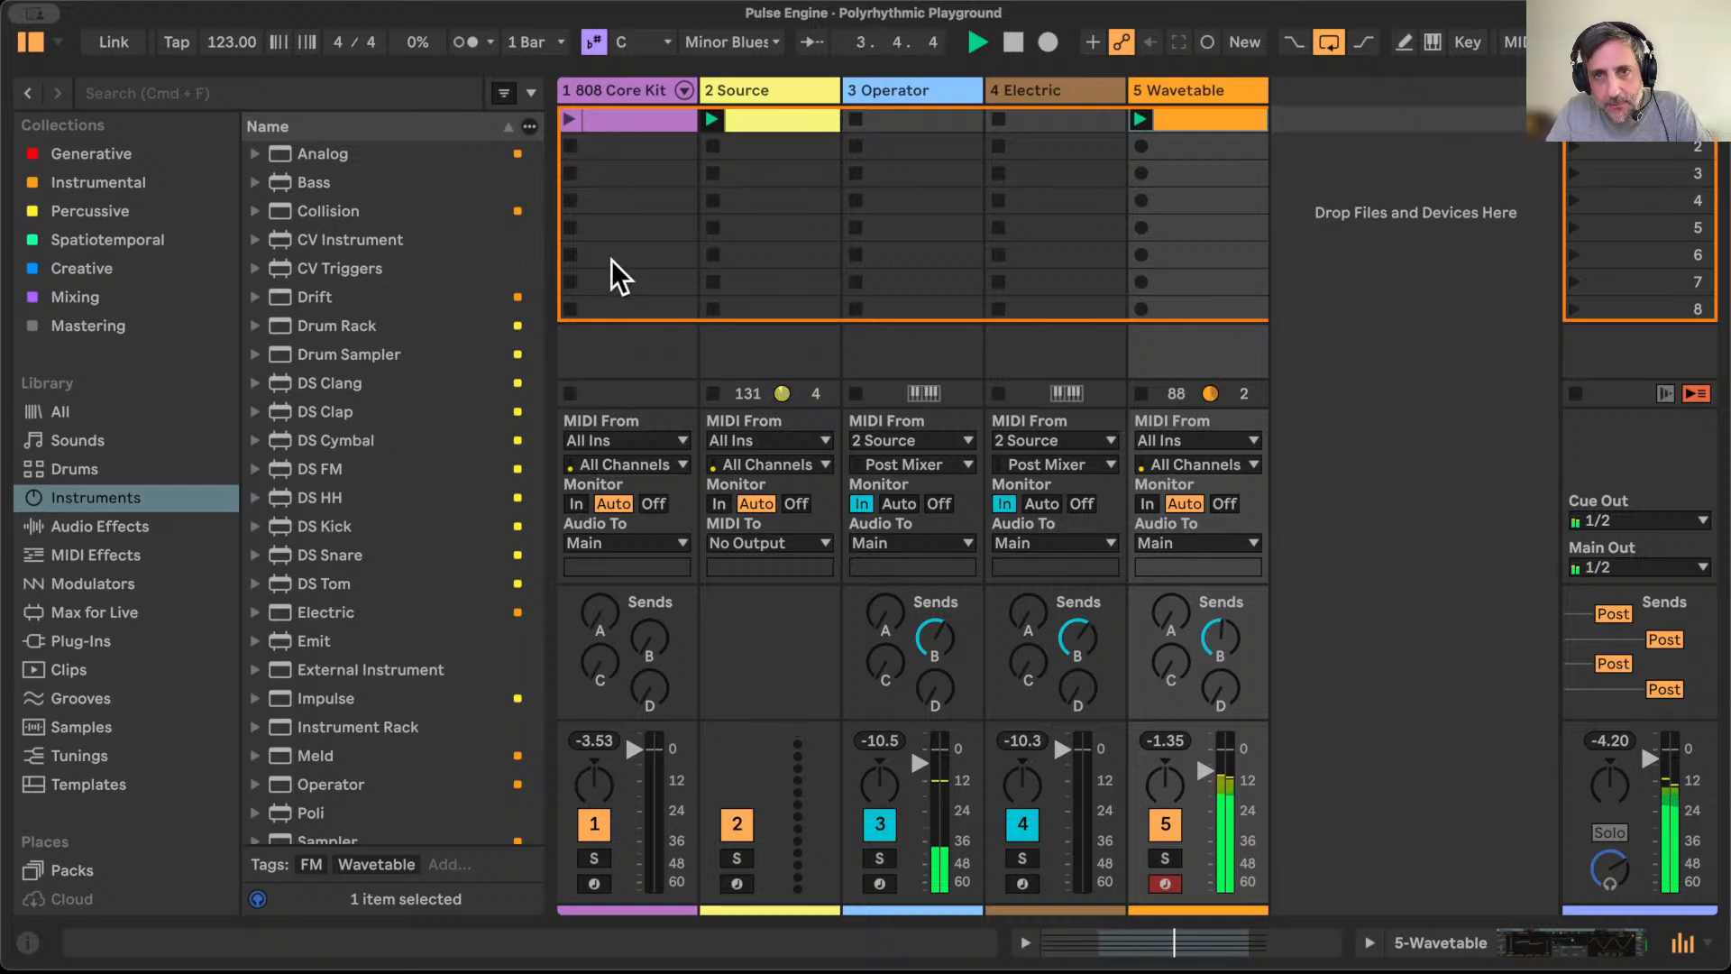
pyautogui.click(1215, 83)
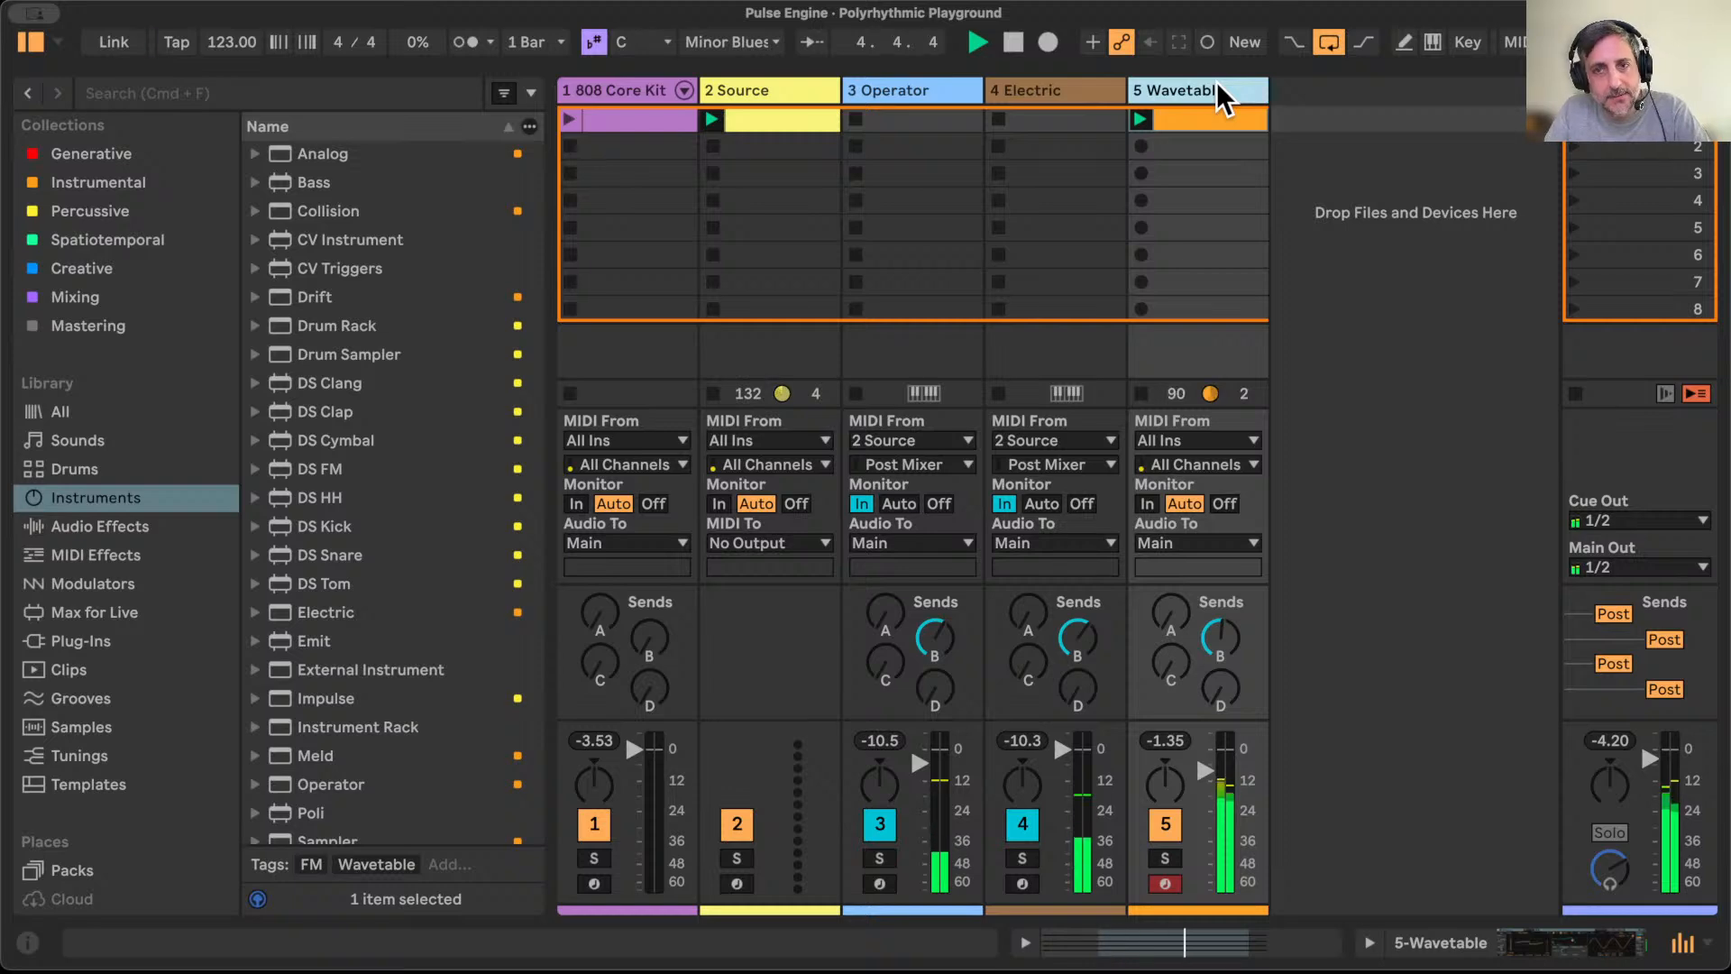
pyautogui.press('super+t')
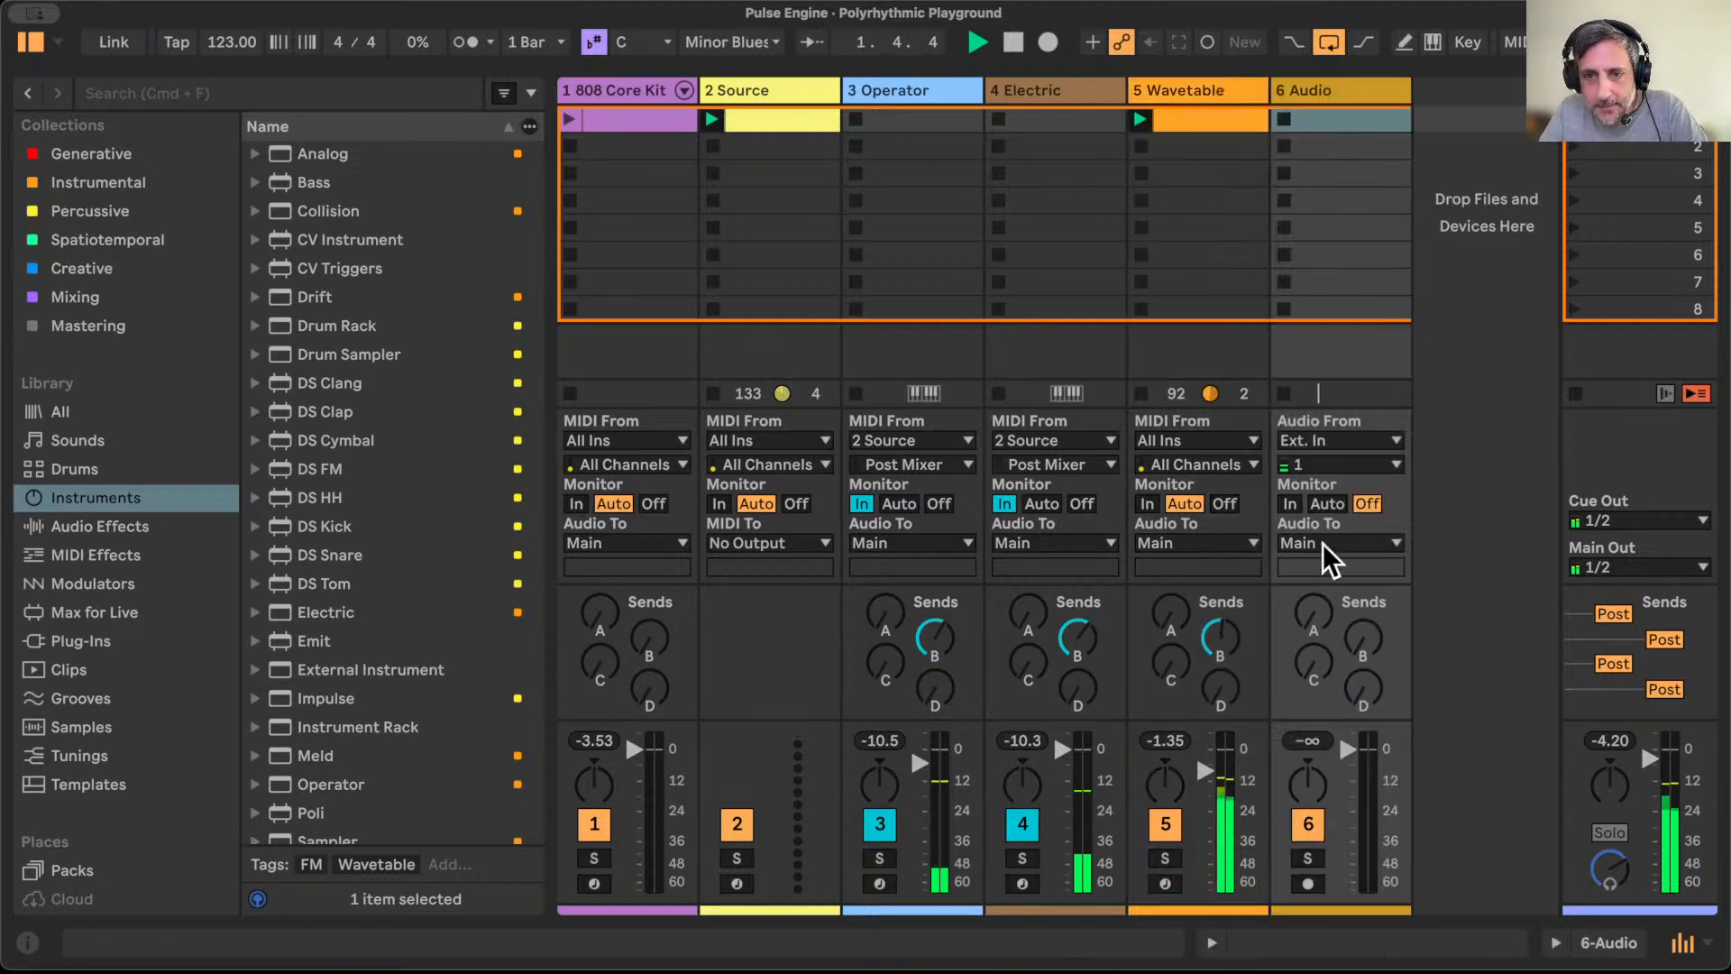
# Step: Arm the new audio track and record a four-bar clip from external input 1 into its first slot
pyautogui.click(1307, 883)
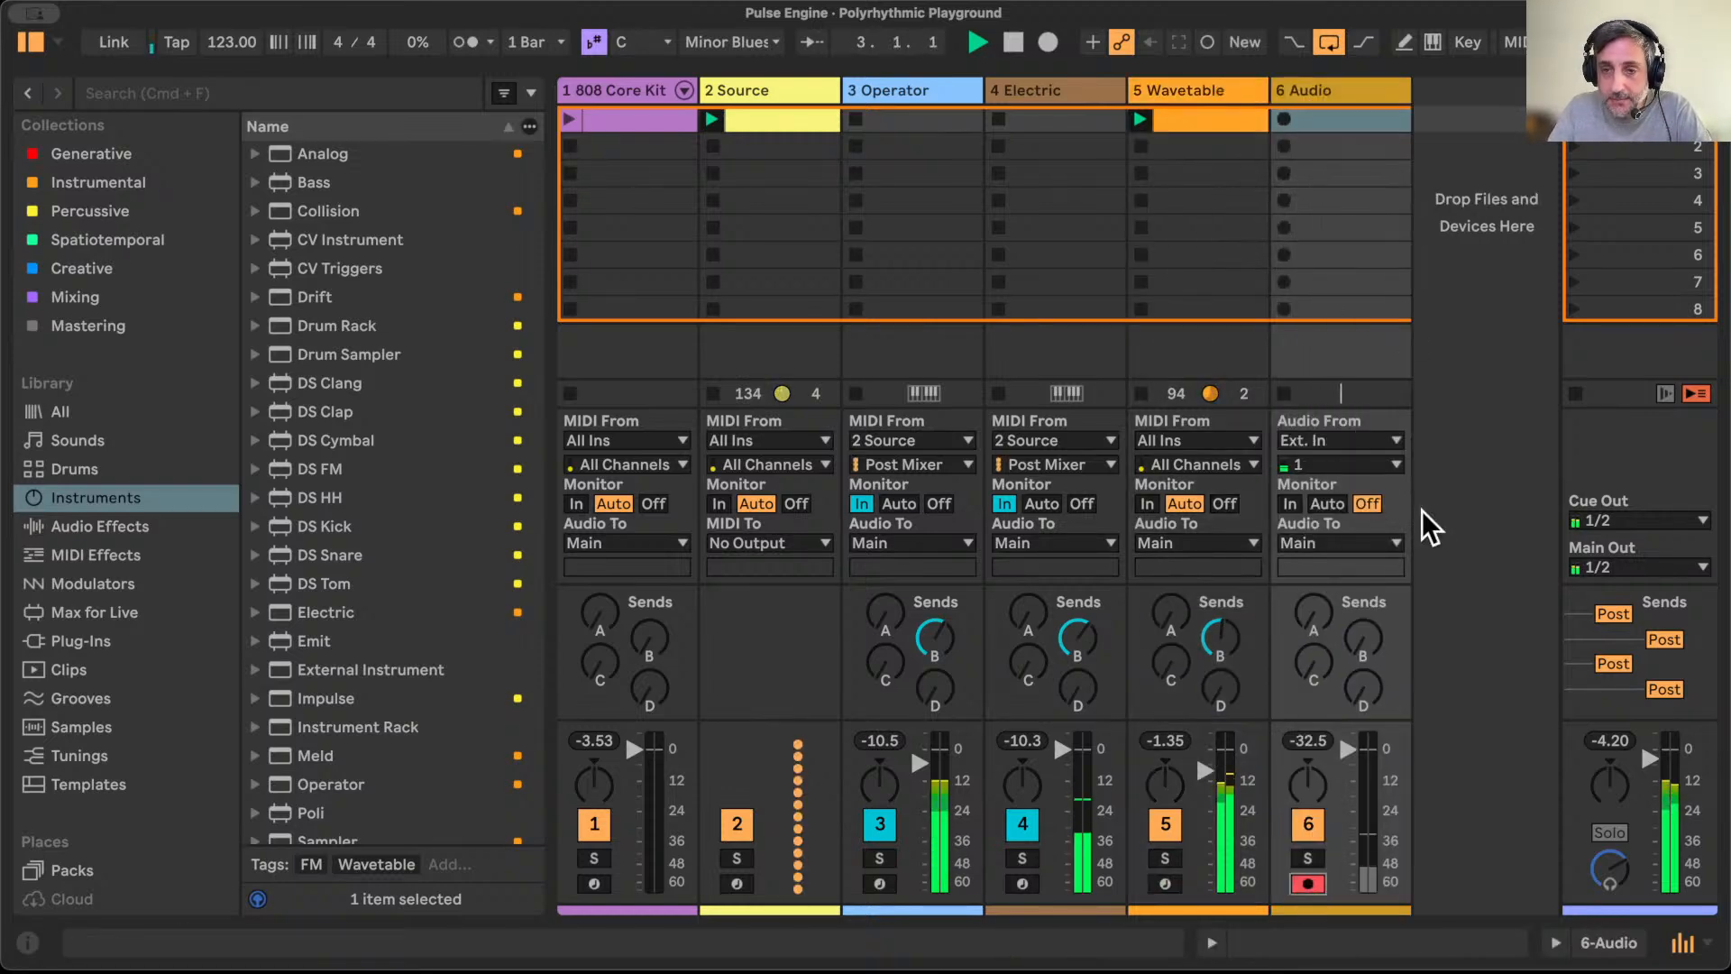
pyautogui.click(1283, 120)
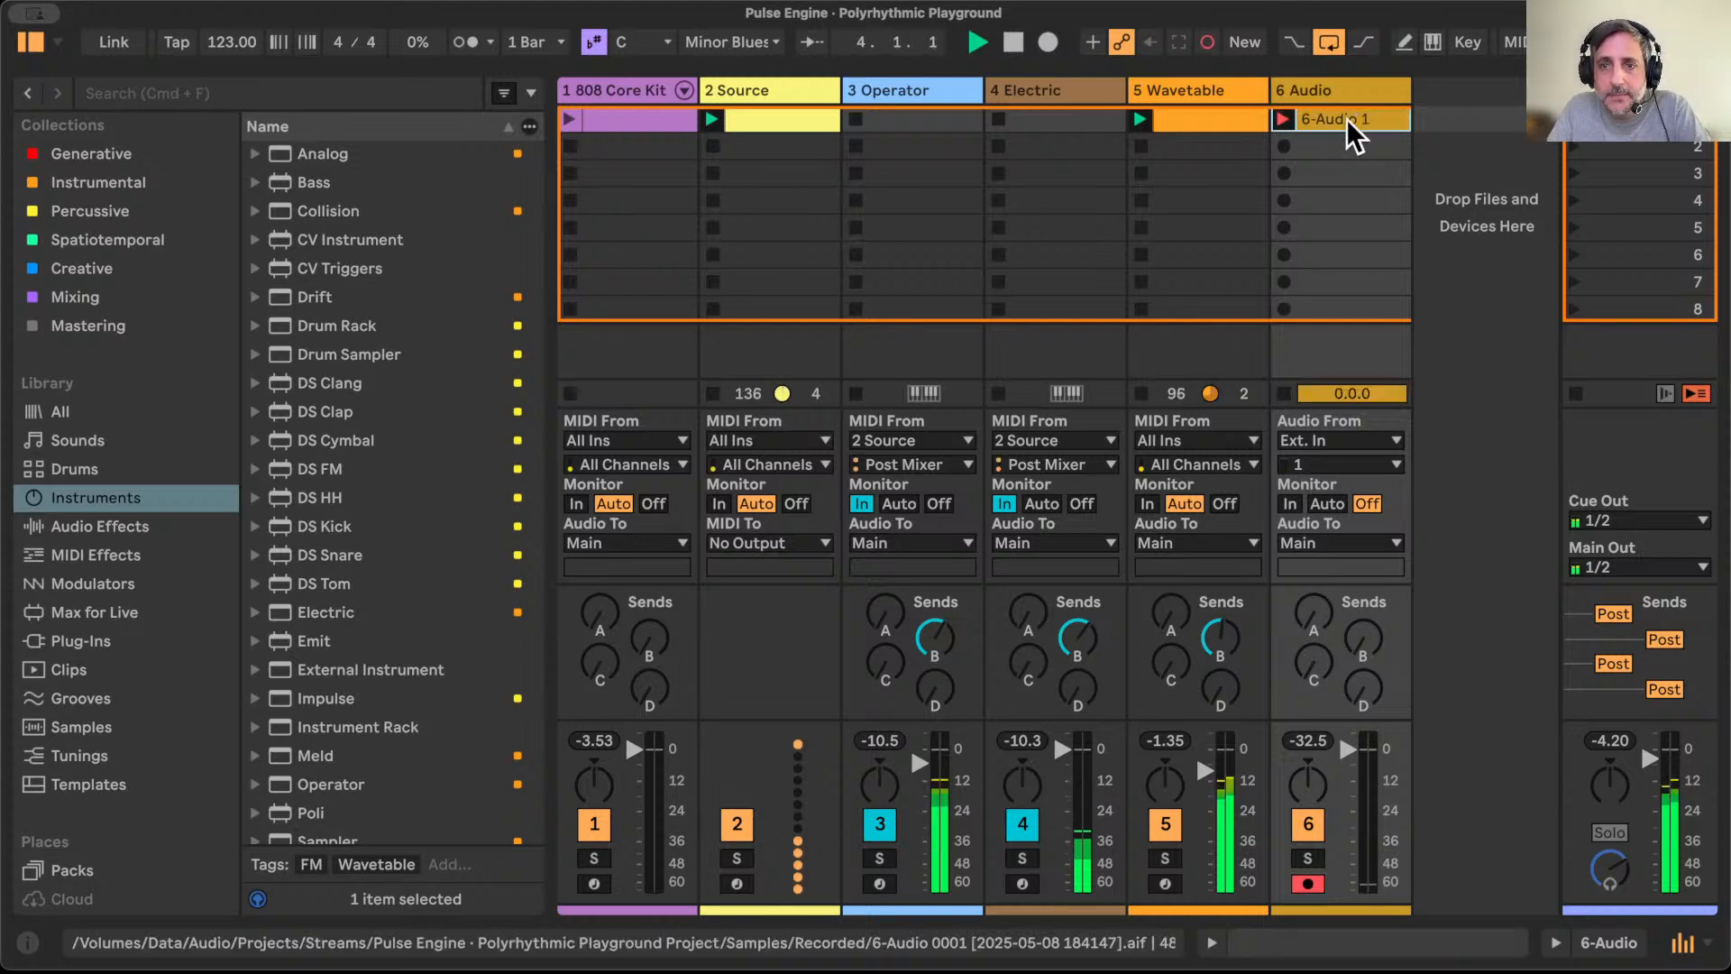
pyautogui.click(1283, 118)
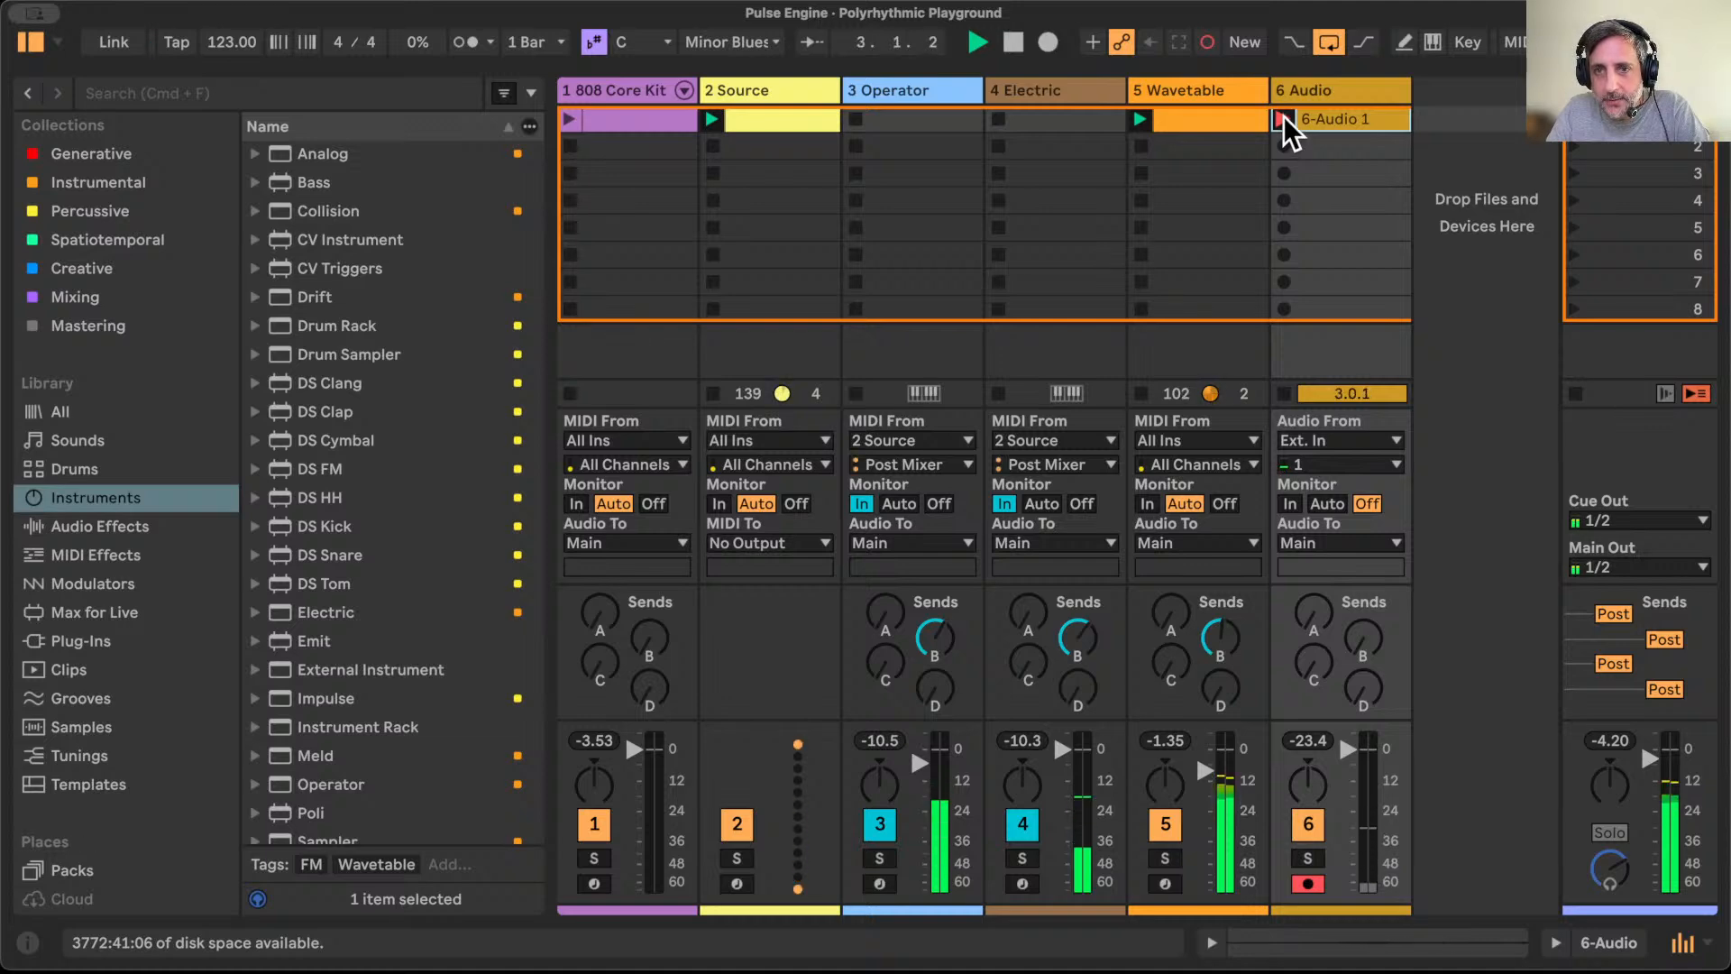
pyautogui.doubleClick(1333, 118)
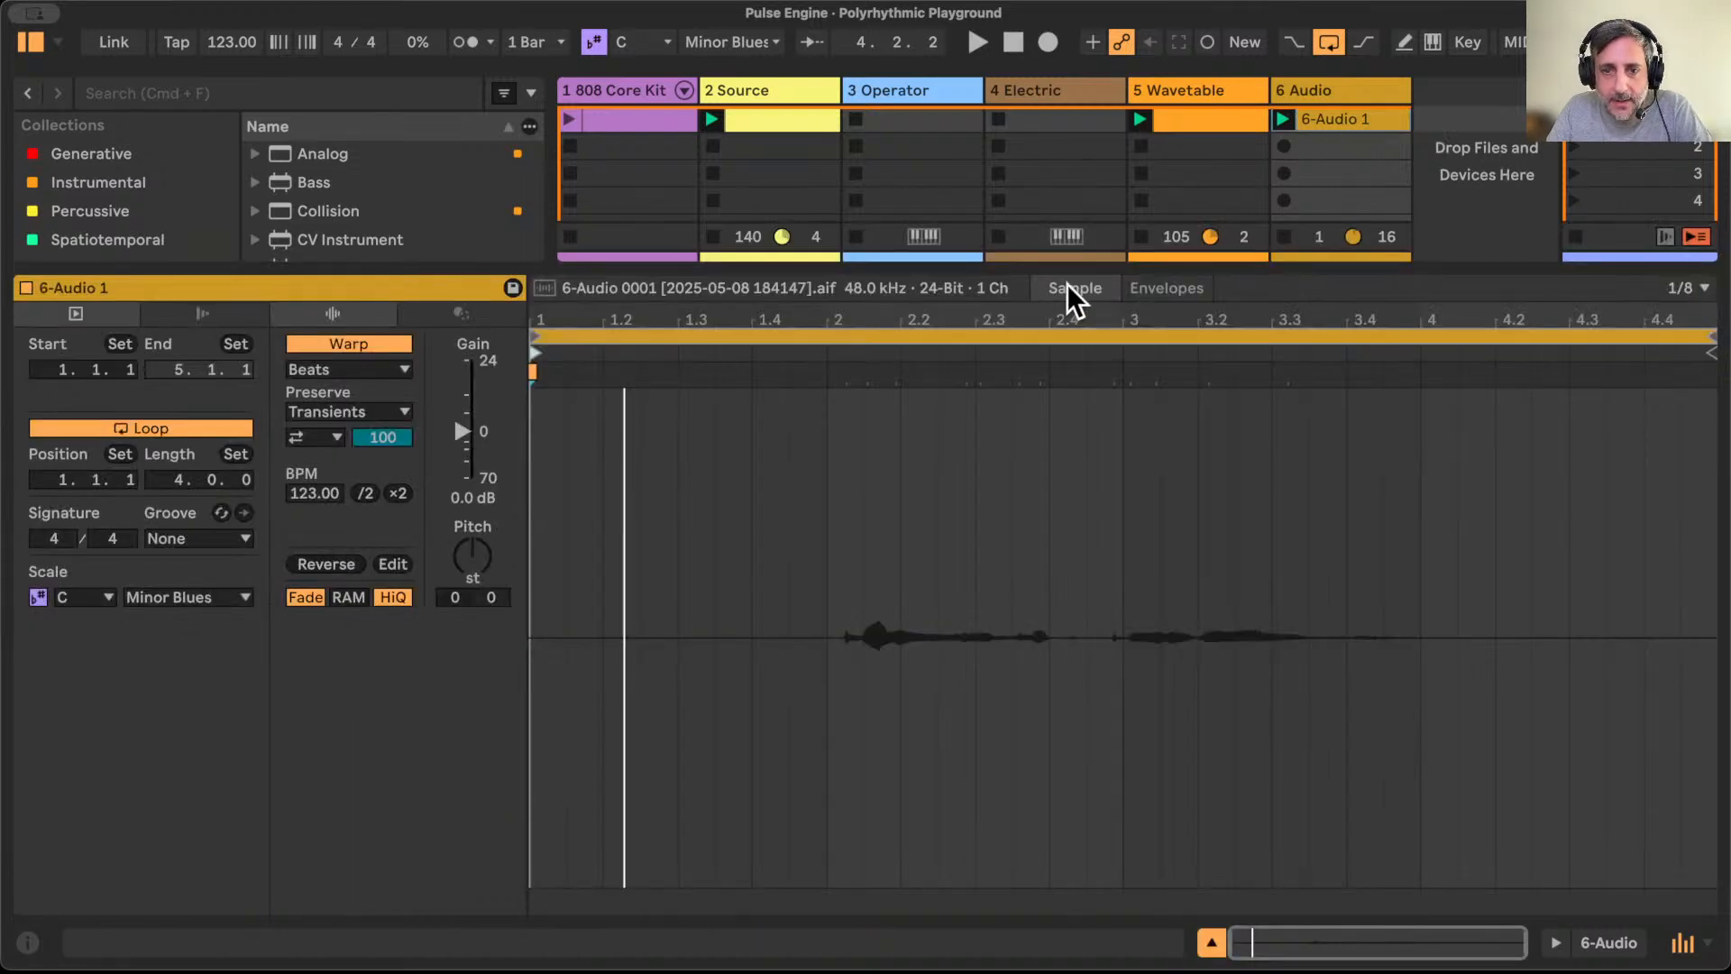
pyautogui.click(1211, 942)
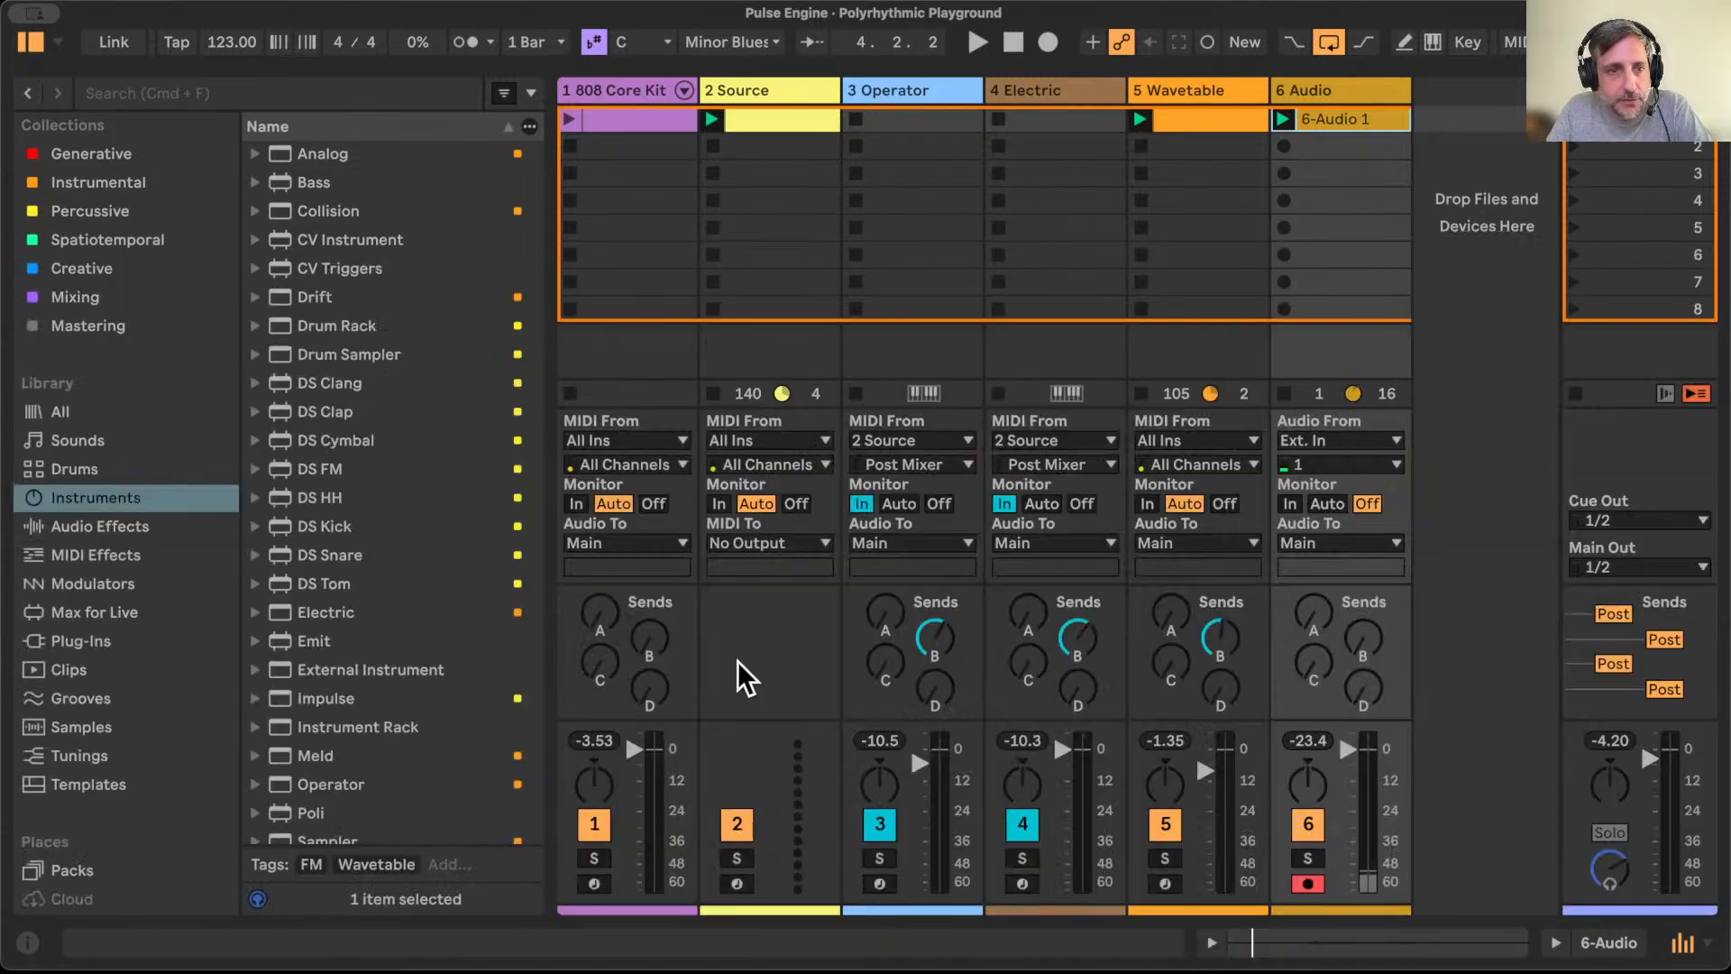
# Step: Create a track with Simpler after the audio track and load the recorded clip into it
pyautogui.scroll(-5, 307, 712)
pyautogui.moveTo(306, 699); pyautogui.dragTo(1424, 203)
pyautogui.moveTo(857, 347); pyautogui.dragTo(559, 731)
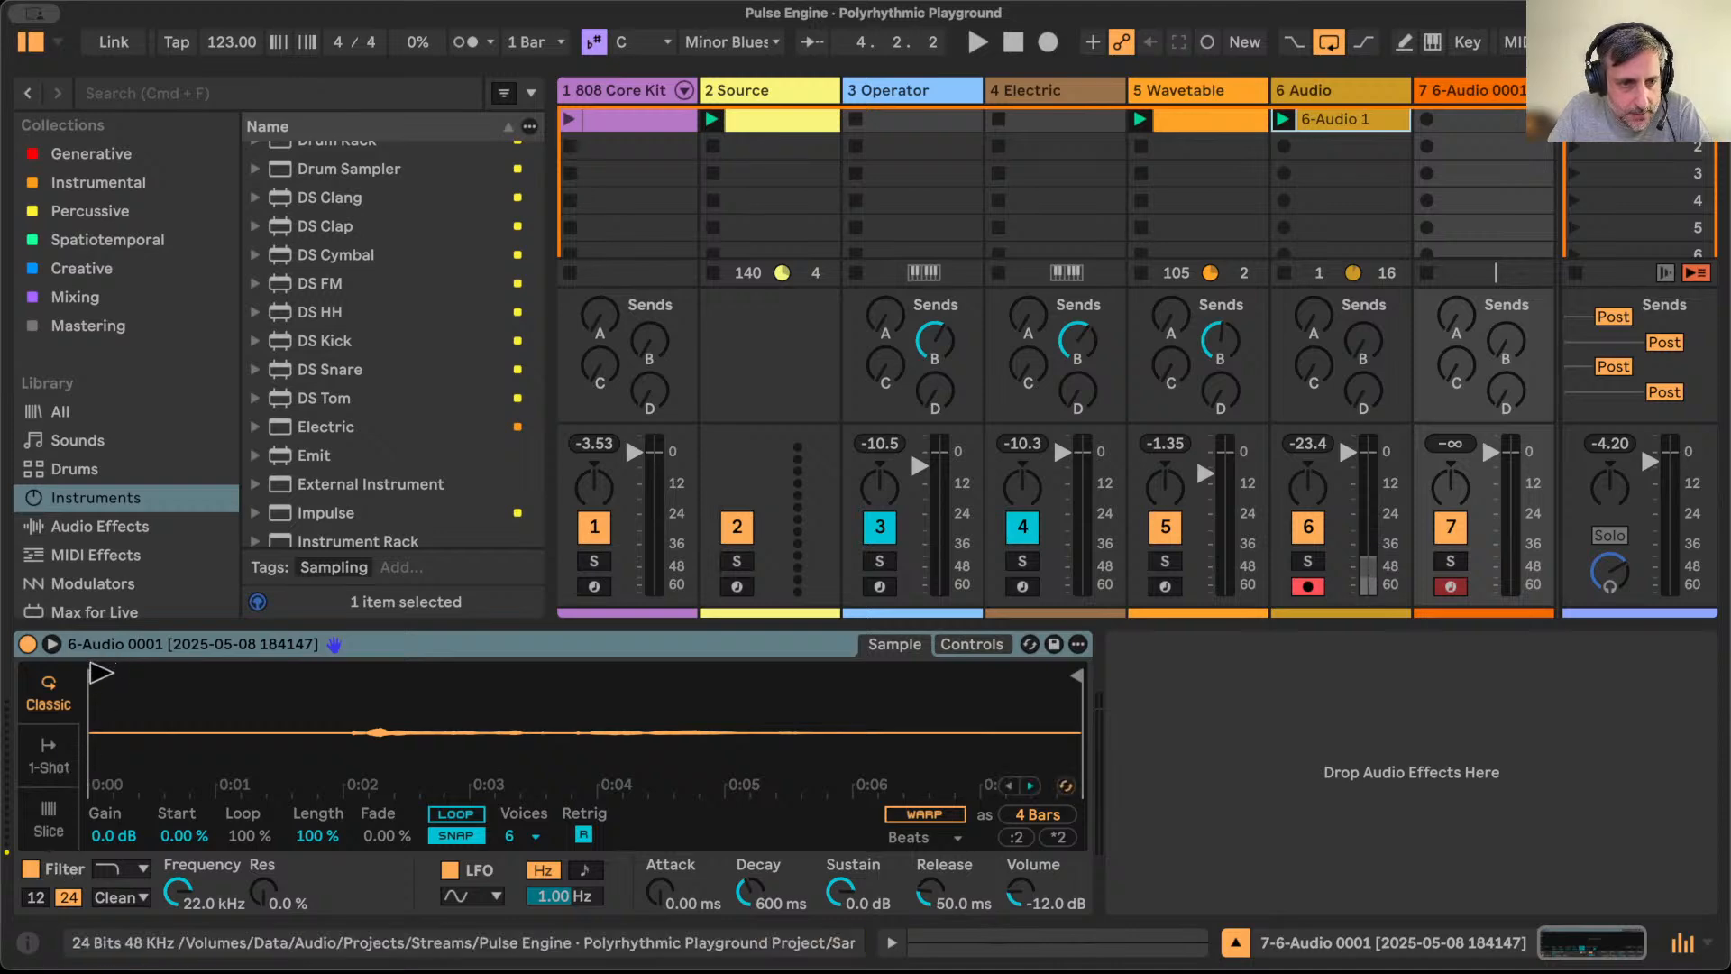
# Step: Trim the Simpler sample to the voiced part, from about 0:02 to just before 0:06, and normalize its volume
pyautogui.moveTo(94, 676); pyautogui.dragTo(354, 676)
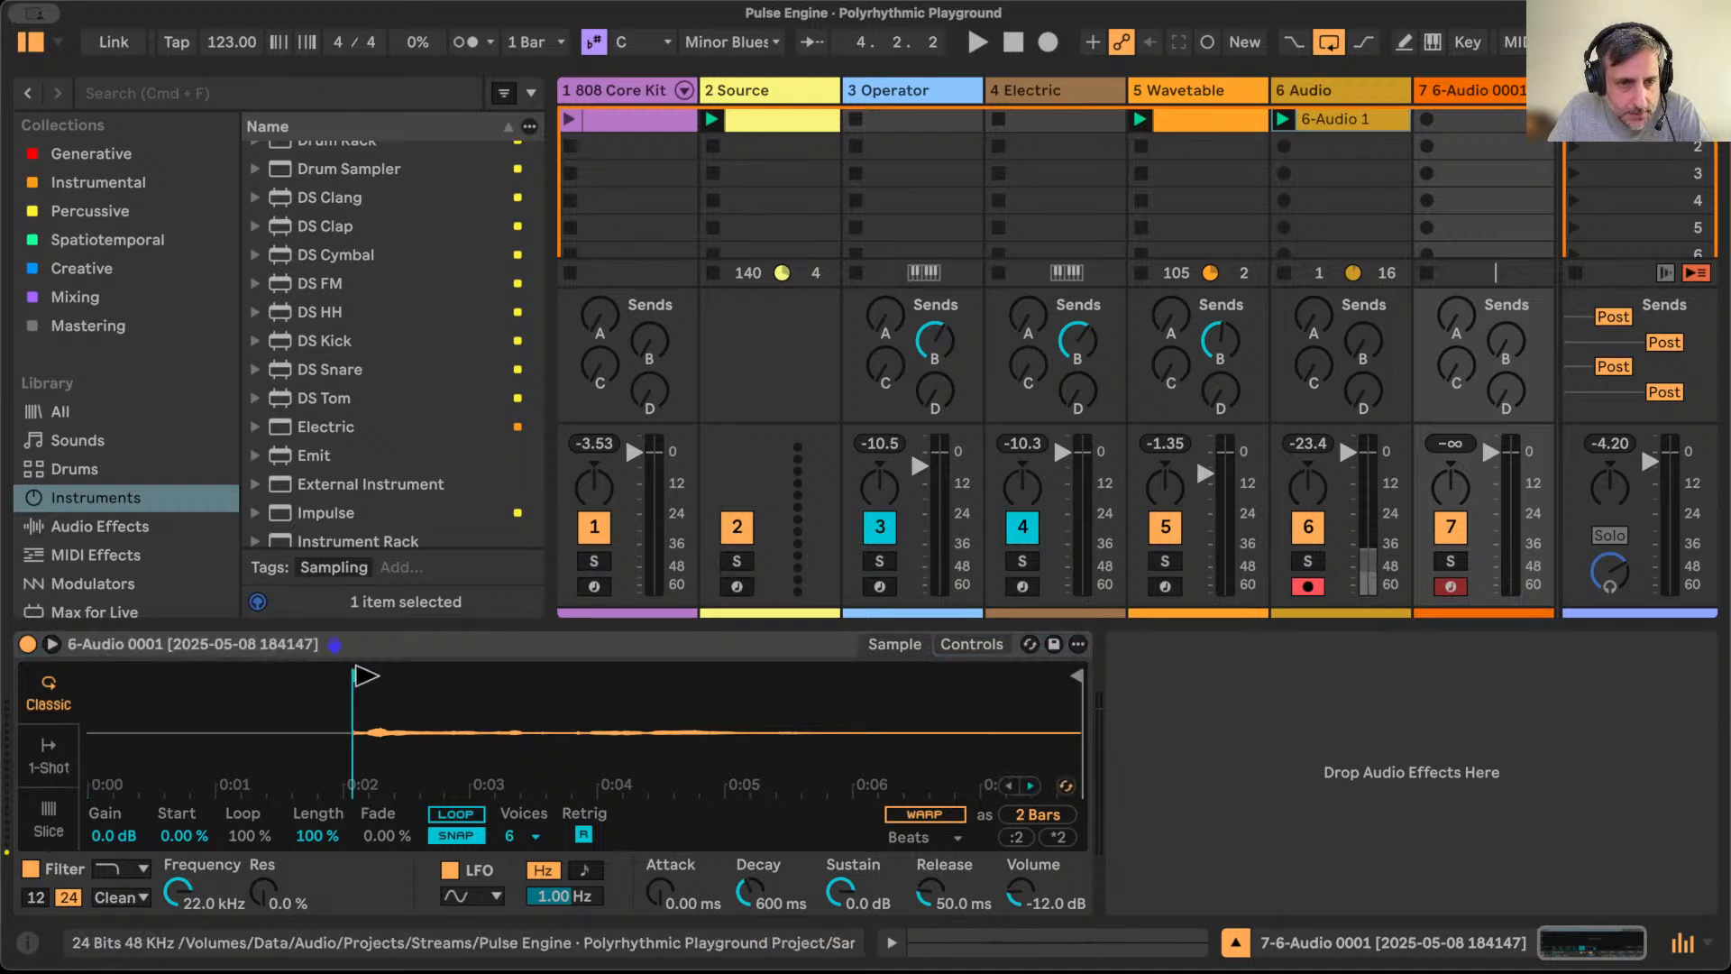
pyautogui.rightClick(430, 755)
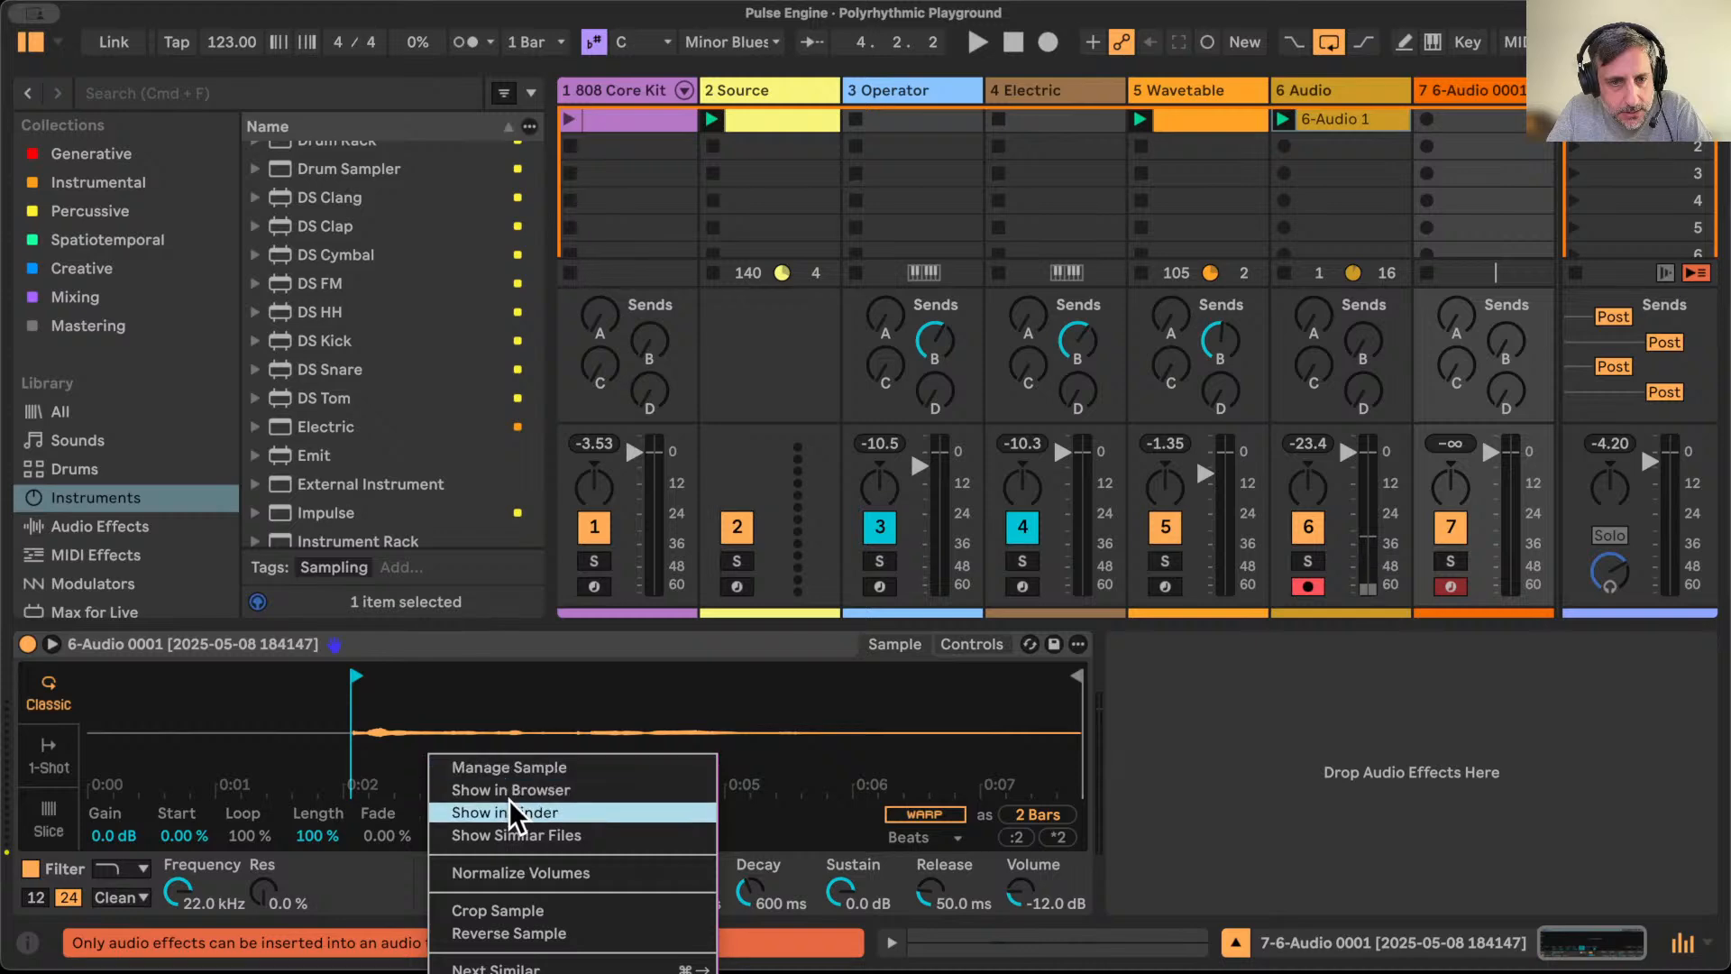
pyautogui.click(516, 867)
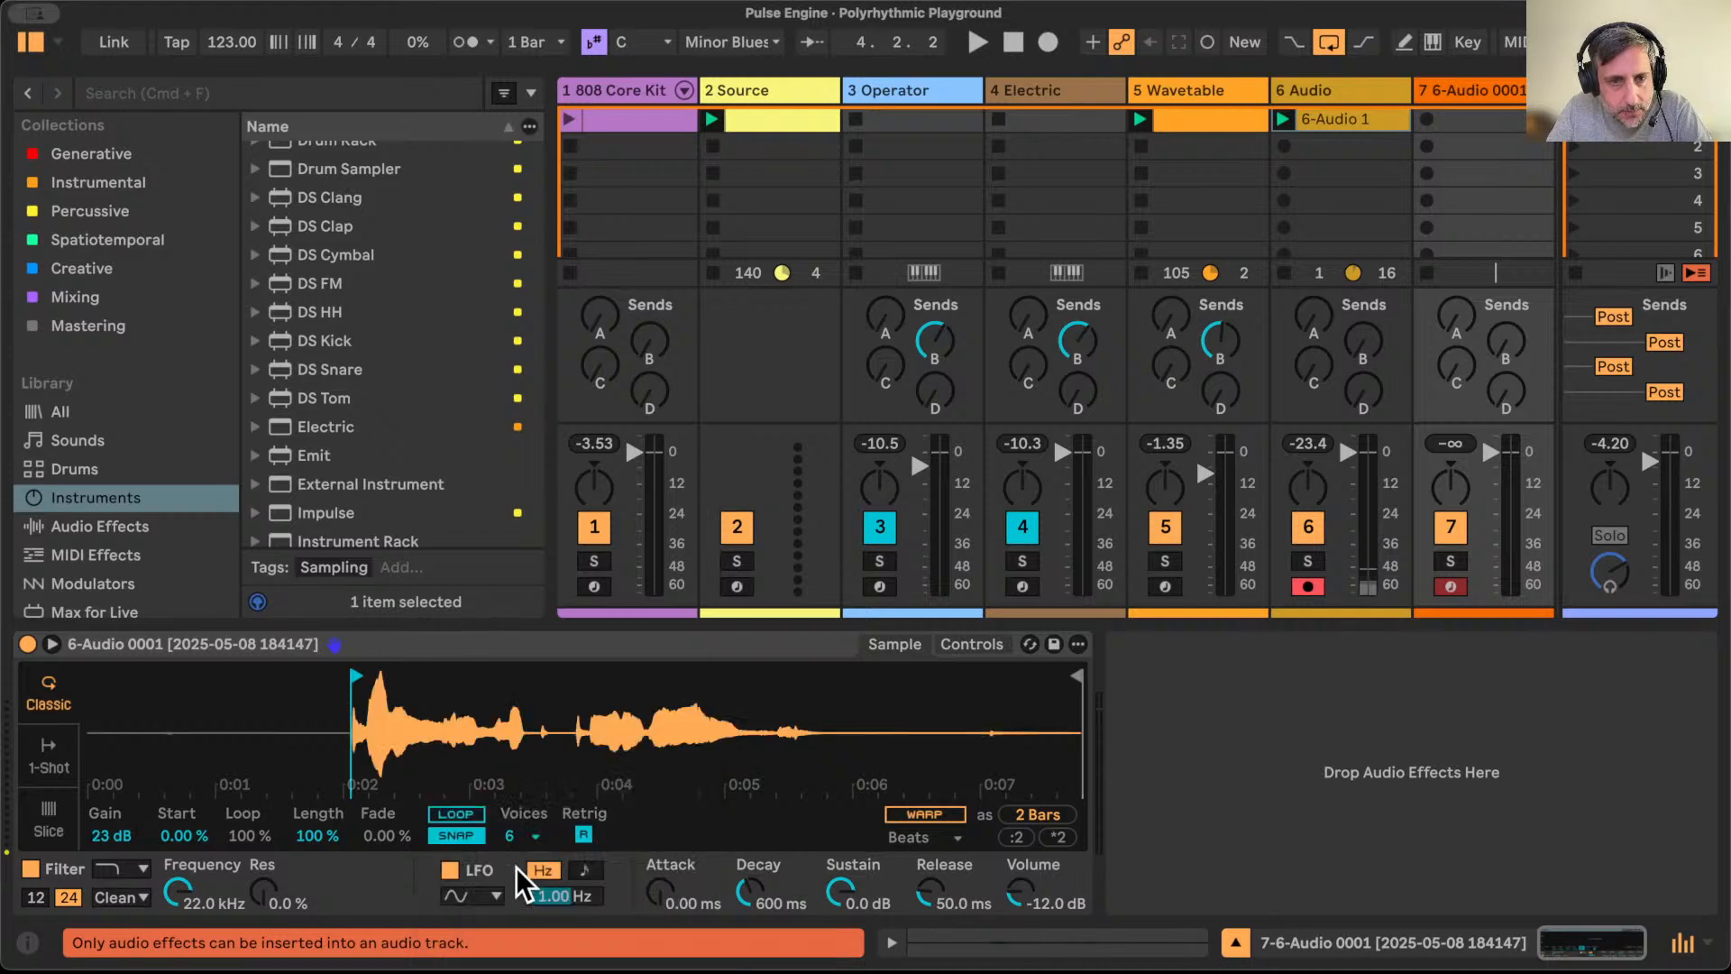
pyautogui.moveTo(1068, 671)
pyautogui.mouseDown()
pyautogui.moveTo(784, 685)
pyautogui.moveTo(823, 690)
pyautogui.mouseUp()
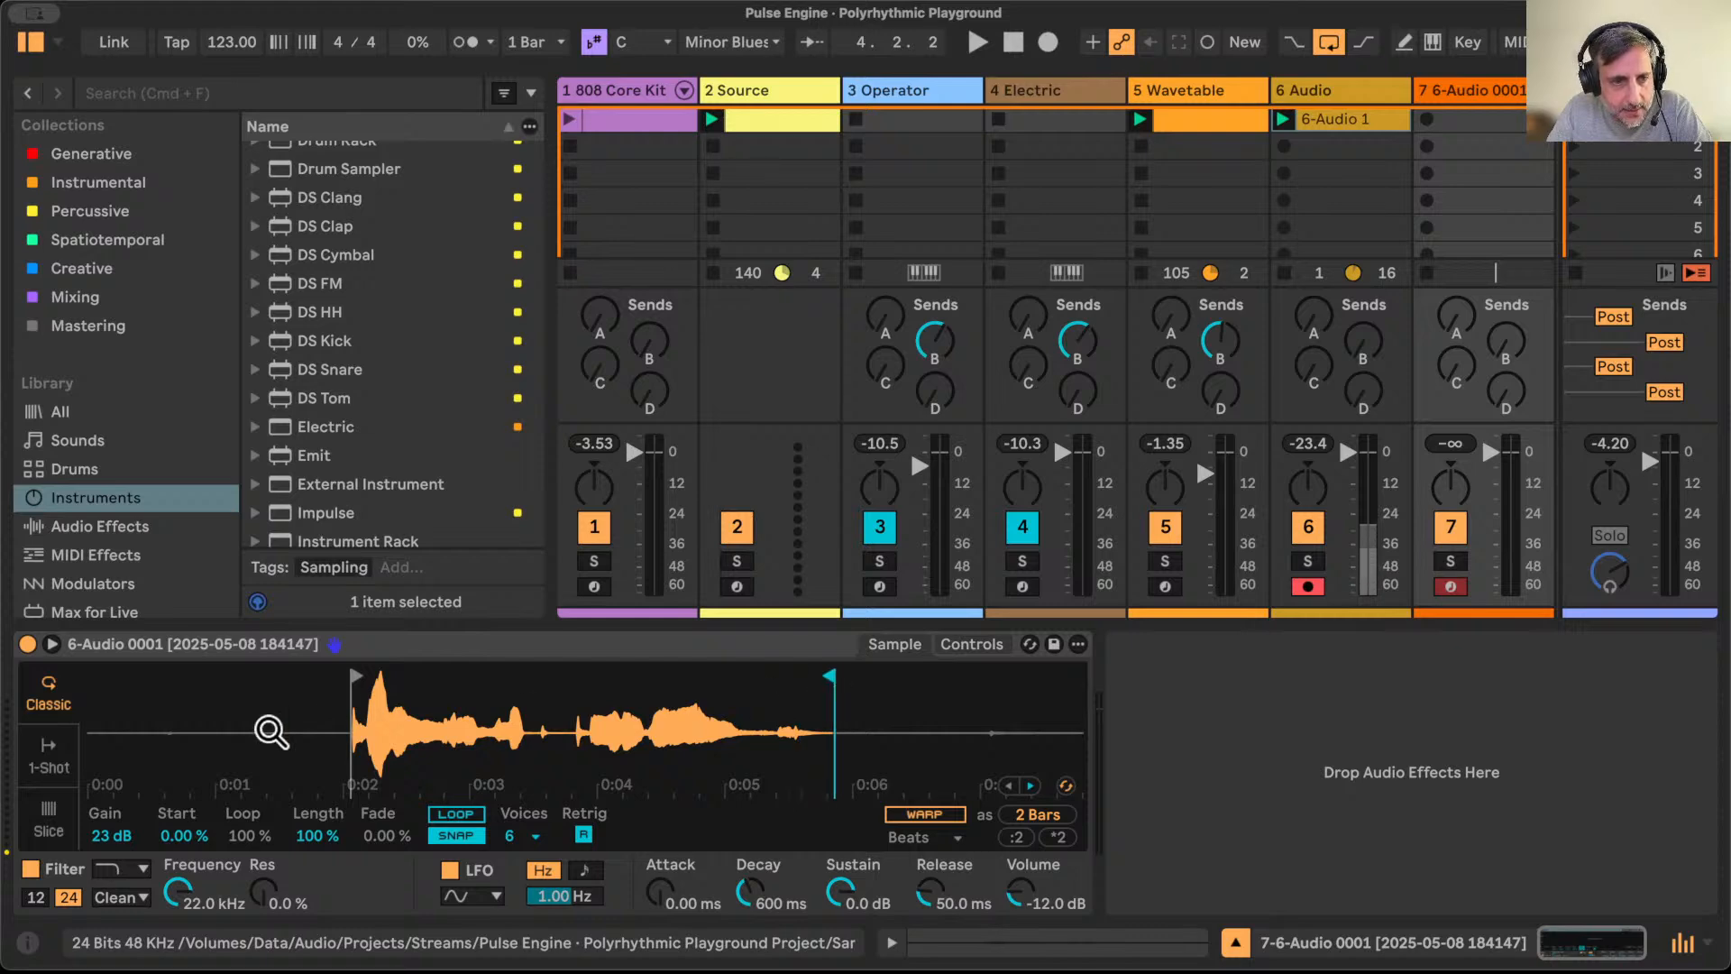
# Step: Slice the sample by Region into 38 regions, with a 0.73 ms fade-in and a 27.0 ms fade-out
pyautogui.click(41, 820)
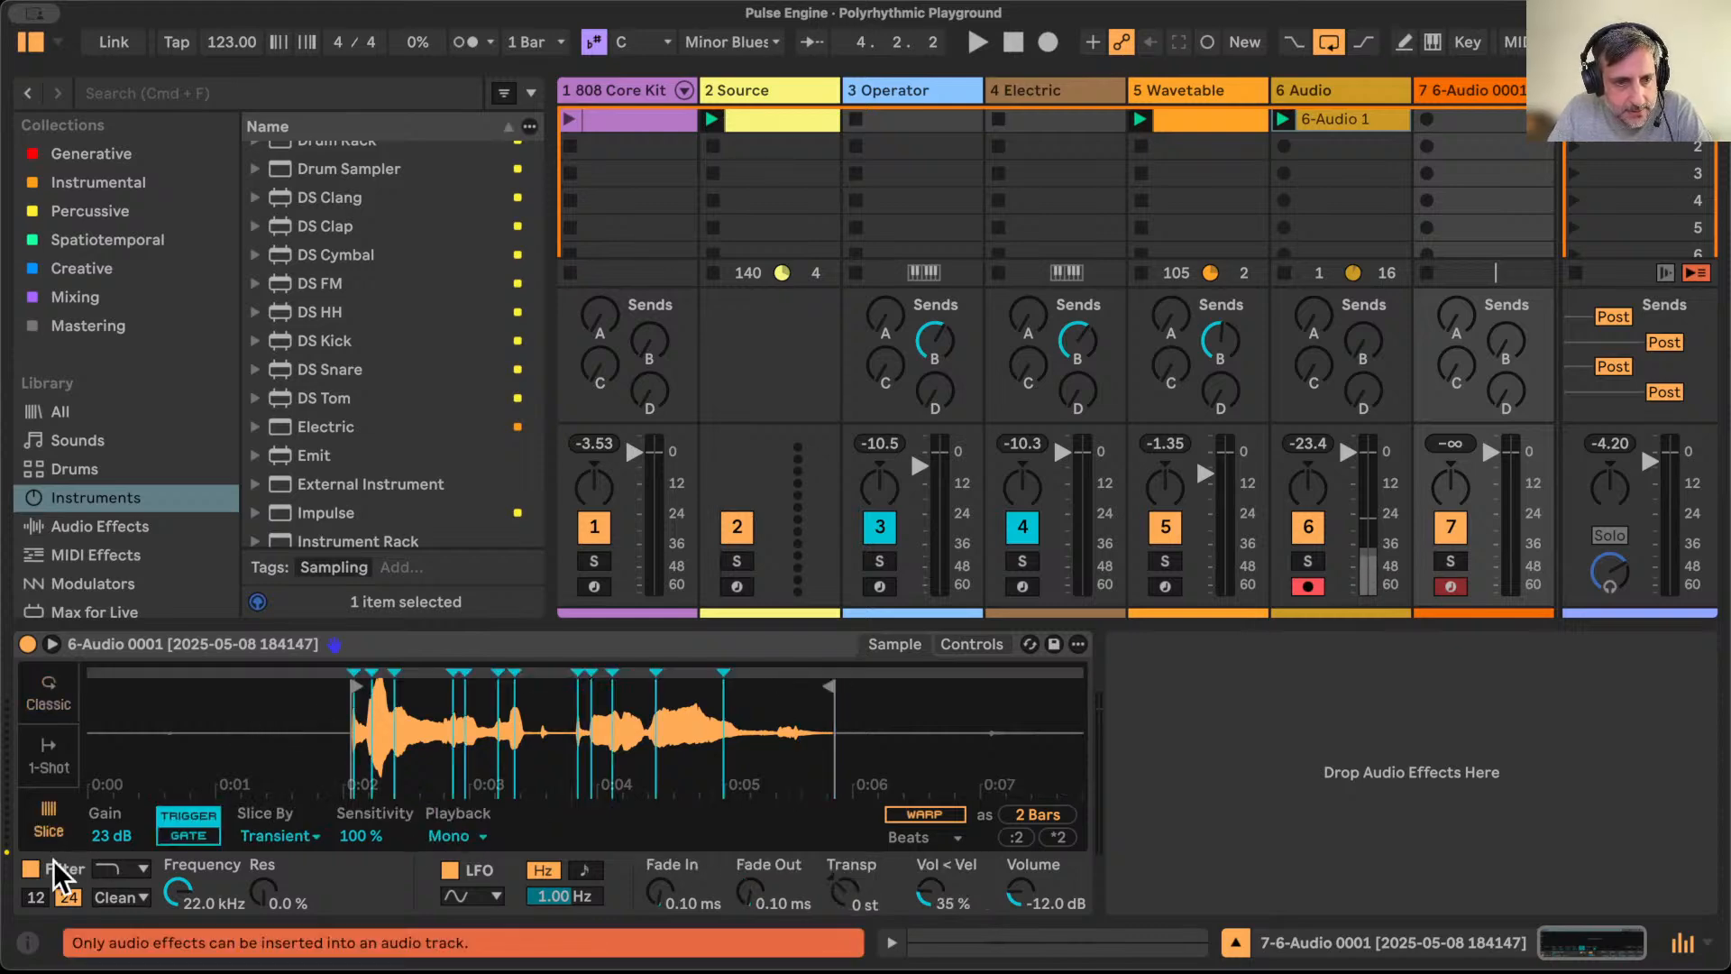
pyautogui.click(310, 846)
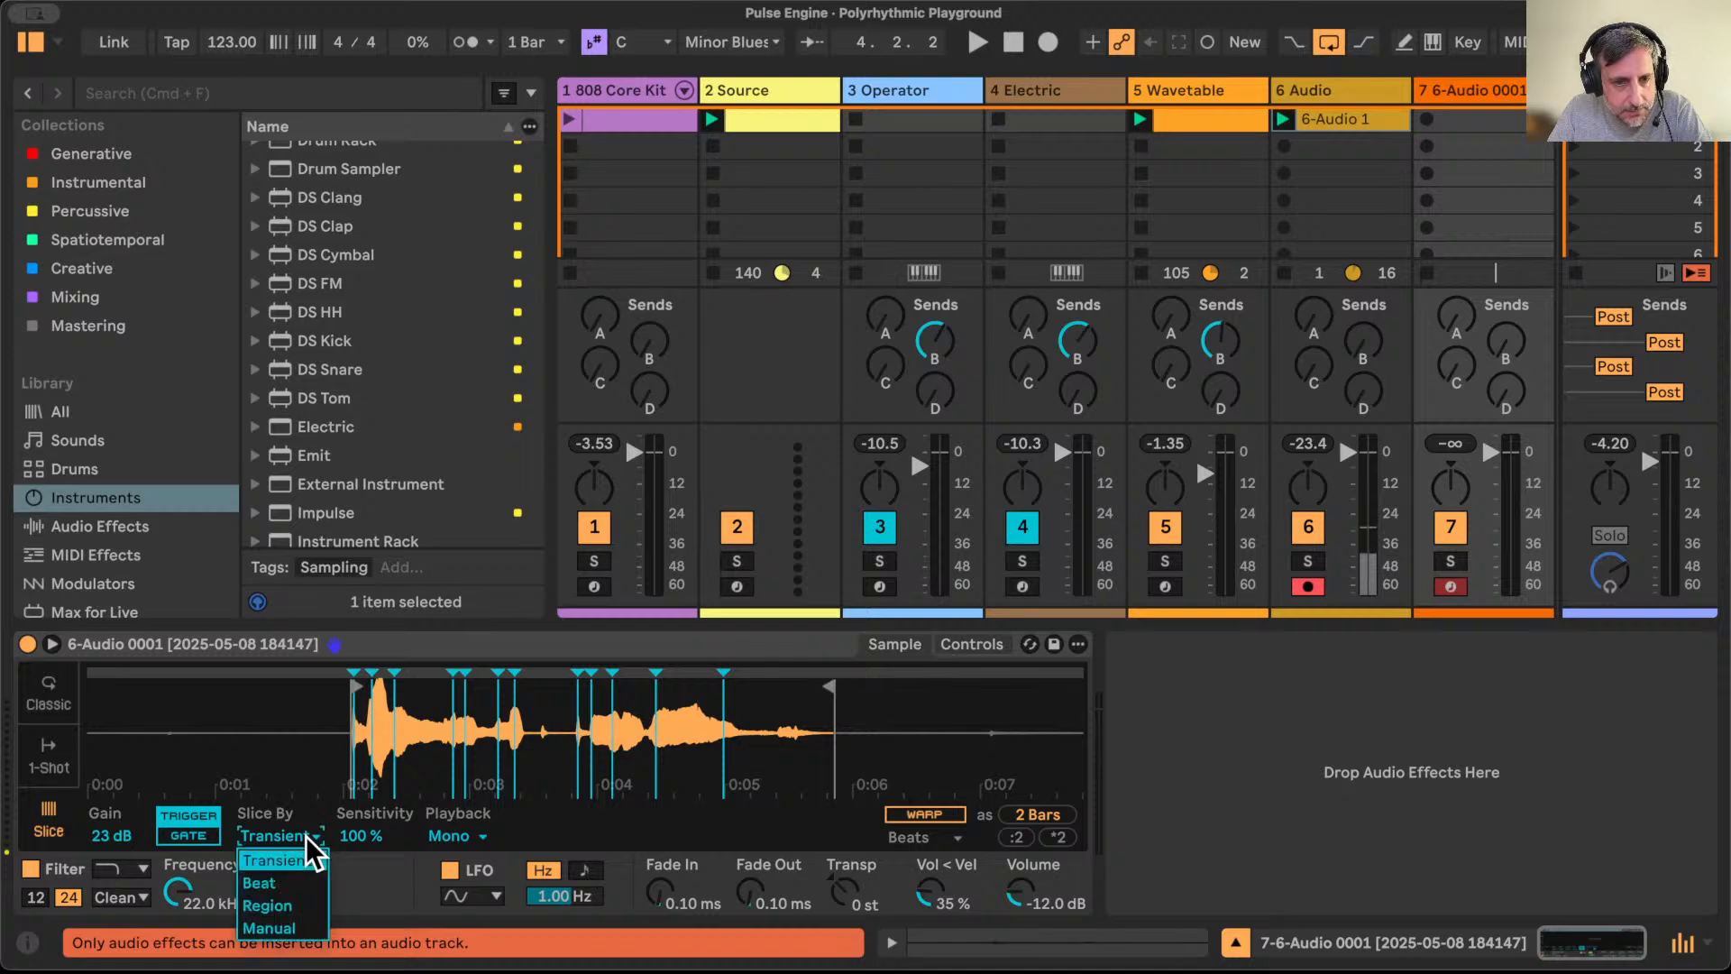
pyautogui.click(302, 905)
pyautogui.moveTo(344, 835); pyautogui.dragTo(344, 782)
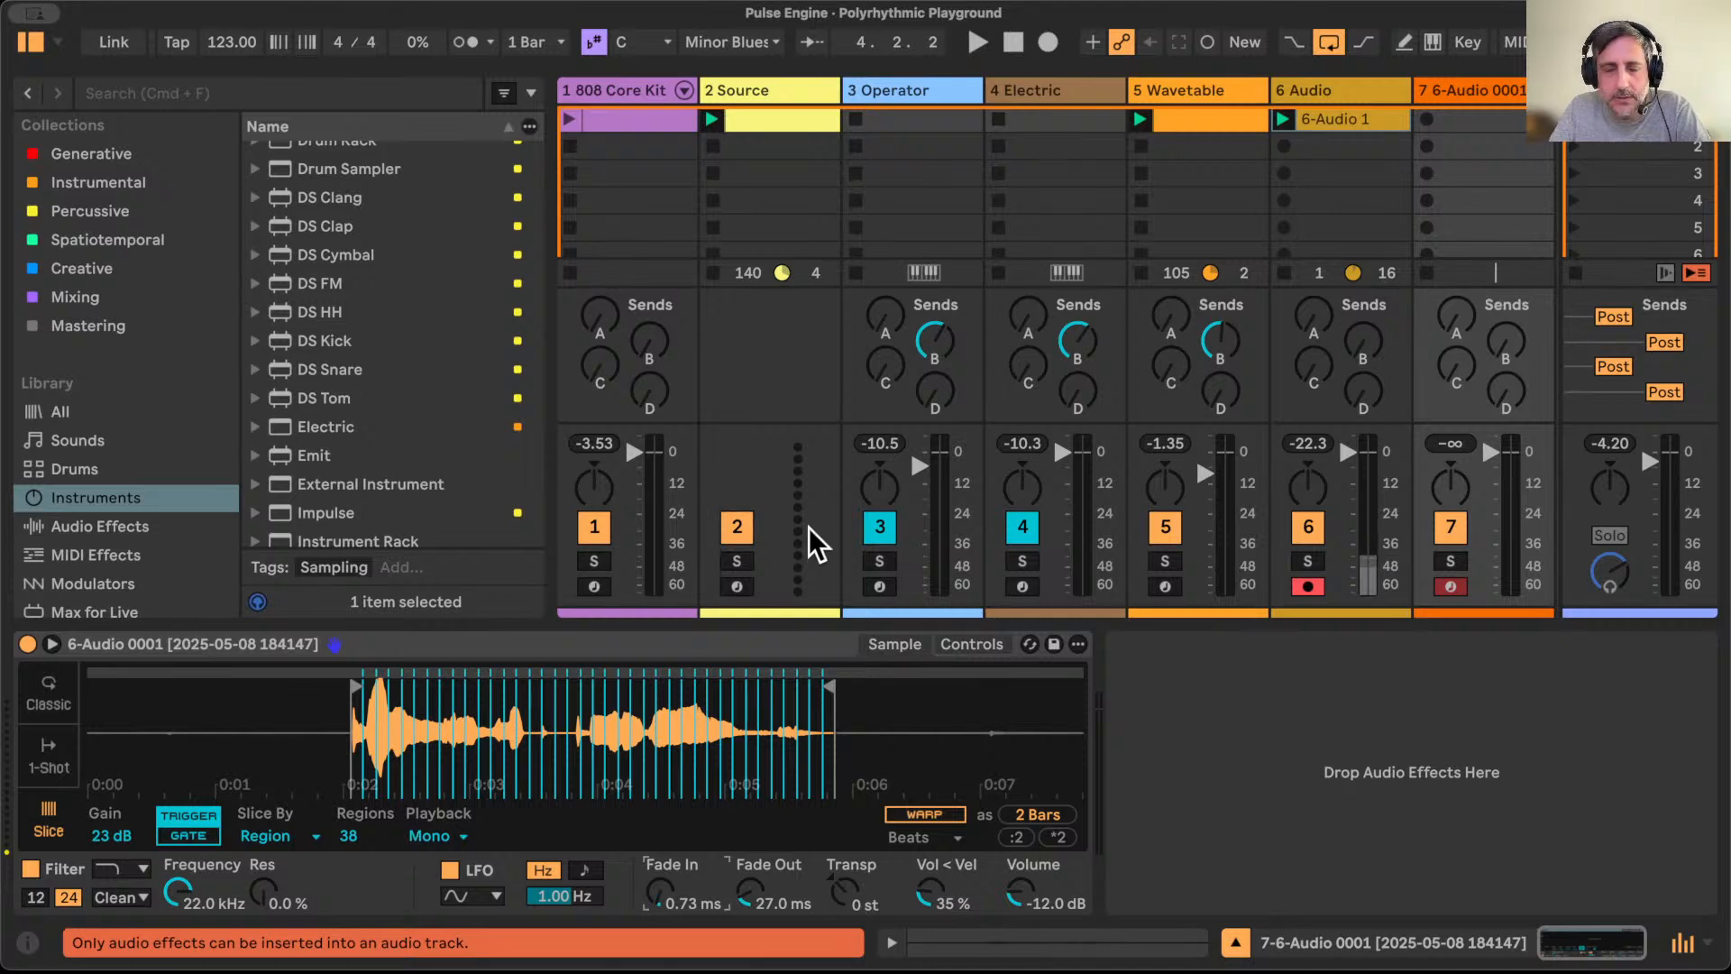
# Step: Insert MFA Pulse Engine from the Generative collection in front of Simpler
pyautogui.click(87, 155)
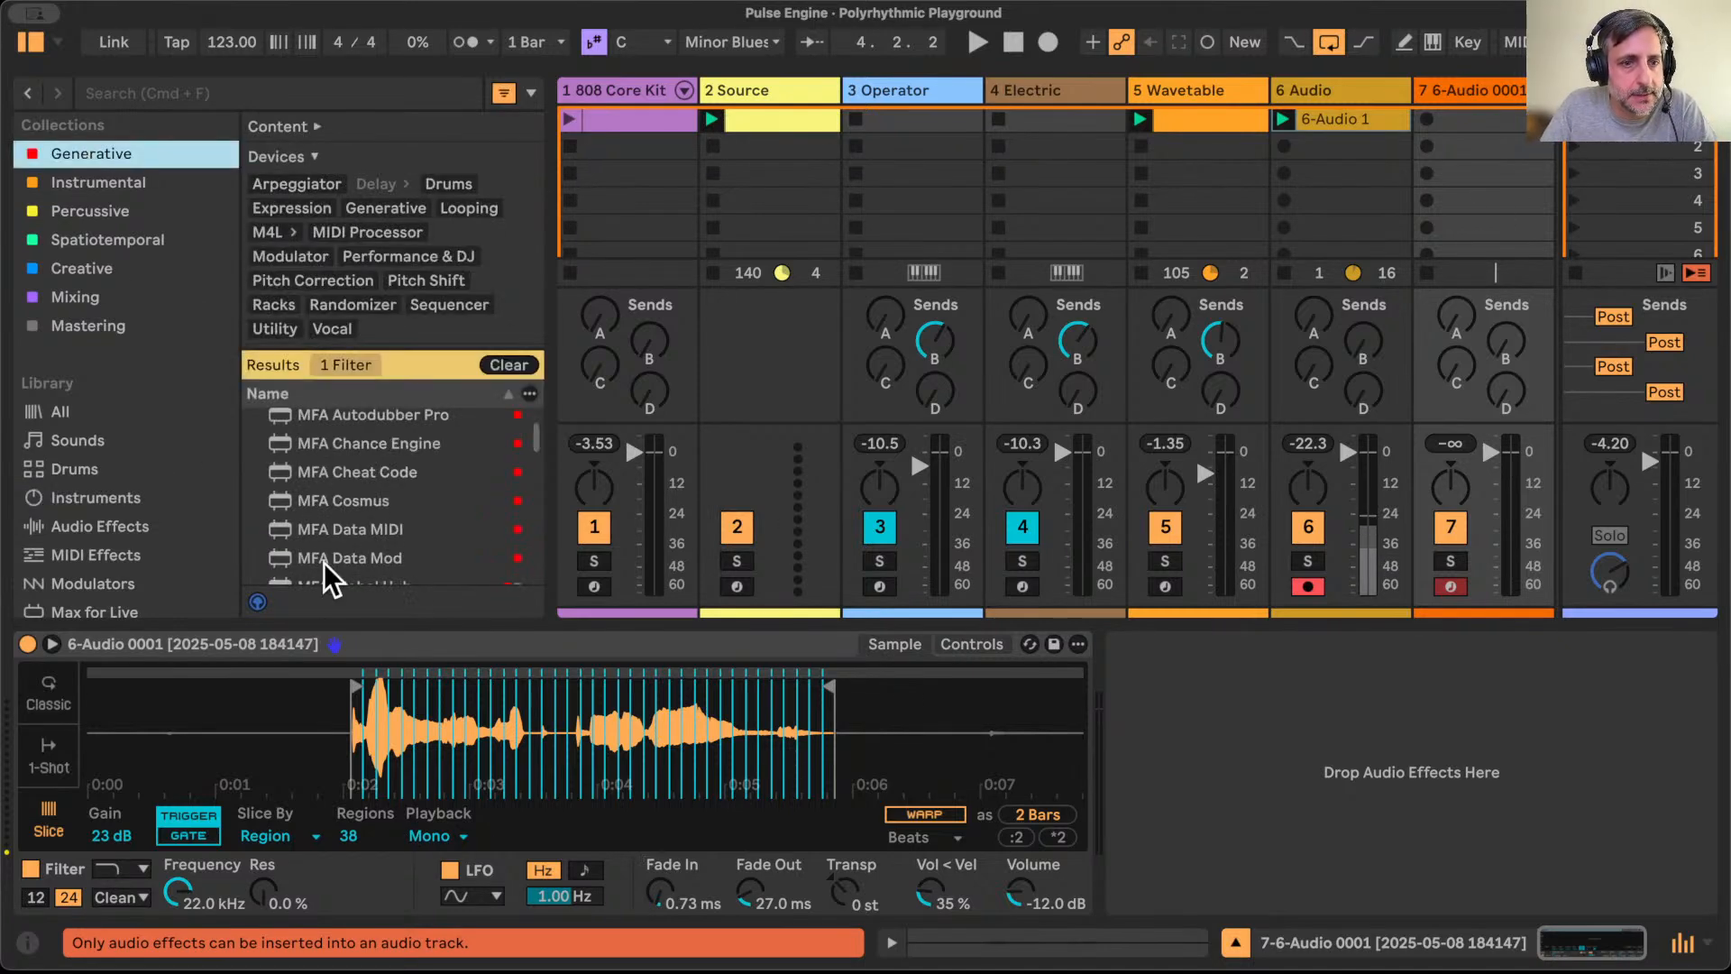
pyautogui.scroll(-3, 387, 549)
pyautogui.scroll(-5, 387, 549)
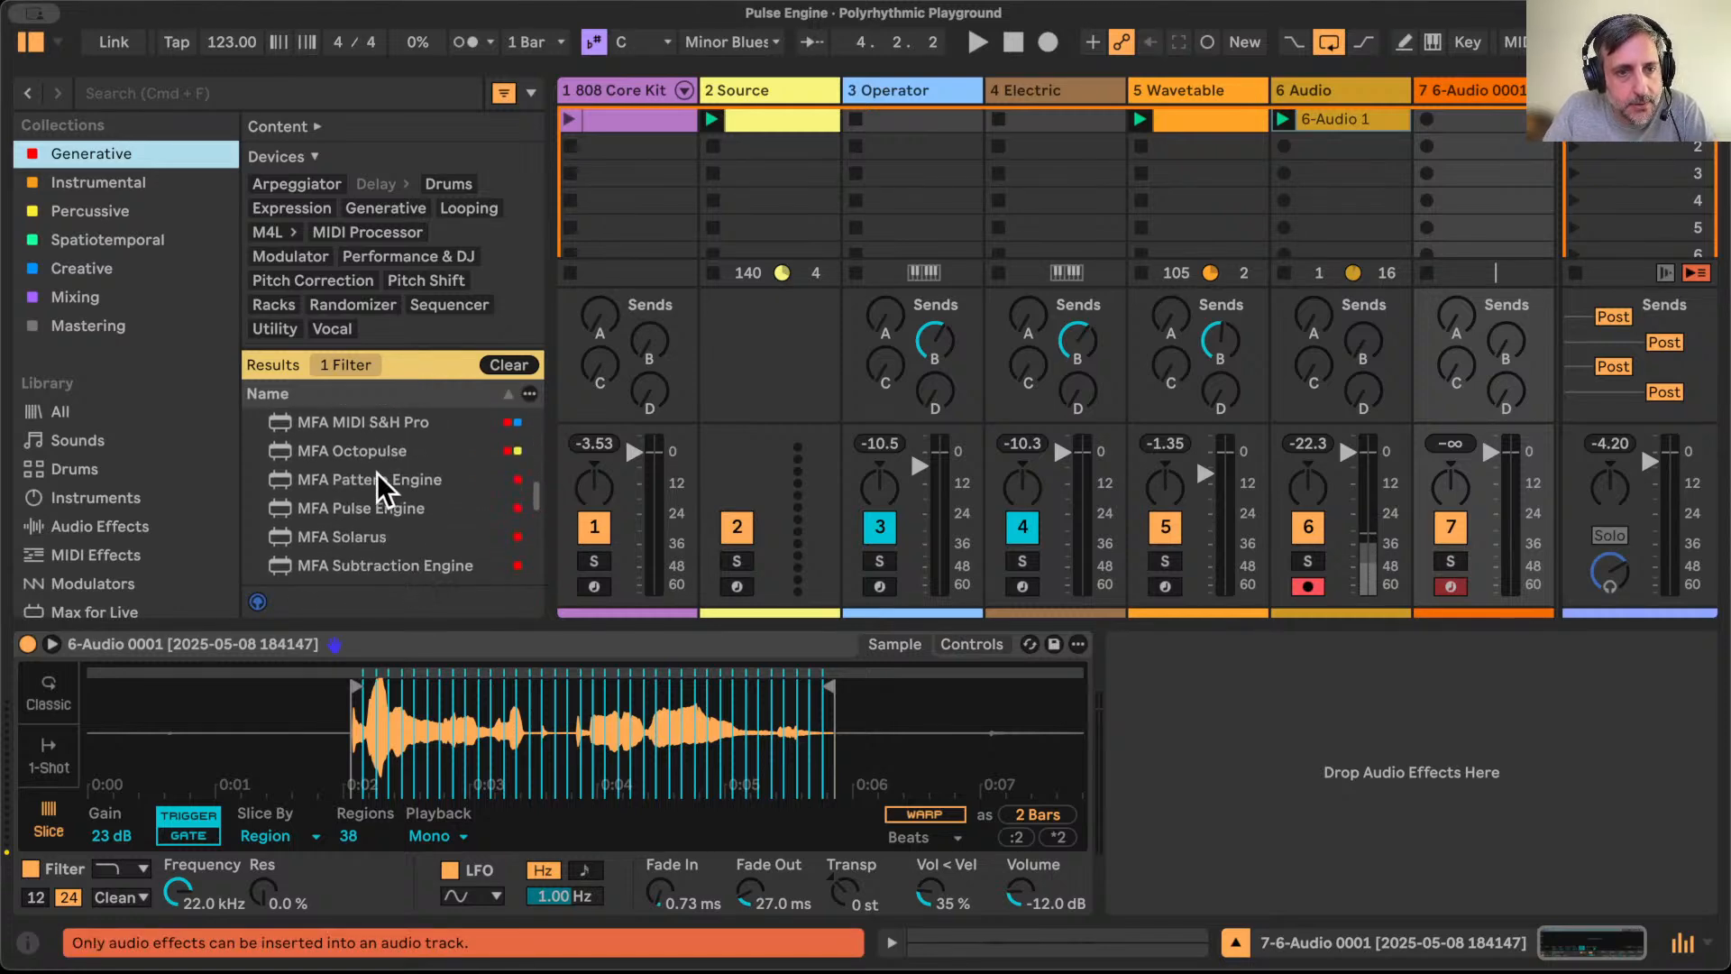
pyautogui.click(374, 508)
pyautogui.moveTo(372, 505); pyautogui.dragTo(13, 798)
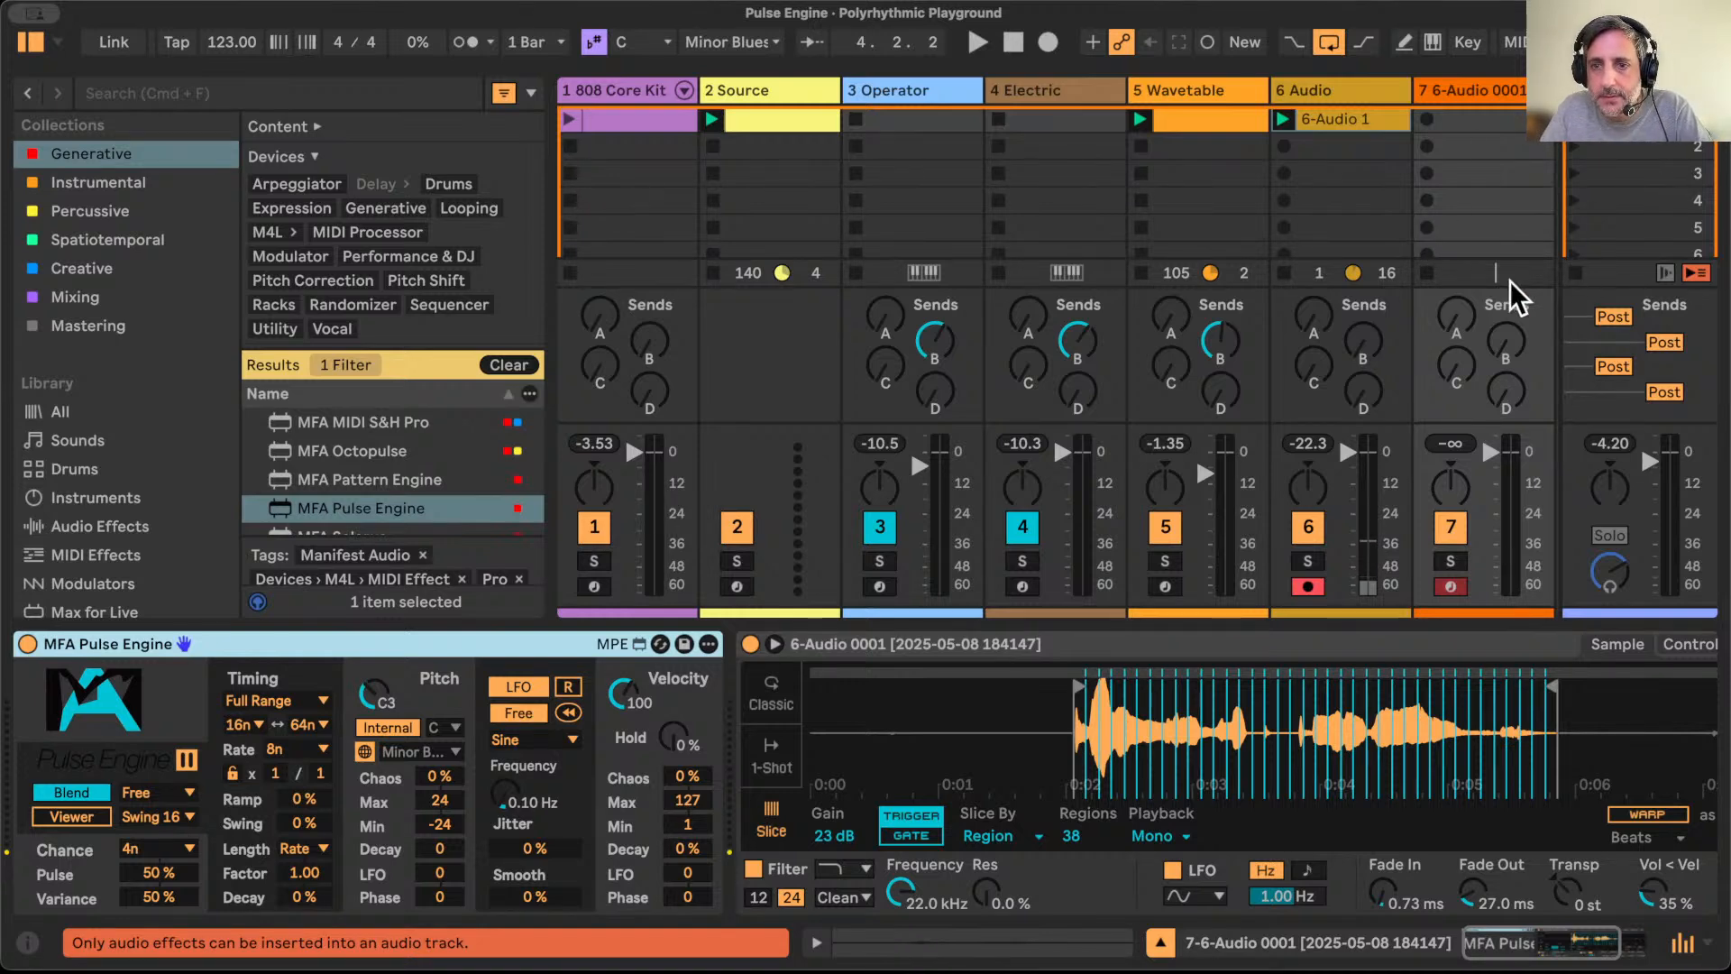
# Step: Start playback and set the Pulse Engine's base pitch to C1, pitch minimum to 0 and pitch chaos to 80%
pyautogui.press('space')
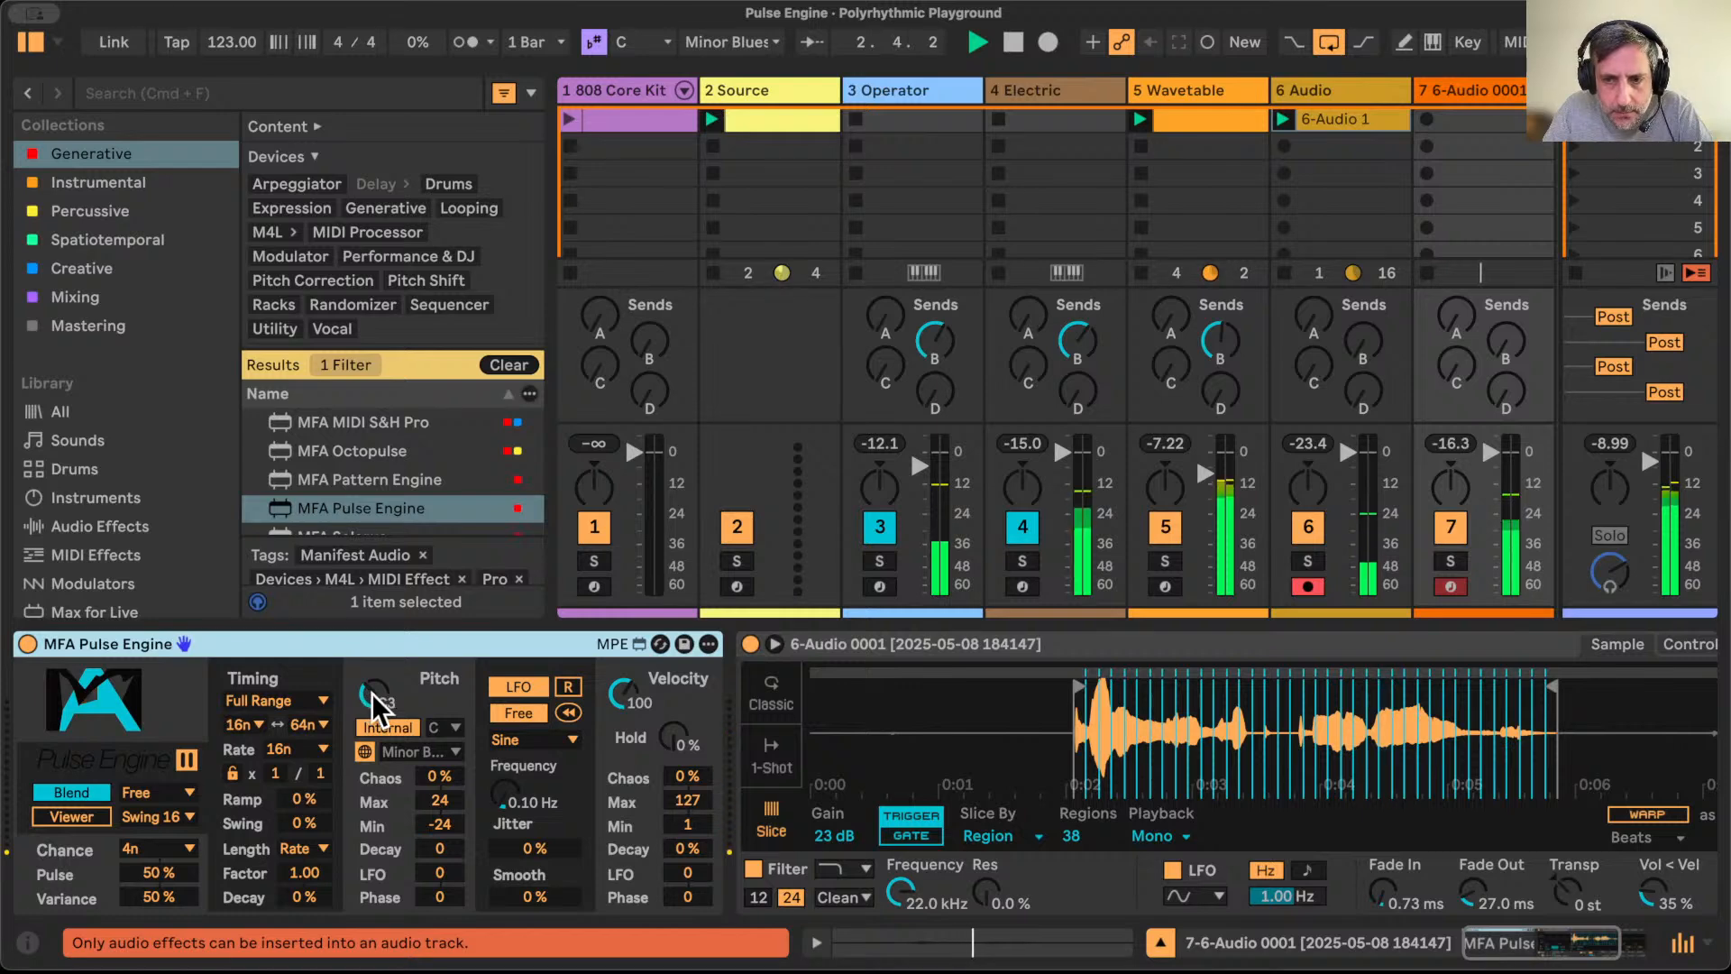
pyautogui.moveTo(371, 694); pyautogui.dragTo(442, 713)
pyautogui.doubleClick(448, 824)
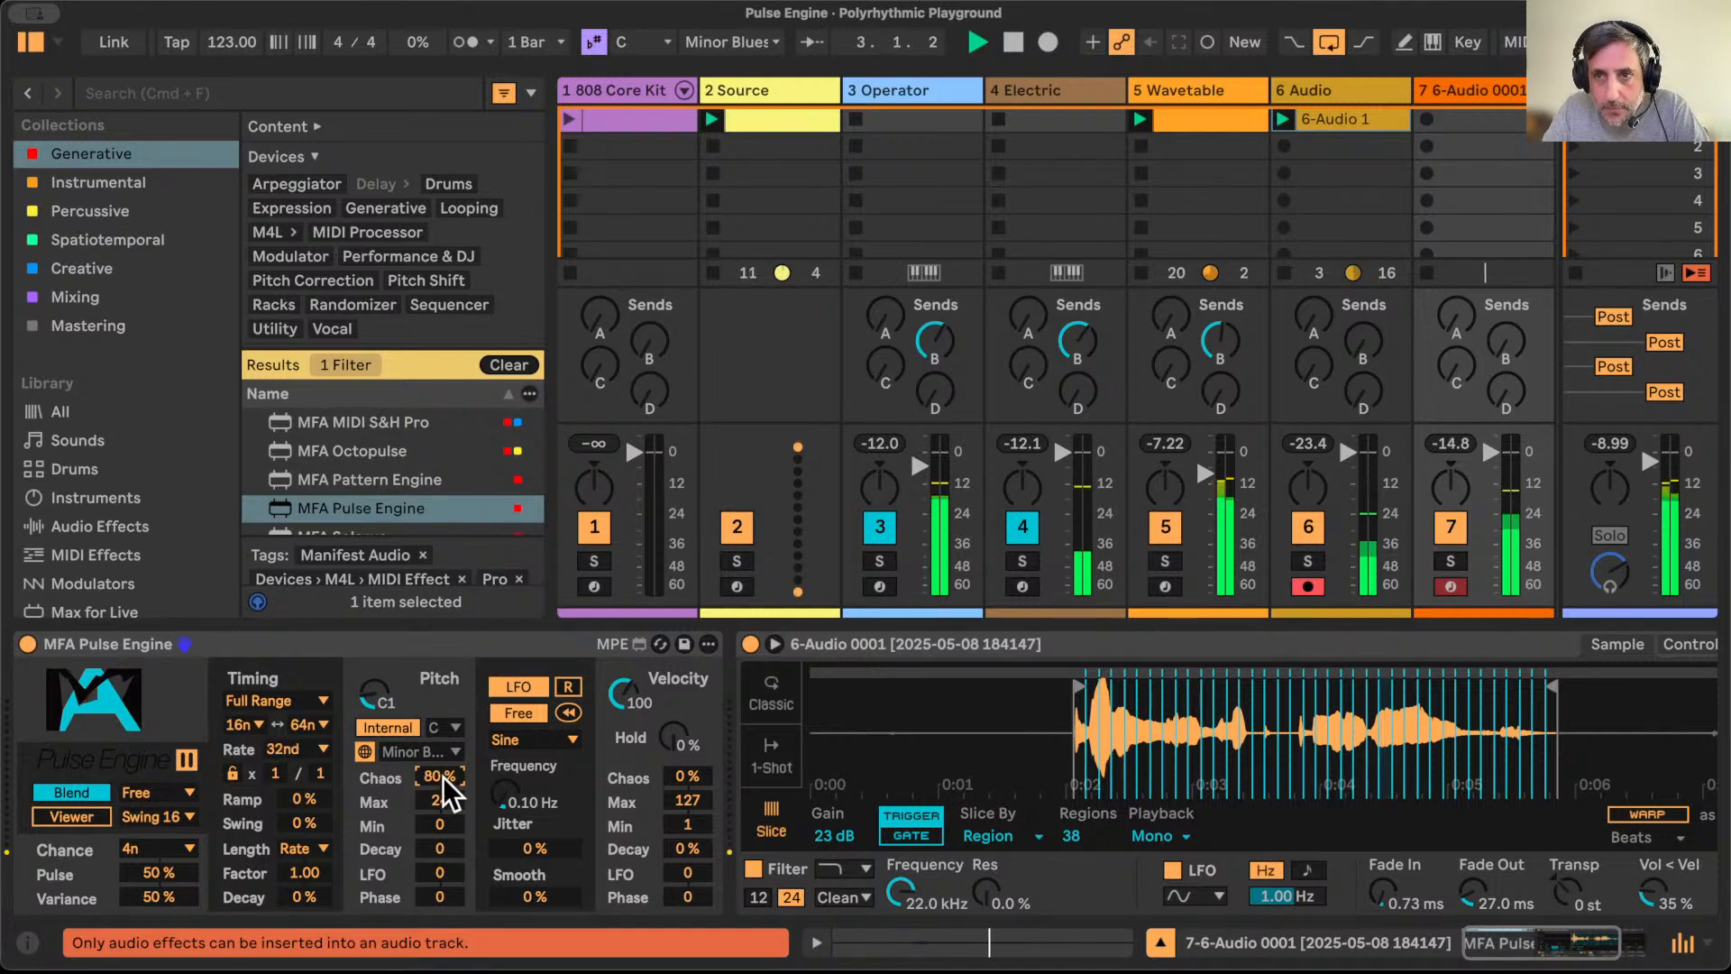
# Step: Delete the audio track that holds the original recording
pyautogui.click(1341, 94)
pyautogui.press('Delete')
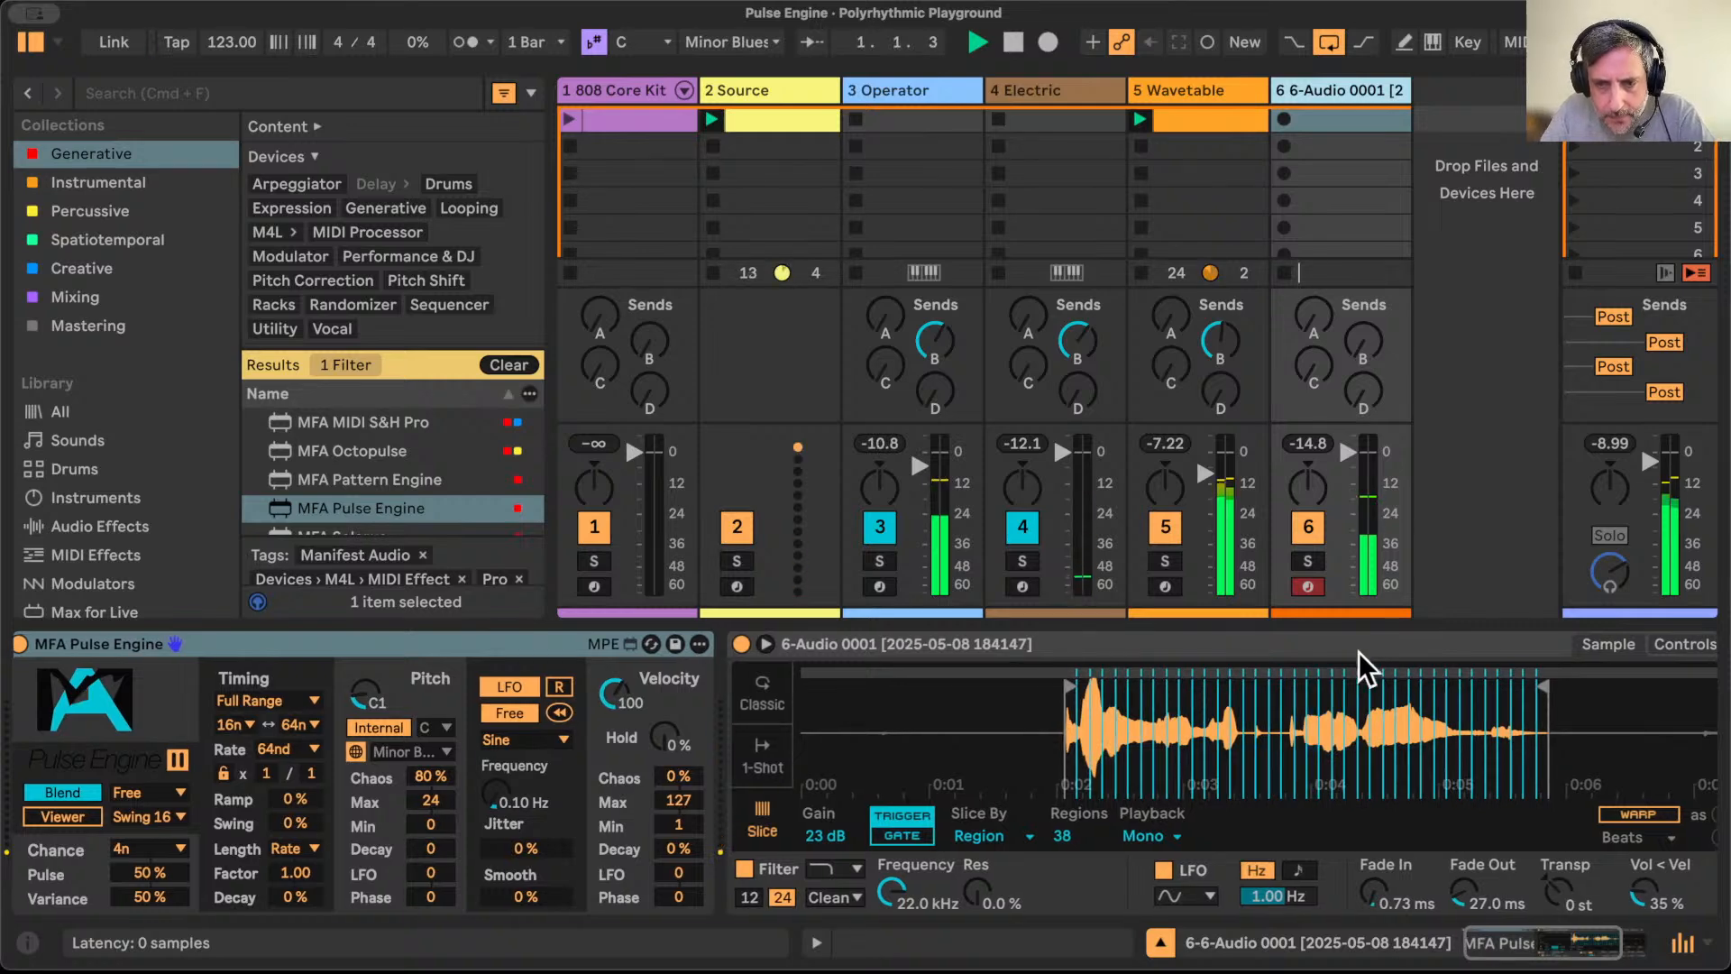
# Step: Set Simpler's fade-in to 1.27 ms, fade-out to 59.3 ms and transposition to -5 st
pyautogui.hscroll(3, 1307, 804)
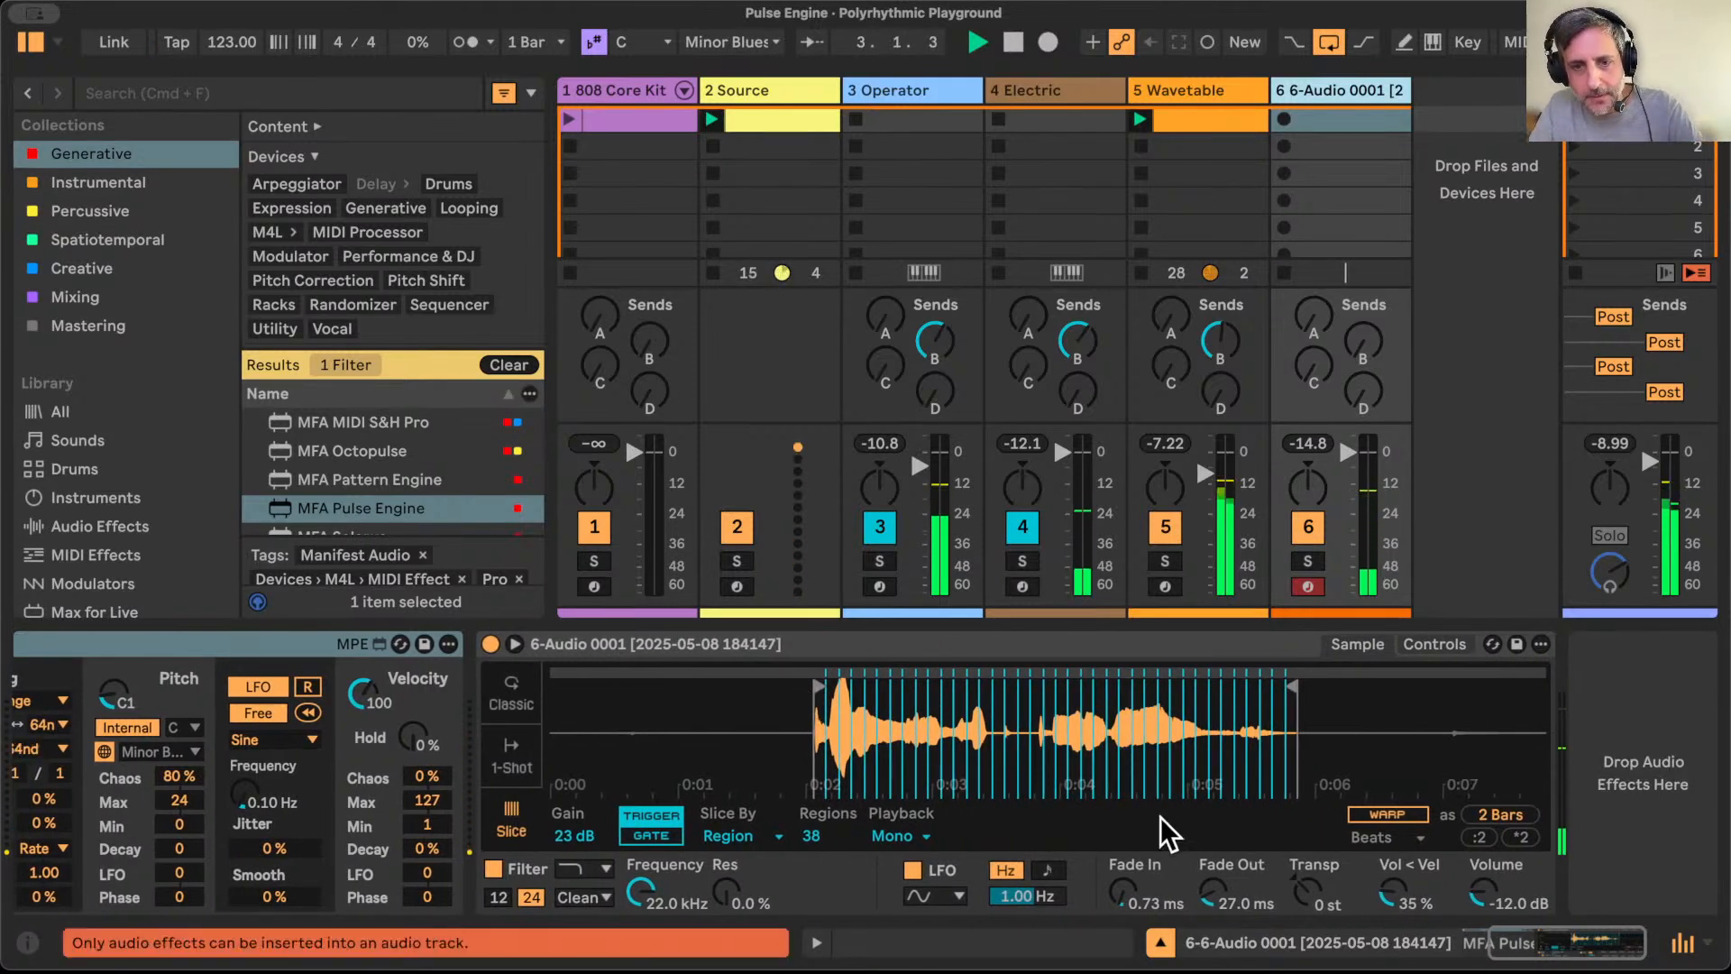
pyautogui.moveTo(1125, 890); pyautogui.dragTo(1213, 878)
pyautogui.click(1318, 888)
pyautogui.press('Down')
pyautogui.press('Down')
pyautogui.press('Down')
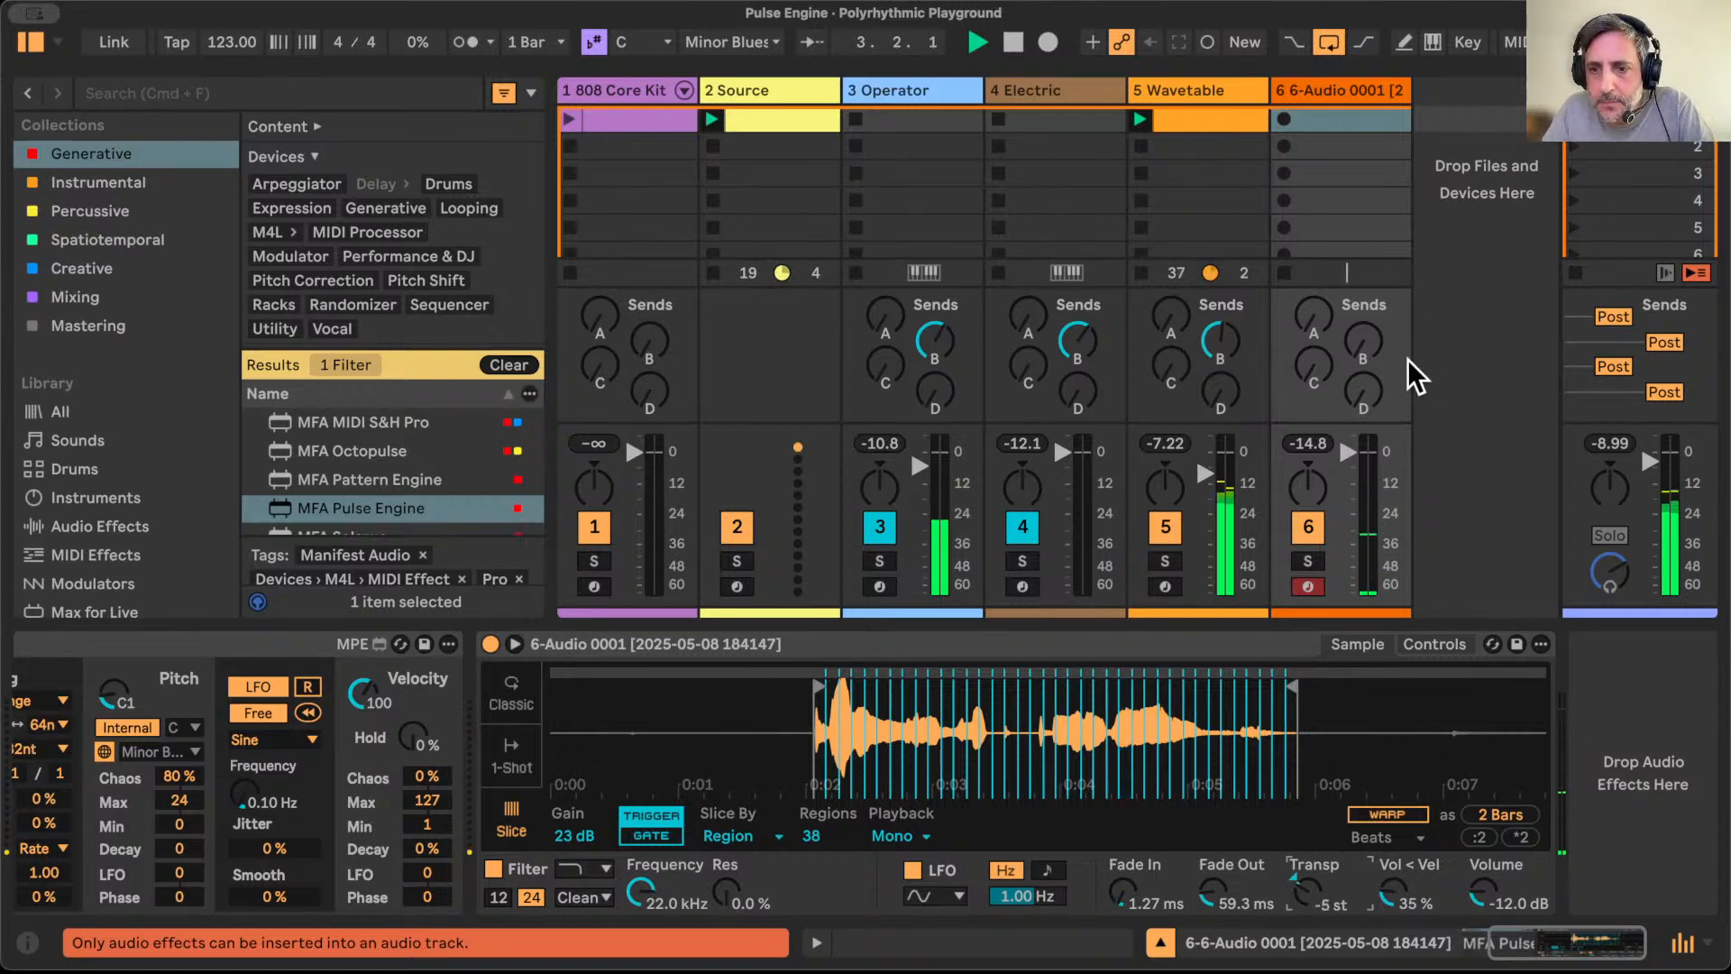
# Step: Raise the vocal track's send B and set Simpler's filter to high-pass at 334 Hz with 42% resonance
pyautogui.moveTo(1360, 339); pyautogui.dragTo(1359, 275)
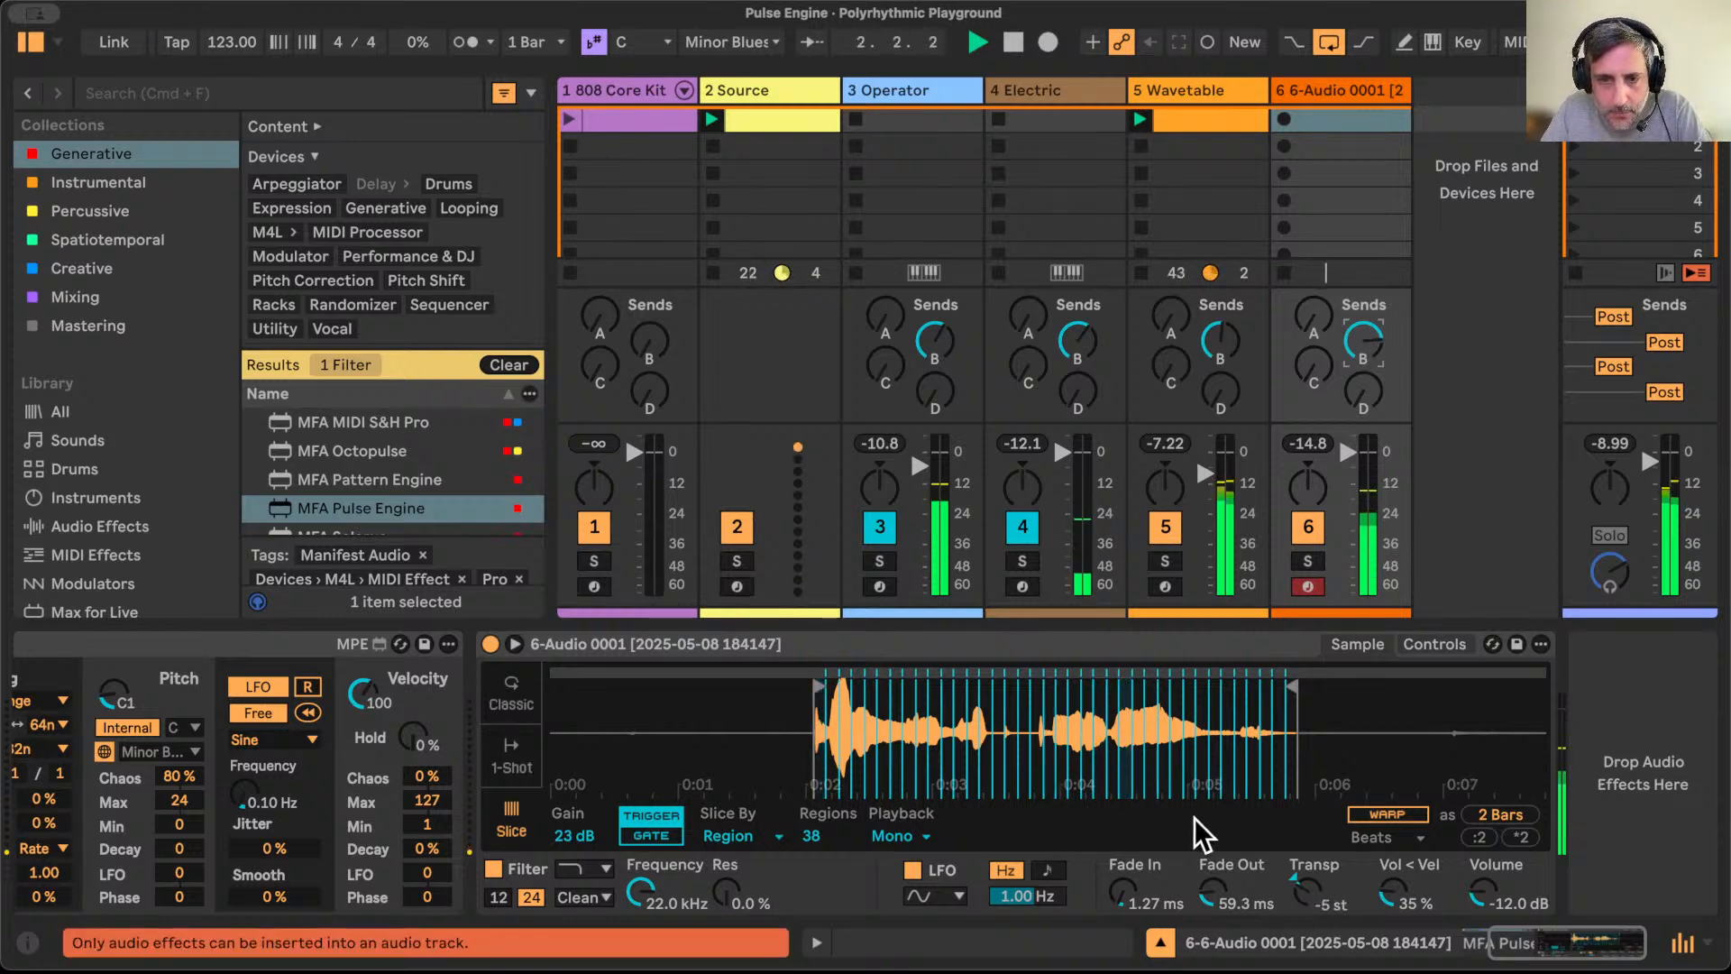
pyautogui.click(584, 869)
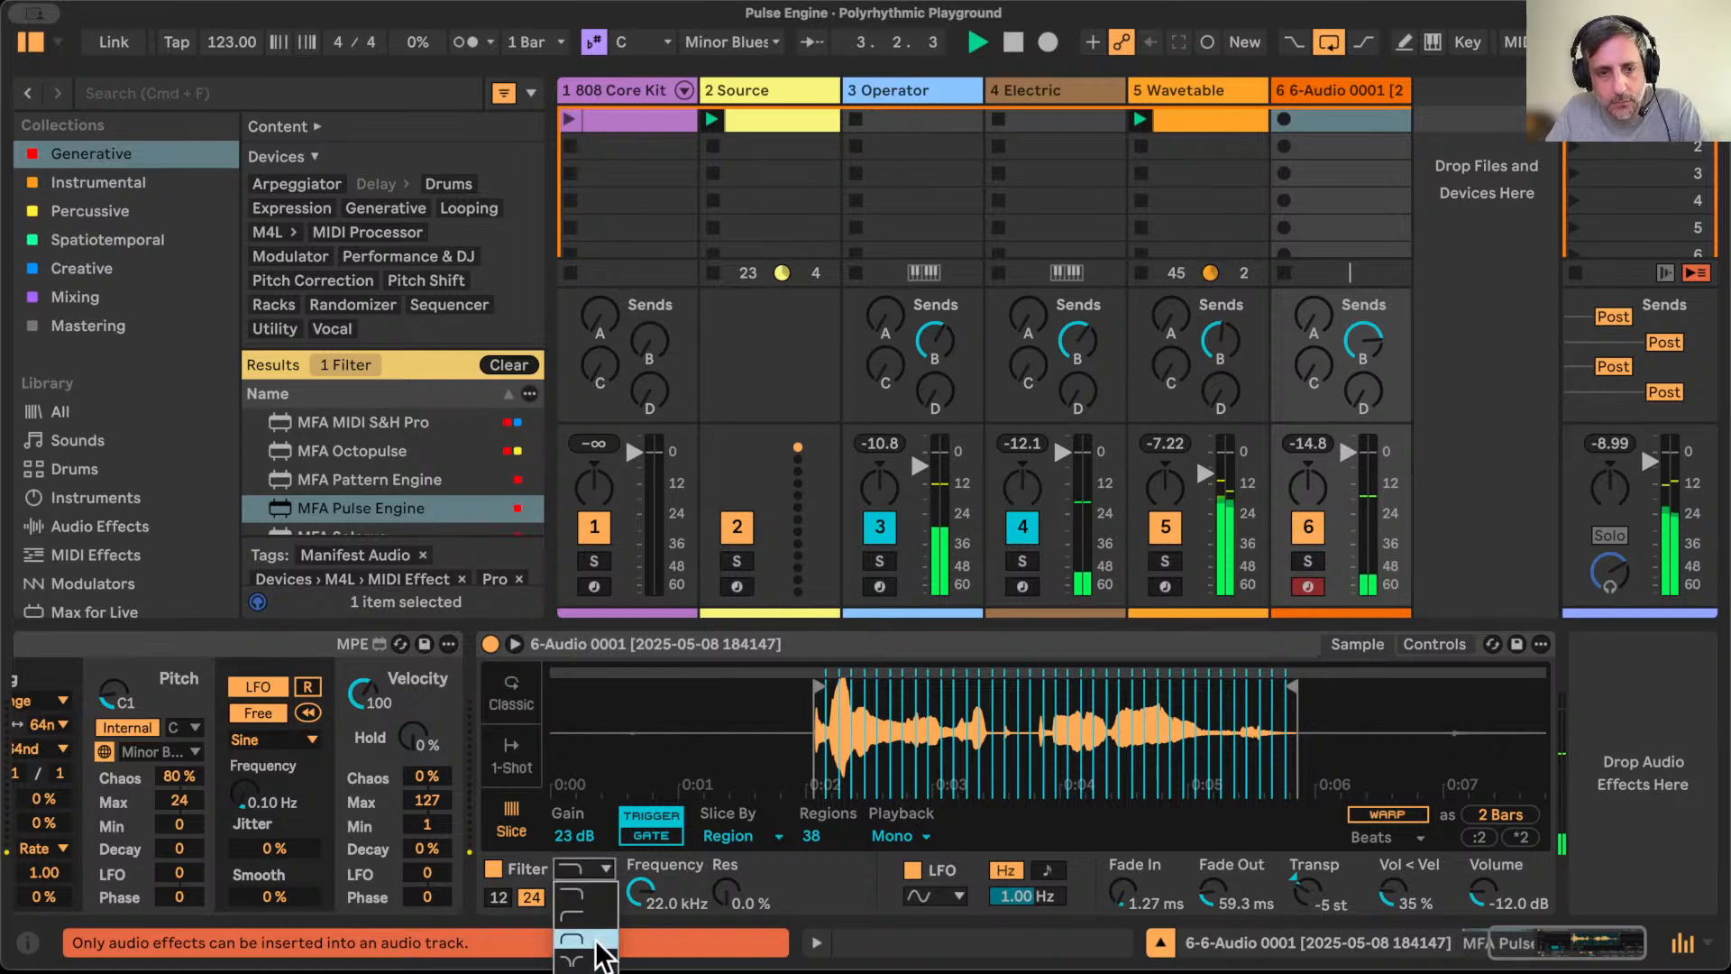
pyautogui.click(581, 913)
pyautogui.moveTo(729, 893); pyautogui.dragTo(729, 843)
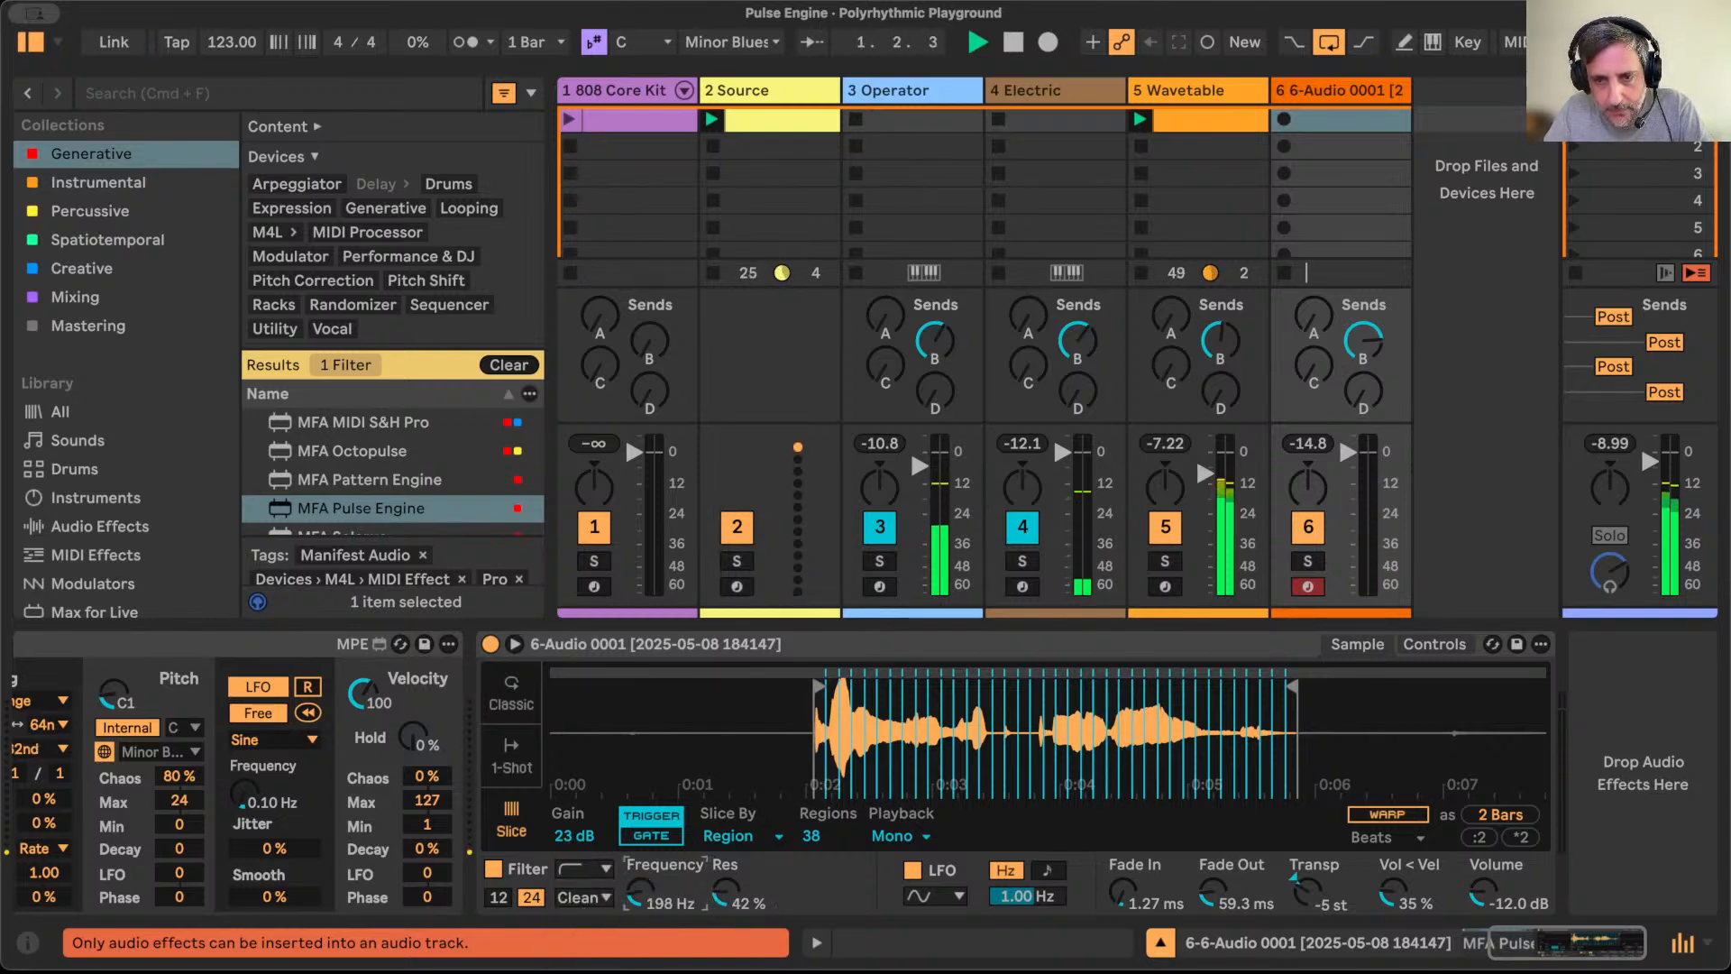
pyautogui.moveTo(641, 892); pyautogui.dragTo(641, 885)
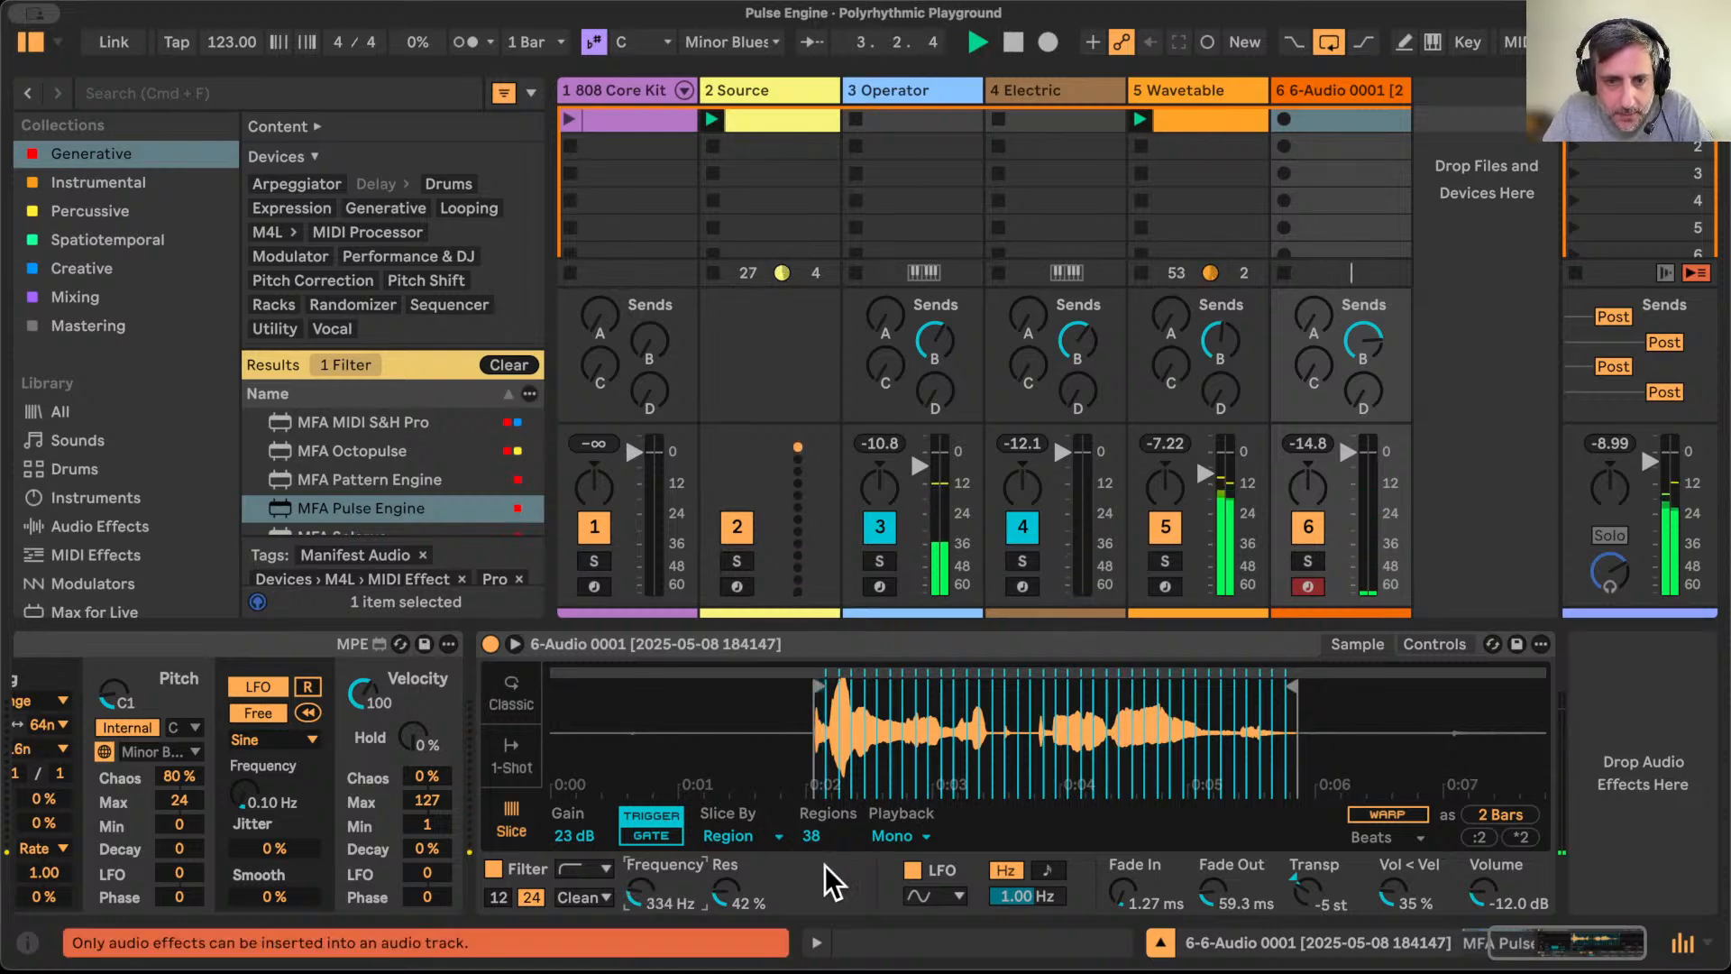
# Step: Slice the vocal sample into 51 regions and move its start and end markers inward to trim both ends
pyautogui.moveTo(809, 833); pyautogui.dragTo(809, 810)
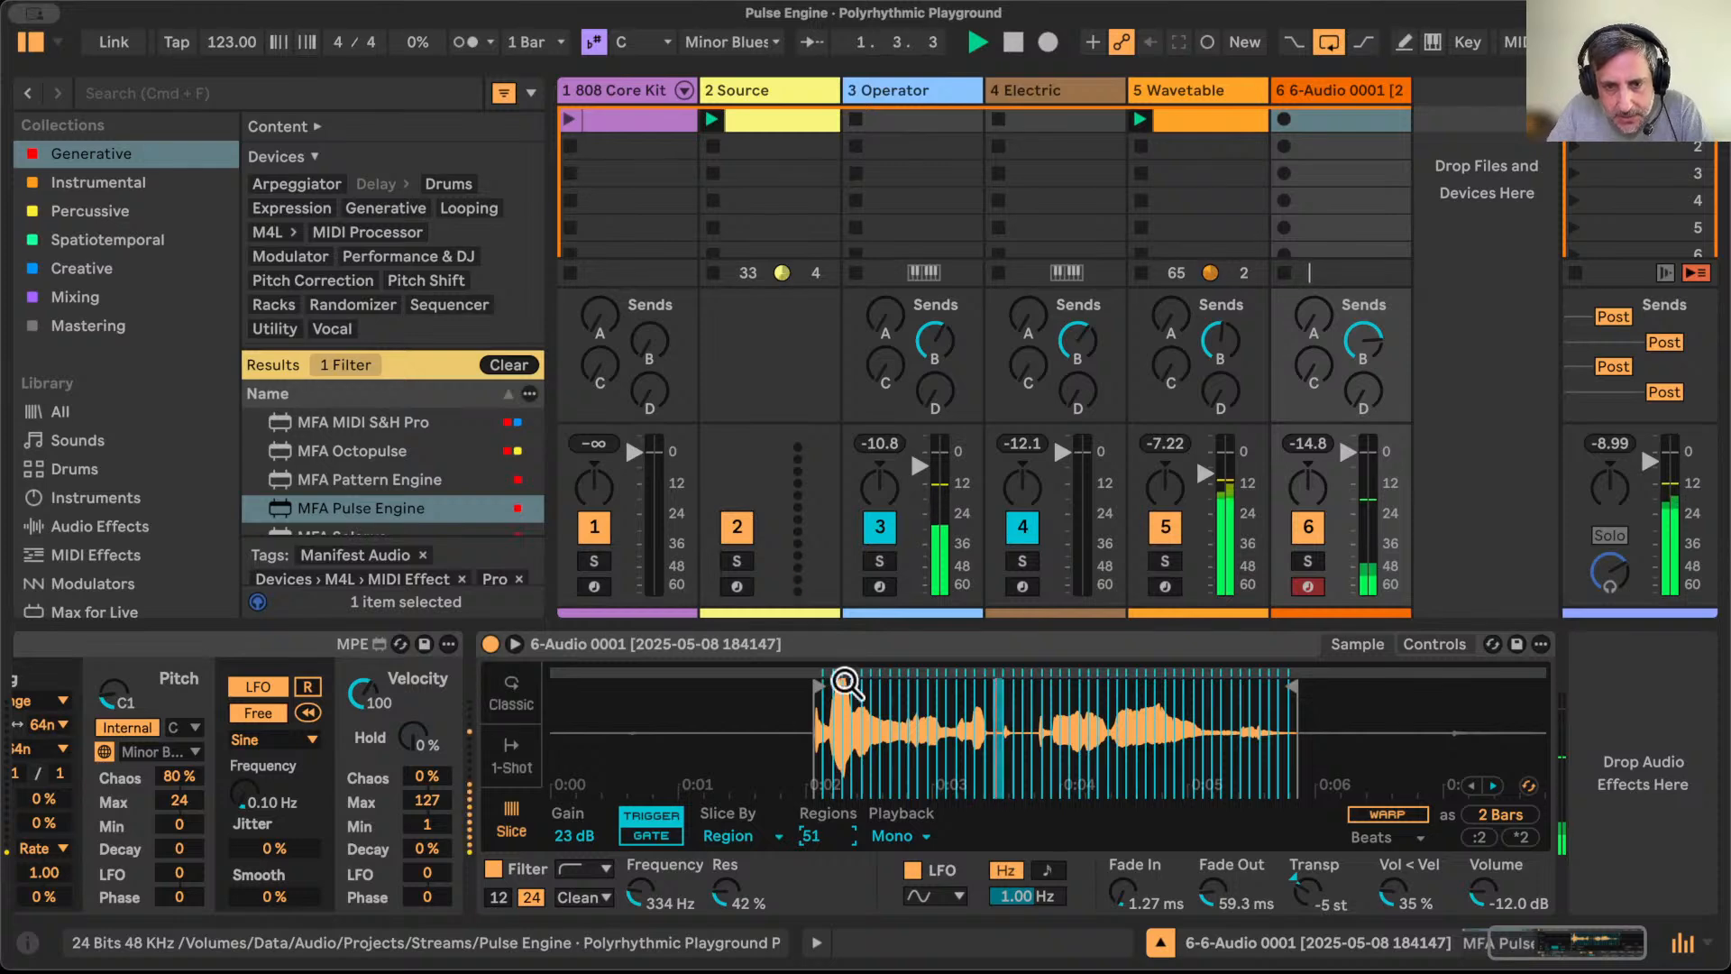
pyautogui.moveTo(823, 689); pyautogui.dragTo(871, 683)
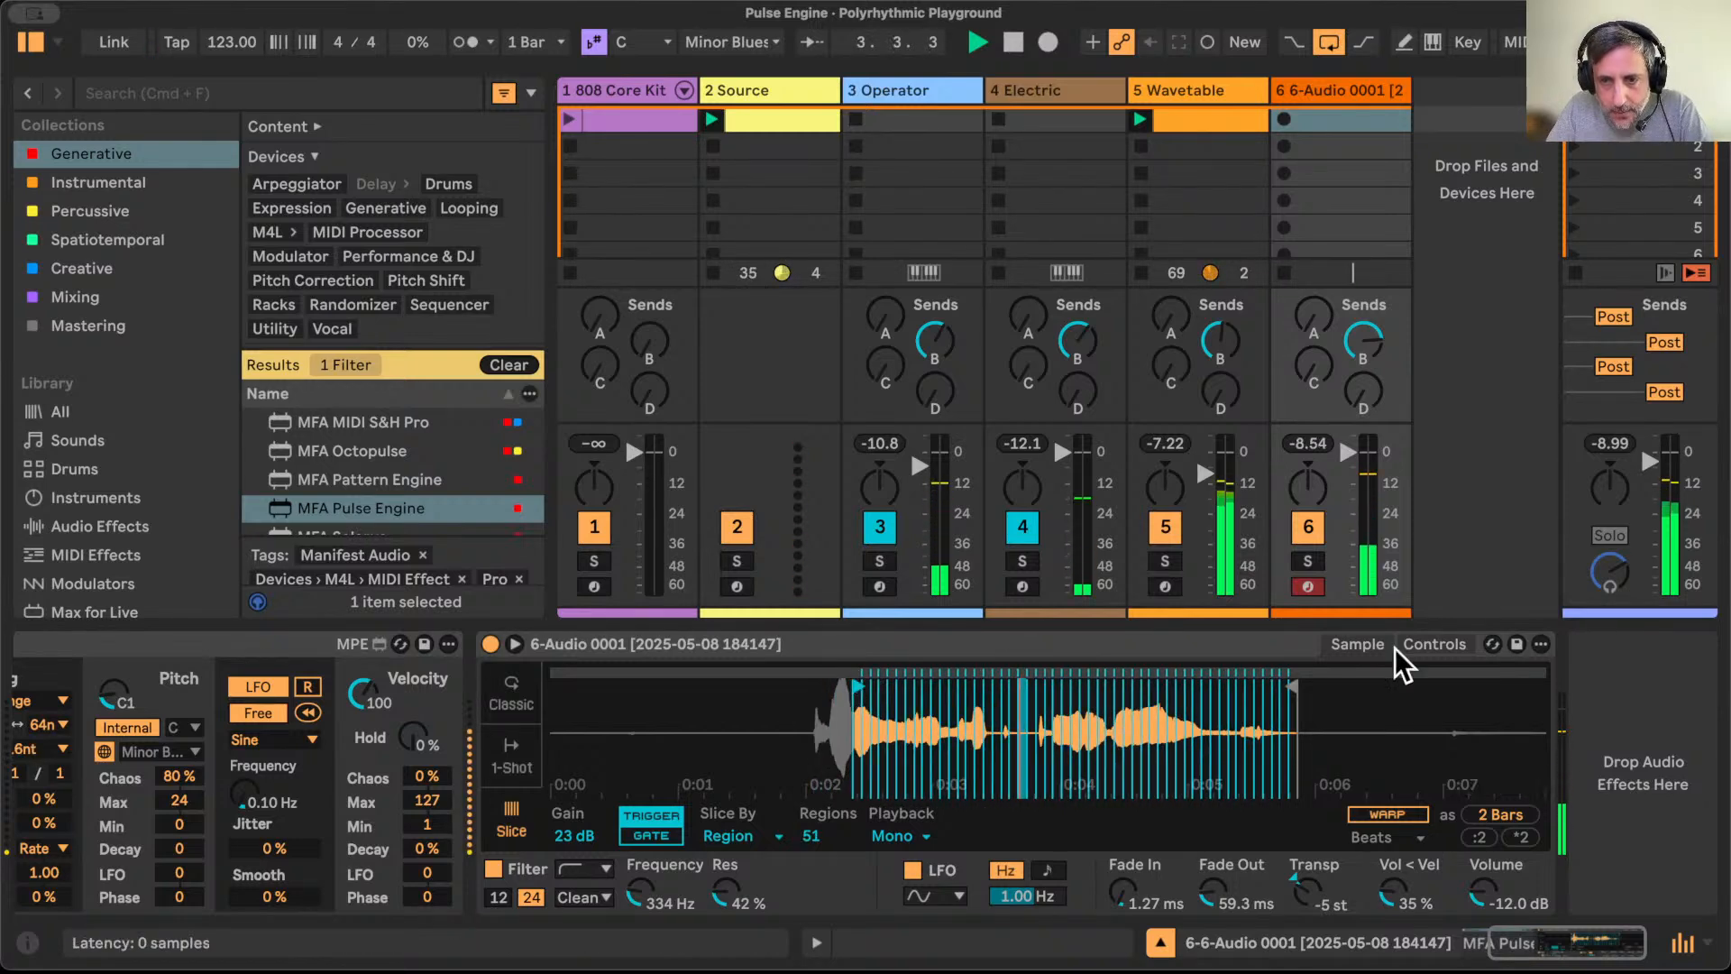
pyautogui.moveTo(1295, 685); pyautogui.dragTo(1230, 689)
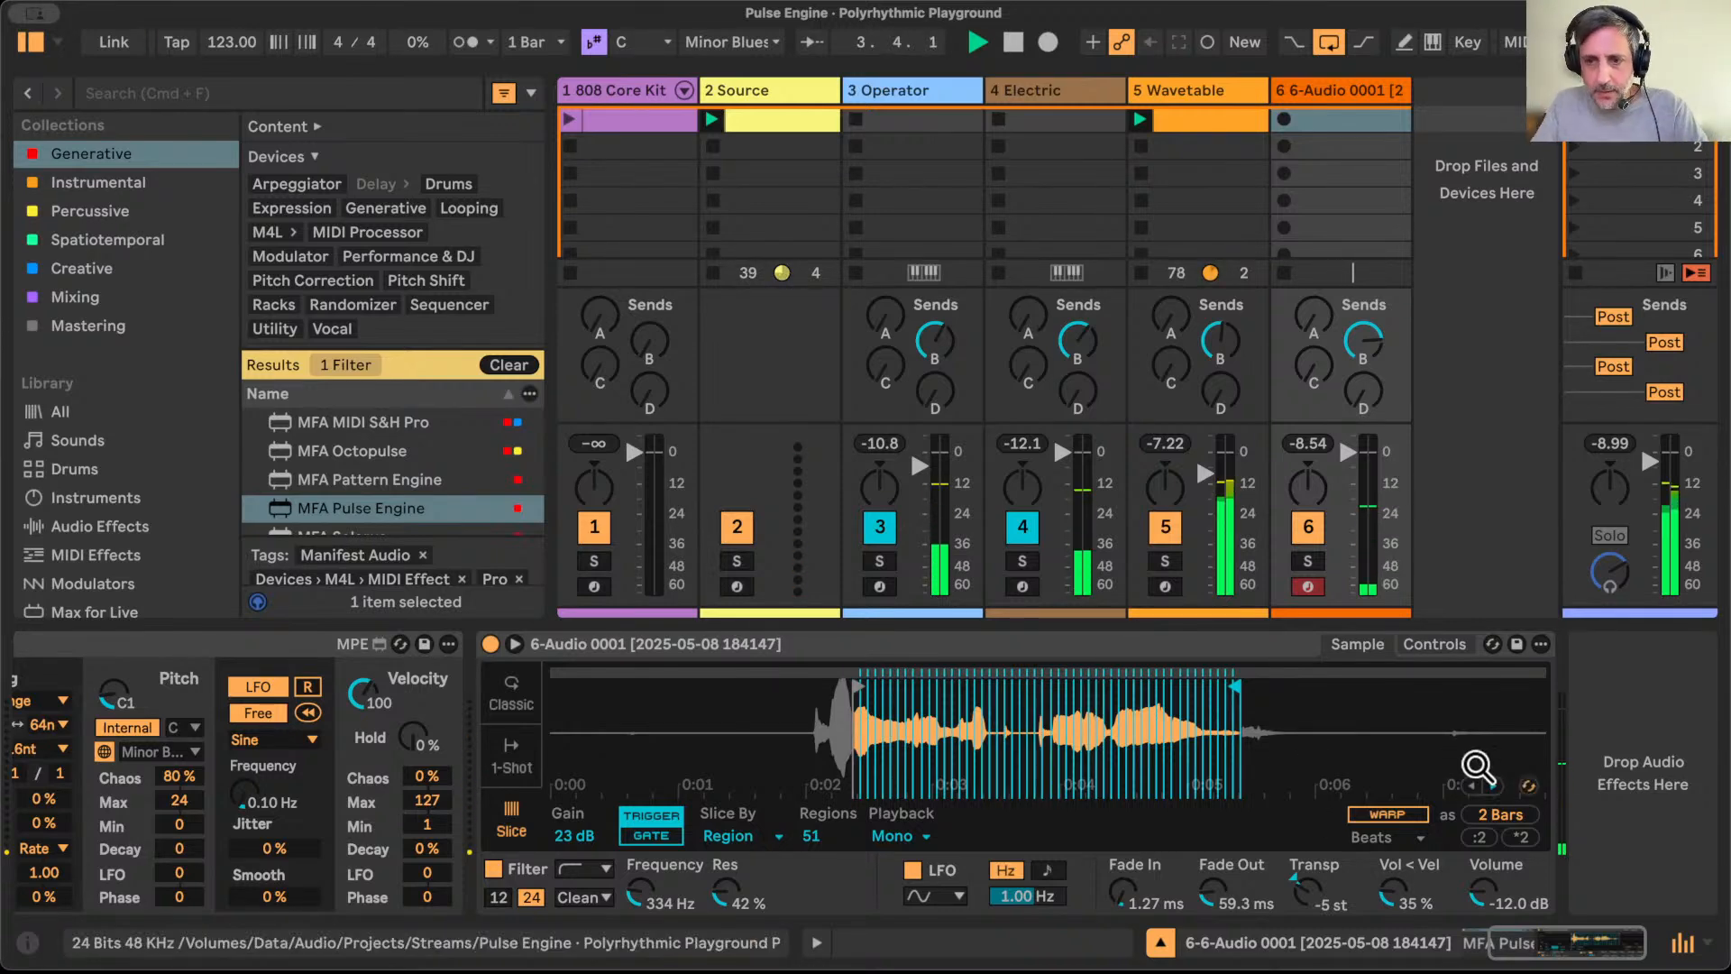
# Step: Set Simpler's random panning to 42%, its fade-in to 6.86 ms and its fade-out to 15.6 ms
pyautogui.click(1434, 644)
pyautogui.moveTo(1301, 814); pyautogui.dragTo(1301, 766)
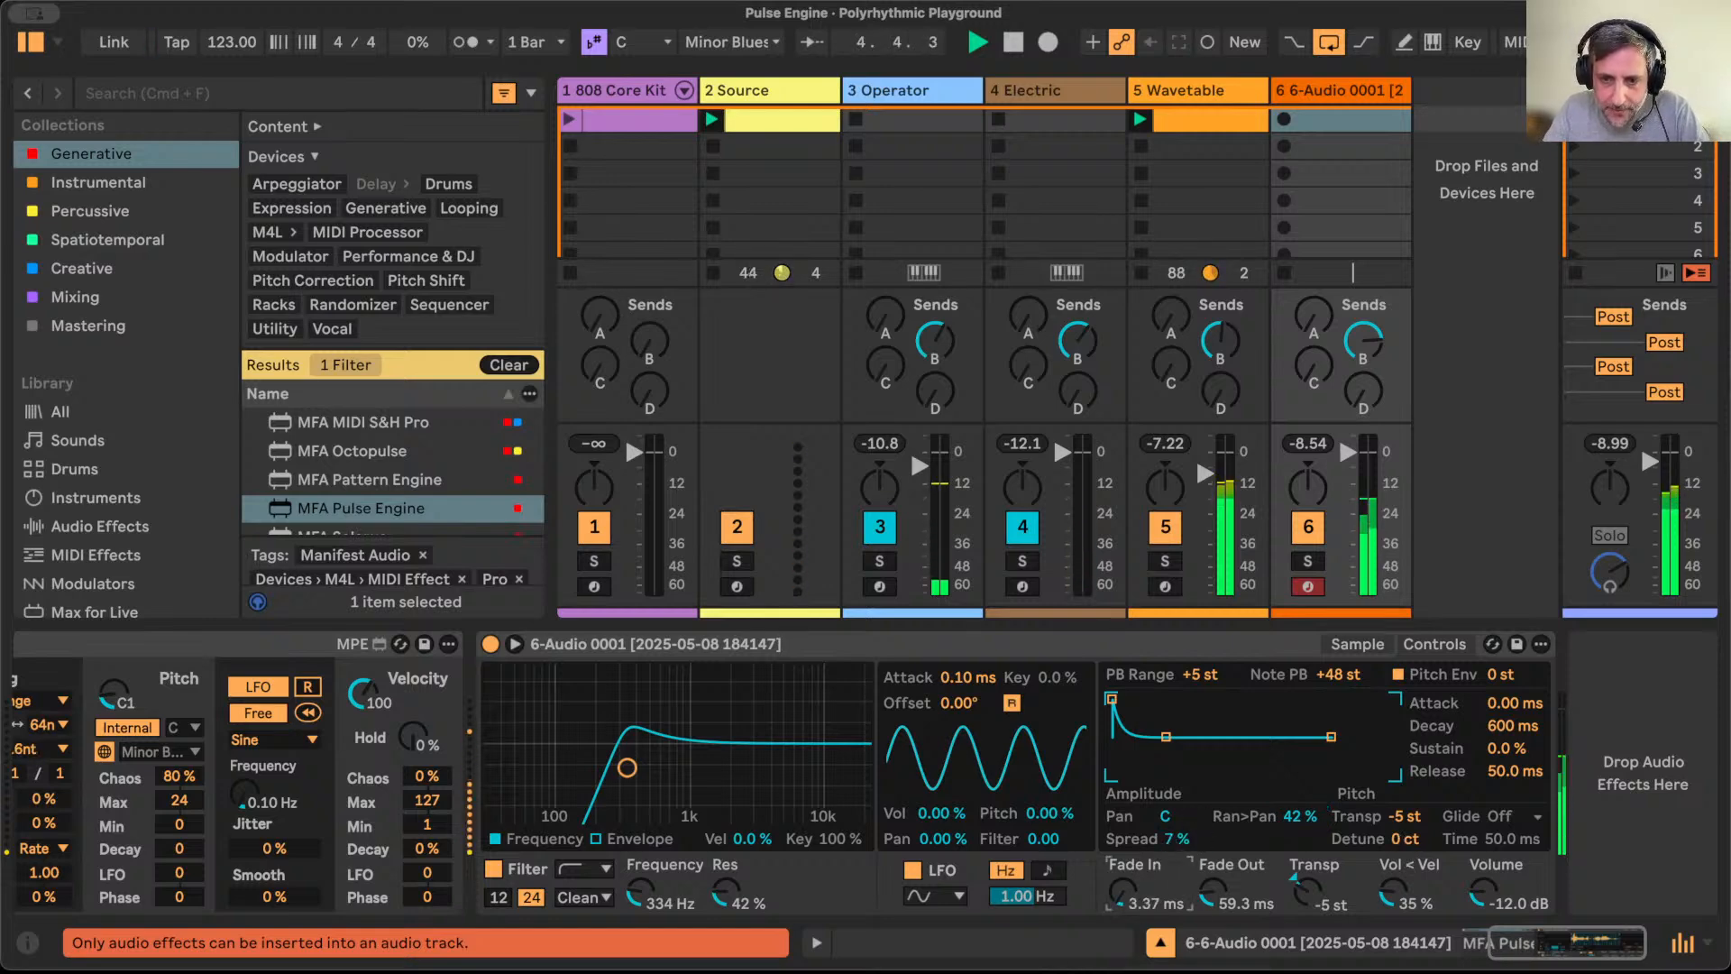
pyautogui.moveTo(1233, 891); pyautogui.dragTo(1233, 891)
pyautogui.moveTo(1124, 893); pyautogui.dragTo(1124, 892)
# Step: Rename the vocal track as Dumb Voice and raise its send to the D-Dub return
pyautogui.hscroll(-5, 1079, 794)
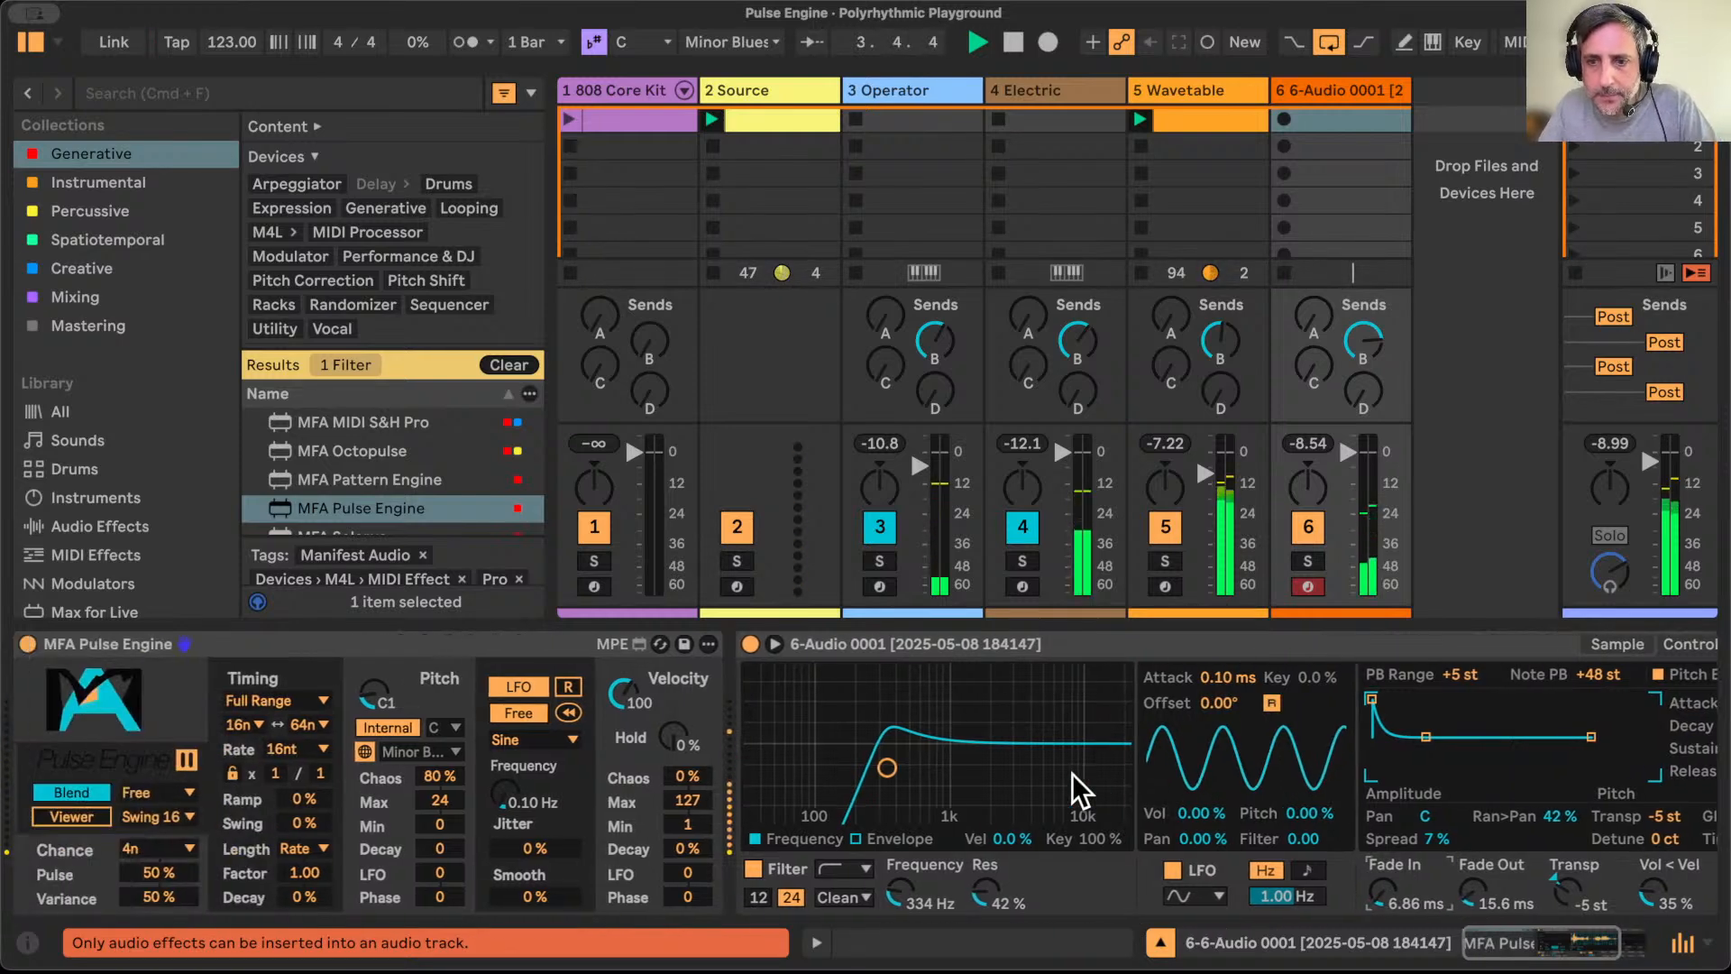
pyautogui.click(1345, 90)
pyautogui.hotkey('ctrl', 'r')
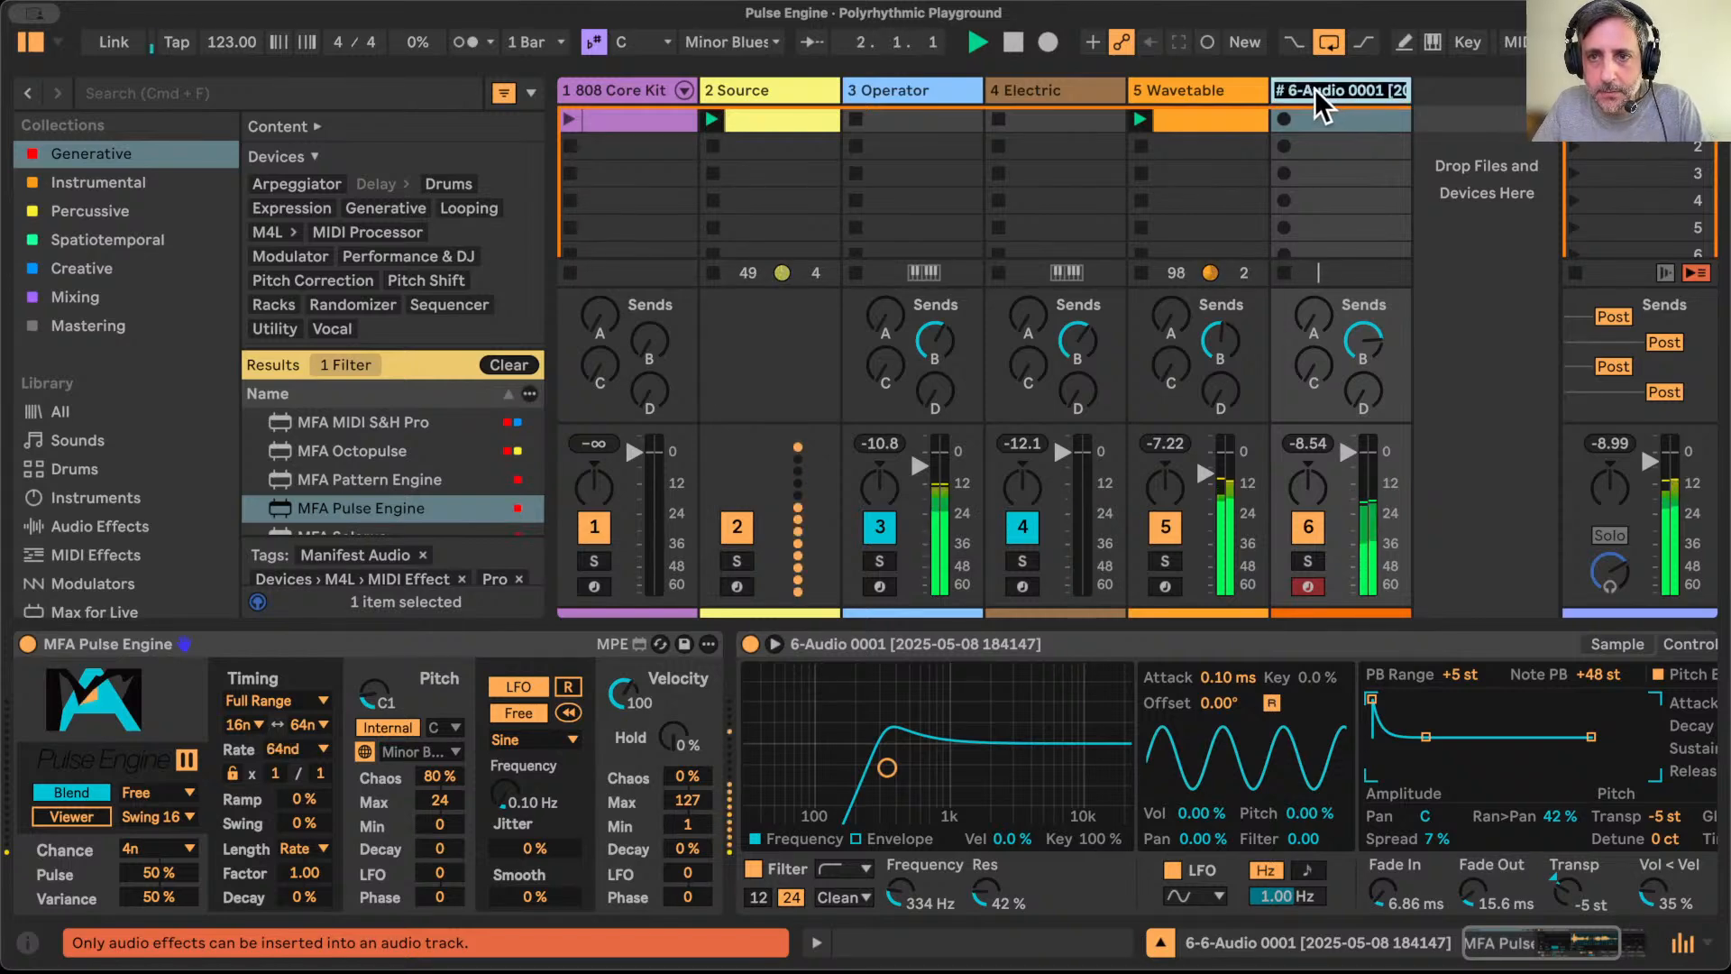
pyautogui.moveTo(1289, 87); pyautogui.dragTo(1436, 98)
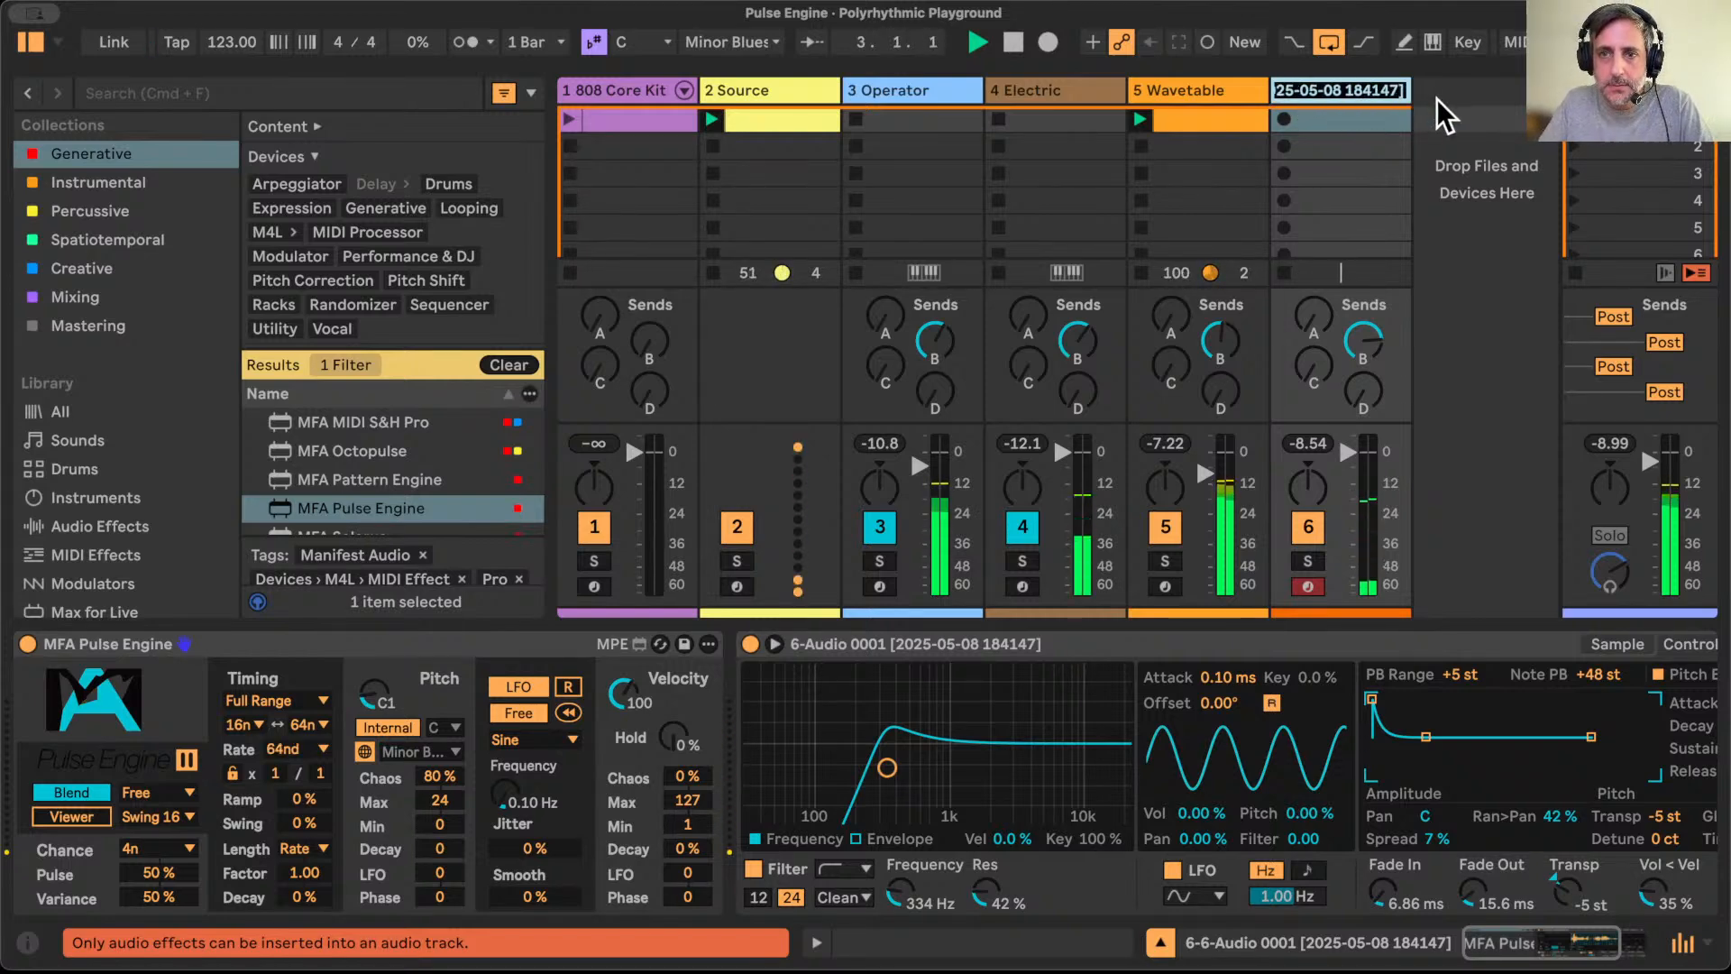
pyautogui.write('Du')
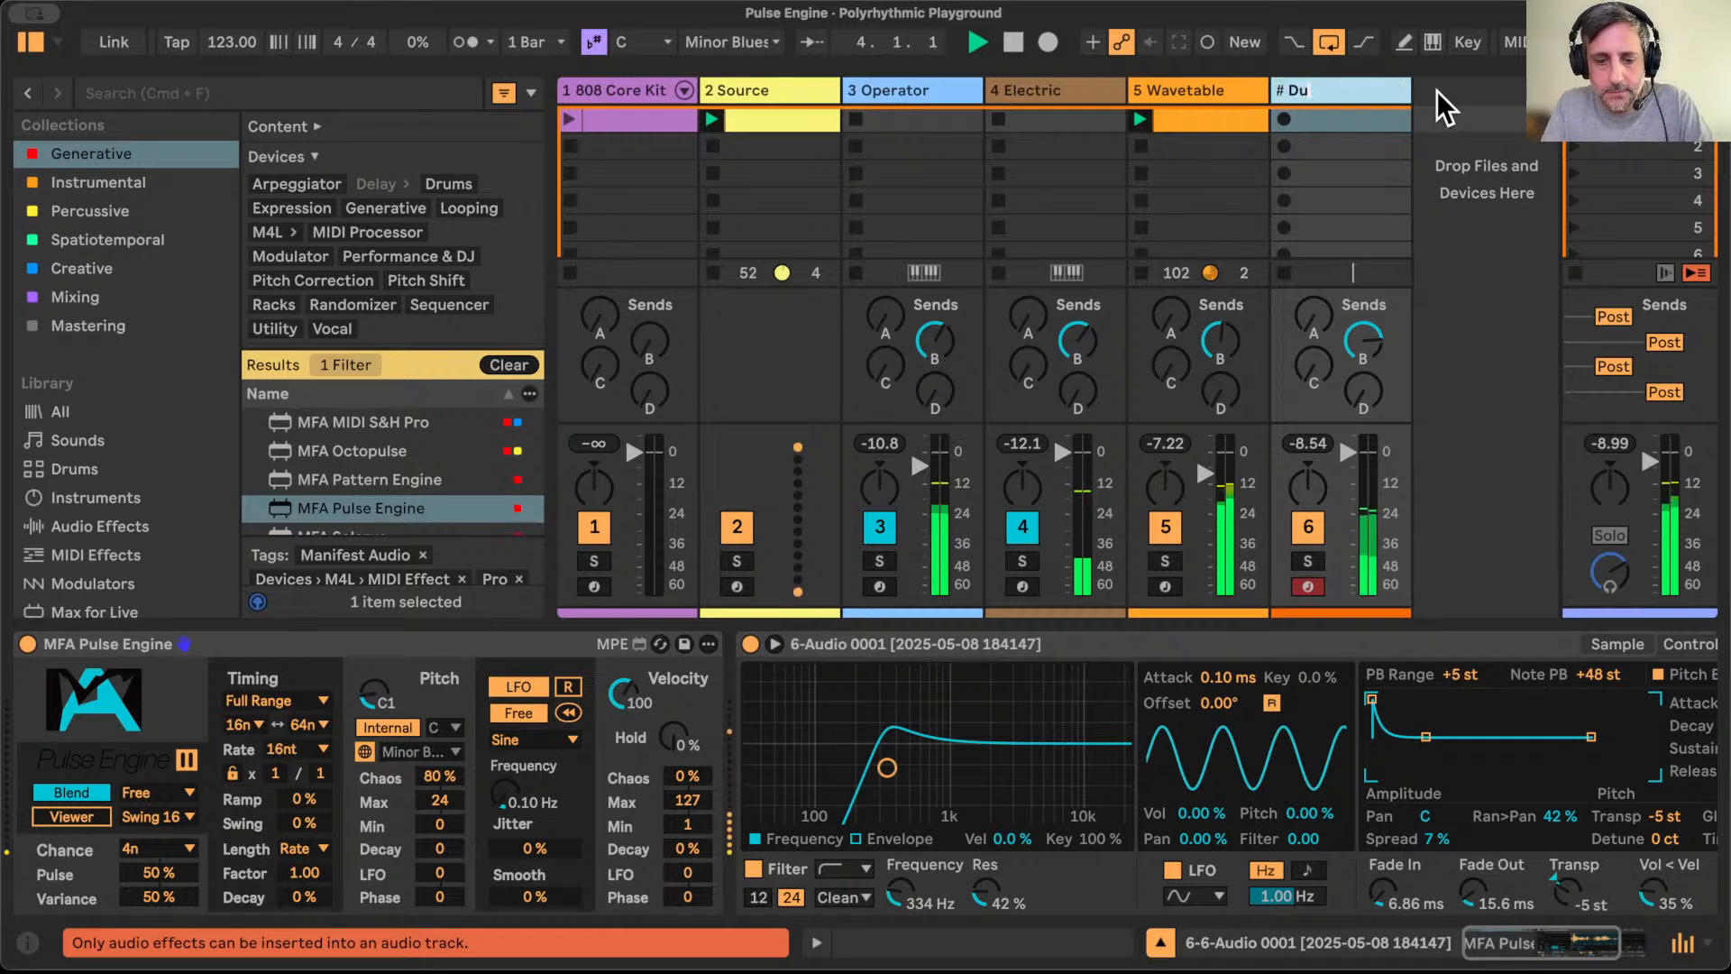
pyautogui.write('mb Voice')
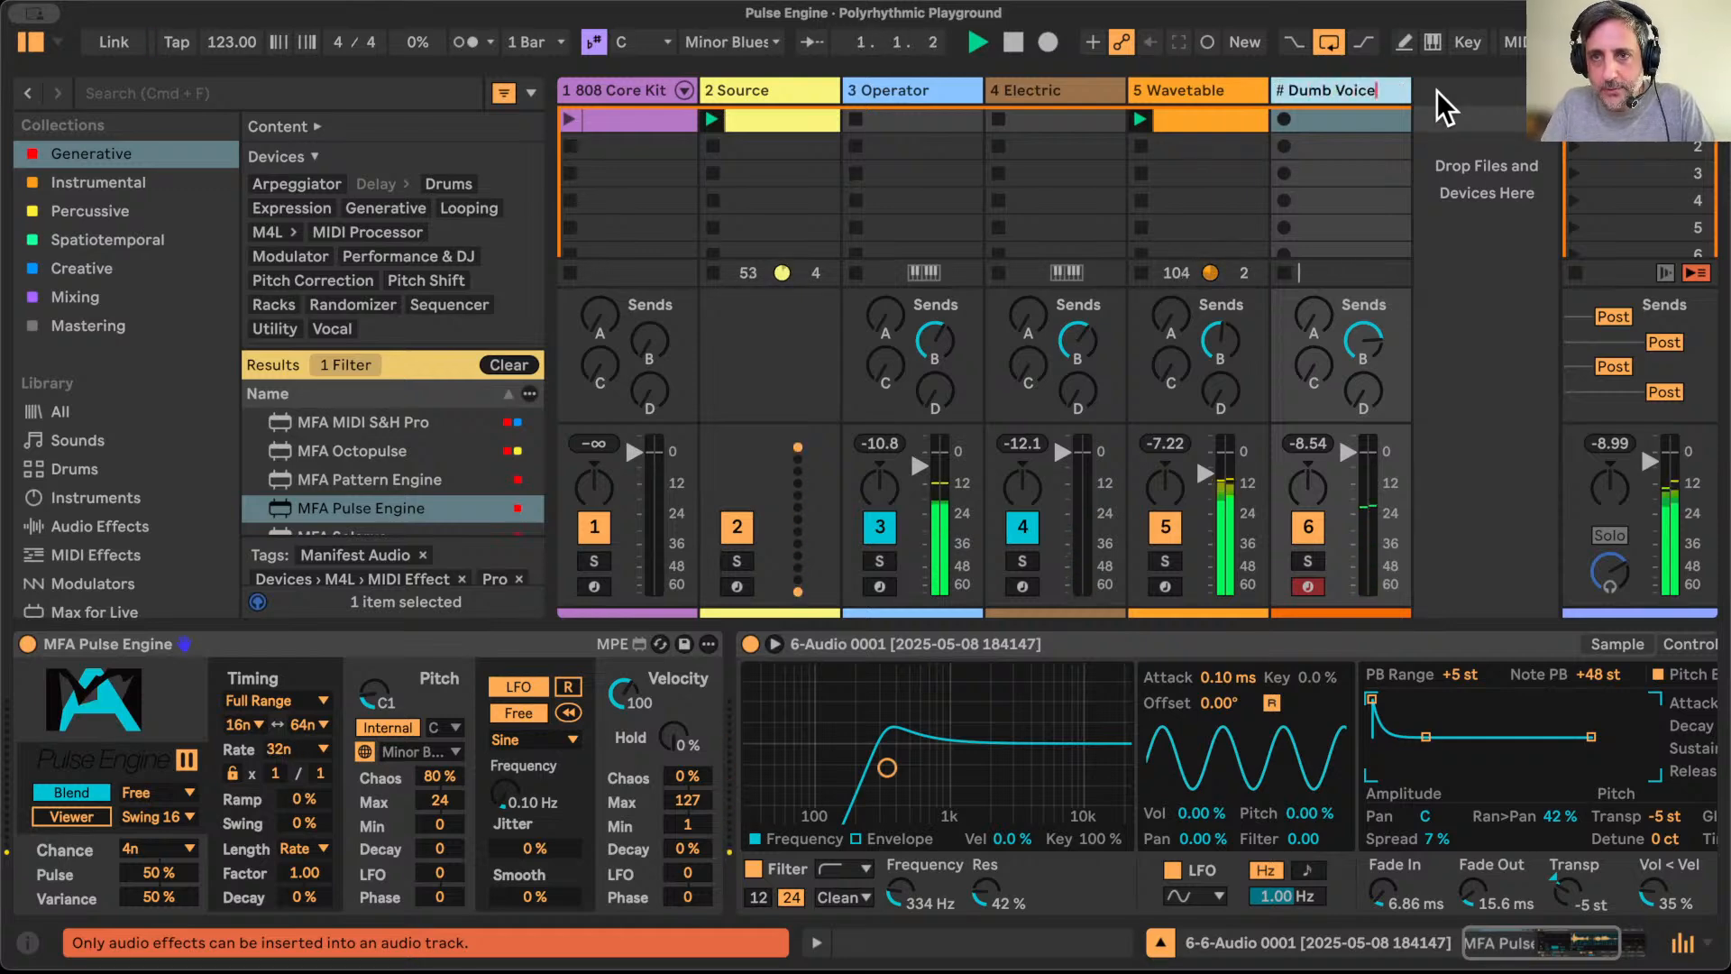
pyautogui.press('Return')
pyautogui.moveTo(1363, 389); pyautogui.dragTo(1363, 369)
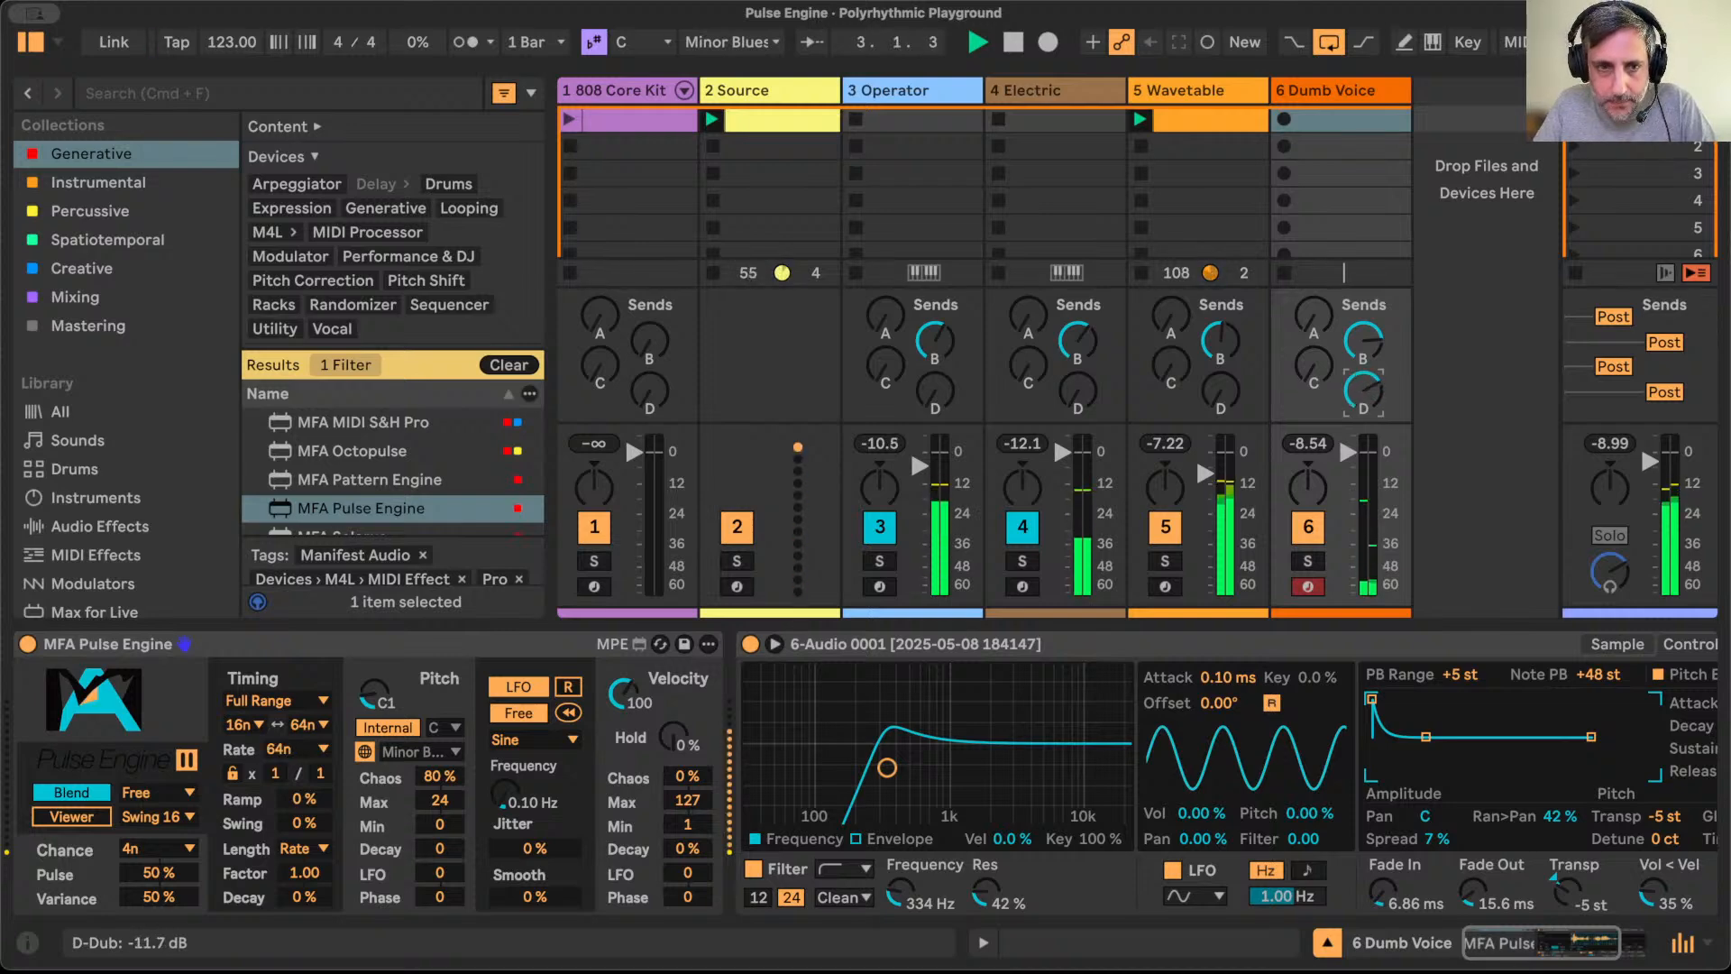
# Step: Insert an Auto Filter after Simpler on the Dumb Voice track
pyautogui.click(108, 530)
pyautogui.hscroll(5, 1169, 795)
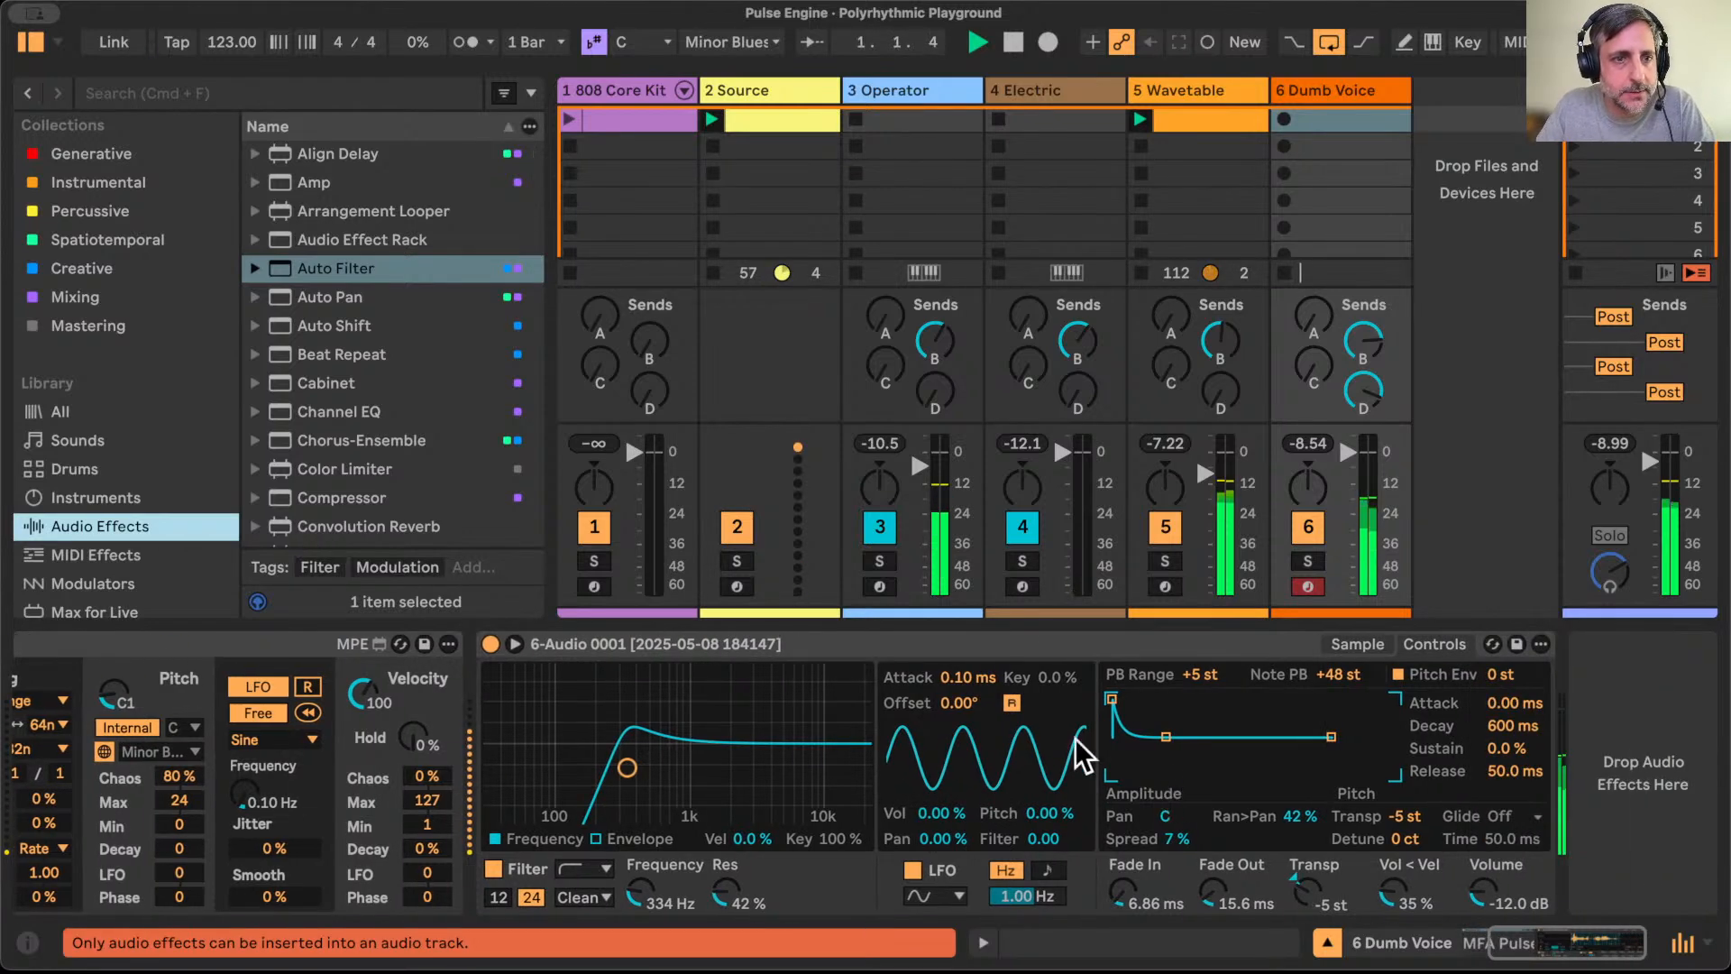
pyautogui.moveTo(287, 273); pyautogui.dragTo(1600, 784)
# Step: Set Auto Filter to the Comb type at 161 Hz, with 18% LFO amount and a 0.10 Hz LFO rate
pyautogui.click(1118, 781)
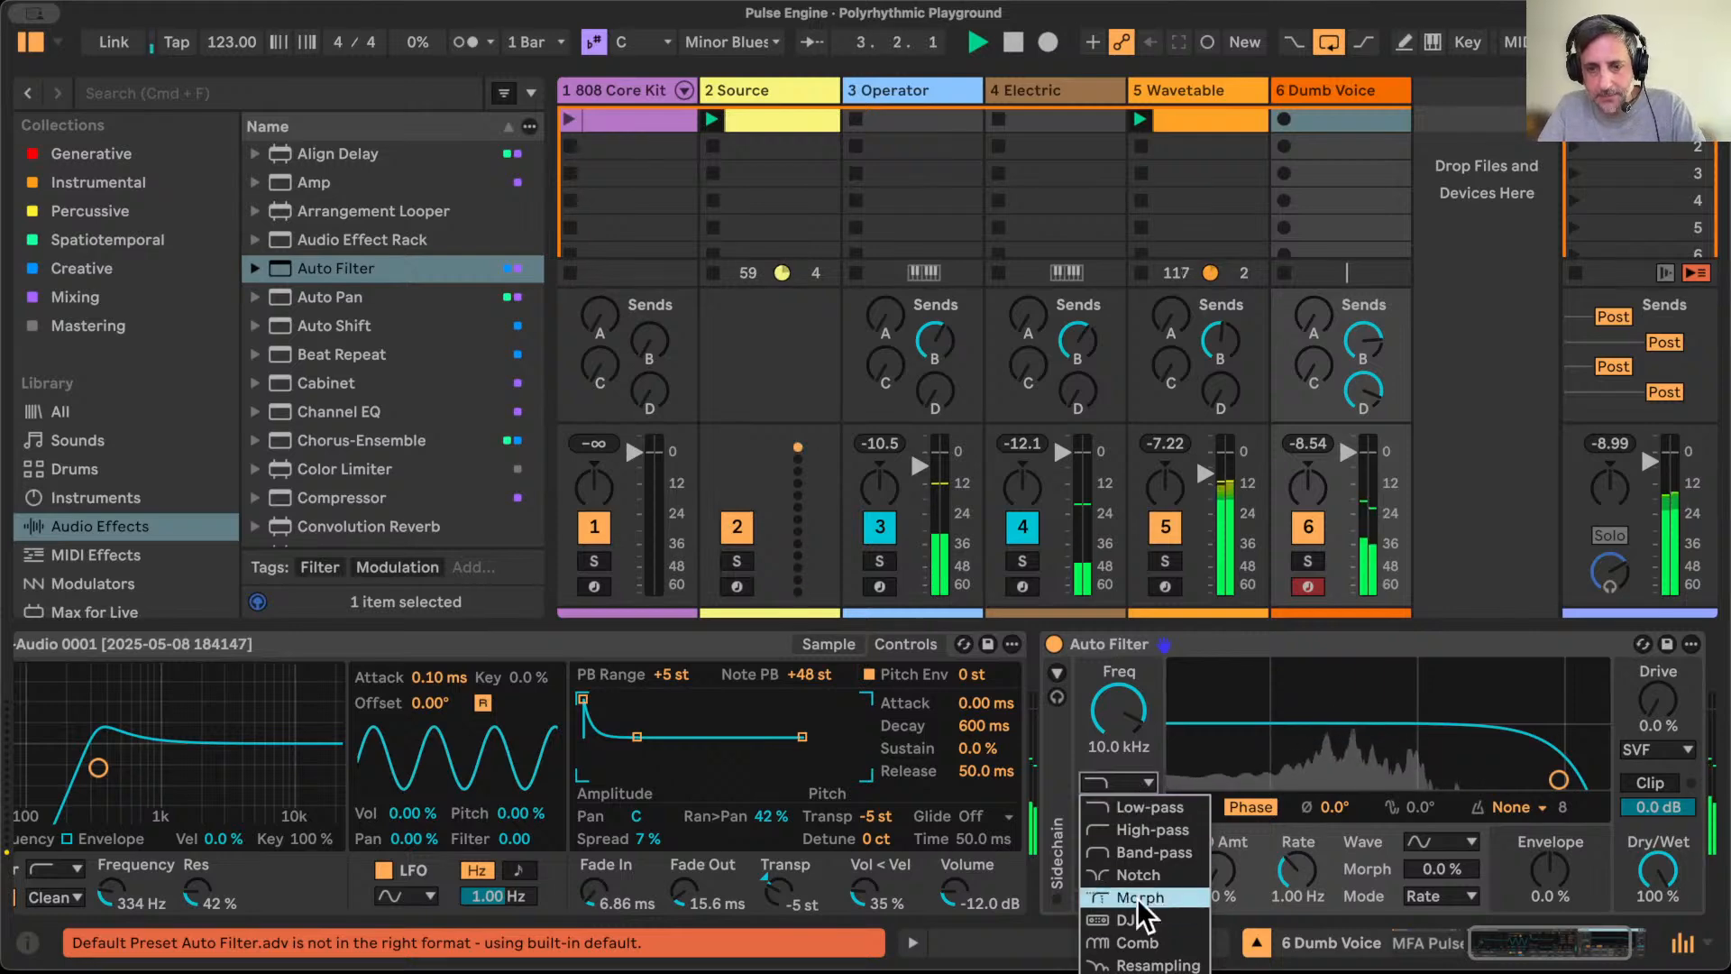
pyautogui.click(1126, 934)
pyautogui.moveTo(1117, 709); pyautogui.dragTo(1118, 801)
pyautogui.moveTo(1216, 870); pyautogui.dragTo(1216, 798)
pyautogui.moveTo(1297, 870); pyautogui.dragTo(1297, 910)
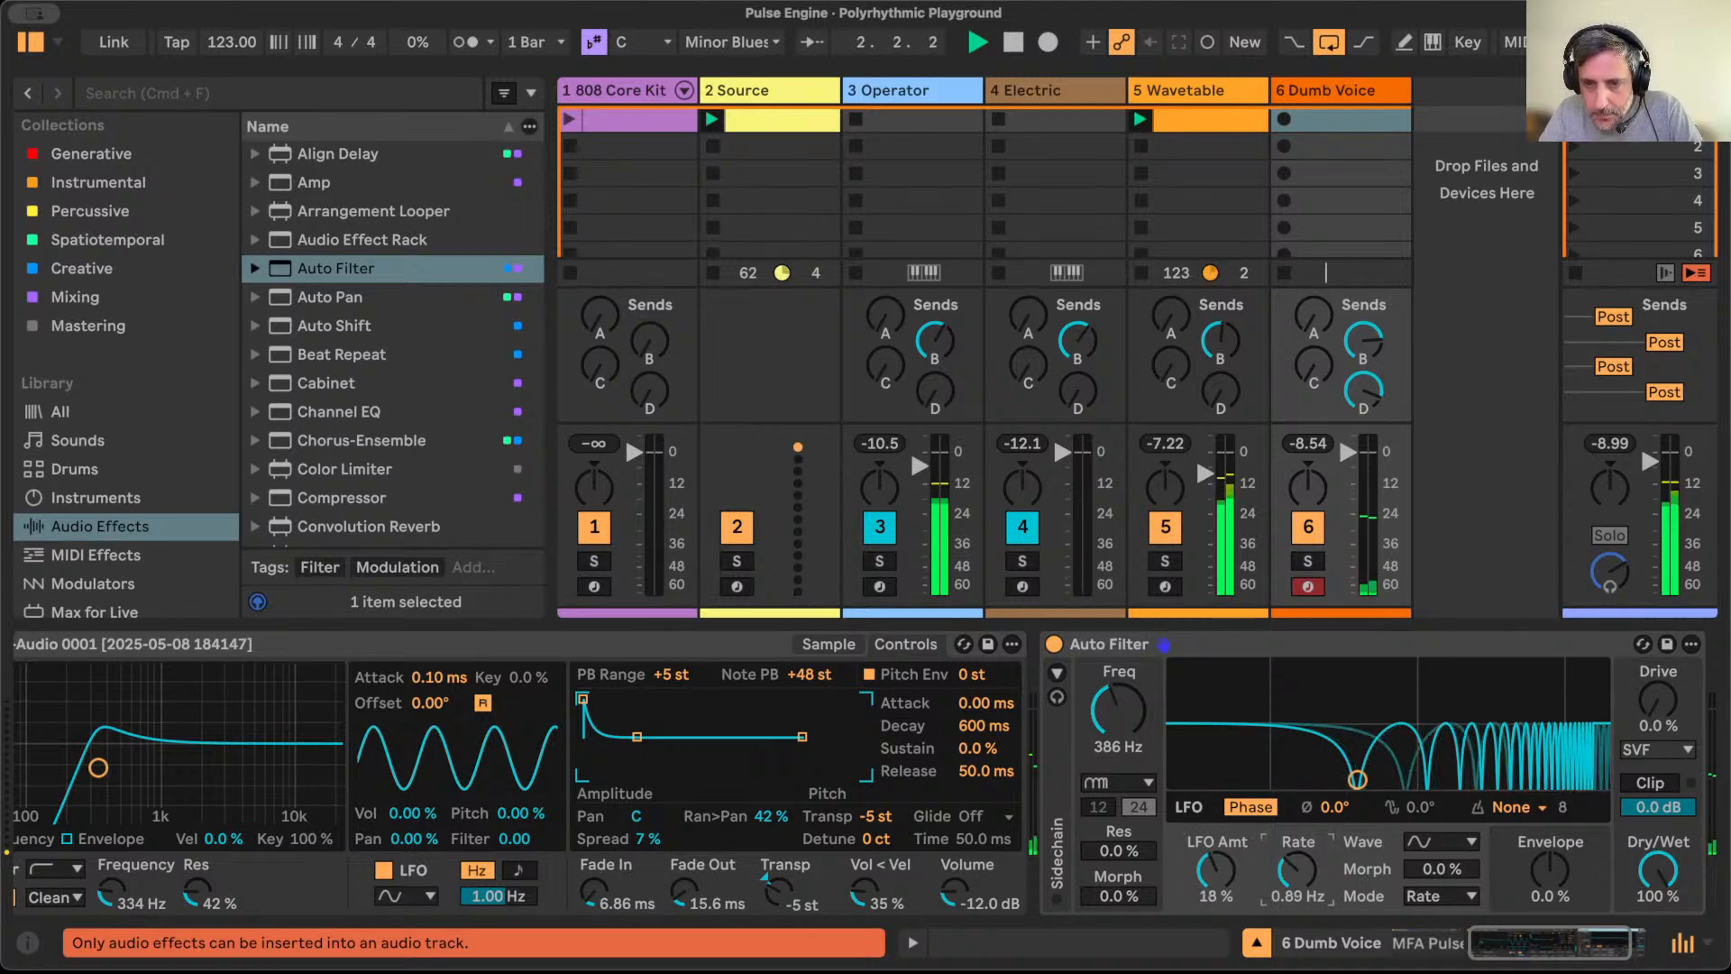
pyautogui.moveTo(1118, 709); pyautogui.dragTo(1117, 735)
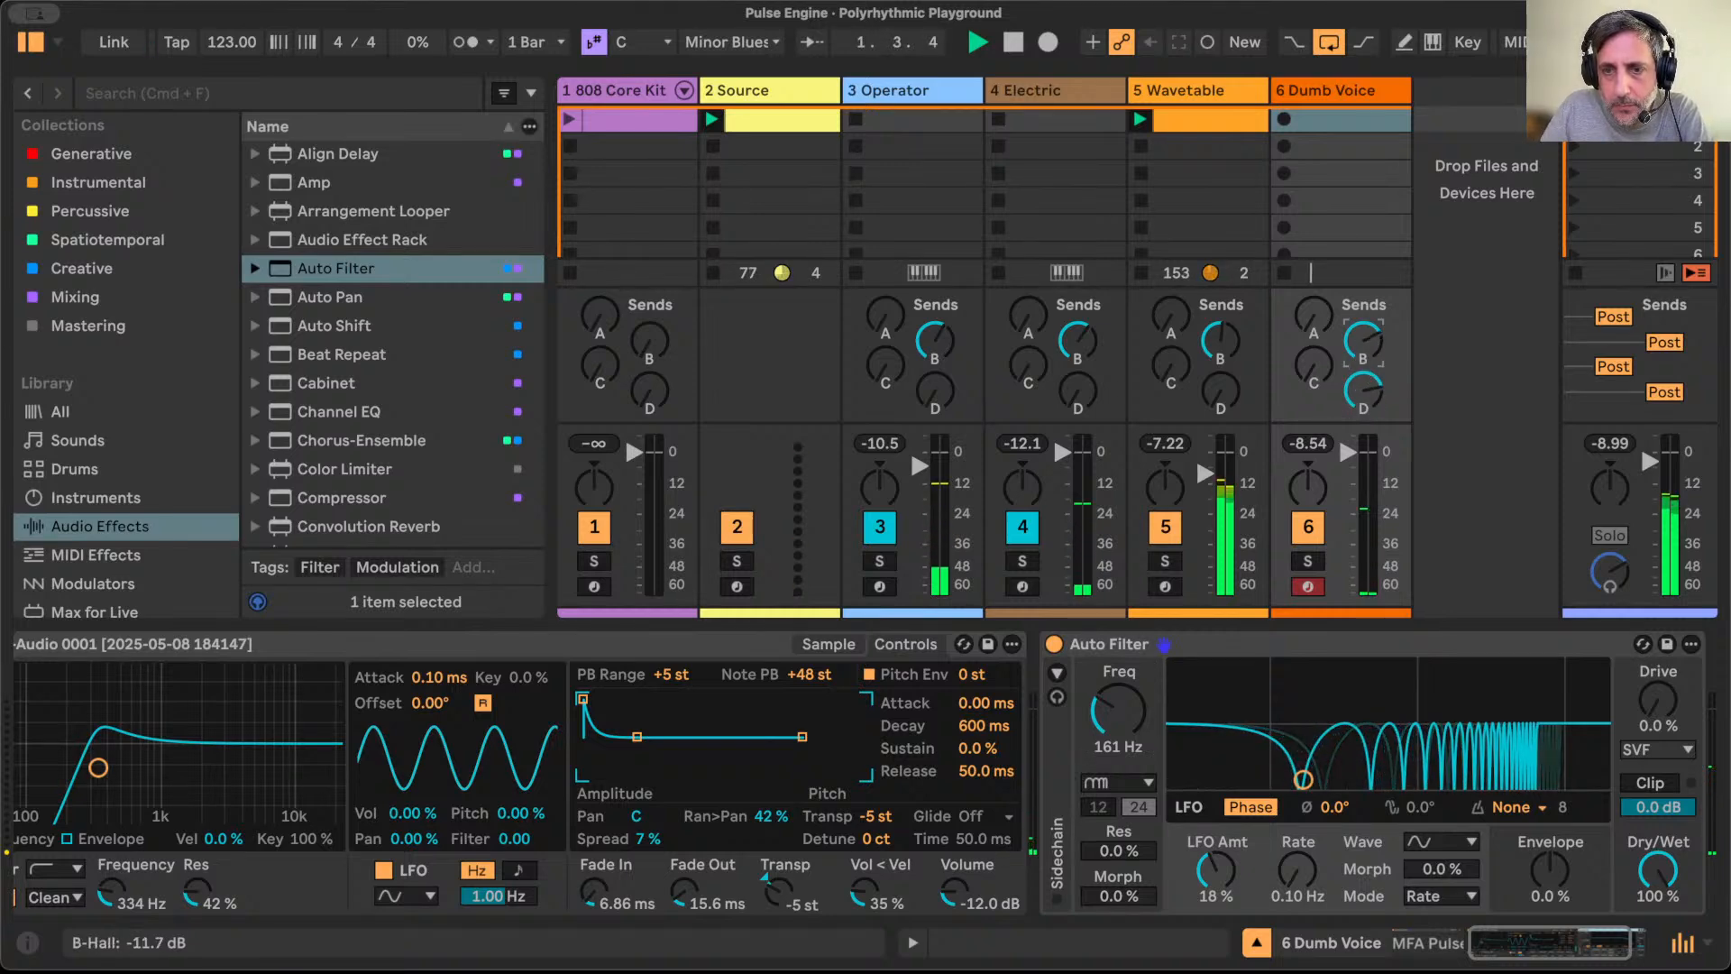
# Step: Raise the Electric track's D-Dub send and lower its track volume
pyautogui.hscroll(3, 1197, 715)
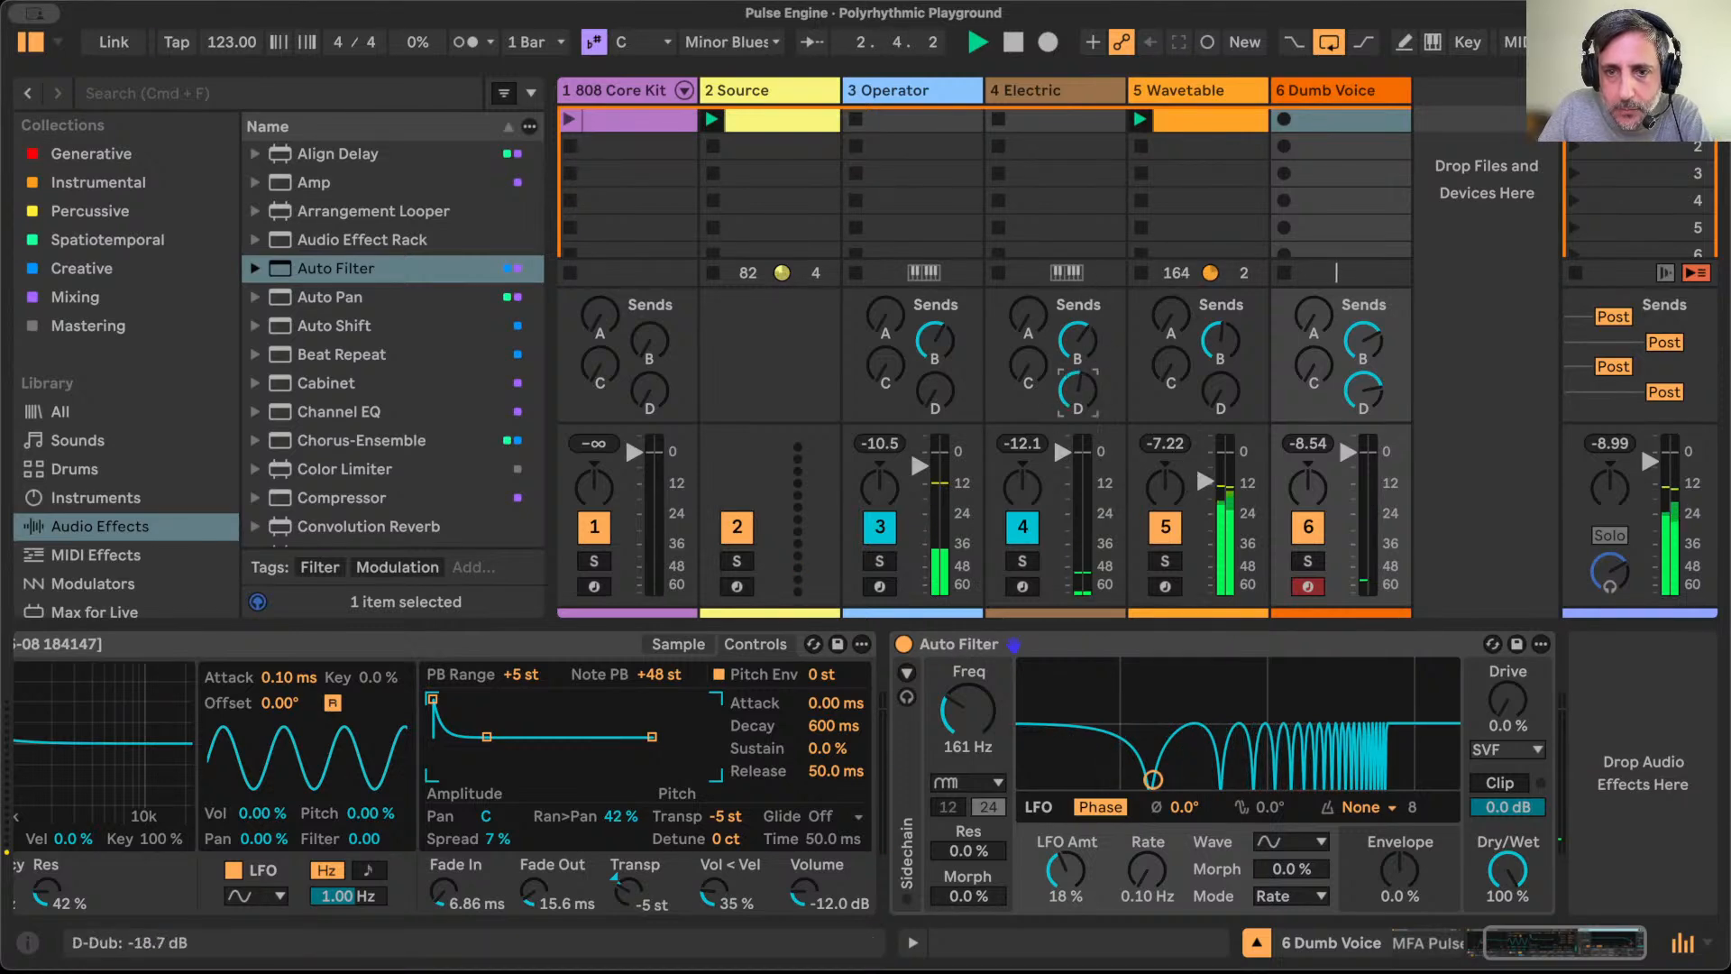
pyautogui.moveTo(1078, 391); pyautogui.dragTo(1078, 389)
pyautogui.moveTo(1059, 455)
pyautogui.mouseDown()
pyautogui.moveTo(1062, 497)
pyautogui.moveTo(1062, 476)
pyautogui.mouseUp()
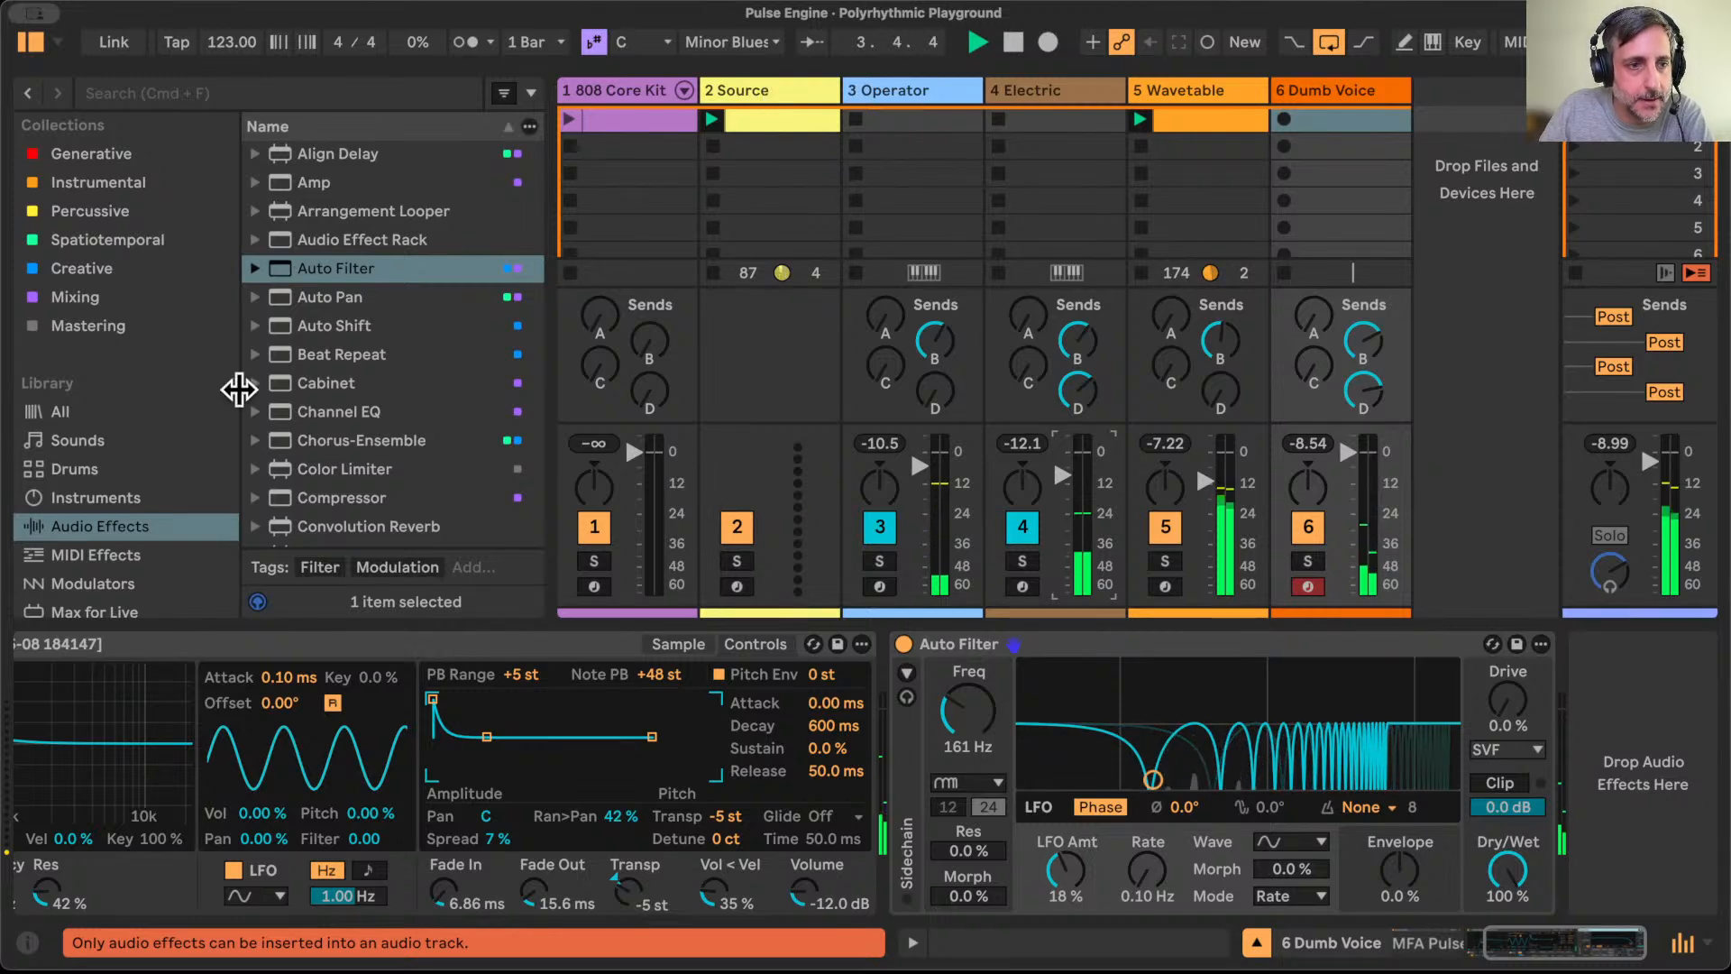
# Step: Load Wavetable from the Instrumental collection onto a new track and make it mono with 88.4 ms glide
pyautogui.click(101, 182)
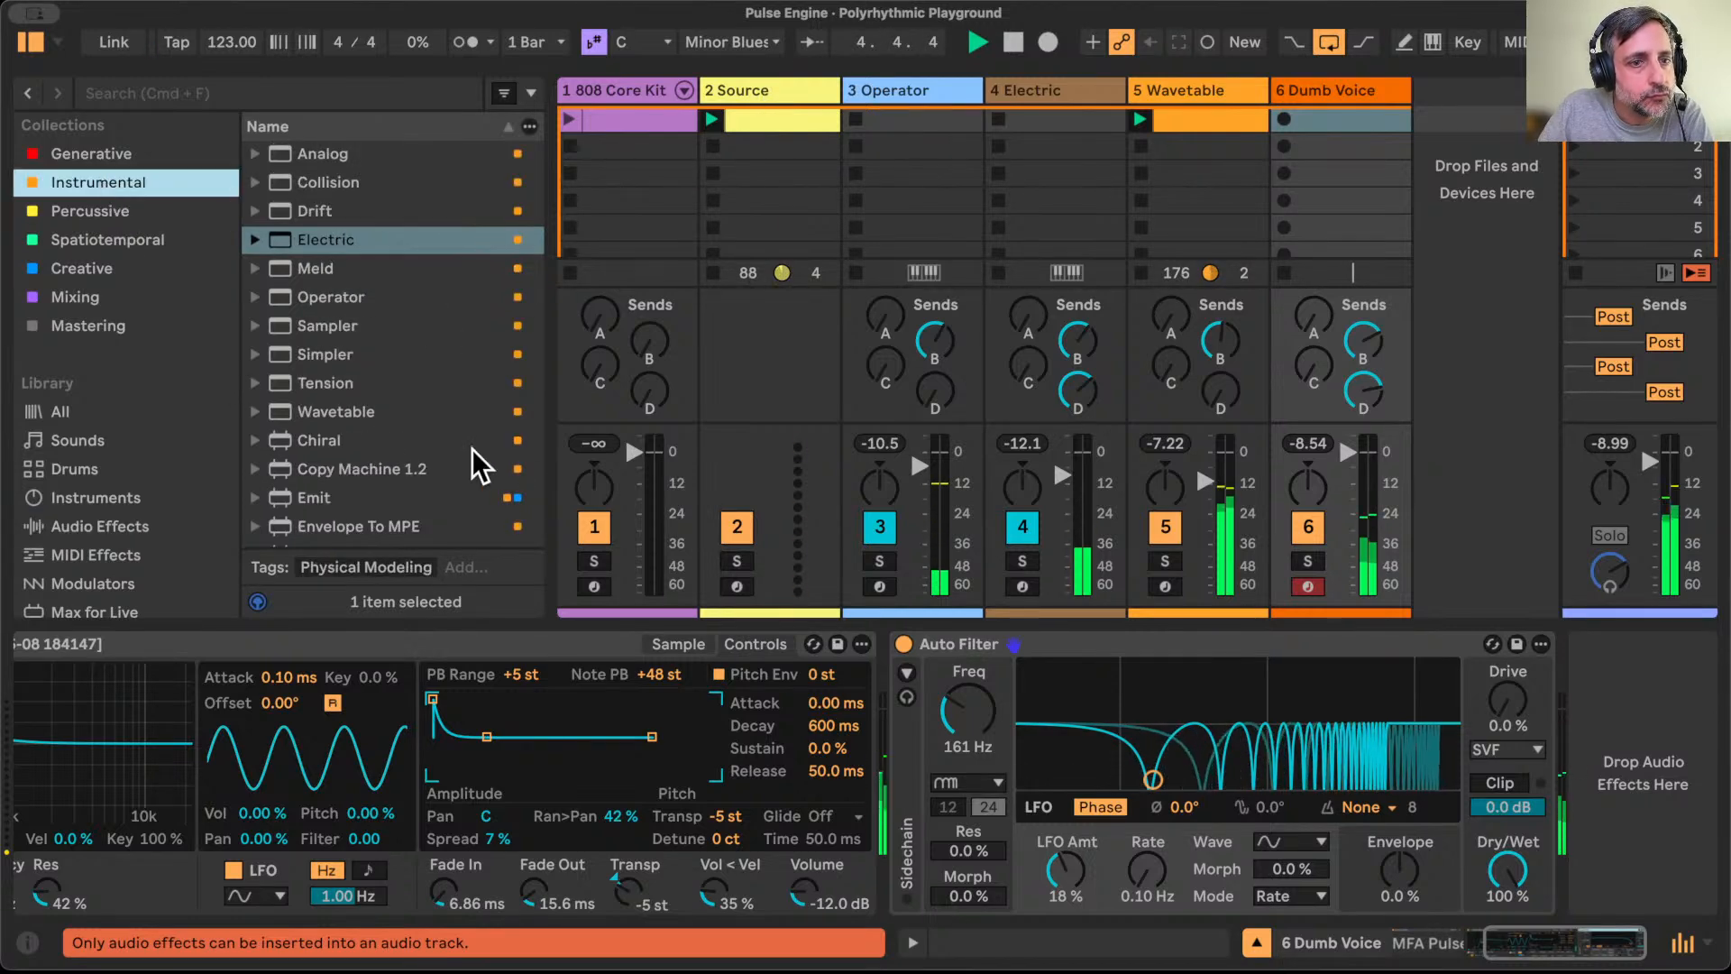
pyautogui.scroll(-3, 379, 429)
pyautogui.scroll(-2, 379, 429)
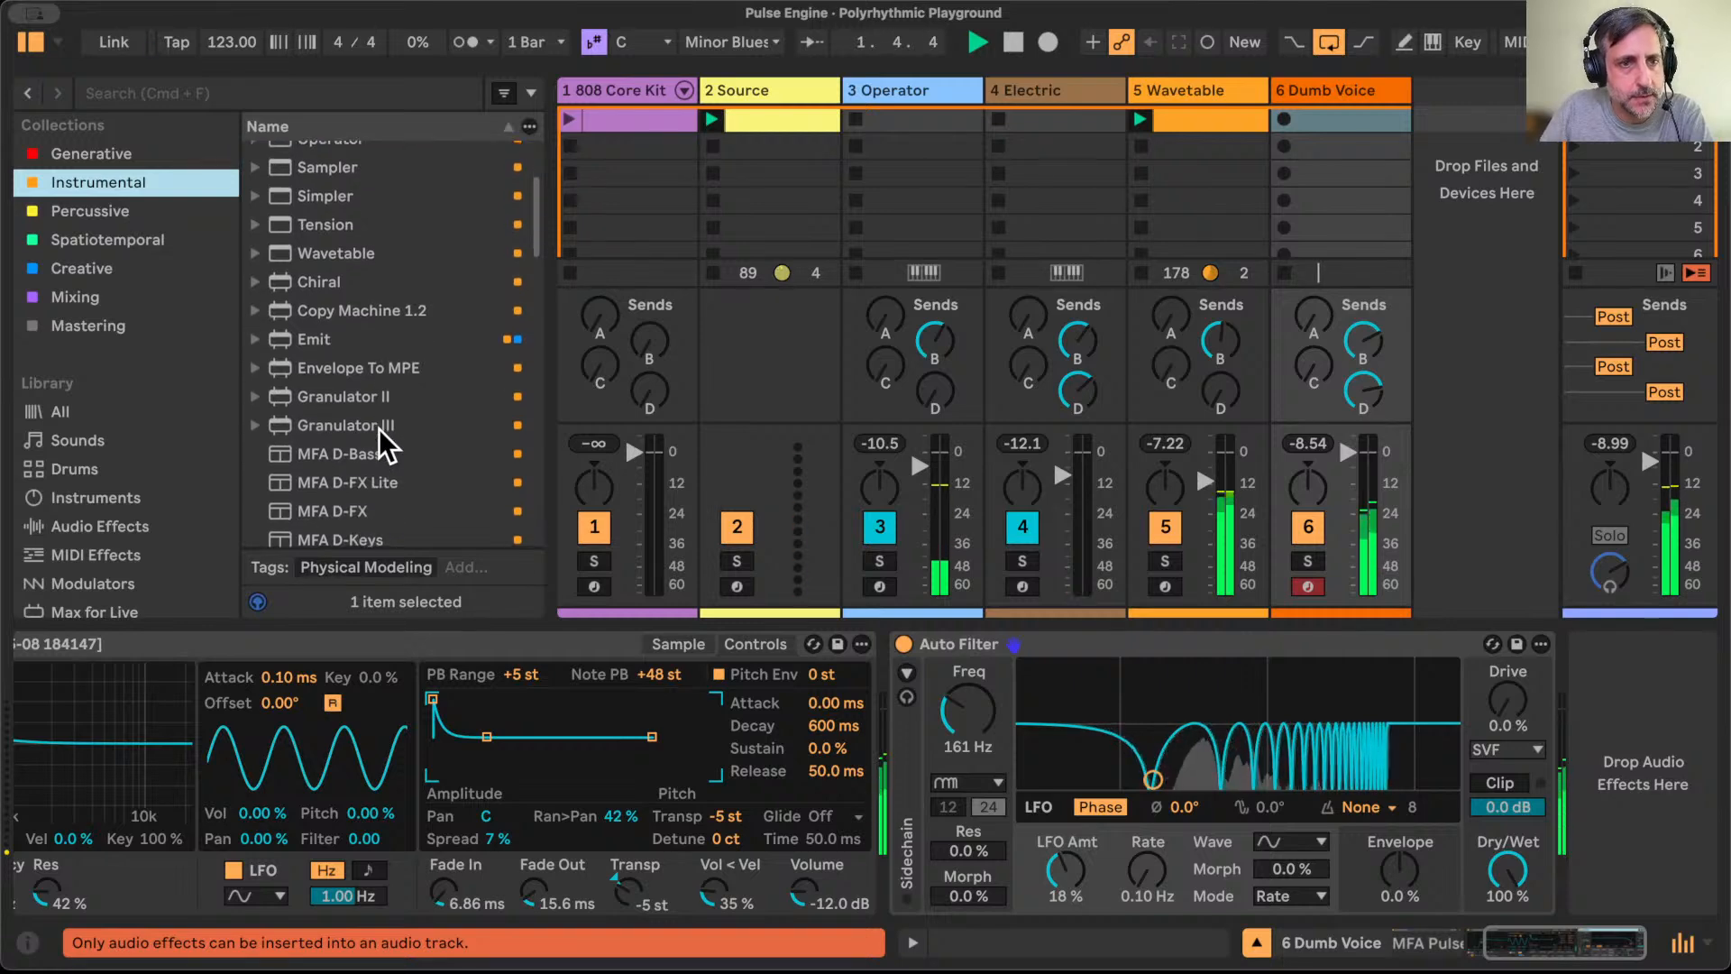
pyautogui.click(311, 252)
pyautogui.moveTo(997, 321); pyautogui.dragTo(1454, 241)
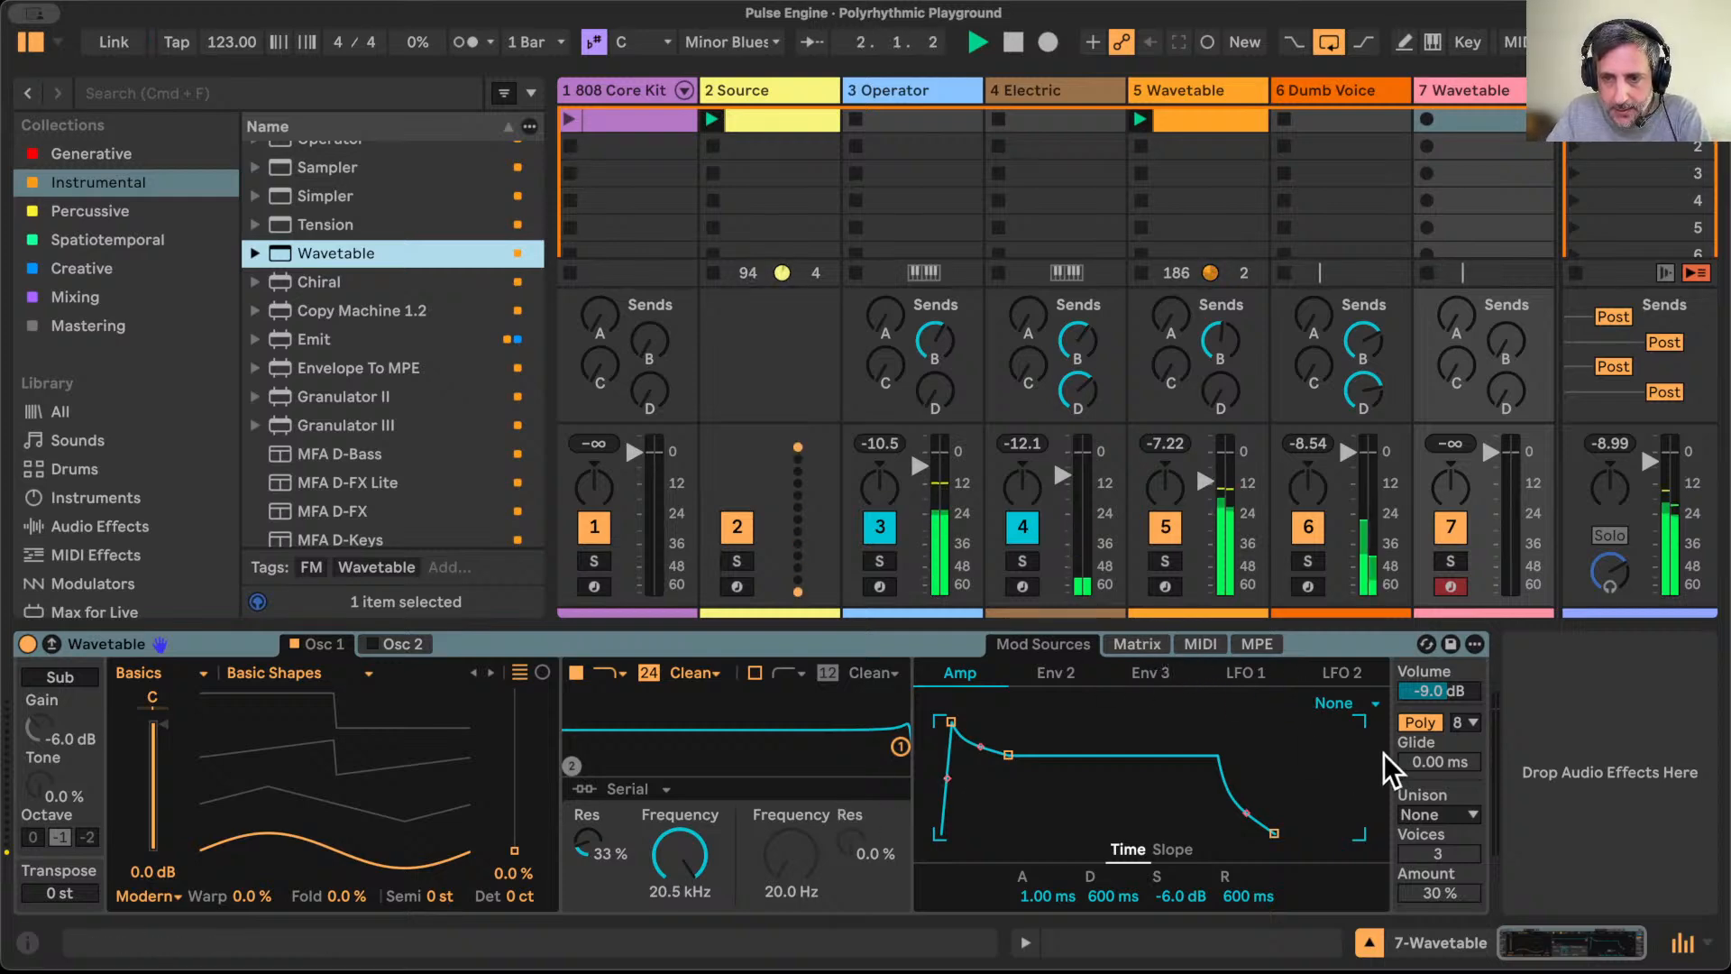
pyautogui.click(1401, 721)
pyautogui.moveTo(1453, 765); pyautogui.dragTo(1453, 748)
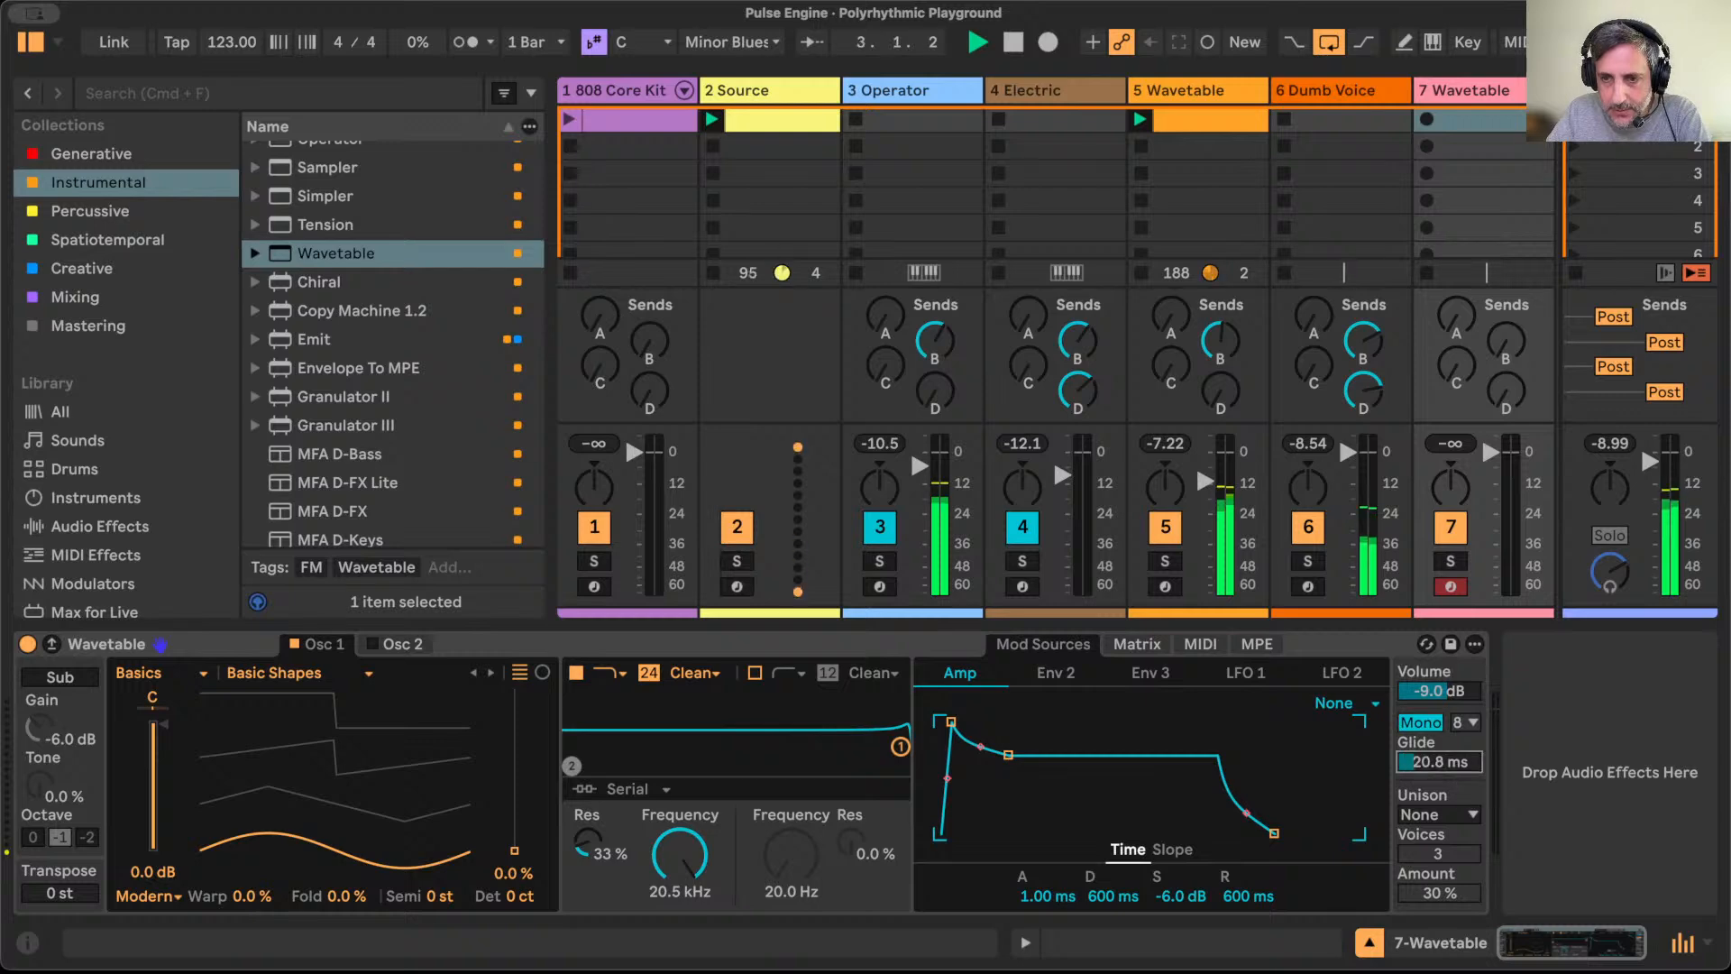
# Step: Route random MIDI modulation to oscillator 1 position at 50 and warp at -53, and set the wavetable position to 52%
pyautogui.click(1200, 642)
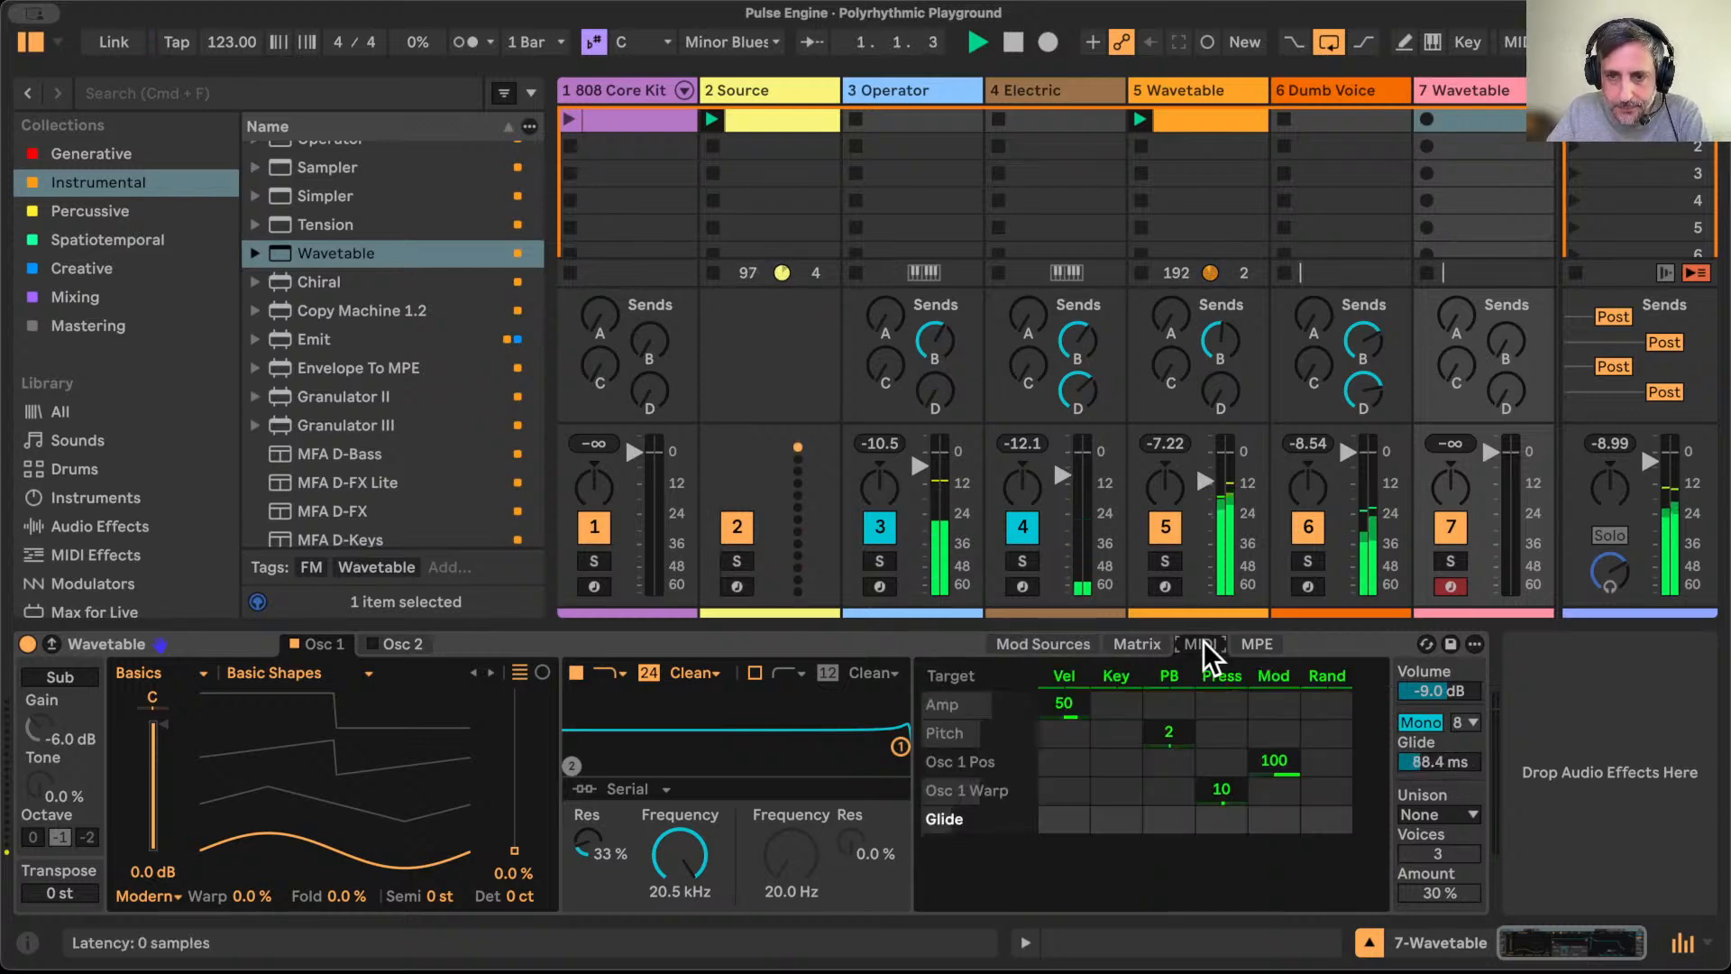
pyautogui.click(1327, 761)
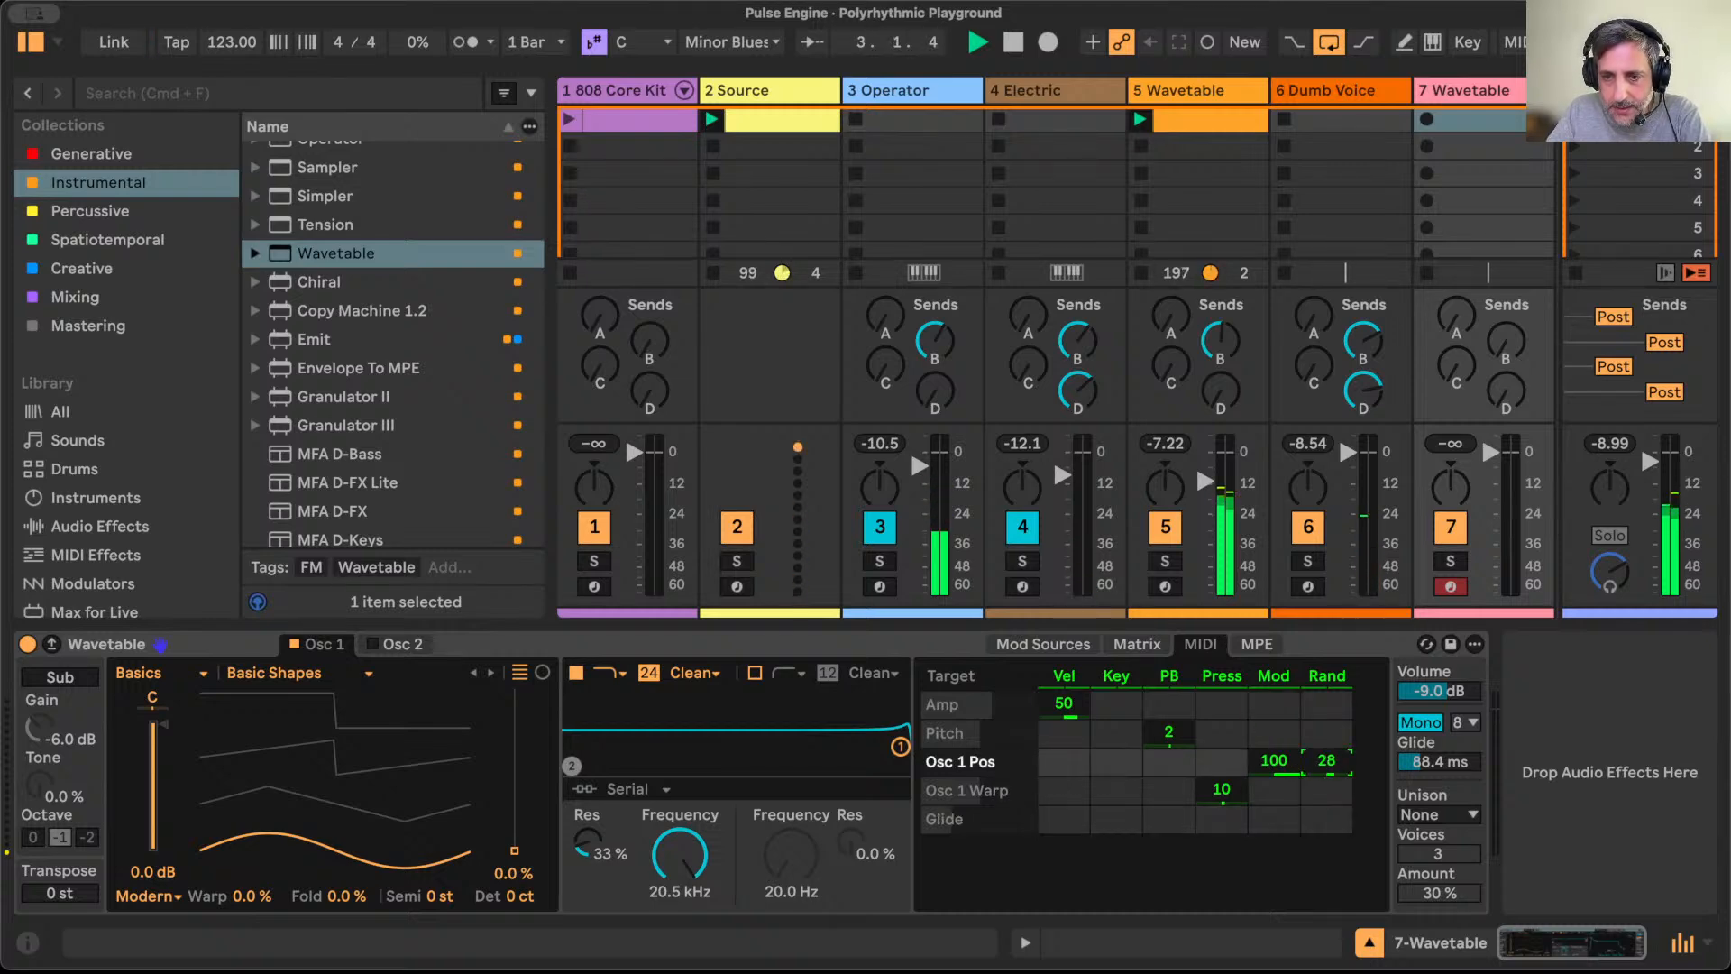
pyautogui.click(1326, 791)
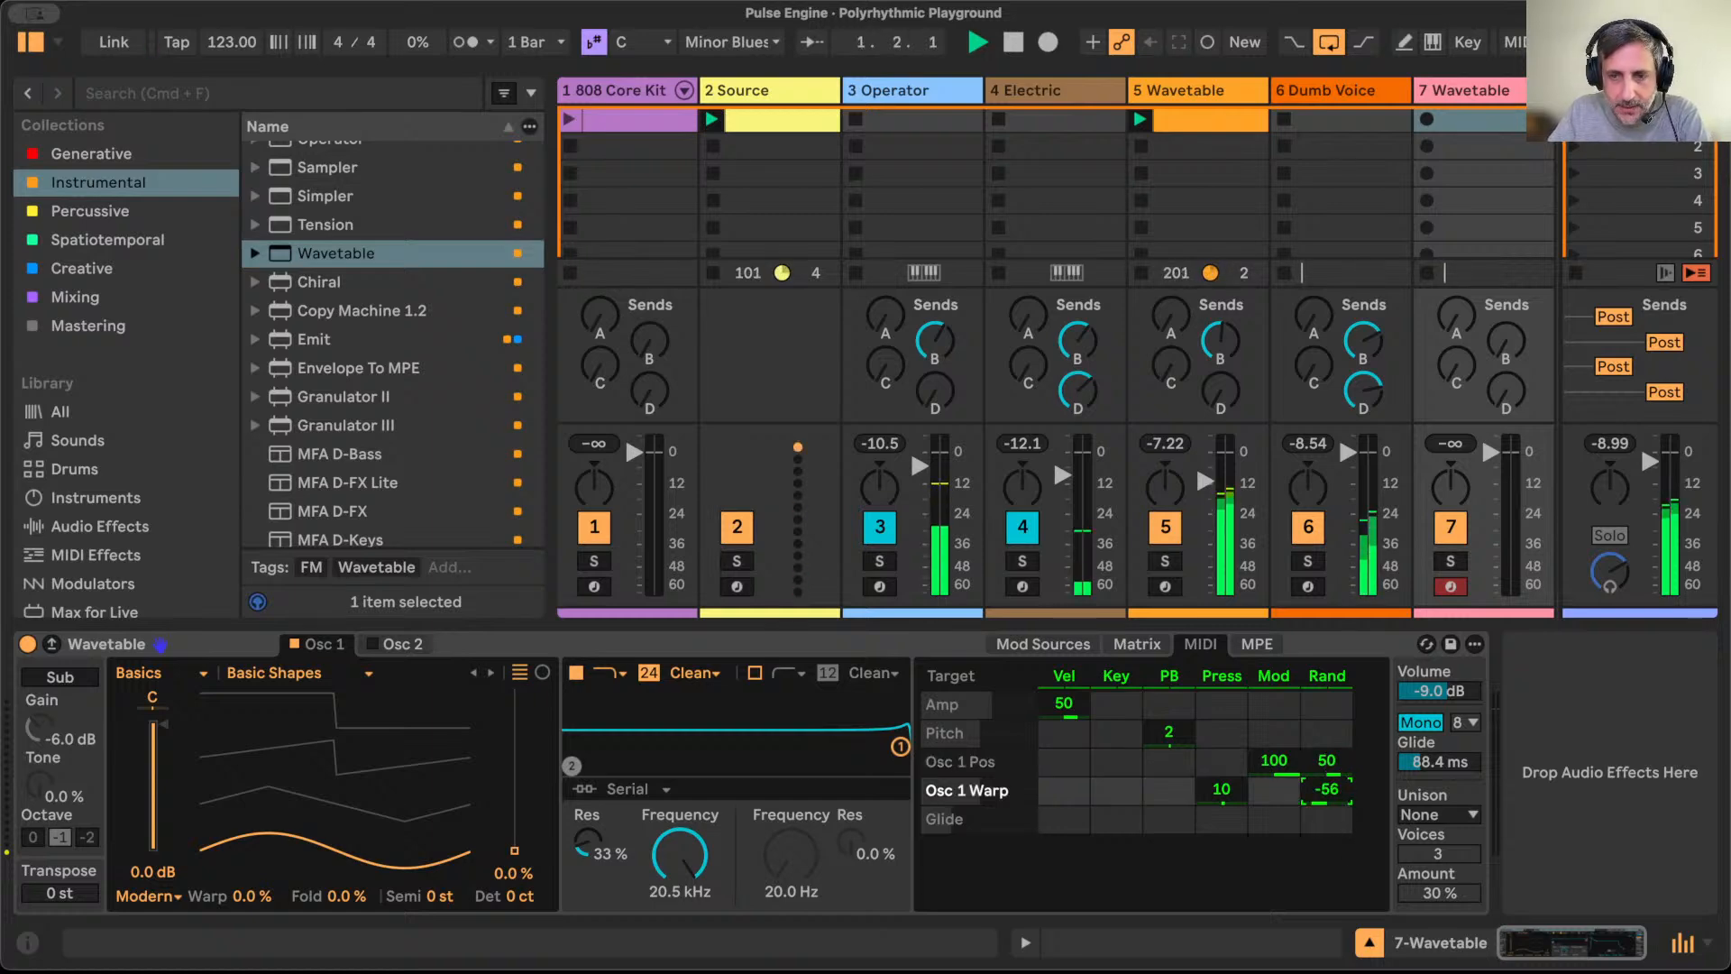
pyautogui.moveTo(514, 850); pyautogui.dragTo(518, 777)
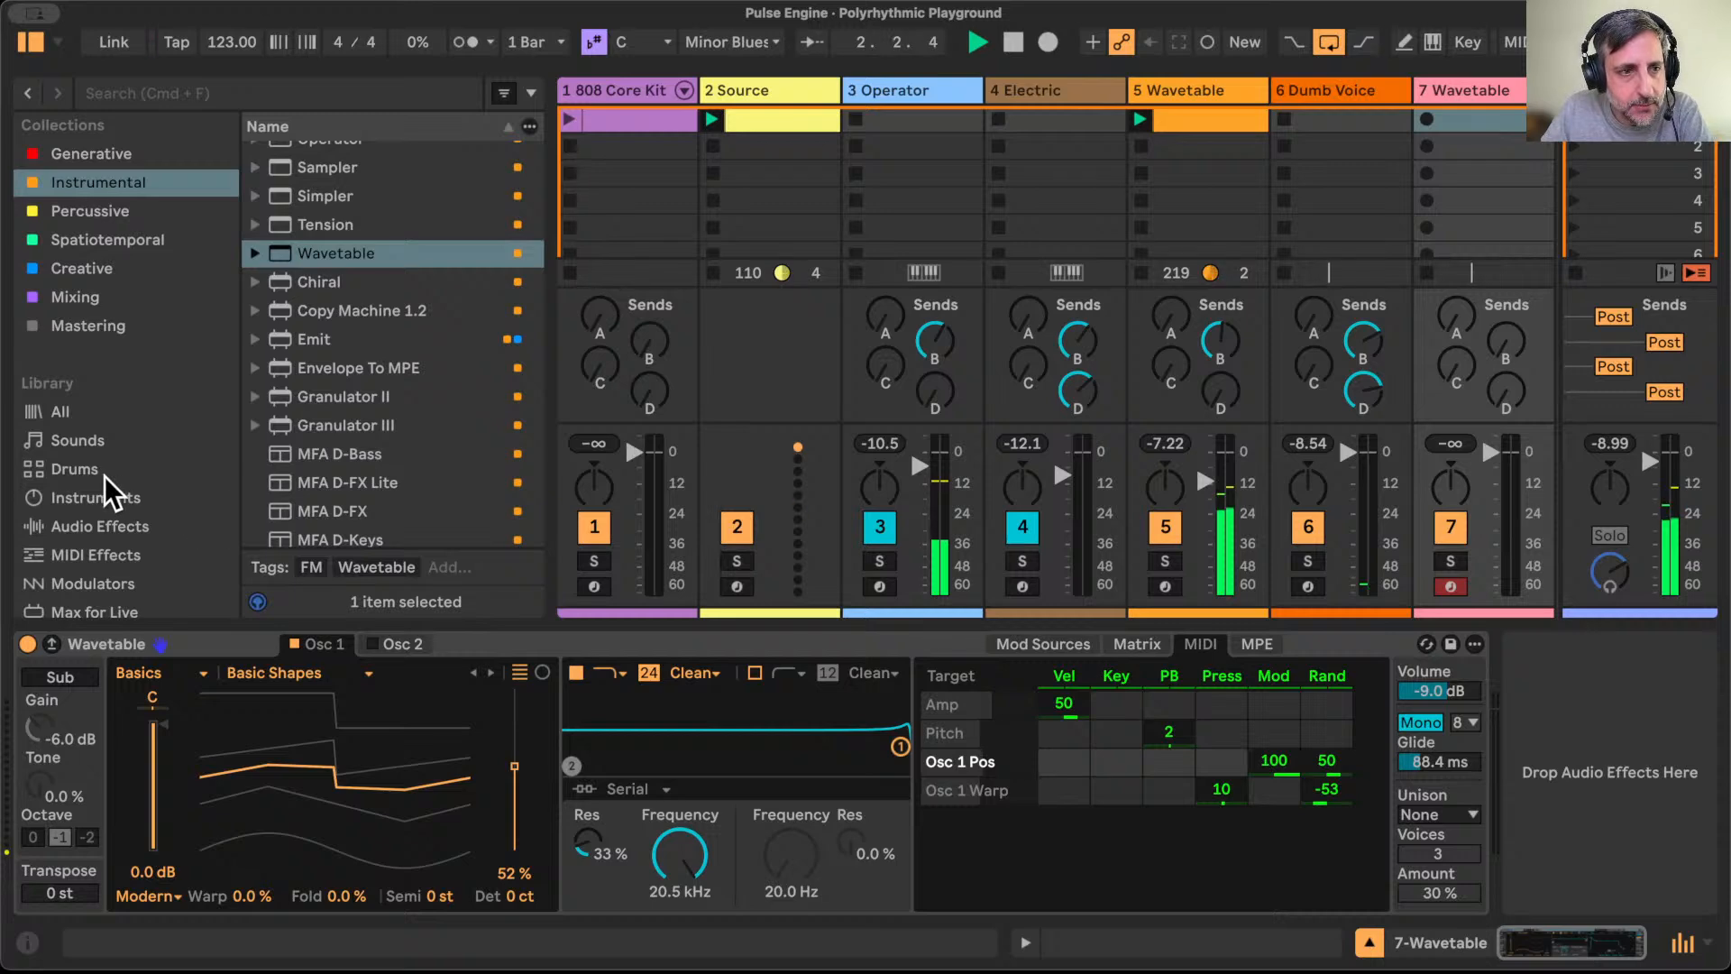
# Step: Insert MFA Pulse Engine from the Generative collection in front of the new Wavetable
pyautogui.click(116, 154)
pyautogui.scroll(-5, 375, 527)
pyautogui.scroll(-3, 375, 527)
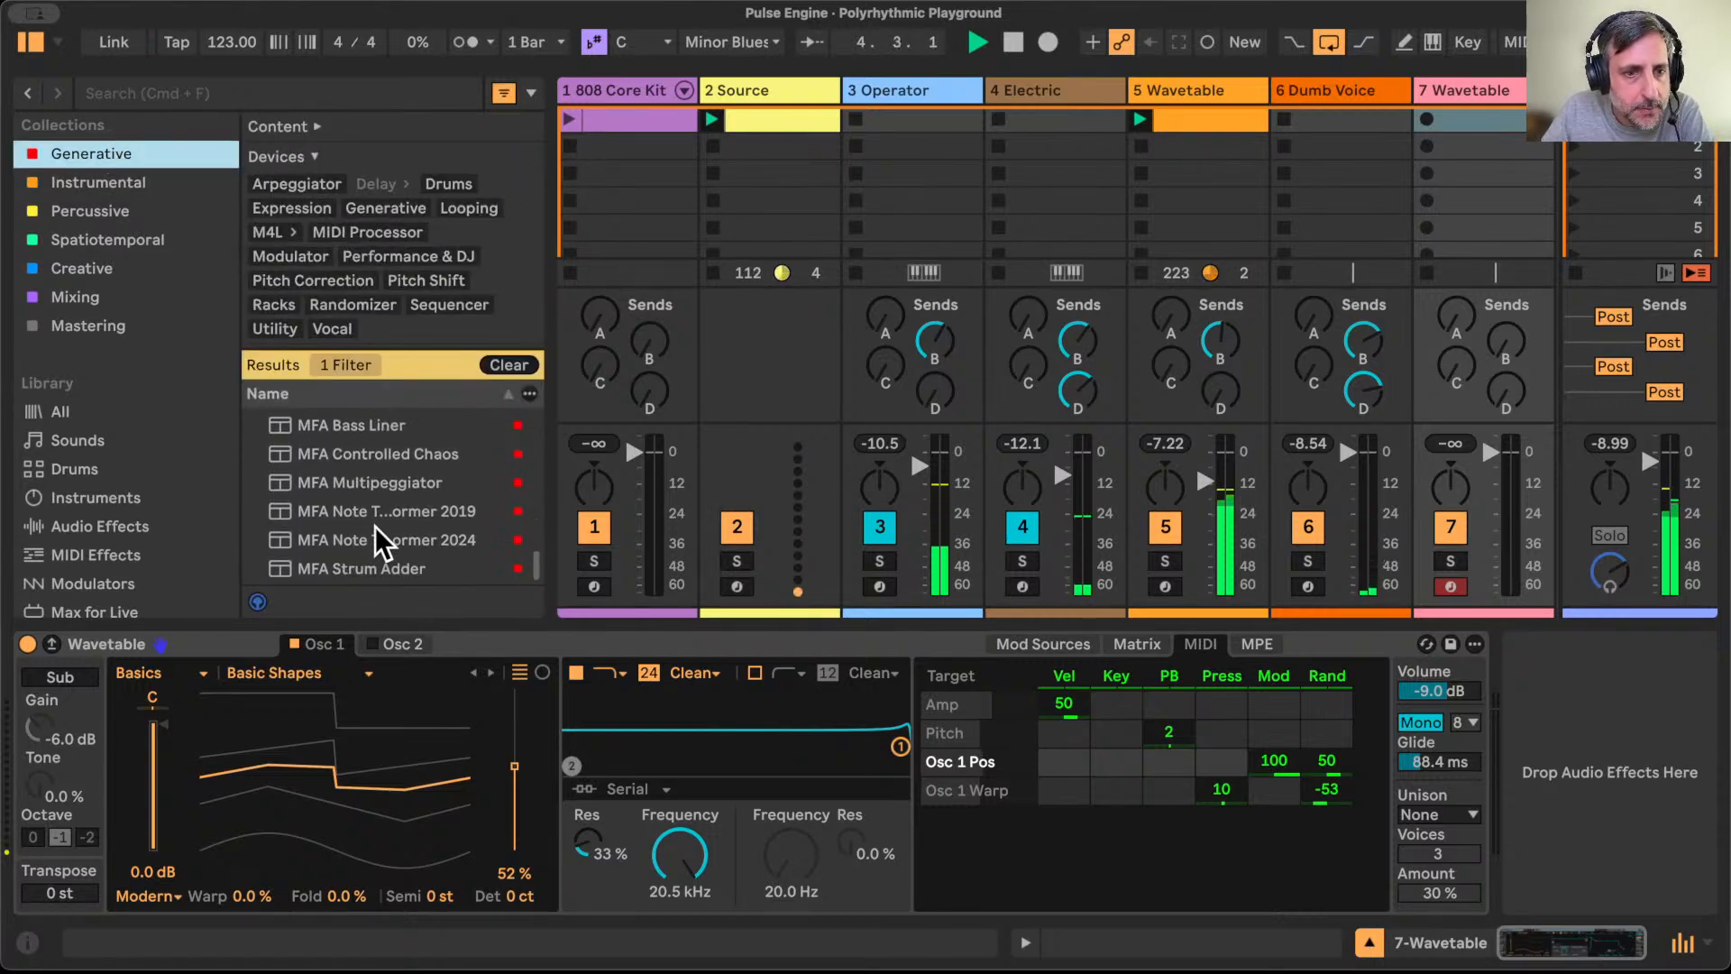
pyautogui.scroll(2, 375, 527)
pyautogui.scroll(5, 375, 526)
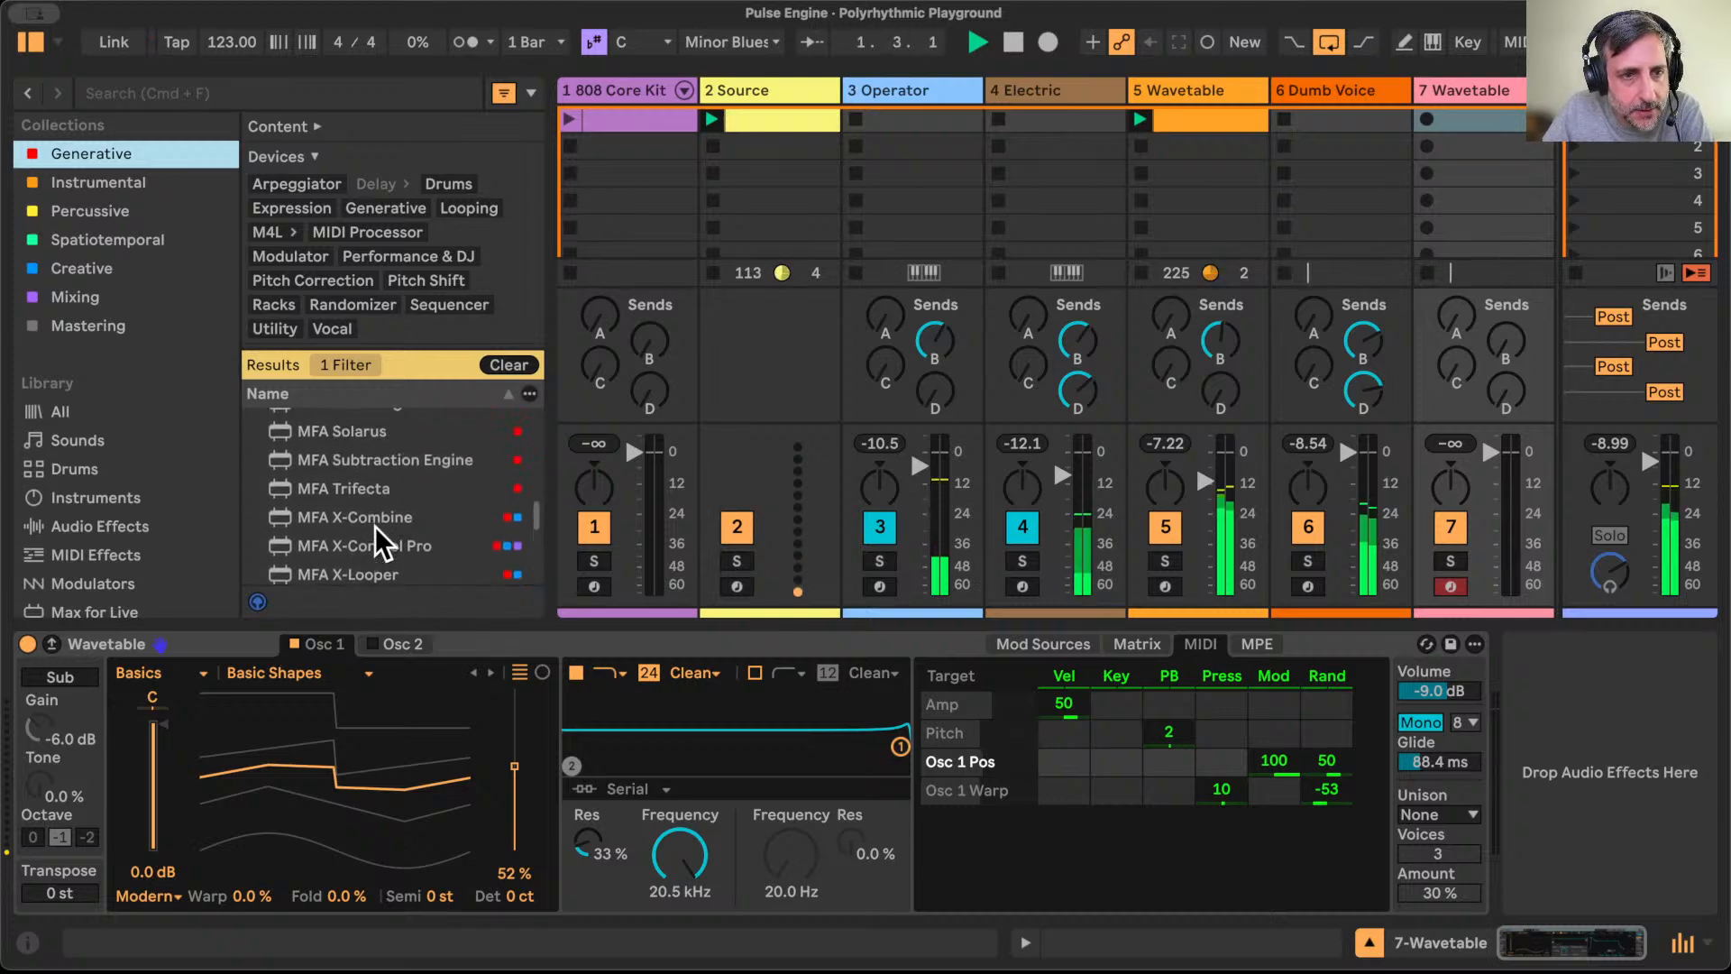
pyautogui.moveTo(353, 467); pyautogui.dragTo(10, 695)
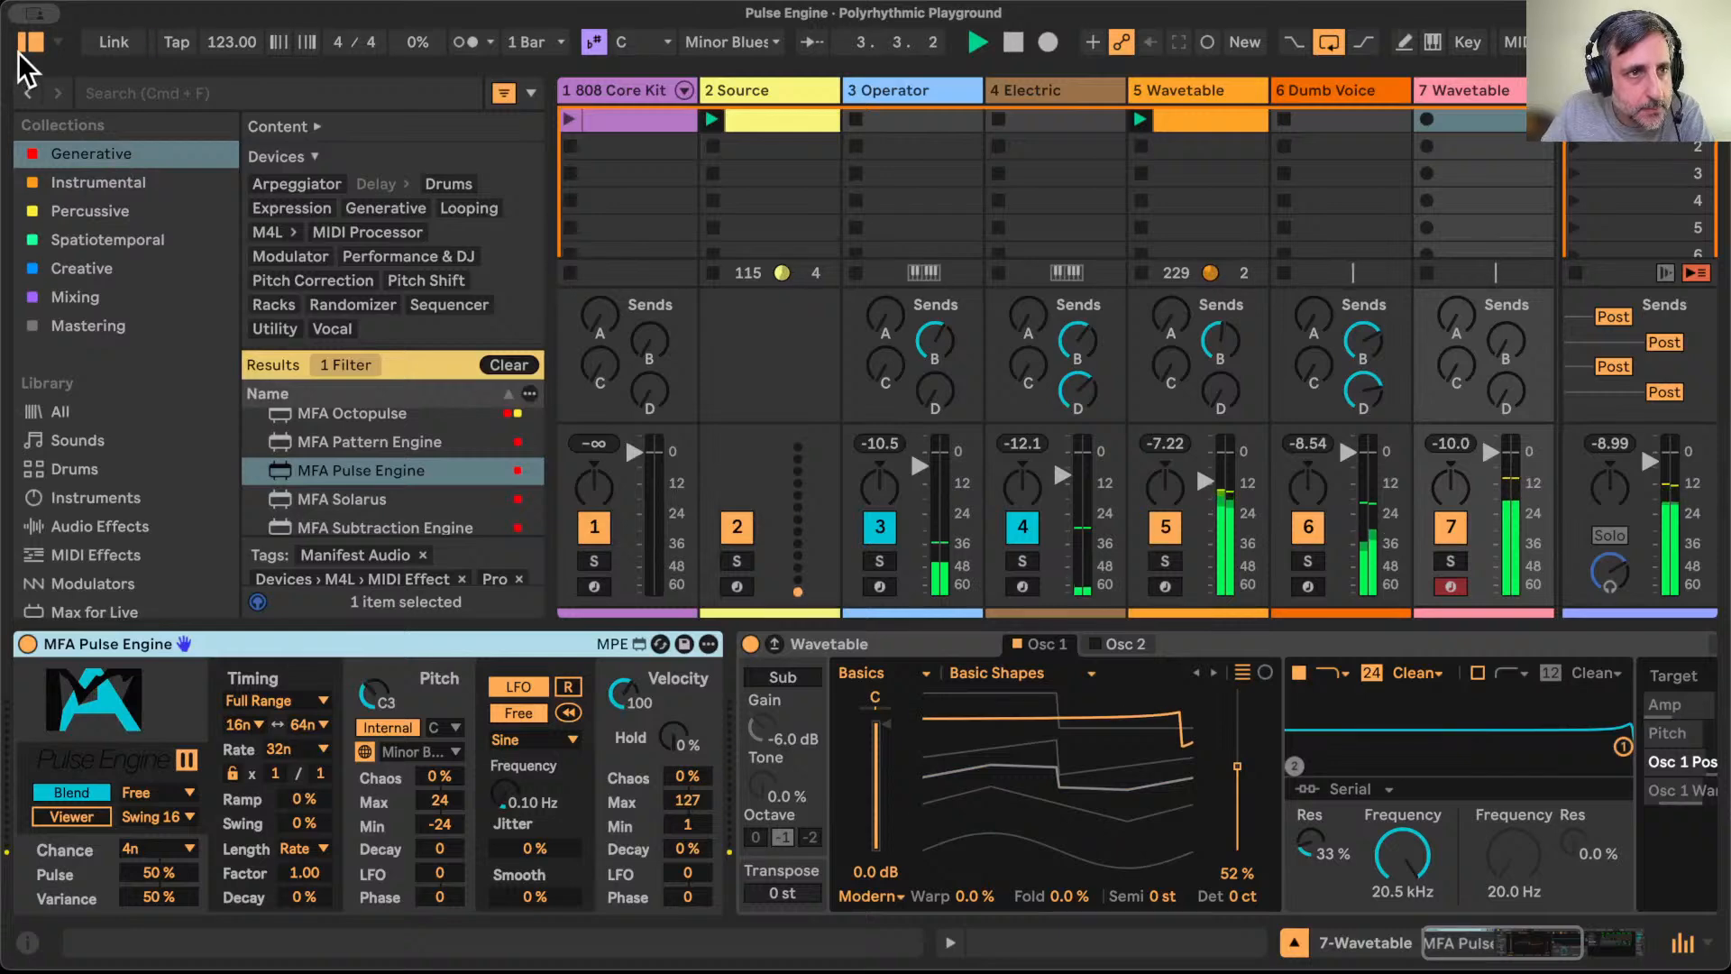
# Step: Set the new Pulse Engine's pitch chaos to 100% and lower its pulse chance, with the track at -14.0 dB and send B raised
pyautogui.click(27, 45)
pyautogui.moveTo(439, 775); pyautogui.dragTo(439, 681)
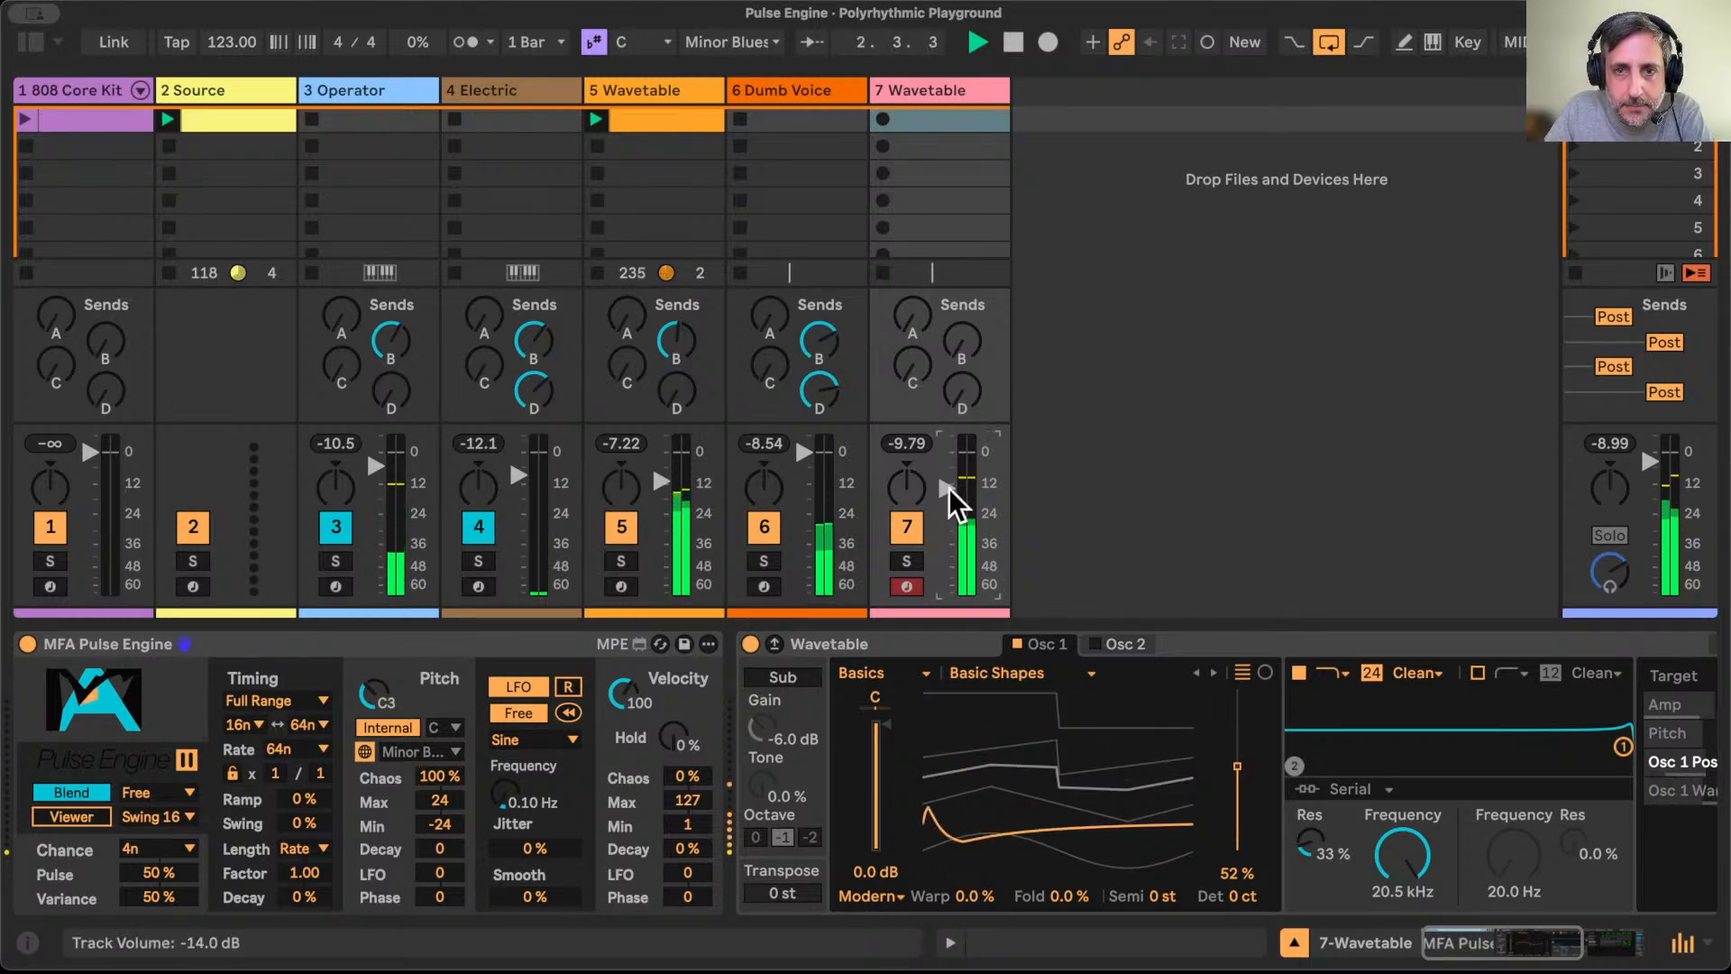
pyautogui.moveTo(961, 340); pyautogui.dragTo(961, 315)
pyautogui.click(157, 871)
pyautogui.moveTo(157, 872); pyautogui.dragTo(158, 901)
# Step: Set the new Wavetable's amp envelope to a 226 ms attack and a 1.15 s release
pyautogui.hscroll(10, 649, 757)
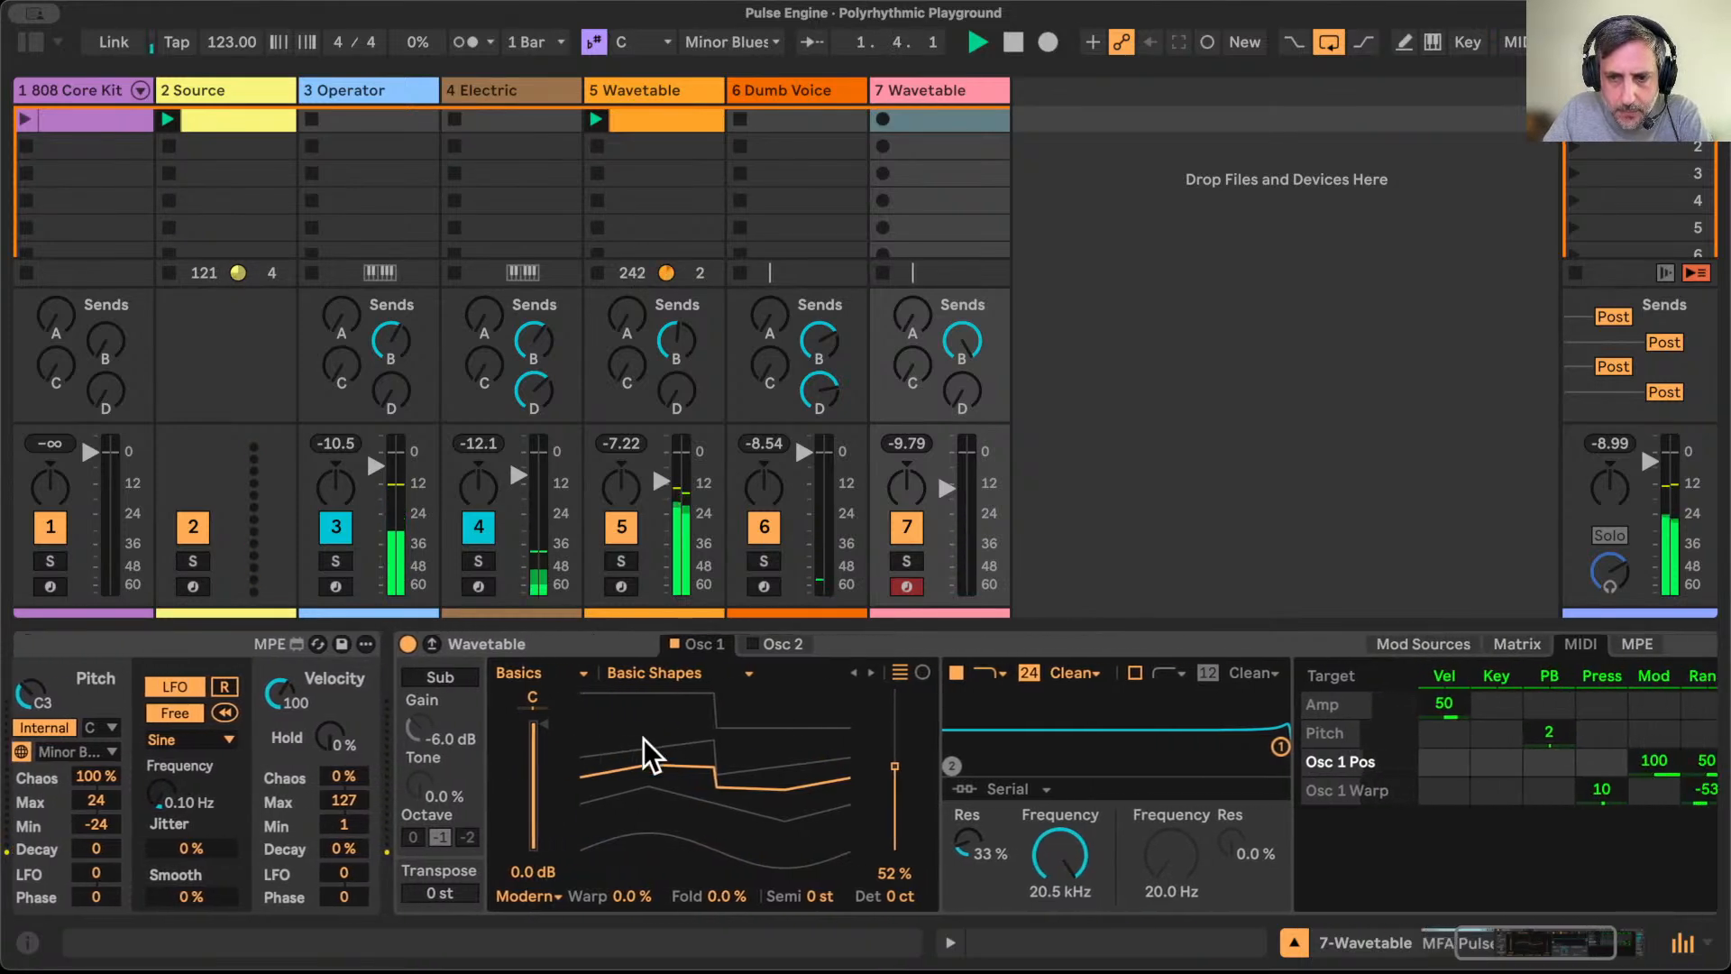
pyautogui.click(1388, 644)
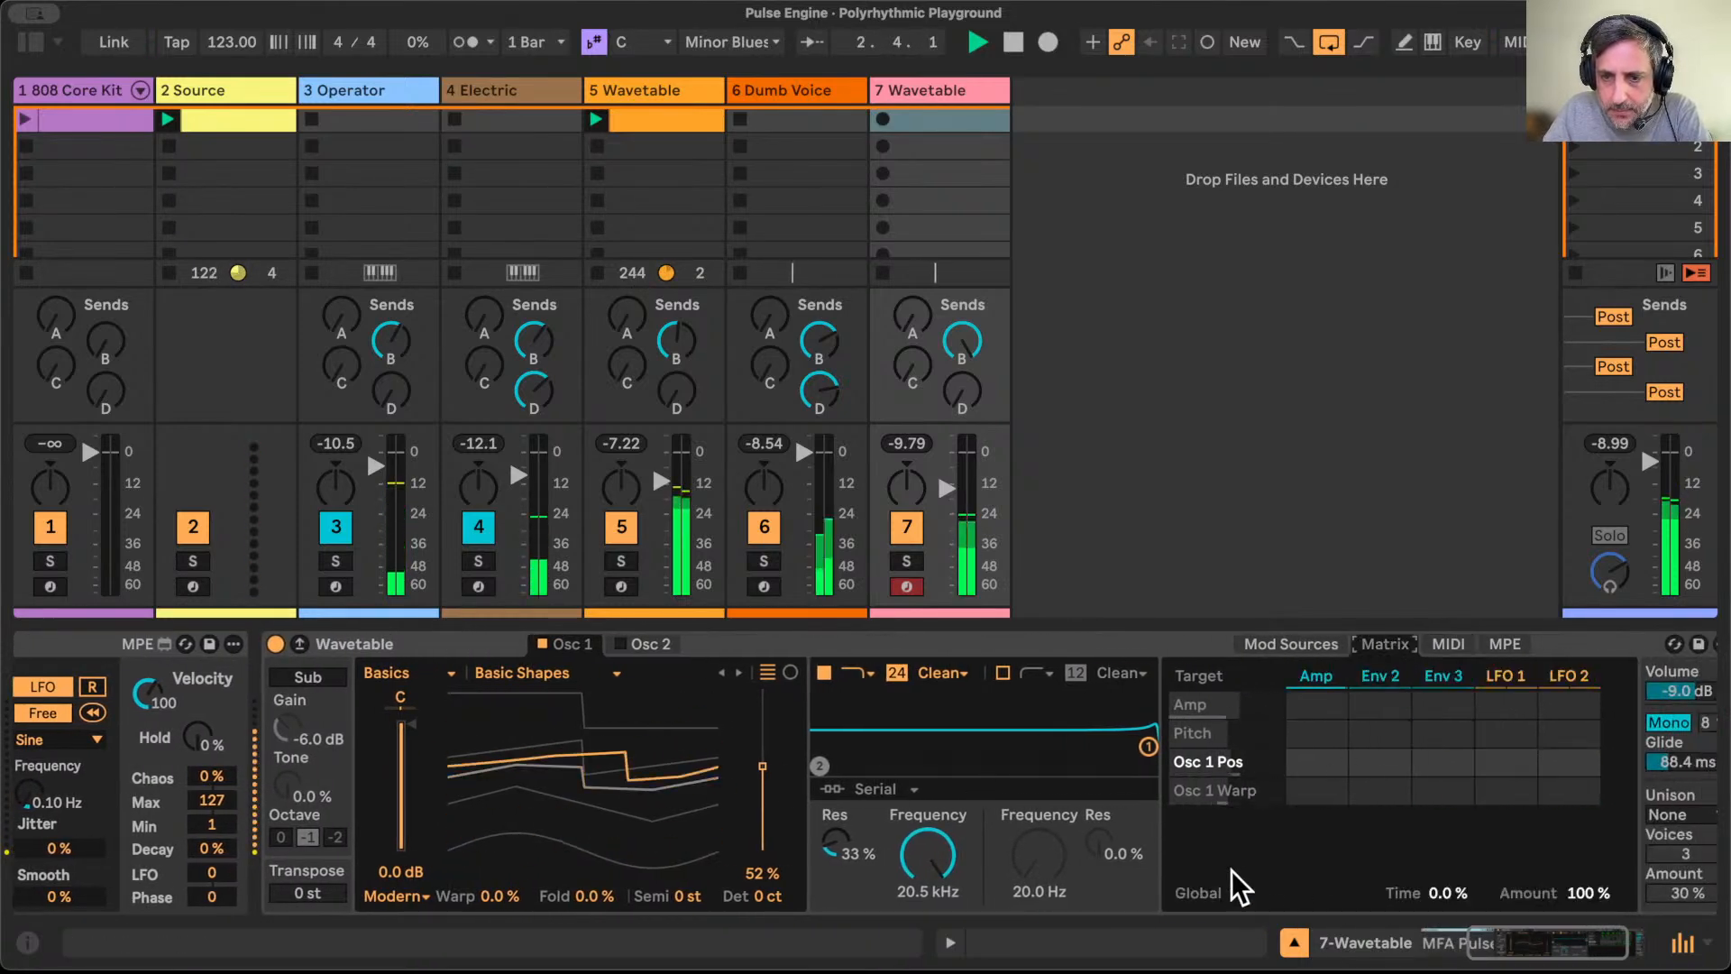
pyautogui.click(1289, 643)
pyautogui.moveTo(1199, 721); pyautogui.dragTo(1217, 757)
pyautogui.moveTo(1522, 833); pyautogui.dragTo(1518, 833)
pyautogui.hscroll(3, 1536, 842)
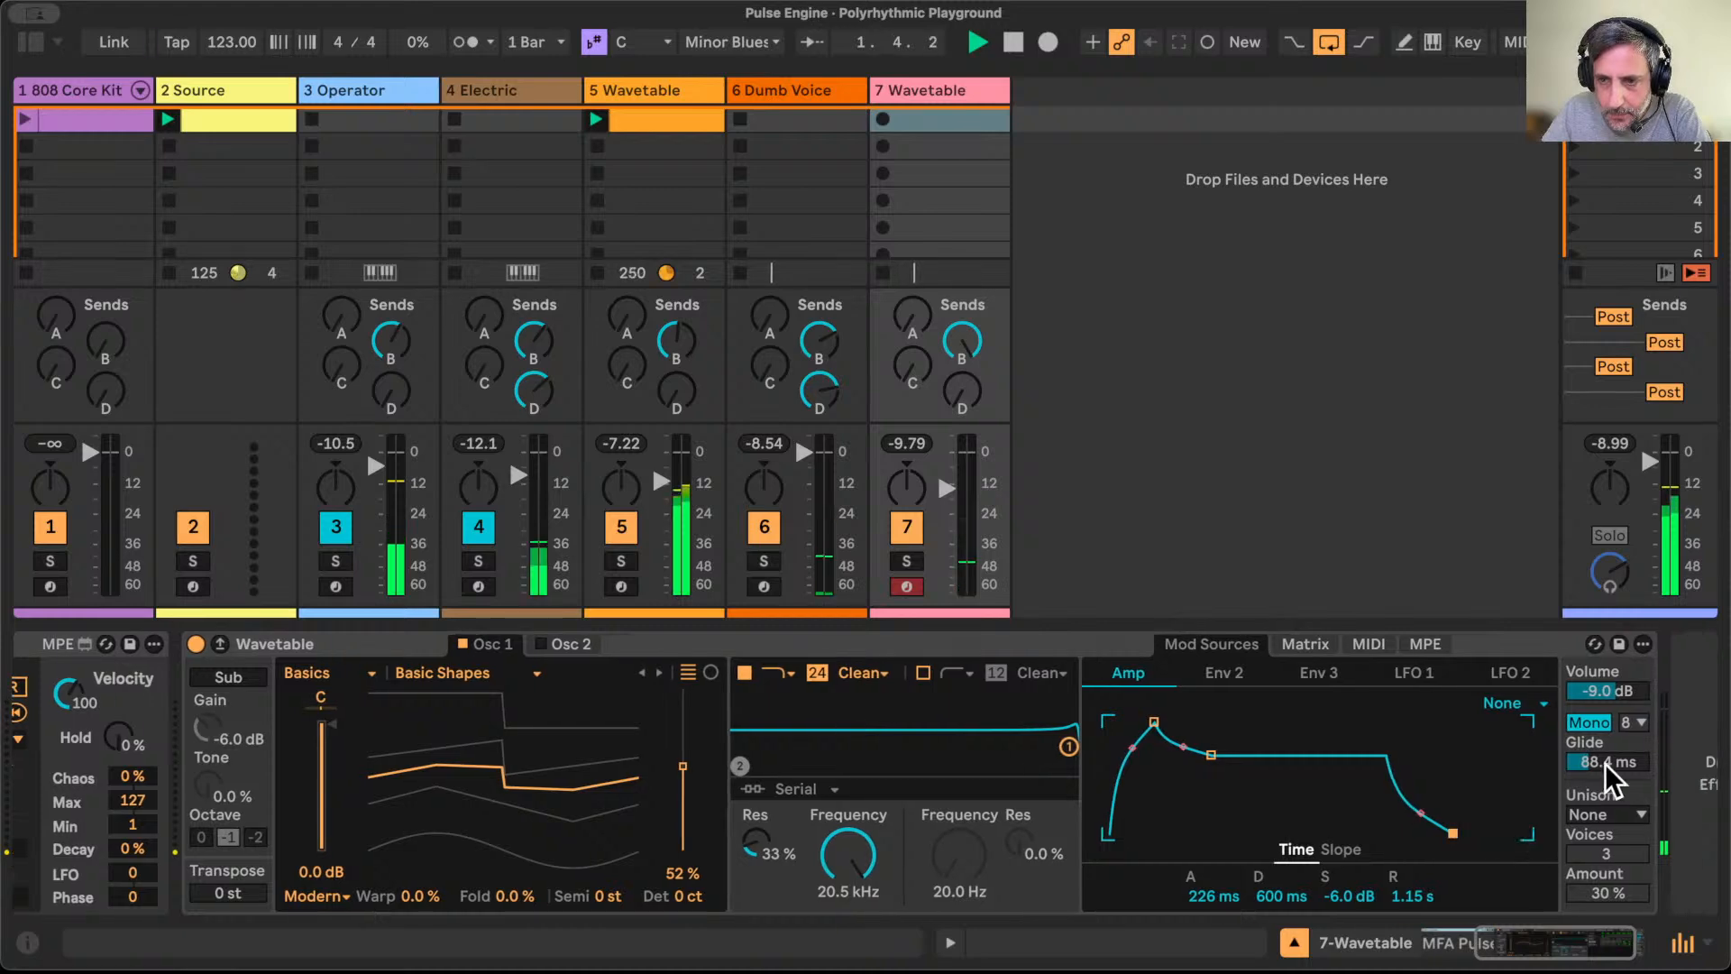
# Step: Set the new Wavetable's glide time to 64 ms
pyautogui.hscroll(-3, 1037, 821)
pyautogui.hscroll(-5, 1046, 825)
pyautogui.hscroll(8, 1046, 825)
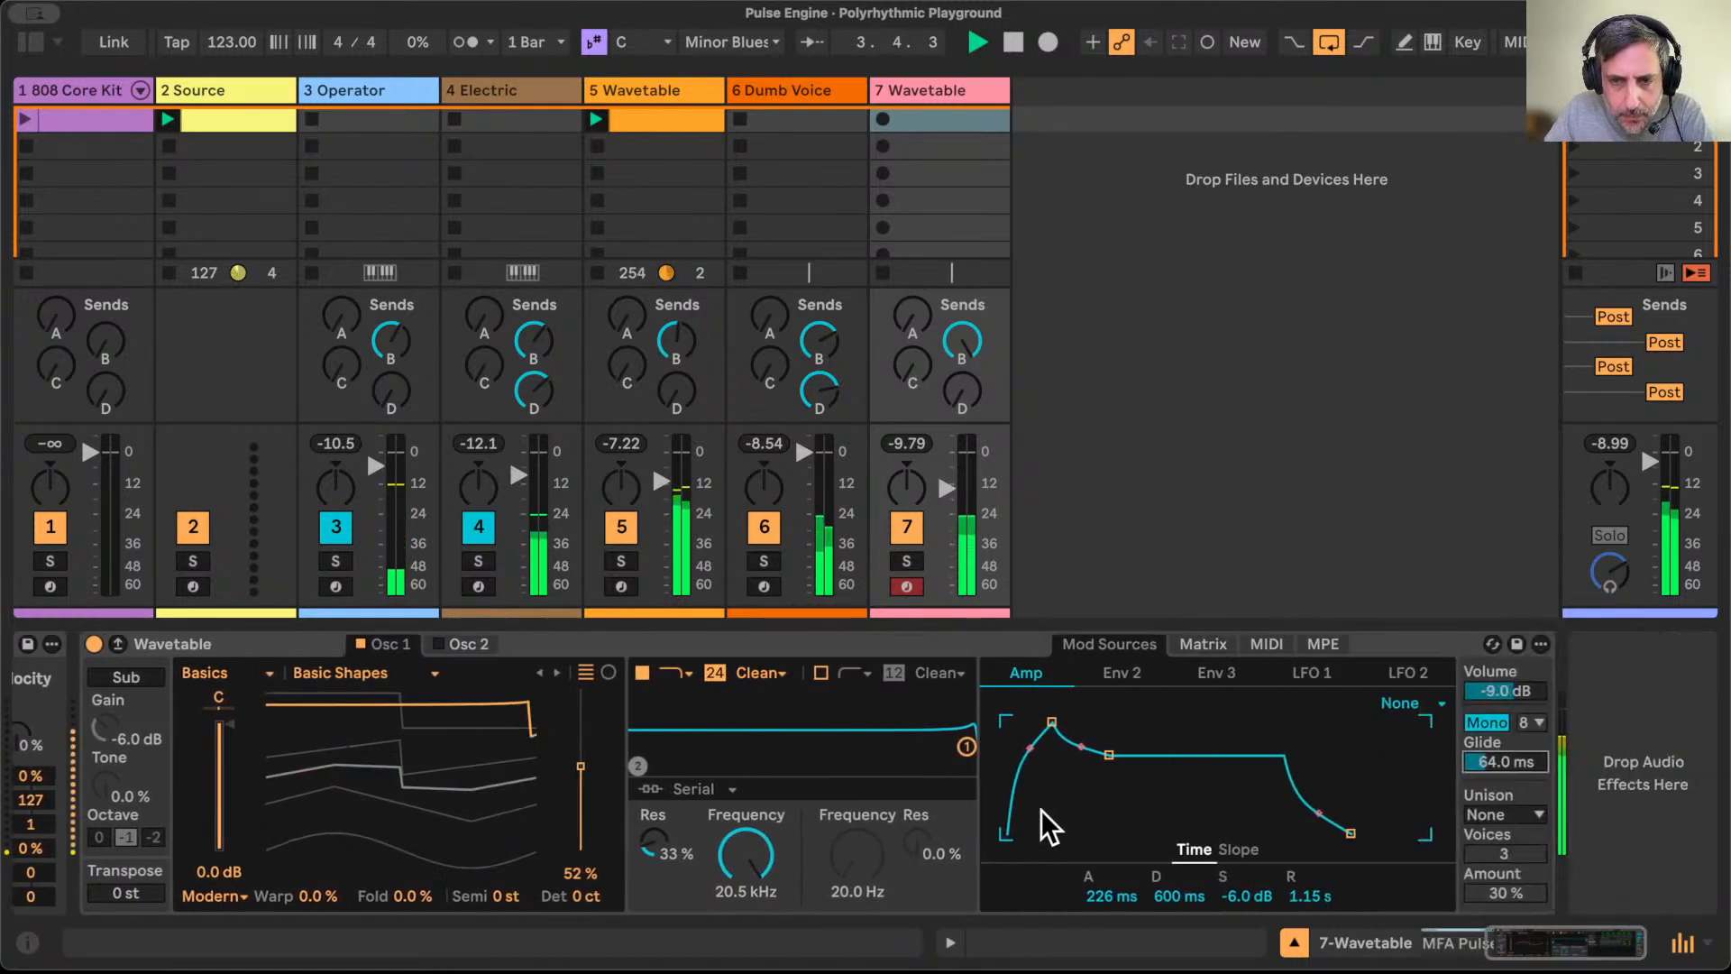
# Step: Lower the new Wavetable's low-pass filter to 5.47 kHz and enable its second, high-pass filter at 79.1 Hz
pyautogui.hscroll(-8, 1048, 825)
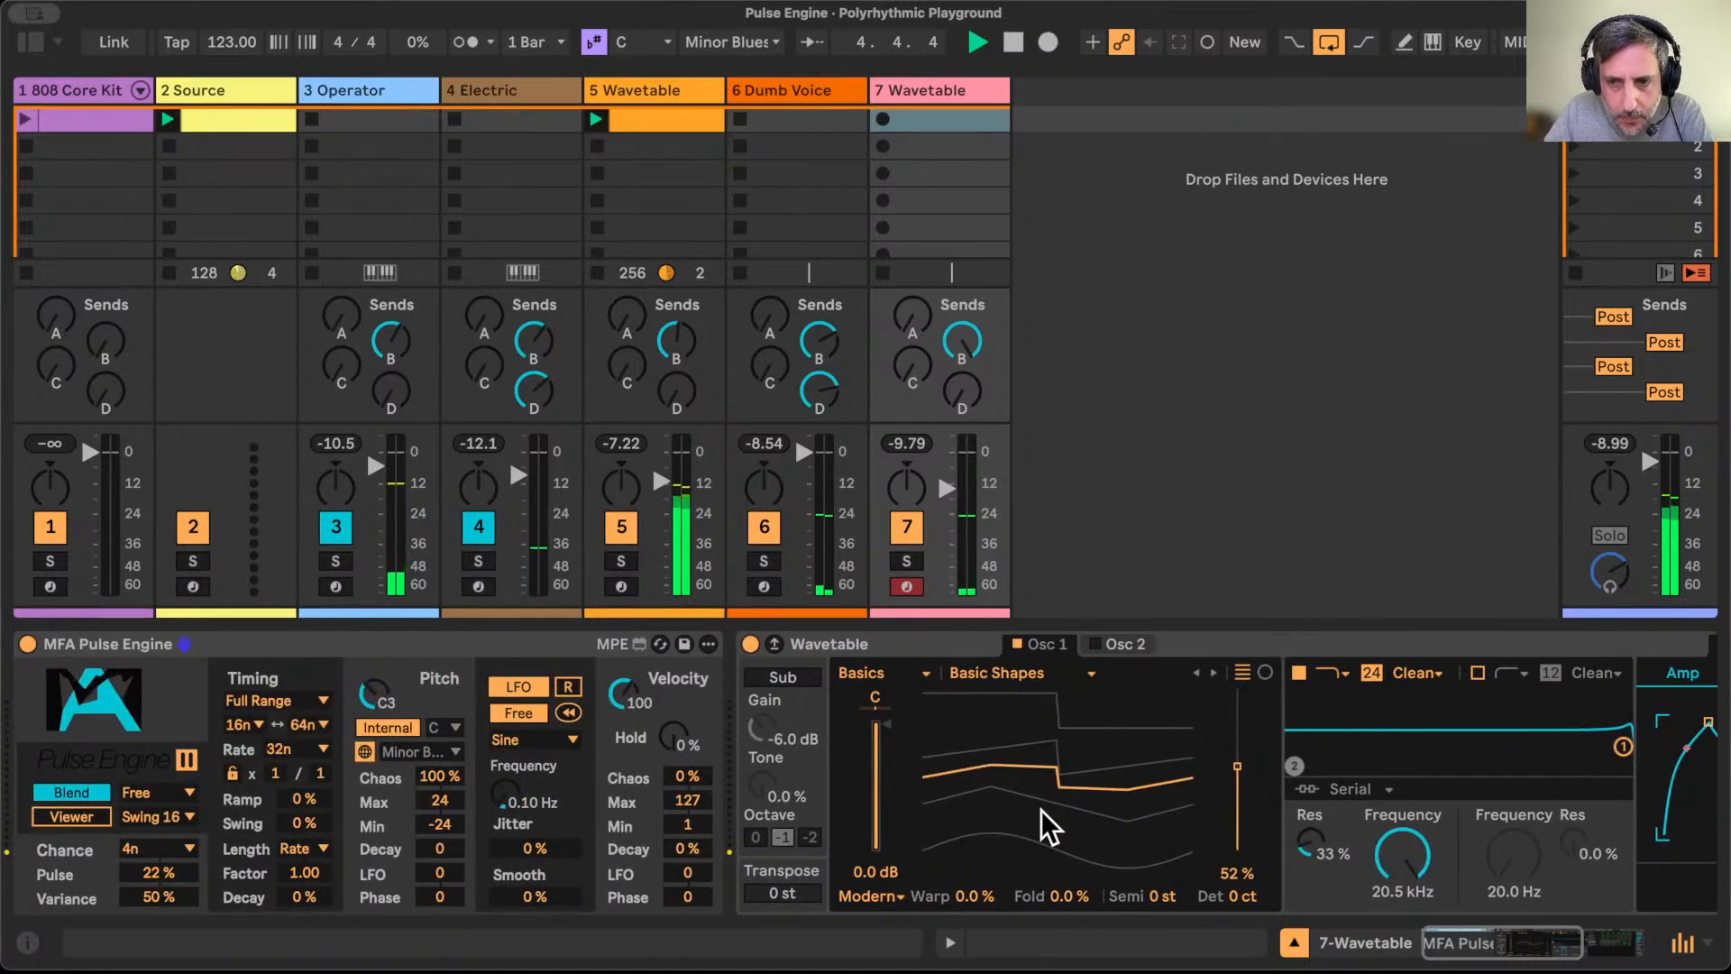
pyautogui.moveTo(1403, 861); pyautogui.dragTo(1403, 906)
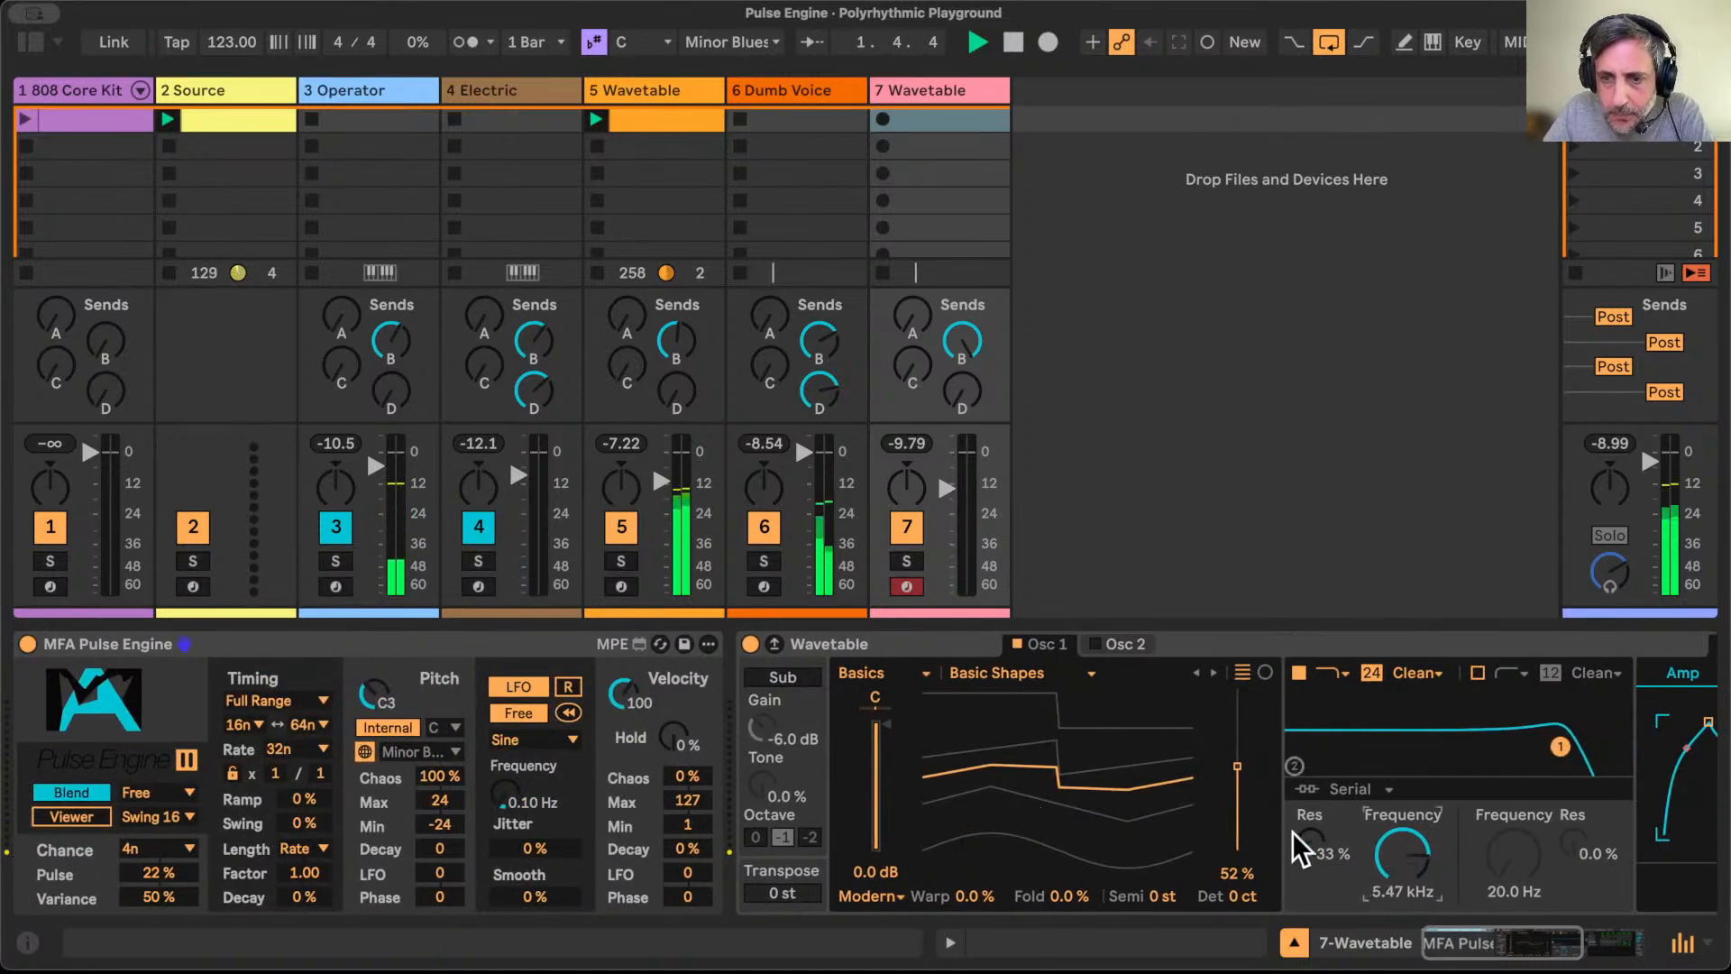
pyautogui.click(1477, 672)
pyautogui.moveTo(1518, 862); pyautogui.dragTo(1518, 834)
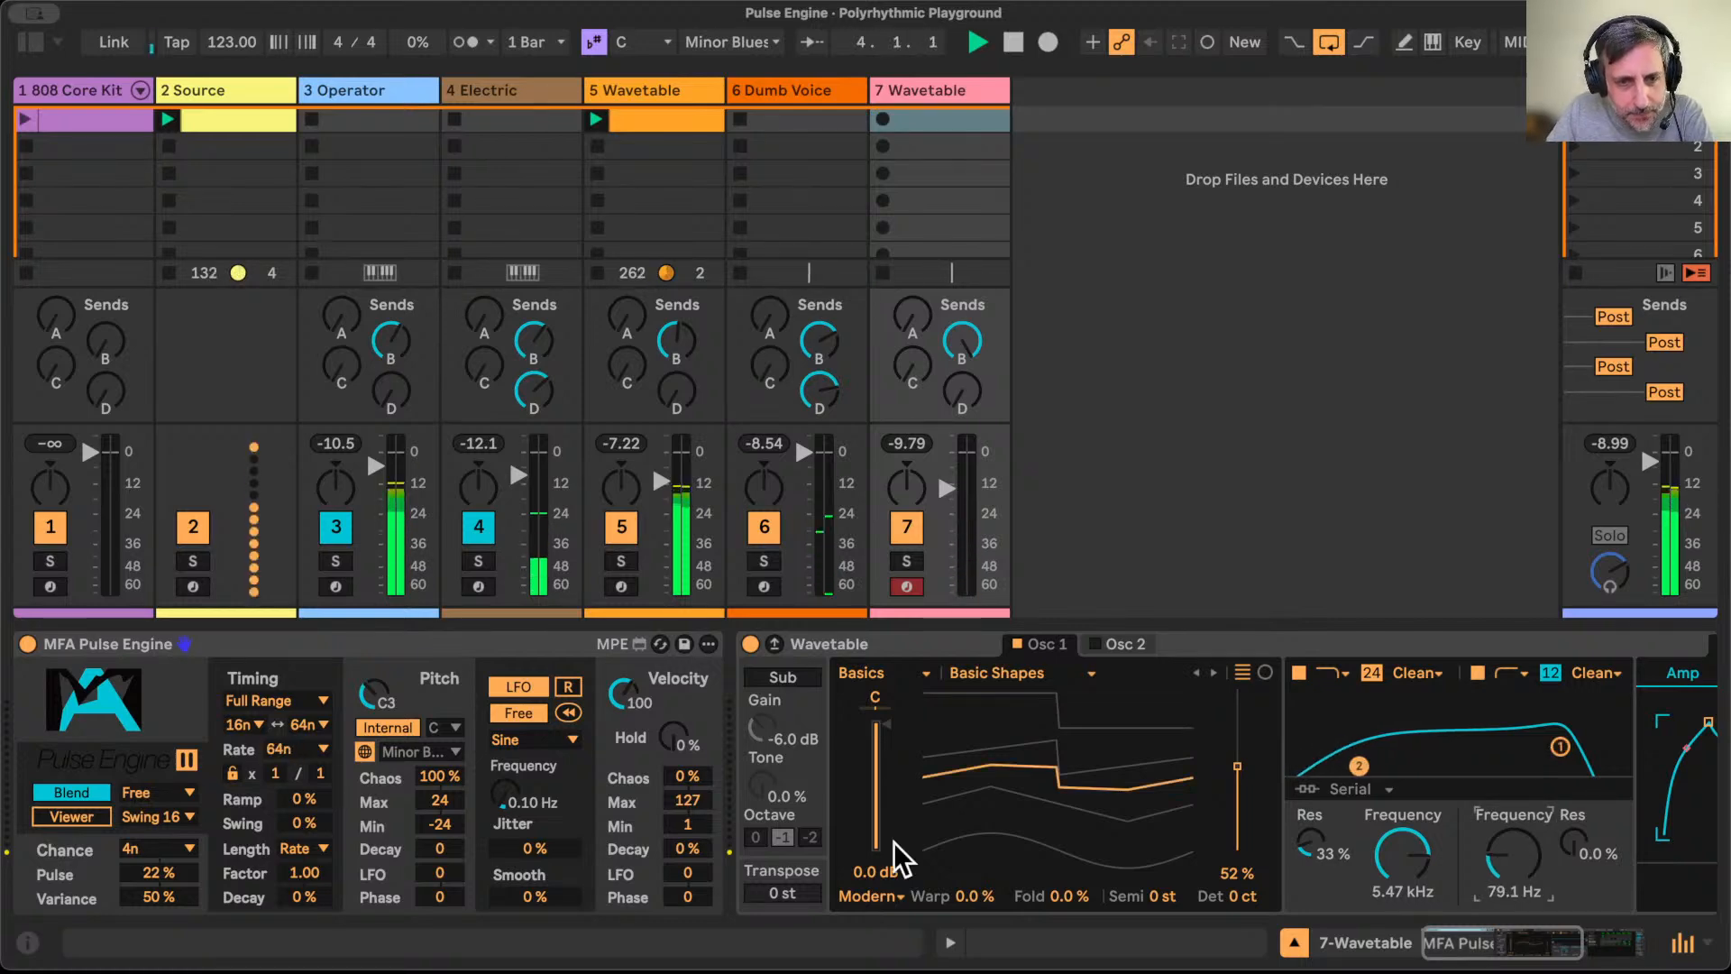
# Step: Set the Pulse Engine's LFO to Saw + at 0.53 Hz with 8% jitter and 13% smooth, pitch LFO to 9 and pitch decay to 3
pyautogui.click(561, 739)
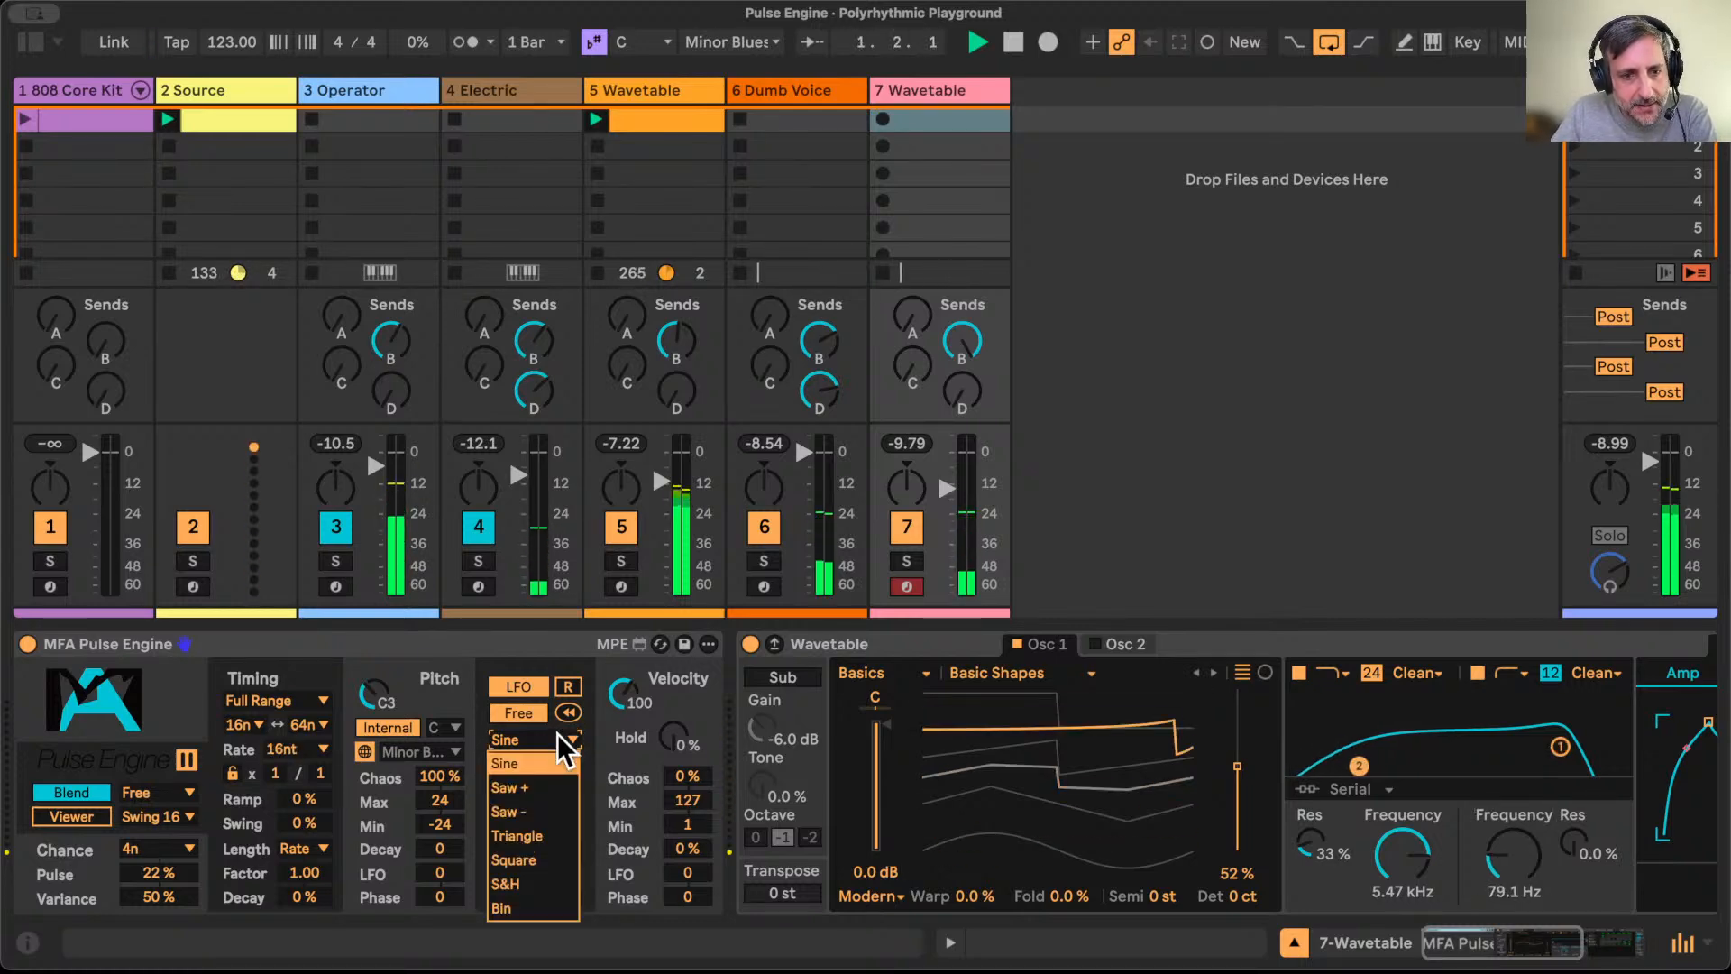
pyautogui.click(546, 786)
pyautogui.moveTo(507, 801); pyautogui.dragTo(507, 782)
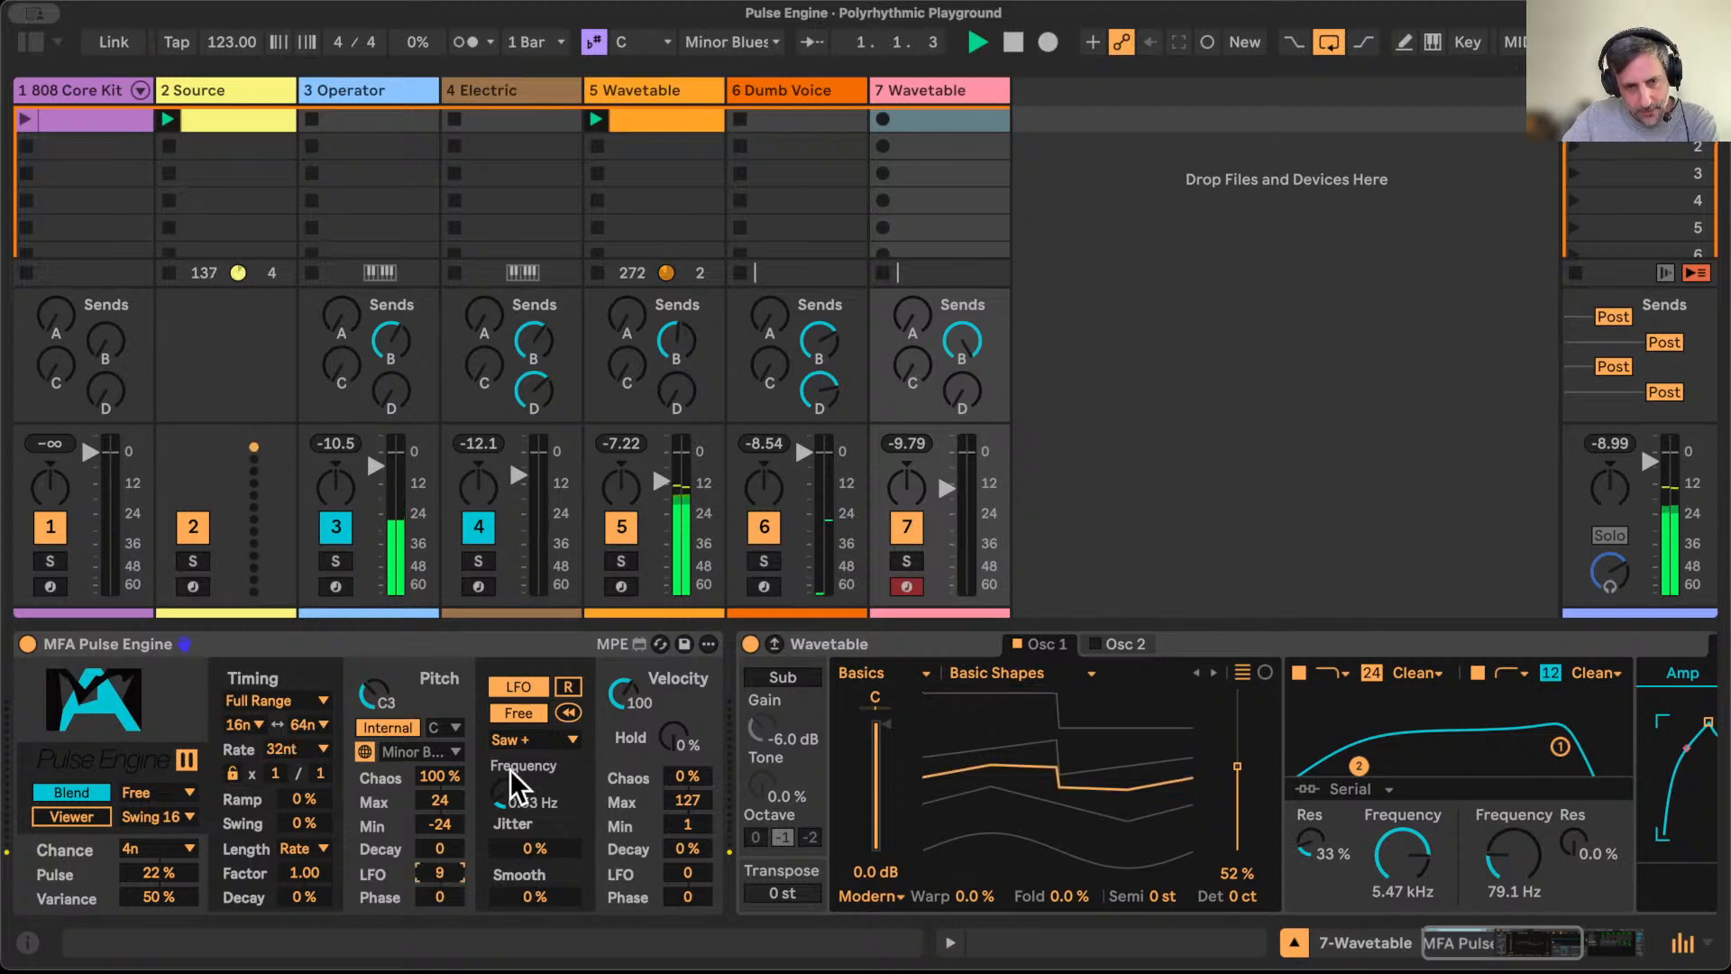
pyautogui.click(441, 873)
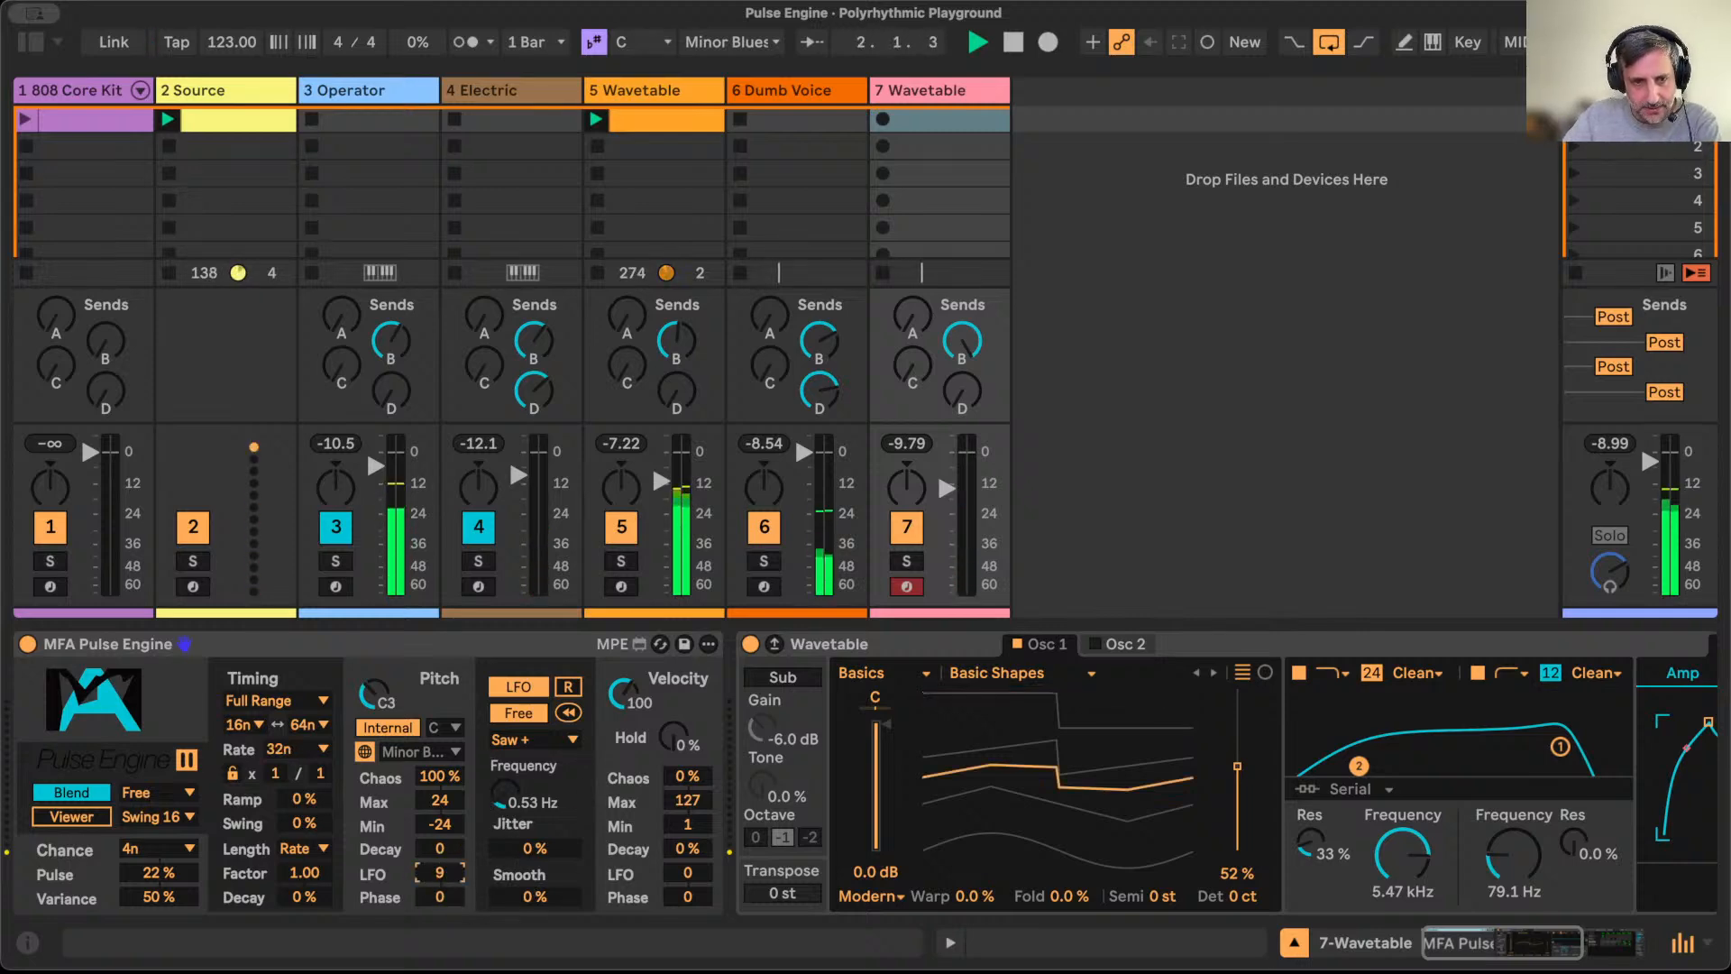
pyautogui.moveTo(545, 857); pyautogui.dragTo(542, 895)
pyautogui.moveTo(445, 845); pyautogui.dragTo(445, 839)
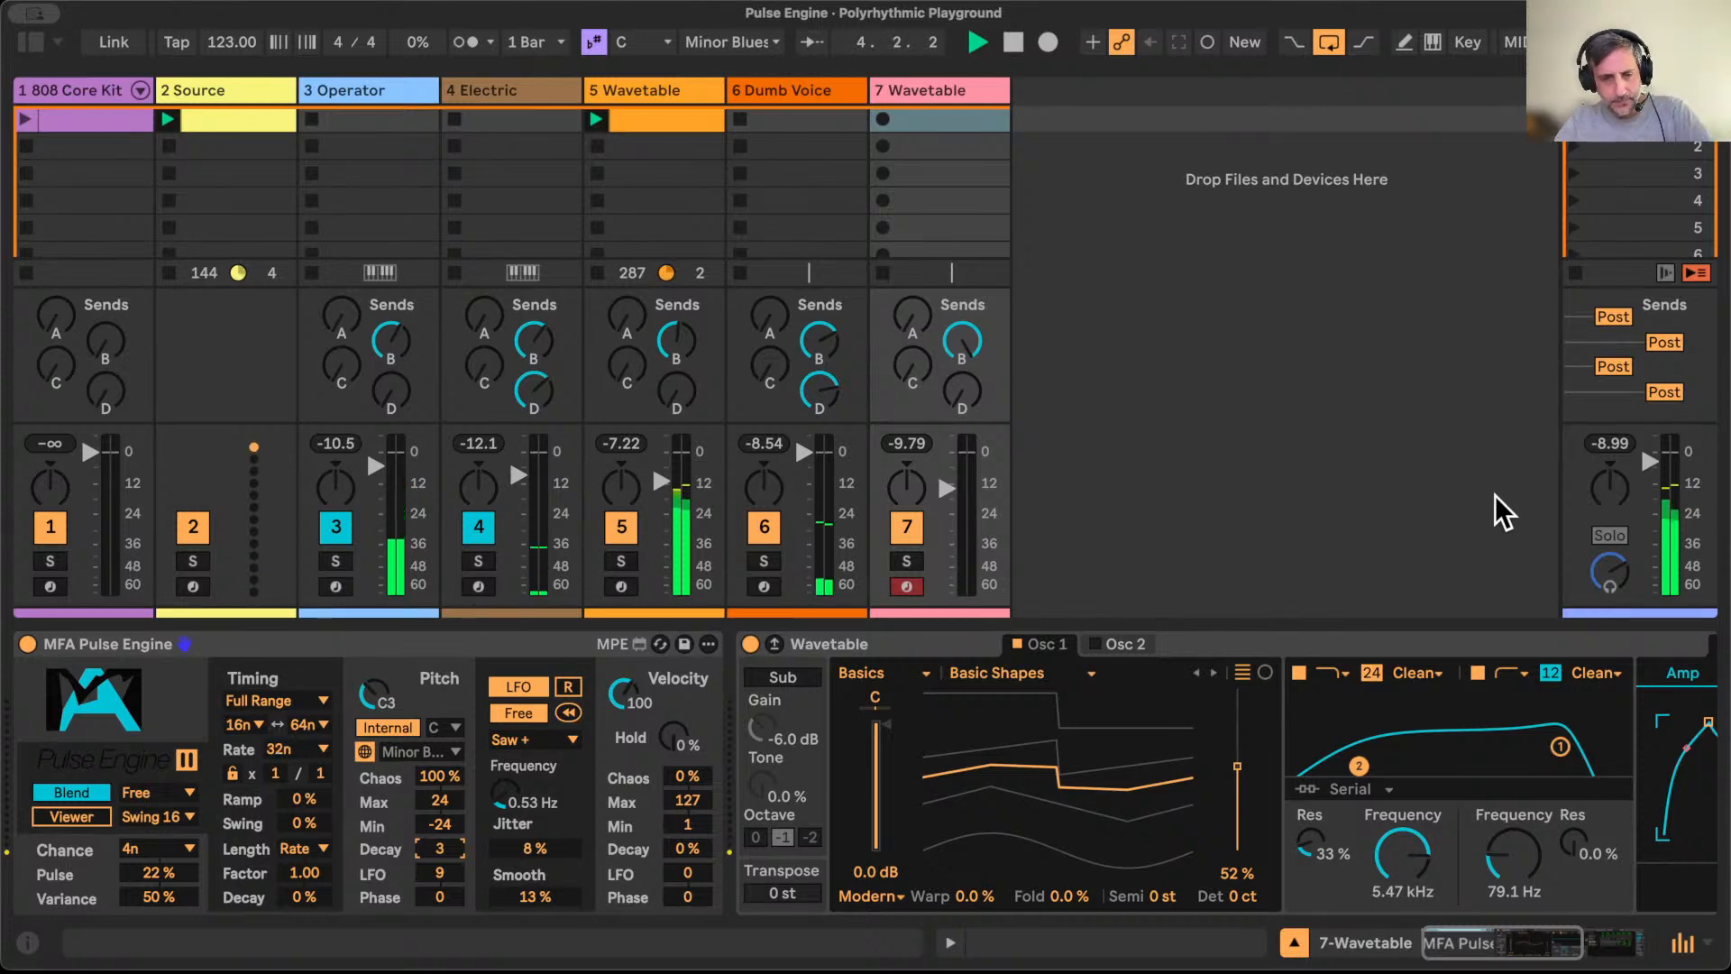
# Step: Set the Pulse Engine's hold to 17%, chance pulse to 15% and variance to 100%
pyautogui.moveTo(679, 734); pyautogui.dragTo(679, 699)
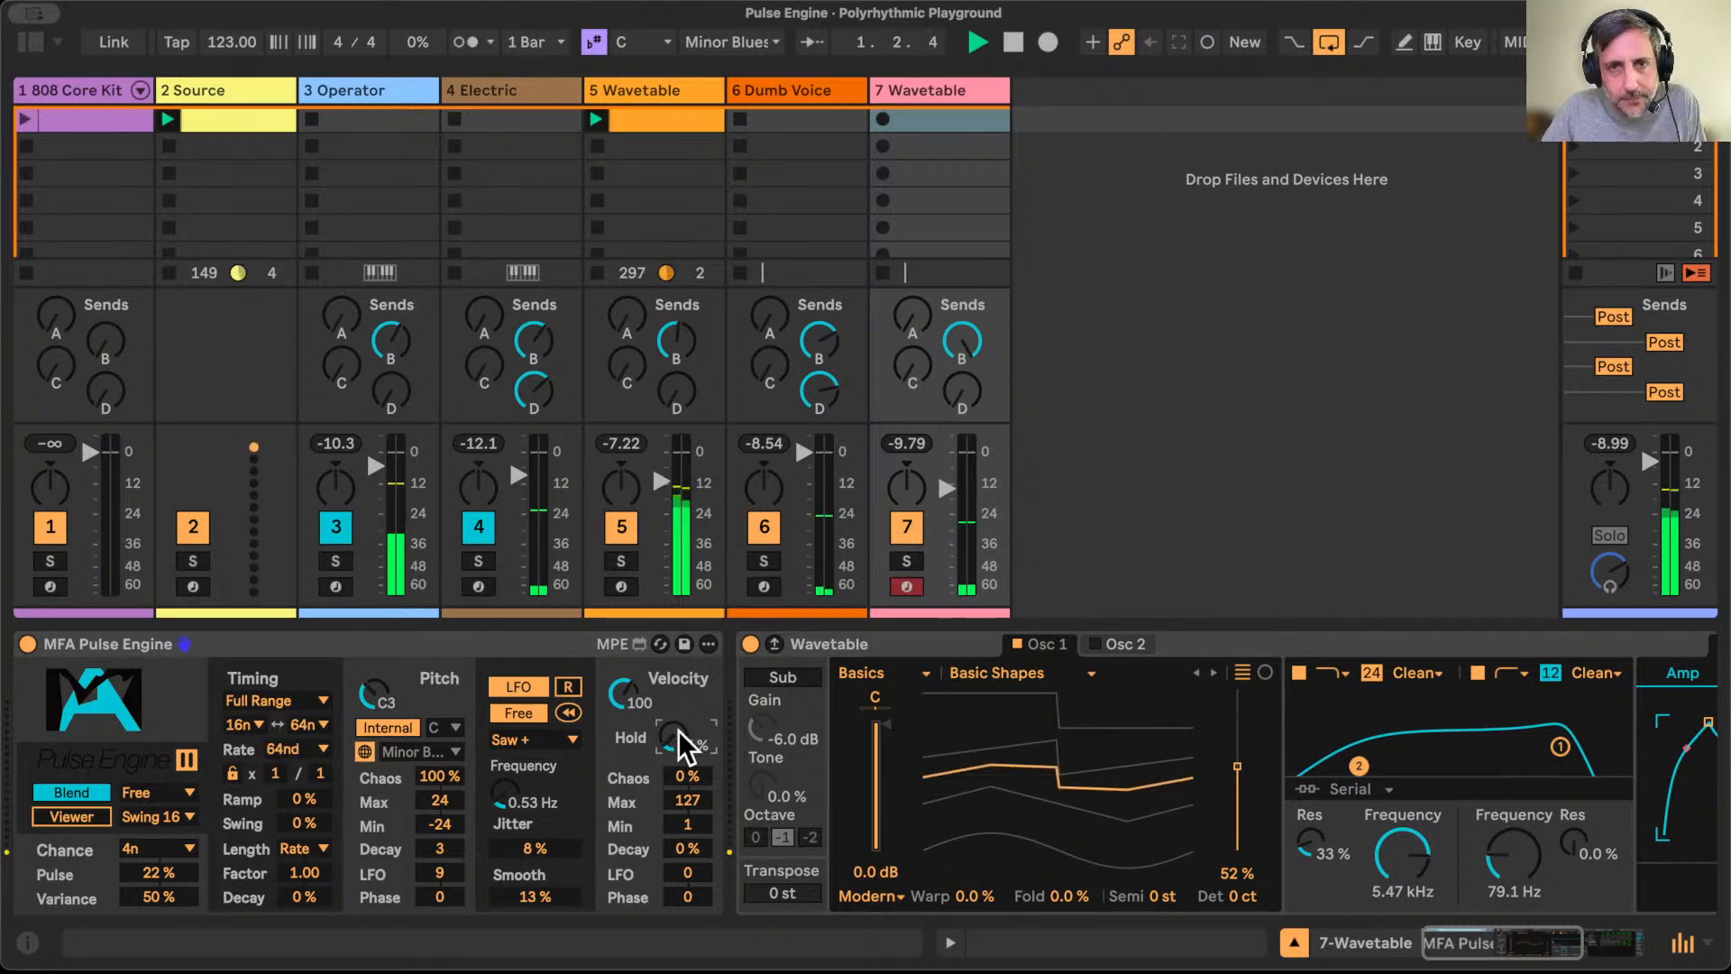
pyautogui.hscroll(2, 678, 730)
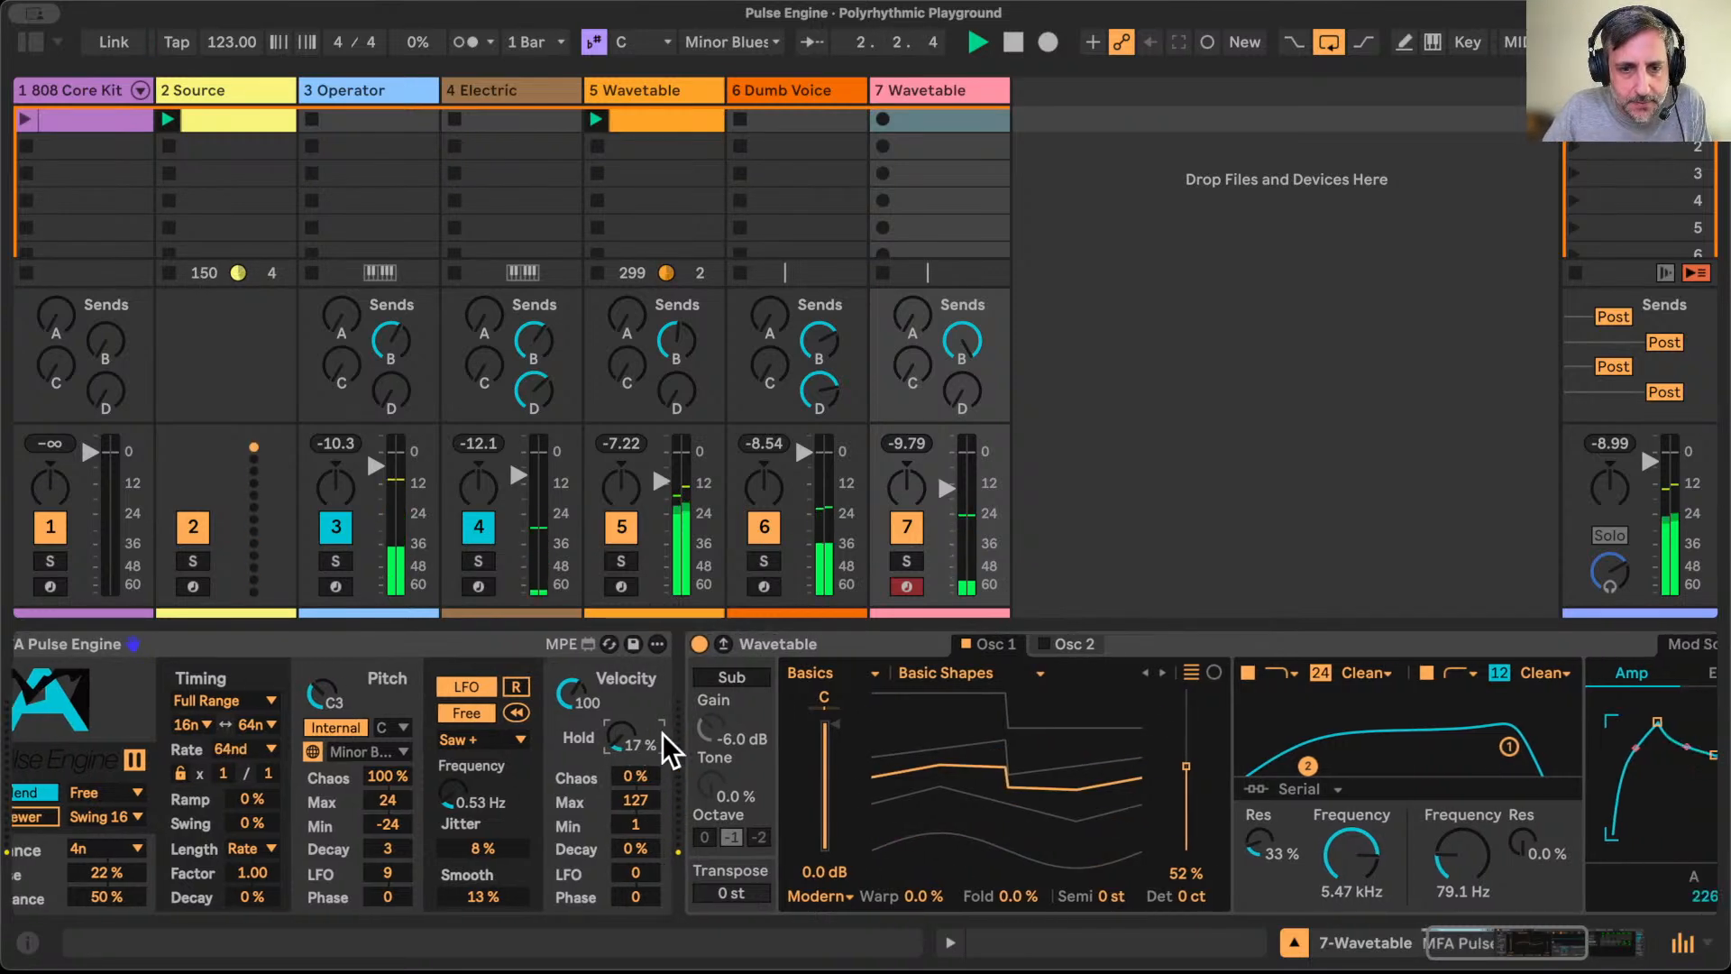
pyautogui.hscroll(10, 661, 733)
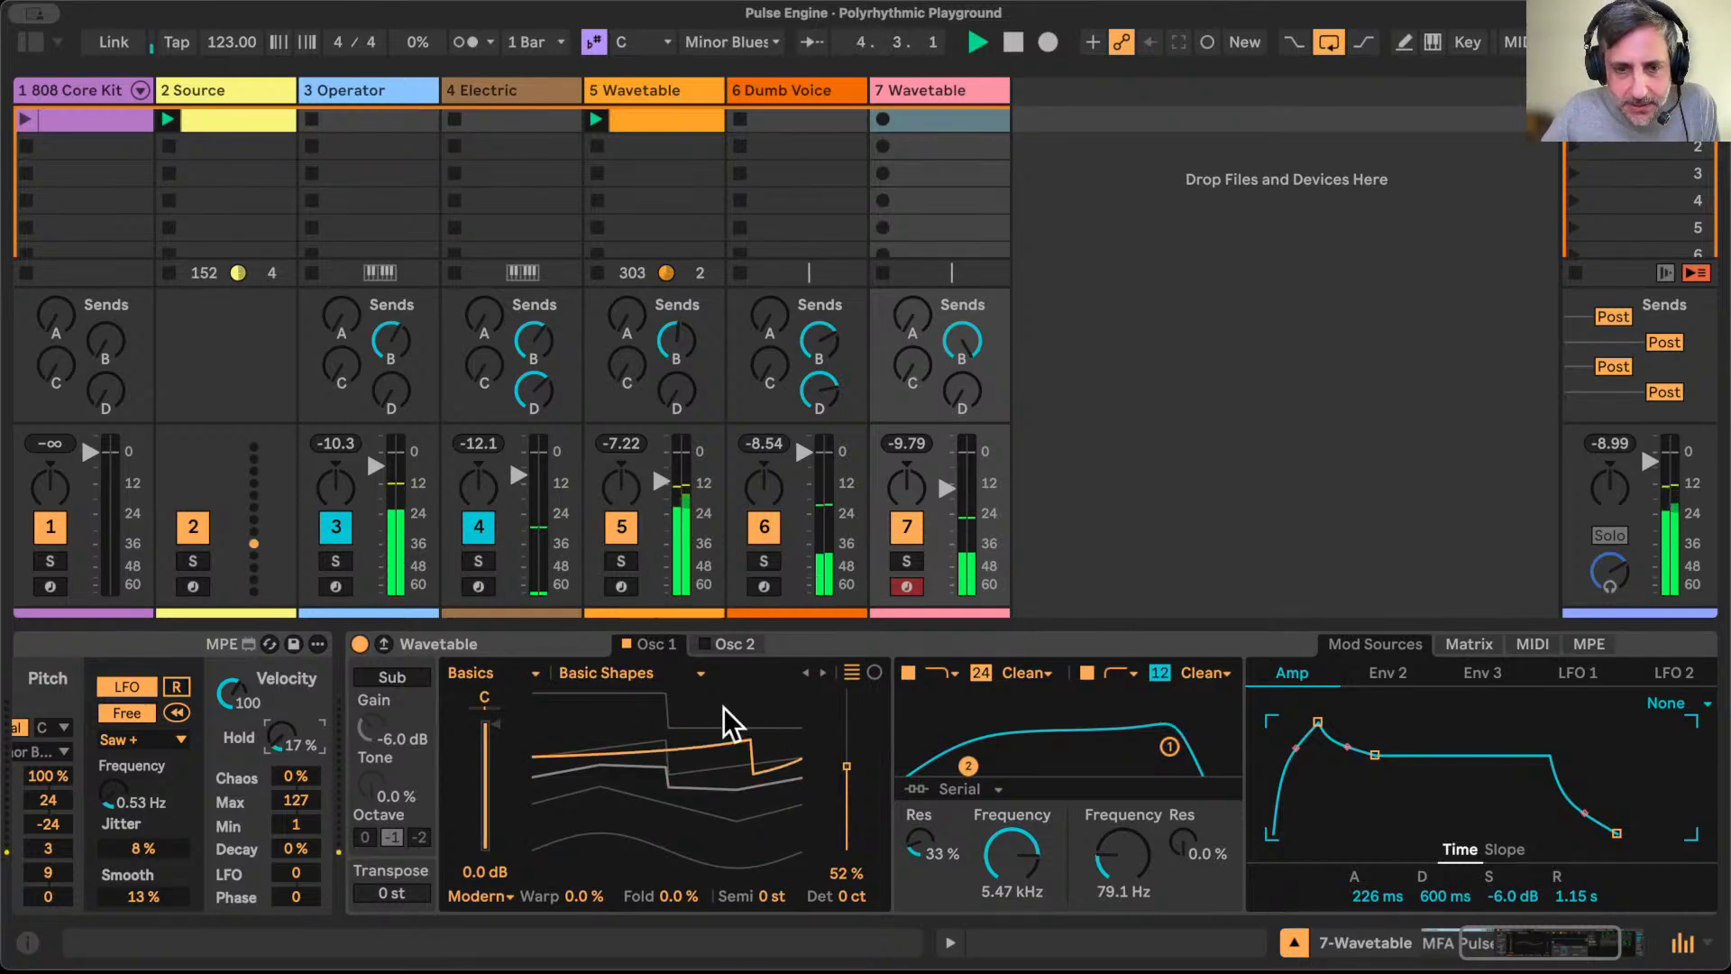
pyautogui.hscroll(-11, 644, 765)
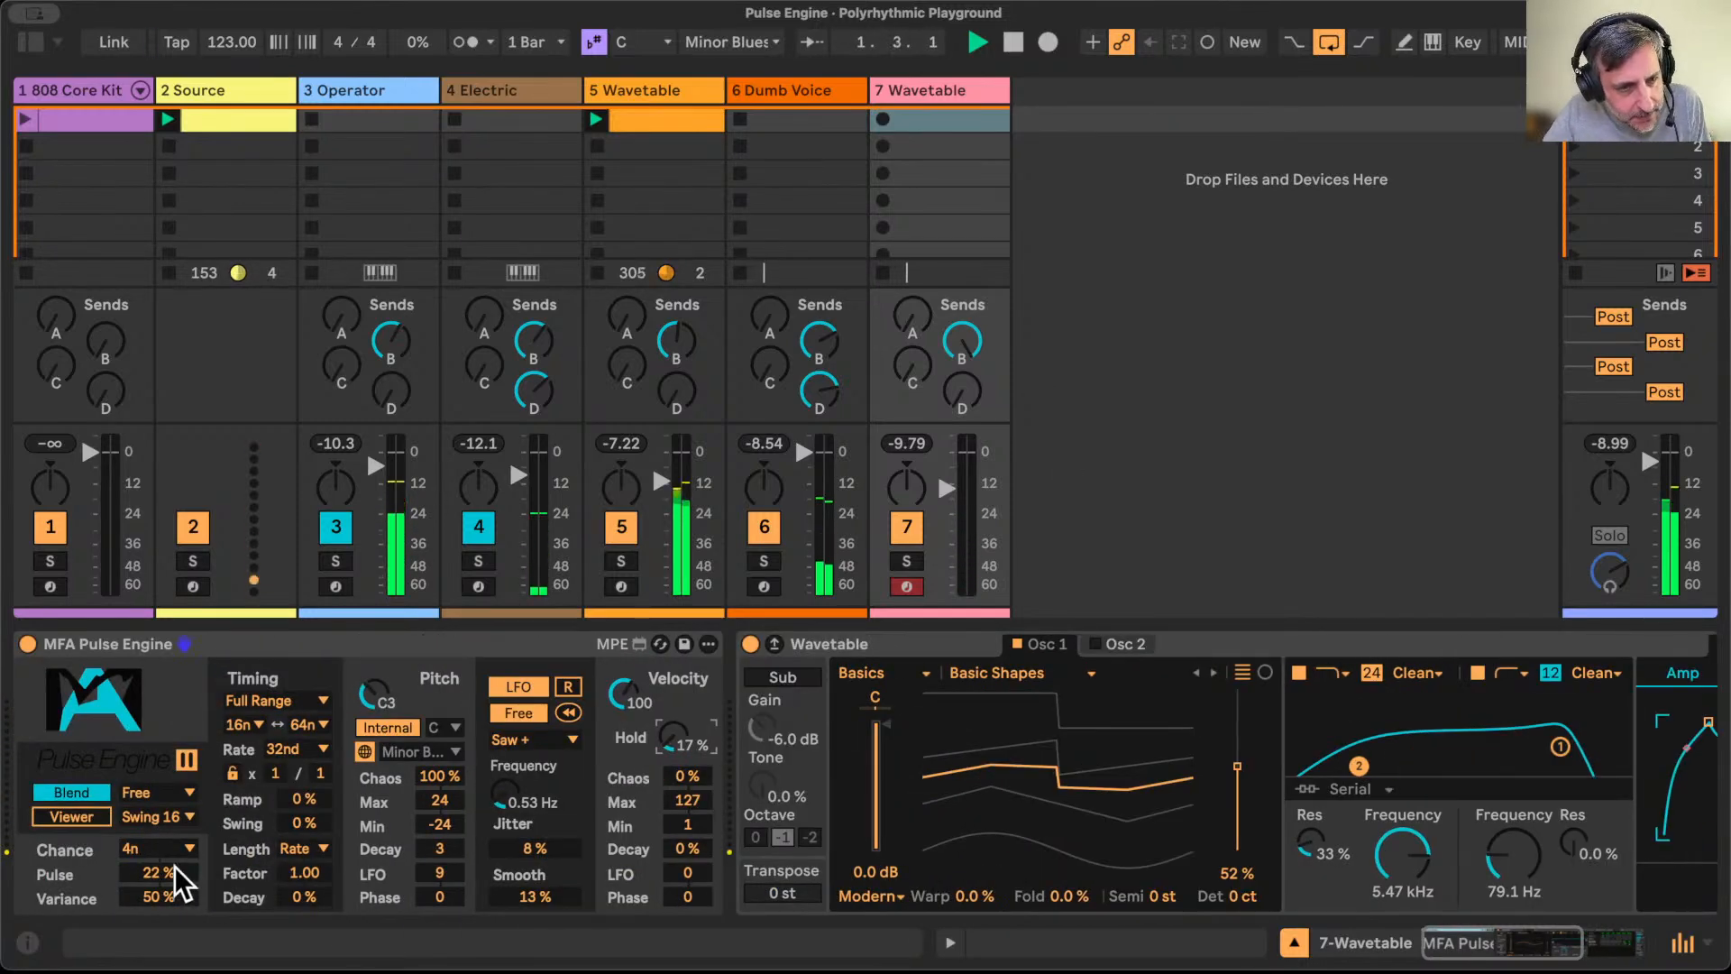
pyautogui.moveTo(173, 867); pyautogui.dragTo(161, 834)
pyautogui.click(158, 873)
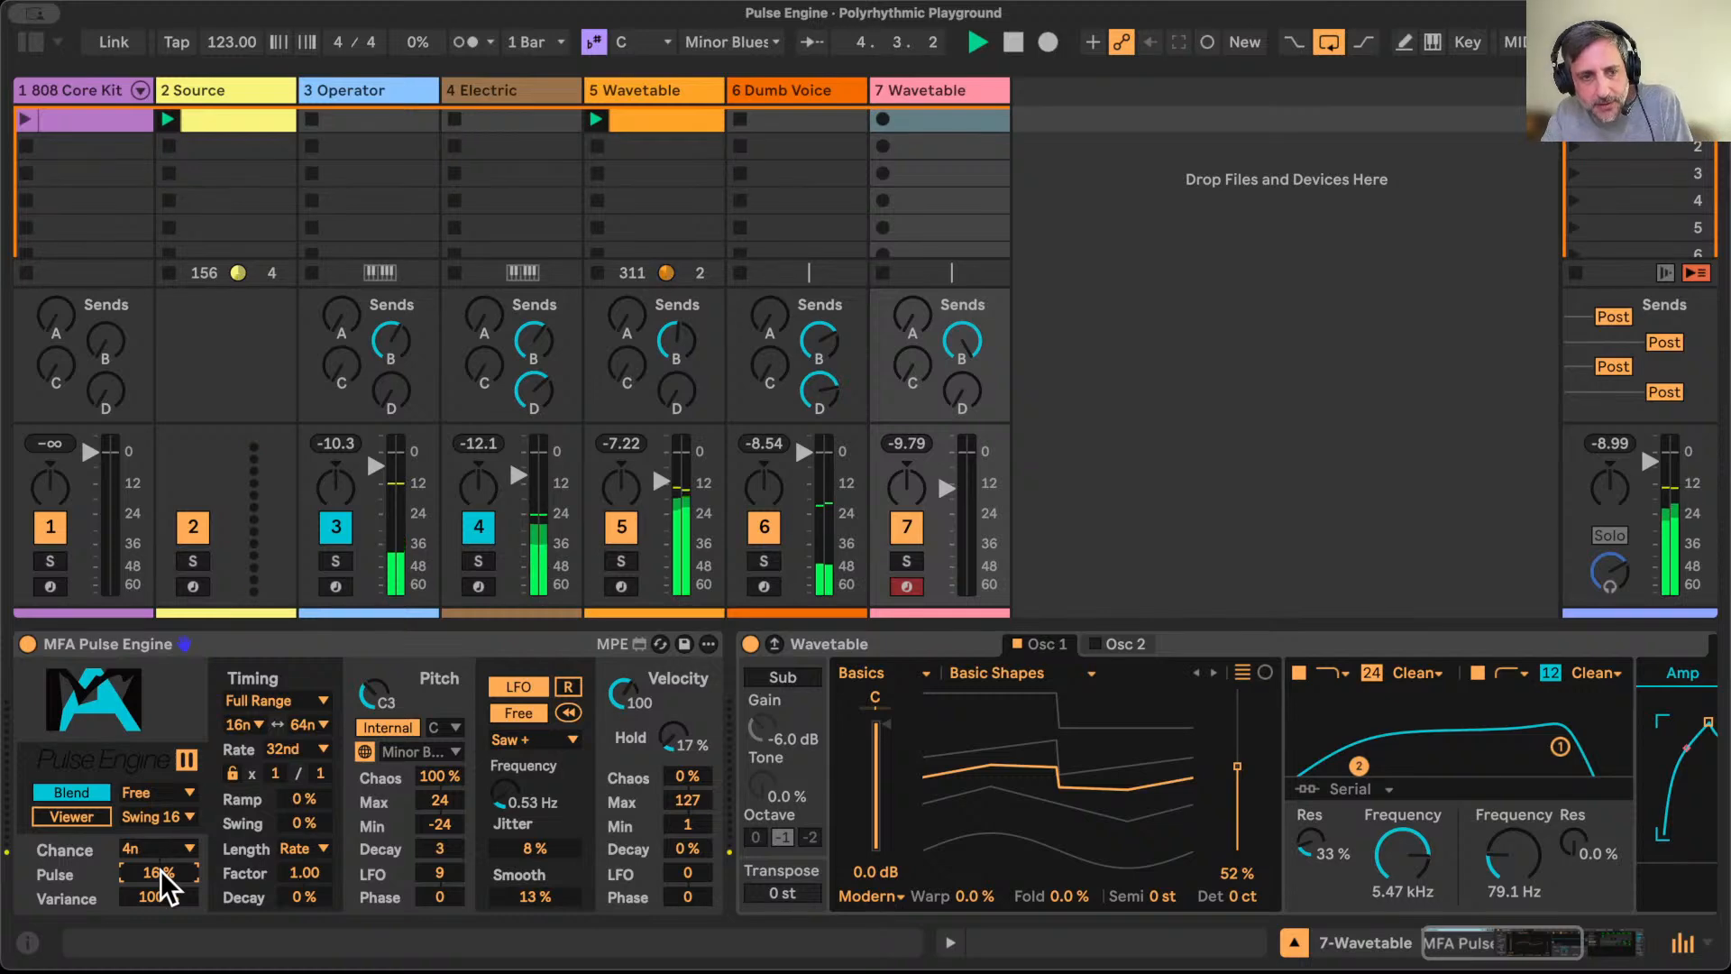
pyautogui.moveTo(159, 872); pyautogui.dragTo(158, 866)
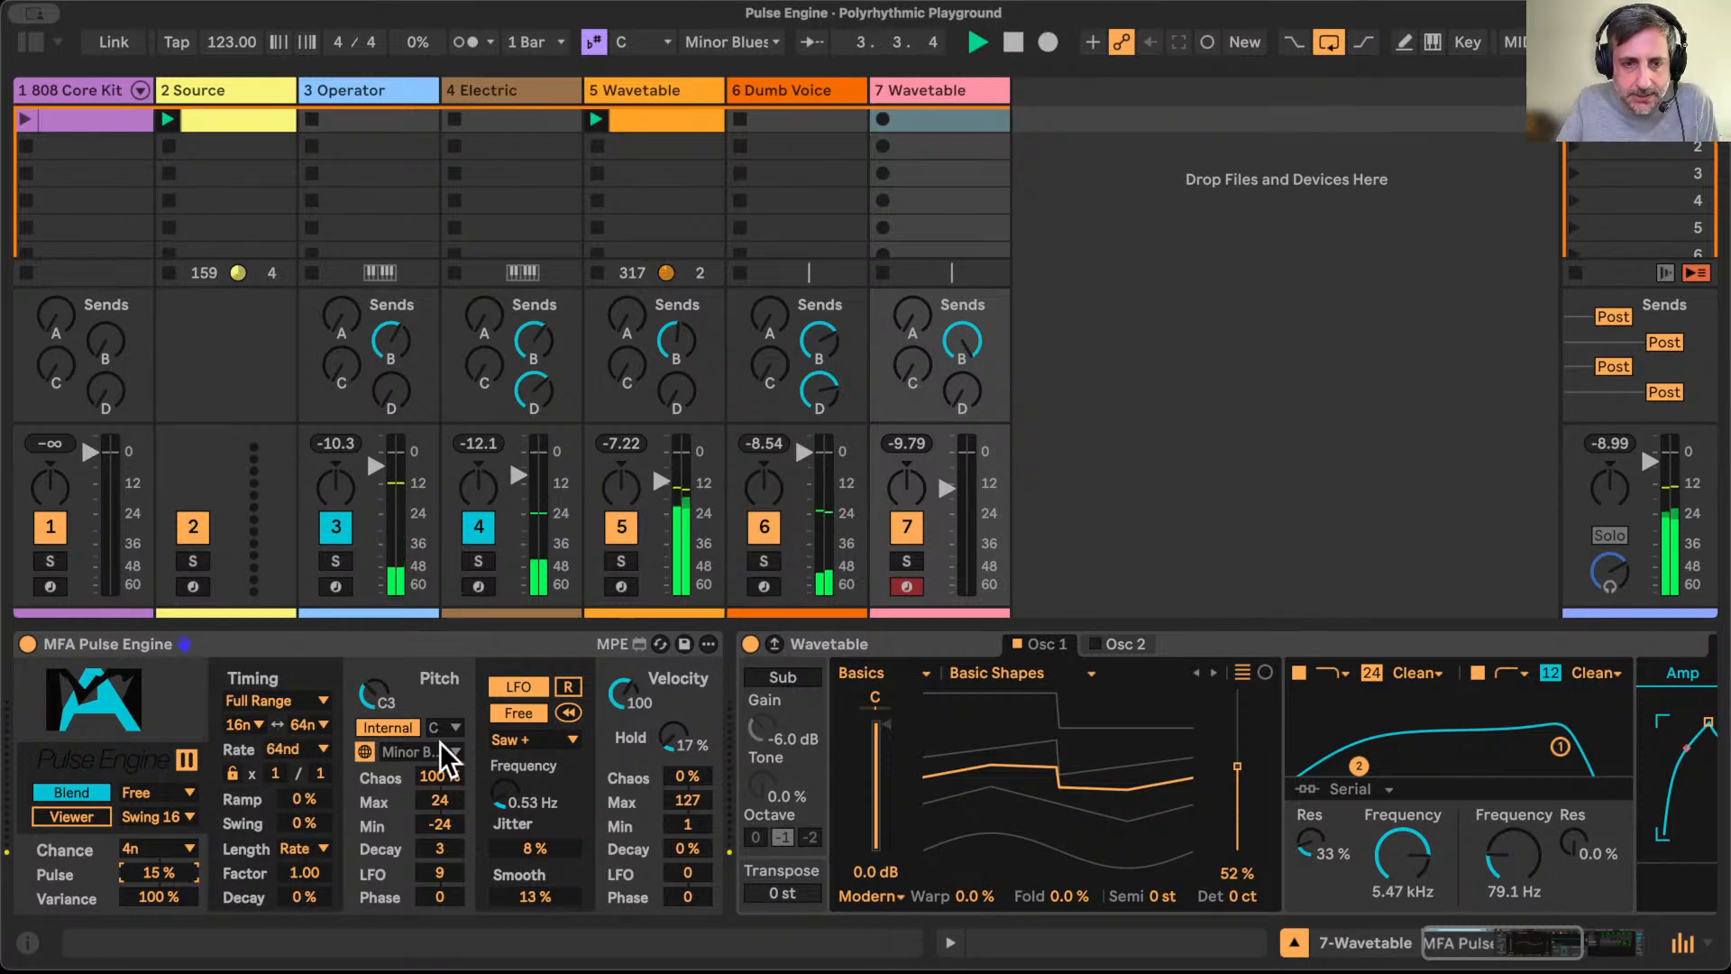
# Step: Solo the Dumb Voice track and set its Simpler's fade in to 21.9 ms and fade out to 29.8 ms
pyautogui.click(411, 637)
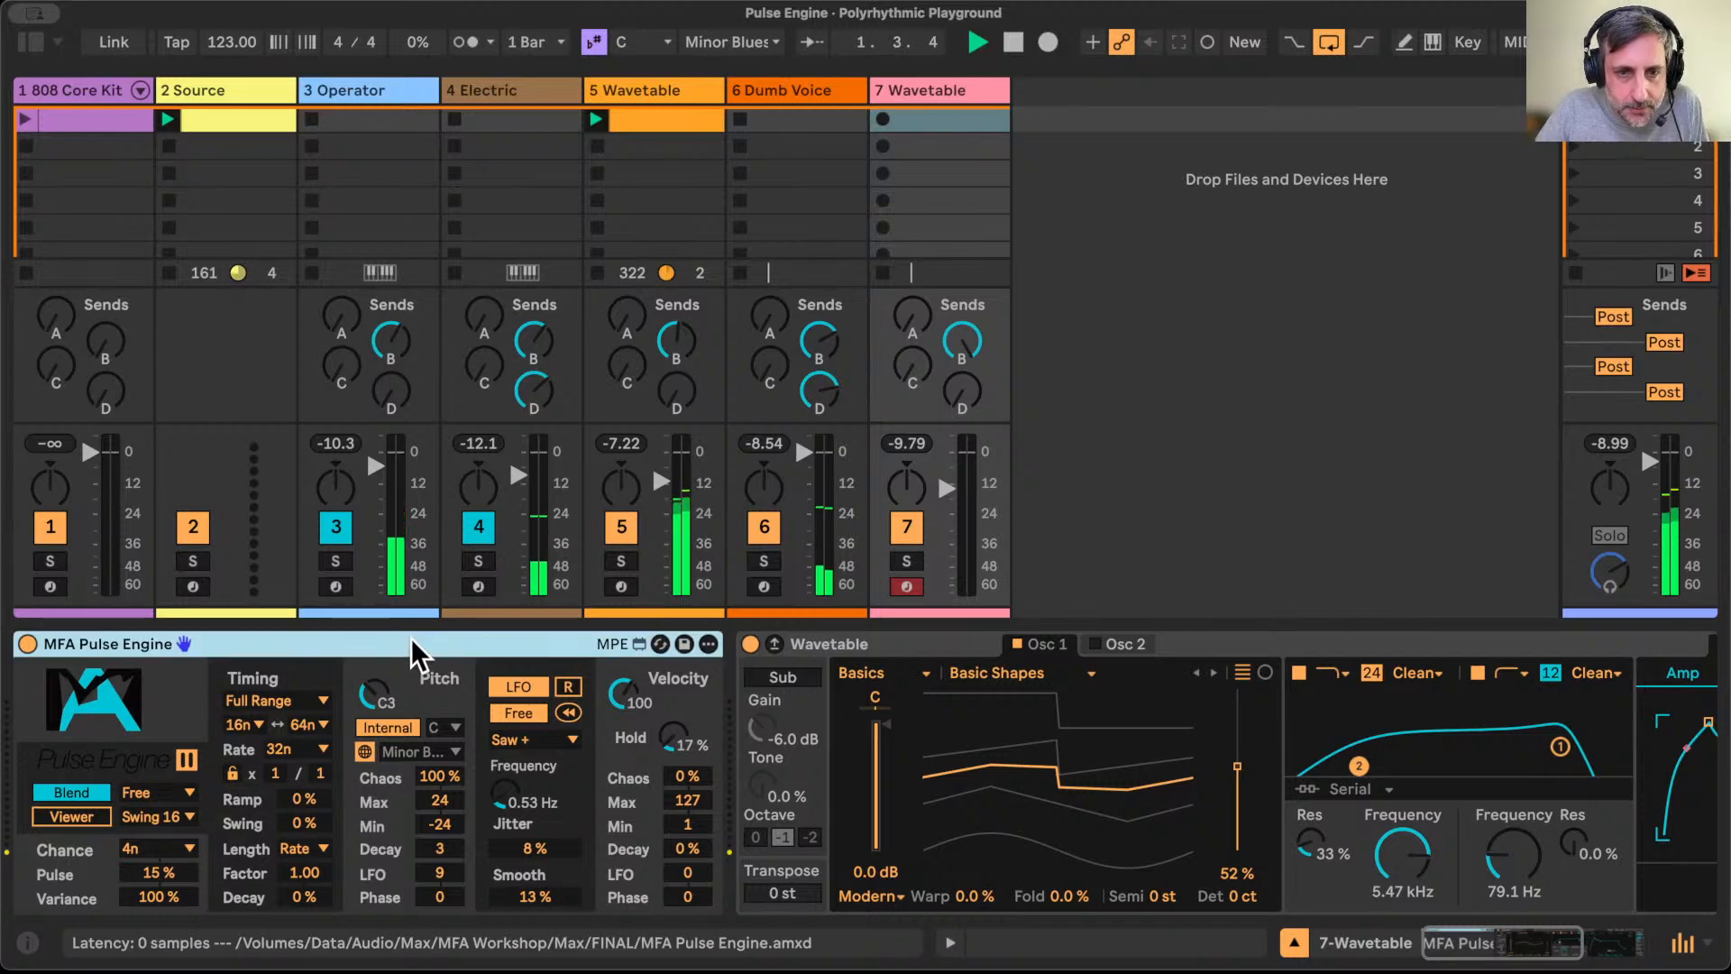
pyautogui.click(927, 640)
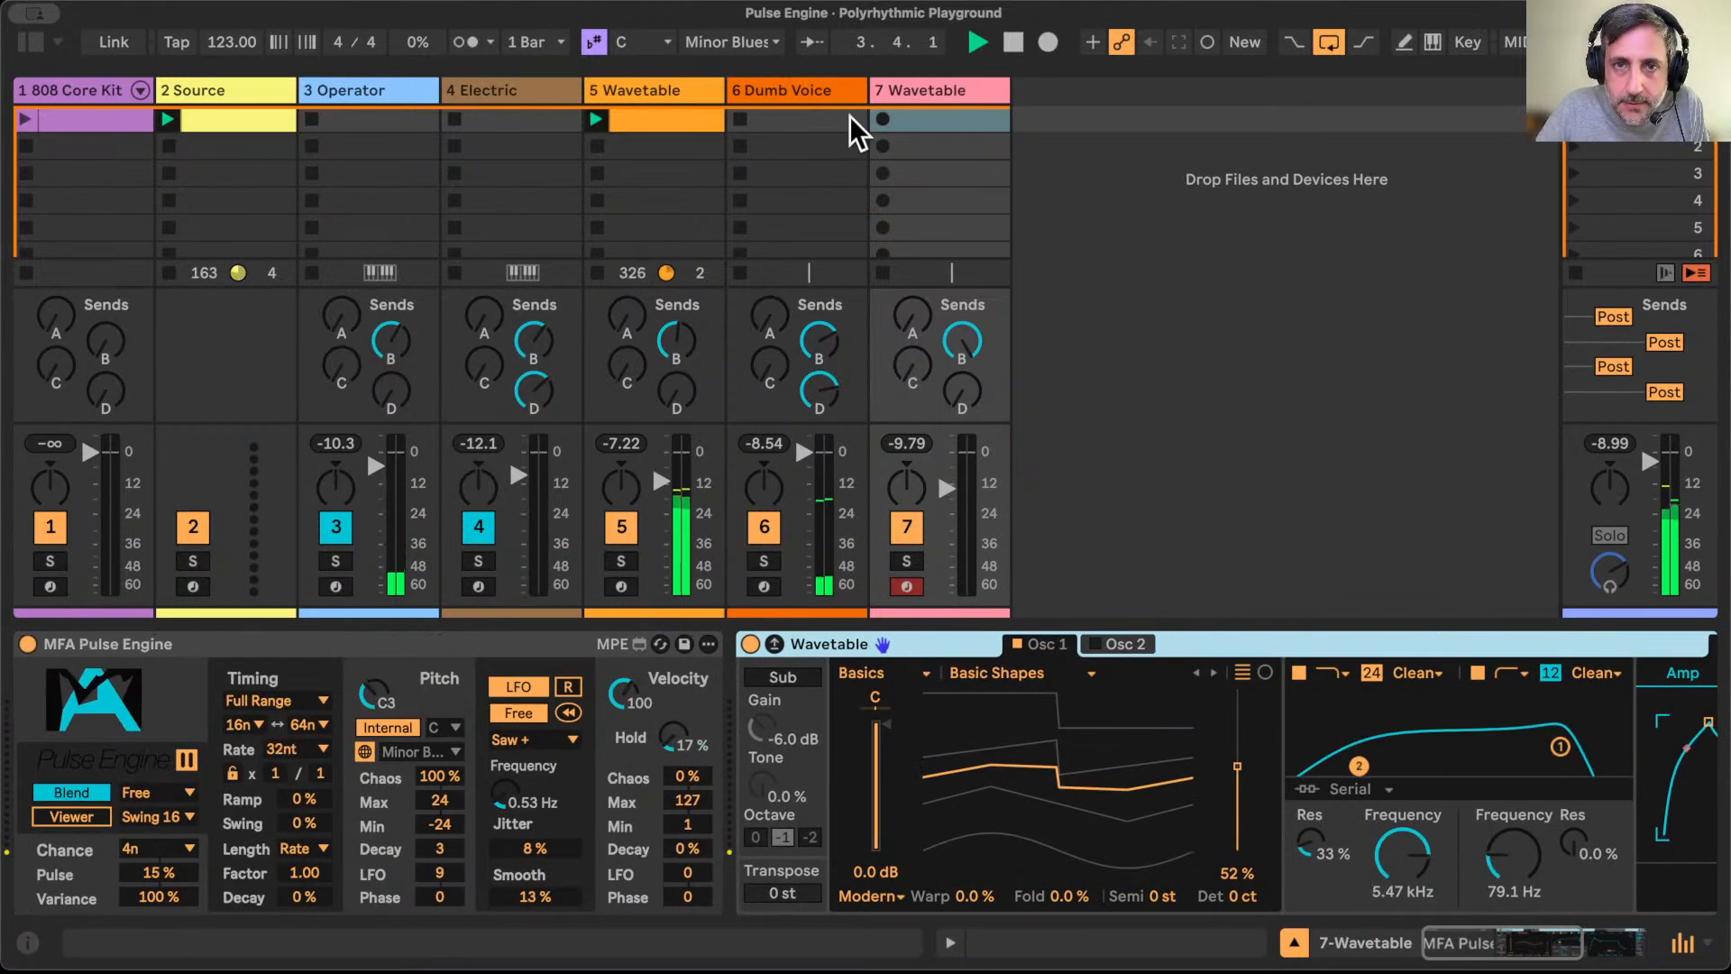
pyautogui.click(809, 81)
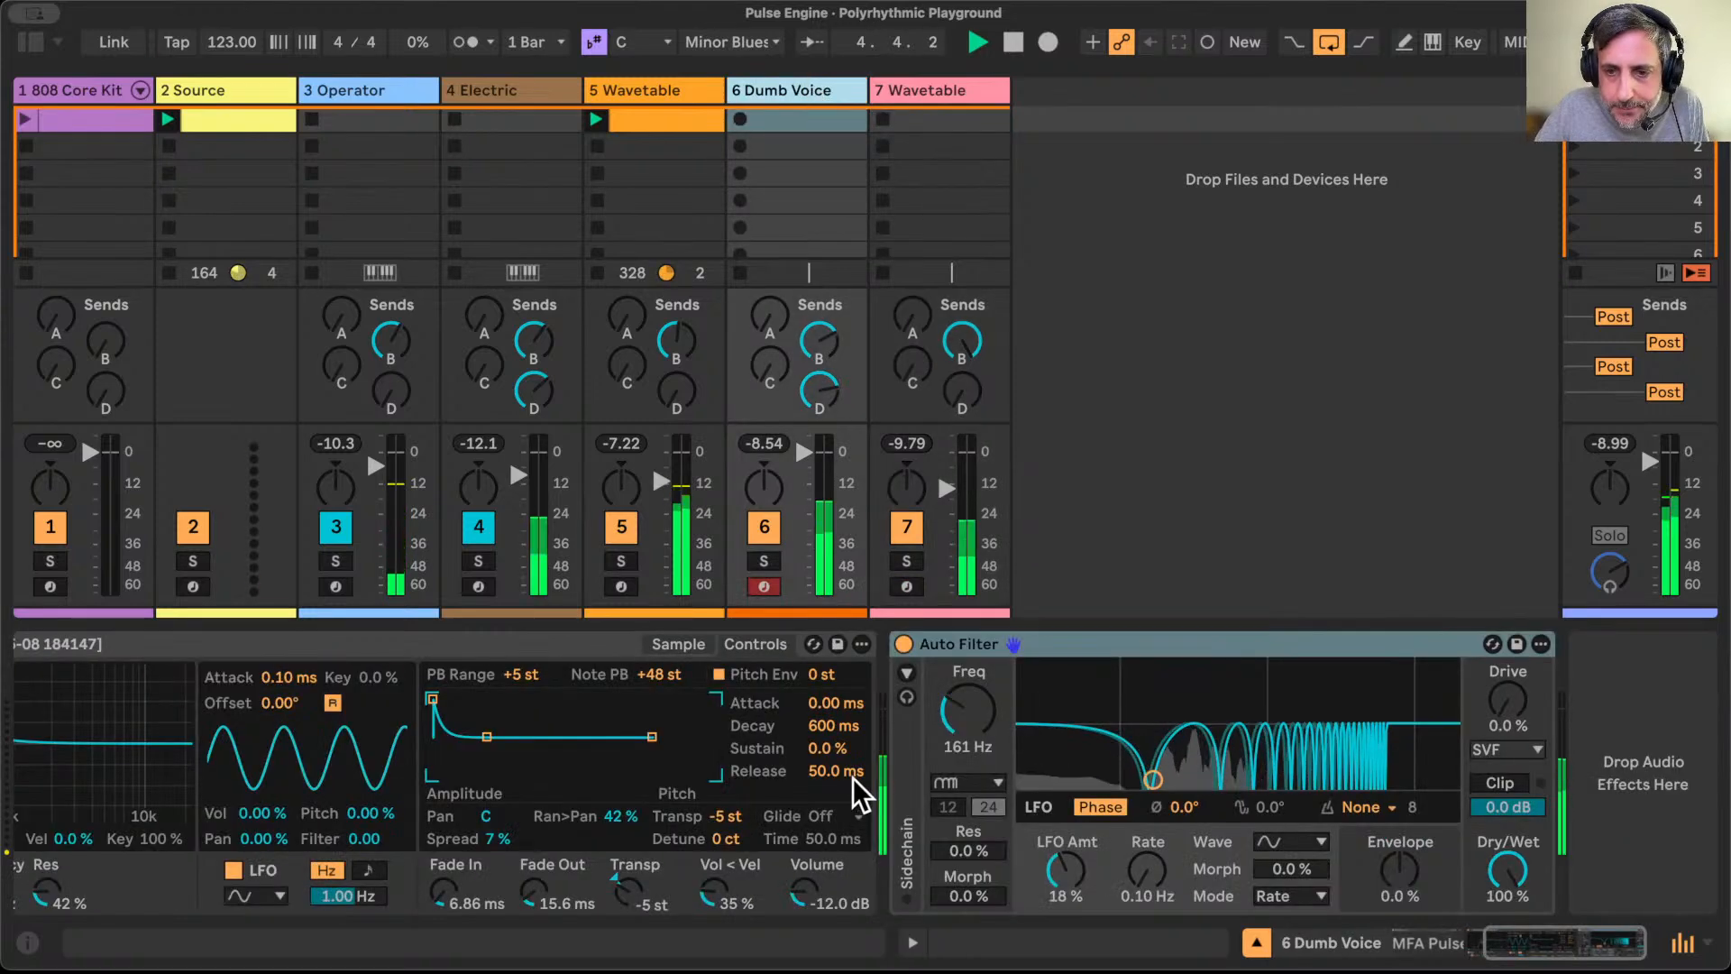
pyautogui.hscroll(-10, 1450, 703)
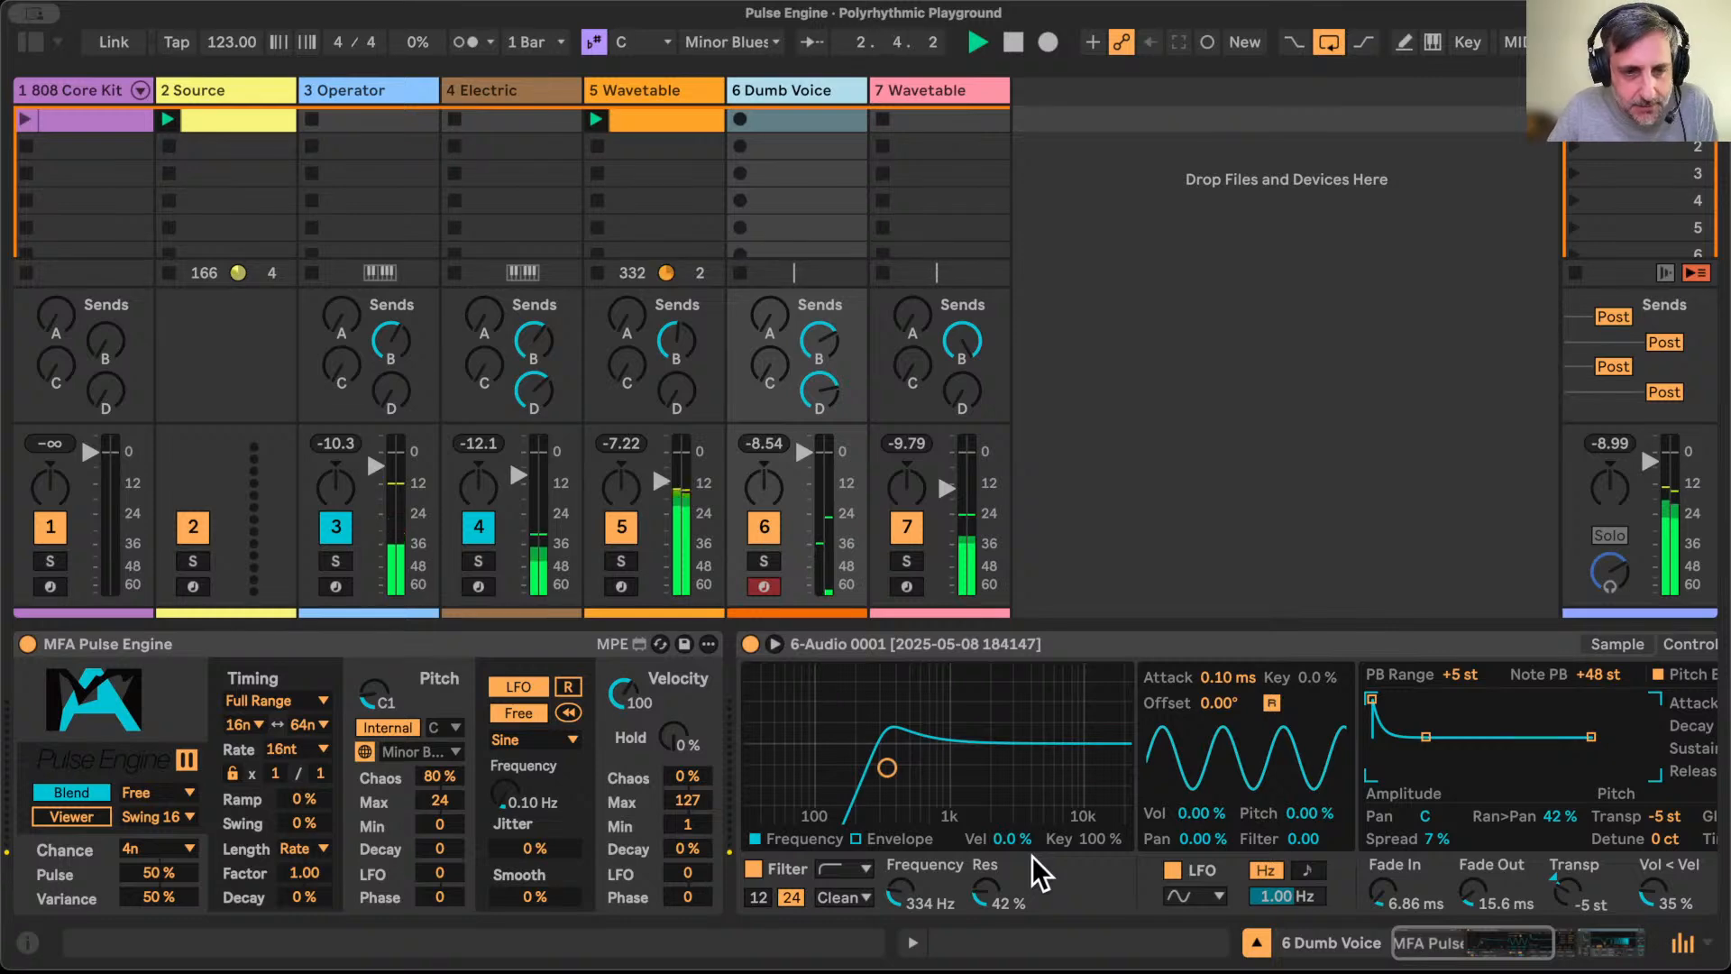
pyautogui.hscroll(8, 1031, 856)
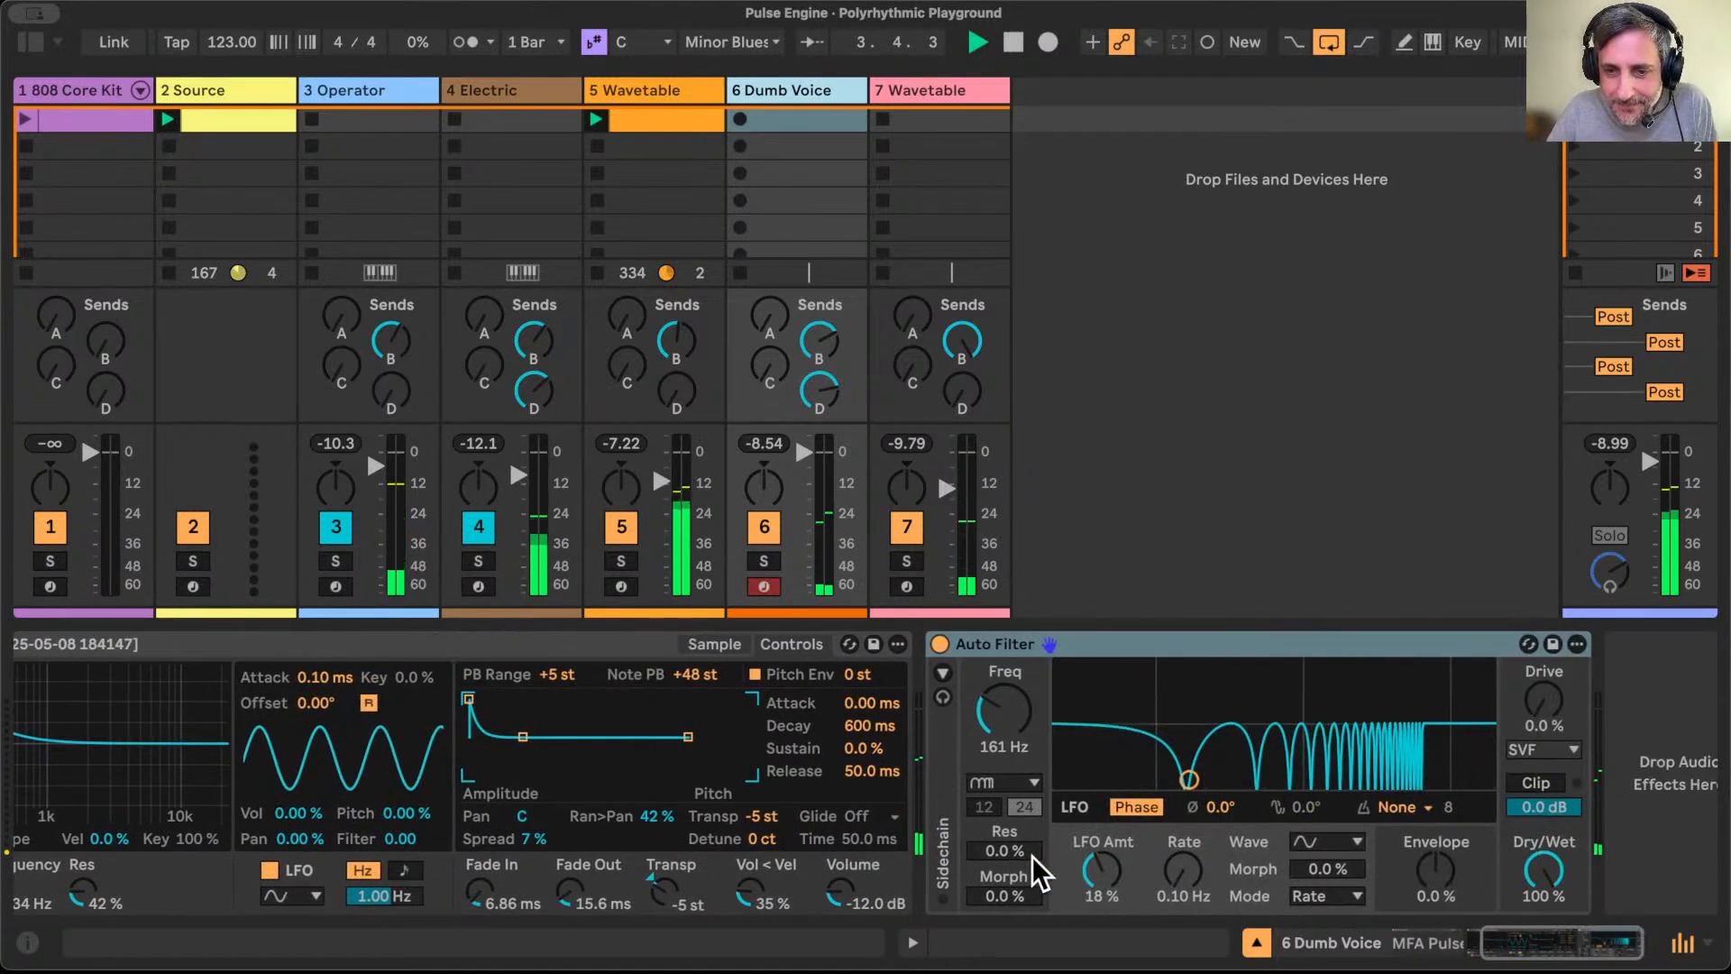
pyautogui.hscroll(-8, 1031, 856)
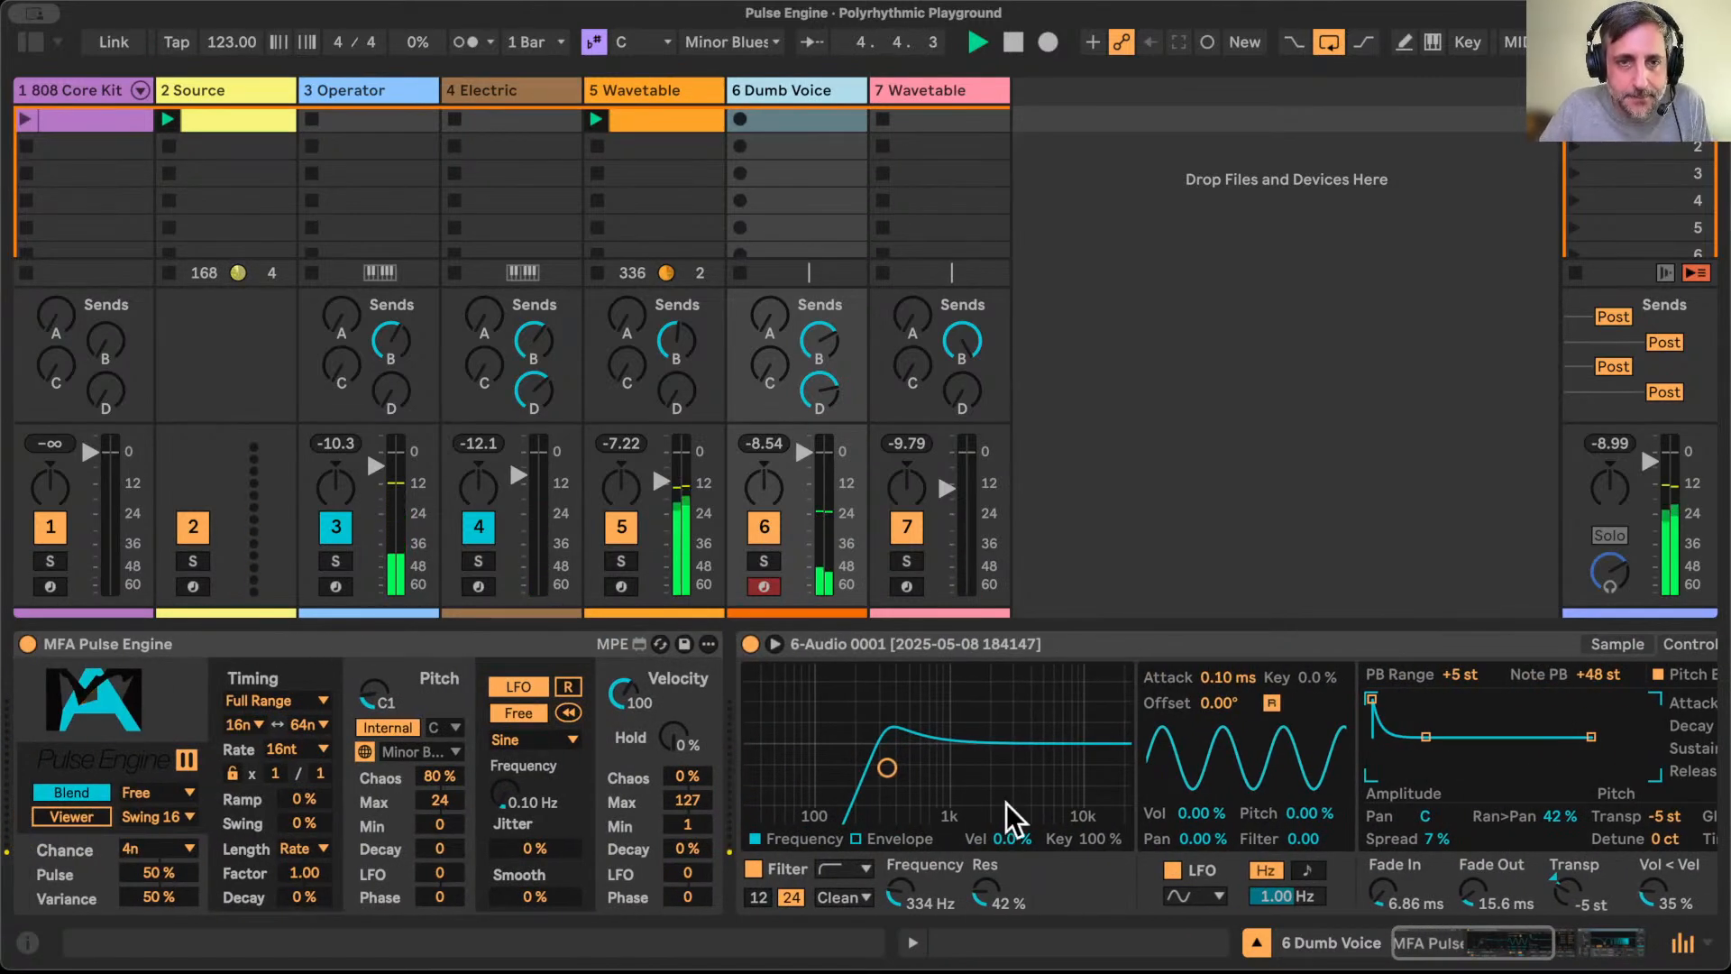
pyautogui.click(759, 559)
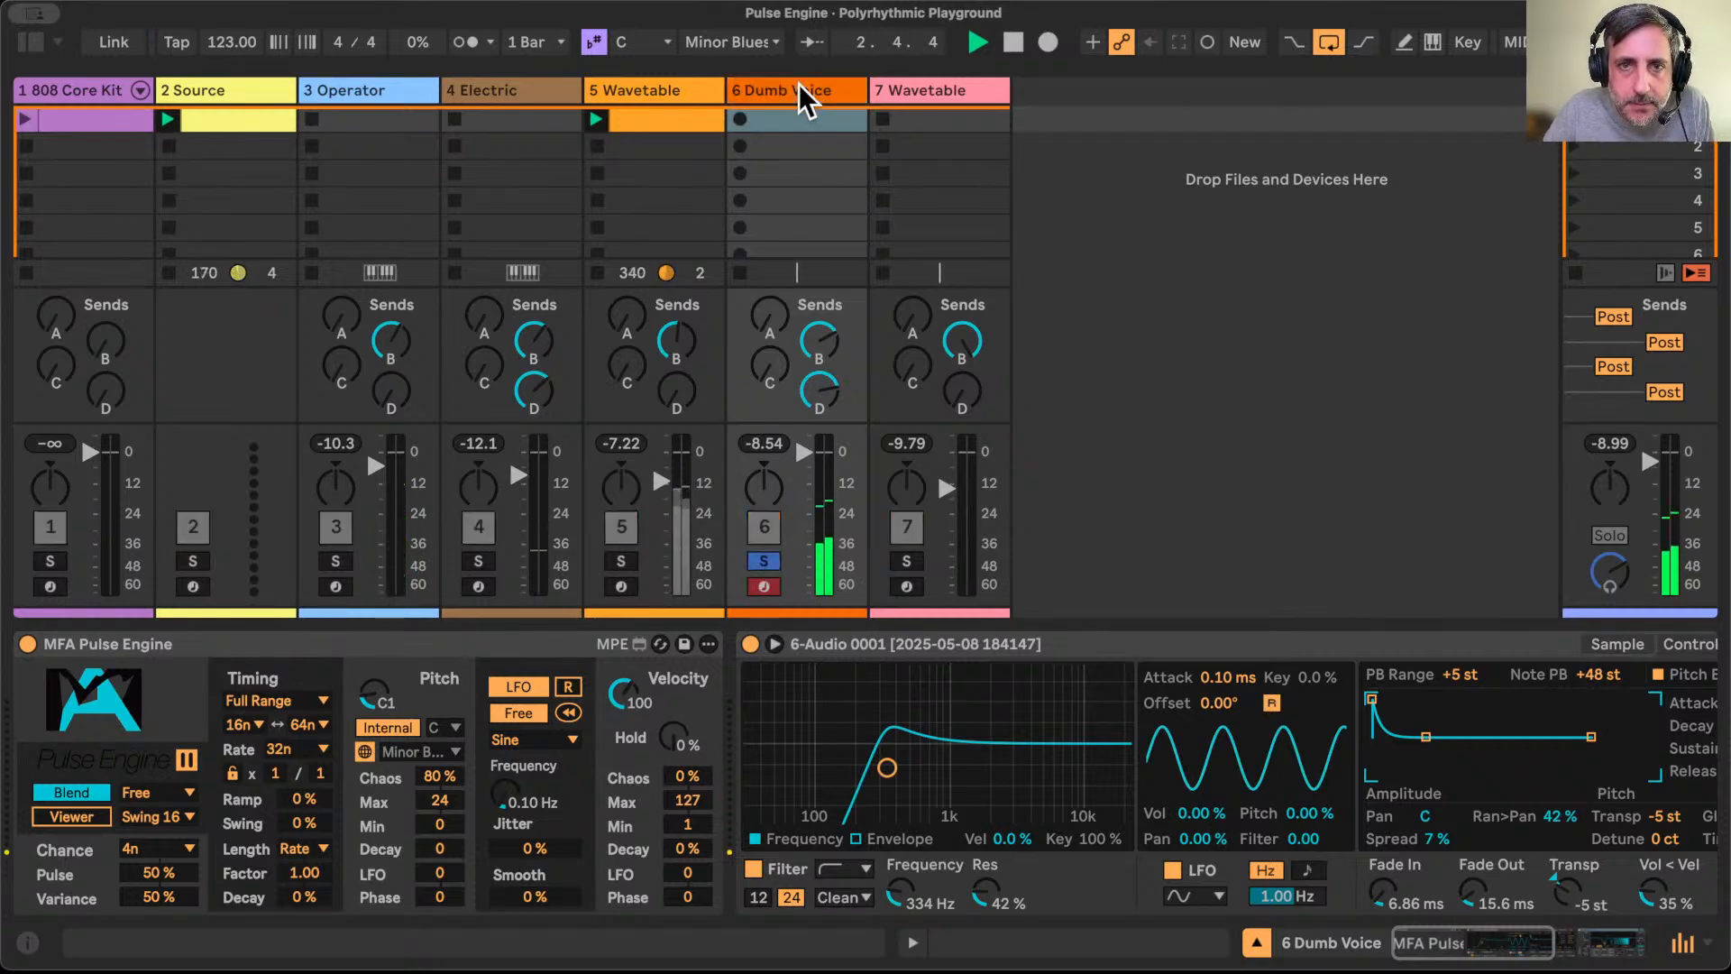
pyautogui.hscroll(5, 851, 719)
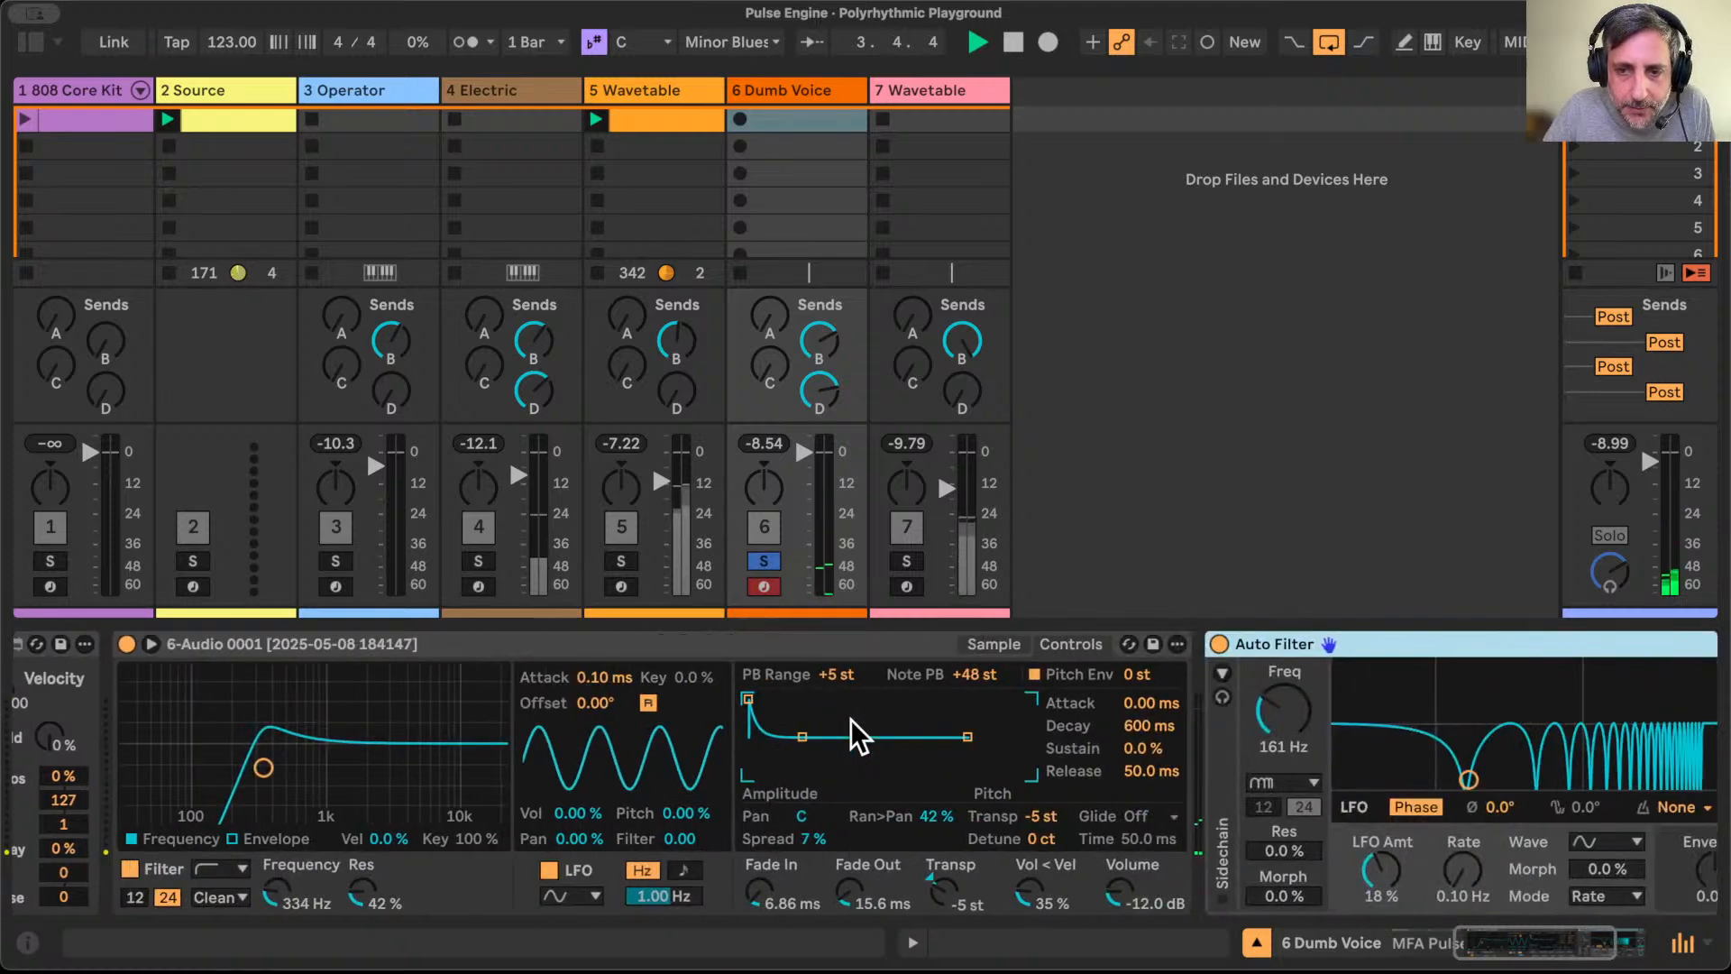
pyautogui.moveTo(997, 894); pyautogui.dragTo(997, 863)
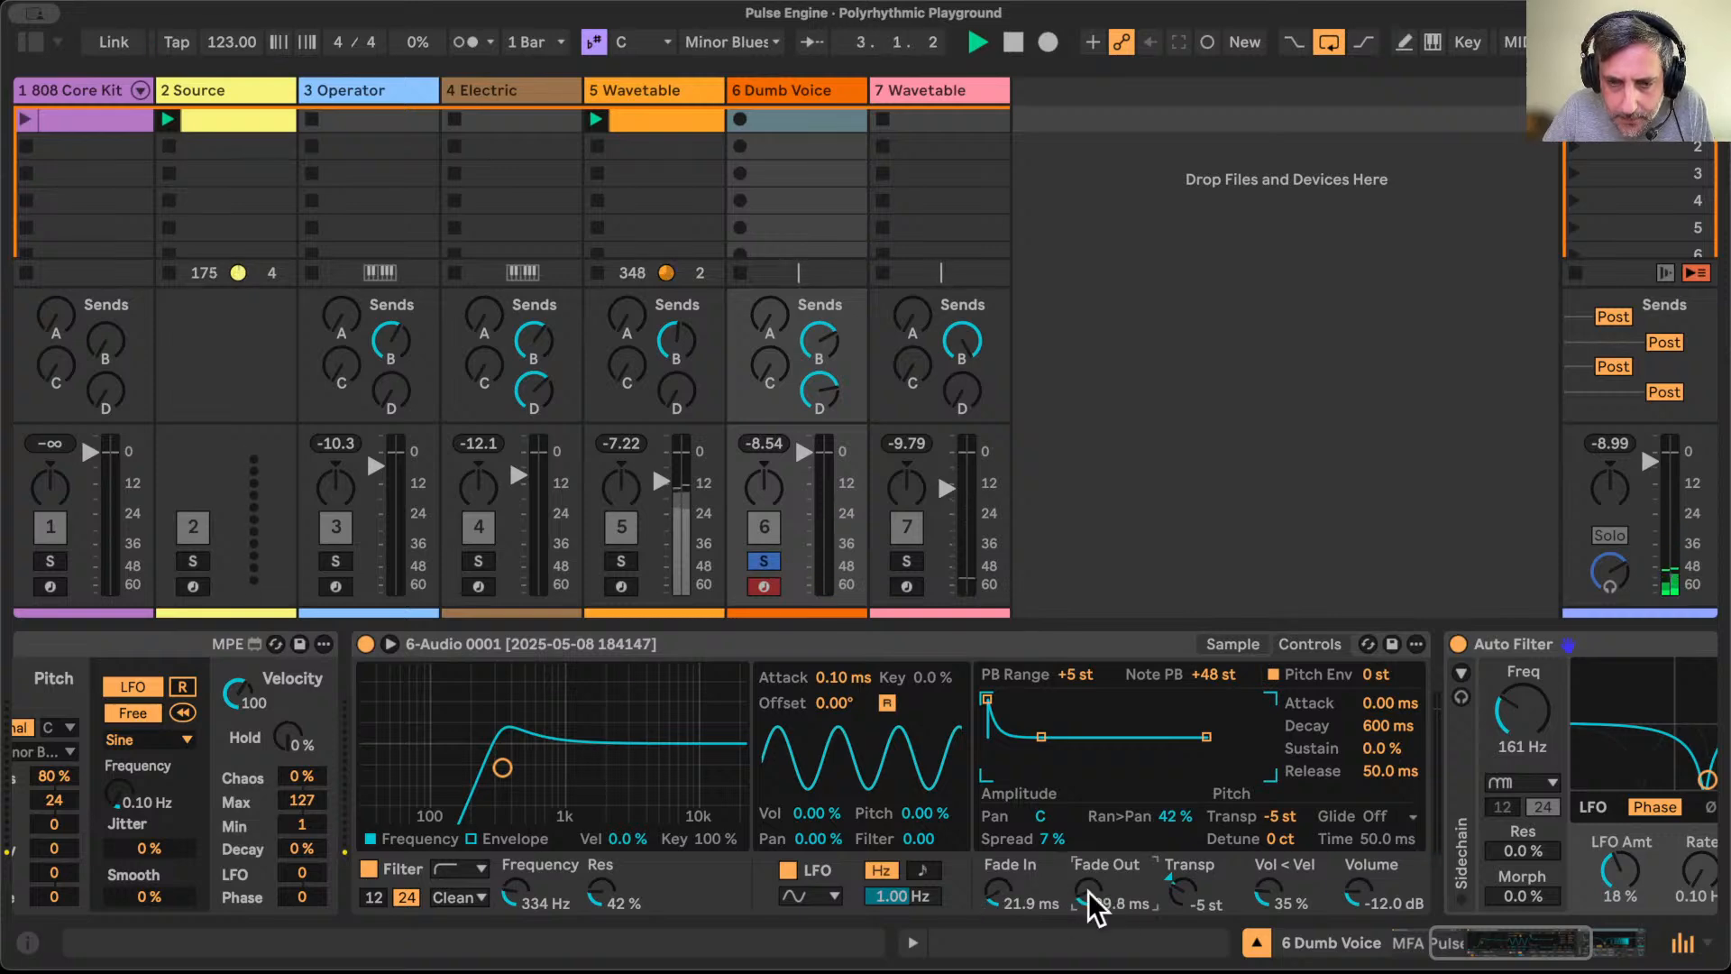
# Step: Switch the Dumb Voice Simpler's filter to band-pass with its frequency at 771 Hz
pyautogui.moveTo(514, 892); pyautogui.dragTo(507, 834)
pyautogui.click(451, 865)
pyautogui.click(457, 941)
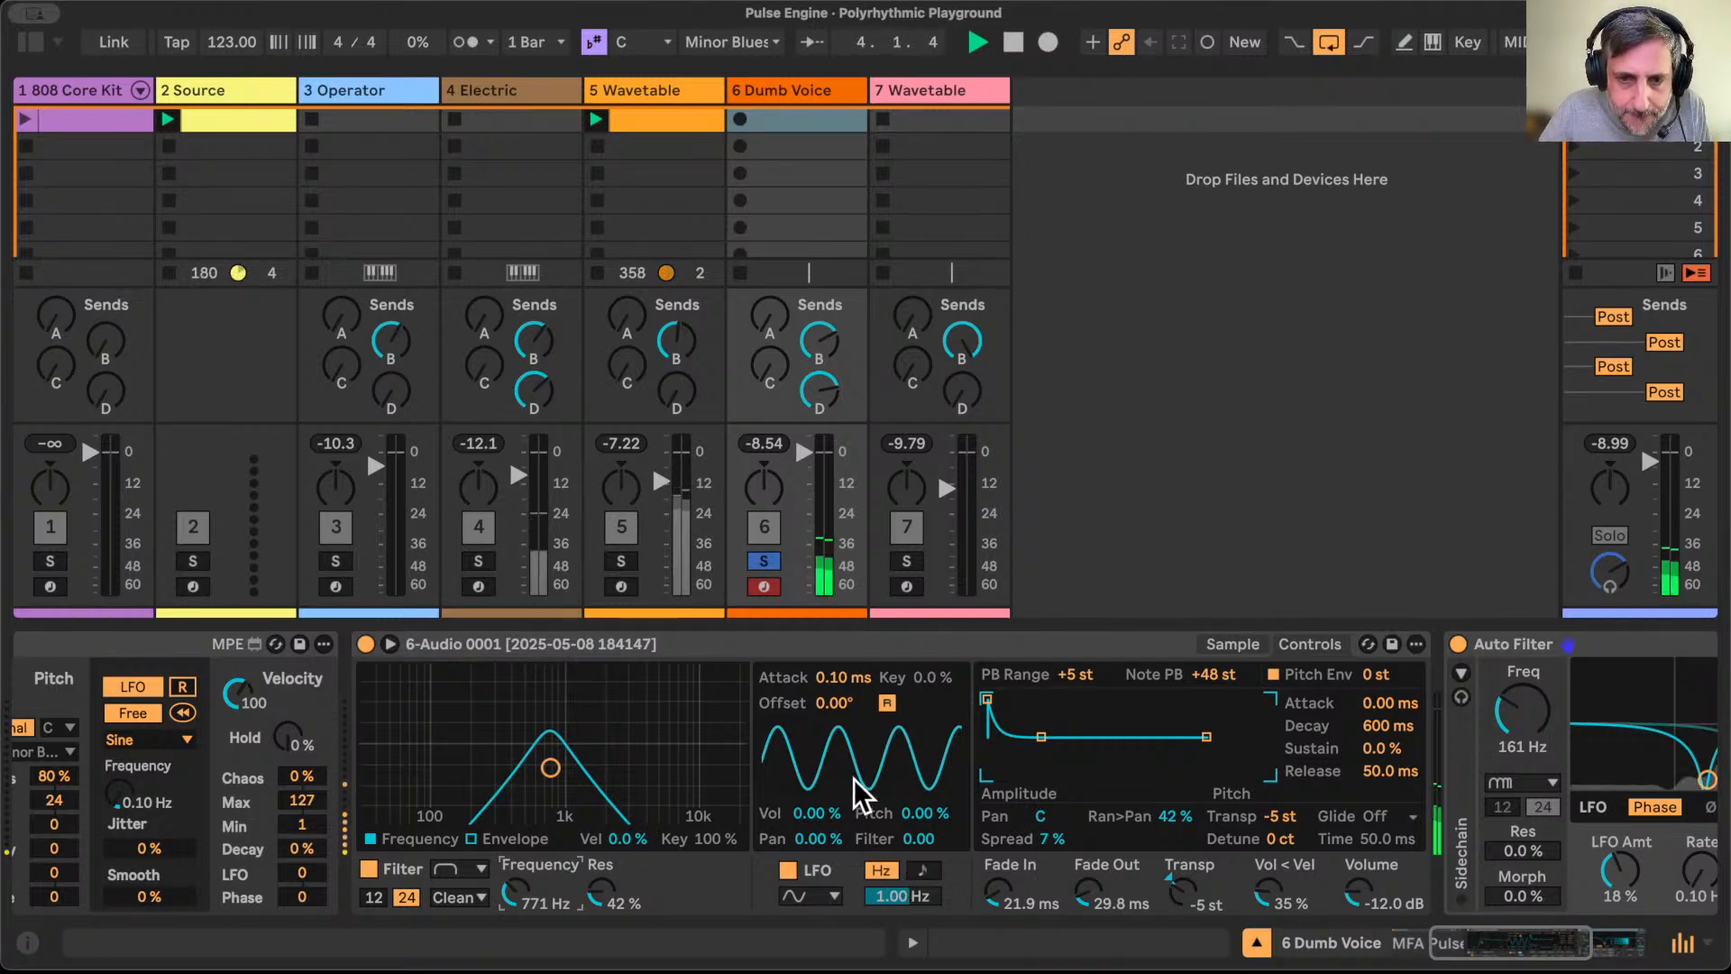
# Step: Set Simpler's LFO to 0.40 Hz with filter modulation at 4.50, unsolo Dumb Voice and raise the filter frequency to 812 Hz
pyautogui.moveTo(901, 837); pyautogui.dragTo(901, 788)
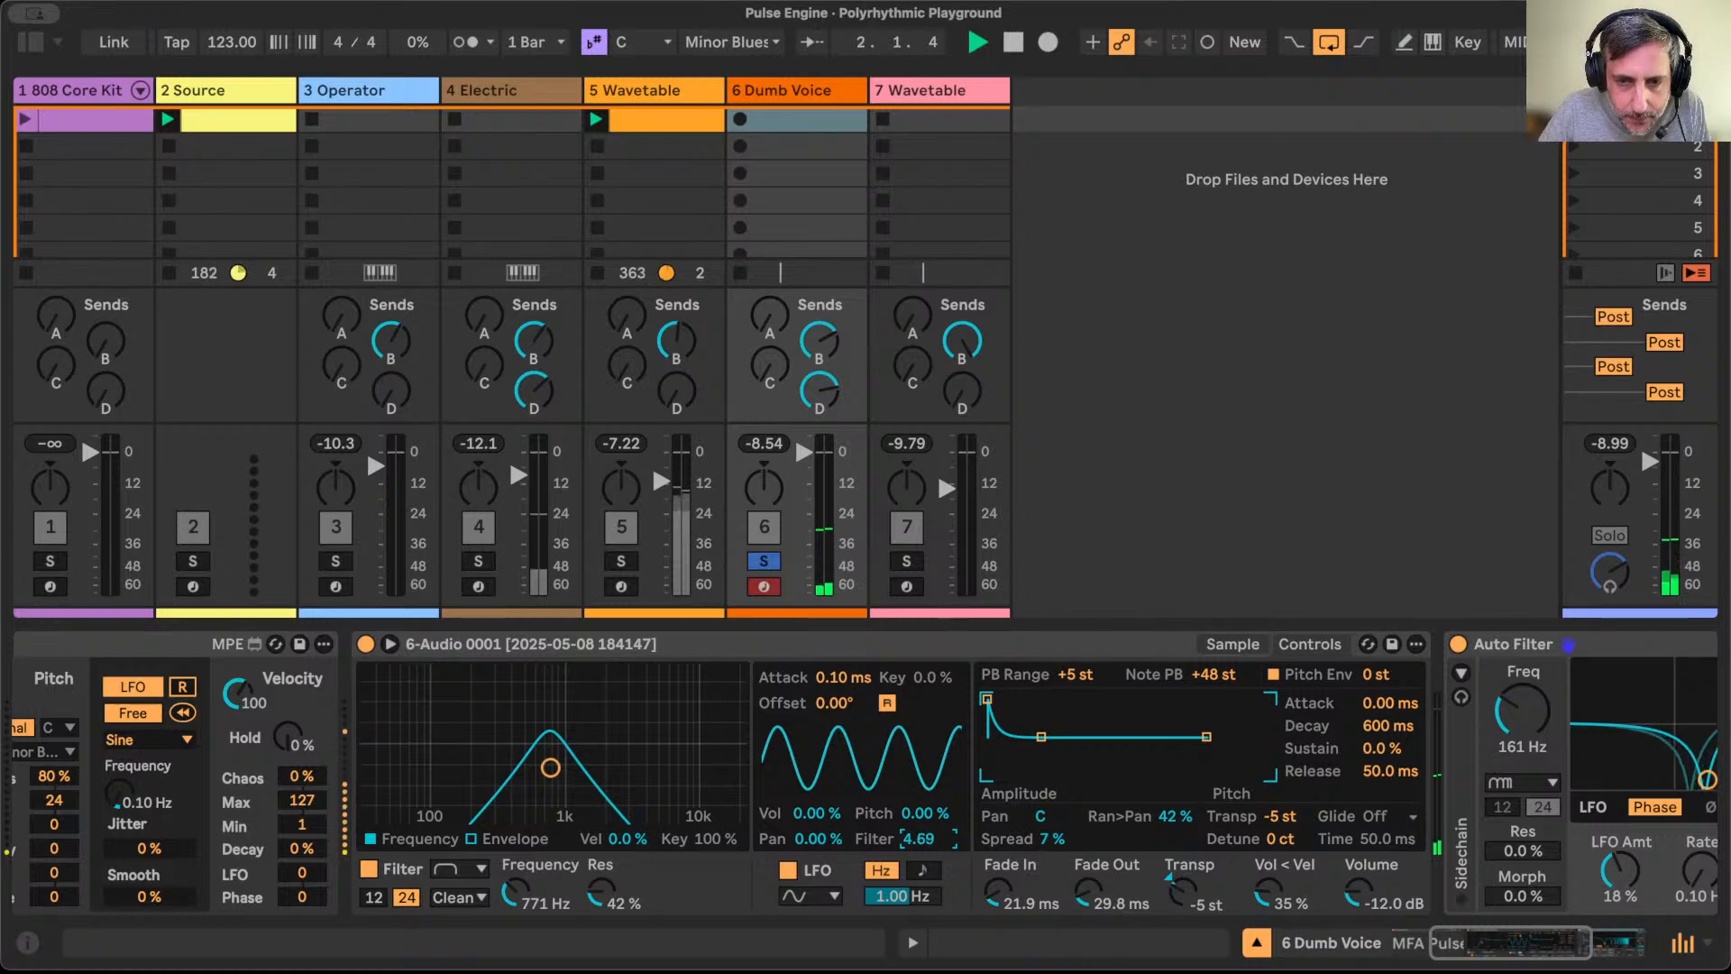
pyautogui.moveTo(894, 889); pyautogui.dragTo(894, 911)
pyautogui.click(766, 559)
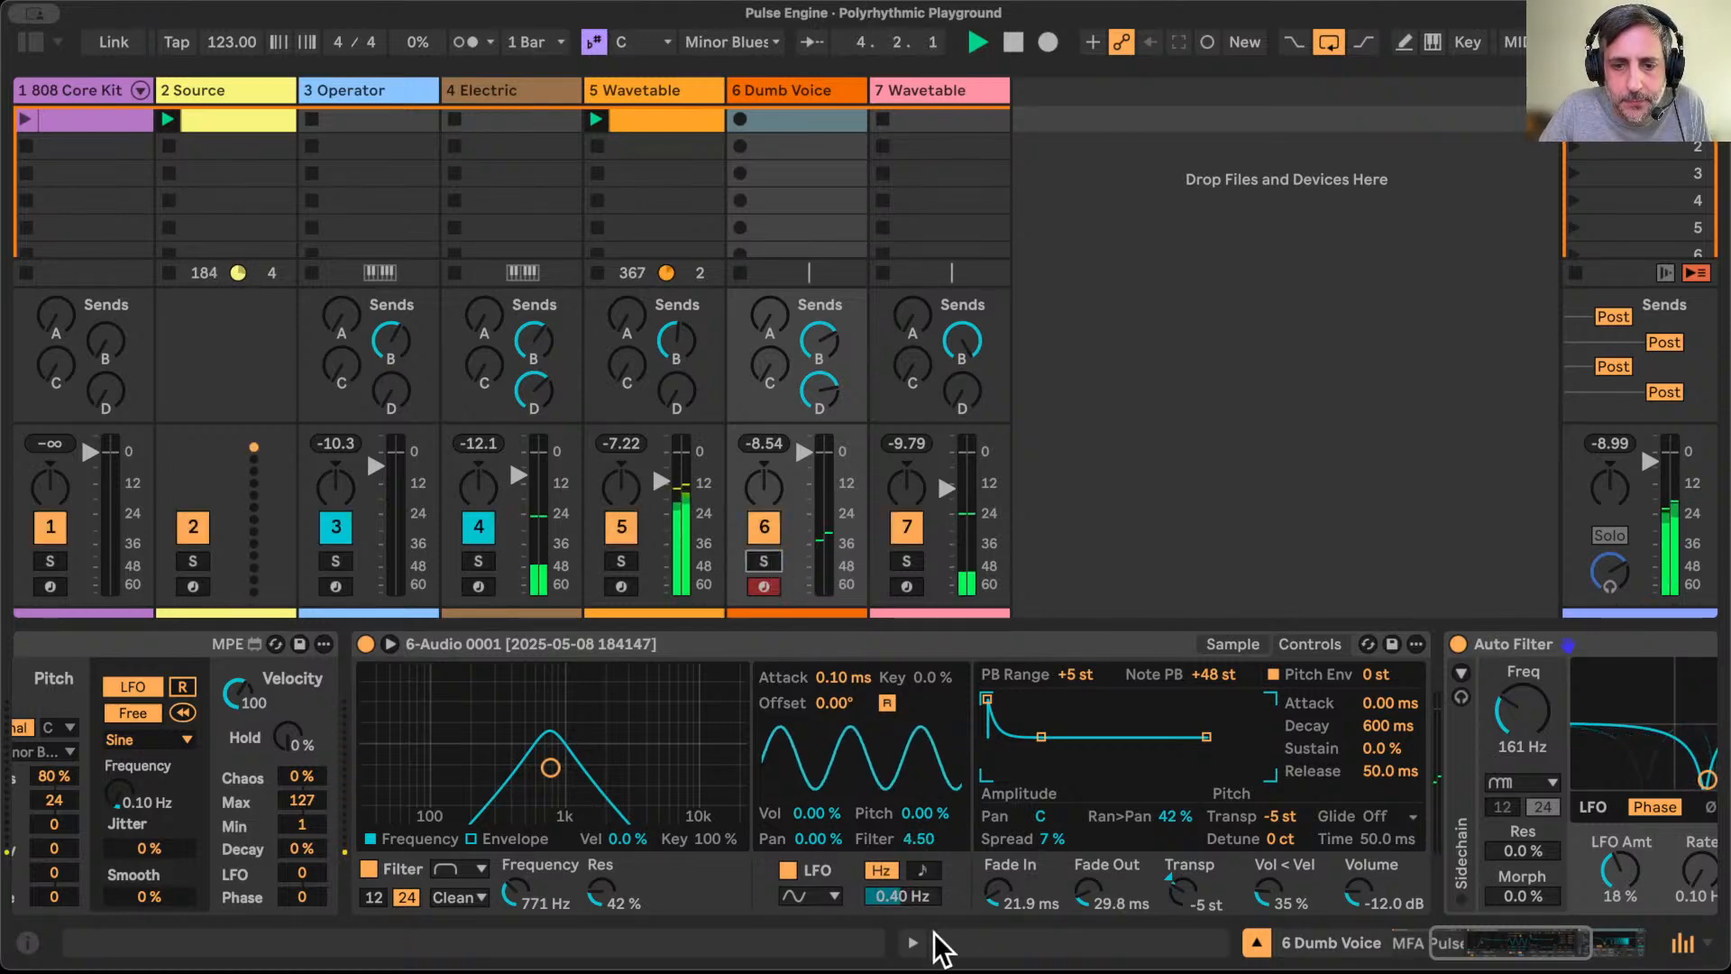
pyautogui.click(512, 893)
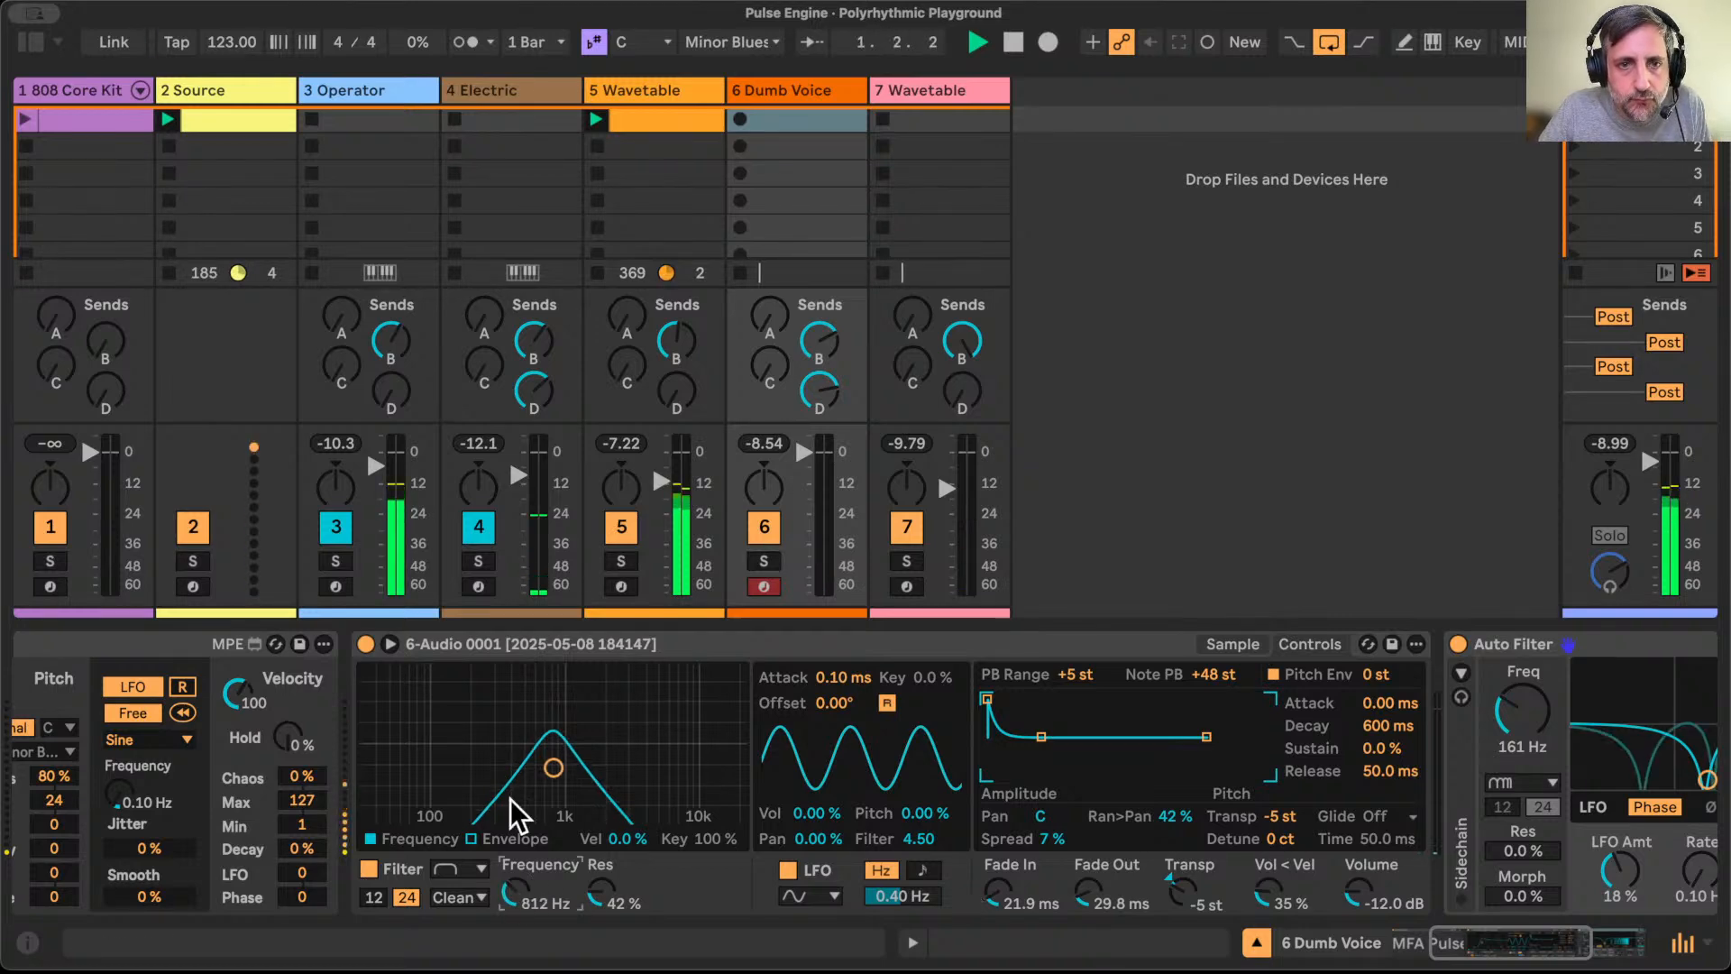
pyautogui.hscroll(-5, 435, 711)
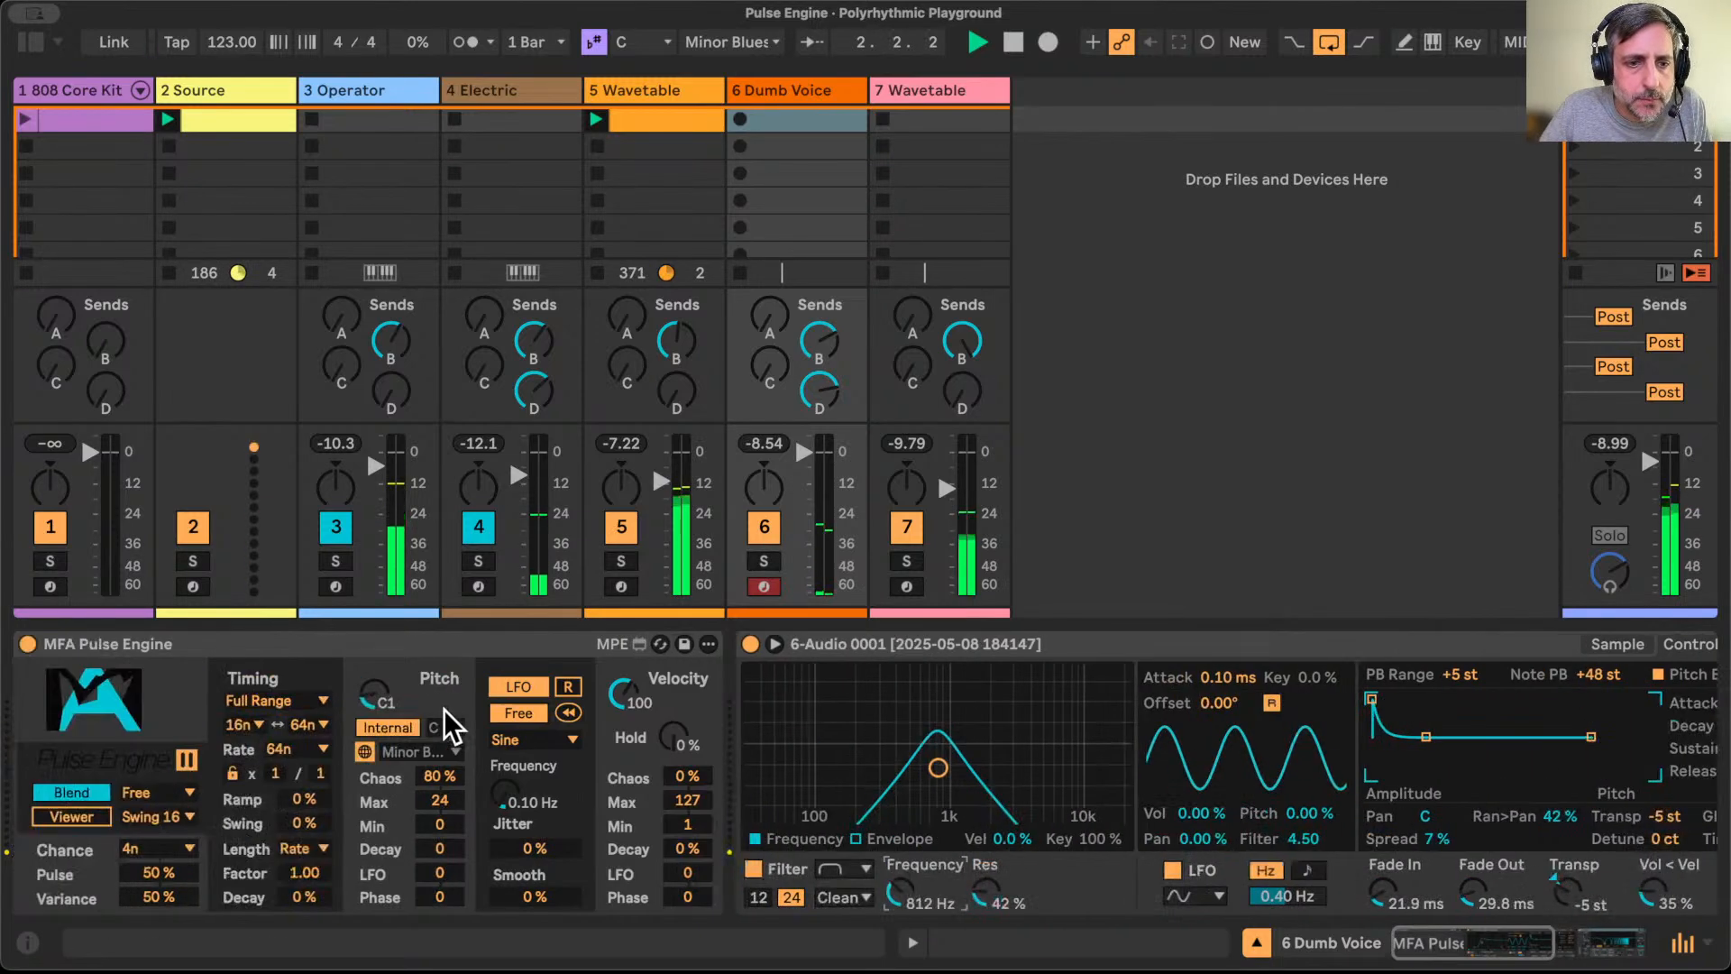
# Step: On track 7, raise the D-Dub send to about -7 dB, lower send B, and set Wavetable's high-pass filter to 130 Hz with 17% resonance
pyautogui.click(965, 89)
pyautogui.hscroll(-3, 1043, 809)
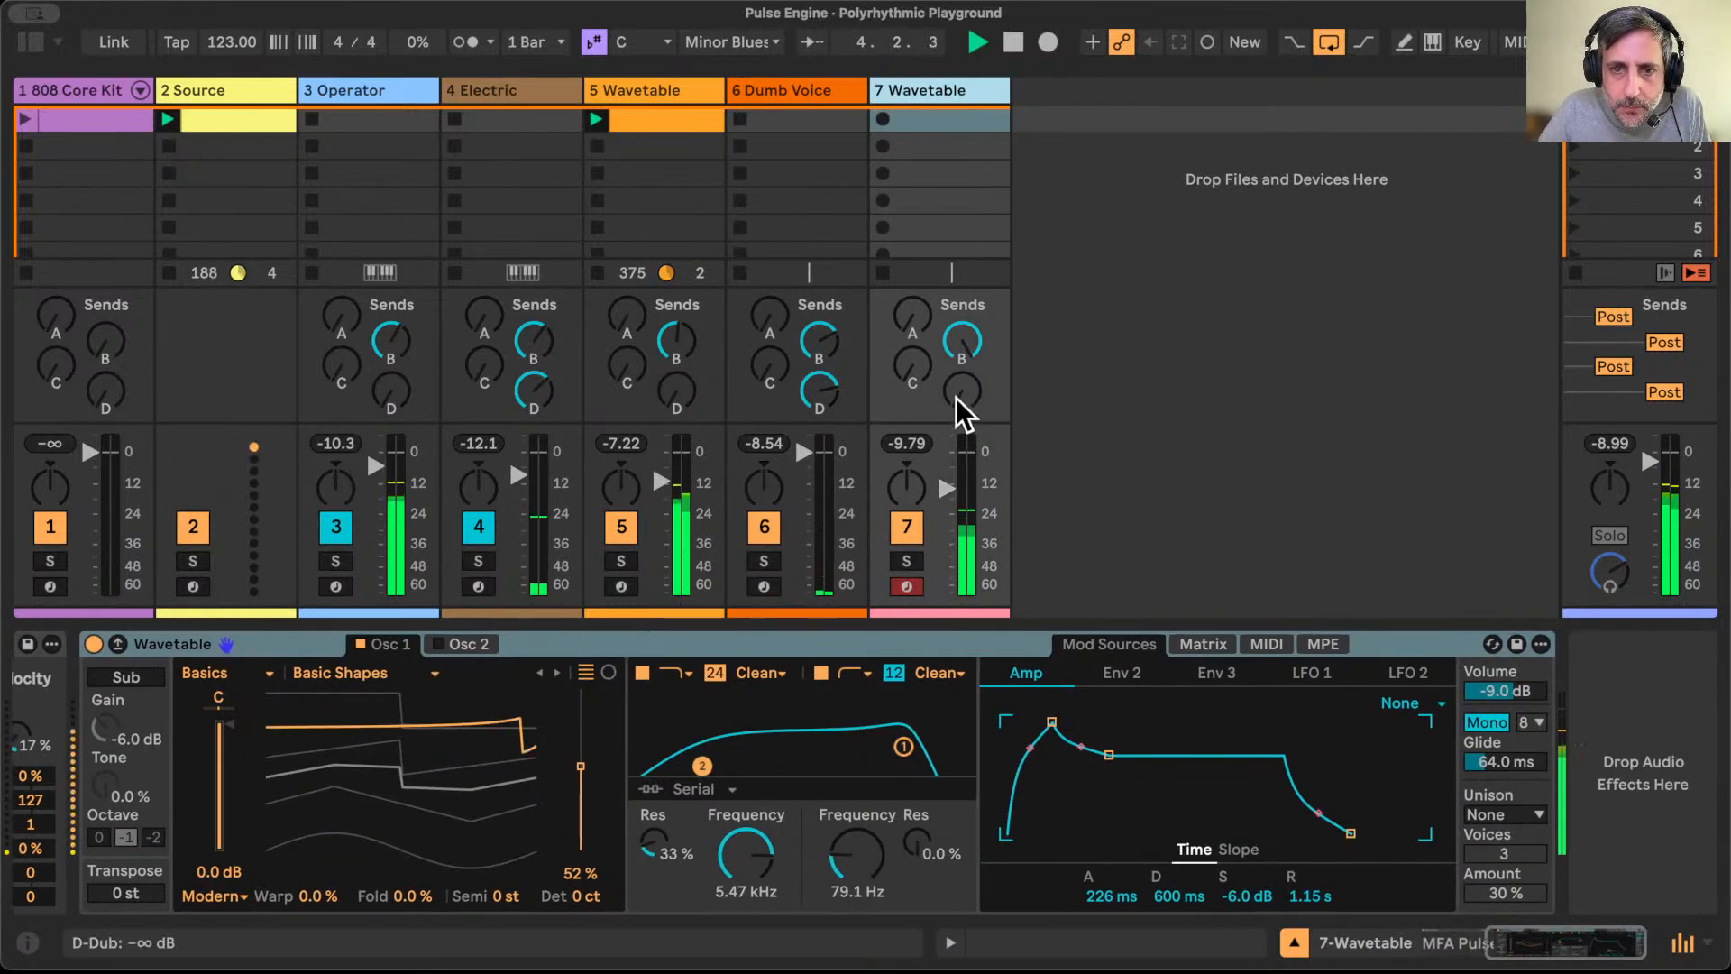
pyautogui.moveTo(956, 404); pyautogui.dragTo(959, 393)
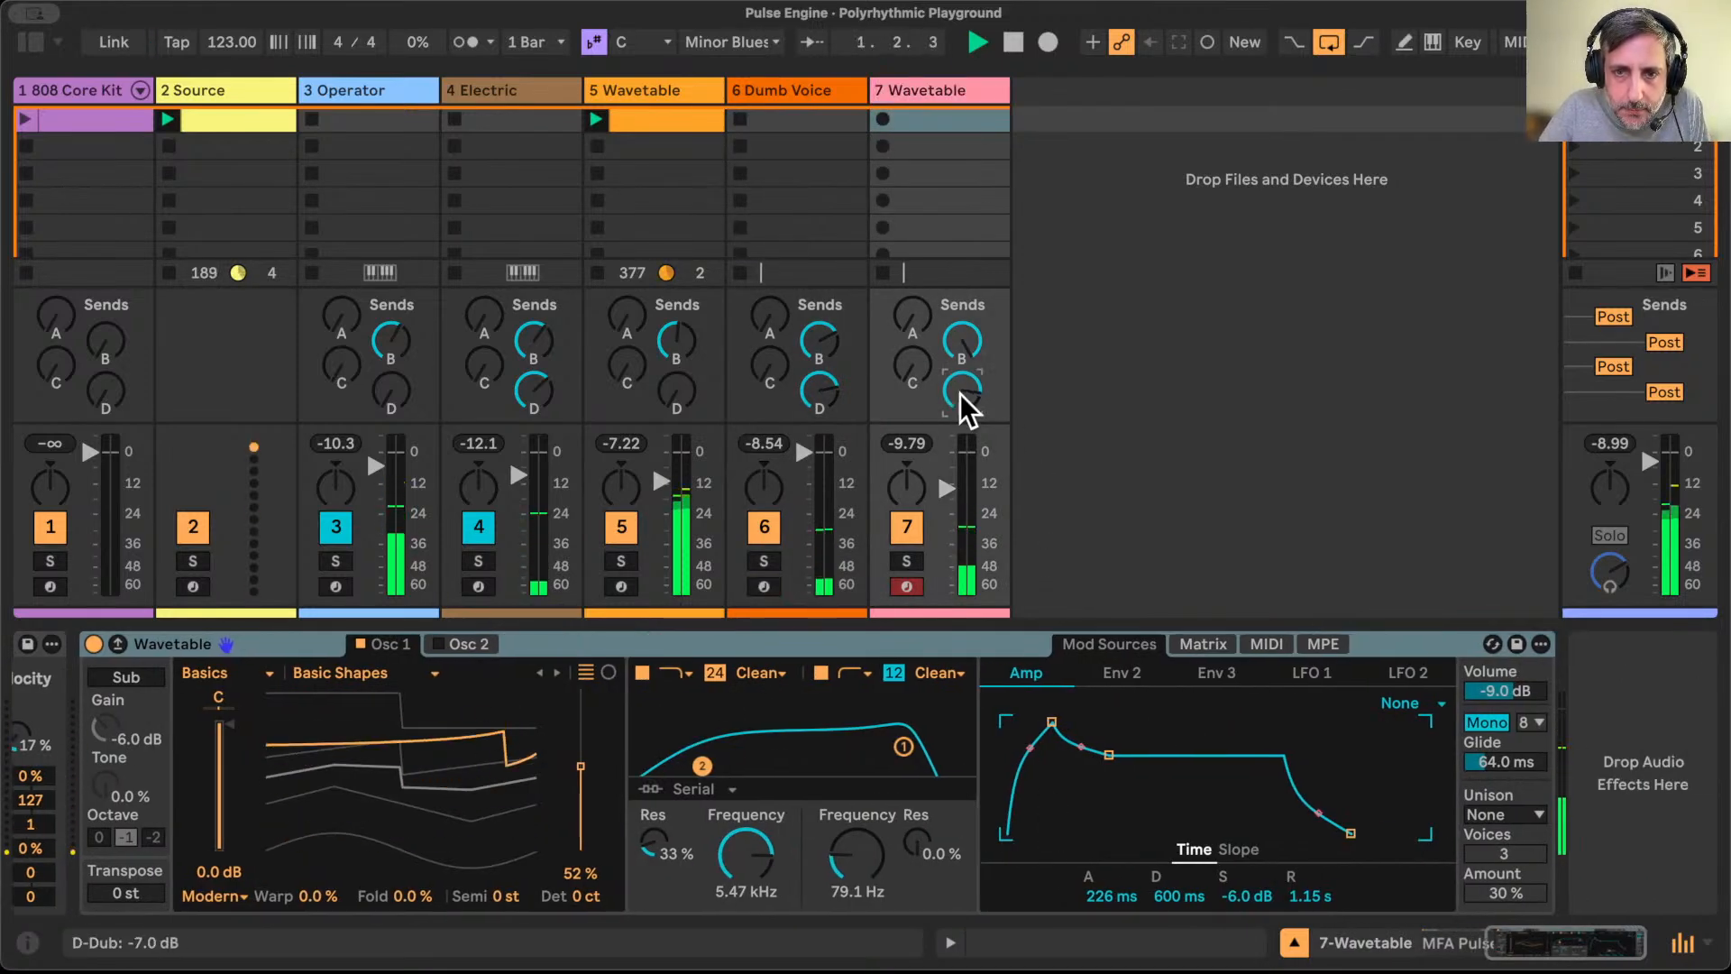
pyautogui.moveTo(966, 351); pyautogui.dragTo(965, 387)
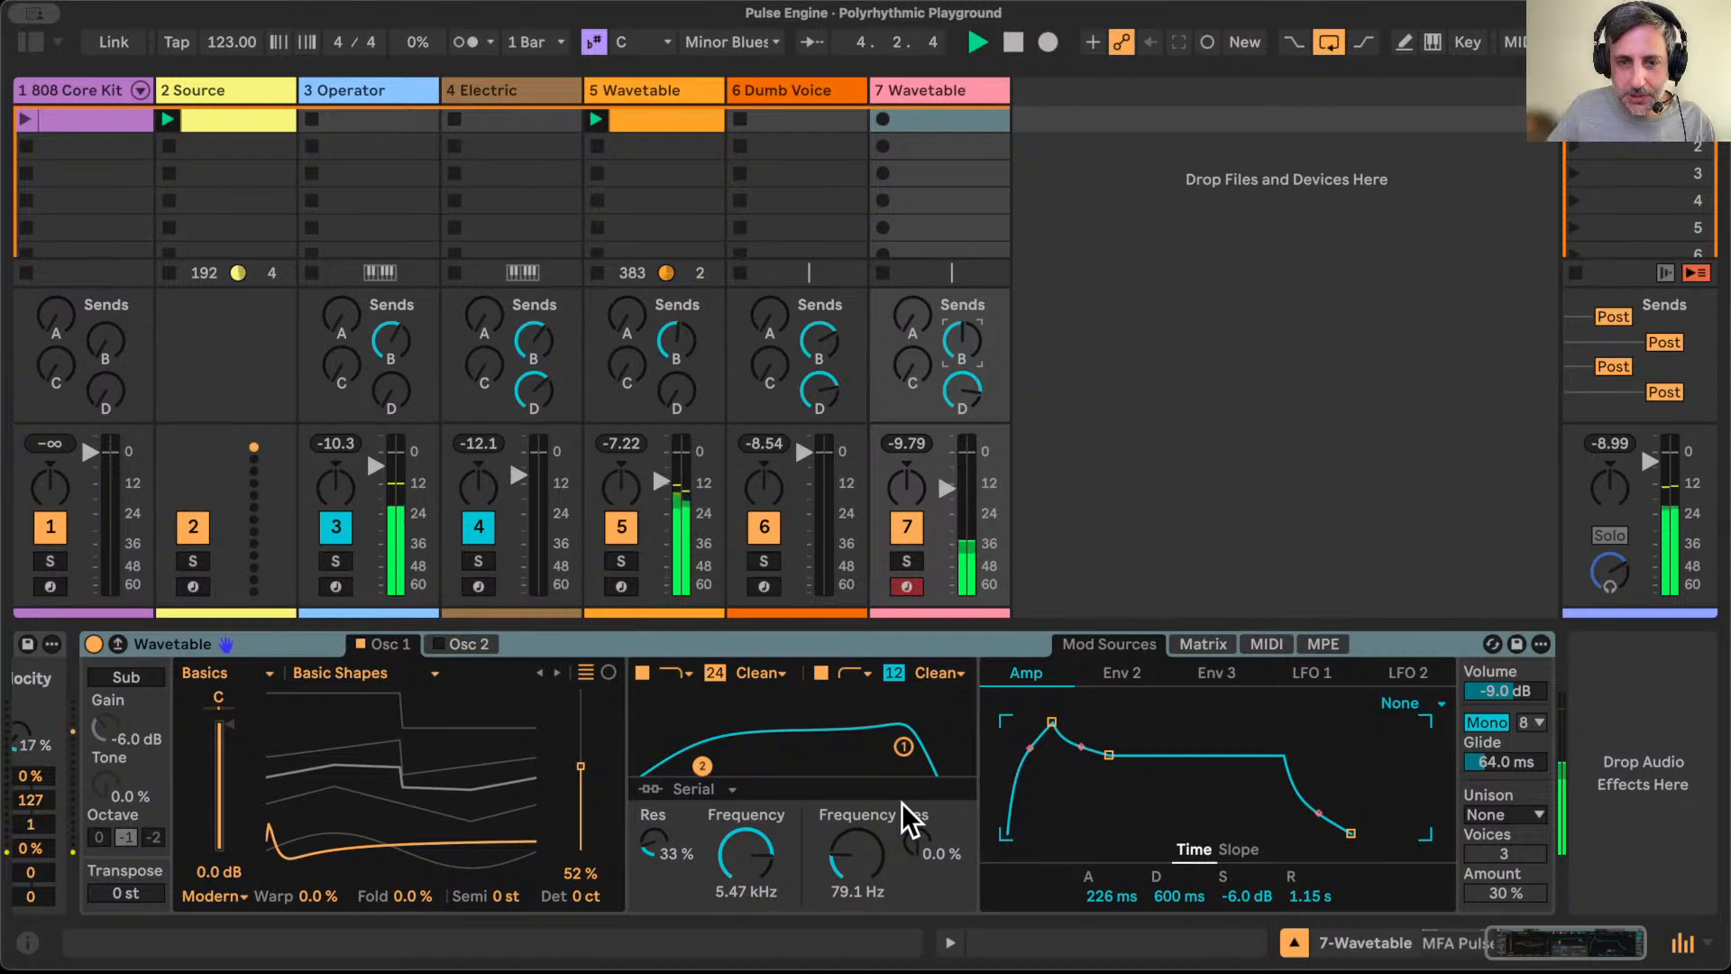
pyautogui.moveTo(919, 838); pyautogui.dragTo(840, 852)
# Step: Set track 7's Pulse Engine hold to 14% and length decay to -25%, and switch its LFO from free to BPM-synced
pyautogui.hscroll(-10, 840, 853)
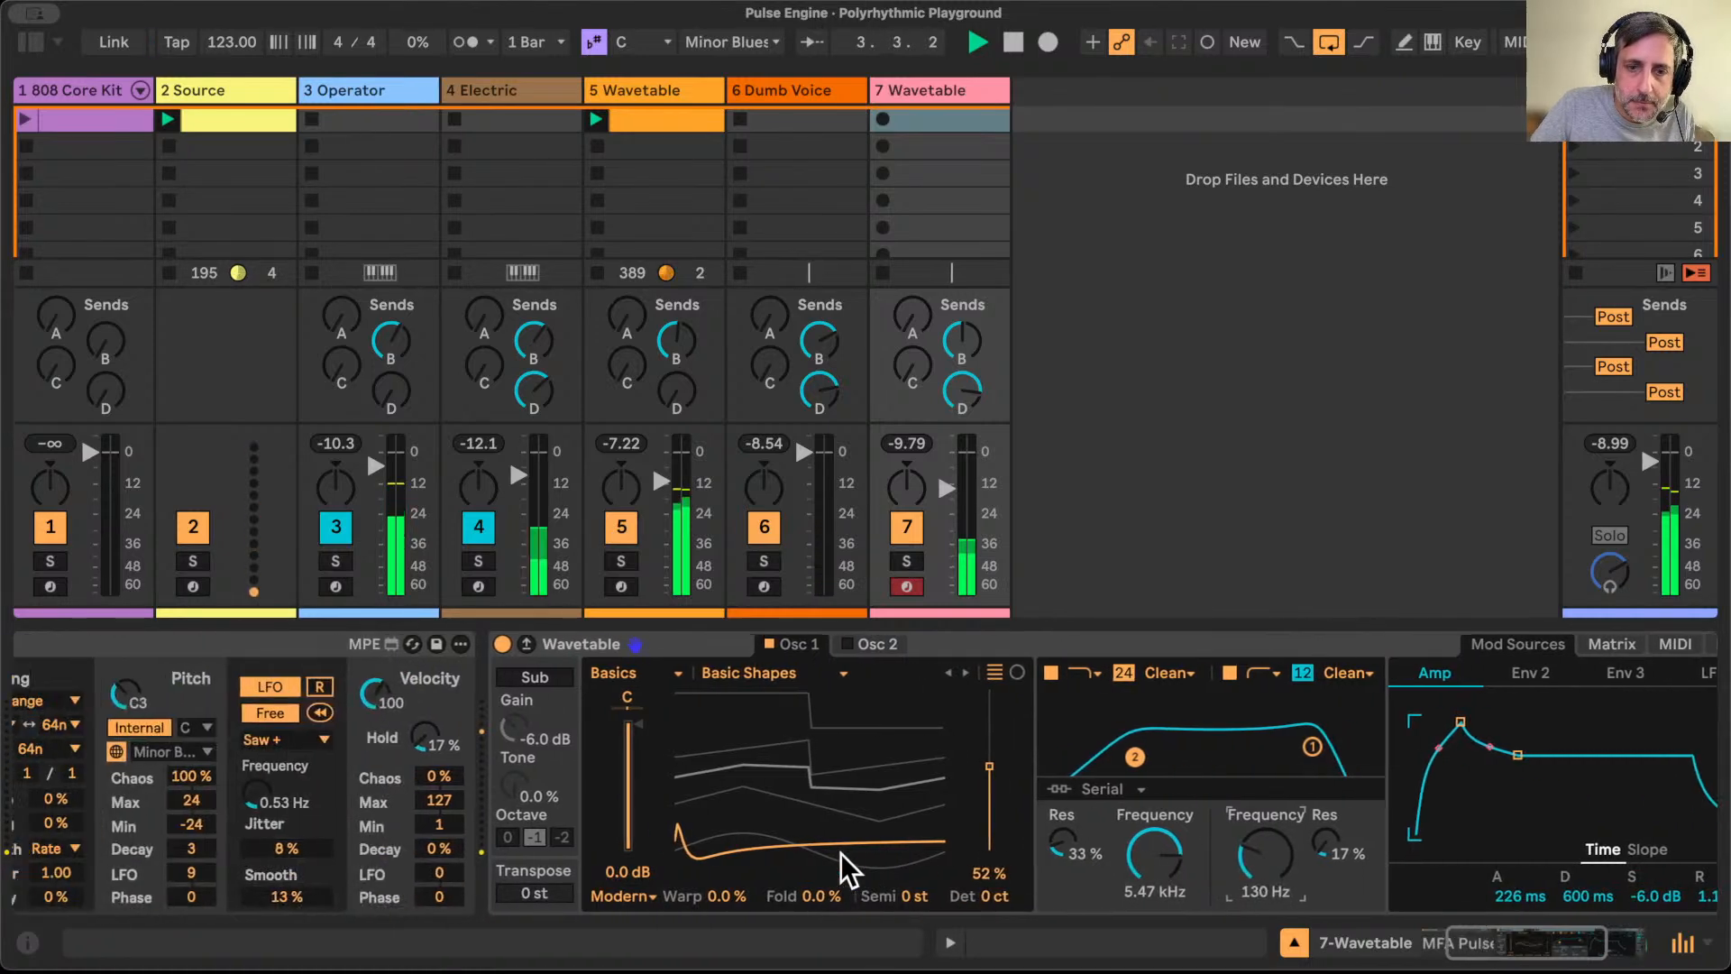
pyautogui.moveTo(667, 736); pyautogui.dragTo(665, 735)
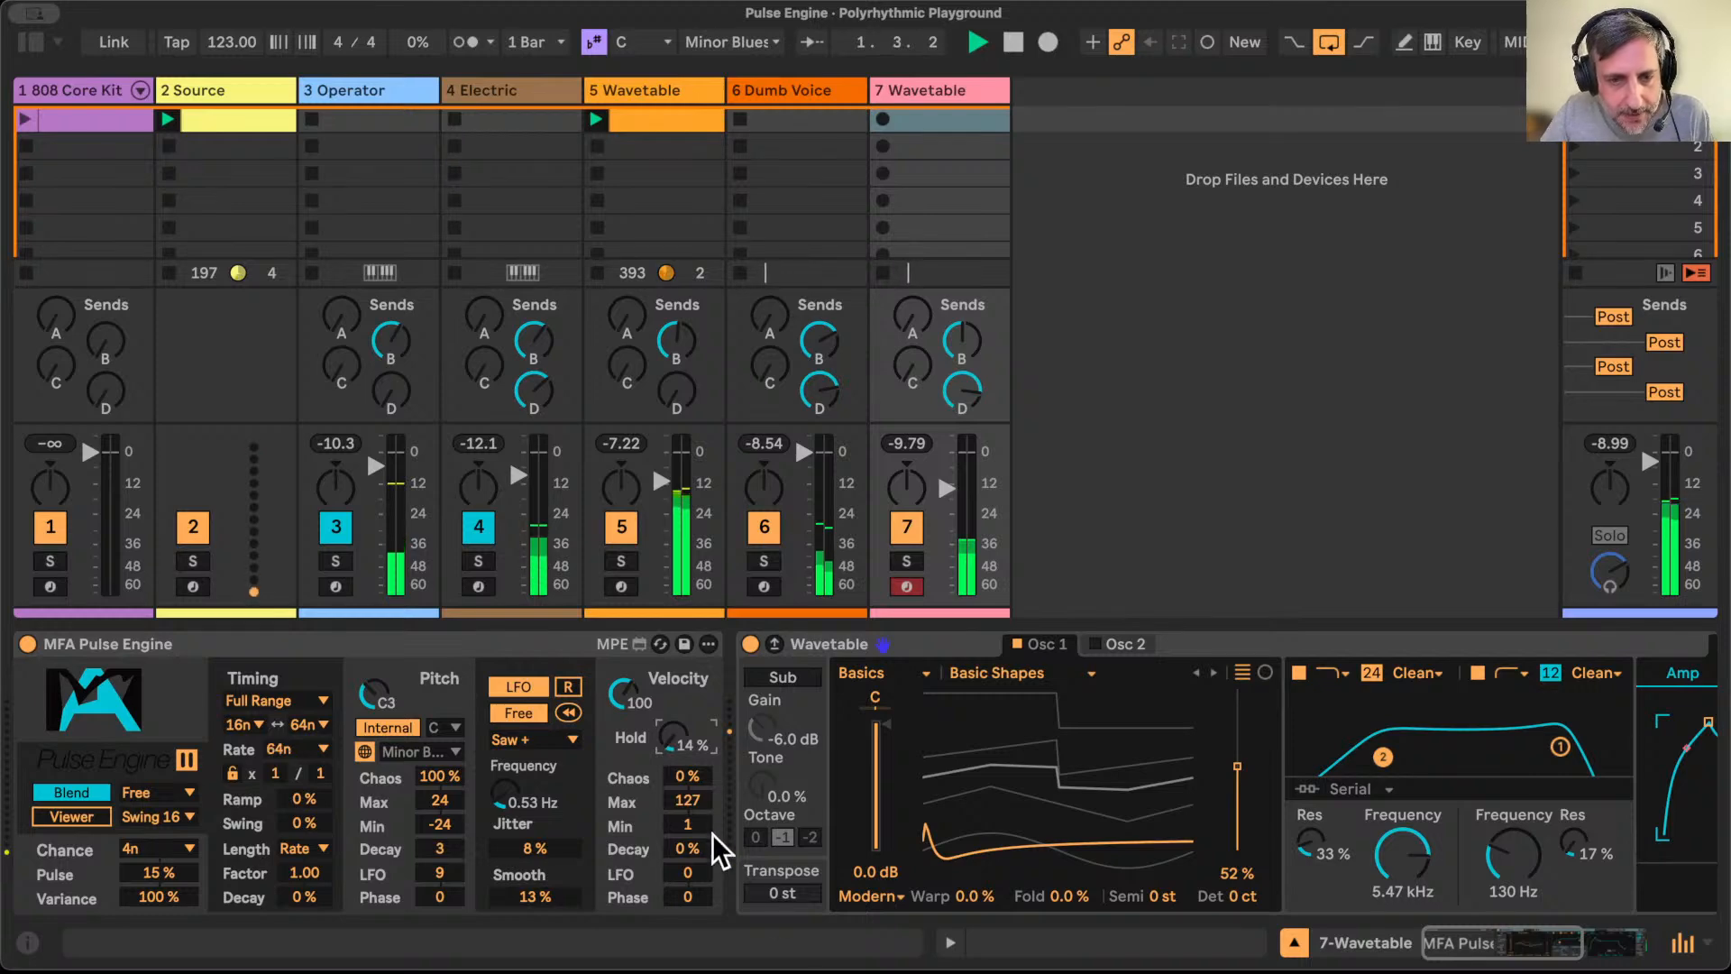
pyautogui.moveTo(308, 894)
pyautogui.mouseDown()
pyautogui.moveTo(309, 923)
pyautogui.moveTo(310, 892)
pyautogui.mouseUp()
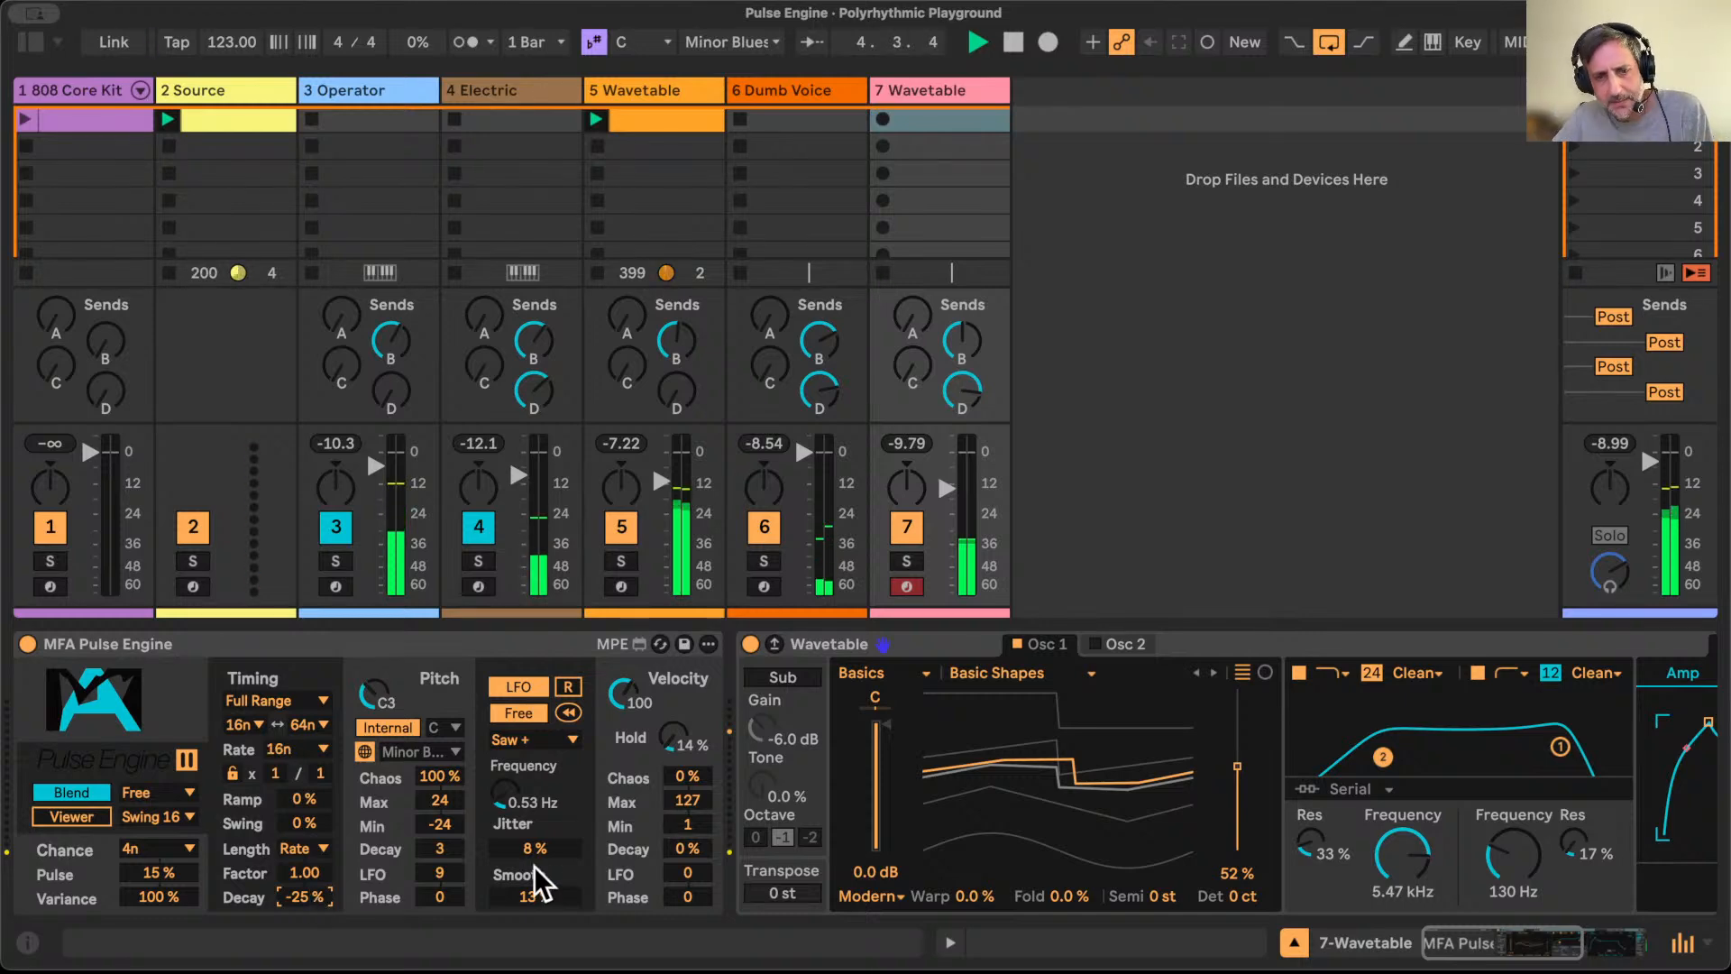
pyautogui.click(532, 709)
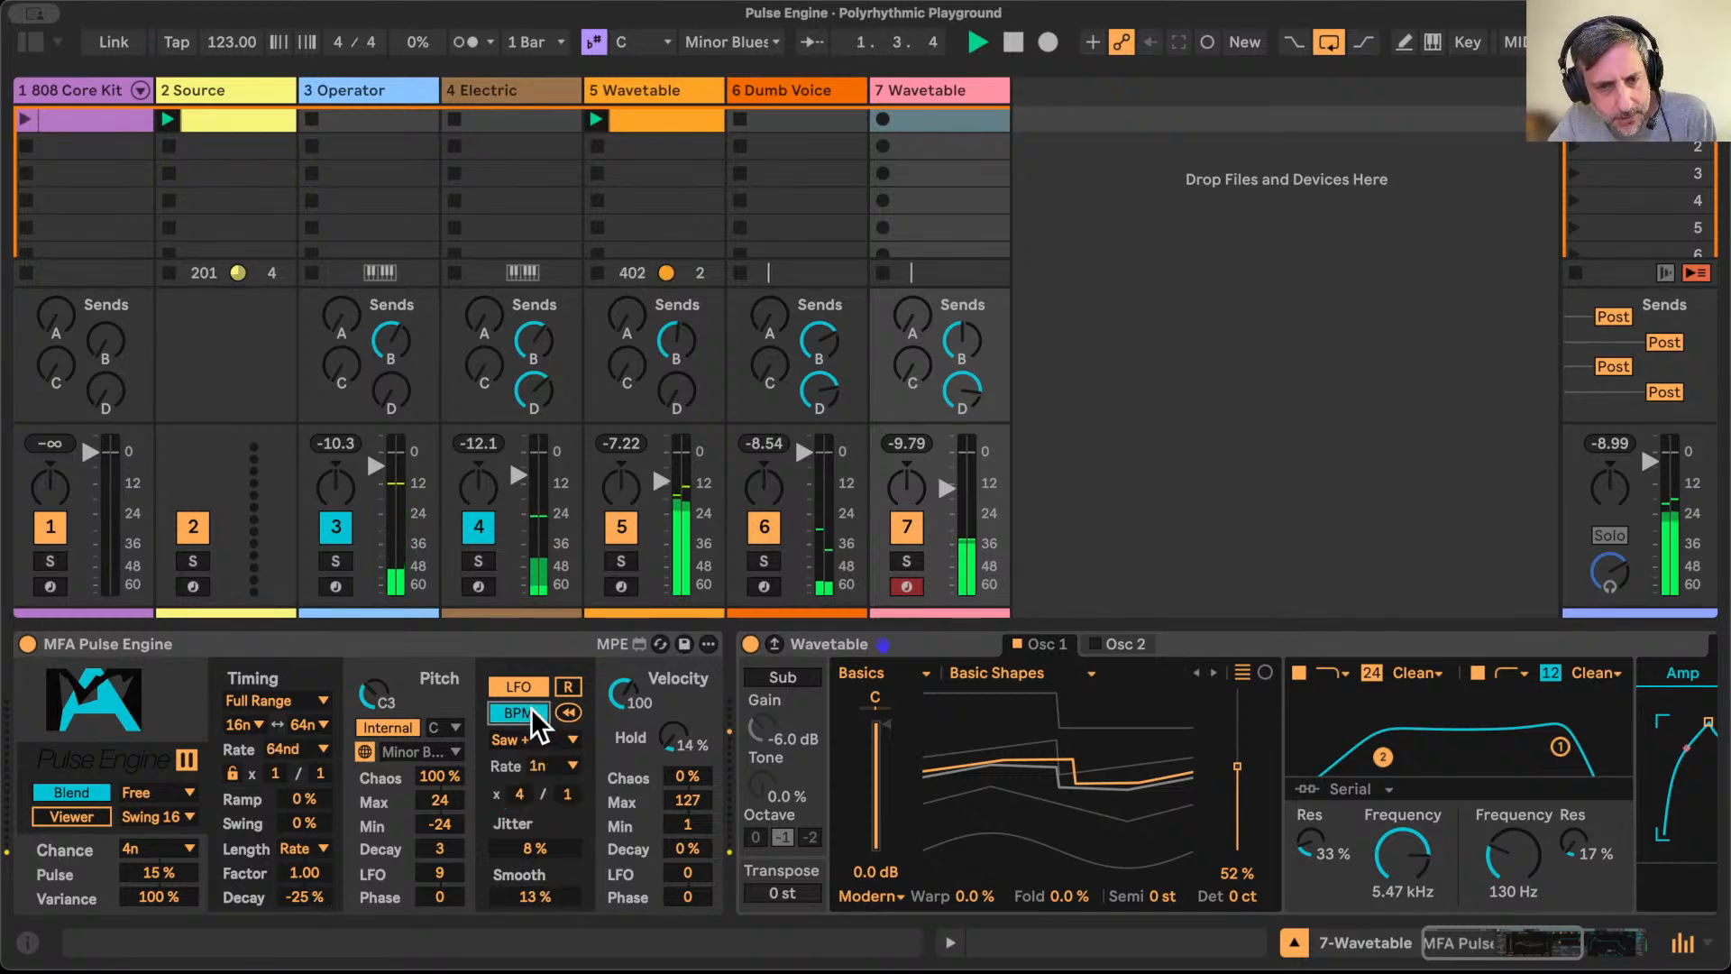
# Step: Set the LFO rate multiplier of track 7's Pulse Engine to 8 and its hold to 0%
pyautogui.click(527, 790)
pyautogui.write('7')
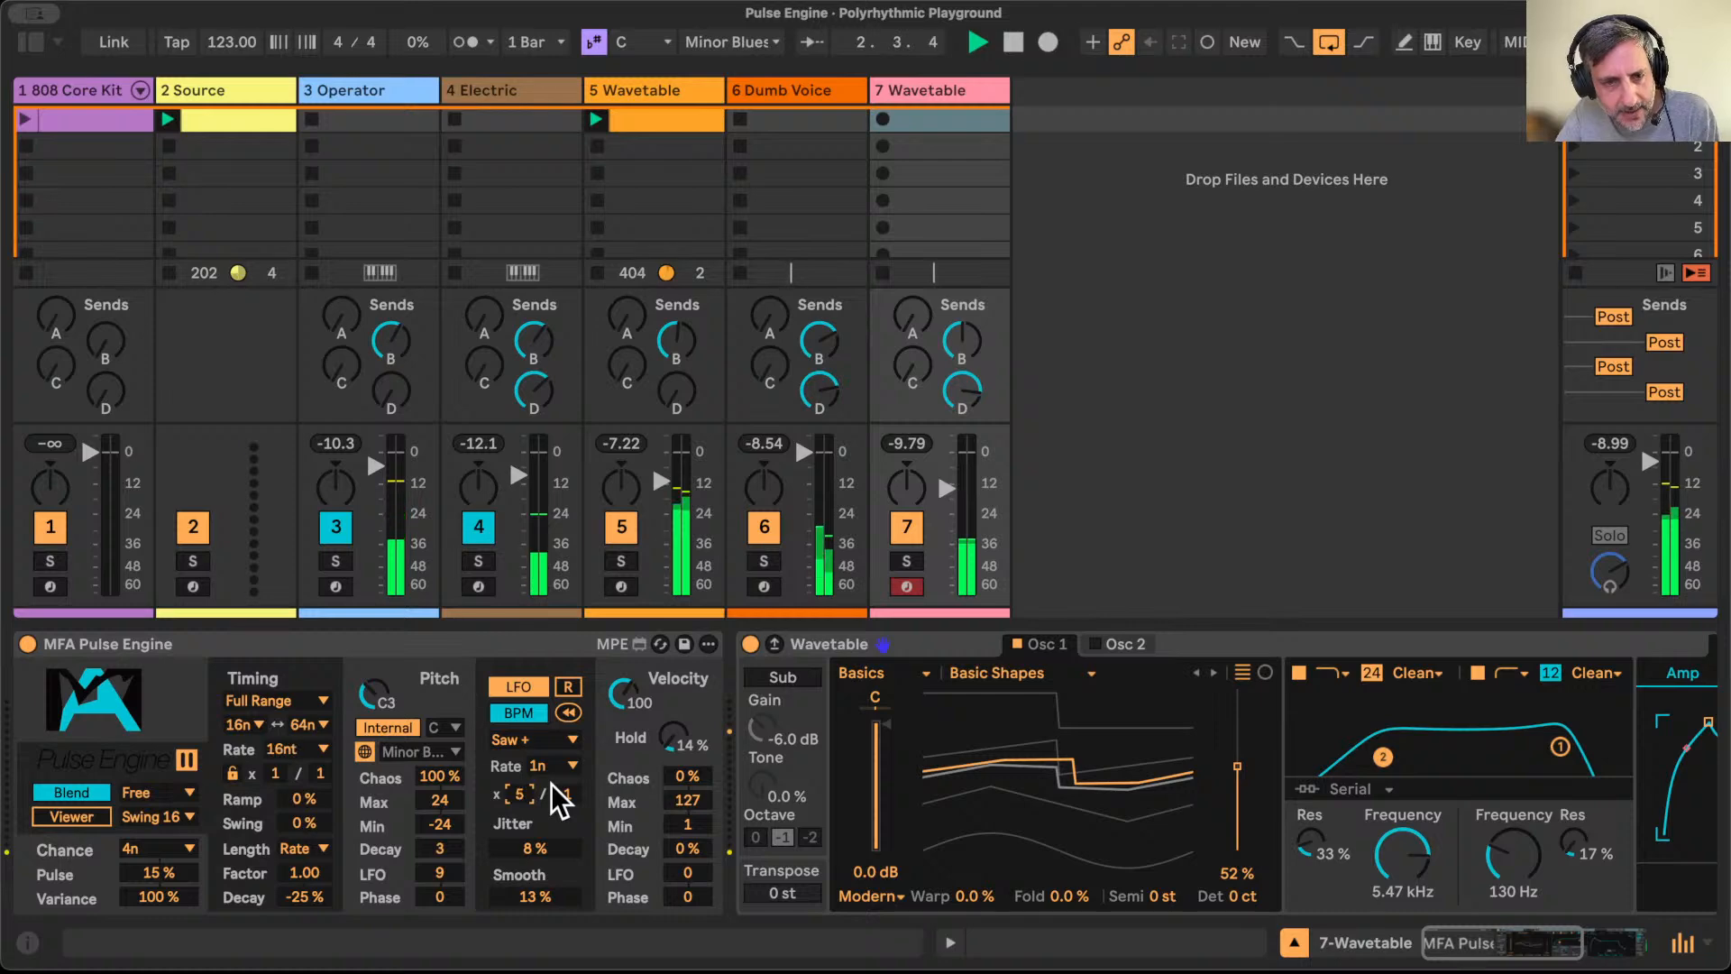
pyautogui.write('8')
pyautogui.click(674, 734)
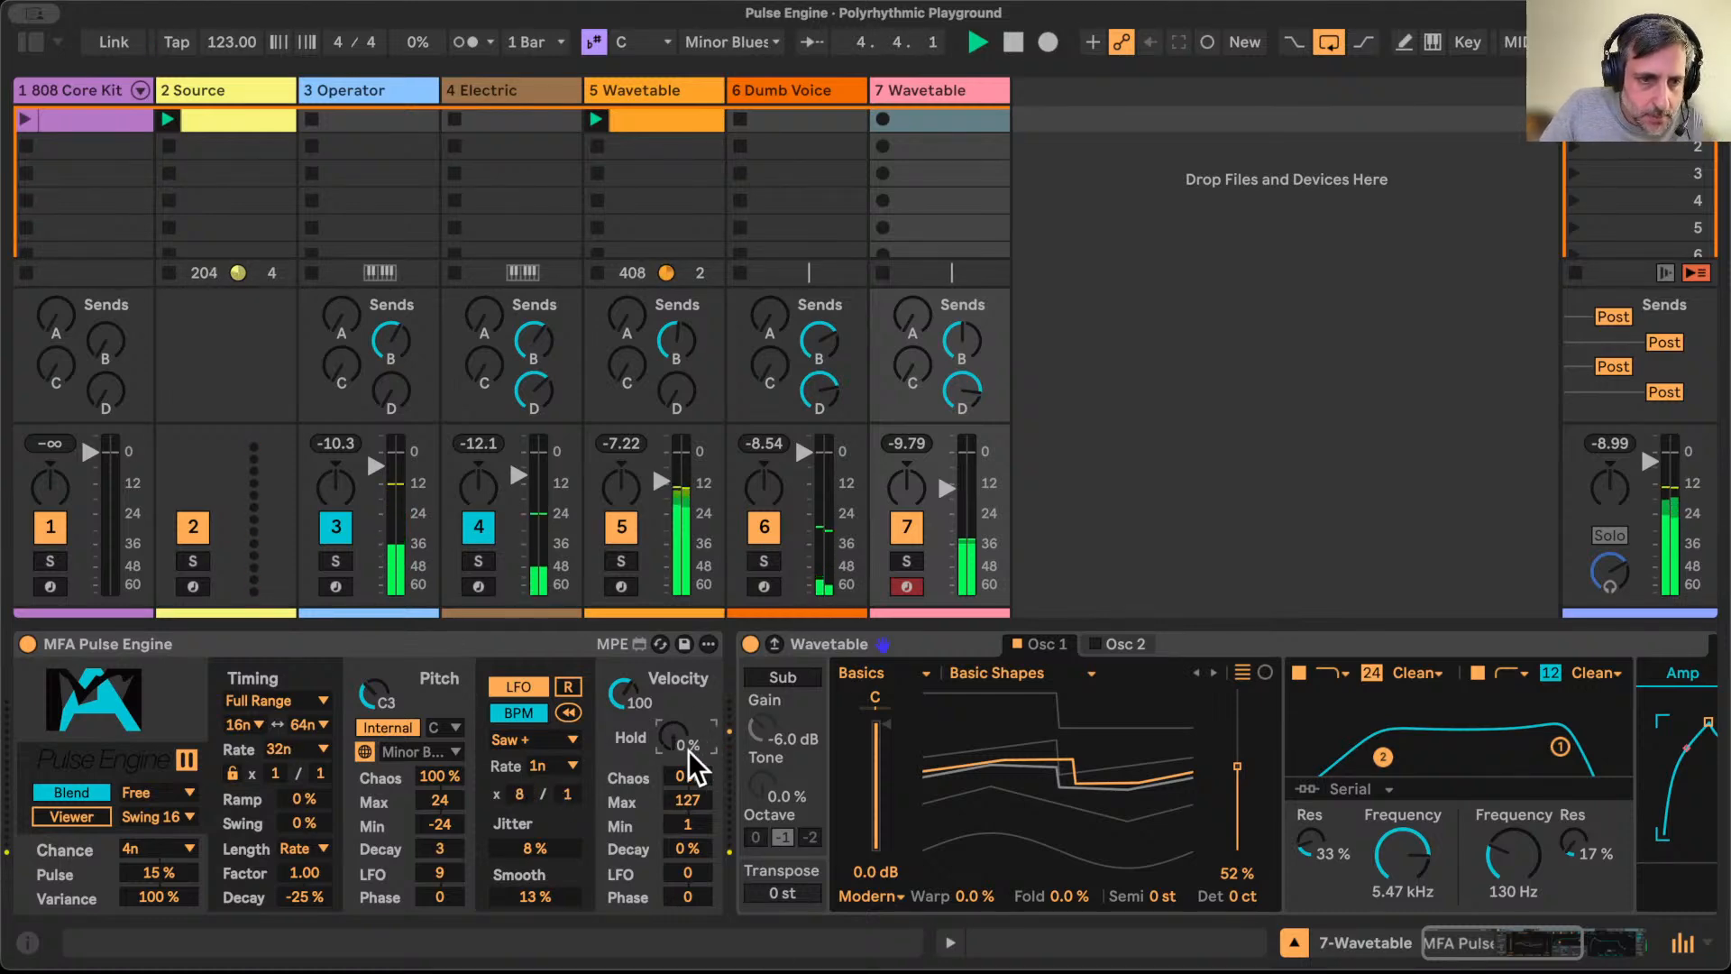
# Step: Bypass track 7's Wavetable and re-enable it to compare the mix without and with the part
pyautogui.click(92, 703)
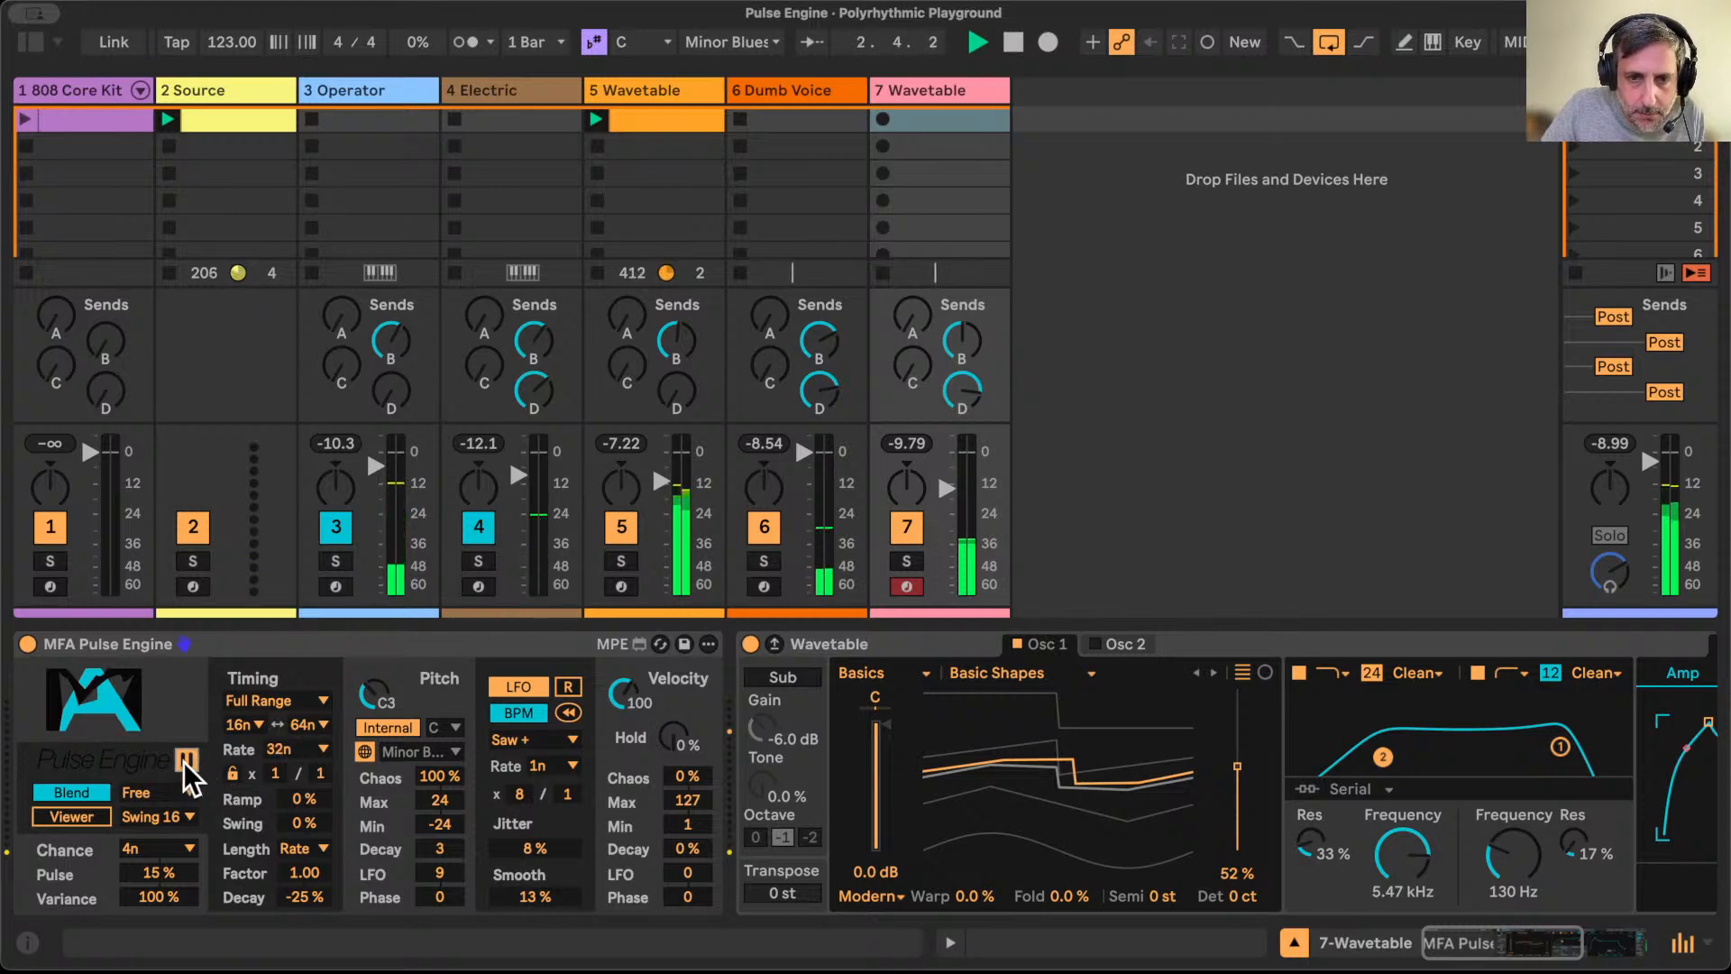
pyautogui.hscroll(10, 804, 690)
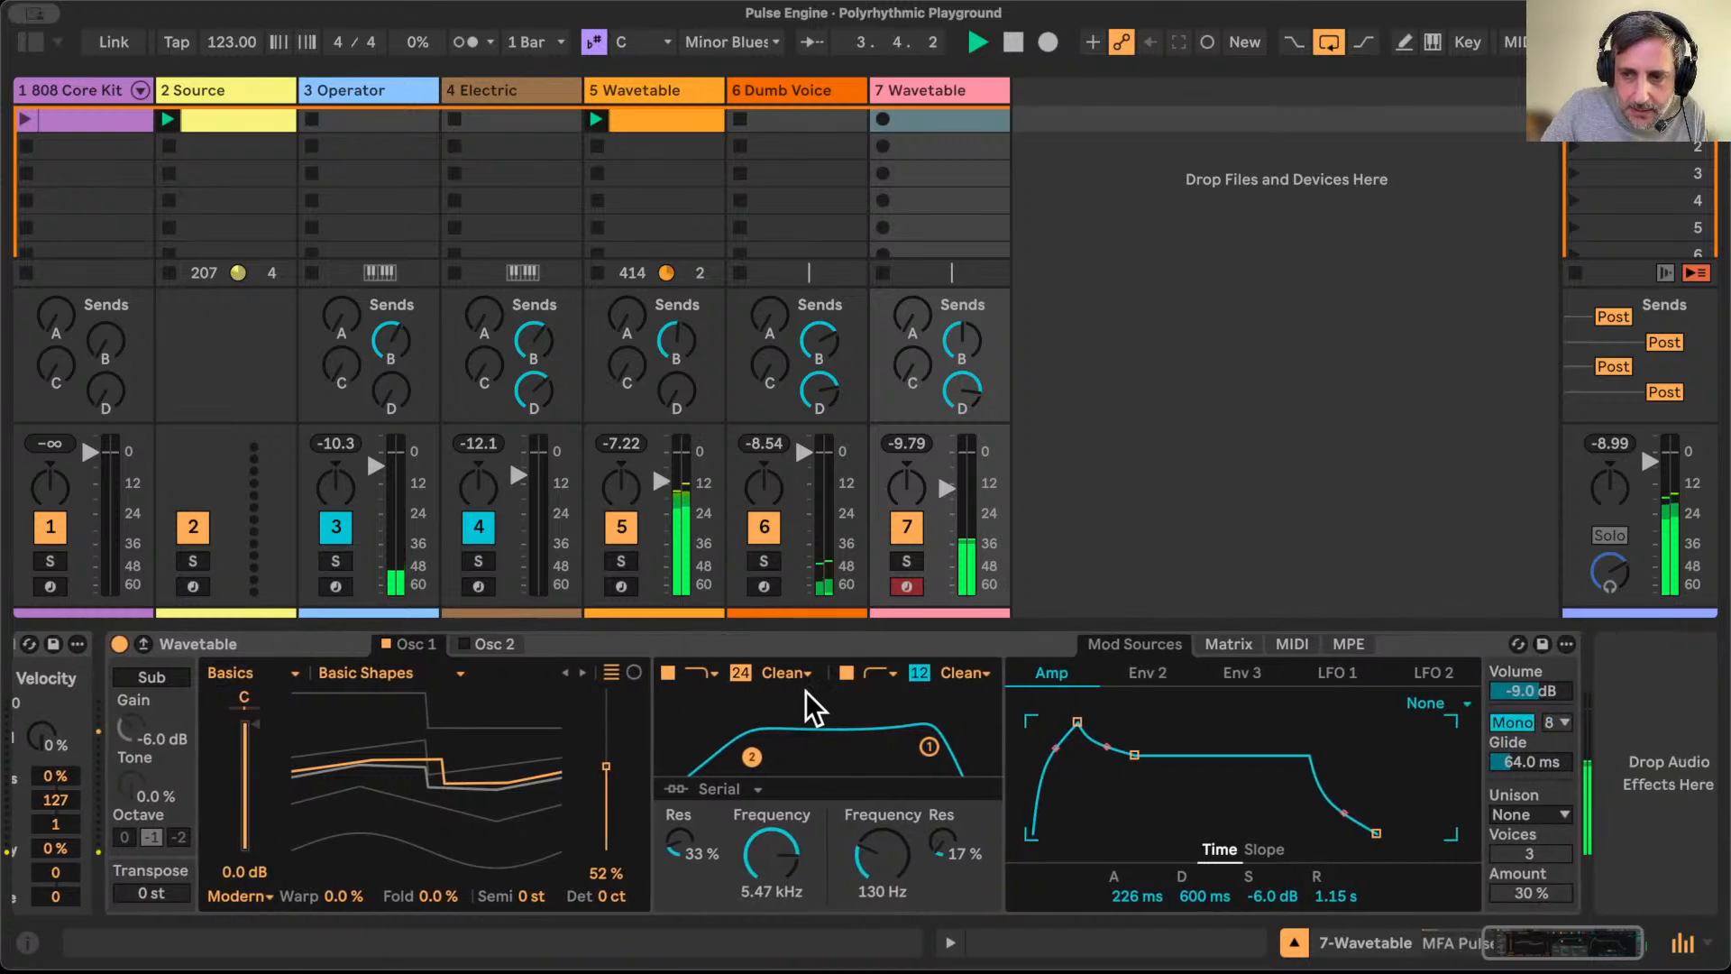
pyautogui.hscroll(-10, 694, 705)
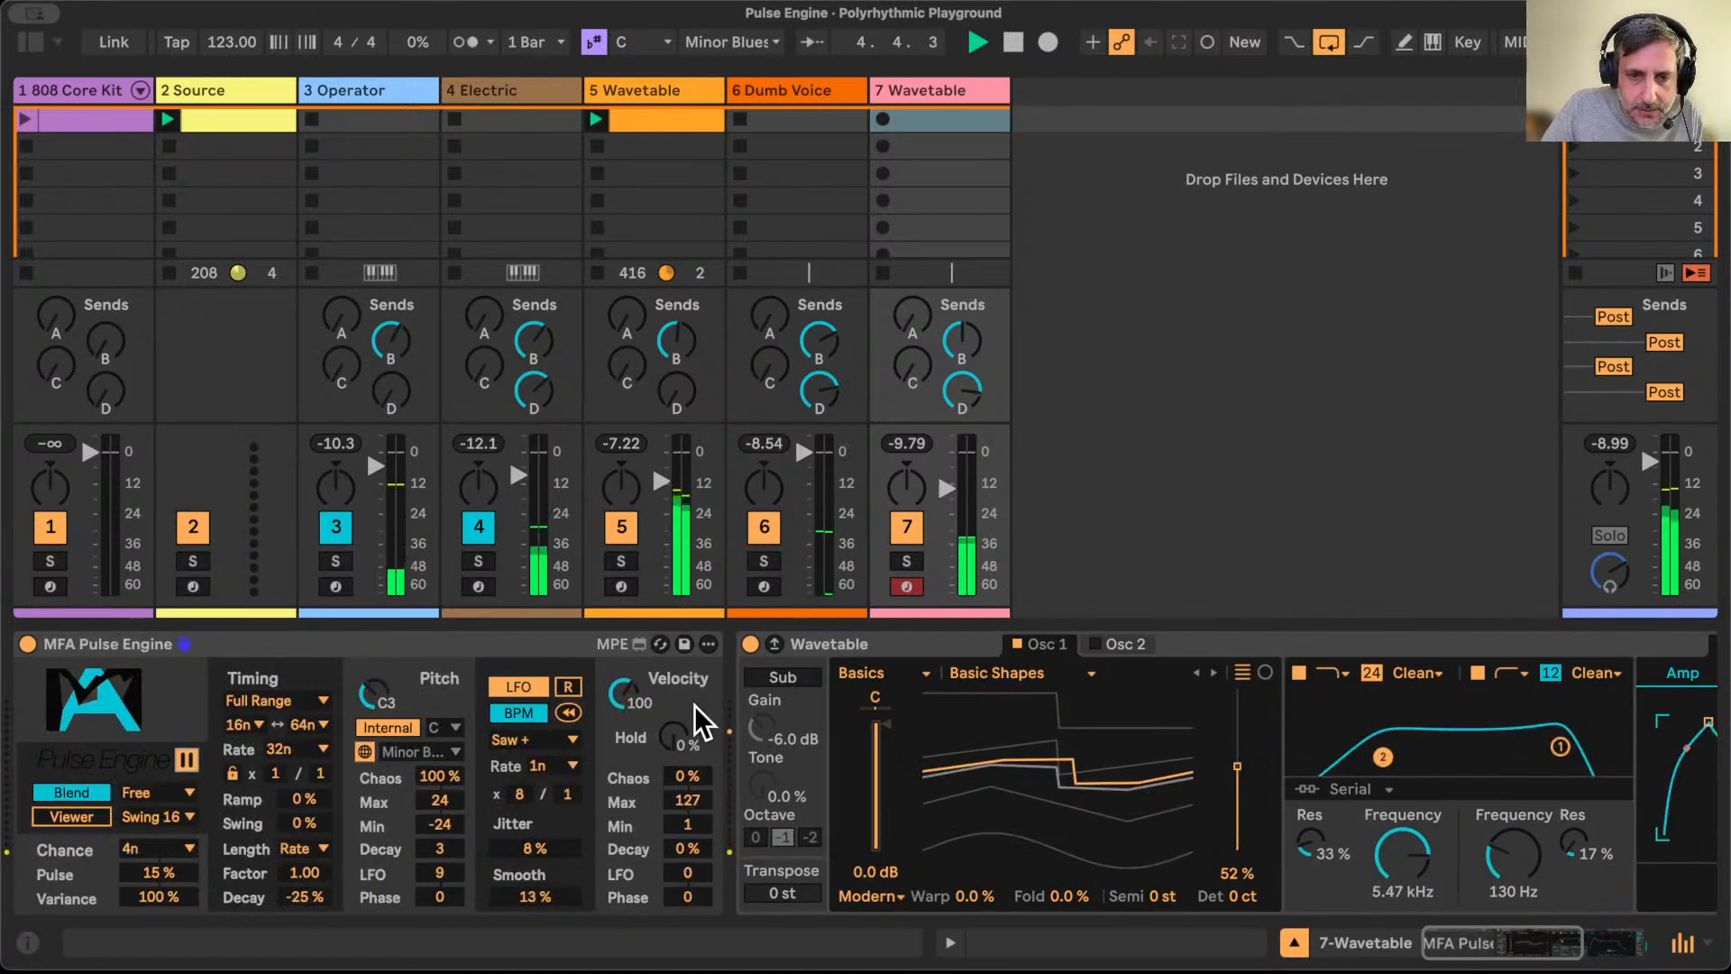
pyautogui.click(750, 643)
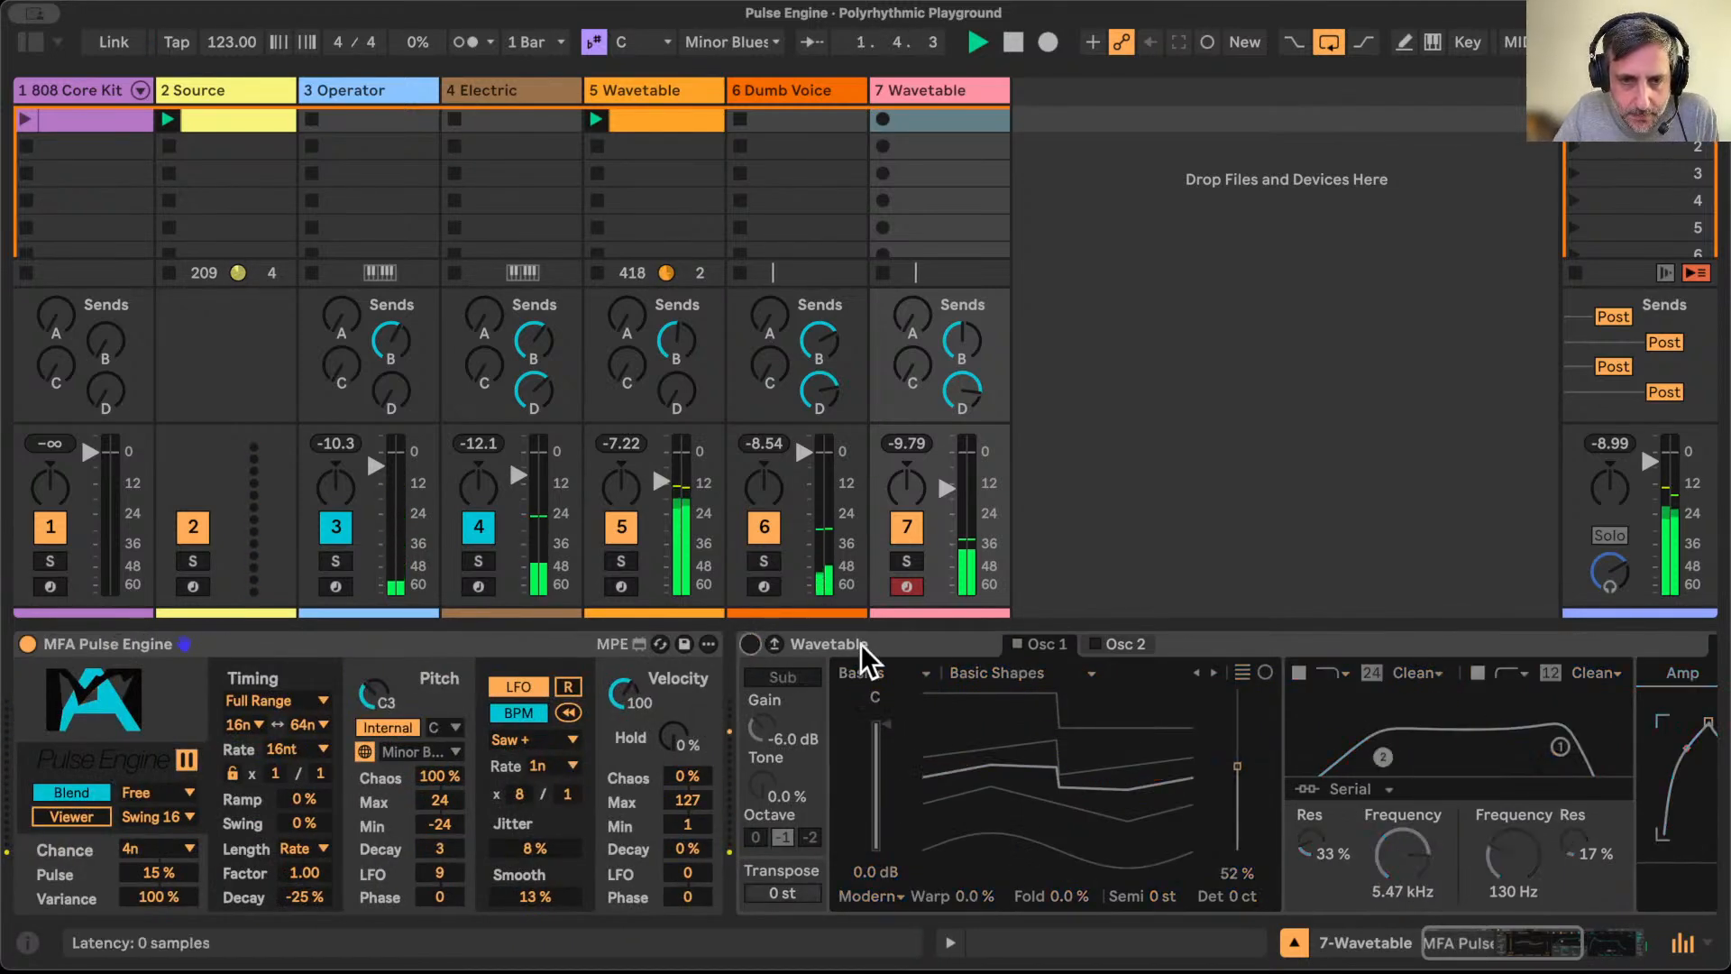
pyautogui.click(827, 641)
pyautogui.hscroll(-10, 800, 646)
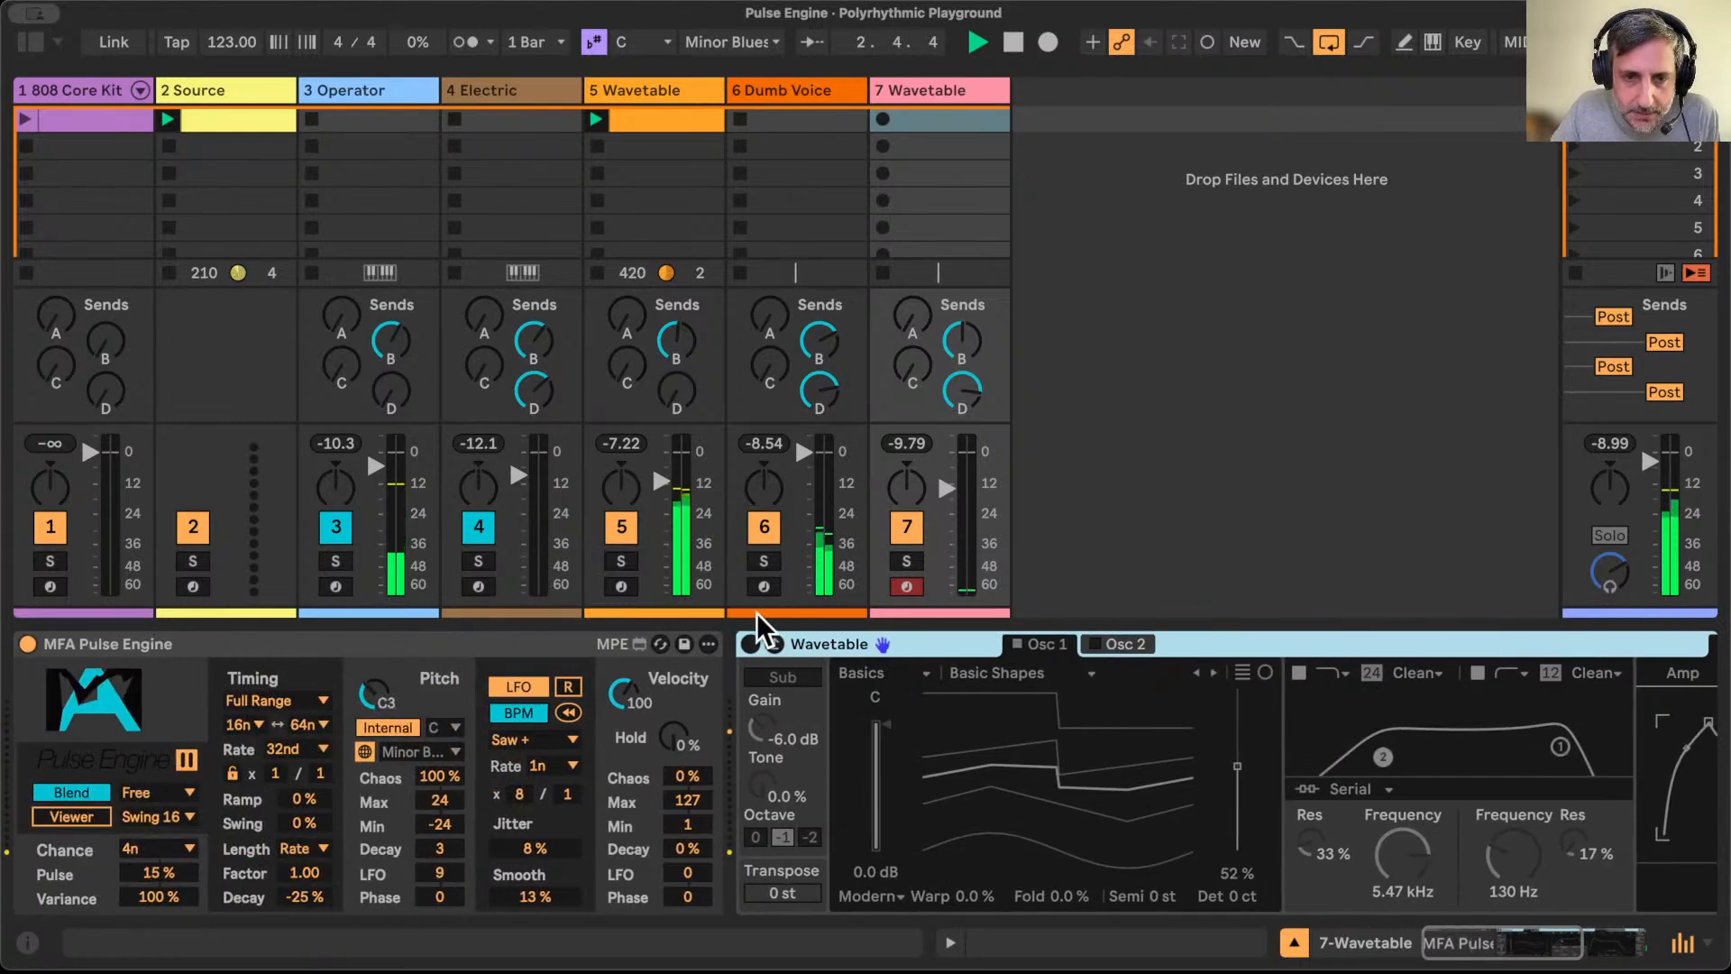
pyautogui.click(750, 643)
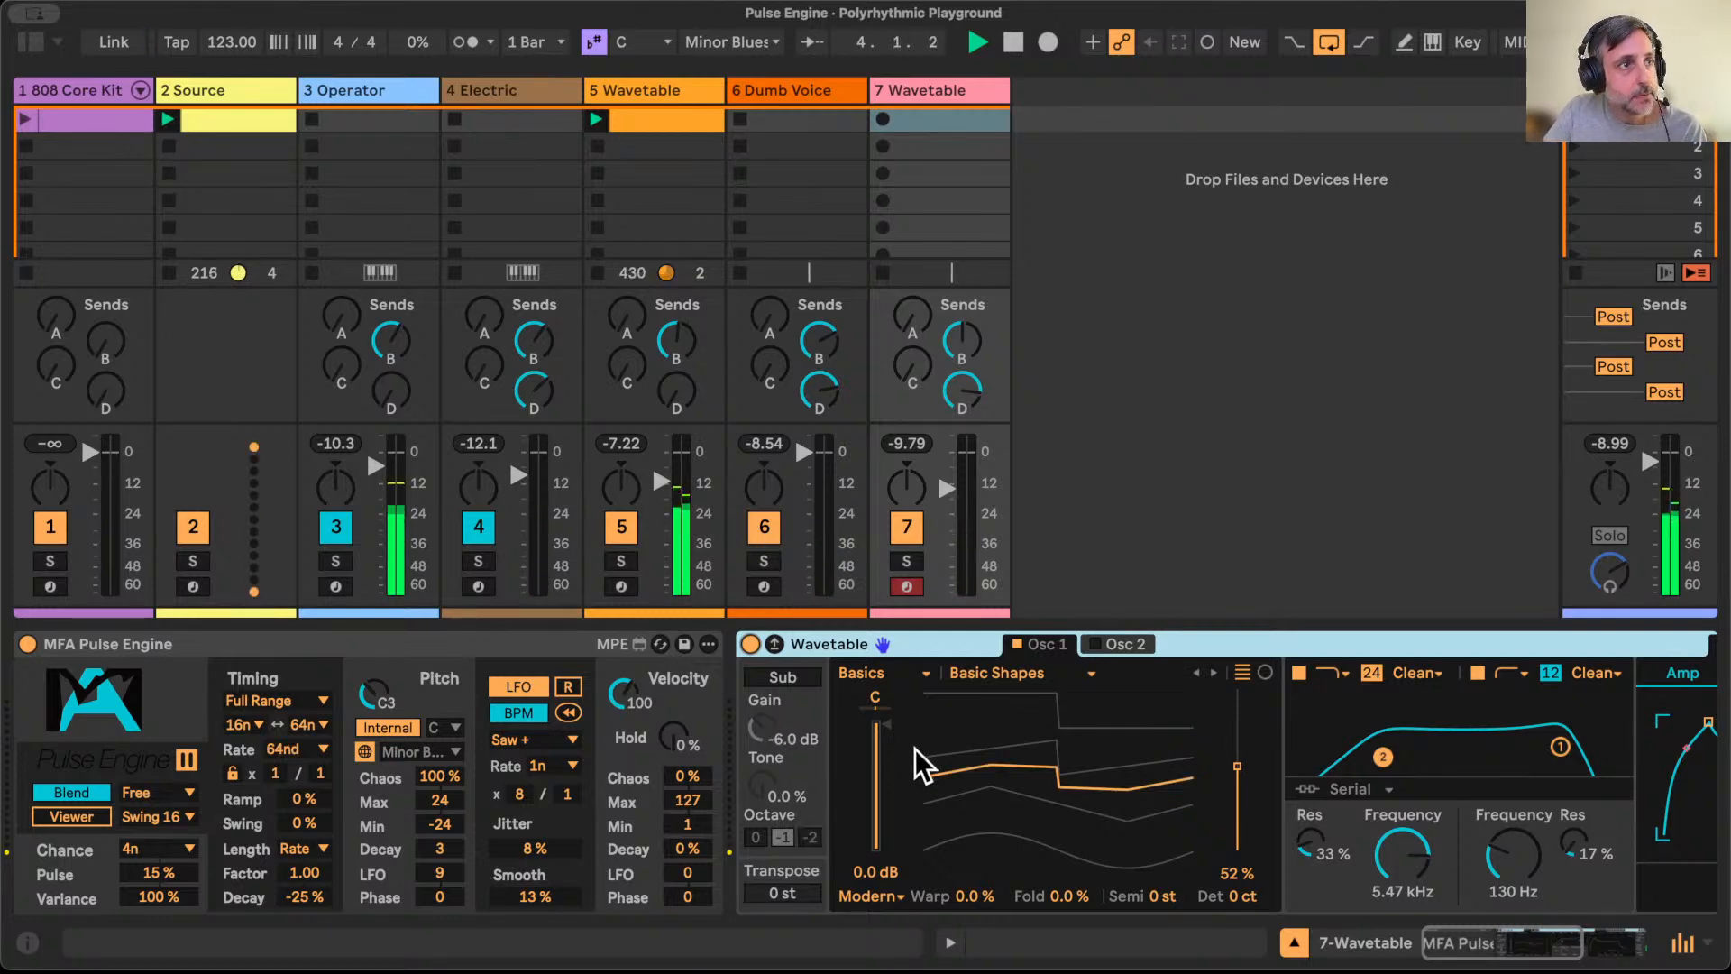
pyautogui.hscroll(5, 914, 748)
pyautogui.hscroll(12, 914, 748)
pyautogui.hscroll(-17, 914, 748)
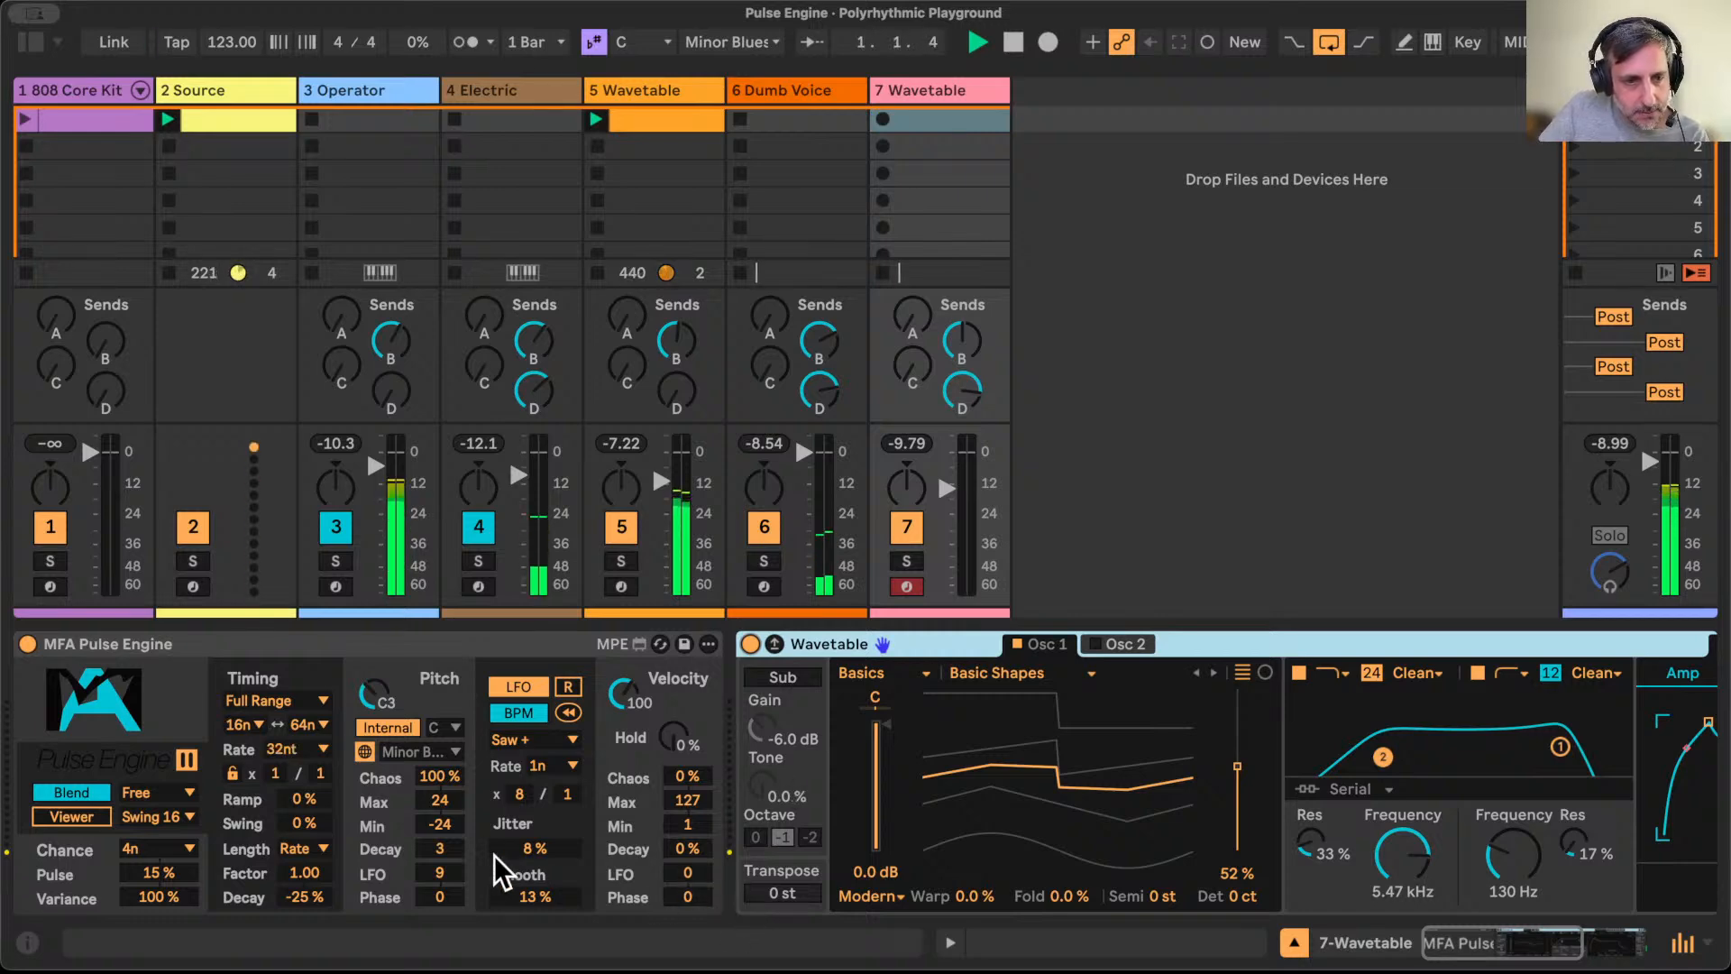
# Step: Try different timing ramp amounts in track 7's Pulse Engine and settle on -29%
pyautogui.click(308, 853)
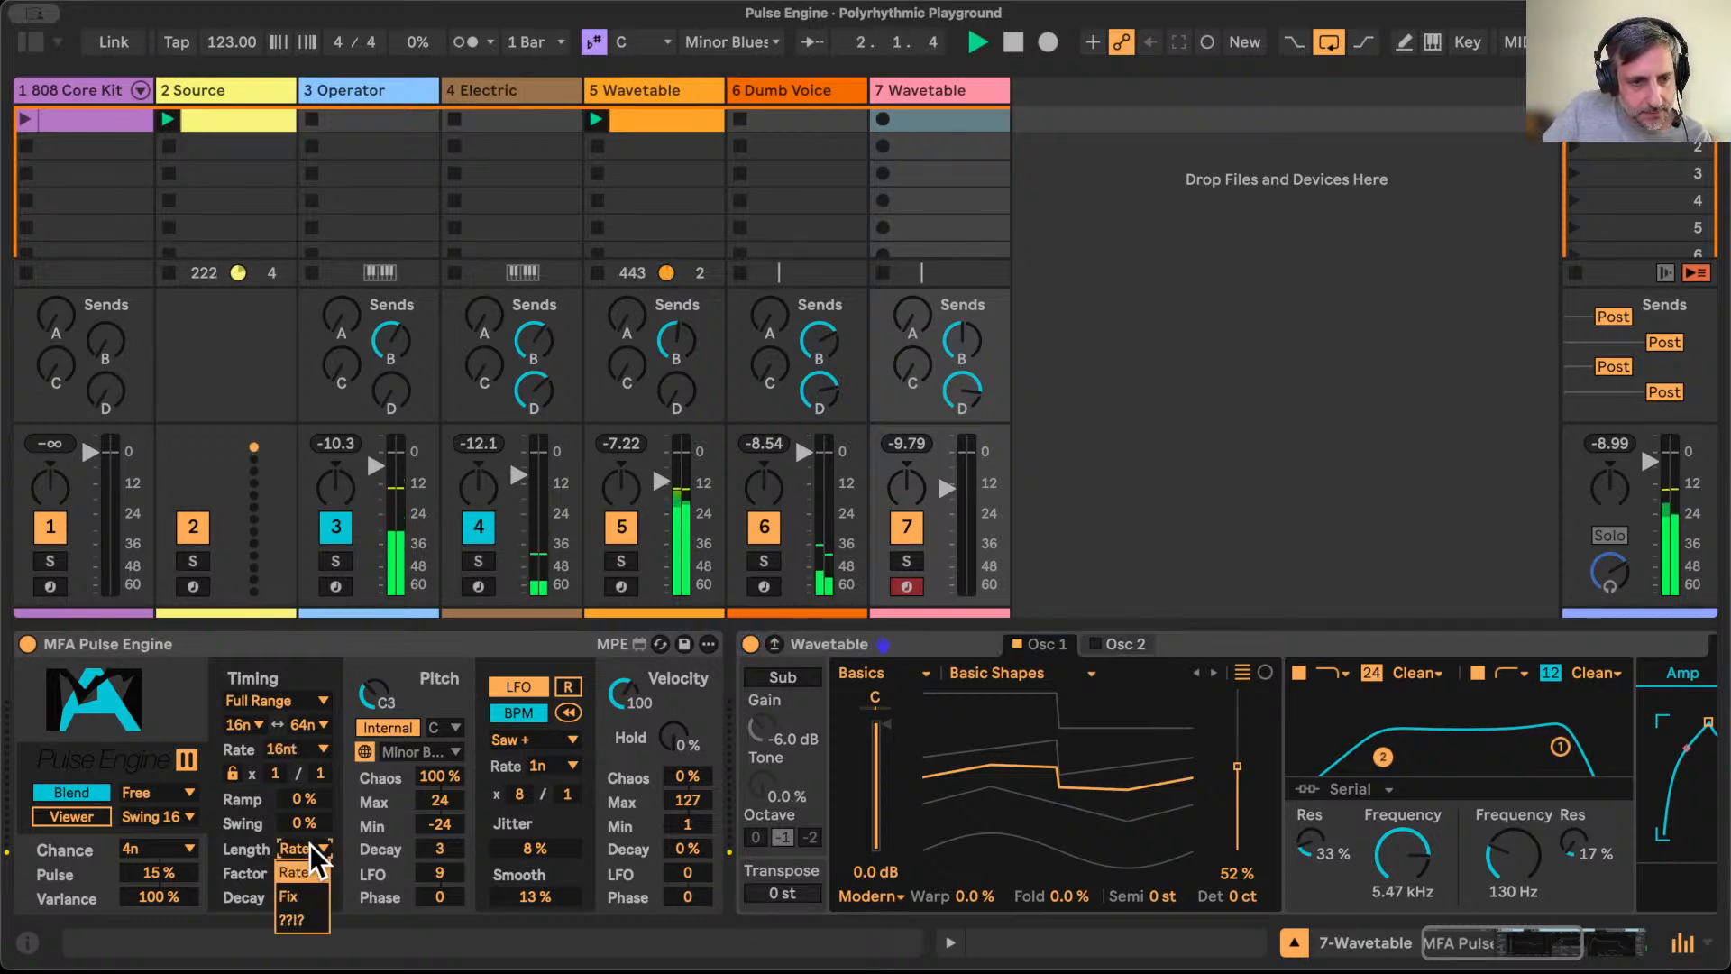
pyautogui.click(310, 845)
pyautogui.moveTo(306, 801); pyautogui.dragTo(306, 804)
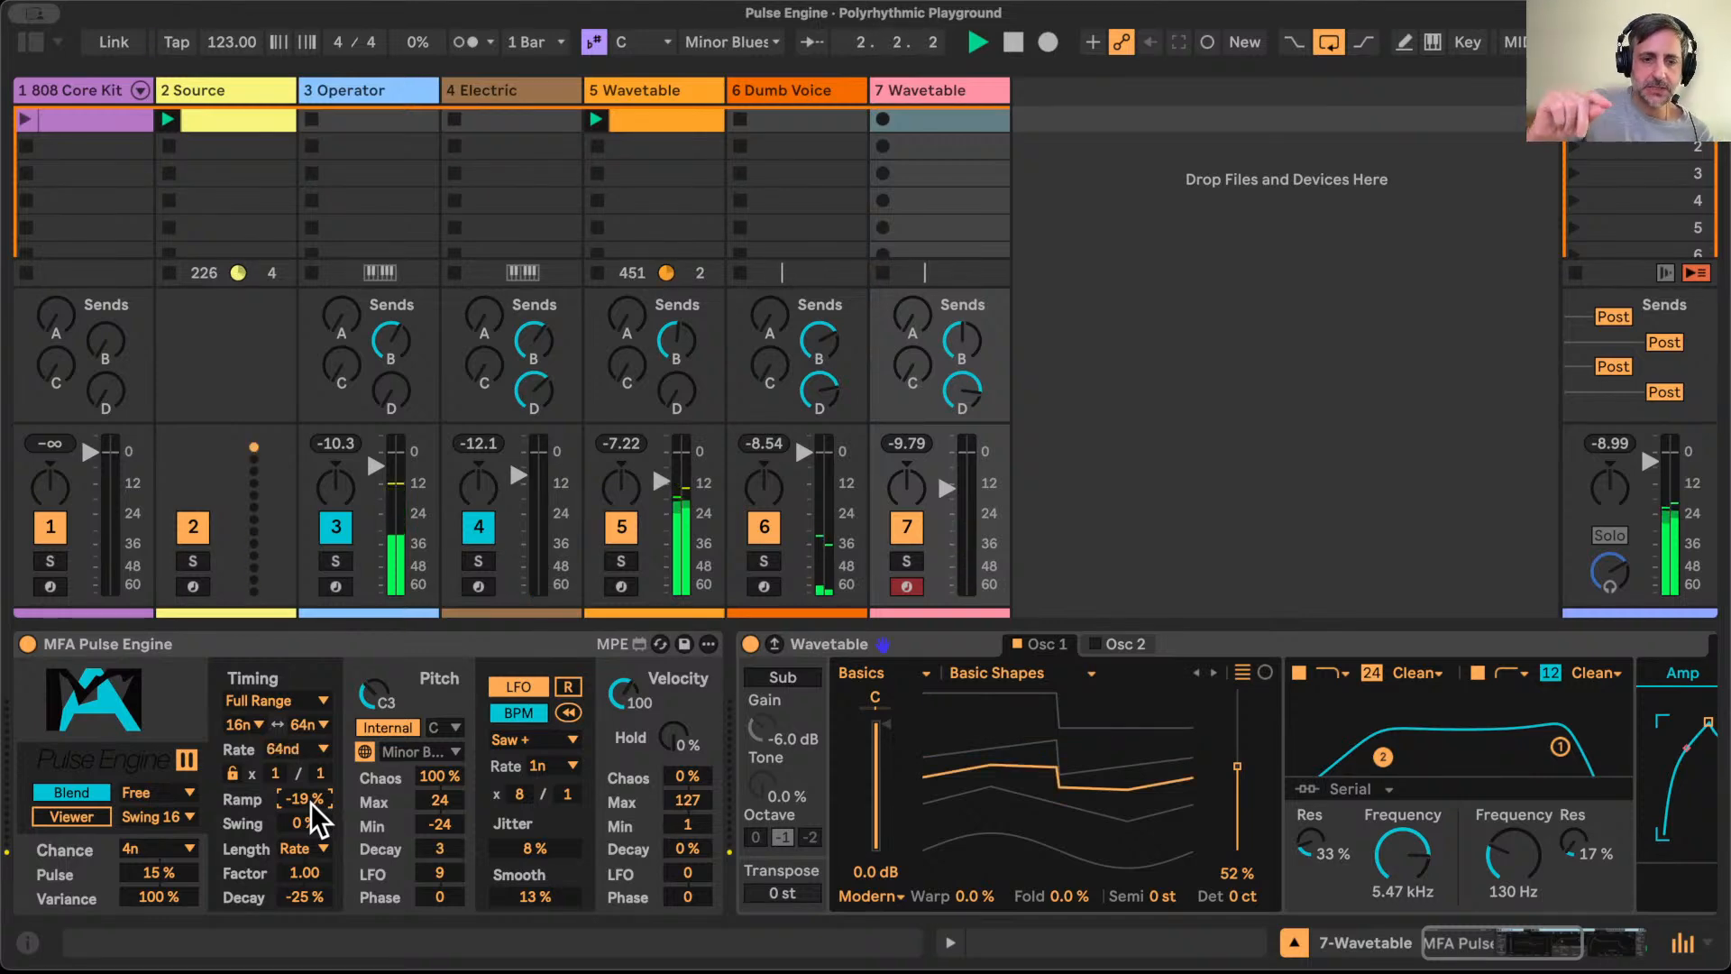
pyautogui.moveTo(310, 802); pyautogui.dragTo(310, 773)
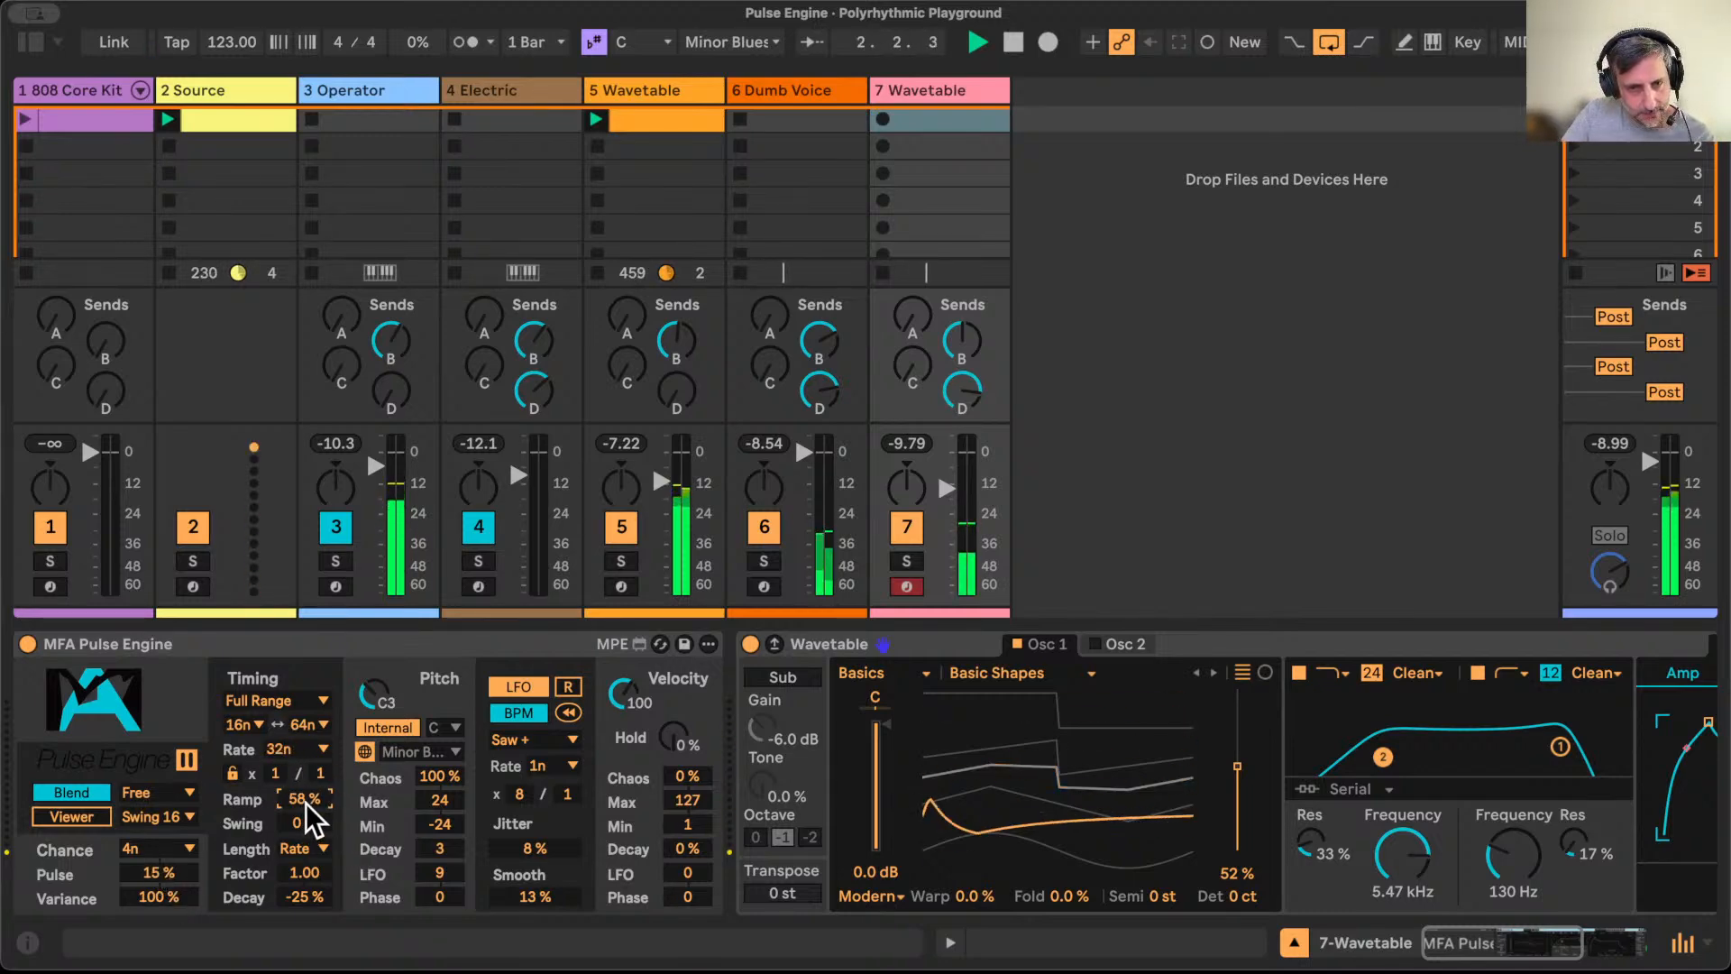
pyautogui.moveTo(305, 798); pyautogui.dragTo(305, 761)
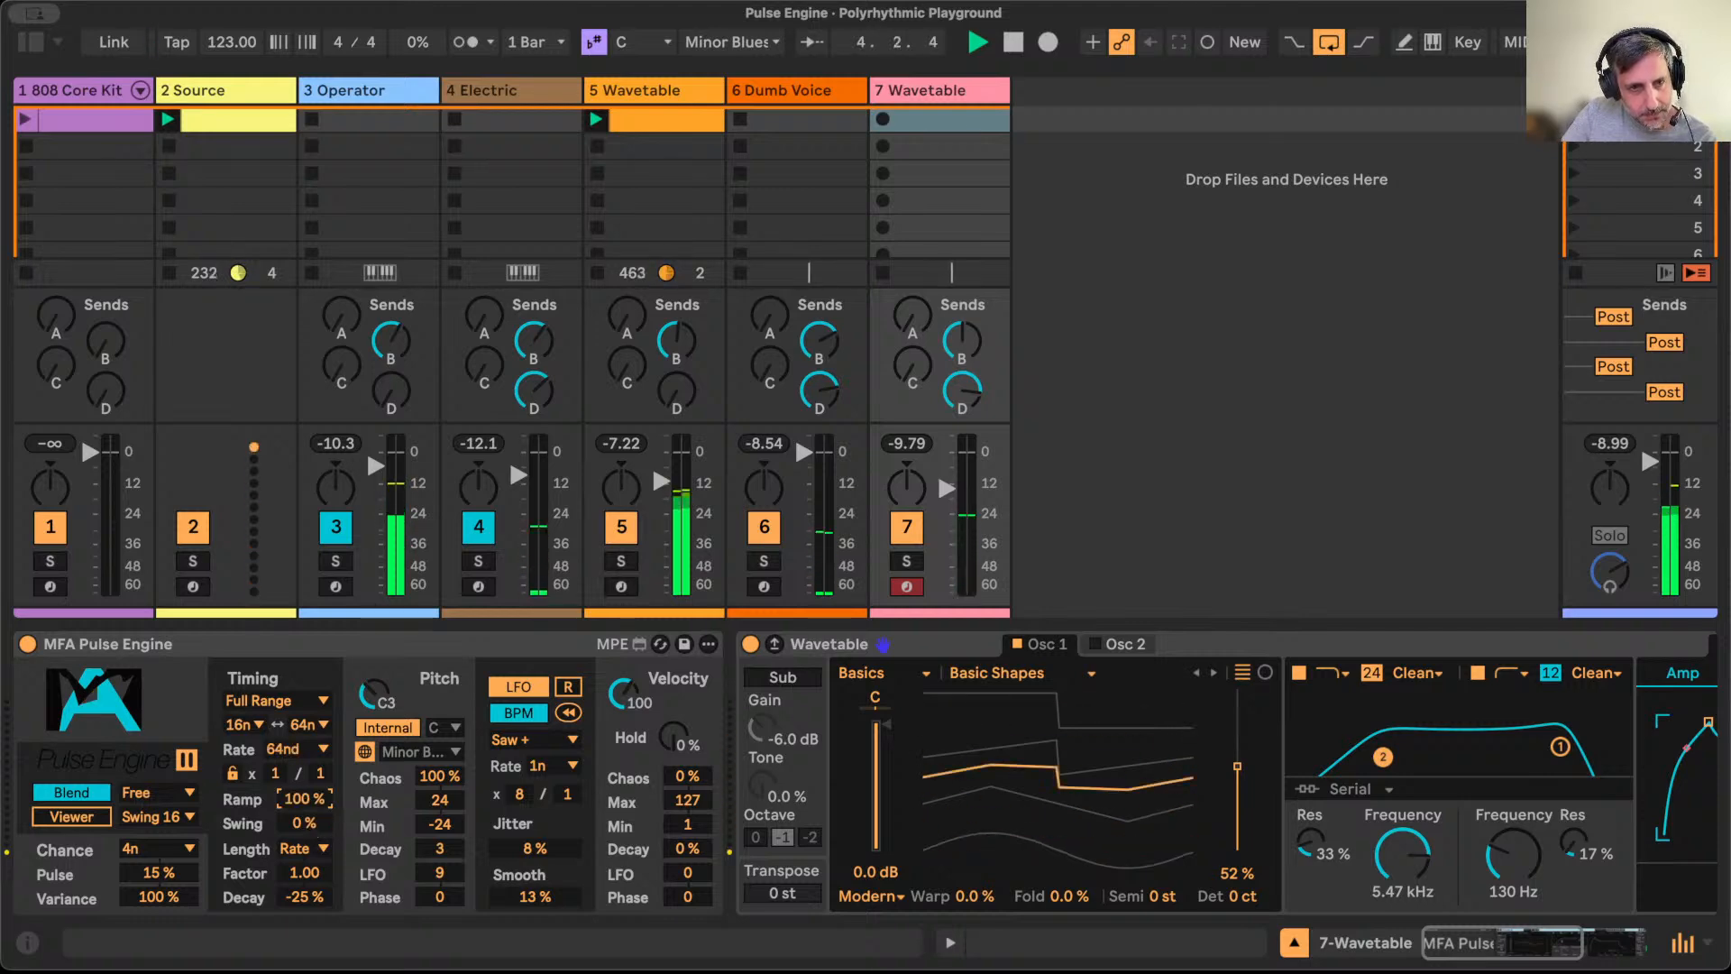
pyautogui.moveTo(306, 800); pyautogui.dragTo(307, 888)
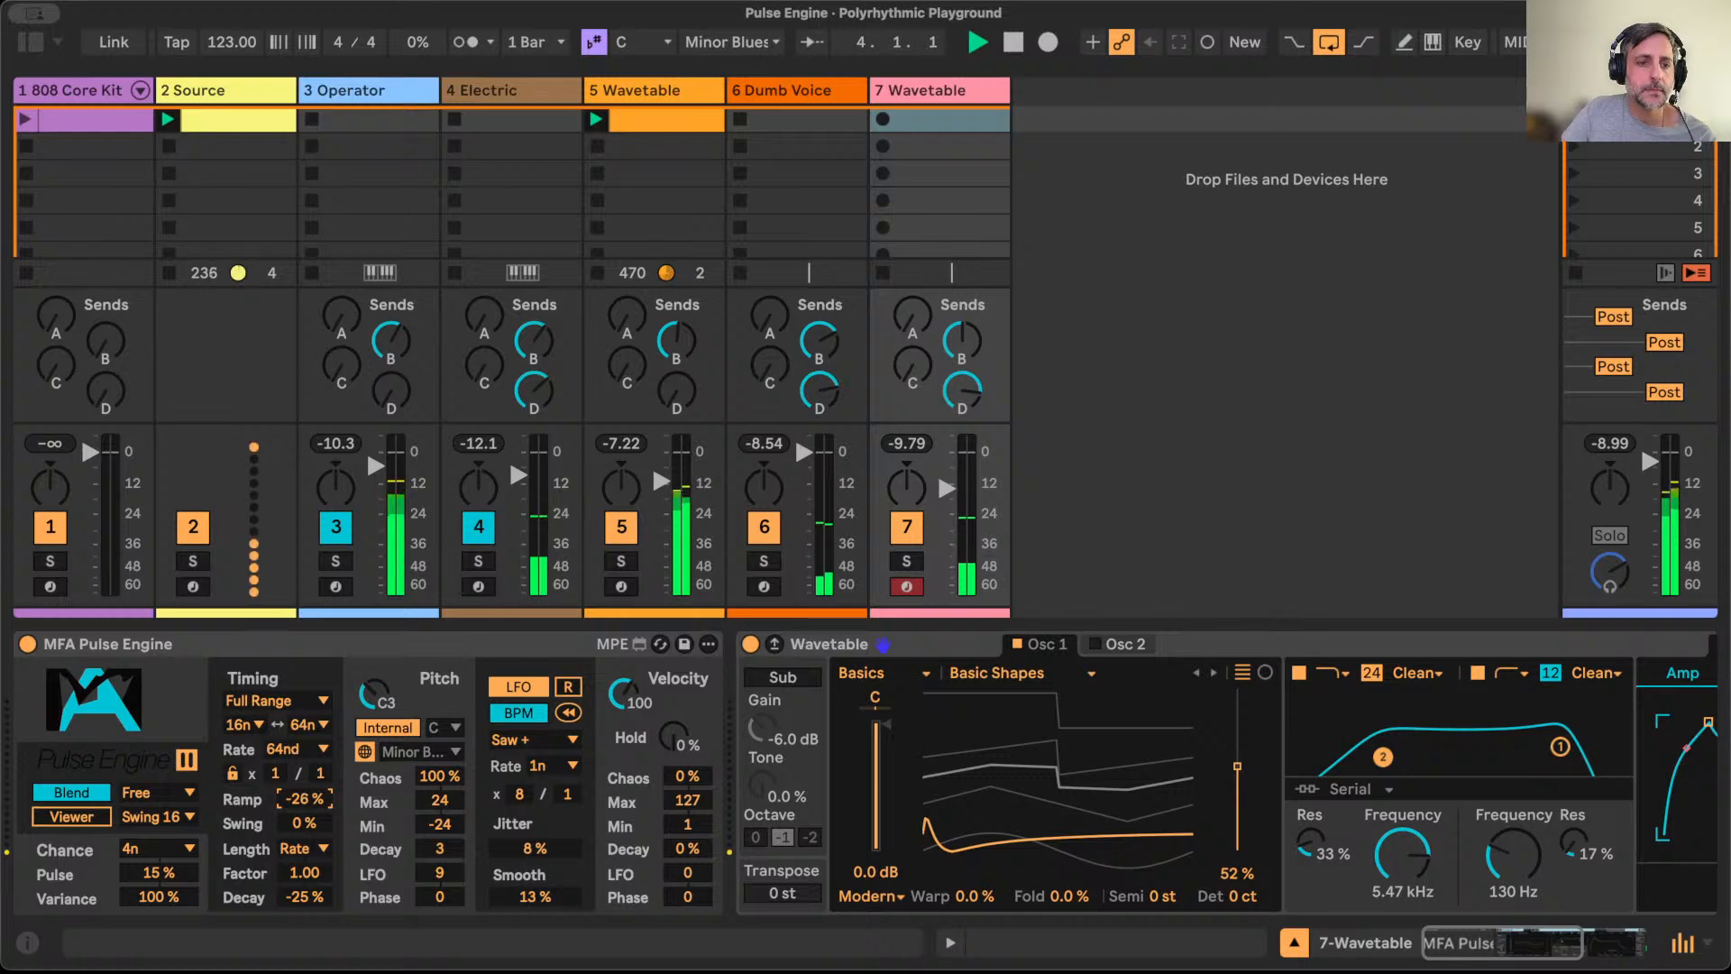
# Step: Launch the 808 Core Kit clip and set the Operator track's Pulse Engine to Free mode
pyautogui.click(27, 119)
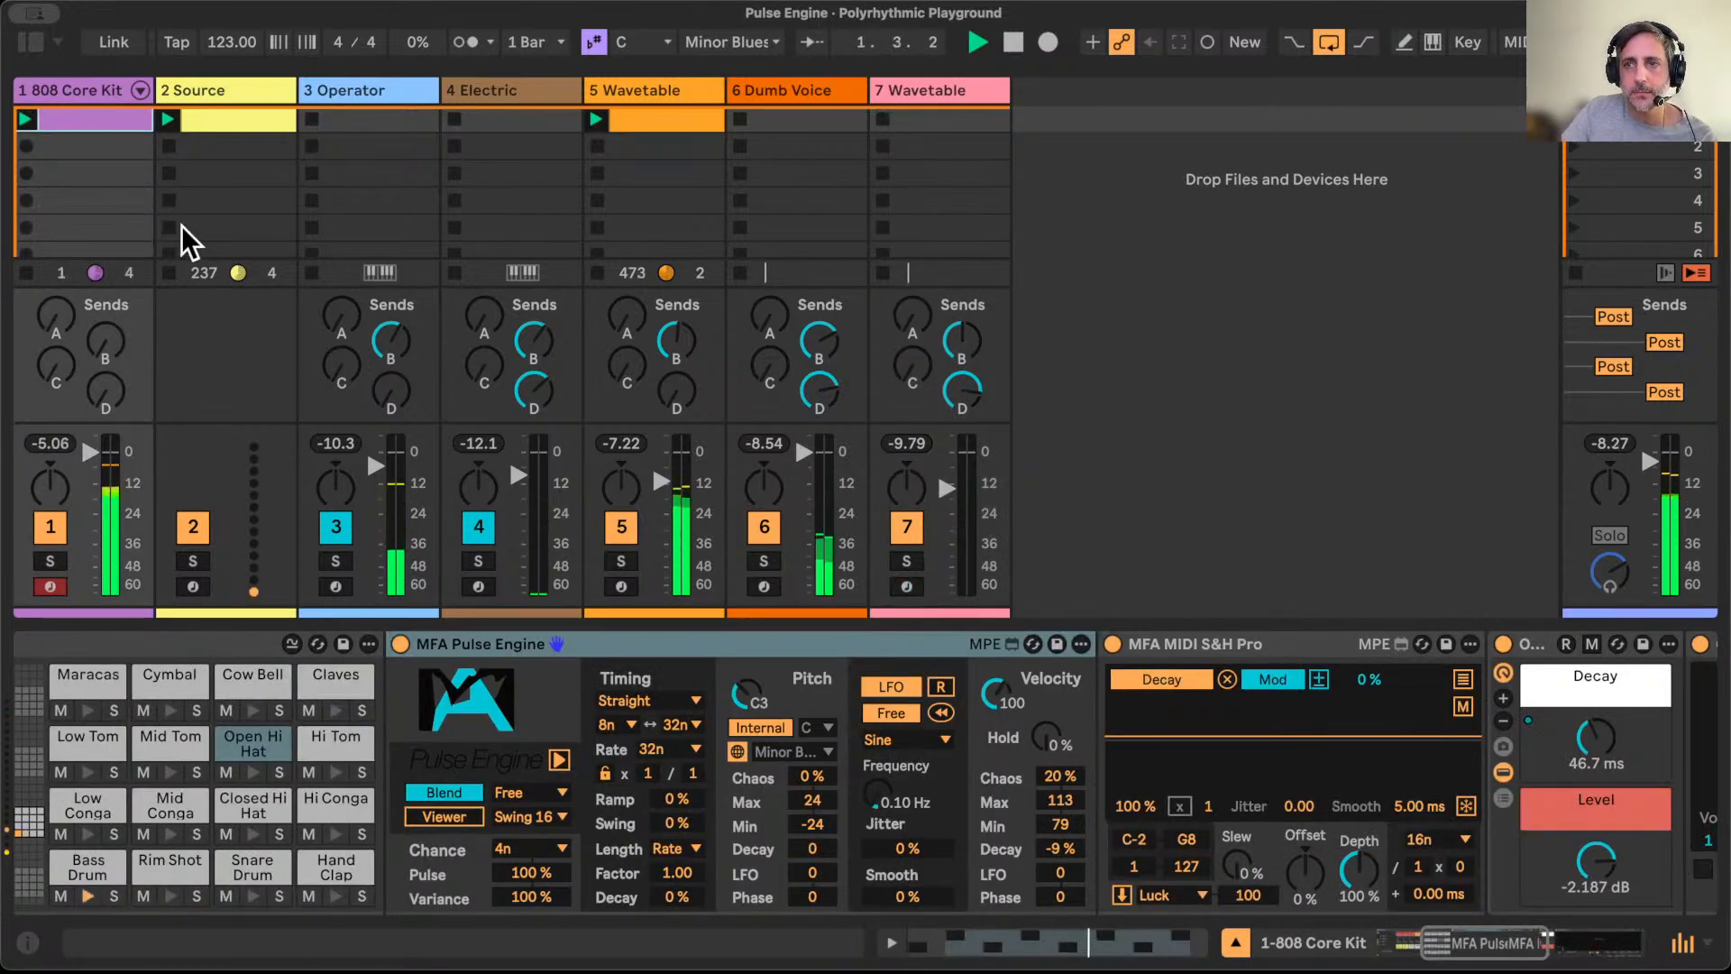
pyautogui.click(956, 87)
pyautogui.click(361, 89)
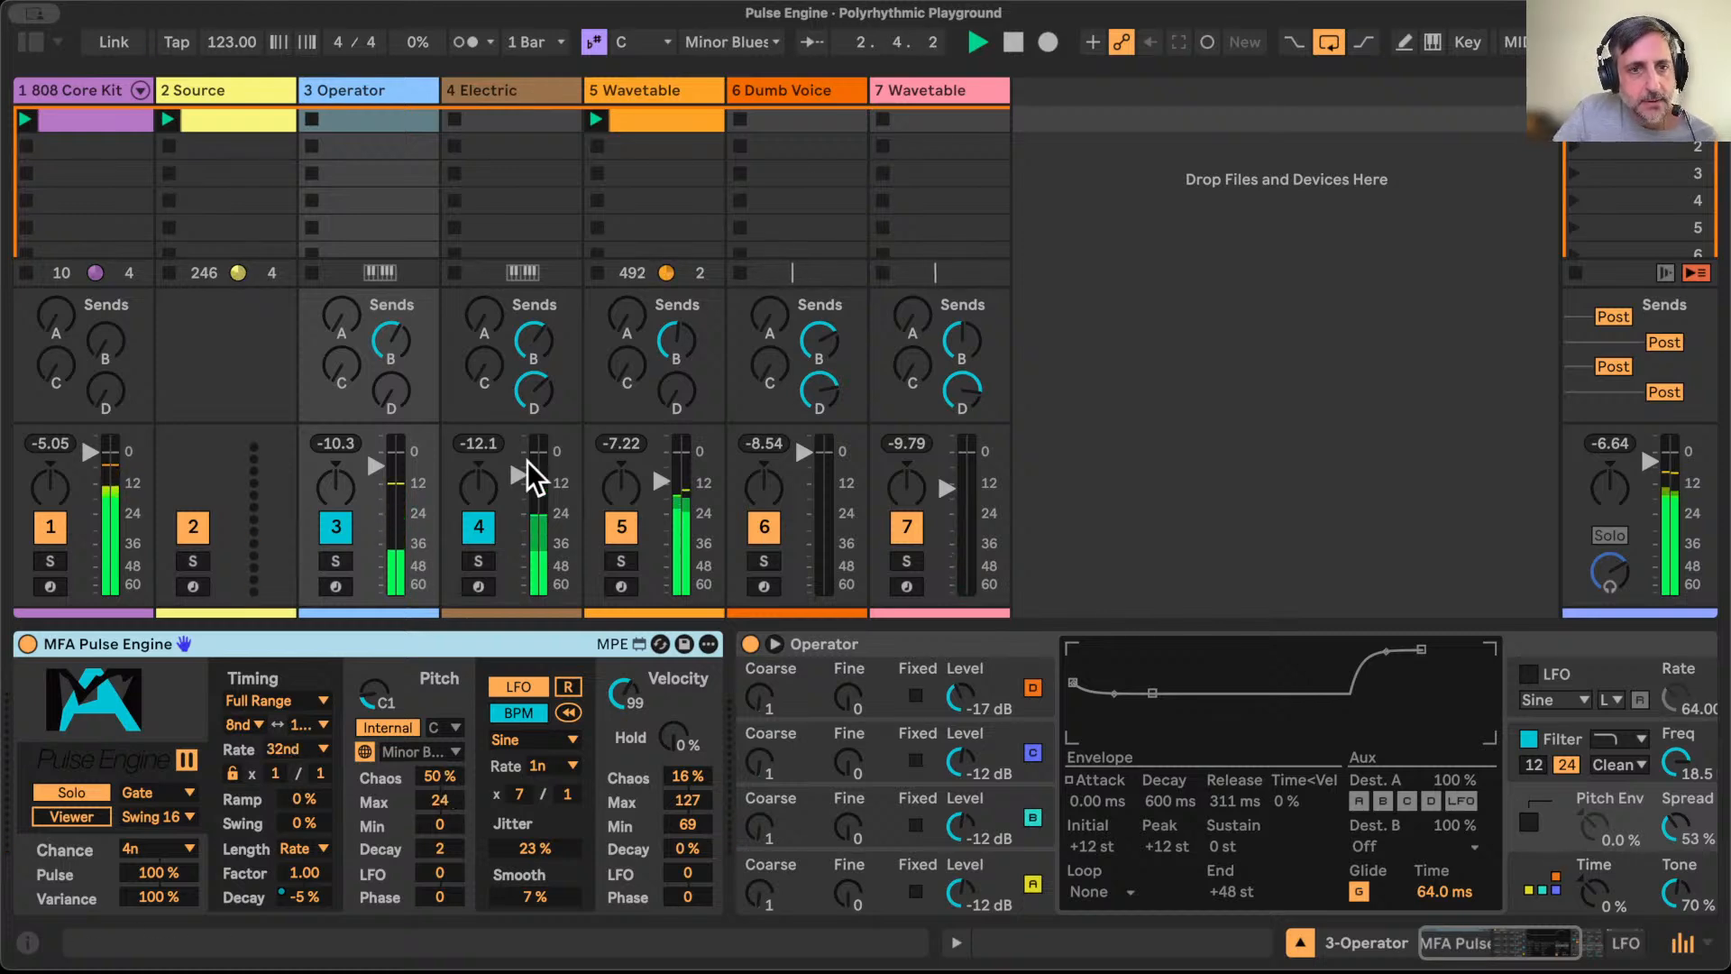
pyautogui.click(169, 792)
pyautogui.click(170, 815)
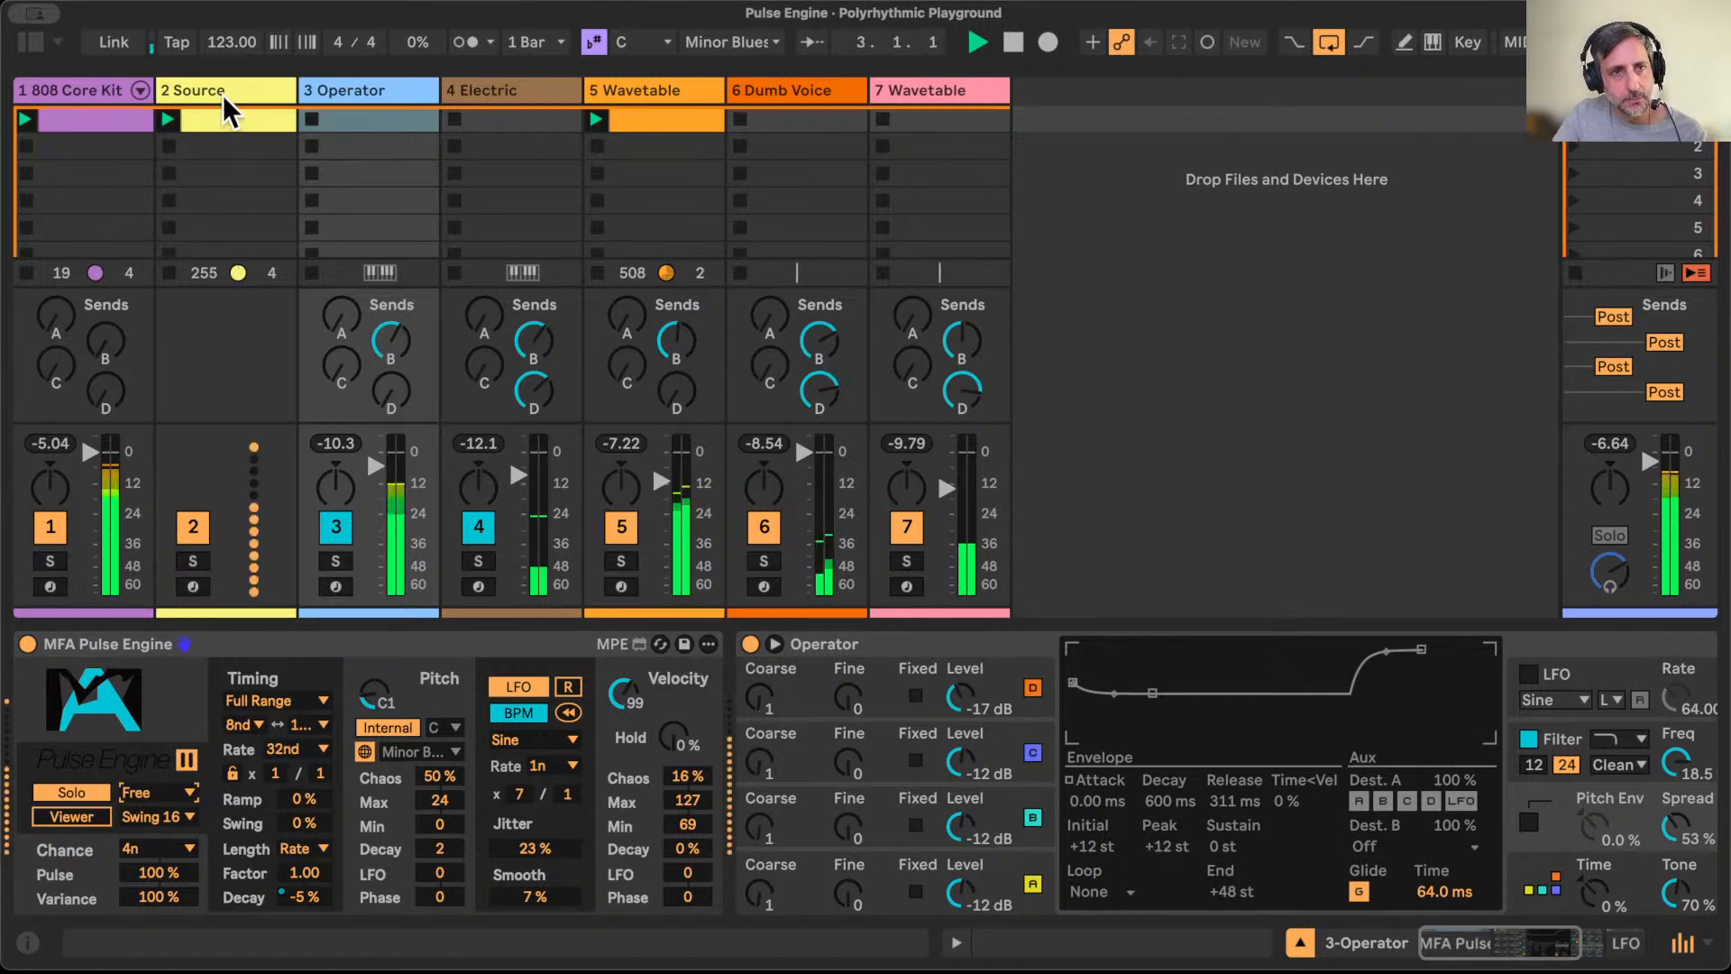
# Step: Switch track 7's Wavetable off and on again to hear its contribution over the drums
pyautogui.click(944, 90)
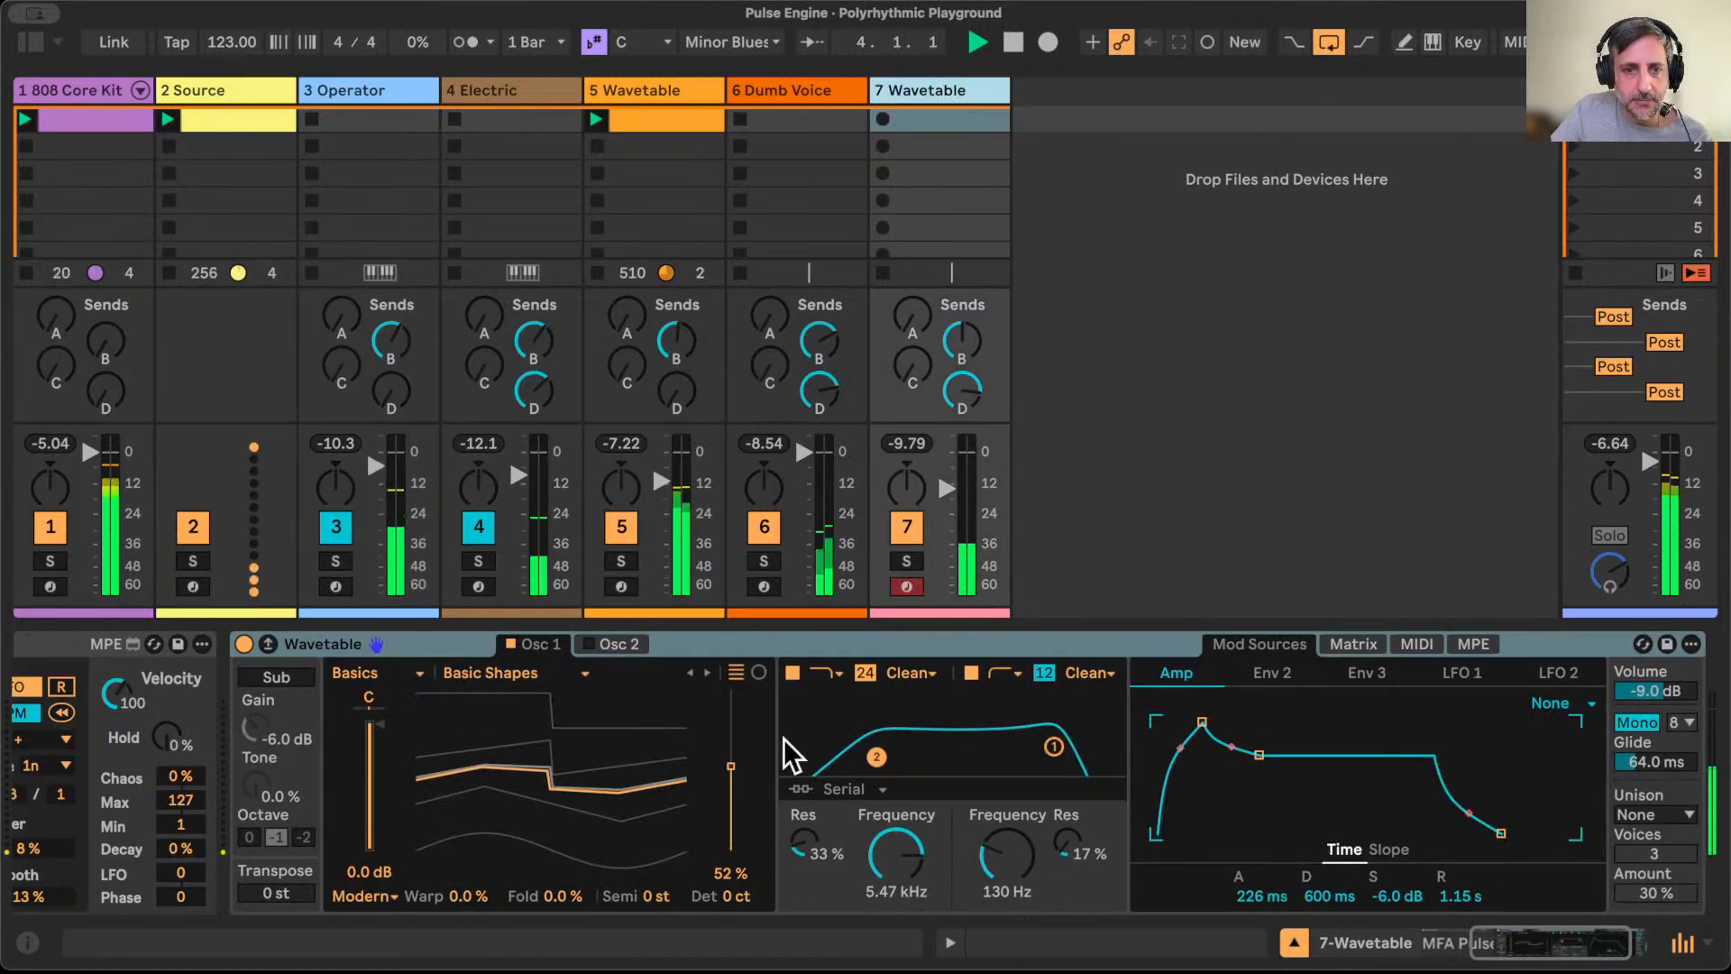
pyautogui.click(245, 642)
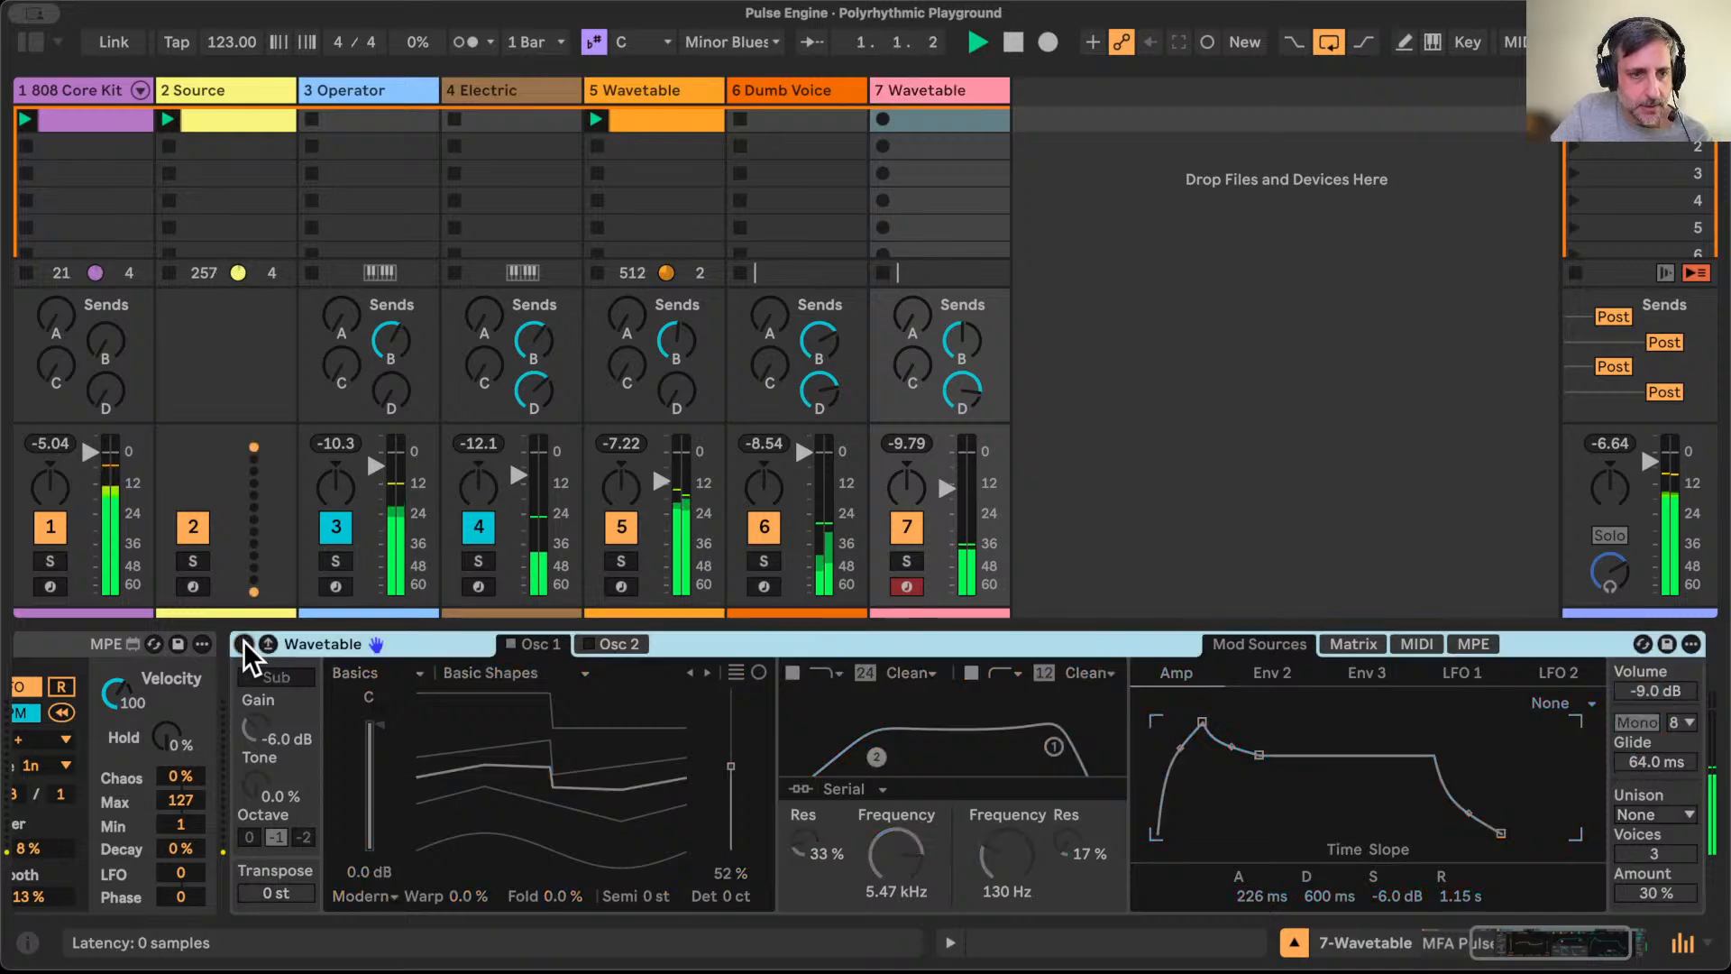
pyautogui.hscroll(-5, 253, 684)
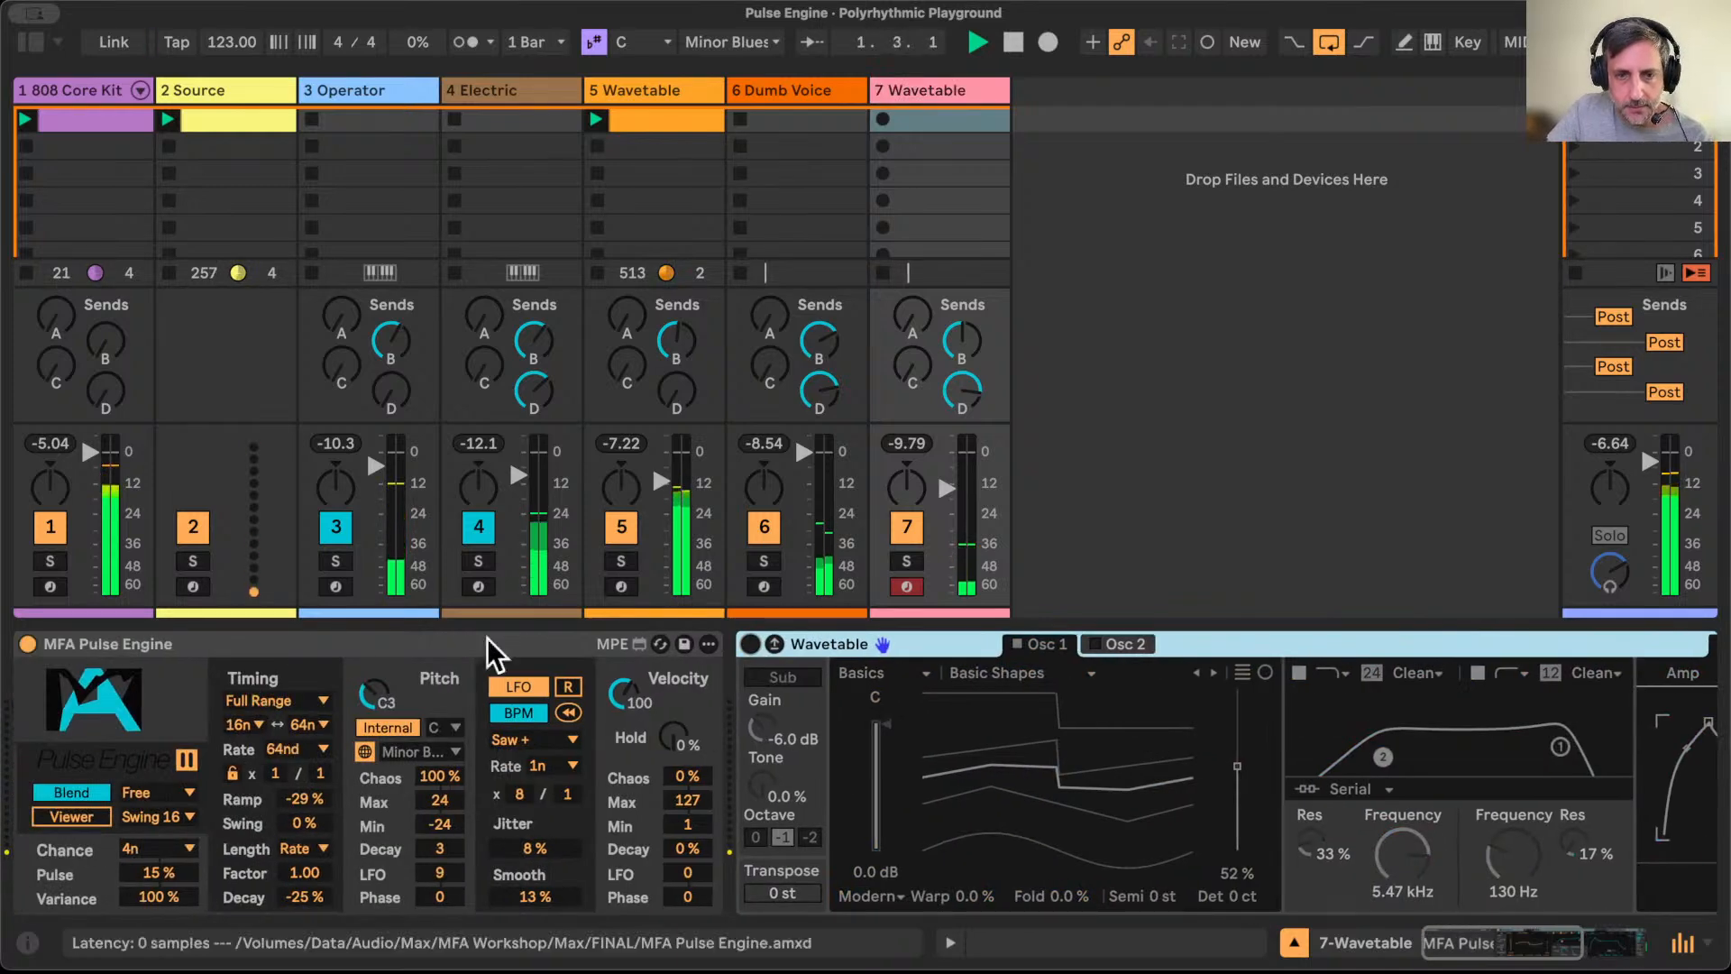
pyautogui.click(749, 643)
# Step: Examine the Pulse Engine timing settings on the Operator and Electric tracks, including Operator's fastest-rate options and rate divisor
pyautogui.click(371, 89)
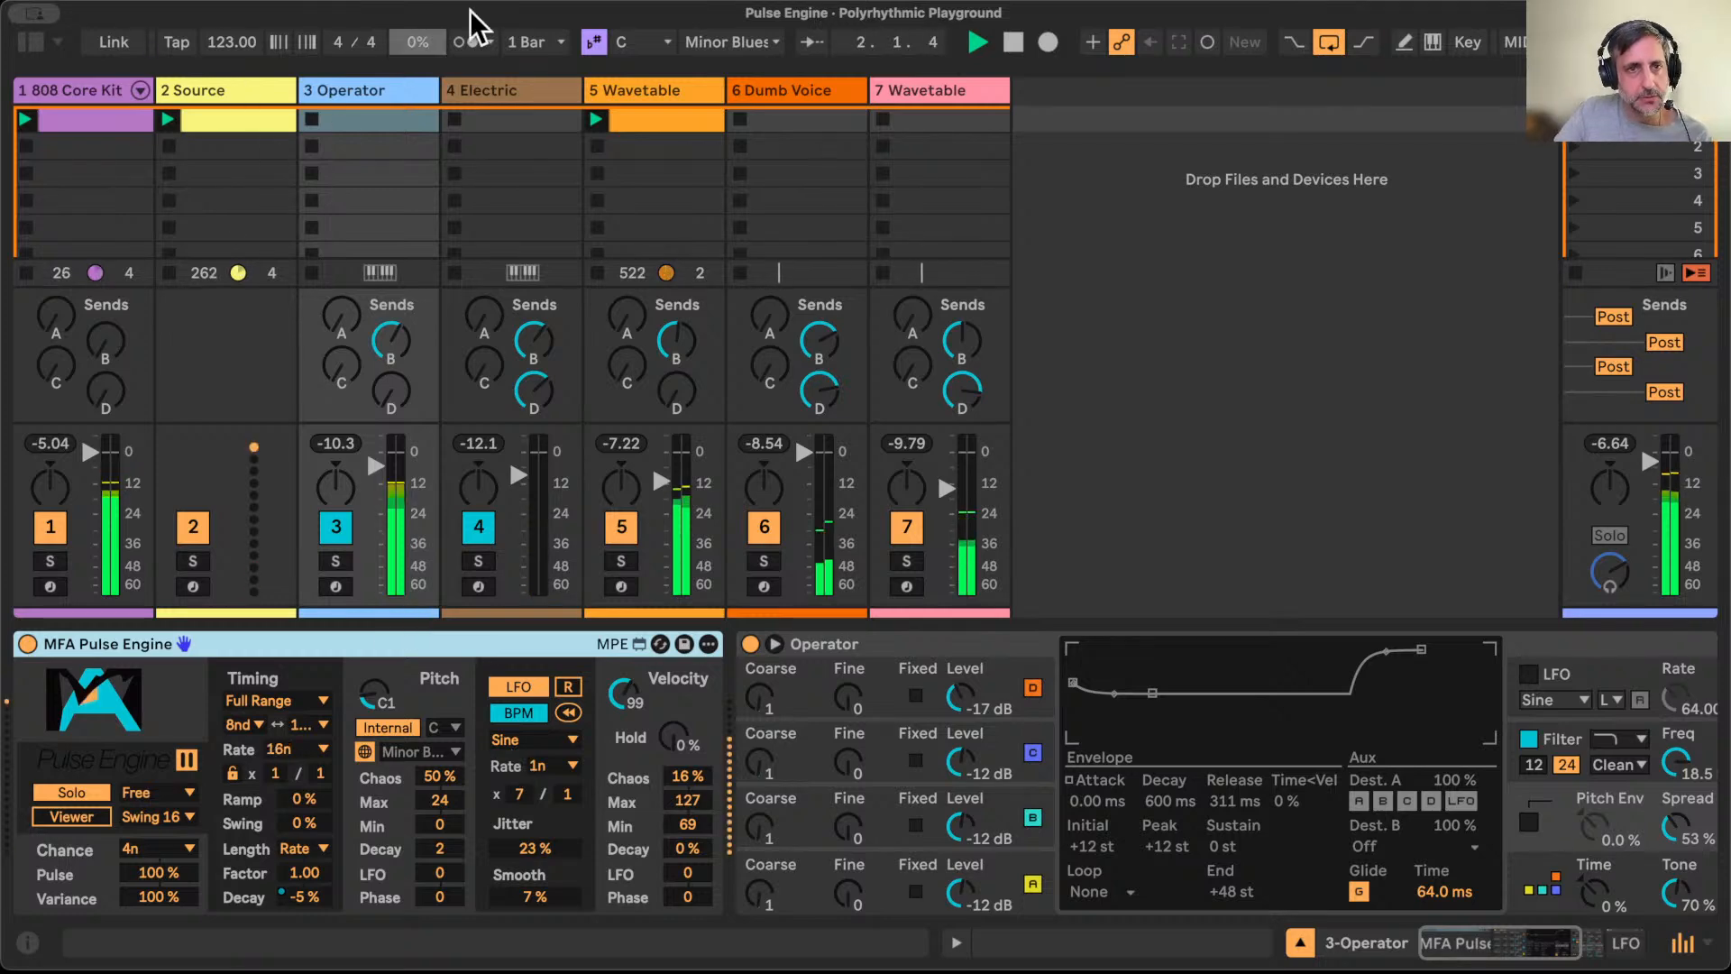
pyautogui.click(501, 89)
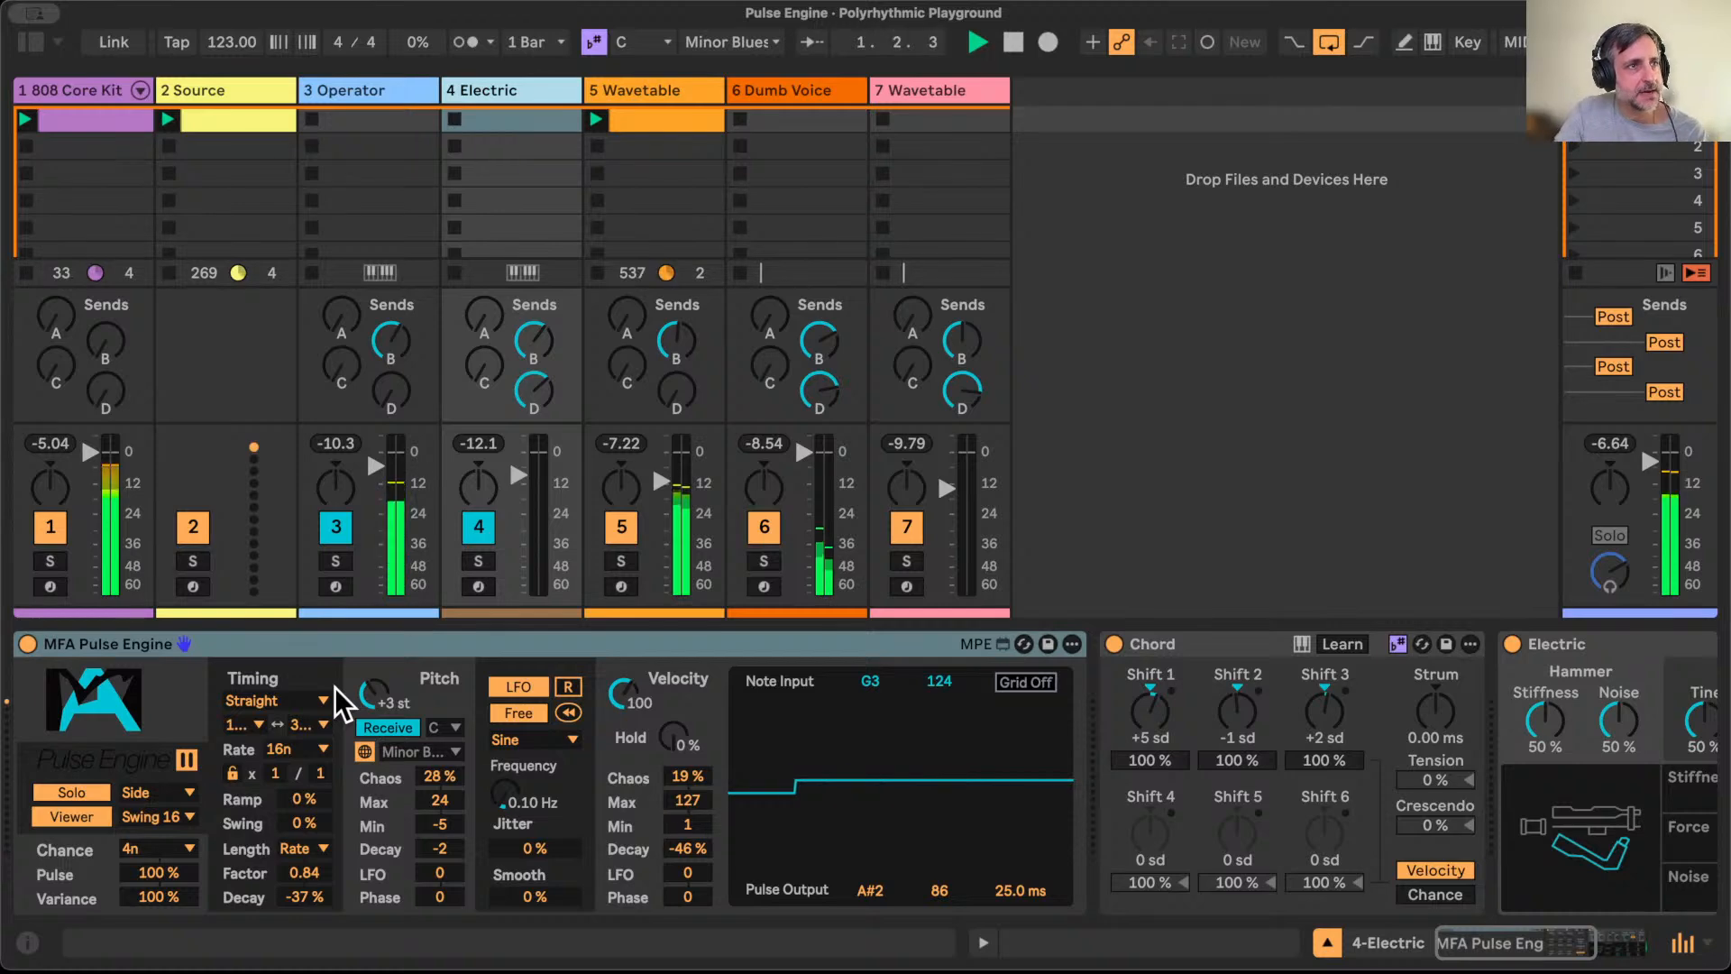
pyautogui.click(381, 84)
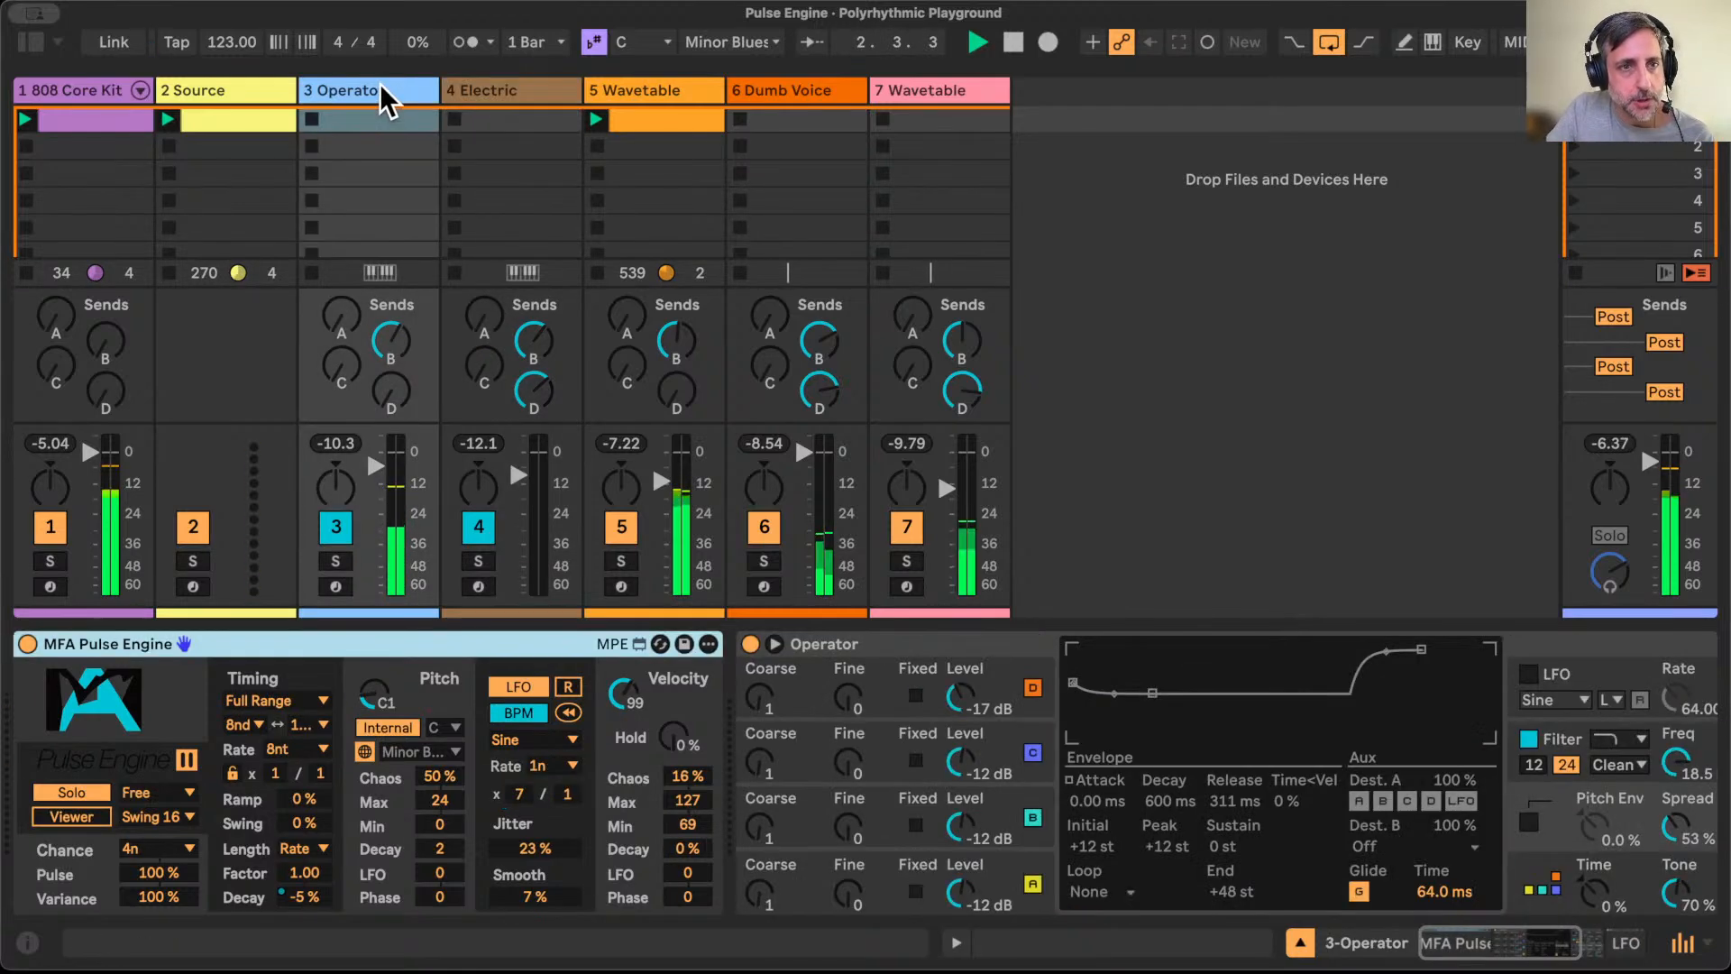
pyautogui.click(322, 724)
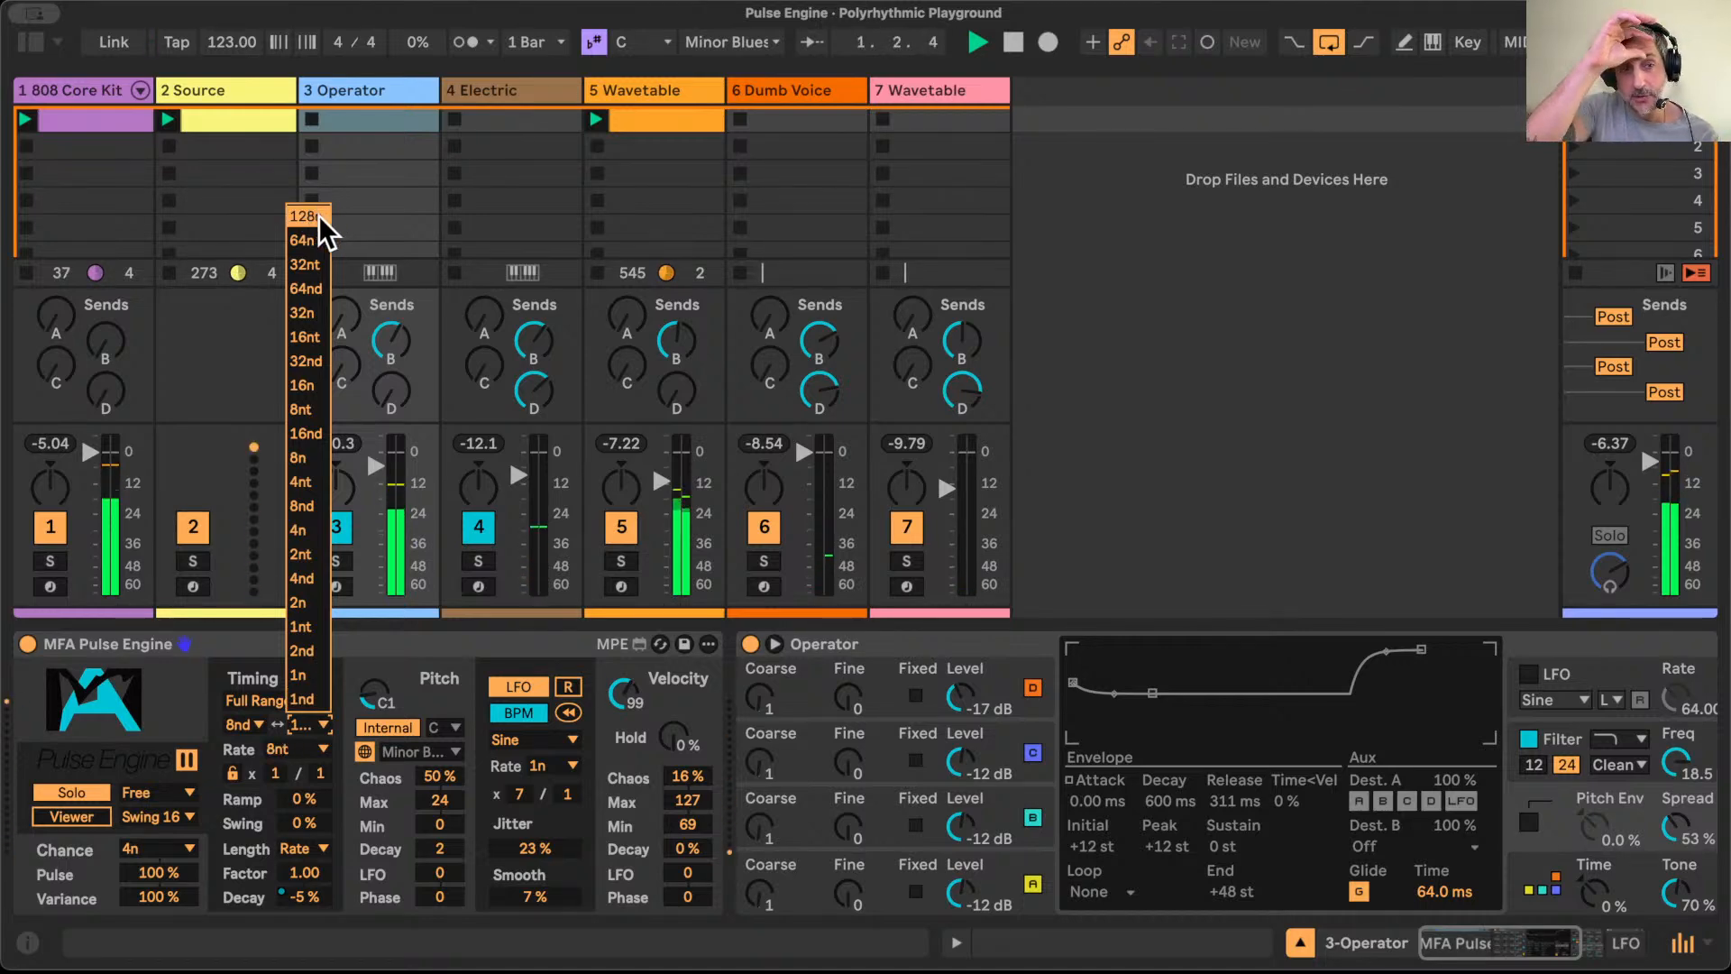
pyautogui.click(318, 777)
pyautogui.moveTo(319, 773); pyautogui.dragTo(319, 703)
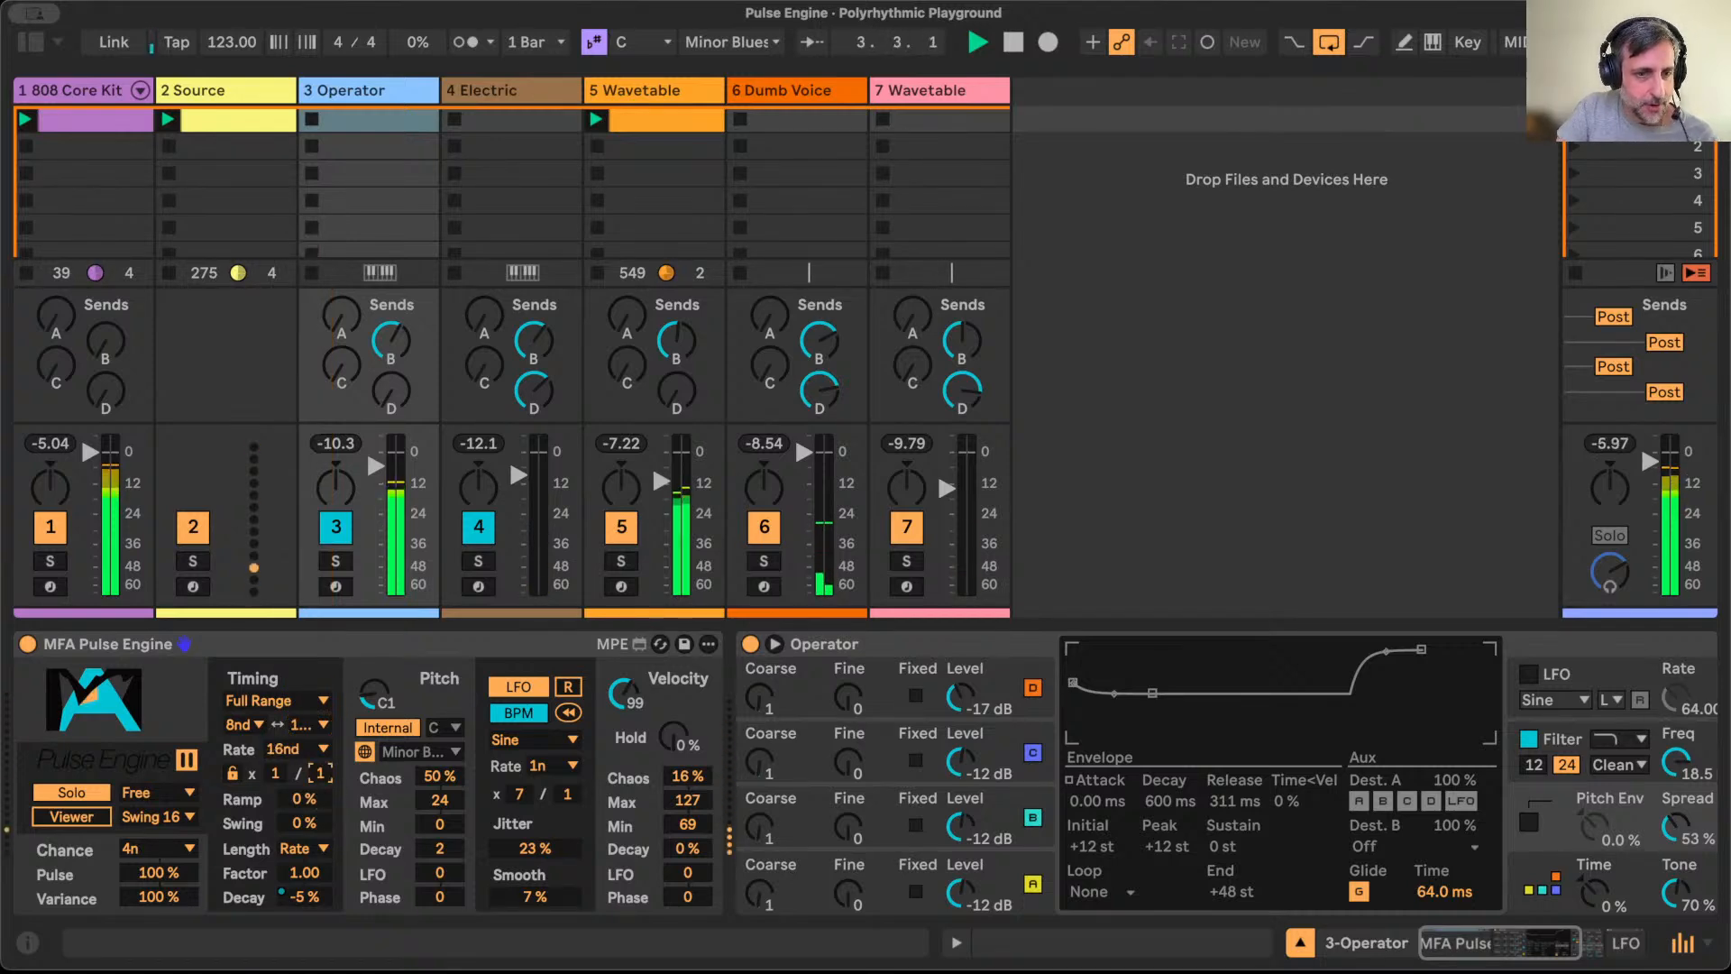
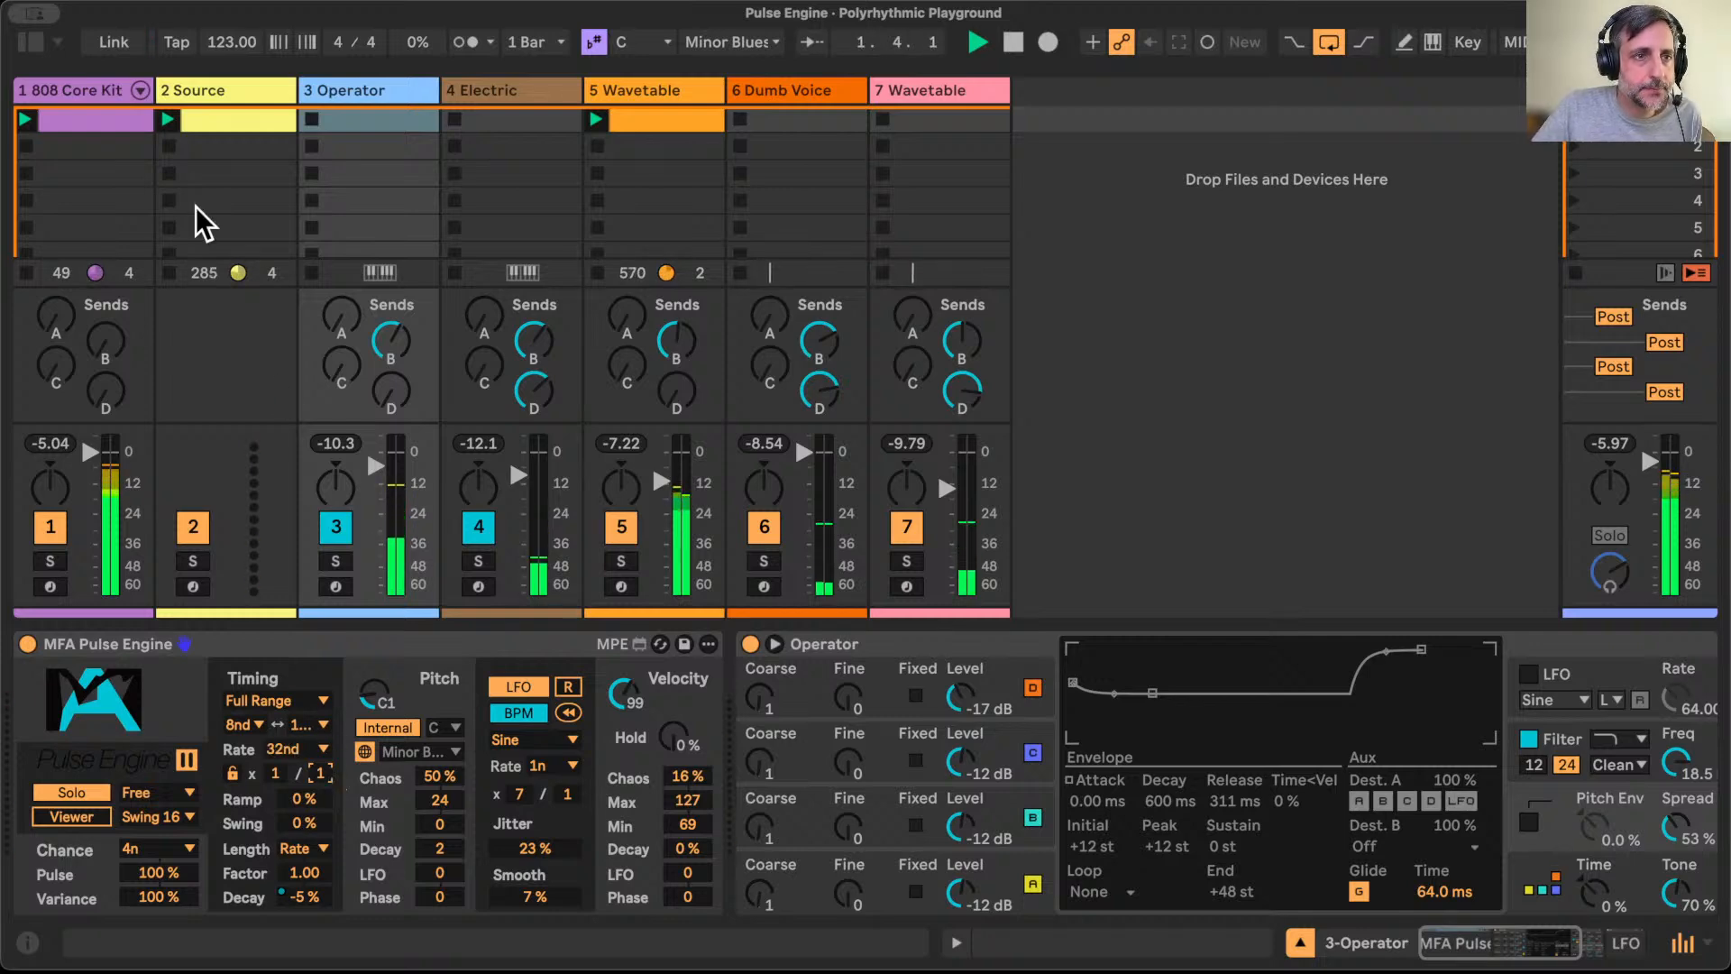
# Step: Draw hand claps on beats 2 and 4 of the 808 Core Kit clip
pyautogui.doubleClick(96, 115)
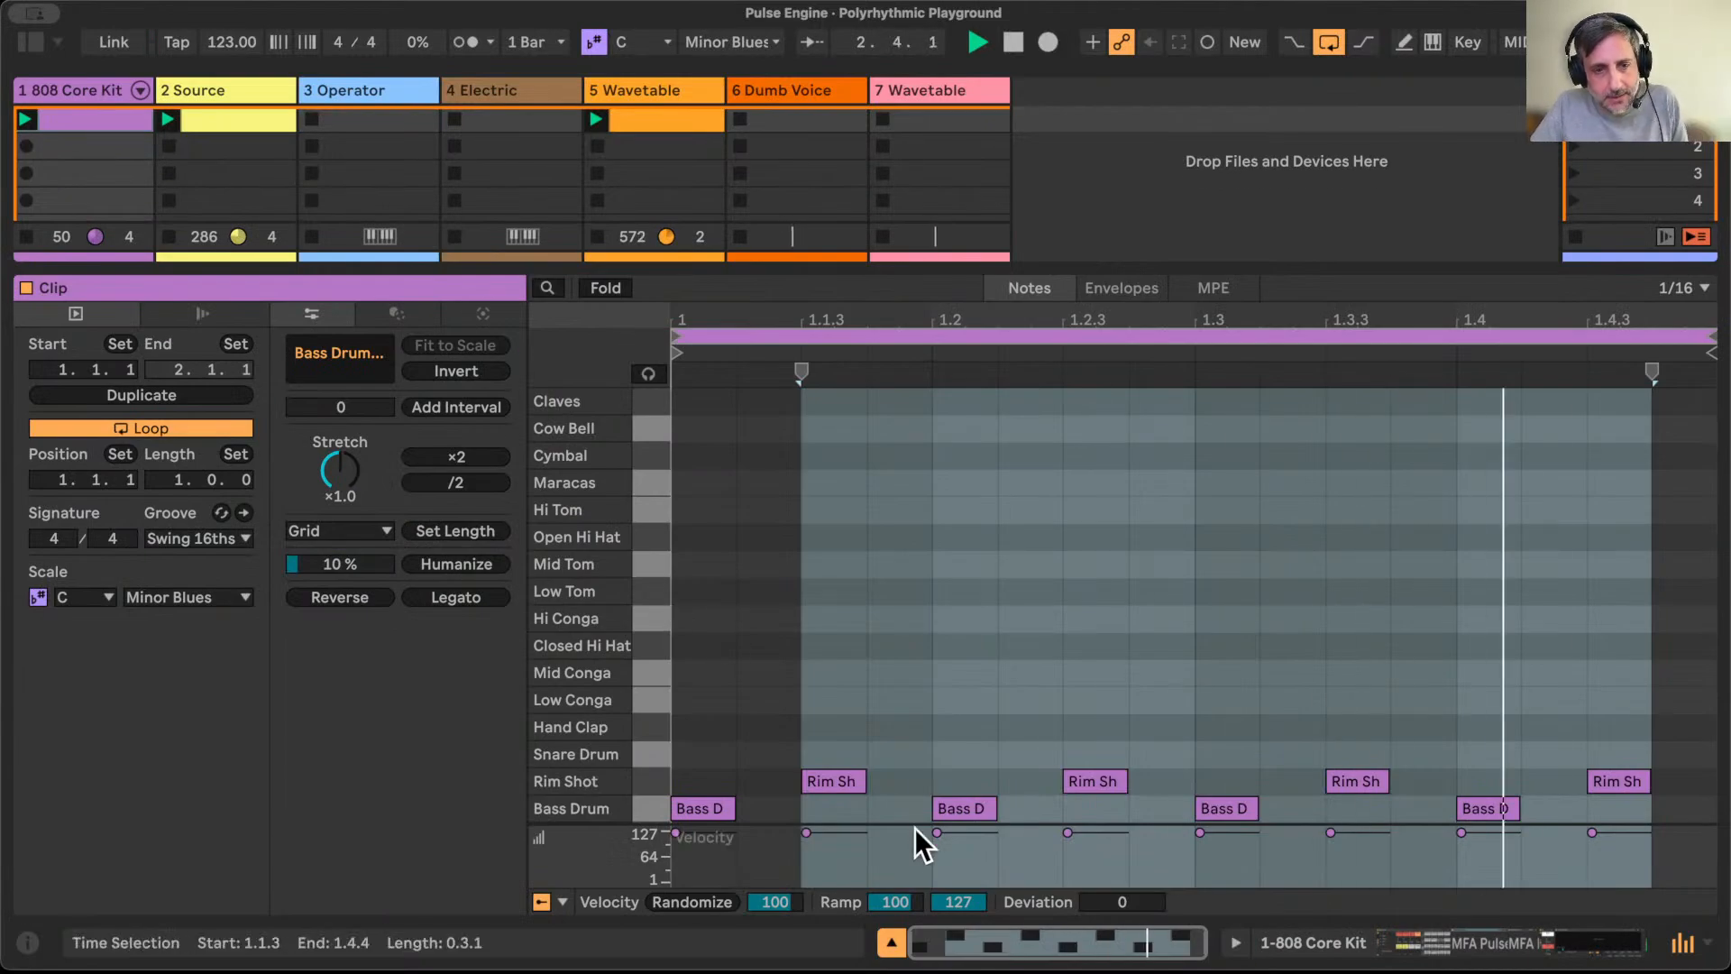
pyautogui.press('b')
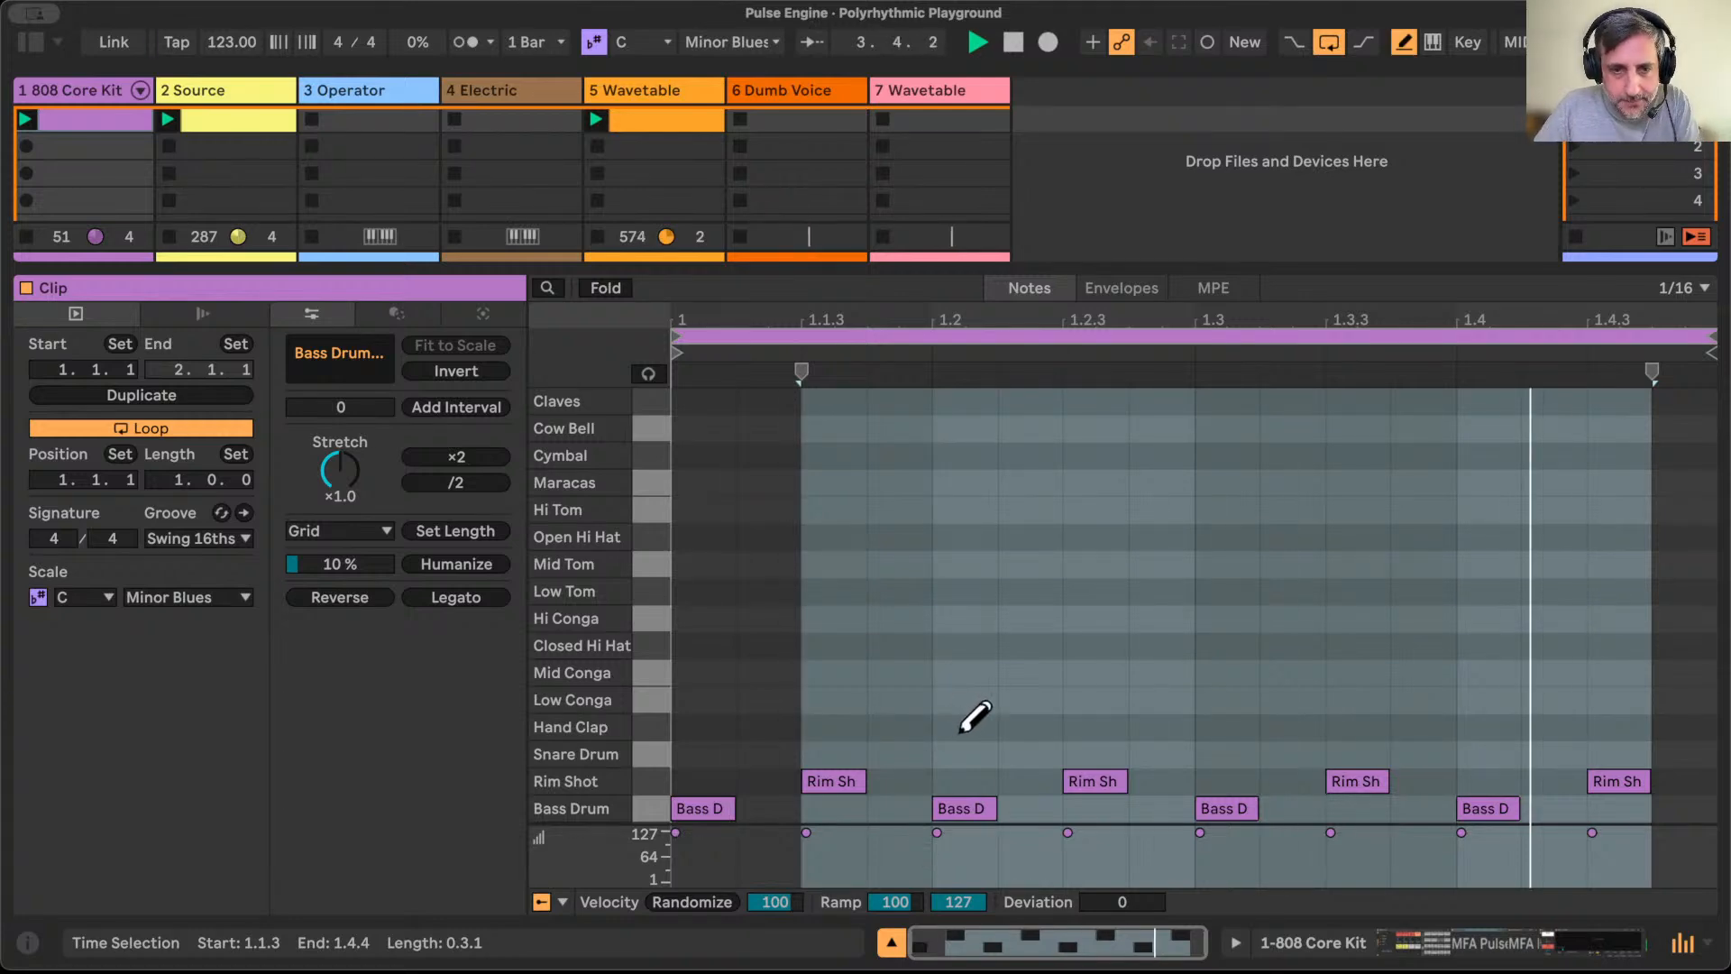
pyautogui.click(961, 728)
pyautogui.click(1470, 728)
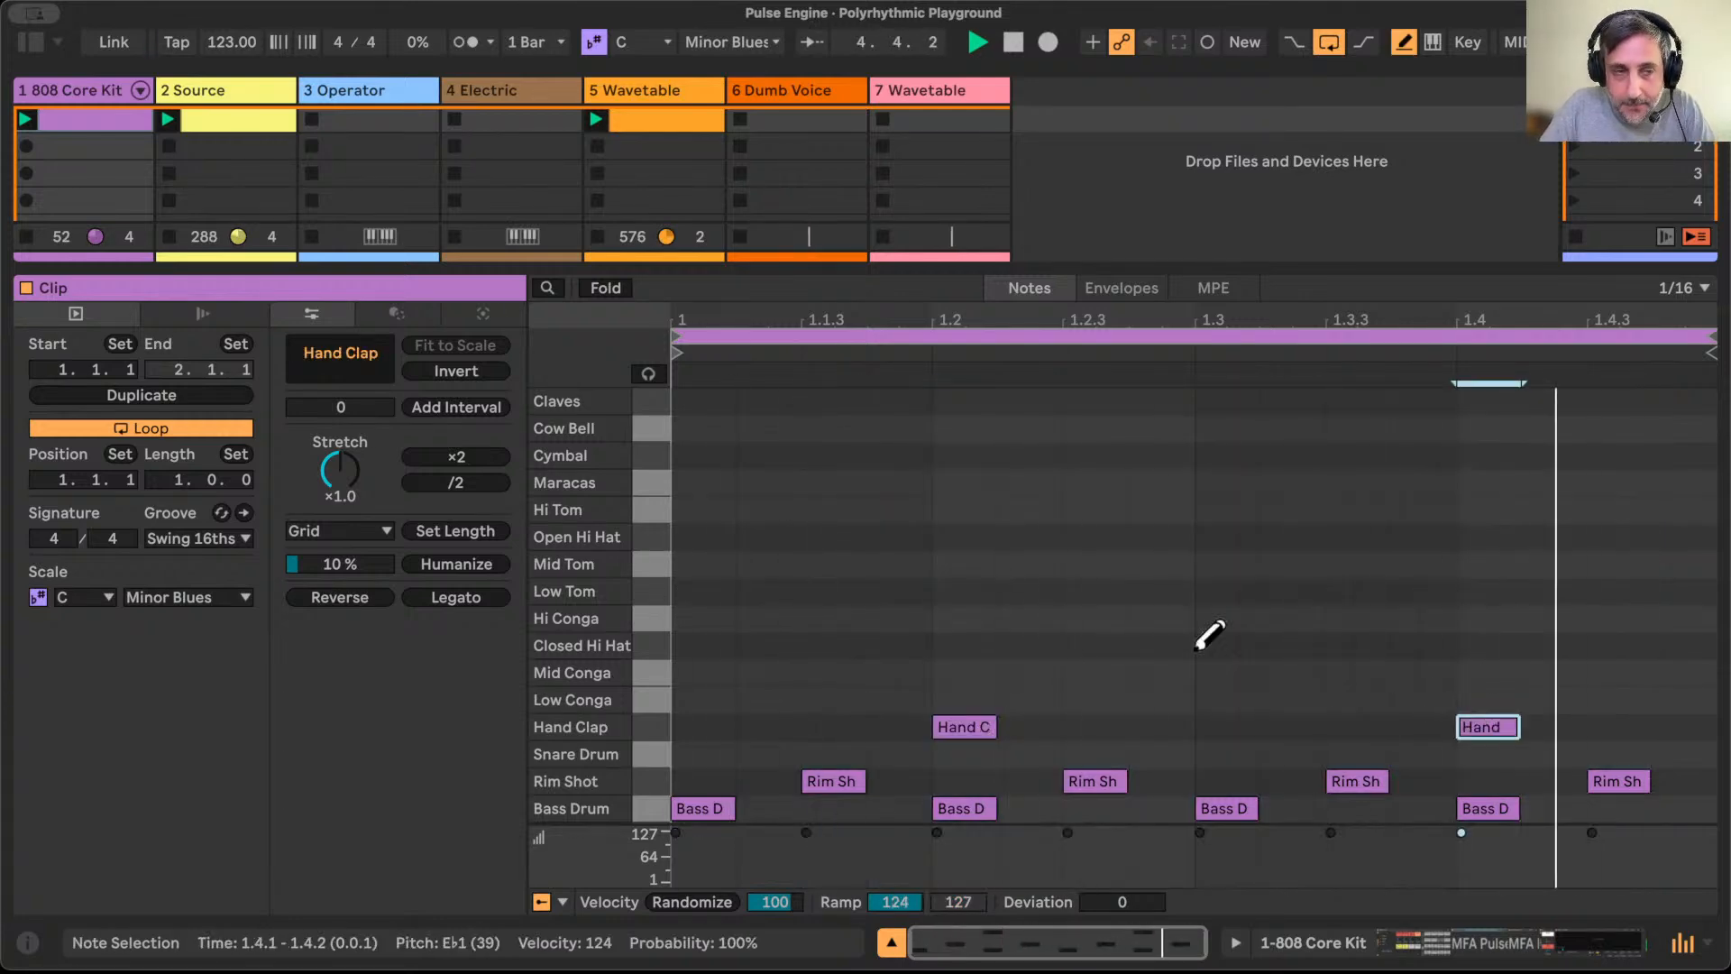
# Step: Put the Clap 808 sample in 1-Shot mode, trimmed to its main hit with a 24.4 ms fade-out
pyautogui.doubleClick(43, 87)
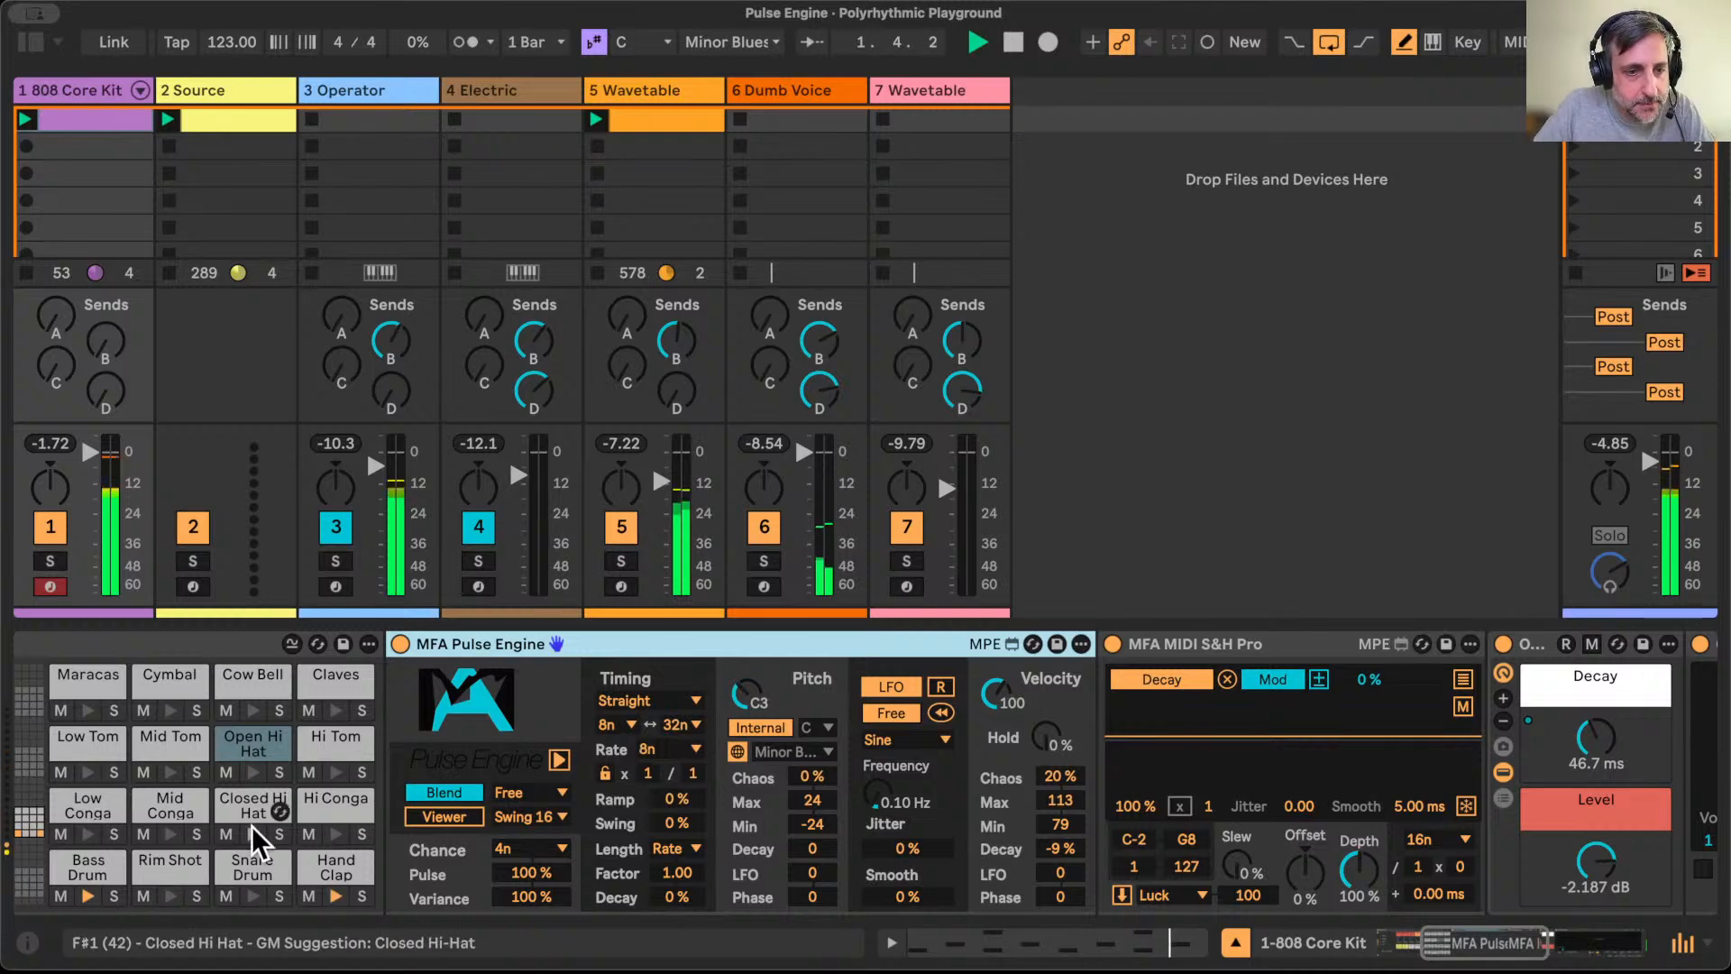
pyautogui.click(330, 856)
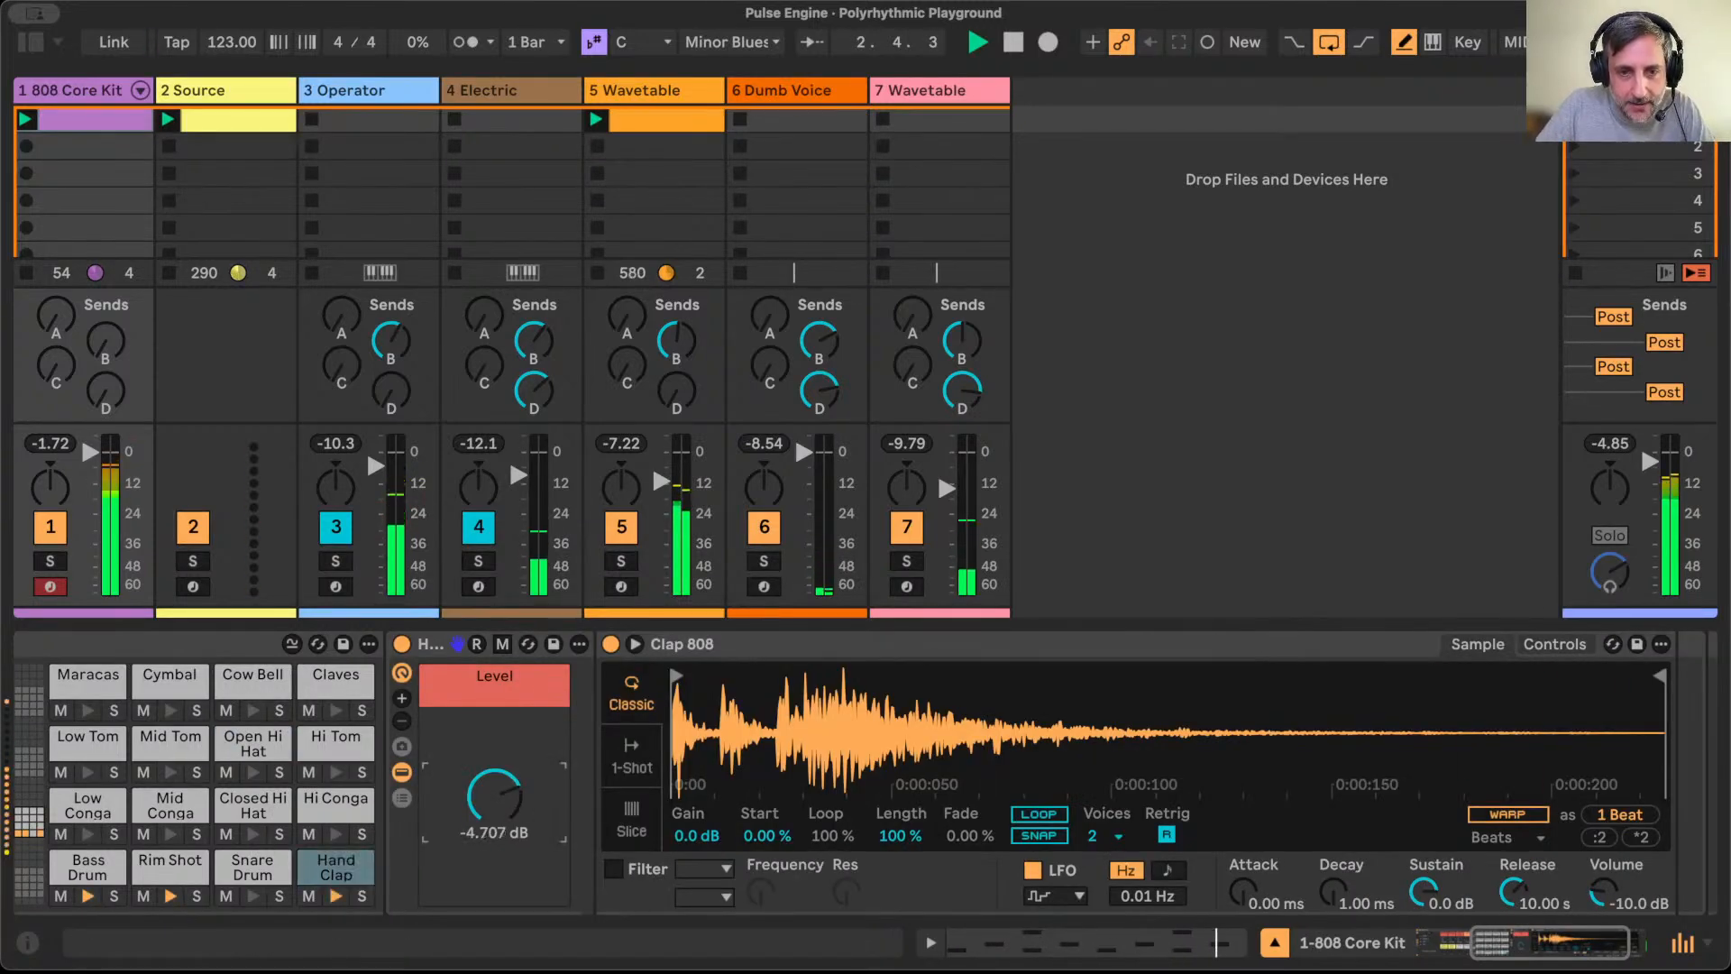
pyautogui.moveTo(694, 674); pyautogui.dragTo(782, 674)
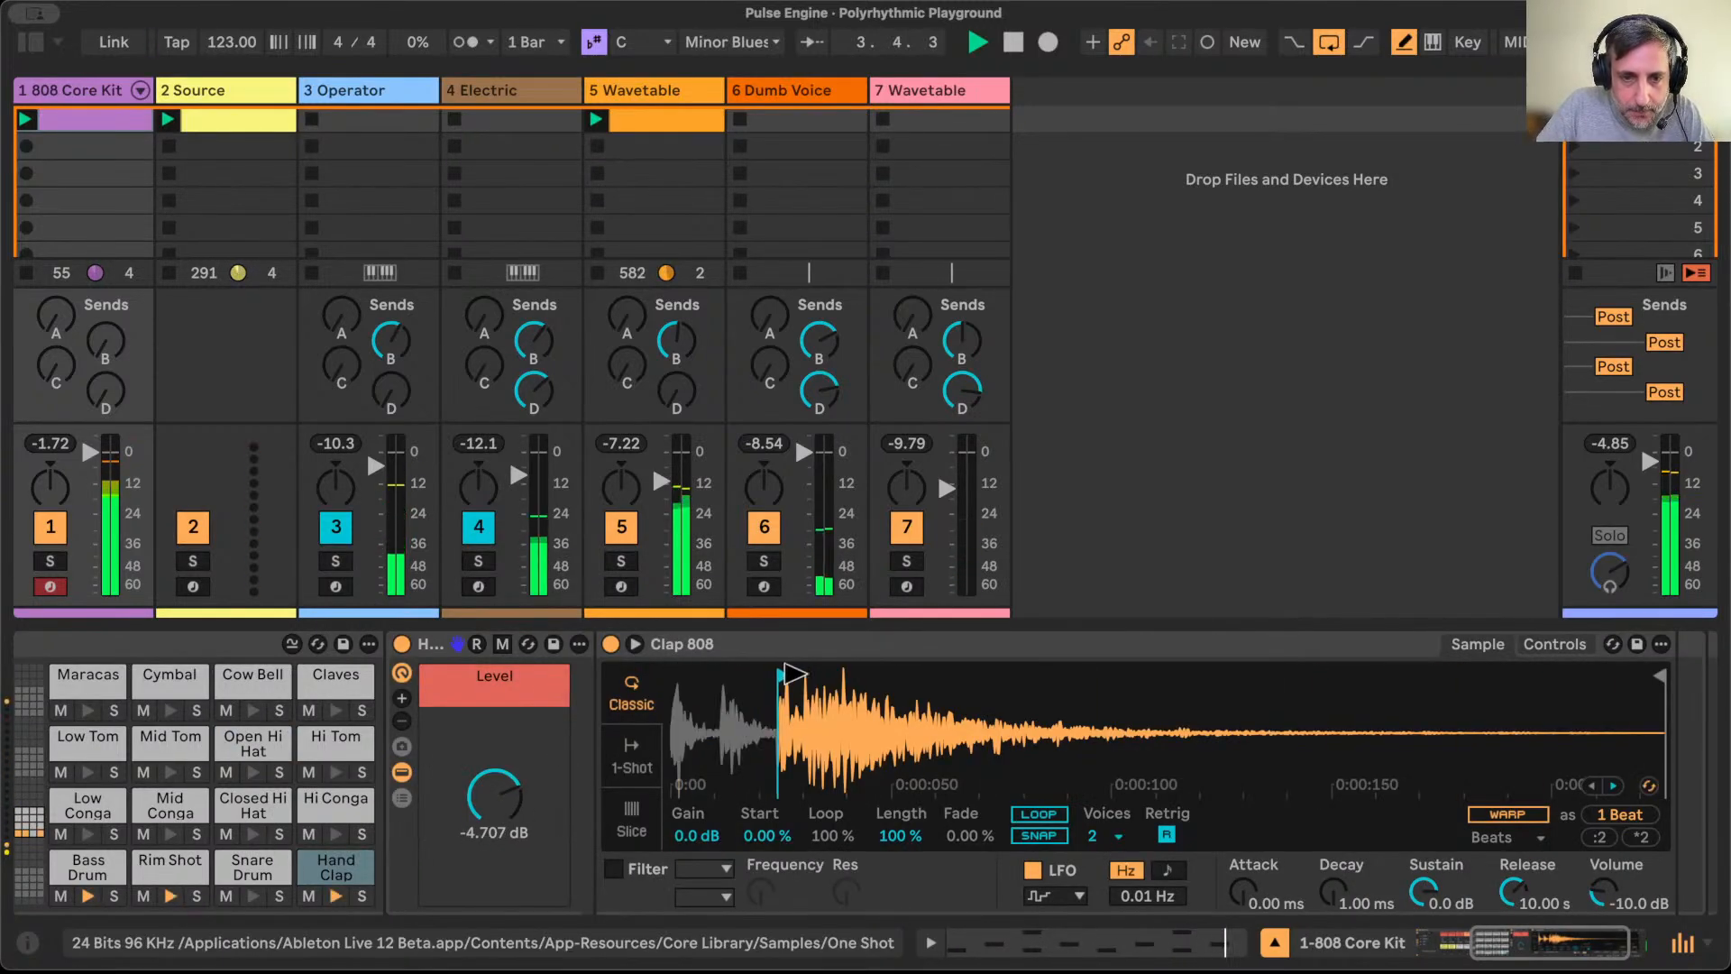
pyautogui.click(631, 766)
pyautogui.moveTo(1654, 689); pyautogui.dragTo(1076, 691)
pyautogui.moveTo(1345, 873)
pyautogui.mouseDown()
pyautogui.moveTo(1344, 843)
pyautogui.moveTo(1325, 897)
pyautogui.mouseUp()
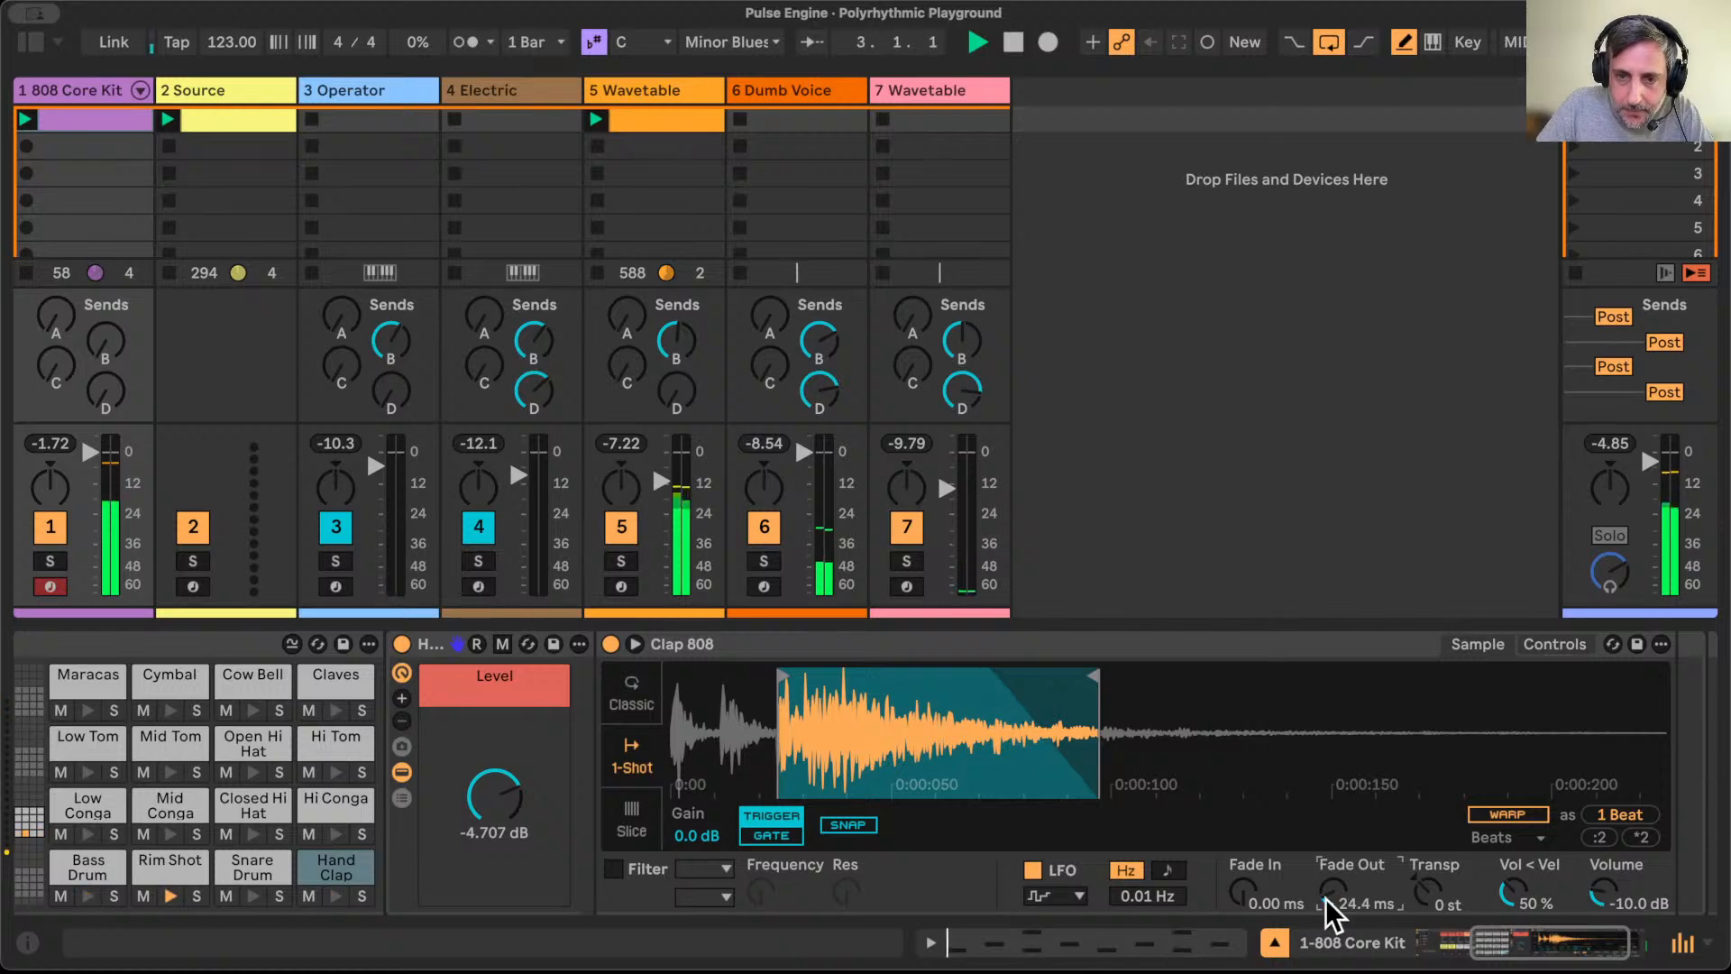
# Step: Enable the Clap 808's filter and set it to high-pass
pyautogui.click(613, 868)
pyautogui.click(712, 868)
pyautogui.click(701, 917)
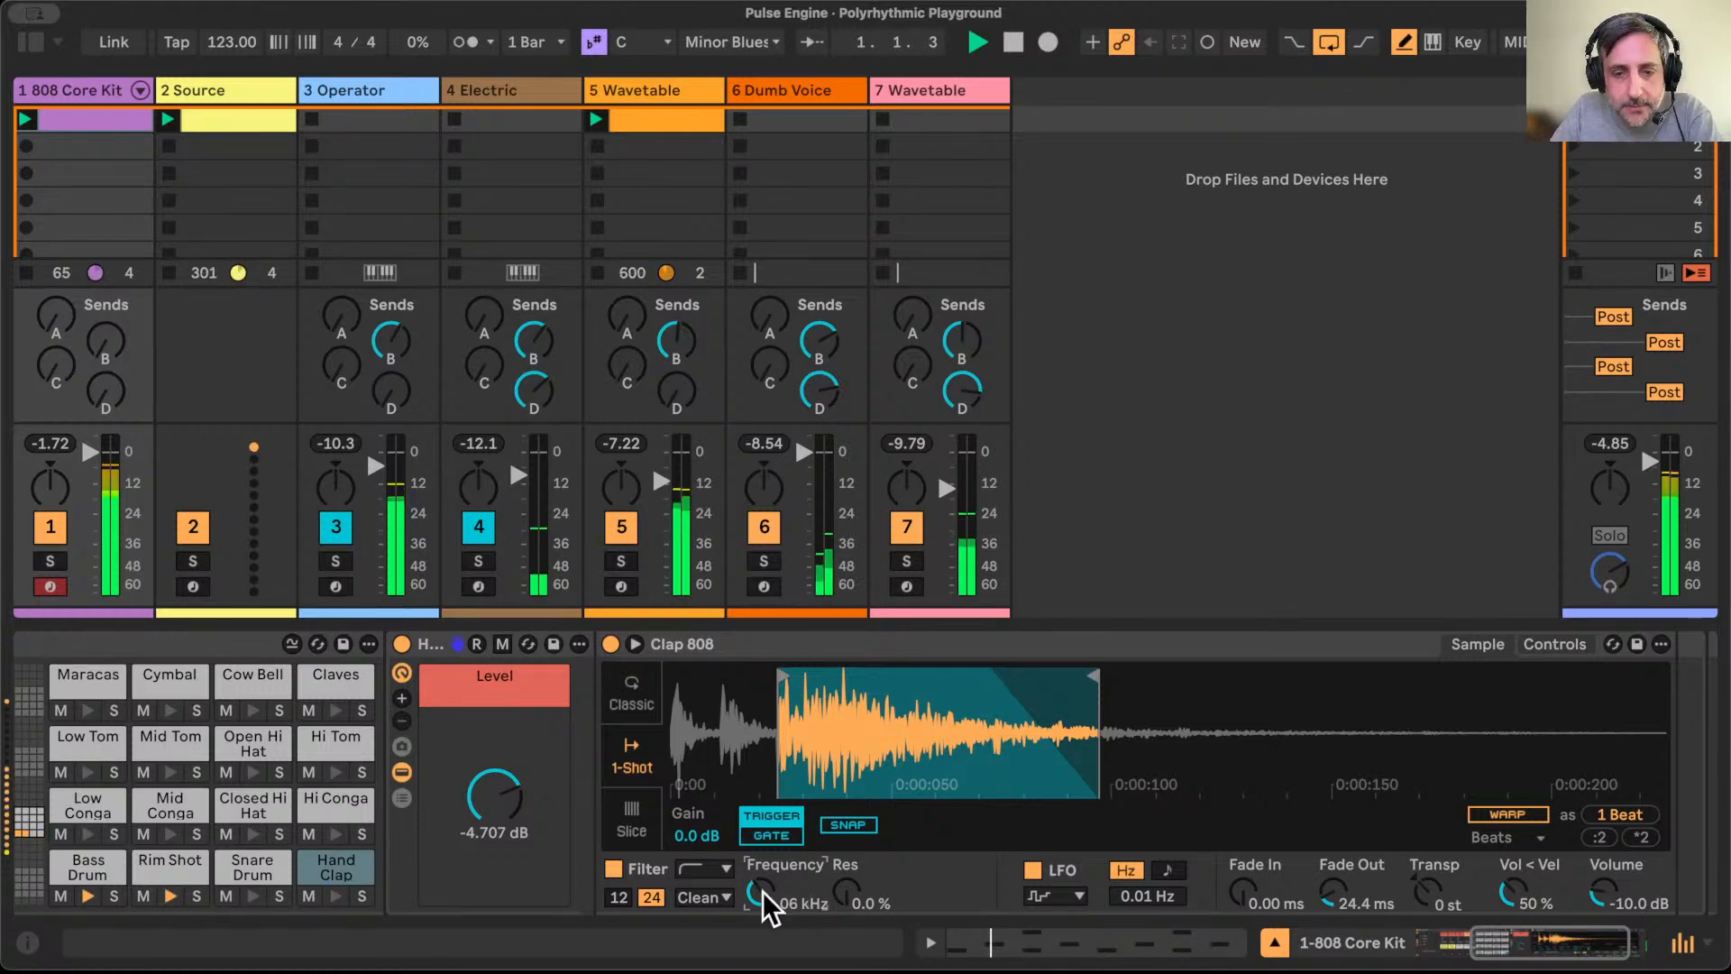
# Step: Examine the Dumb Voice track's device chain, including its Pulse Engine settings and the Simpler's controls and sample slices
pyautogui.click(808, 86)
pyautogui.hscroll(-9, 992, 780)
pyautogui.hscroll(7, 991, 781)
pyautogui.hscroll(-3, 991, 780)
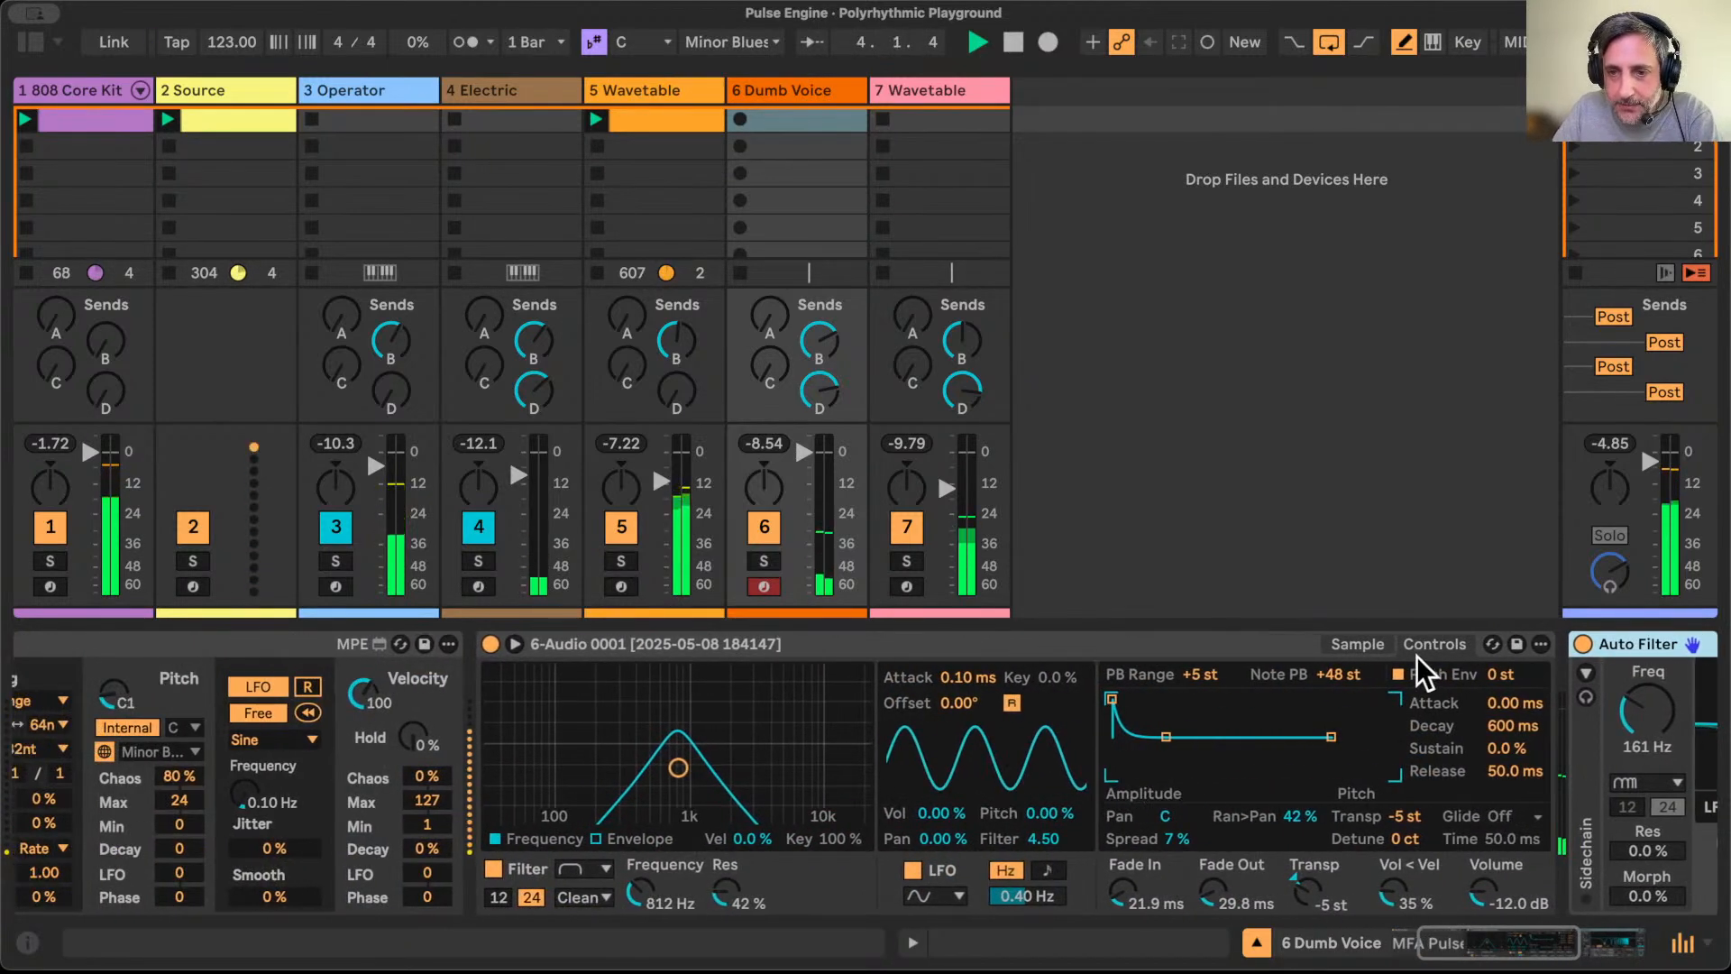
pyautogui.click(1361, 644)
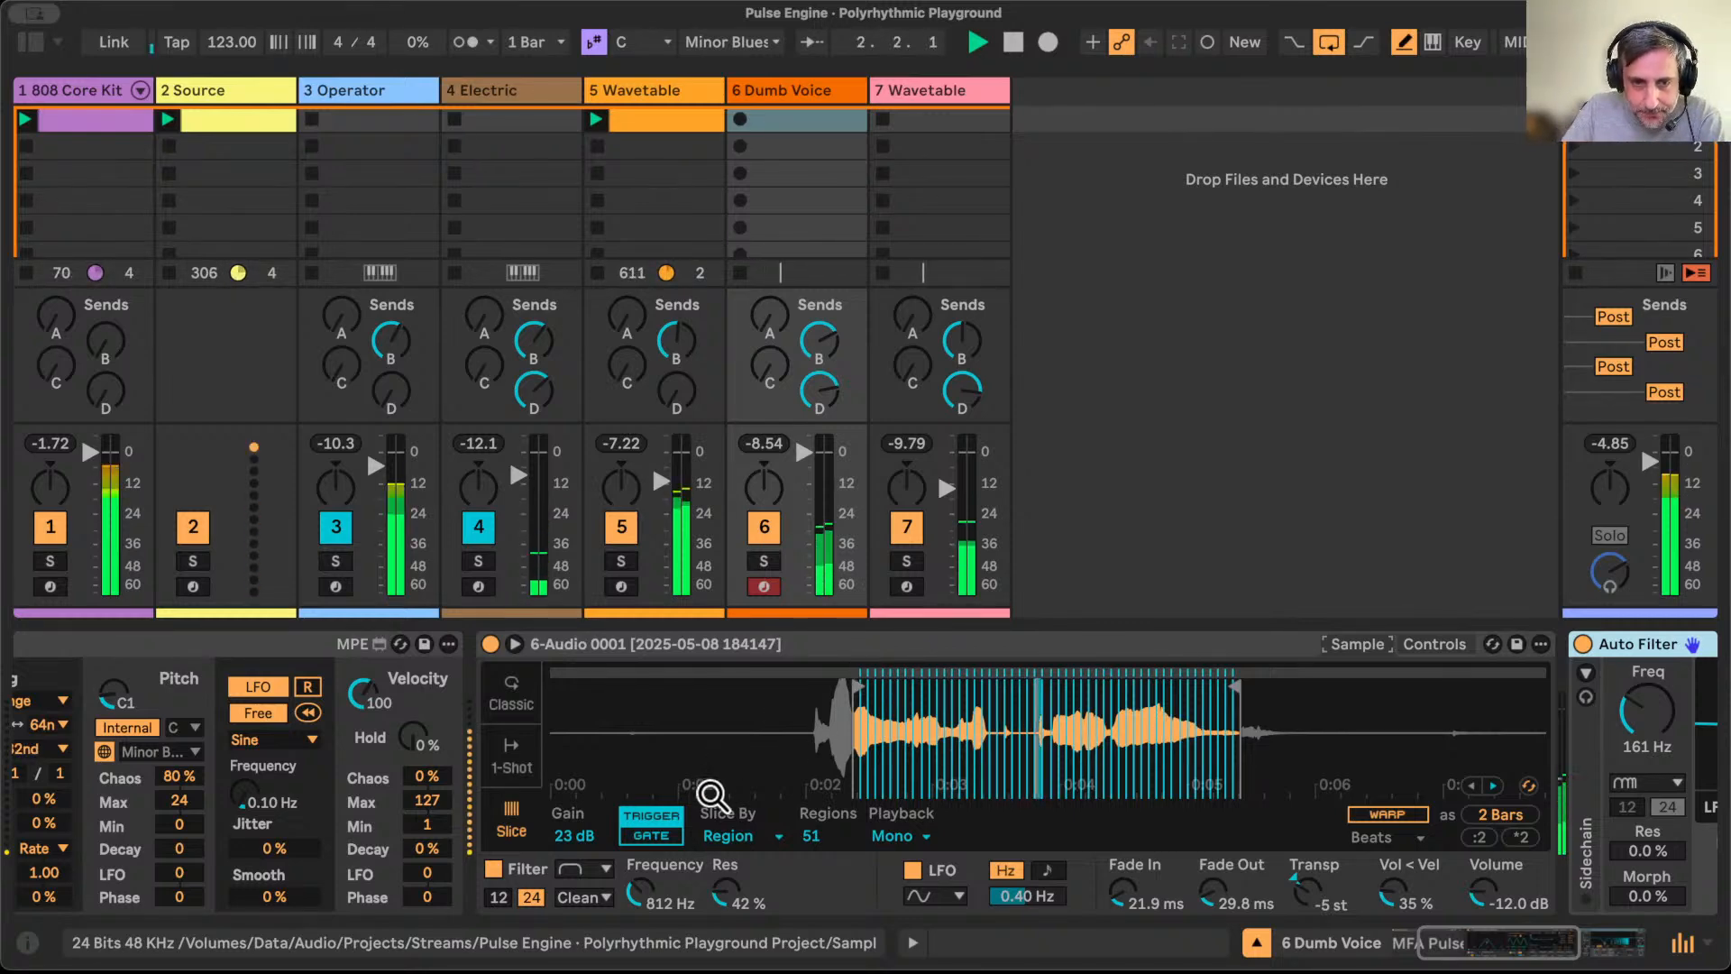
pyautogui.hscroll(-3, 723, 882)
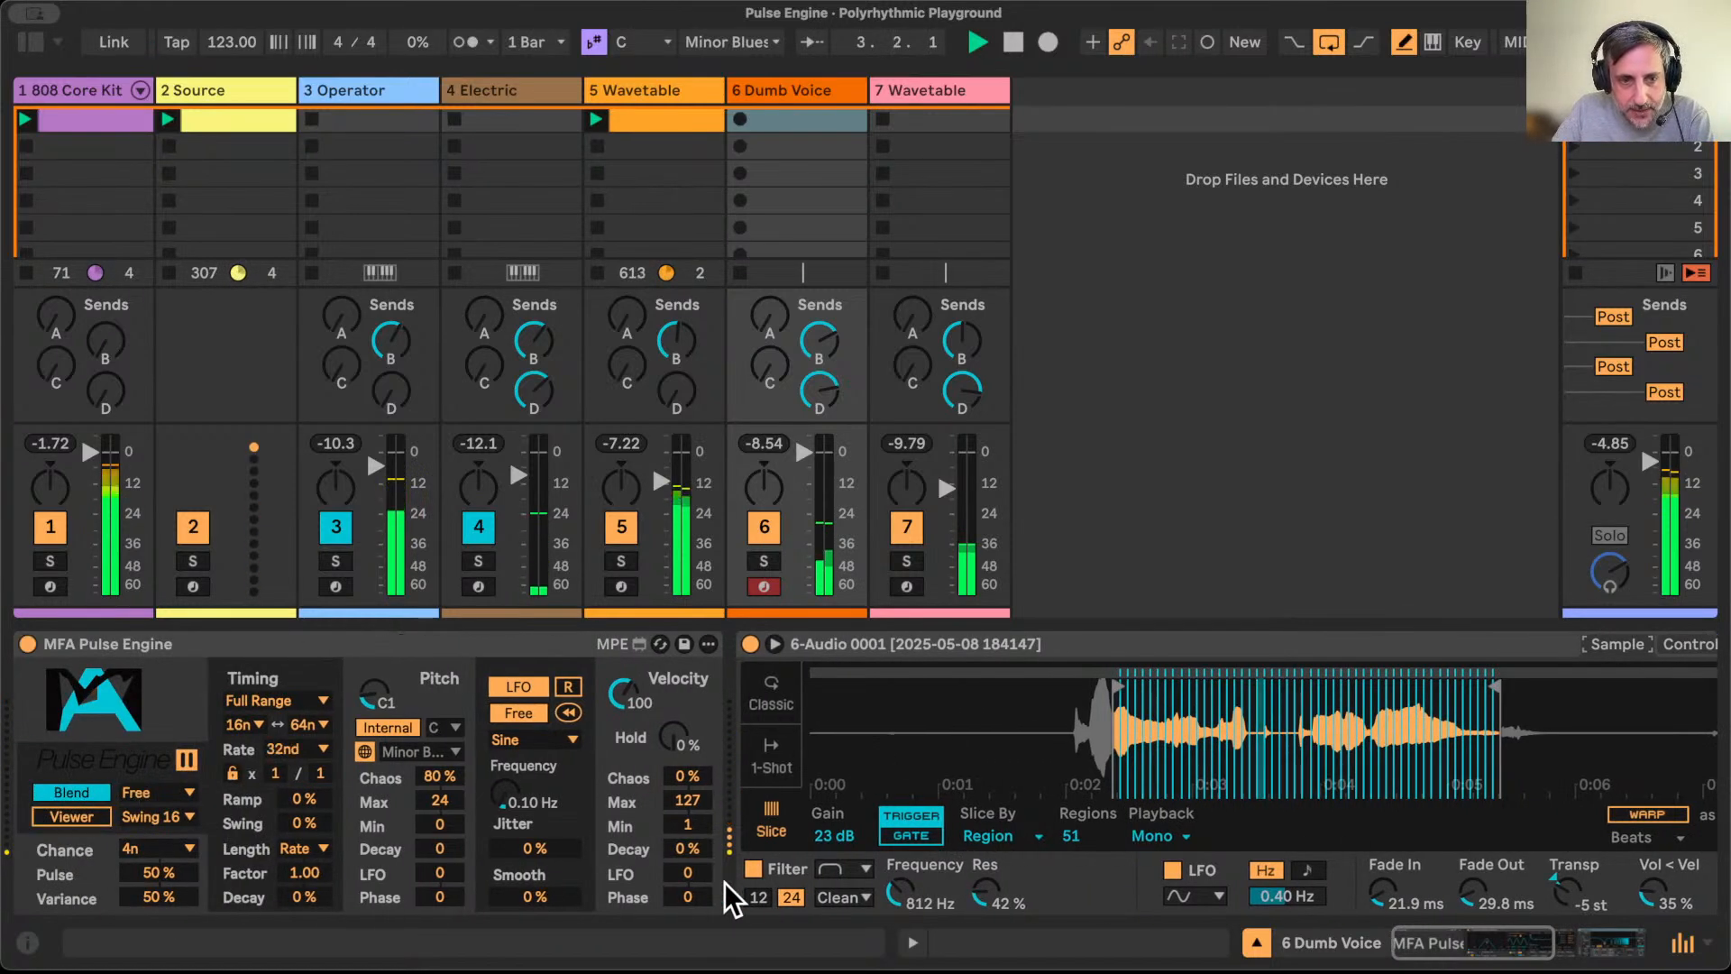
pyautogui.hscroll(3, 1398, 736)
pyautogui.hscroll(-3, 1398, 735)
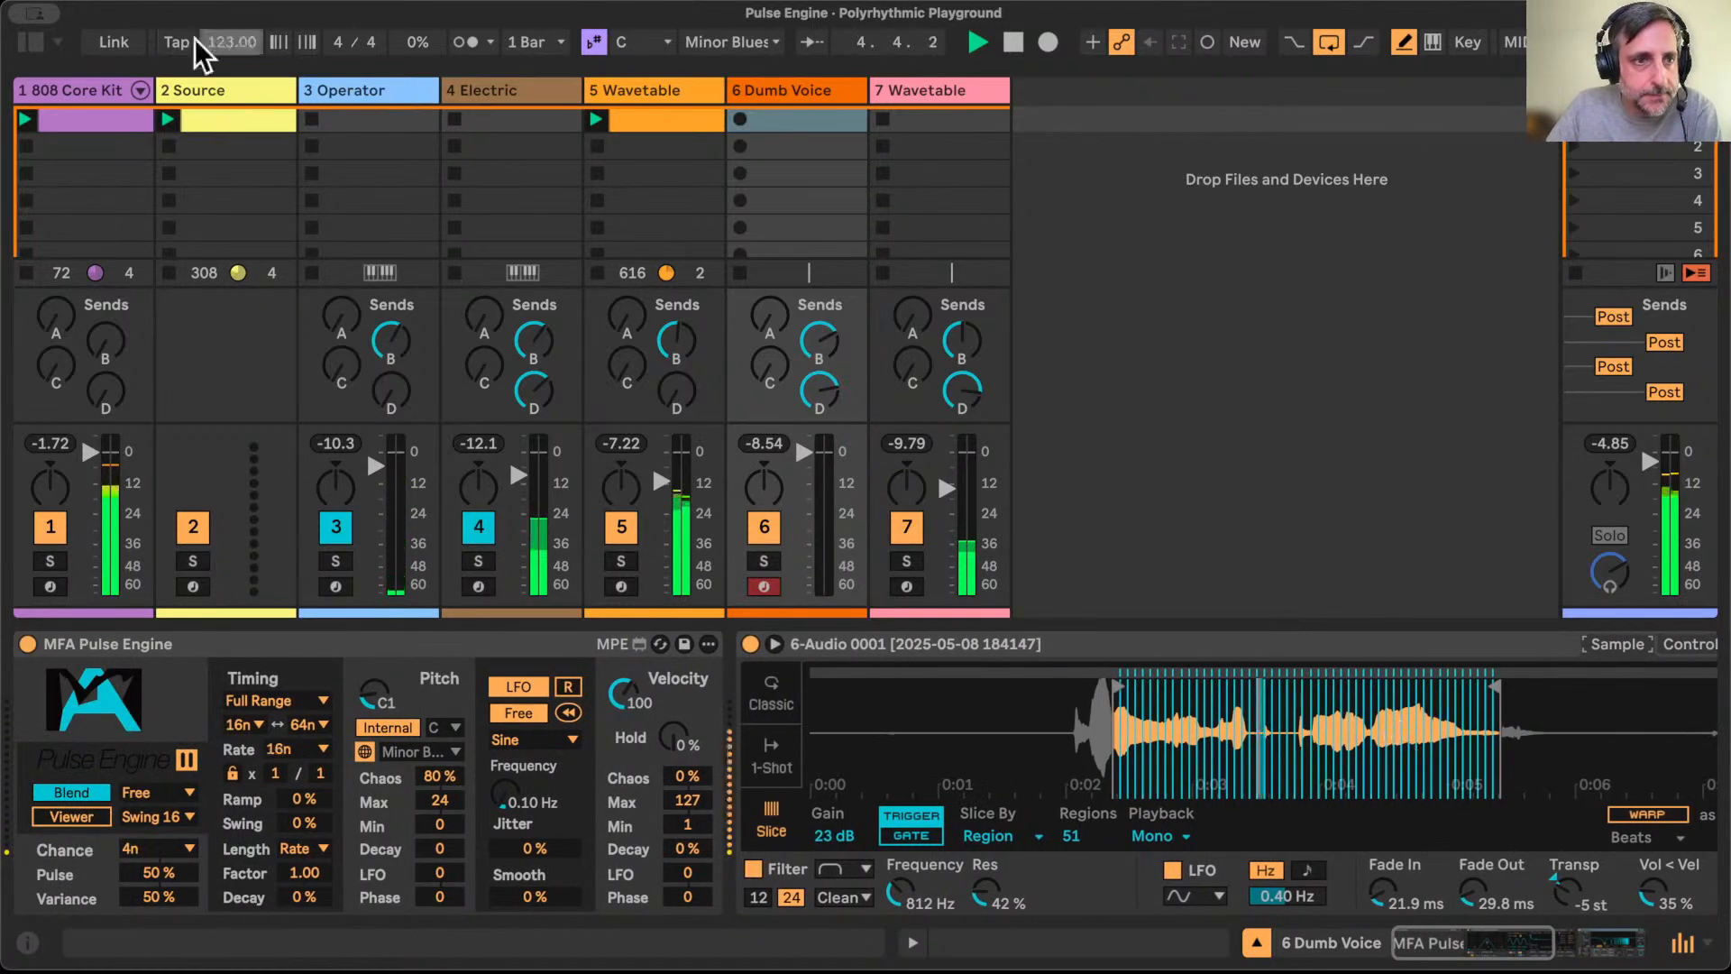
# Step: Add a rim shot at 1.3.4 in the 808 Core Kit clip with velocity 97 and a 56% chance
pyautogui.doubleClick(117, 124)
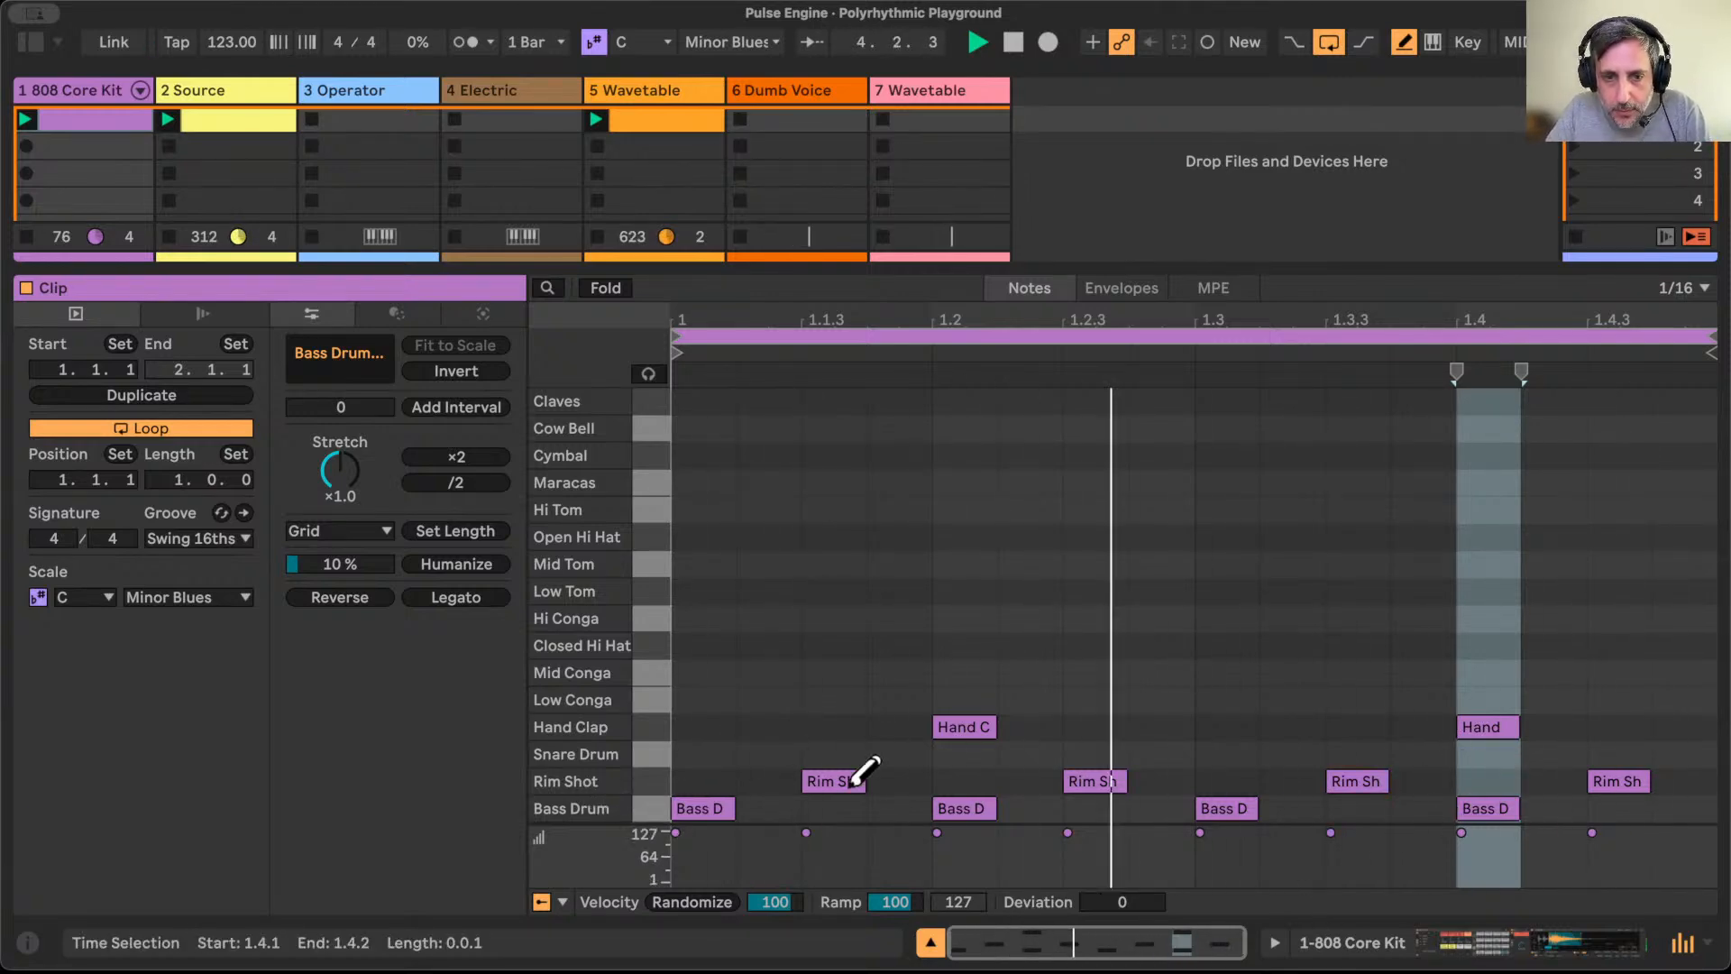
pyautogui.click(1422, 779)
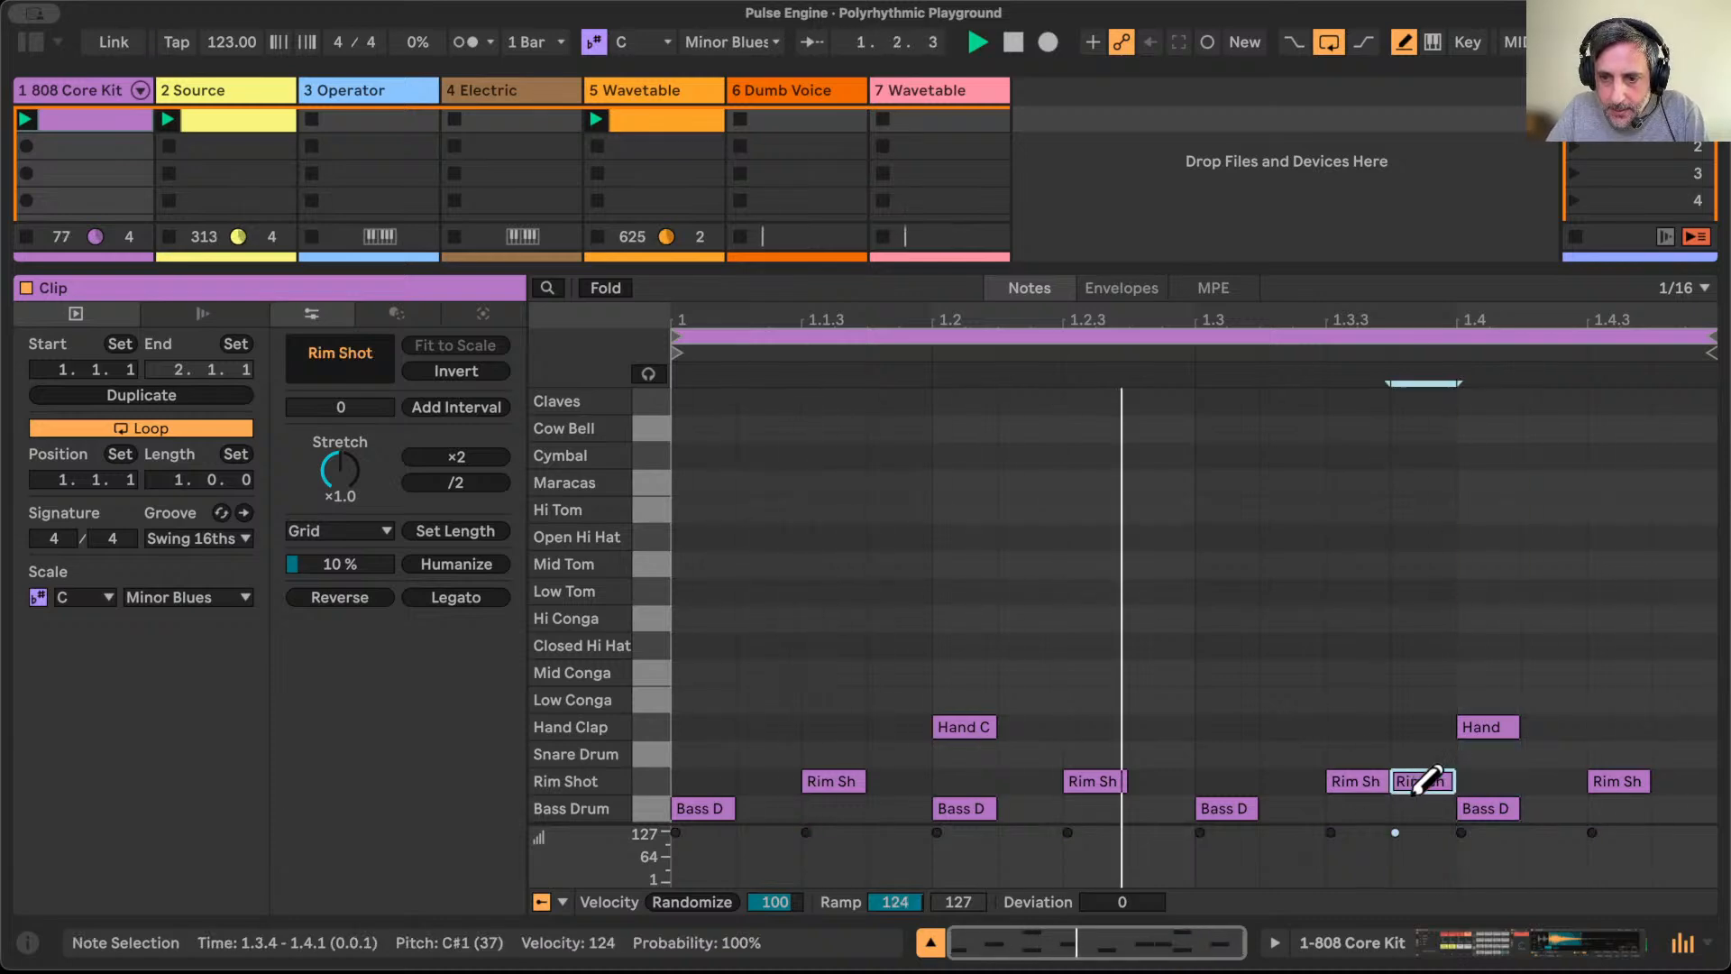
pyautogui.moveTo(1395, 831); pyautogui.dragTo(1406, 840)
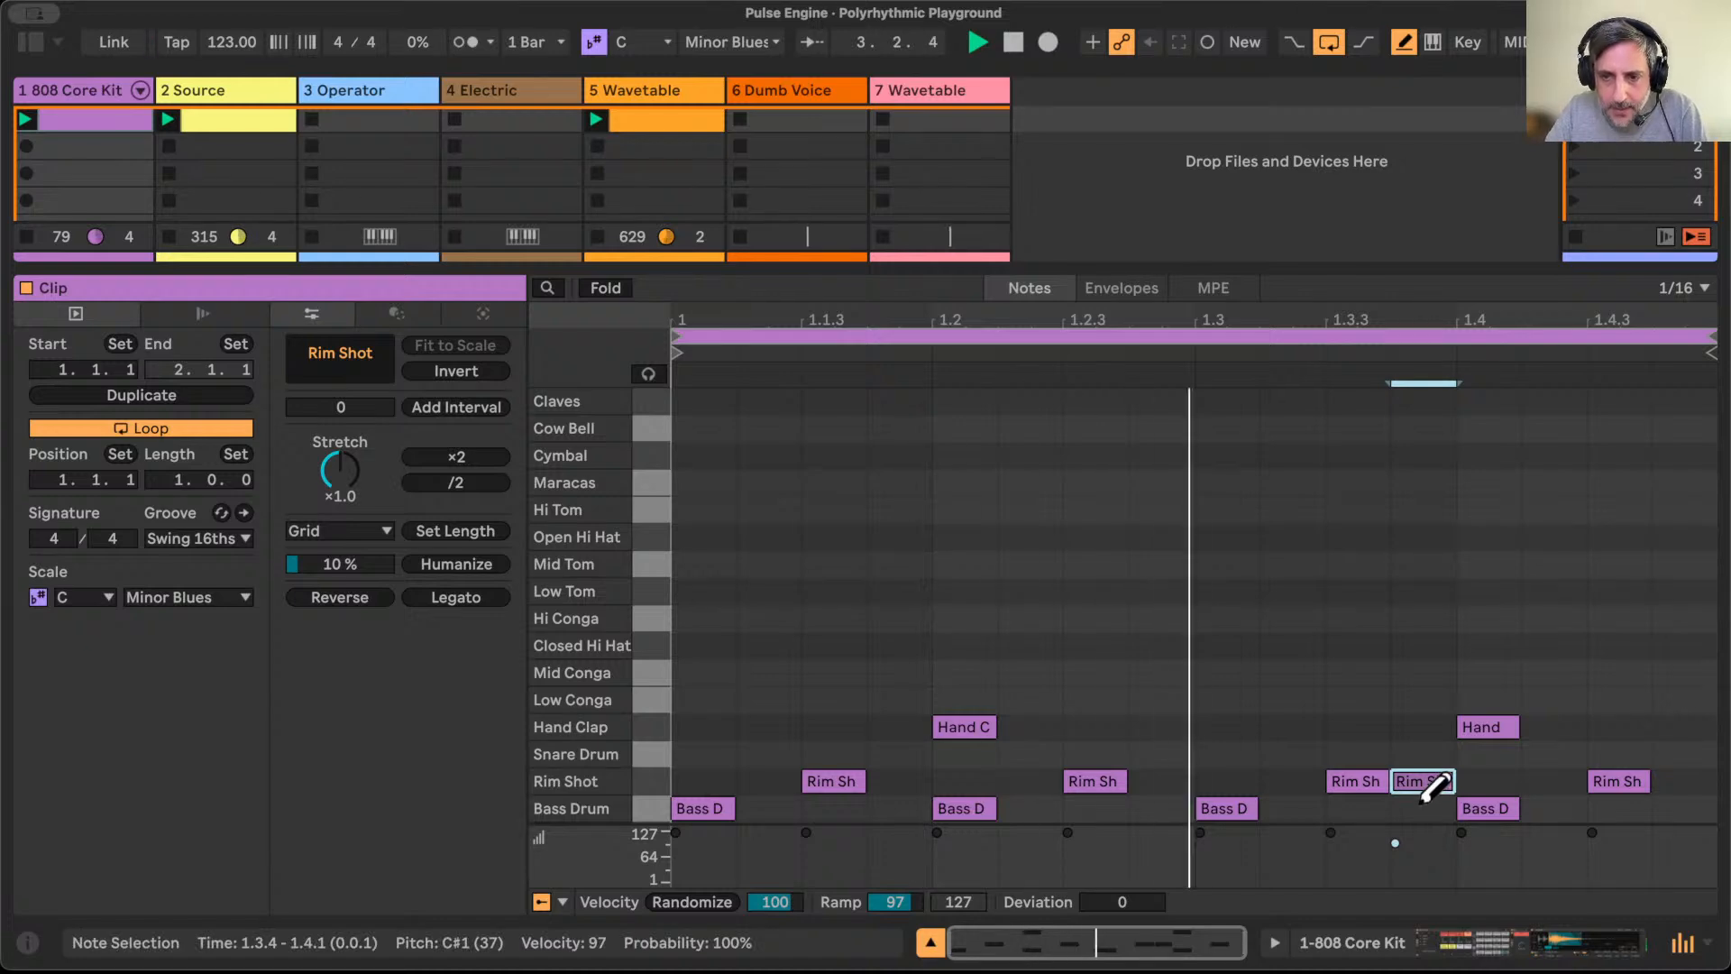
pyautogui.click(563, 904)
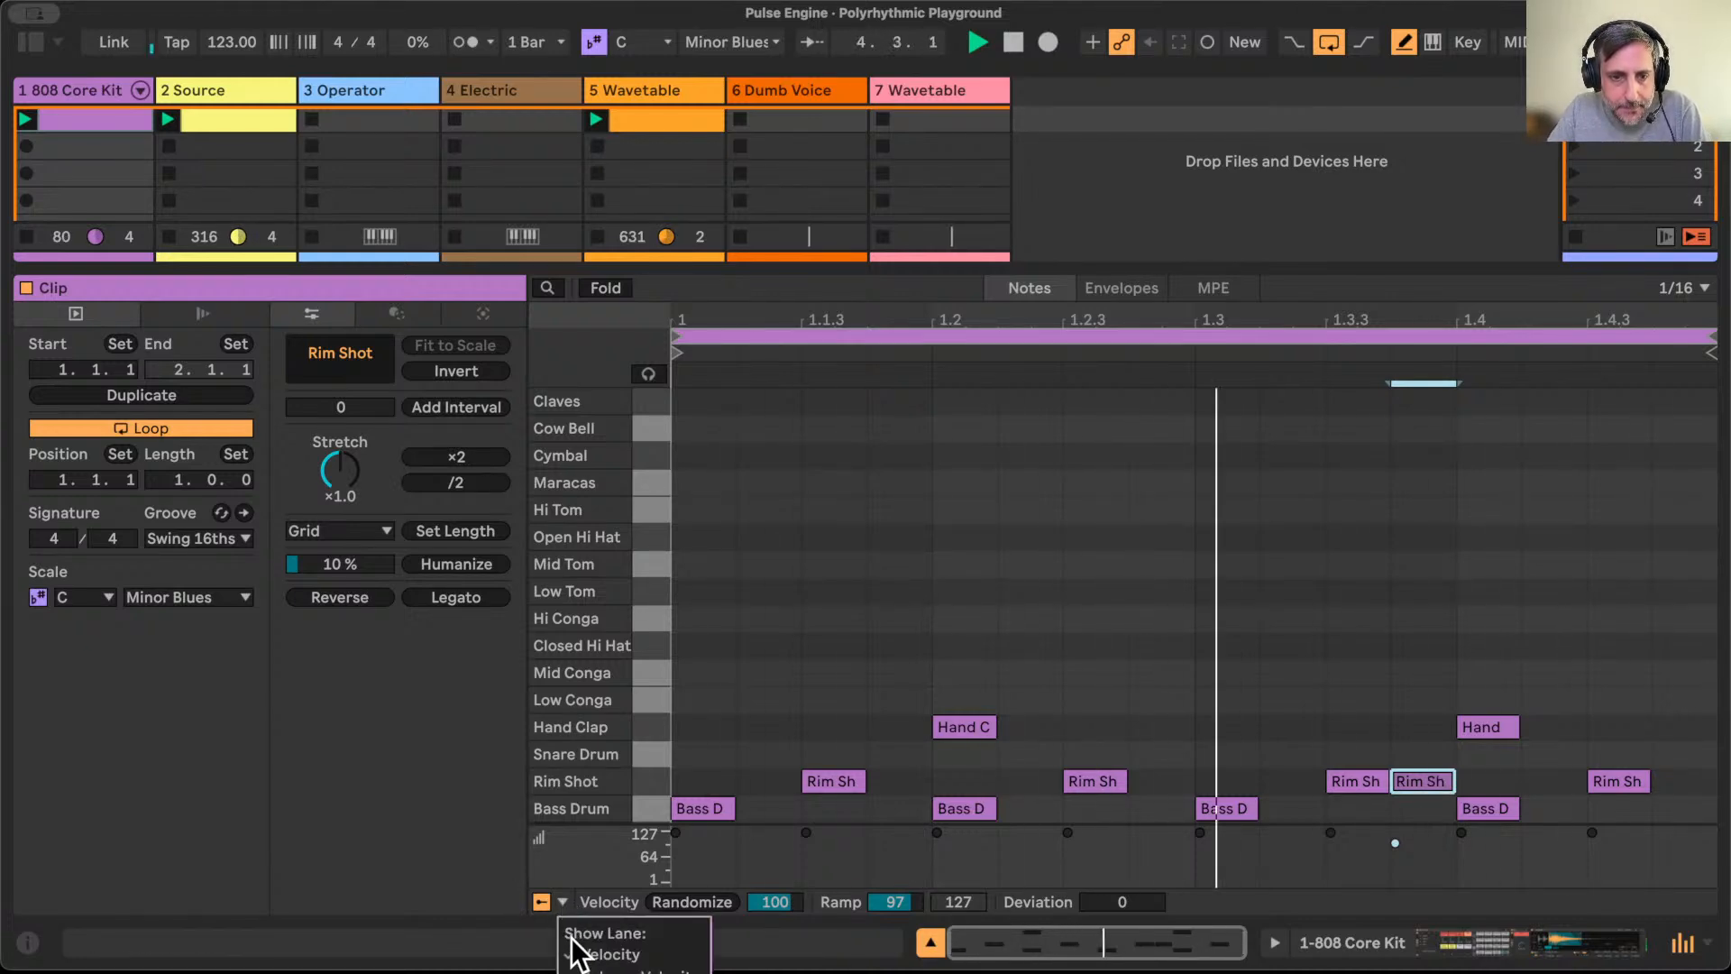
pyautogui.click(599, 973)
pyautogui.press('b')
pyautogui.moveTo(1395, 854); pyautogui.dragTo(1394, 867)
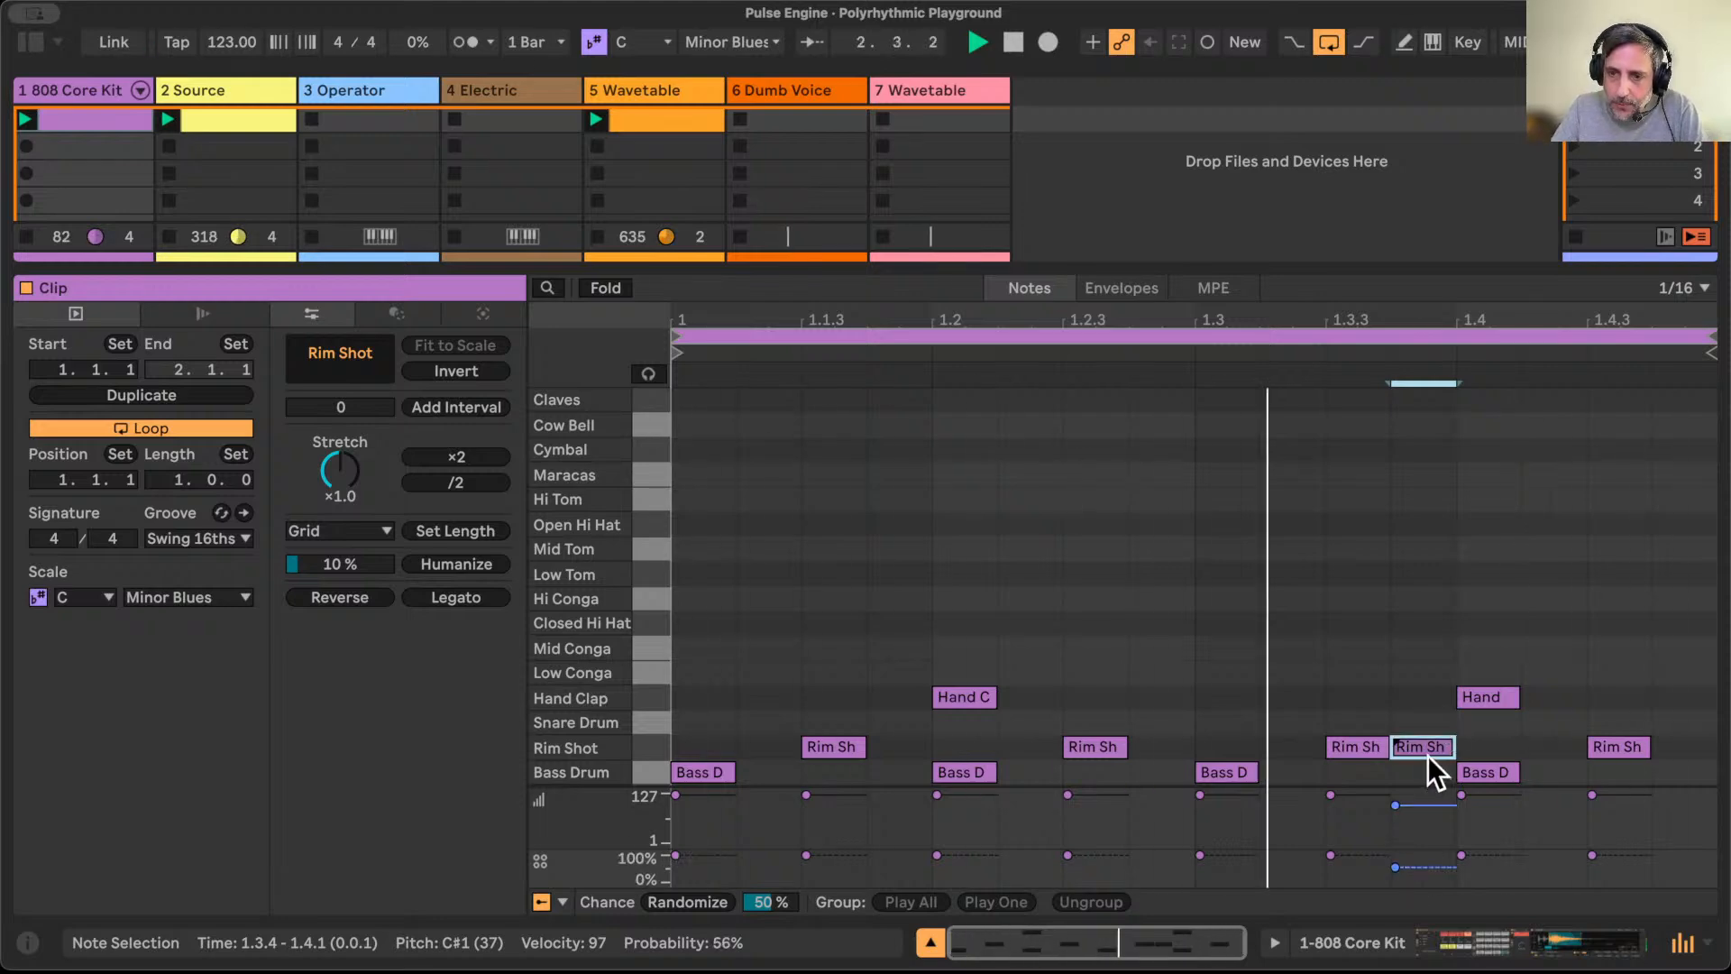
# Step: Copy the 1.3.4 rim shot to 1.4.4 and lower the copy's chance
pyautogui.moveTo(1419, 745); pyautogui.dragTo(1673, 755)
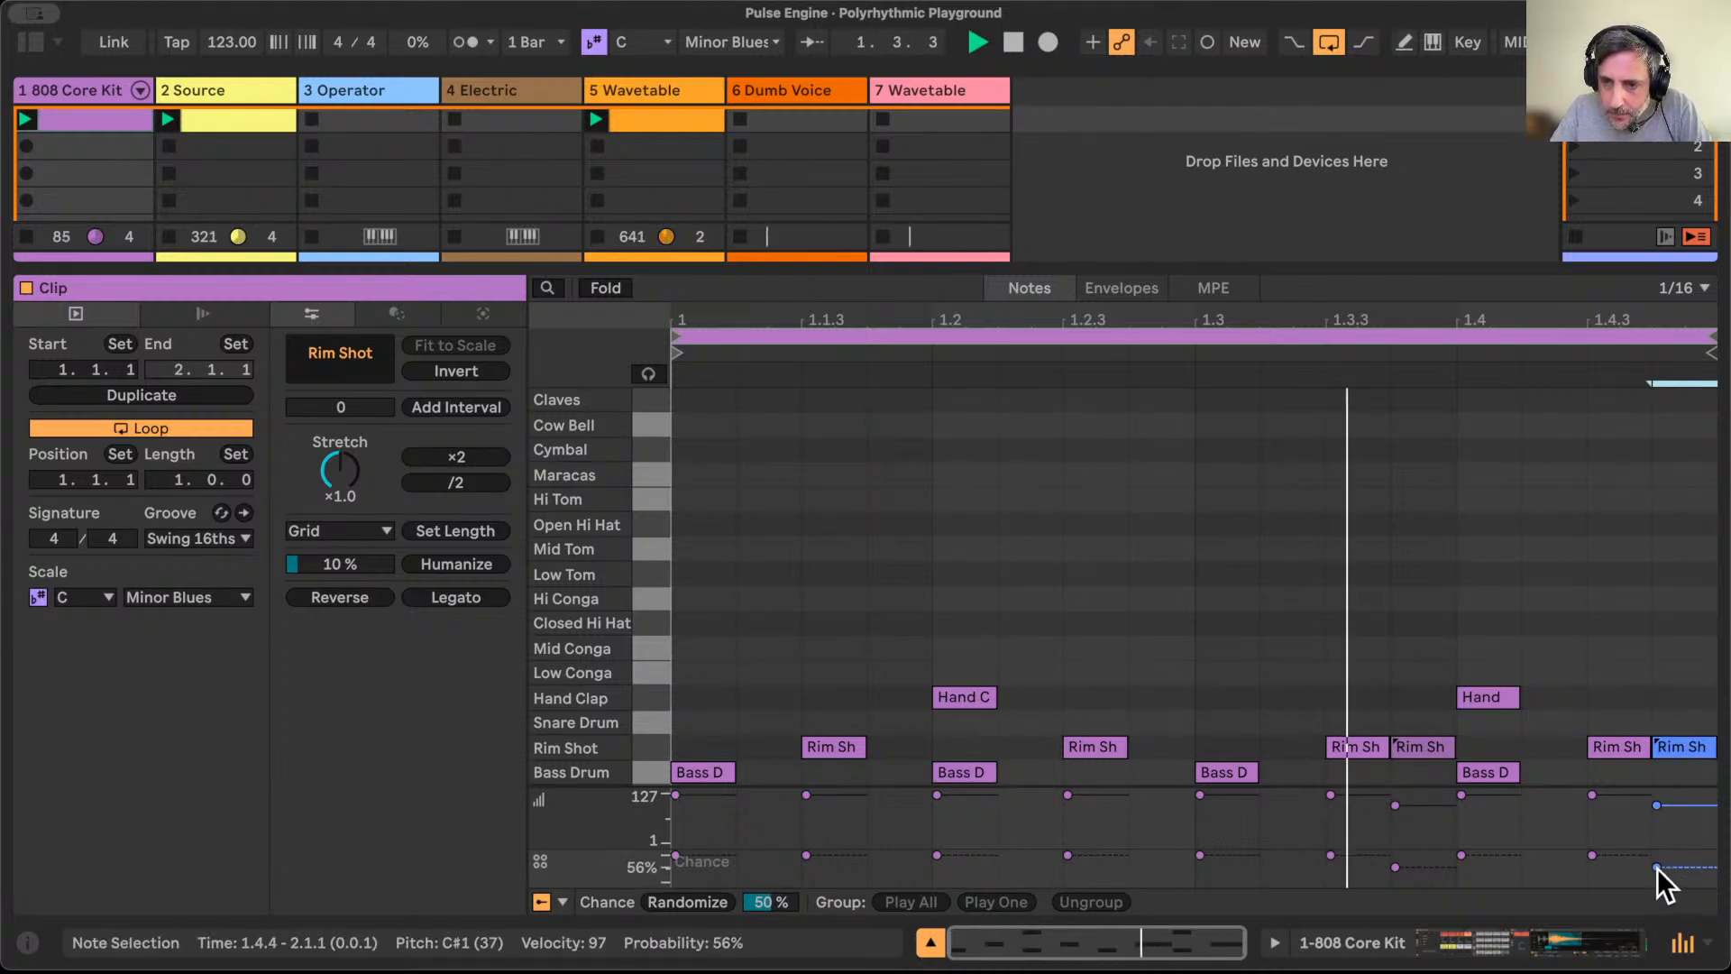
pyautogui.moveTo(1657, 867); pyautogui.dragTo(1657, 875)
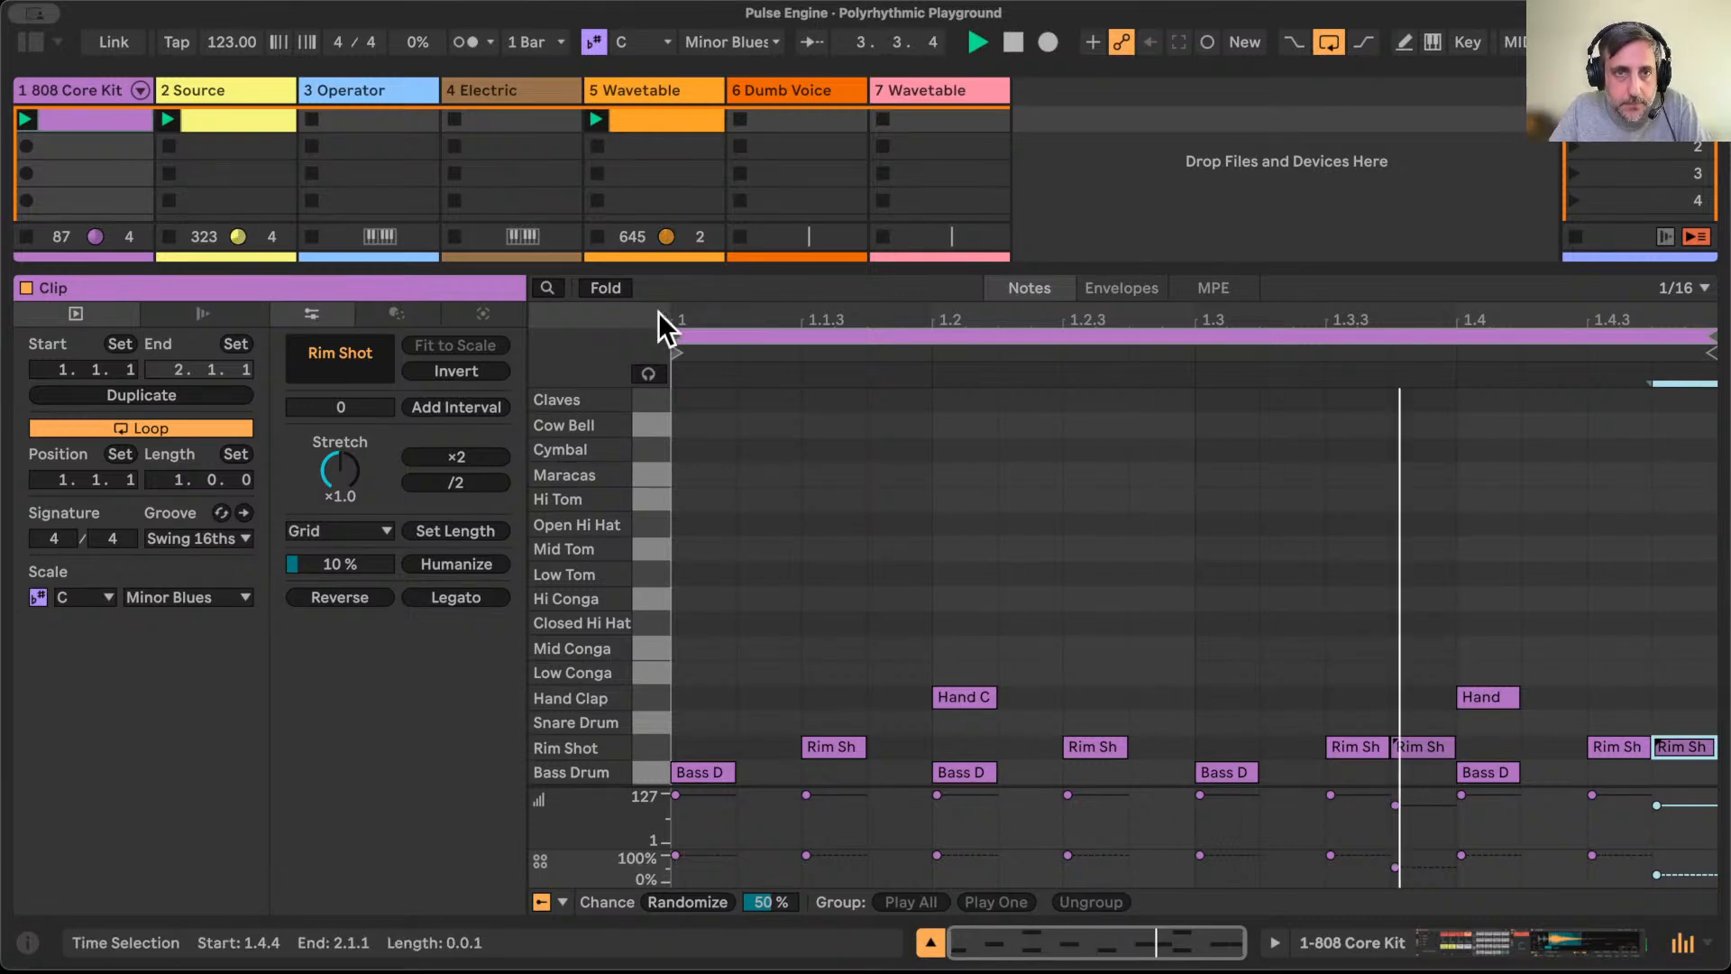
# Step: Trim the Clap 808 sample to a shorter, later section, with the filter frequency at 771 Hz and a 35.9 ms fade-out
pyautogui.click(87, 90)
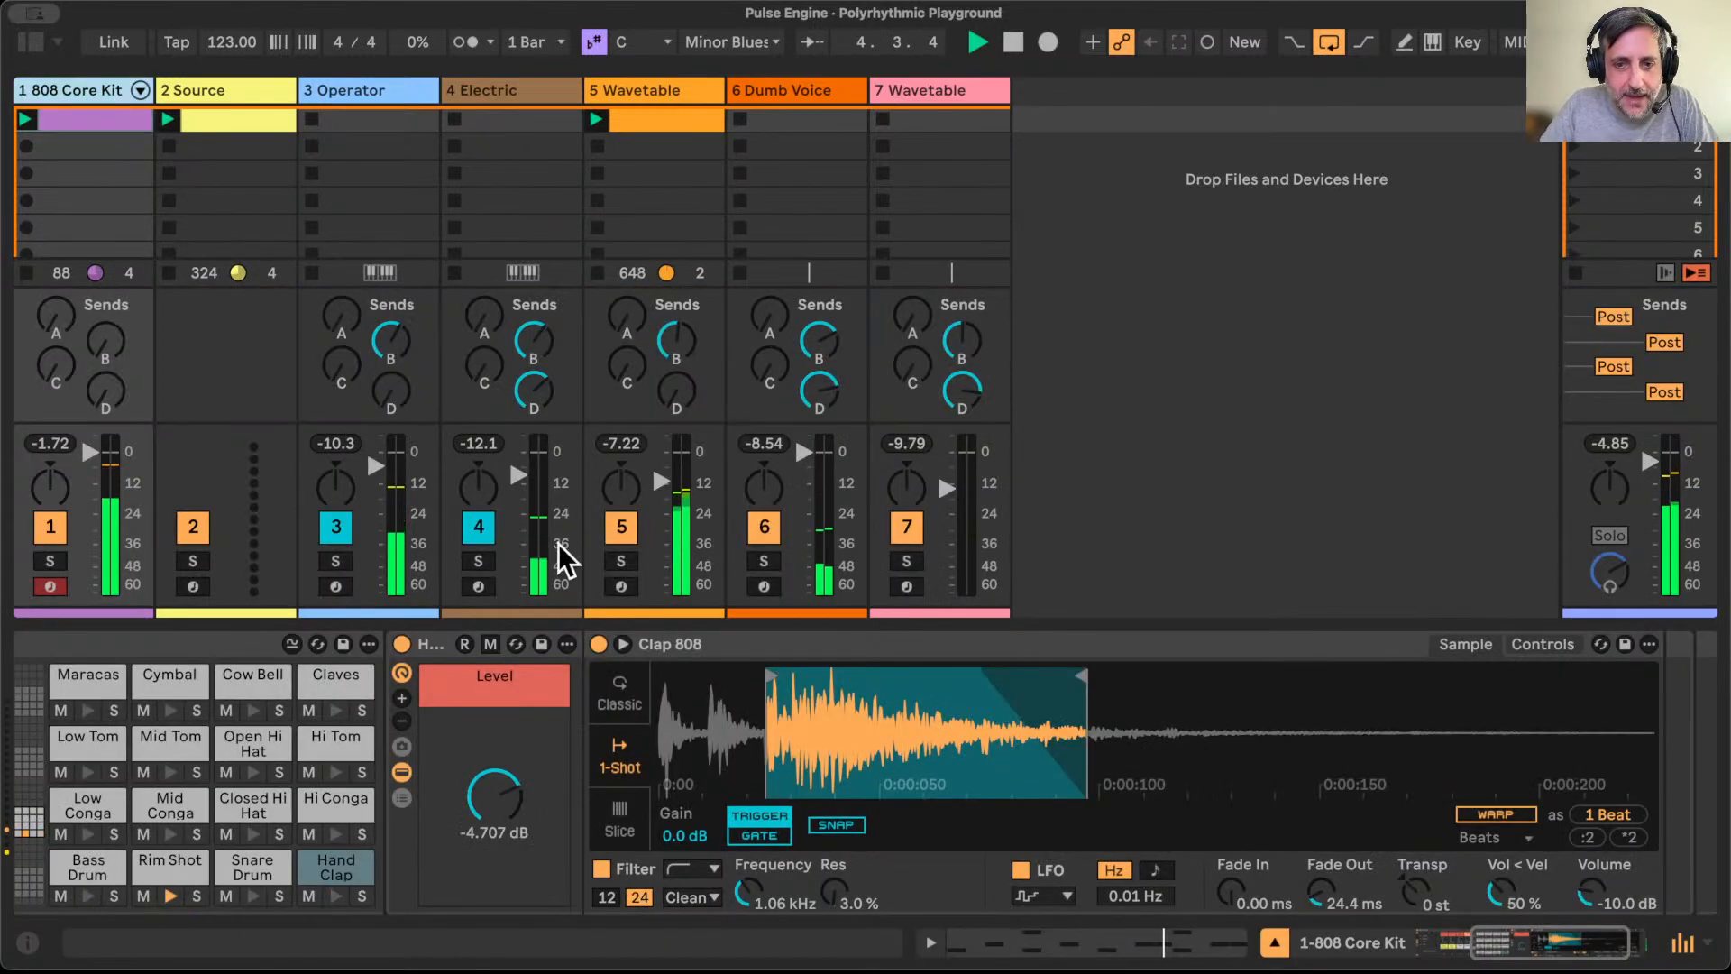
pyautogui.moveTo(1082, 677); pyautogui.dragTo(982, 678)
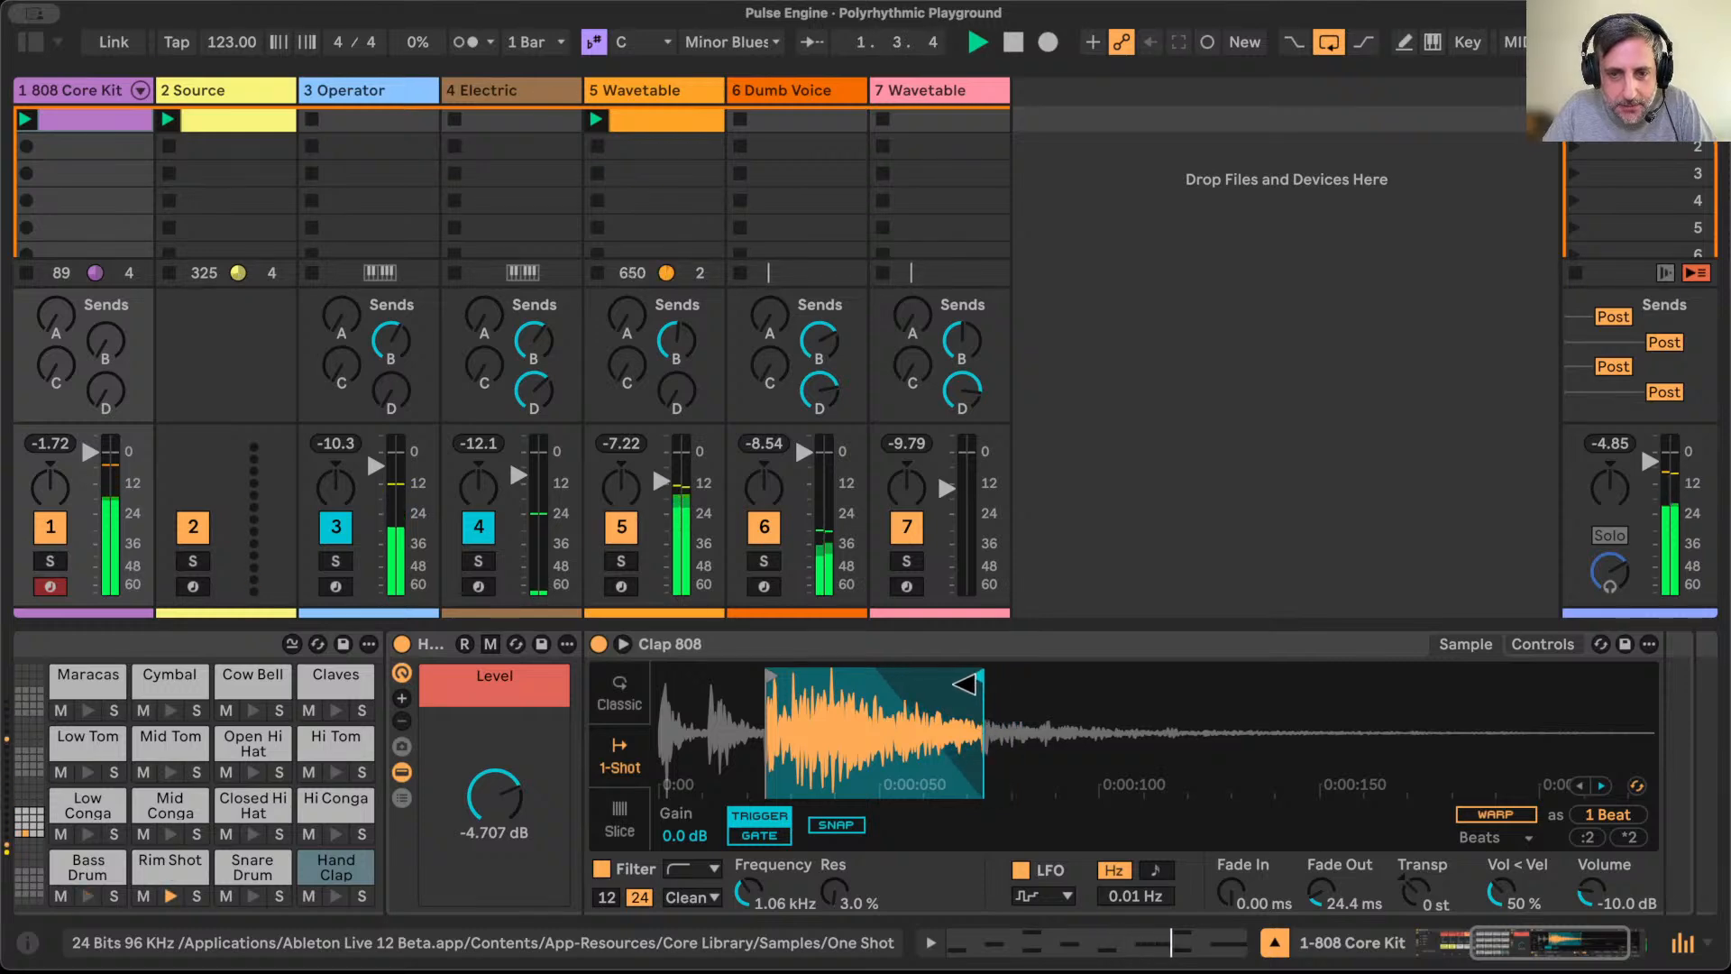
pyautogui.moveTo(768, 678); pyautogui.dragTo(834, 678)
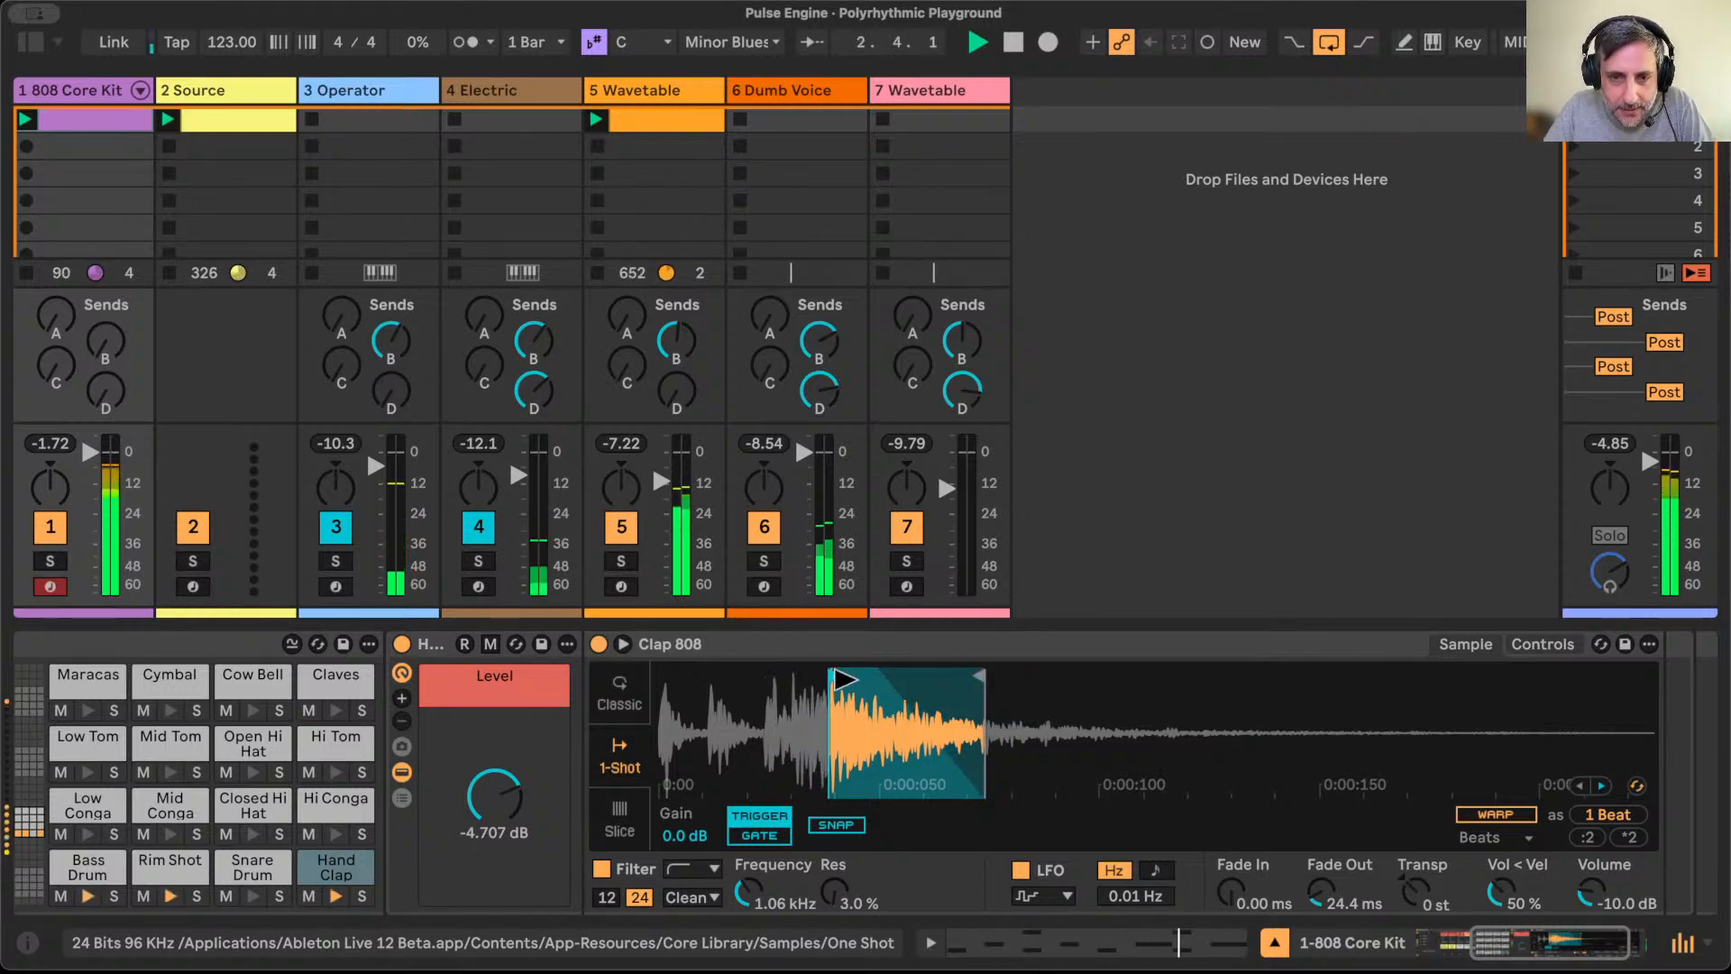
pyautogui.moveTo(978, 678)
pyautogui.mouseDown()
pyautogui.moveTo(879, 675)
pyautogui.moveTo(900, 675)
pyautogui.mouseUp()
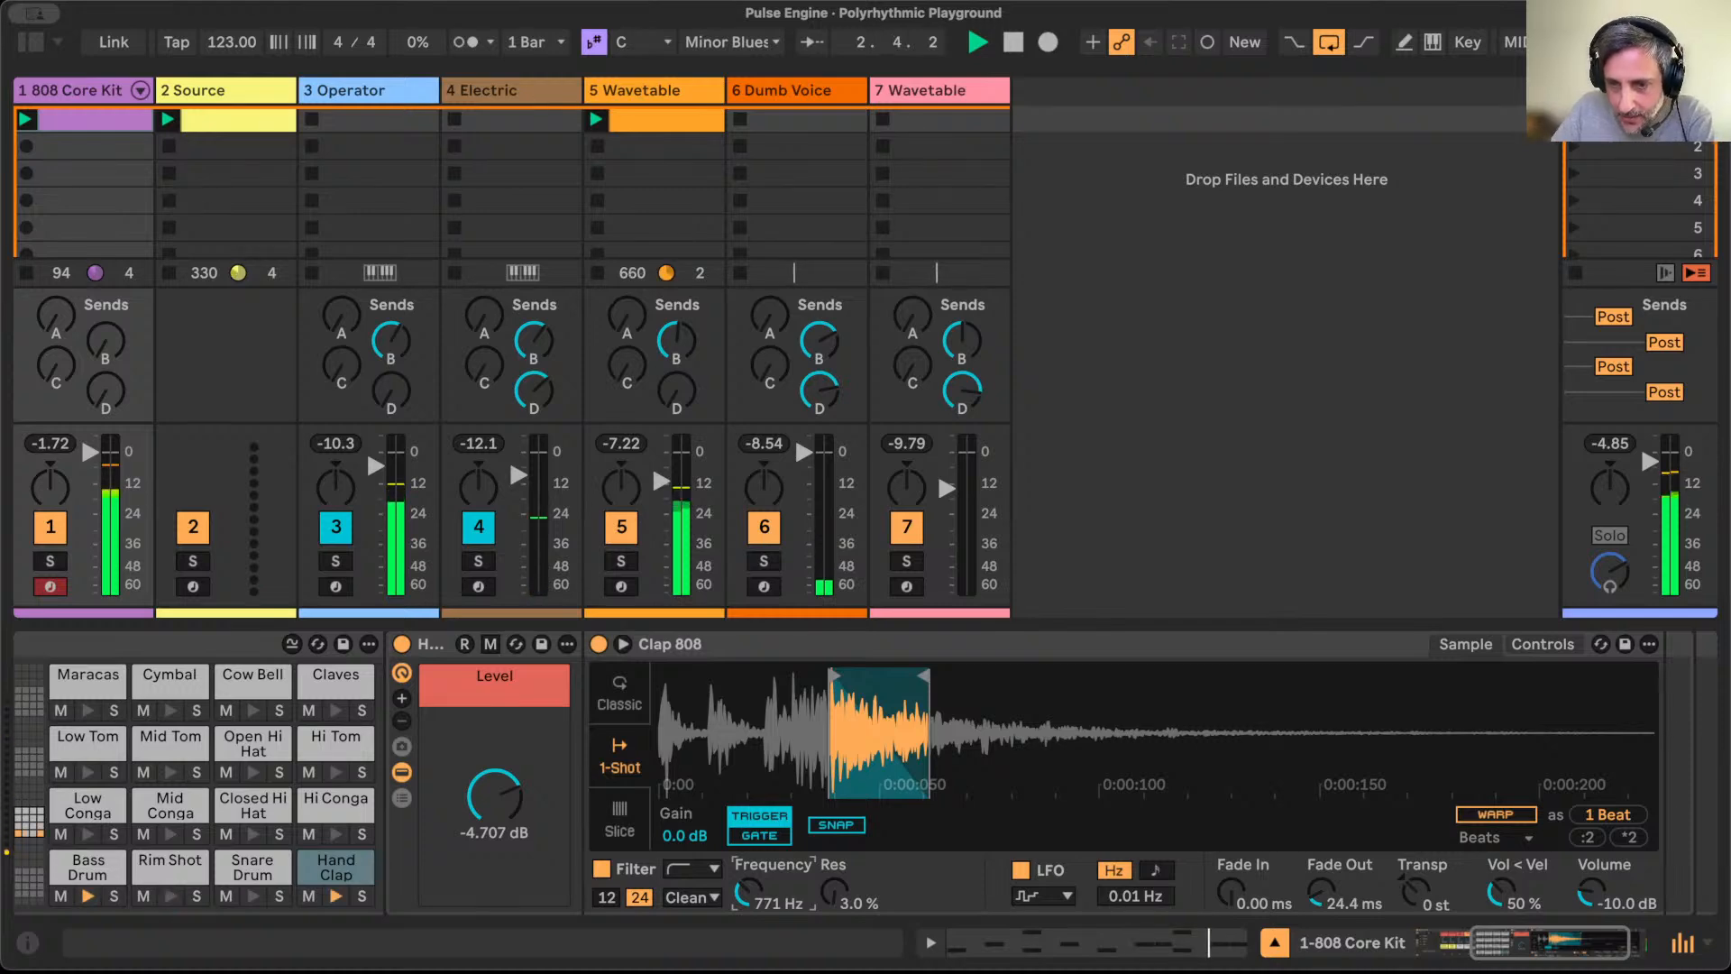
pyautogui.moveTo(1320, 889); pyautogui.dragTo(1319, 870)
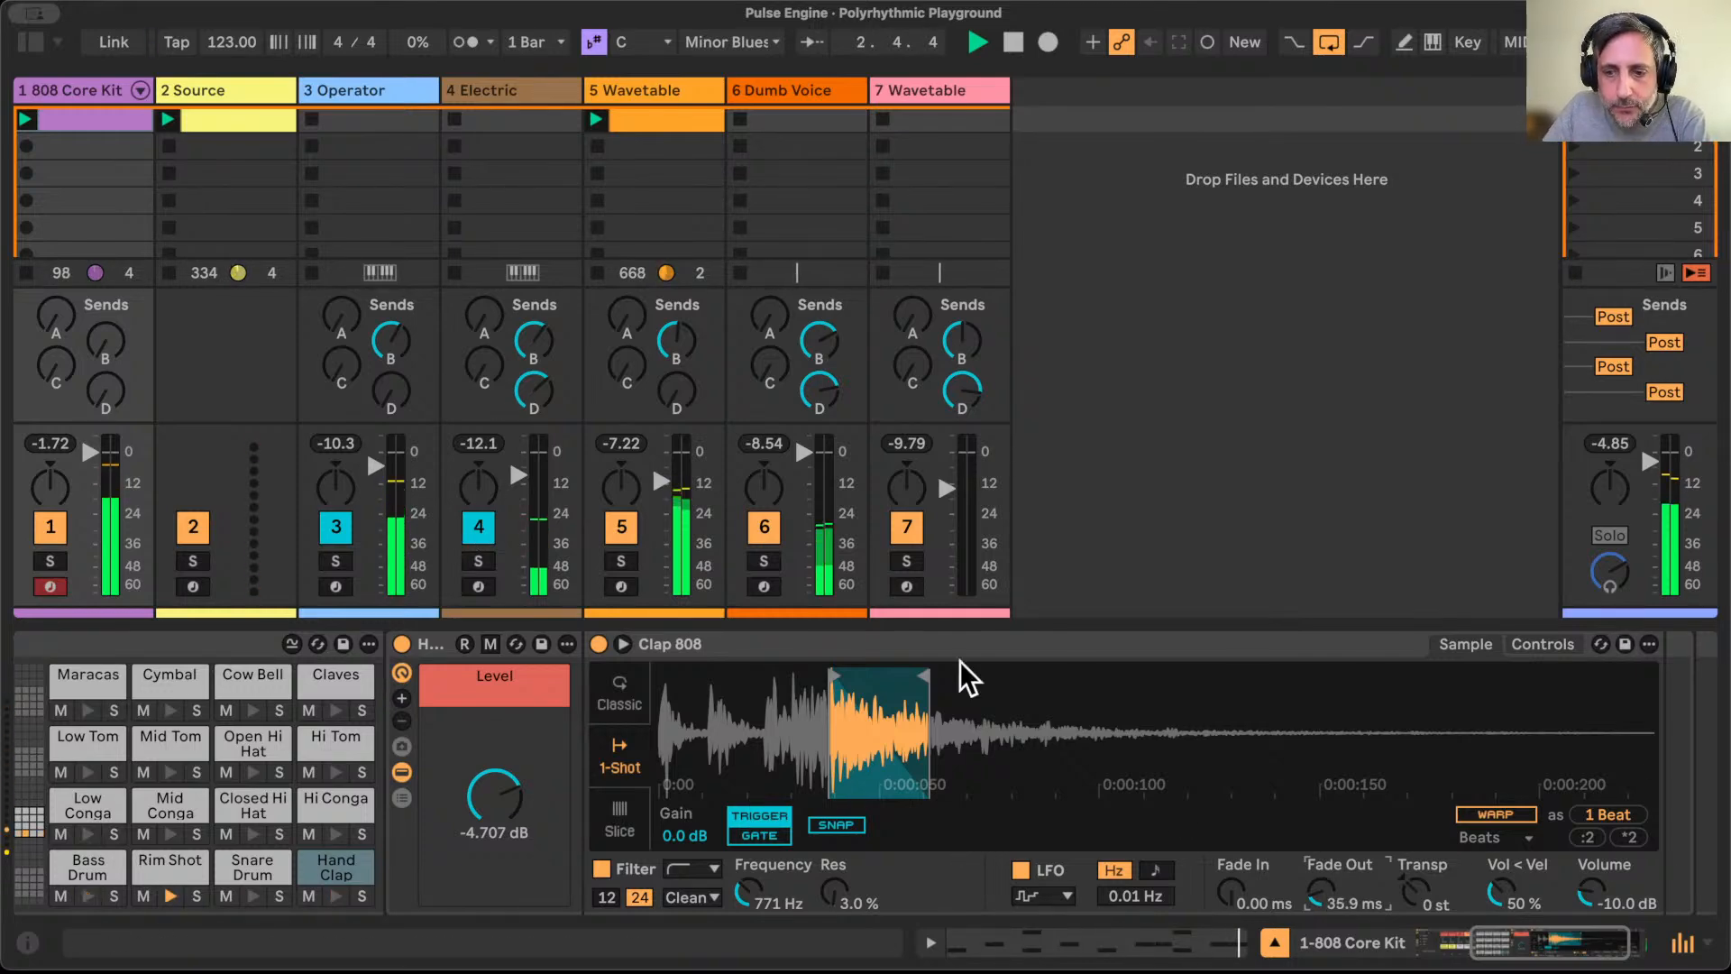
# Step: Hide the device view and the mixer's In/Out section, and rebalance the mix by lowering track 5 Wavetable and setting Electric to -7.7 dB
pyautogui.click(1274, 942)
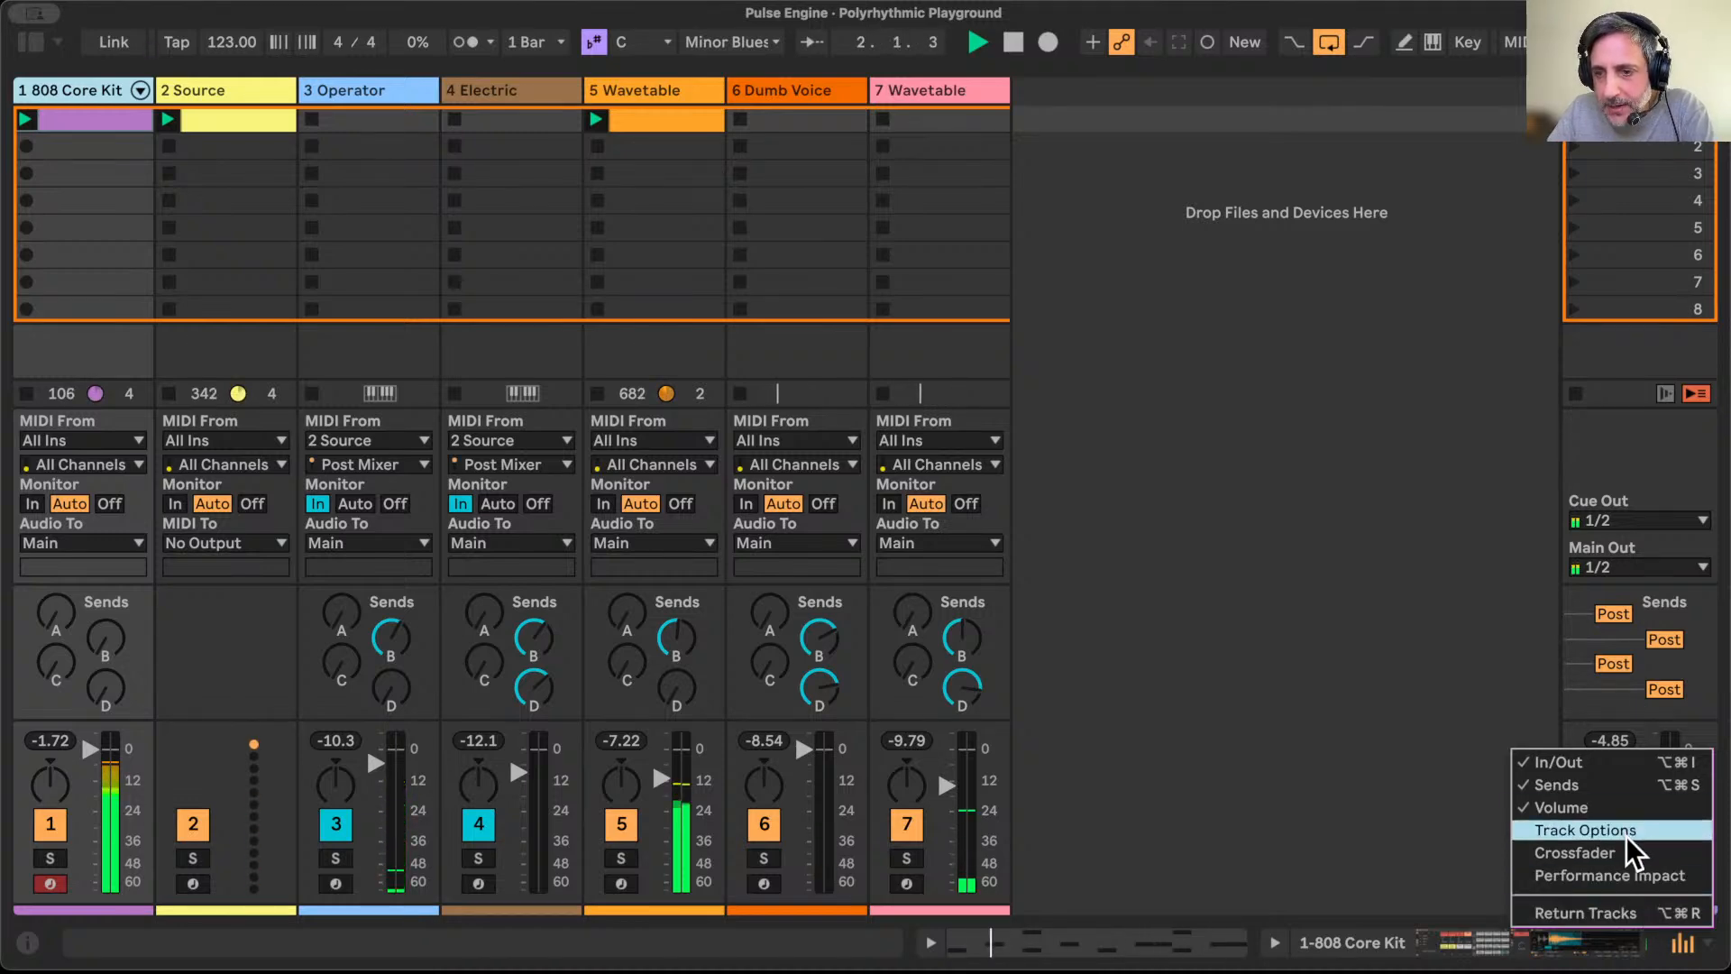
pyautogui.click(1581, 762)
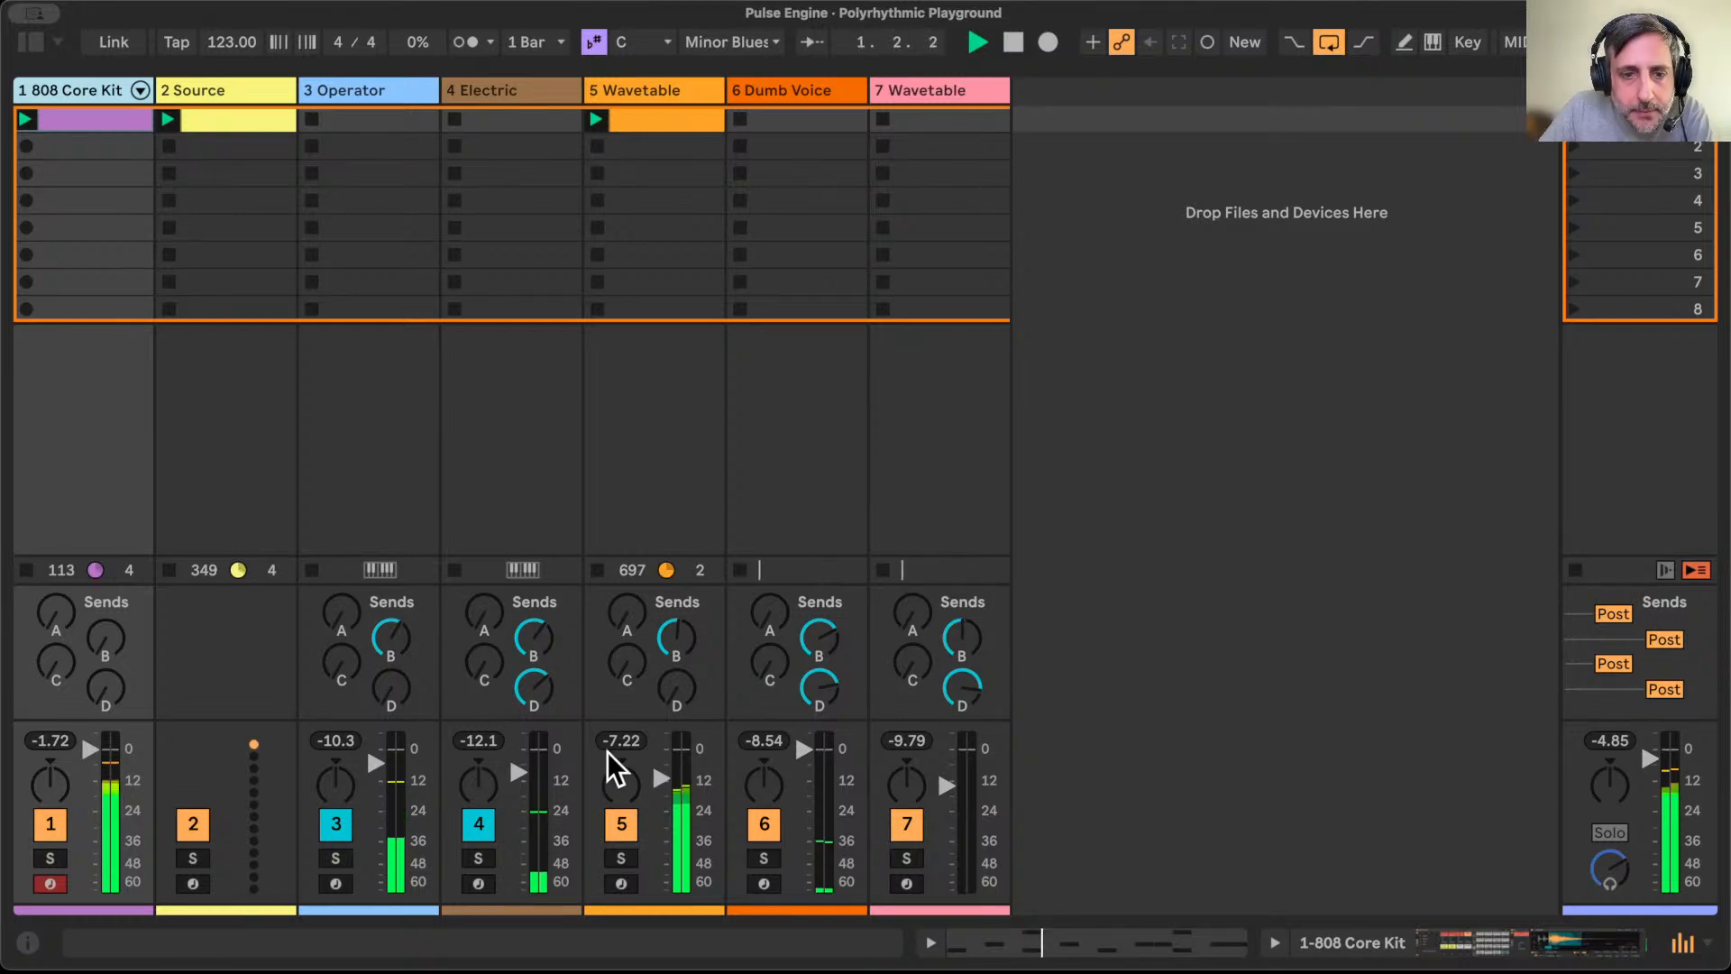
pyautogui.click(655, 778)
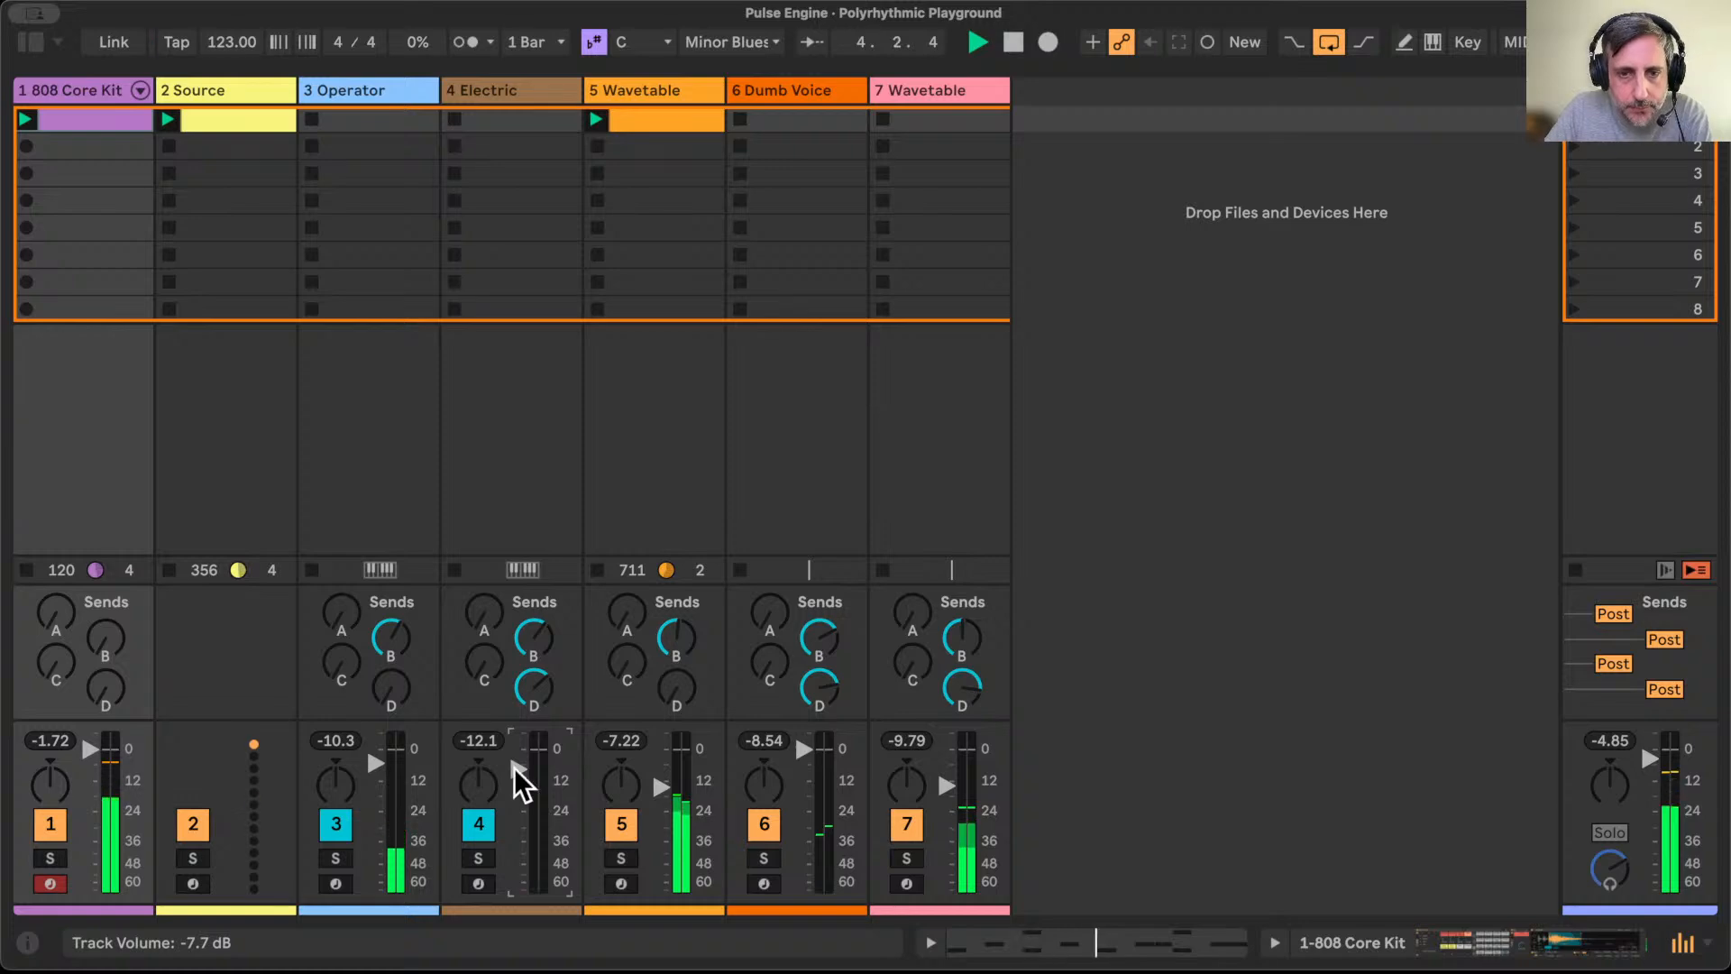
# Step: Add a Chorus-Ensemble effect after the Wavetable on track 7 and set its feedback to 20%
pyautogui.doubleClick(952, 95)
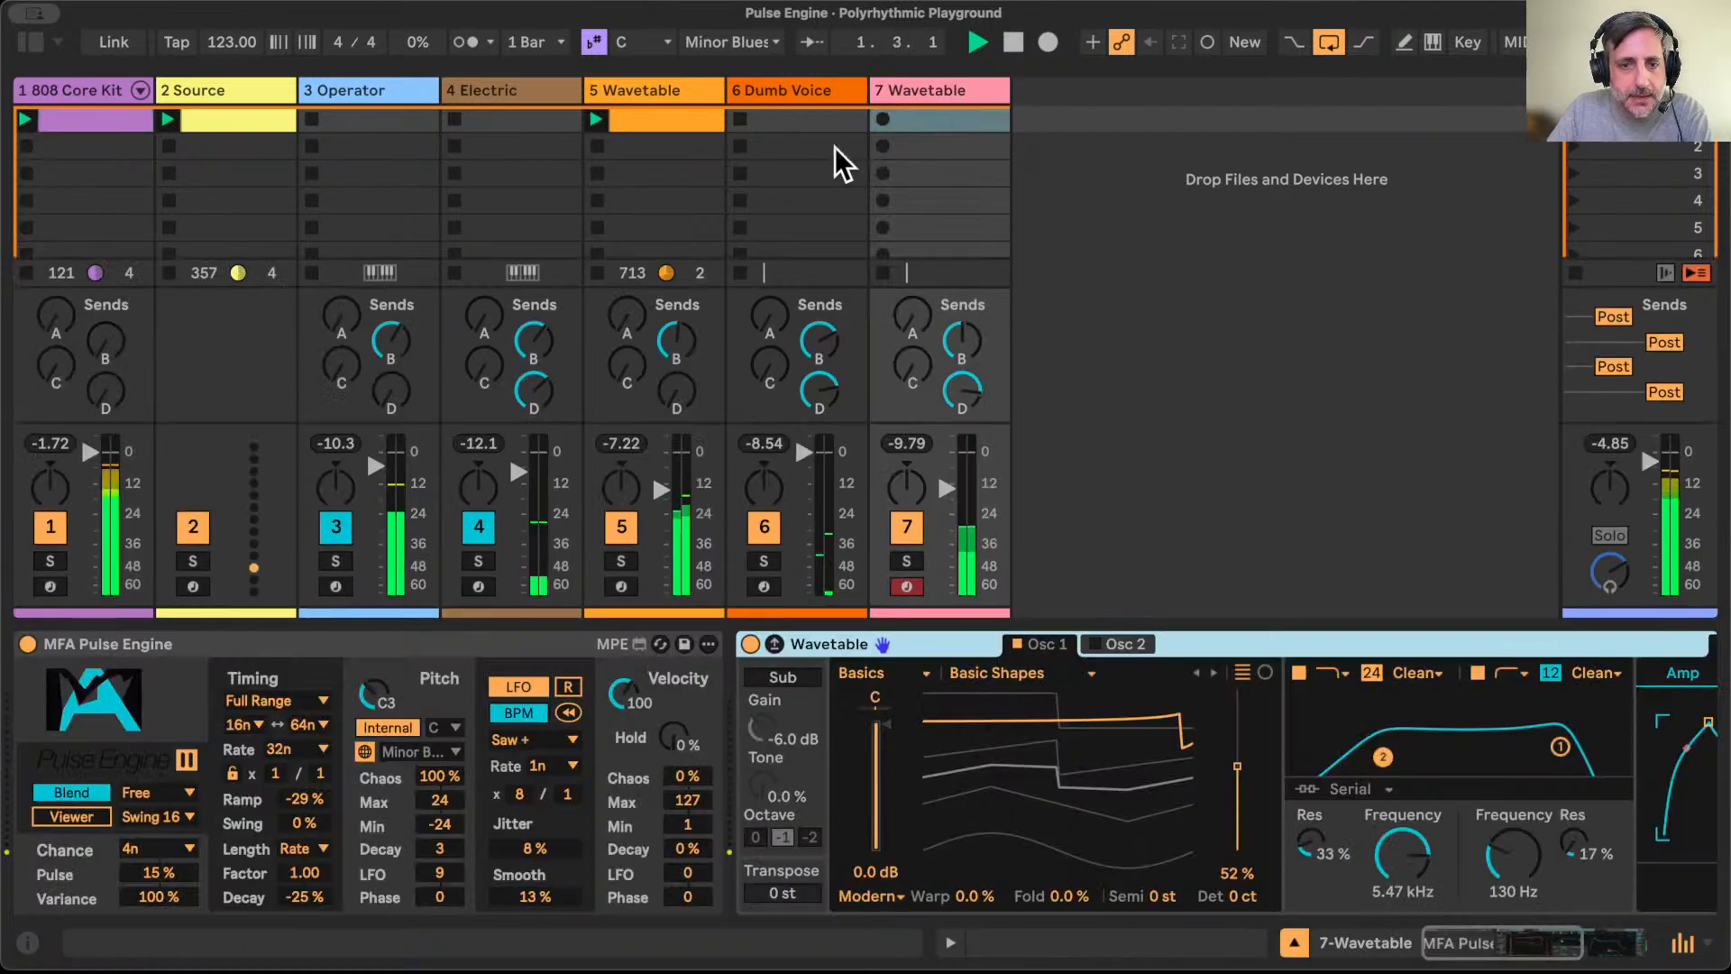
pyautogui.hscroll(10, 905, 777)
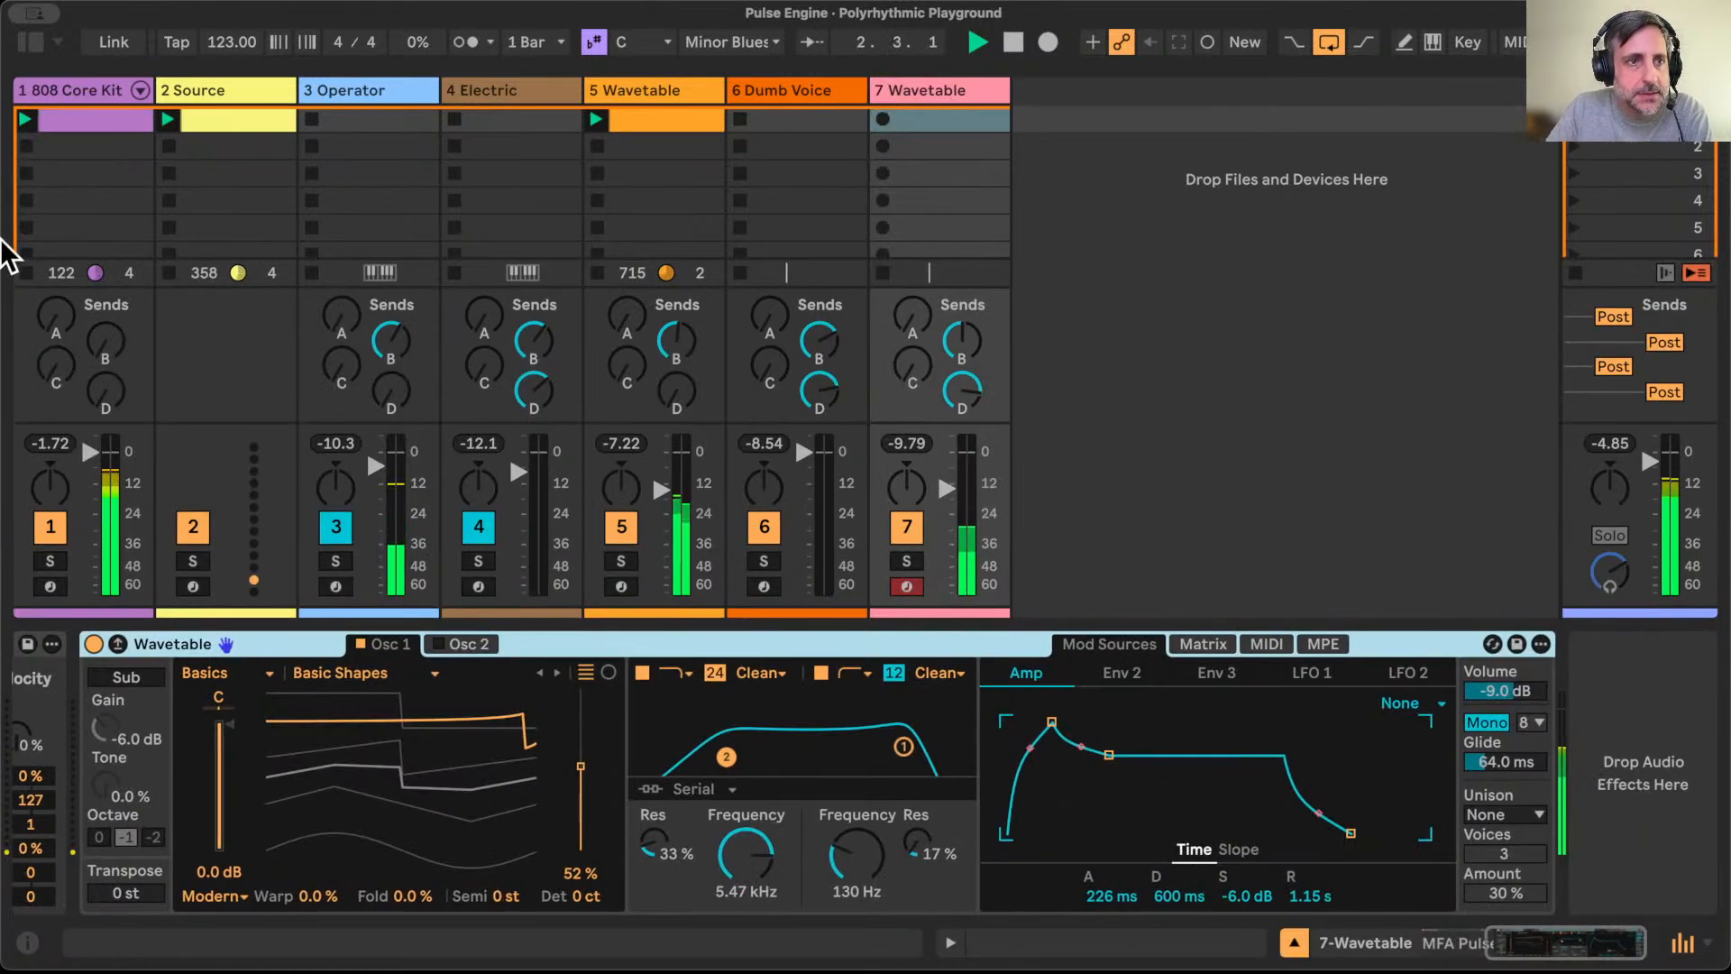
pyautogui.click(27, 41)
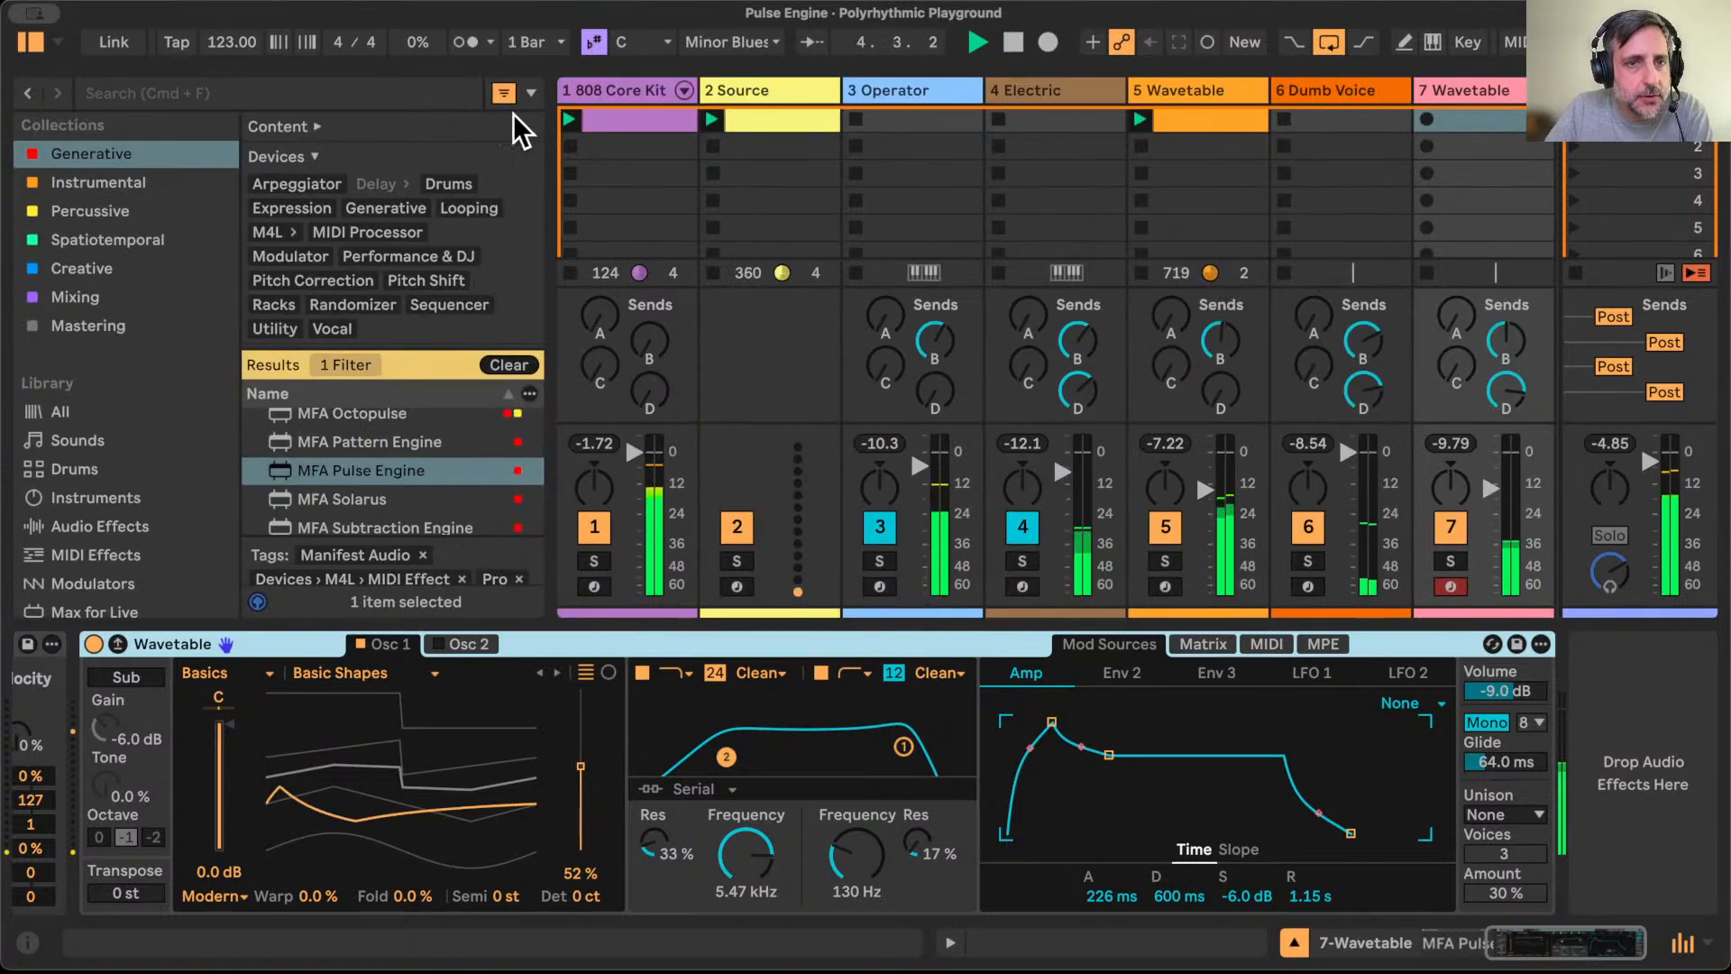
pyautogui.scroll(-3, 132, 472)
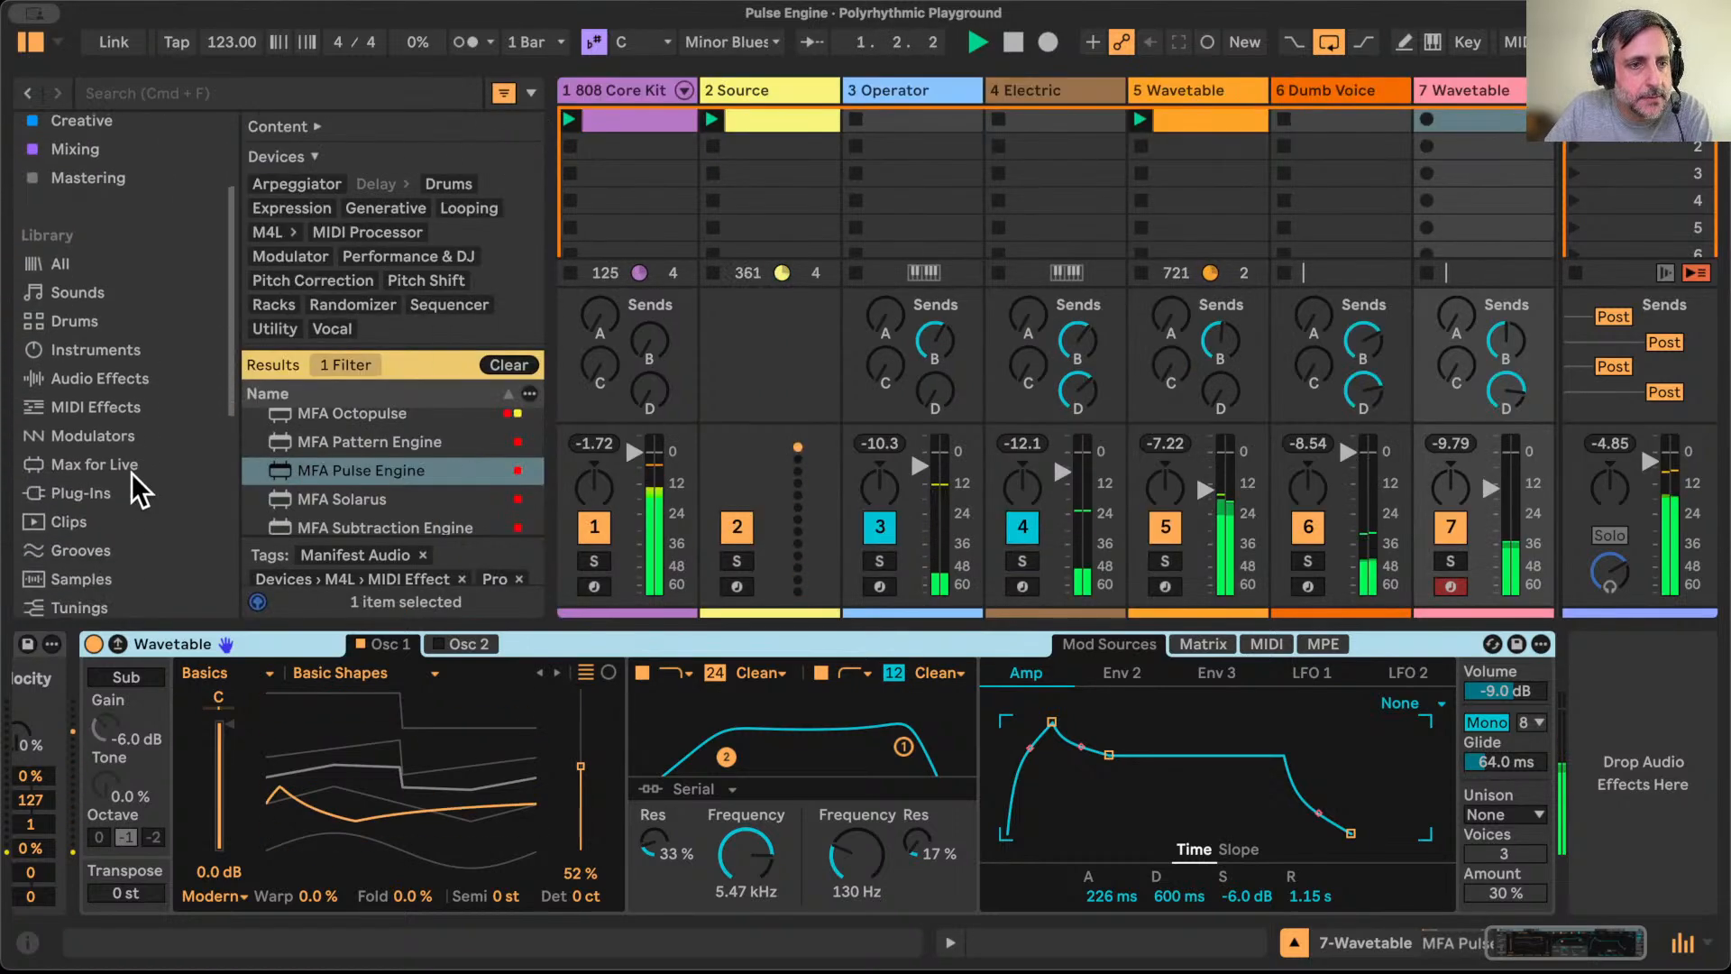
pyautogui.click(110, 378)
pyautogui.scroll(-5, 376, 393)
pyautogui.moveTo(361, 301); pyautogui.dragTo(1621, 748)
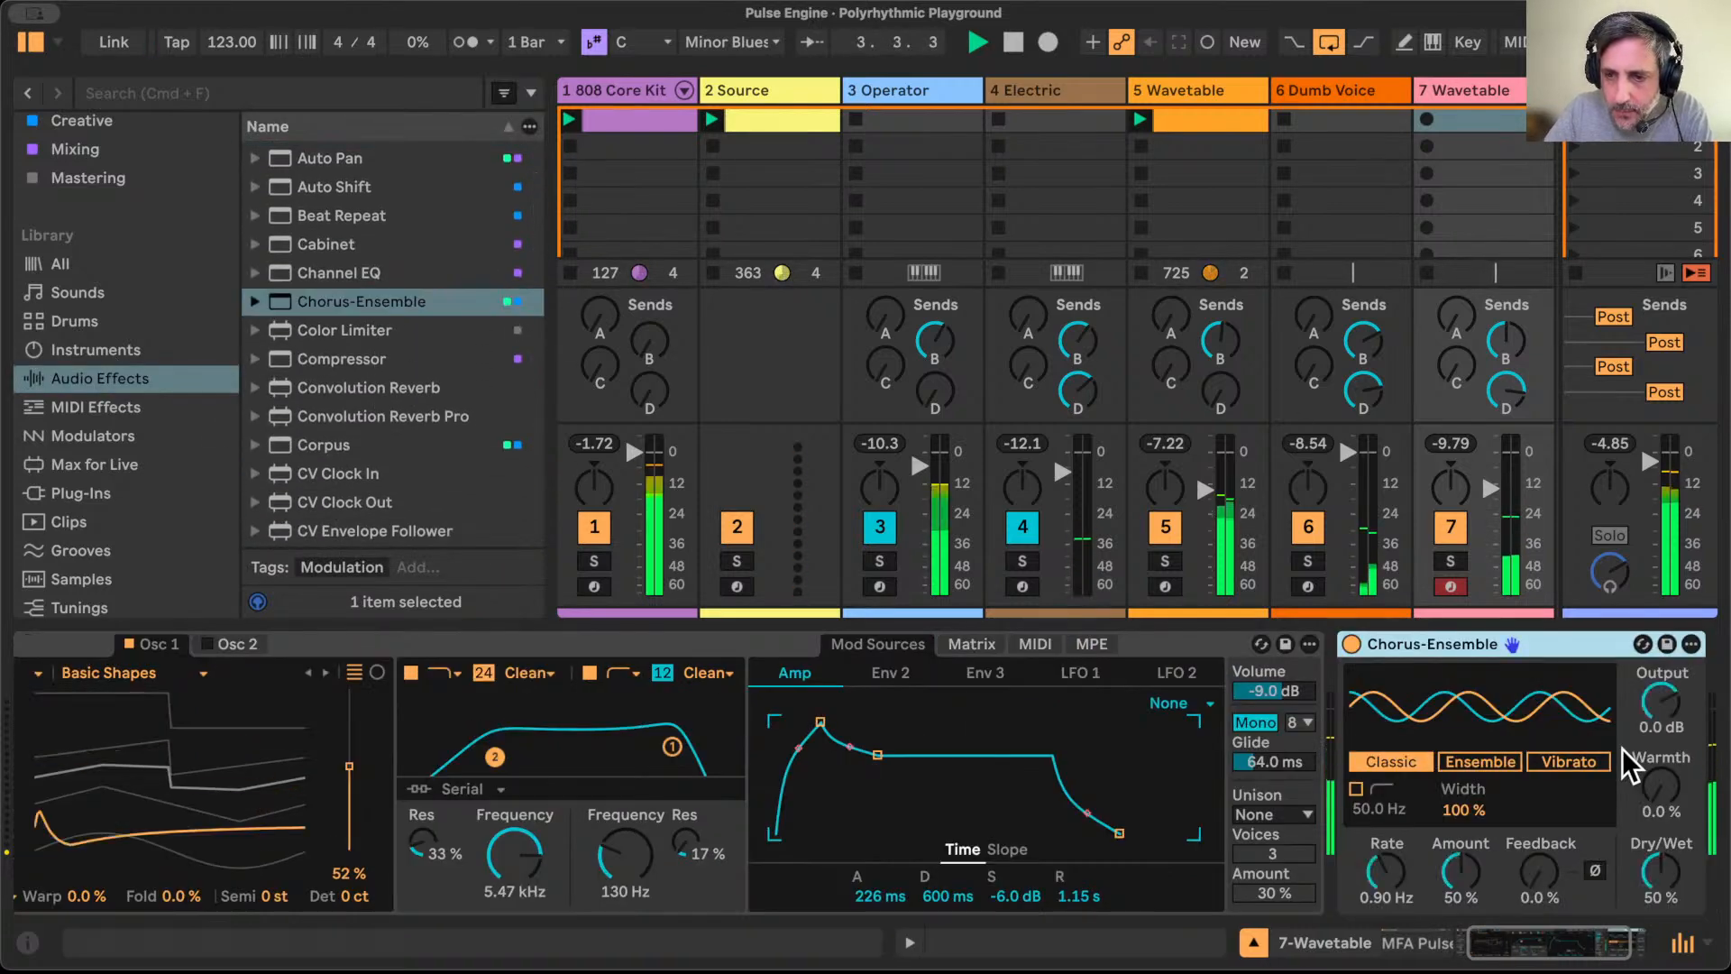
pyautogui.moveTo(1540, 880); pyautogui.dragTo(1539, 847)
pyautogui.hscroll(3, 1539, 879)
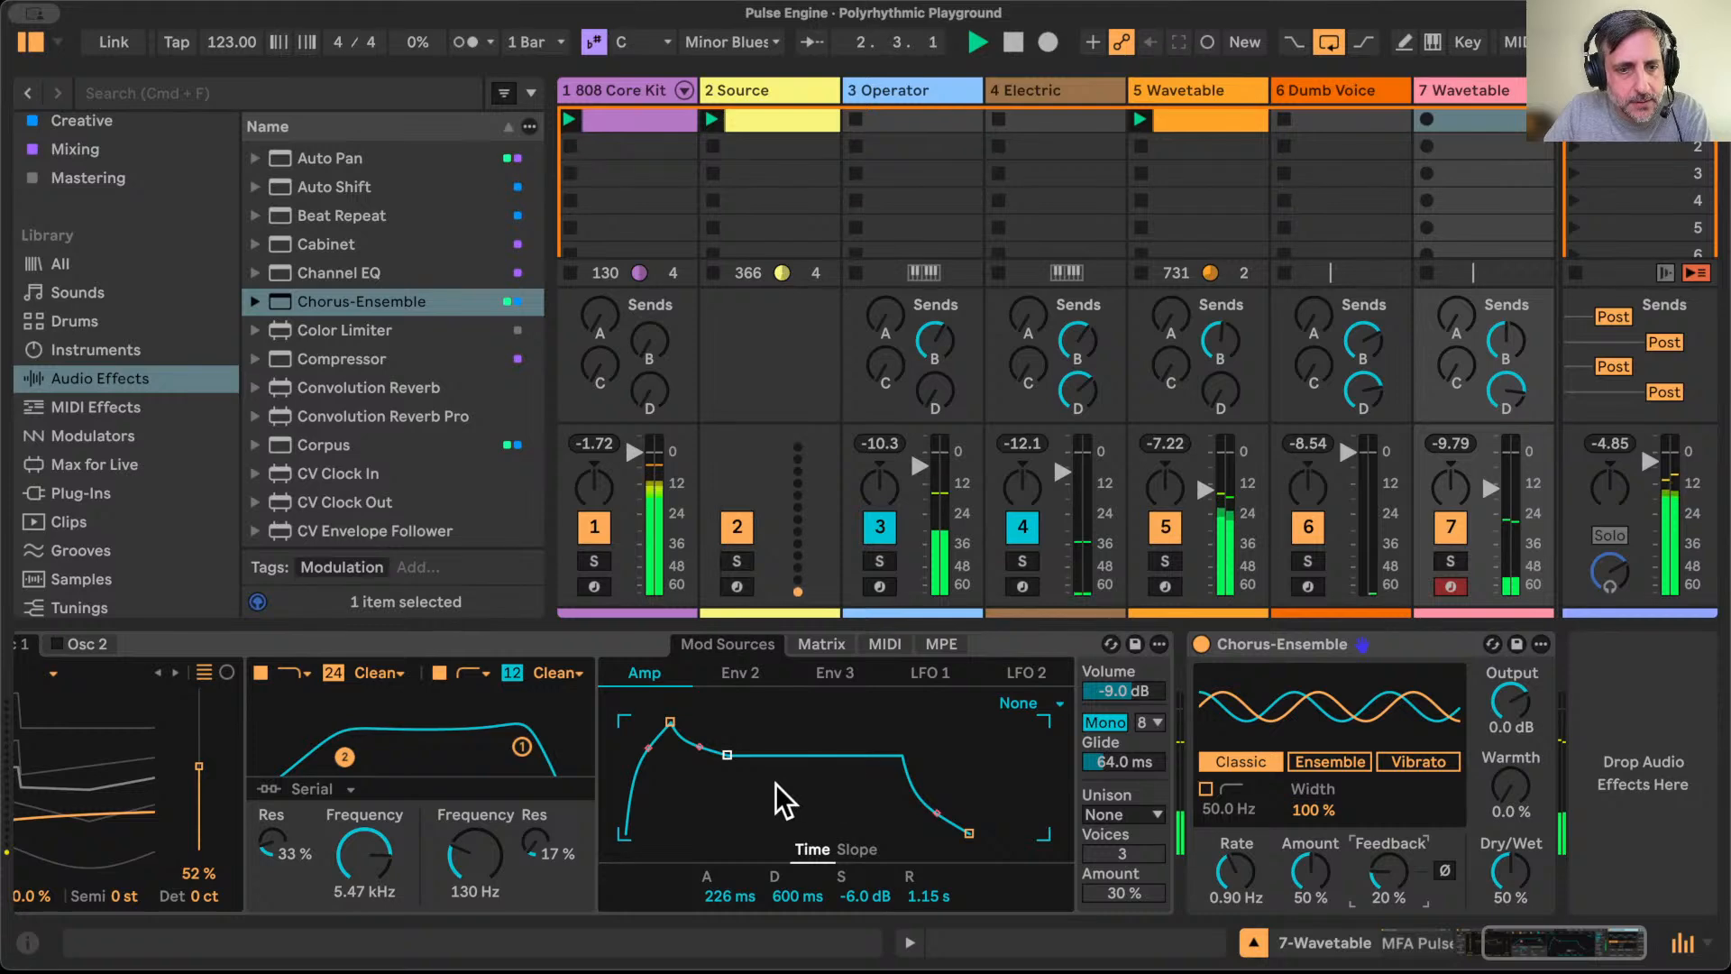
# Step: Enable Osc 2 of the track 7 Wavetable with the Saw PW Bass table, position 53% and detune 7 ct
pyautogui.hscroll(-15, 775, 782)
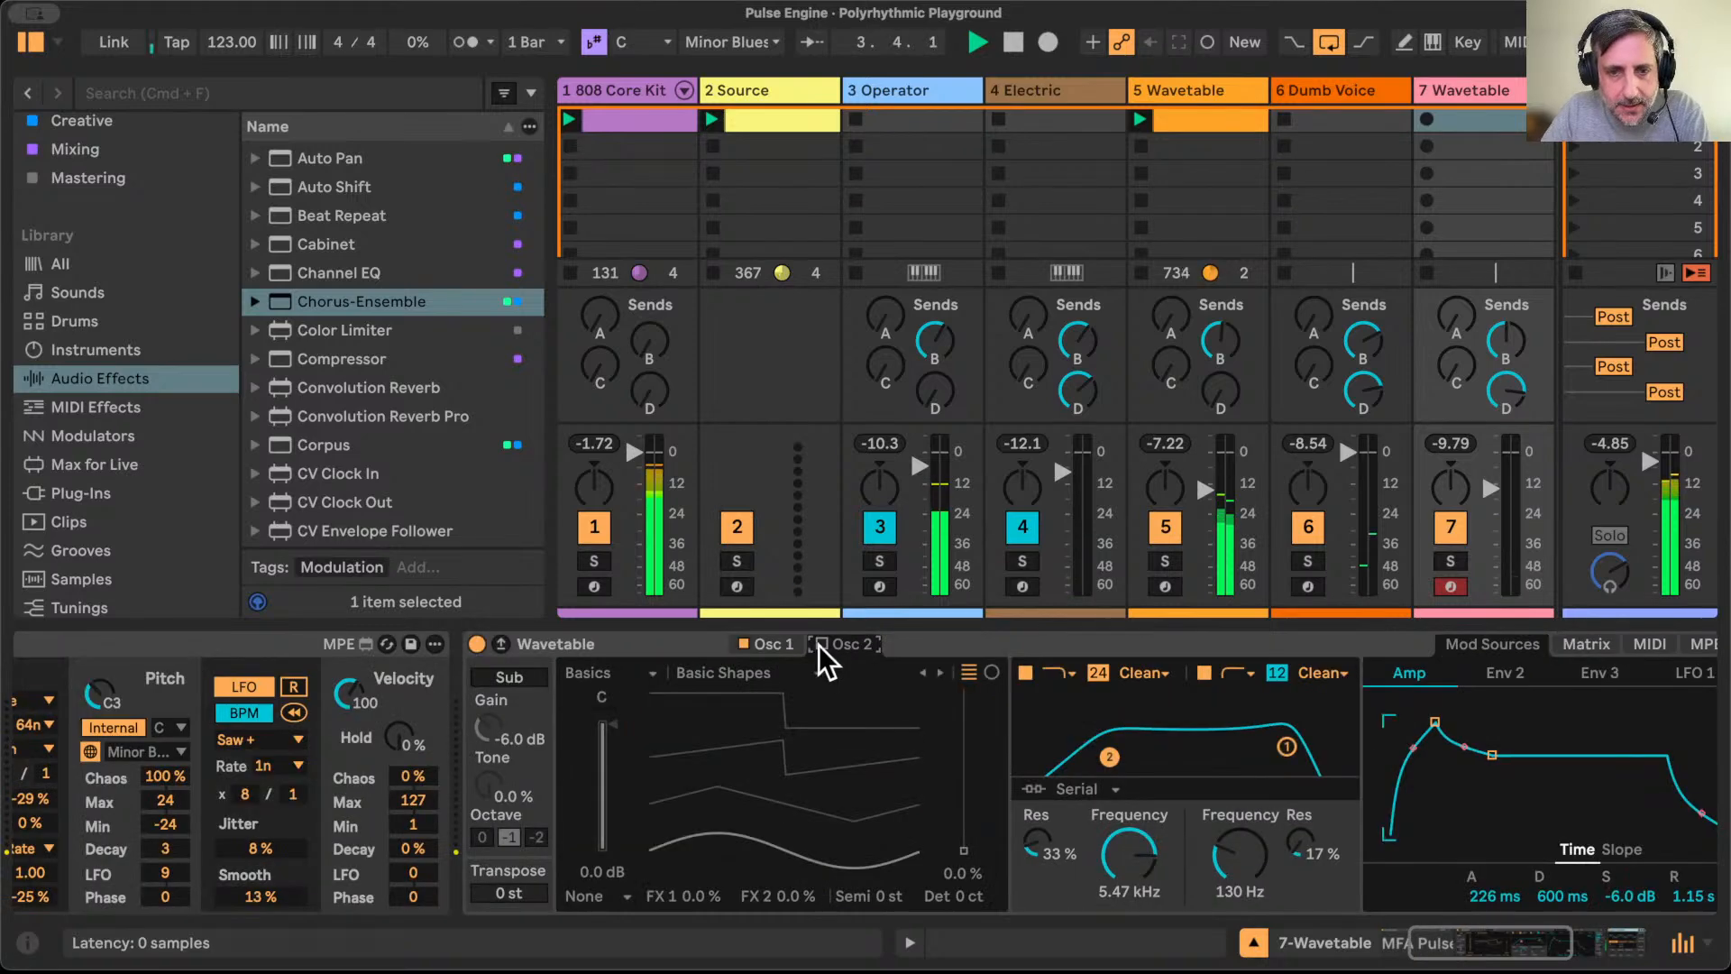
pyautogui.click(721, 671)
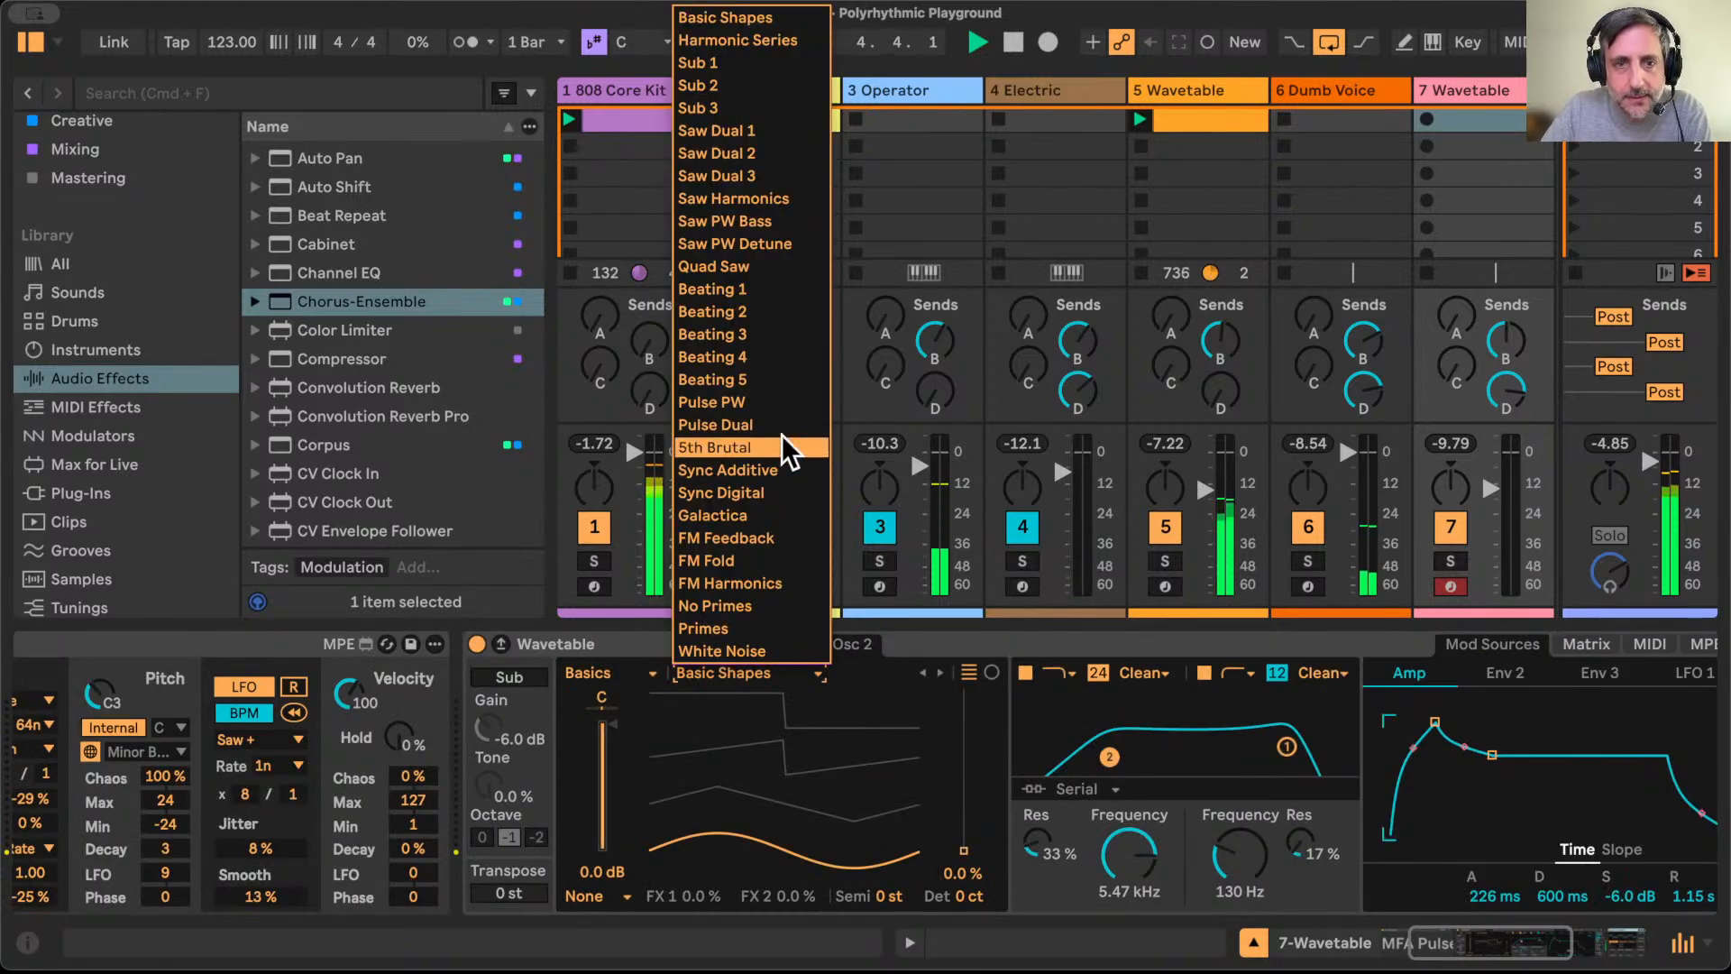
pyautogui.click(783, 221)
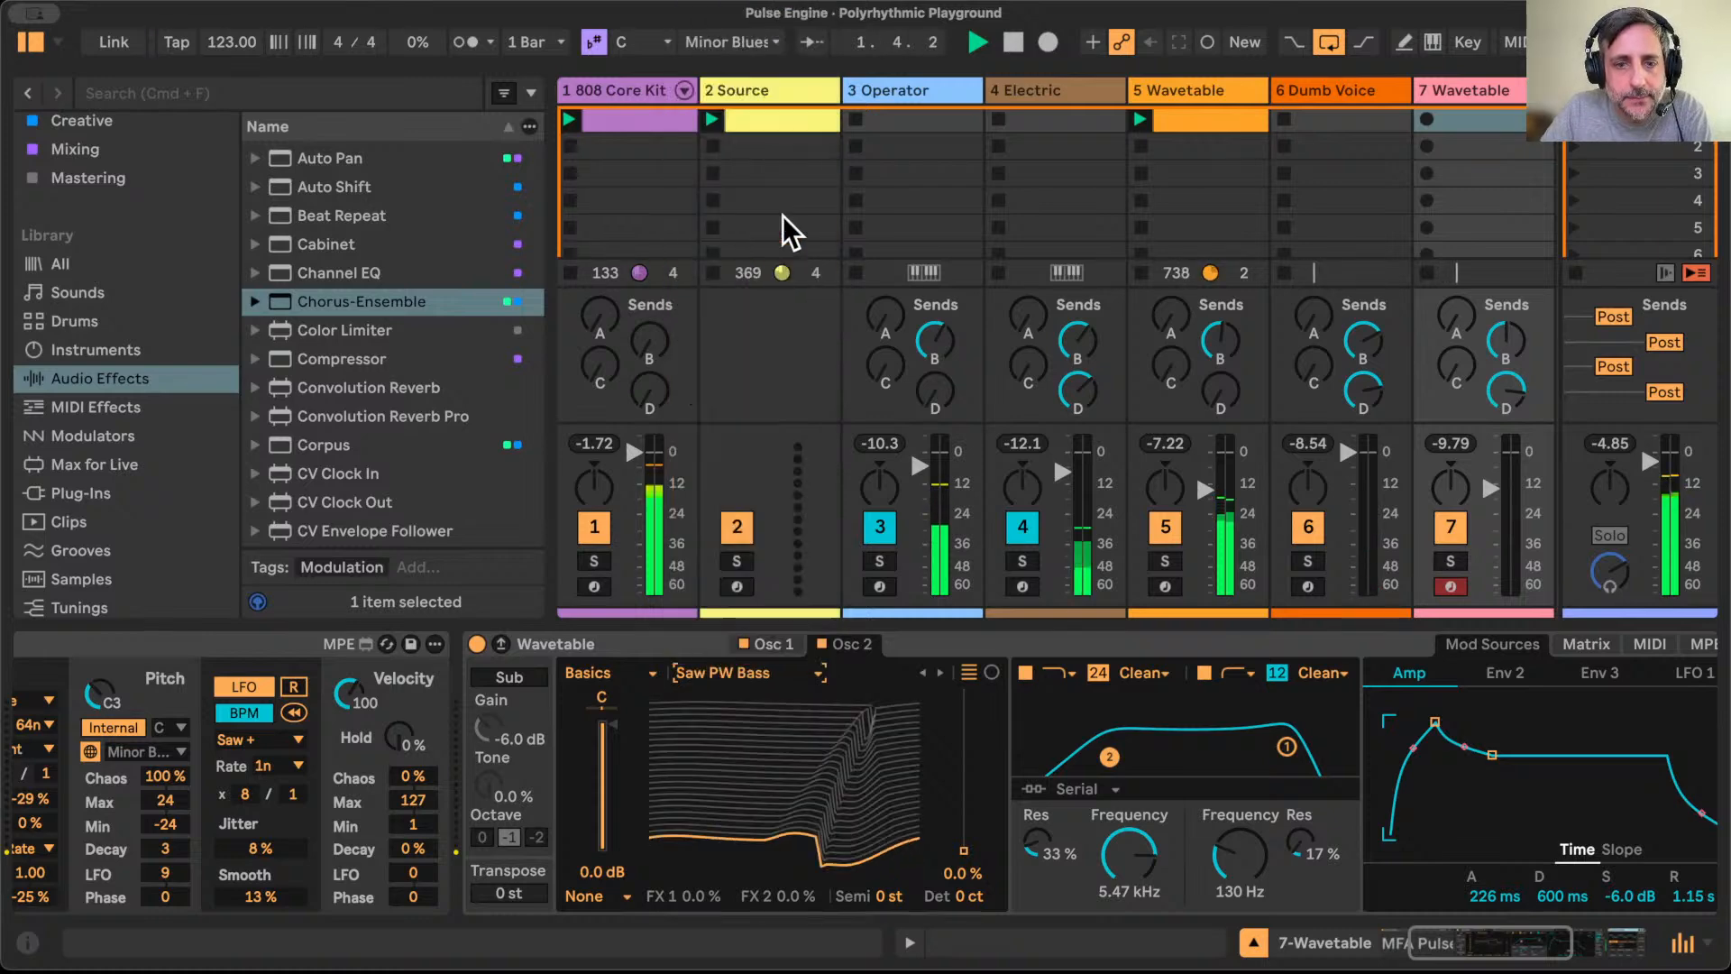
pyautogui.moveTo(972, 879); pyautogui.dragTo(972, 793)
pyautogui.moveTo(969, 896); pyautogui.dragTo(969, 887)
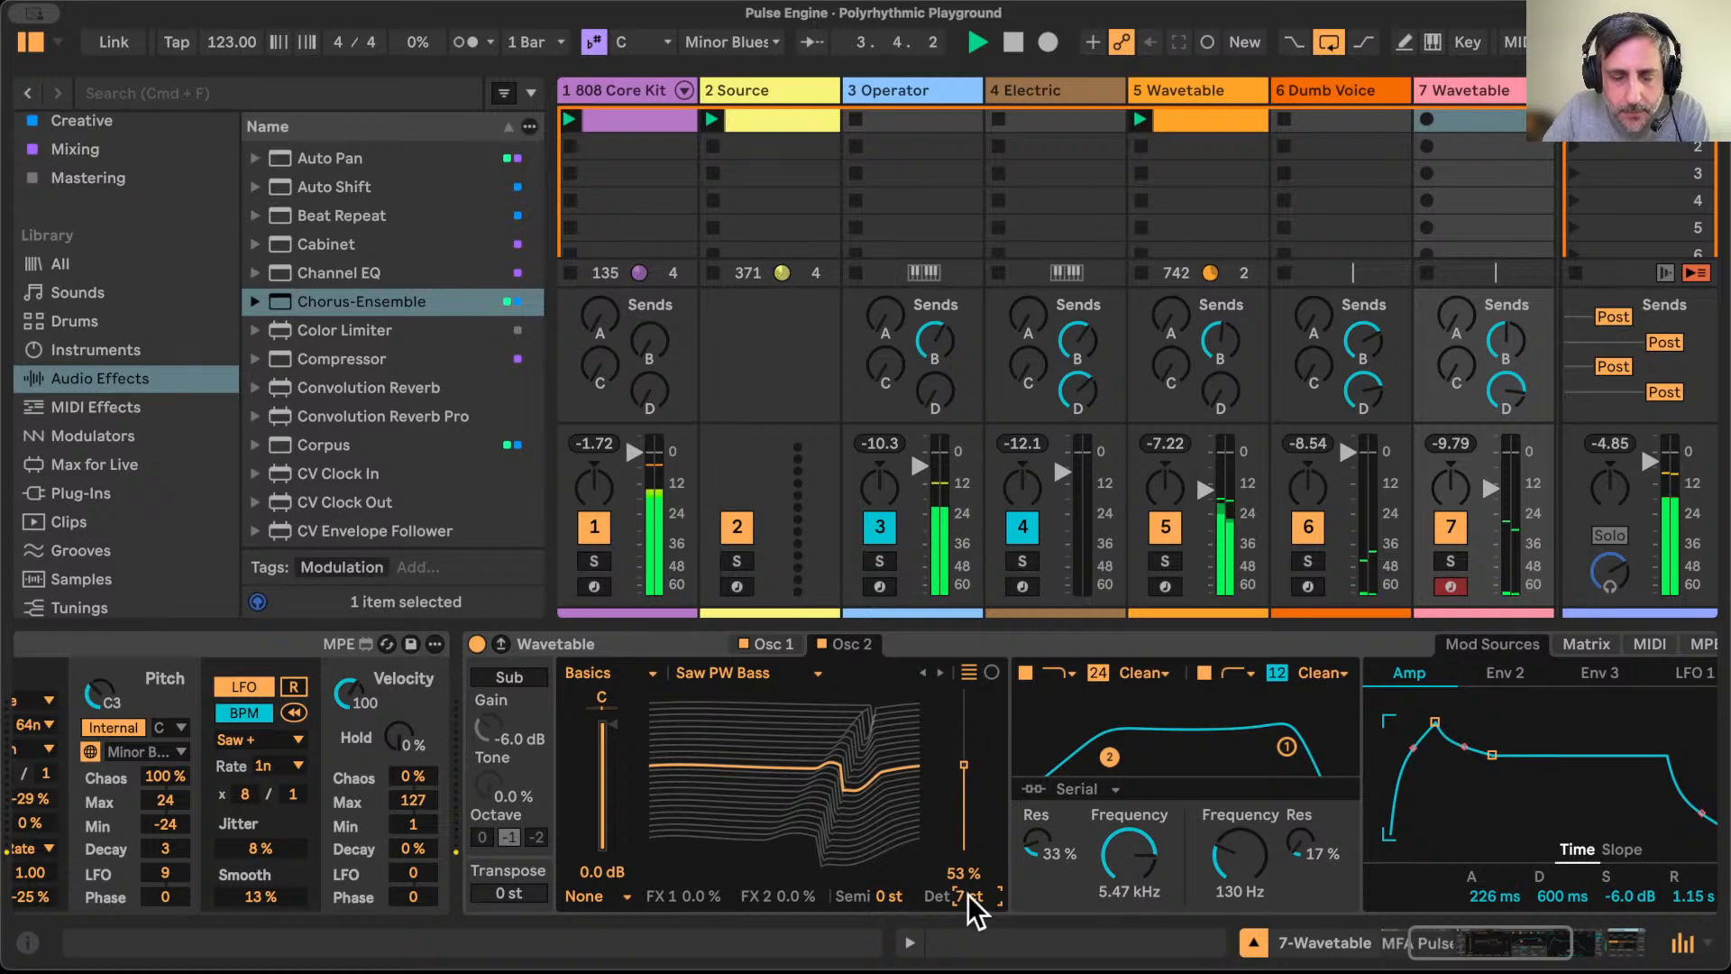
# Step: Assign a negative amount of random MIDI modulation to Osc 2 Pitch in the track 7 Wavetable
pyautogui.hscroll(5, 978, 870)
pyautogui.click(1146, 644)
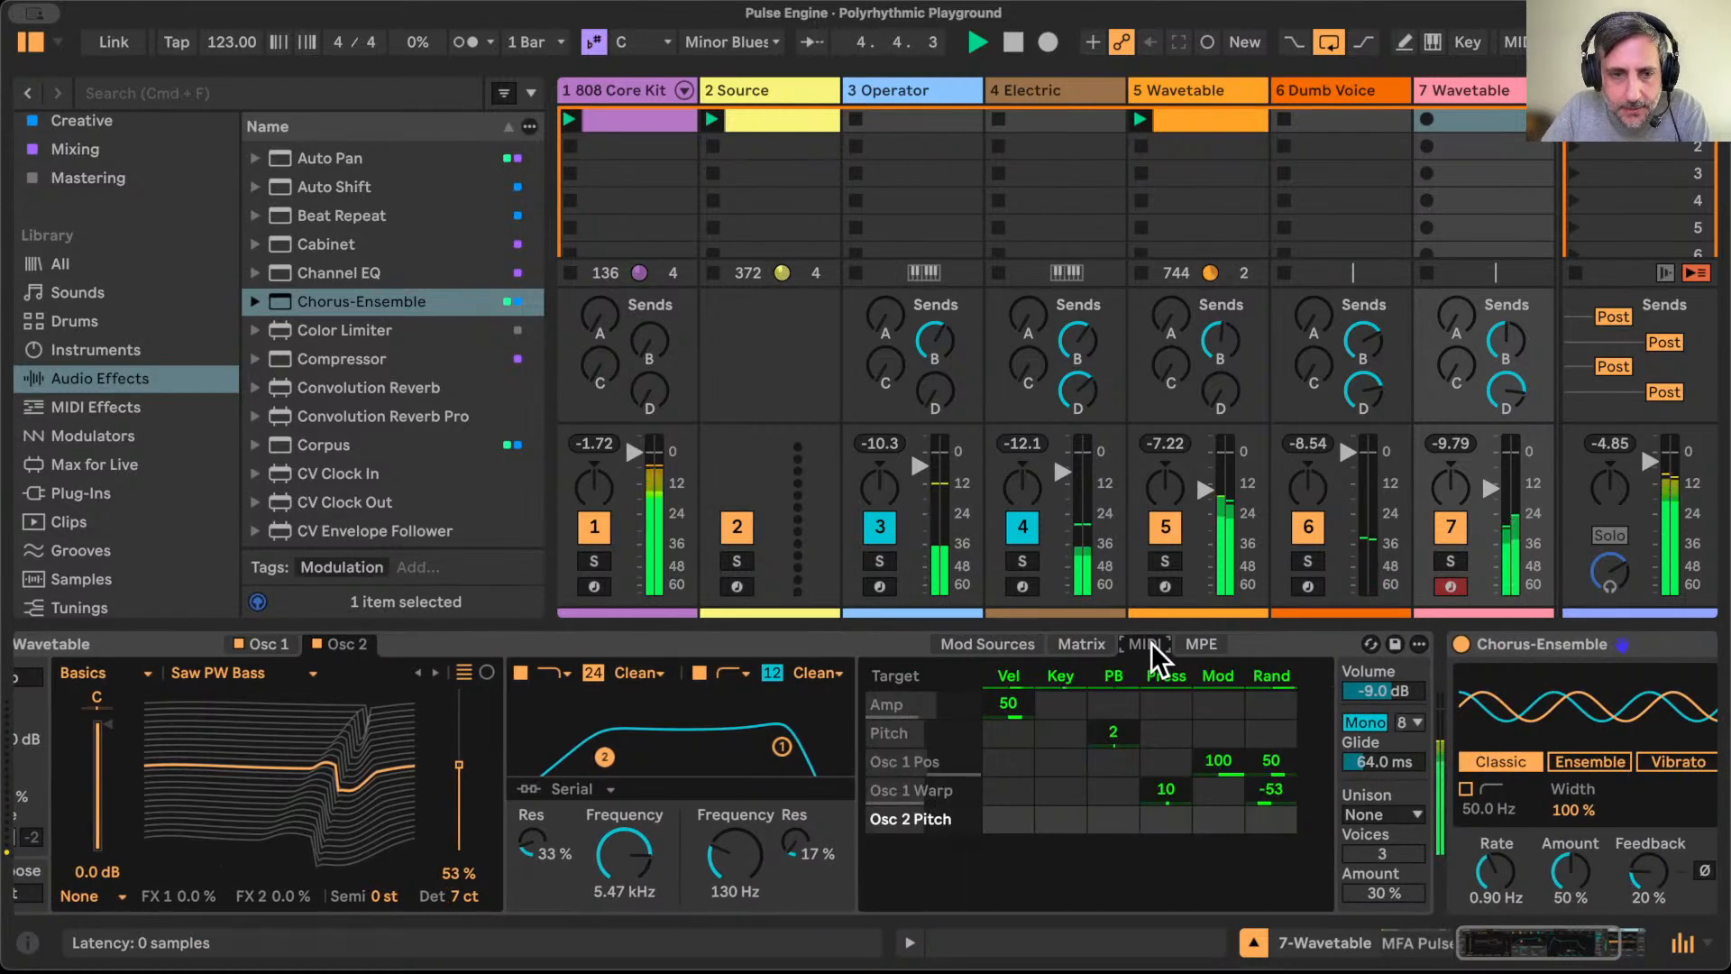
pyautogui.moveTo(1273, 823); pyautogui.dragTo(1273, 841)
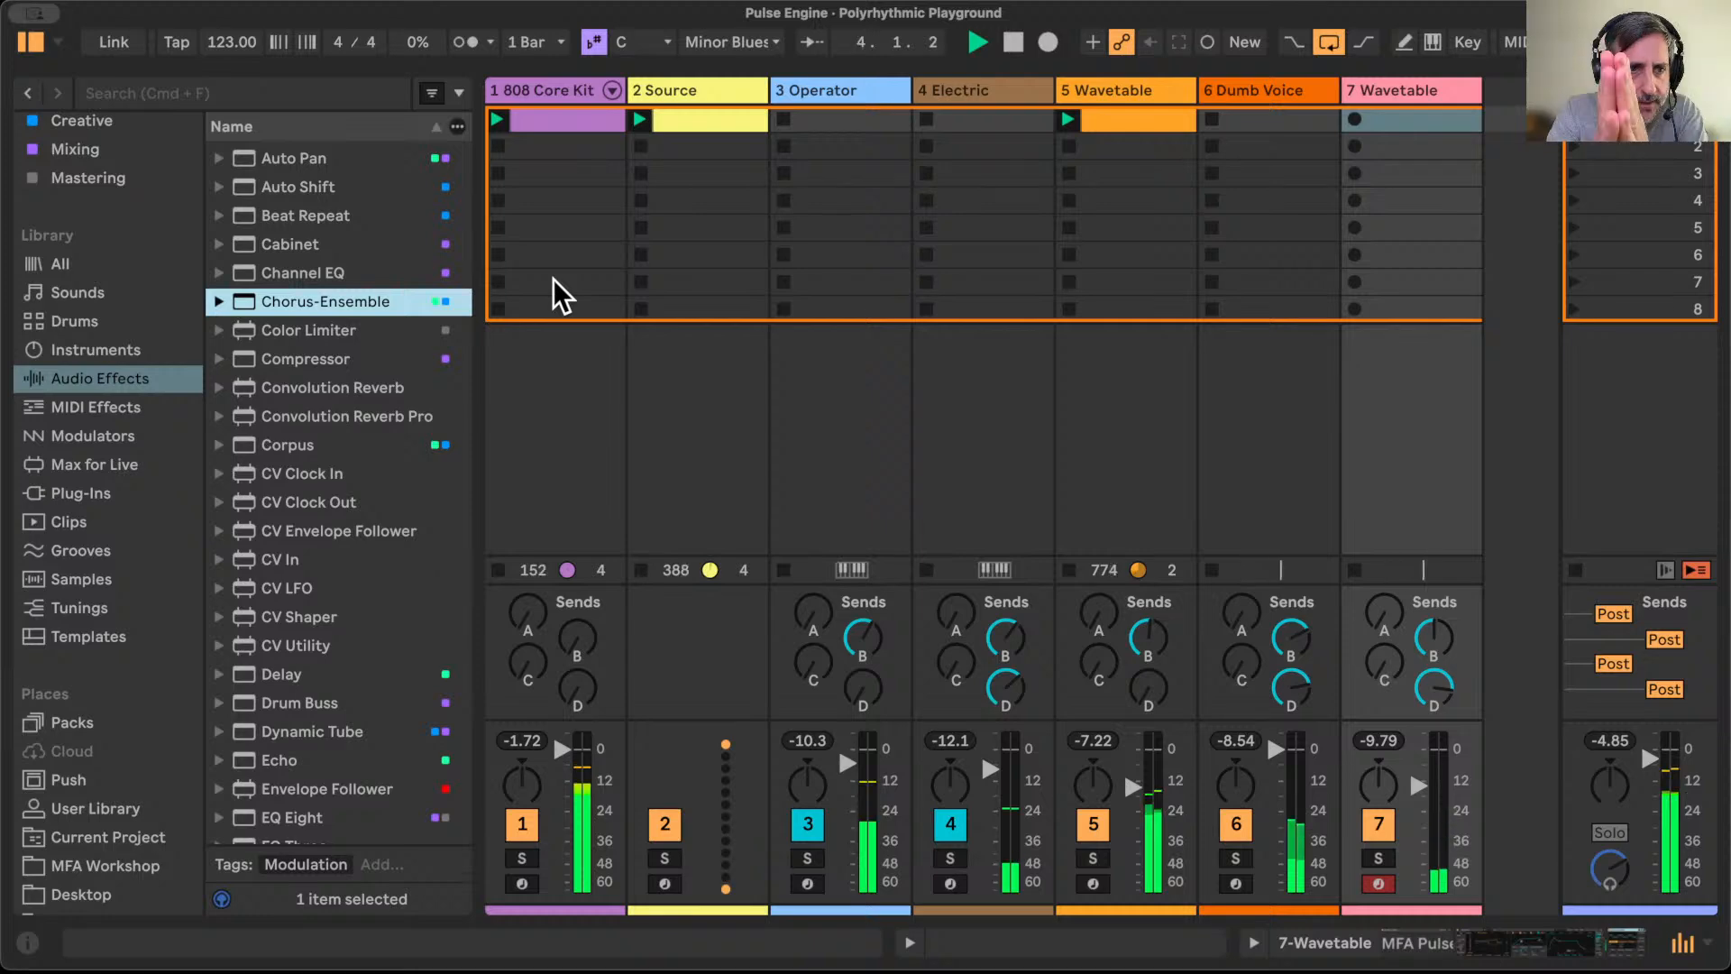
# Step: Create a new track with a default Operator and place an MFA Pulse Engine in front of the instrument
pyautogui.click(119, 352)
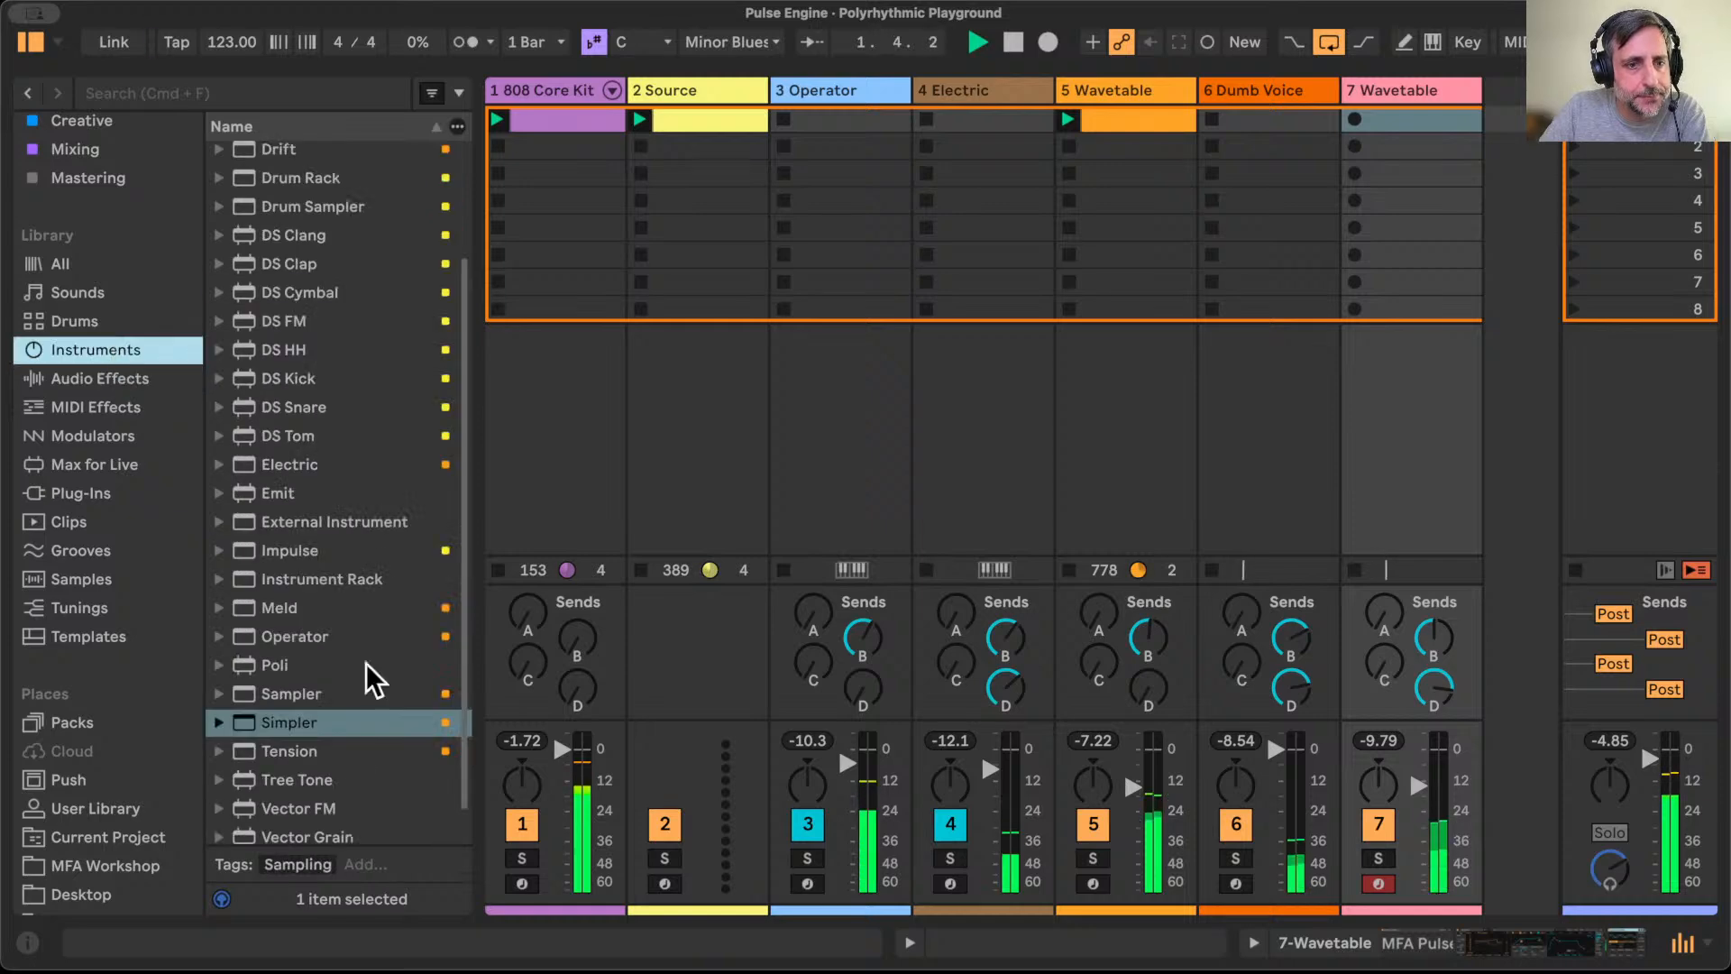
pyautogui.click(247, 639)
pyautogui.moveTo(247, 638); pyautogui.dragTo(1516, 174)
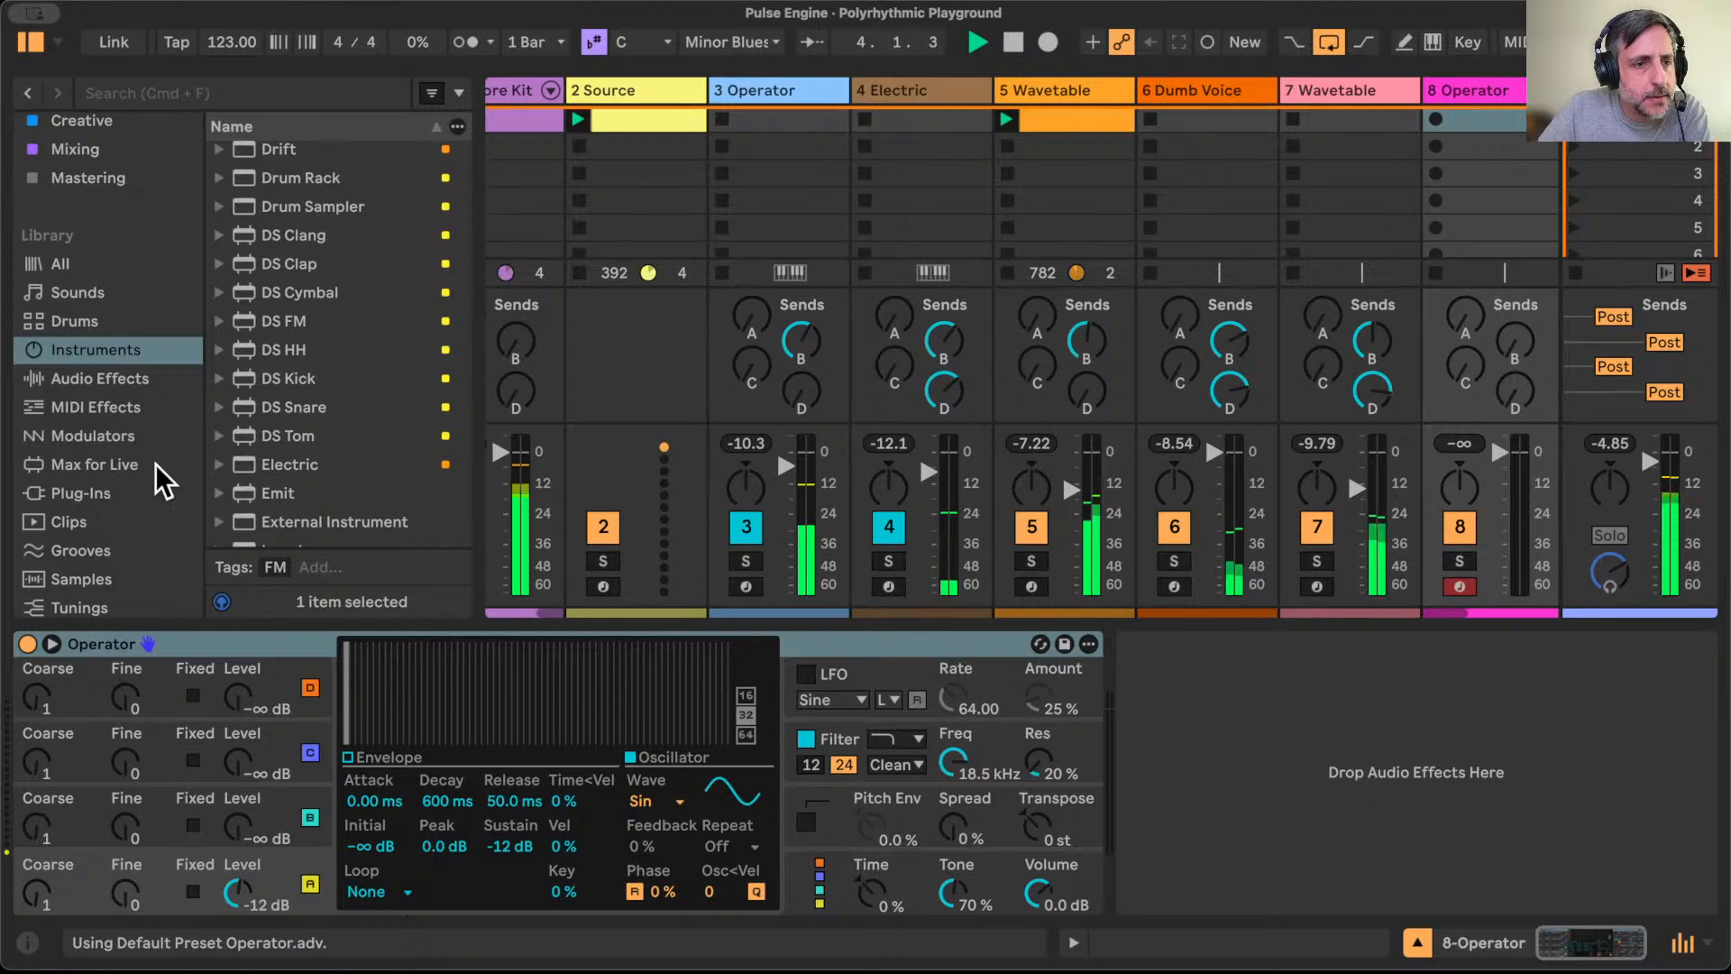
pyautogui.scroll(3, 153, 433)
pyautogui.click(118, 150)
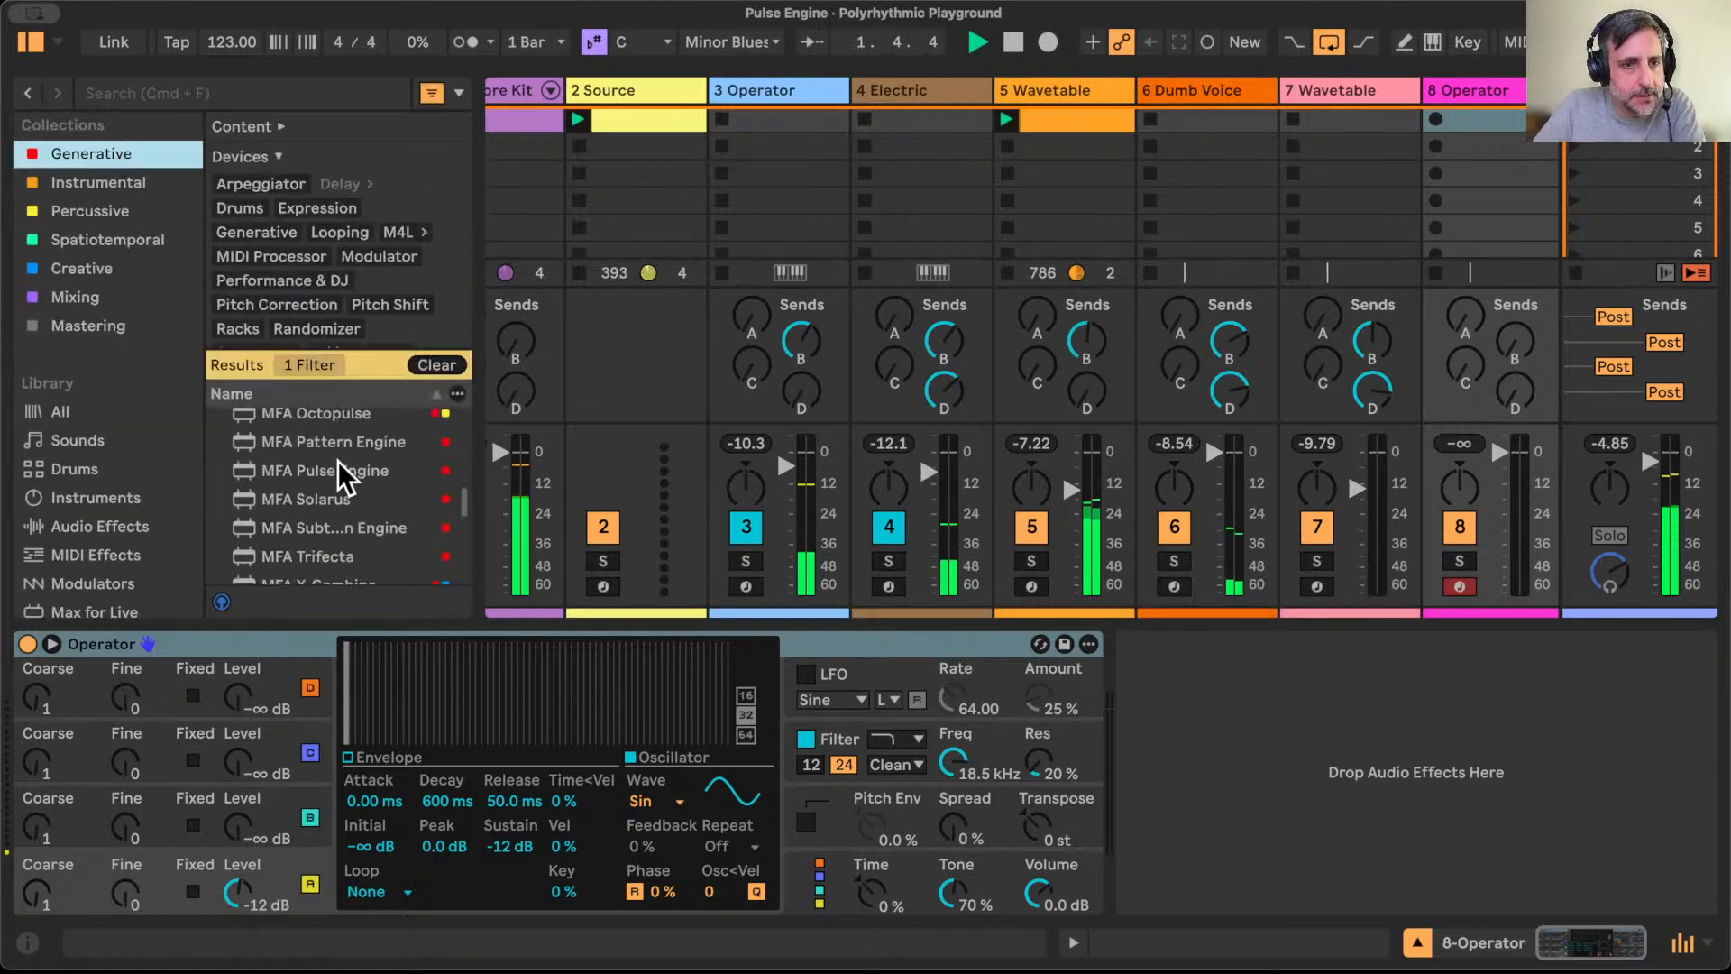
pyautogui.moveTo(332, 467); pyautogui.dragTo(11, 701)
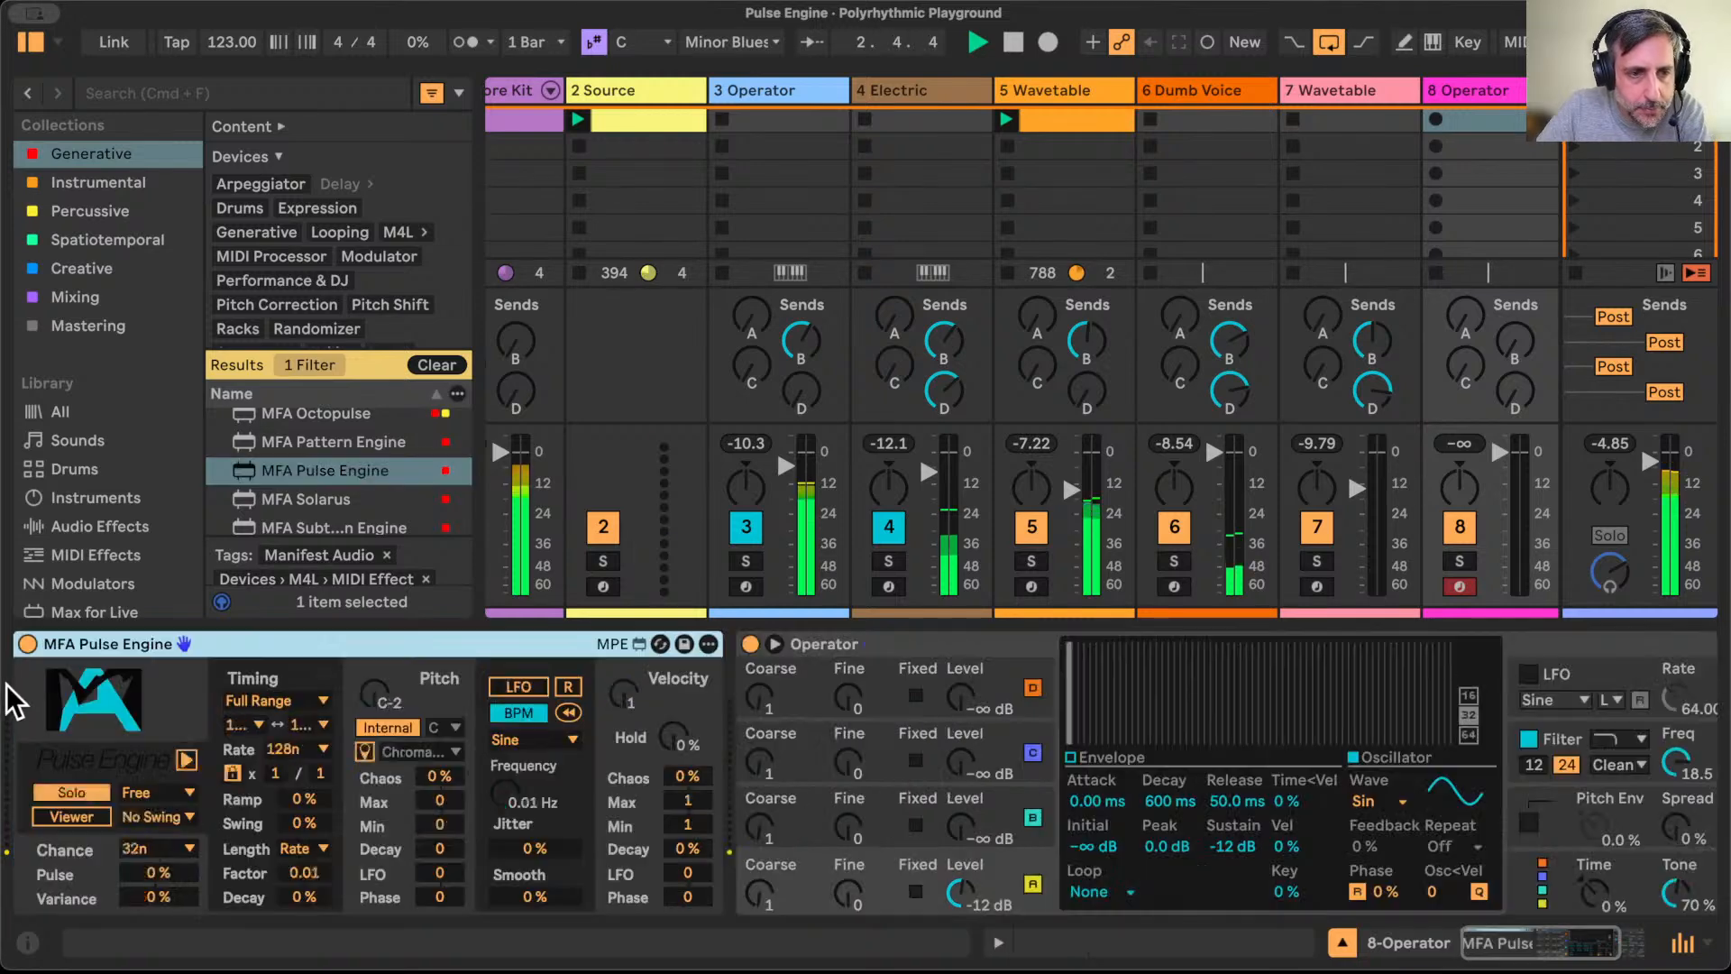
# Step: Raise the track 8 Pulse Engine's pitch to C4 and set the coarse tuning of Operator's oscillator A to 4
pyautogui.hscroll(3, 1496, 271)
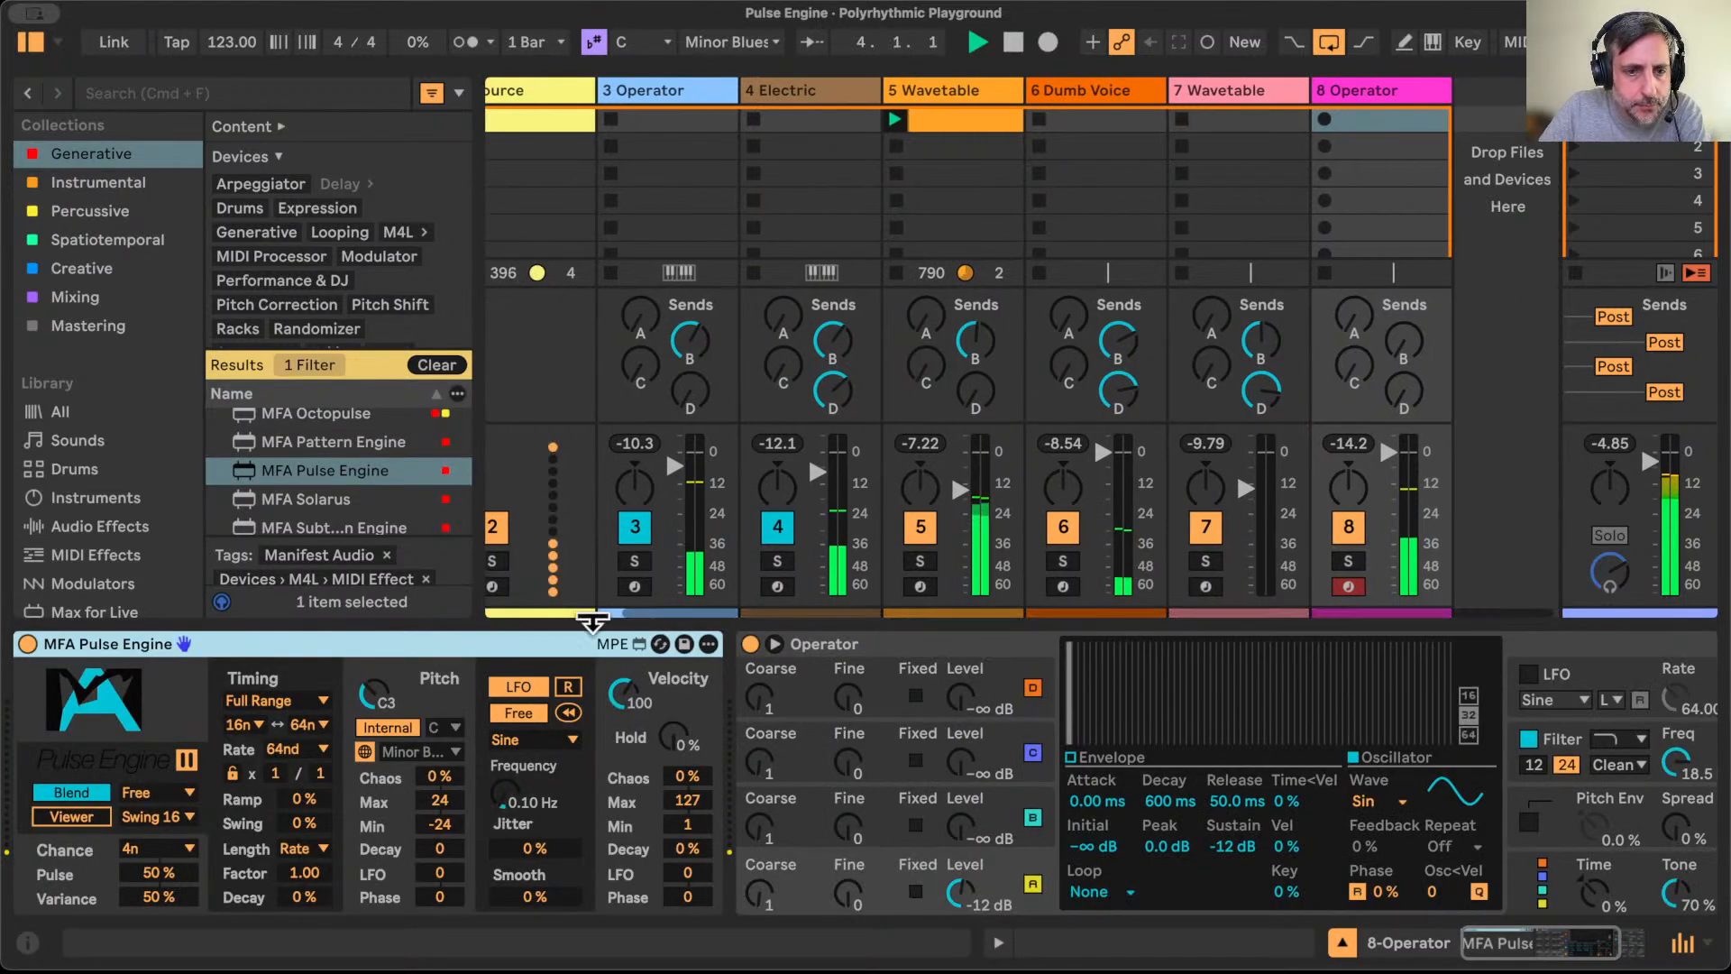
pyautogui.moveTo(371, 699); pyautogui.dragTo(371, 673)
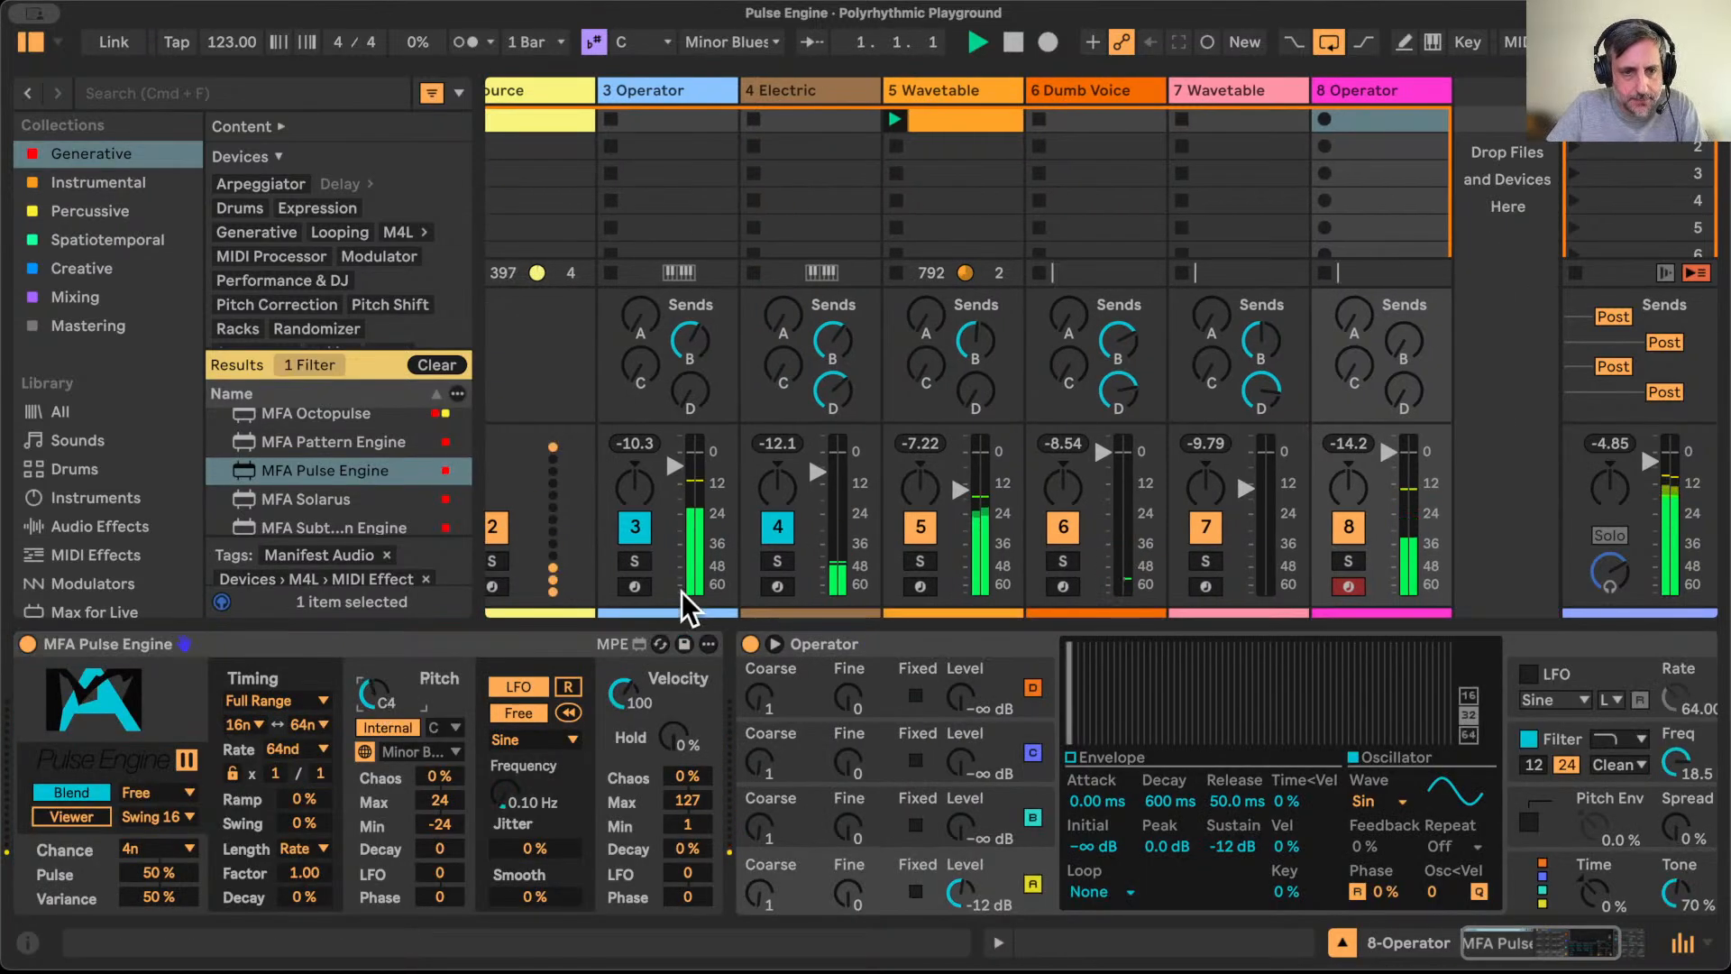
pyautogui.click(766, 883)
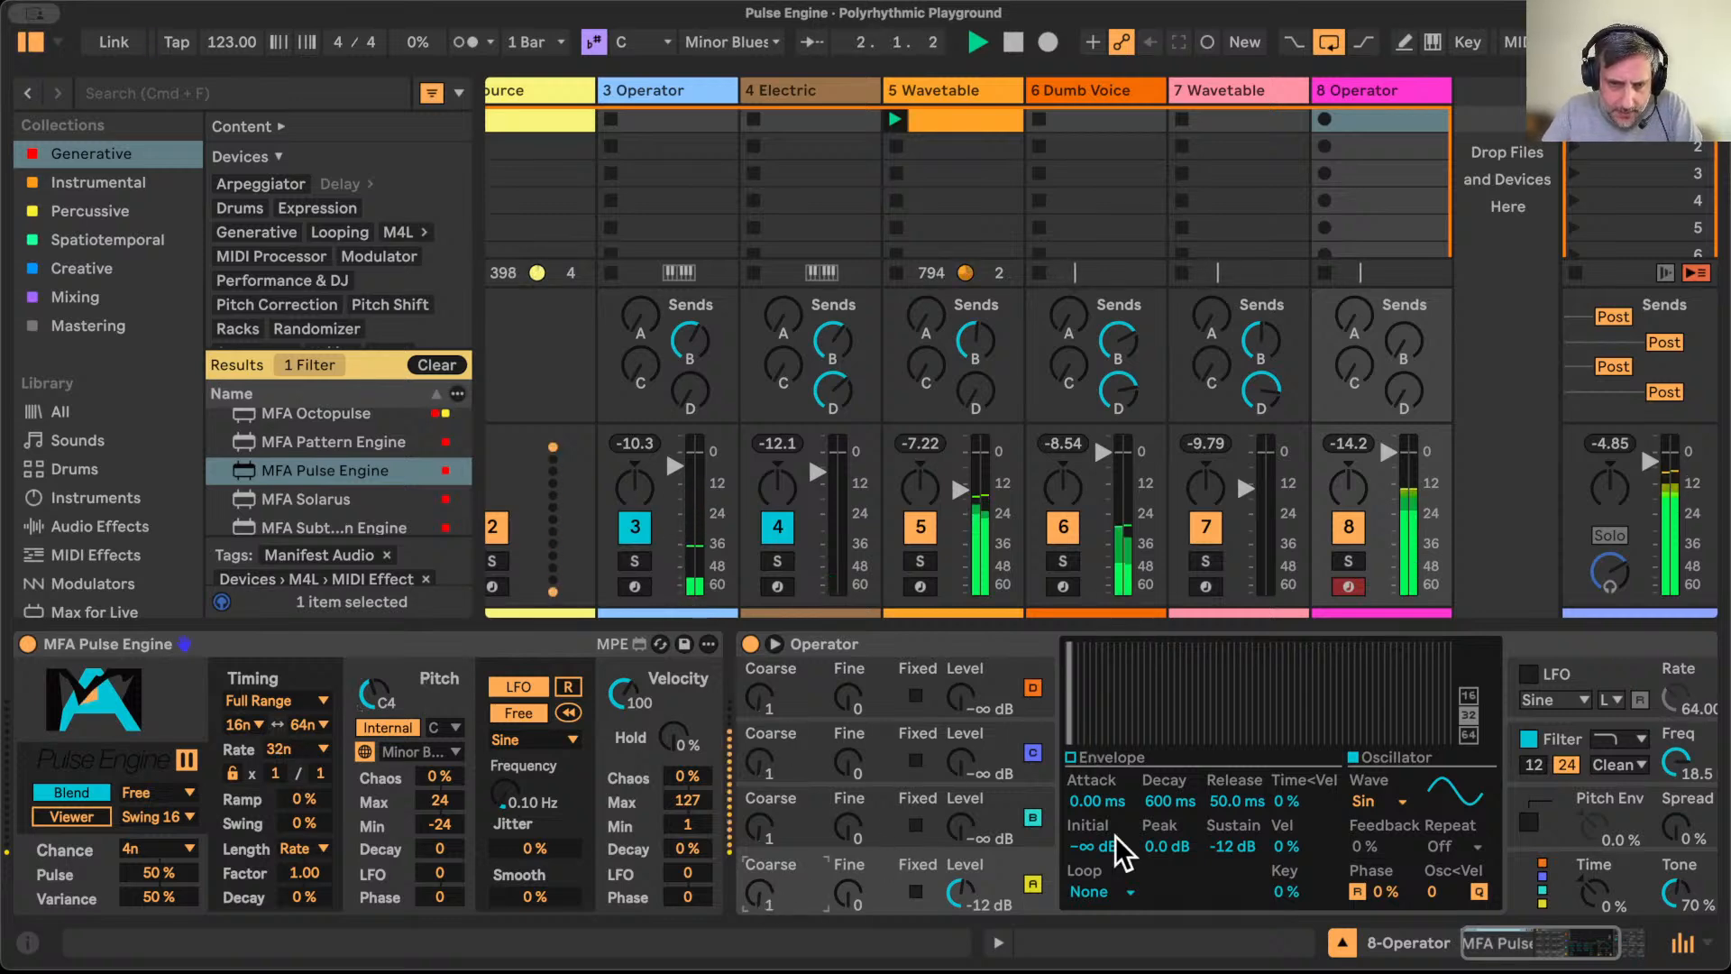
pyautogui.press('Up')
pyautogui.press('Up')
pyautogui.press('Up')
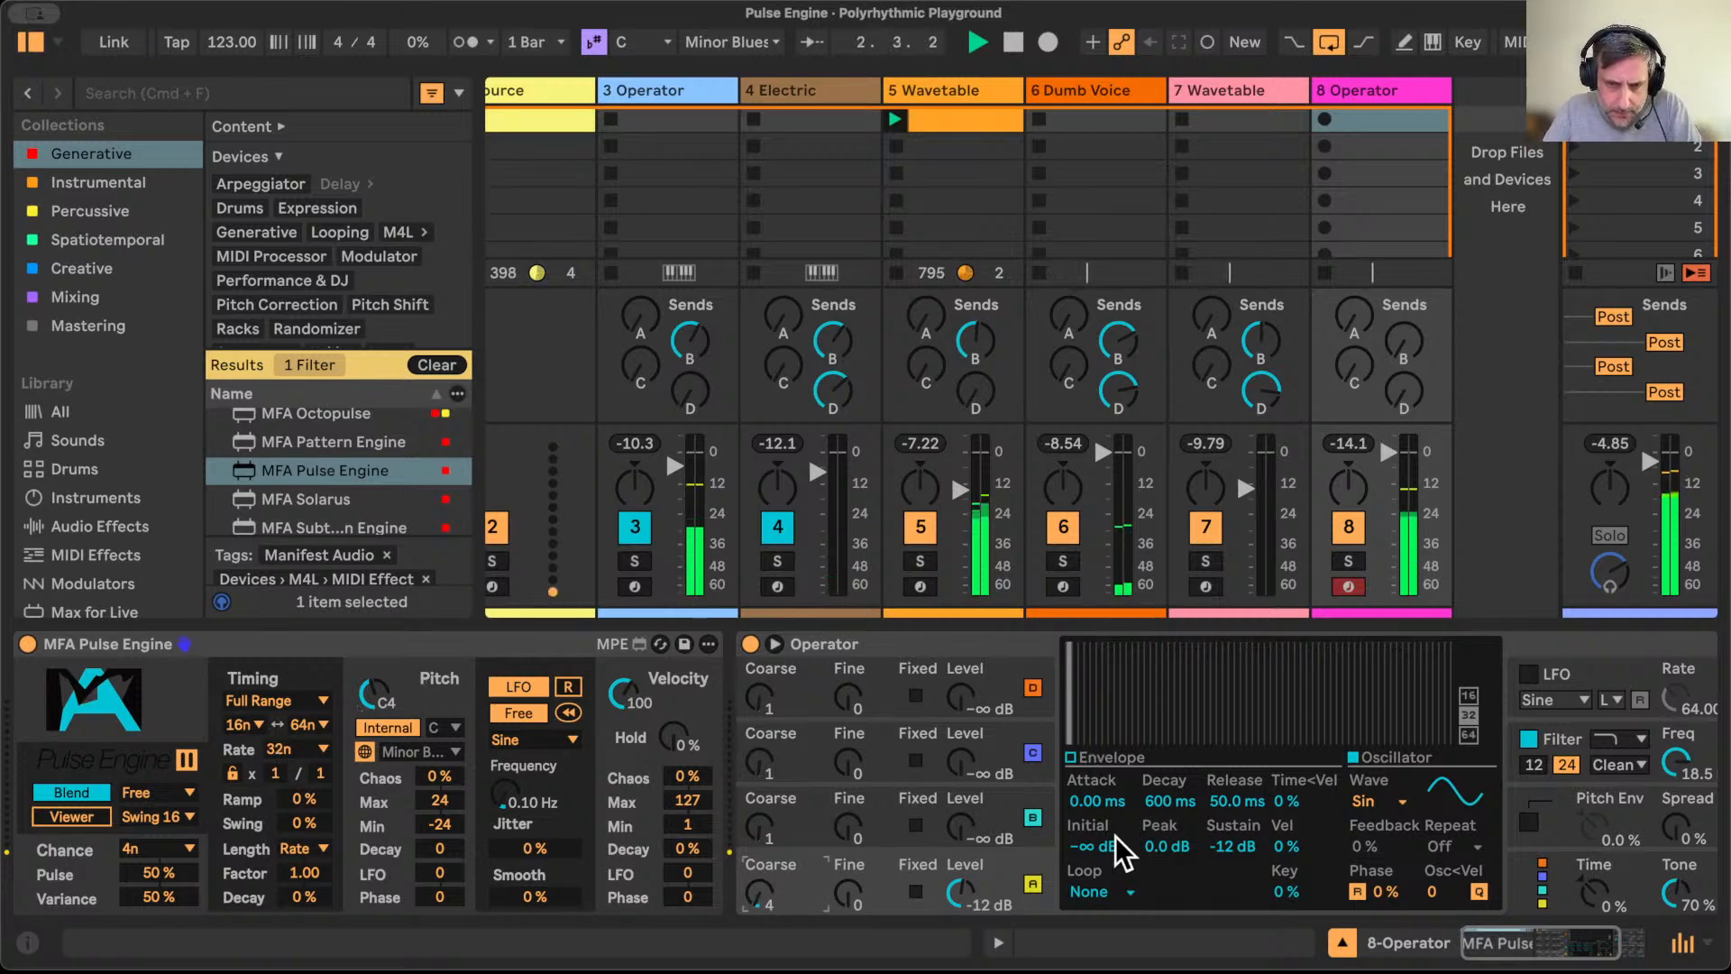
# Step: Shape oscillator A's envelope with a 58.3 ms decay and −∞ dB sustain, and set track 8's Send A to −20 dB
pyautogui.click(1085, 760)
pyautogui.moveTo(1151, 676); pyautogui.dragTo(1124, 736)
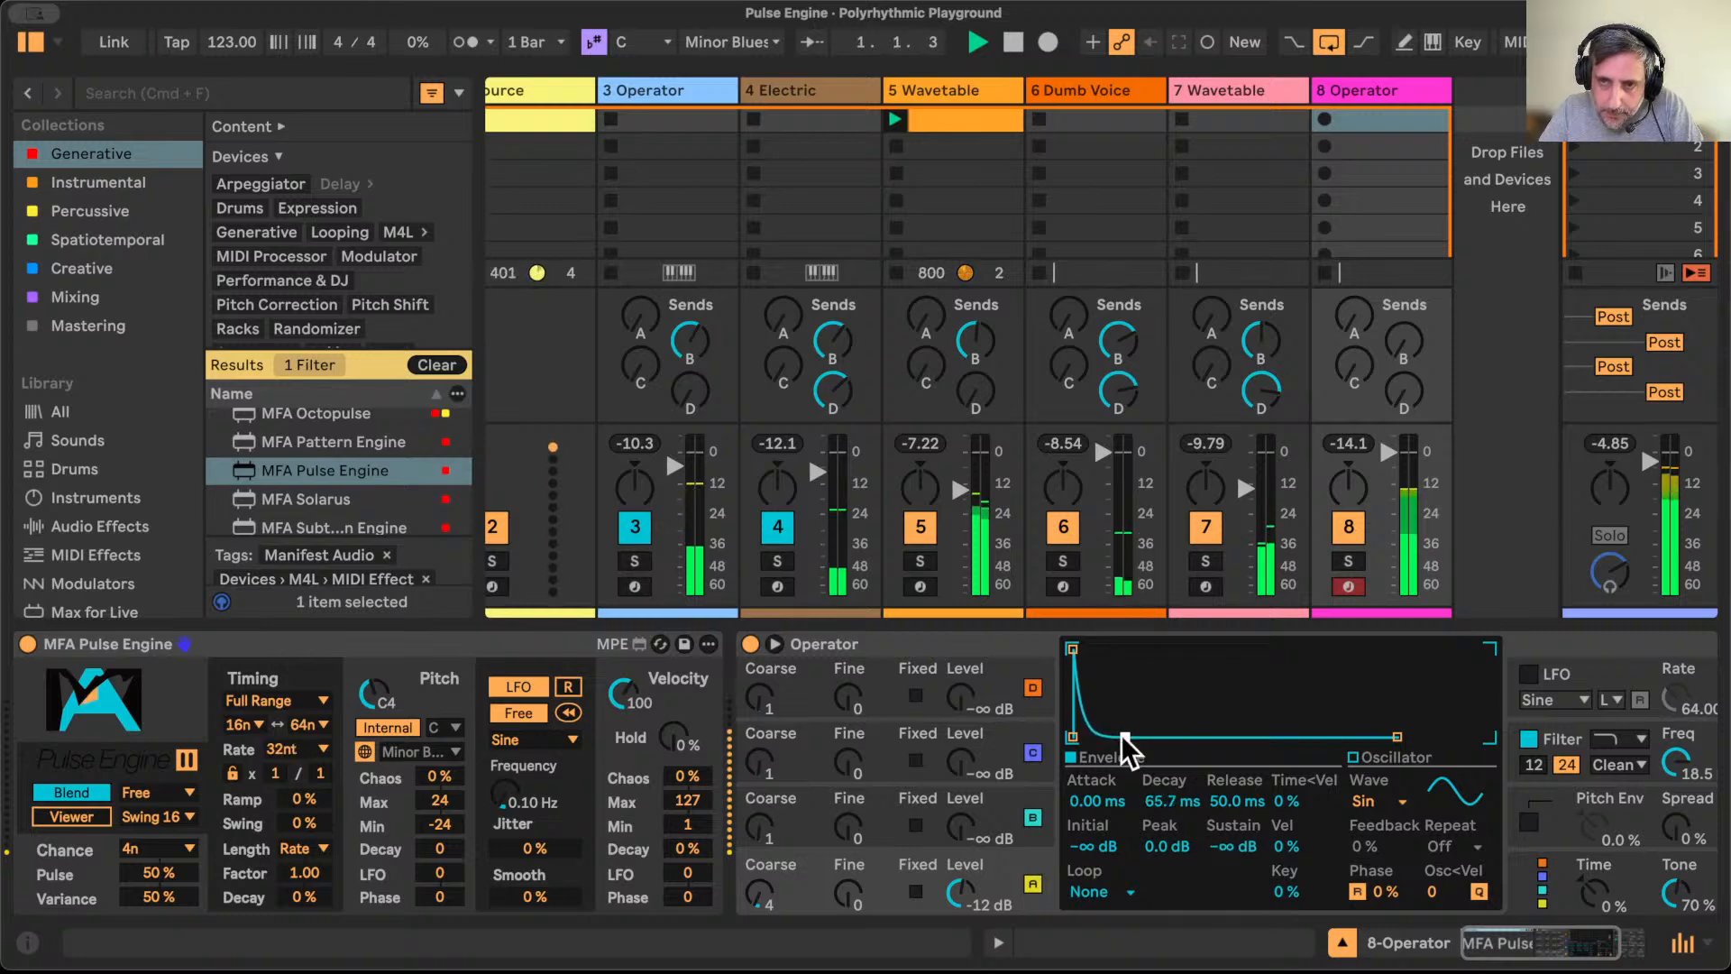
pyautogui.moveTo(1353, 315); pyautogui.dragTo(1353, 248)
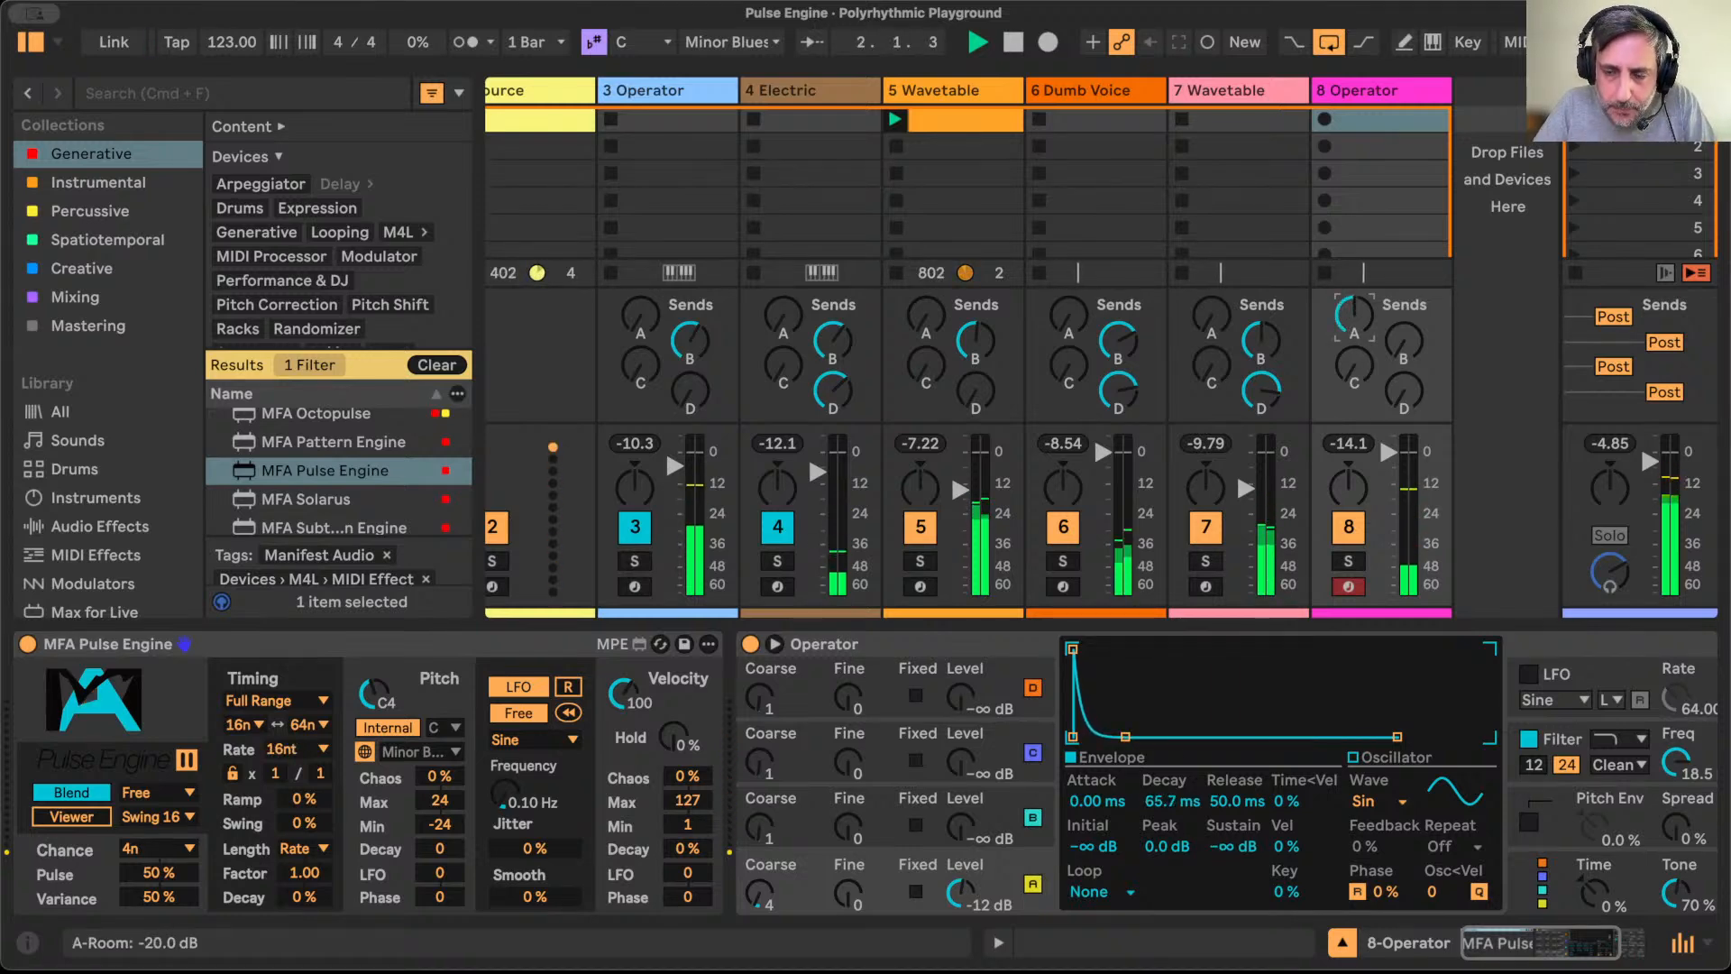
pyautogui.moveTo(1125, 737); pyautogui.dragTo(1123, 736)
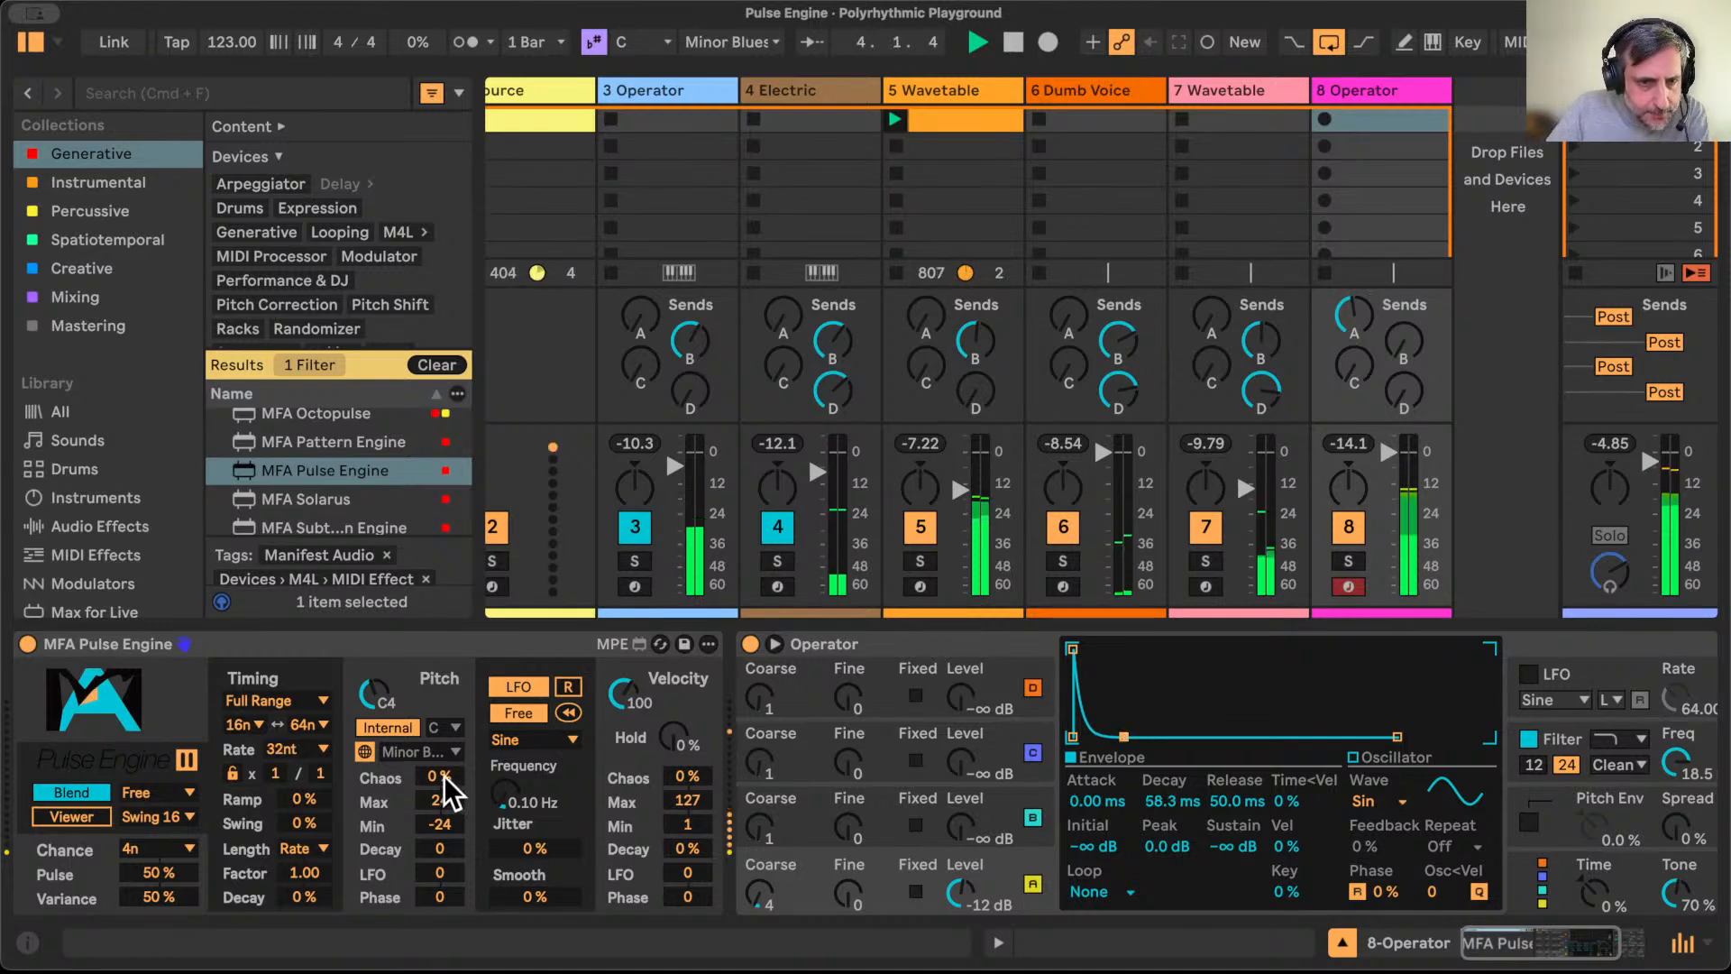
# Step: Set the Pulse Engine's pitch Chaos to 13%, with Max 7 and Min 0
pyautogui.moveTo(443, 777); pyautogui.dragTo(443, 774)
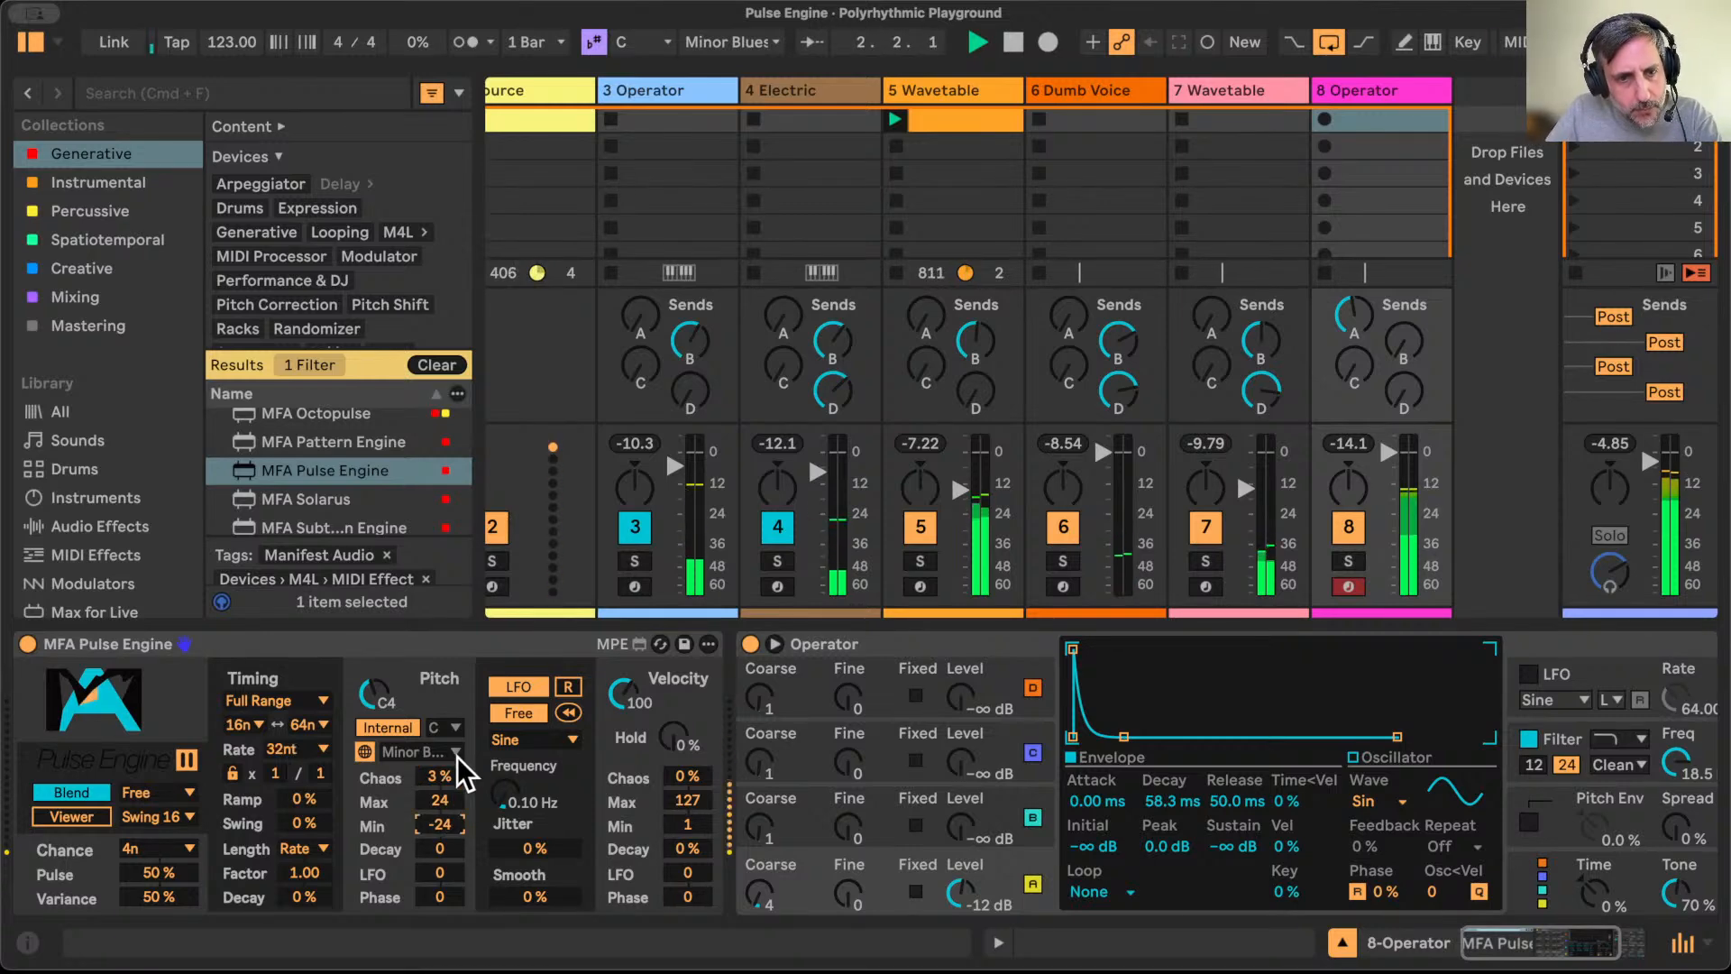
pyautogui.click(453, 824)
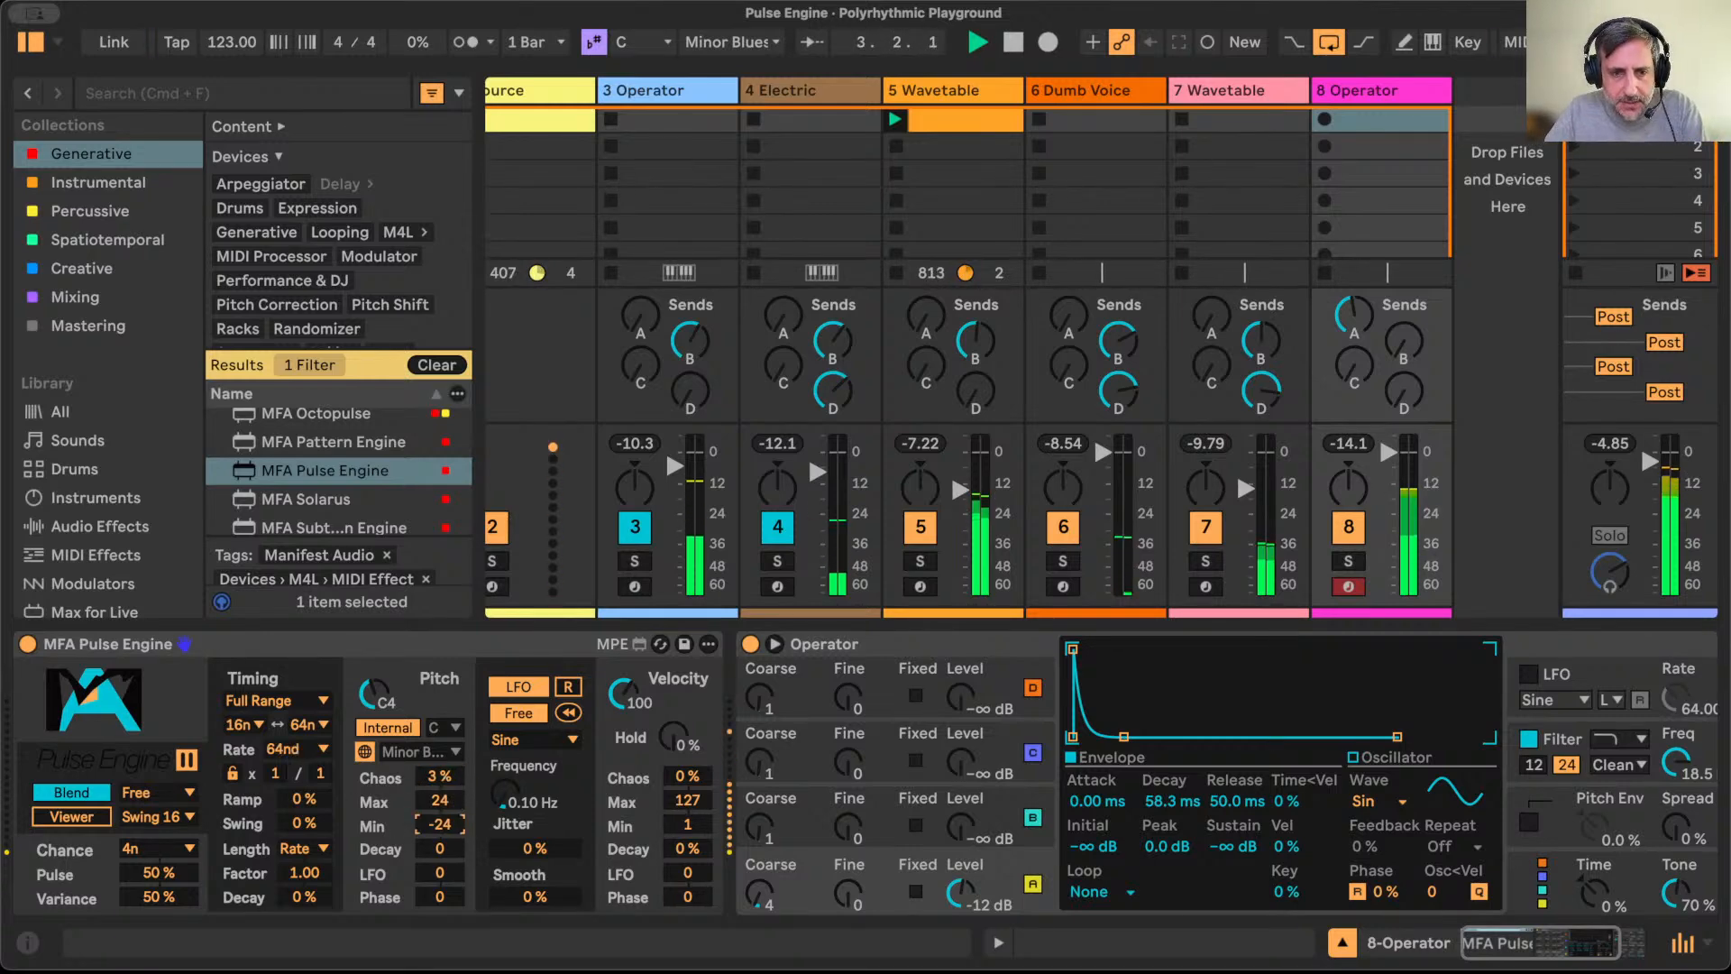
pyautogui.press('Delete')
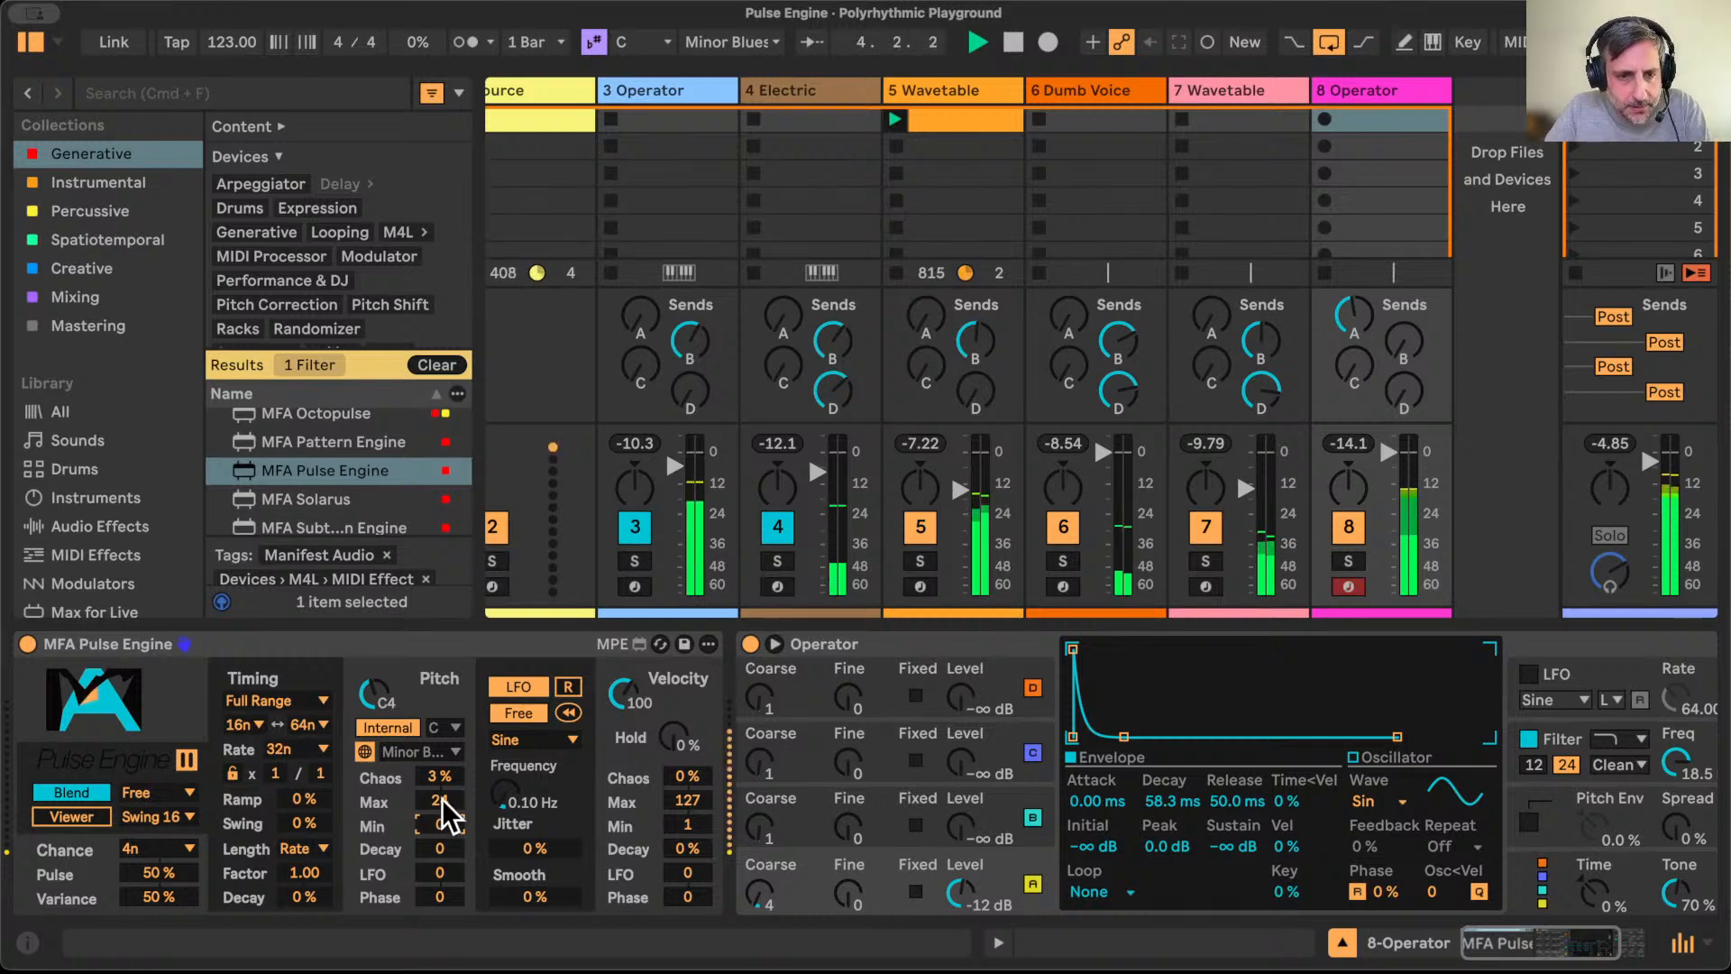
pyautogui.moveTo(440, 798)
pyautogui.mouseDown()
pyautogui.moveTo(440, 816)
pyautogui.moveTo(431, 777)
pyautogui.mouseUp()
# Step: Set oscillator B to level −20 dB and coarse 6, with a 193 ms envelope decay and −∞ dB sustain
pyautogui.click(964, 828)
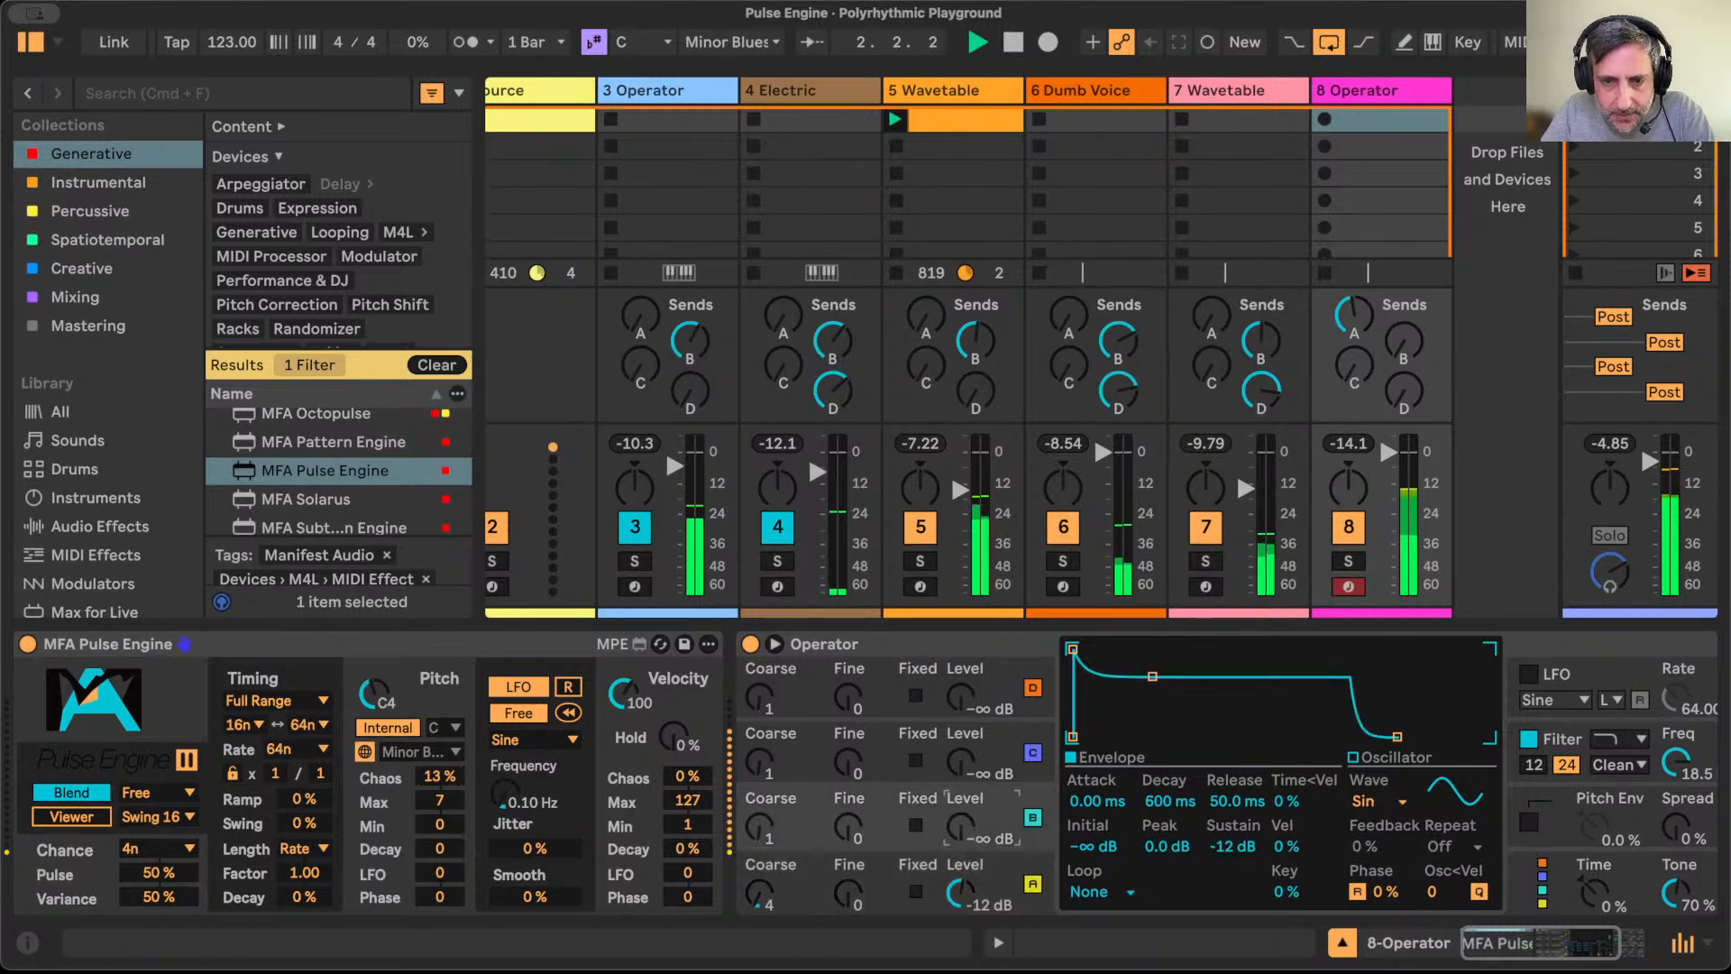
pyautogui.moveTo(961, 826); pyautogui.dragTo(961, 802)
pyautogui.moveTo(760, 828); pyautogui.dragTo(759, 800)
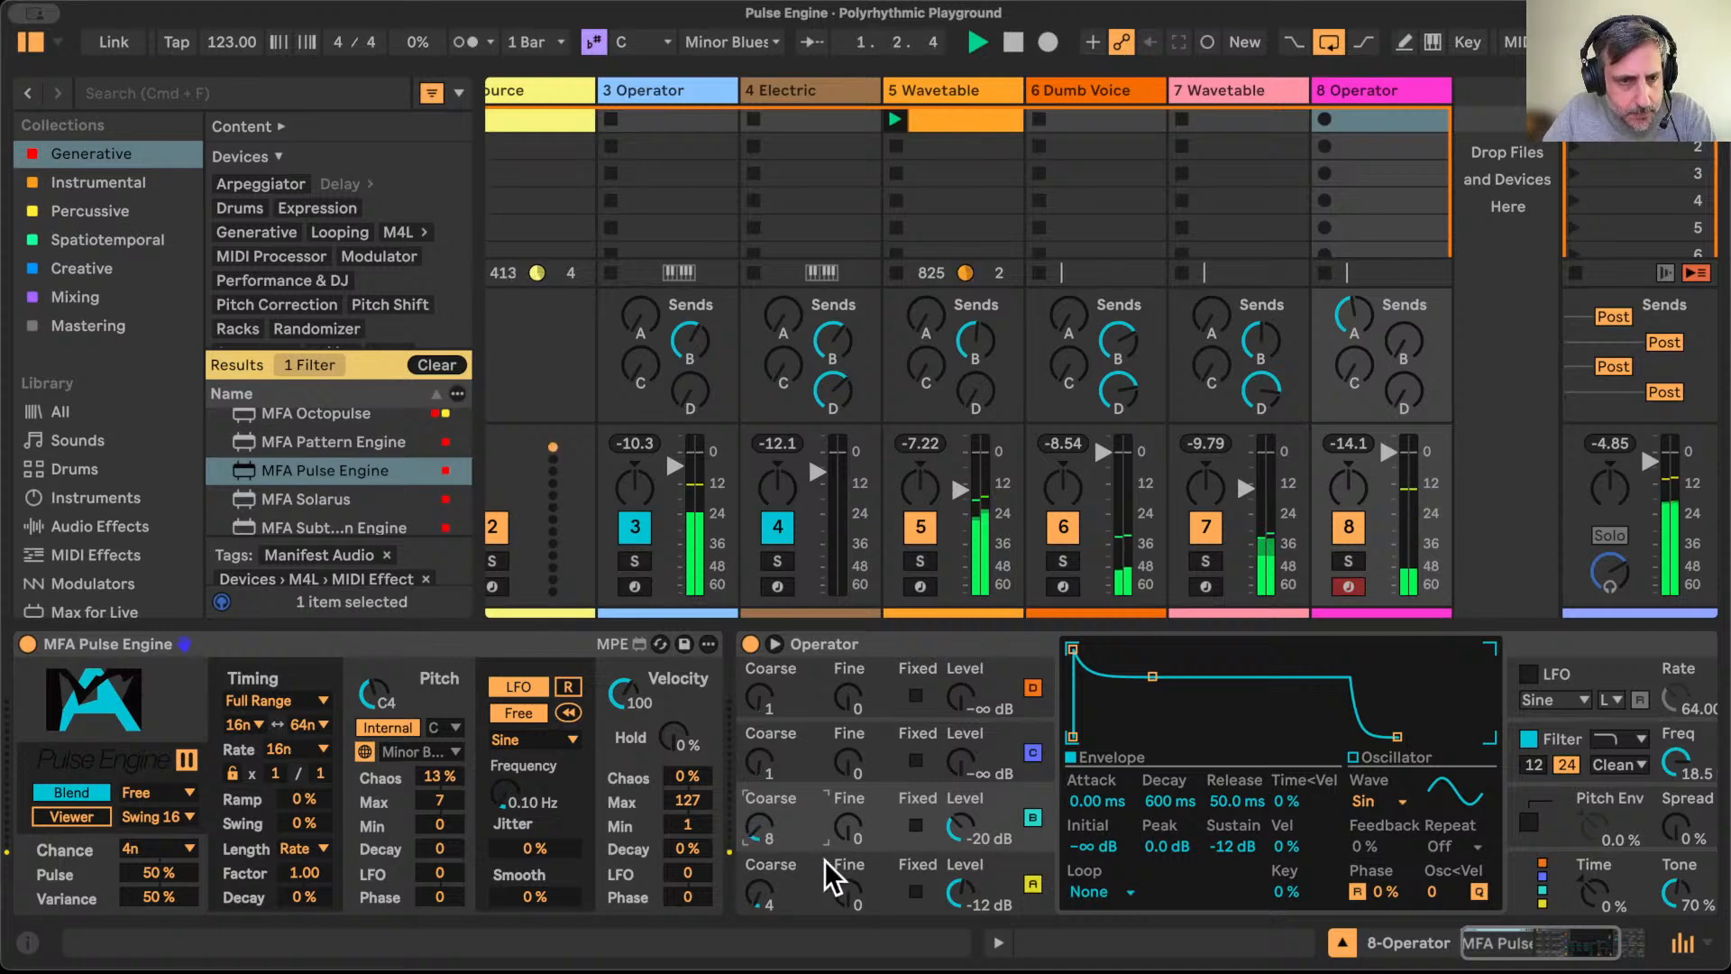
pyautogui.hscroll(3, 861, 888)
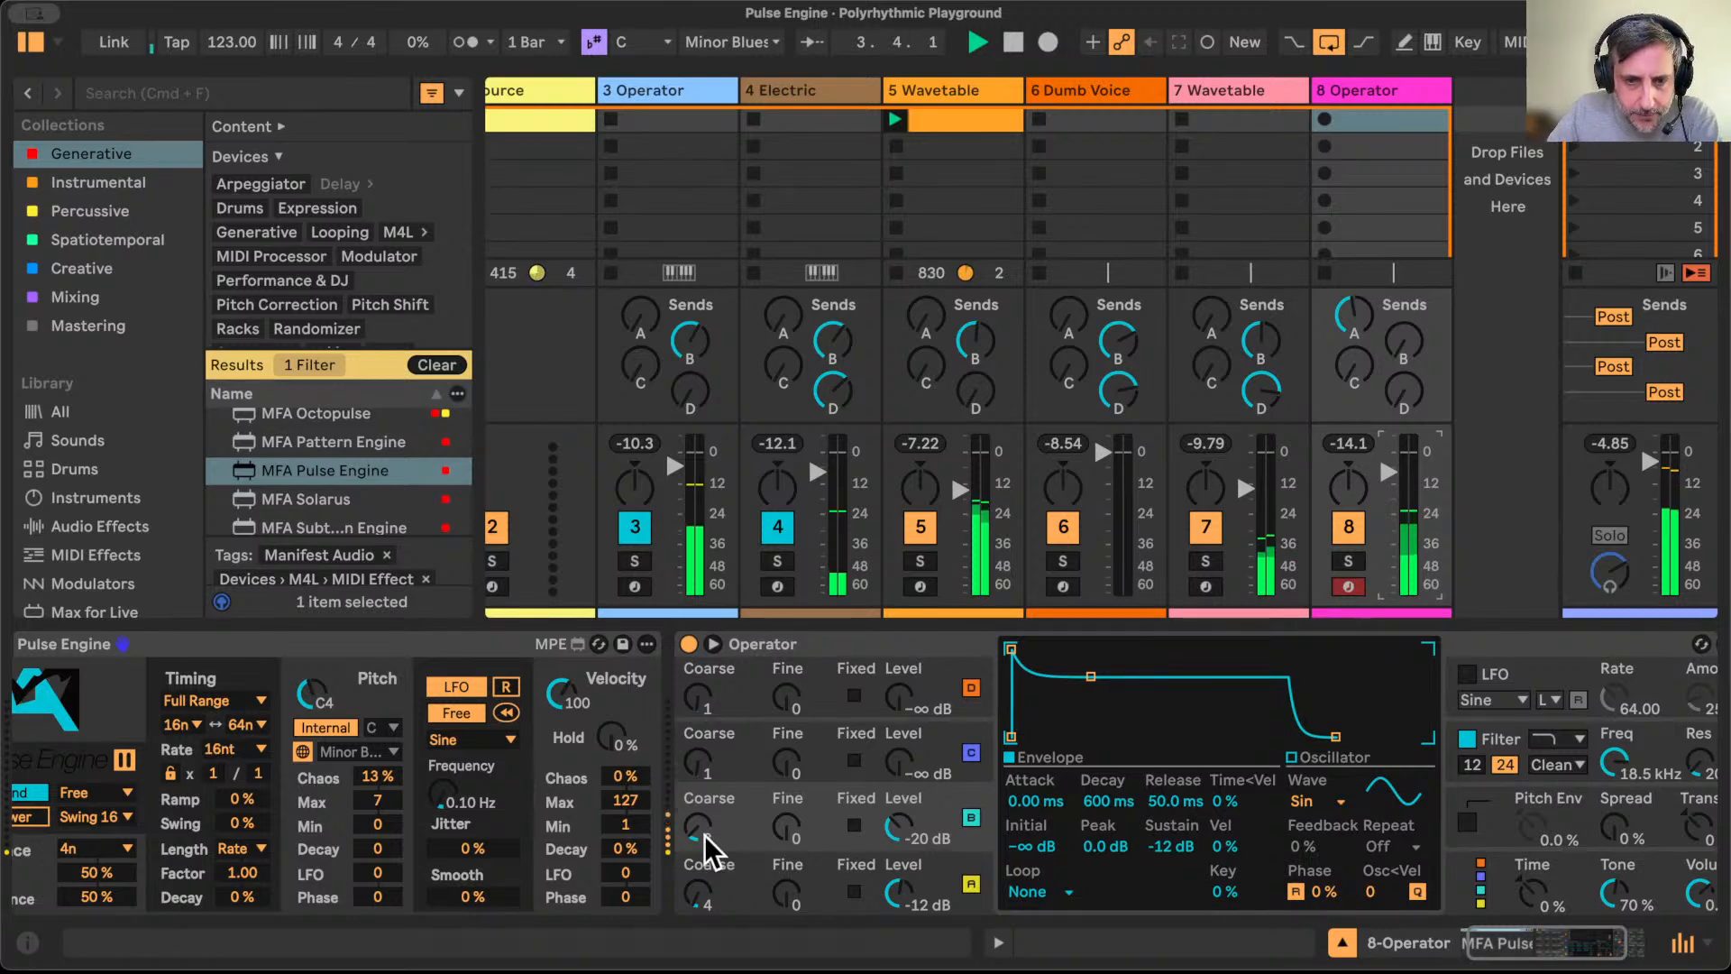
pyautogui.moveTo(705, 835); pyautogui.dragTo(705, 842)
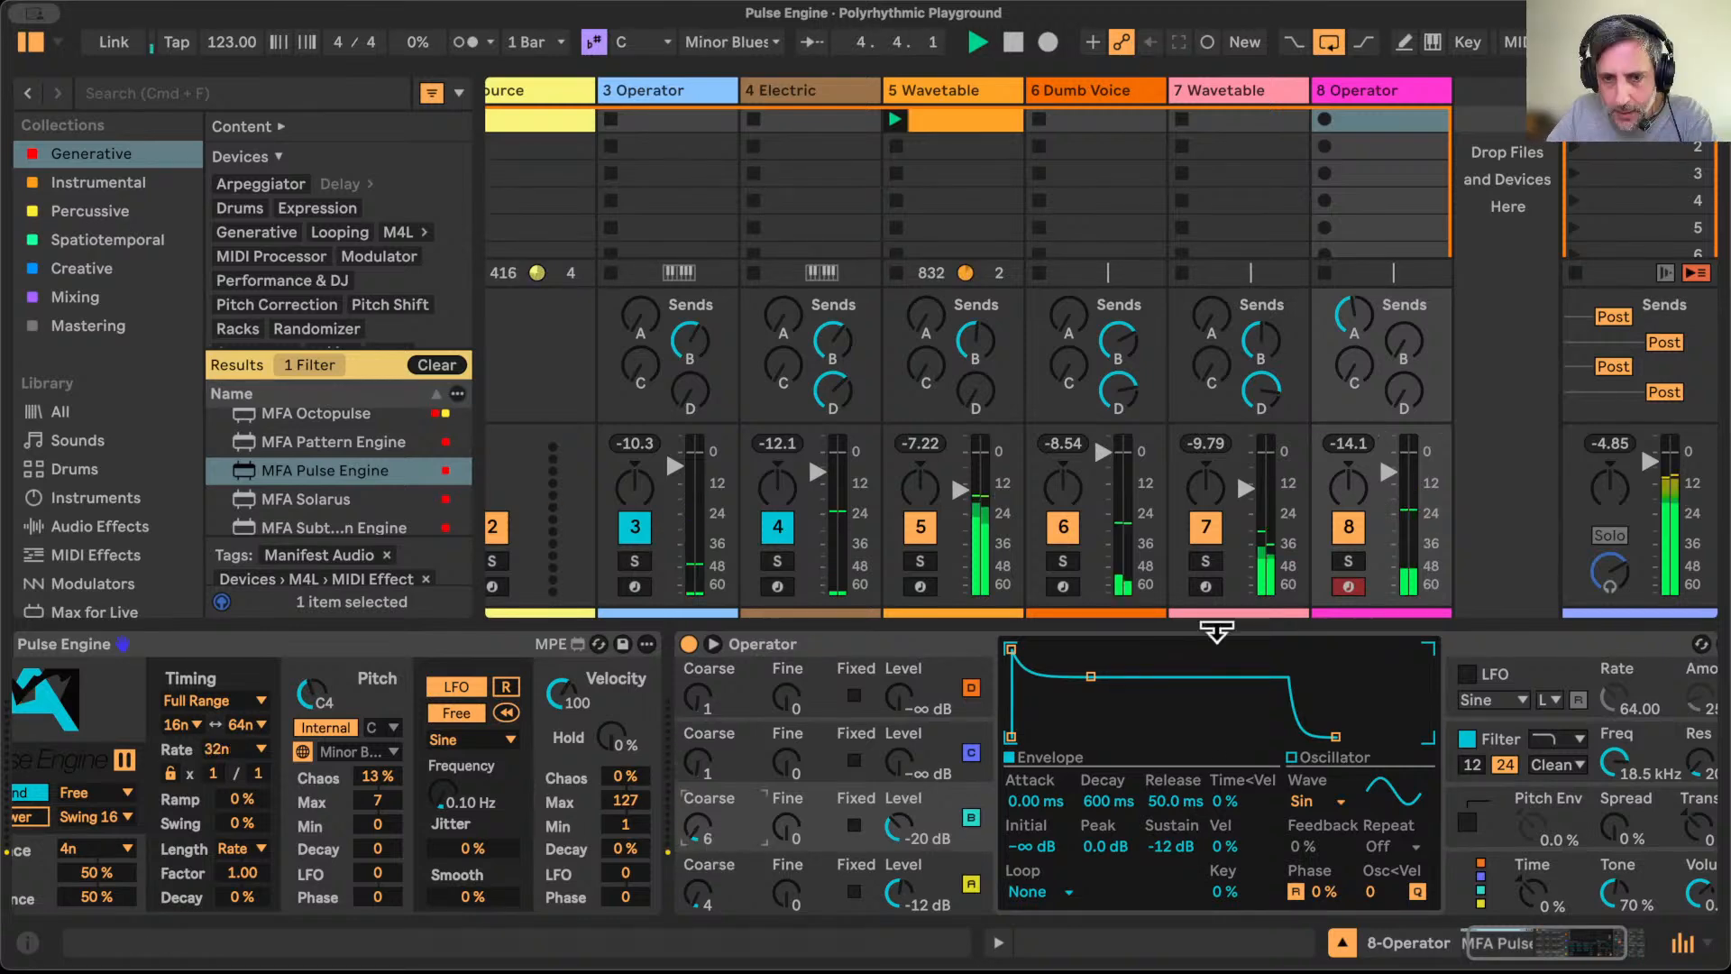
pyautogui.hscroll(-3, 978, 813)
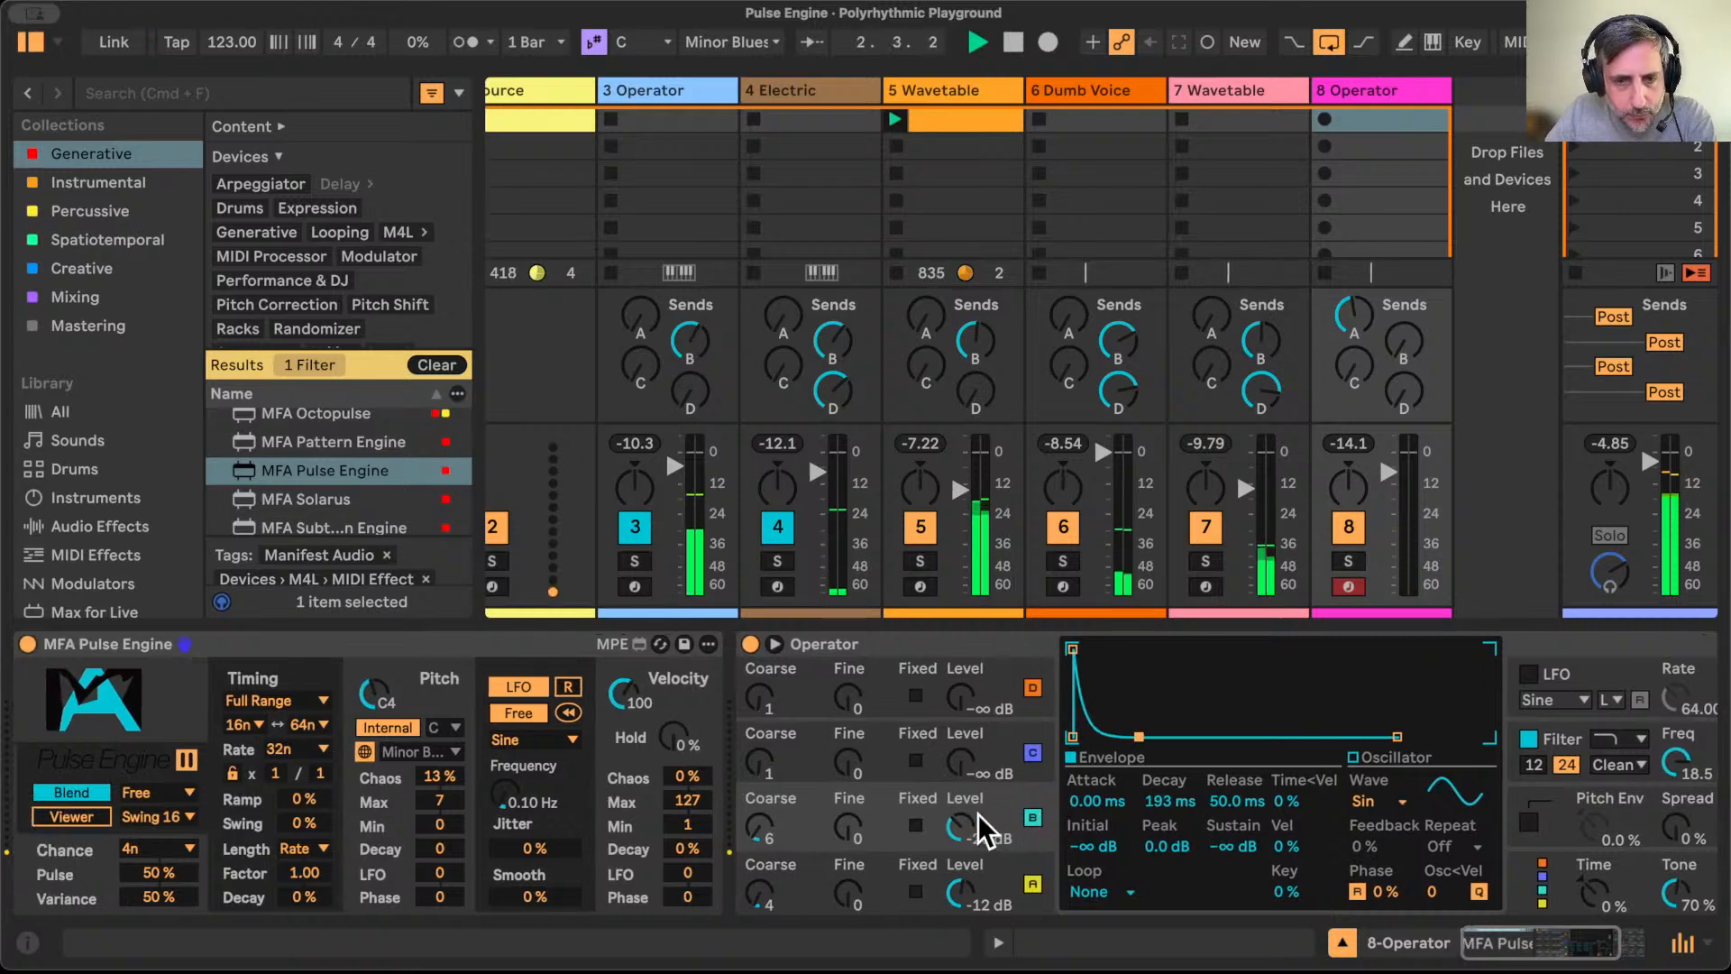
# Step: Set the second limit of the Pulse Engine's rate range to 16nt, with chance Pulse 41% and Variance 100%
pyautogui.click(311, 724)
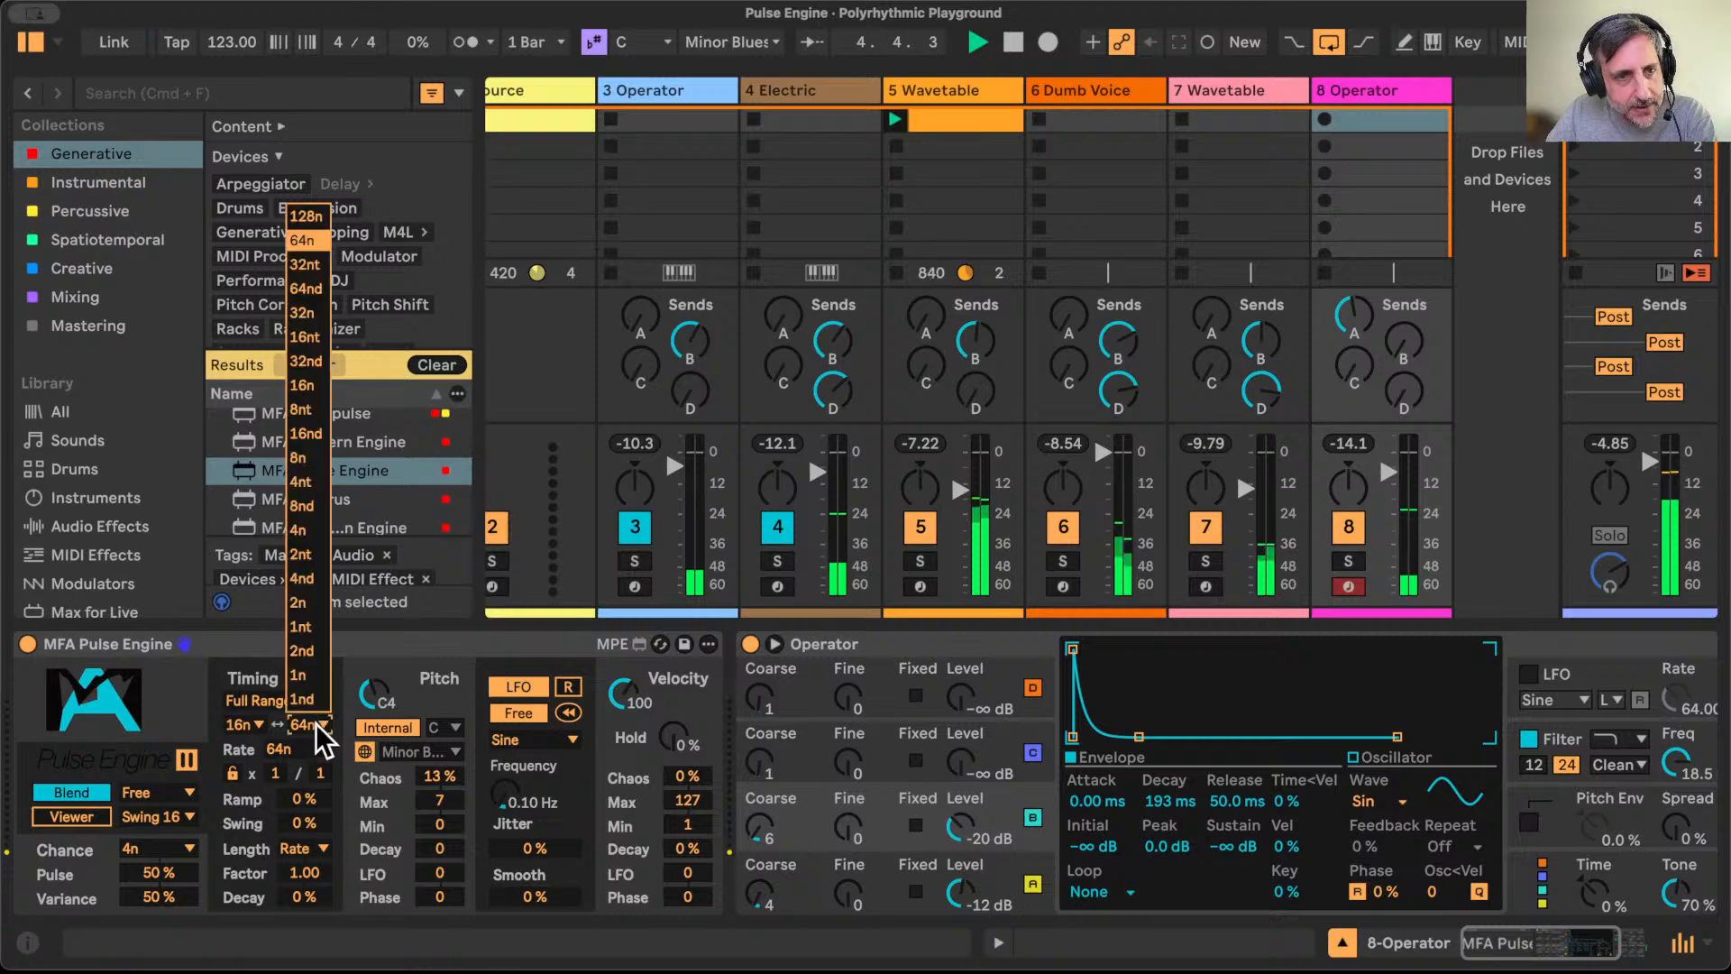
pyautogui.click(304, 337)
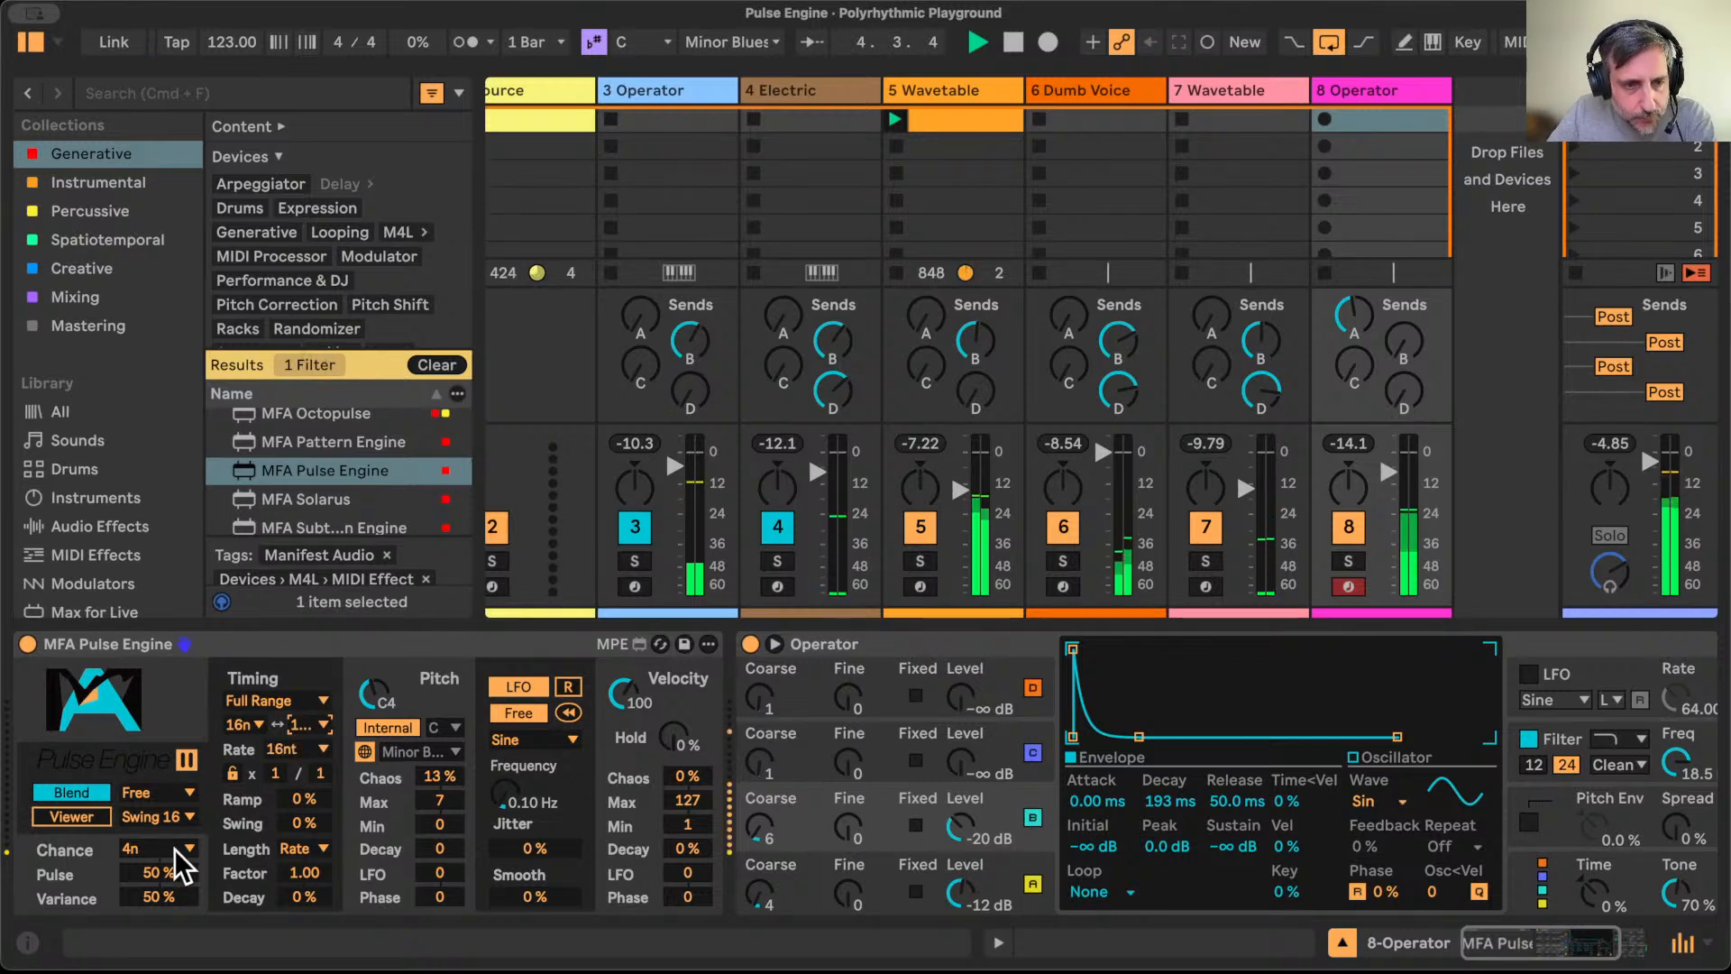
pyautogui.moveTo(160, 872); pyautogui.dragTo(160, 825)
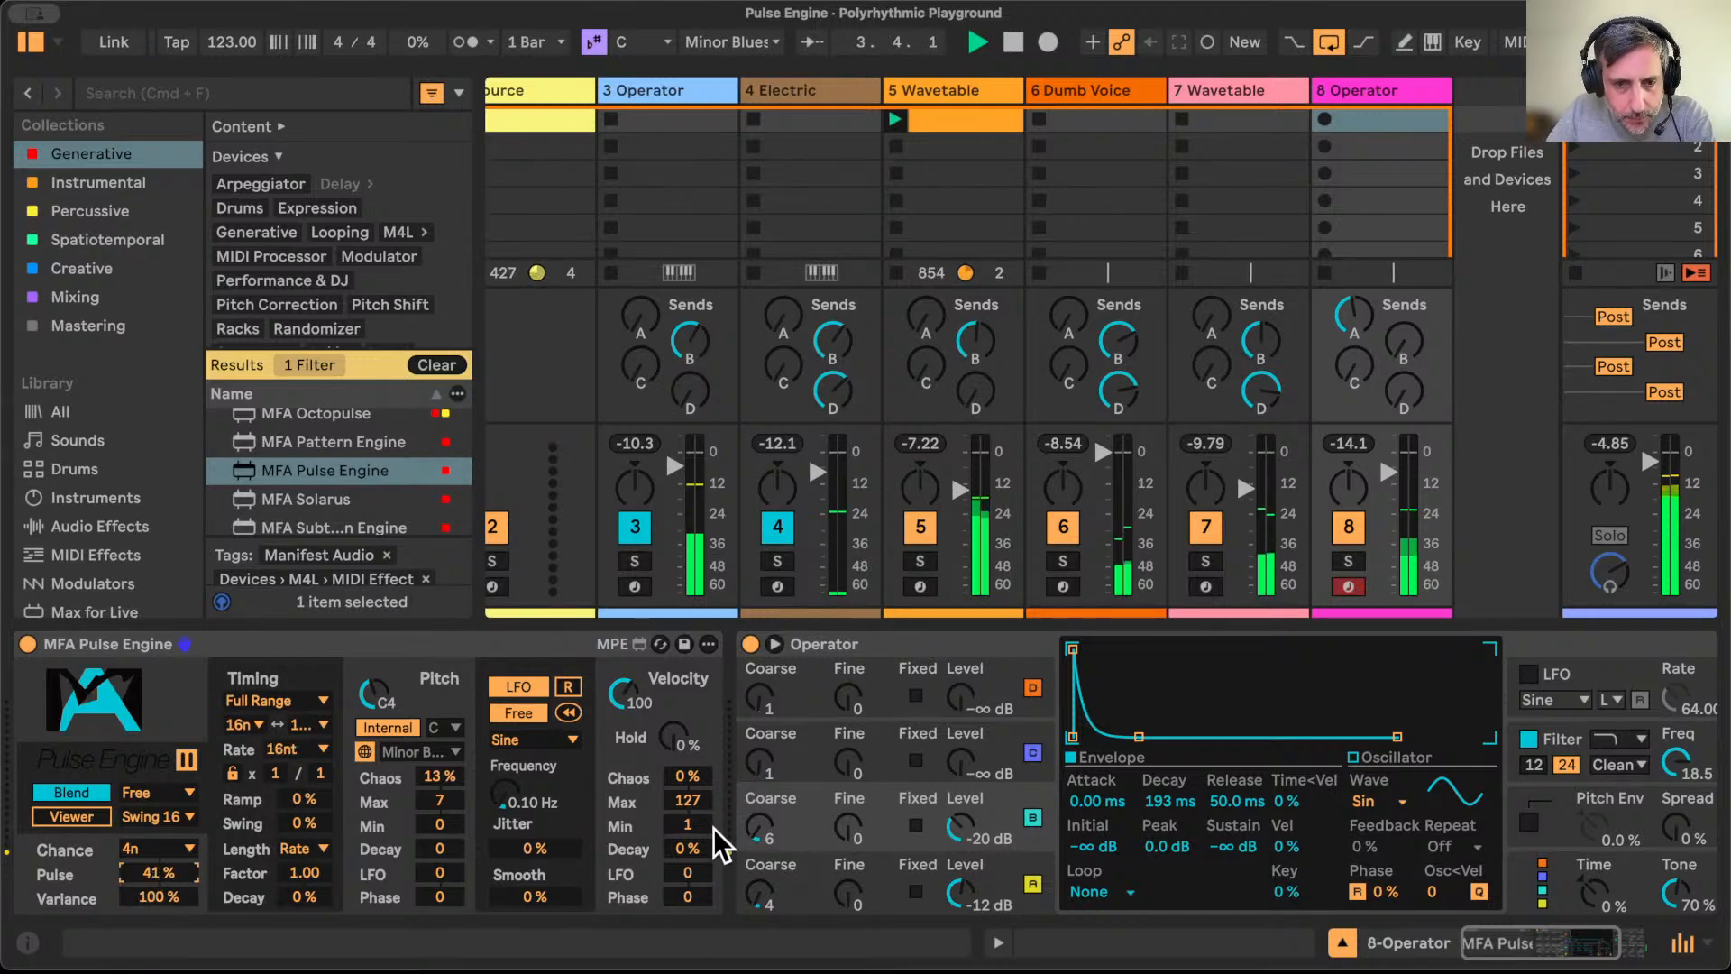
# Step: Set the Pulse Engine's velocity Decay to −19%, length Factor to 0.84 and length Decay to −24%
pyautogui.moveTo(687, 842); pyautogui.dragTo(686, 849)
pyautogui.moveTo(308, 883); pyautogui.dragTo(307, 898)
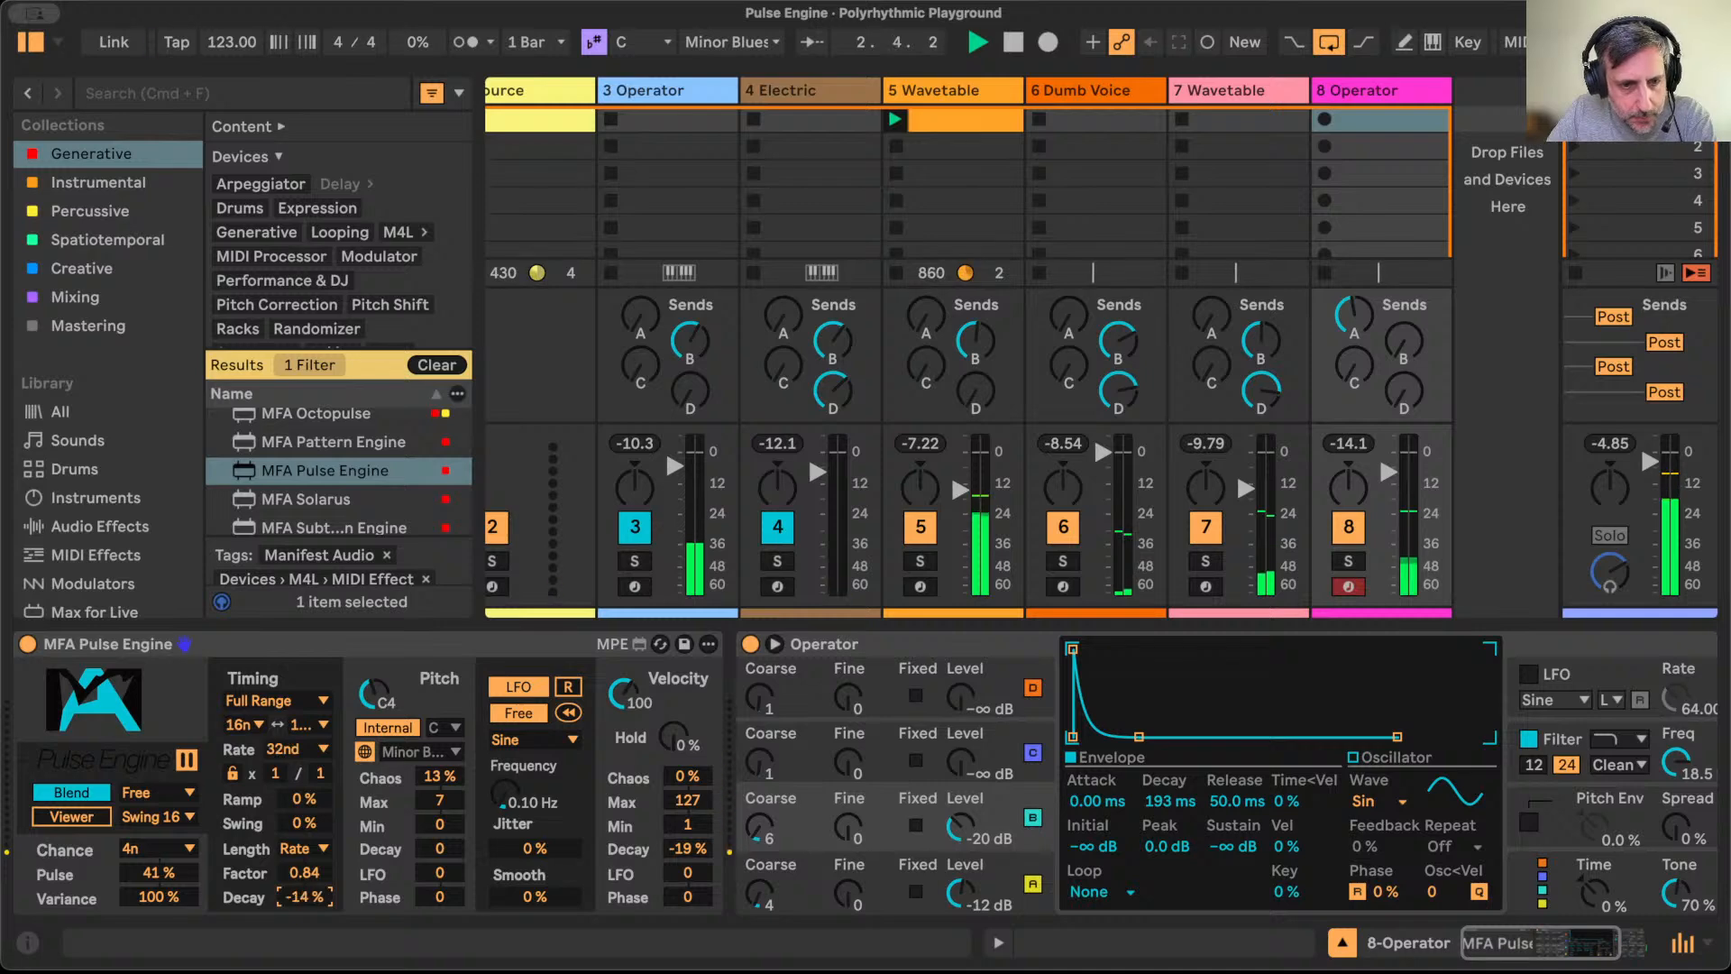
pyautogui.moveTo(307, 896); pyautogui.dragTo(309, 901)
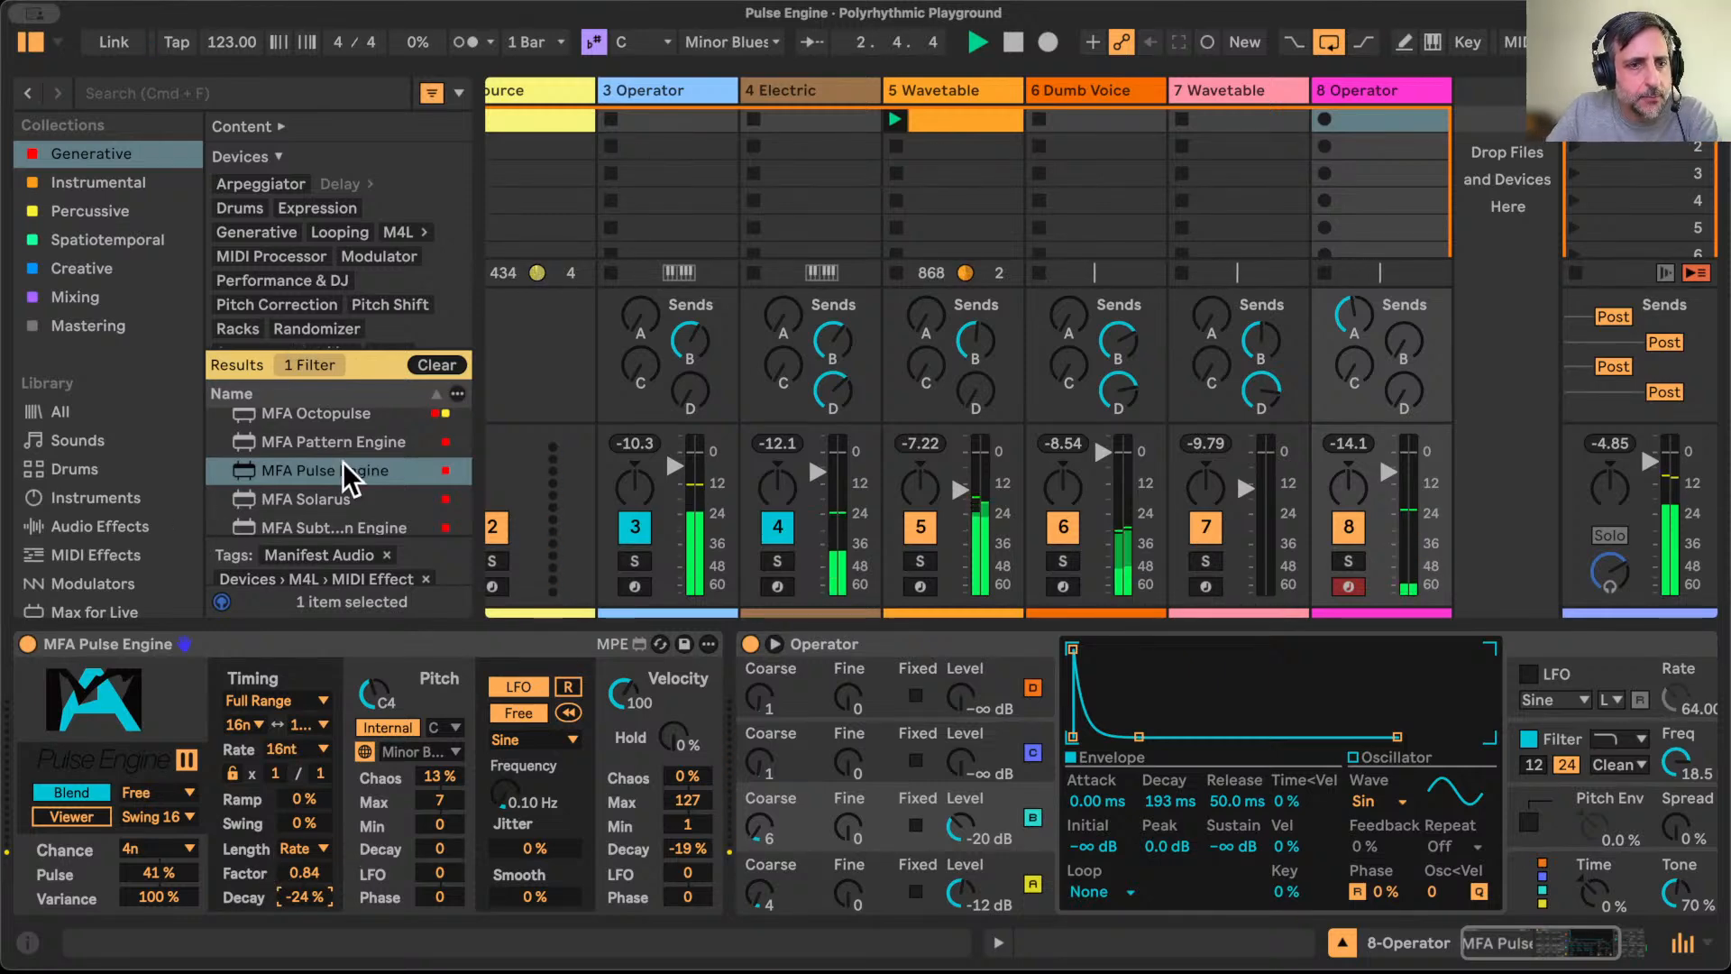
# Step: Insert an MFA X-Relay between the Pulse Engine and Operator, with its offset set to 8n x 1
pyautogui.scroll(-5, 342, 461)
pyautogui.moveTo(322, 463); pyautogui.dragTo(743, 669)
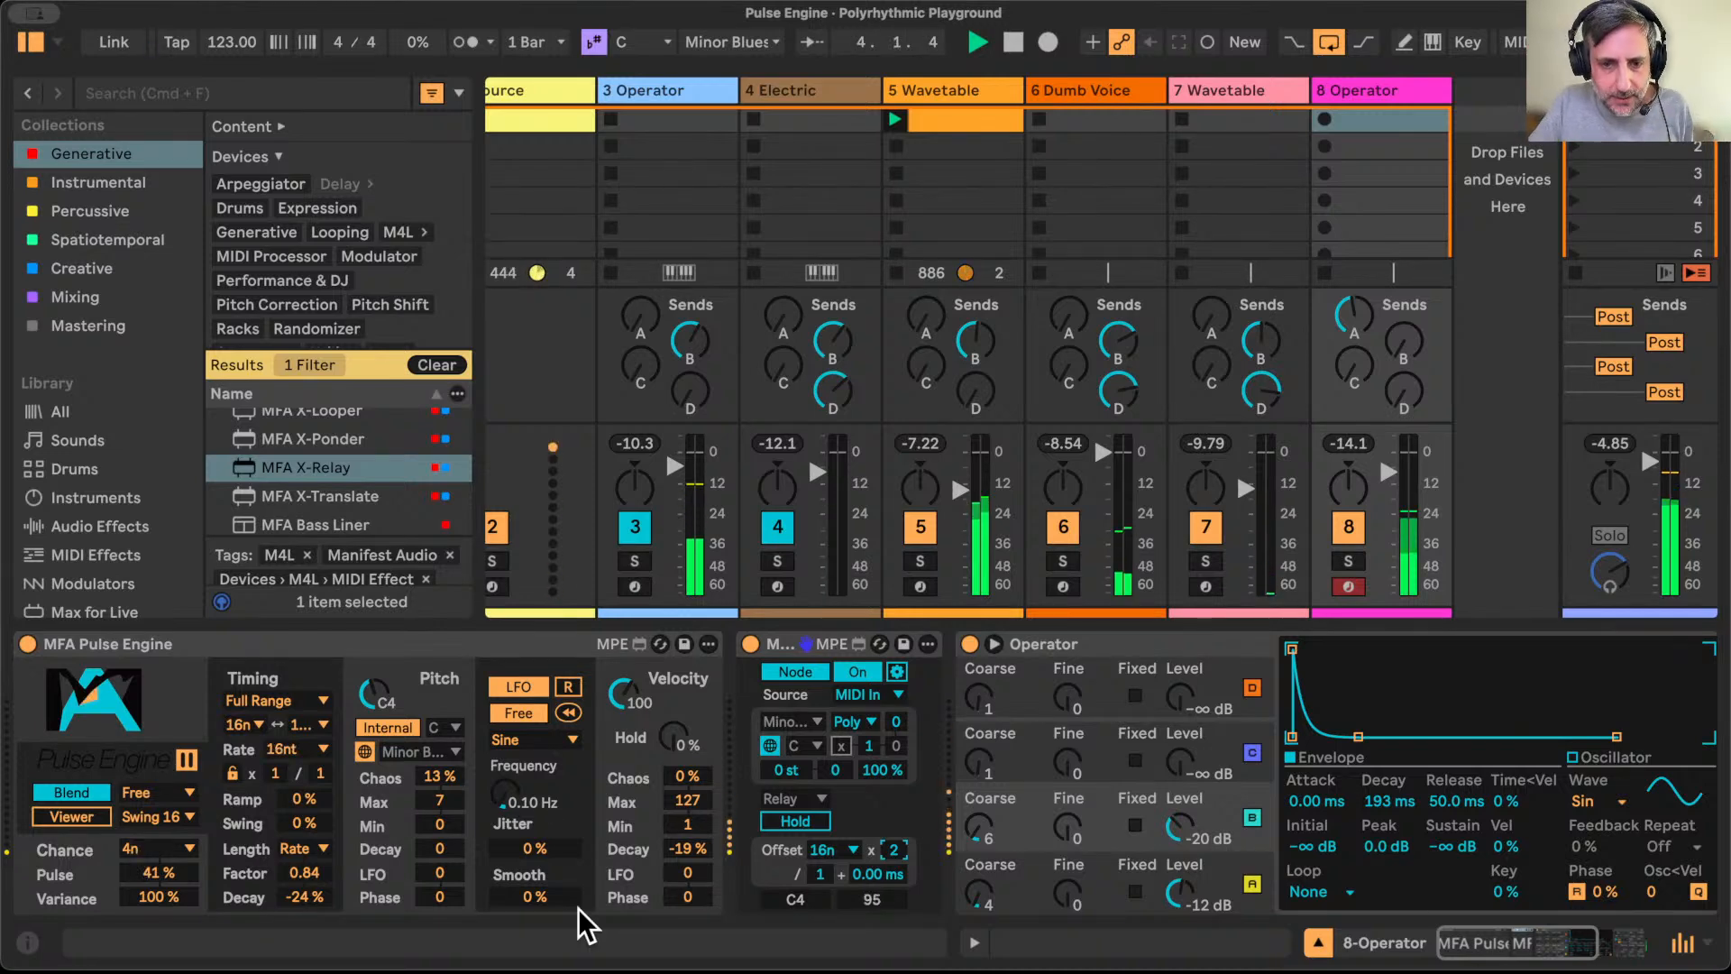
pyautogui.click(847, 852)
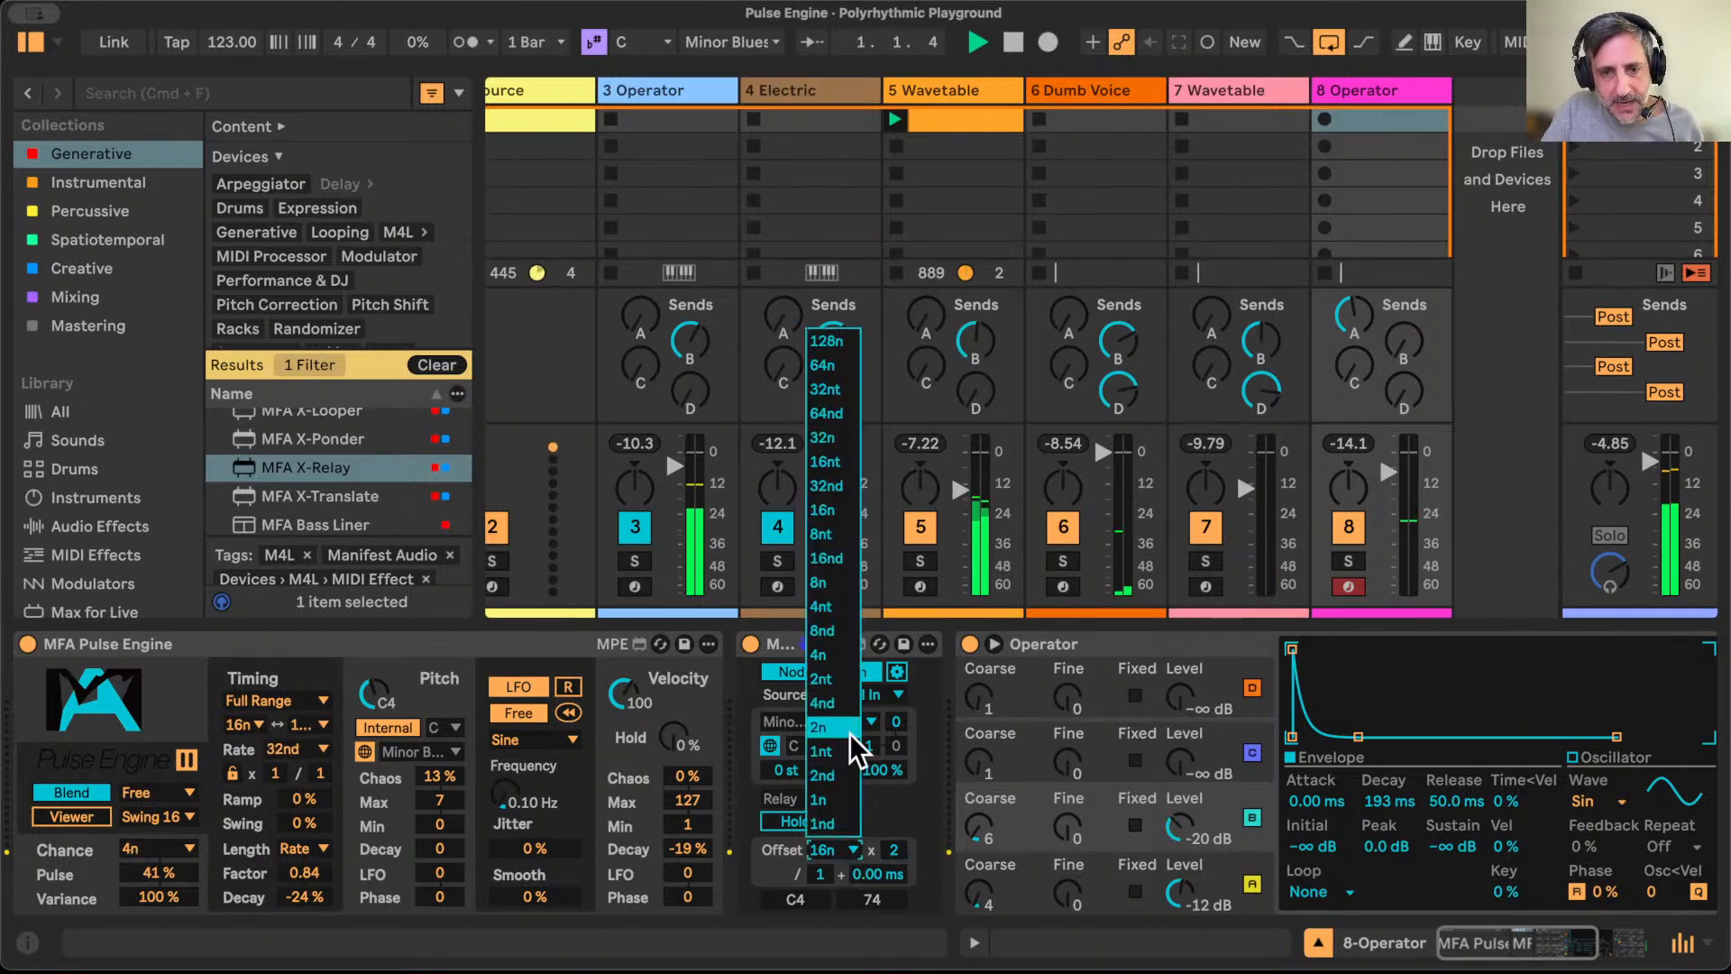
pyautogui.click(847, 588)
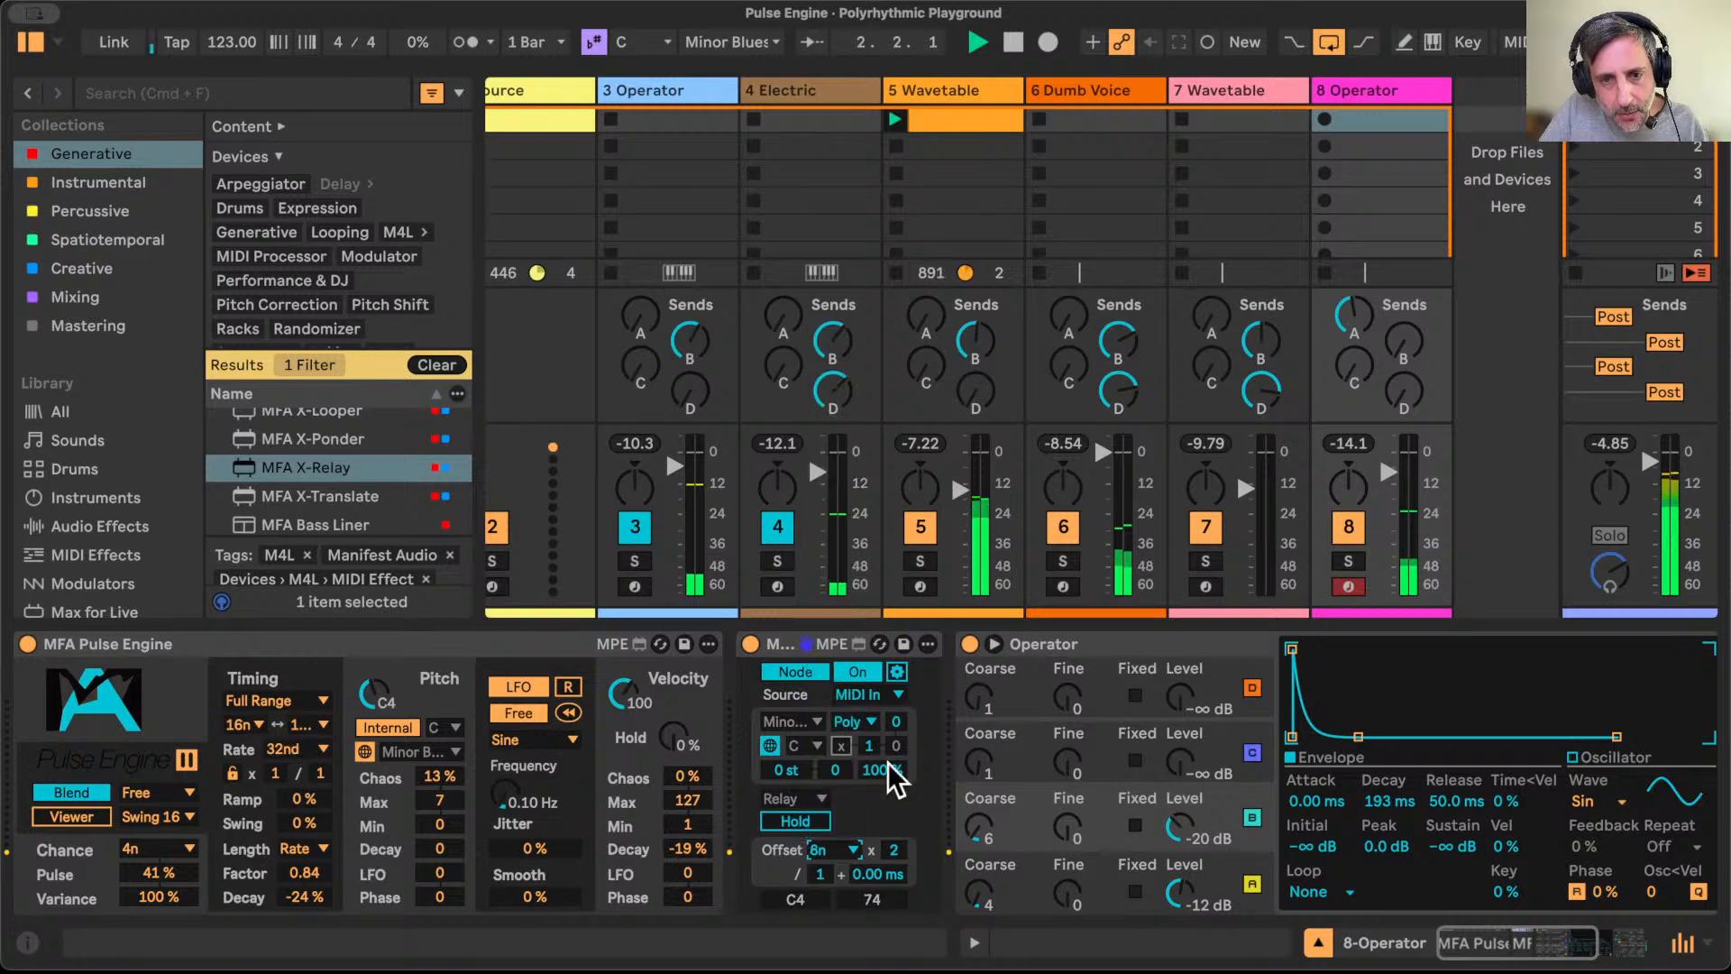
pyautogui.moveTo(895, 849); pyautogui.dragTo(895, 867)
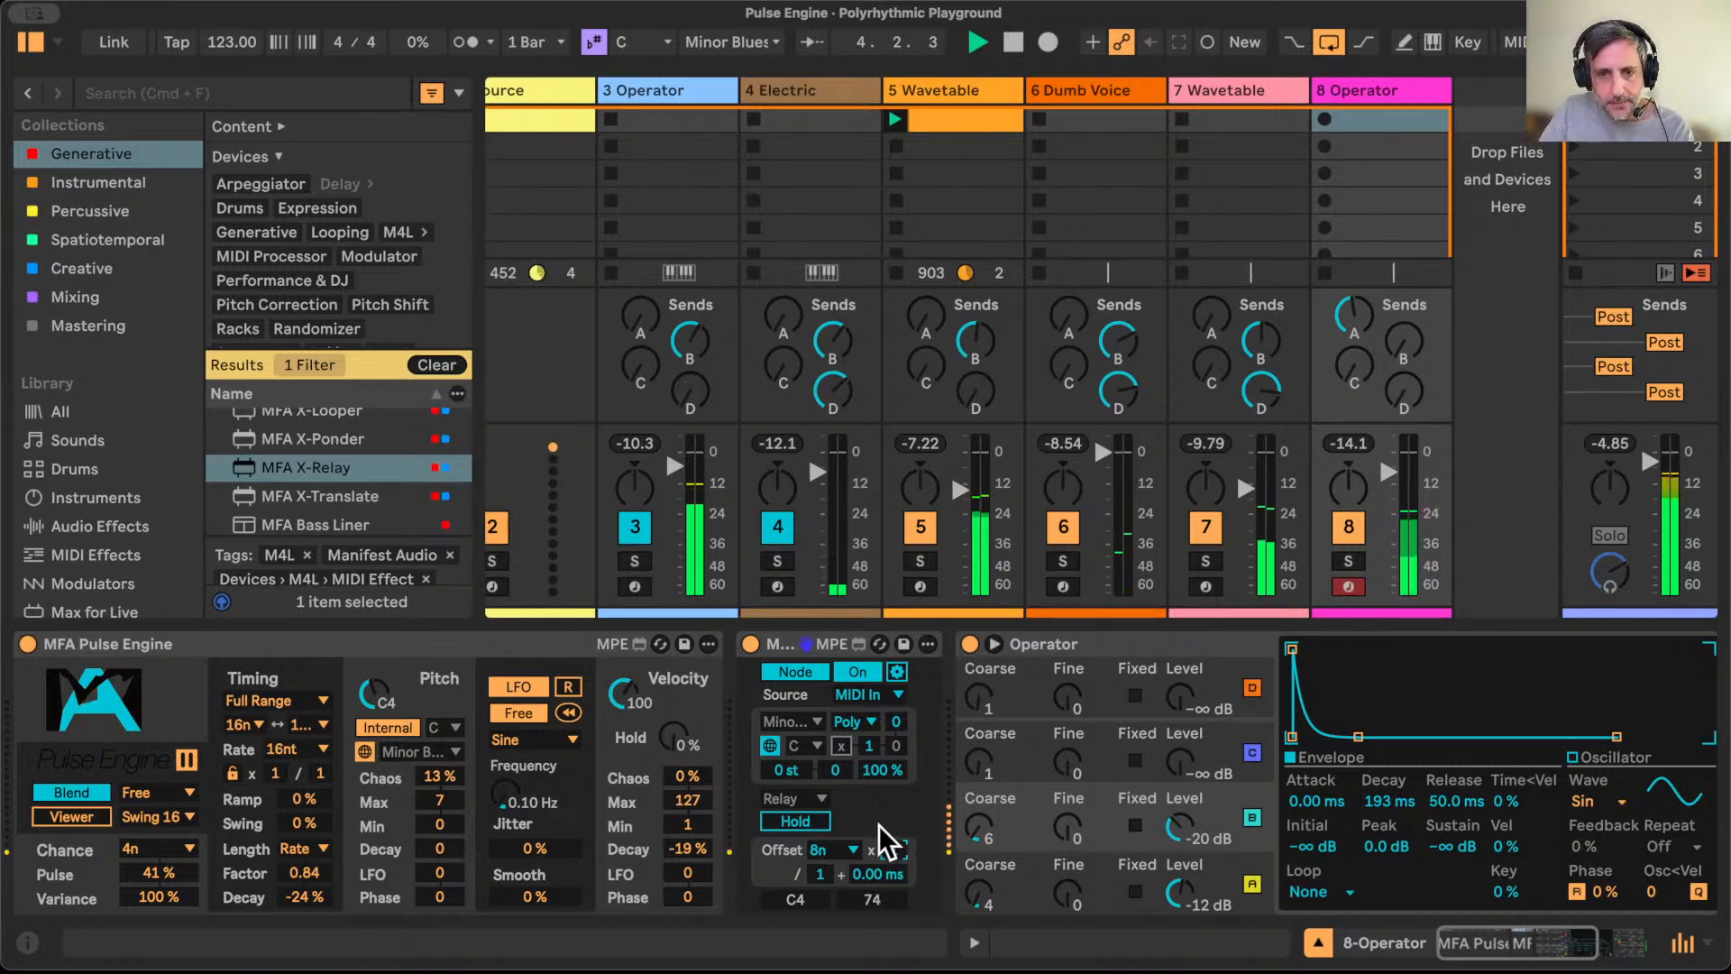
# Step: Set Operator's coarse tuning to 7 for oscillator A and 12 for oscillator B, and hide the browser
pyautogui.hscroll(5, 878, 825)
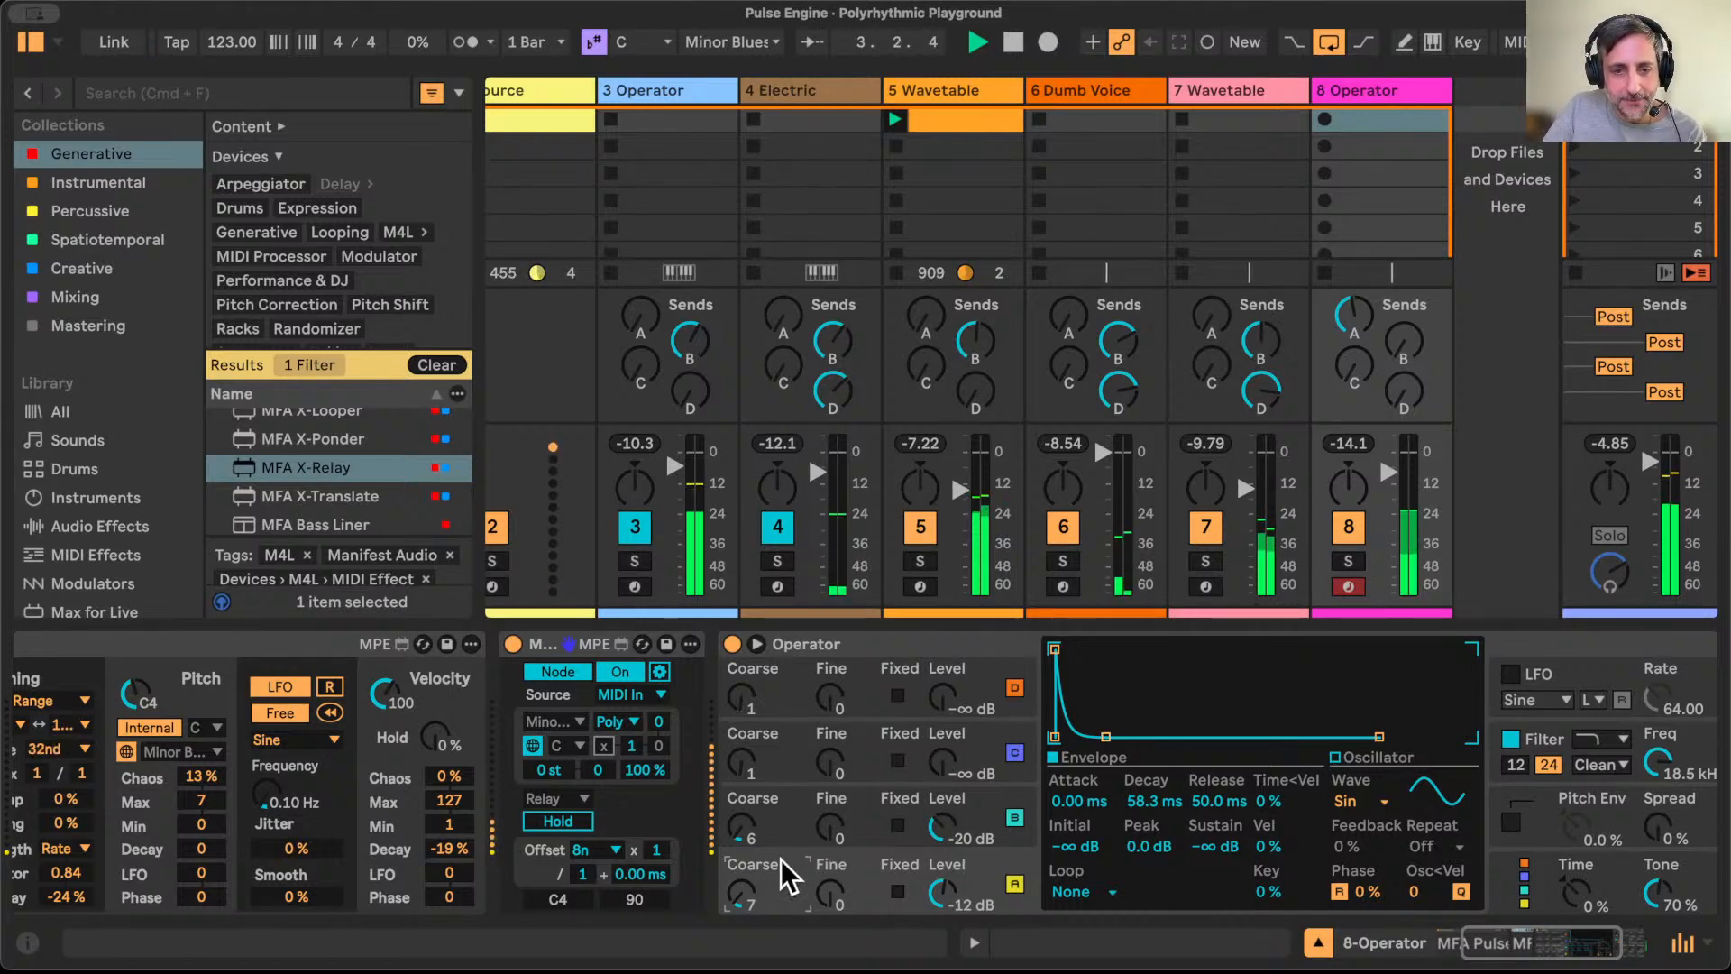
pyautogui.click(751, 807)
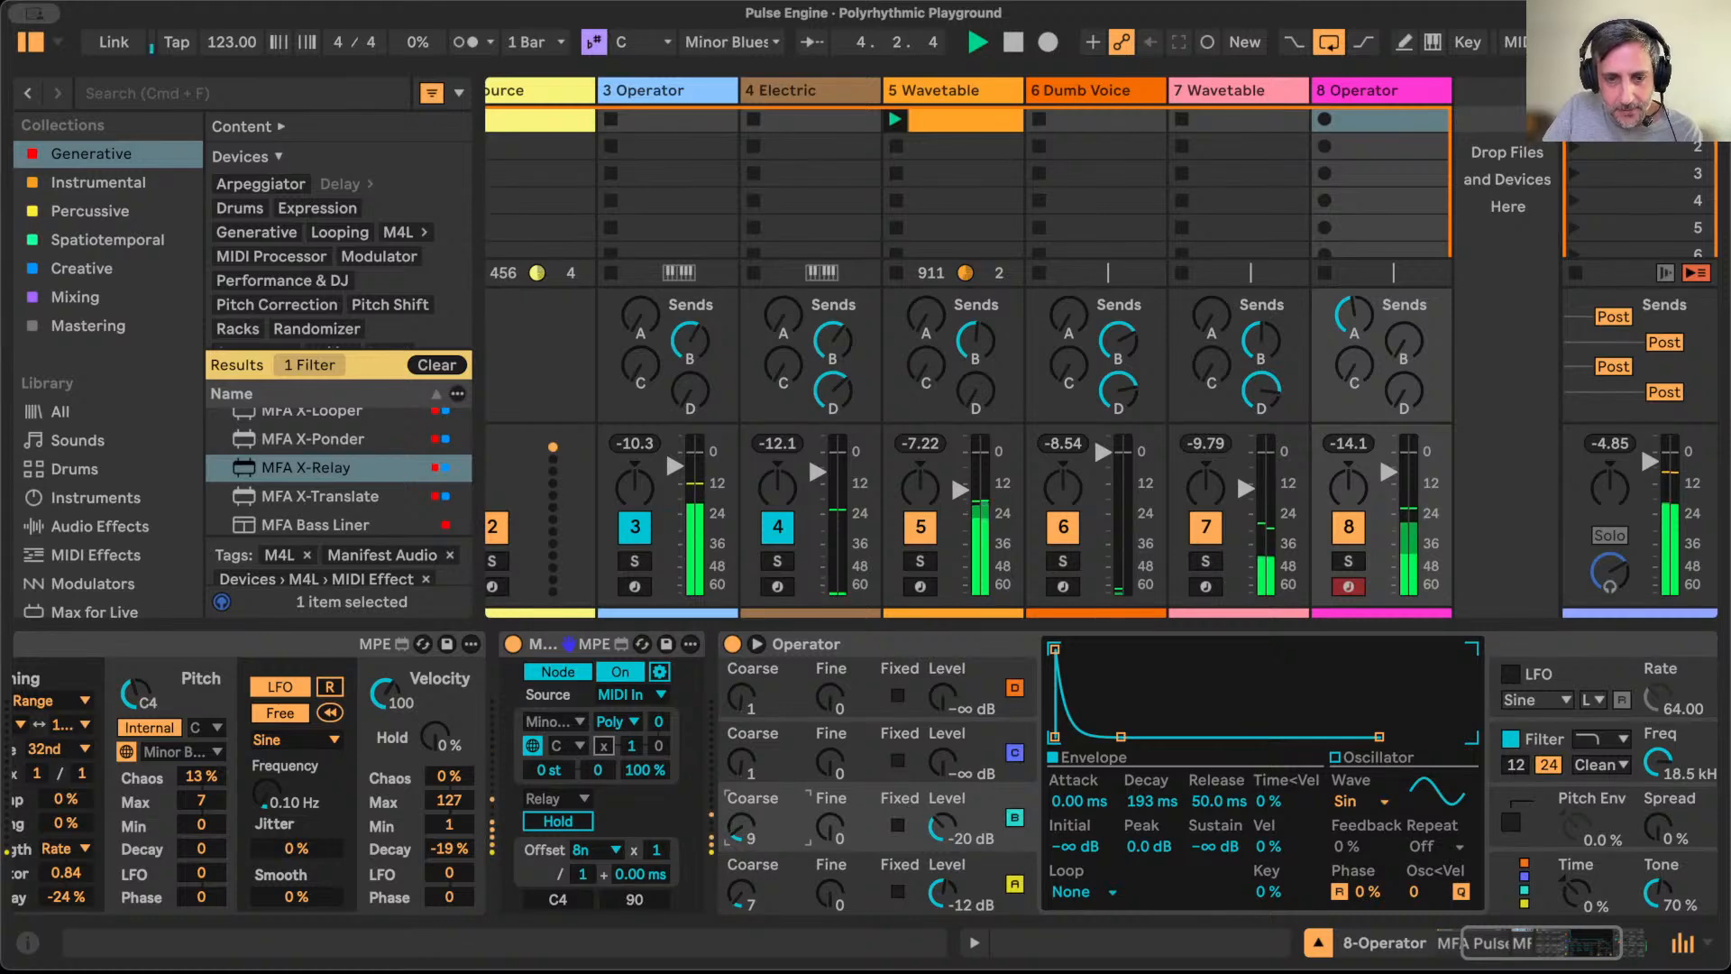
pyautogui.hscroll(-5, 676, 852)
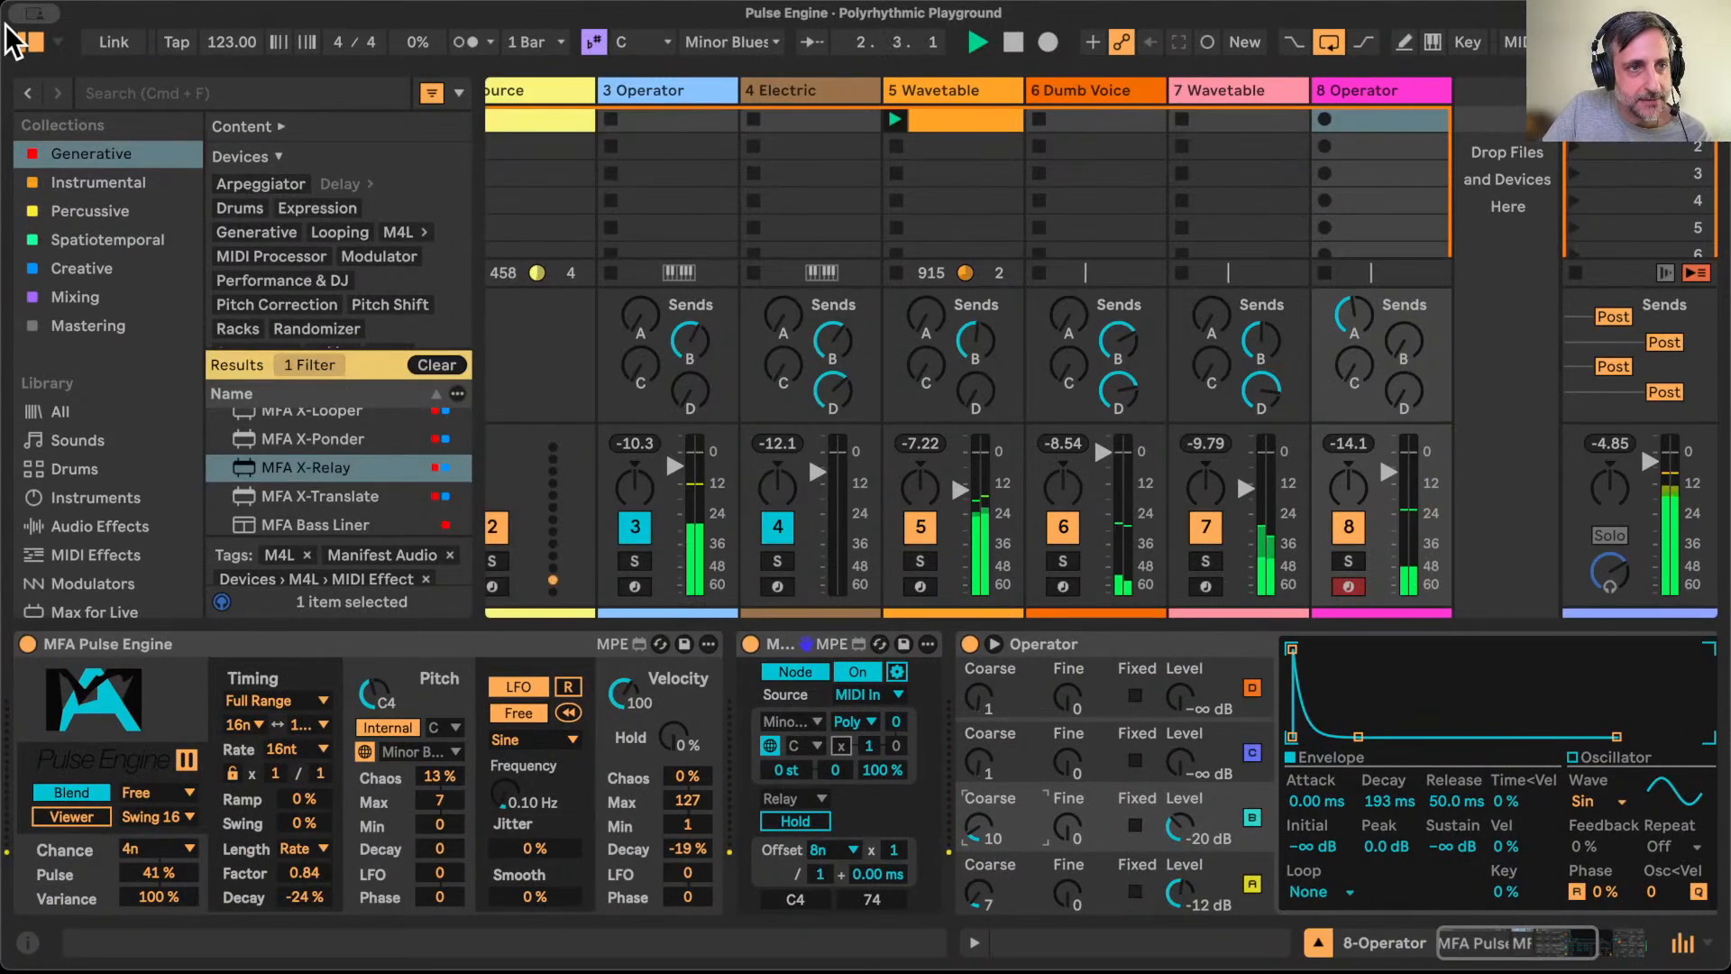
pyautogui.click(30, 42)
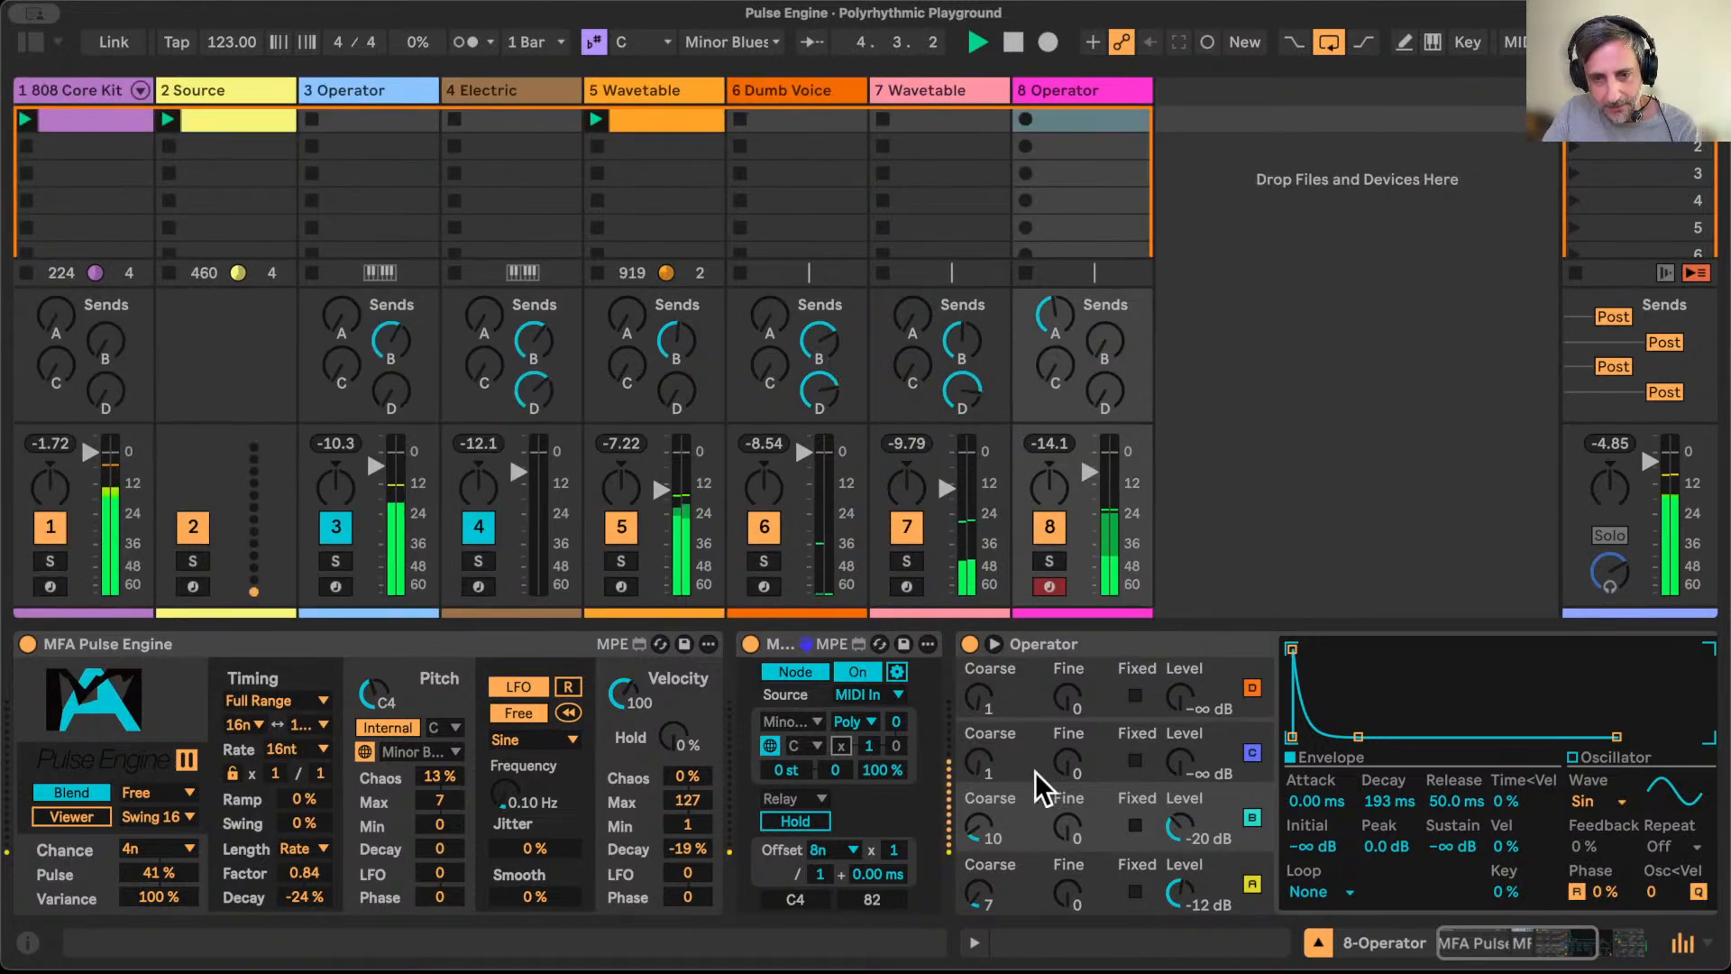
pyautogui.moveTo(993, 813); pyautogui.dragTo(1089, 771)
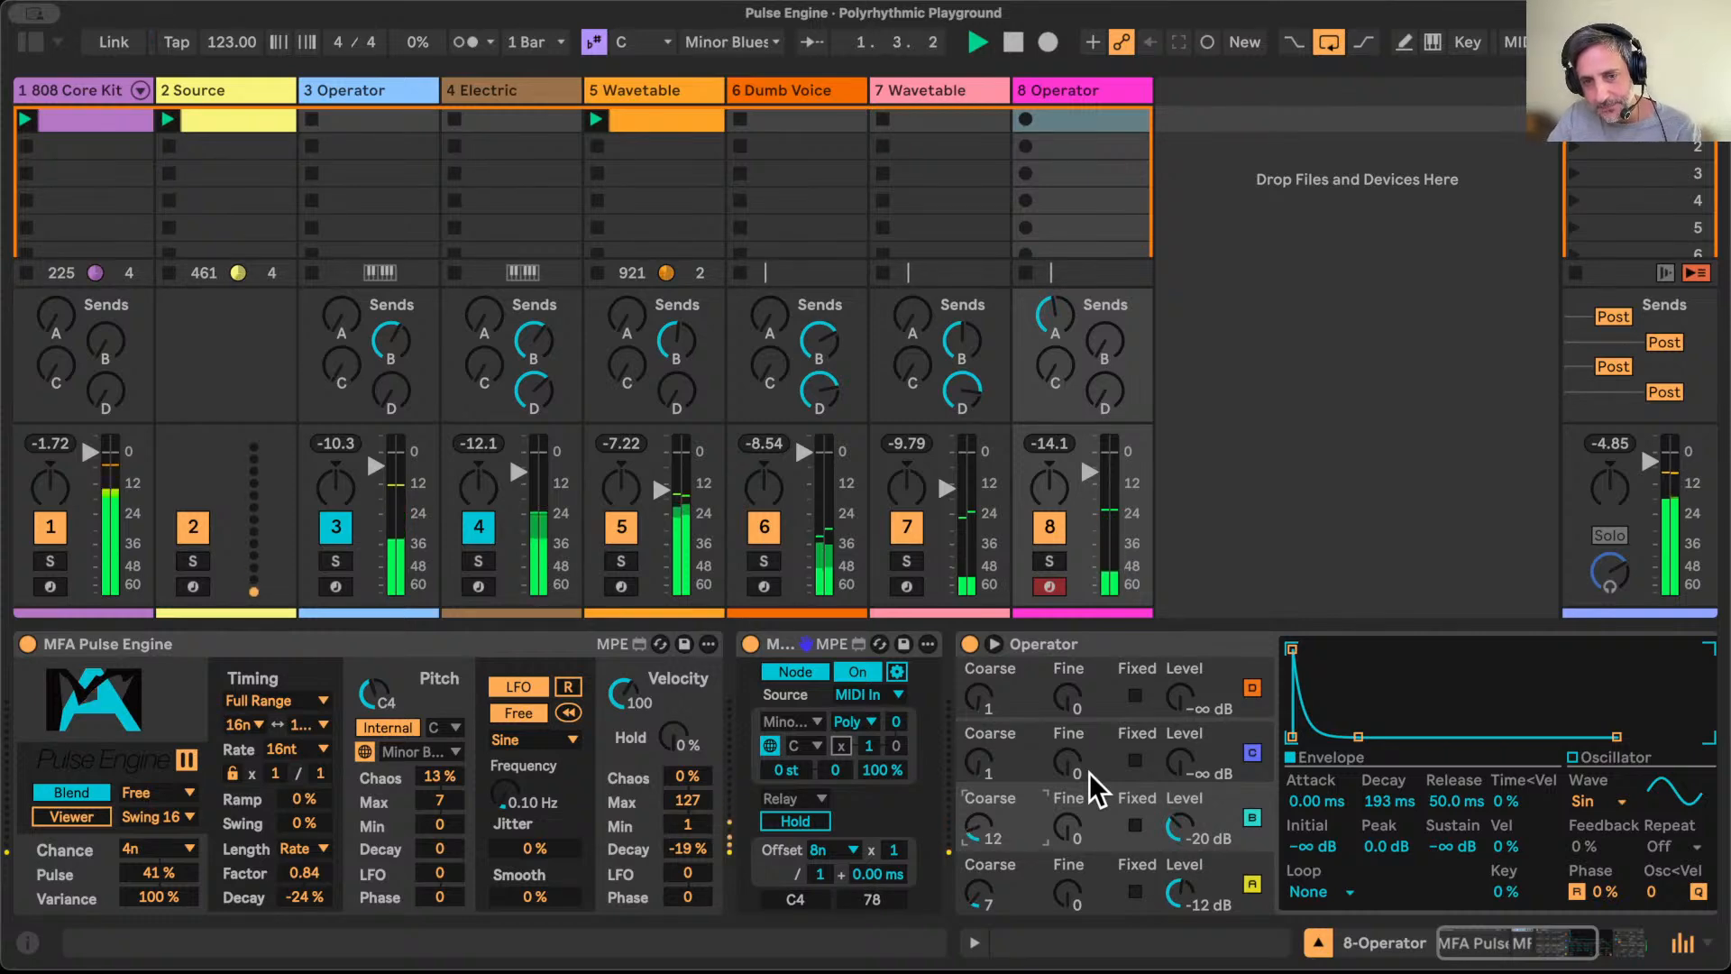
# Step: Set the Pulse Engine's velocity Decay to −24% and raise oscillator B's coarse tuning to 20
pyautogui.hscroll(5, 943, 886)
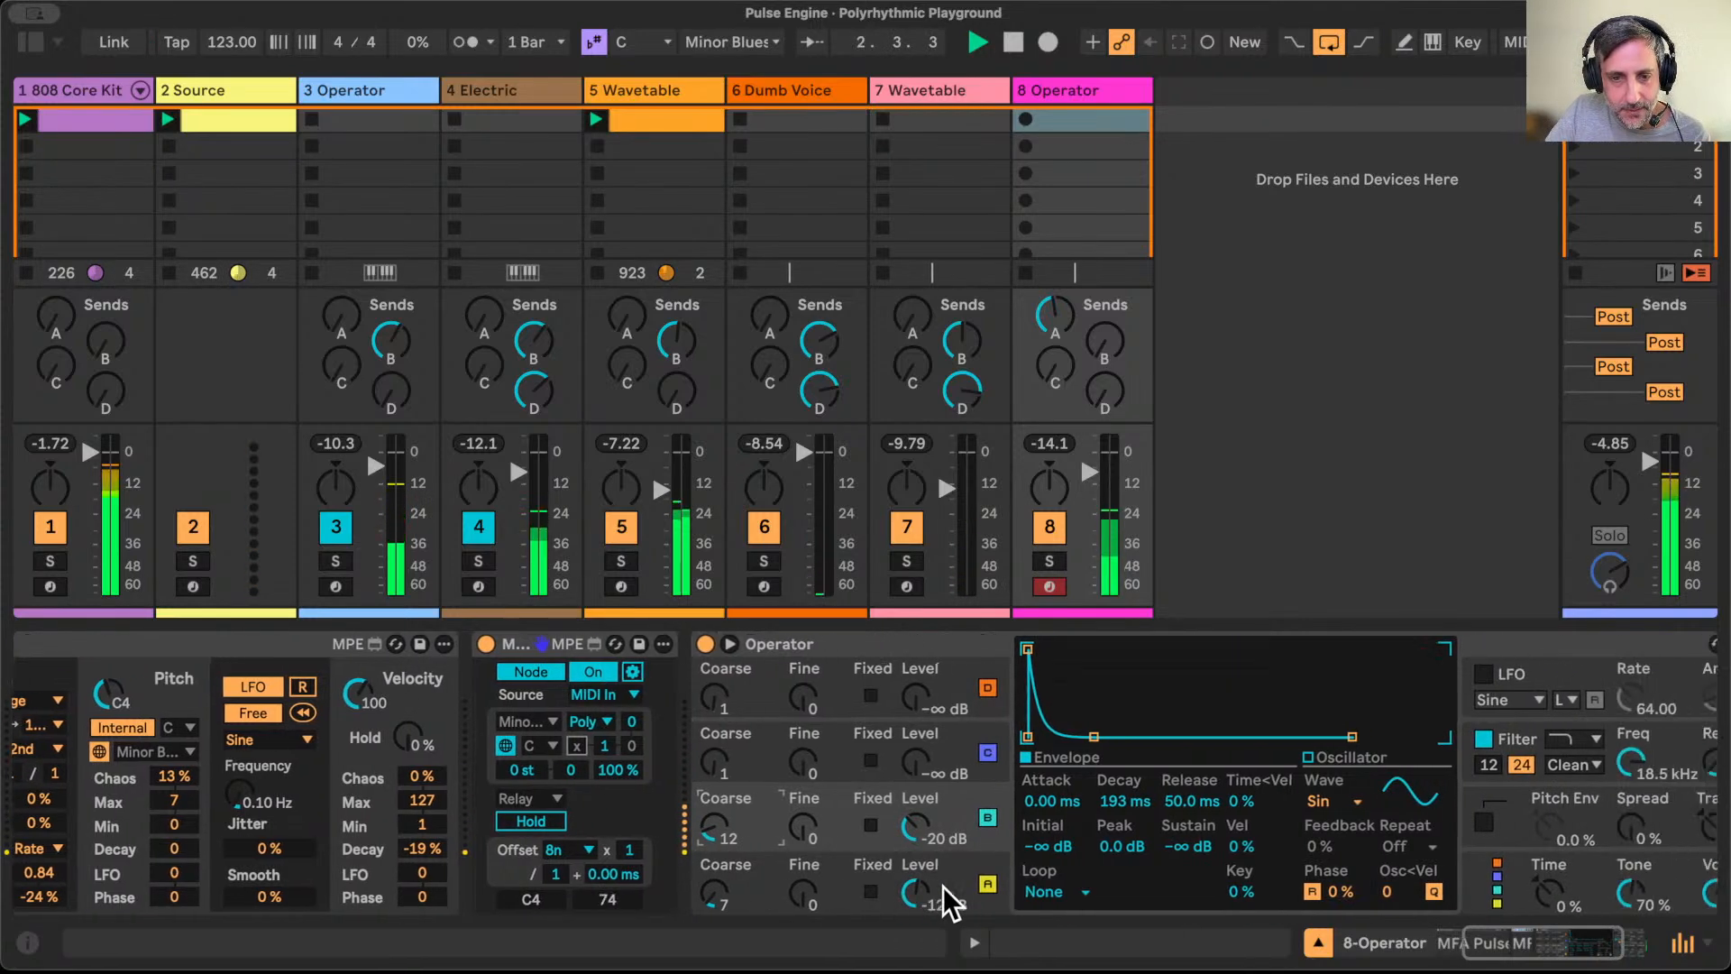
pyautogui.hscroll(2, 1188, 868)
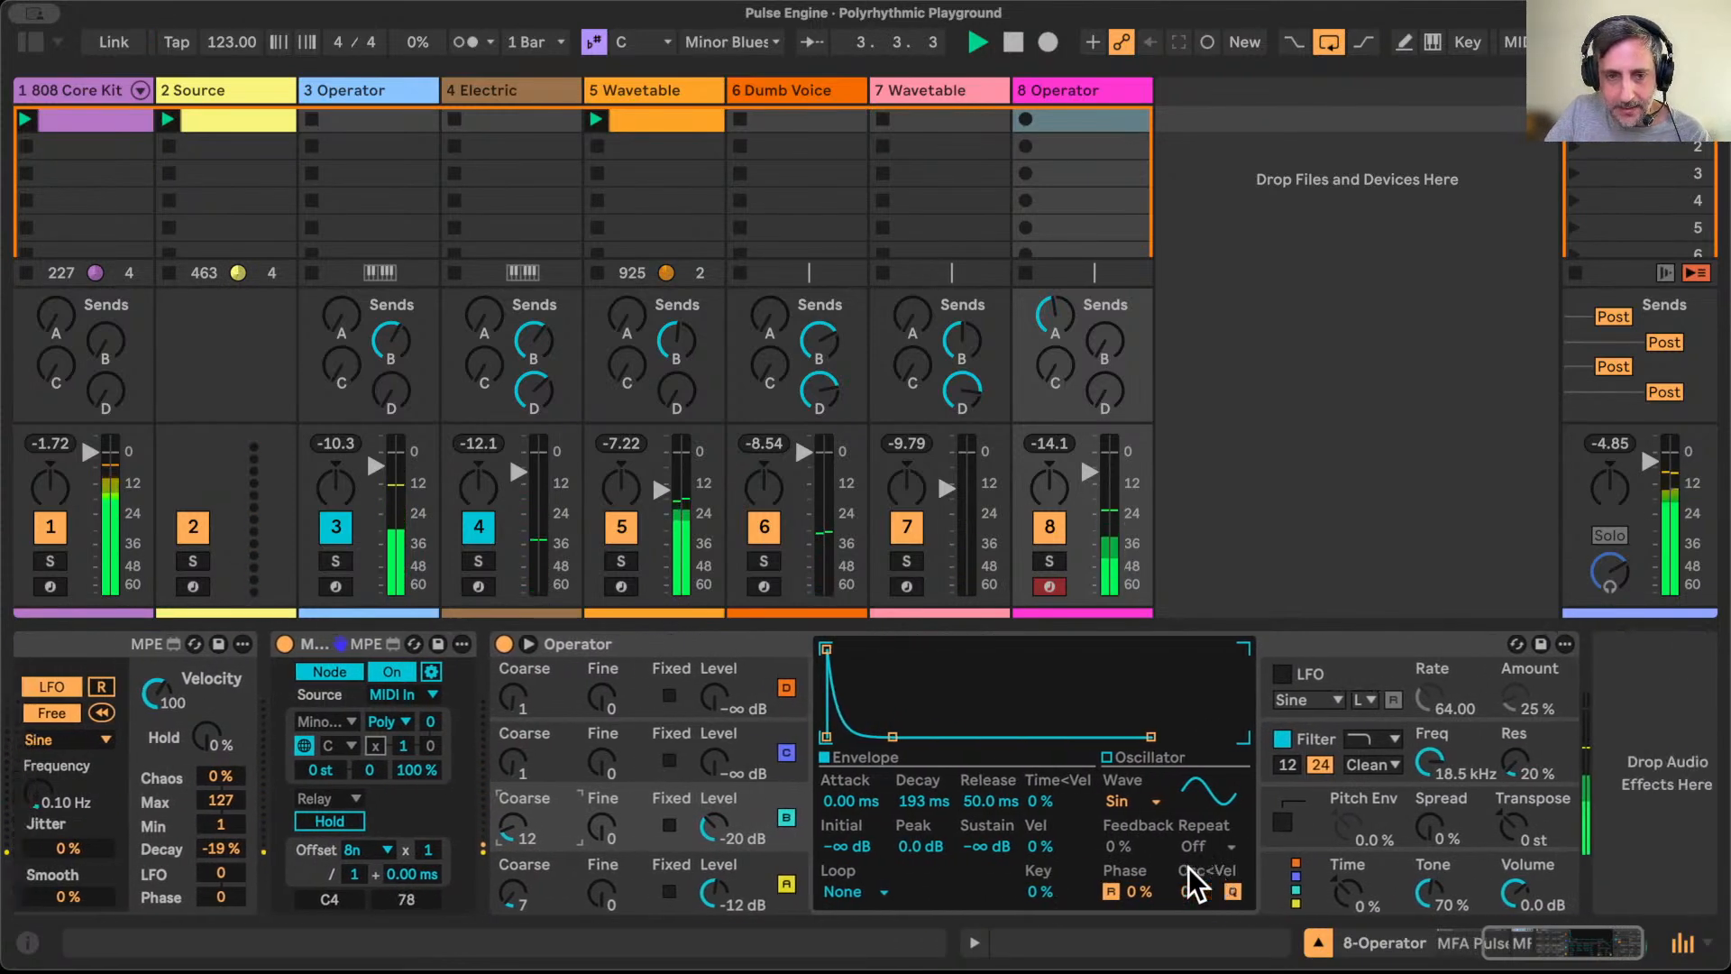
pyautogui.hscroll(-7, 1188, 868)
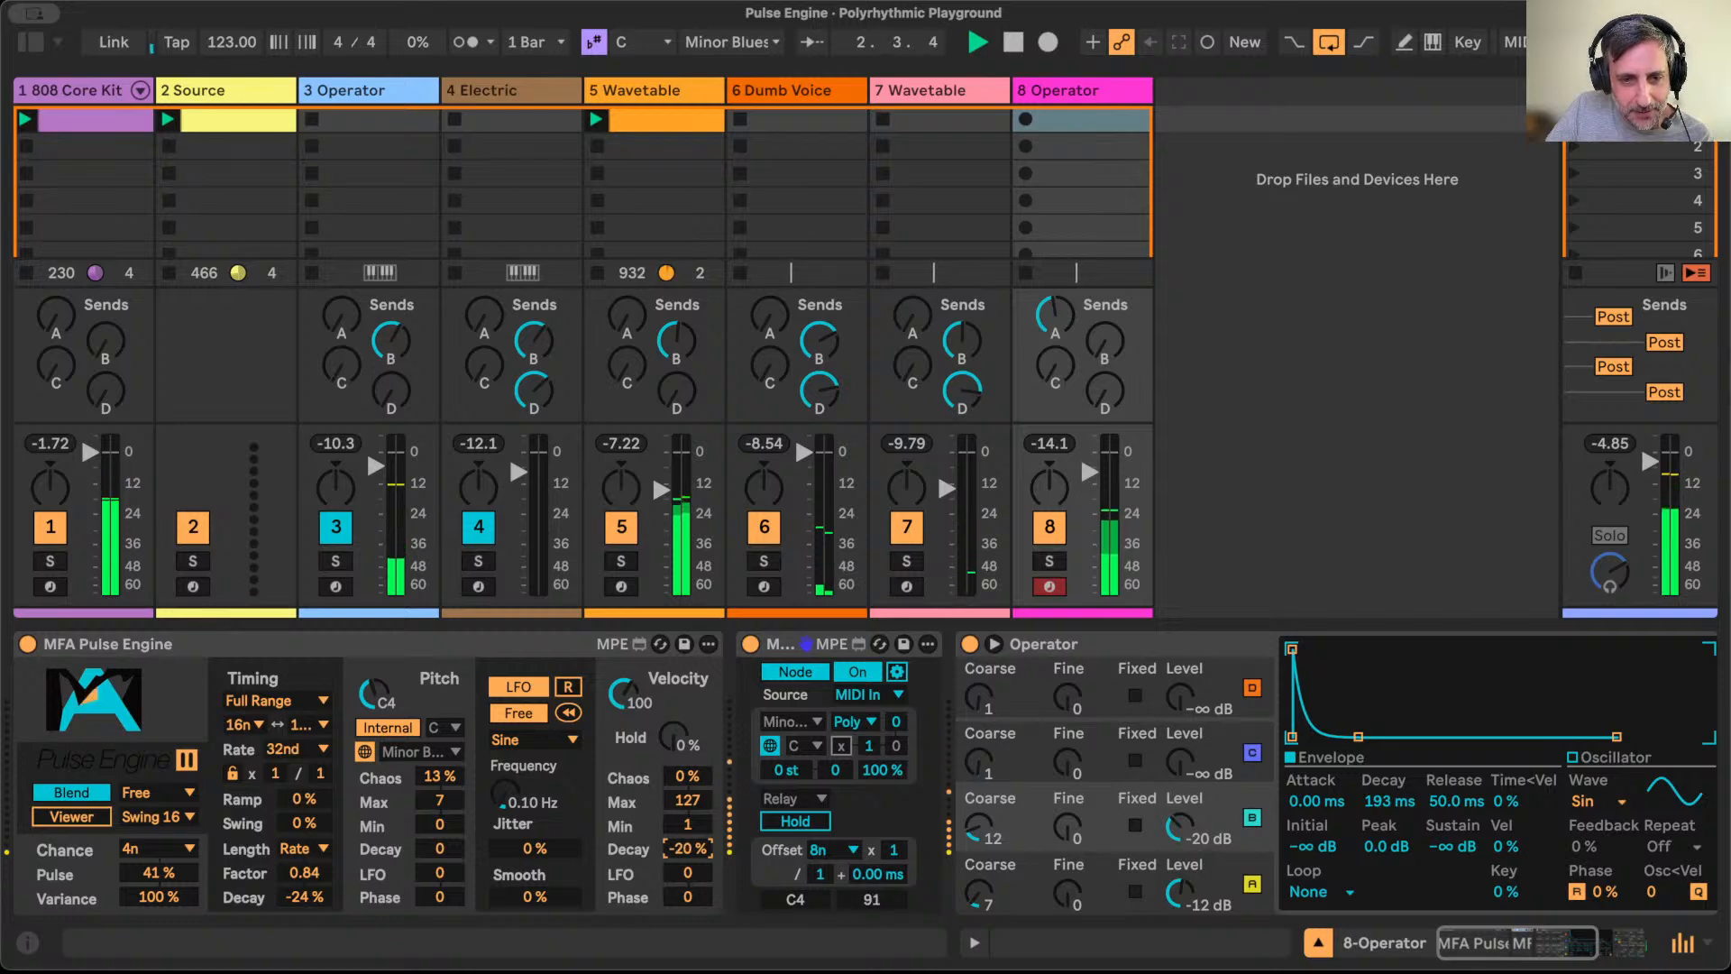
pyautogui.moveTo(976, 833); pyautogui.dragTo(975, 811)
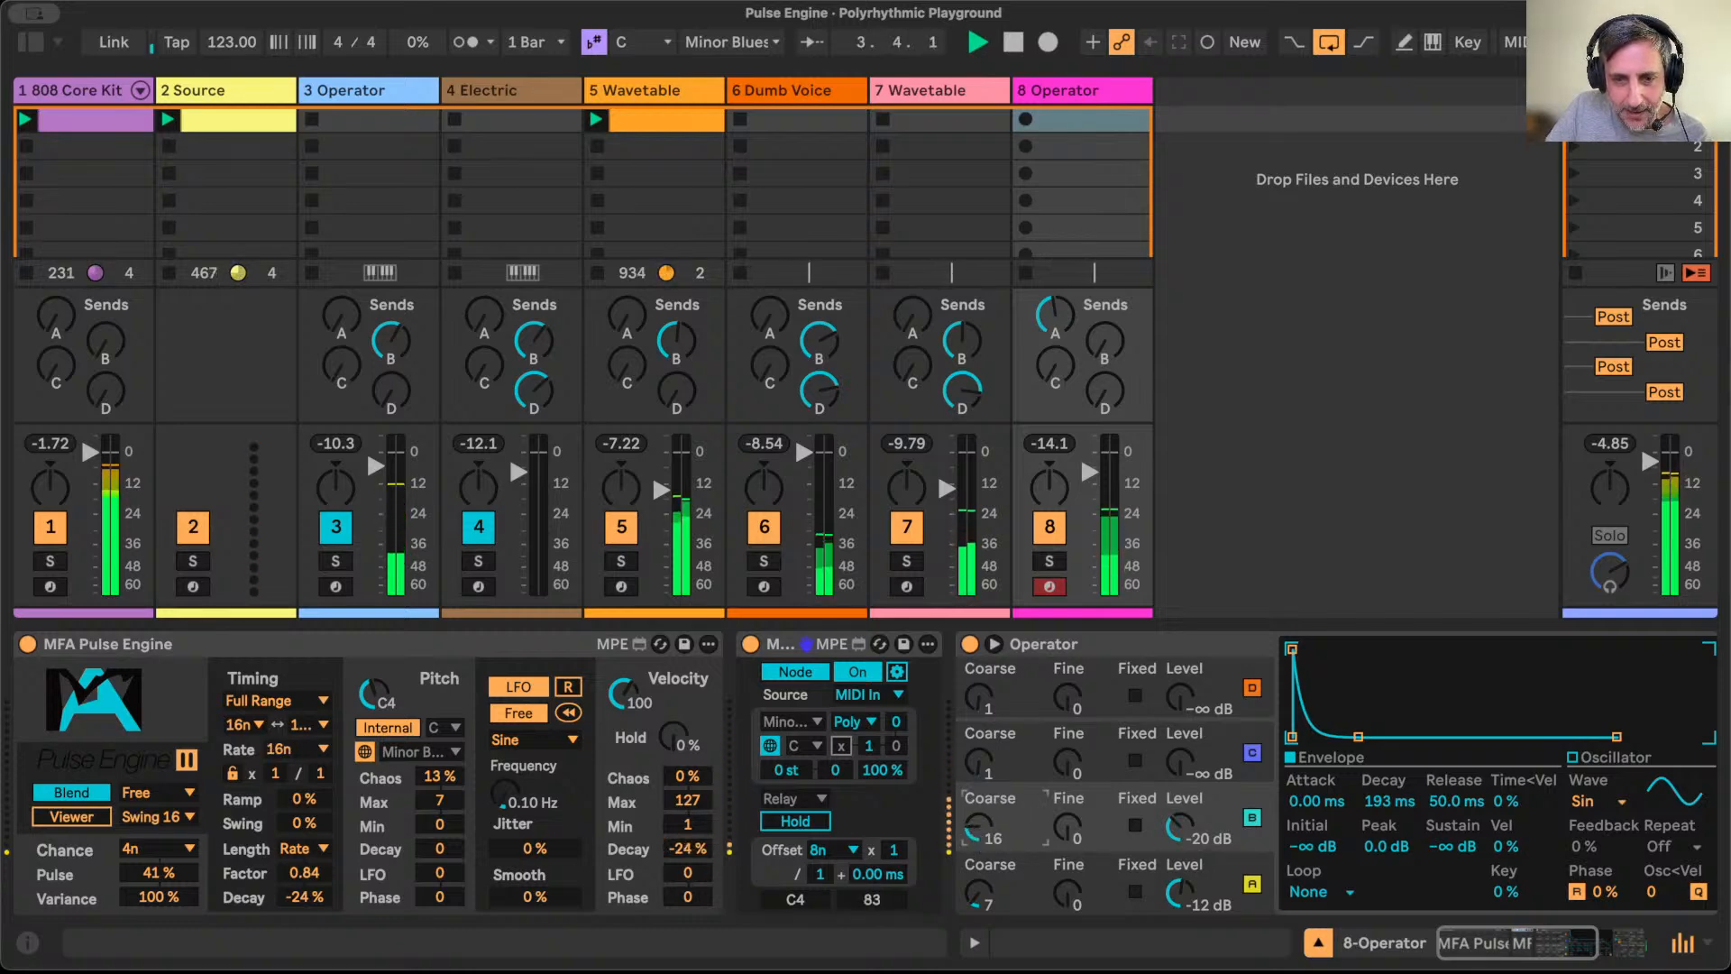
# Step: Set the coarse tuning of oscillator A to 9 and of oscillator C to 14
pyautogui.click(989, 878)
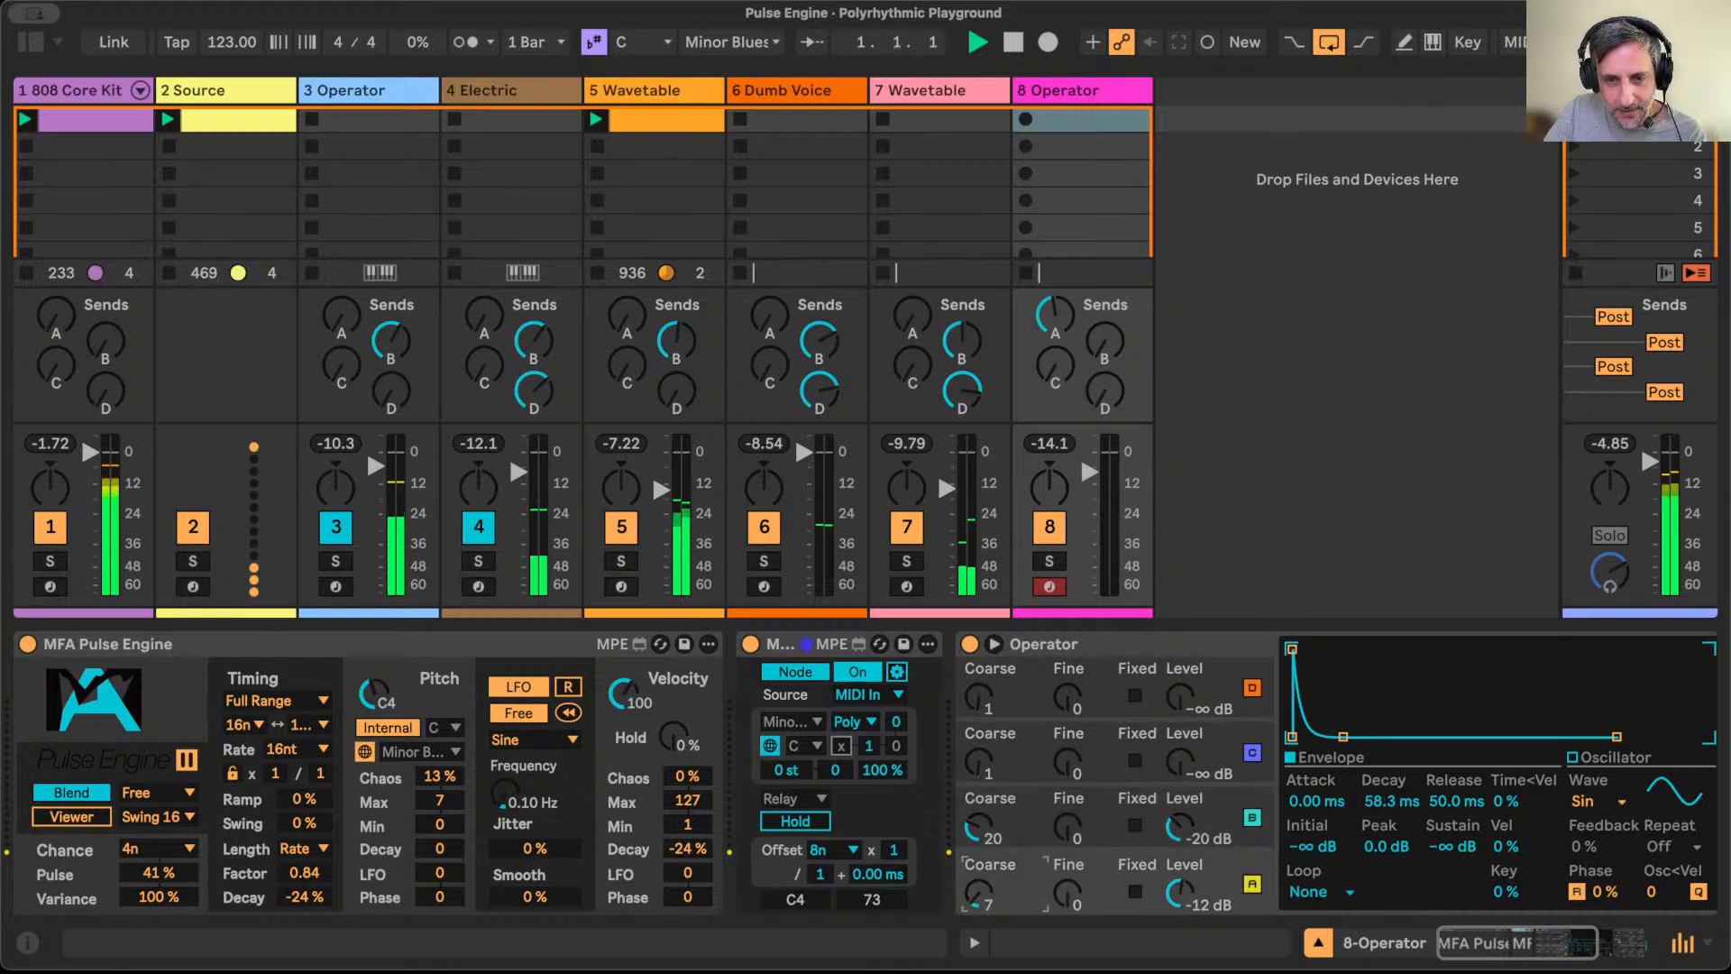
pyautogui.click(1177, 765)
pyautogui.moveTo(983, 766); pyautogui.dragTo(983, 751)
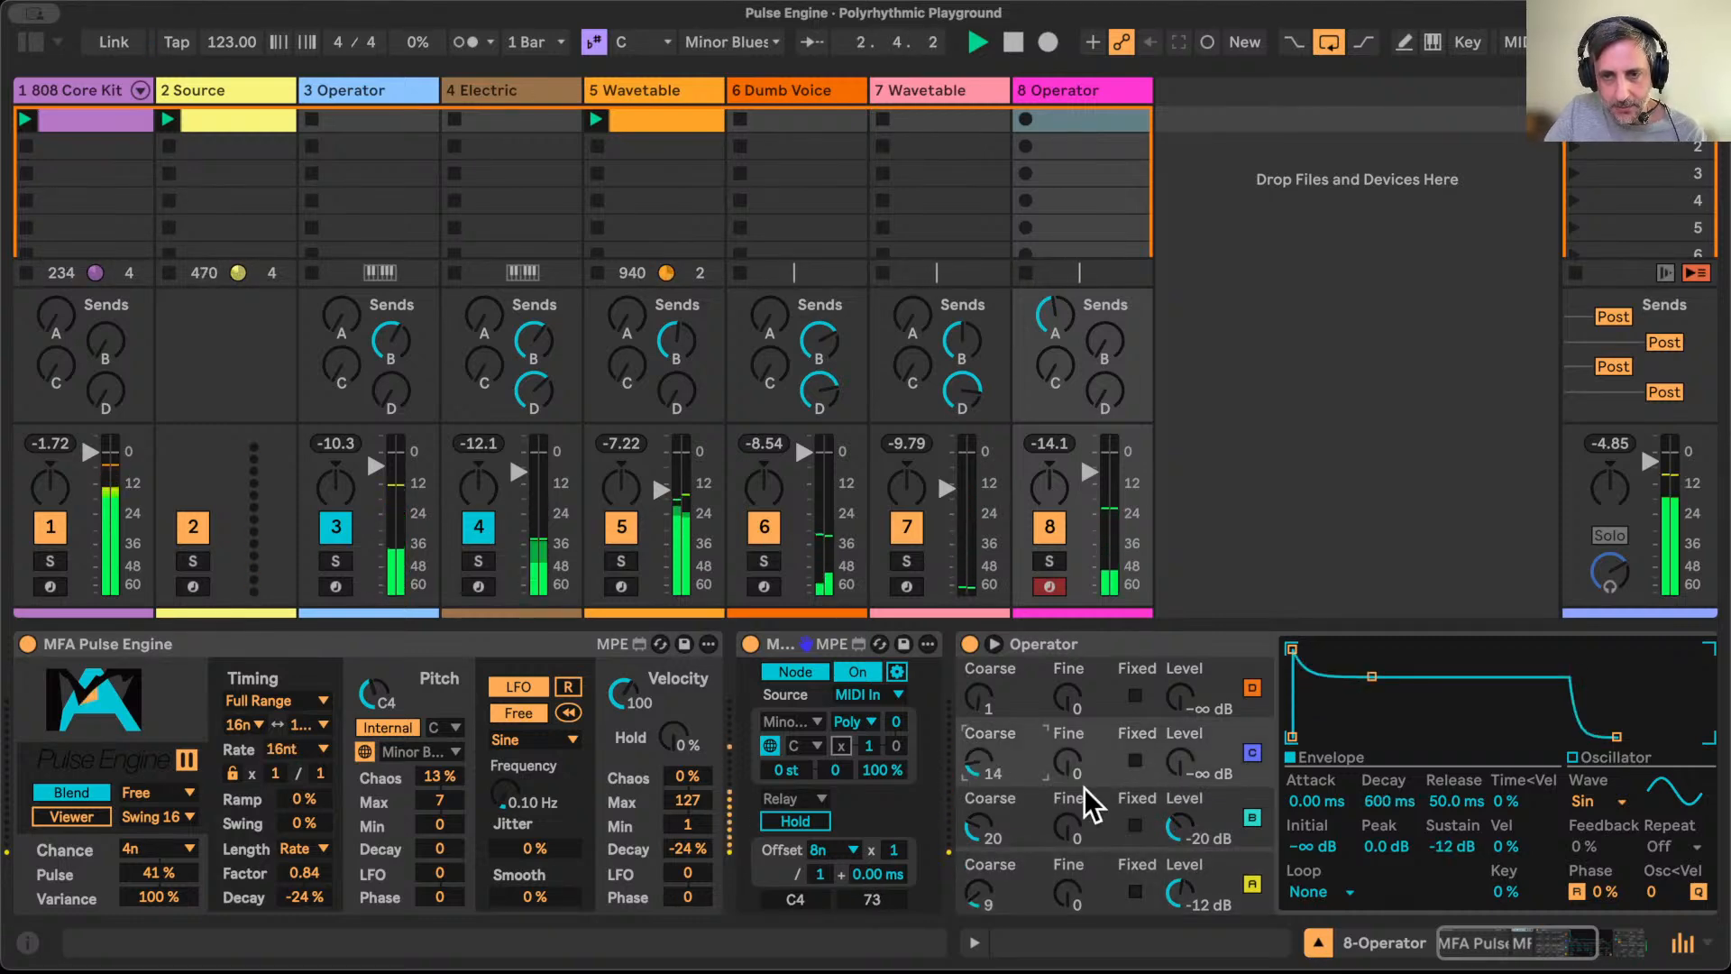
# Step: Lower track 8's volume slightly and increase its send A level
pyautogui.click(1087, 466)
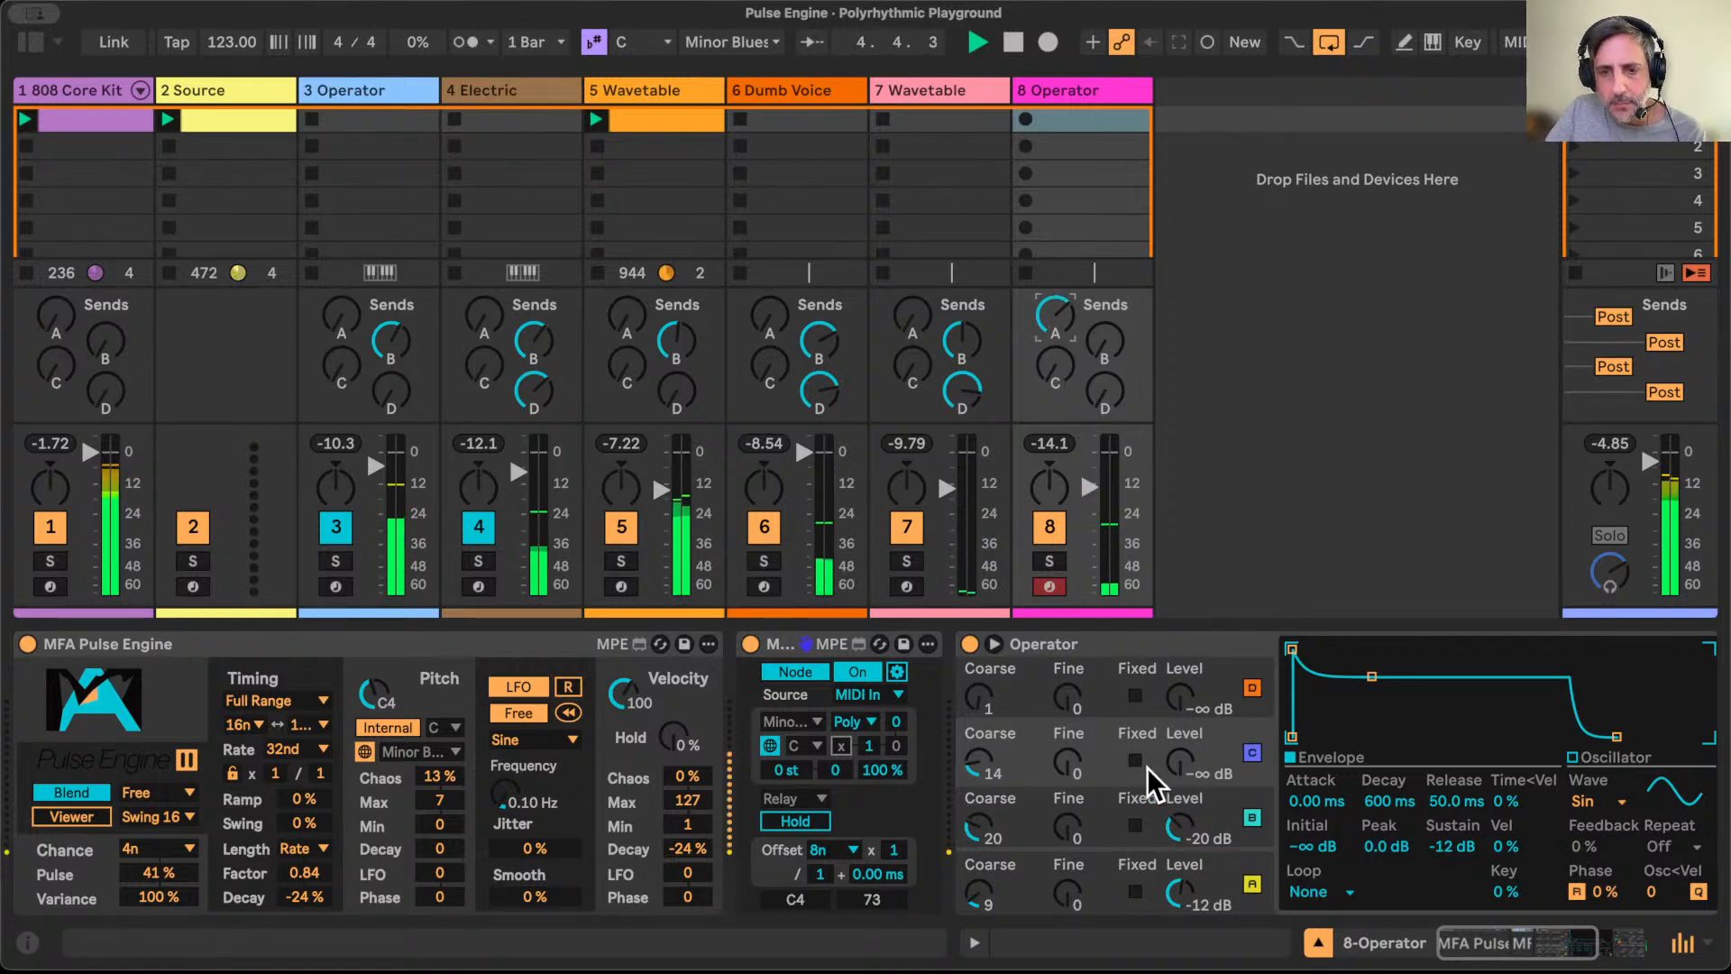
# Step: Set the random panning of track 8's Operator to 19 and limit it to 1 voice
pyautogui.hscroll(5, 1148, 766)
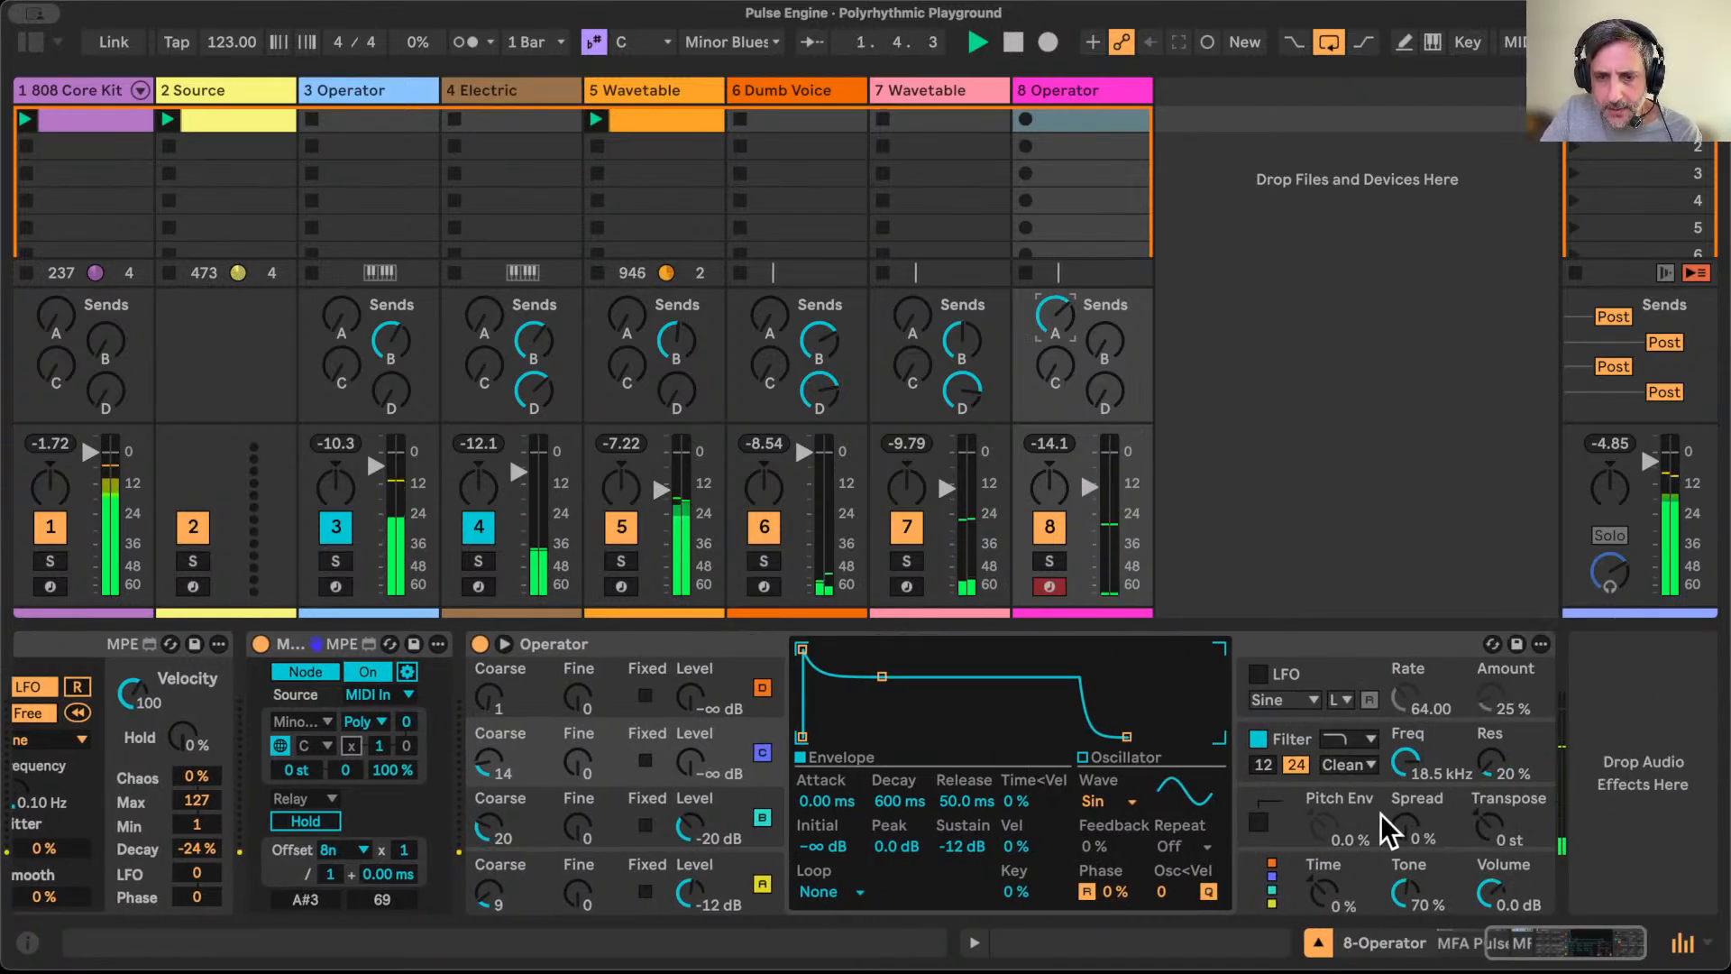
pyautogui.click(1377, 812)
pyautogui.click(1376, 885)
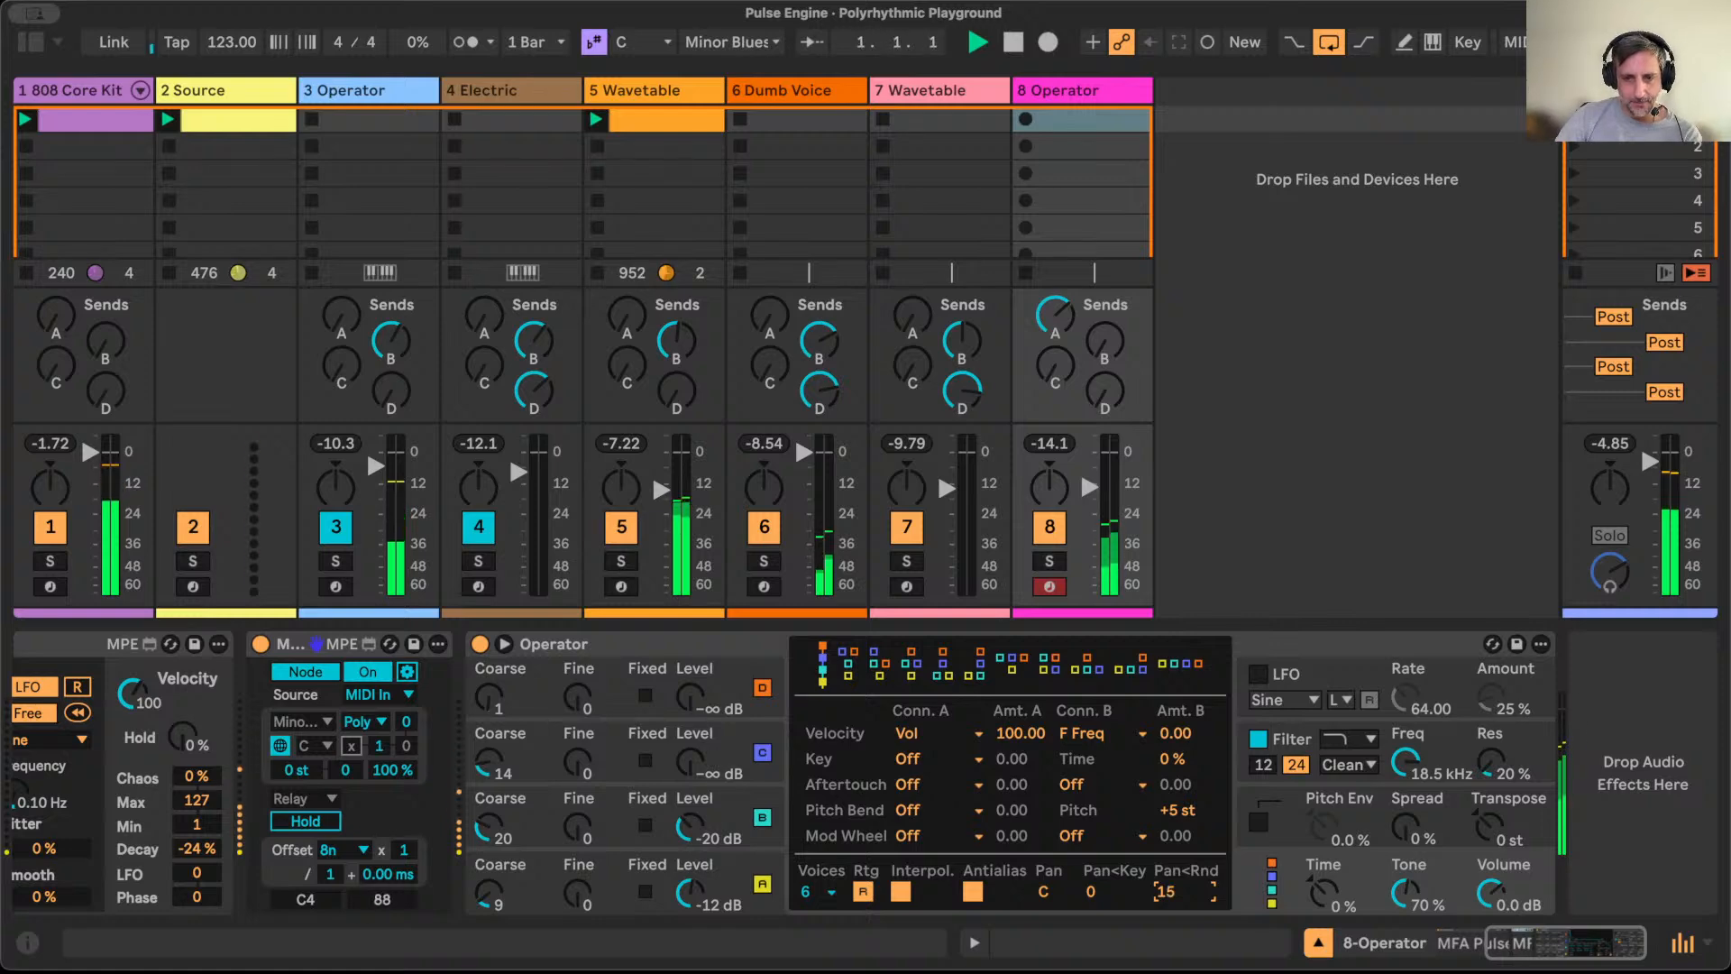
pyautogui.moveTo(1183, 892); pyautogui.dragTo(1182, 888)
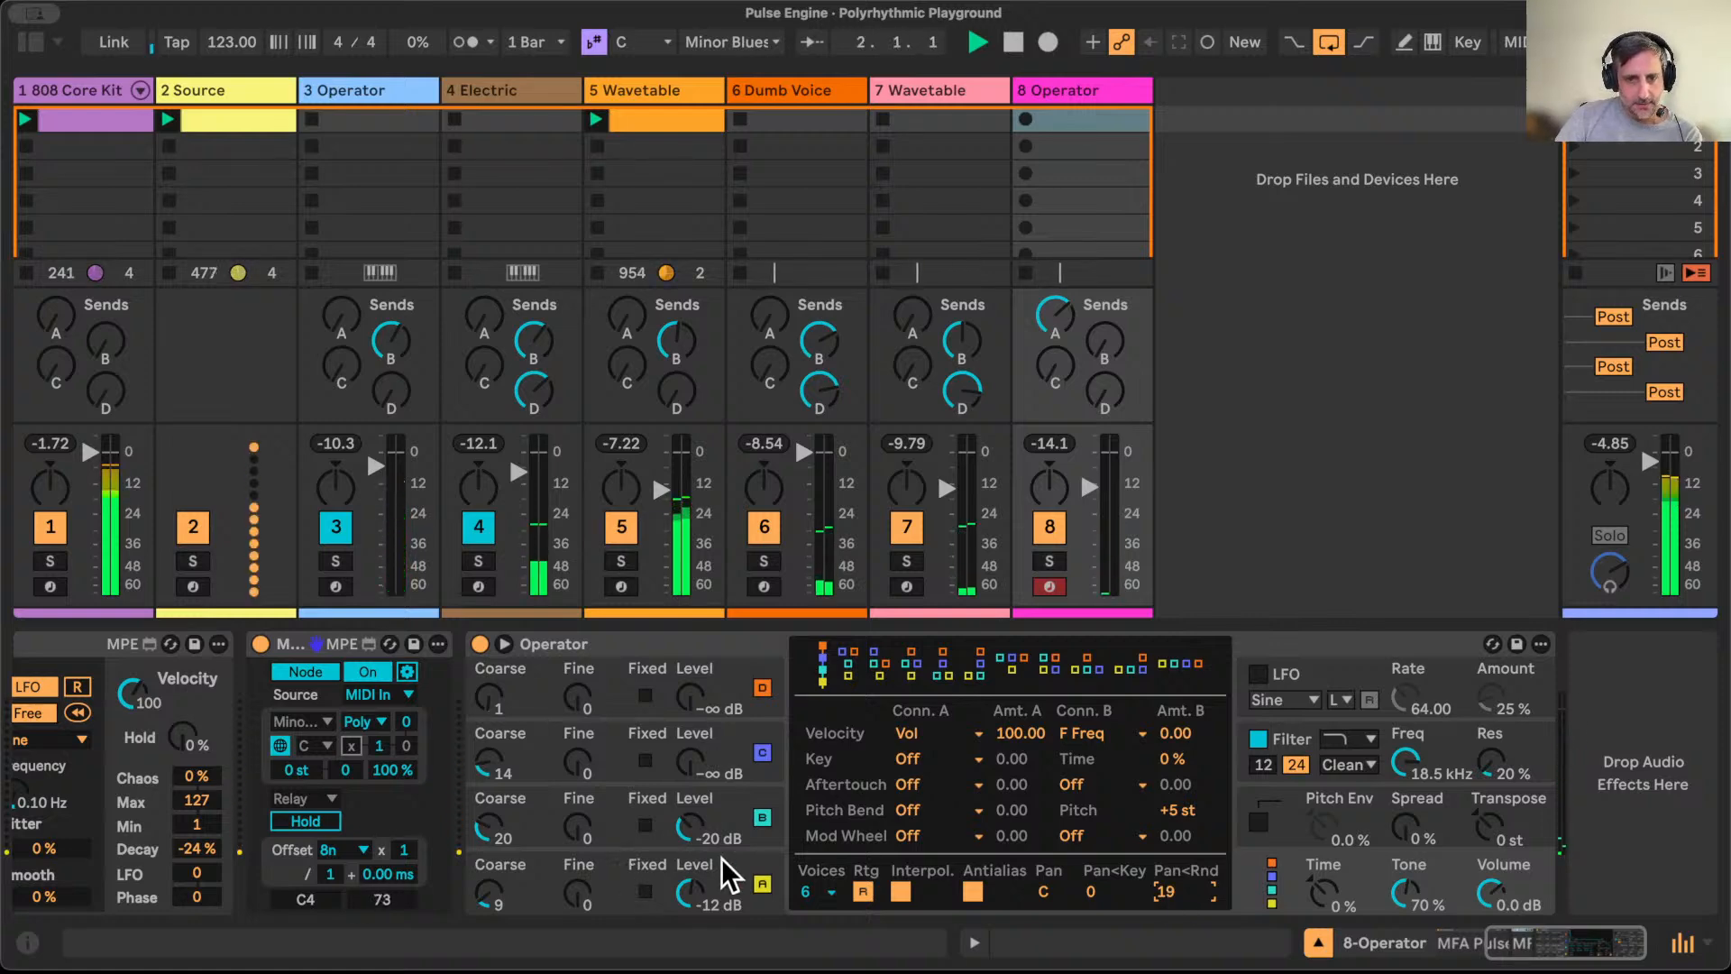
pyautogui.click(820, 893)
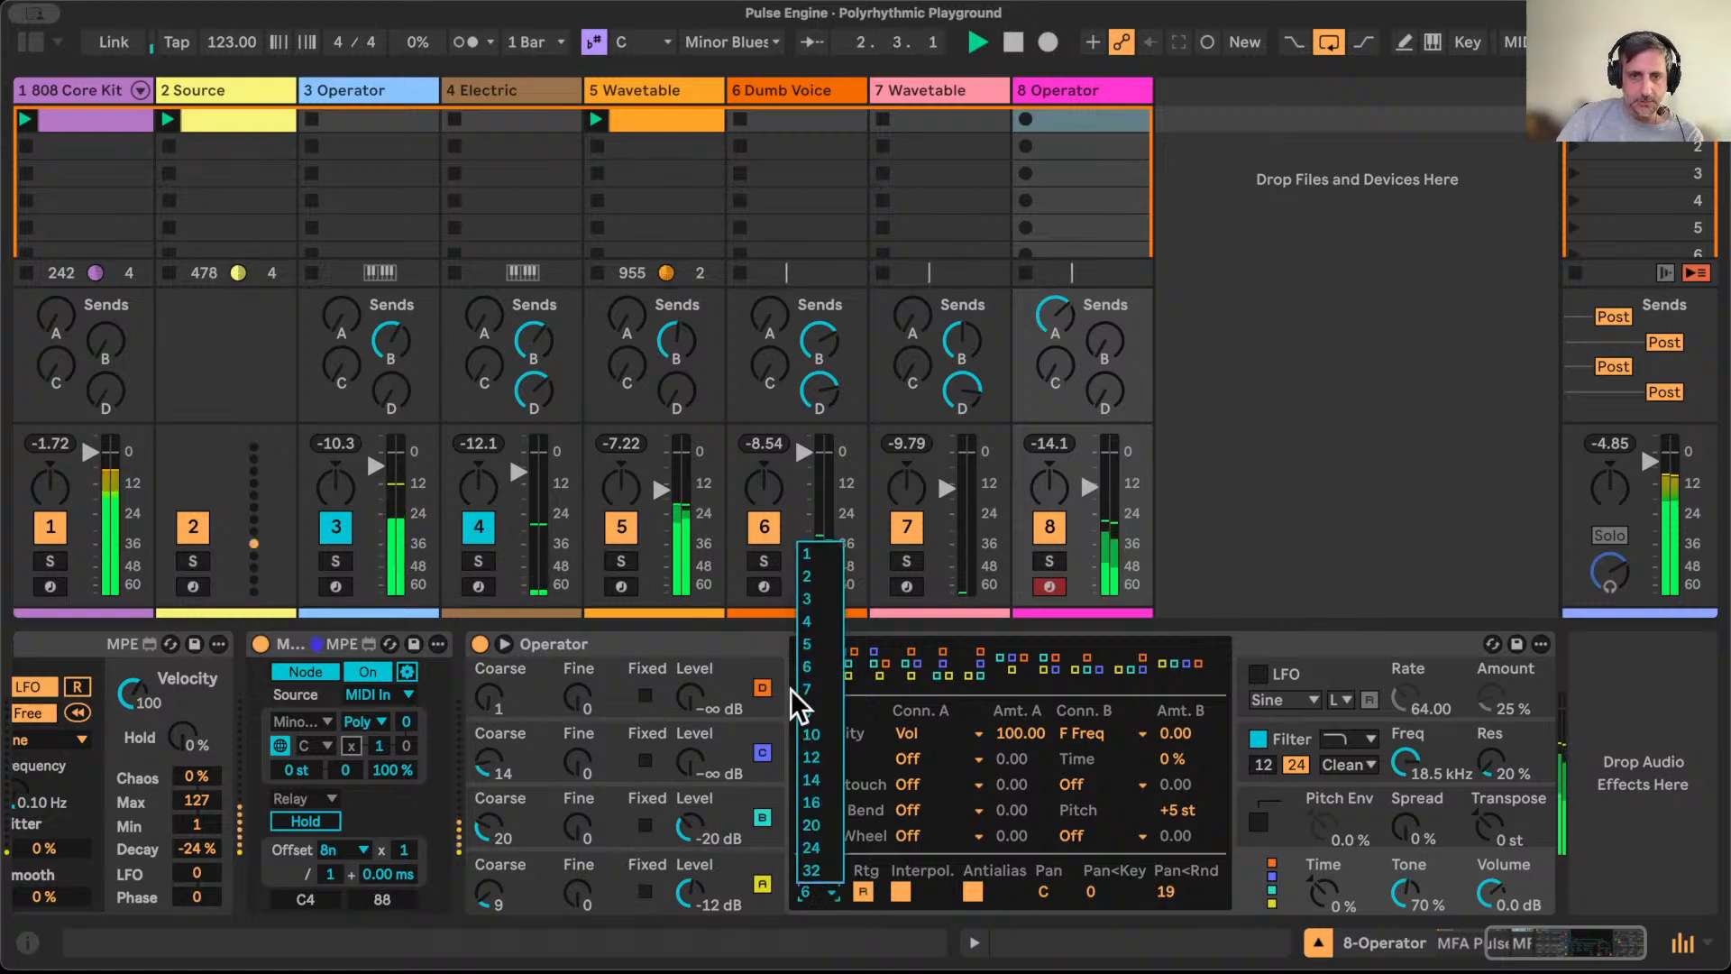
pyautogui.click(806, 576)
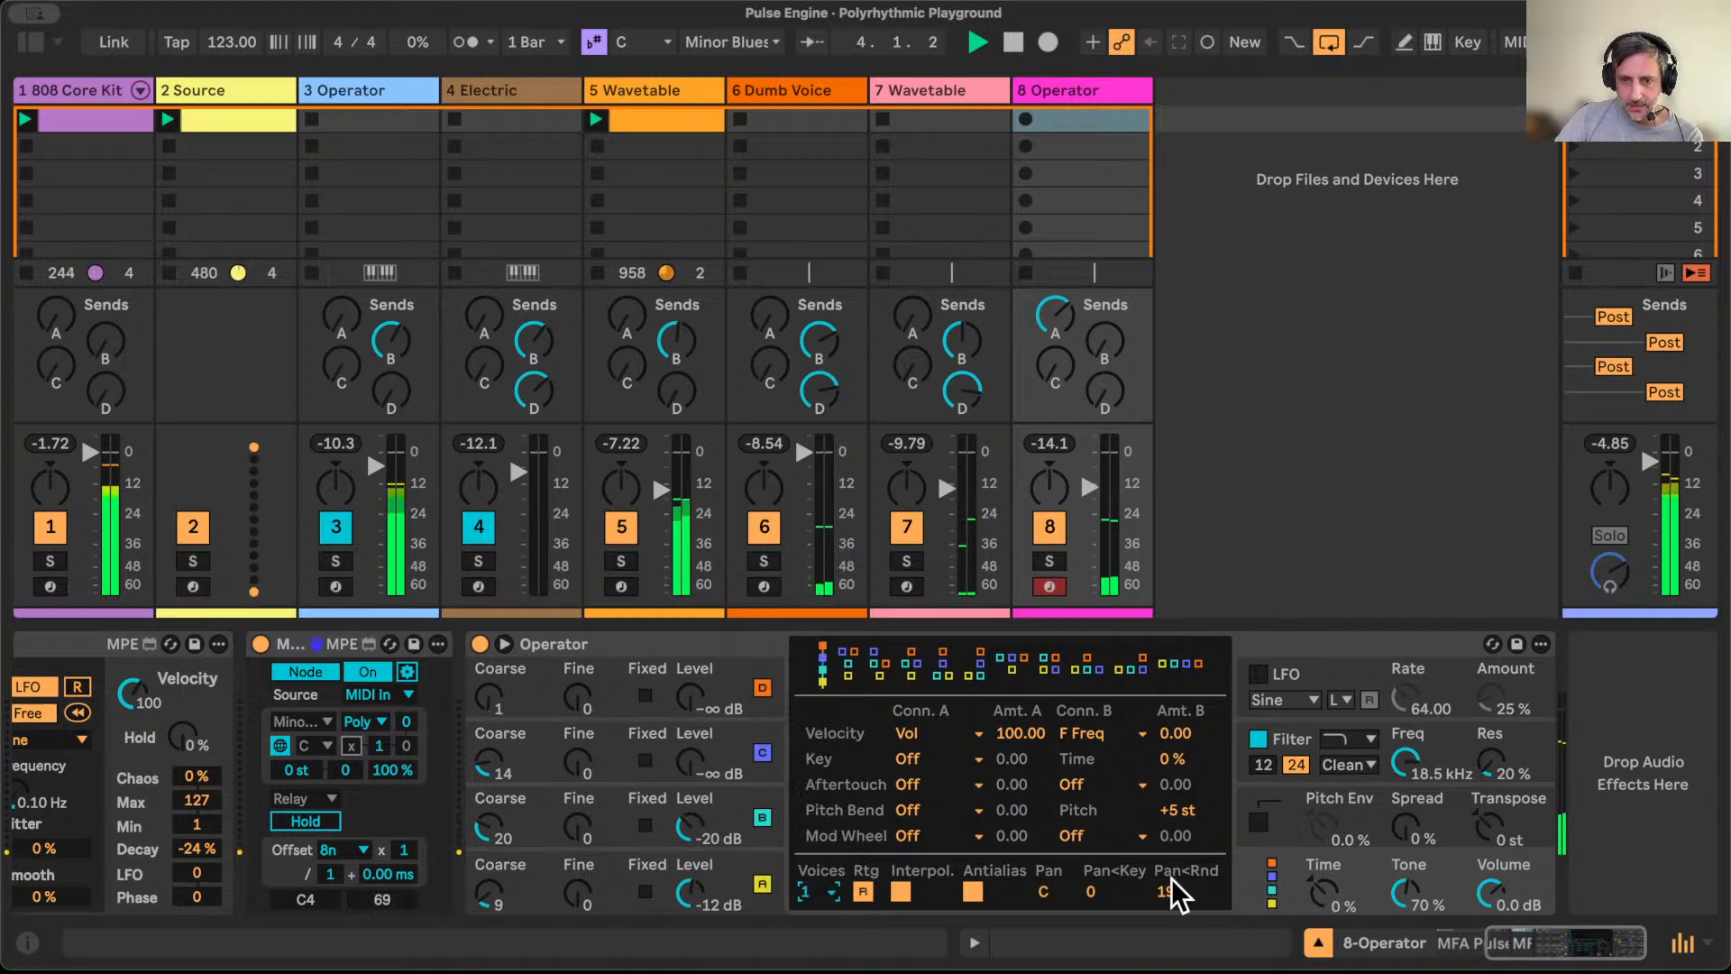
# Step: Draw a custom harmonic spectrum over roughly the first dozen partials of Operator's oscillator B
pyautogui.click(741, 812)
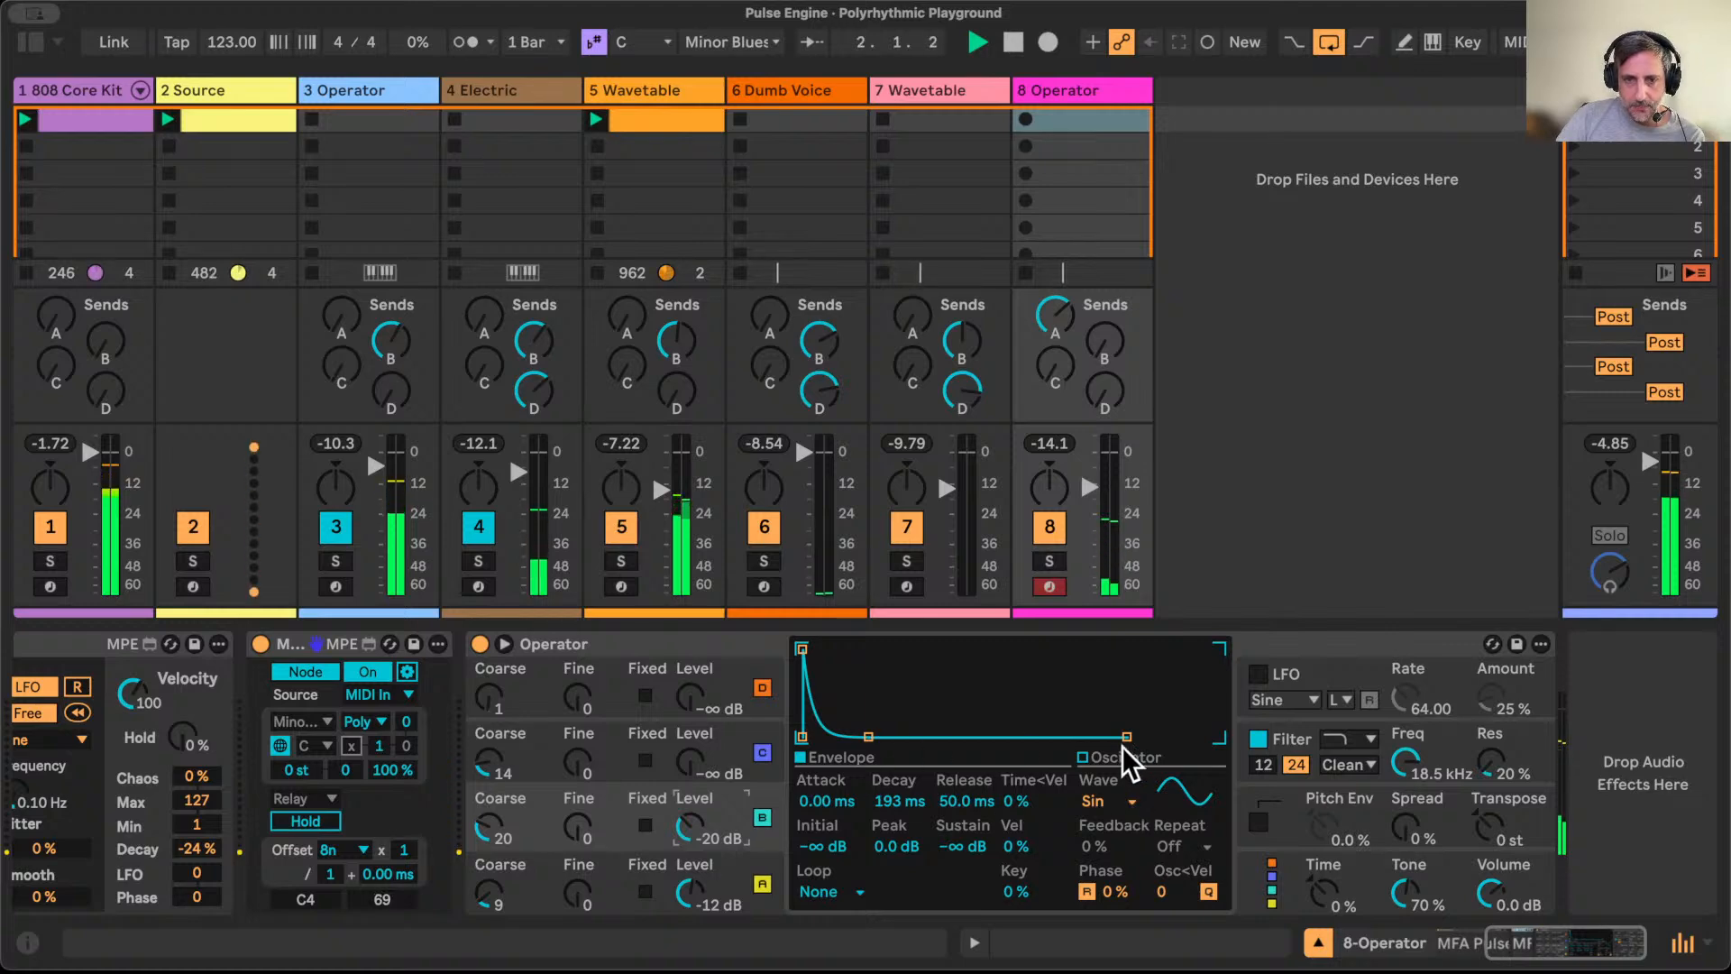
pyautogui.click(1080, 752)
pyautogui.moveTo(798, 672)
pyautogui.mouseDown()
pyautogui.moveTo(799, 657)
pyautogui.moveTo(861, 679)
pyautogui.moveTo(868, 662)
pyautogui.mouseUp()
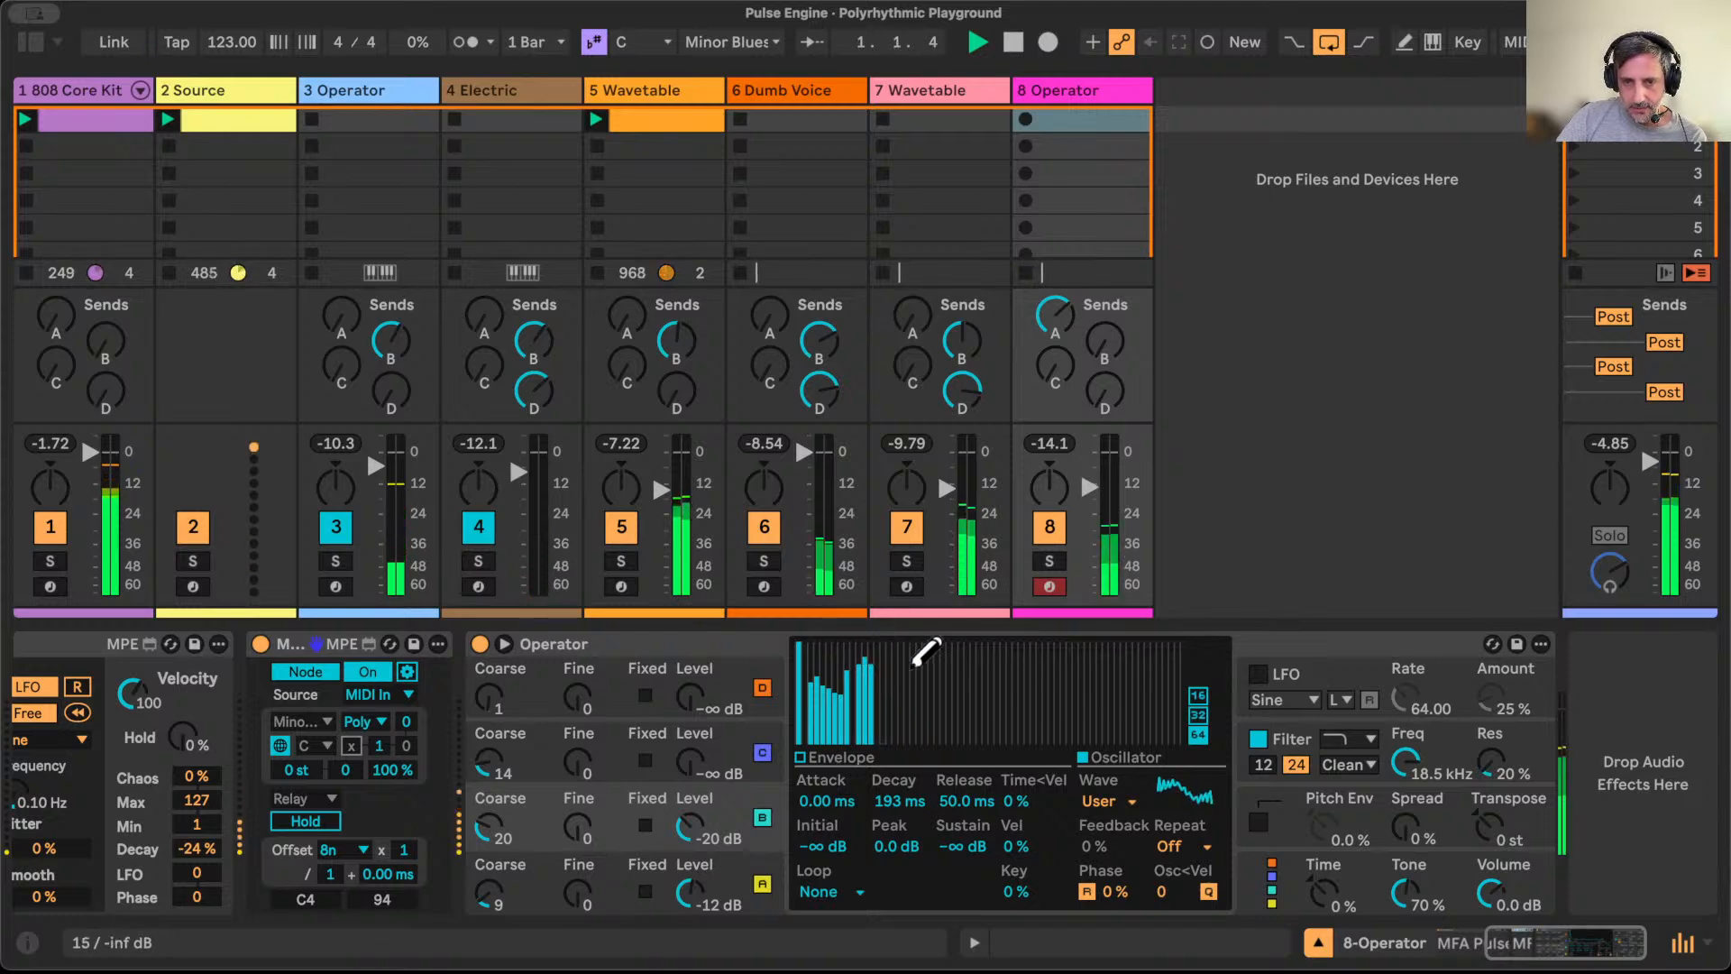
# Step: Rebalance track 8 with more send A and less volume, and set its Pulse Engine's Pulse to 31%
pyautogui.hscroll(-5, 927, 793)
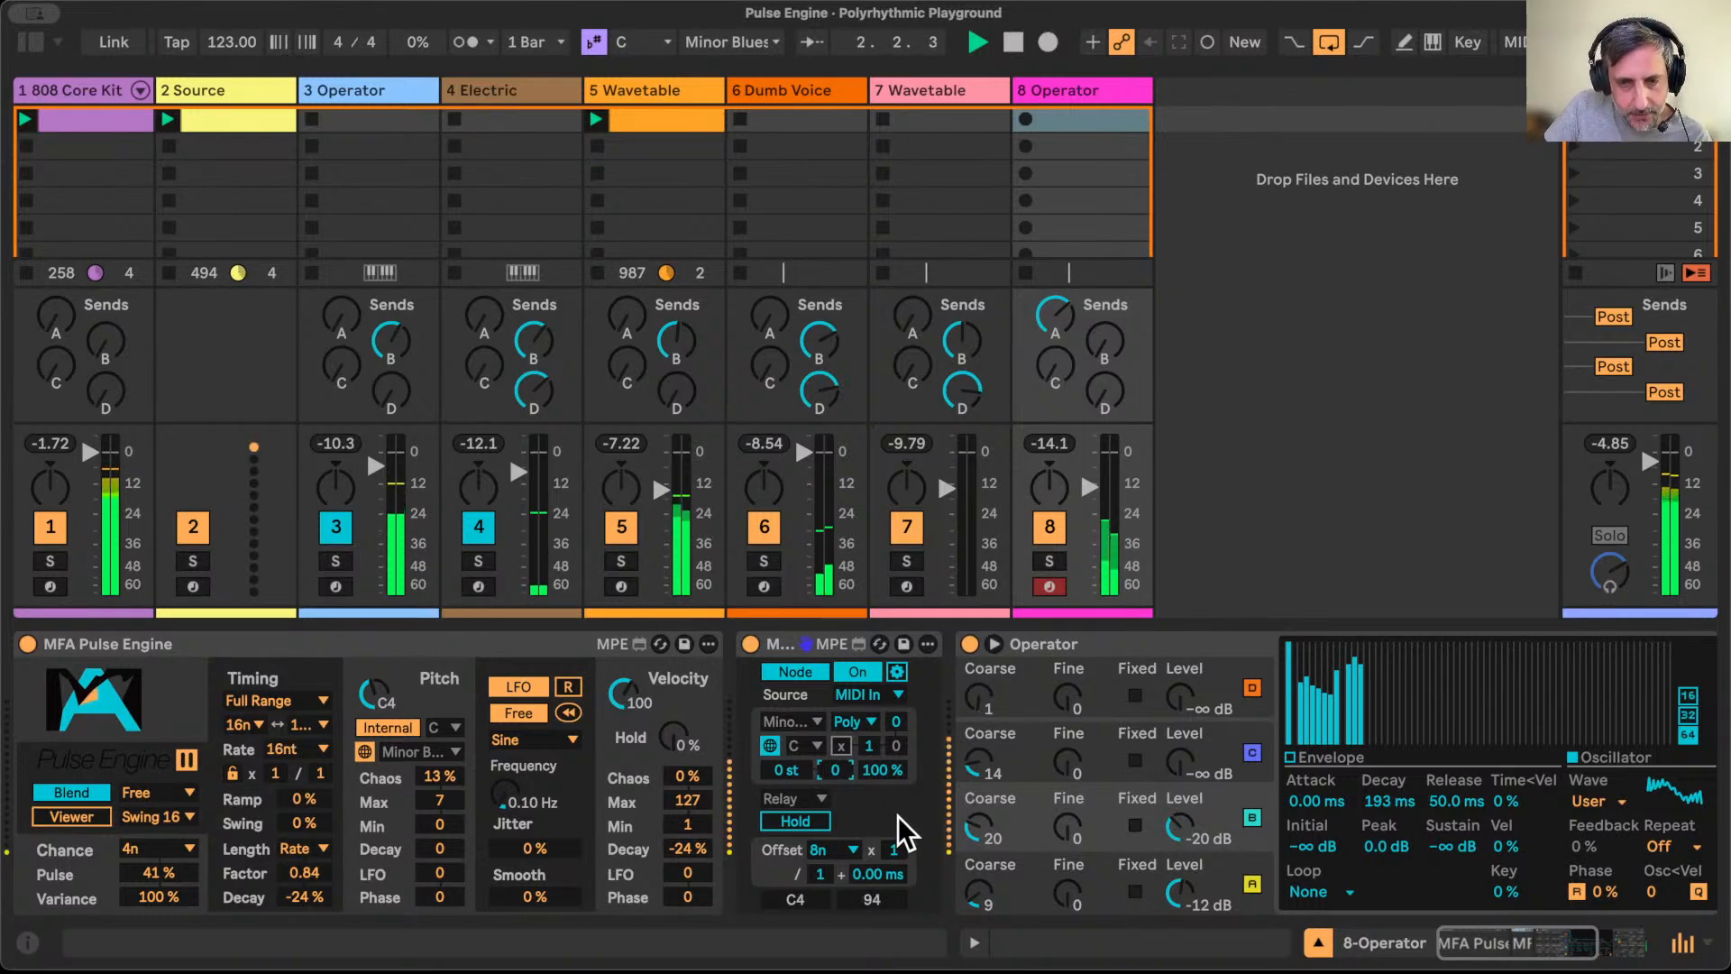
pyautogui.moveTo(1052, 329); pyautogui.dragTo(1053, 325)
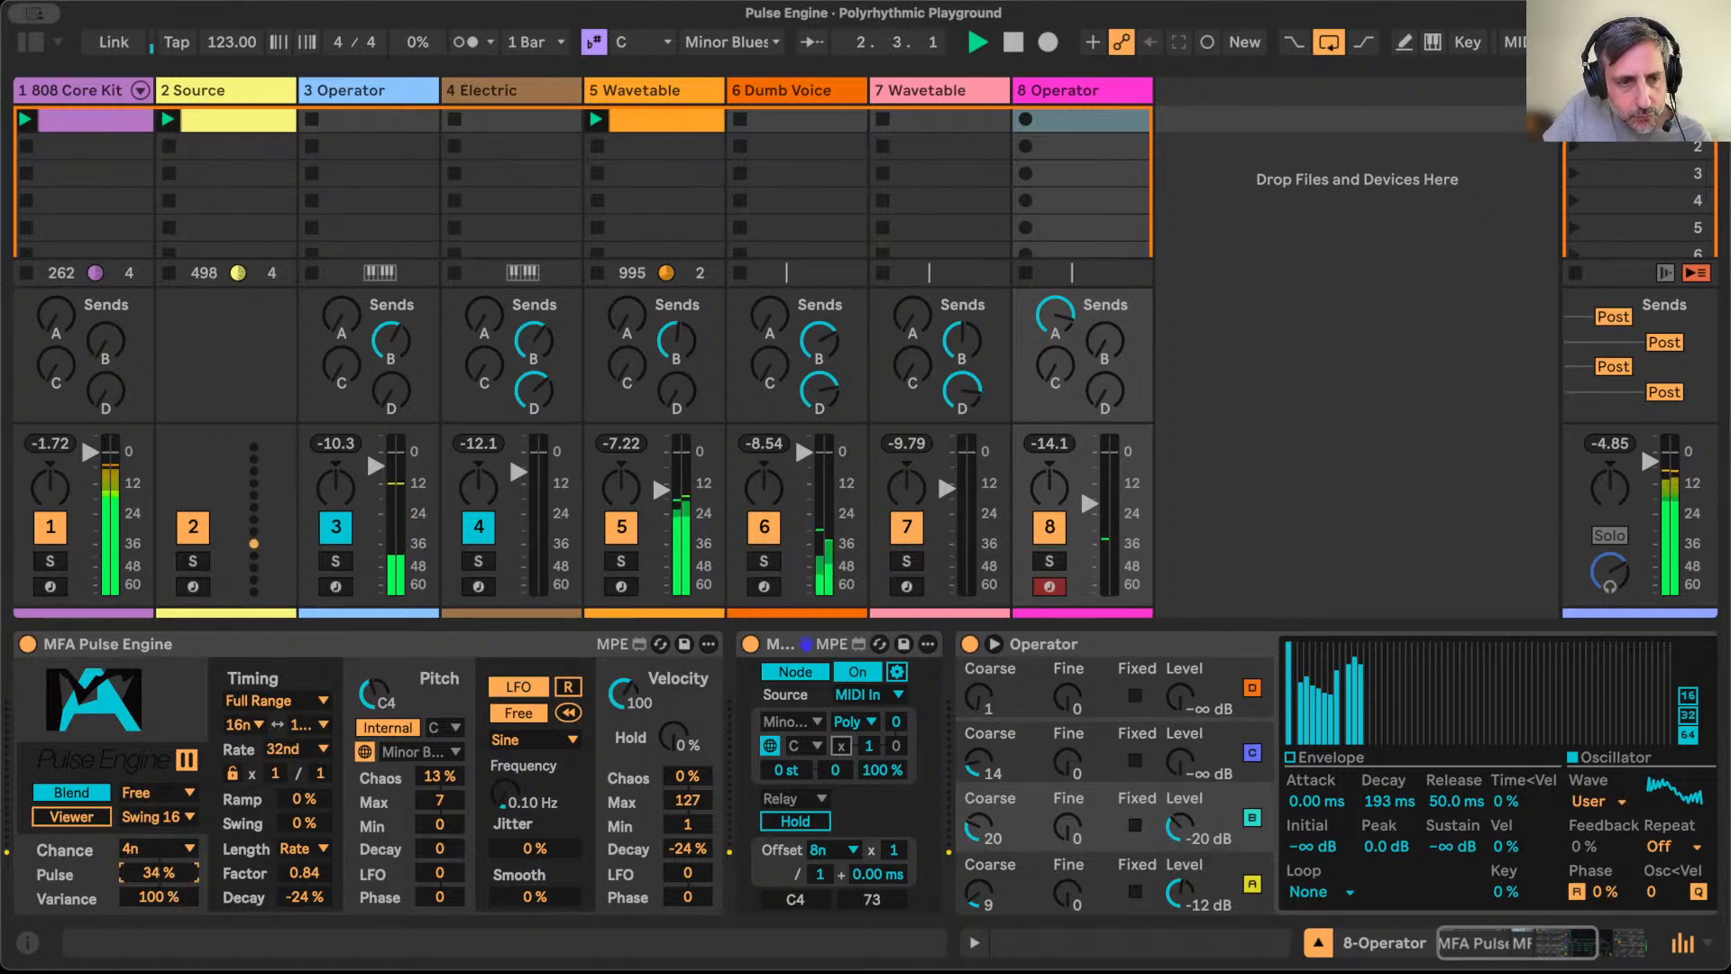
# Step: Move the Source track so that it sits between the Operator and Electric tracks
pyautogui.scroll(-1, 305, 268)
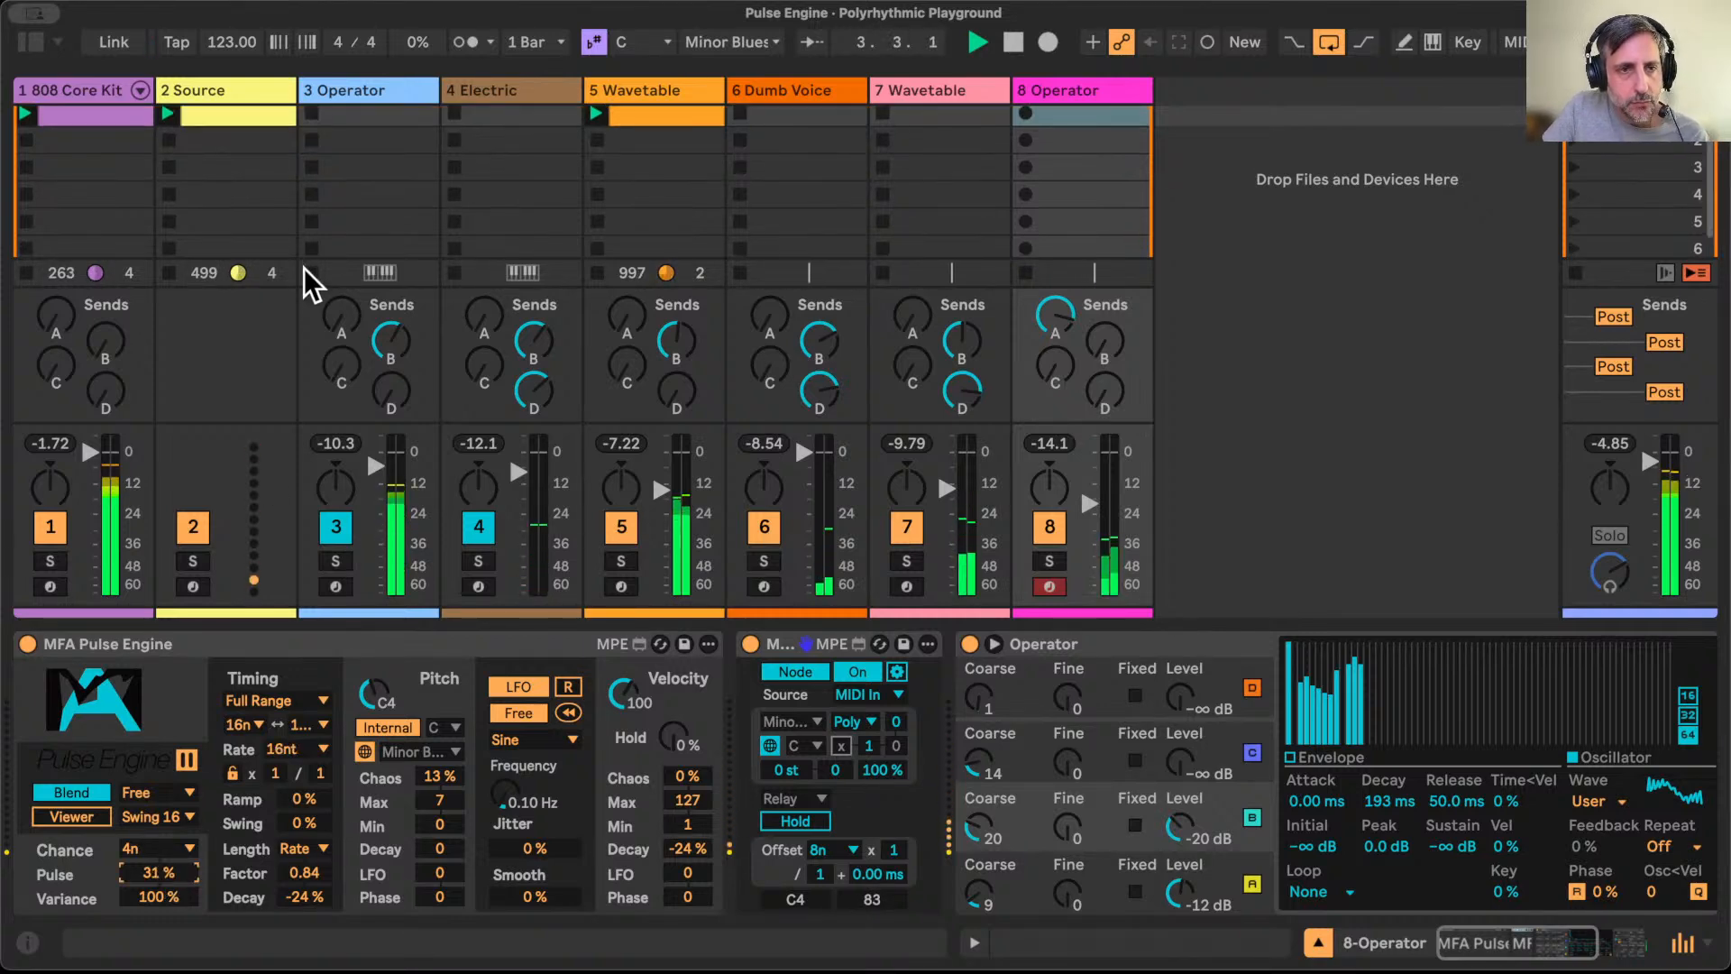
pyautogui.scroll(1, 248, 148)
pyautogui.moveTo(238, 108); pyautogui.dragTo(442, 99)
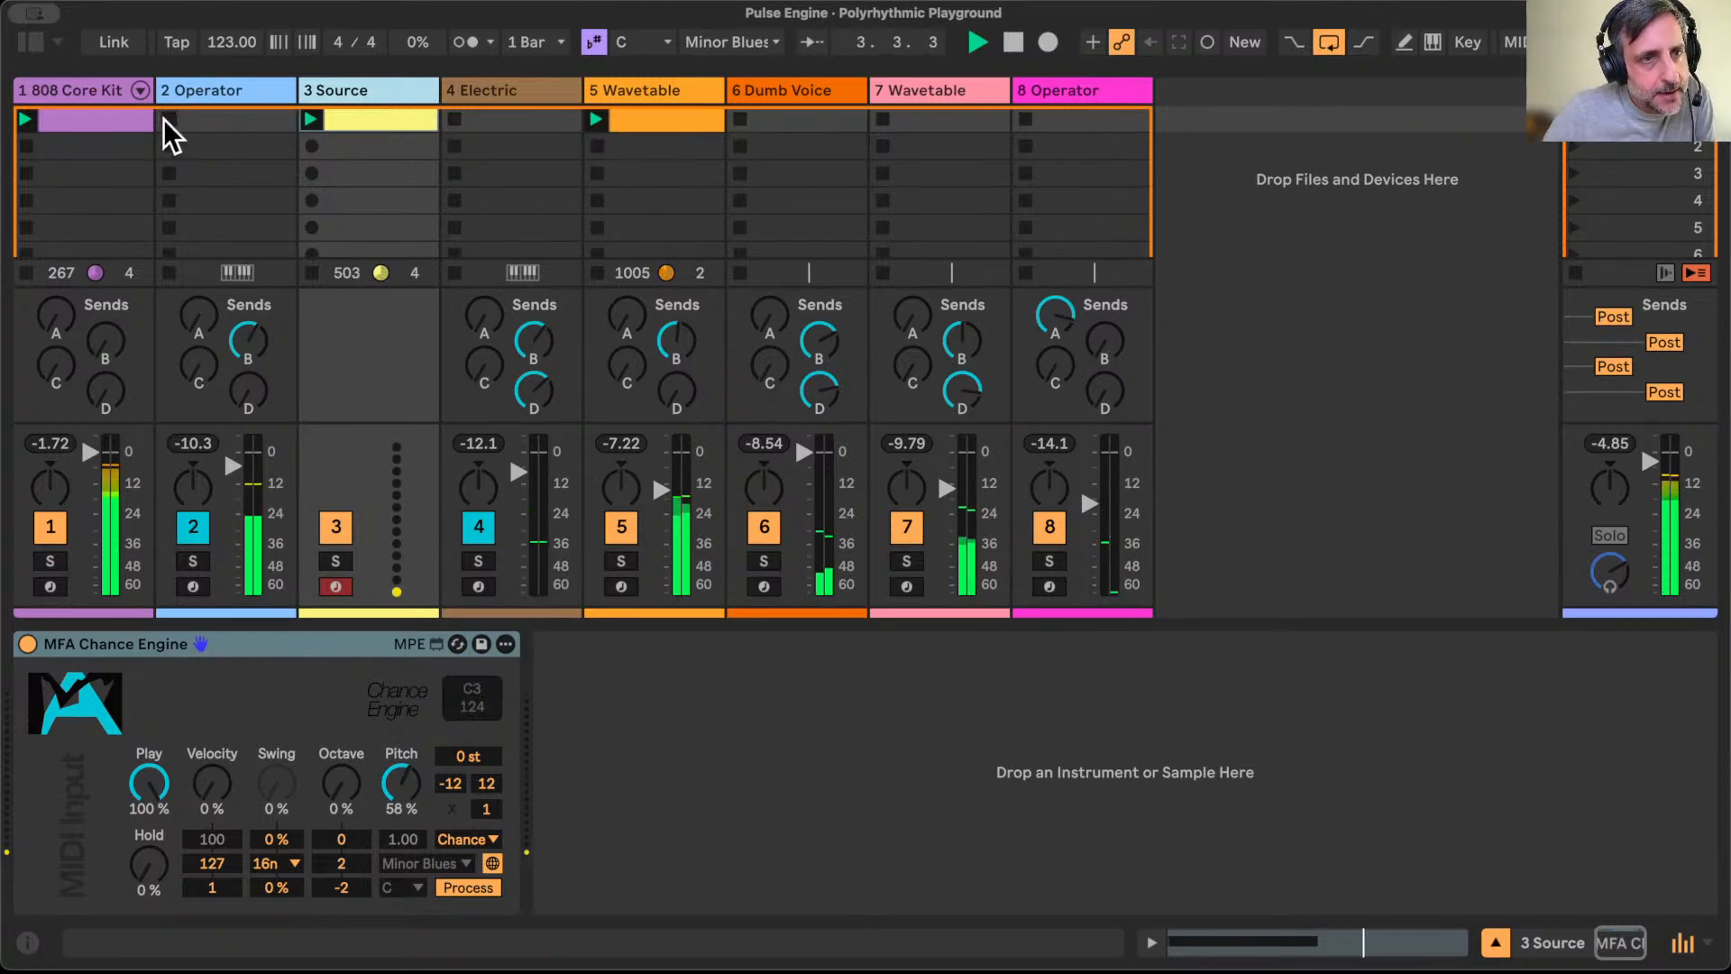
# Step: In the Arrangement, hide the device view and fold track 2 Operator, and return to the Session View
pyautogui.click(221, 123)
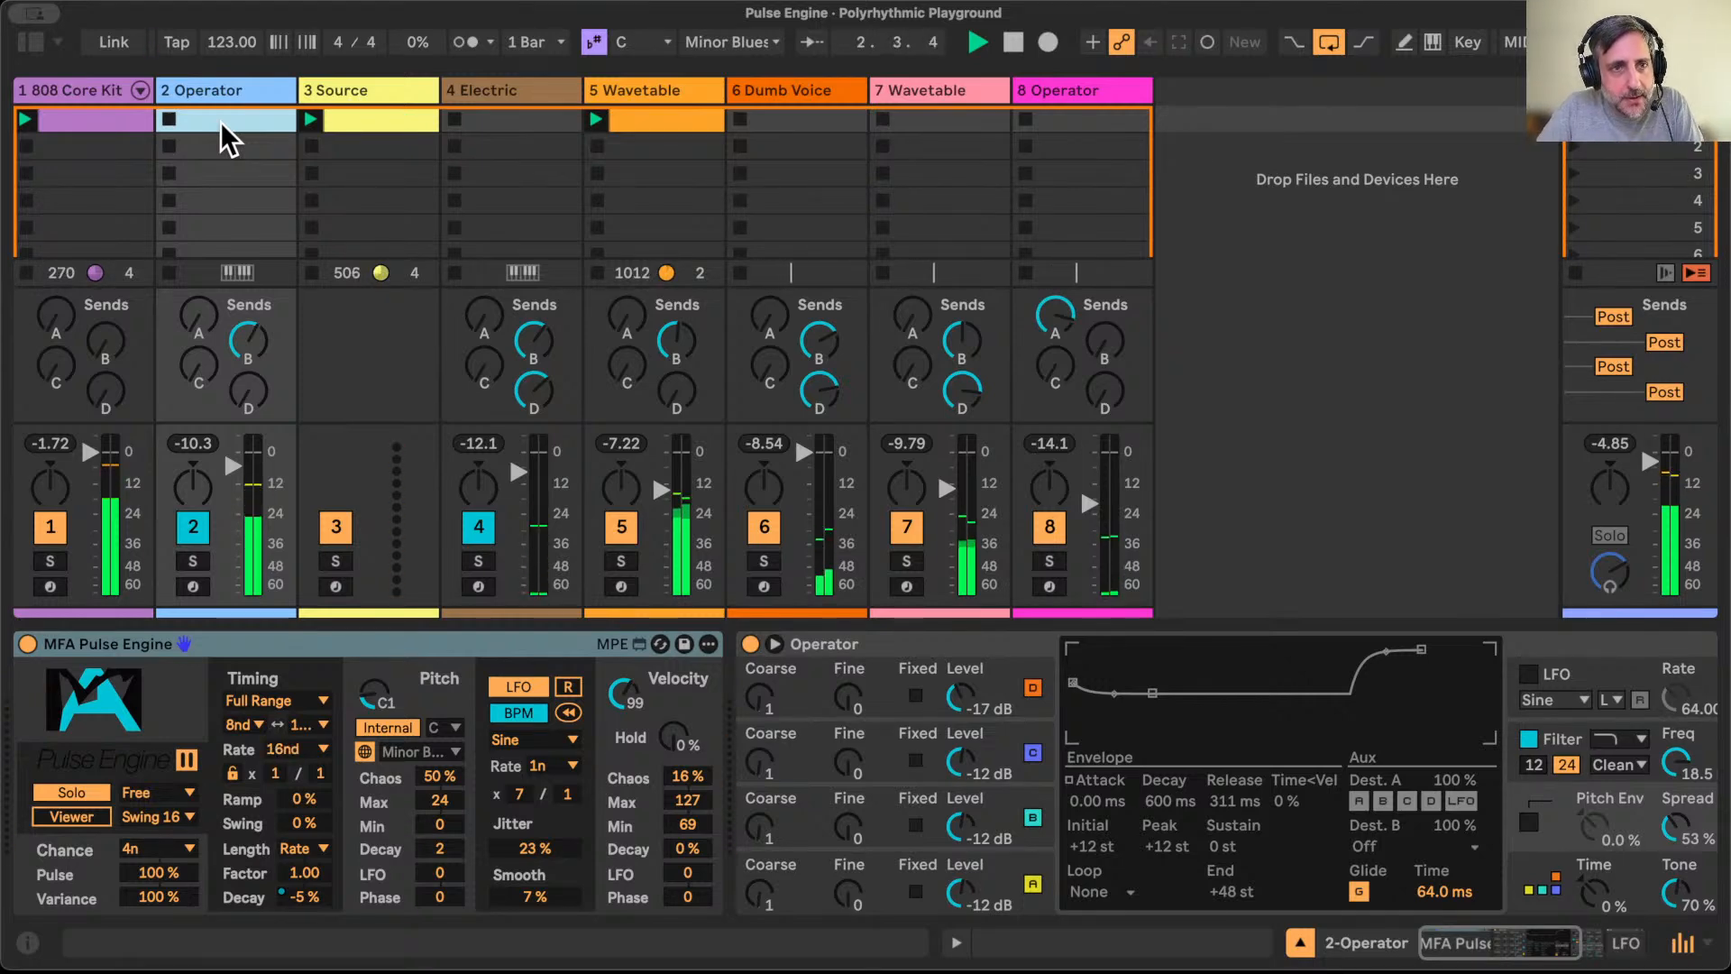
pyautogui.press('Tab')
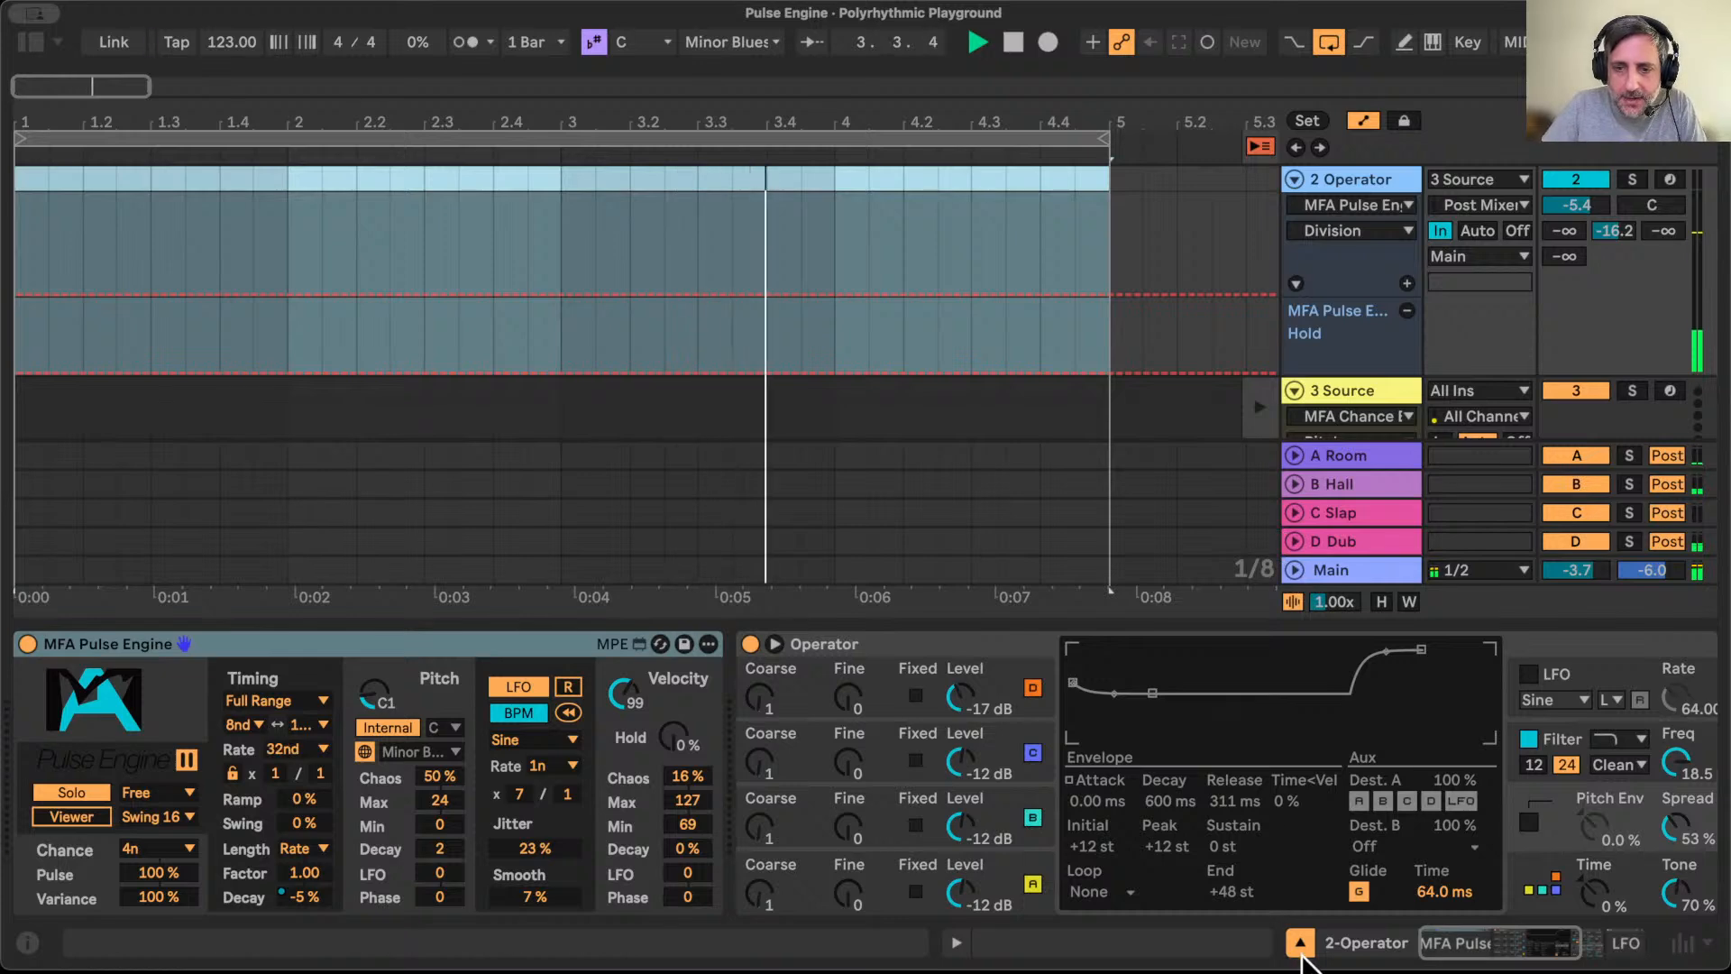
pyautogui.click(1299, 942)
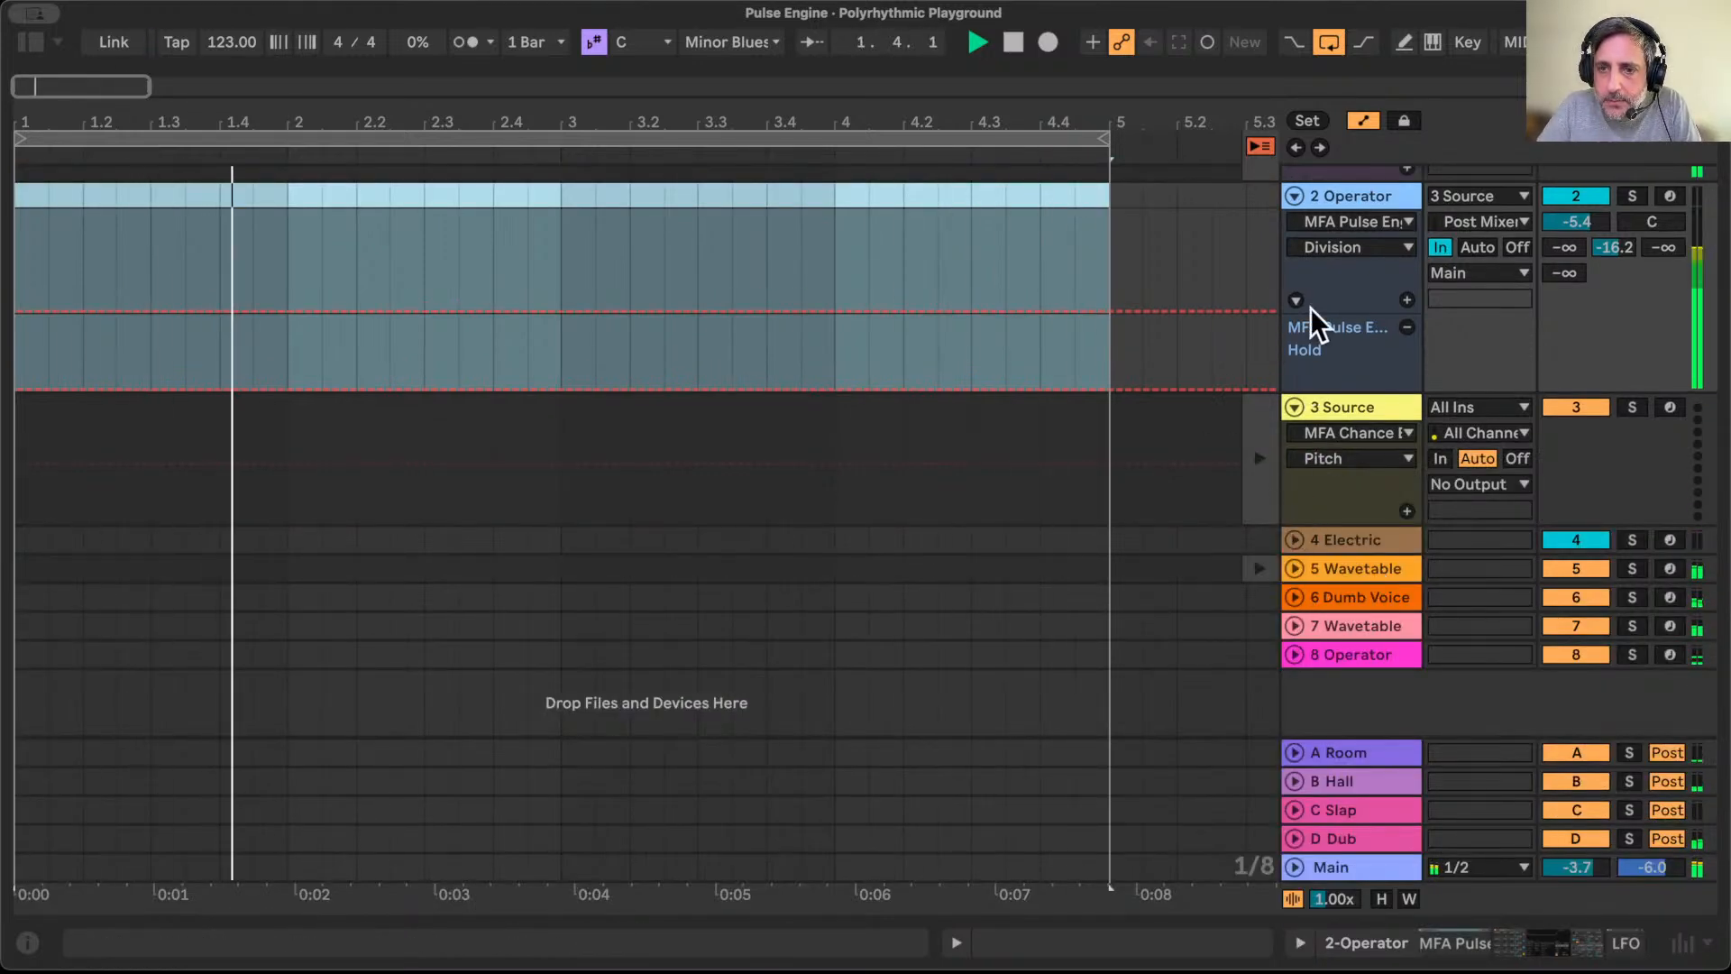
pyautogui.click(1294, 197)
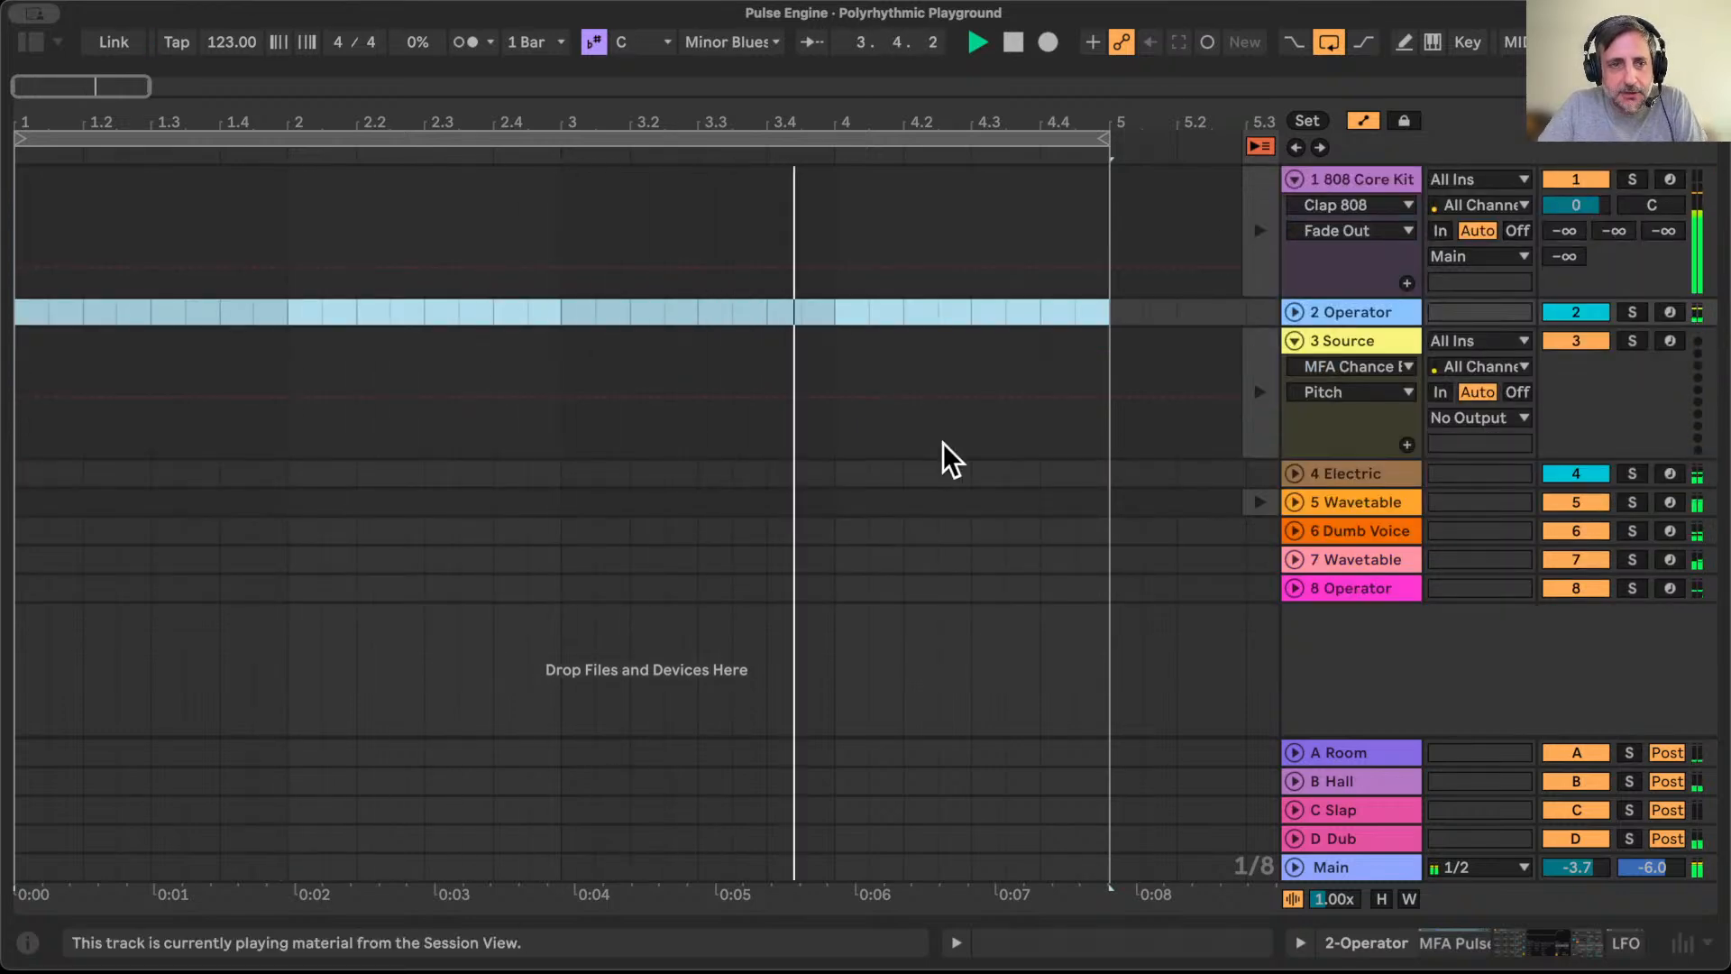
pyautogui.press('Tab')
pyautogui.press('Tab')
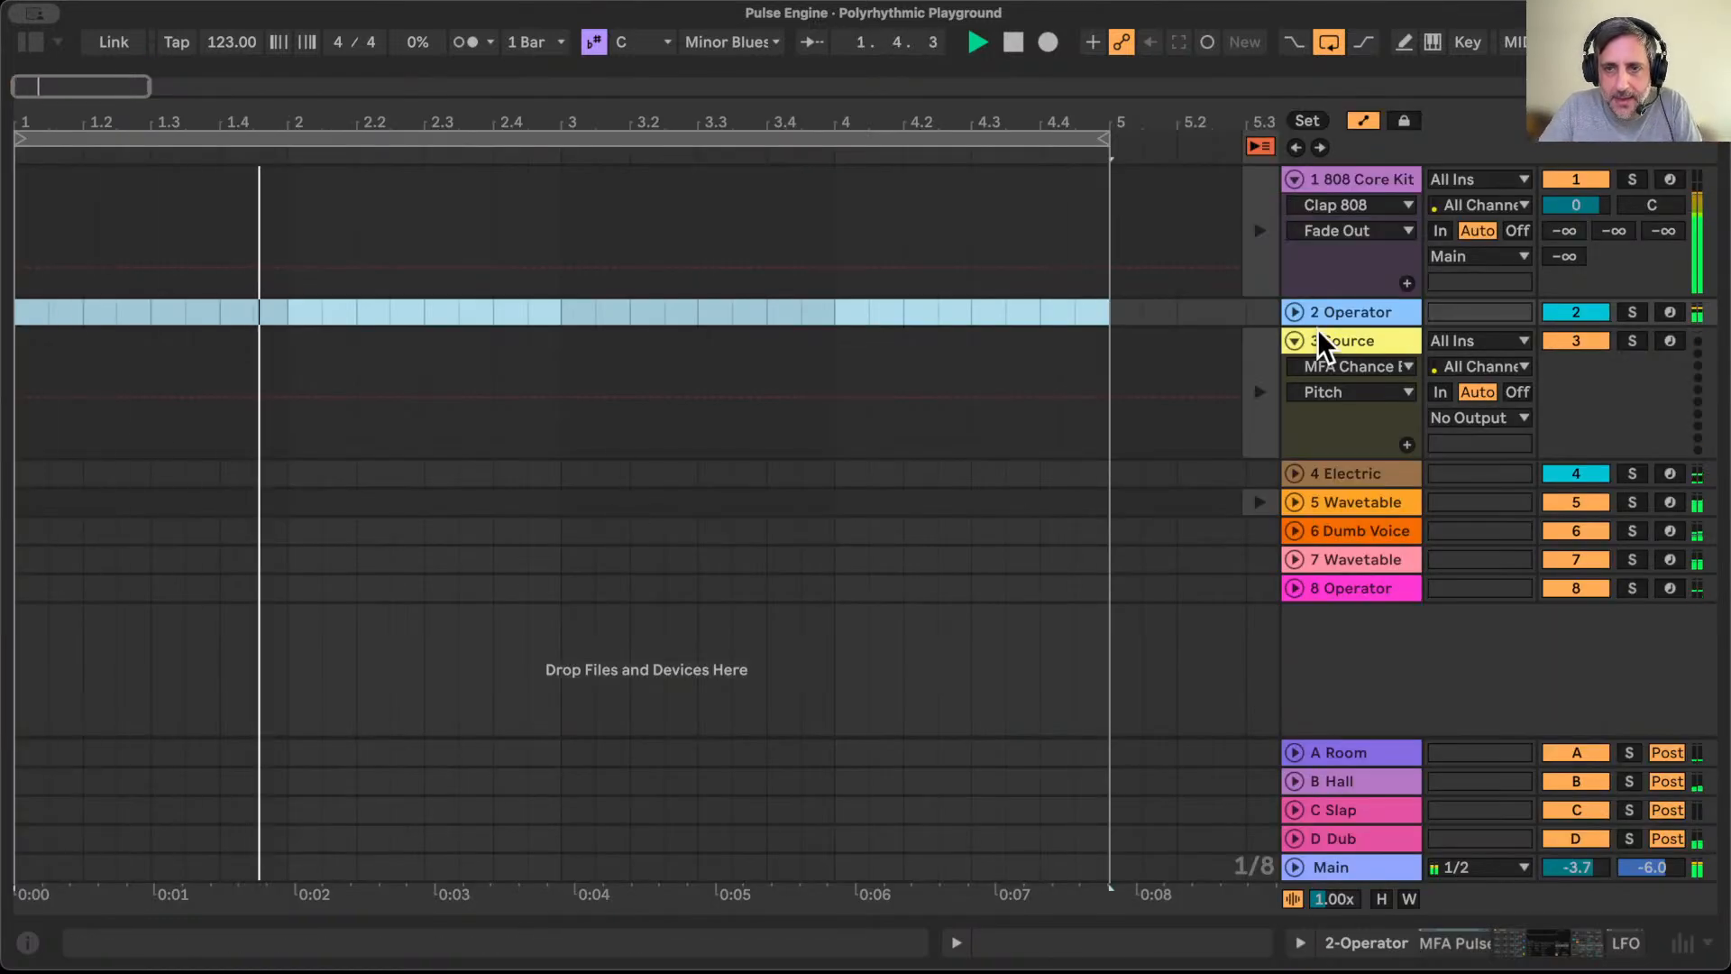
pyautogui.press('Tab')
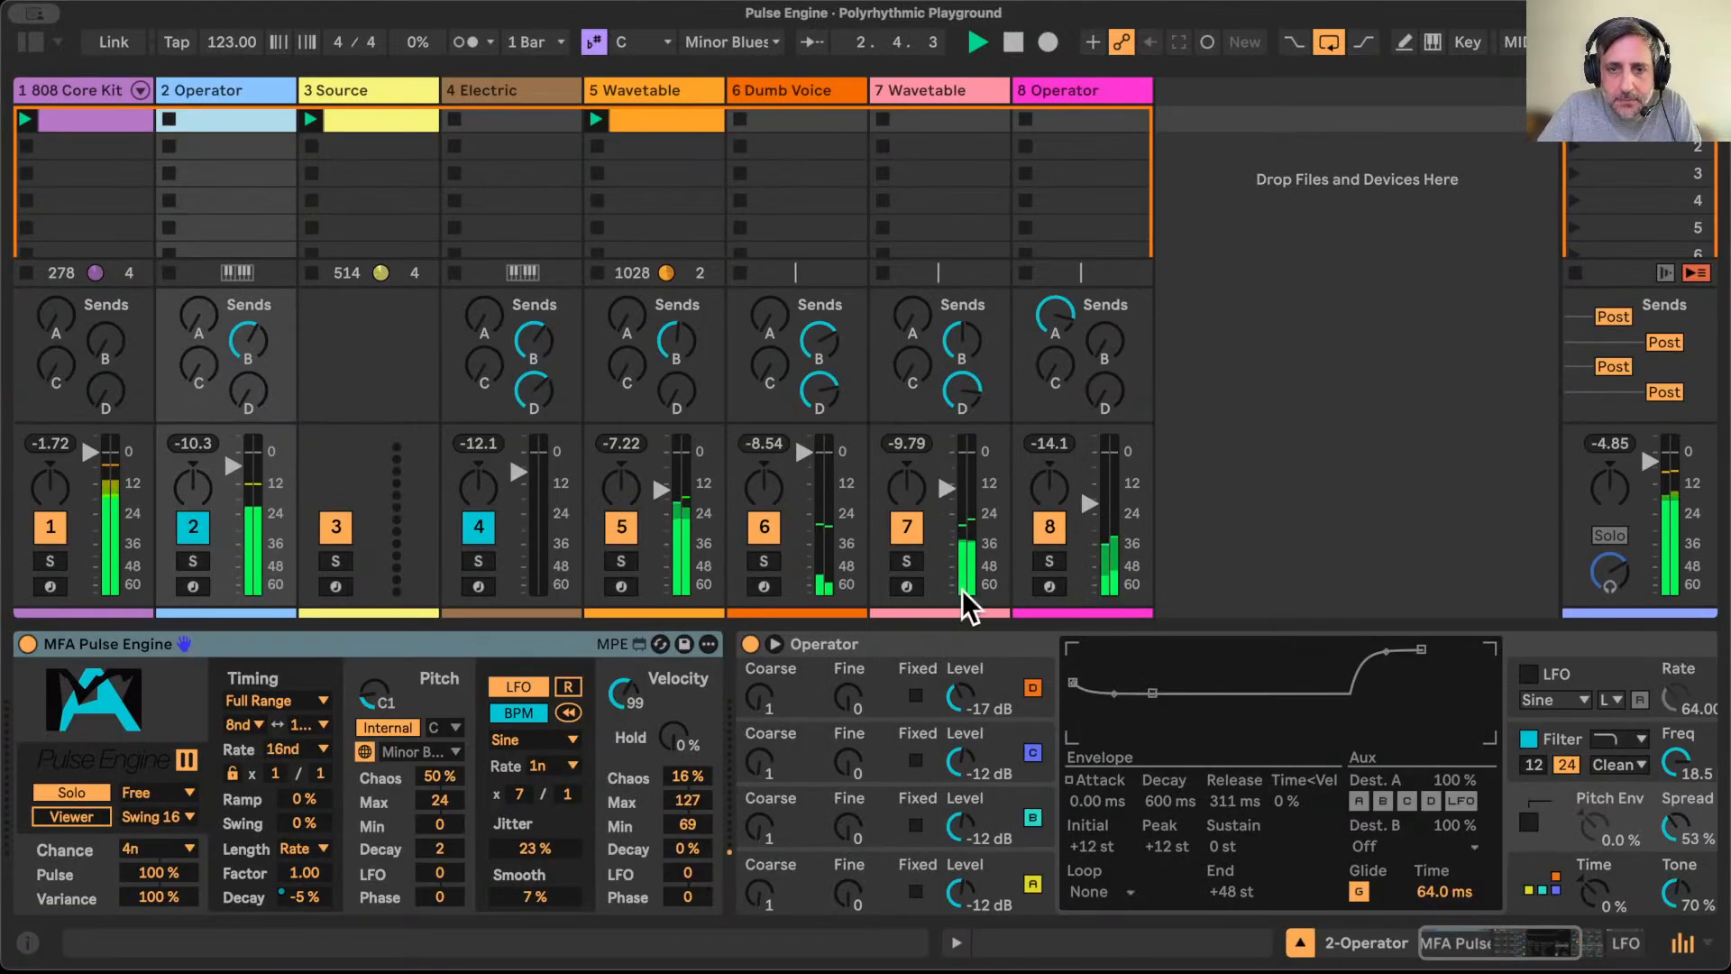
# Step: Set the Pulse amount of track 7 Wavetable's Pulse Engine to 22%
pyautogui.click(943, 92)
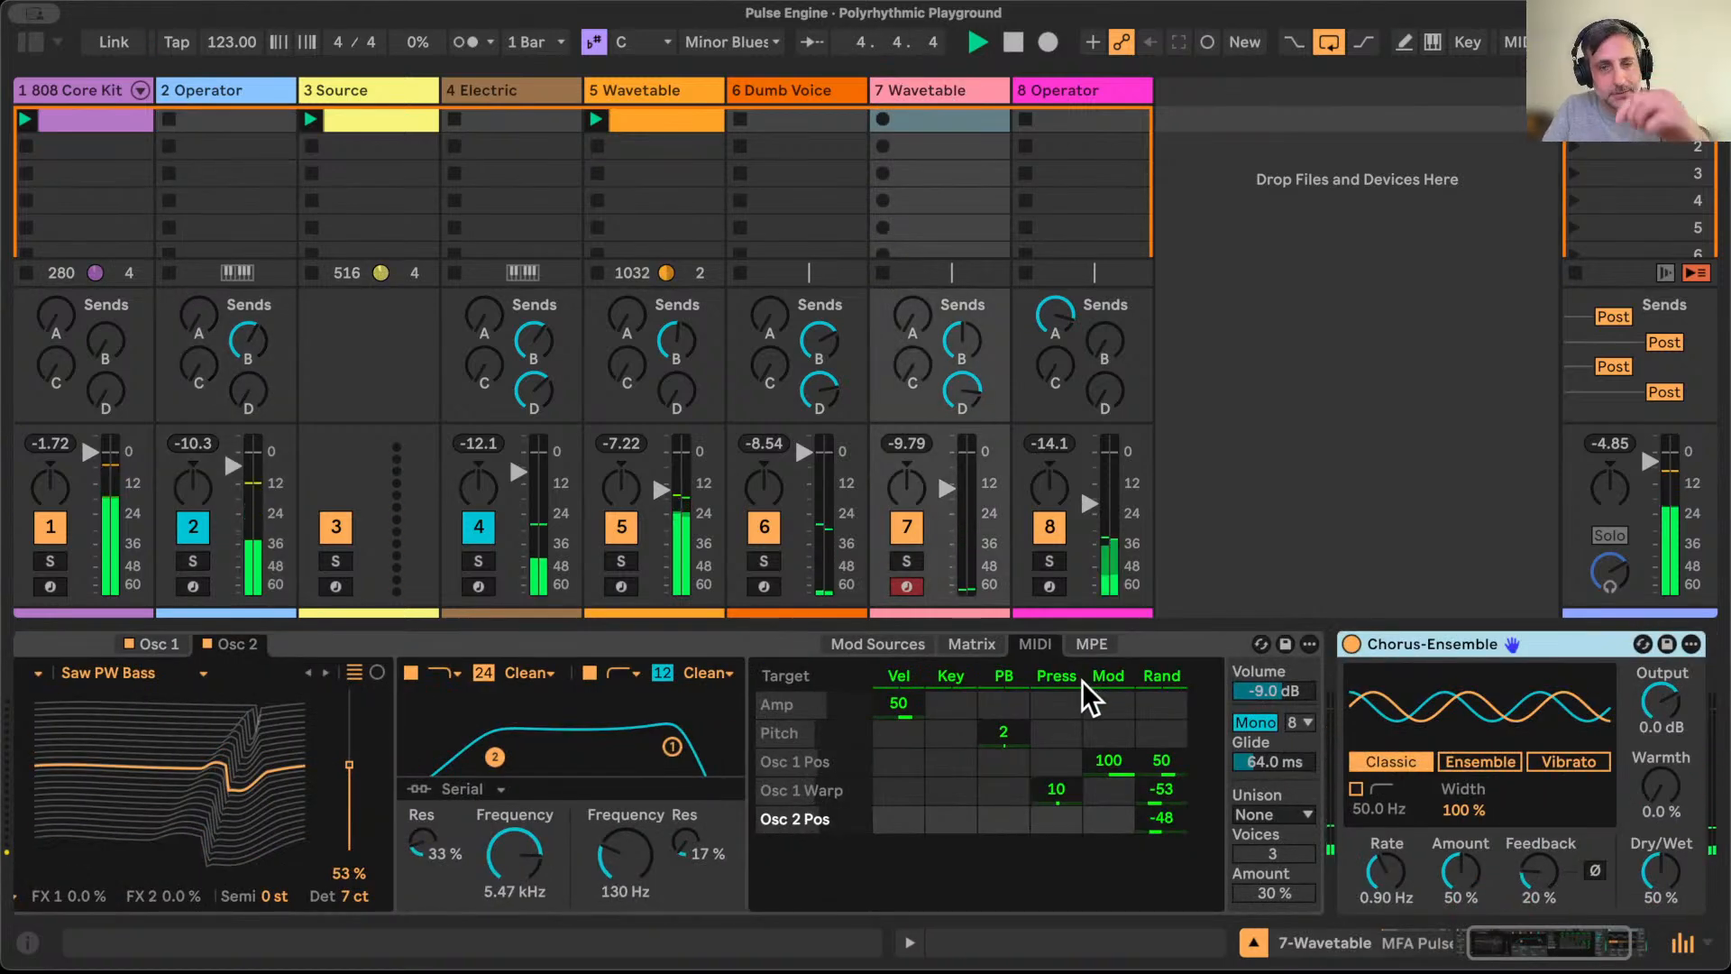
pyautogui.hscroll(-10, 678, 635)
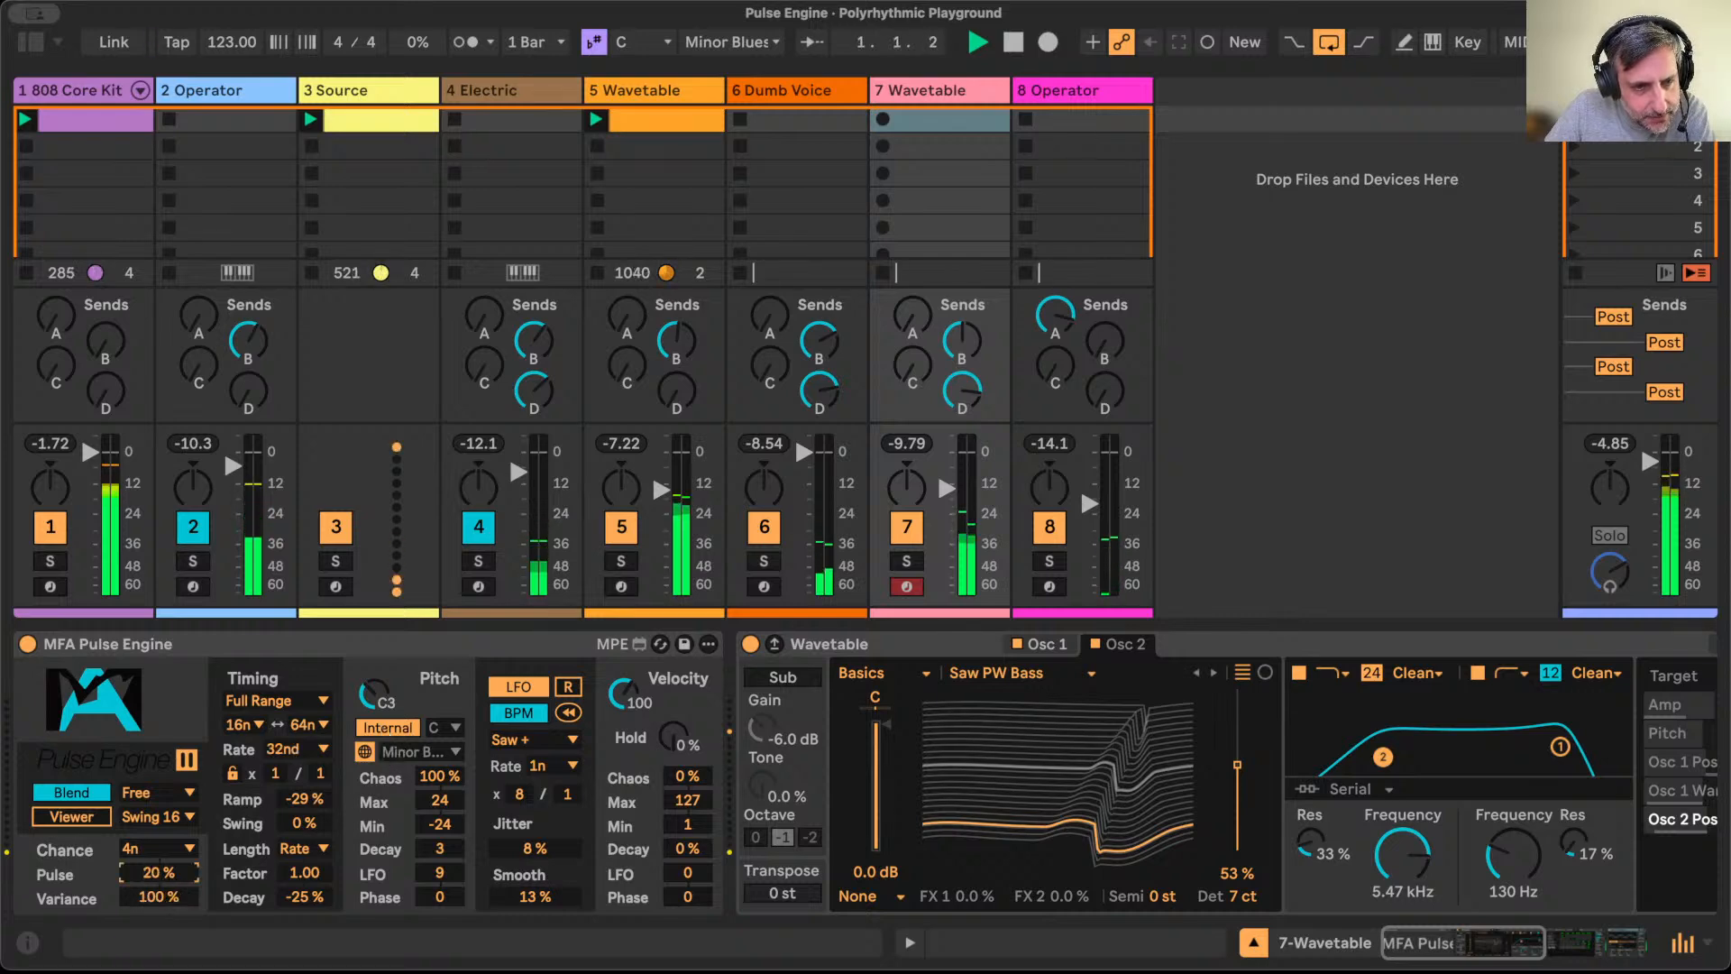
pyautogui.hscroll(4, 309, 840)
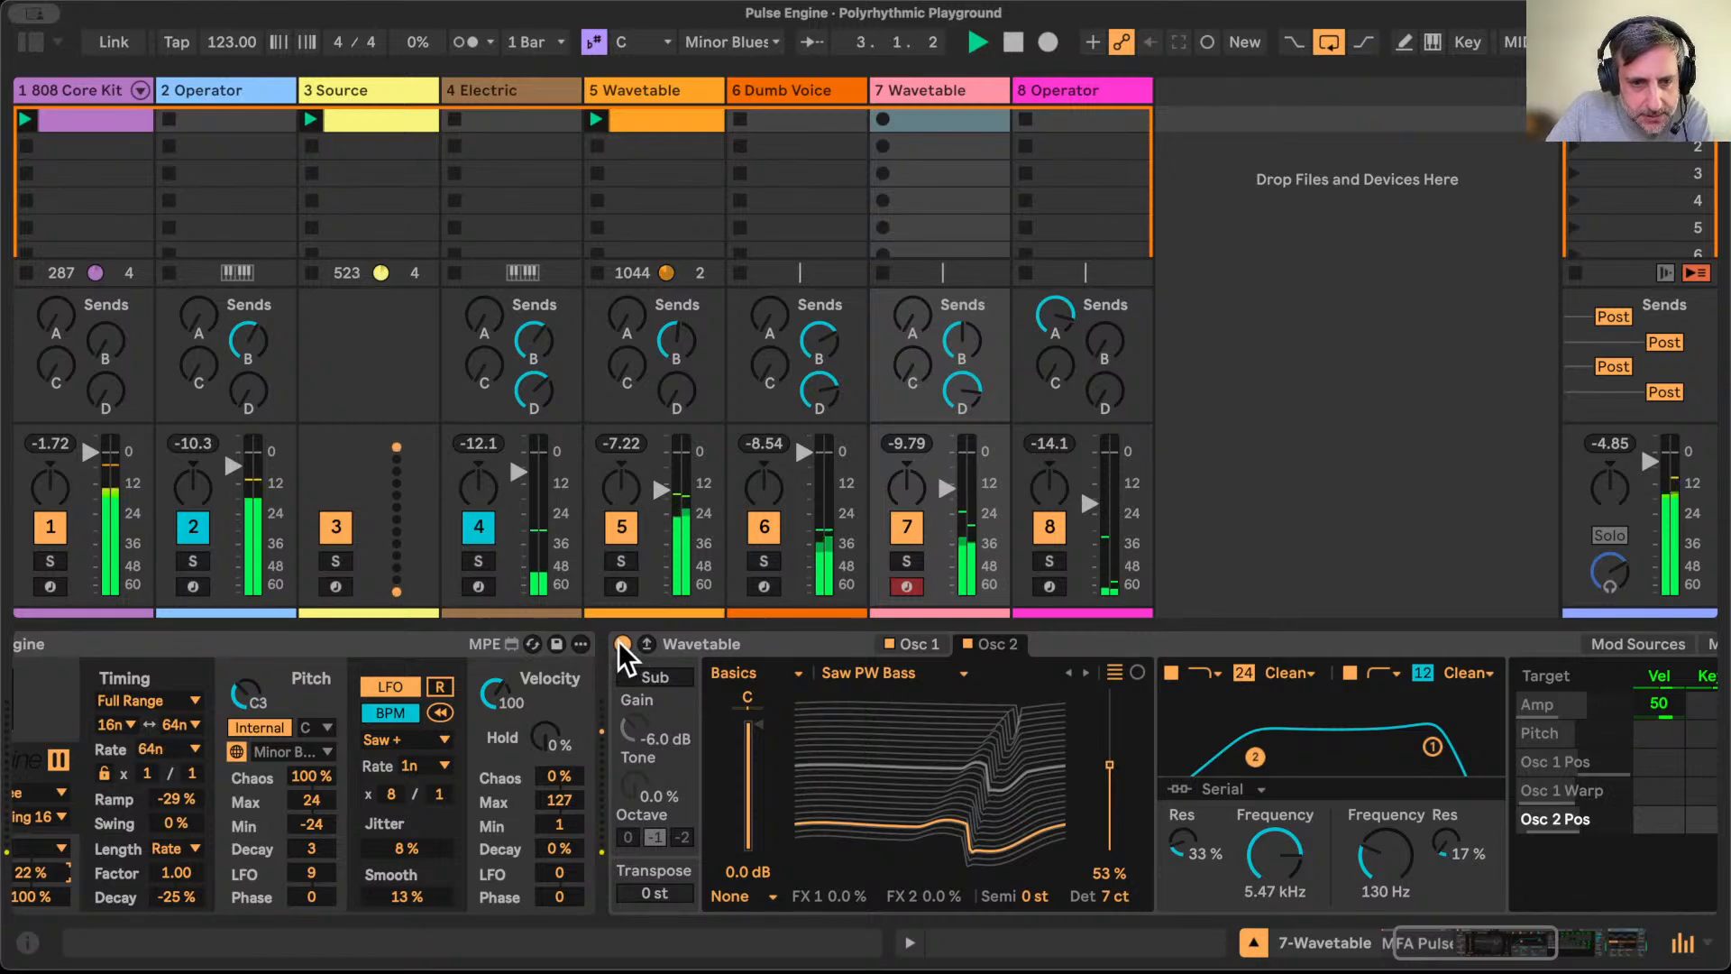
# Step: Insert a new MIDI track after track 2 Operator and name it "# Bass Capture"
pyautogui.click(1089, 92)
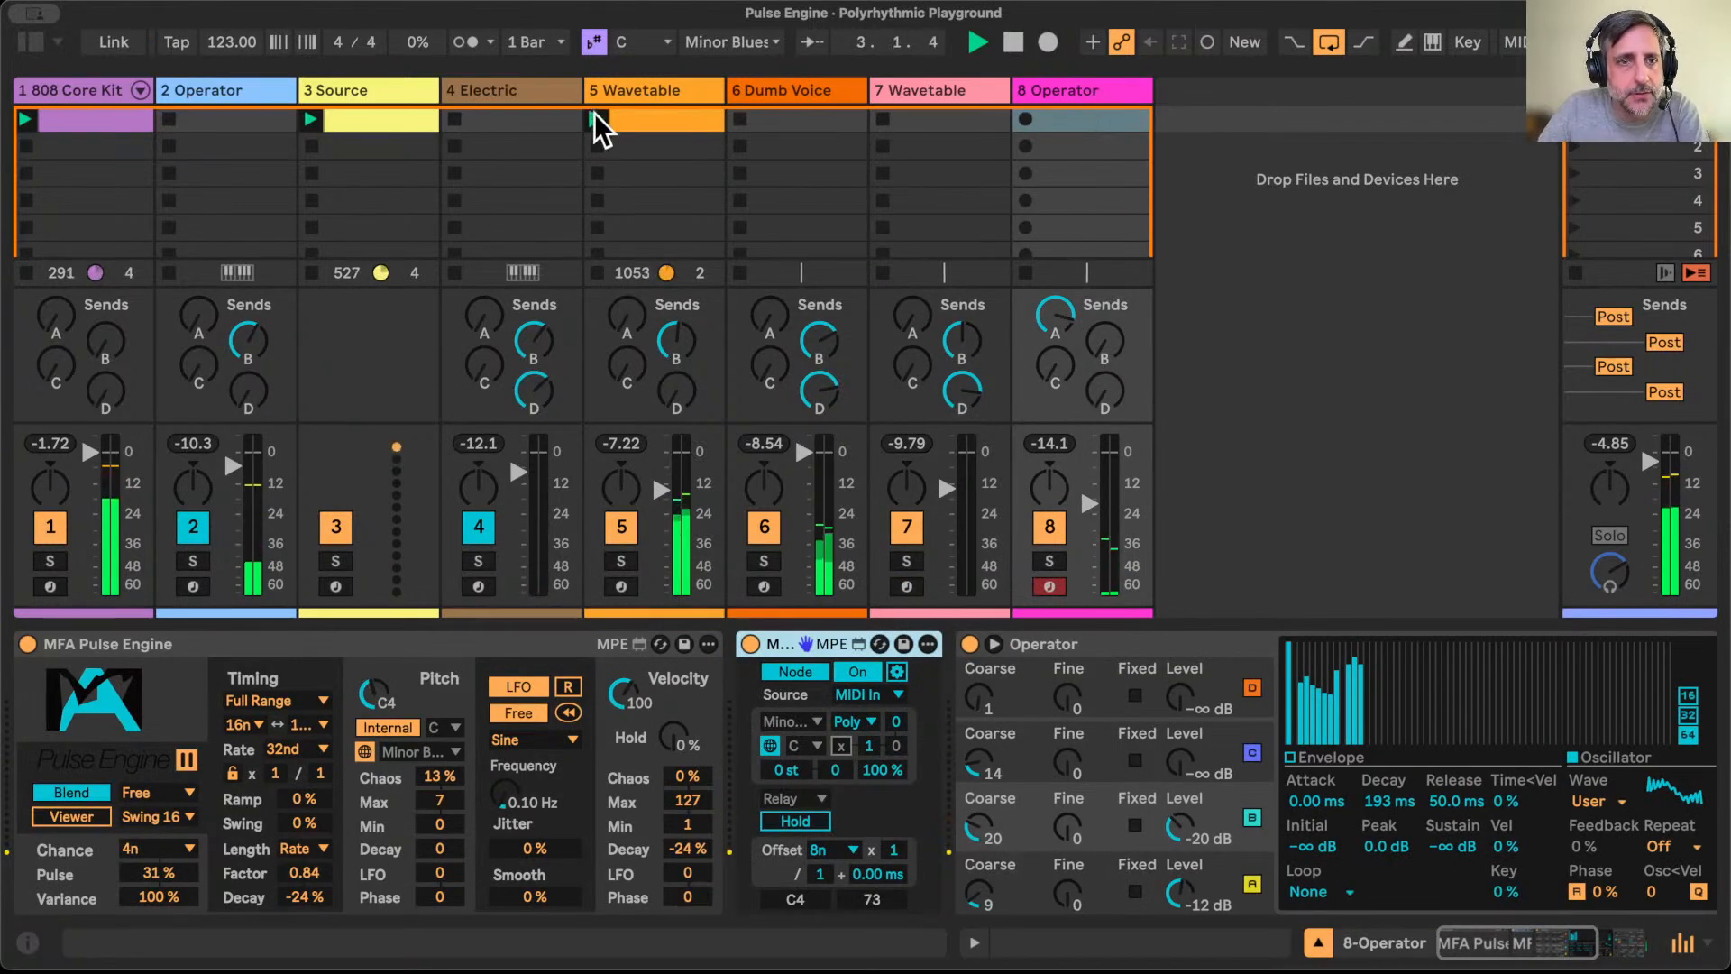
pyautogui.click(220, 87)
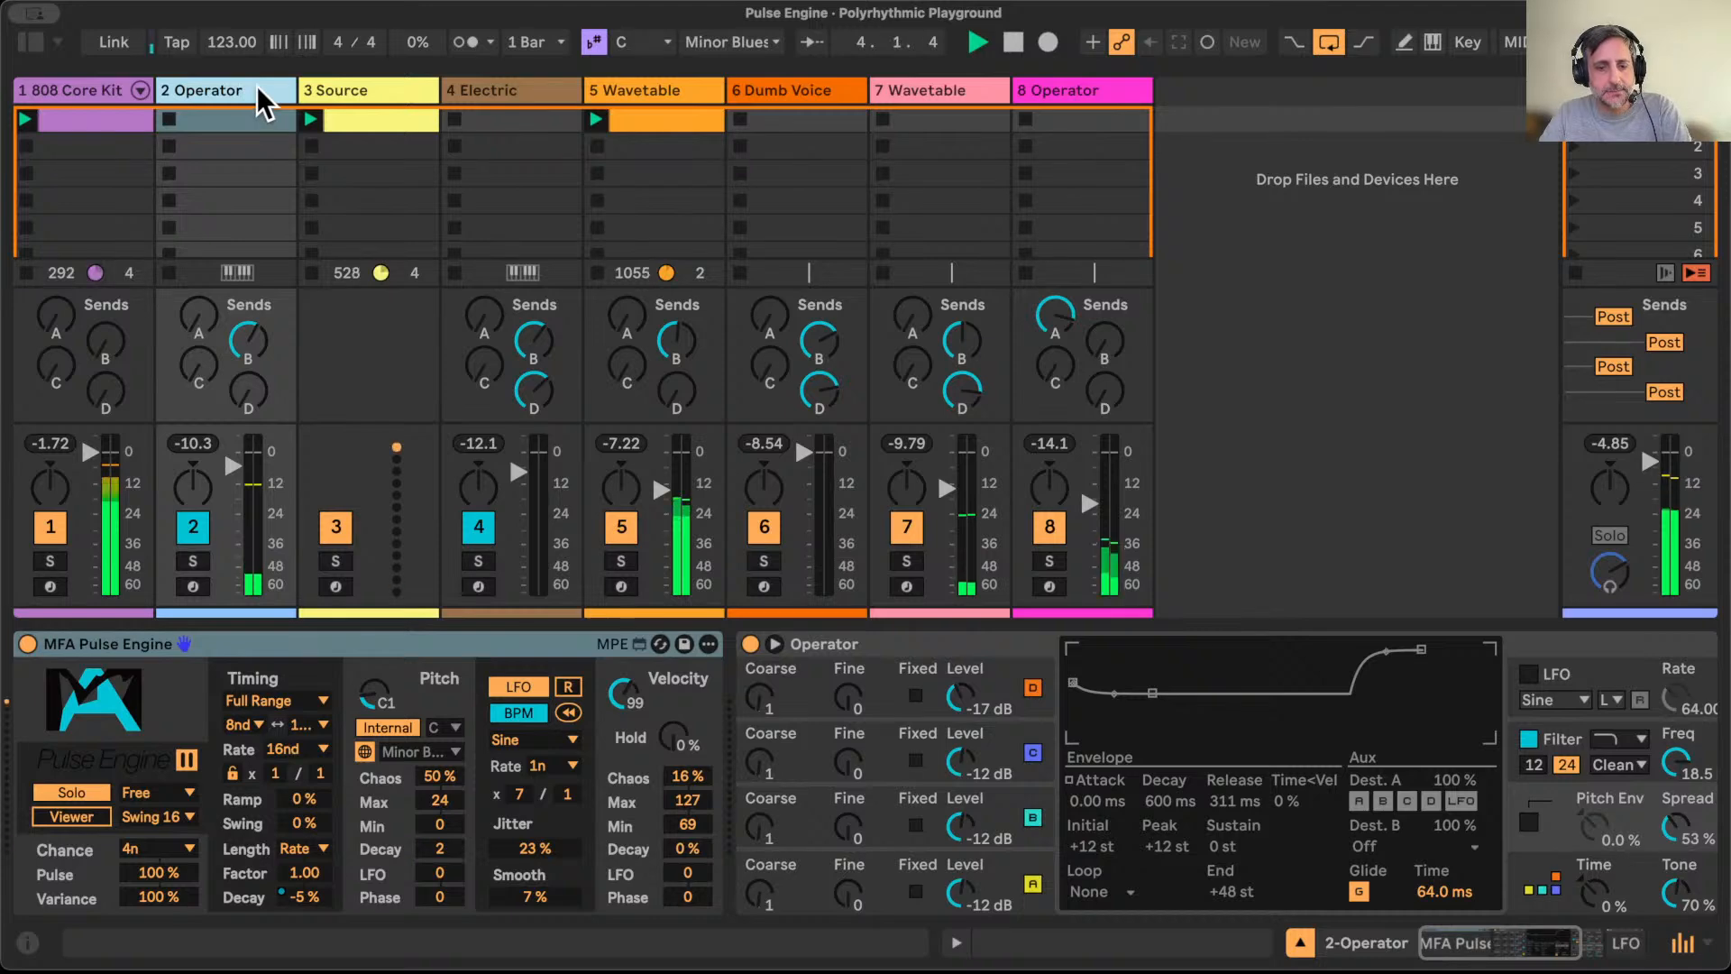
pyautogui.press('super+shift+t')
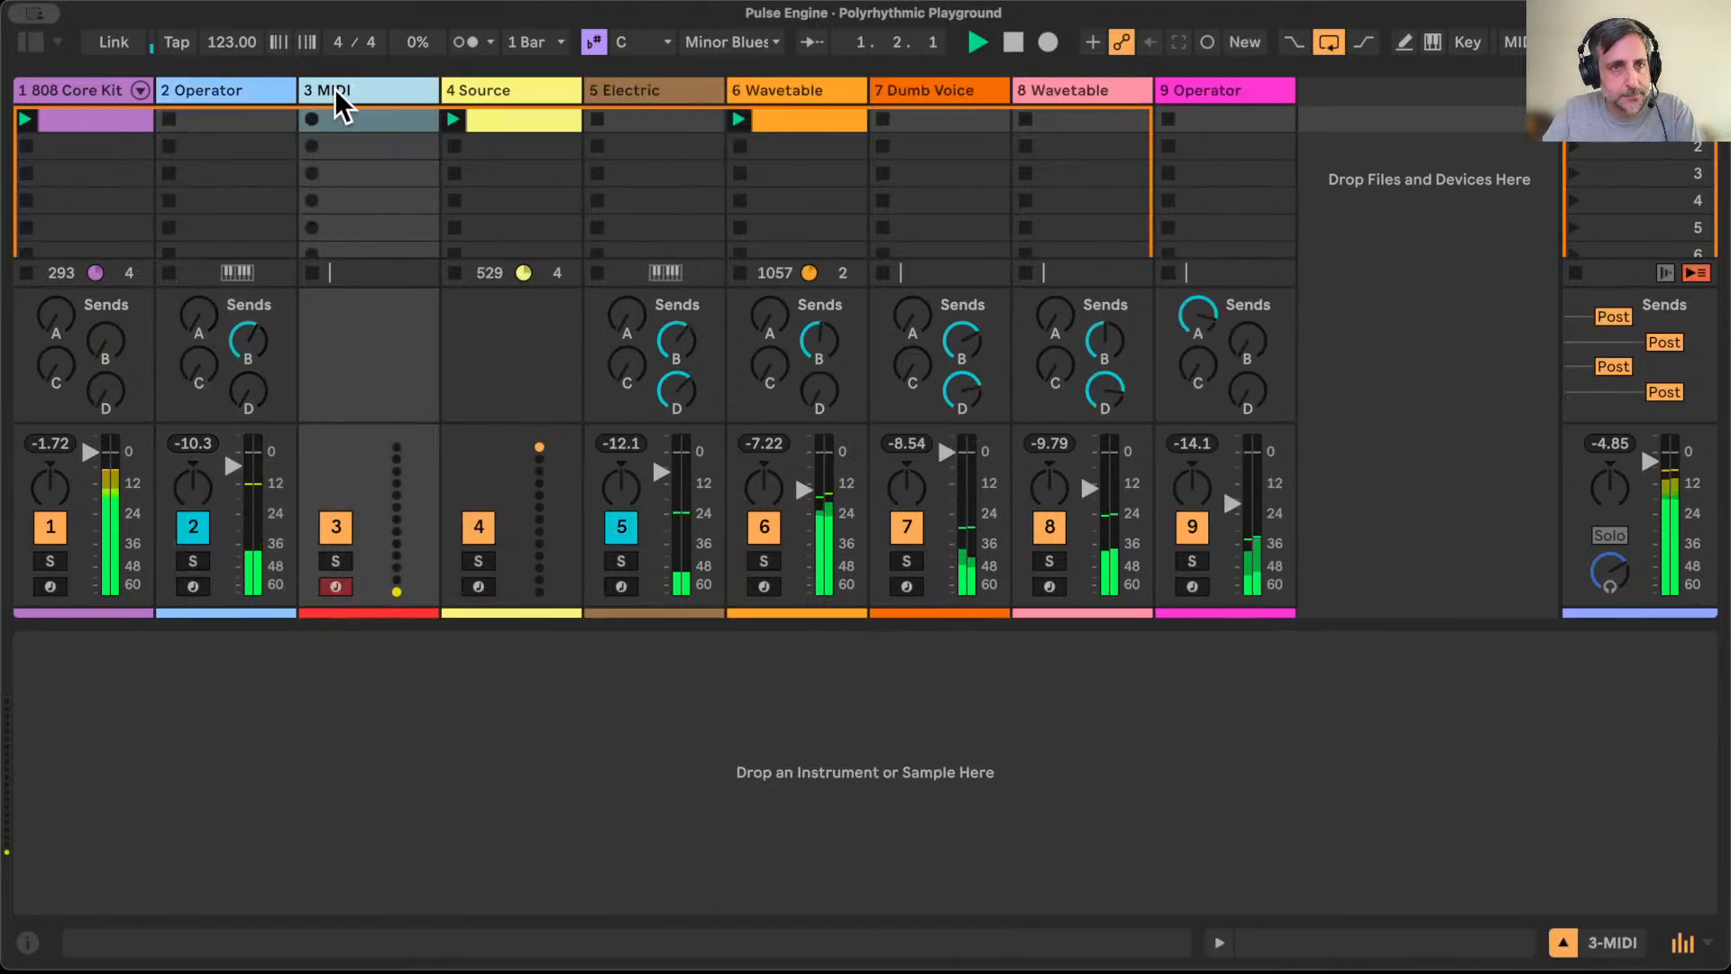
pyautogui.press('super+r')
pyautogui.write('# Bass Capture')
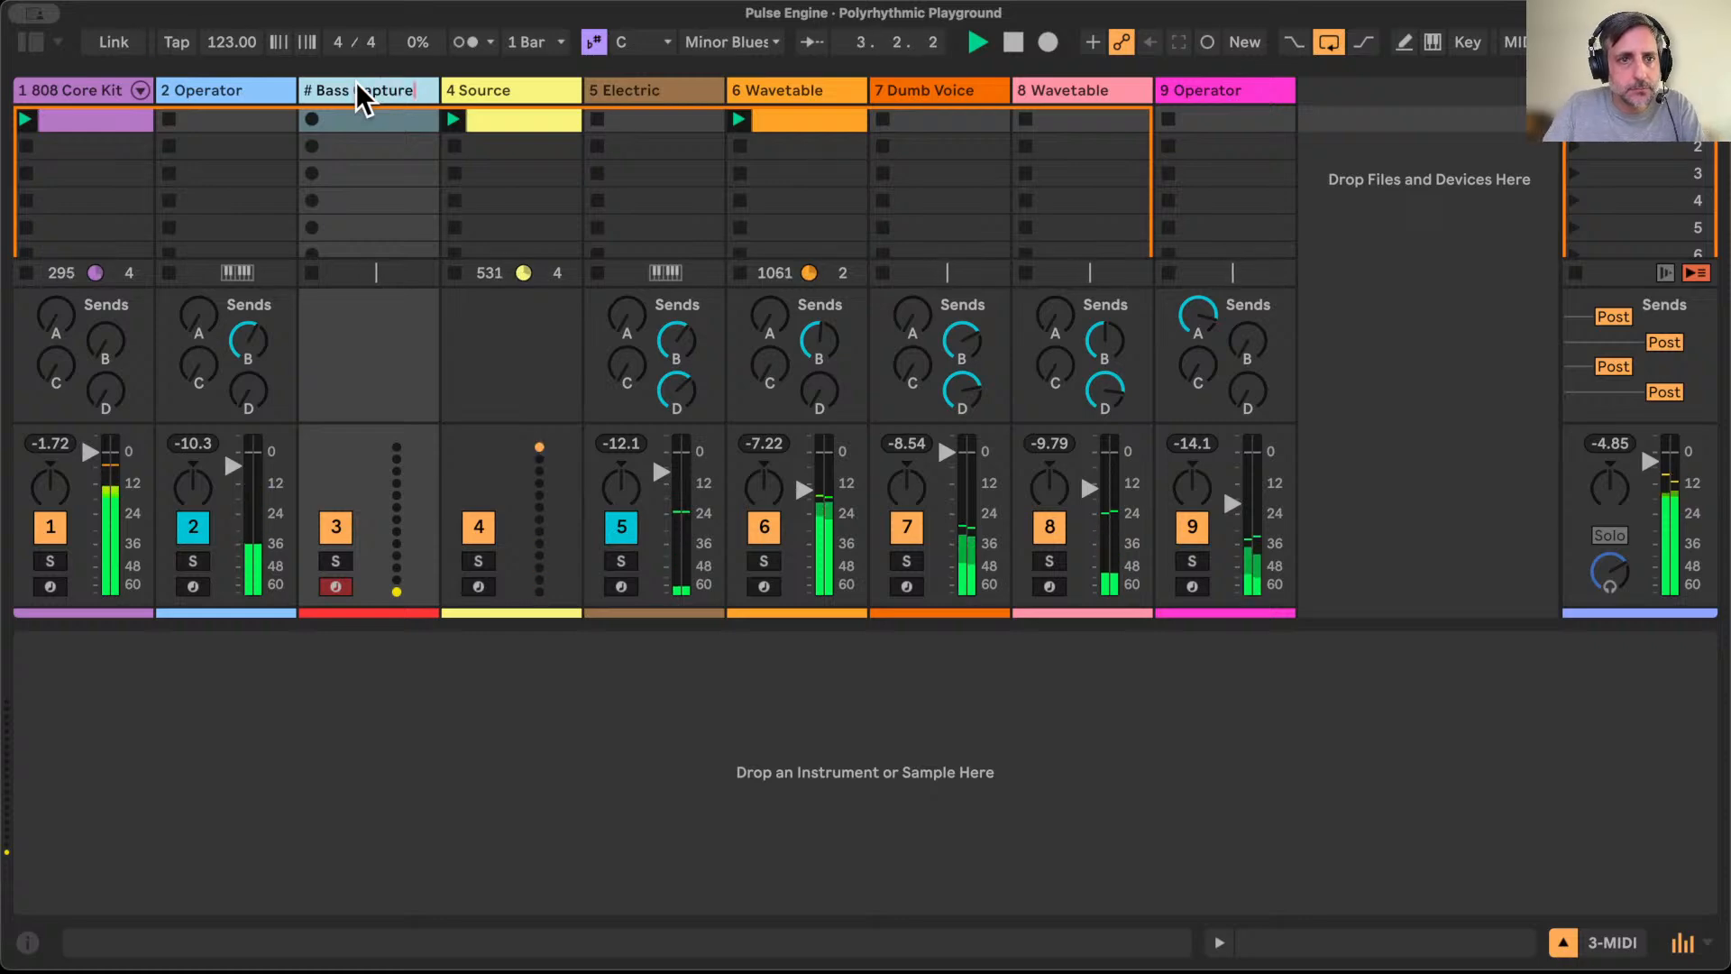
pyautogui.press('Return')
# Step: Set the Bass Capture track's MIDI input to 2-Operator in the Arrangement and arm it for recording
pyautogui.press('Tab')
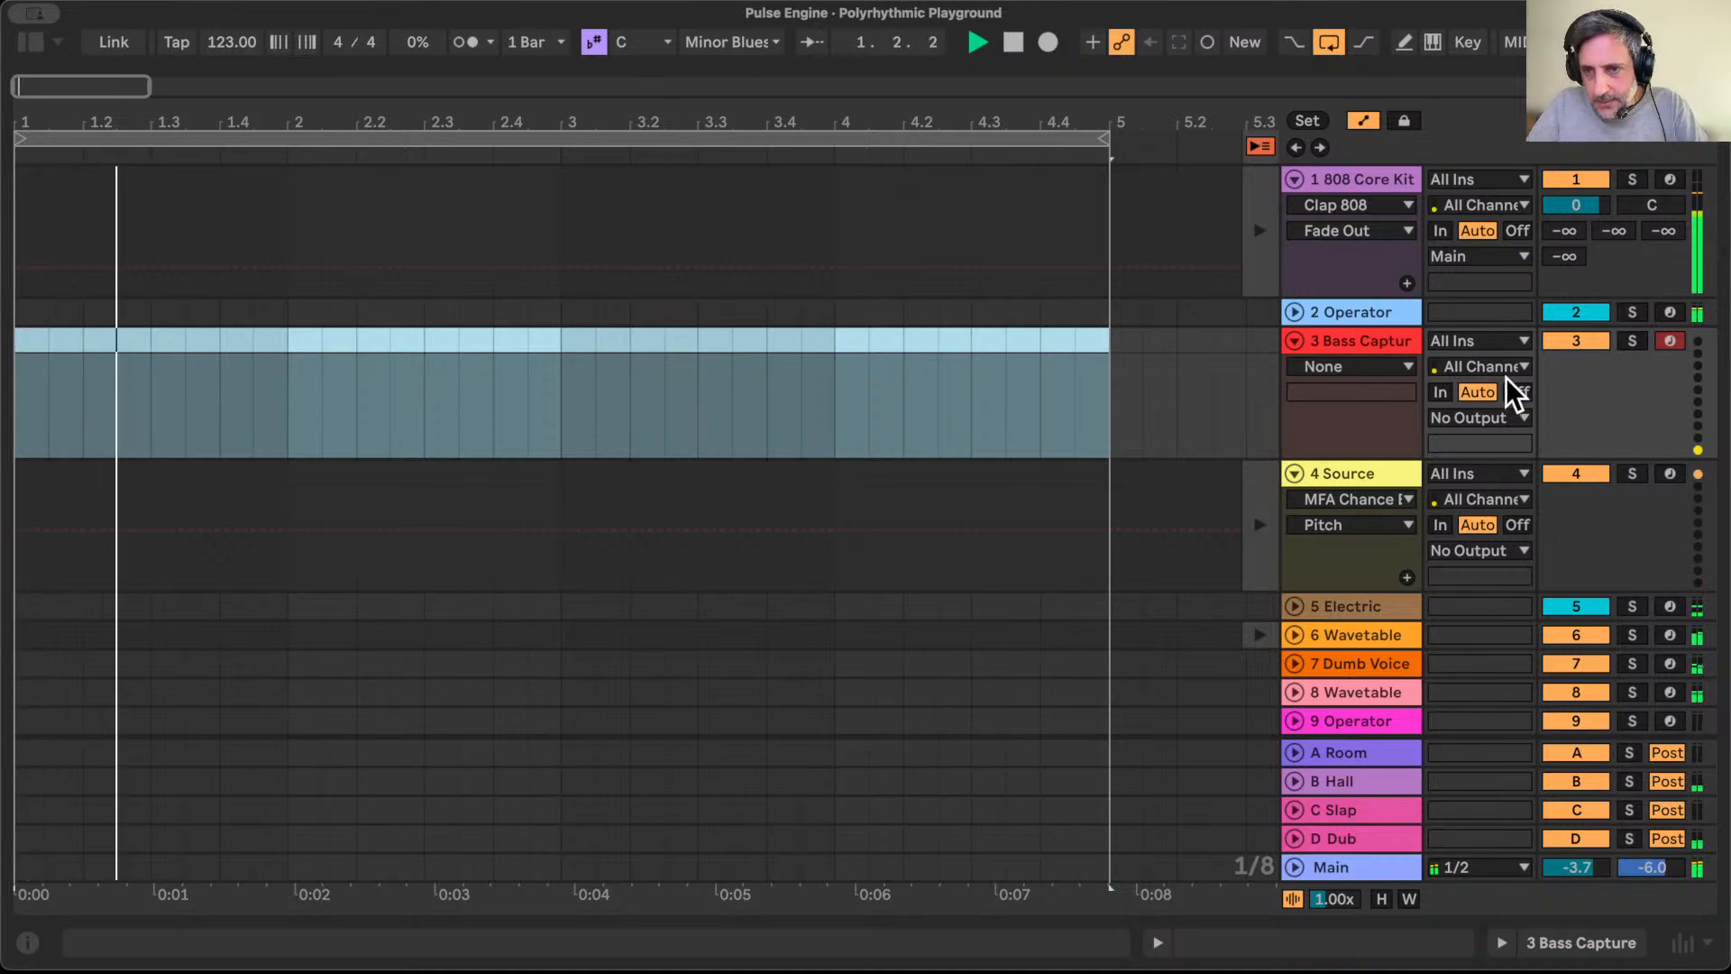
pyautogui.click(1507, 343)
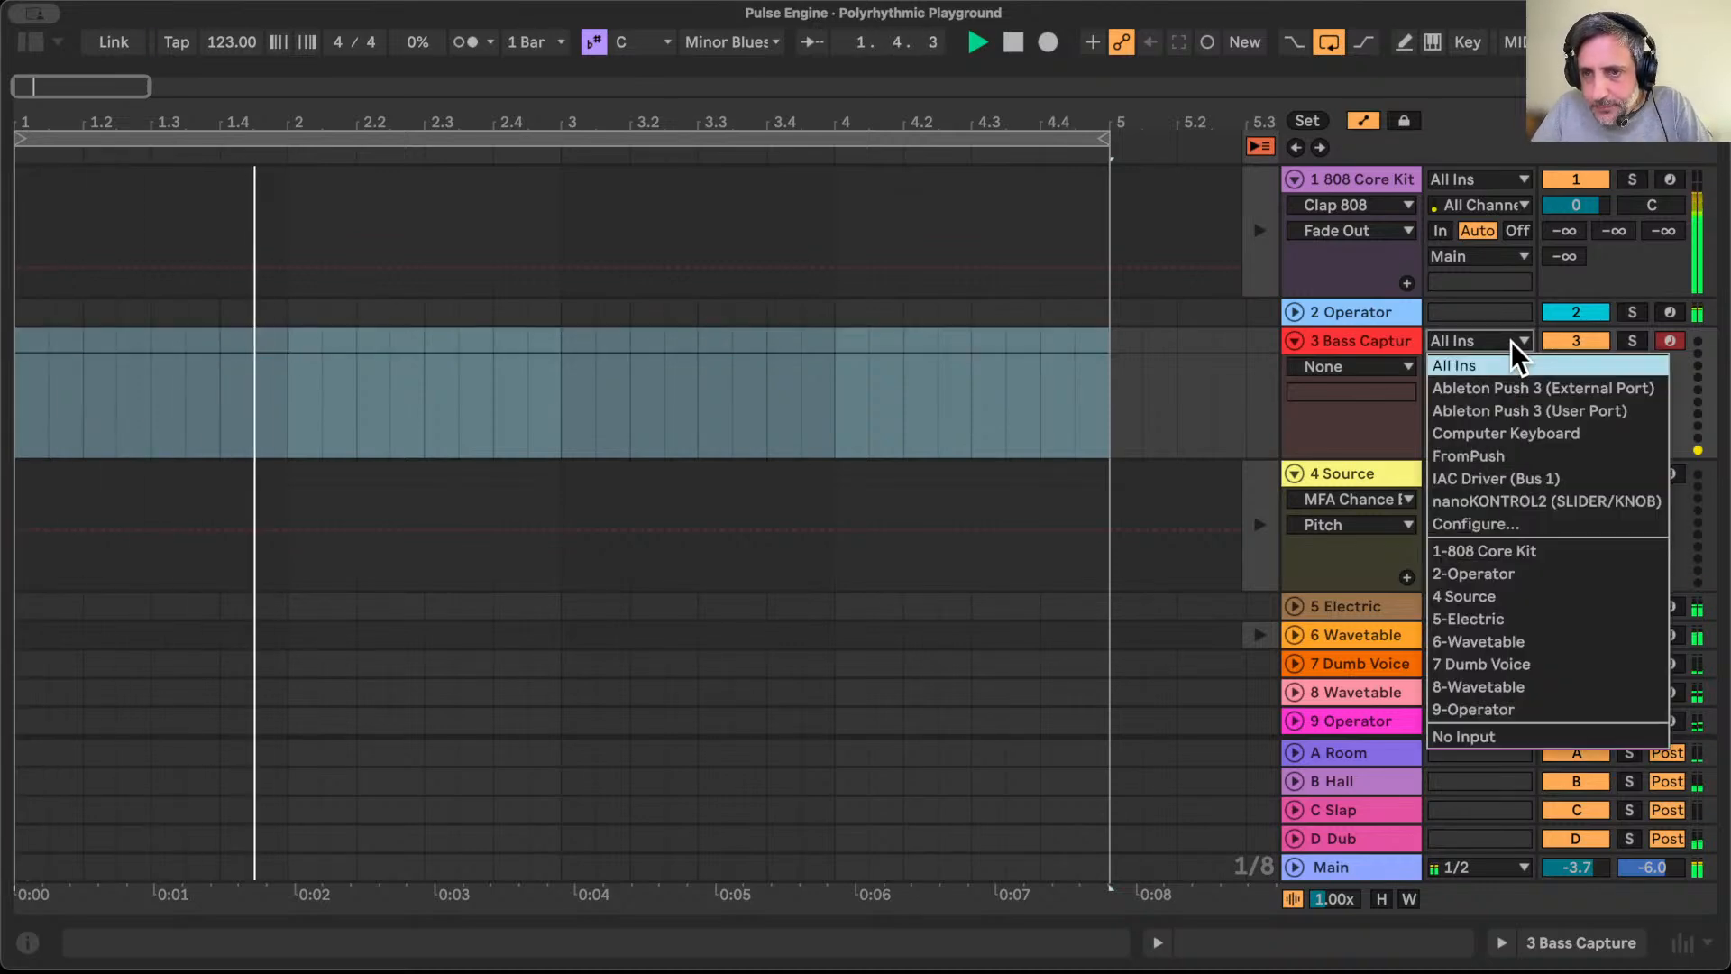
pyautogui.click(1515, 574)
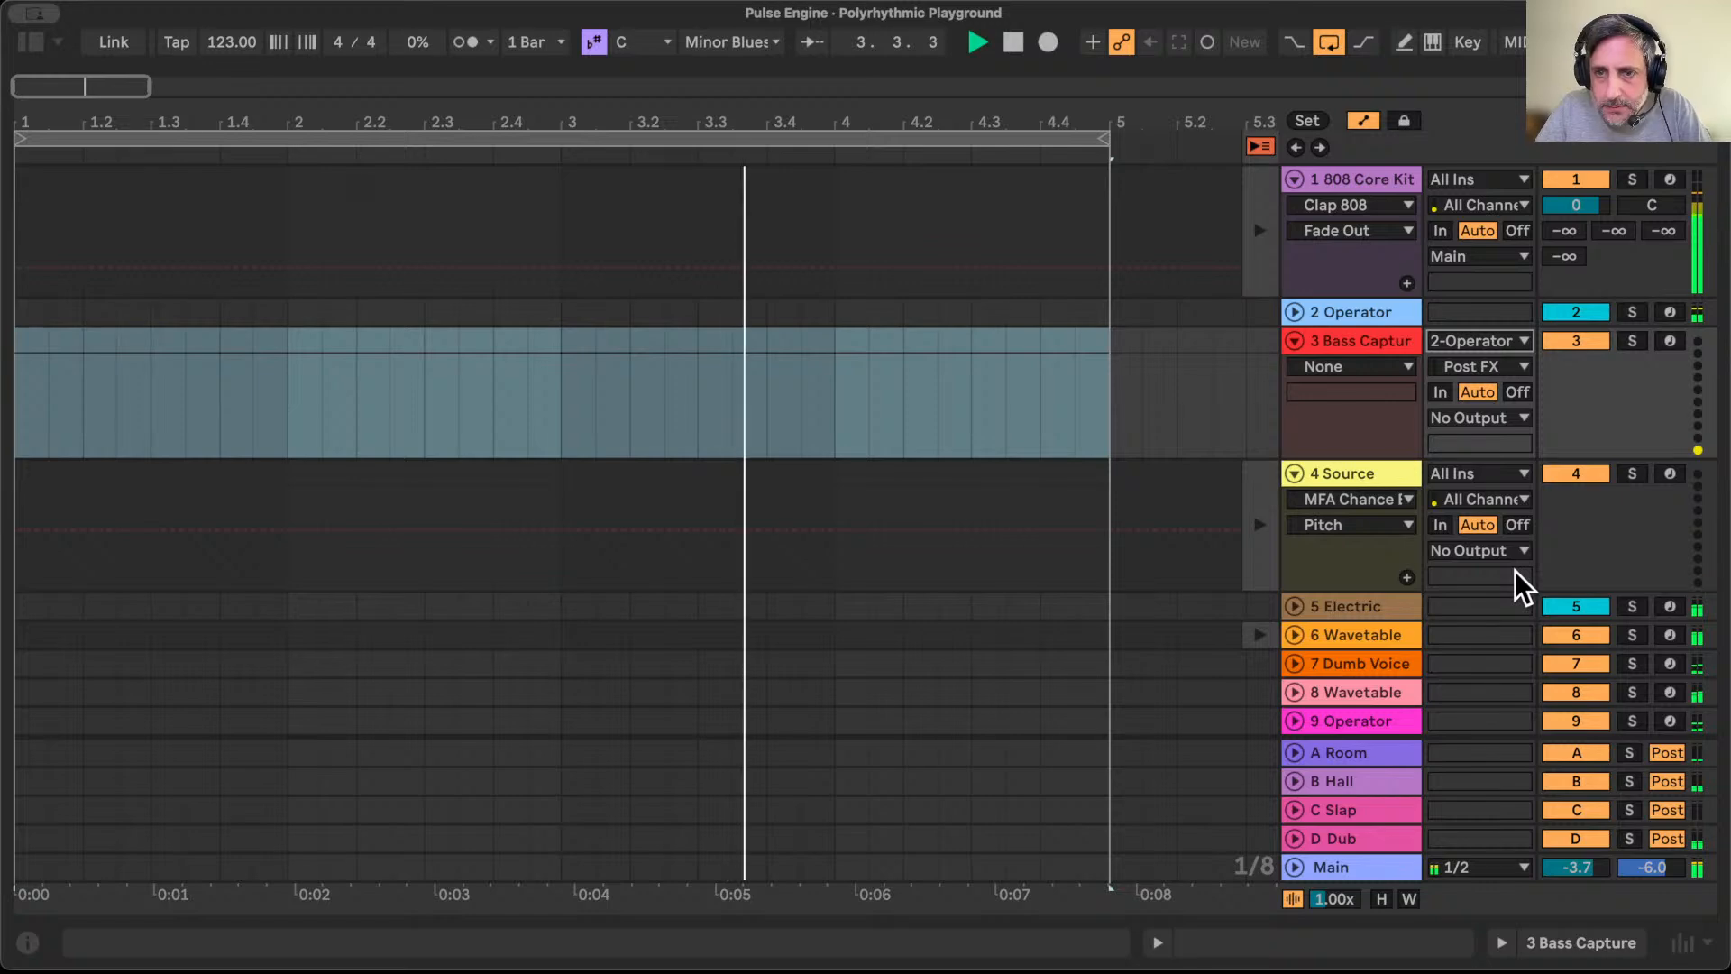
pyautogui.click(1669, 341)
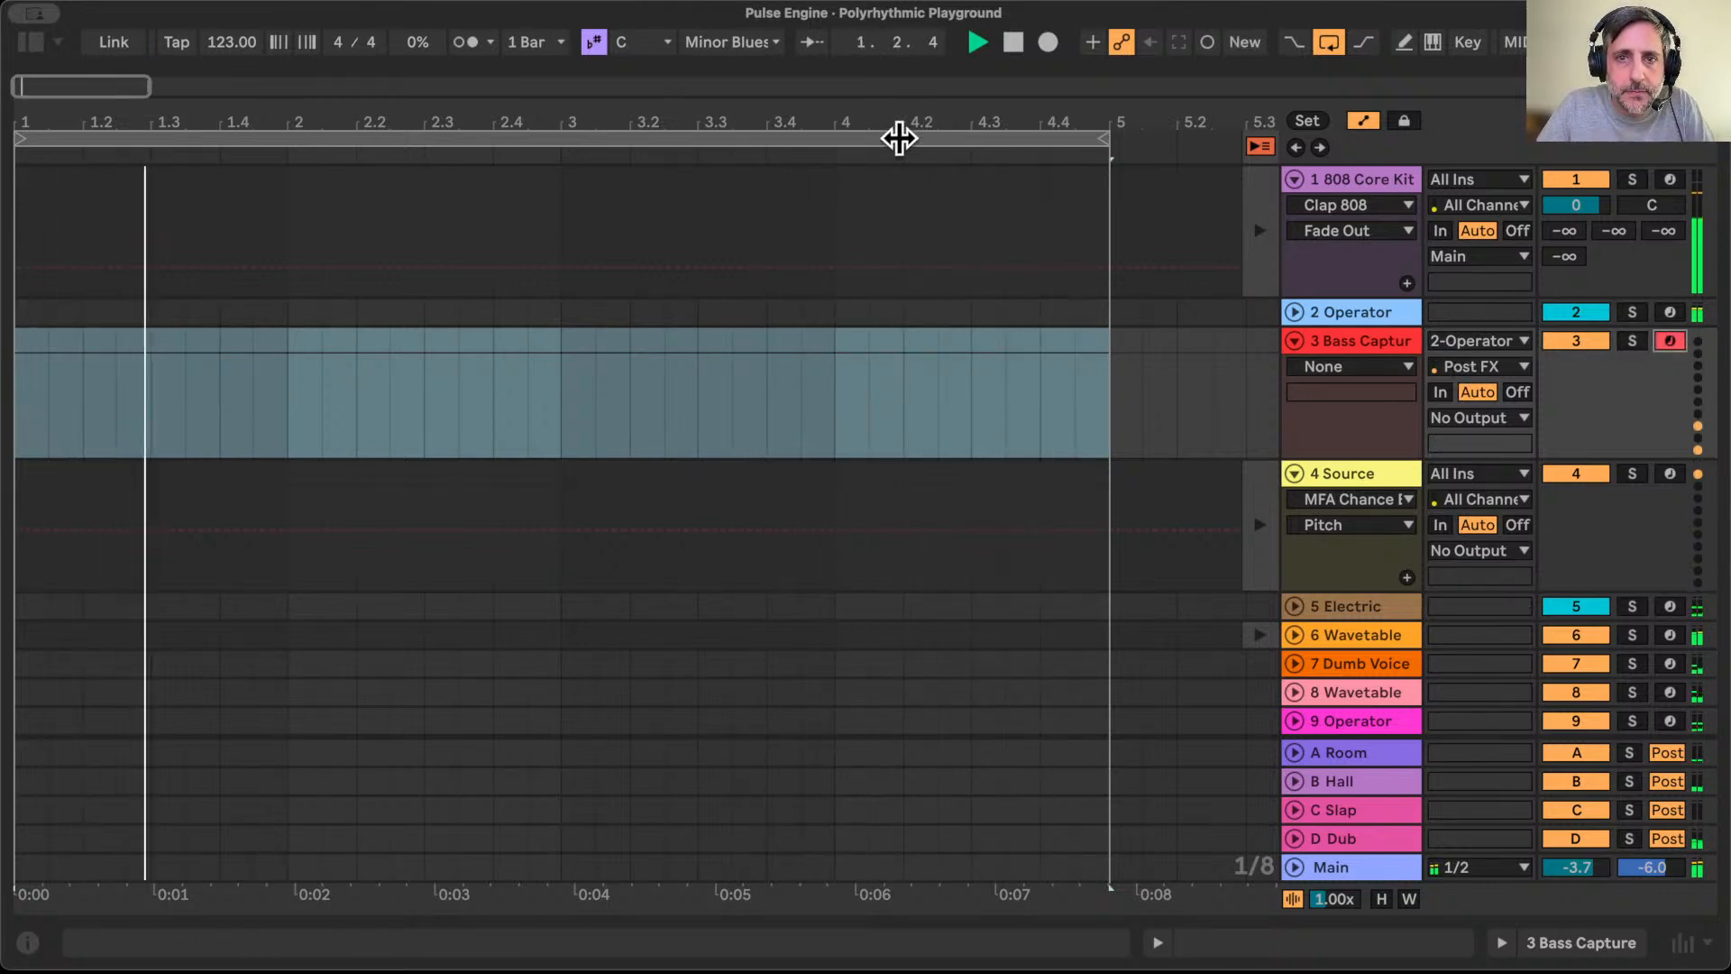
# Step: Select the four-bar loop region and start recording into the Arrangement
pyautogui.click(899, 136)
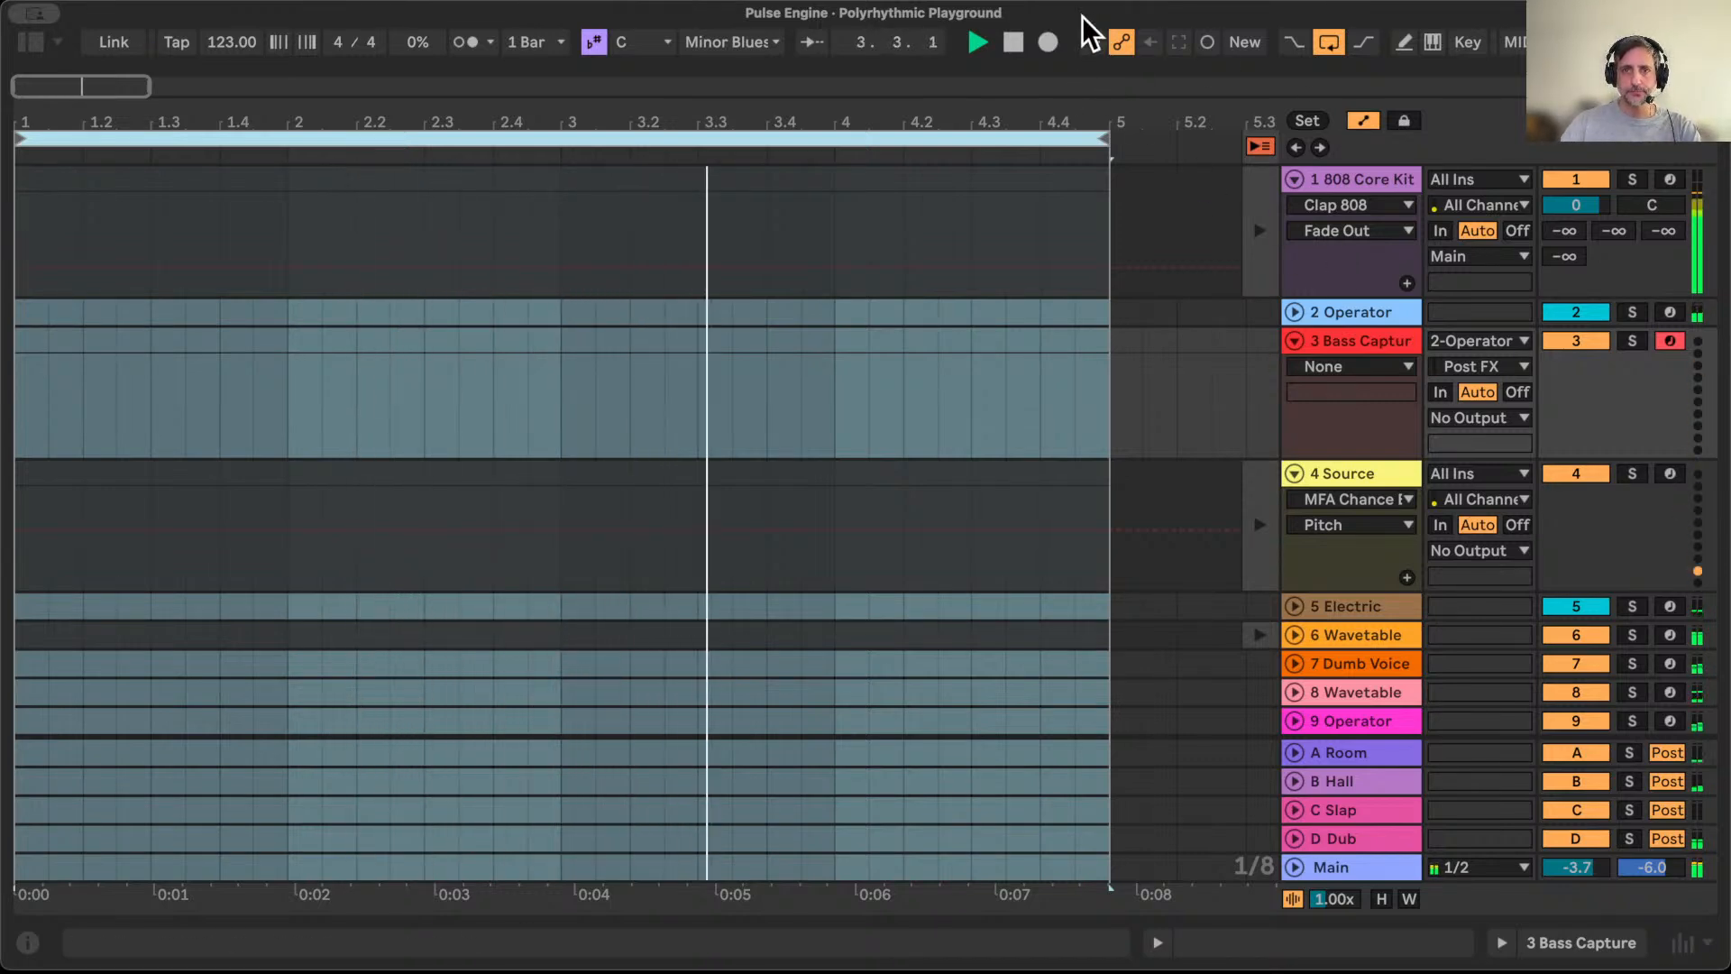
pyautogui.click(1046, 41)
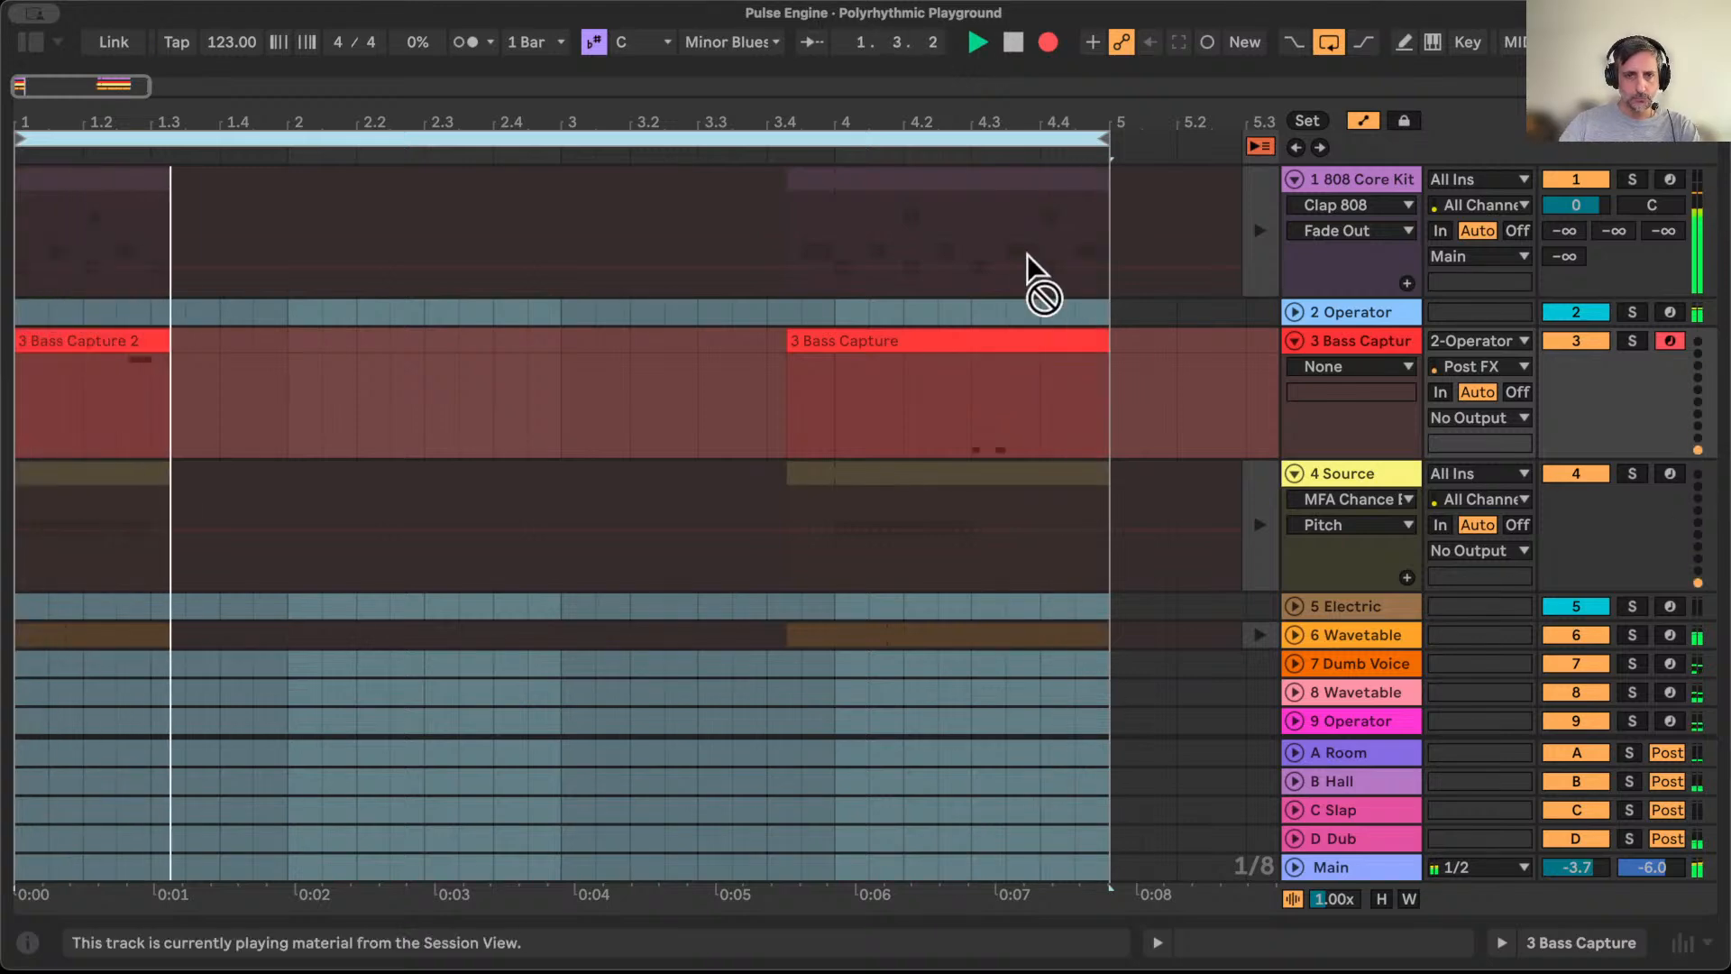
# Step: Open track 2 Operator's devices and set the second limit of its Pulse Engine's rate range to 64nd
pyautogui.click(1354, 315)
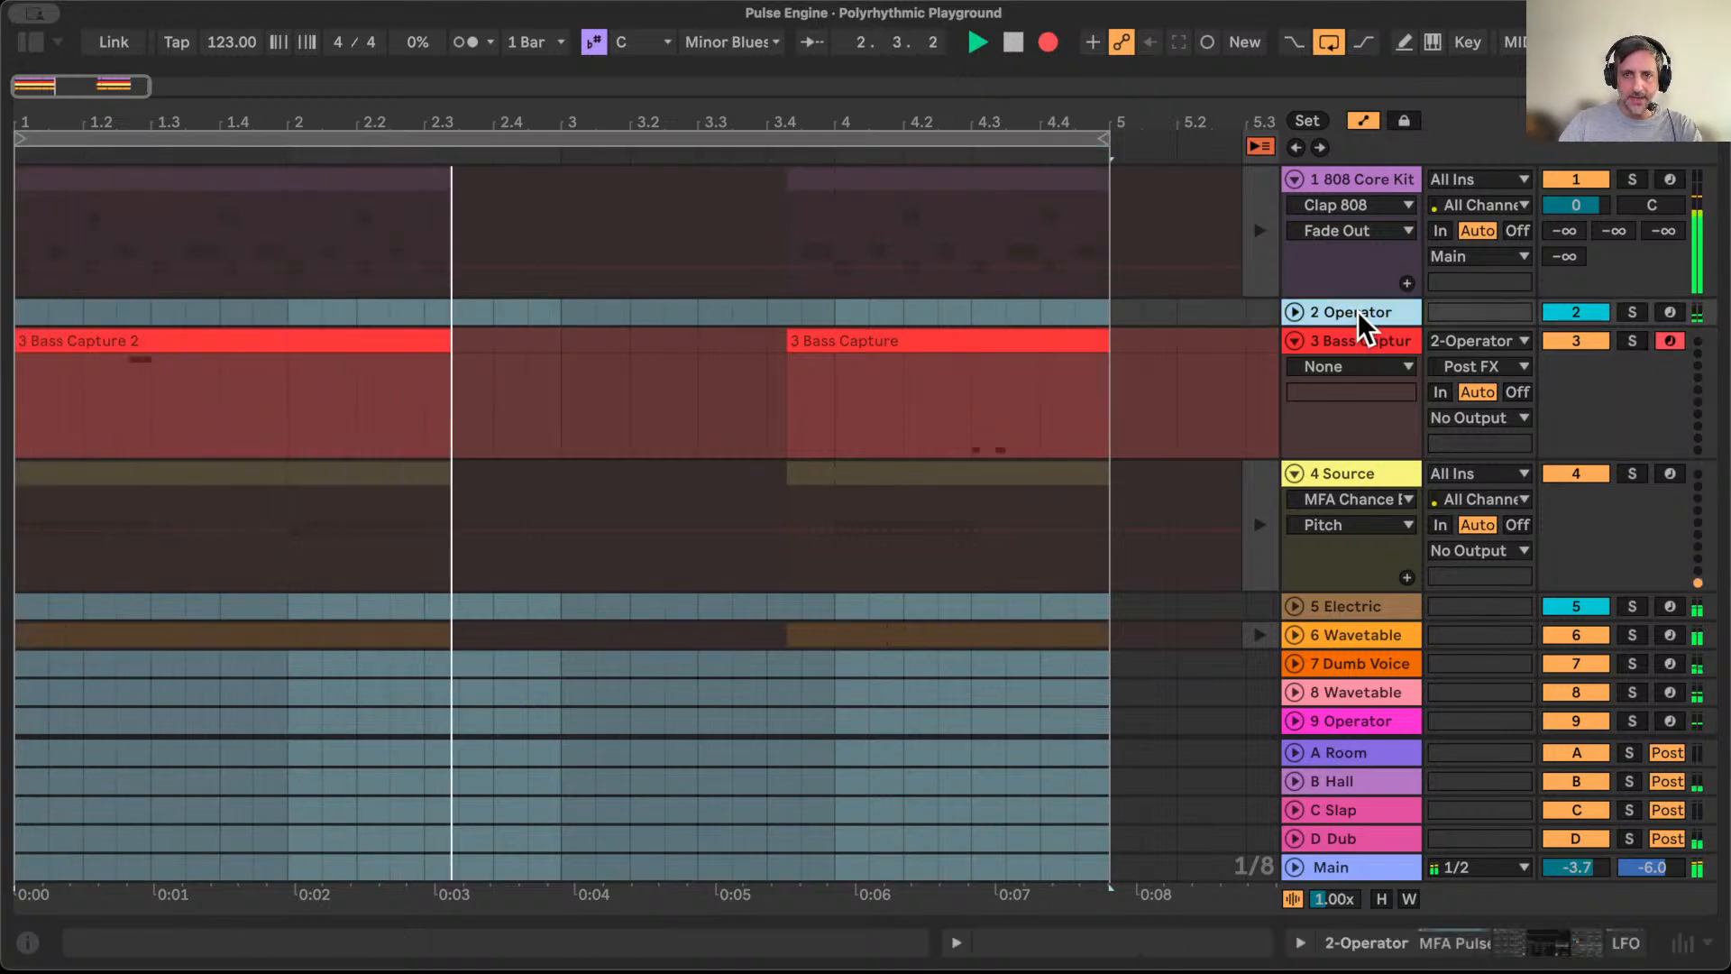
pyautogui.doubleClick(1357, 311)
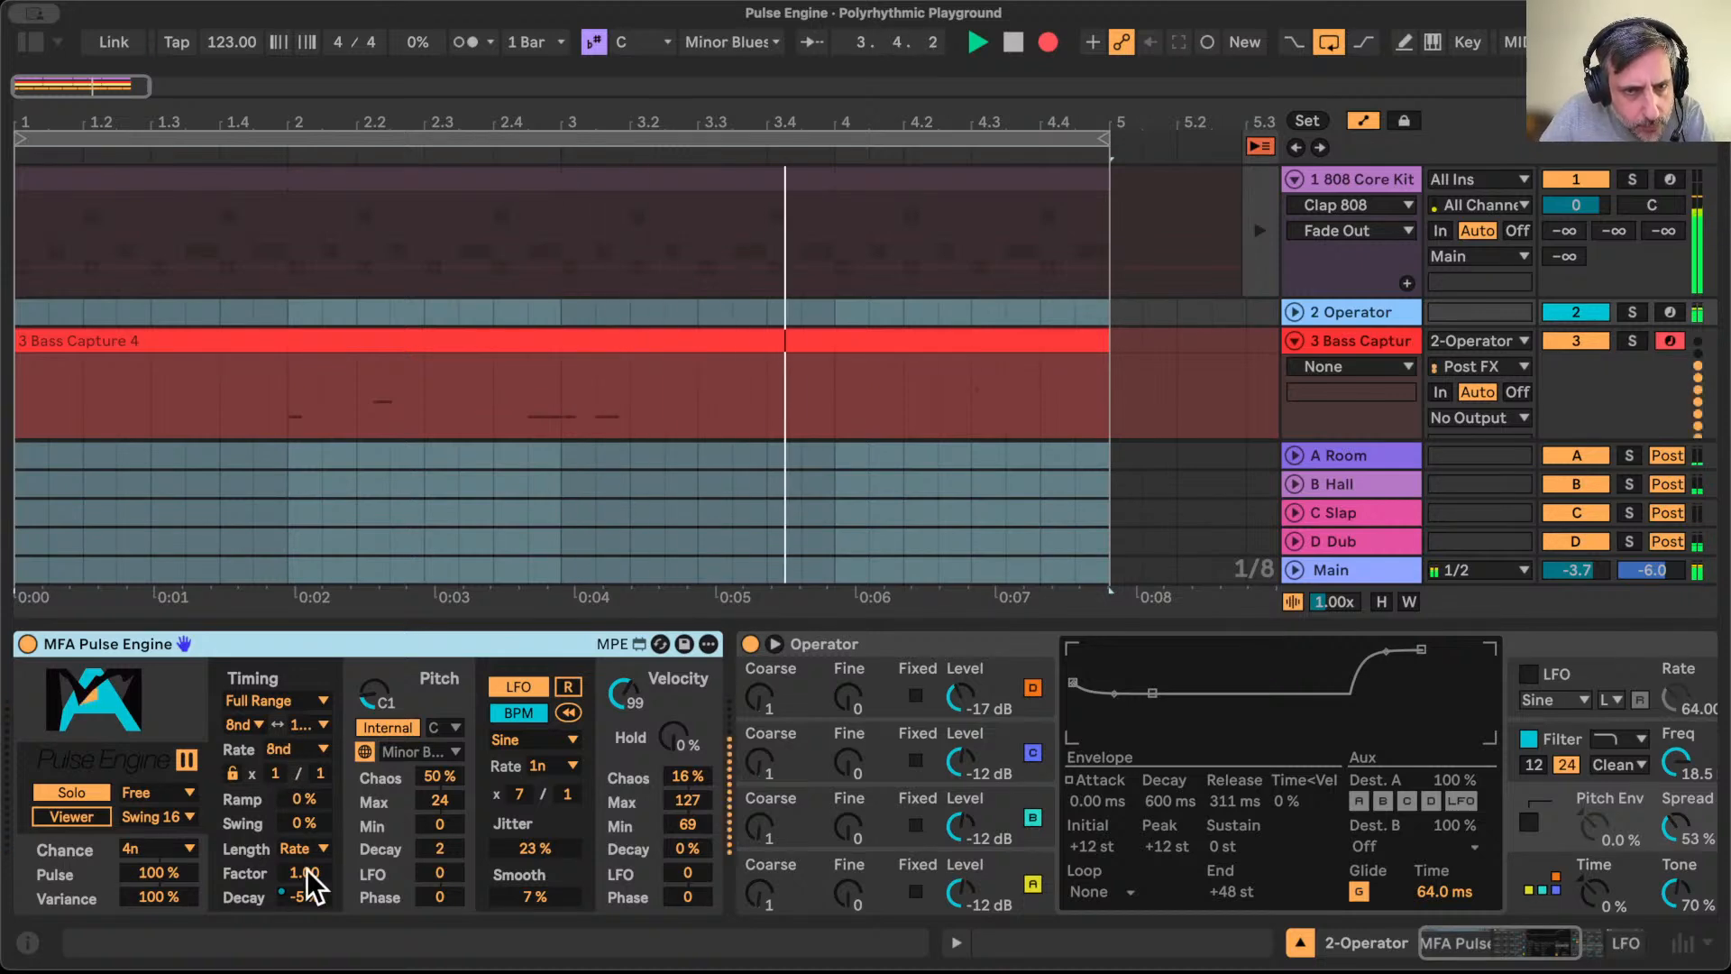
pyautogui.click(310, 725)
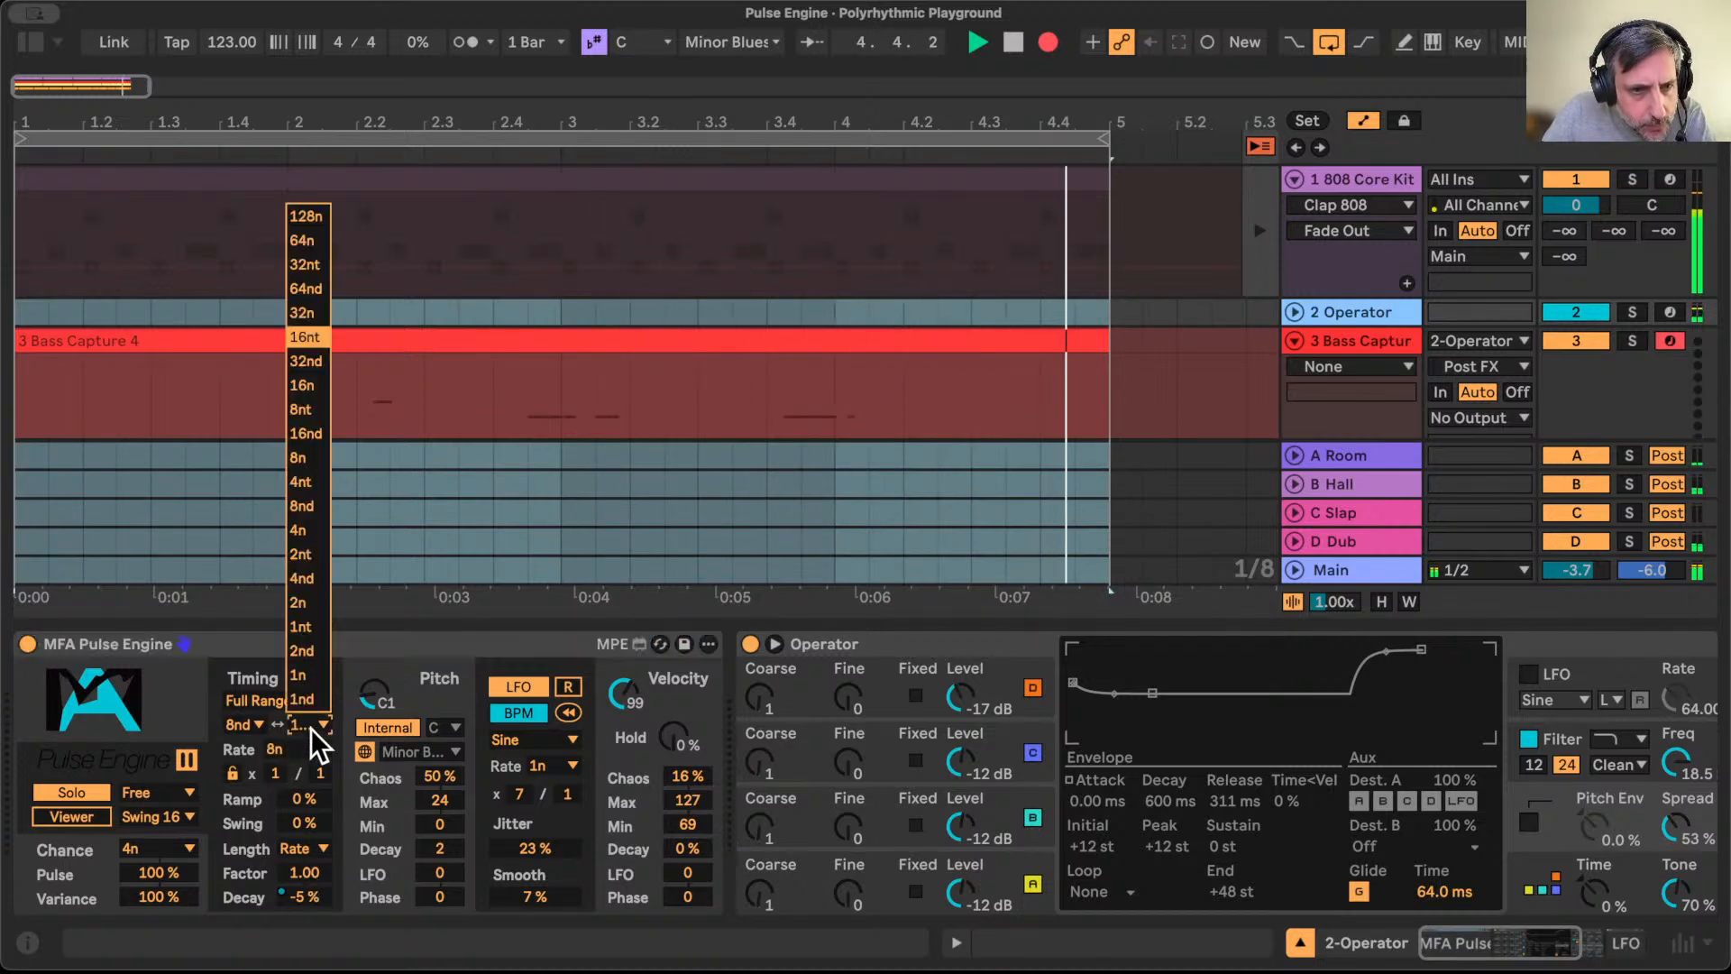
pyautogui.click(312, 290)
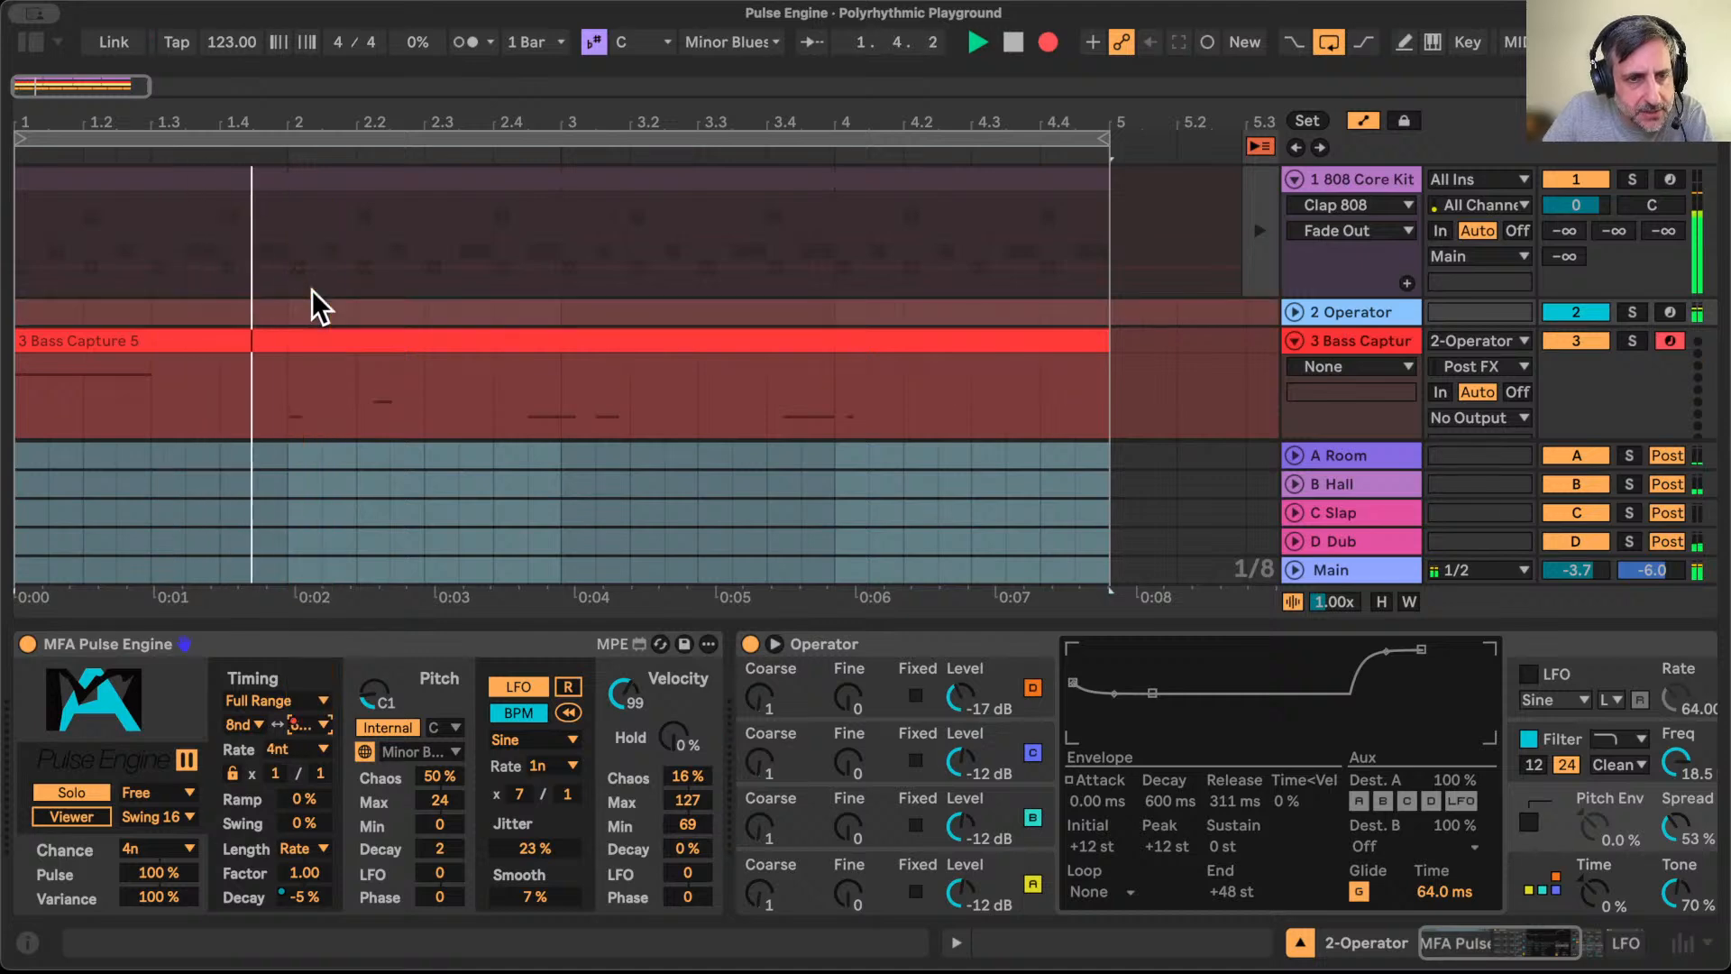
# Step: Set the Pulse Engine's minimum velocity to 77 and the second limit of its rate range to 32n
pyautogui.click(299, 721)
pyautogui.click(361, 776)
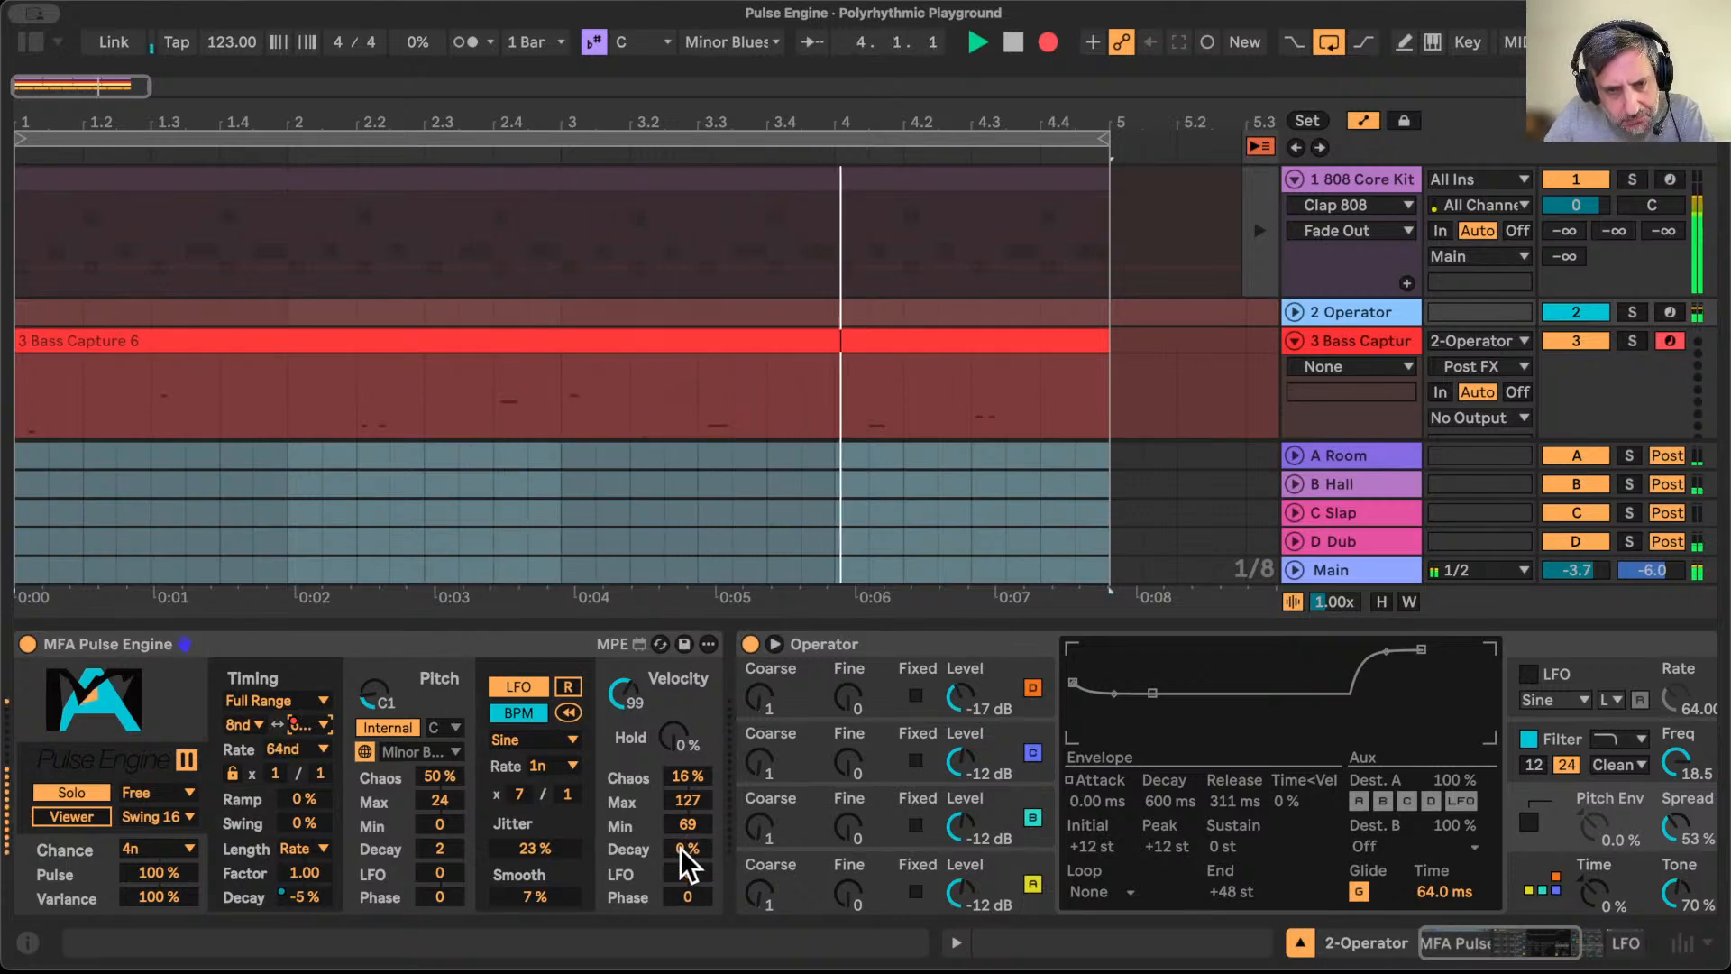
pyautogui.moveTo(687, 821); pyautogui.dragTo(687, 810)
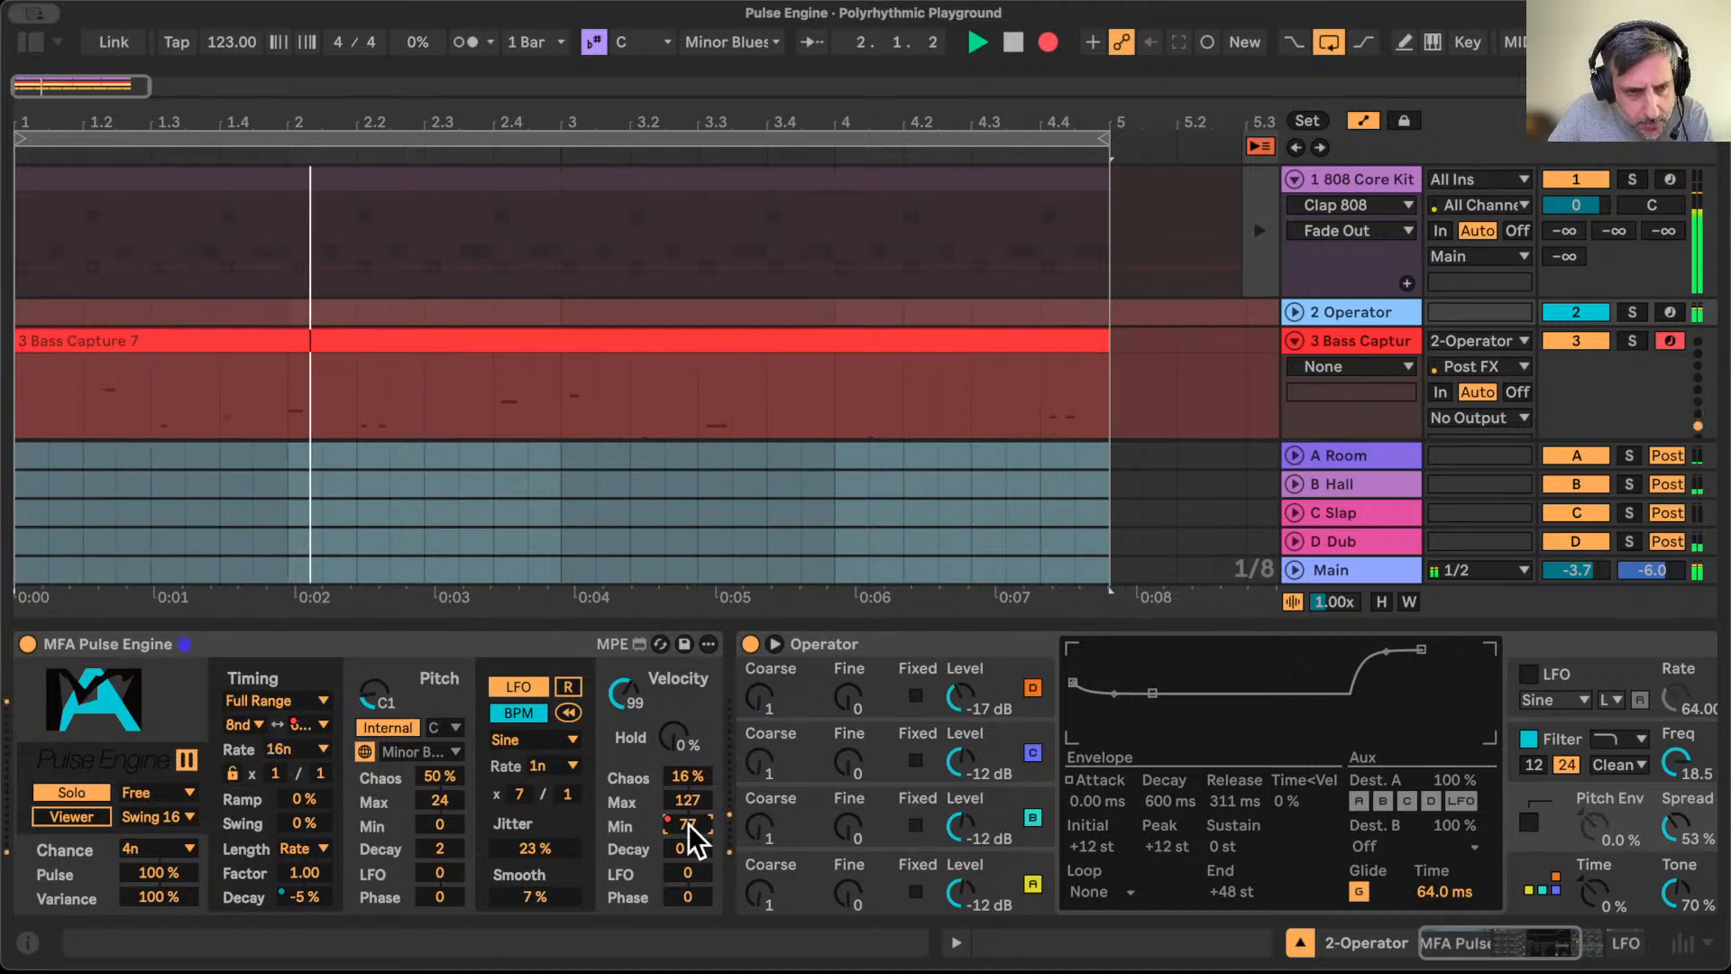
pyautogui.click(318, 721)
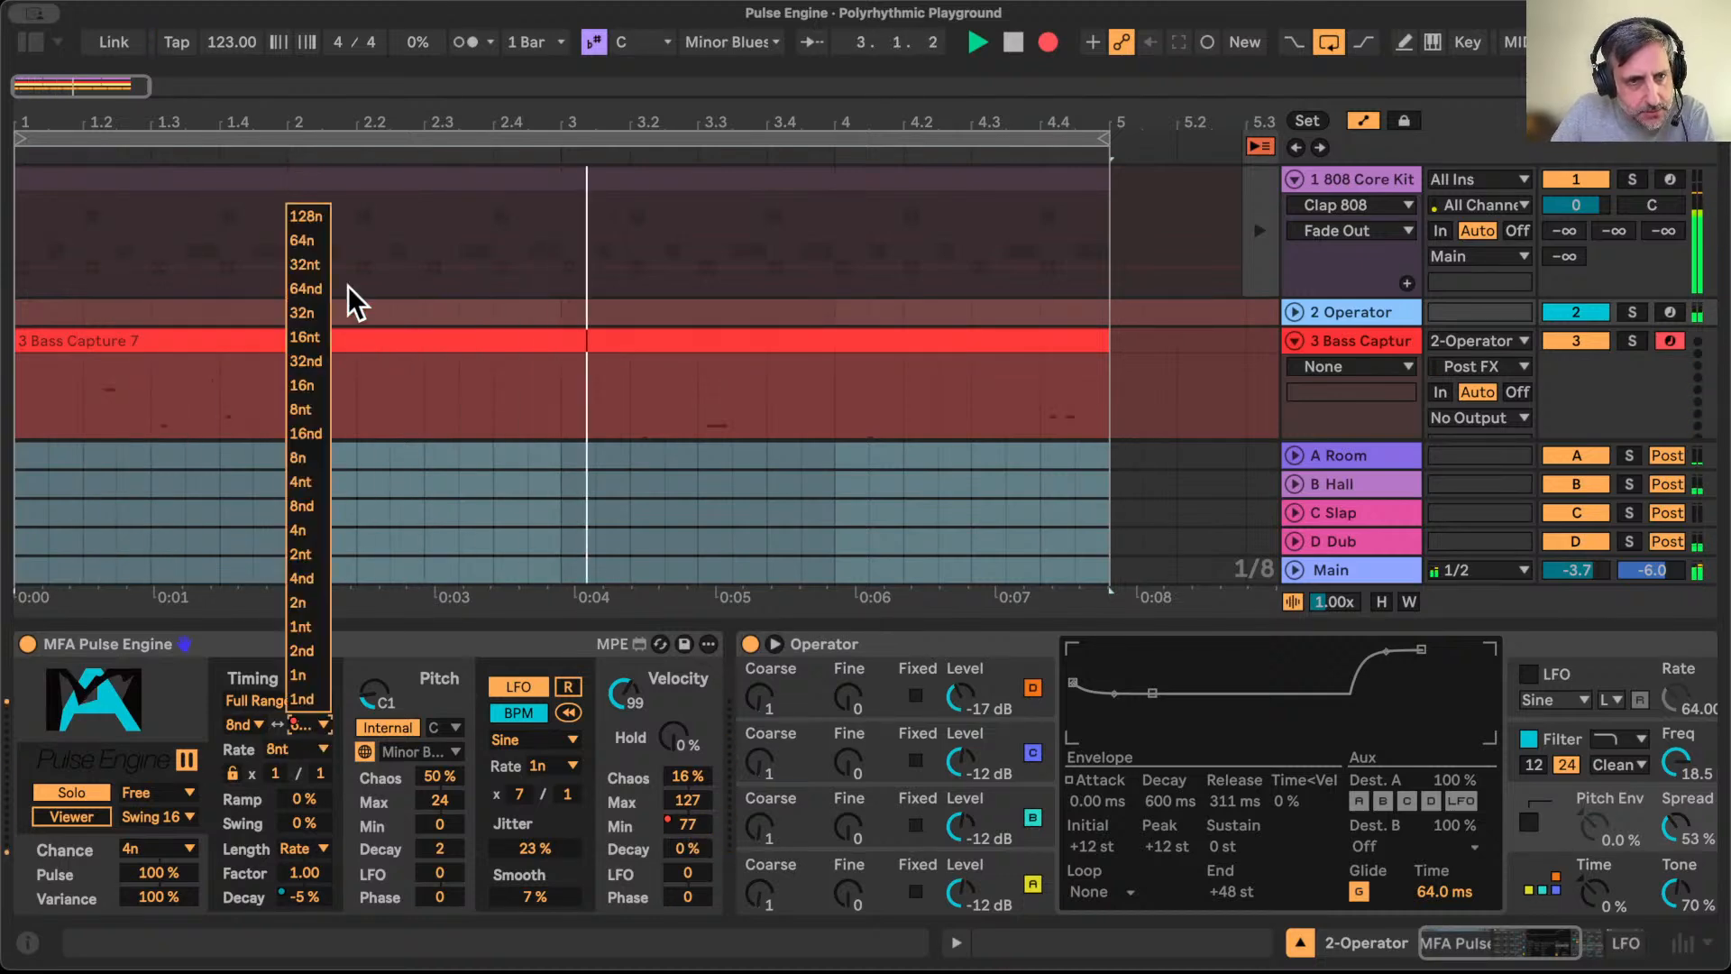
pyautogui.click(312, 317)
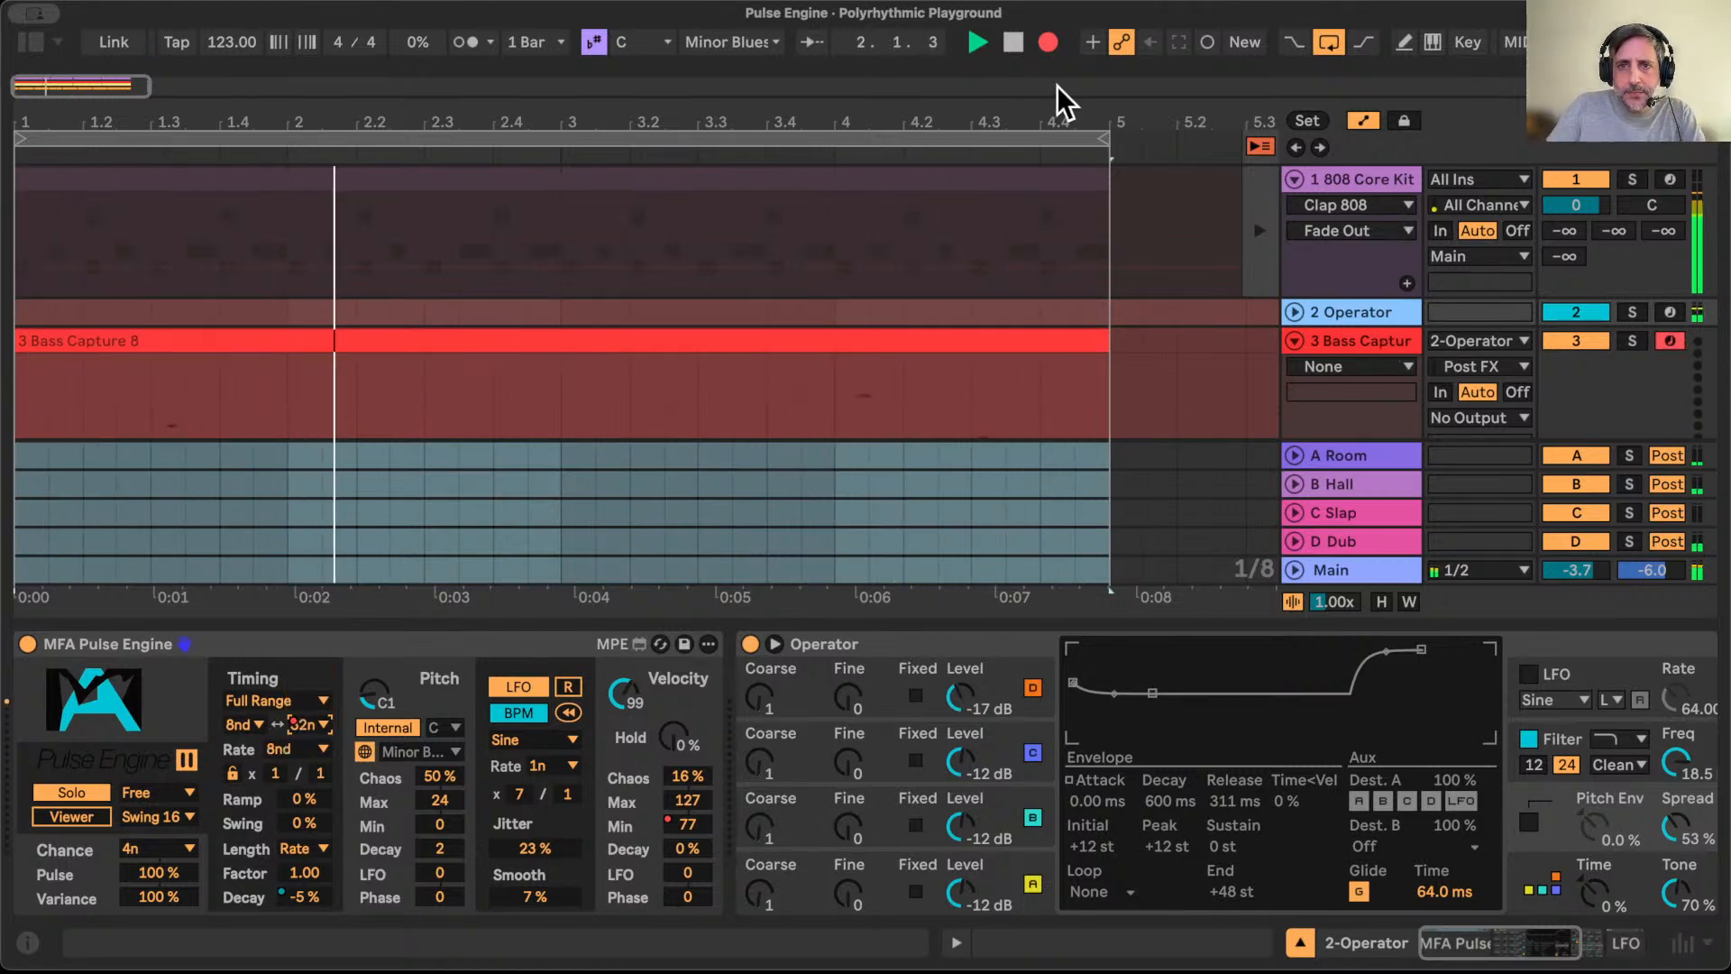
# Step: Stop recording and deactivate the Wavetable instrument on track 8 Wavetable
pyautogui.click(1044, 42)
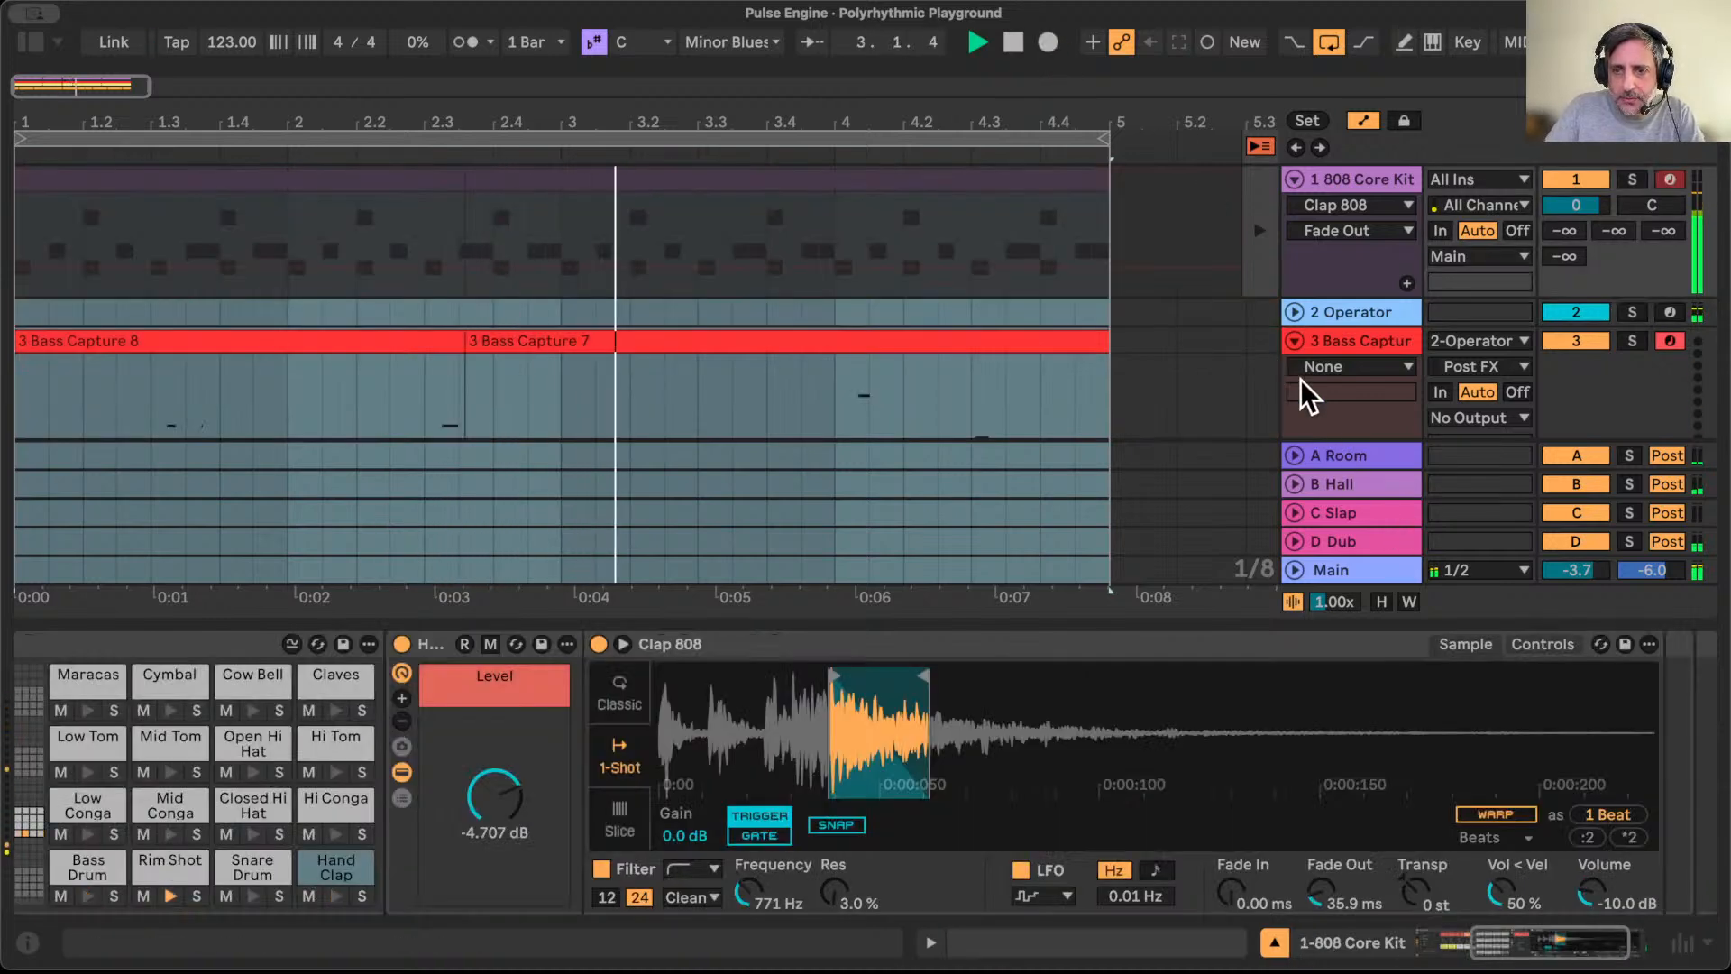
pyautogui.scroll(-5, 1300, 379)
pyautogui.click(1340, 330)
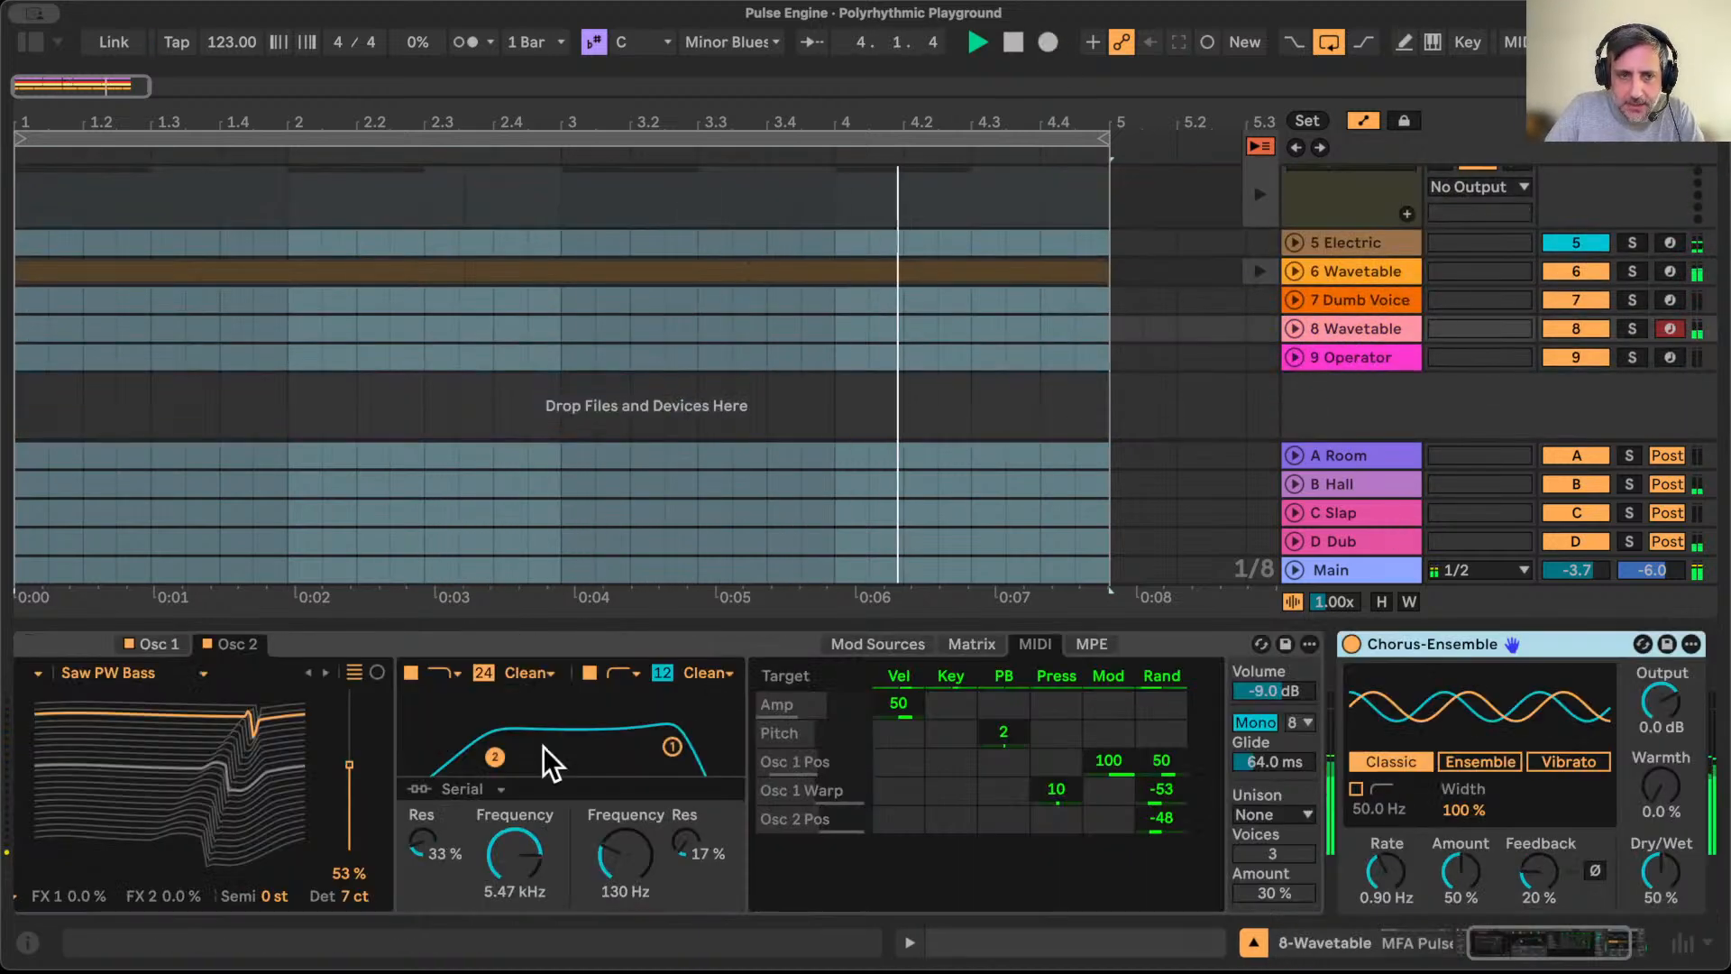
pyautogui.hscroll(-10, 362, 863)
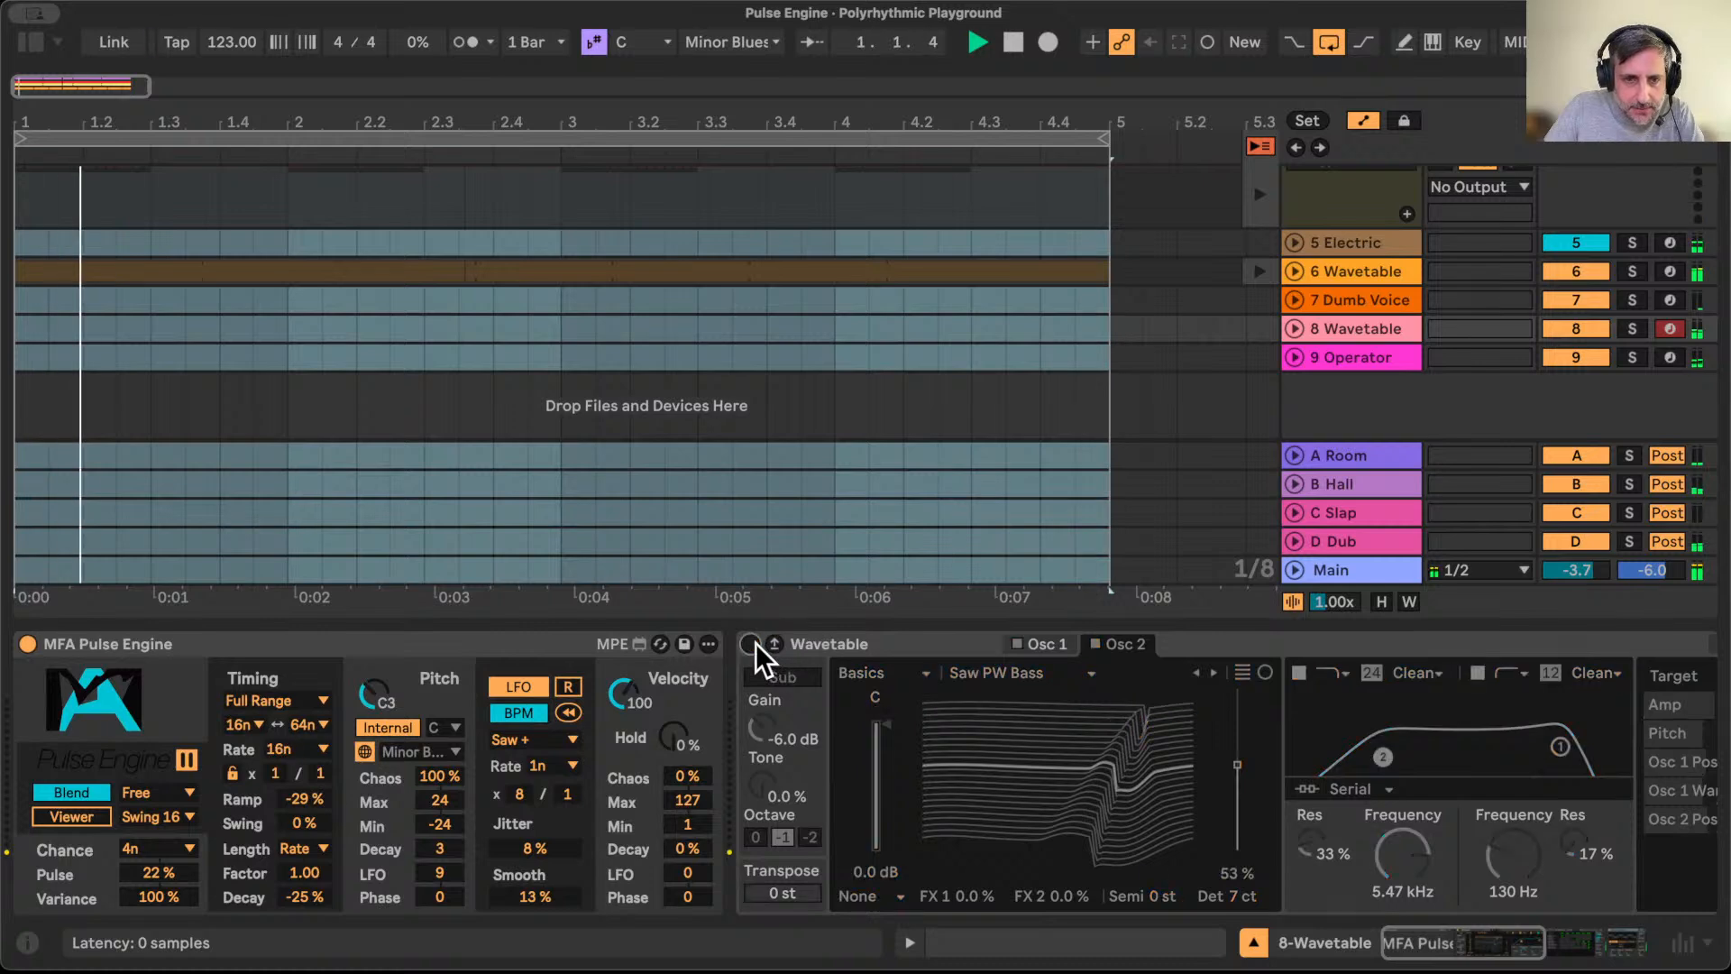
pyautogui.click(1253, 942)
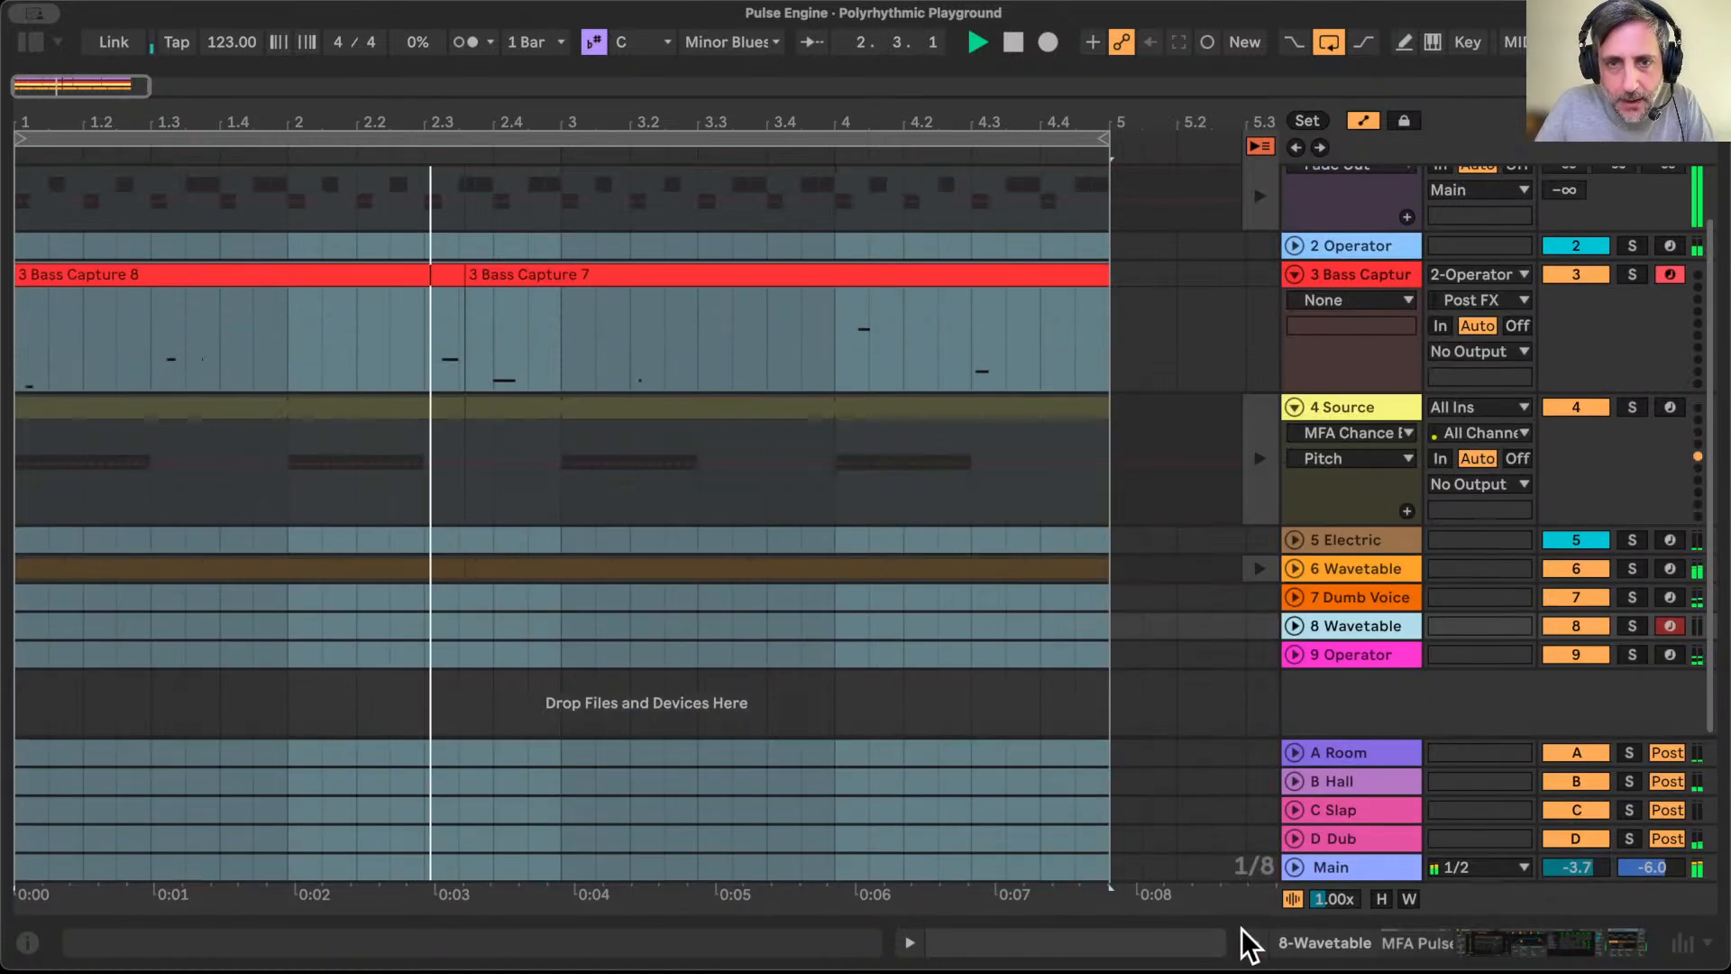
pyautogui.click(1370, 267)
pyautogui.rightClick(1370, 266)
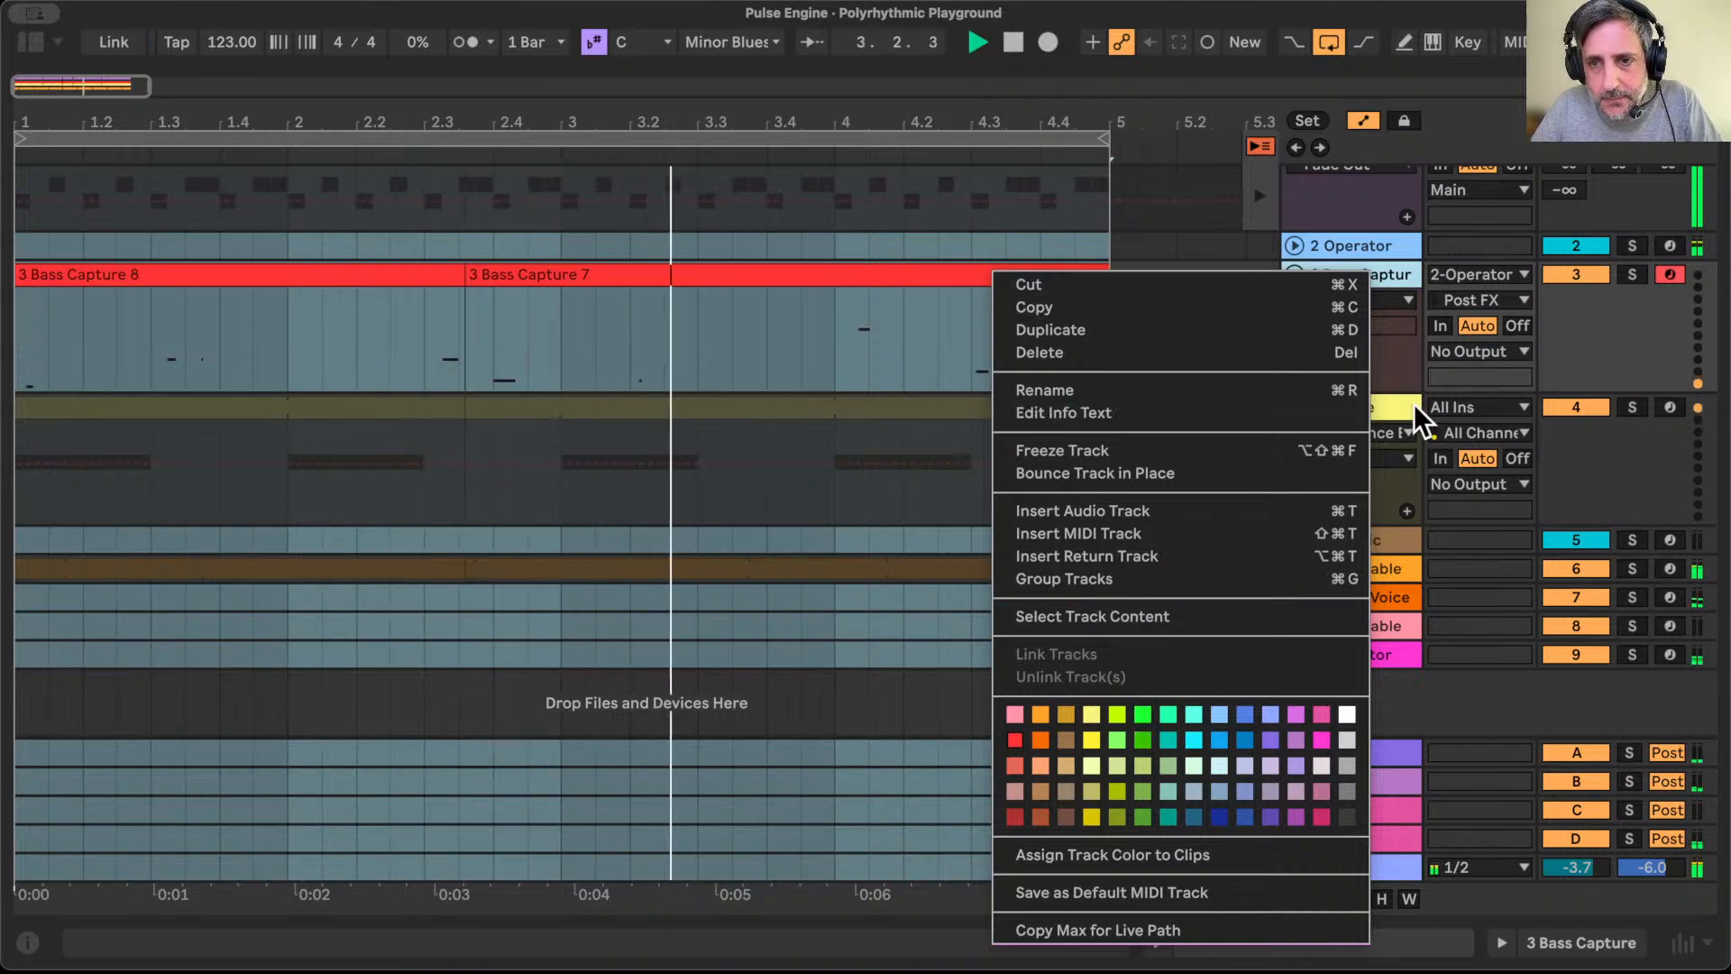
pyautogui.click(1517, 316)
pyautogui.click(1350, 365)
pyautogui.rightClick(1350, 365)
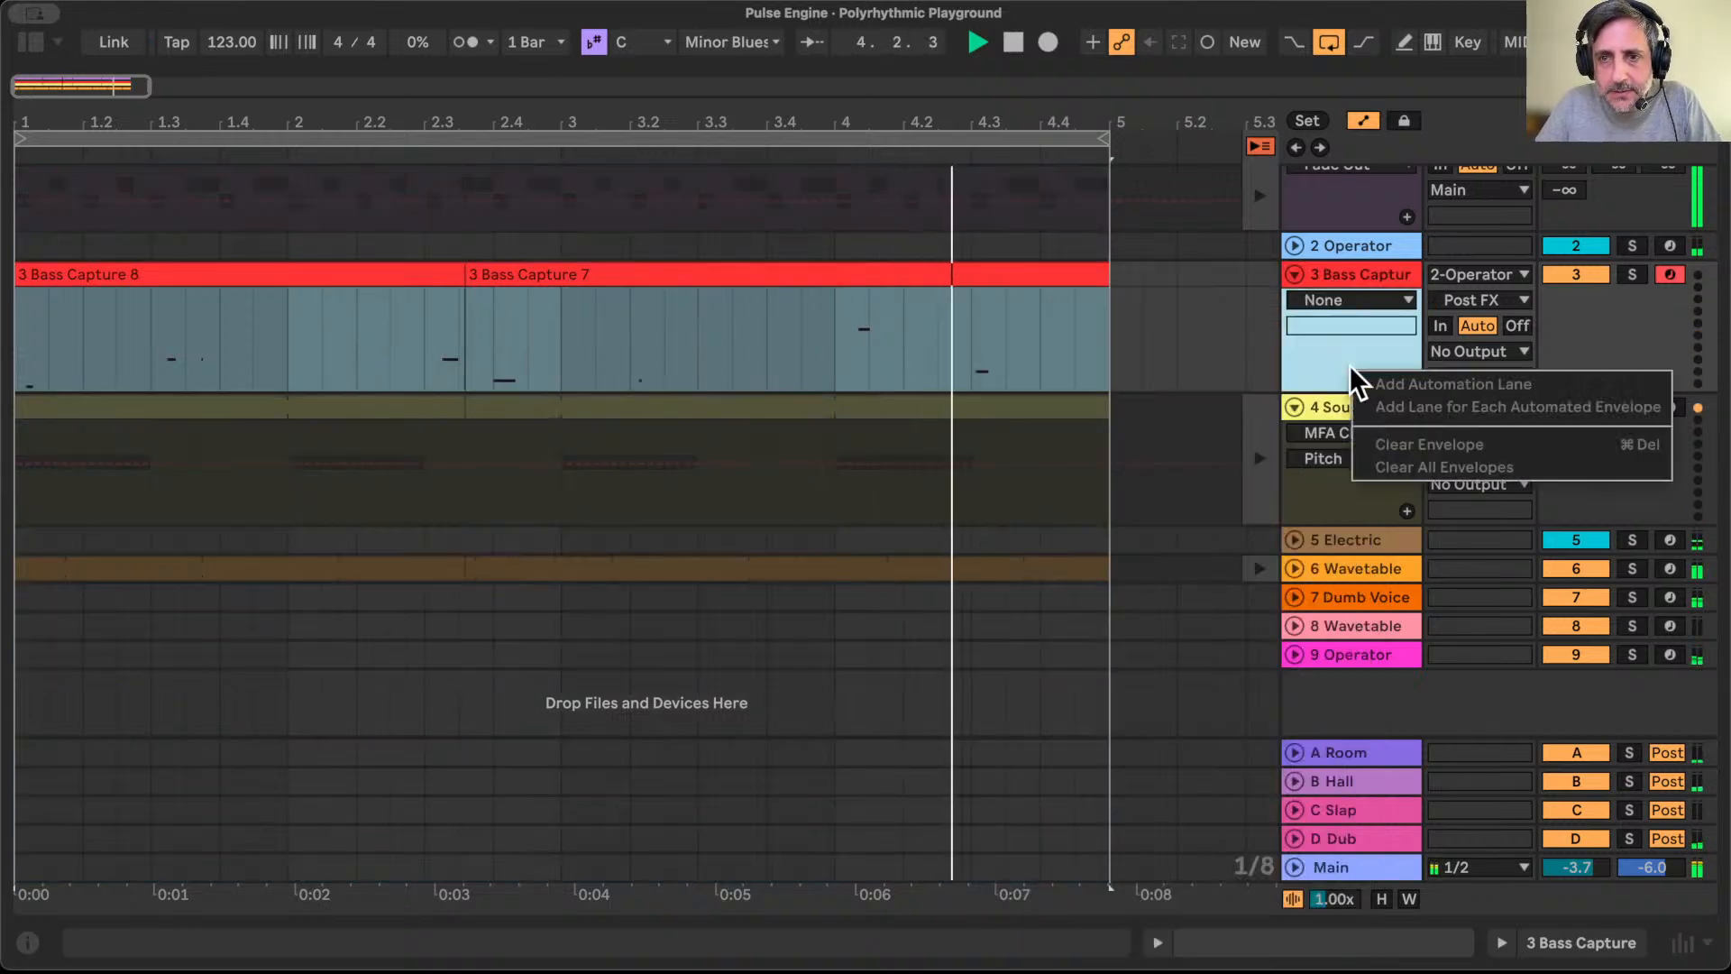
pyautogui.click(1349, 366)
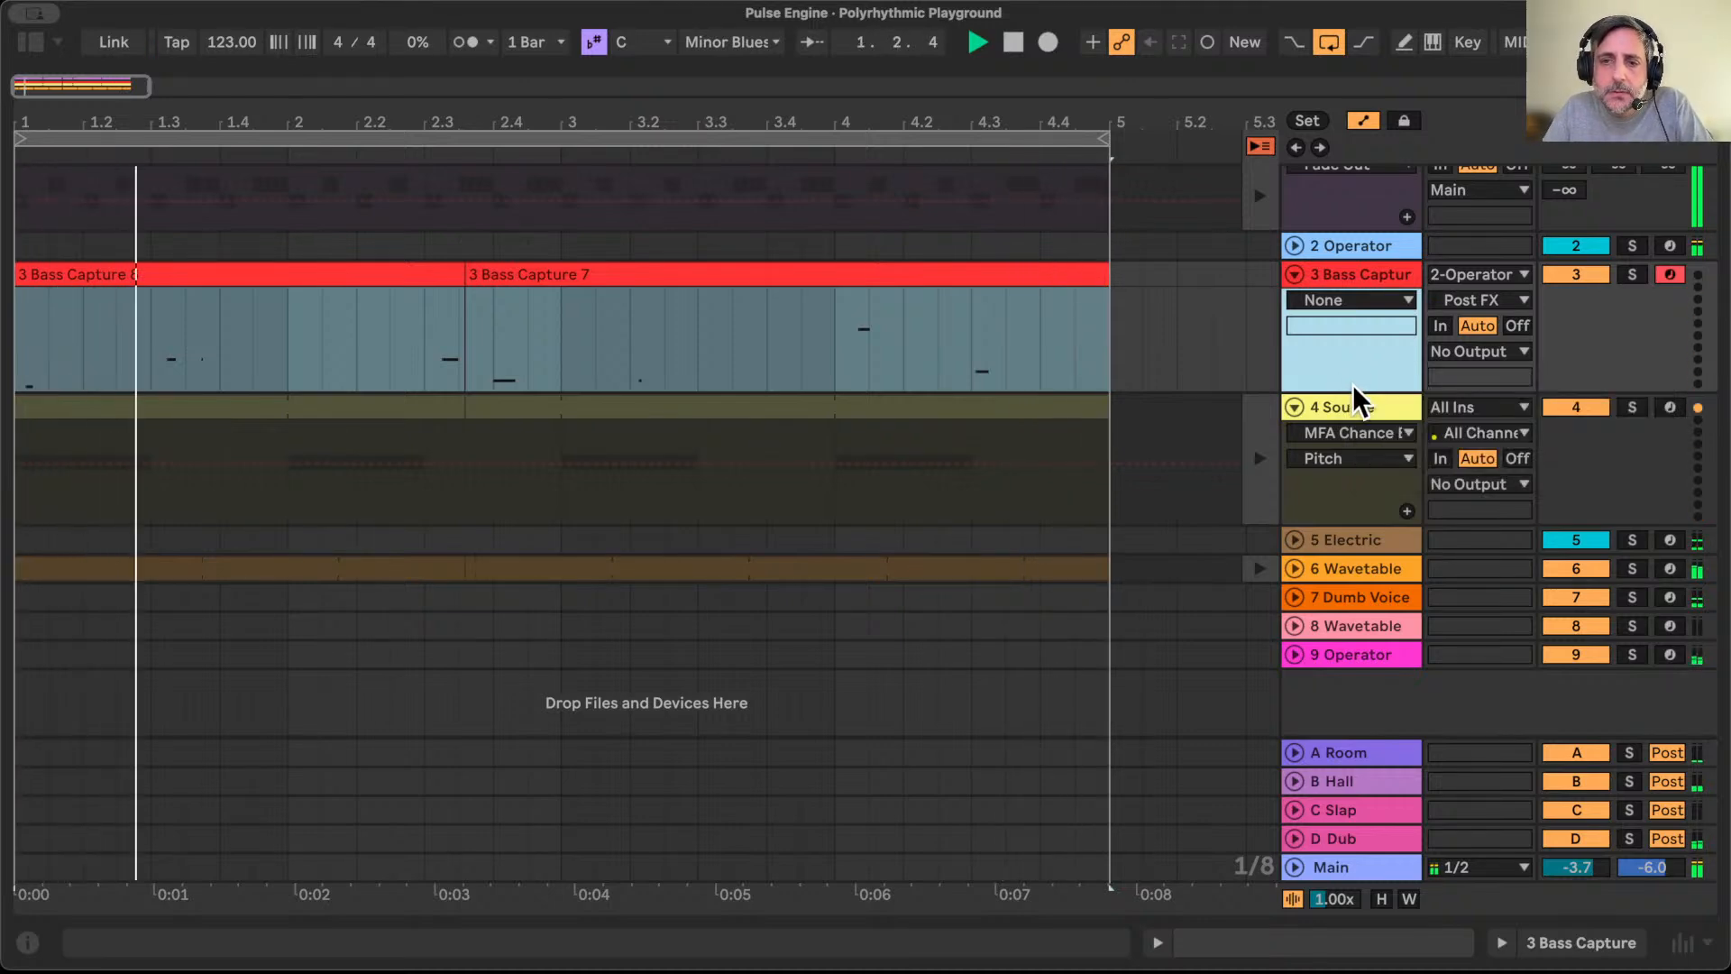
pyautogui.click(1344, 396)
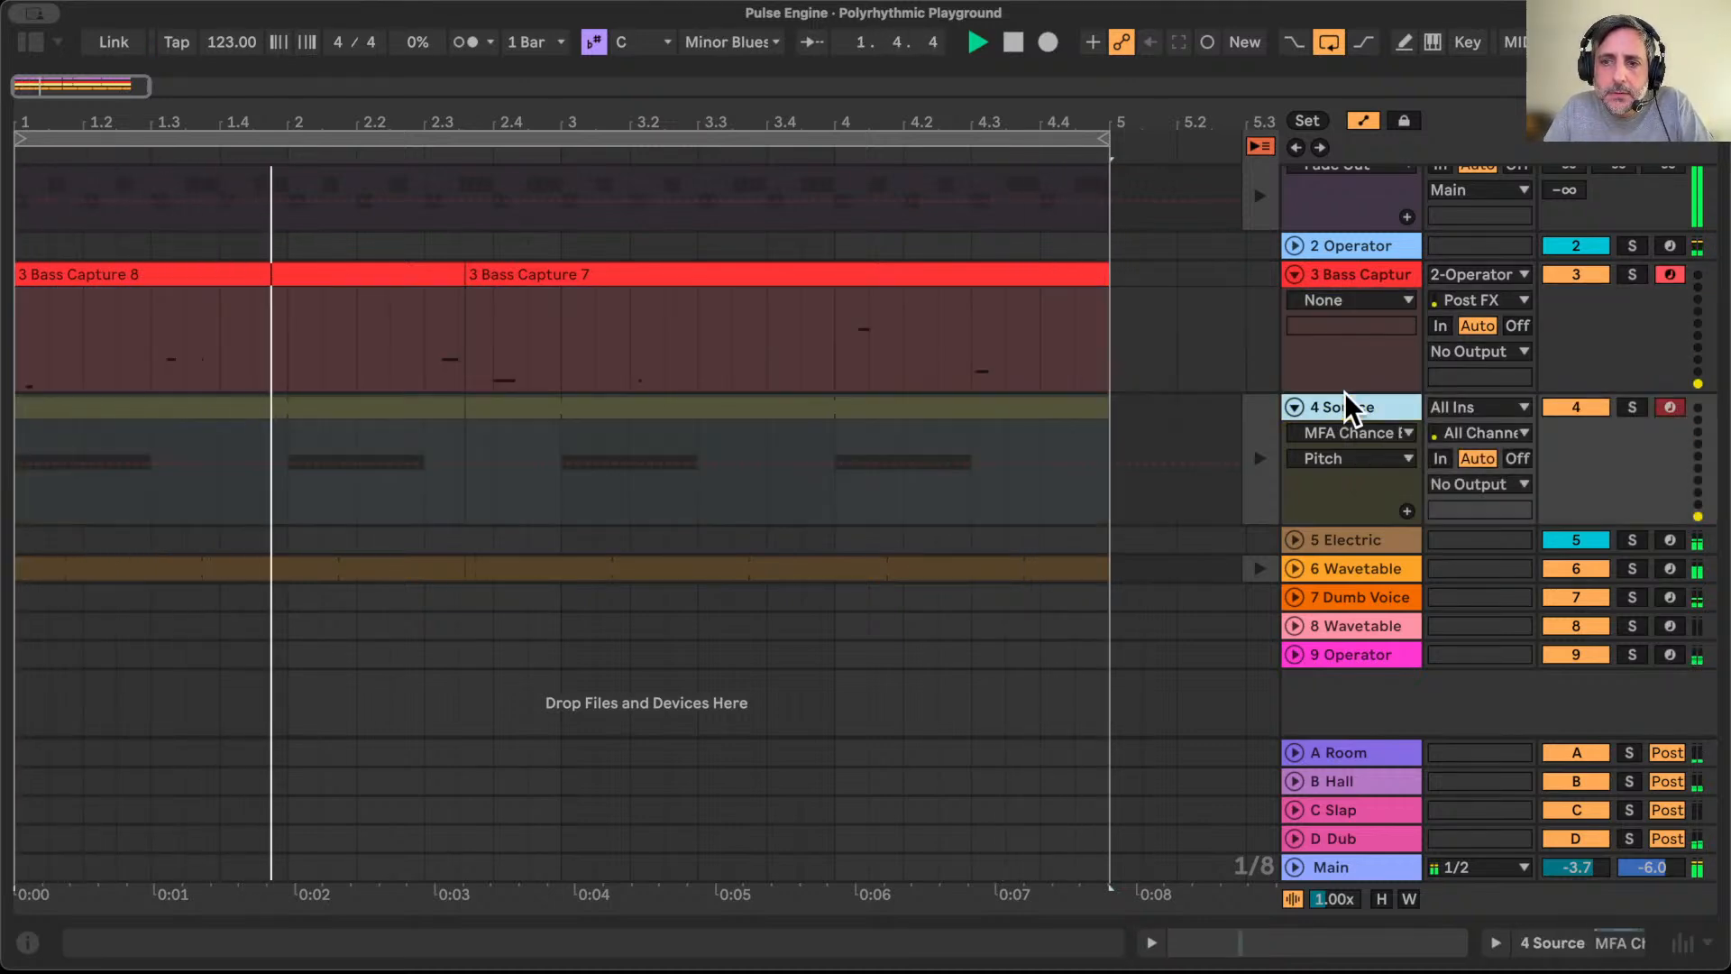
pyautogui.click(1354, 264)
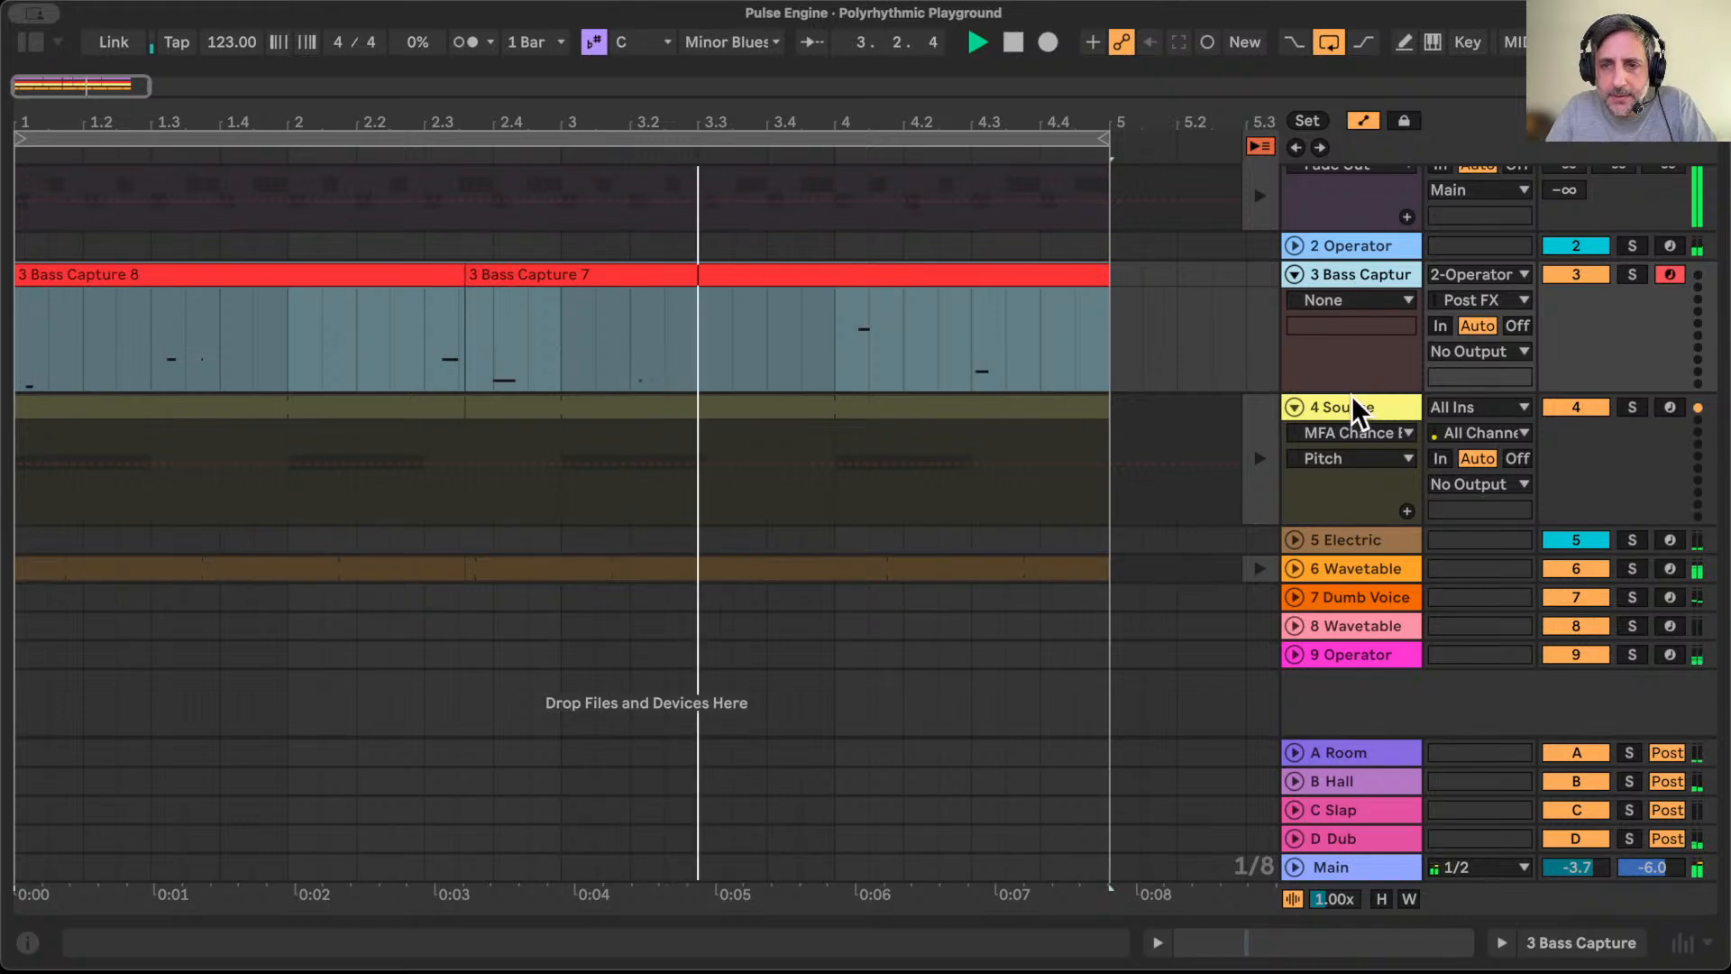
pyautogui.rightClick(1327, 346)
pyautogui.click(1329, 287)
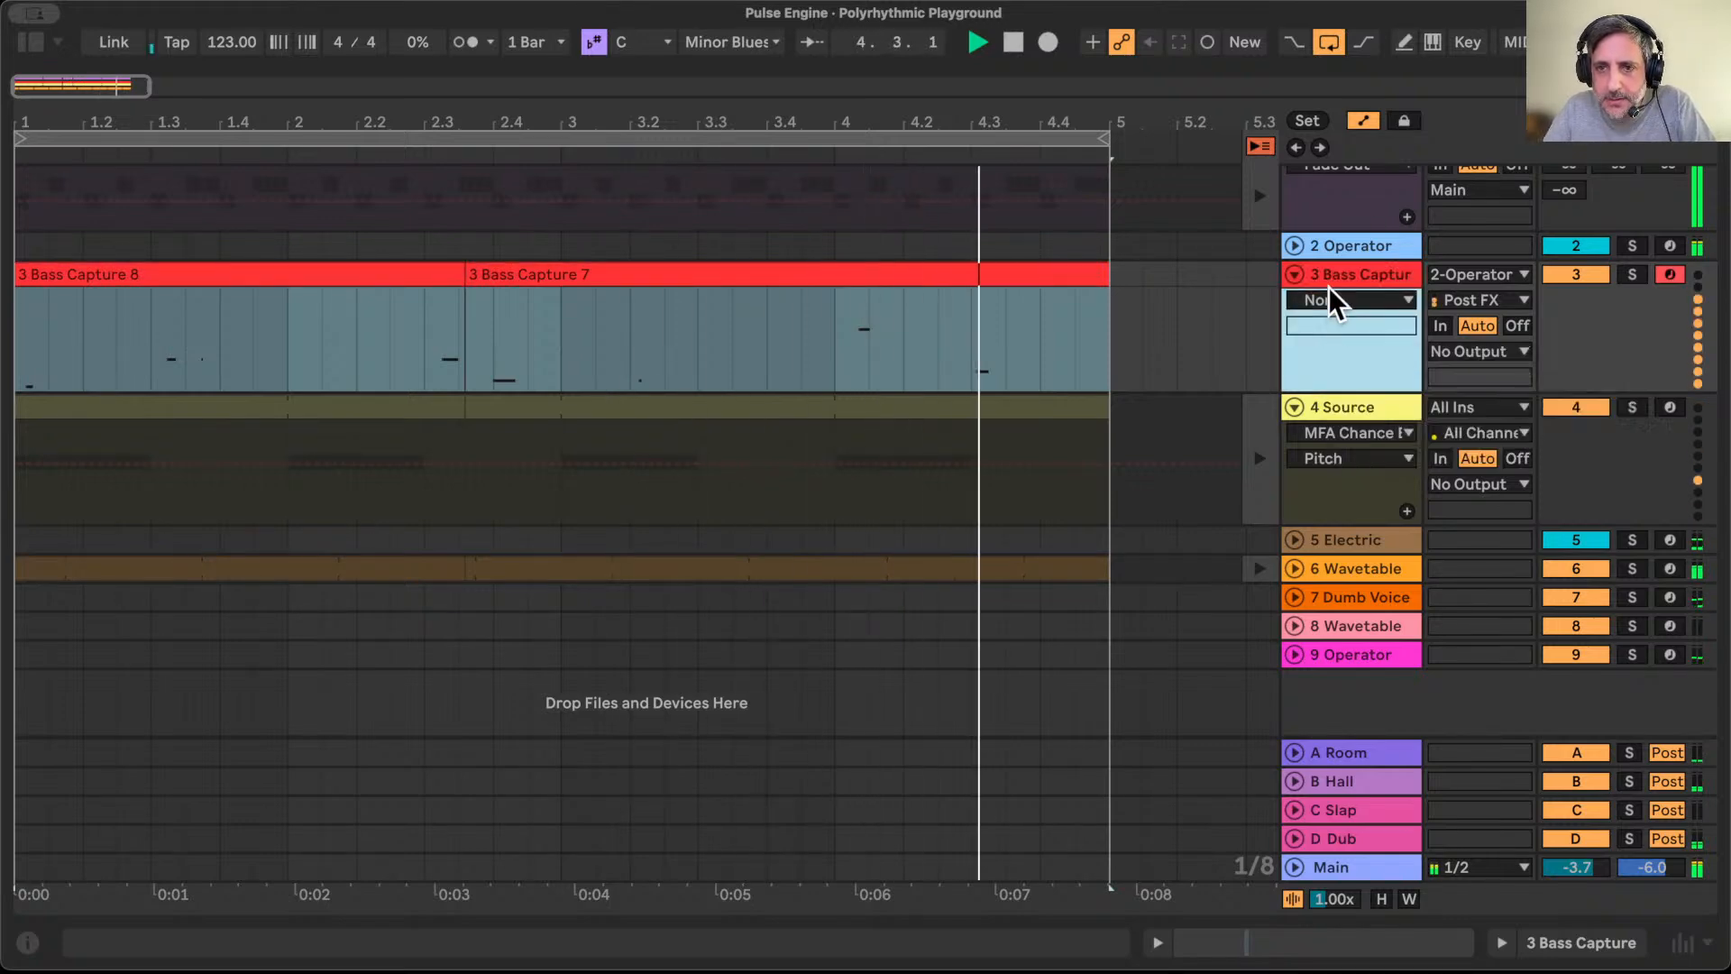
# Step: Leave automation mode and show the take lanes of the Bass Capture track across the four-bar loop
pyautogui.click(1362, 121)
pyautogui.rightClick(1354, 313)
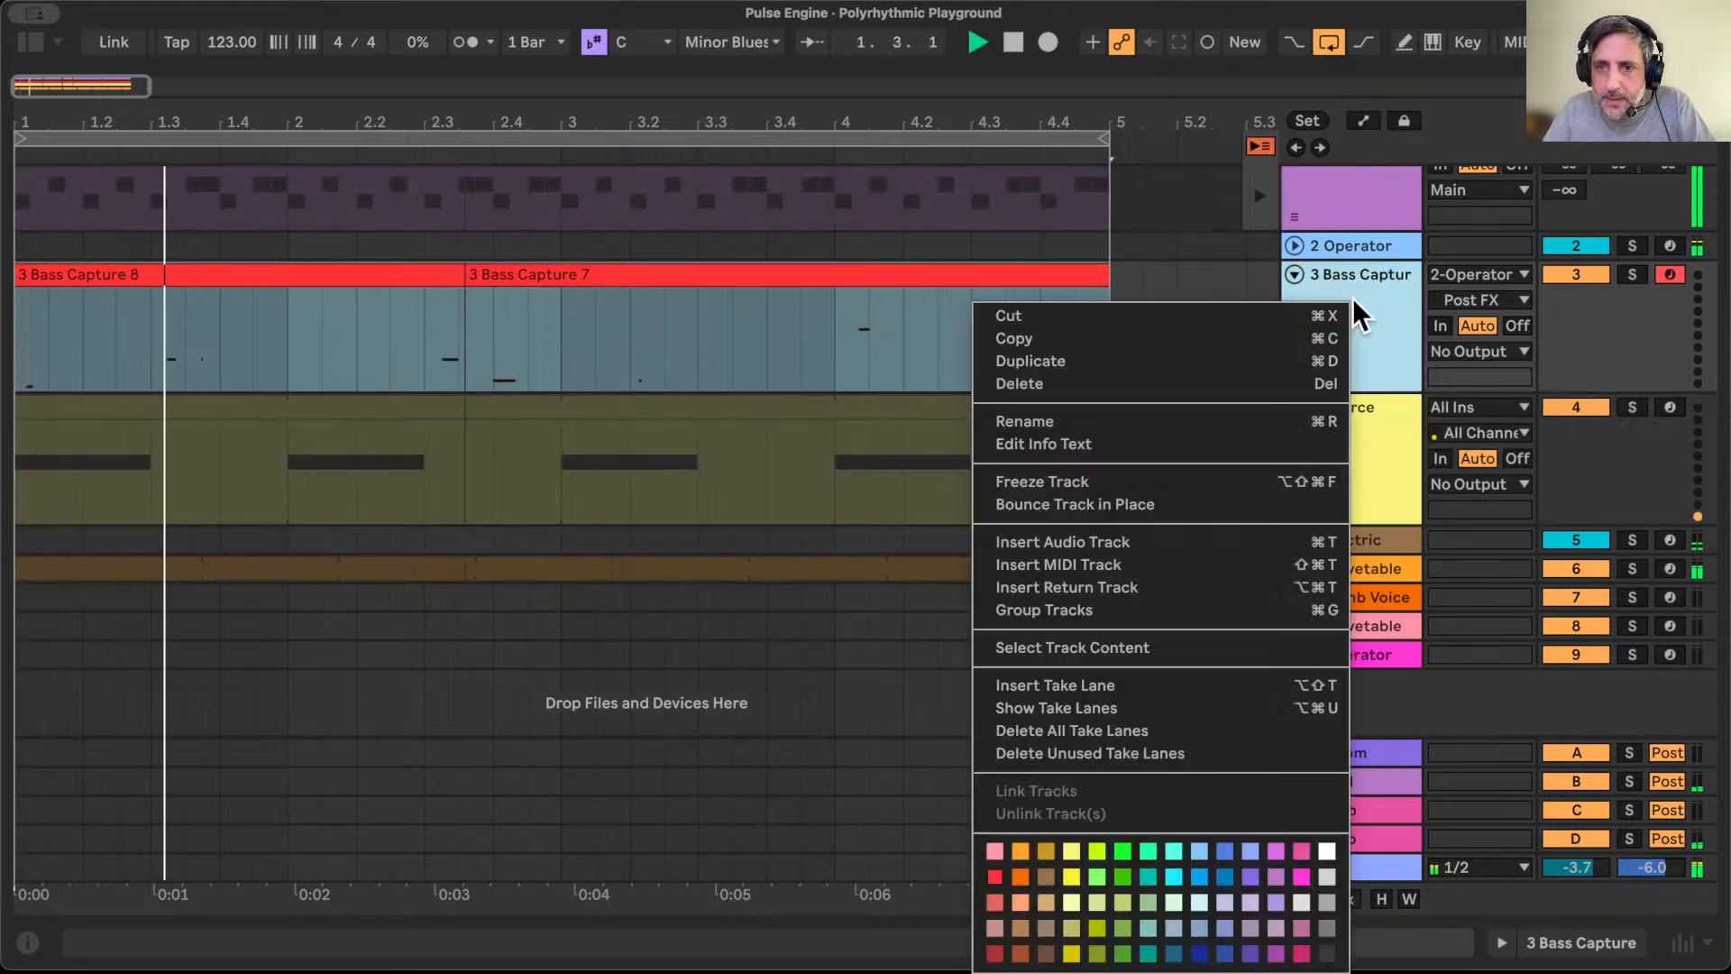
pyautogui.press('Escape')
pyautogui.click(1294, 377)
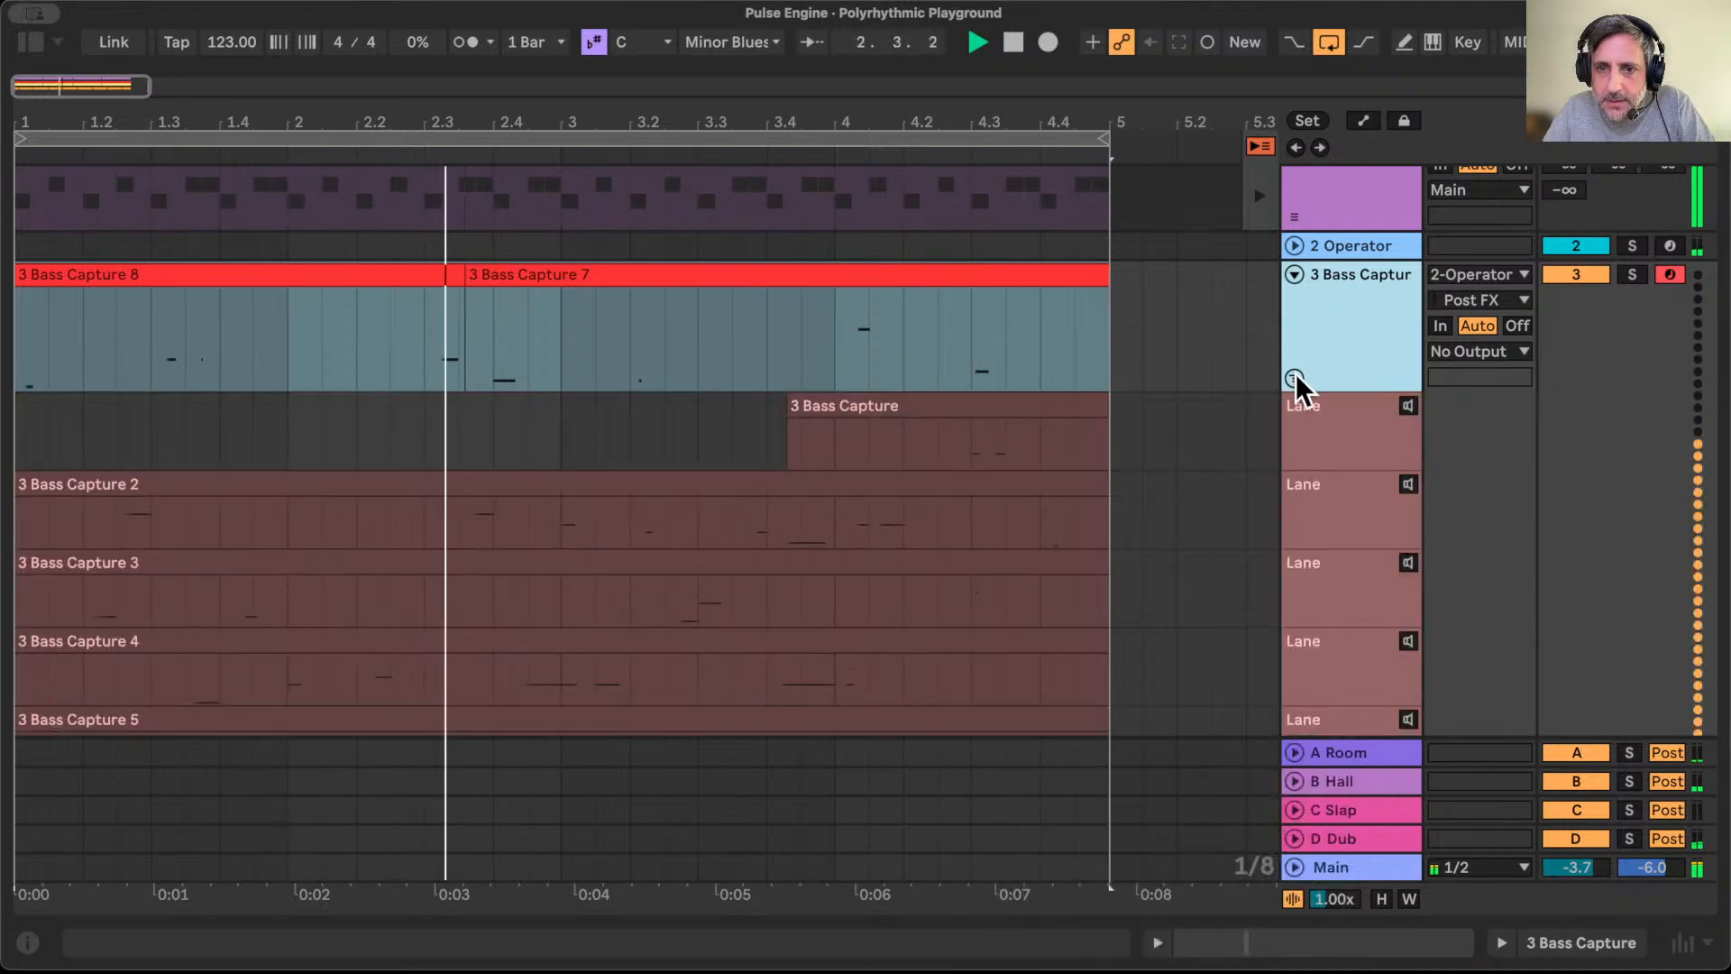
pyautogui.moveTo(857, 121); pyautogui.dragTo(856, 68)
pyautogui.moveTo(155, 68); pyautogui.dragTo(1240, 124)
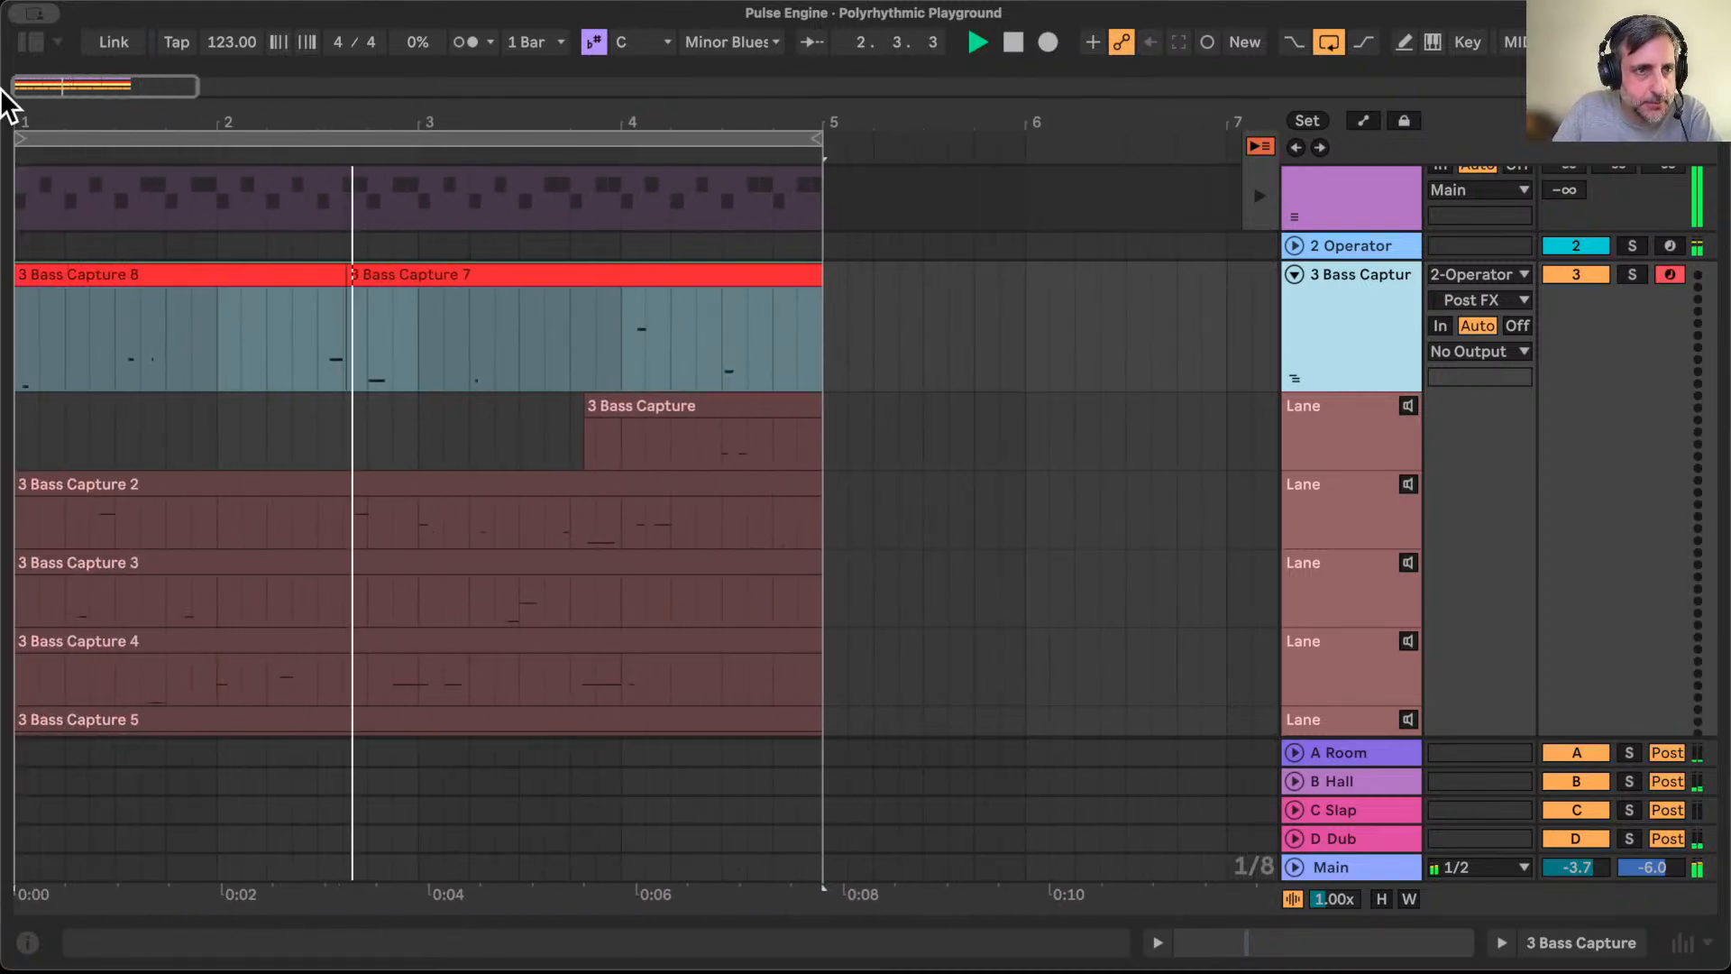
pyautogui.moveTo(18, 121)
pyautogui.mouseDown()
pyautogui.moveTo(18, 149)
pyautogui.moveTo(18, 128)
pyautogui.mouseUp()
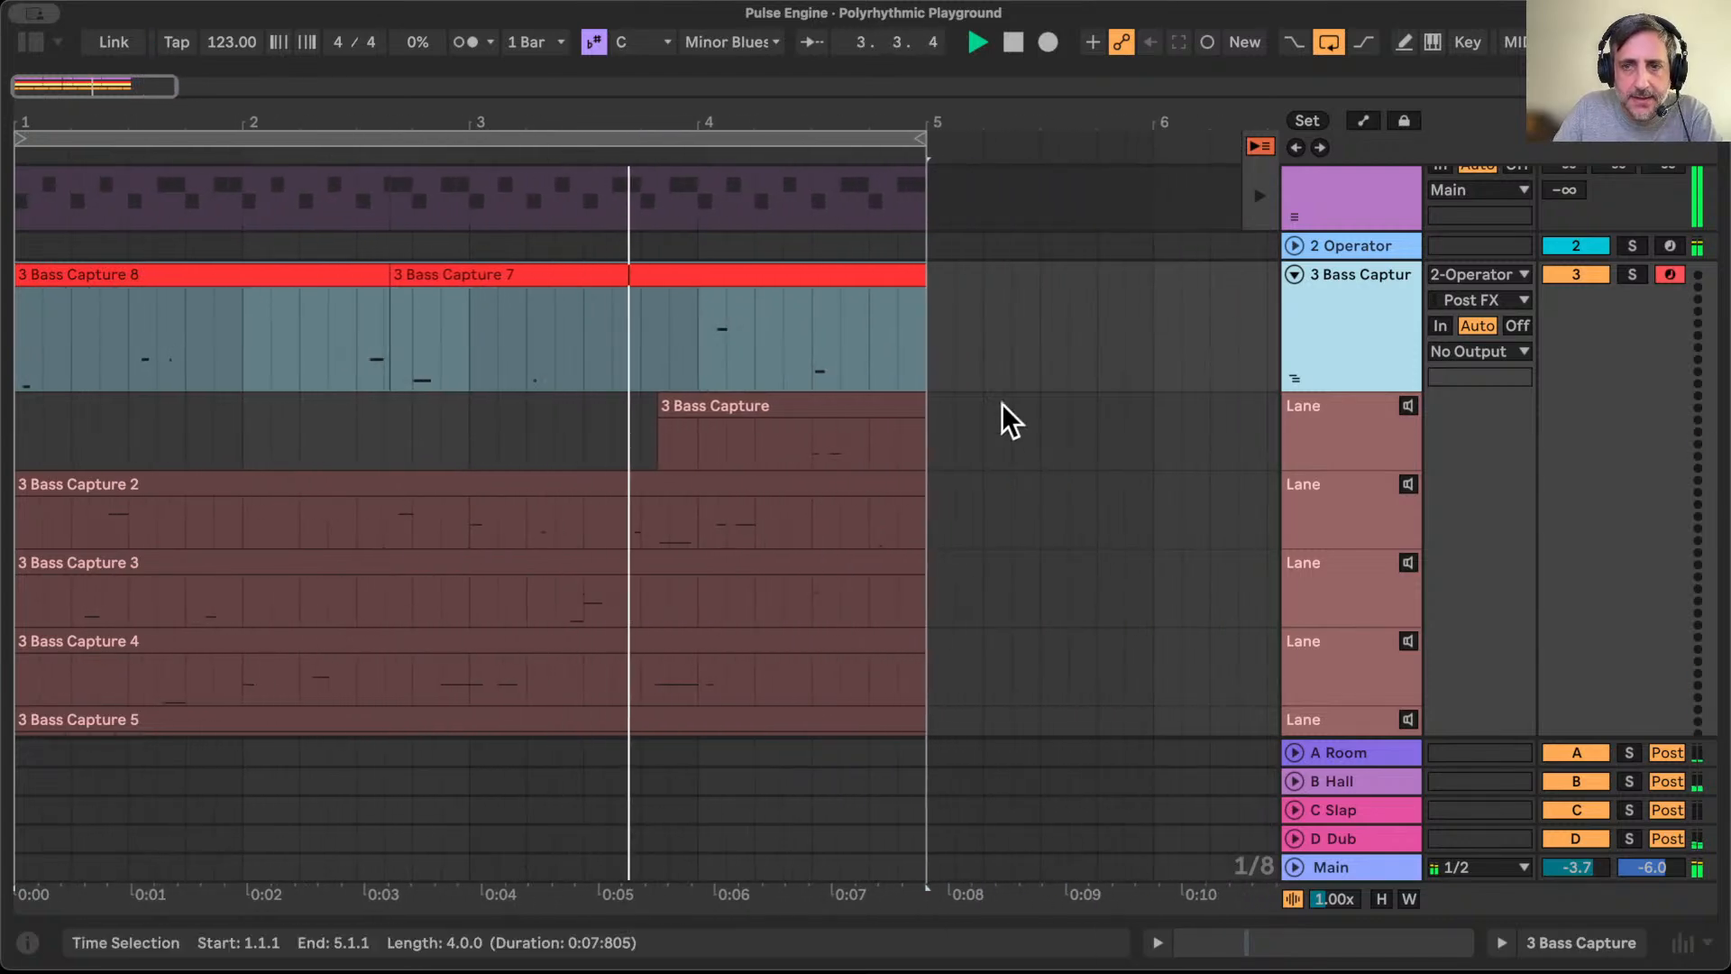
# Step: Pause the Pulse Engine on track 2 Operator and copy that track's Operator instrument onto Bass Capture
pyautogui.click(1354, 239)
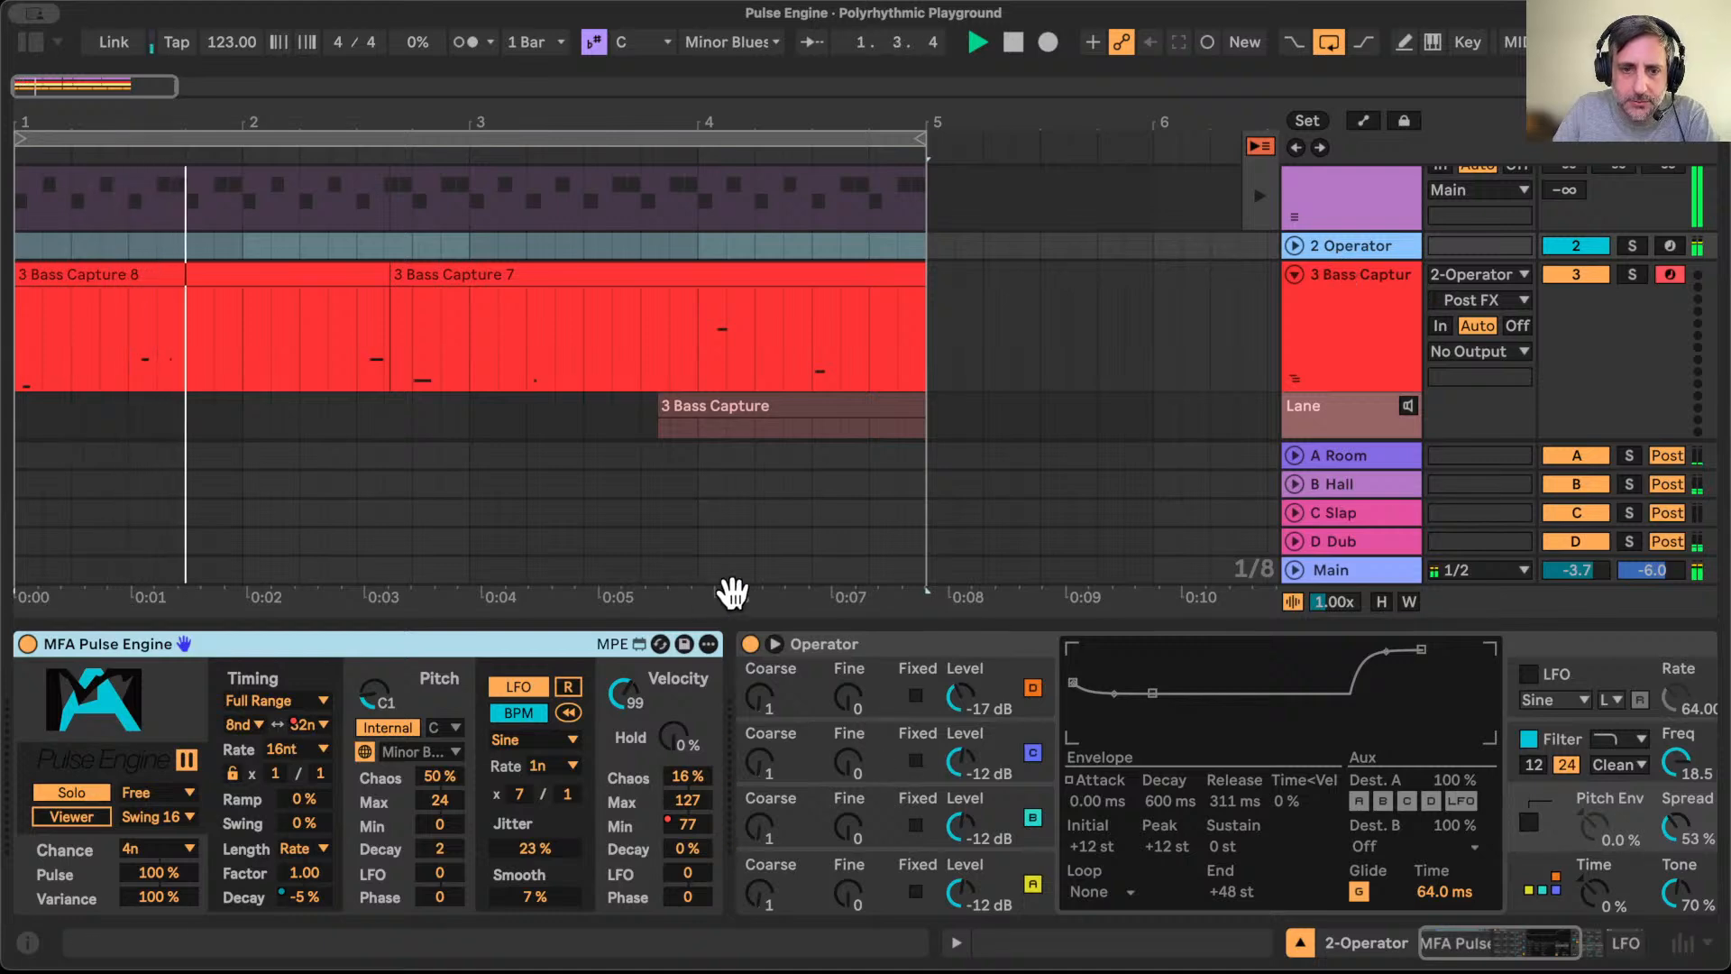
pyautogui.click(185, 759)
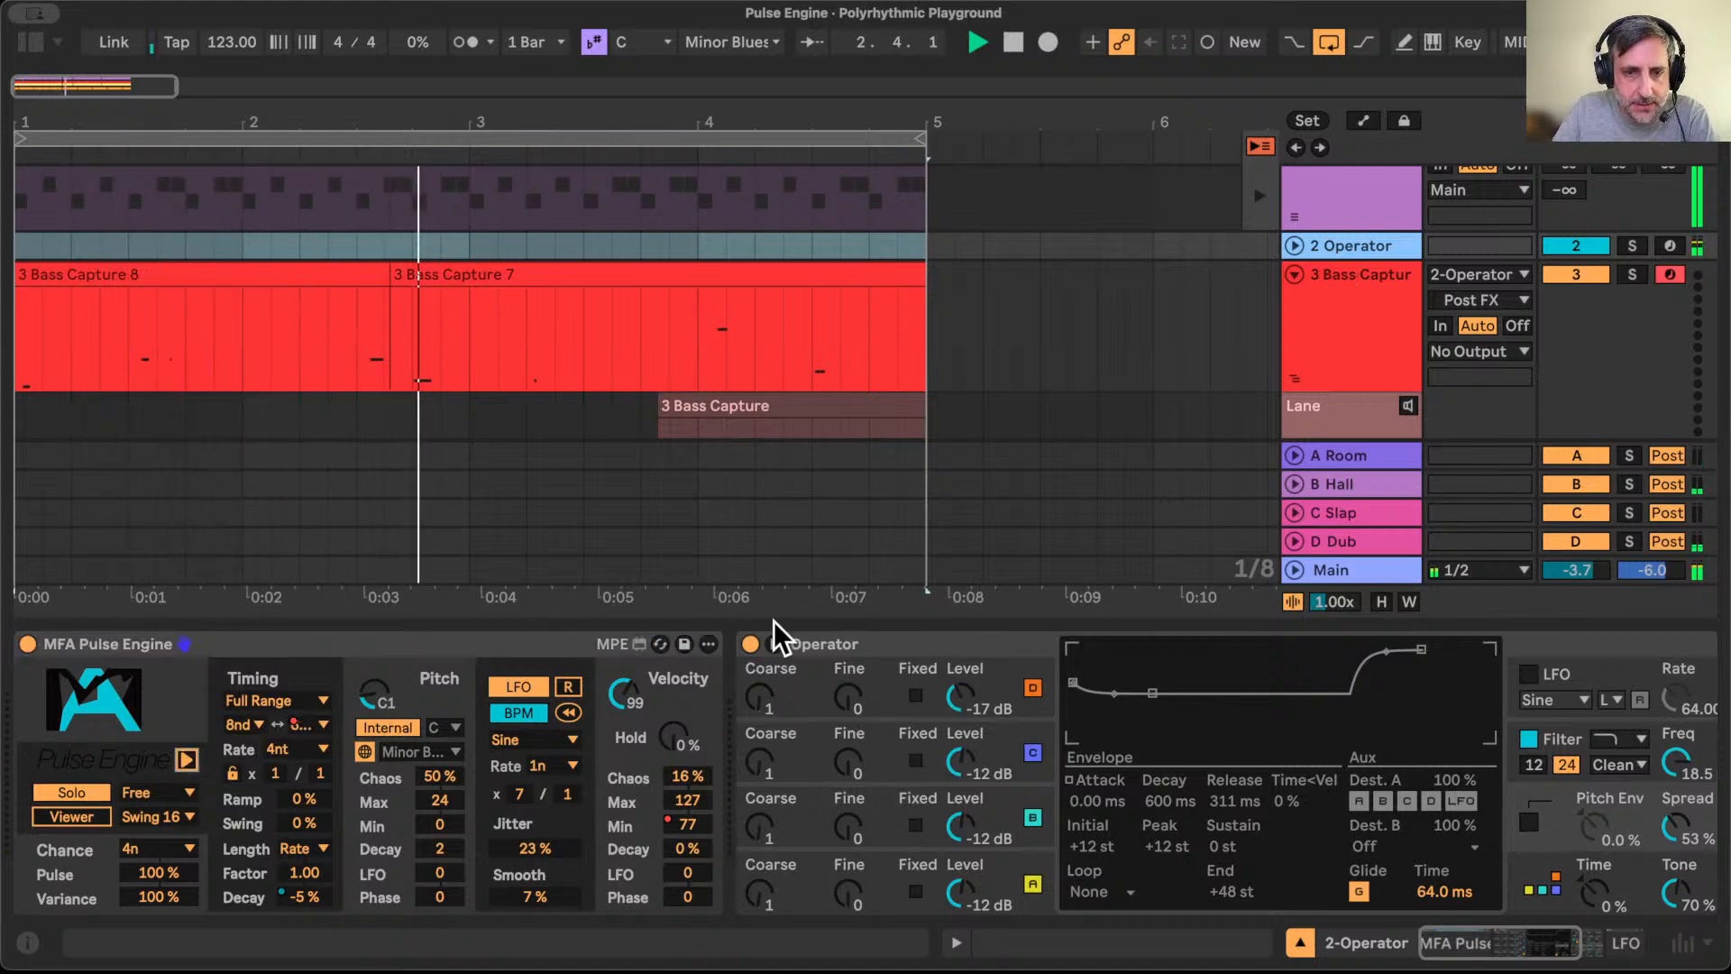
pyautogui.moveTo(854, 640); pyautogui.dragTo(1333, 299)
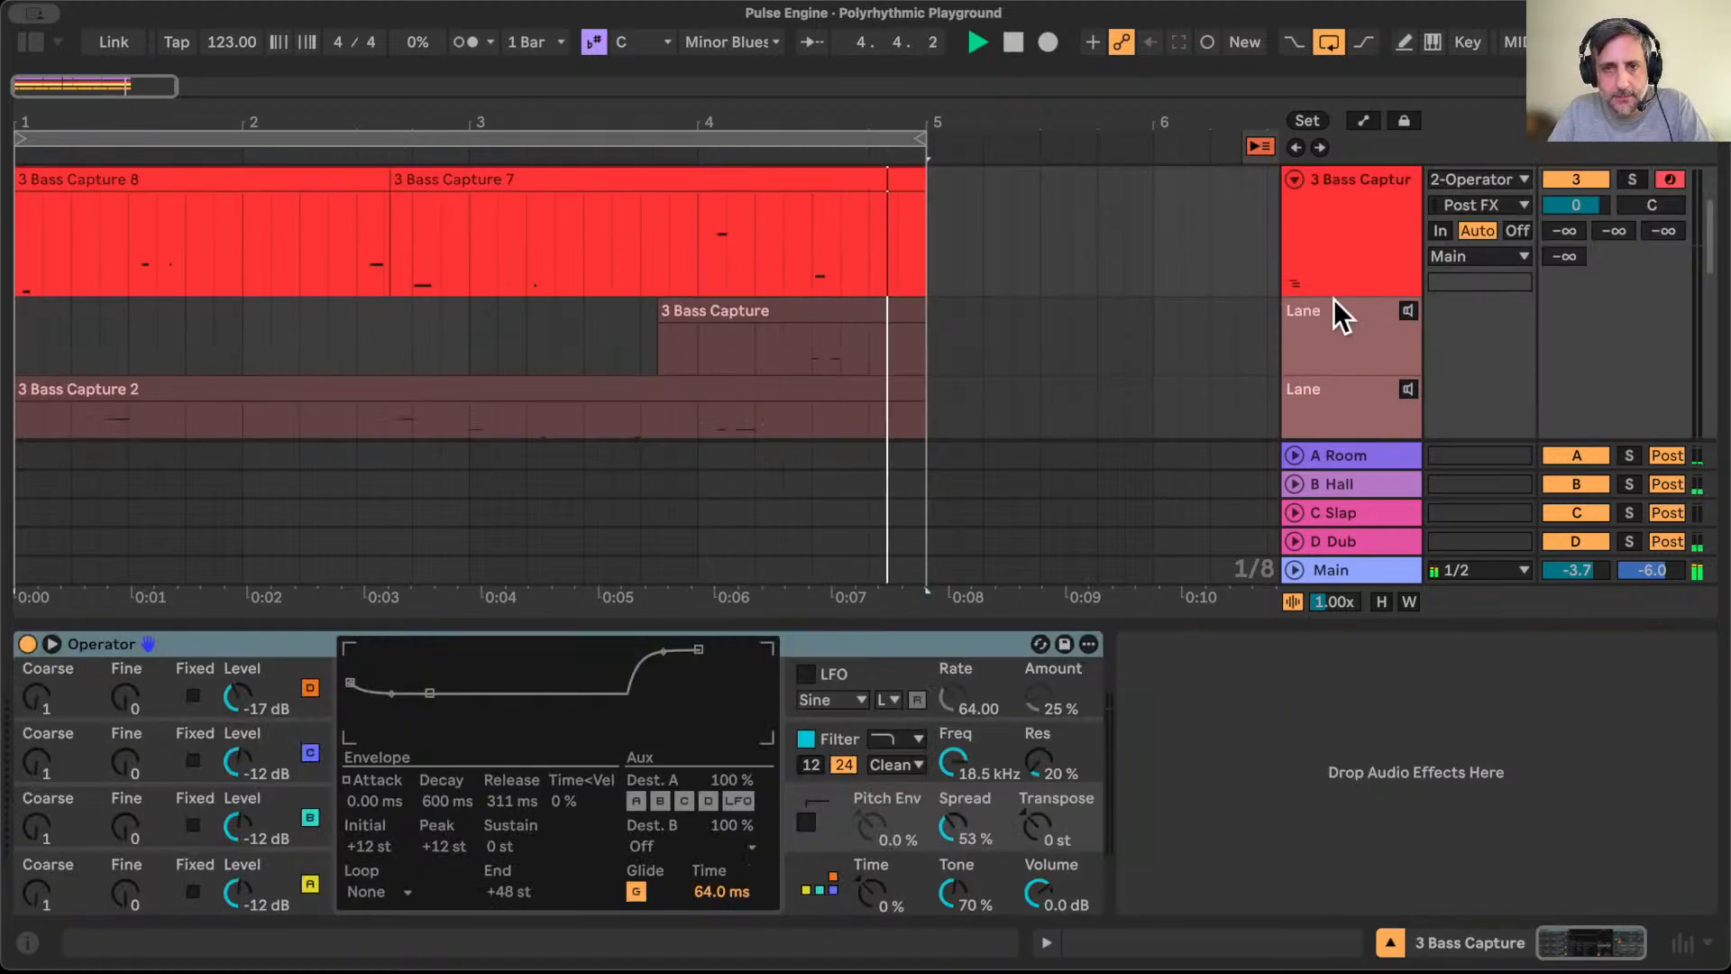
# Step: Deactivate the original Operator instrument on track 2 Operator
pyautogui.scroll(5, 1049, 312)
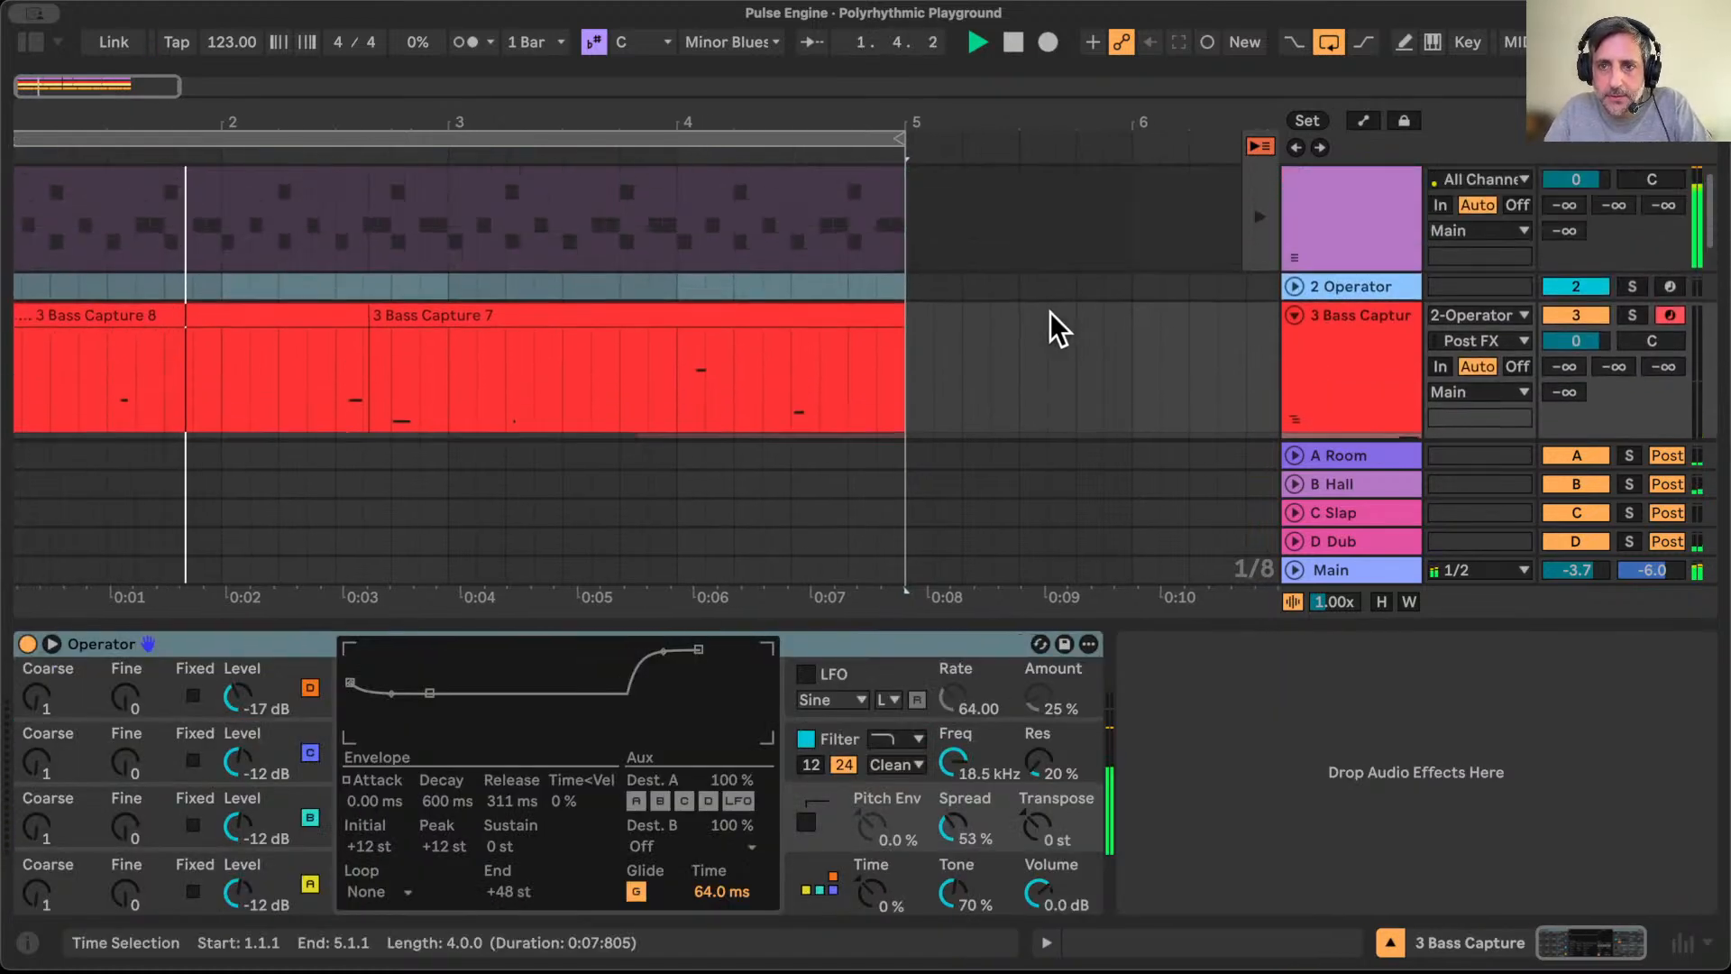
pyautogui.doubleClick(1360, 312)
pyautogui.click(629, 643)
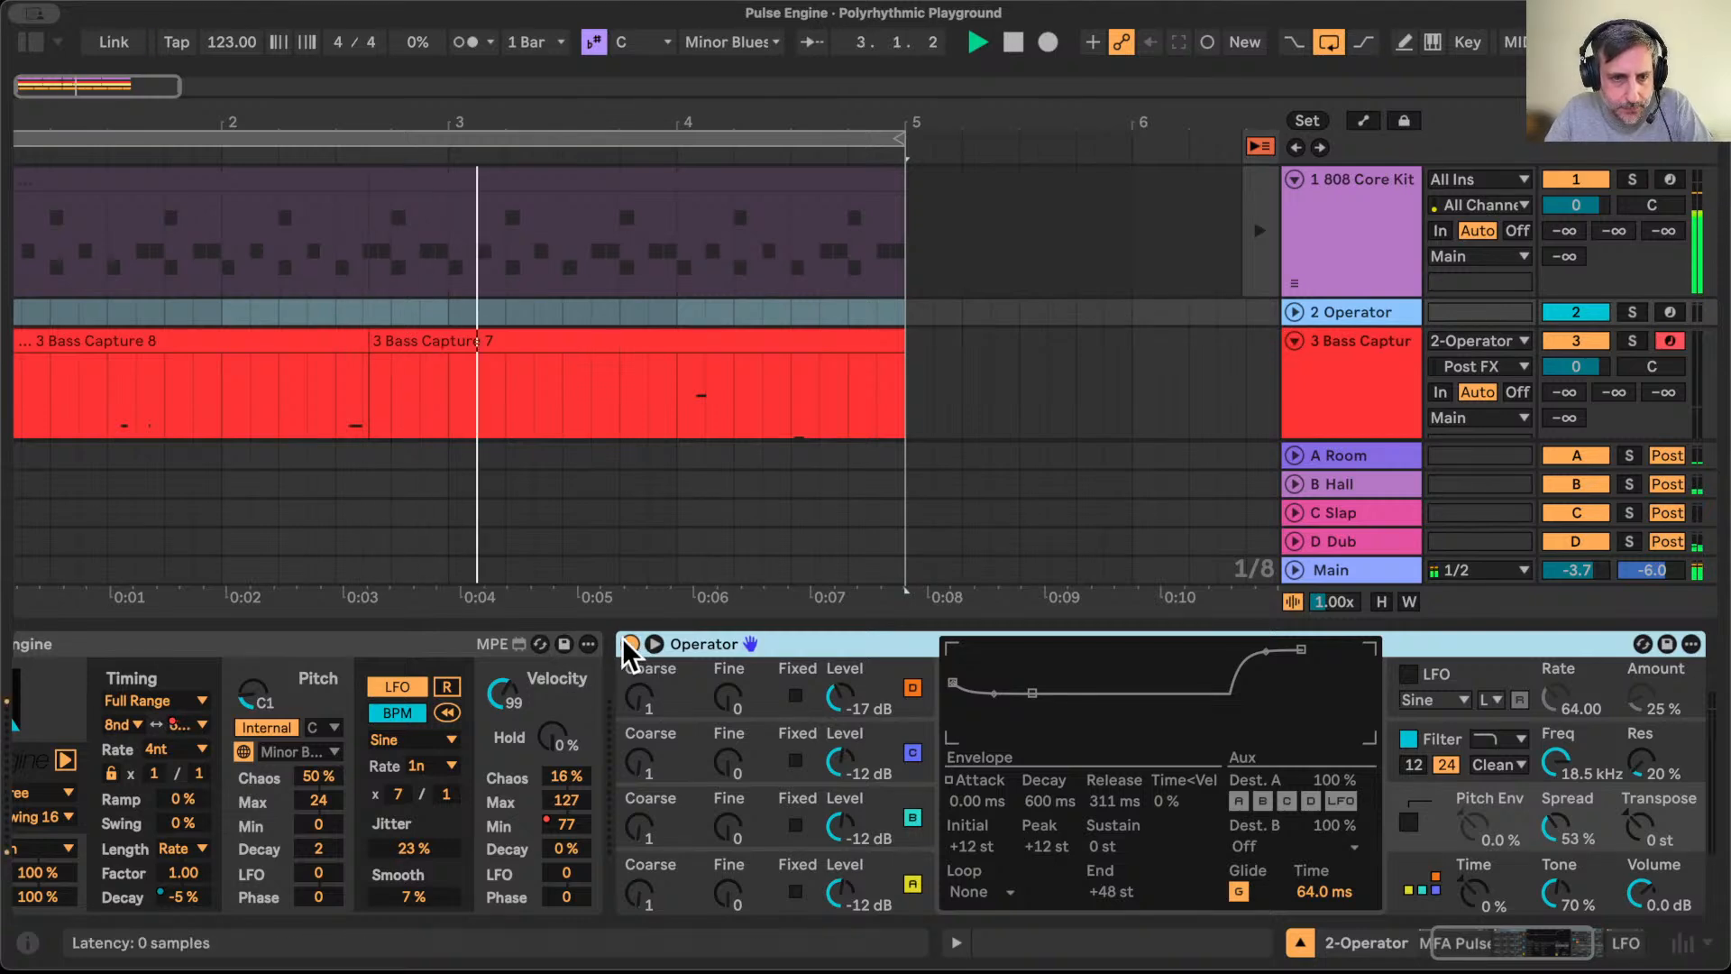
# Step: Delete the automation of the Pulse Engine's minimum velocity and of the second limit of its rate range
pyautogui.rightClick(561, 819)
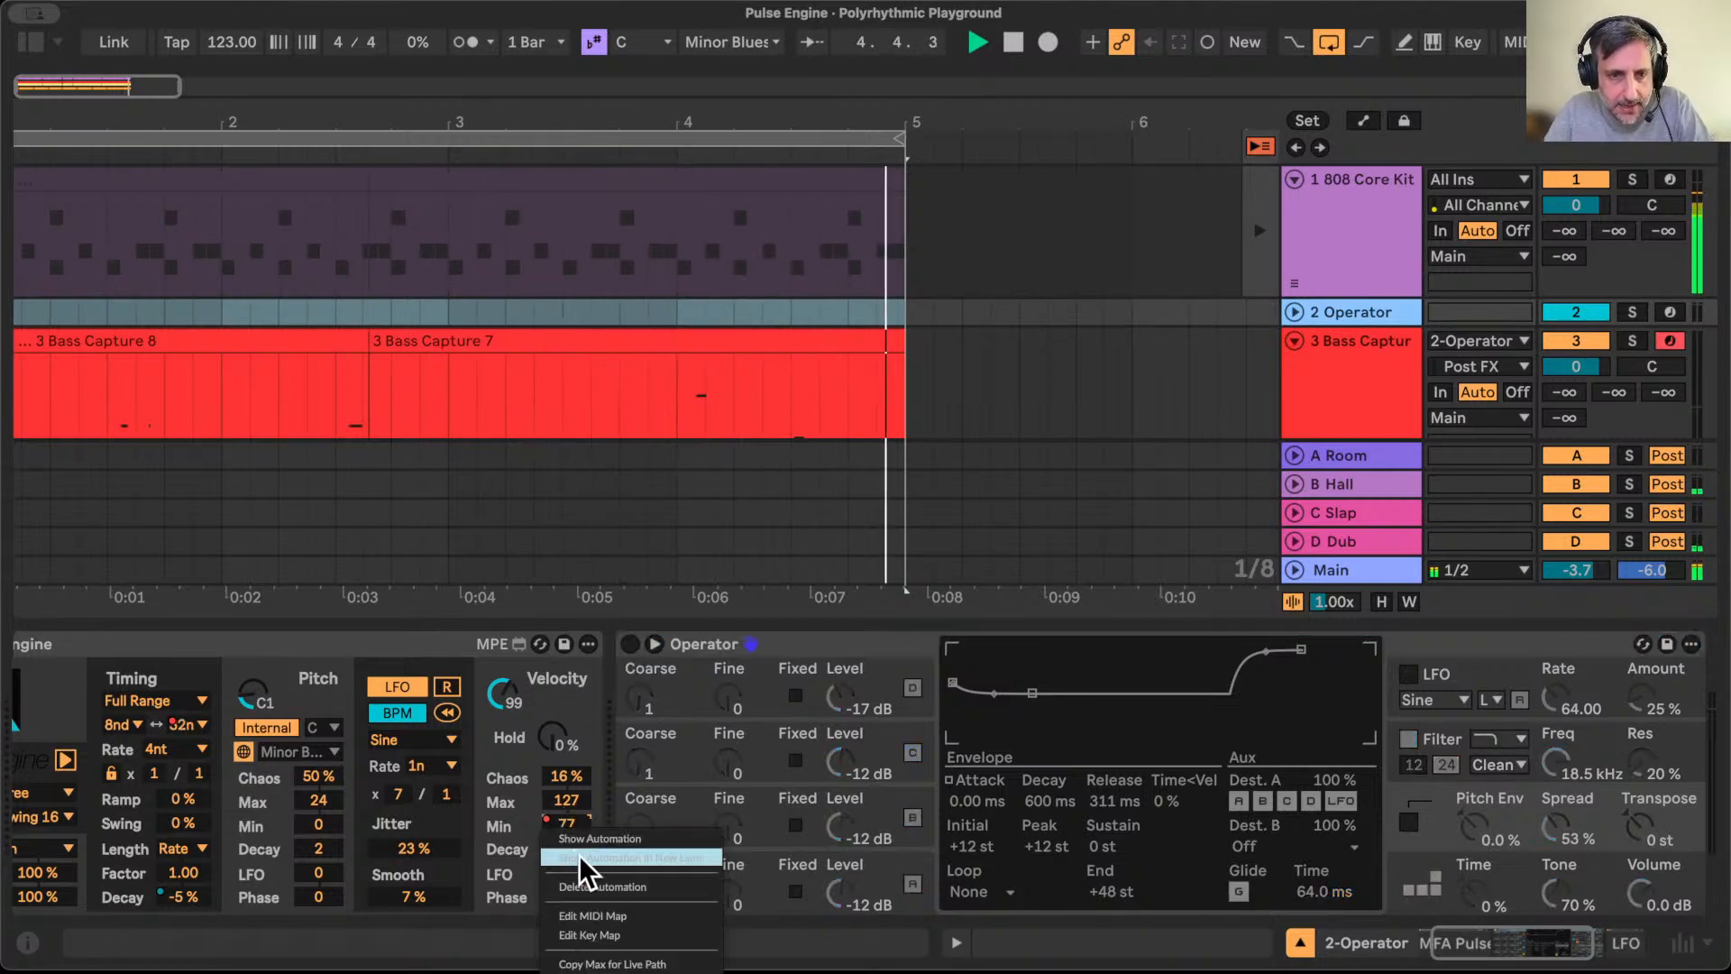
pyautogui.click(602, 886)
pyautogui.hscroll(1, 189, 731)
pyautogui.rightClick(160, 721)
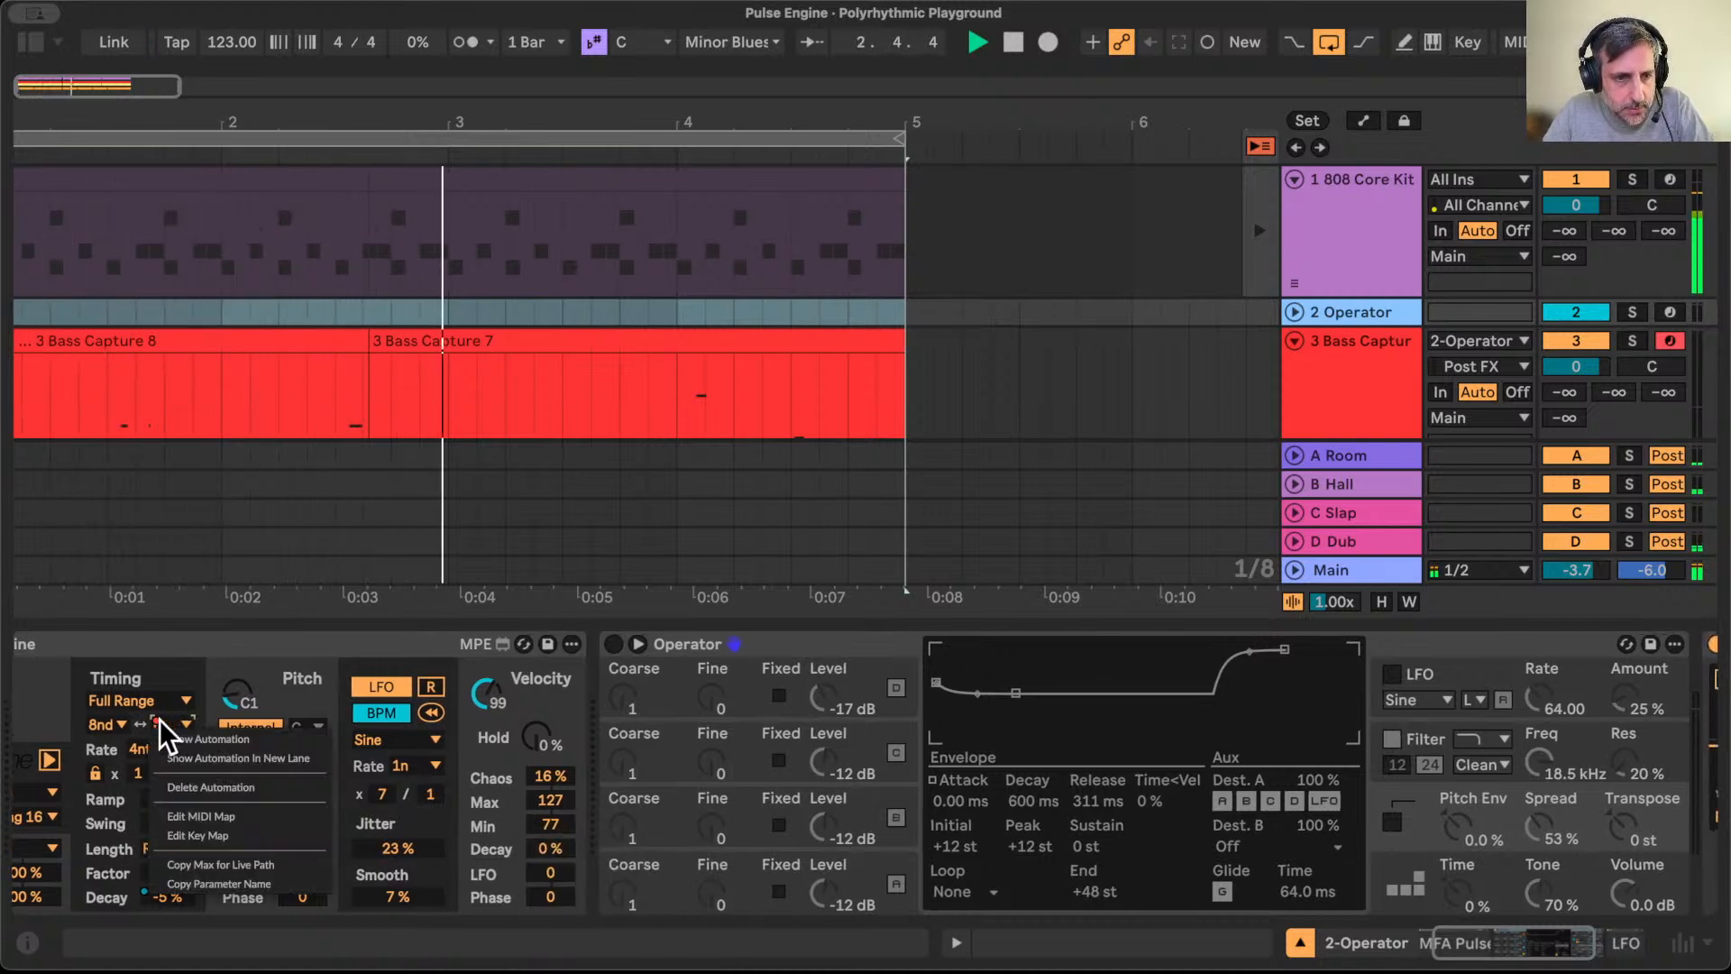
pyautogui.click(209, 777)
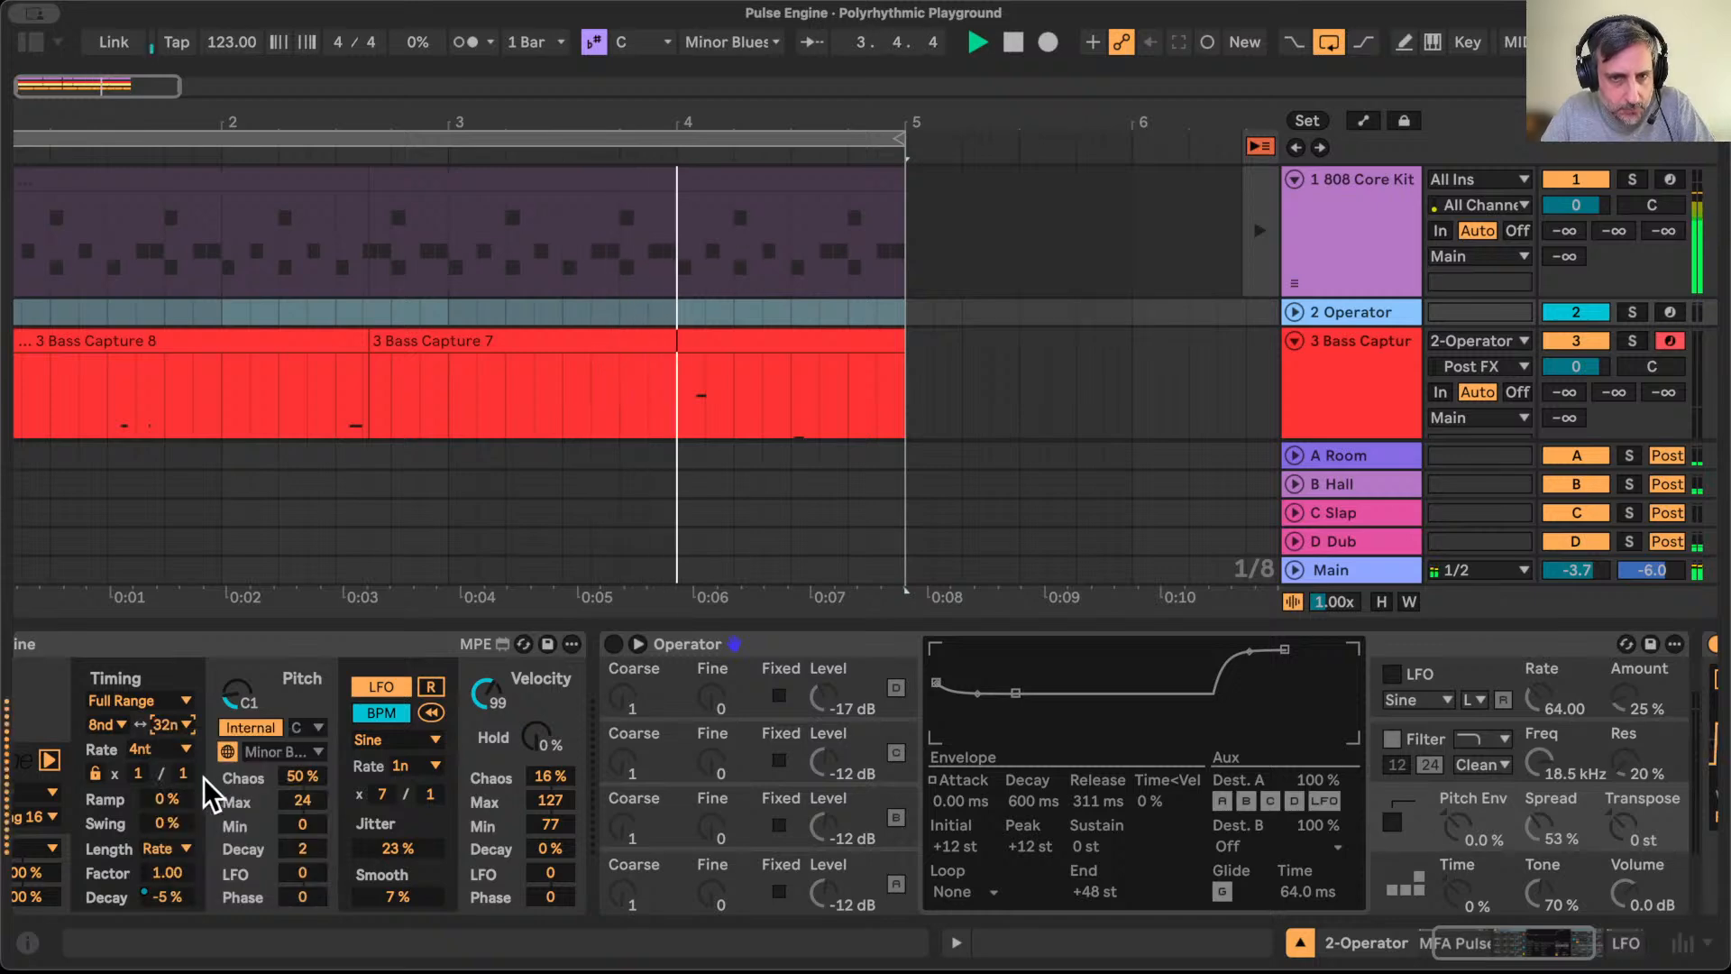
# Step: In Draw mode, comp bar 3 (3.1.1 to 4.1.1) of the Bass Capture track from the Bass Capture 2 take
pyautogui.click(1299, 942)
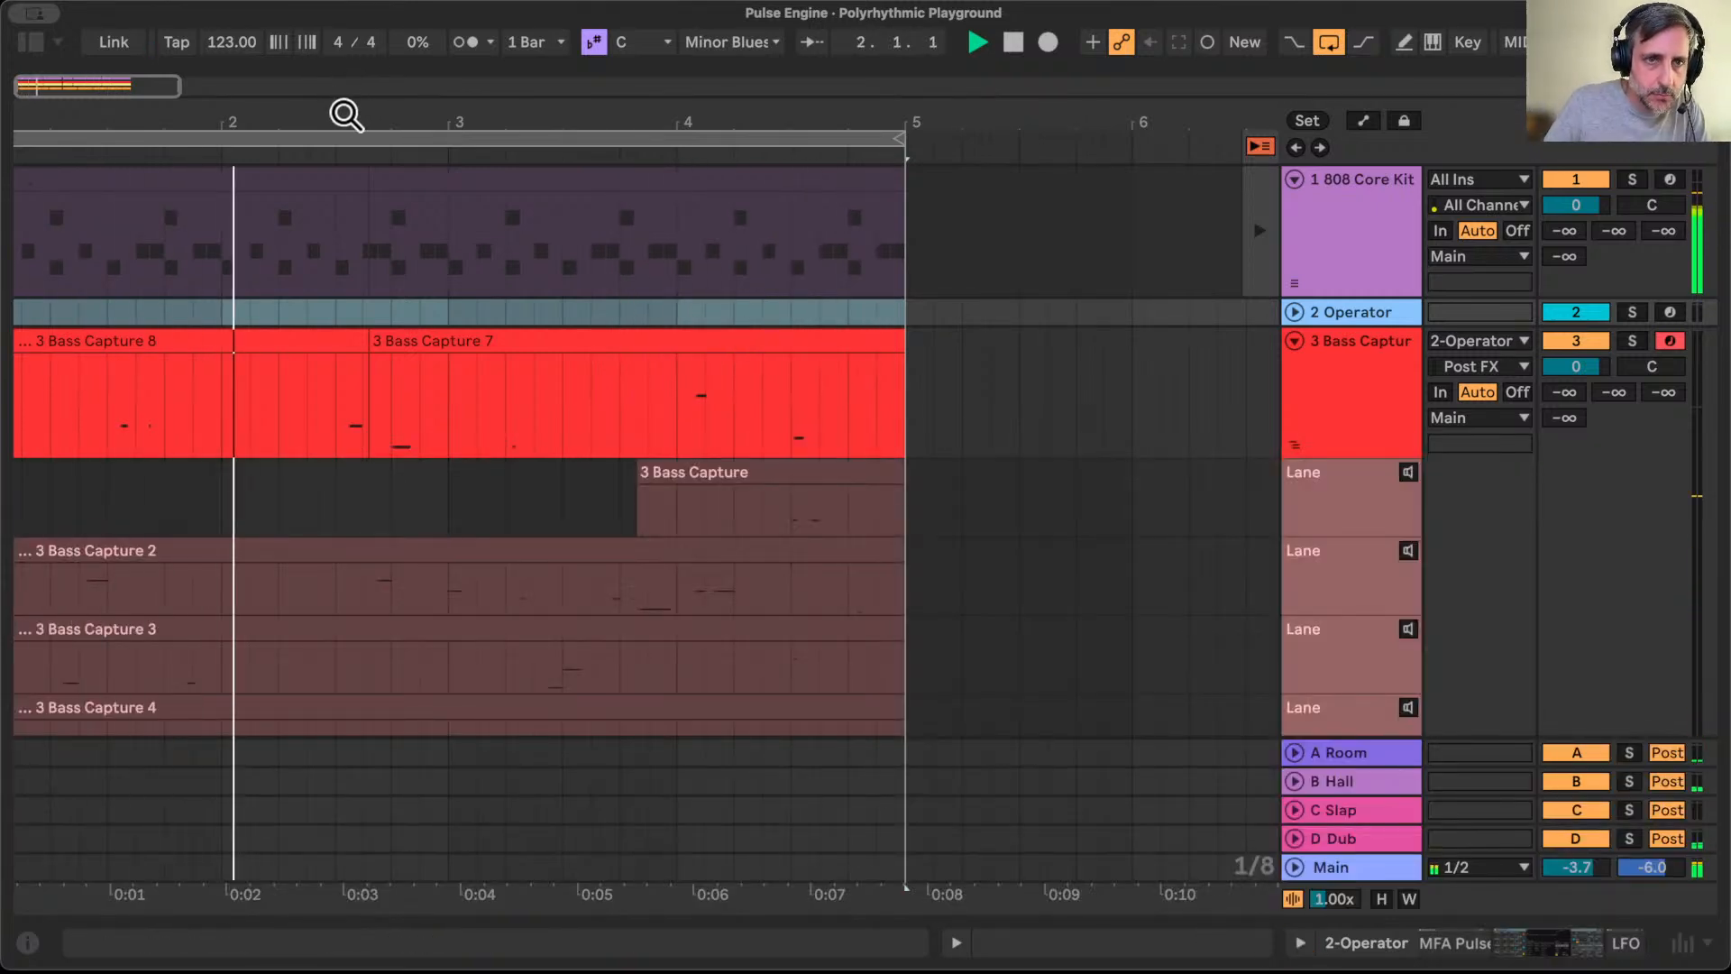
pyautogui.moveTo(341, 114); pyautogui.dragTo(362, 116)
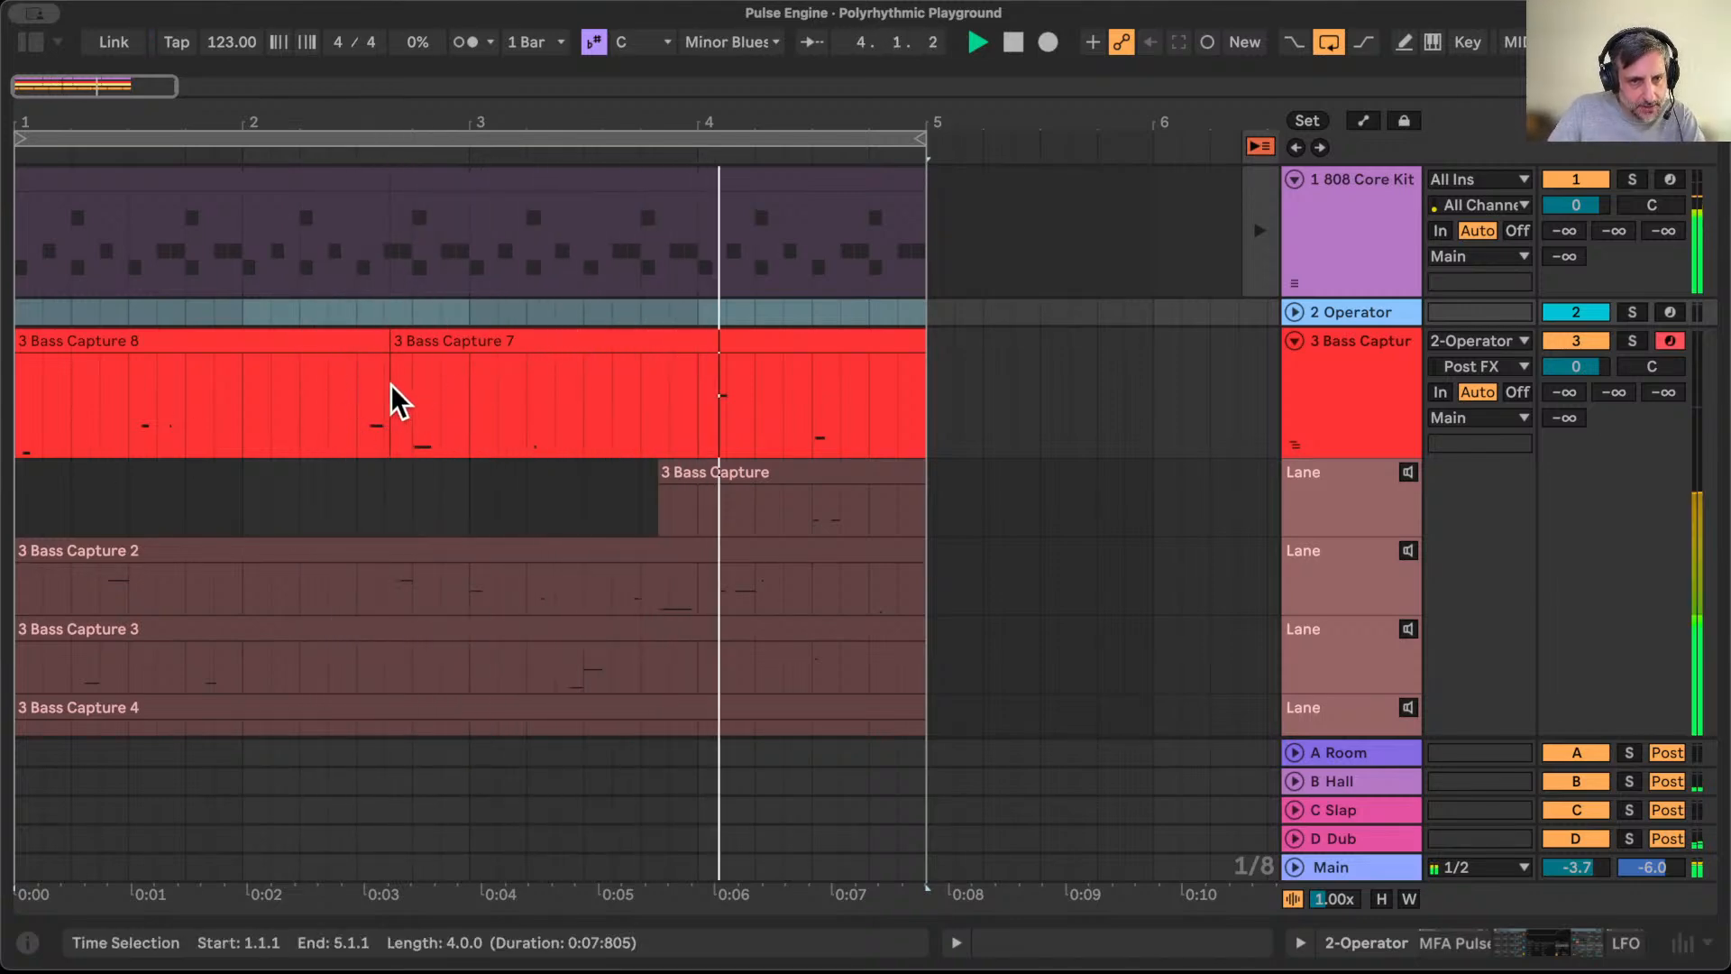
pyautogui.scroll(-3, 353, 420)
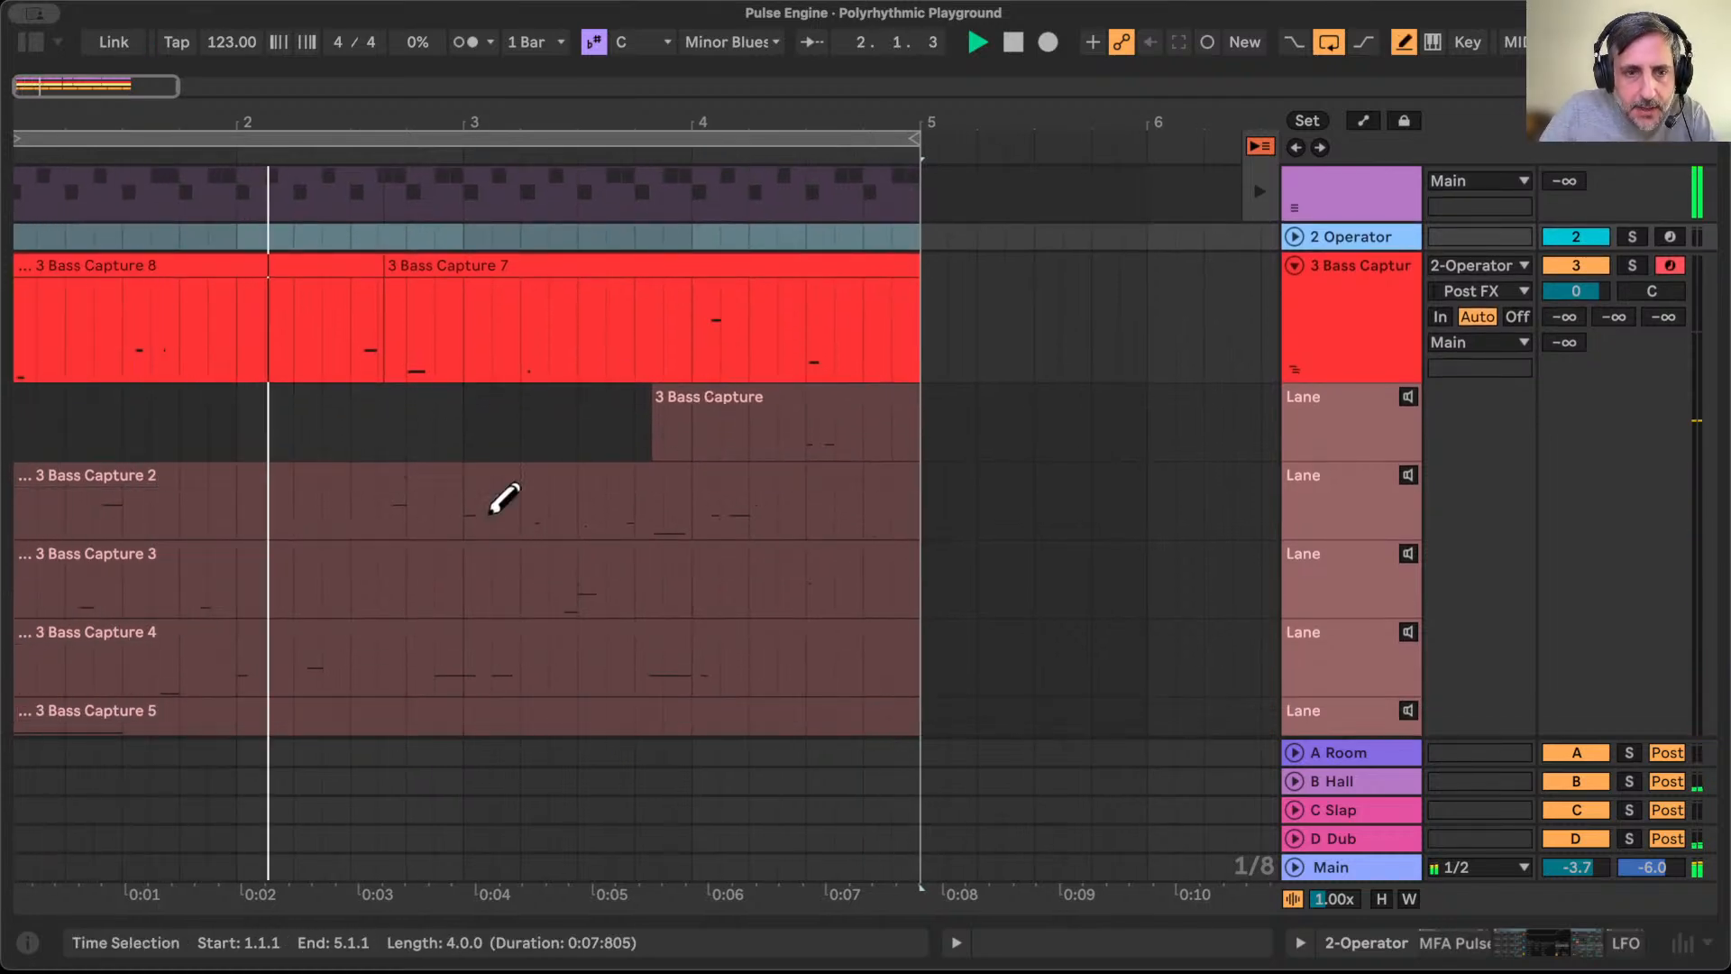
pyautogui.moveTo(468, 498); pyautogui.dragTo(706, 533)
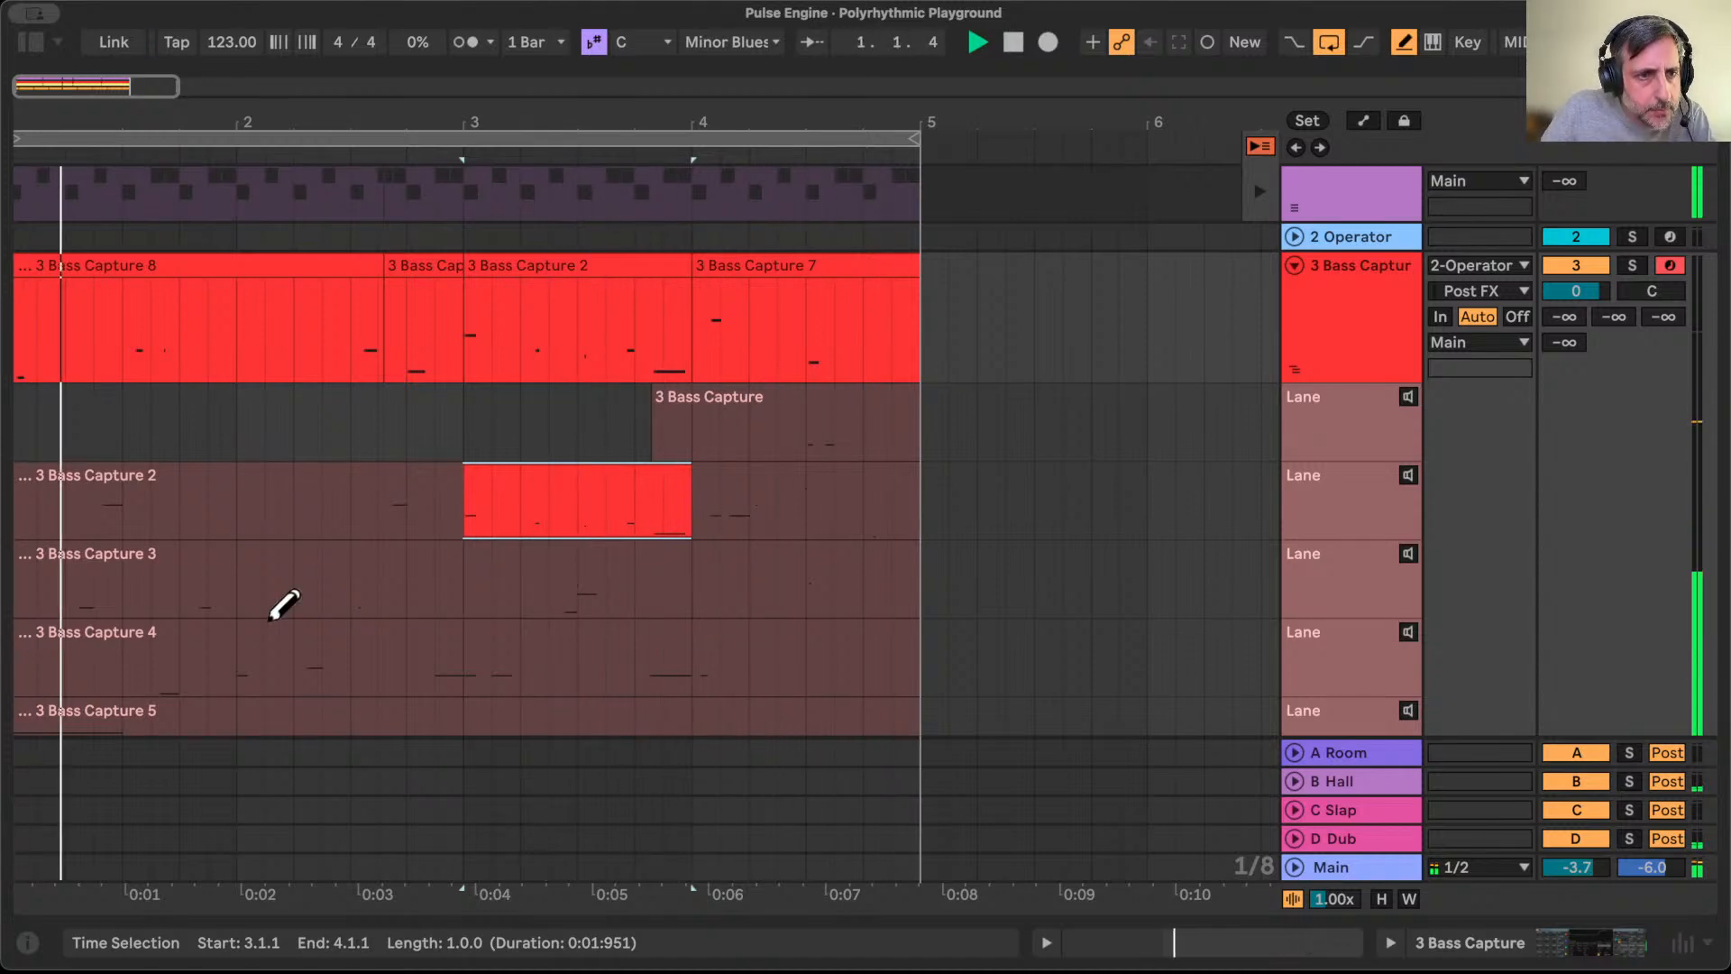
# Step: Comp the opening eighth note (1.1.1 to 1.1.3) from the Bass Capture 5 take
pyautogui.hscroll(-1, 270, 620)
pyautogui.scroll(-1, 270, 620)
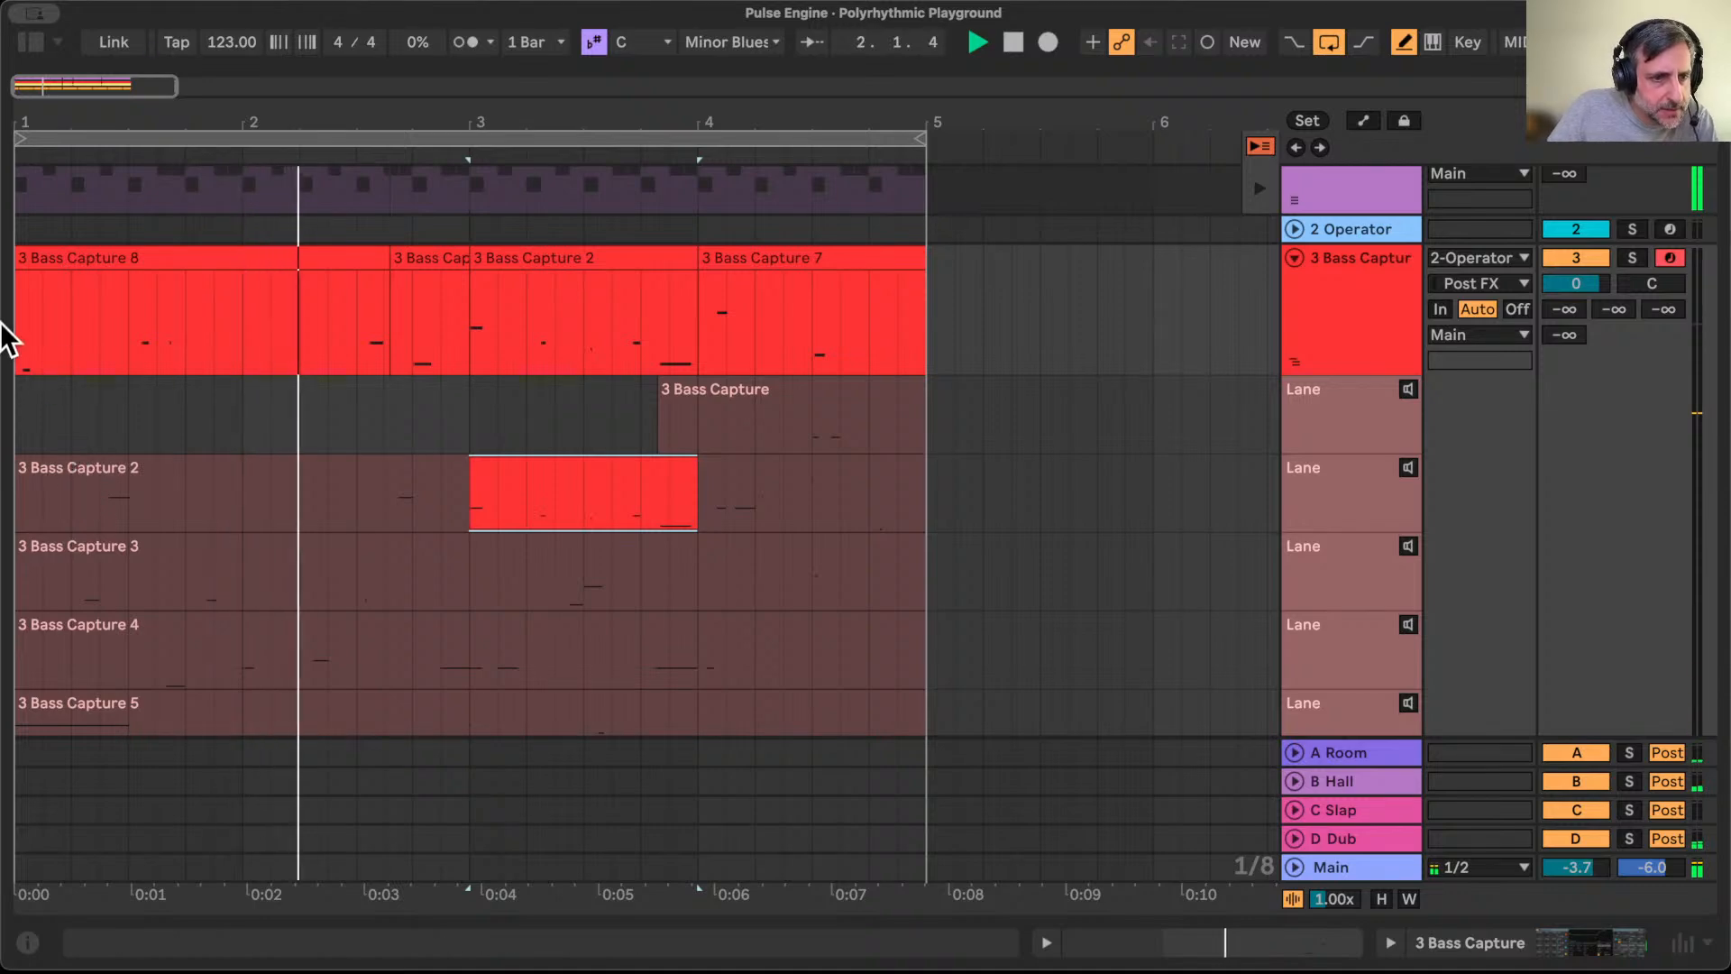
pyautogui.click(25, 703)
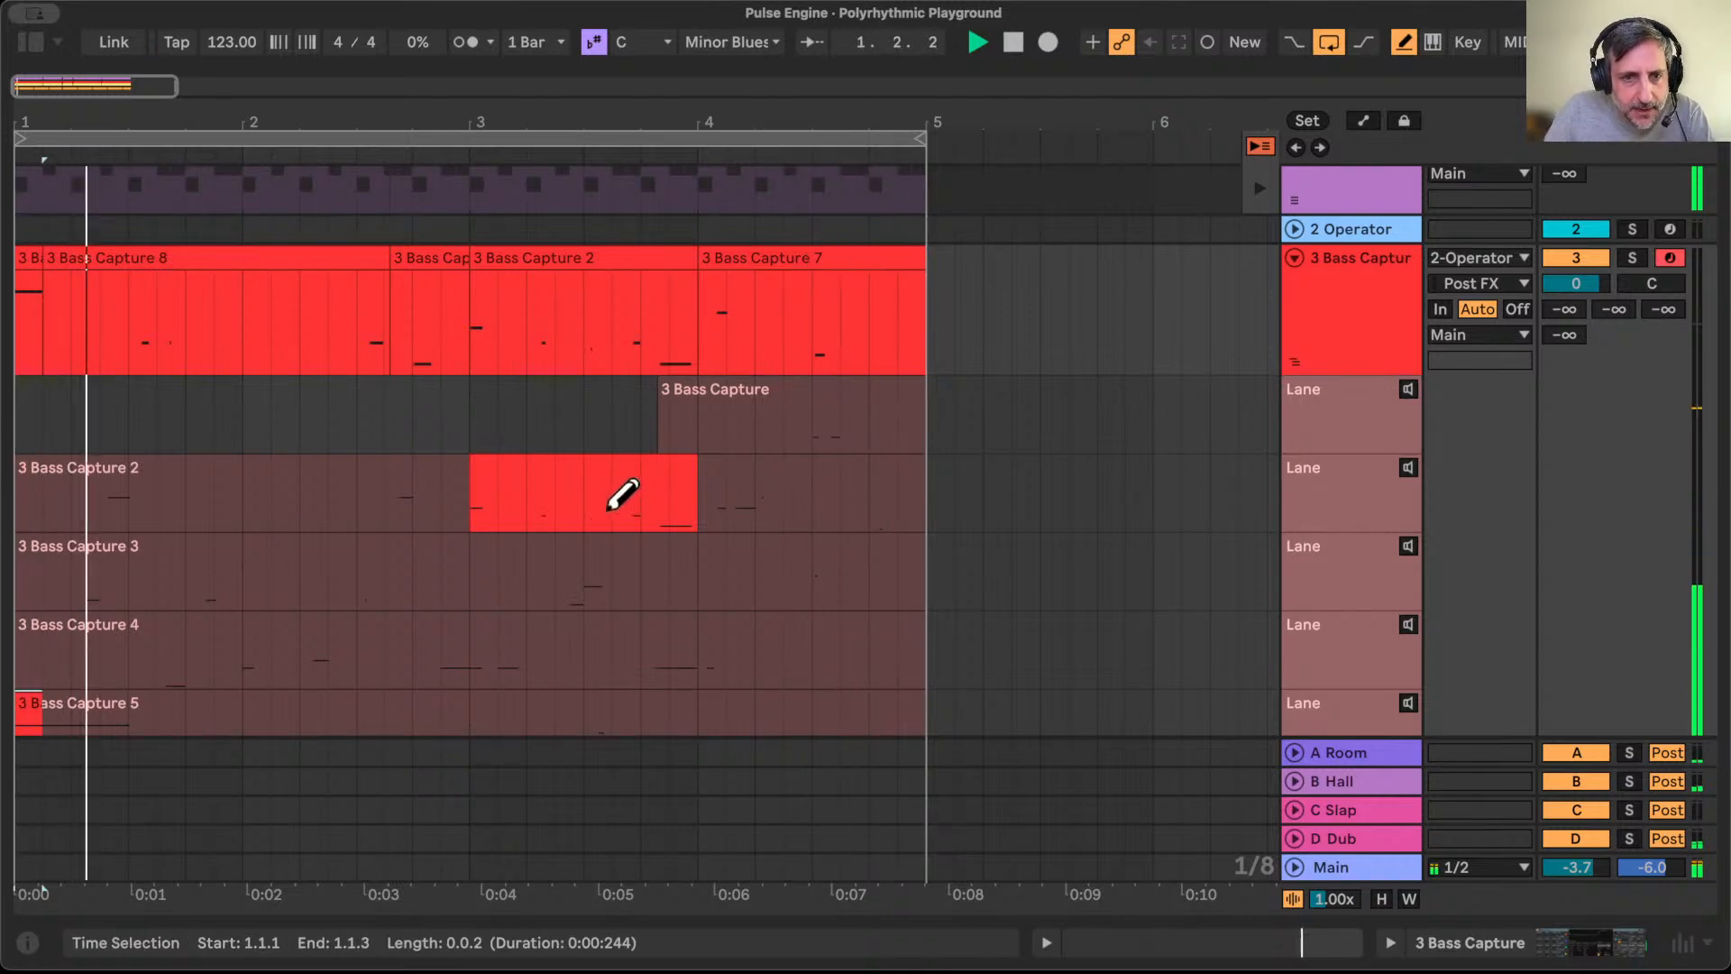
# Step: Comp the stretch from 3.2.3 to 3.3.3 from the Bass Capture 3 take
pyautogui.click(573, 577)
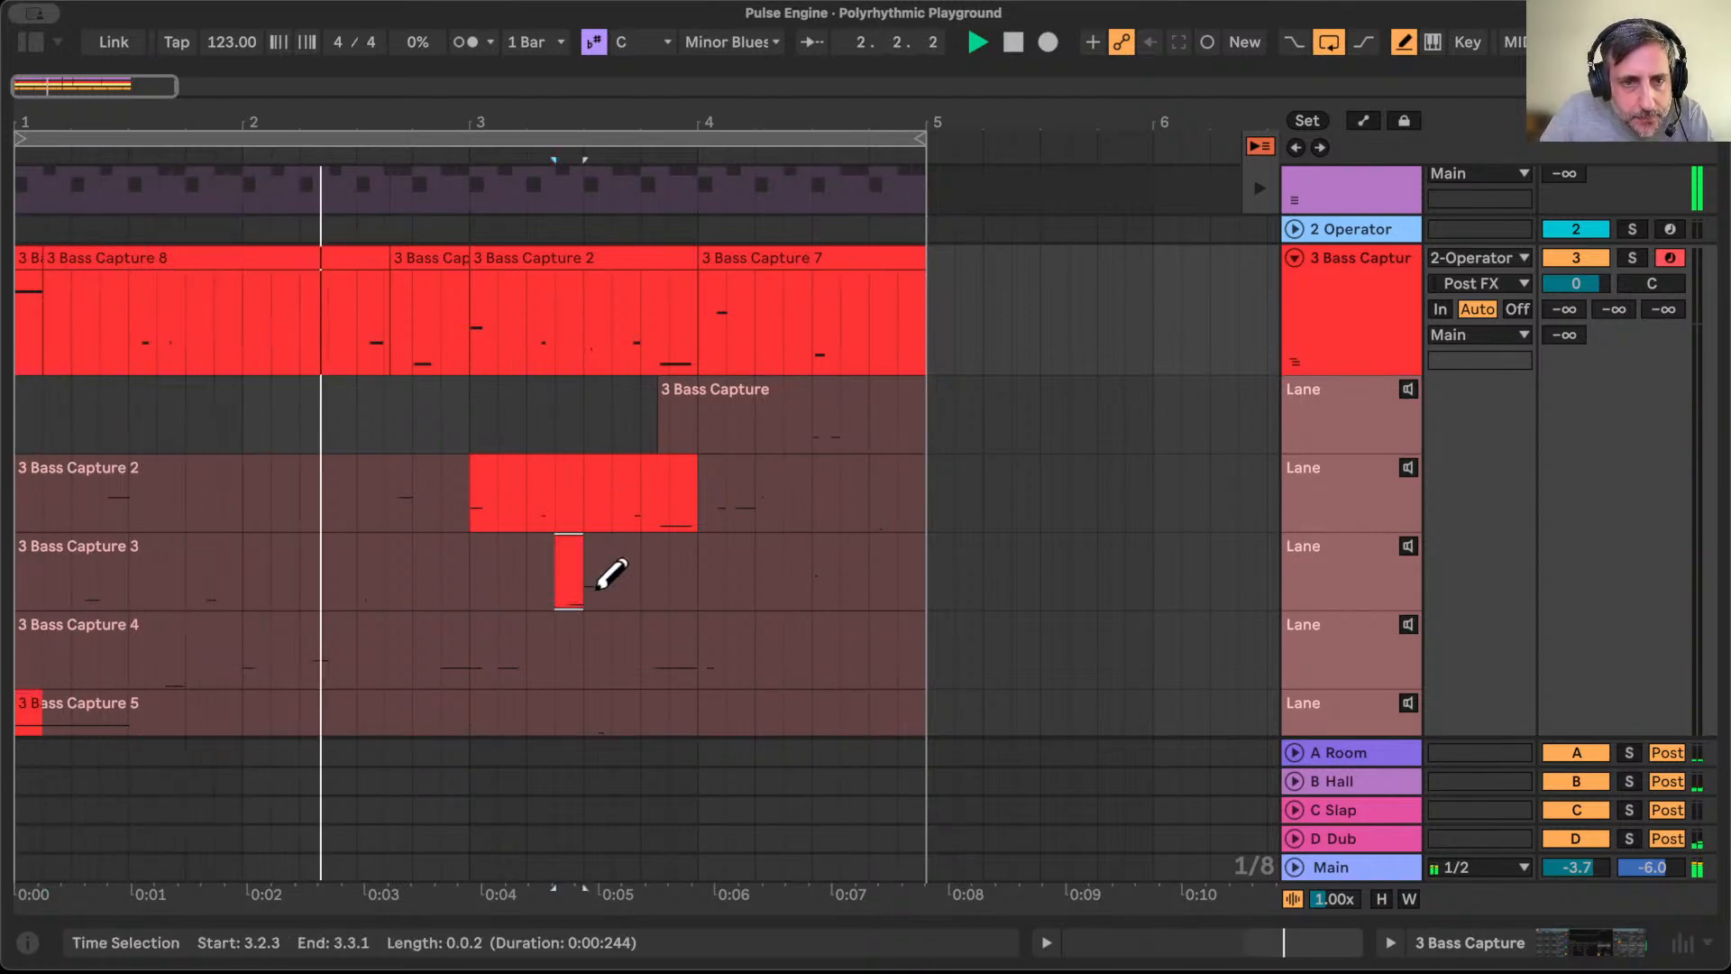
pyautogui.click(598, 585)
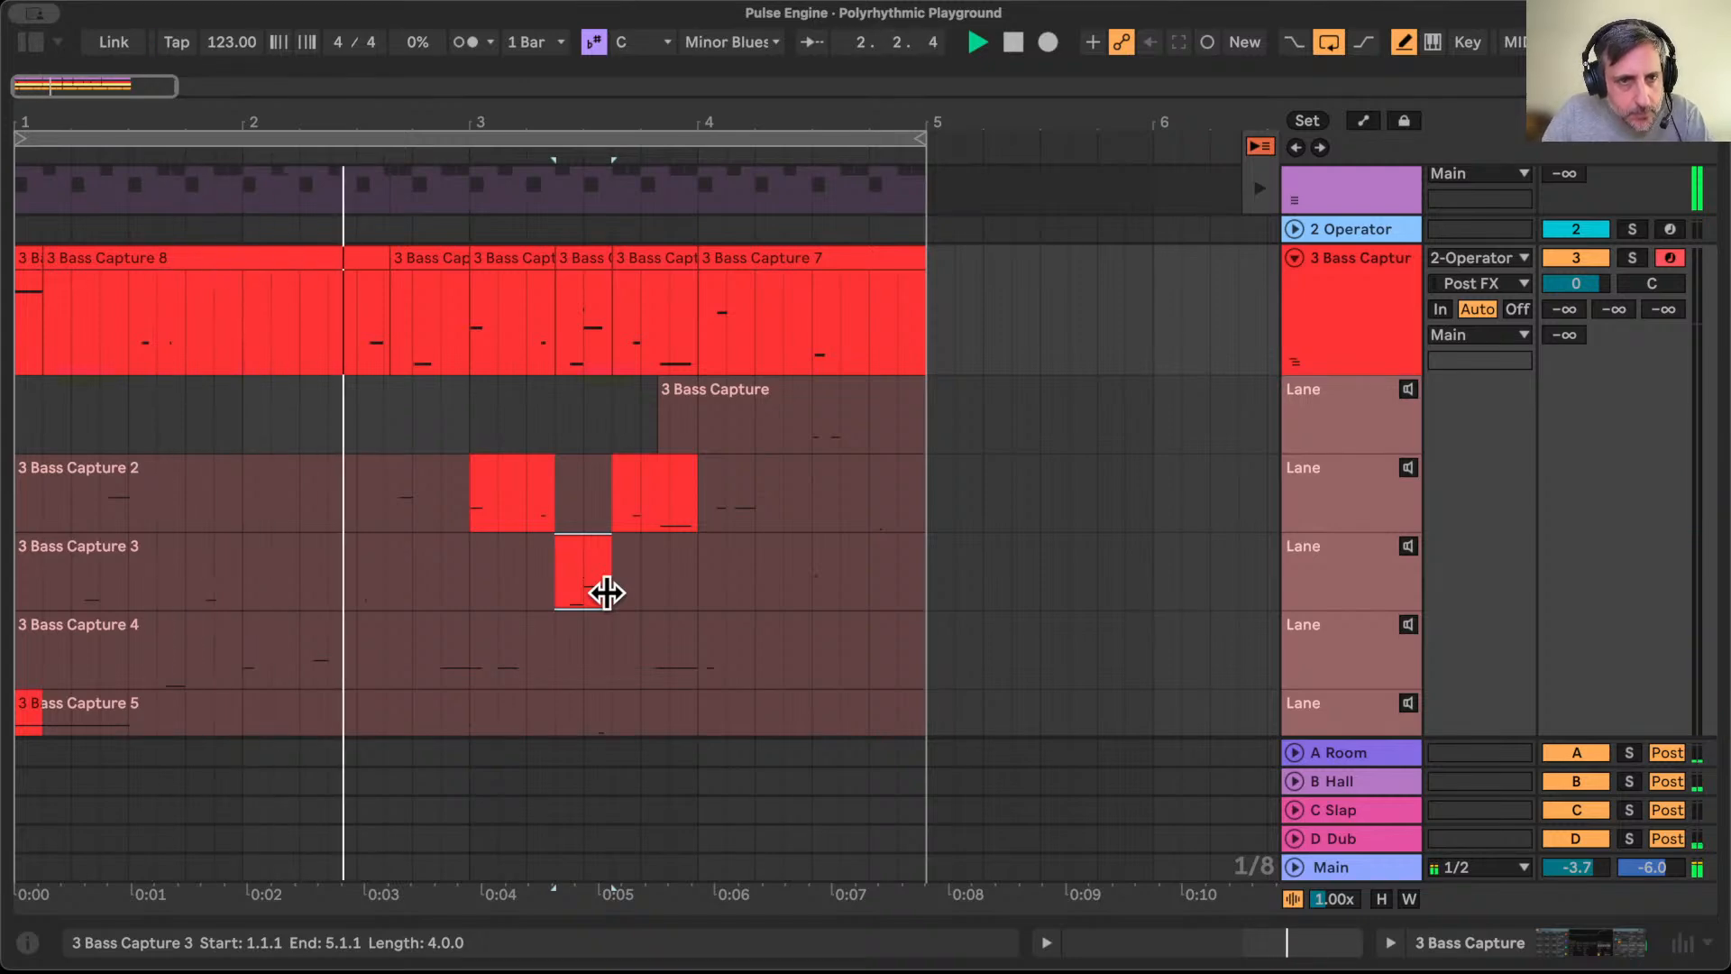
pyautogui.click(606, 592)
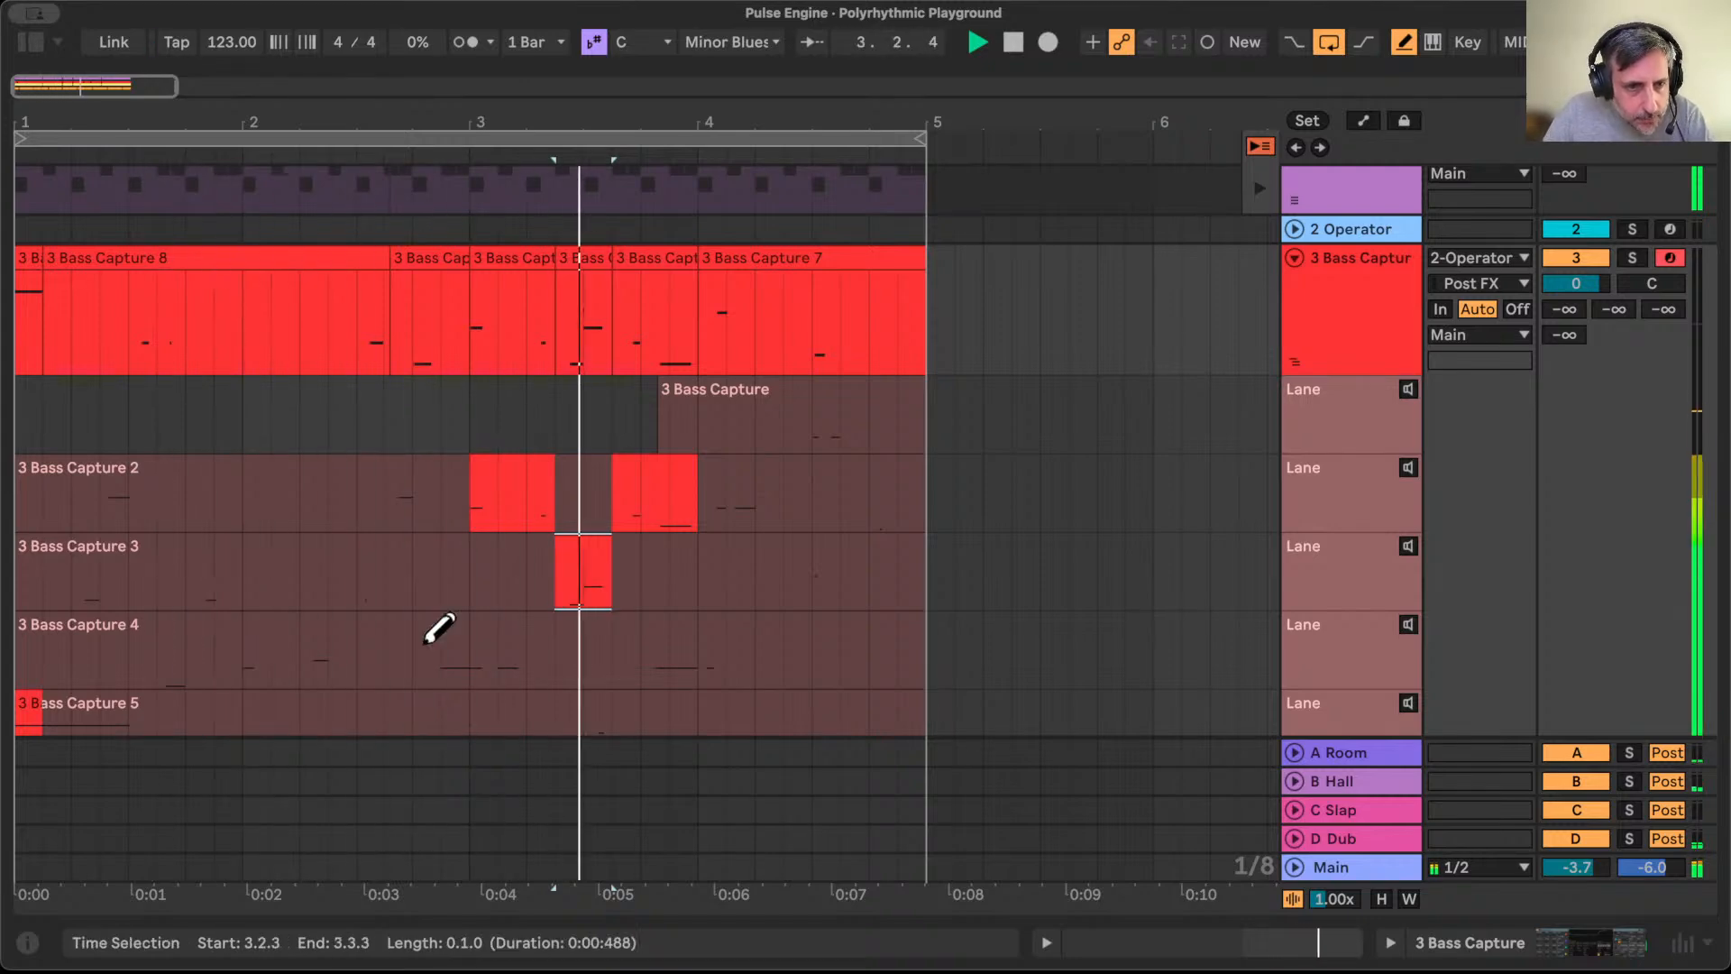
# Step: Comp the eighth note from 1.3.3 to 1.4.1 from the Bass Capture 4 take and 1.4.1 to 1.4.3 from Bass Capture 3
pyautogui.scroll(-3, 437, 627)
pyautogui.scroll(-4, 439, 628)
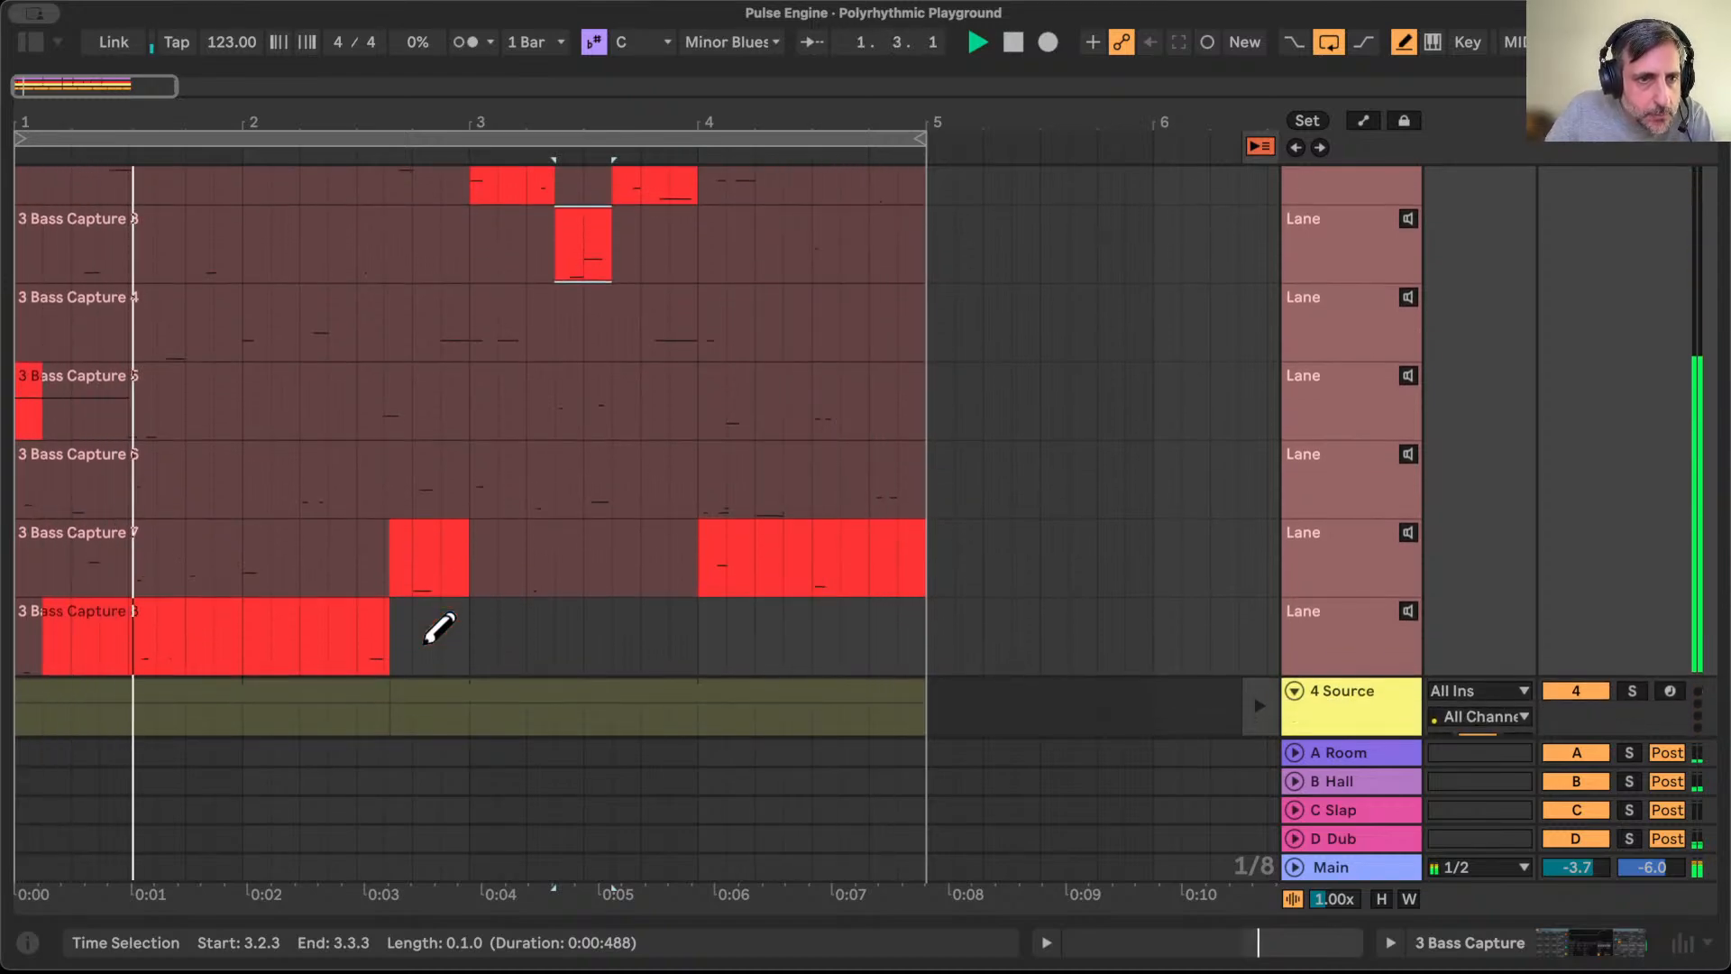
pyautogui.scroll(1, 437, 622)
pyautogui.scroll(4, 172, 369)
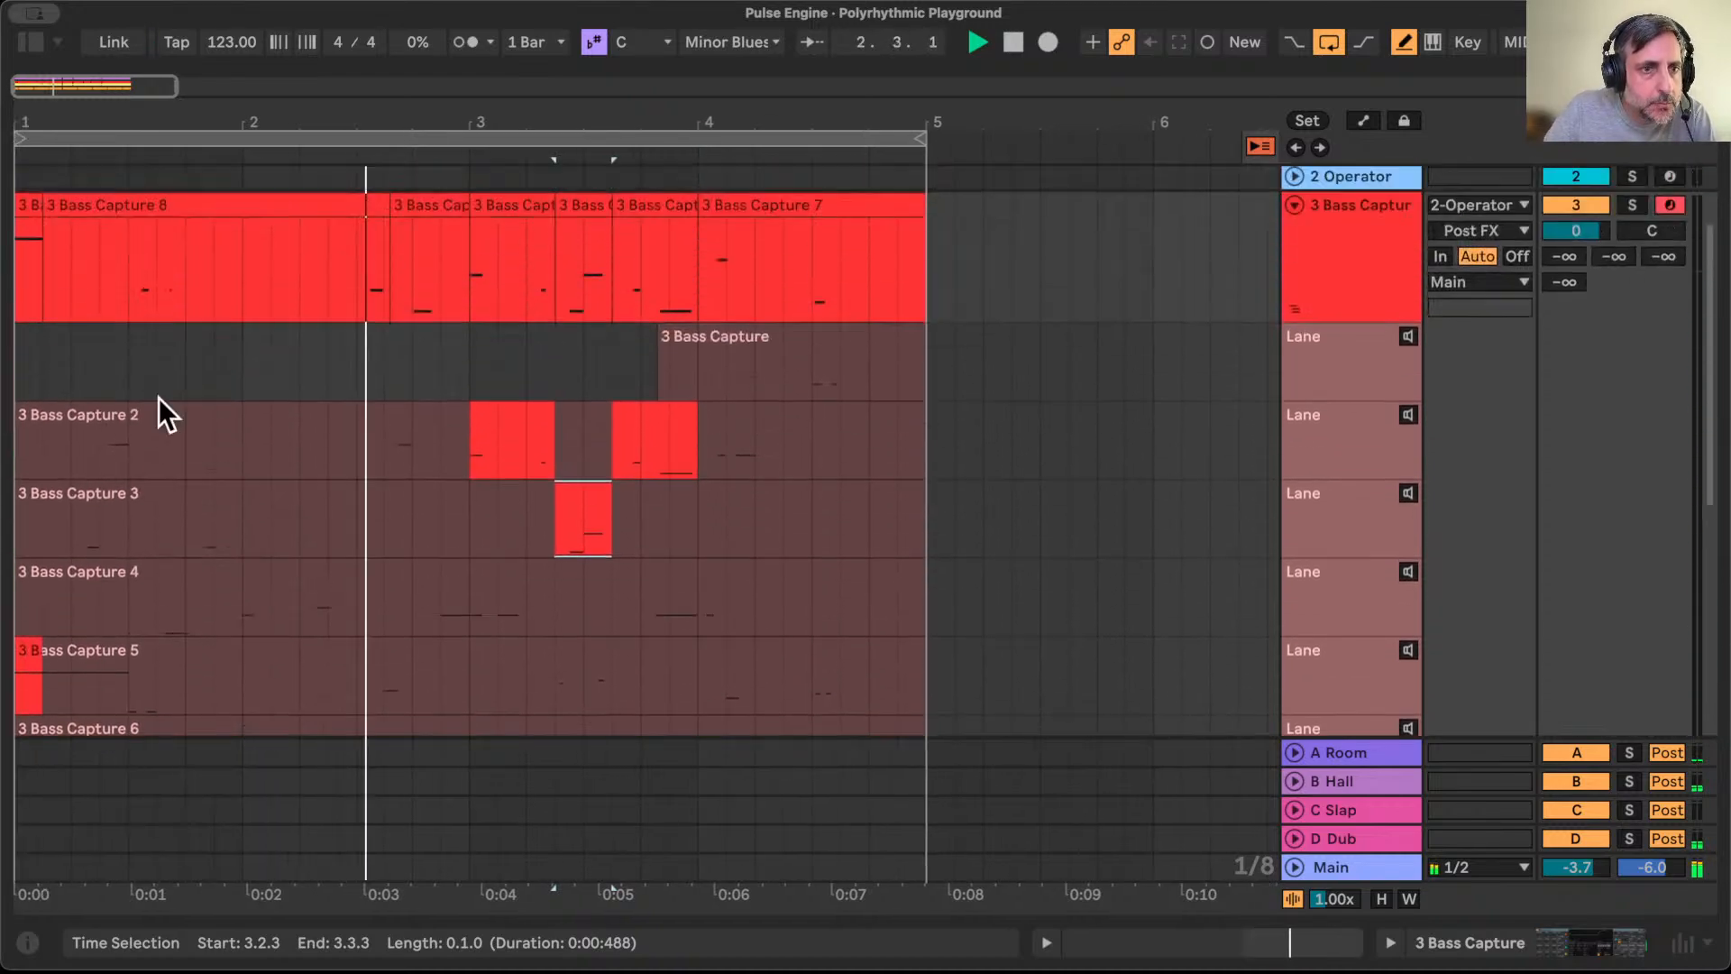
pyautogui.scroll(-2, 171, 397)
pyautogui.click(167, 498)
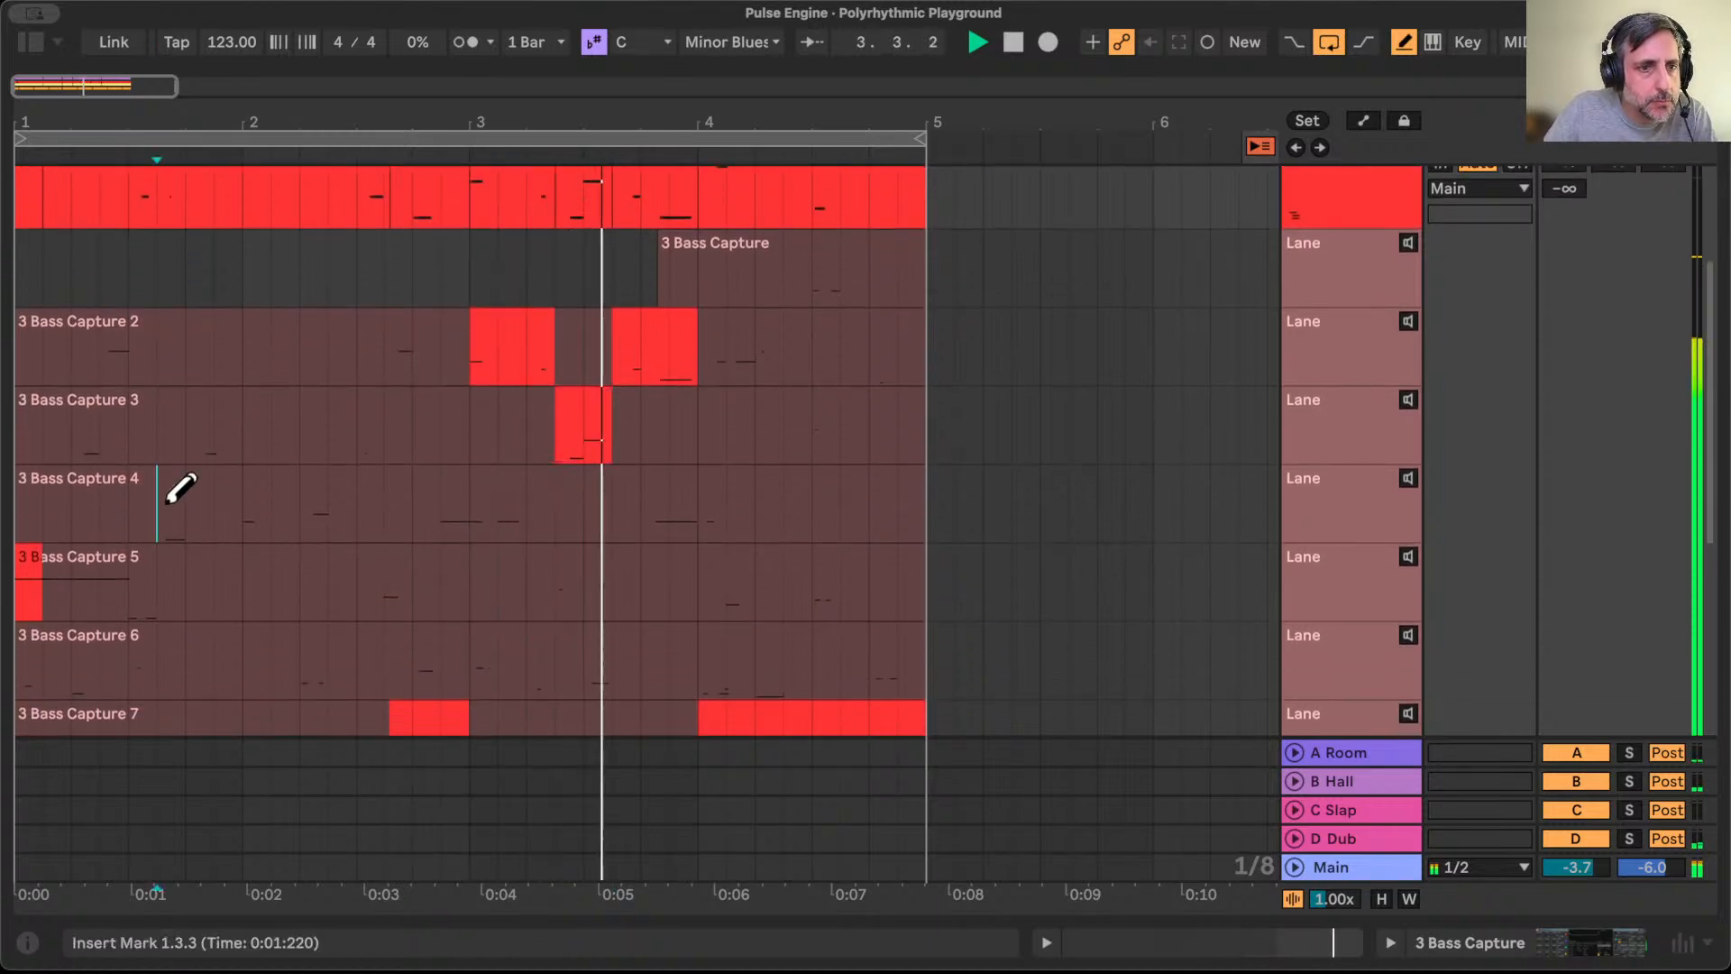
pyautogui.click(181, 487)
pyautogui.click(211, 403)
pyautogui.click(211, 403)
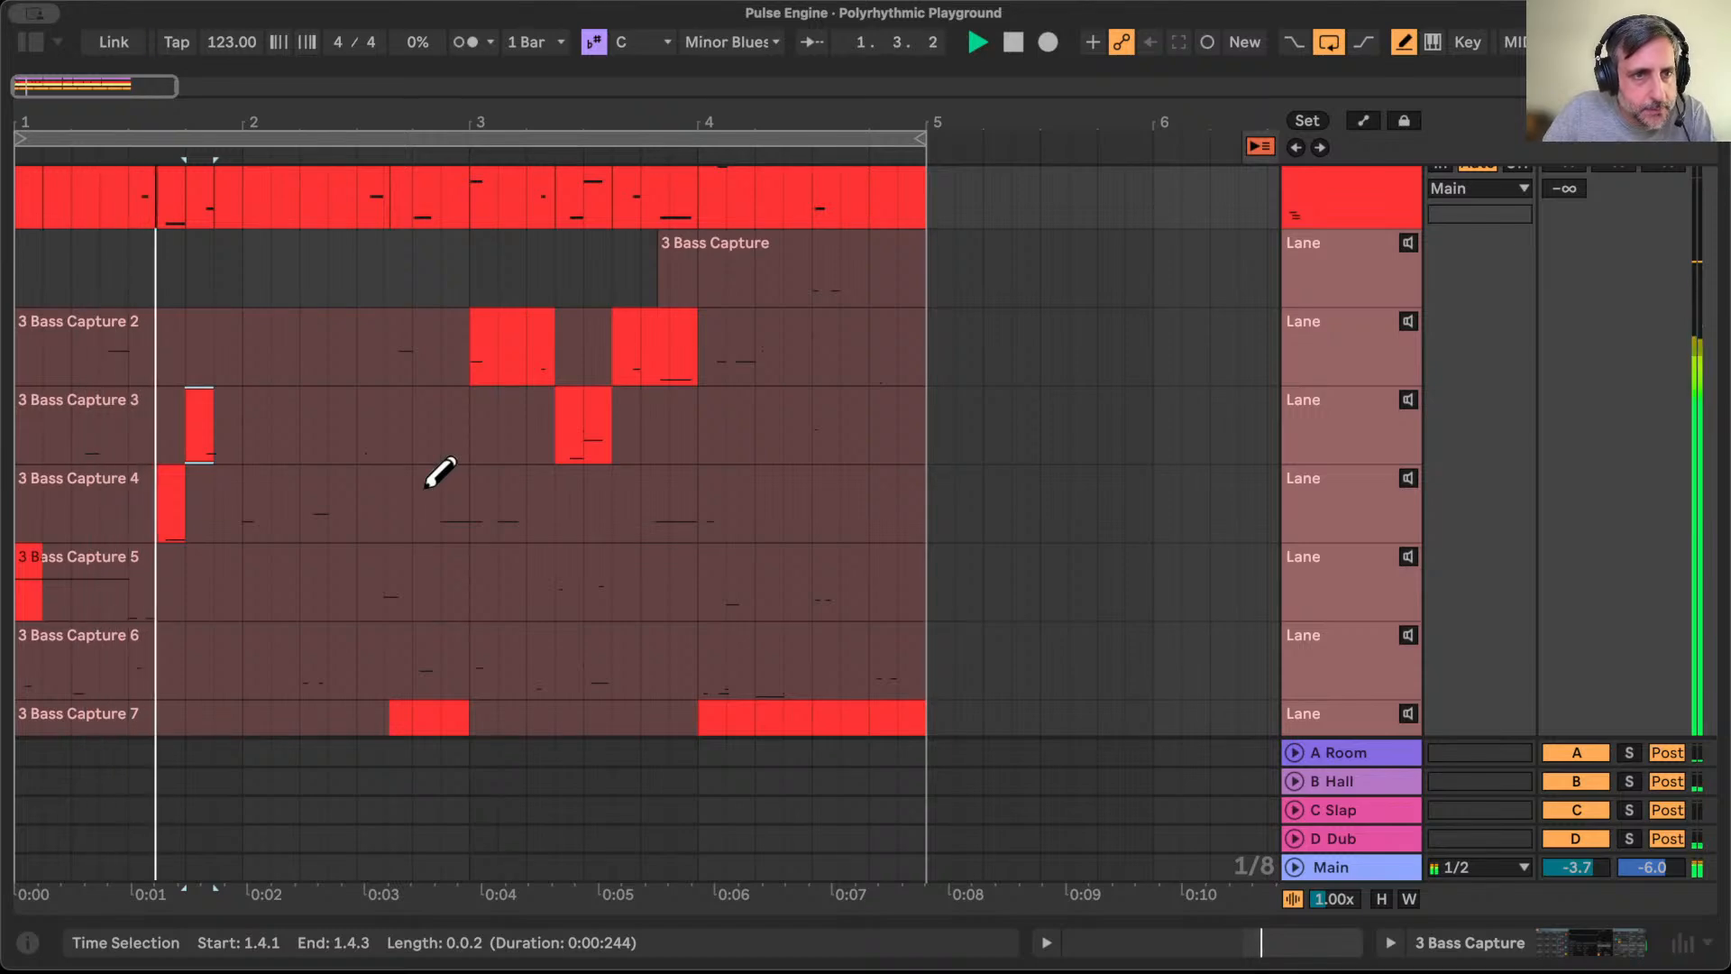
# Step: Comp the eighth notes from 2.1.1 to 2.1.3 and from 2.2.1 to 2.2.3 from the Bass Capture 4 take
pyautogui.click(258, 503)
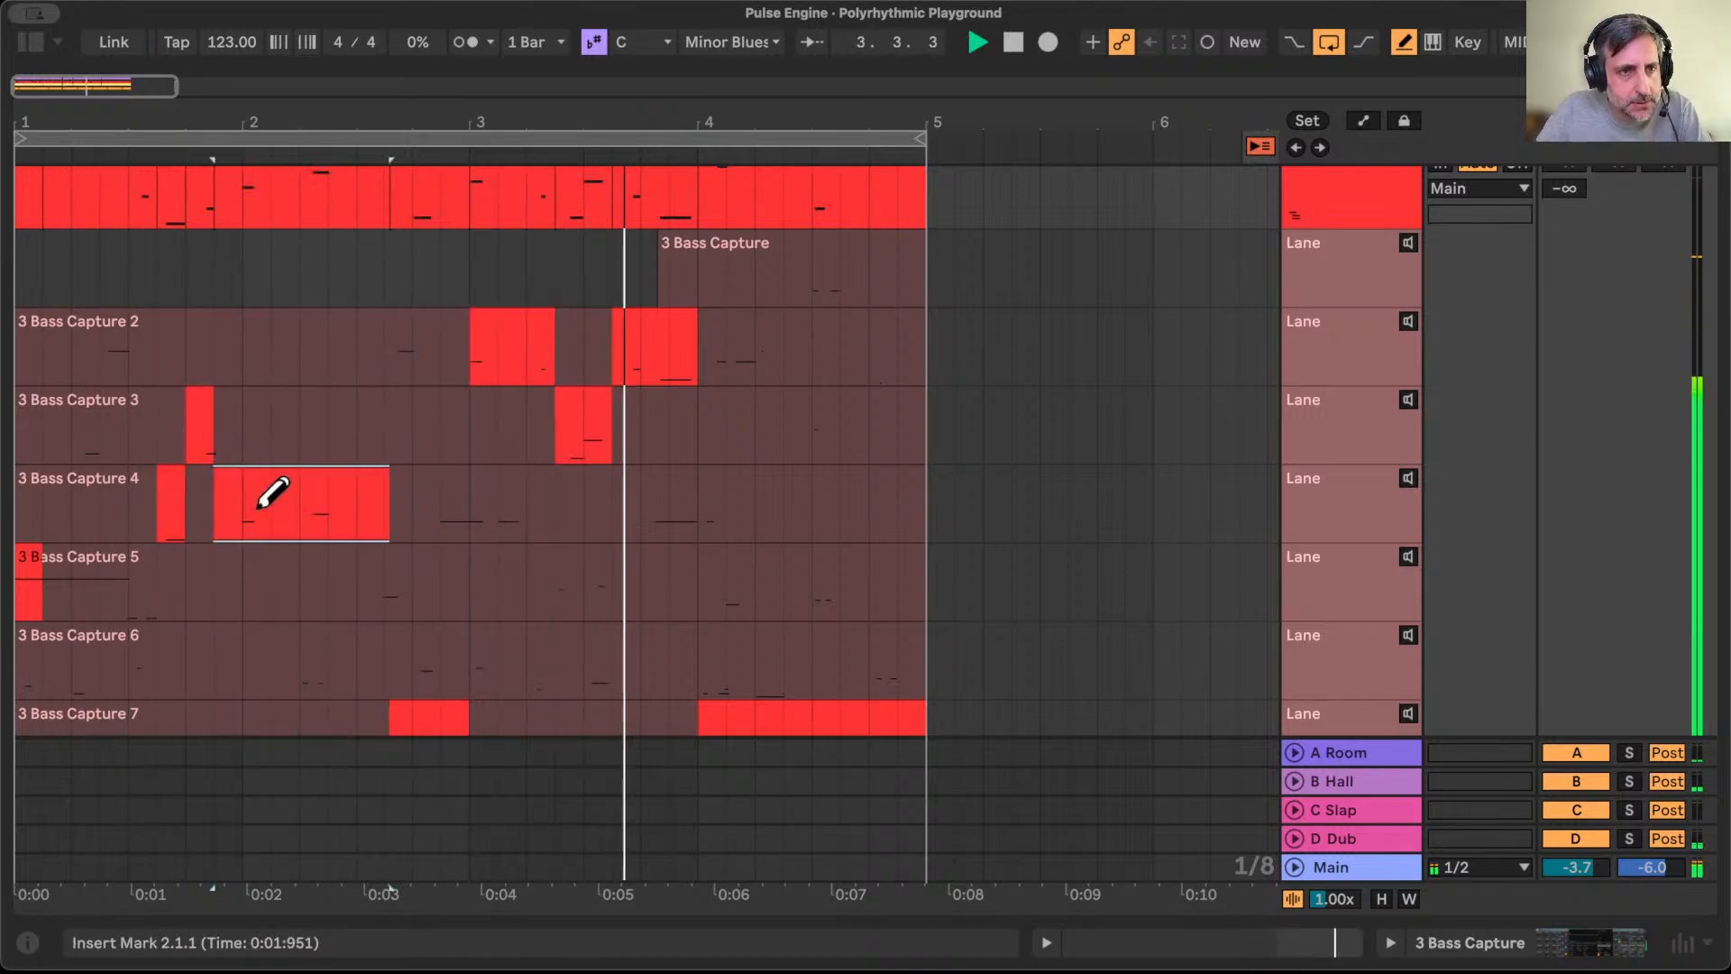
pyautogui.click(260, 503)
pyautogui.click(255, 503)
pyautogui.scroll(-1, 381, 577)
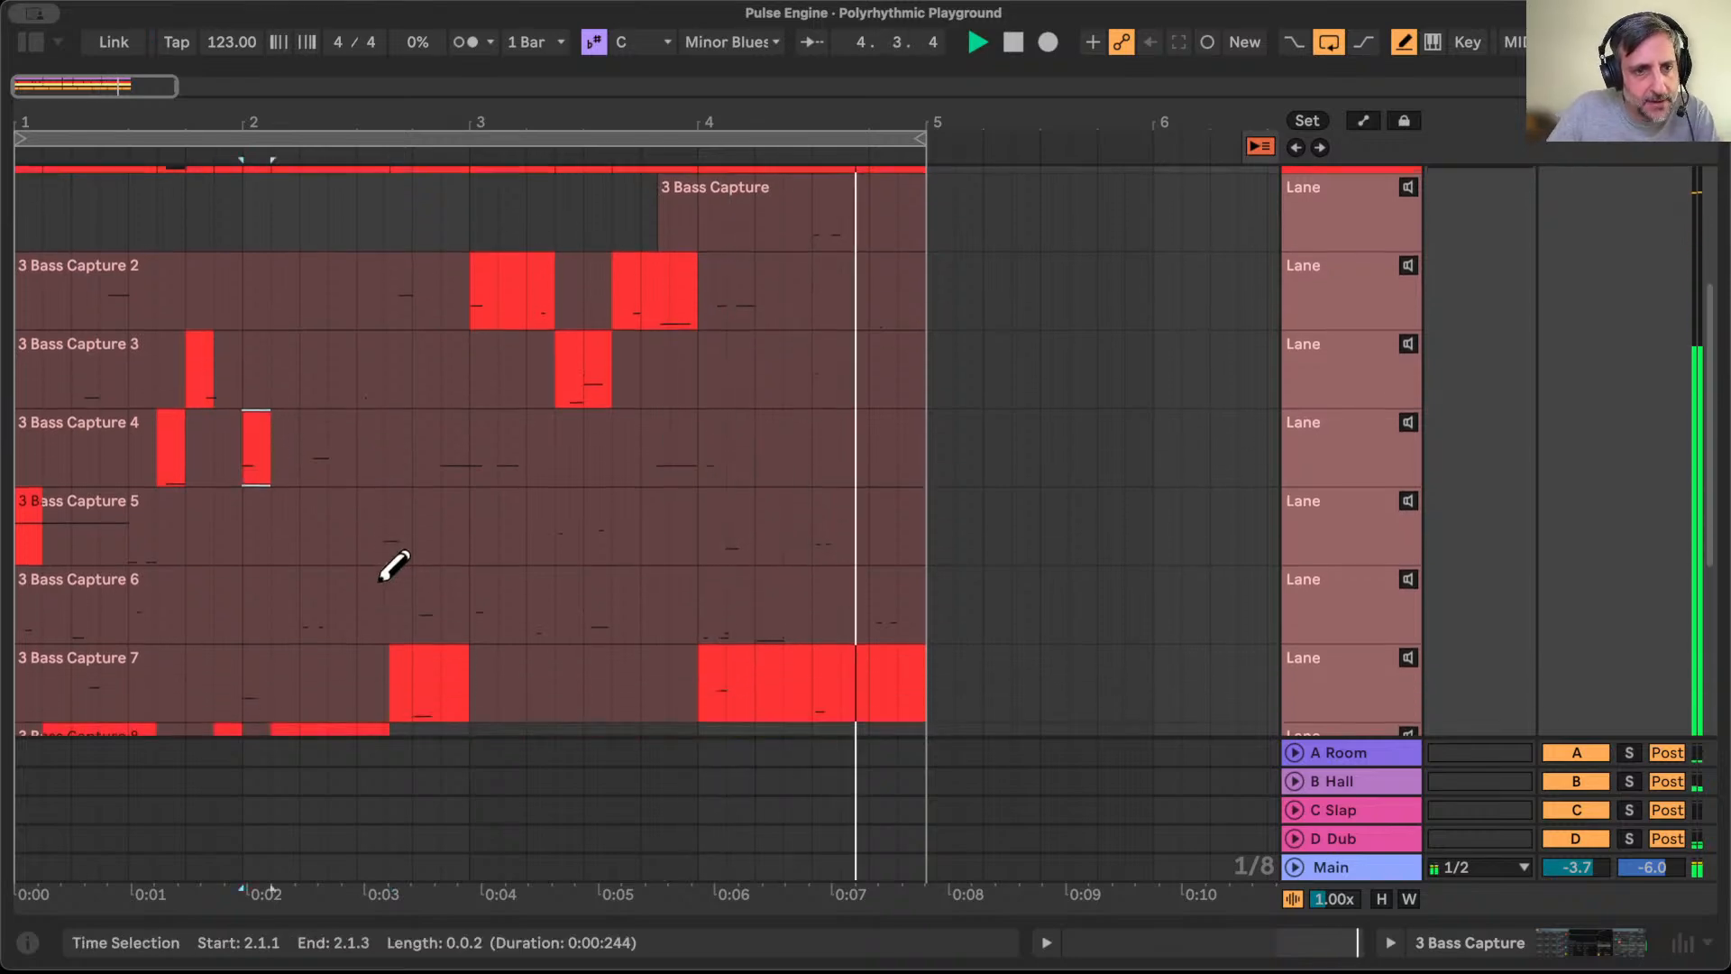
pyautogui.scroll(-3, 383, 568)
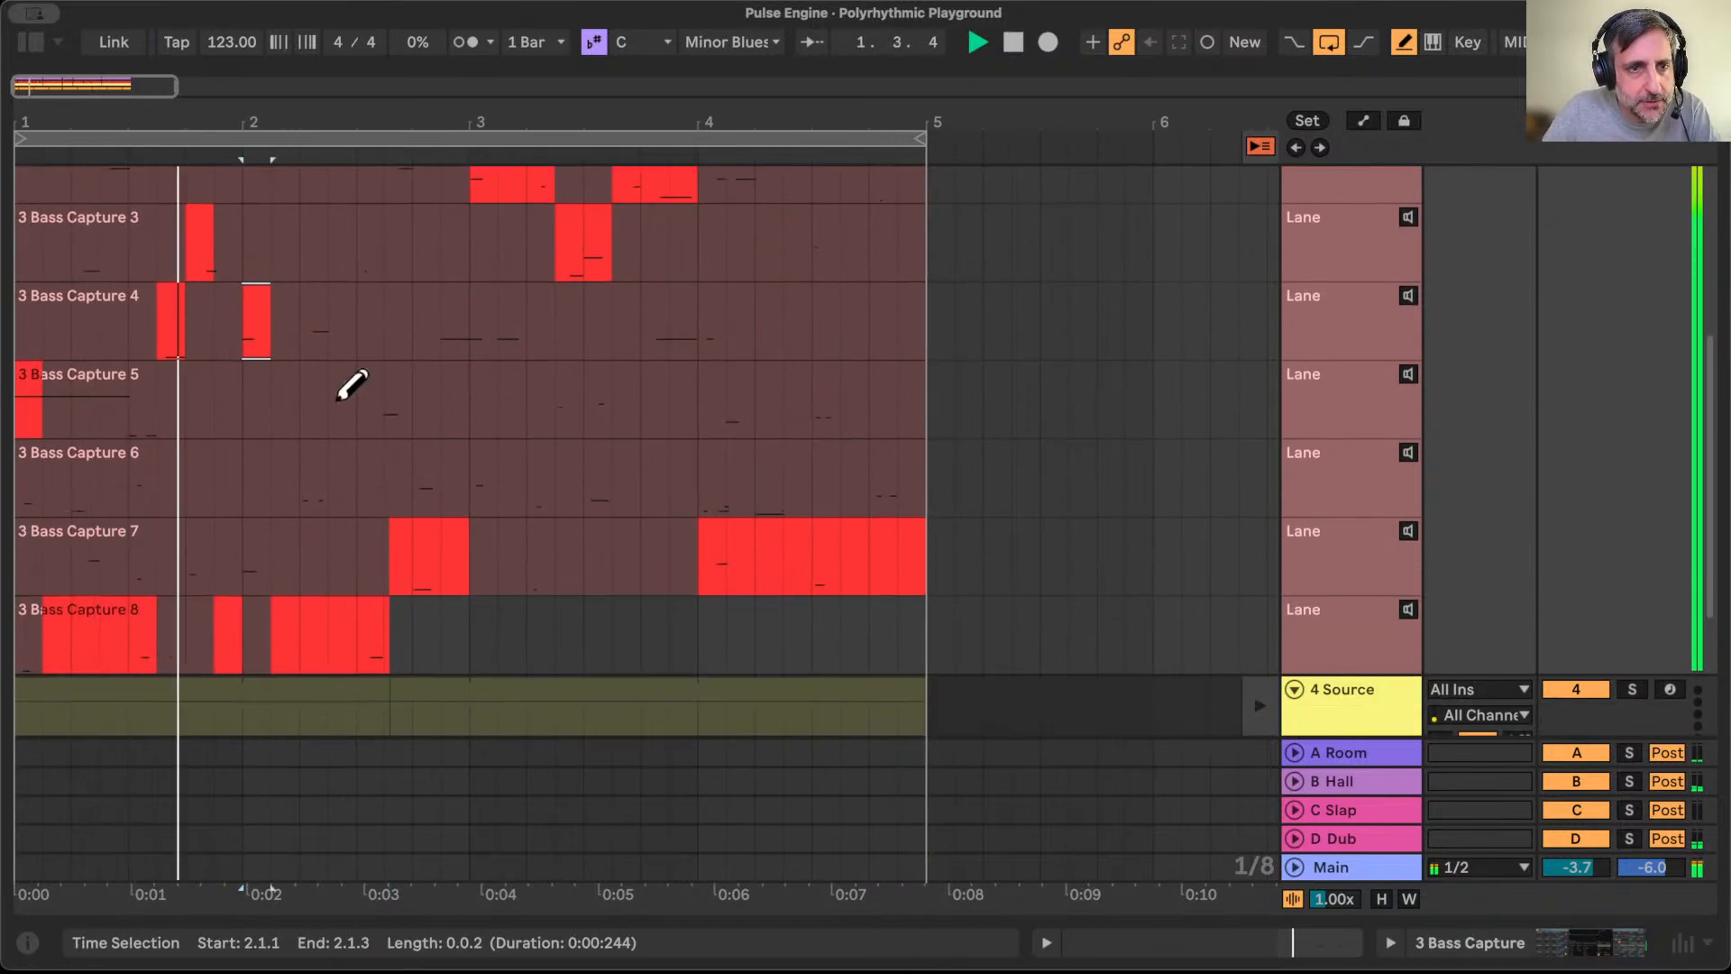
pyautogui.click(312, 321)
pyautogui.moveTo(313, 322); pyautogui.dragTo(330, 316)
# Step: Comp the last beat of bar 4 (4.4.1 to 5.1.1) from the Bass Capture 6 take
pyautogui.scroll(4, 333, 309)
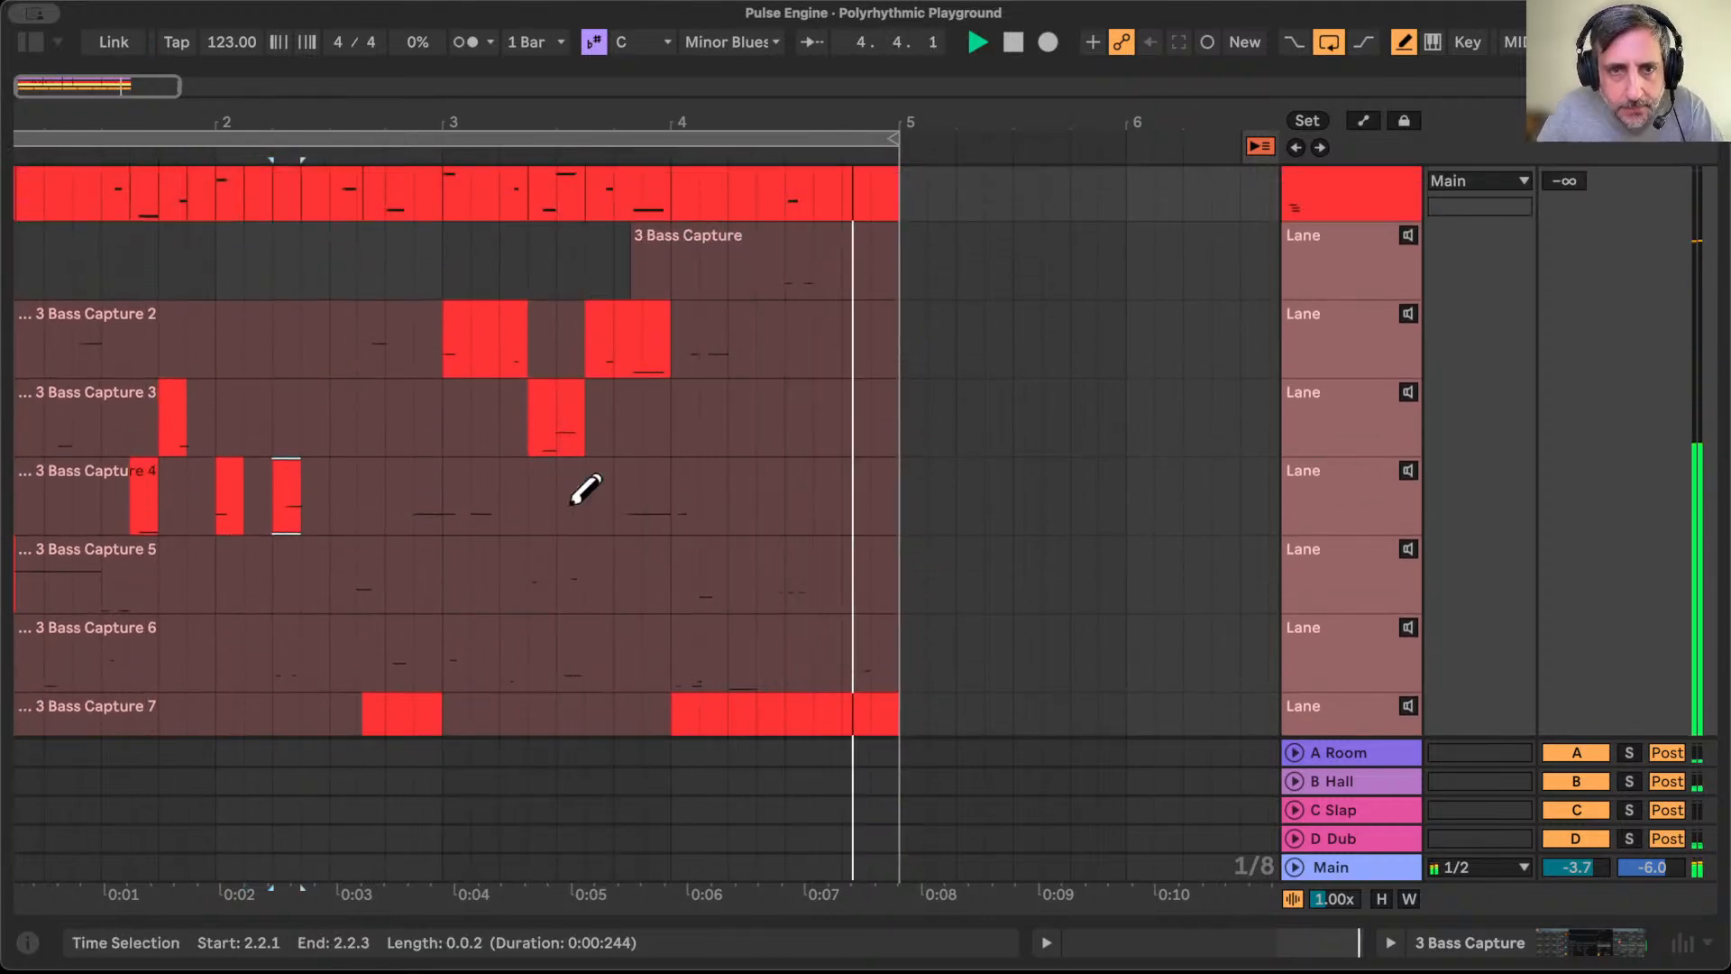
pyautogui.scroll(-3, 852, 586)
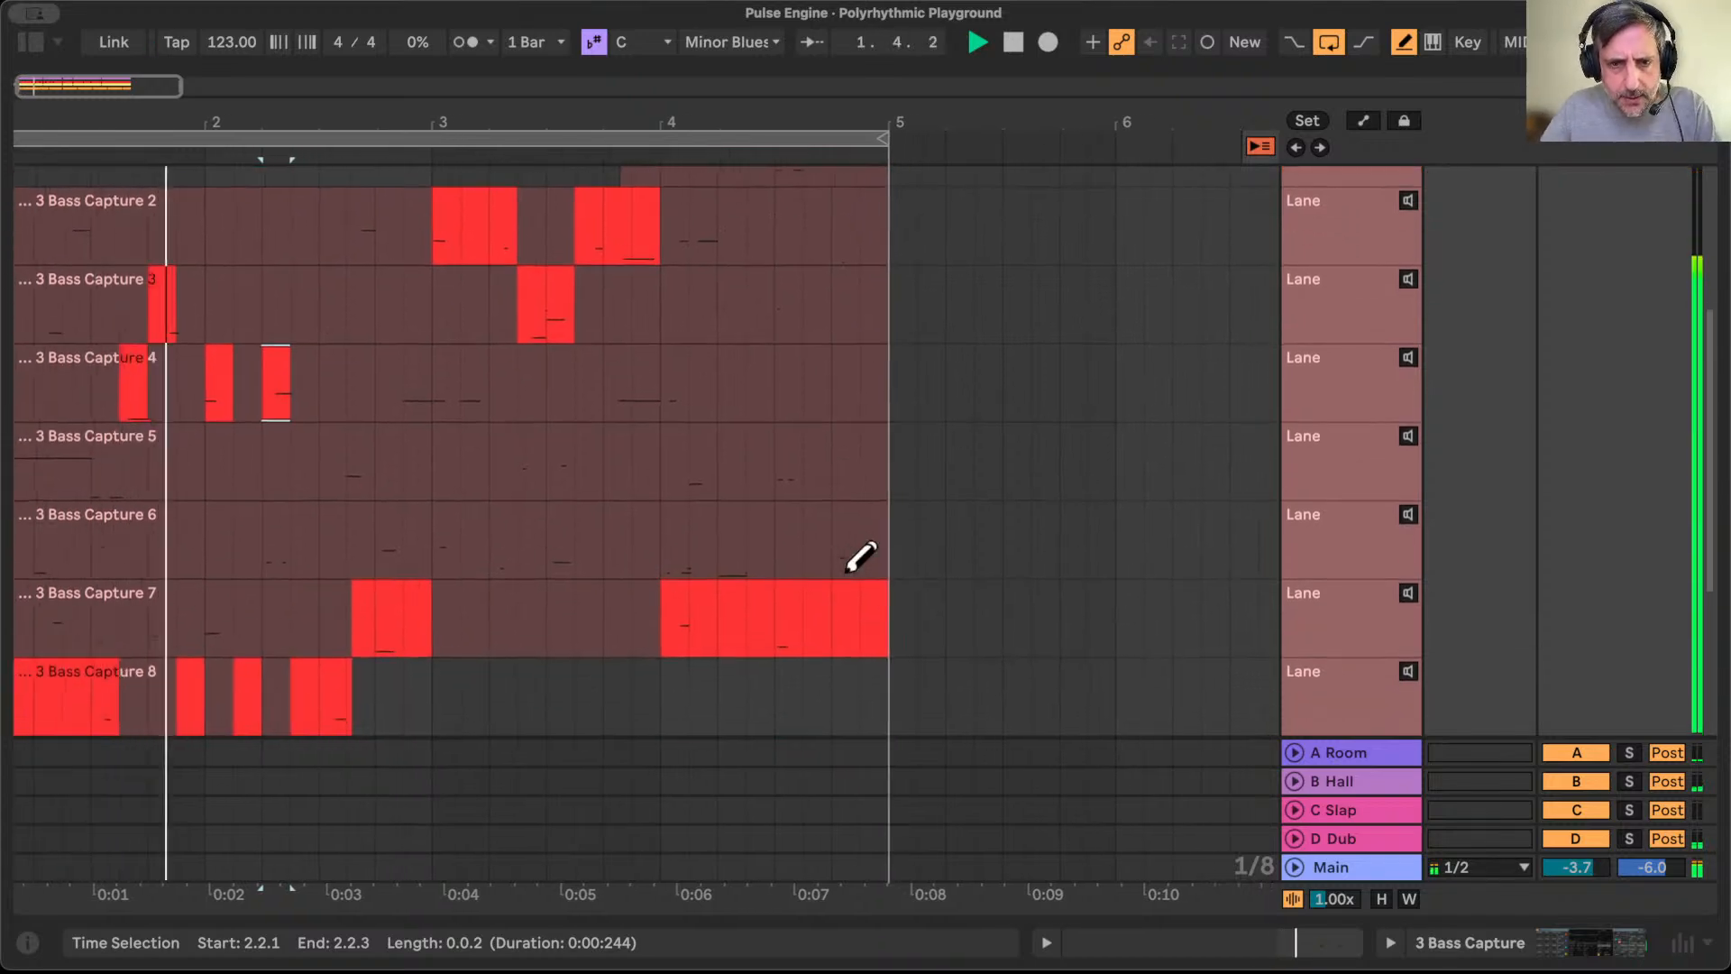
pyautogui.moveTo(834, 536)
pyautogui.mouseDown()
pyautogui.moveTo(893, 516)
pyautogui.moveTo(883, 534)
pyautogui.mouseUp()
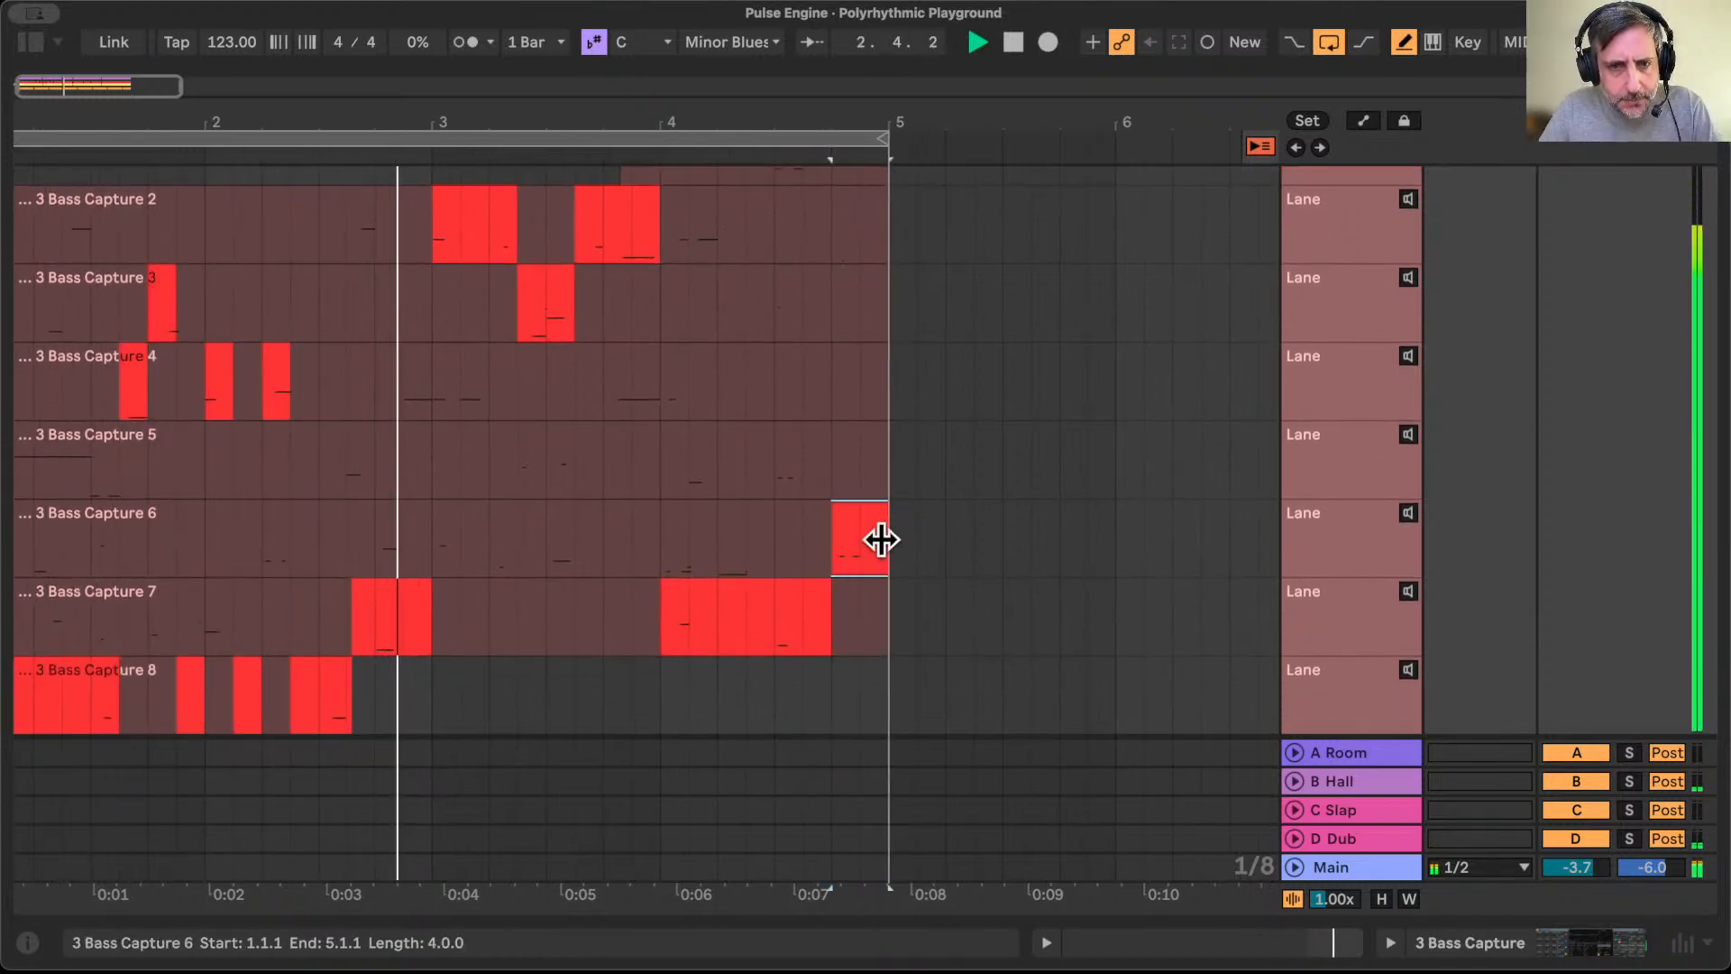
# Step: Comp 4.3.1 to 4.3.3 from the Bass Capture 5 take and the last beat (4.4.1 to 5.1.1) from Bass Capture 2
pyautogui.scroll(4, 852, 523)
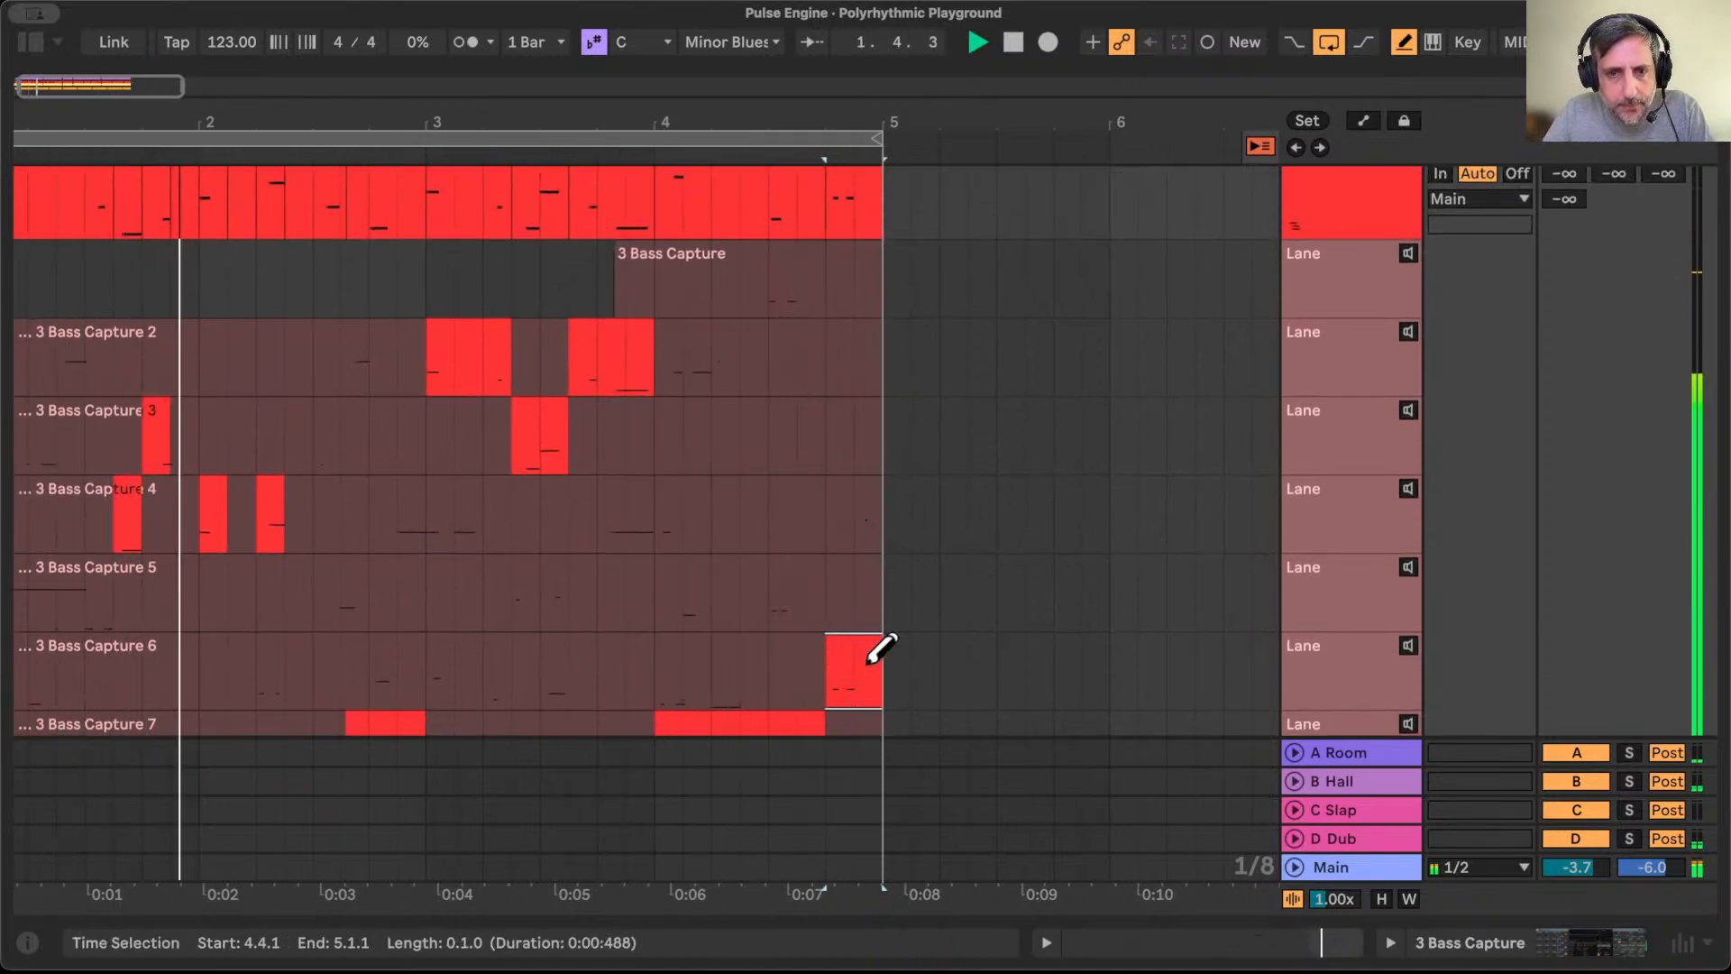
pyautogui.click(780, 582)
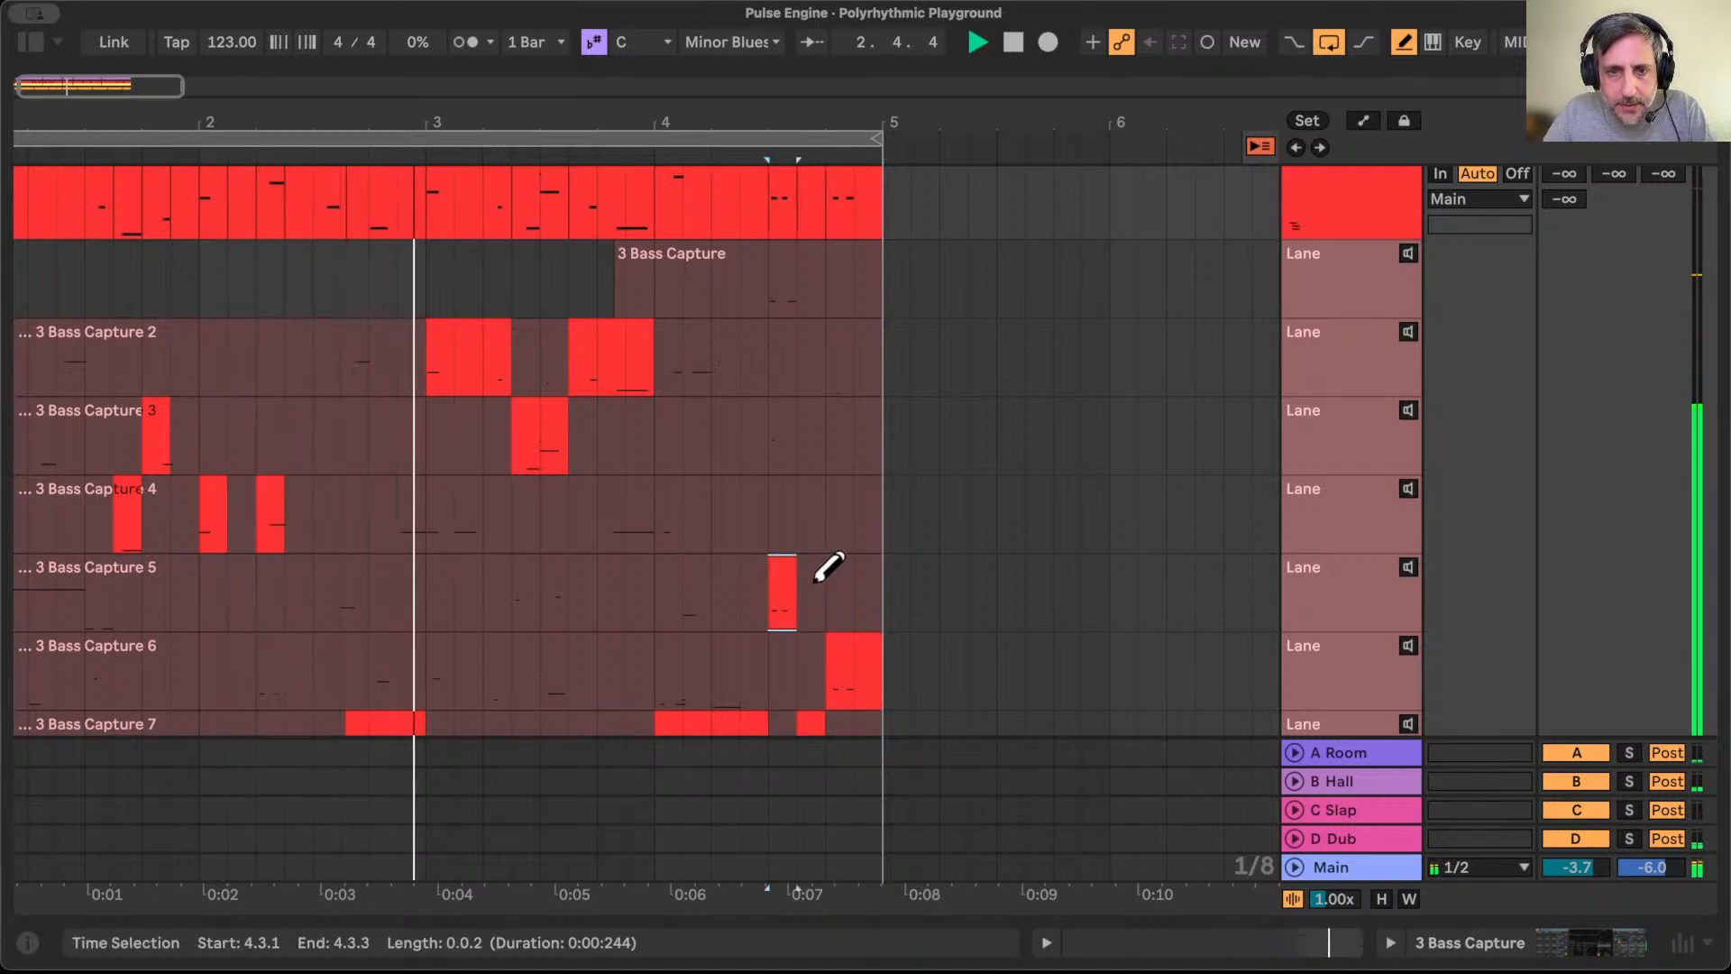
pyautogui.click(857, 358)
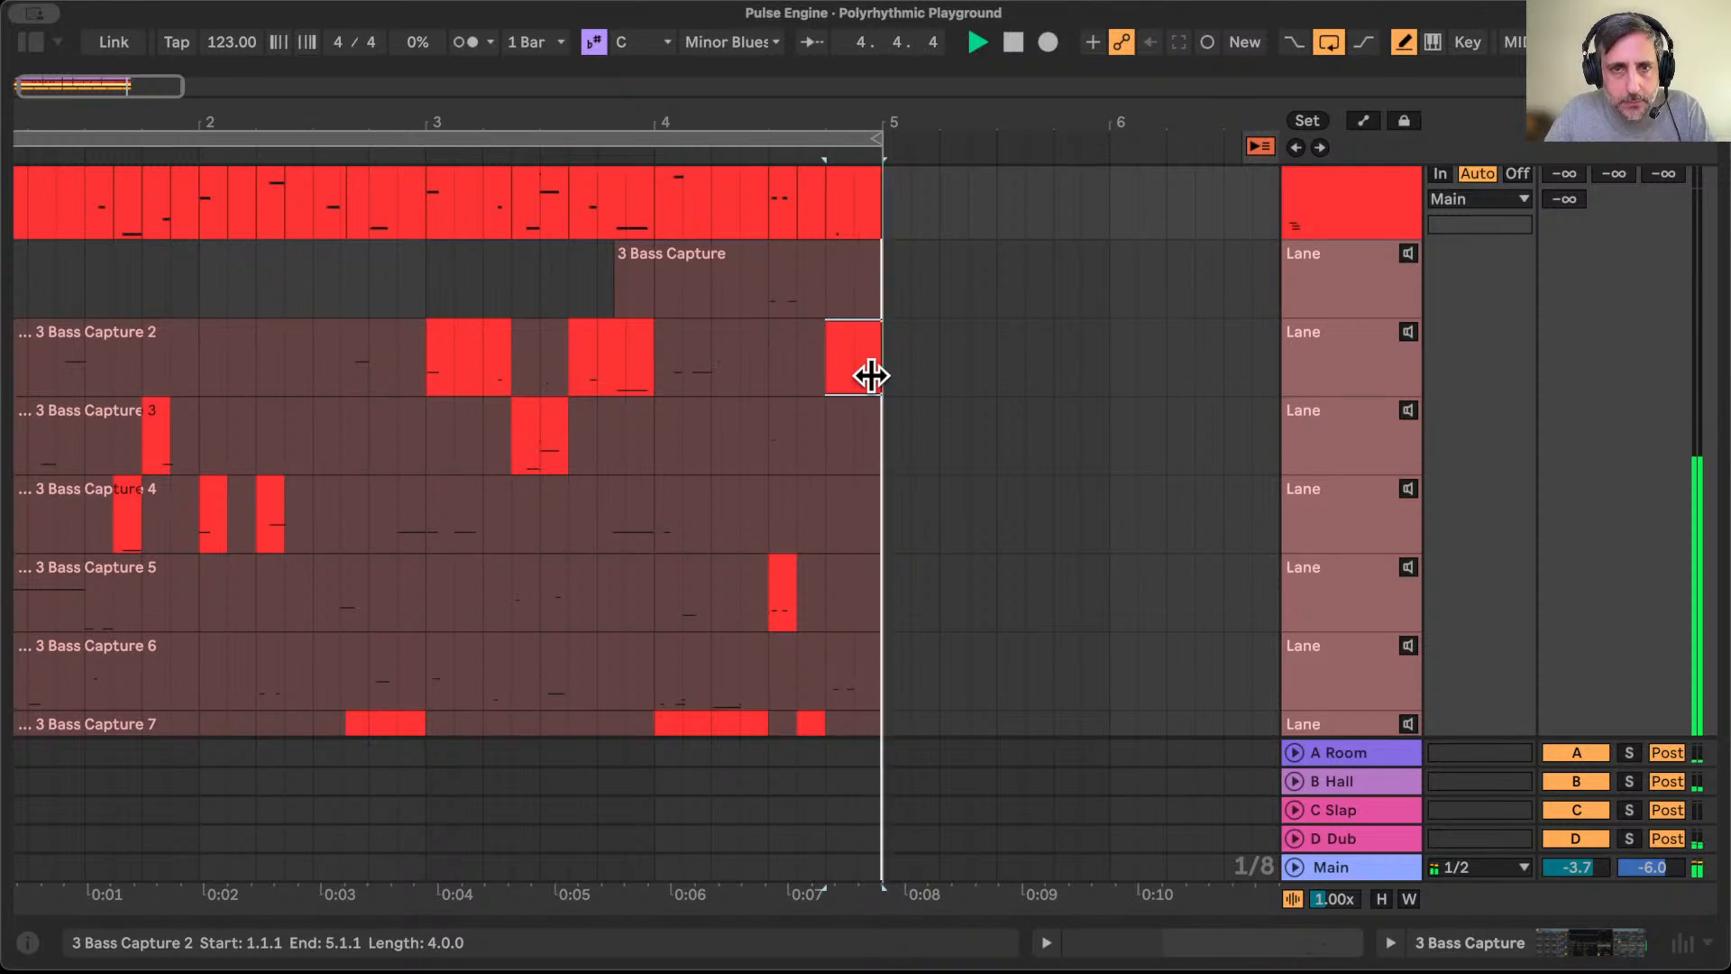
# Step: Try the 3 Bass Capture 6 and 3 Bass Capture 8 takes for the first eighth note of the bass comp
pyautogui.hscroll(-2, 736, 360)
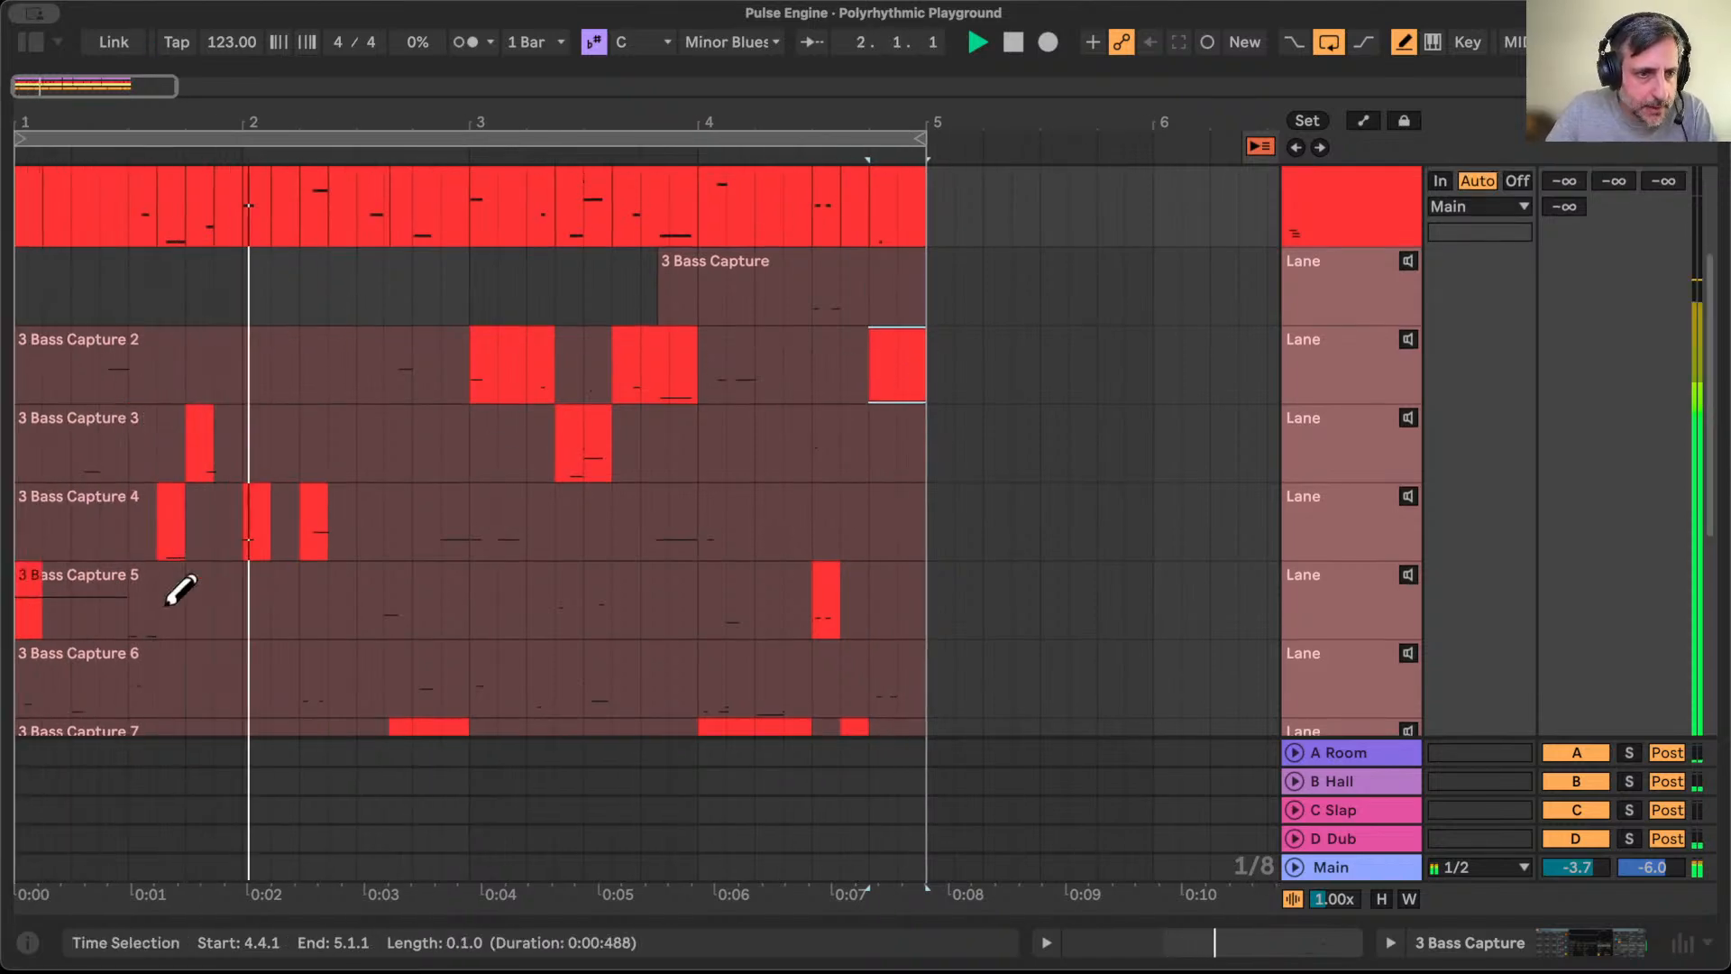
pyautogui.click(25, 683)
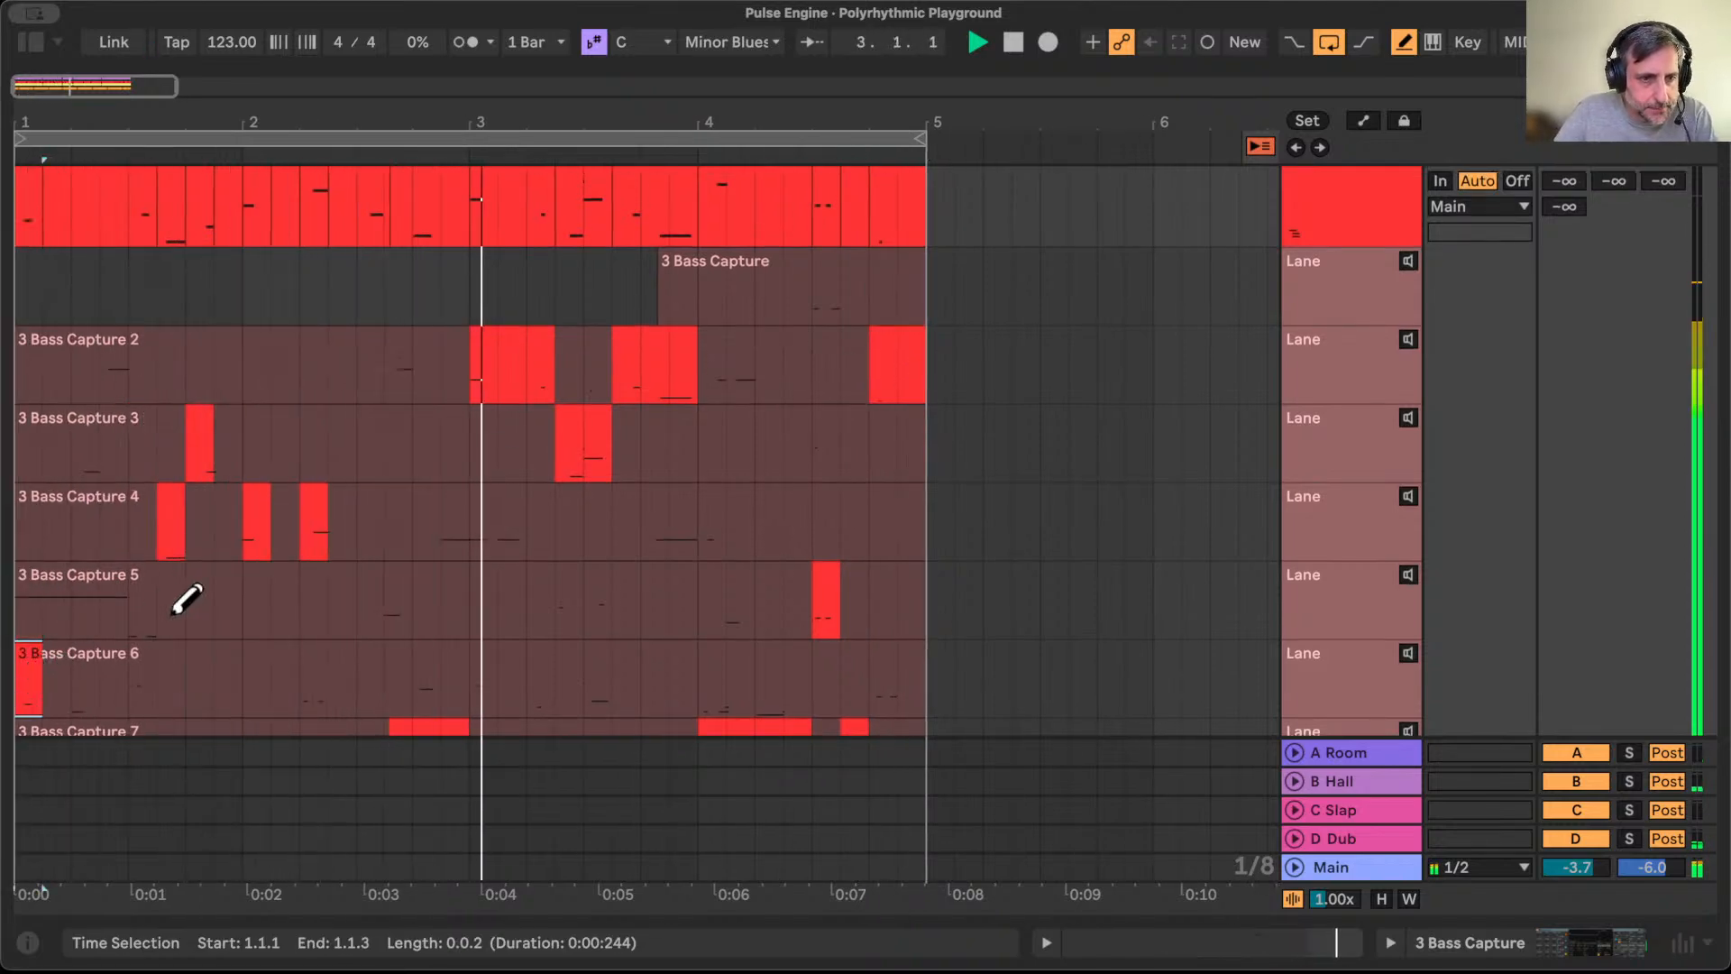
pyautogui.scroll(-2, 180, 604)
pyautogui.scroll(-2, 186, 598)
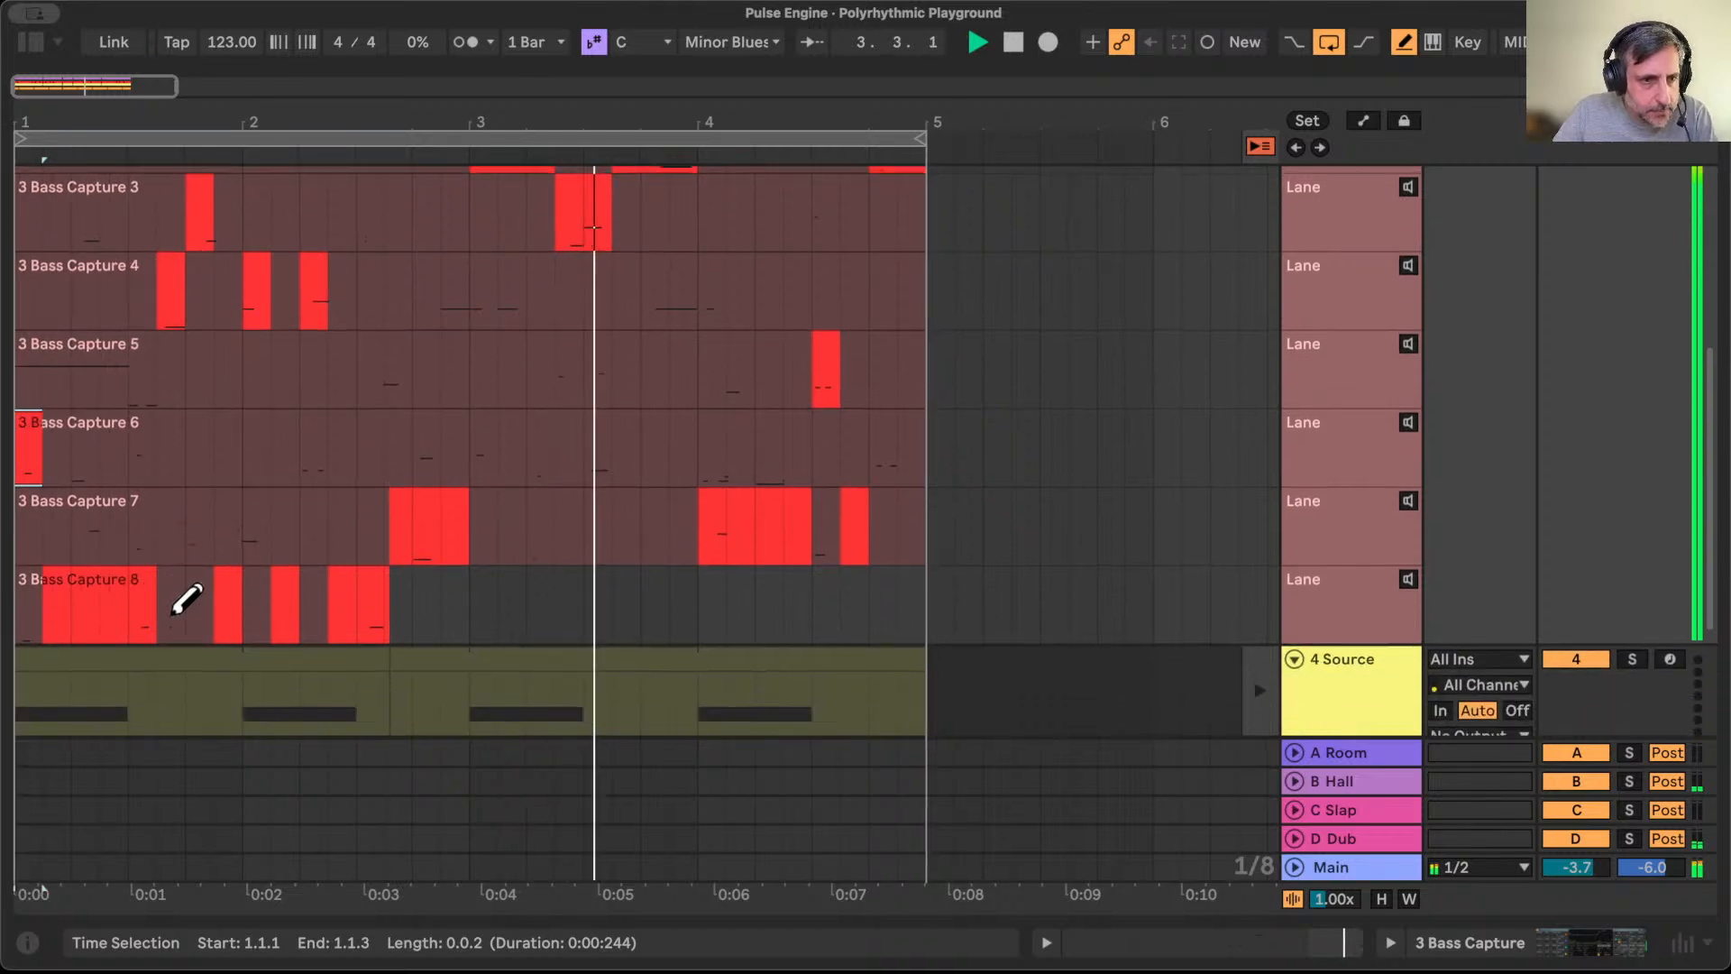
pyautogui.click(16, 612)
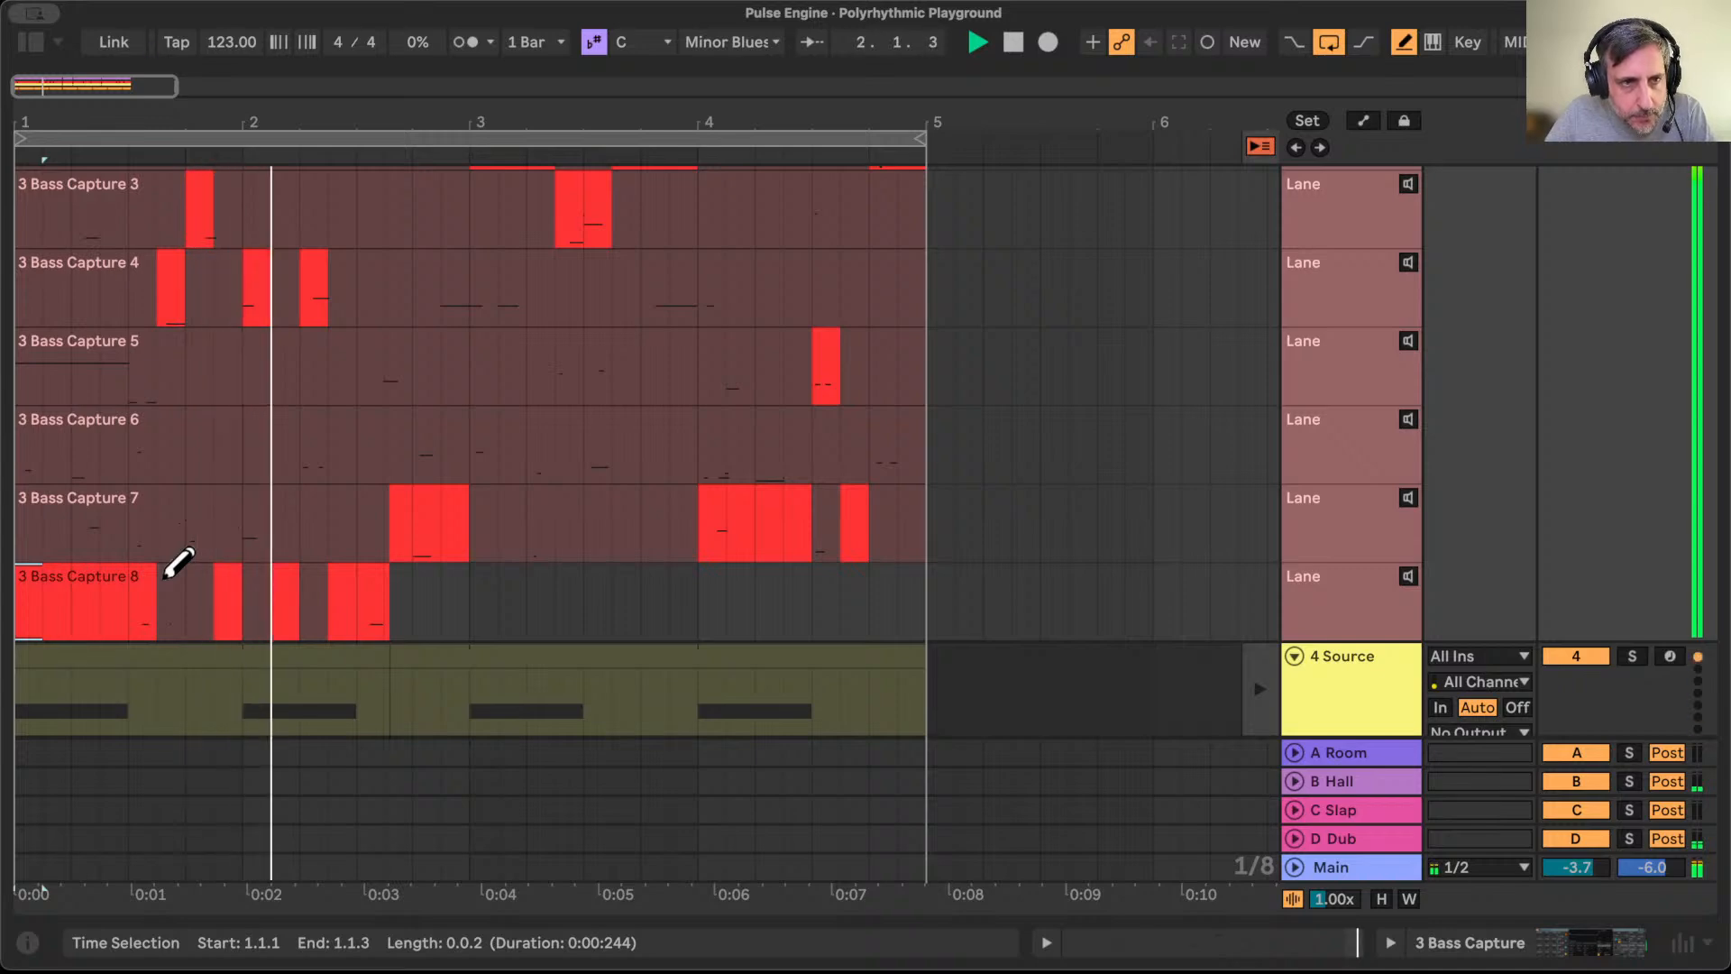
# Step: Copy the eighth-note slice from the start of bar 3 to 1.1.1 and consolidate the whole four-bar bass comp to a new scene
pyautogui.scroll(6, 178, 562)
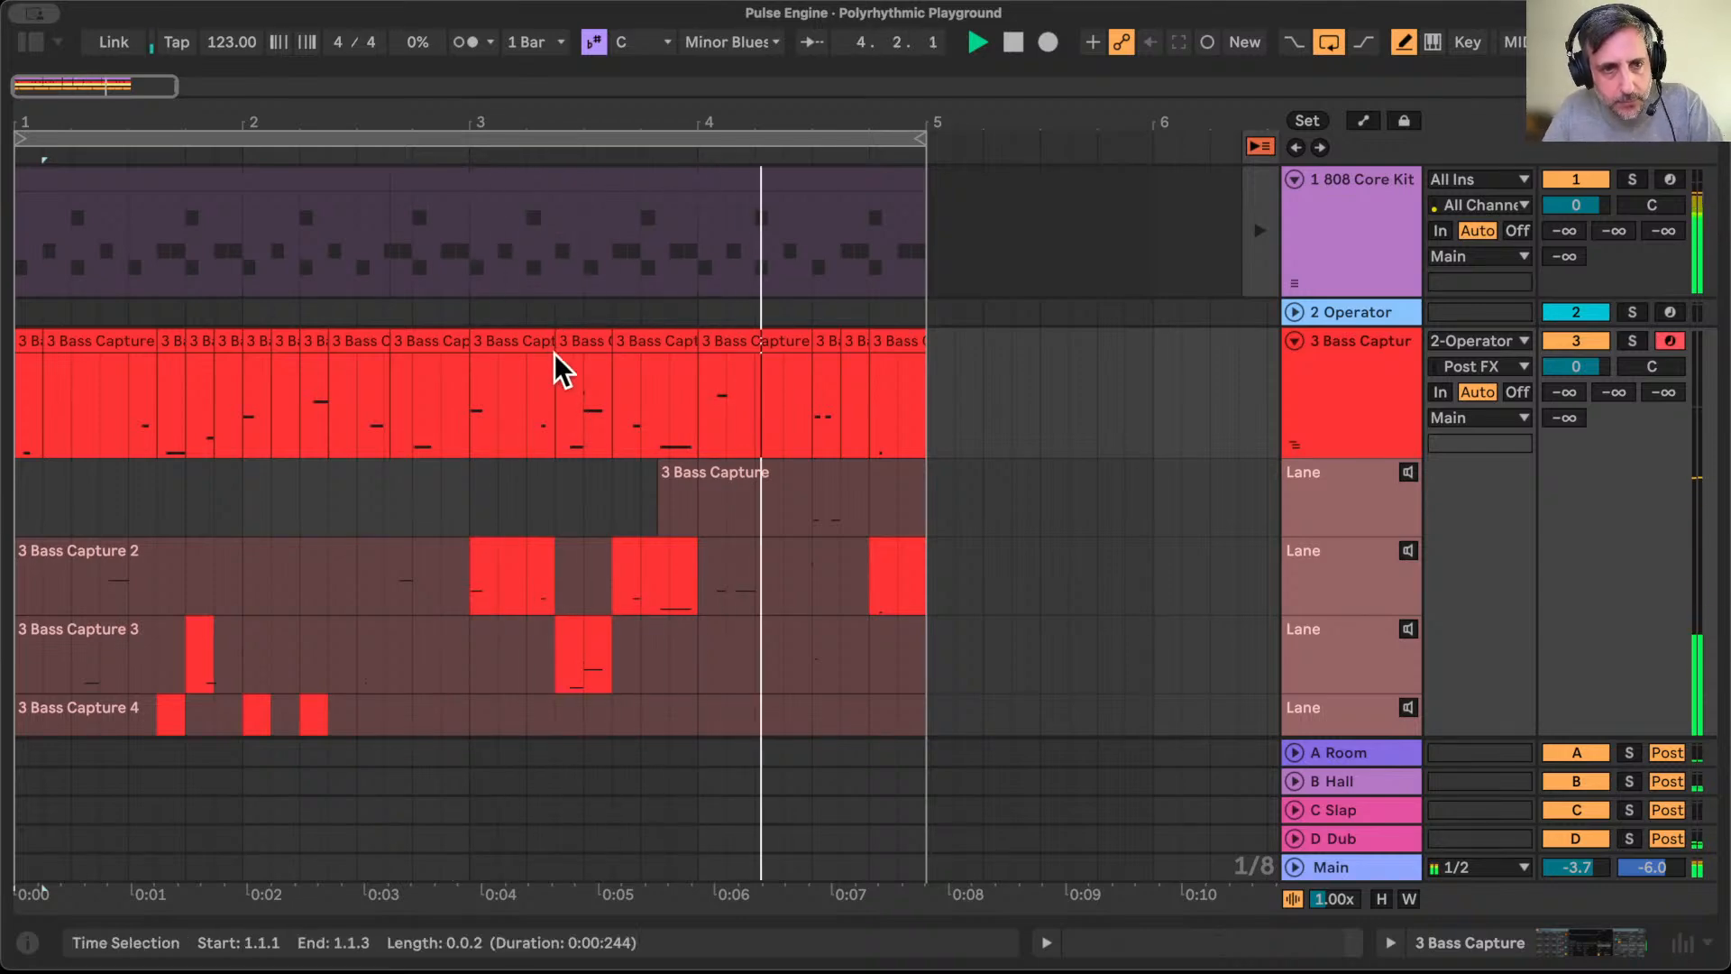
pyautogui.moveTo(496, 377); pyautogui.dragTo(31, 383)
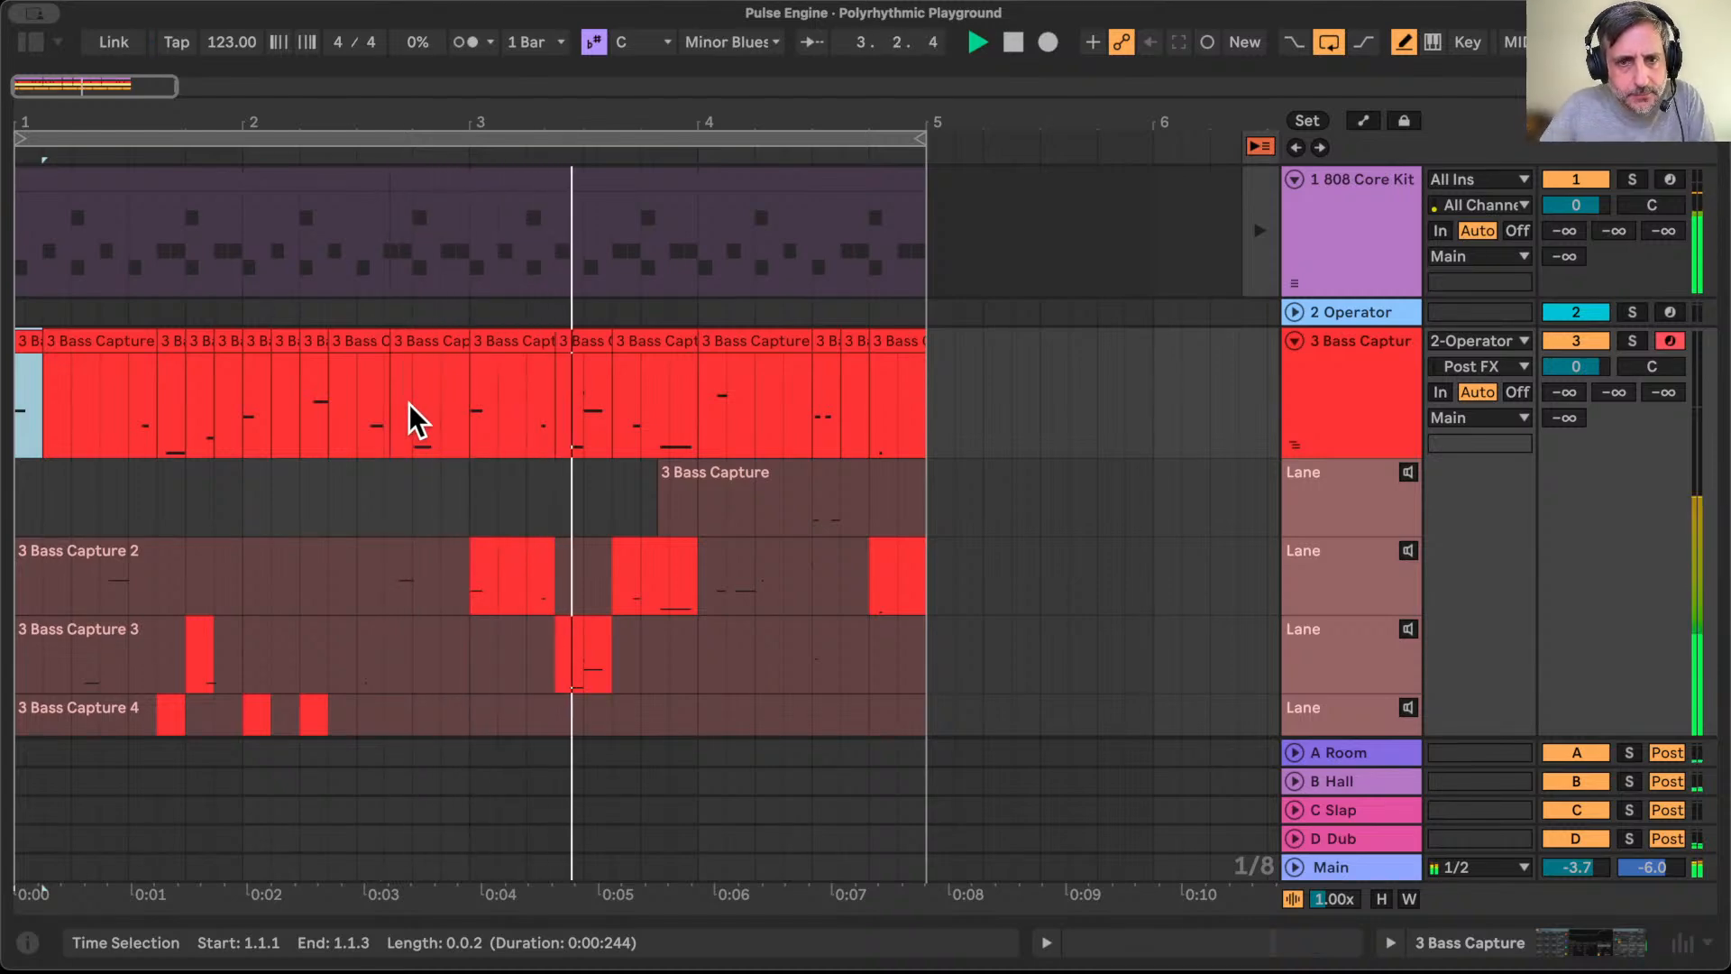
pyautogui.click(886, 345)
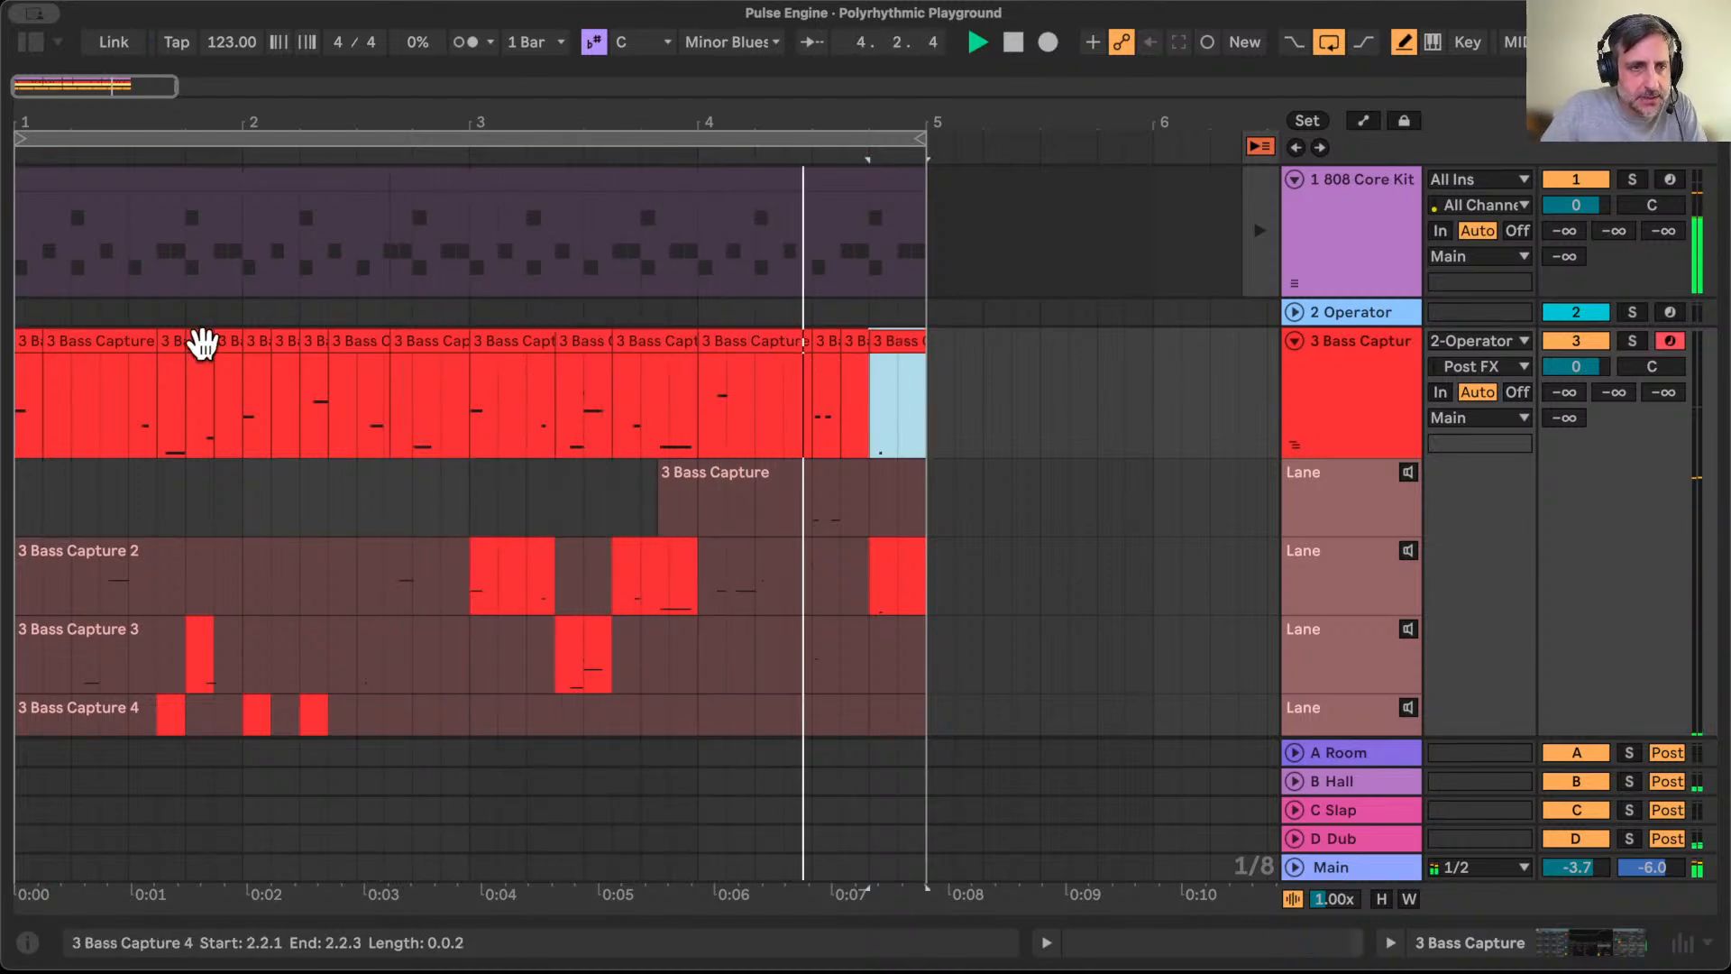
pyautogui.keyDown('shift'); pyautogui.click(24, 343); pyautogui.keyUp('shift')
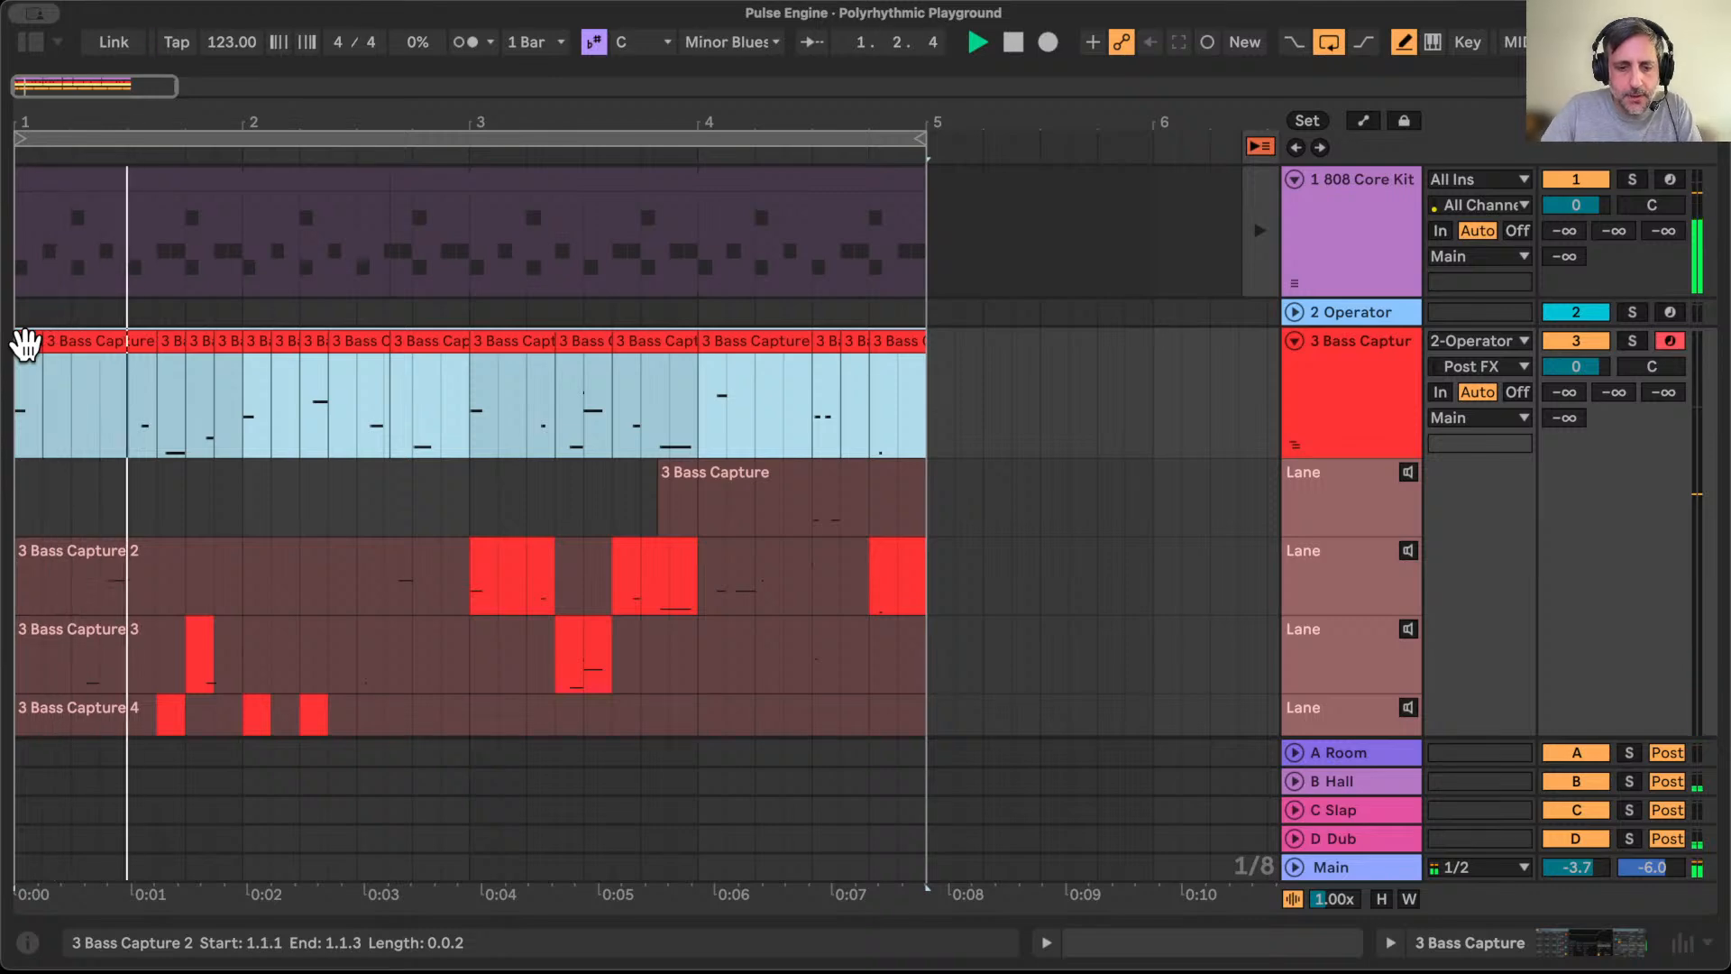
pyautogui.rightClick(72, 338)
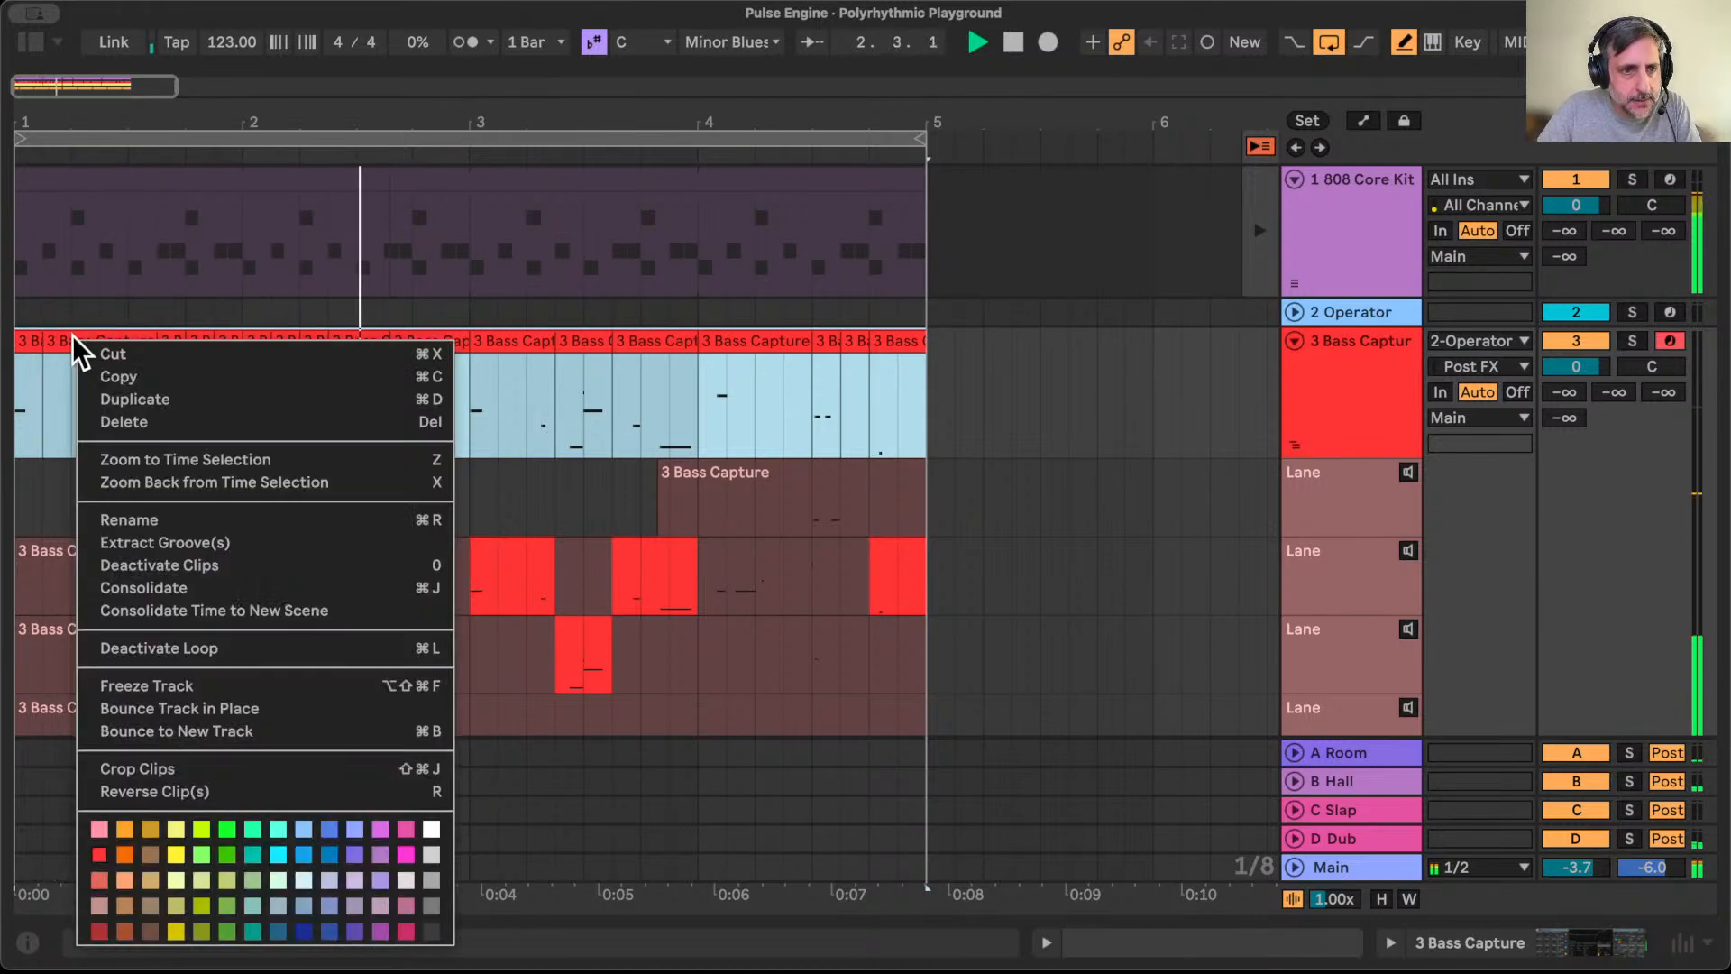
pyautogui.click(214, 608)
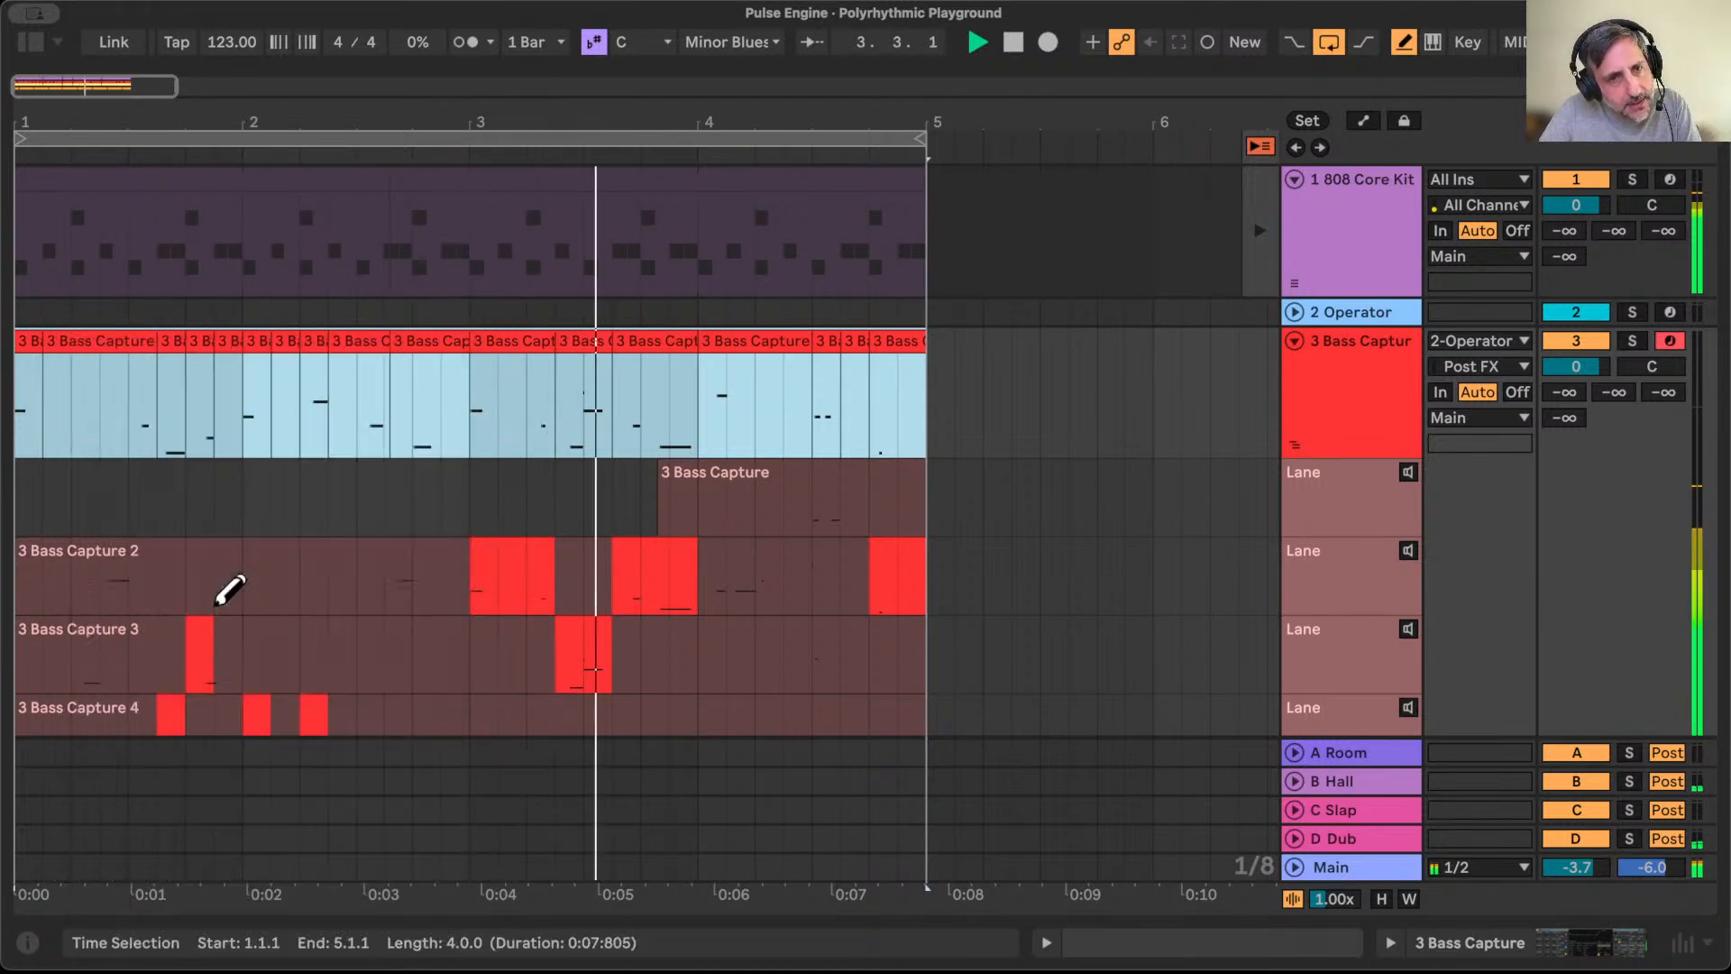
# Step: Launch the consolidated 3 Bass Capture clip in Session View, open its notes for editing and restart playback
pyautogui.press('Tab')
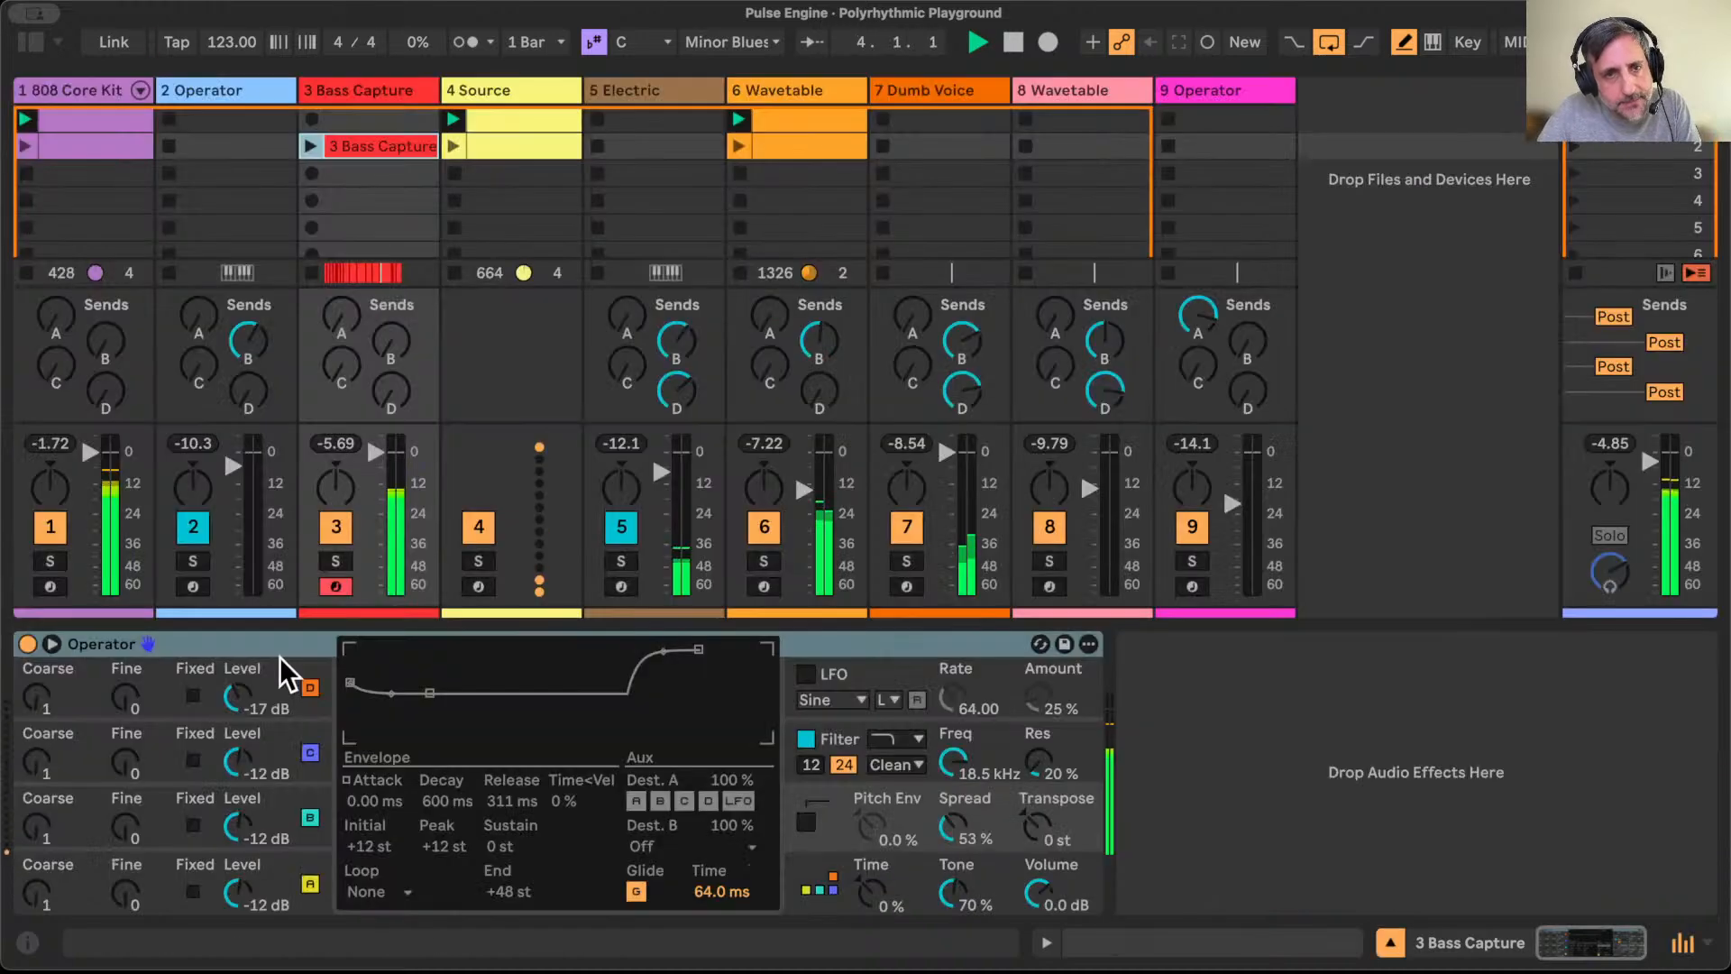
pyautogui.click(310, 145)
pyautogui.click(360, 141)
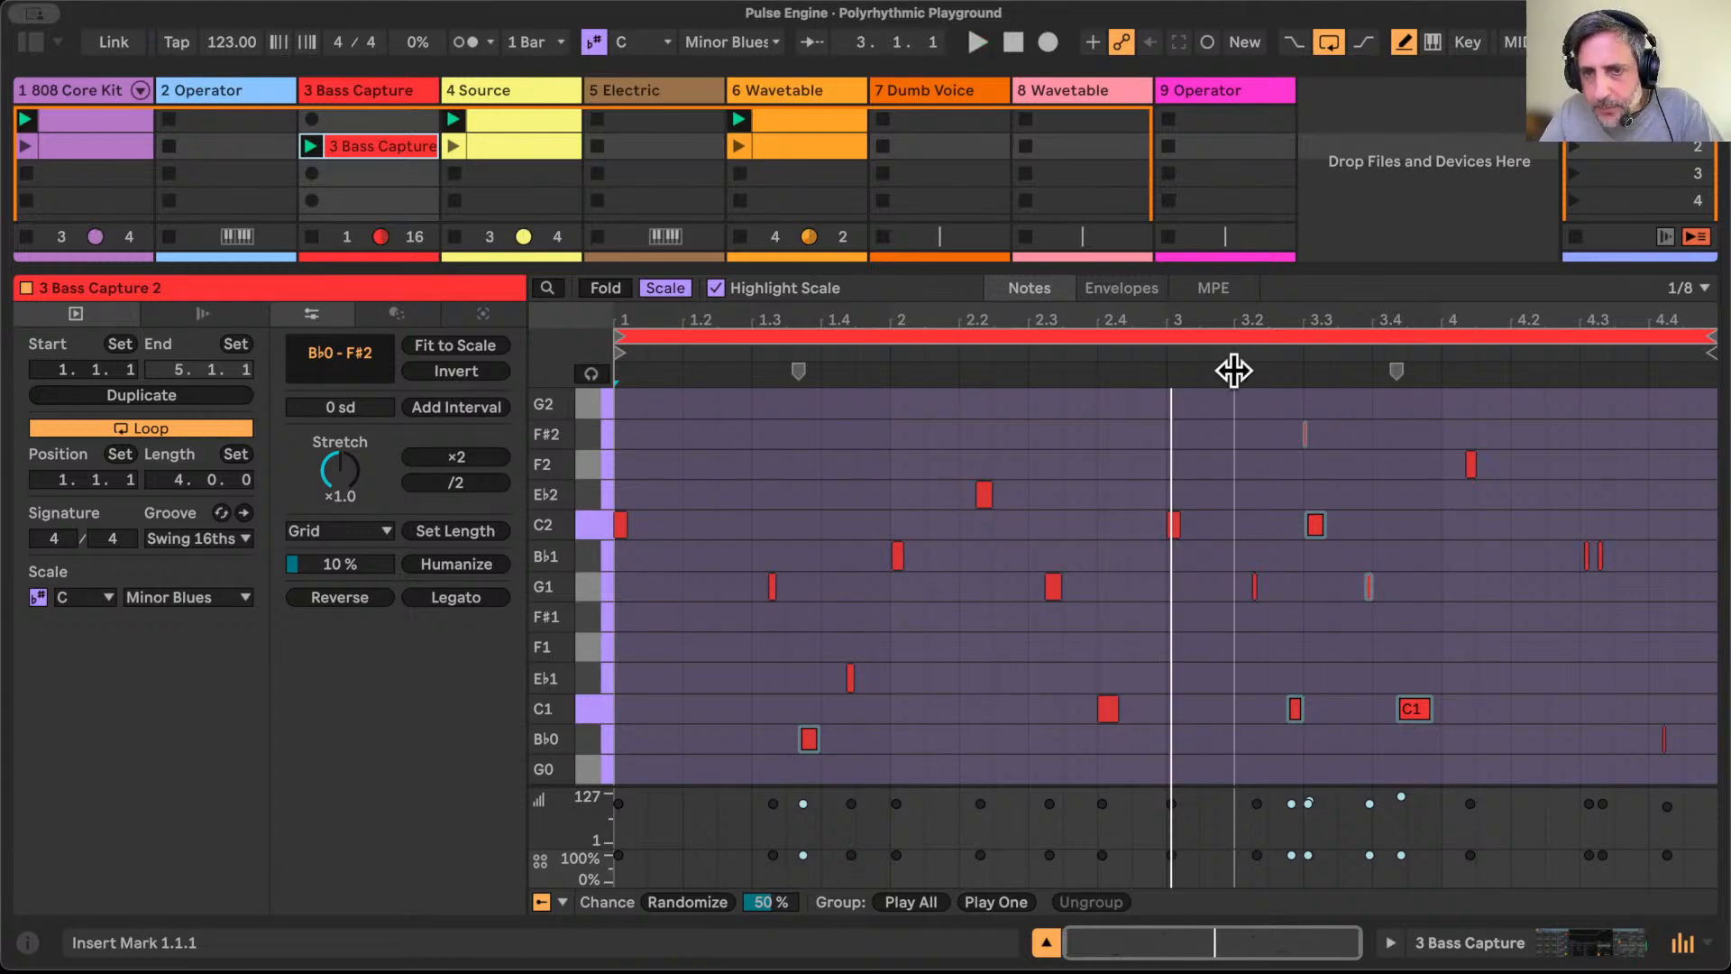
pyautogui.moveTo(1191, 313); pyautogui.dragTo(1255, 360)
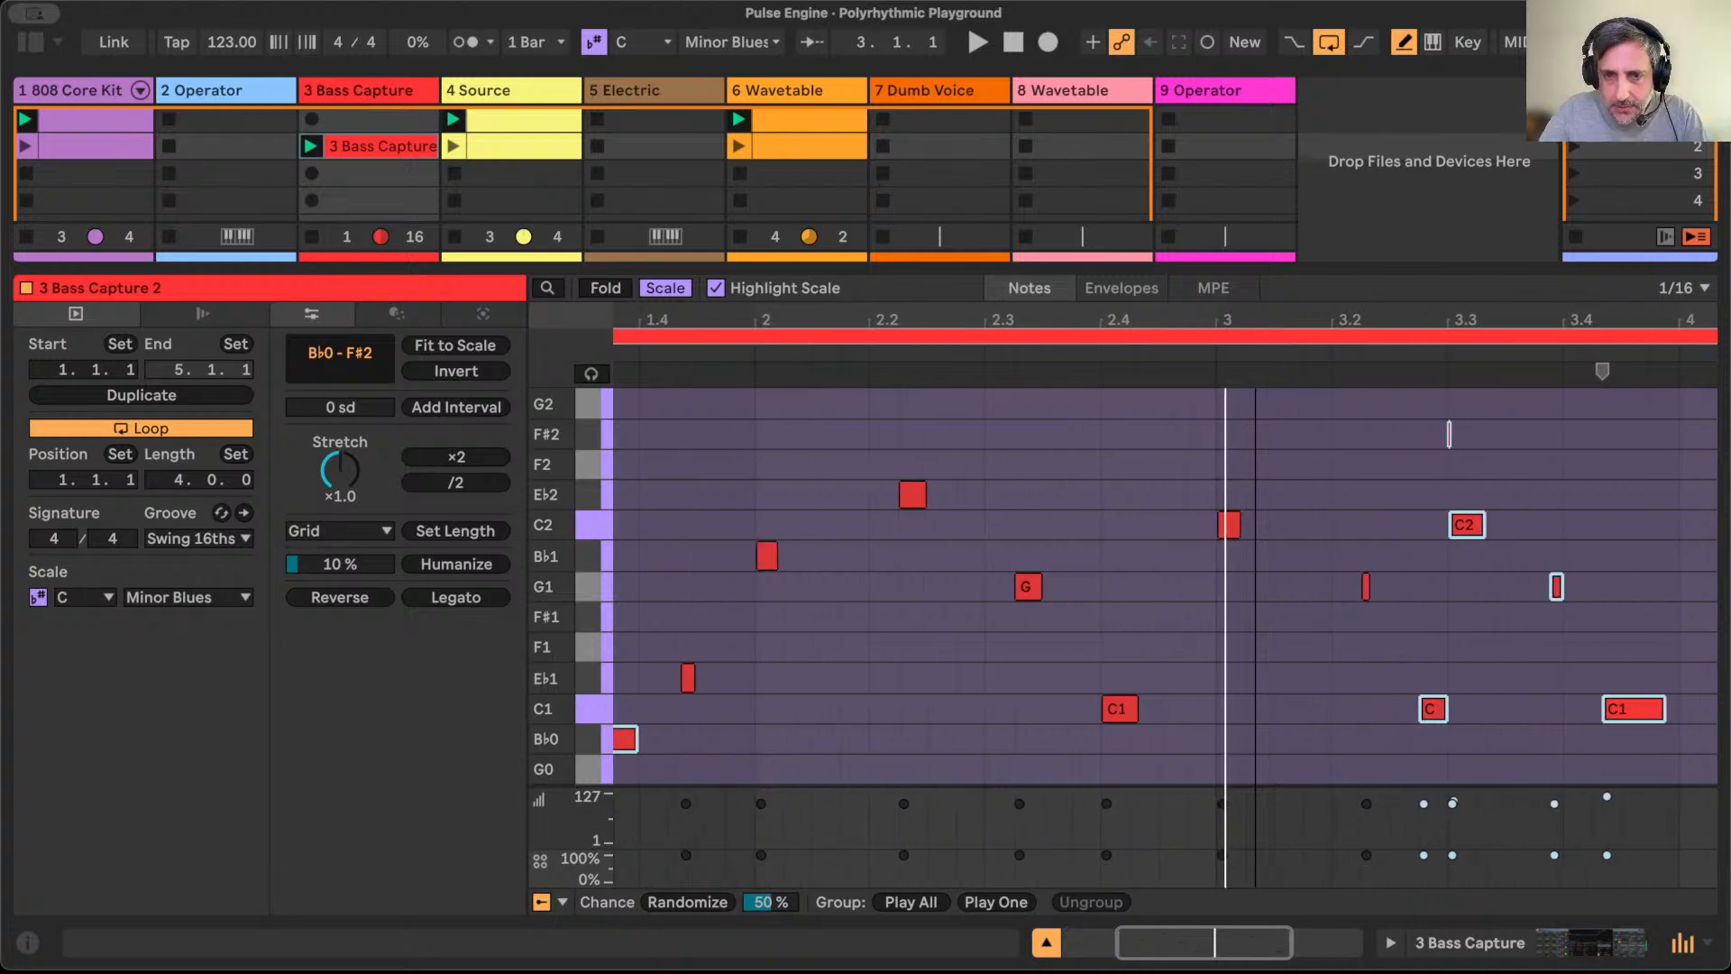
pyautogui.press('space')
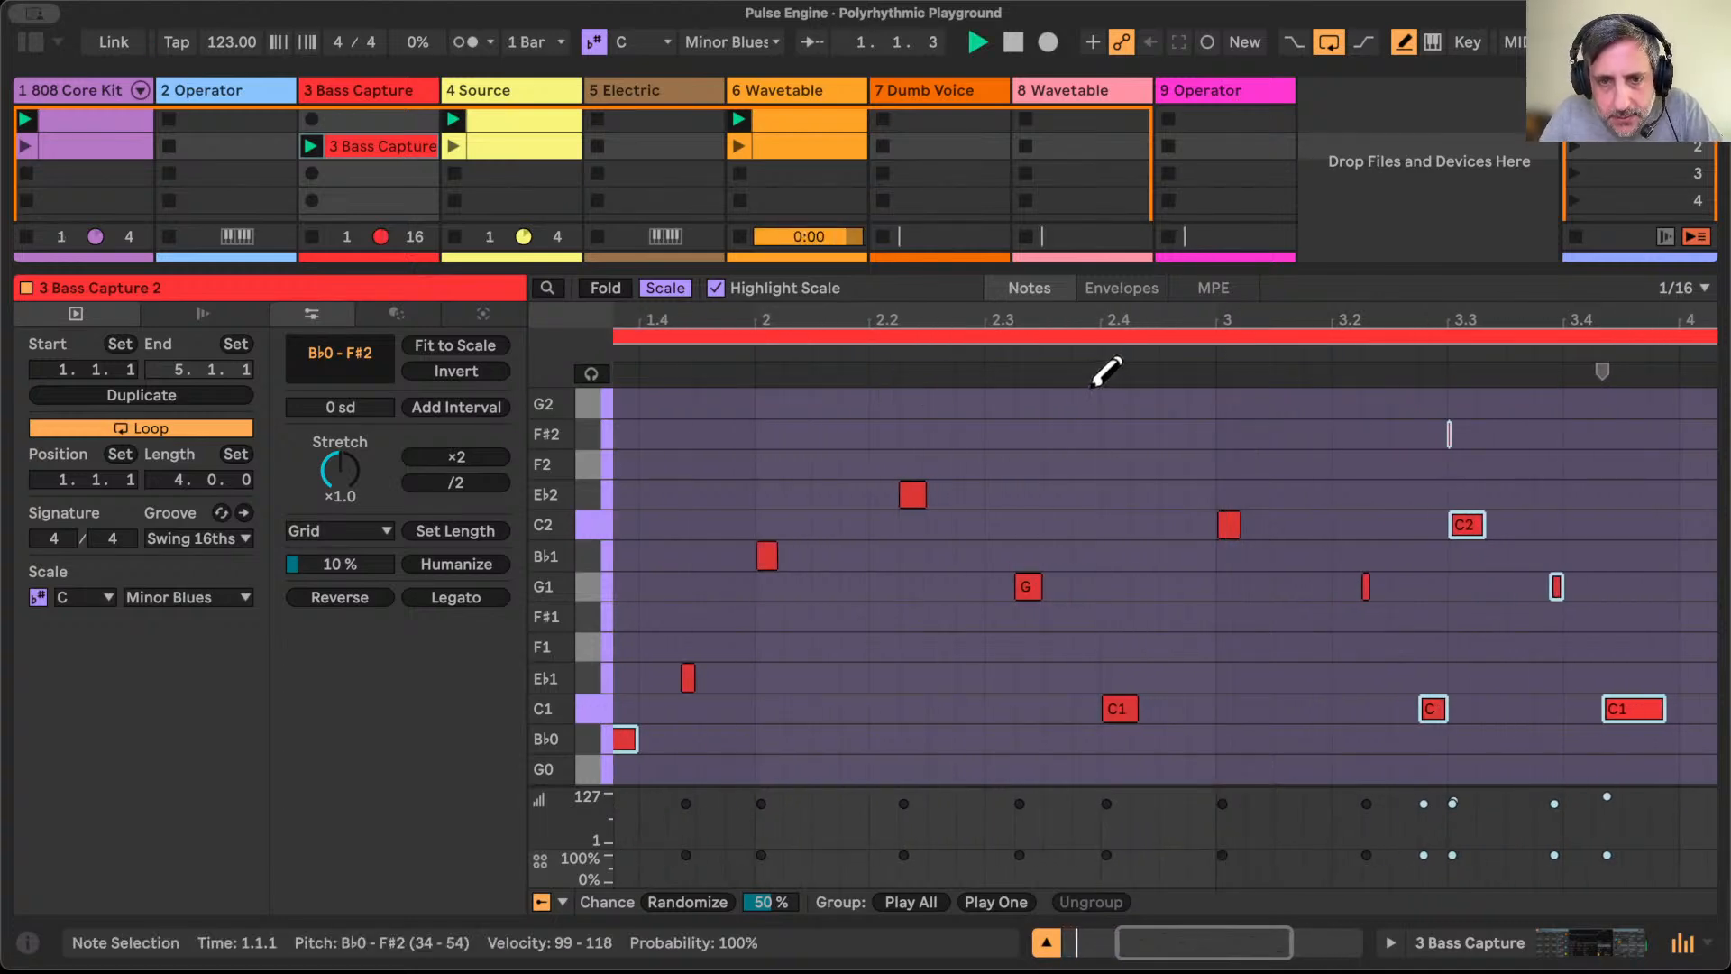
# Step: Move the C1 note at 2.4 earlier so that it starts at 2.3.4
pyautogui.moveTo(927, 321); pyautogui.dragTo(911, 341)
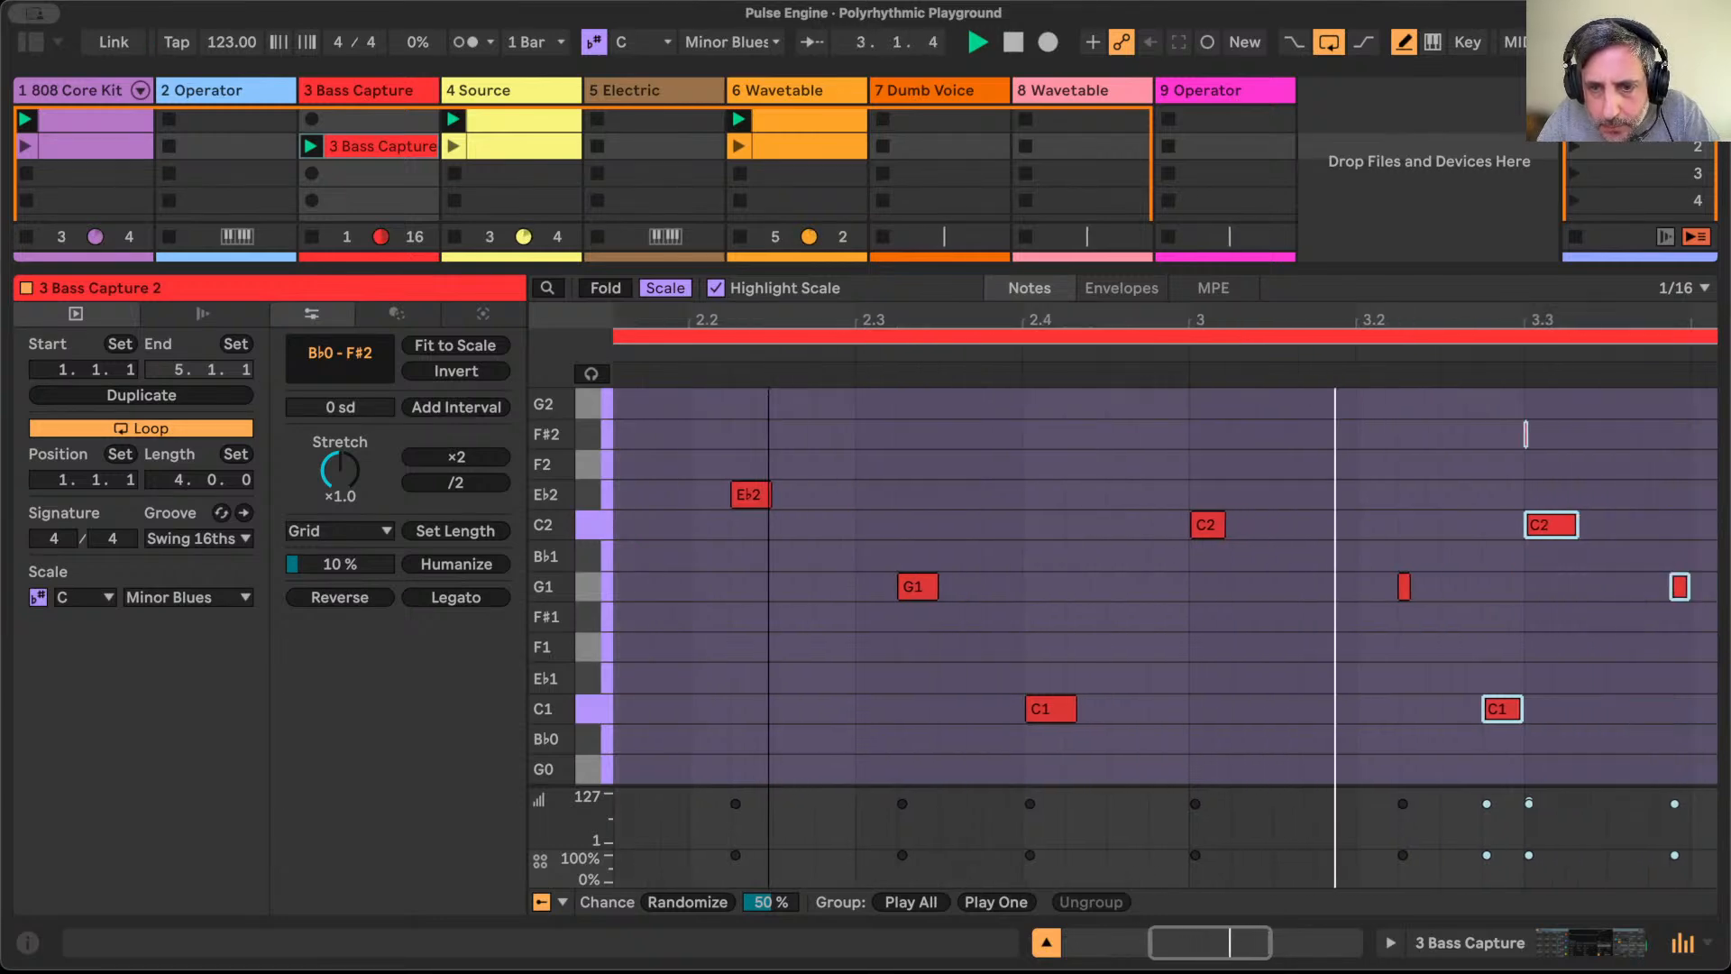
pyautogui.click(1047, 709)
pyautogui.moveTo(1053, 705); pyautogui.dragTo(1010, 706)
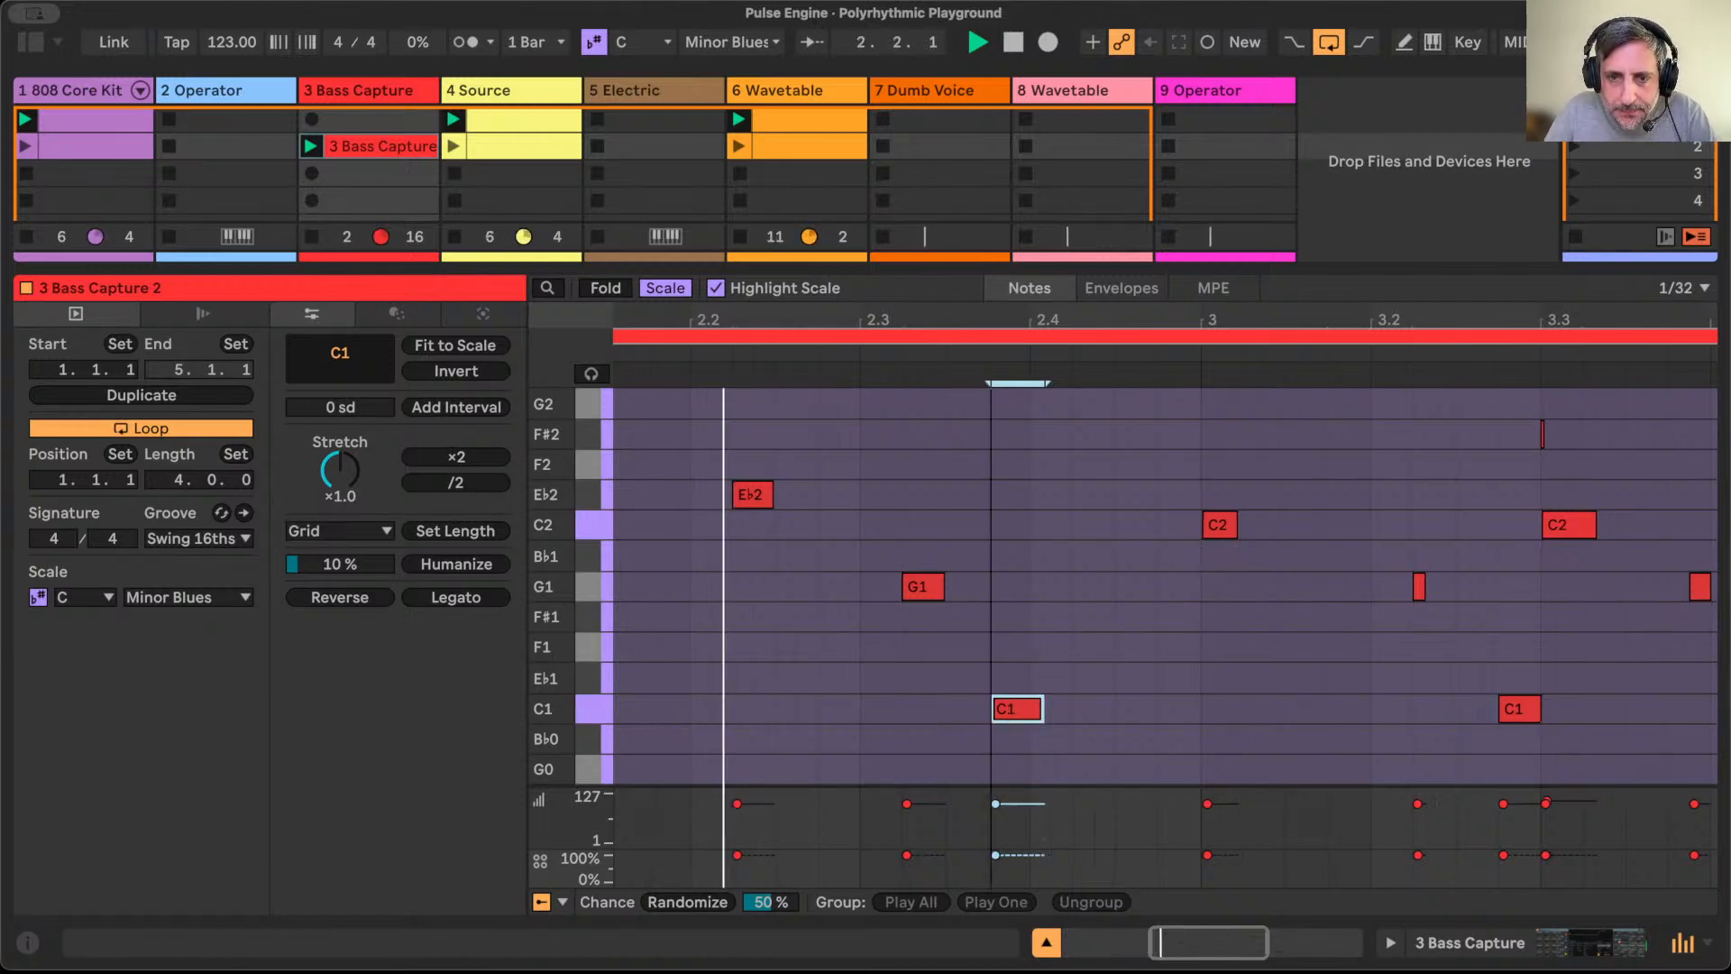
pyautogui.moveTo(991, 350); pyautogui.dragTo(1035, 573)
pyautogui.moveTo(1036, 709); pyautogui.dragTo(1024, 708)
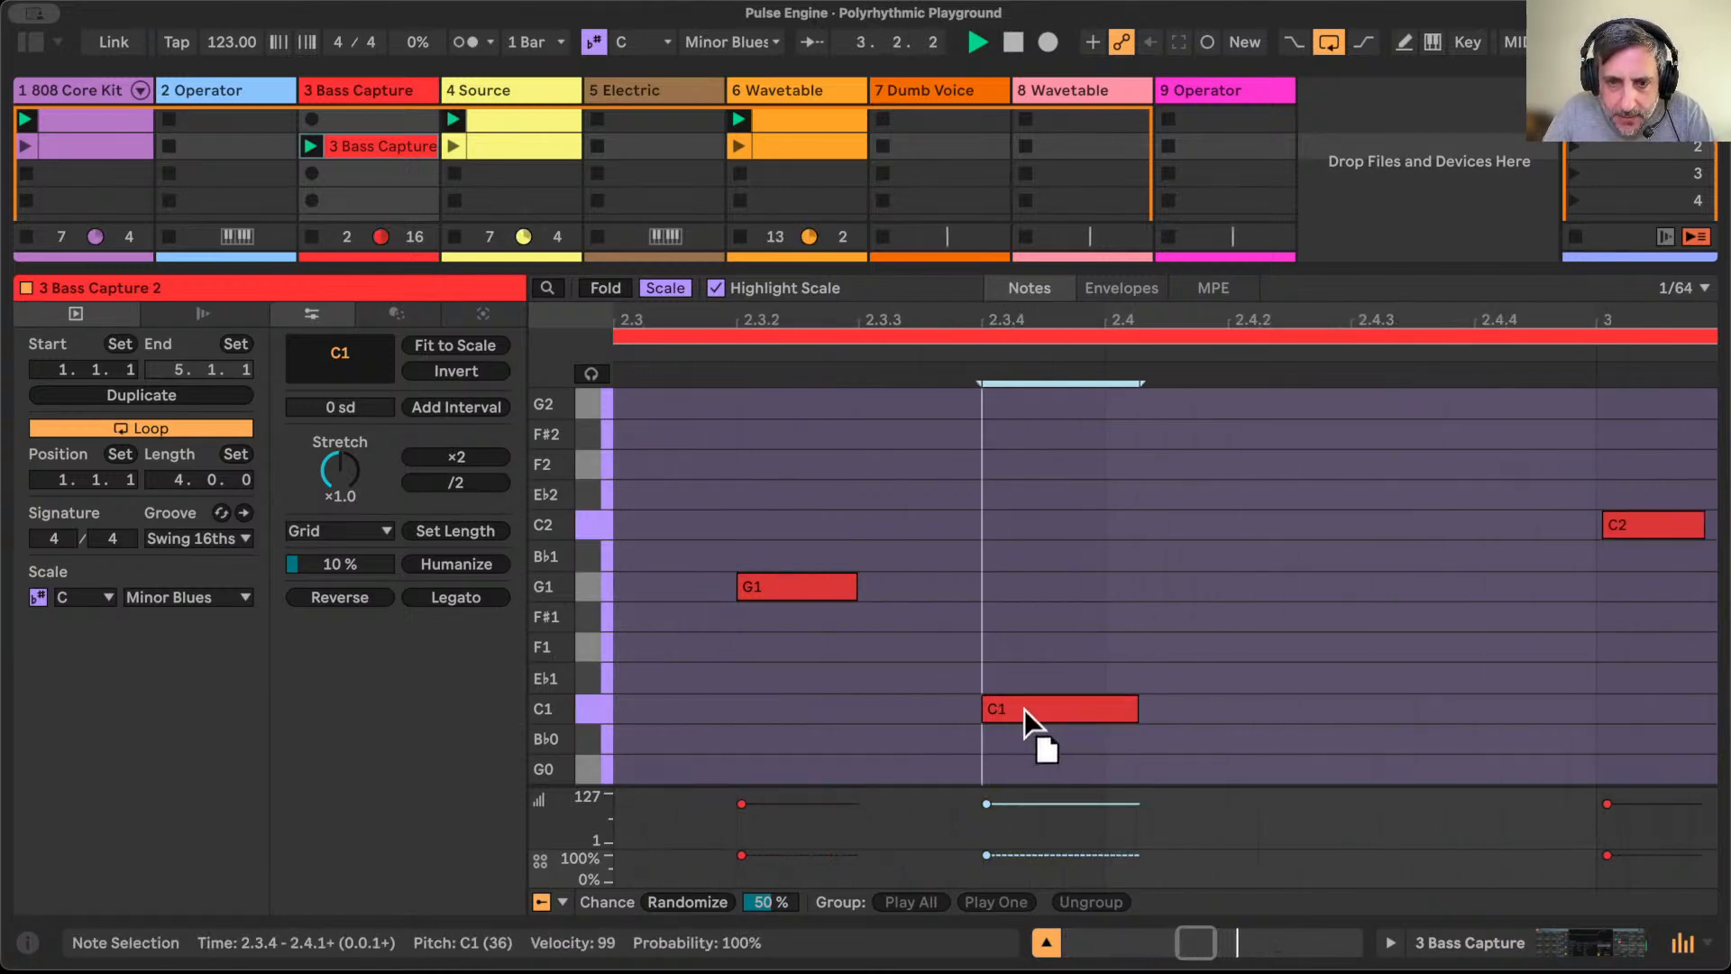
# Step: Lower the C2 note at the start of bar 3 to F#1 and raise the C2 note at 3.3 to E♭2
pyautogui.moveTo(1182, 320); pyautogui.dragTo(1110, 185)
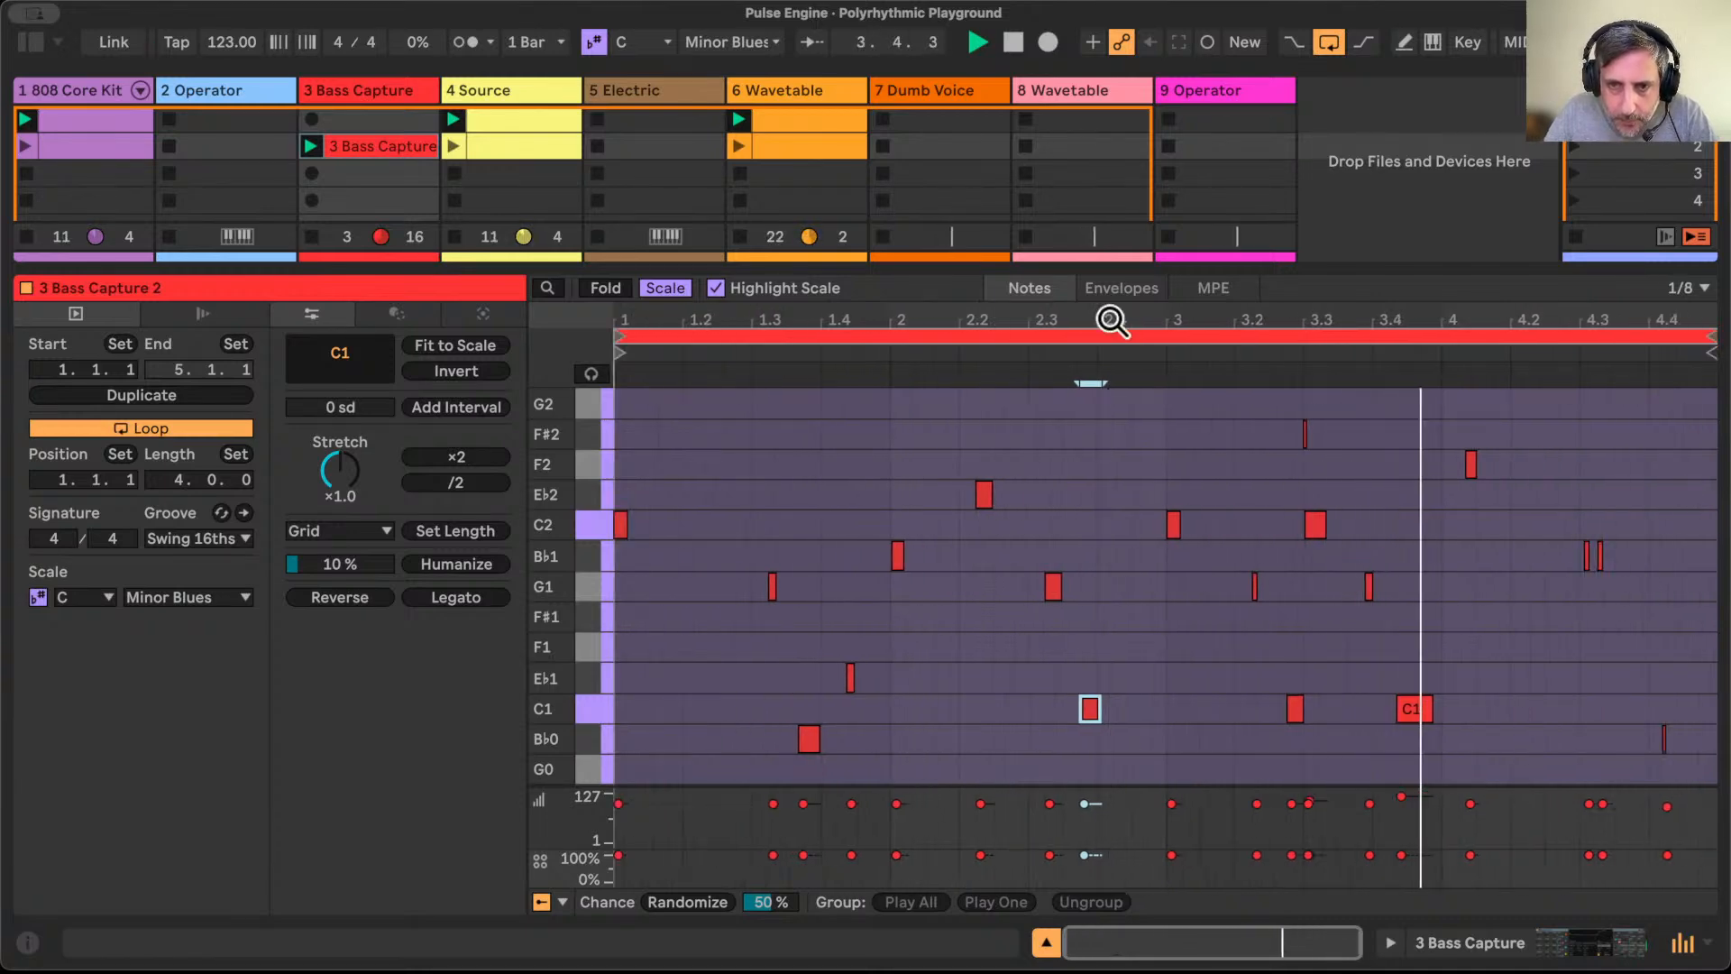
pyautogui.click(1172, 523)
pyautogui.press('Down')
pyautogui.press('Down')
pyautogui.press('Down')
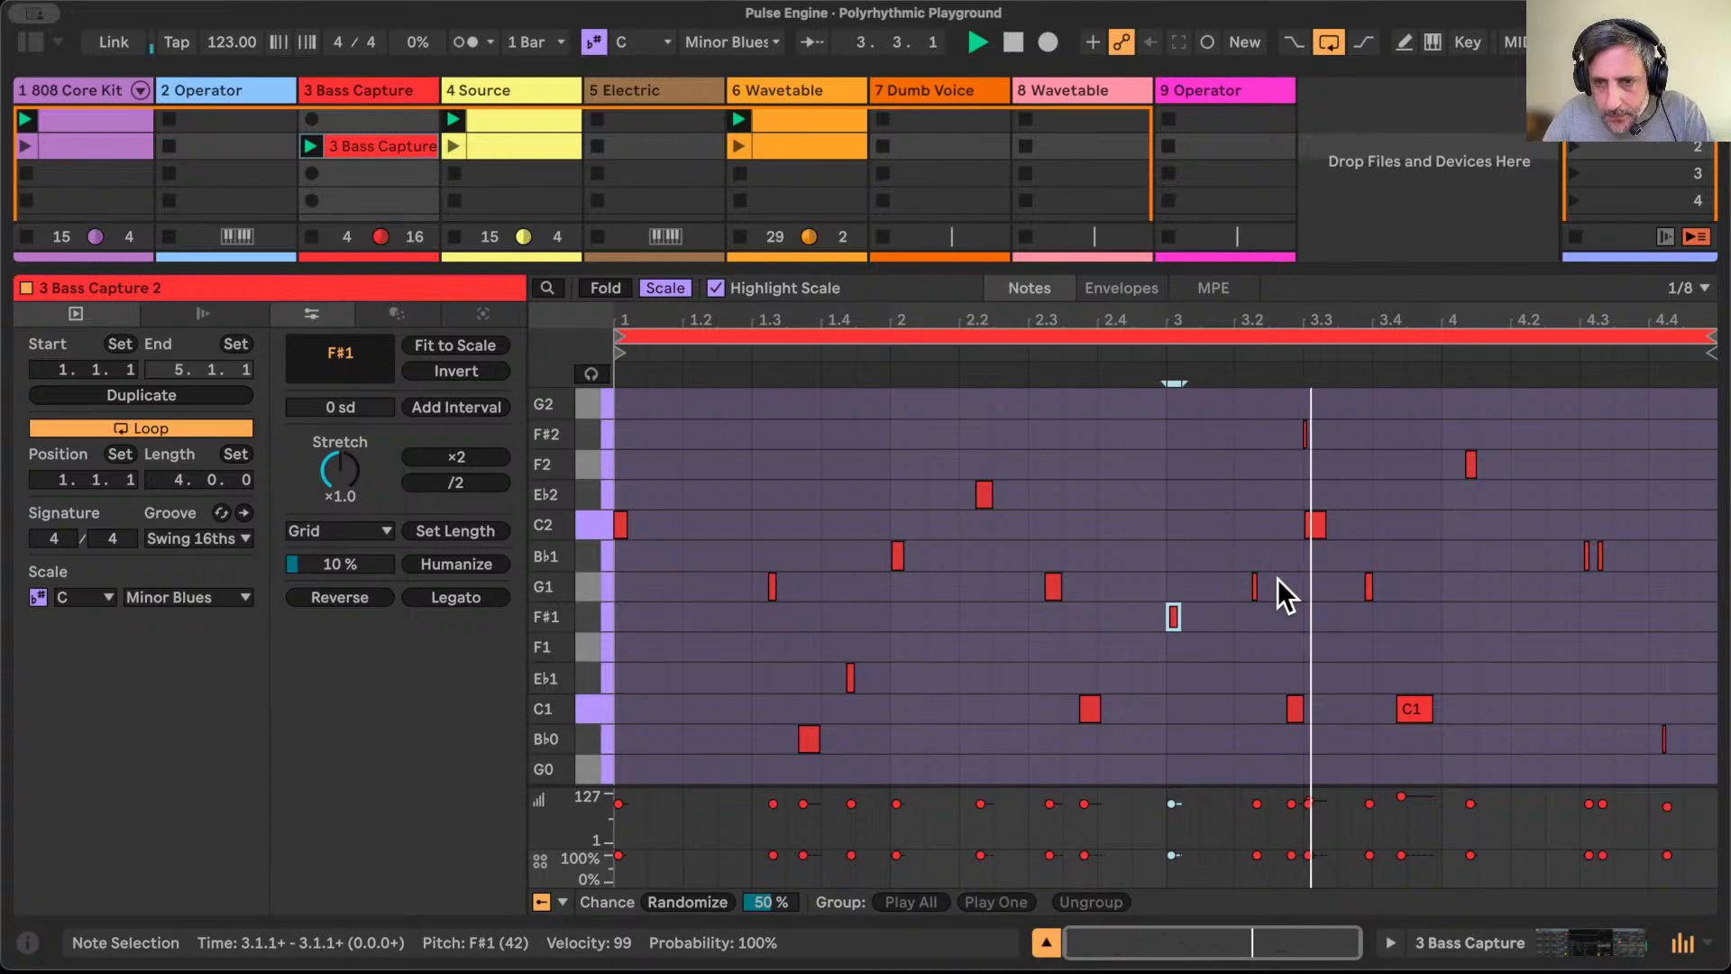
pyautogui.click(1317, 526)
pyautogui.press('Up')
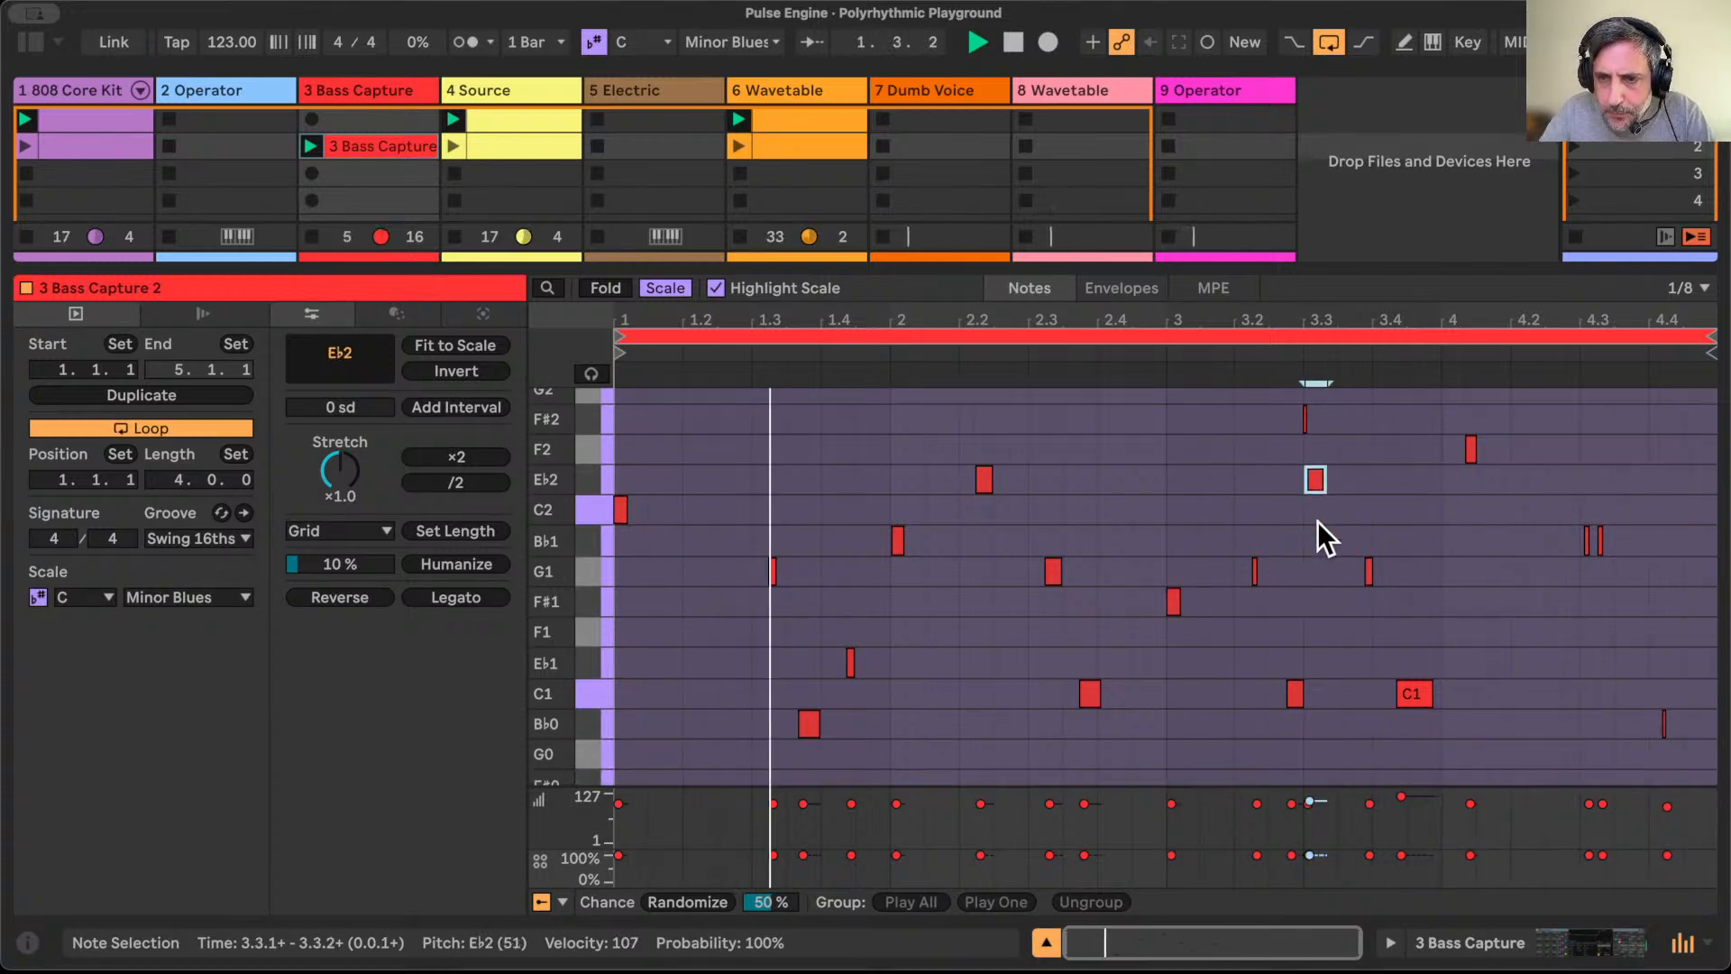
# Step: Deactivate the first of the two short B♭1 notes at 4.3
pyautogui.moveTo(1615, 323); pyautogui.dragTo(1410, 405)
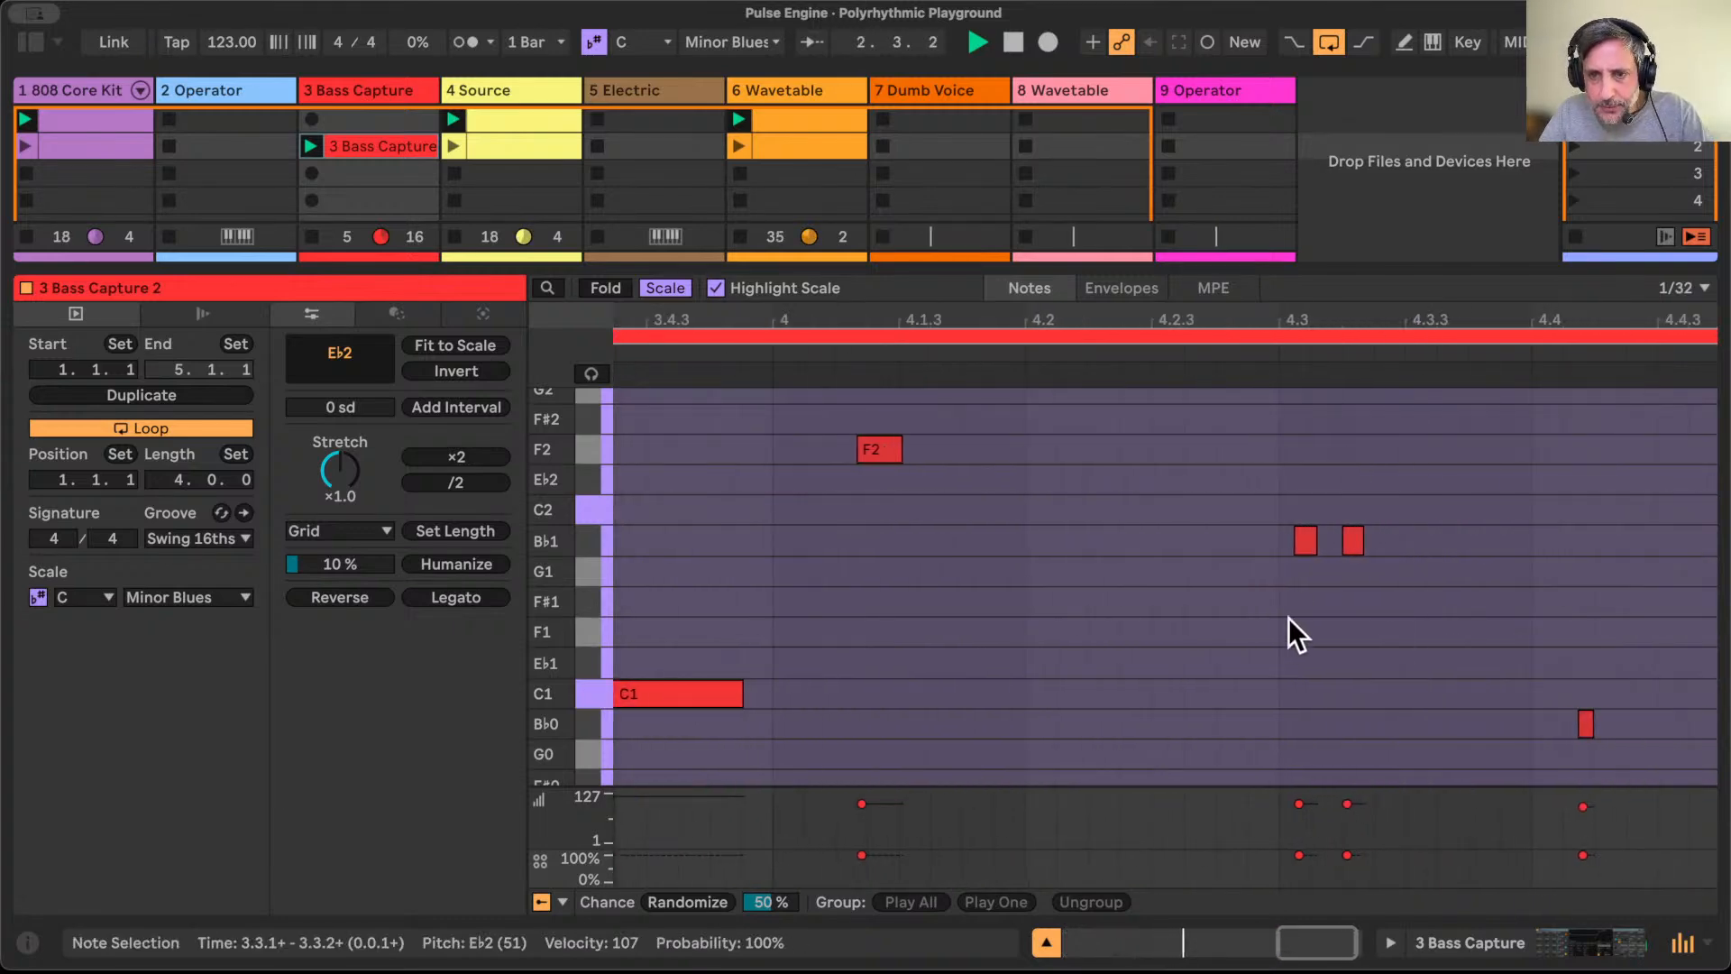
pyautogui.click(1303, 536)
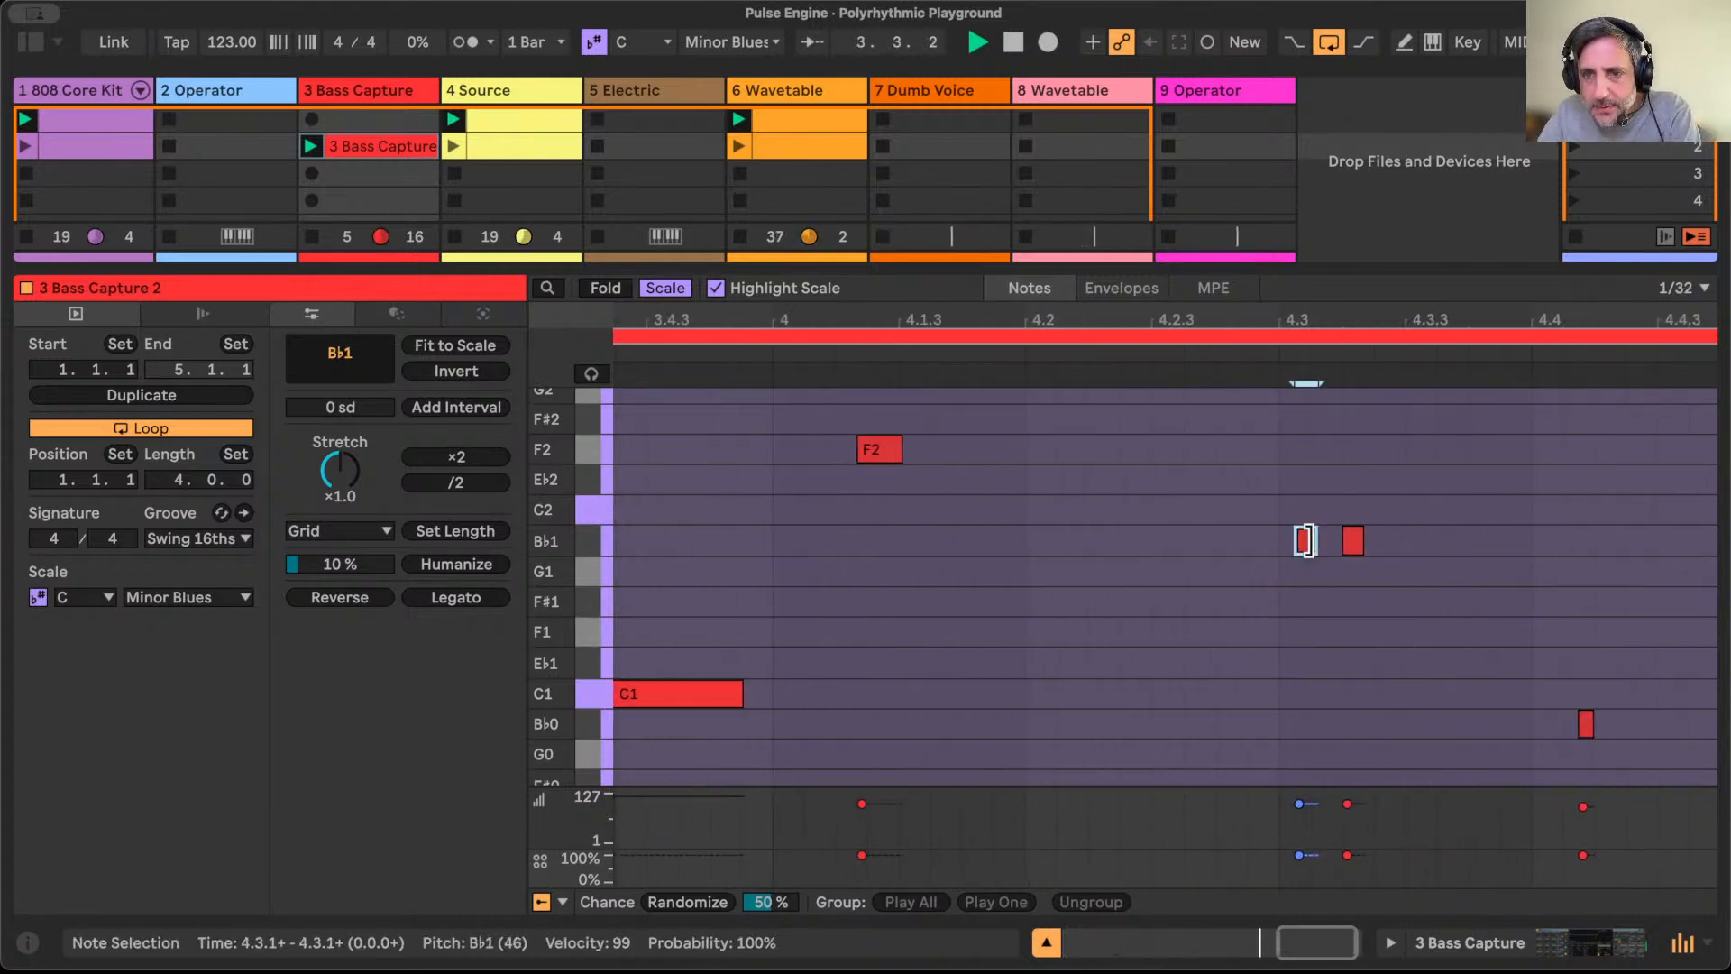
pyautogui.press('0')
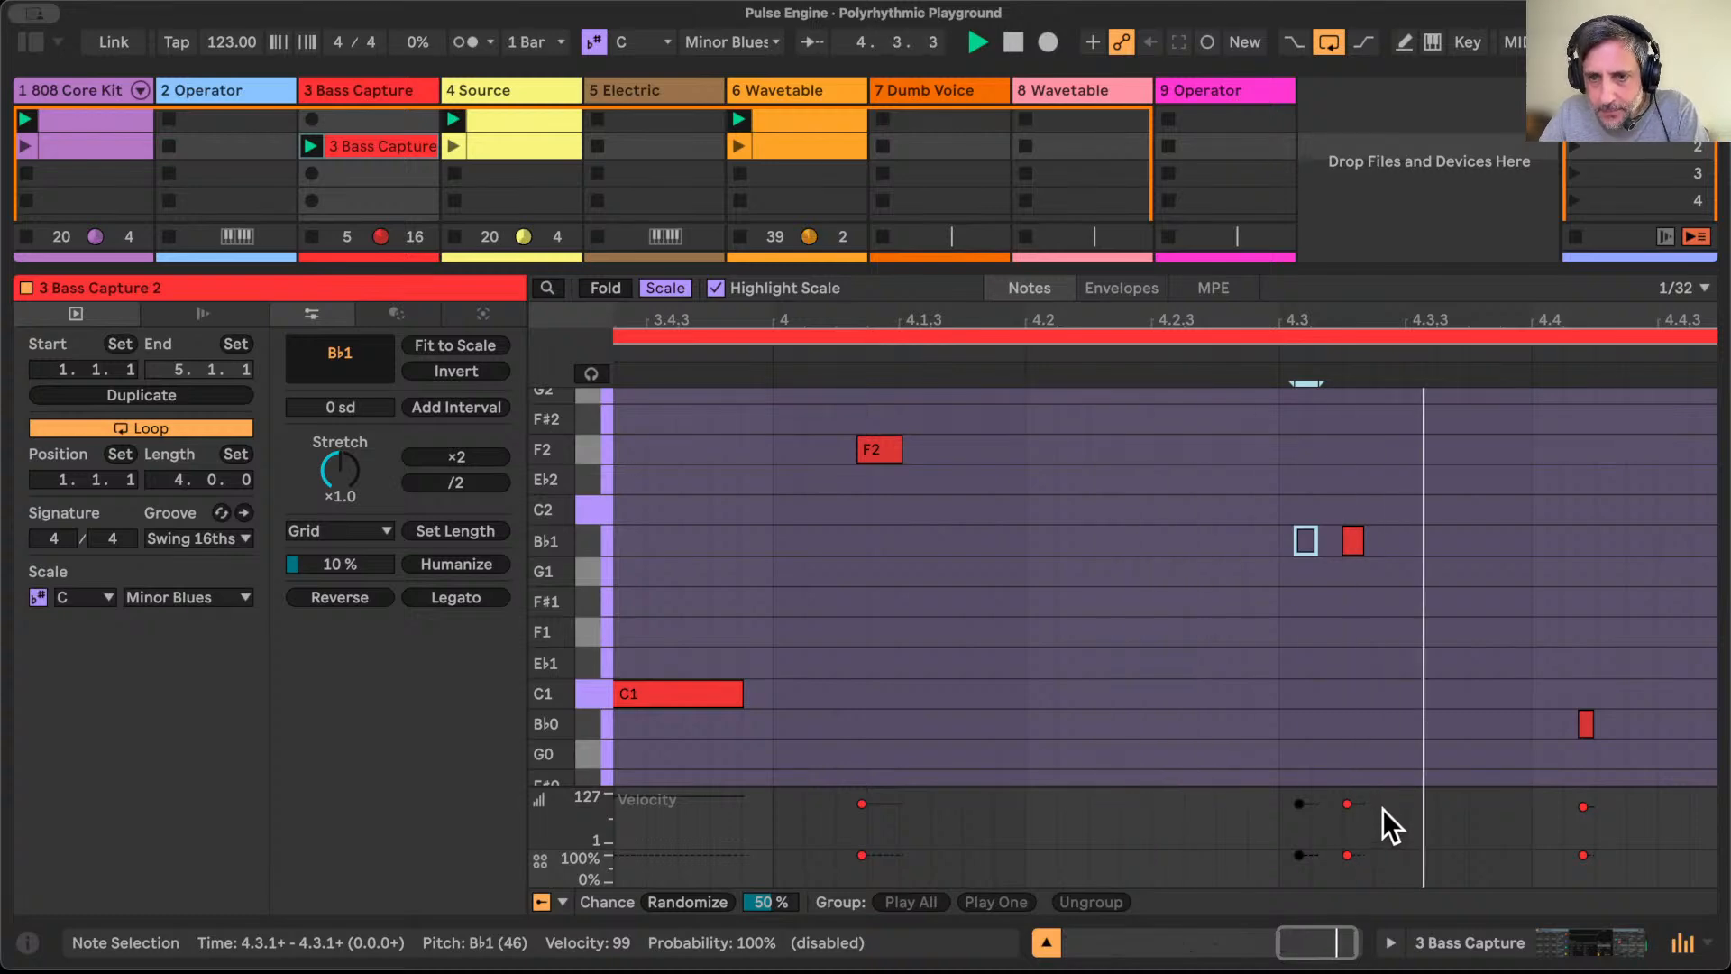
# Step: Raise the short B♭0 note at 4.4.2 to C1 and lengthen it
pyautogui.moveTo(1636, 321); pyautogui.dragTo(1535, 322)
pyautogui.moveTo(1451, 717); pyautogui.dragTo(1482, 692)
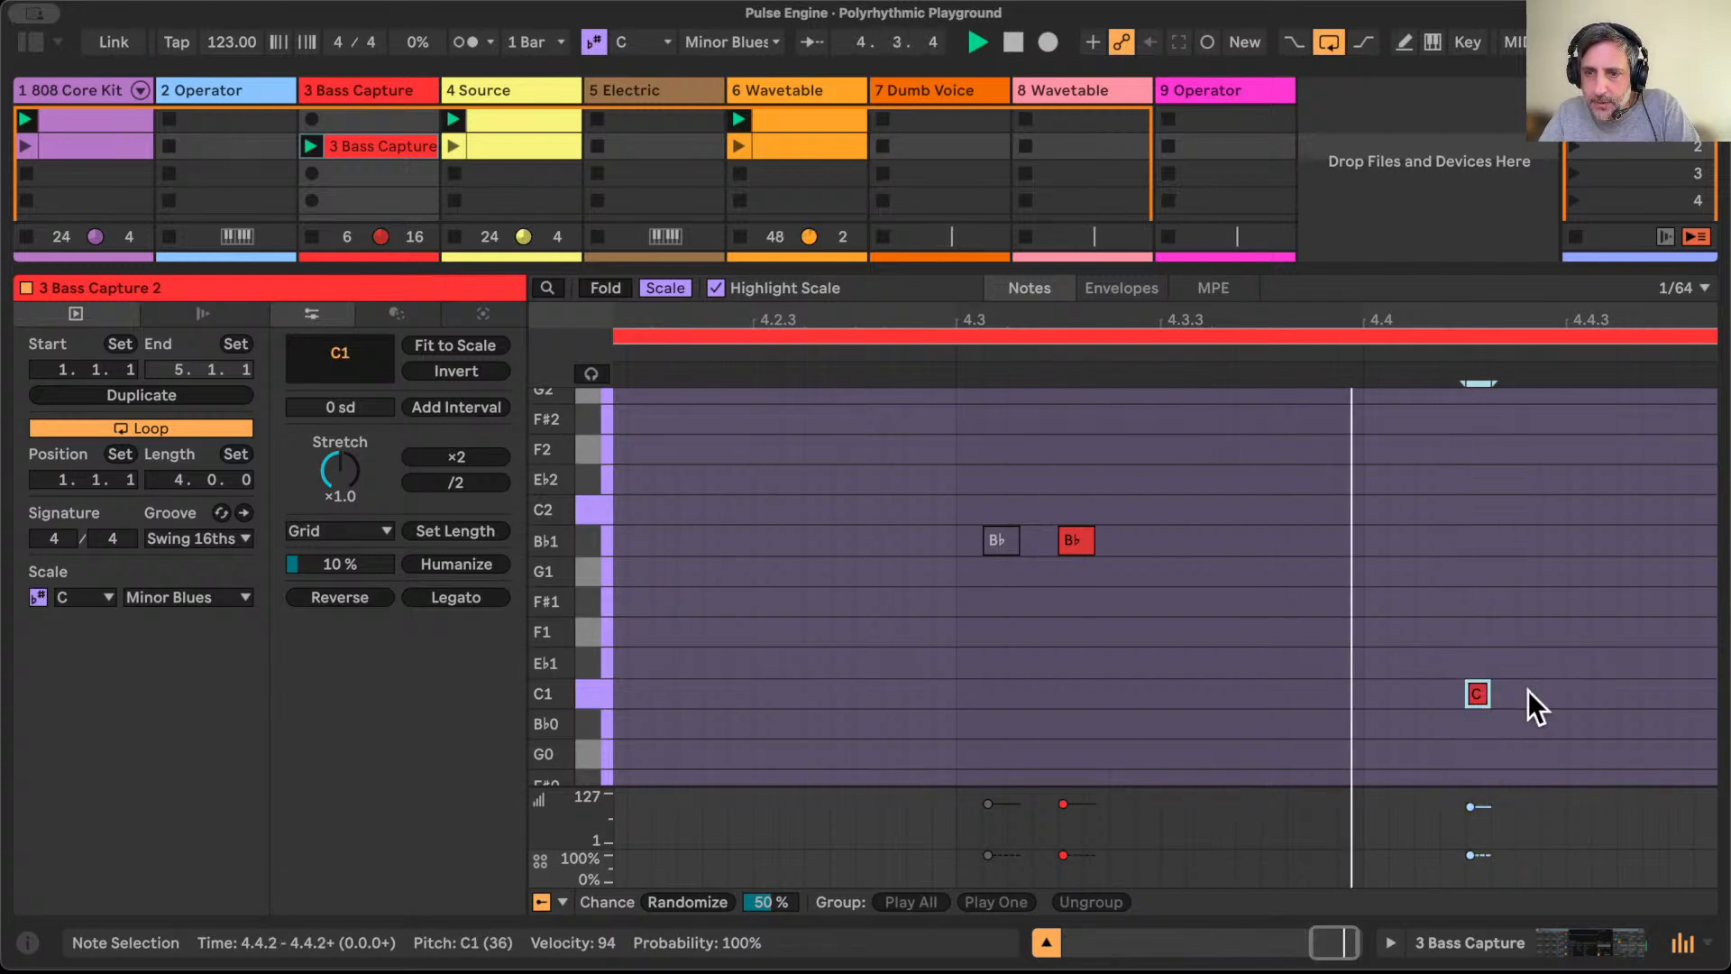
pyautogui.moveTo(1487, 691); pyautogui.dragTo(1576, 691)
# Step: Move the clip's last C1 note earlier to 4.3.4 and delete the short F#2 note at 3.3
pyautogui.moveTo(1453, 316); pyautogui.dragTo(1679, 315)
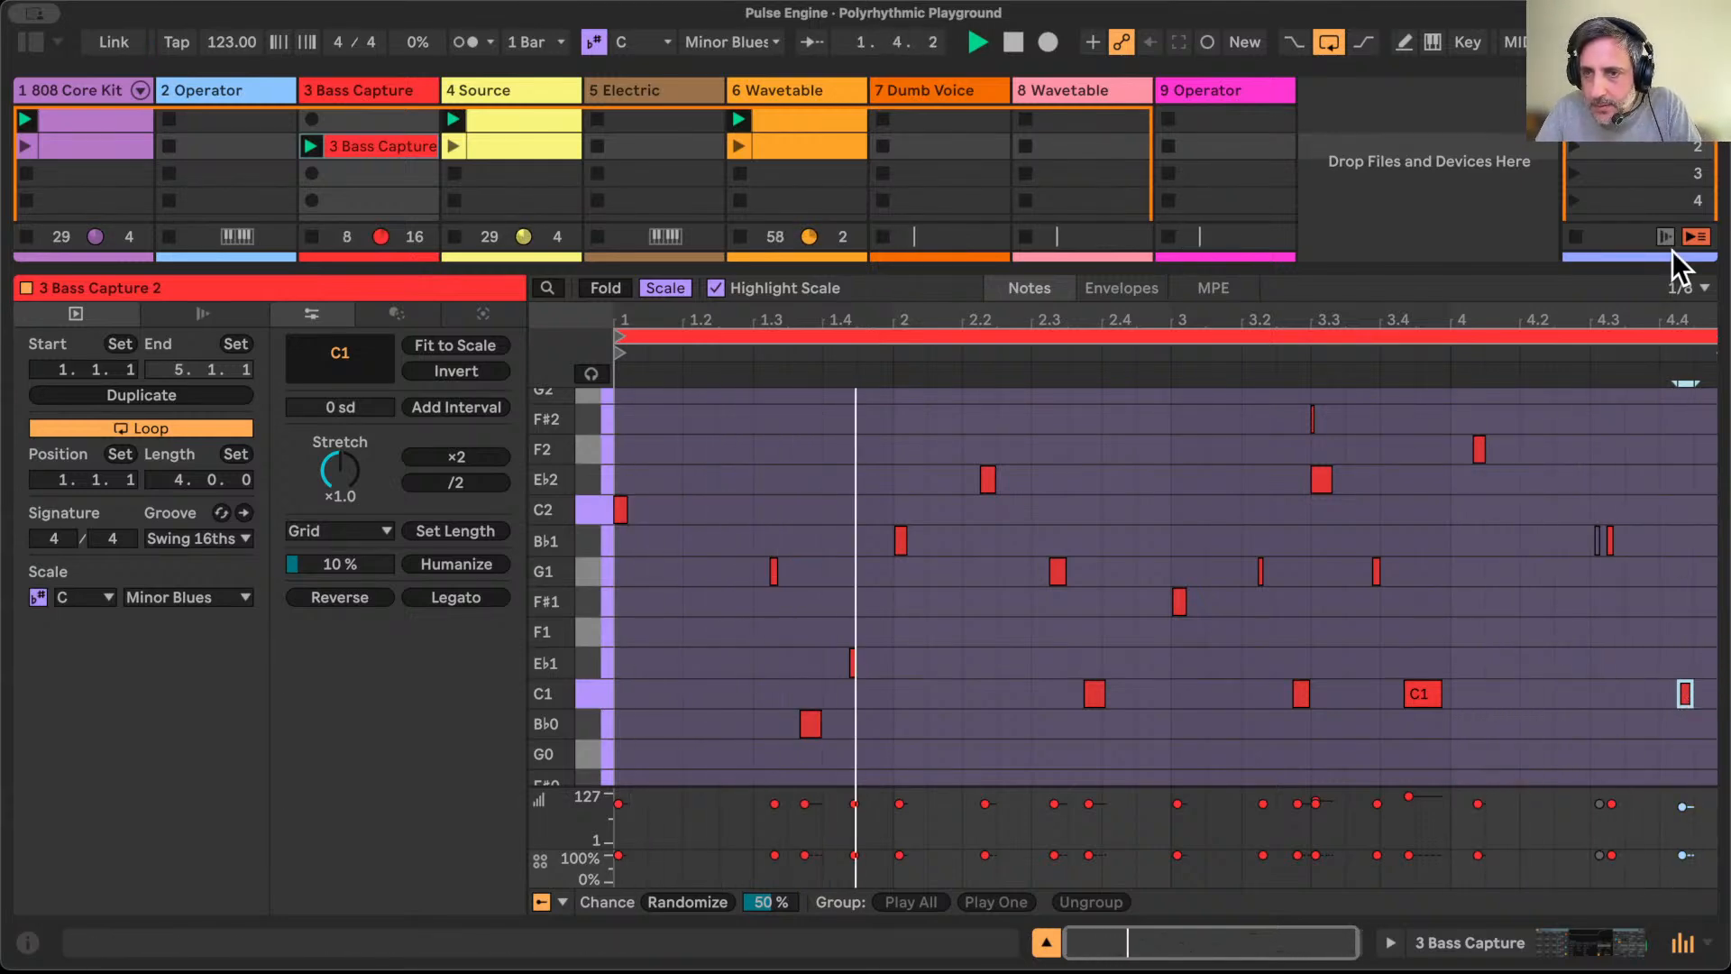
pyautogui.moveTo(1684, 317); pyautogui.dragTo(1684, 318)
pyautogui.moveTo(1691, 698); pyautogui.dragTo(1610, 689)
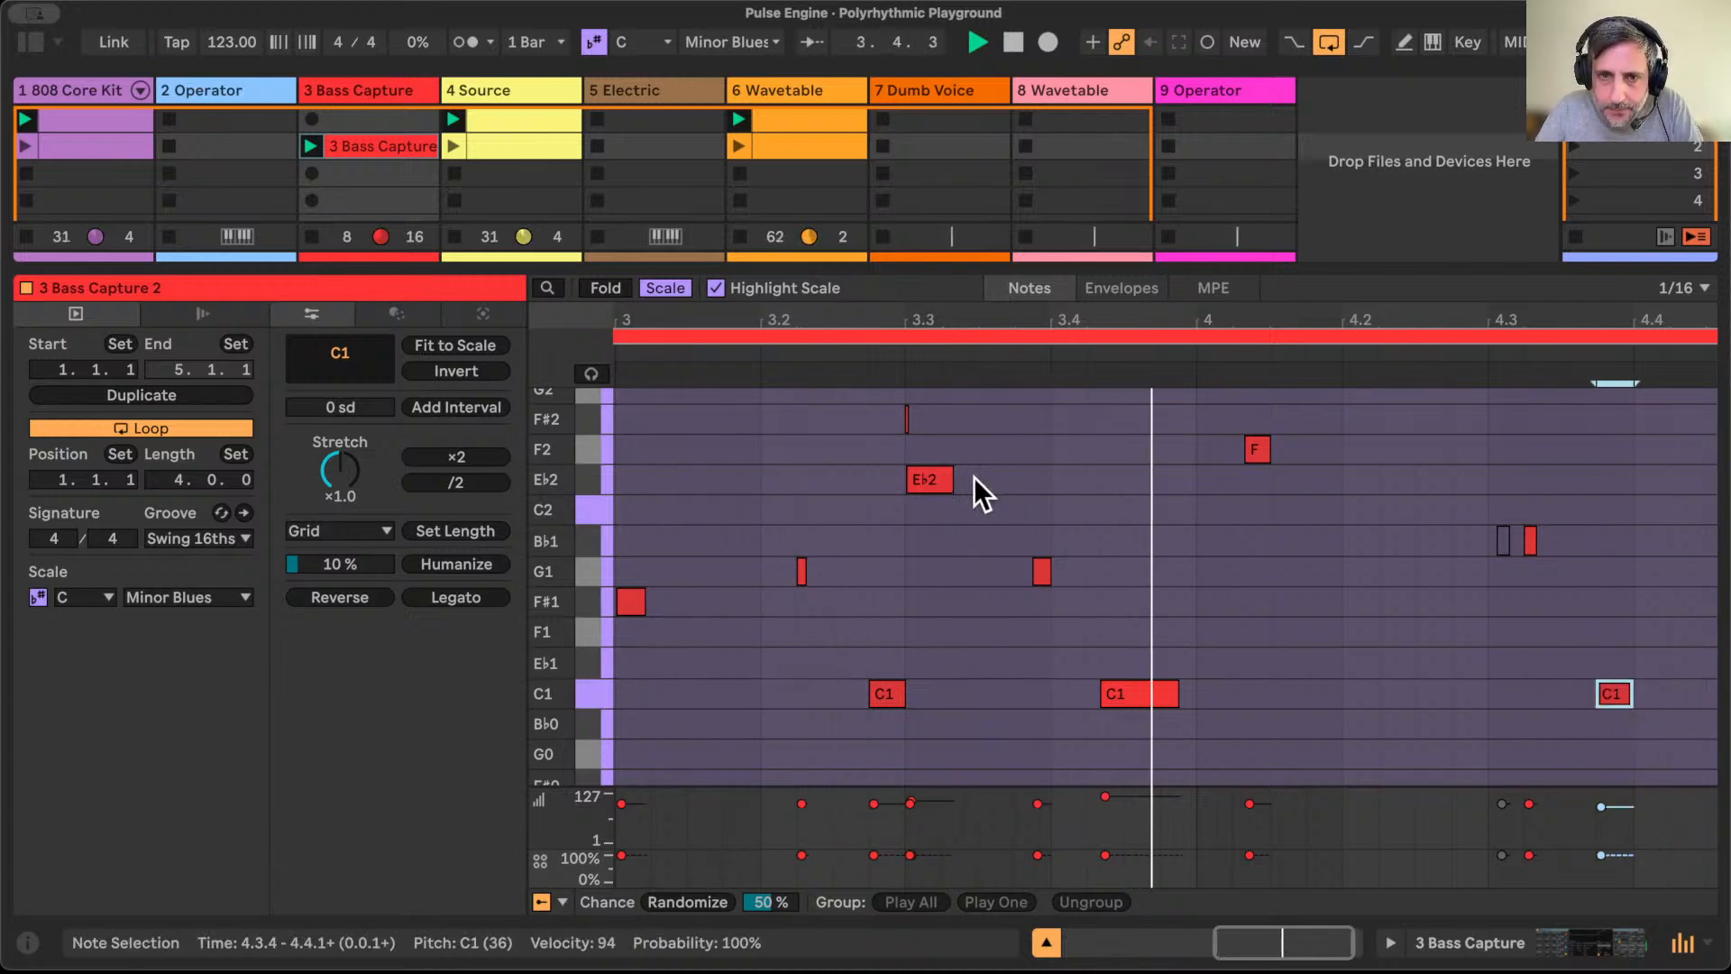
pyautogui.moveTo(938, 427); pyautogui.dragTo(848, 405)
pyautogui.press('Delete')
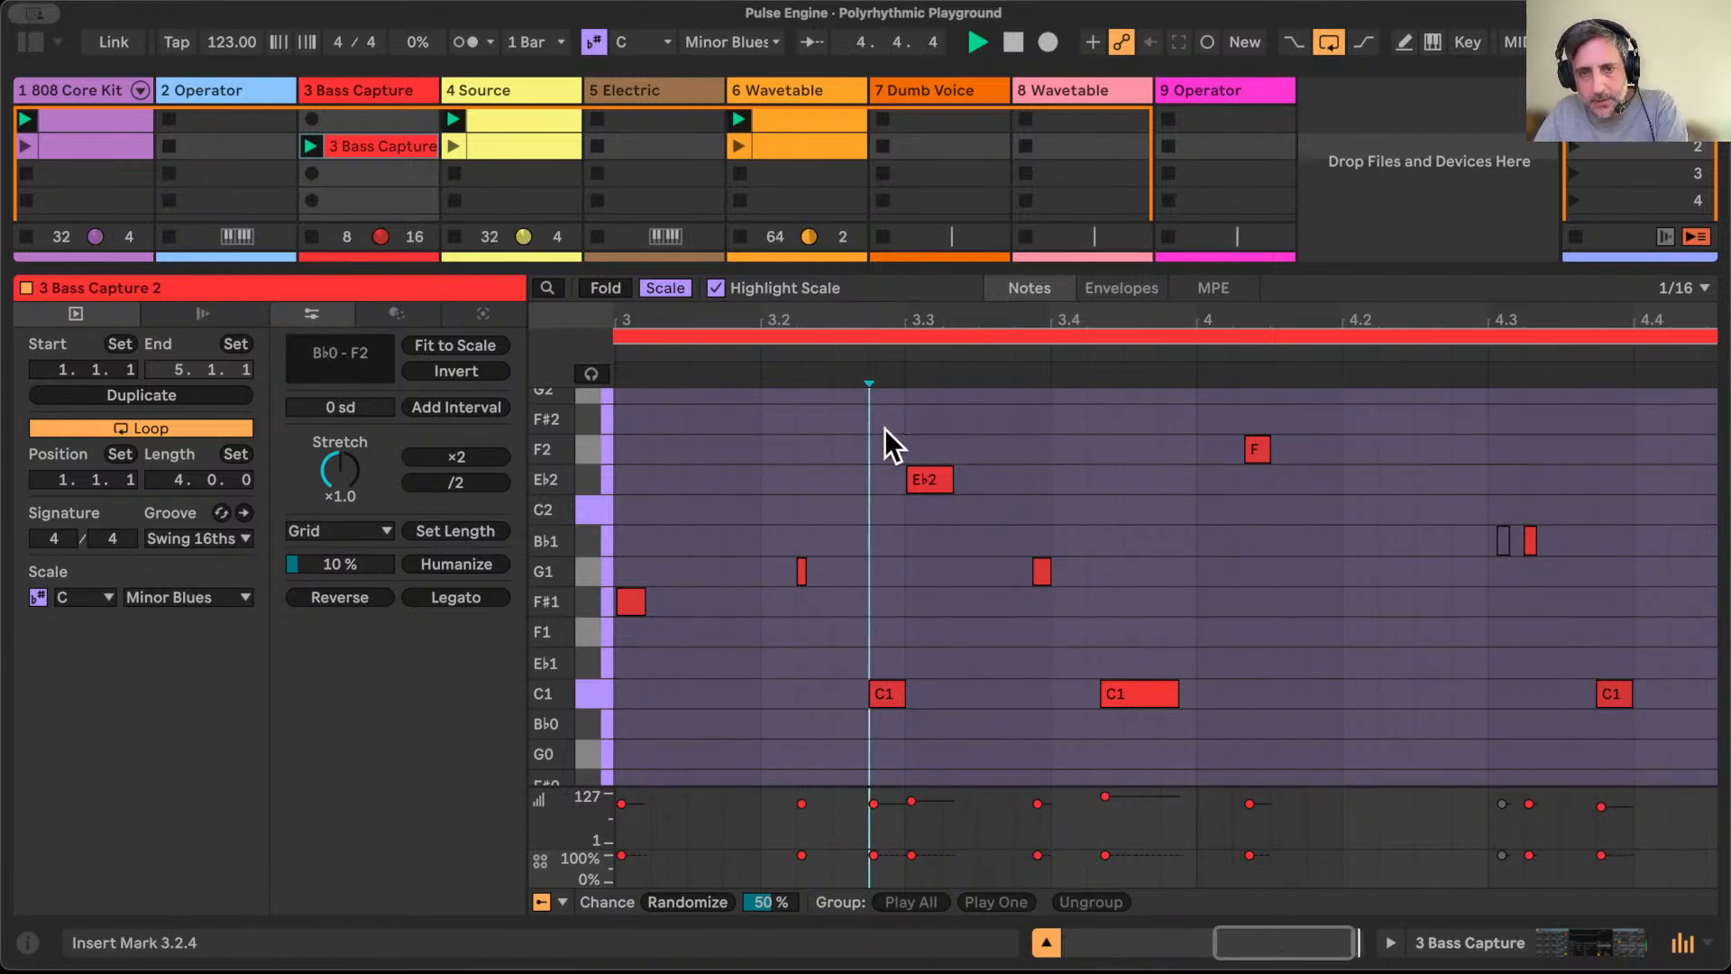
# Step: Lower the C2 note at the start of the clip to F1
pyautogui.doubleClick(1066, 324)
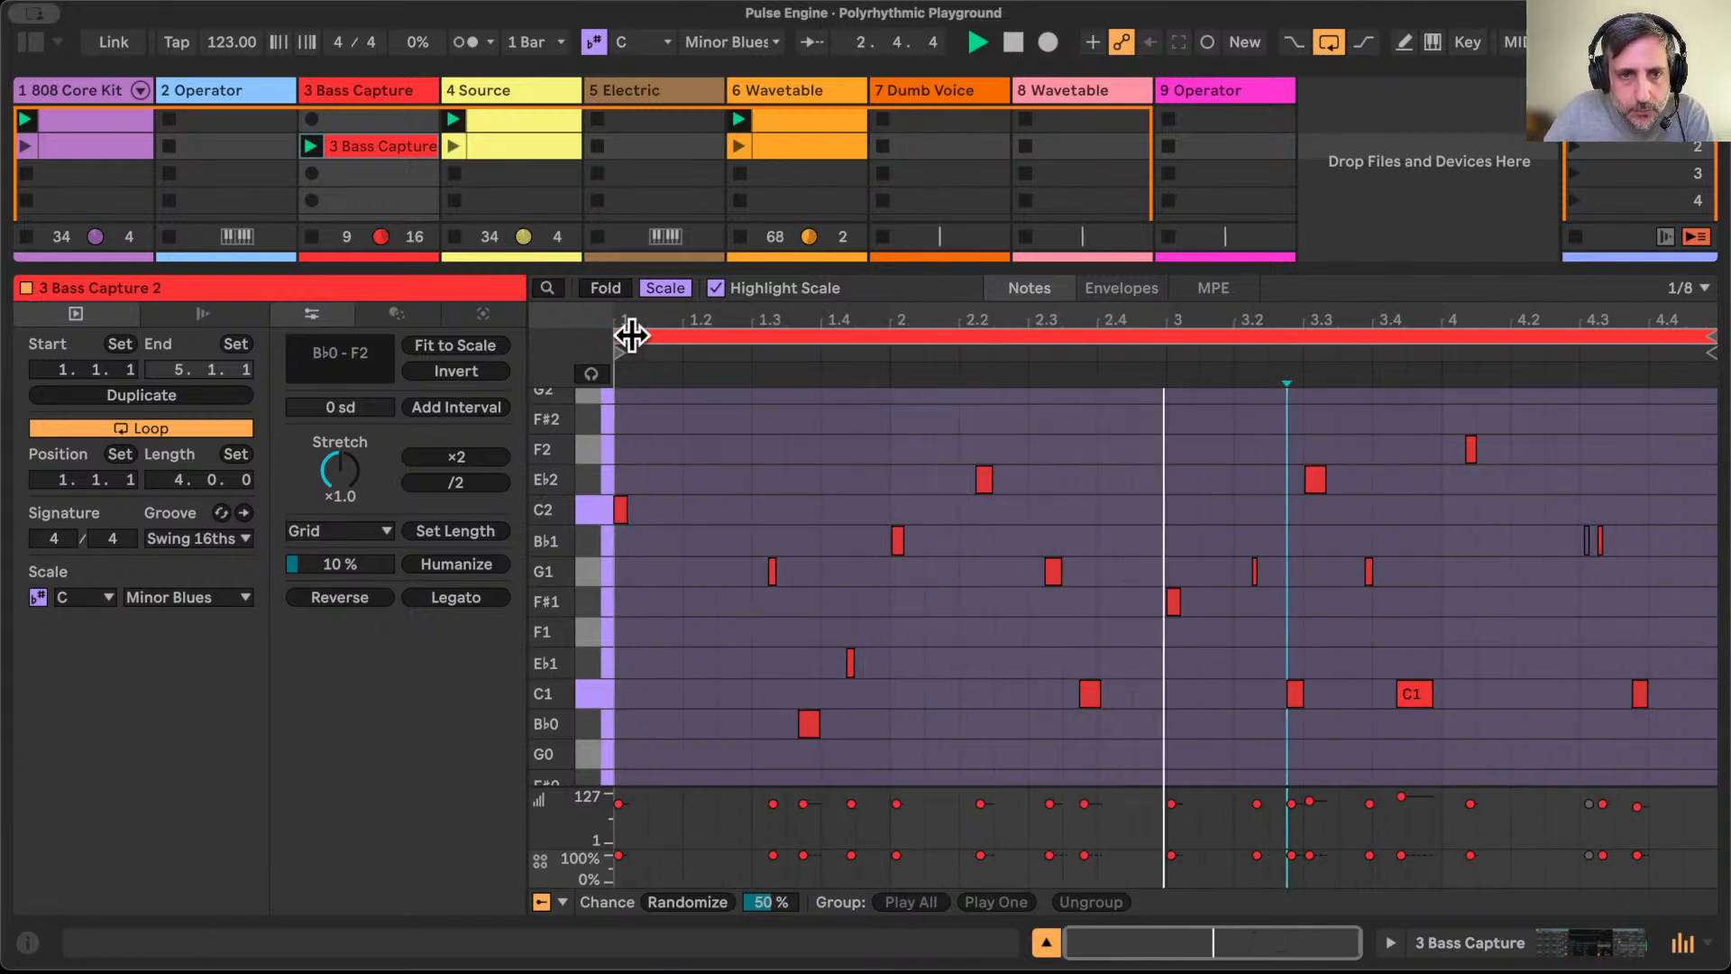
pyautogui.moveTo(625, 325)
pyautogui.mouseDown()
pyautogui.moveTo(625, 361)
pyautogui.moveTo(626, 331)
pyautogui.mouseUp()
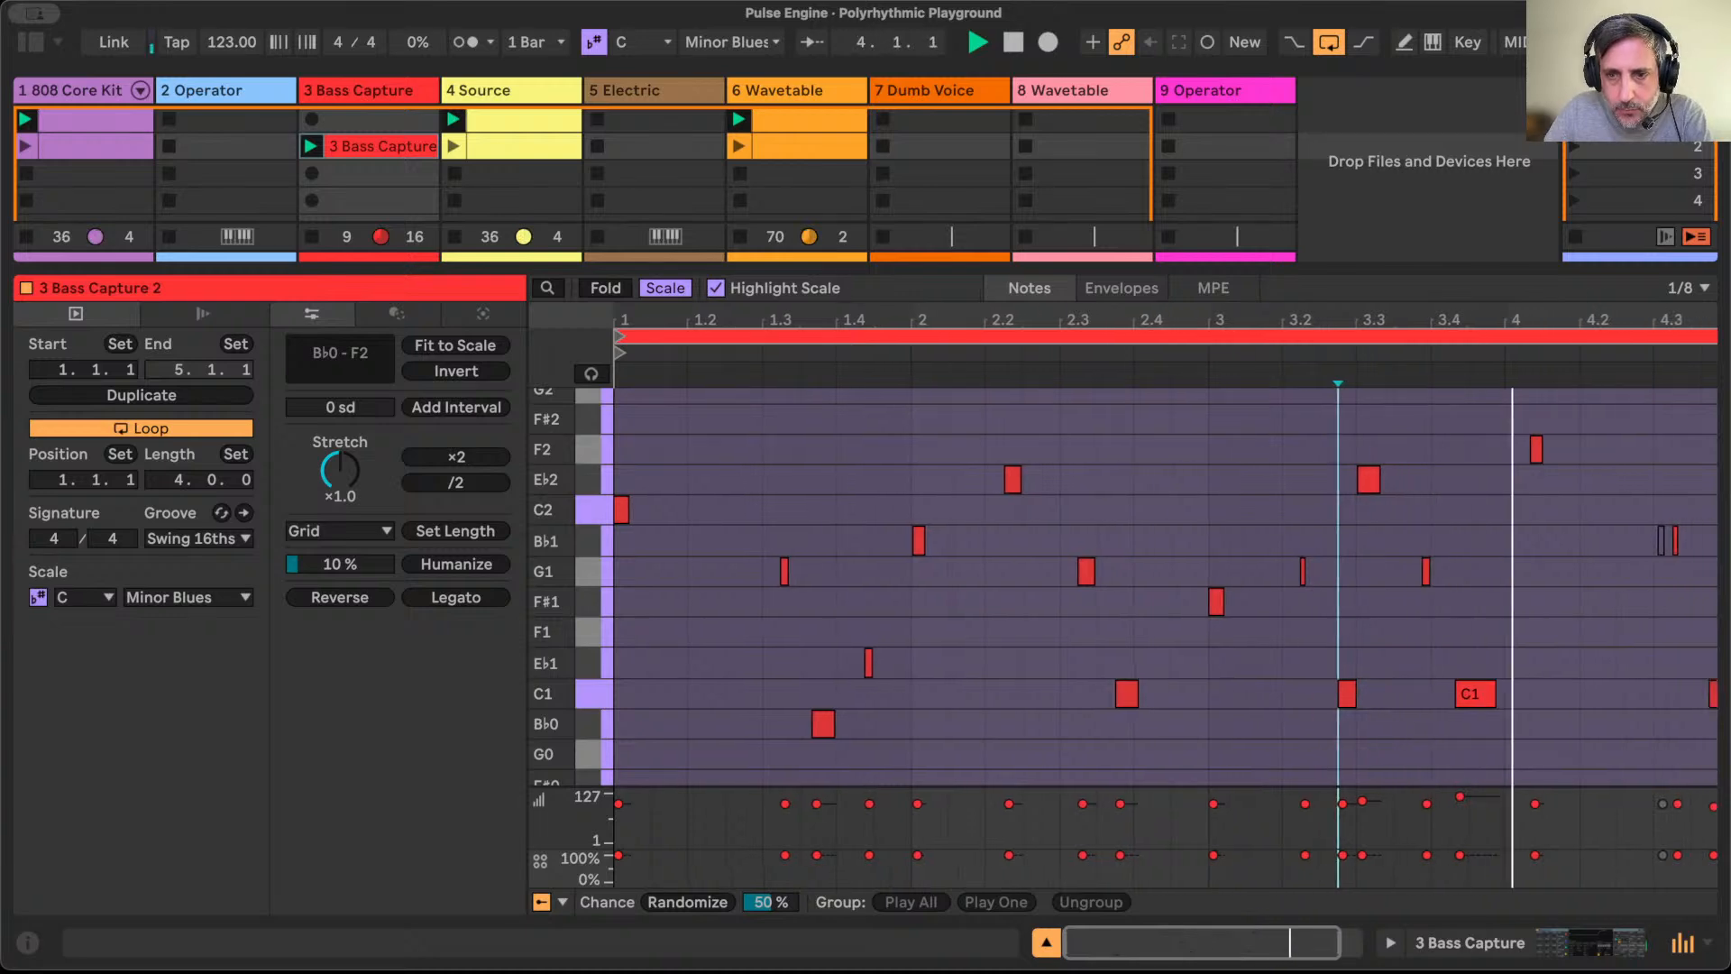
pyautogui.click(622, 501)
pyautogui.press('Down')
pyautogui.press('Down')
pyautogui.press('Down')
pyautogui.press('Down')
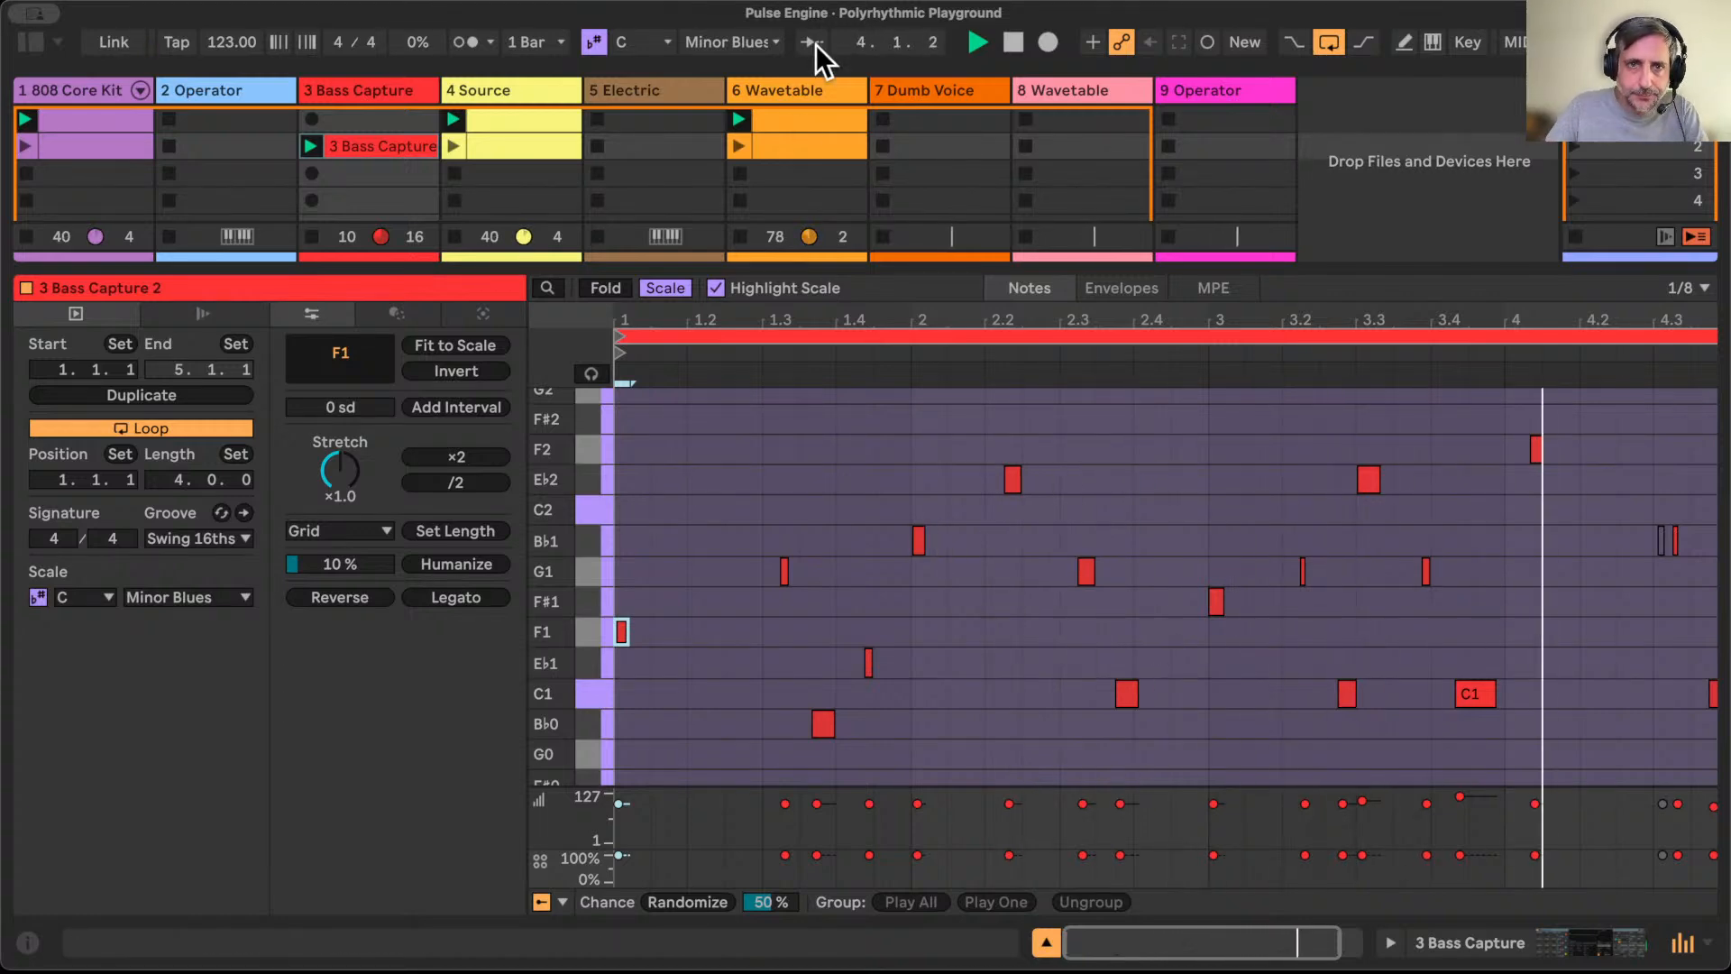
# Step: Set the envelope release of oscillator A in the bass track's Operator to 777 ms
pyautogui.click(364, 88)
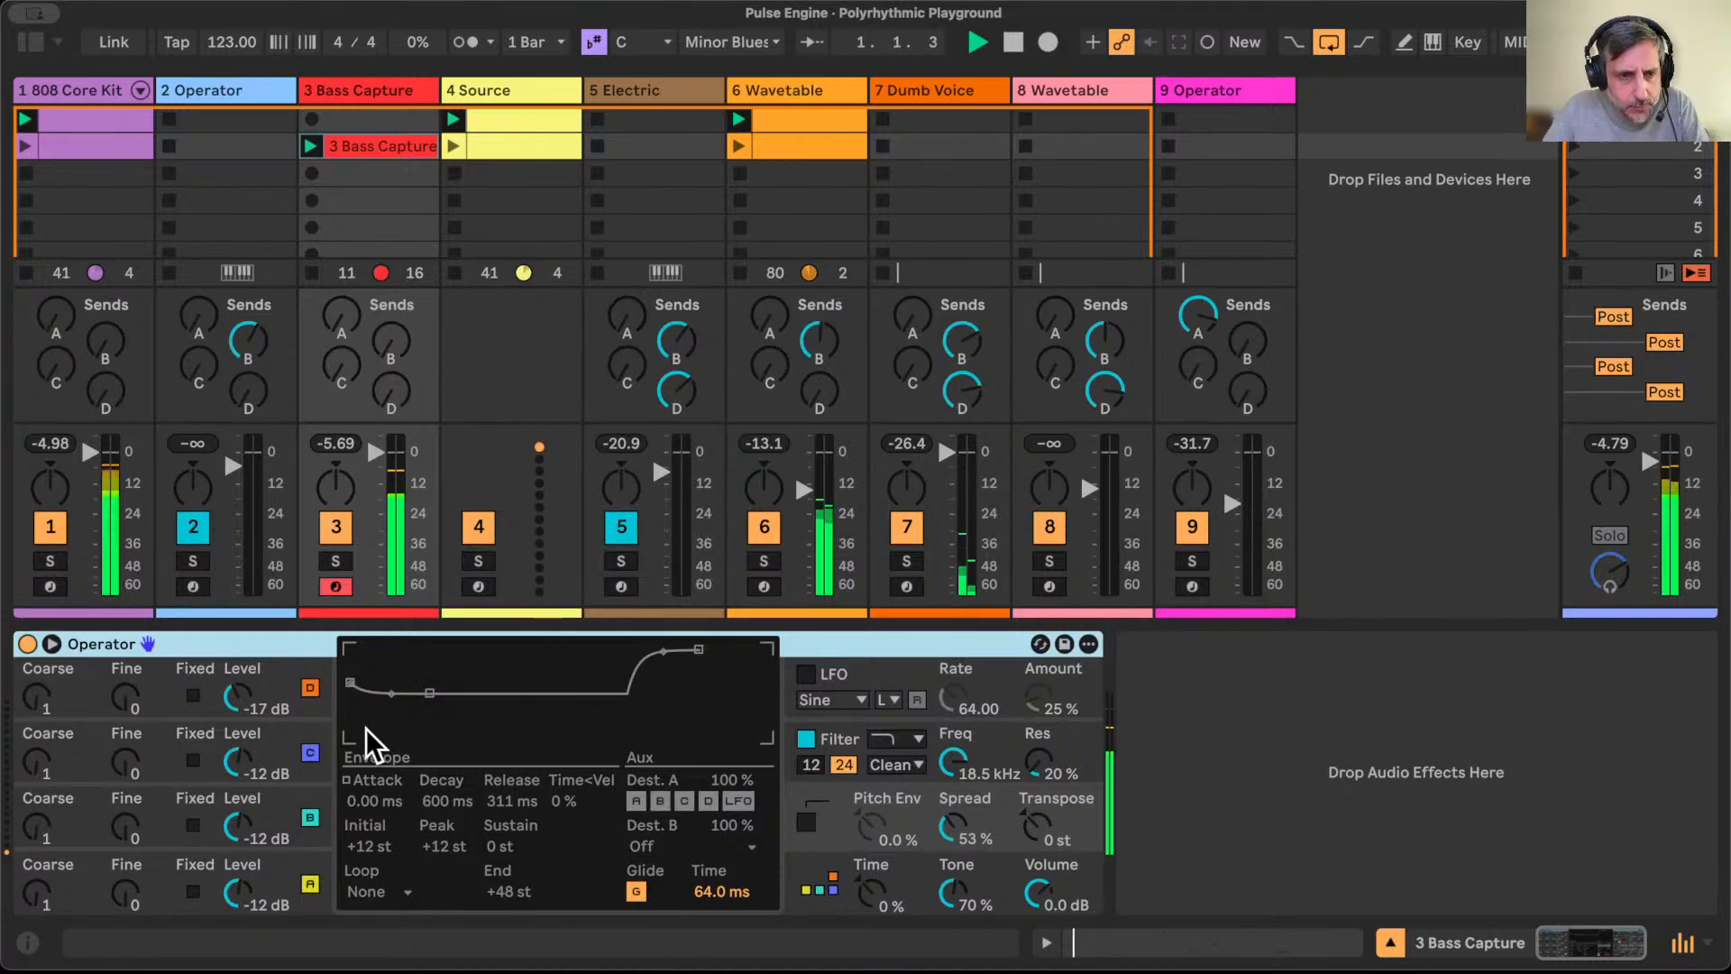
pyautogui.click(316, 858)
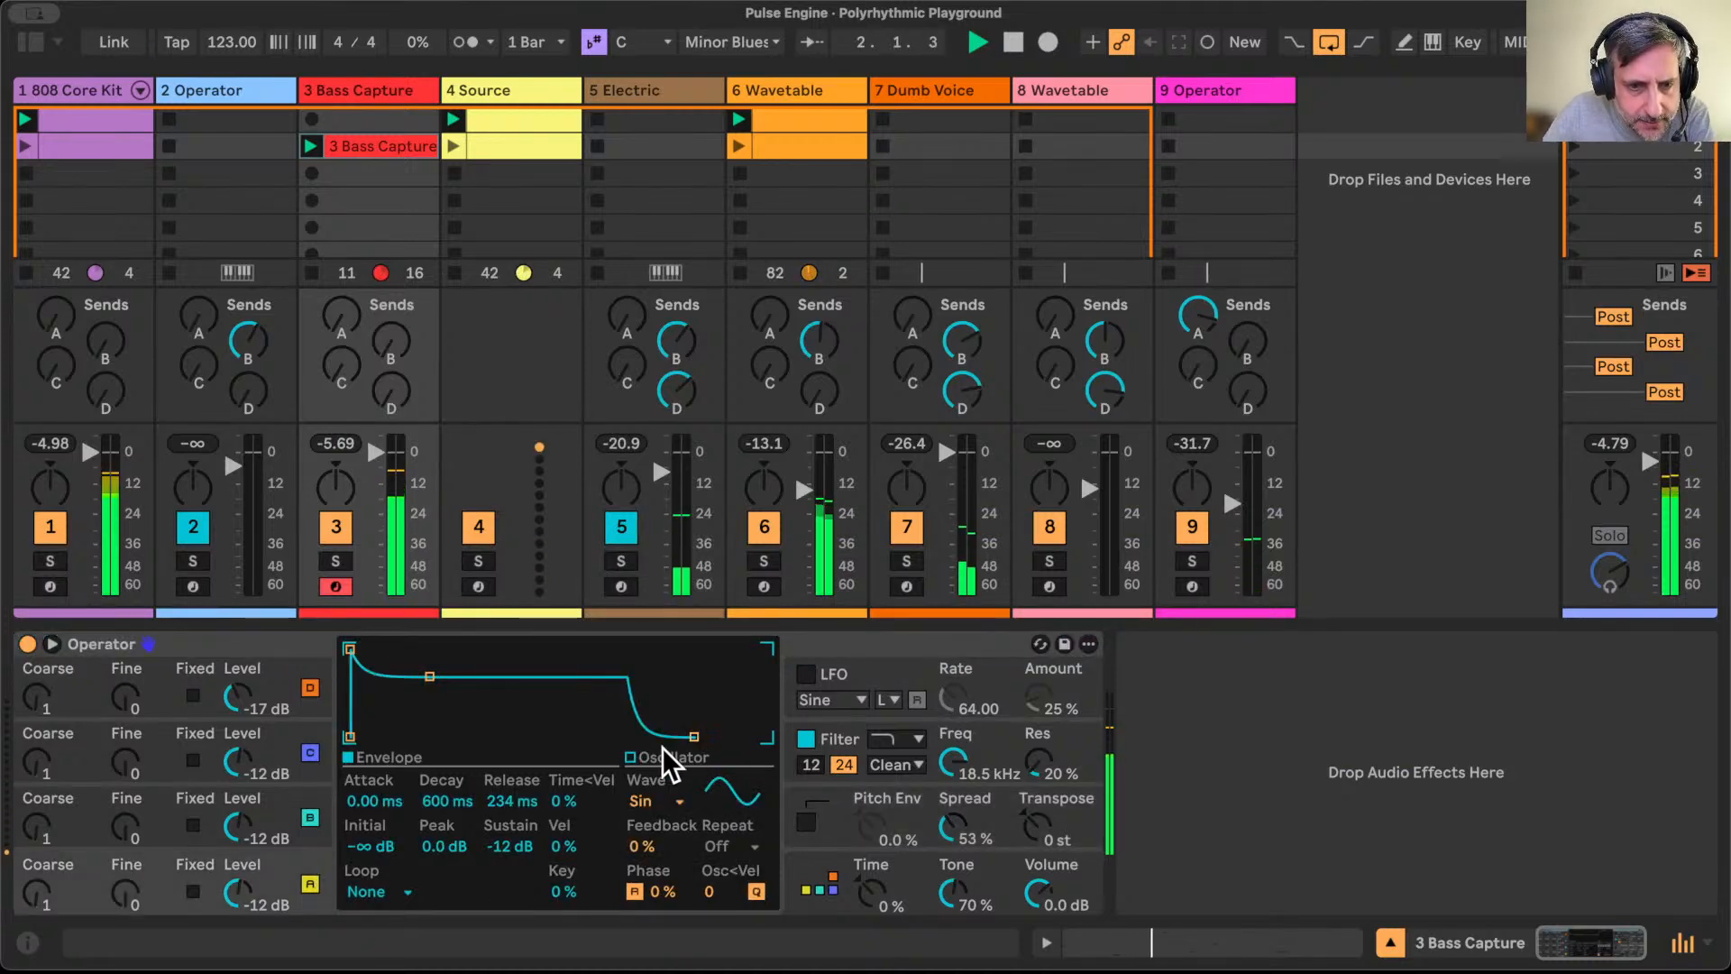
pyautogui.write('777')
pyautogui.press('Return')
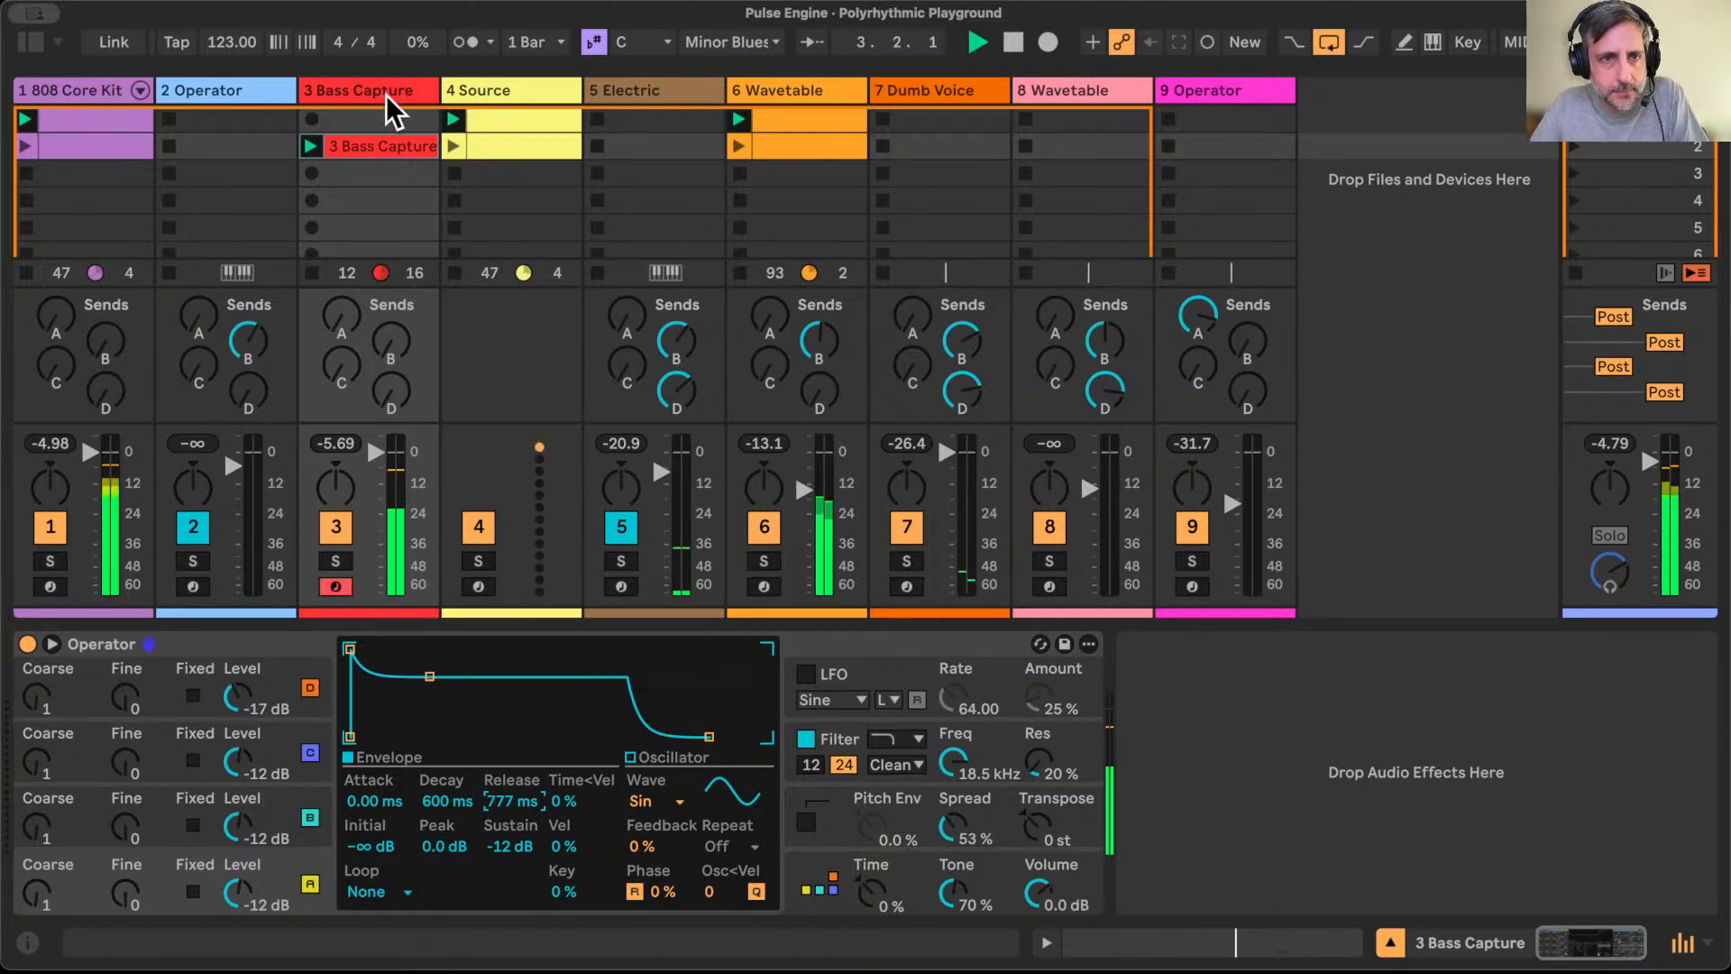
# Step: Lower the chance of the bass clip's E♭2 note at 3.3 and F2 note at 4.1 to about 74%
pyautogui.doubleClick(388, 145)
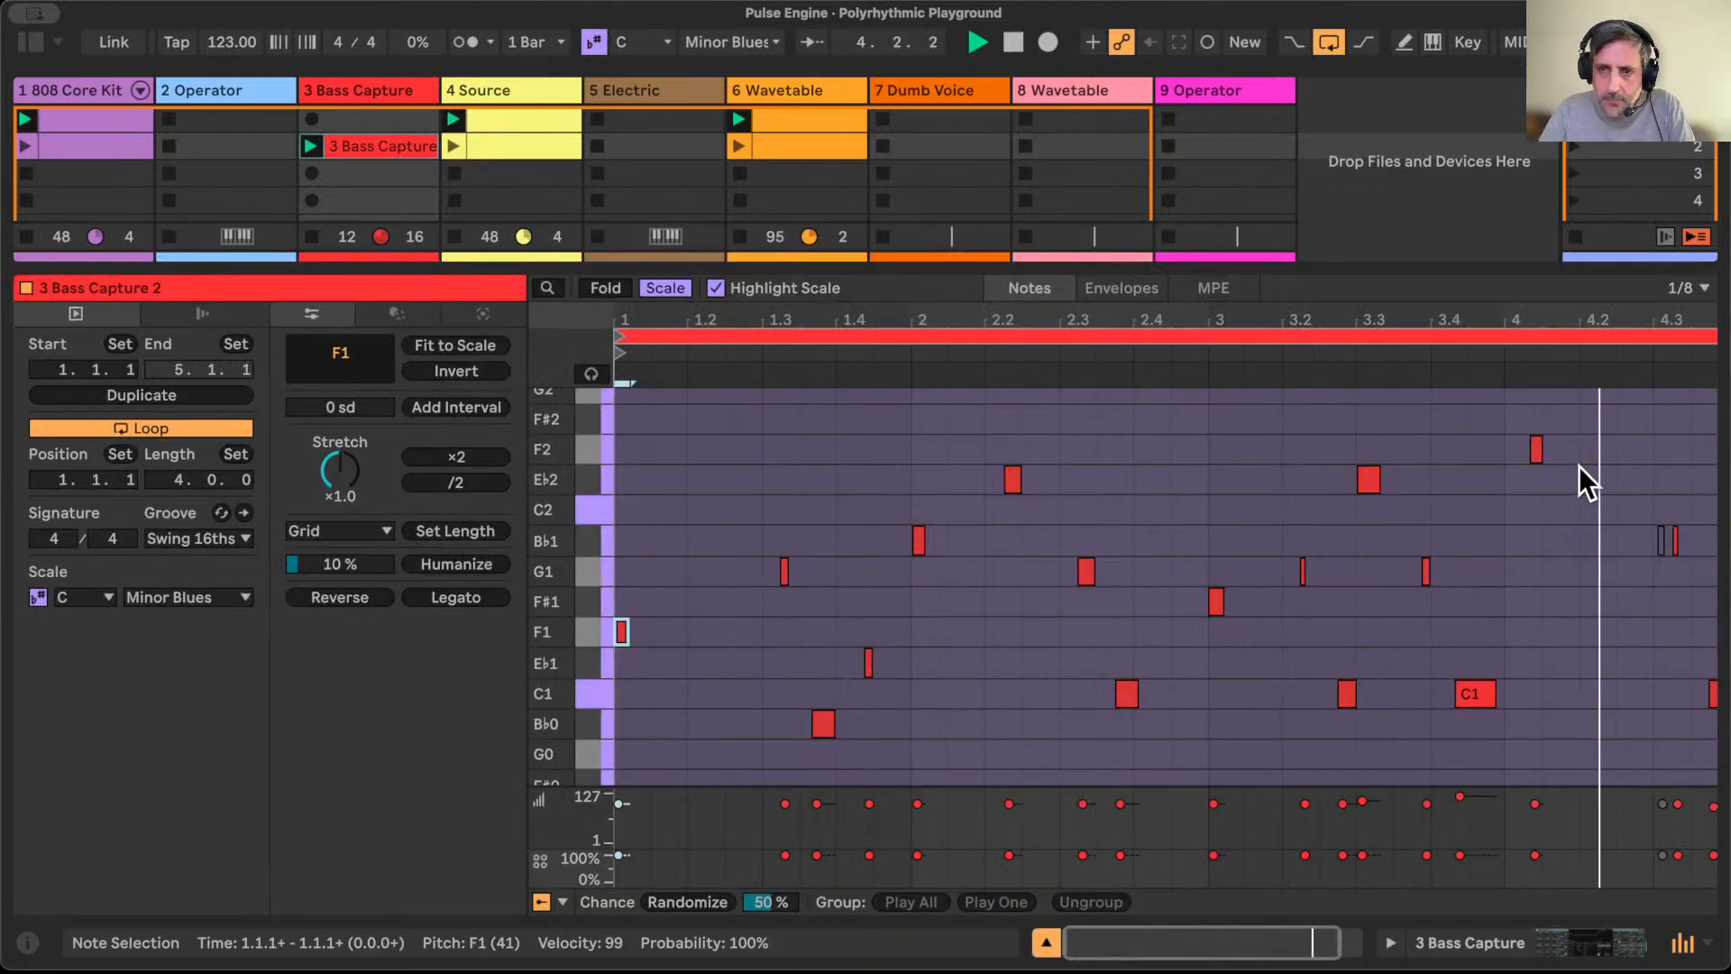
pyautogui.moveTo(1304, 416); pyautogui.dragTo(1560, 484)
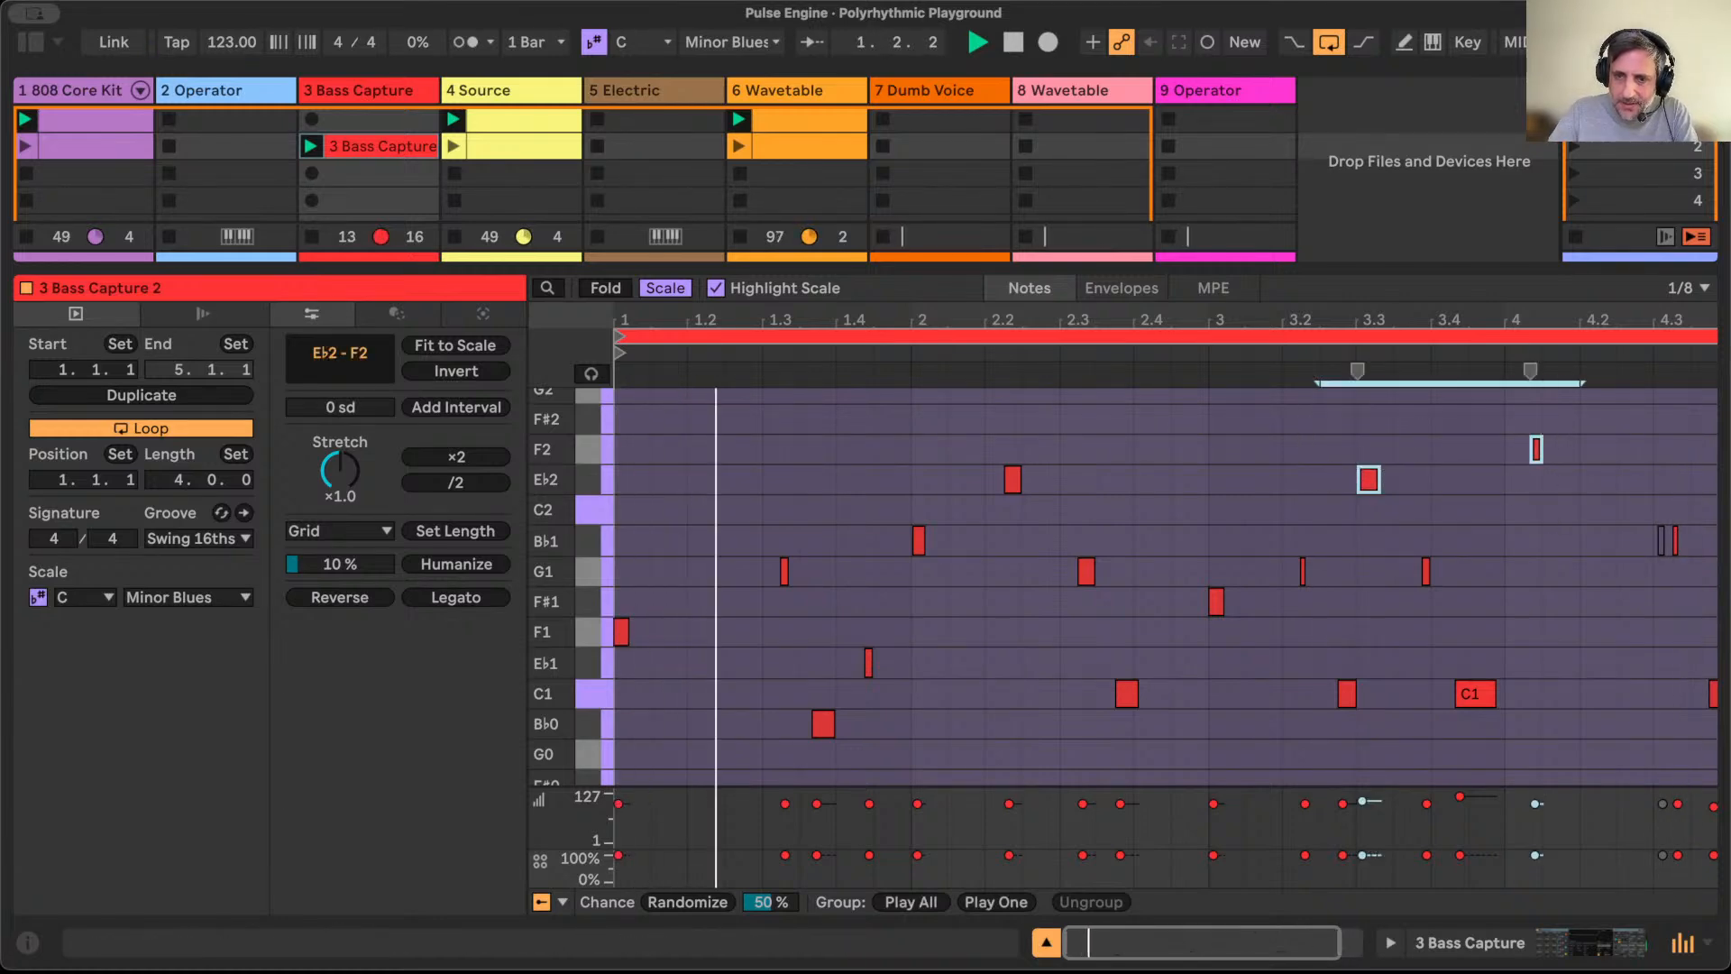
pyautogui.moveTo(1368, 855); pyautogui.dragTo(1368, 862)
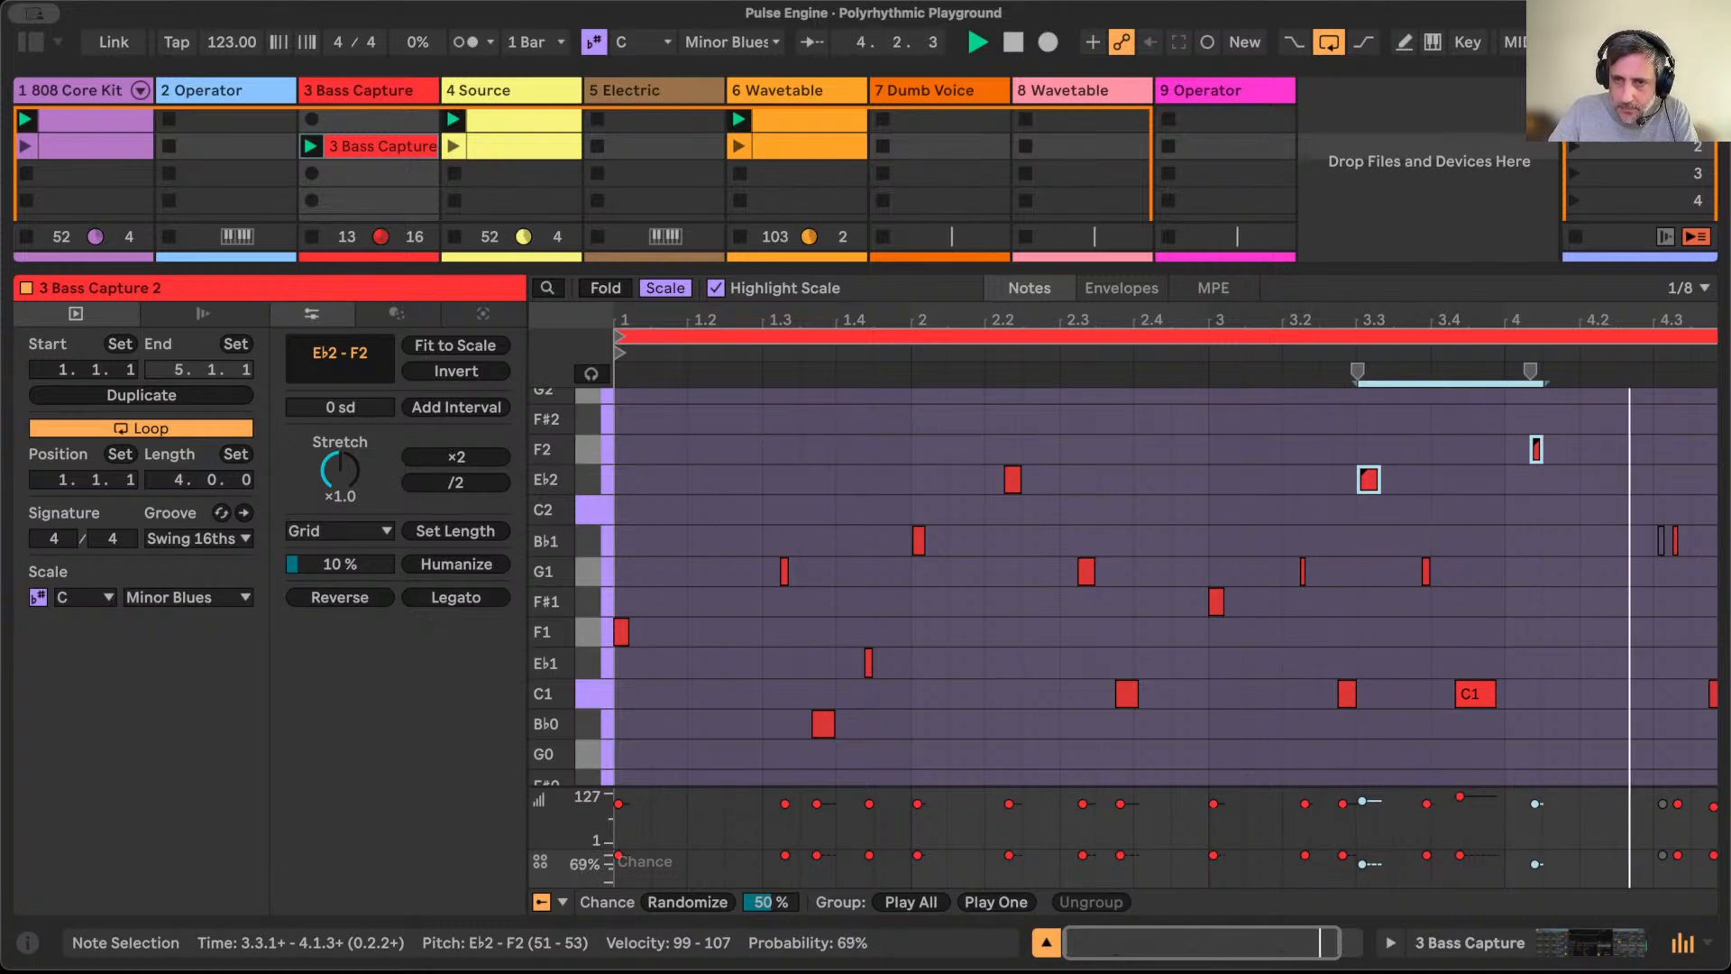
pyautogui.click(1565, 494)
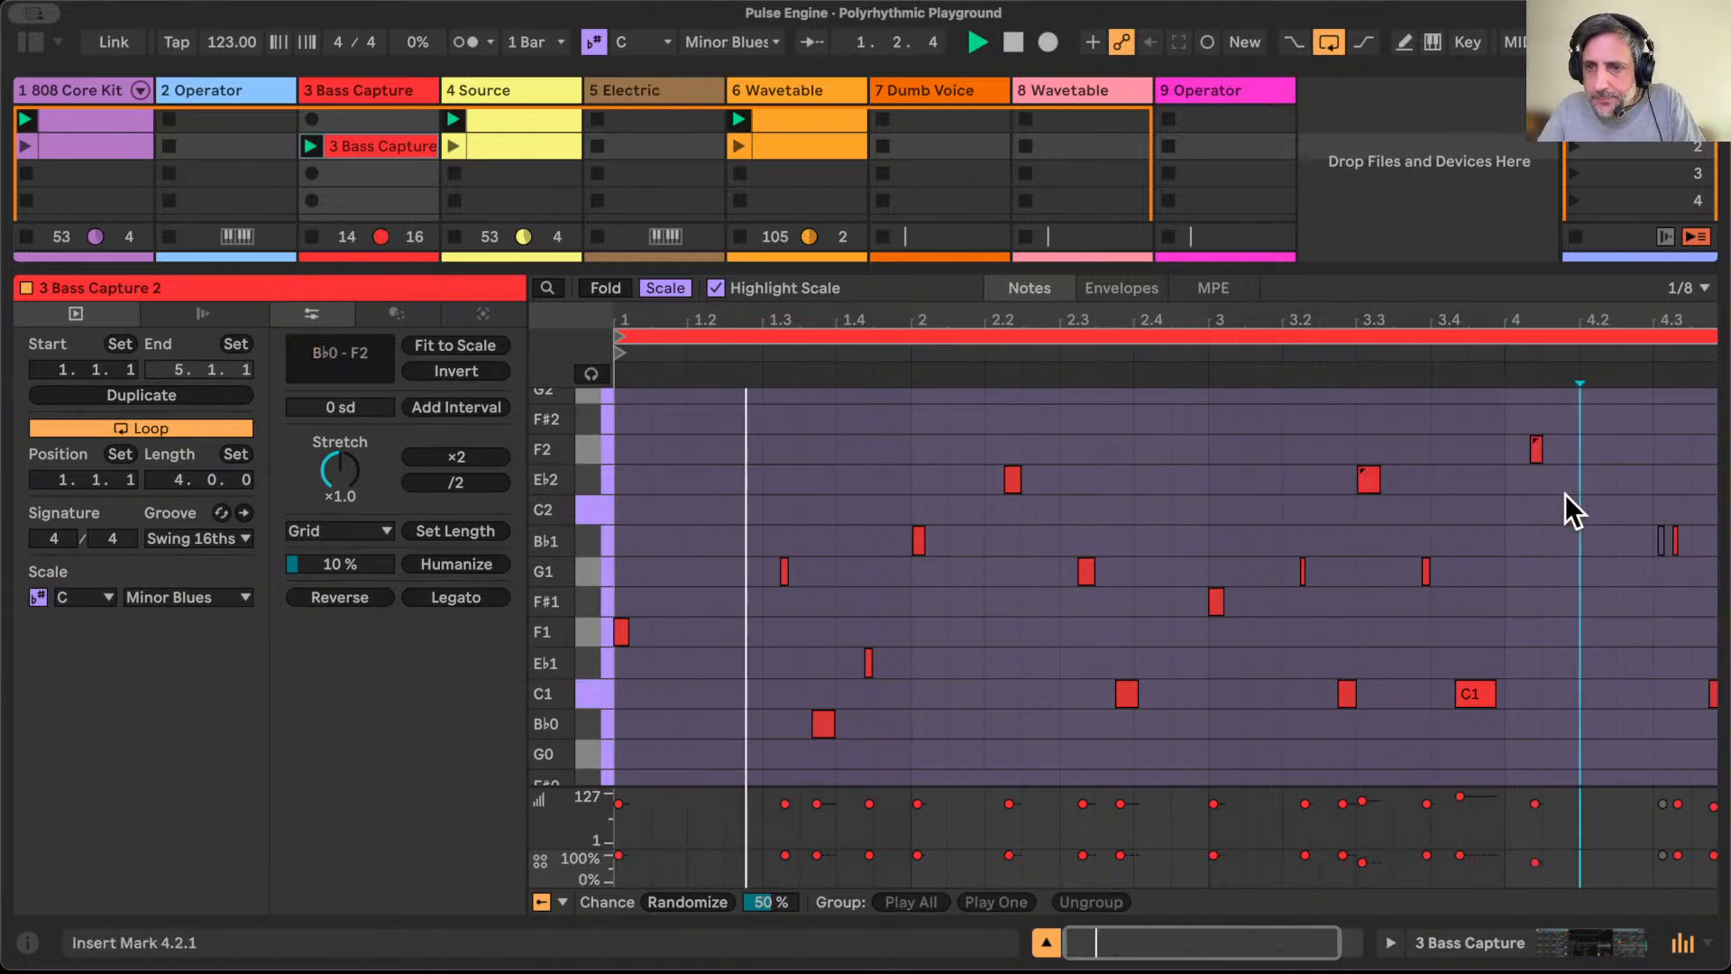
# Step: Copy the F2 note at 4.1 up to F#2 and group the two notes as Play One
pyautogui.moveTo(1560, 324); pyautogui.dragTo(1561, 379)
pyautogui.click(1471, 450)
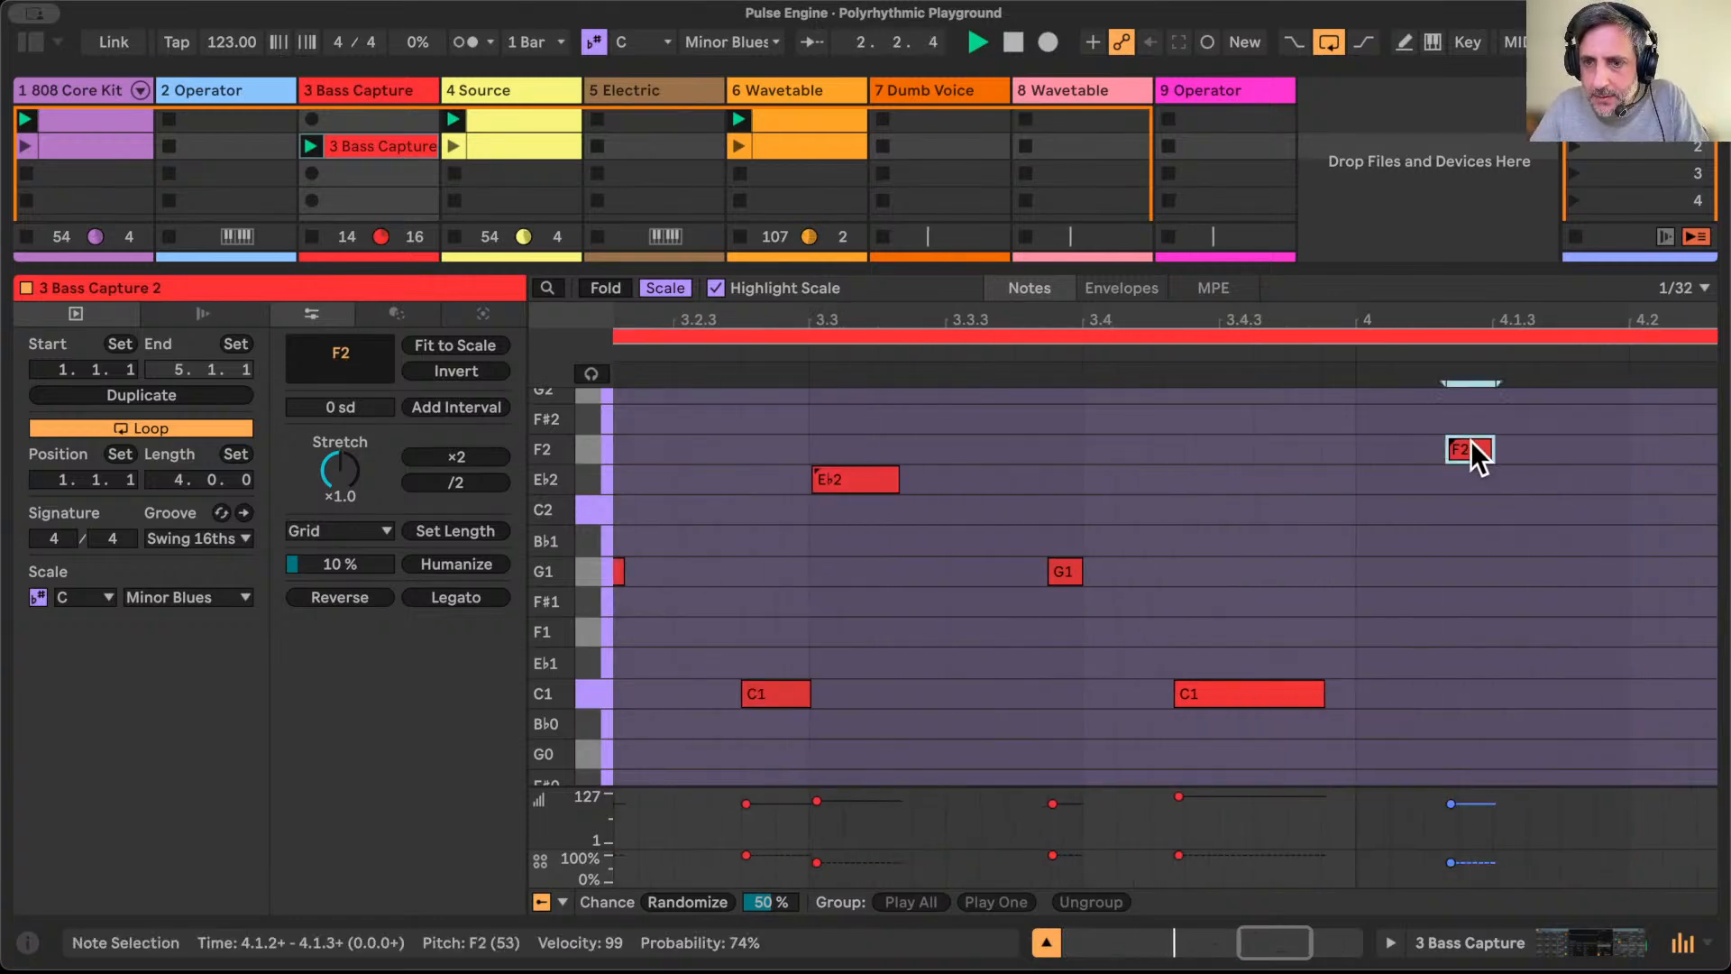
pyautogui.moveTo(1477, 449); pyautogui.dragTo(1469, 418)
pyautogui.keyDown('shift'); pyautogui.click(1467, 451); pyautogui.keyUp('shift')
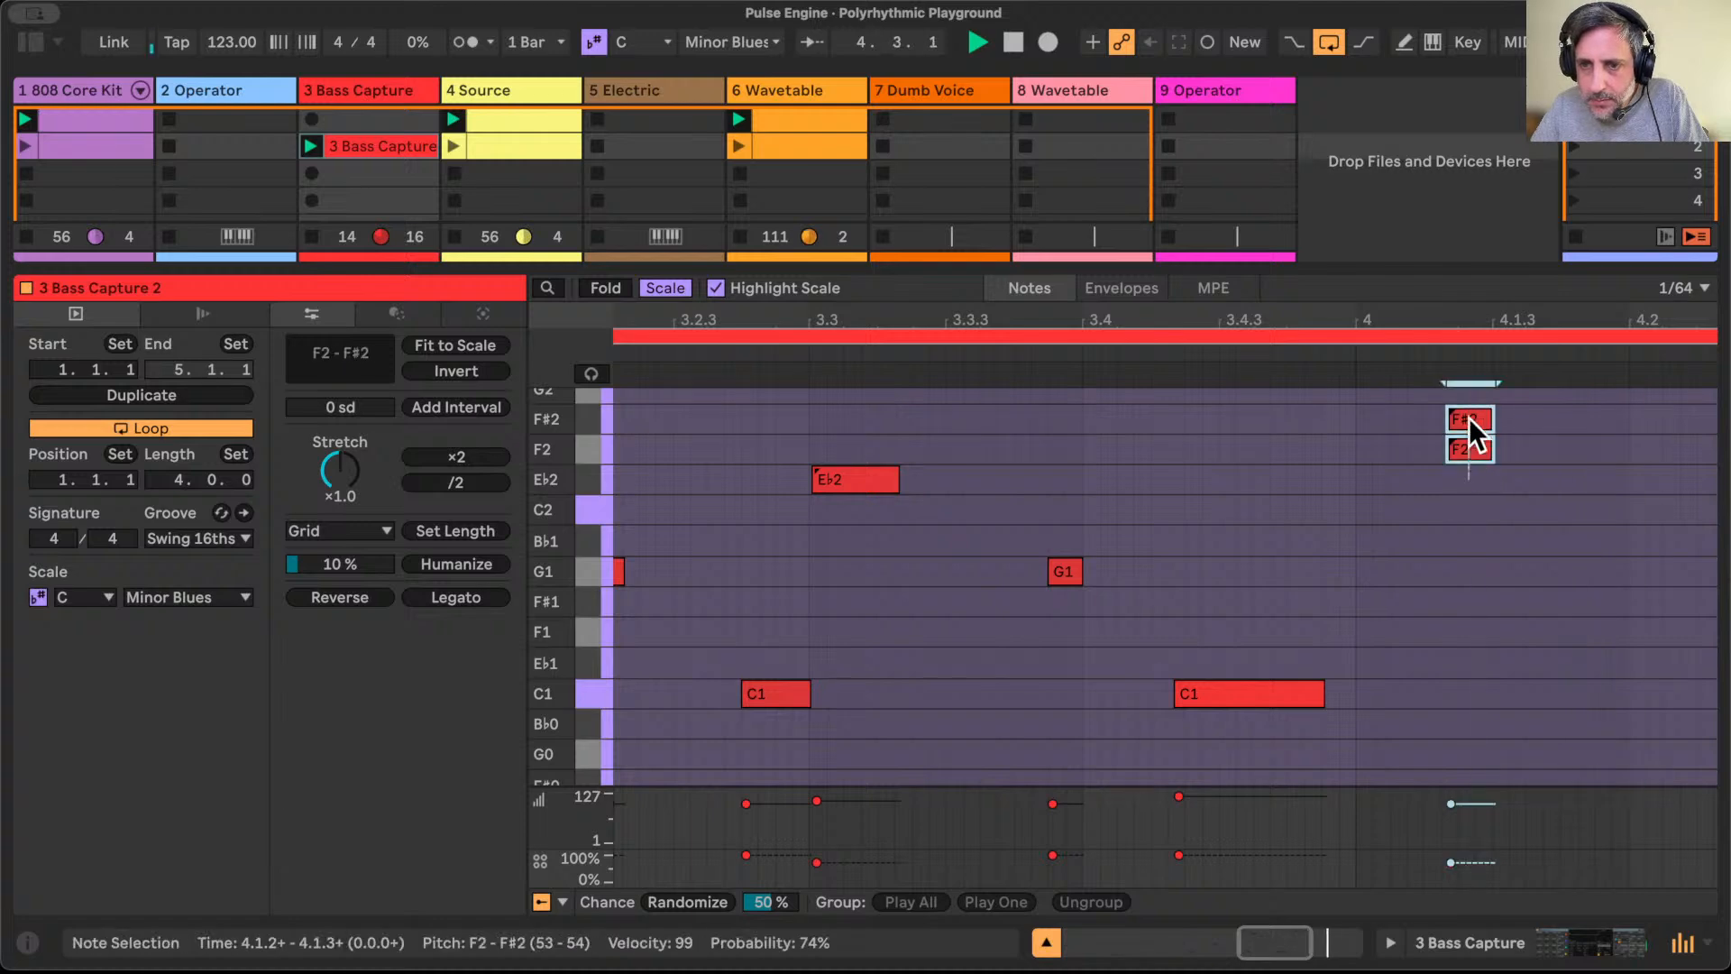
pyautogui.rightClick(1467, 407)
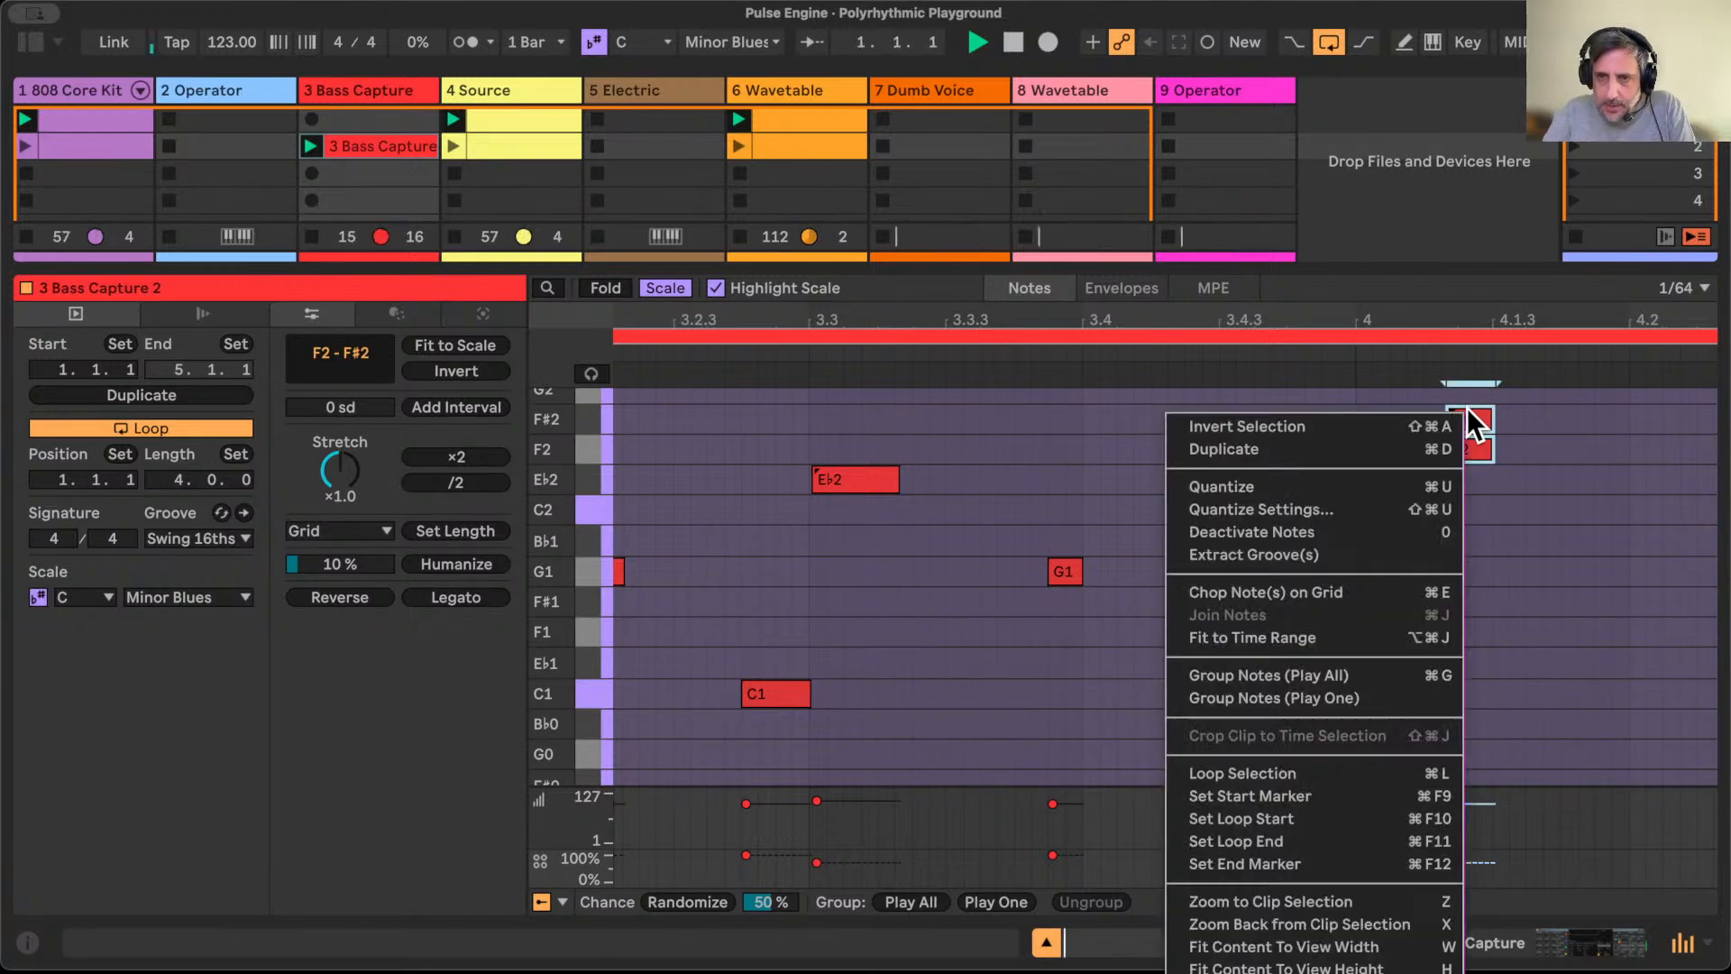
pyautogui.click(1399, 697)
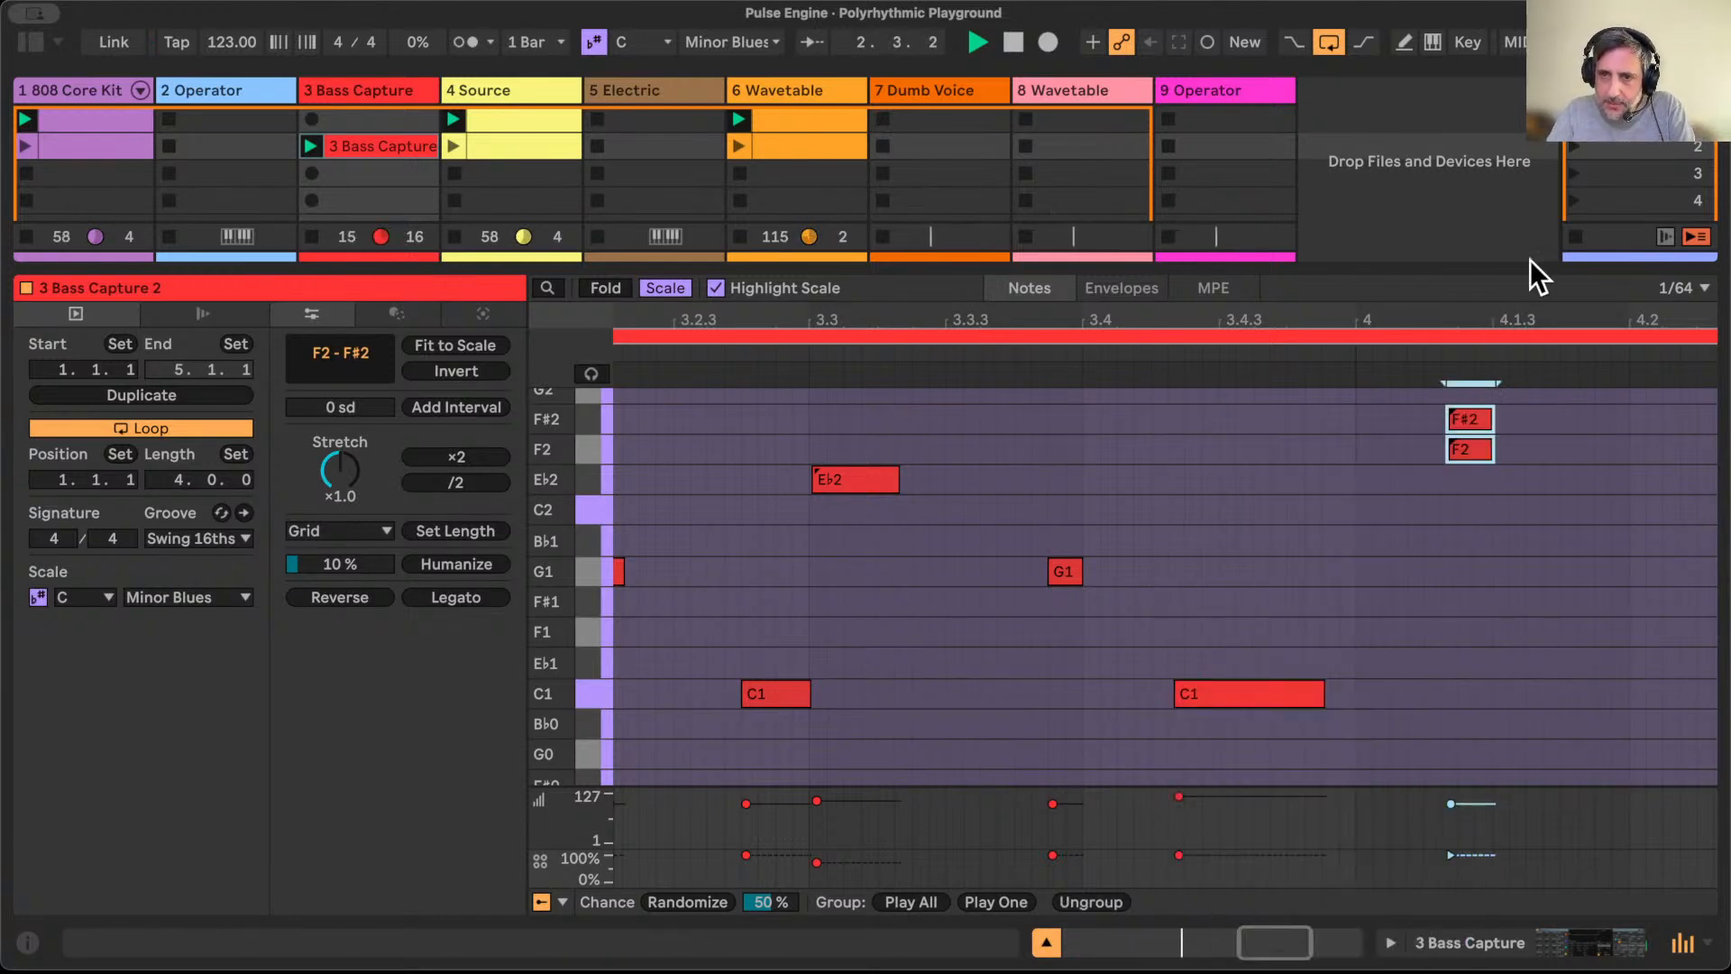
pyautogui.moveTo(1488, 329); pyautogui.dragTo(1478, 323)
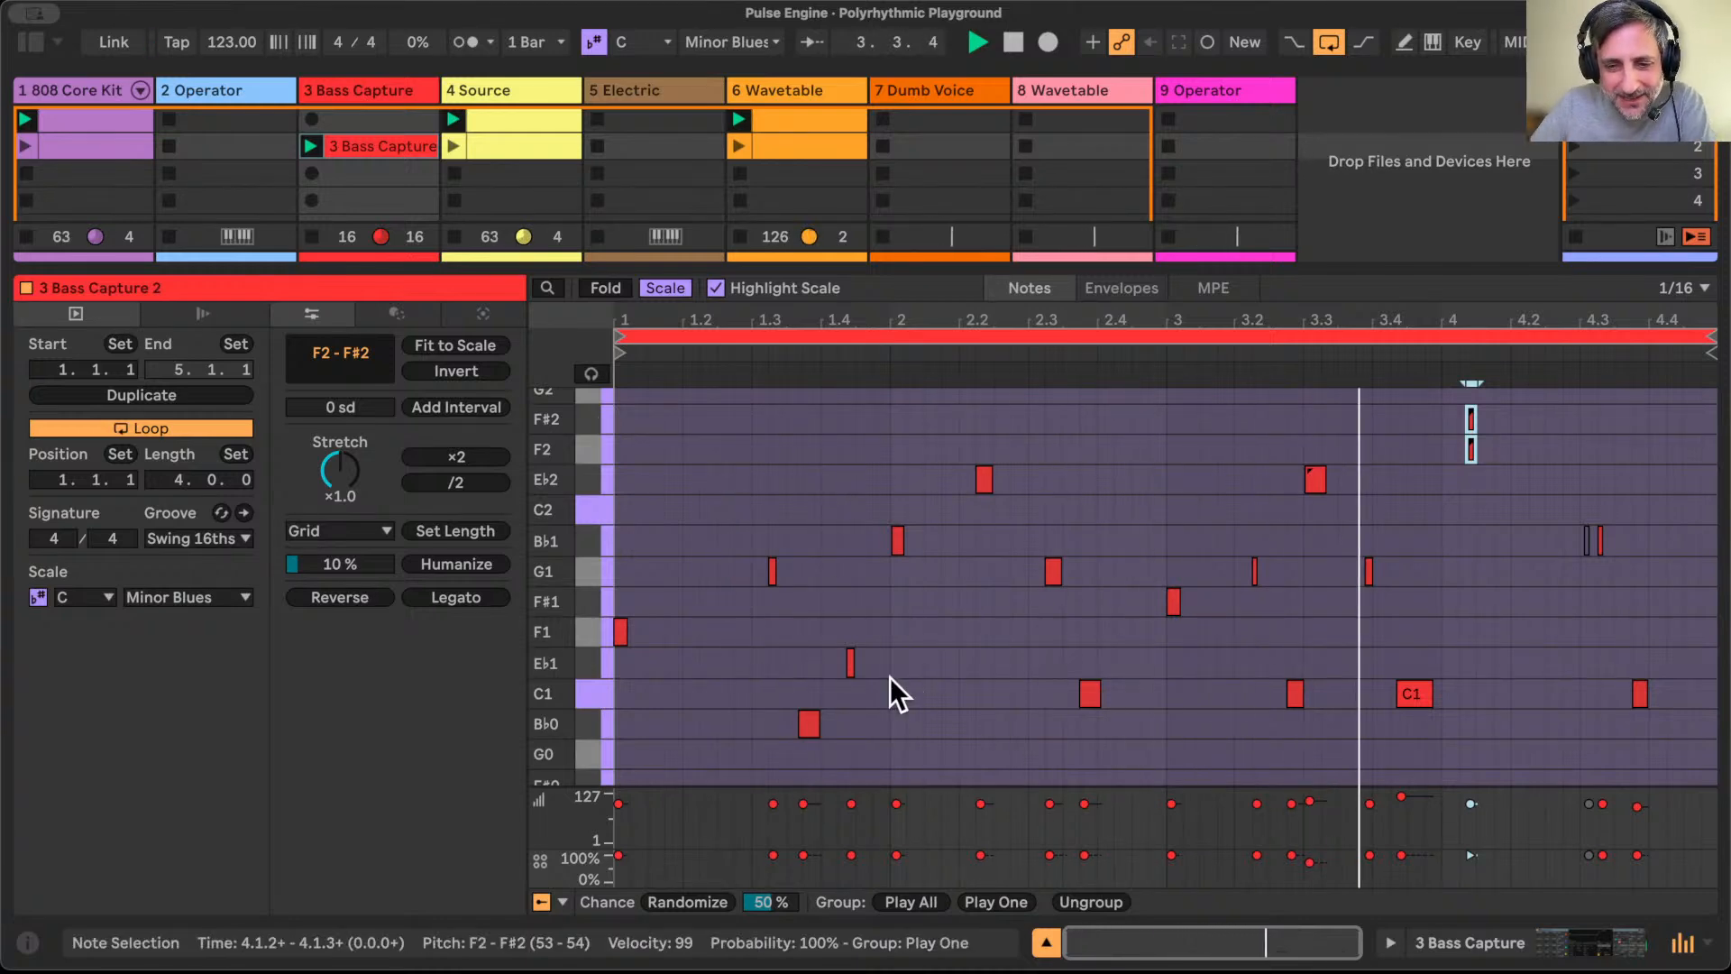
# Step: Hide the clip editor and enlarge the mixer so the track volume values are shown
pyautogui.click(1046, 942)
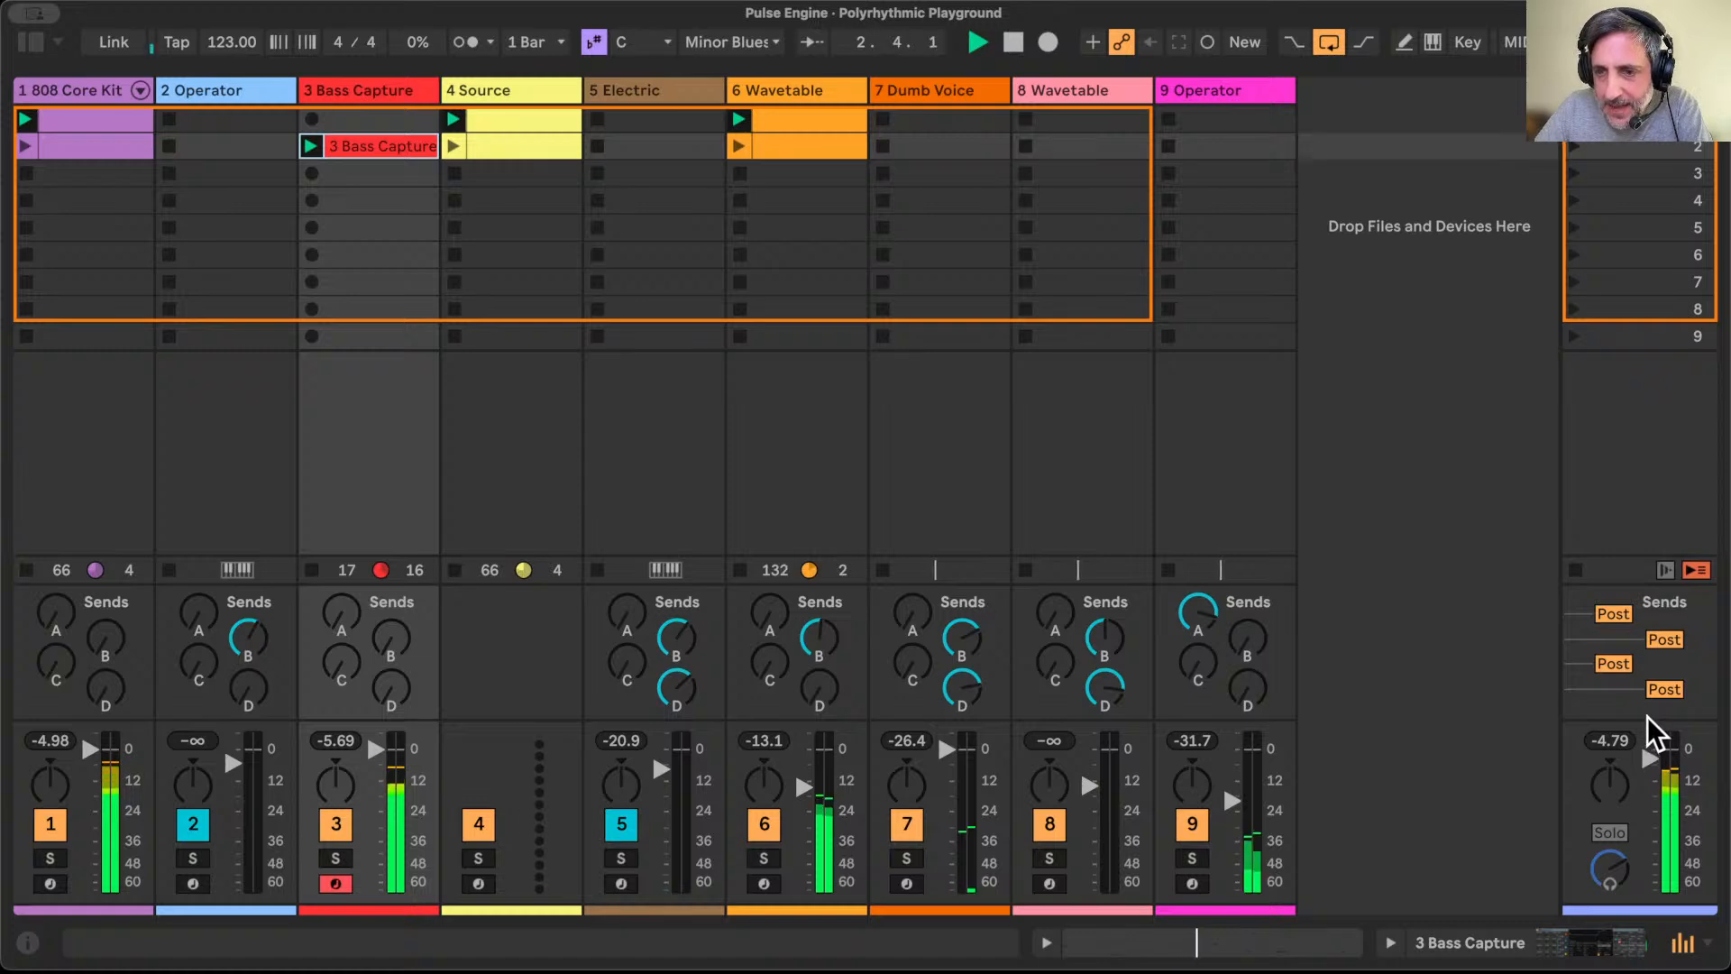
pyautogui.moveTo(1655, 732); pyautogui.dragTo(1648, 707)
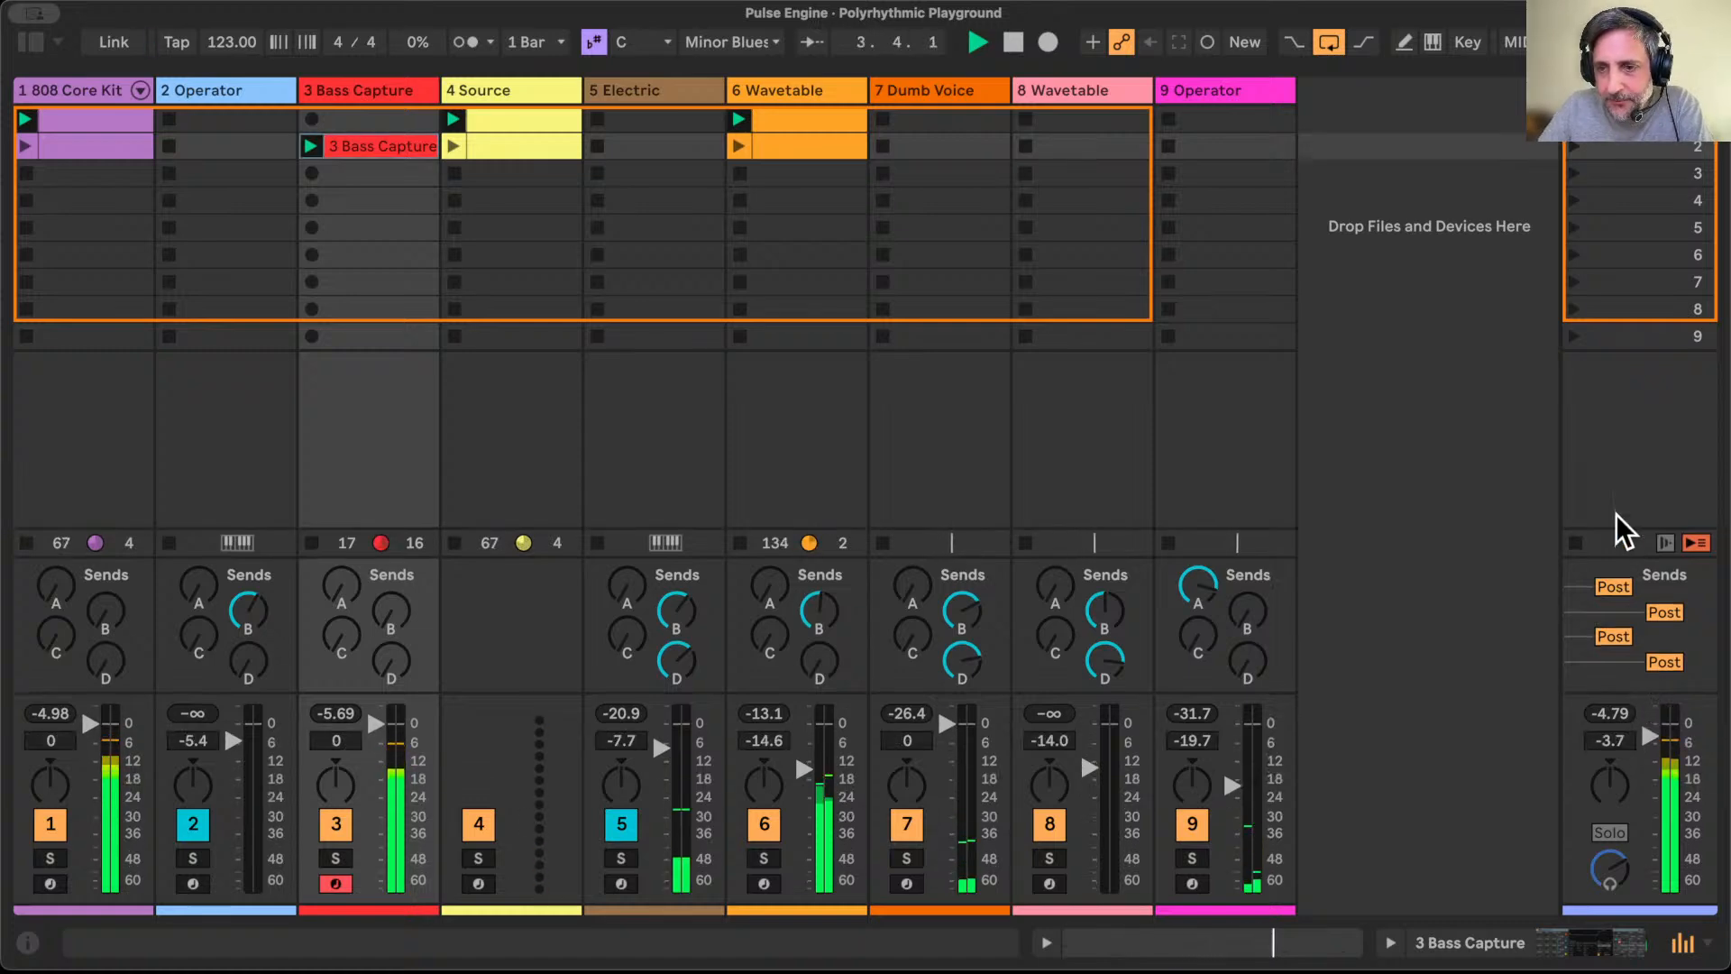
pyautogui.moveTo(1639, 712); pyautogui.dragTo(1635, 640)
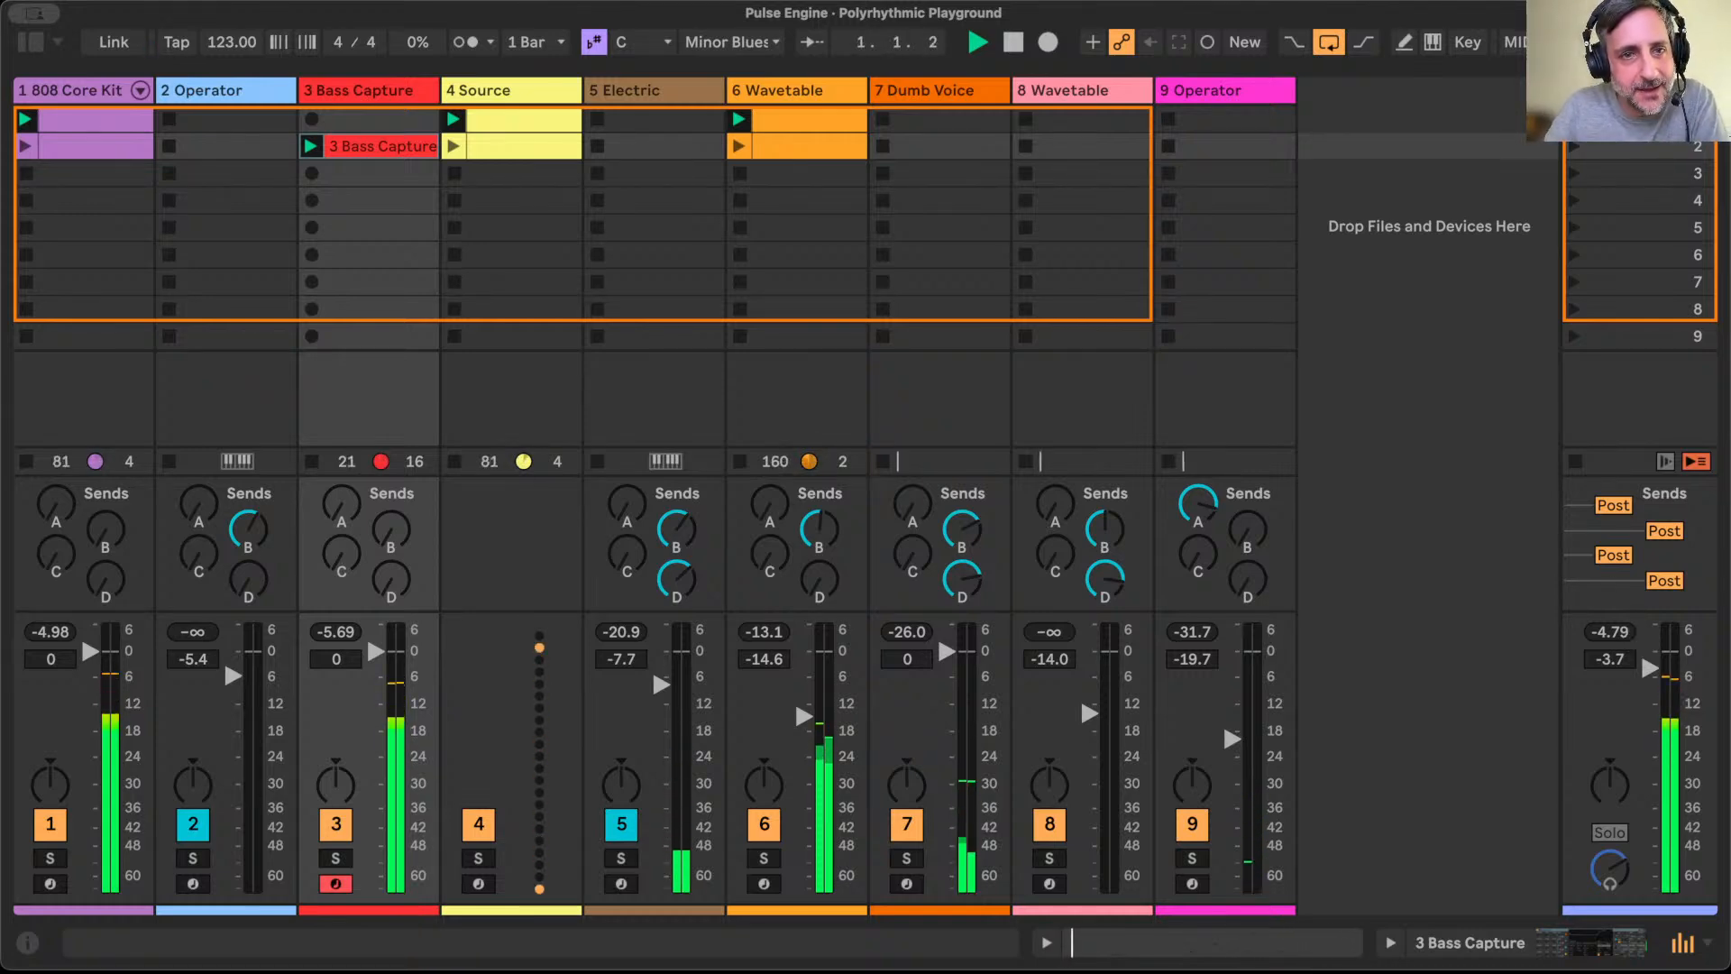
# Step: Turn on the Wavetable synth on track 8 and set that track's volume to -15.7 dB
pyautogui.doubleClick(647, 88)
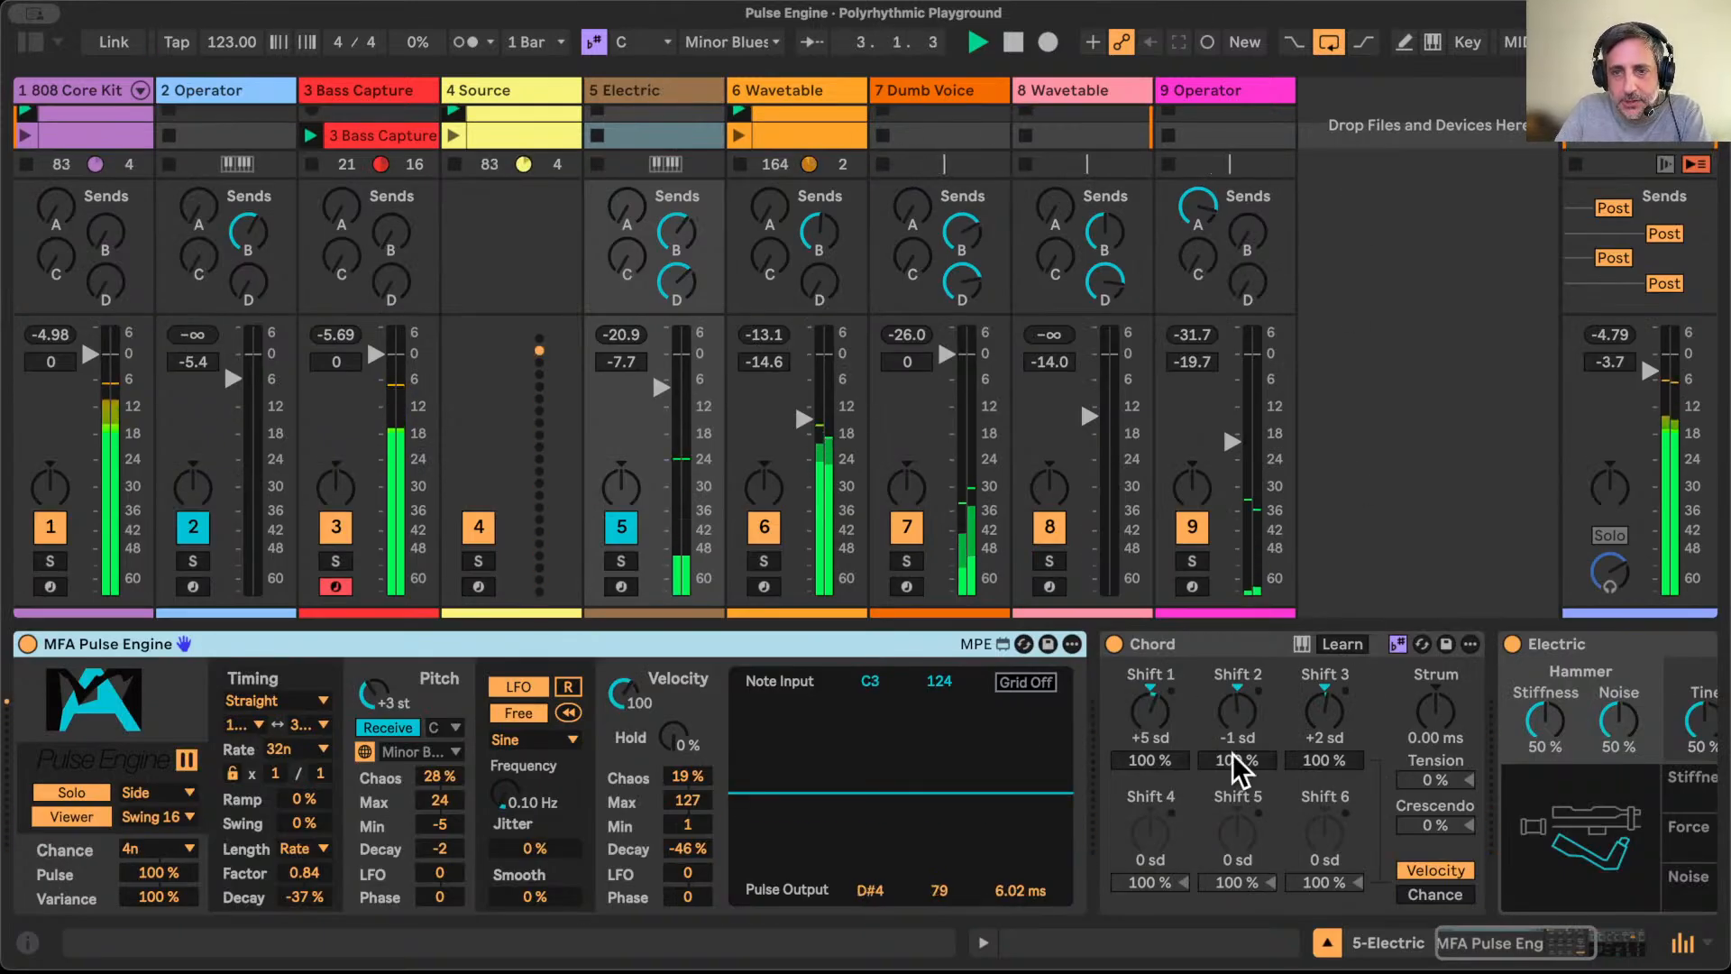
pyautogui.click(1326, 942)
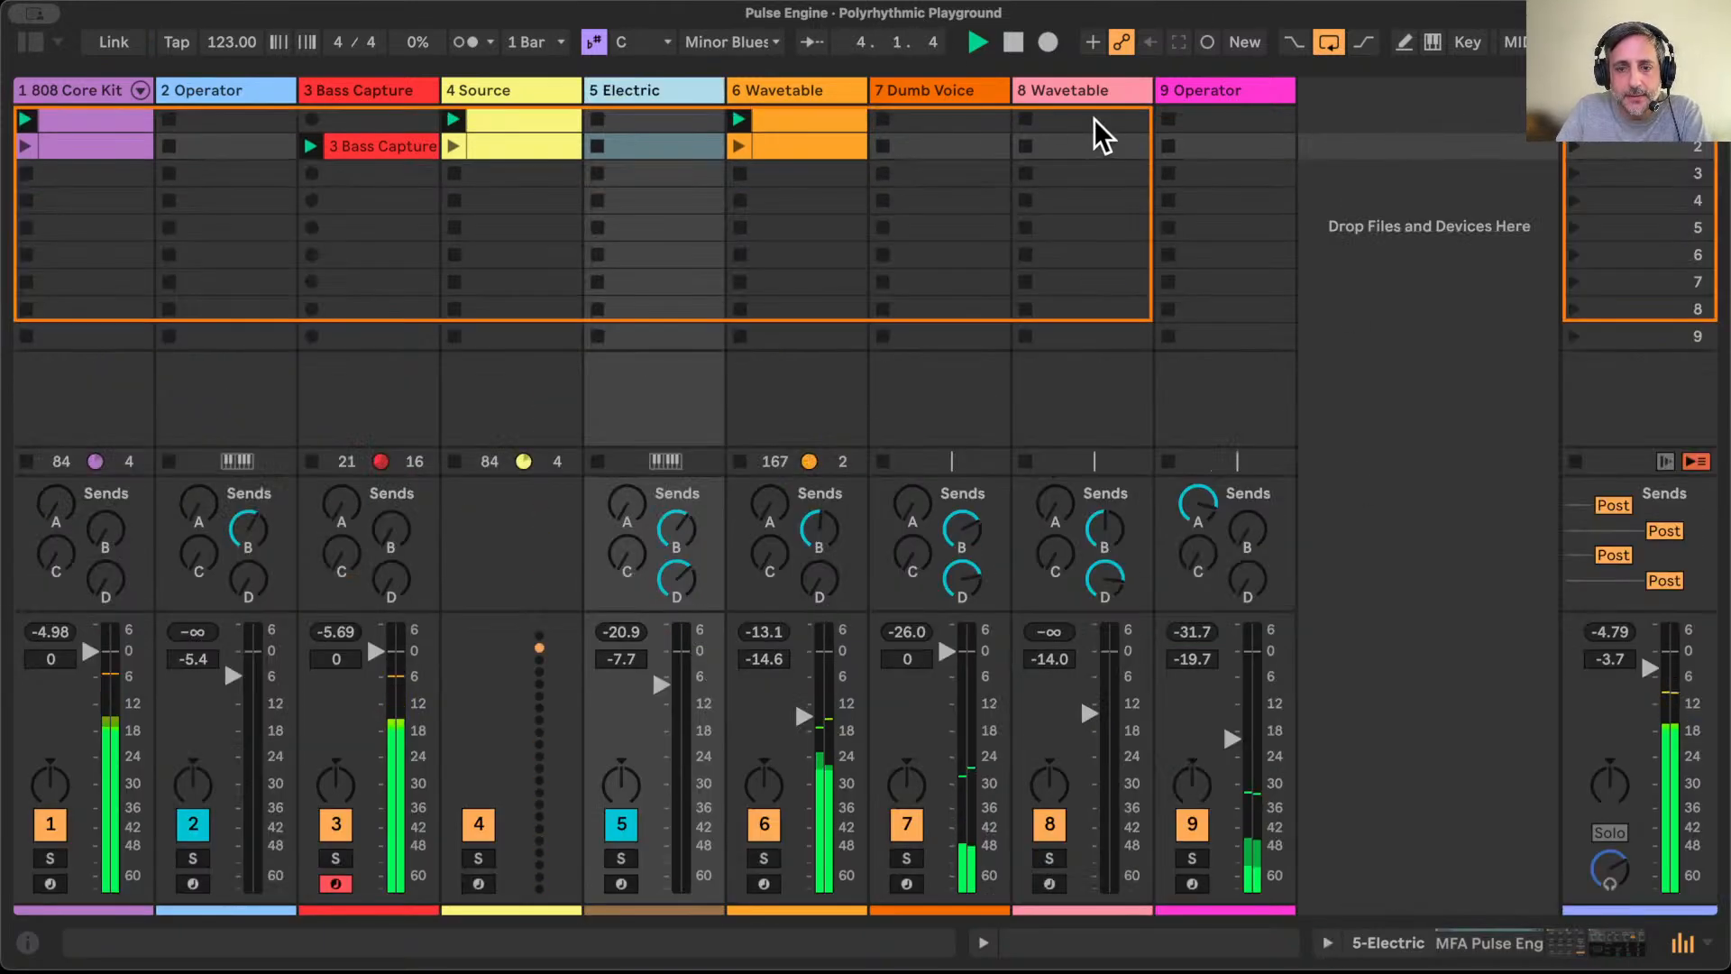
pyautogui.doubleClick(1087, 94)
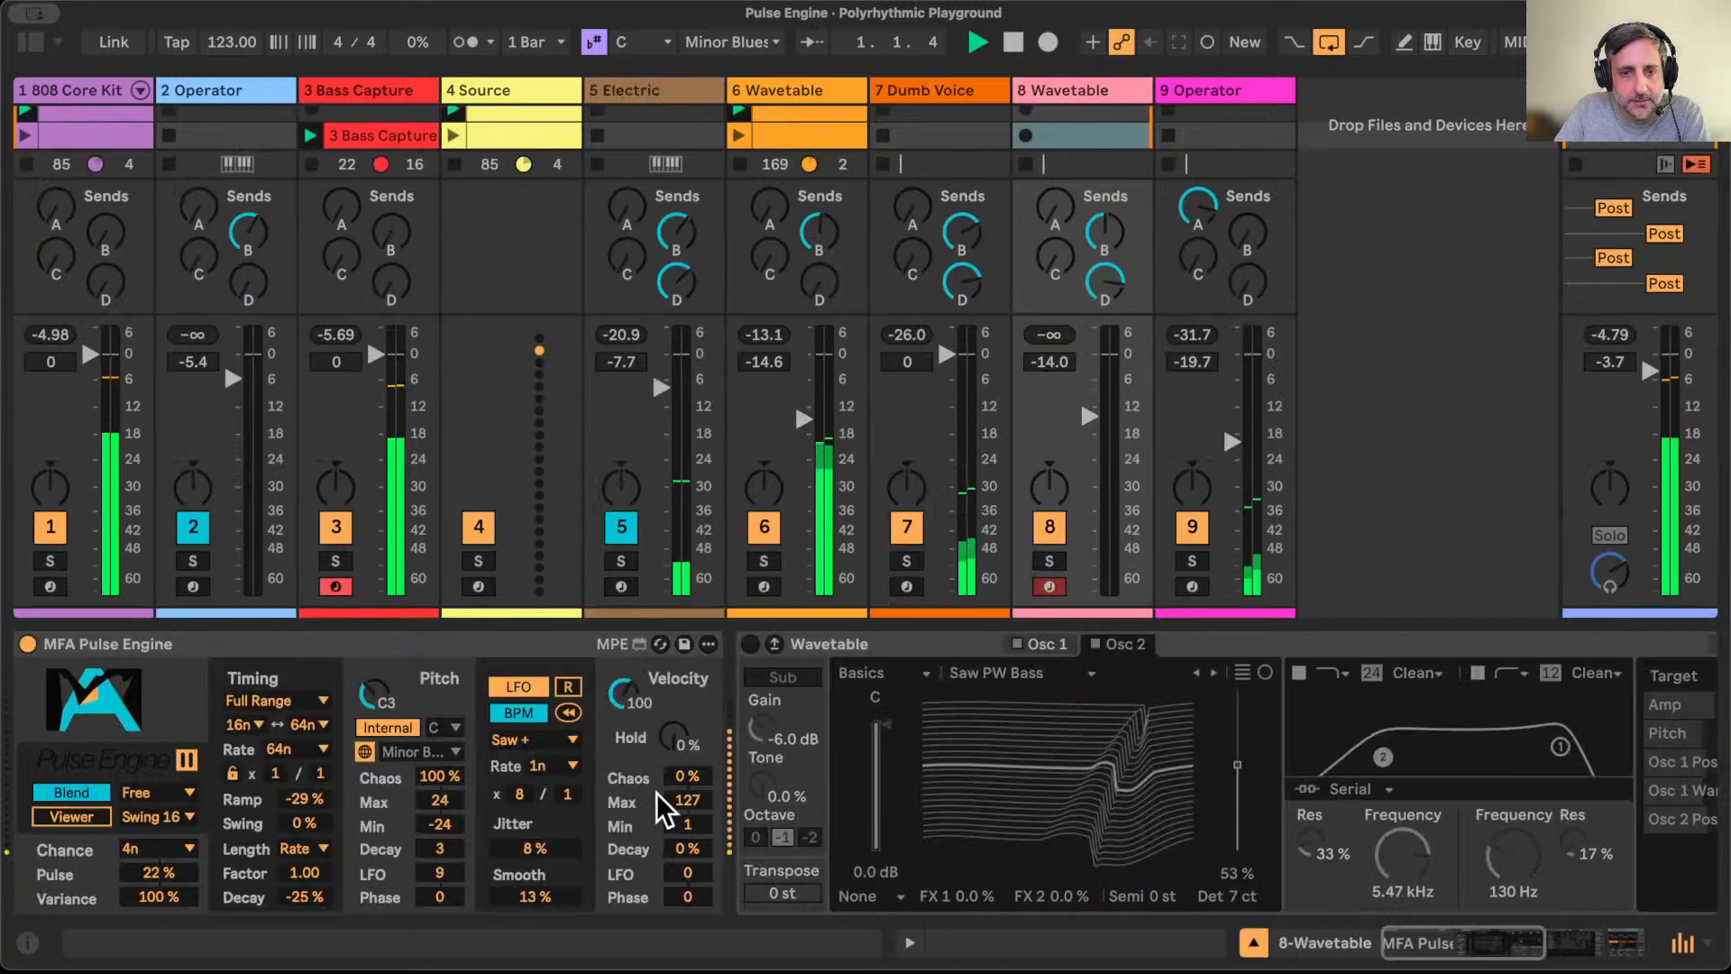
pyautogui.click(748, 643)
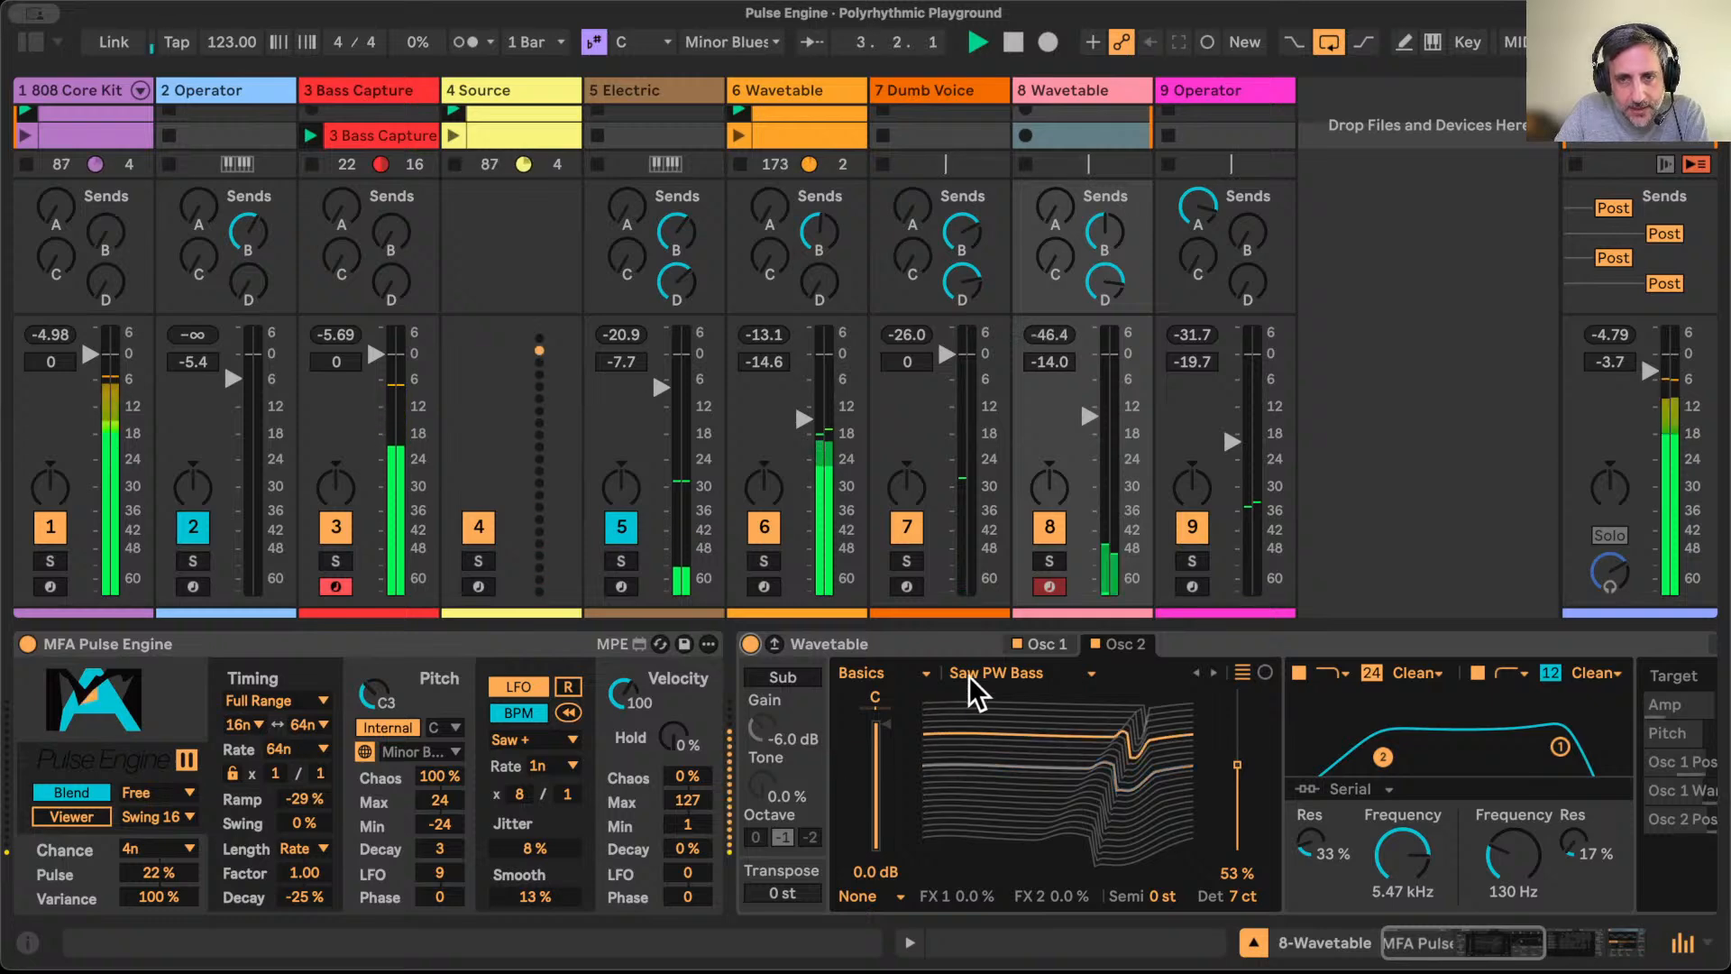
pyautogui.moveTo(1088, 415); pyautogui.dragTo(1088, 422)
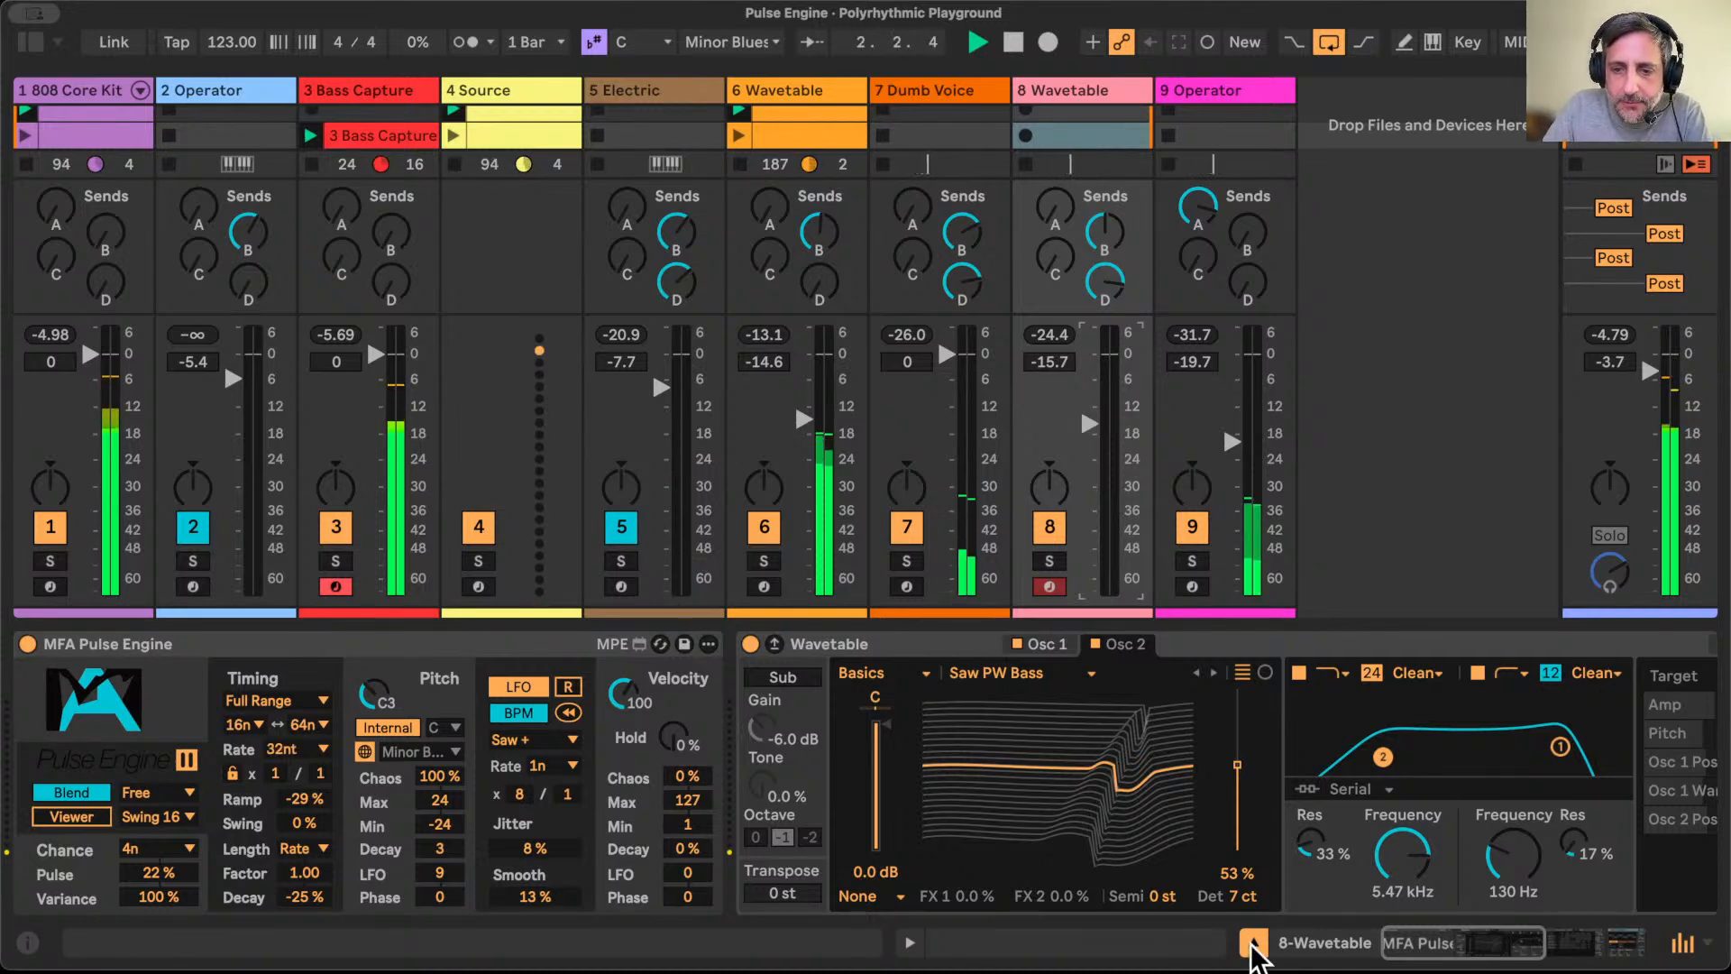
pyautogui.click(1253, 942)
# Step: Delete the second clip on track 6 Wavetable and place a duplicate of its first clip in scene 3
pyautogui.click(804, 146)
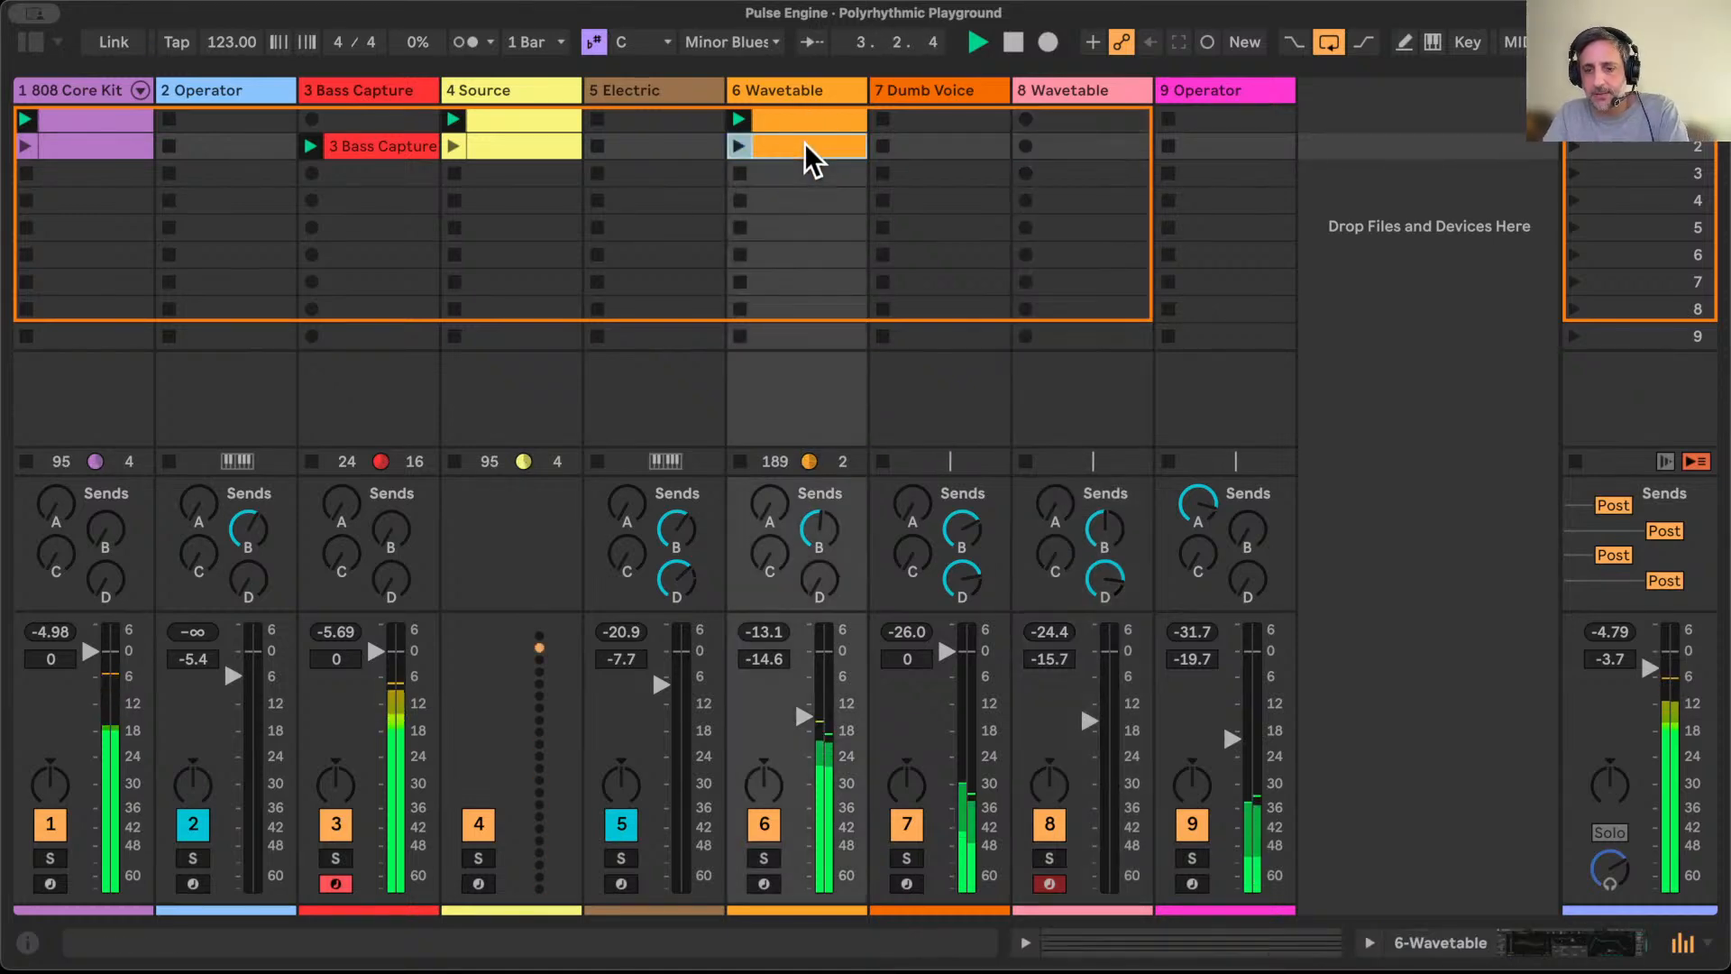
pyautogui.press('Delete')
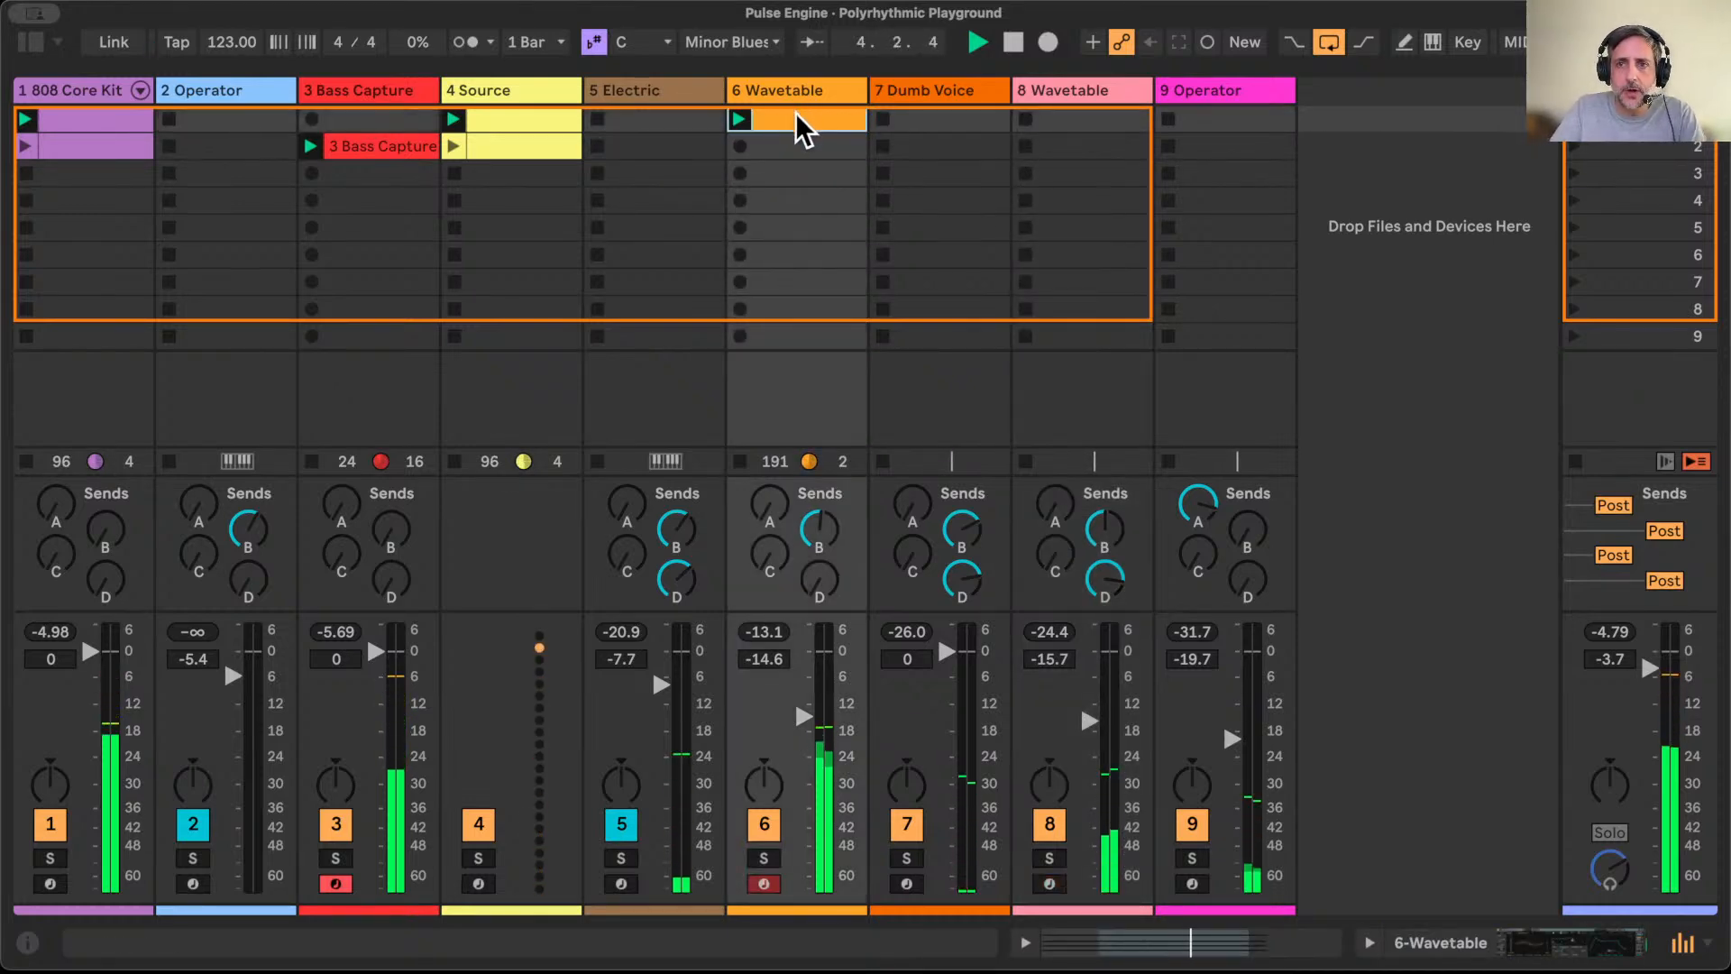
pyautogui.press('super+d')
pyautogui.click(789, 154)
pyautogui.moveTo(790, 153); pyautogui.dragTo(788, 160)
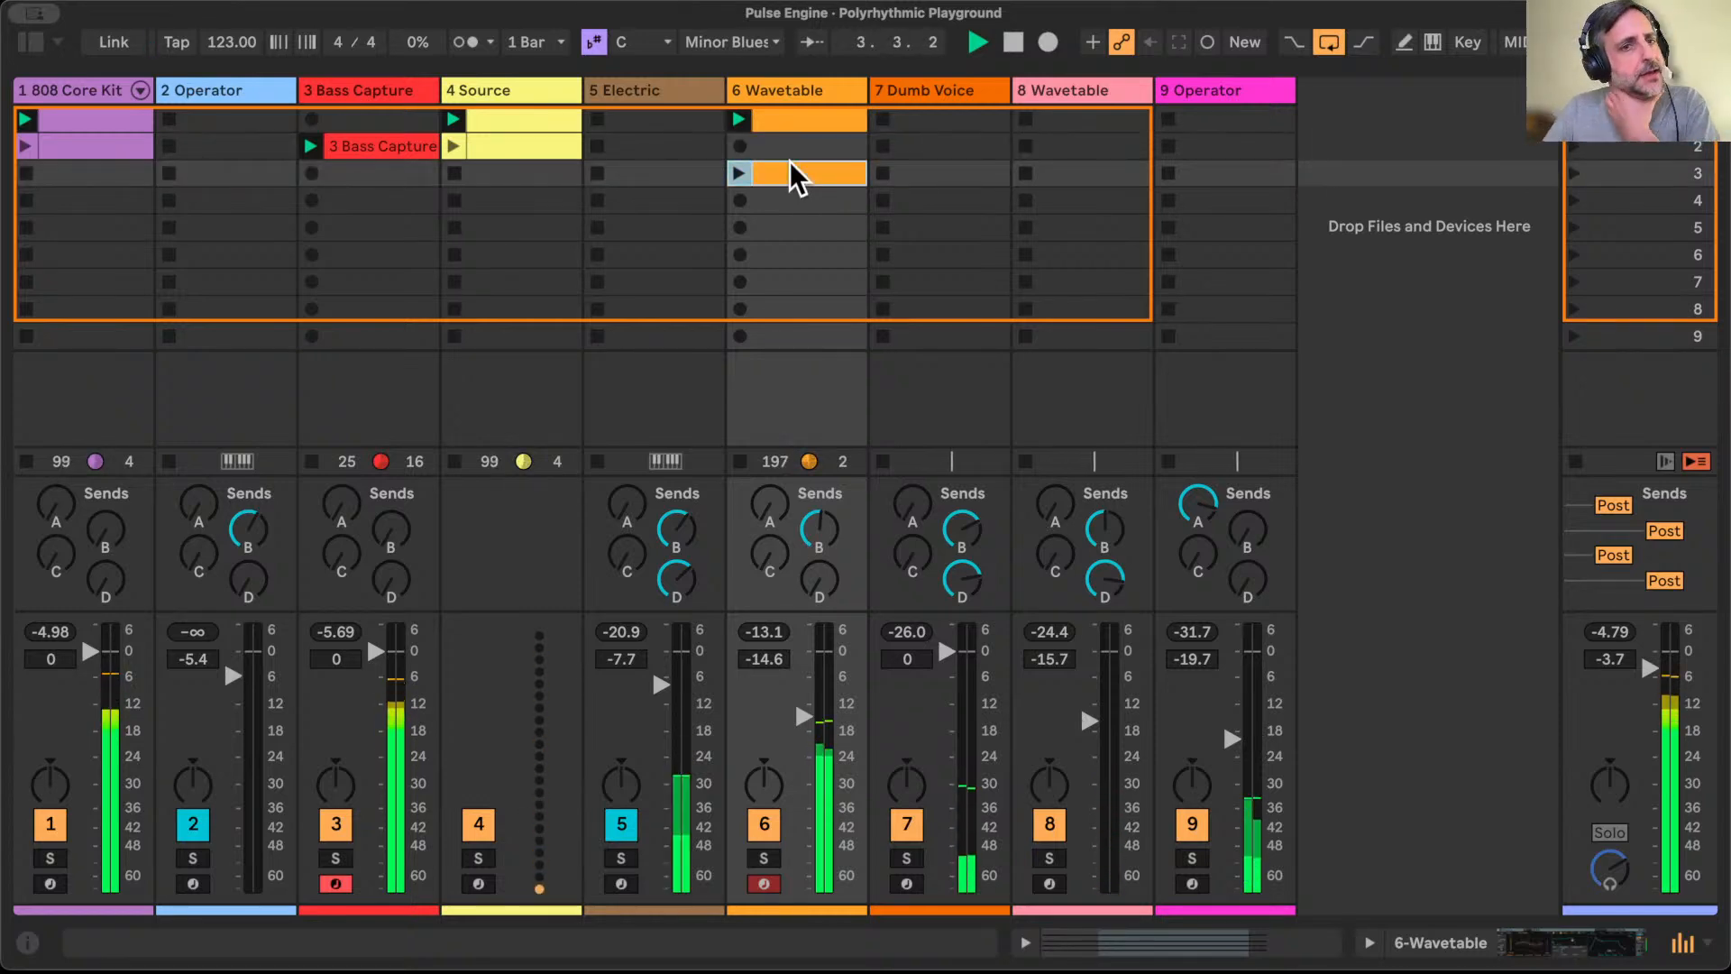
# Step: Delete the Source track's clip in scene 2
pyautogui.click(553, 142)
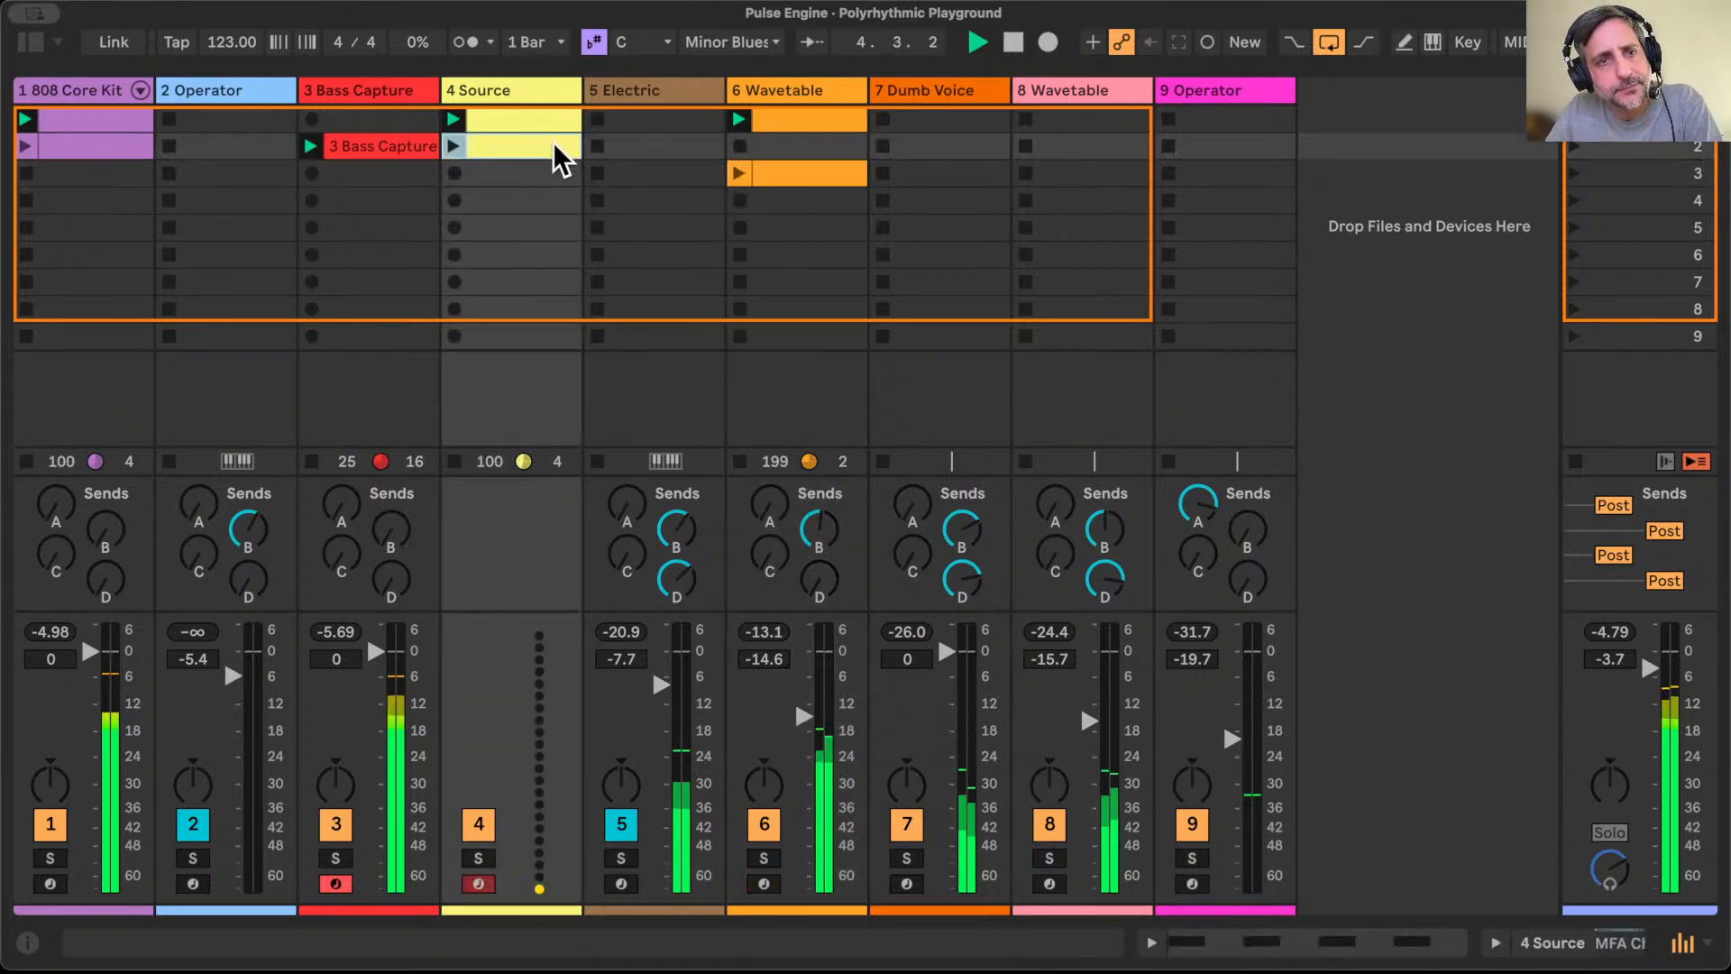
pyautogui.press('Delete')
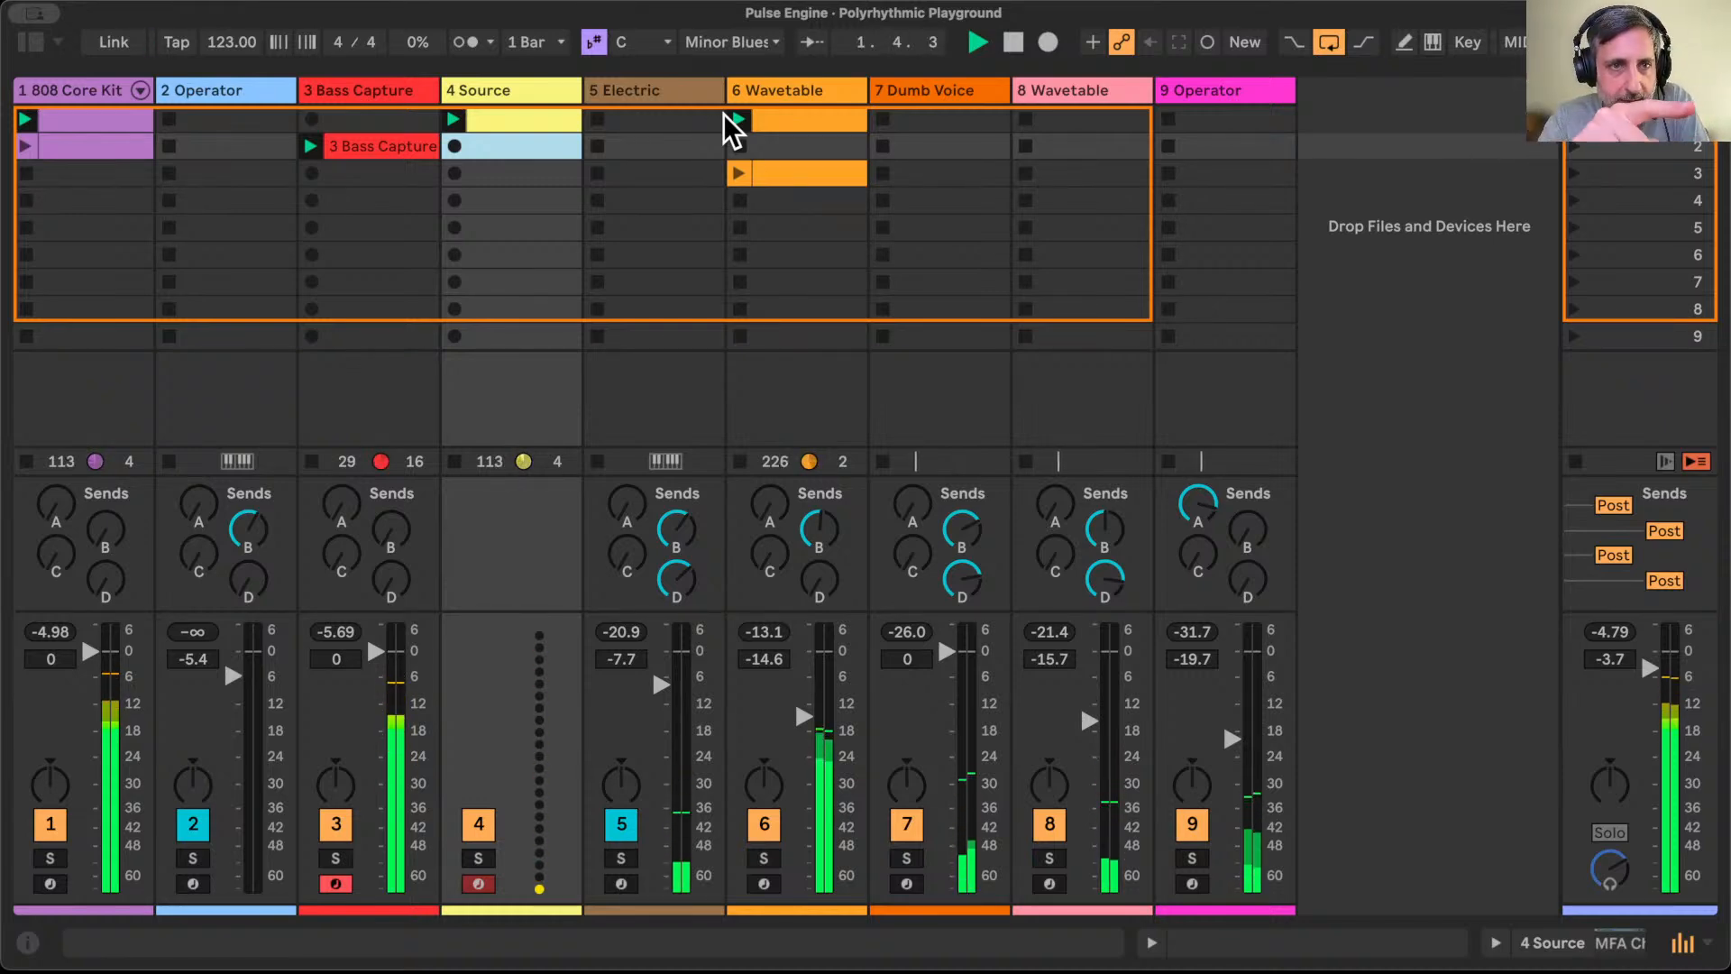
# Step: Move the duplicated Wavetable clip up to scene 2, launch it, and transpose its whole chord up two scale steps to F3–E♭4
pyautogui.moveTo(816, 181); pyautogui.dragTo(749, 138)
pyautogui.click(738, 144)
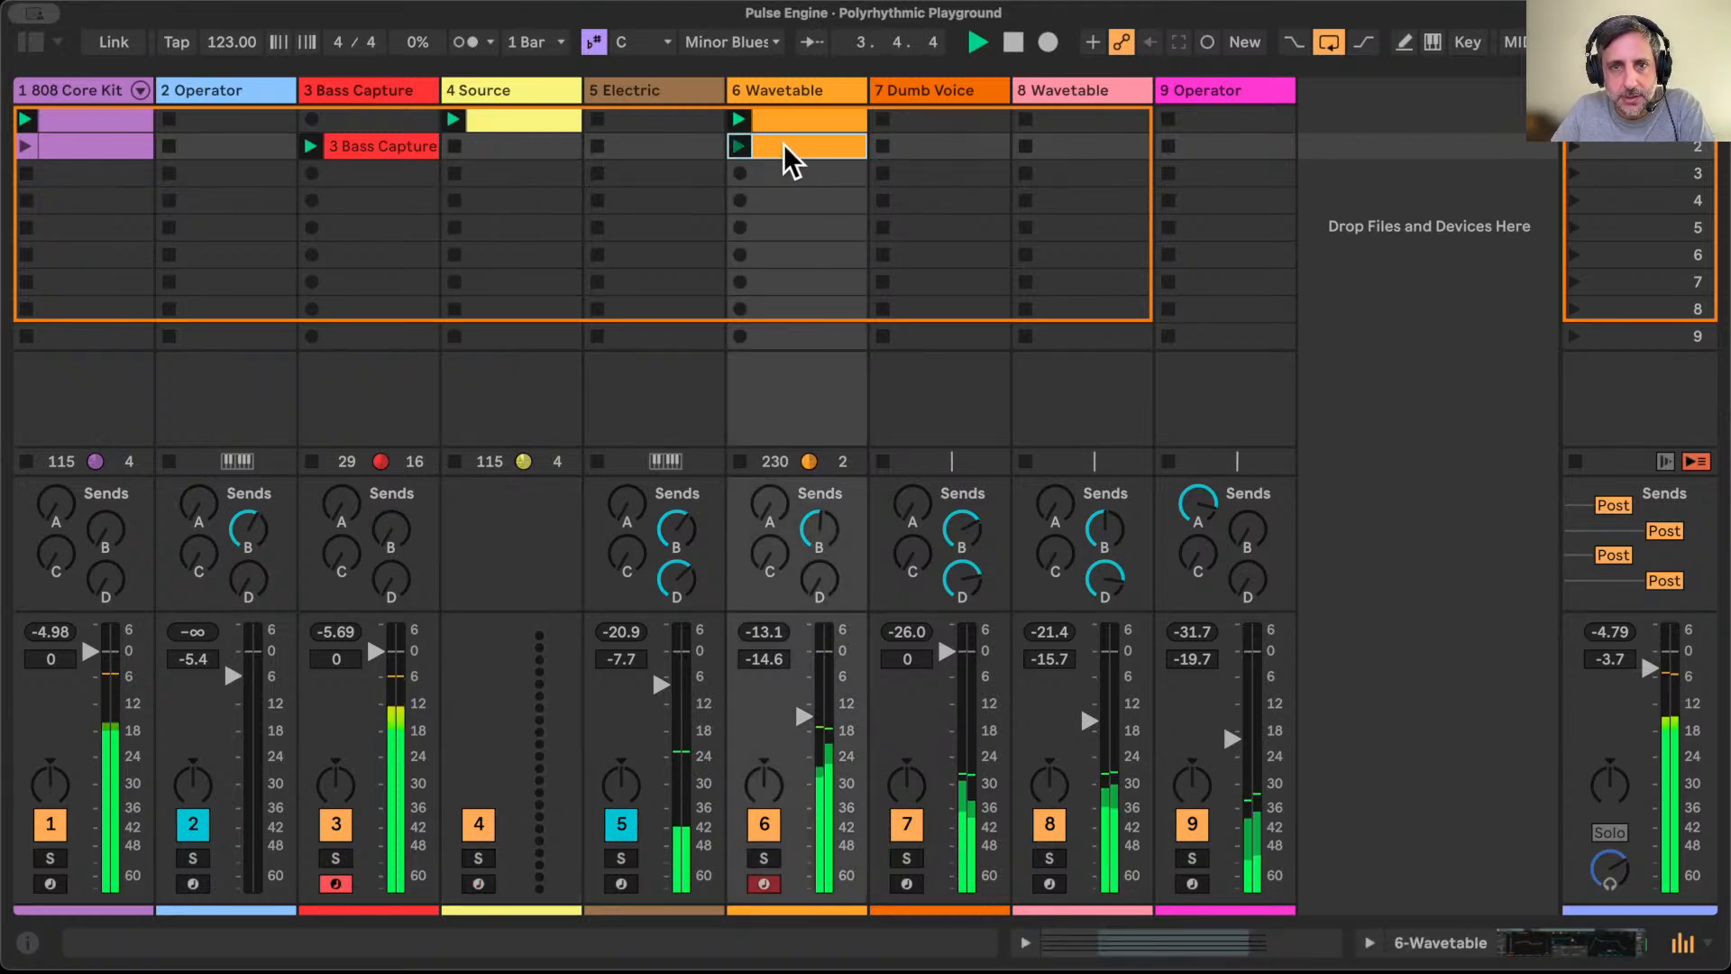
pyautogui.doubleClick(782, 144)
pyautogui.moveTo(999, 451); pyautogui.dragTo(1011, 739)
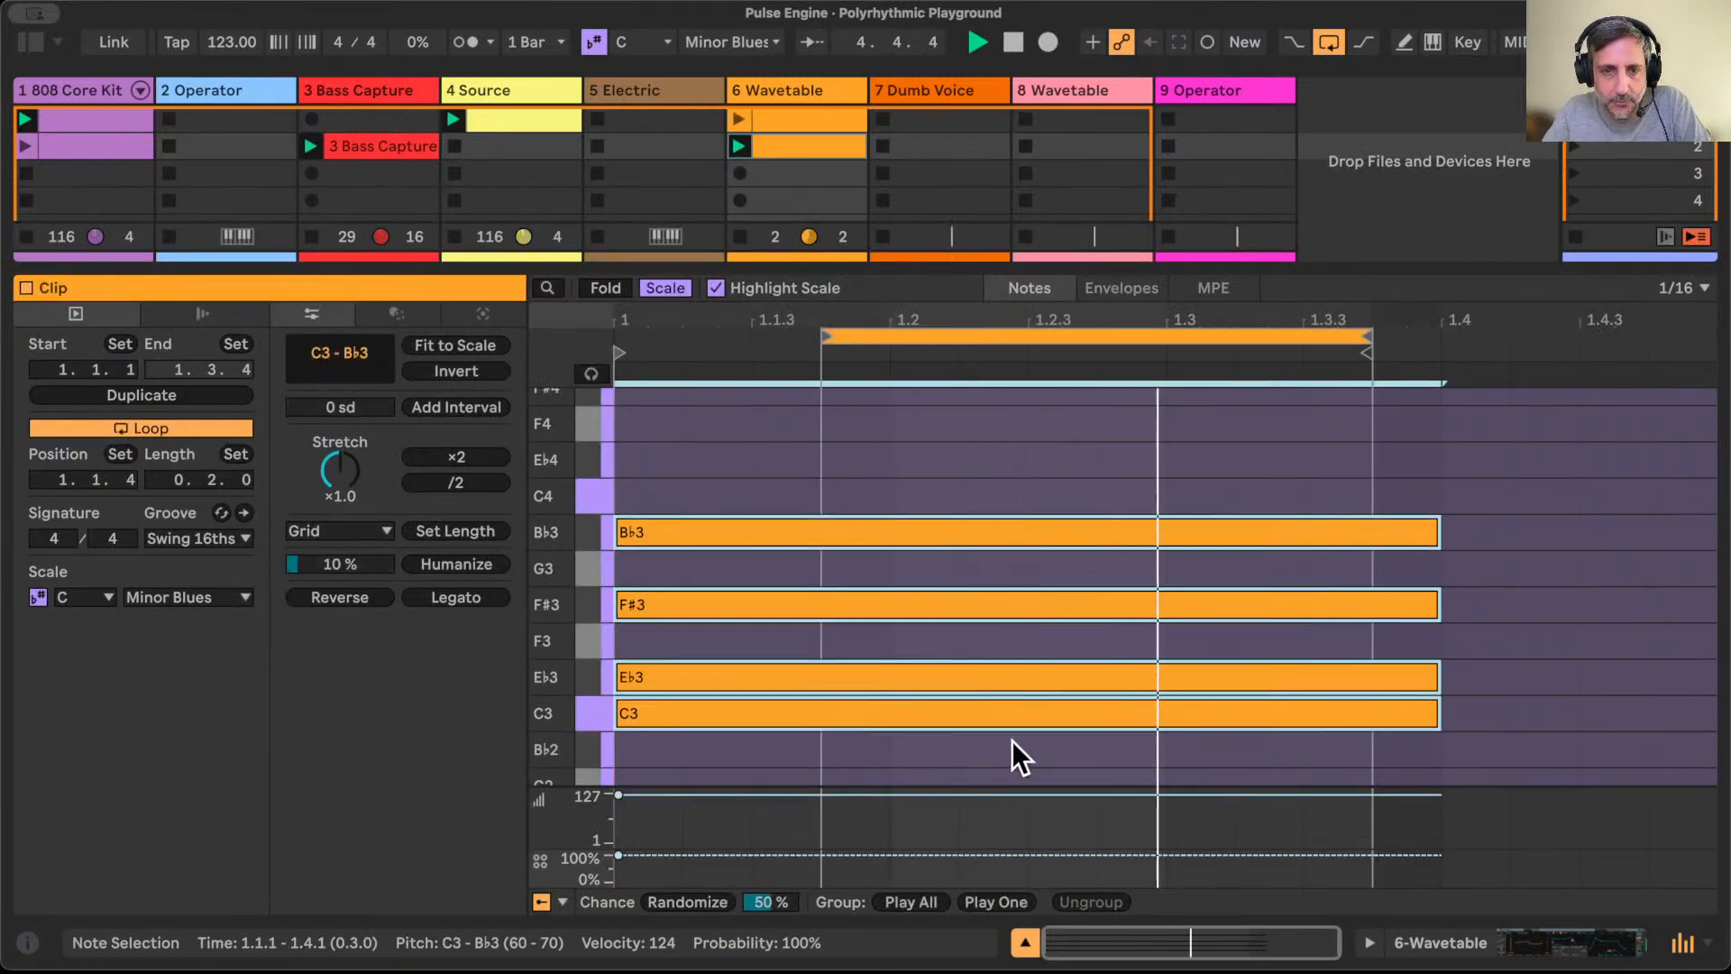
pyautogui.press('Up')
pyautogui.press('Up')
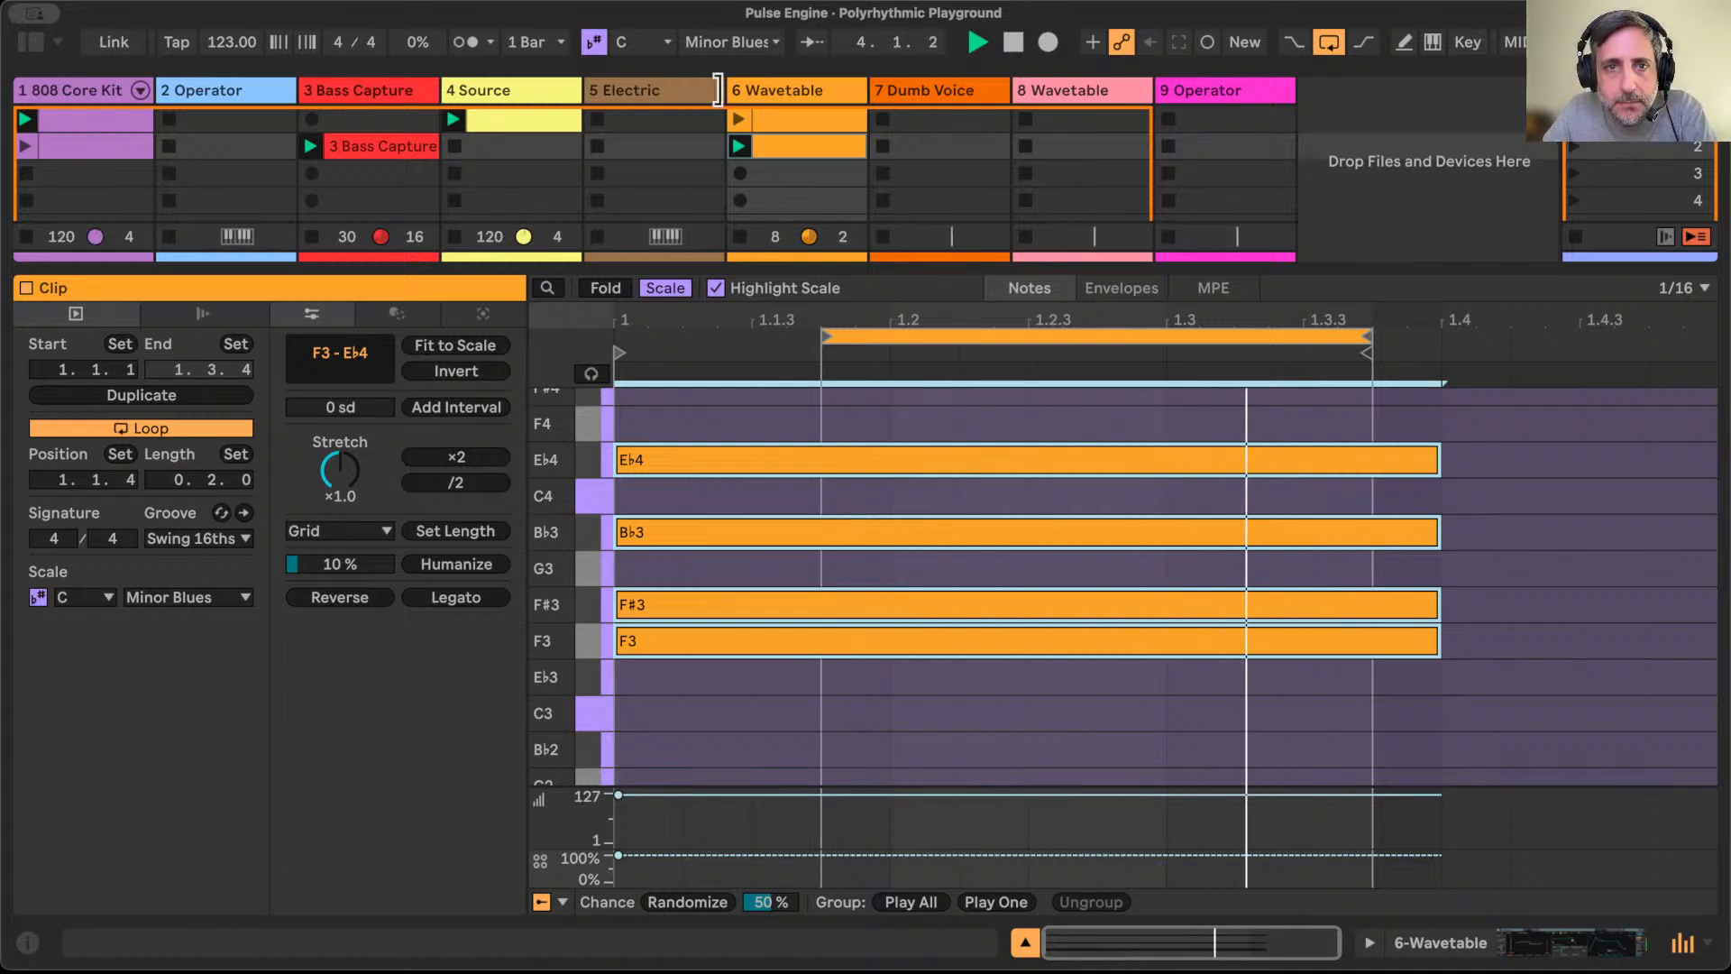
# Step: Try the chord of the second Wavetable clip with its B♭3 note raised to C4, and return the note to B♭3
pyautogui.click(739, 117)
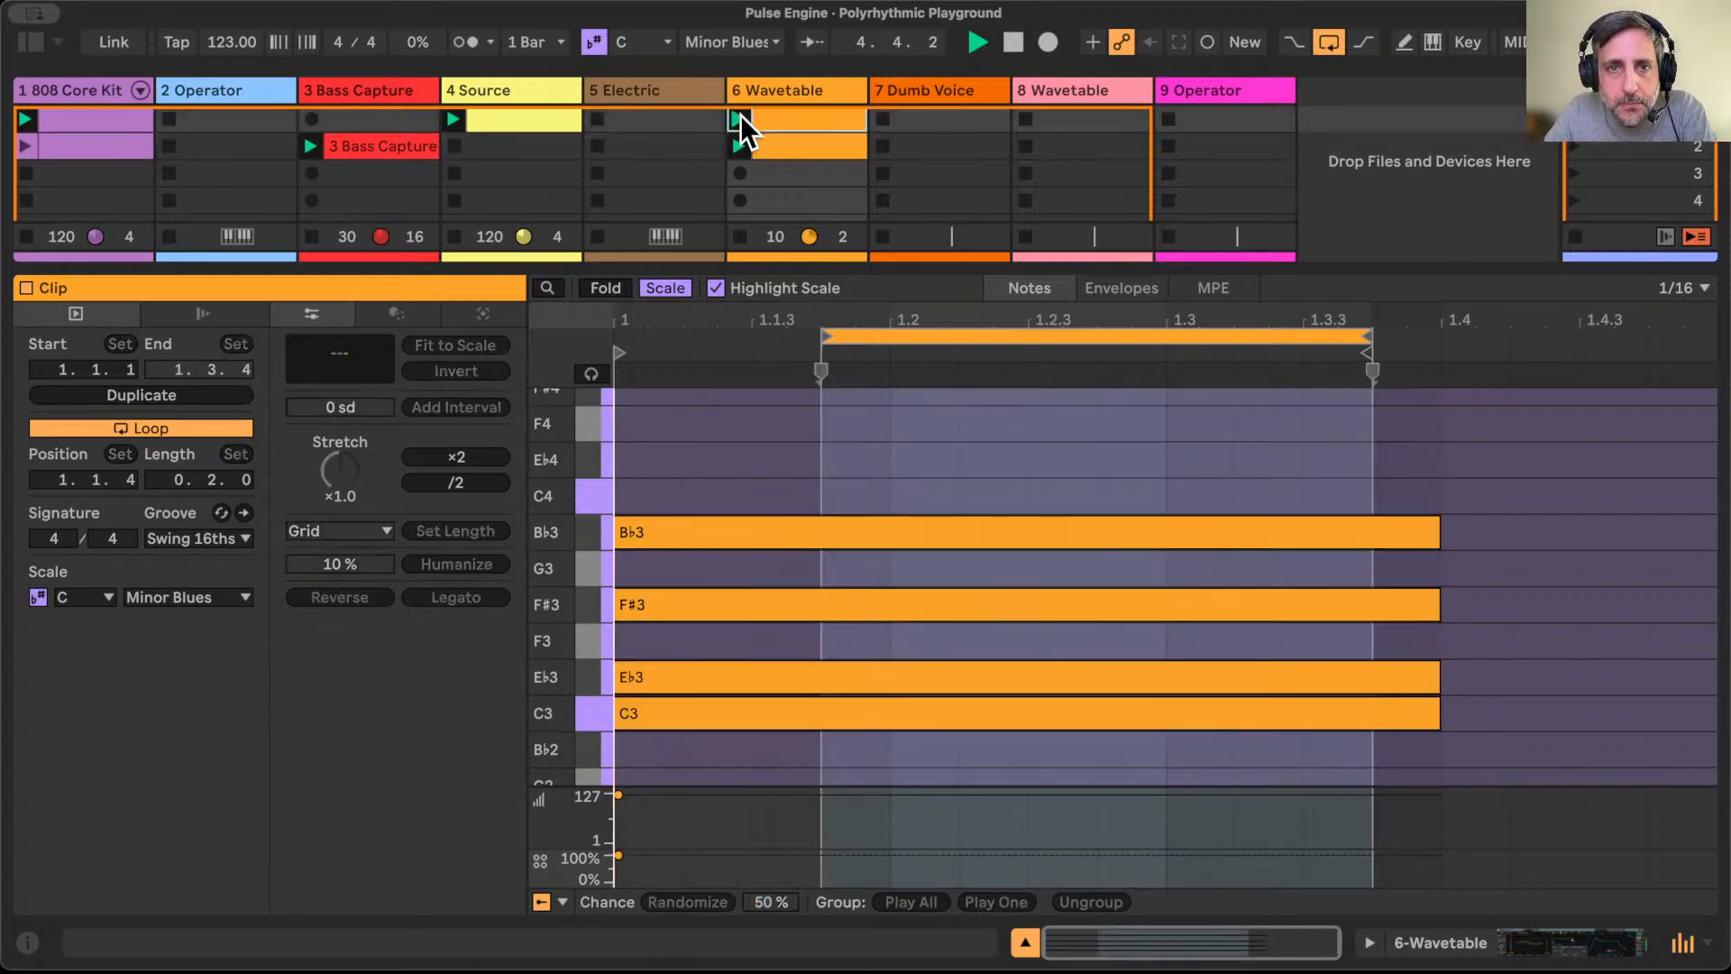
pyautogui.click(783, 138)
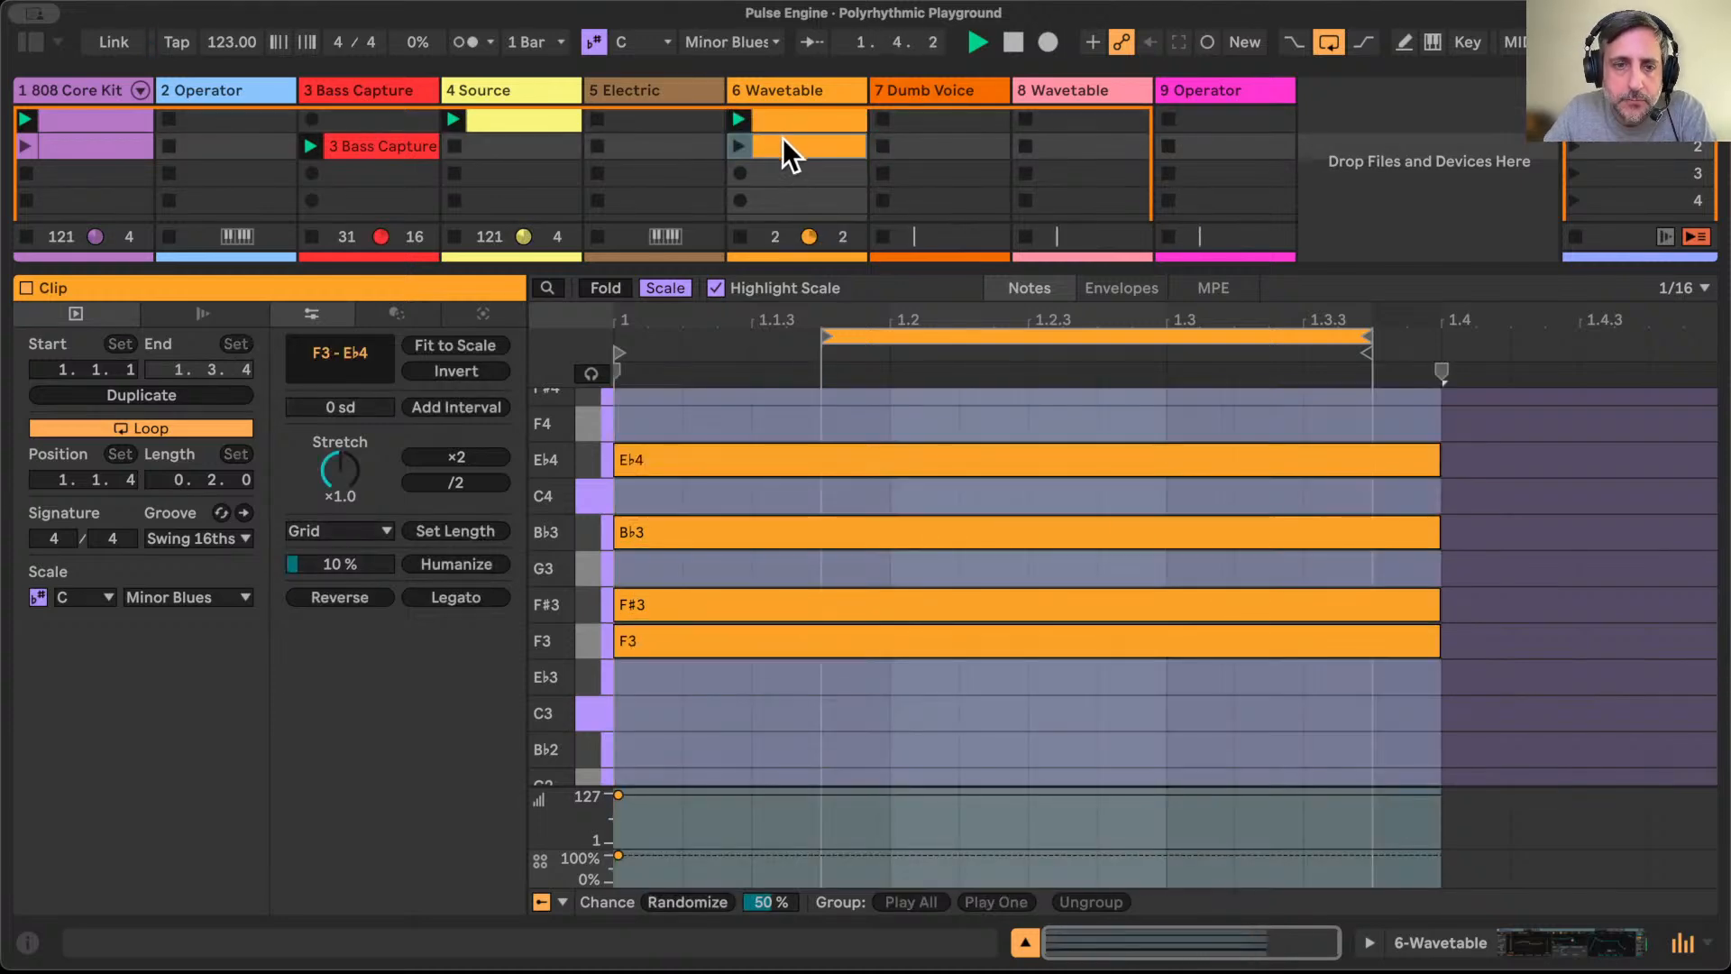
pyautogui.click(754, 458)
pyautogui.moveTo(755, 527); pyautogui.dragTo(754, 494)
pyautogui.click(734, 137)
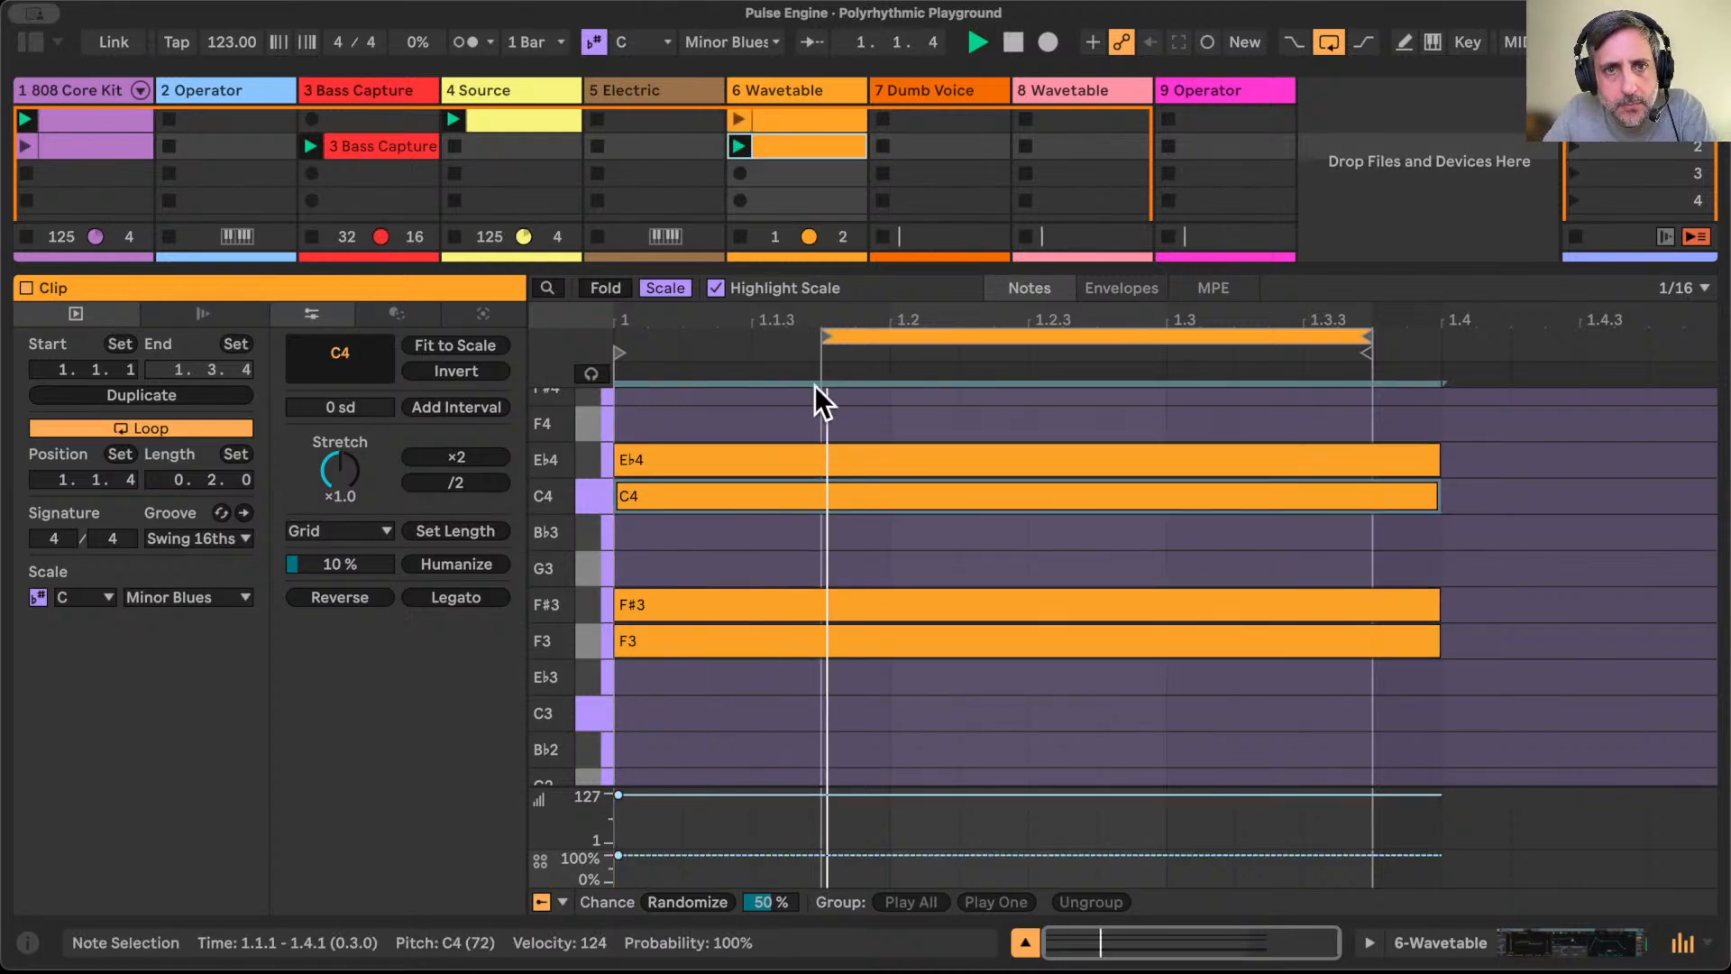
pyautogui.click(783, 496)
pyautogui.press('Down')
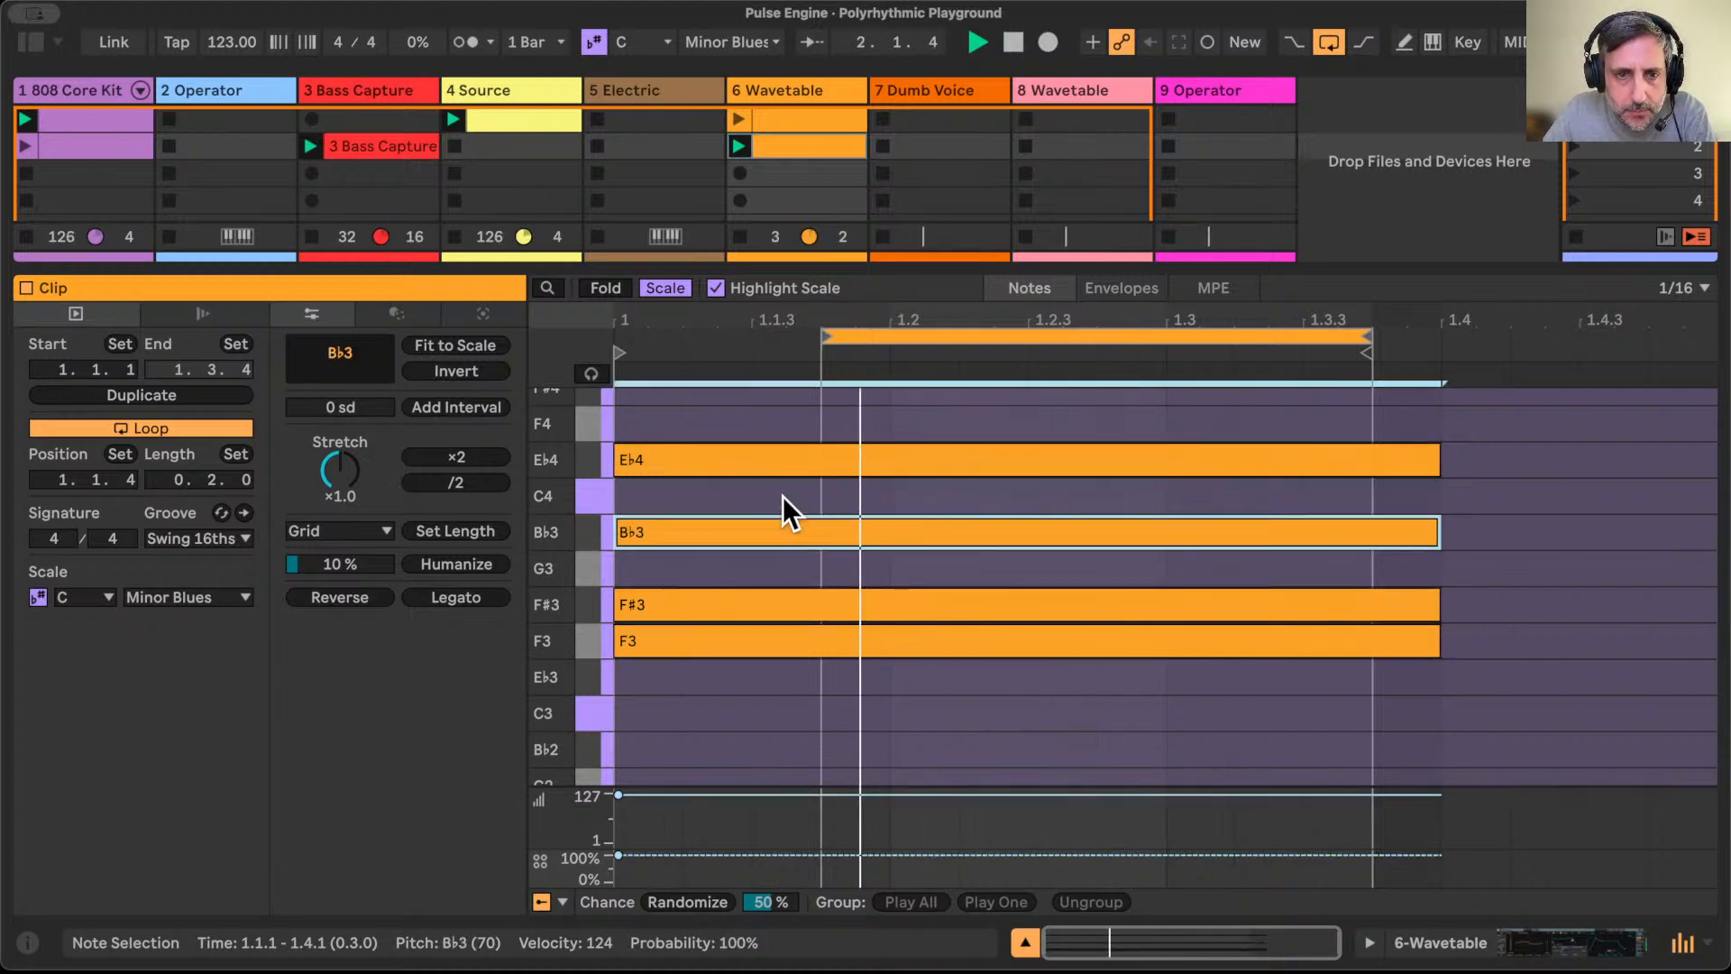
# Step: Raise the F3 note in the second Wavetable clip to G3 and audition the clip by alternating it with the first one
pyautogui.click(732, 641)
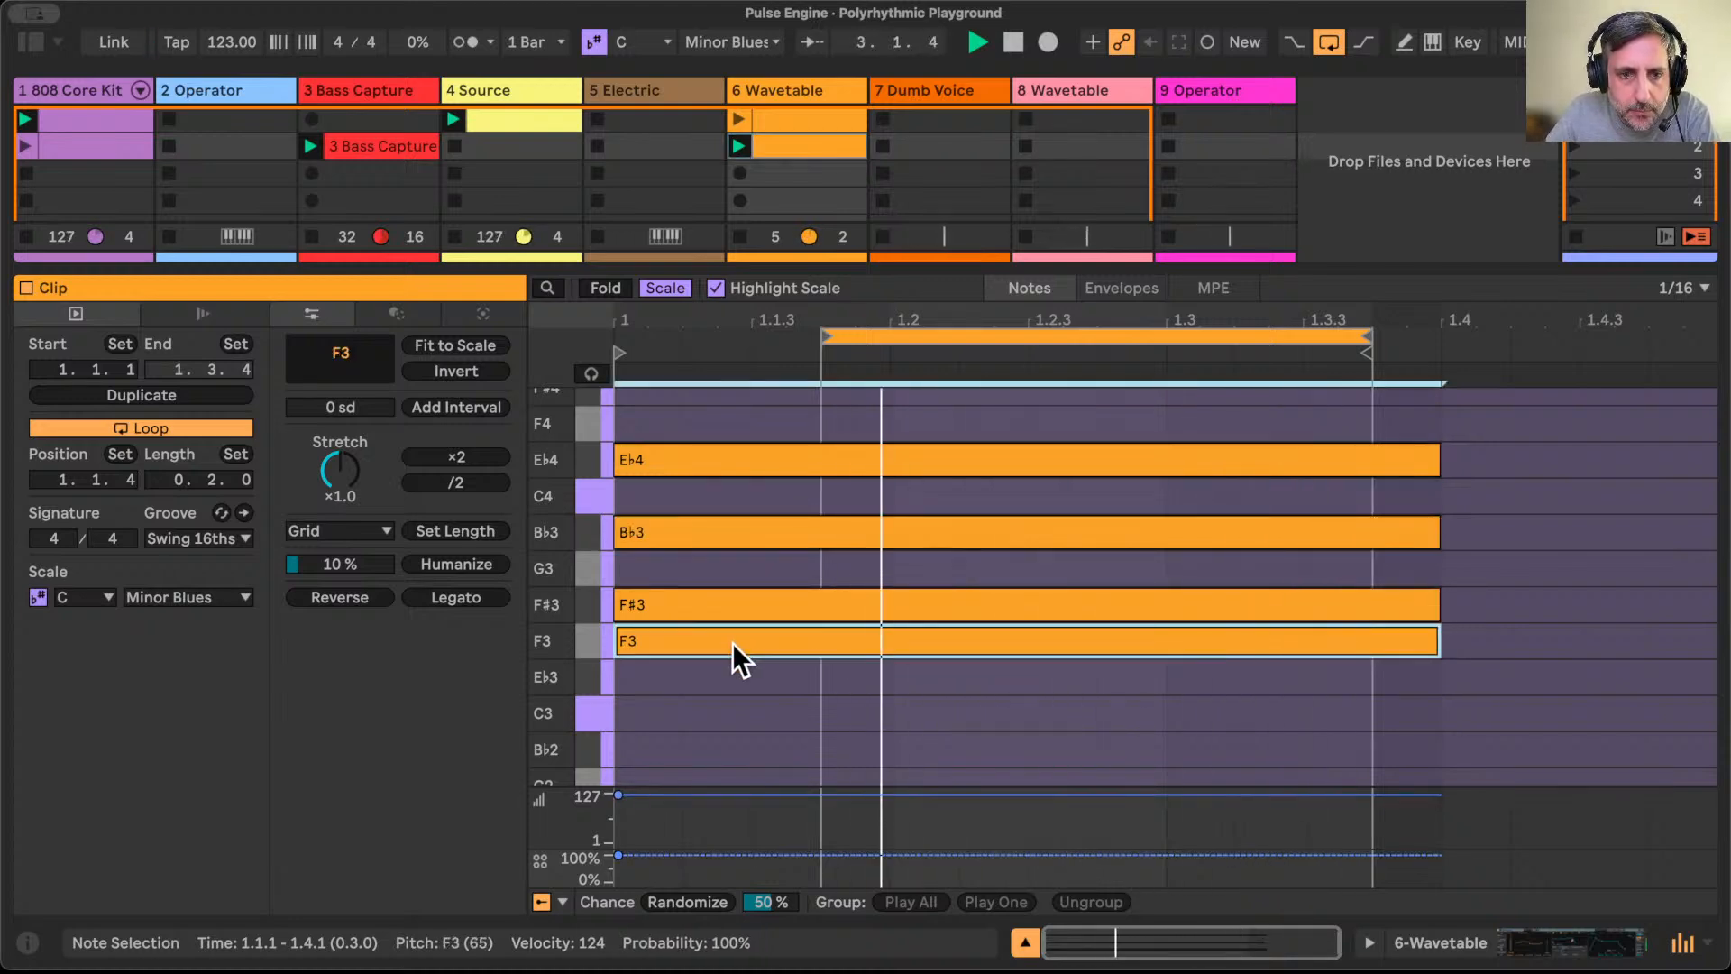
pyautogui.moveTo(730, 642); pyautogui.dragTo(729, 565)
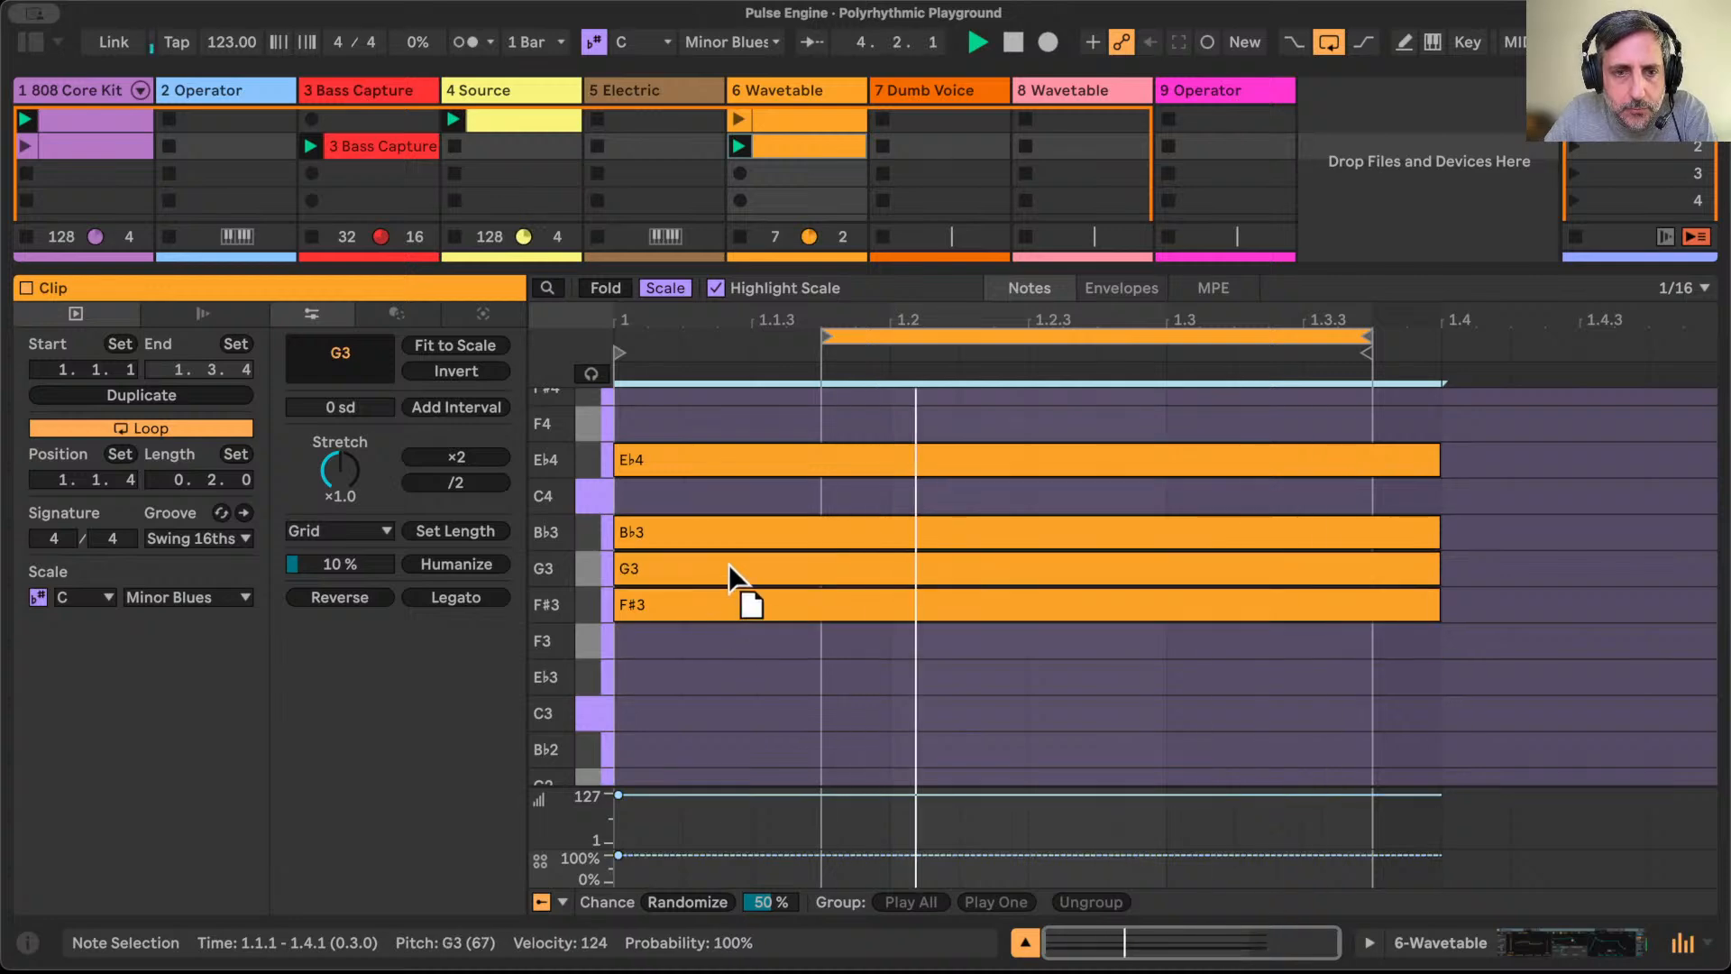
pyautogui.click(736, 117)
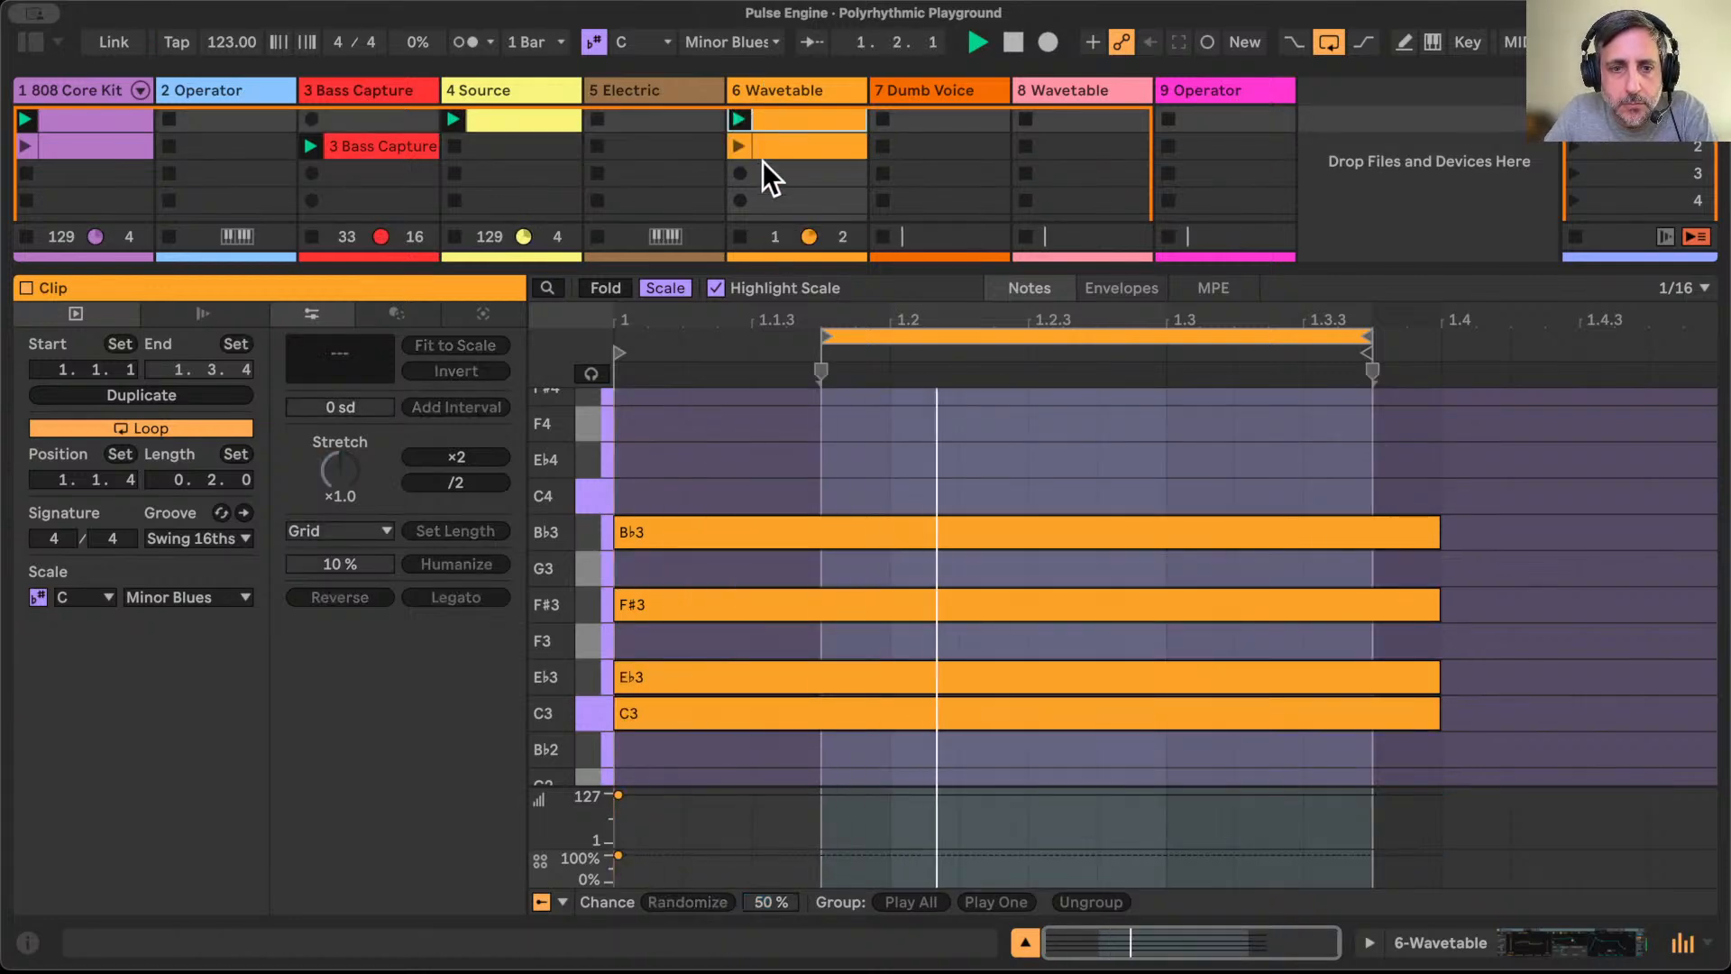
pyautogui.click(735, 144)
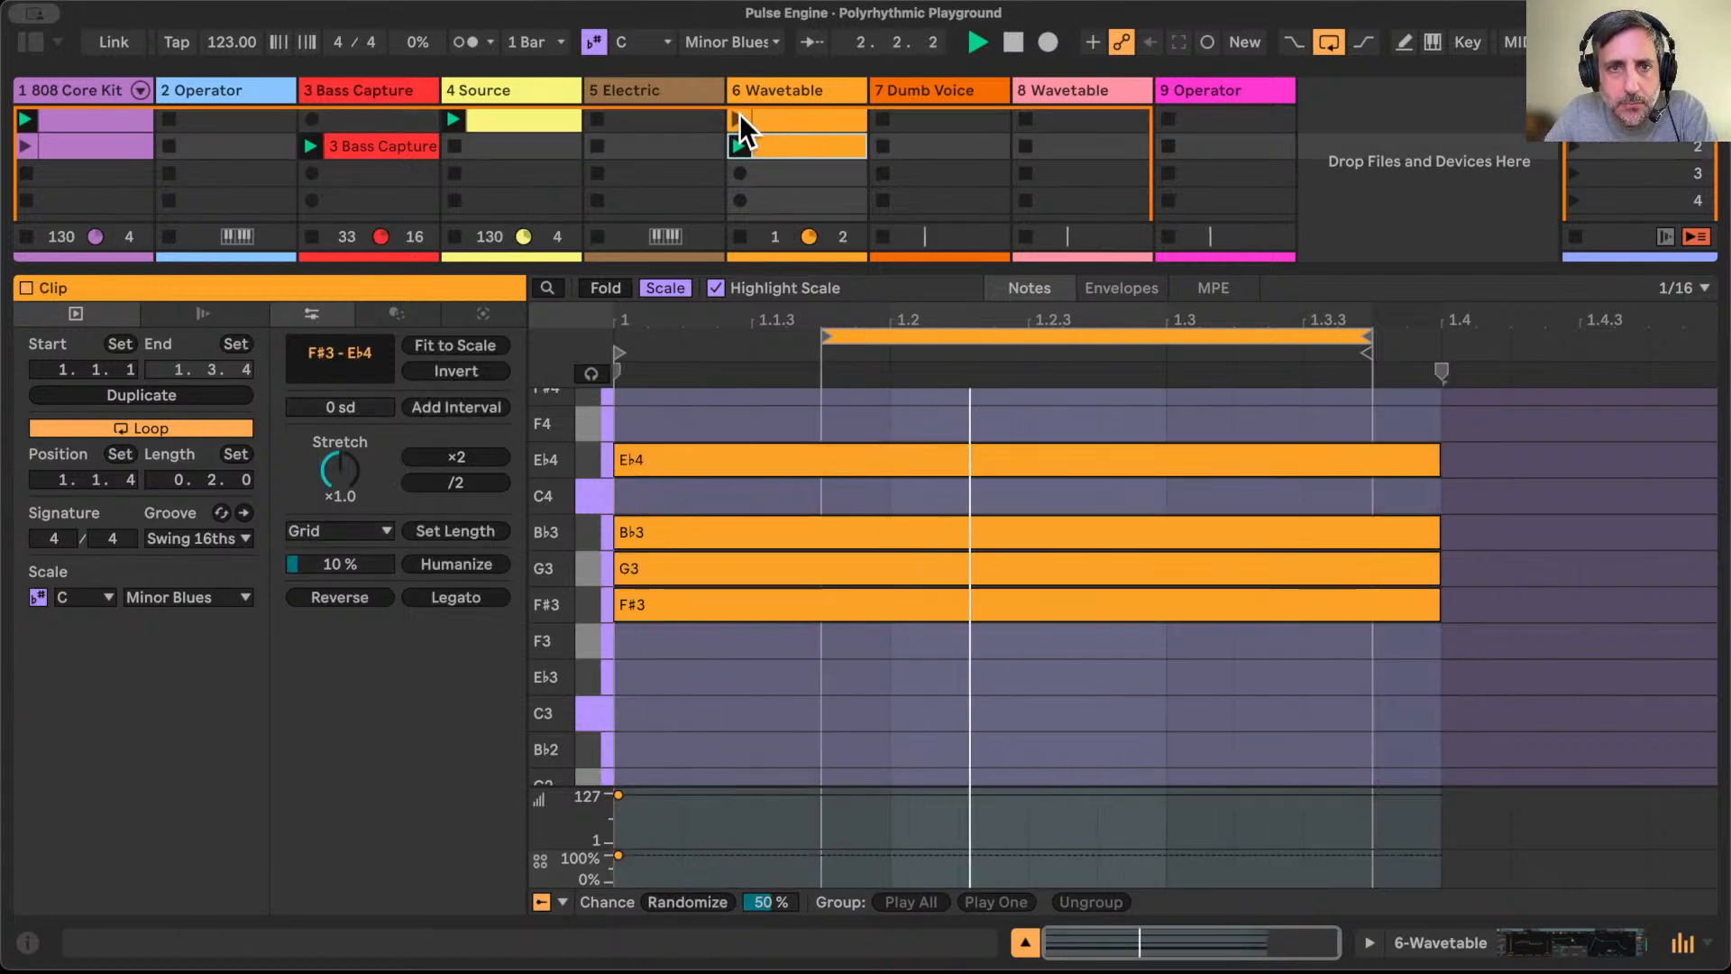
pyautogui.click(737, 118)
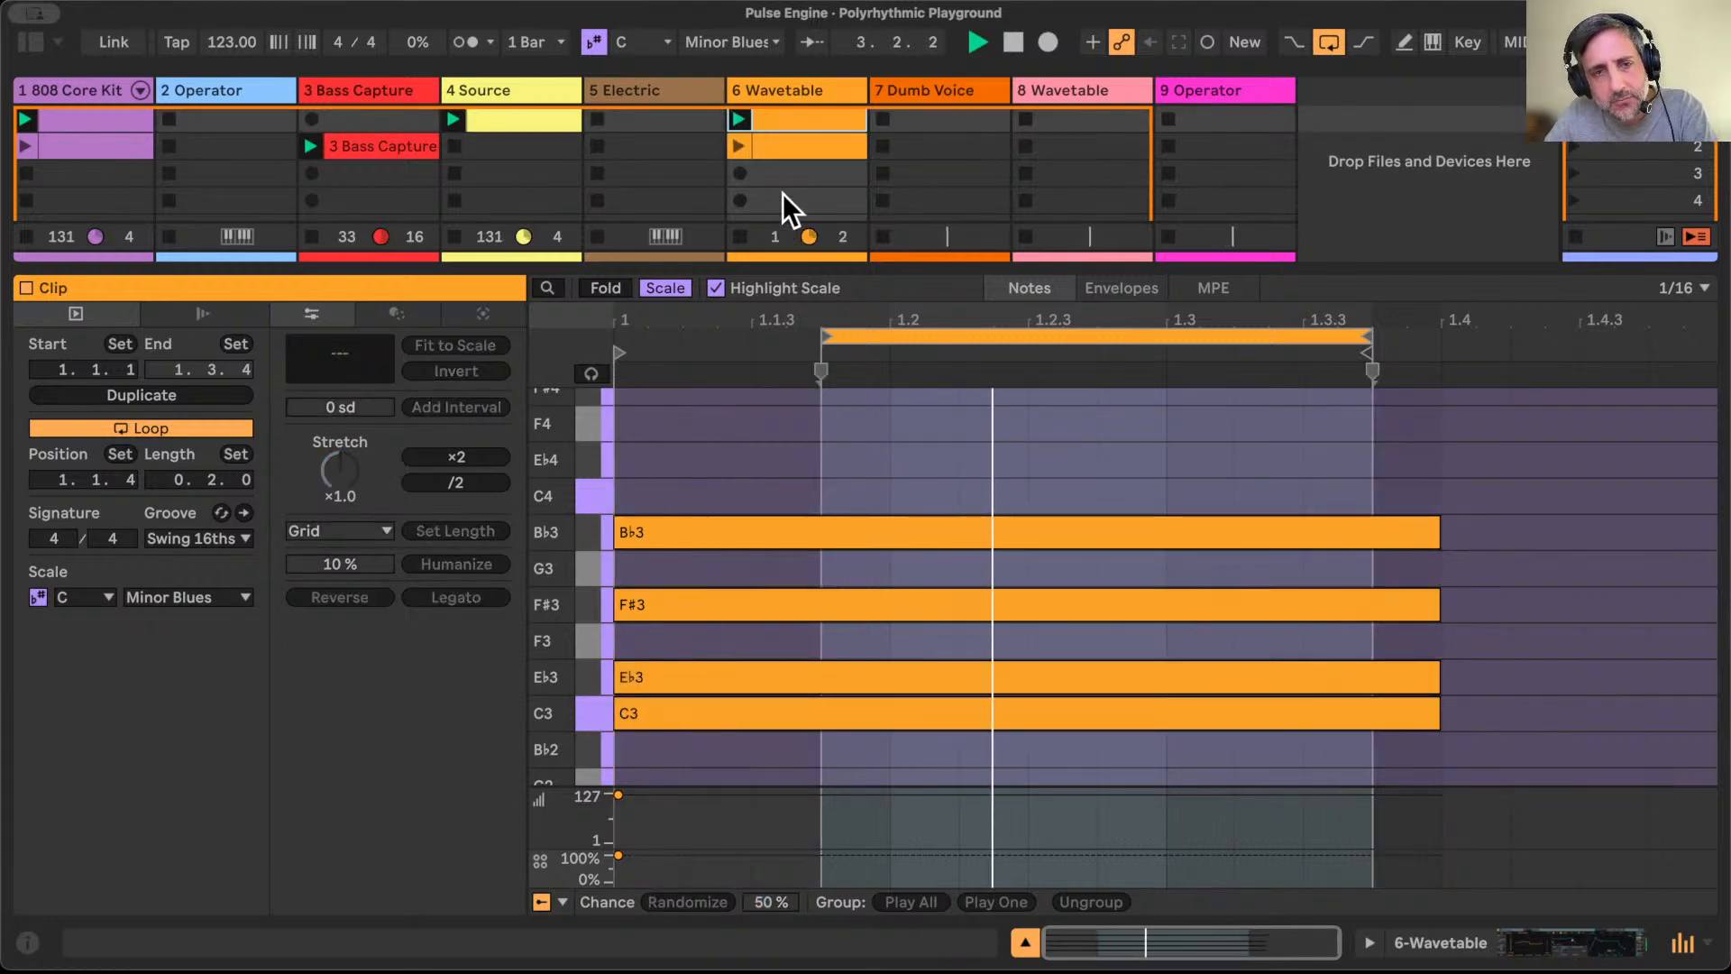
pyautogui.click(1025, 942)
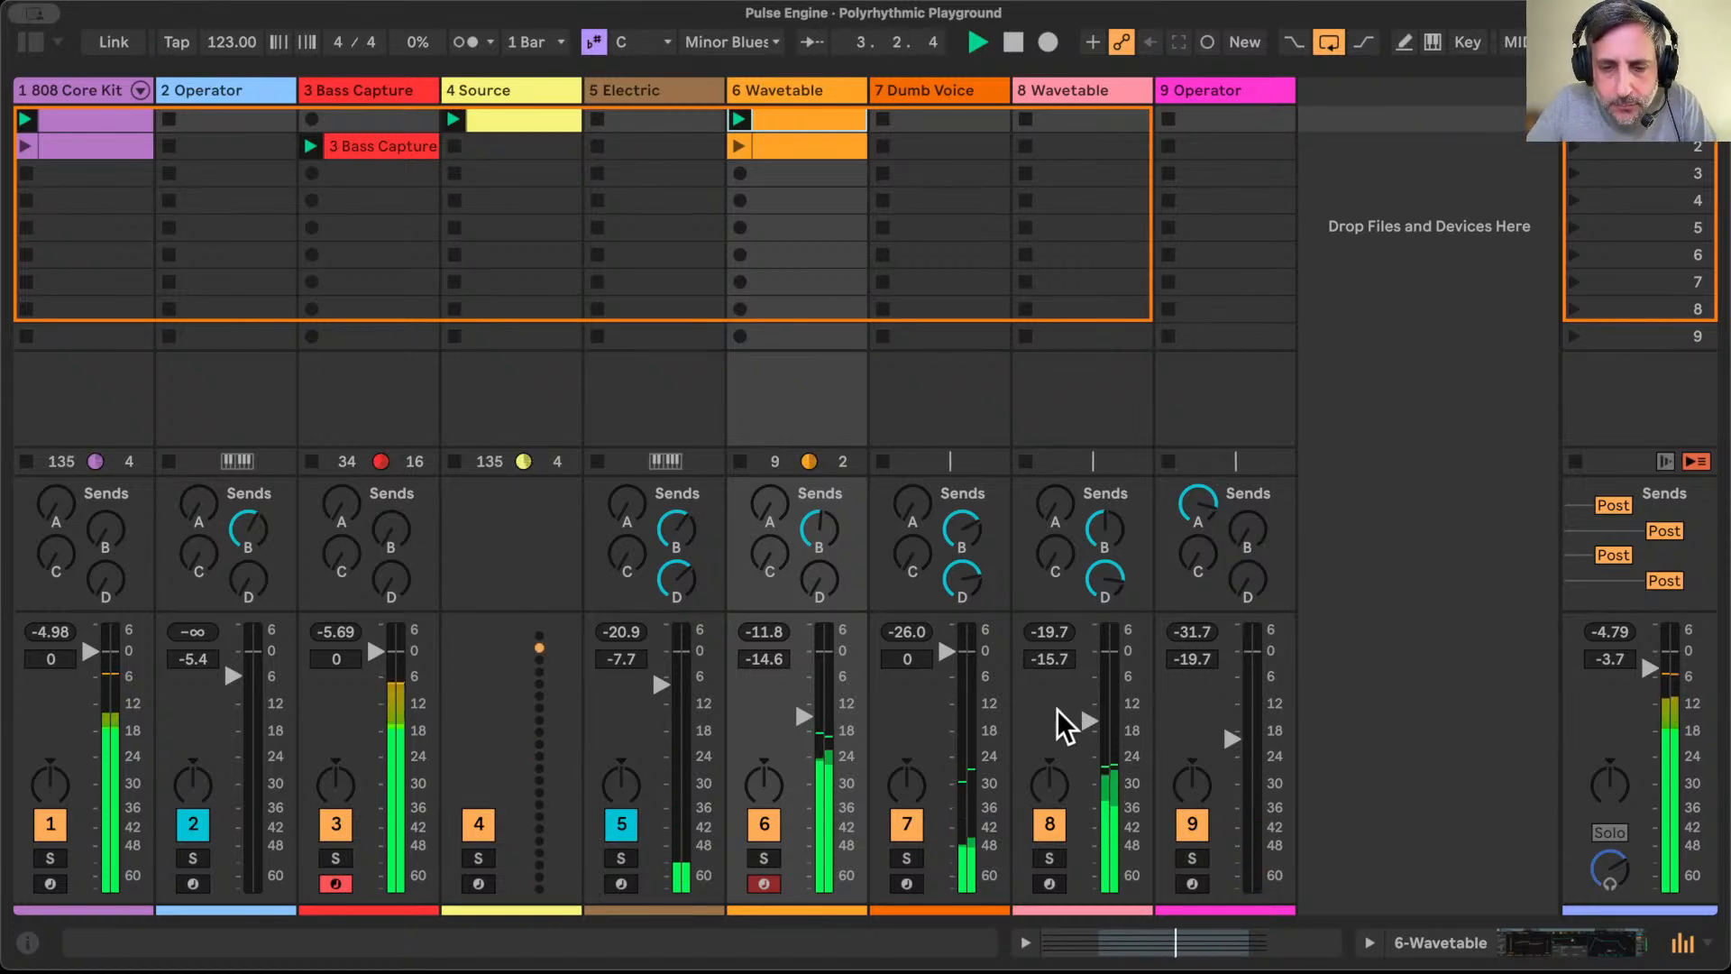
# Step: On the Dumb Voice track, set the sampler's filter frequency to 1.00 kHz and its LFO rate to 0.85 Hz
pyautogui.doubleClick(939, 90)
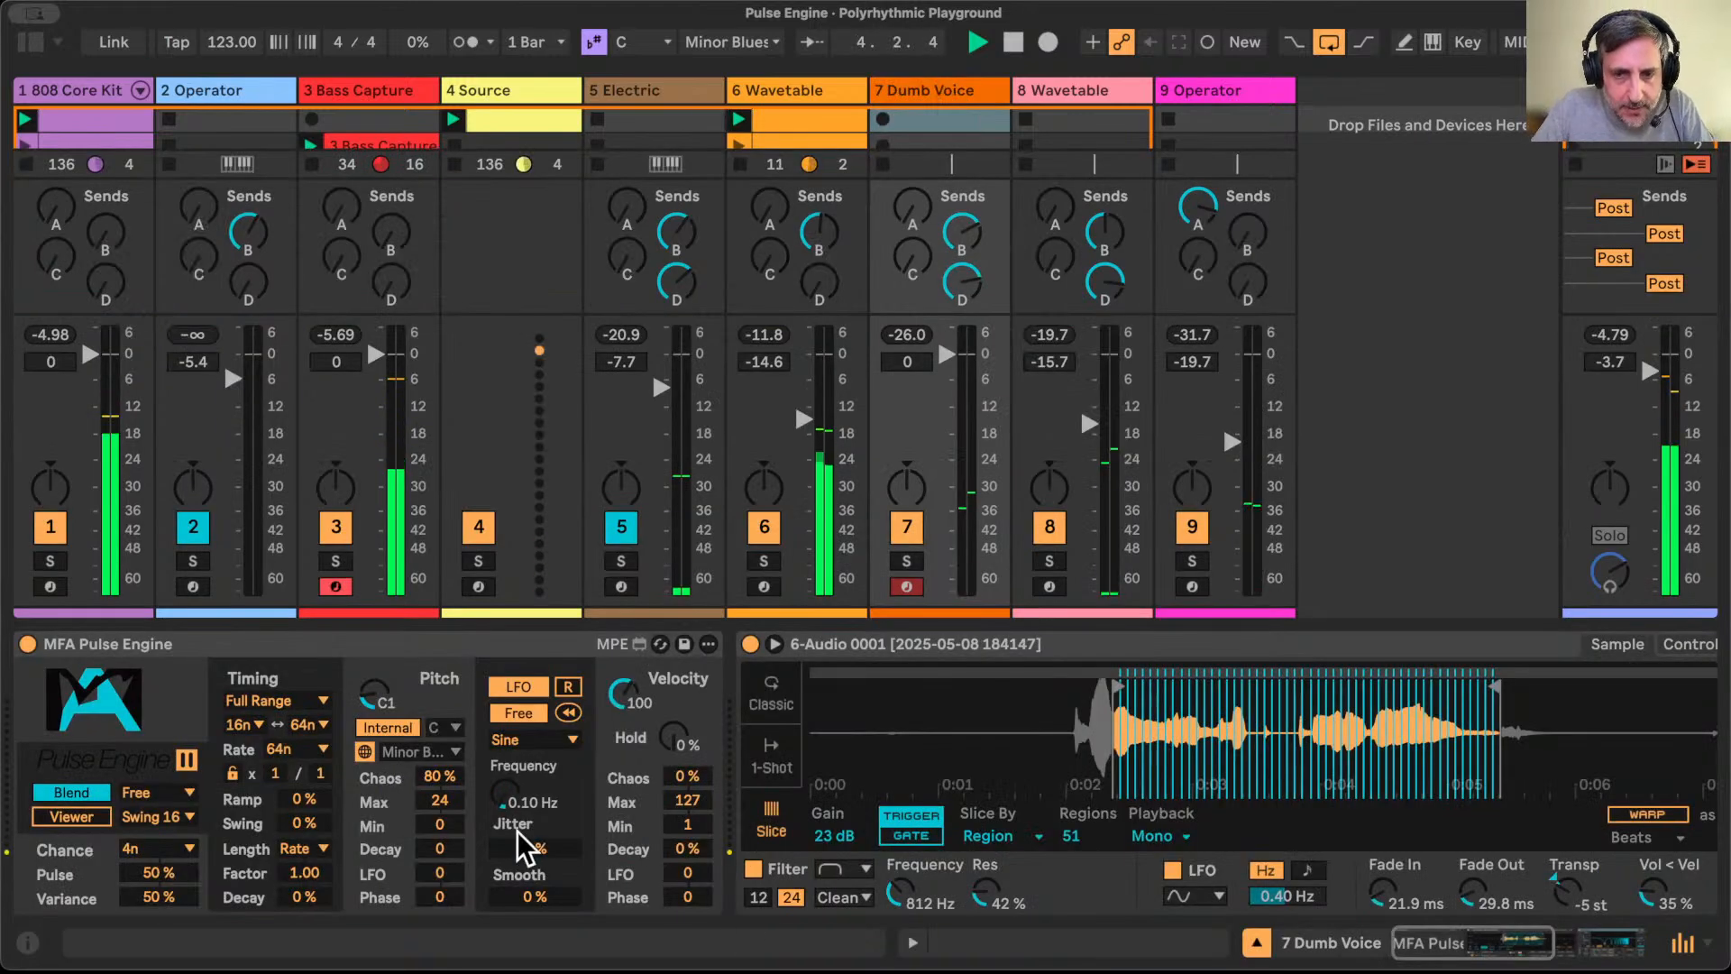
pyautogui.hscroll(5, 526, 843)
pyautogui.moveTo(678, 893); pyautogui.dragTo(678, 905)
pyautogui.moveTo(1088, 910)
pyautogui.mouseDown()
pyautogui.moveTo(1088, 888)
pyautogui.moveTo(1073, 908)
pyautogui.mouseUp()
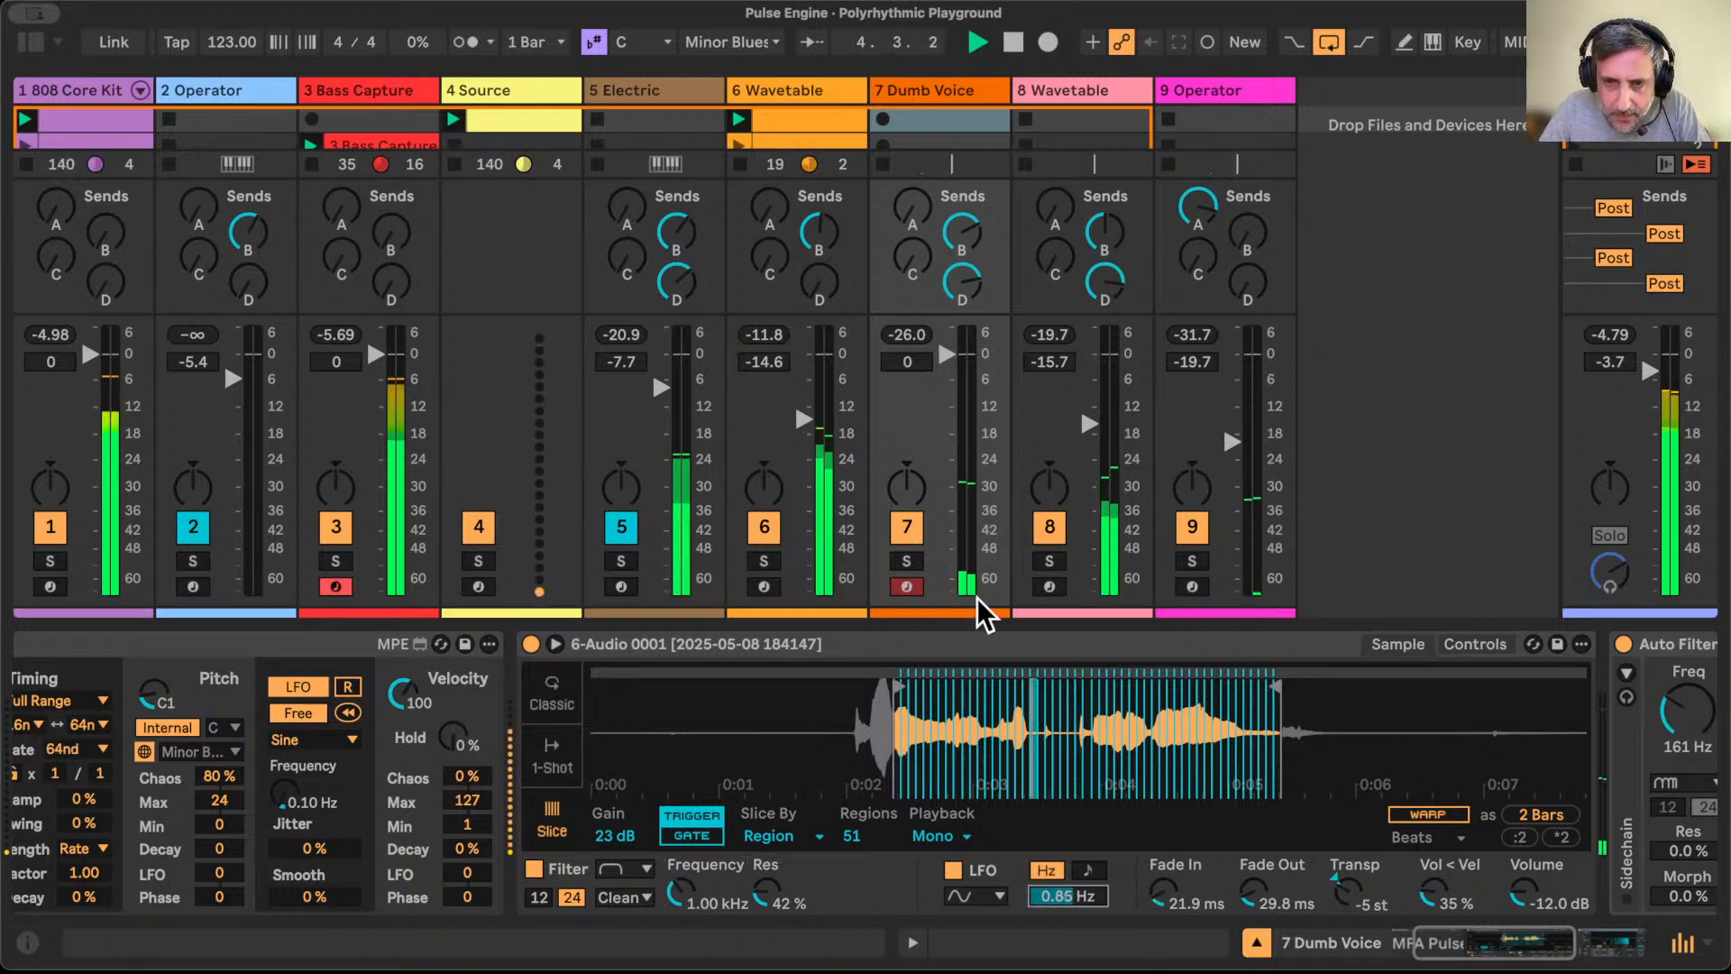
# Step: Move the Dumb Voice sample's start to the second vocal phrase, just before 0:04, and solo the track
pyautogui.moveTo(899, 682); pyautogui.dragTo(1101, 682)
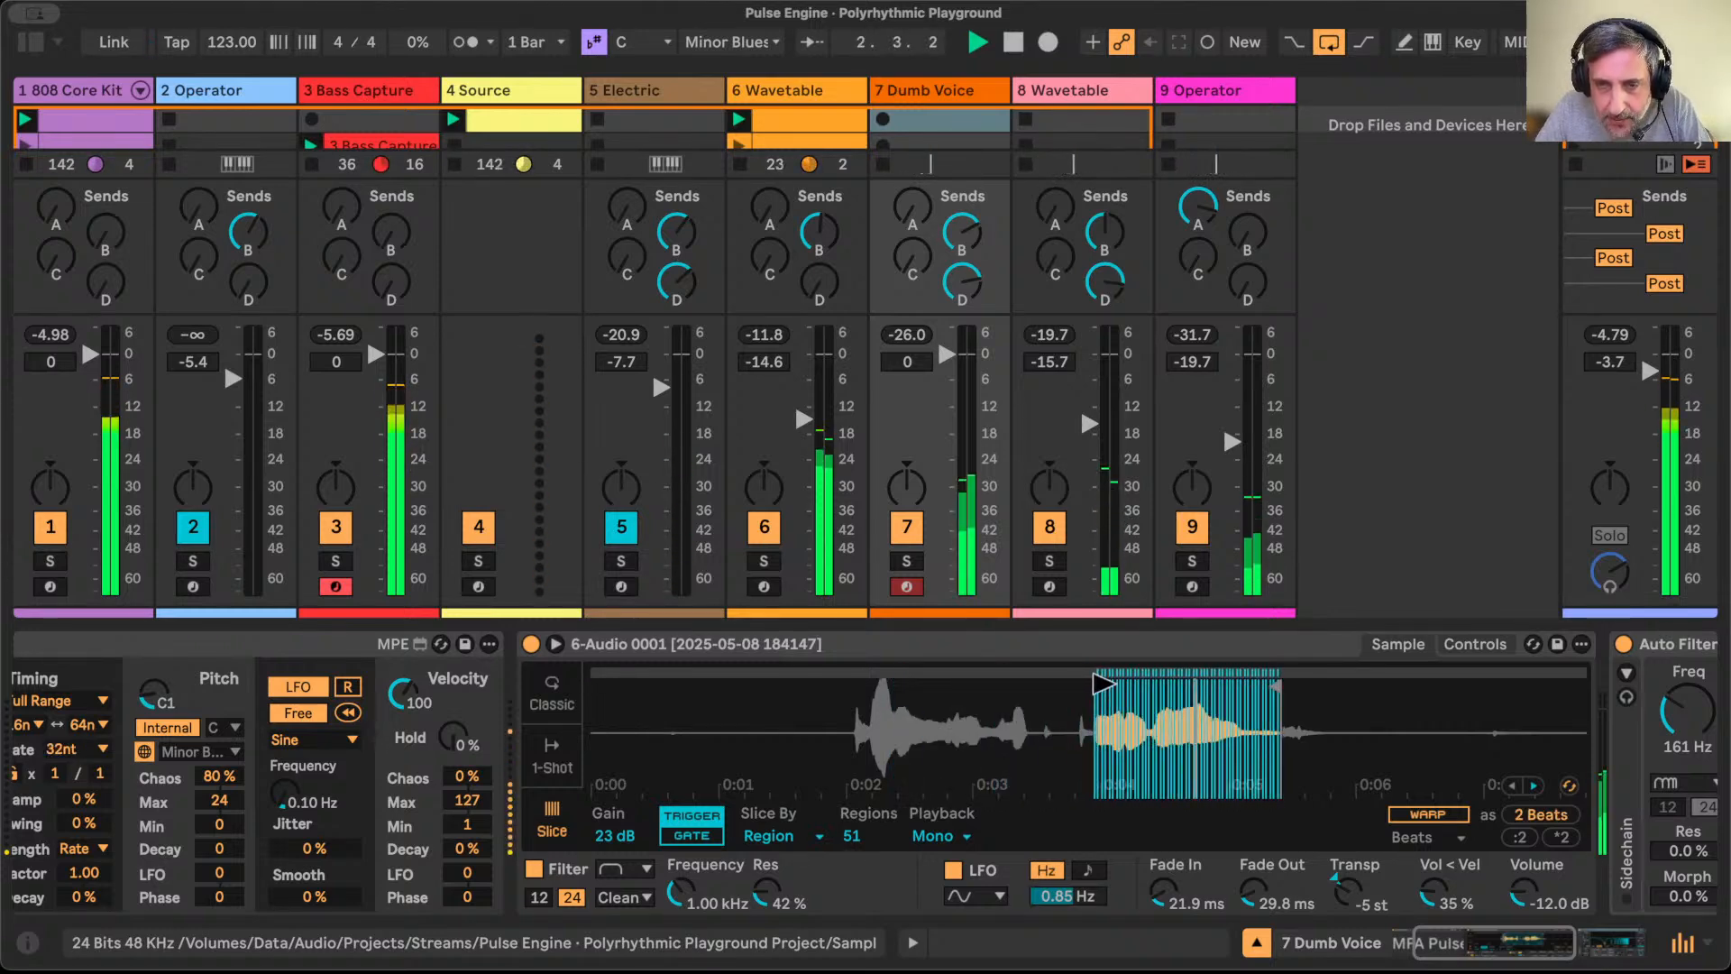
pyautogui.click(906, 562)
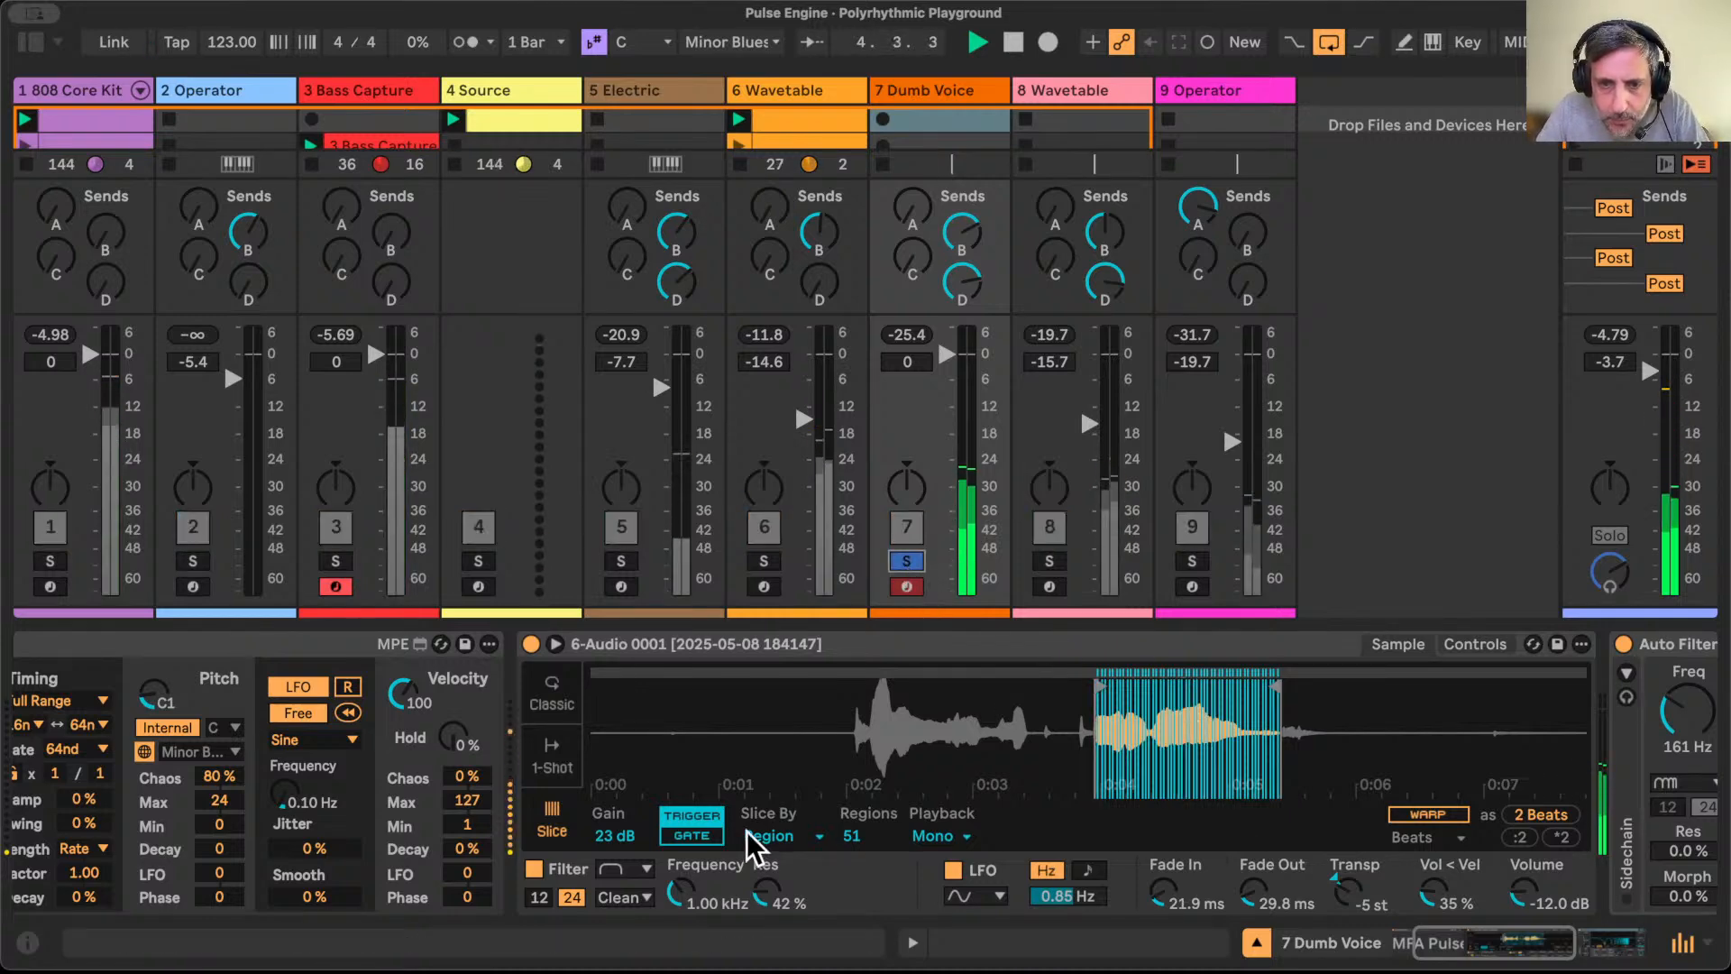
# Step: Slice the Dumb Voice sample into 19 regions and switch the sampler's LFO from sine to another waveform
pyautogui.moveTo(851, 836); pyautogui.dragTo(851, 880)
pyautogui.click(992, 895)
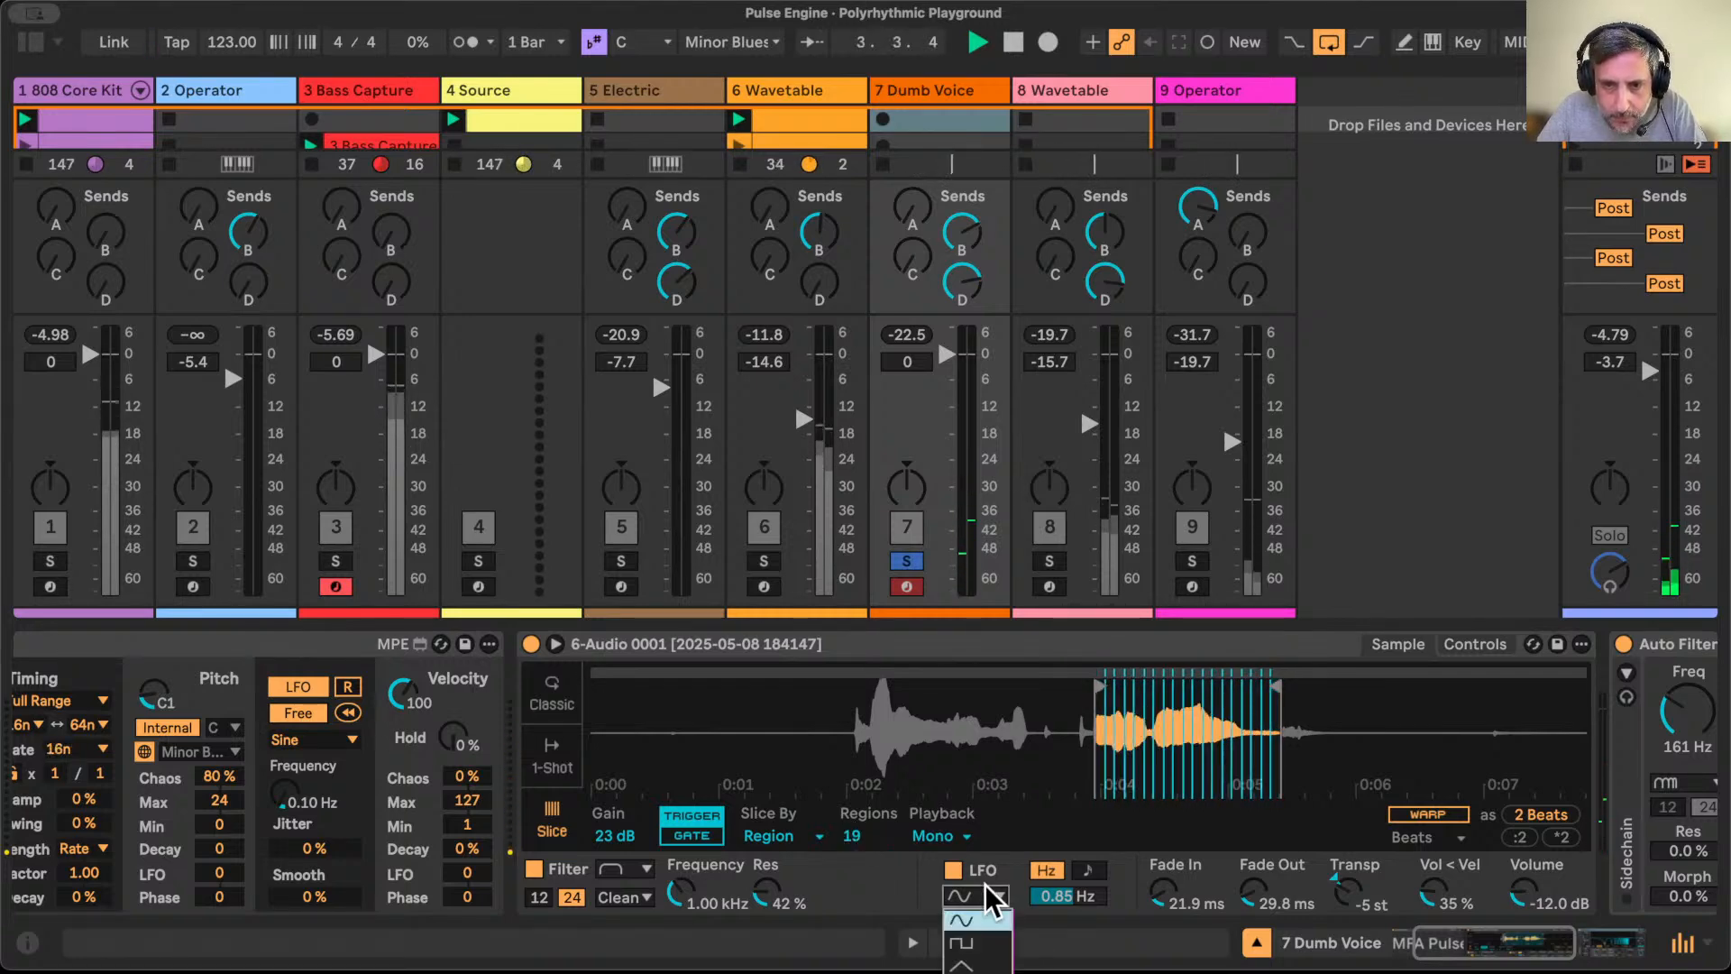
pyautogui.click(961, 942)
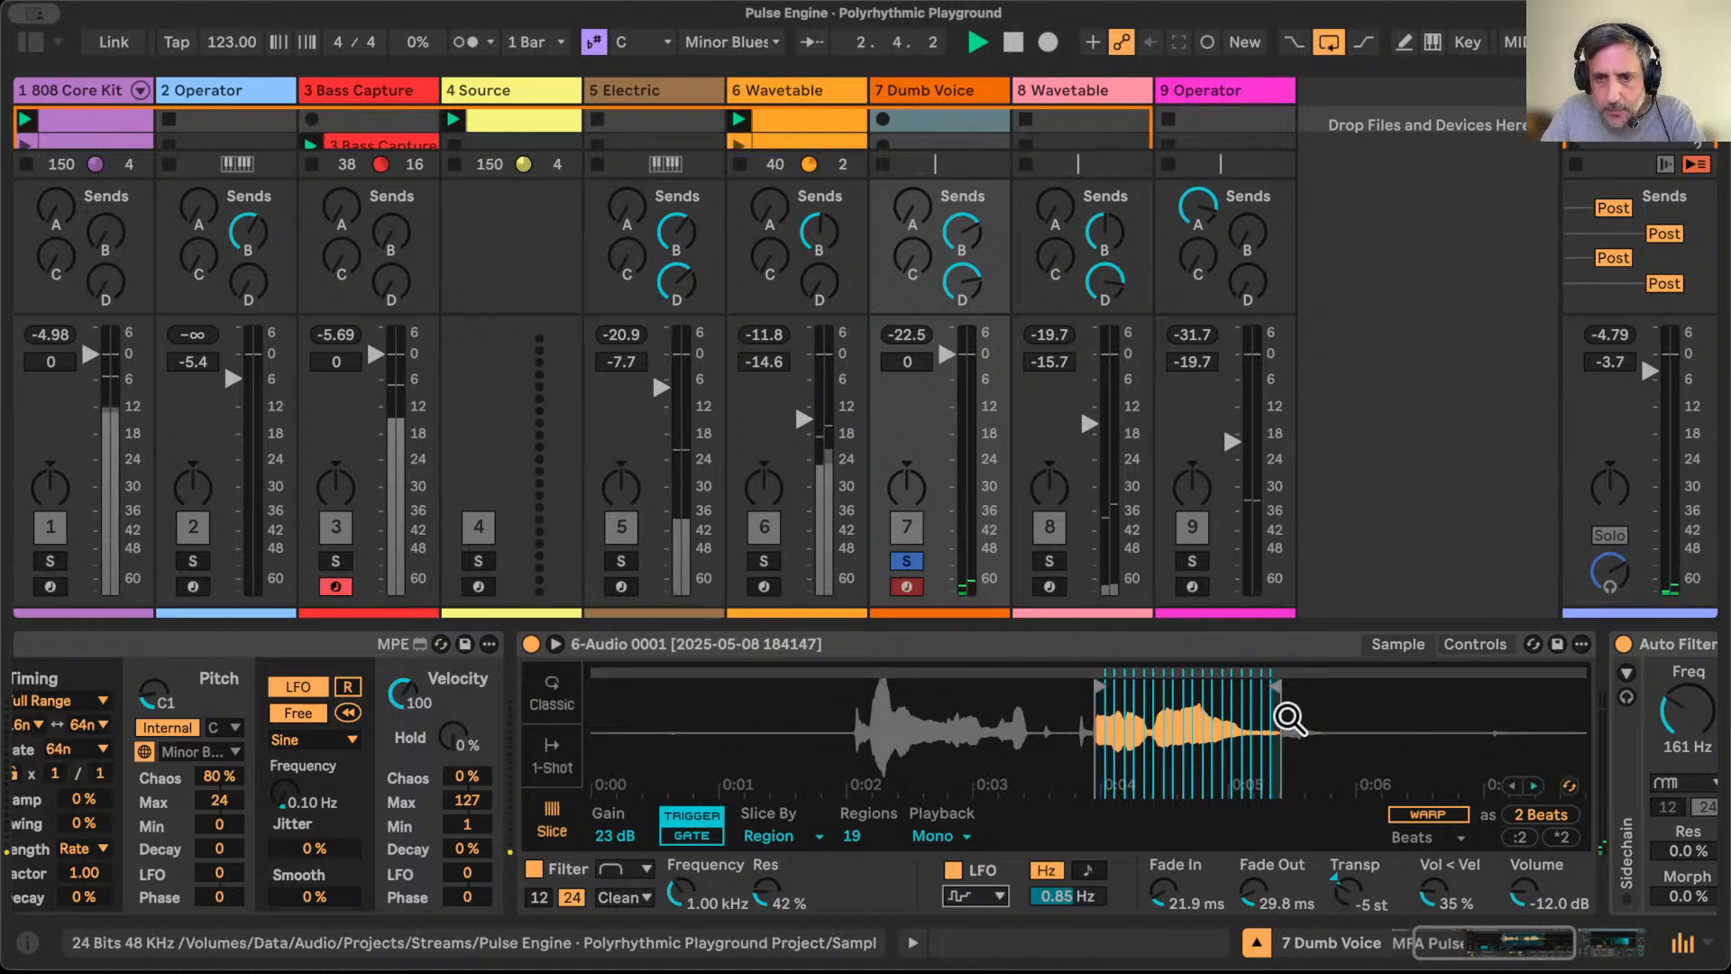
# Step: Trim the Dumb Voice sample's end to about 0:05 and set the Pulse Engine's pitch Max to 17
pyautogui.moveTo(1266, 687); pyautogui.dragTo(1230, 687)
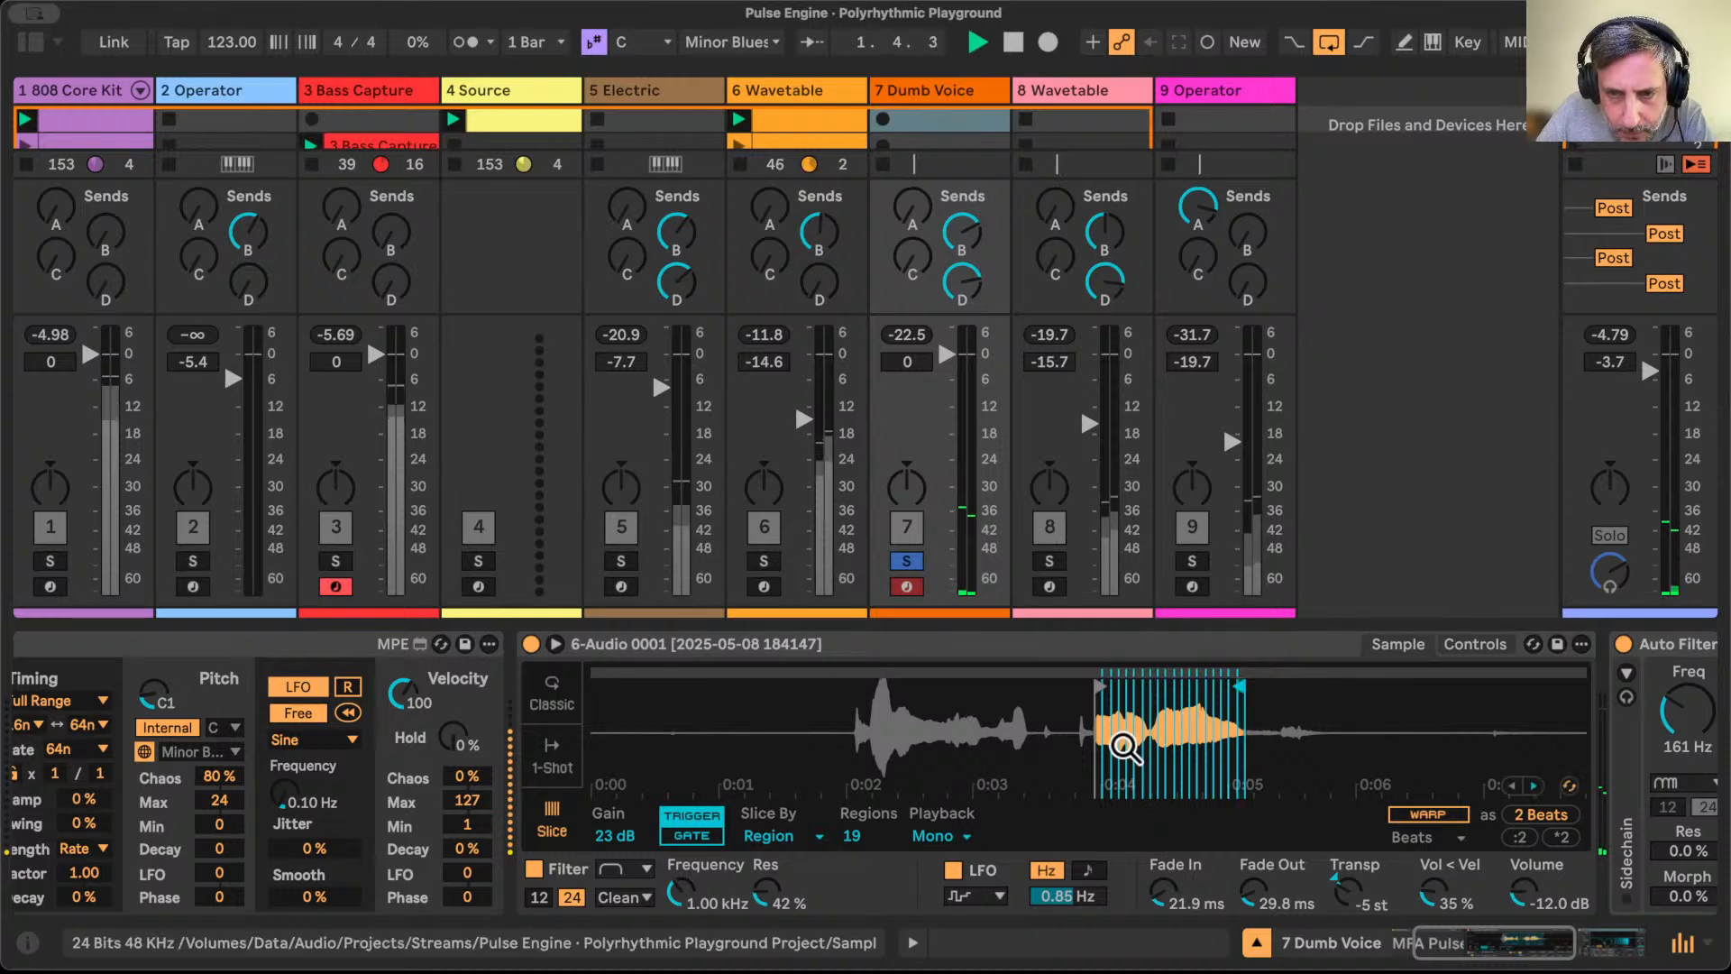
pyautogui.click(220, 799)
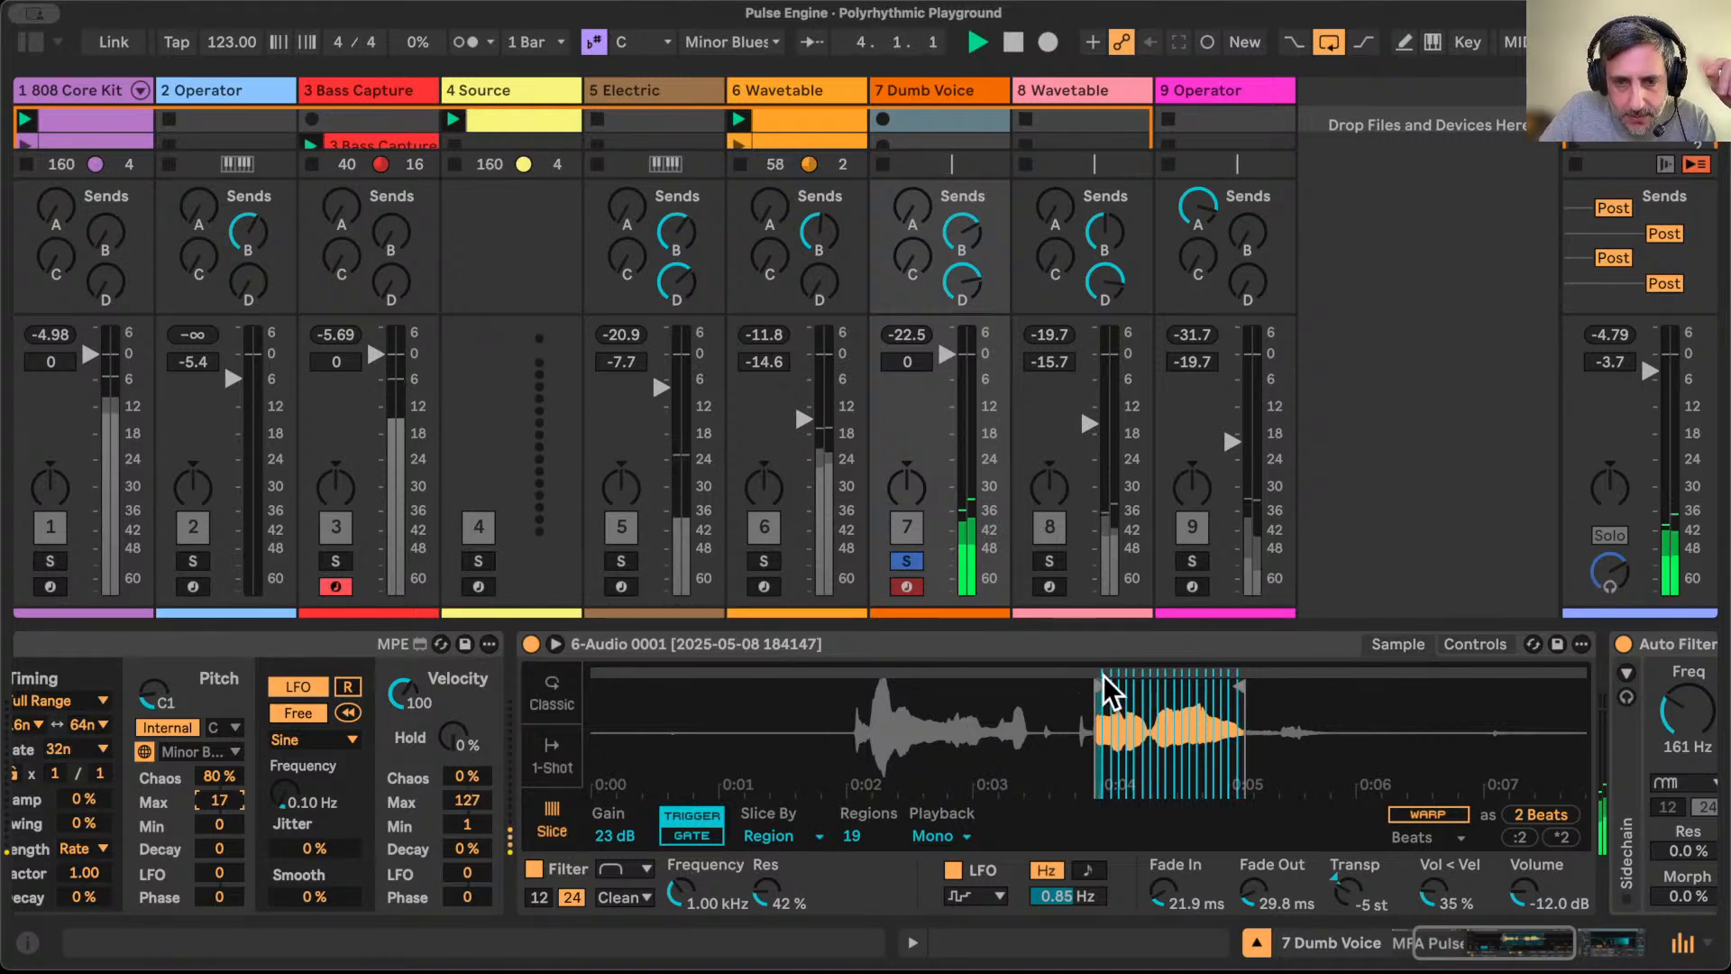
# Step: Set the Dumb Voice sampler to 28 regions and 1.37 kHz filter frequency, and unsolo the track
pyautogui.moveTo(852, 836); pyautogui.dragTo(853, 768)
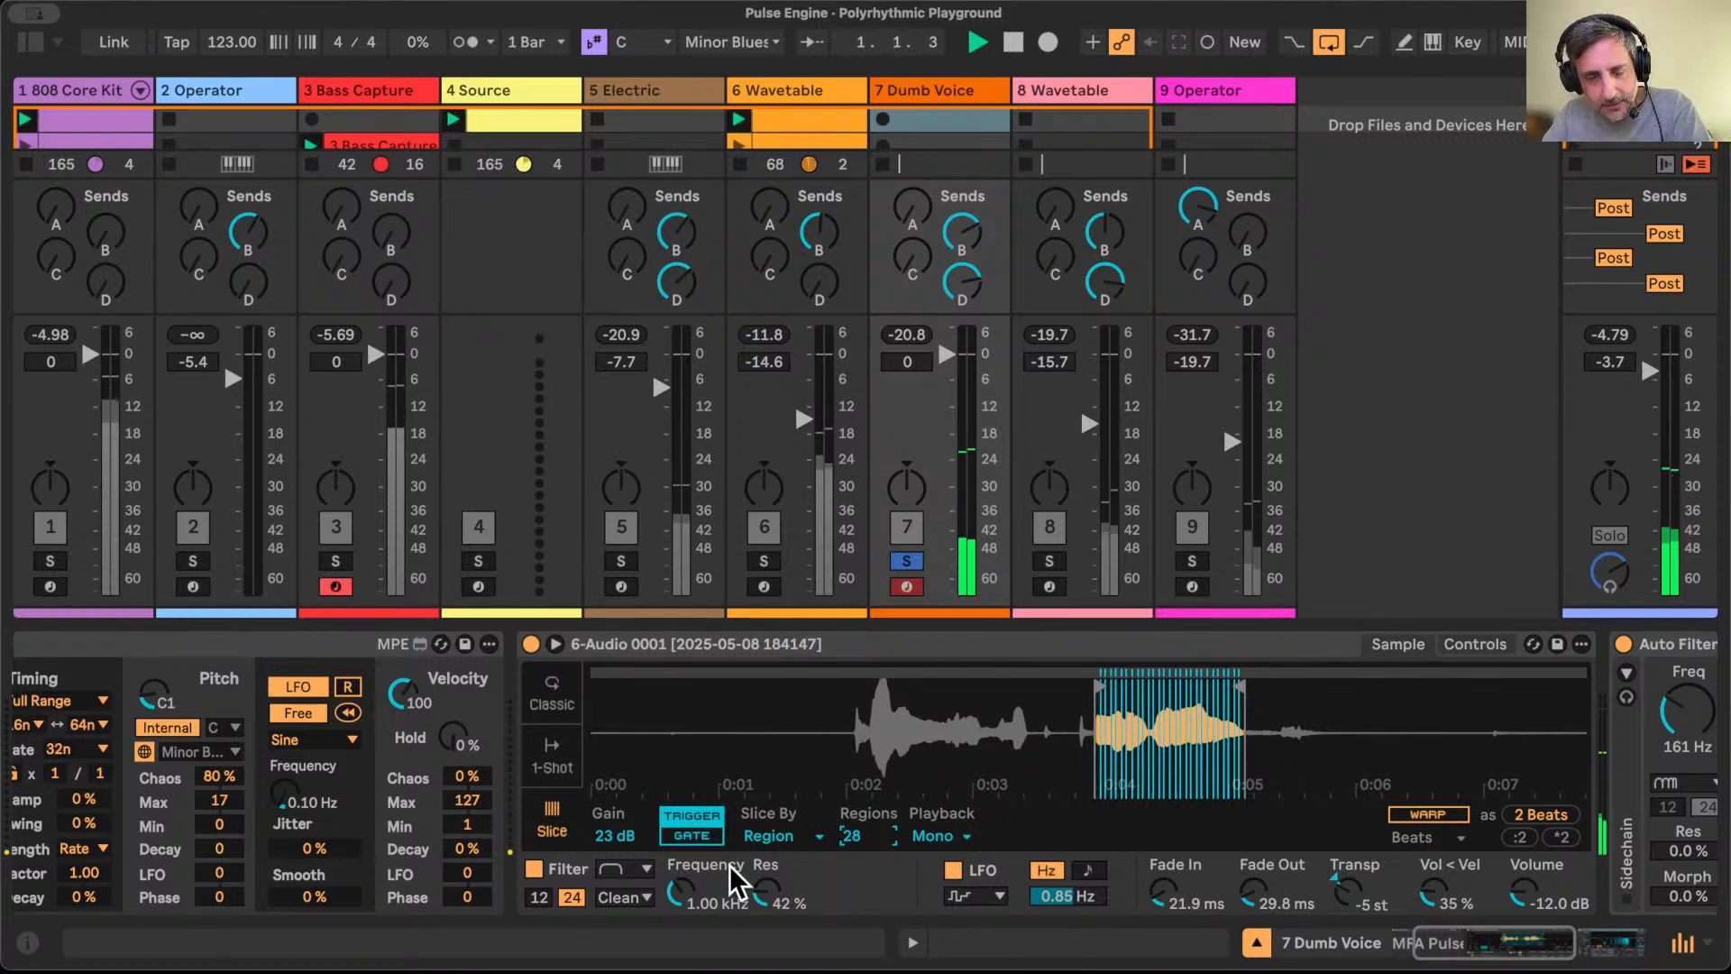
pyautogui.moveTo(693, 877); pyautogui.dragTo(692, 872)
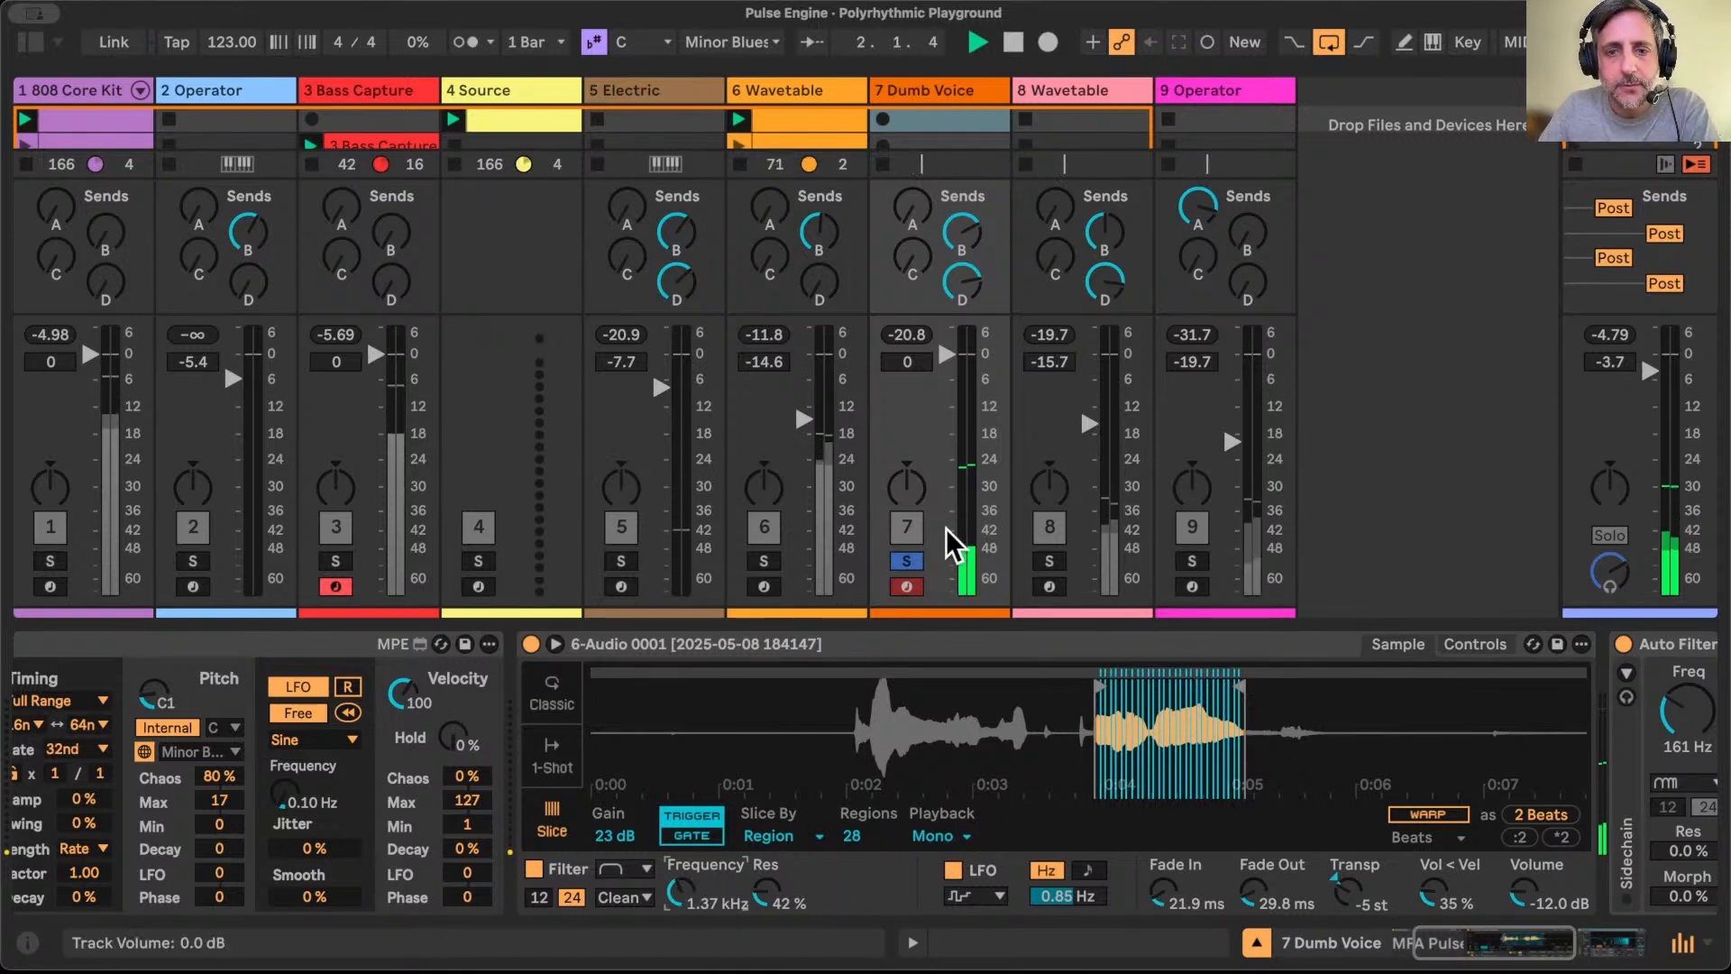
pyautogui.click(906, 561)
# Step: Turn off looping in the Arrangement View and return to the Session View
pyautogui.press('Tab')
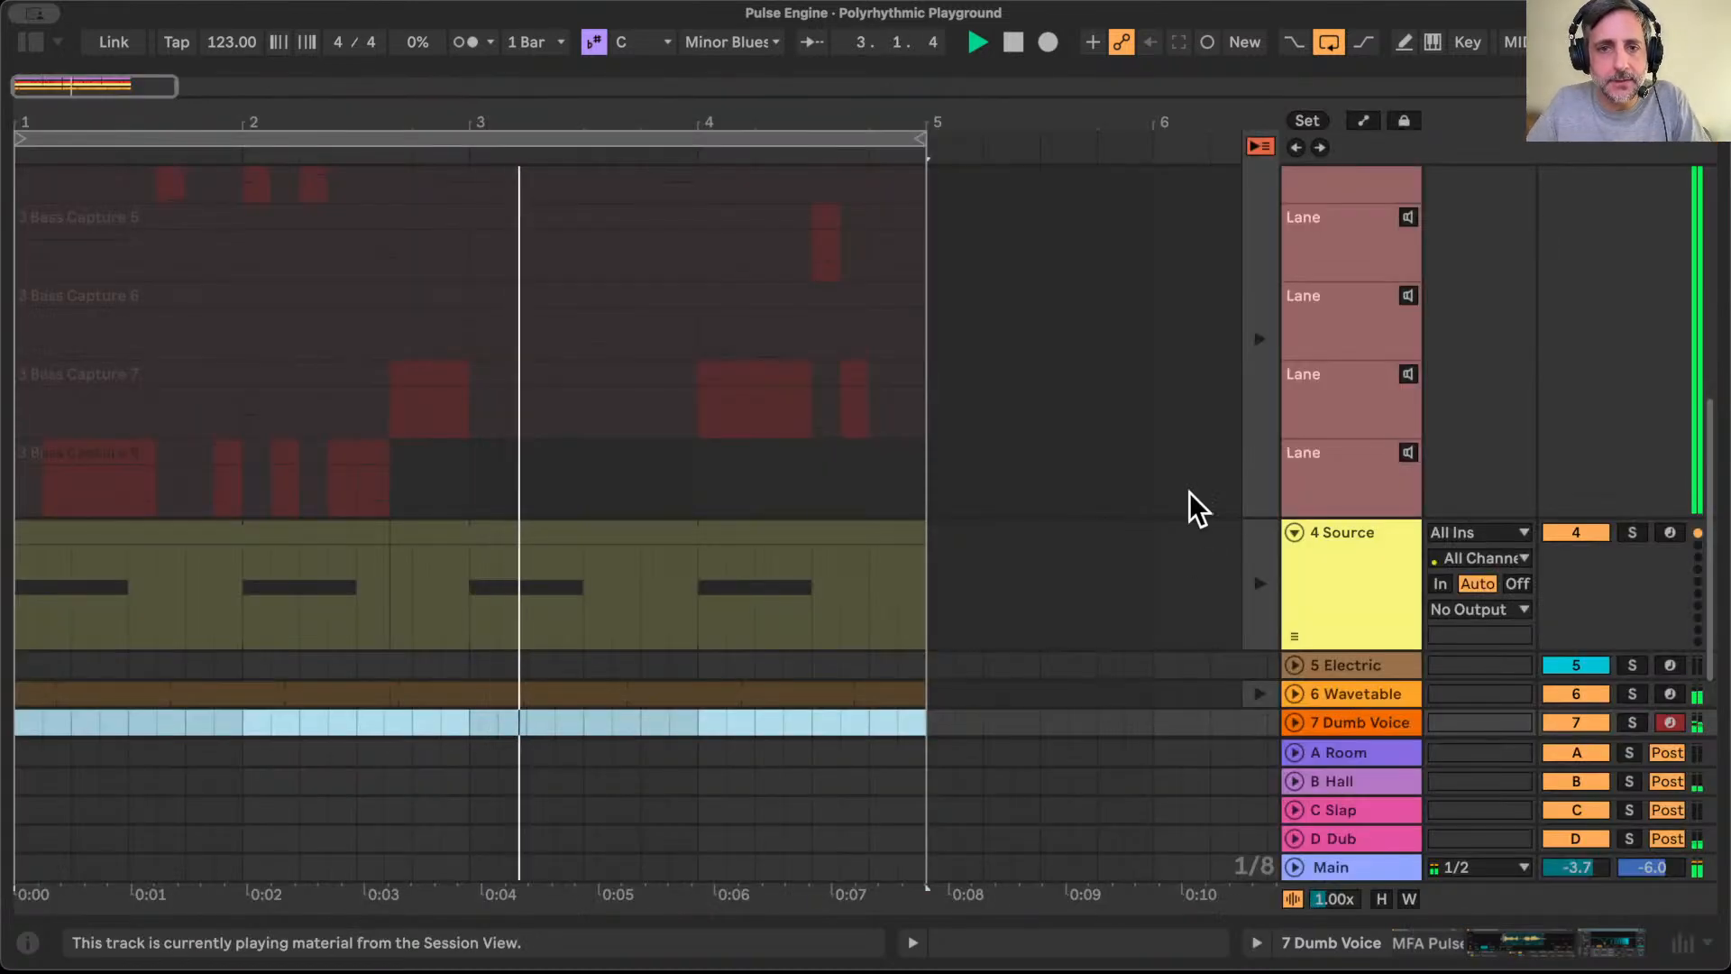
pyautogui.scroll(10, 983, 530)
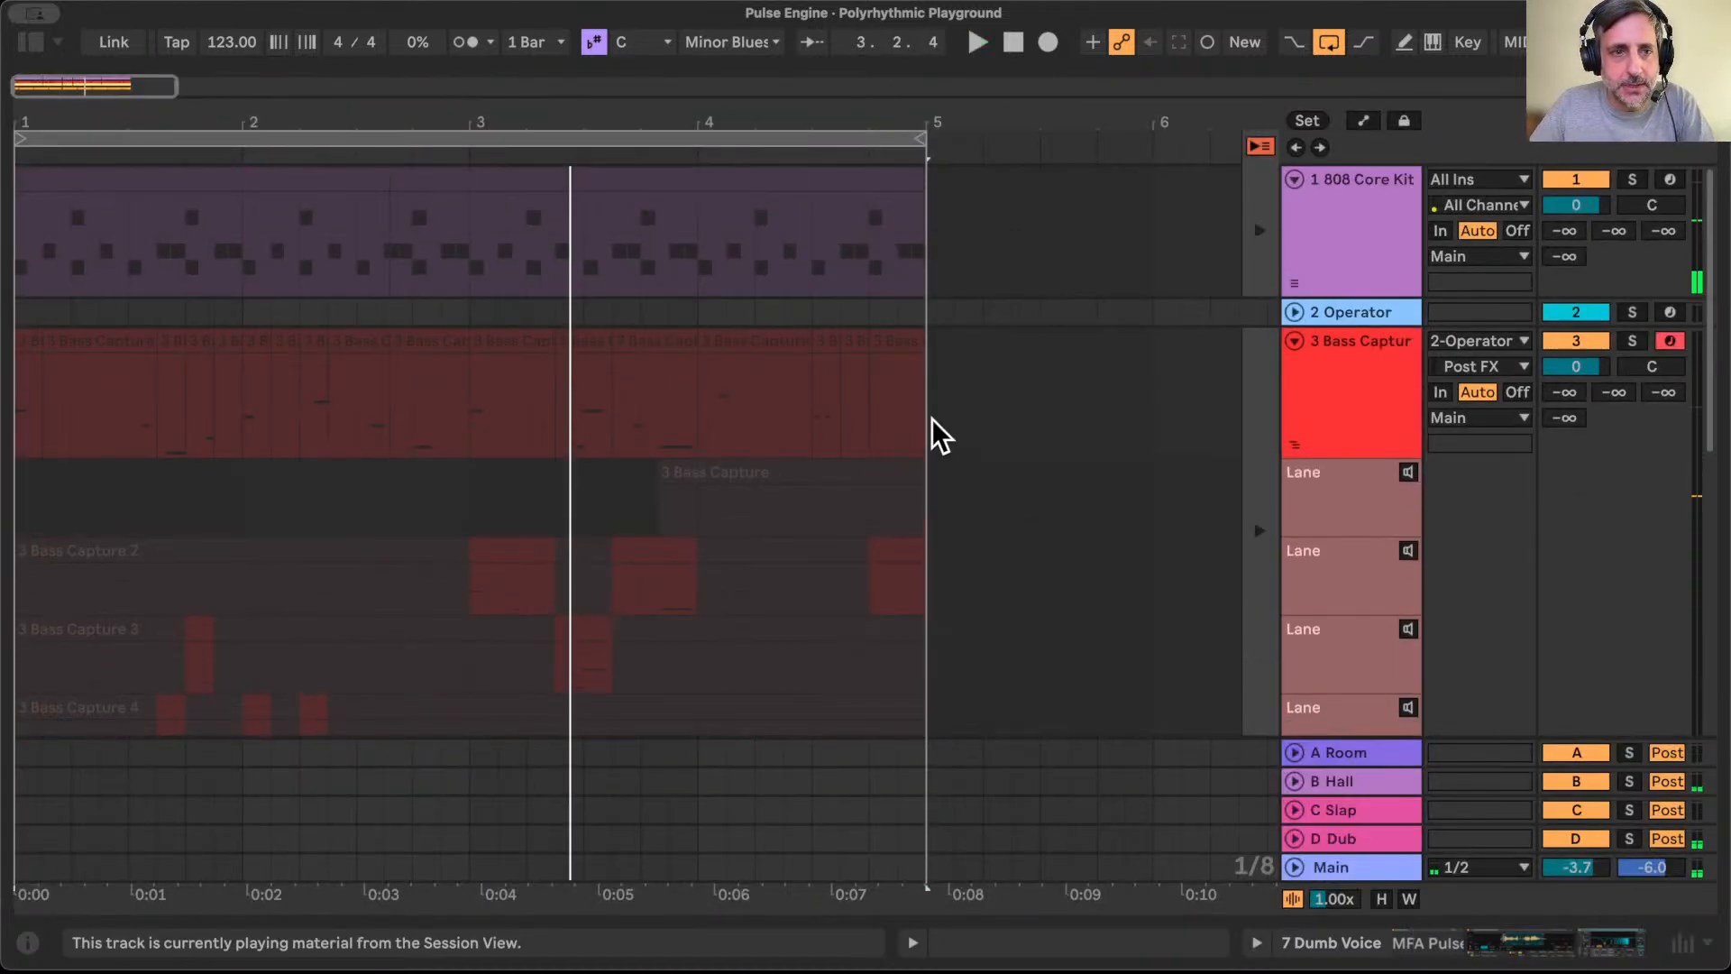
pyautogui.click(873, 232)
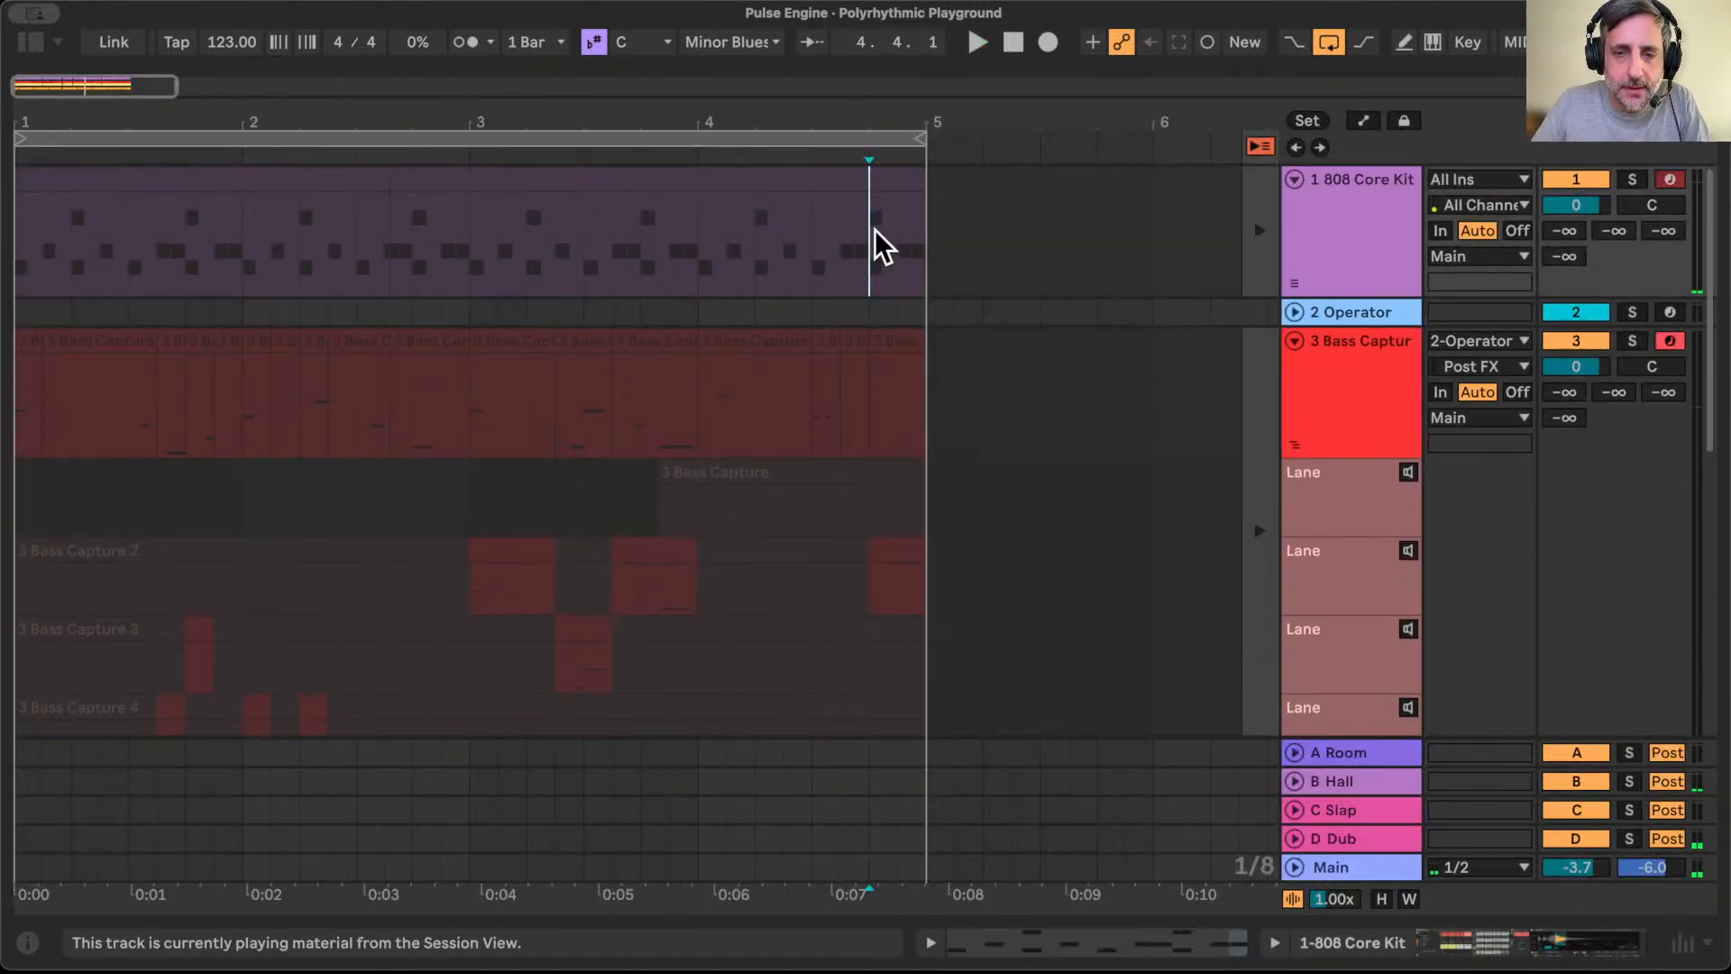
pyautogui.click(860, 172)
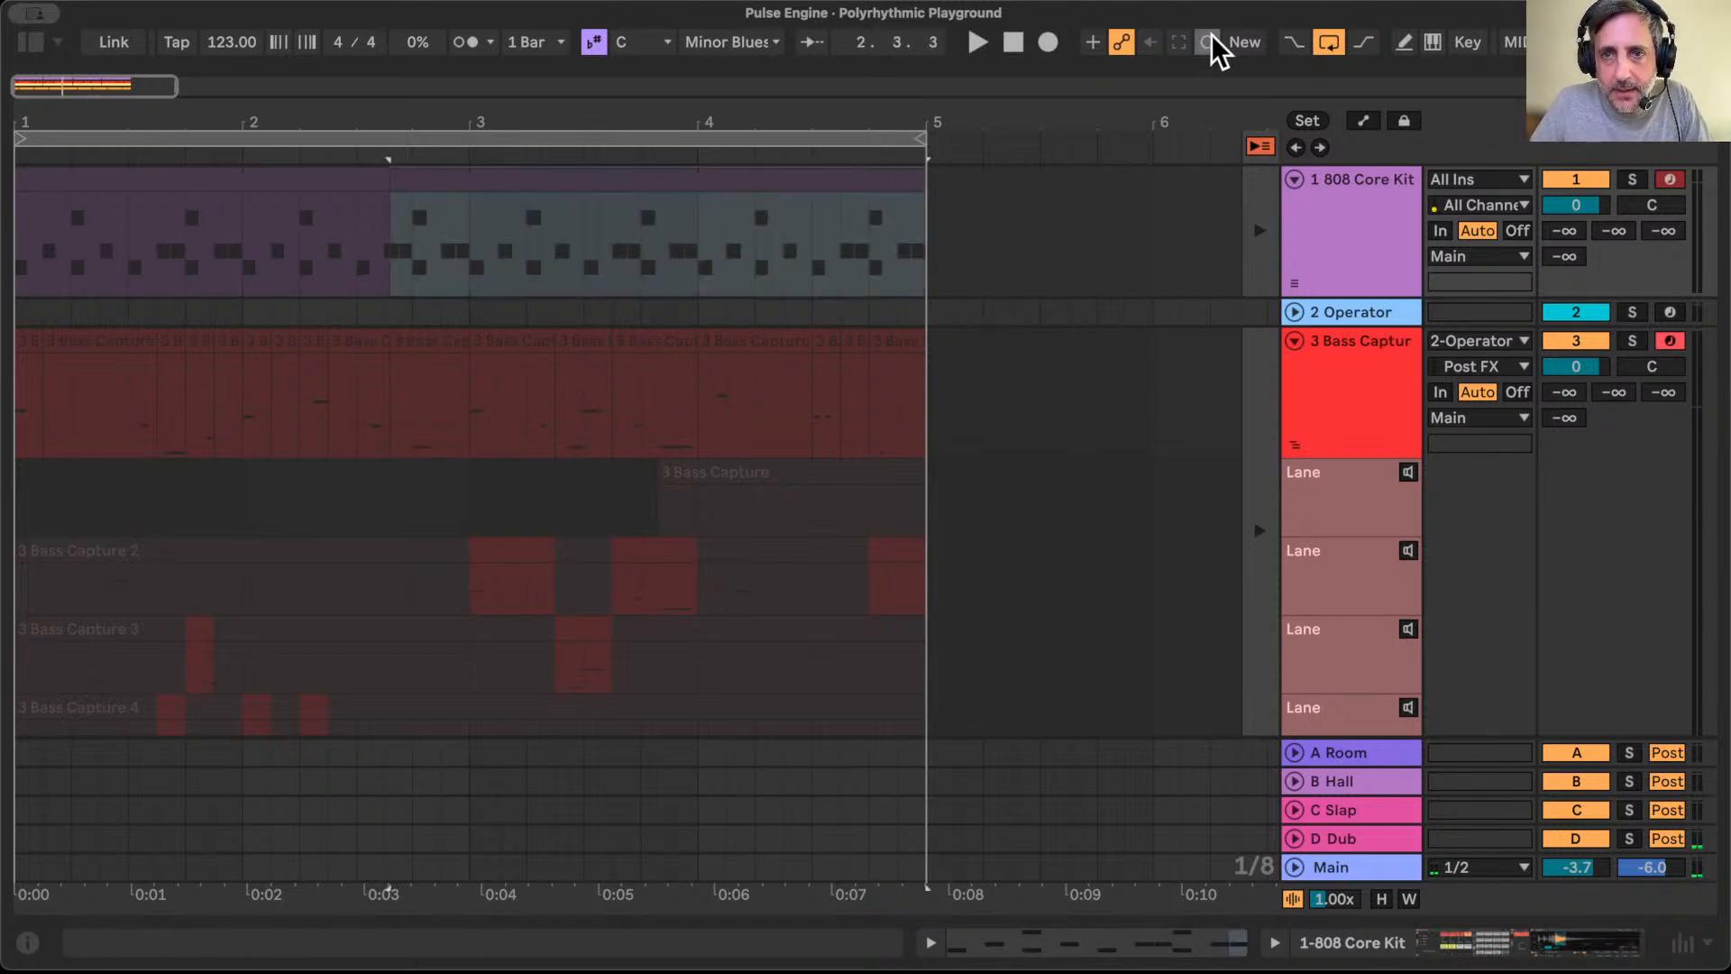
pyautogui.click(1329, 45)
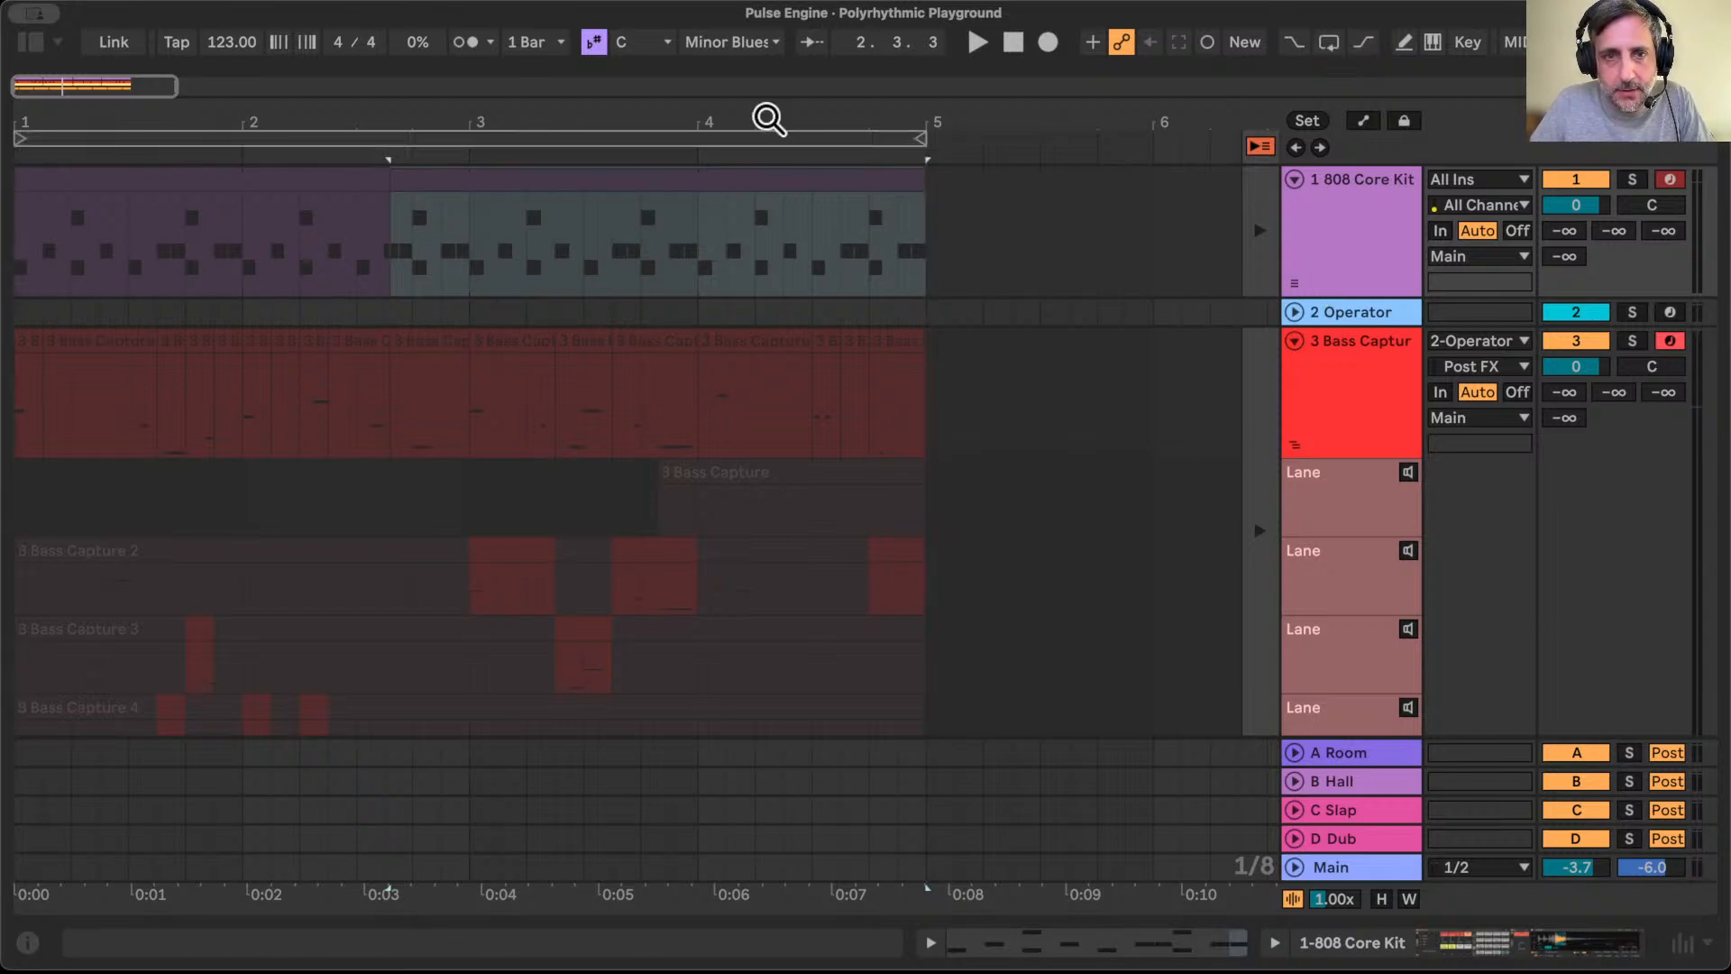
pyautogui.moveTo(795, 121); pyautogui.dragTo(795, 54)
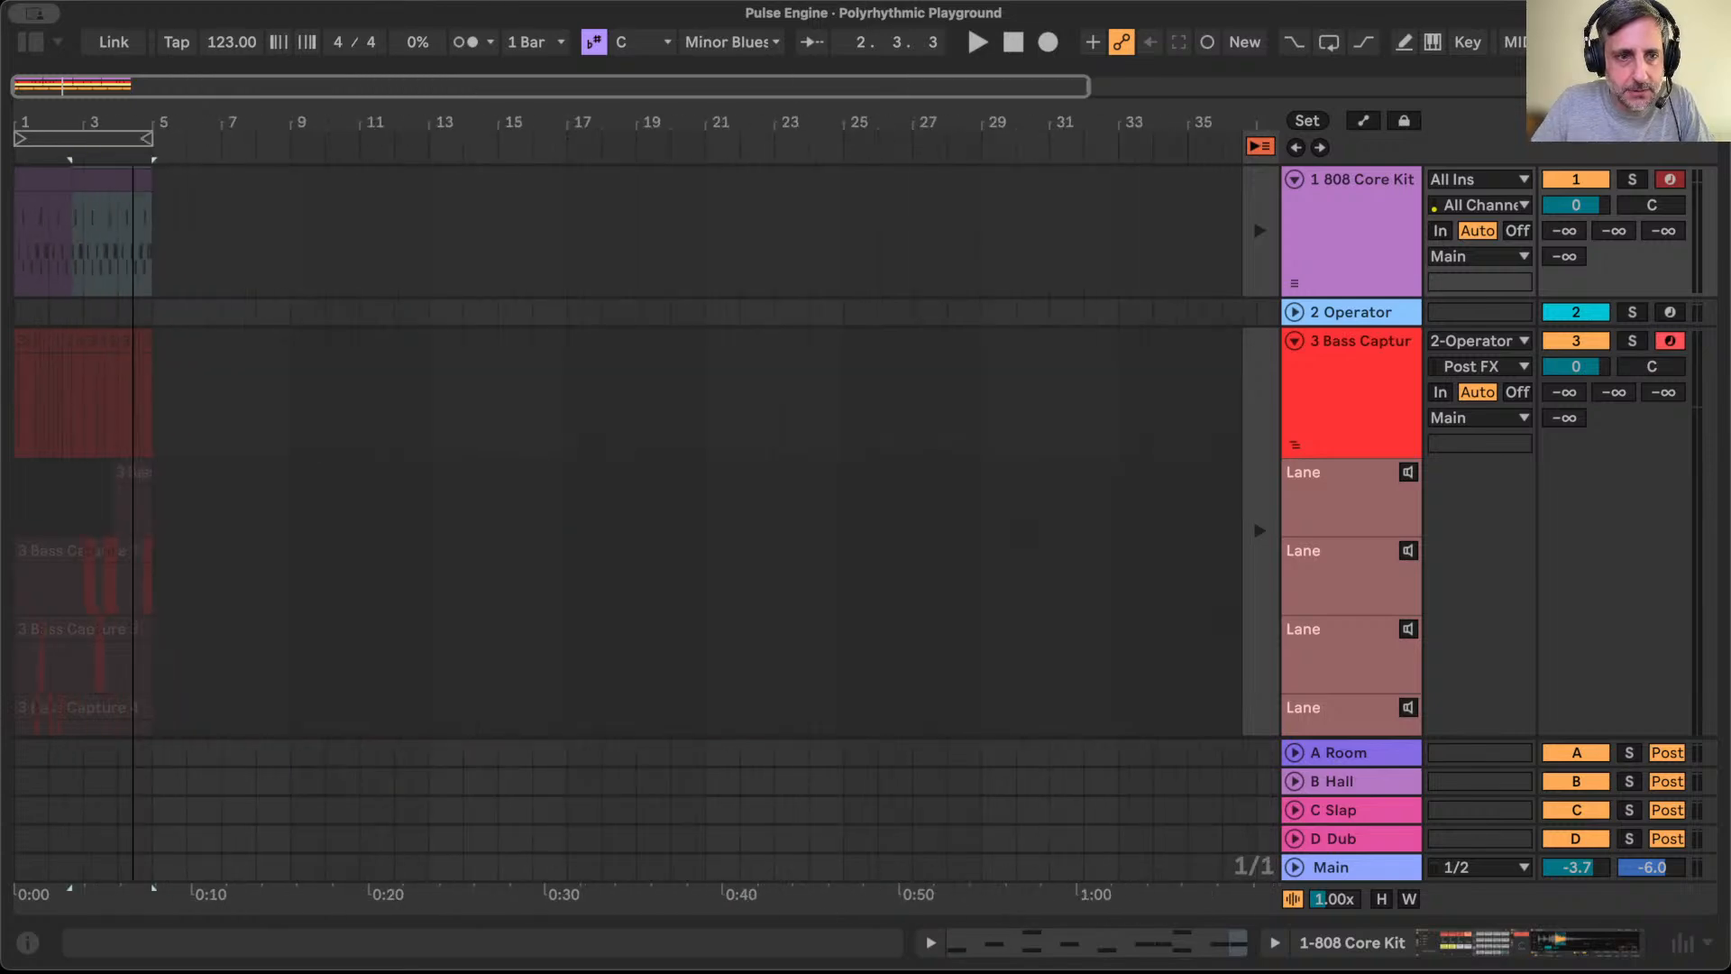
pyautogui.press('Tab')
pyautogui.press('Tab')
pyautogui.press('Tab')
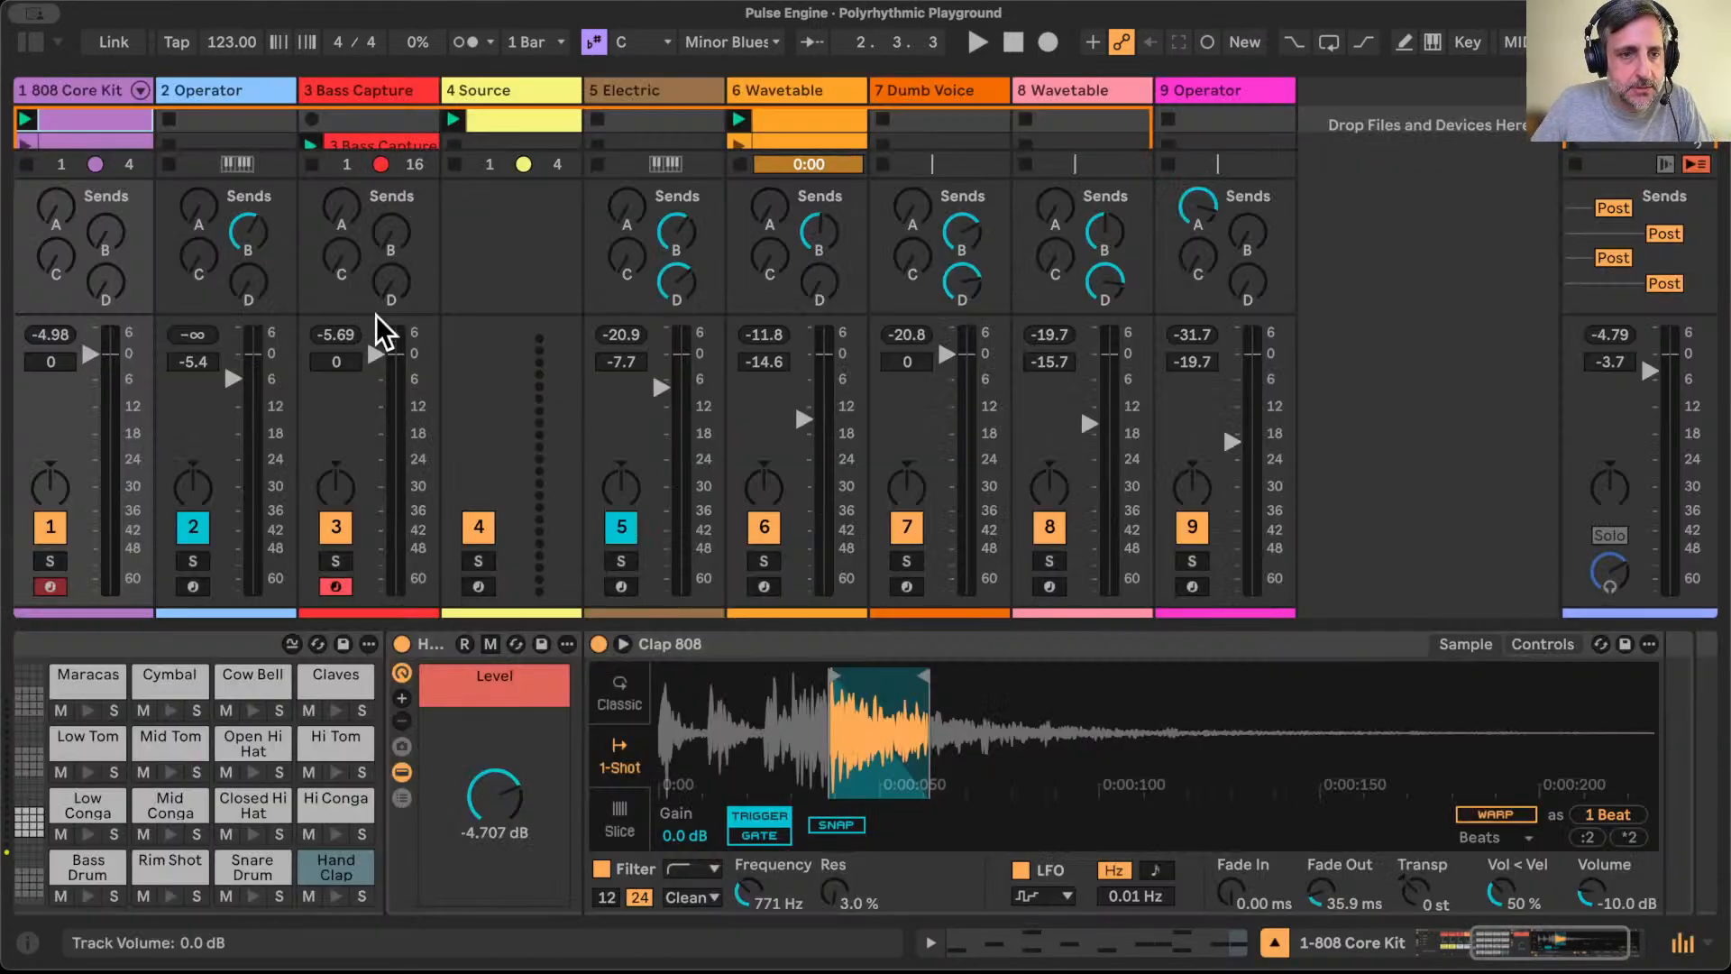
# Step: Move the captured bass clip from the Bass Capture track to the Operator track's scene 2 slot
pyautogui.click(1273, 942)
pyautogui.moveTo(386, 144); pyautogui.dragTo(192, 135)
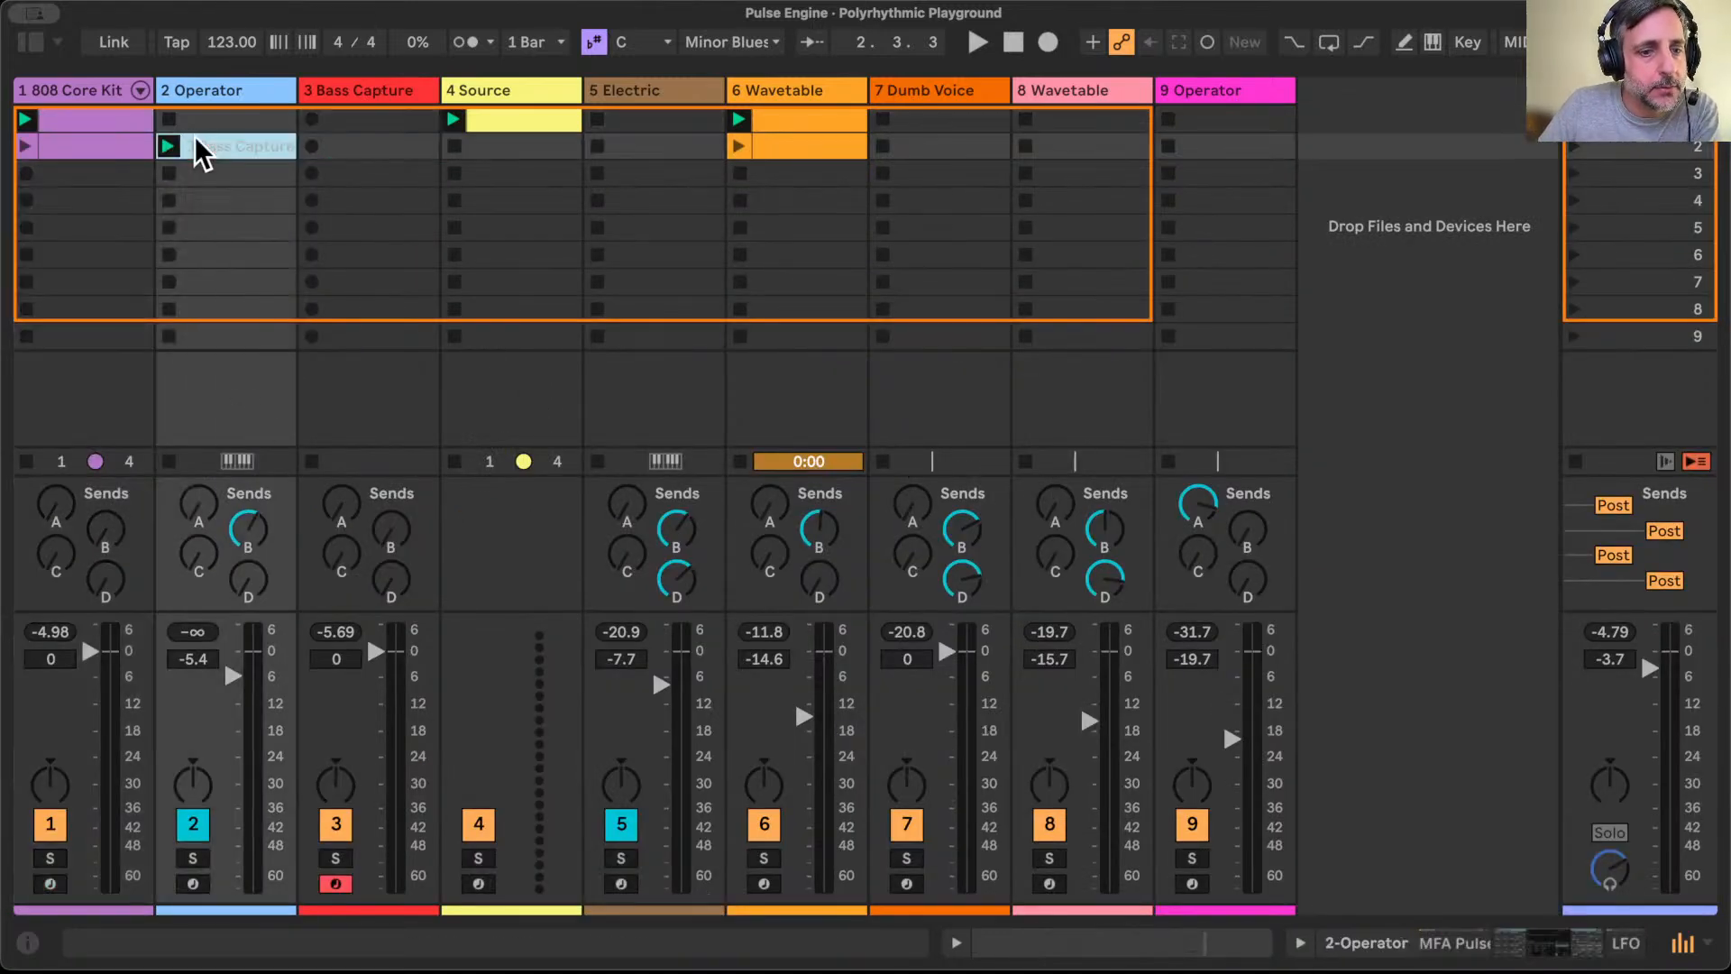
# Step: On track 2, turn off MFA Pulse Engine with the Operator synth enabled, and set the track's monitoring to Auto
pyautogui.doubleClick(234, 92)
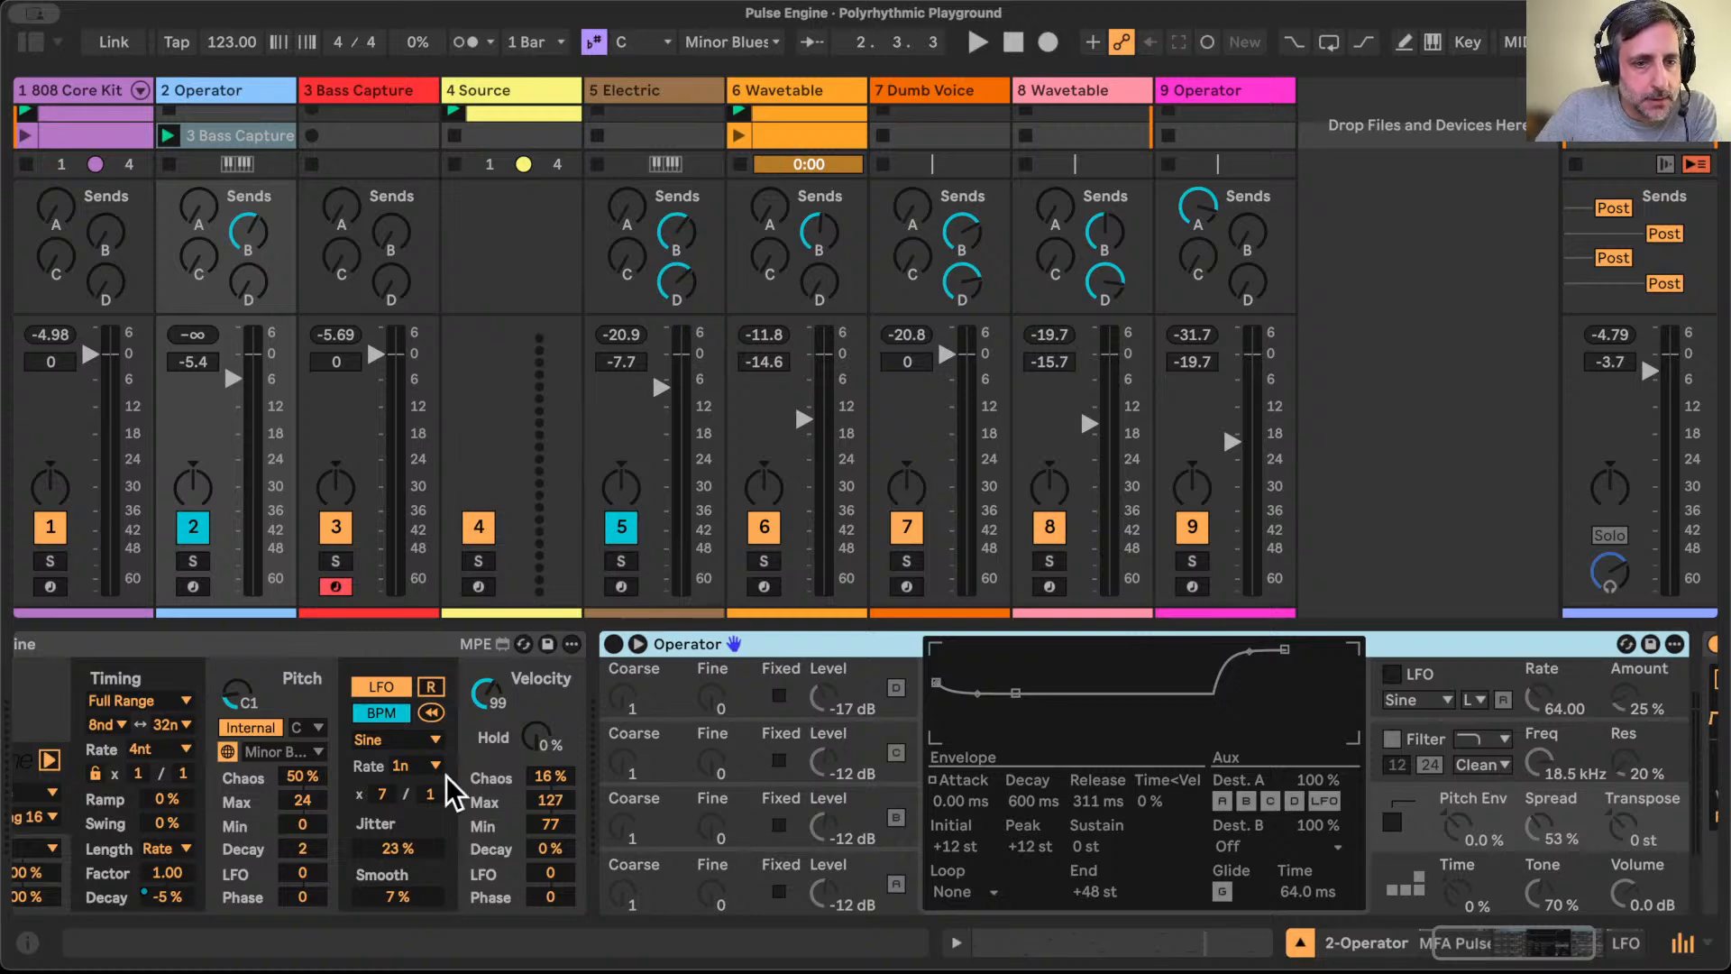
pyautogui.hscroll(-3, 451, 789)
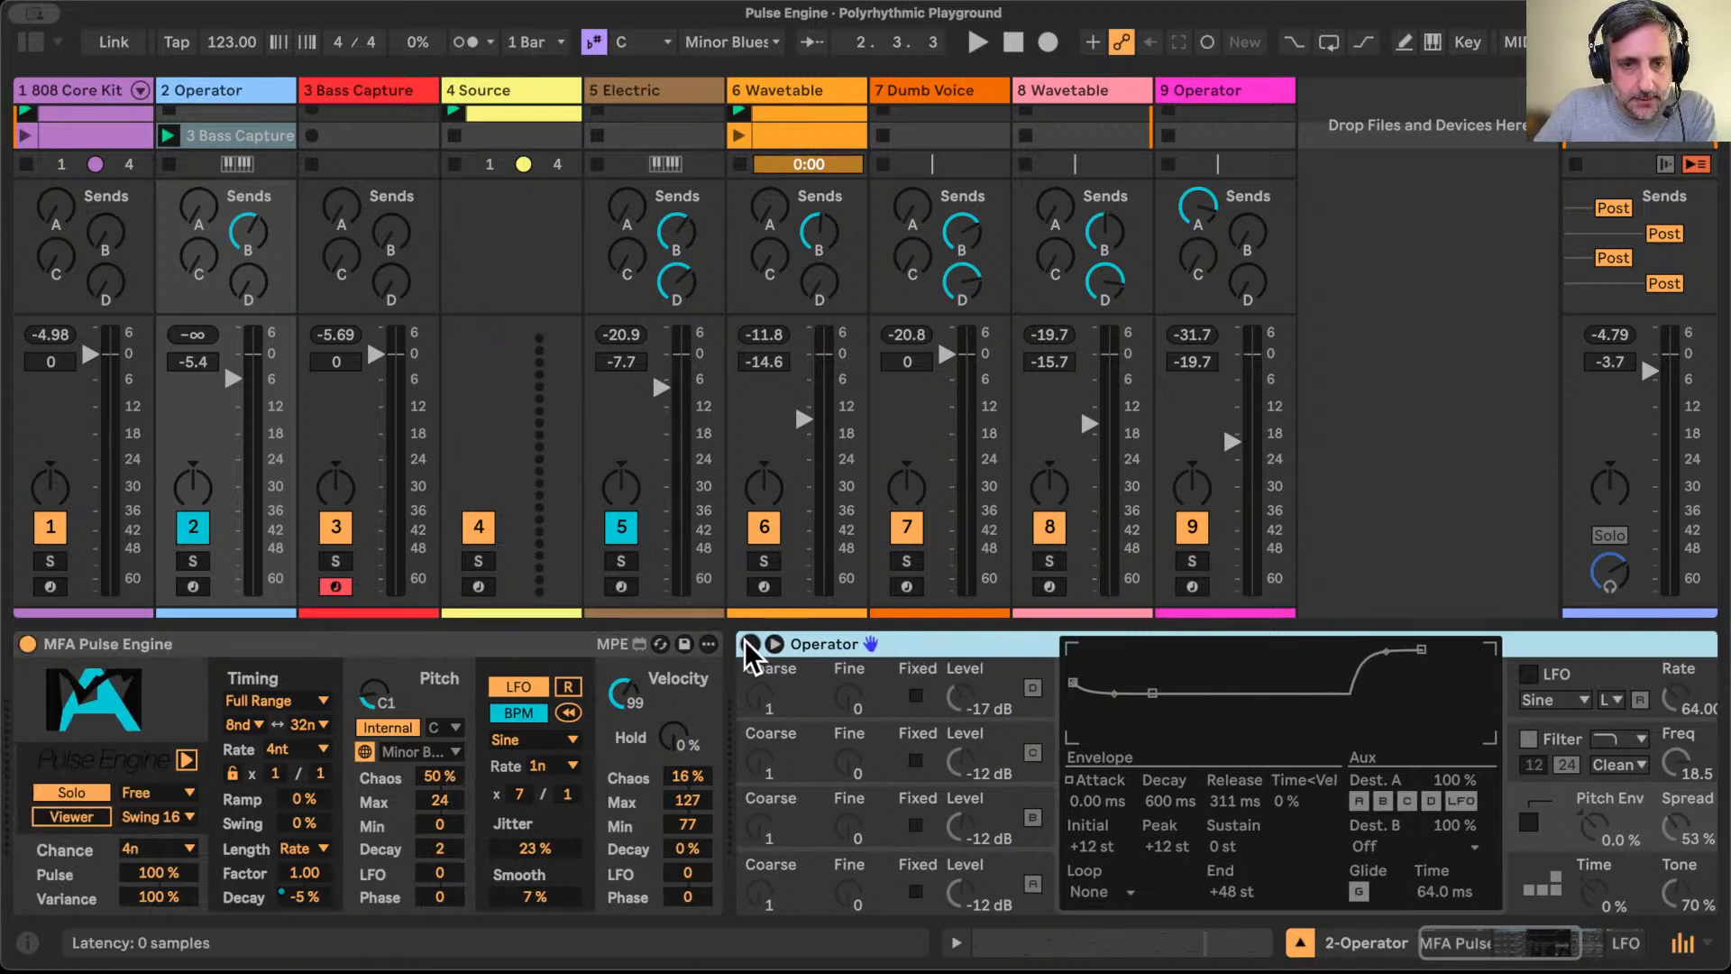
pyautogui.click(28, 644)
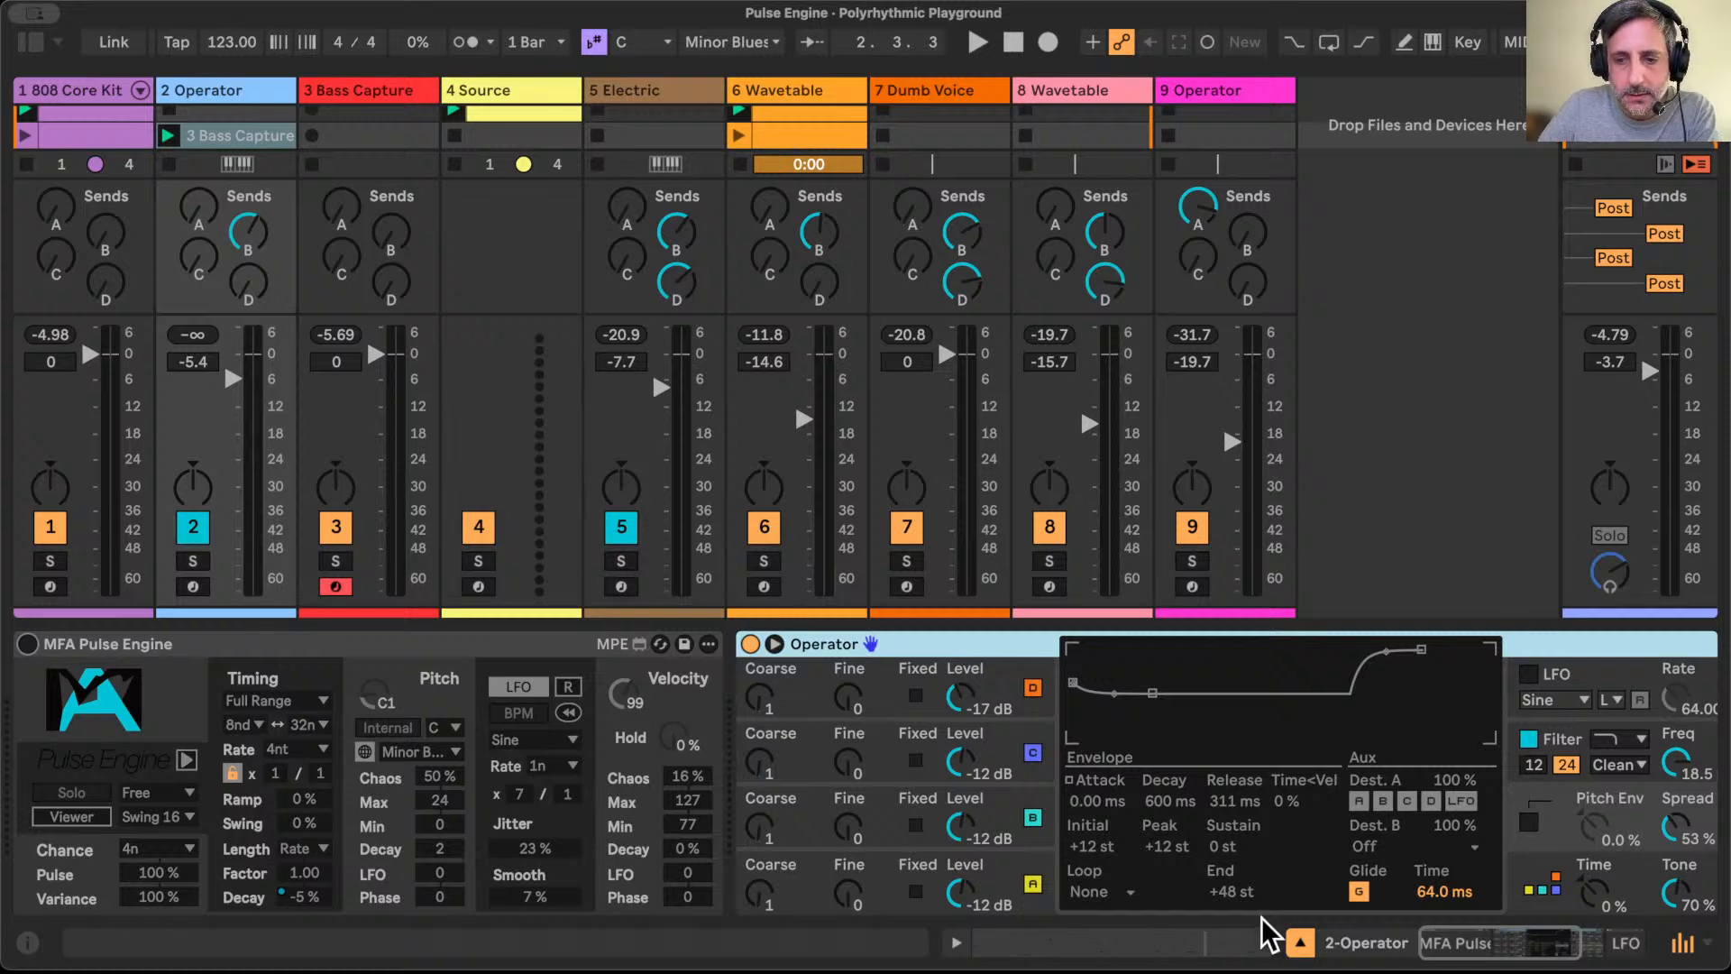
pyautogui.click(1298, 941)
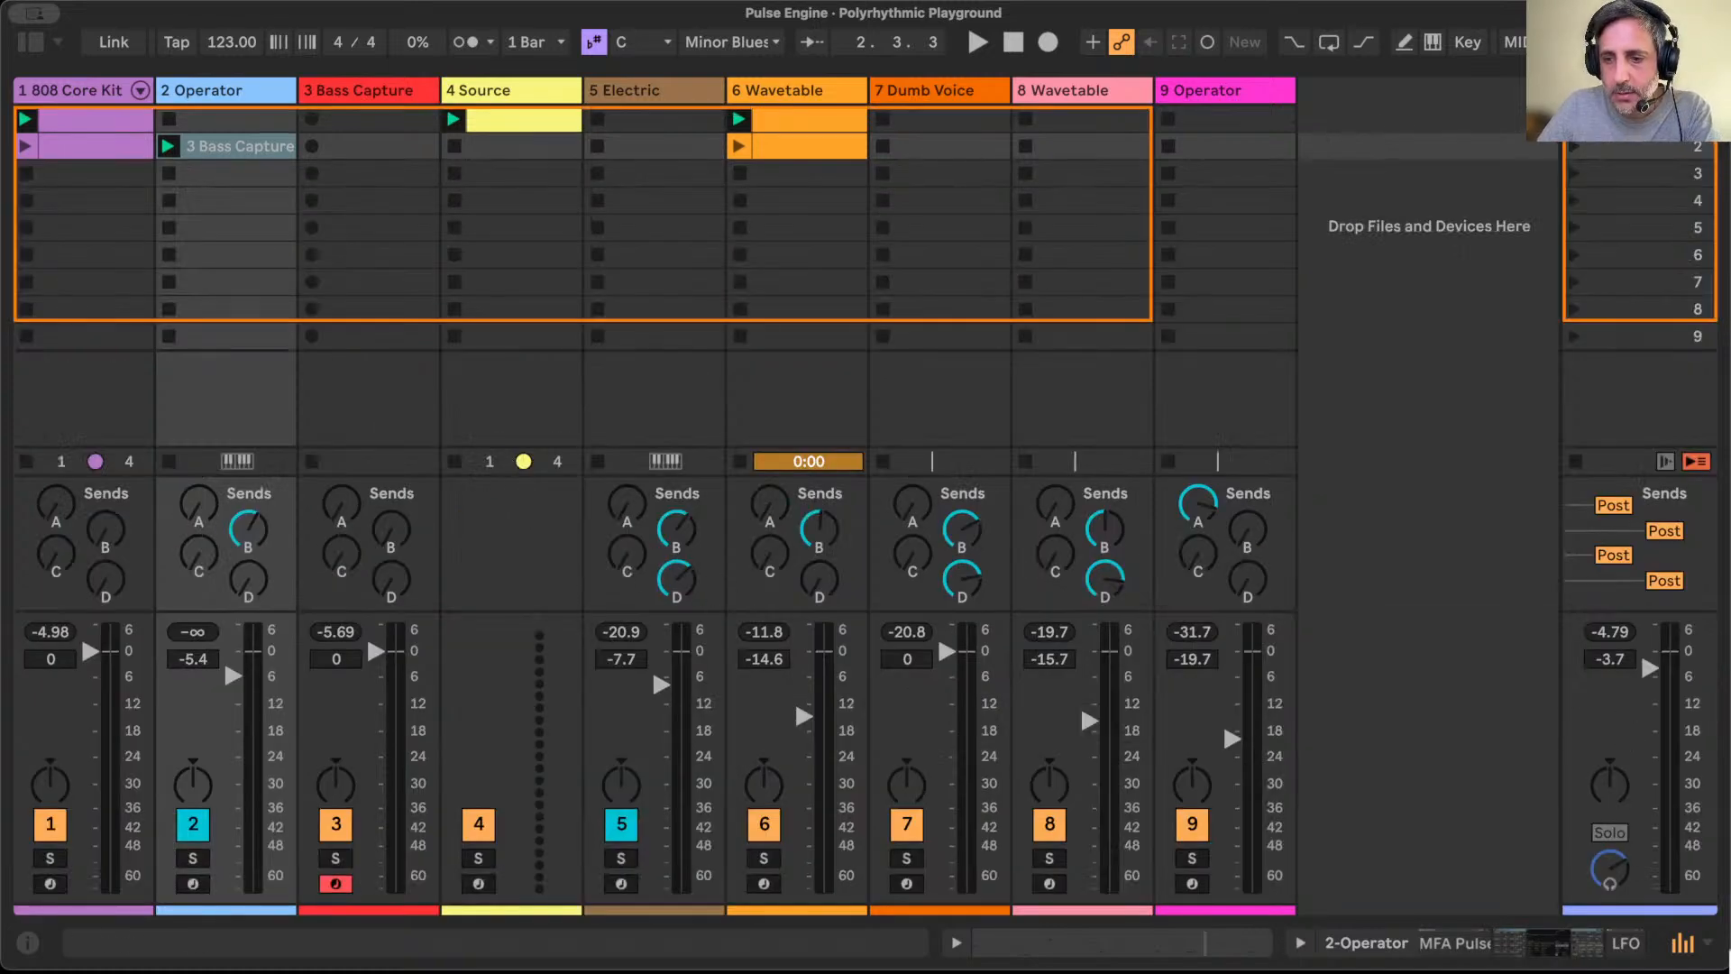
pyautogui.press('alt+super+i')
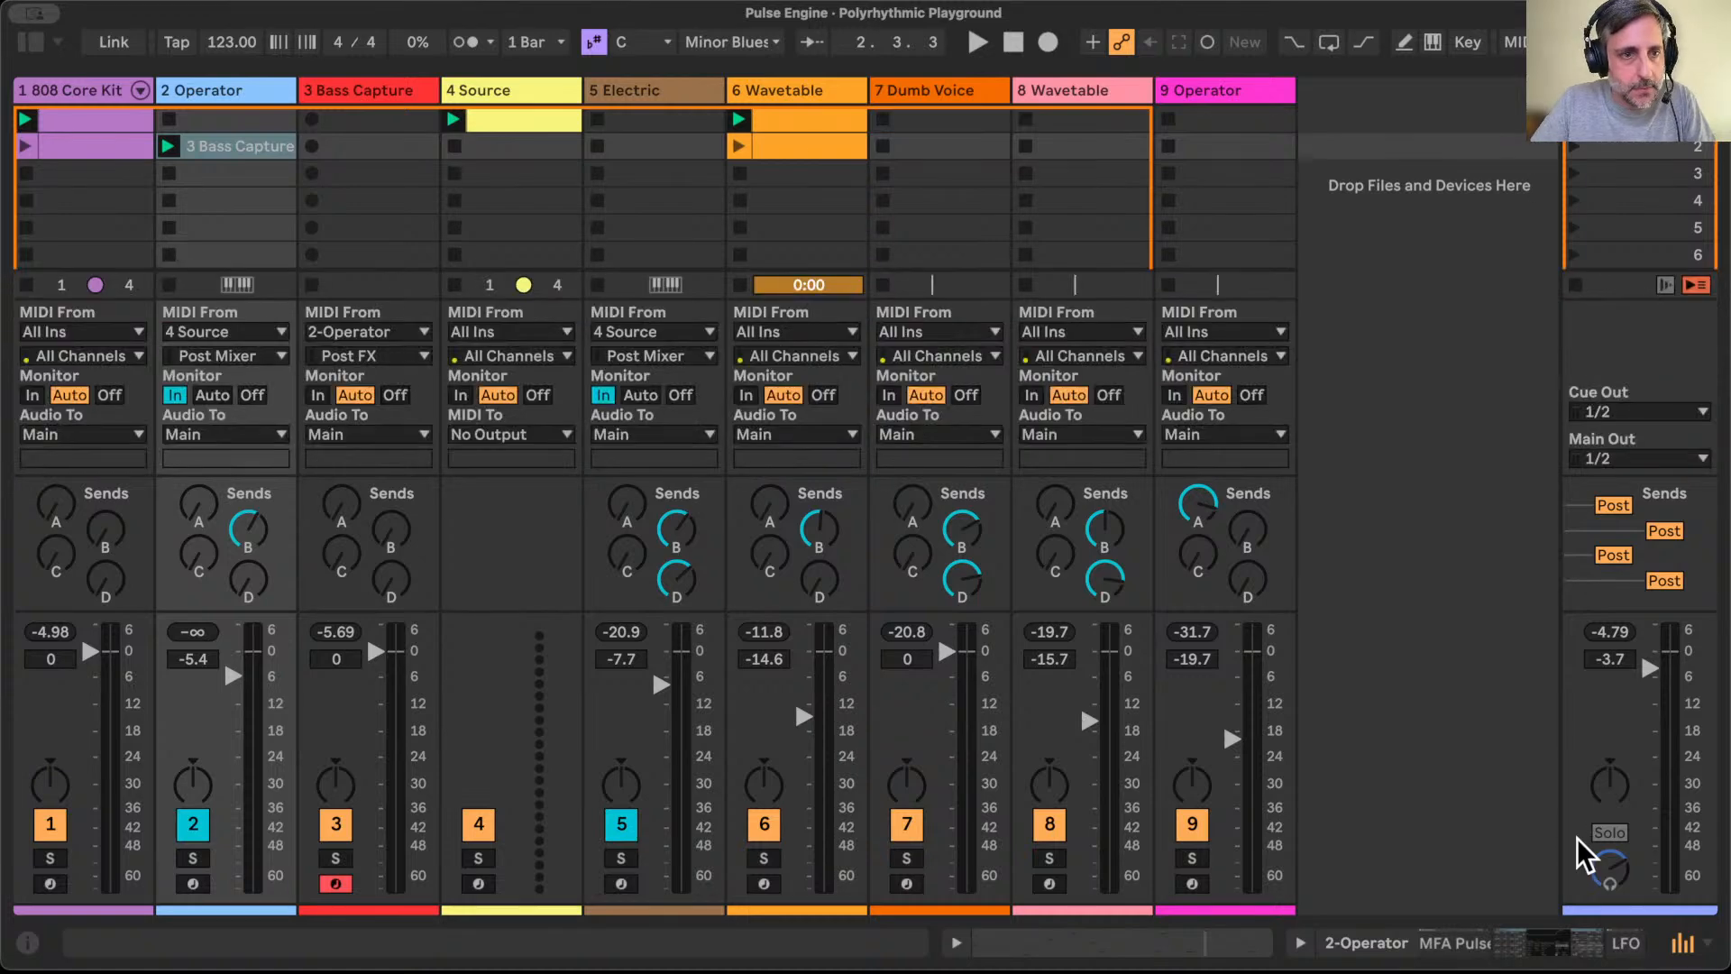
pyautogui.click(212, 395)
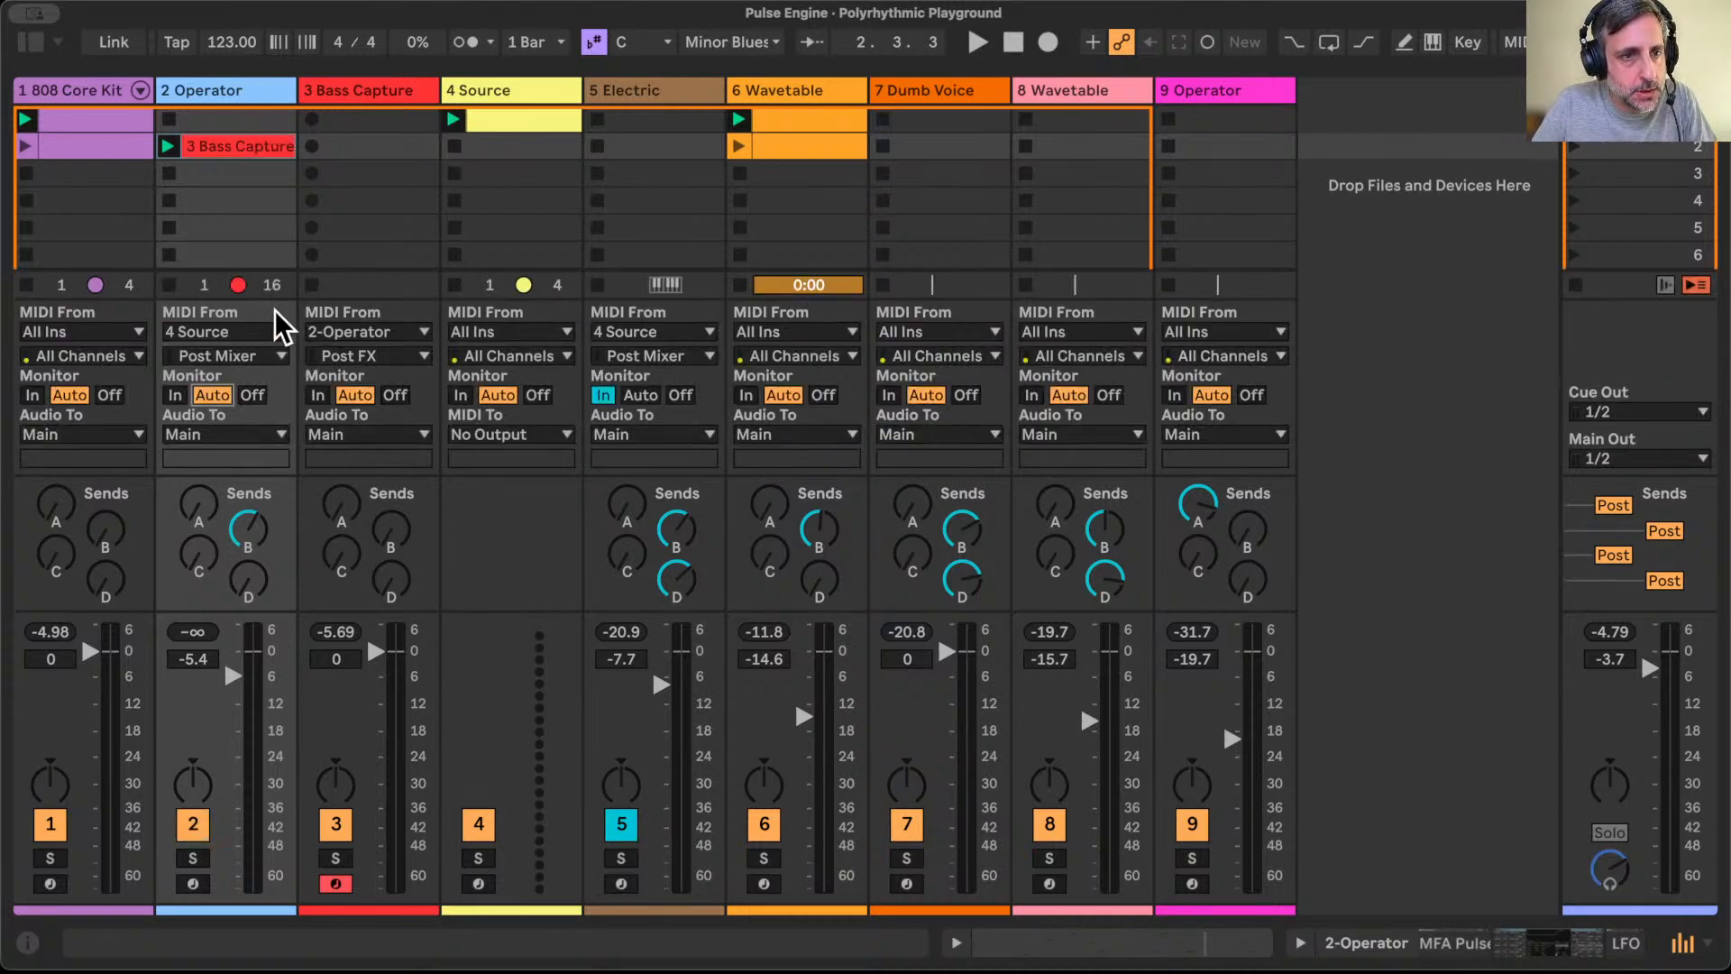
# Step: Rename the Bass Capture track as Keys Capture
pyautogui.click(383, 88)
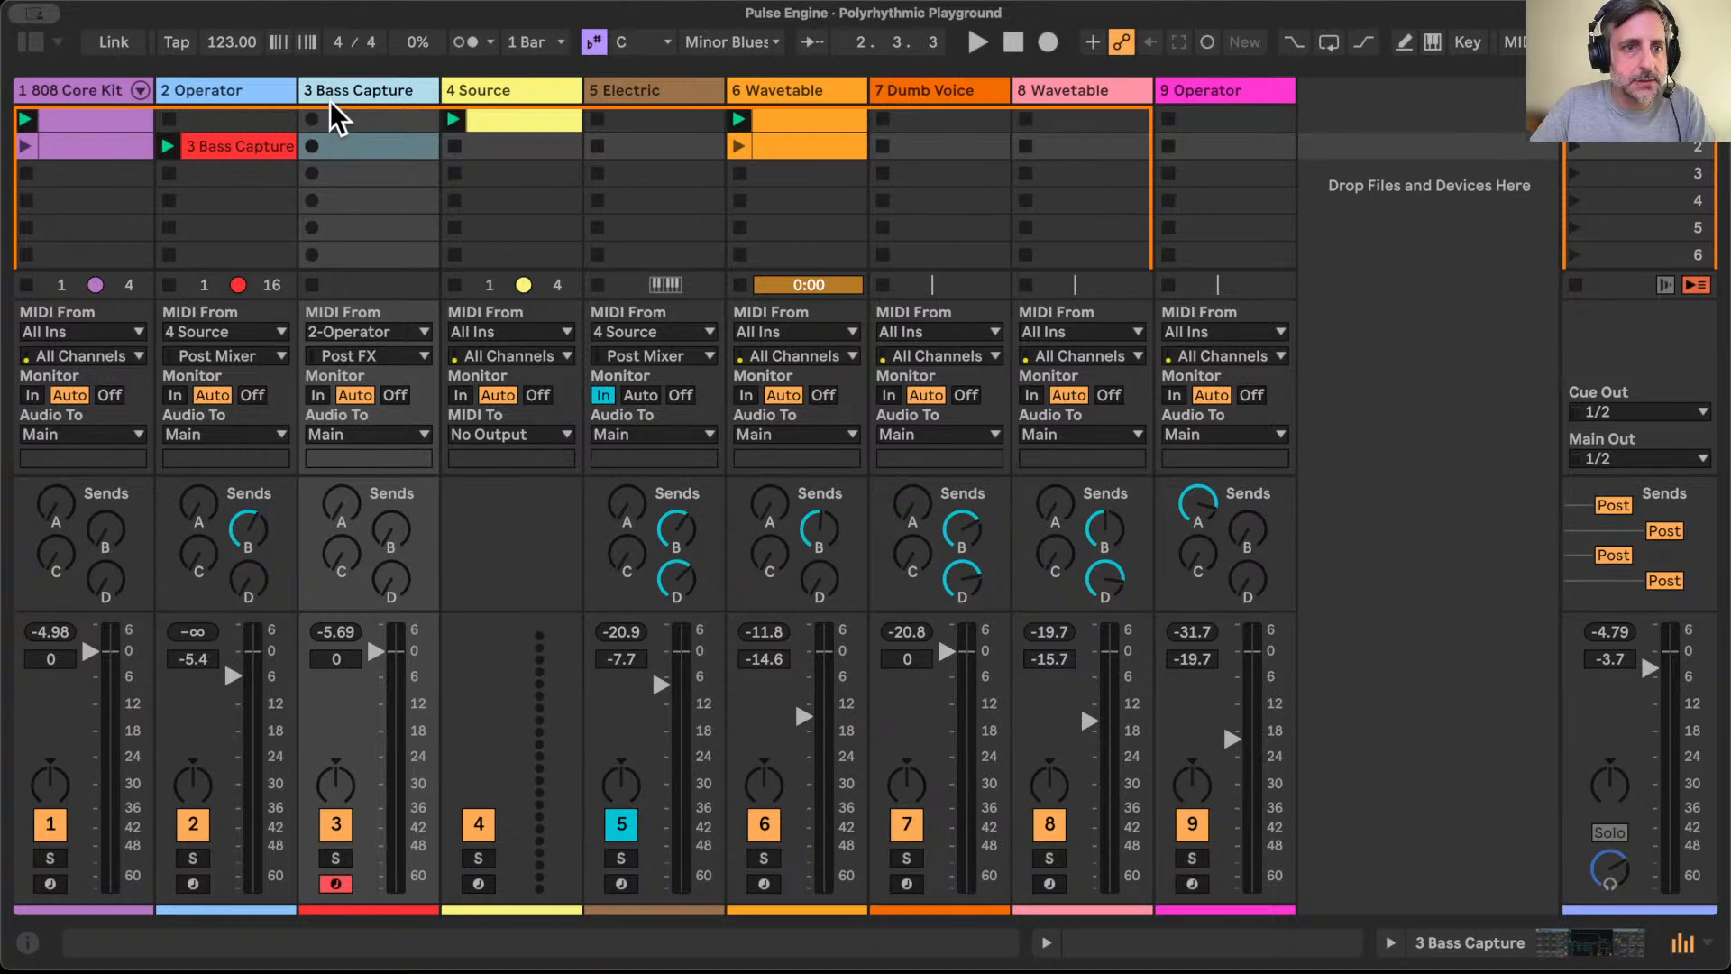
pyautogui.press('super+r')
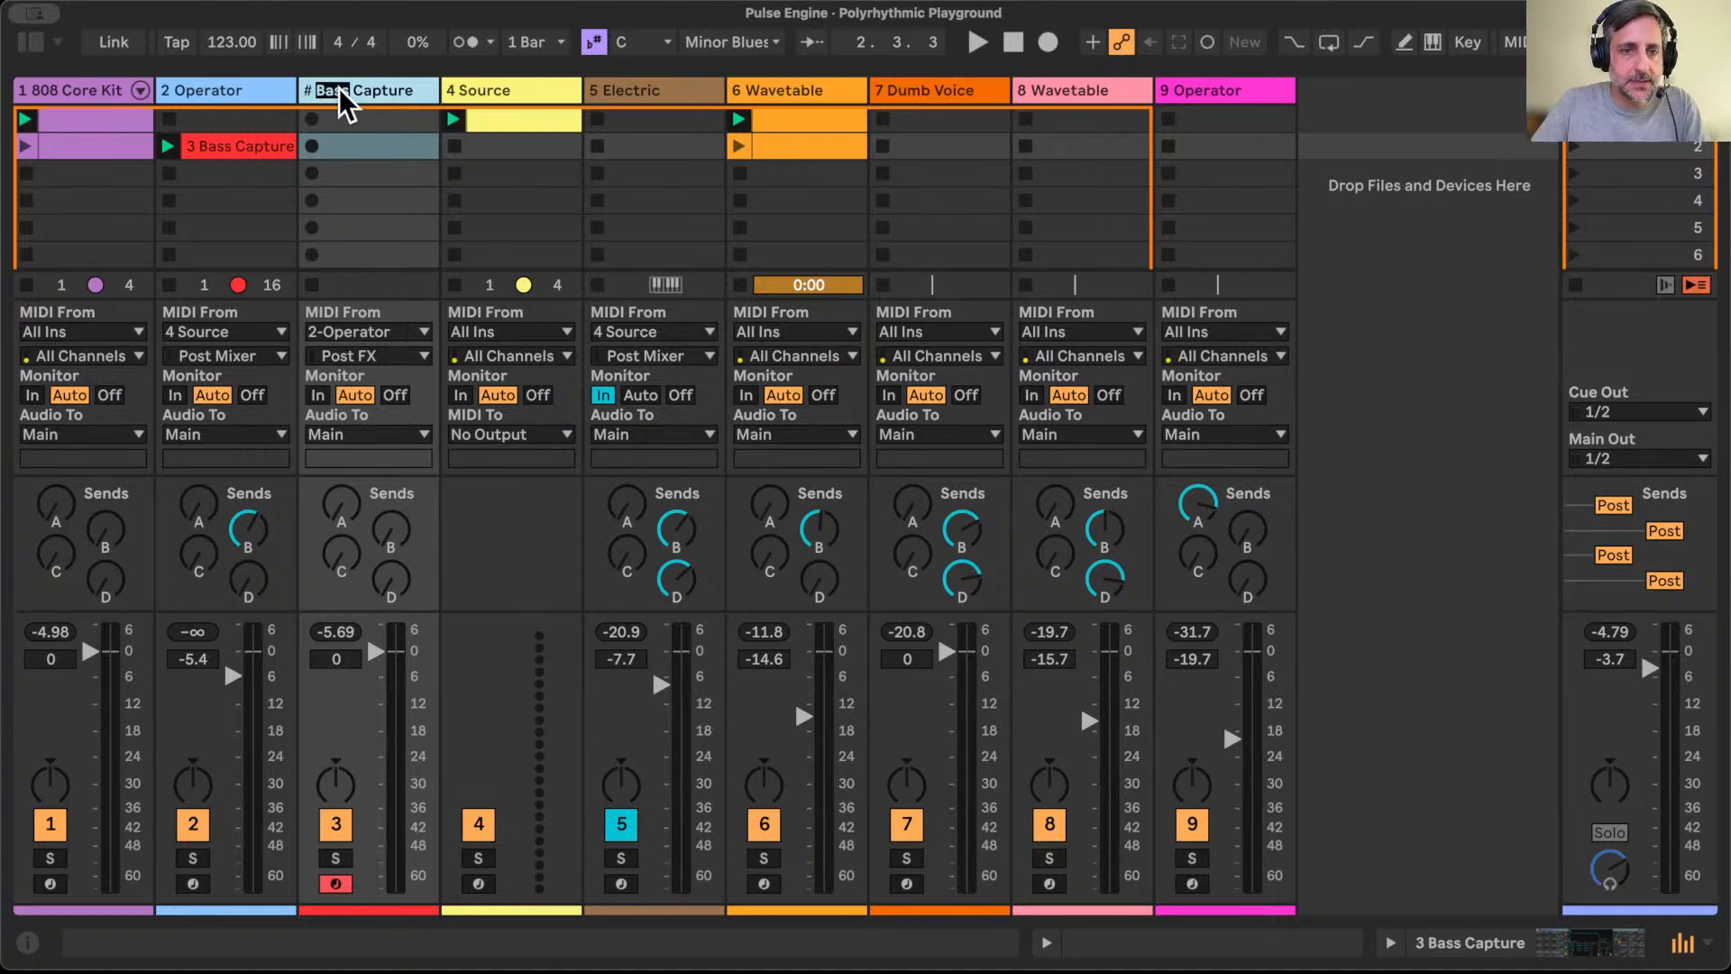
pyautogui.write('Keys')
# Step: Place the Keys Capture track directly after Electric and set its MIDI input to 4-Electric
pyautogui.moveTo(339, 88); pyautogui.dragTo(717, 89)
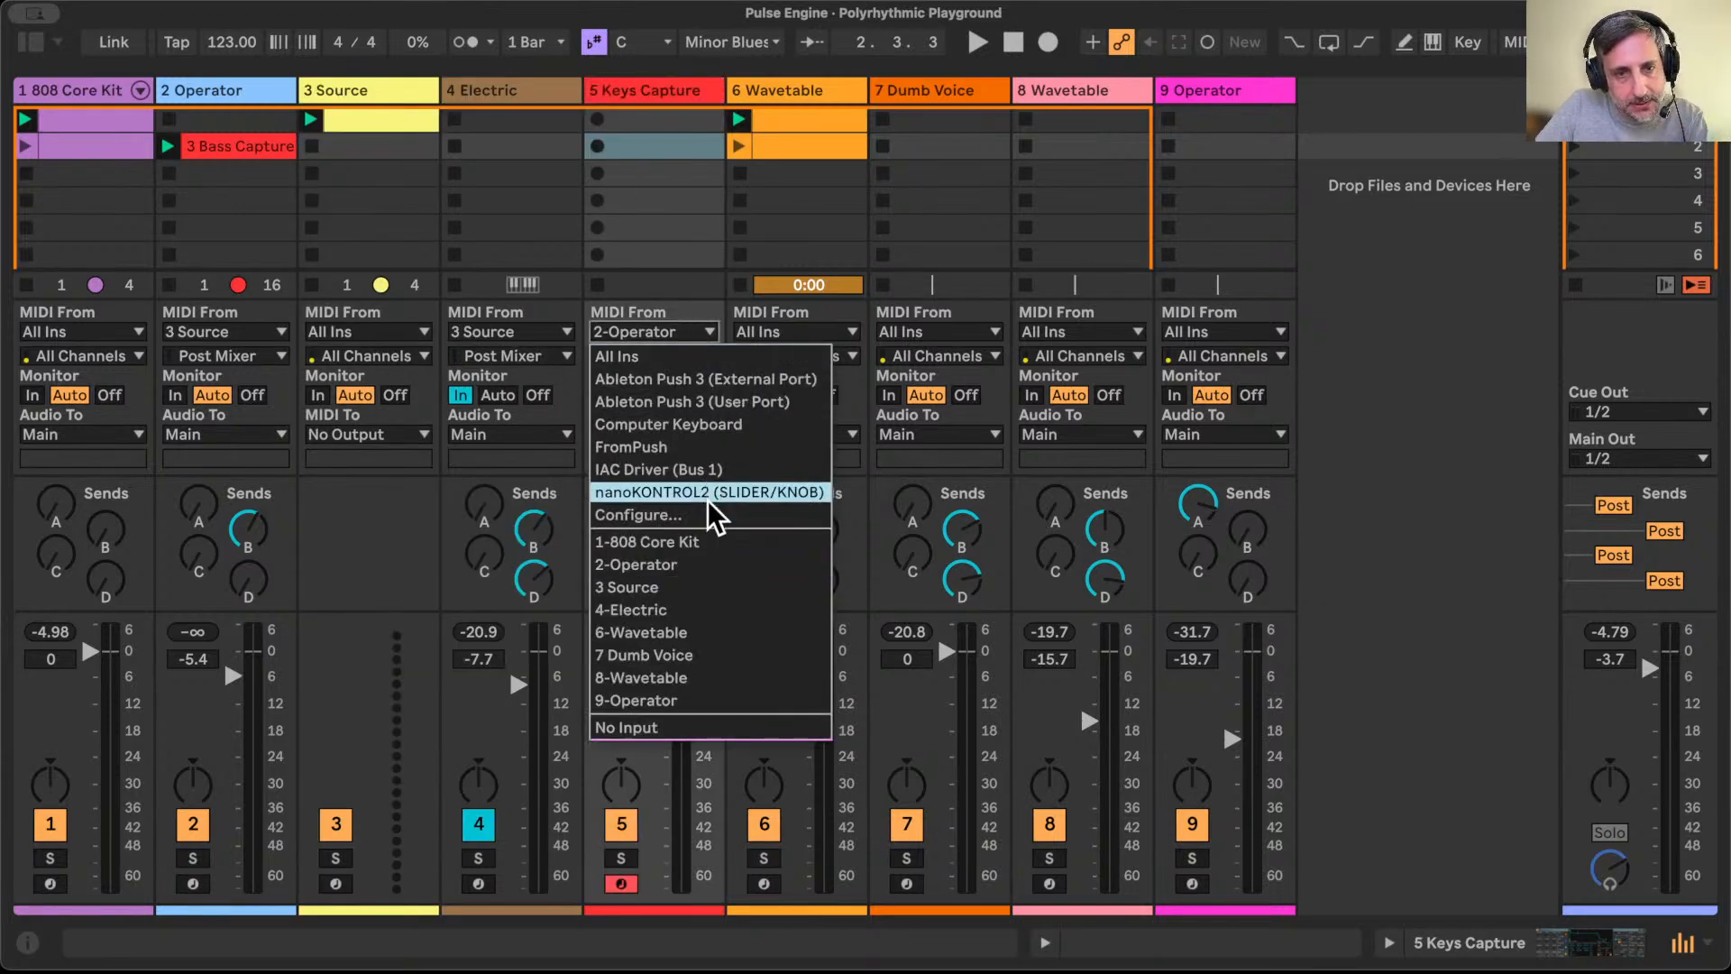
pyautogui.click(691, 606)
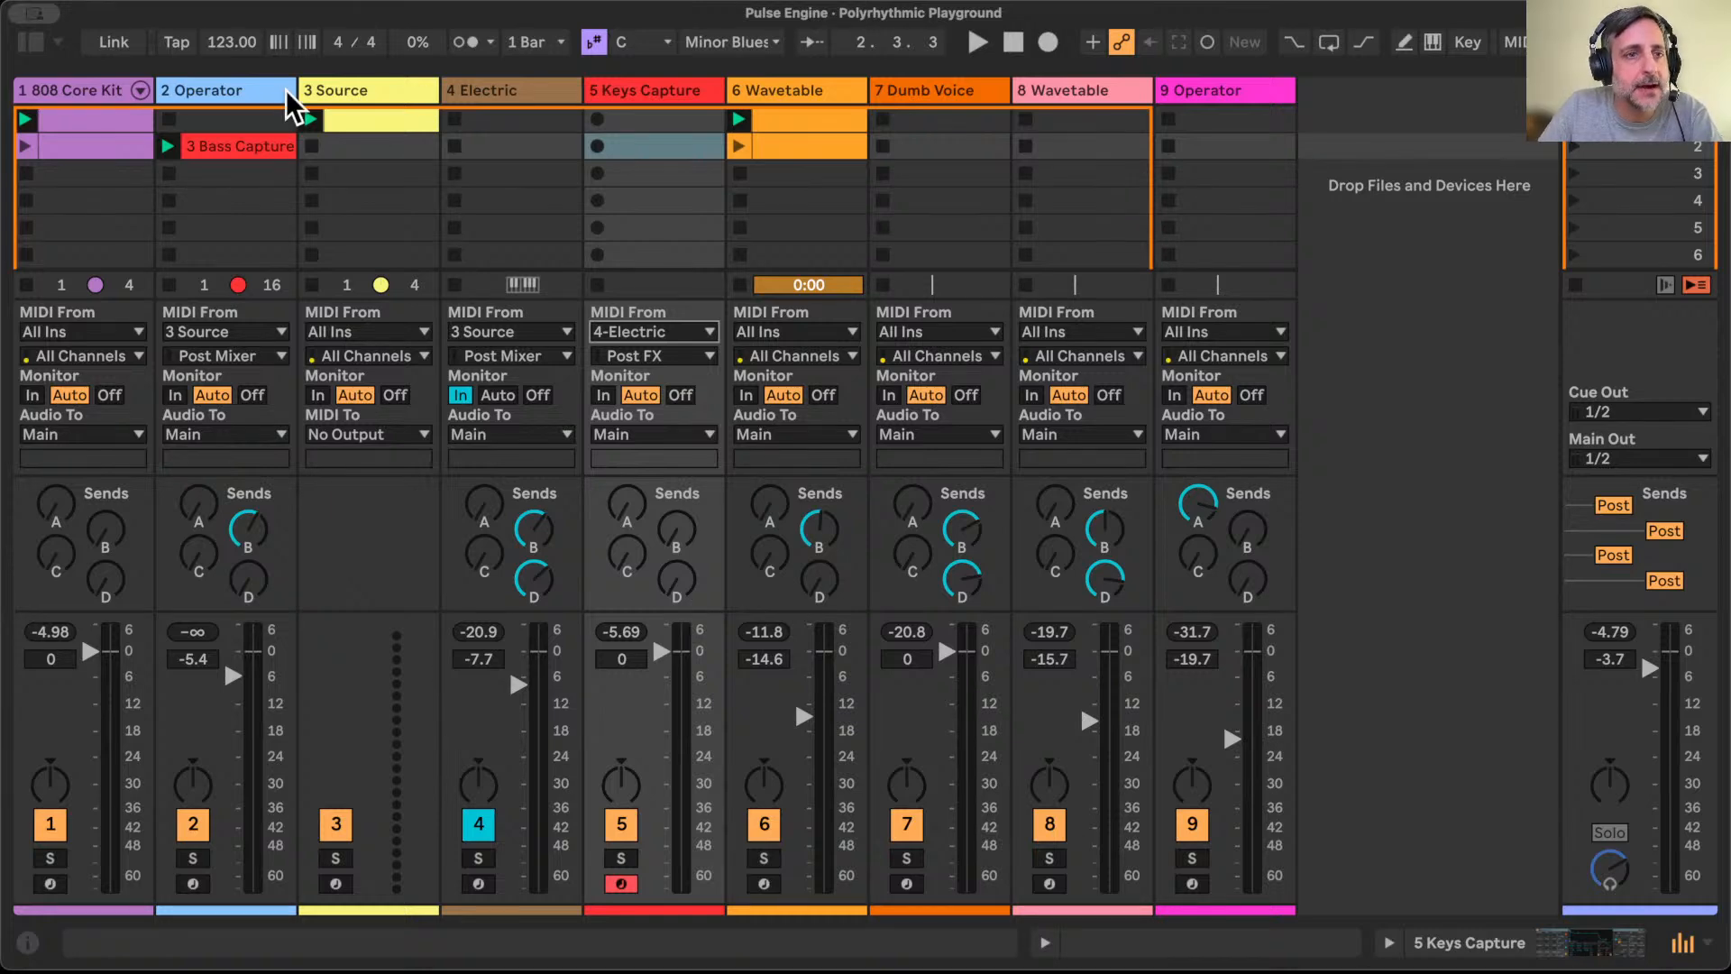
# Step: Move the bass clip on the Operator track up to scene 1
pyautogui.moveTo(266, 162); pyautogui.dragTo(263, 117)
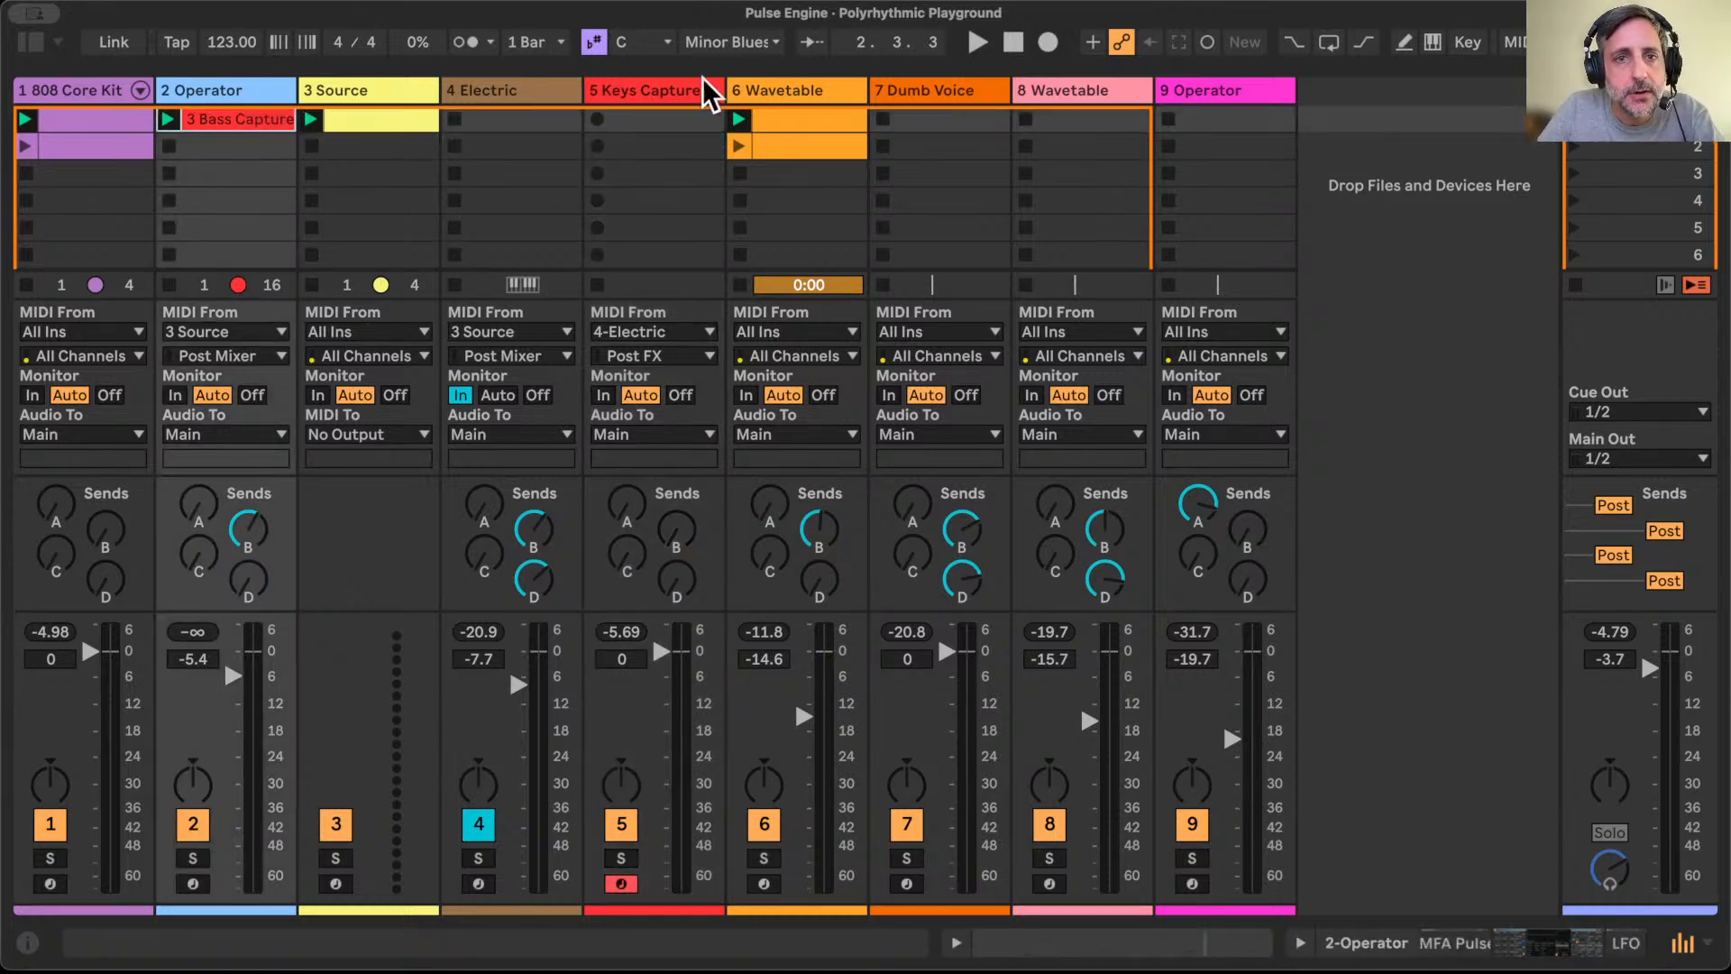
pyautogui.click(787, 83)
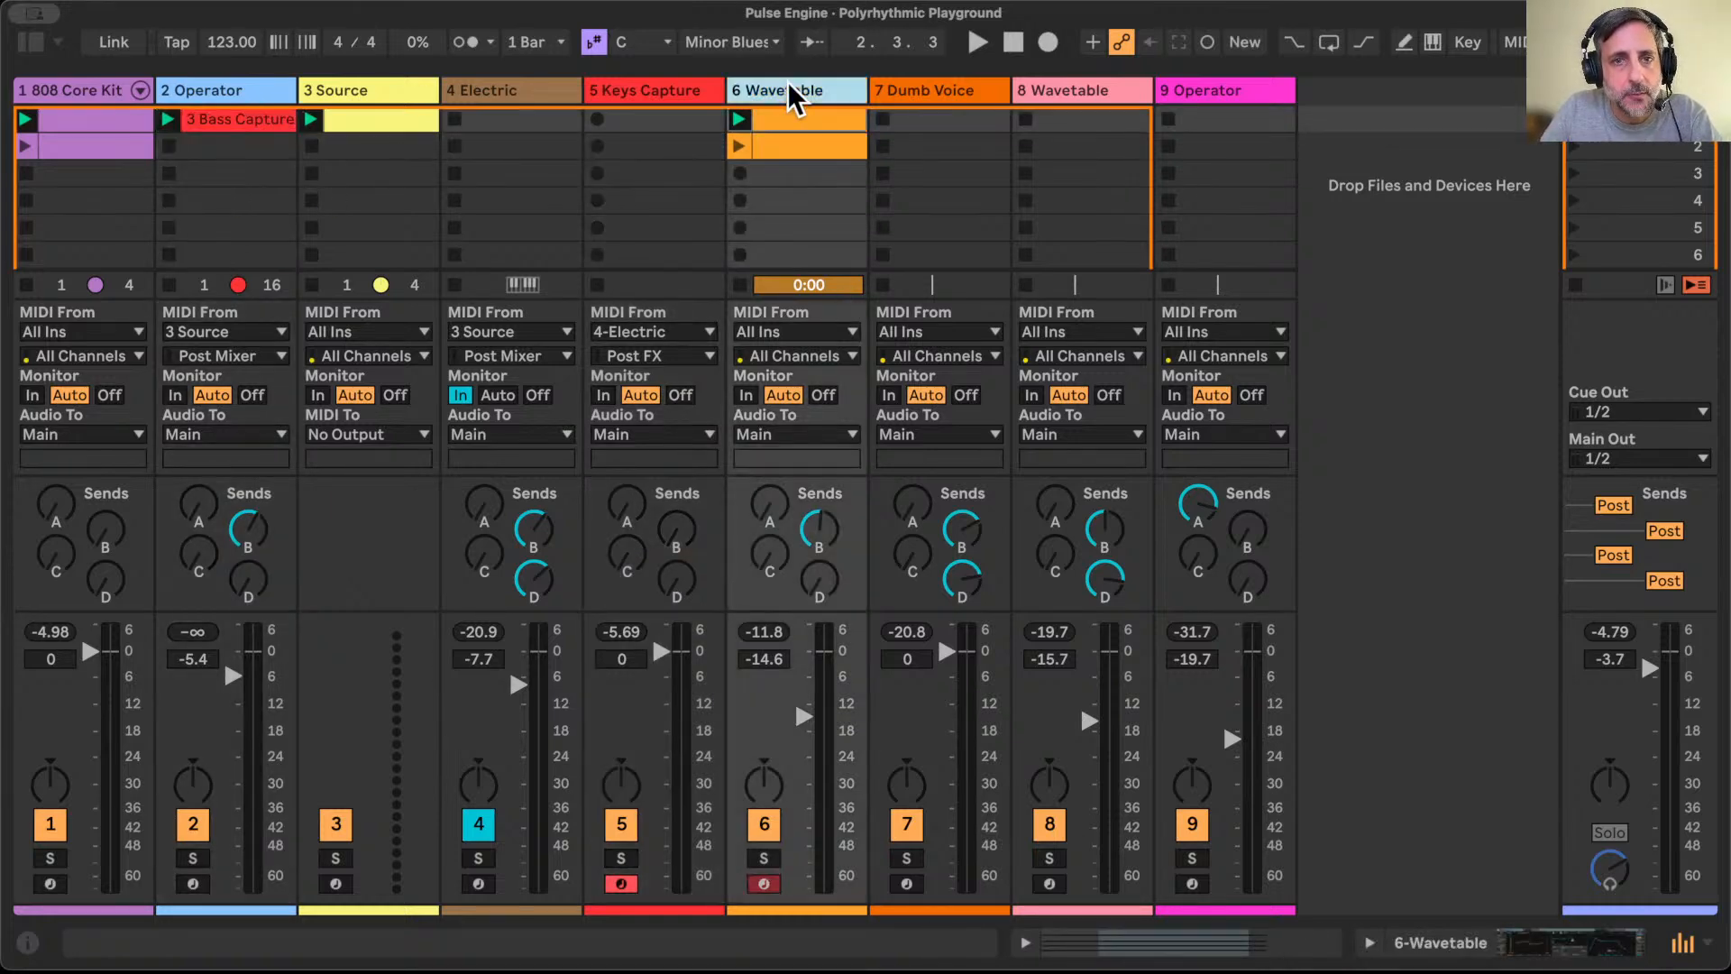
pyautogui.click(974, 90)
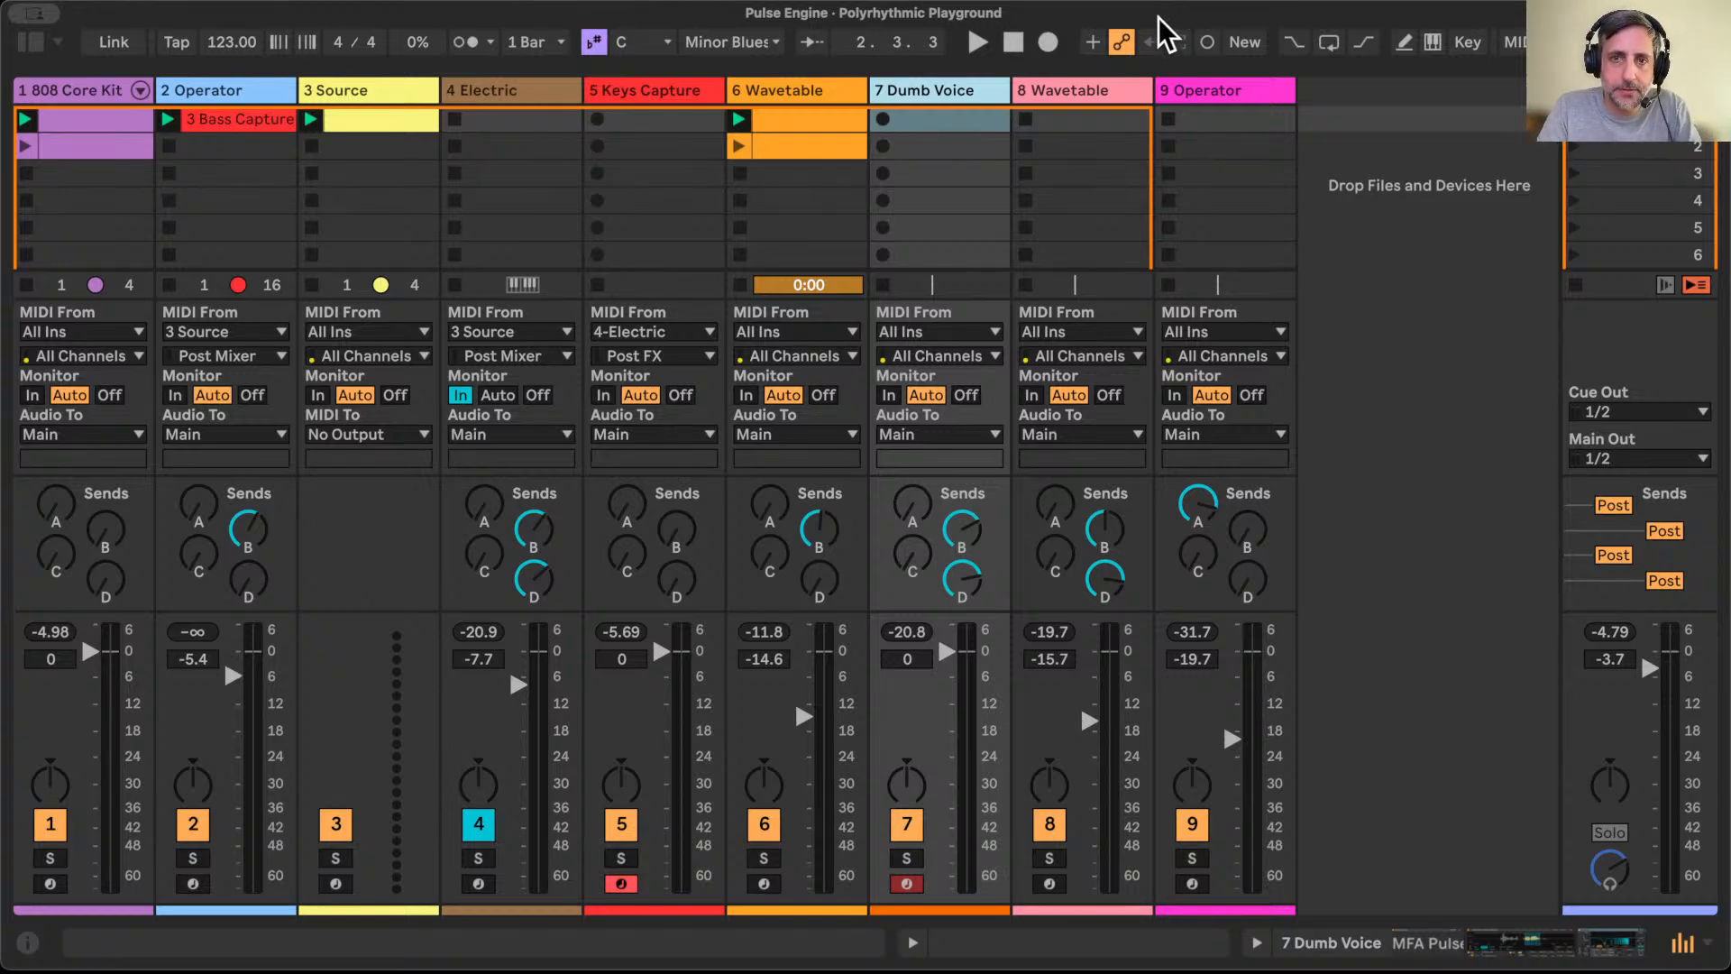
pyautogui.press('super+shift+t')
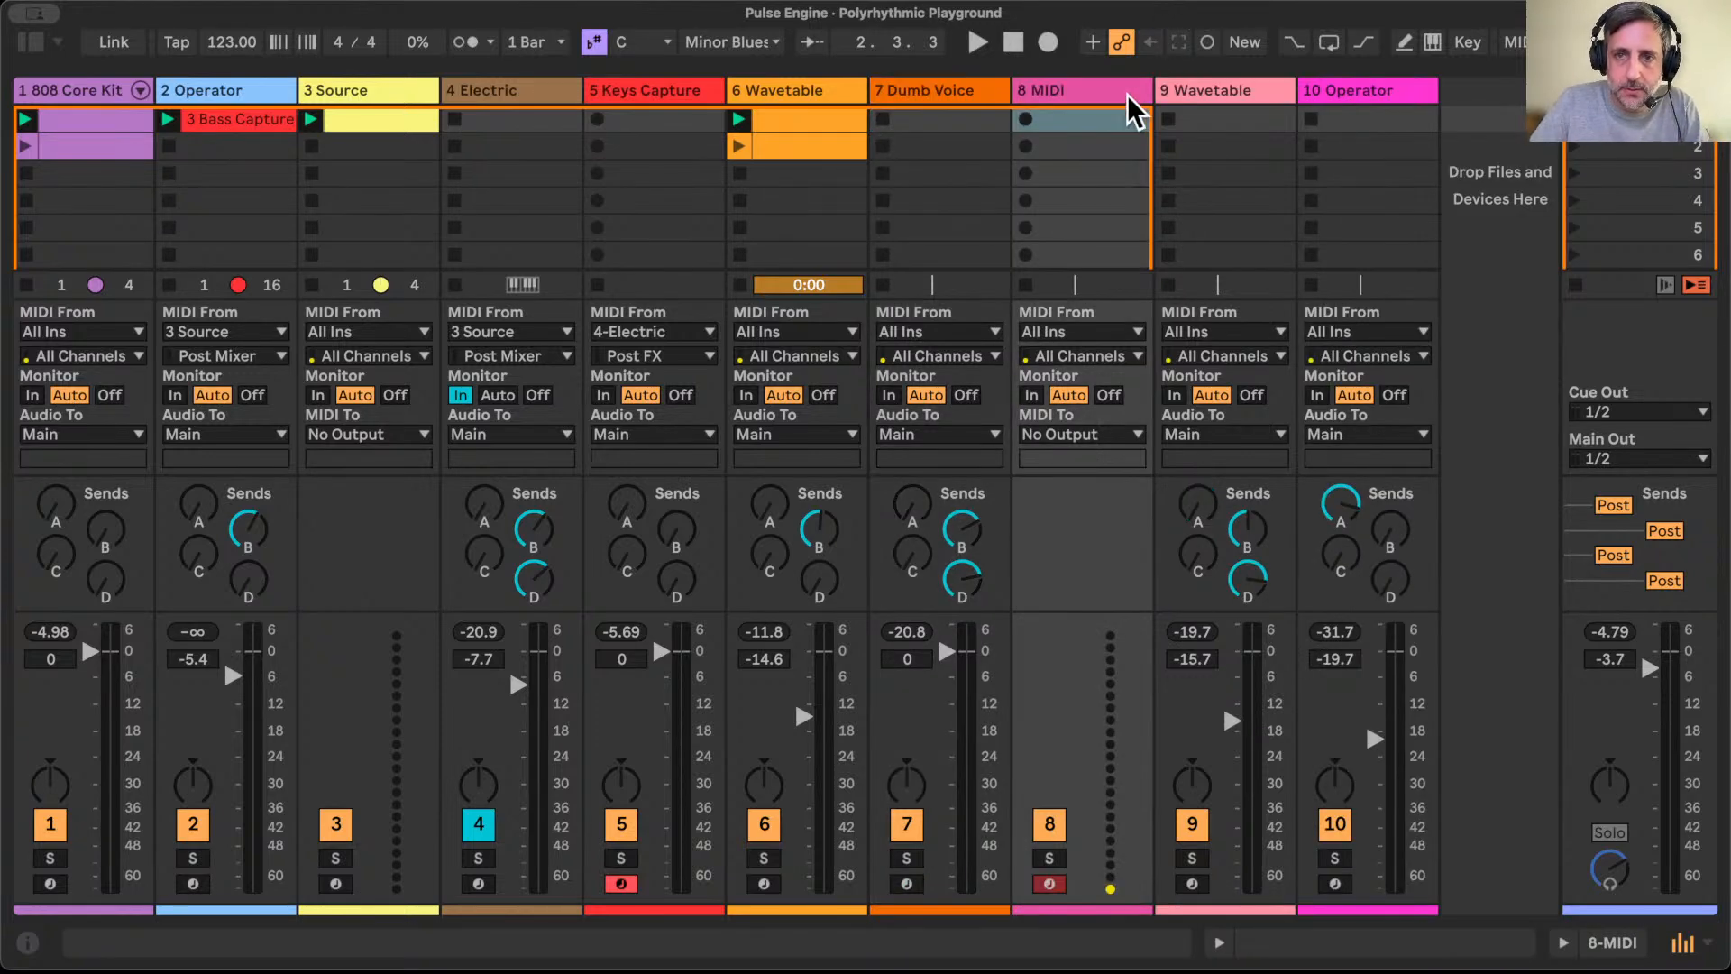
pyautogui.press('super+z')
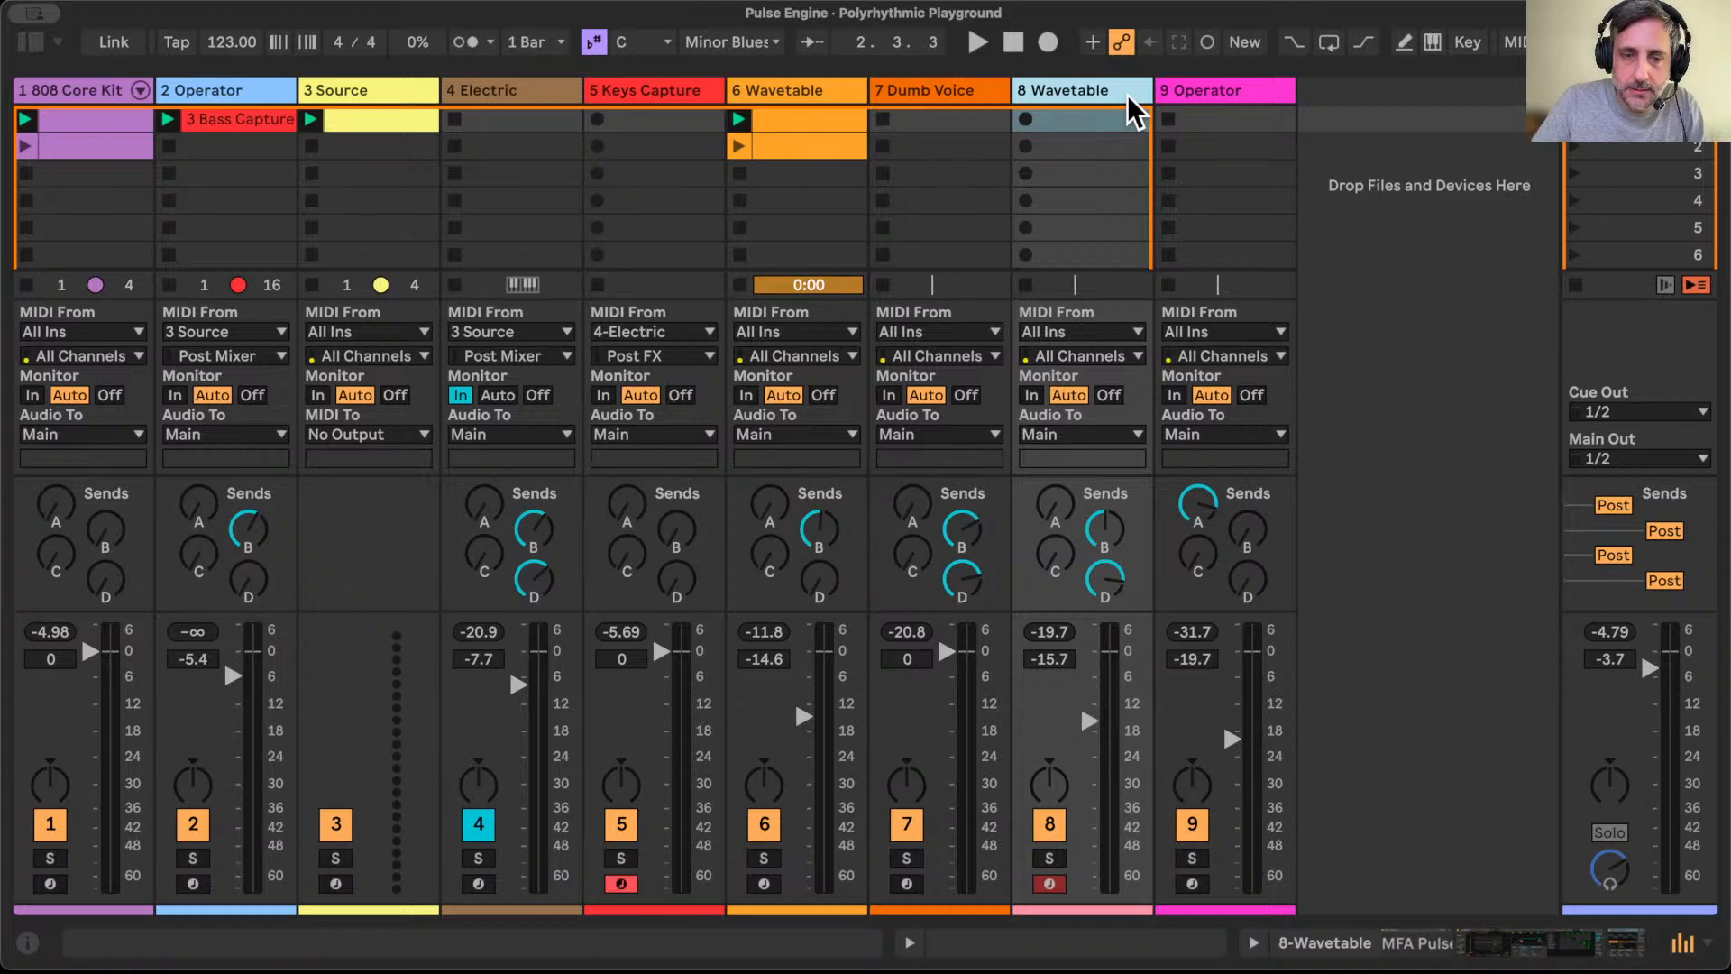
# Step: Insert a new MIDI track and place it between Dumb Voice and the second Wavetable track
pyautogui.press('super+shift+t')
pyautogui.rightClick(1204, 85)
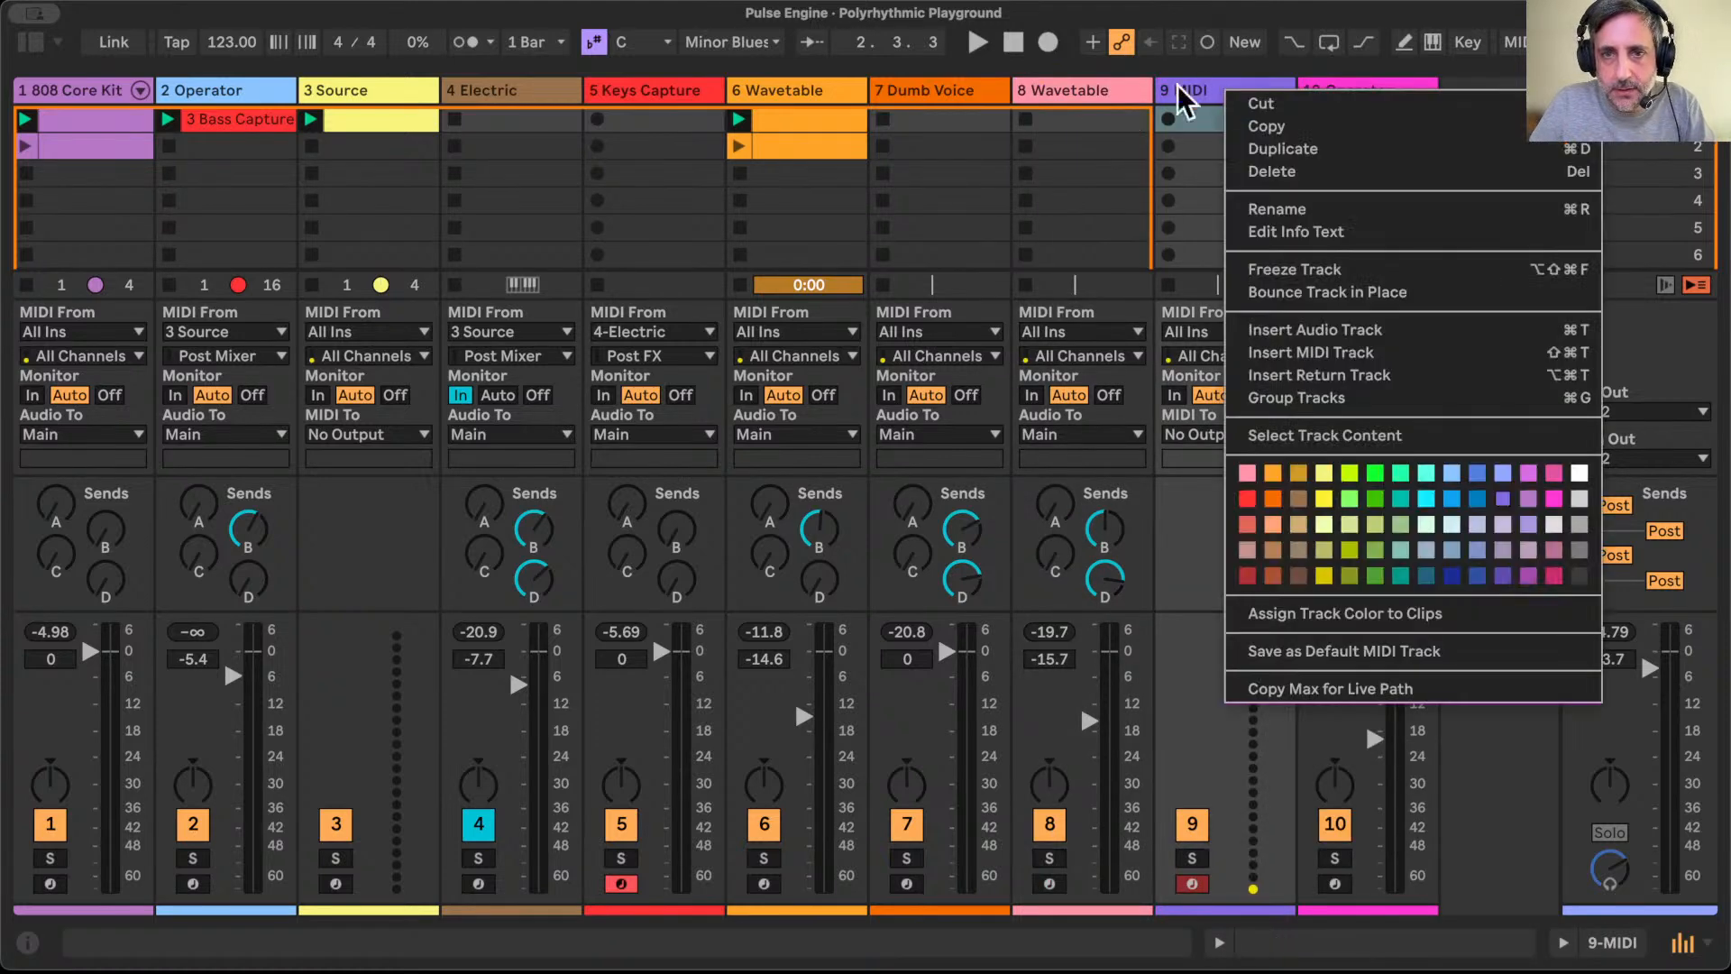
pyautogui.click(1032, 81)
pyautogui.moveTo(1225, 93); pyautogui.dragTo(1026, 79)
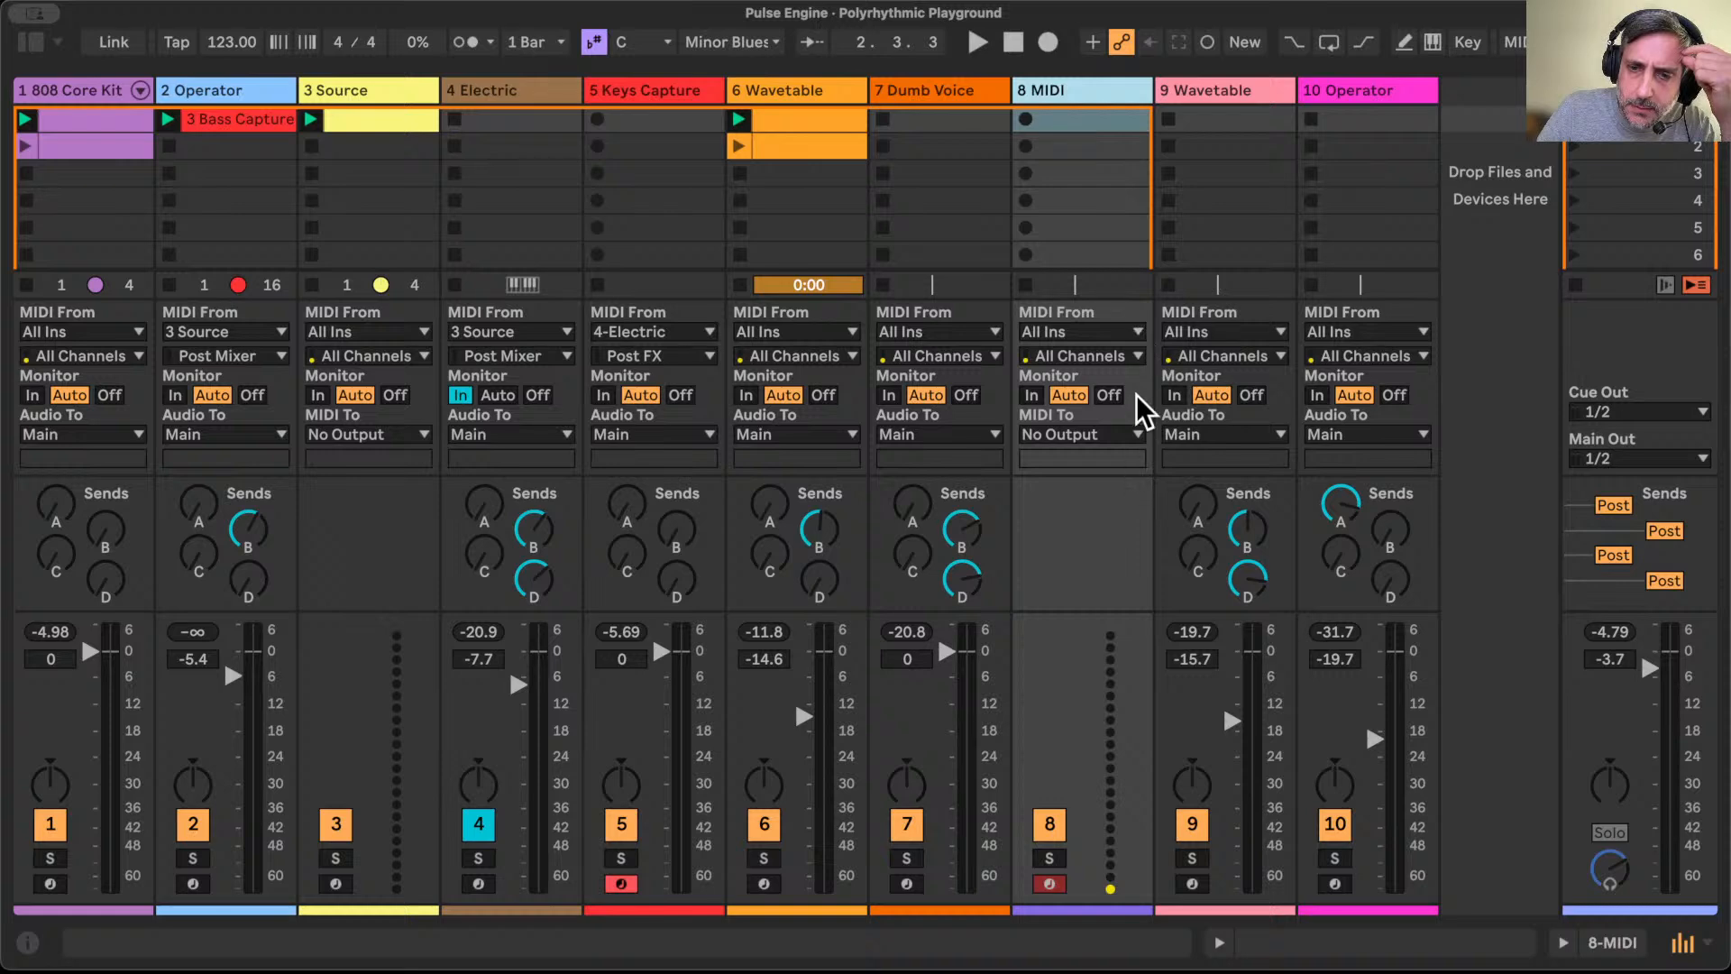
# Step: Set the new MIDI track's input to 7 Dumb Voice with monitoring set to In, and arm Keys Capture alongside it
pyautogui.click(1118, 333)
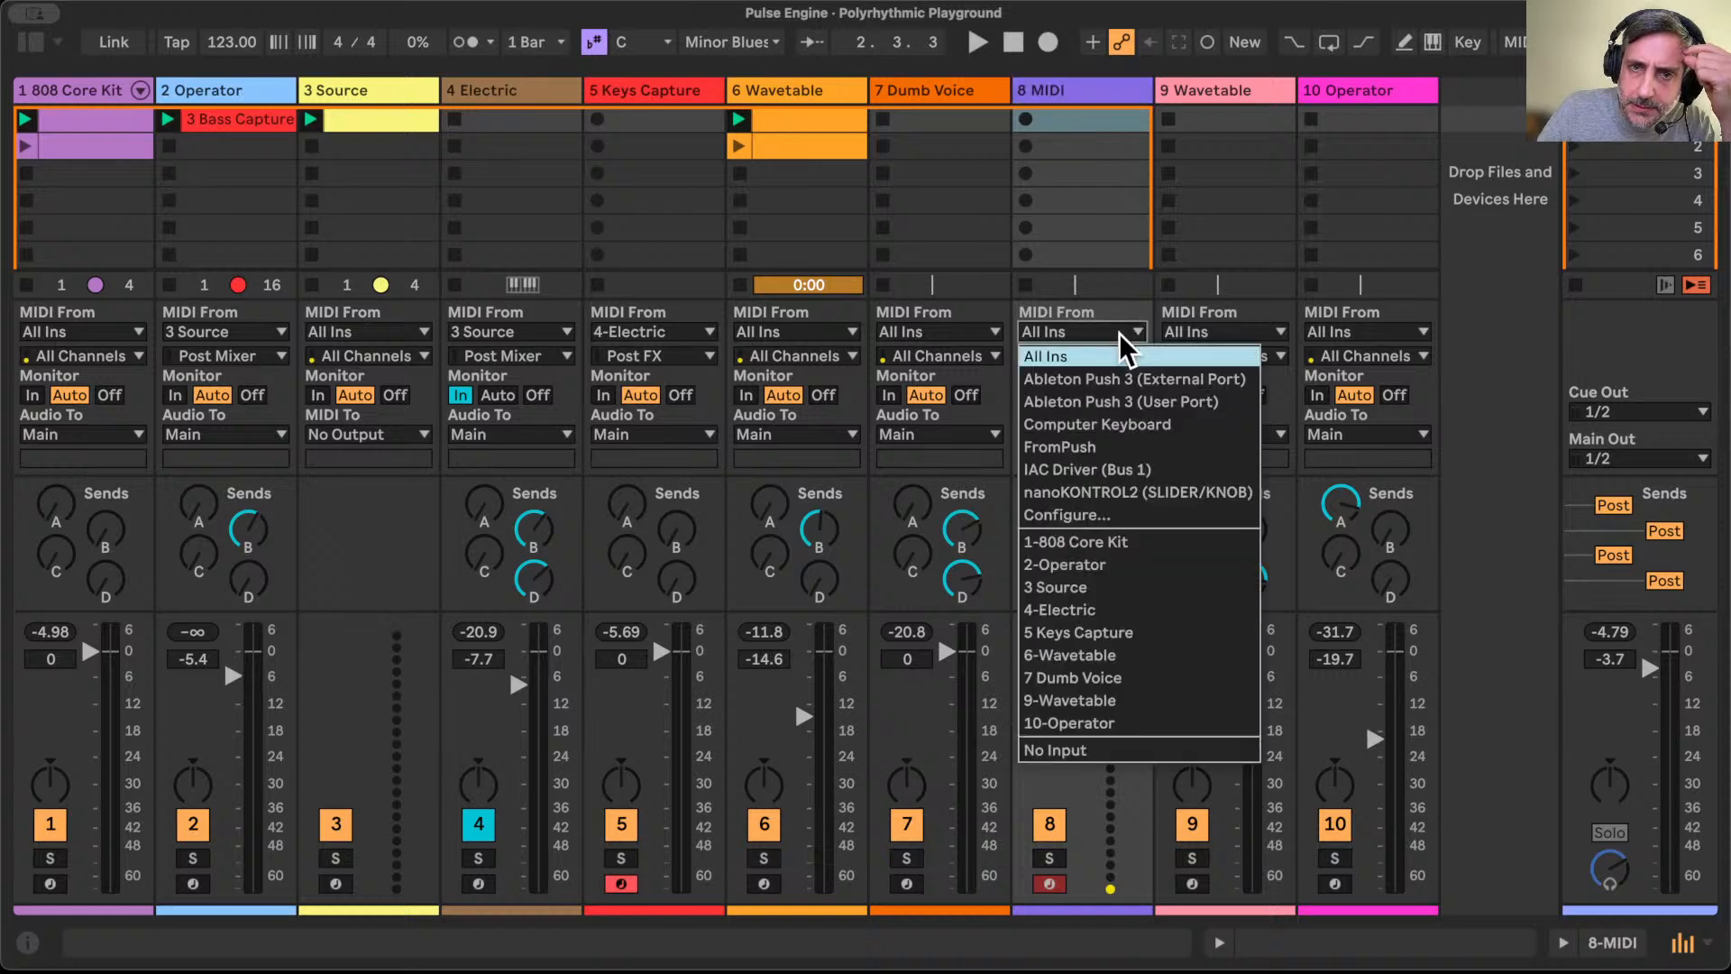
pyautogui.click(1089, 668)
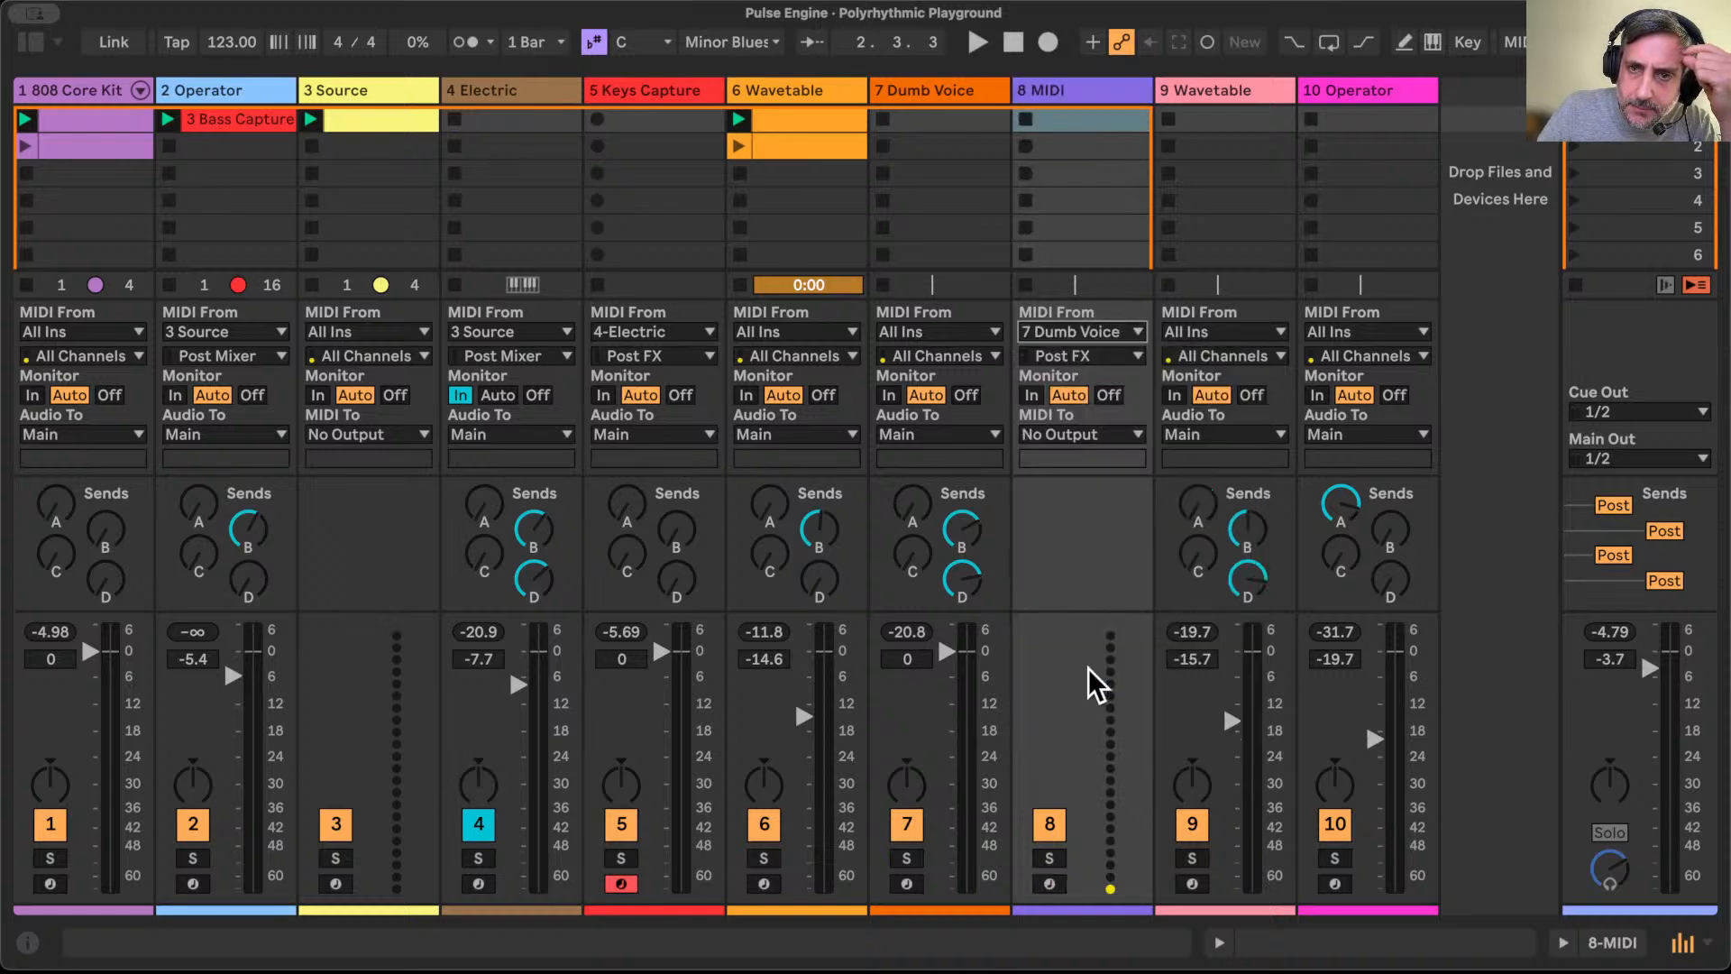
pyautogui.click(1030, 395)
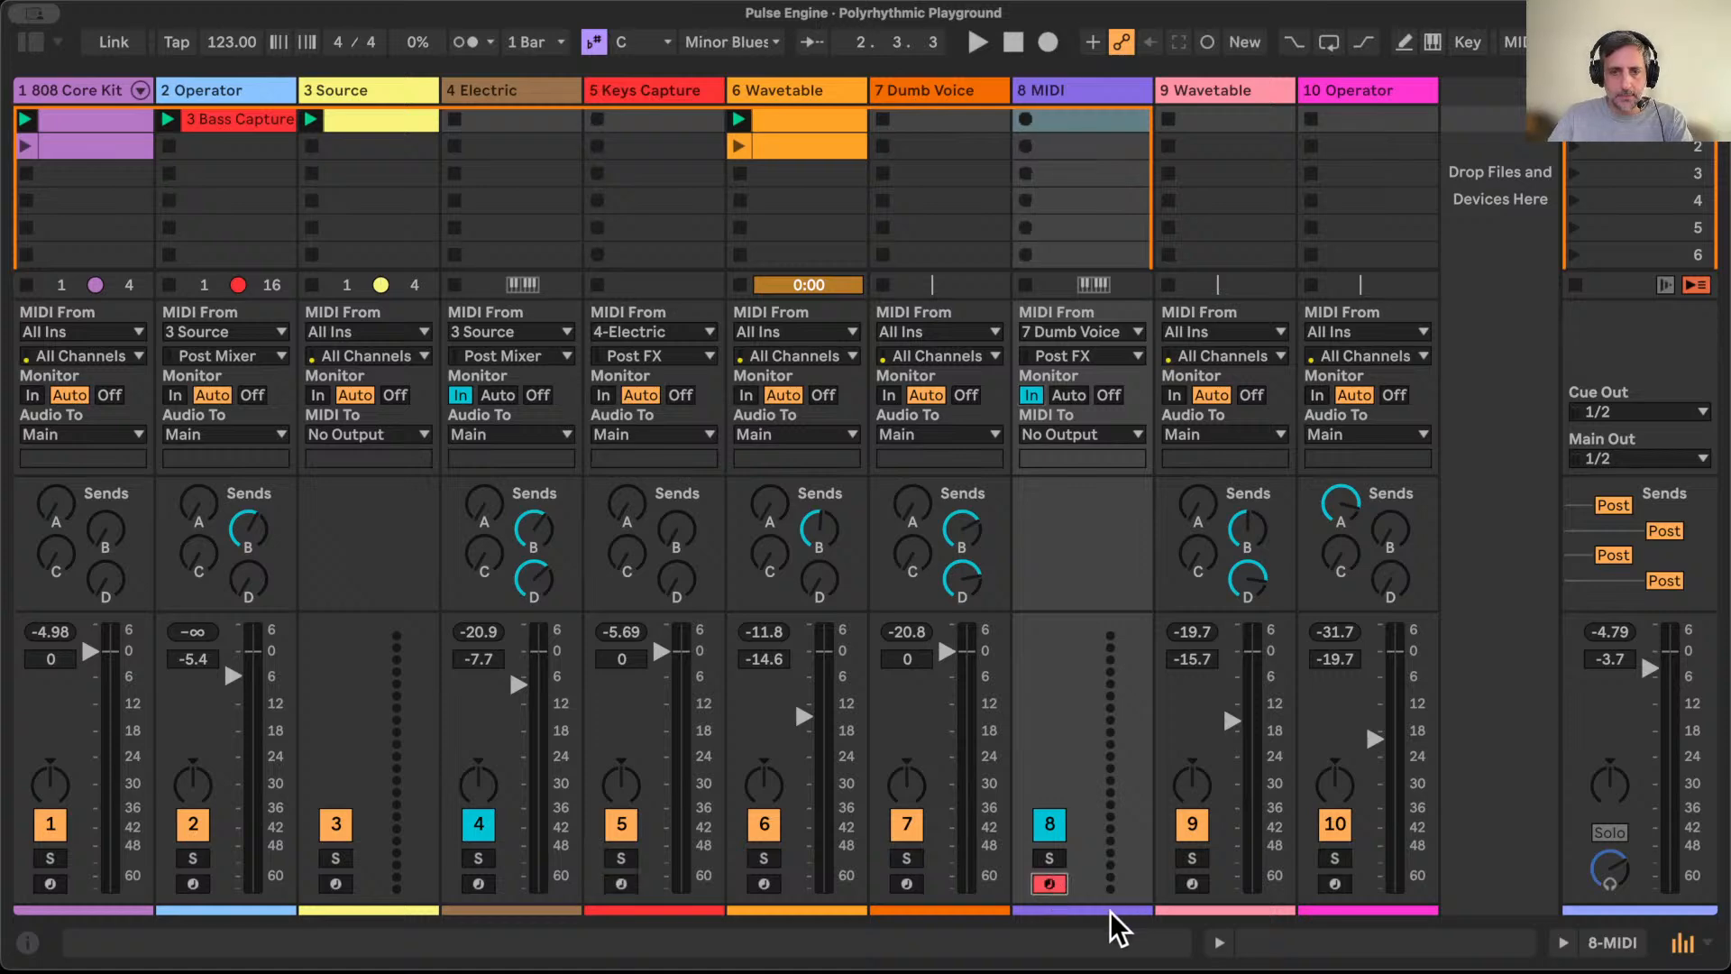
pyautogui.click(620, 884)
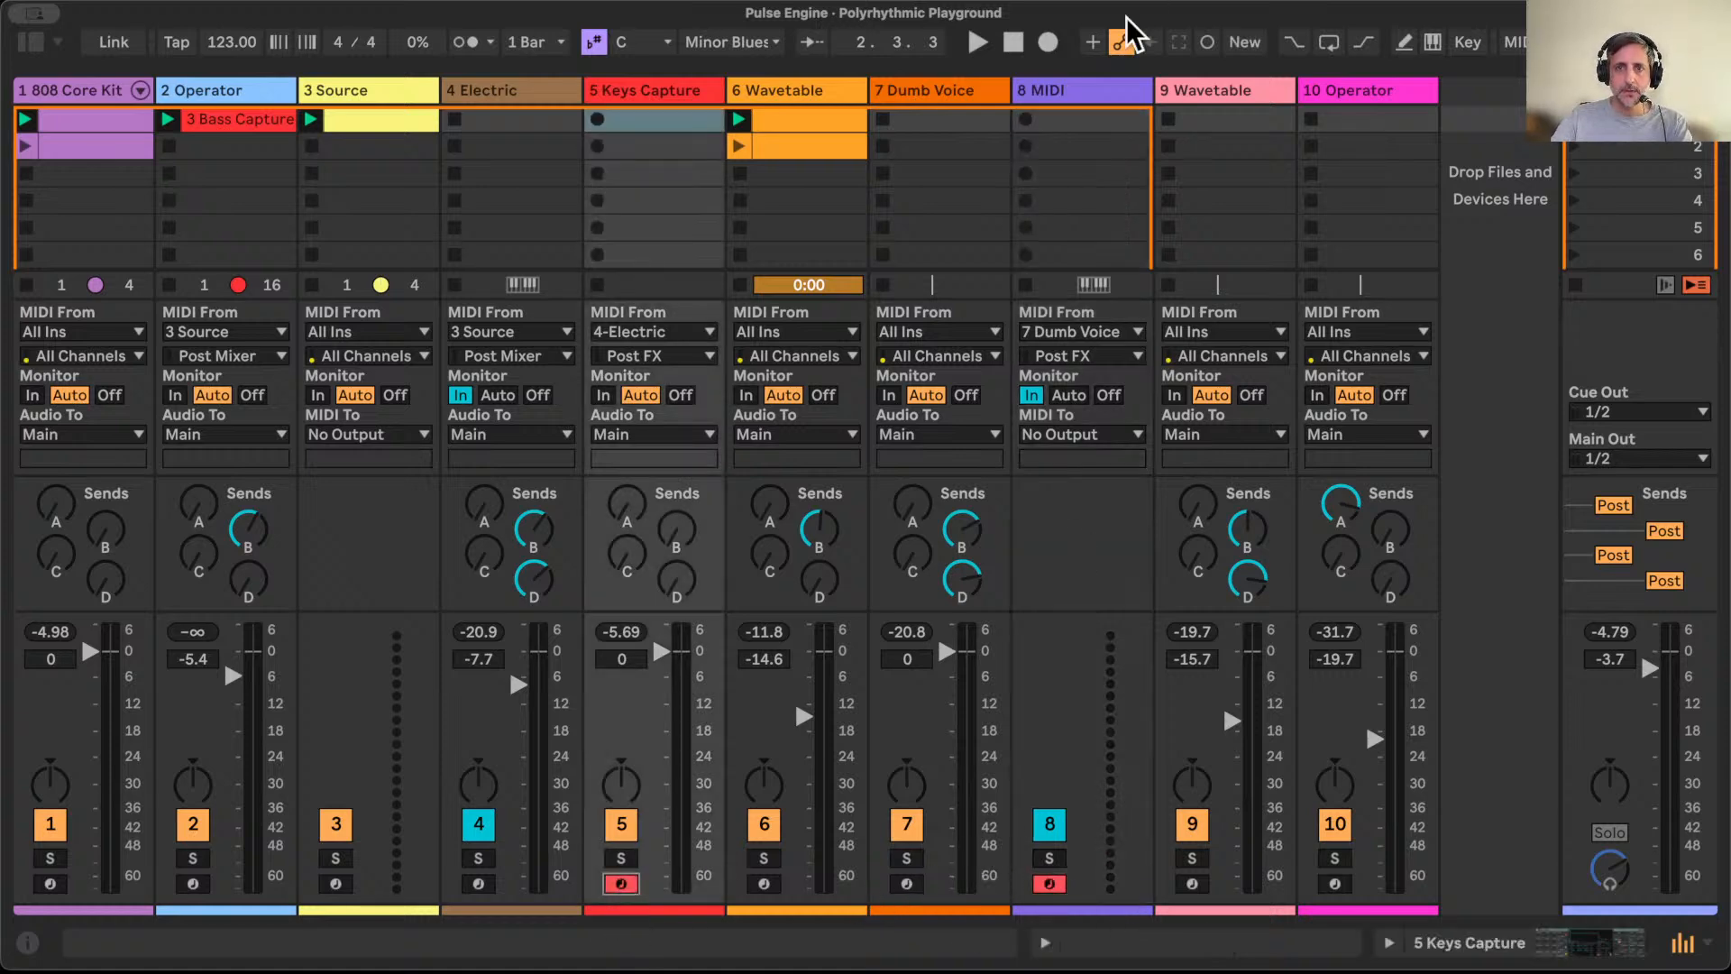
# Step: Rename the new MIDI track after Dumb Voice as Voice In
pyautogui.click(1086, 91)
pyautogui.press('super+r')
pyautogui.write('#')
pyautogui.write(' Voice In')
pyautogui.press('Return')
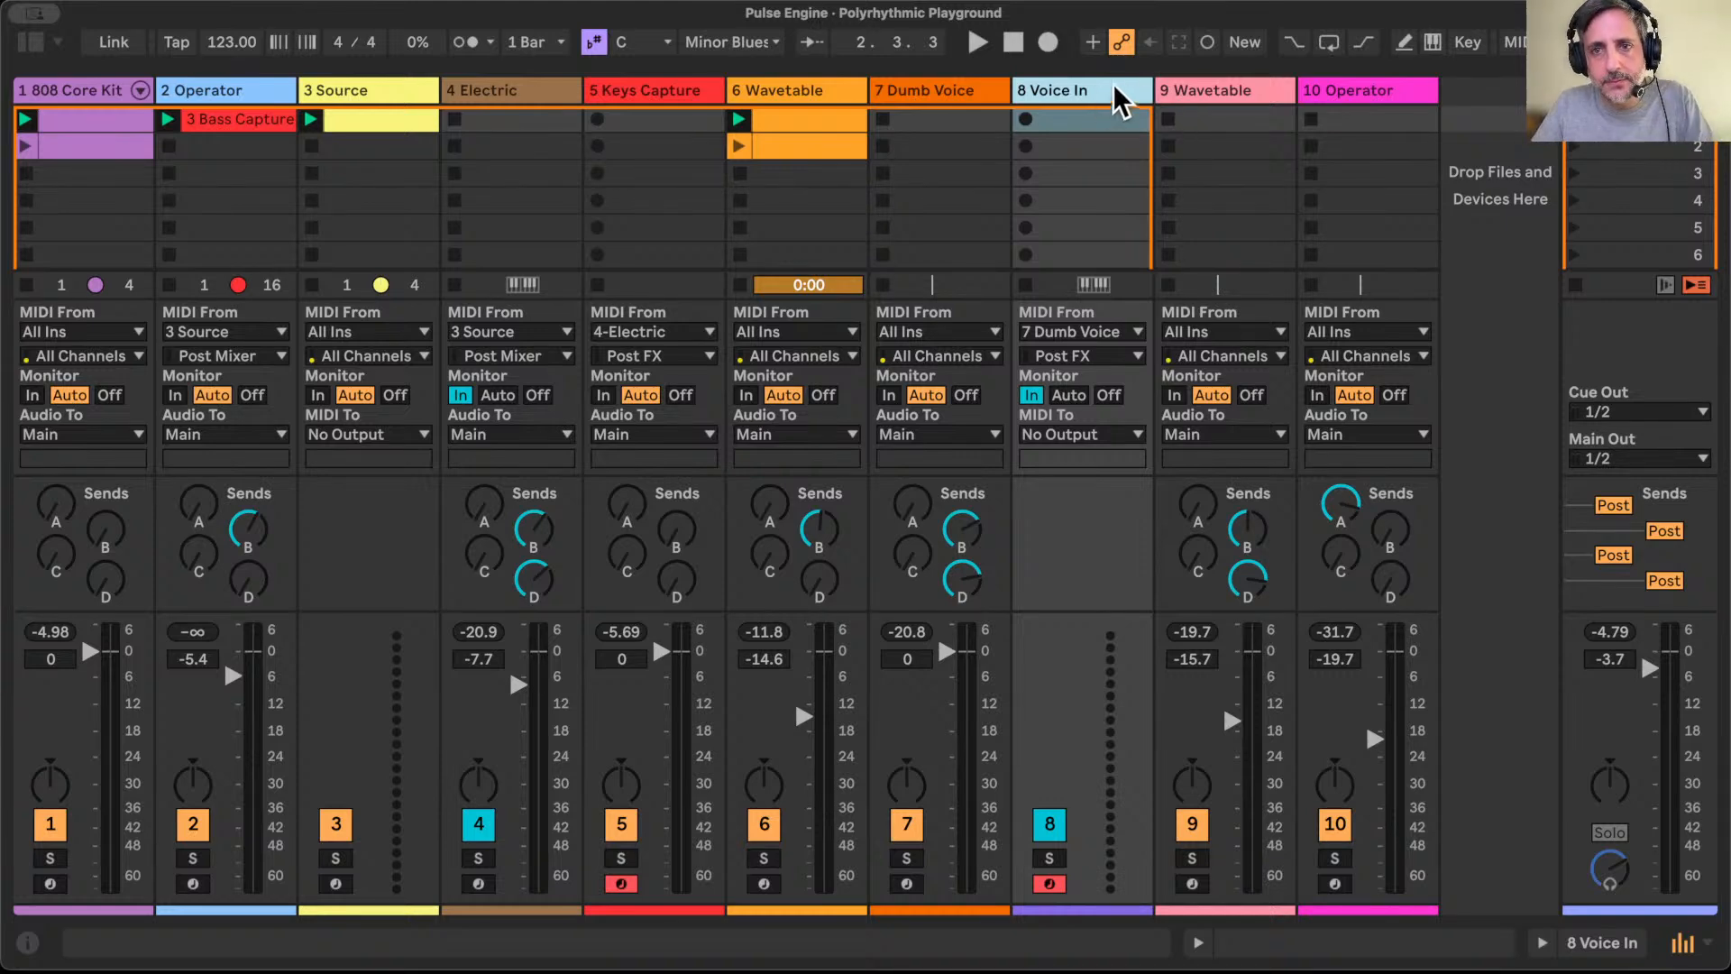
# Step: Duplicate the Voice In track to directly after the second Wavetable track and name the copy Wave In
pyautogui.moveTo(1089, 85); pyautogui.dragTo(1293, 85)
pyautogui.press('super+r')
pyautogui.click(1332, 89)
pyautogui.write('Wave In')
pyautogui.press('Return')
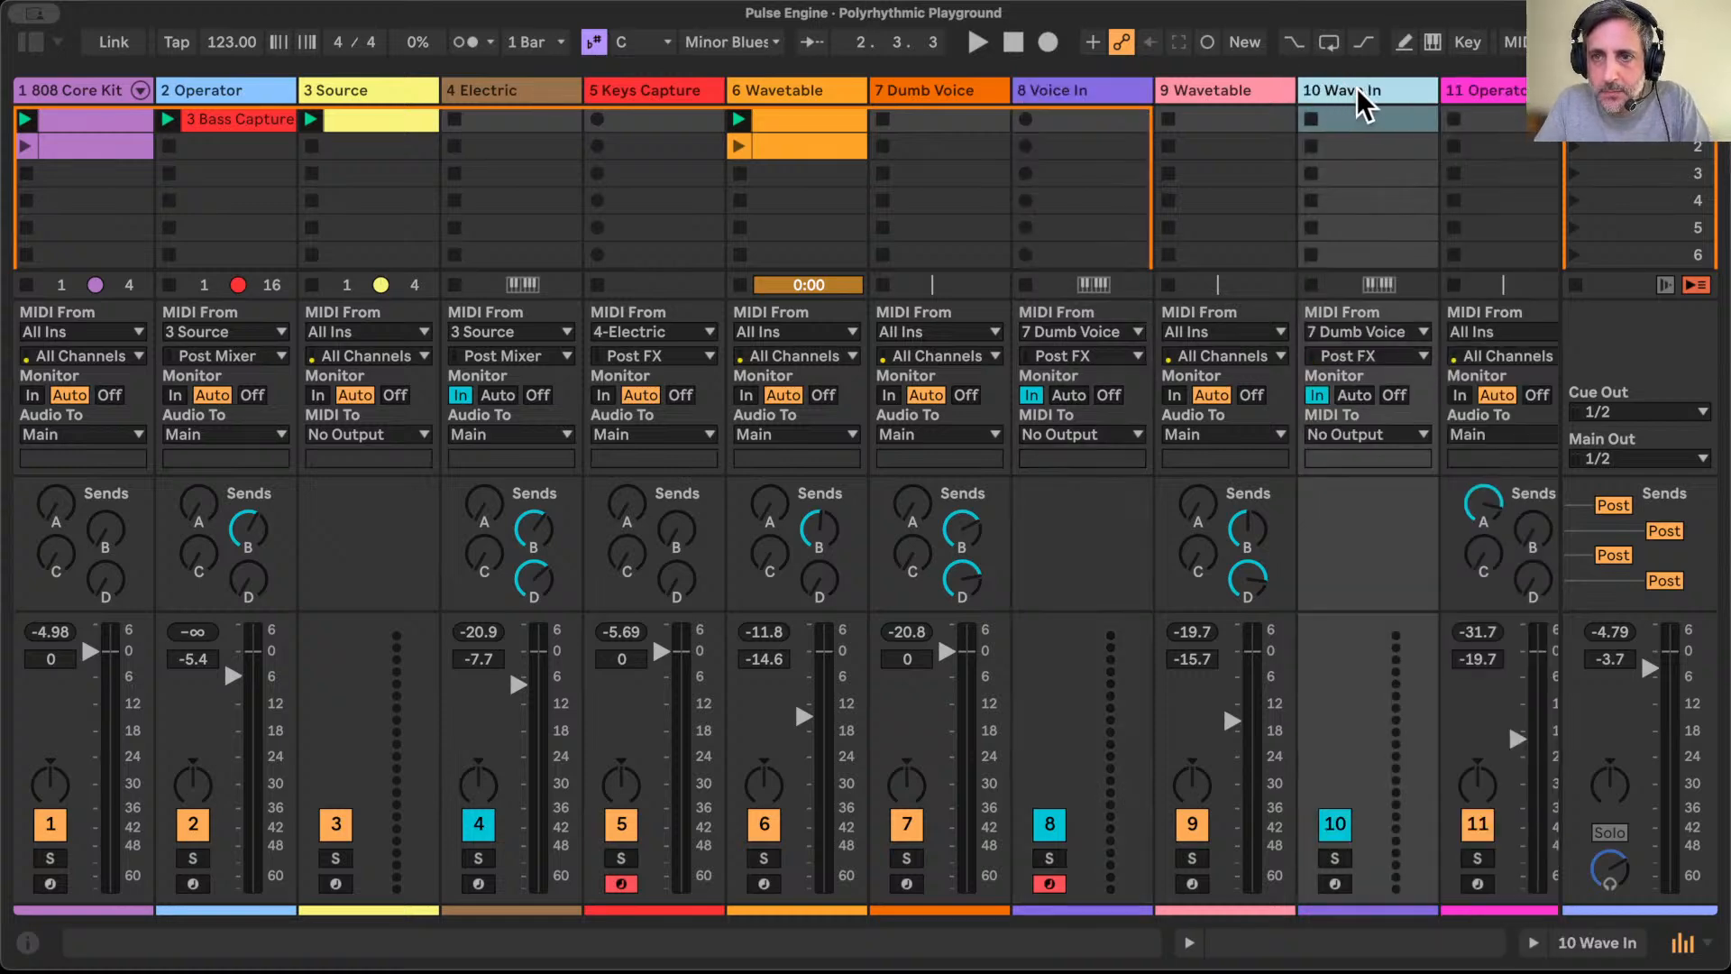
# Step: Set the Wave In track's MIDI input to 9-Wavetable and arm it for recording
pyautogui.click(1376, 338)
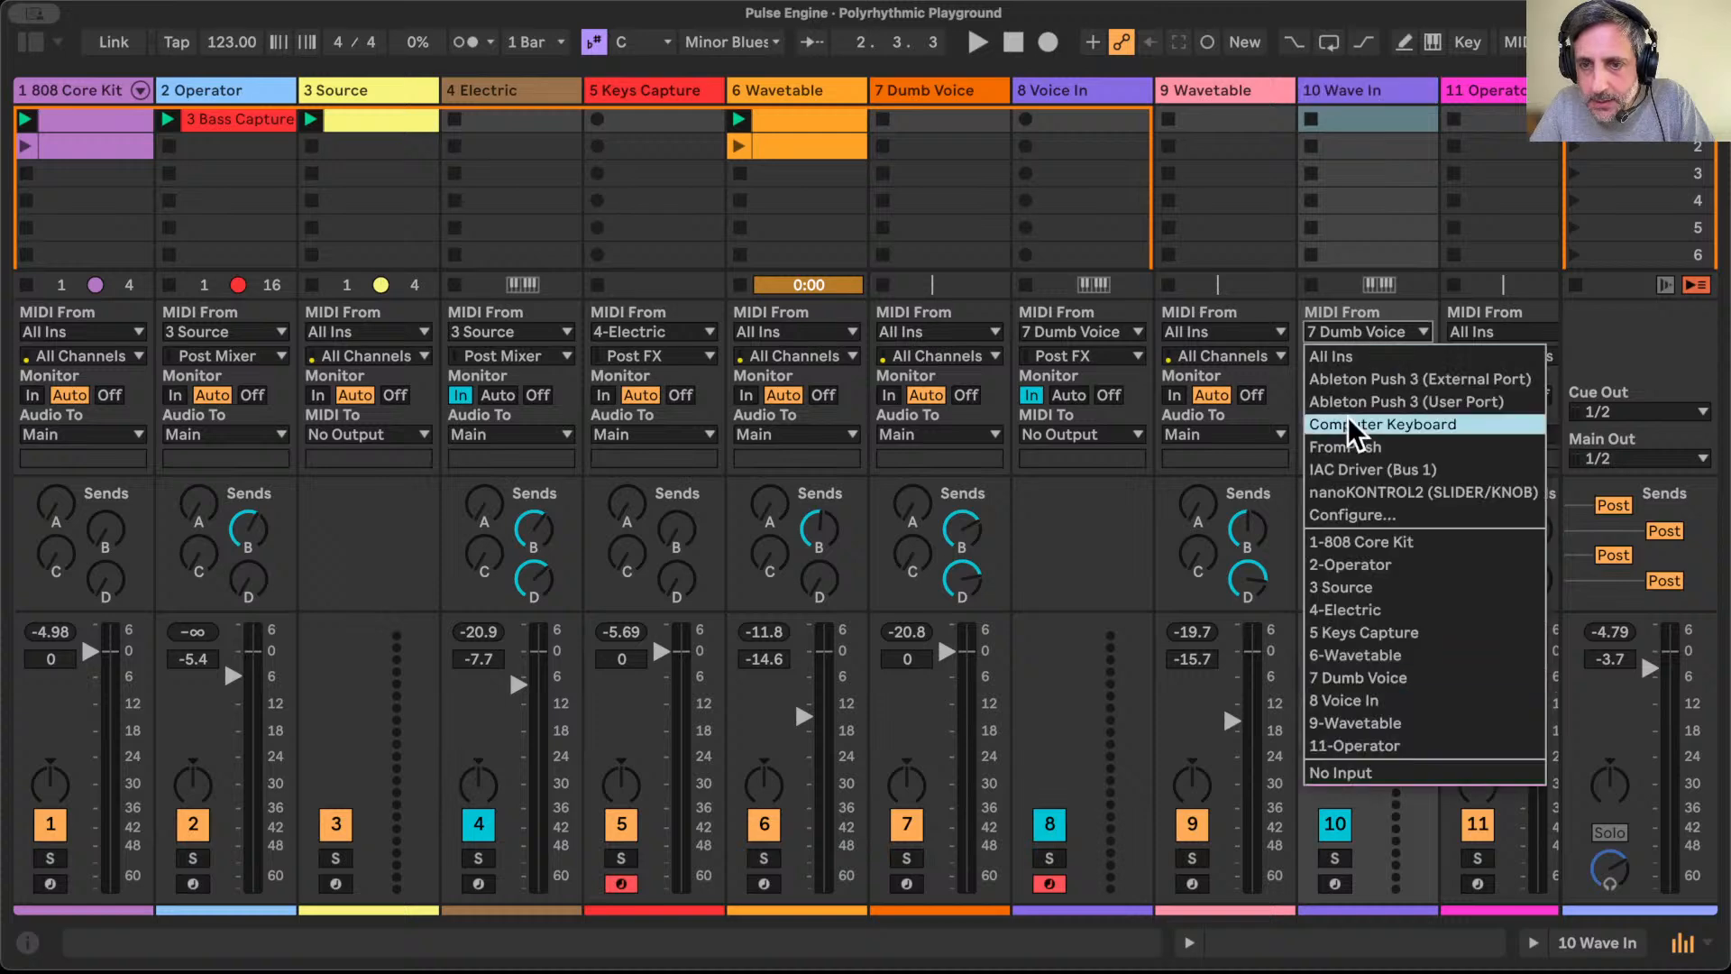
pyautogui.click(1338, 729)
pyautogui.click(1334, 884)
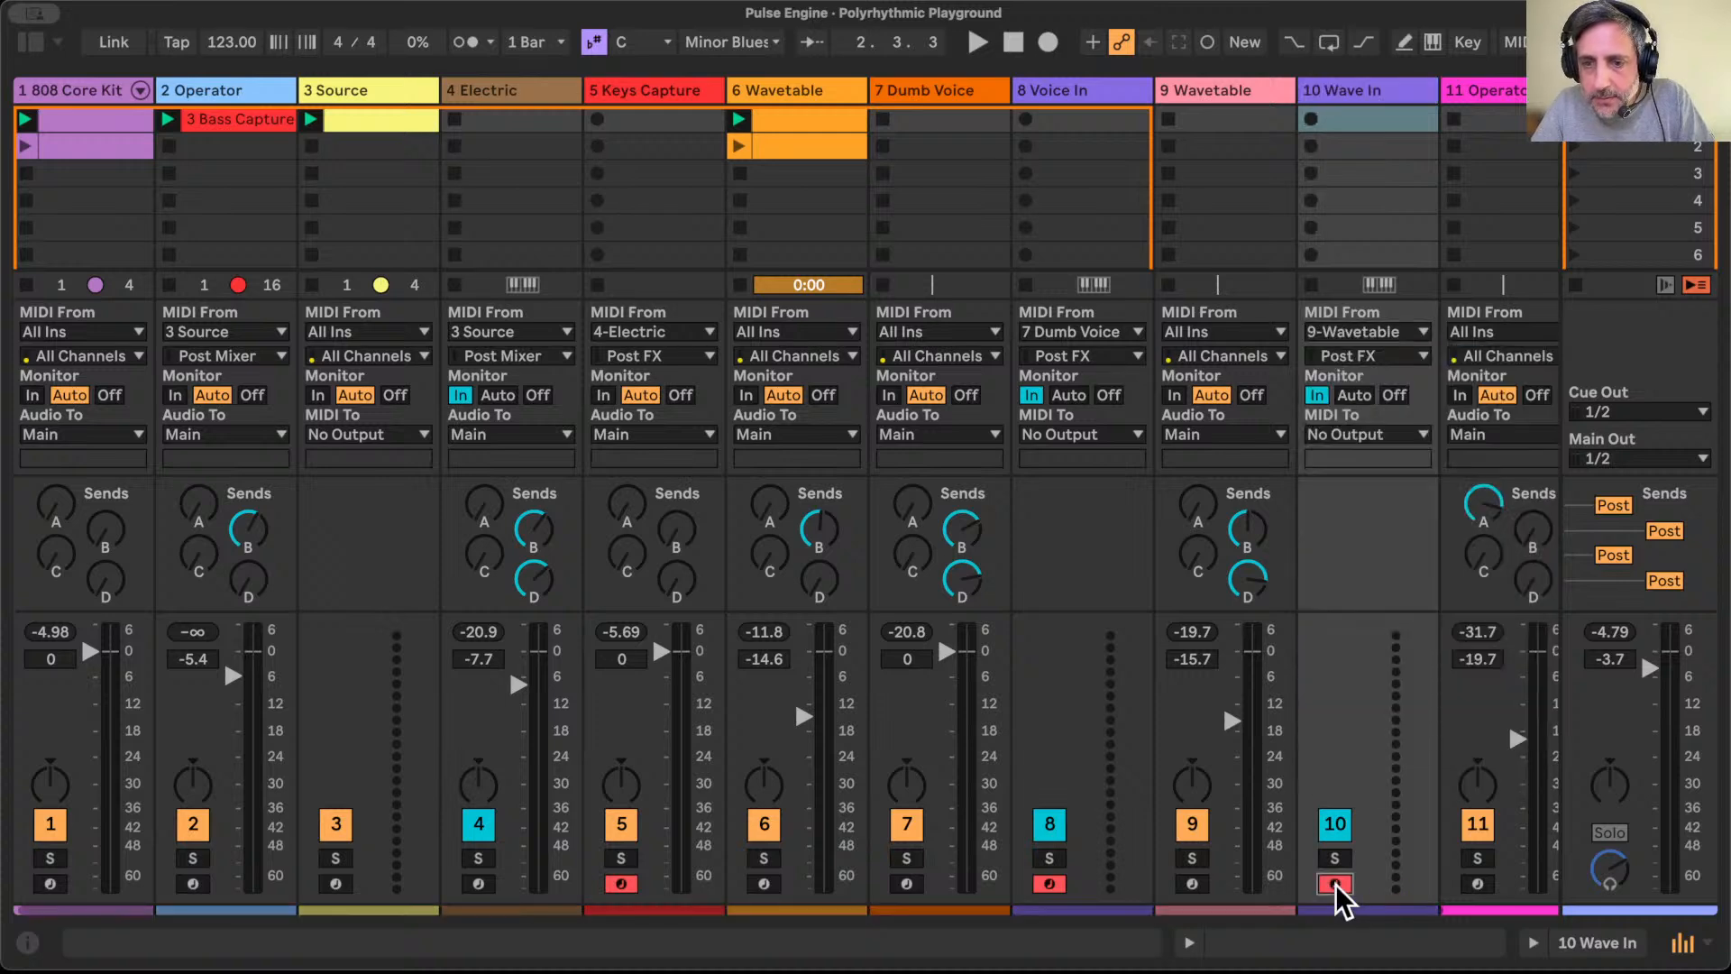
# Step: Move the Wave In track to directly after the last Operator track and rename it Perc In
pyautogui.hscroll(3, 1429, 610)
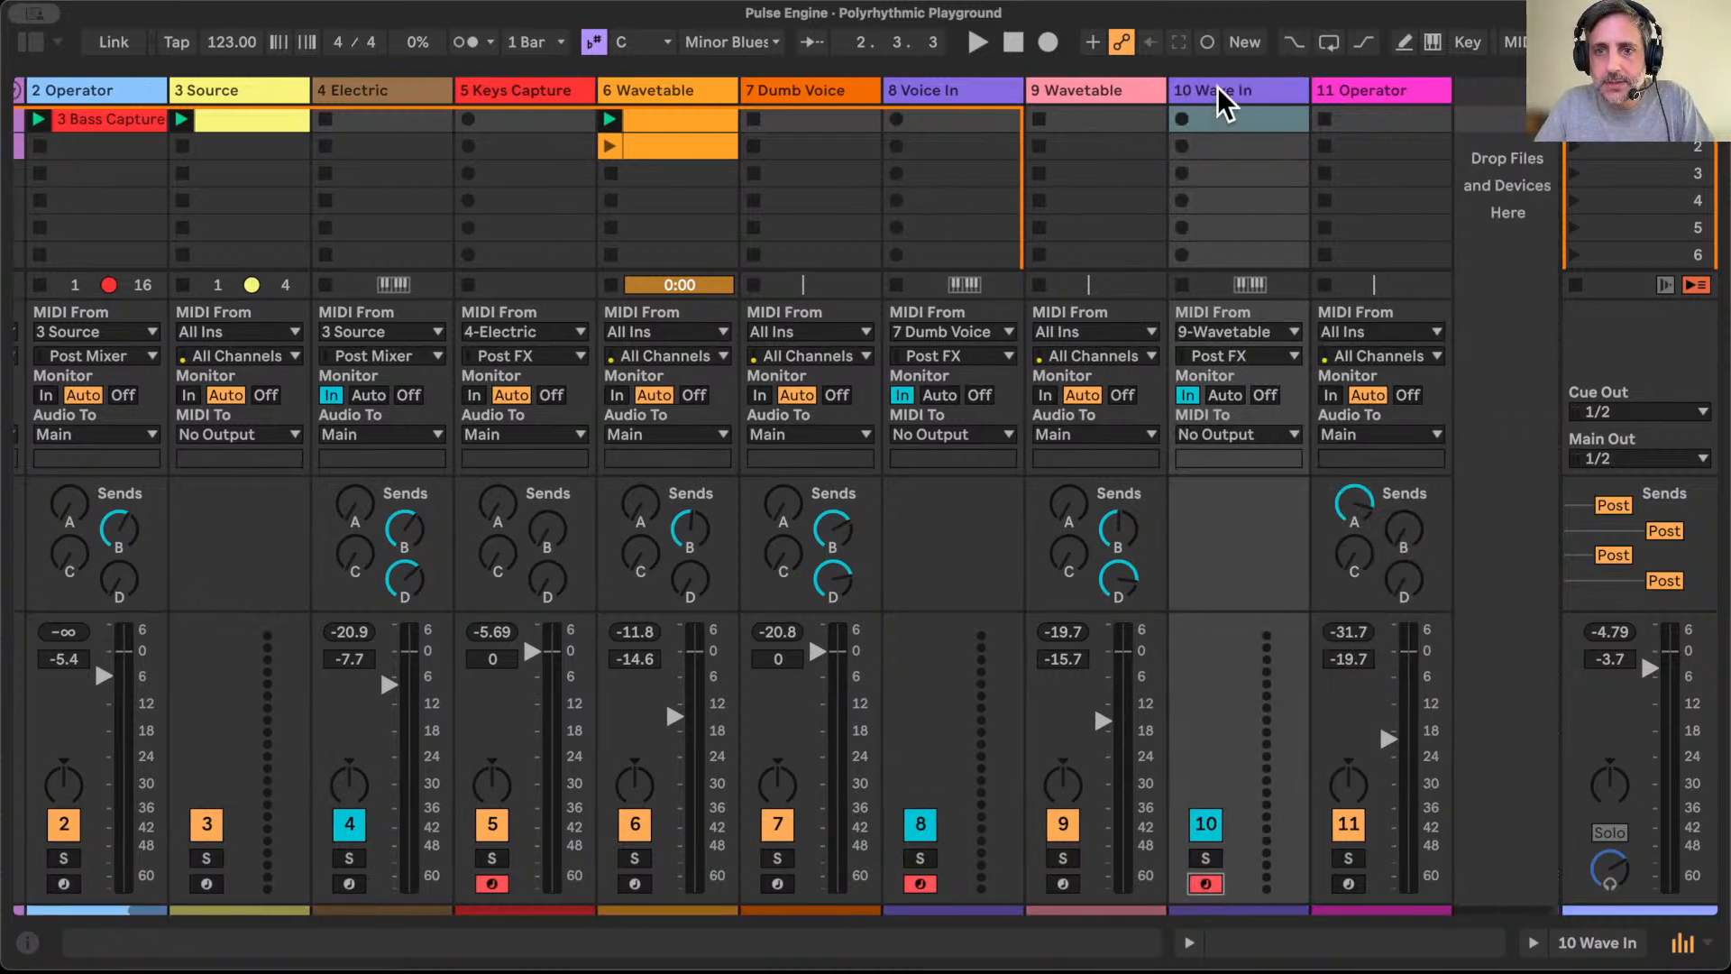
pyautogui.moveTo(1507, 89); pyautogui.dragTo(1502, 88)
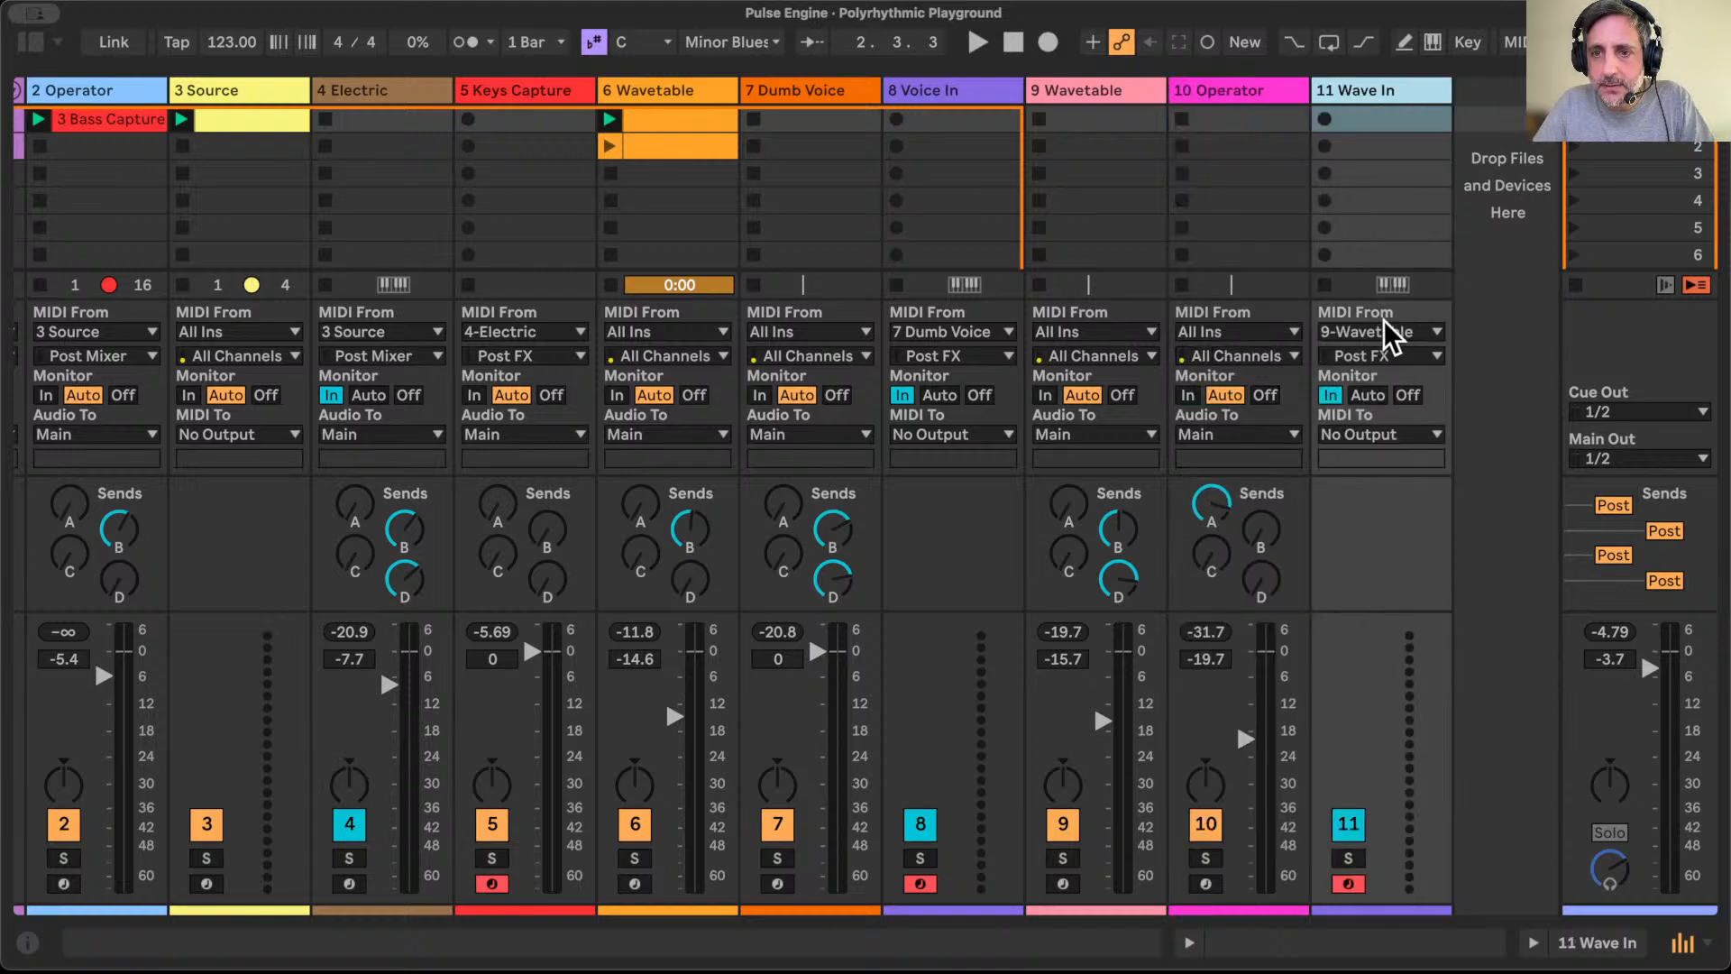
pyautogui.doubleClick(1361, 94)
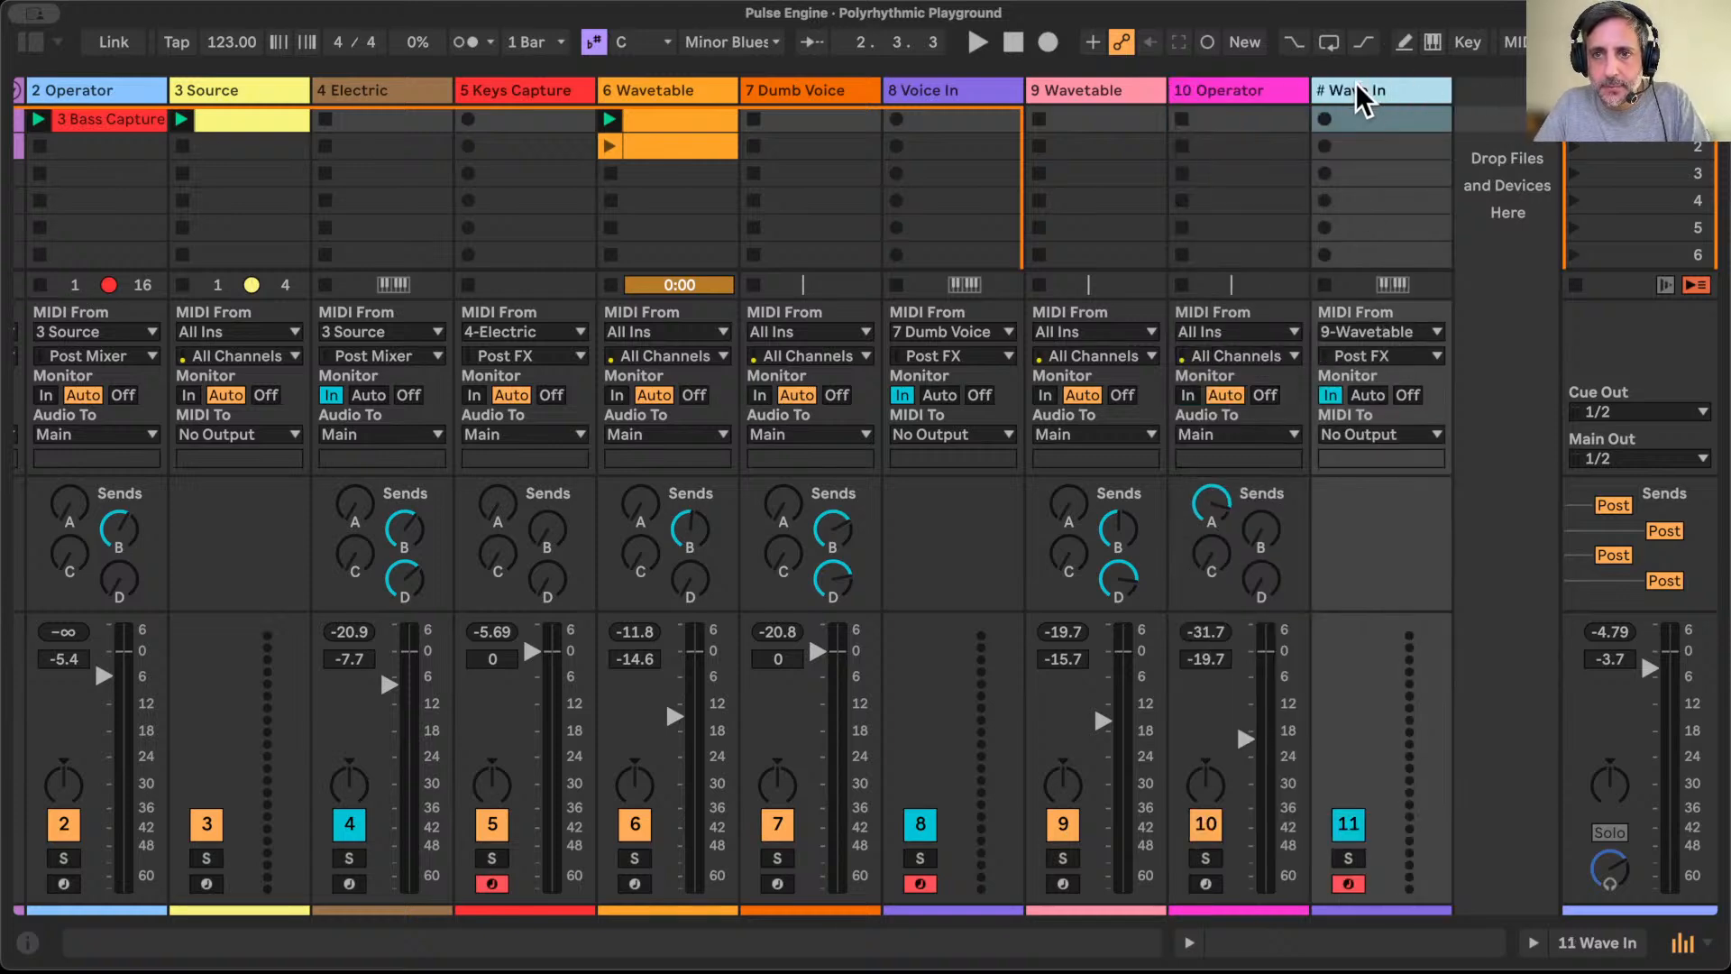
pyautogui.write('Perc')
pyautogui.press('Return')
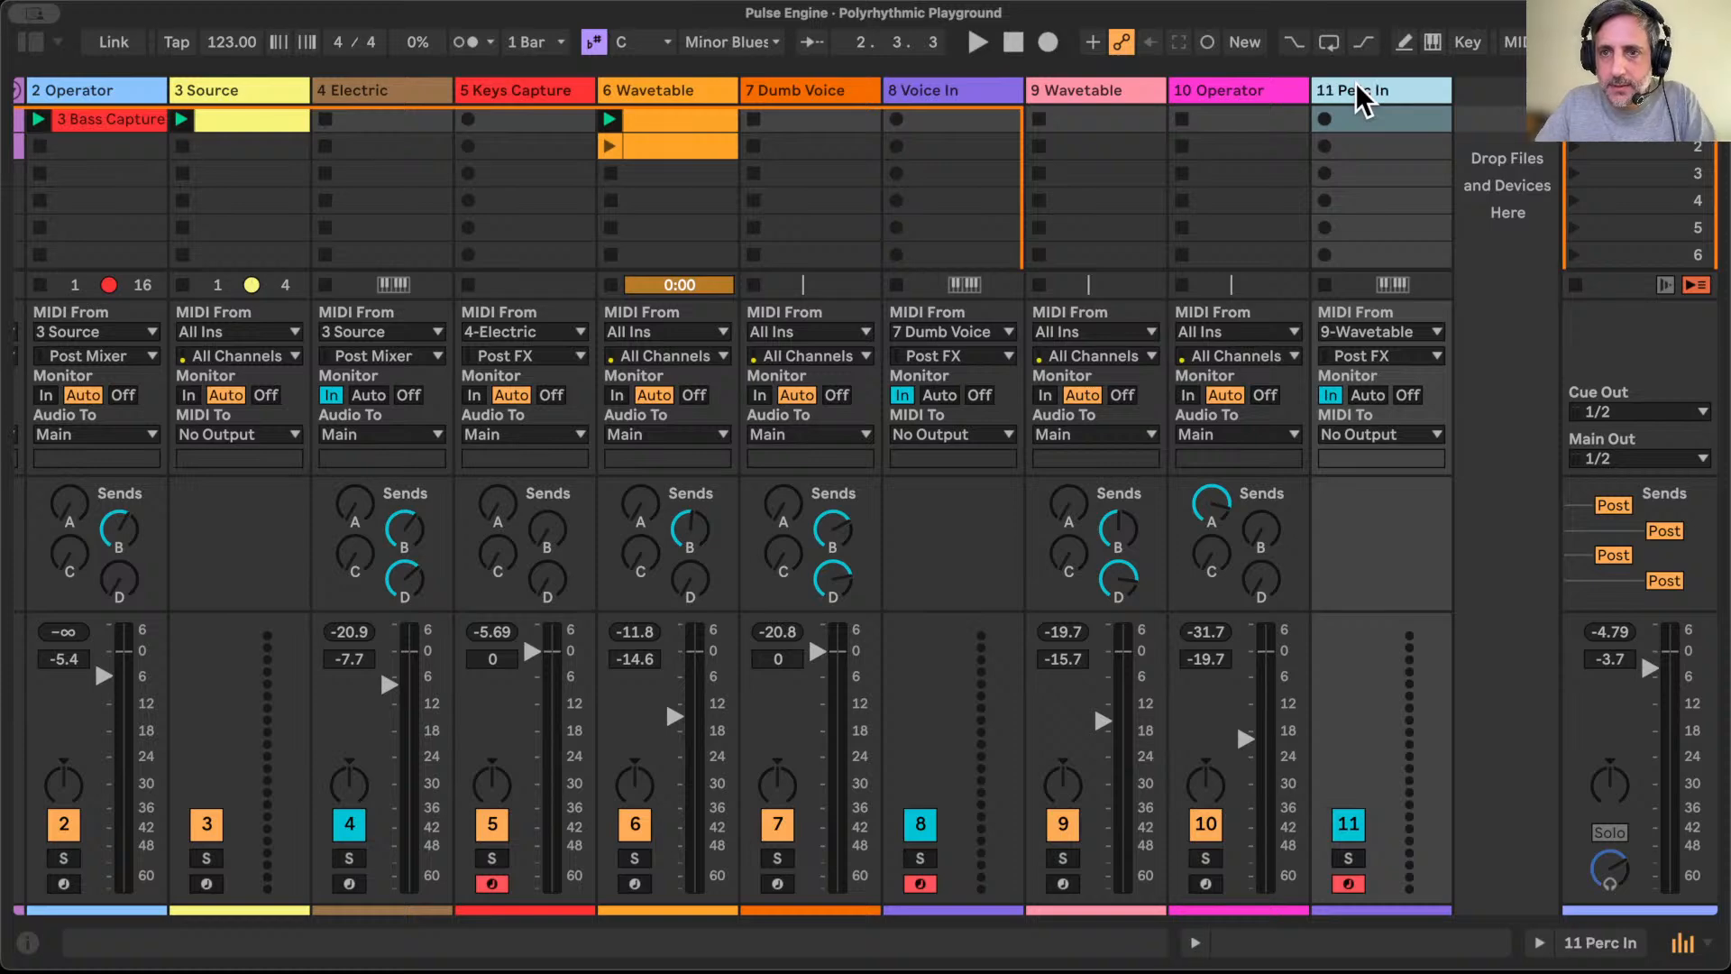
# Step: Set the Perc In track's MIDI input to 10-Operator and stop the transport
pyautogui.click(1408, 332)
pyautogui.click(1370, 745)
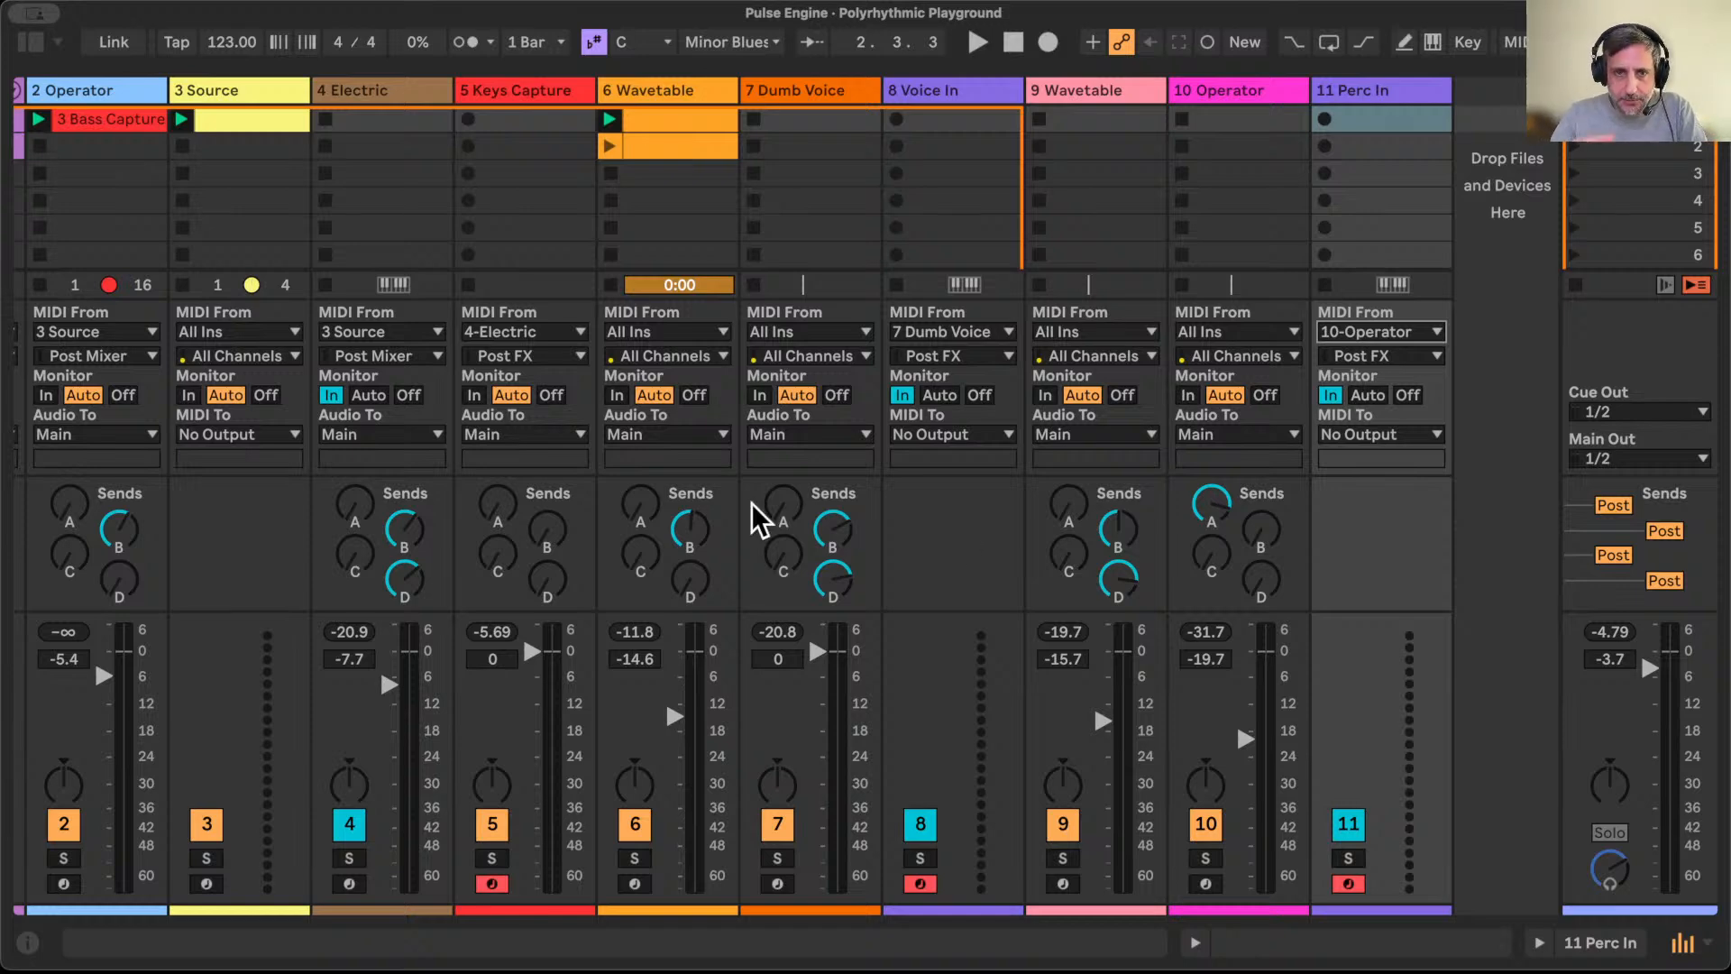
pyautogui.click(1014, 45)
# Step: Delete all previously recorded material from the arrangement timeline
pyautogui.press('Tab')
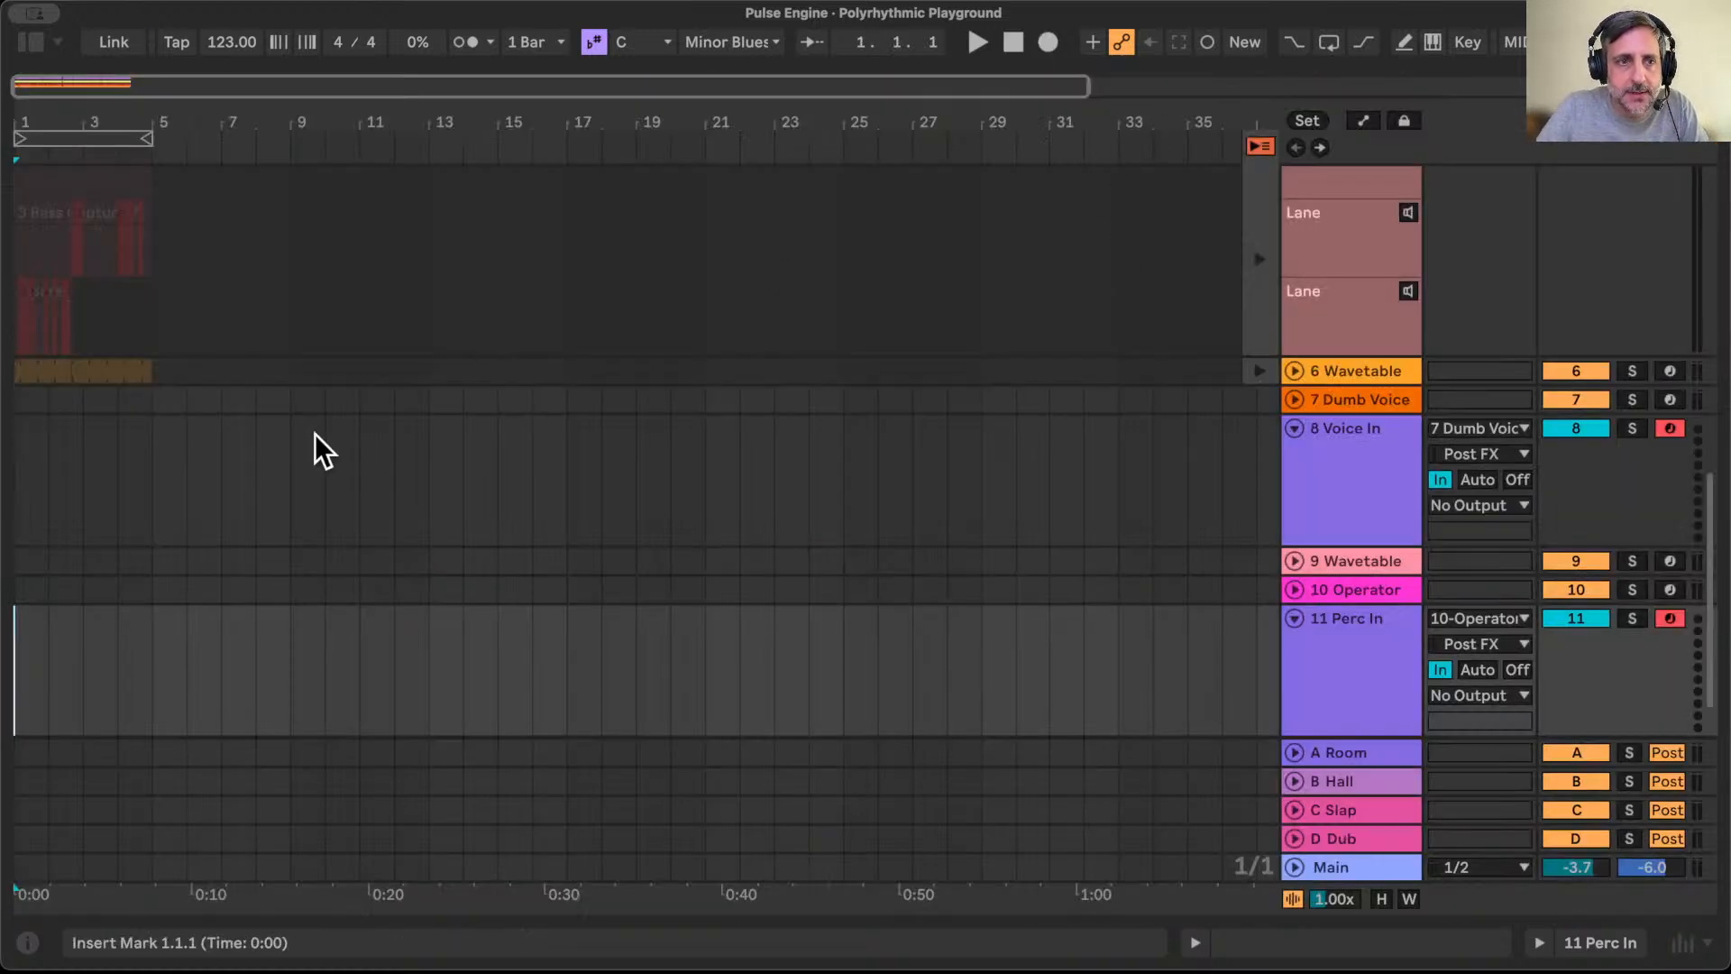
pyautogui.scroll(5, 315, 448)
pyautogui.click(236, 383)
pyautogui.press('super+a')
pyautogui.press('Delete')
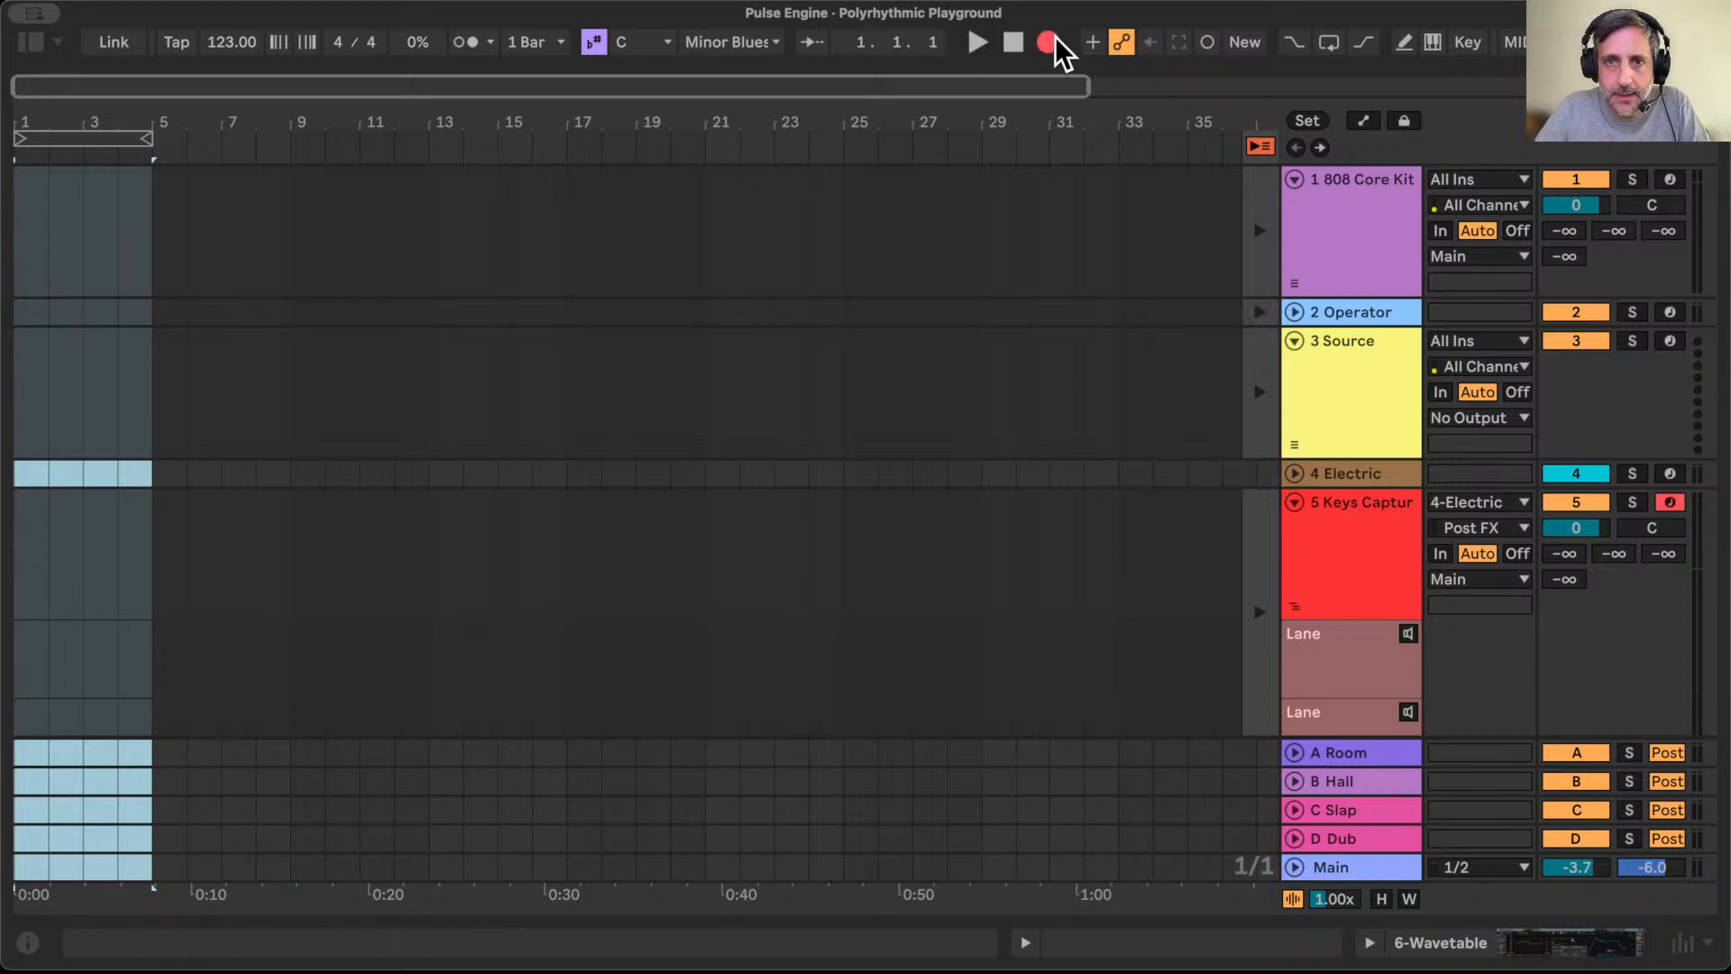
# Step: Fold the 808 Core Kit, Source and Keys Capture tracks in Arrangement View
pyautogui.scroll(-3, 1440, 397)
pyautogui.scroll(3, 1441, 397)
pyautogui.click(1294, 341)
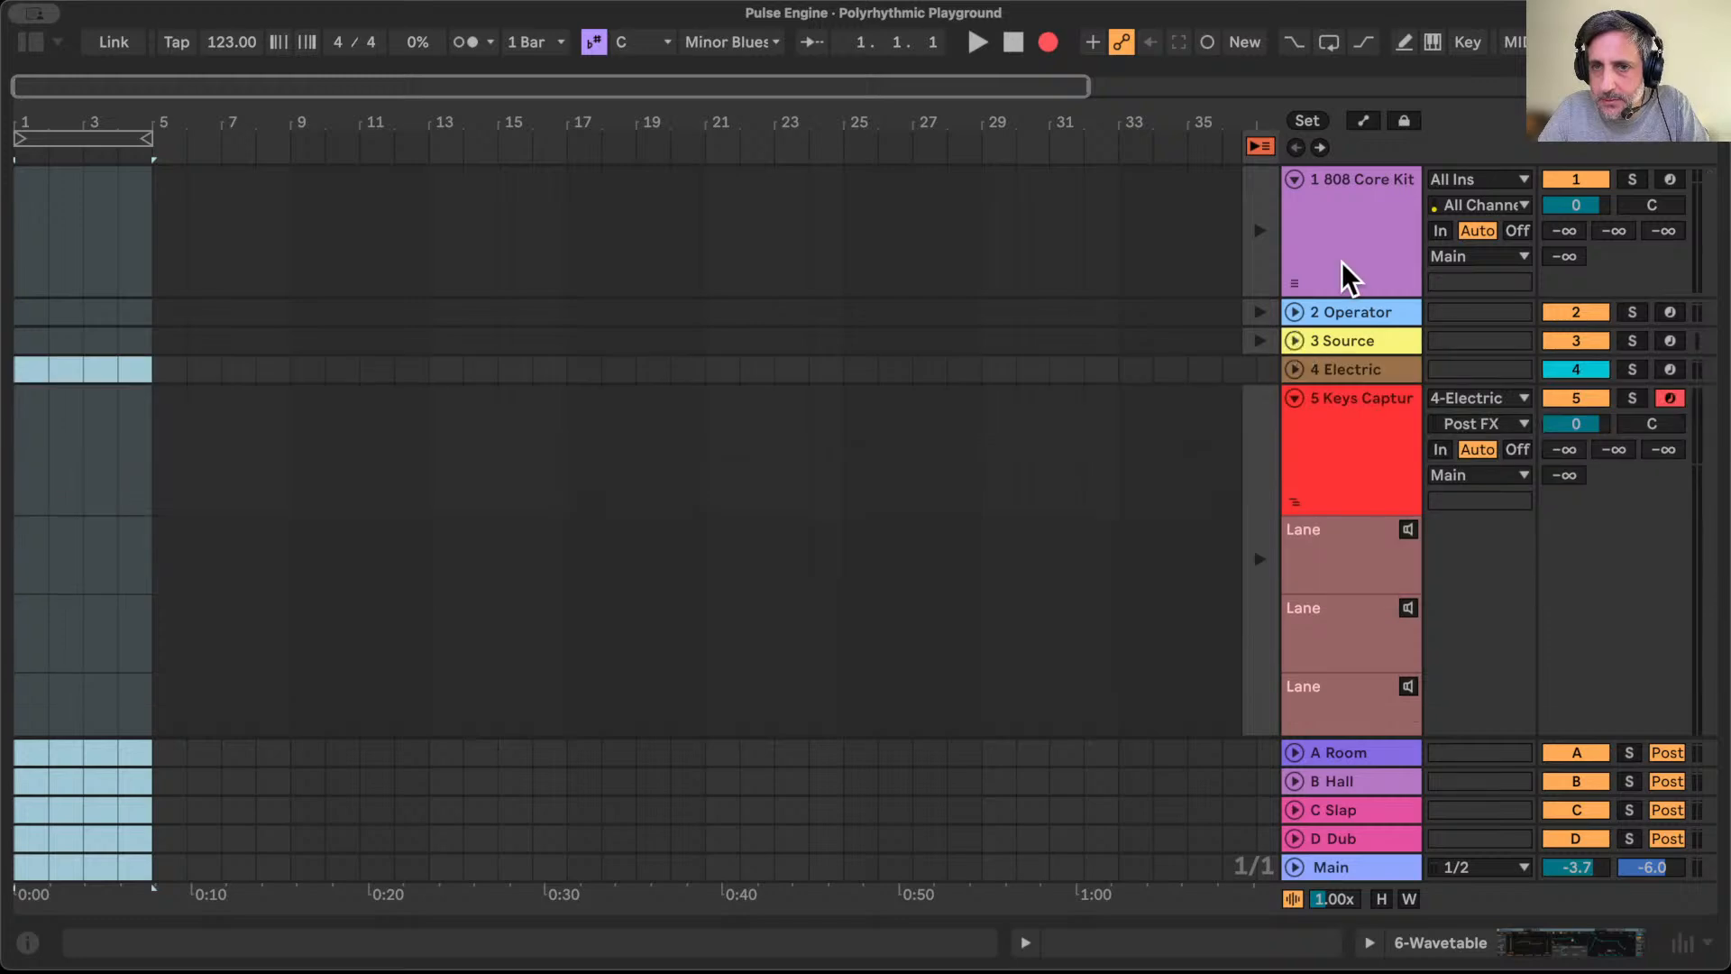
pyautogui.click(1296, 180)
pyautogui.click(1295, 296)
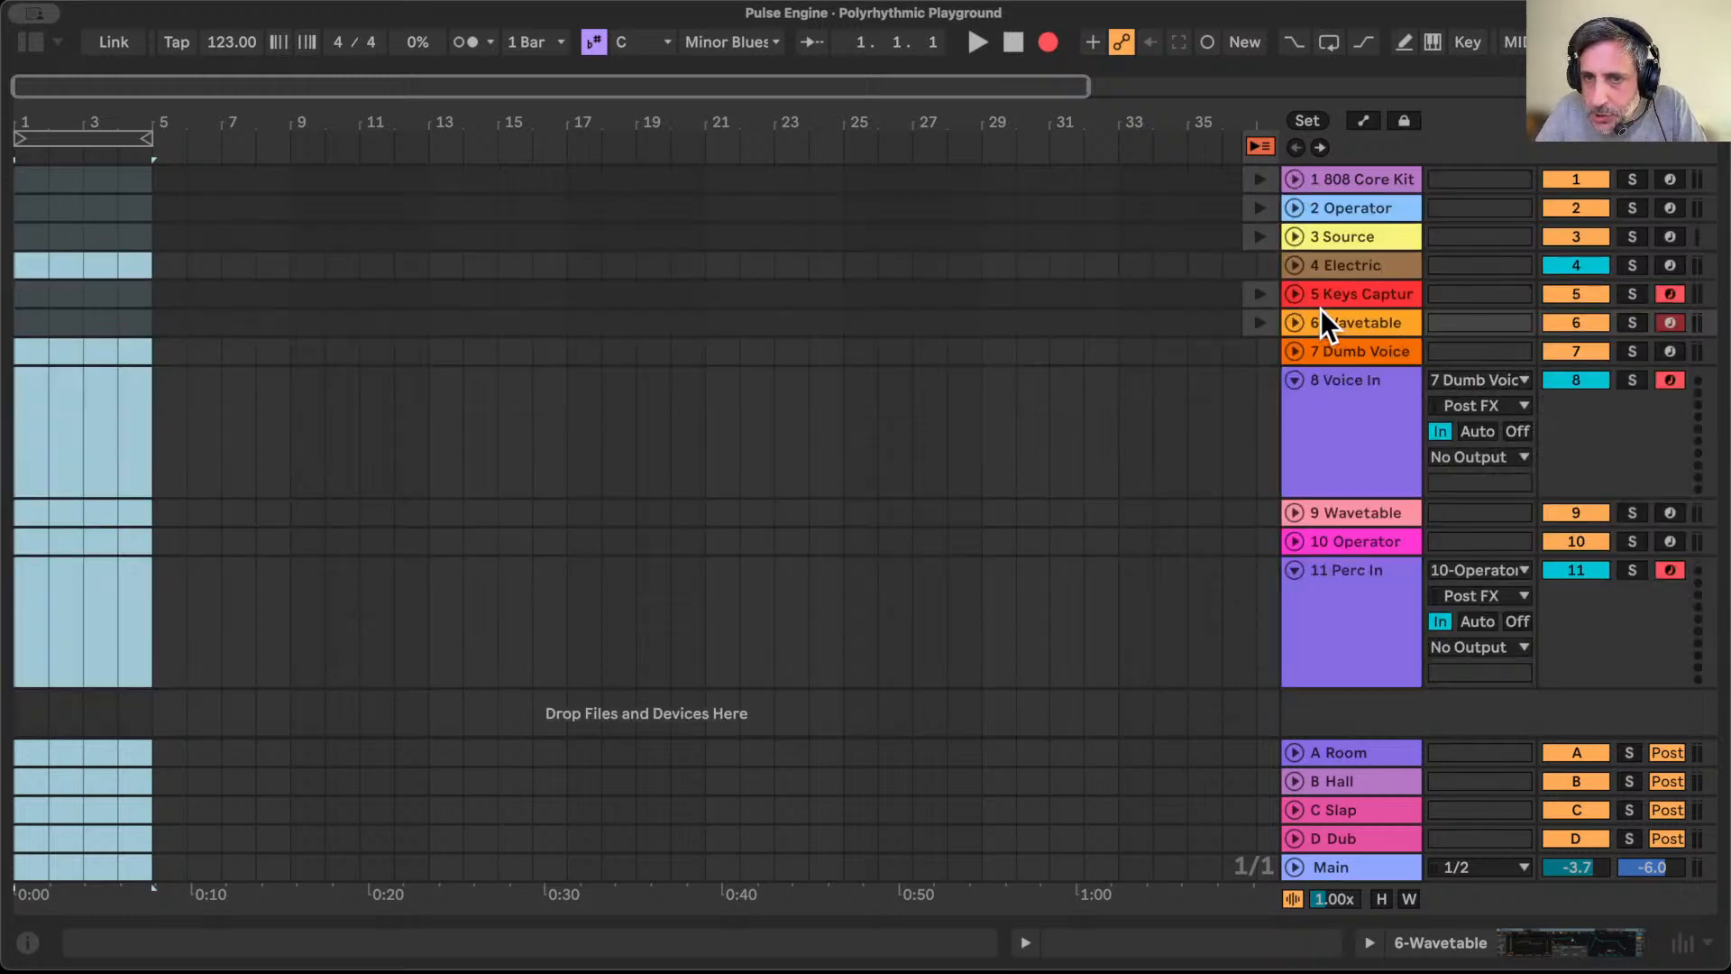
# Step: Disarm the 6 Wavetable track and arm Keys Capture and Voice In for recording
pyautogui.click(1669, 323)
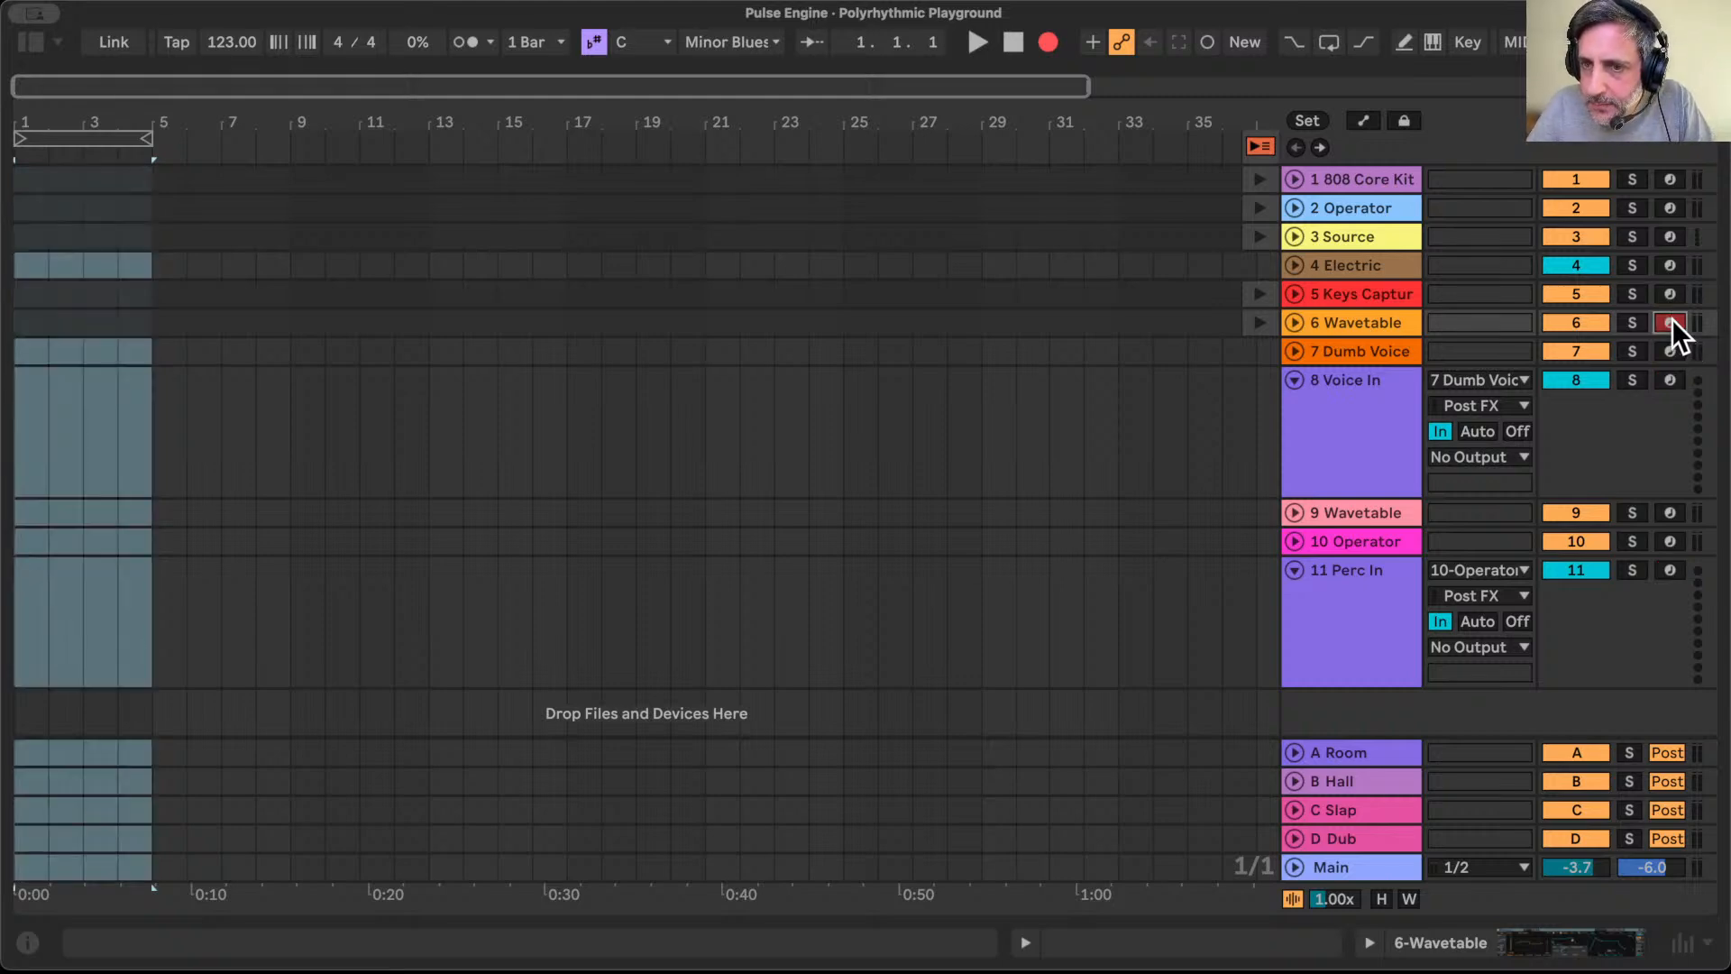
pyautogui.click(1671, 294)
pyautogui.keyDown('super'); pyautogui.click(1669, 351); pyautogui.keyUp('super')
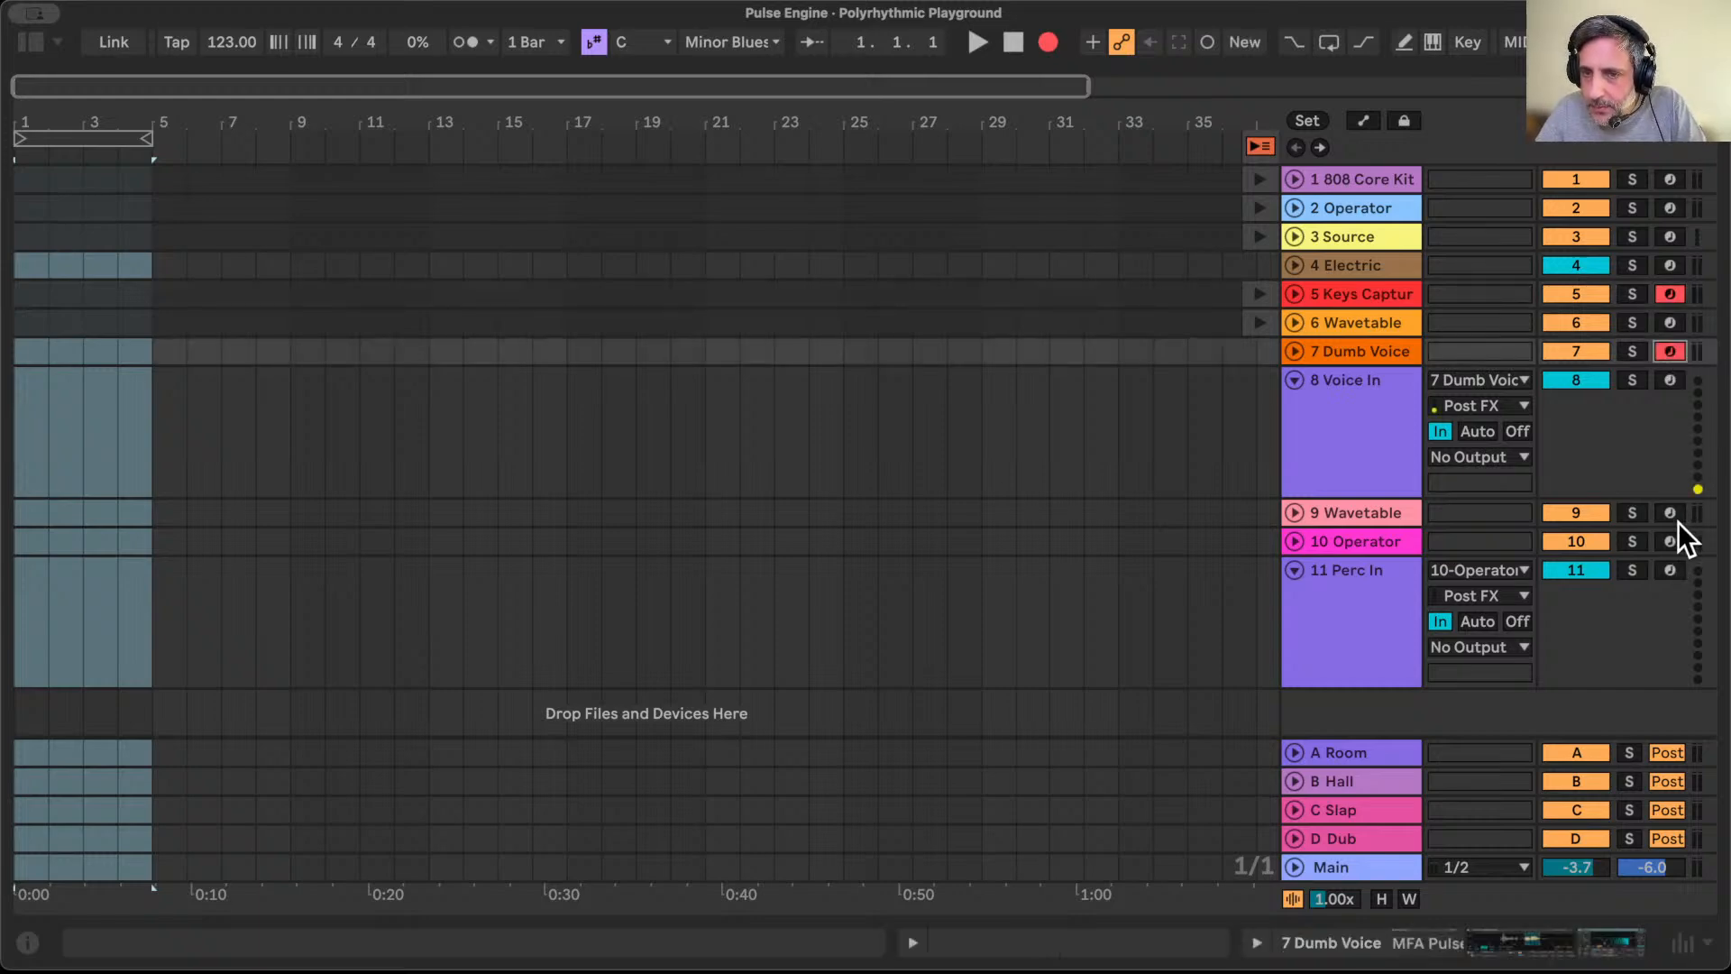
pyautogui.click(1671, 379)
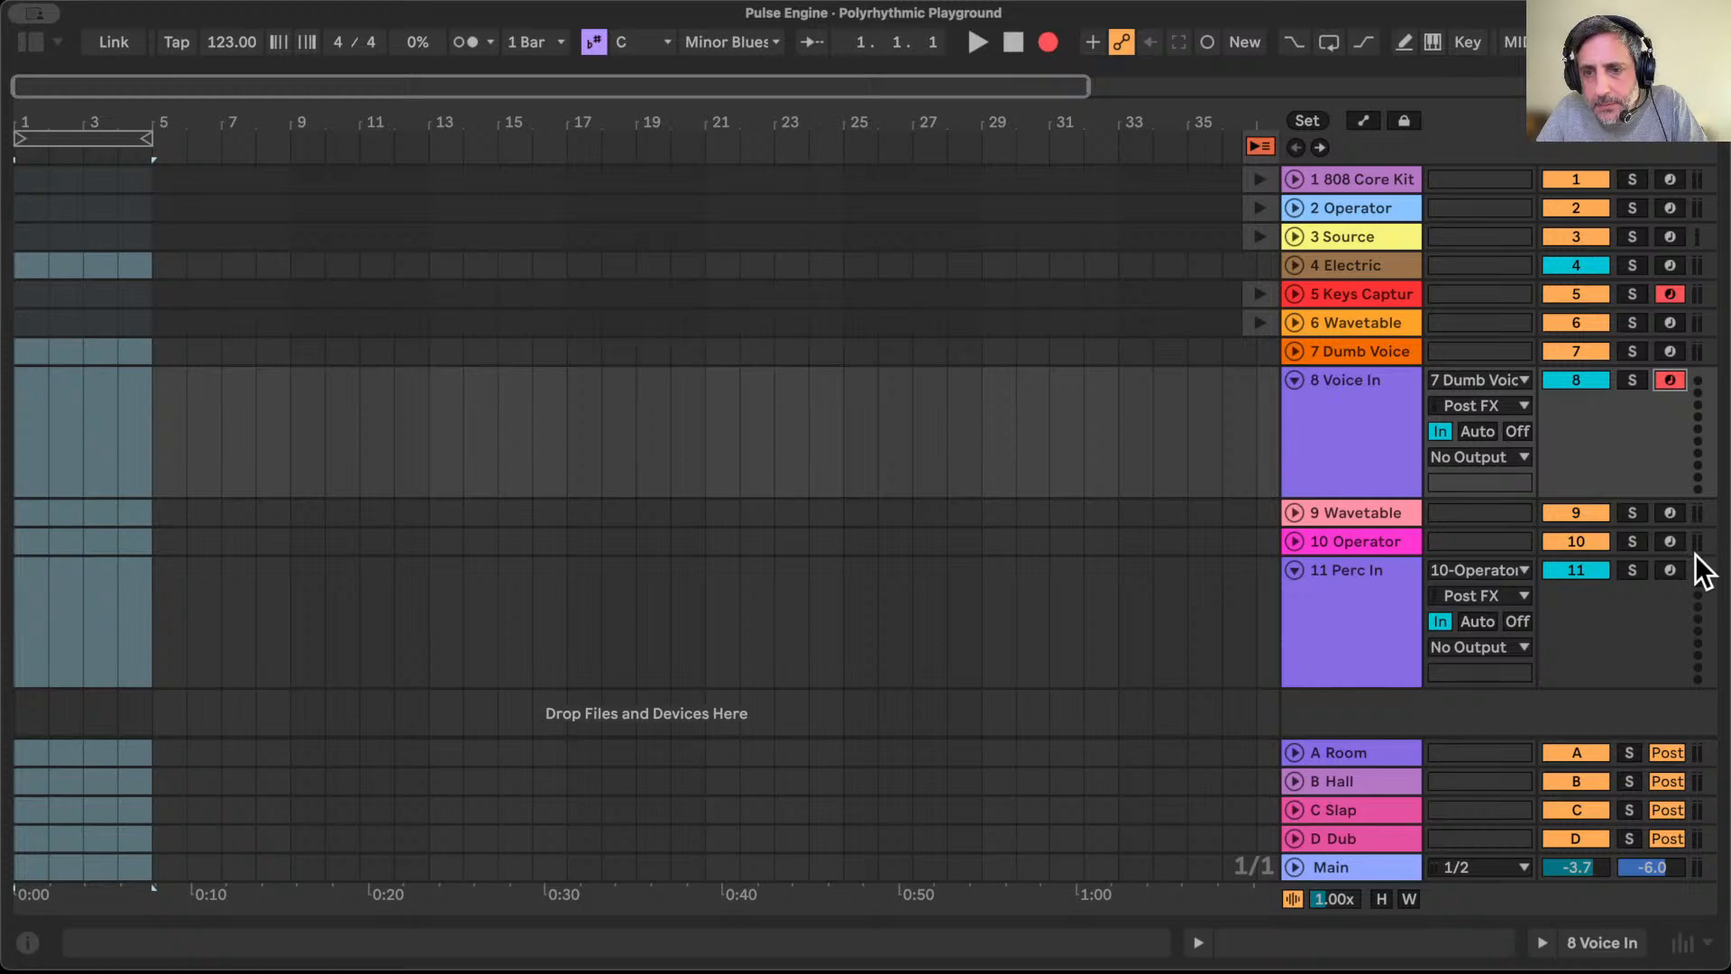
# Step: In Session View, duplicate the Perc In track to directly after the second Wavetable track and name the copy Wave In
pyautogui.press('Tab')
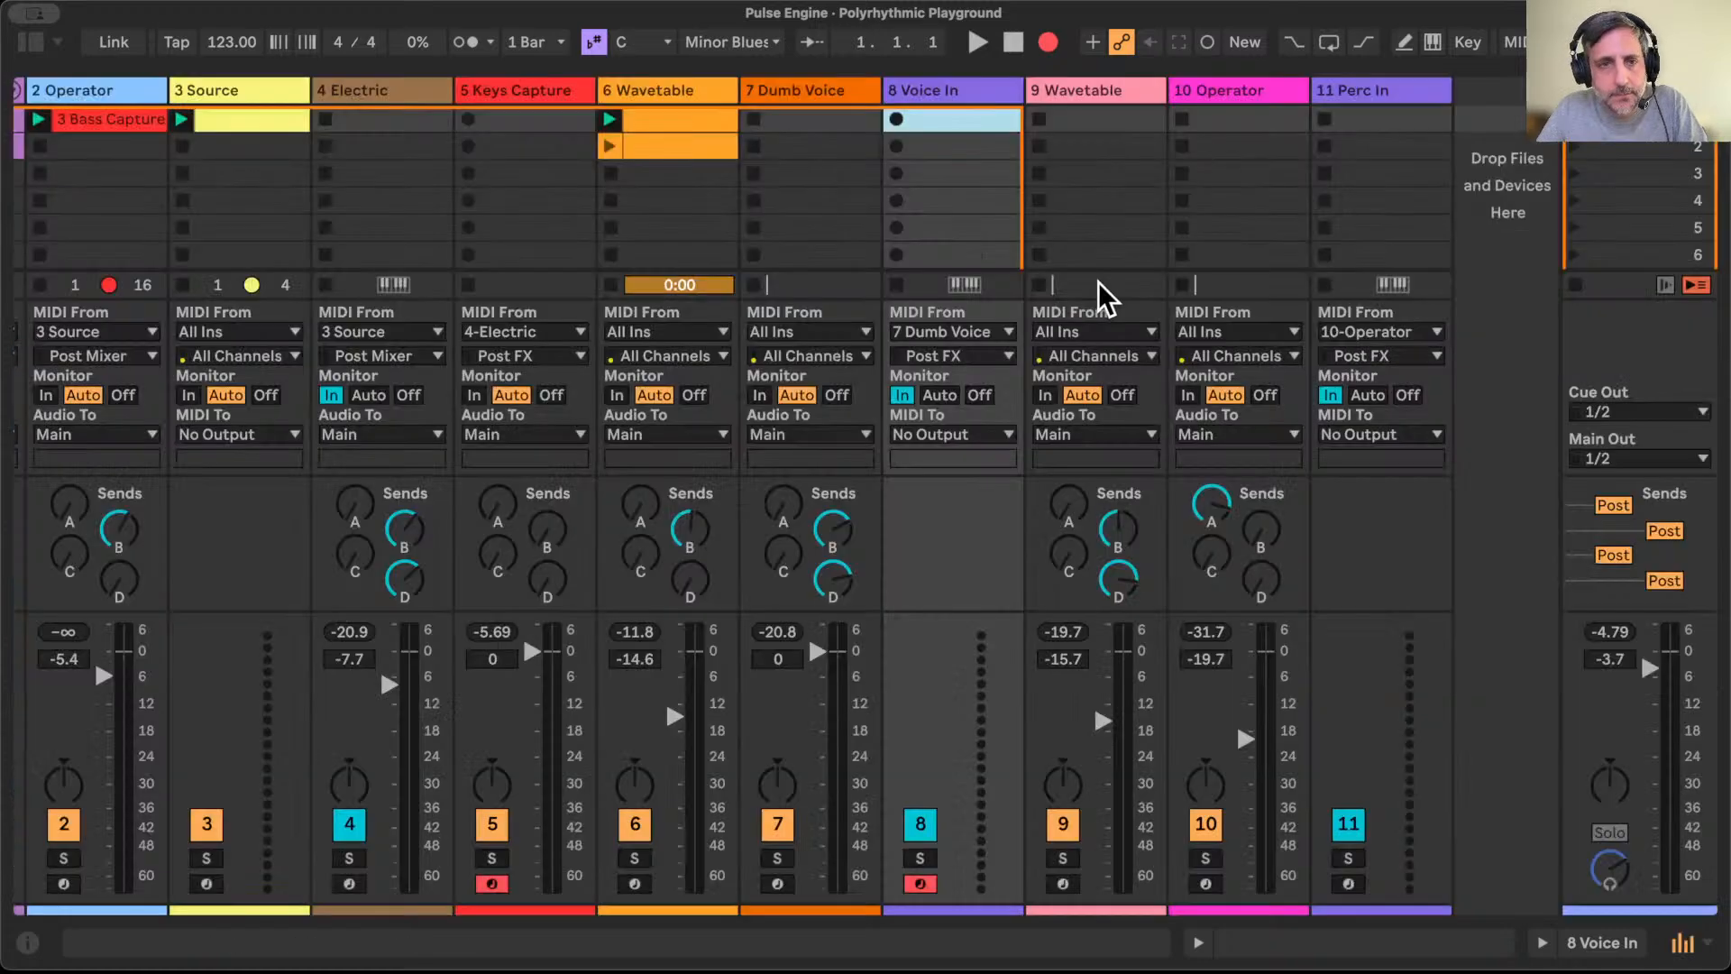
pyautogui.click(1089, 90)
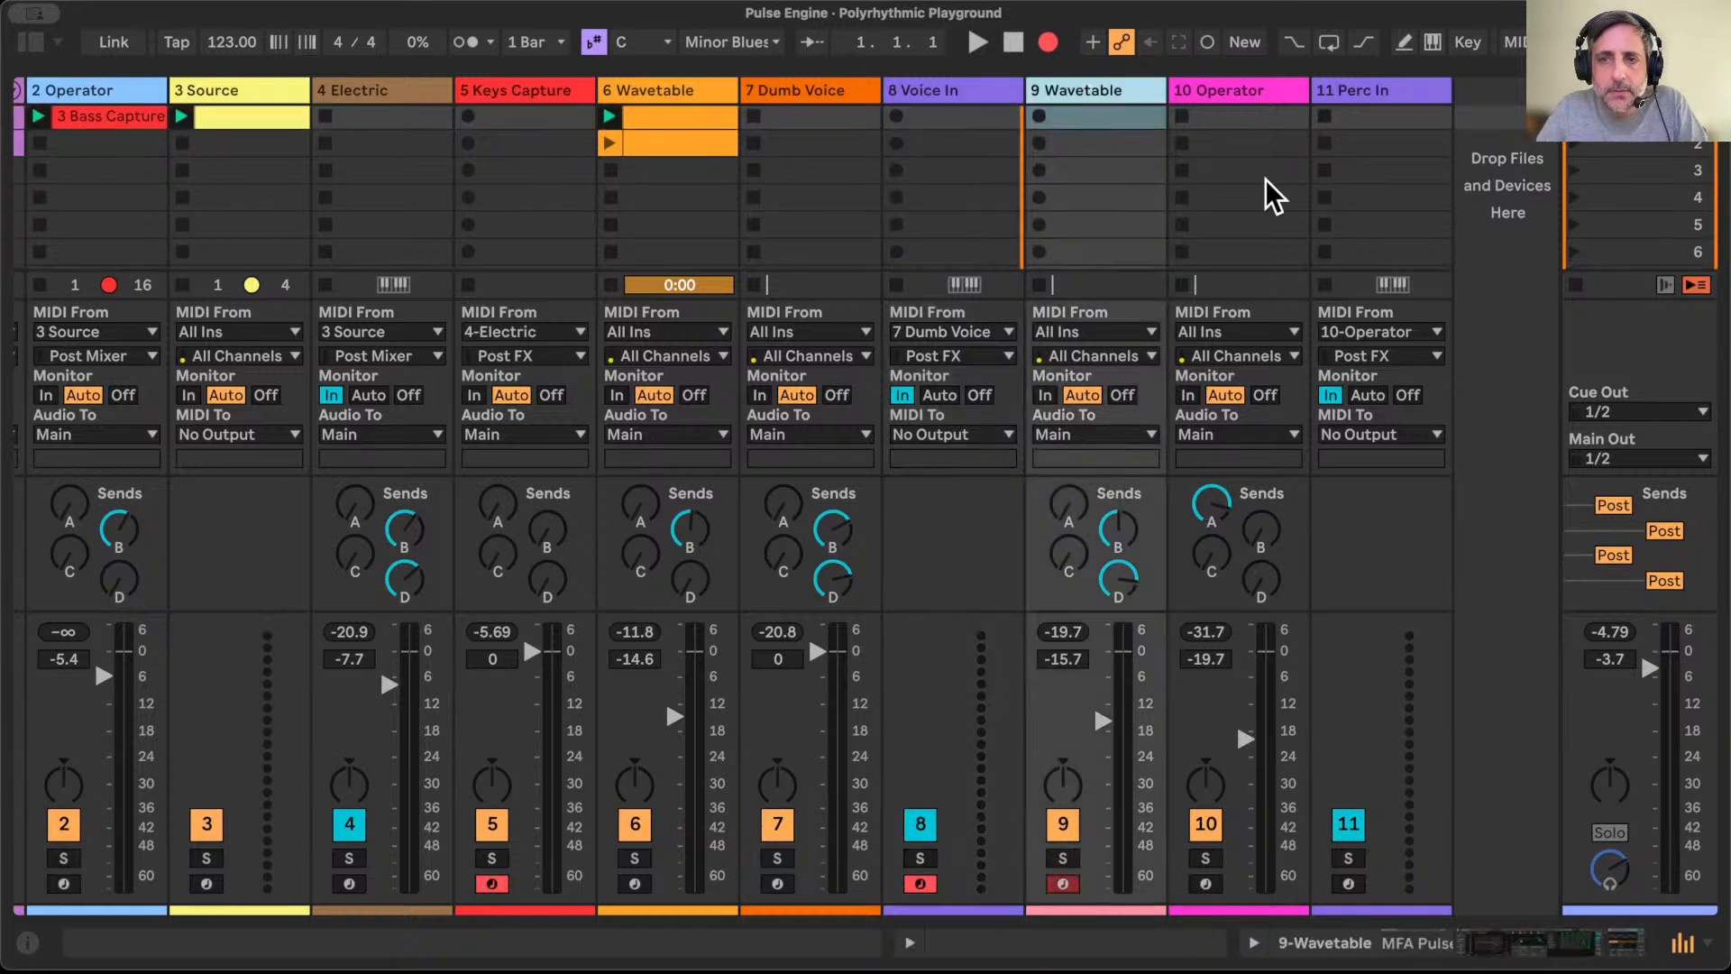
pyautogui.hscroll(-1, 1271, 197)
pyautogui.hscroll(1, 1259, 201)
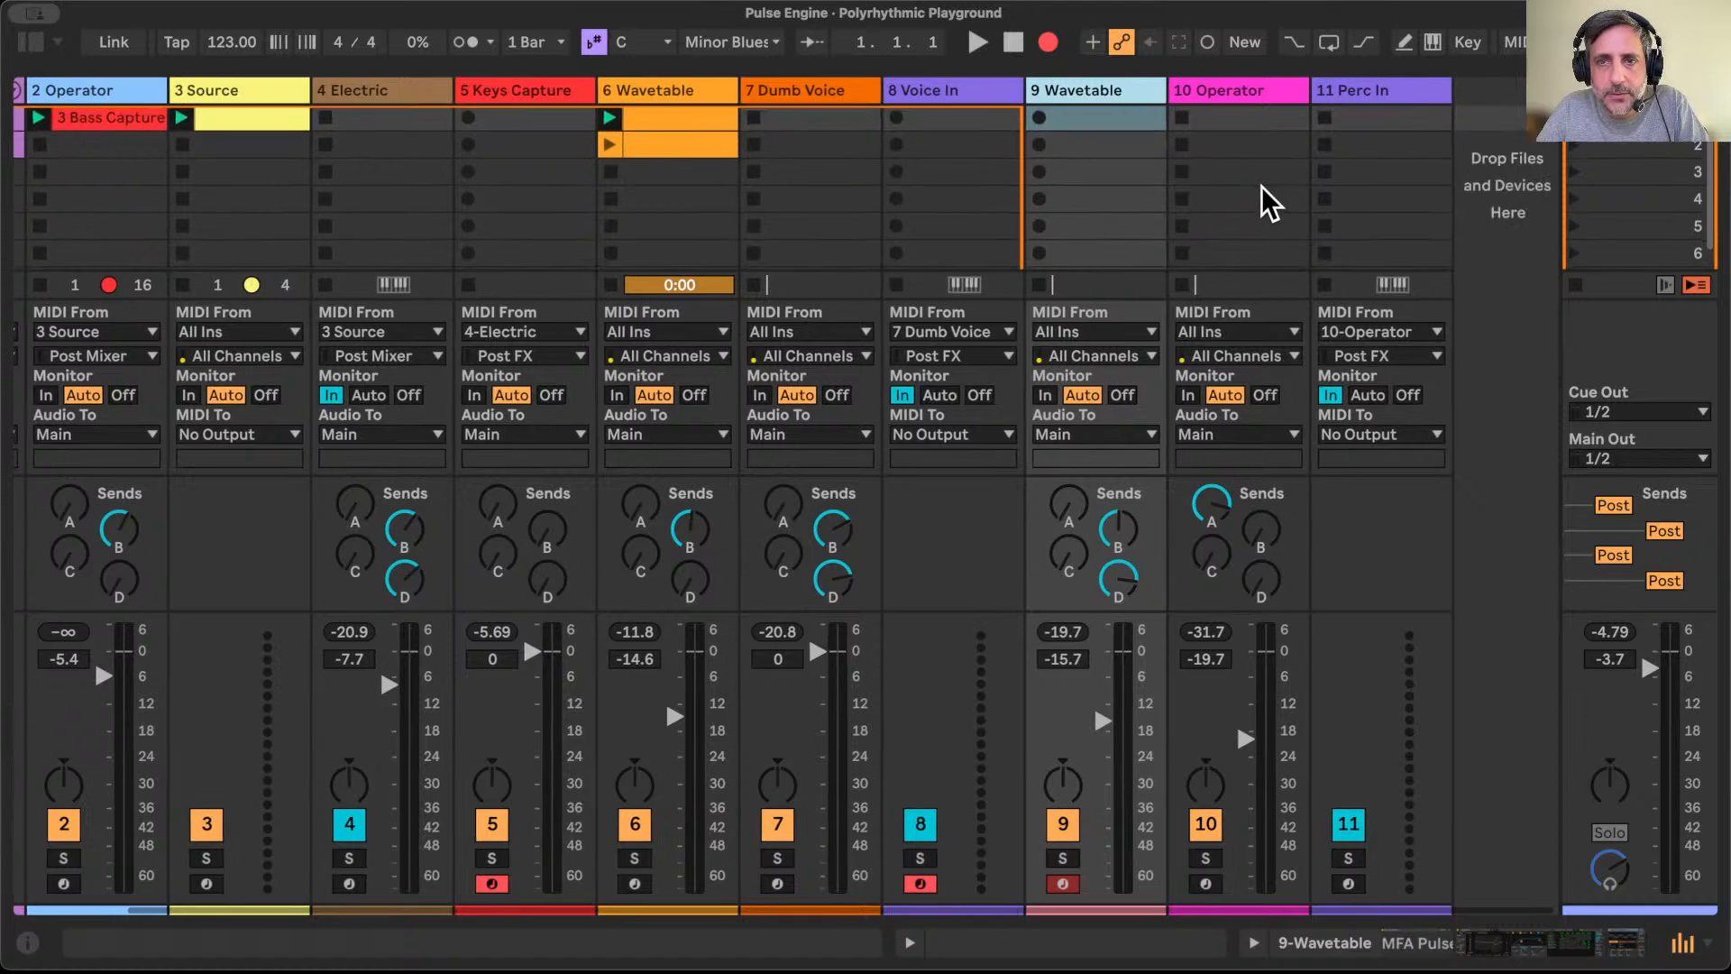
pyautogui.click(1365, 90)
pyautogui.moveTo(1364, 90); pyautogui.dragTo(1178, 96)
pyautogui.press('super+r')
pyautogui.click(1202, 86)
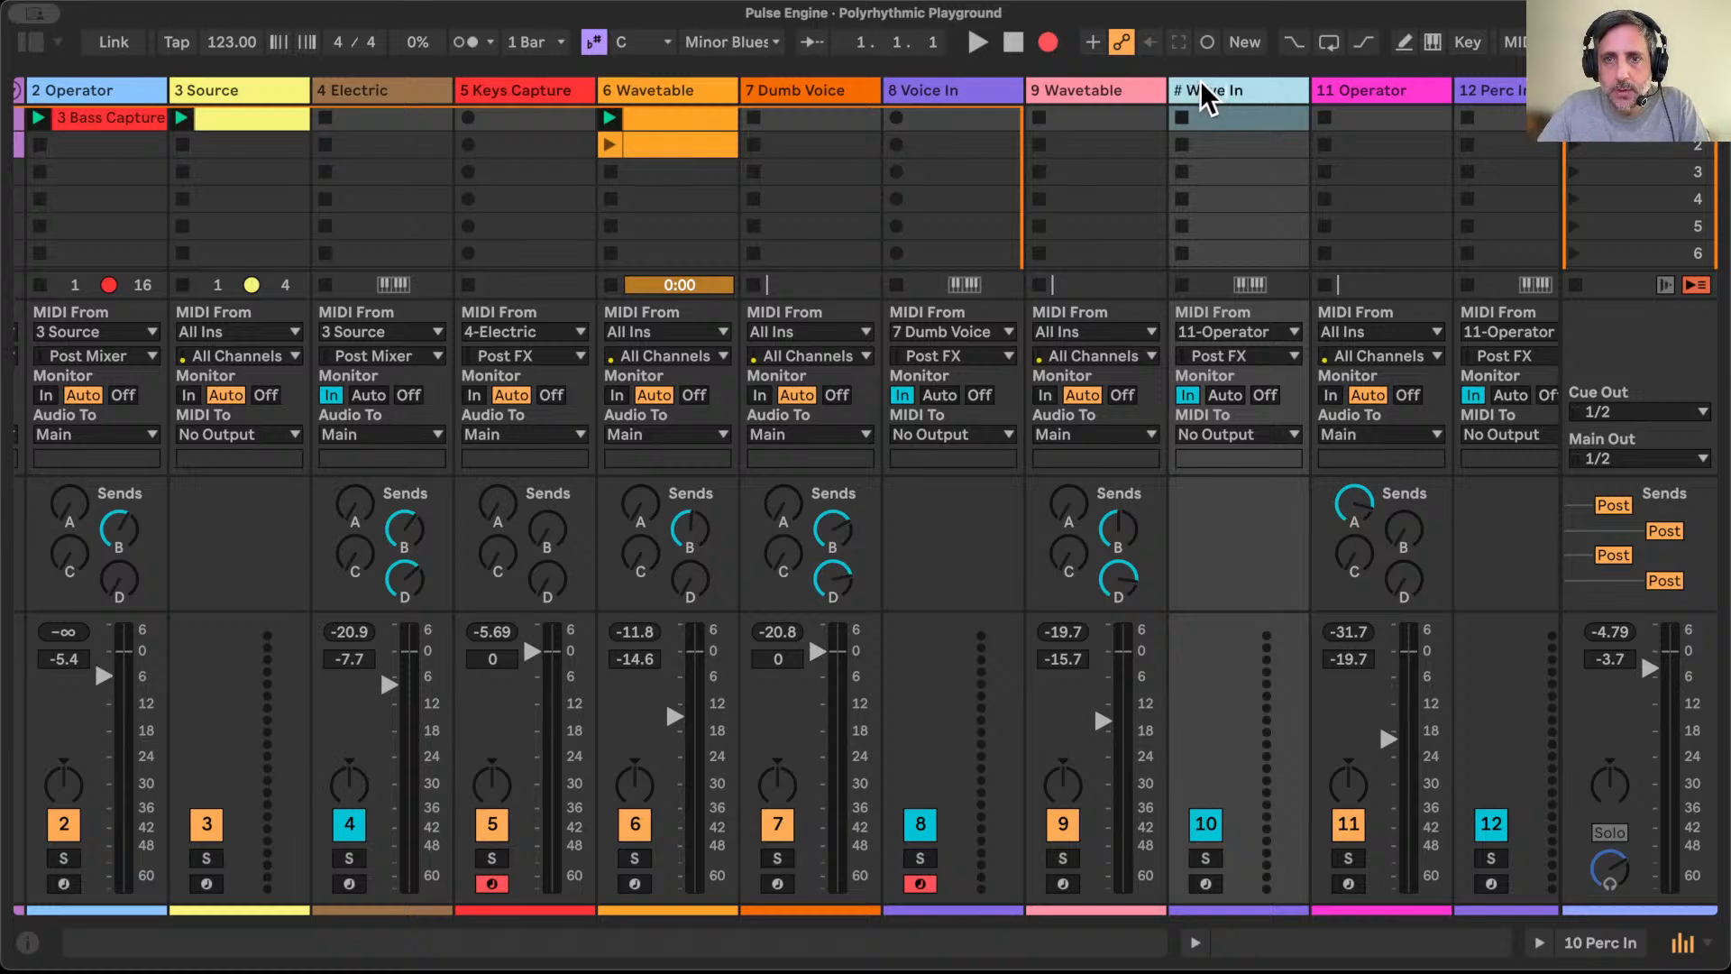
pyautogui.press('Return')
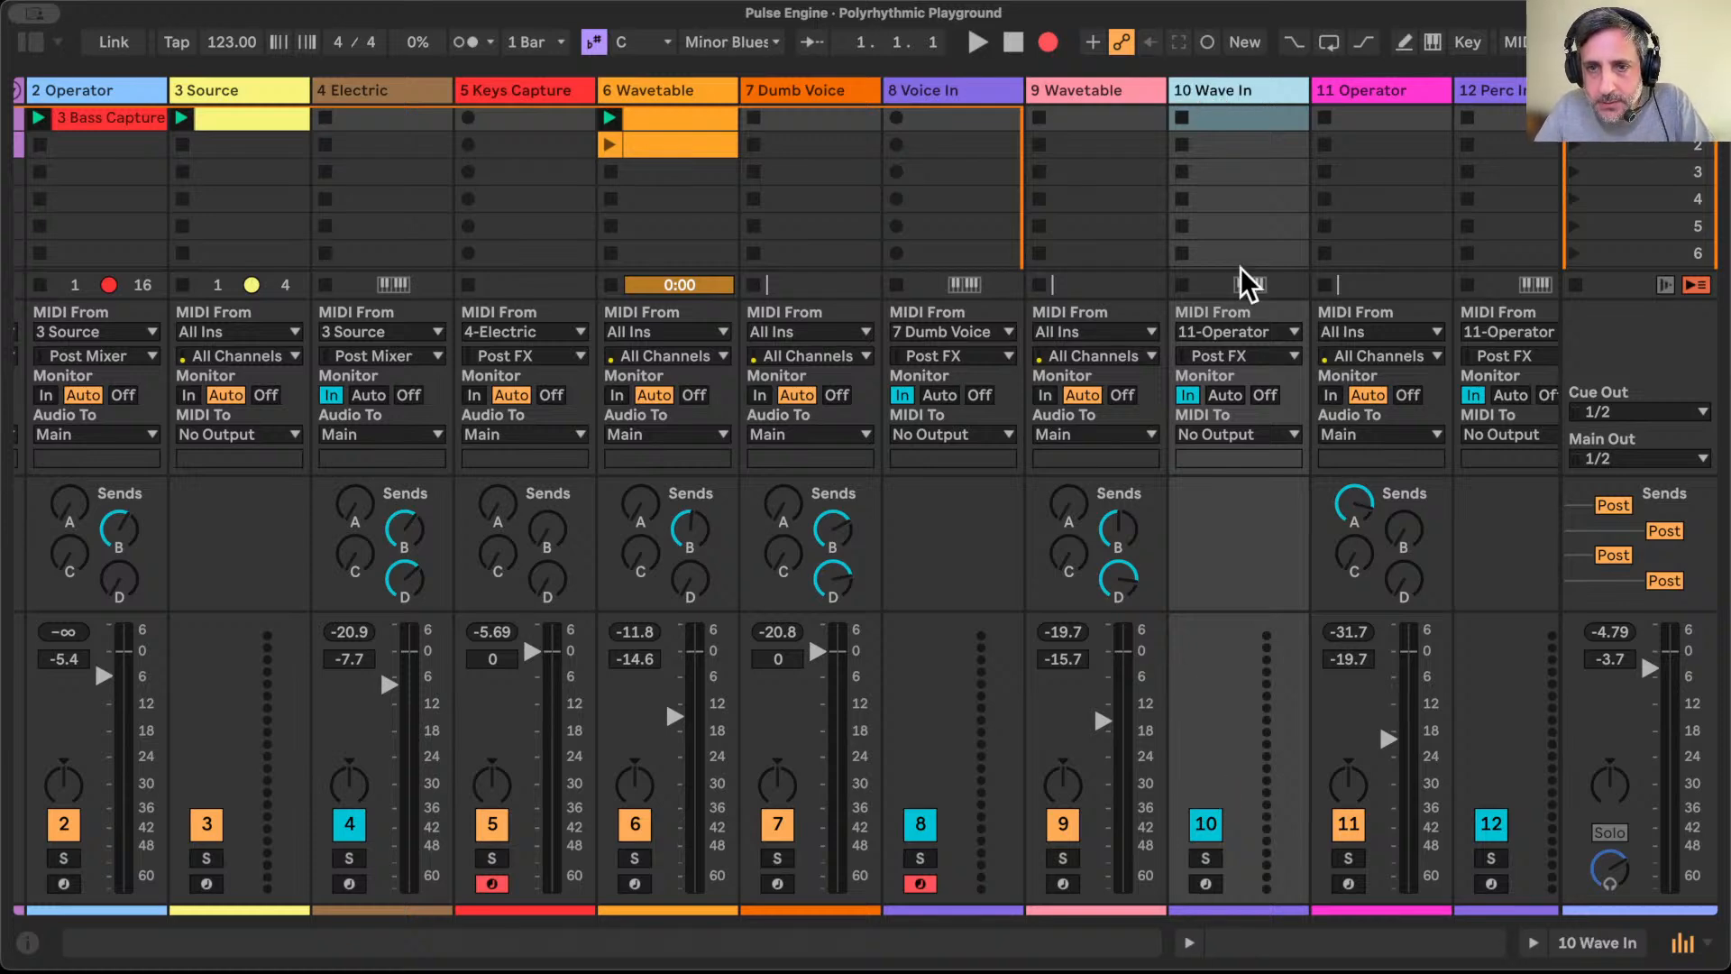
# Step: Set the Wave In track's MIDI input to 9-Wavetable and arm both Wave In and Perc In
pyautogui.click(1271, 333)
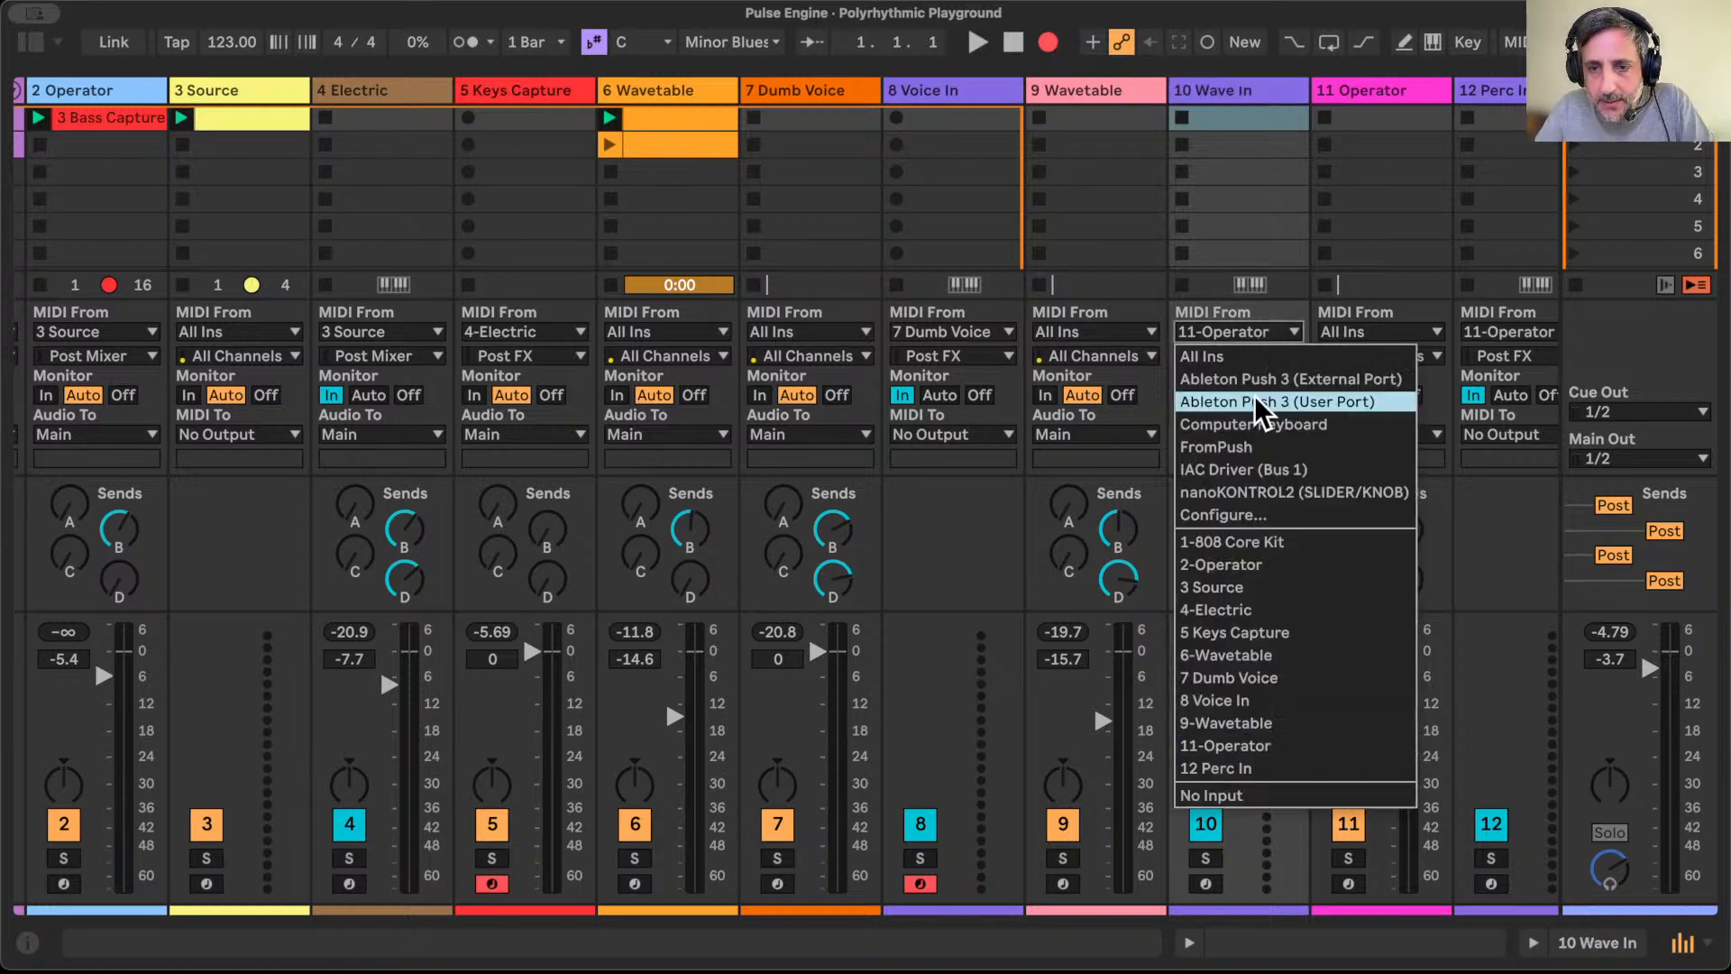
pyautogui.click(1244, 723)
pyautogui.click(1205, 883)
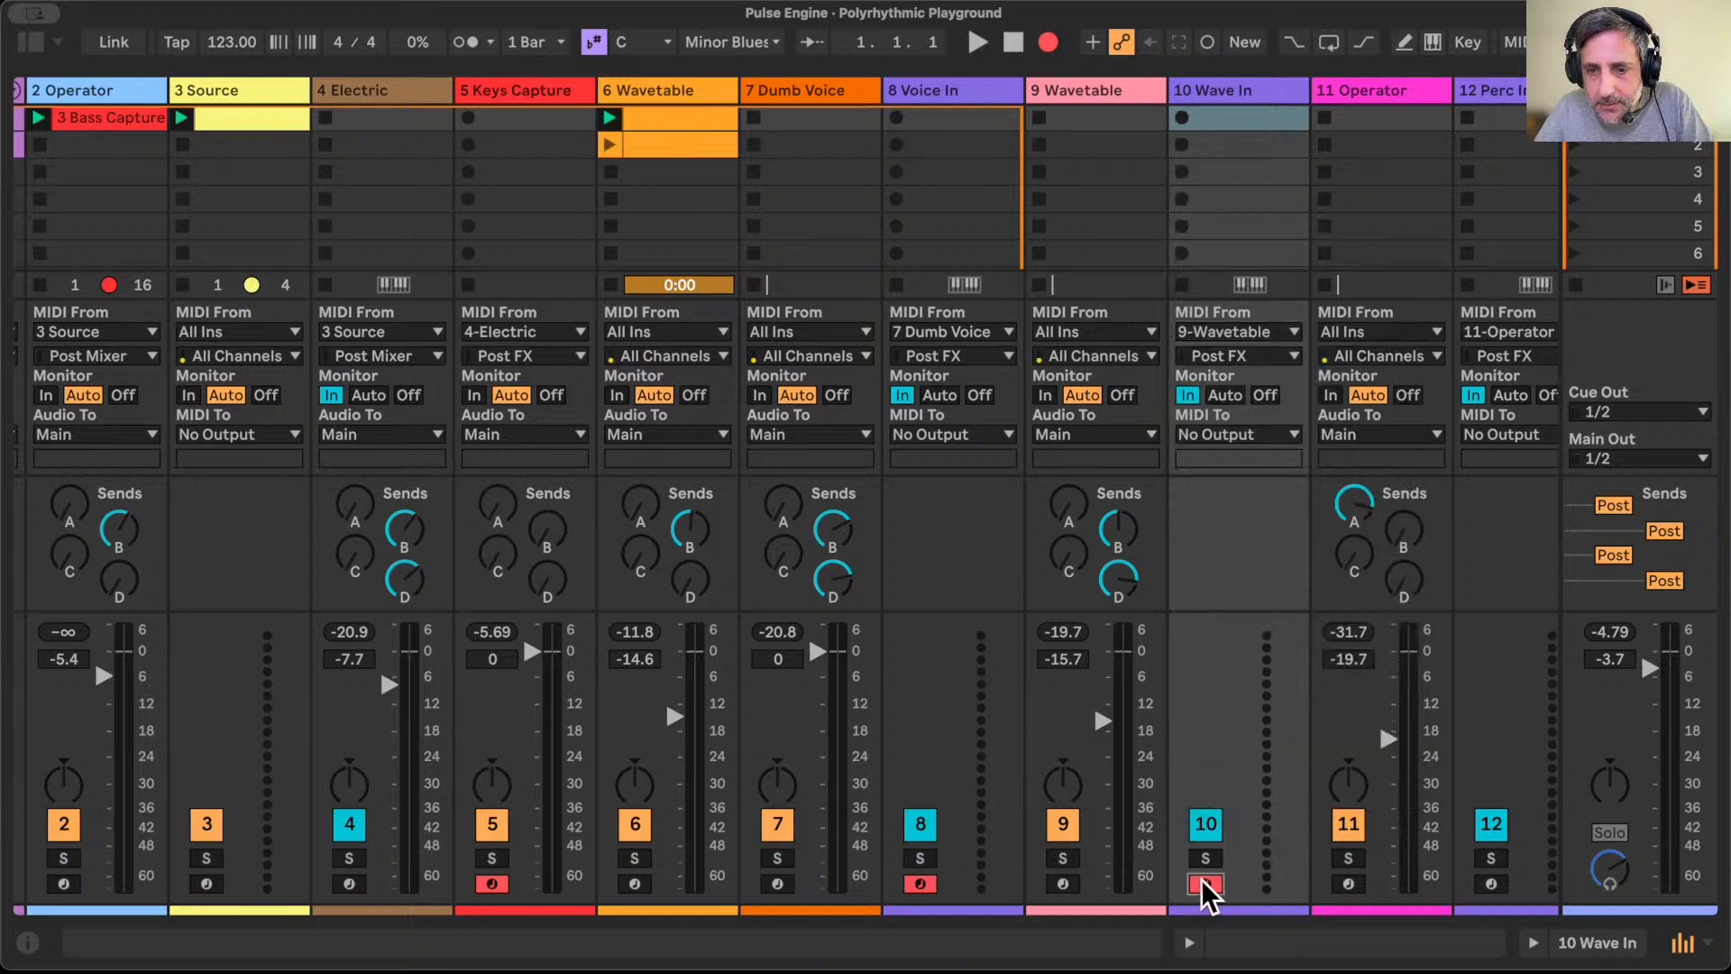
pyautogui.click(1490, 883)
# Step: Start recording the armed capture tracks into the arrangement and follow the incoming clips in Arrangement View
pyautogui.press('Tab')
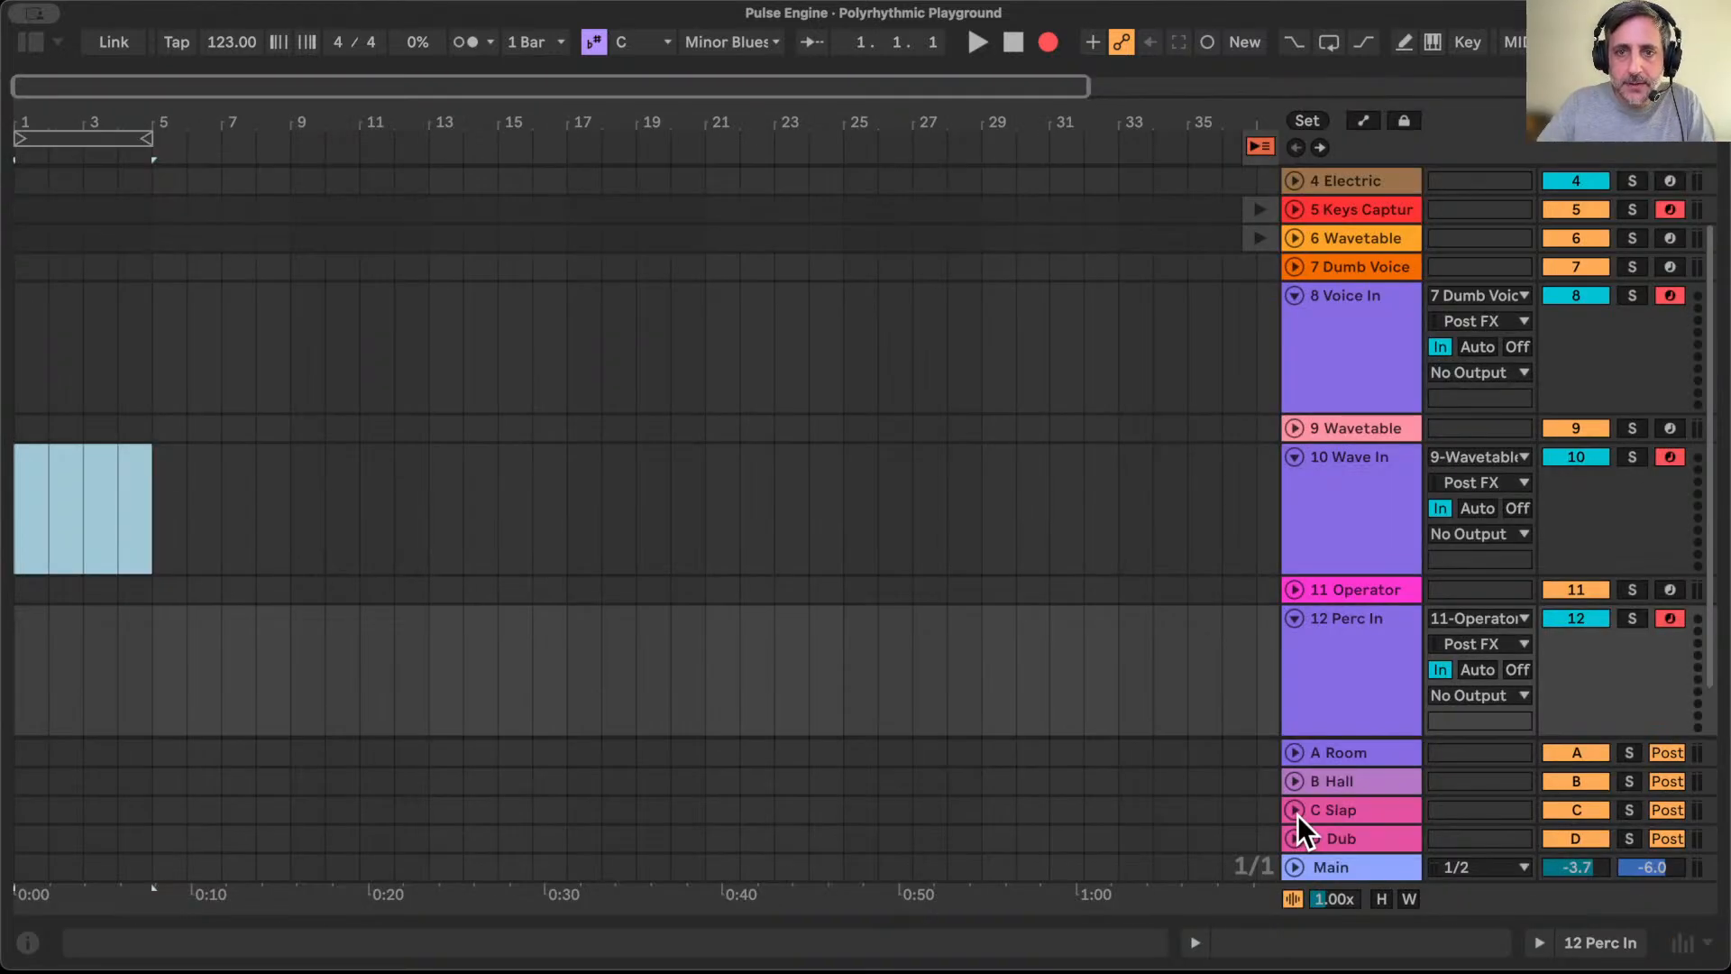
pyautogui.scroll(-2, 1120, 545)
pyautogui.hscroll(1, 1121, 545)
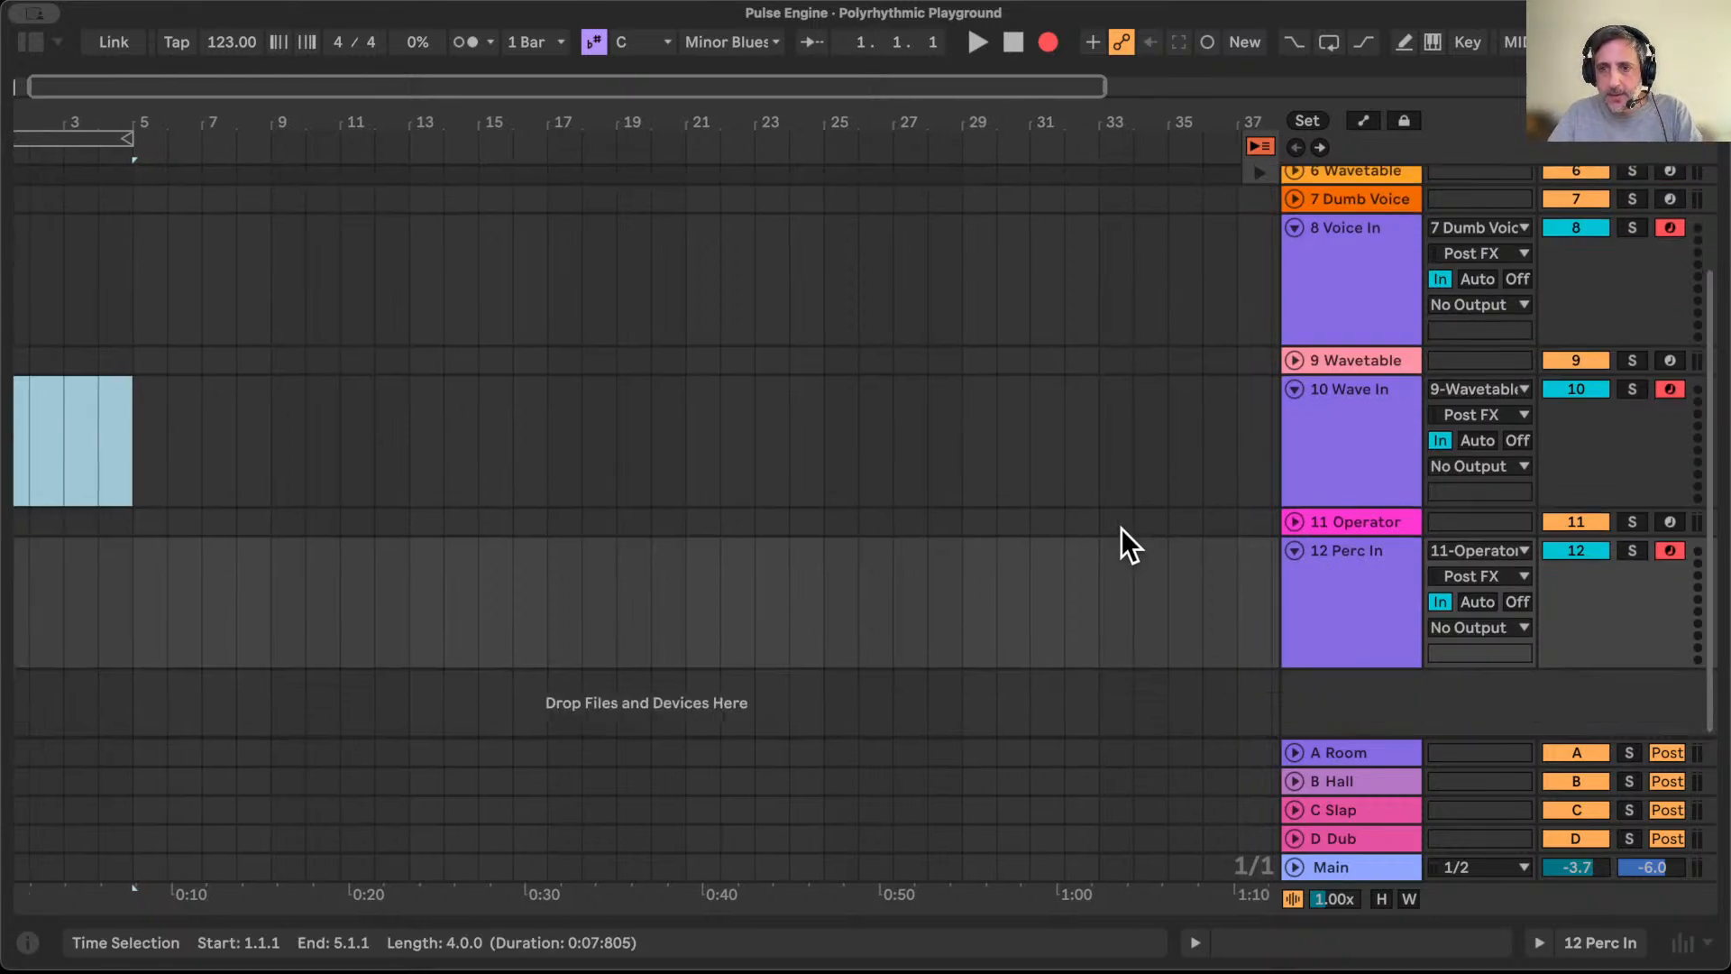
pyautogui.click(979, 42)
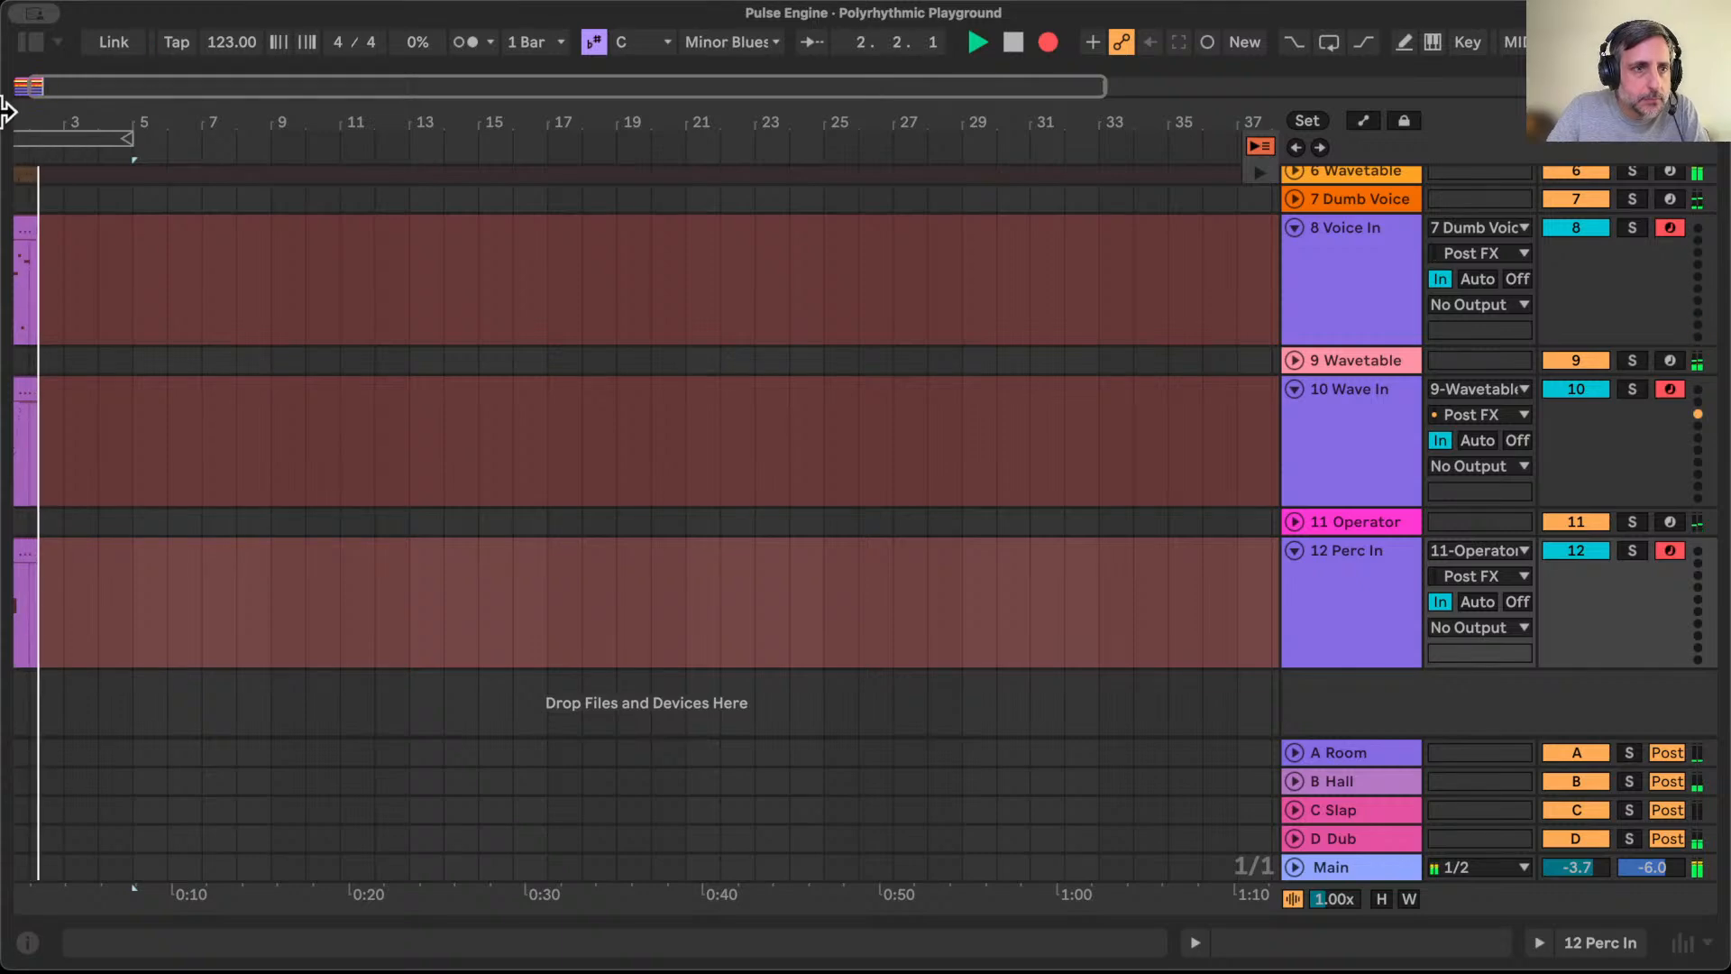
pyautogui.moveTo(34, 120); pyautogui.dragTo(36, 211)
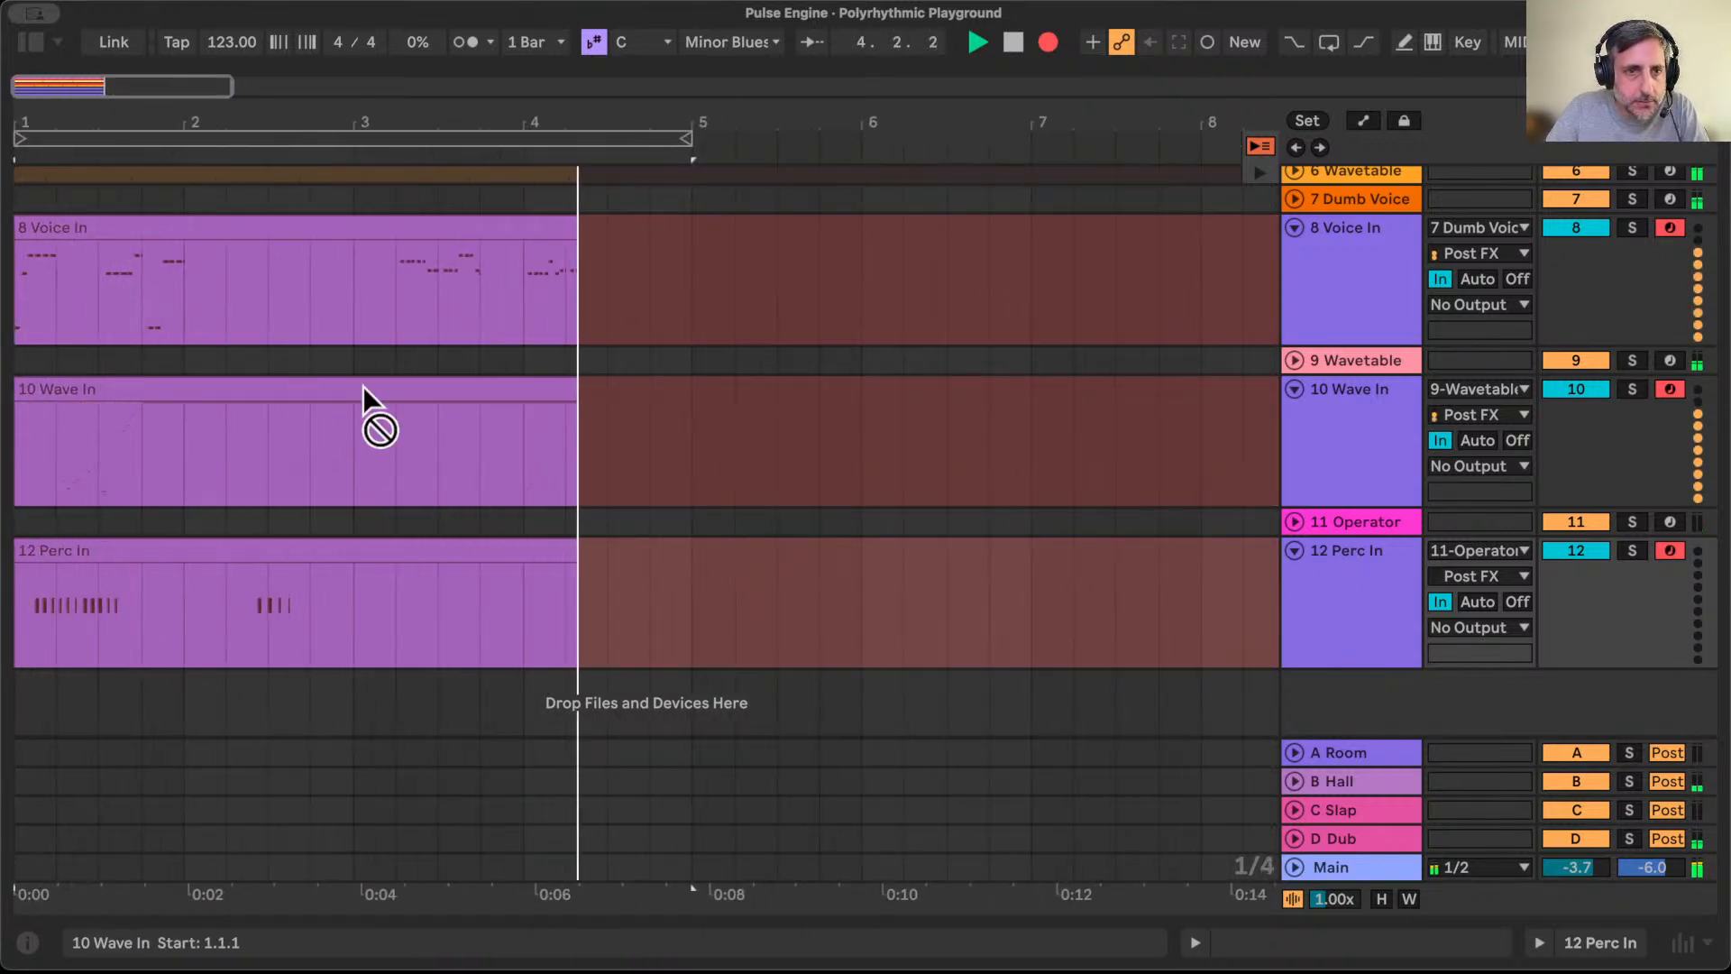
pyautogui.scroll(4, 364, 388)
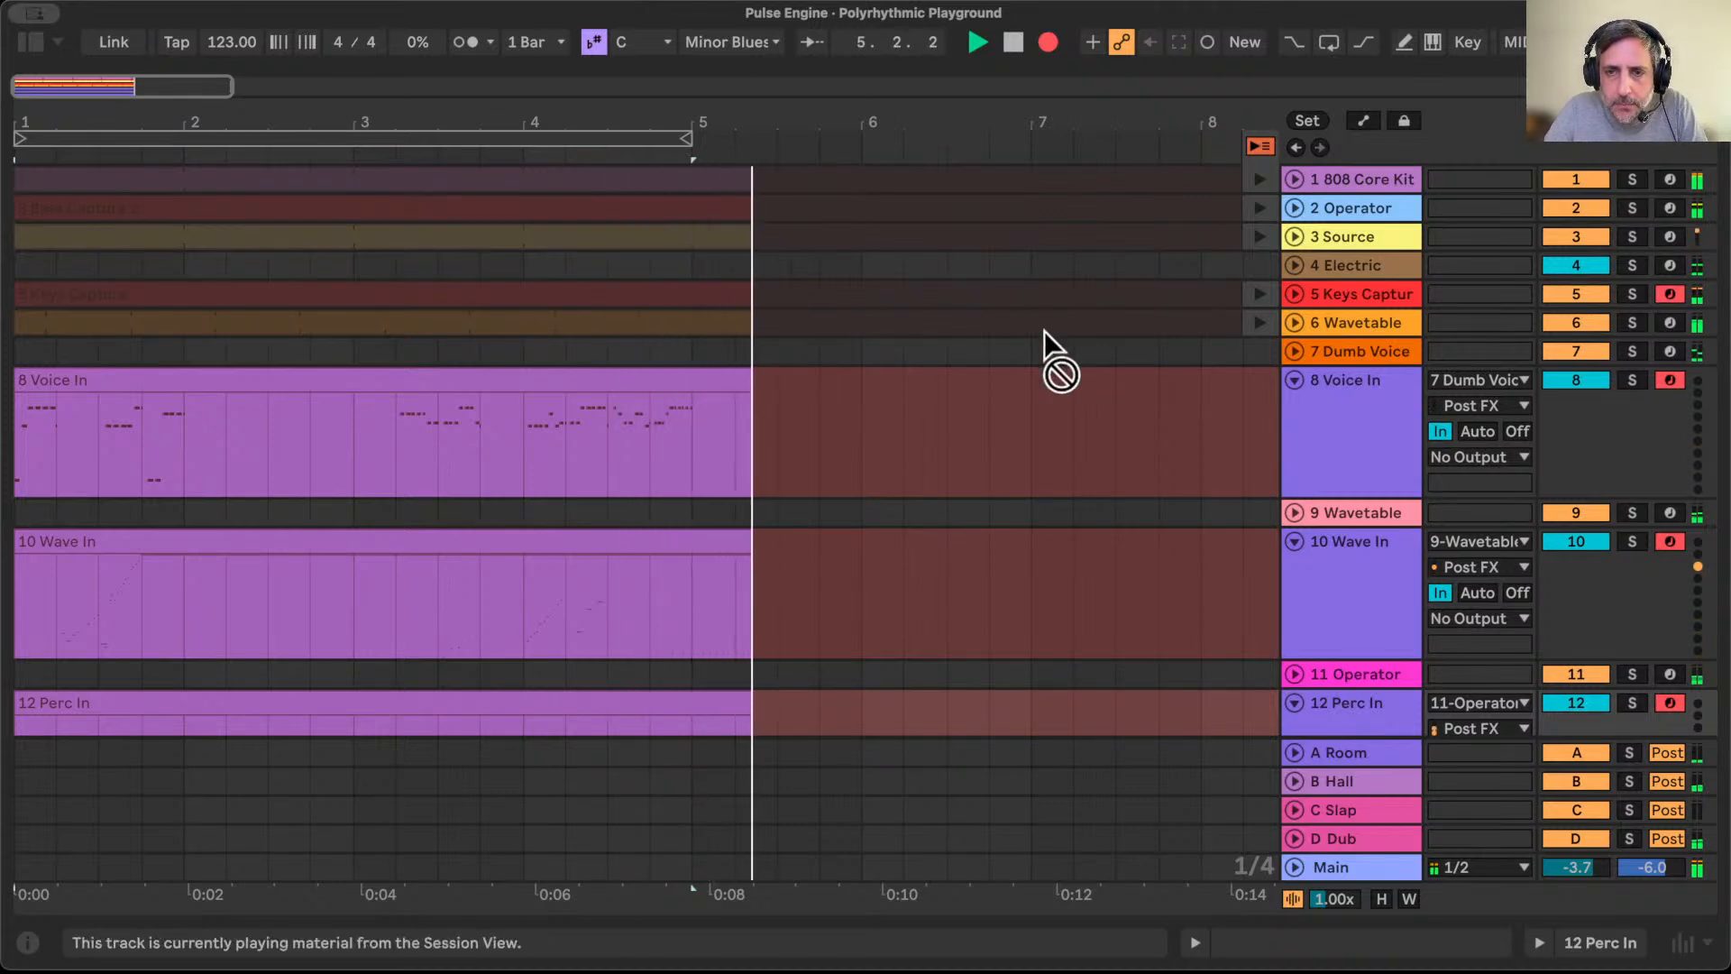
# Step: Return to Session View during the recording and briefly solo the Electric track to audition it
pyautogui.press('Tab')
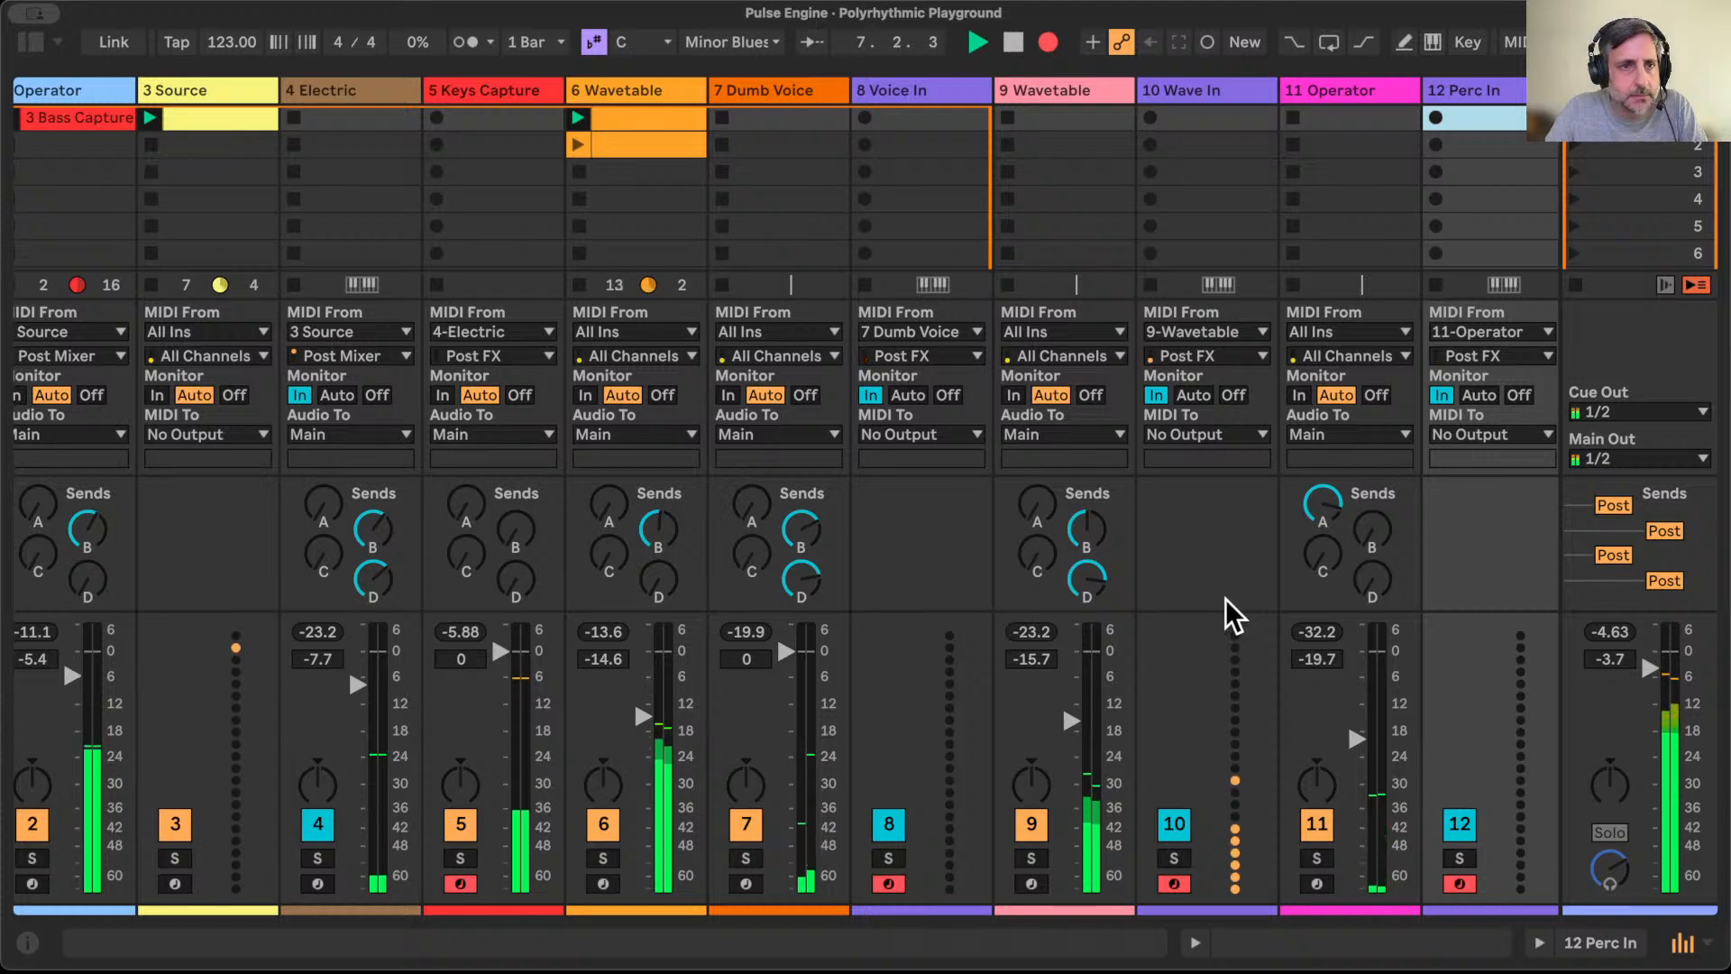
pyautogui.hscroll(-2, 1228, 613)
pyautogui.hscroll(-2, 1225, 598)
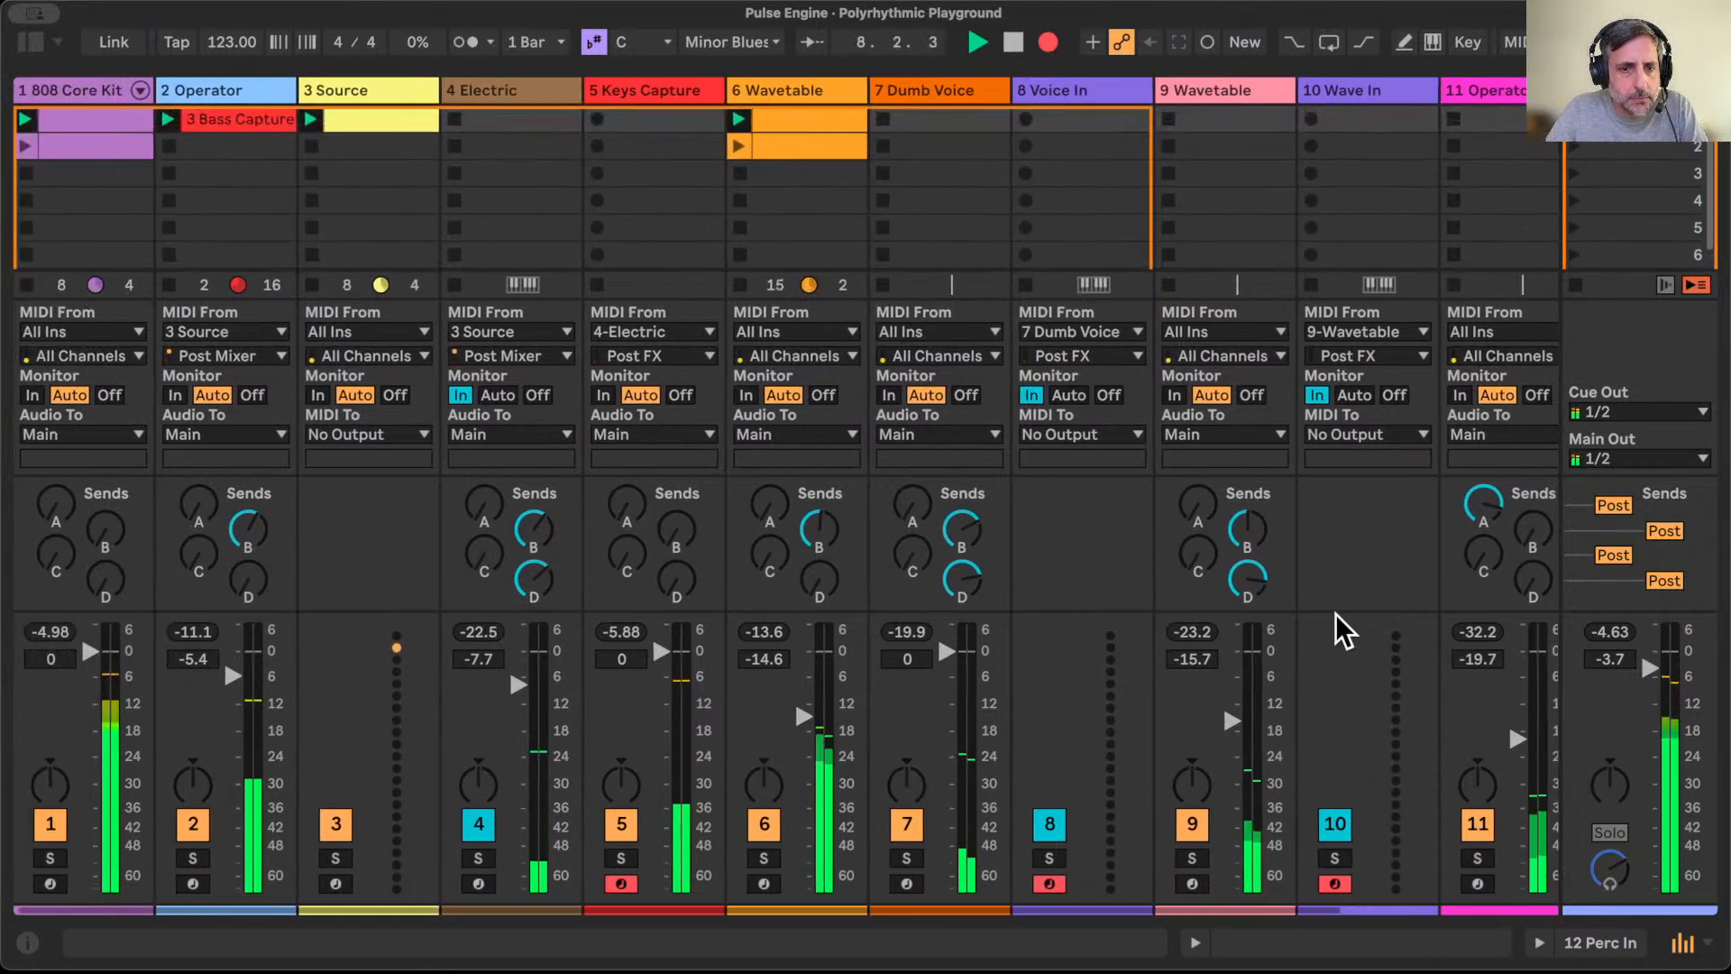
pyautogui.click(477, 857)
pyautogui.click(477, 857)
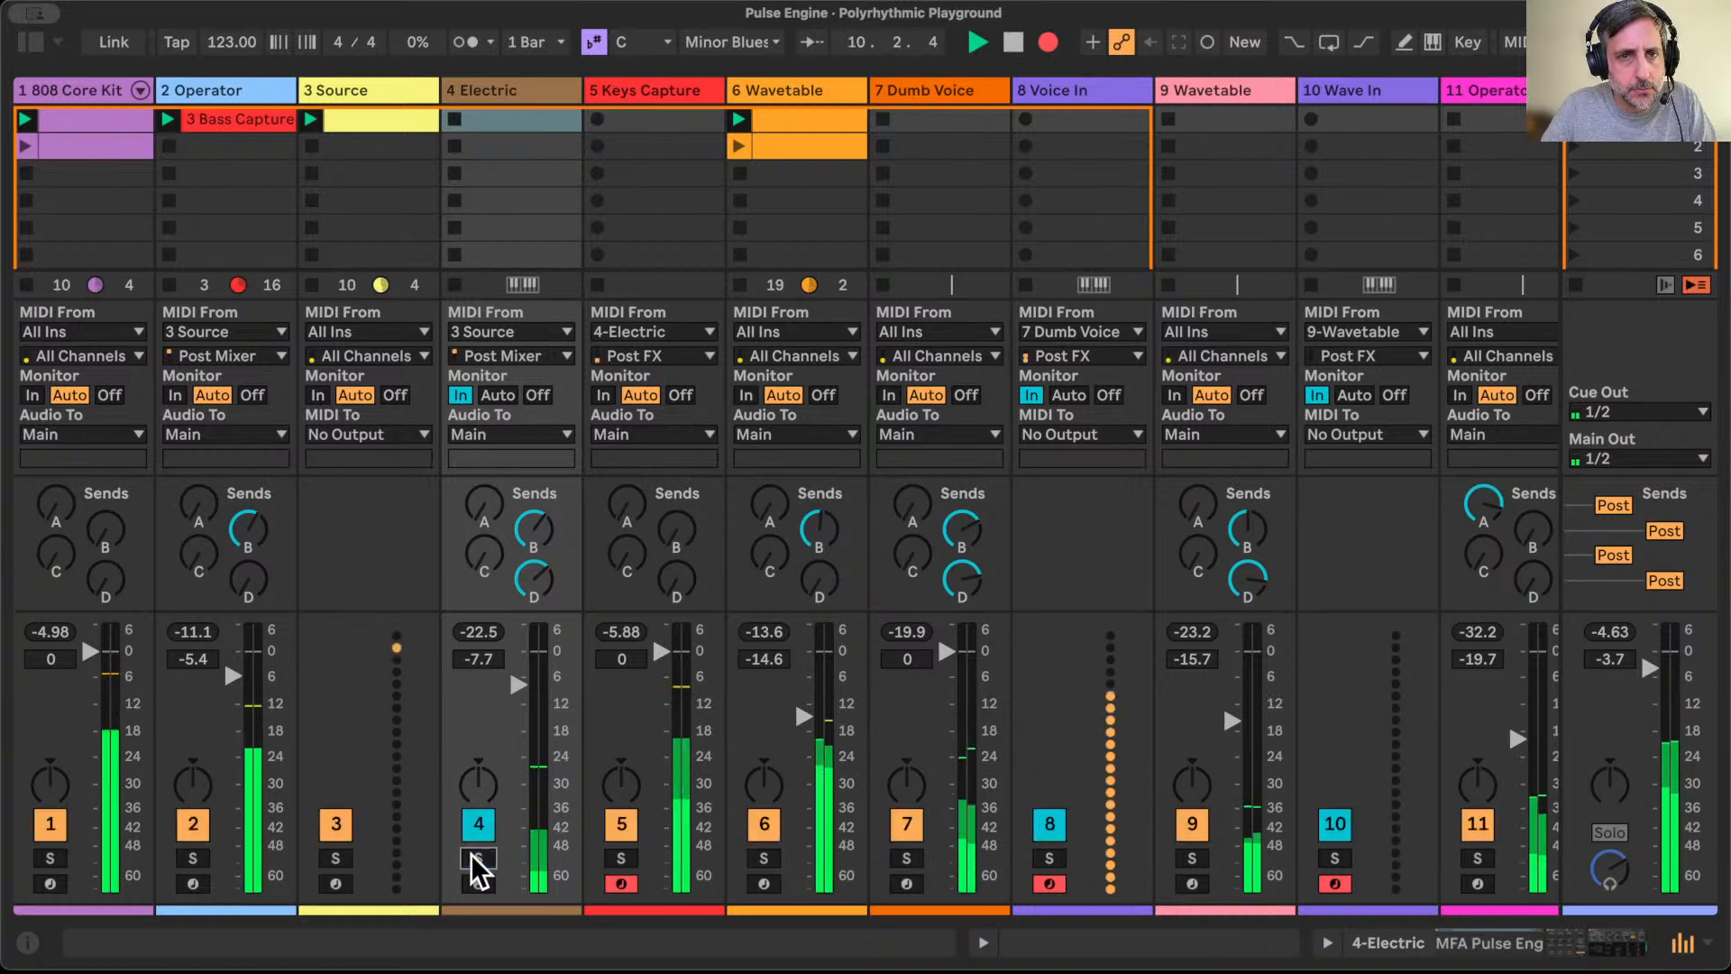
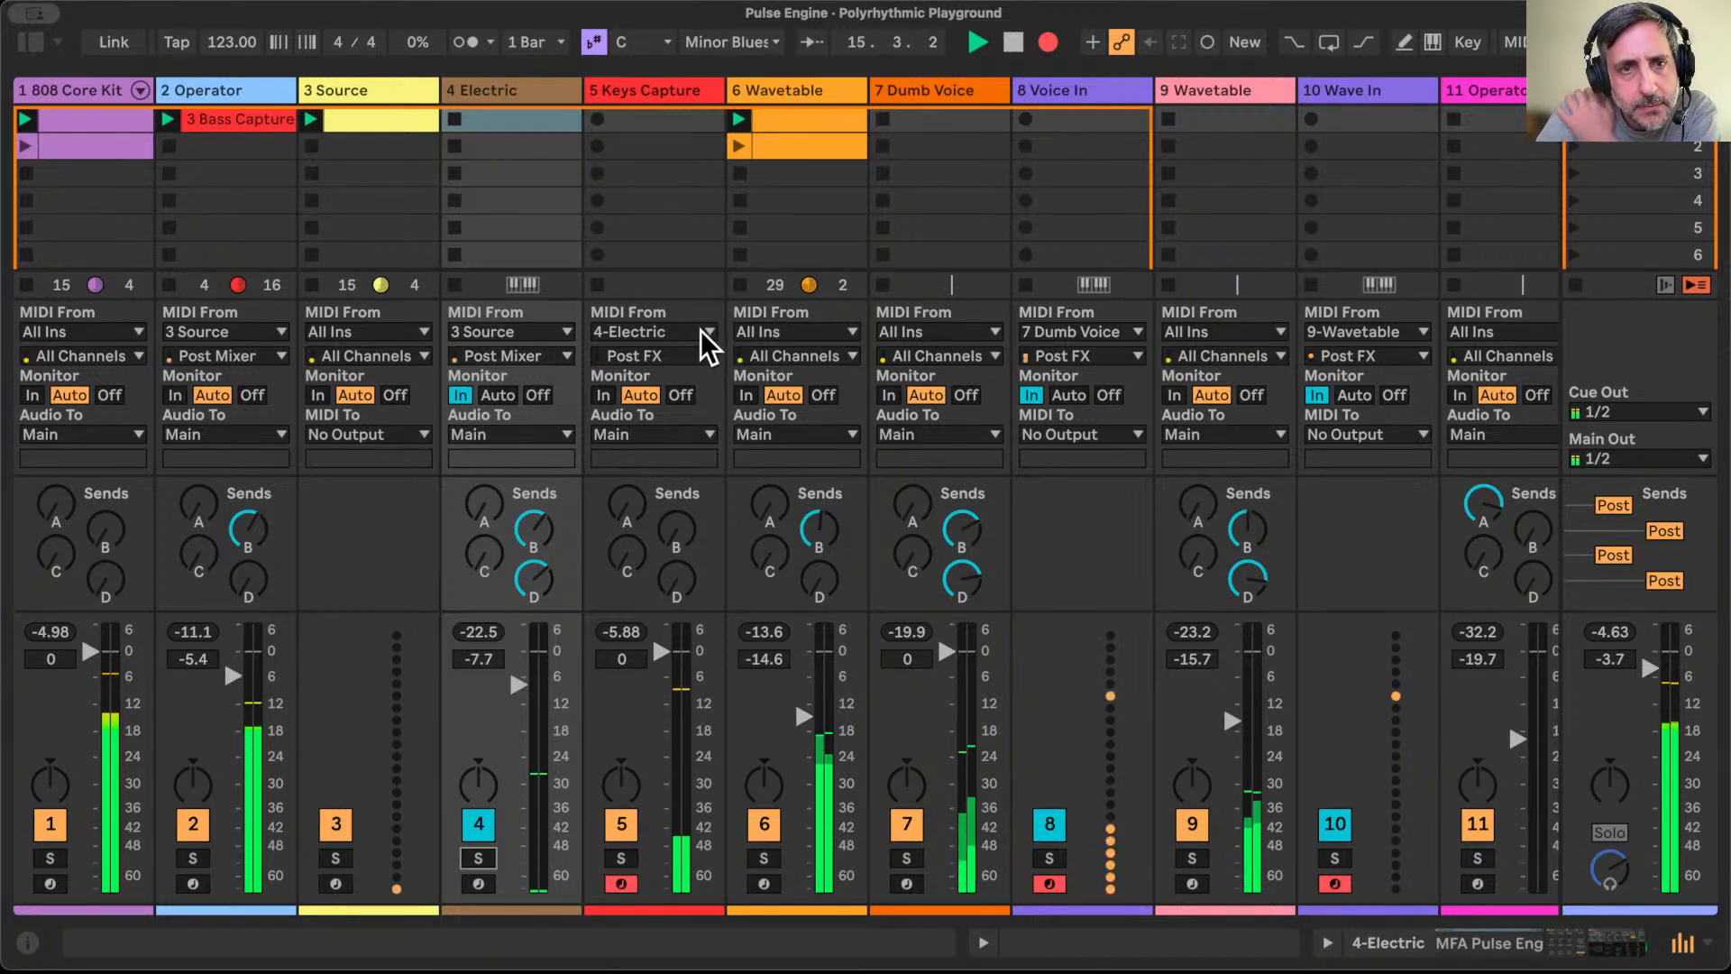
# Step: Remove the Operator instrument from the Keys Capture track and hide the device view
pyautogui.doubleClick(664, 91)
pyautogui.click(220, 649)
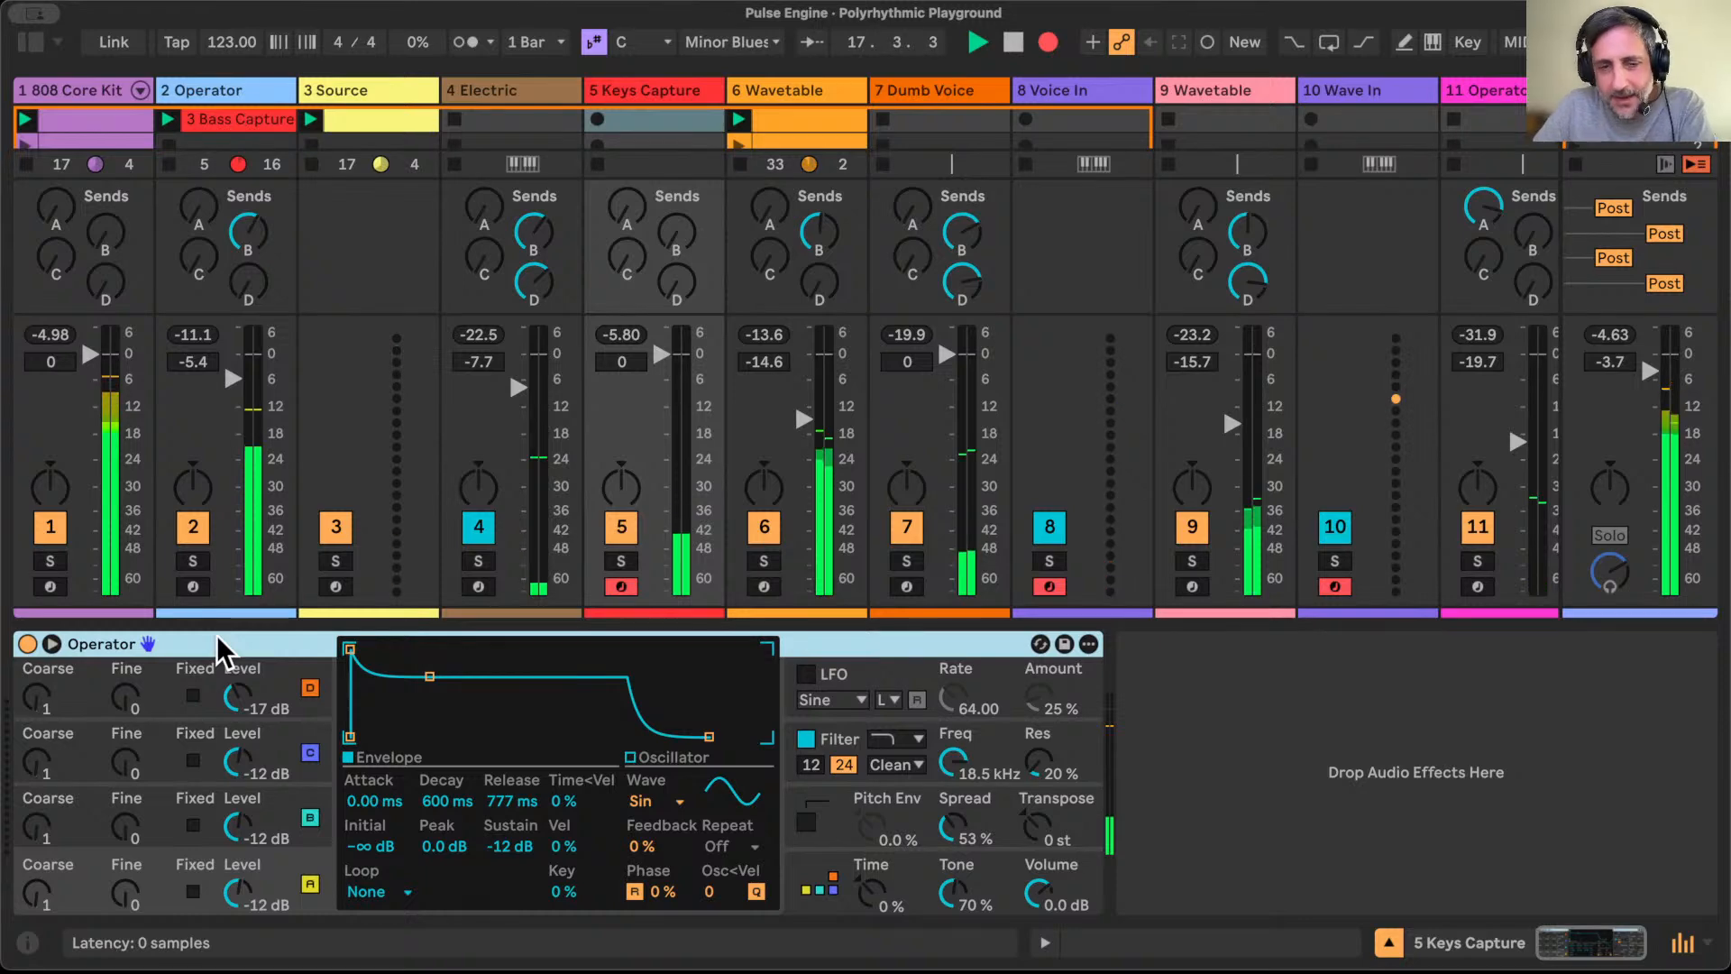
pyautogui.press('Delete')
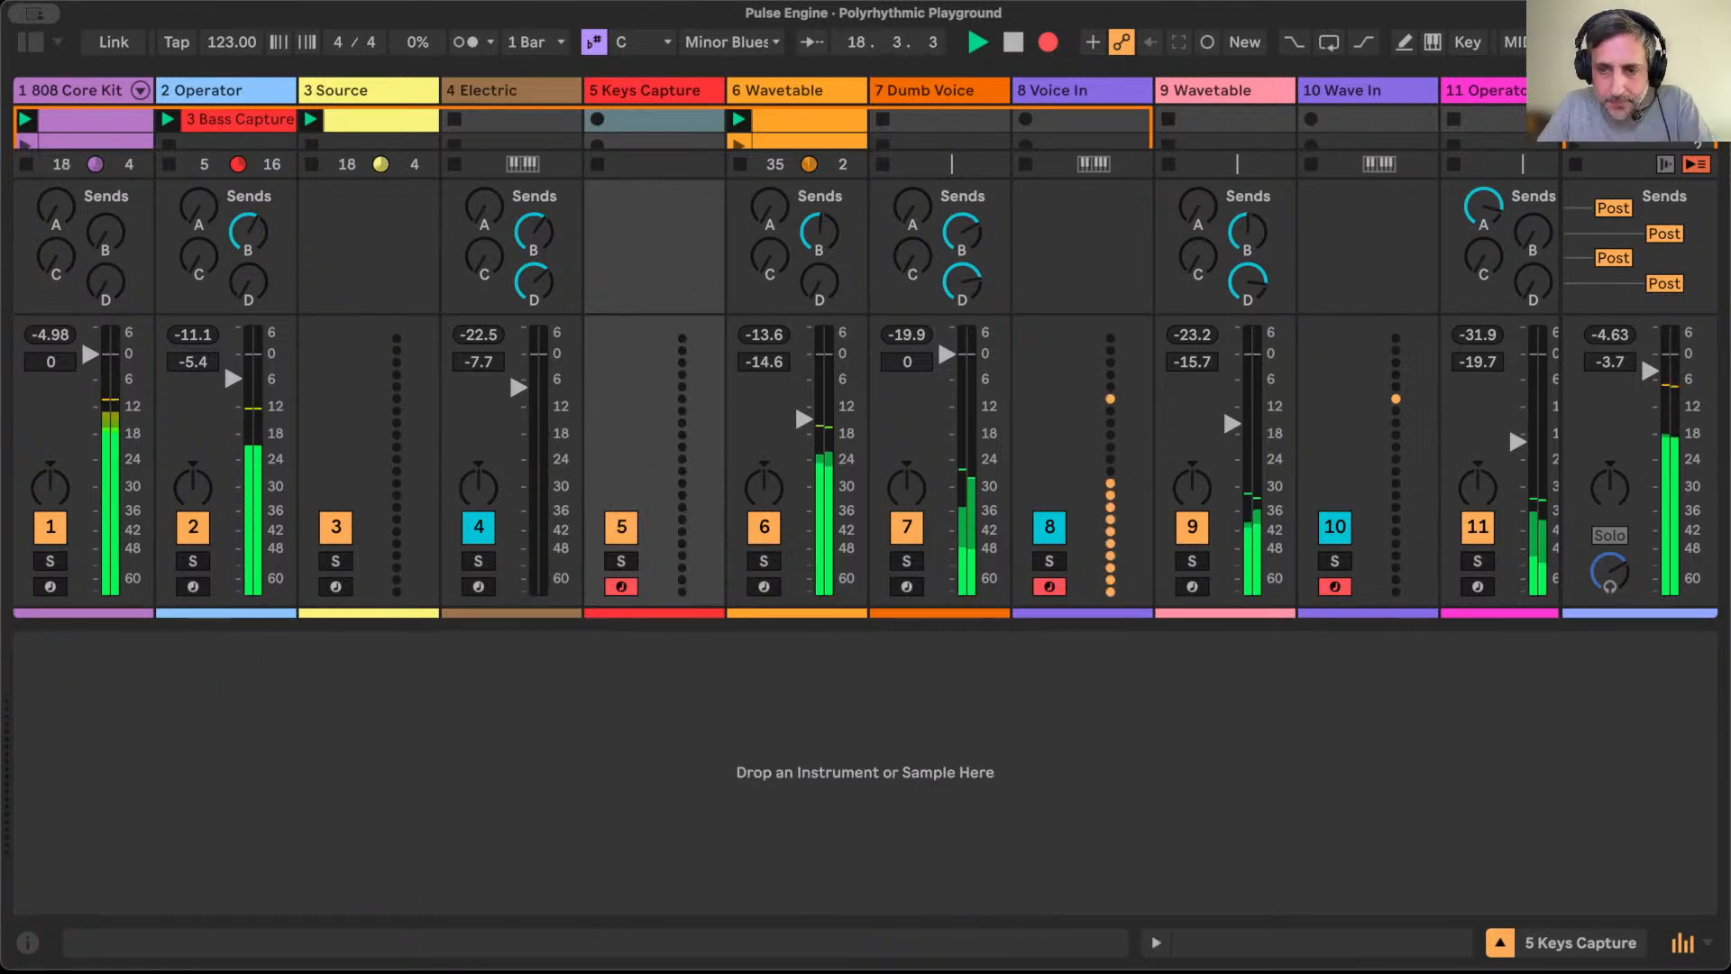
pyautogui.click(1501, 942)
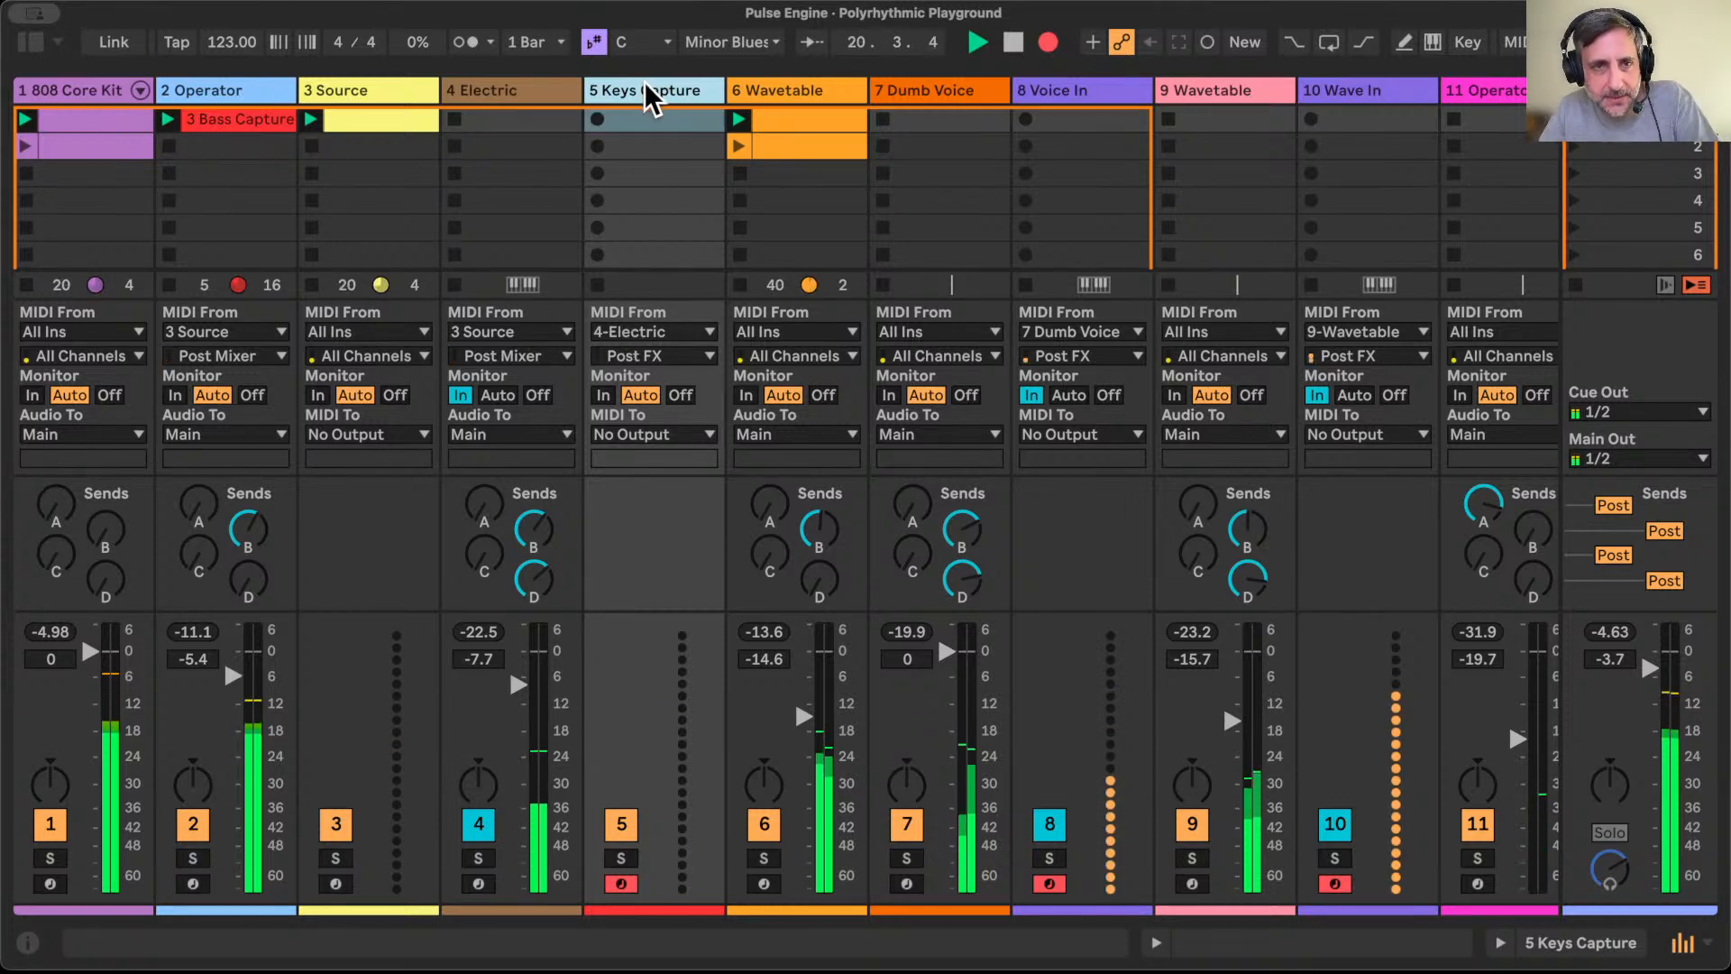
# Step: Review the recorded Voice In, Wave In and Perc In clips in Arrangement View, then stop recording and return to the arrangement's start
pyautogui.press('Tab')
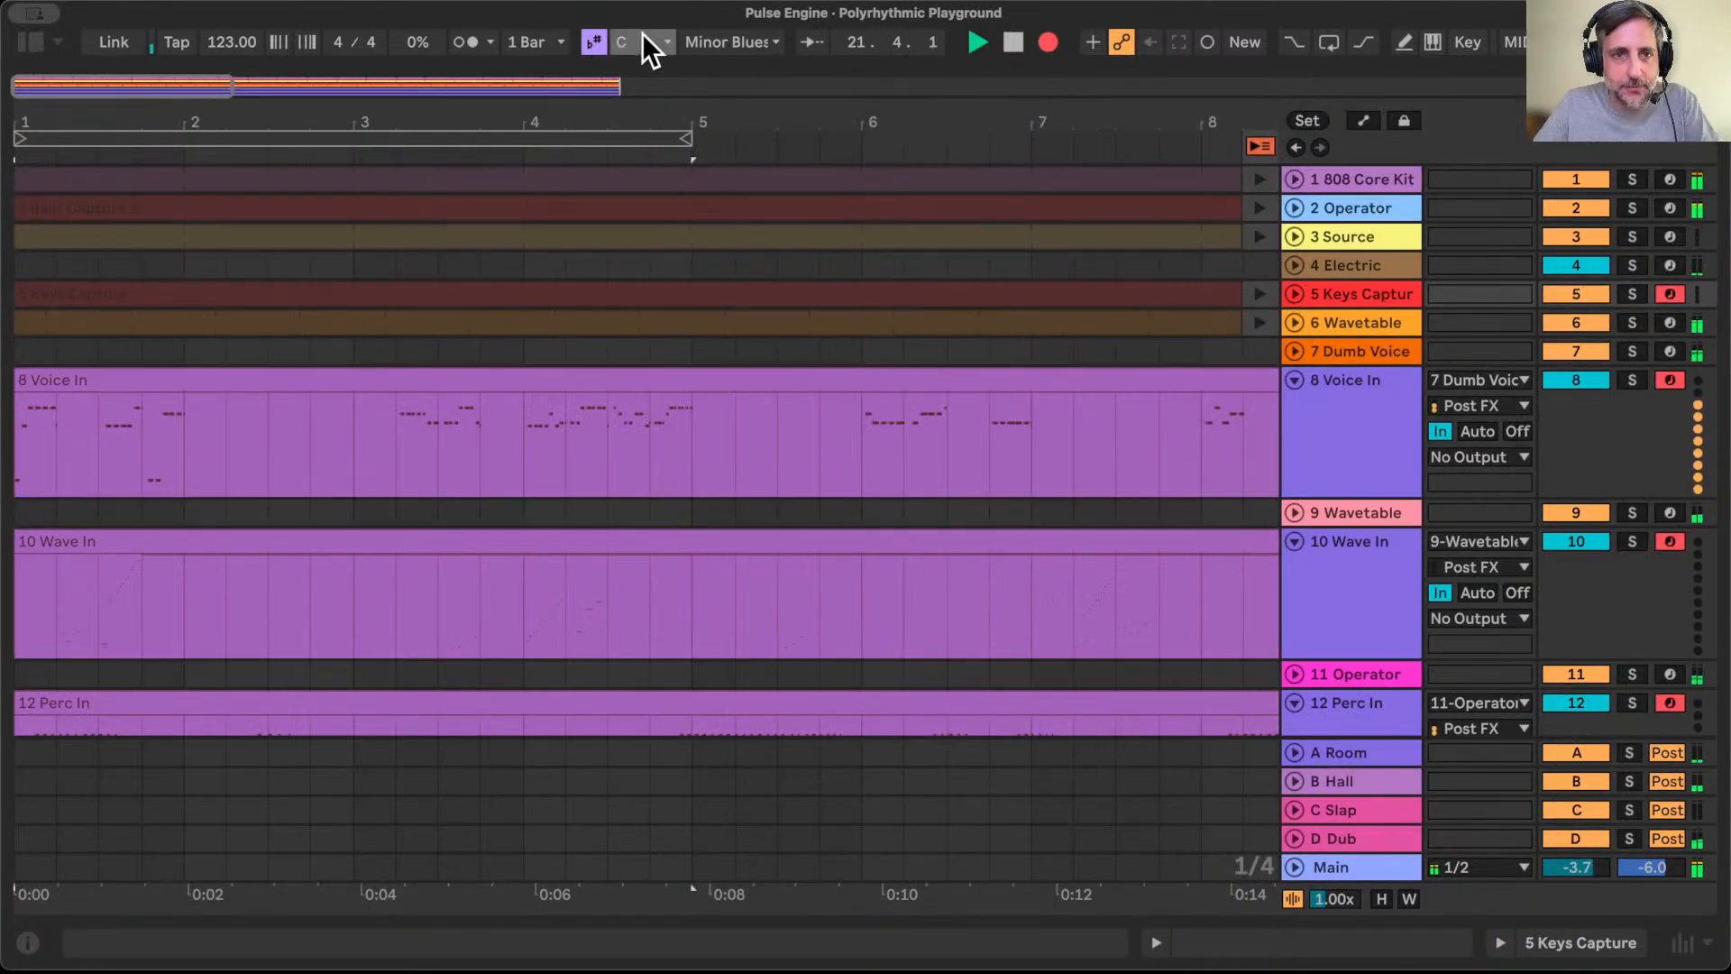
pyautogui.moveTo(601, 110); pyautogui.dragTo(601, 27)
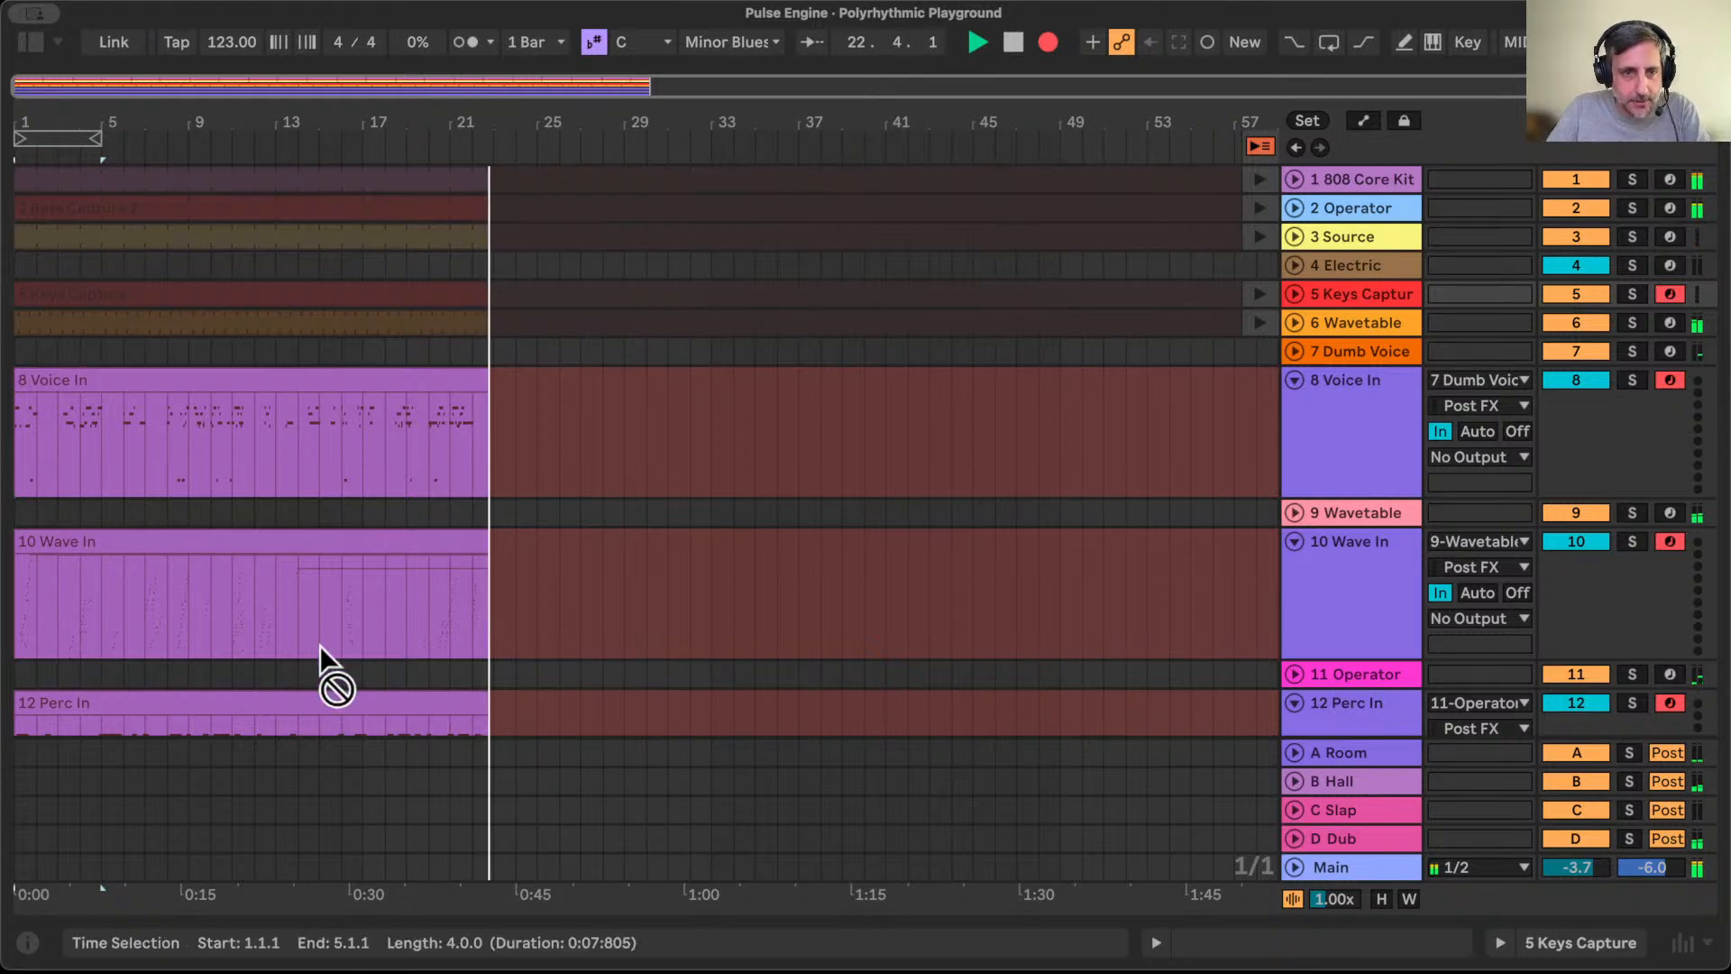
pyautogui.scroll(-5, 321, 646)
pyautogui.scroll(3, 320, 644)
pyautogui.scroll(-2, 324, 668)
pyautogui.scroll(5, 324, 668)
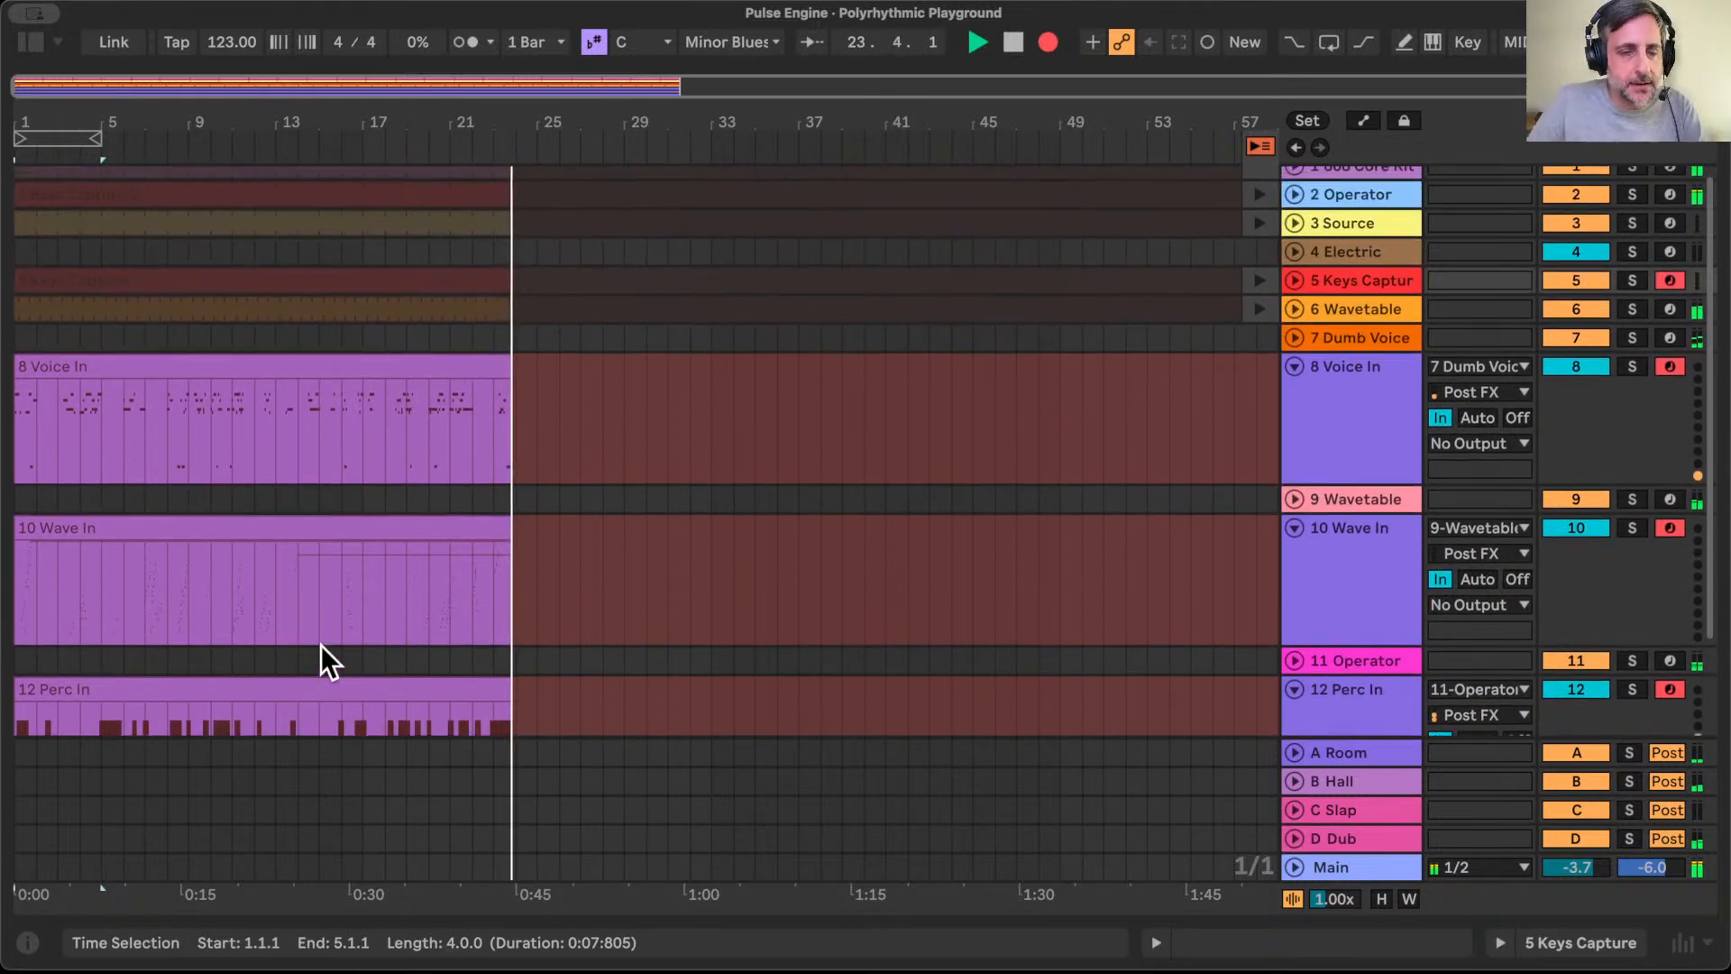
pyautogui.click(1013, 44)
pyautogui.click(1016, 43)
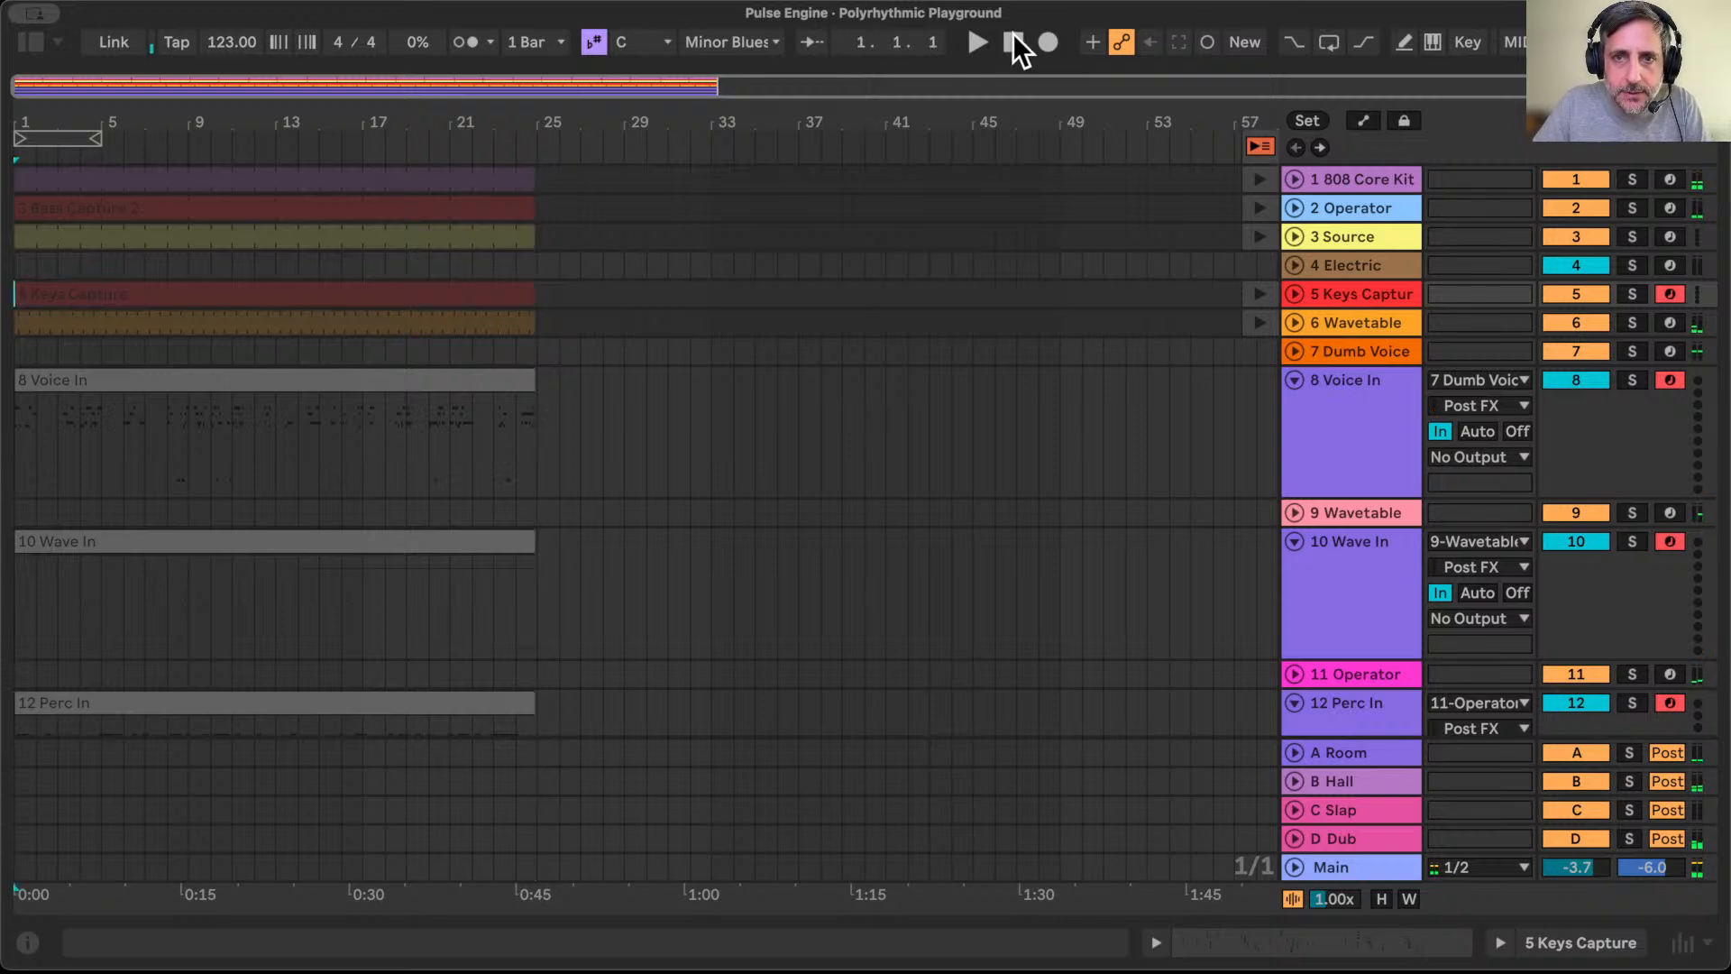
# Step: In Session View, stop the MFA Pulse Engine devices on the Electric and 9 Wavetable tracks
pyautogui.press('Tab')
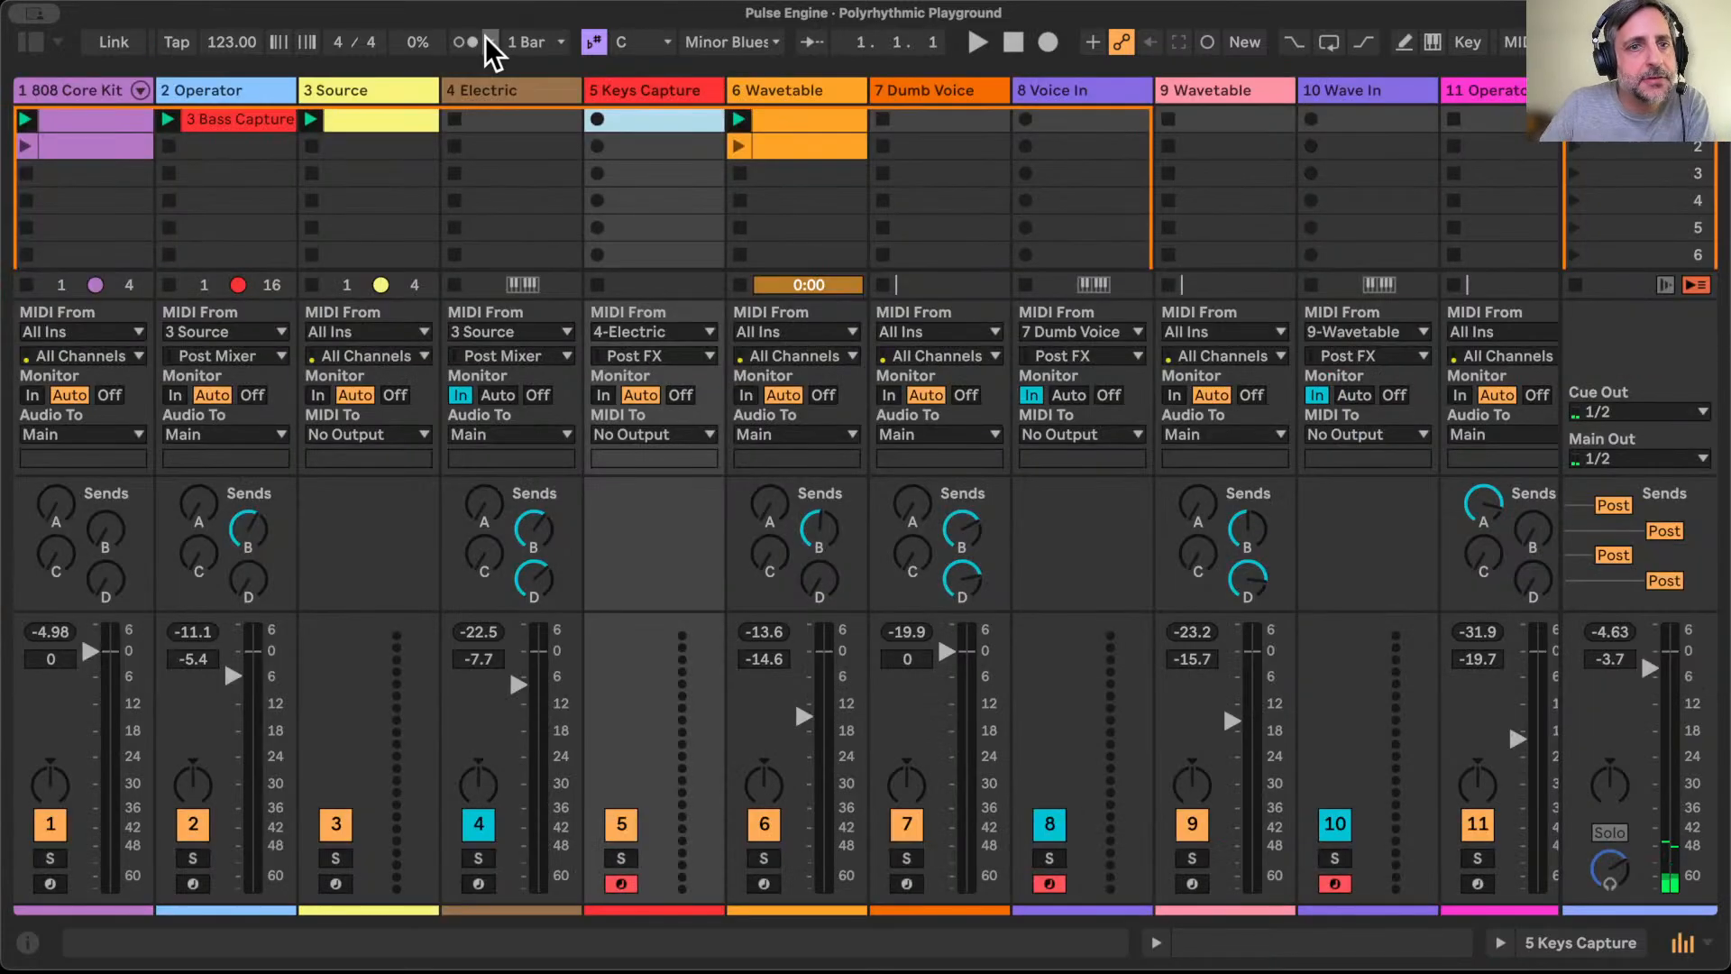
pyautogui.doubleClick(505, 104)
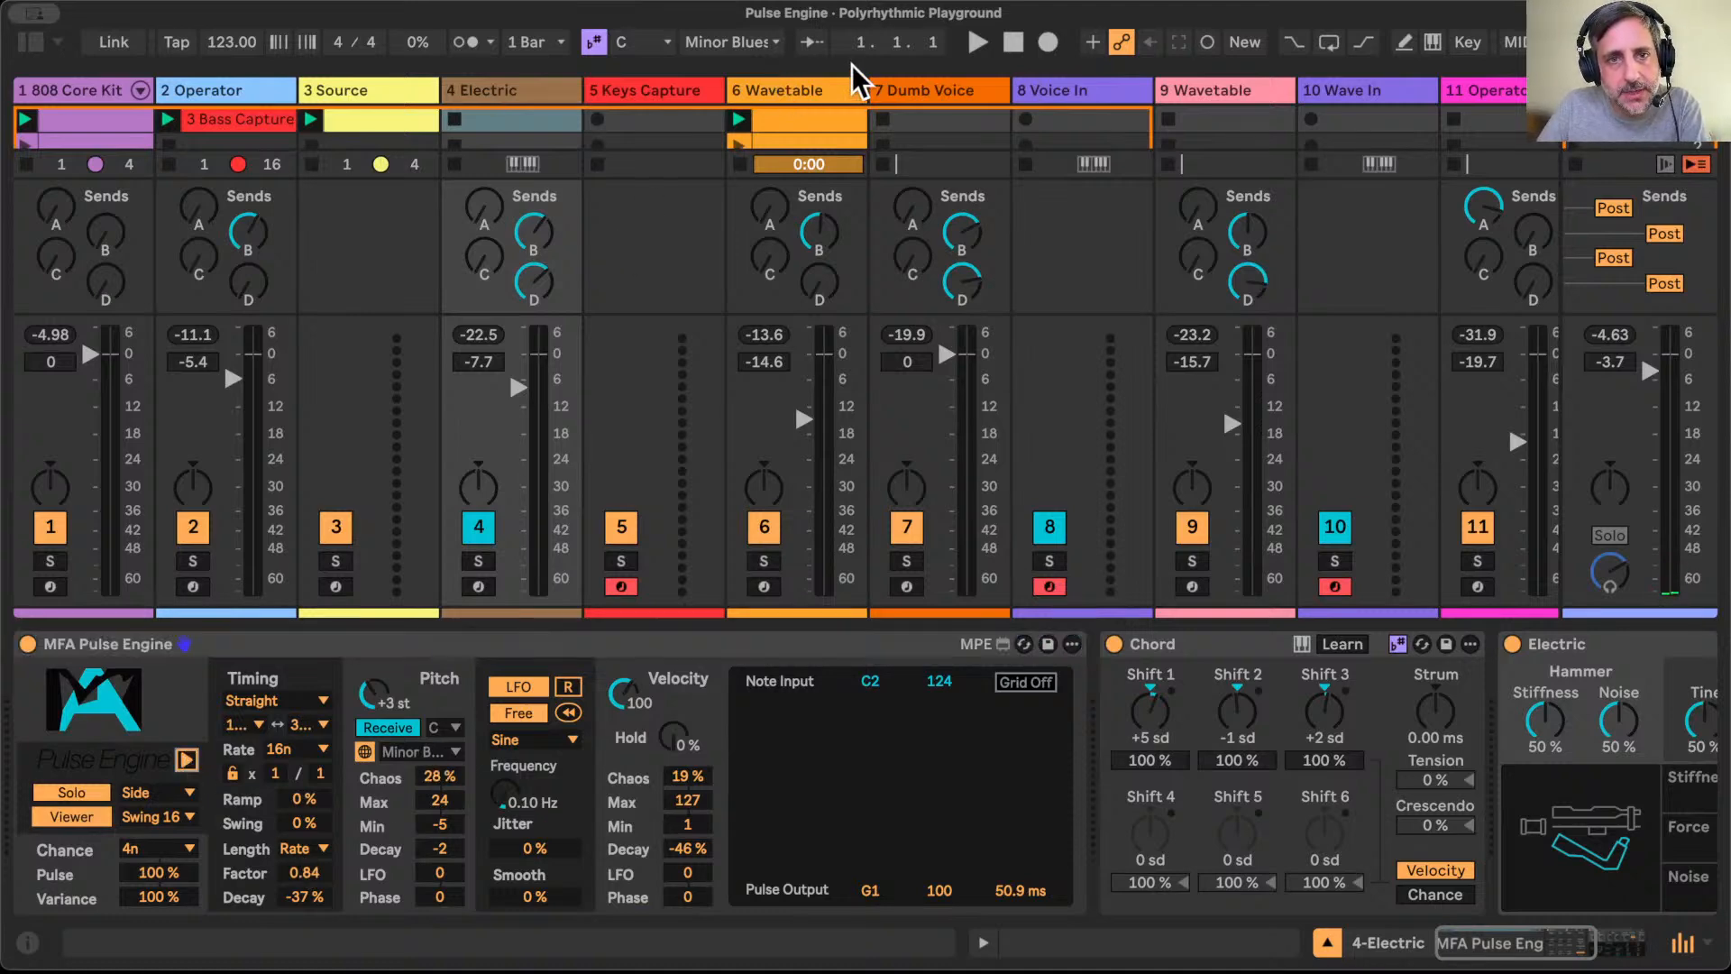
pyautogui.click(1221, 117)
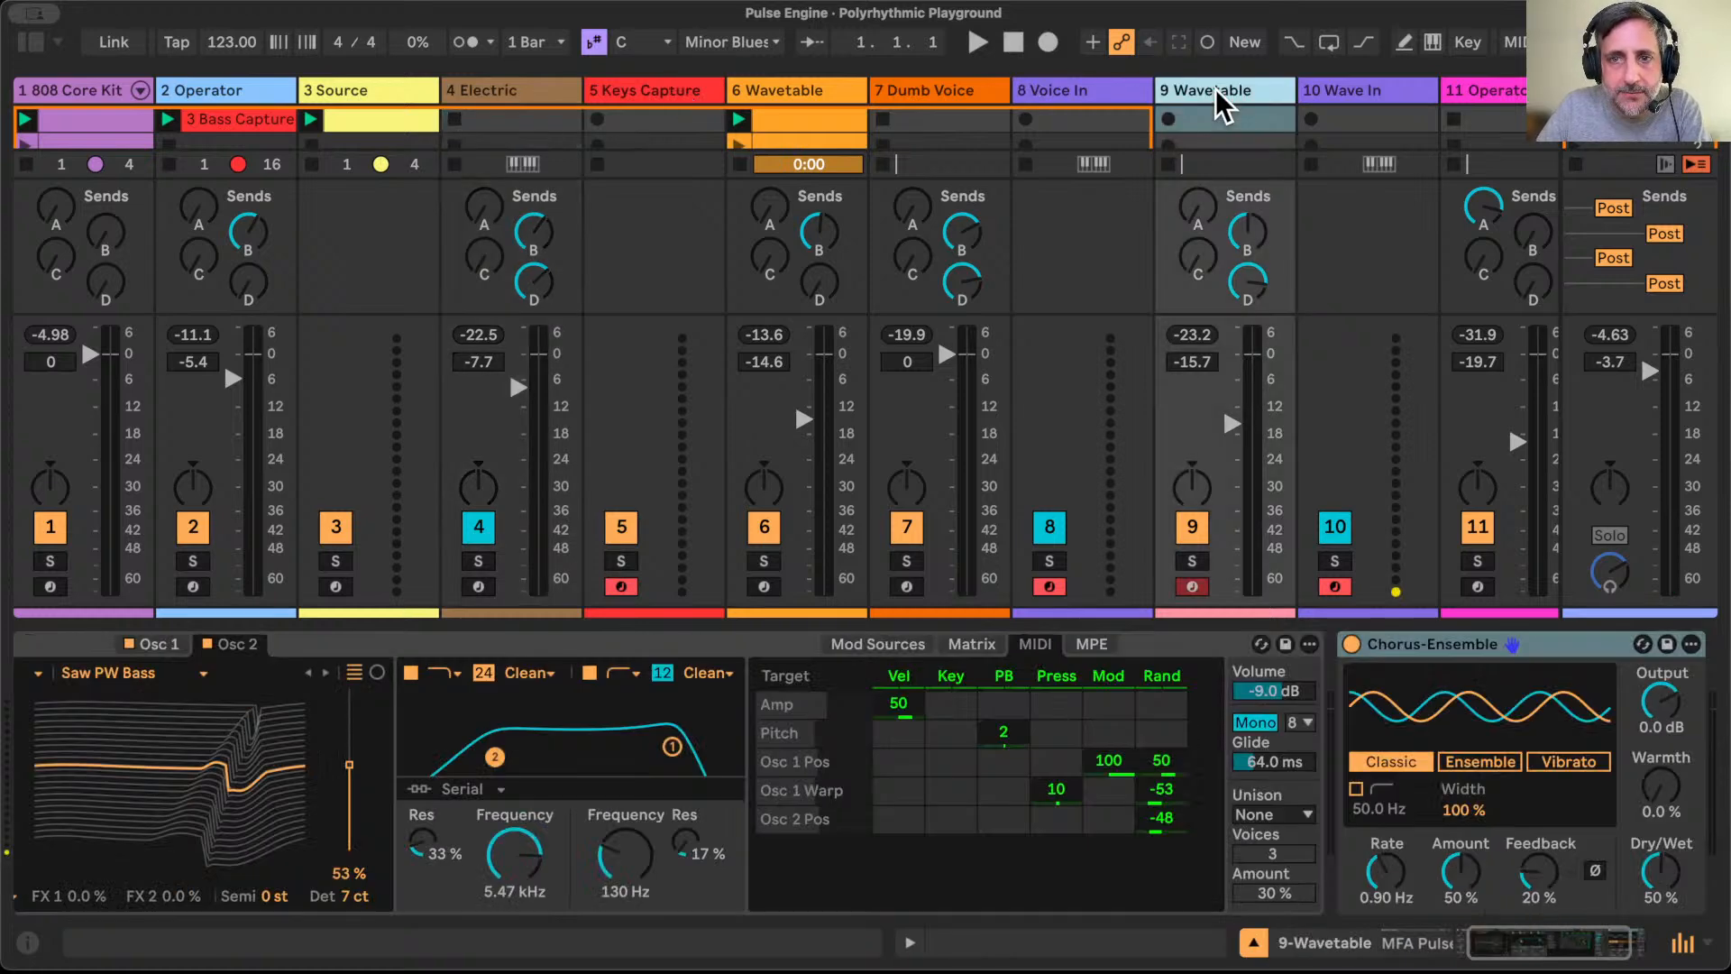
pyautogui.click(554, 646)
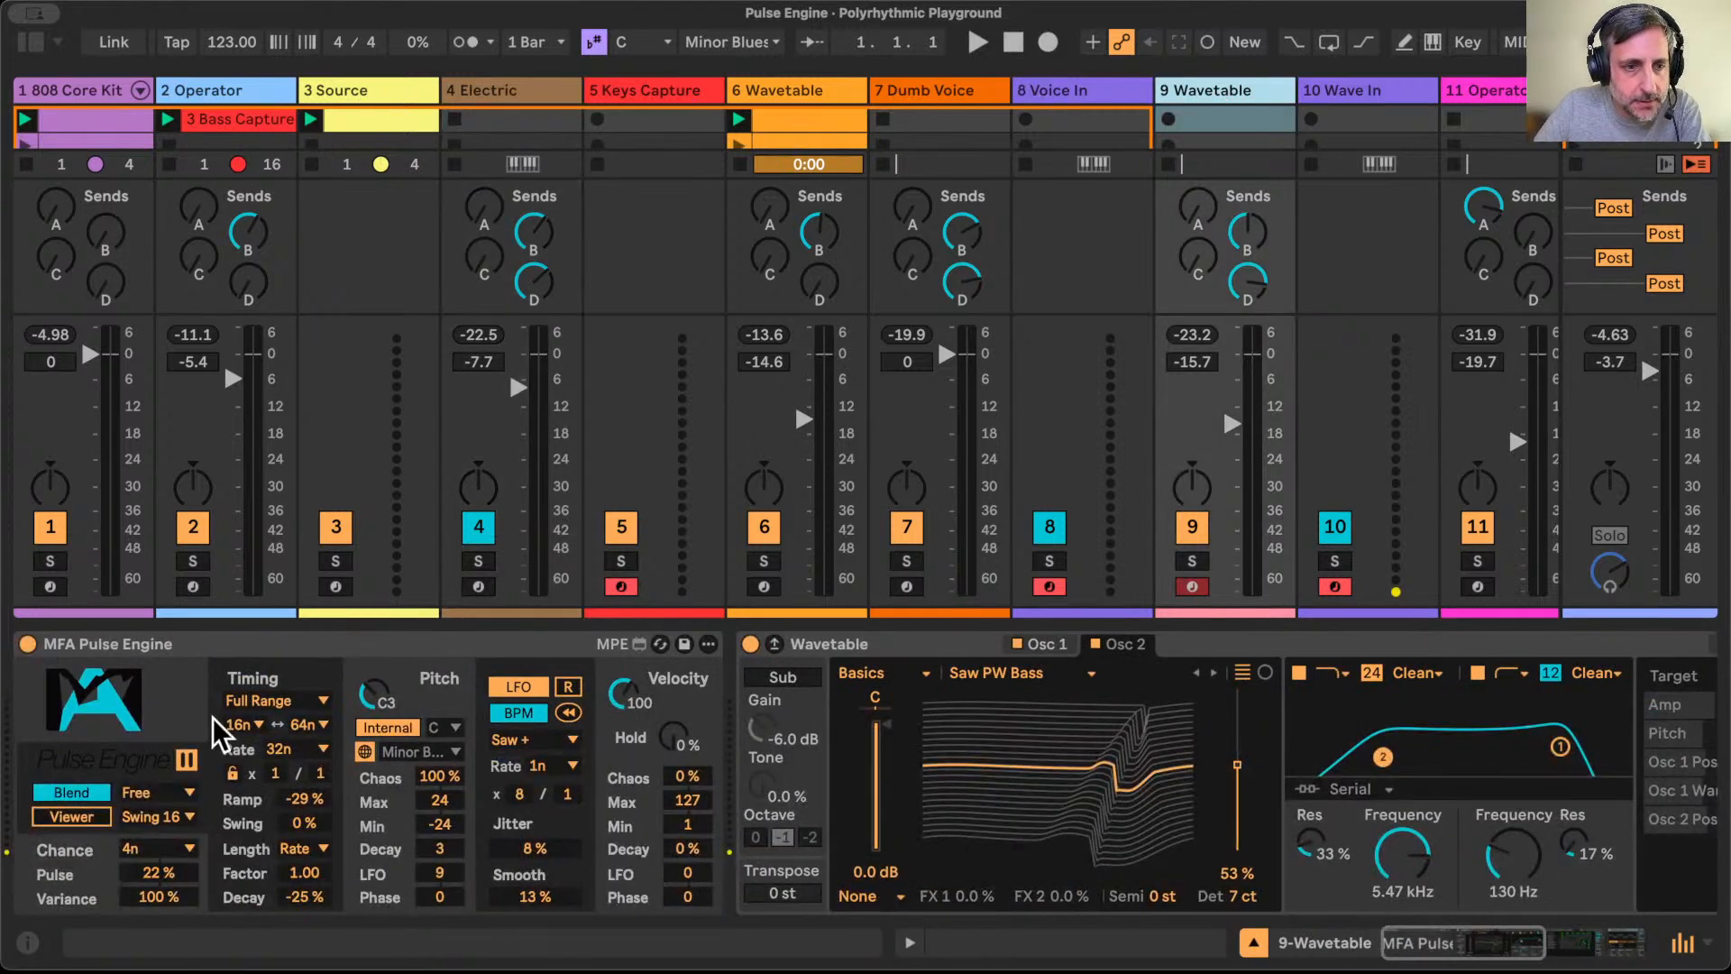
pyautogui.click(187, 762)
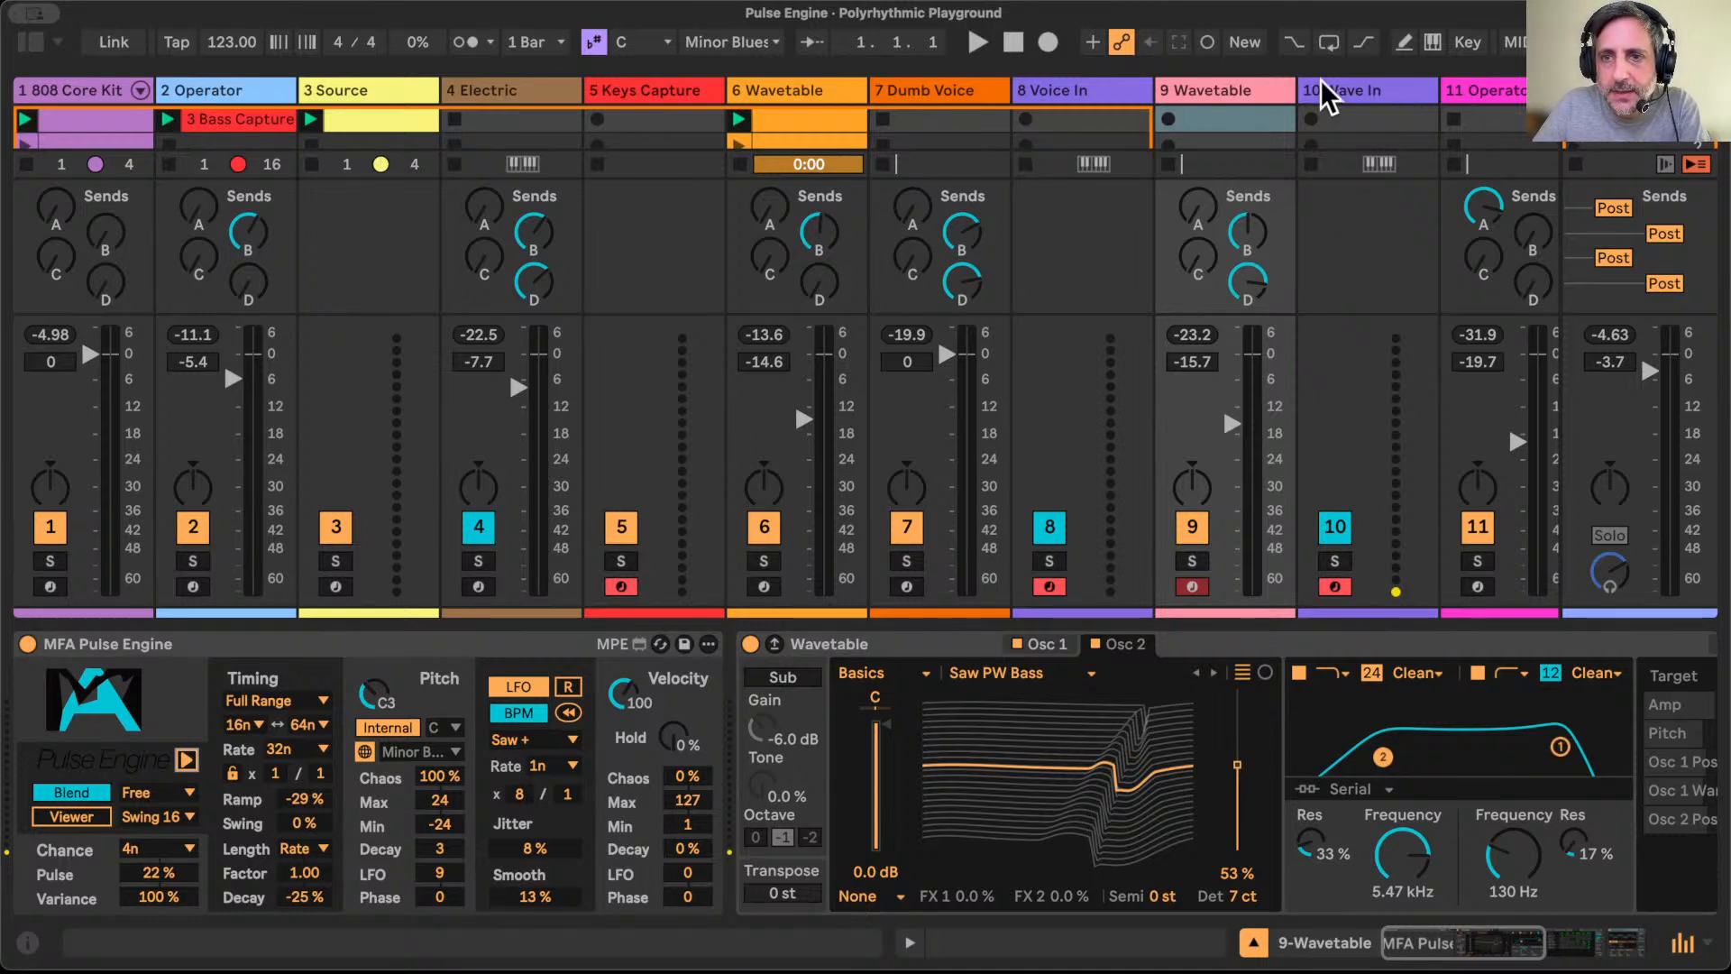
# Step: Rename the 11 Operator track to Perc and hide its device view
pyautogui.click(1470, 90)
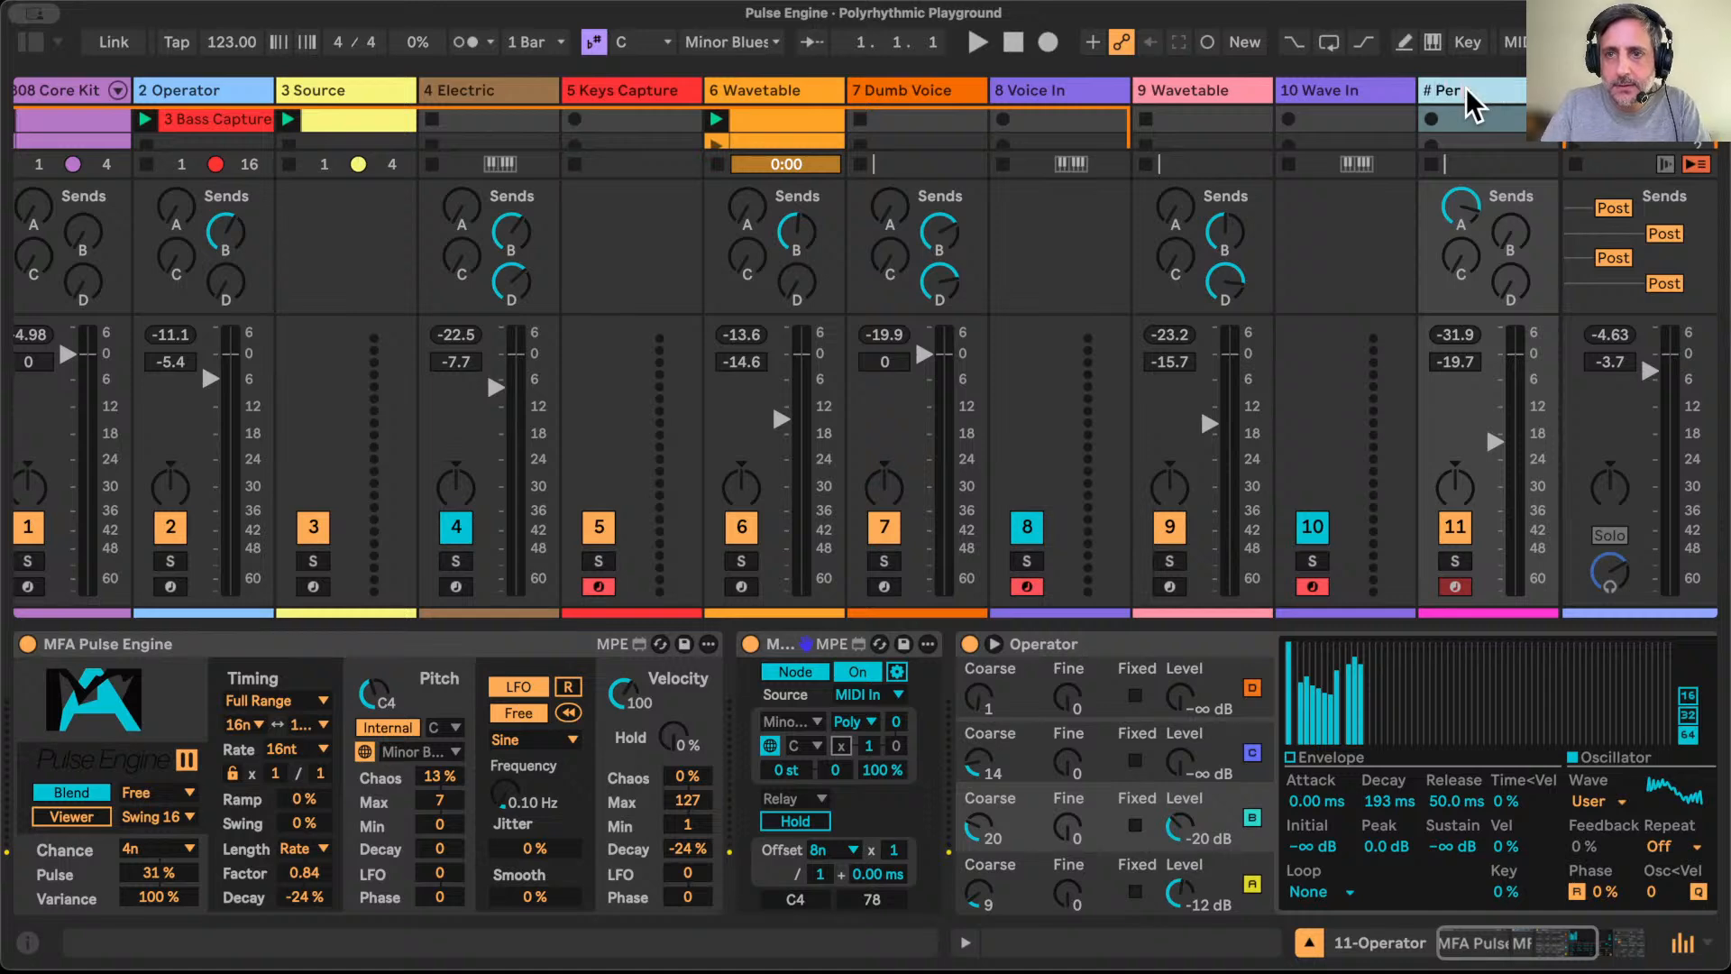
pyautogui.press('Return')
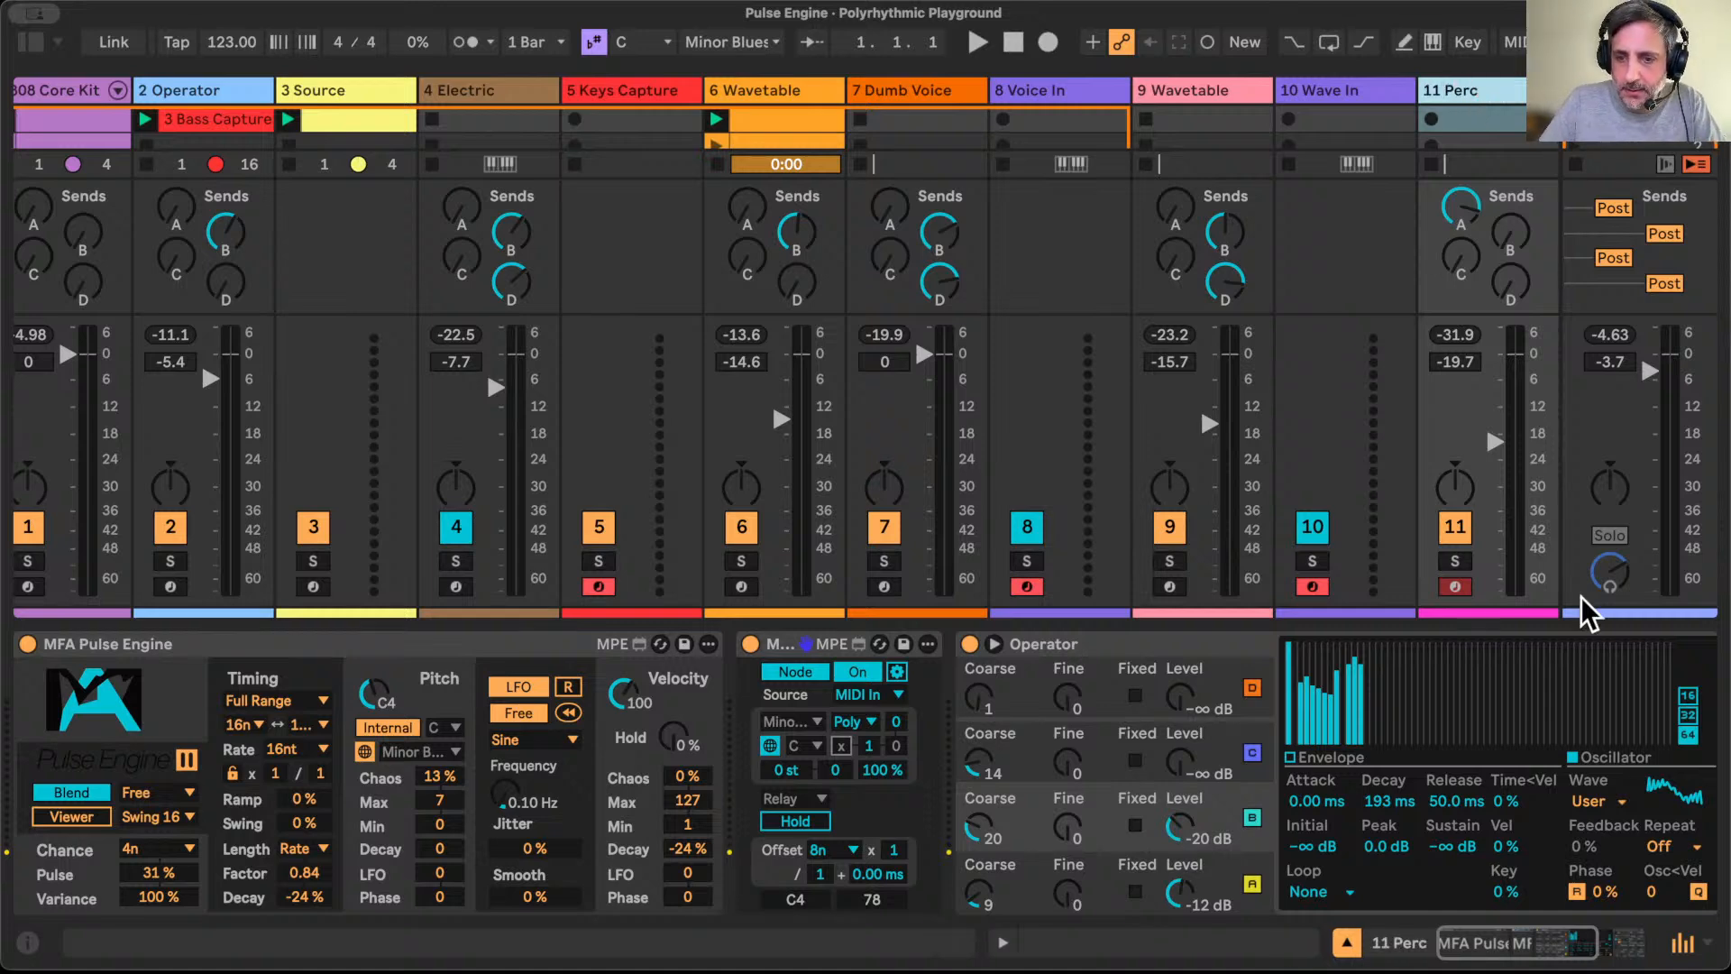
pyautogui.click(1346, 940)
pyautogui.hscroll(-2, 90, 248)
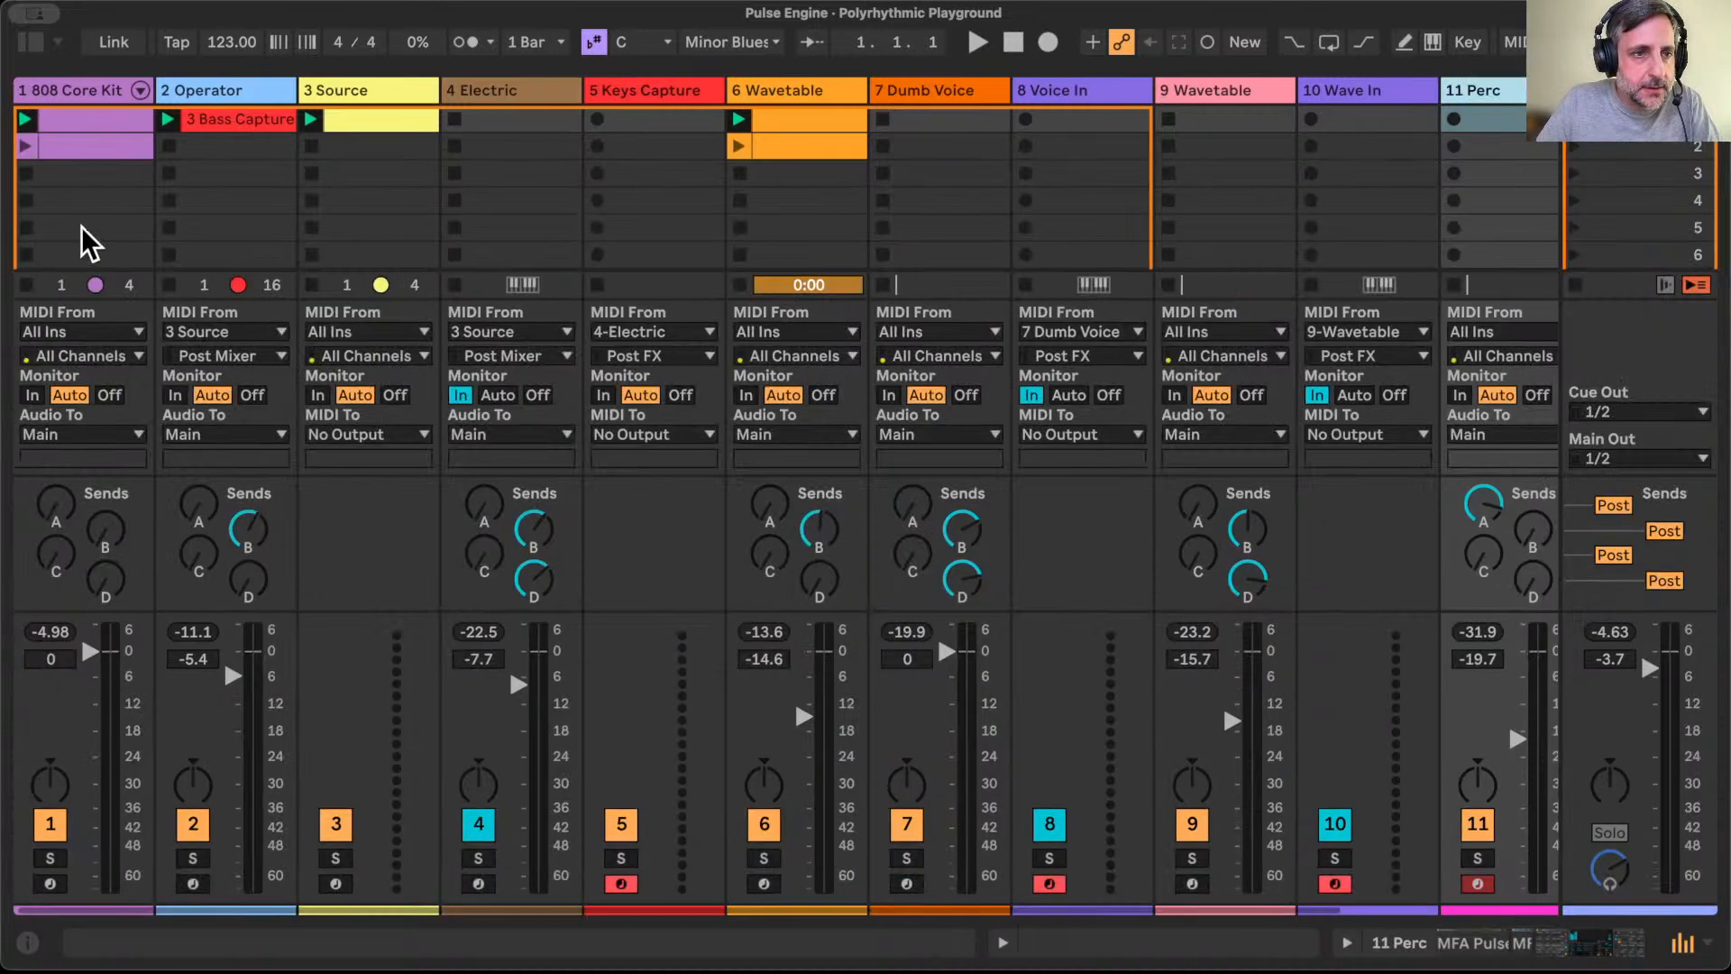
# Step: In the second 808 Core Kit clip, deactivate both Hand Clap notes and the quieter Rim Shot notes before beat 4 and at the bar's end
pyautogui.click(72, 135)
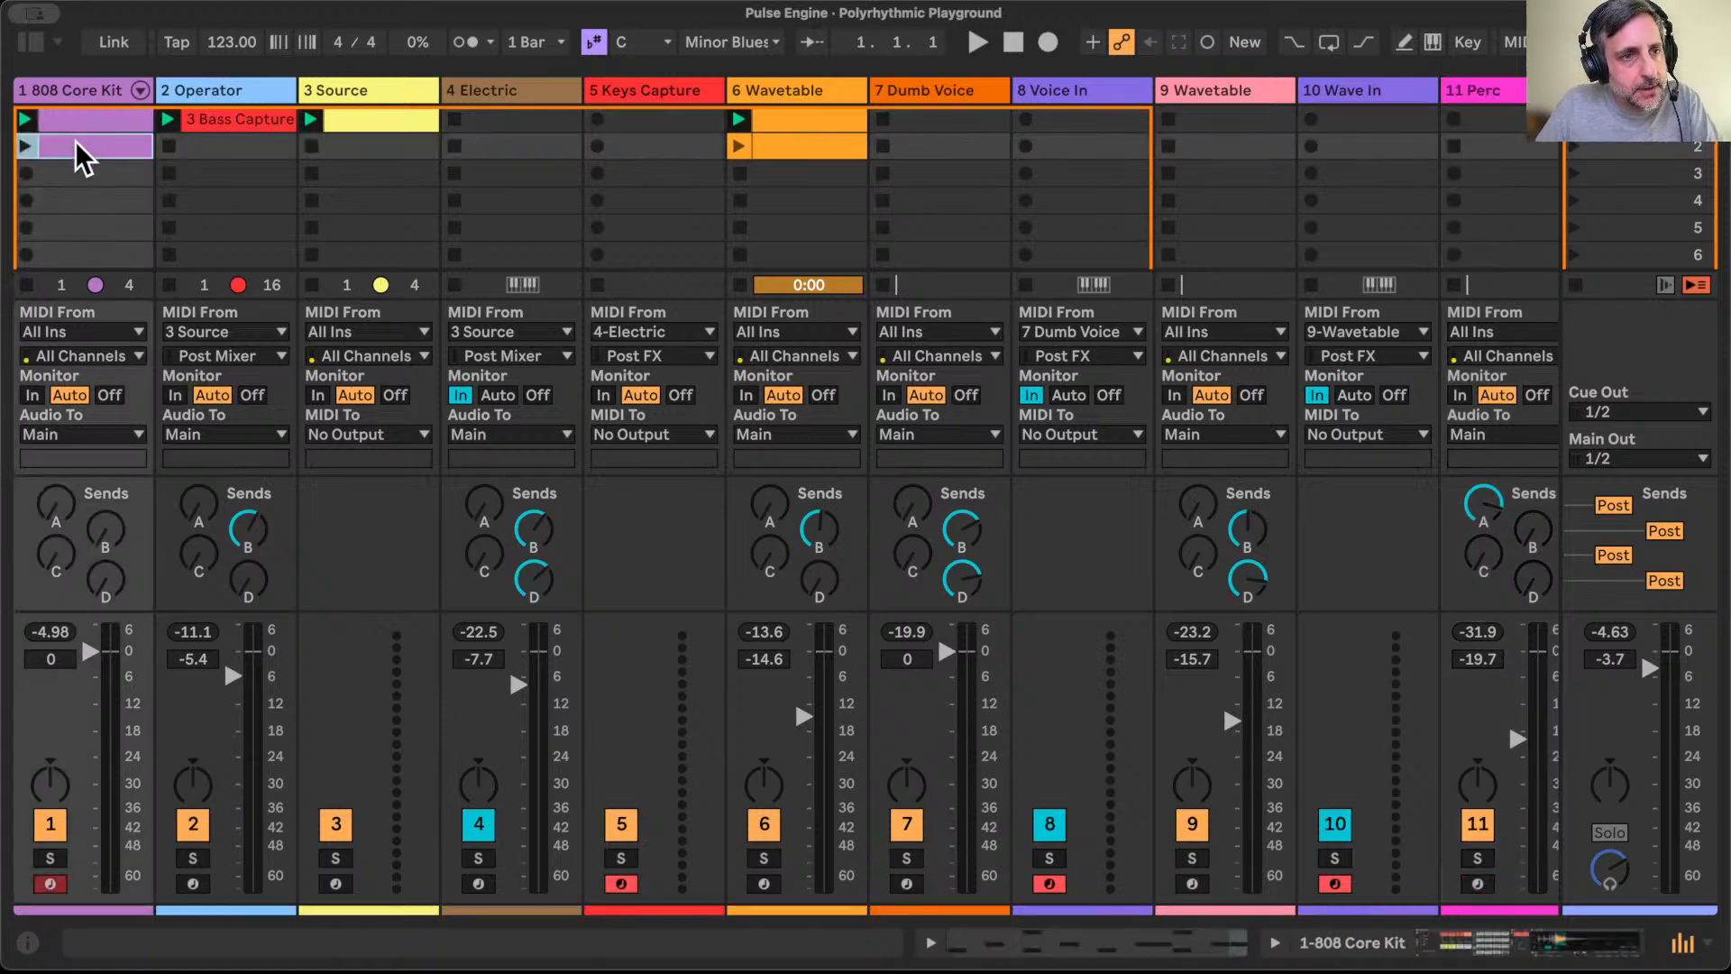
pyautogui.doubleClick(74, 144)
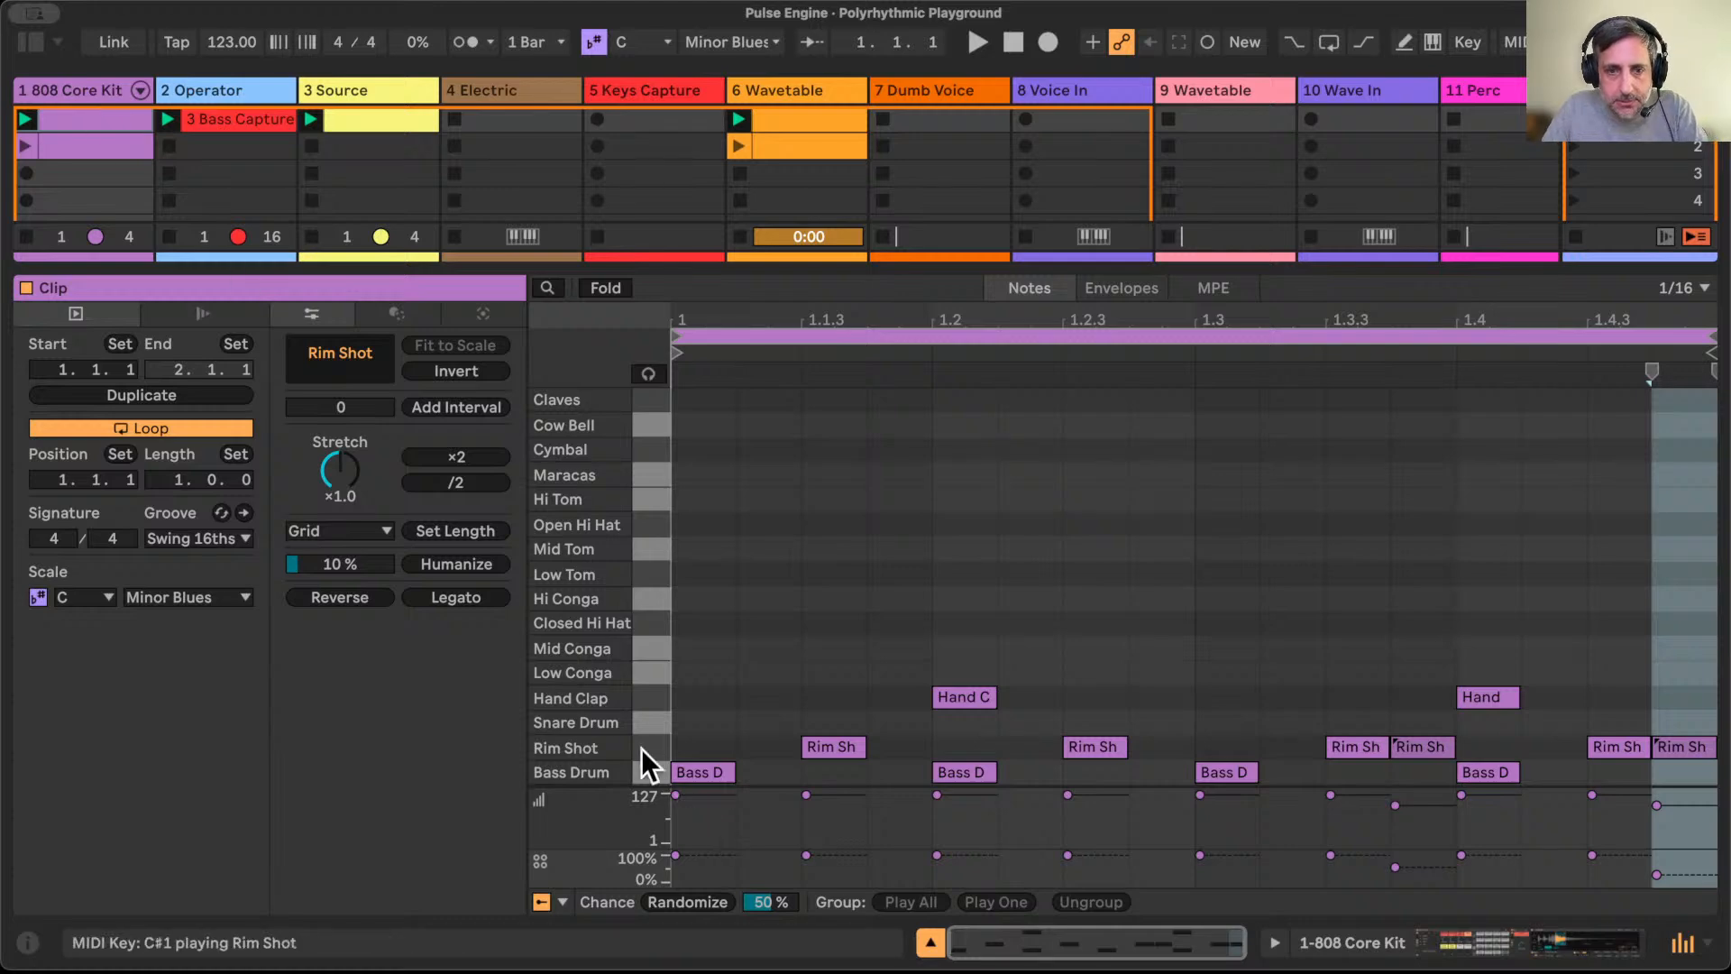
pyautogui.click(656, 688)
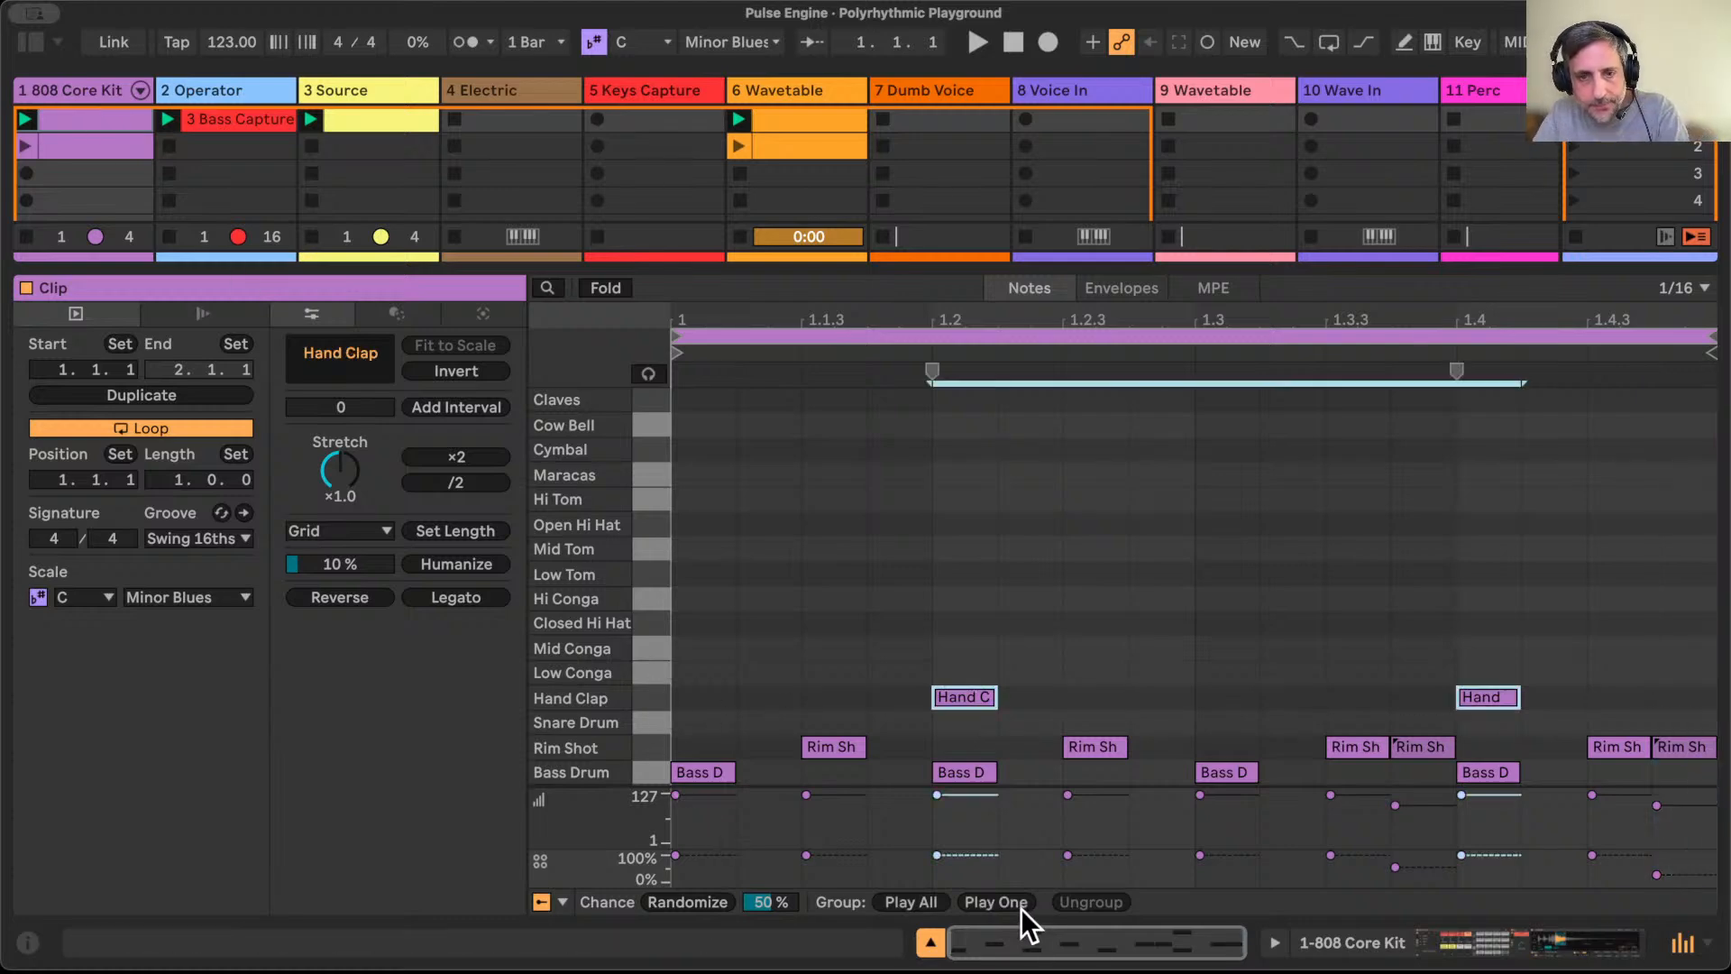
pyautogui.press('0')
pyautogui.click(1426, 726)
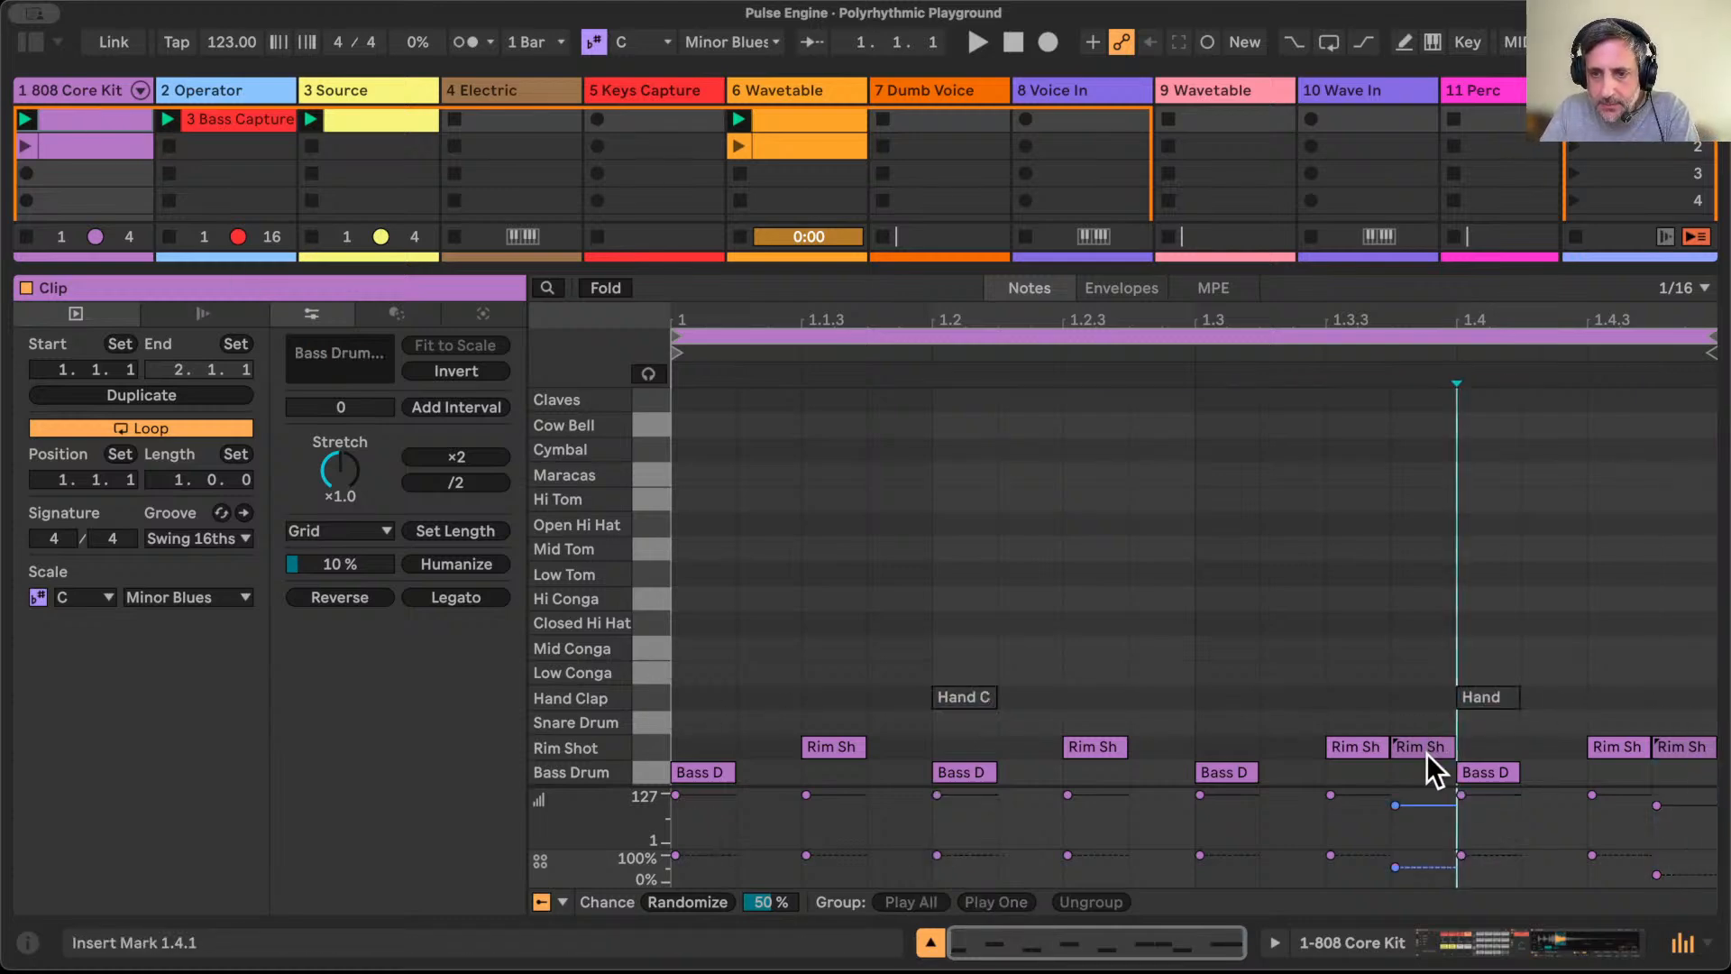
pyautogui.click(1426, 752)
pyautogui.press('0')
pyautogui.click(1689, 748)
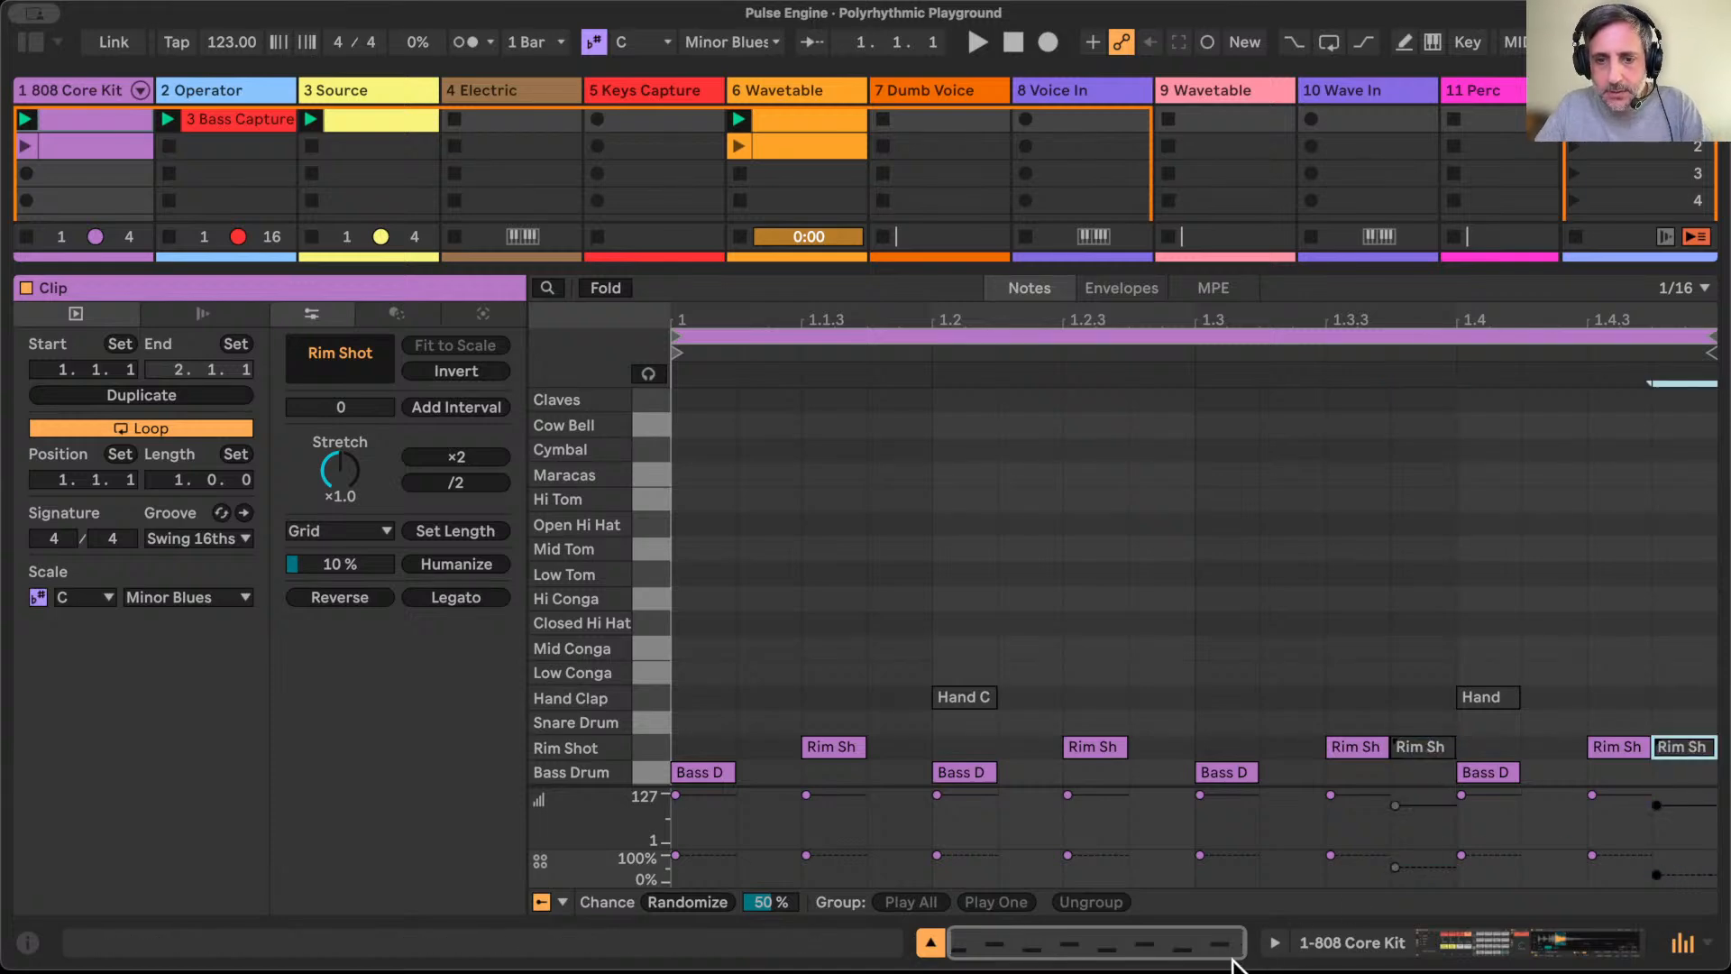
pyautogui.click(932, 946)
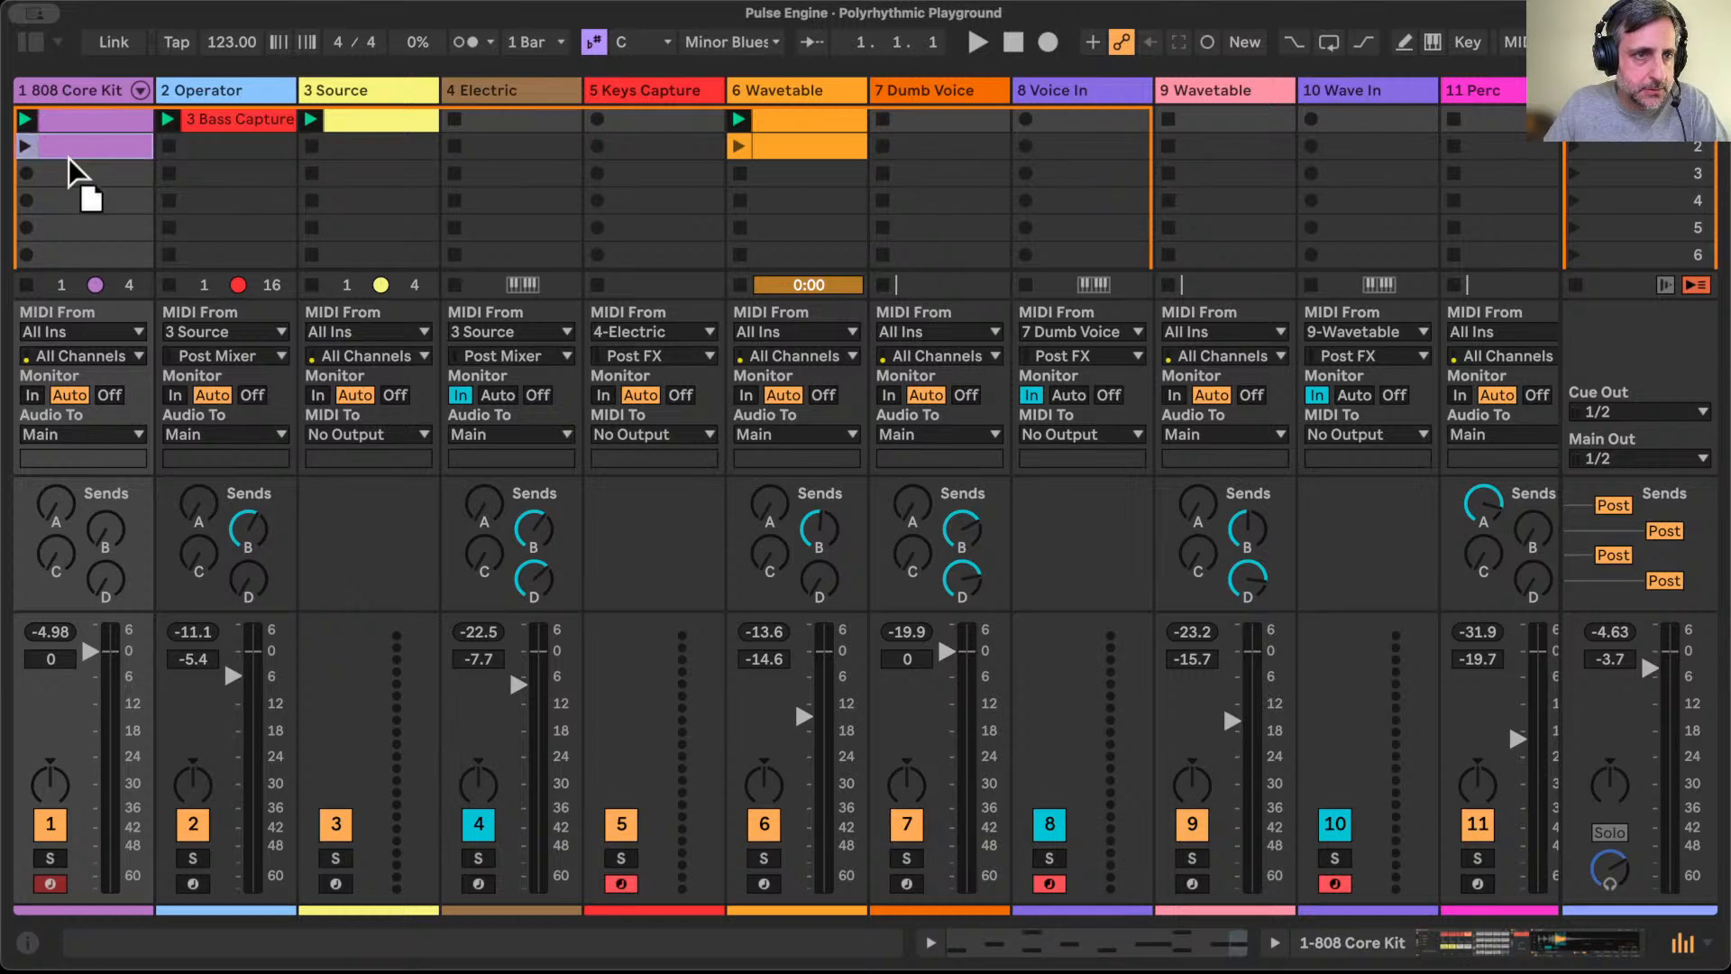
# Step: Duplicate the 808 Core Kit clips to fill three slots and deactivate all Rim Shot notes in the first clip
pyautogui.moveTo(70, 147); pyautogui.dragTo(70, 174)
pyautogui.click(79, 119)
pyautogui.press('super+d')
pyautogui.doubleClick(68, 124)
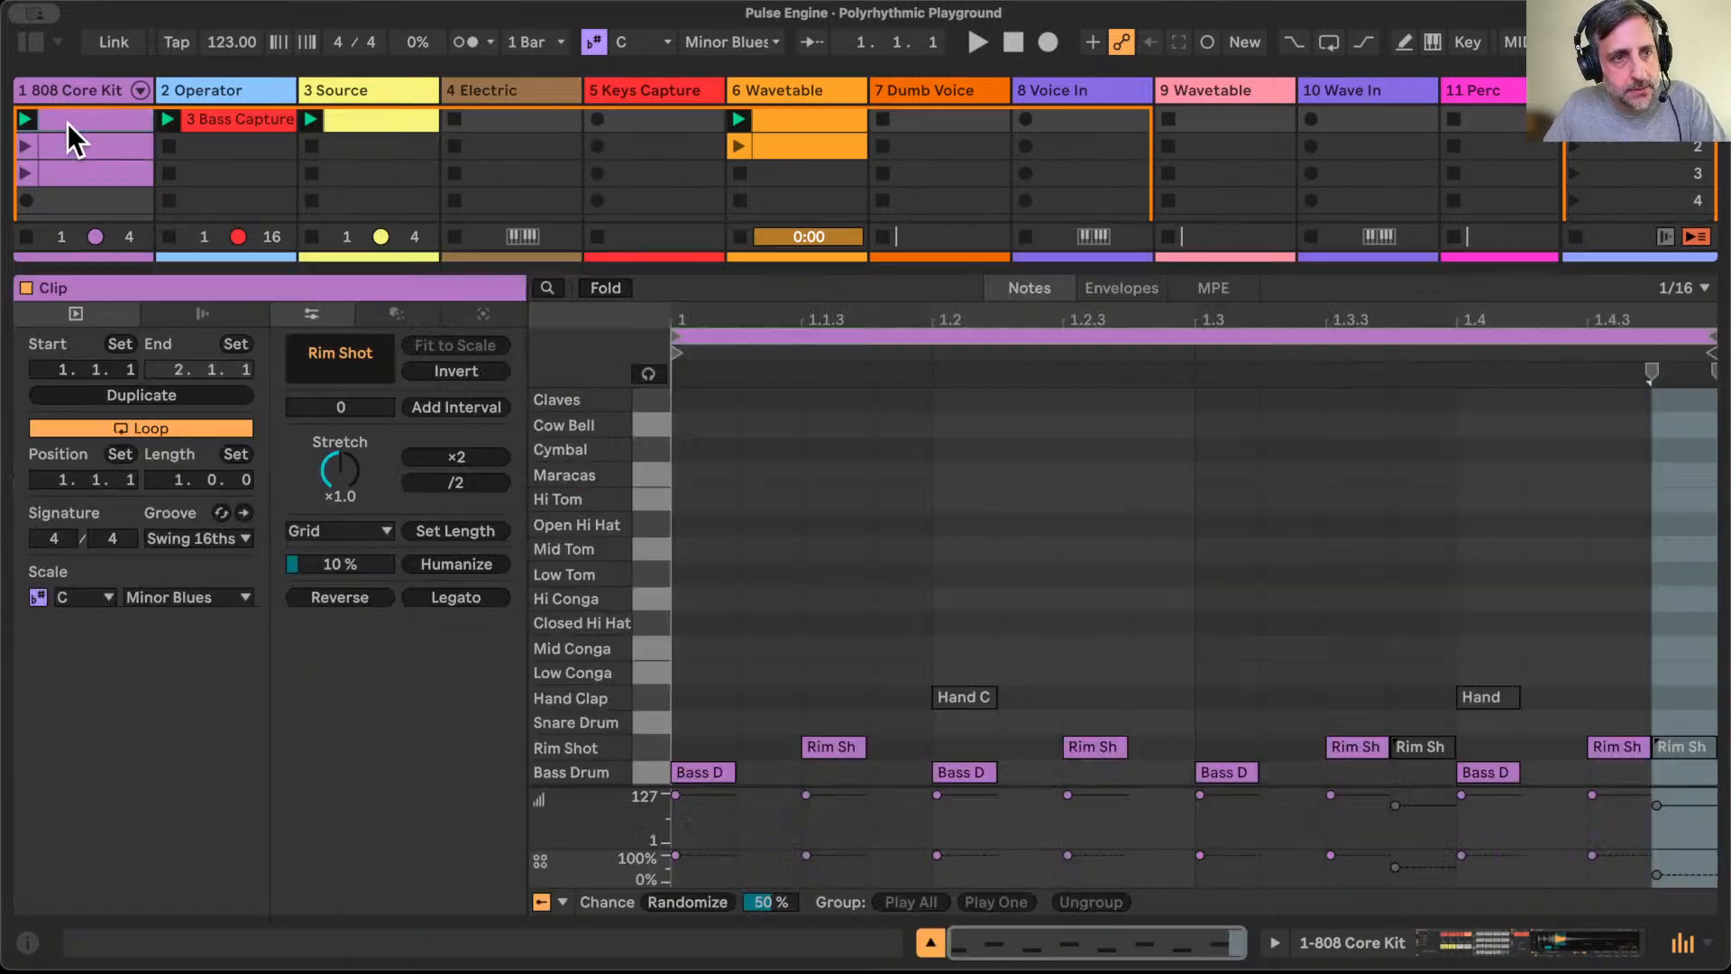
pyautogui.click(646, 735)
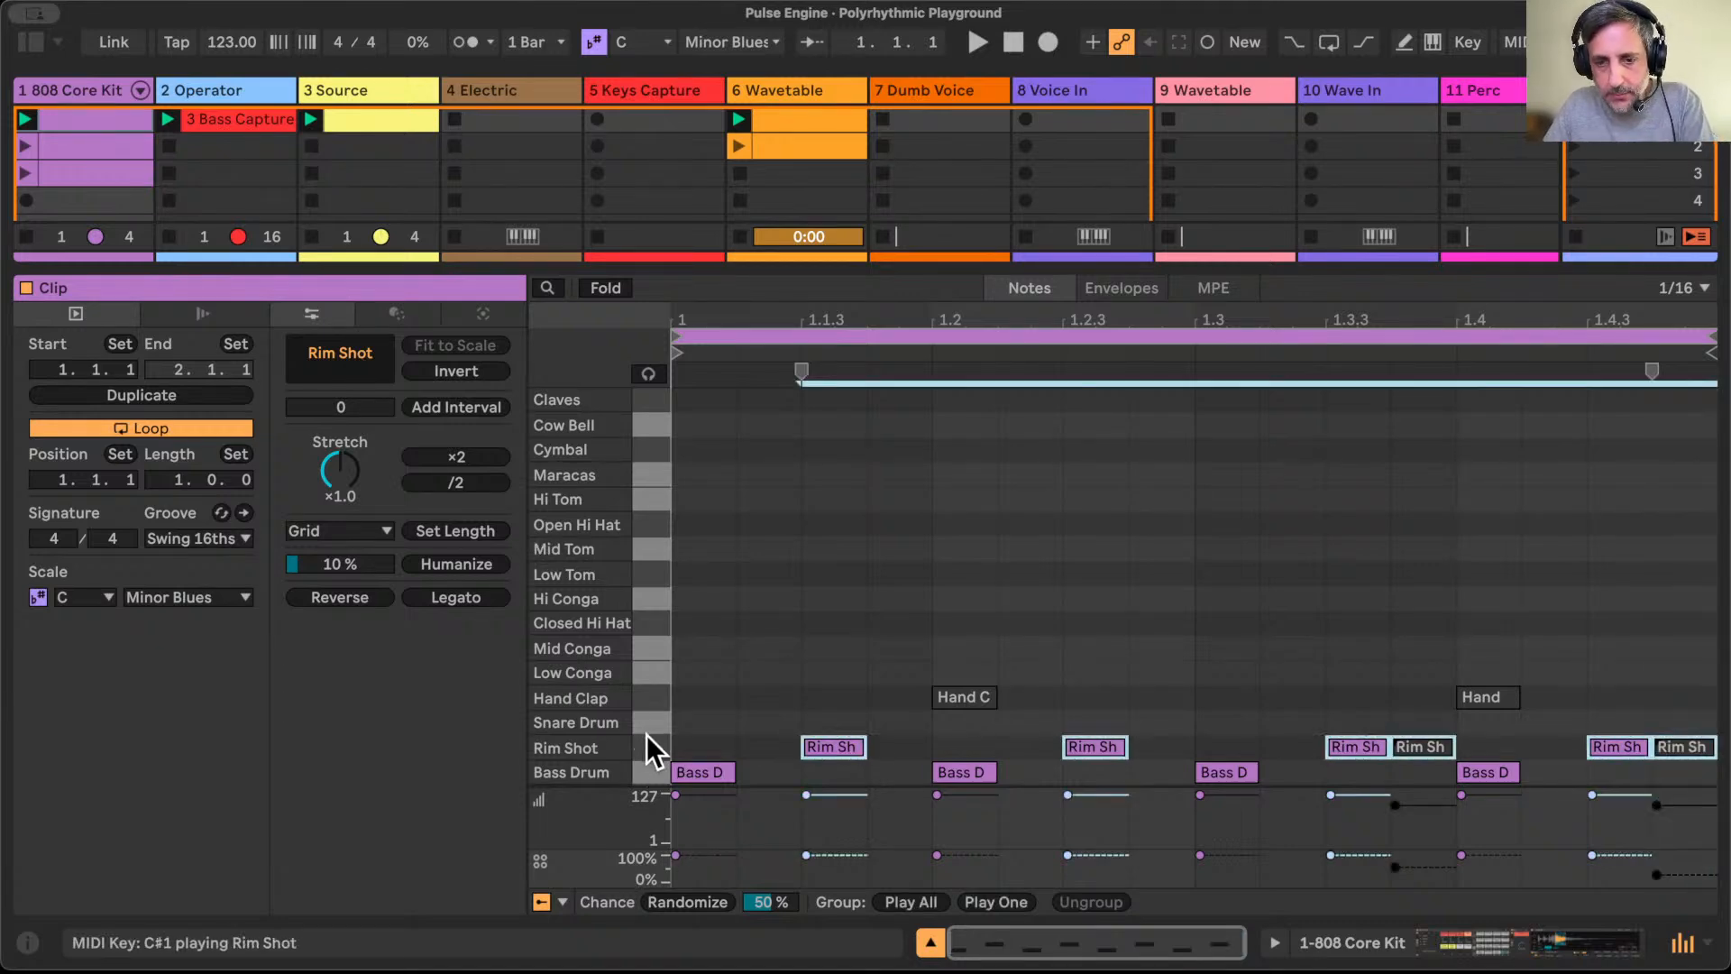
pyautogui.click(929, 941)
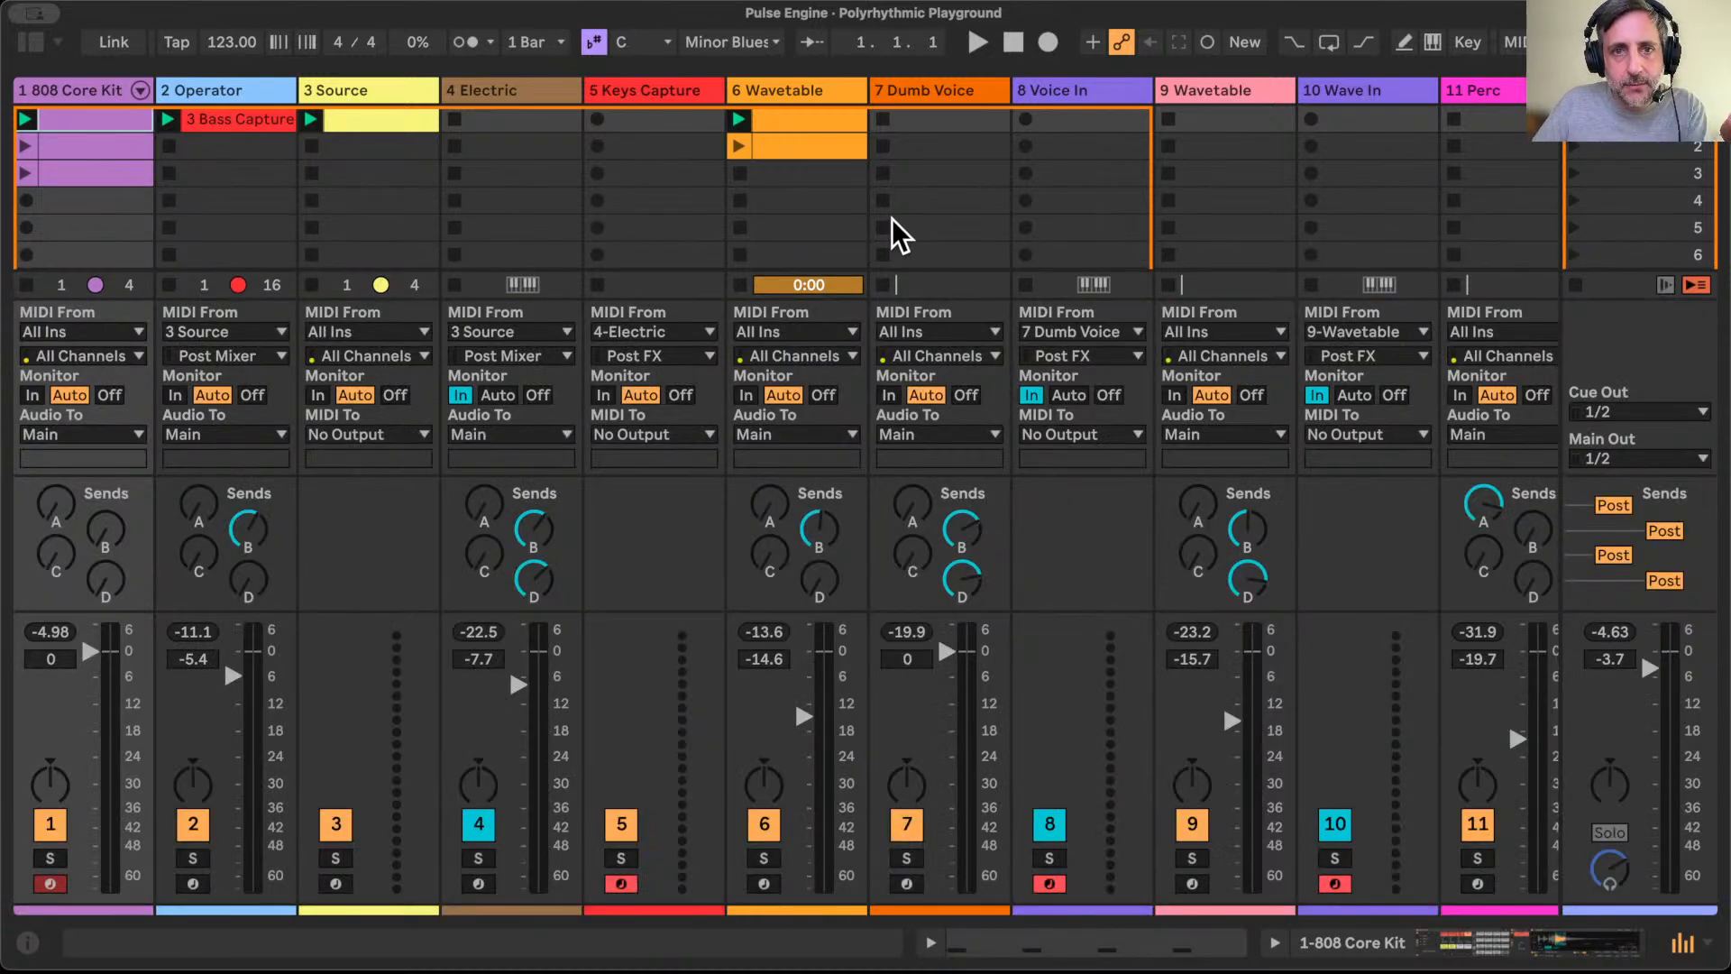
# Step: Start a new arrangement recording and follow the incoming Voice In, Wave In and Perc In clips in Arrangement View
pyautogui.hscroll(5, 893, 226)
pyautogui.hscroll(-5, 893, 225)
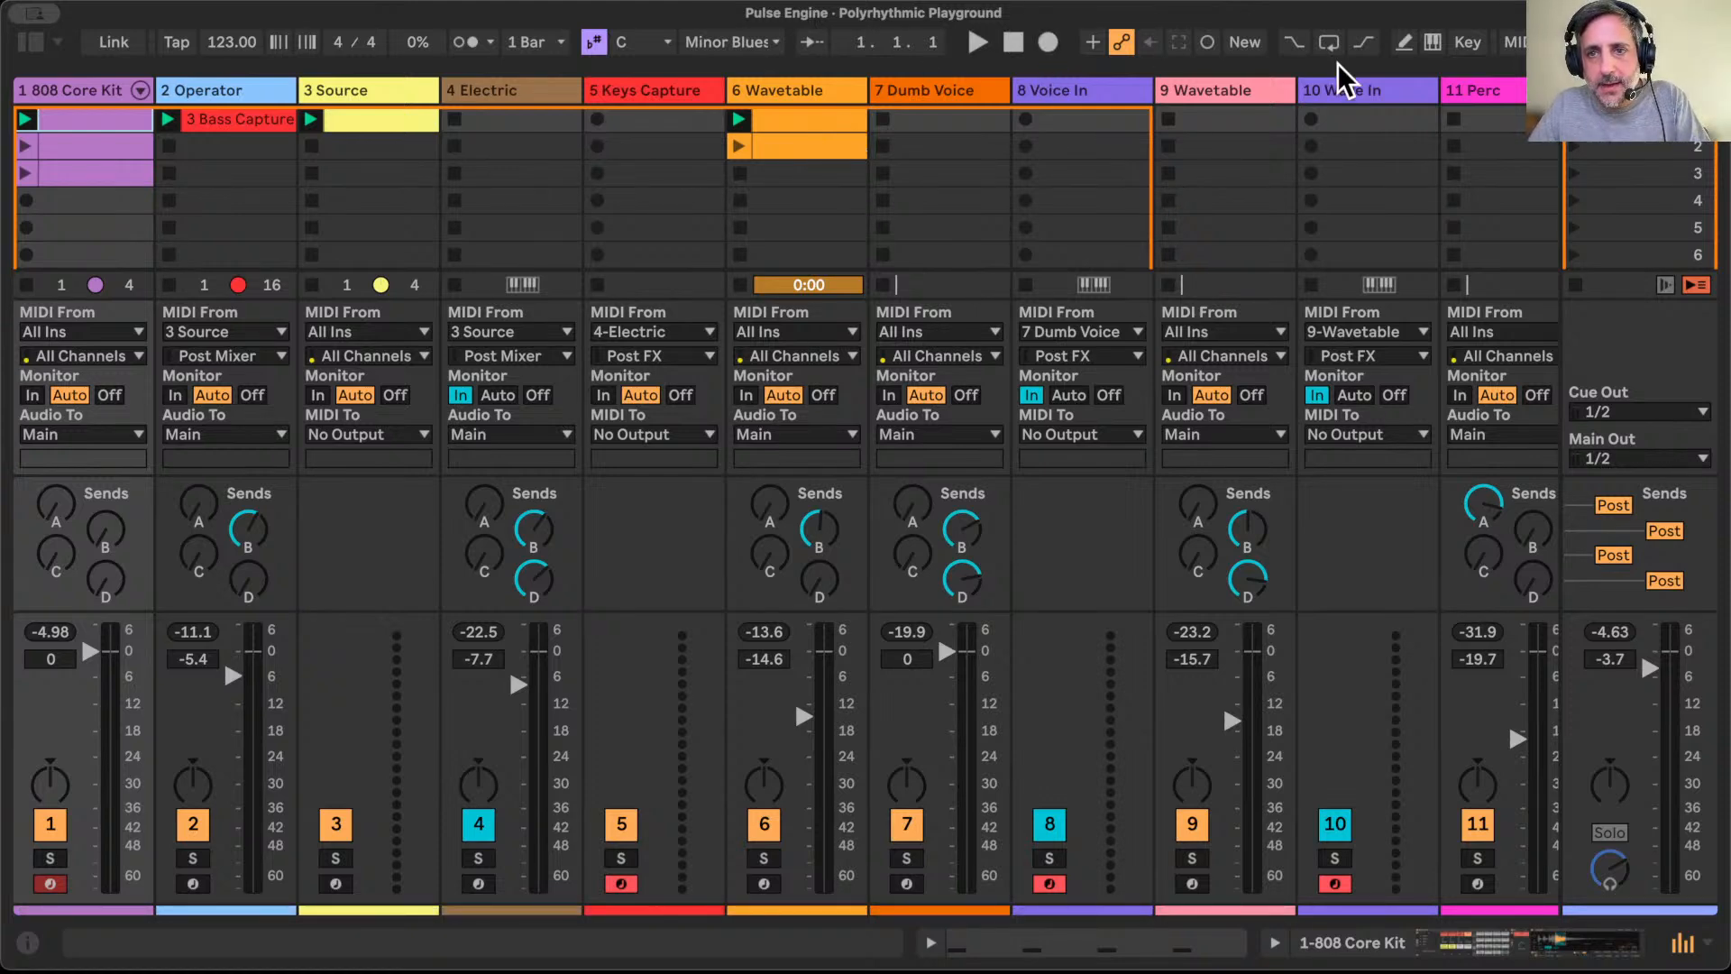
pyautogui.click(975, 43)
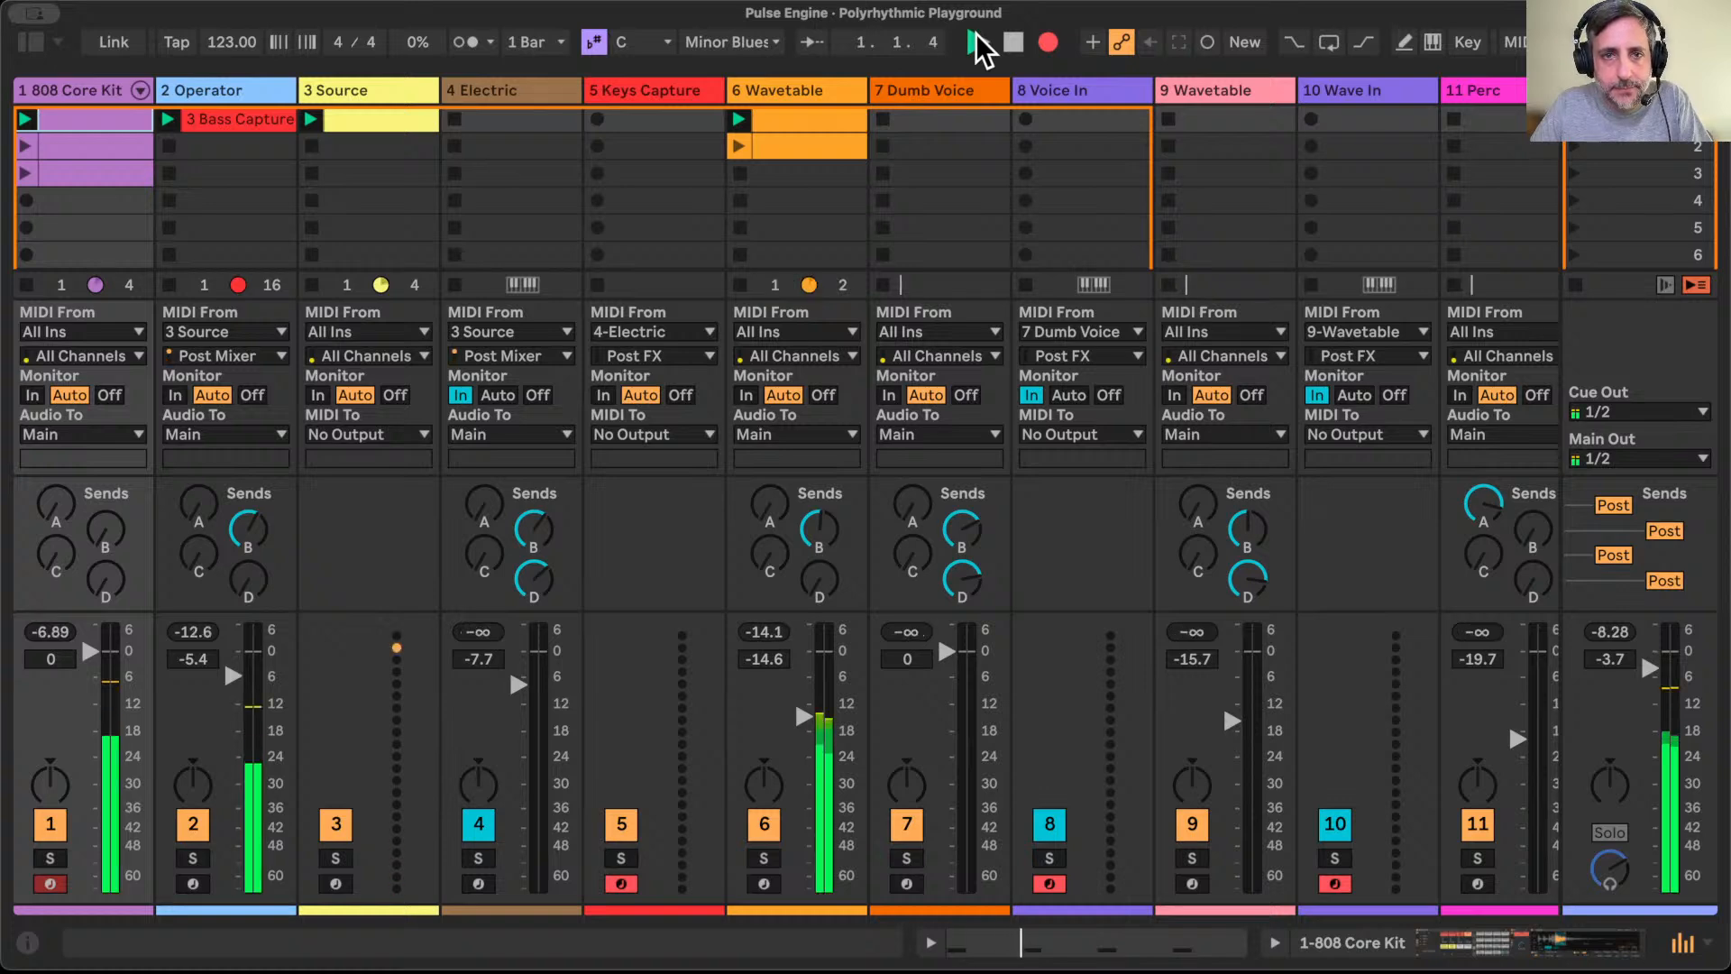
pyautogui.press('Tab')
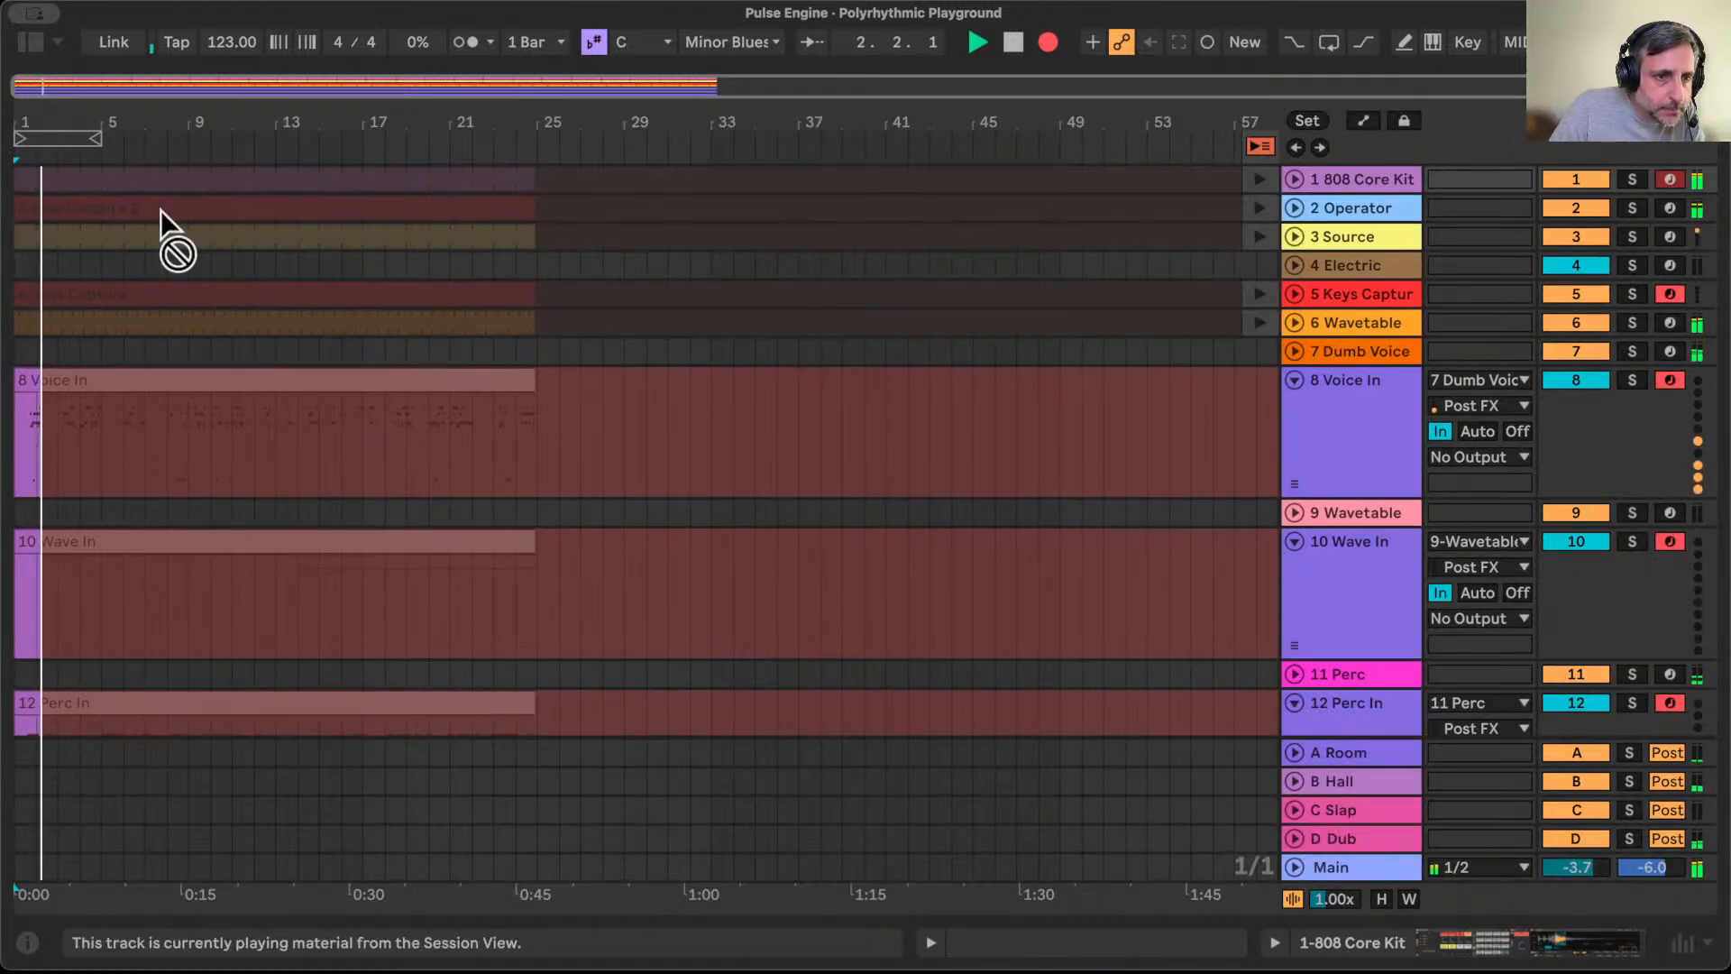
pyautogui.moveTo(29, 119); pyautogui.dragTo(29, 261)
pyautogui.scroll(-4, 131, 397)
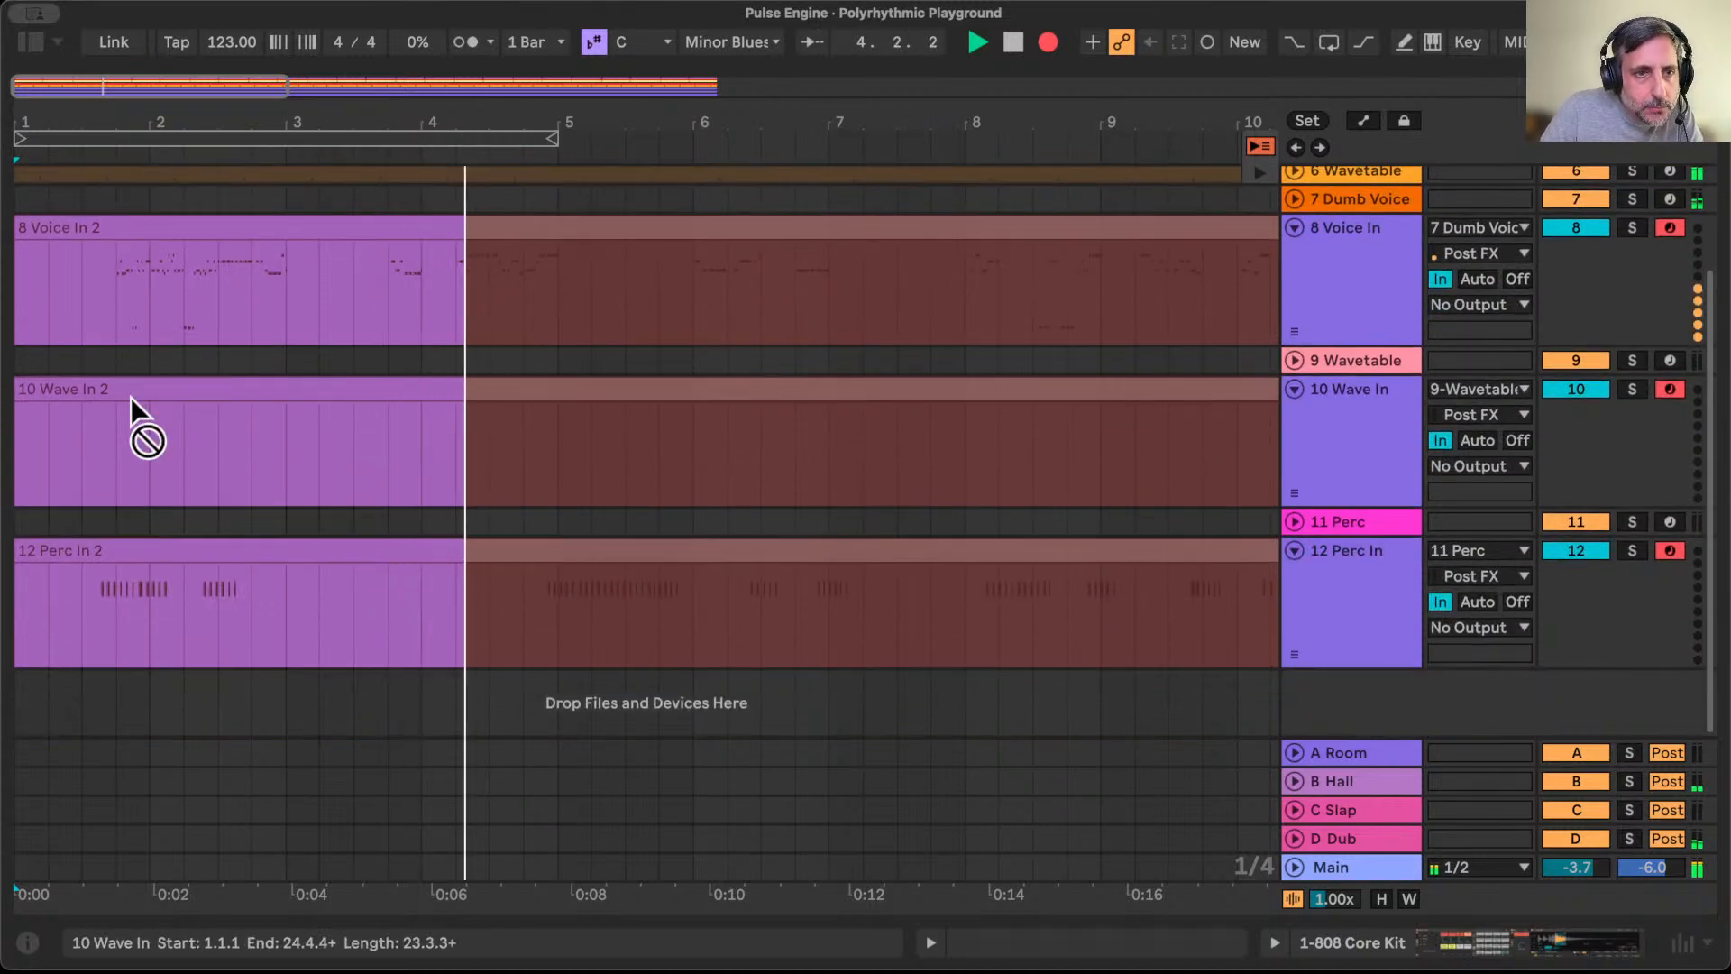
# Step: Return to Session View while recording and stop the MFA Pulse Engine on the Perc track
pyautogui.press('Tab')
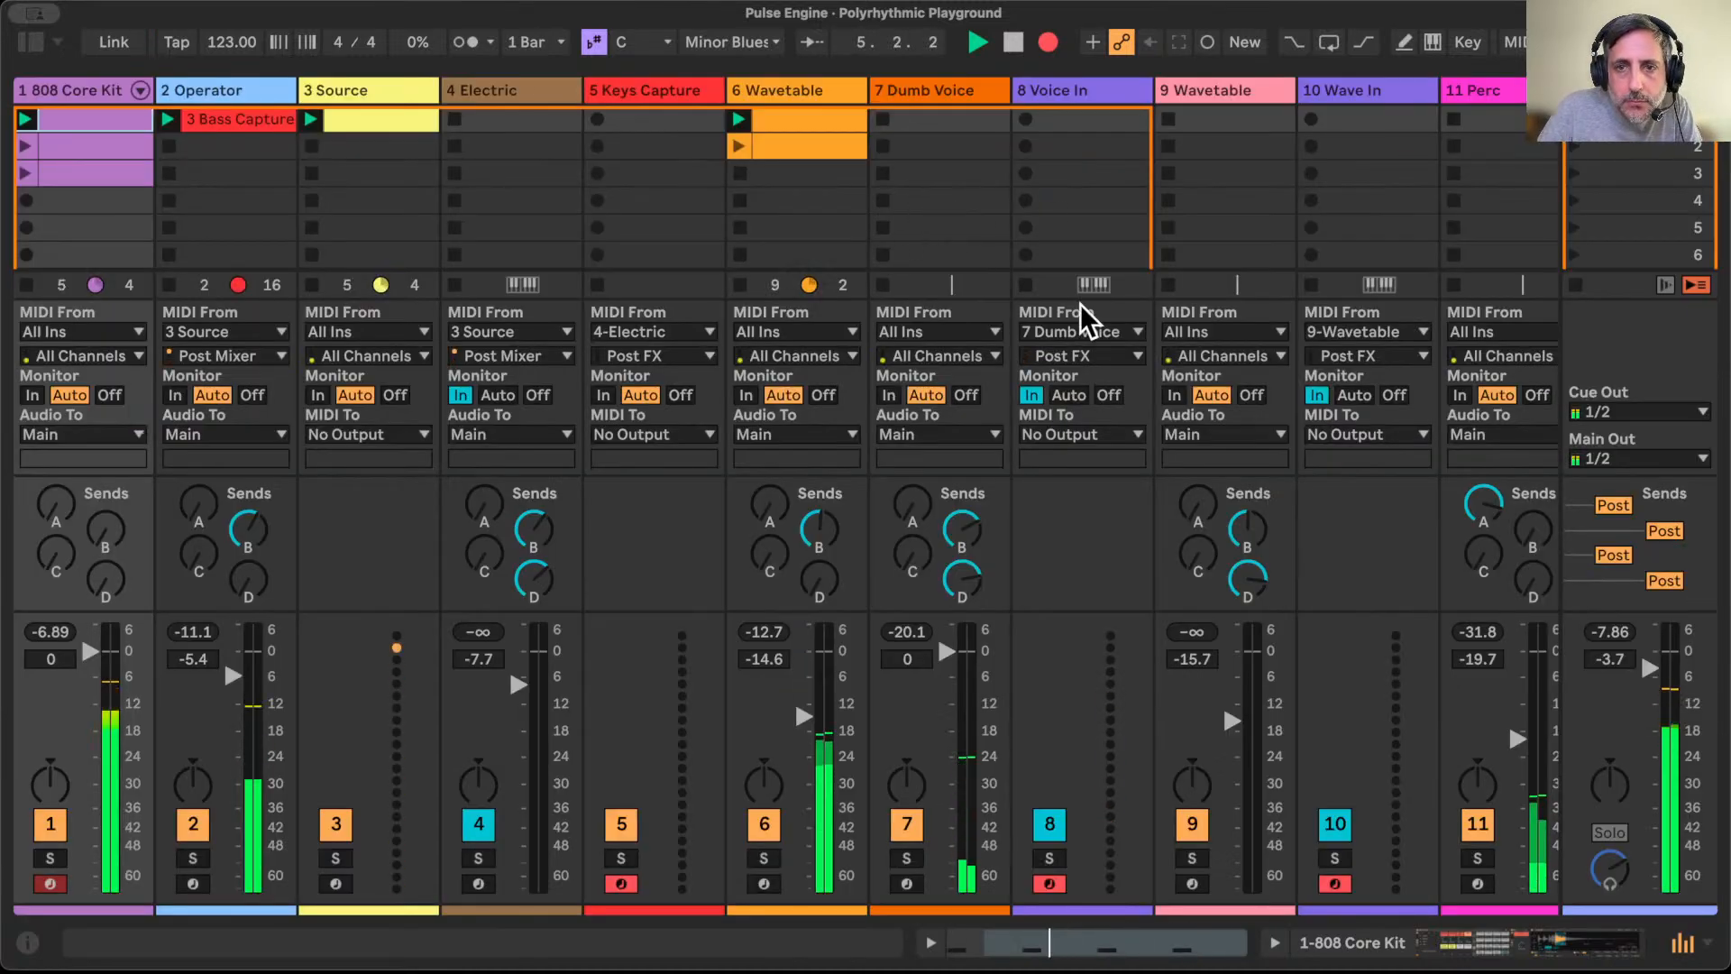
pyautogui.hscroll(3, 1089, 321)
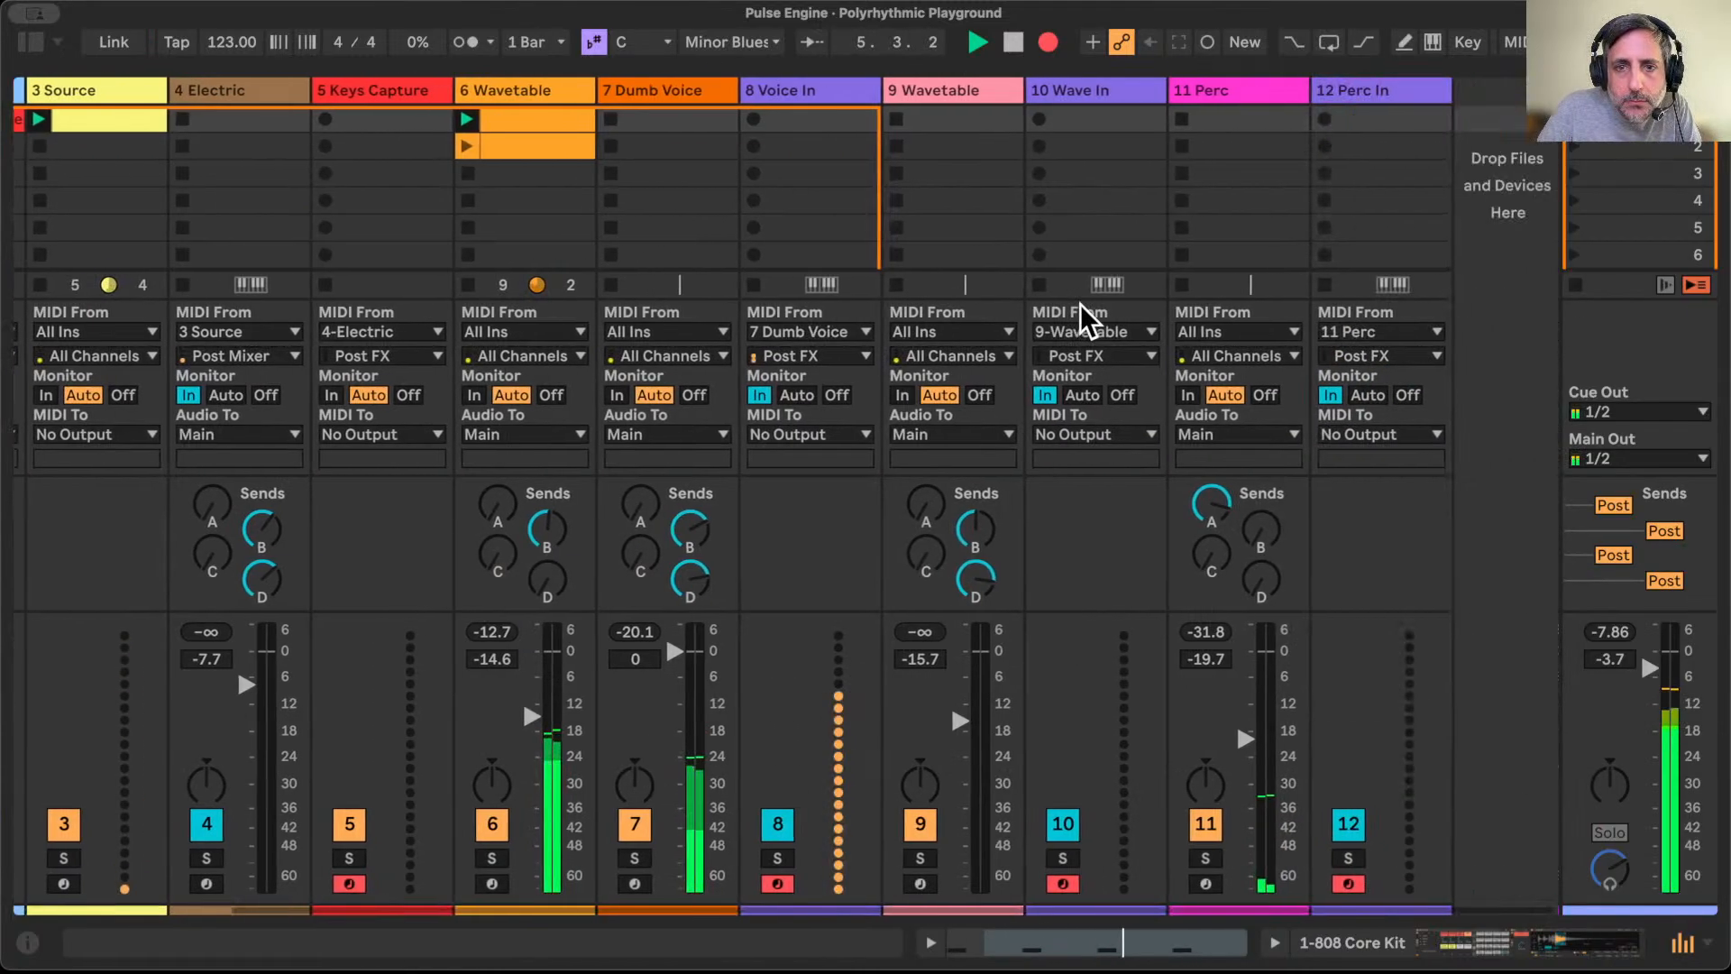
pyautogui.doubleClick(1264, 94)
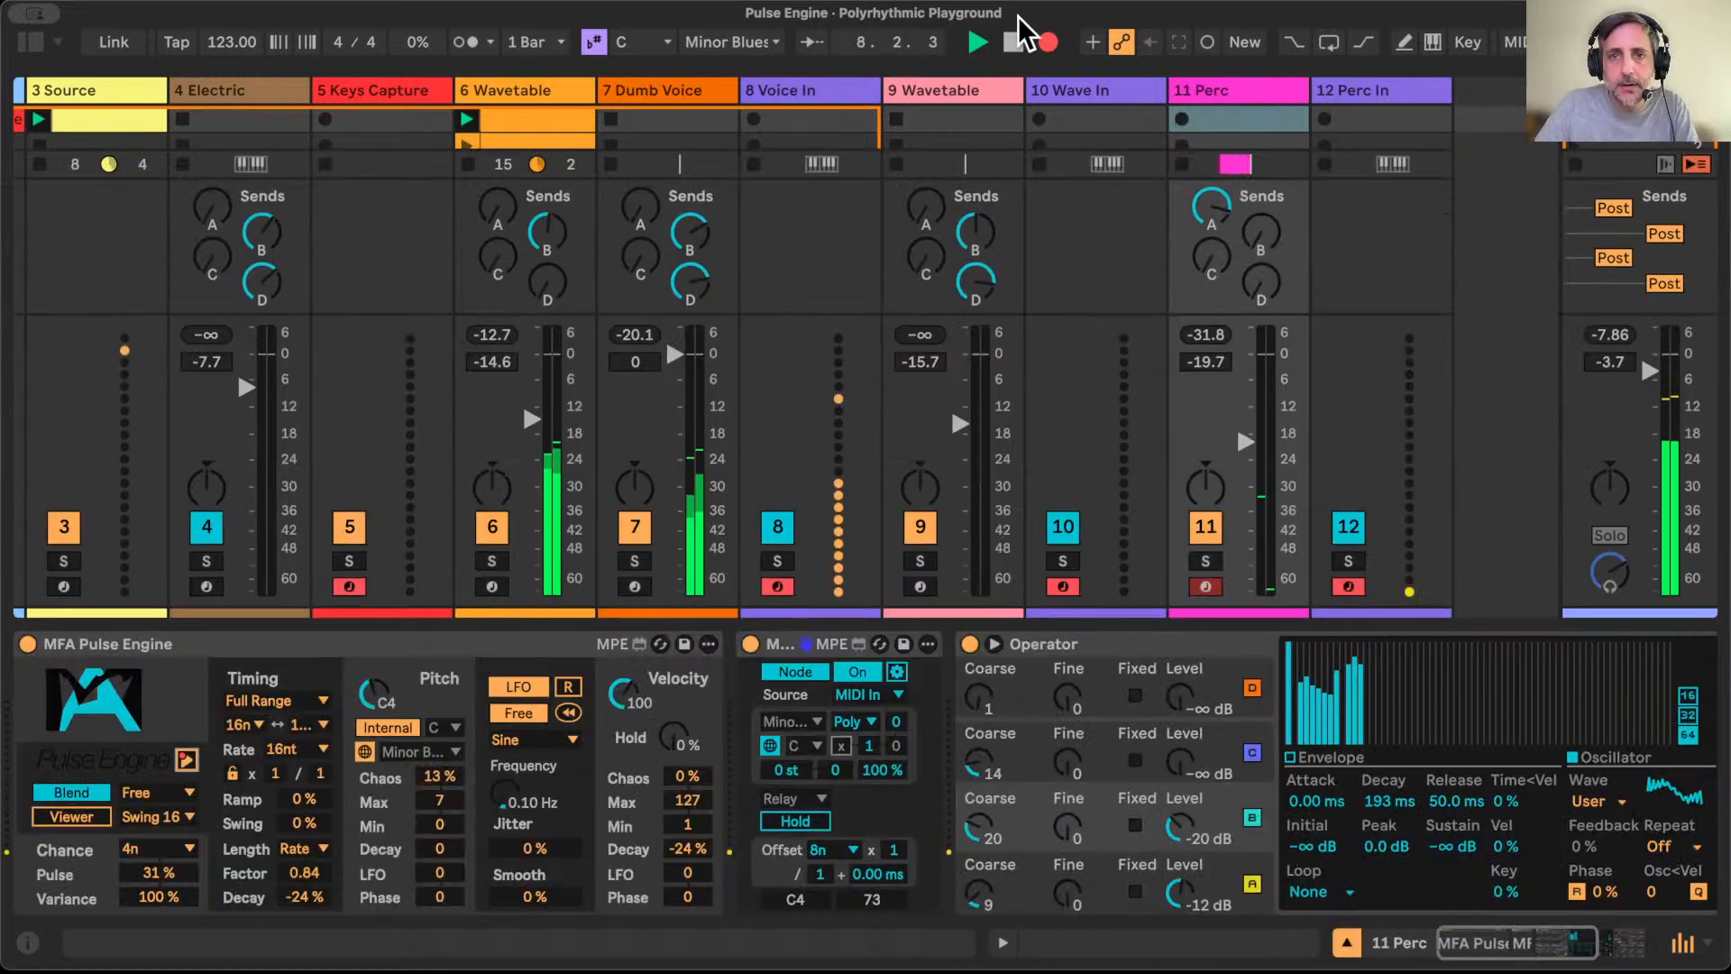
# Step: Select the Dumb Voice track and bring its MFA Pulse Engine into view to check it while recording
pyautogui.click(940, 92)
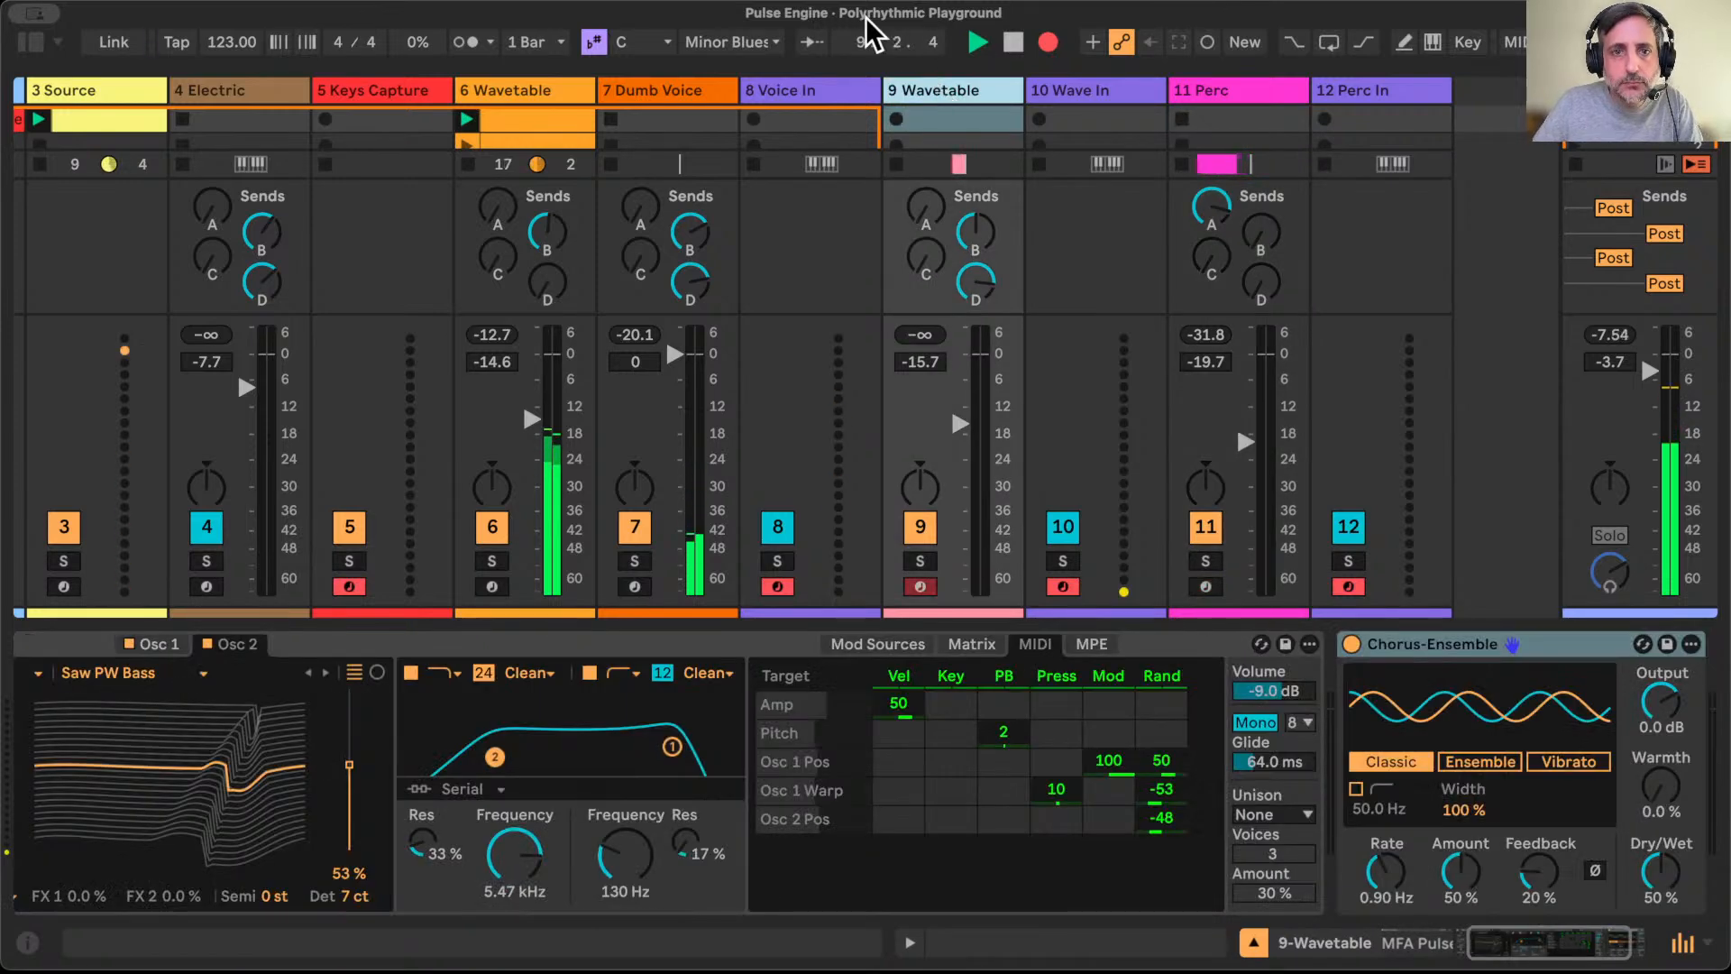
pyautogui.click(636, 112)
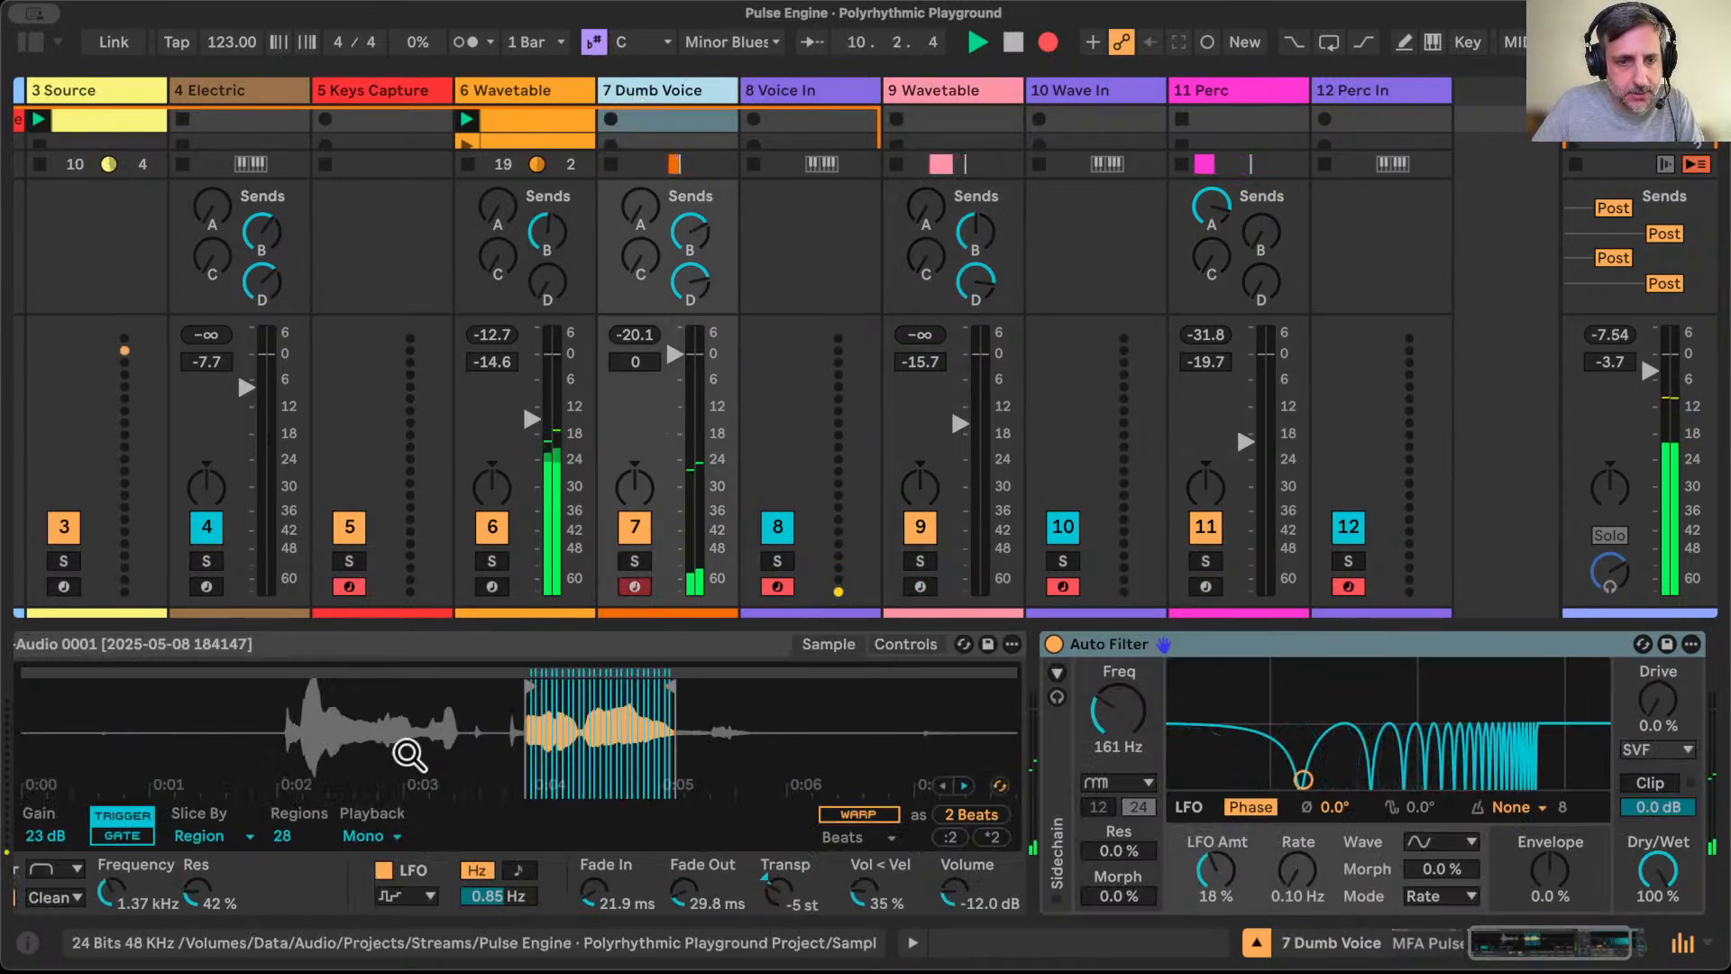
pyautogui.hscroll(-5, 405, 753)
pyautogui.hscroll(-2, 405, 766)
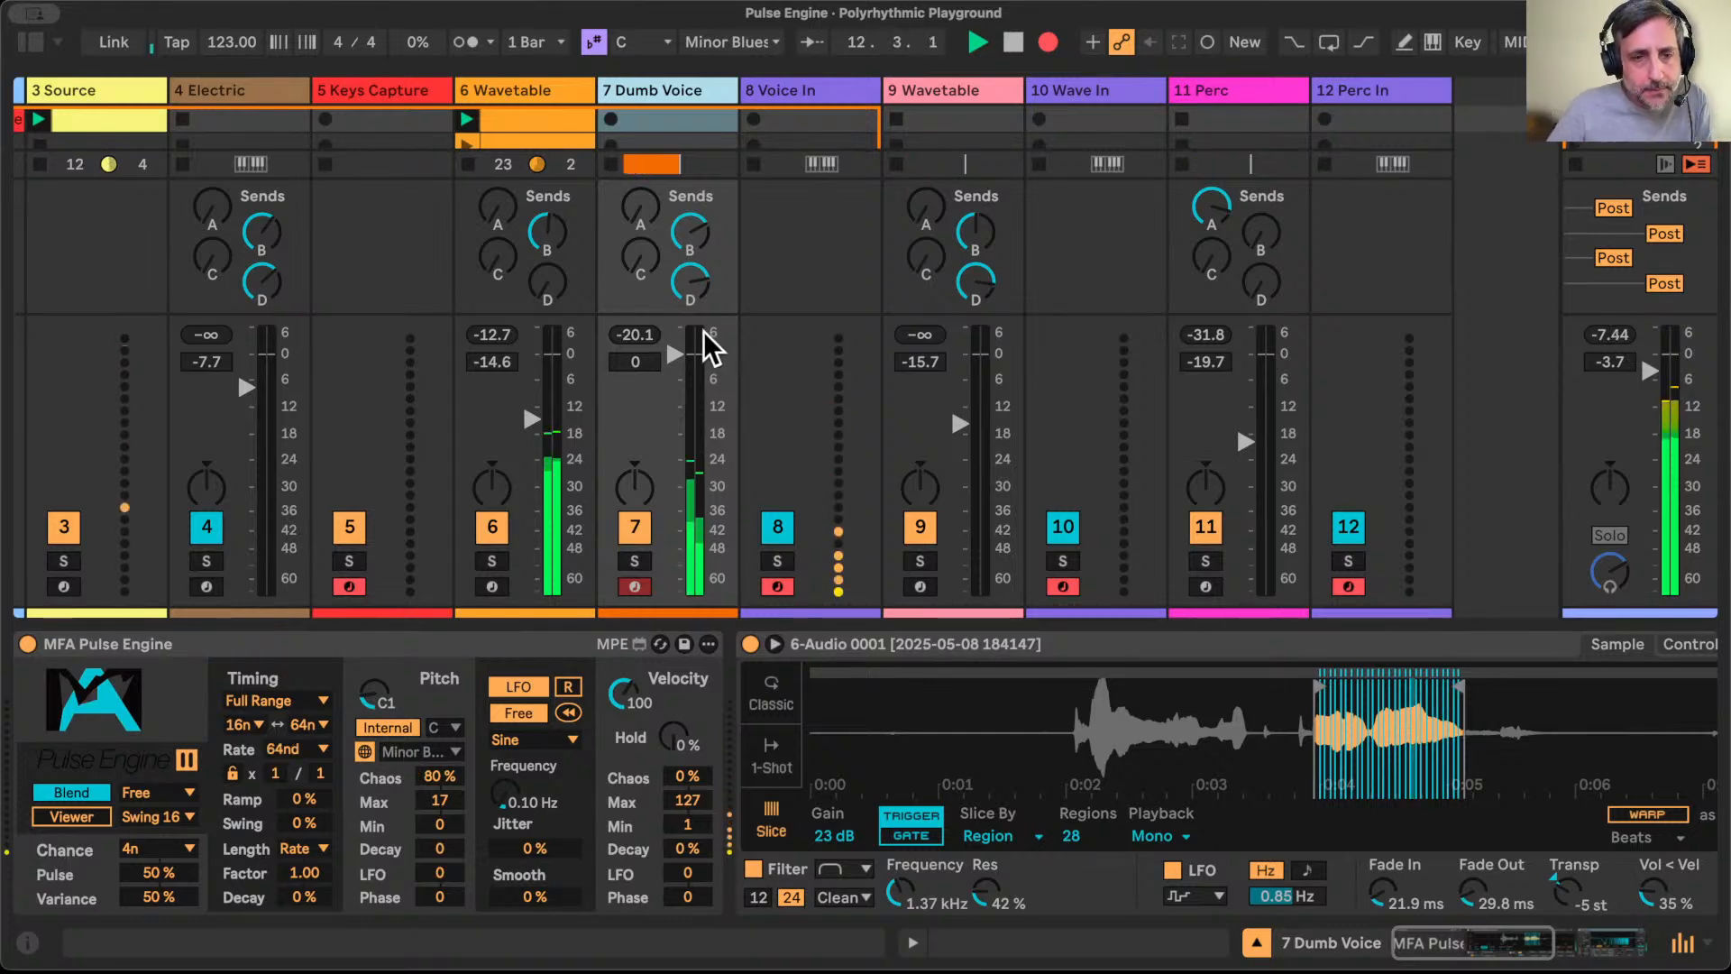
# Step: Set the global launch quantization to 8 Bars, hide the device view and launch the second 808 Core Kit clip
pyautogui.click(536, 42)
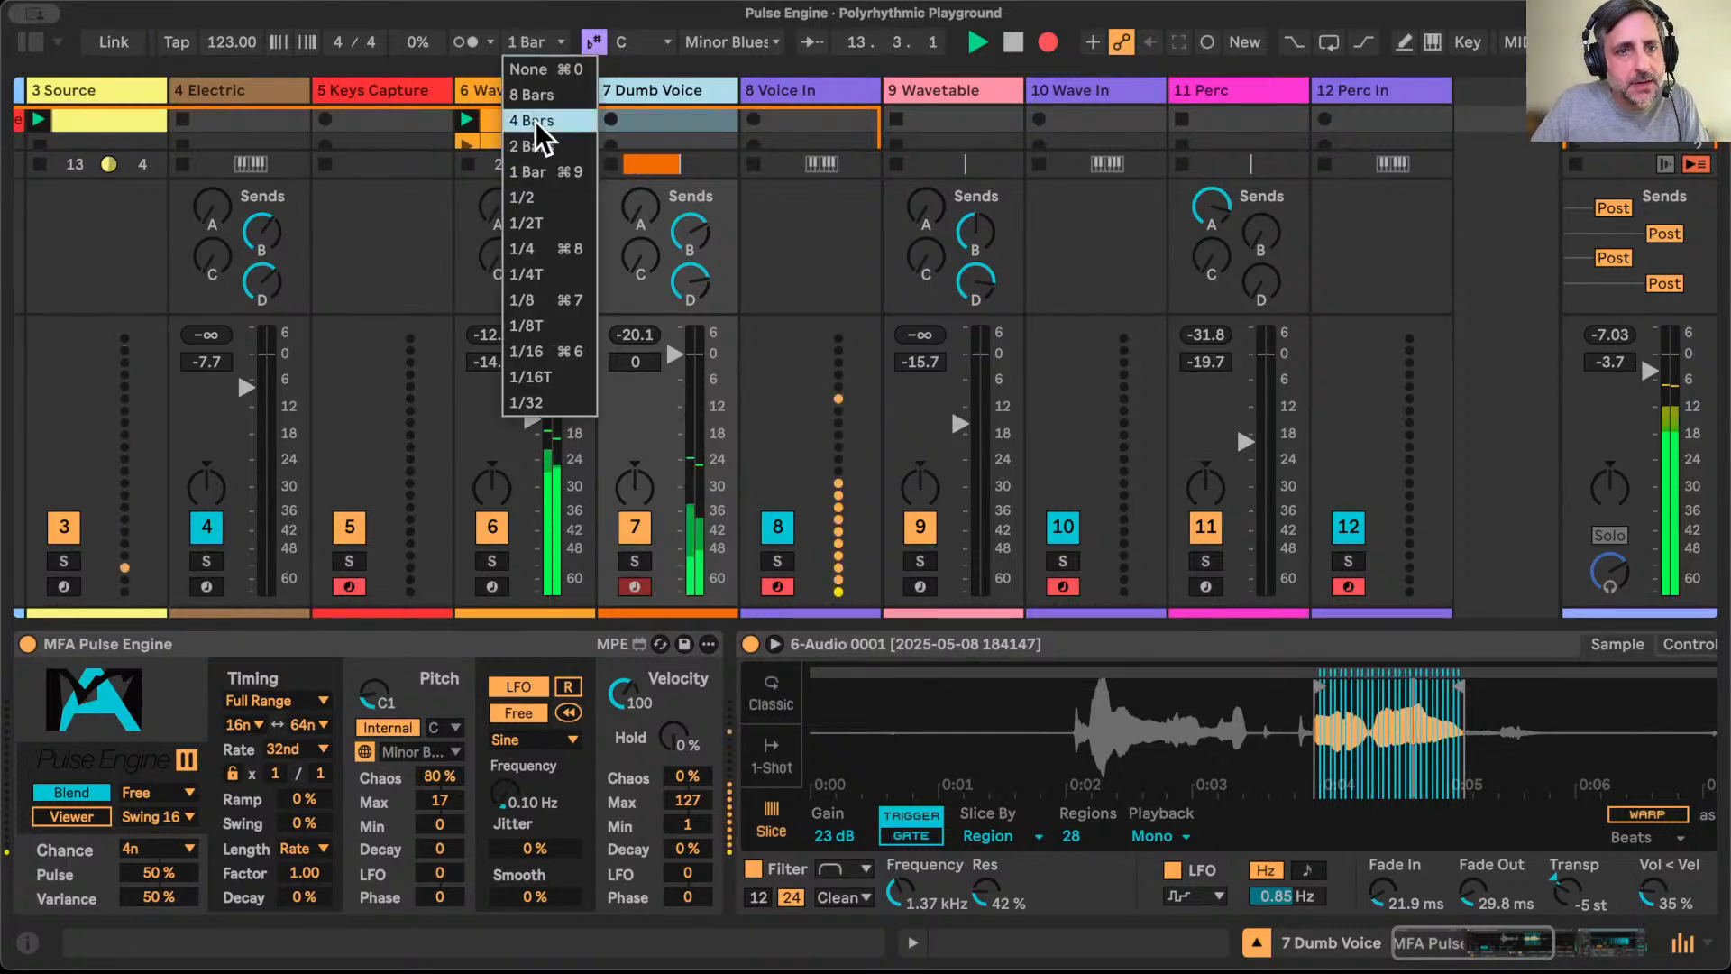
pyautogui.click(532, 94)
pyautogui.click(1255, 942)
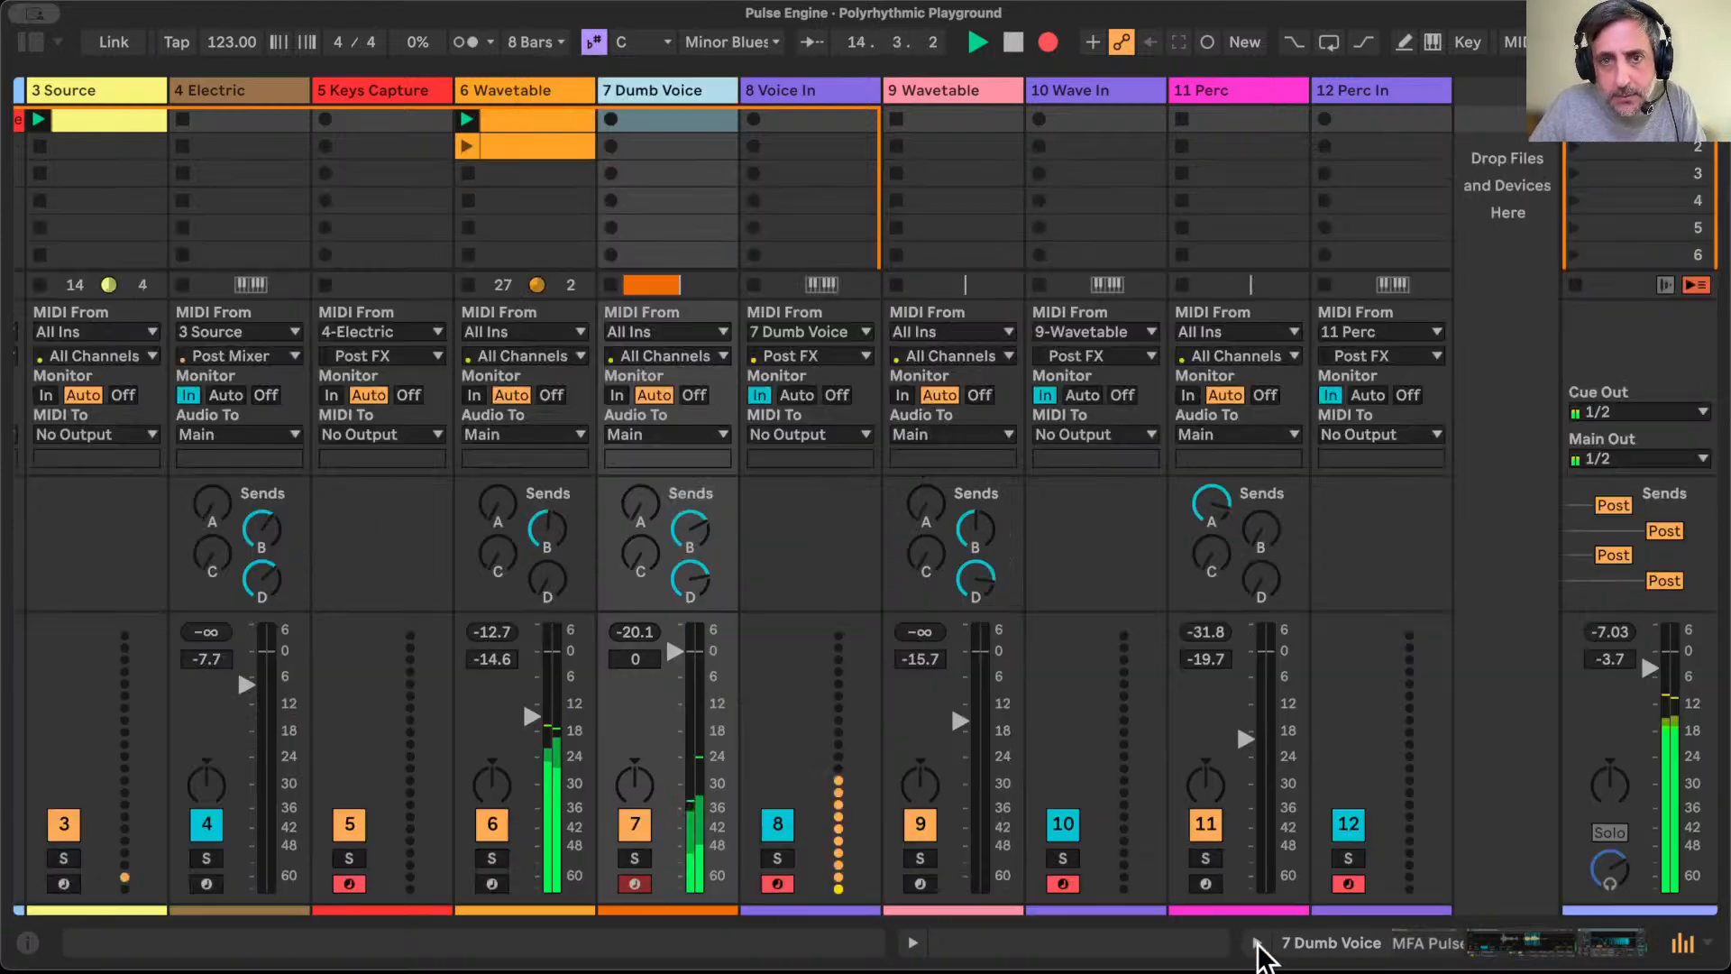
pyautogui.hscroll(-3, 470, 226)
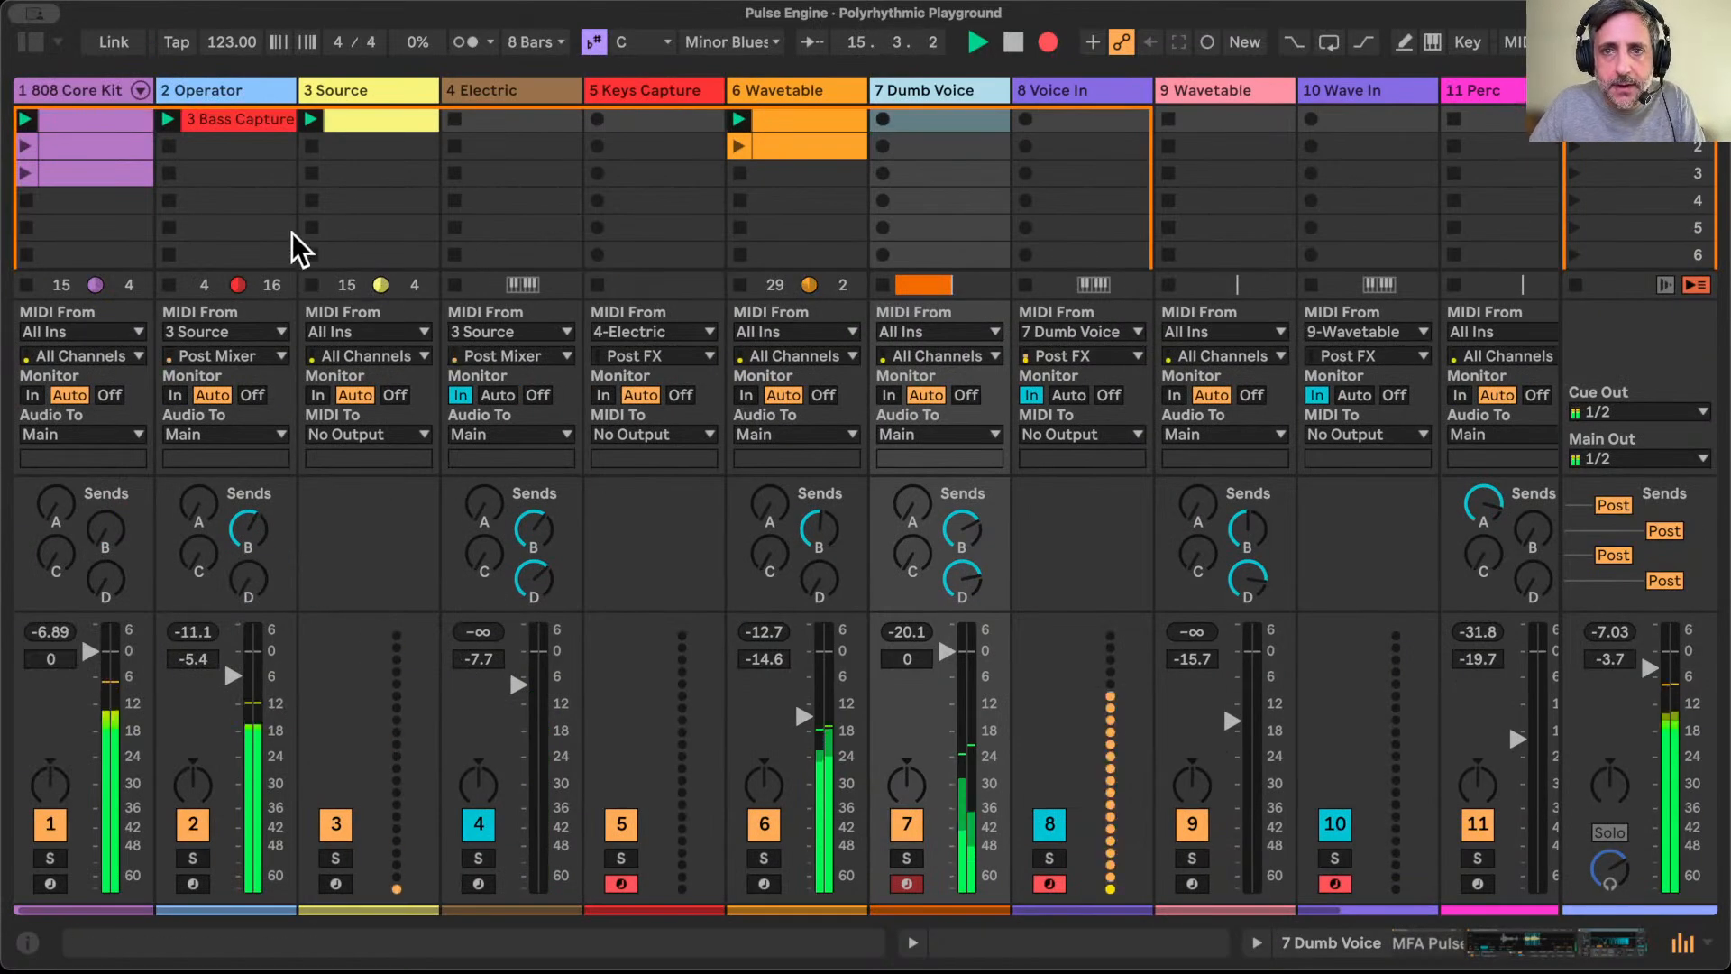
pyautogui.click(24, 144)
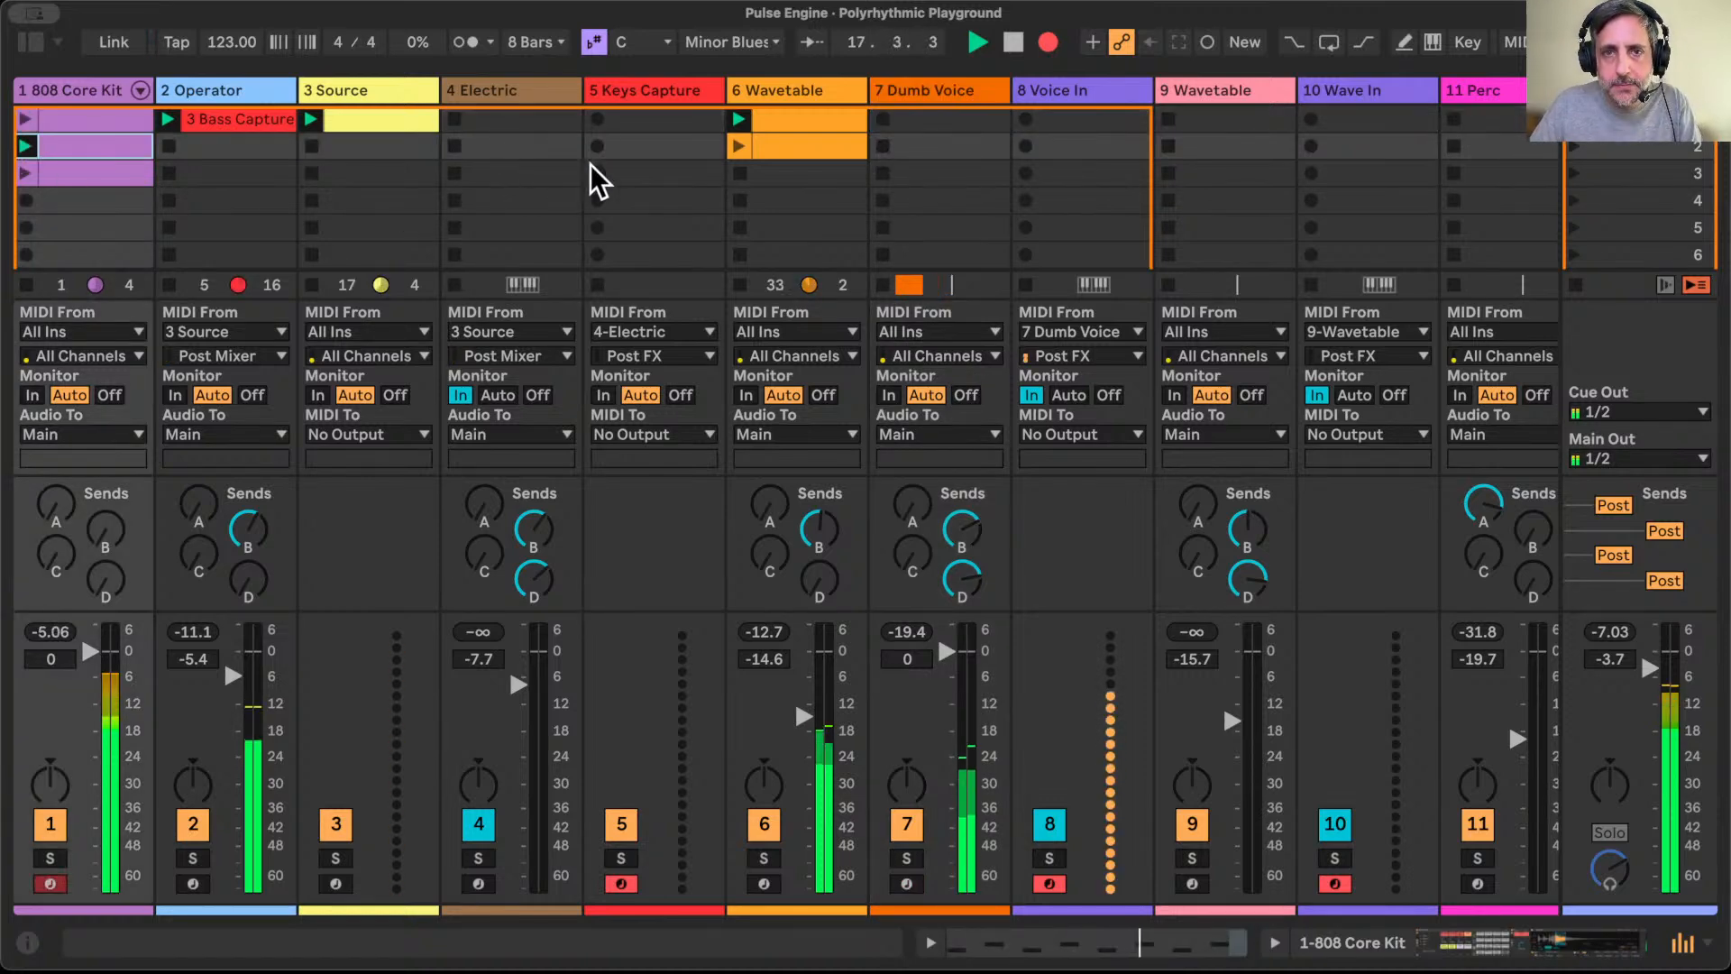
# Step: Check the clips being recorded on Voice In, Wave In and Perc In in Arrangement View, and return to Session View
pyautogui.hscroll(3, 590, 164)
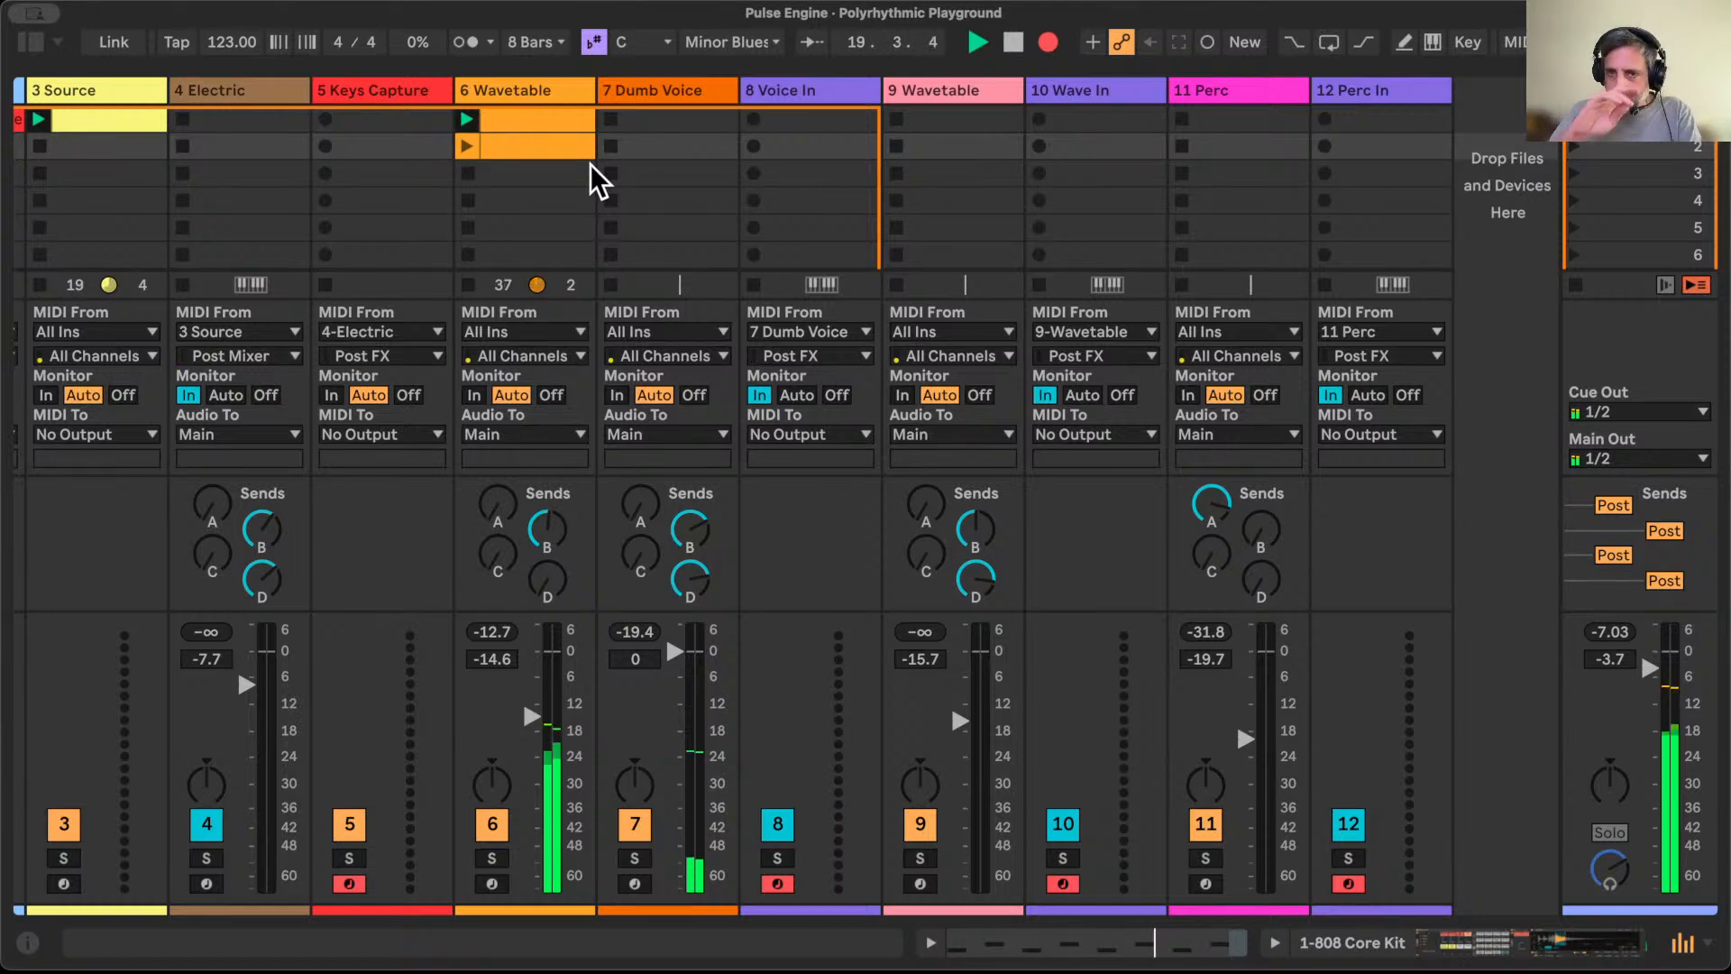
pyautogui.press('Tab')
pyautogui.scroll(-3, 606, 607)
pyautogui.moveTo(602, 117); pyautogui.dragTo(602, 35)
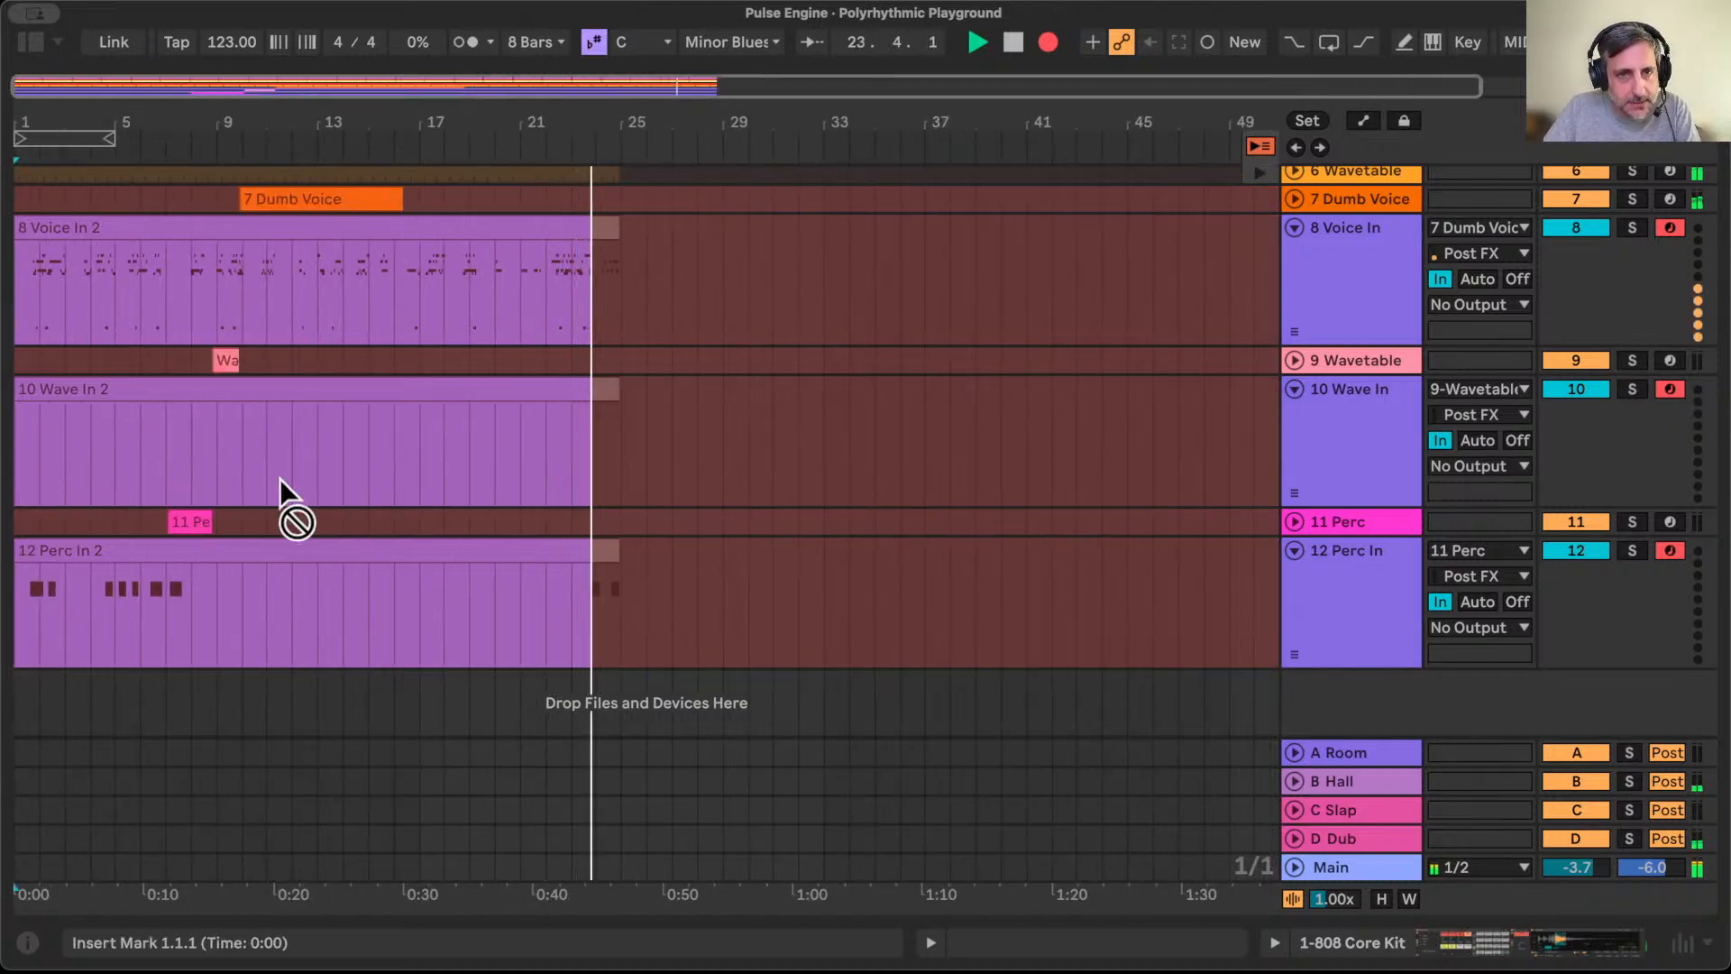
pyautogui.press('Tab')
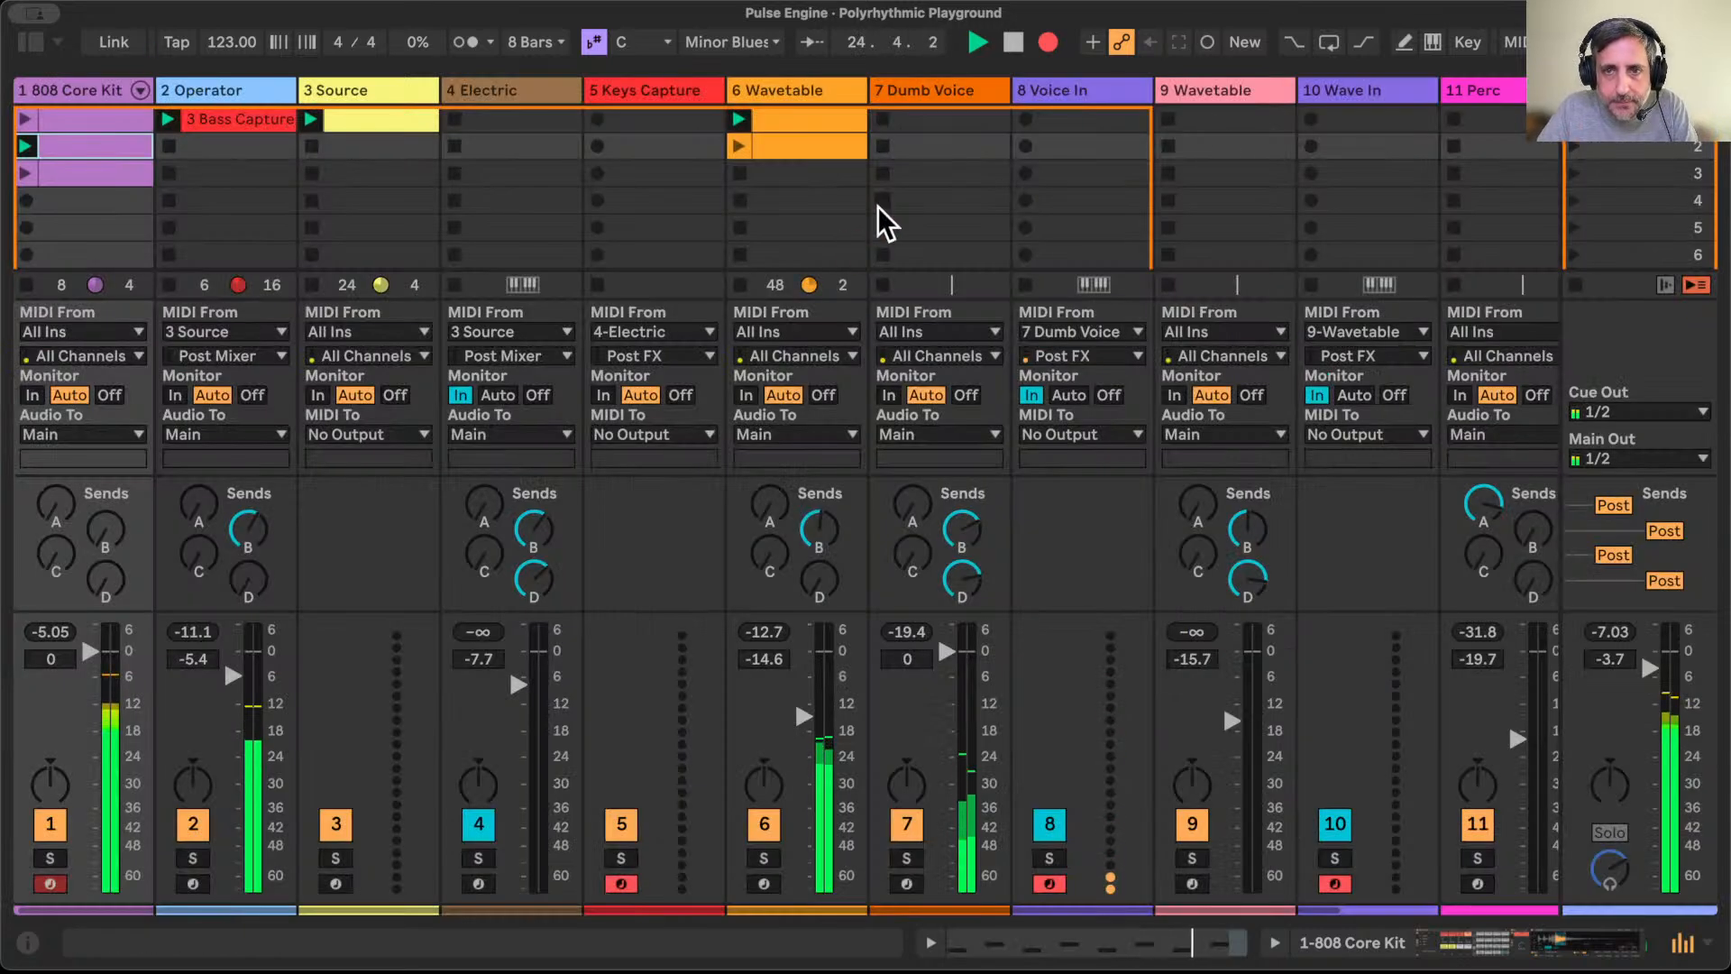
# Step: Start the MFA Pulse Engine on the Electric track and hide the device view
pyautogui.hscroll(3, 1238, 176)
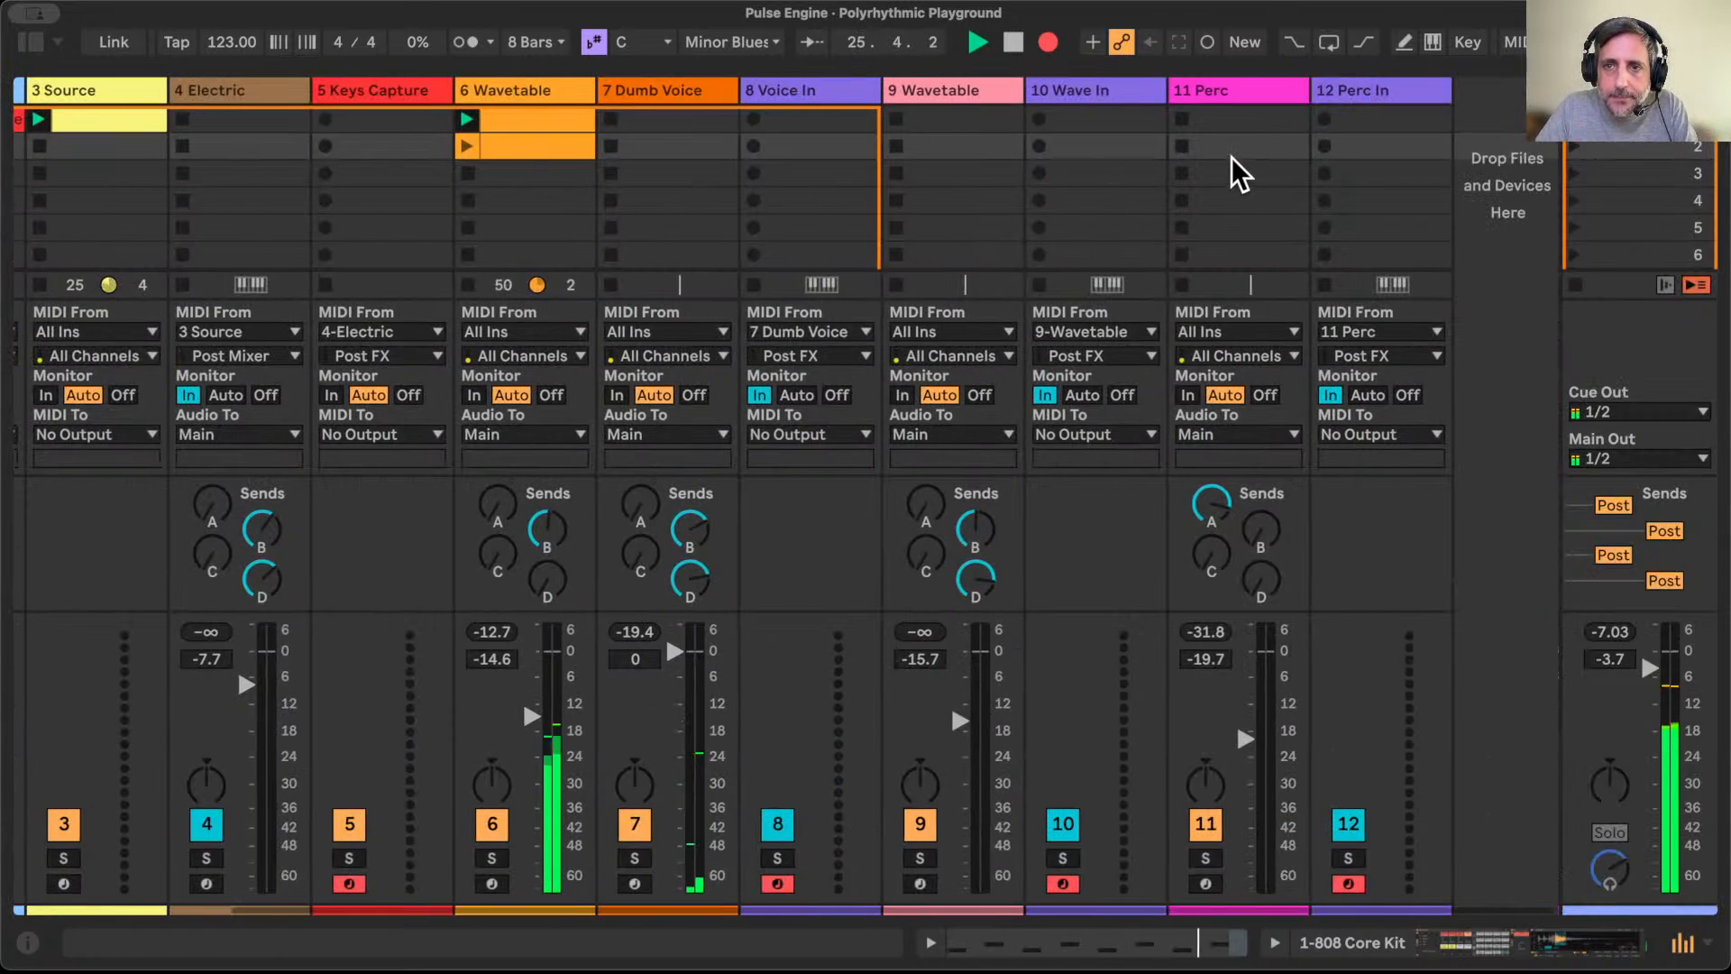
pyautogui.click(1376, 98)
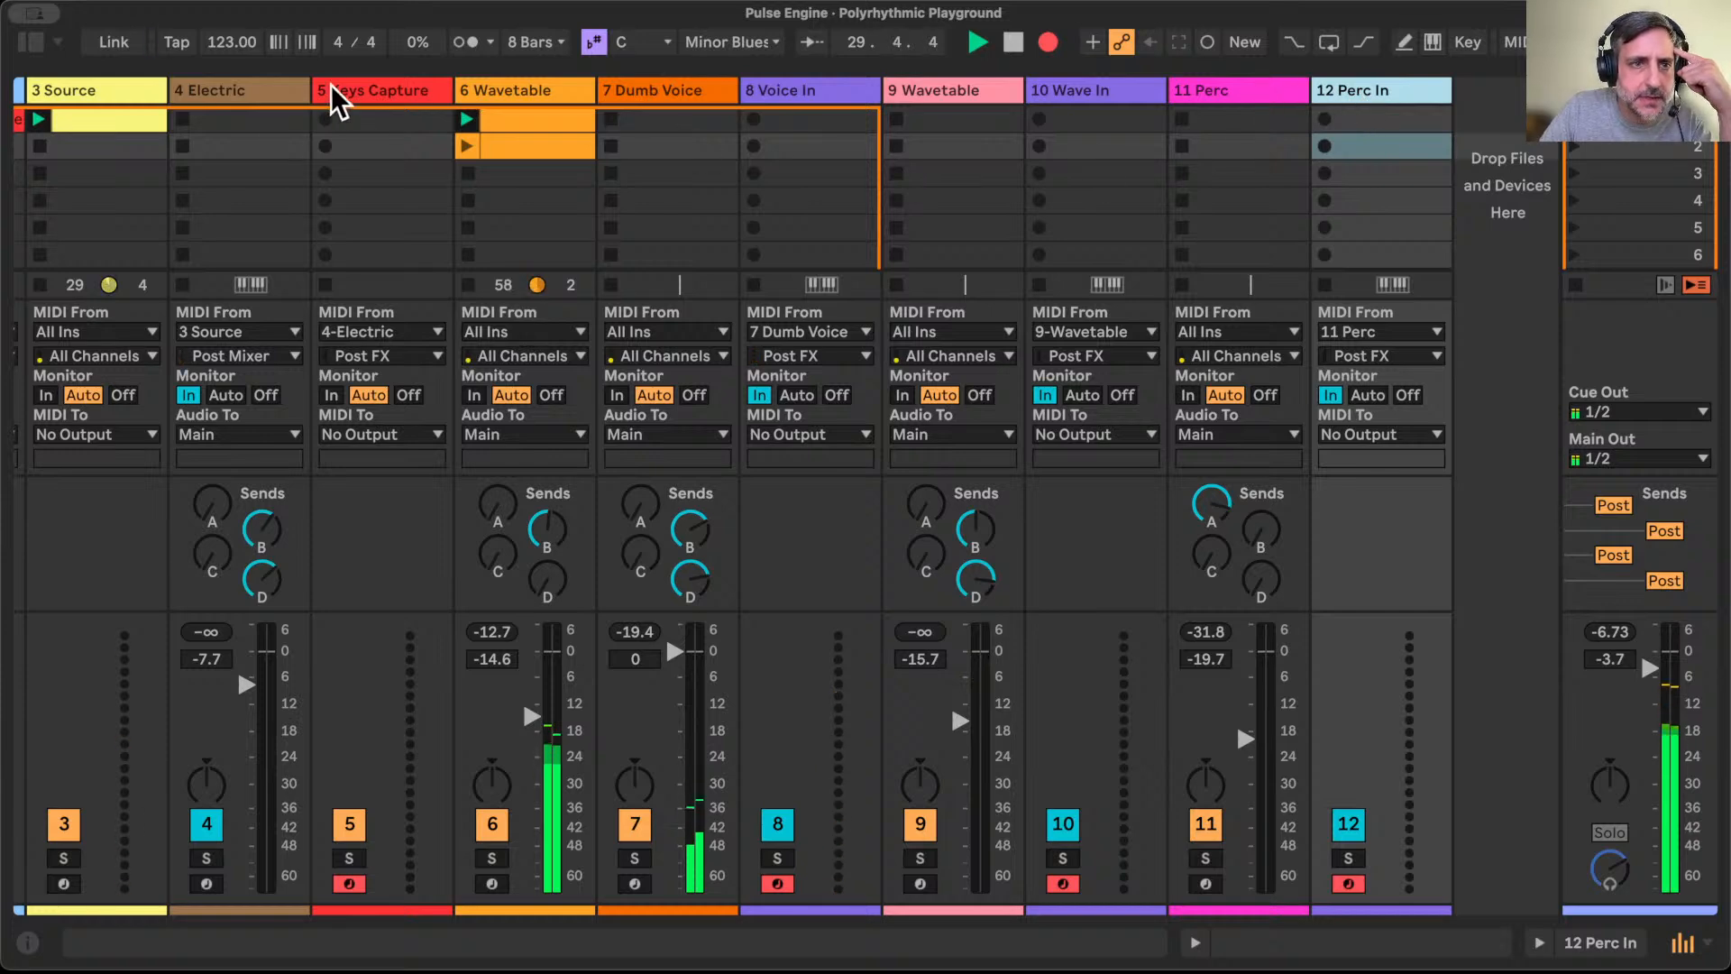
pyautogui.doubleClick(262, 102)
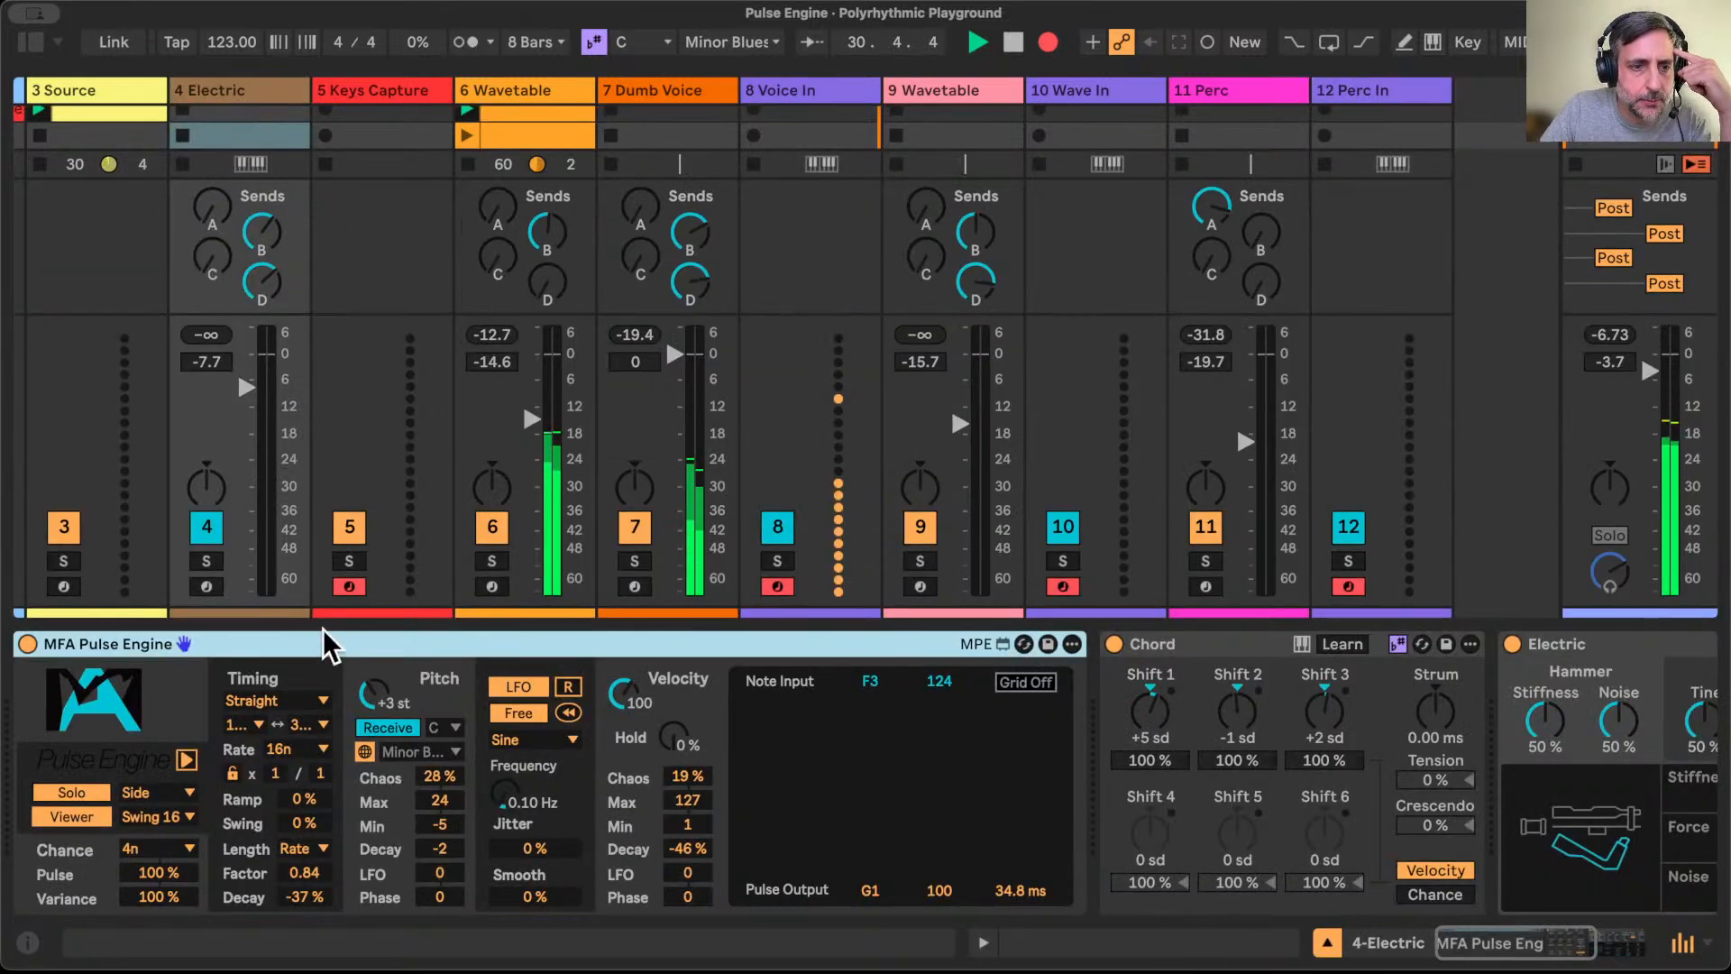
pyautogui.click(186, 762)
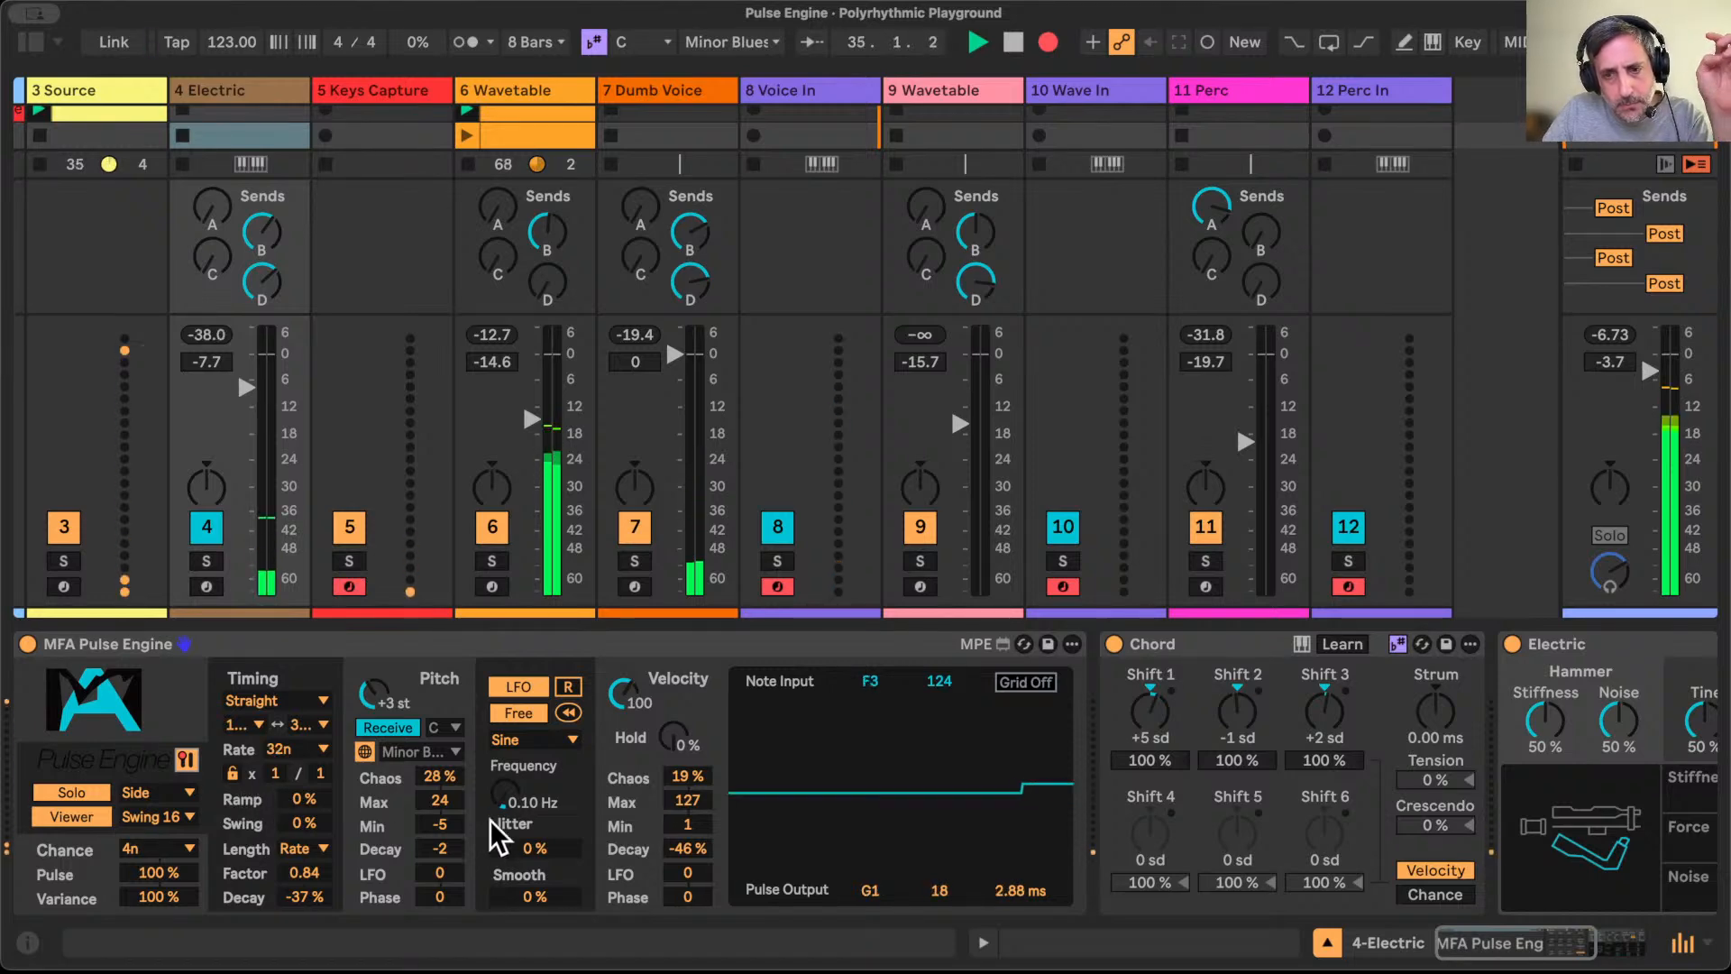
pyautogui.hscroll(4, 499, 838)
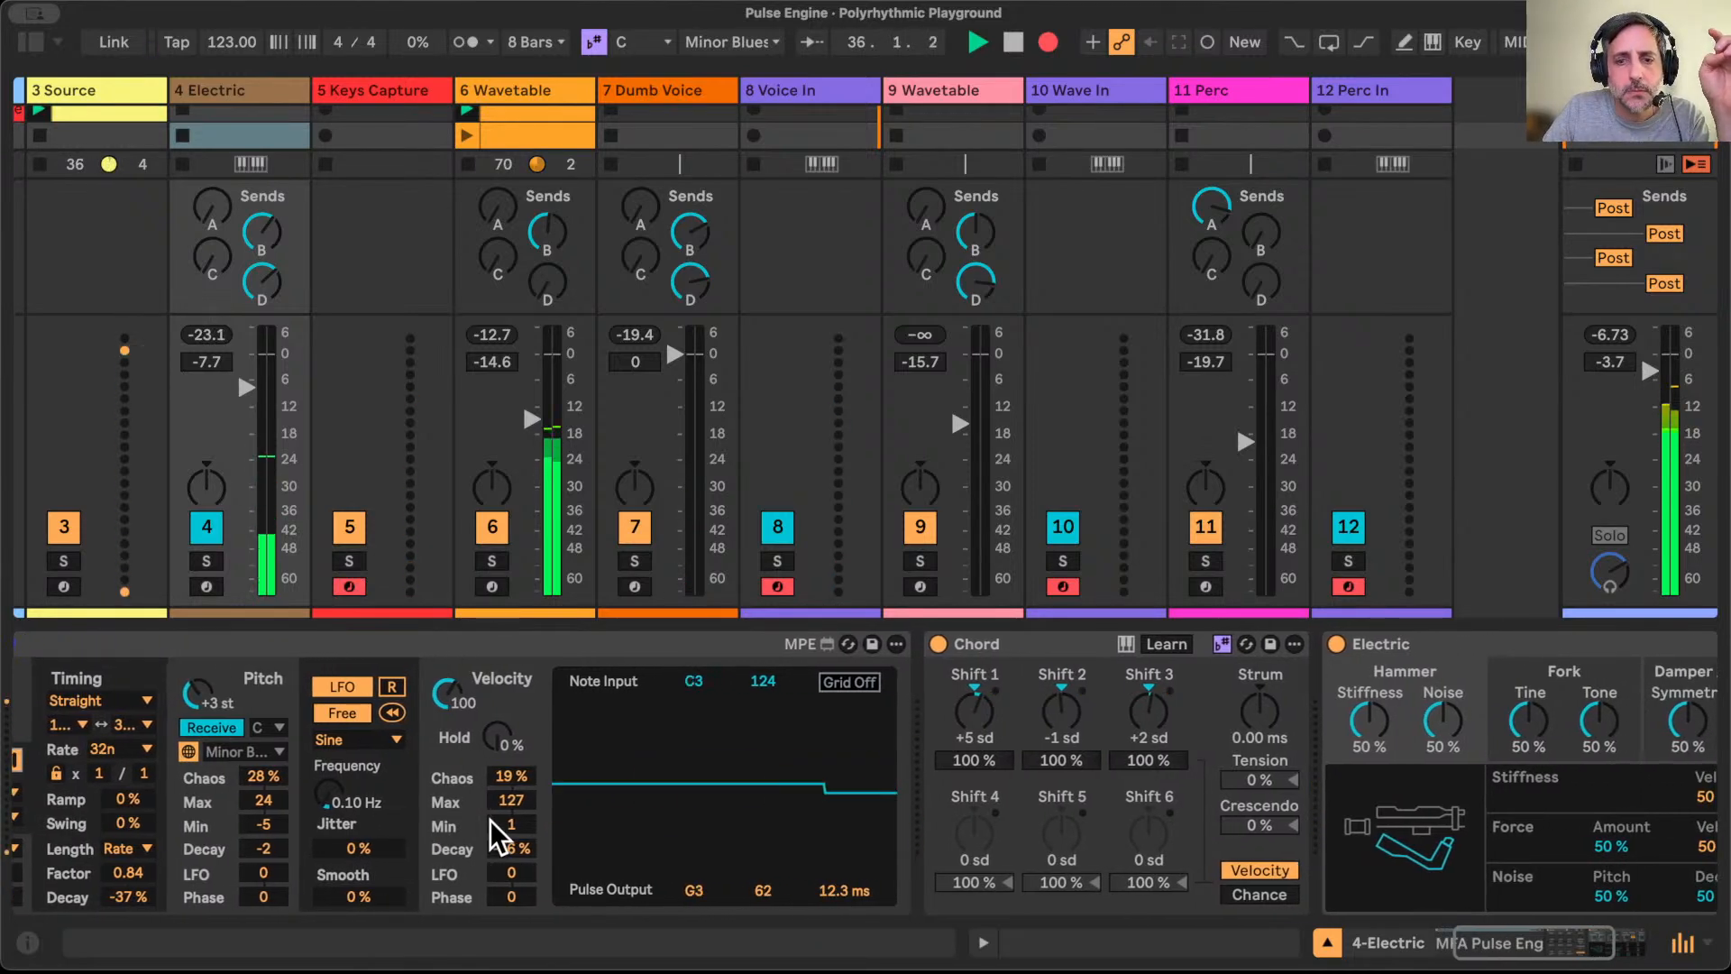
pyautogui.click(1326, 942)
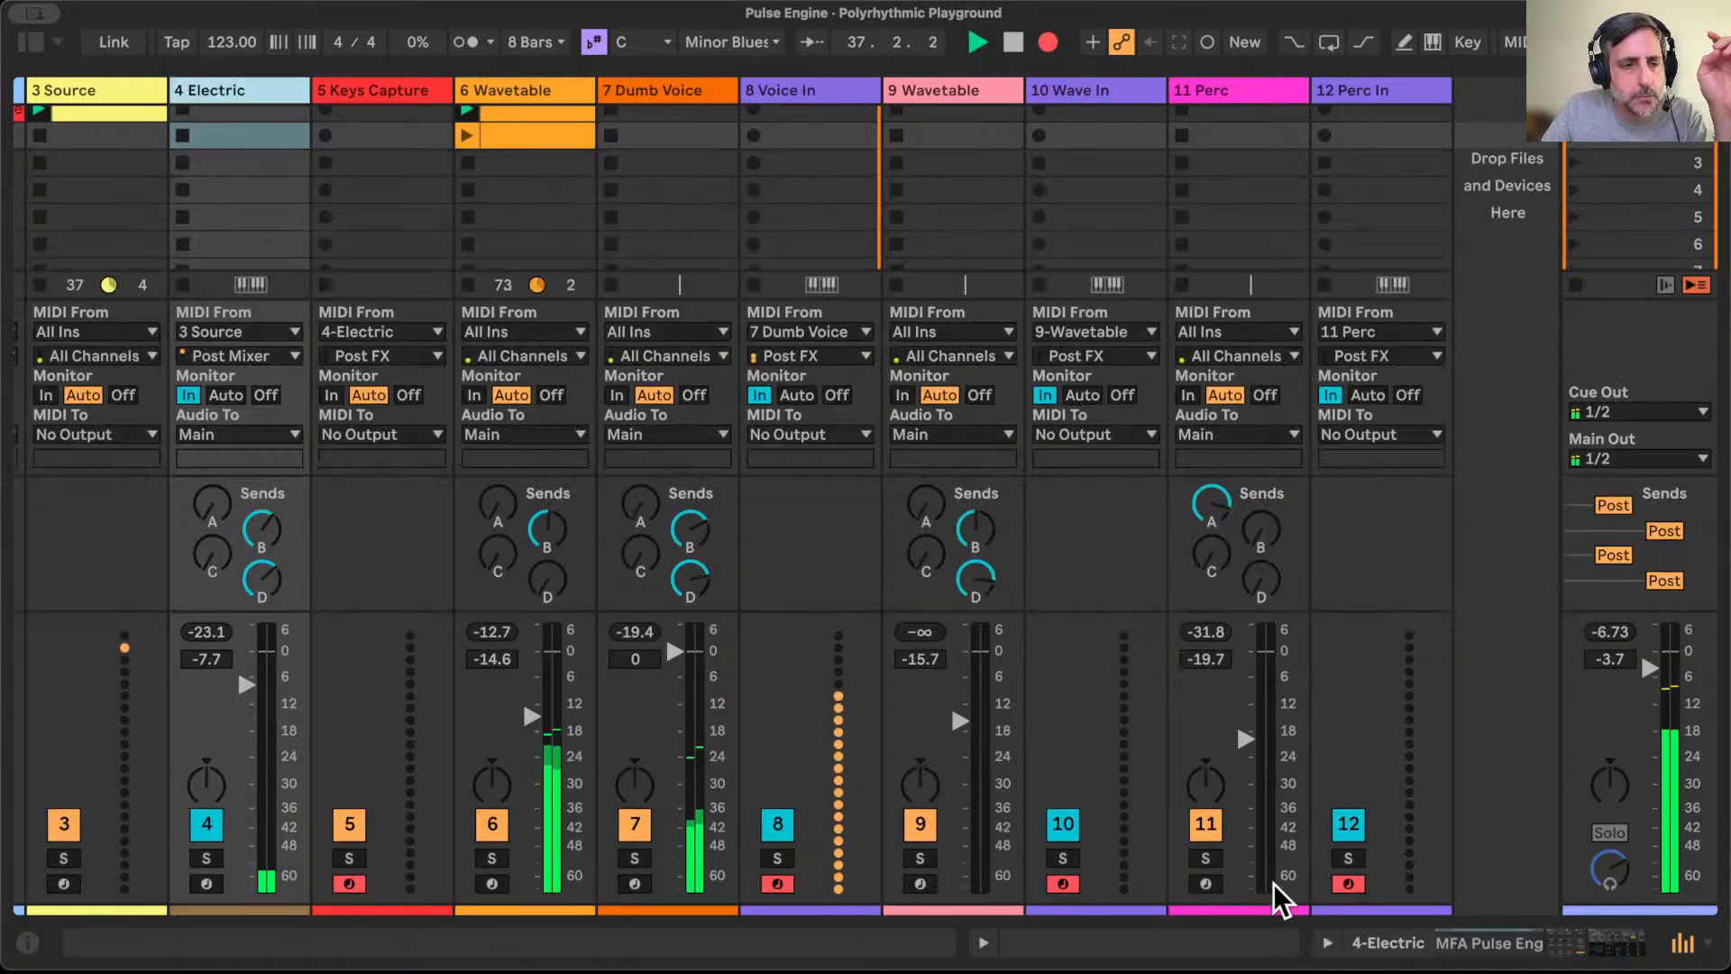
# Step: Raise the Electric track's D (Dub) and B (Hall) send levels while recording
pyautogui.click(262, 579)
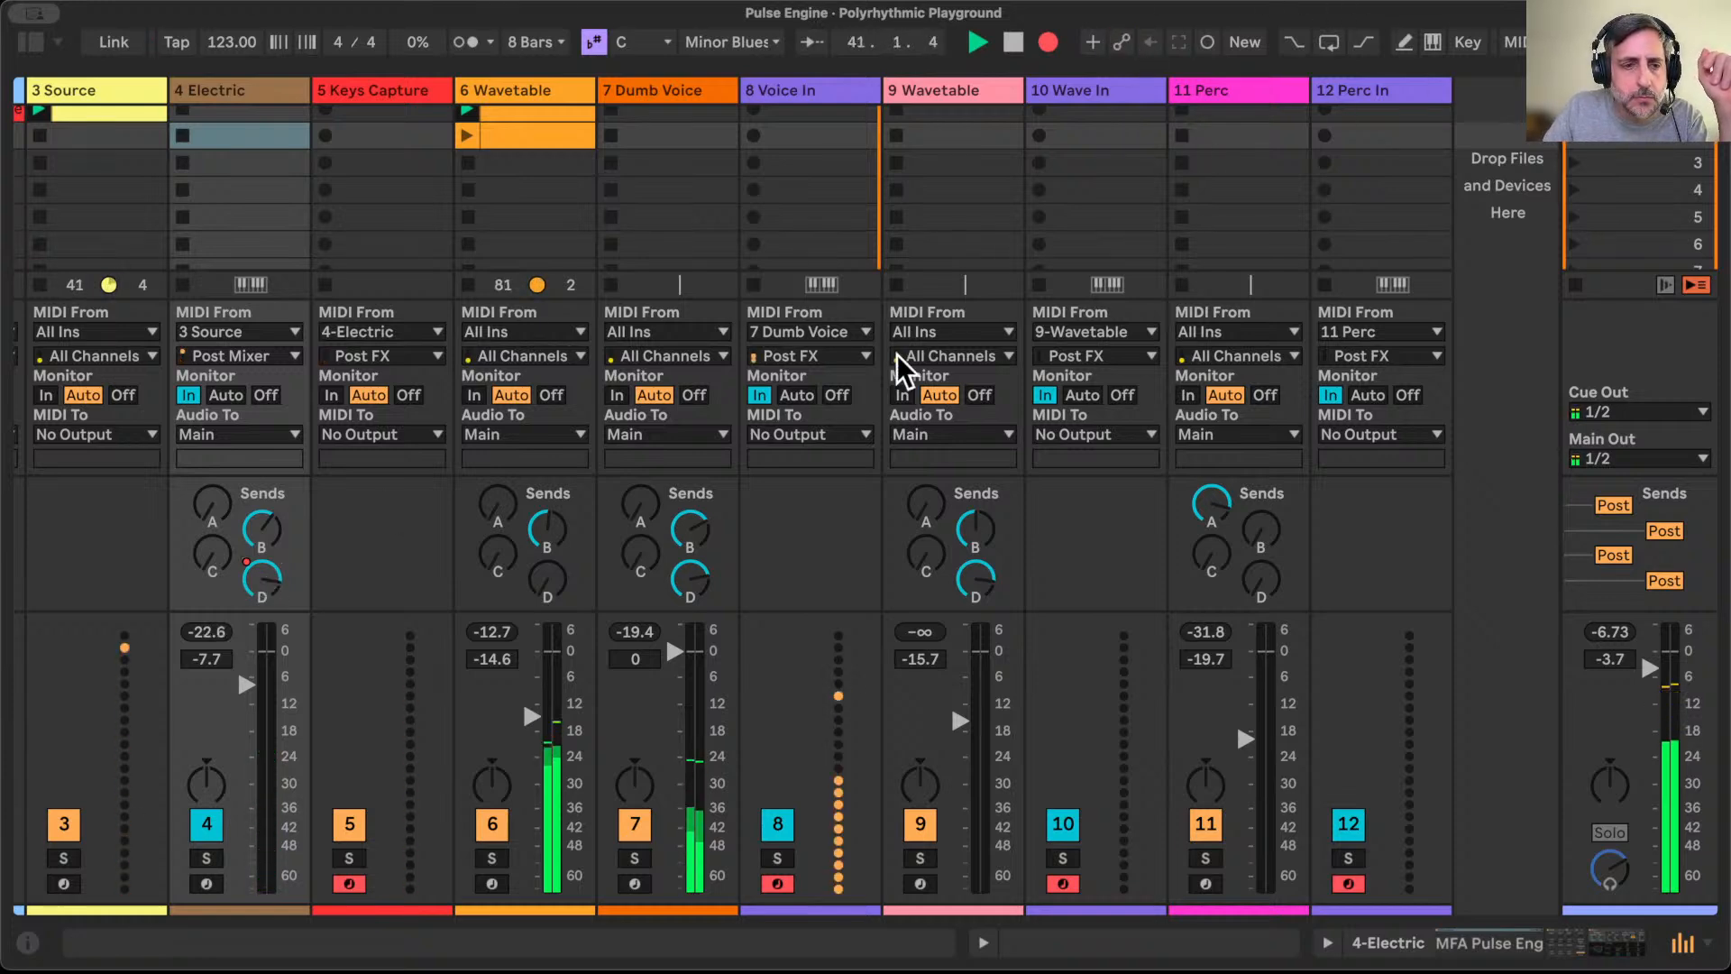
pyautogui.moveTo(261, 579)
pyautogui.mouseDown()
pyautogui.moveTo(261, 551)
pyautogui.moveTo(270, 595)
pyautogui.mouseUp()
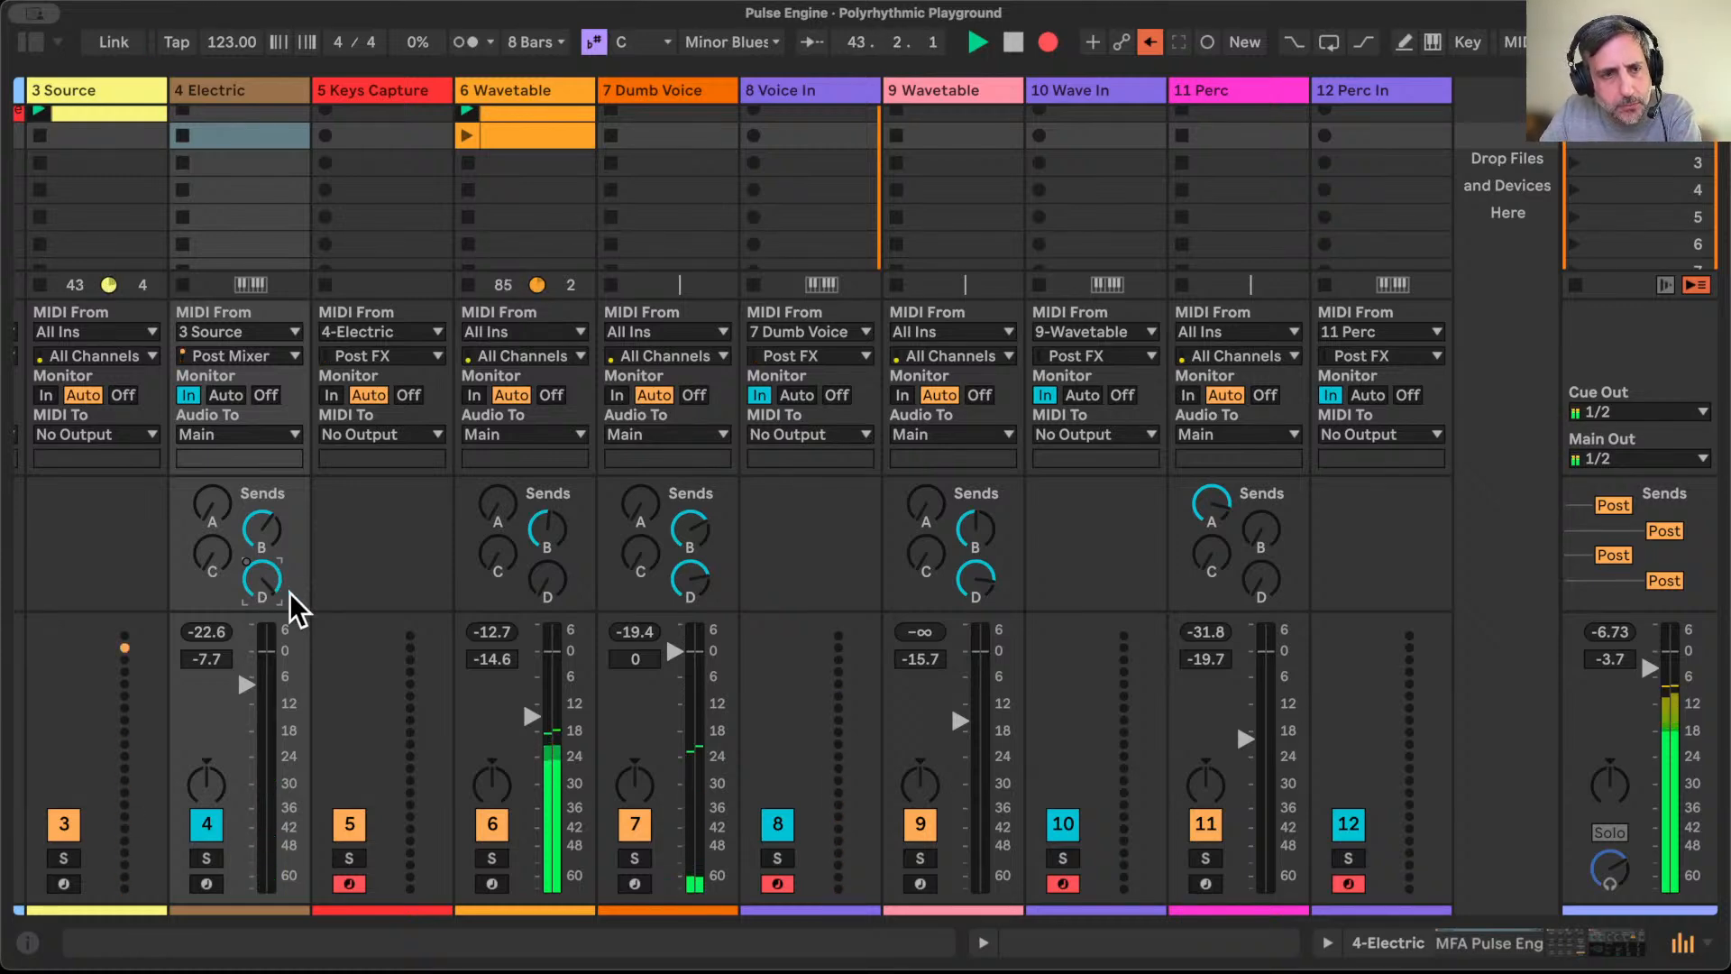
pyautogui.moveTo(262, 529); pyautogui.dragTo(261, 527)
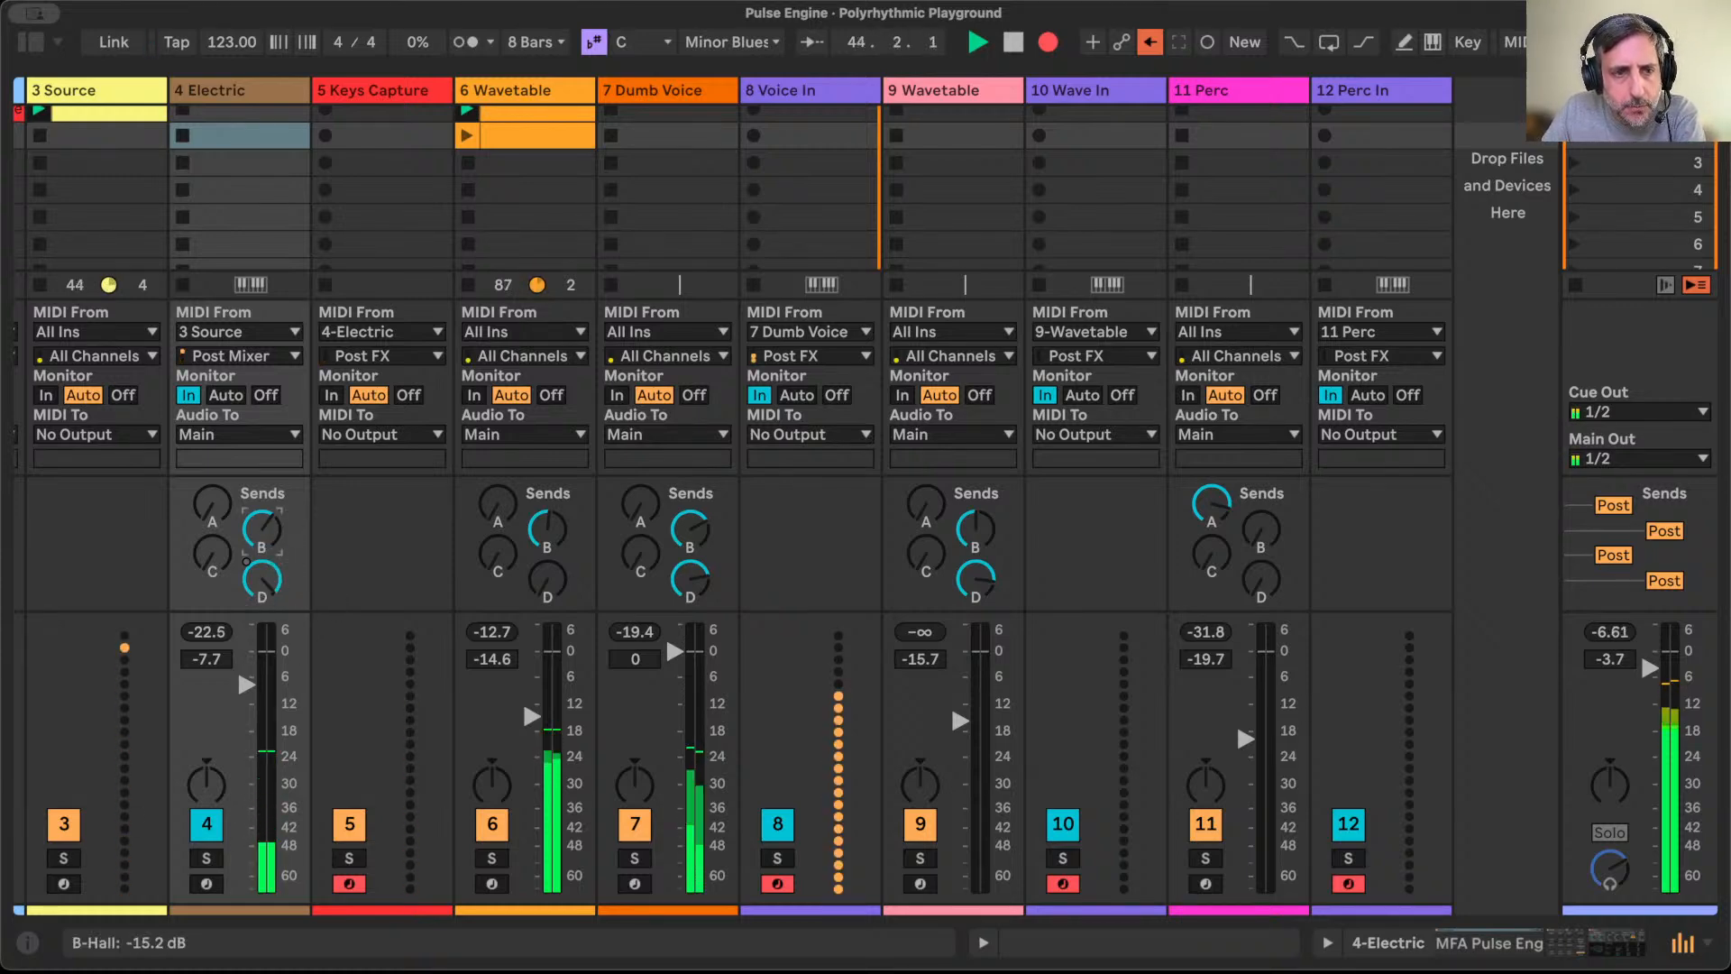
# Step: Open the Perc track's devices and start its MFA Pulse Engine
pyautogui.hscroll(-3, 404, 534)
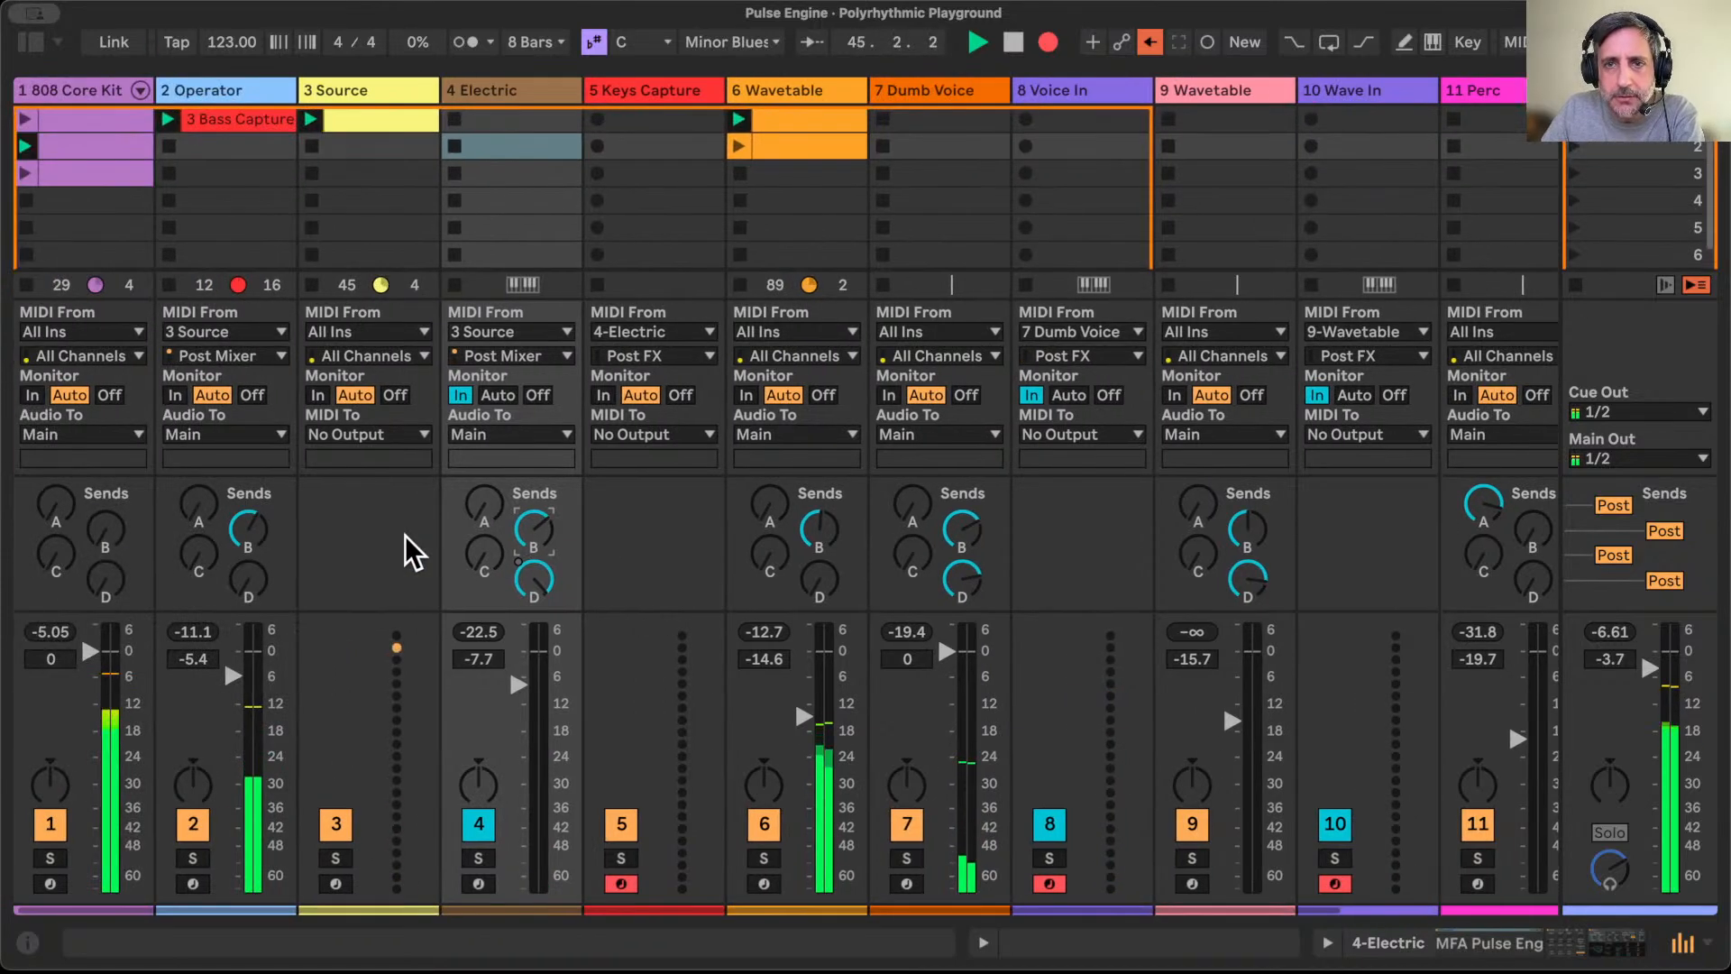
pyautogui.hscroll(3, 403, 534)
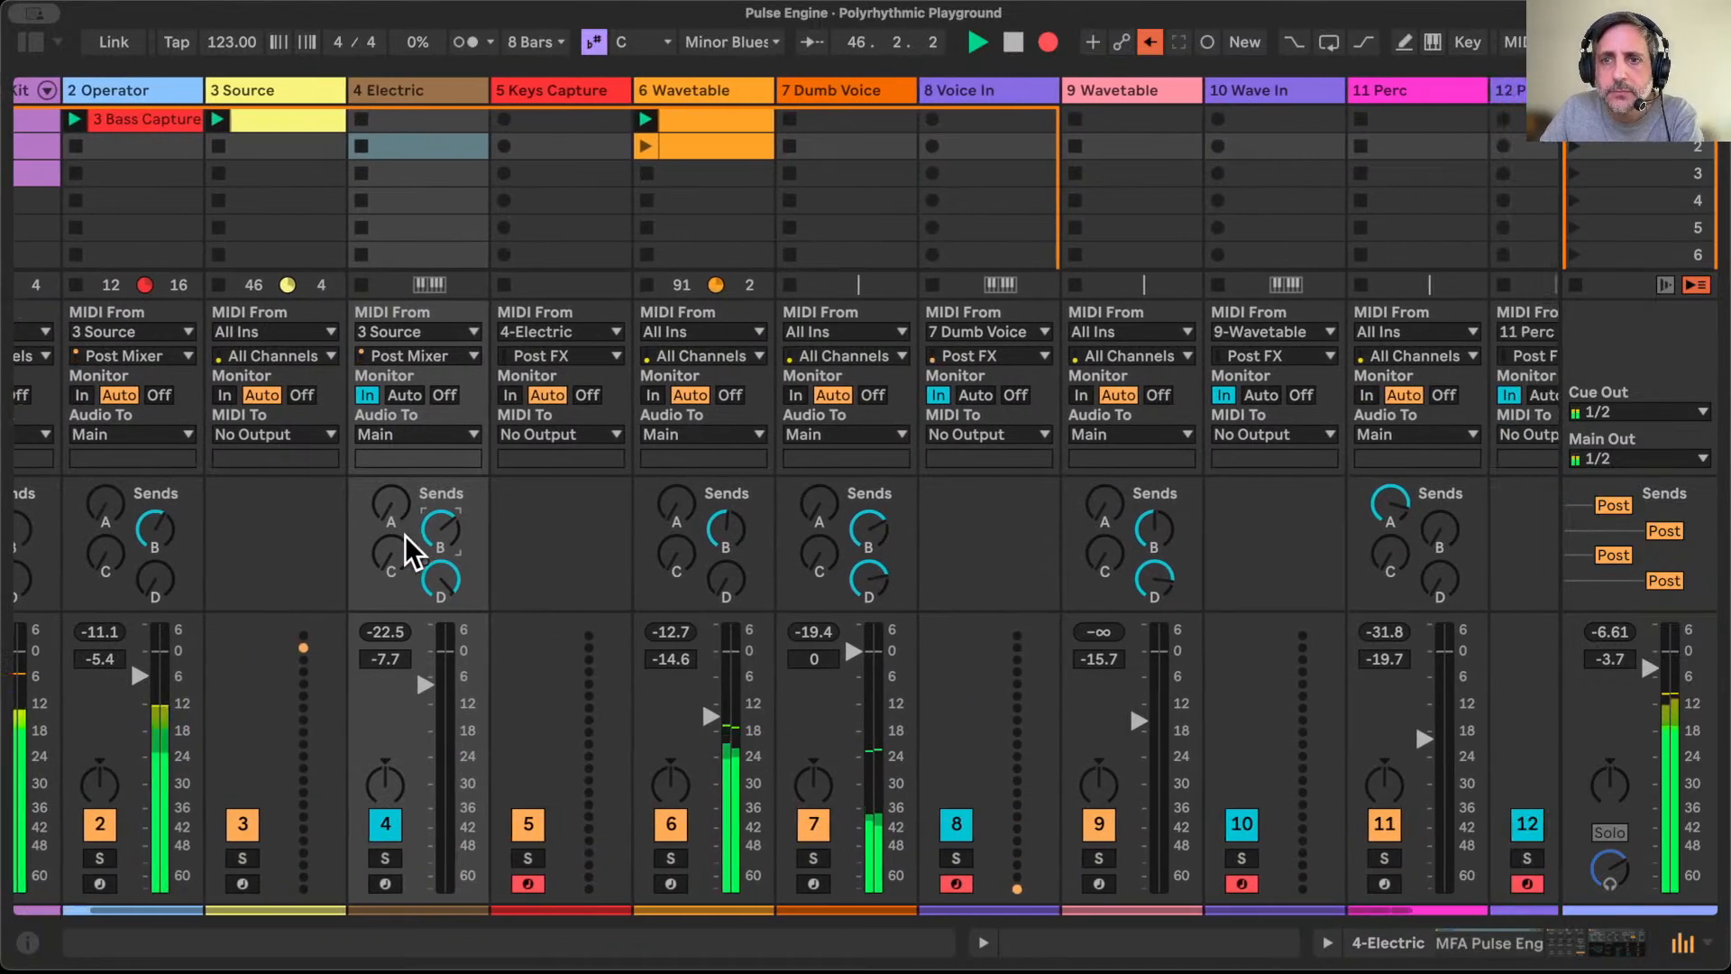
pyautogui.hscroll(2, 404, 533)
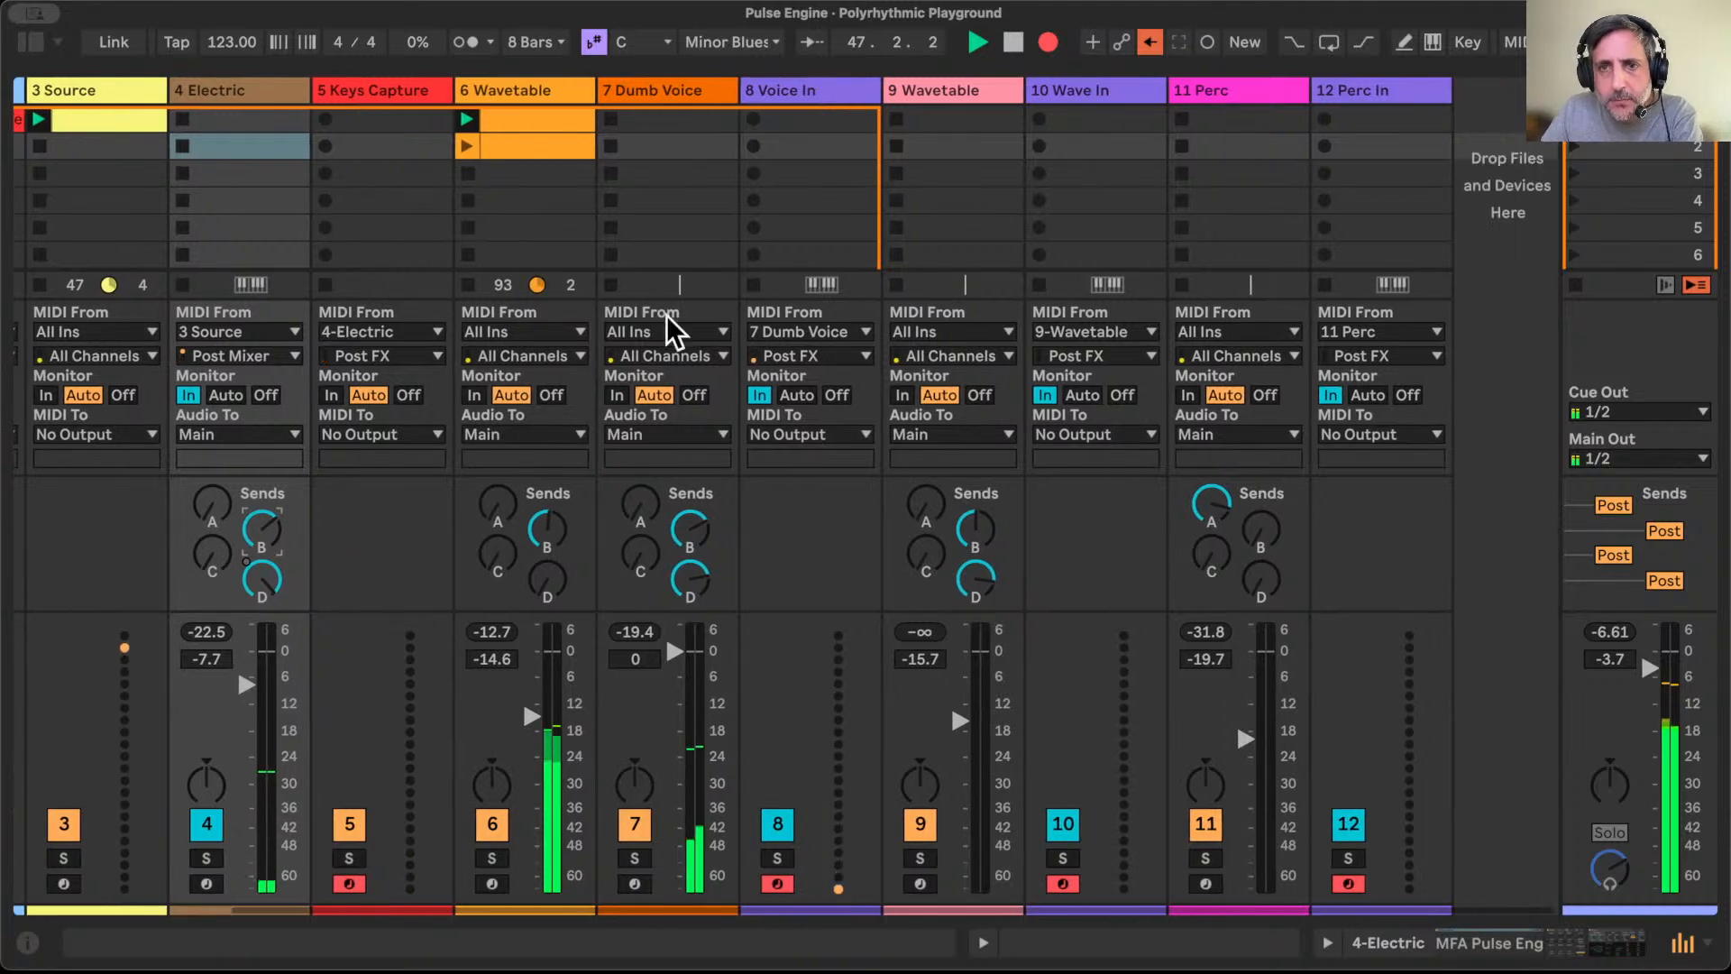
pyautogui.doubleClick(1246, 90)
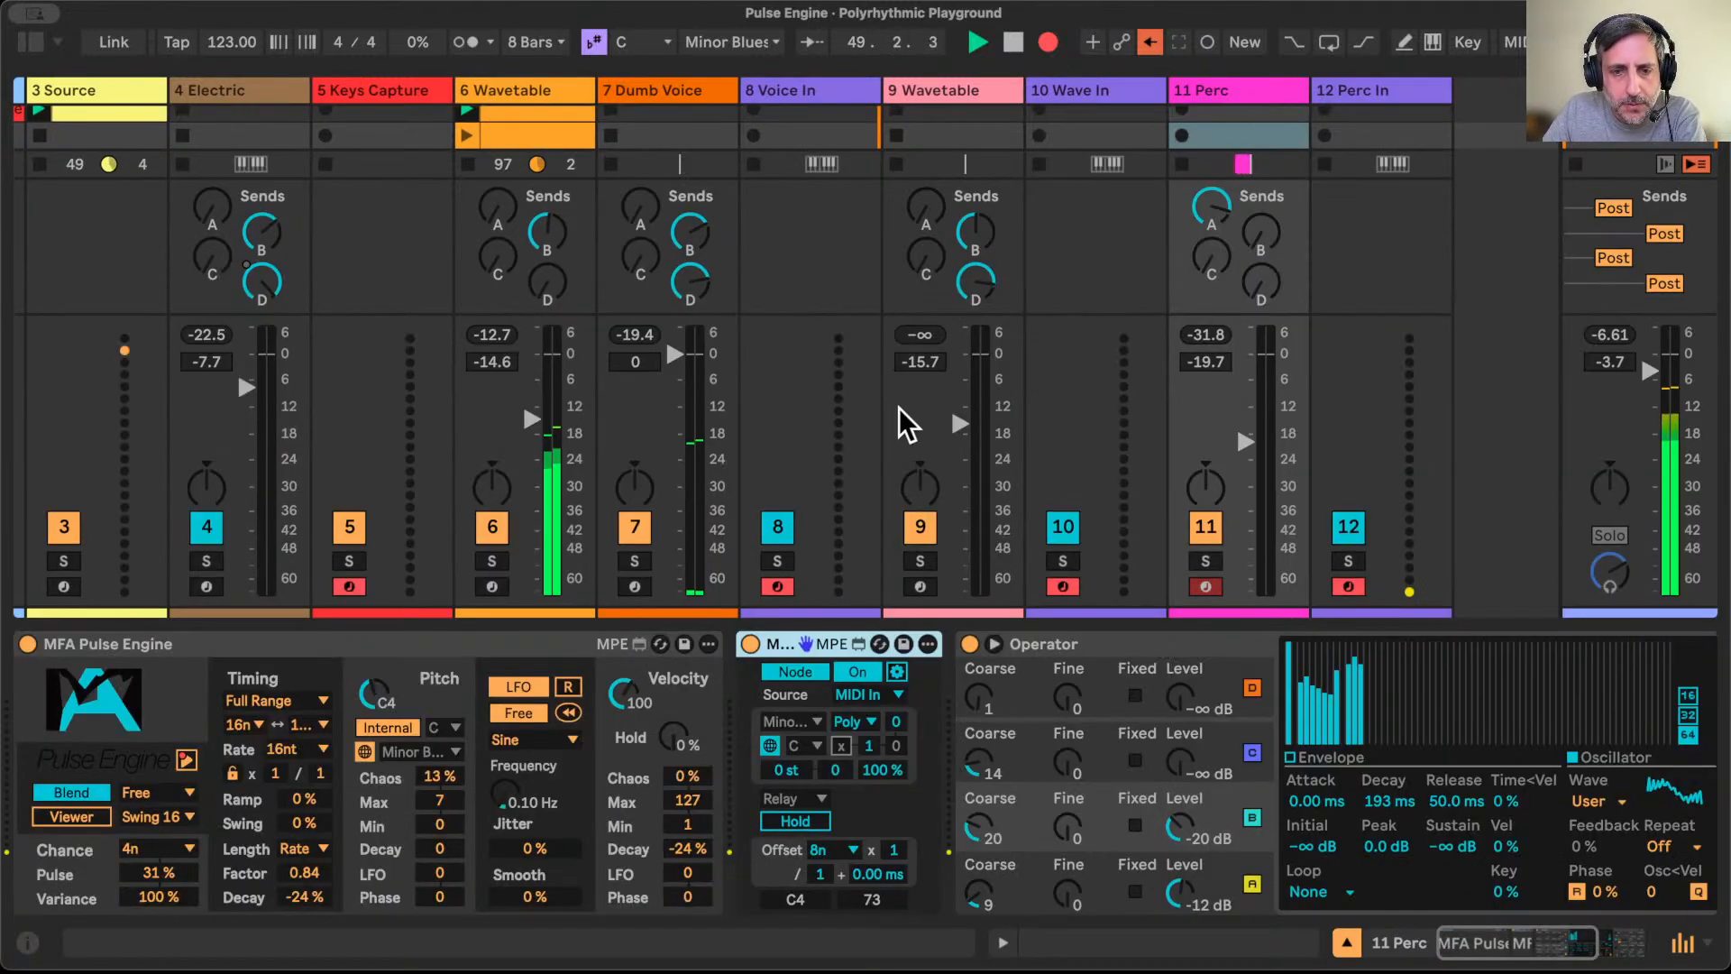
pyautogui.click(187, 759)
pyautogui.click(186, 760)
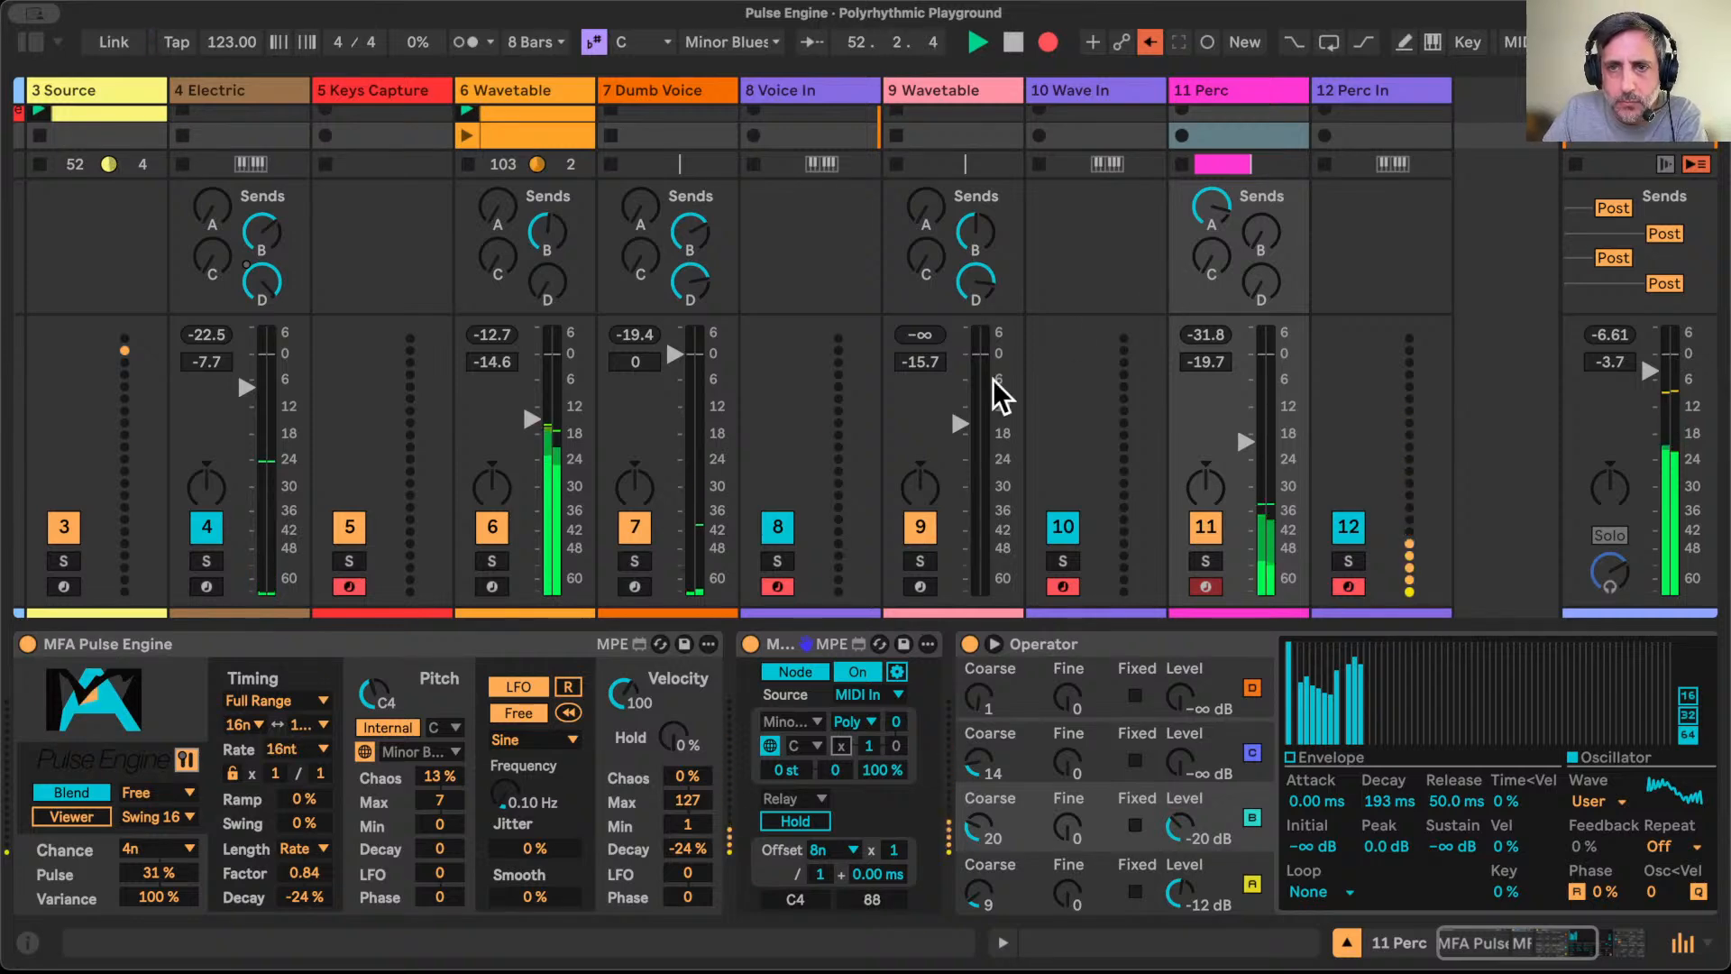
# Step: Hide the device view and launch the second clip on the 6 Wavetable track
pyautogui.hscroll(-4, 999, 397)
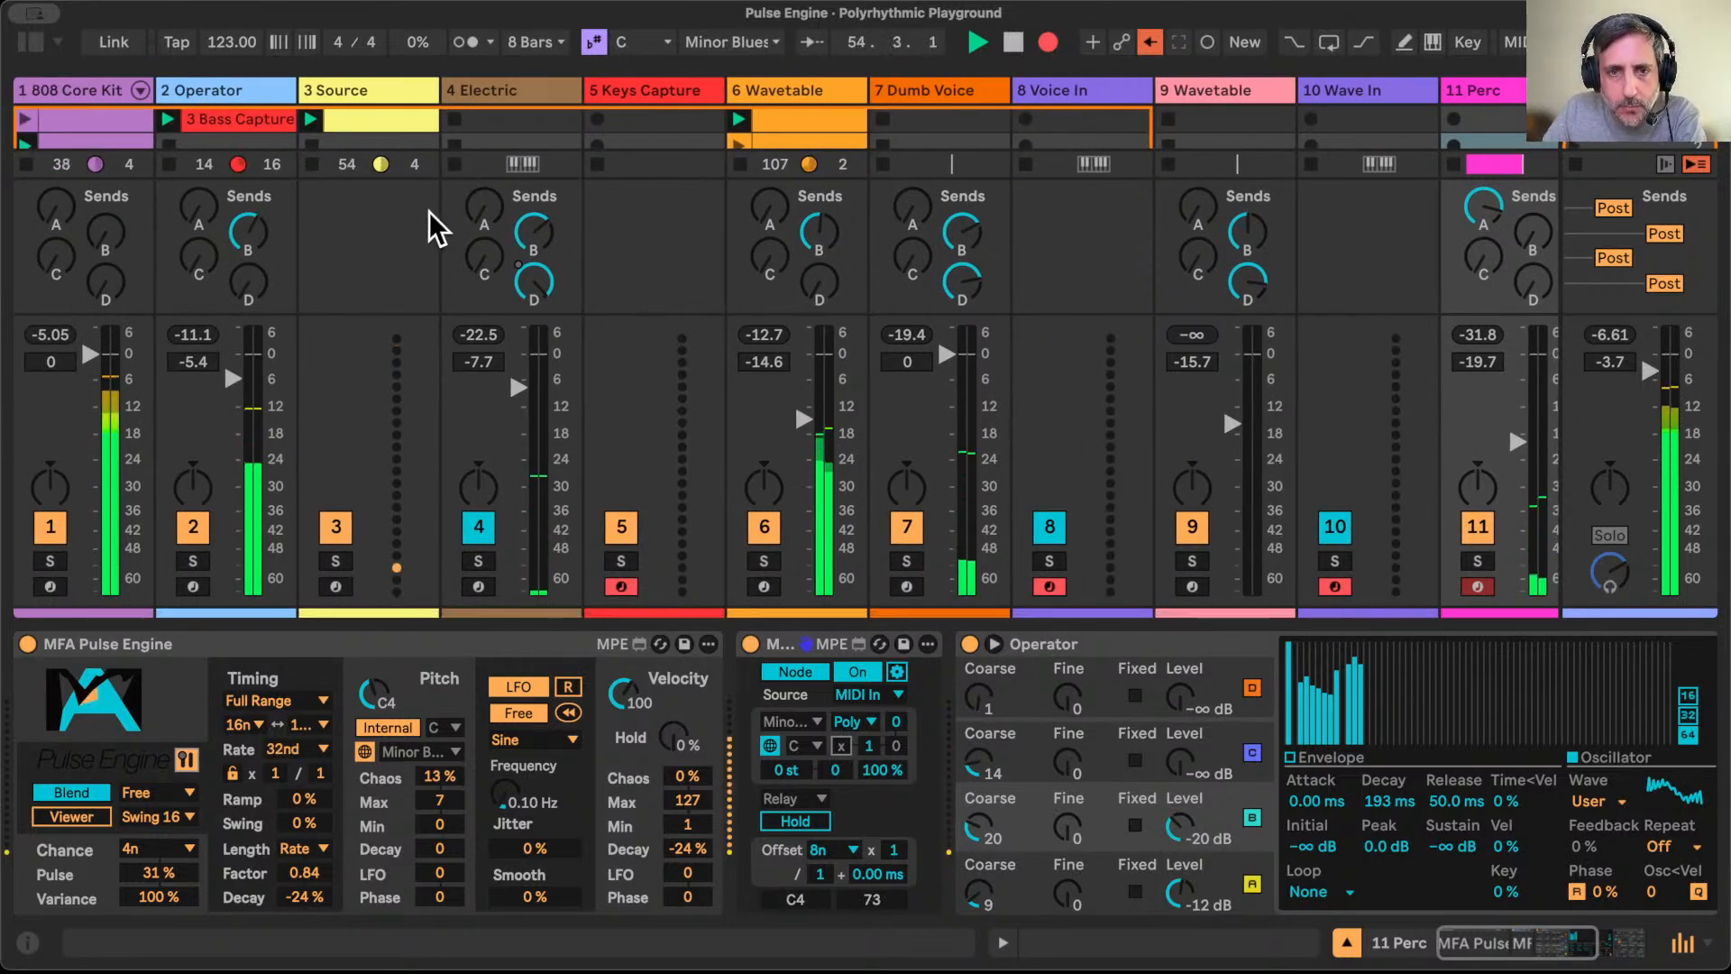
pyautogui.click(1343, 942)
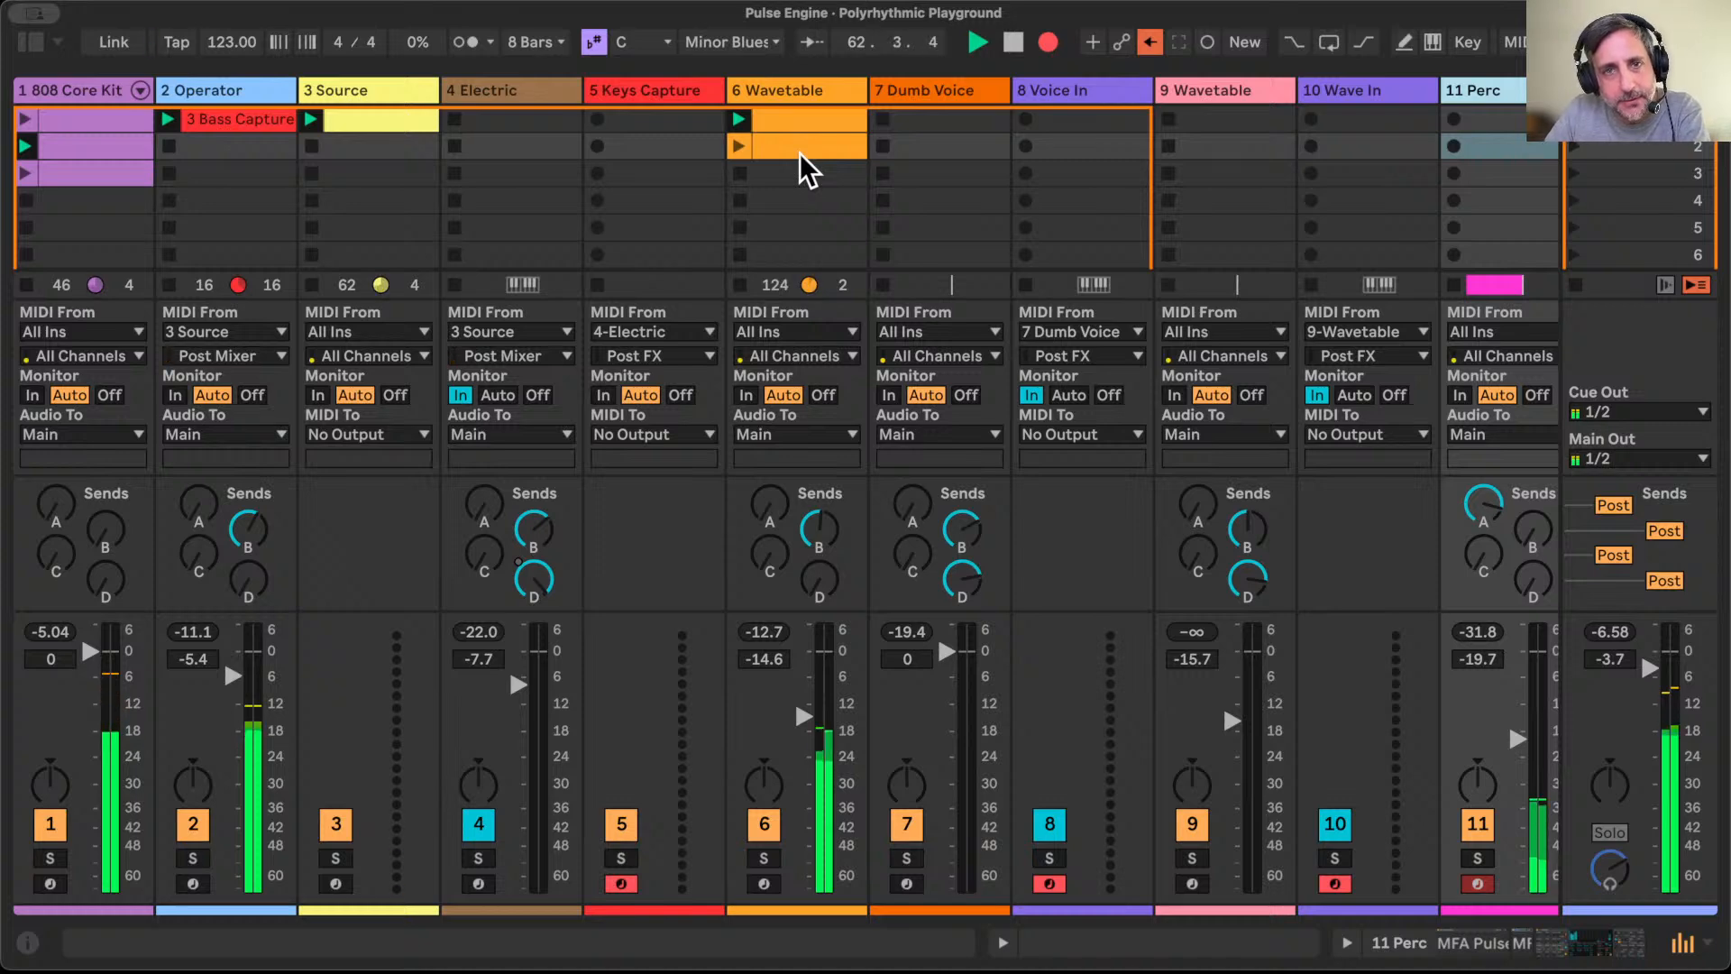
pyautogui.click(739, 144)
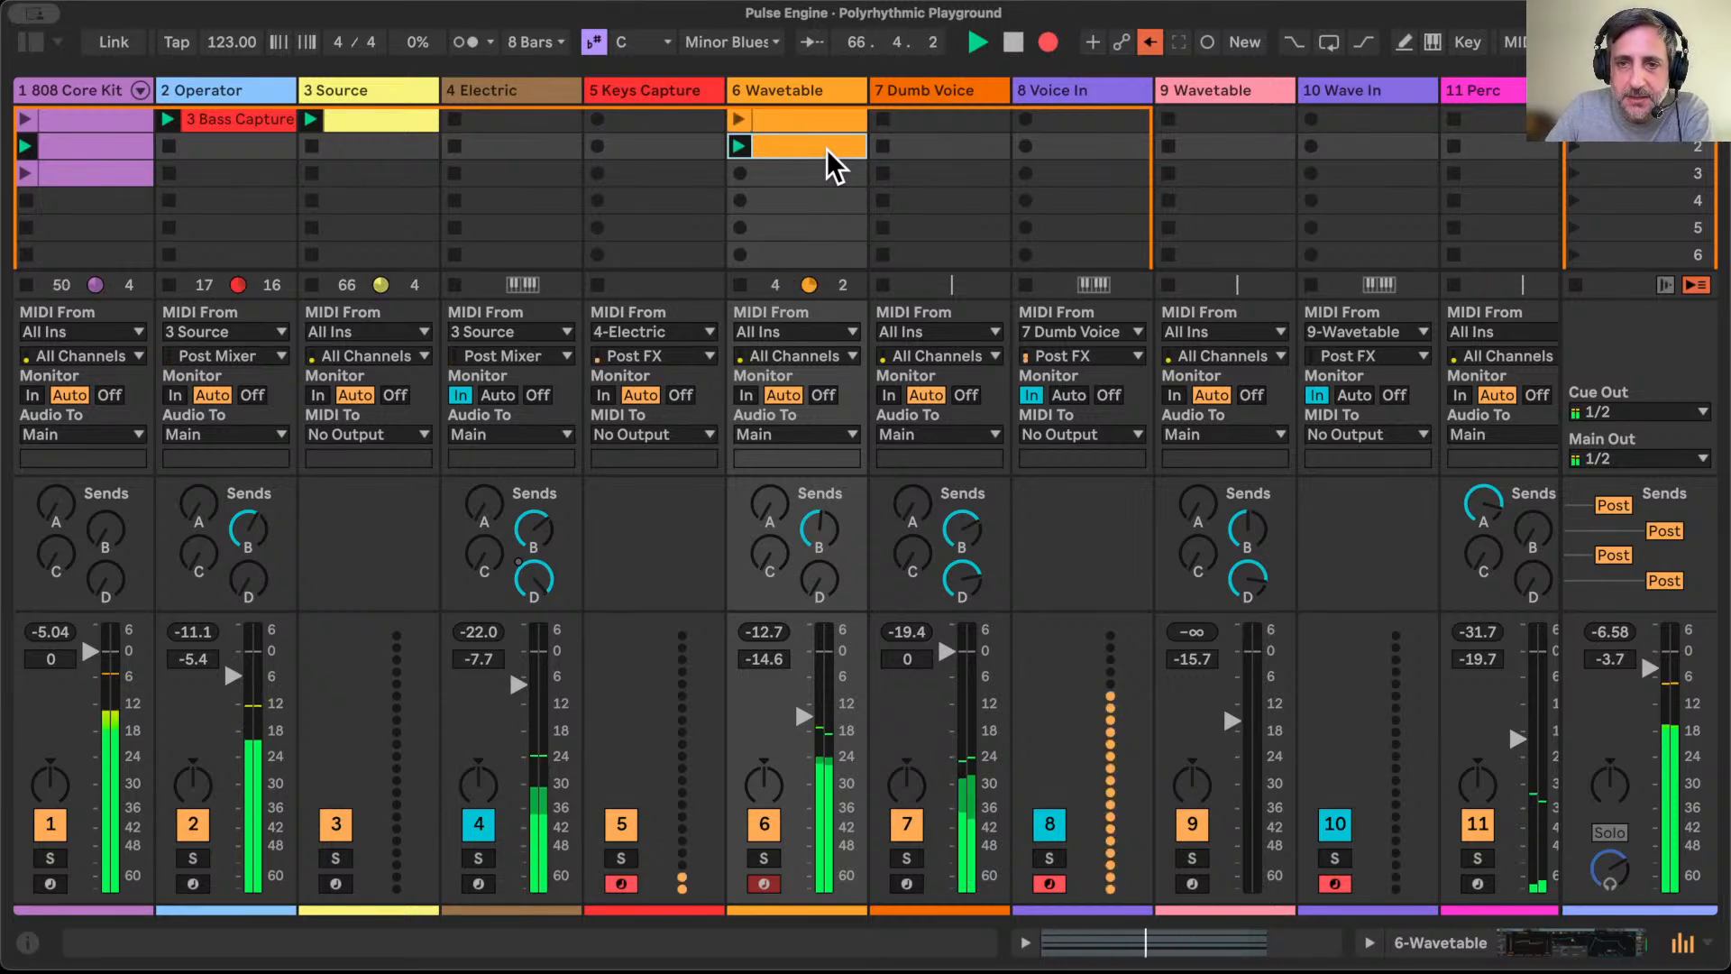
# Step: Open the 9 Wavetable track's devices and start its MFA Pulse Engine
pyautogui.hscroll(2, 826, 149)
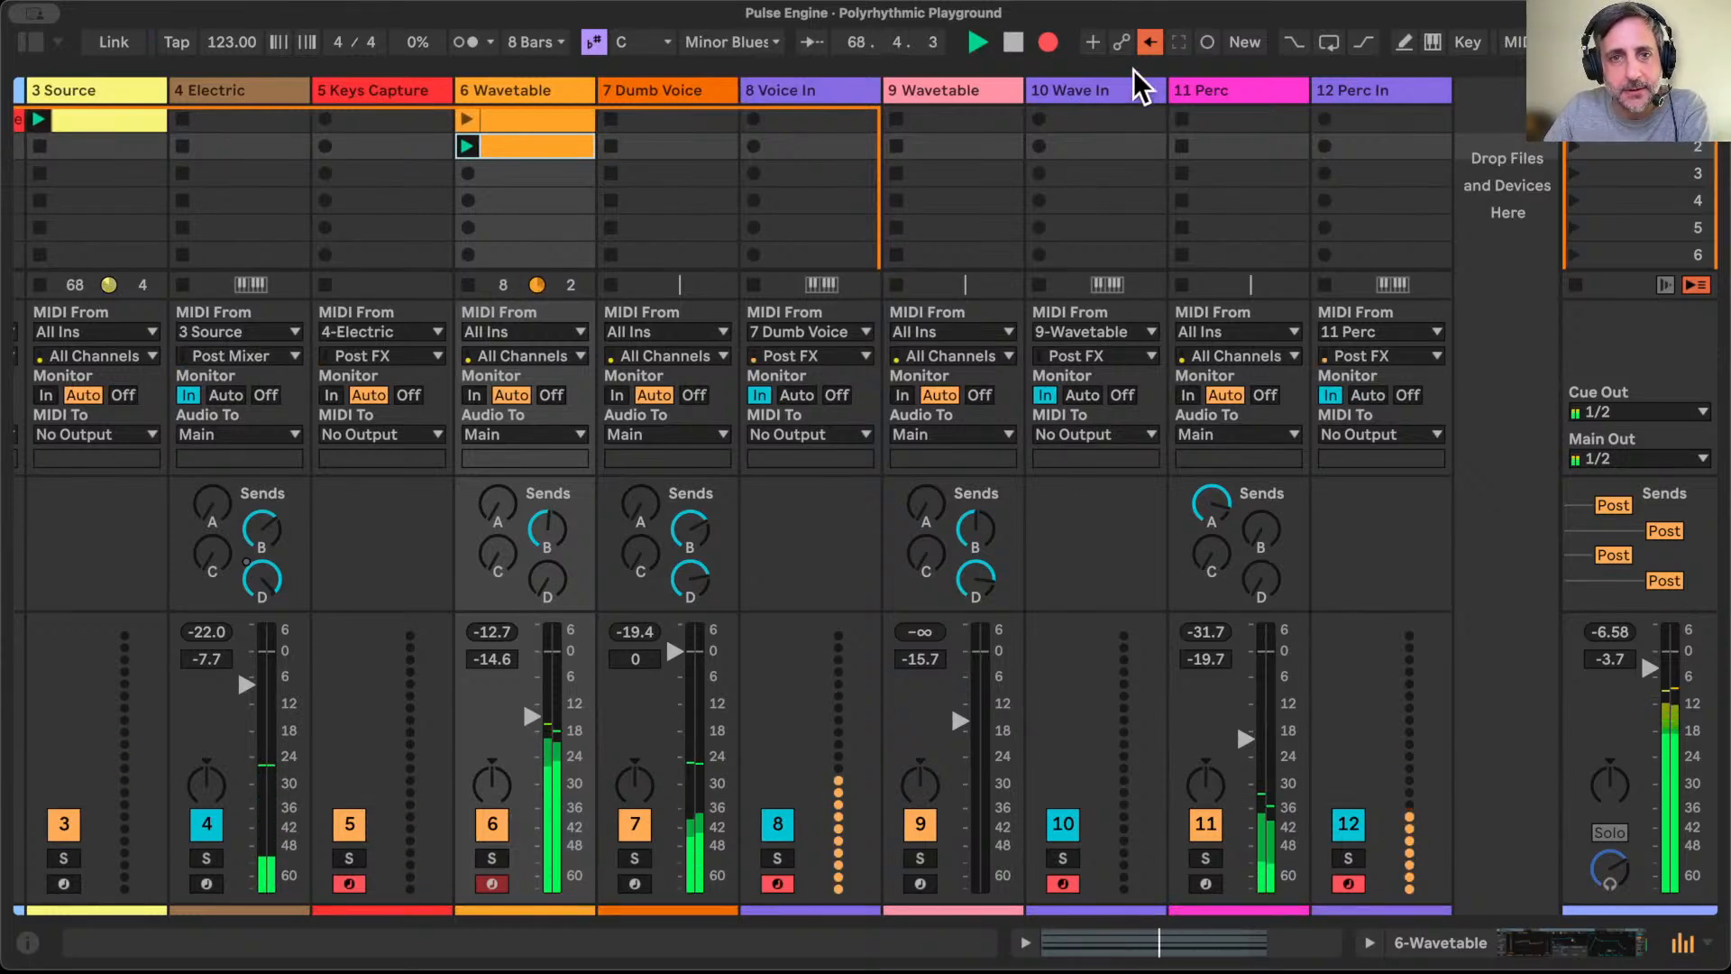
pyautogui.click(1094, 90)
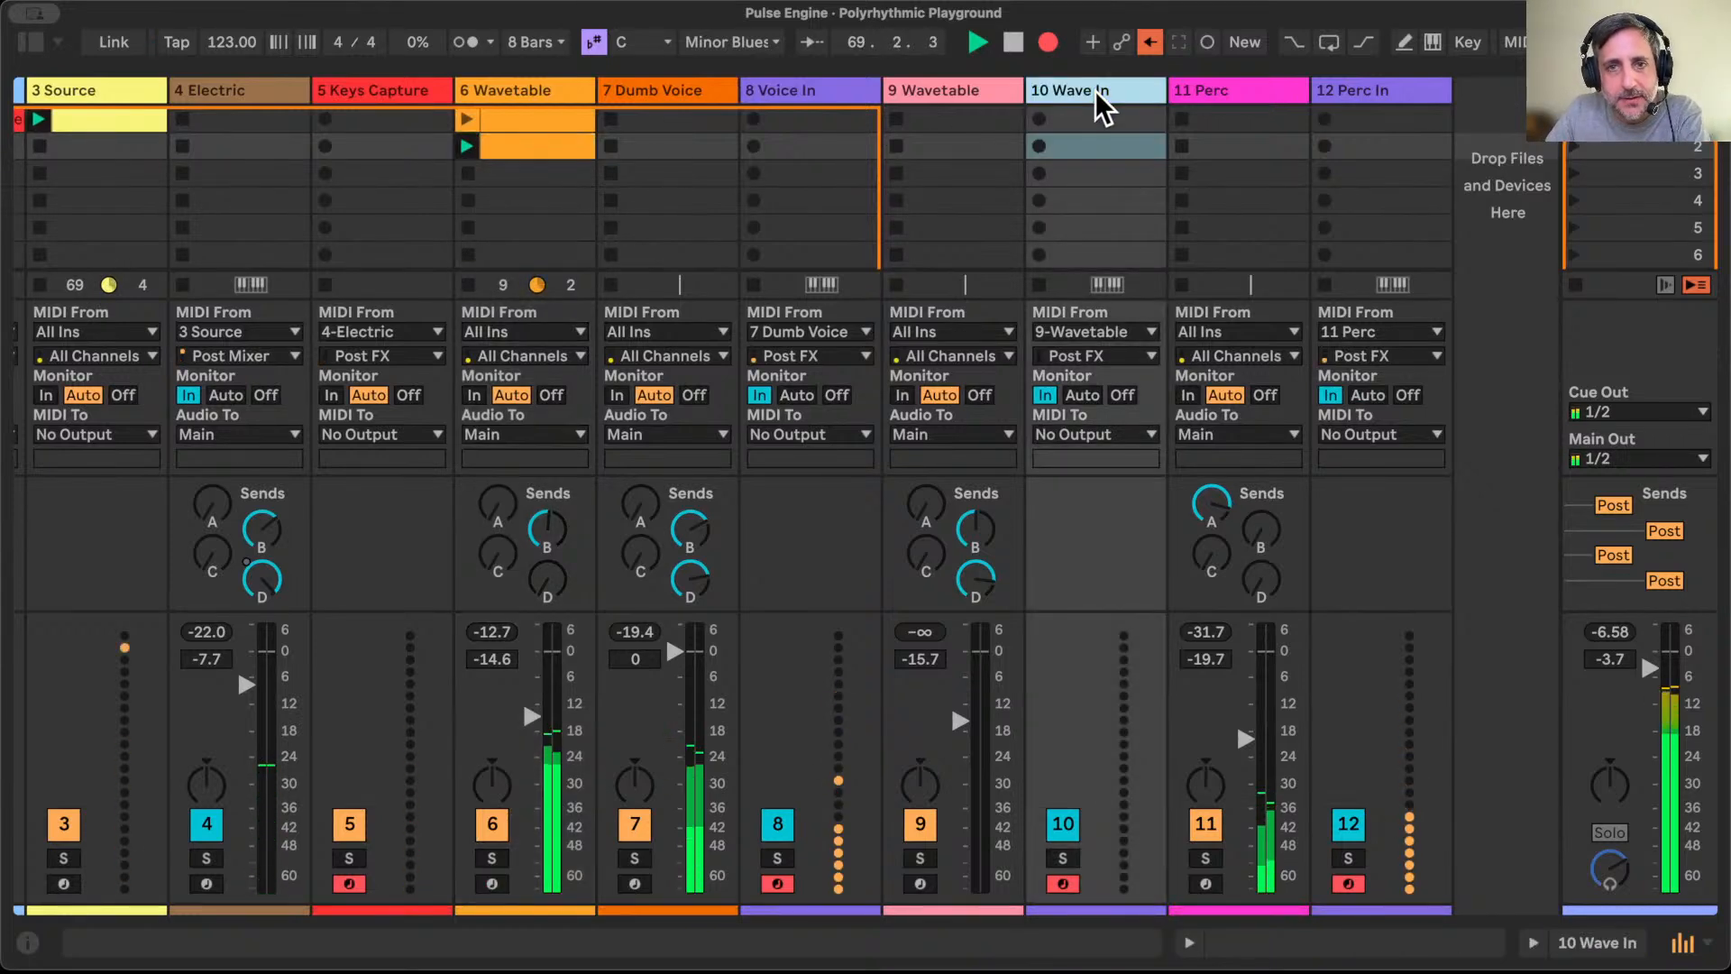
pyautogui.doubleClick(982, 101)
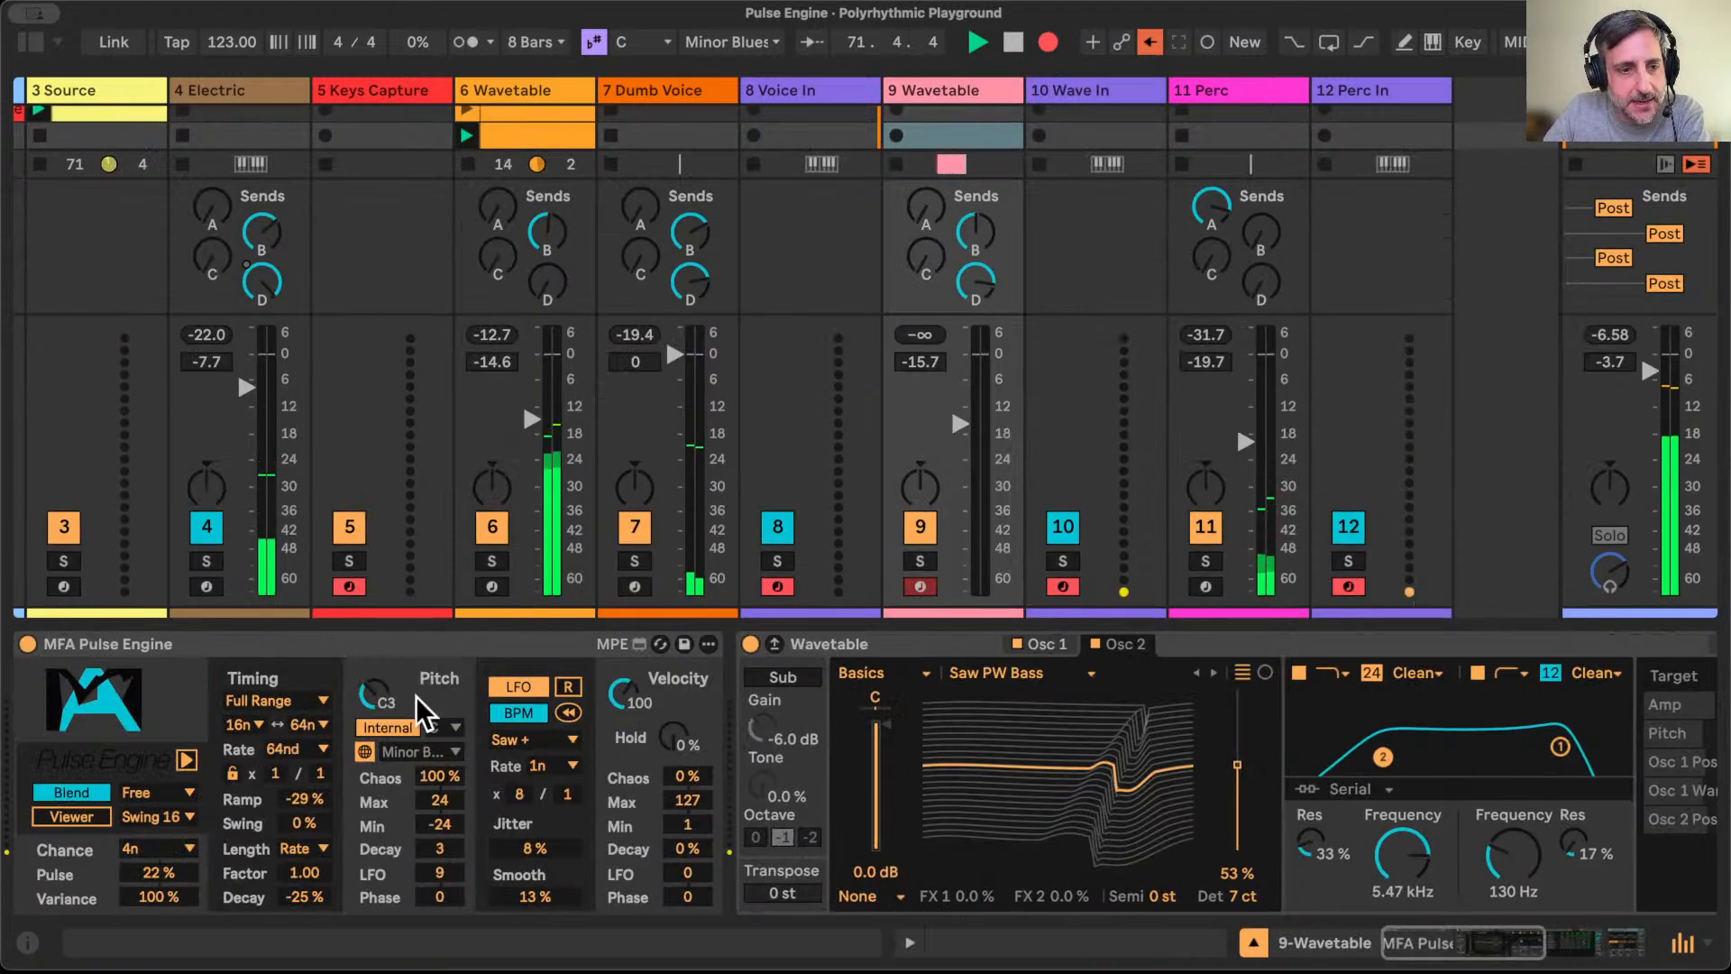
pyautogui.click(189, 760)
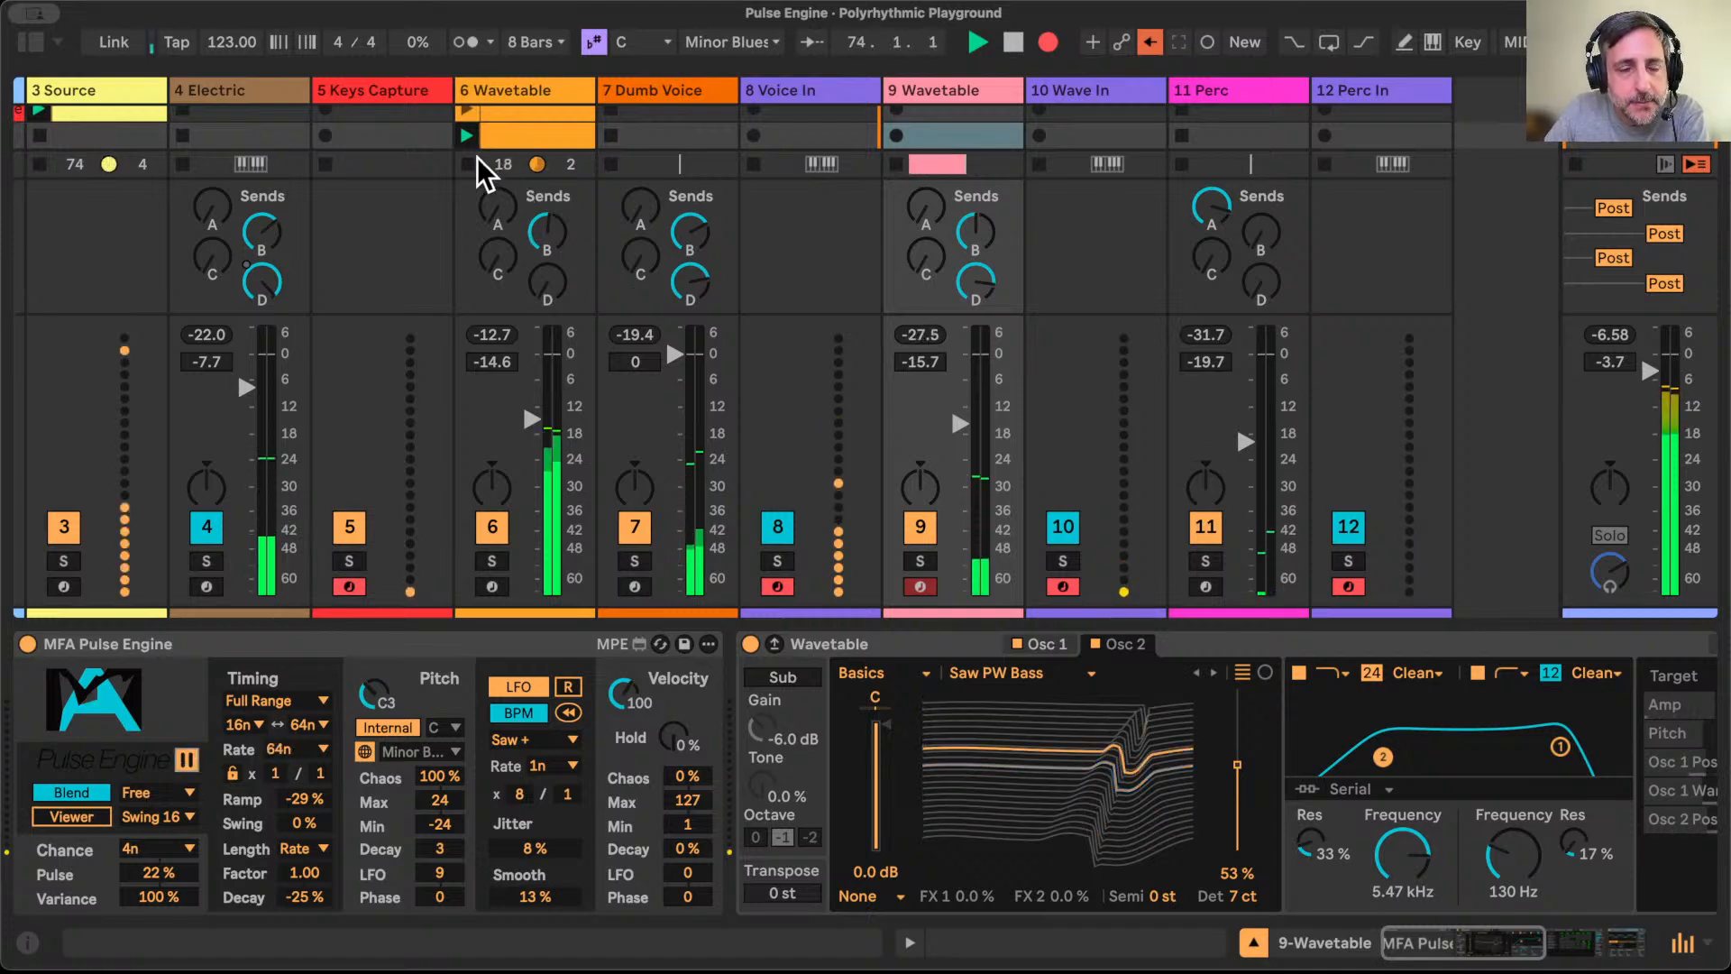
# Step: Hide the device view, then launch the first 6 Wavetable clip and the third 808 Core Kit clip
pyautogui.hscroll(-3, 431, 458)
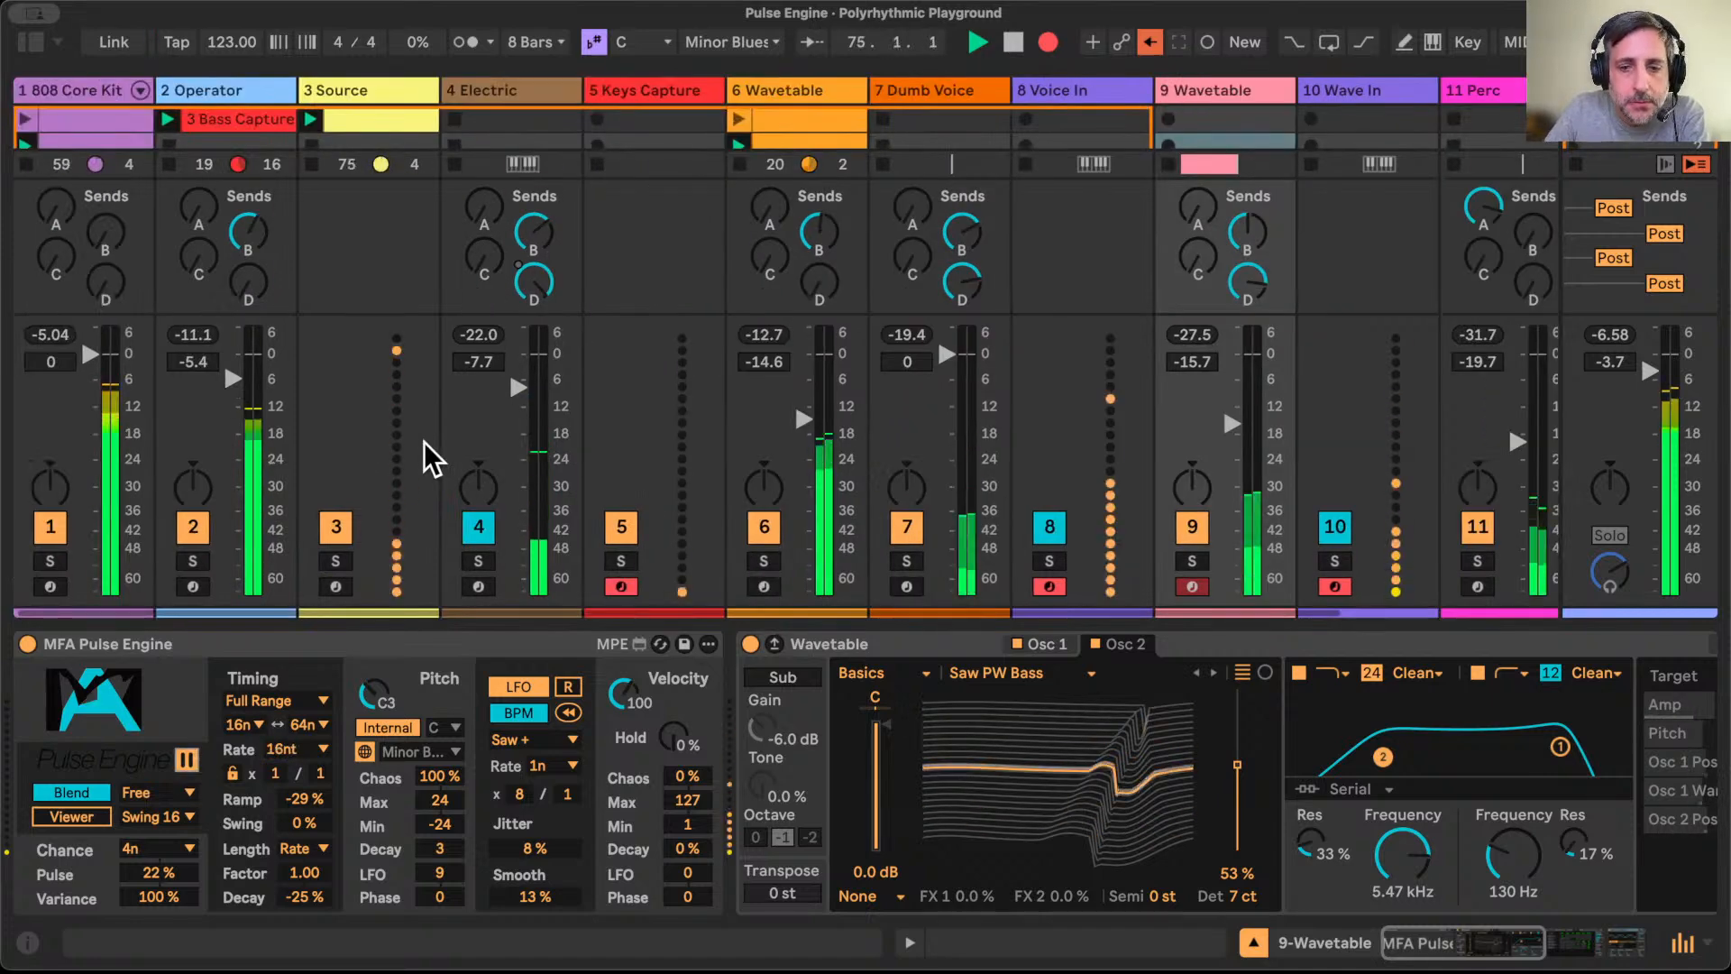
pyautogui.click(1253, 942)
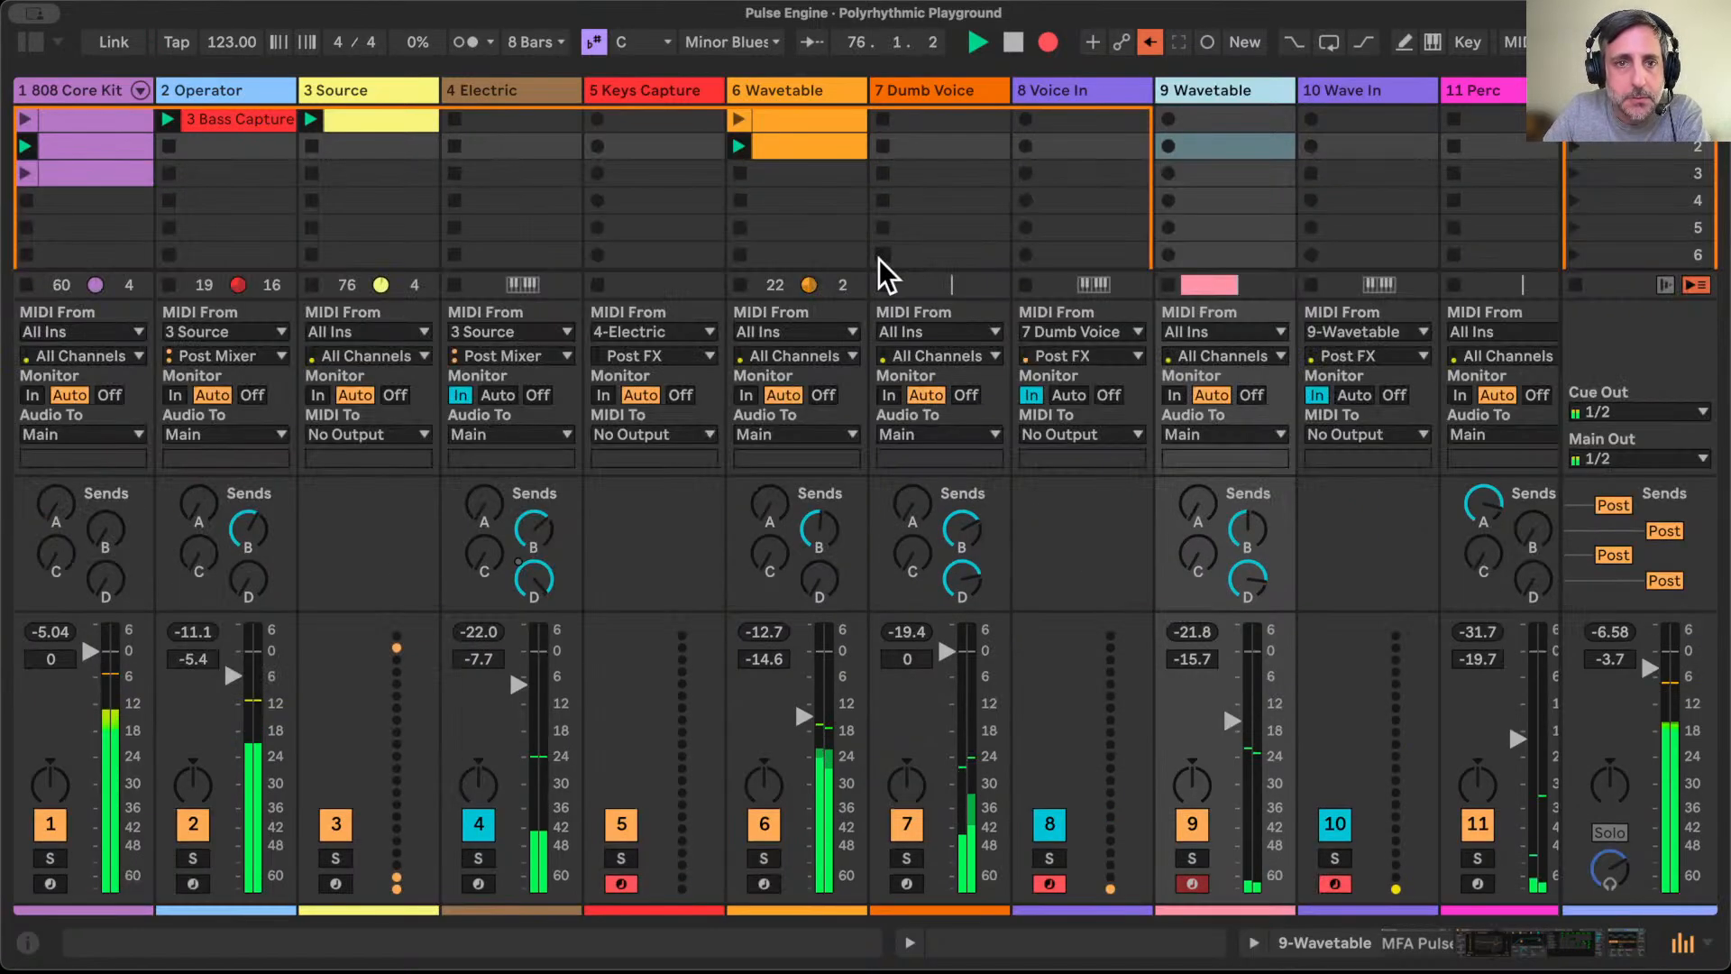
pyautogui.click(741, 116)
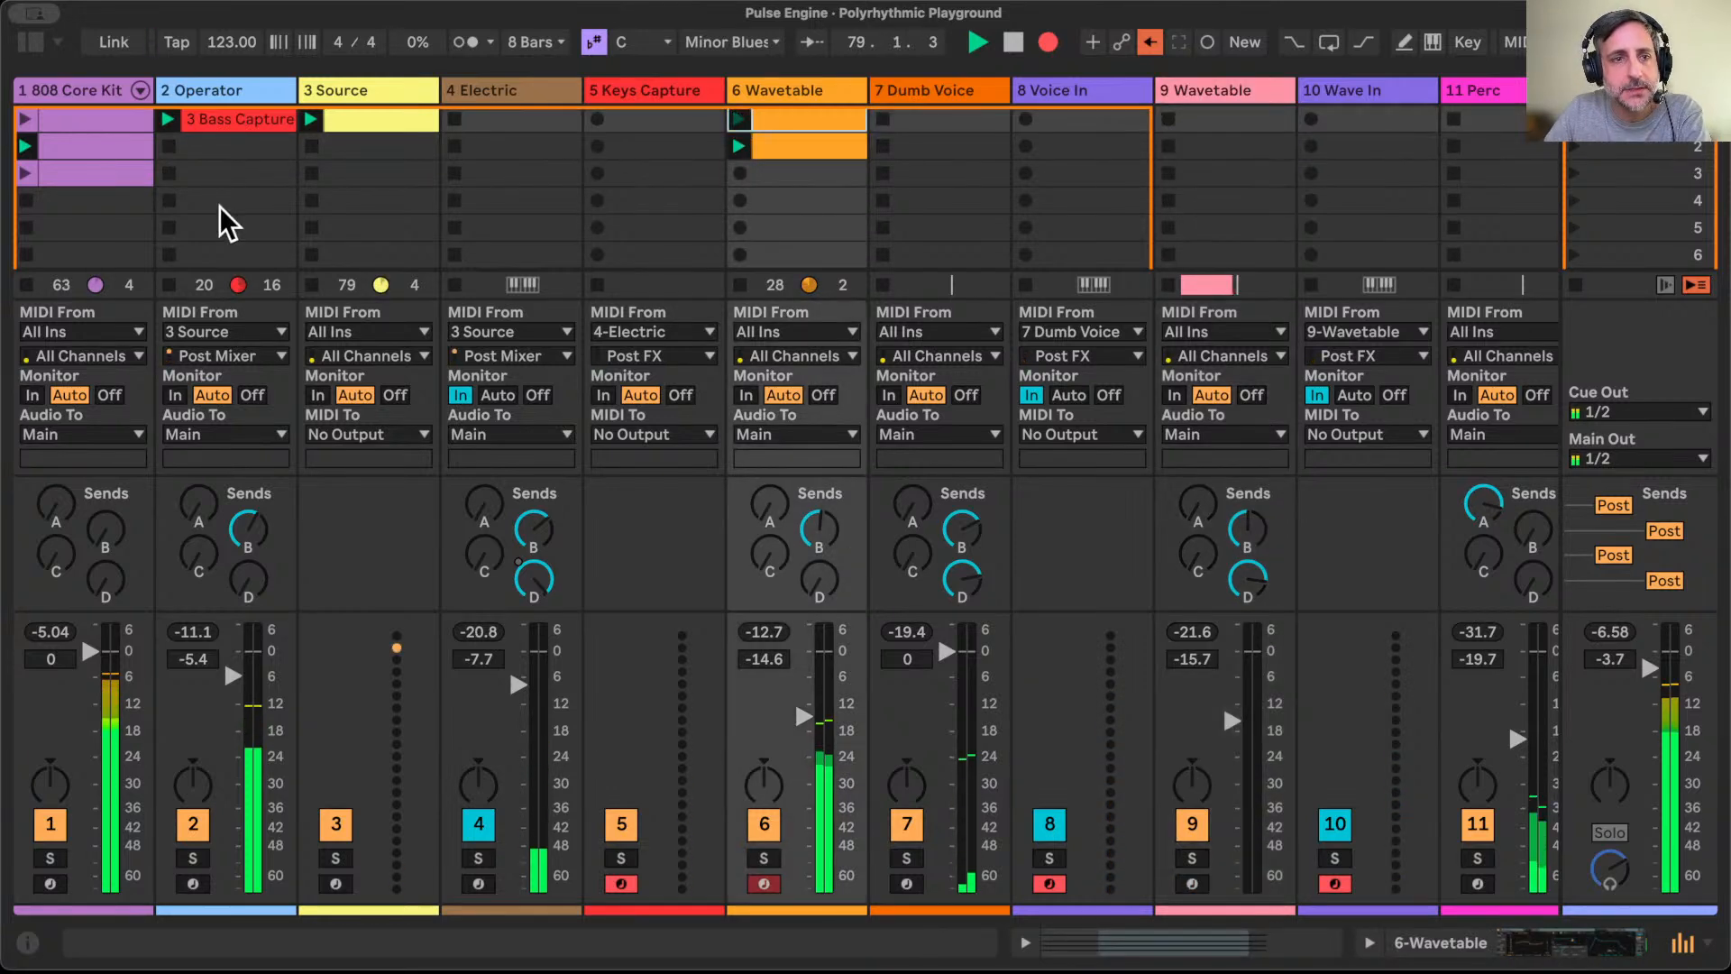
pyautogui.click(24, 173)
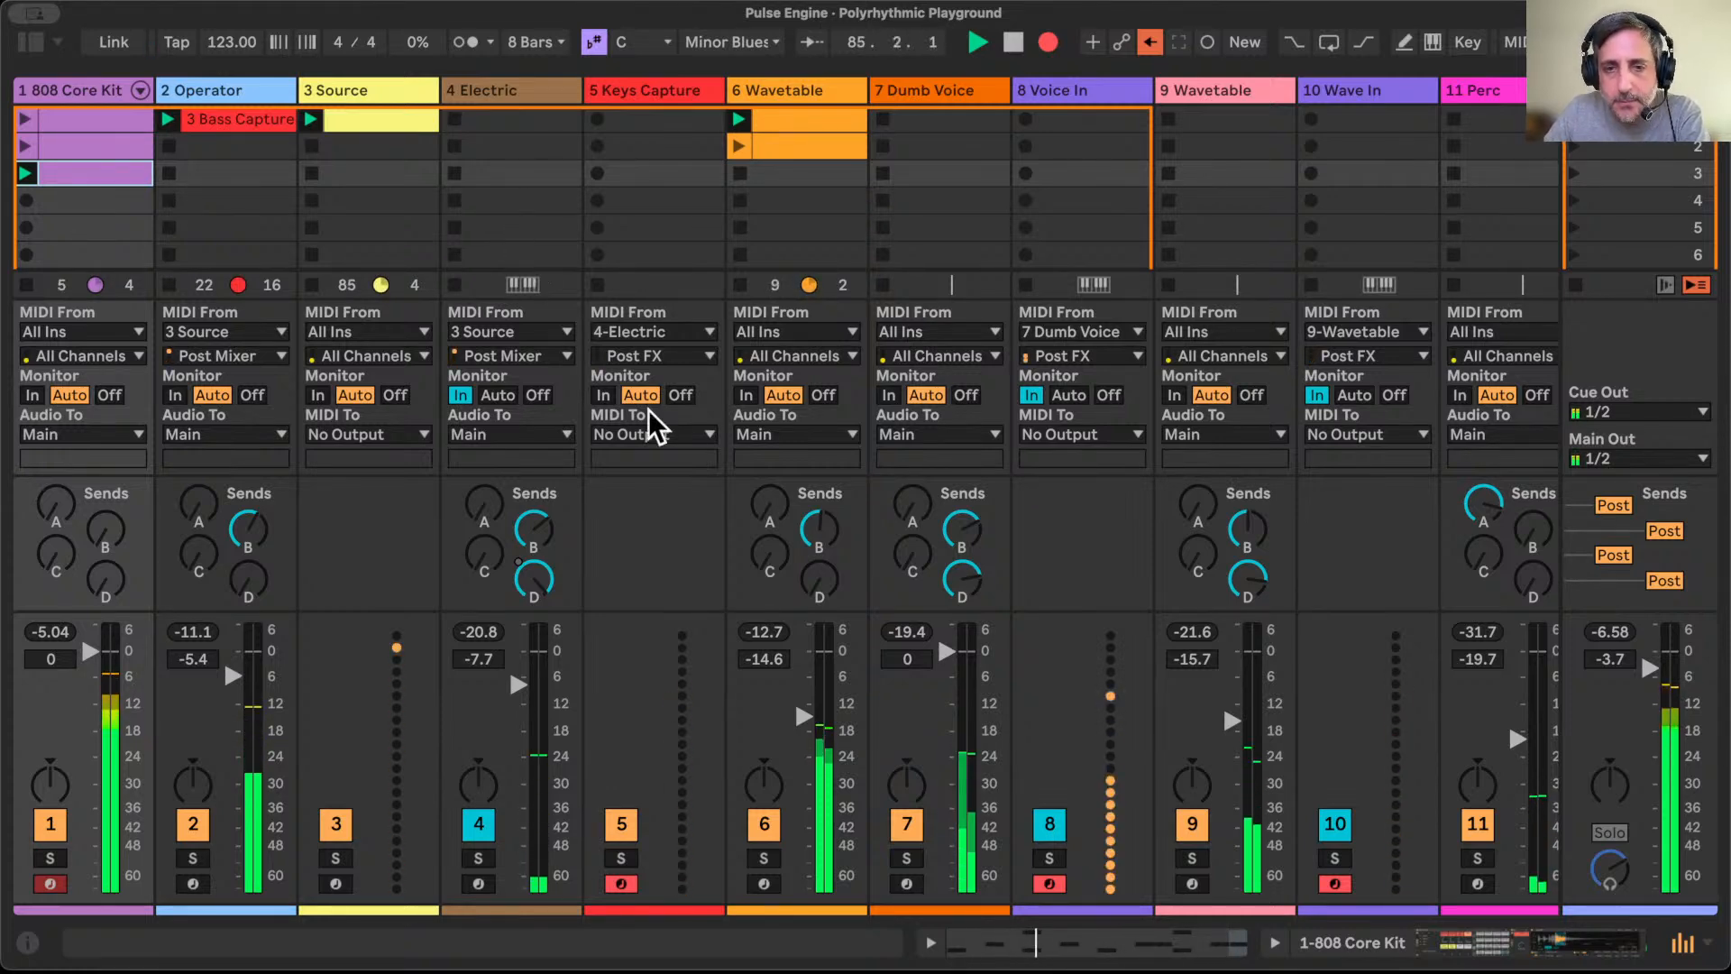
# Step: Hide the mixer's In/Out section
pyautogui.rightClick(1694, 937)
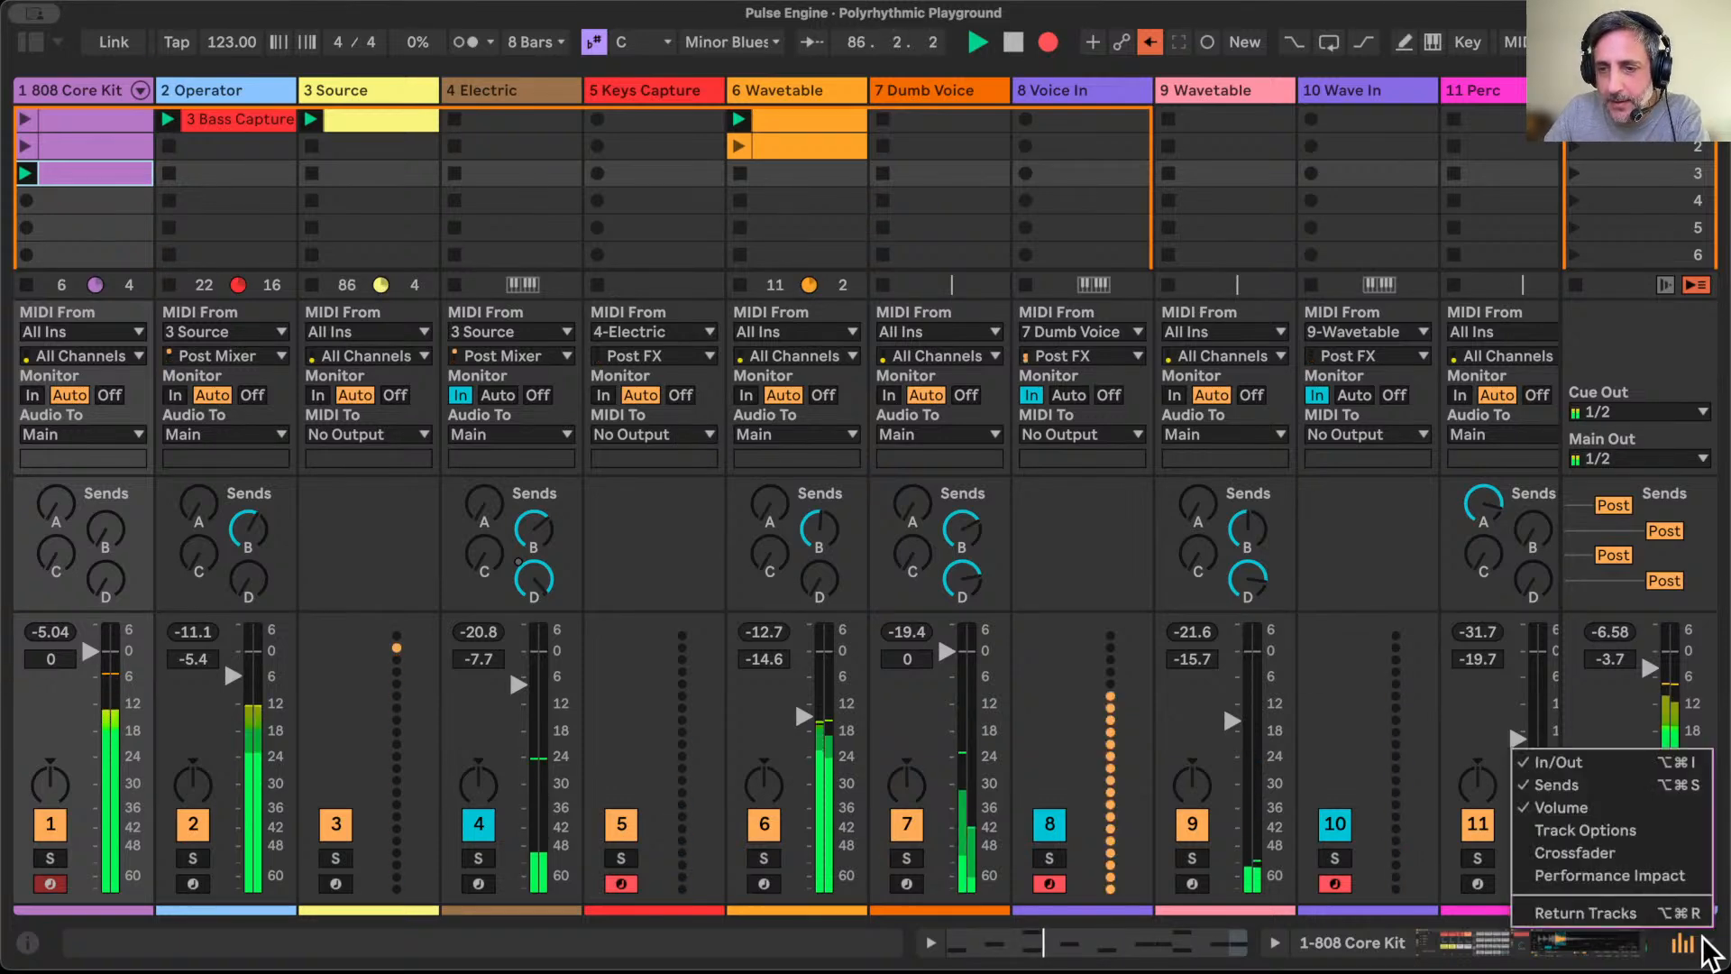
pyautogui.click(1637, 766)
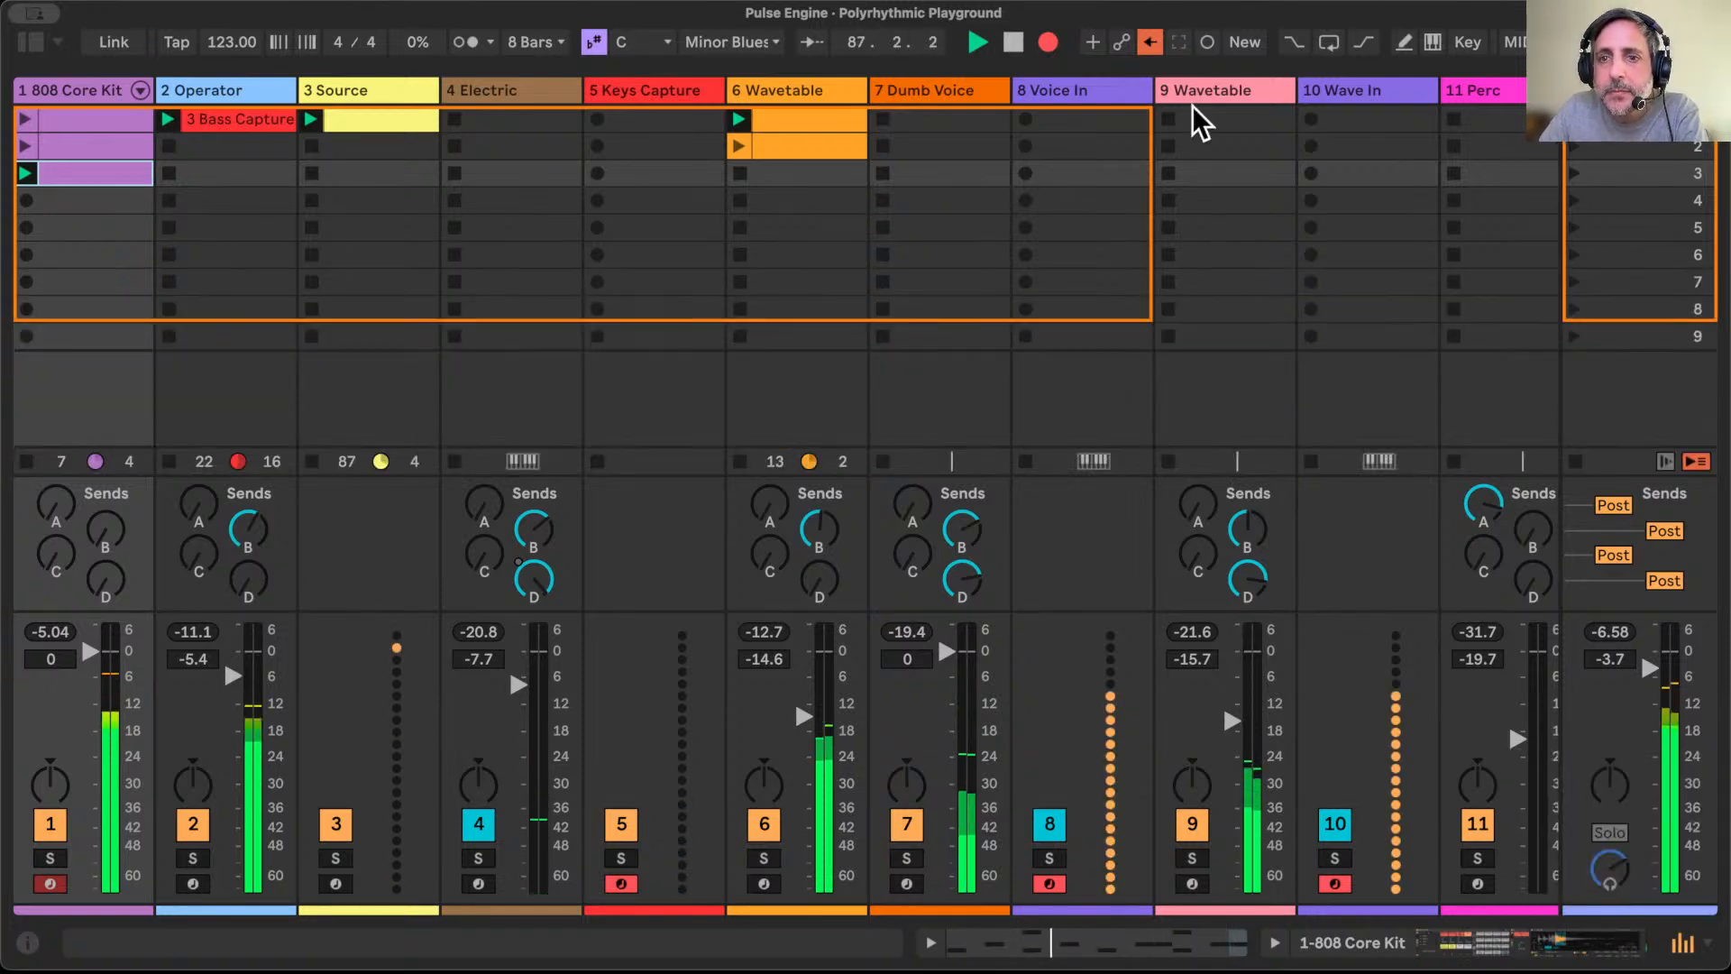
# Step: Open the 9 Wavetable track's devices, stop its MFA Pulse Engine, and hide the device view
pyautogui.doubleClick(1215, 95)
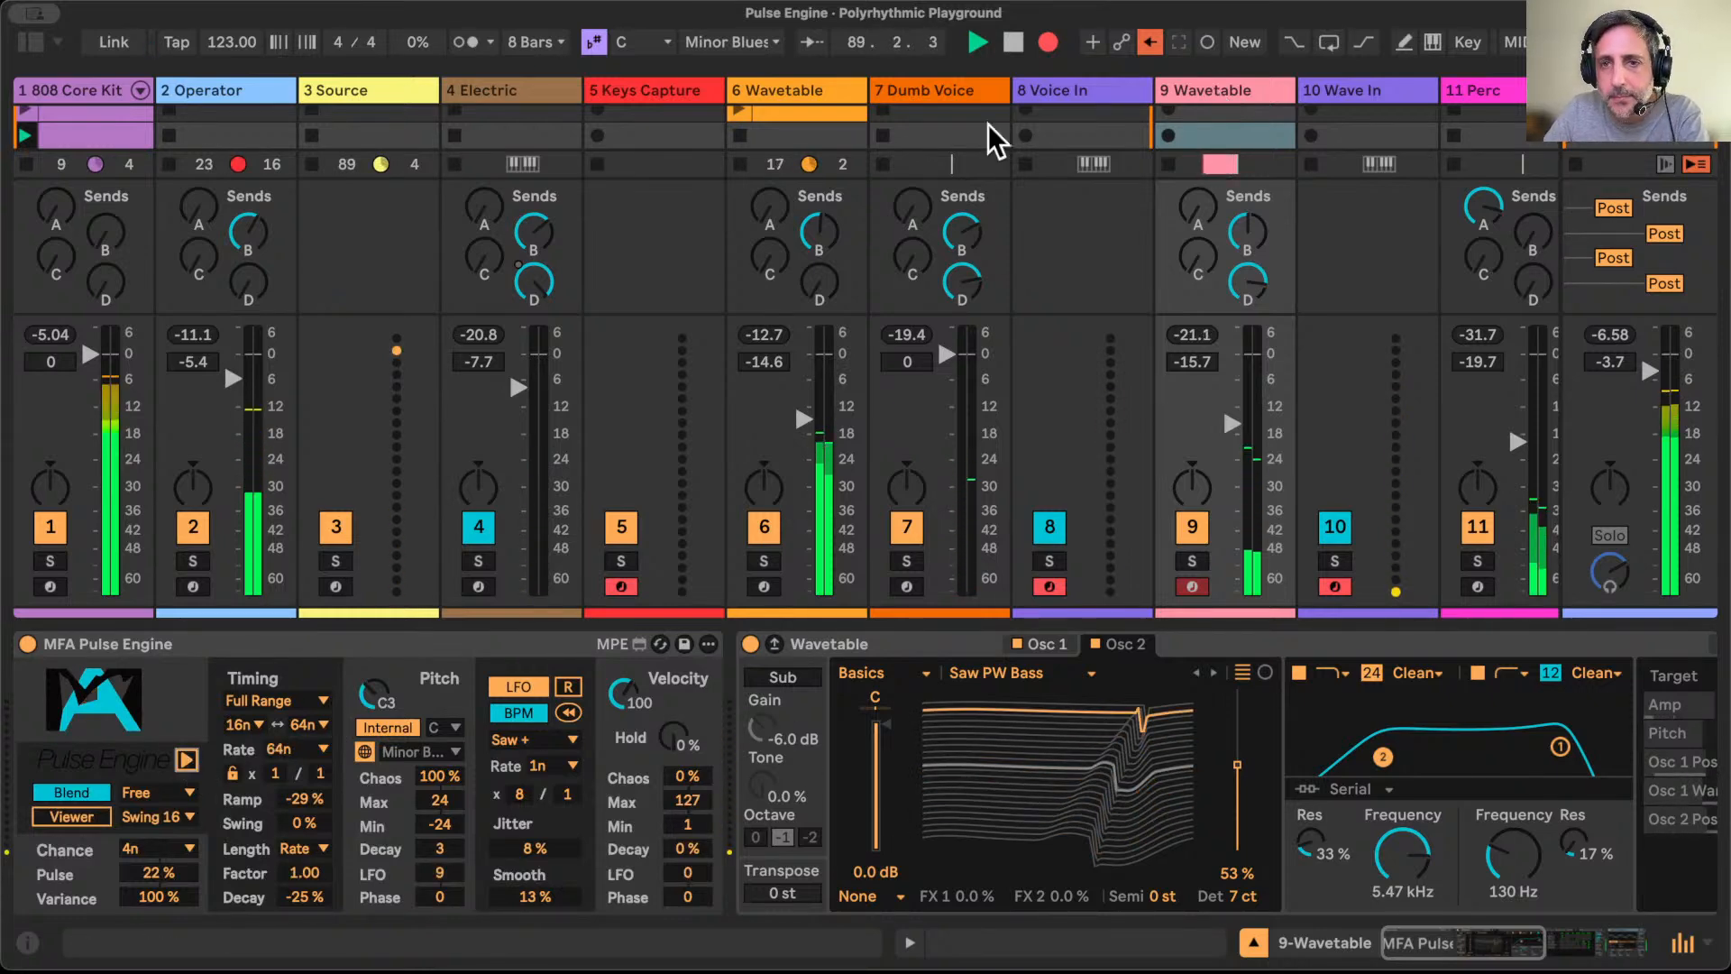
pyautogui.hscroll(3, 1051, 356)
pyautogui.hscroll(1, 1051, 355)
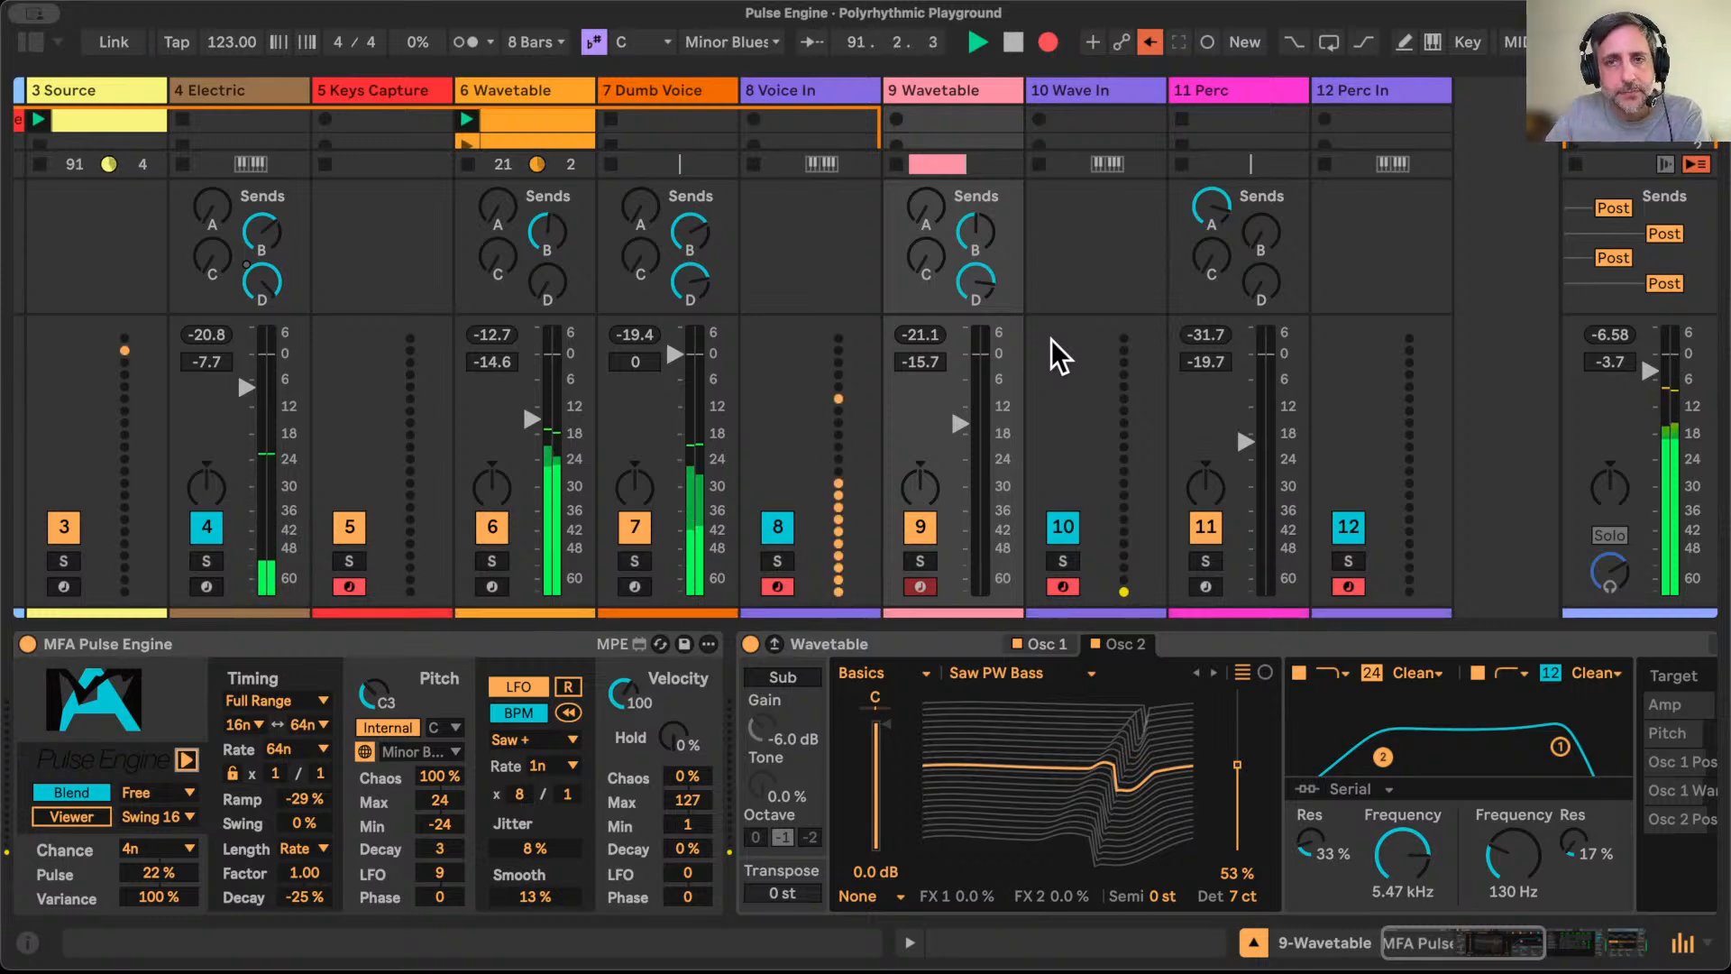
pyautogui.hscroll(-4, 1198, 290)
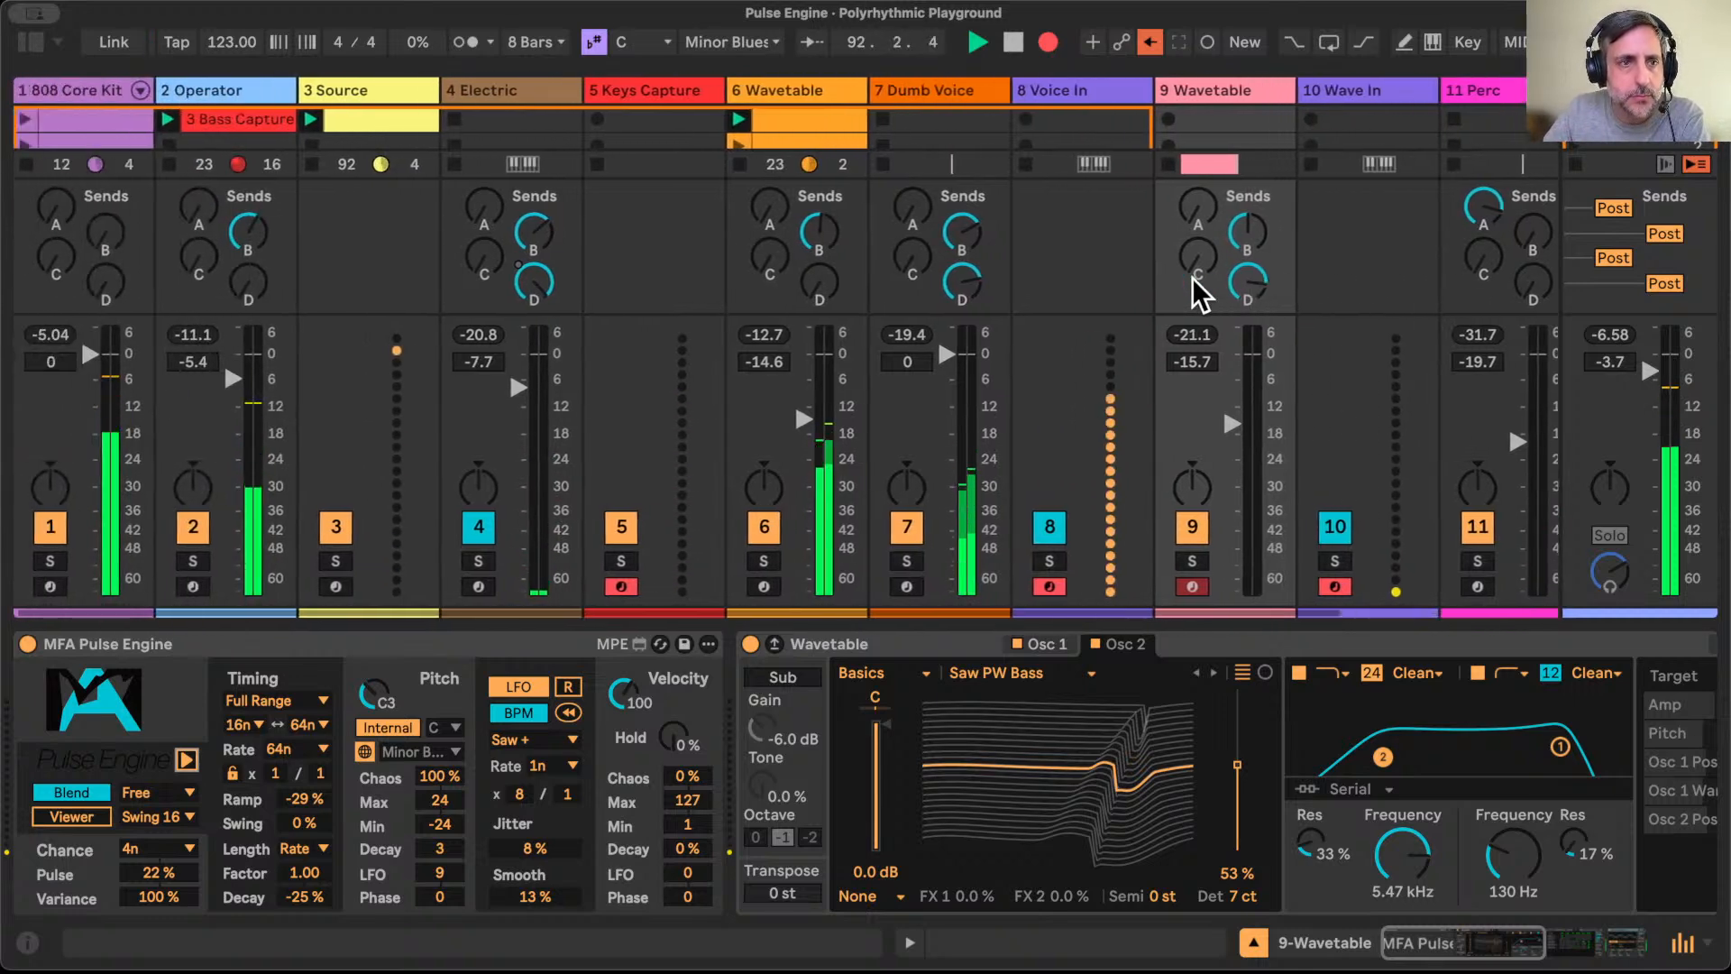
pyautogui.click(1253, 942)
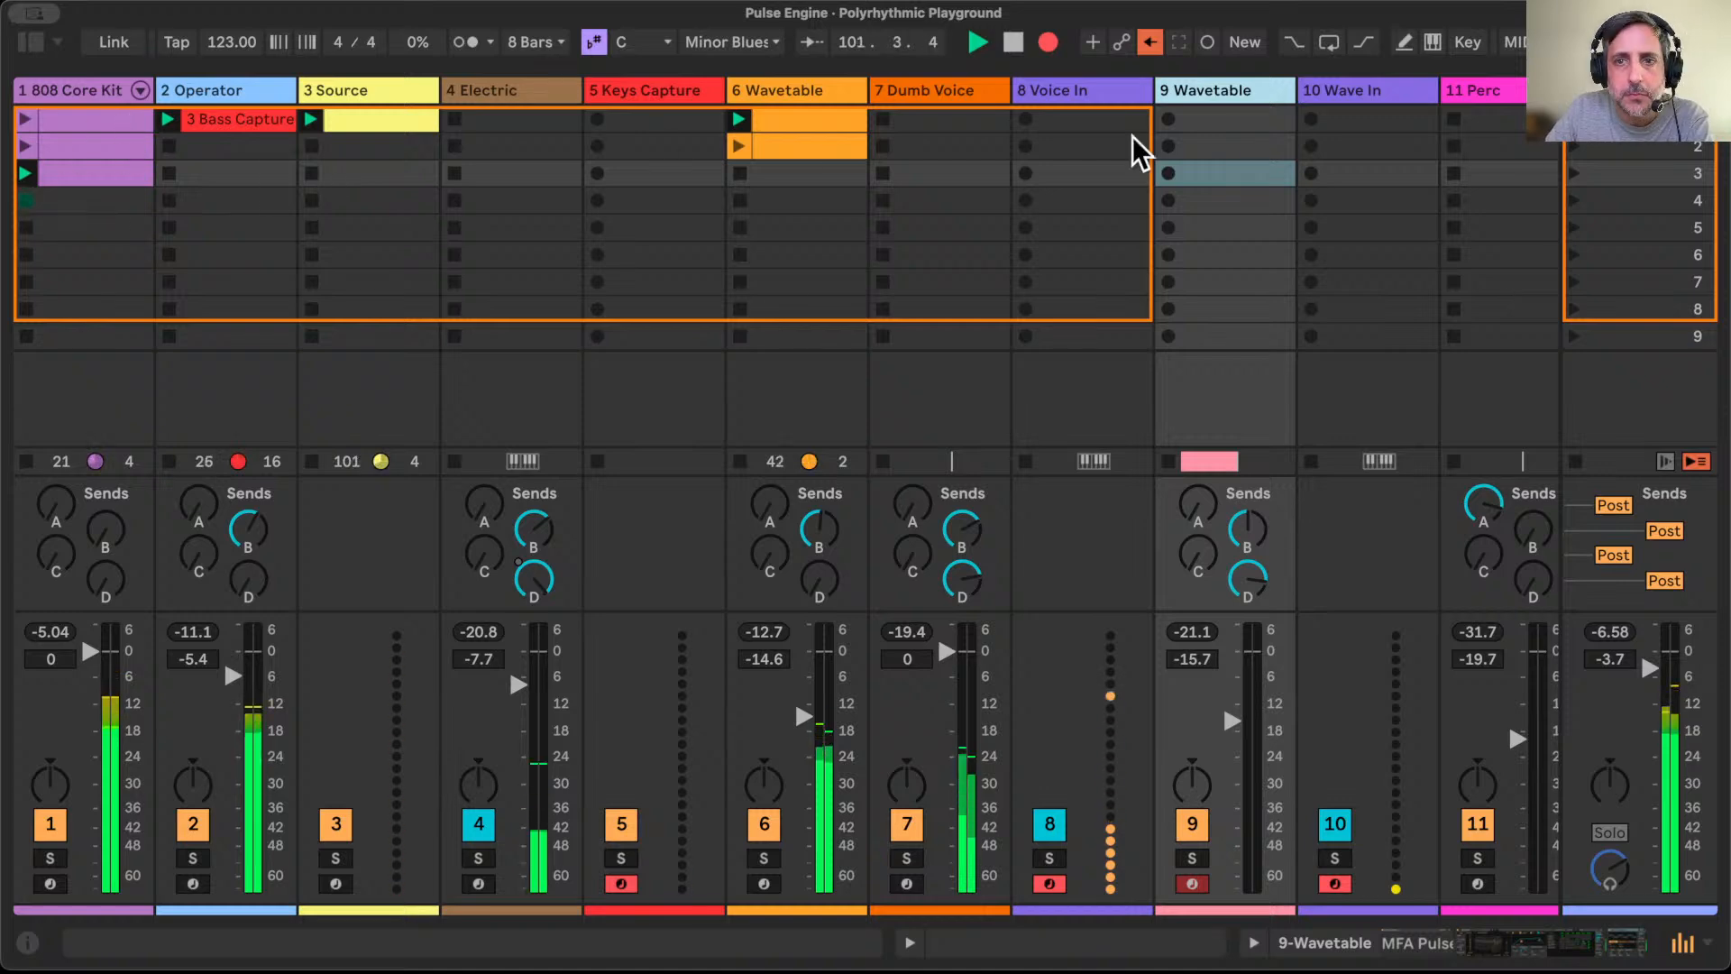
# Step: Reopen the 9 Wavetable track's devices, start its MFA Pulse Engine, and hide the device view
pyautogui.doubleClick(1222, 86)
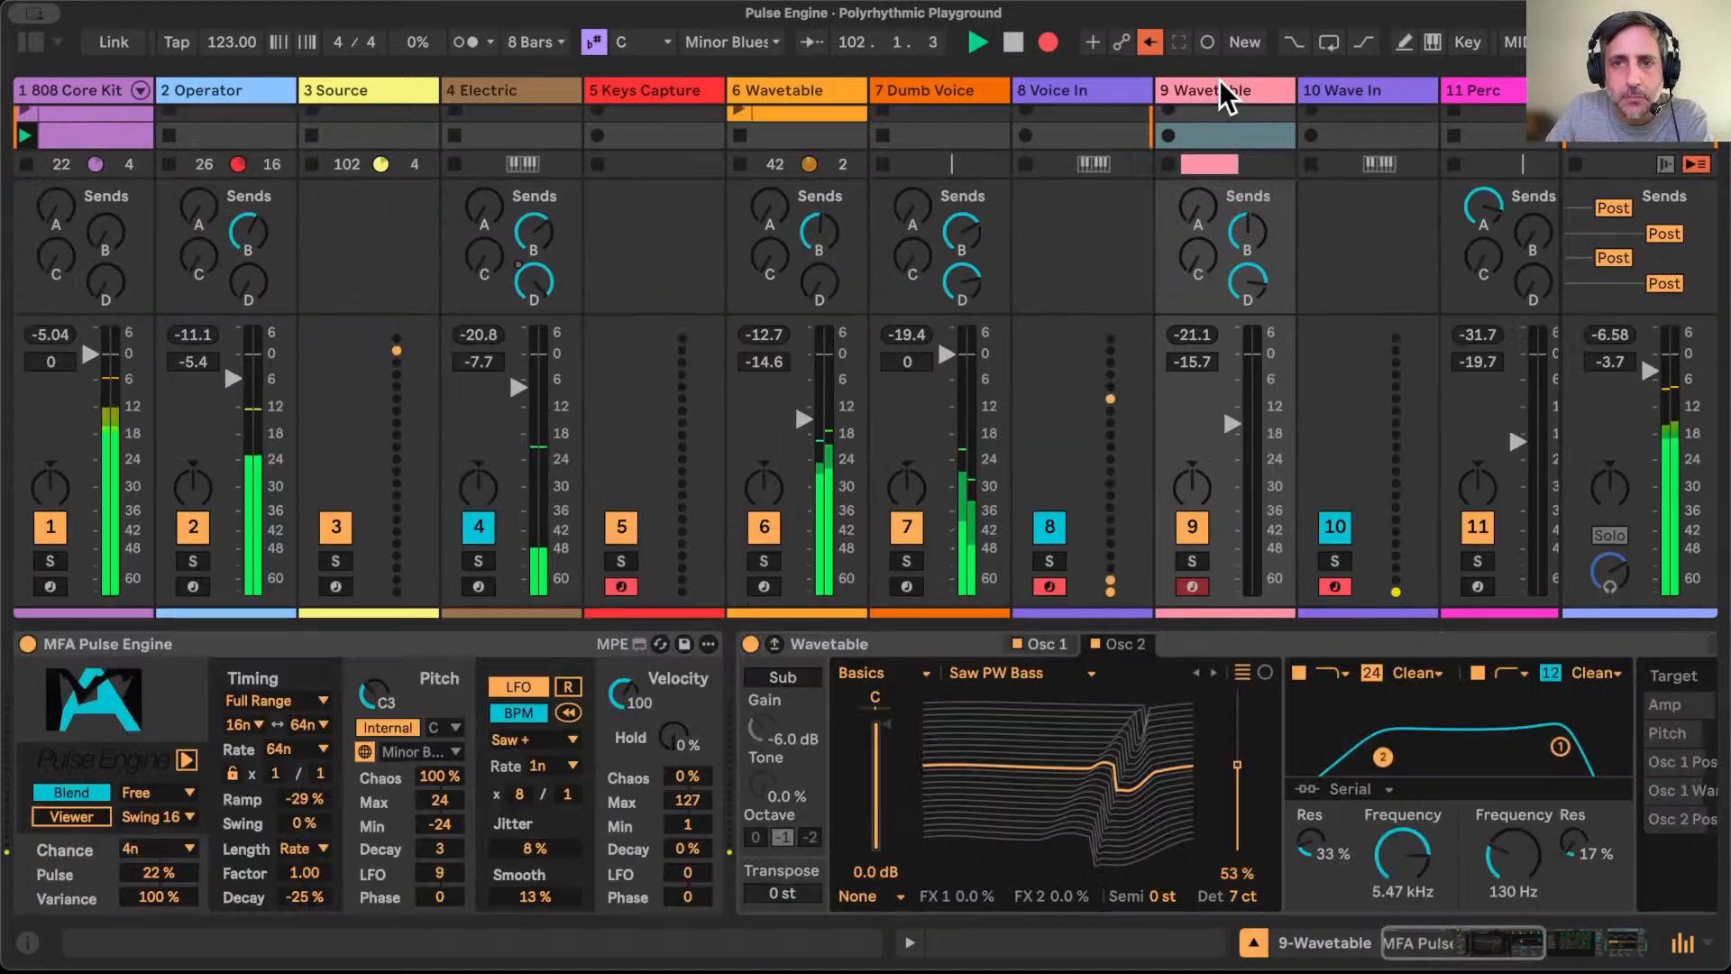
pyautogui.click(185, 759)
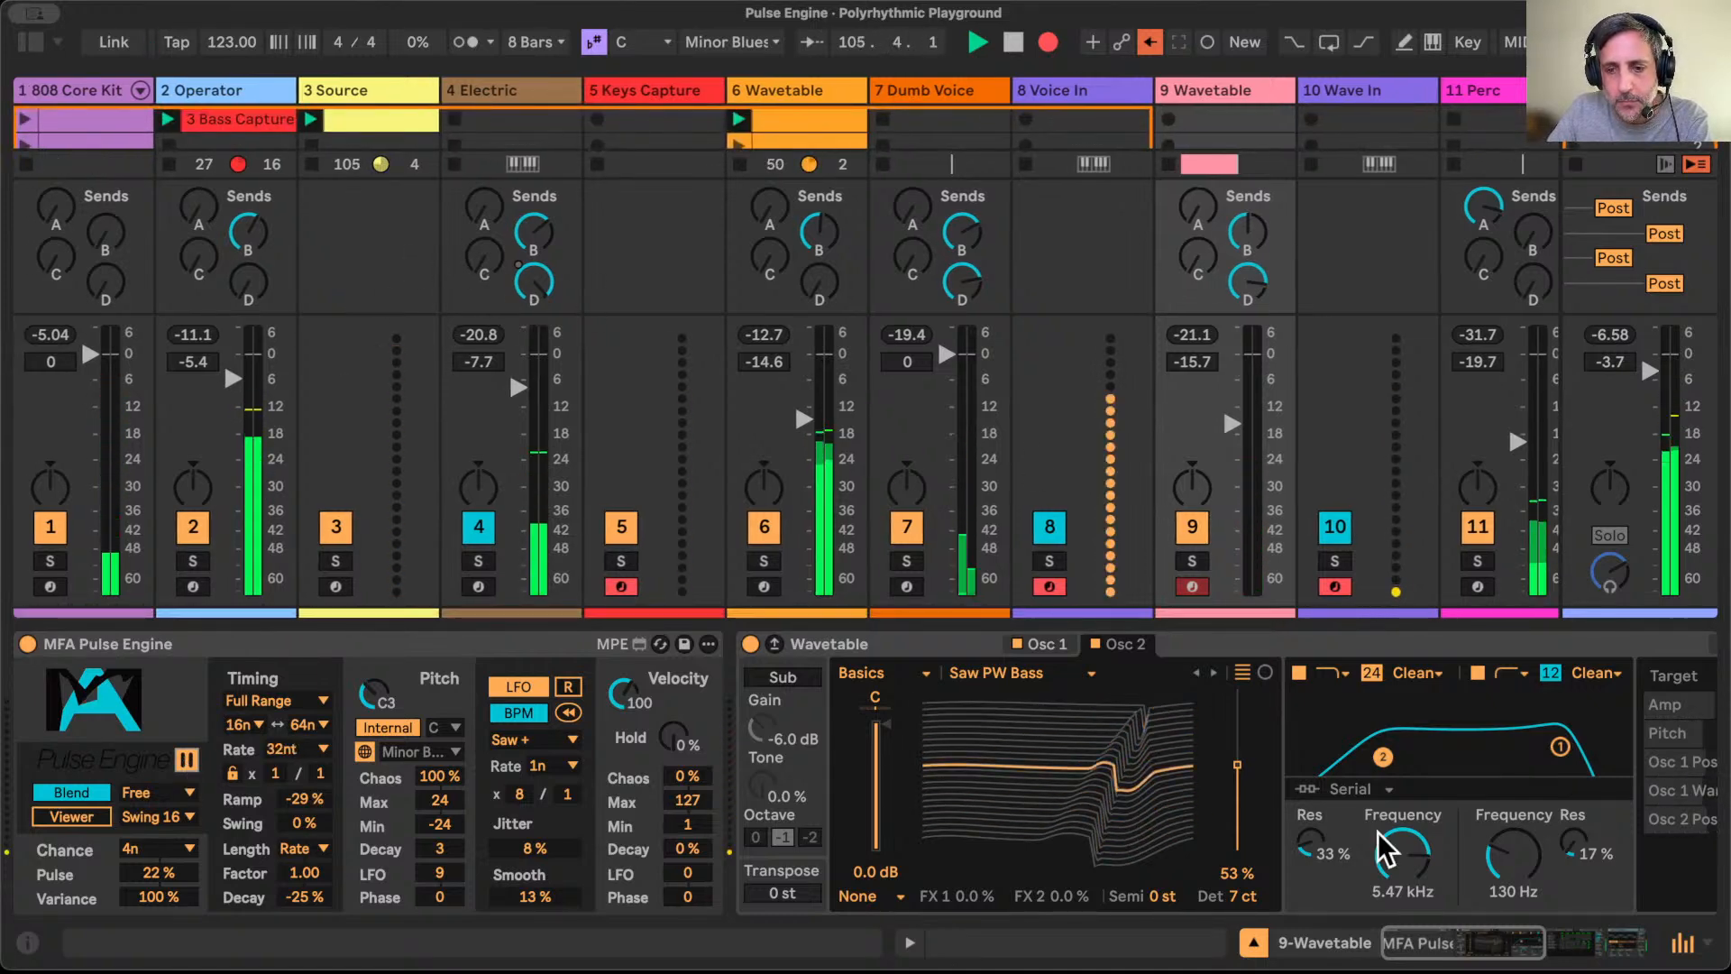
pyautogui.click(1253, 942)
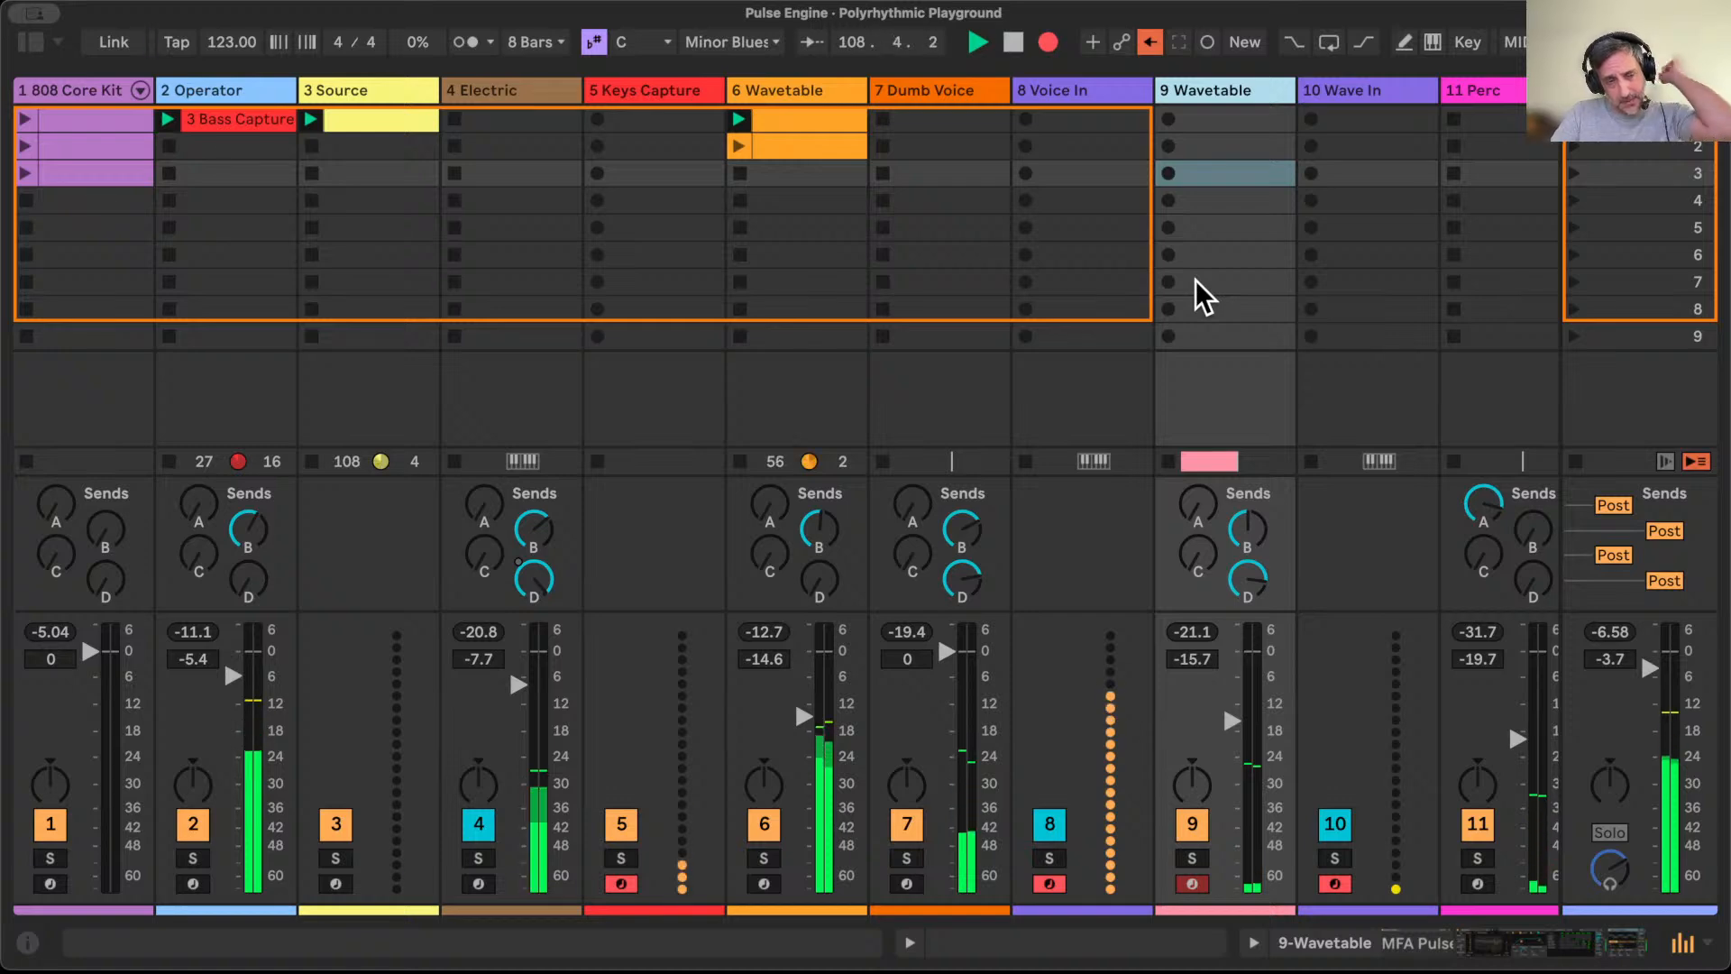
# Step: Stop the playing clip on the 6 Wavetable track and launch the third 808 Core Kit clip
pyautogui.click(738, 460)
pyautogui.click(28, 172)
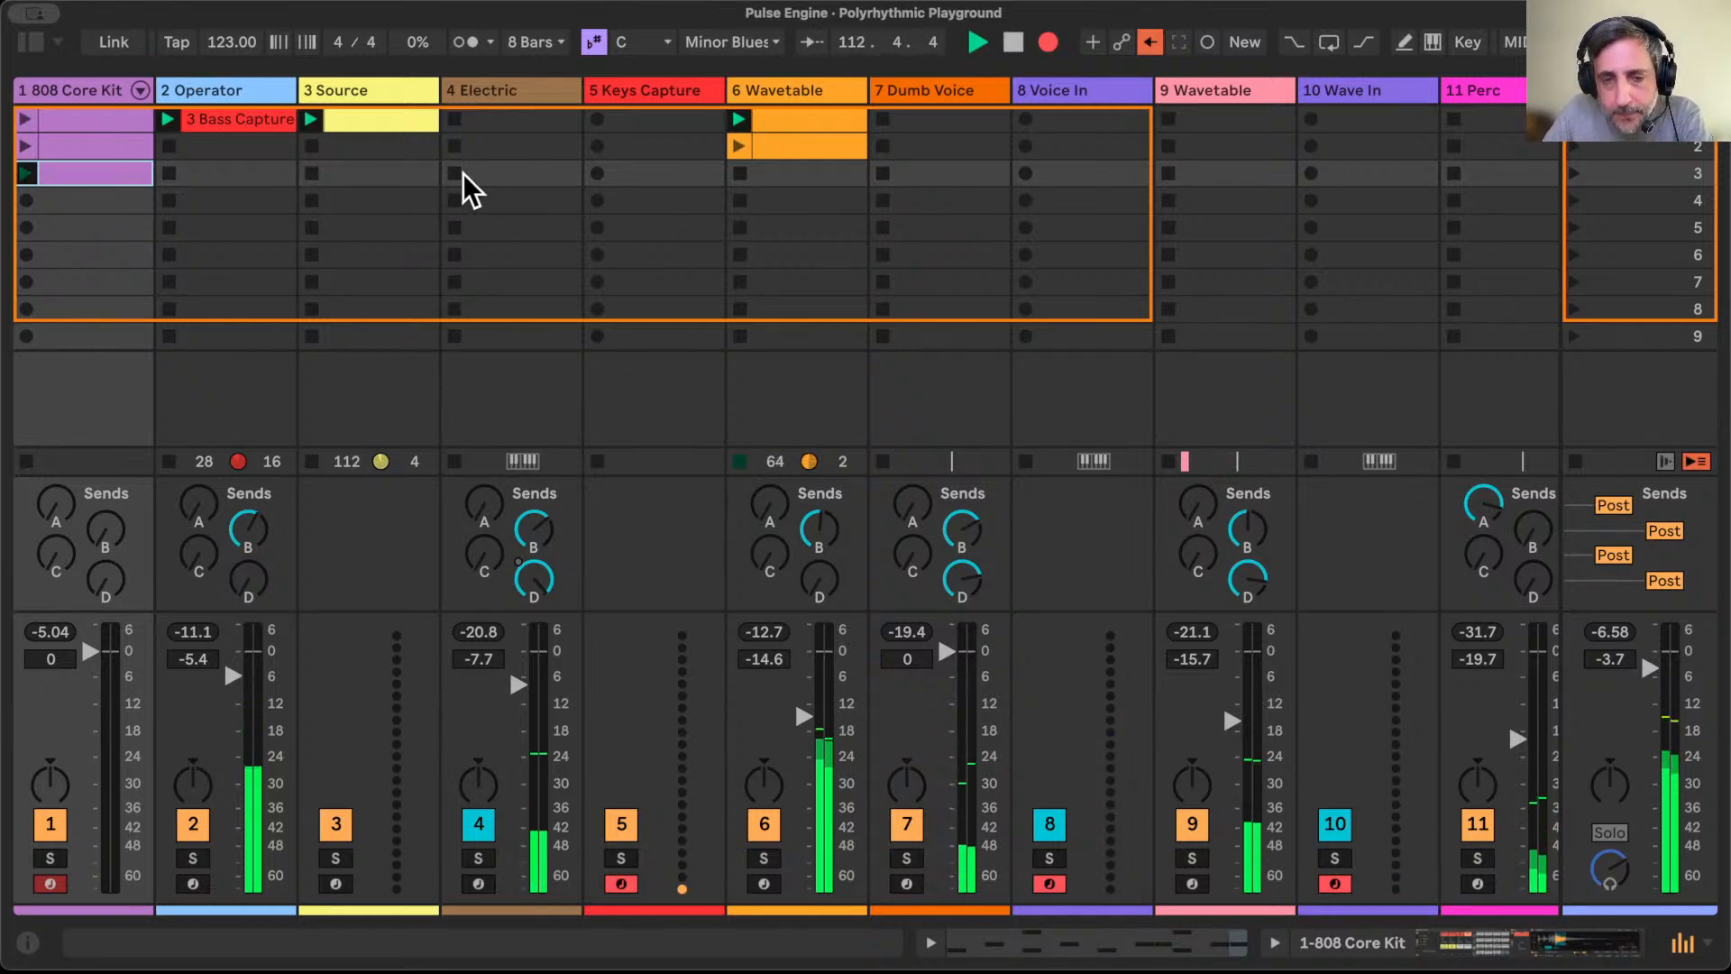
# Step: In the 4 Electric track's MFA Pulse Engine, set the Pitch Chaos to 39 %, then hide the device view
pyautogui.click(517, 90)
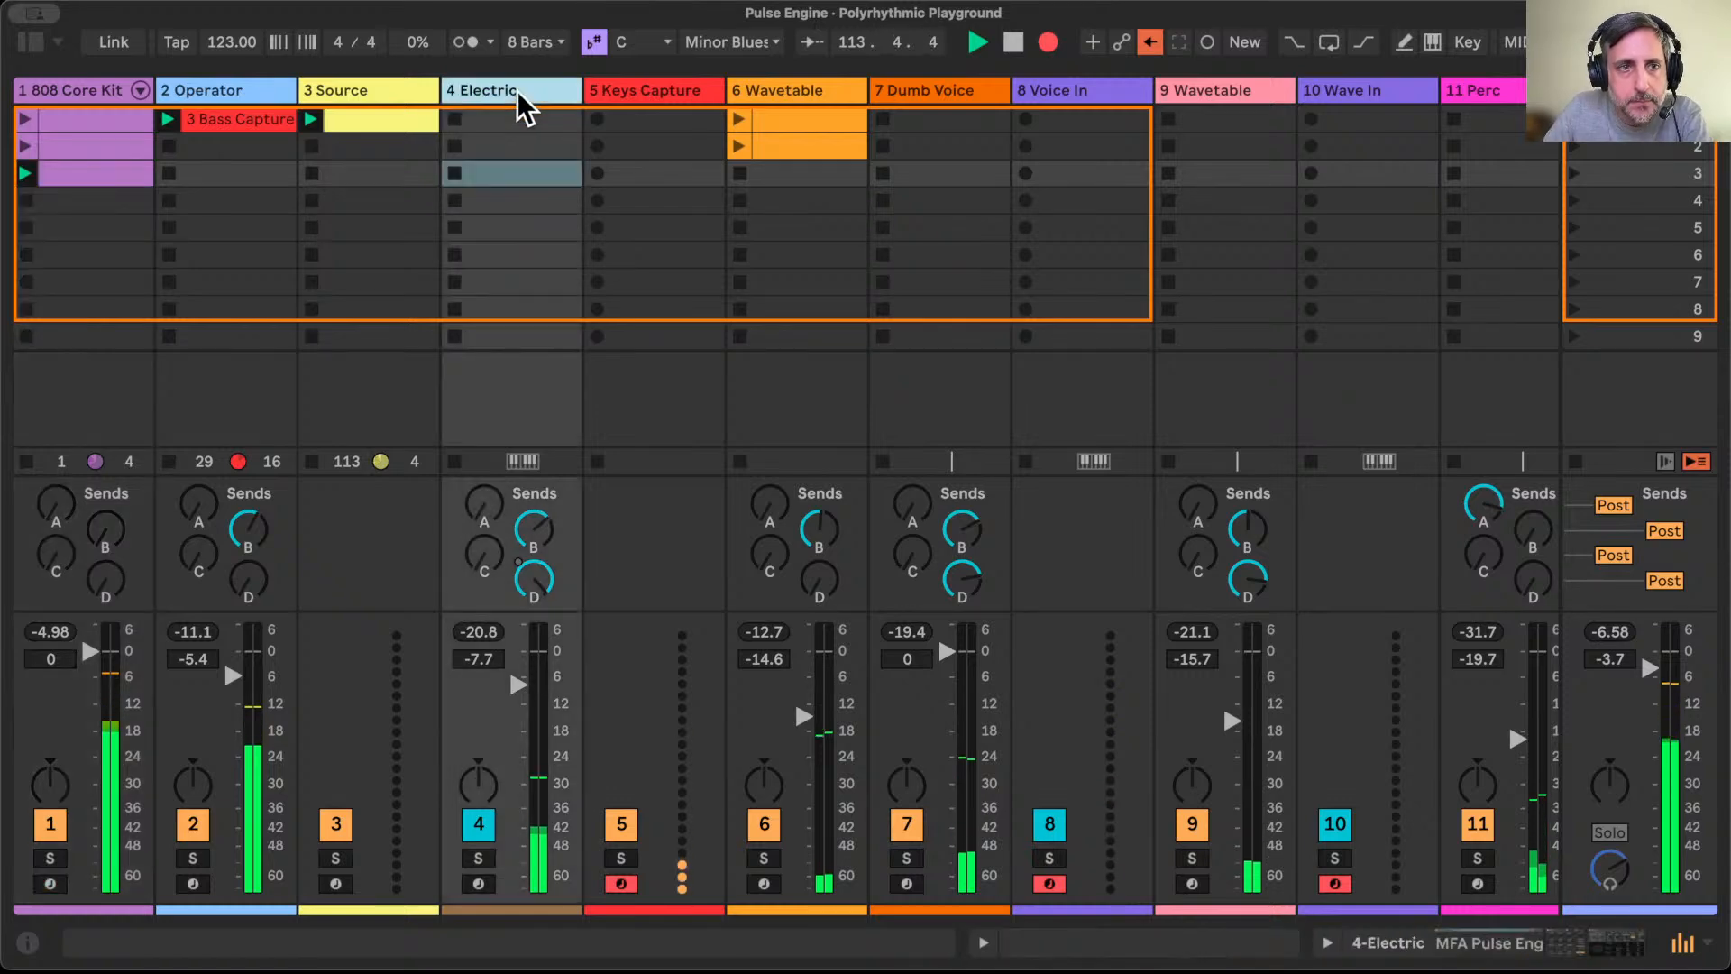
pyautogui.click(516, 90)
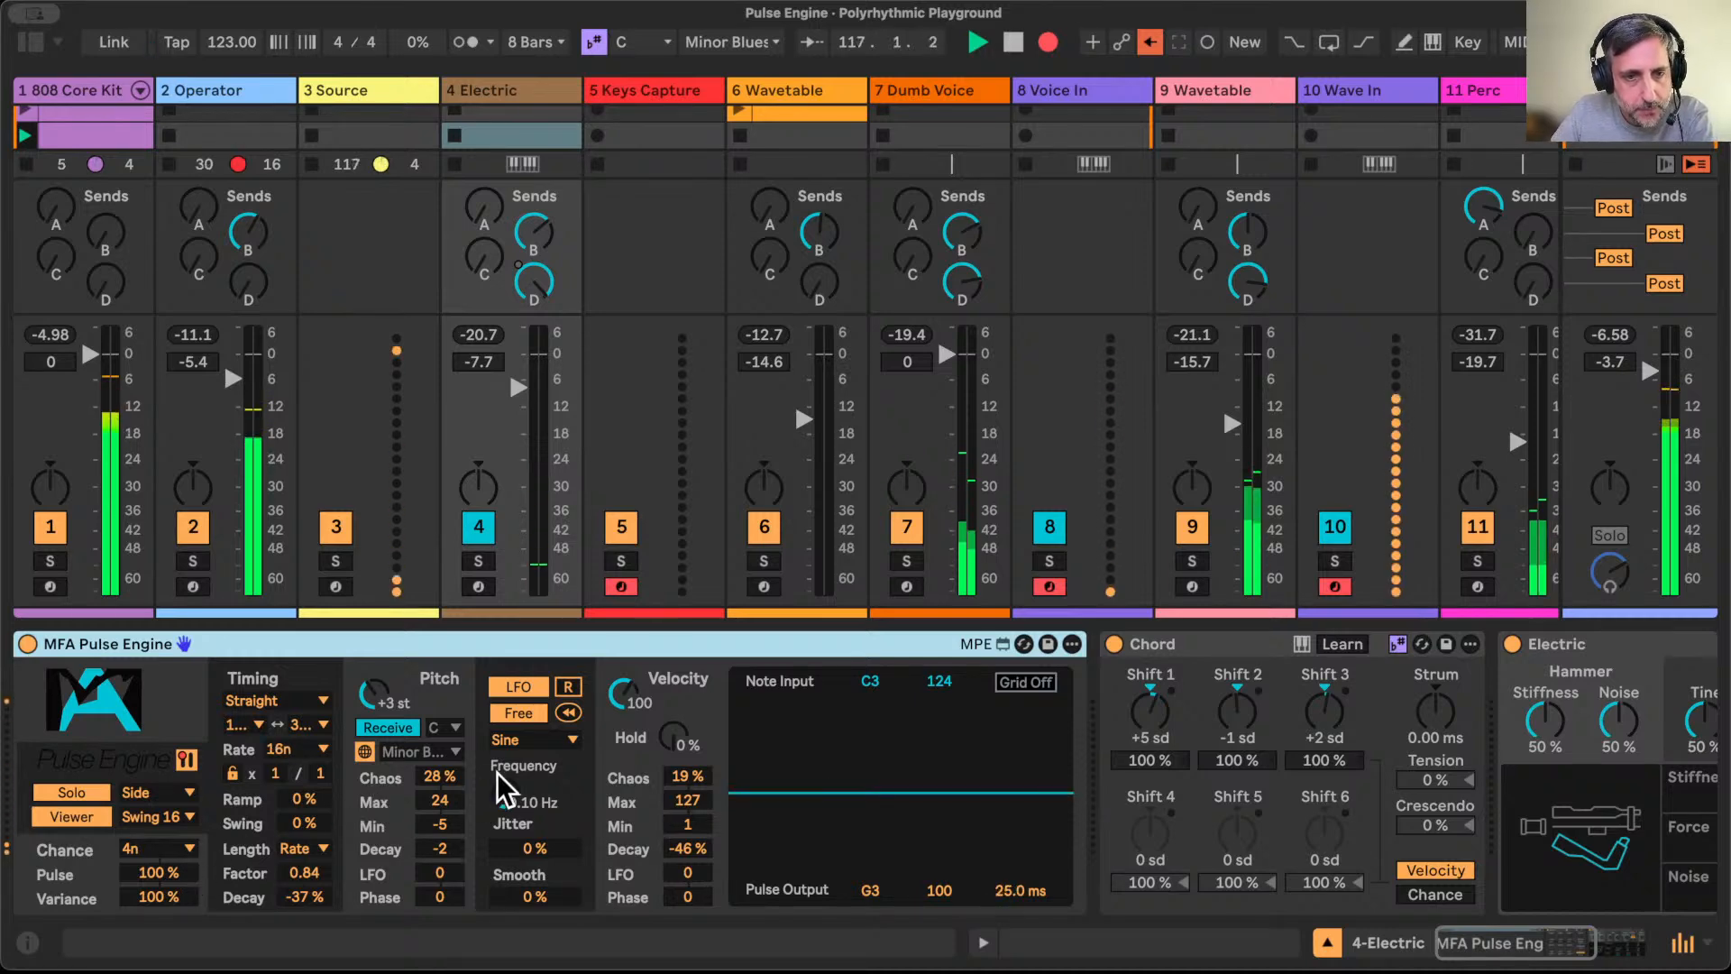
pyautogui.click(440, 848)
pyautogui.moveTo(440, 847); pyautogui.dragTo(440, 848)
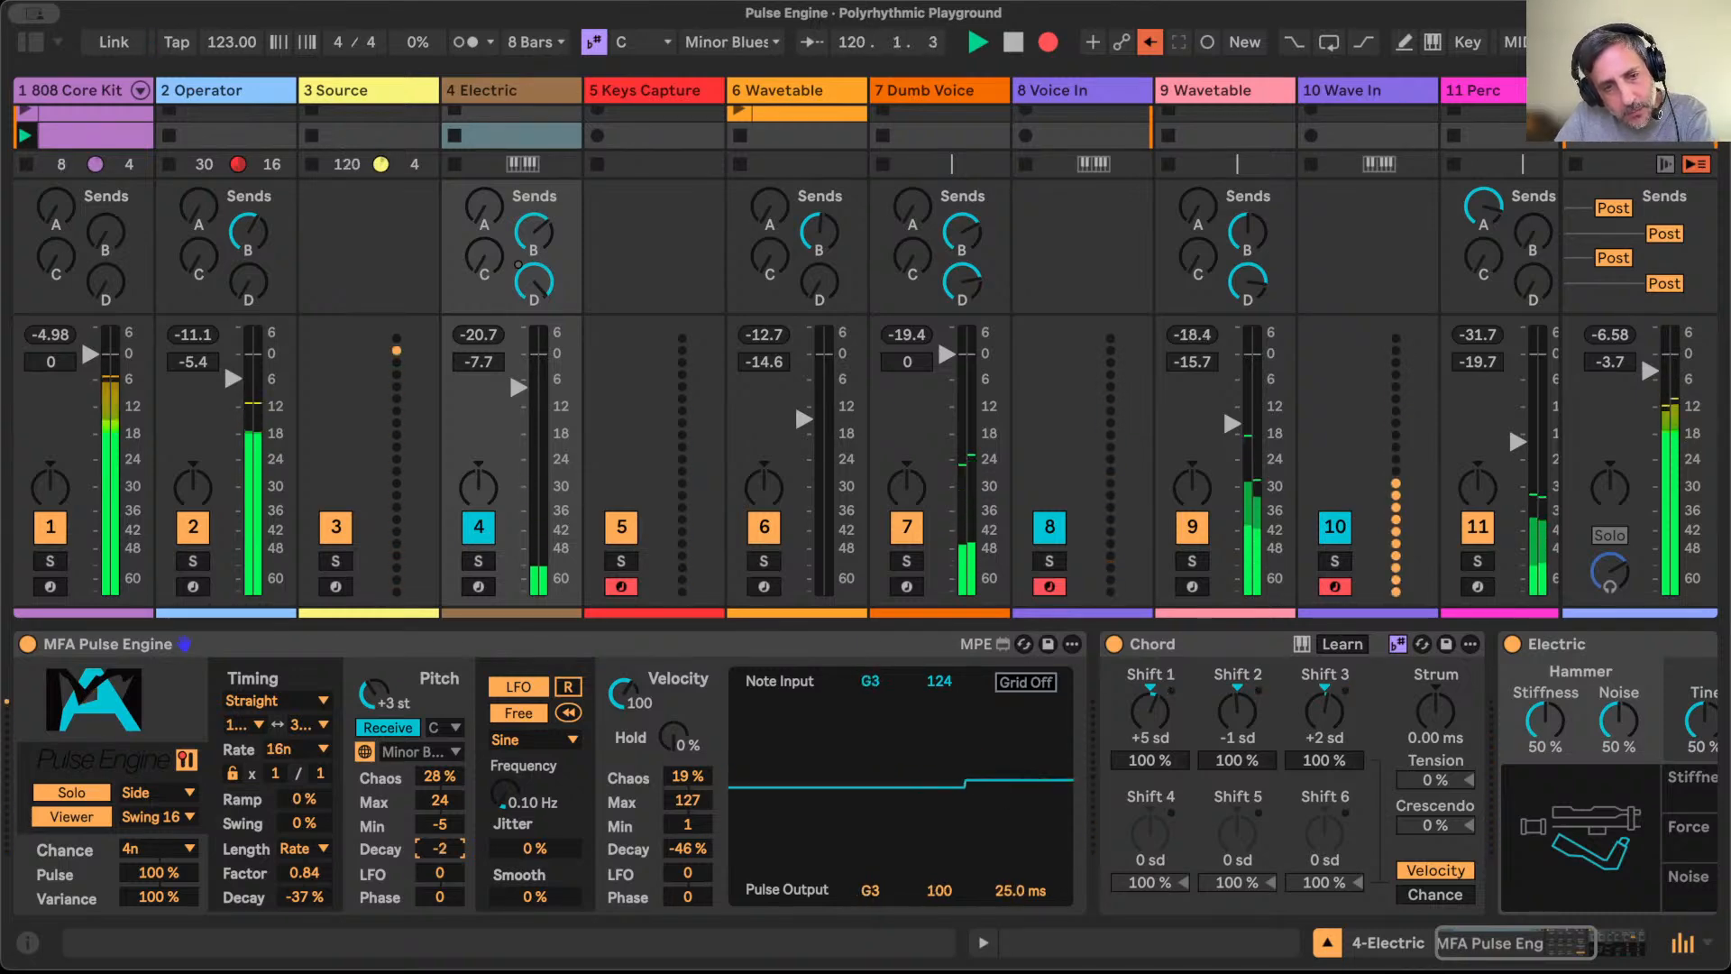
pyautogui.moveTo(440, 775); pyautogui.dragTo(440, 765)
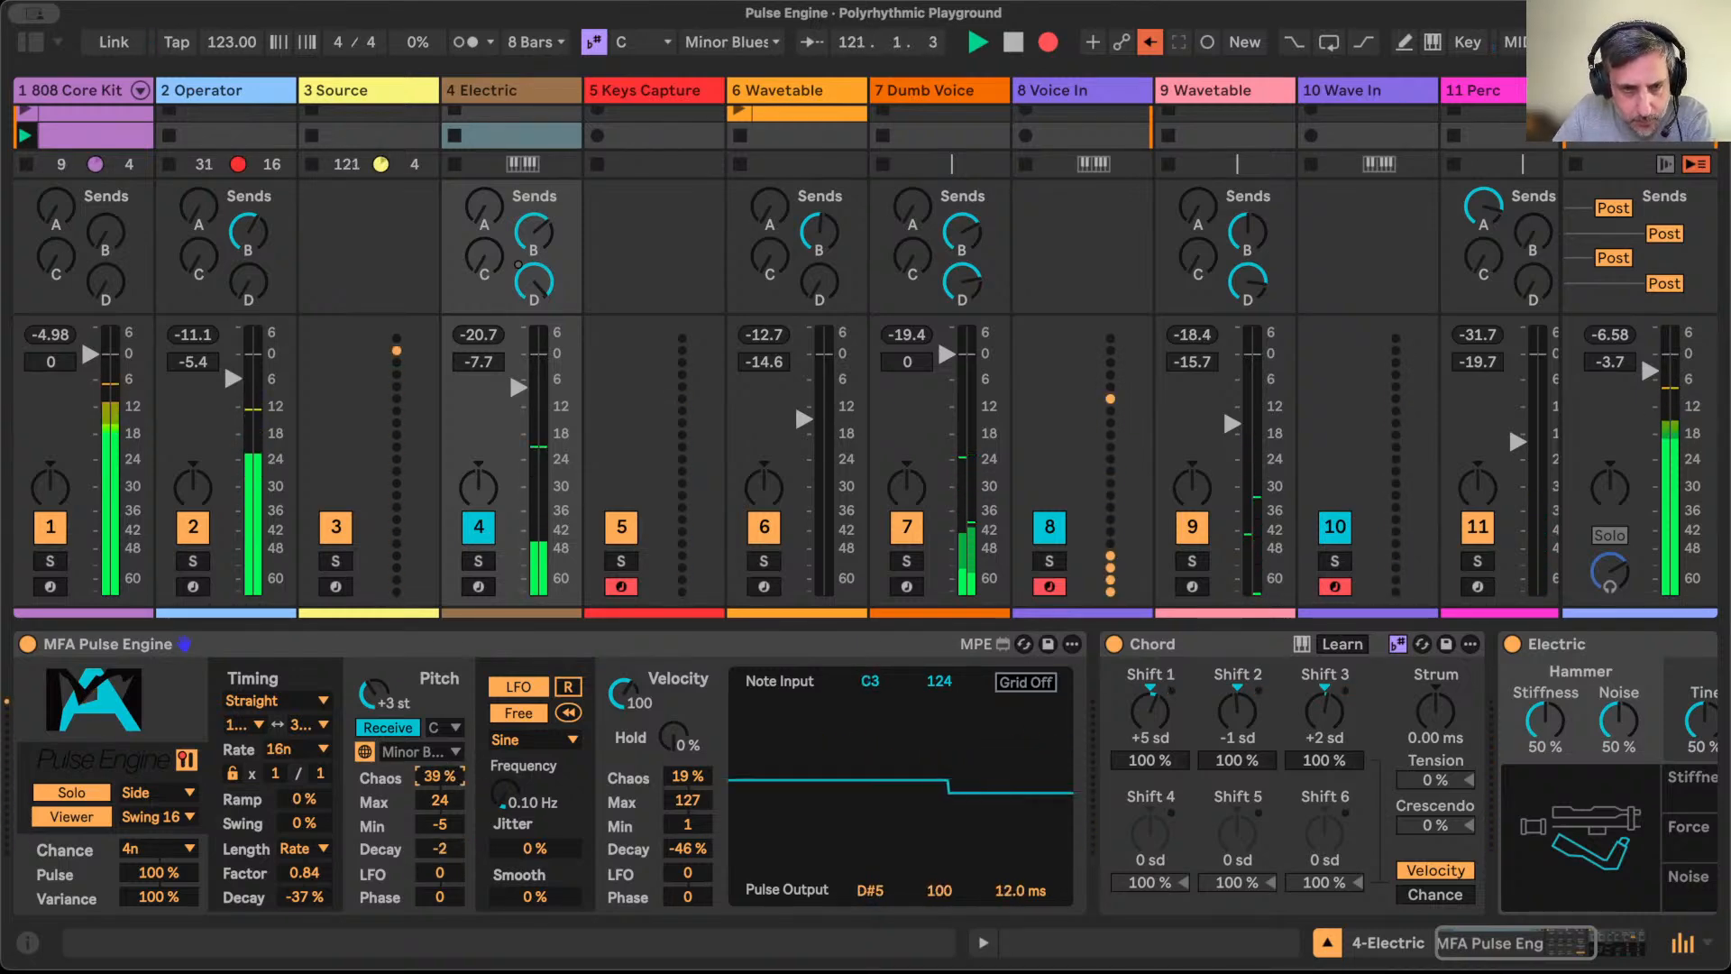
pyautogui.click(442, 849)
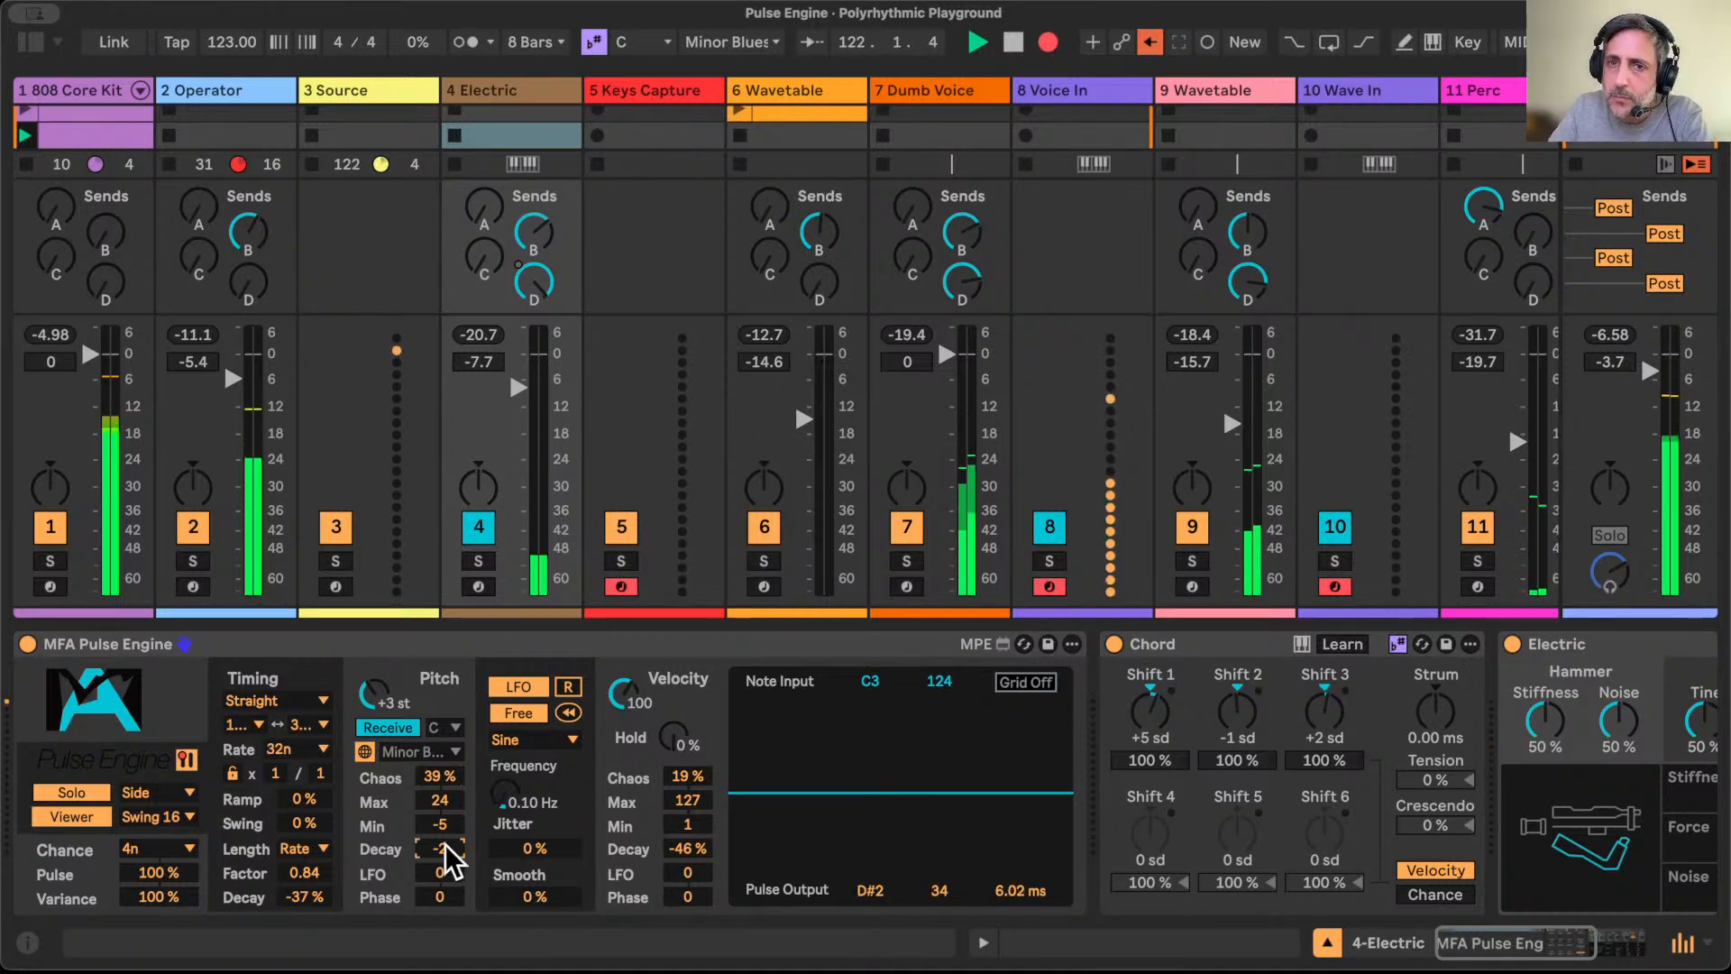
pyautogui.click(1325, 942)
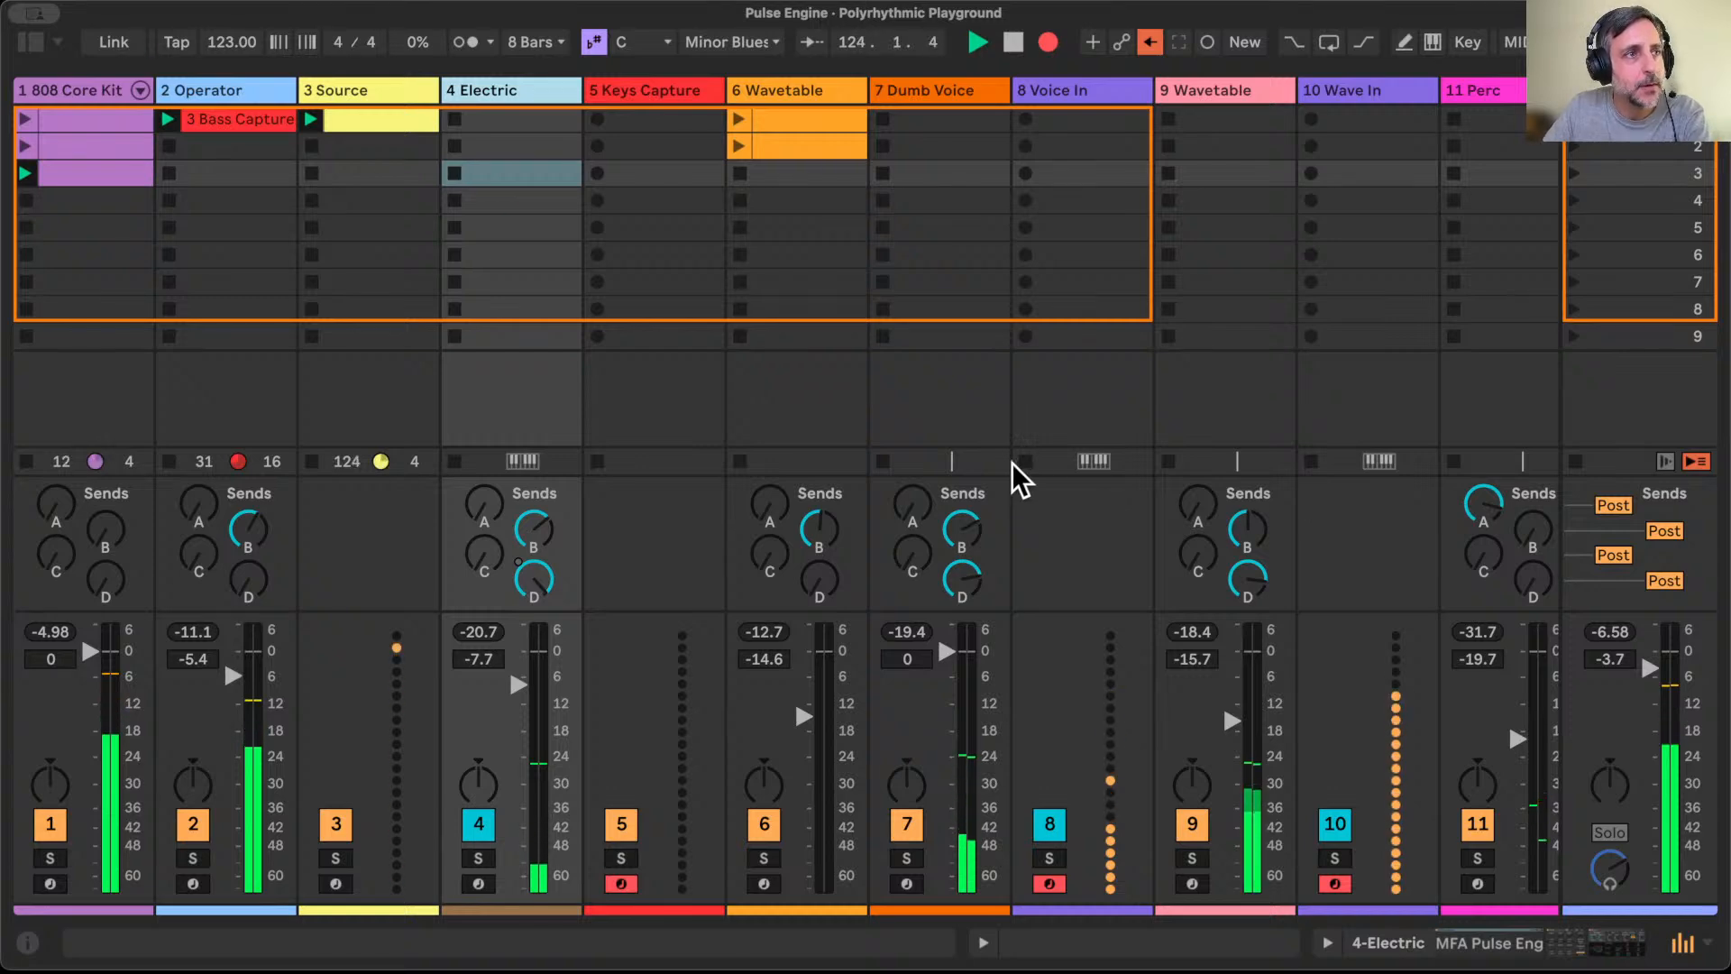
# Step: Raise the Send D level on the 9 Wavetable track
pyautogui.hscroll(1, 1039, 316)
pyautogui.hscroll(5, 1041, 304)
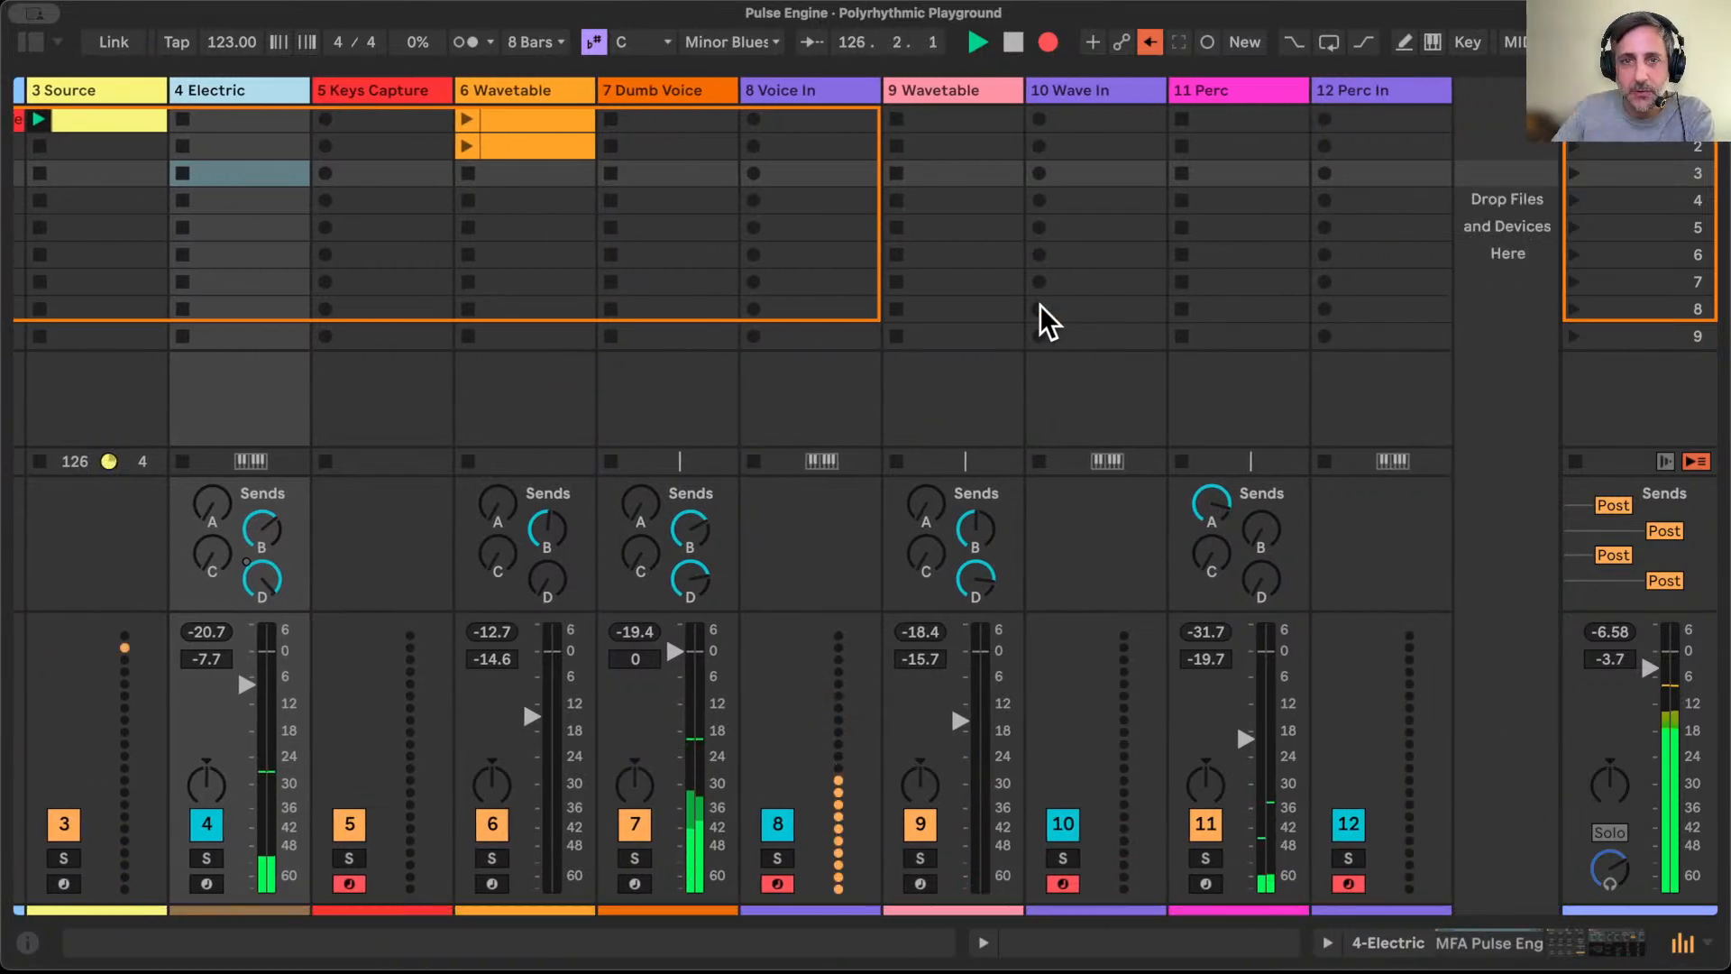
pyautogui.hscroll(-2, 1040, 304)
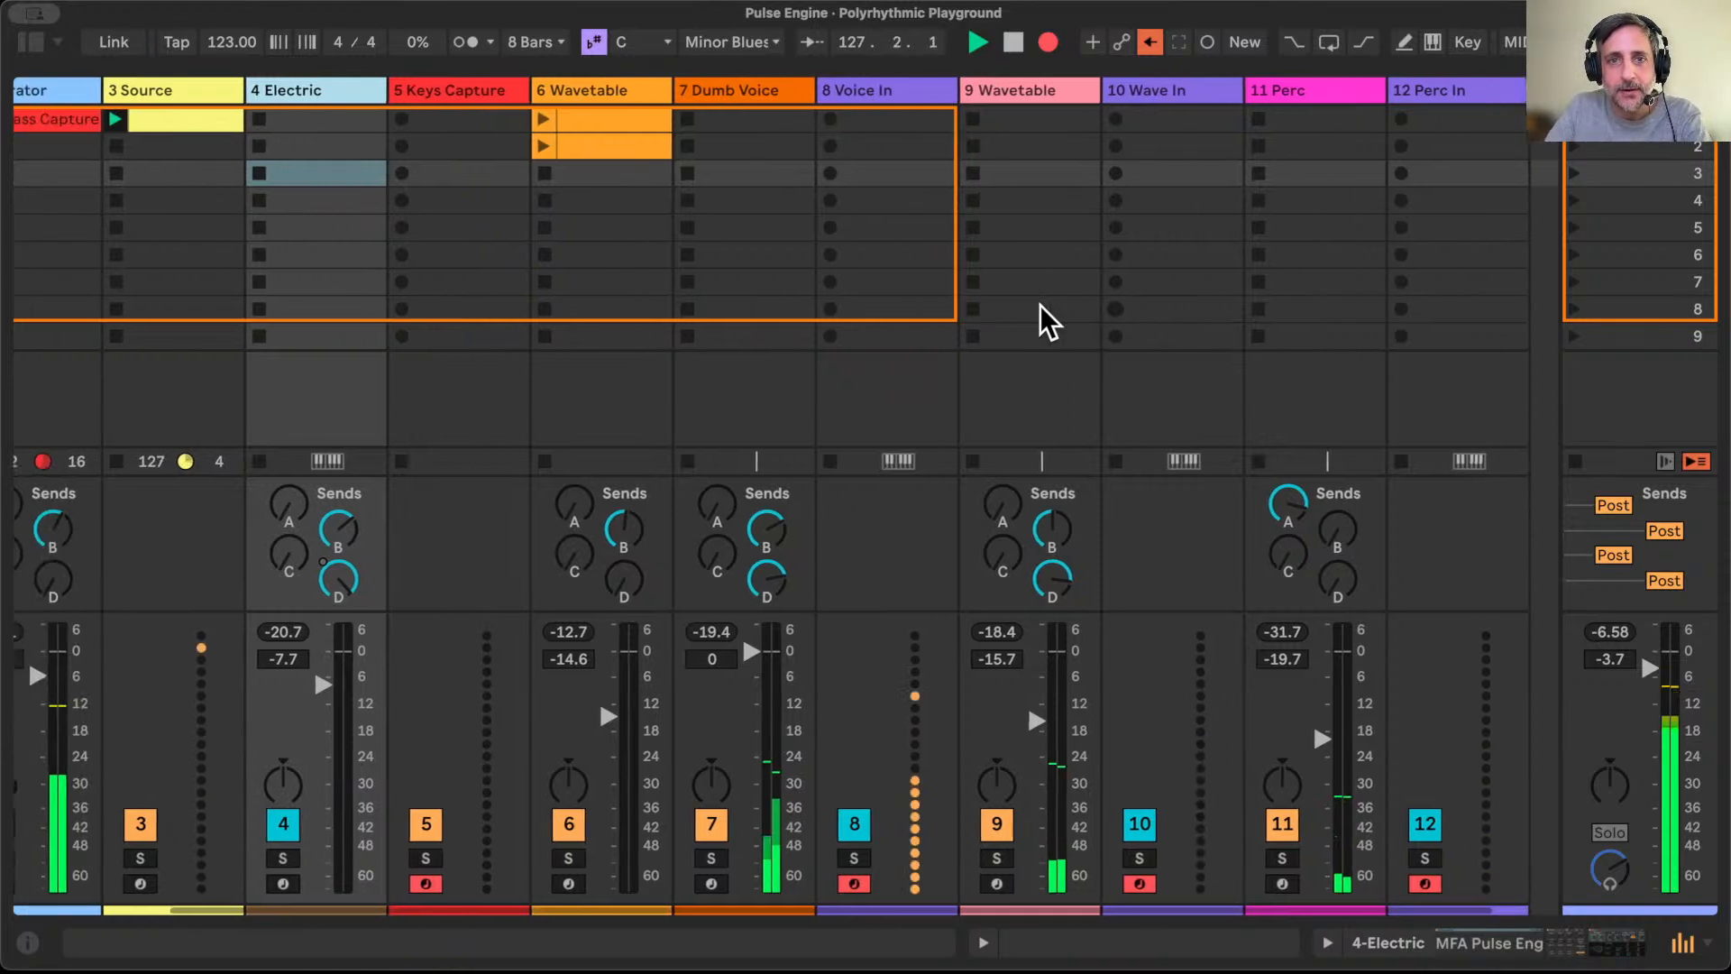
pyautogui.hscroll(-6, 1041, 305)
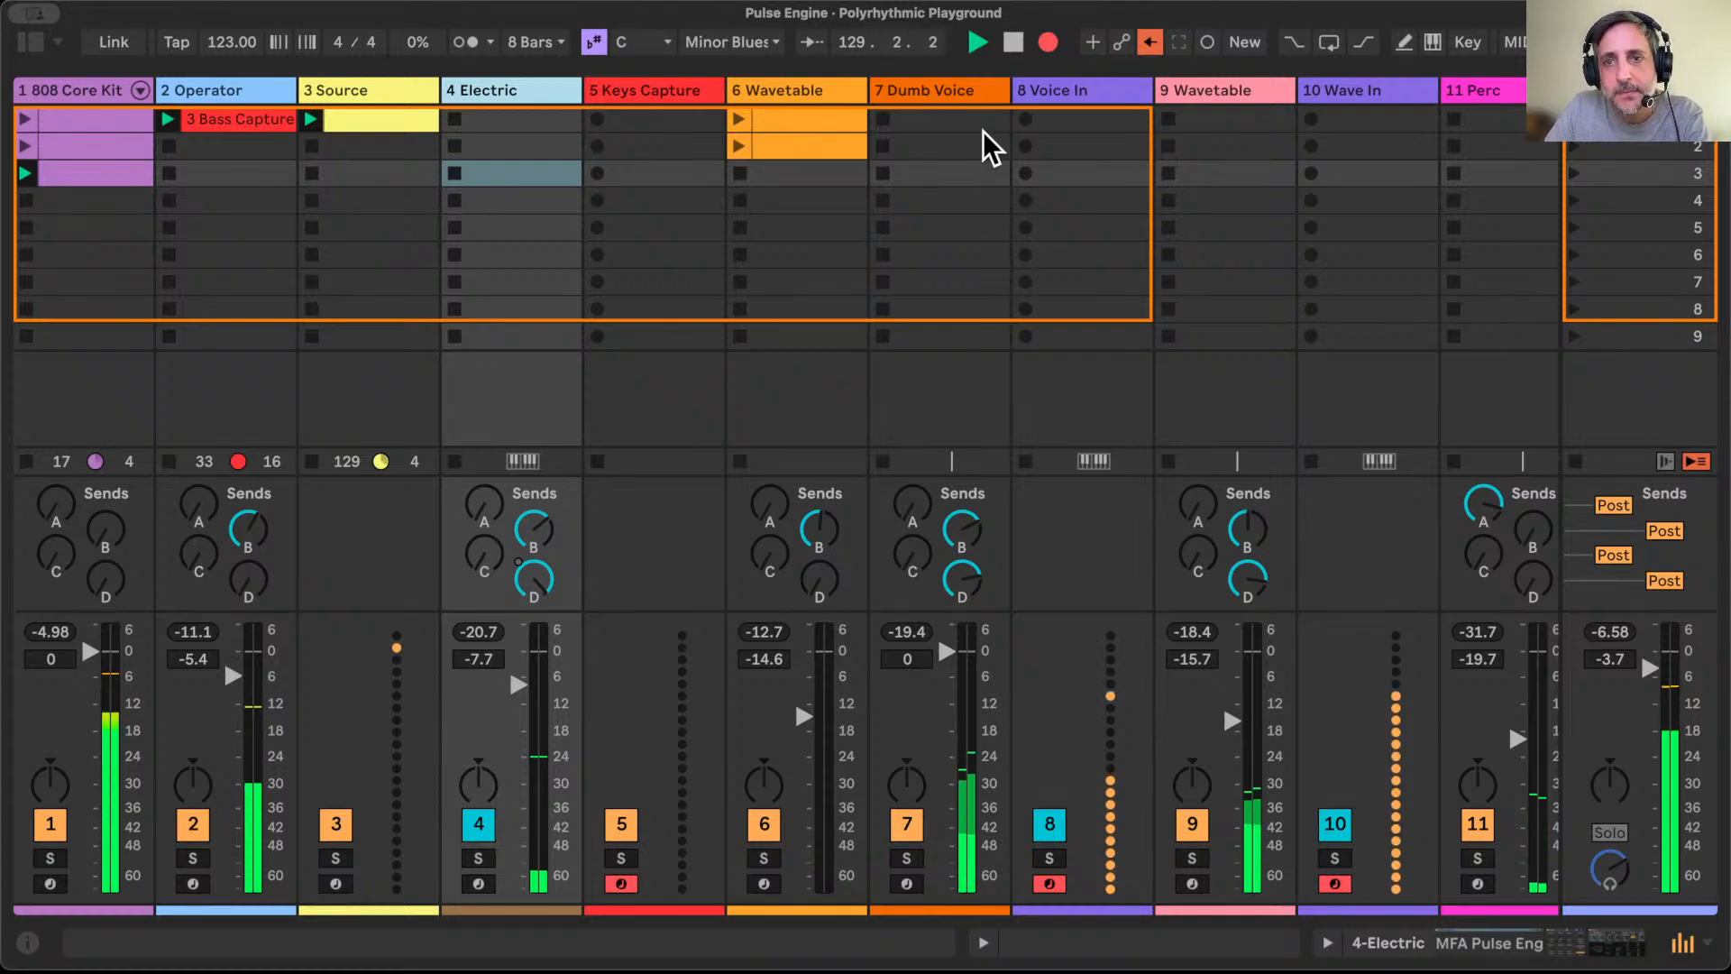
pyautogui.moveTo(1247, 577); pyautogui.dragTo(1244, 570)
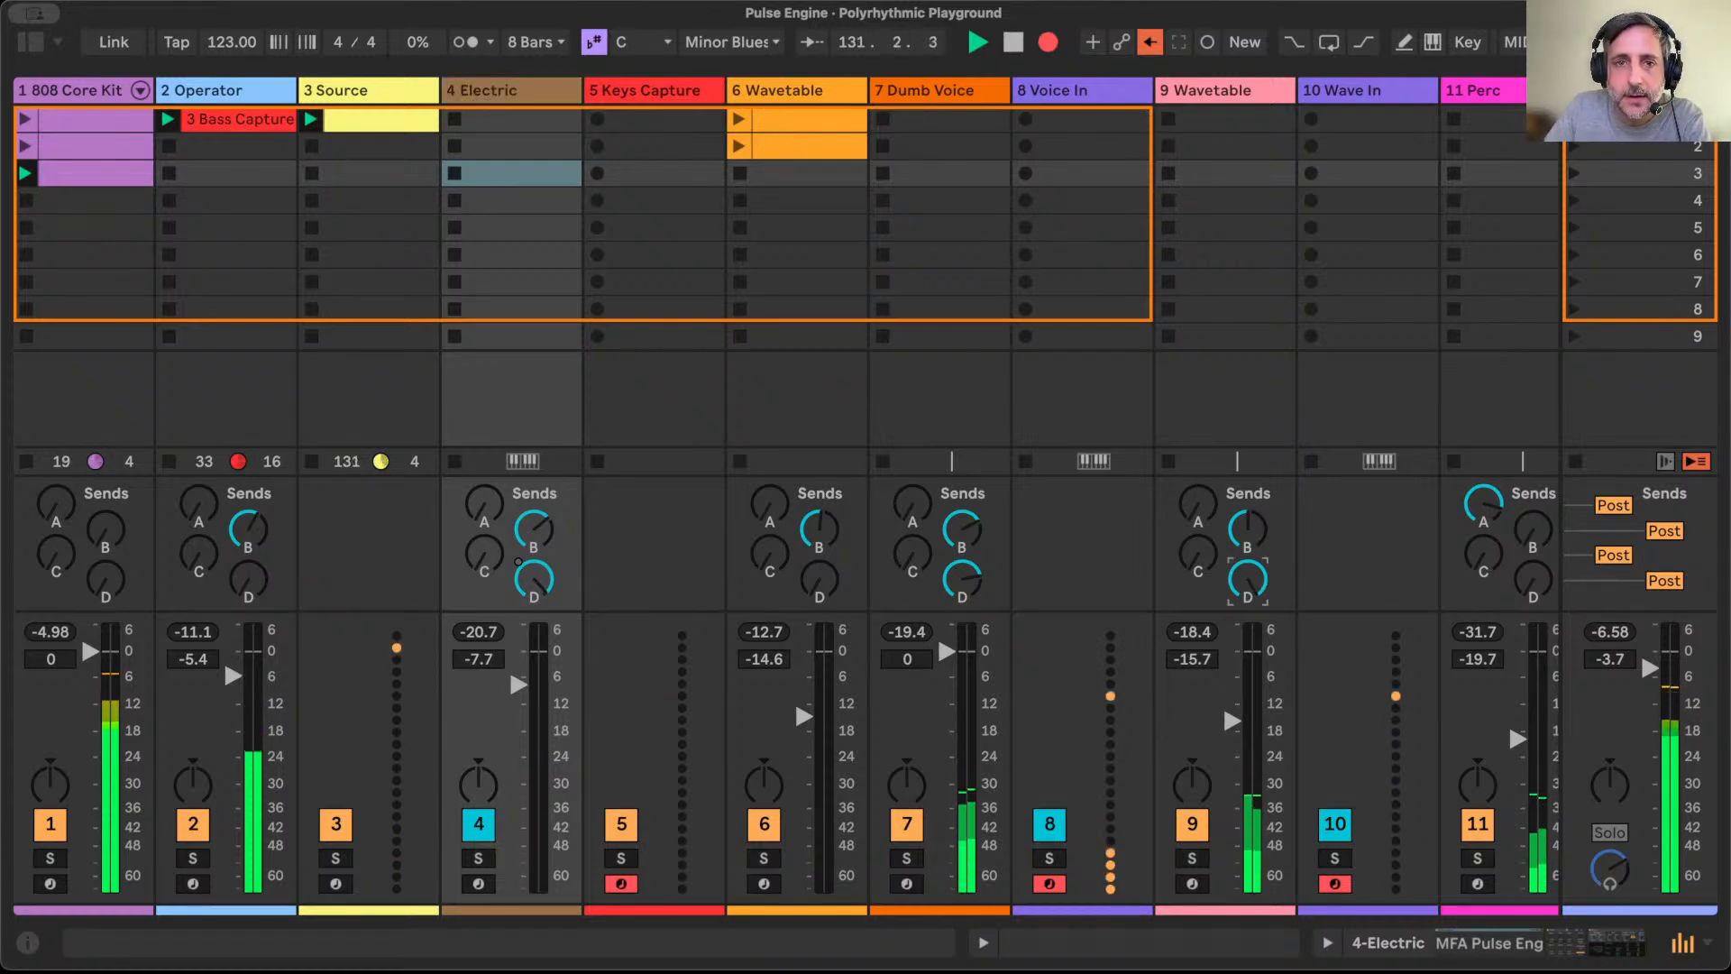
# Step: On the 11 Perc track, set Operator's oscillator B Coarse to 31, stop the MFA Pulse Engine, and hide the device view
pyautogui.hscroll(4, 1433, 239)
pyautogui.click(1334, 101)
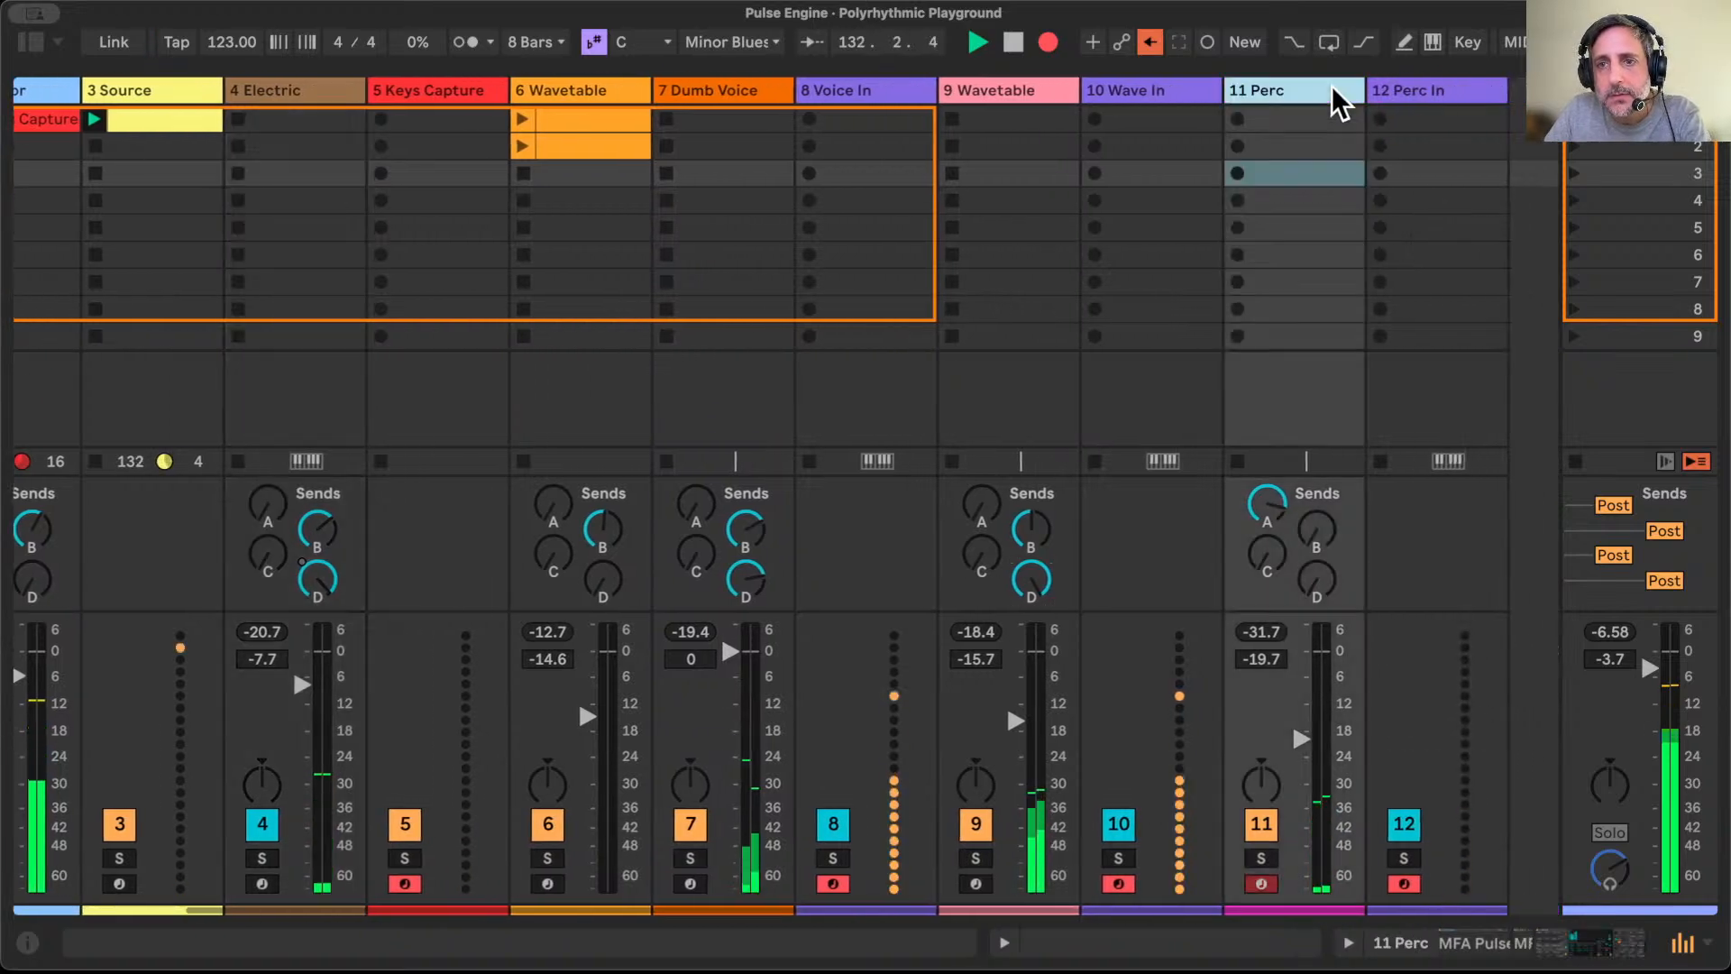
pyautogui.doubleClick(1334, 95)
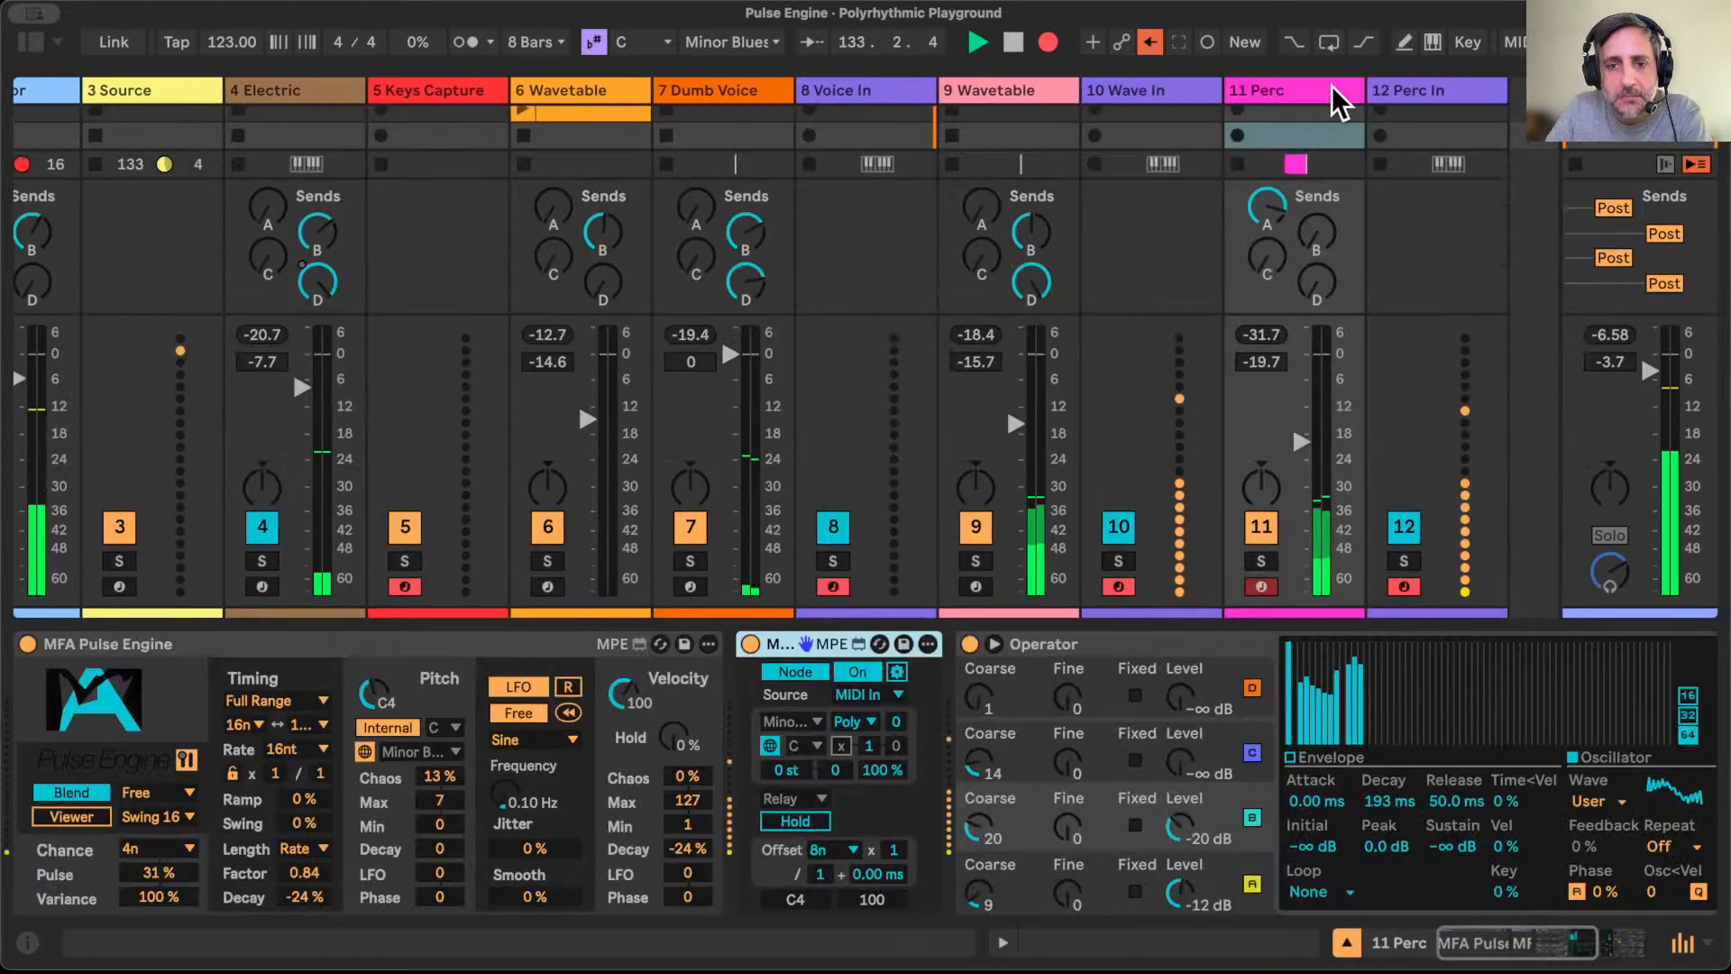
pyautogui.moveTo(978, 825); pyautogui.dragTo(978, 811)
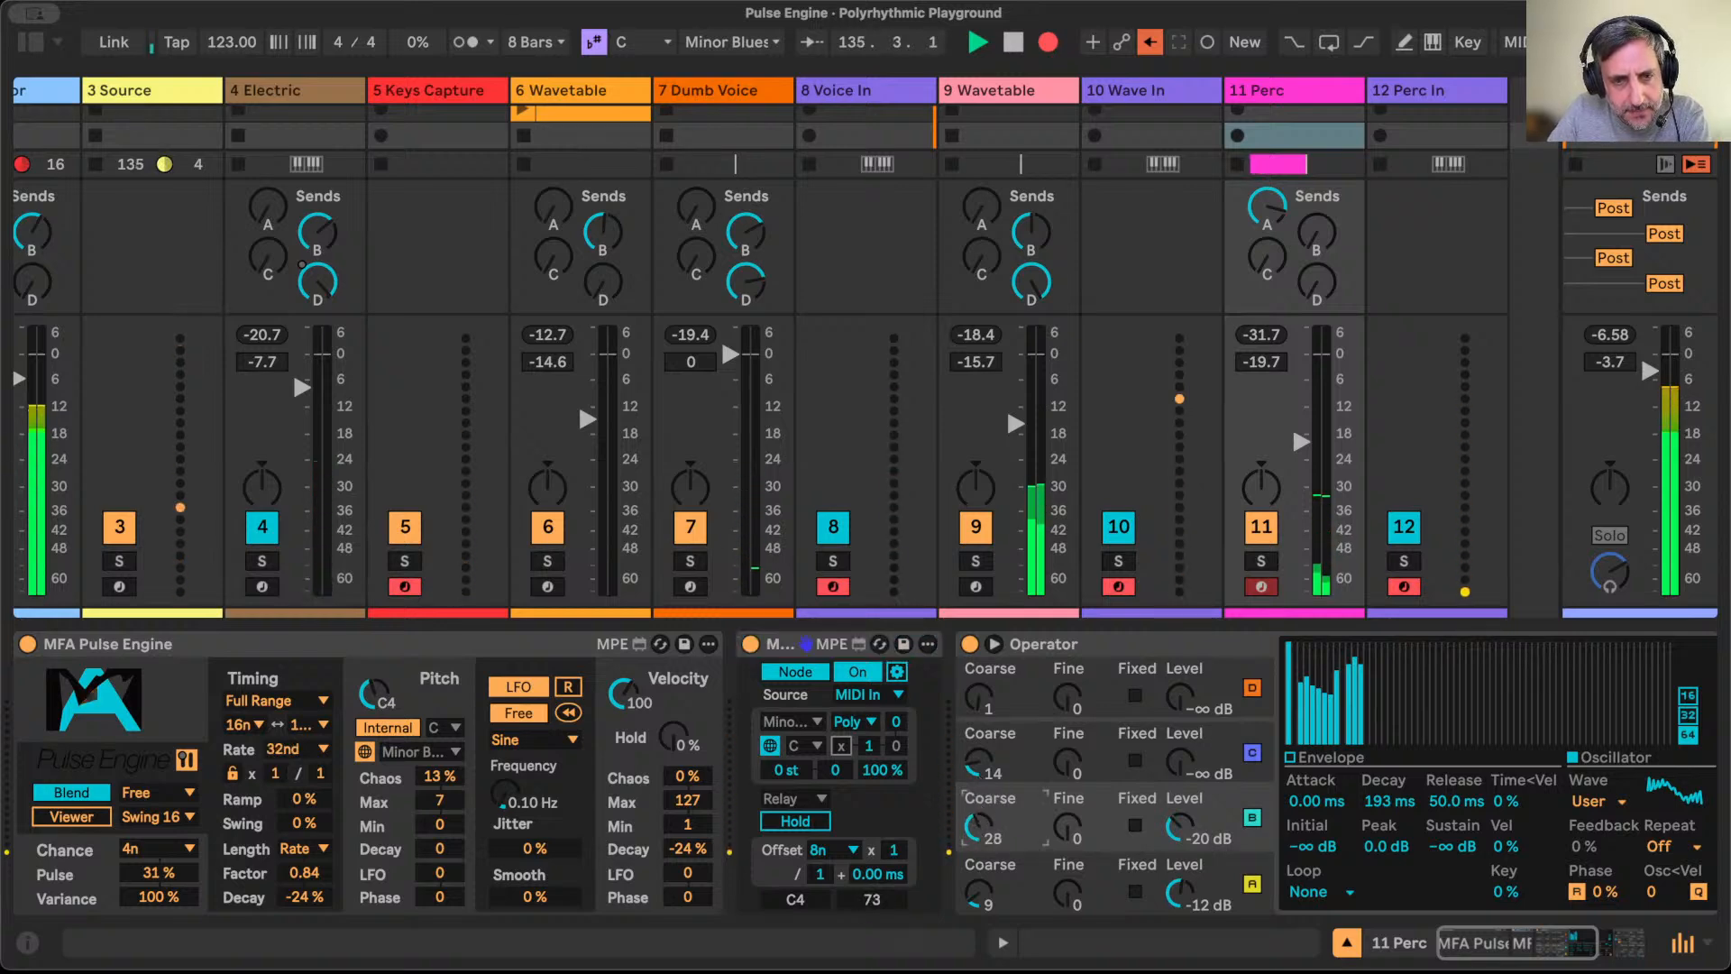
pyautogui.moveTo(979, 825); pyautogui.dragTo(978, 822)
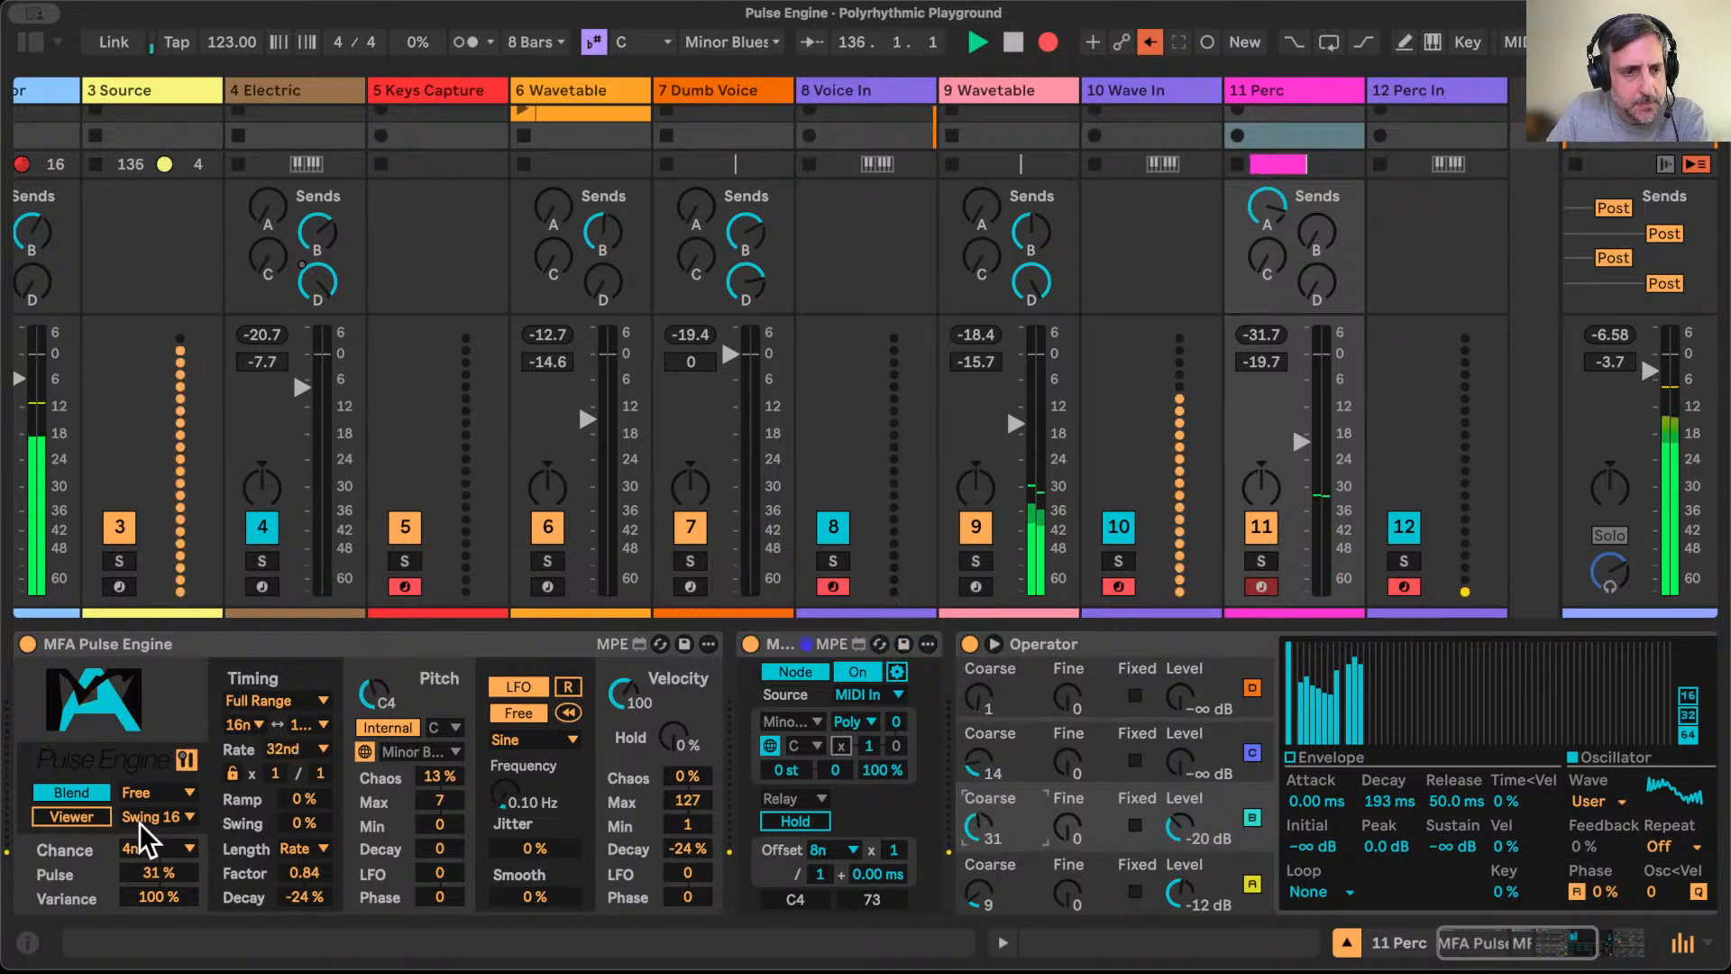
pyautogui.click(188, 760)
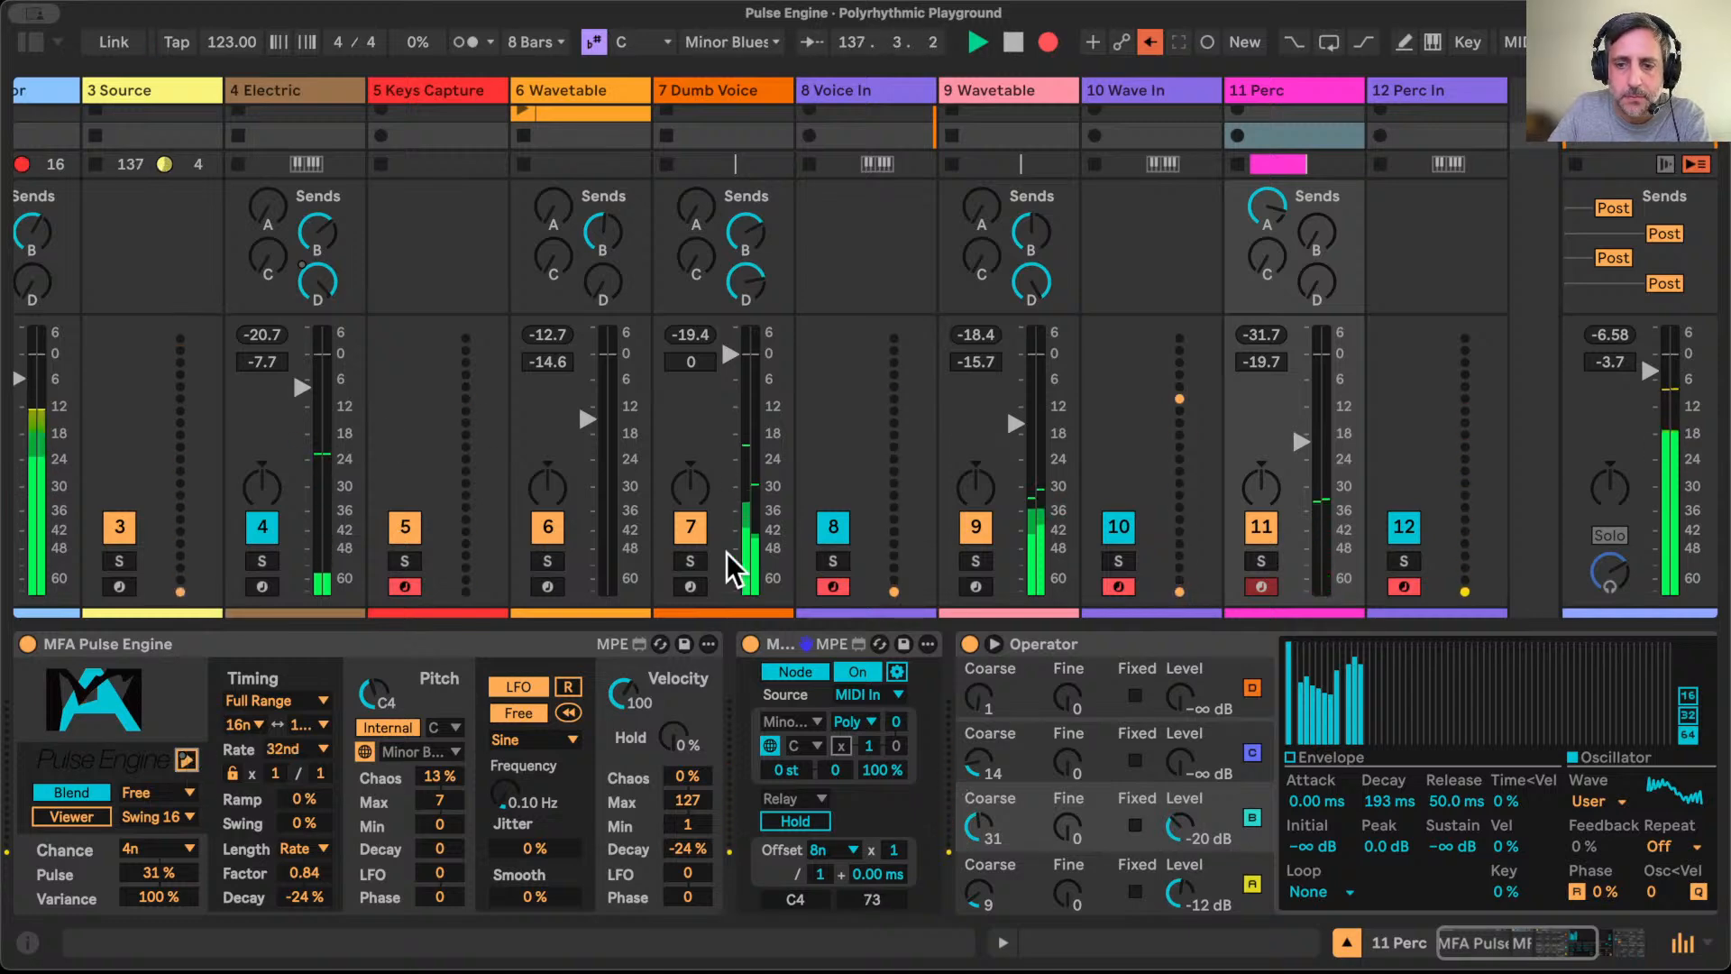
pyautogui.click(1347, 943)
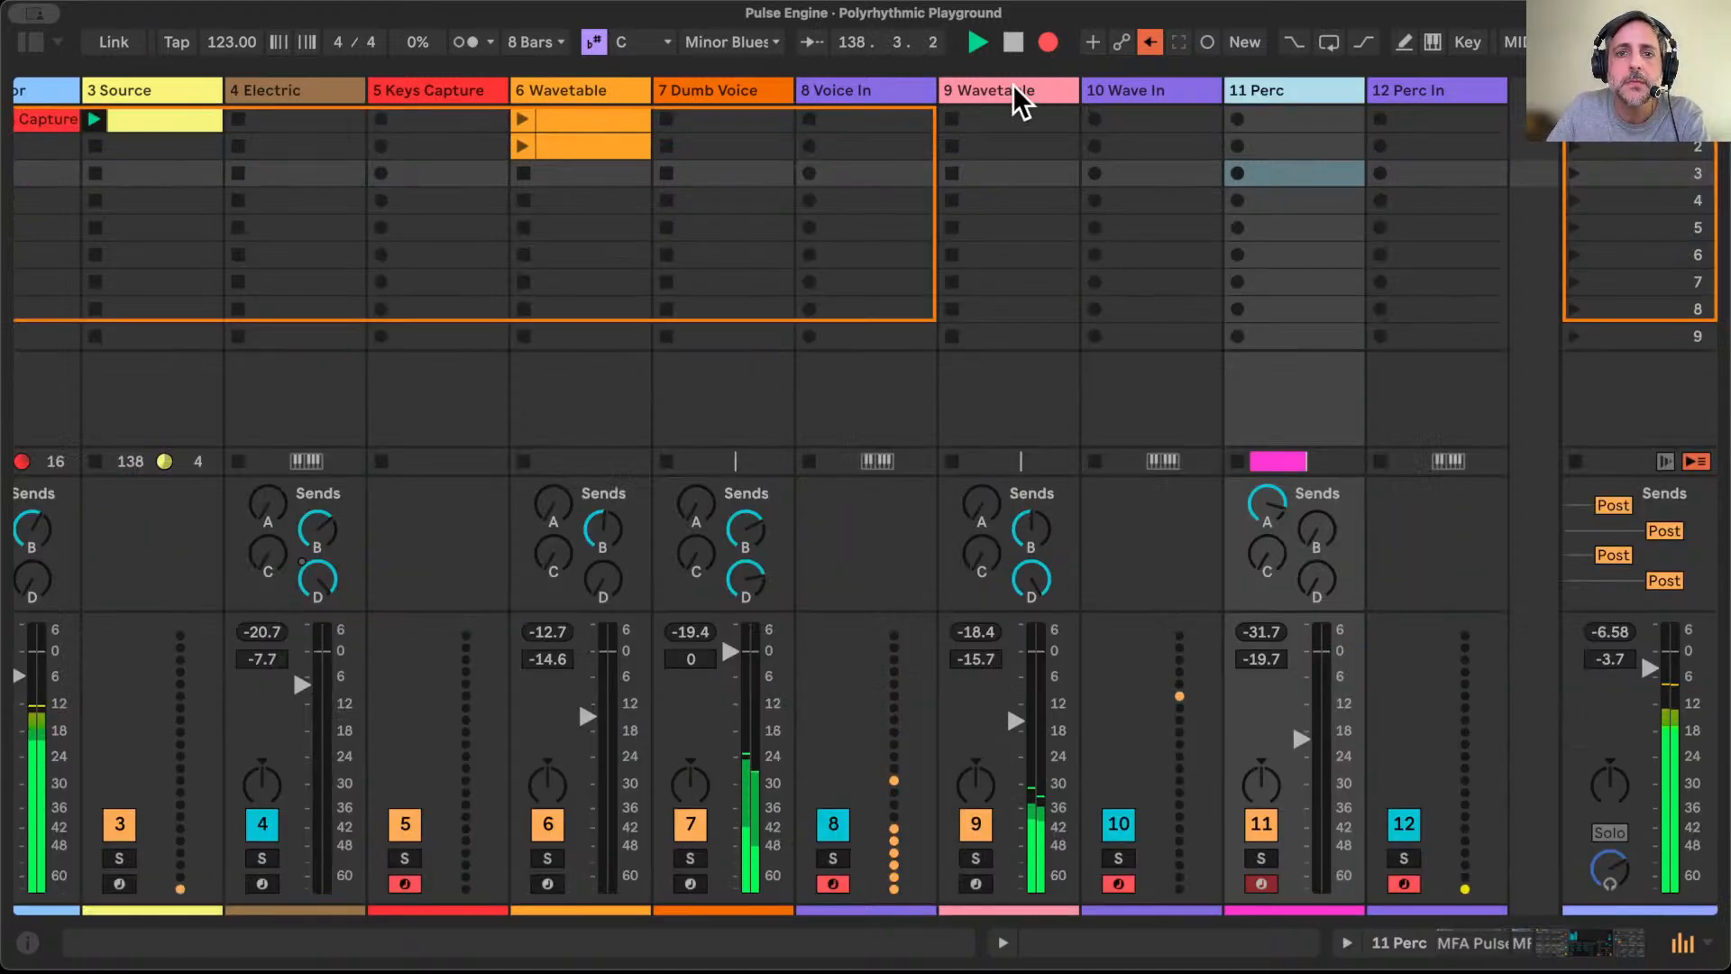
# Step: Open the 9 Wavetable track's devices, stop its MFA Pulse Engine again, and hide the device view
pyautogui.doubleClick(1039, 92)
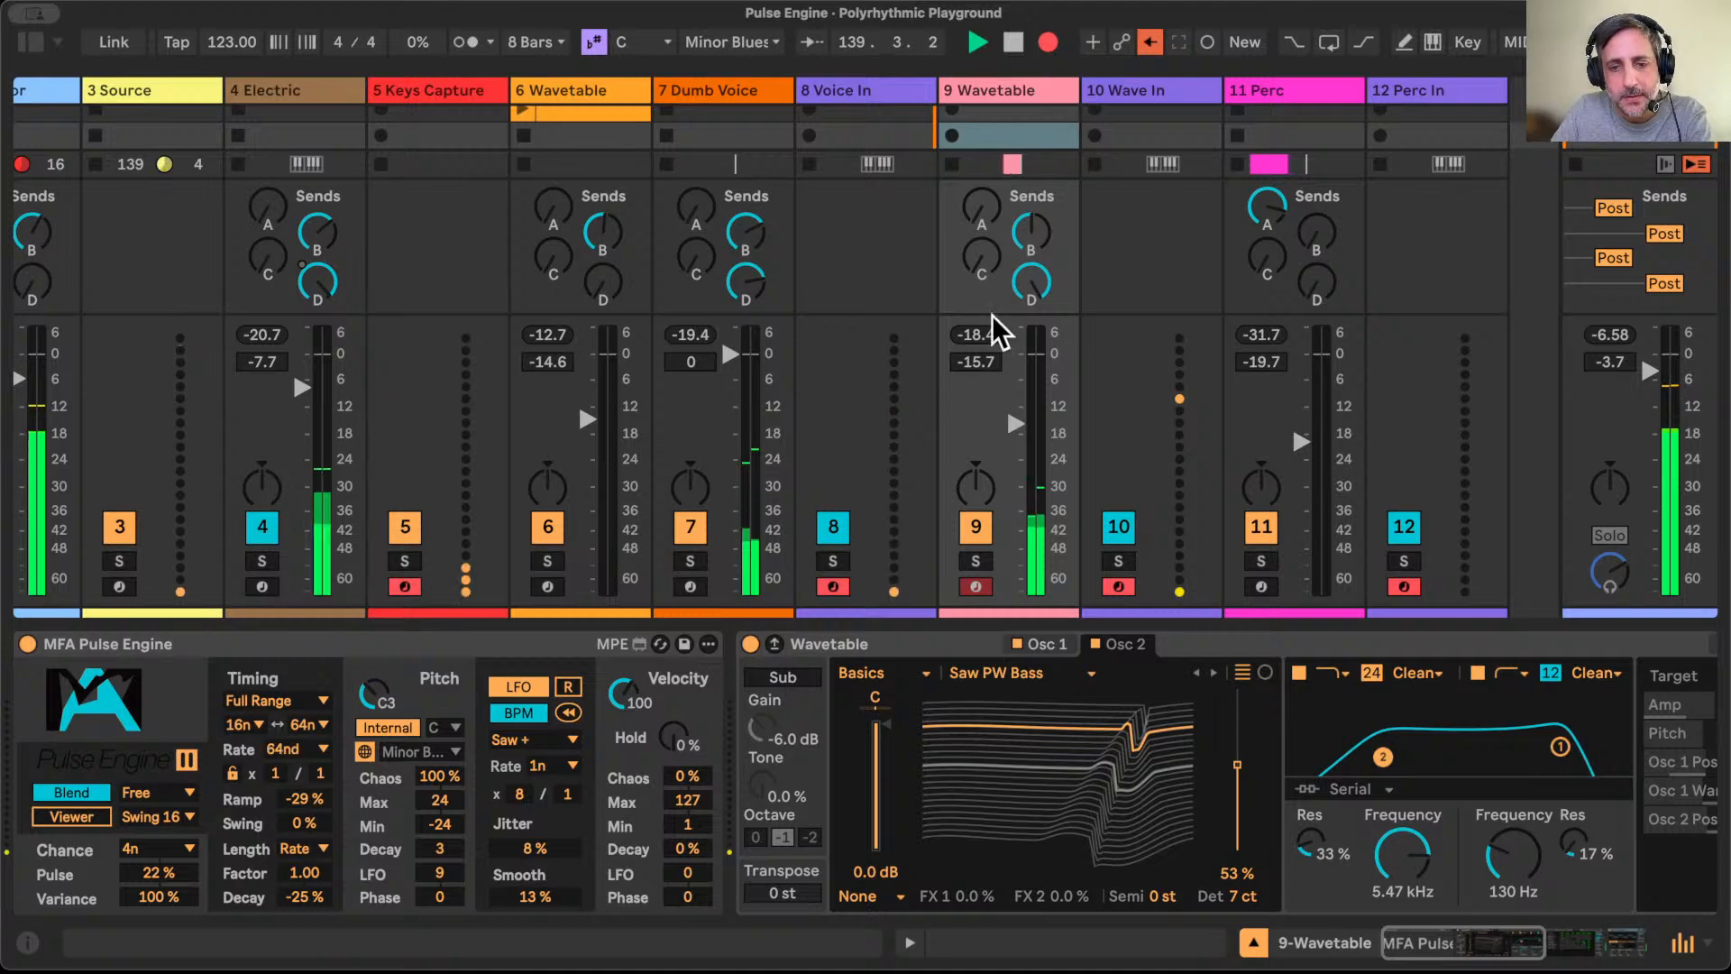
pyautogui.click(189, 762)
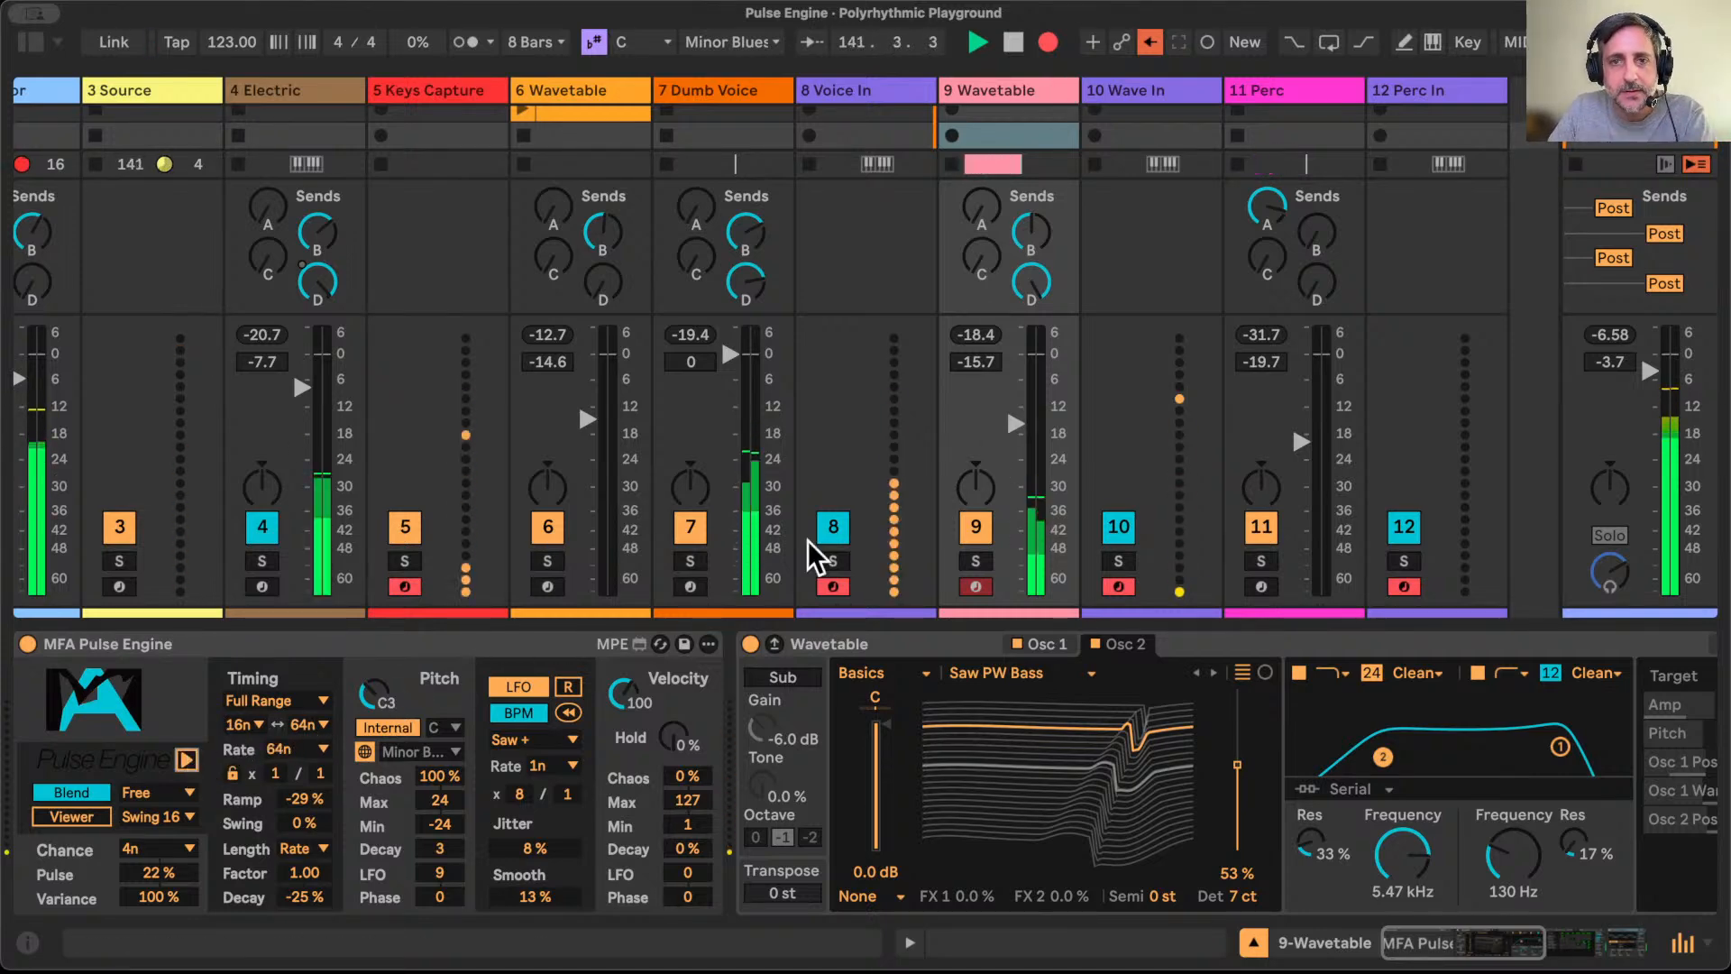
pyautogui.click(1253, 942)
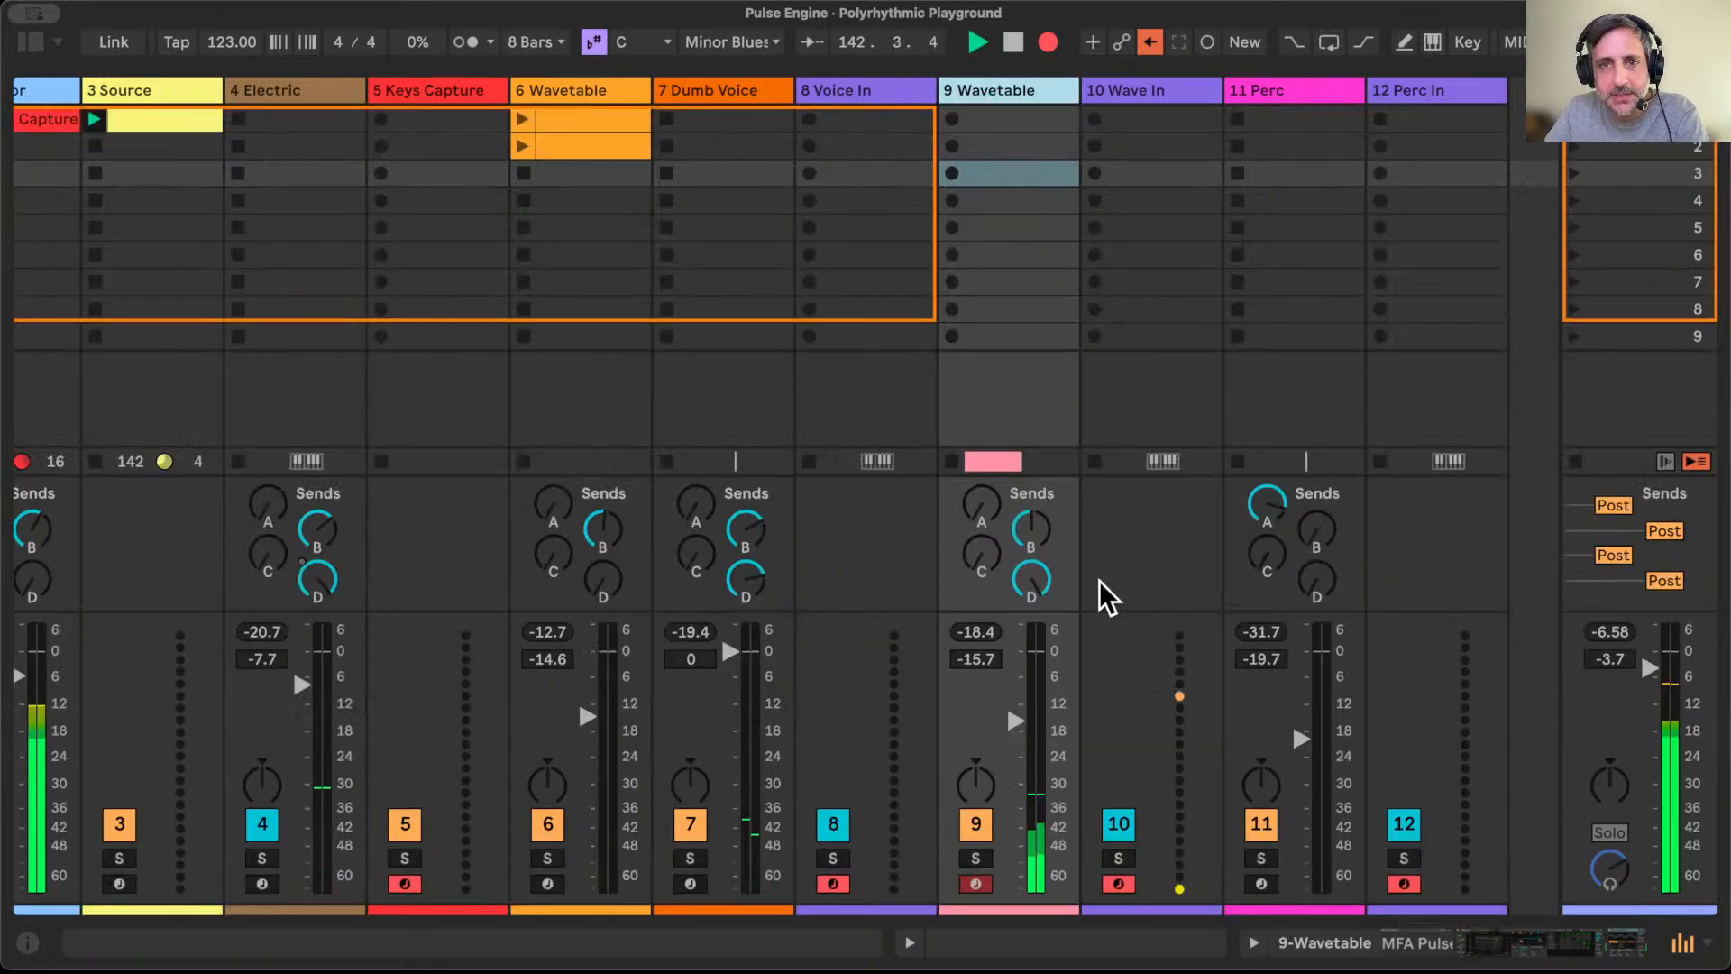
# Step: Enable Automation Arm for the performance
pyautogui.hscroll(-3, 1111, 507)
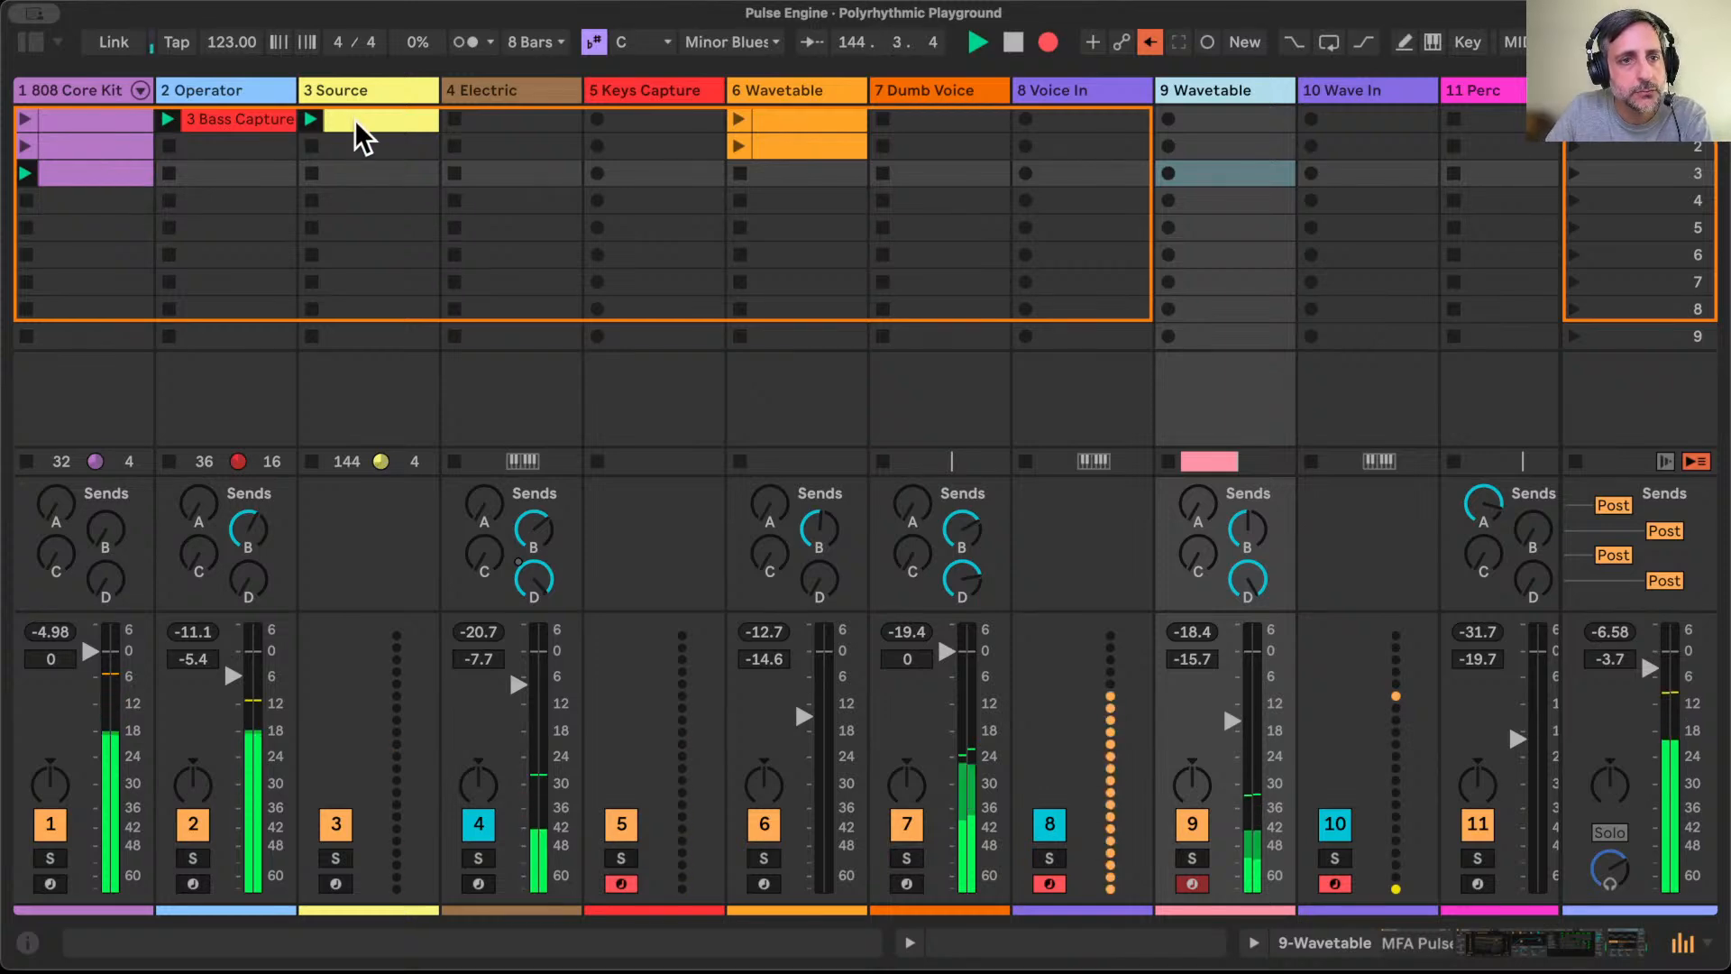
pyautogui.hscroll(3, 787, 168)
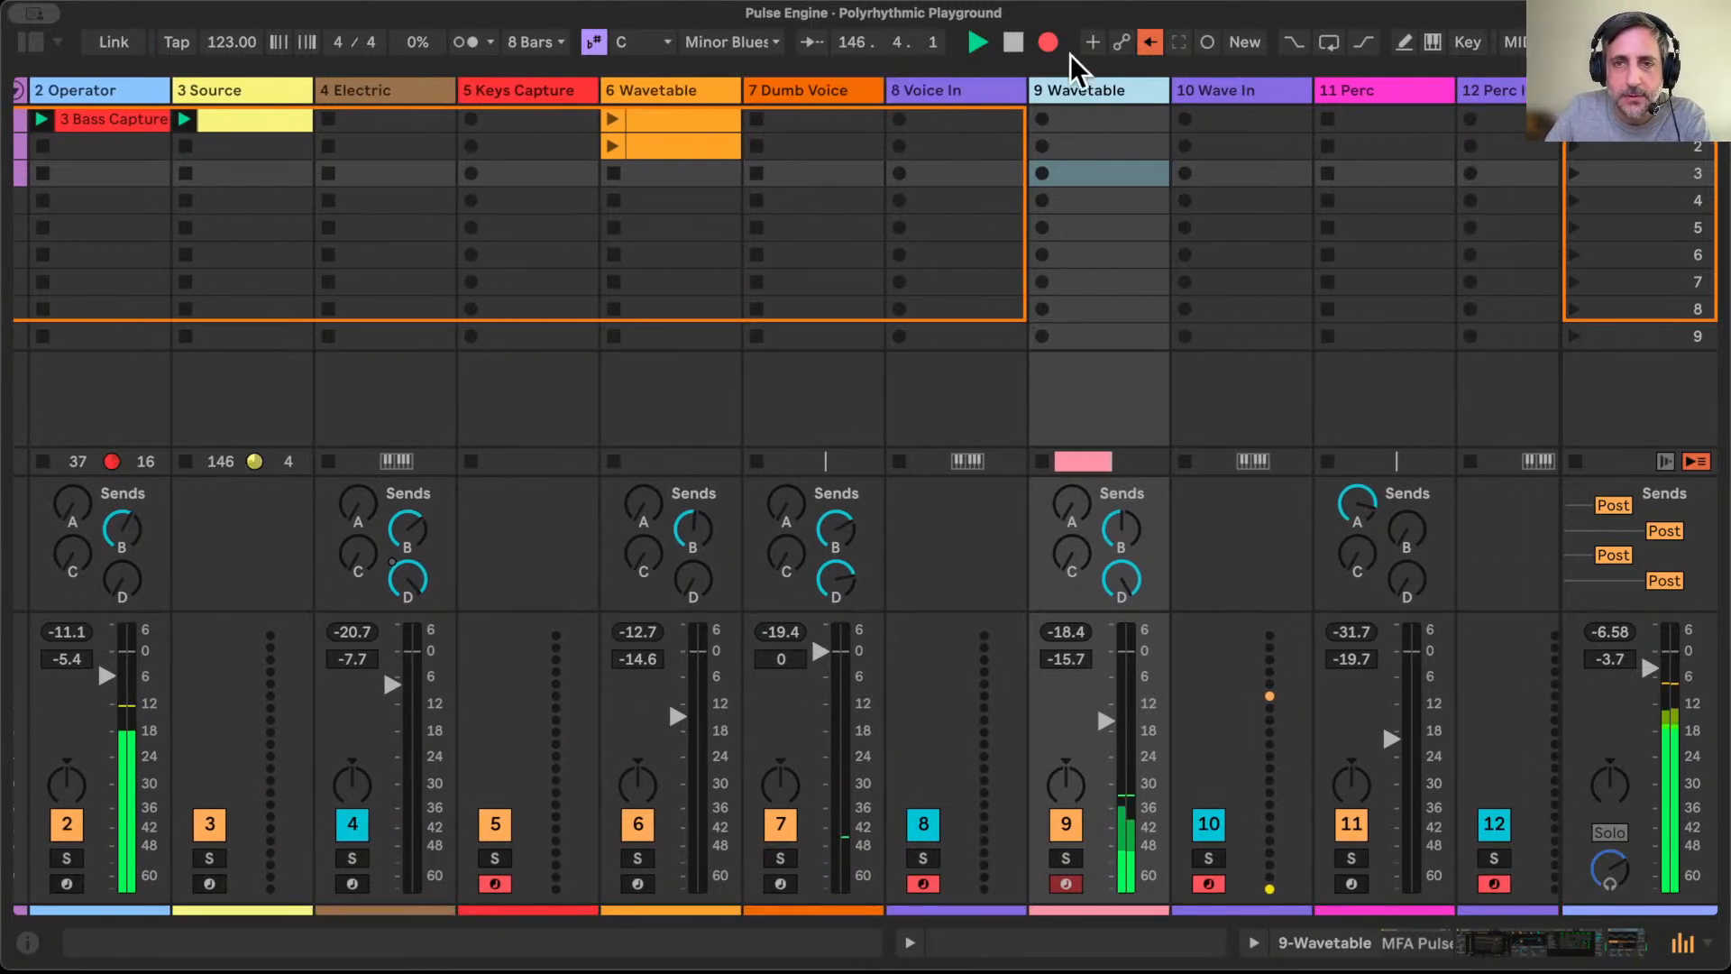
pyautogui.click(1122, 43)
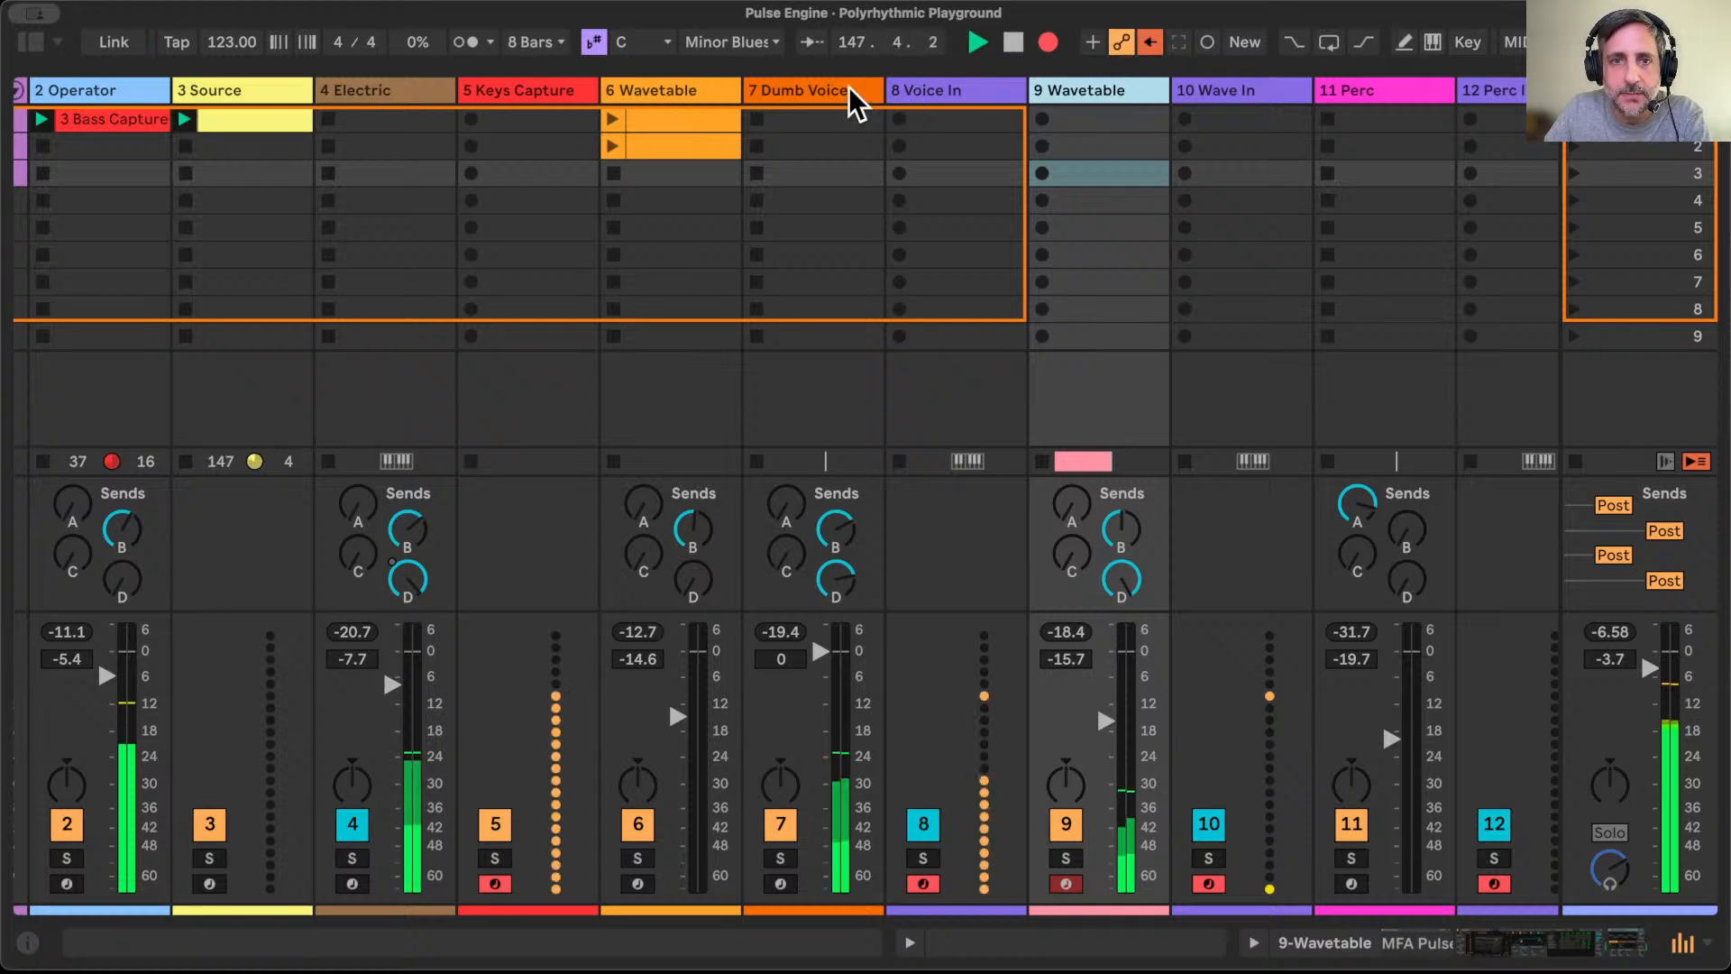
# Step: Open the 7 Dumb Voice track's devices and set the sampler's slice Regions to 15
pyautogui.doubleClick(824, 89)
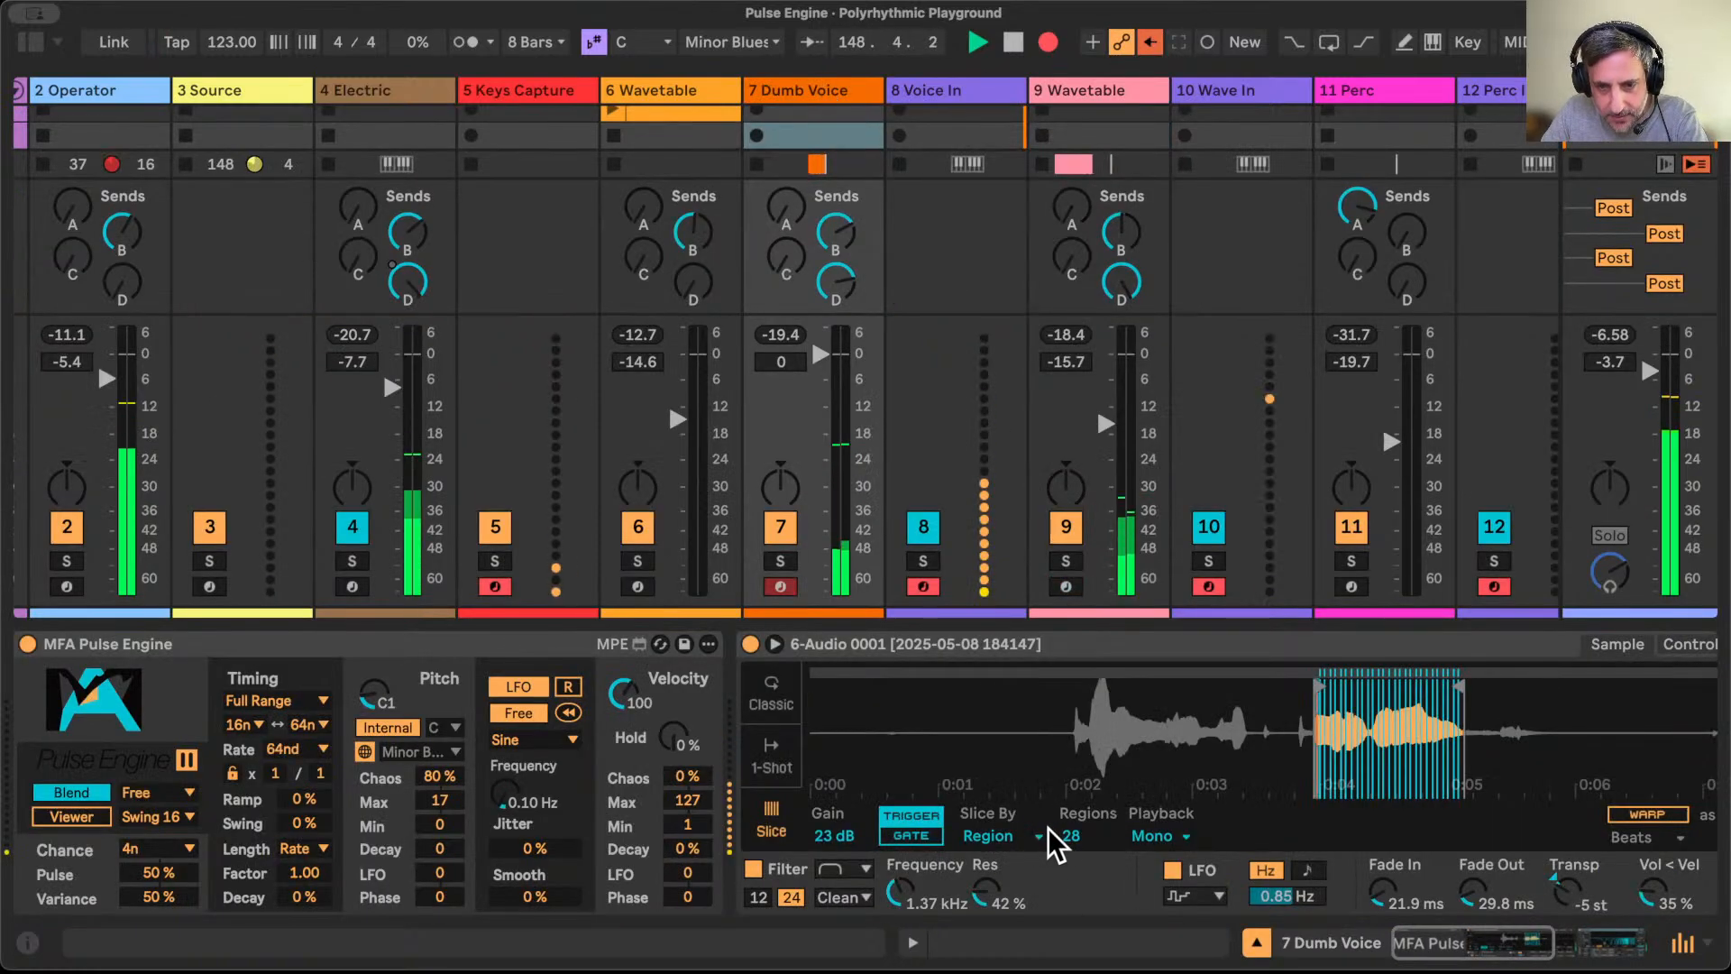
pyautogui.moveTo(1071, 835)
pyautogui.mouseDown()
pyautogui.moveTo(1071, 893)
pyautogui.moveTo(1072, 827)
pyautogui.mouseUp()
pyautogui.hscroll(4, 1082, 842)
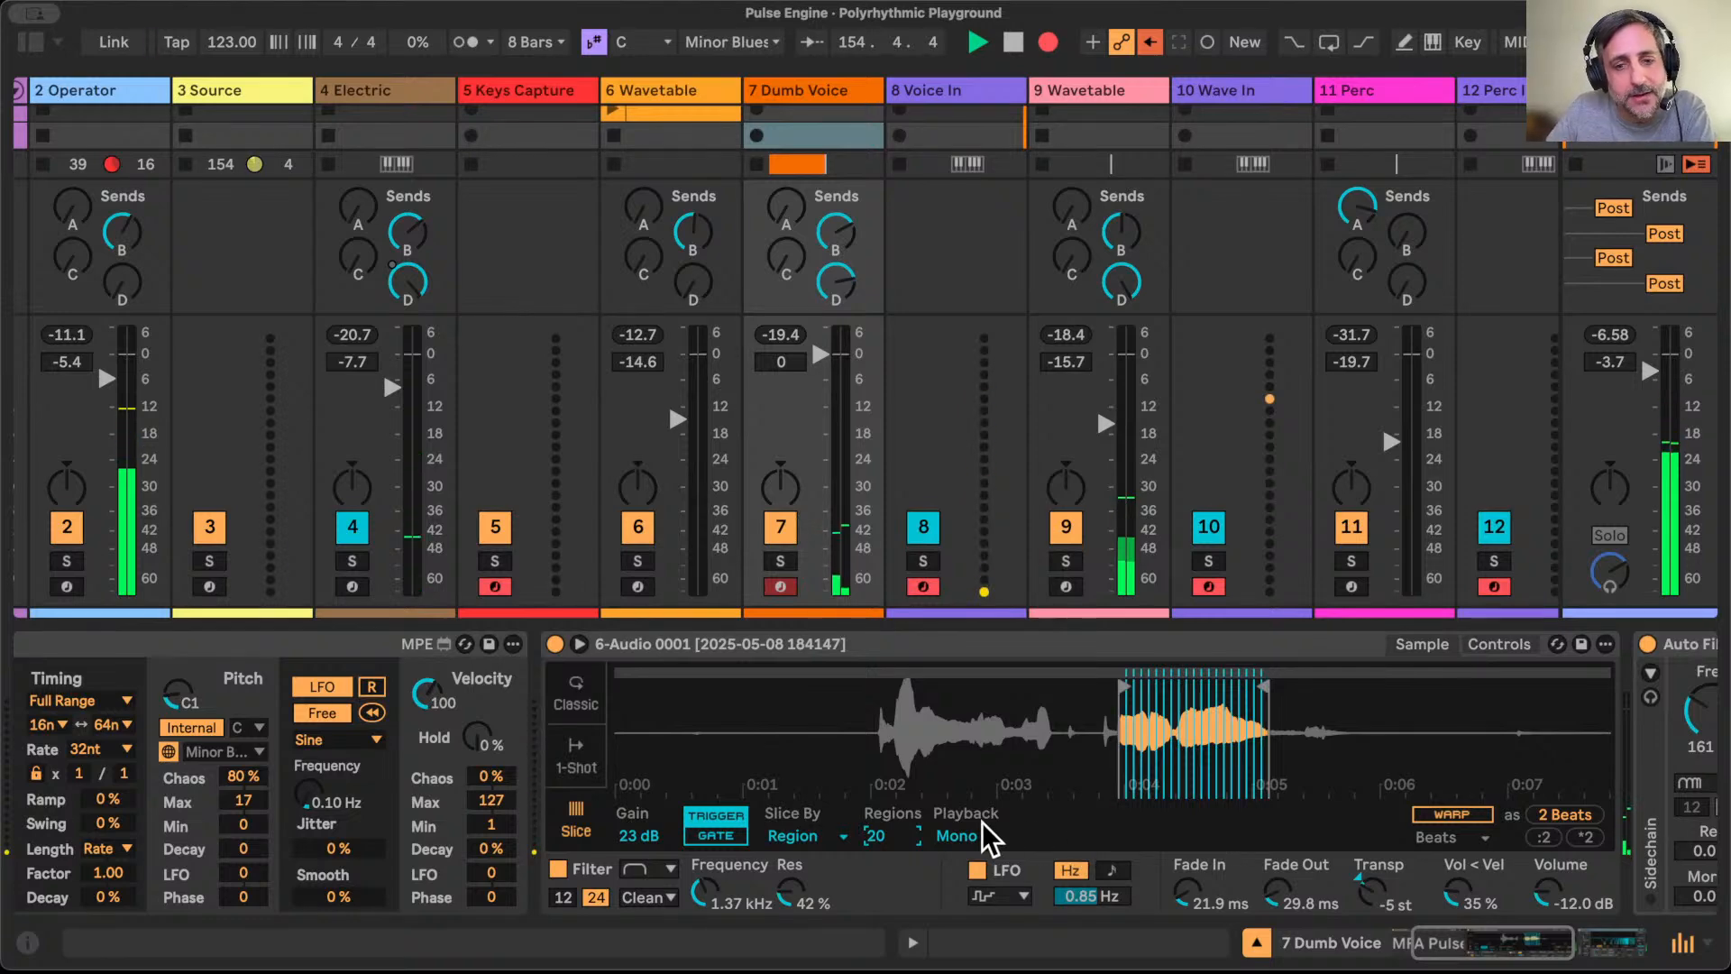
pyautogui.moveTo(875, 851); pyautogui.dragTo(872, 838)
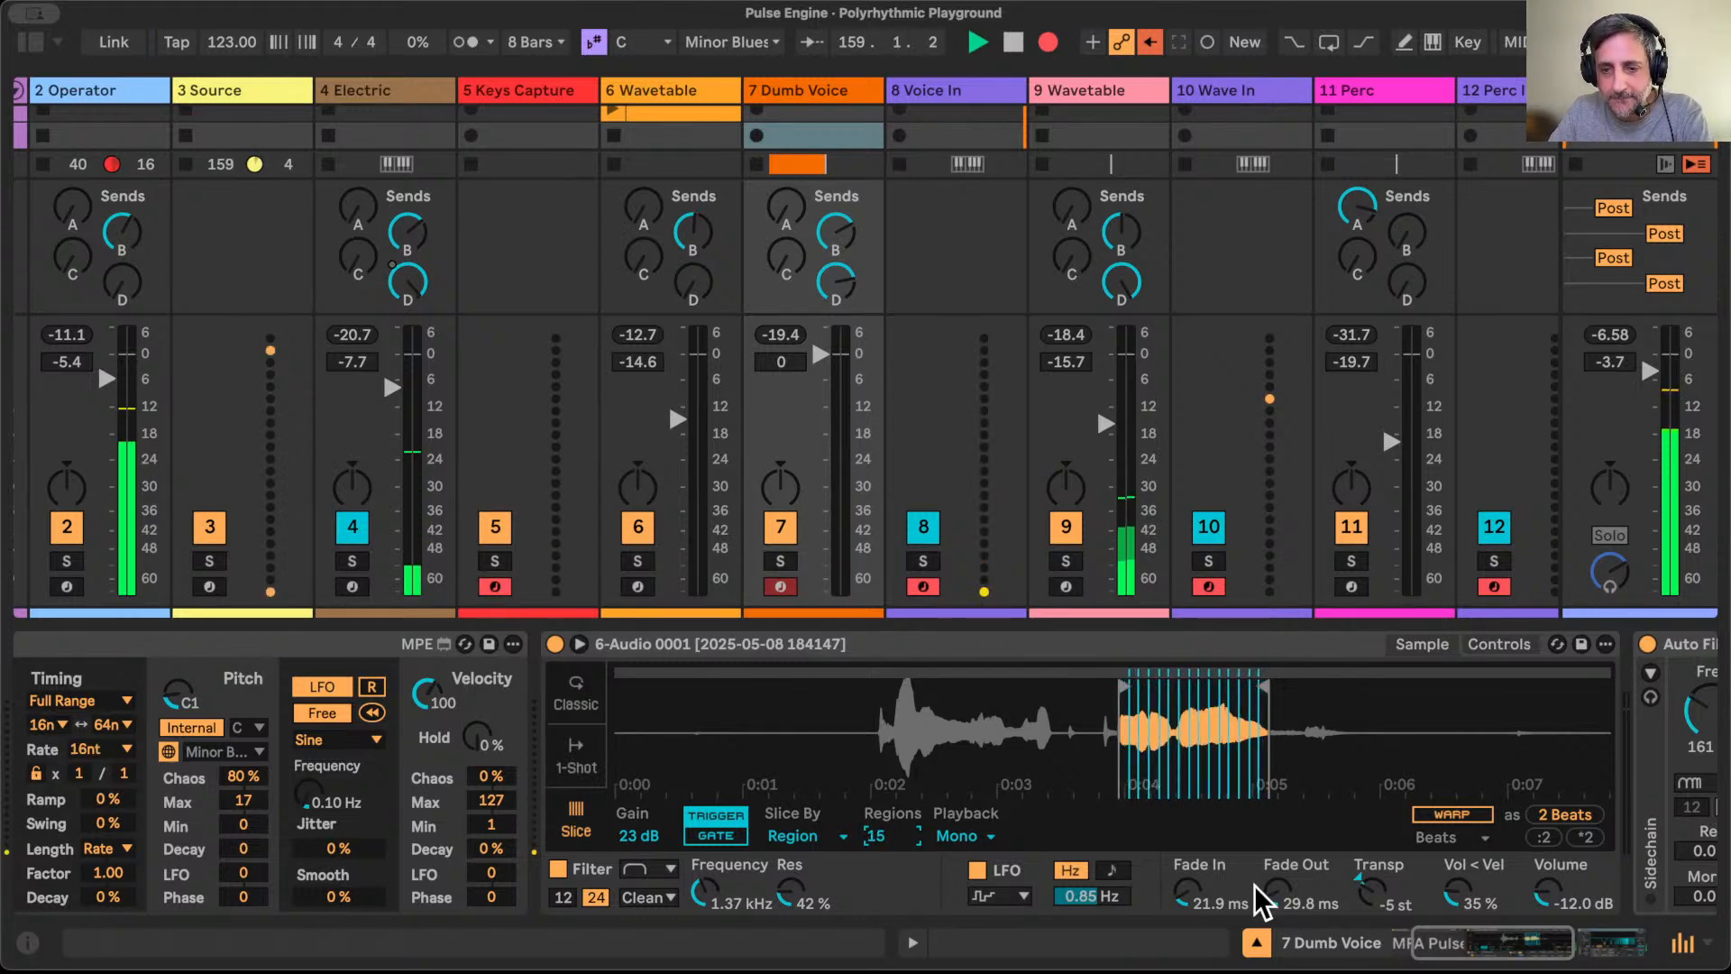
# Step: Hide the device view and launch the second clips on the 6 Wavetable and 1 808 Core Kit tracks
pyautogui.click(1256, 942)
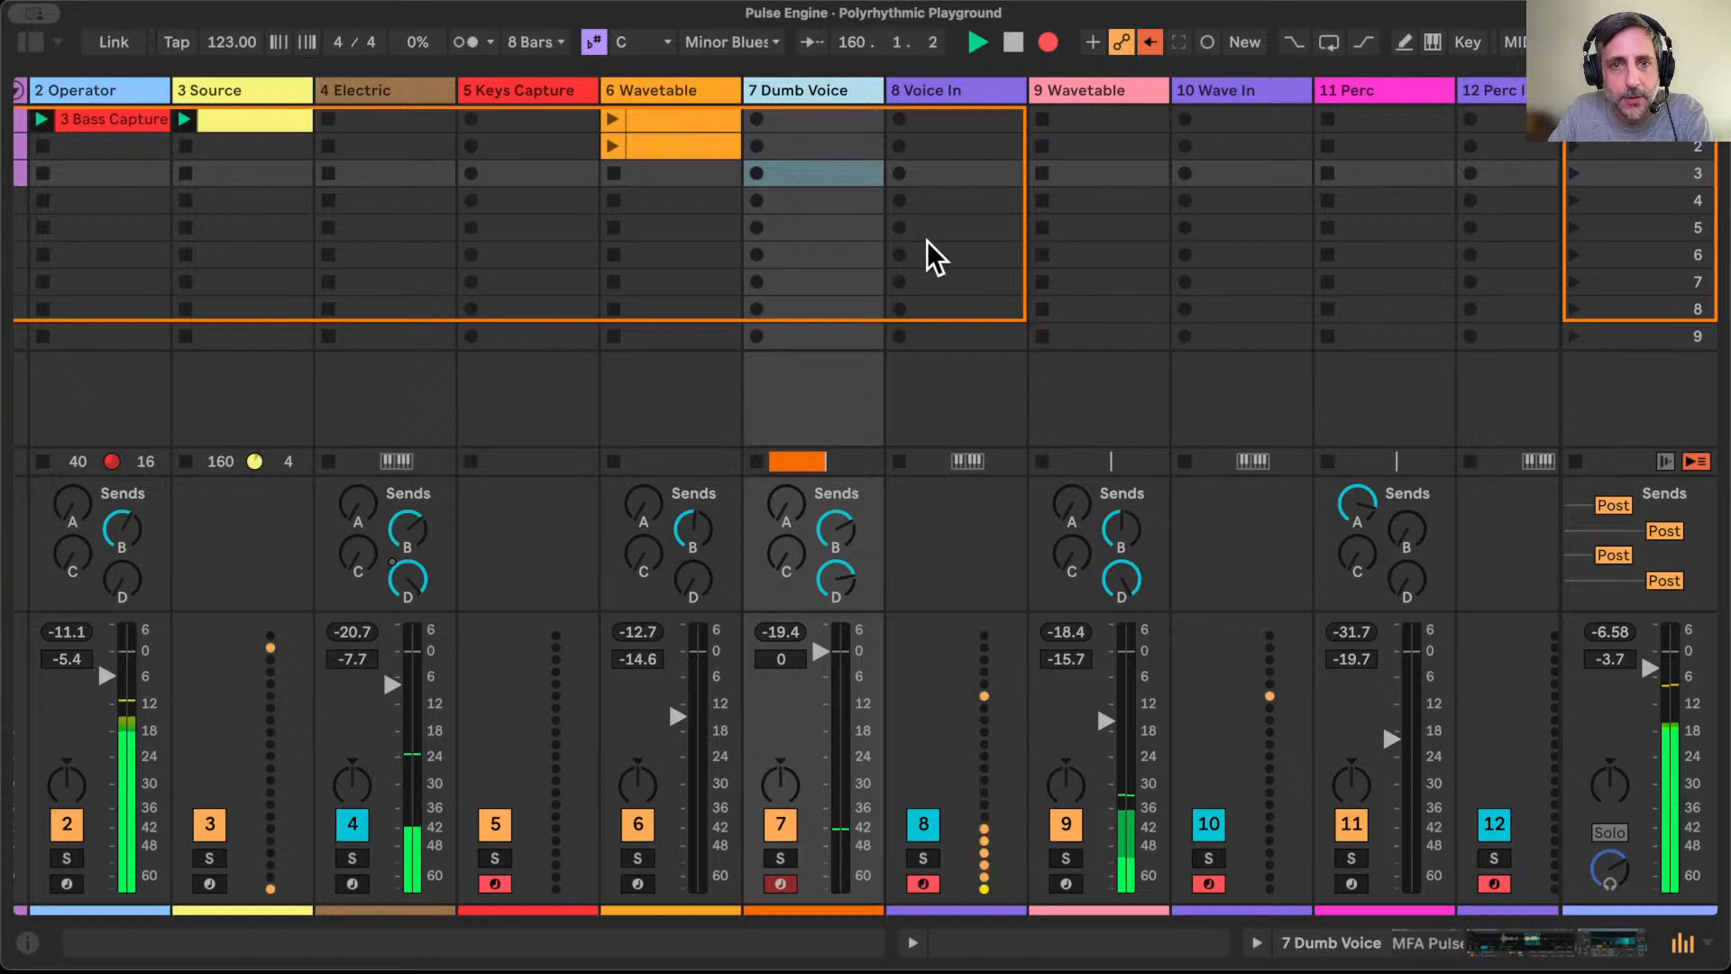
pyautogui.hscroll(-3, 927, 241)
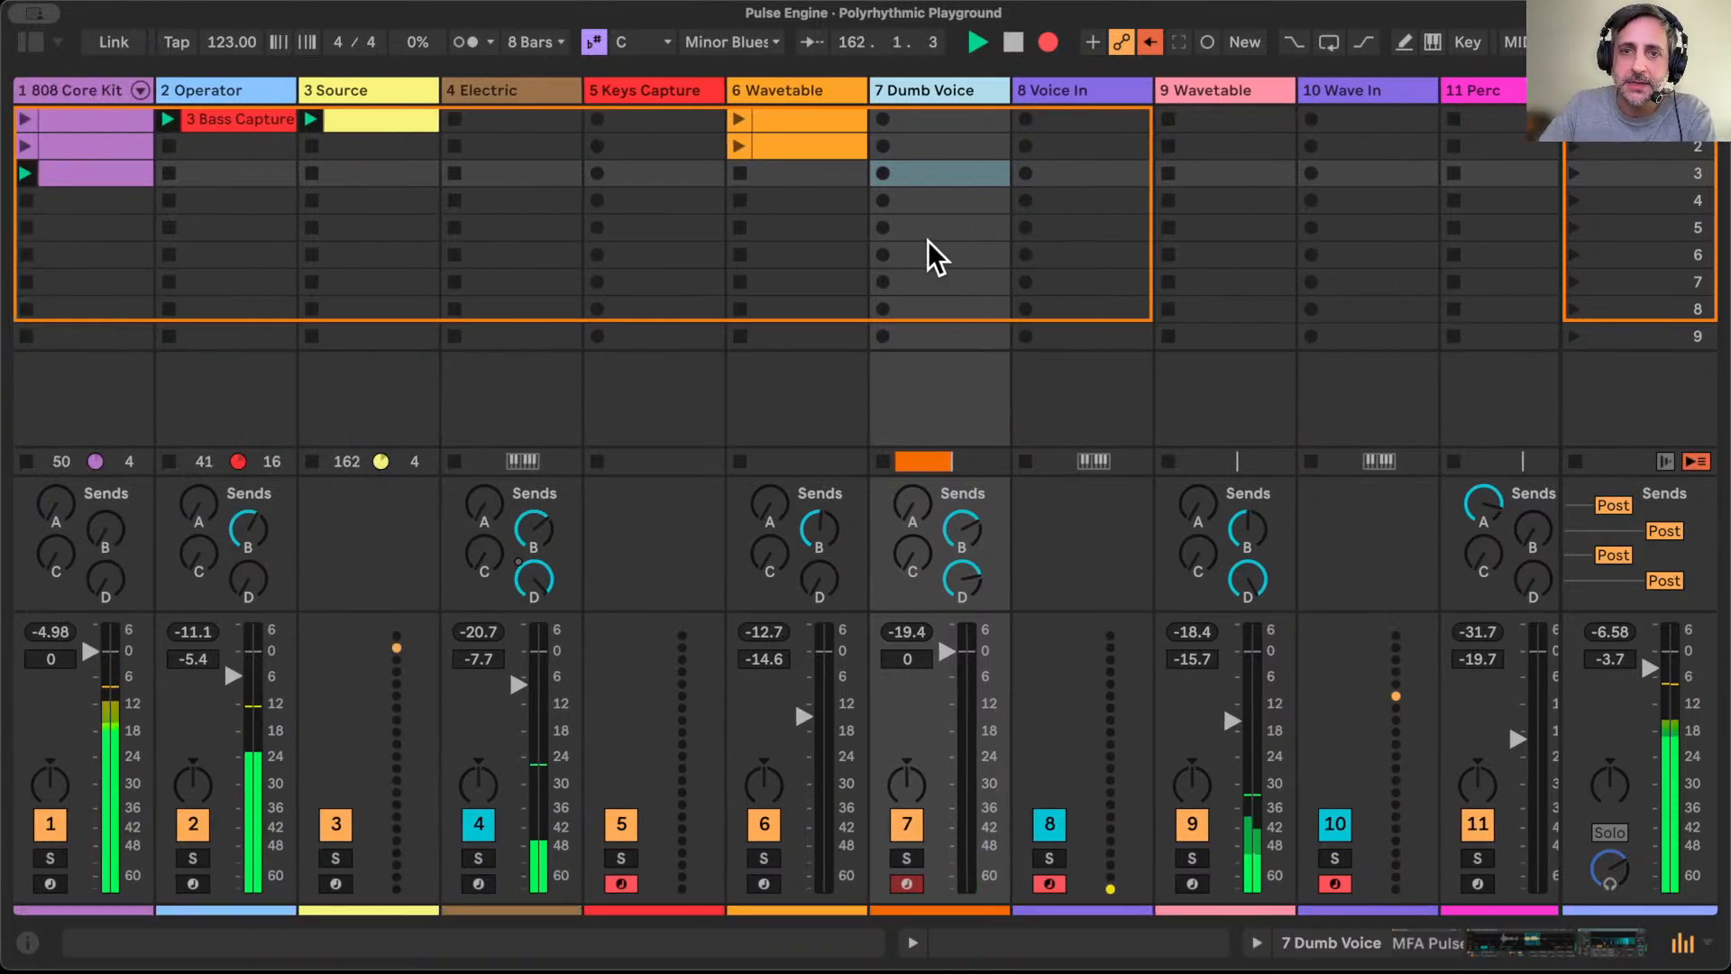
pyautogui.hscroll(3, 956, 240)
pyautogui.hscroll(-3, 955, 240)
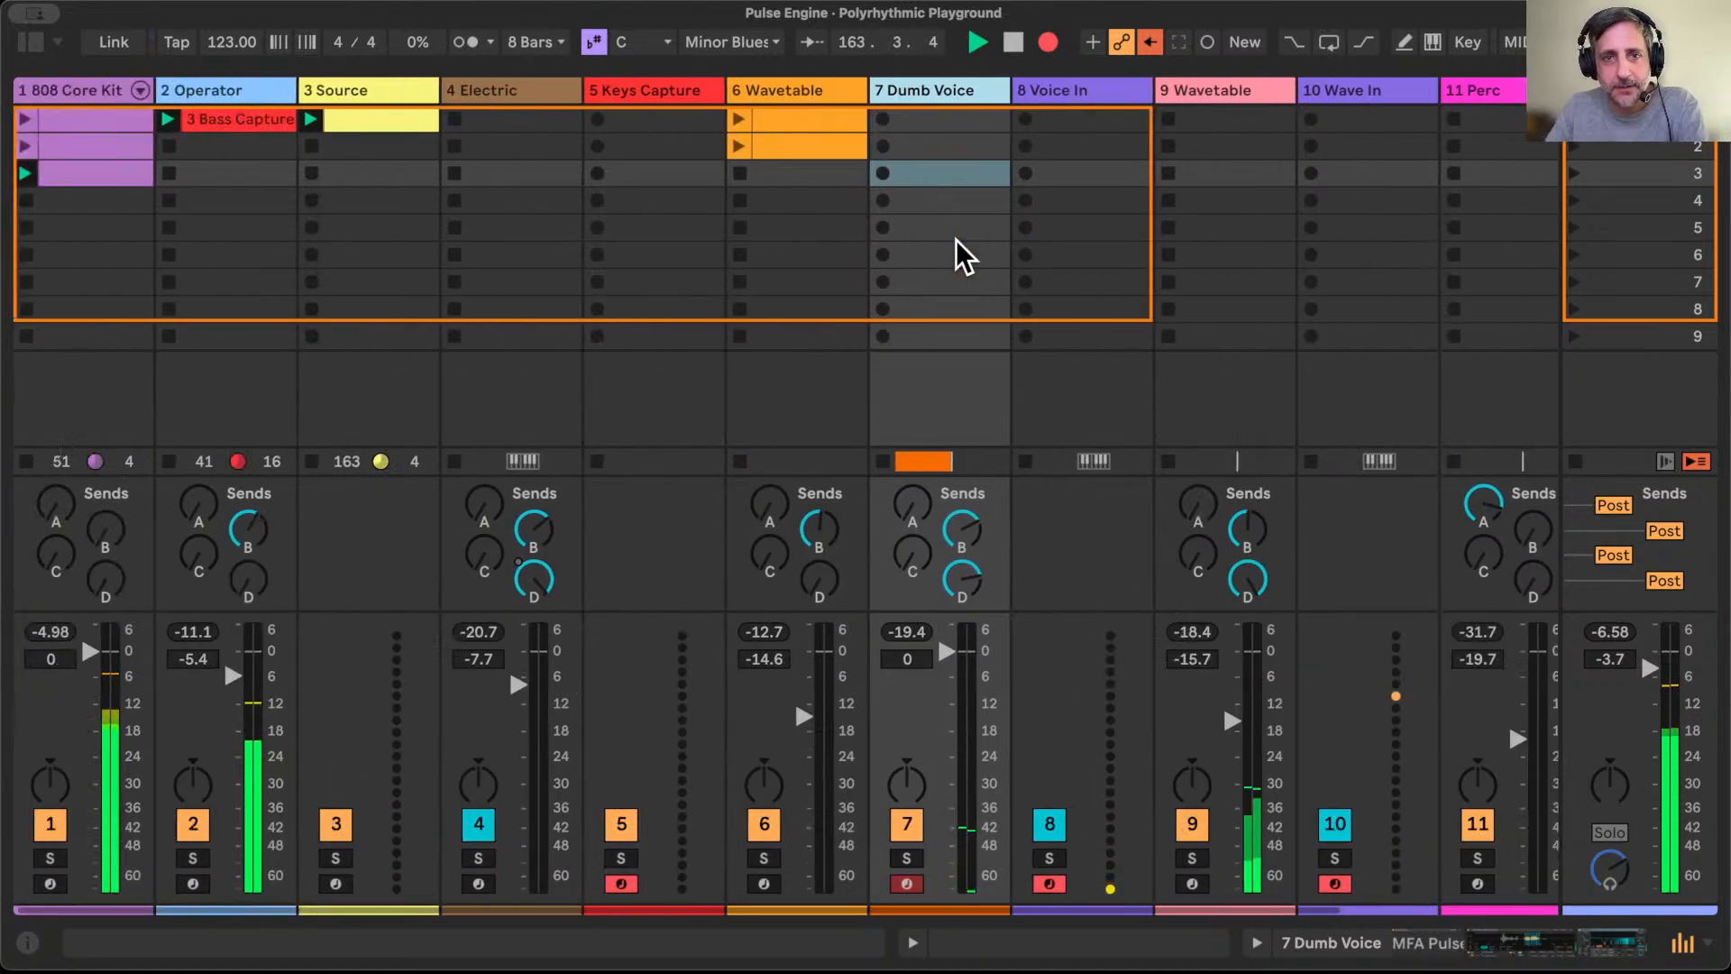
pyautogui.click(738, 140)
pyautogui.click(739, 145)
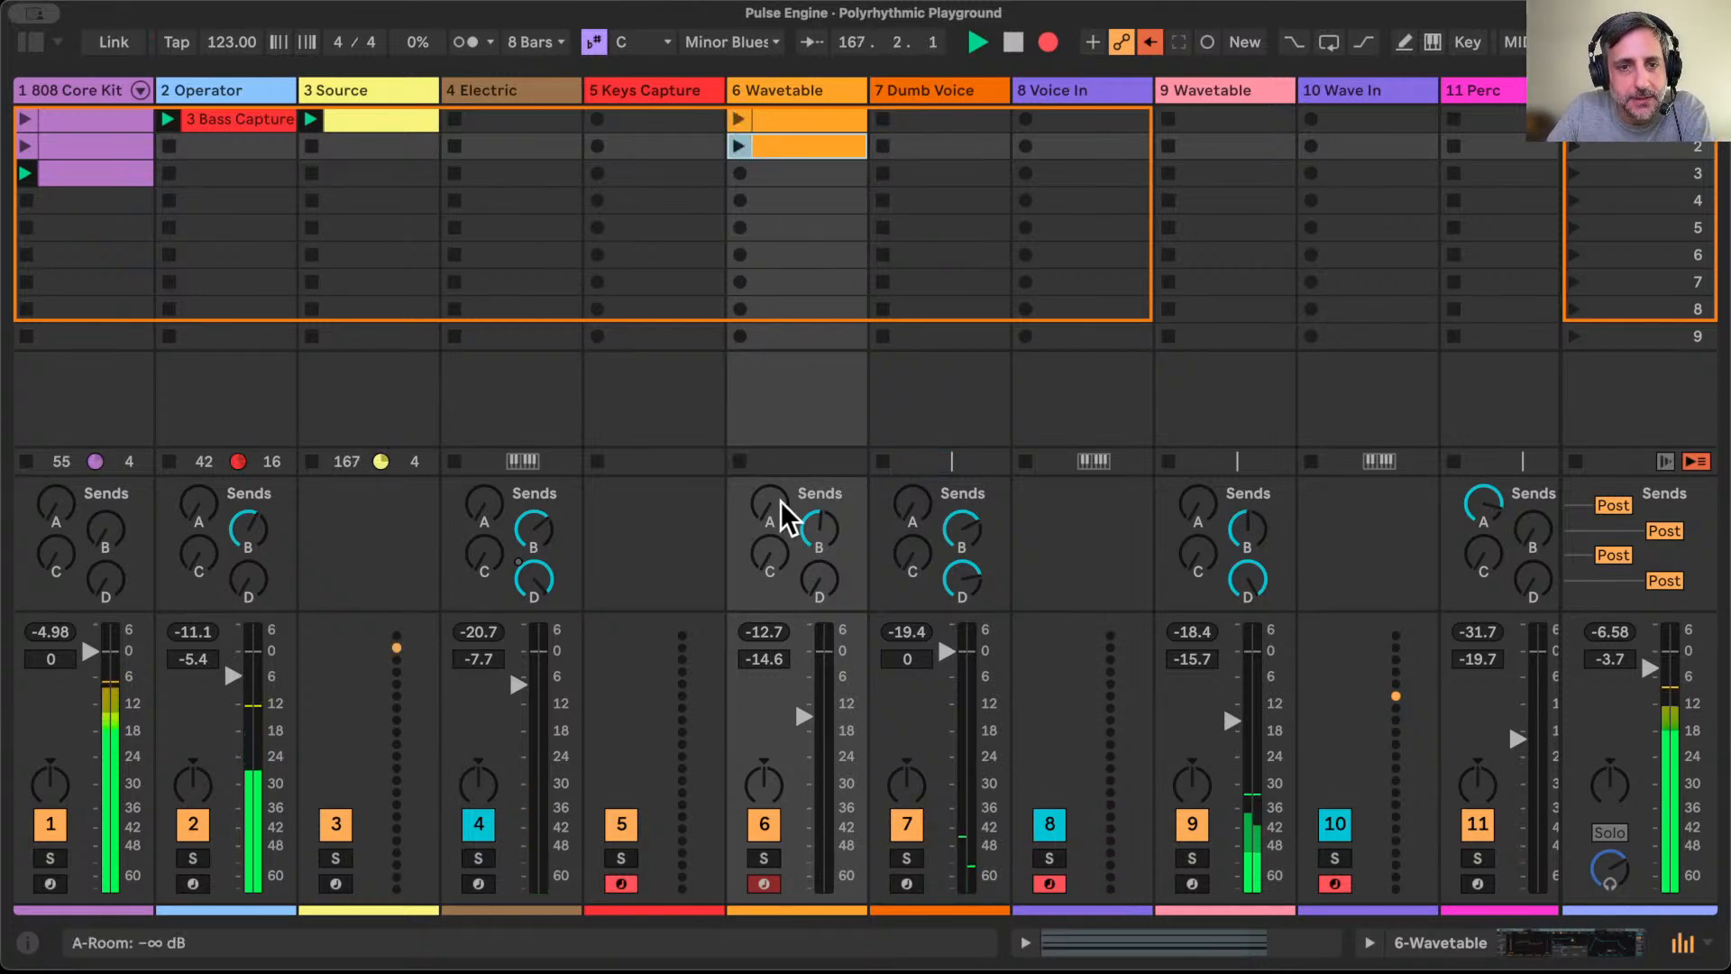
pyautogui.click(25, 142)
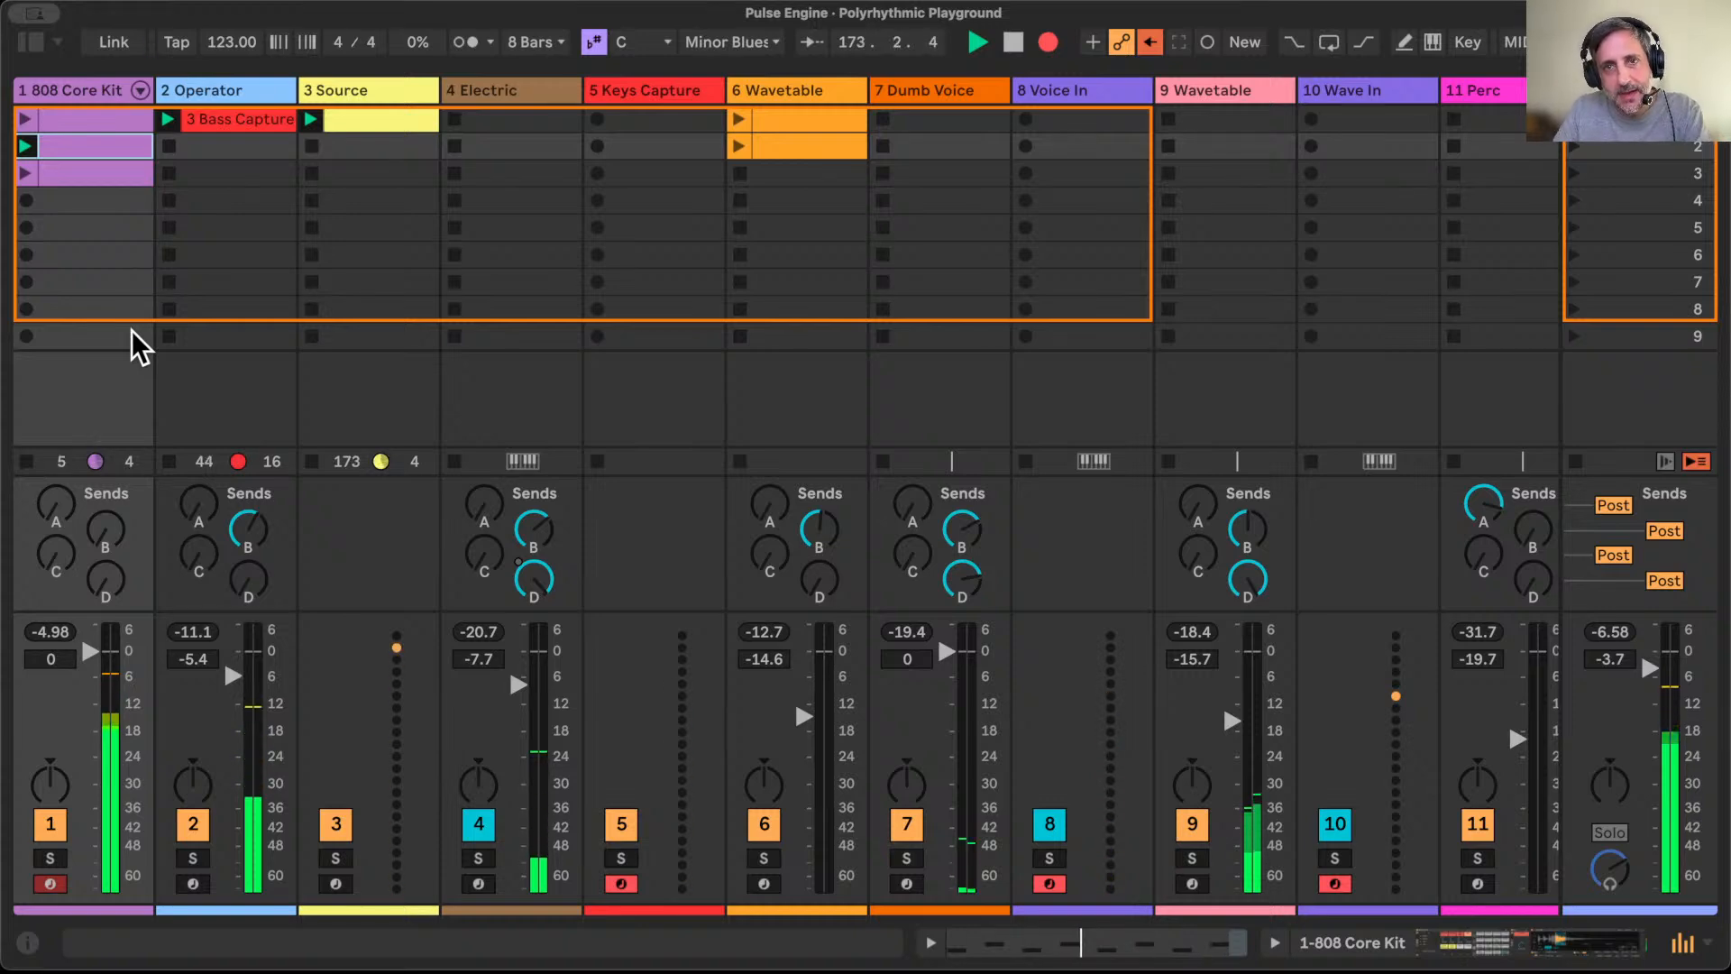
# Step: Review the arrangement recorded so far, return to the Session view, and launch the first 808 Core Kit clip
pyautogui.press('Tab')
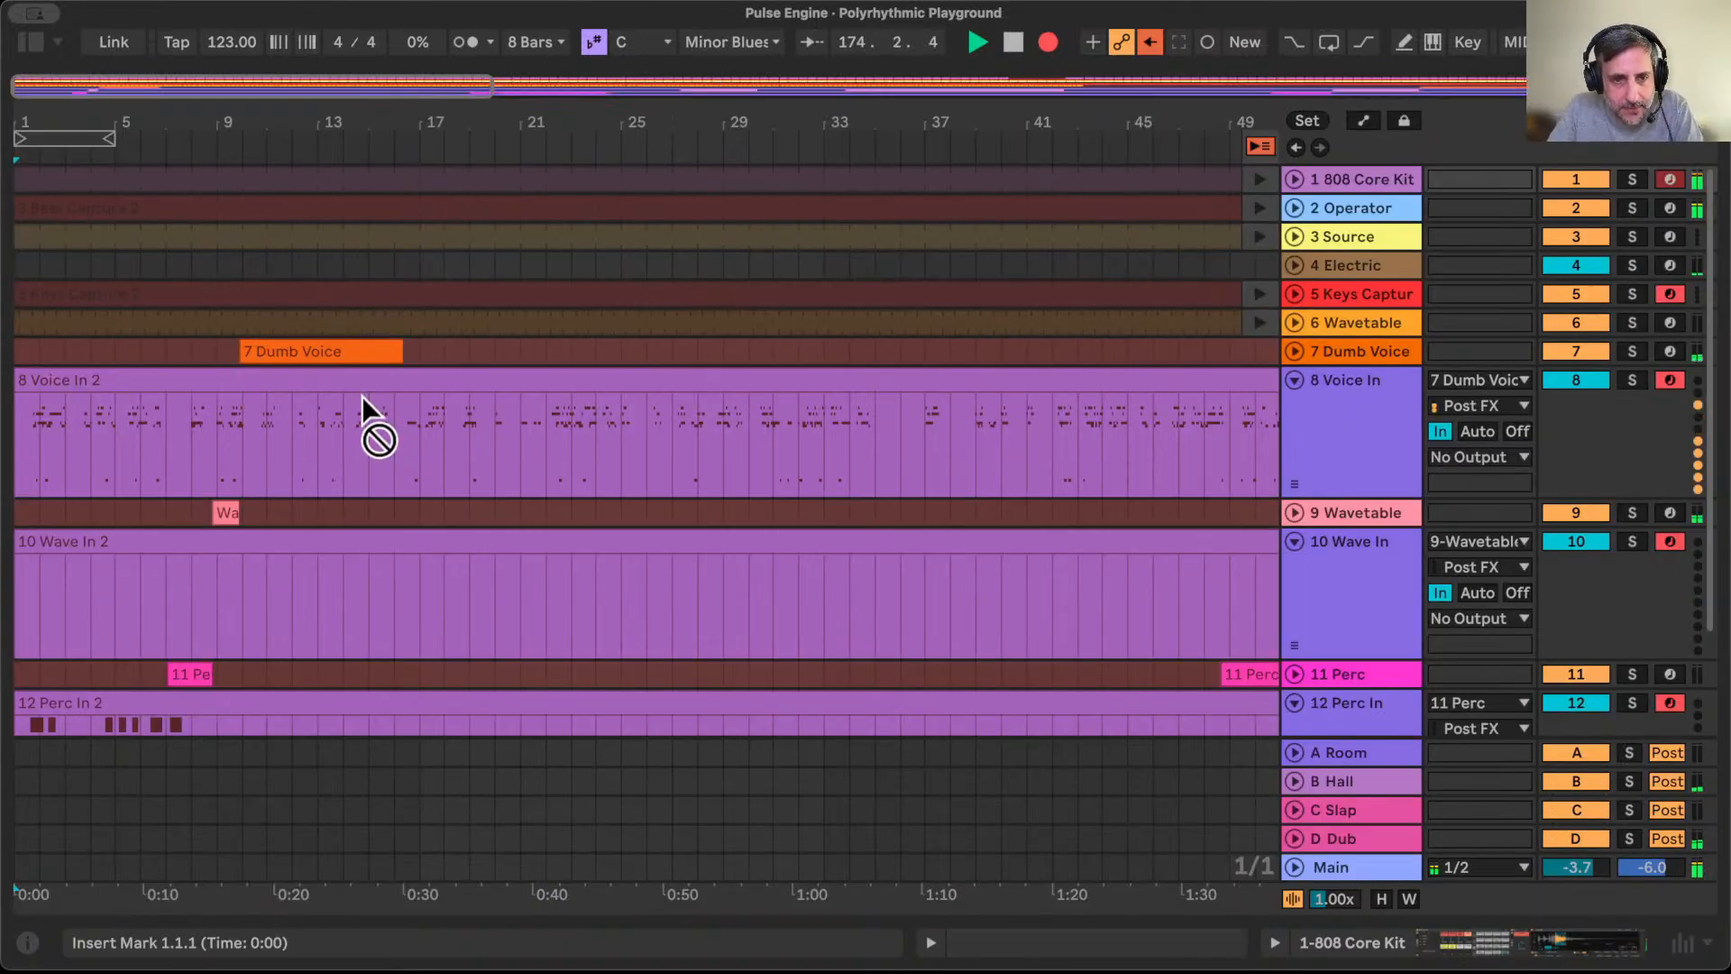
pyautogui.moveTo(602, 119); pyautogui.dragTo(178, 119)
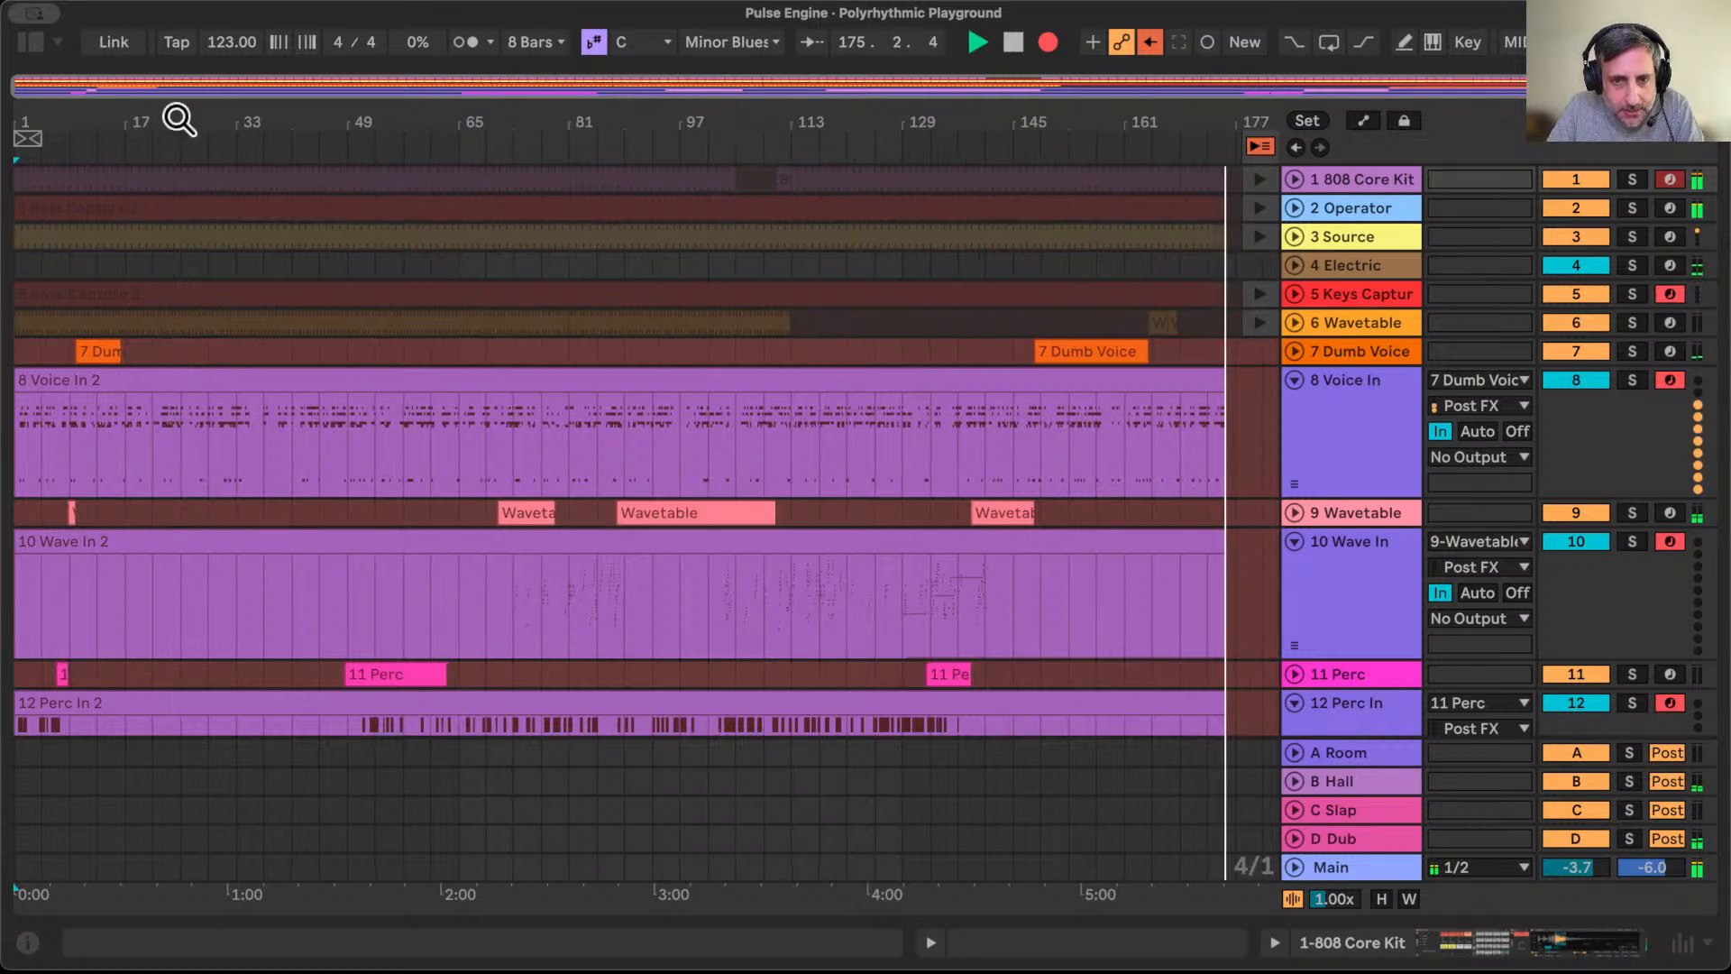
pyautogui.press('Tab')
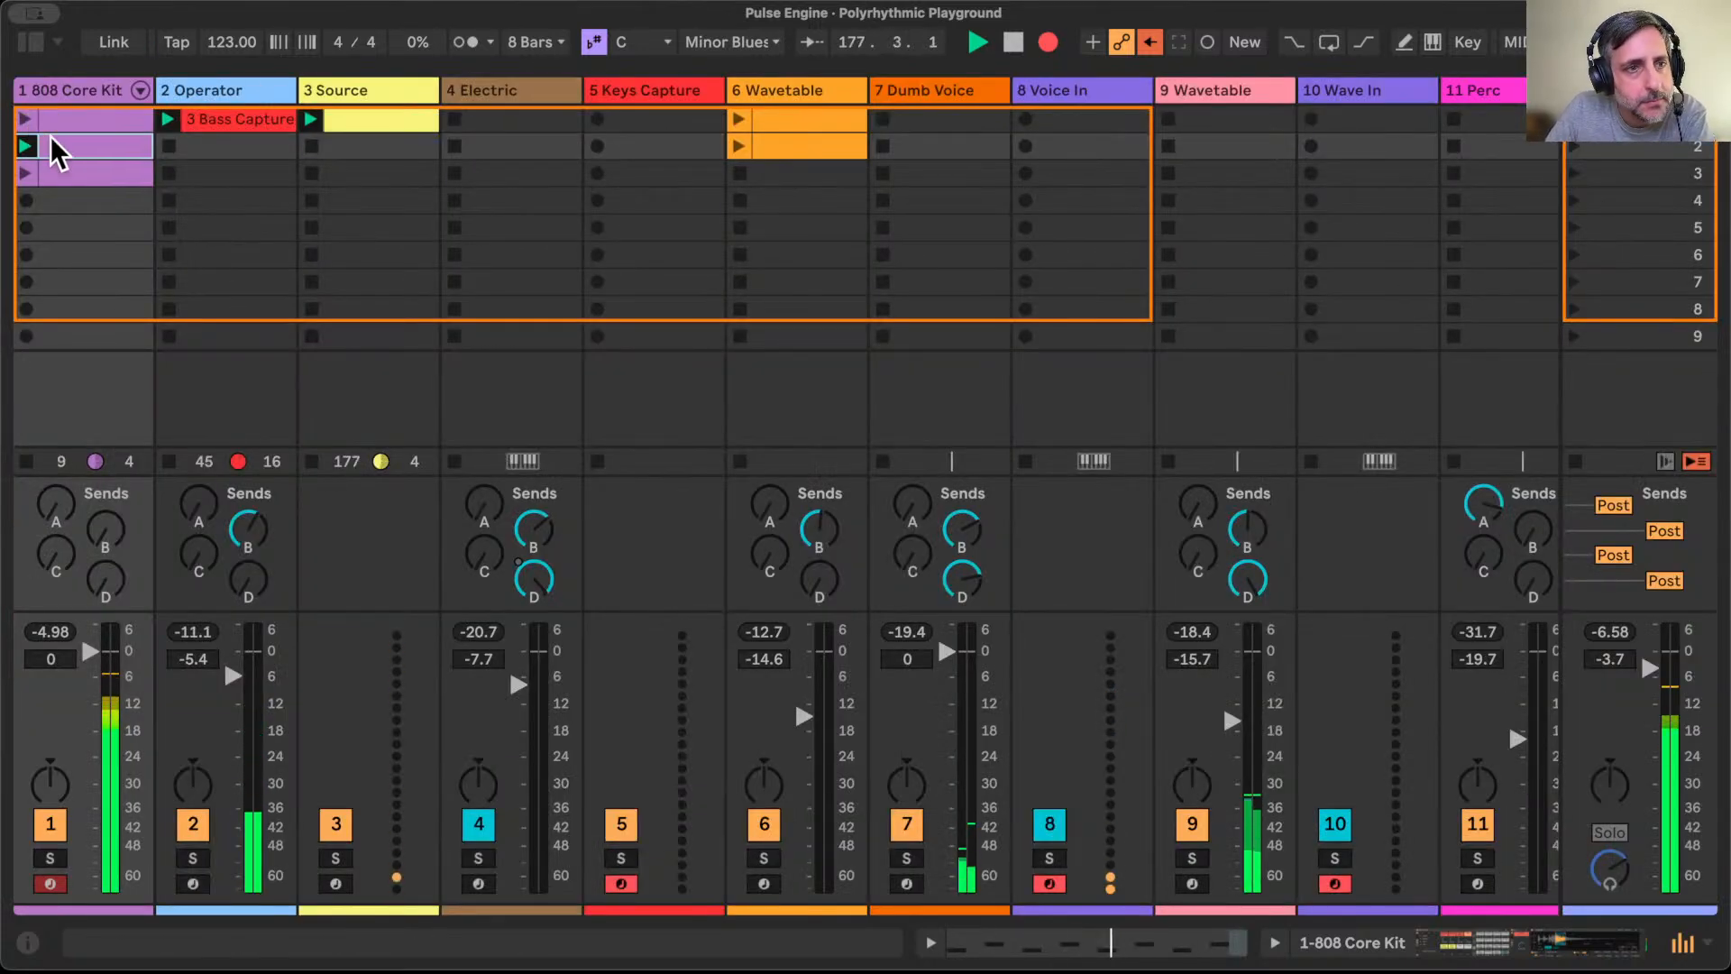
pyautogui.click(26, 119)
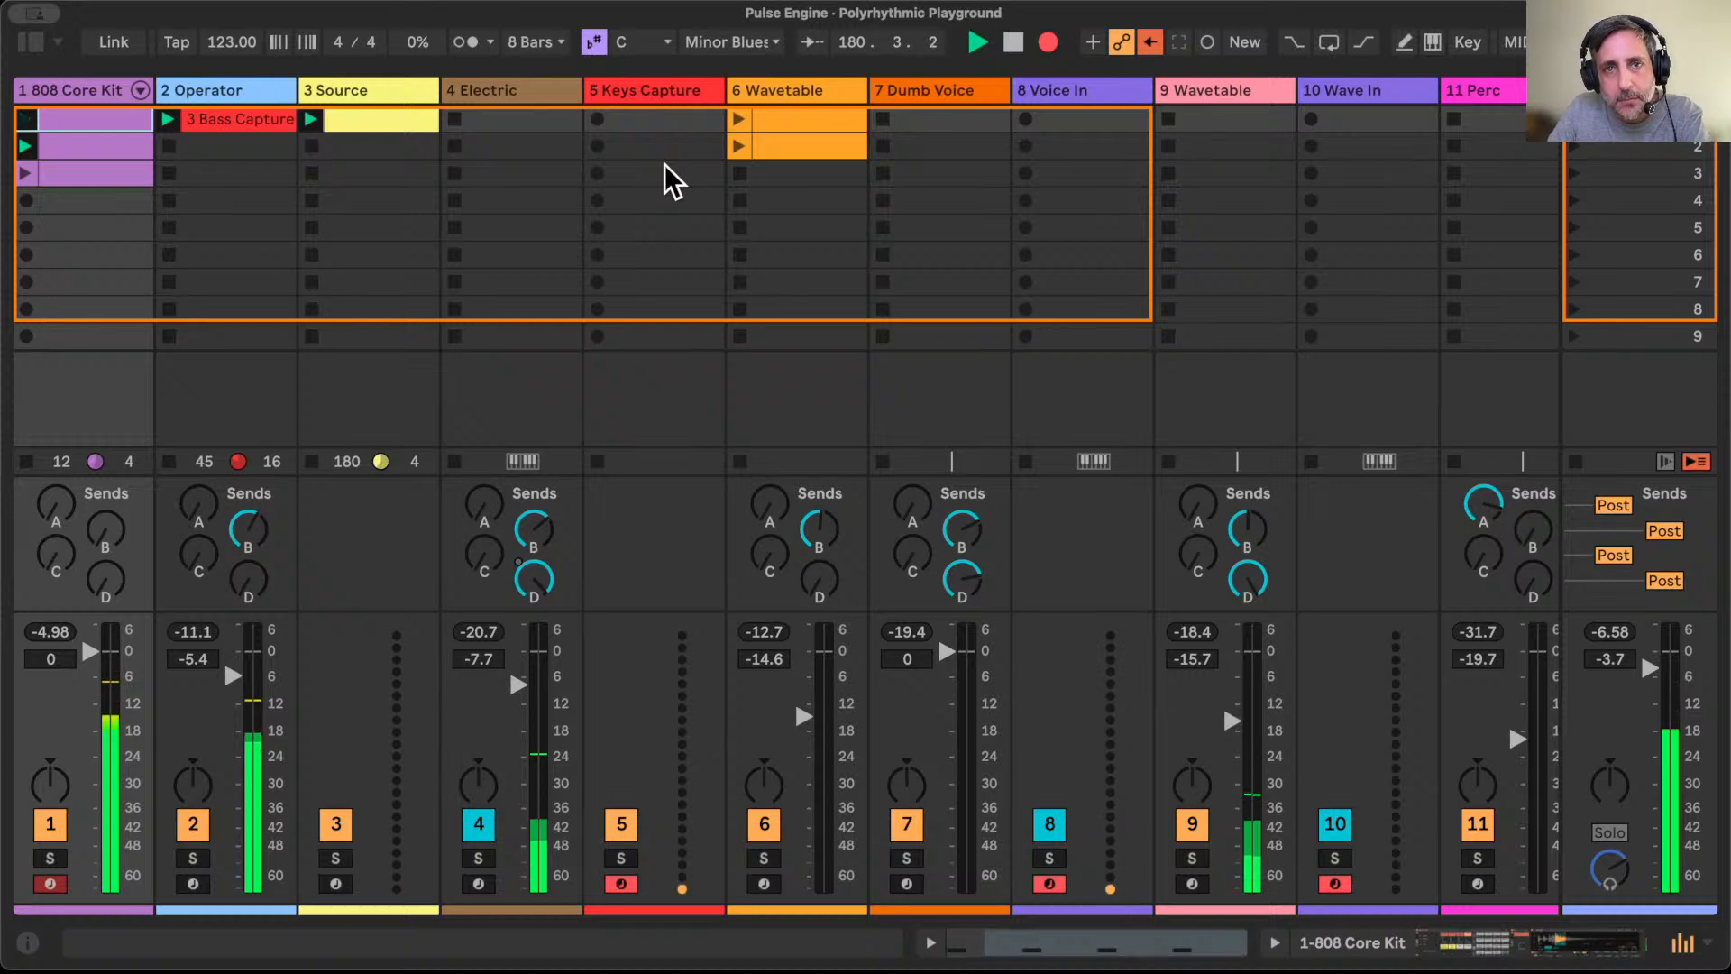
# Step: Adjust Send D on the 4 Electric track and launch the first 6 Wavetable clip
pyautogui.click(548, 584)
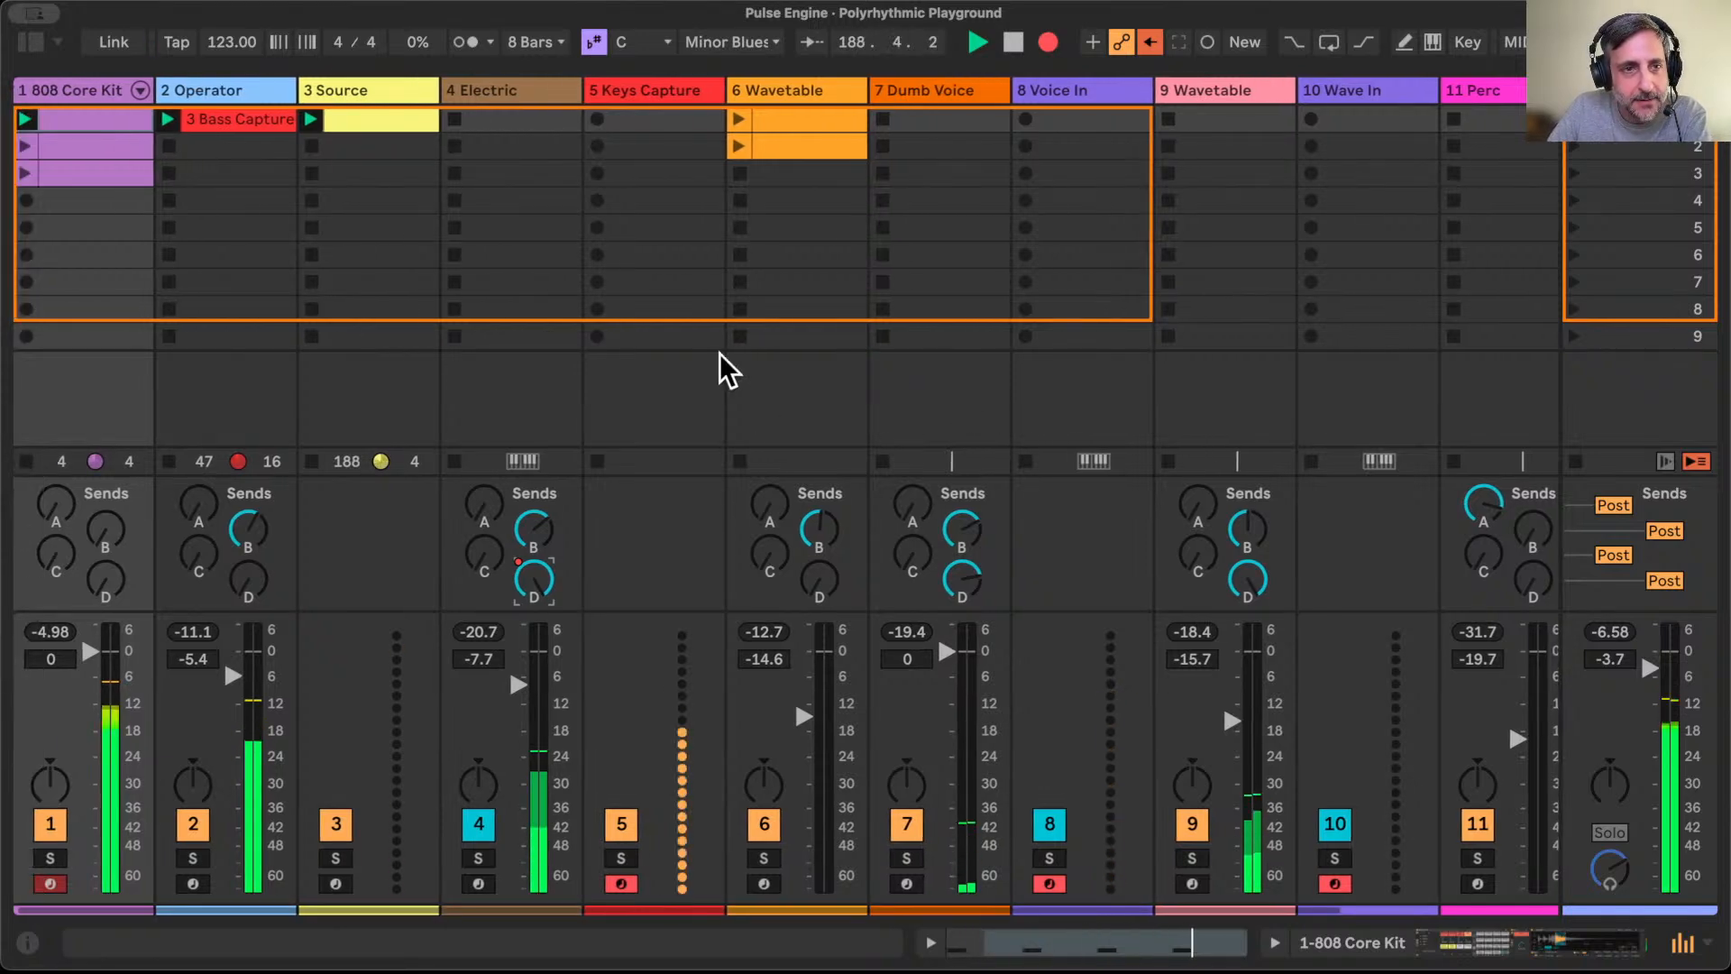
pyautogui.click(257, 119)
pyautogui.click(377, 119)
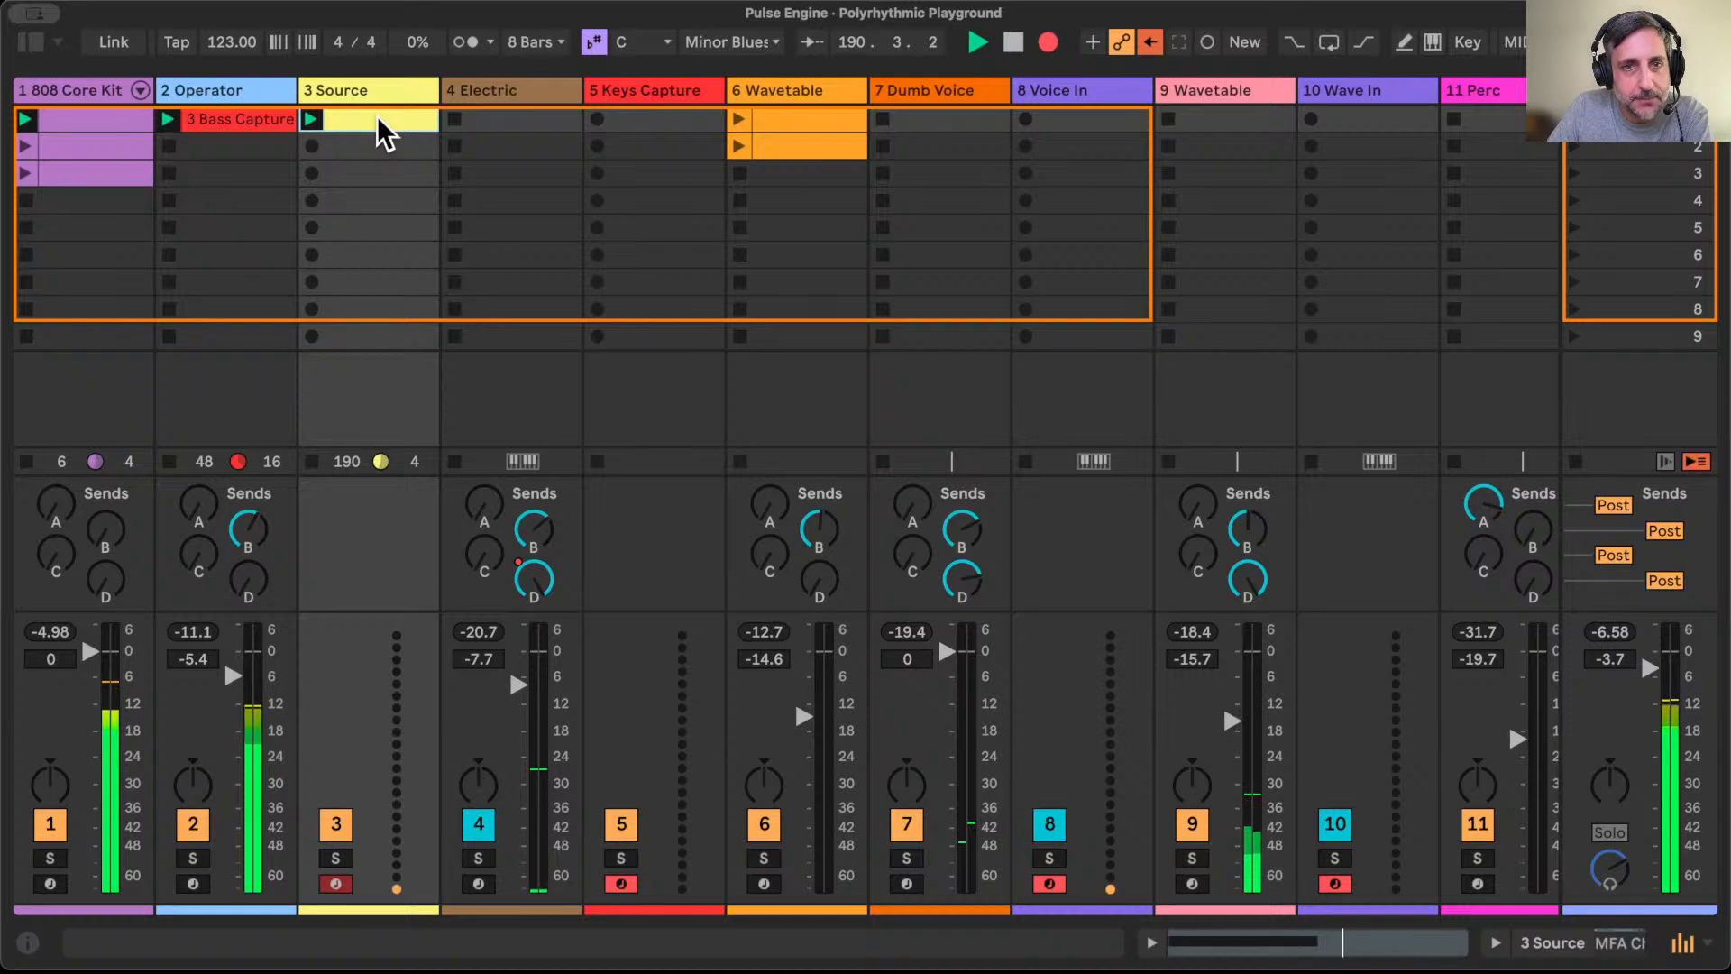
pyautogui.click(772, 127)
pyautogui.hscroll(3, 1133, 397)
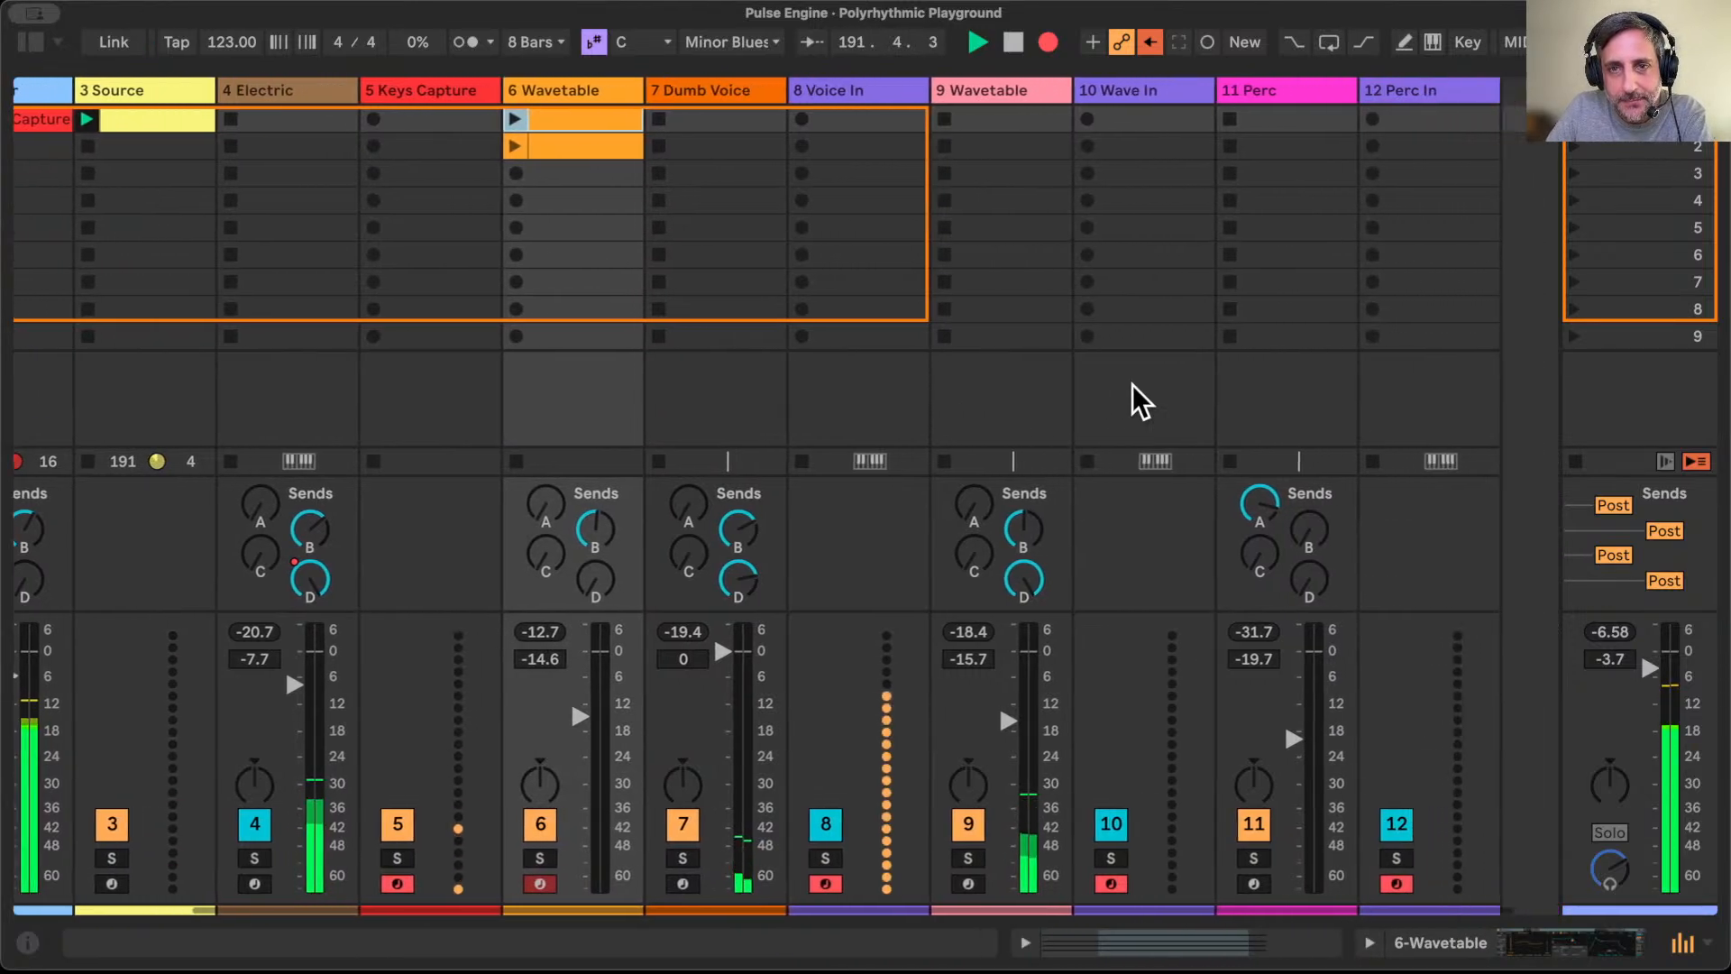
pyautogui.hscroll(-3, 1133, 397)
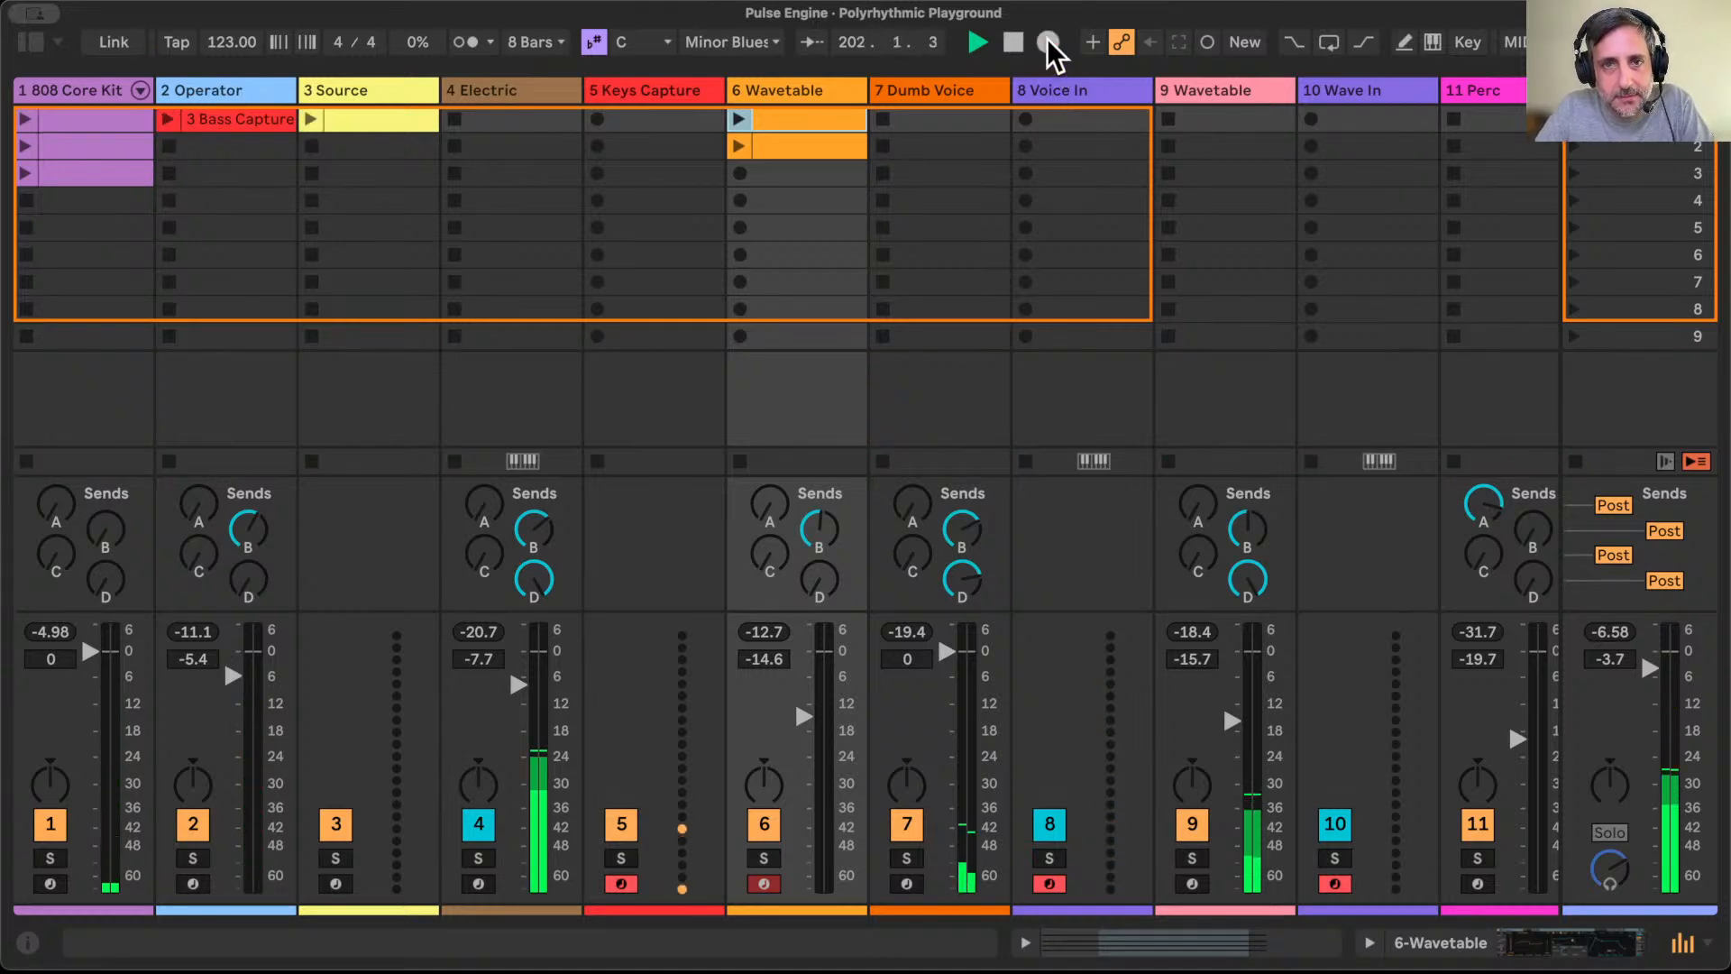
# Step: In the Arrangement view, switch all tracks back to the recorded arrangement and stop playback
pyautogui.press('Tab')
pyautogui.moveTo(1003, 120); pyautogui.dragTo(887, 120)
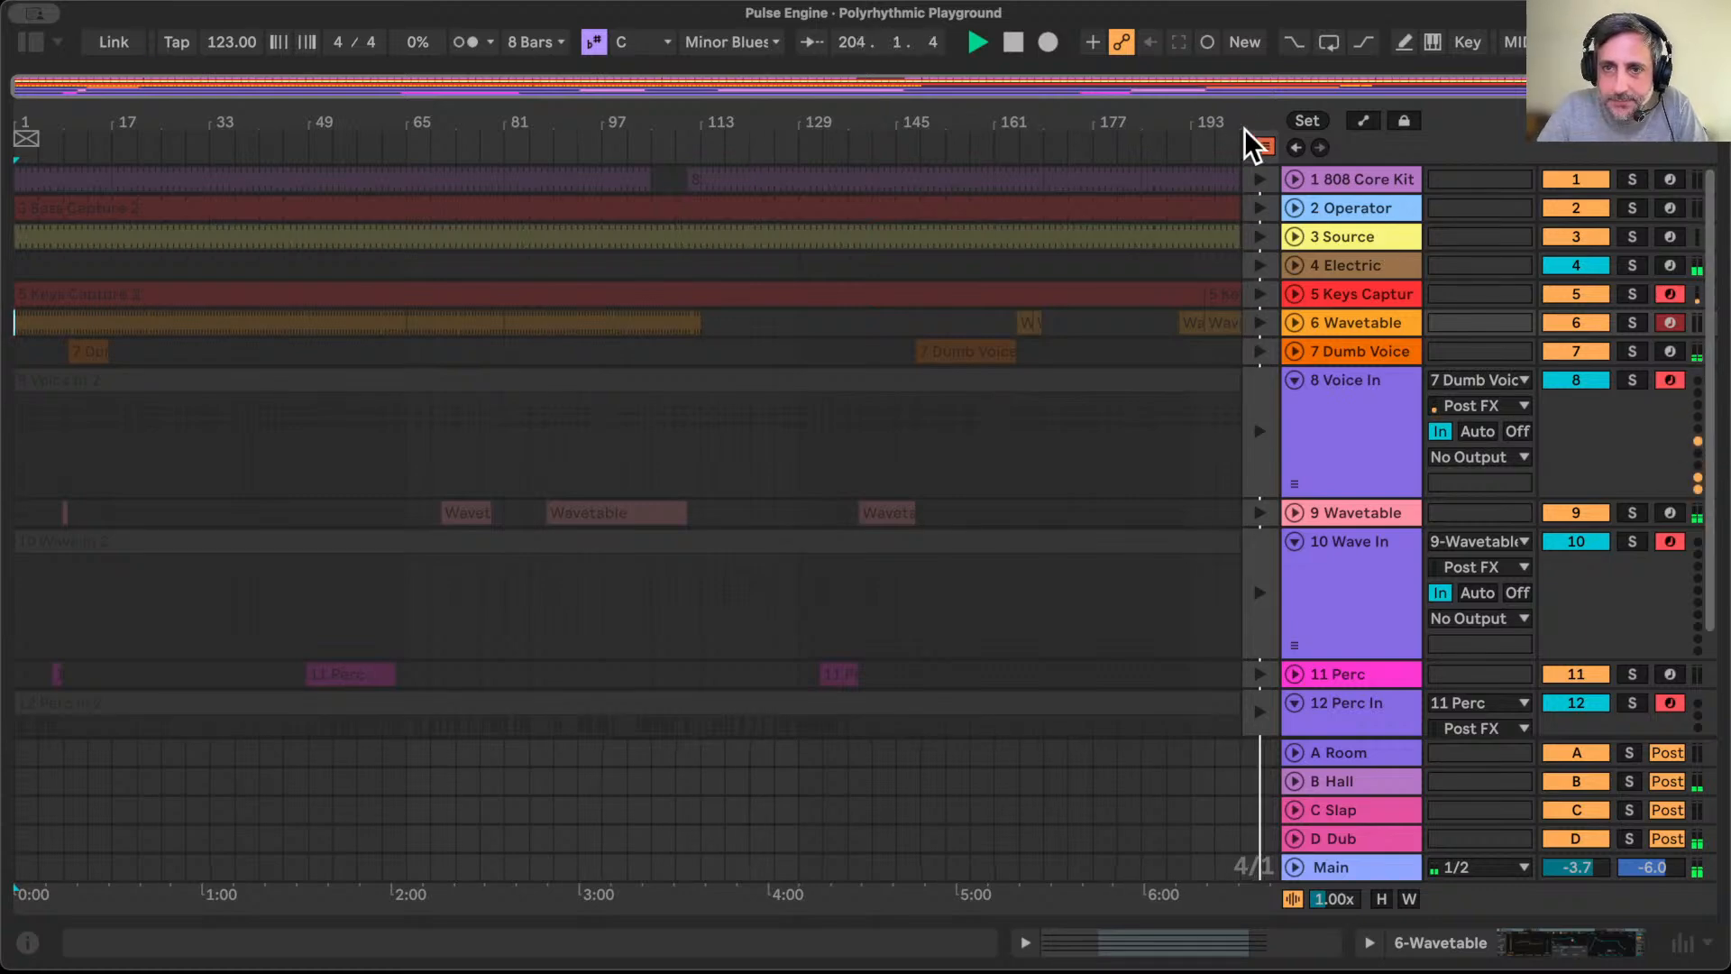
pyautogui.click(1260, 147)
pyautogui.moveTo(928, 122); pyautogui.dragTo(920, 122)
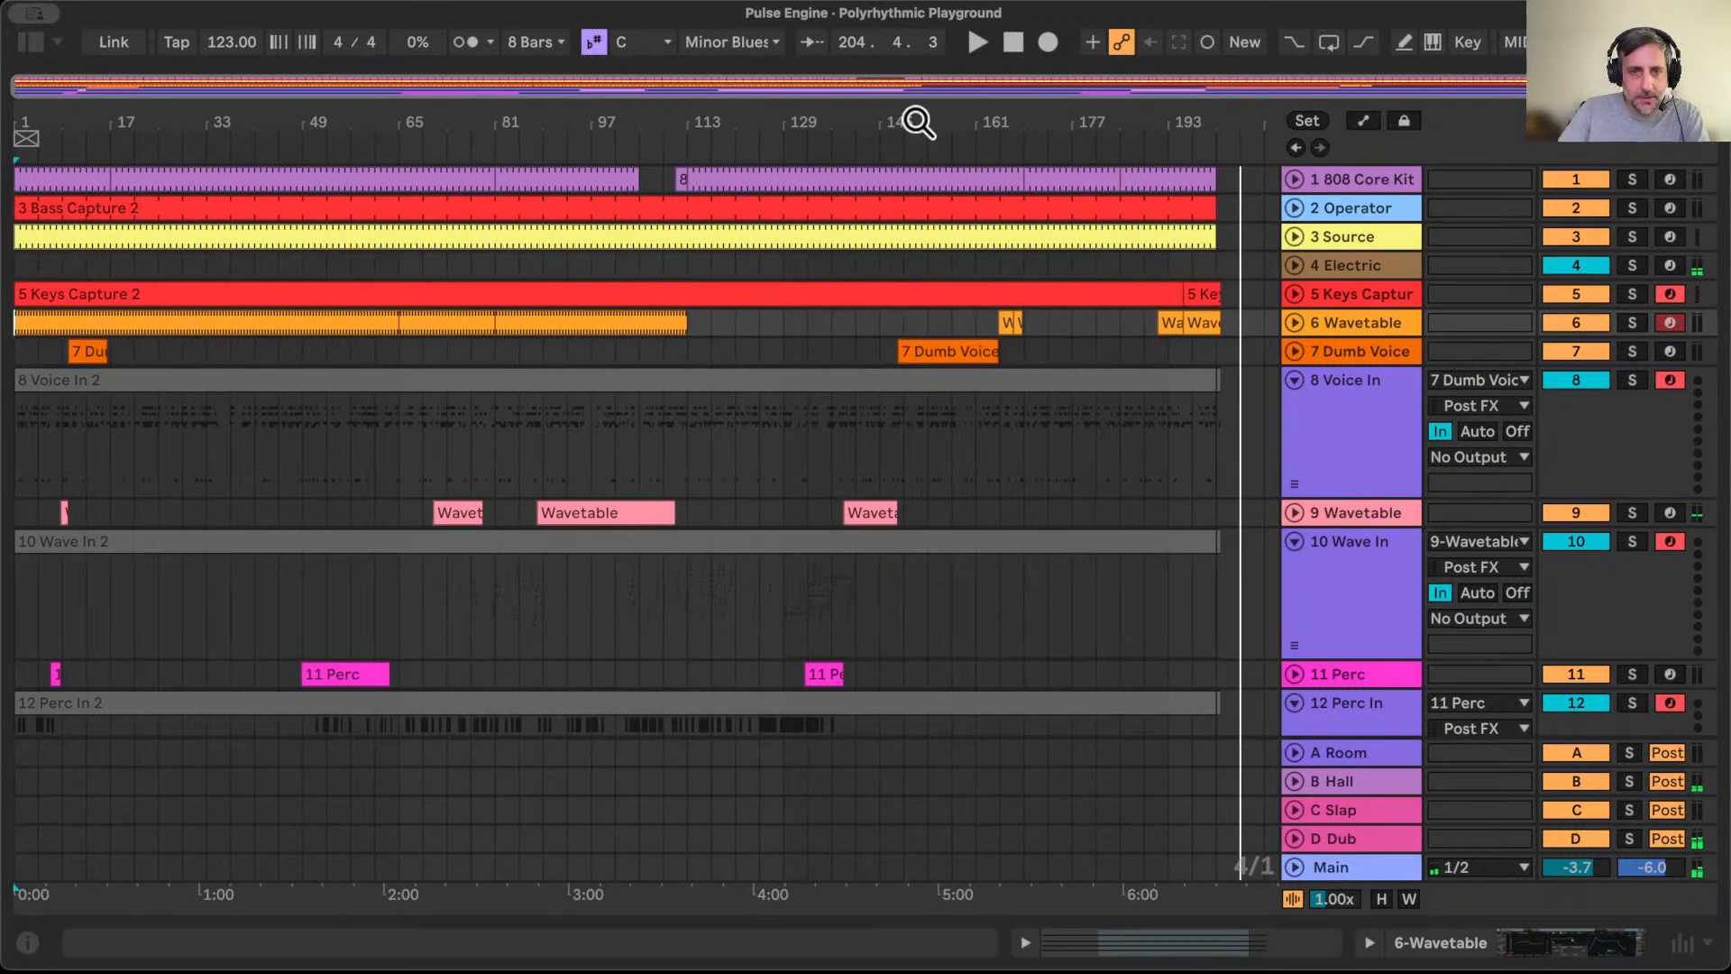
# Step: Select the captured MIDI on the 8 Voice In track from bar 1 to bar 201 and move it to the 7 Dumb Voice track
pyautogui.click(1327, 357)
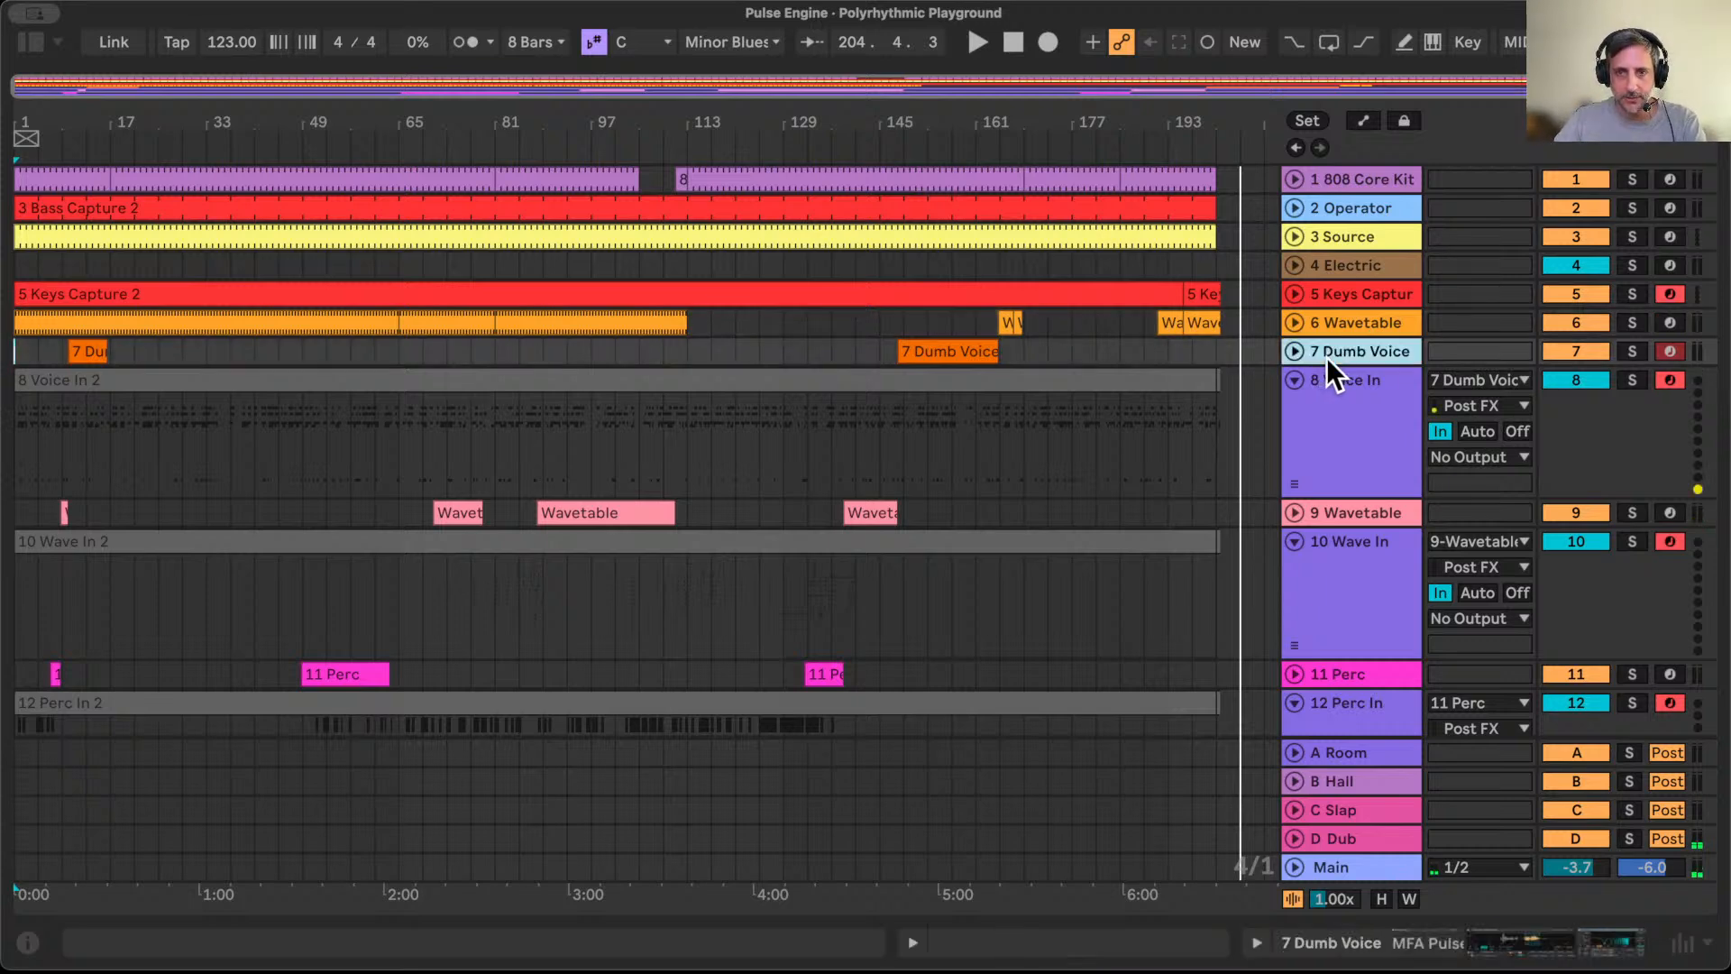
pyautogui.doubleClick(1328, 350)
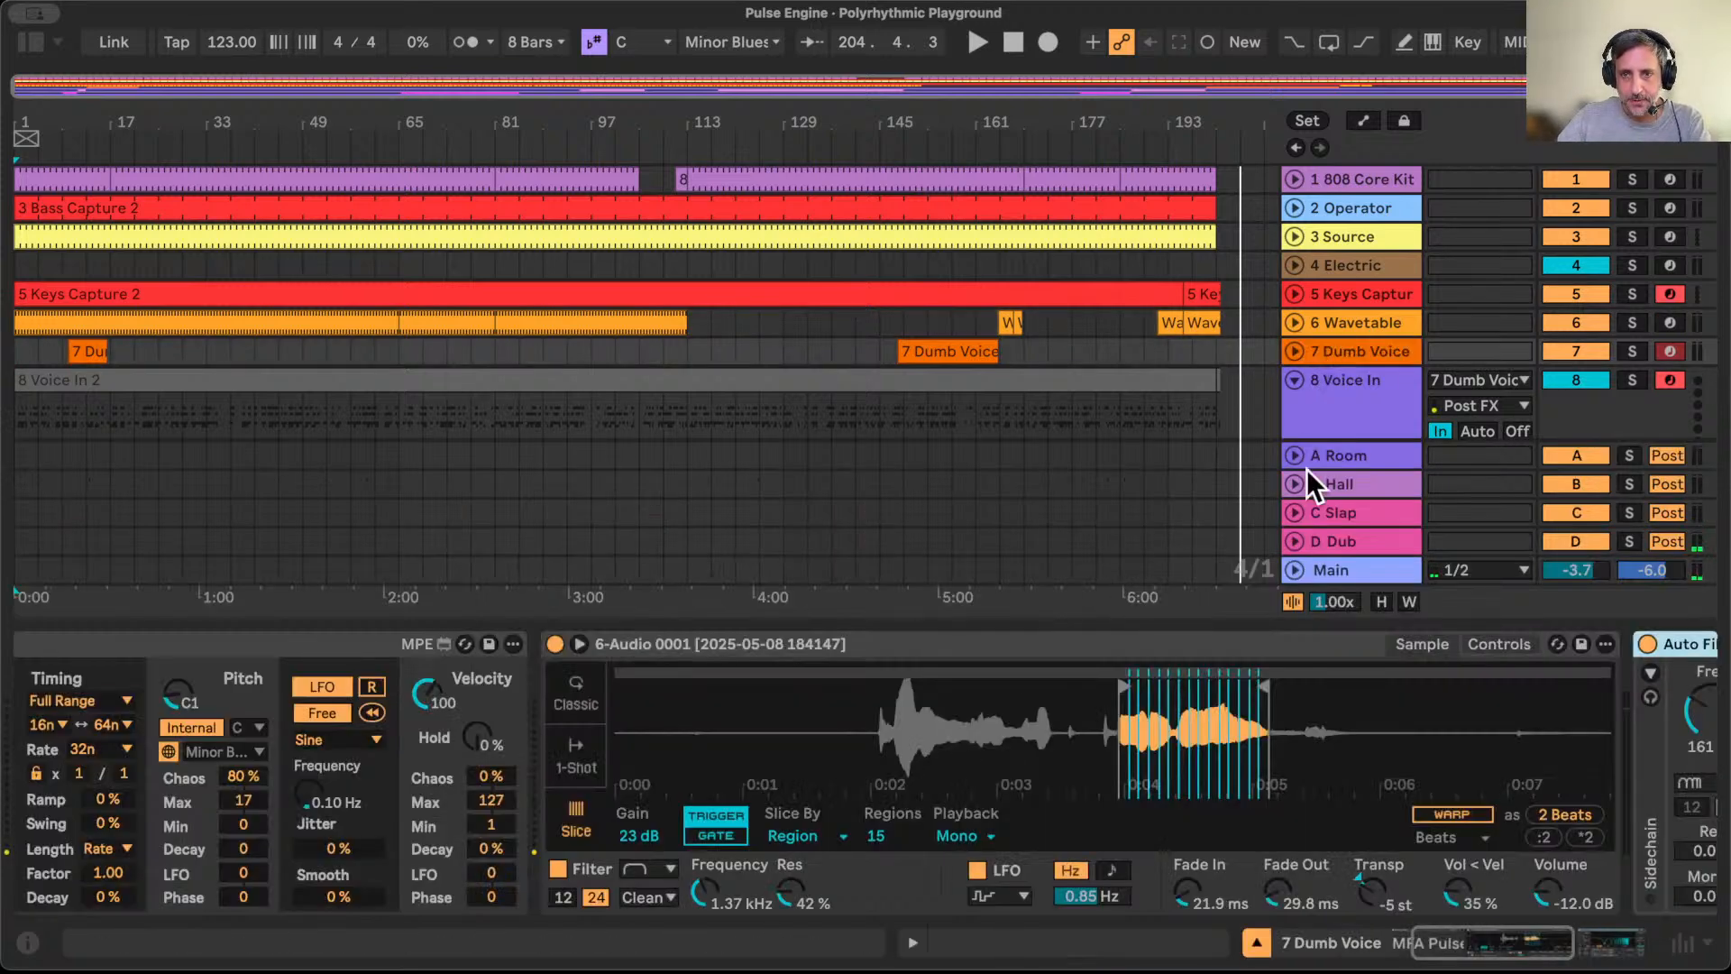
pyautogui.click(1350, 397)
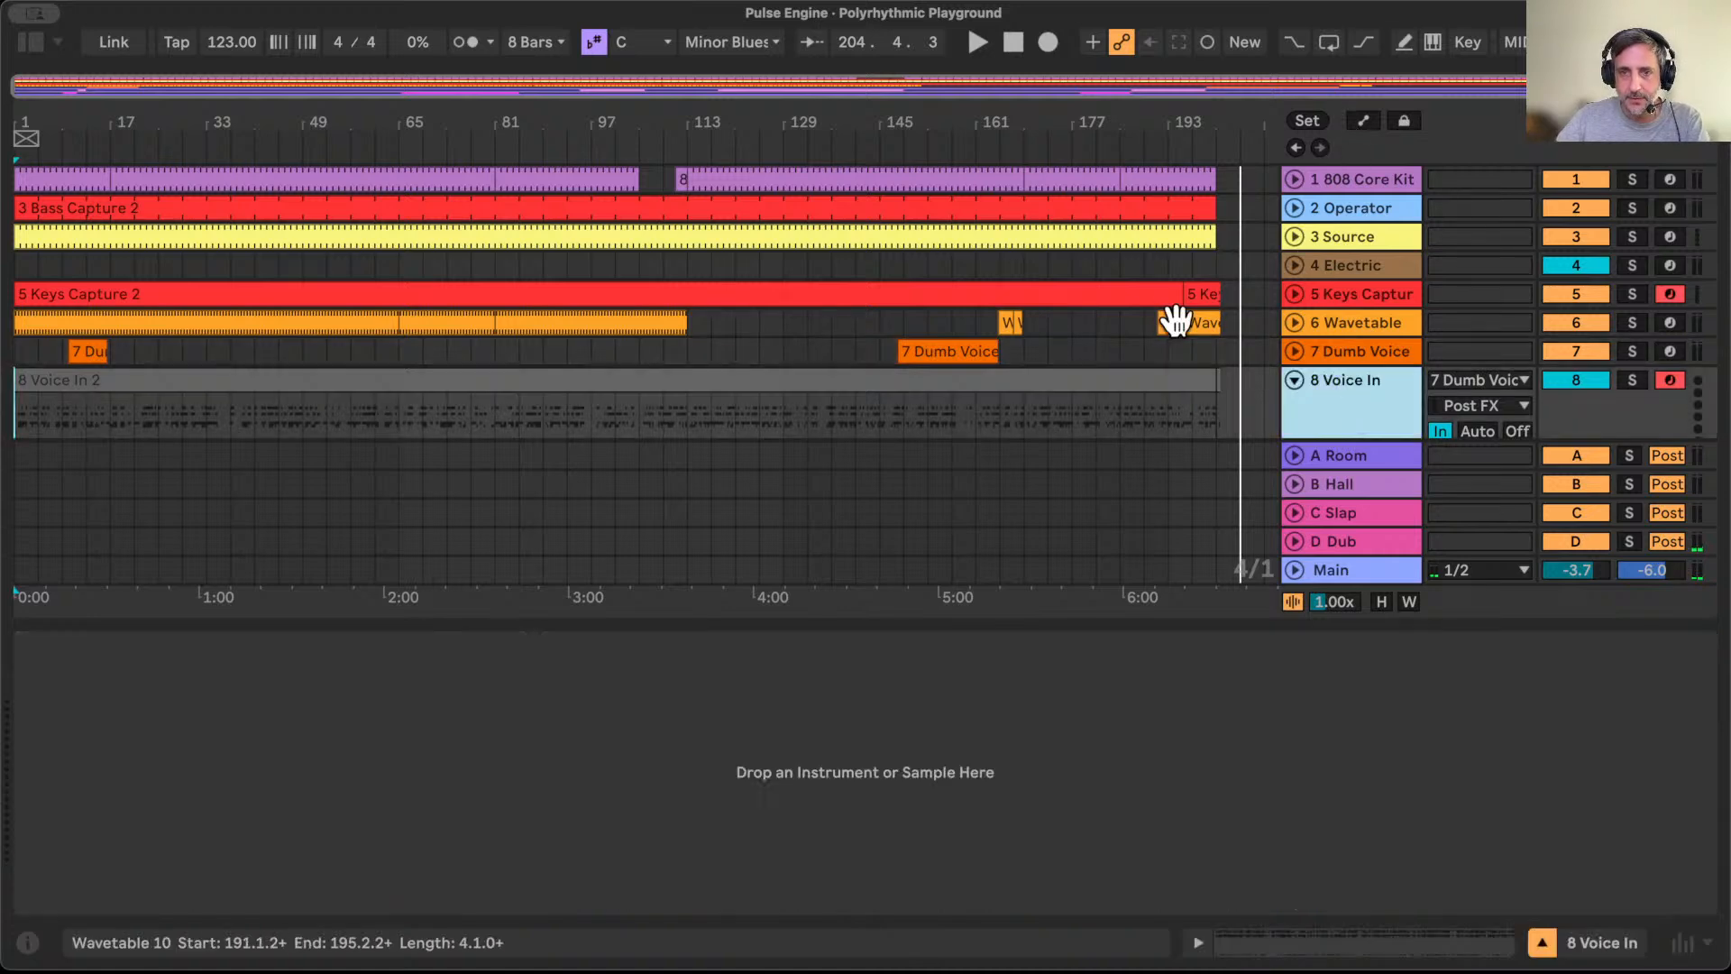
pyautogui.scroll(-3, 1175, 319)
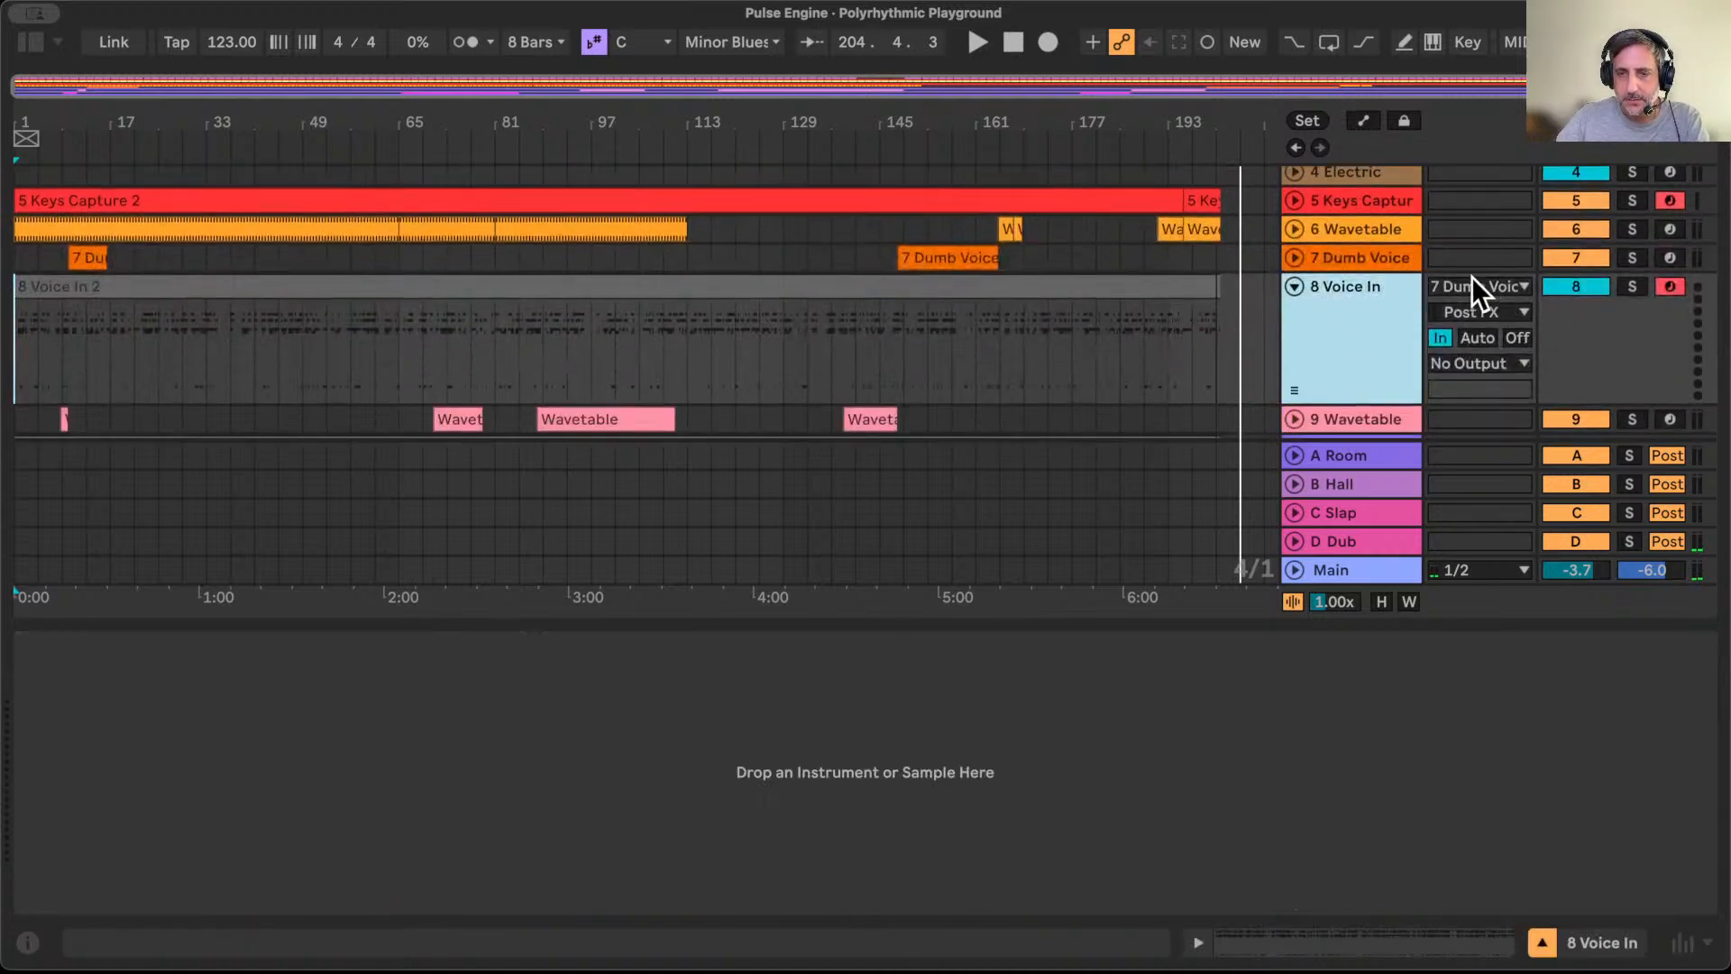
pyautogui.moveTo(1228, 359); pyautogui.dragTo(8, 383)
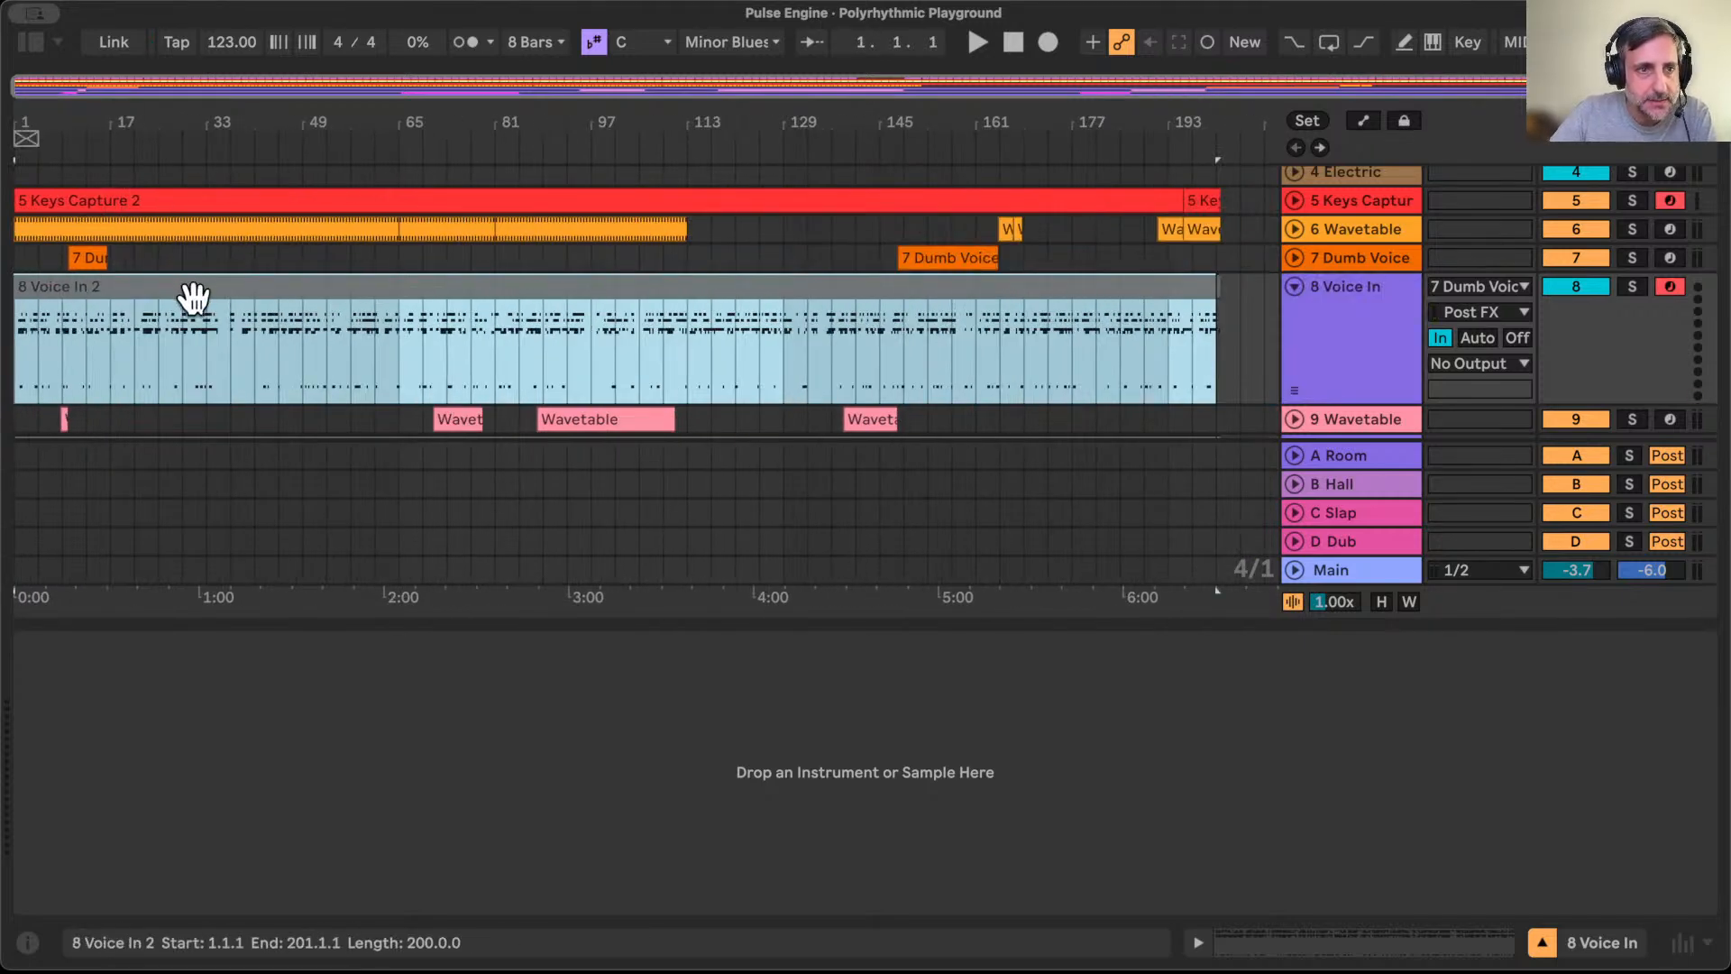
pyautogui.moveTo(174, 285); pyautogui.dragTo(177, 262)
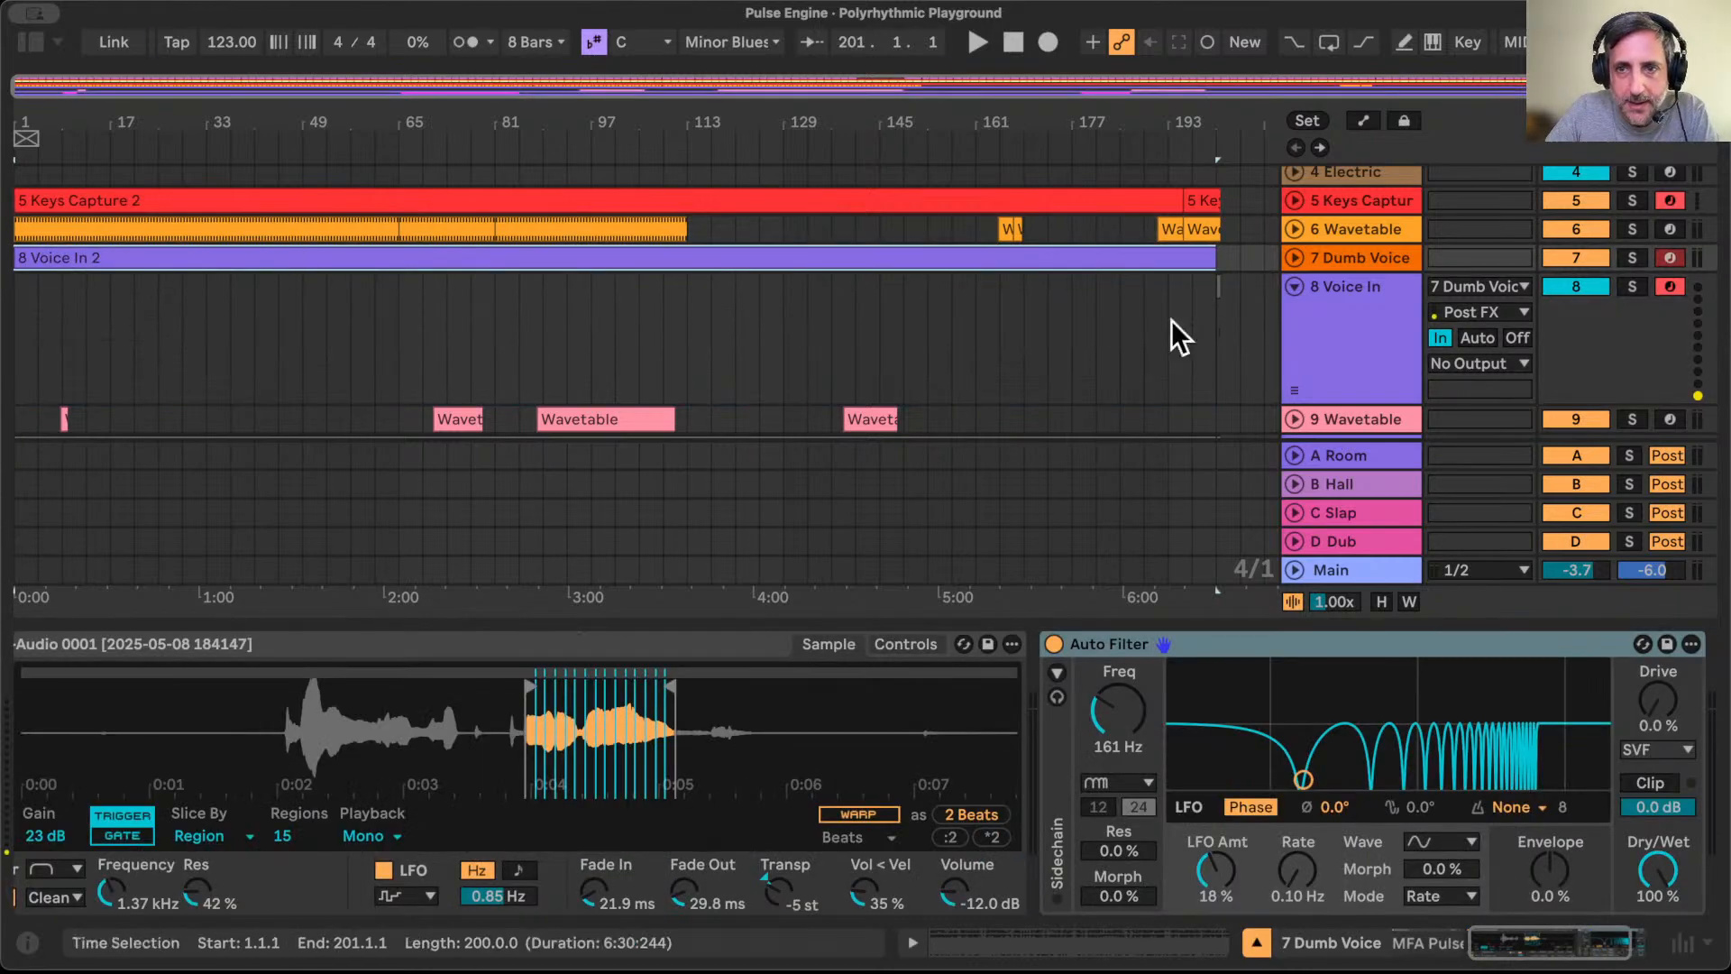
# Step: Delete the emptied 8 Voice In track
pyautogui.hscroll(-5, 688, 820)
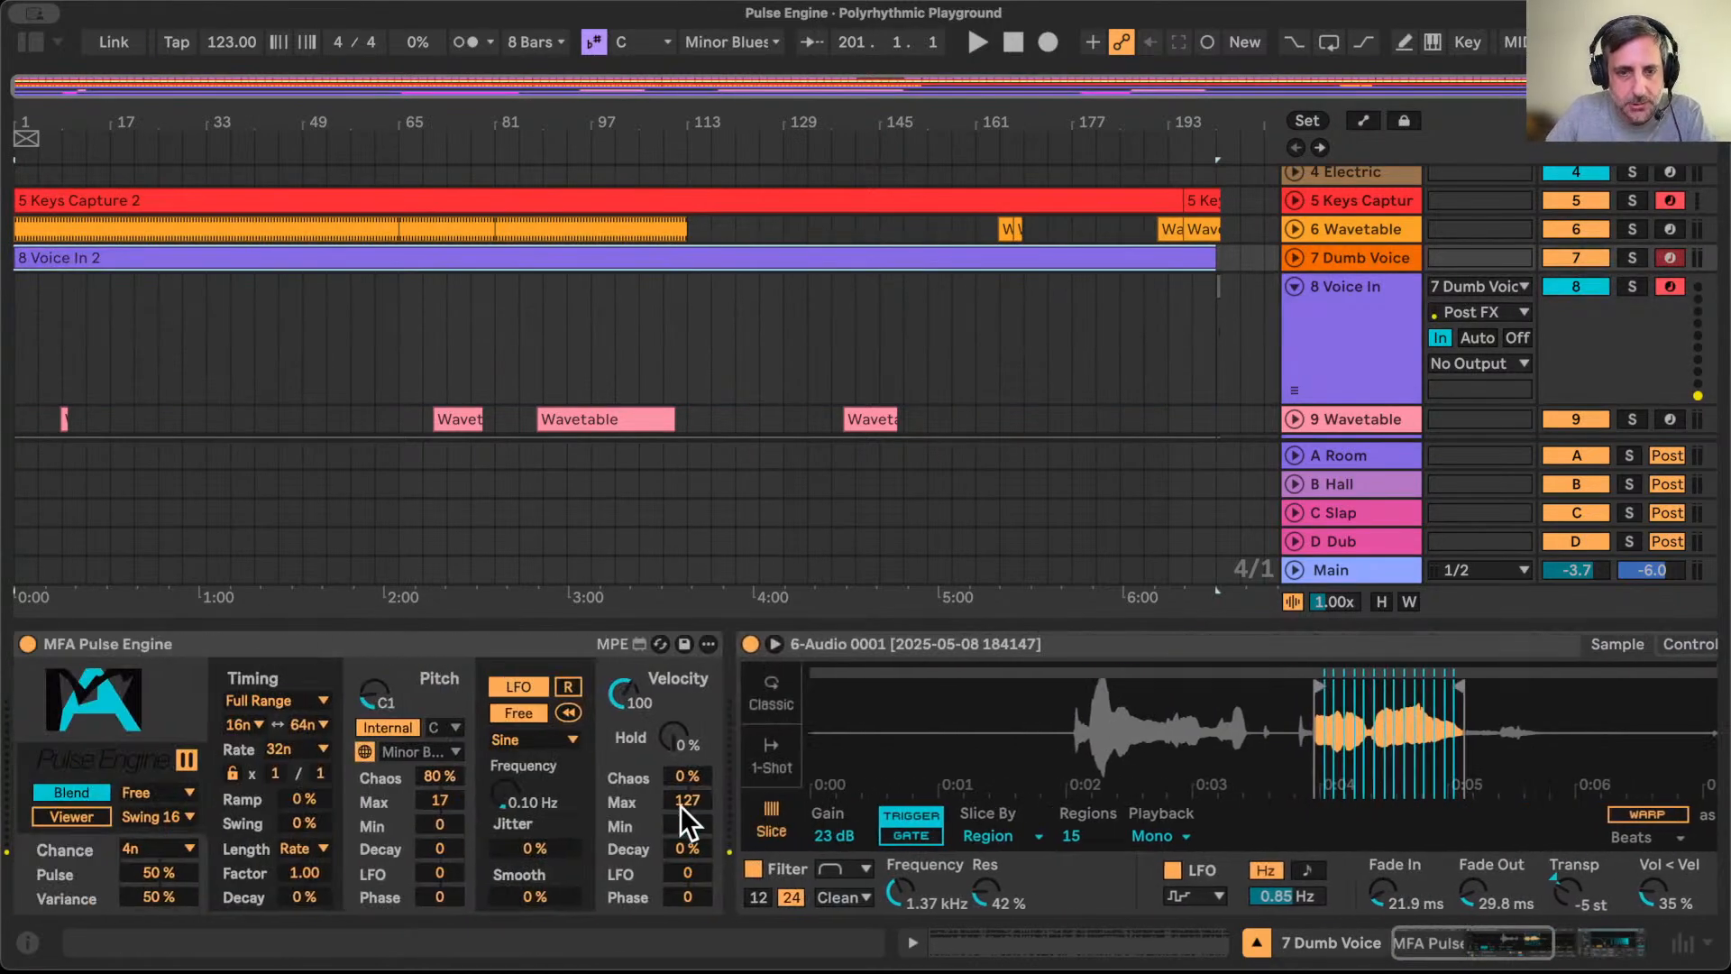
pyautogui.click(1359, 328)
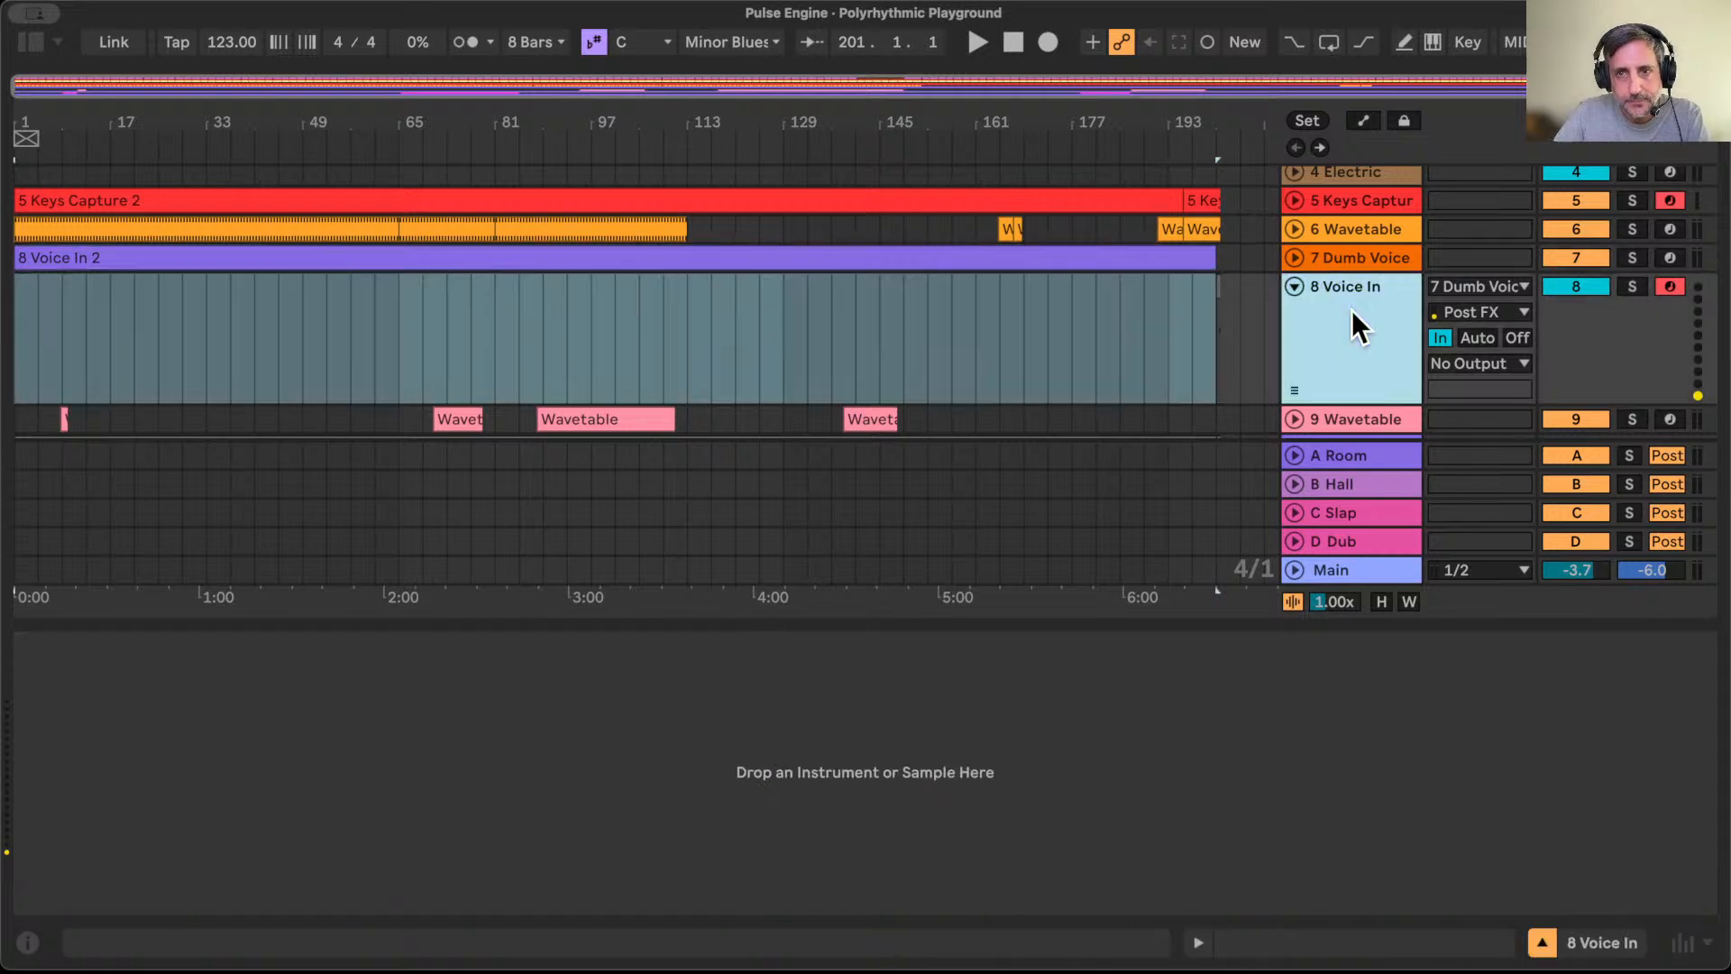
pyautogui.press('Delete')
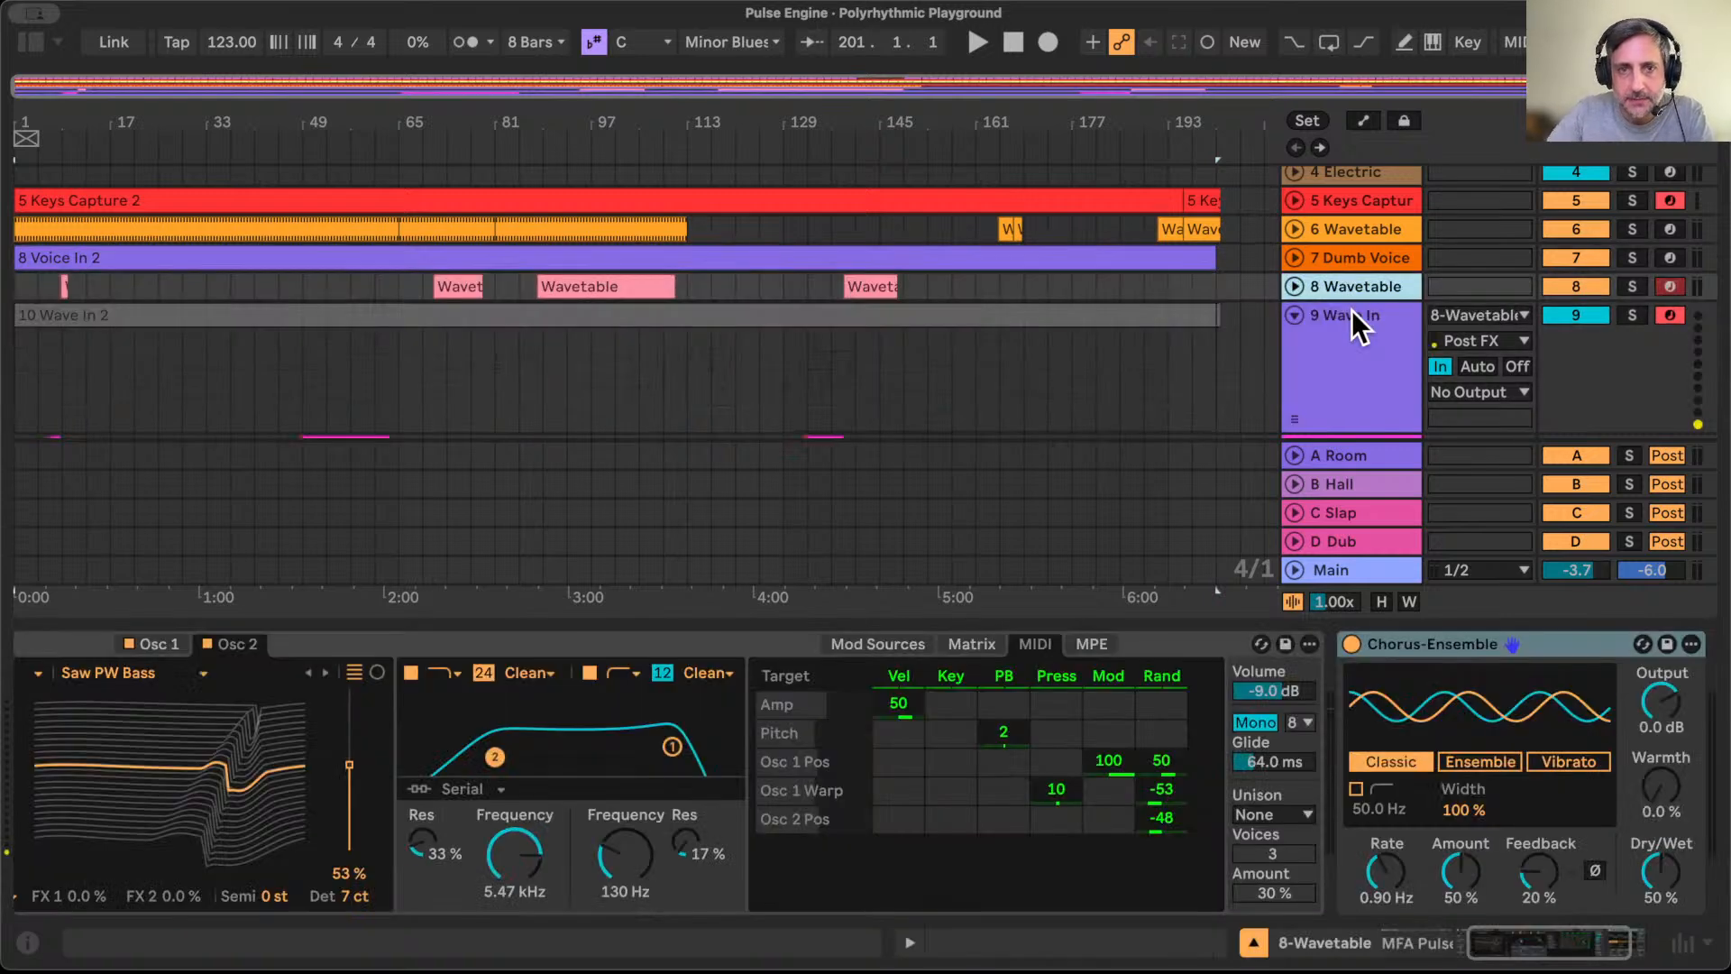
# Step: Move the captured Wave In clip up to the 8 Wavetable track and delete the emptied Wave In track
pyautogui.moveTo(557, 312); pyautogui.dragTo(551, 287)
pyautogui.click(1361, 365)
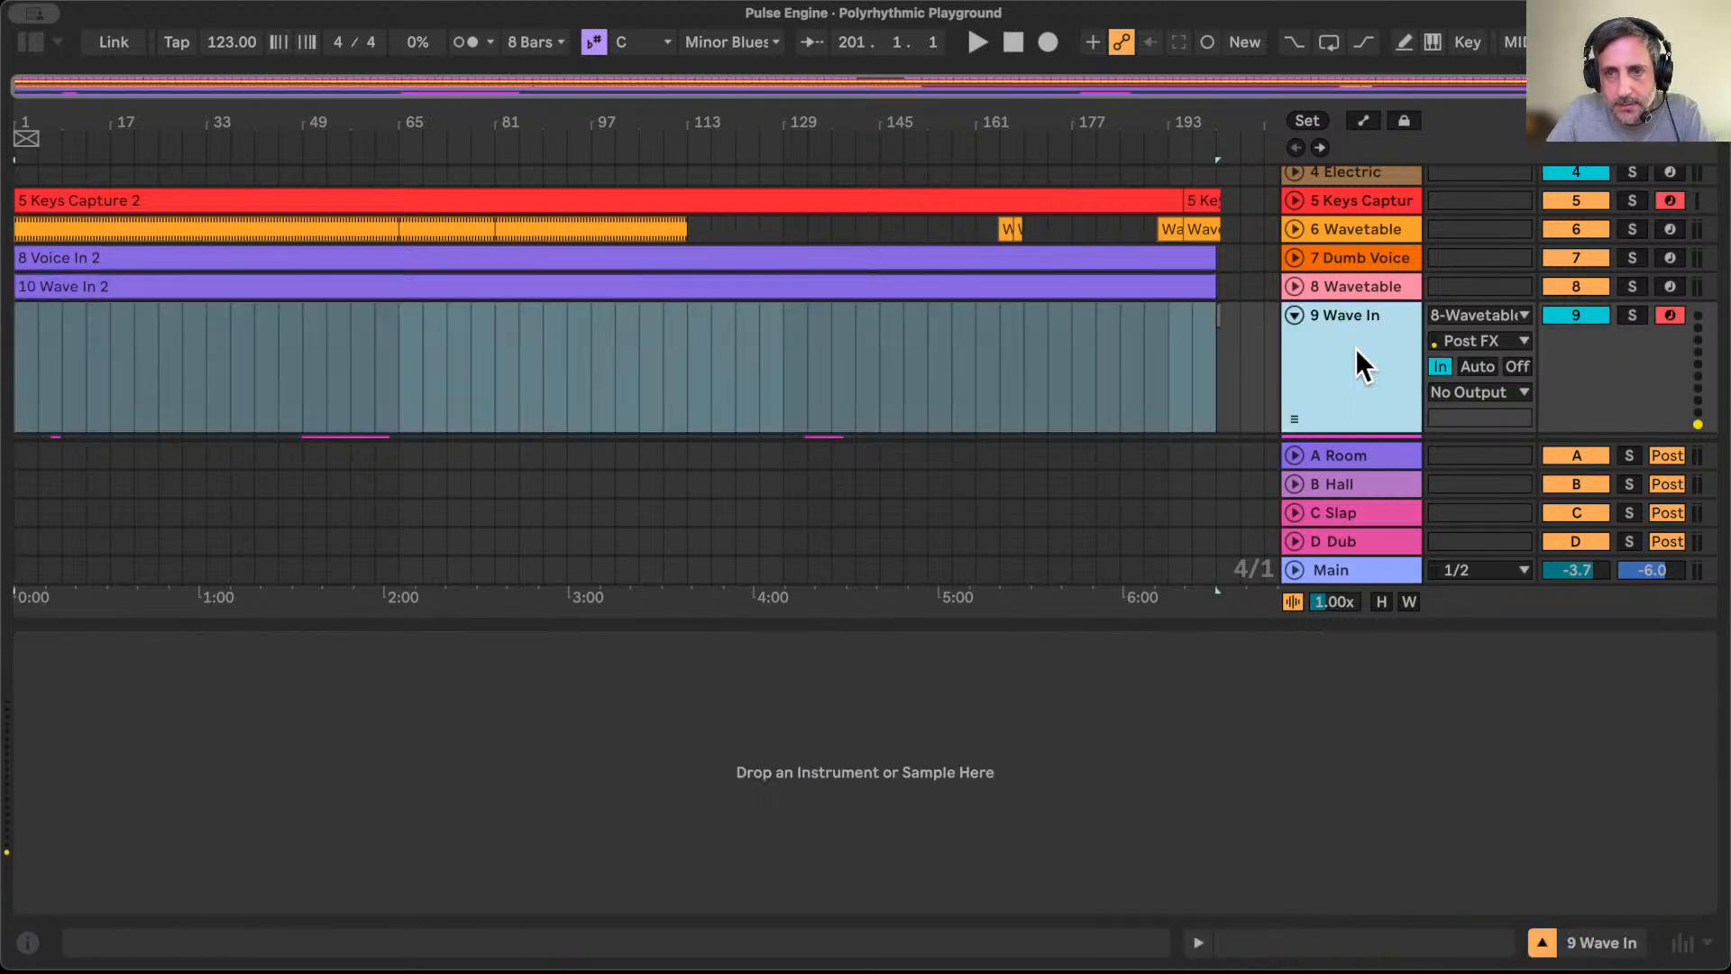
pyautogui.press('Delete')
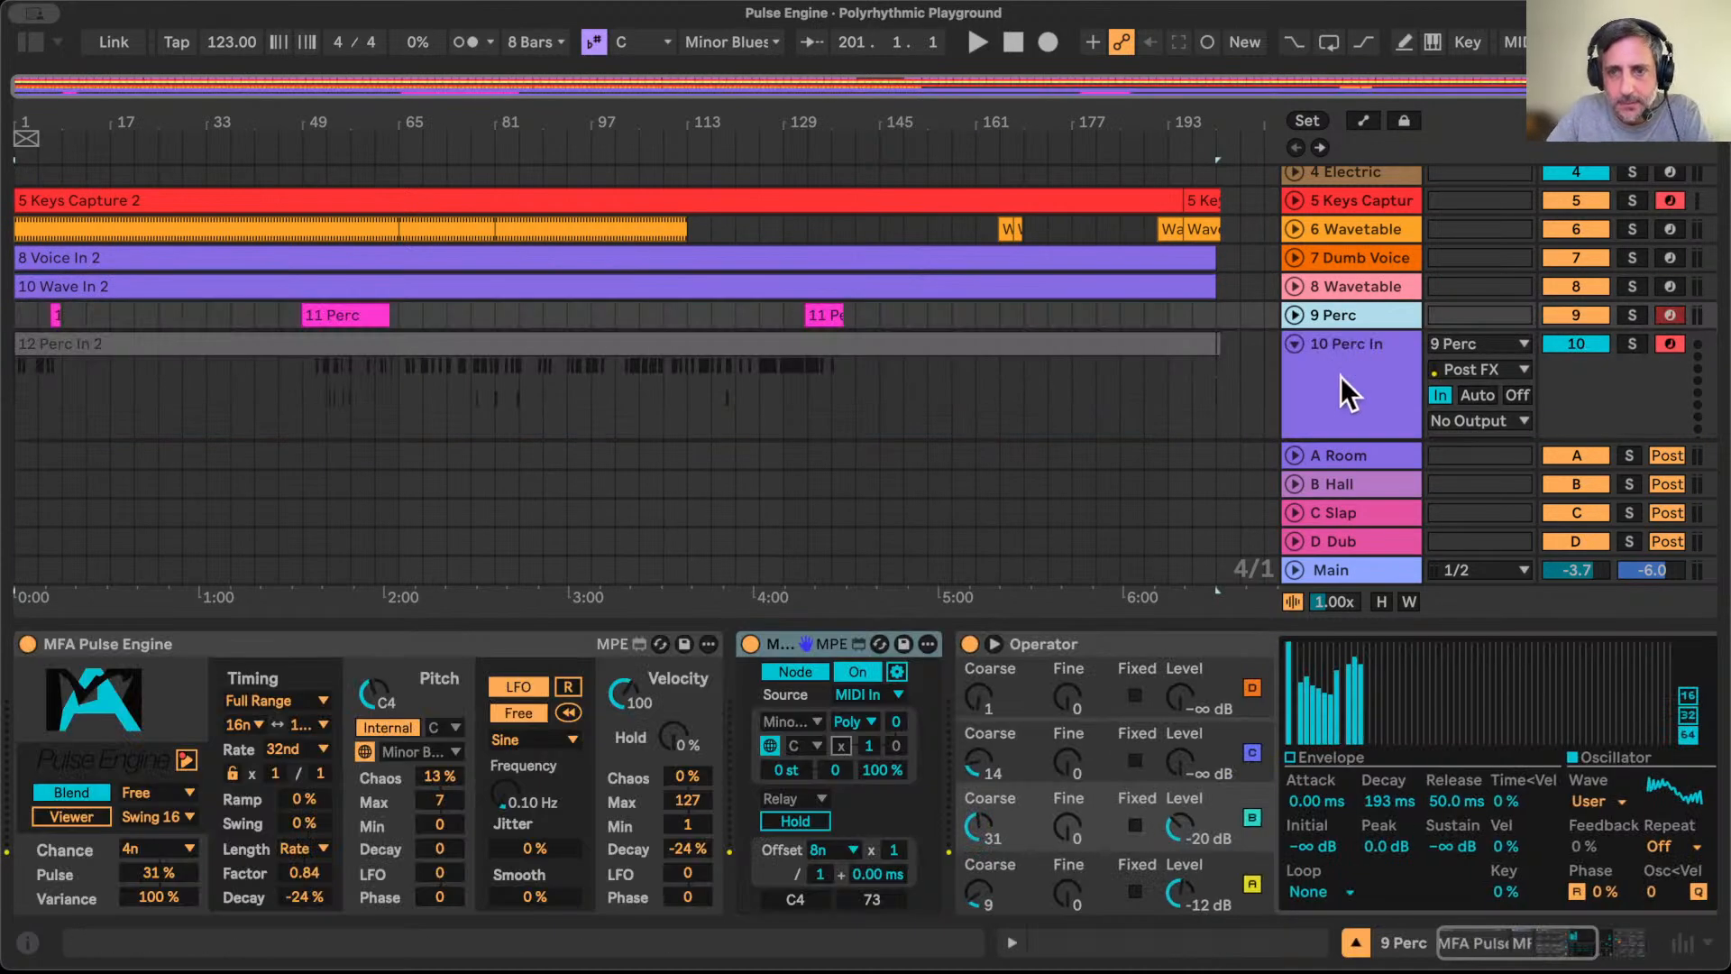
# Step: Move the captured Perc In clip up to the 9 Perc track and delete the emptied Perc In track
pyautogui.moveTo(831, 343); pyautogui.dragTo(835, 321)
pyautogui.click(1352, 383)
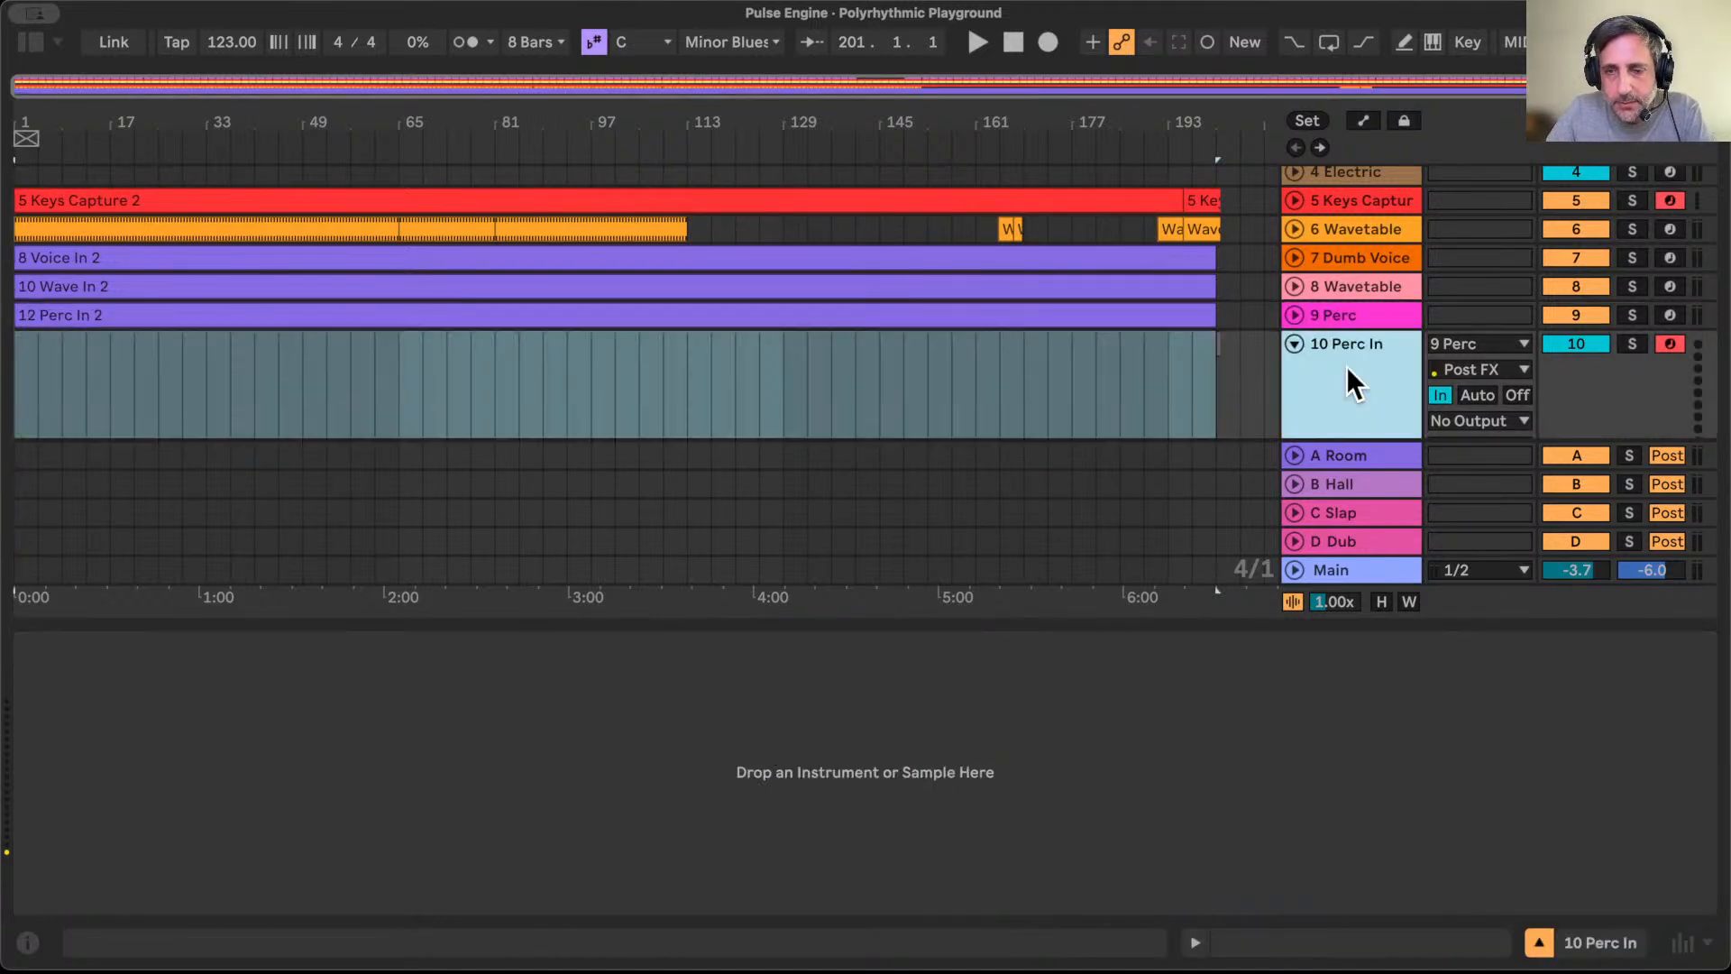
pyautogui.press('Delete')
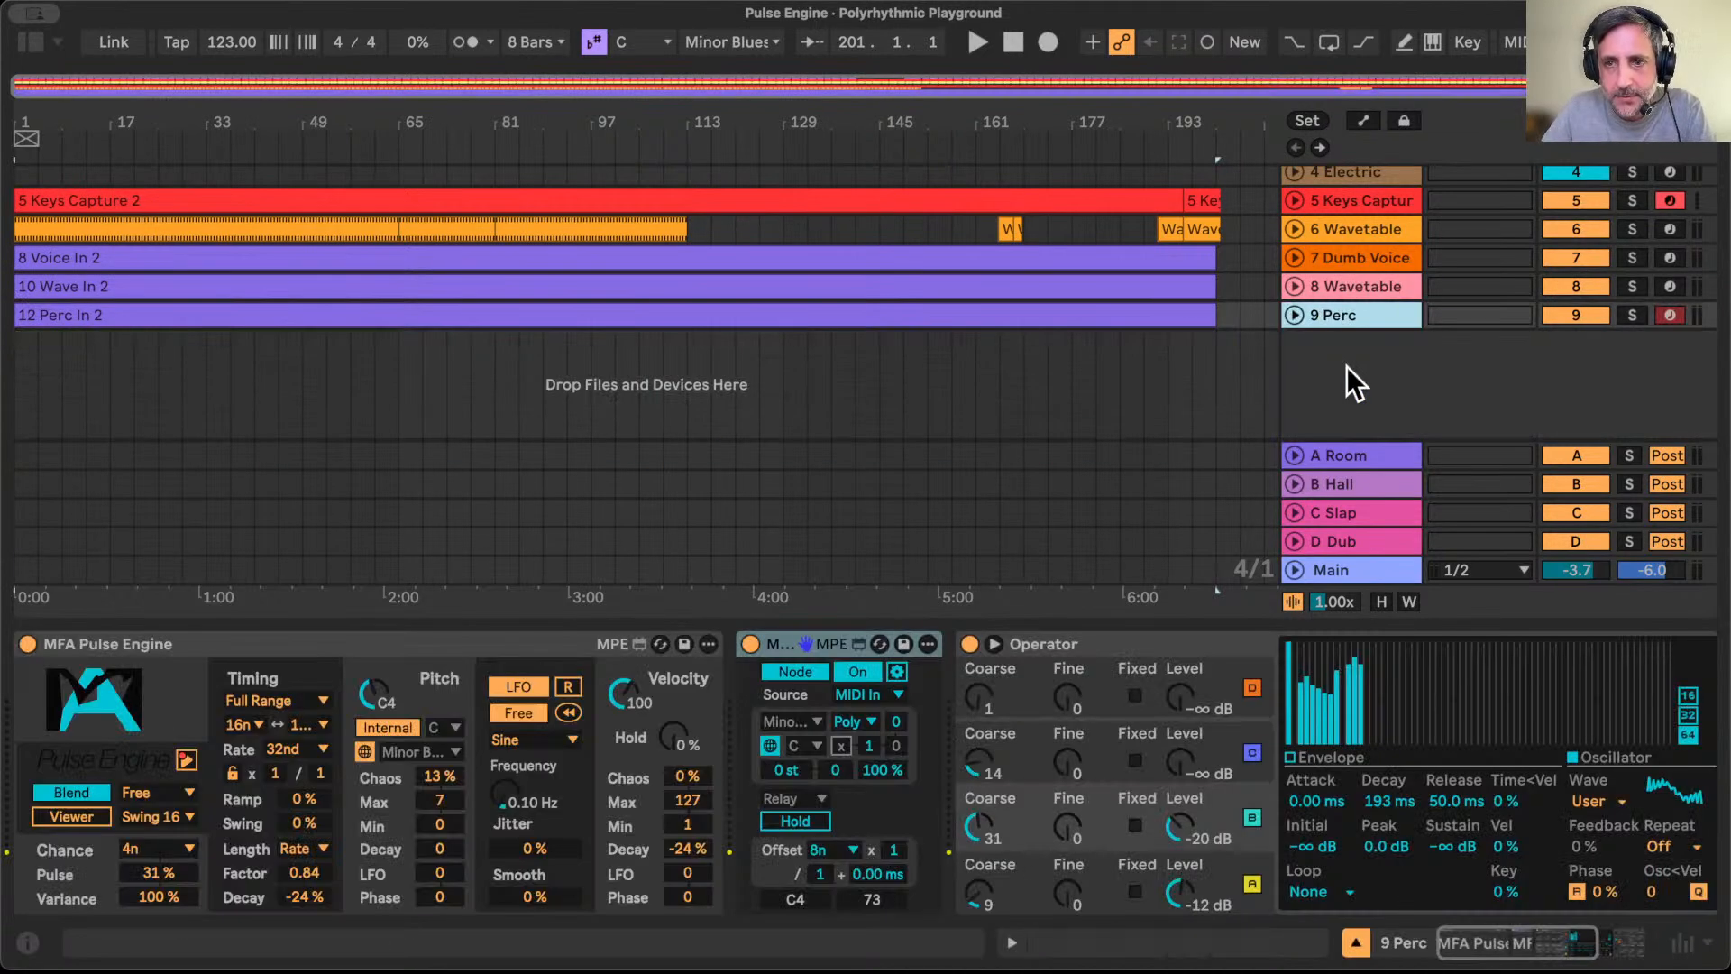
# Step: Assign the track colors to the clips on the 7 Dumb Voice, 8 Wavetable and 9 Perc tracks, and unfold these tracks
pyautogui.click(1341, 262)
pyautogui.keyDown('shift'); pyautogui.click(1351, 311); pyautogui.keyUp('shift')
pyautogui.rightClick(1354, 317)
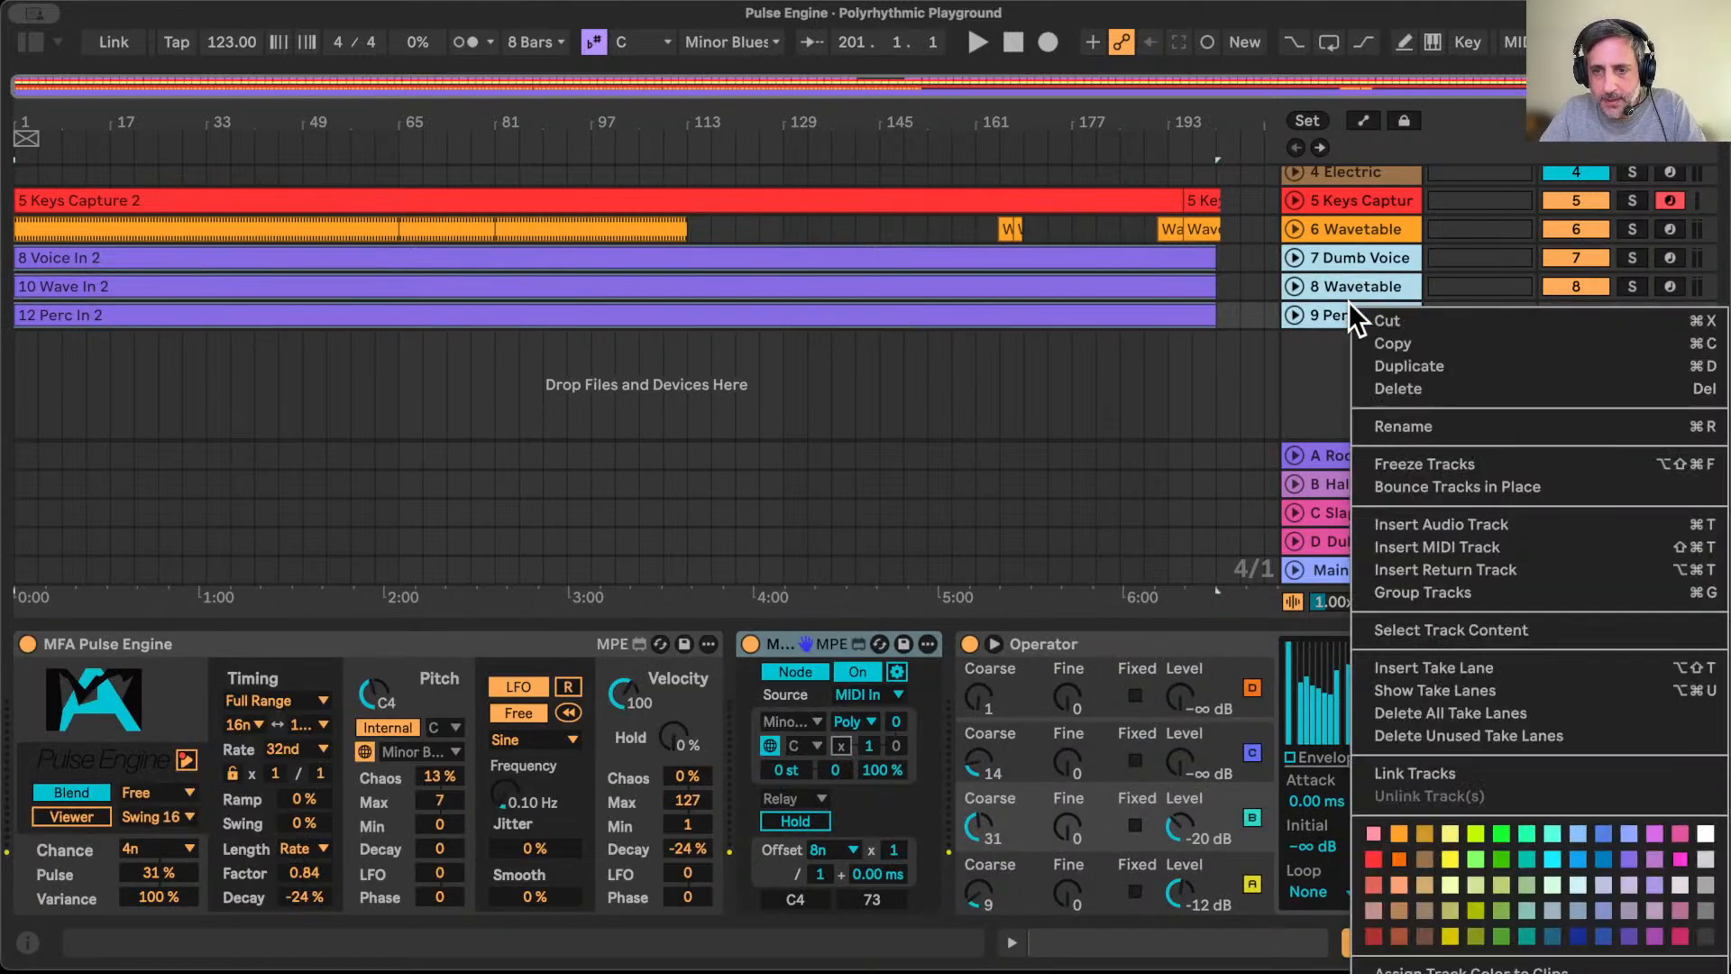
pyautogui.click(1467, 962)
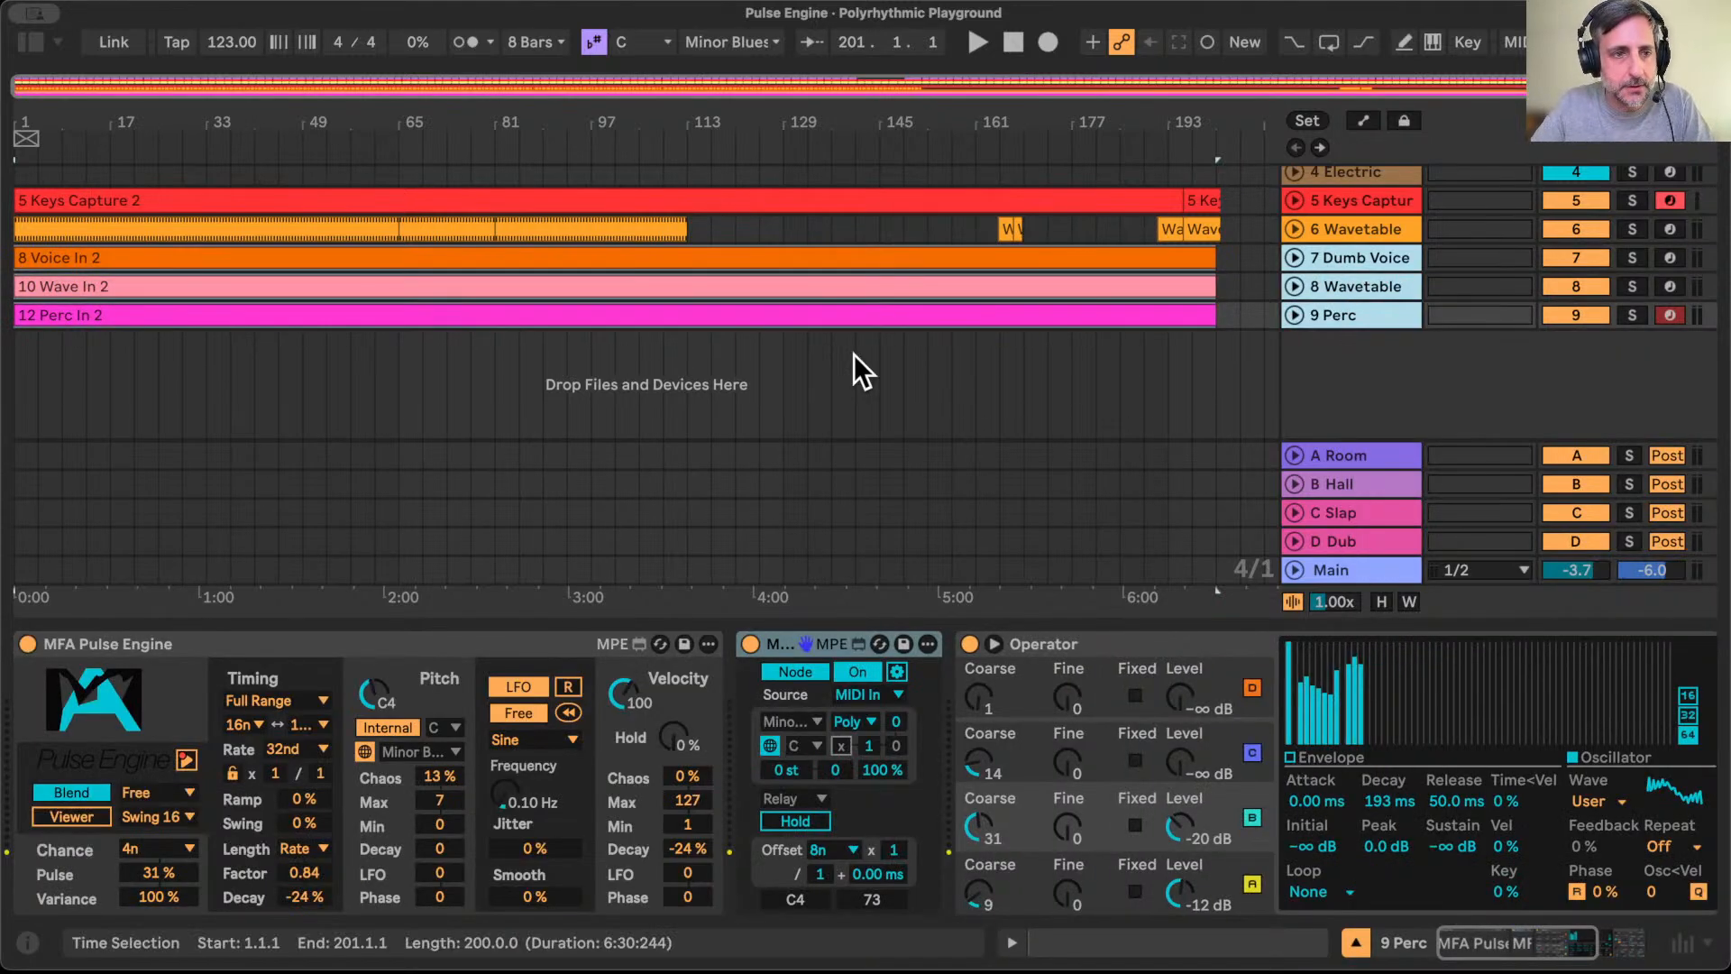
pyautogui.click(1294, 286)
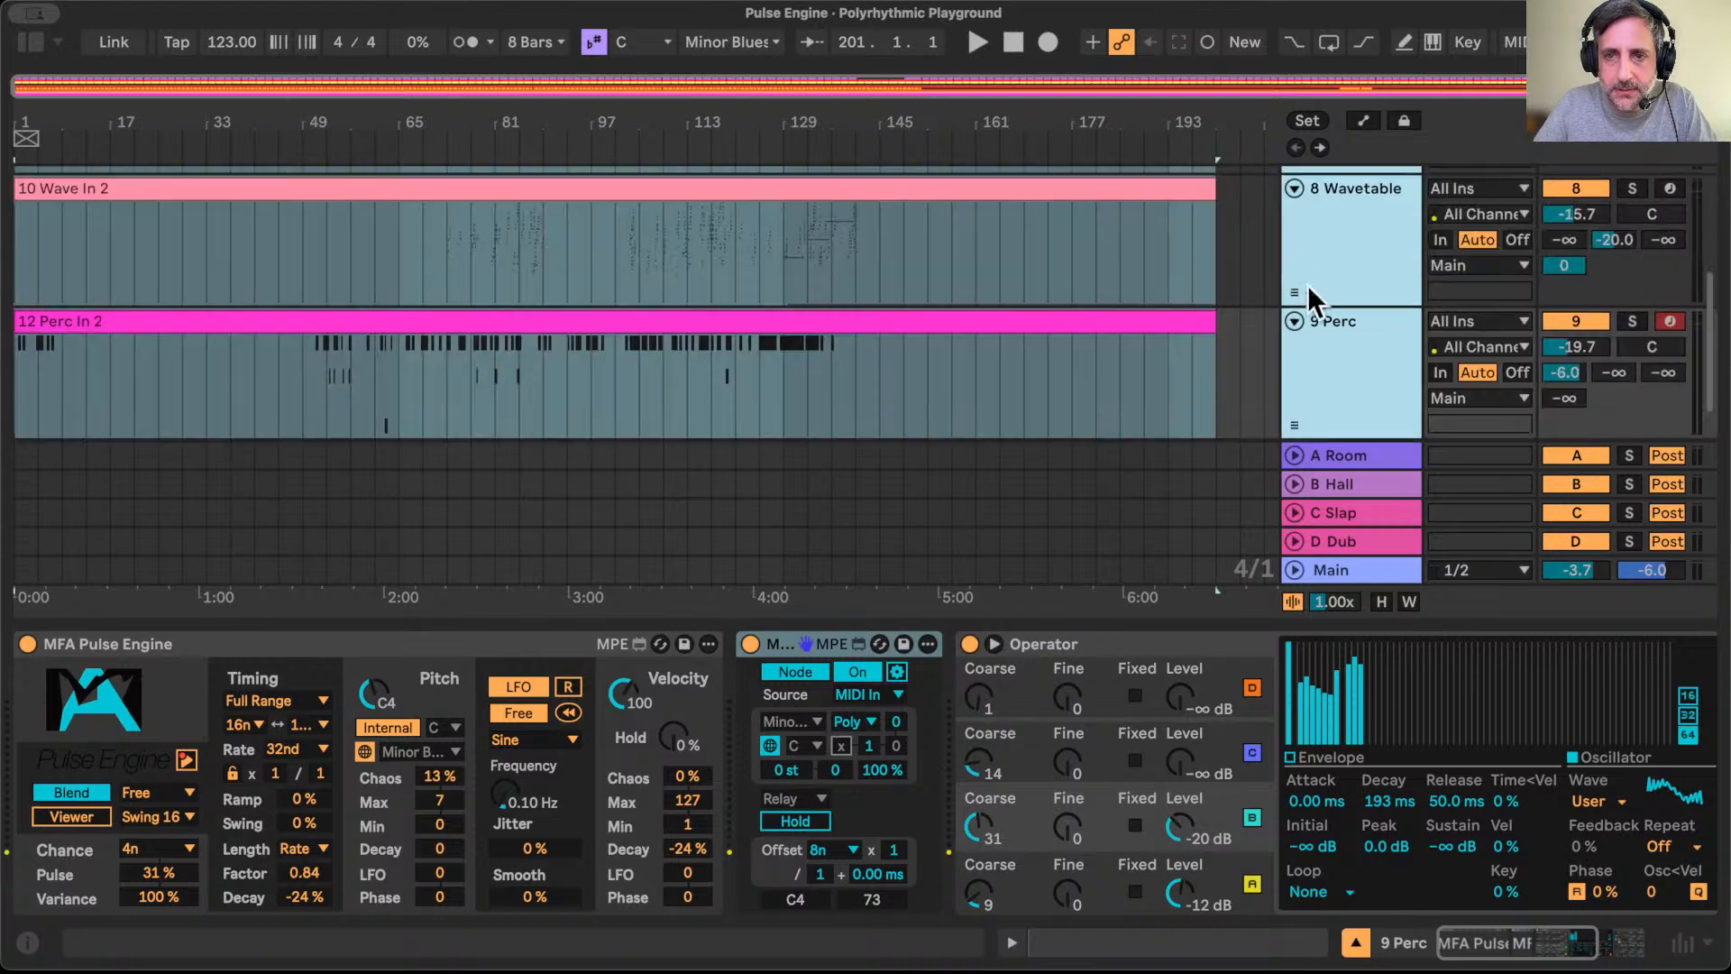
pyautogui.click(1354, 942)
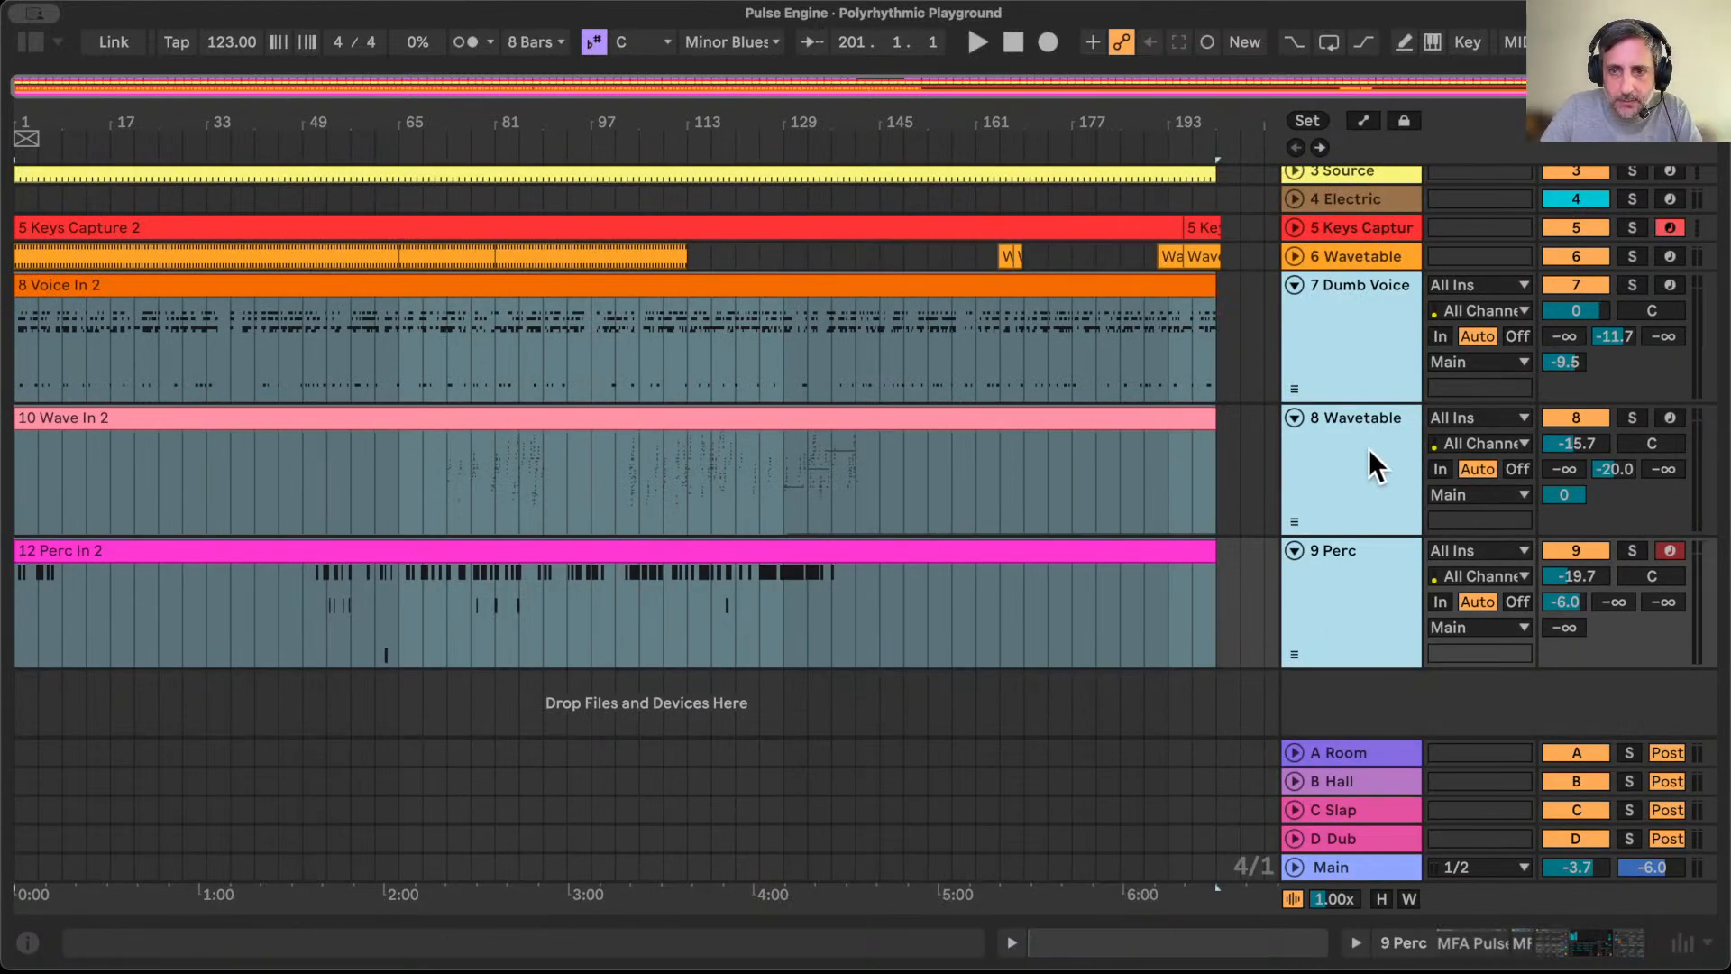
# Step: On the 9 Perc track, turn off the MFA Pulse Engine and MFA X-Relay devices and collapse both
pyautogui.doubleClick(1349, 621)
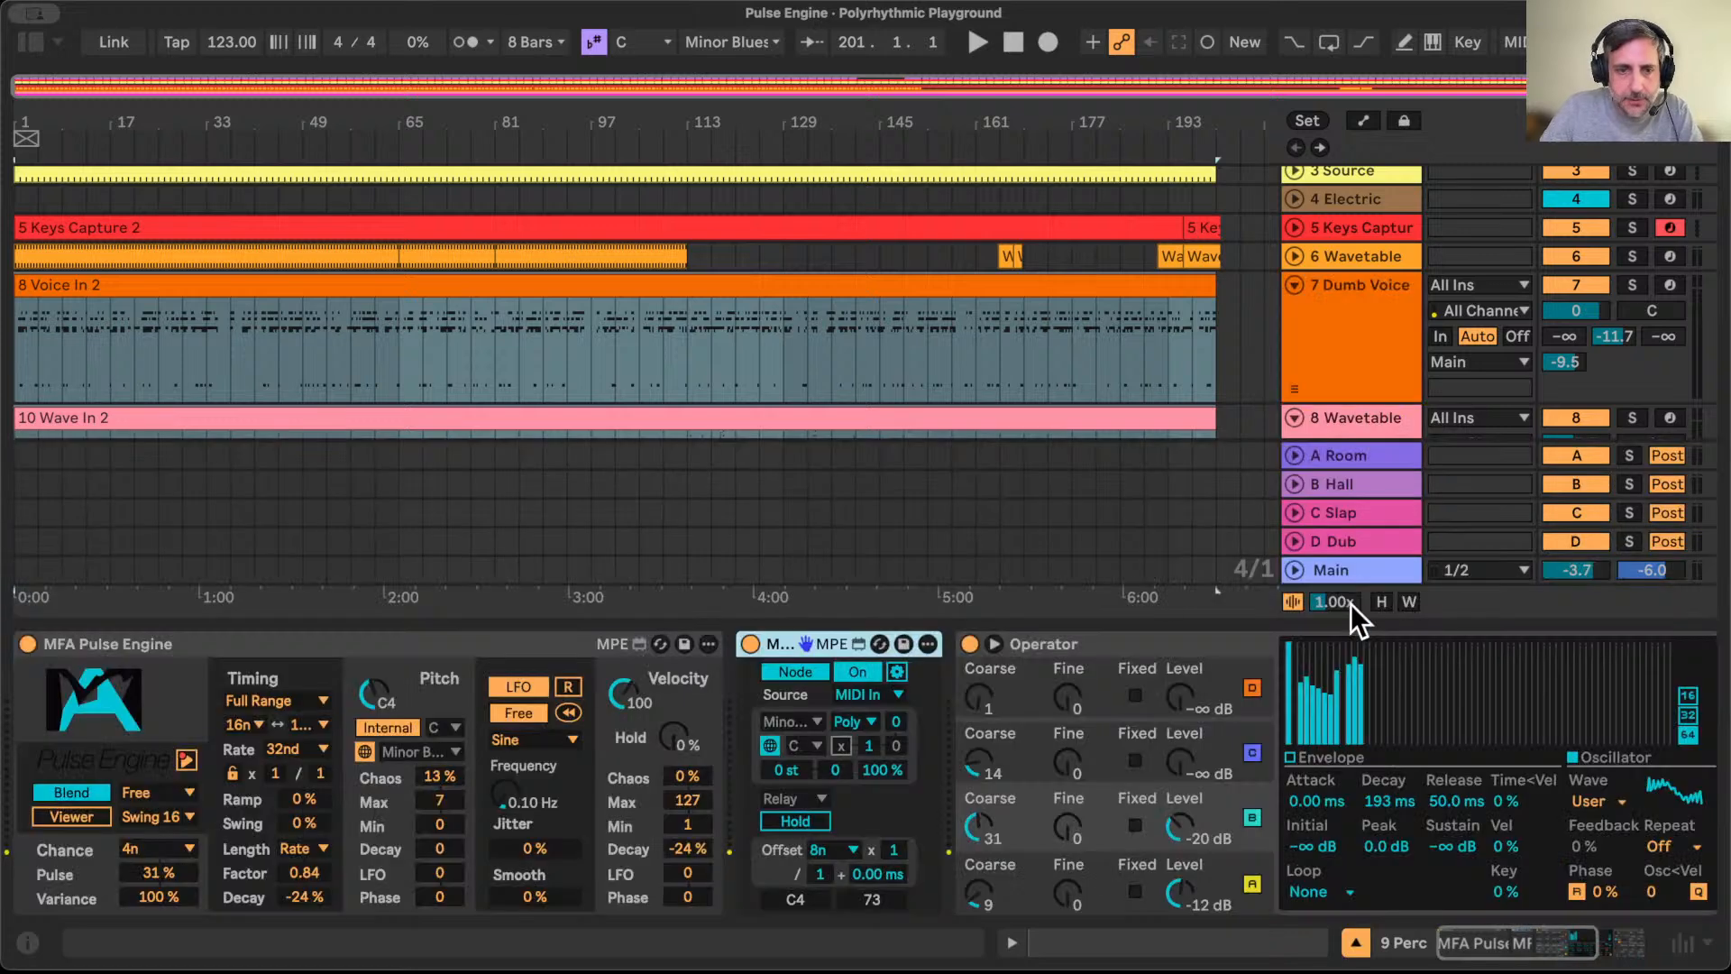
pyautogui.click(750, 643)
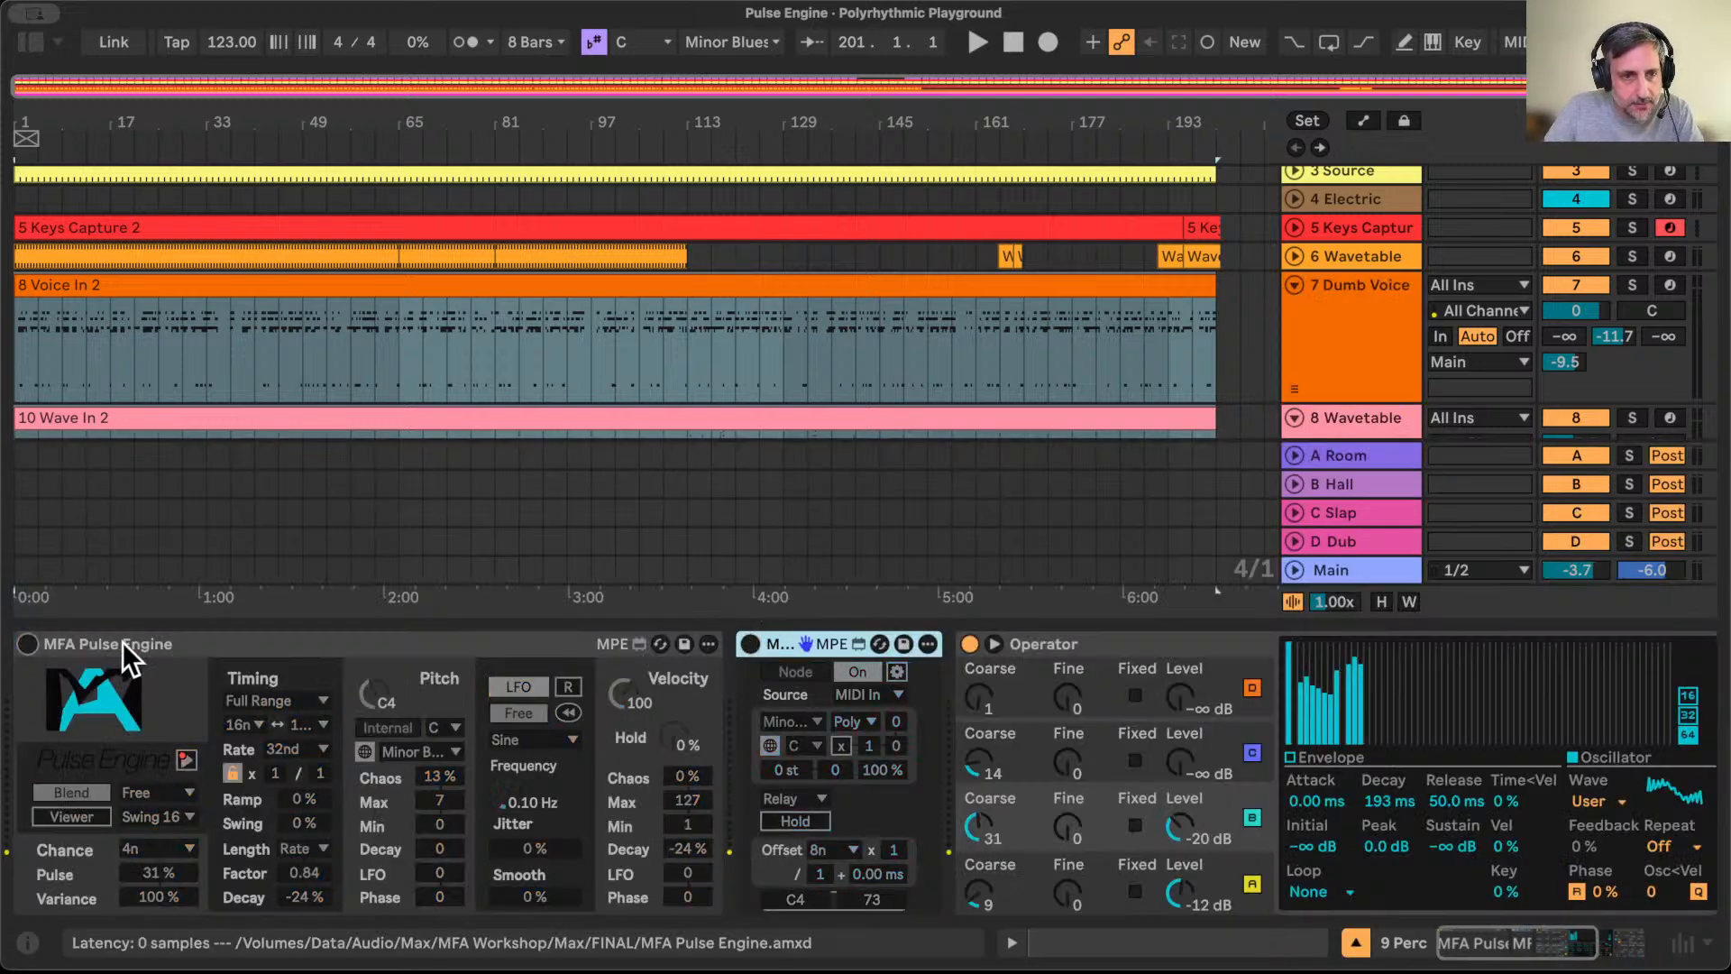
pyautogui.doubleClick(118, 642)
pyautogui.doubleClick(137, 642)
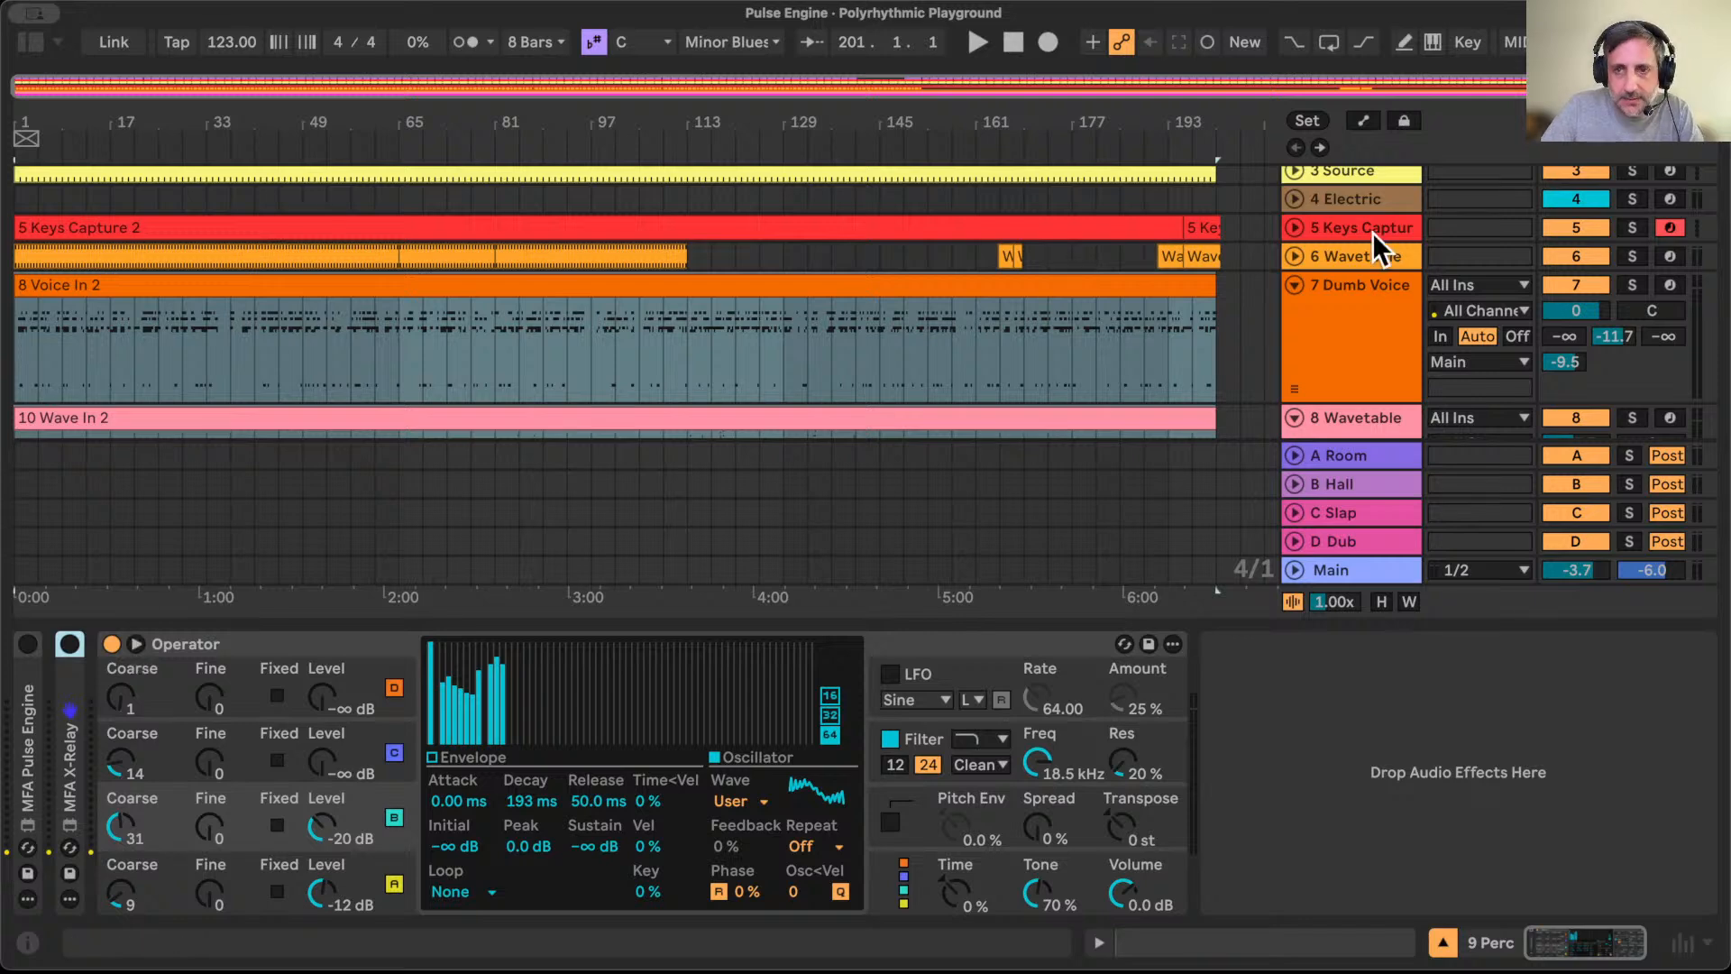
# Step: On the 8 Wavetable track, turn off the MFA Pulse Engine device and collapse it
pyautogui.scroll(-5, 1349, 344)
pyautogui.click(1334, 262)
pyautogui.click(1340, 202)
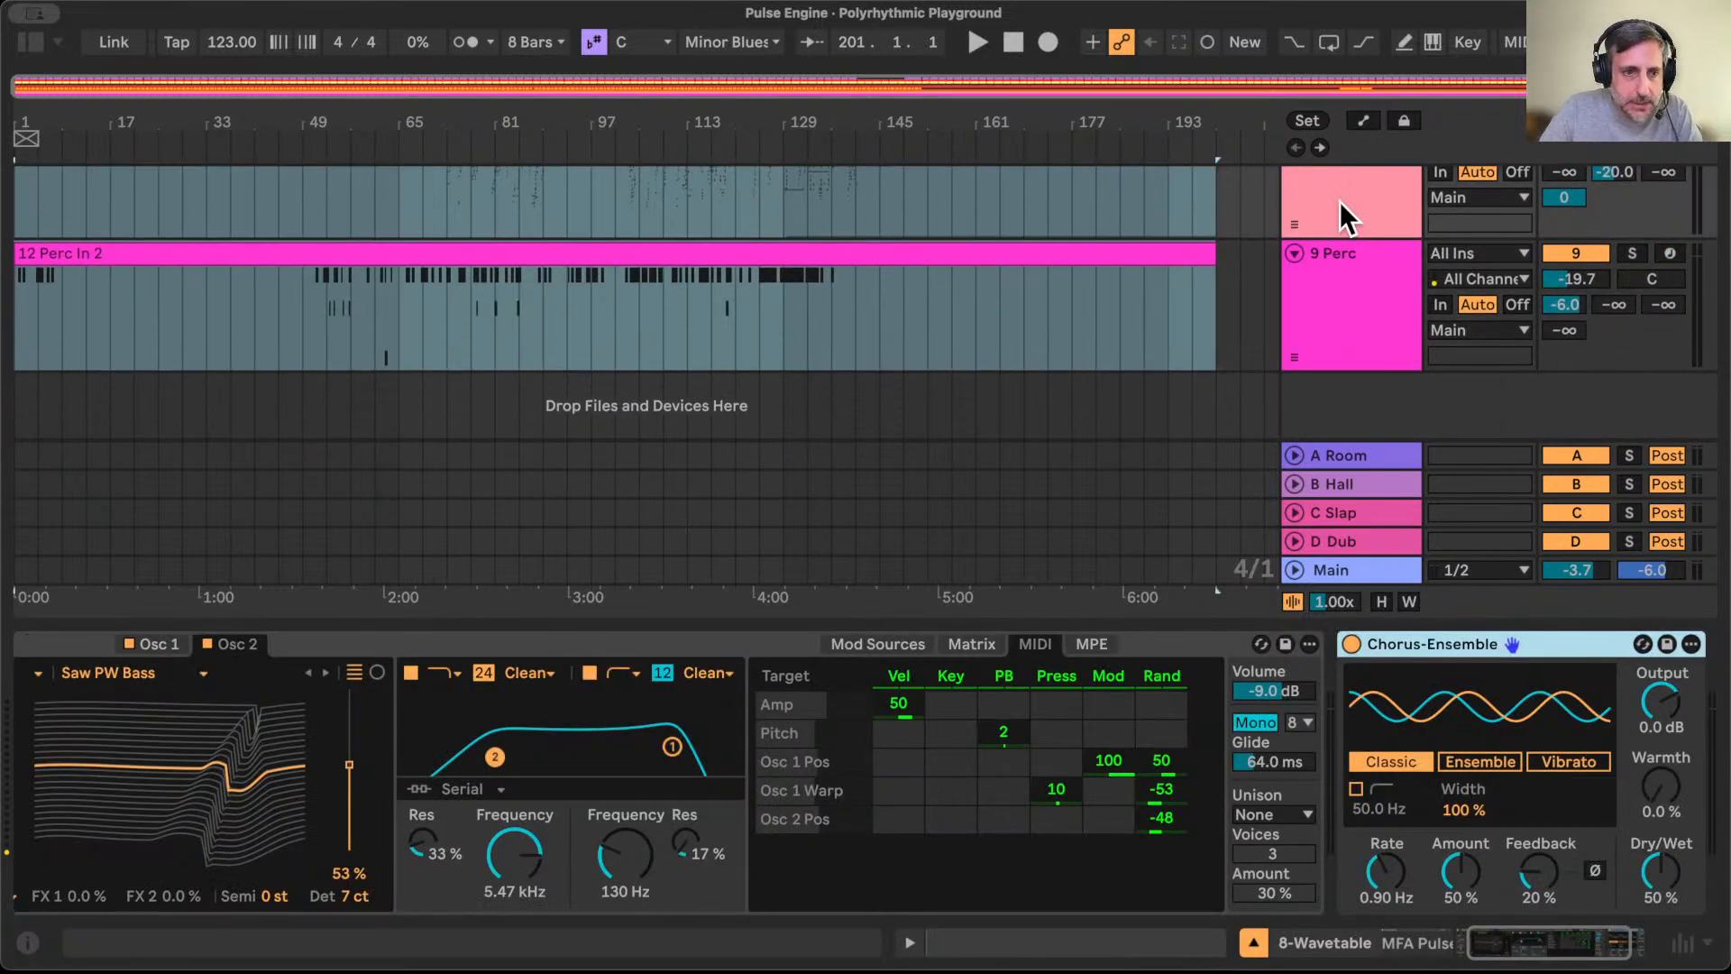
pyautogui.hscroll(-5, 703, 725)
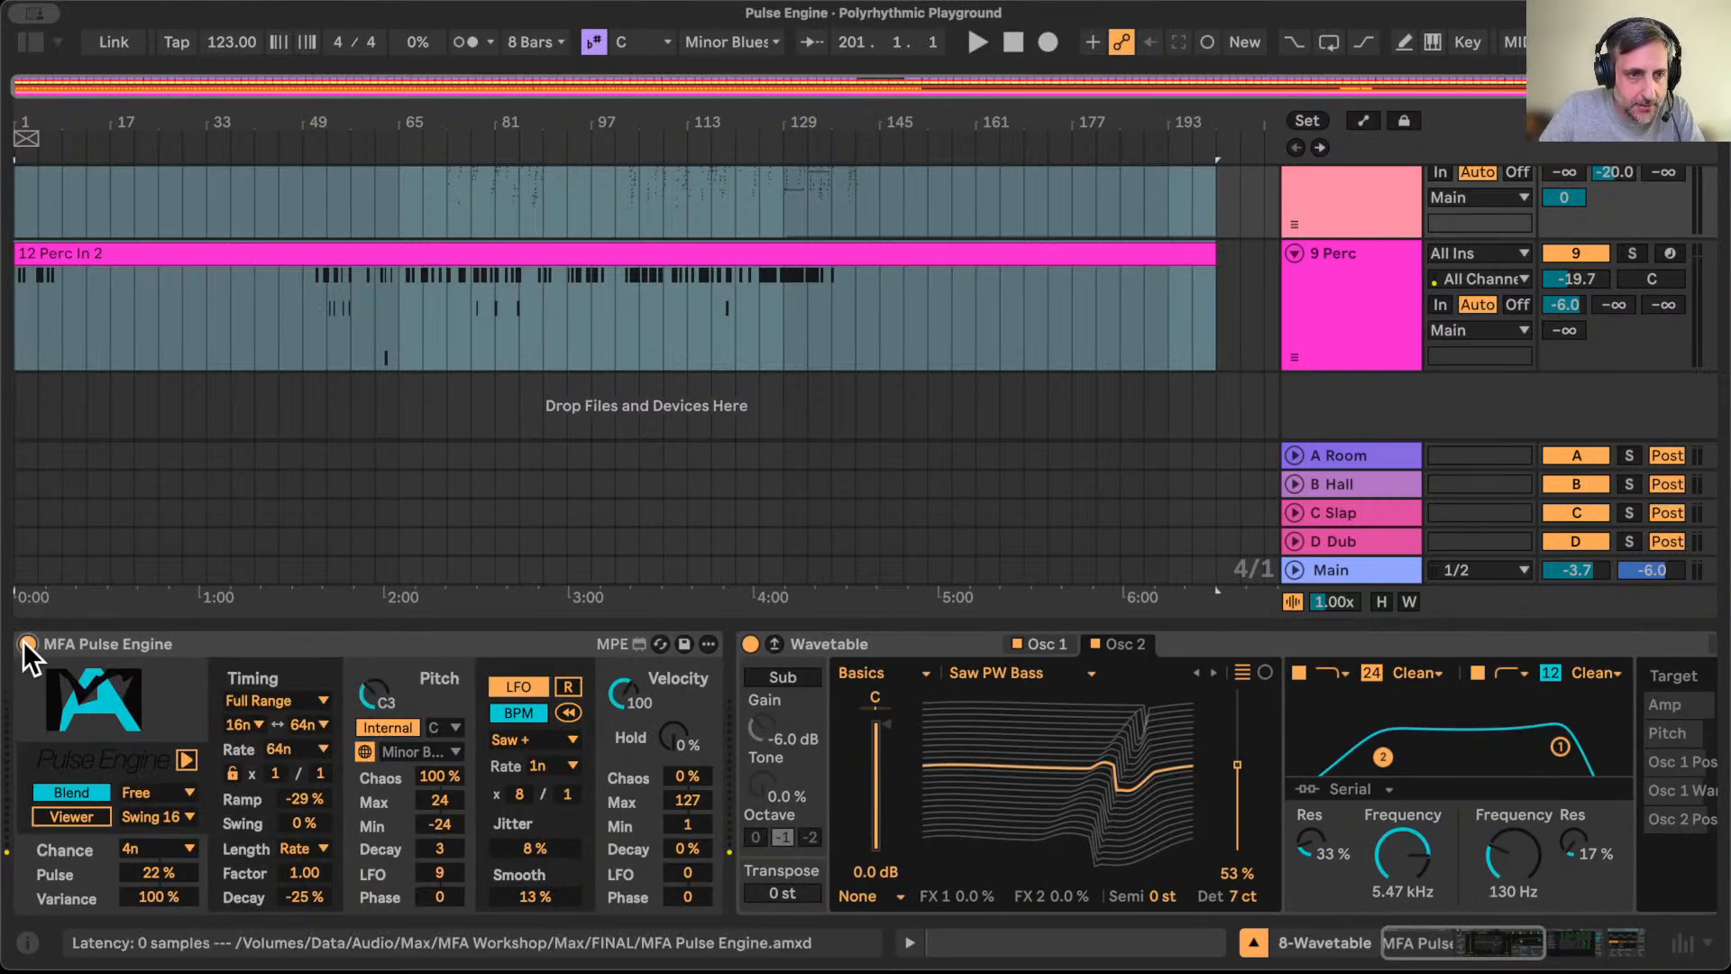
pyautogui.doubleClick(99, 644)
pyautogui.scroll(2, 816, 280)
pyautogui.scroll(1, 813, 275)
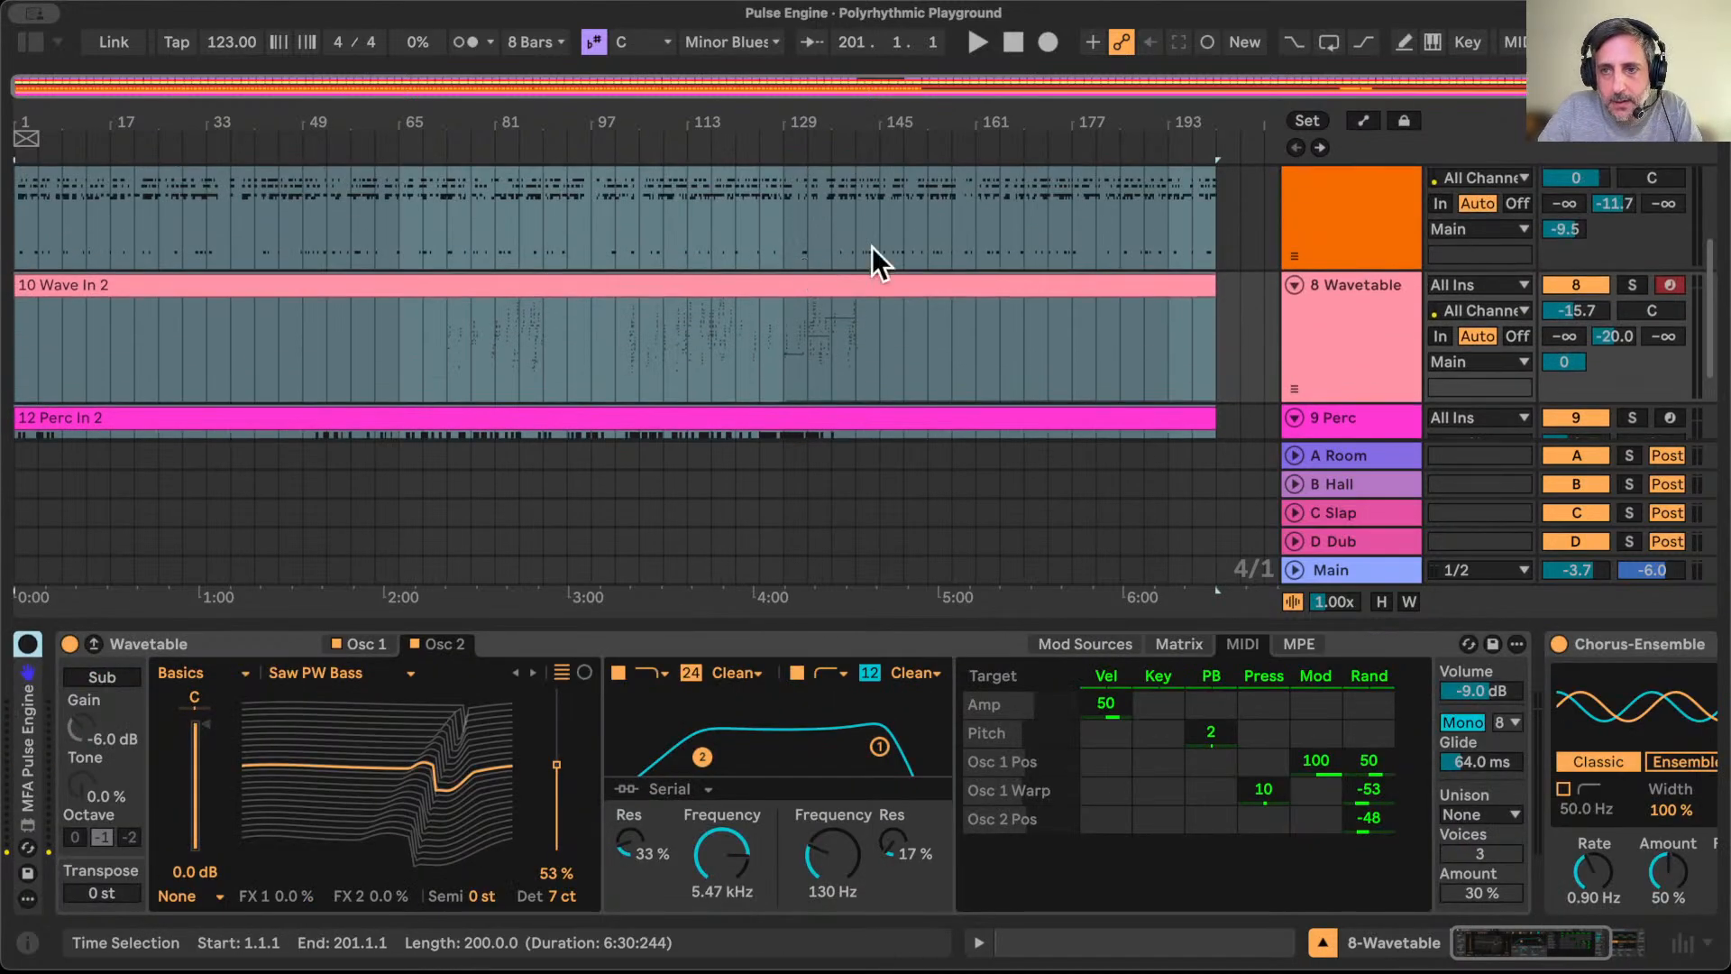
# Step: On the 7 Dumb Voice track, turn off the MFA Pulse Engine device and collapse it
pyautogui.scroll(3, 1305, 261)
pyautogui.click(1345, 375)
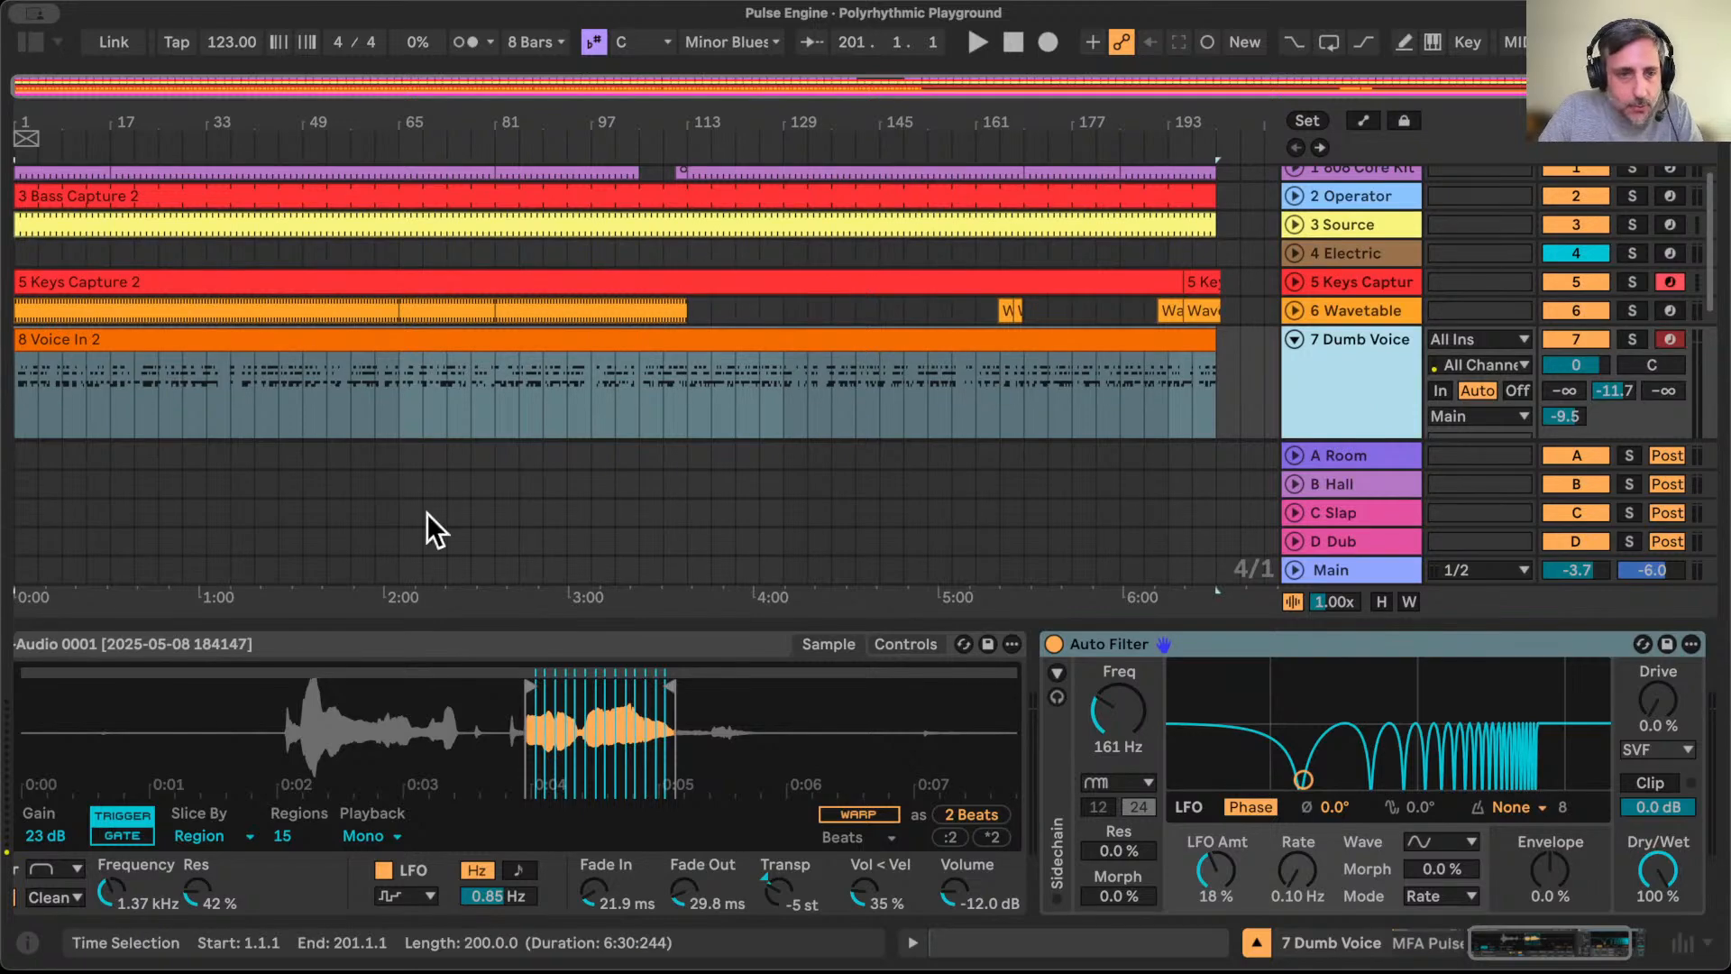
pyautogui.hscroll(-5, 224, 728)
pyautogui.click(28, 643)
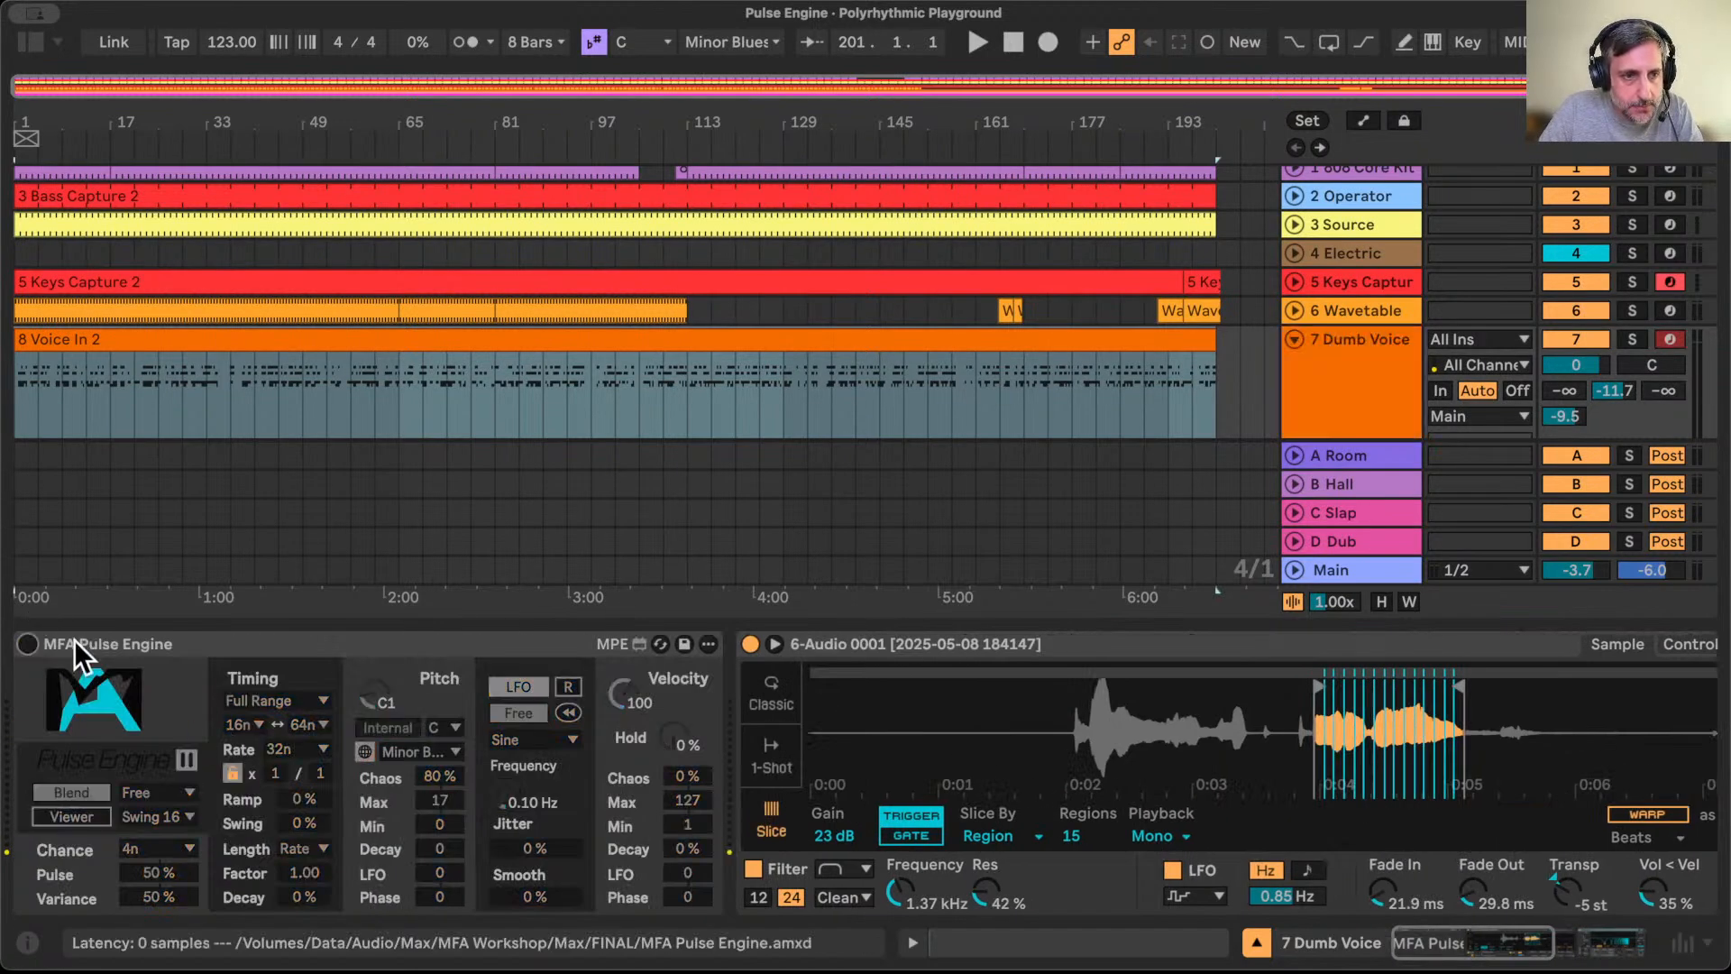
pyautogui.doubleClick(71, 642)
pyautogui.scroll(-2, 1015, 392)
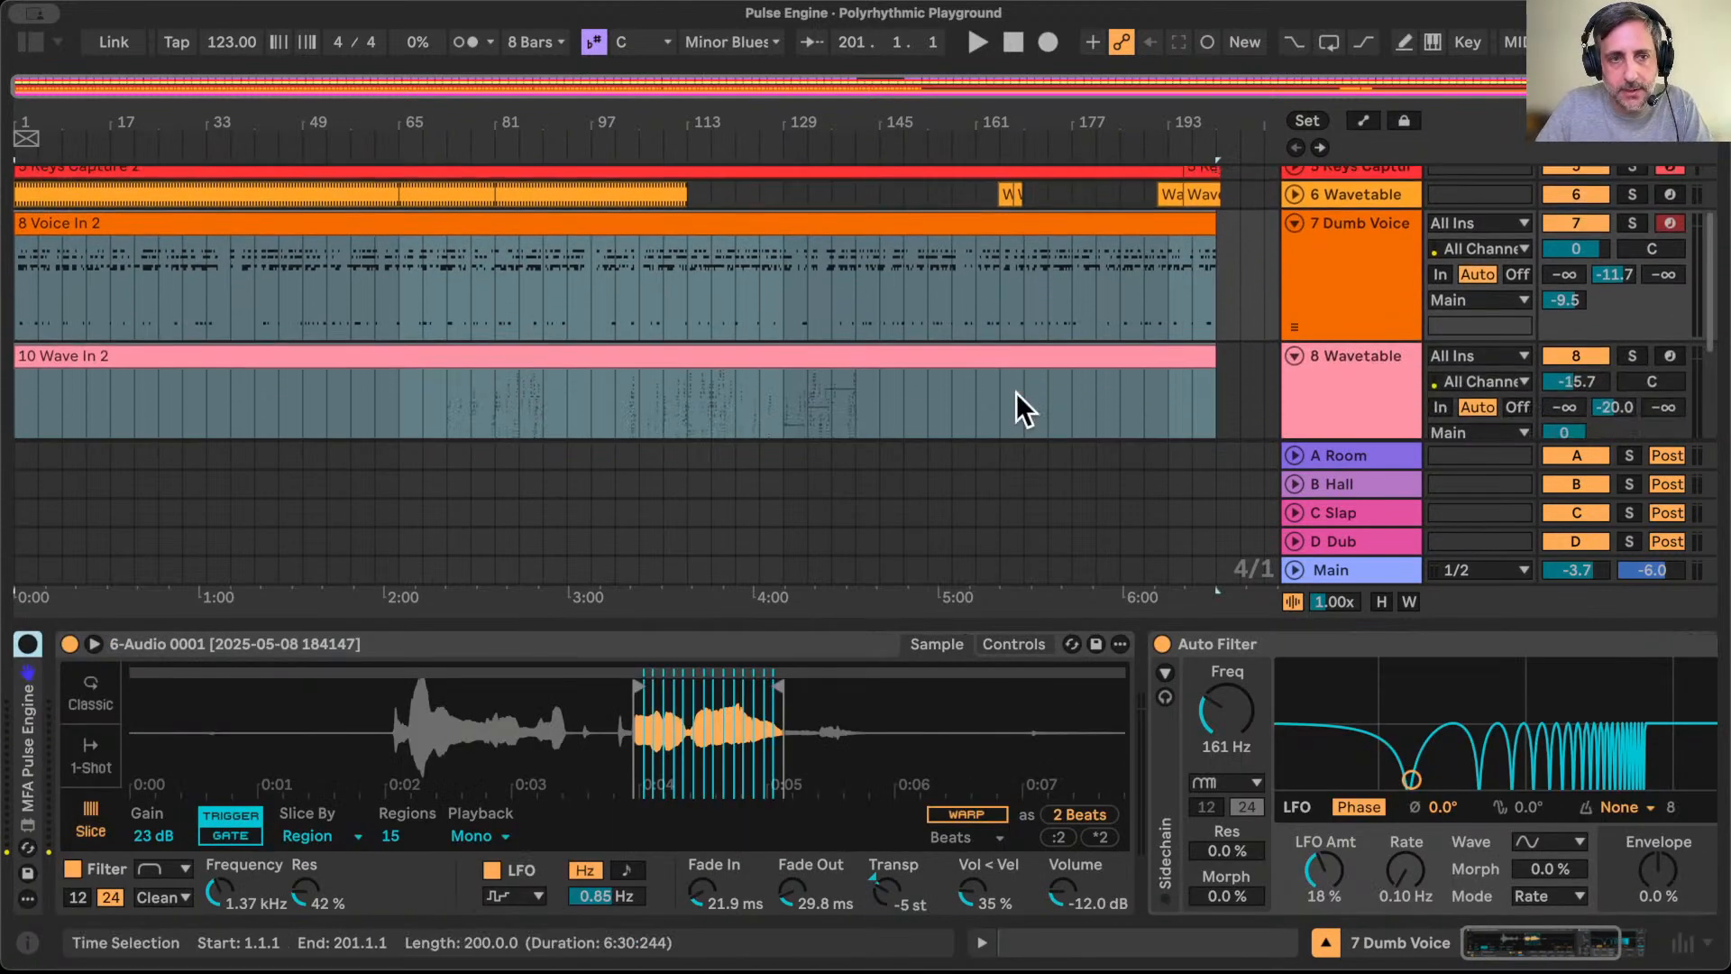
# Step: Hide the device view and trim the starts of the Voice In, Wave In and Perc In clips to bar 17
pyautogui.click(1327, 942)
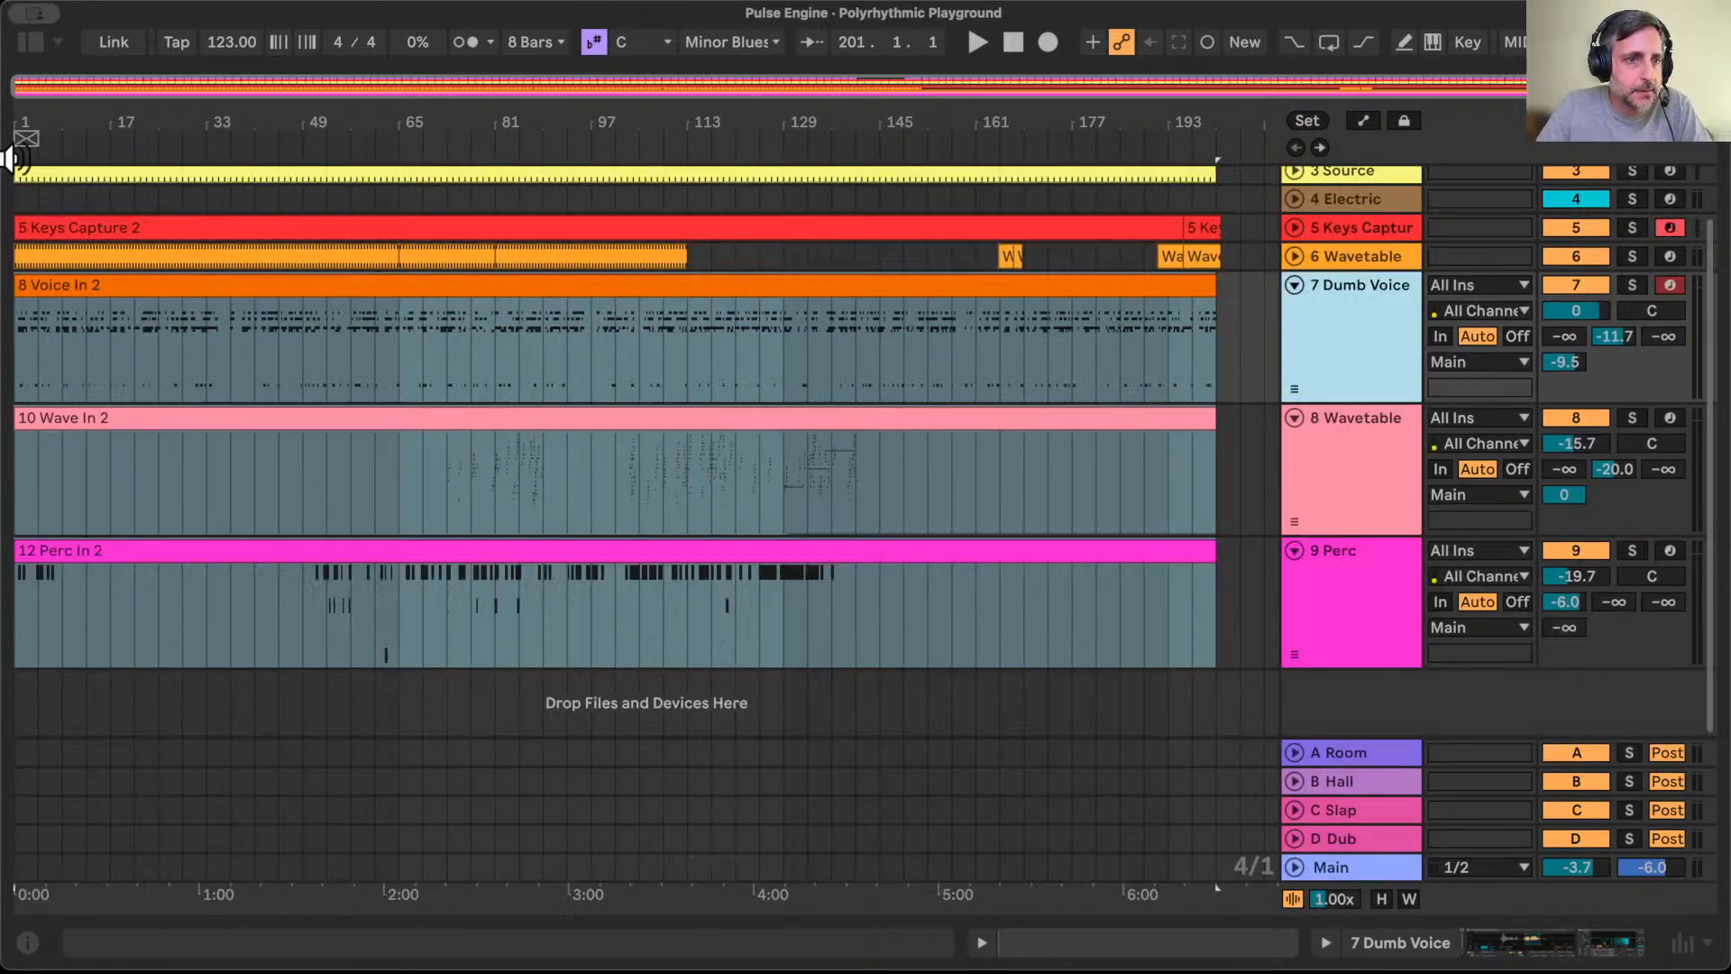
pyautogui.scroll(2, 73, 317)
pyautogui.moveTo(34, 115); pyautogui.dragTo(19, 116)
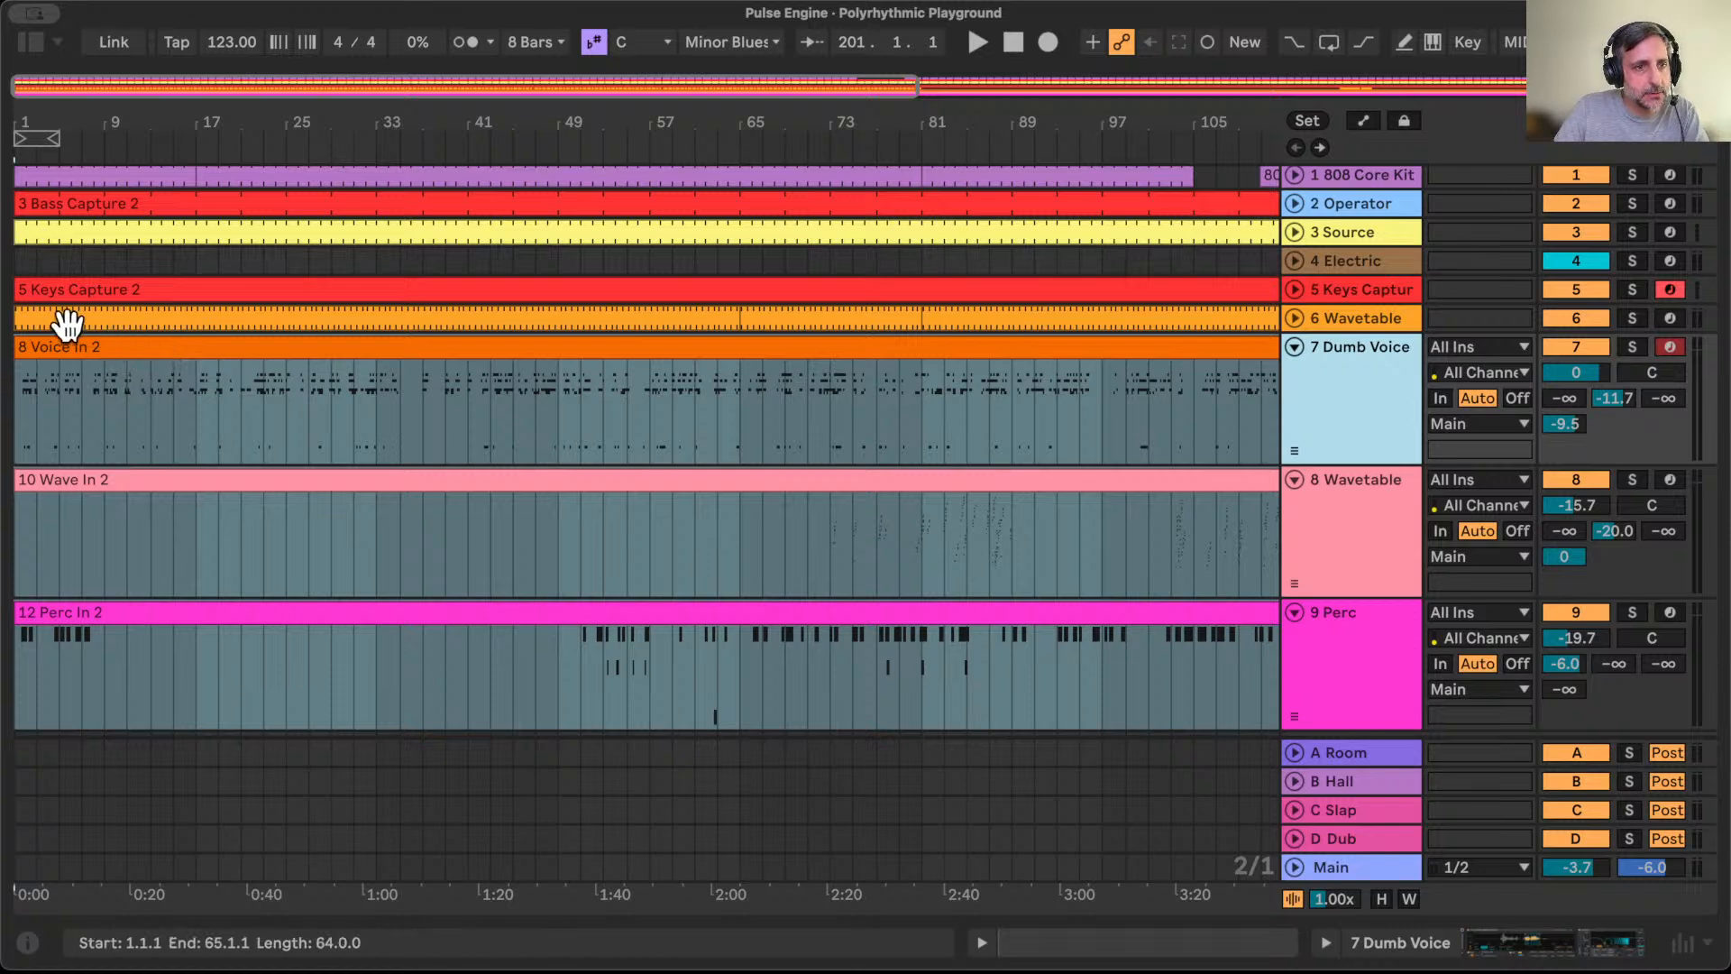
pyautogui.moveTo(19, 348); pyautogui.dragTo(202, 349)
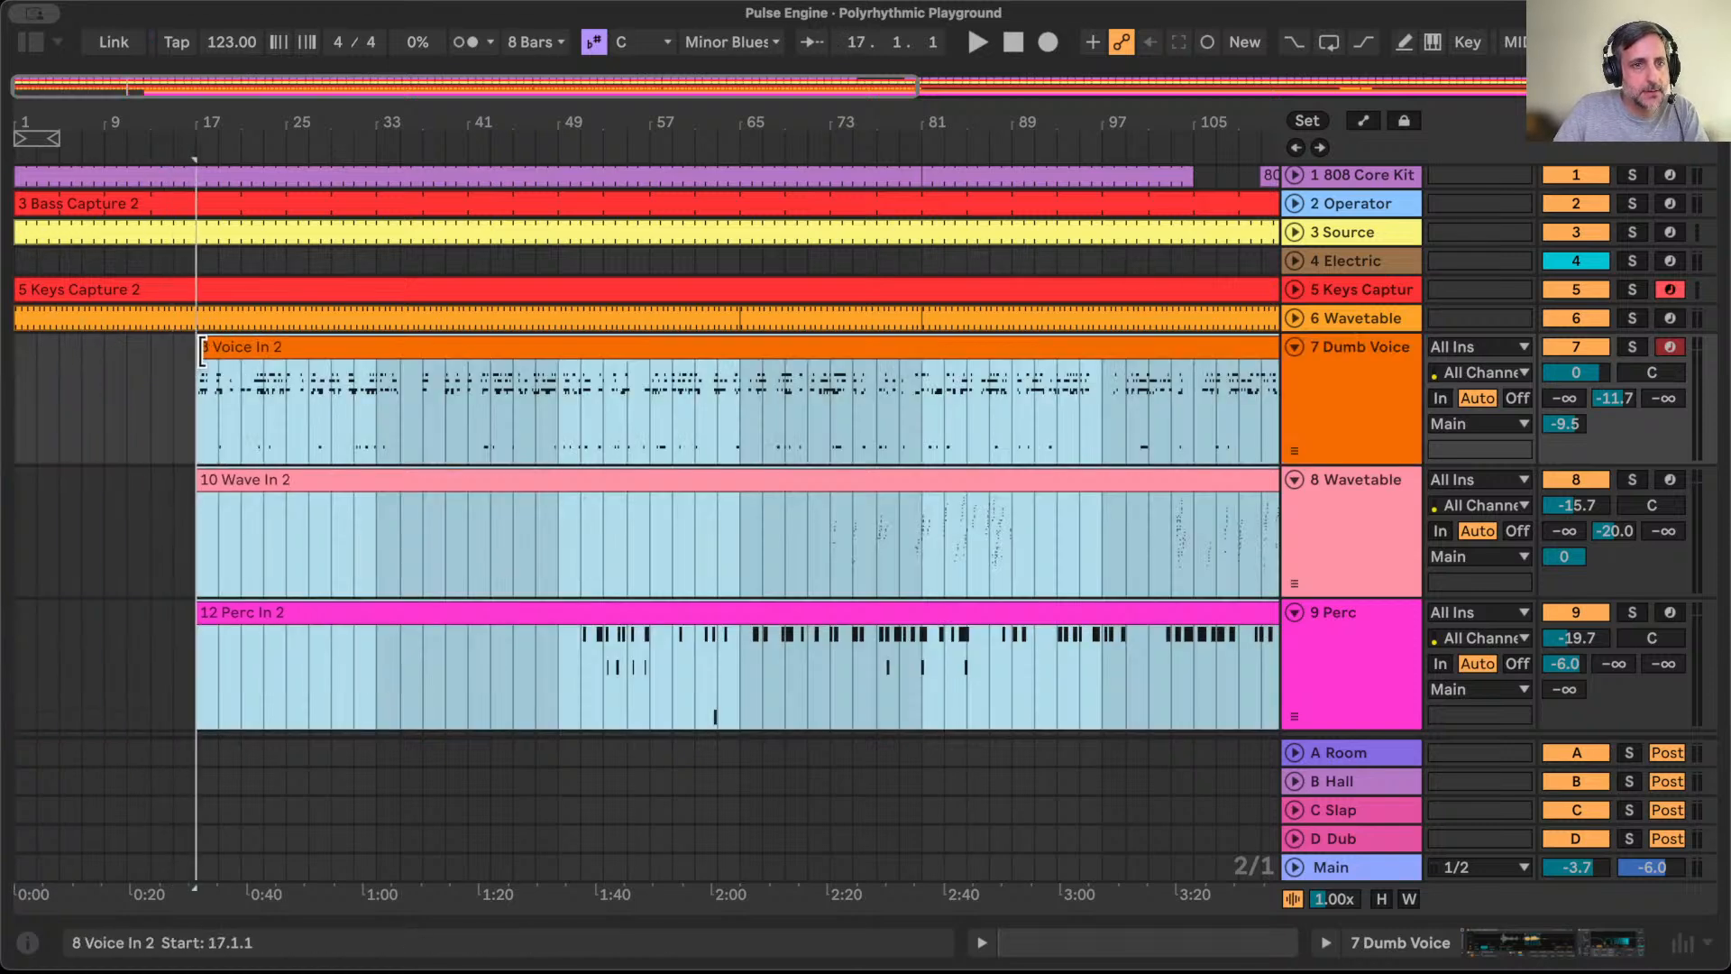
pyautogui.click(321, 445)
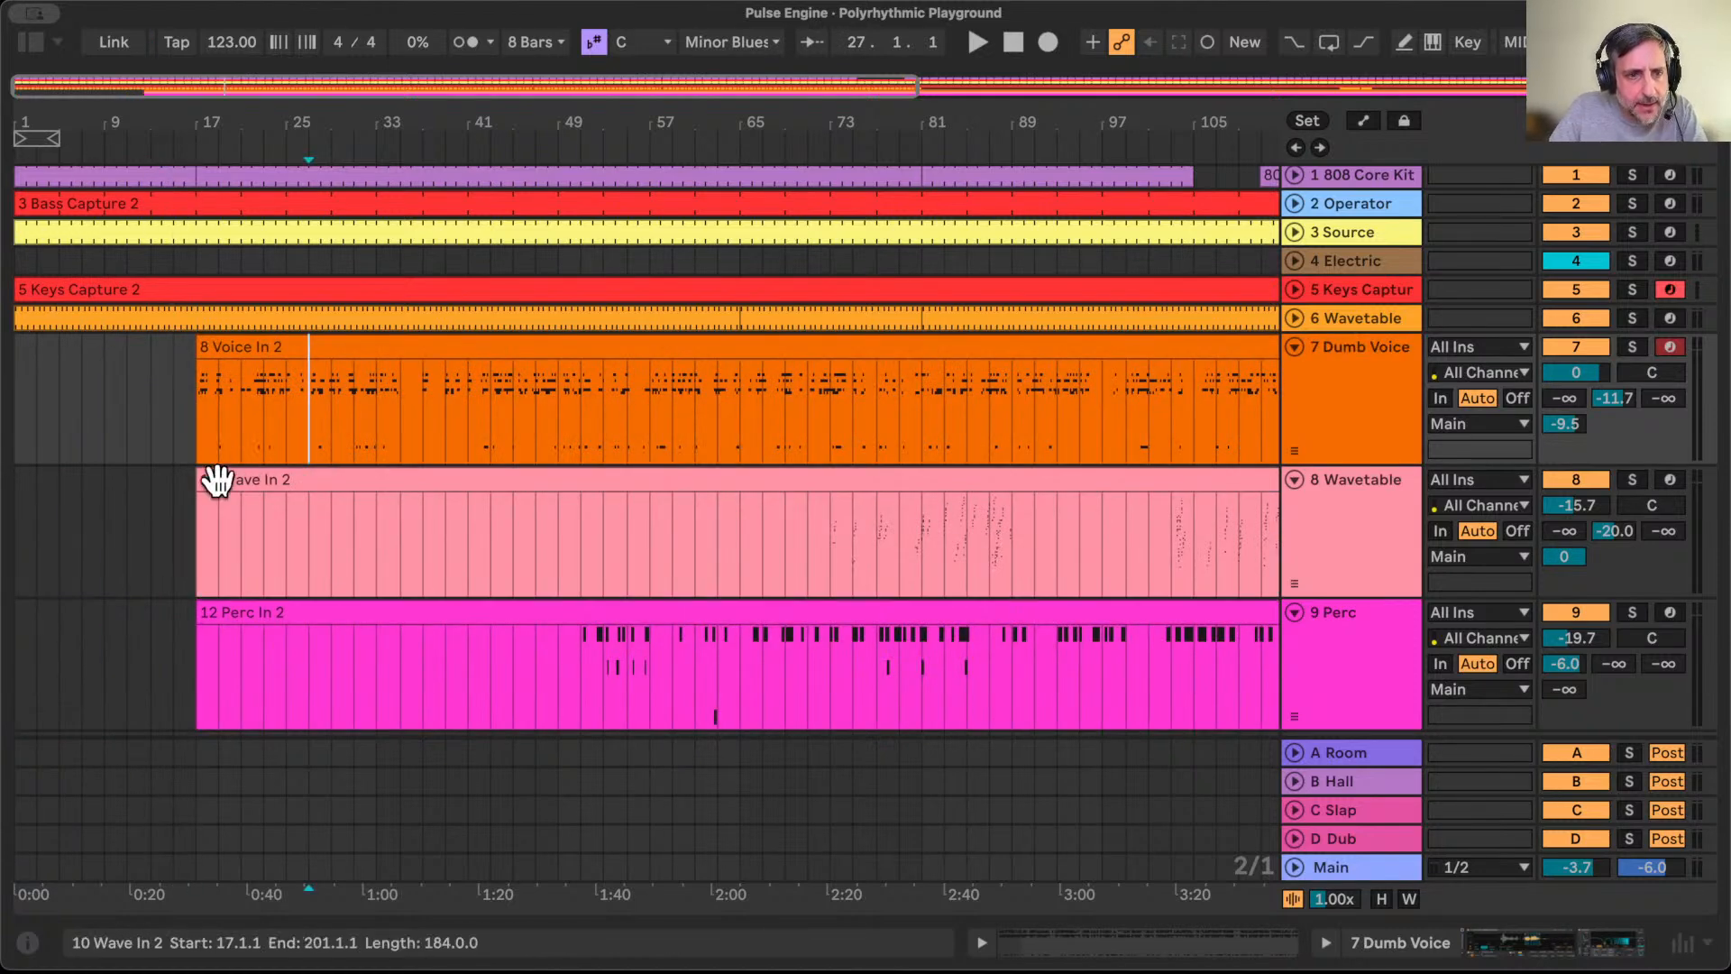
# Step: Trim the start of the Wave In 2 clip to bar 71 and the start of the Perc In 2 clip to bar 51
pyautogui.moveTo(205, 480); pyautogui.dragTo(813, 470)
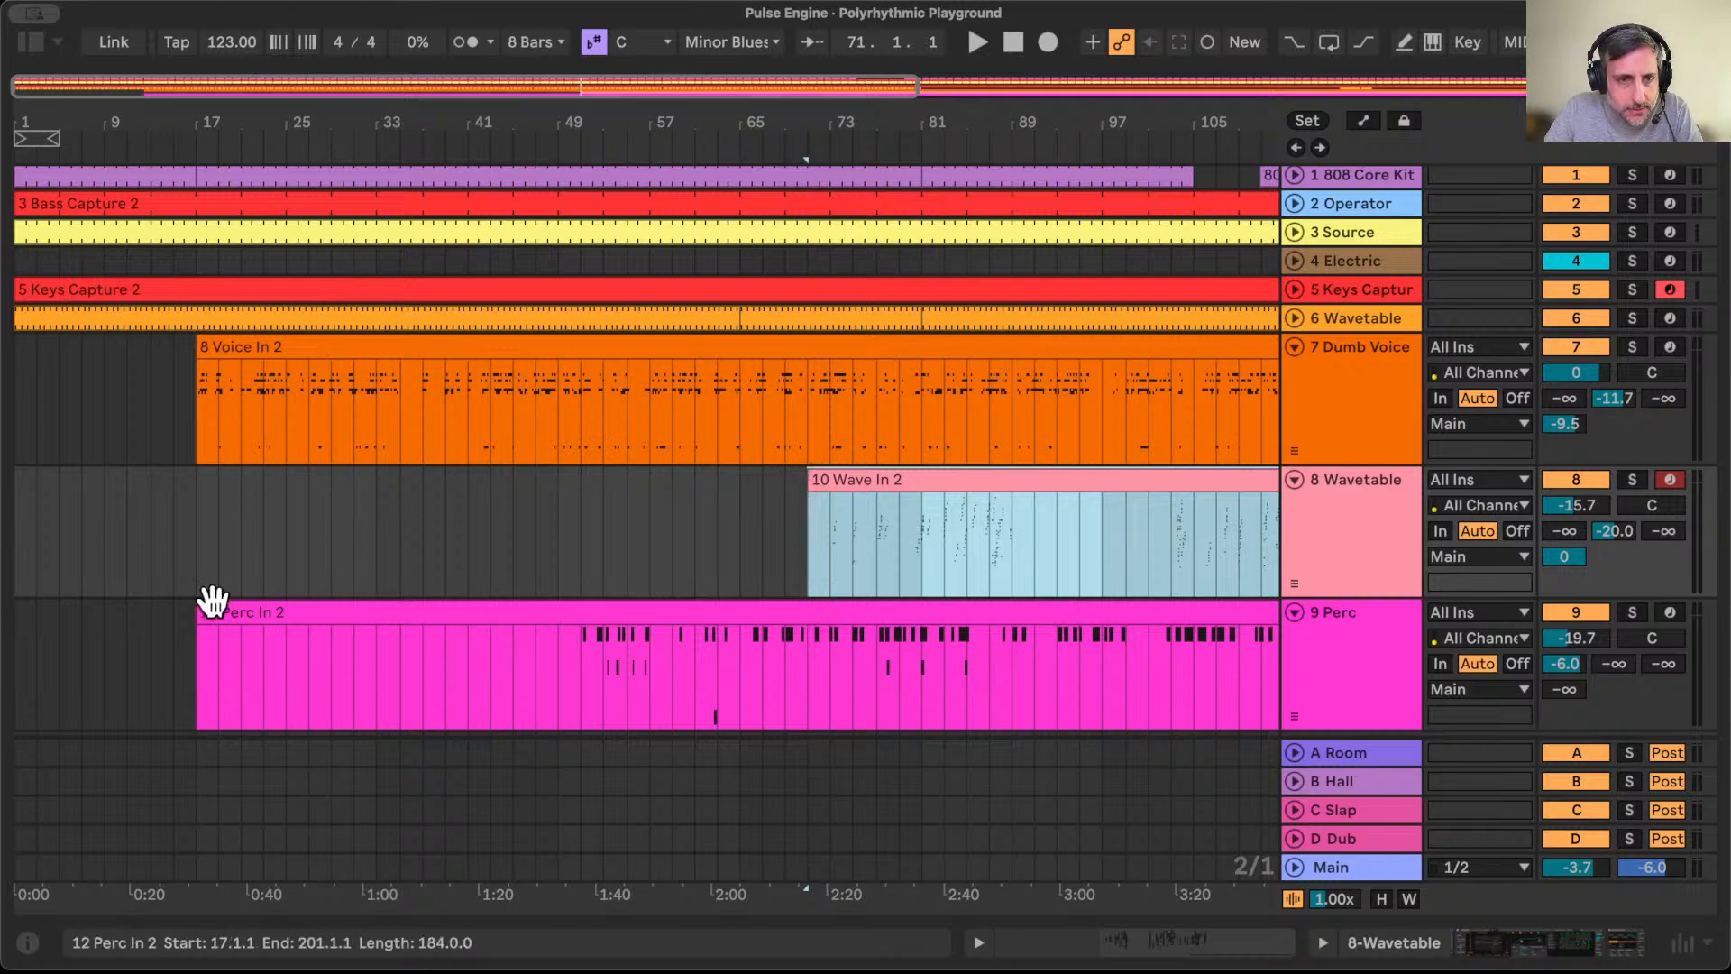
pyautogui.click(203, 611)
pyautogui.moveTo(203, 611); pyautogui.dragTo(581, 609)
# Step: Trim the end of the Perc In 2 clip to bar 141 and the end of the Wave In 2 clip to bar 145
pyautogui.moveTo(777, 102); pyautogui.dragTo(419, 110)
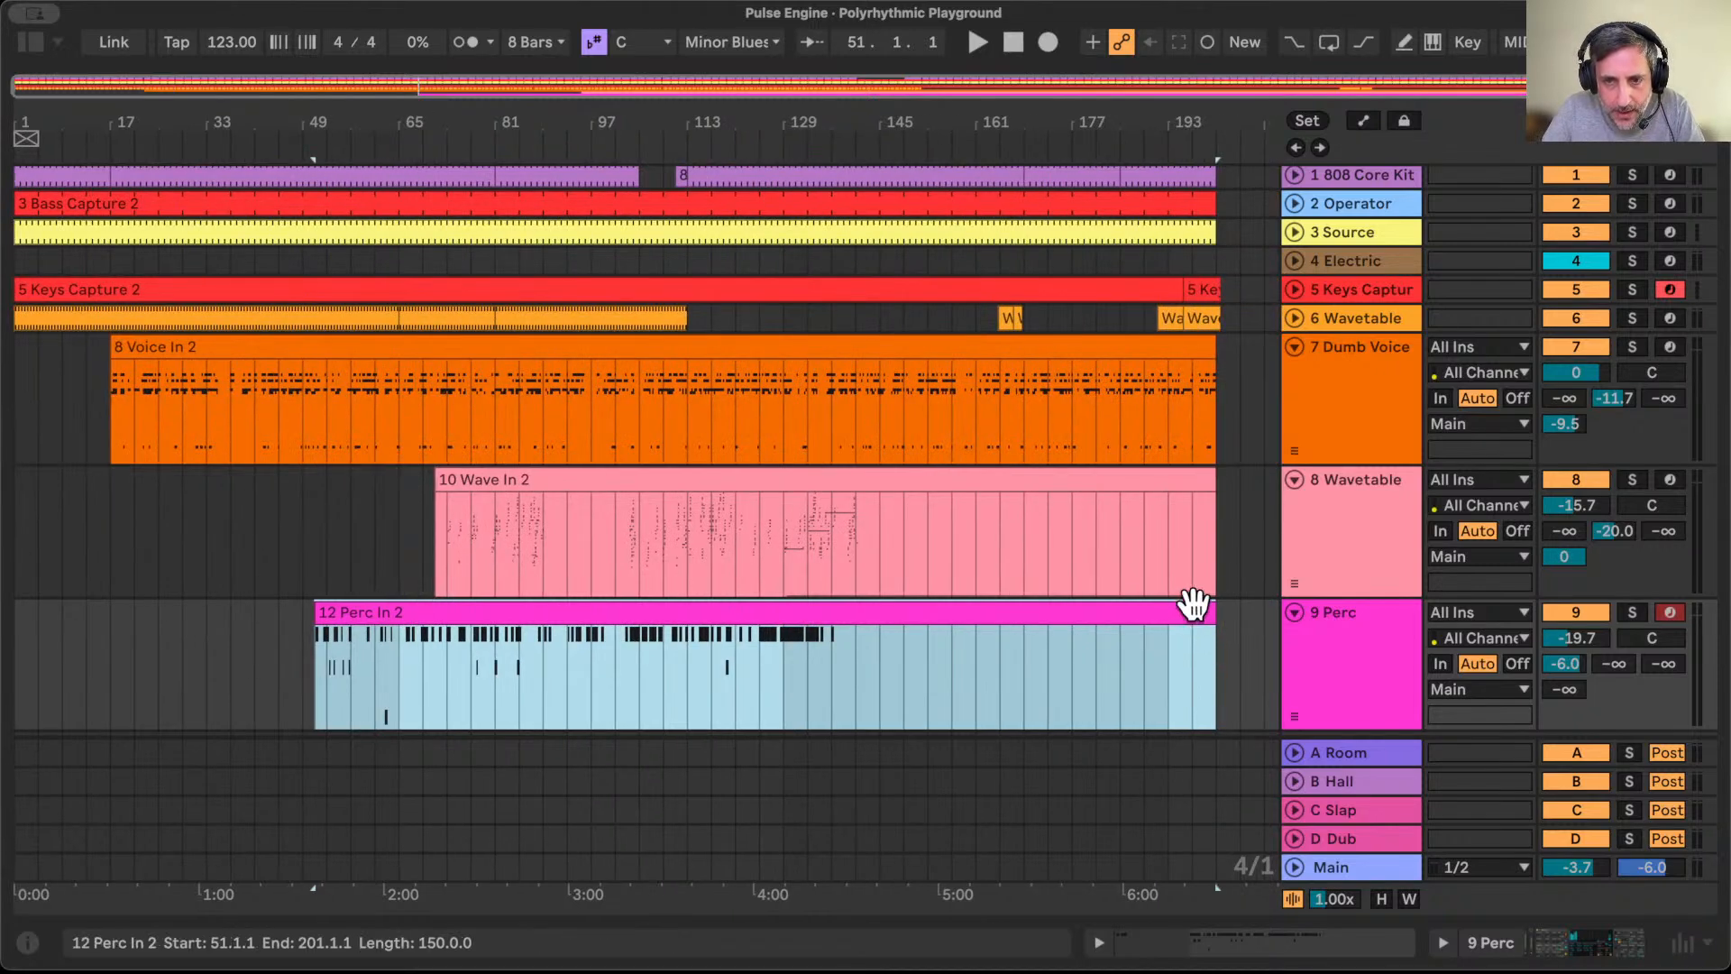
pyautogui.moveTo(1207, 611); pyautogui.dragTo(852, 606)
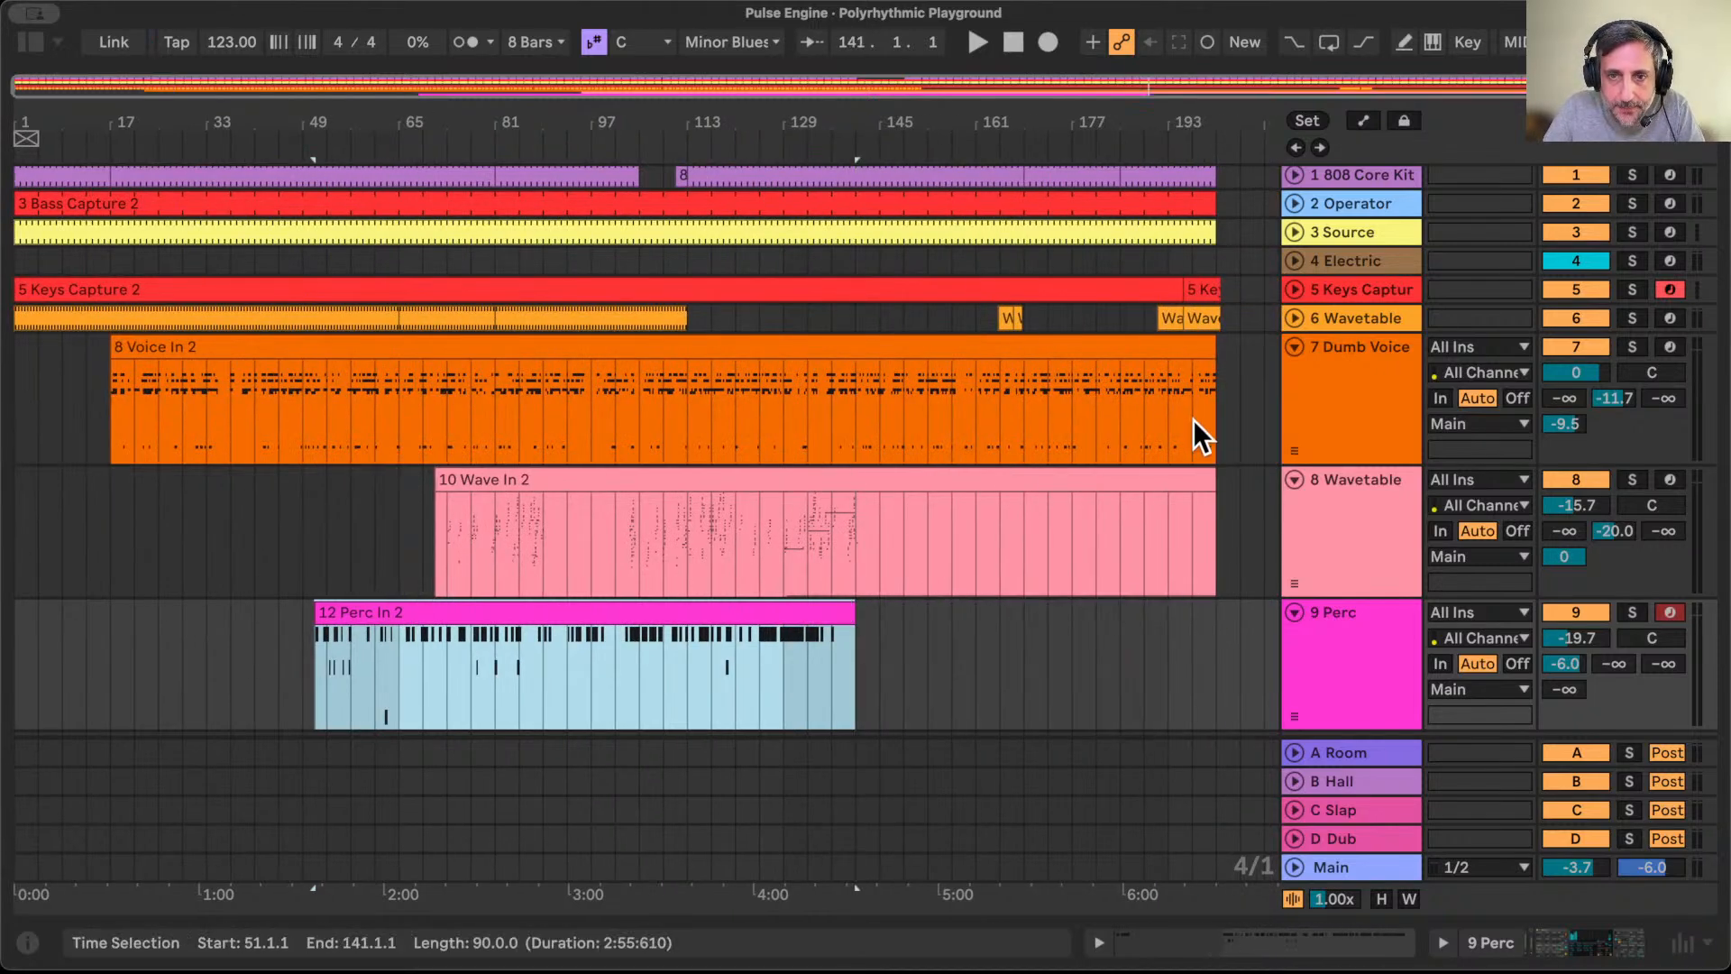
pyautogui.moveTo(1206, 476); pyautogui.dragTo(870, 478)
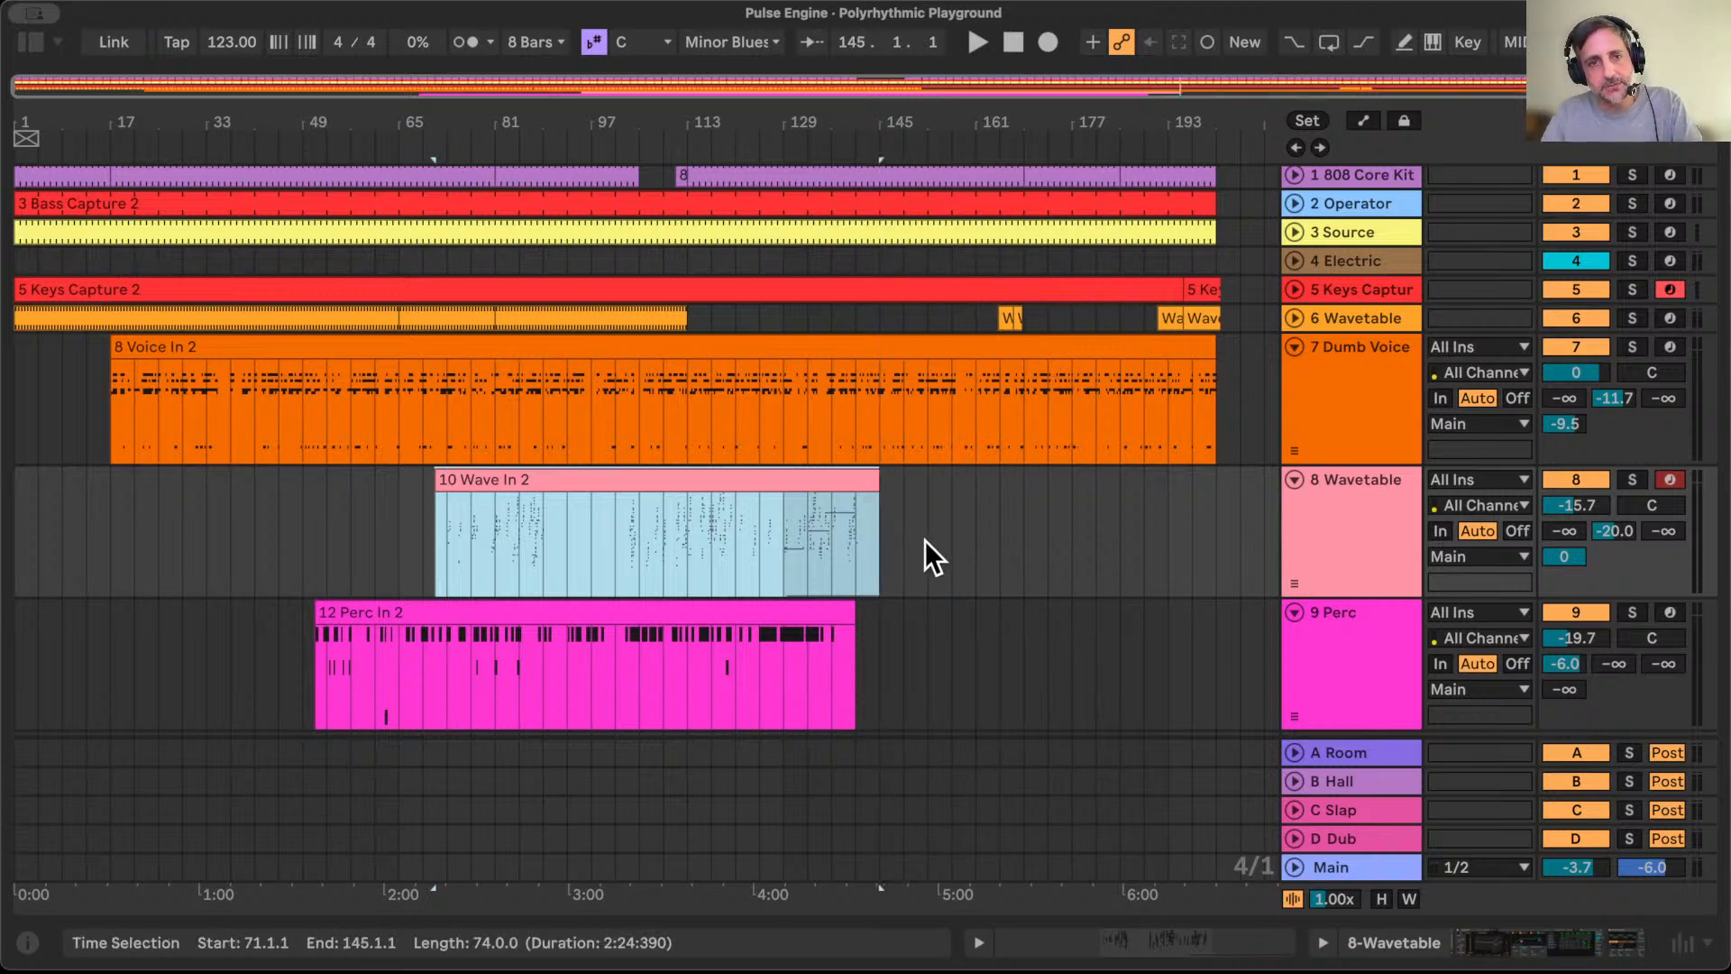
# Step: Unfold the 6 Wavetable and 5 Keys Capture tracks and delete the part of the Keys Capture clip before bar 33
pyautogui.click(1295, 318)
pyautogui.moveTo(927, 359); pyautogui.dragTo(1280, 333)
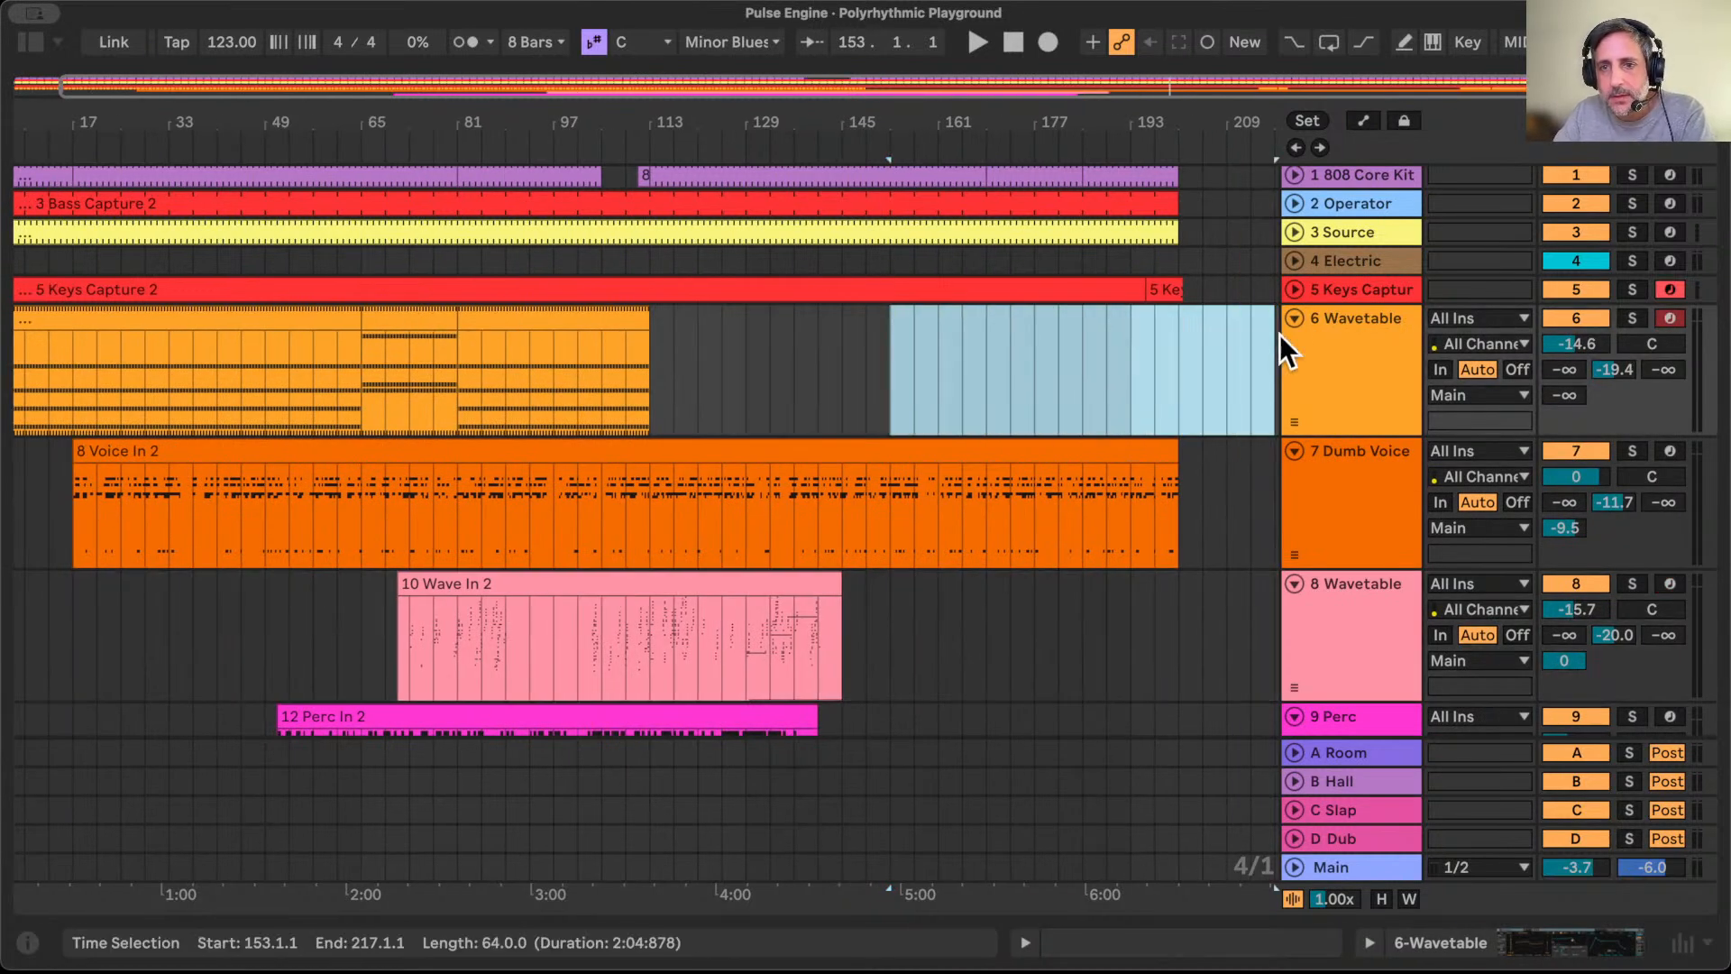
pyautogui.click(1285, 285)
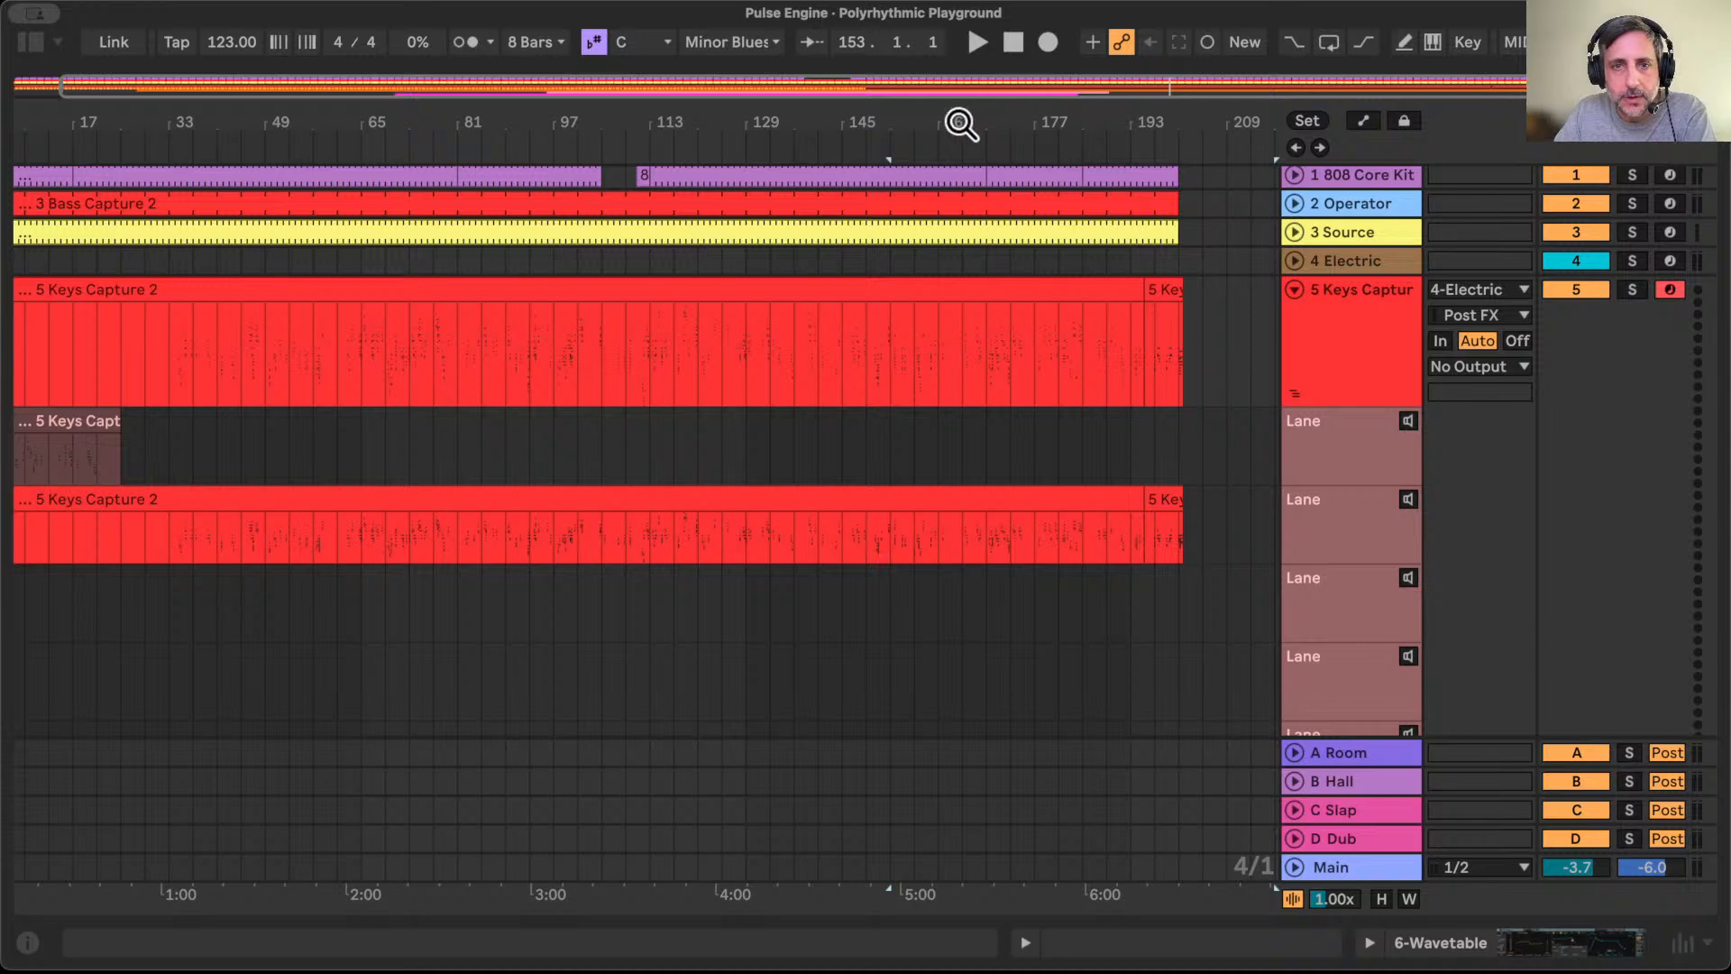
pyautogui.hscroll(-1, 854, 228)
pyautogui.scroll(-1, 854, 229)
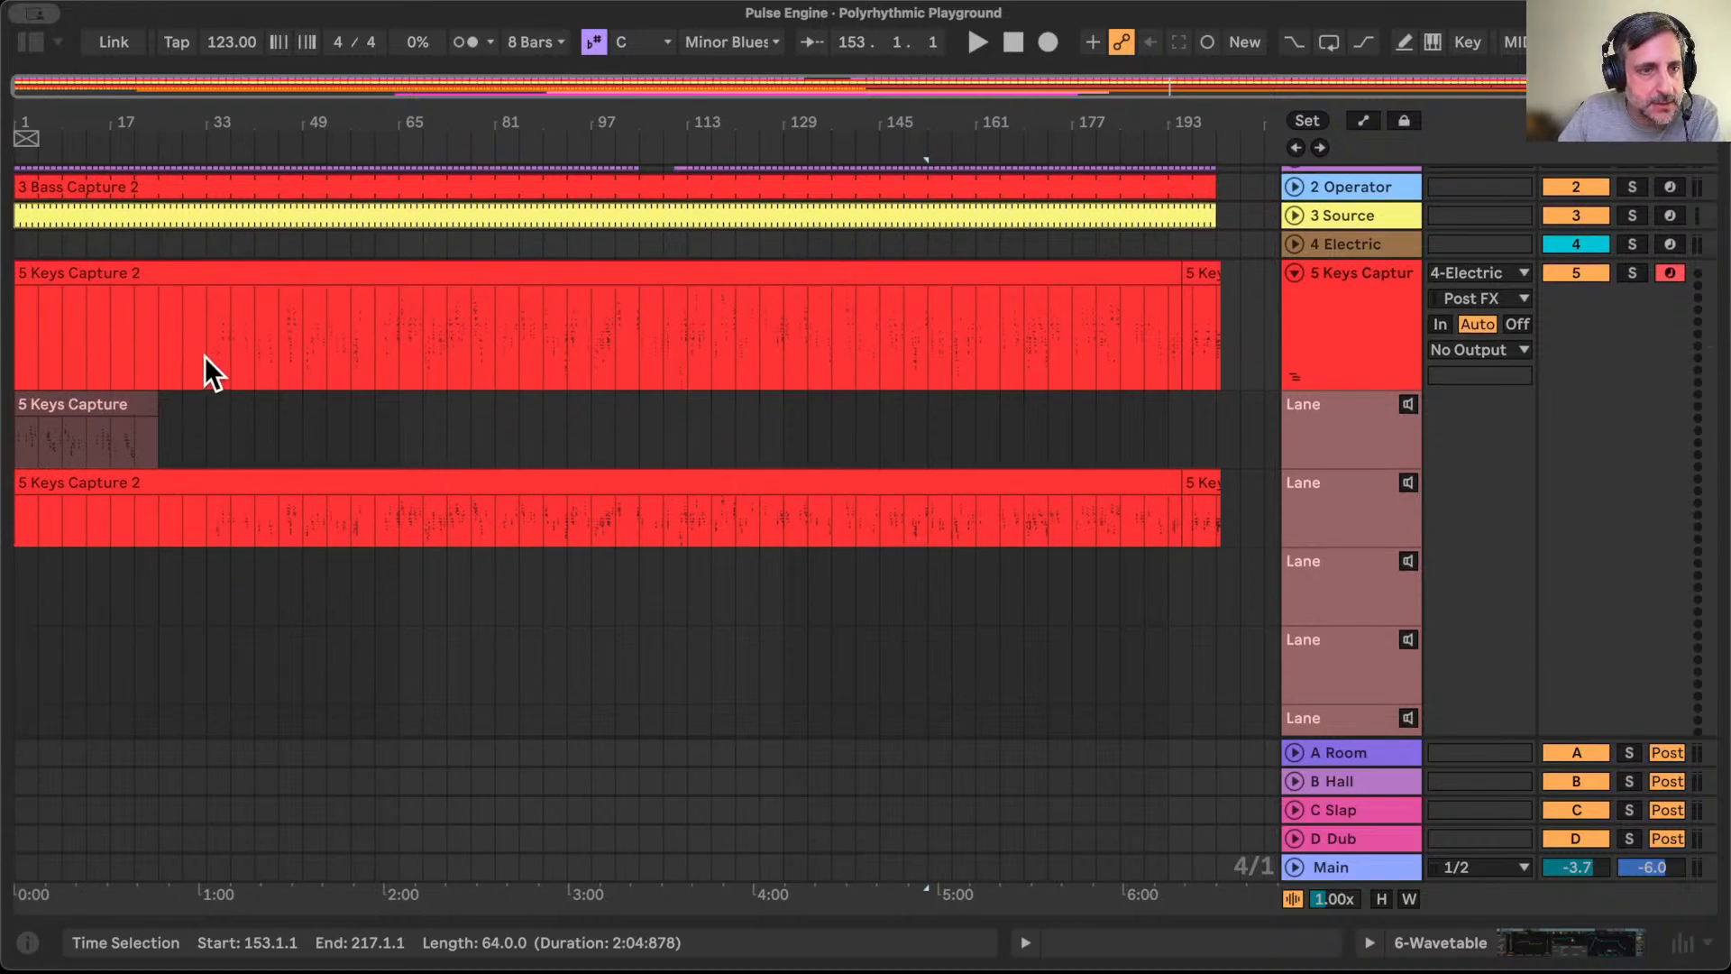
pyautogui.moveTo(205, 370); pyautogui.dragTo(2, 352)
pyautogui.press('Delete')
# Step: Move the trimmed Keys Capture 2 clip up to the 4 Electric track and delete the Keys Capture track
pyautogui.click(364, 270)
pyautogui.moveTo(363, 271); pyautogui.dragTo(364, 247)
pyautogui.click(1350, 329)
pyautogui.press('Delete')
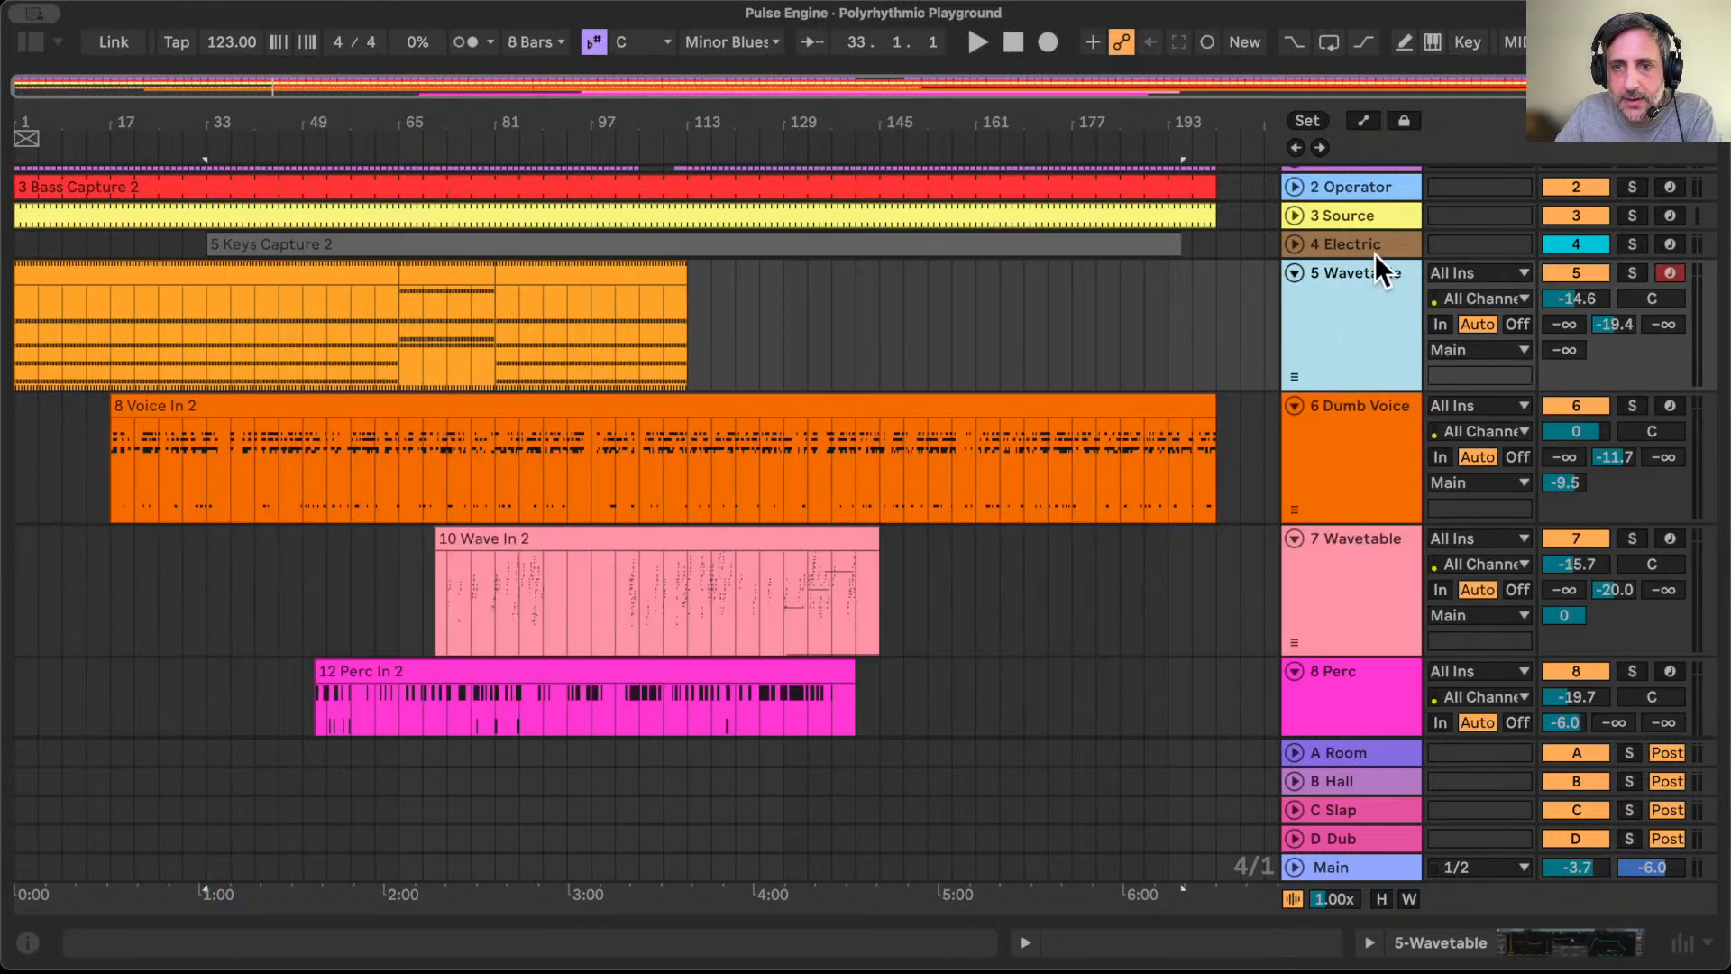
# Step: On the 4 Electric track, turn off the MFA Pulse Engine device and hide the device view
pyautogui.doubleClick(1347, 237)
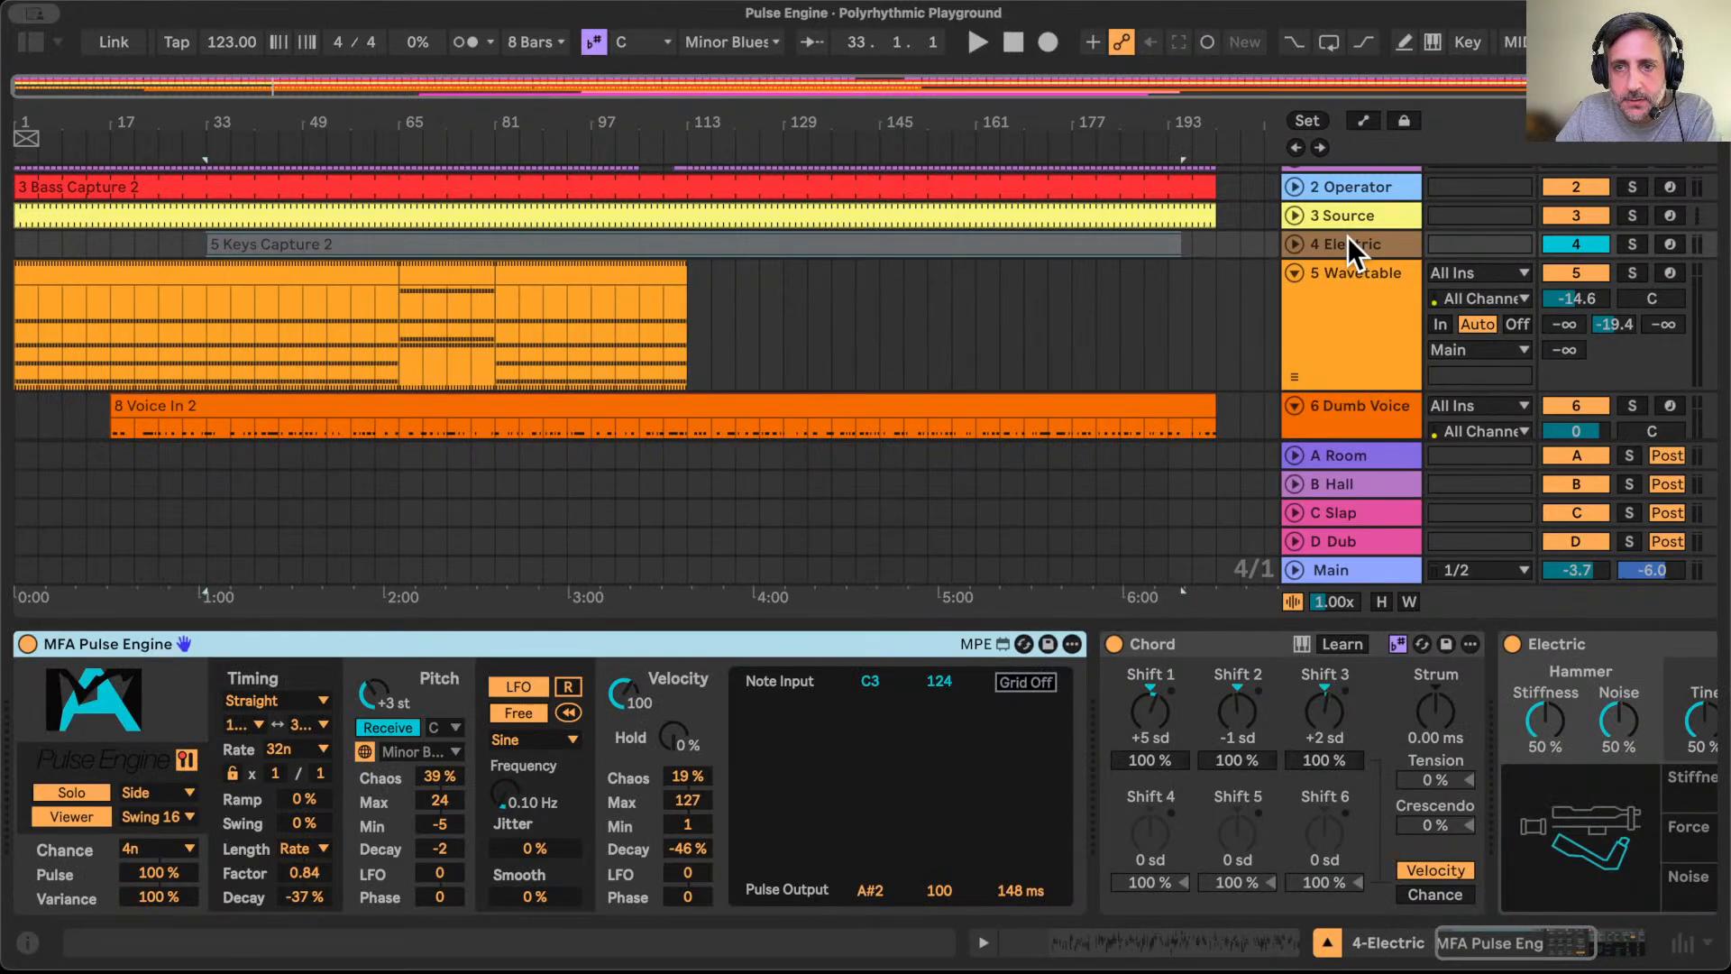
pyautogui.click(27, 643)
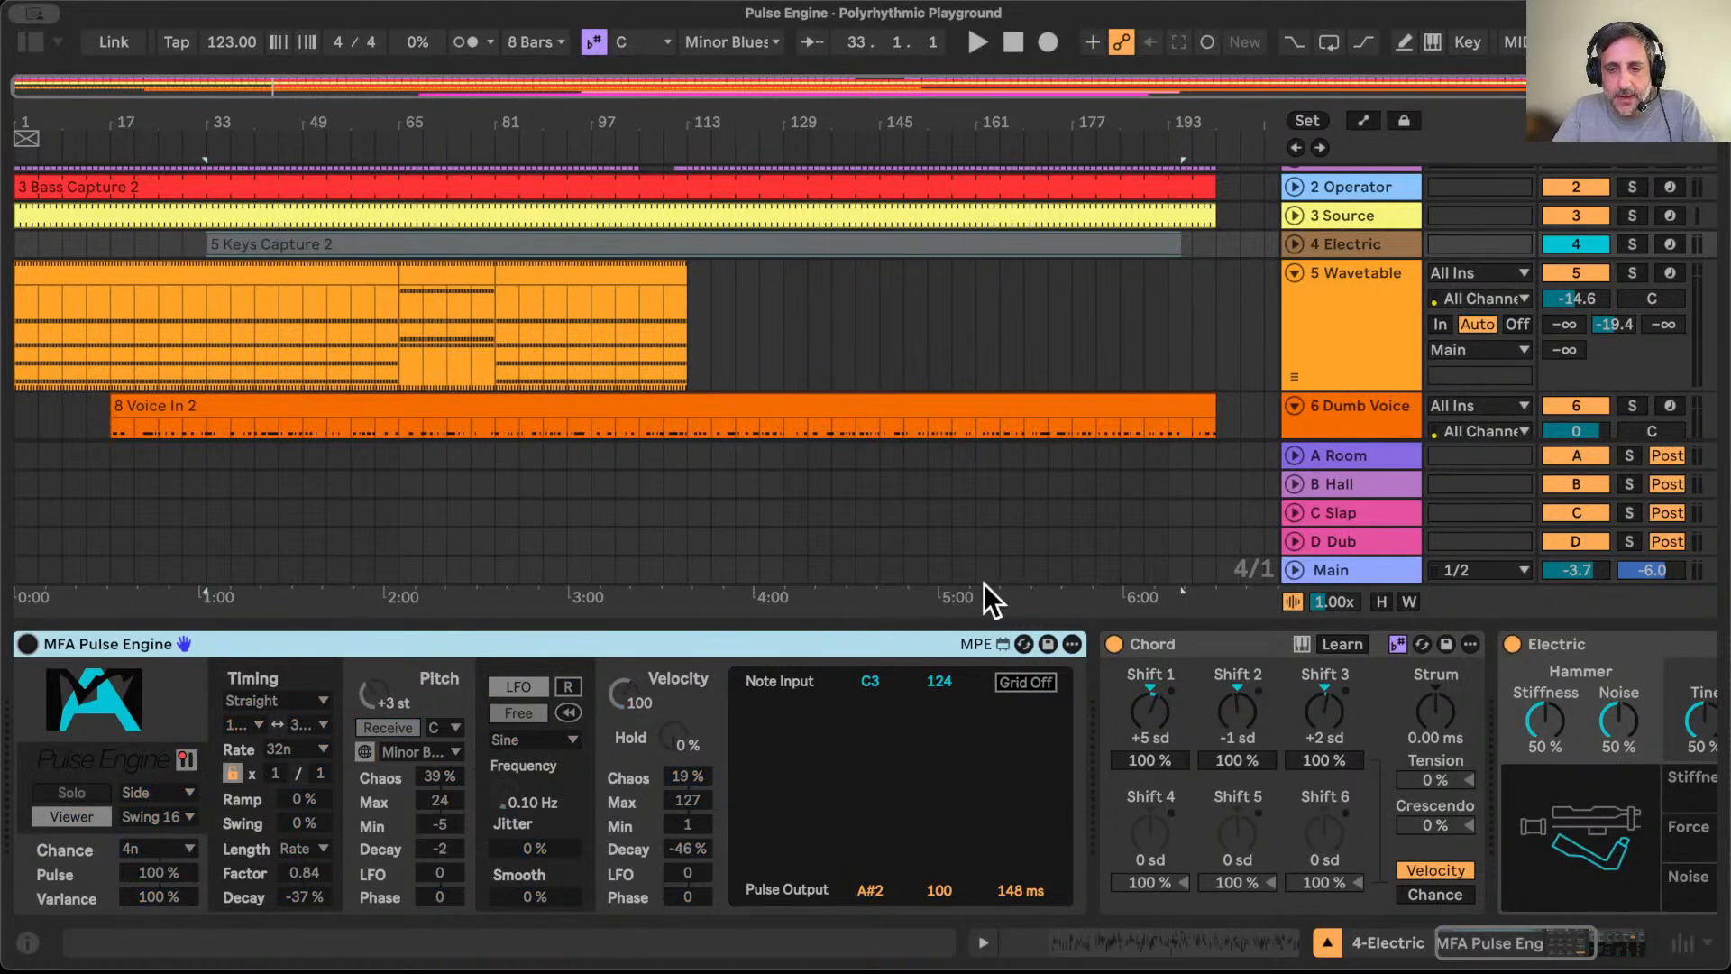
pyautogui.click(1328, 942)
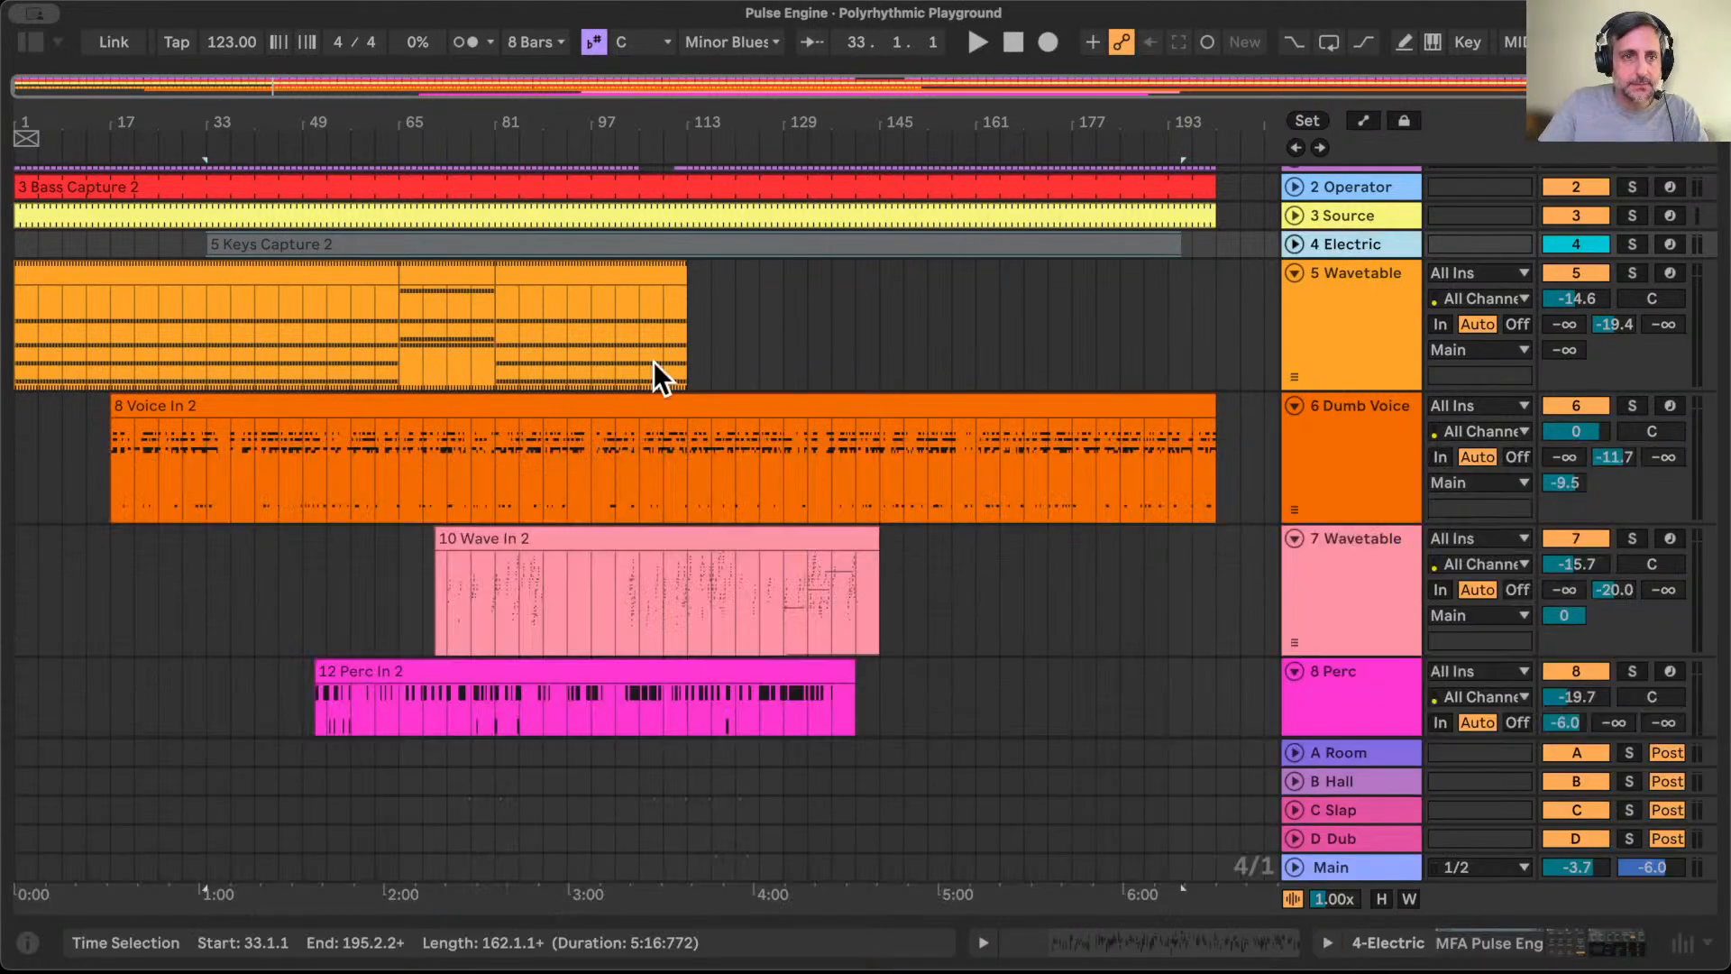
# Step: Play the arrangement from the start and check the 4 Electric track's level in the Session mixer
pyautogui.click(1010, 42)
pyautogui.click(977, 42)
pyautogui.scroll(1, 888, 401)
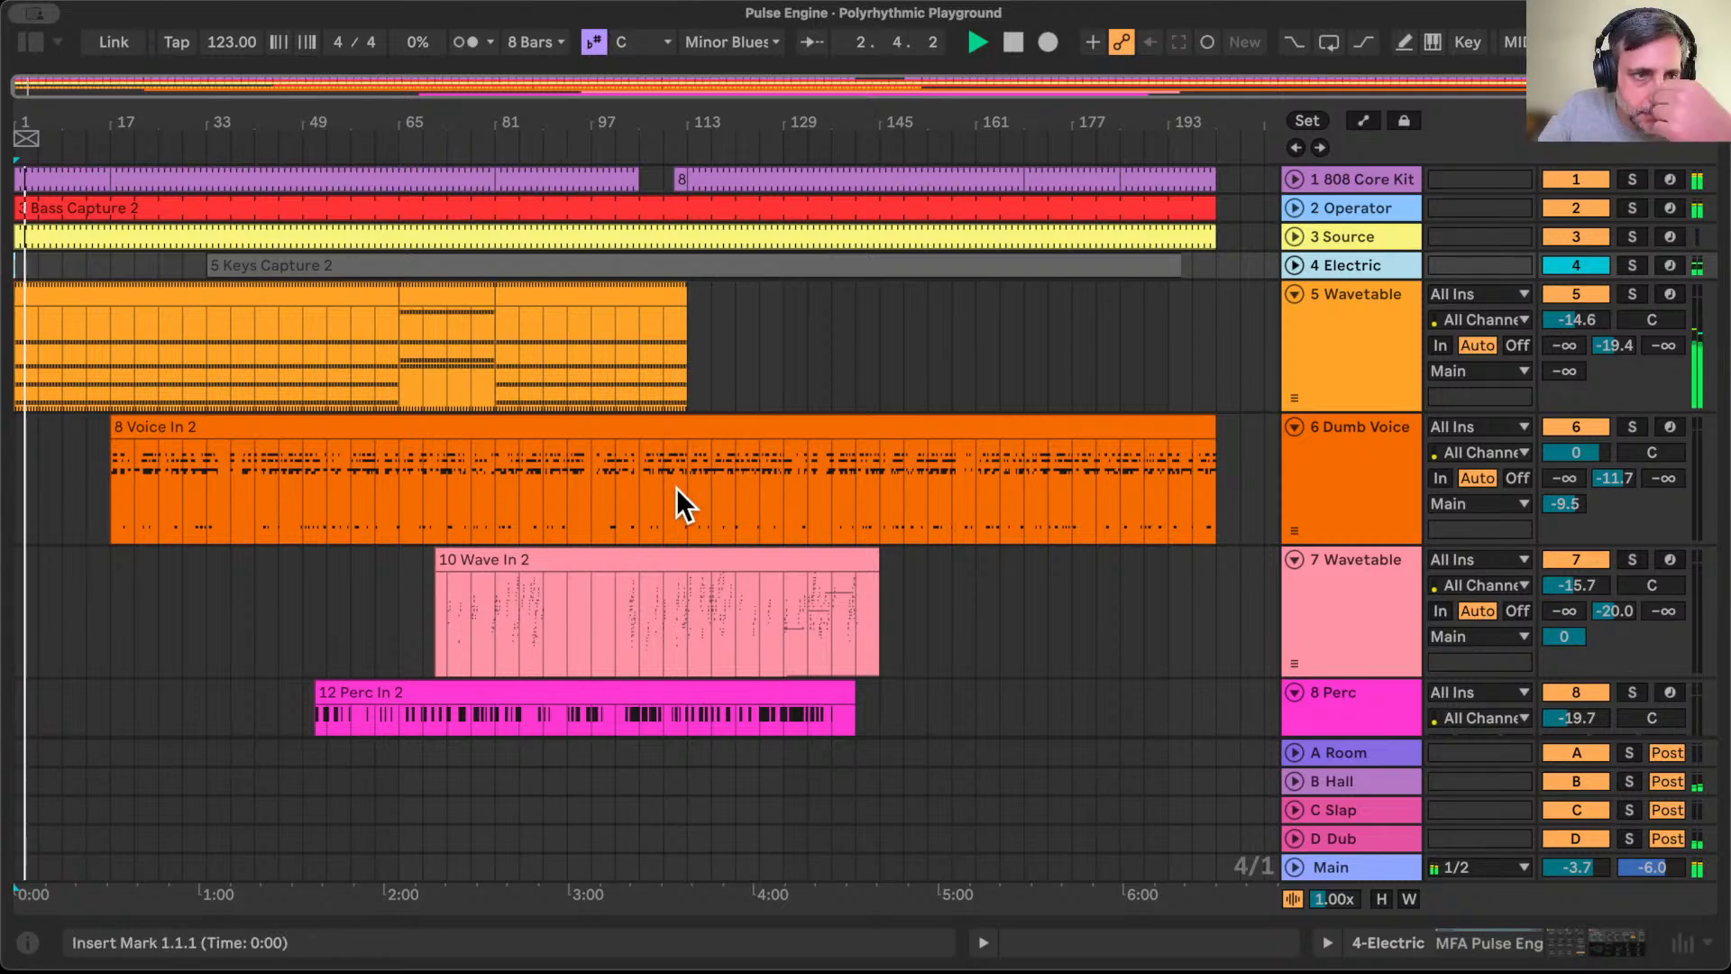
pyautogui.doubleClick(1354, 254)
pyautogui.press('Tab')
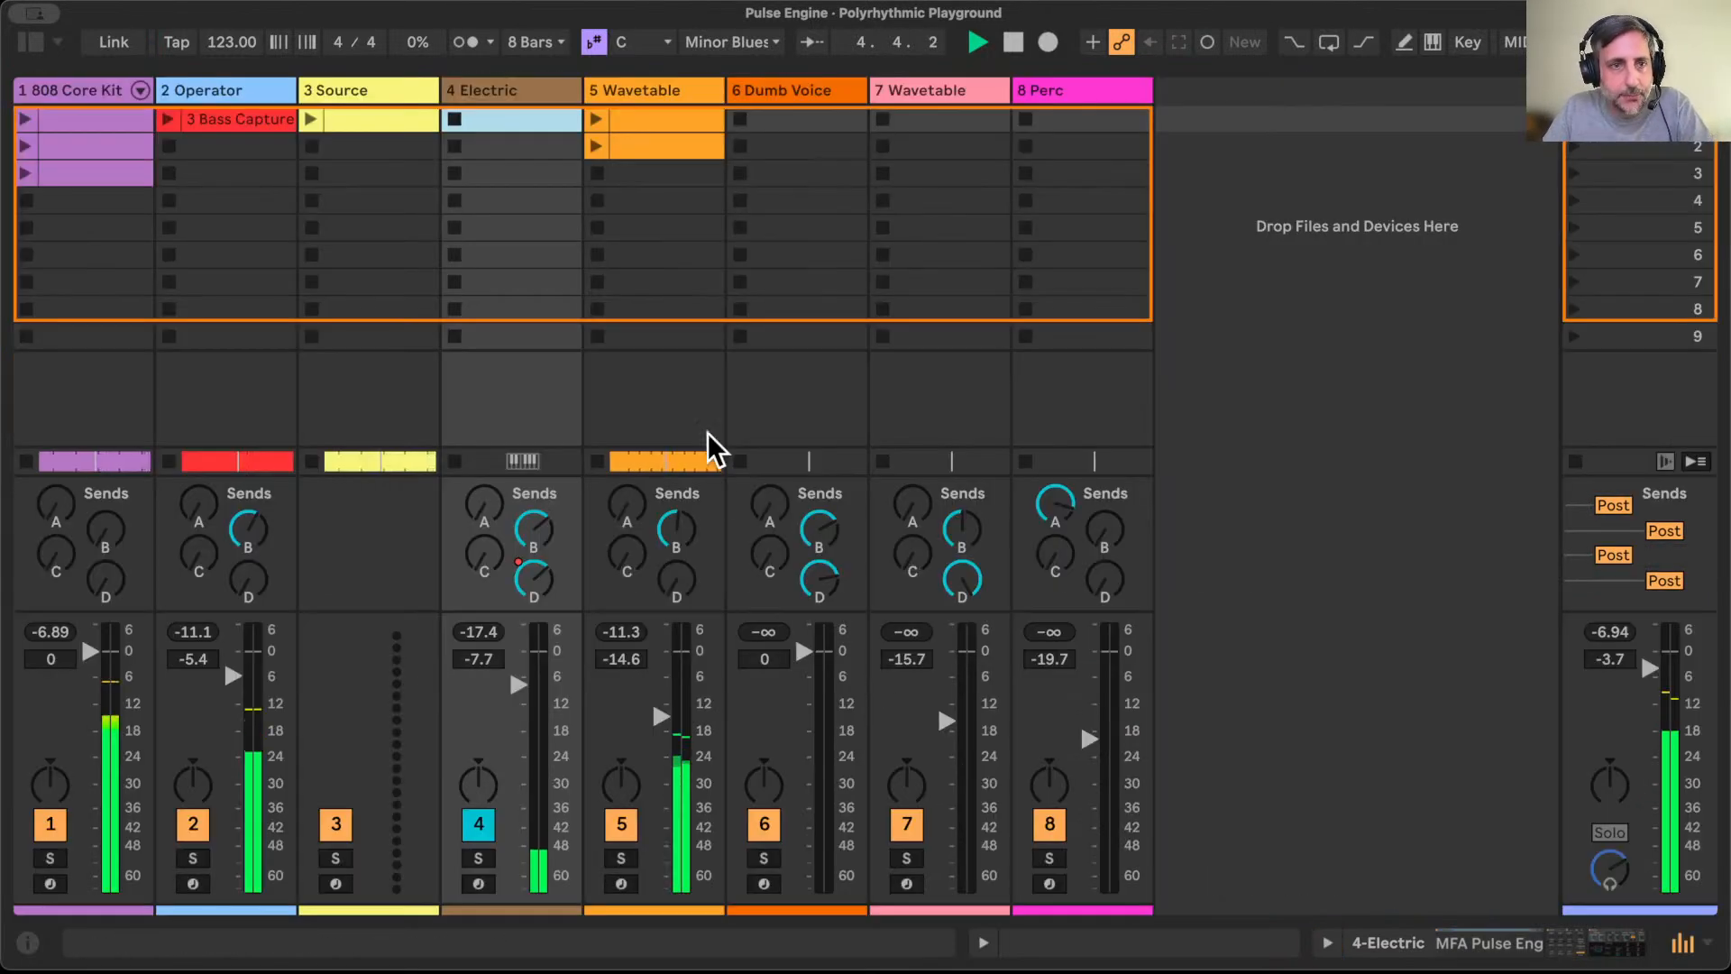
pyautogui.press('Tab')
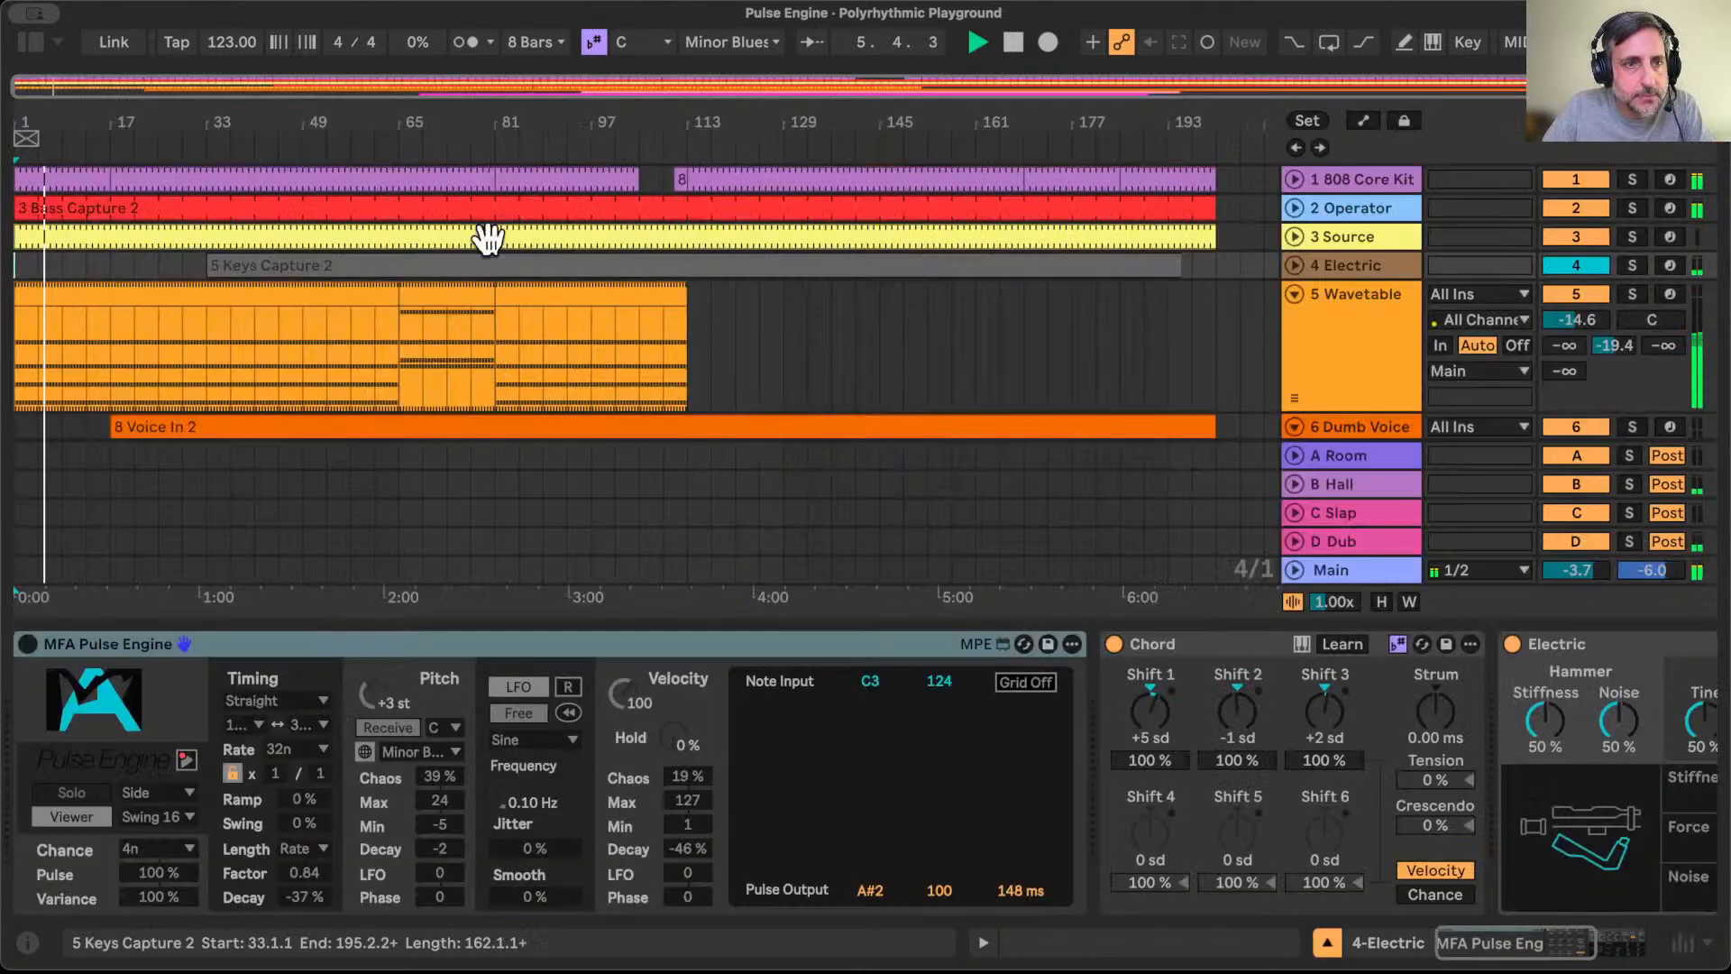
# Step: Delete the clip on the 3 Source track and set the 4 Electric track's monitoring to Auto
pyautogui.click(538, 230)
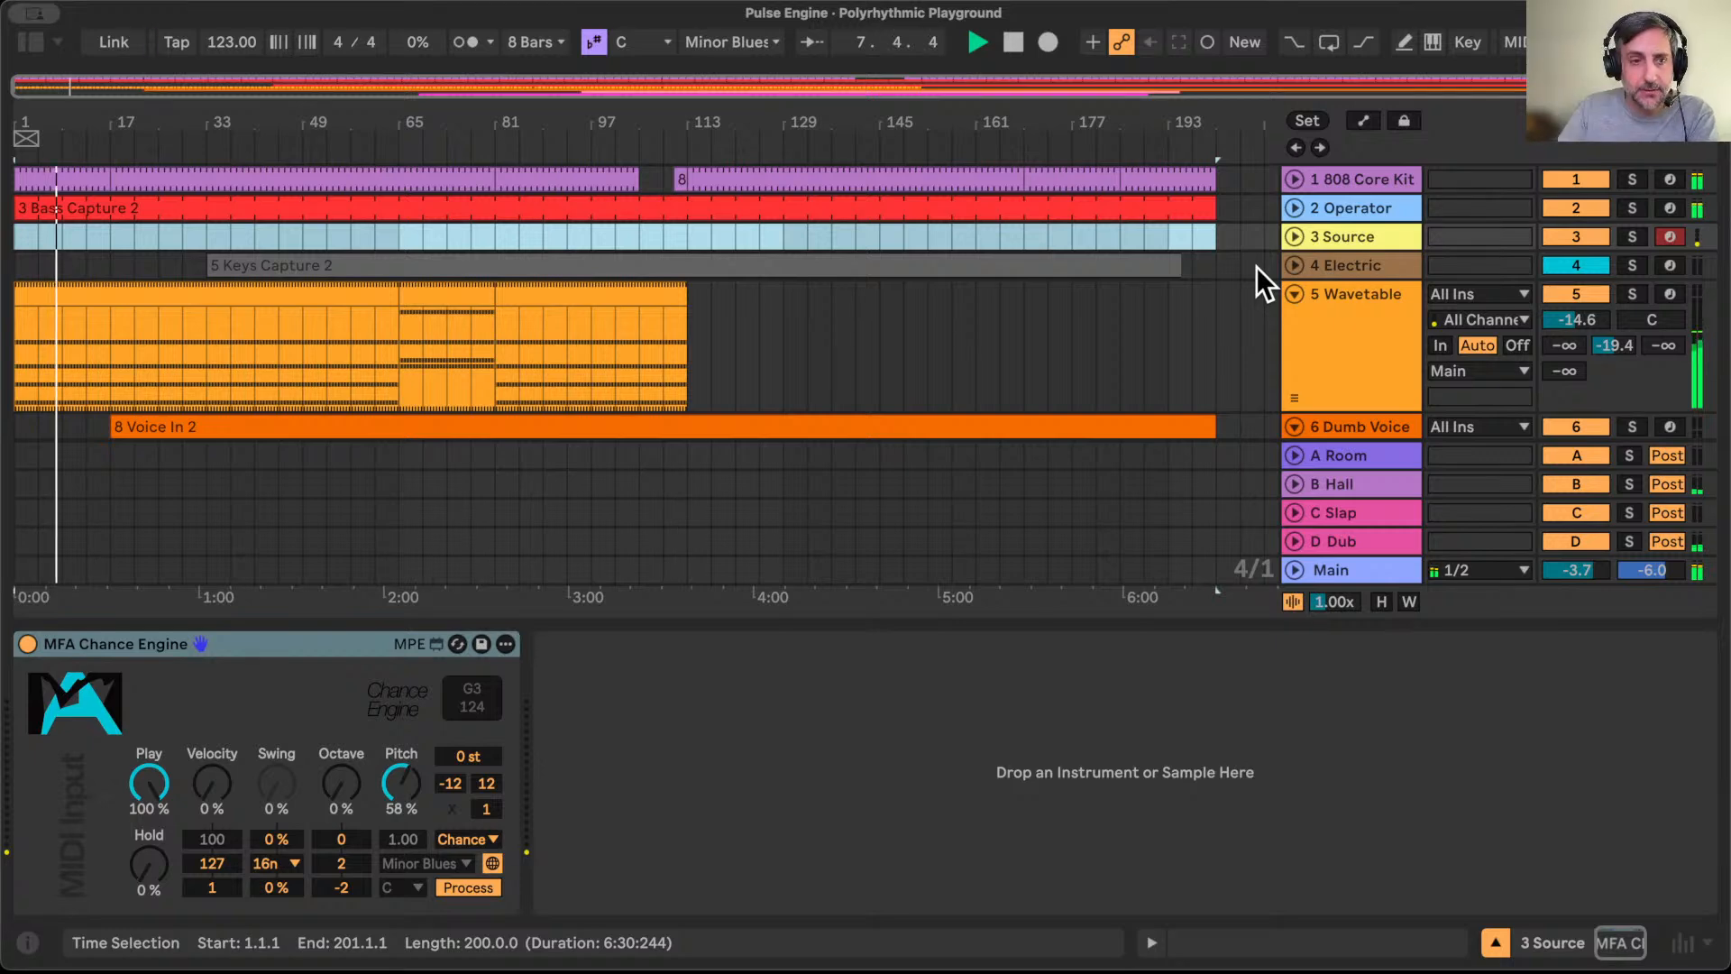
pyautogui.click(1366, 259)
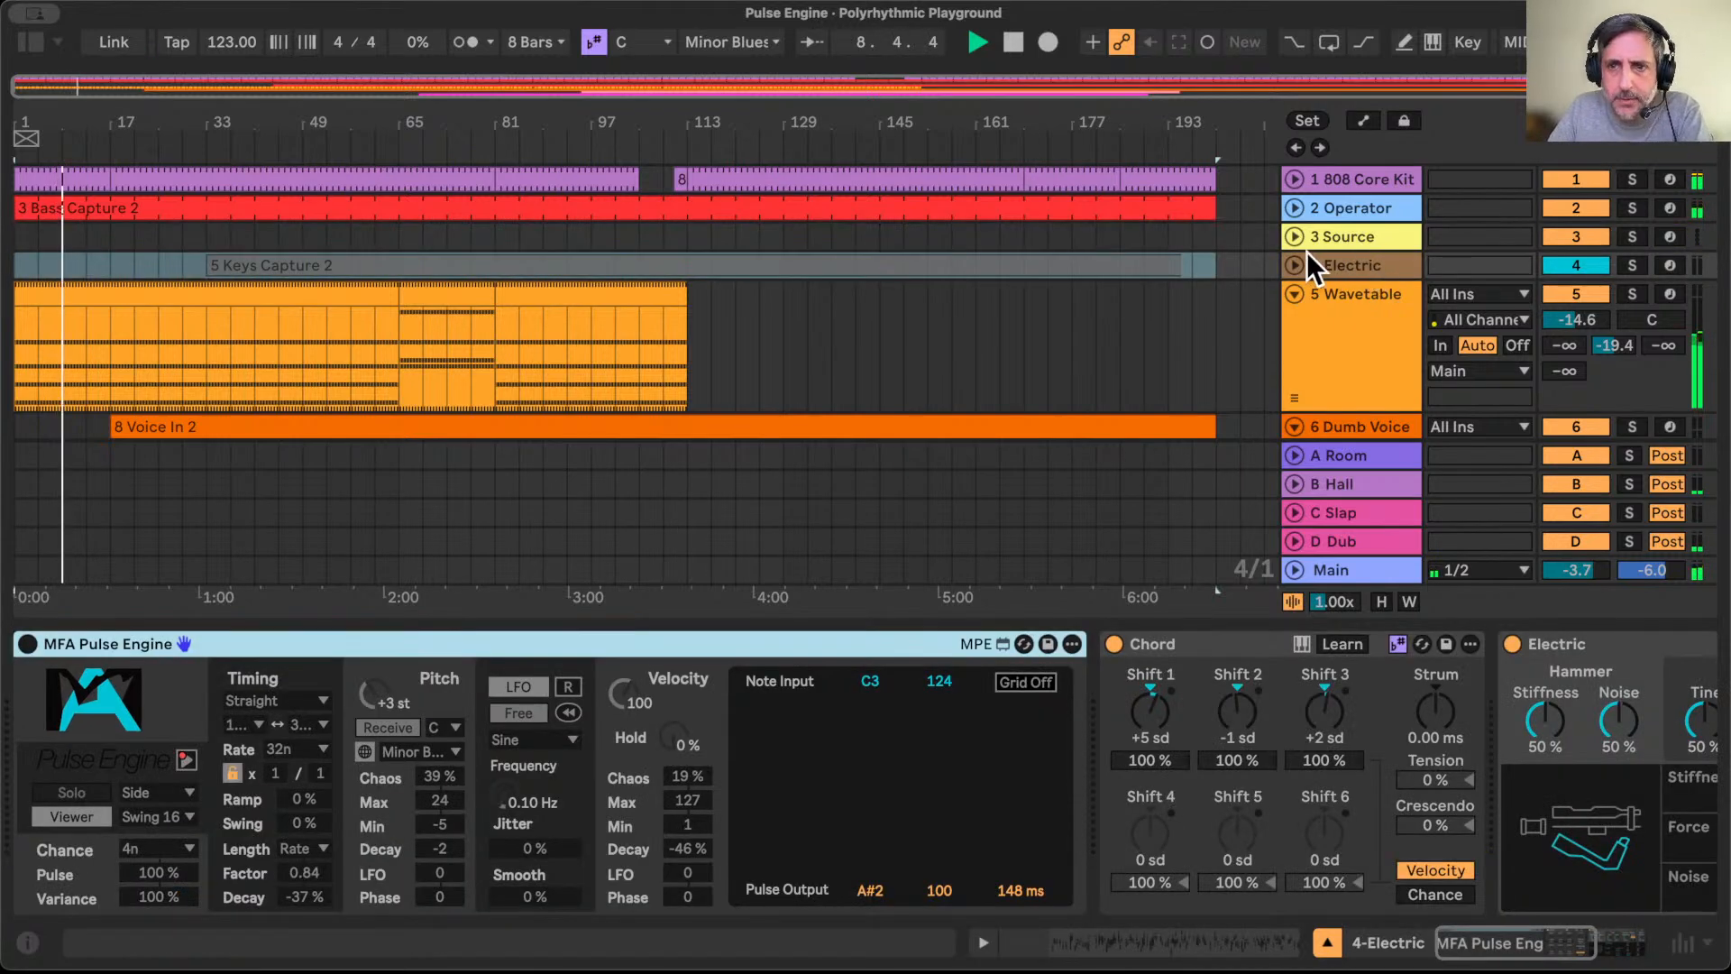
pyautogui.click(1163, 265)
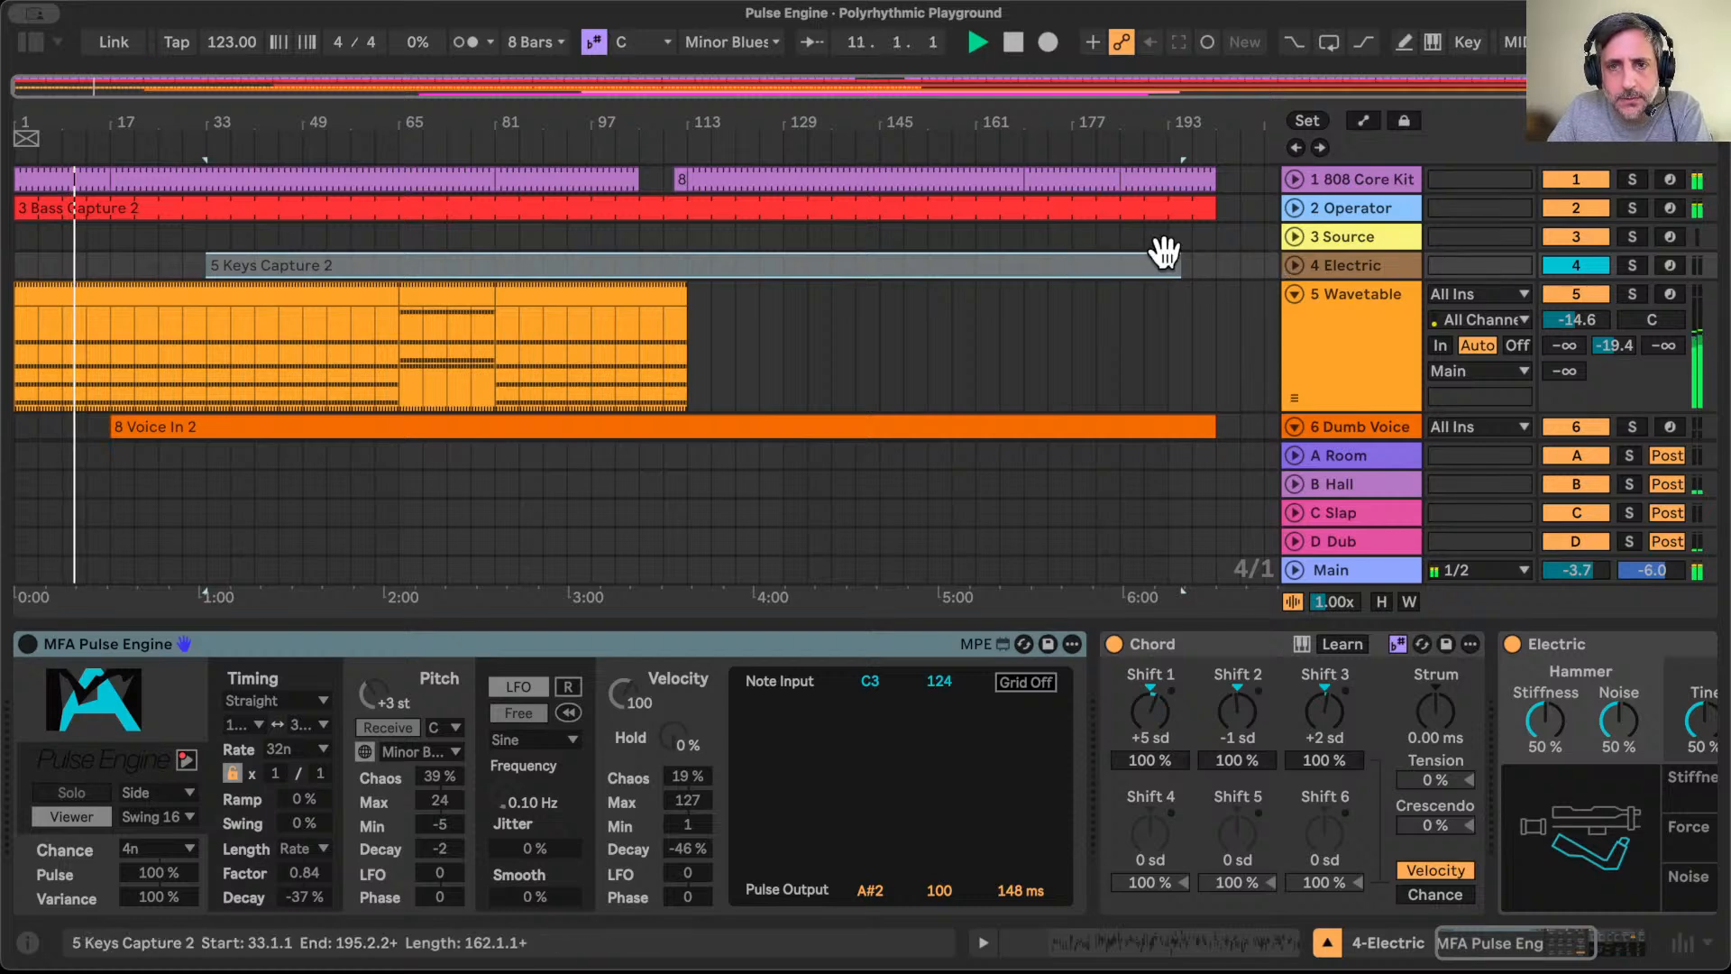
pyautogui.click(1294, 265)
pyautogui.click(1500, 260)
pyautogui.click(1500, 261)
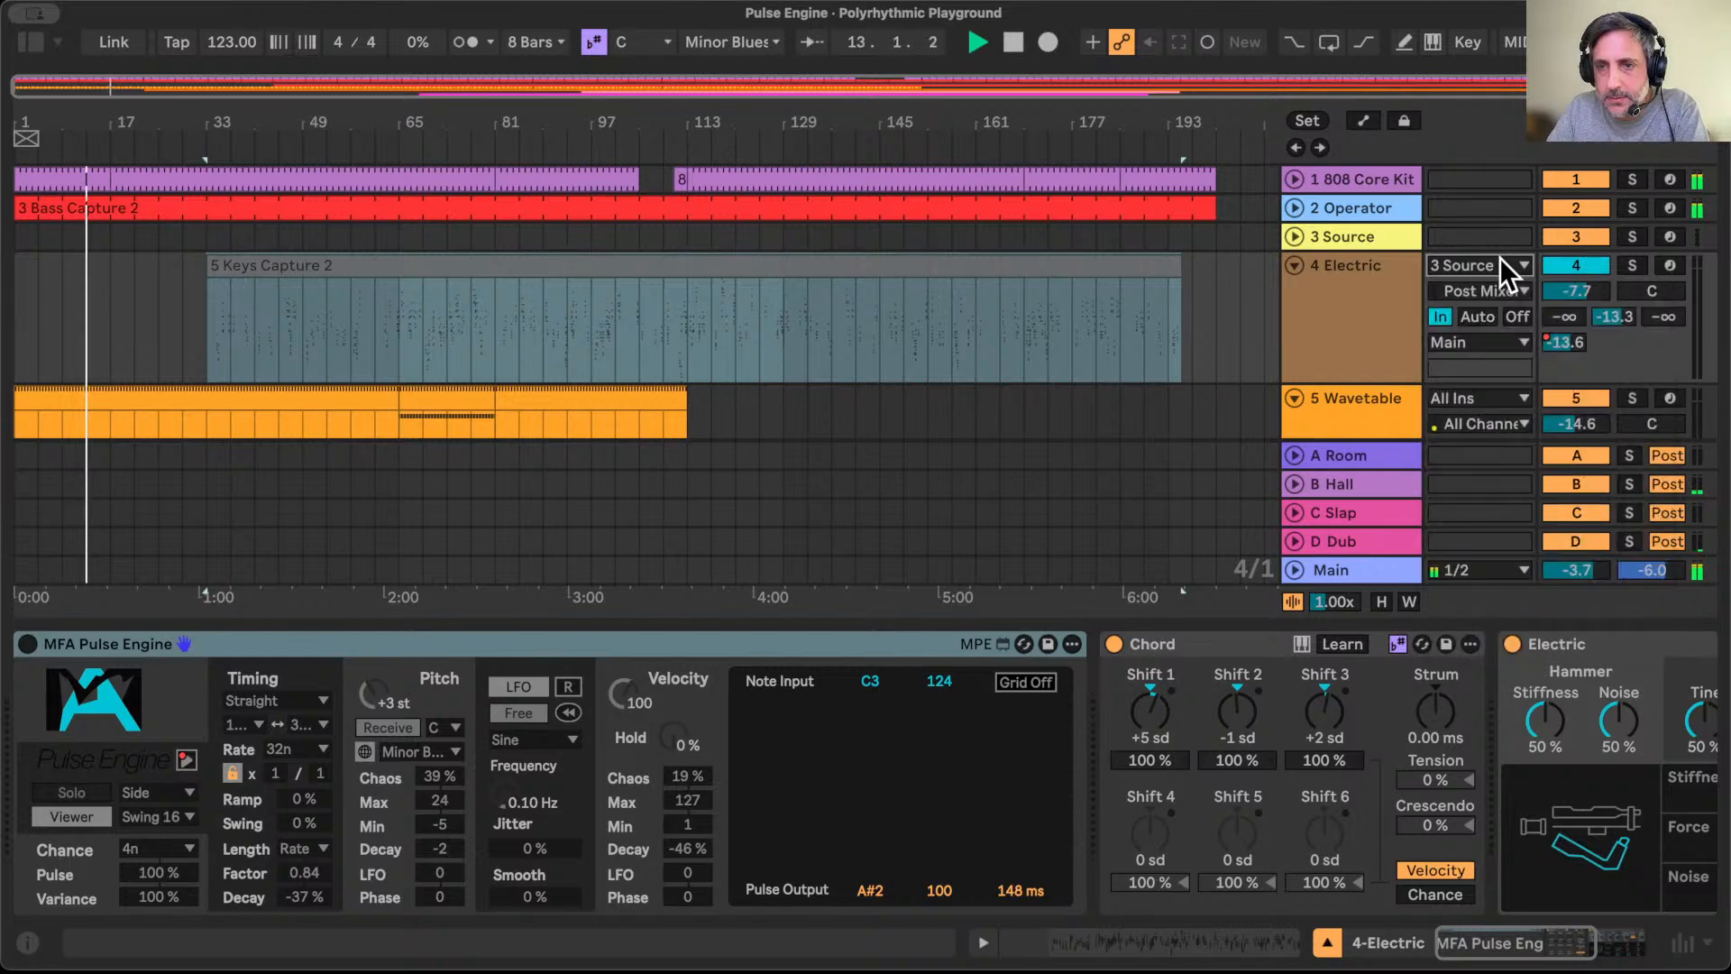
pyautogui.click(1475, 315)
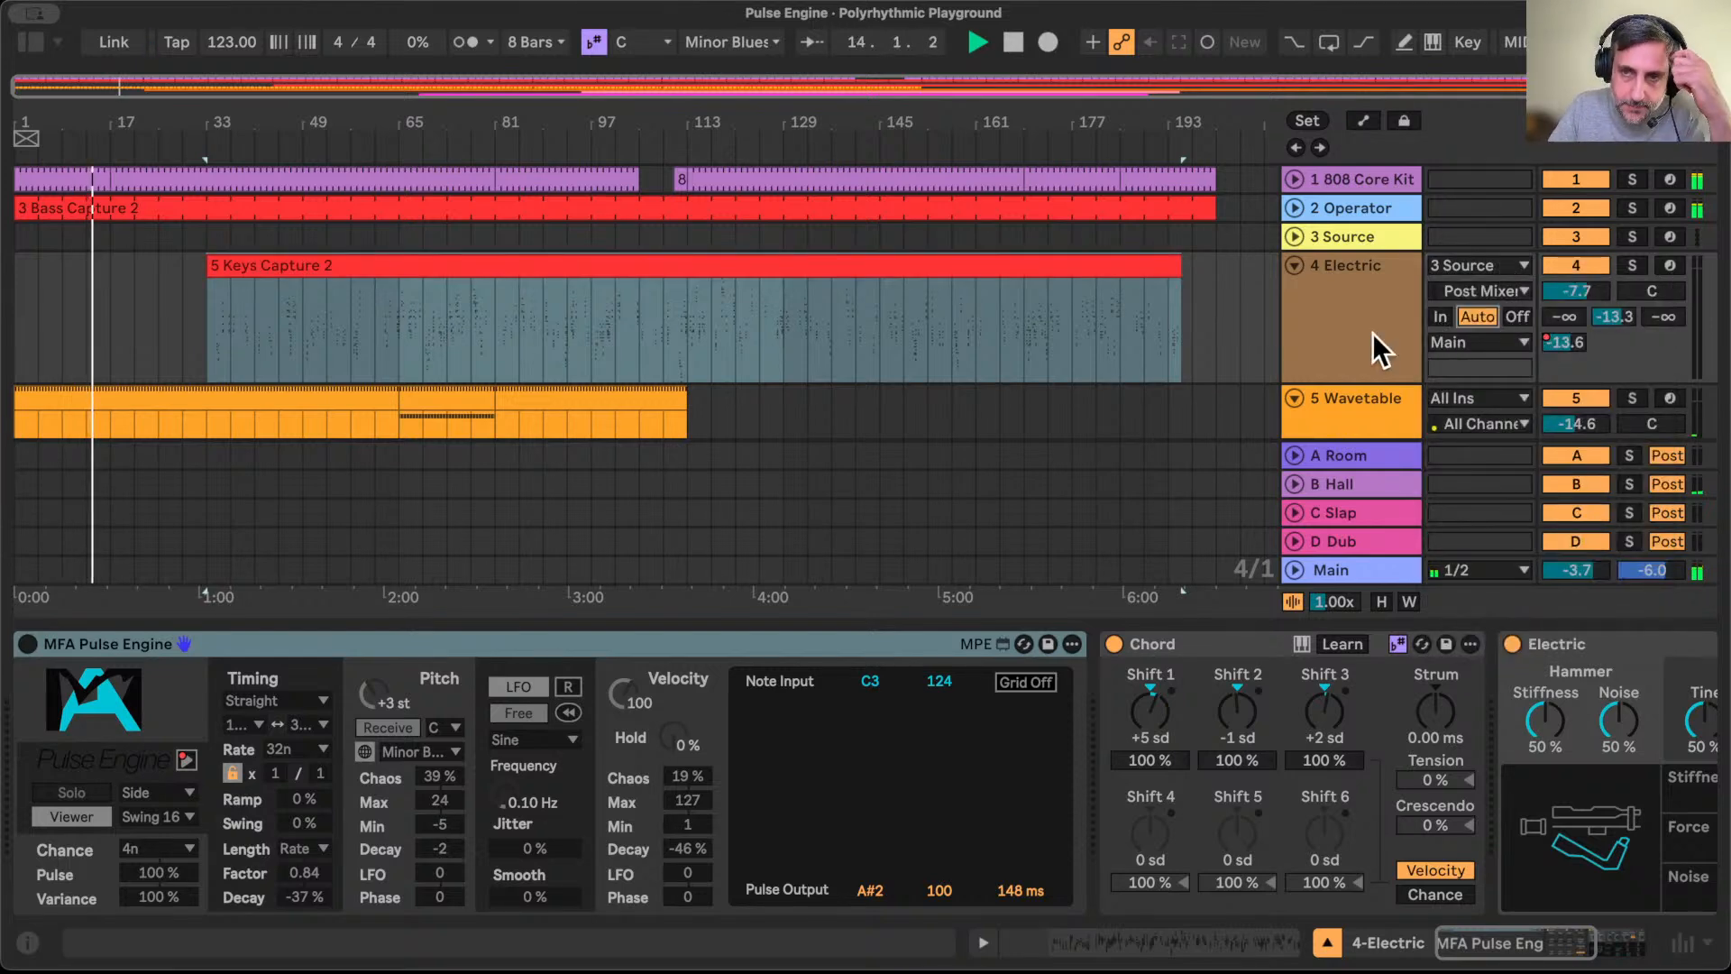
# Step: Fold the 4 Electric, 5 Wavetable, 6 Dumb Voice, 7 Wavetable and 8 Perc tracks
pyautogui.click(1294, 263)
pyautogui.click(1359, 235)
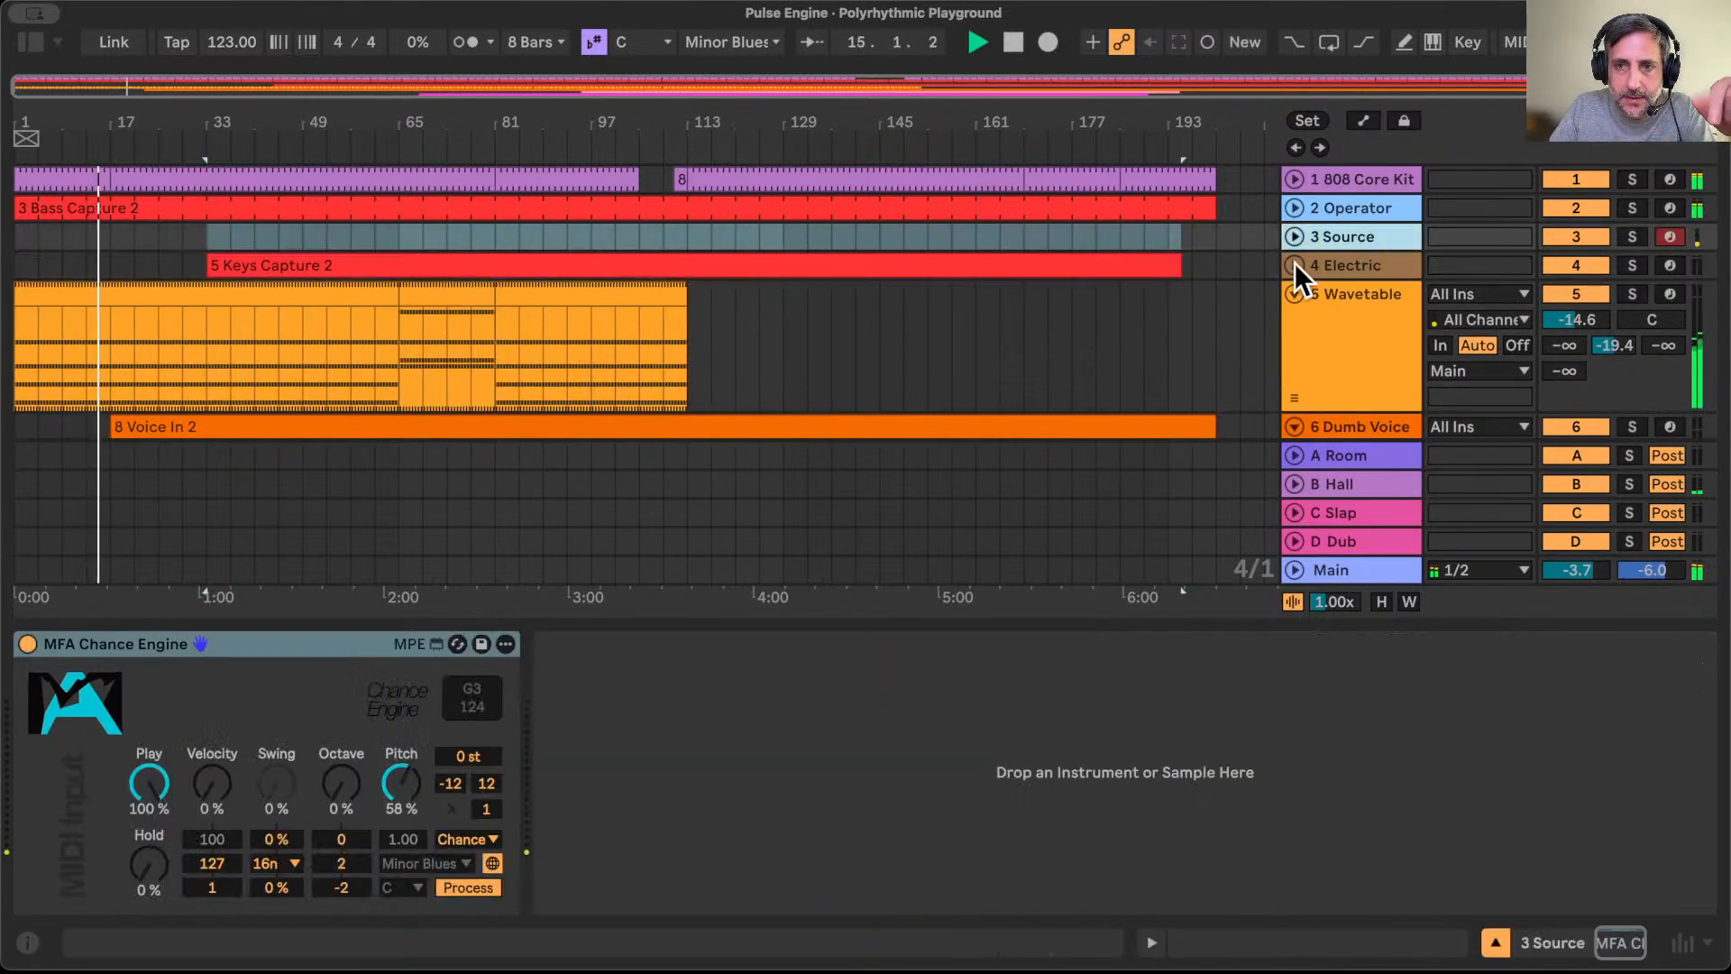
pyautogui.click(1295, 289)
pyautogui.click(1292, 320)
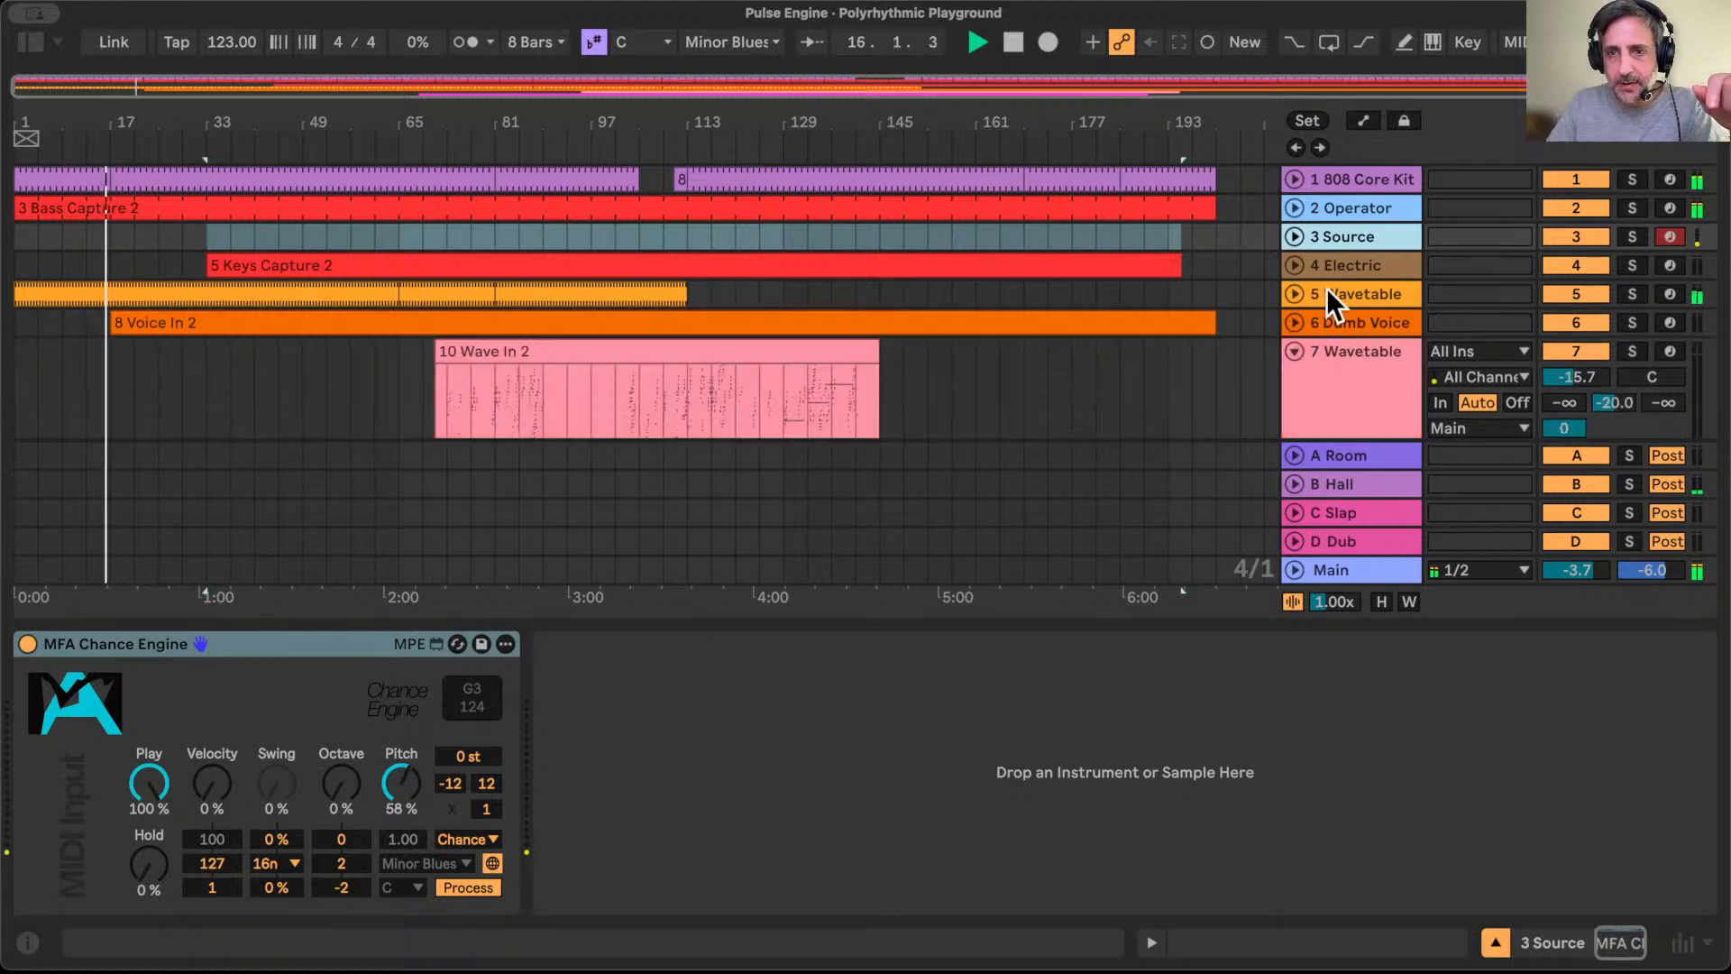
pyautogui.click(1294, 351)
pyautogui.click(1294, 379)
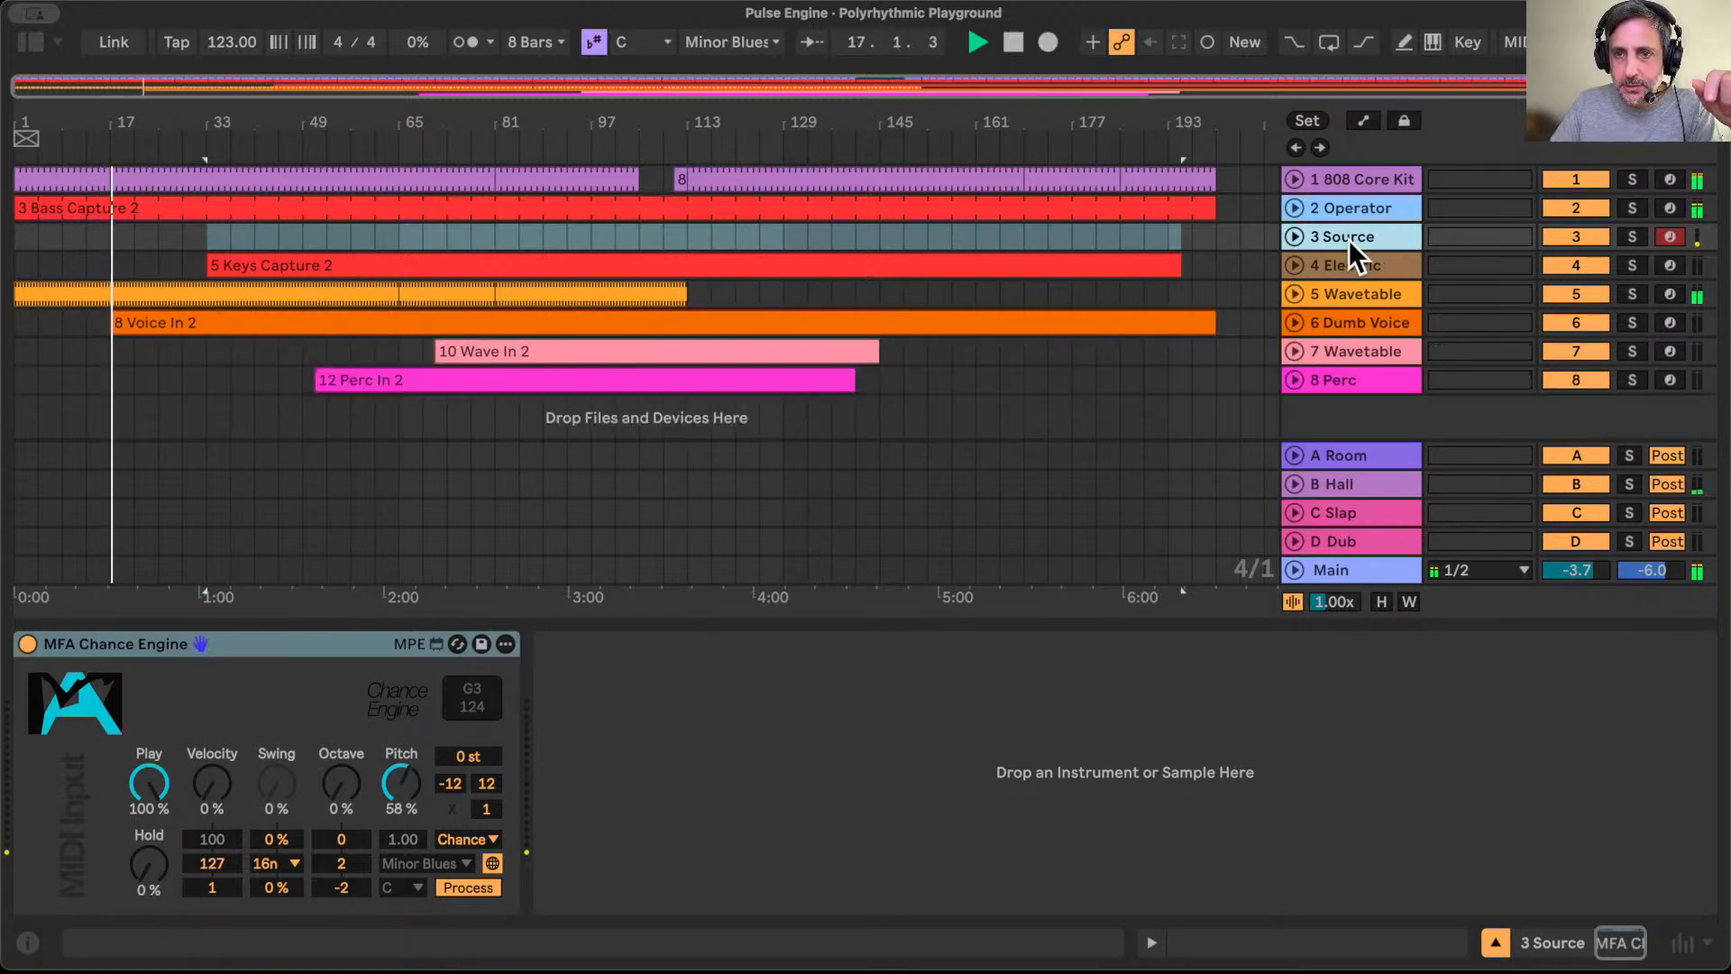
# Step: Move the Source track below the Perc track and save the set
pyautogui.moveTo(1344, 233); pyautogui.dragTo(1326, 395)
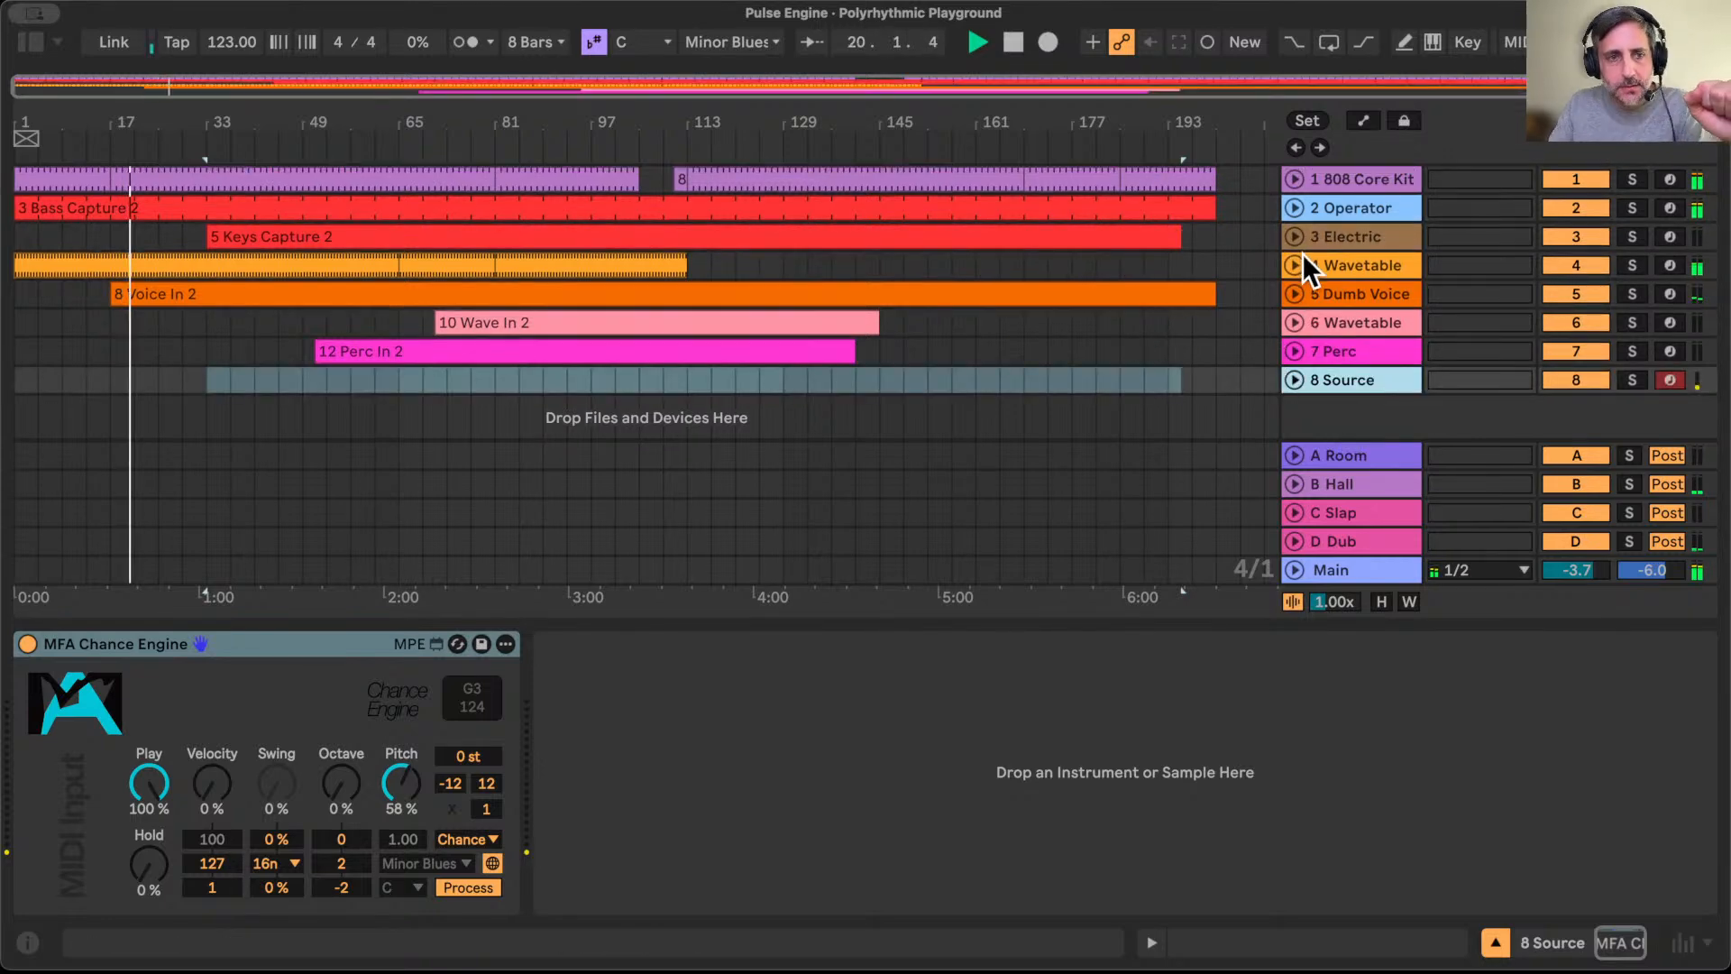
pyautogui.press('super+s')
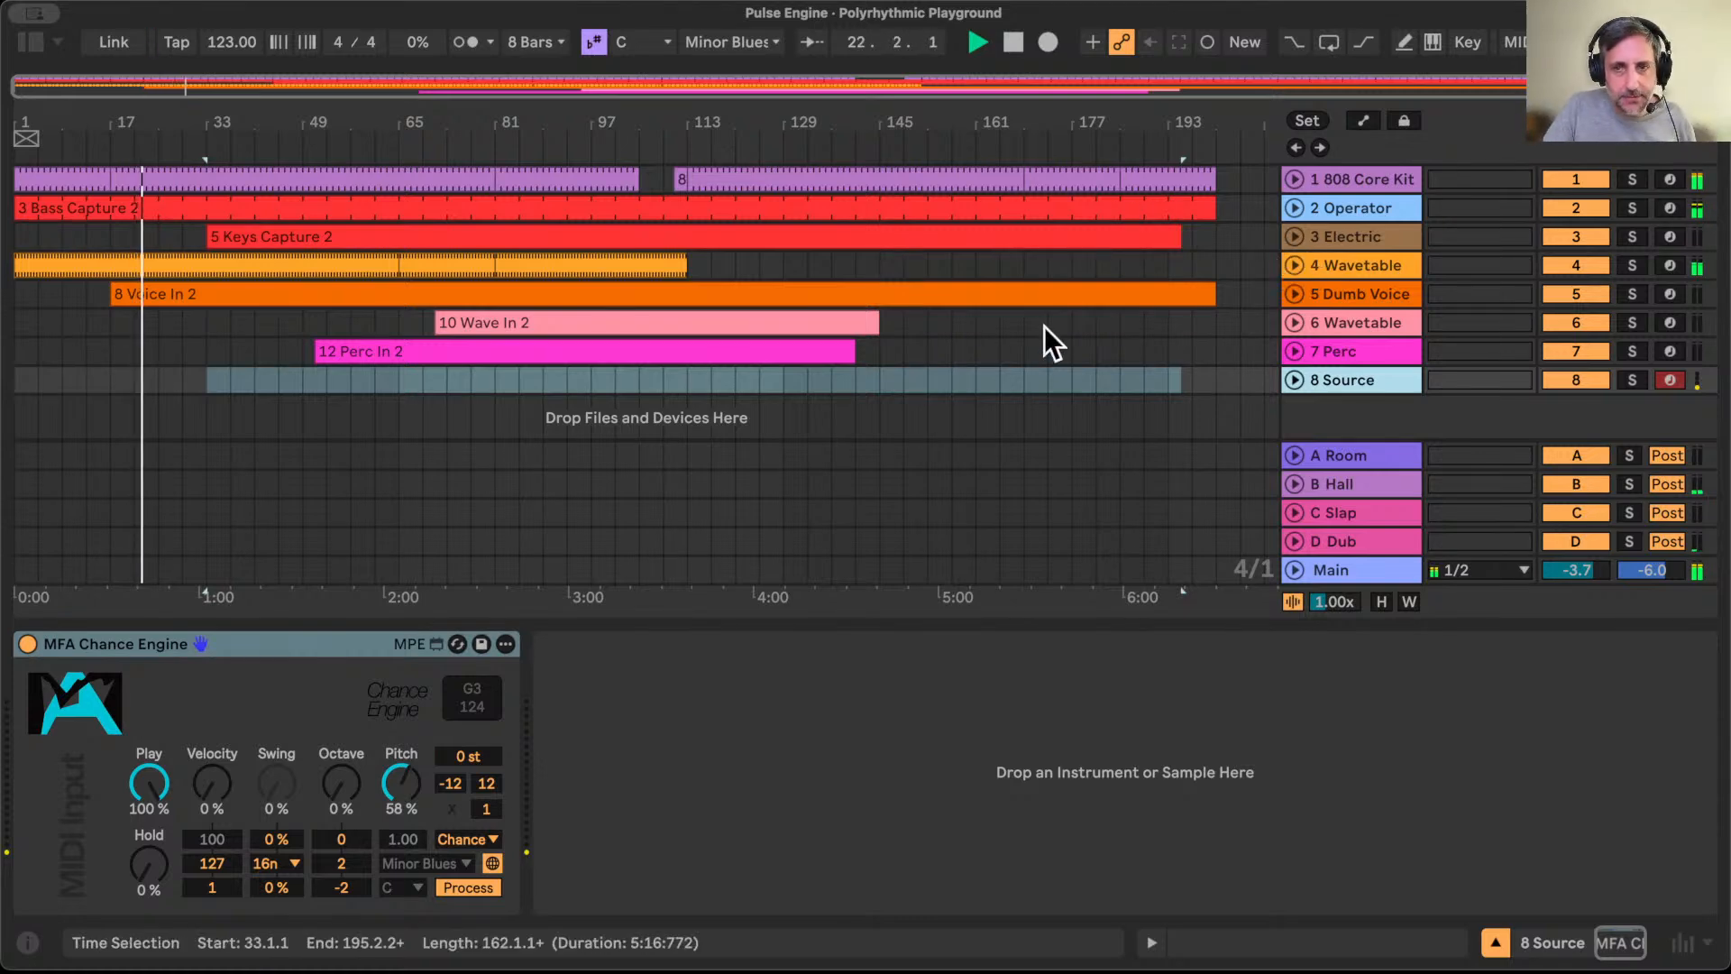
# Step: Transpose all notes in the 8 Voice In 2 clip on the 5 Dumb Voice track down one octave plus four scale steps
pyautogui.click(1343, 294)
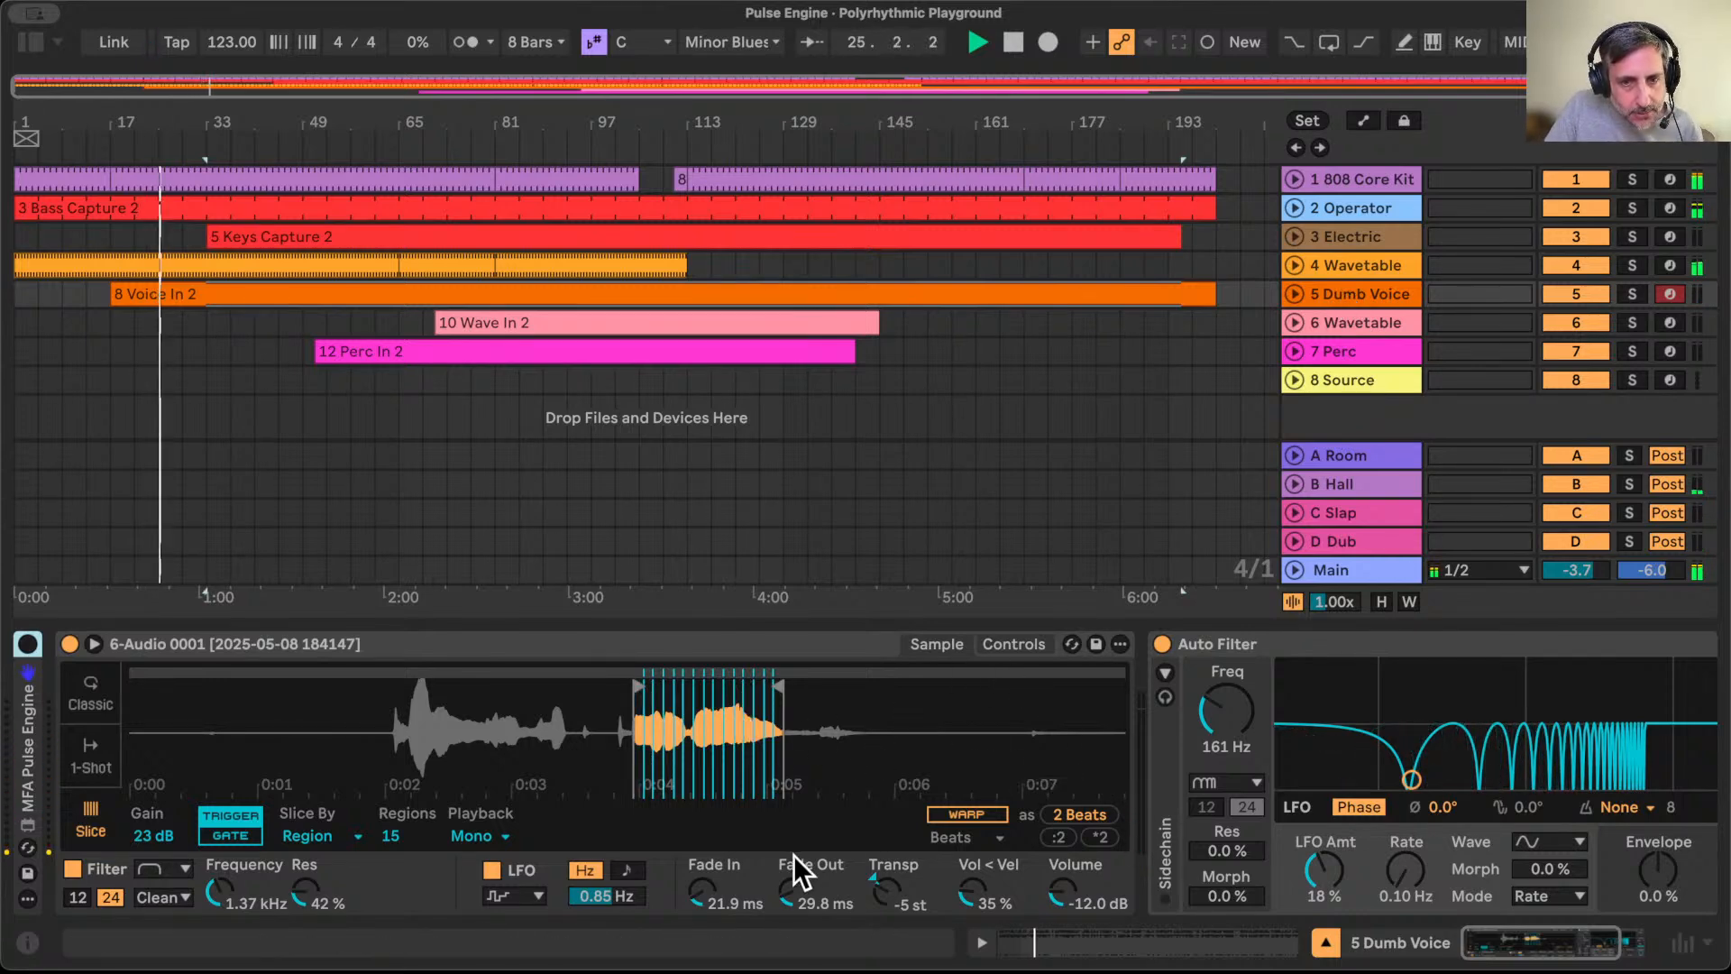
pyautogui.click(1293, 293)
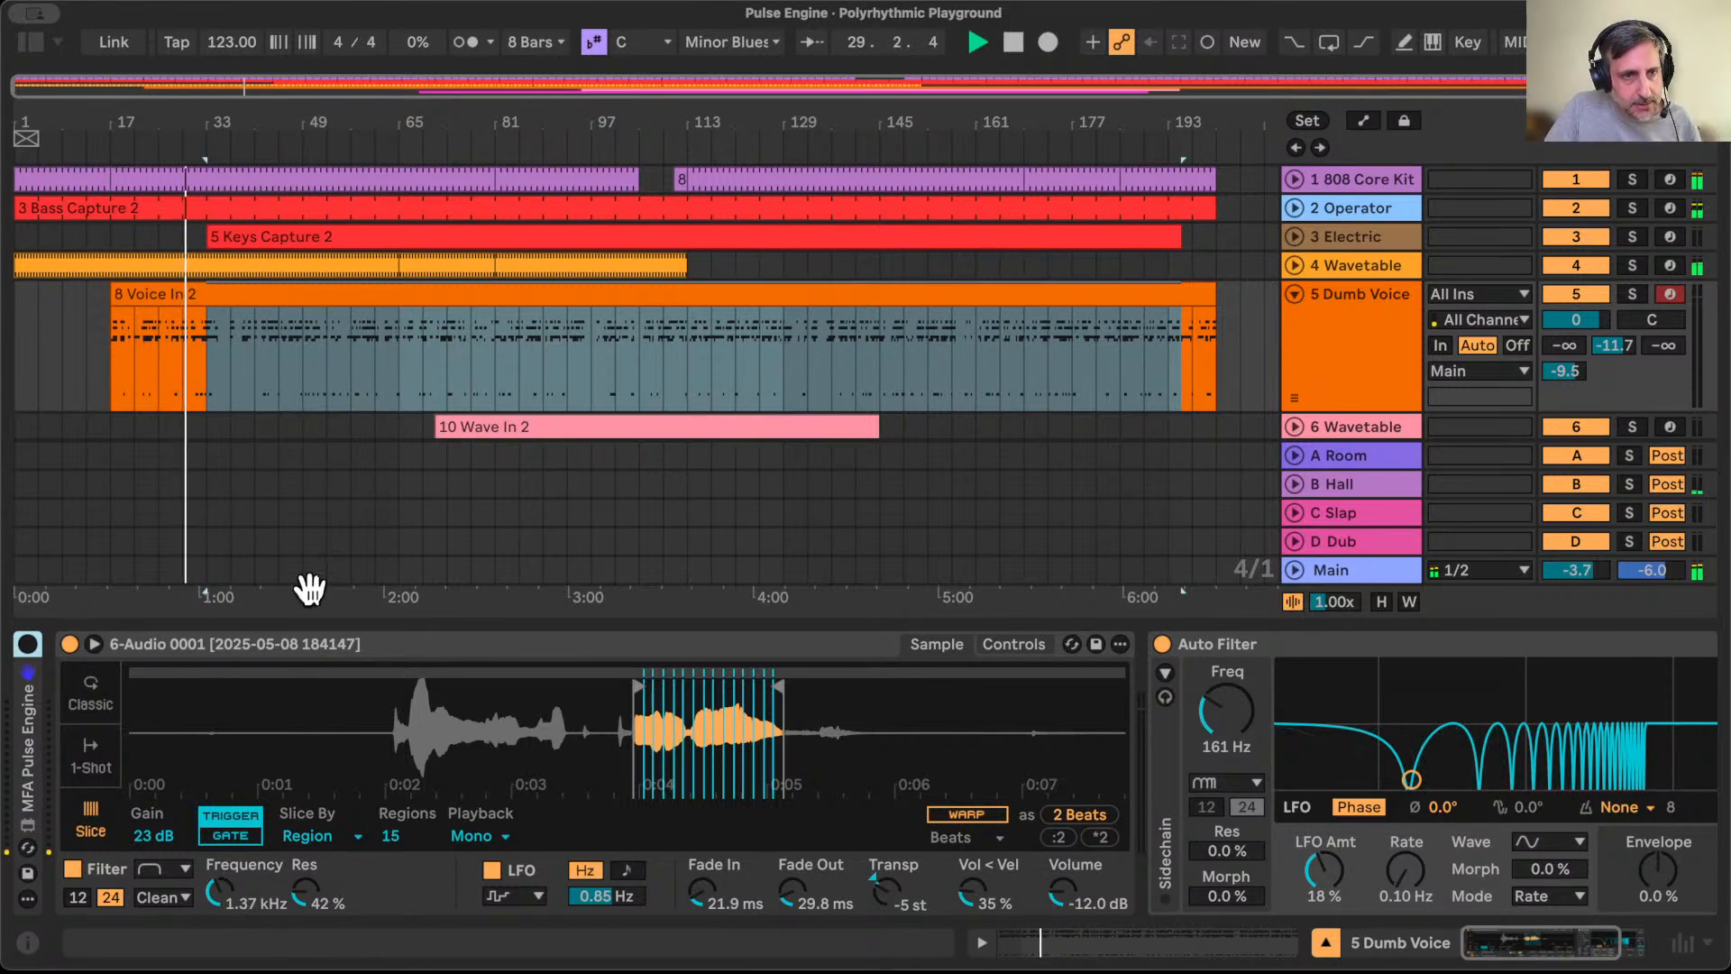
pyautogui.moveTo(205, 123); pyautogui.dragTo(206, 212)
pyautogui.moveTo(634, 212); pyautogui.dragTo(823, 124)
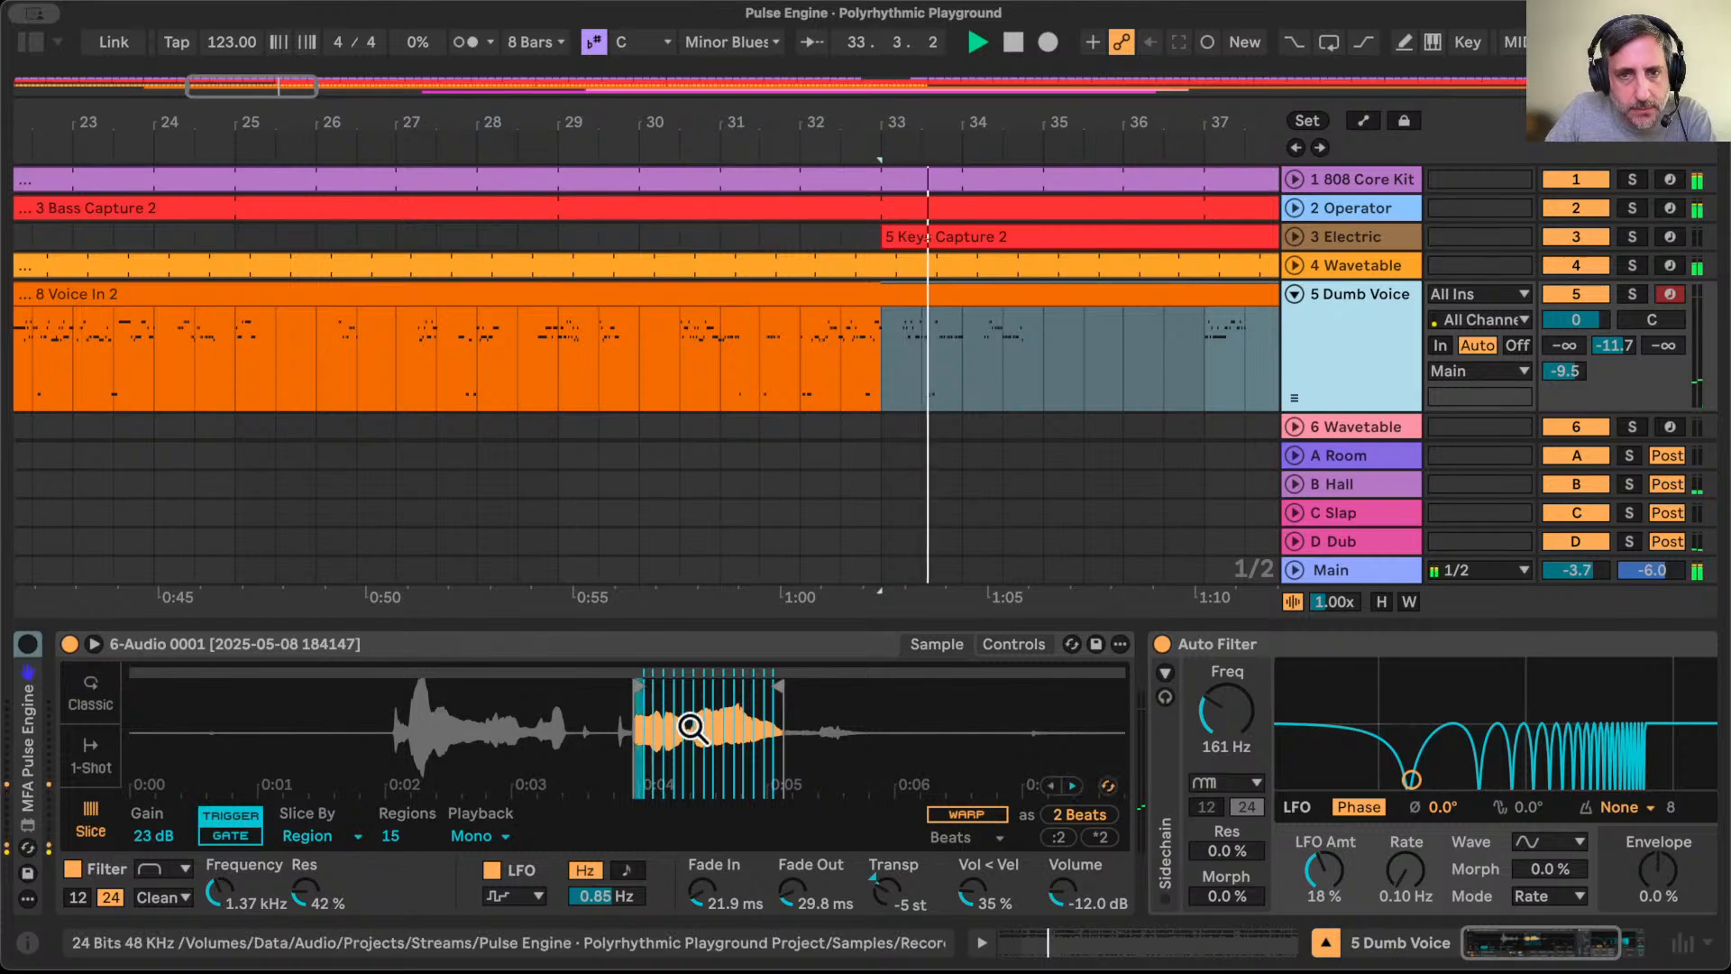
pyautogui.doubleClick(854, 294)
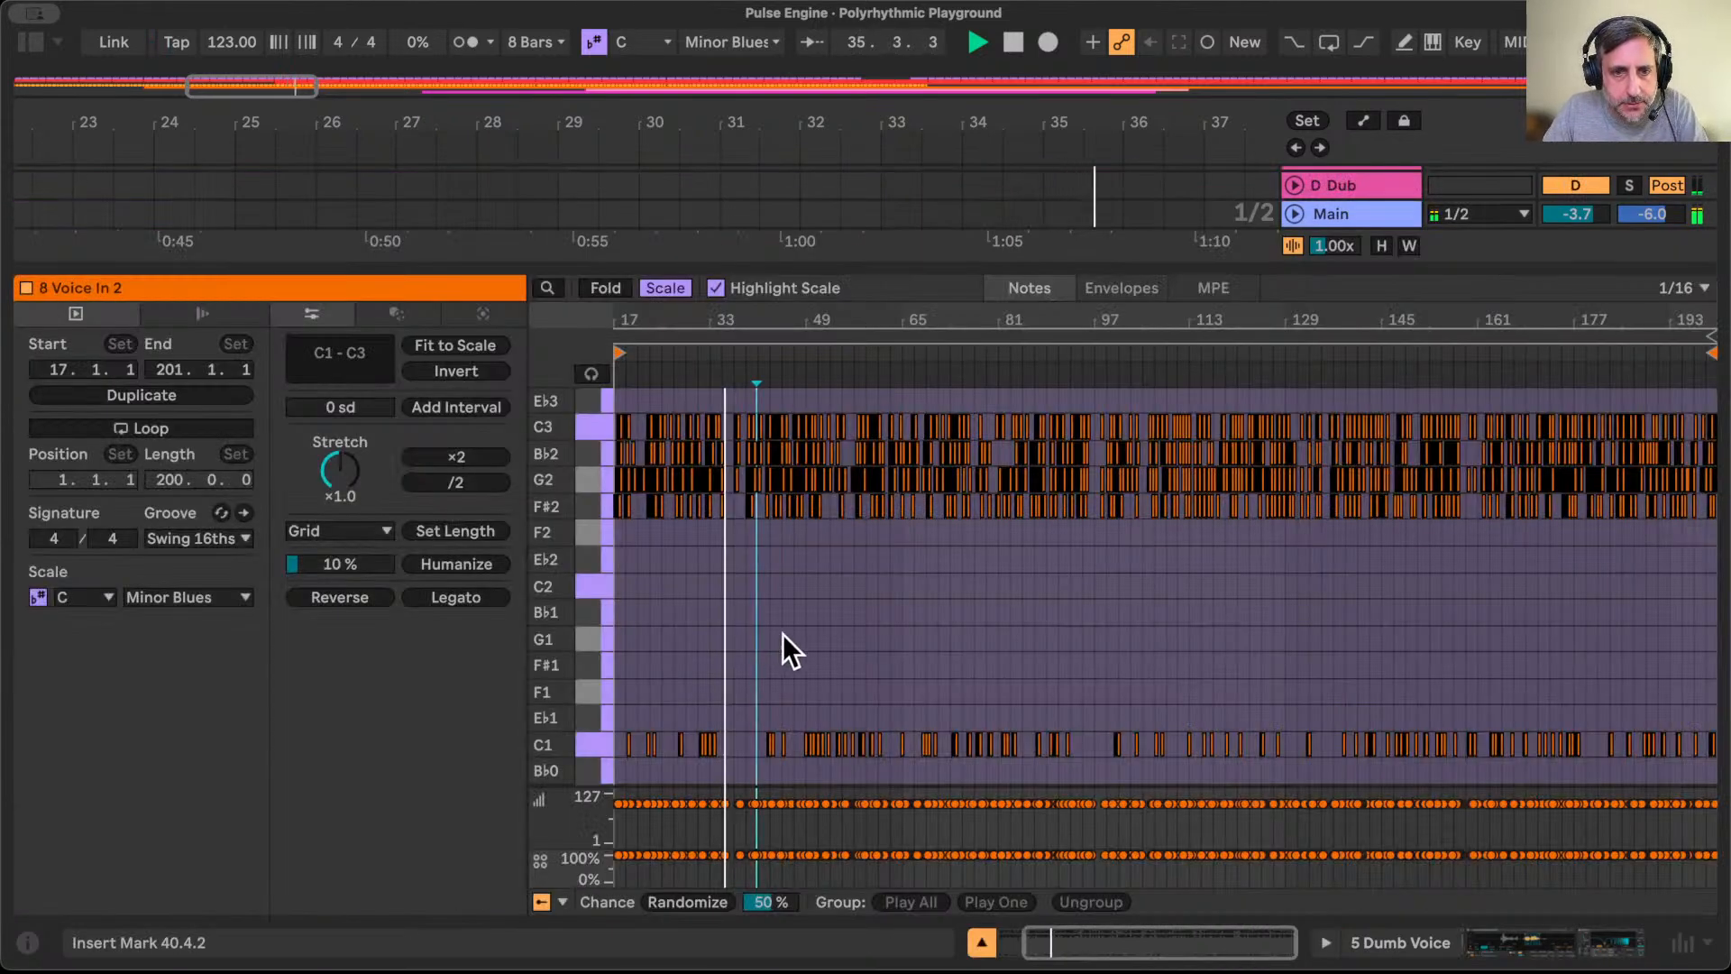
pyautogui.press('super+a')
pyautogui.hotkey('shift', 'Down')
pyautogui.press('Down')
pyautogui.press('Down')
pyautogui.press('Down')
pyautogui.press('Down')
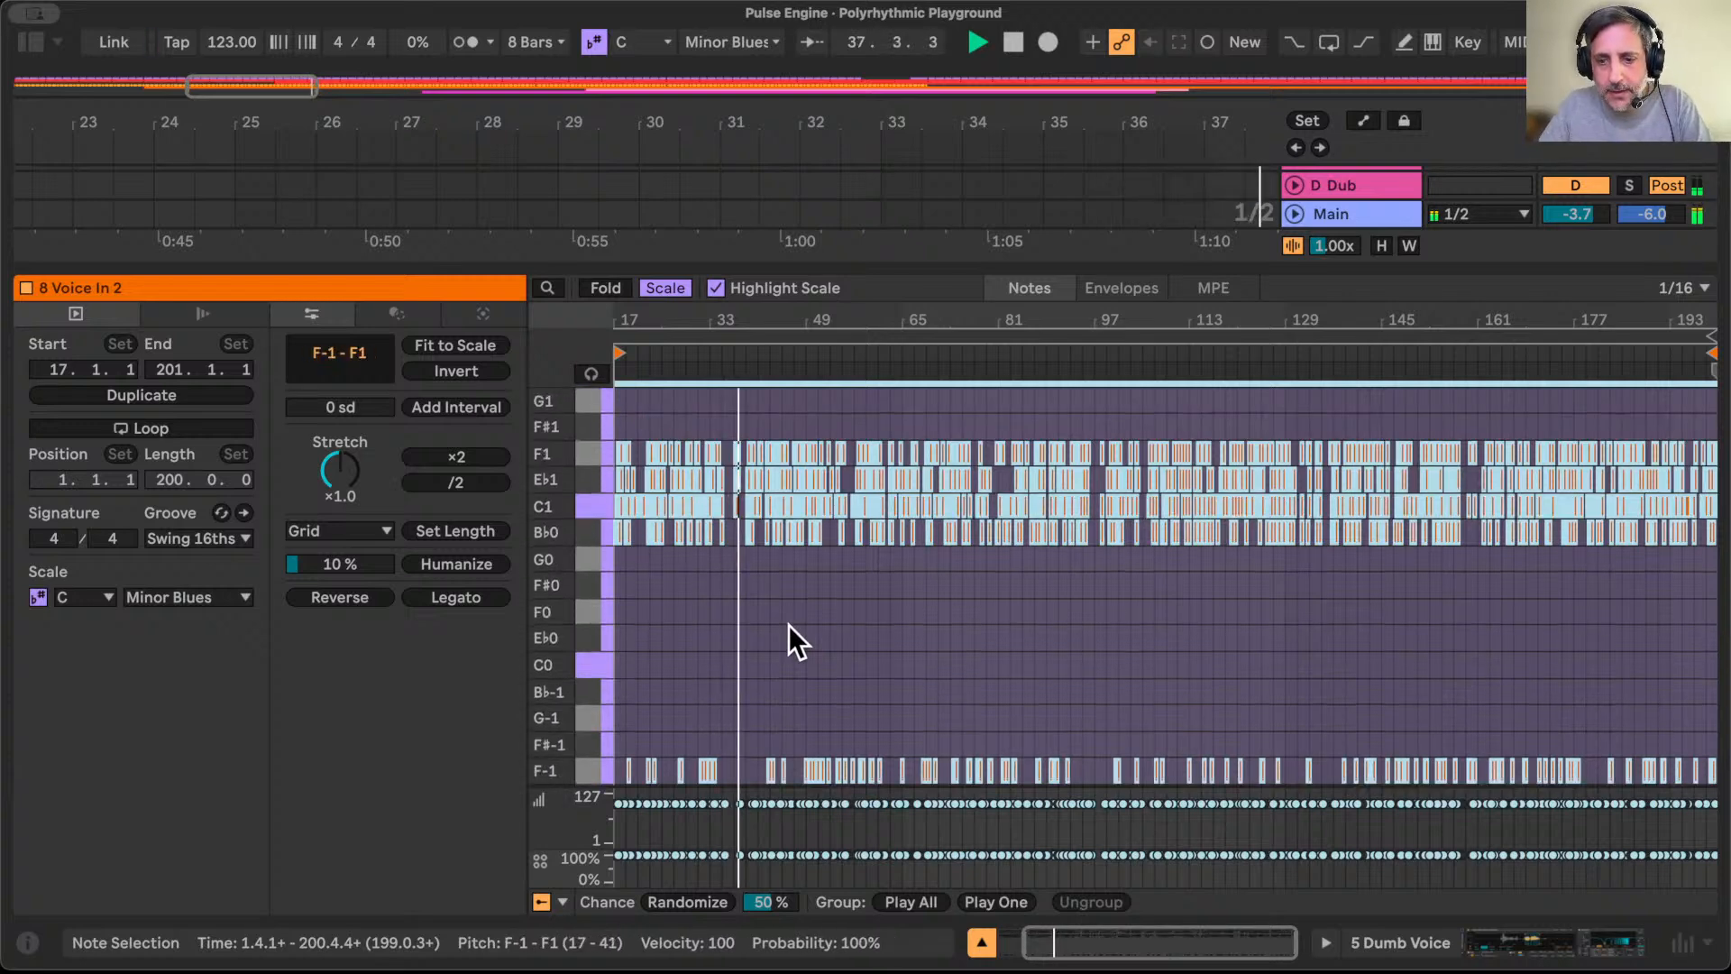
pyautogui.click(981, 942)
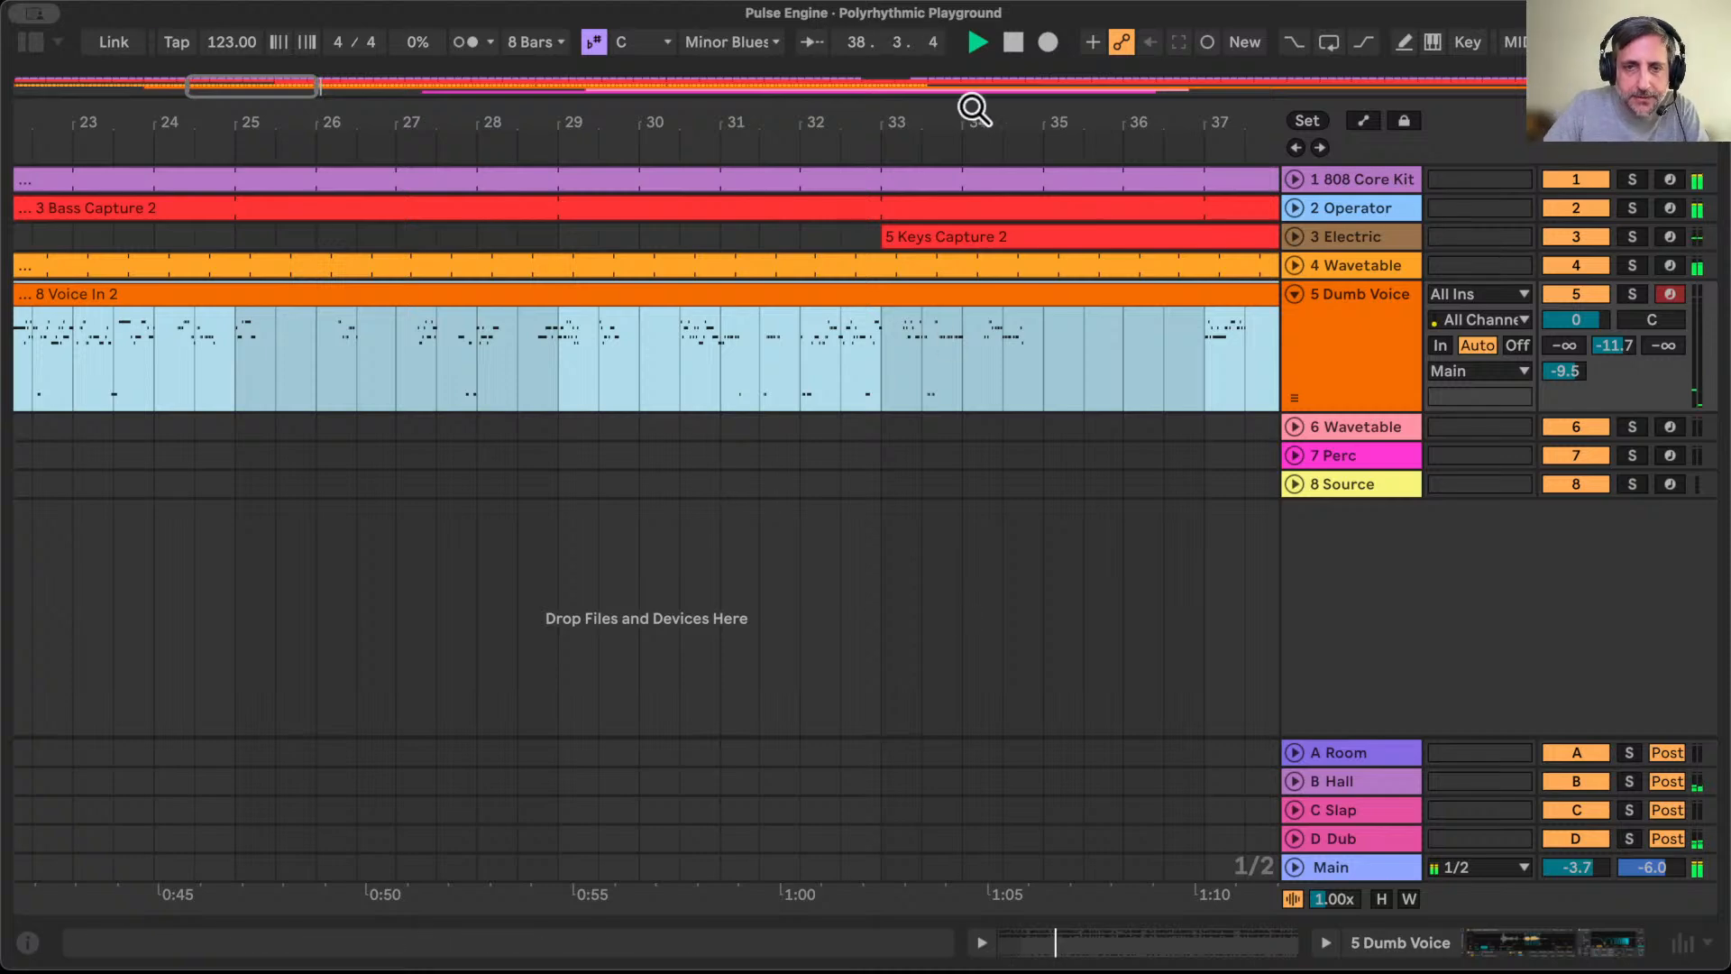
# Step: Fold the 5 Dumb Voice track and unfold the 7 Perc track to examine its clip
pyautogui.moveTo(964, 117); pyautogui.dragTo(963, 76)
pyautogui.moveTo(550, 120); pyautogui.dragTo(547, 118)
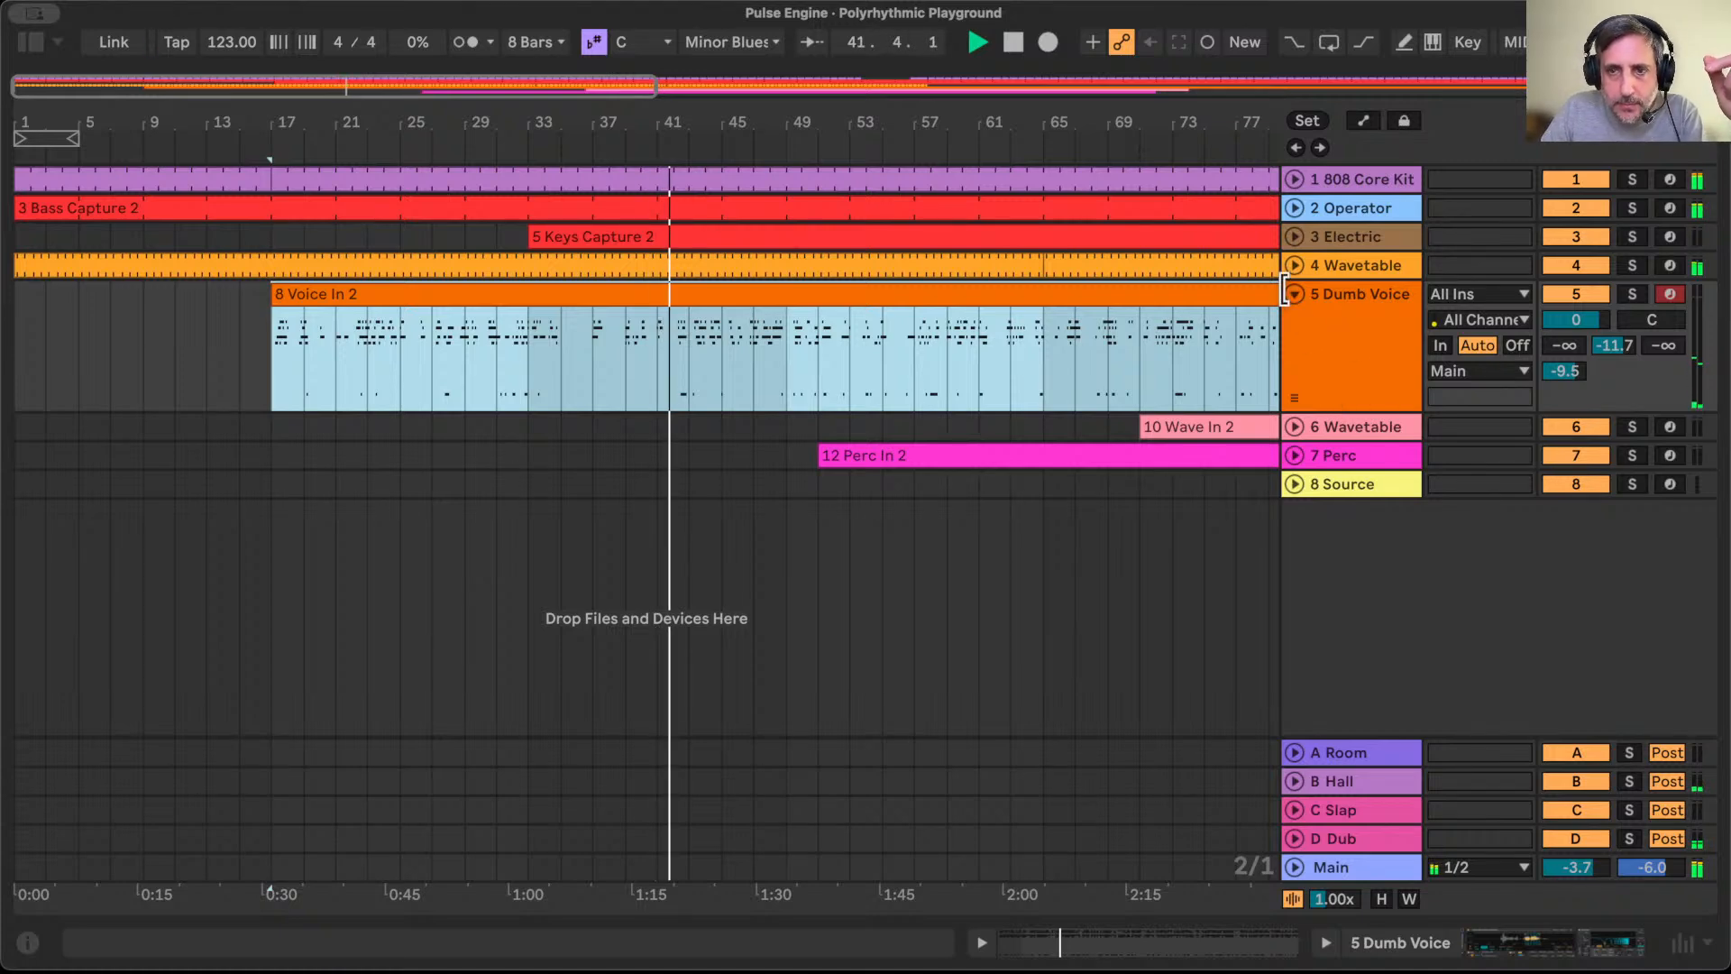
pyautogui.click(1301, 289)
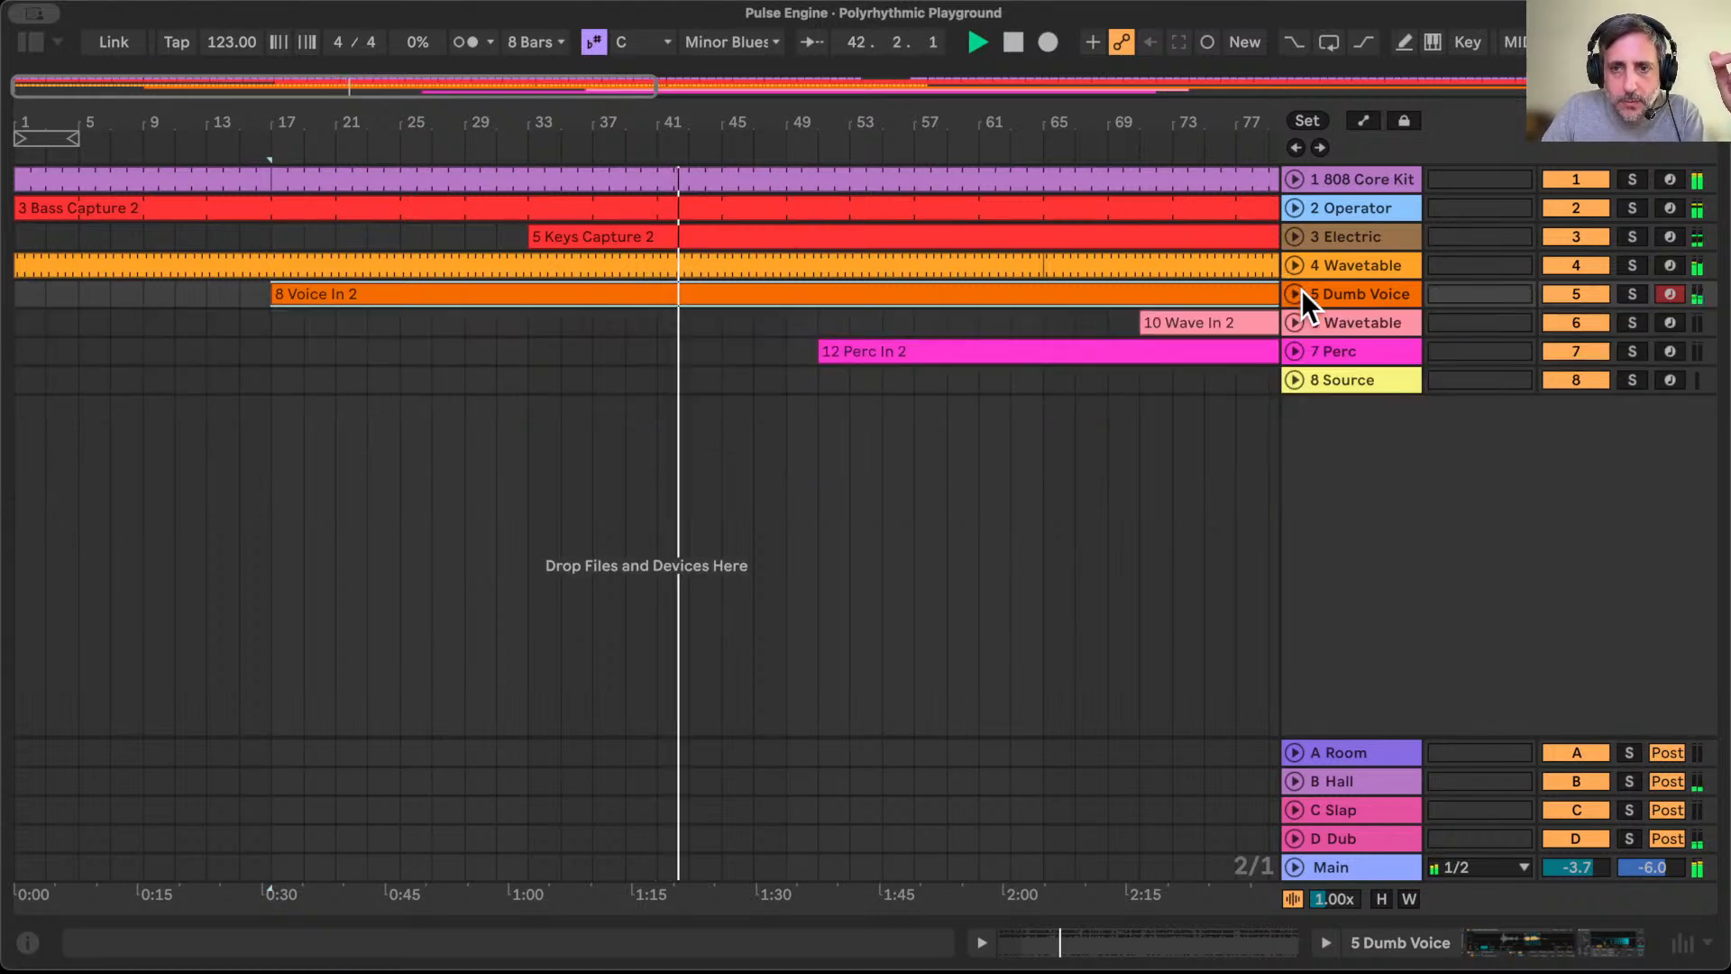
pyautogui.click(1293, 355)
pyautogui.hscroll(10, 1124, 429)
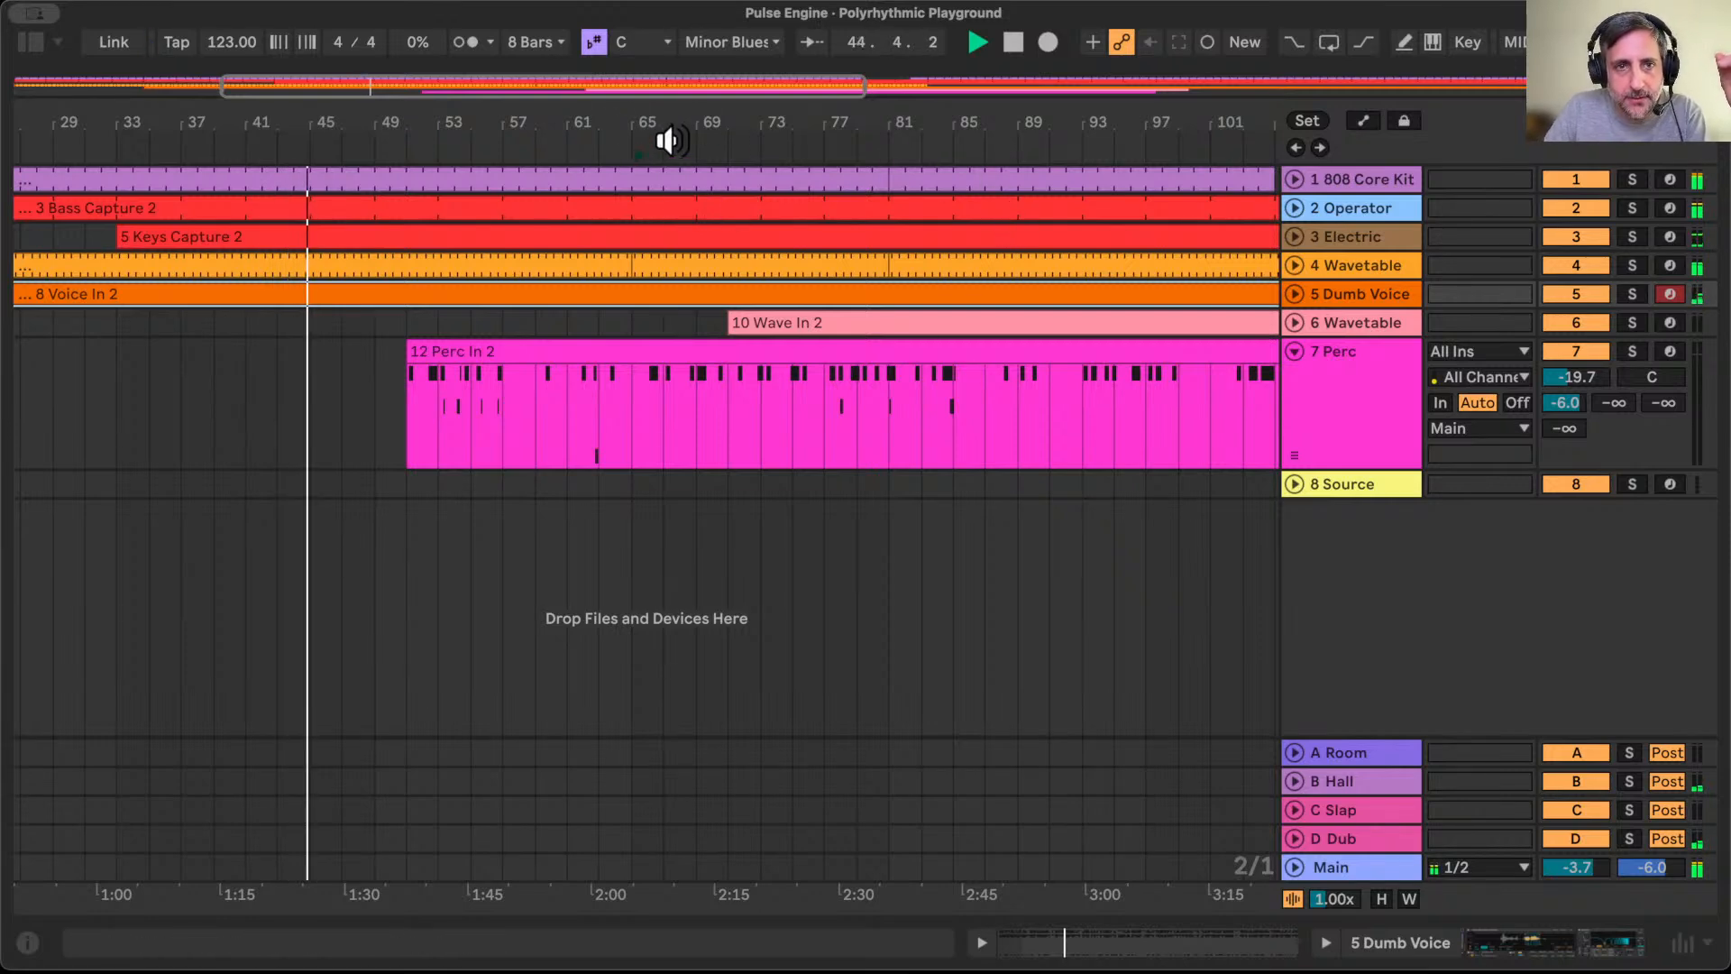
# Step: Set the launch quantization to None and jump playback ahead to about bar 76
pyautogui.click(534, 41)
pyautogui.click(523, 58)
pyautogui.click(654, 144)
pyautogui.click(815, 144)
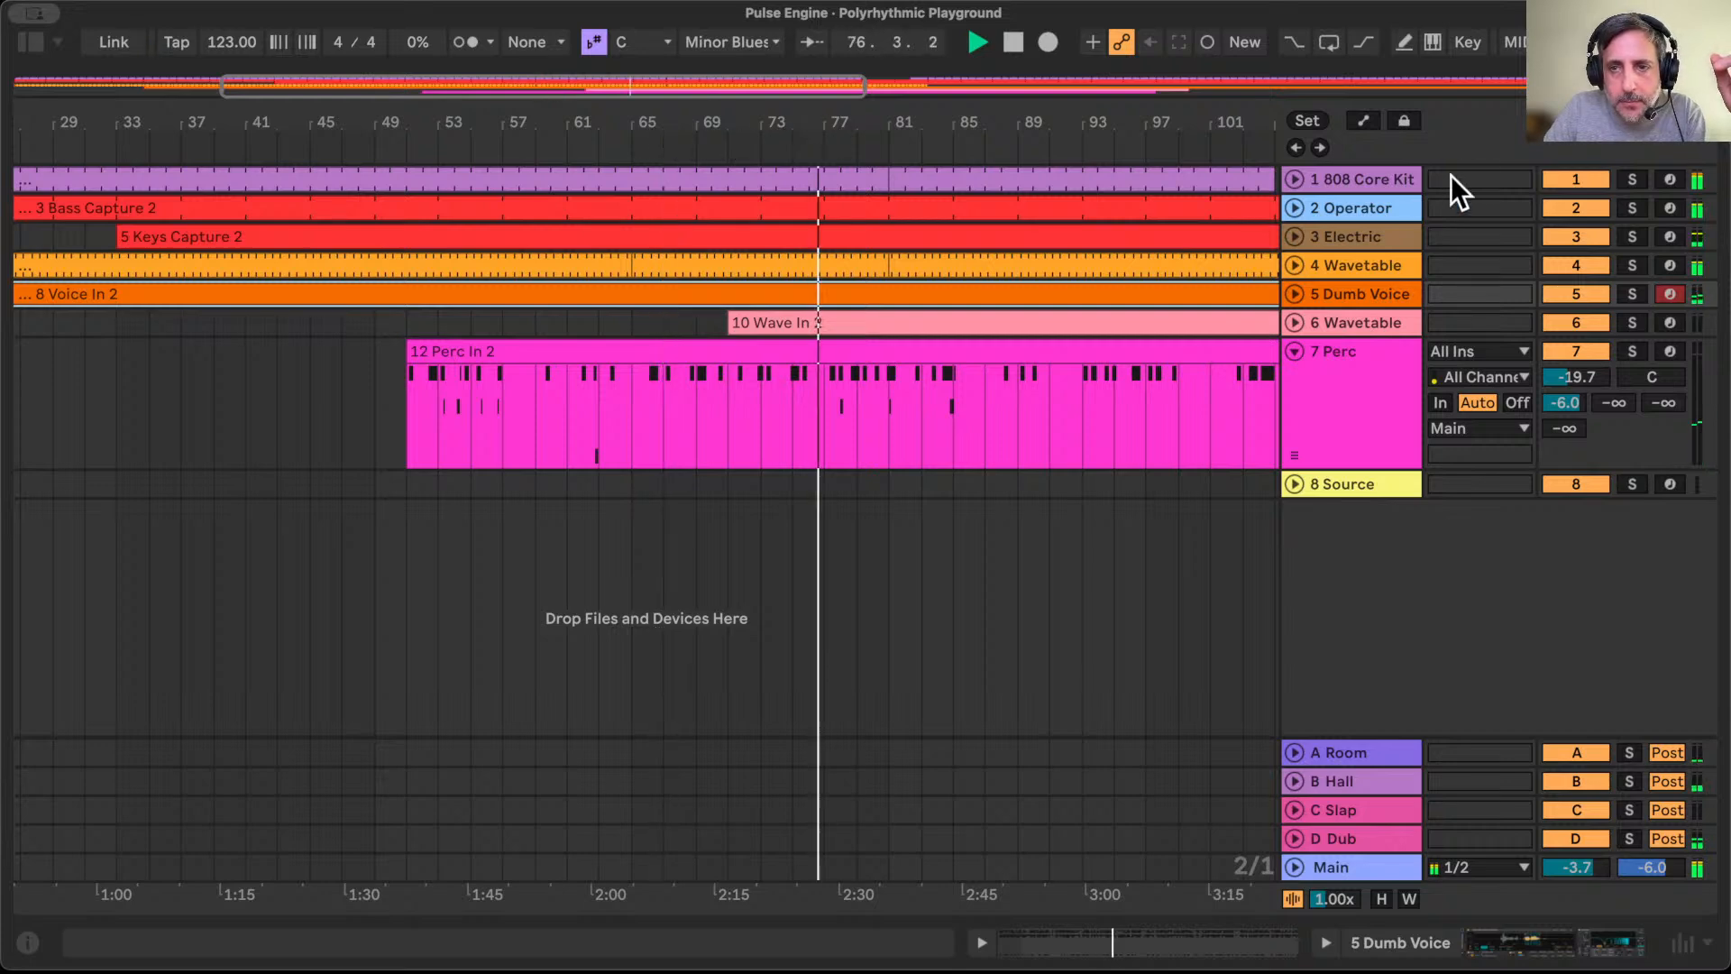
# Step: Unfold the 6 Wavetable and 4 Wavetable tracks and extend the first 4 Wavetable clip to end at 113.1.1
pyautogui.click(1295, 321)
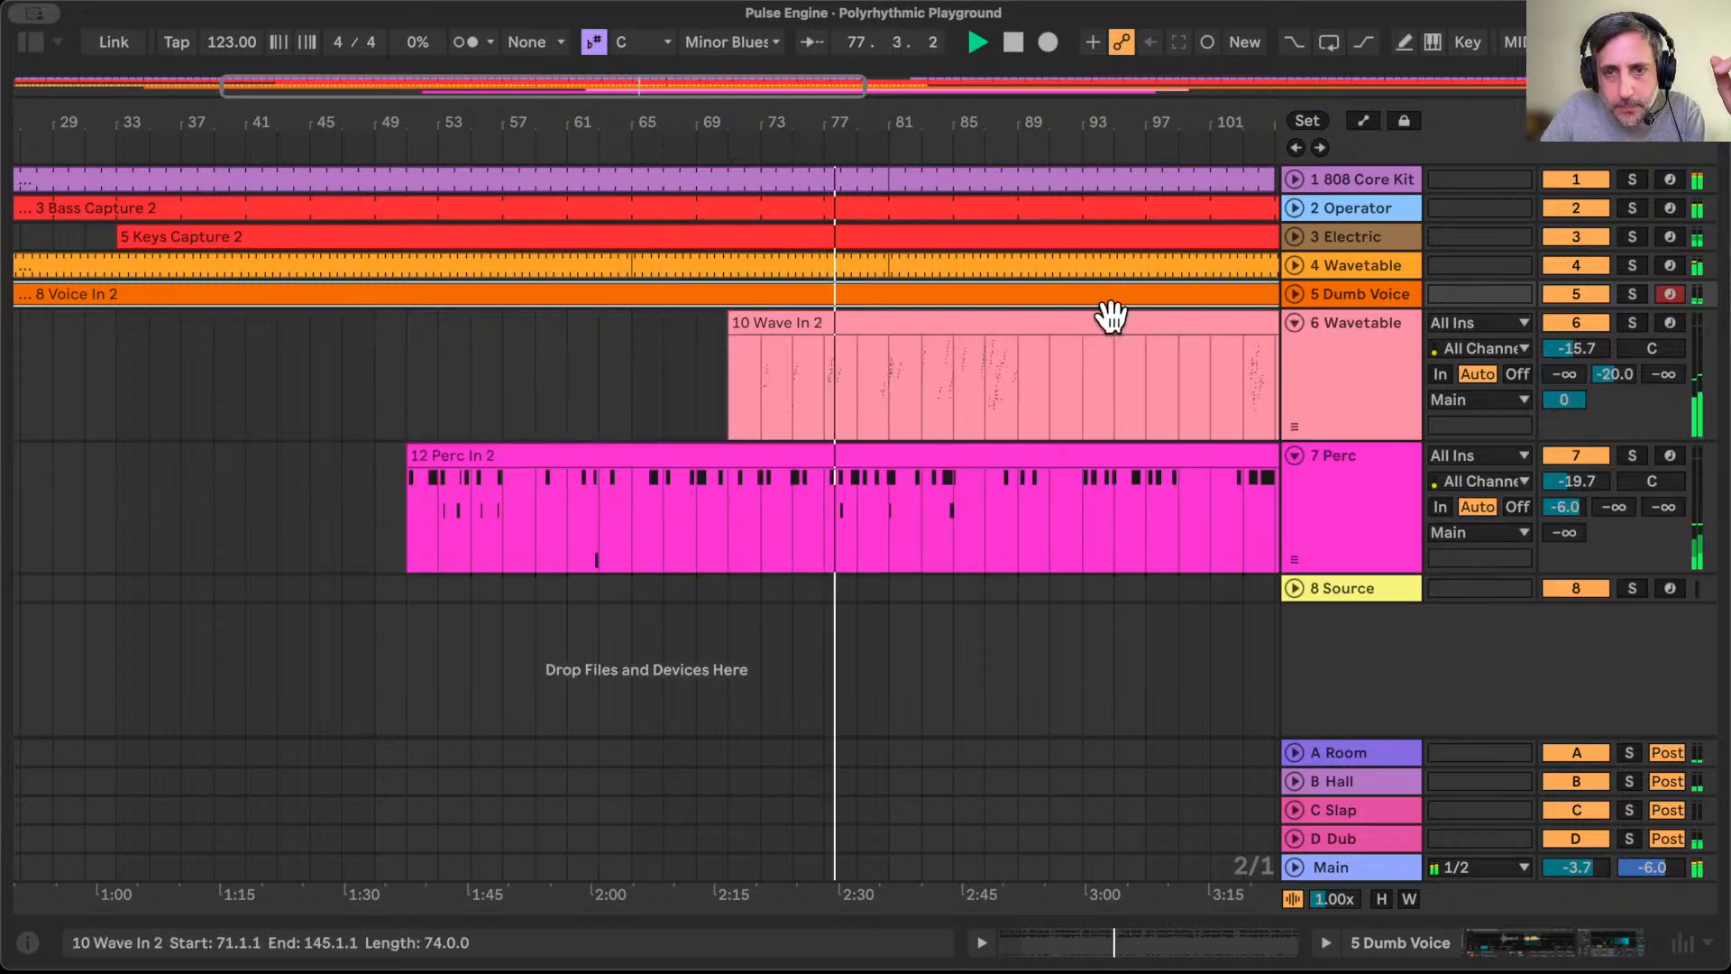
pyautogui.moveTo(1144, 117); pyautogui.dragTo(600, 117)
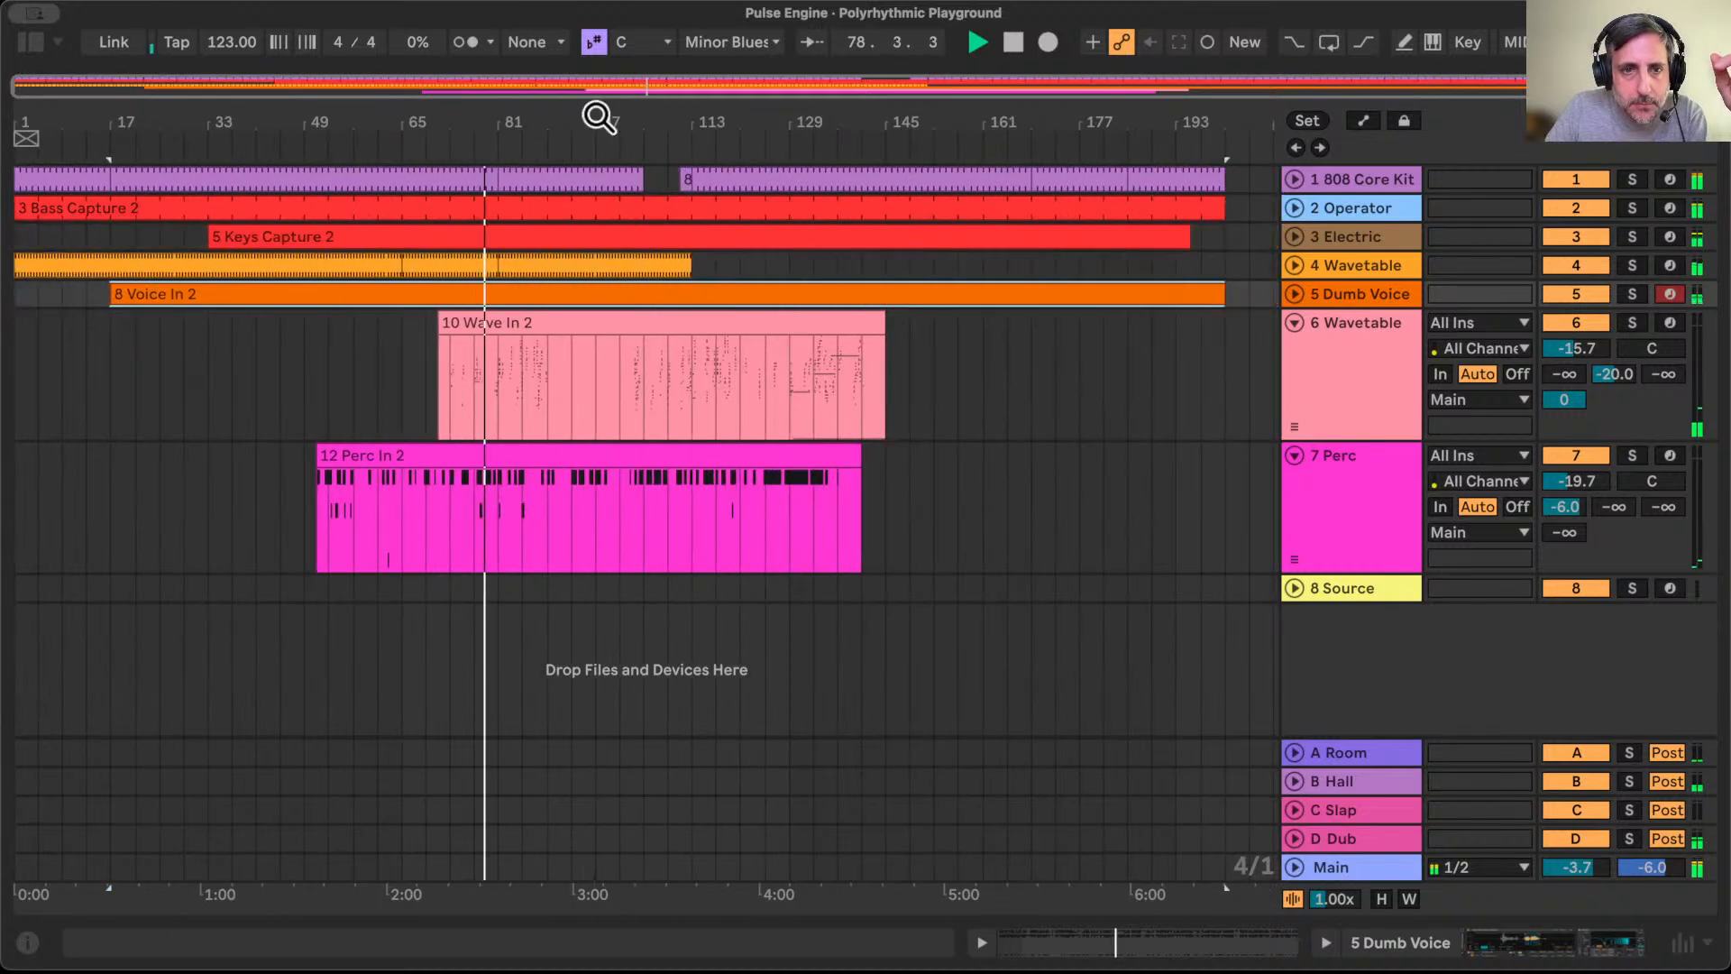
pyautogui.click(1313, 269)
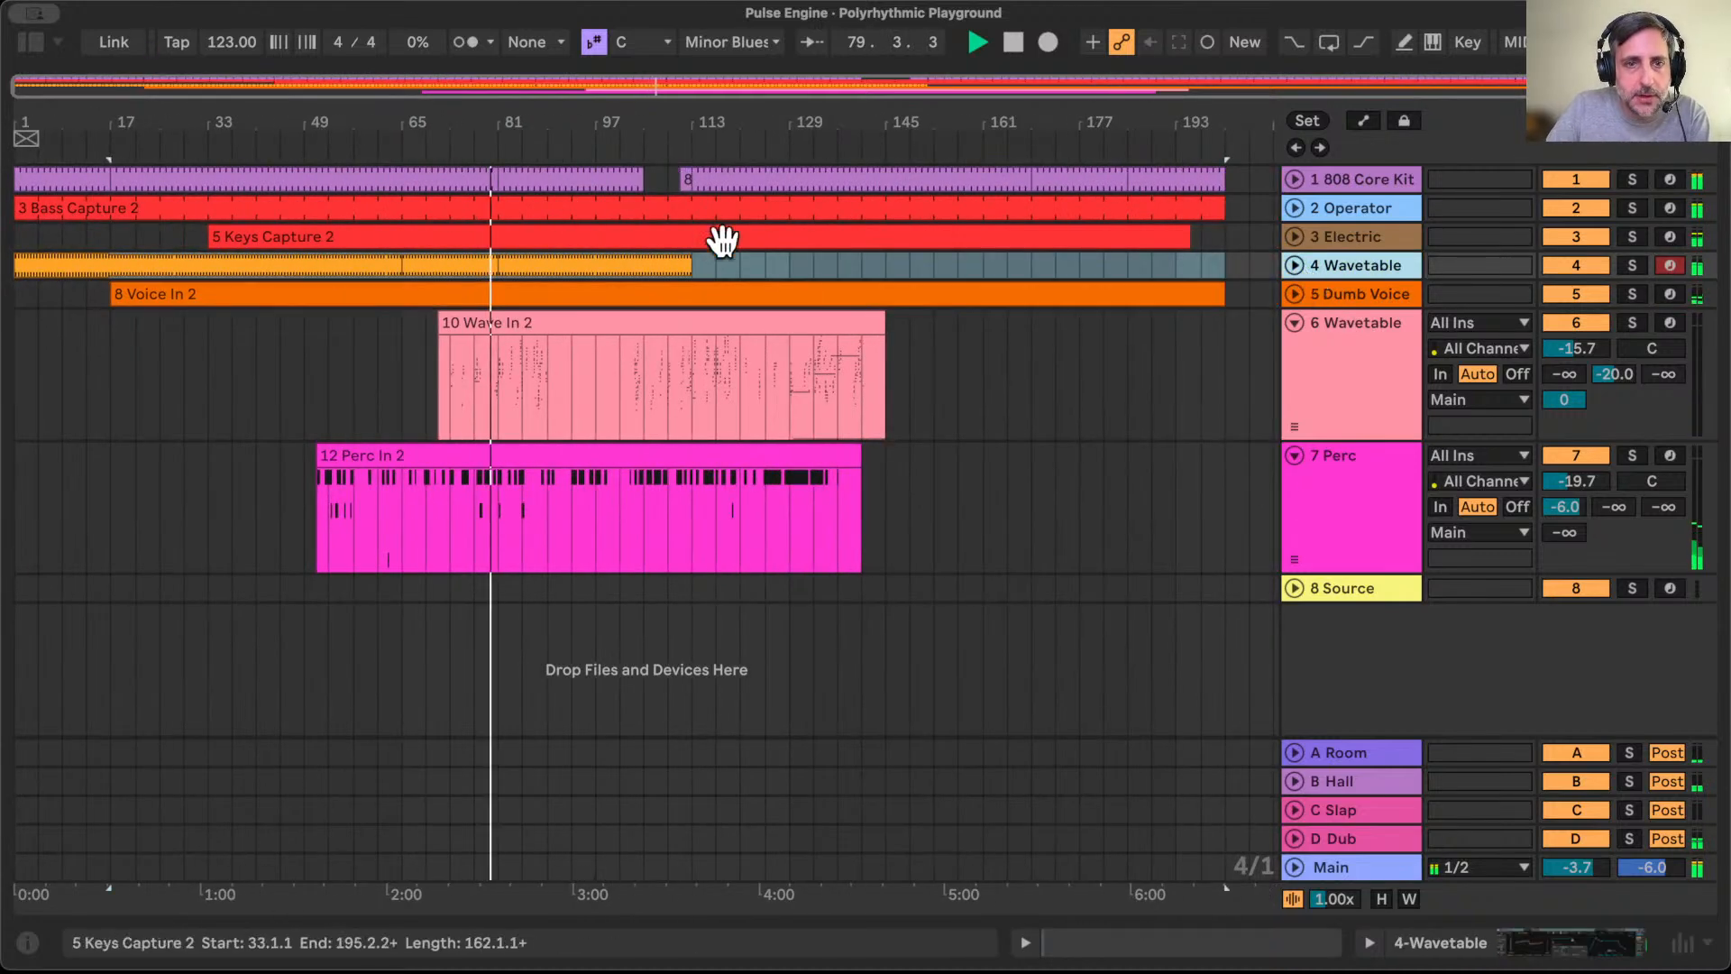
pyautogui.click(1294, 265)
pyautogui.click(401, 262)
pyautogui.moveTo(389, 269); pyautogui.dragTo(678, 276)
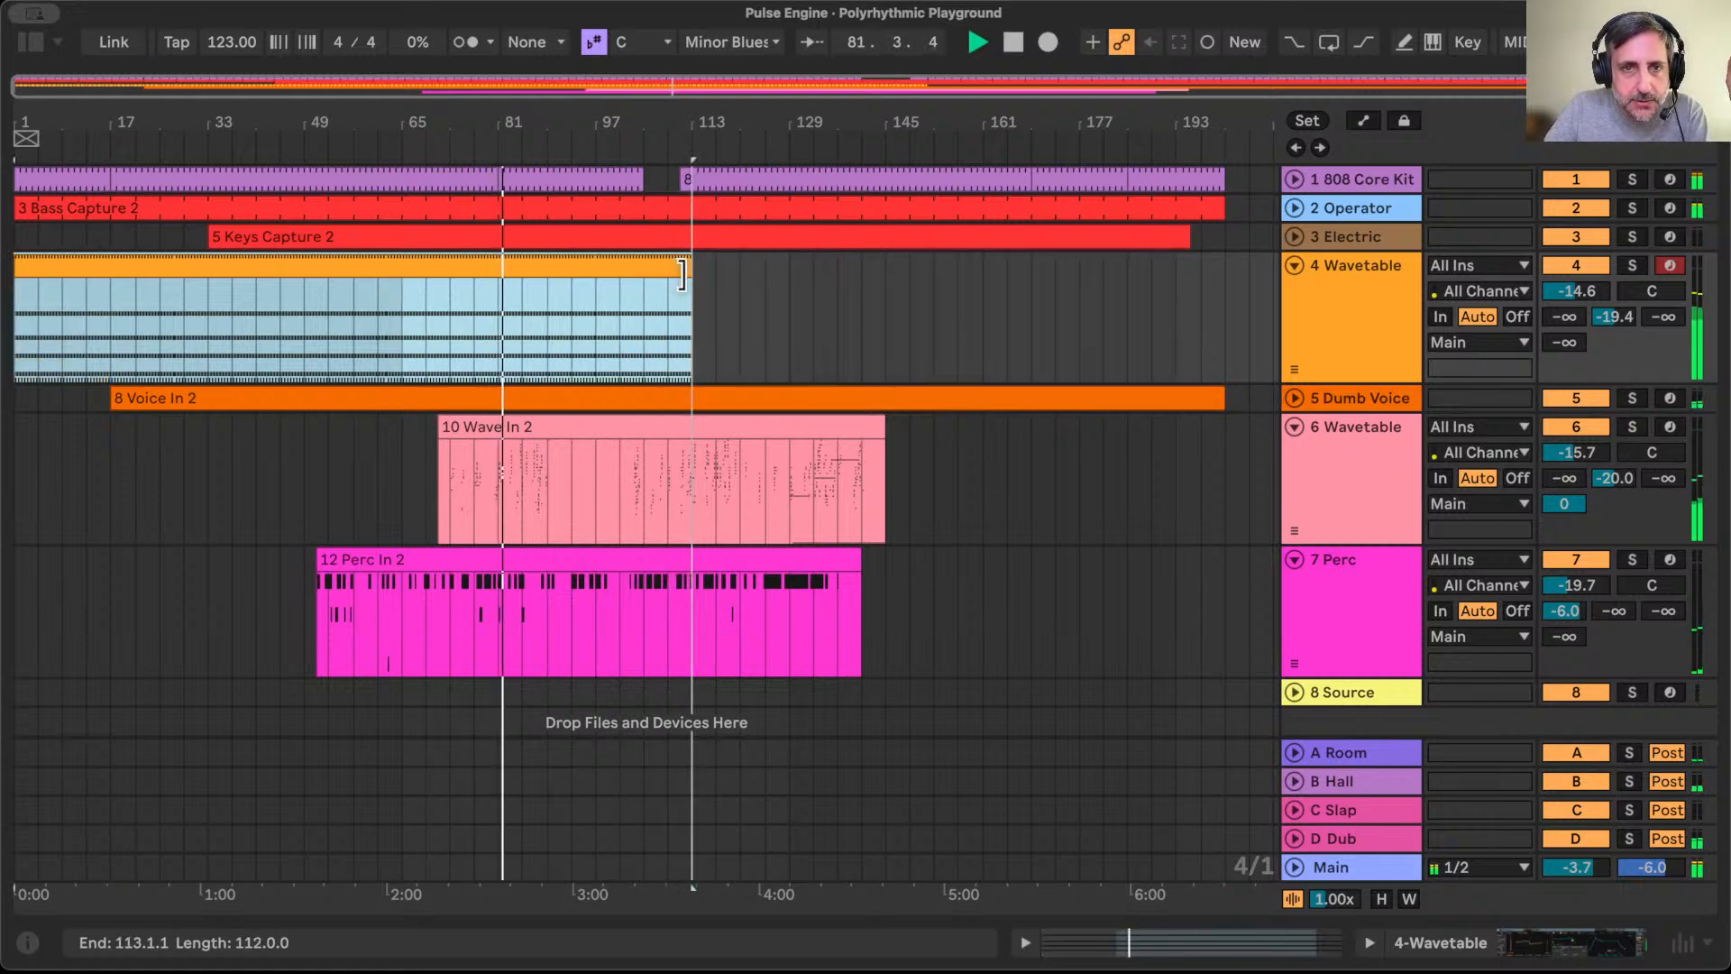
# Step: Delete the short clip just before bar 113 on the 1 808 Core Kit track and fold the 4 Wavetable, 6 Wavetable and 7 Perc tracks
pyautogui.click(682, 178)
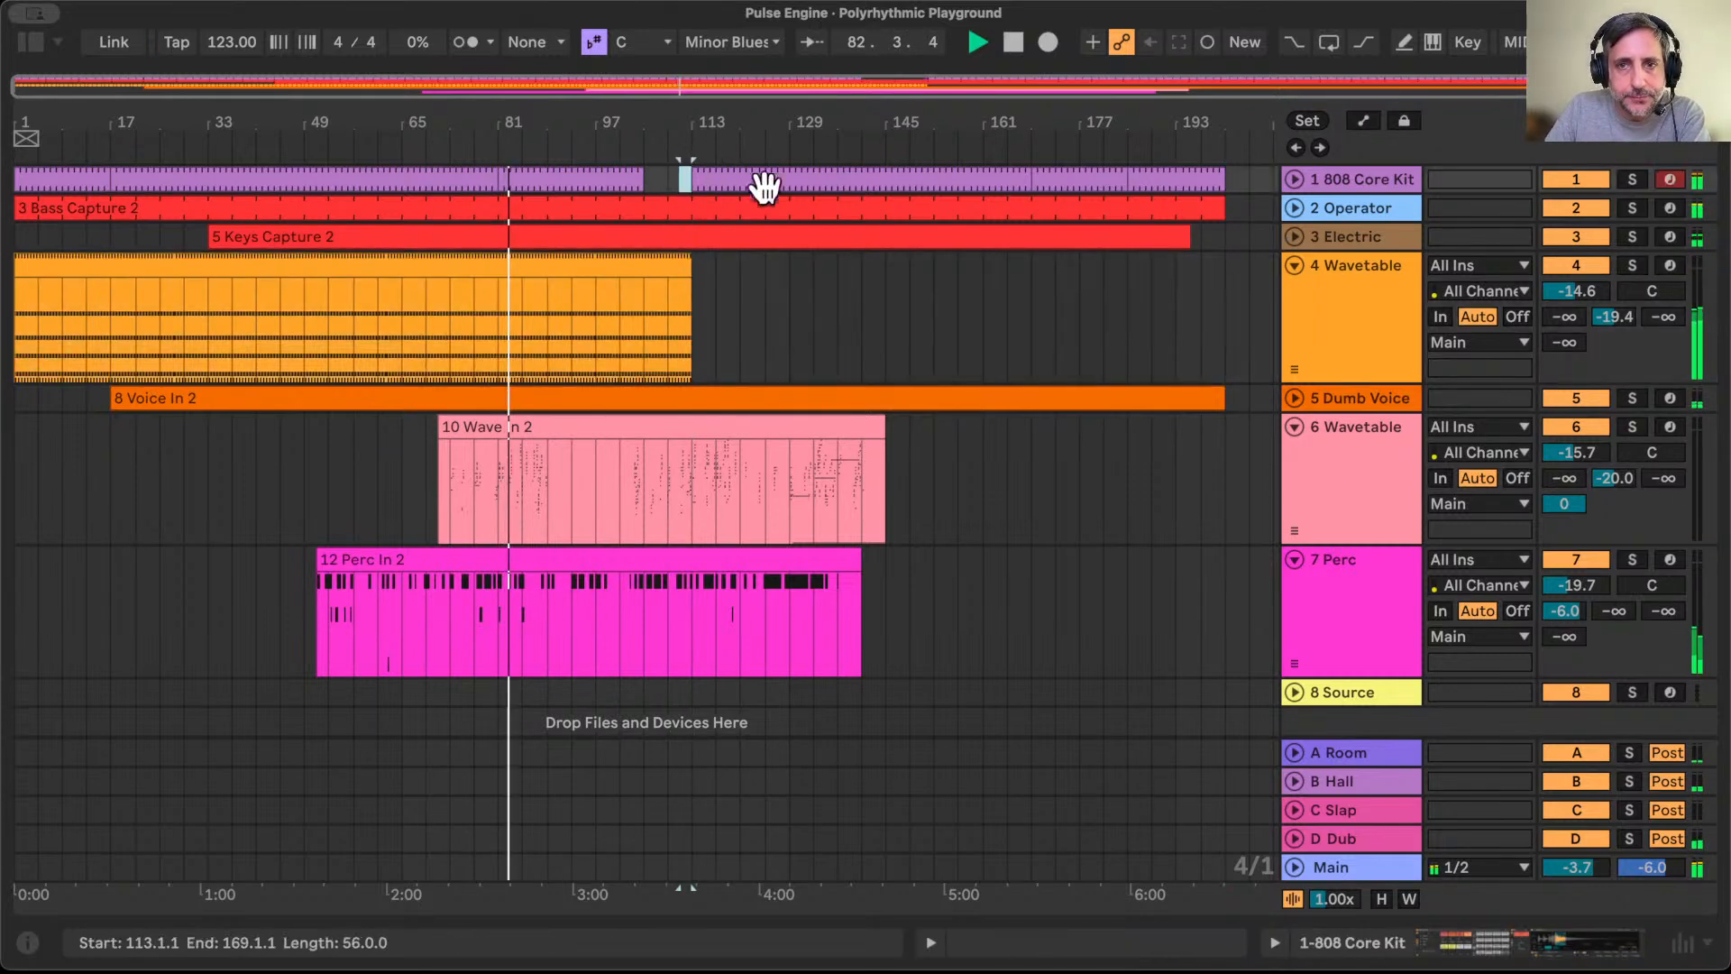
pyautogui.click(1294, 265)
pyautogui.click(1294, 322)
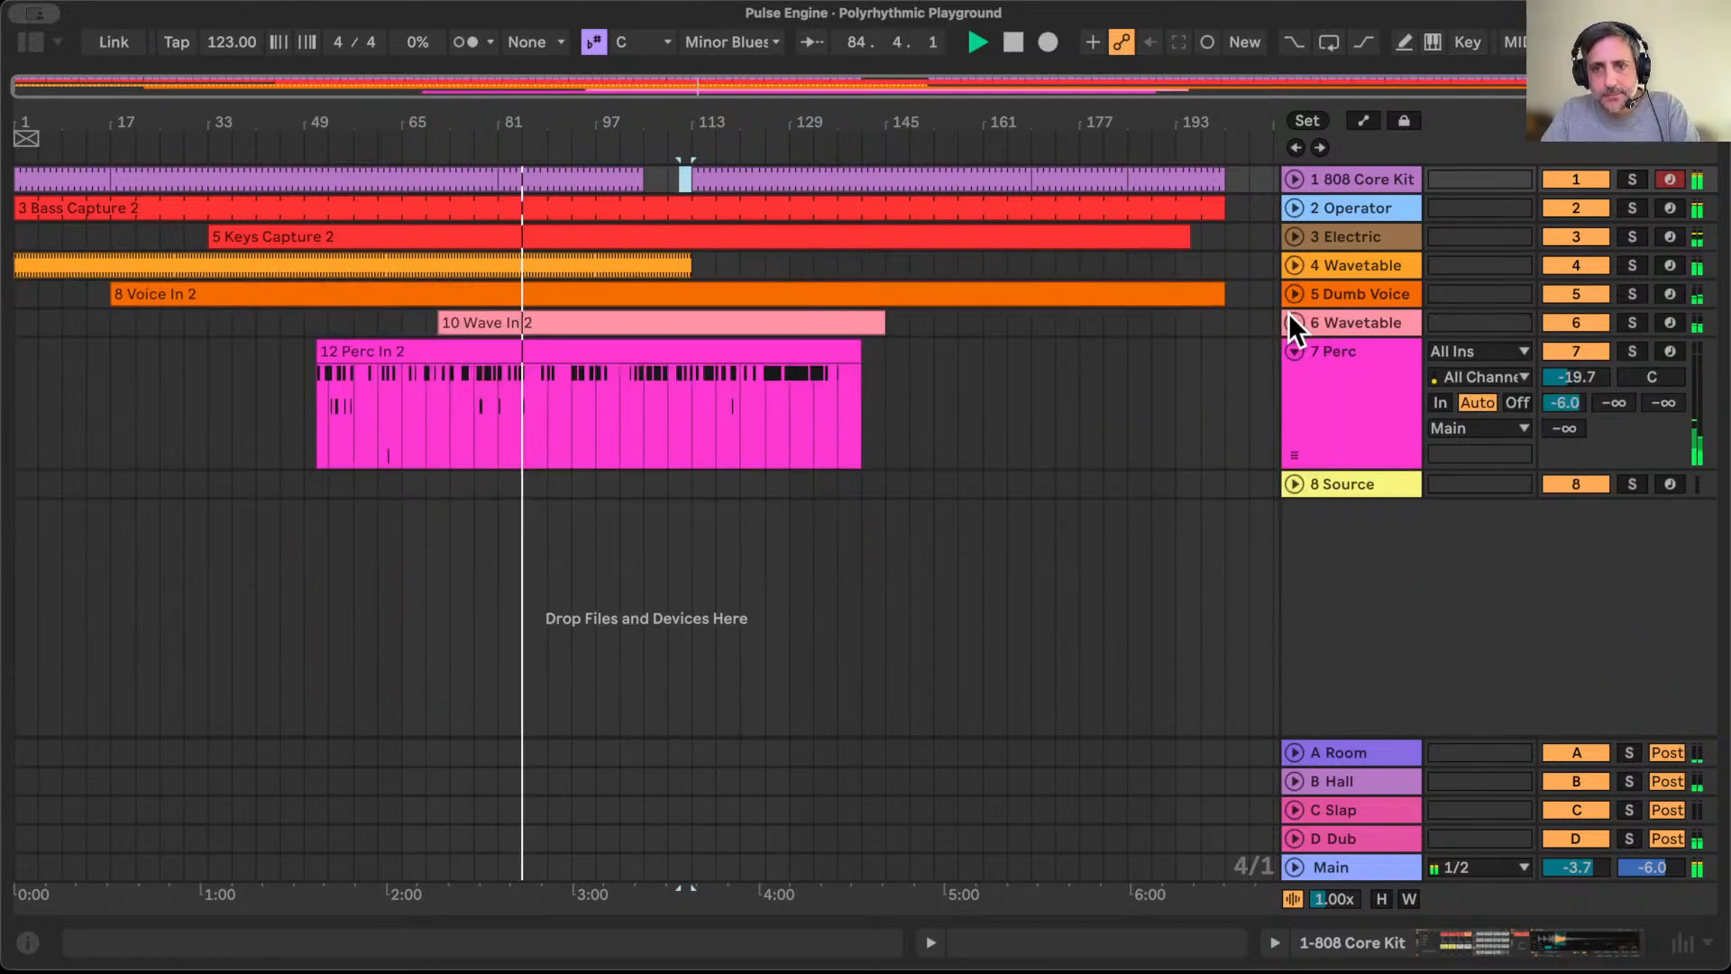
pyautogui.click(1294, 351)
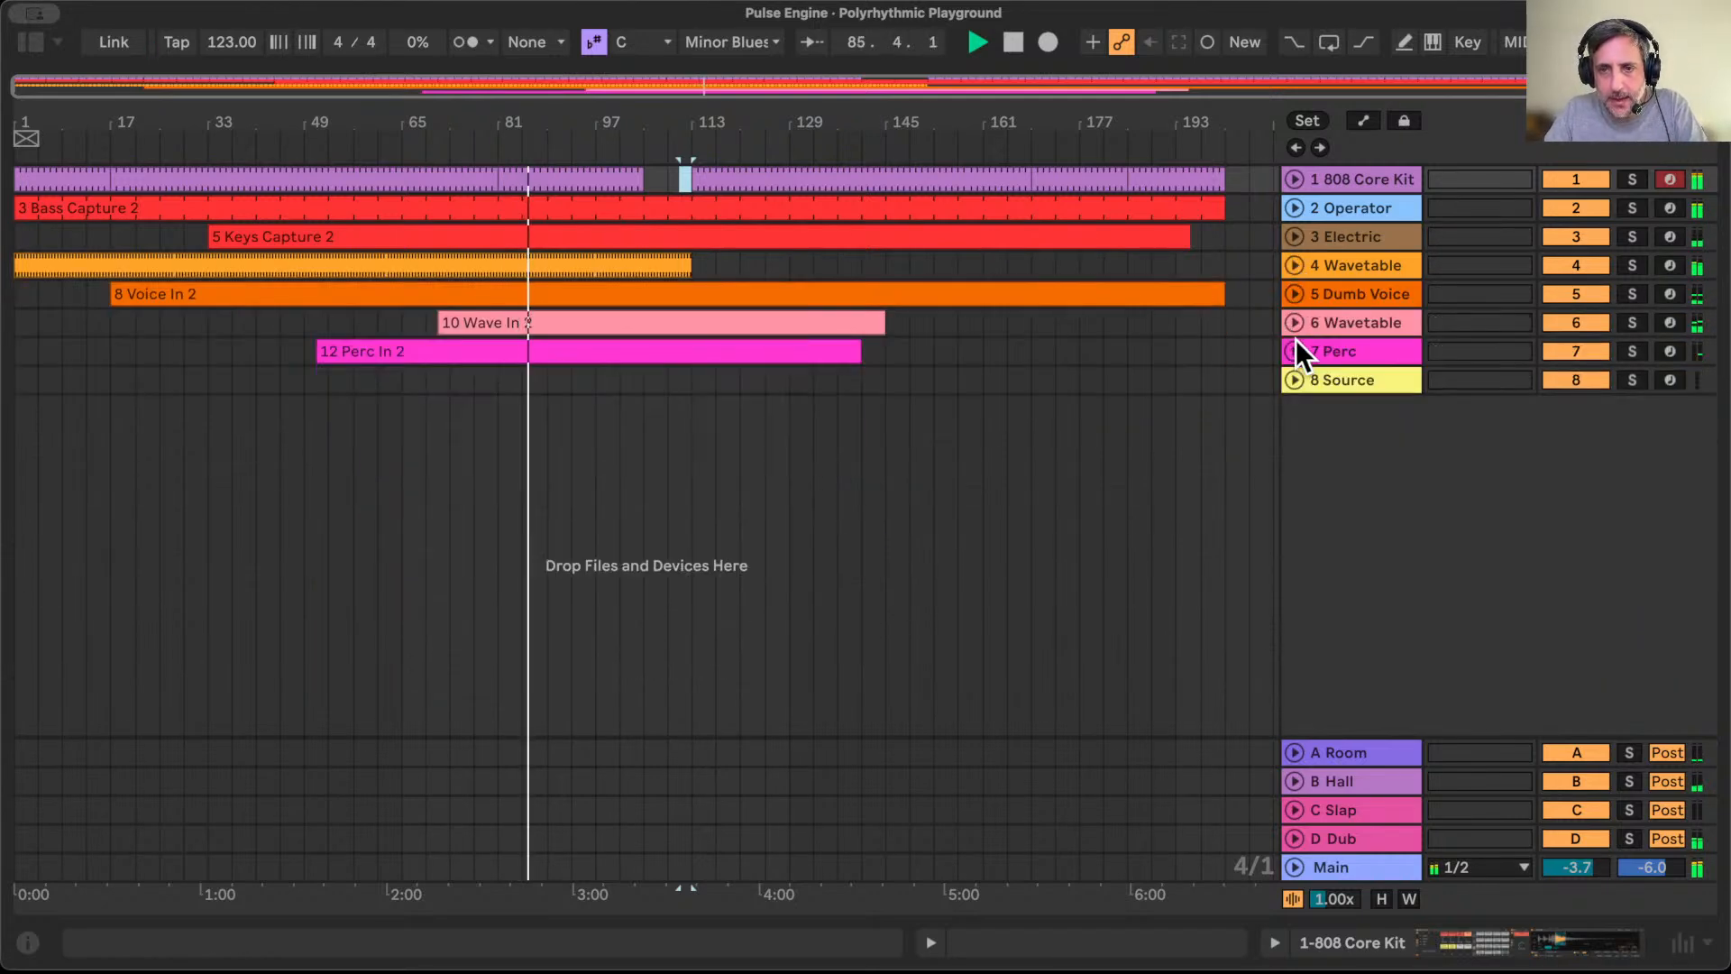
# Step: Assign the track colors to the clips on all tracks from 1 808 Core Kit to 7 Perc
pyautogui.click(1330, 353)
pyautogui.keyDown('shift'); pyautogui.click(1343, 178); pyautogui.keyUp('shift')
pyautogui.rightClick(1341, 176)
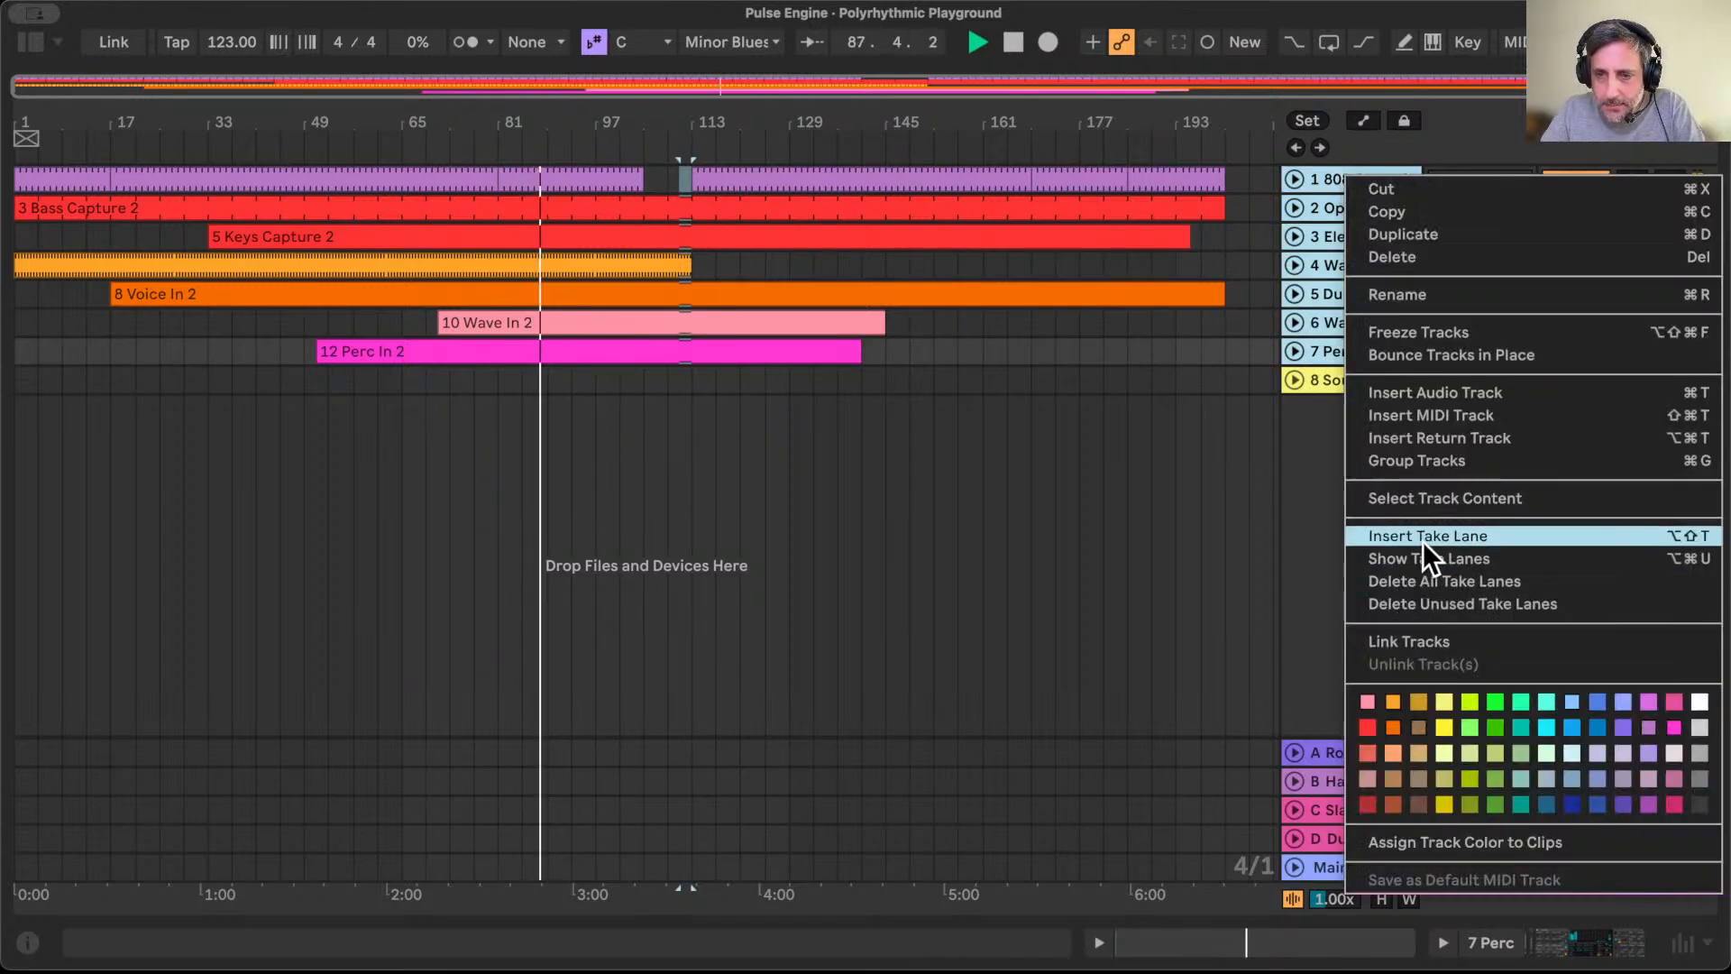
pyautogui.click(1493, 840)
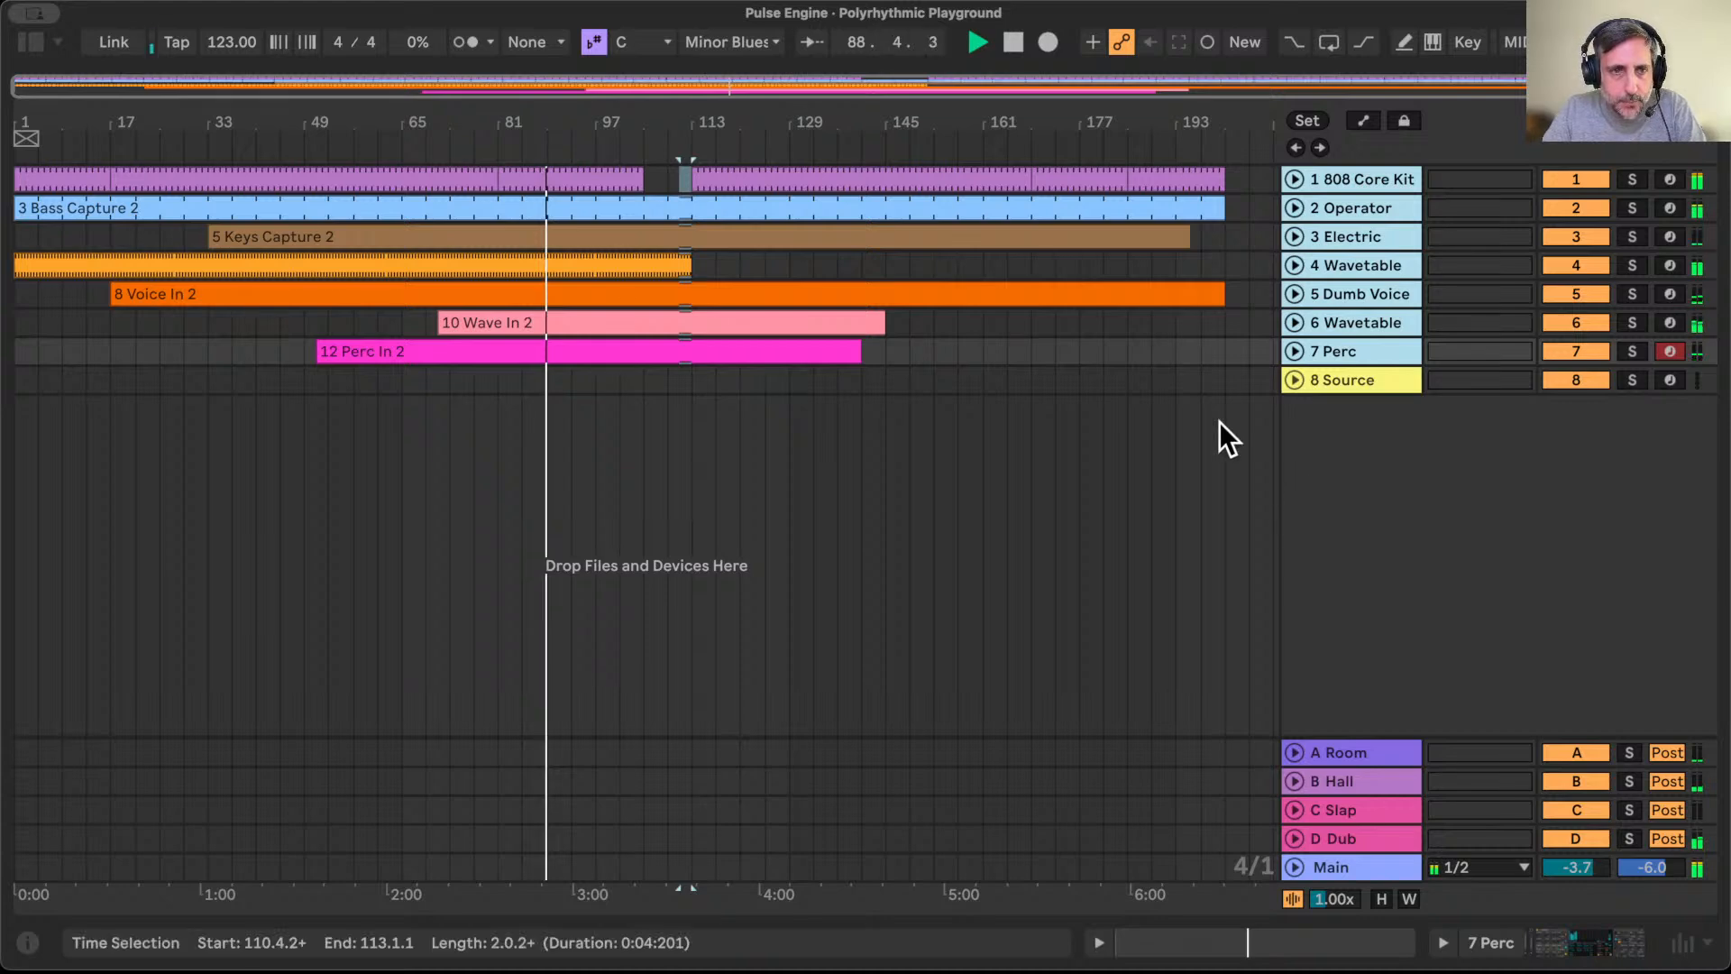
# Step: Unfold the tracks, then split out and deactivate 87.1.1–87.3.1 and 88.1.1–88.3.1 of the 10 Wave In 2 clip
pyautogui.click(1294, 265)
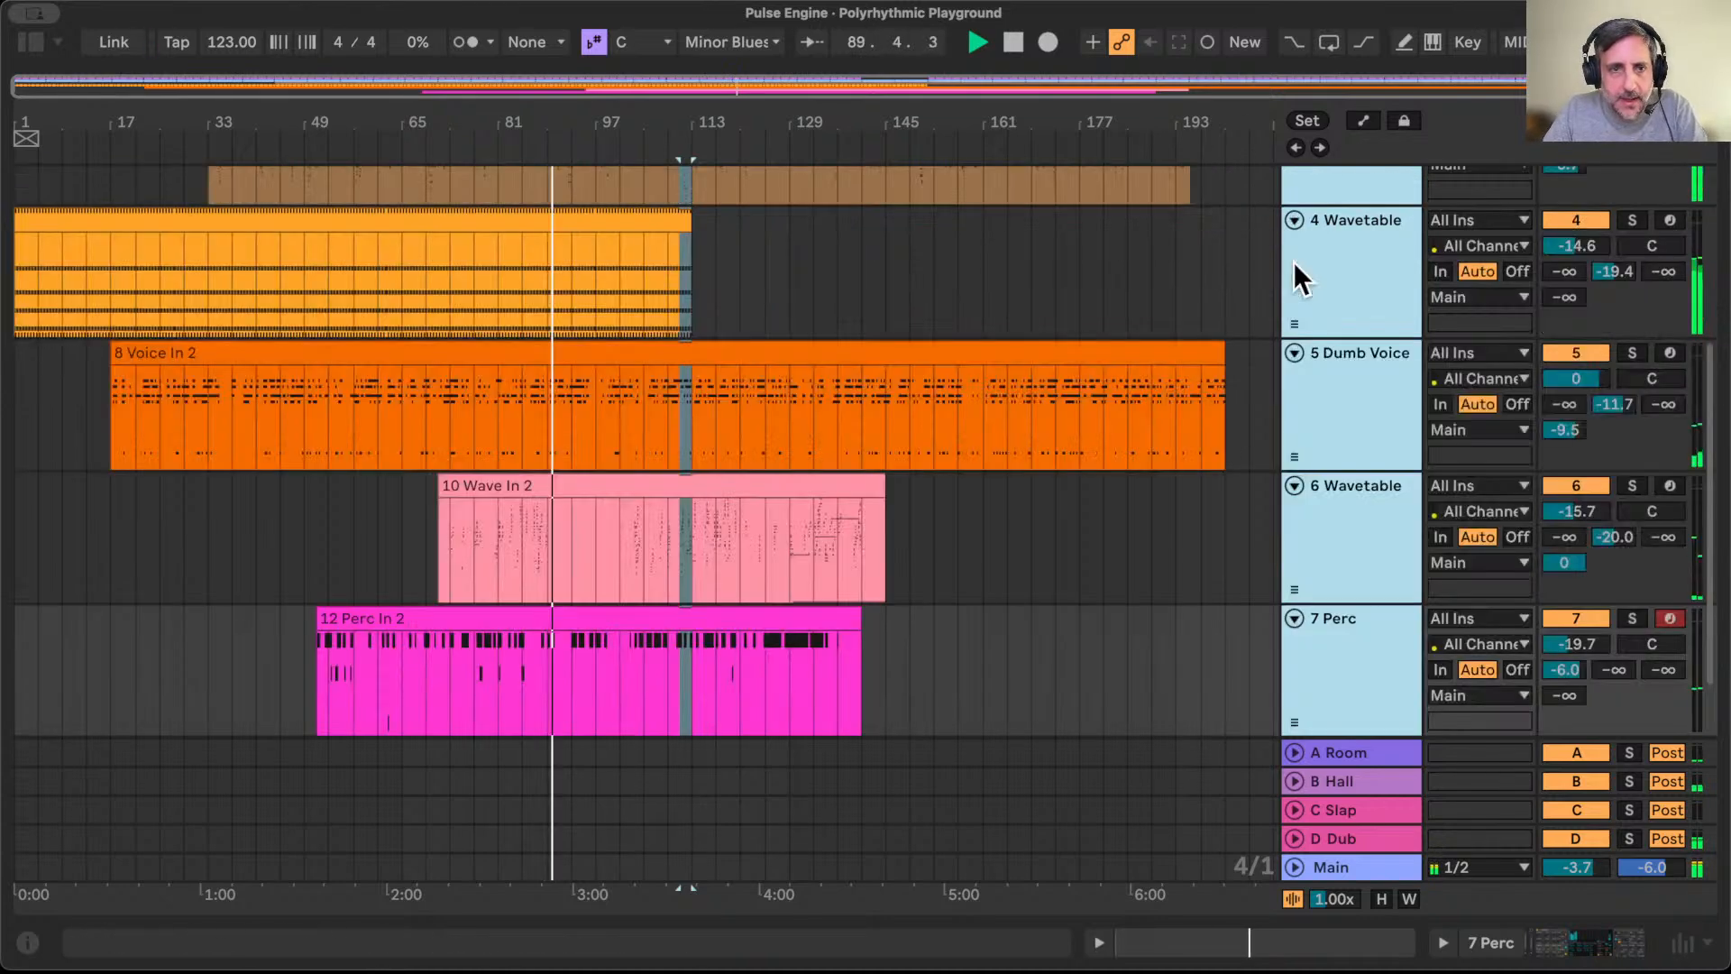
pyautogui.moveTo(525, 127); pyautogui.dragTo(525, 213)
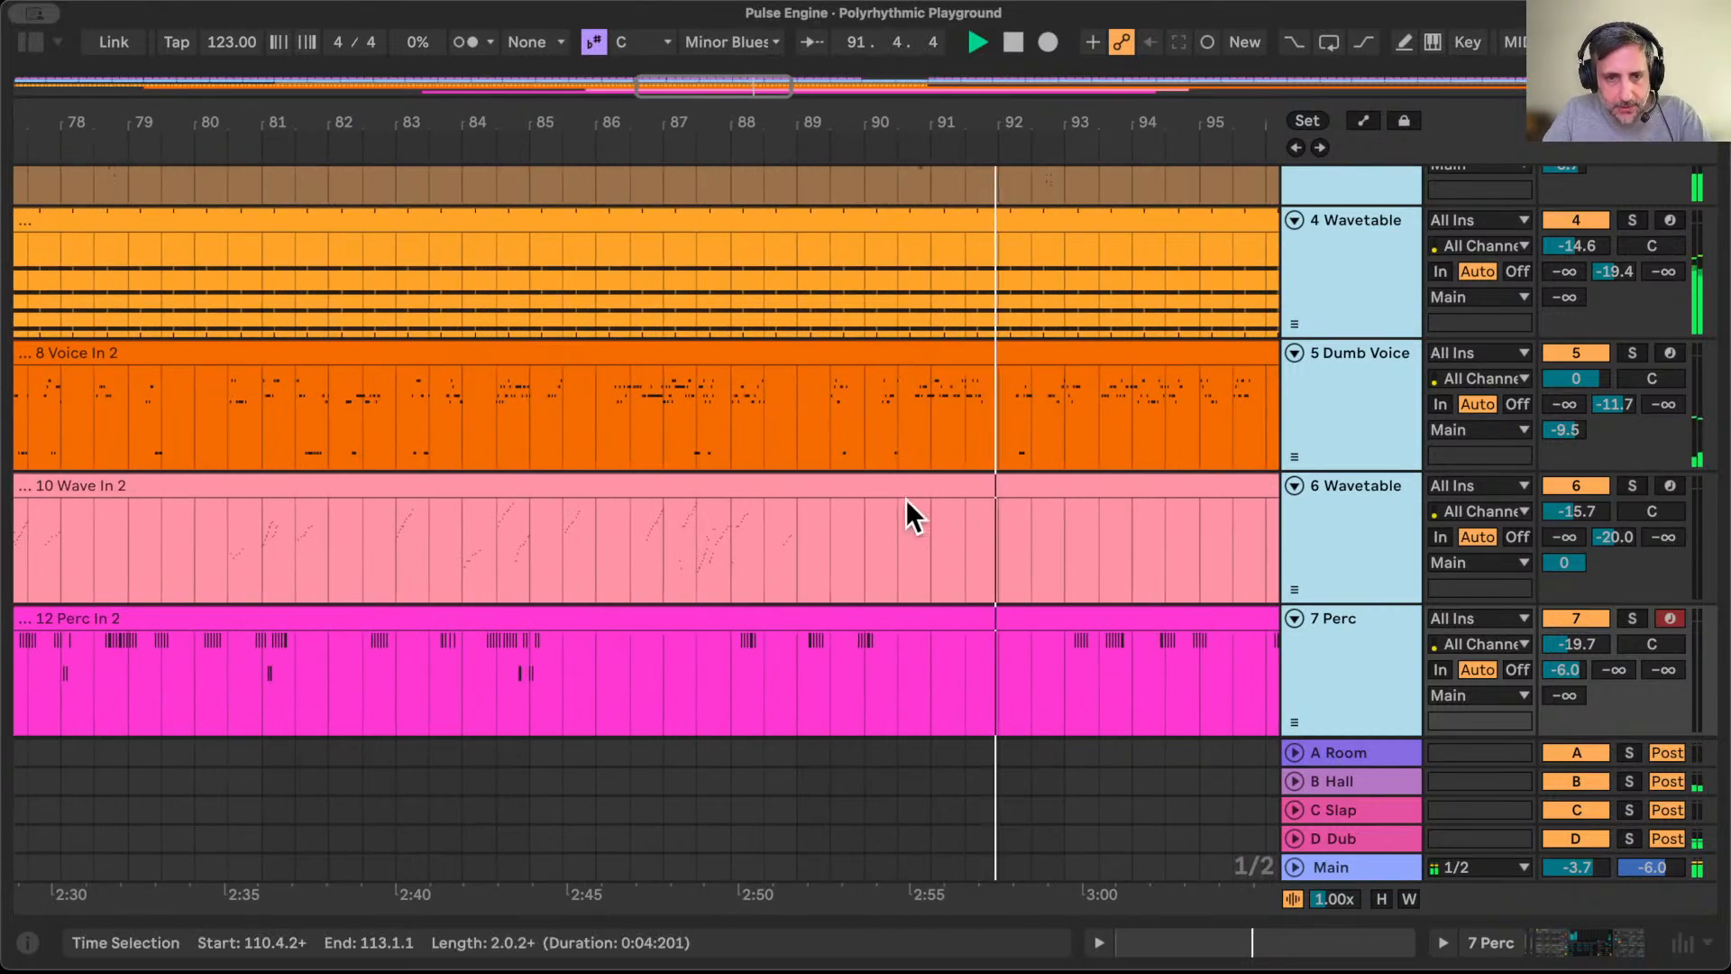
pyautogui.moveTo(665, 540); pyautogui.dragTo(696, 541)
pyautogui.press('super+e')
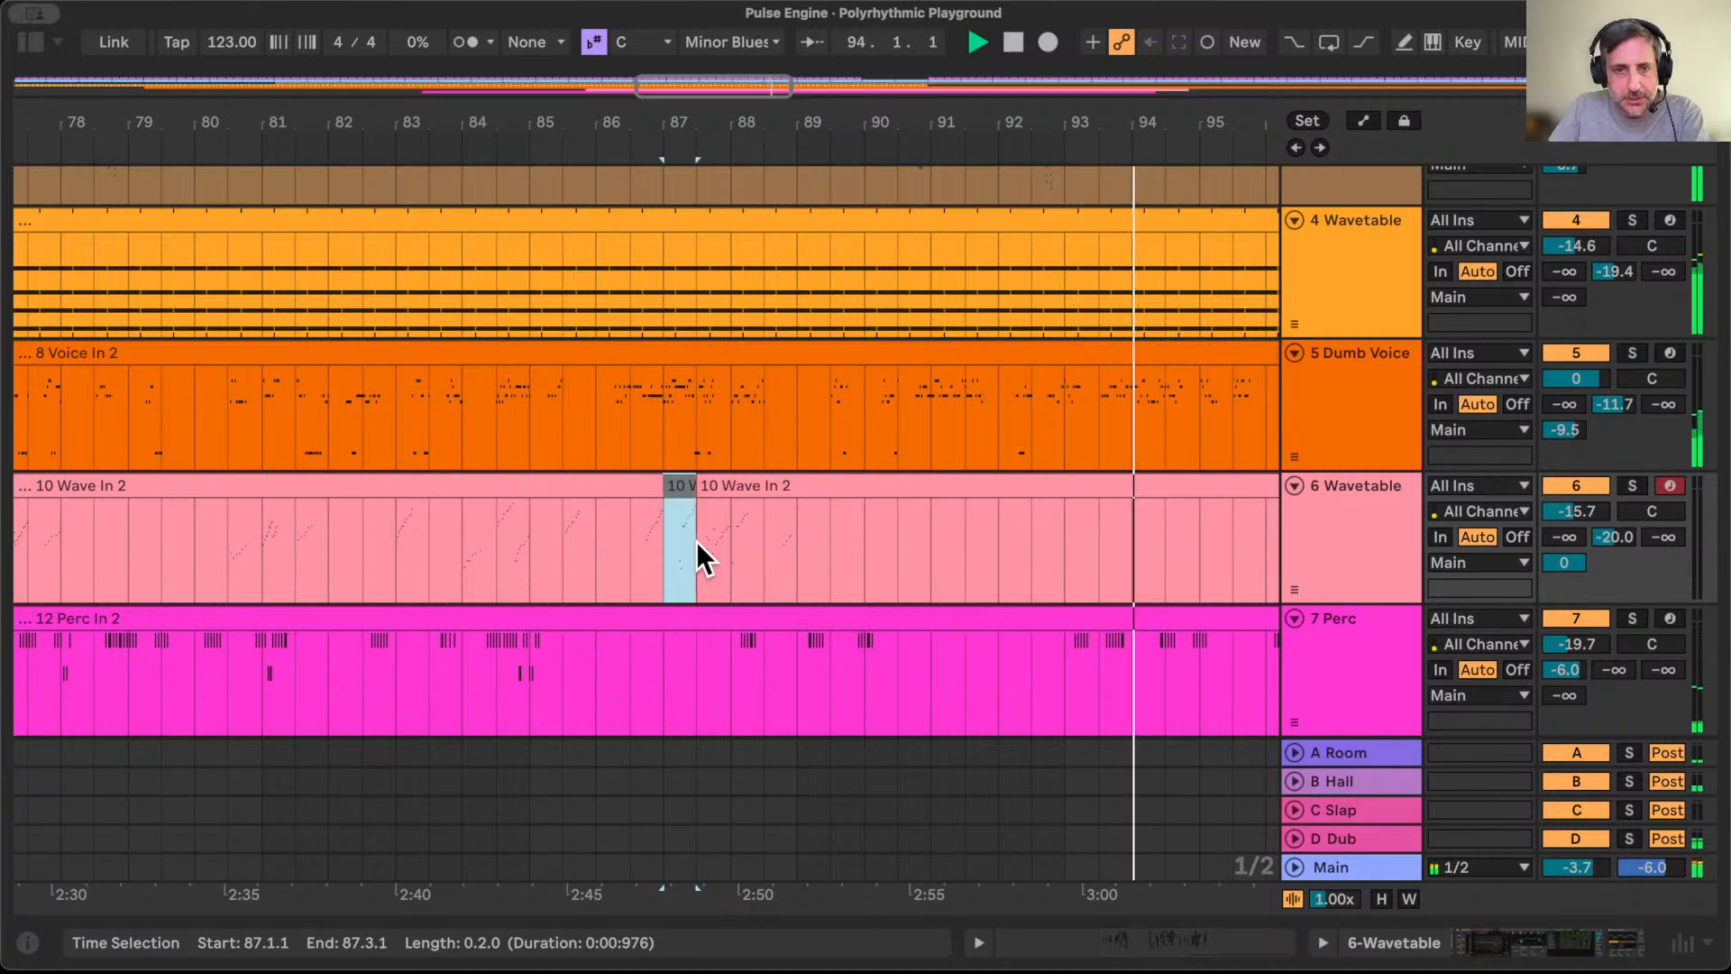
pyautogui.moveTo(732, 548); pyautogui.dragTo(766, 548)
pyautogui.press('super+e')
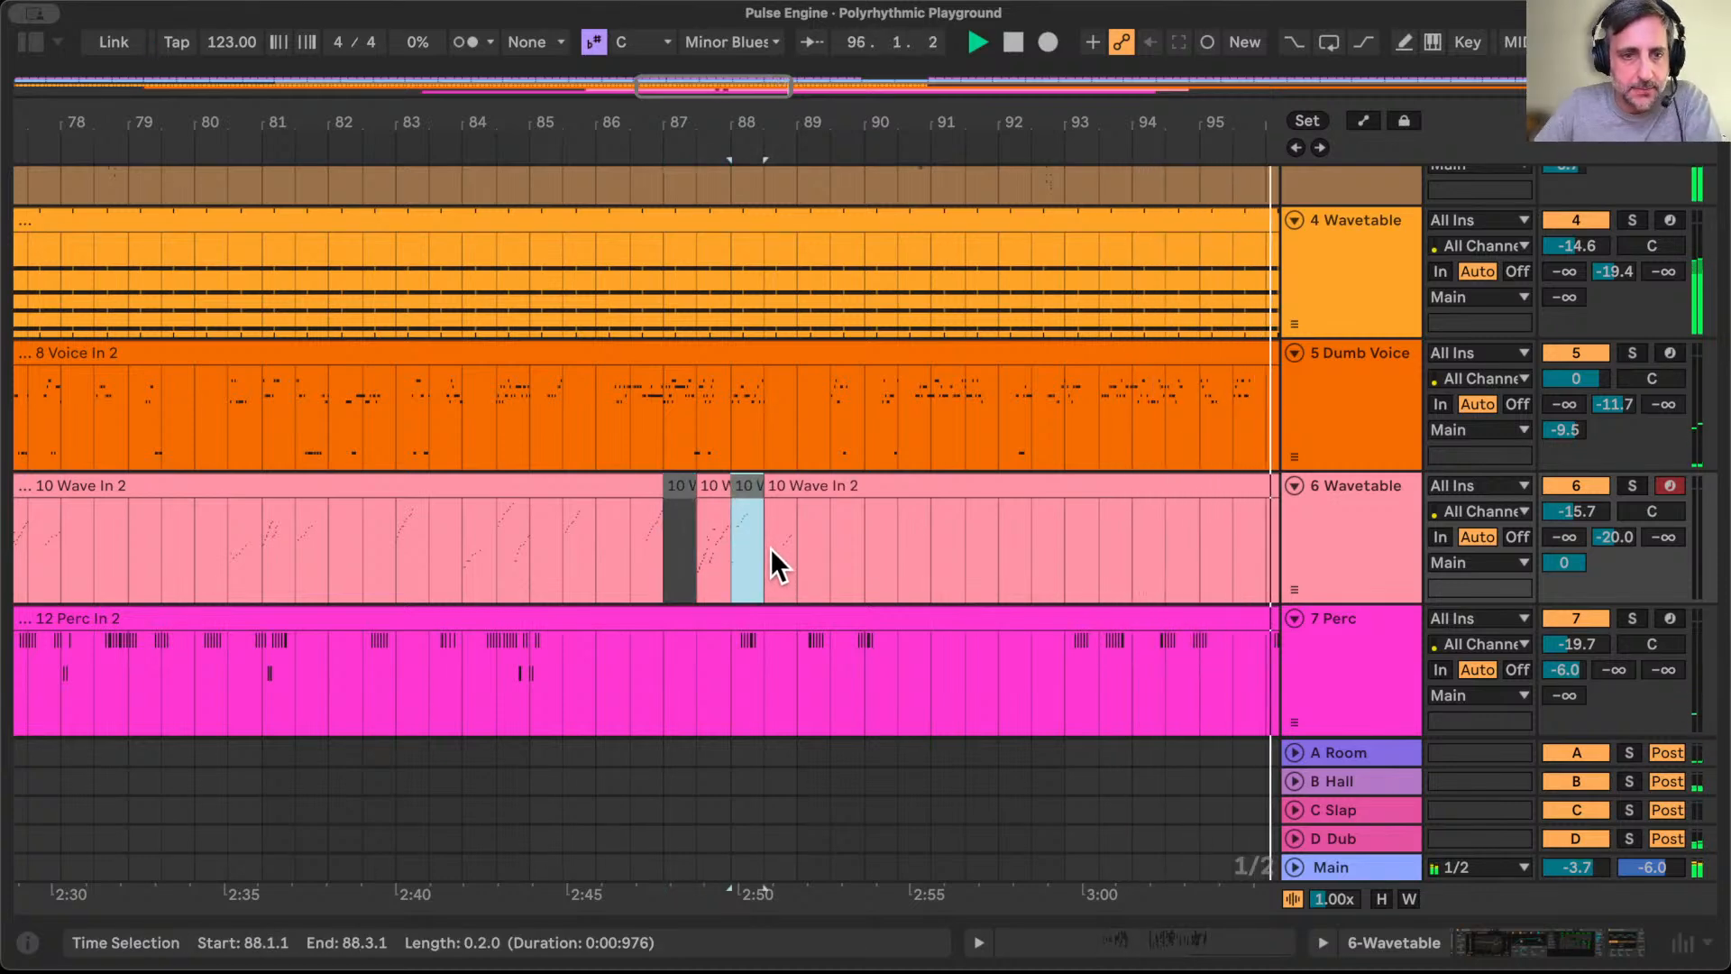
# Step: Split out and delete the section from 89.1.1 to 103.1.1 of the 10 Wave In 2 clip
pyautogui.moveTo(824, 103); pyautogui.dragTo(654, 36)
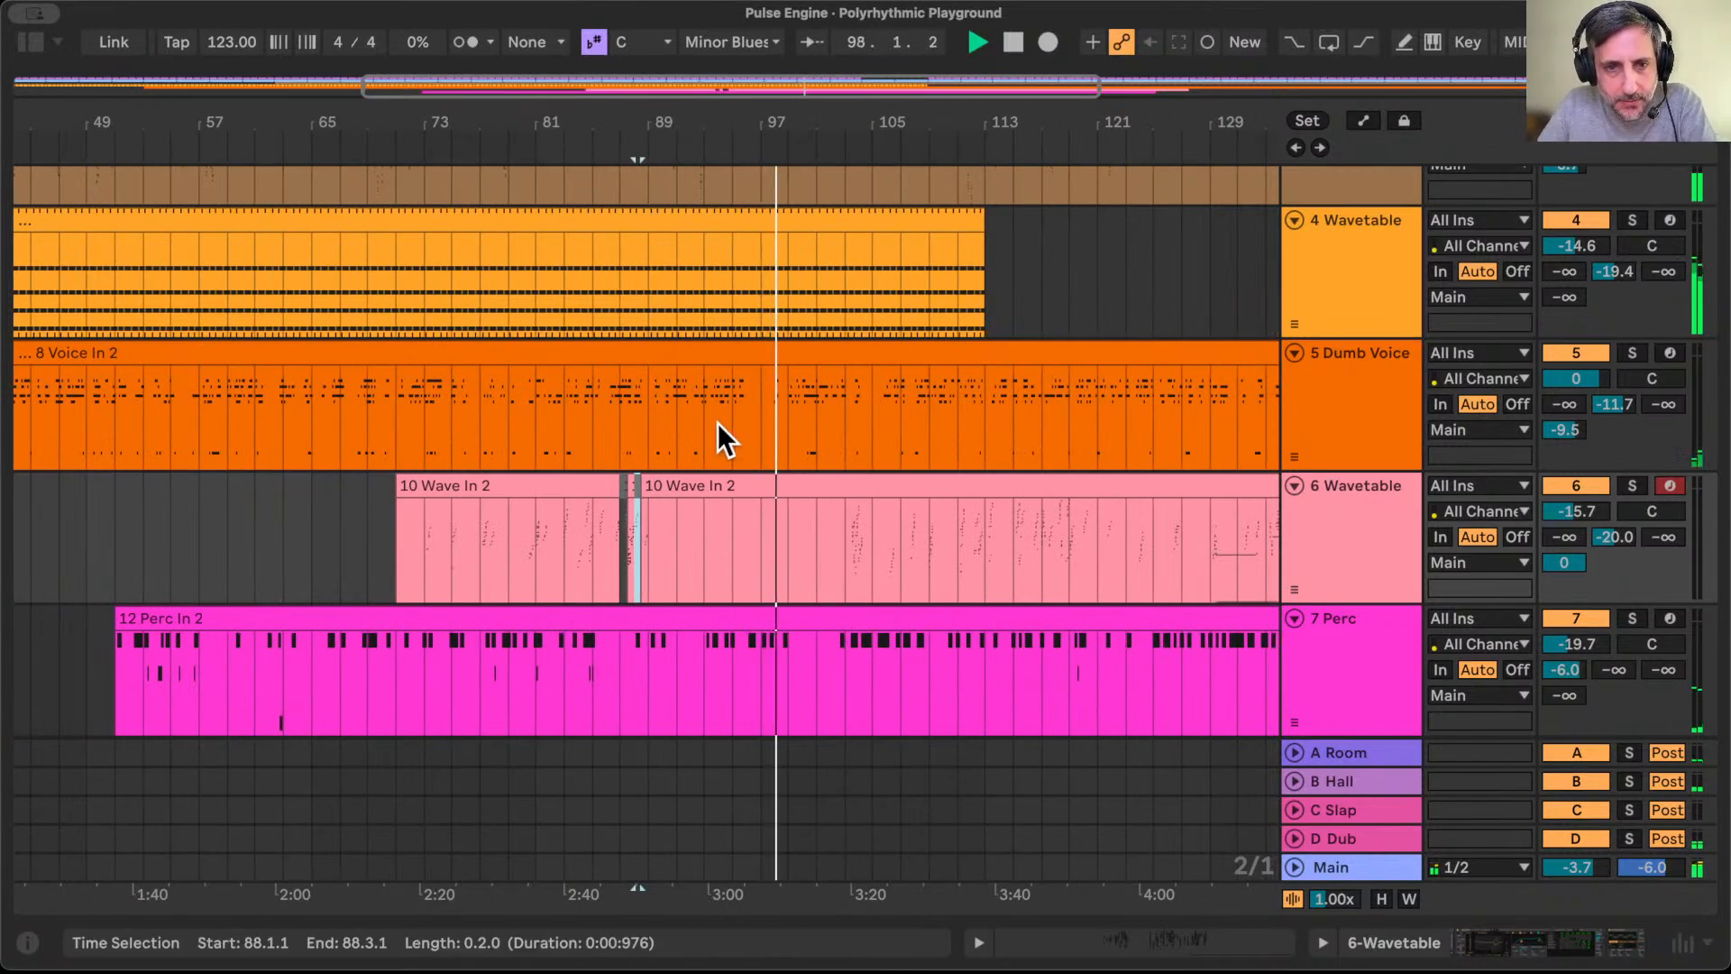
pyautogui.moveTo(658, 528); pyautogui.dragTo(833, 520)
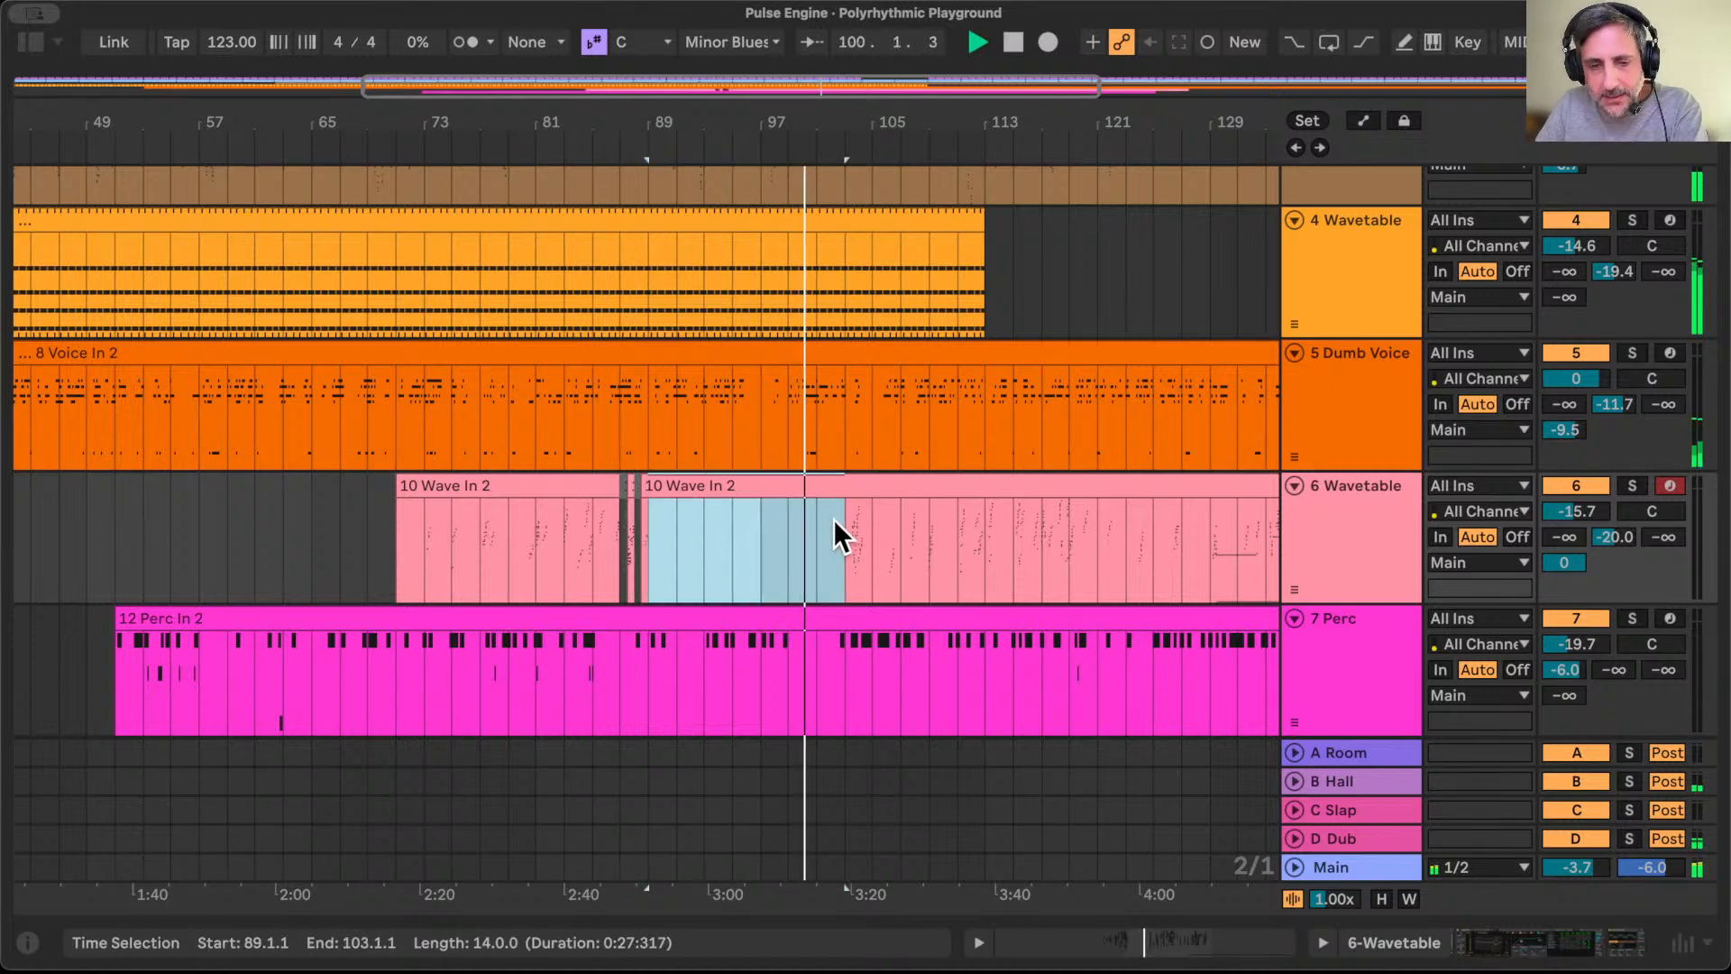
pyautogui.press('super+e')
pyautogui.moveTo(938, 130); pyautogui.dragTo(668, 134)
pyautogui.press('Delete')
pyautogui.click(933, 519)
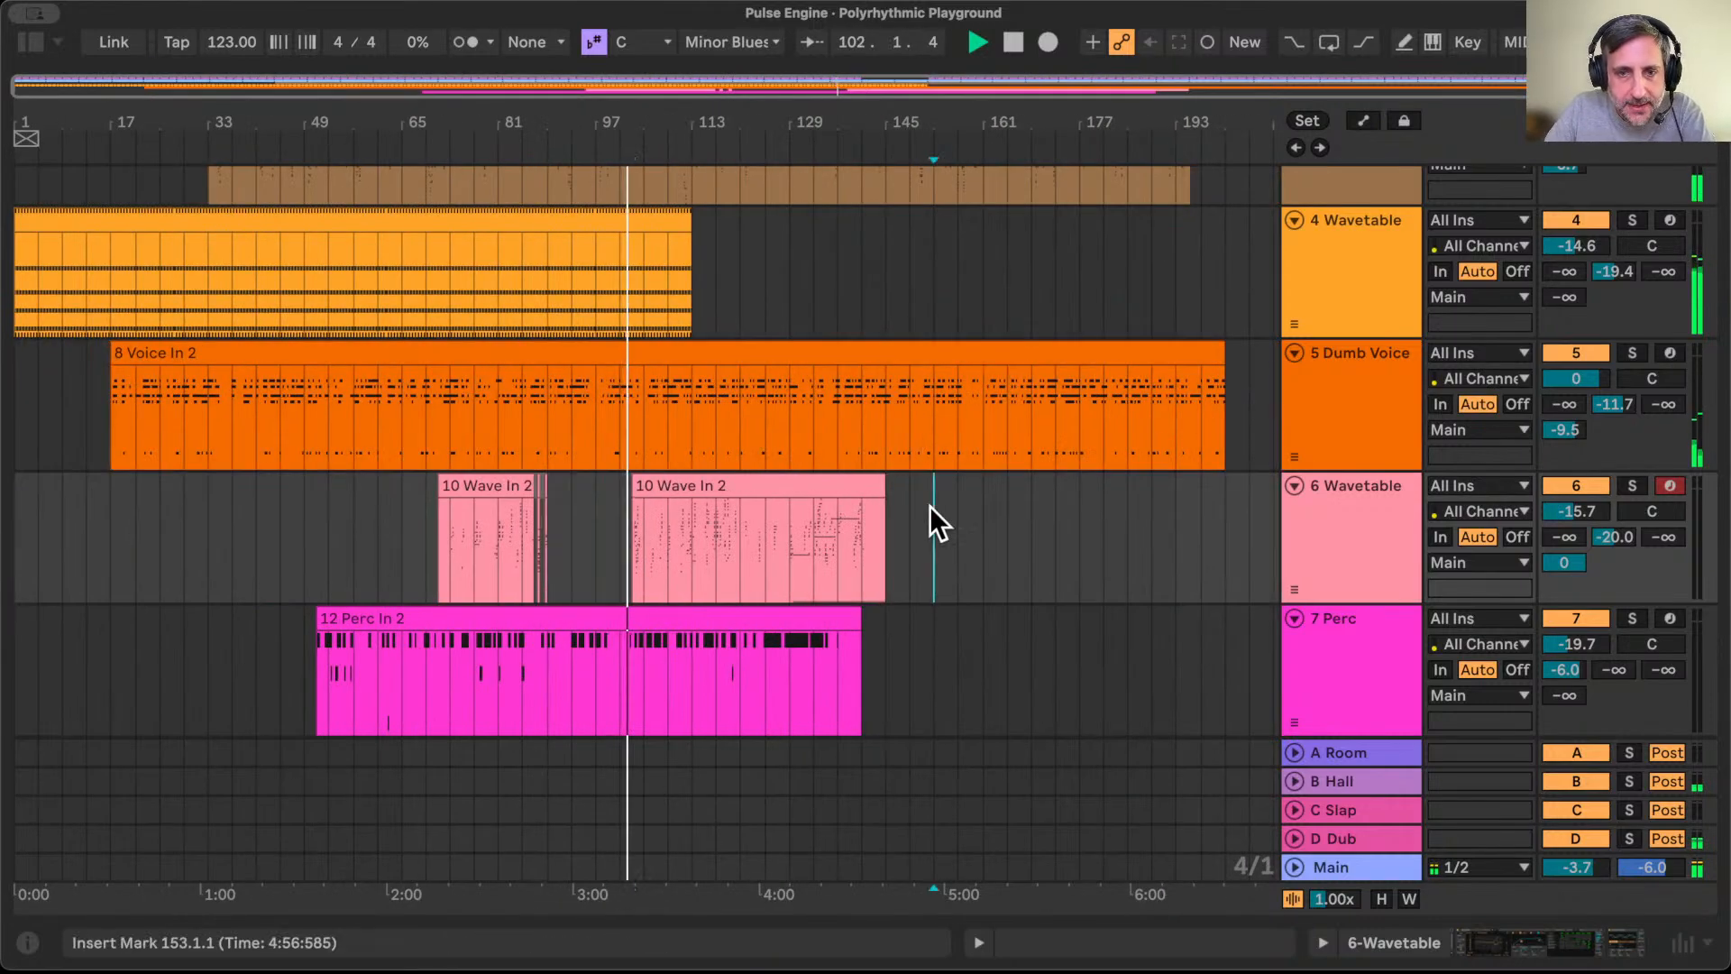
# Step: Trim the end of the last 10 Wave In 2 clip on the 6 Wavetable track to 142.1.1
pyautogui.moveTo(872, 93); pyautogui.dragTo(901, 181)
pyautogui.moveTo(848, 485); pyautogui.dragTo(766, 485)
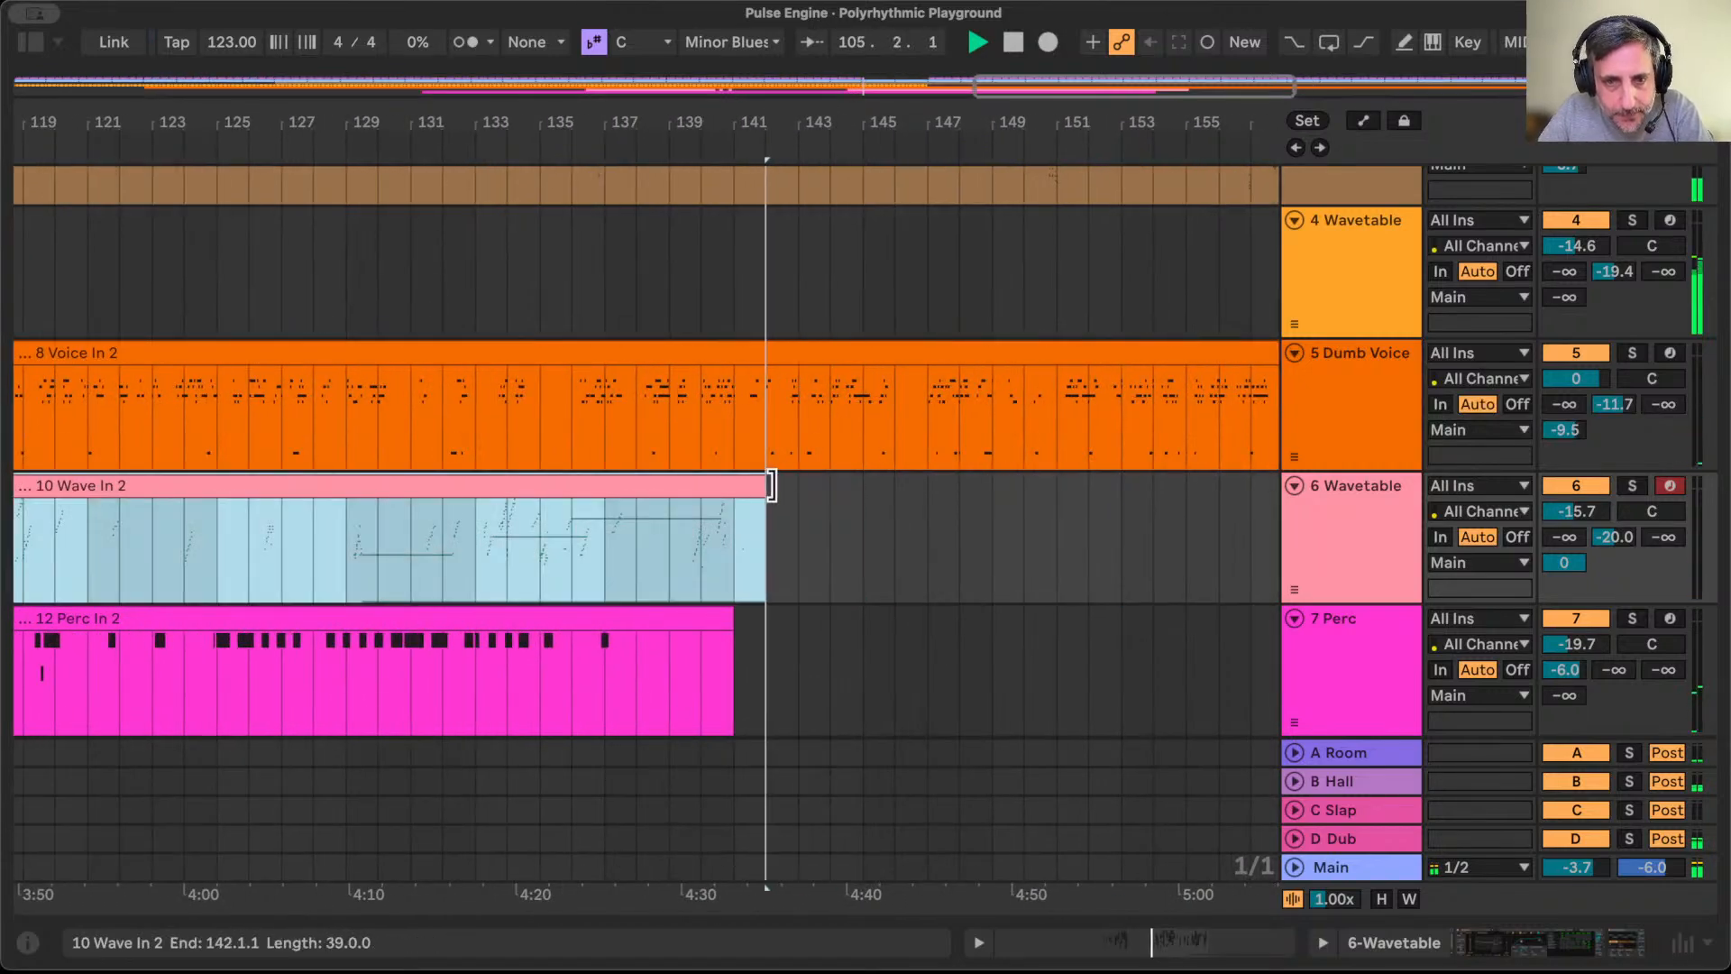
pyautogui.moveTo(680, 122); pyautogui.dragTo(681, 54)
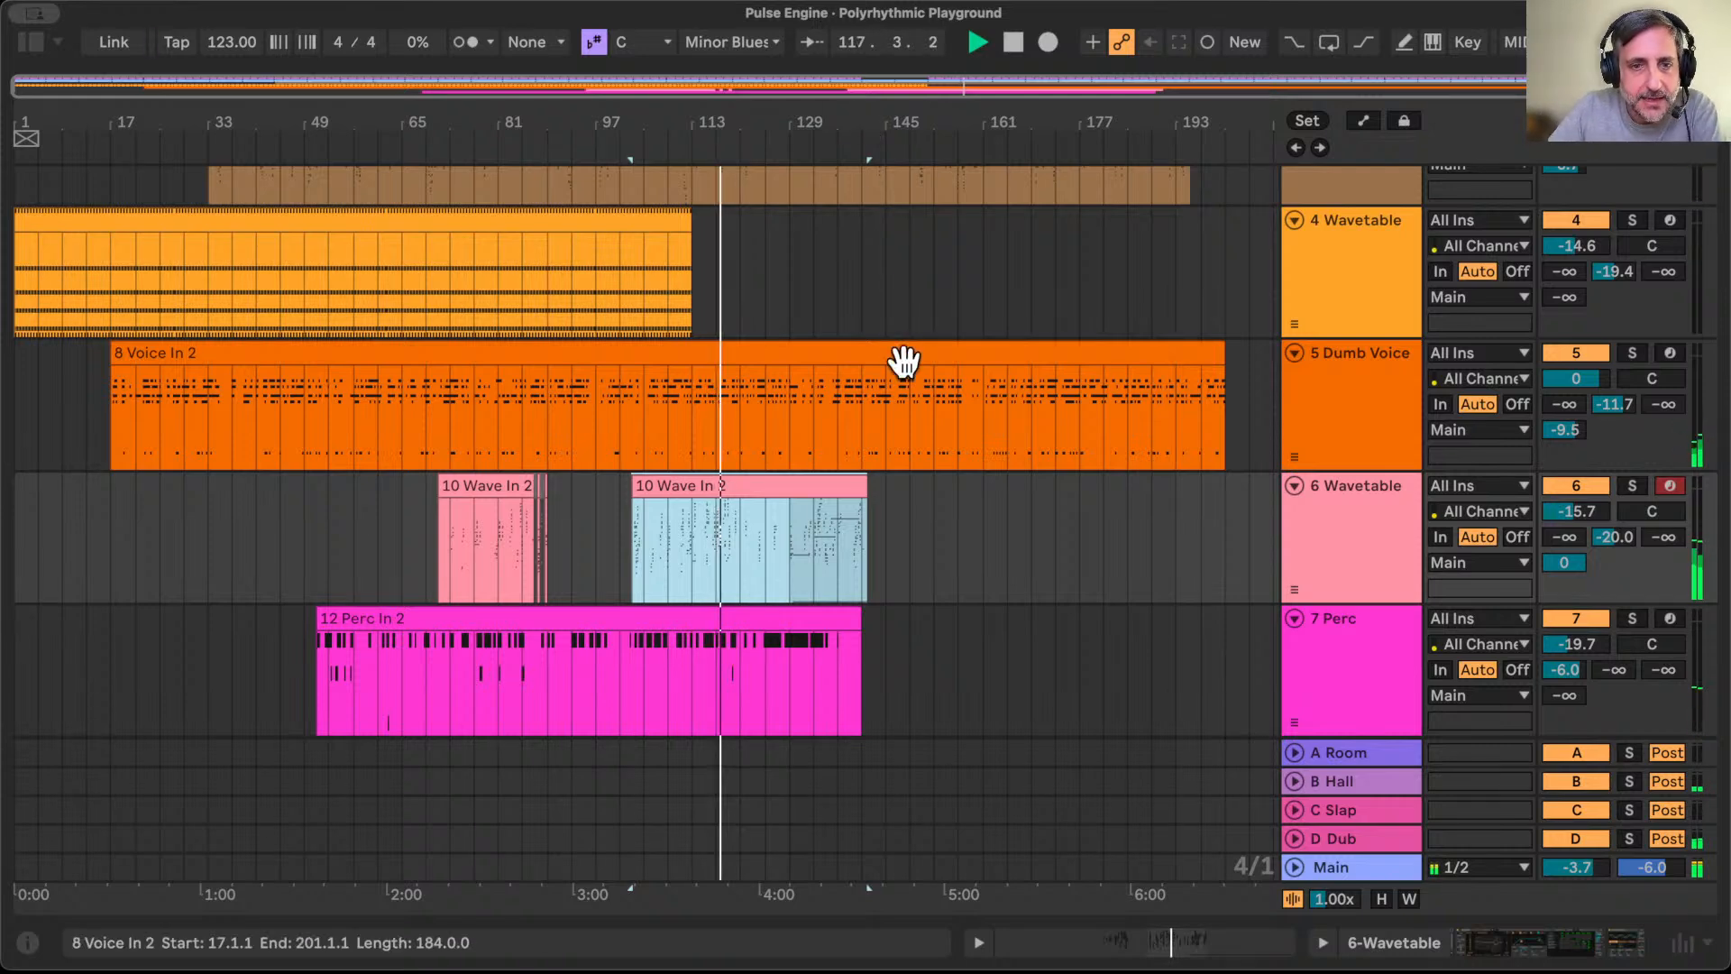
# Step: Split the last 10 Wave In 2 clip around the section from 118.4.3 to 119.1.1
pyautogui.scroll(5, 902, 361)
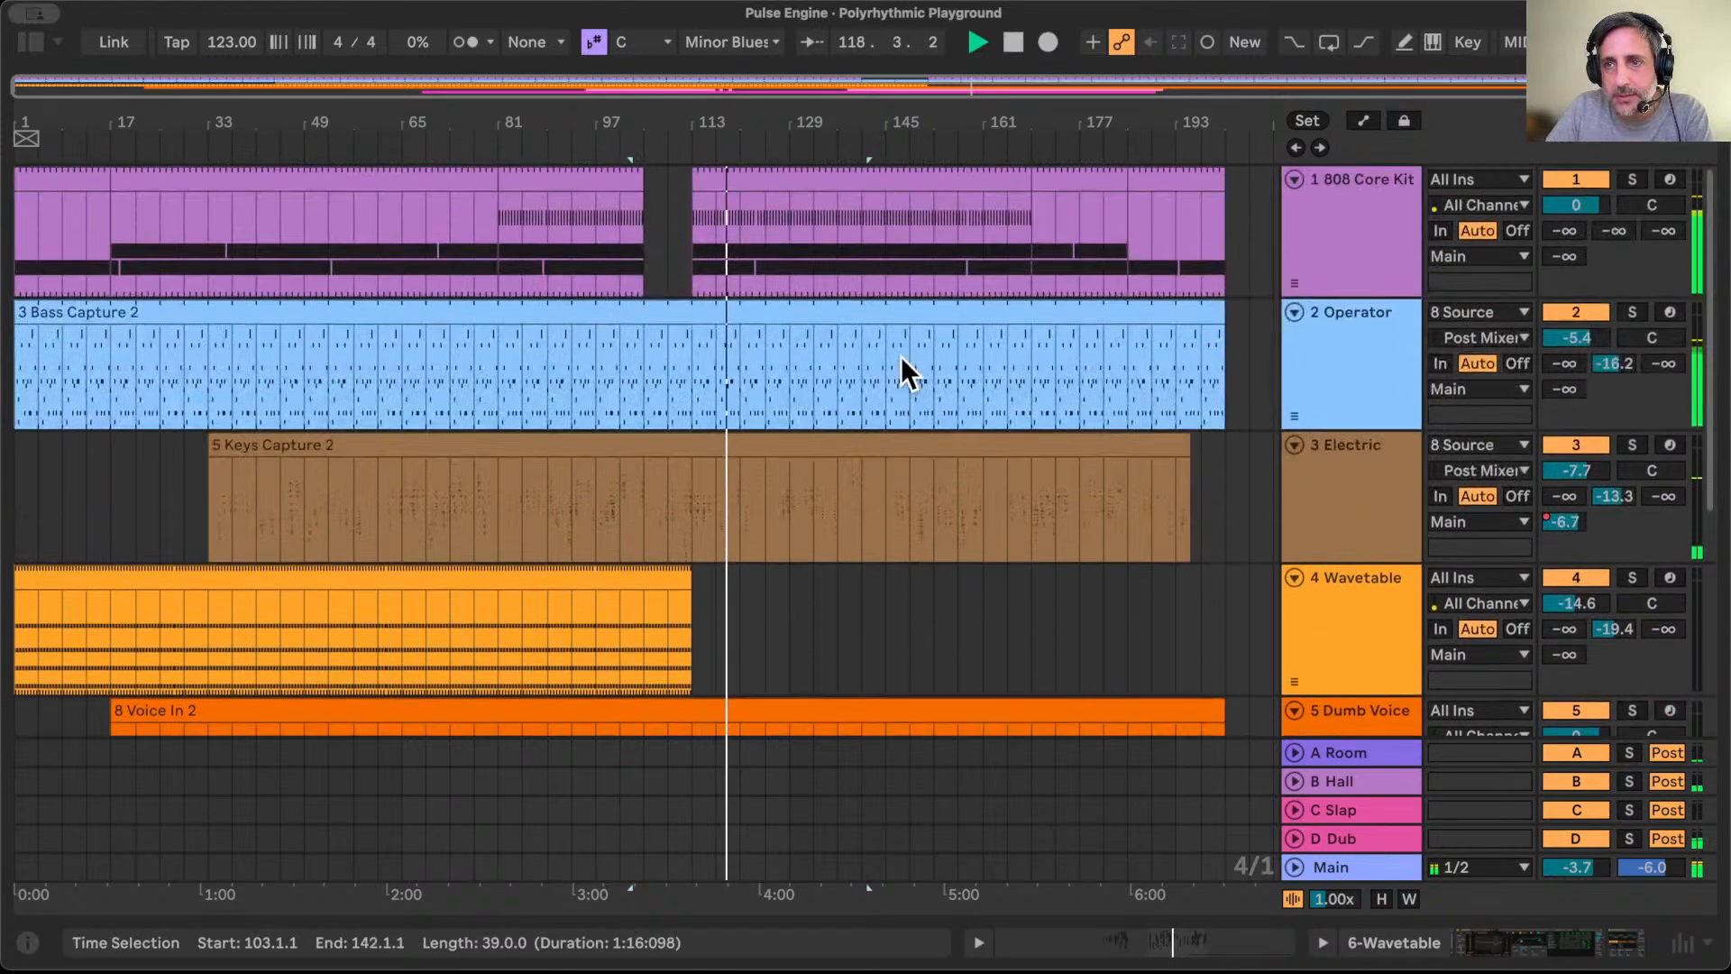
pyautogui.scroll(-5, 904, 665)
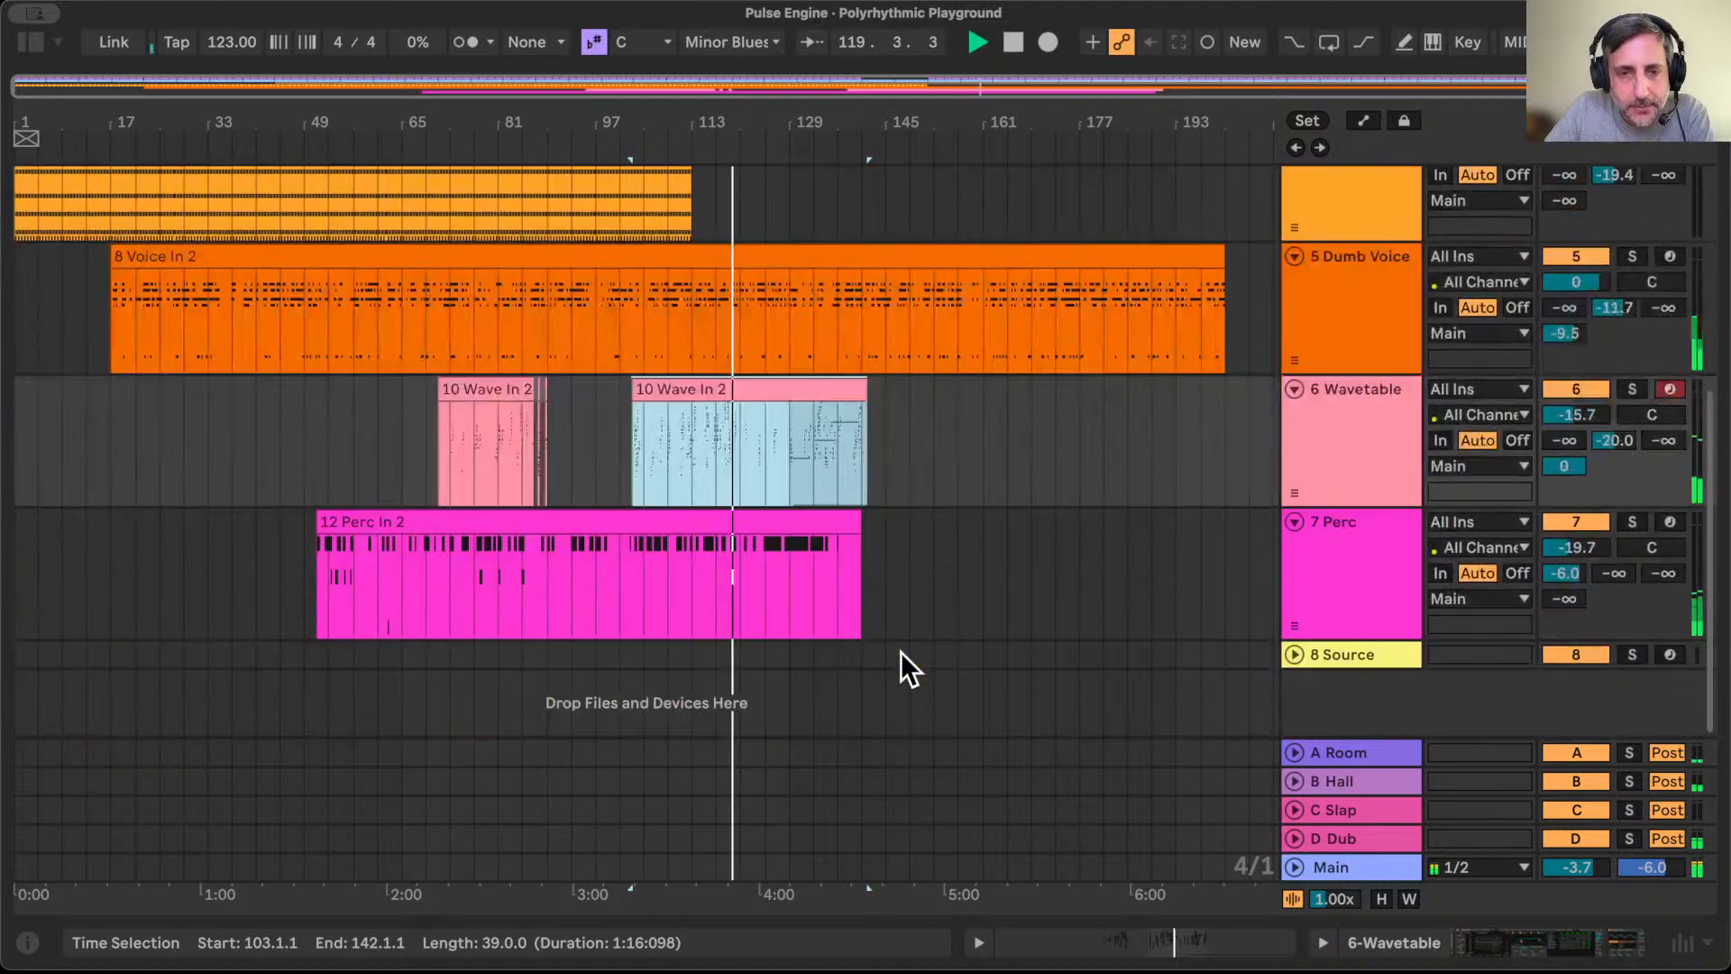
pyautogui.moveTo(738, 124); pyautogui.dragTo(847, 305)
pyautogui.moveTo(826, 424); pyautogui.dragTo(826, 468)
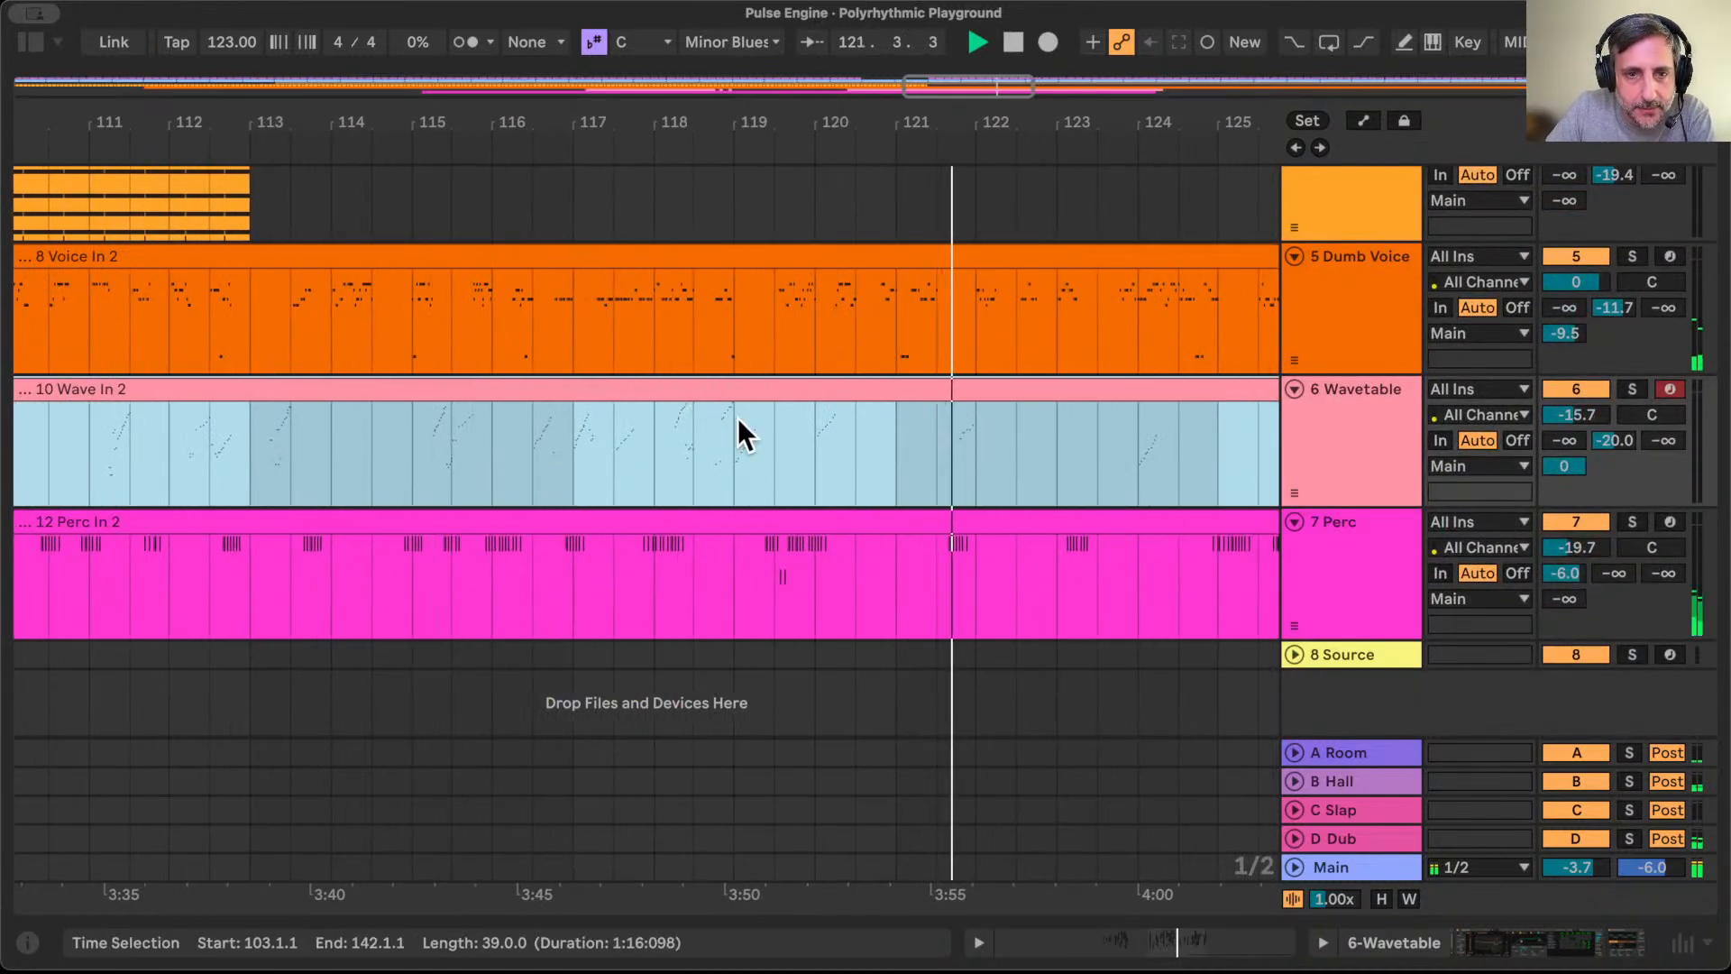
pyautogui.moveTo(724, 120); pyautogui.dragTo(812, 367)
pyautogui.moveTo(737, 431); pyautogui.dragTo(759, 431)
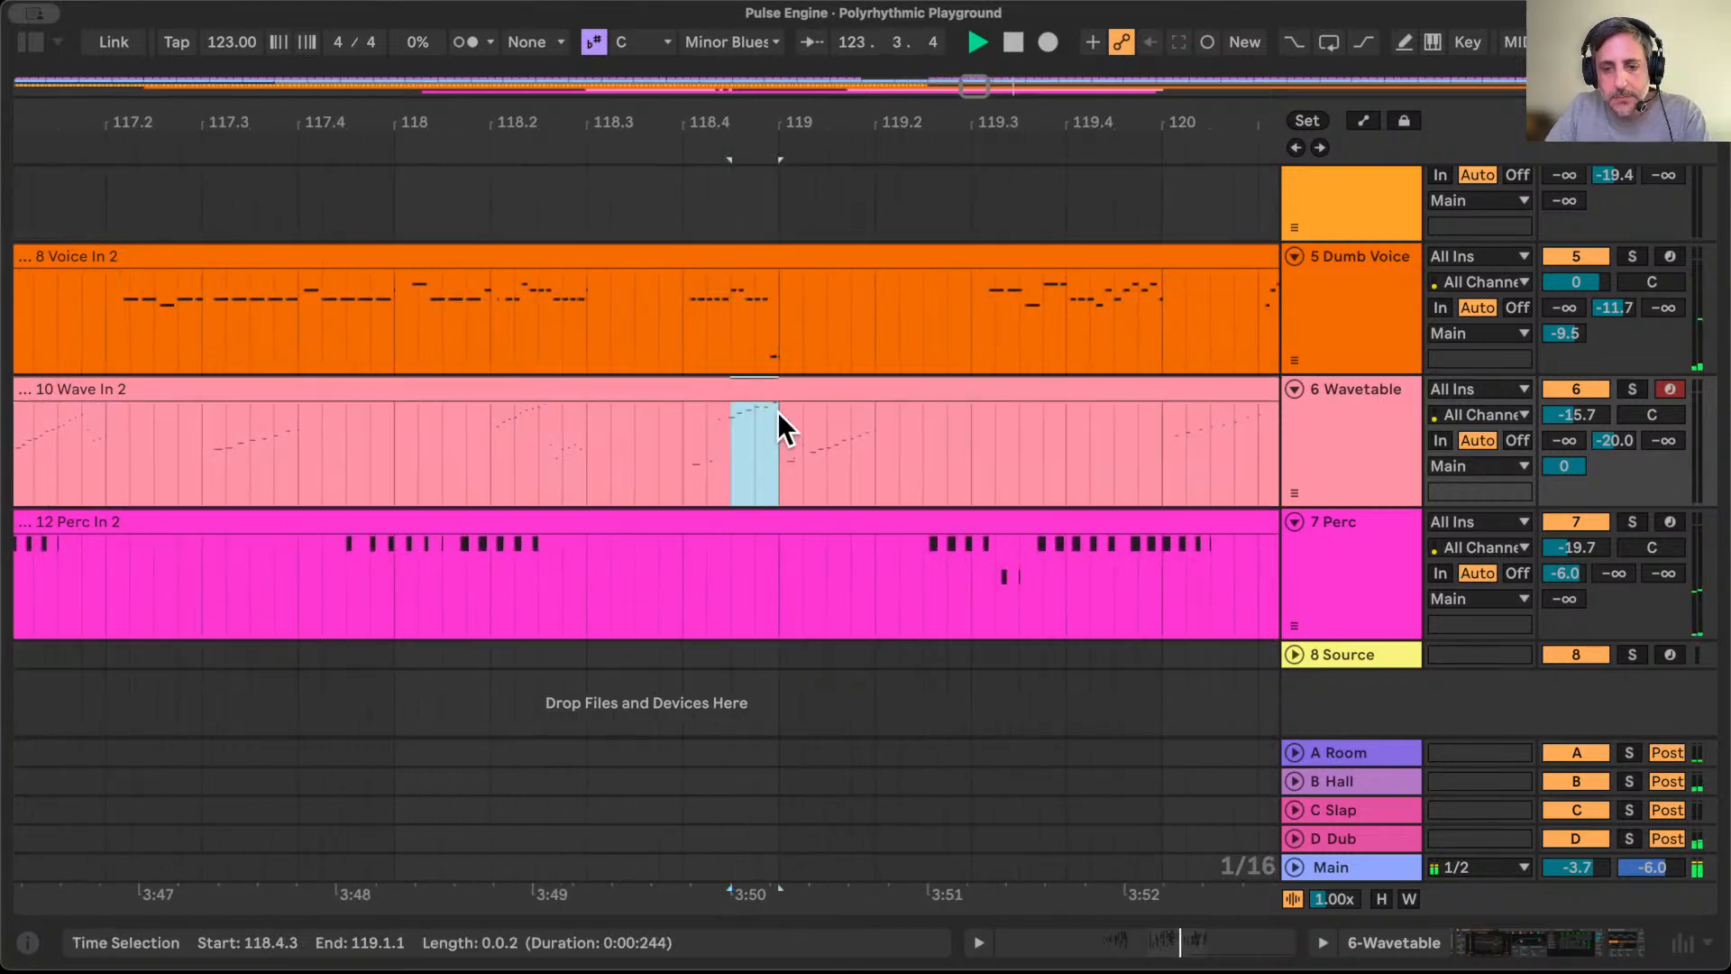
pyautogui.press('super+e')
pyautogui.moveTo(851, 120); pyautogui.dragTo(851, 21)
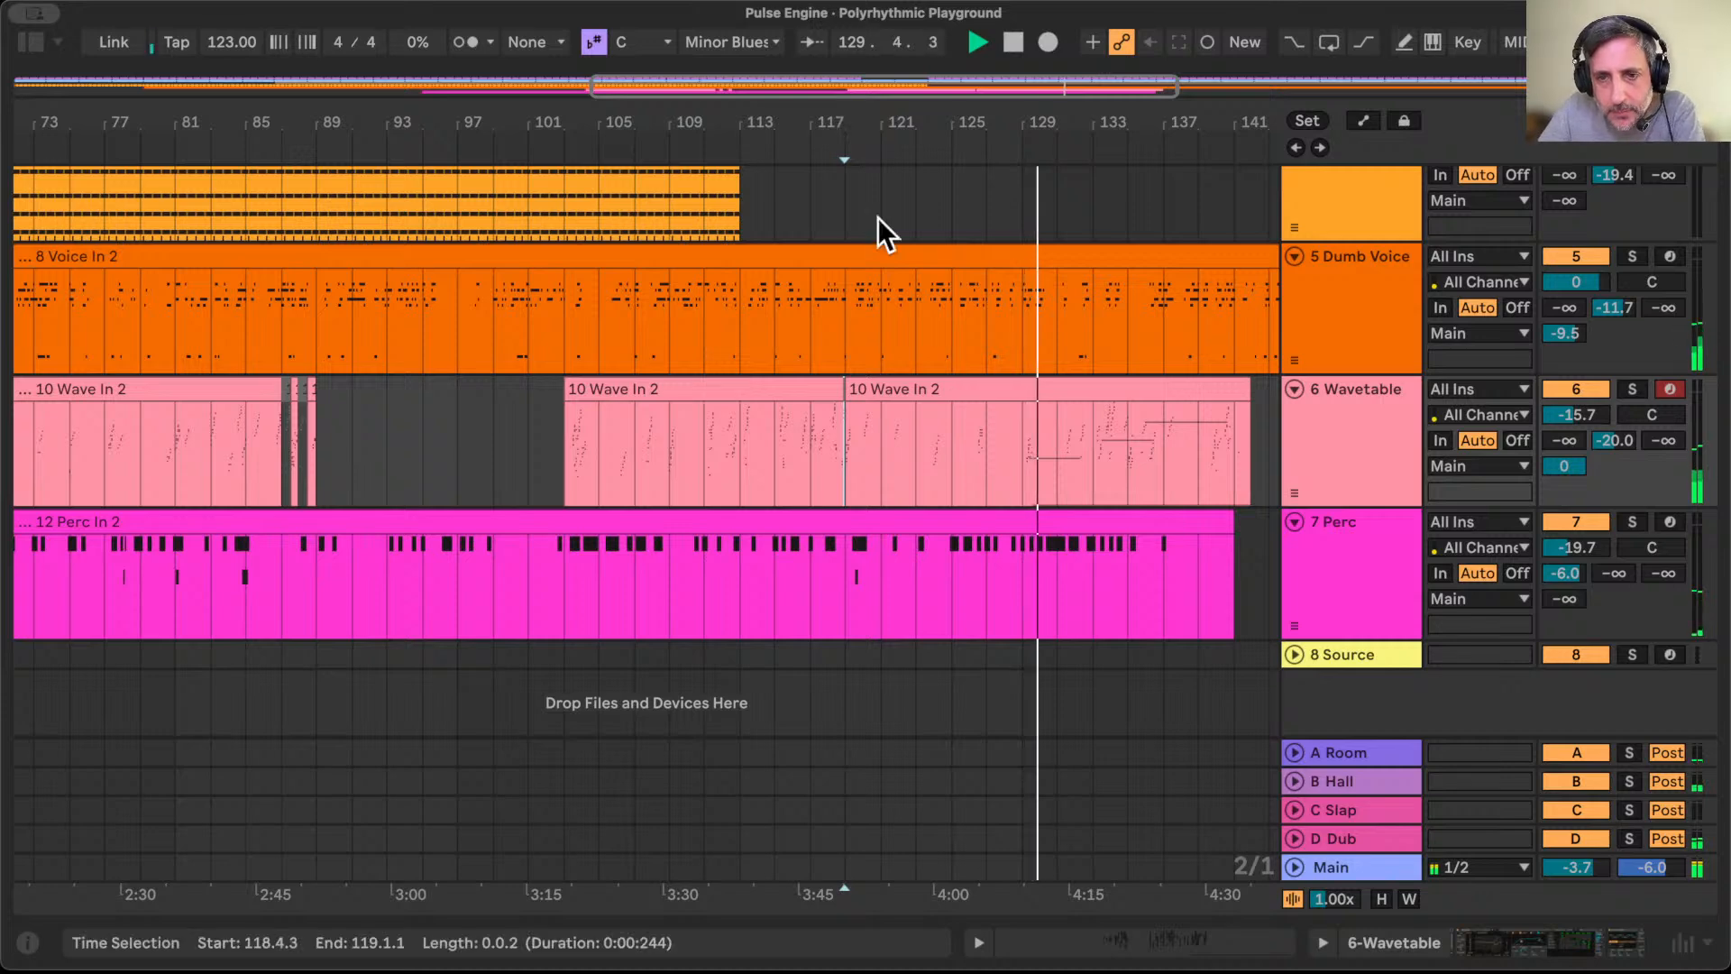
# Step: Delete the very low long note starting at 129.3.1 from the last 10 Wave In 2 clip on the 6 Wavetable track
pyautogui.doubleClick(1087, 382)
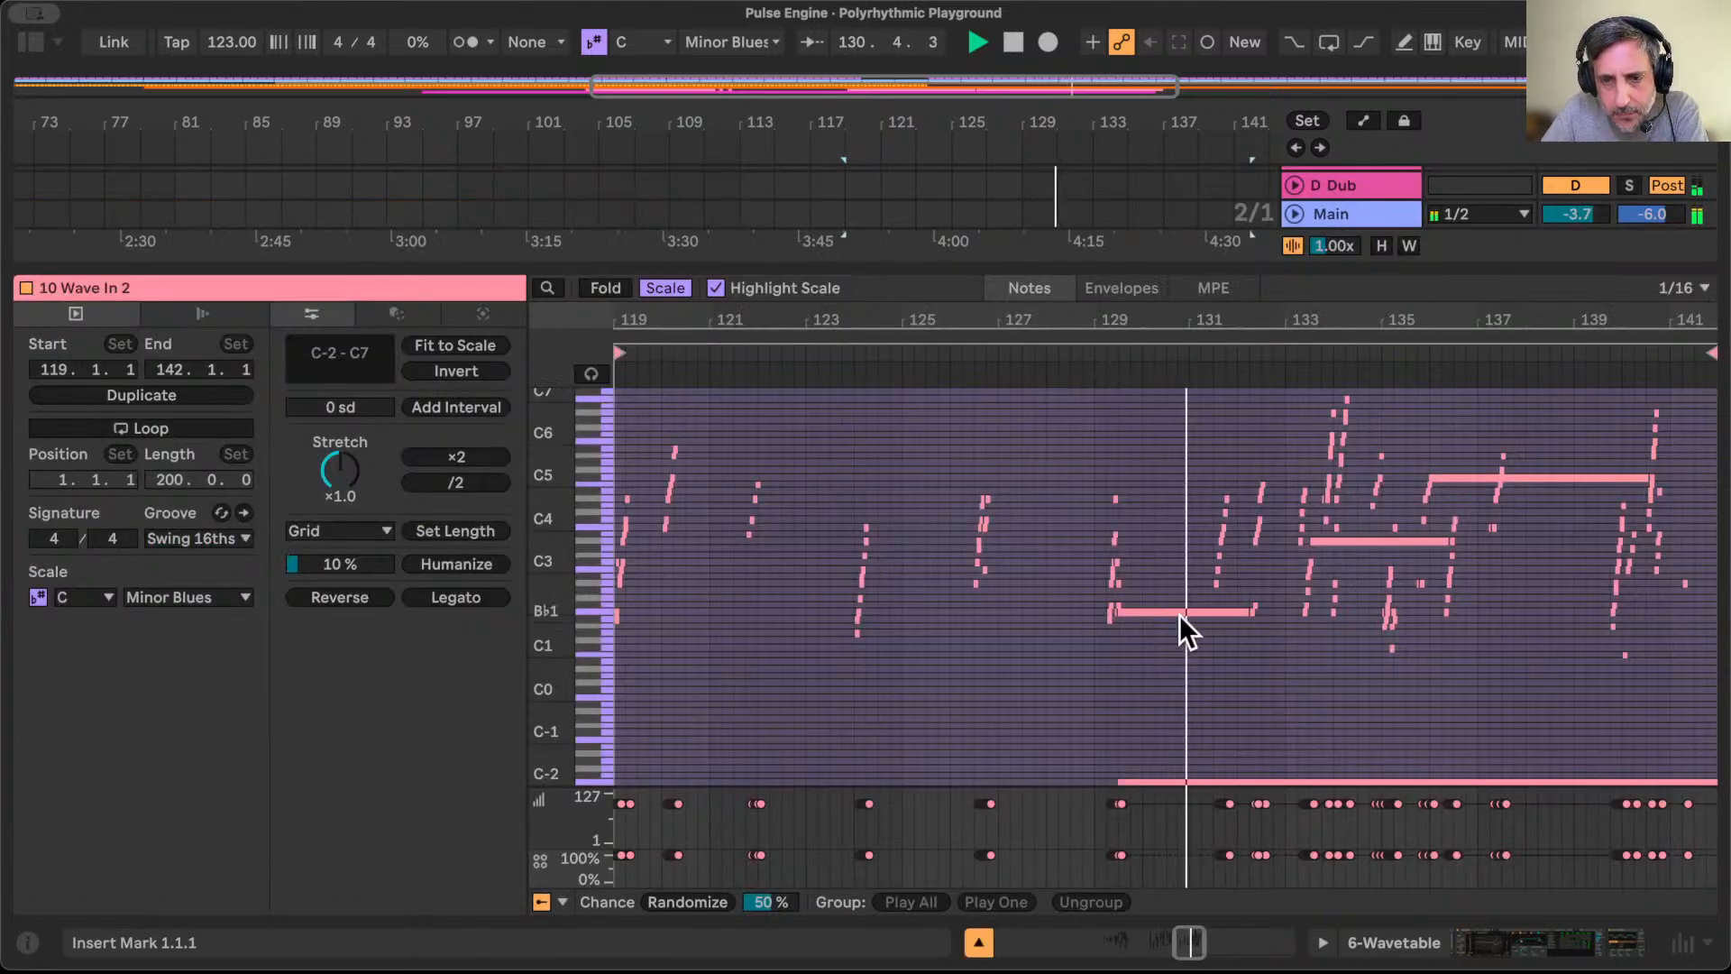
pyautogui.scroll(5, 1079, 725)
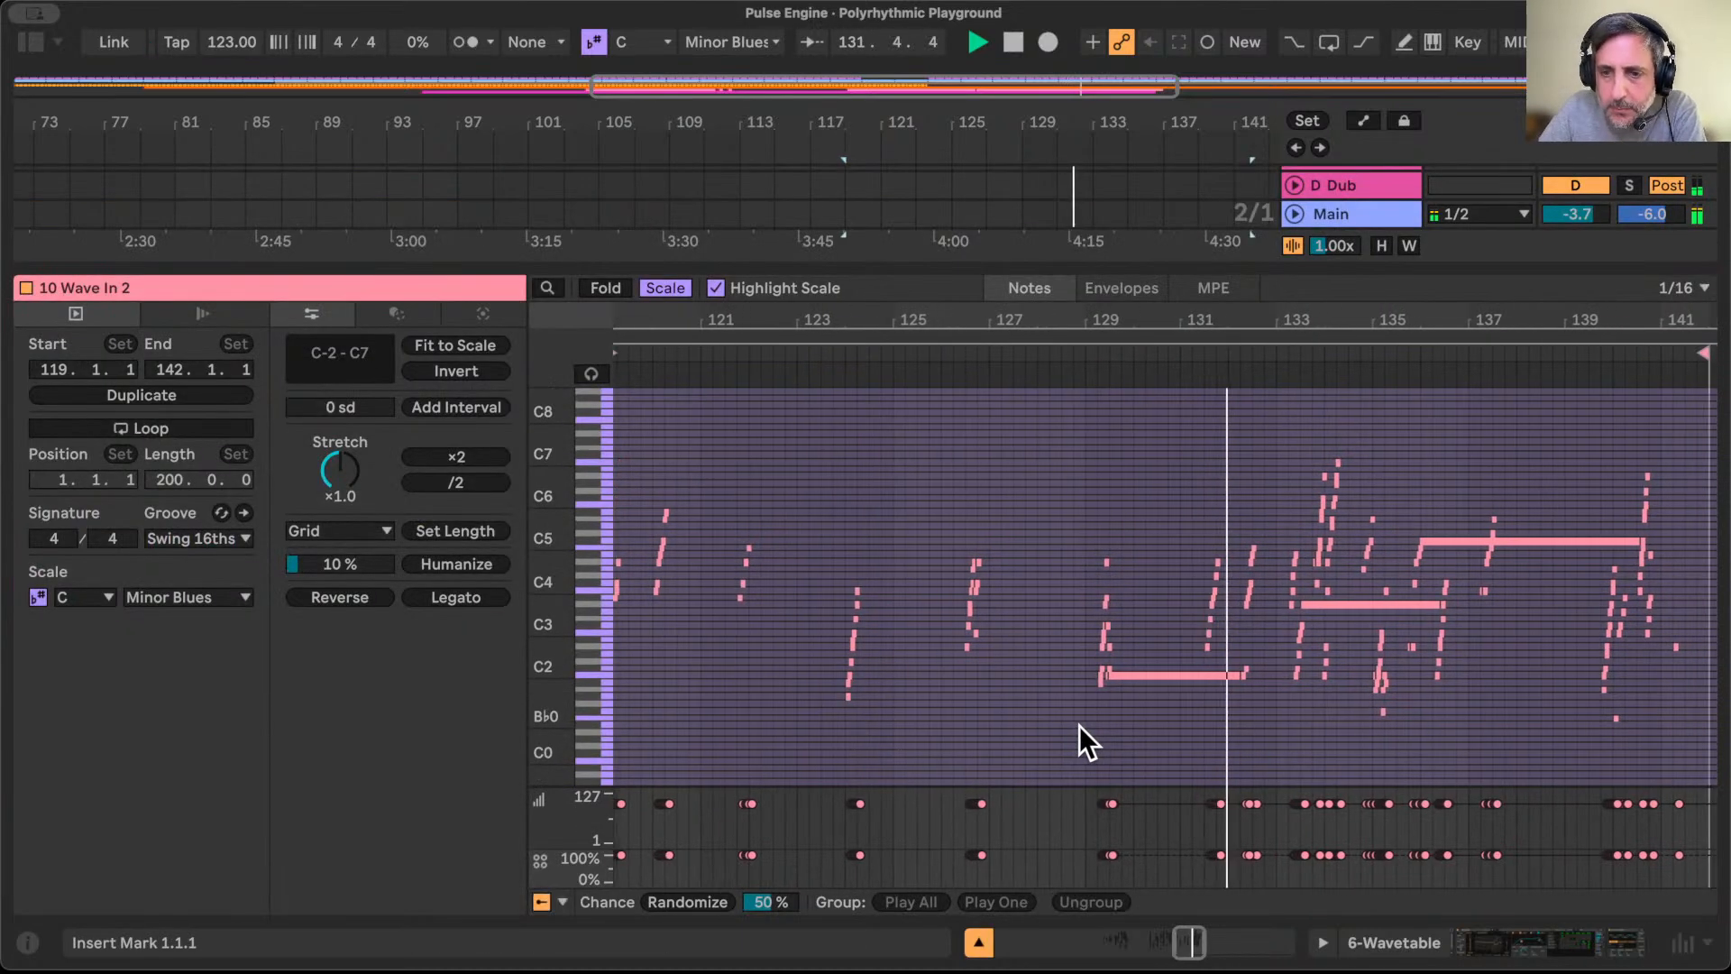
pyautogui.scroll(-3, 1230, 775)
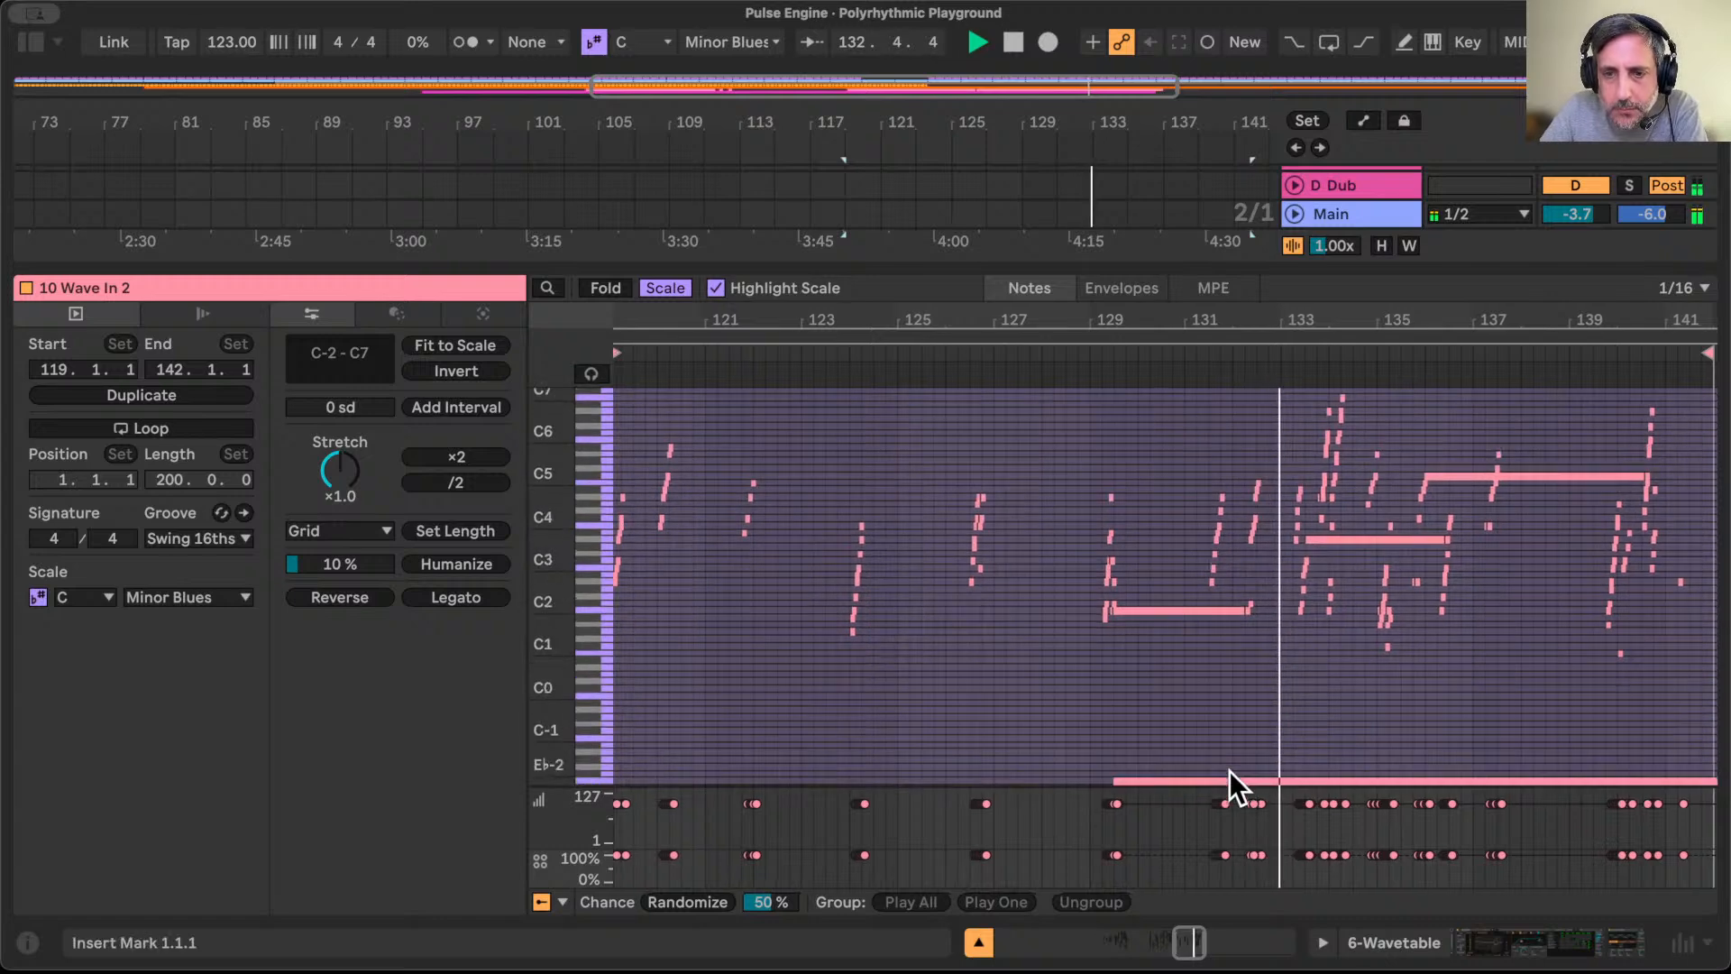
pyautogui.click(1177, 780)
pyautogui.press('Delete')
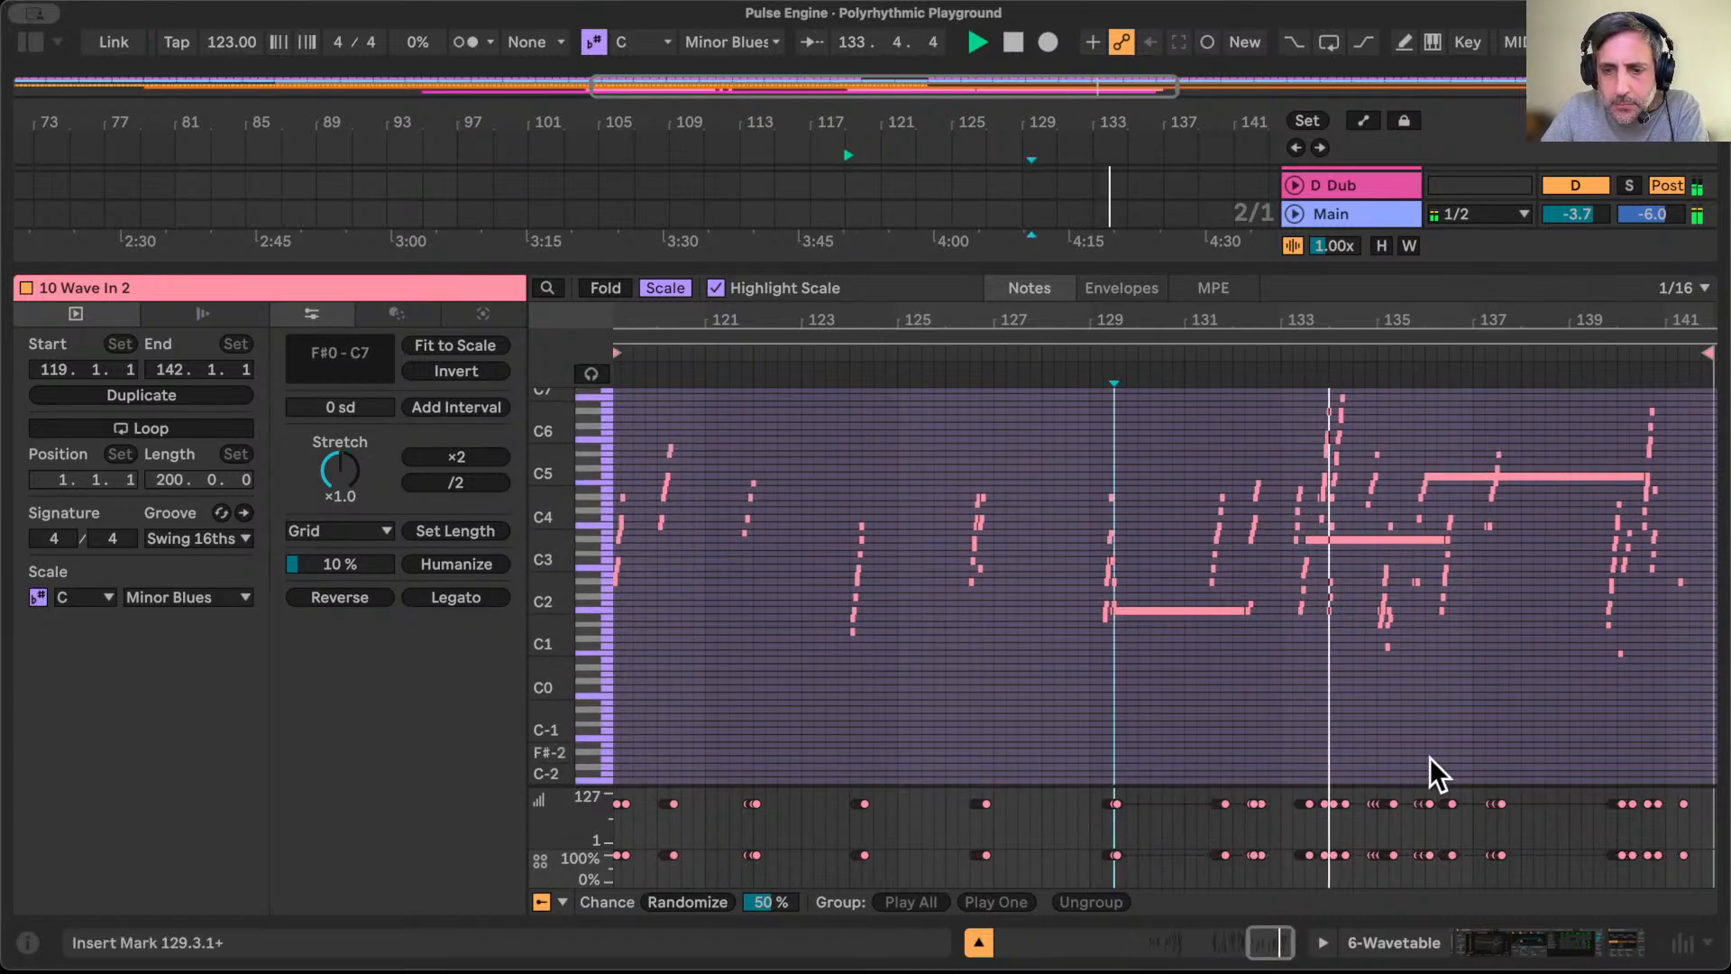
pyautogui.click(978, 942)
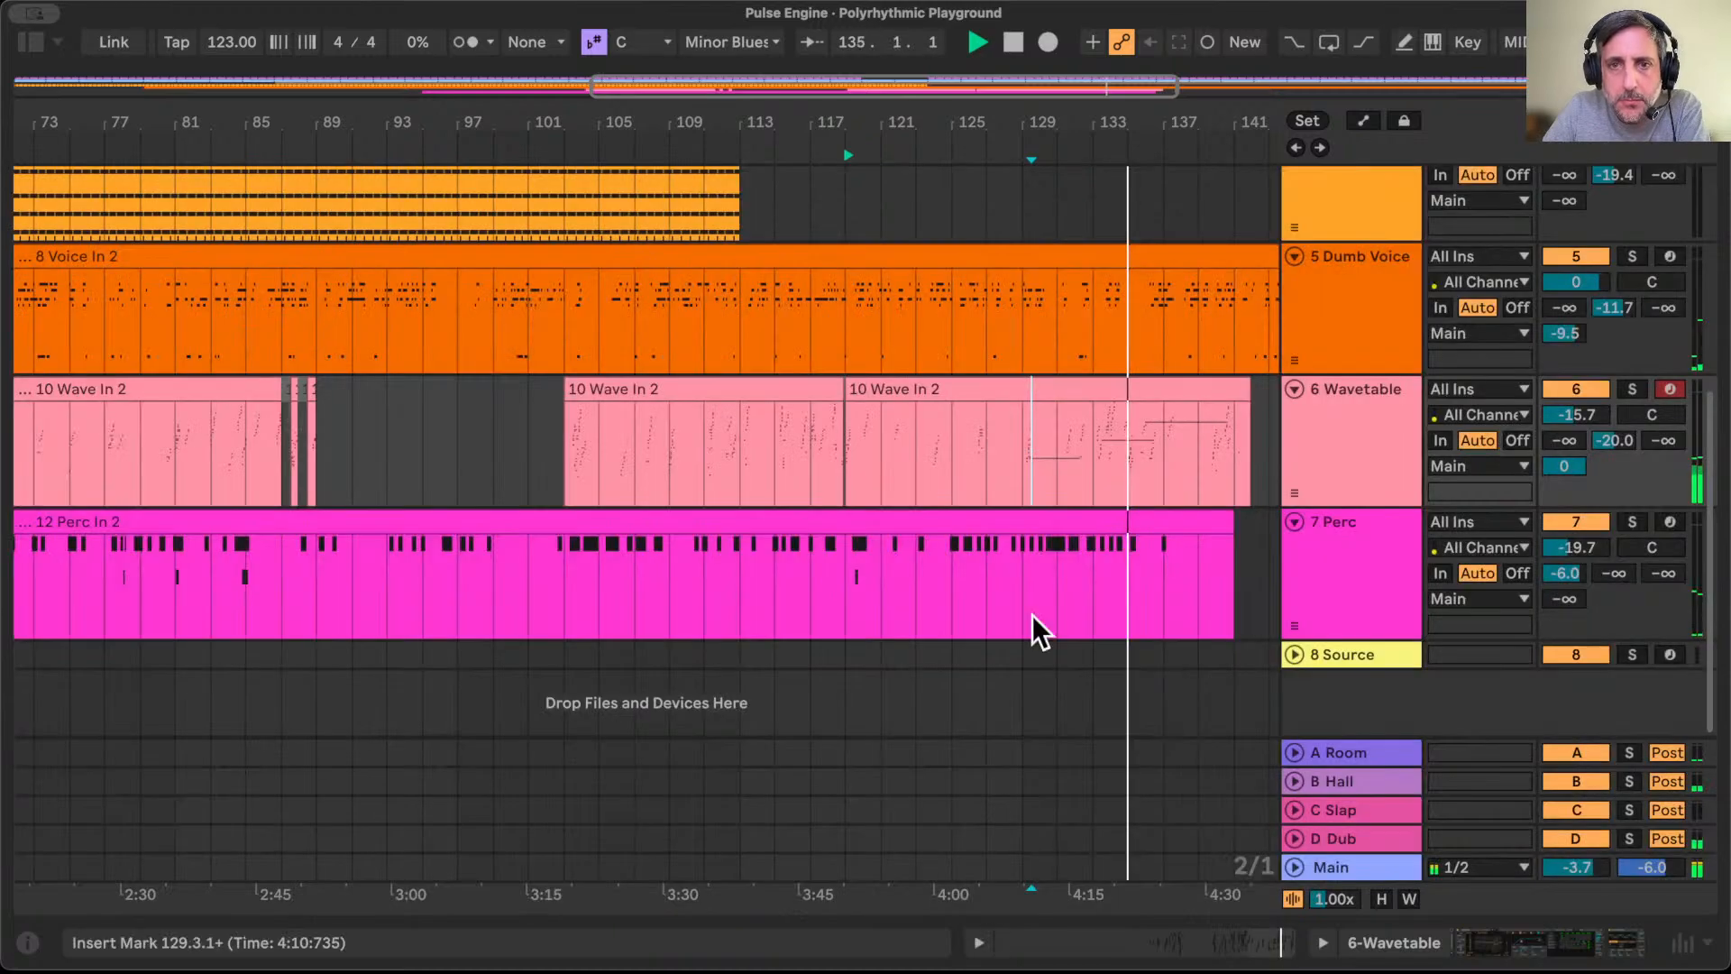
# Step: In the same clip, shorten the held G3 note to about bar 135, the higher held note to about 137.3, and the C2 note to about 131.3.4
pyautogui.moveTo(1170, 106); pyautogui.dragTo(985, 123)
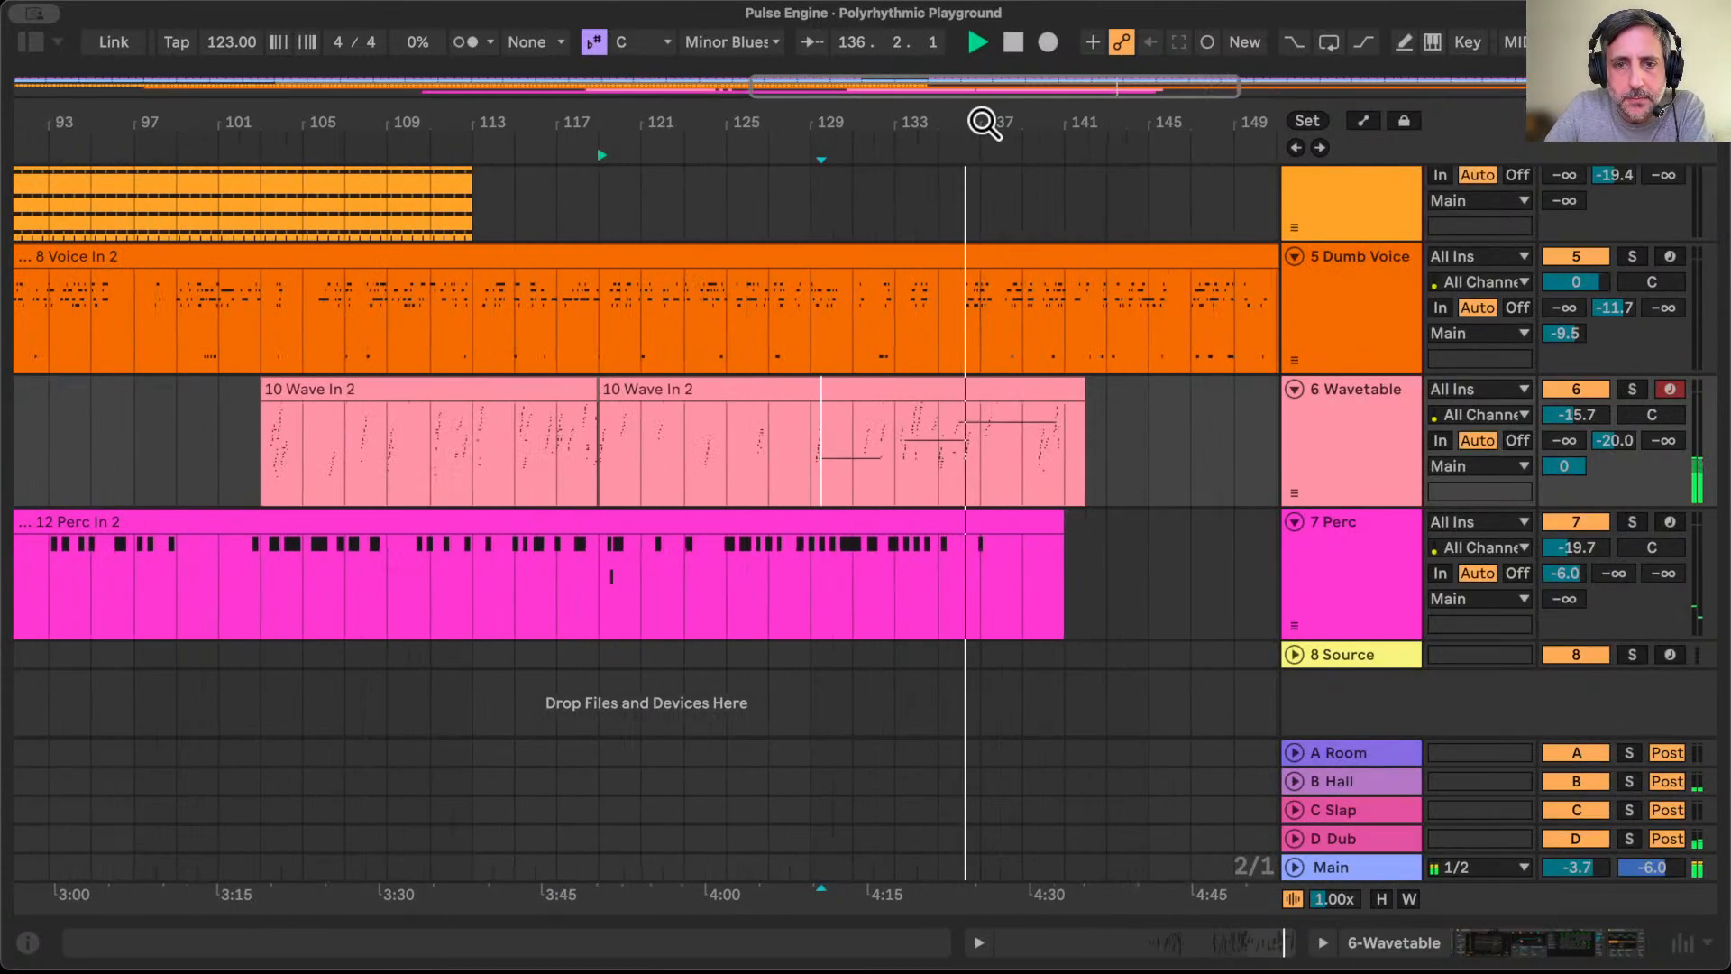
pyautogui.doubleClick(996, 382)
pyautogui.click(1430, 540)
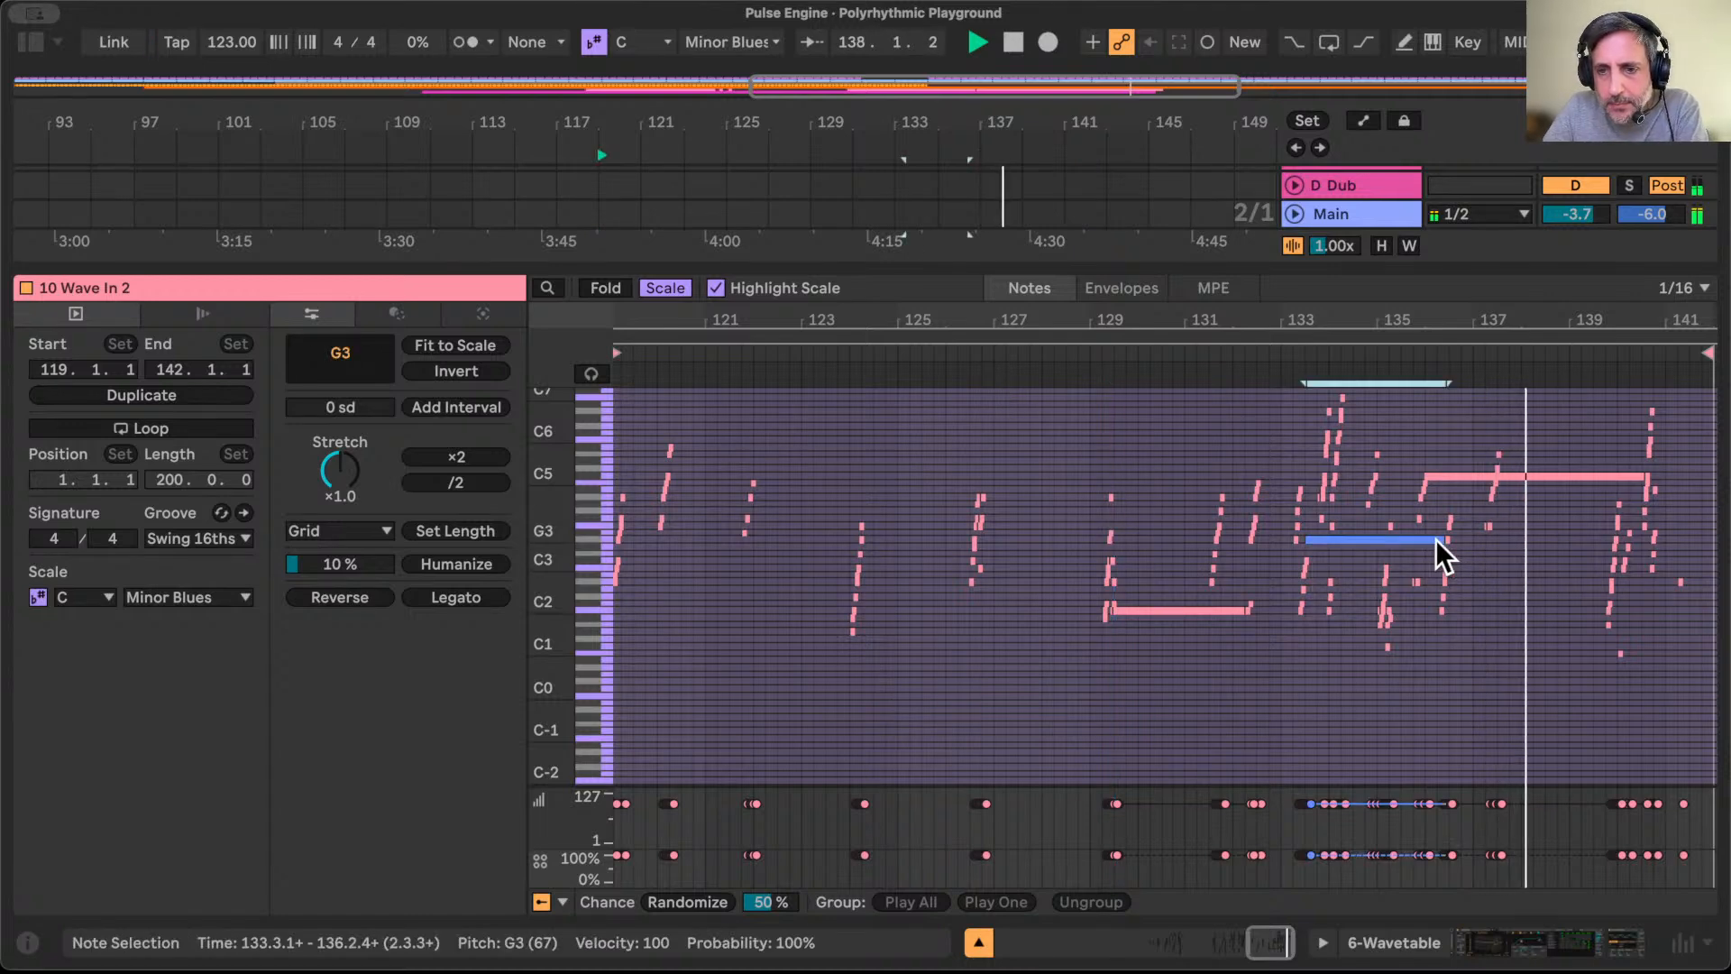
pyautogui.moveTo(1440, 539); pyautogui.dragTo(1392, 538)
pyautogui.moveTo(1648, 475); pyautogui.dragTo(1504, 475)
pyautogui.moveTo(1240, 607); pyautogui.dragTo(1209, 606)
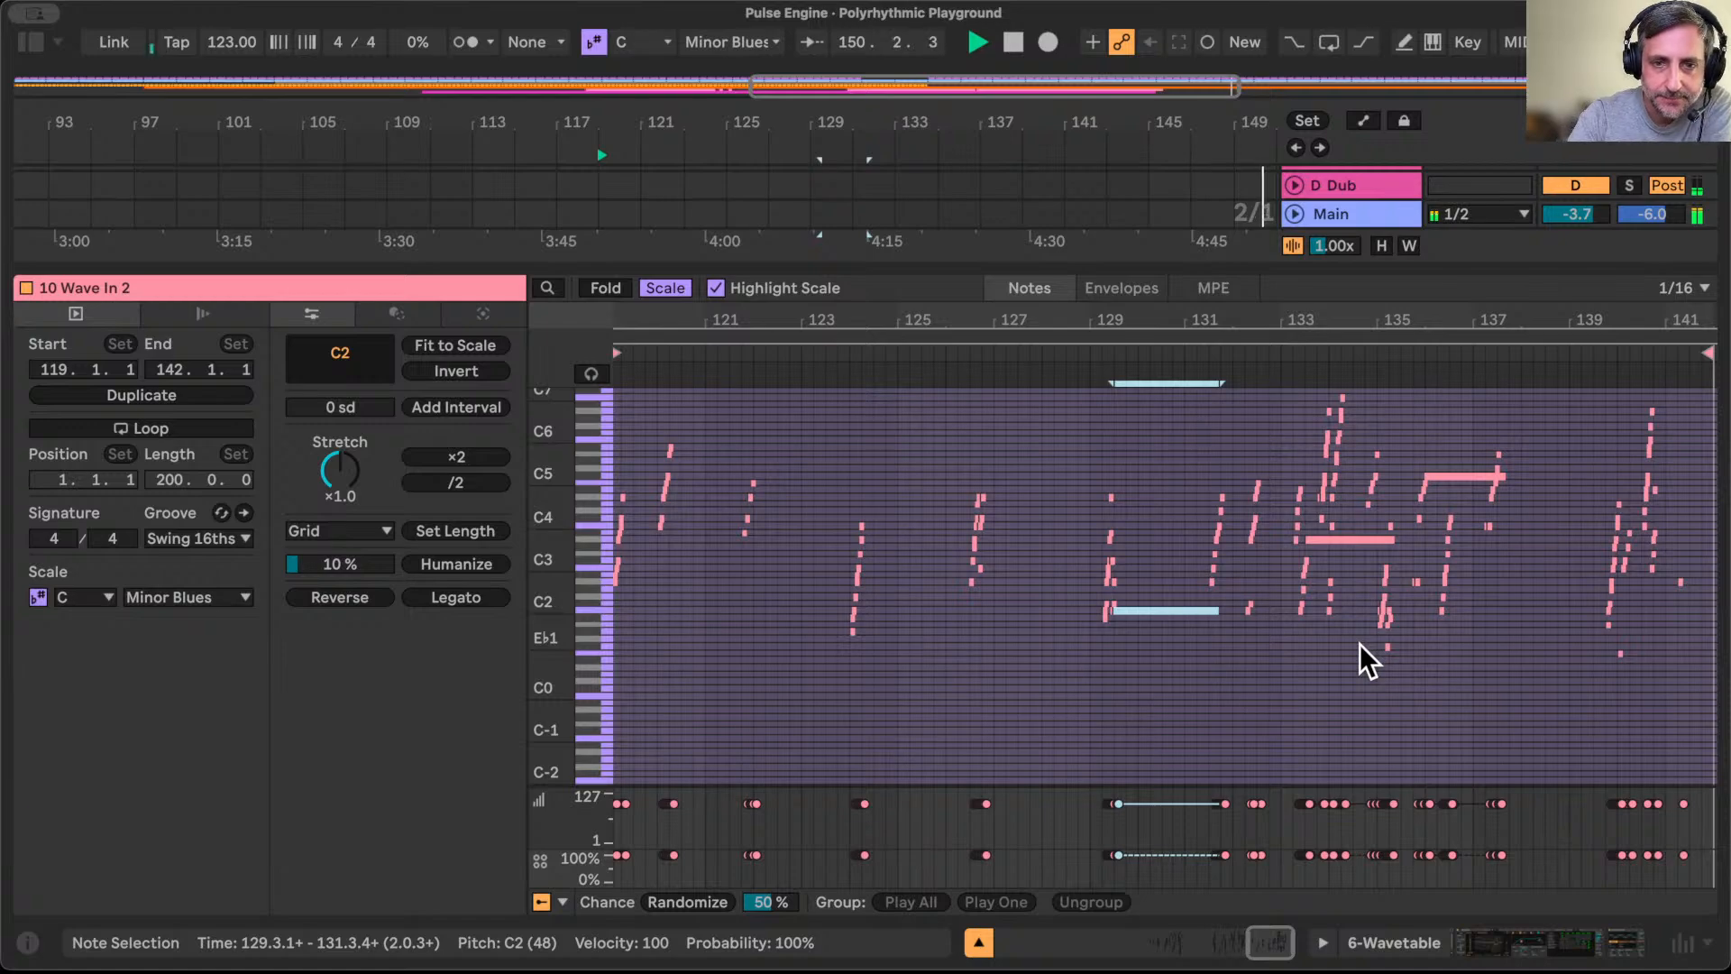
pyautogui.click(978, 942)
# Step: Show the whole arrangement and fold all the unfolded instrument tracks, from 1 808 Core Kit through 7 Perc
pyautogui.moveTo(790, 127); pyautogui.dragTo(789, 54)
pyautogui.scroll(2, 819, 306)
pyautogui.scroll(5, 819, 306)
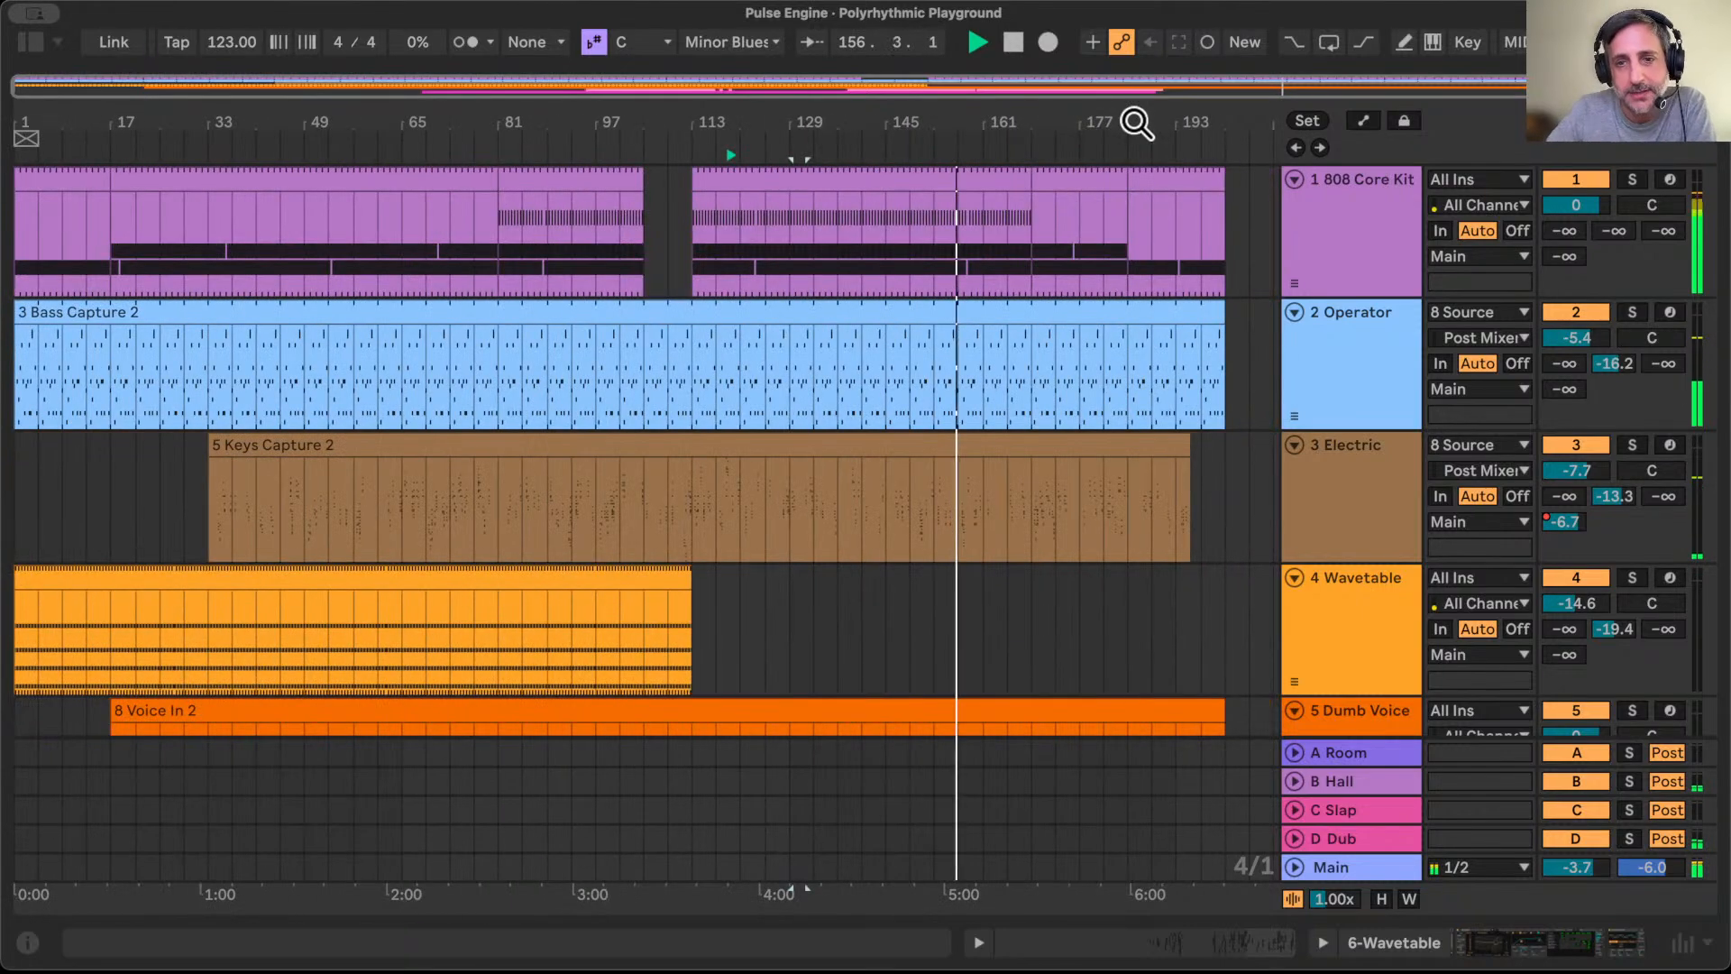
pyautogui.click(1295, 311)
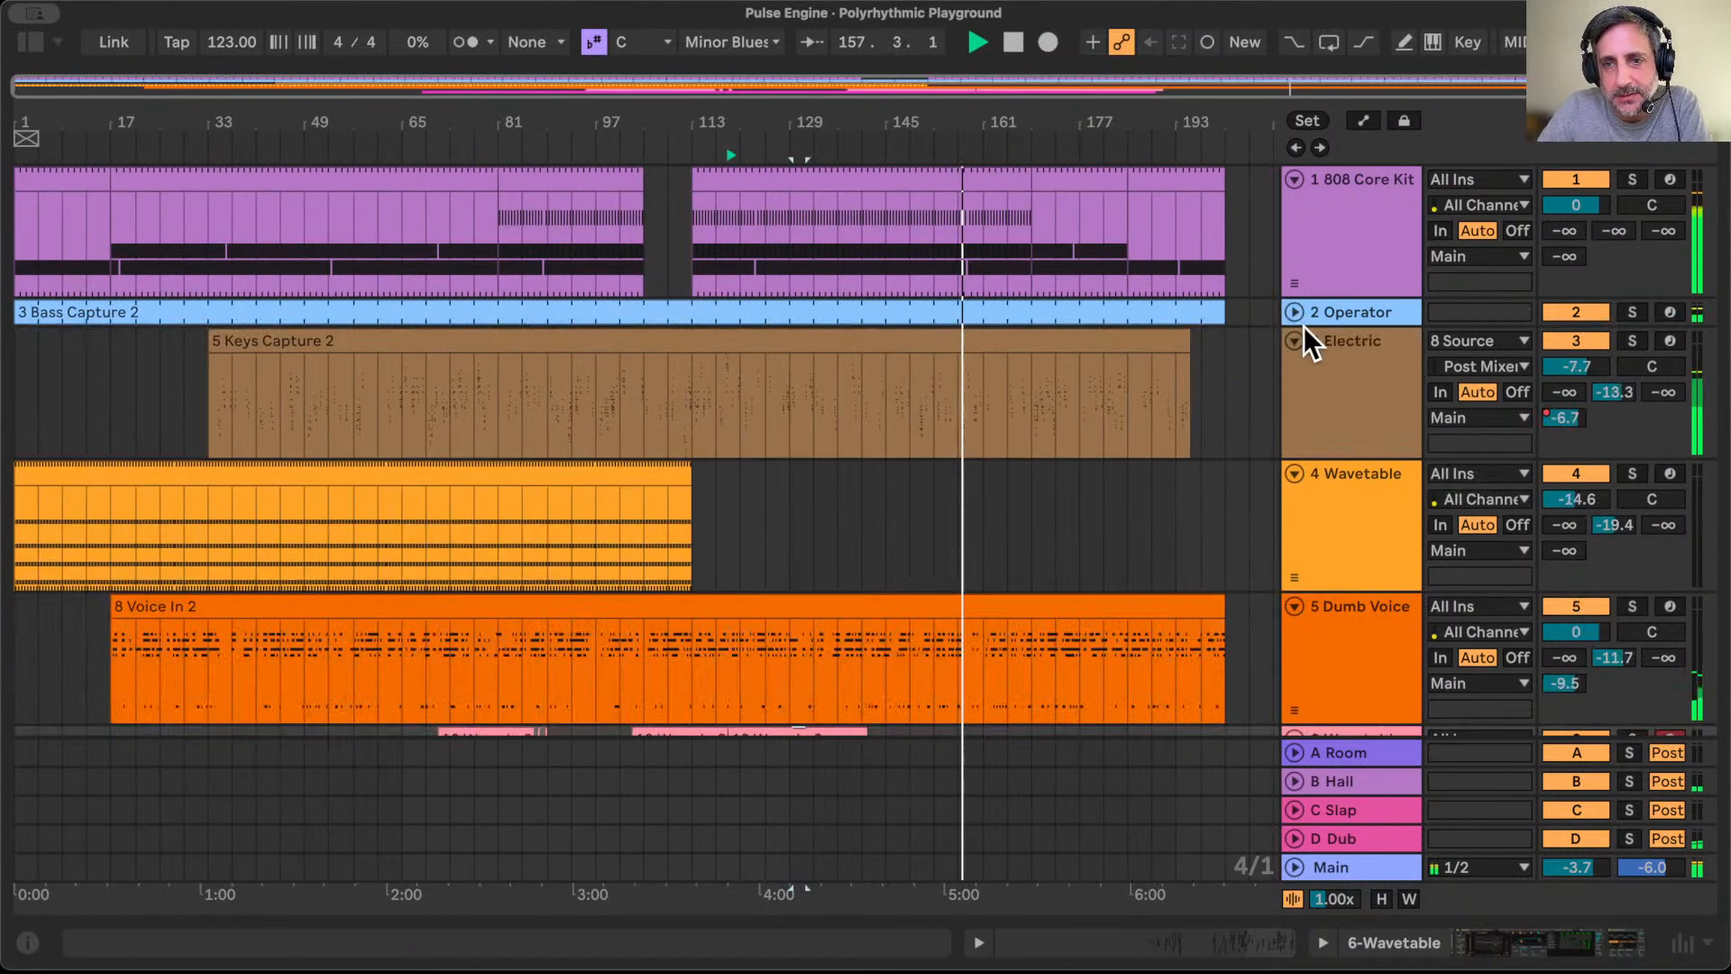
pyautogui.click(1296, 340)
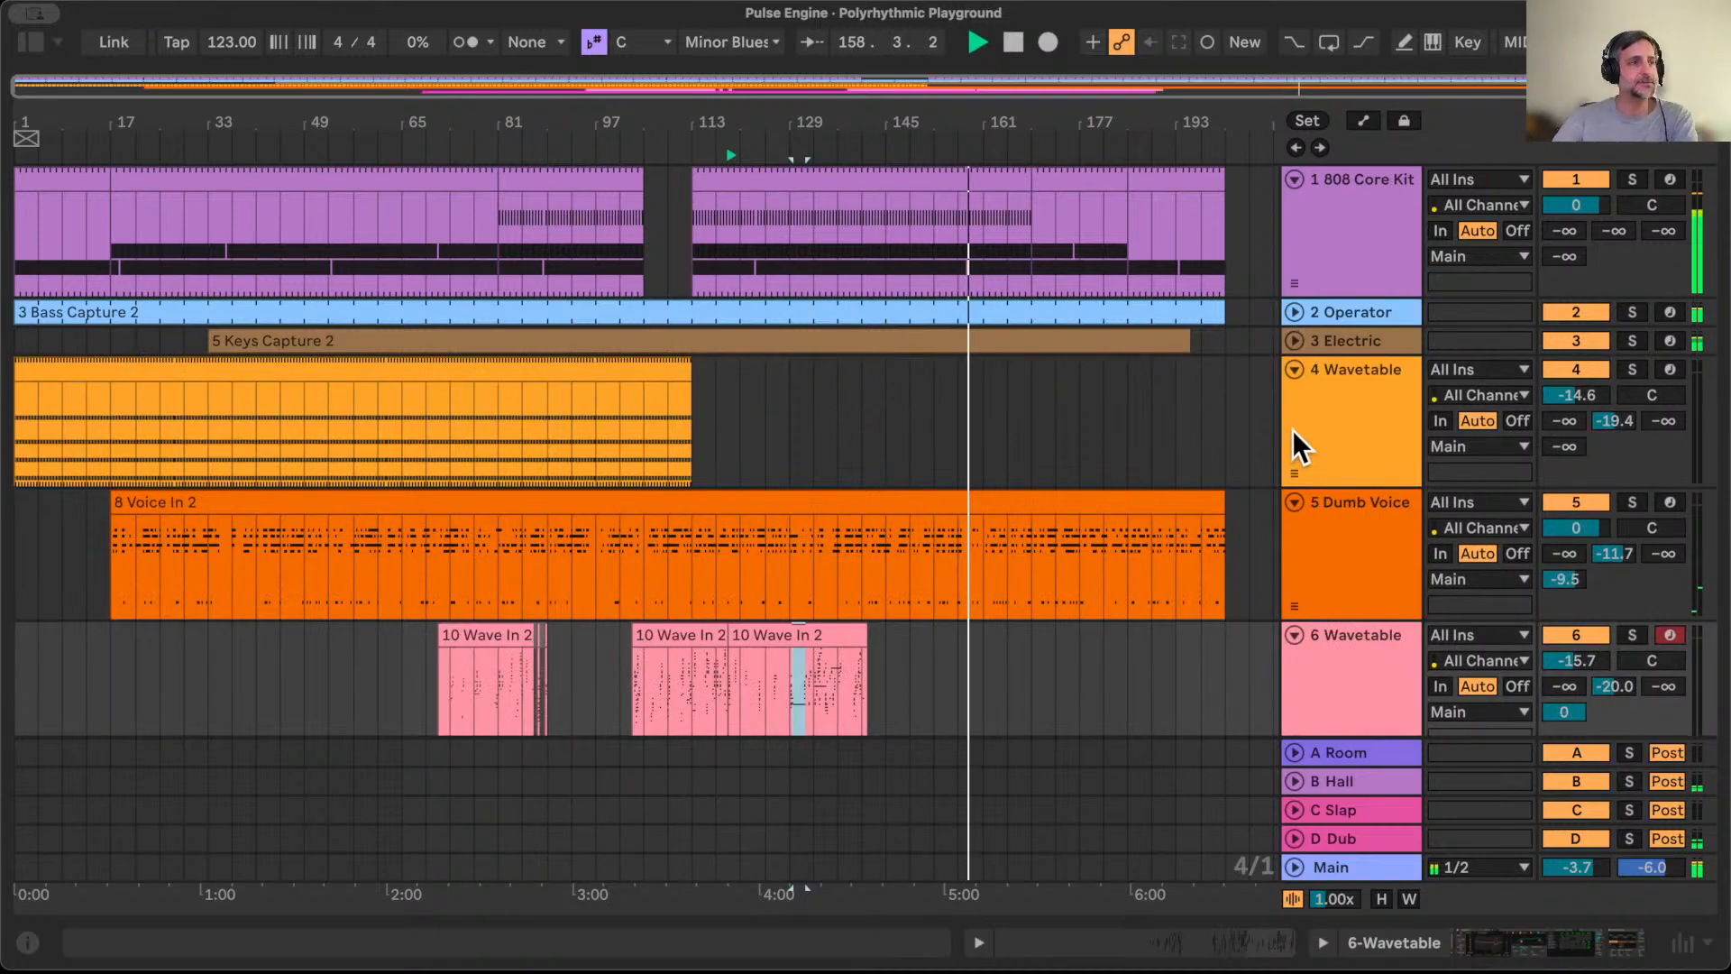
pyautogui.click(1293, 368)
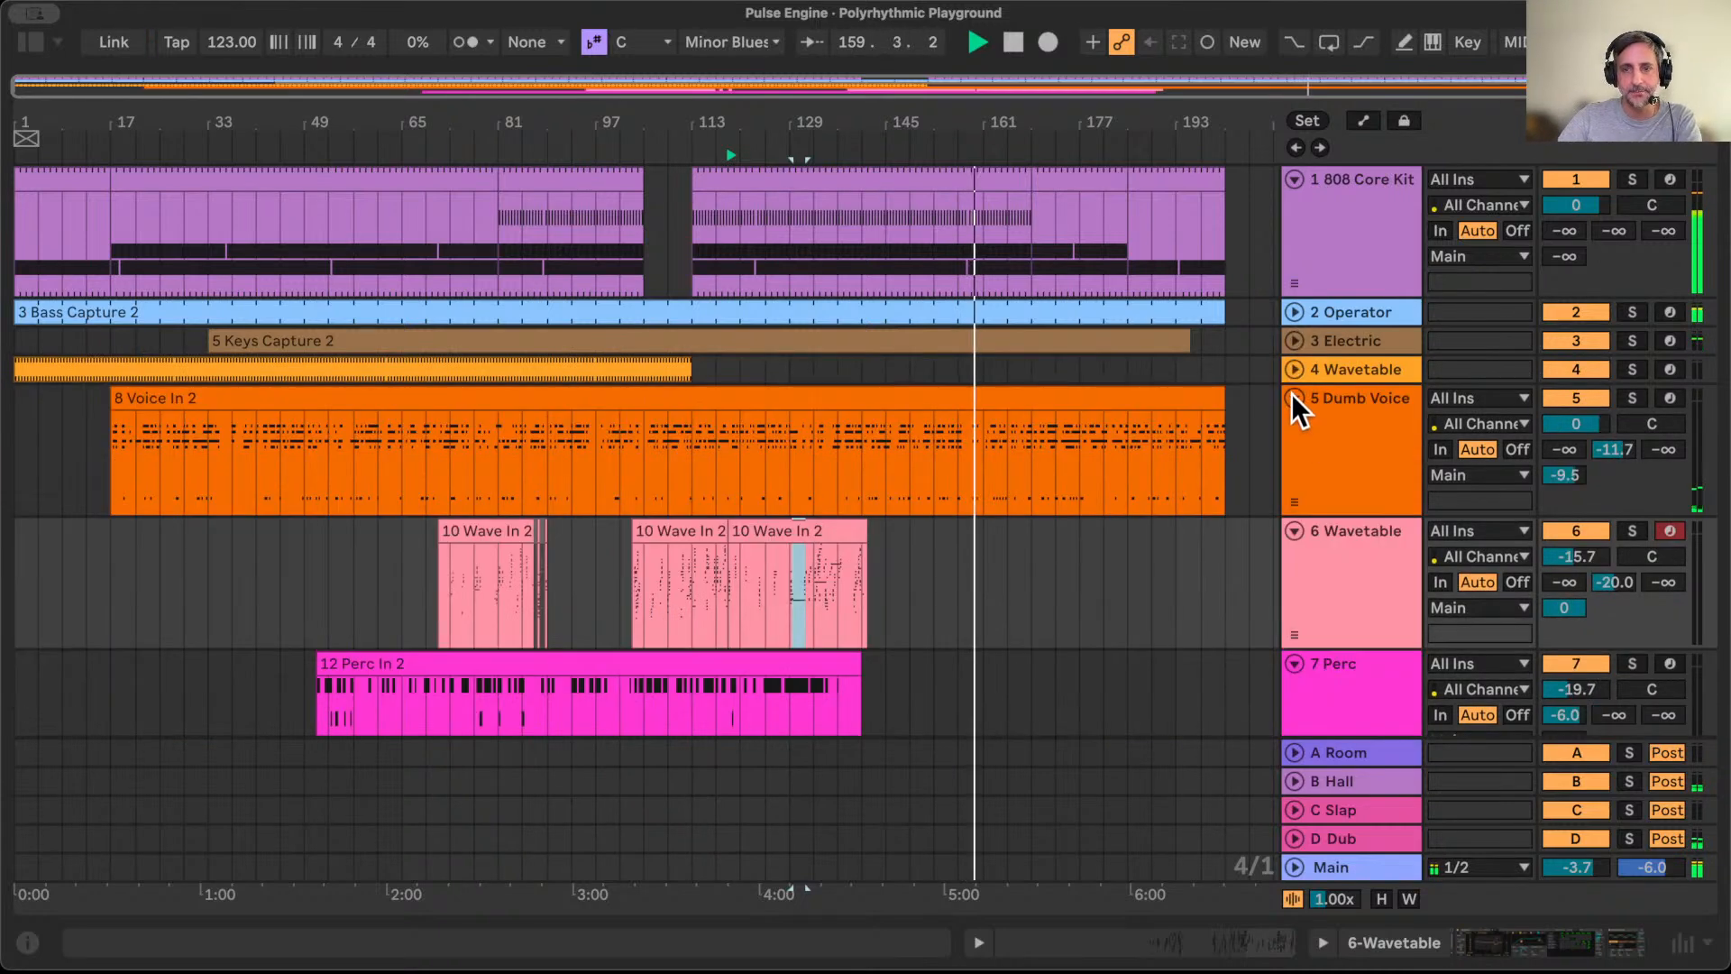
pyautogui.click(1294, 397)
pyautogui.click(1295, 426)
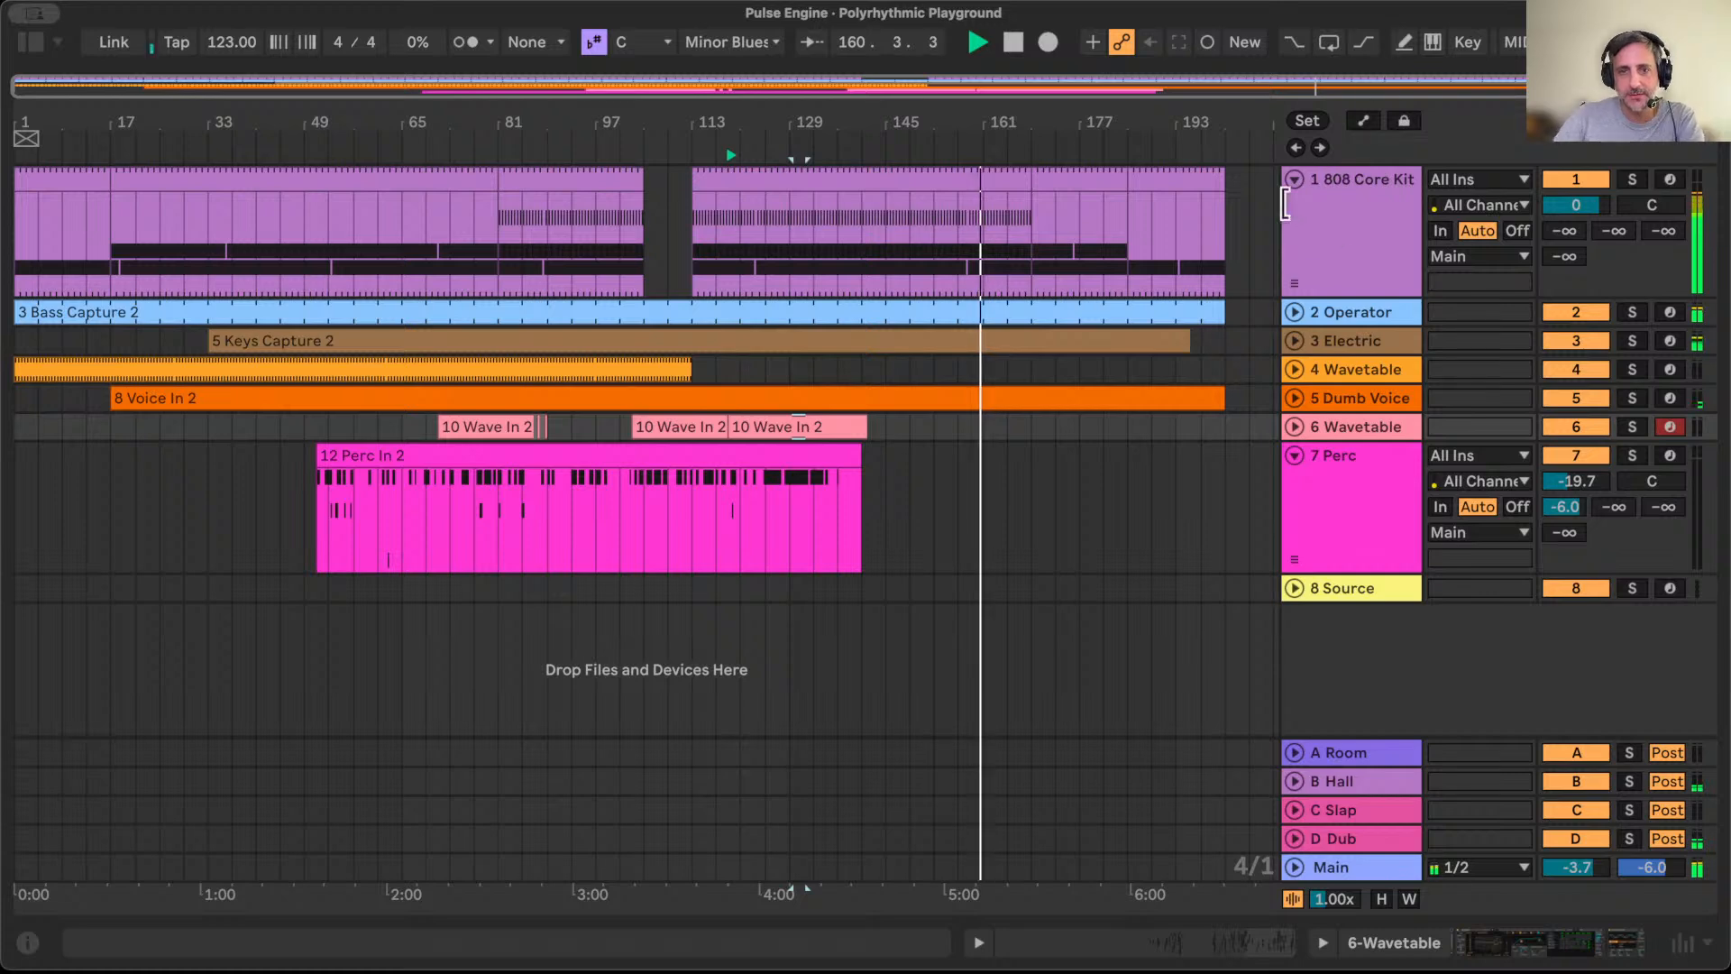
pyautogui.click(1295, 178)
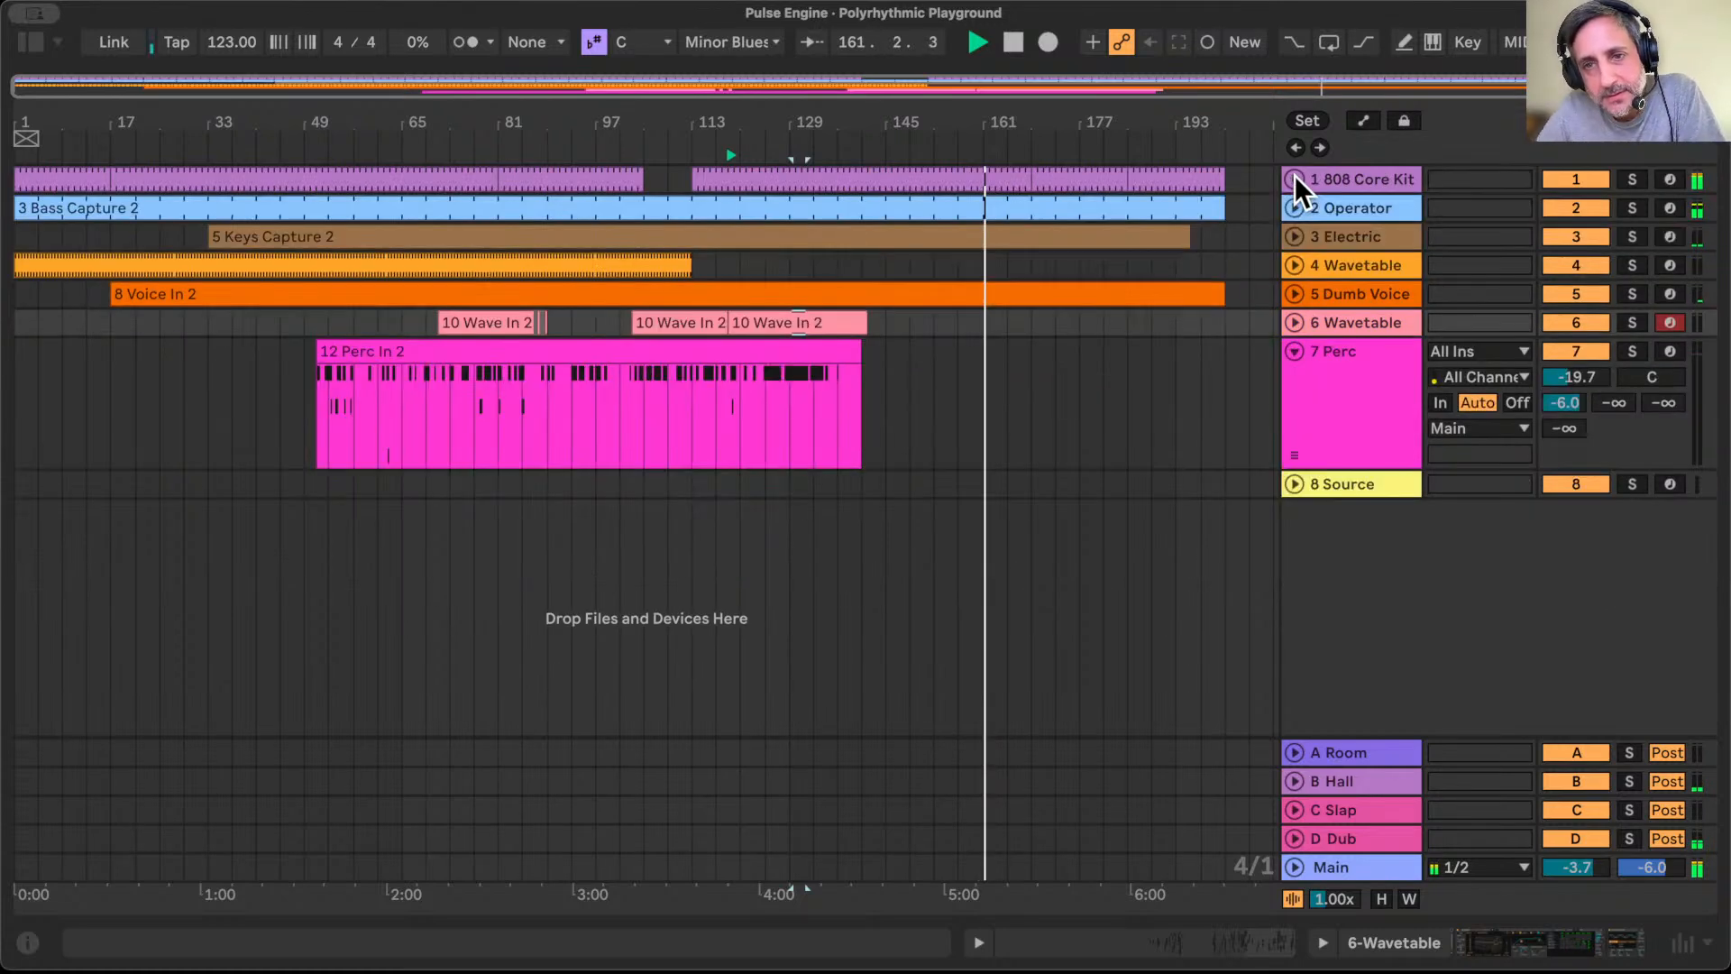
pyautogui.click(1293, 347)
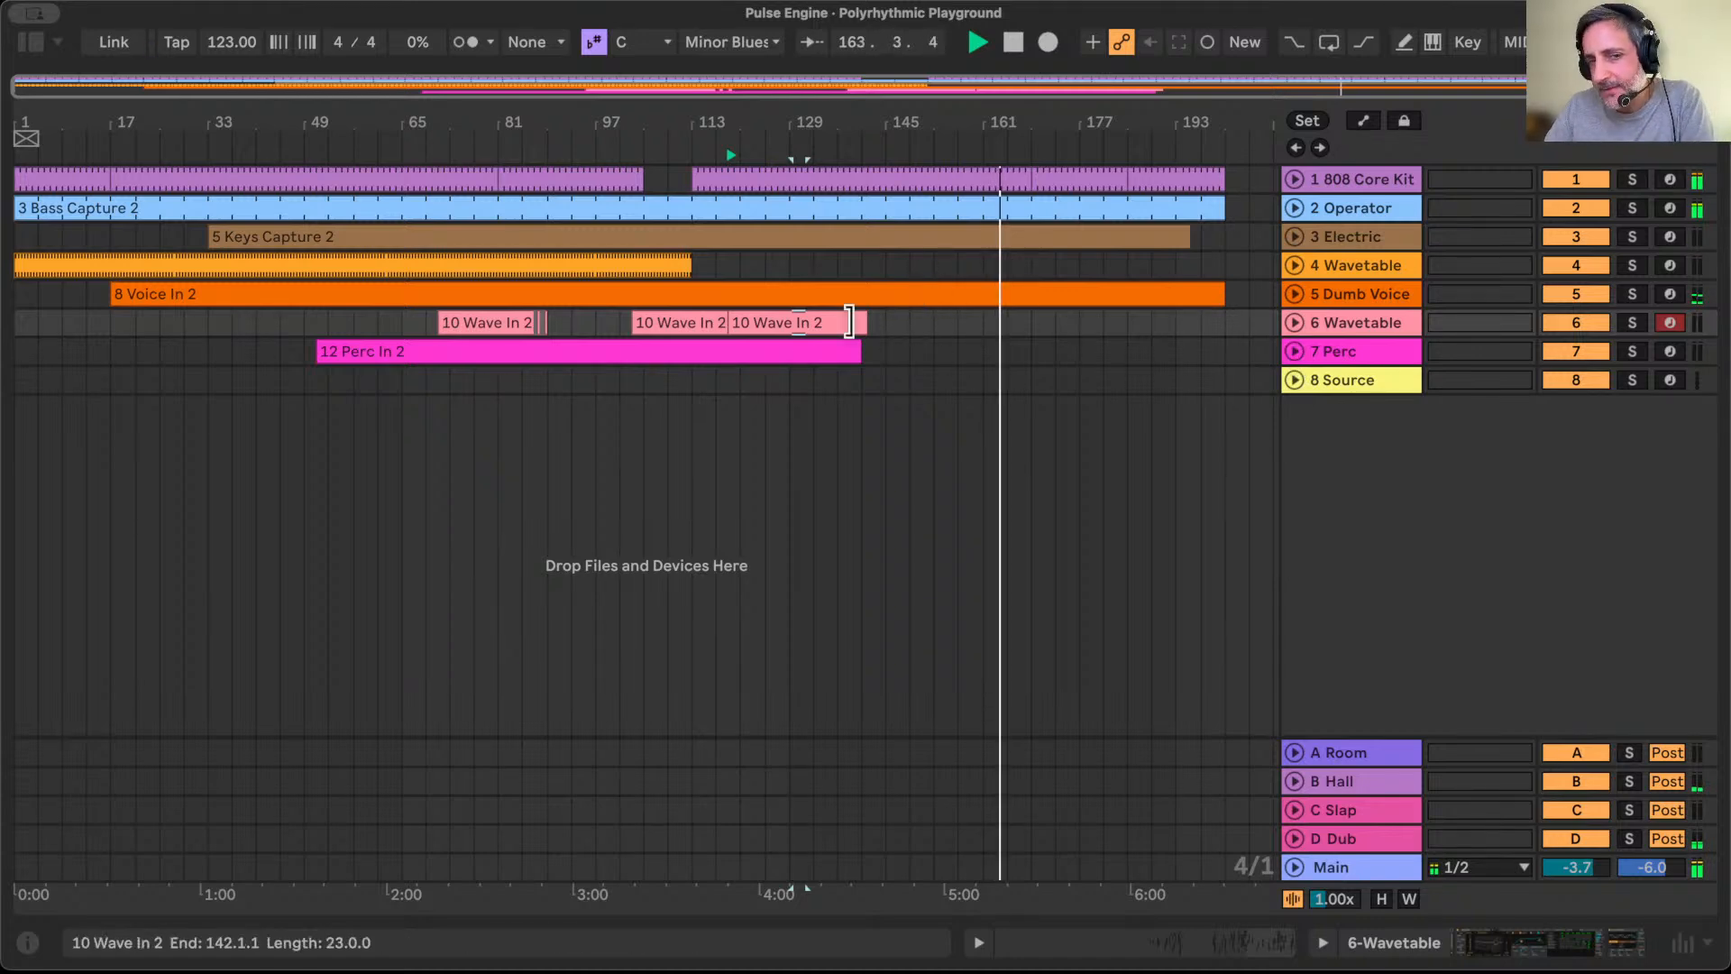
pyautogui.click(1334, 375)
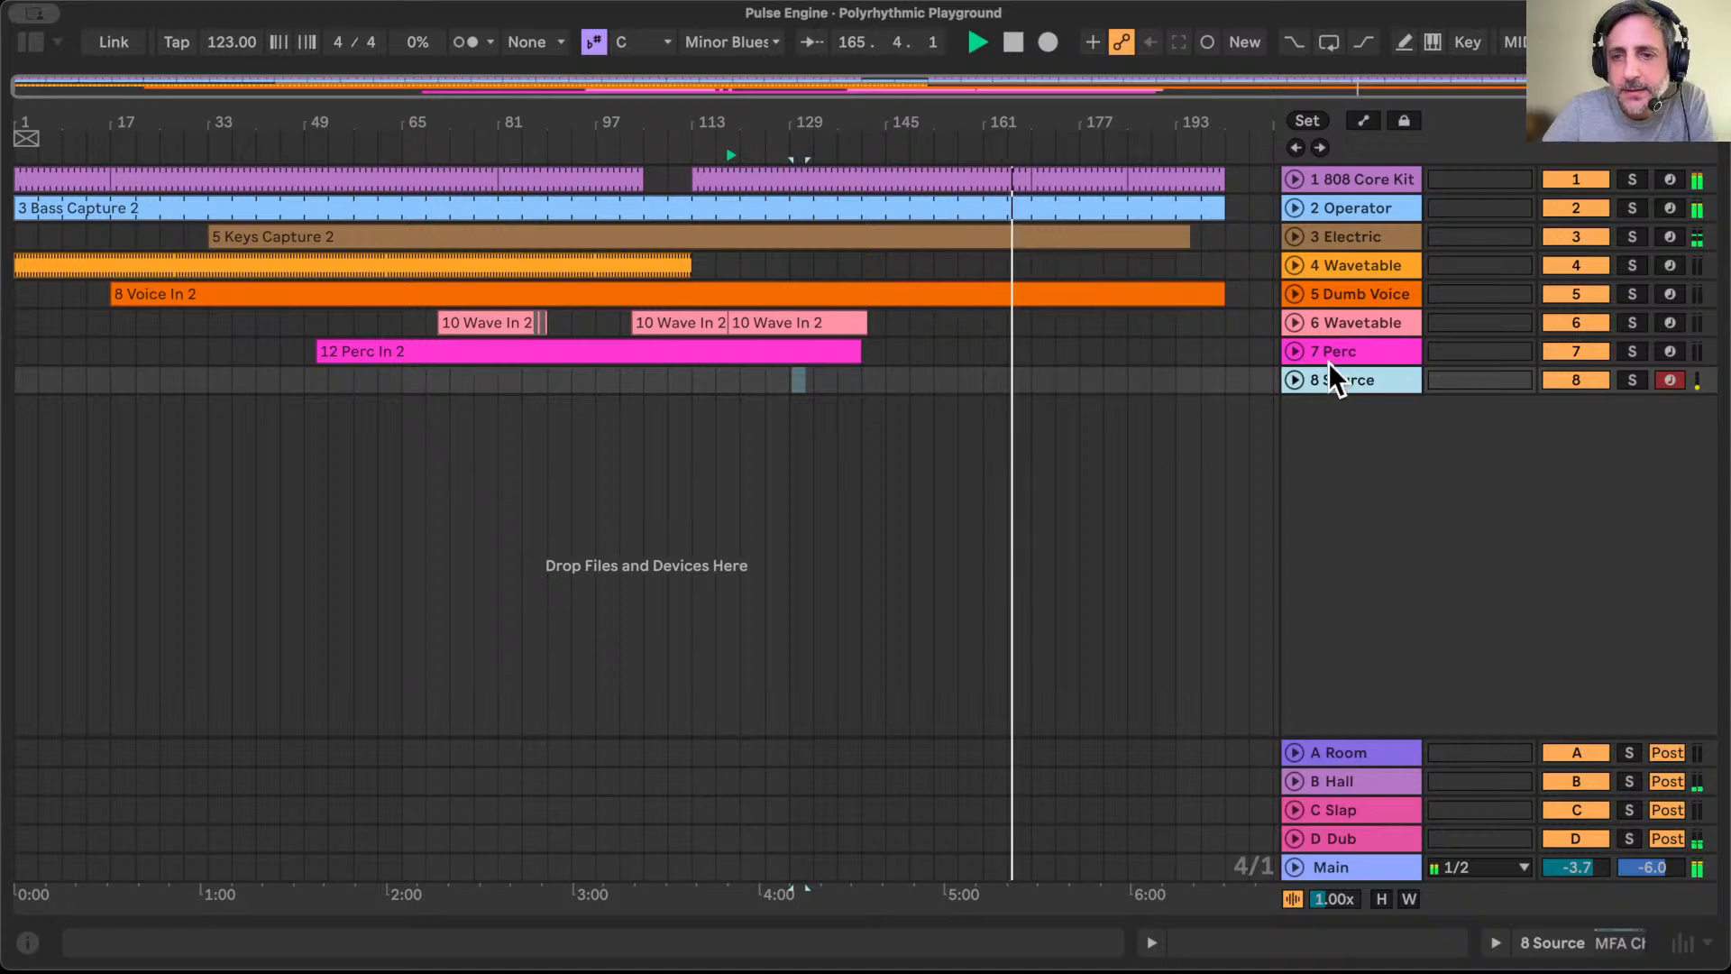
pyautogui.click(1287, 316)
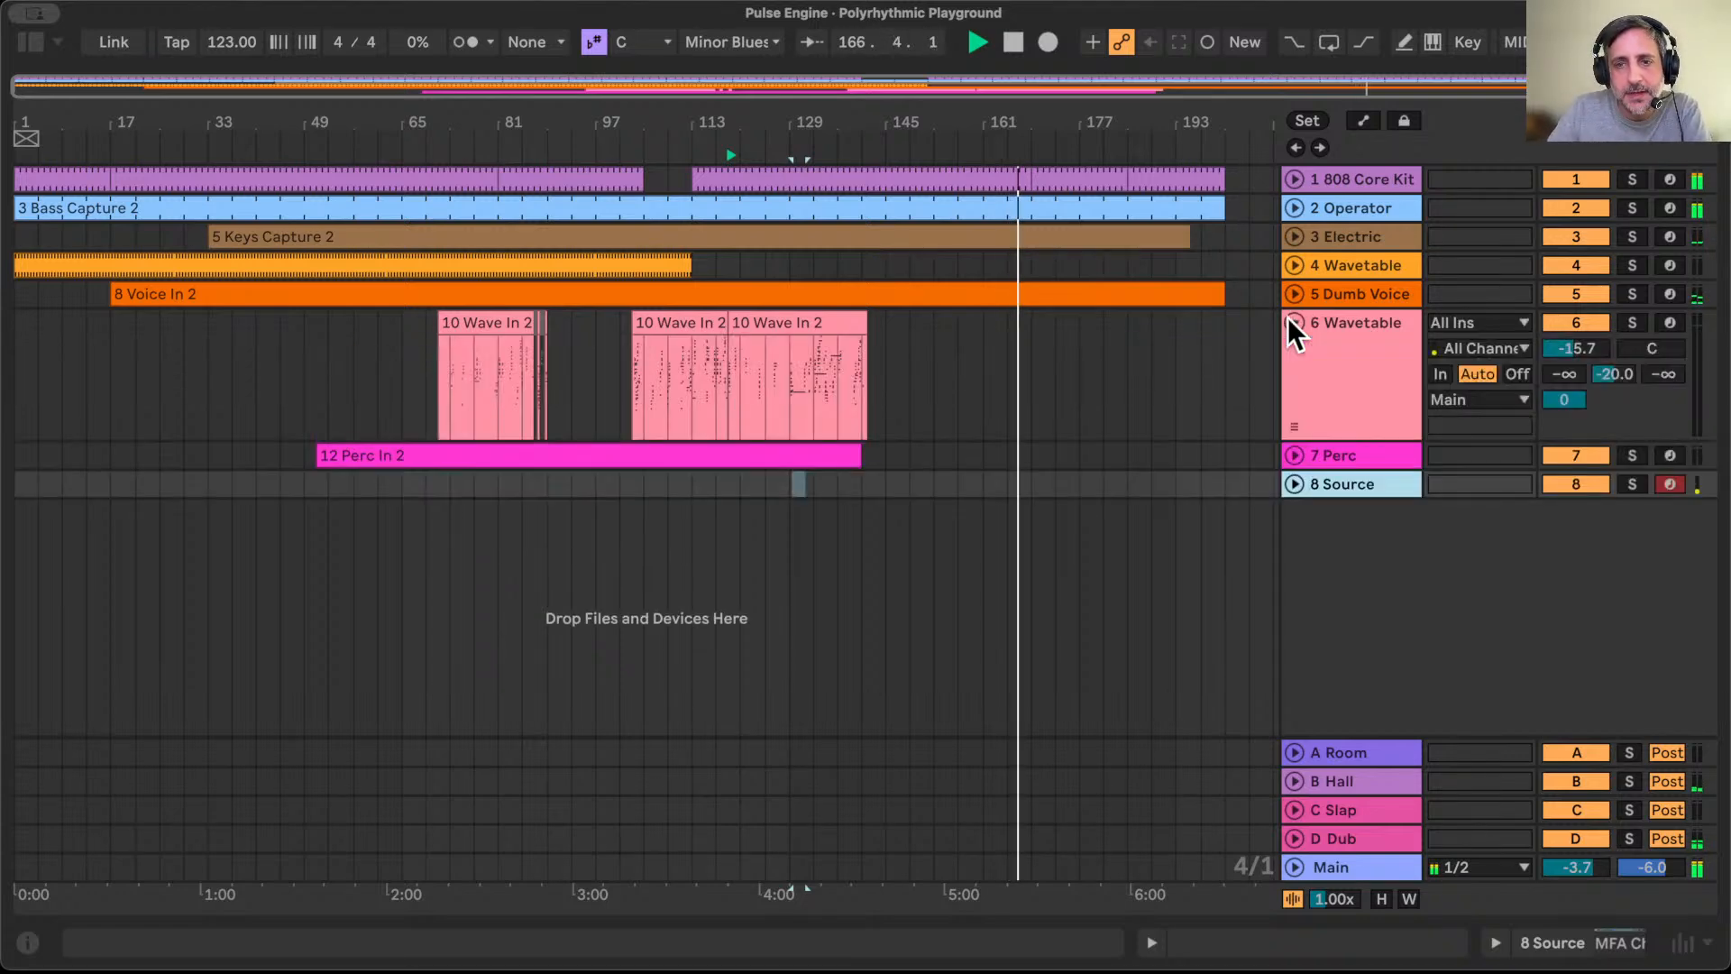
pyautogui.click(1293, 317)
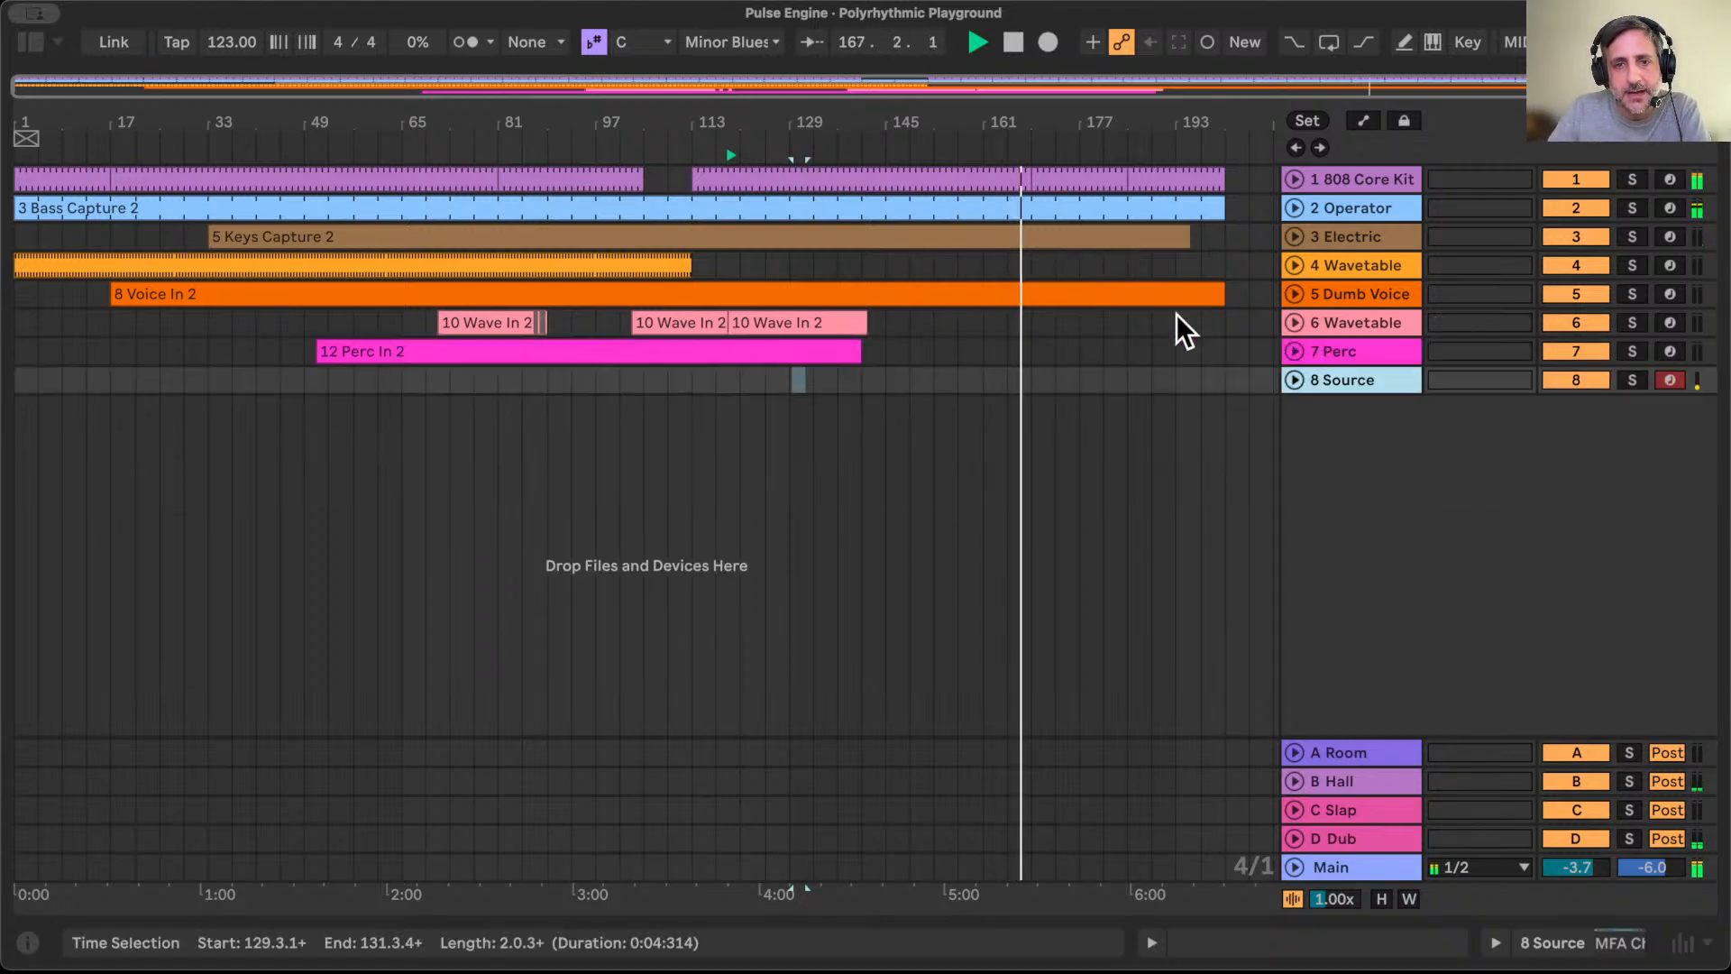
# Step: Trim the end of the last 10 Wave In 2 clip to bar 141, aligned with the 12 Perc In 2 clip's end, then refold its track
pyautogui.click(1295, 323)
pyautogui.moveTo(869, 123); pyautogui.dragTo(869, 225)
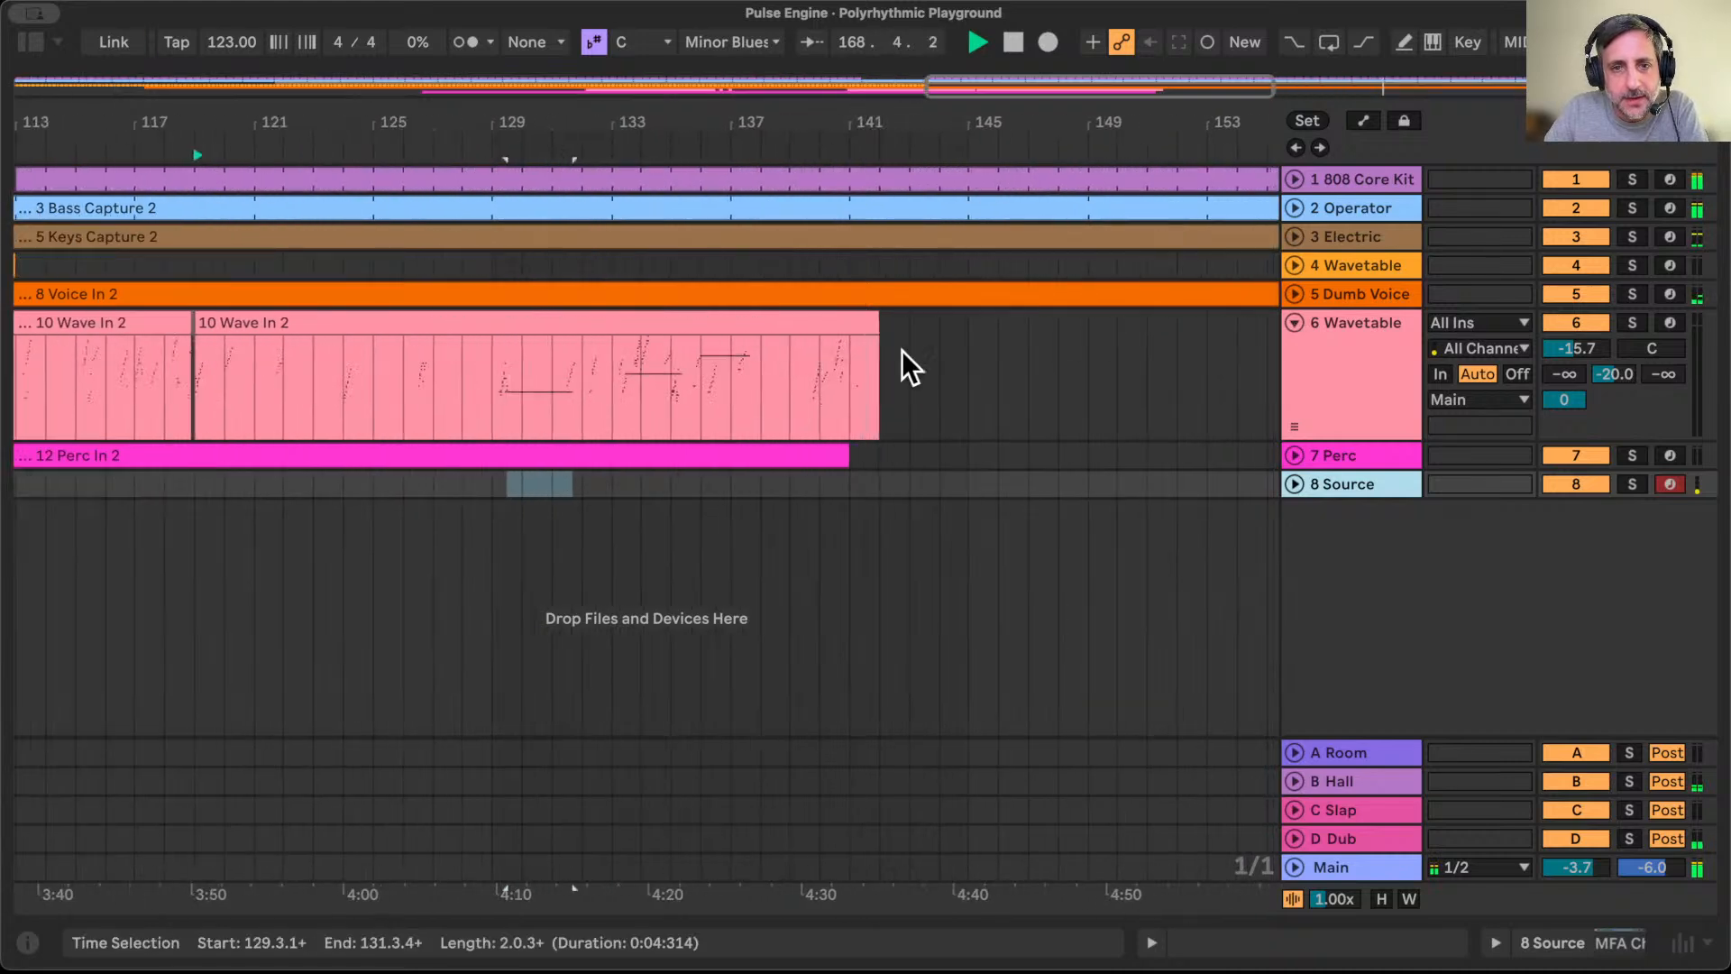
pyautogui.moveTo(878, 323); pyautogui.dragTo(850, 322)
pyautogui.moveTo(934, 118); pyautogui.dragTo(878, 113)
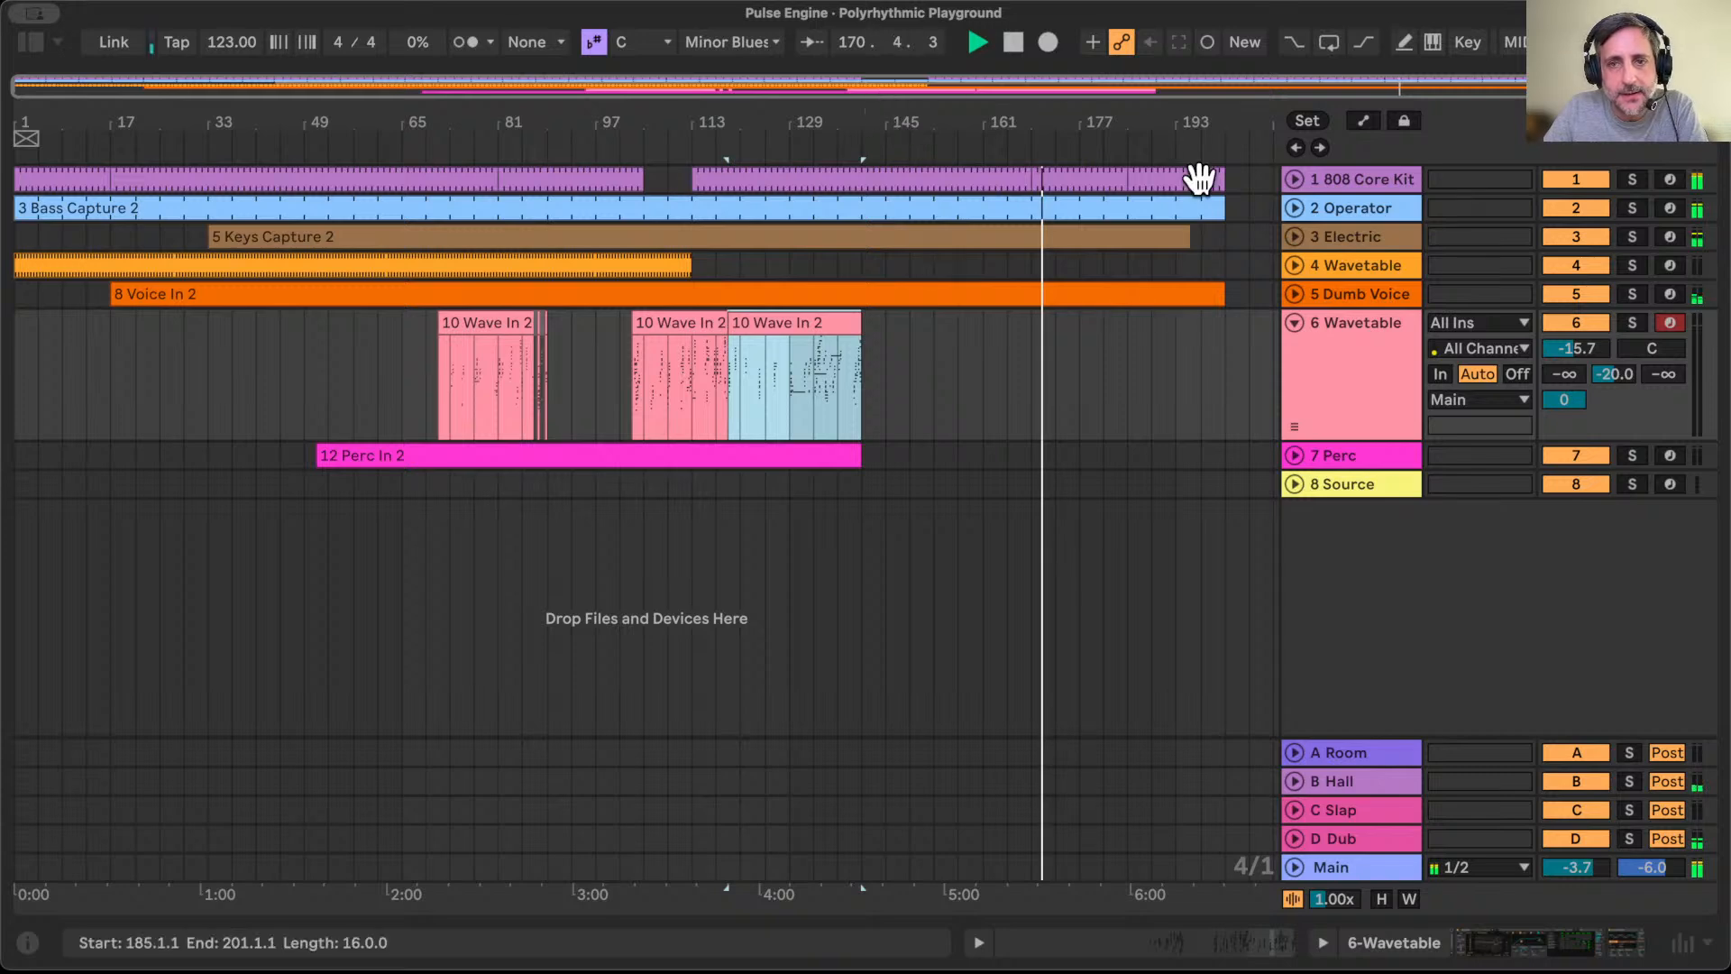
pyautogui.click(1294, 323)
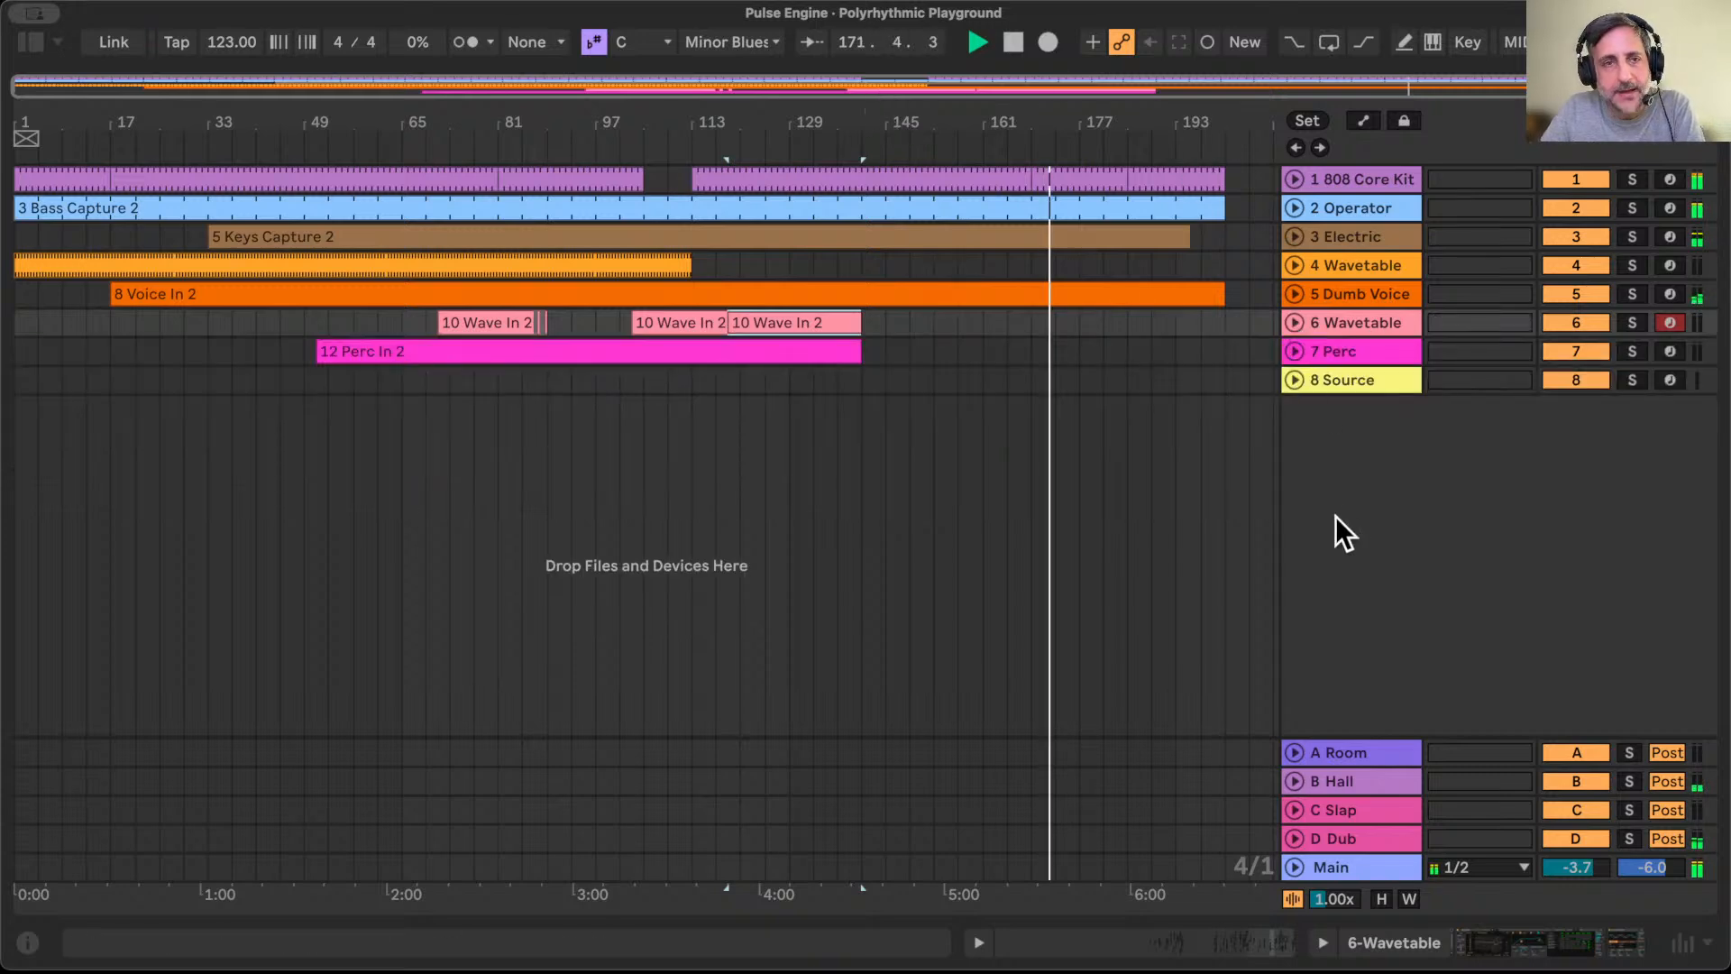